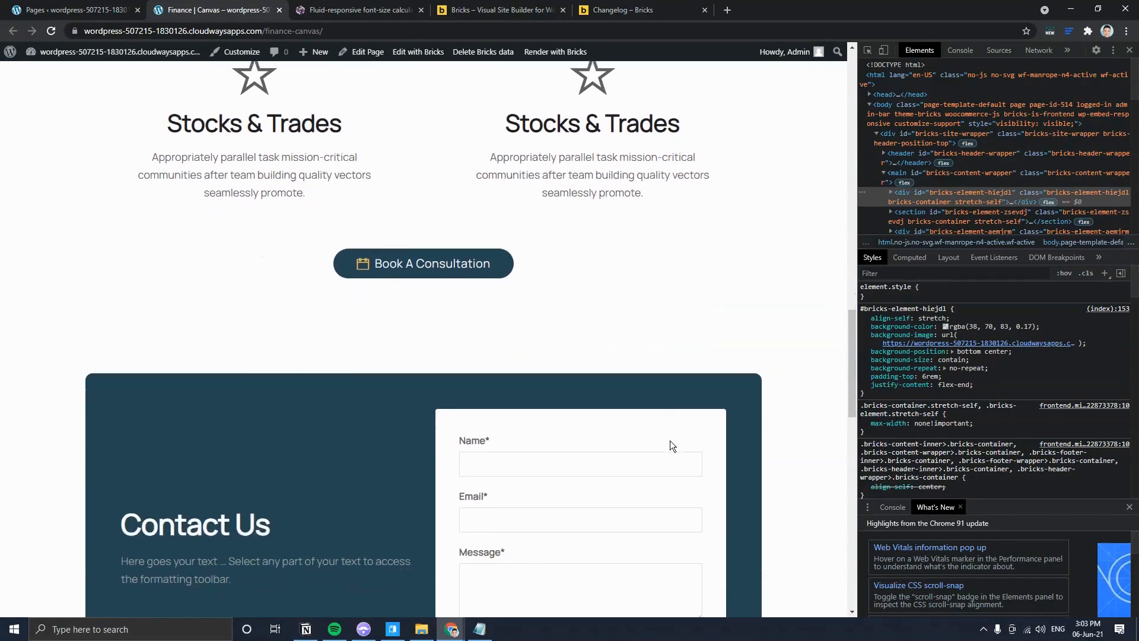
# Step: Review the finished Finance Canvas page in desktop and responsive mobile preview, and switch back to the desktop view
pyautogui.scroll(-6, 667, 442)
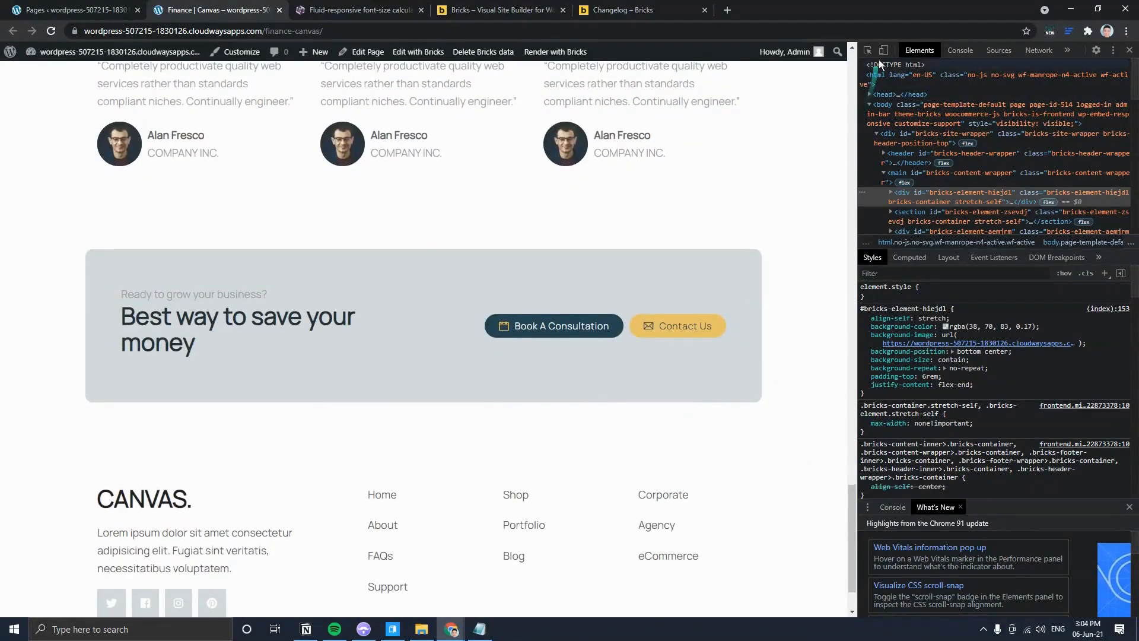
pyautogui.click(883, 50)
pyautogui.scroll(-5, 512, 423)
pyautogui.scroll(-11, 505, 368)
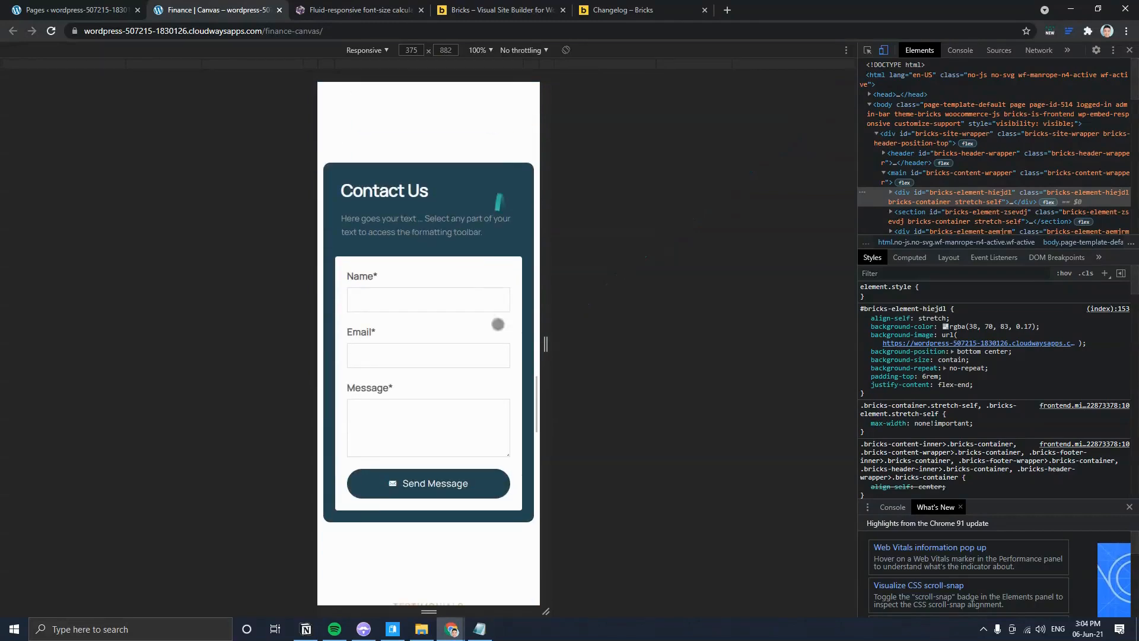
pyautogui.scroll(3, 498, 415)
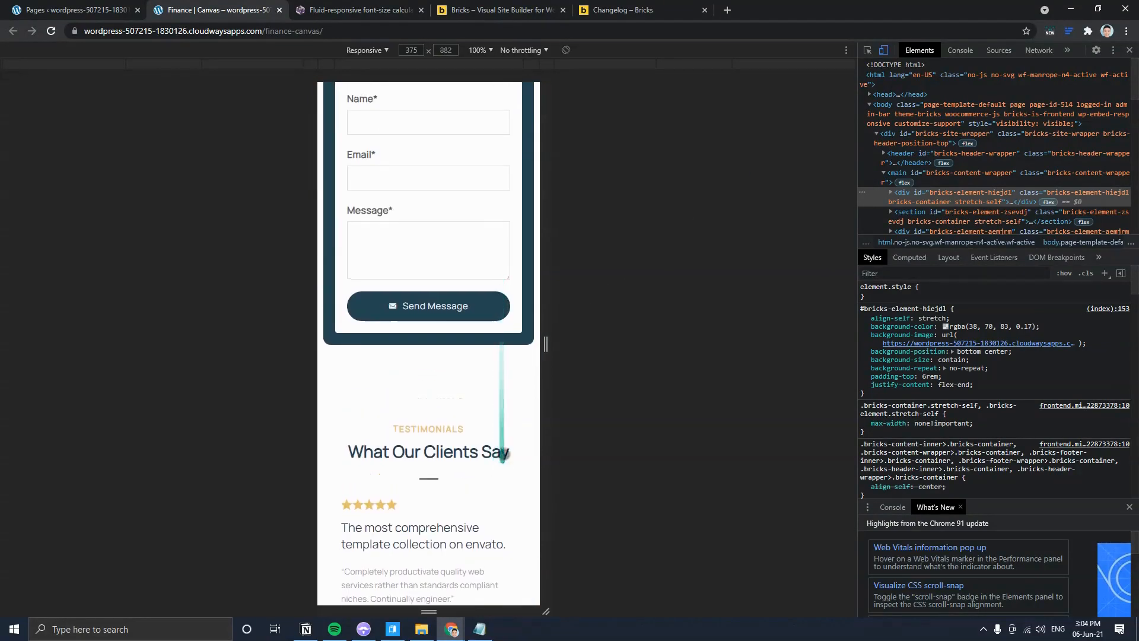
pyautogui.scroll(15, 503, 454)
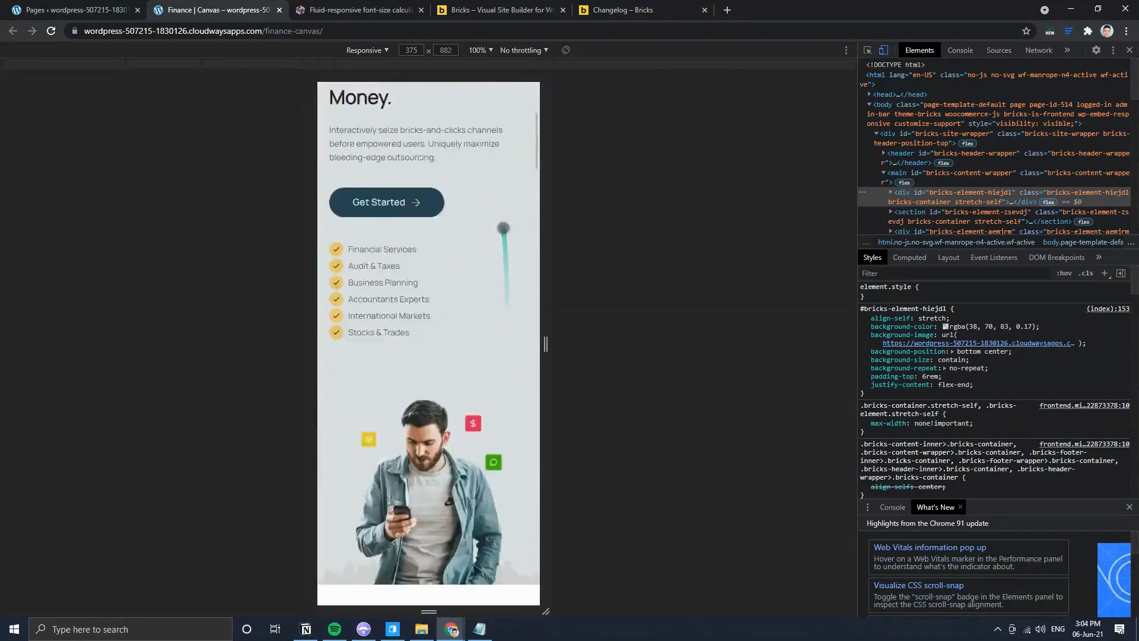
pyautogui.scroll(4, 495, 332)
pyautogui.scroll(-20, 488, 441)
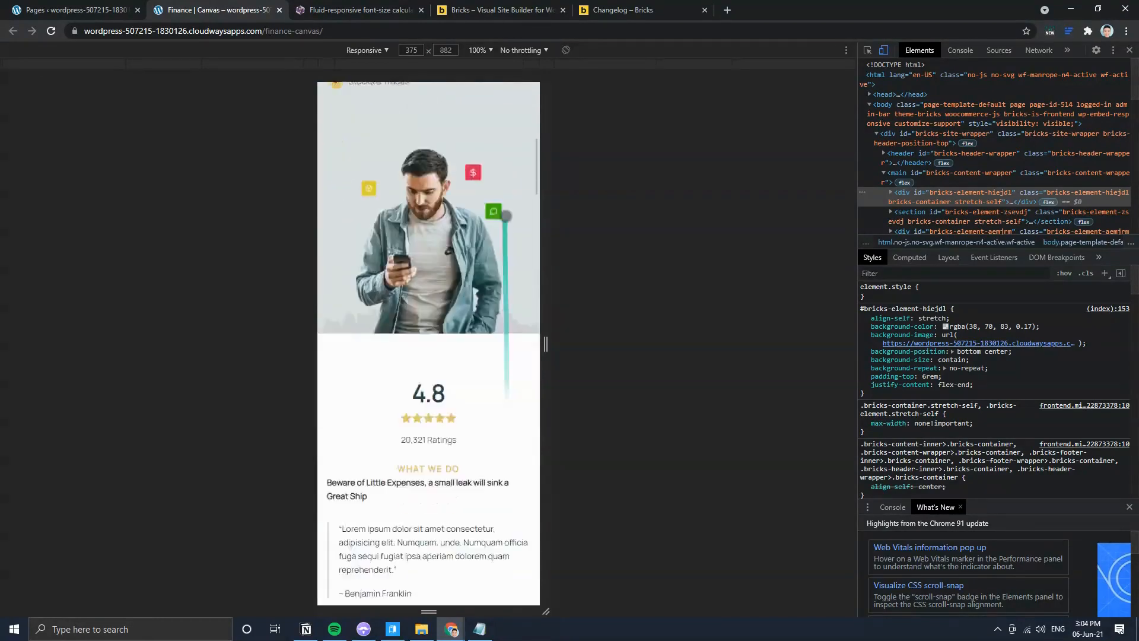
pyautogui.scroll(-12, 529, 442)
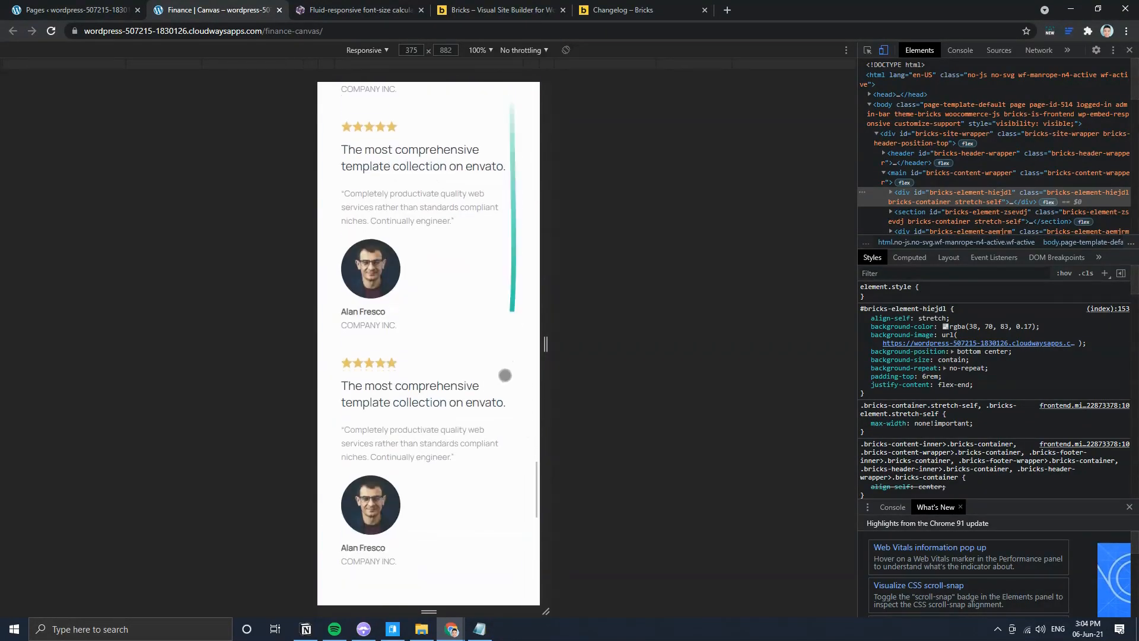
pyautogui.scroll(20, 477, 255)
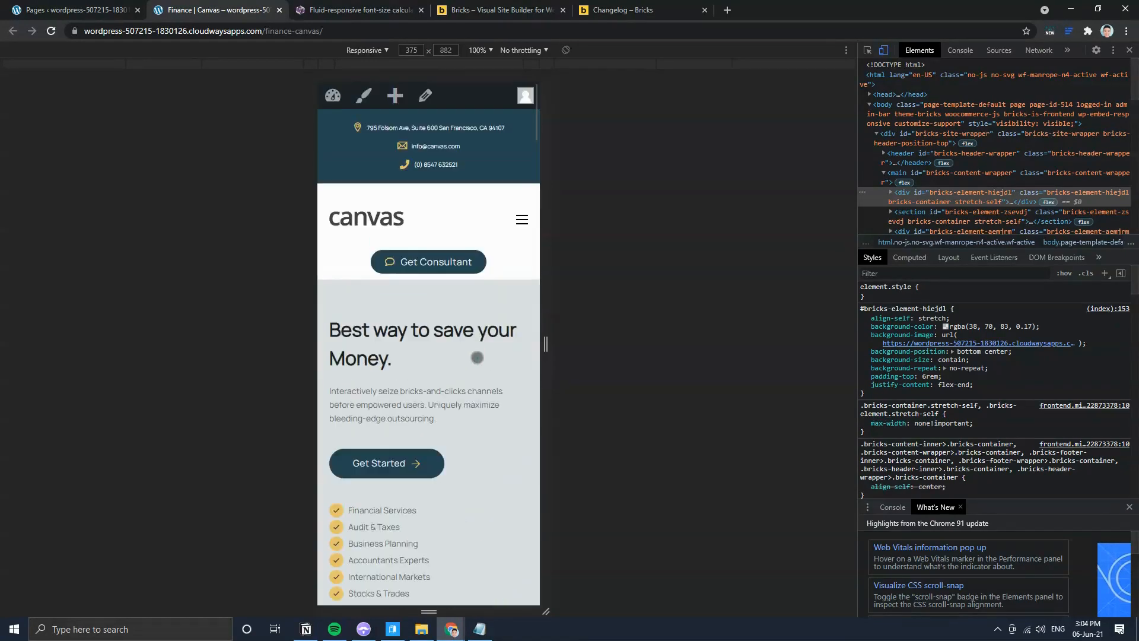
pyautogui.click(883, 50)
# Step: Examine the lifetime price of the Ultimate plan on the Bricks website
pyautogui.click(509, 10)
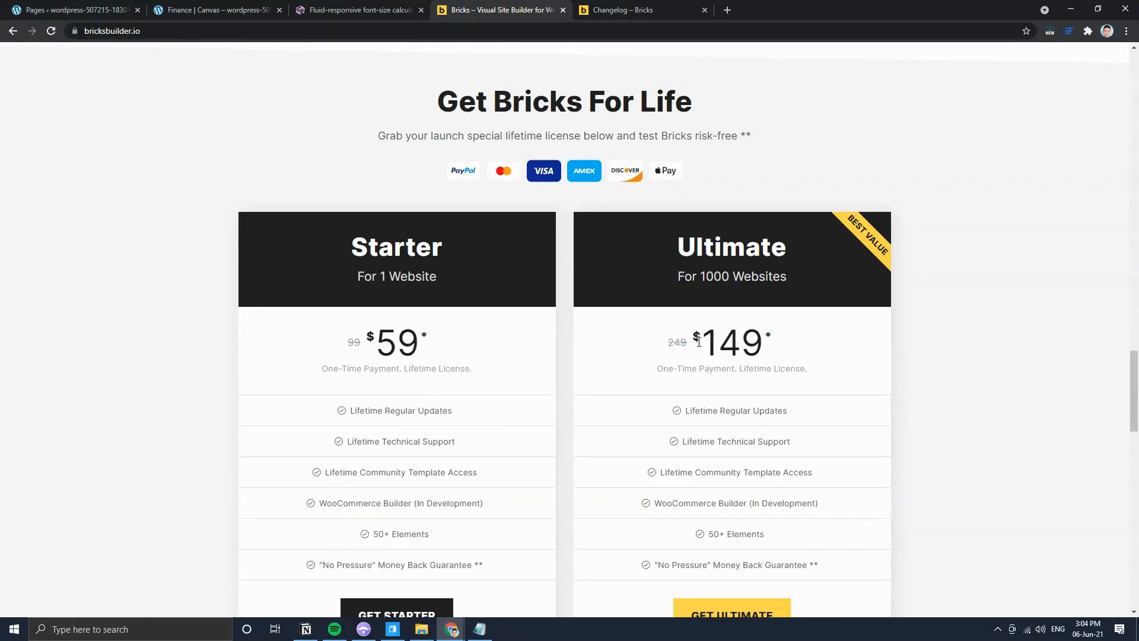
pyautogui.moveTo(698, 342); pyautogui.dragTo(767, 351)
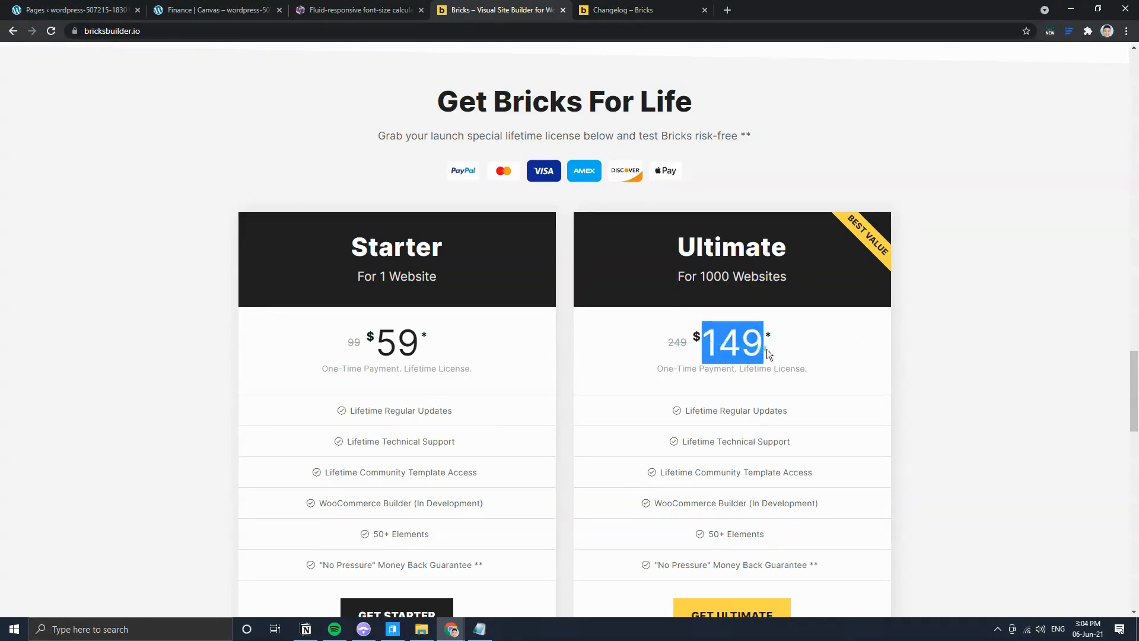
pyautogui.click(803, 349)
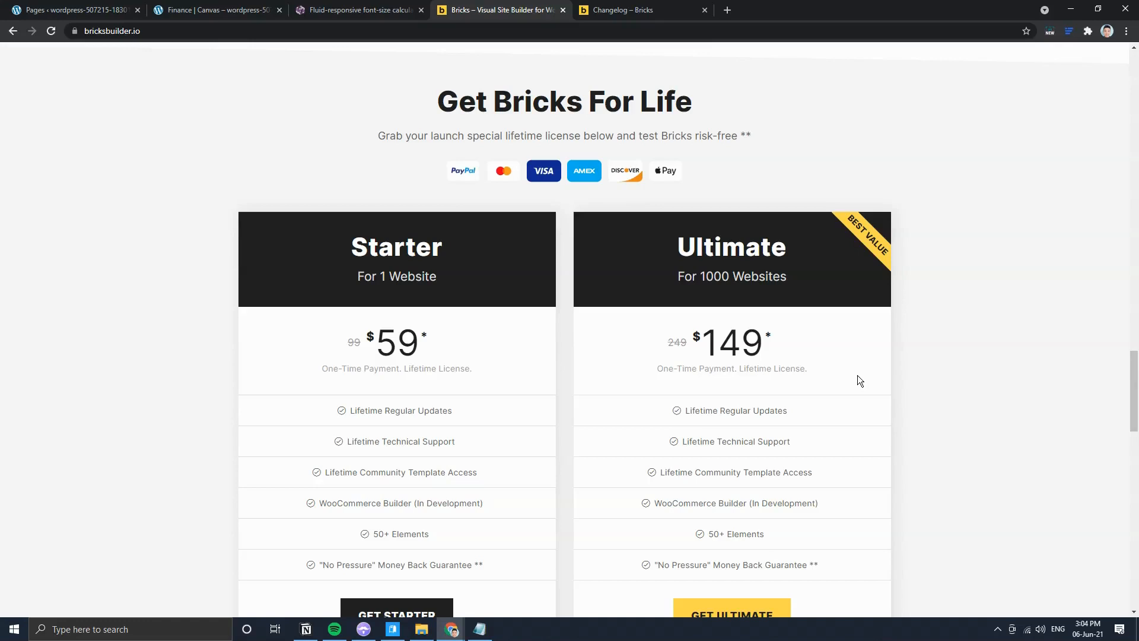
# Step: Read the release notes for versions 1.2.1 and 1.2 in the Bricks changelog
pyautogui.click(632, 18)
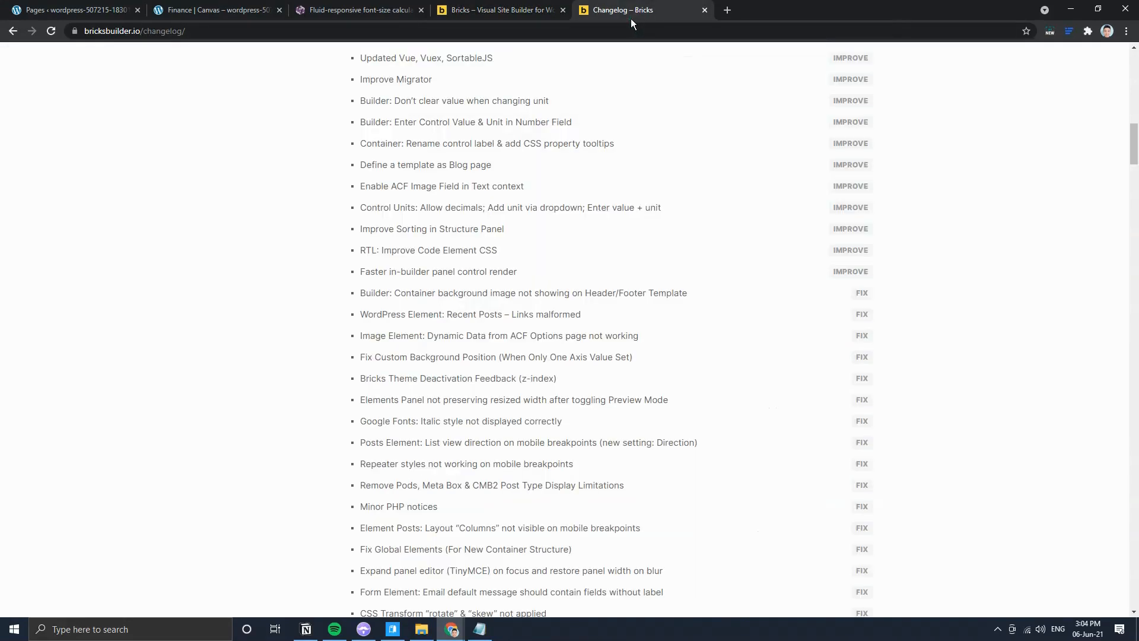
pyautogui.scroll(7, 682, 321)
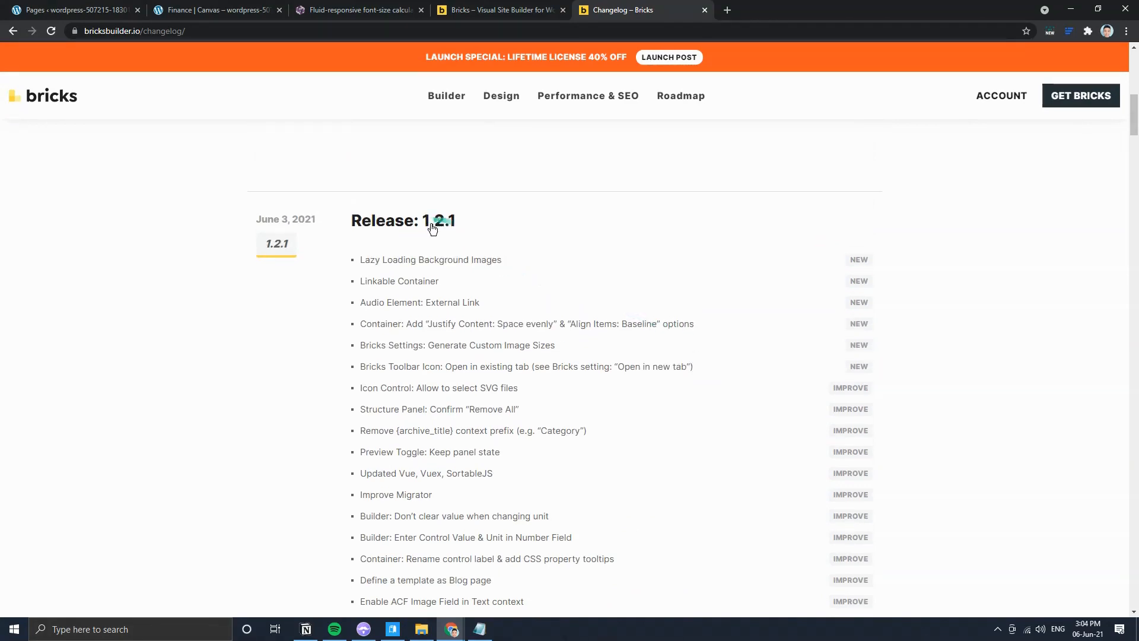
pyautogui.scroll(-2, 599, 324)
pyautogui.scroll(-12, 599, 323)
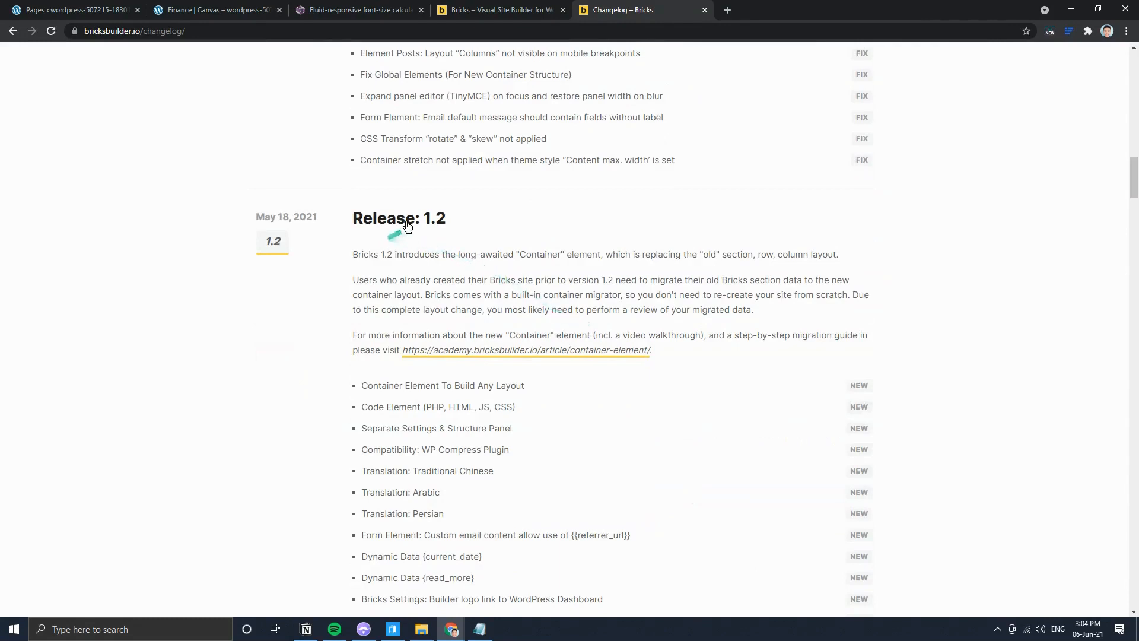
pyautogui.scroll(-2, 478, 301)
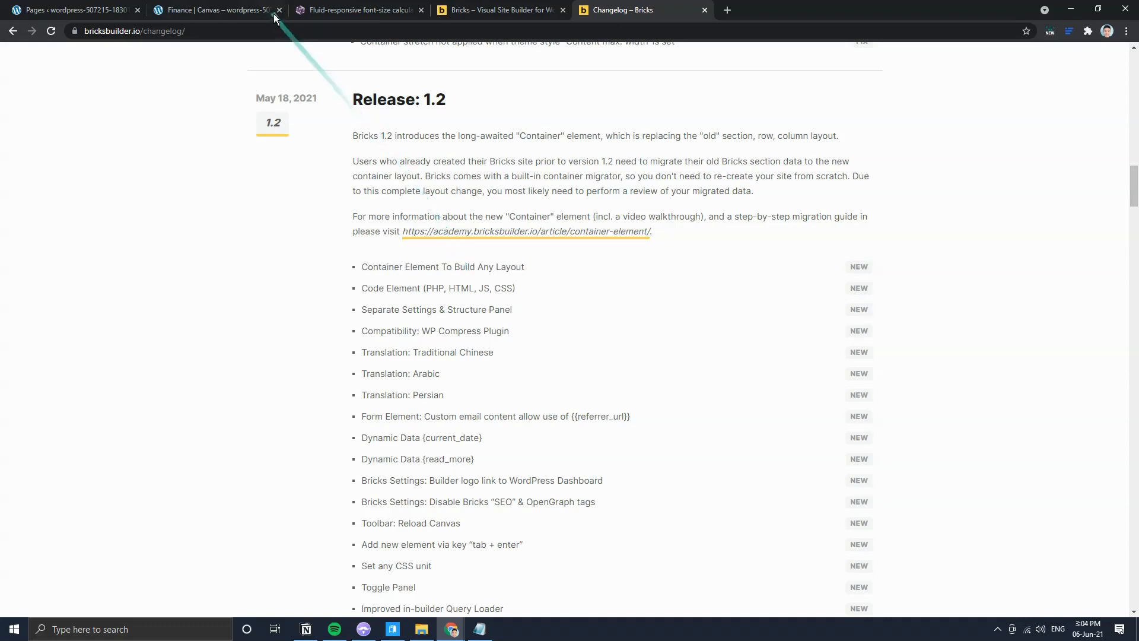
# Step: Revisit the Finance Canvas page and examine the new features listed under release 1.2 in the Bricks changelog
pyautogui.click(240, 10)
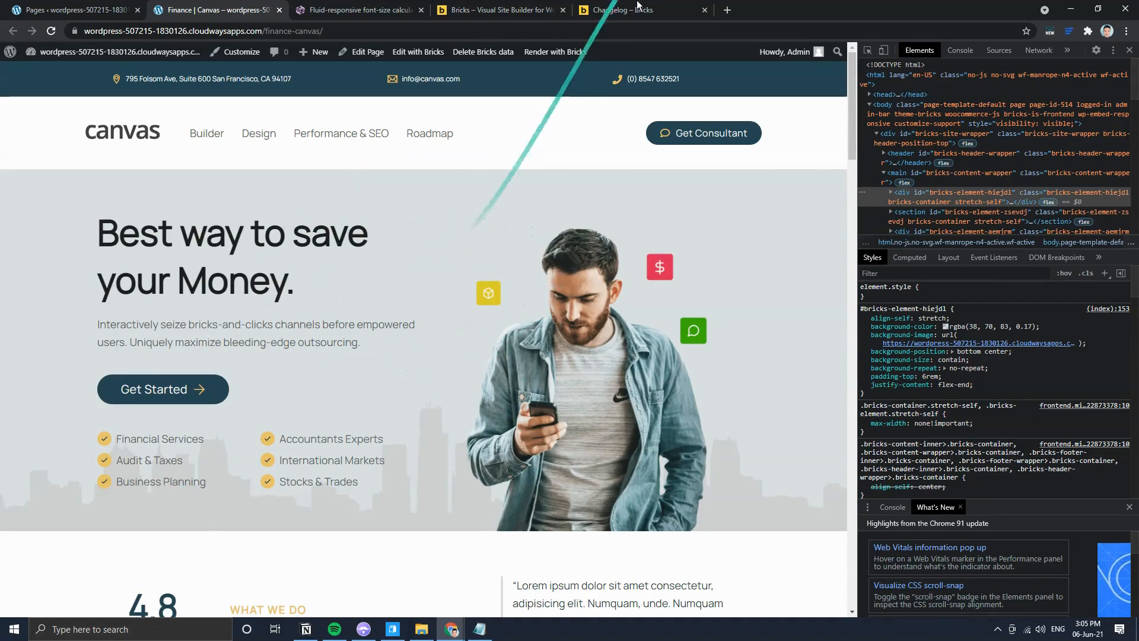
pyautogui.click(617, 10)
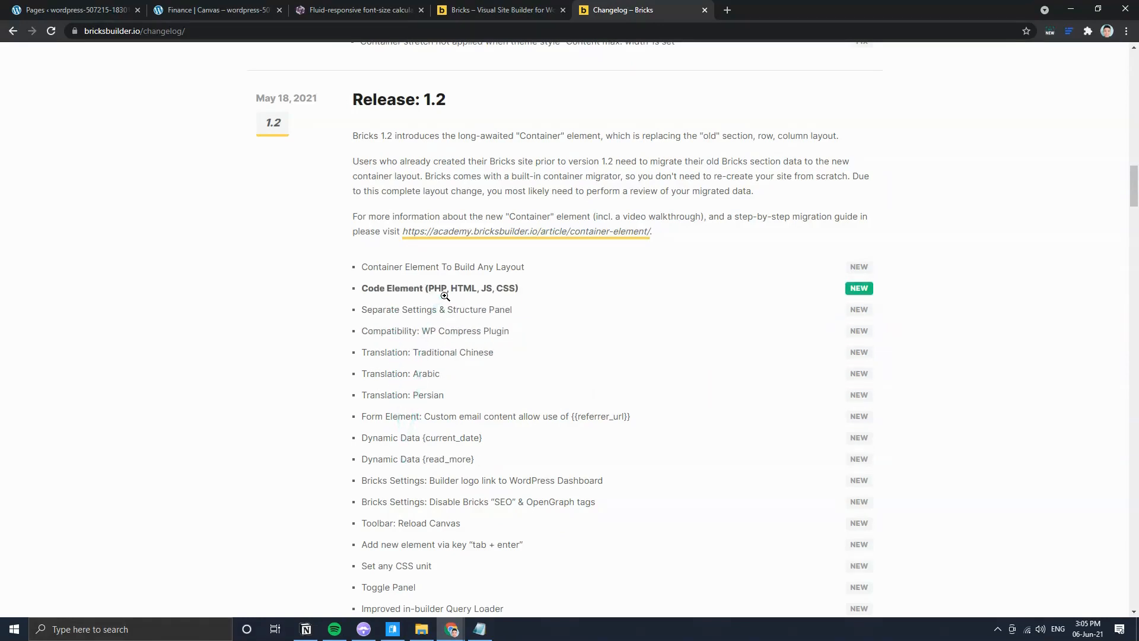
pyautogui.scroll(-2, 356, 492)
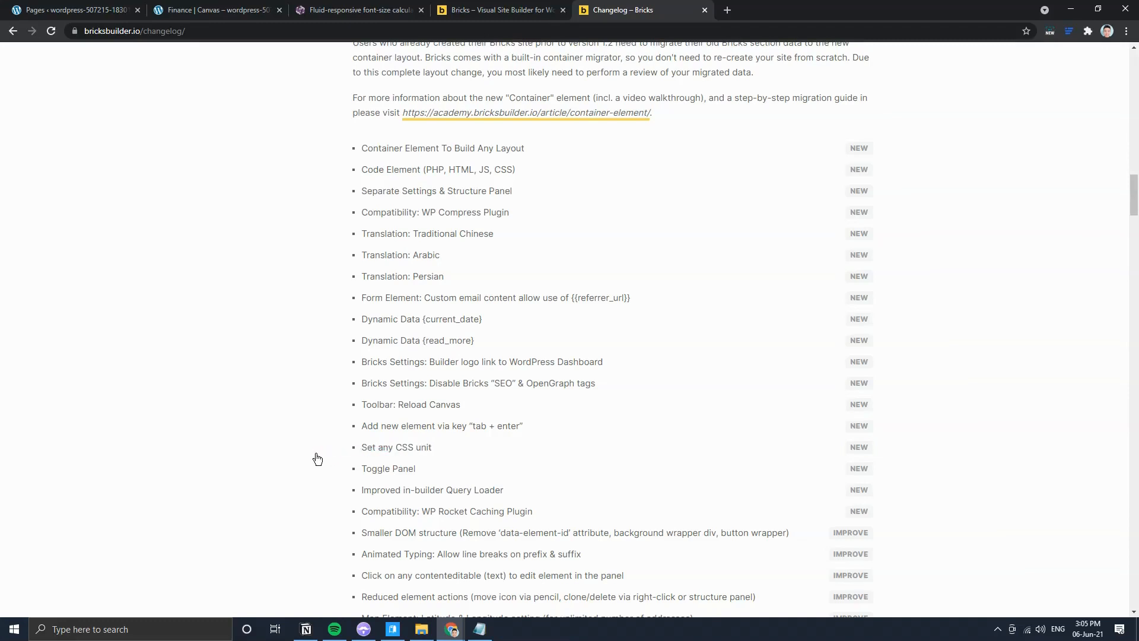
pyautogui.scroll(1, 317, 459)
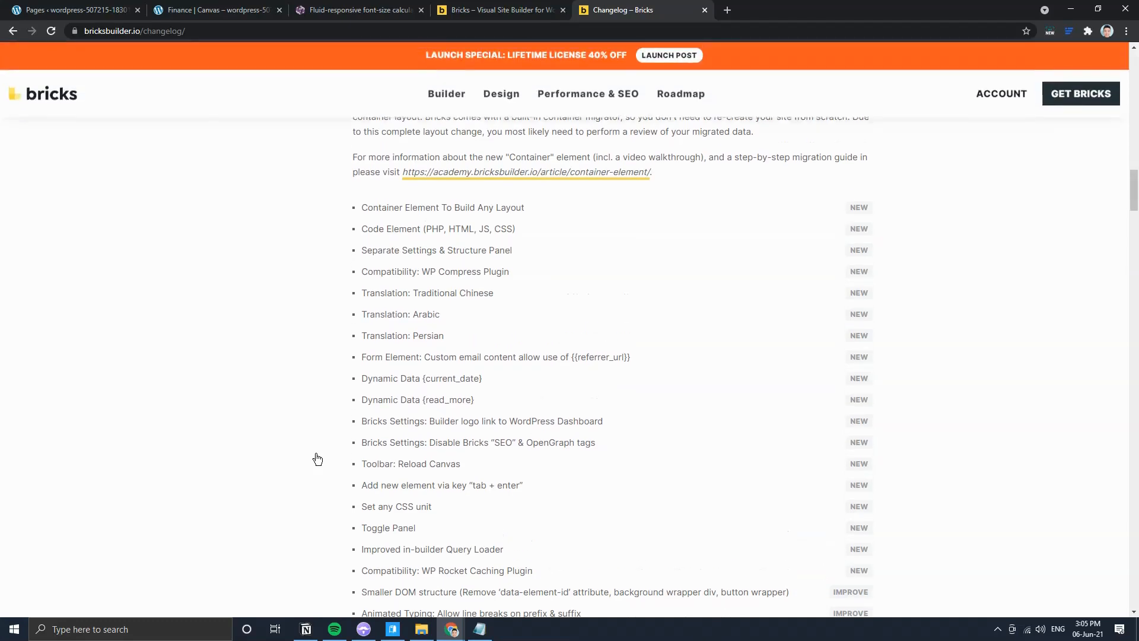
pyautogui.scroll(-1, 317, 459)
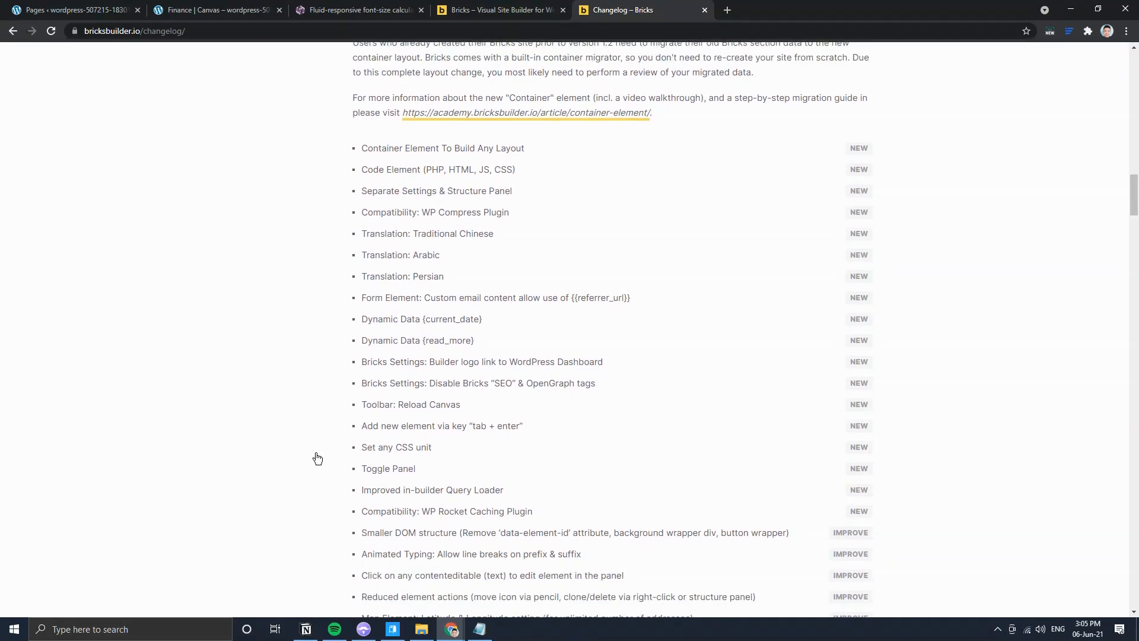
# Step: Switch to the fluid-responsive font-size calculator and widen the box holding the generated clamp CSS
pyautogui.click(365, 10)
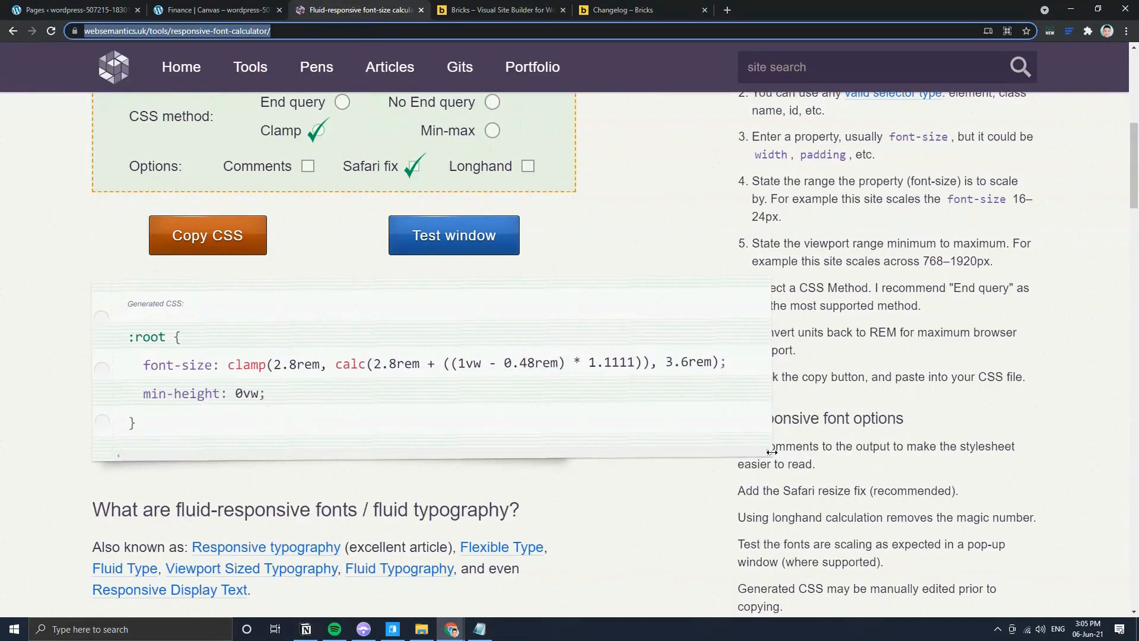
pyautogui.click(768, 452)
pyautogui.moveTo(769, 452); pyautogui.dragTo(795, 452)
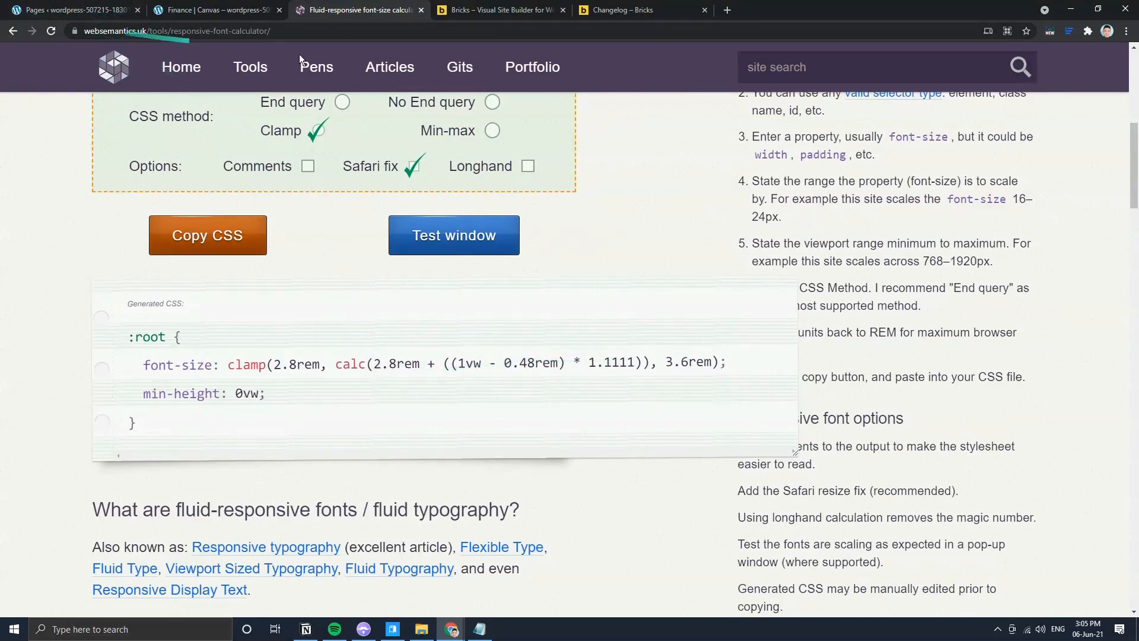
pyautogui.click(624, 10)
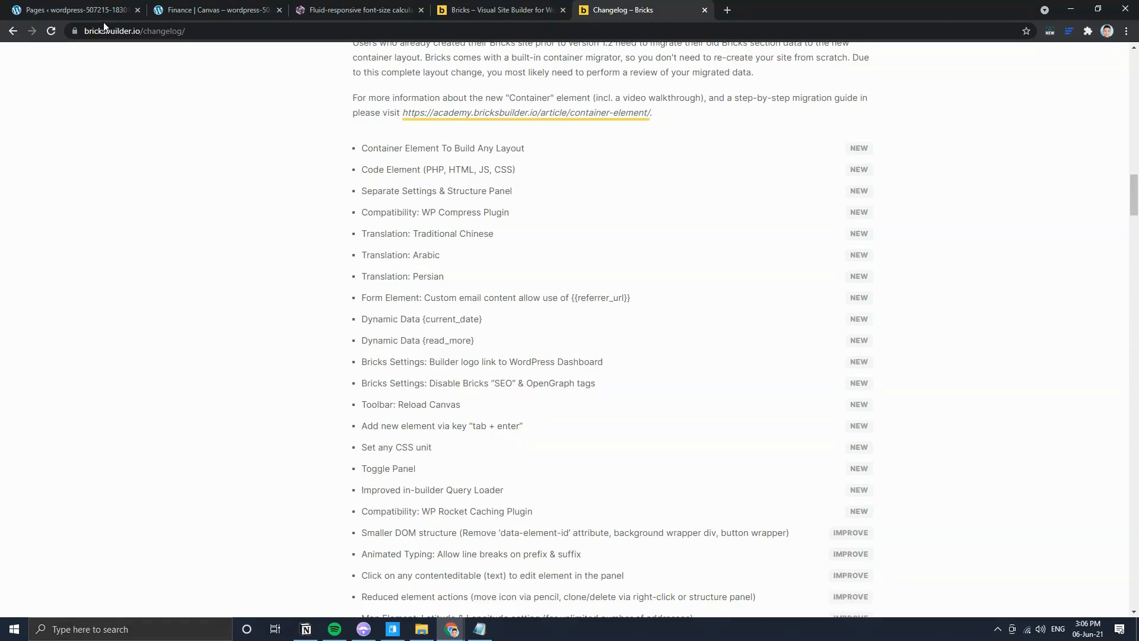
pyautogui.click(235, 13)
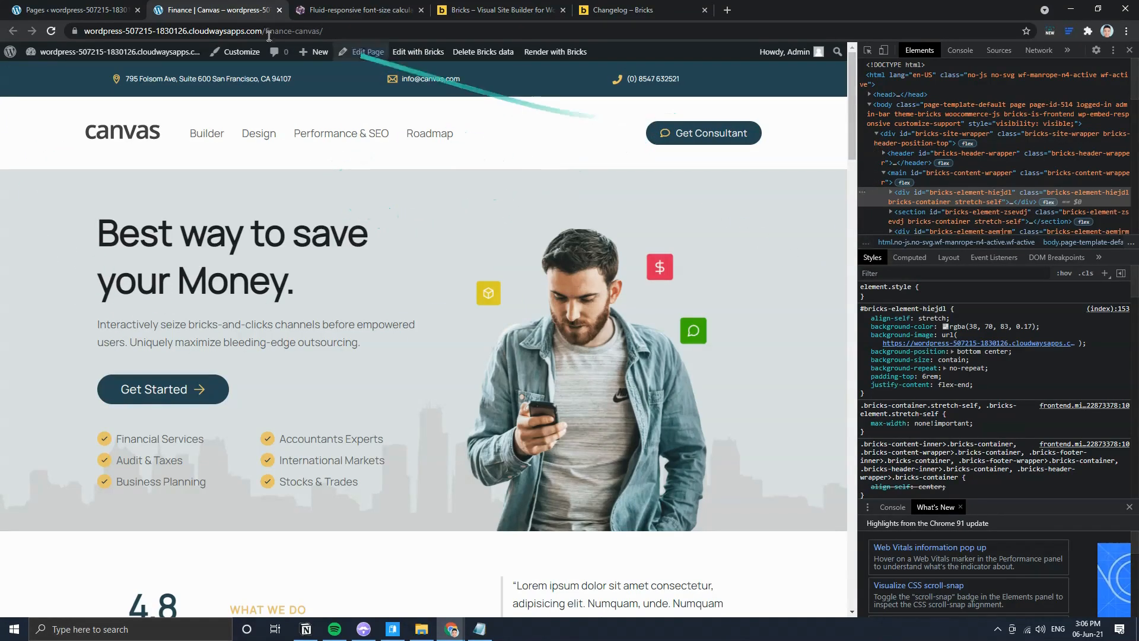
# Step: Add a new WordPress page titled "Tutorial Page" and publish it
pyautogui.click(95, 10)
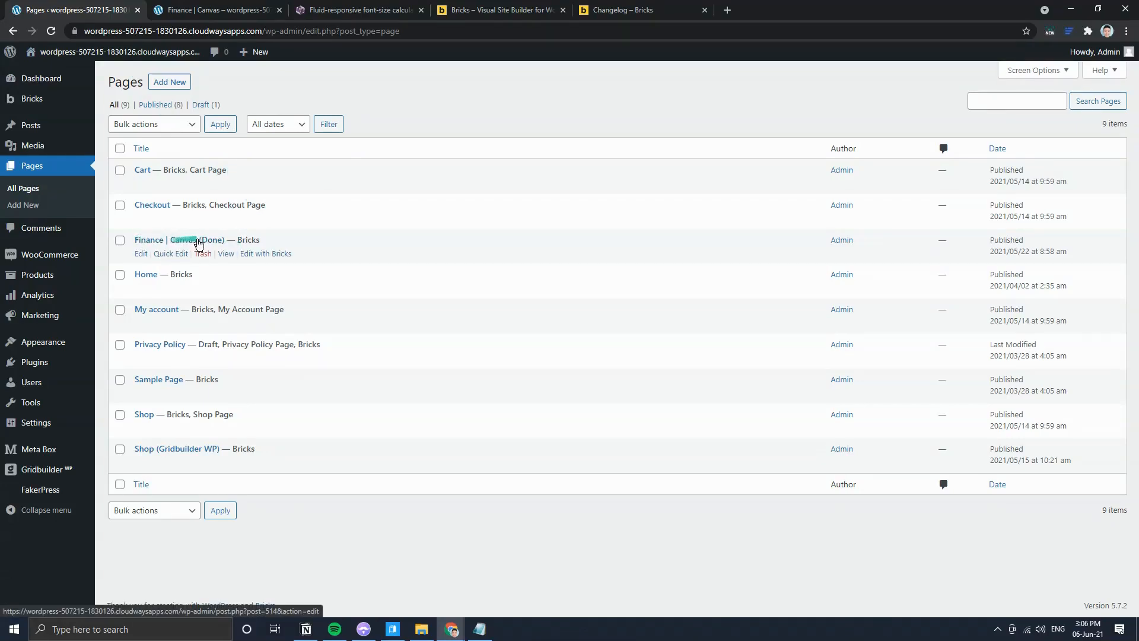
pyautogui.click(172, 83)
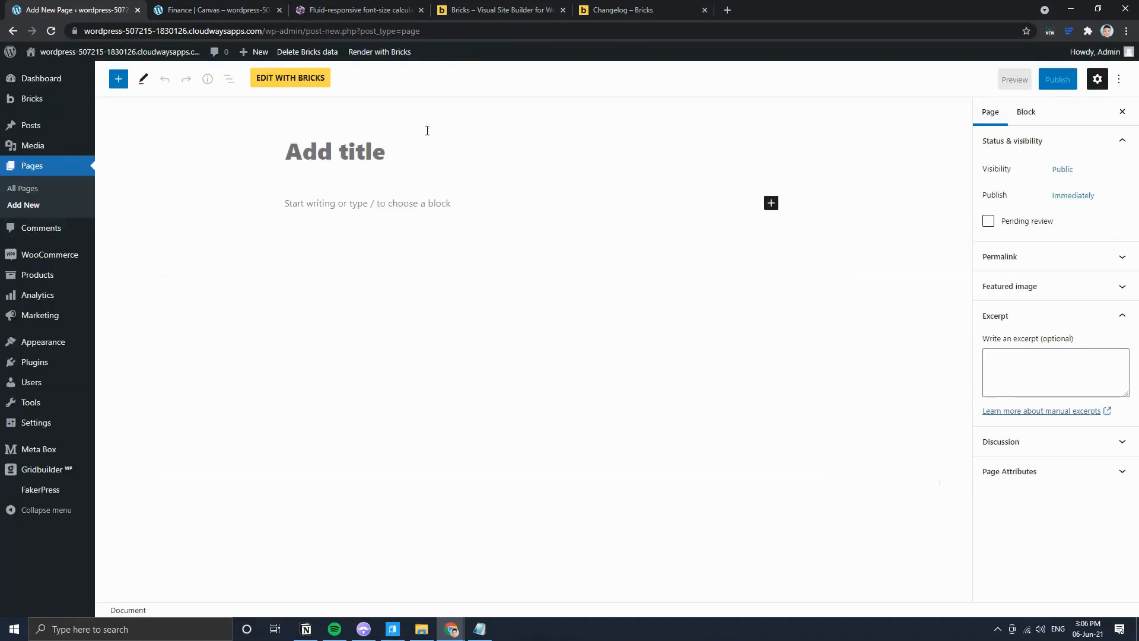
pyautogui.write('Tutorial Page')
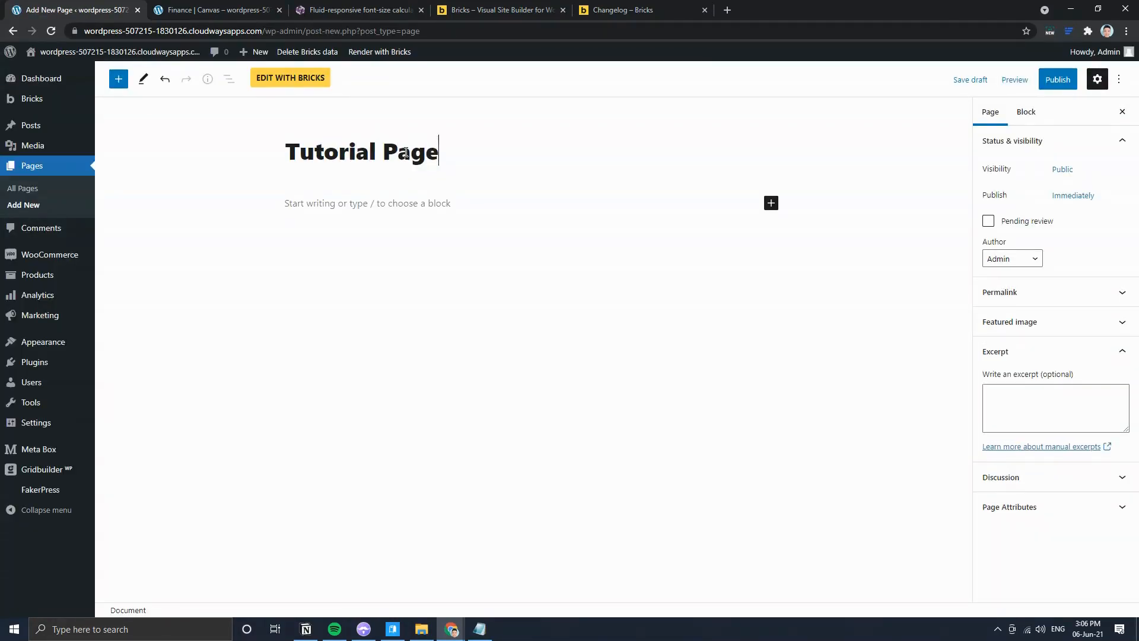
pyautogui.click(1056, 80)
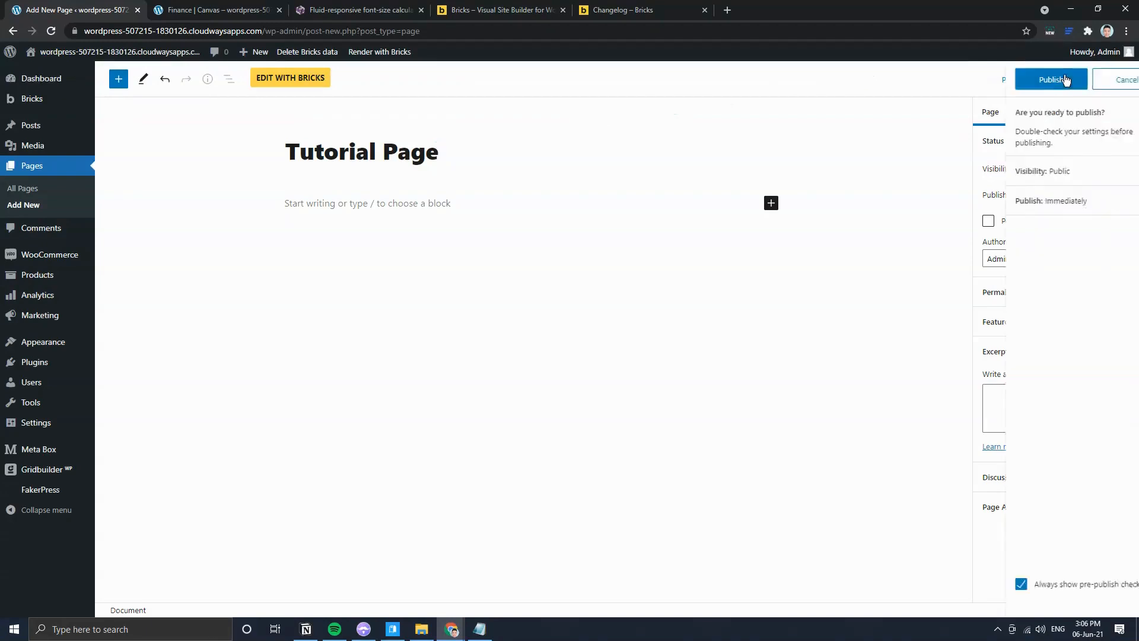
pyautogui.click(1041, 85)
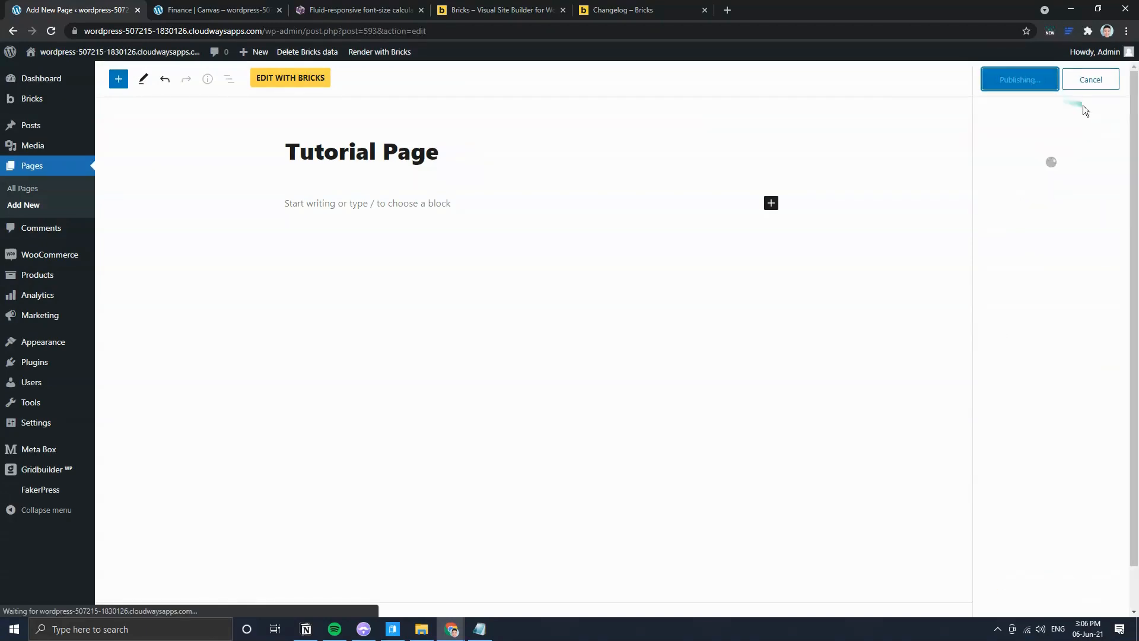
# Step: Open the new page in the Bricks builder and select the Finance Canvas theme style
pyautogui.click(301, 84)
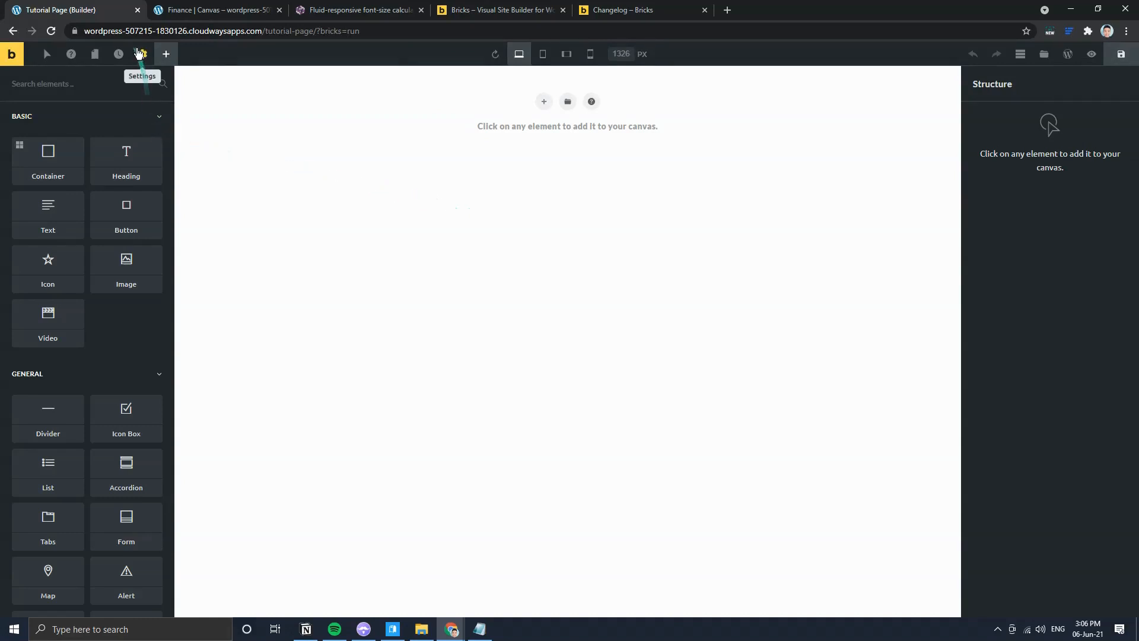
pyautogui.click(143, 54)
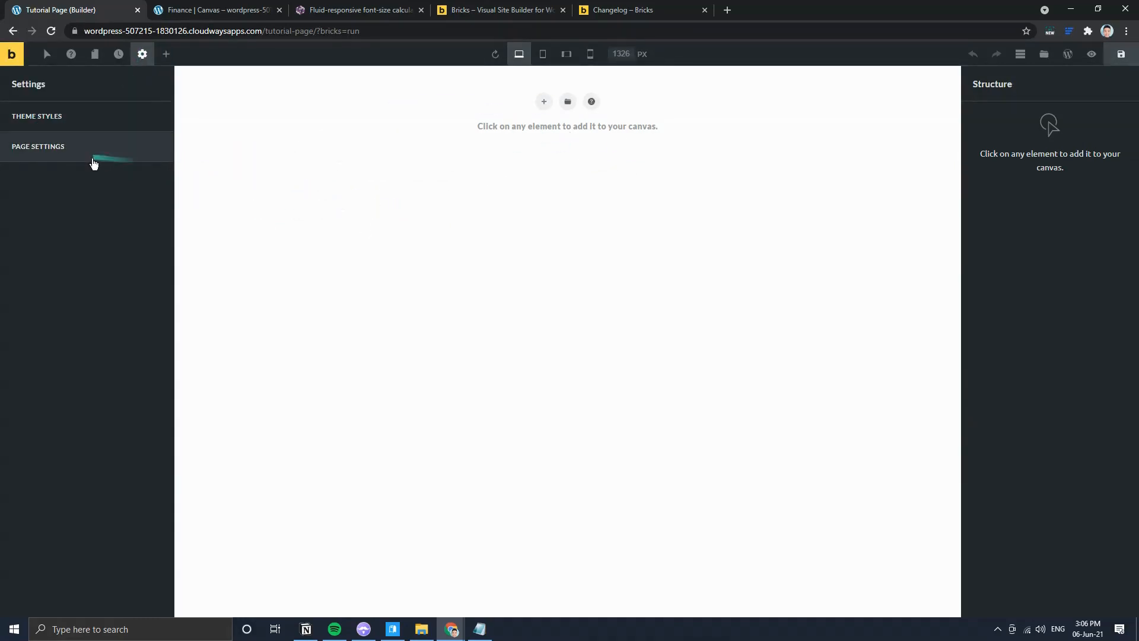
pyautogui.click(87, 118)
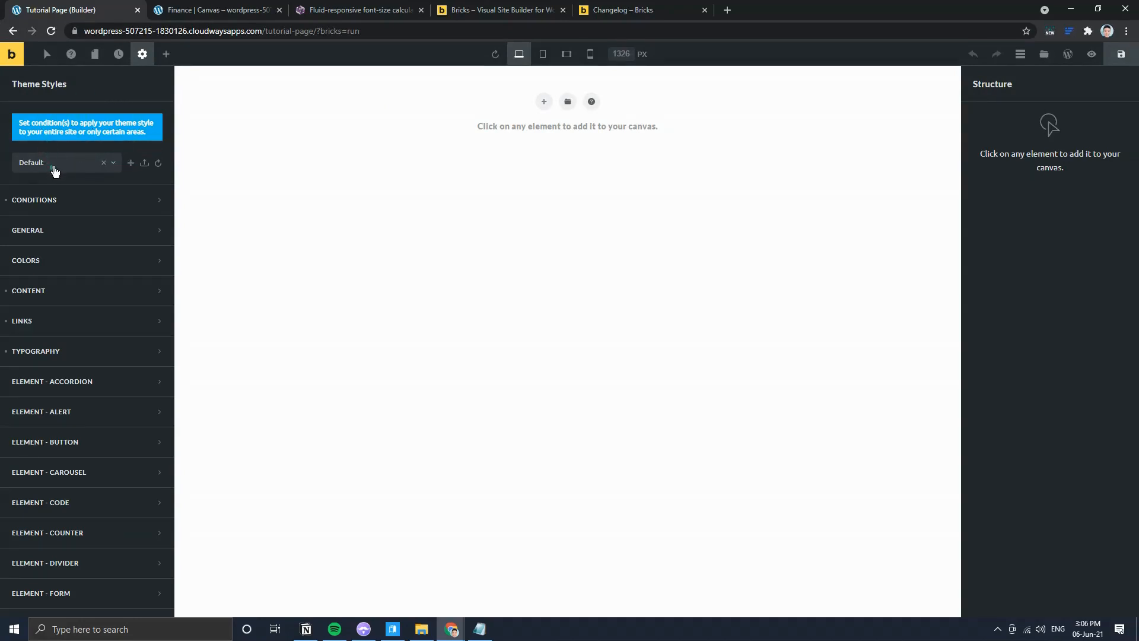
pyautogui.click(51, 165)
pyautogui.click(53, 238)
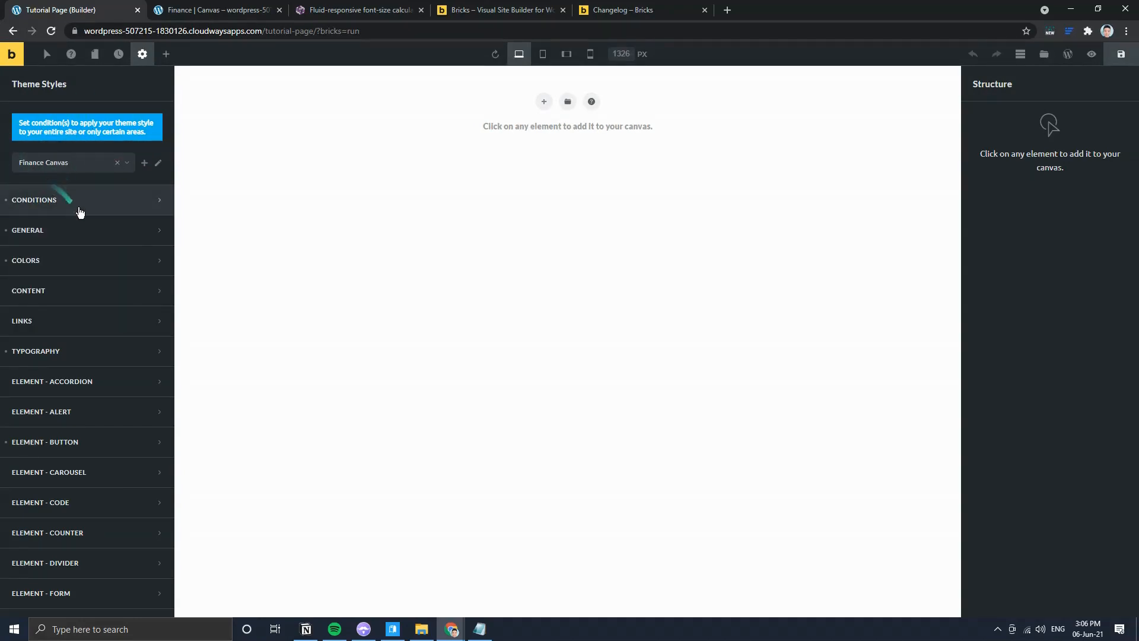
# Step: Add Tutorial Page to the Individual condition of the Finance Canvas theme style
pyautogui.click(102, 201)
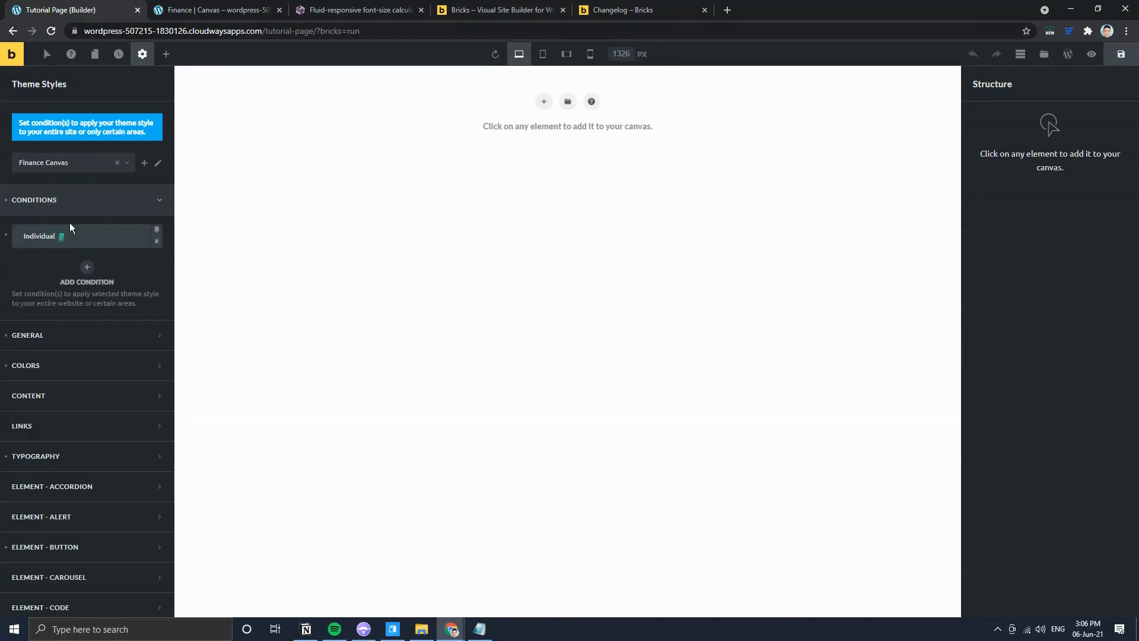
pyautogui.click(62, 237)
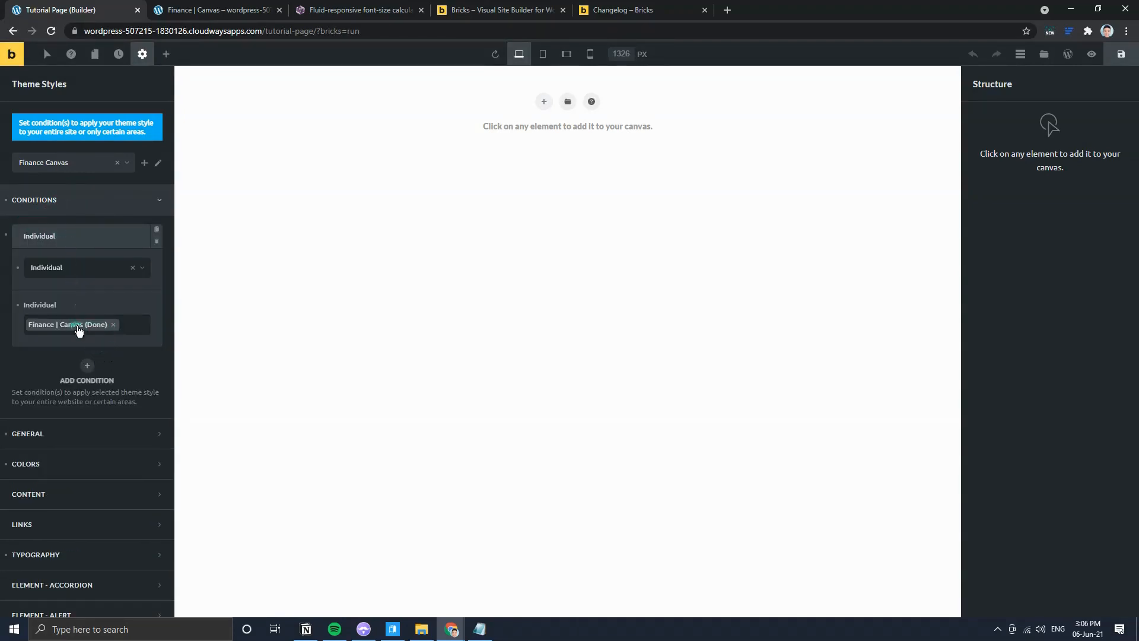
pyautogui.click(136, 331)
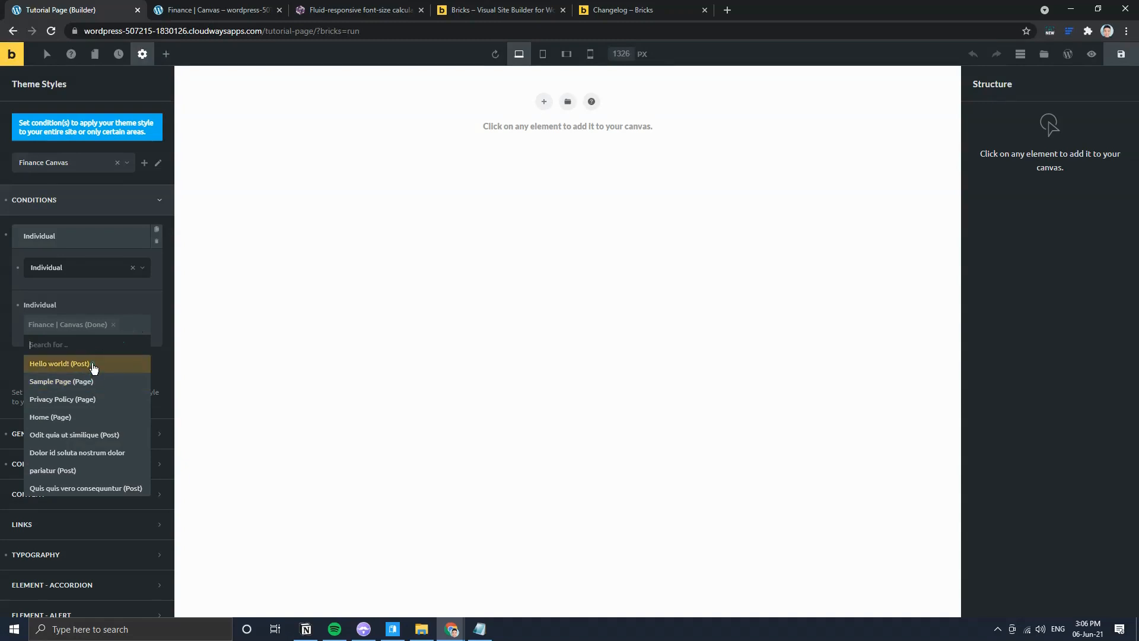
pyautogui.write('turoal')
pyautogui.press('BackSpace')
pyautogui.press('BackSpace')
pyautogui.press('BackSpace')
pyautogui.press('BackSpace')
pyautogui.press('BackSpace')
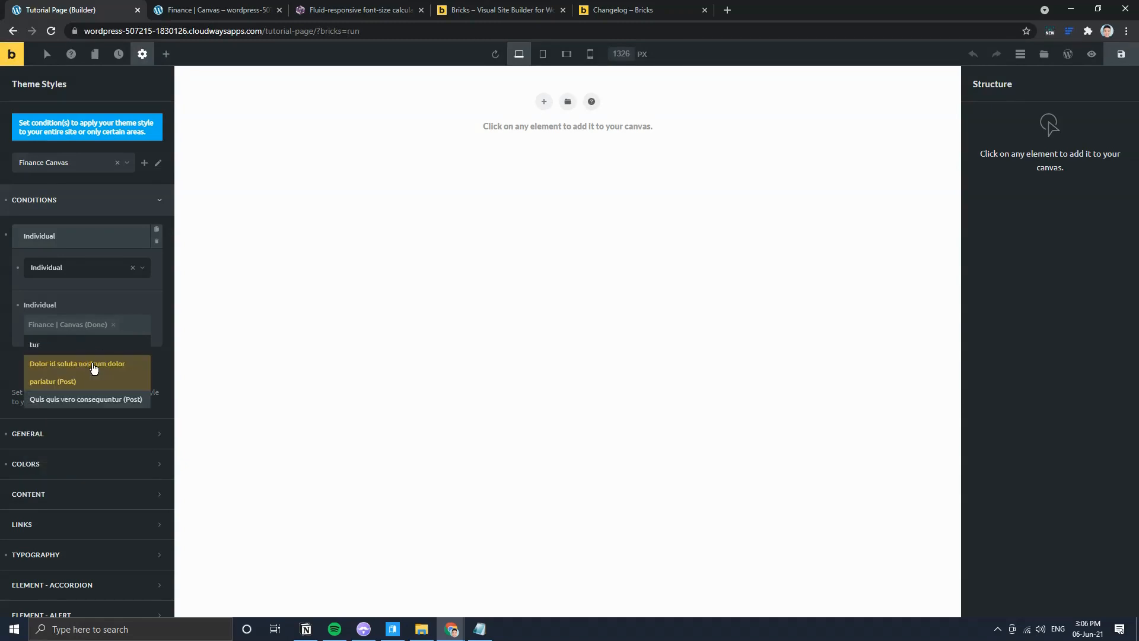
pyautogui.write('torial')
pyautogui.click(89, 364)
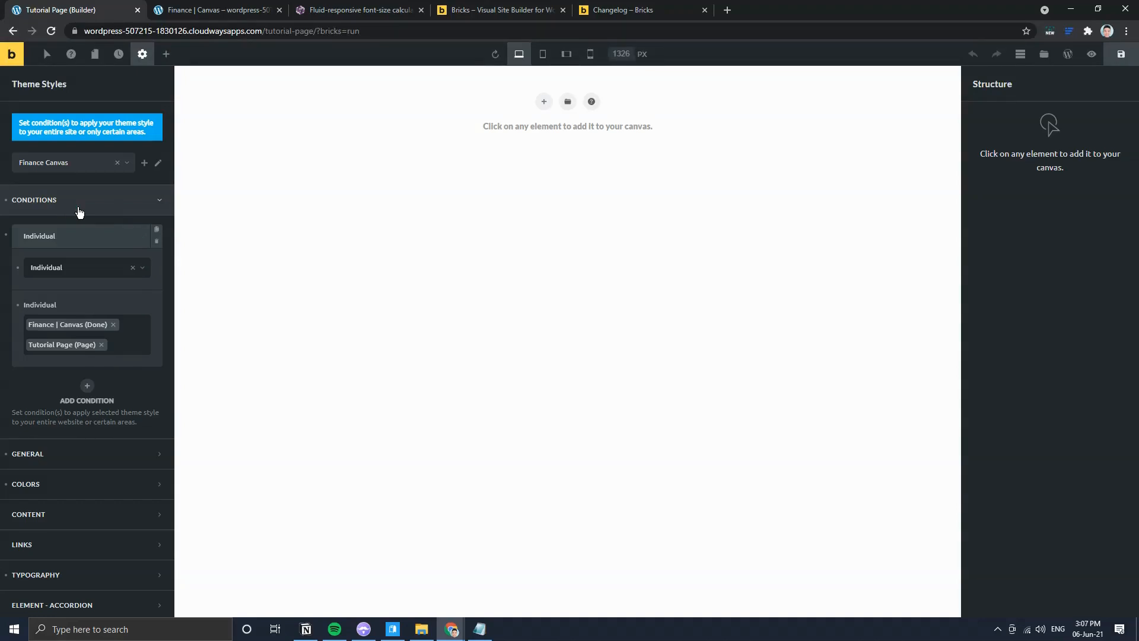
pyautogui.click(79, 202)
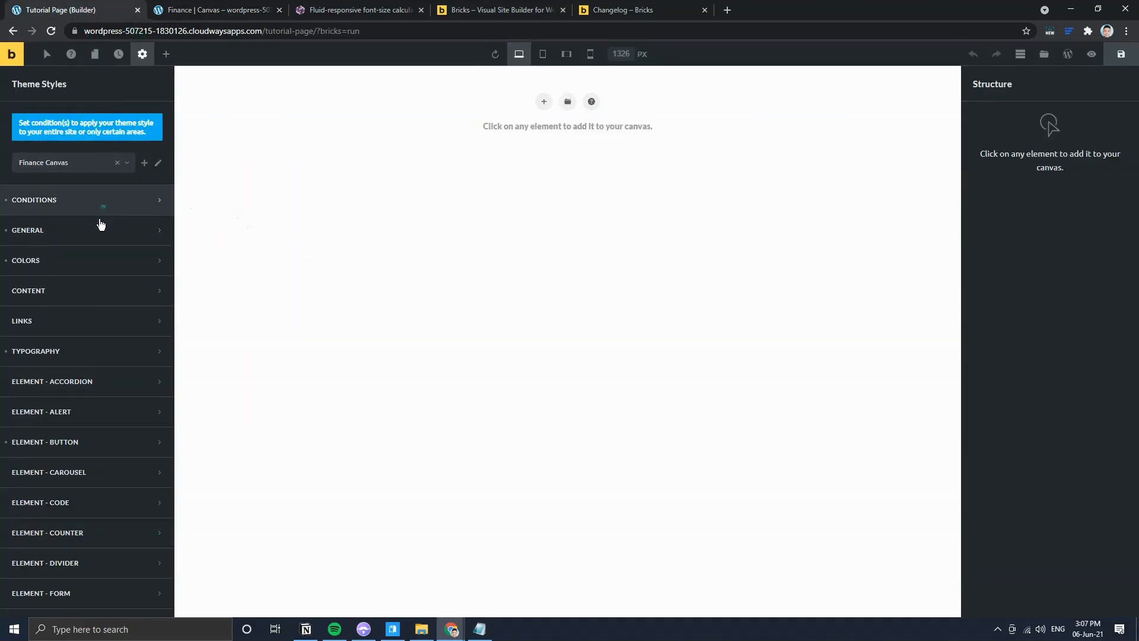
# Step: Examine the theme style's General settings, especially the container width, and compare it with the finished Finance Canvas page
pyautogui.click(97, 233)
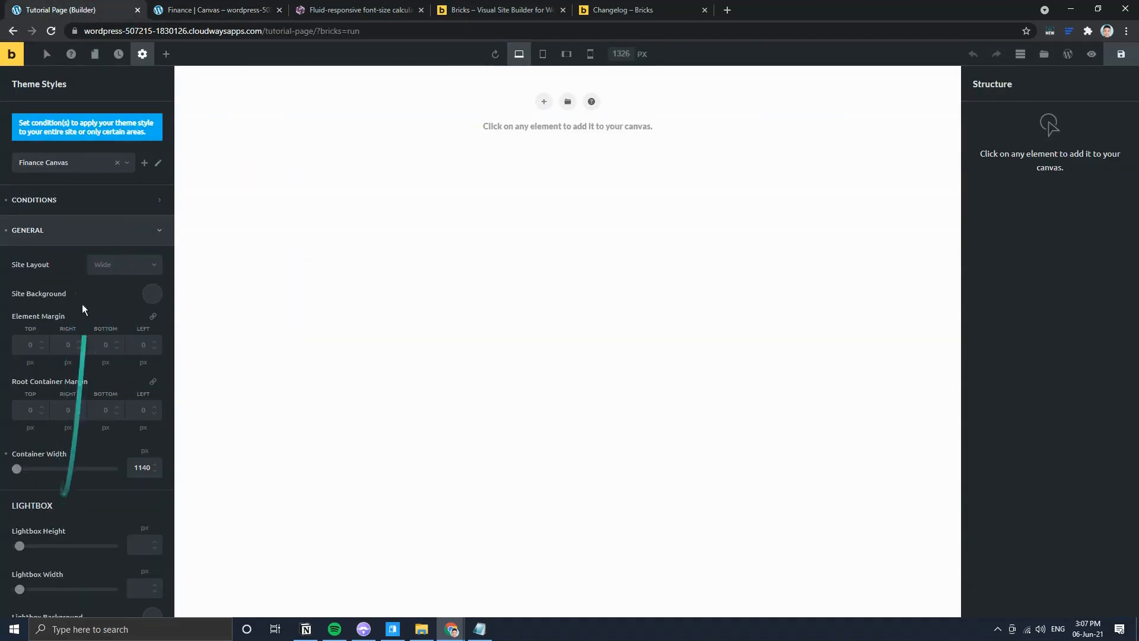
pyautogui.scroll(-2, 68, 414)
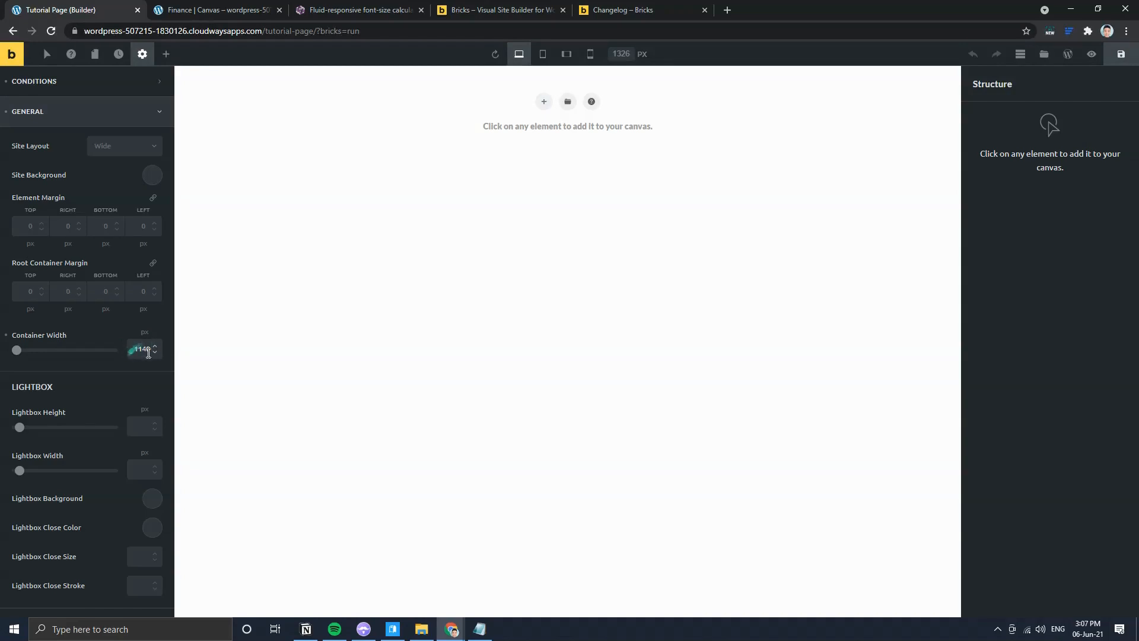
pyautogui.click(146, 347)
pyautogui.click(215, 10)
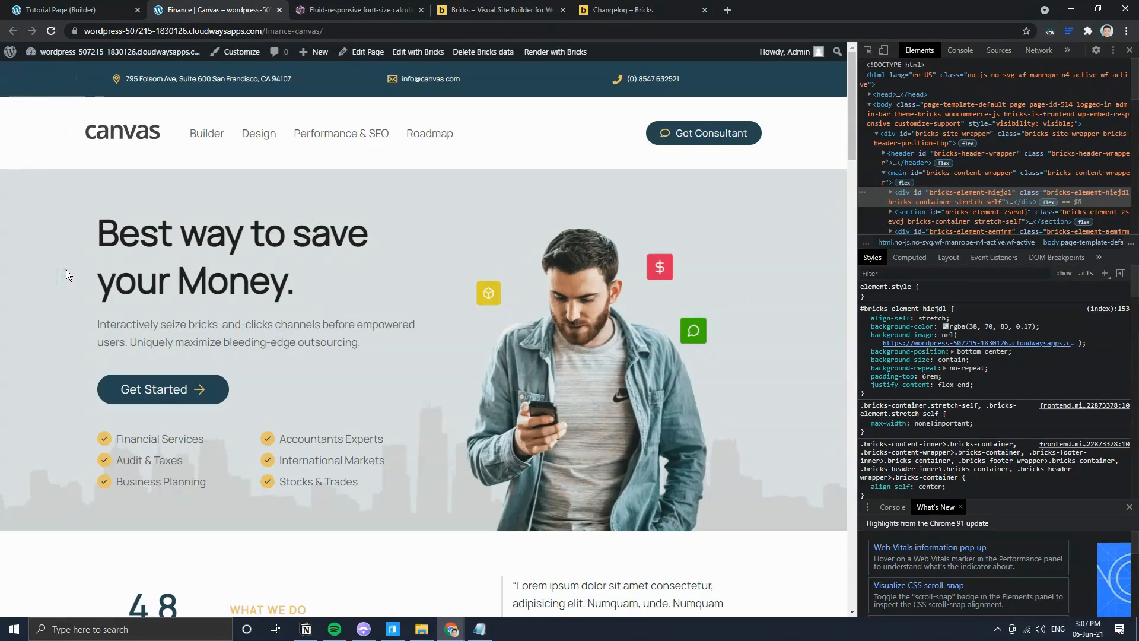
pyautogui.click(67, 10)
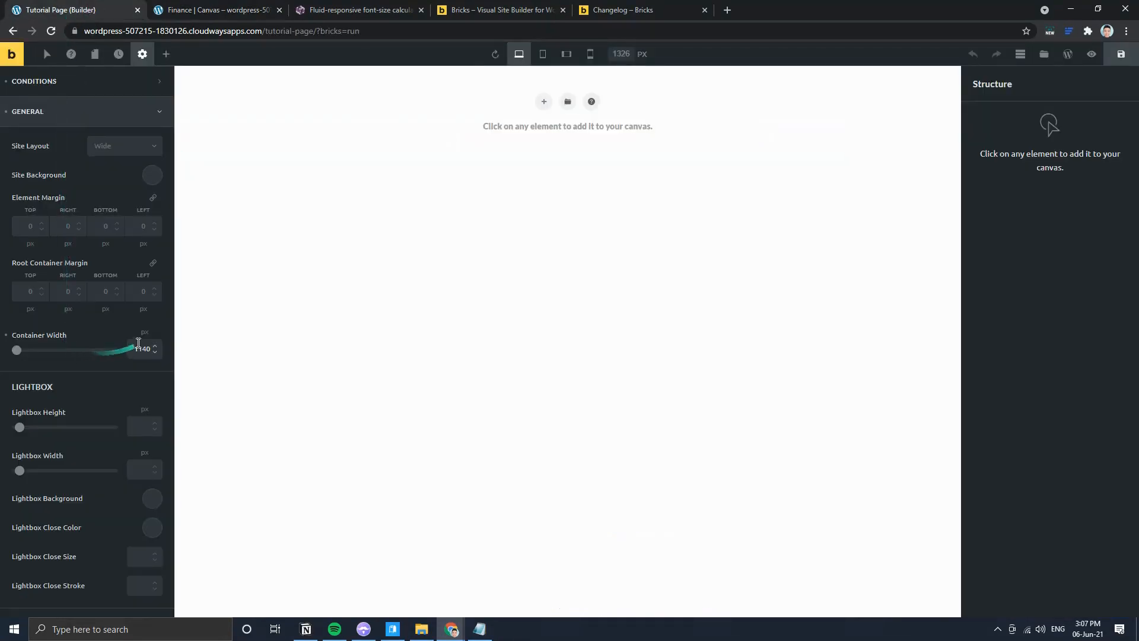
pyautogui.scroll(-4, 105, 344)
pyautogui.scroll(5, 105, 340)
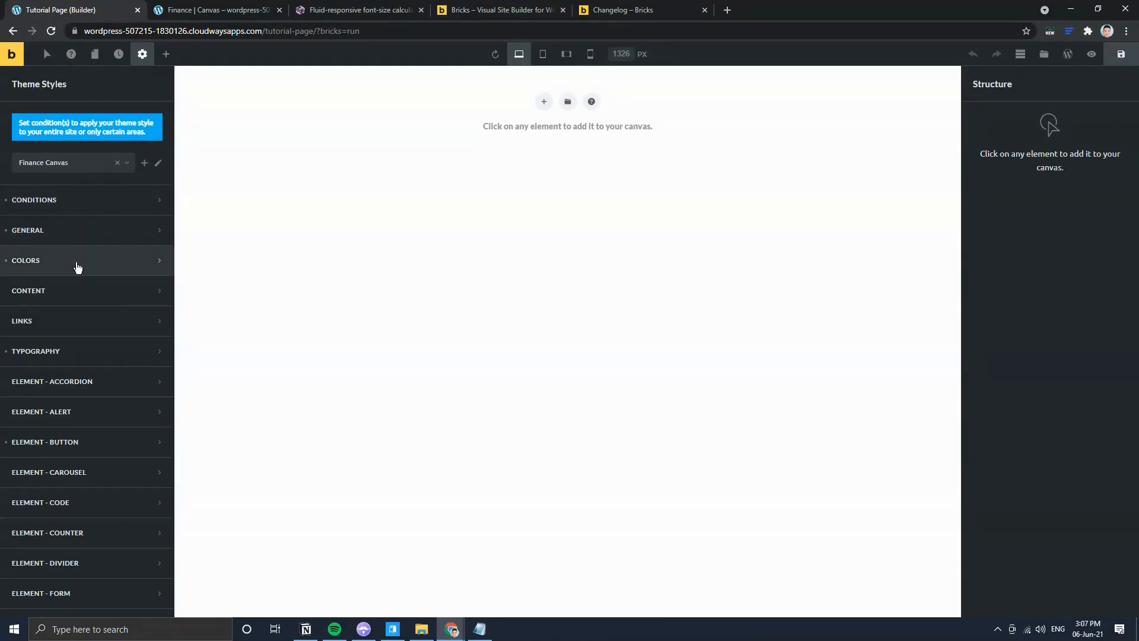
# Step: Examine the theme style's primary and secondary colors and compare them with those used on the Finance Canvas page
pyautogui.click(74, 261)
pyautogui.scroll(-2, 66, 332)
pyautogui.click(253, 6)
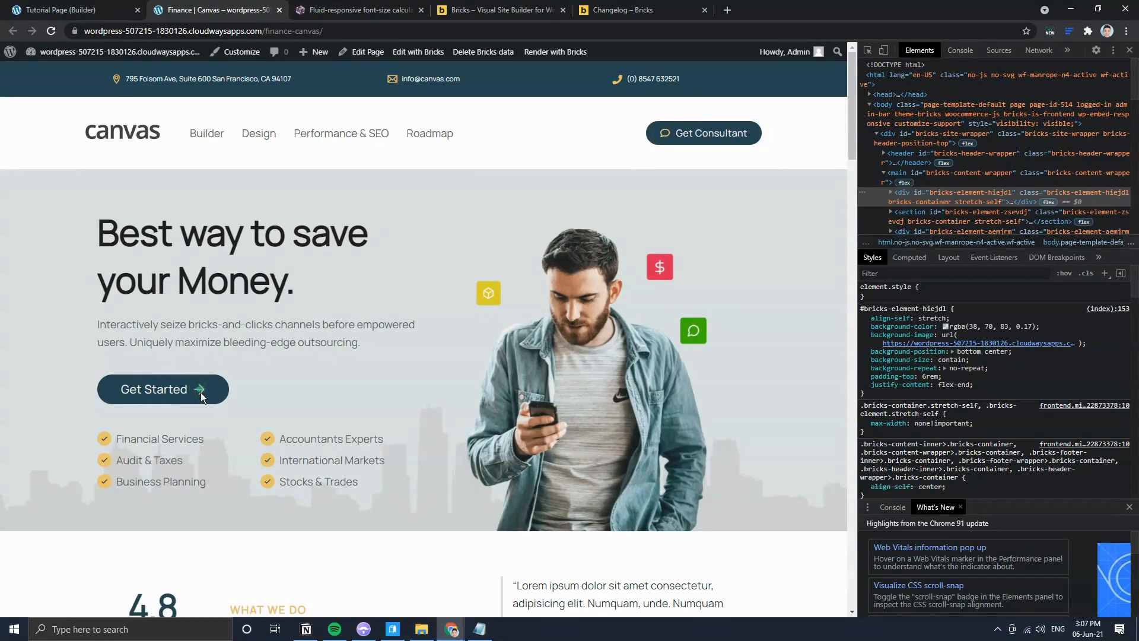
pyautogui.click(71, 10)
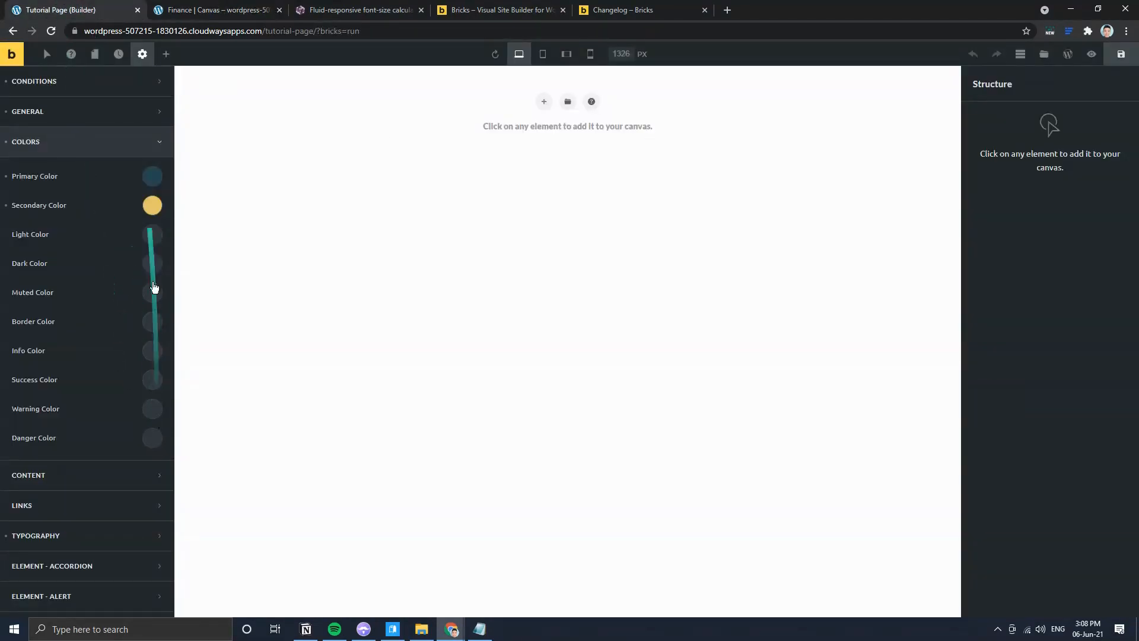
pyautogui.click(80, 154)
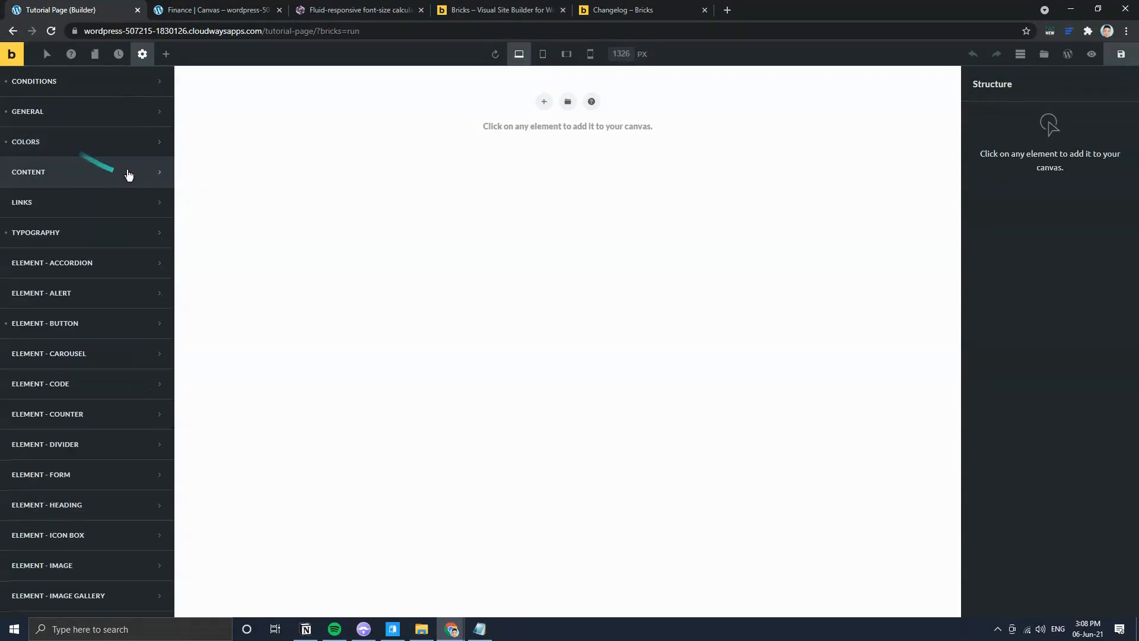
pyautogui.click(97, 144)
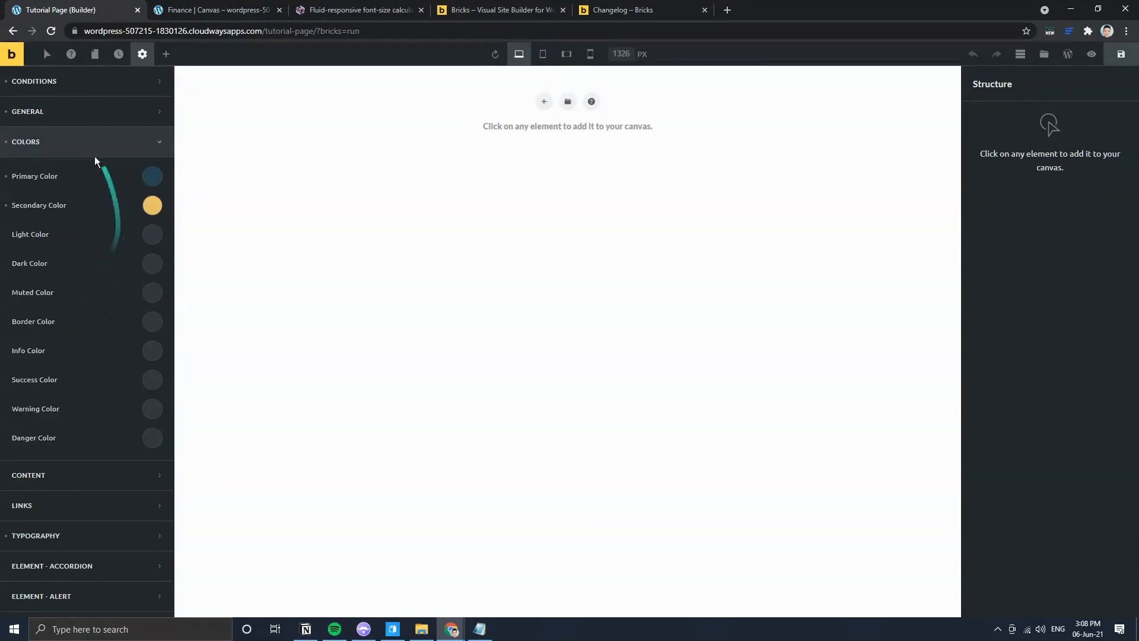
pyautogui.click(84, 142)
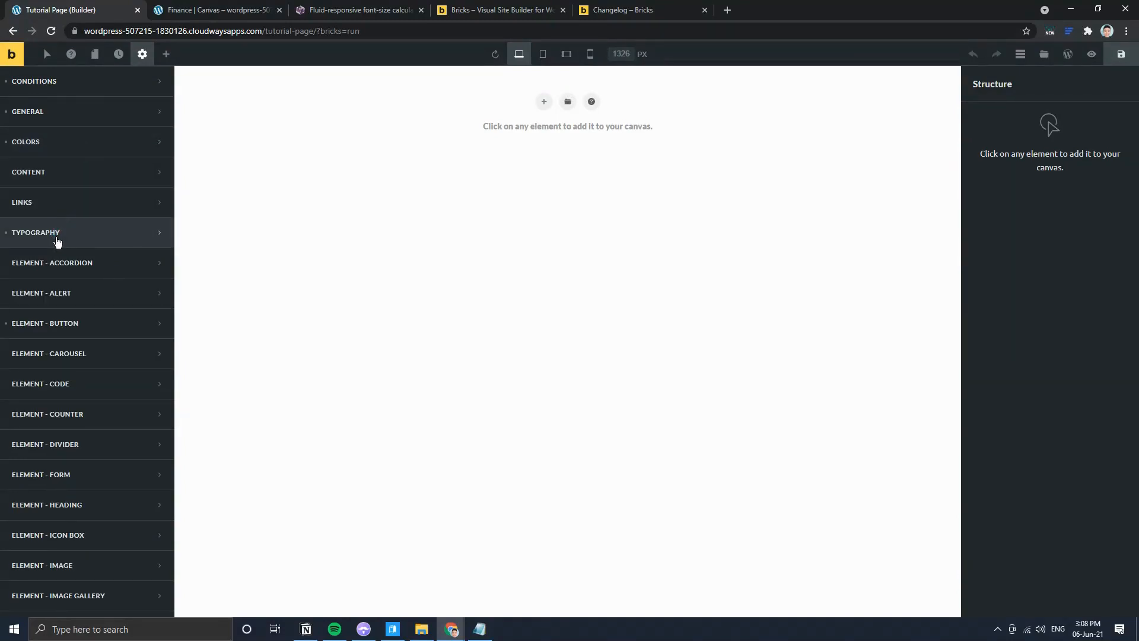
pyautogui.click(93, 143)
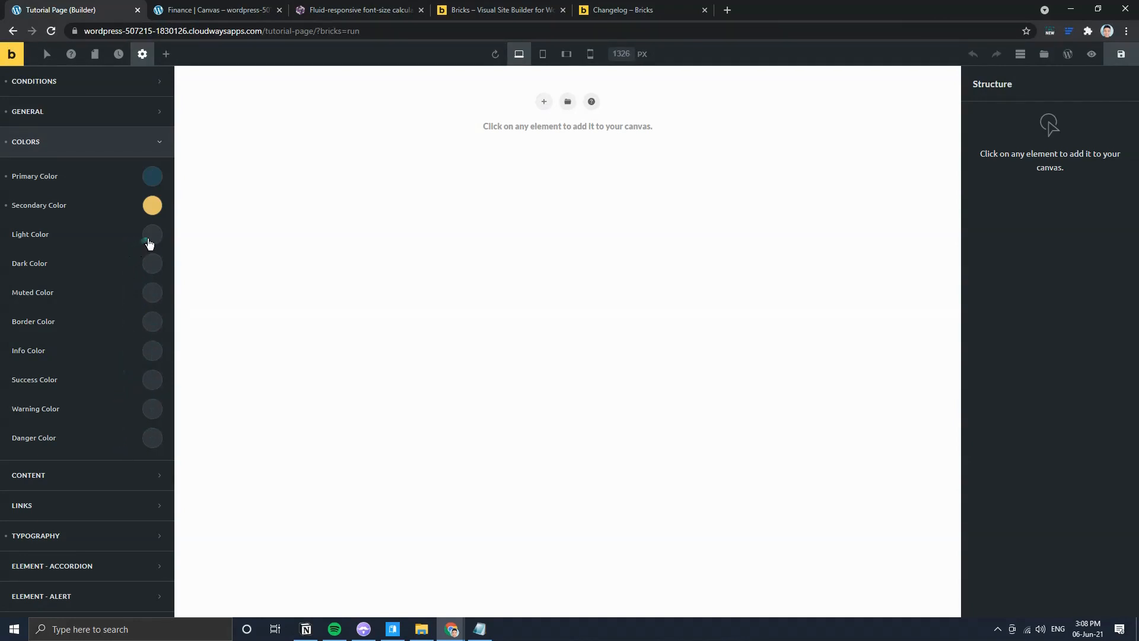
pyautogui.click(90, 150)
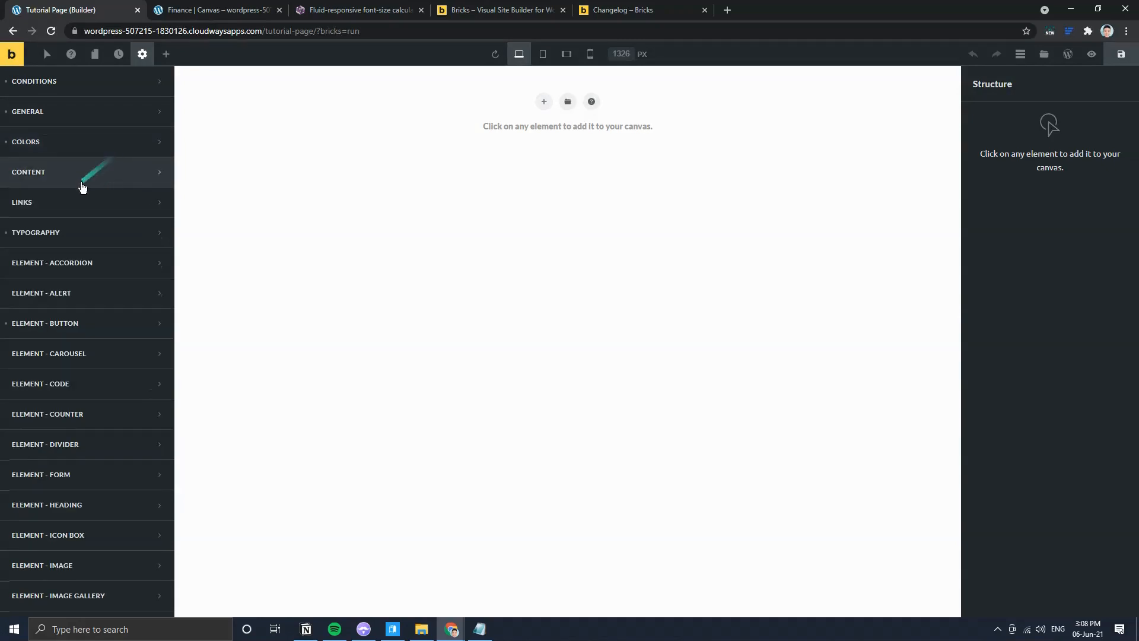
# Step: Copy the Body typography's font-size clamp formula into the browser's address bar to read its minimum and maximum sizes
pyautogui.click(59, 233)
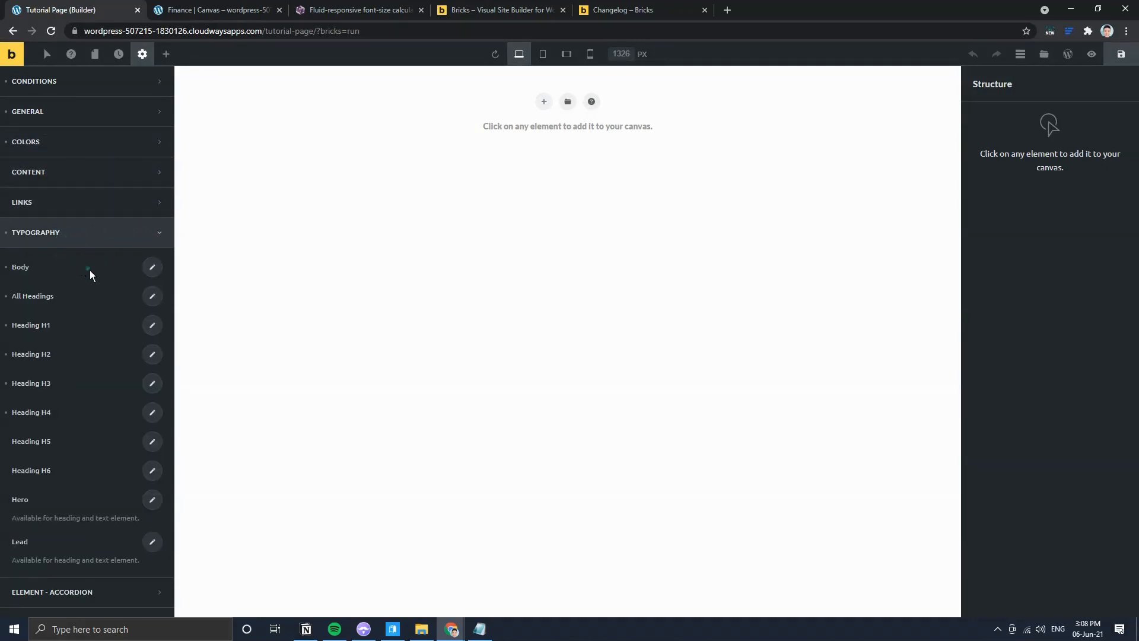
pyautogui.click(152, 268)
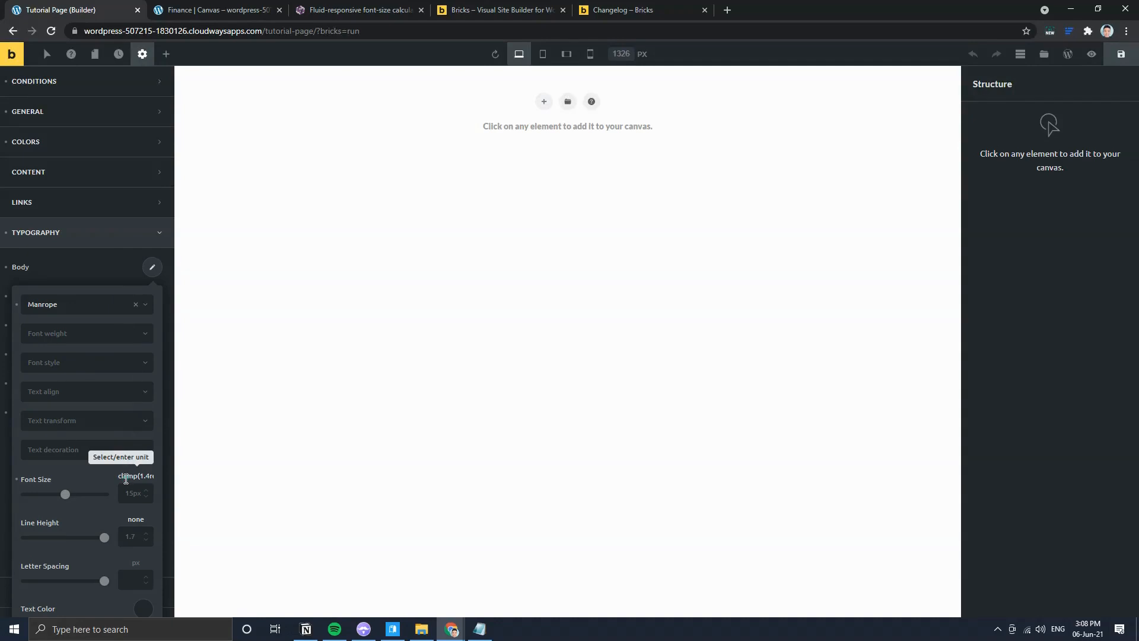
pyautogui.click(127, 477)
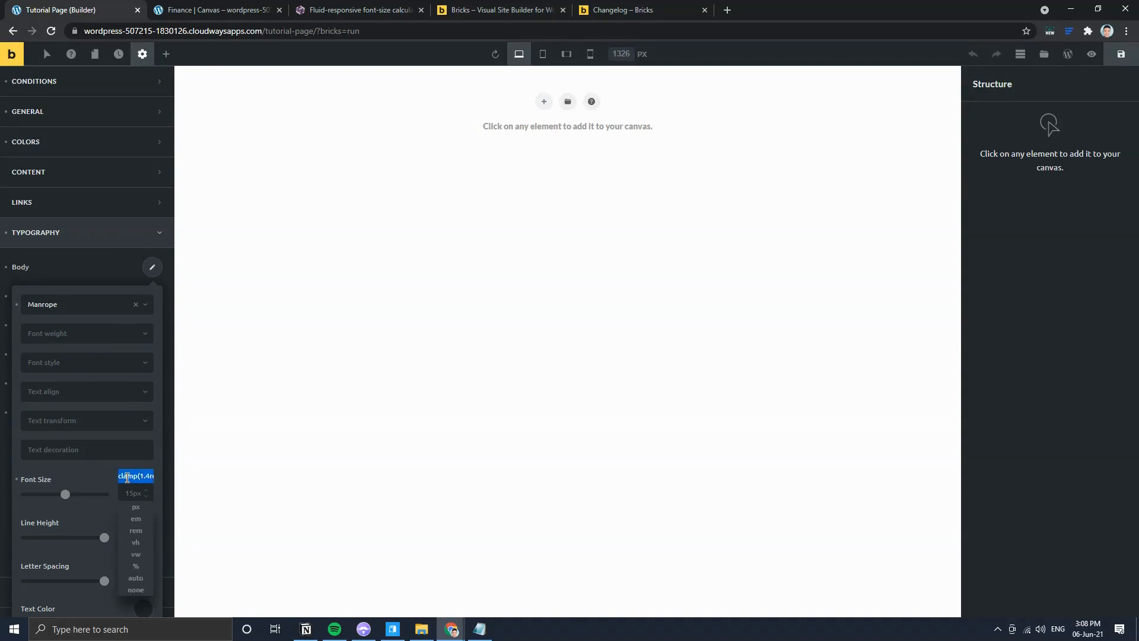
pyautogui.hotkey('ctrl', 'c')
pyautogui.click(213, 31)
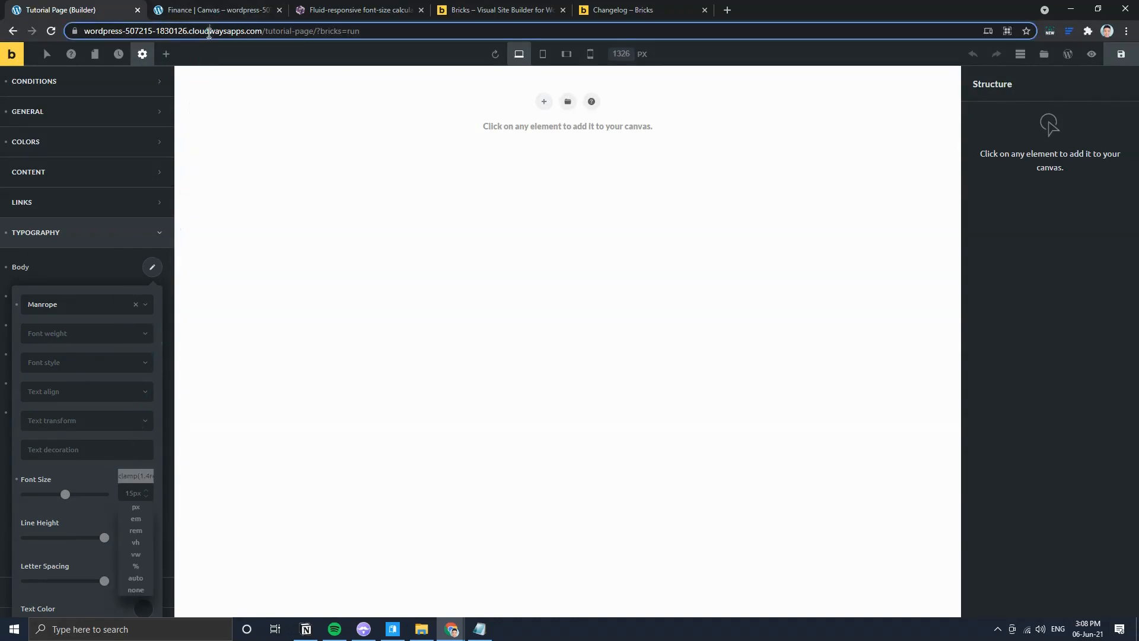
pyautogui.hotkey('ctrl', 'v')
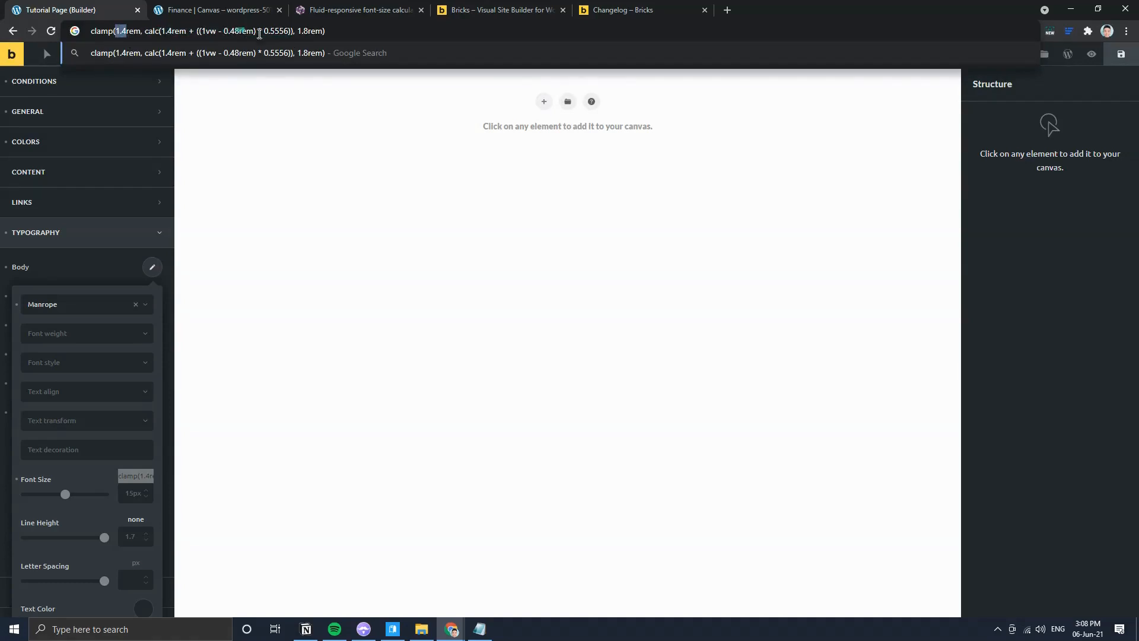
pyautogui.moveTo(298, 34); pyautogui.dragTo(305, 35)
# Step: Switch to the fluid-responsive font-size calculator and set the maximum viewport width to 114 rem
pyautogui.click(349, 10)
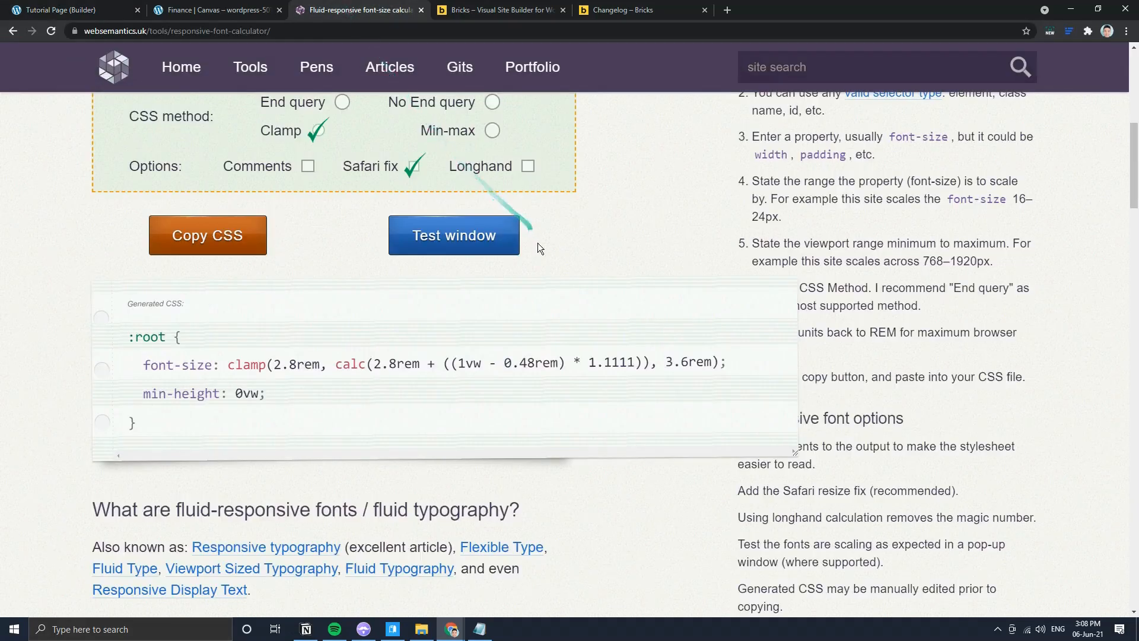
pyautogui.scroll(4, 537, 243)
pyautogui.scroll(2, 571, 268)
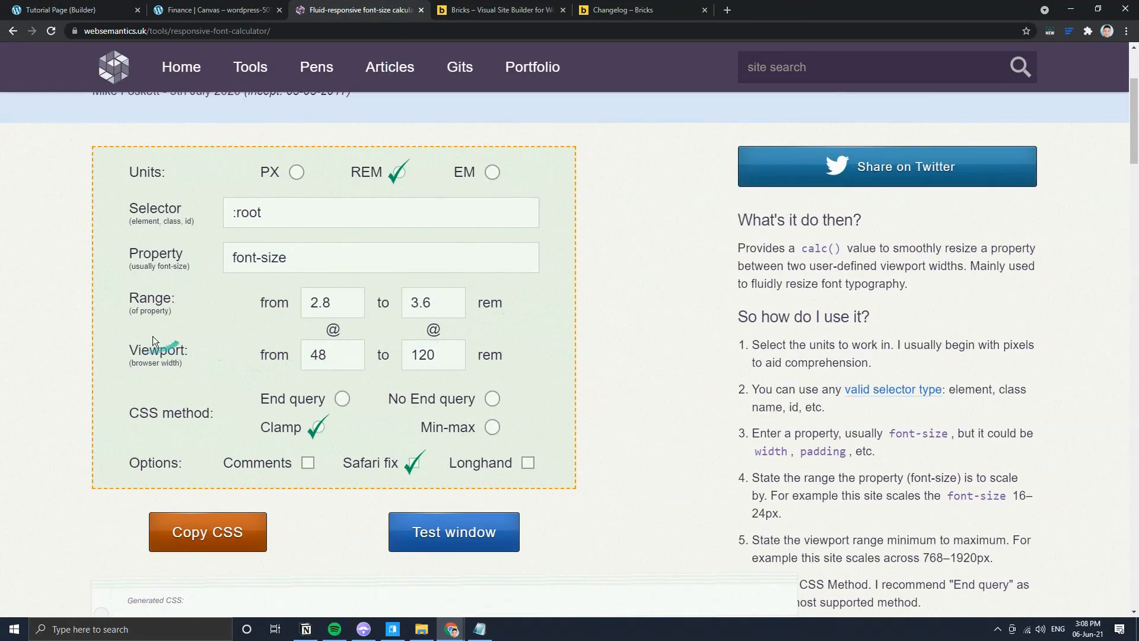
pyautogui.click(231, 10)
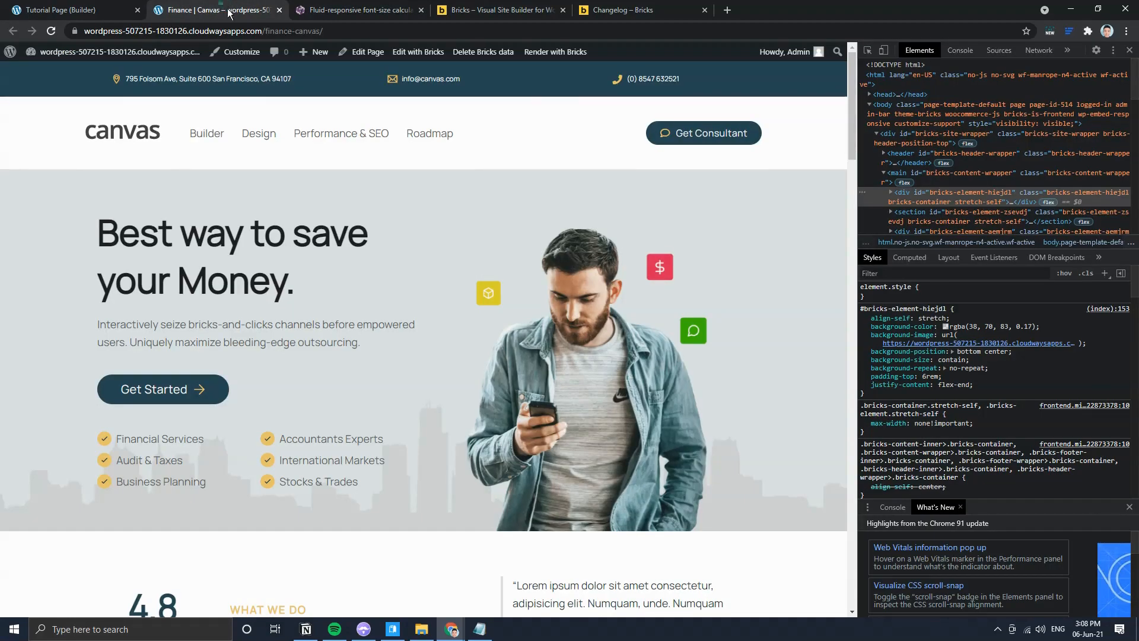
pyautogui.click(87, 8)
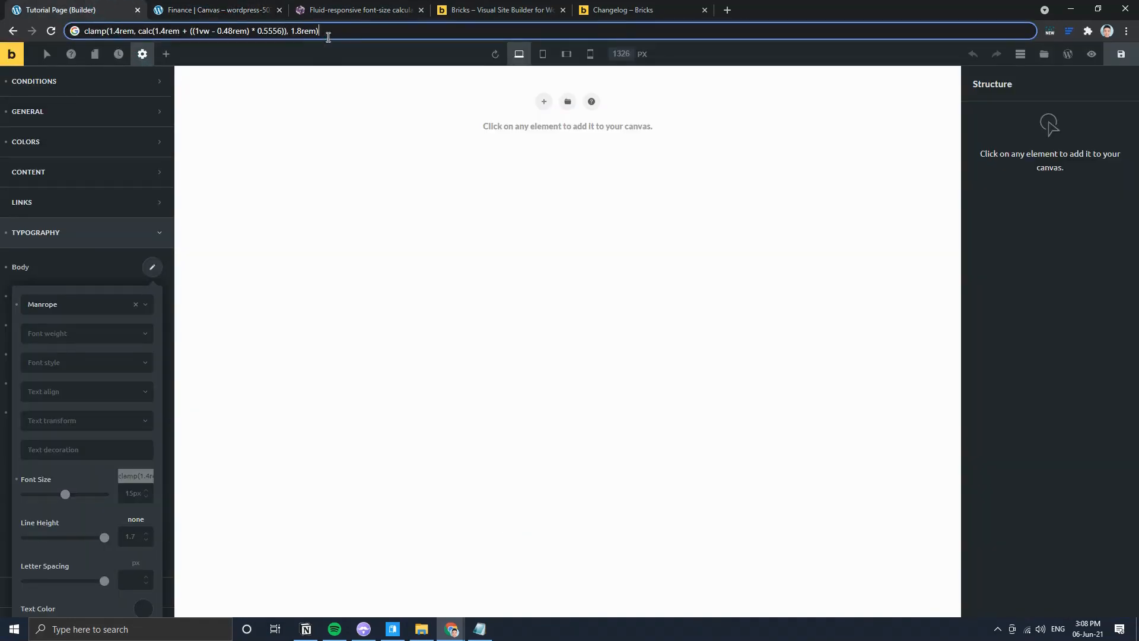
pyautogui.click(333, 10)
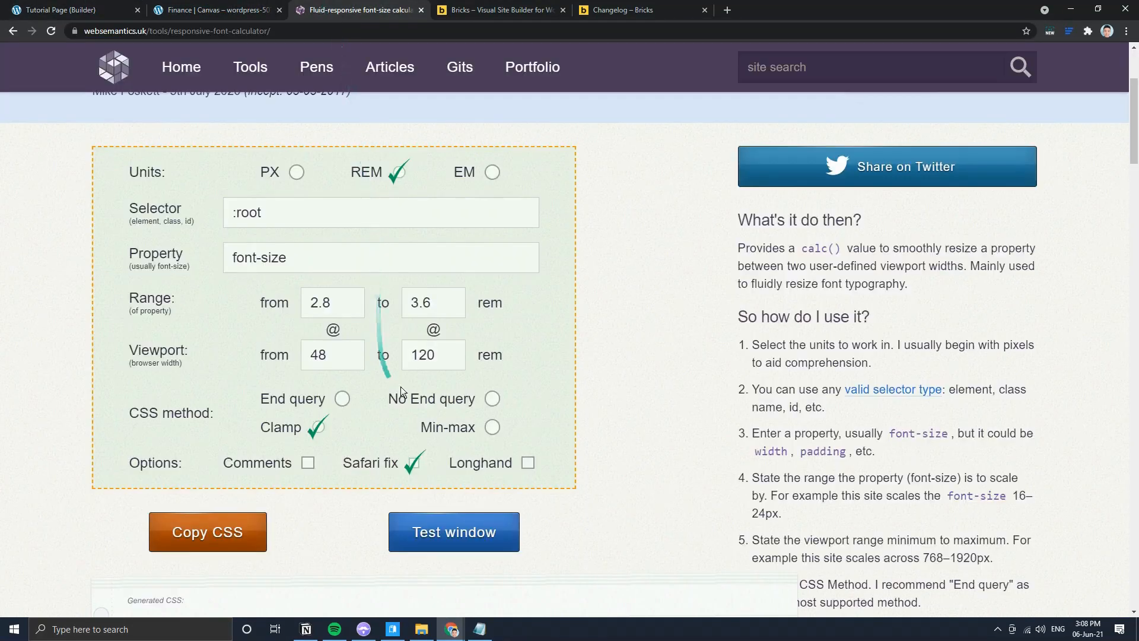
pyautogui.moveTo(456, 355); pyautogui.dragTo(390, 356)
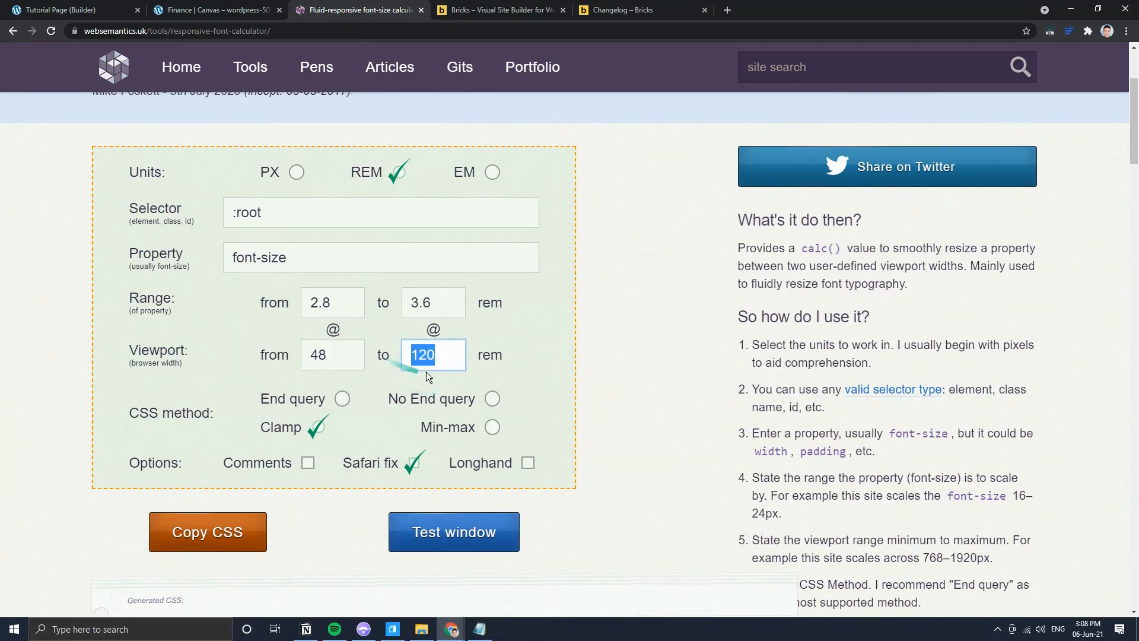
pyautogui.write('114')
pyautogui.click(611, 340)
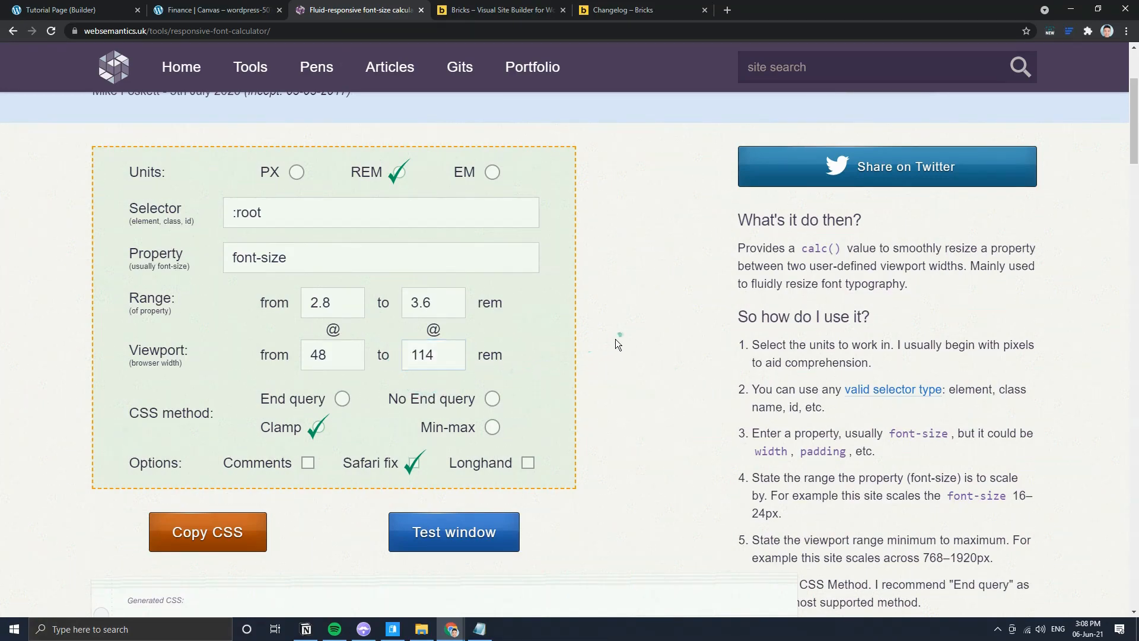
pyautogui.scroll(-3, 593, 371)
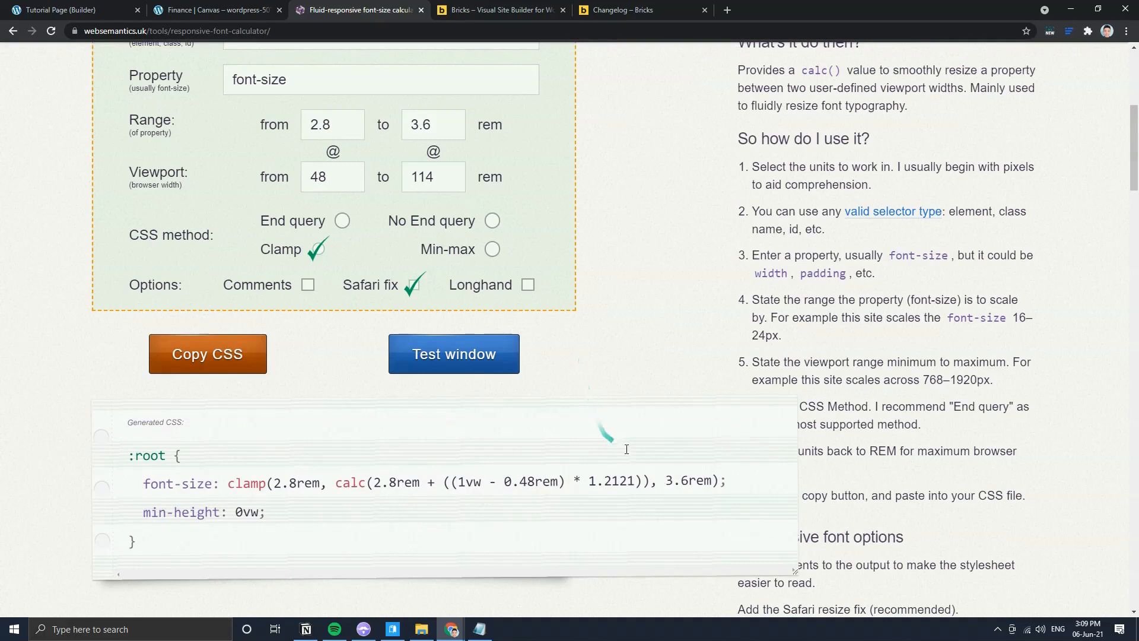
pyautogui.click(722, 483)
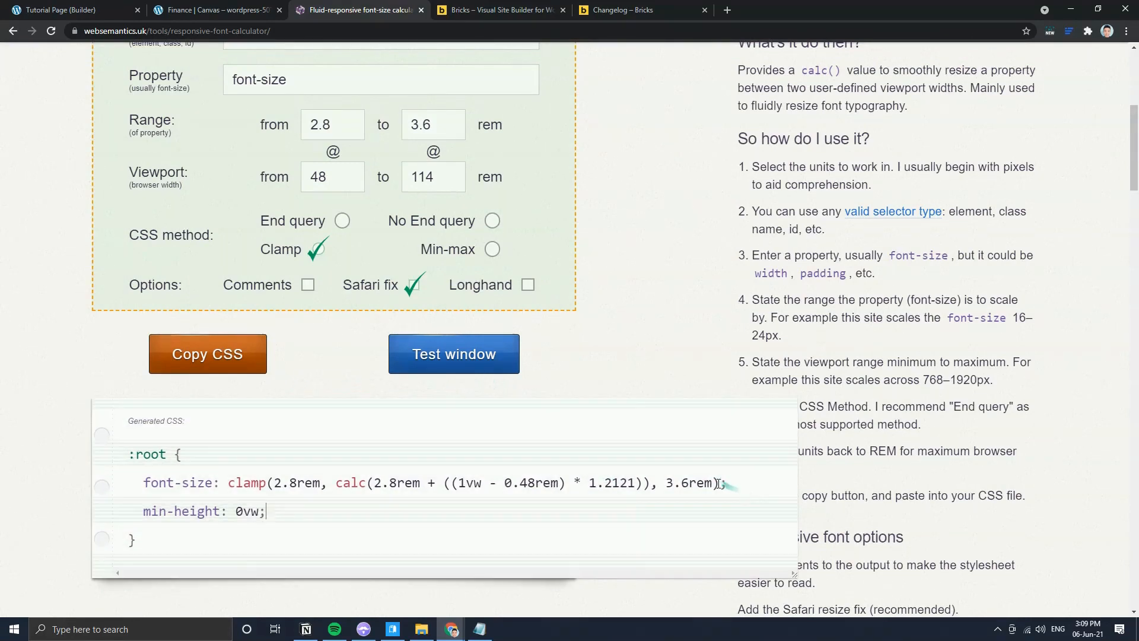
pyautogui.moveTo(721, 482); pyautogui.dragTo(543, 483)
pyautogui.click(596, 479)
# Step: Set the font-size range in the calculator from 1.4 to 1.8 rem
pyautogui.scroll(1, 610, 243)
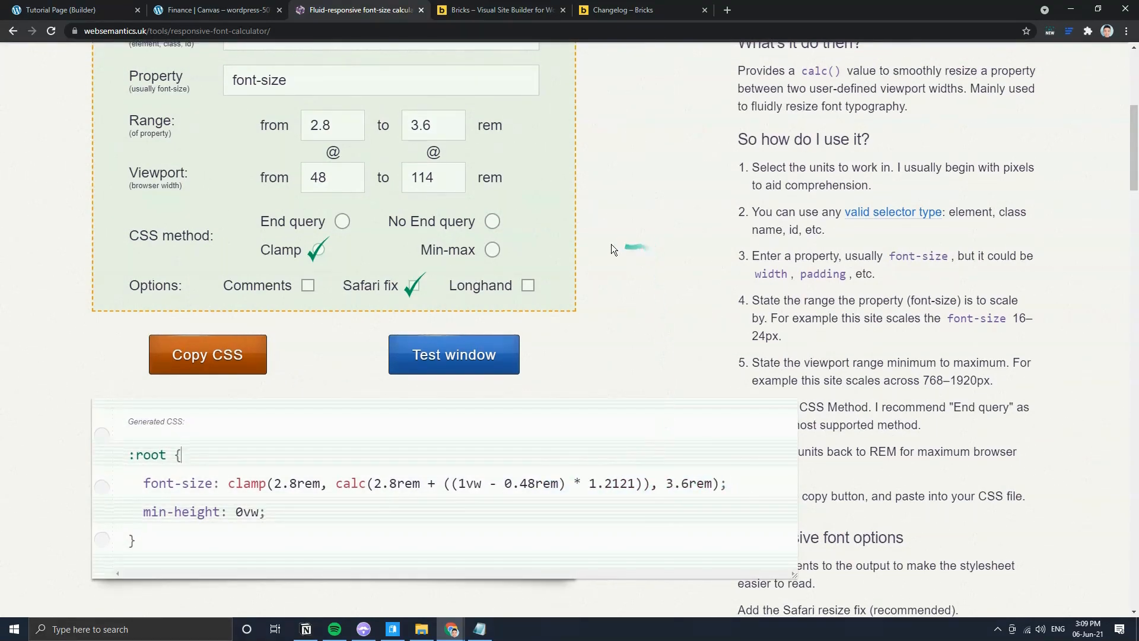
pyautogui.doubleClick(341, 185)
pyautogui.write('1.4')
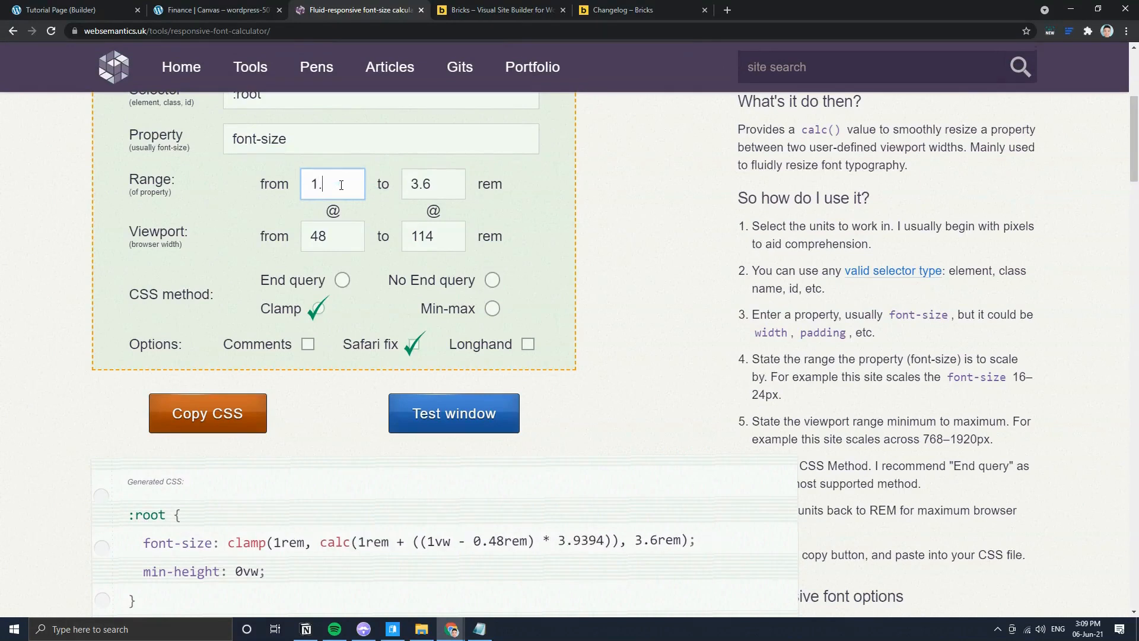
pyautogui.doubleClick(455, 189)
pyautogui.write('1.8')
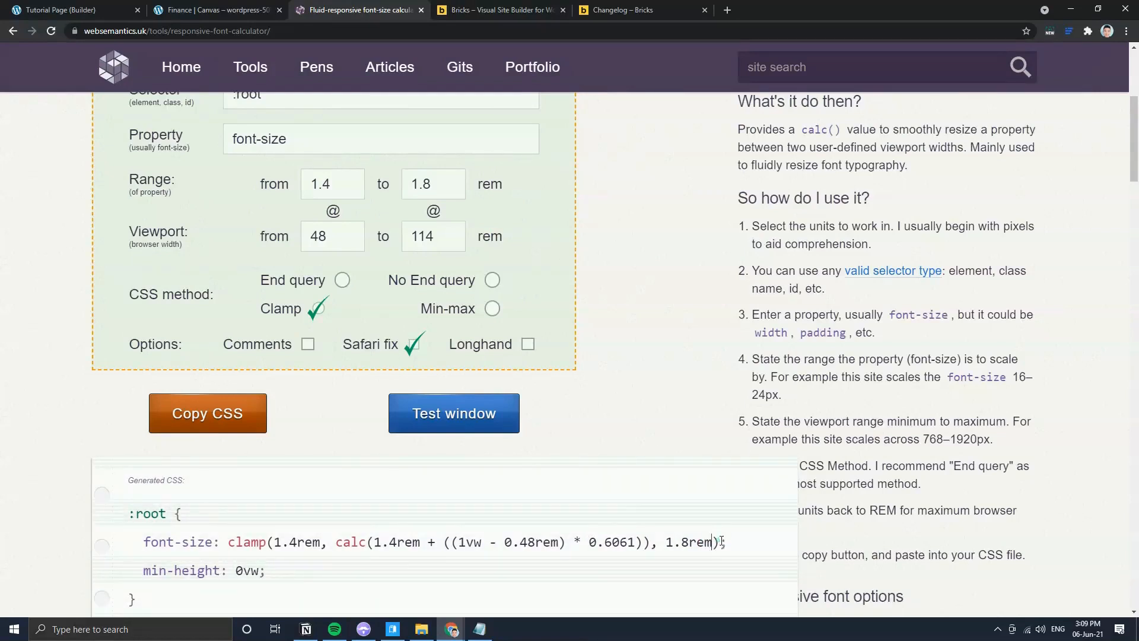
# Step: Set the Body typography's font size to the calculator's clamp formula ranging from 1.4rem to 1.8rem
pyautogui.moveTo(720, 541); pyautogui.dragTo(229, 545)
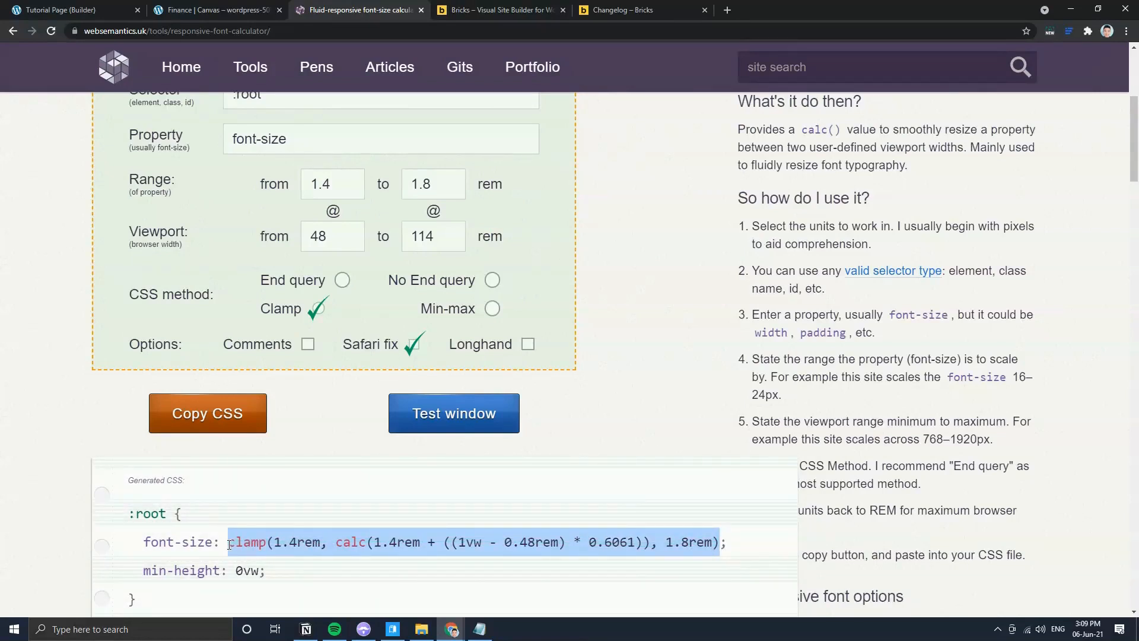
pyautogui.click(220, 10)
pyautogui.click(71, 9)
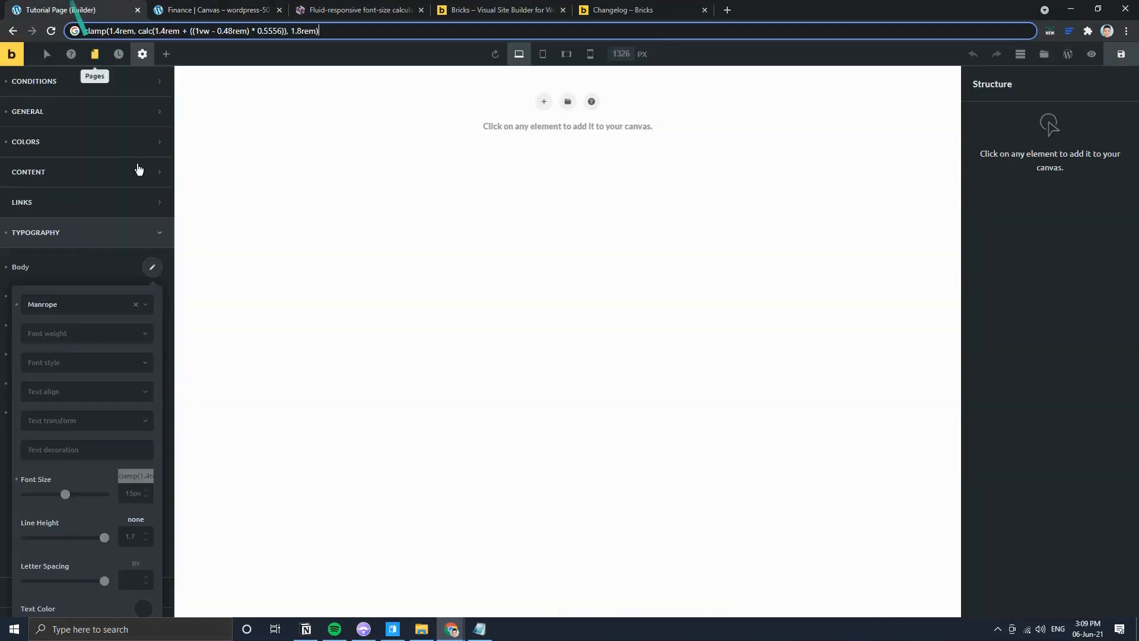
pyautogui.click(131, 476)
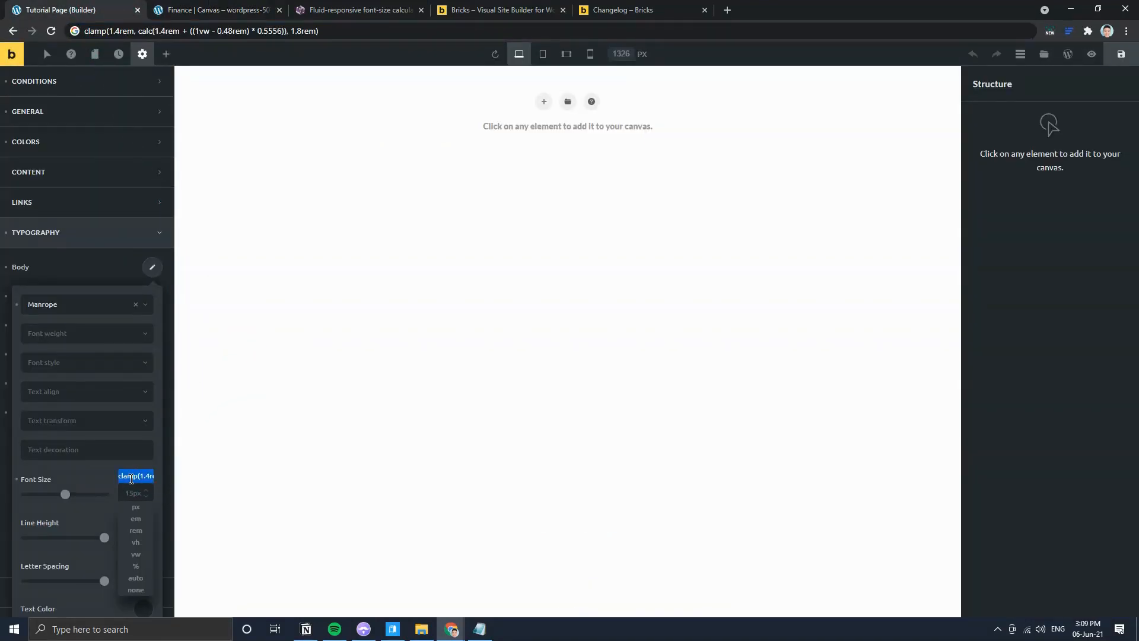
pyautogui.write('clamp(1.4rem, calc(1.4rem + ((1vw - 0.48rem) * 0.5556)), 1.8rem)')
pyautogui.click(102, 473)
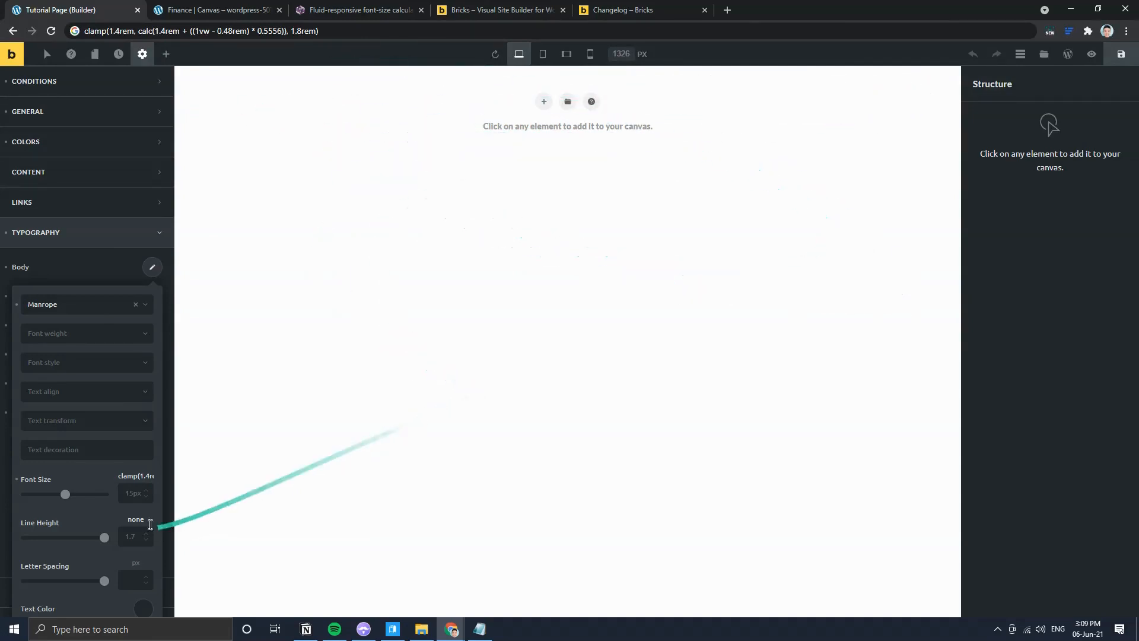
pyautogui.click(148, 270)
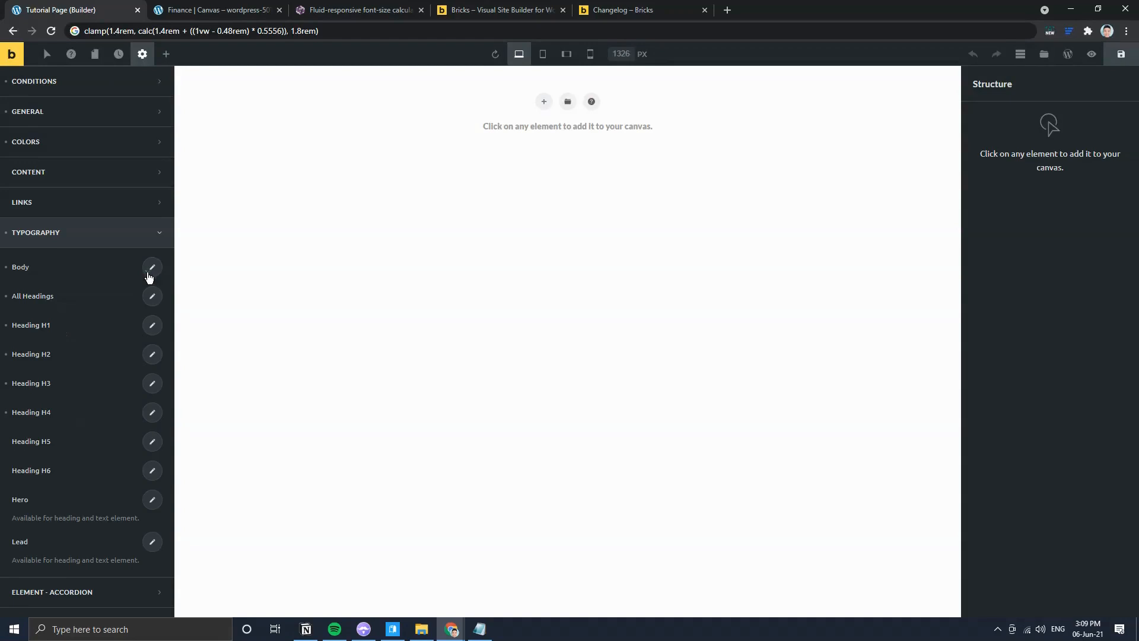
# Step: Open the Custom CSS editor in the page settings of the Tutorial Page
pyautogui.click(118, 237)
pyautogui.scroll(3, 115, 172)
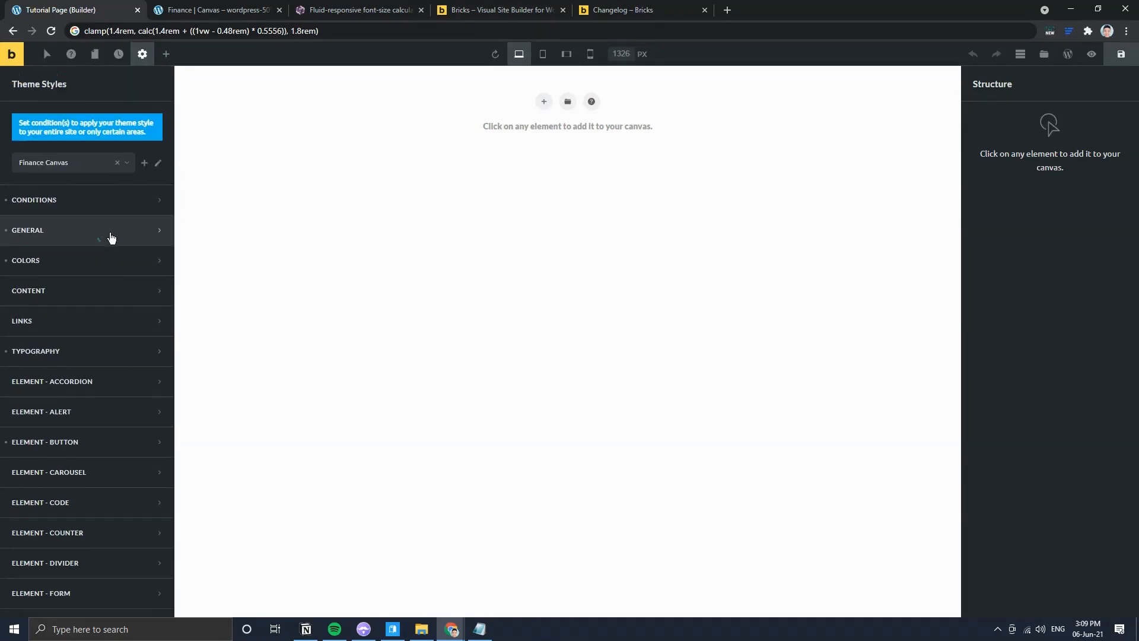
pyautogui.click(143, 55)
pyautogui.click(81, 144)
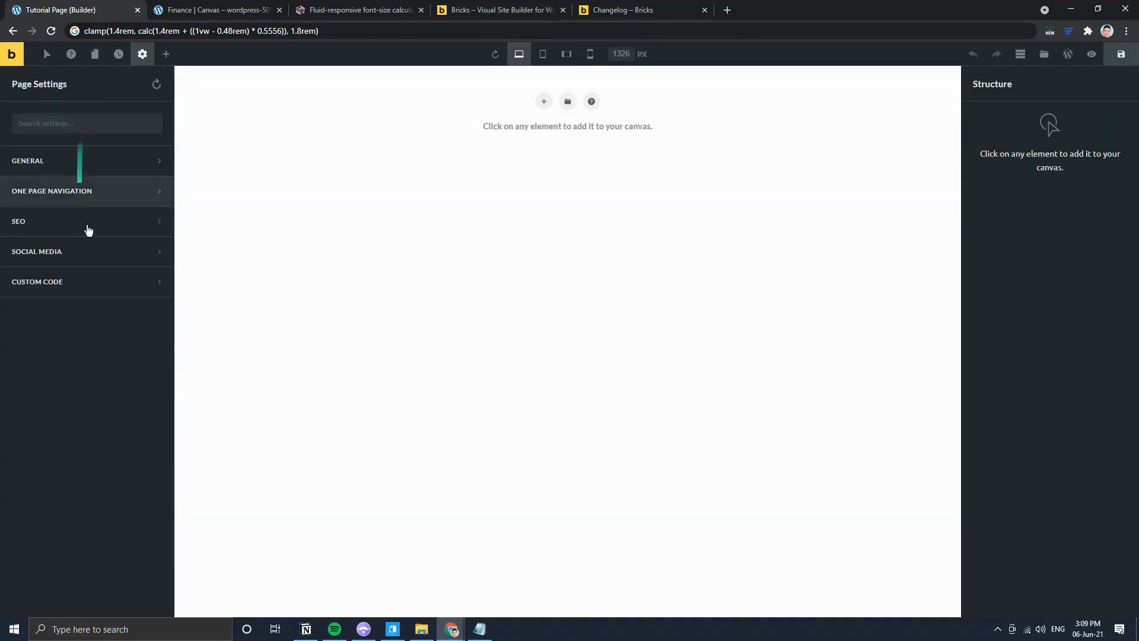
pyautogui.click(94, 283)
pyautogui.scroll(-3, 112, 488)
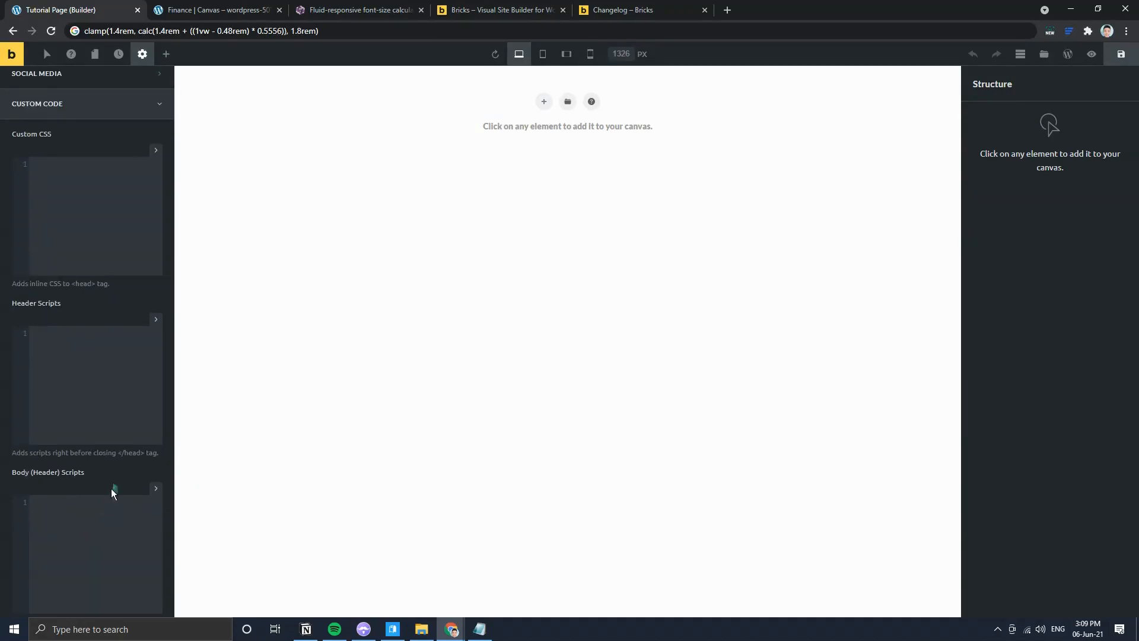
pyautogui.scroll(1, 83, 463)
pyautogui.click(73, 259)
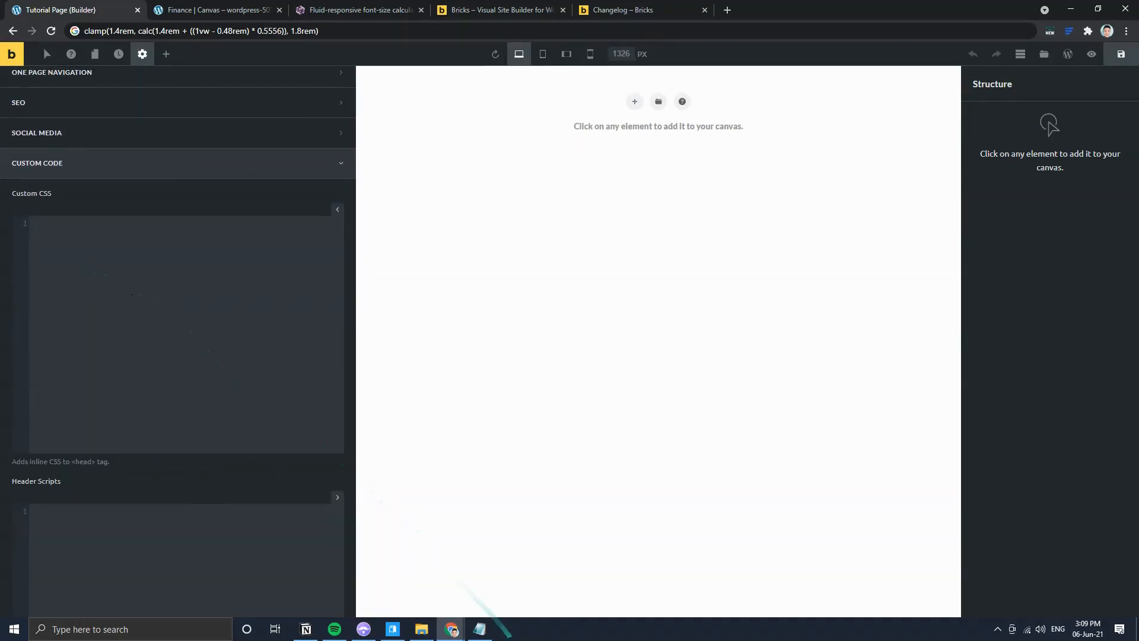
# Step: Copy the html font-size rule from the notes and paste it as html { font-size: 62.5%; } into the page's Custom CSS
pyautogui.click(479, 629)
pyautogui.moveTo(920, 442); pyautogui.dragTo(761, 444)
pyautogui.hotkey('ctrl', 'c')
pyautogui.click(146, 323)
pyautogui.hotkey('ctrl', 'v')
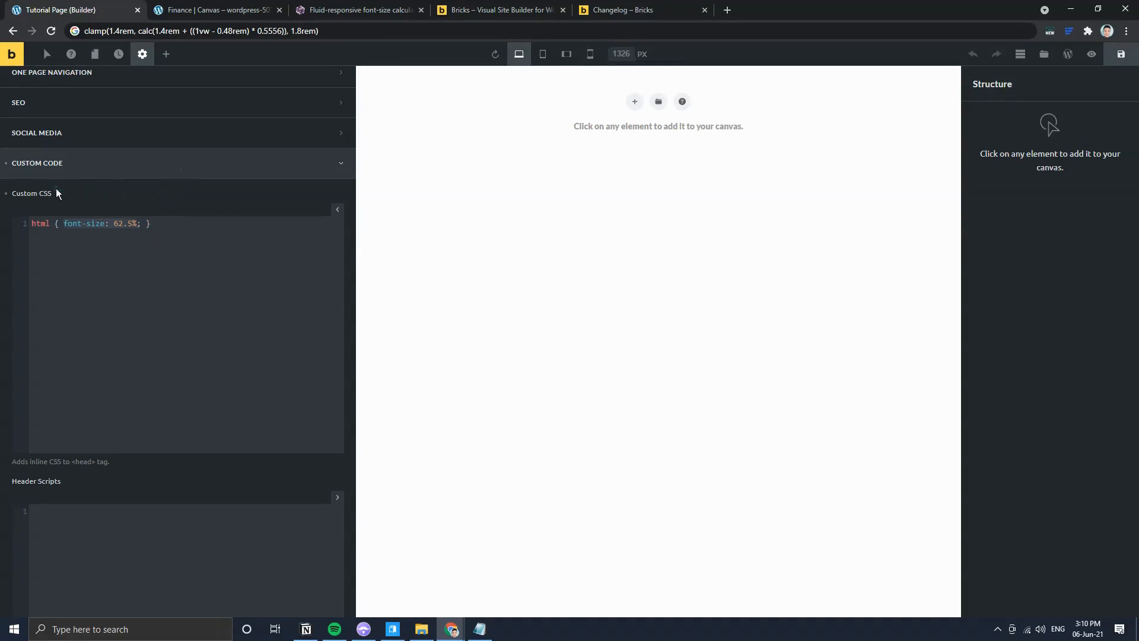
pyautogui.click(191, 165)
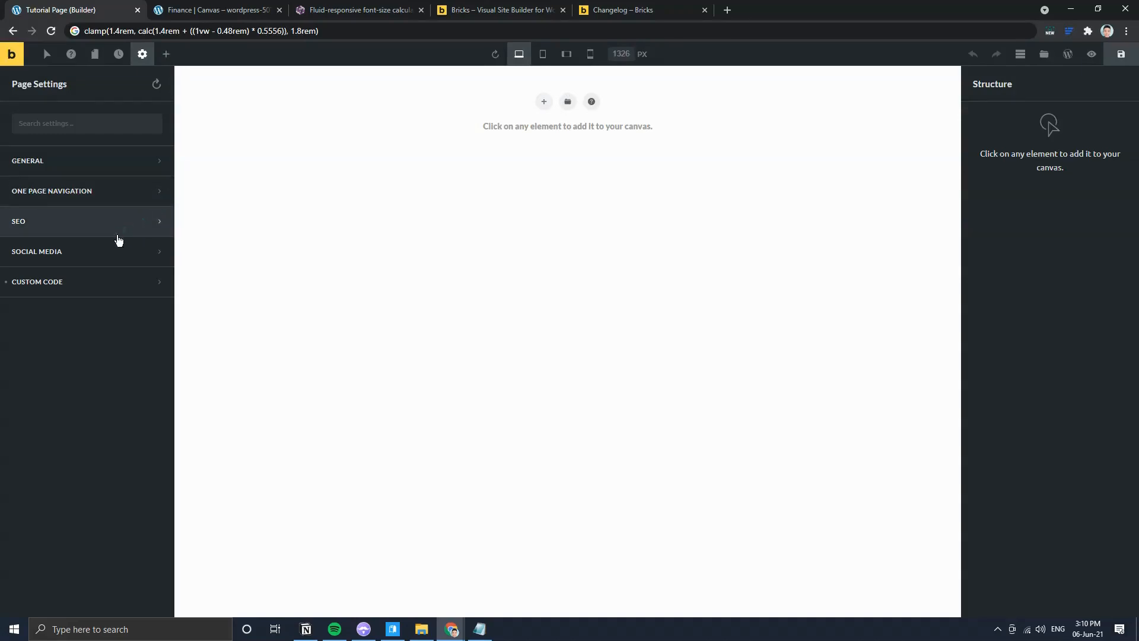
# Step: Write the rem conversions 1.6rem = 16px and 4rem = 40px as a note in the browser's address bar
pyautogui.click(163, 28)
pyautogui.write('1.6re')
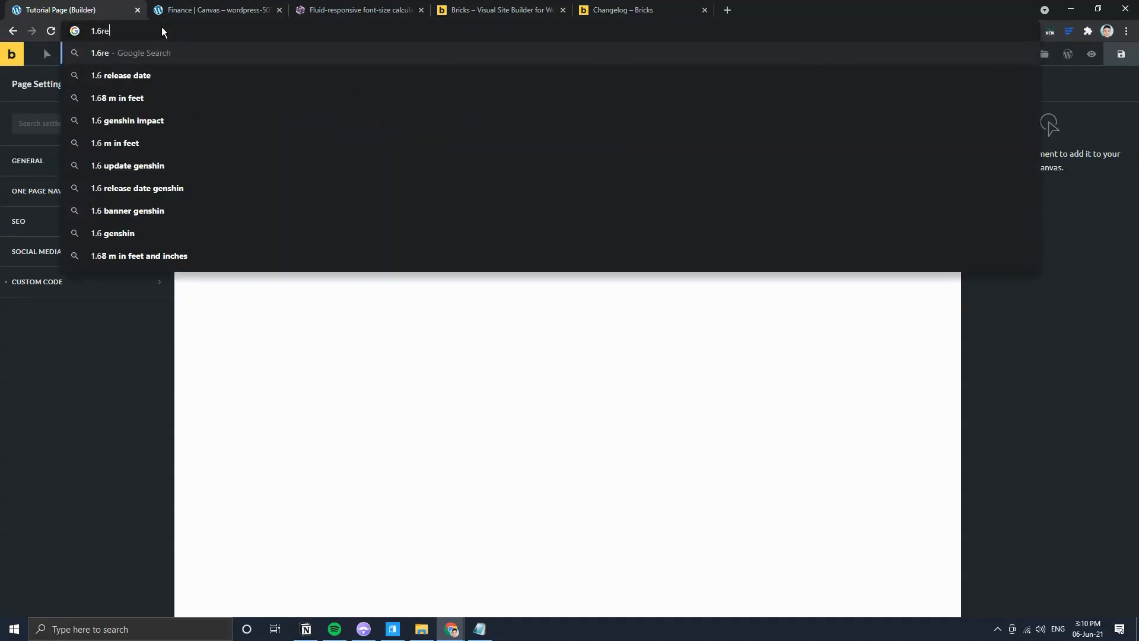
pyautogui.write('m = 16px')
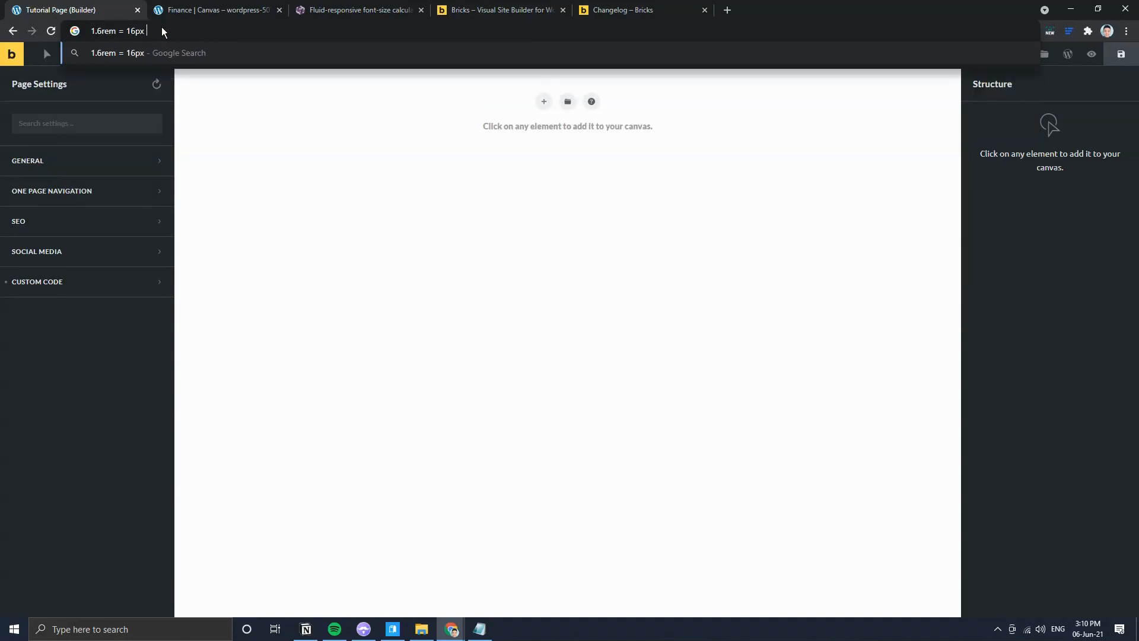
pyautogui.write(' 4rem = 40px')
# Step: Review the units setting in the font-size calculator, then return to the builder and discard the address-bar note
pyautogui.click(277, 10)
pyautogui.click(356, 10)
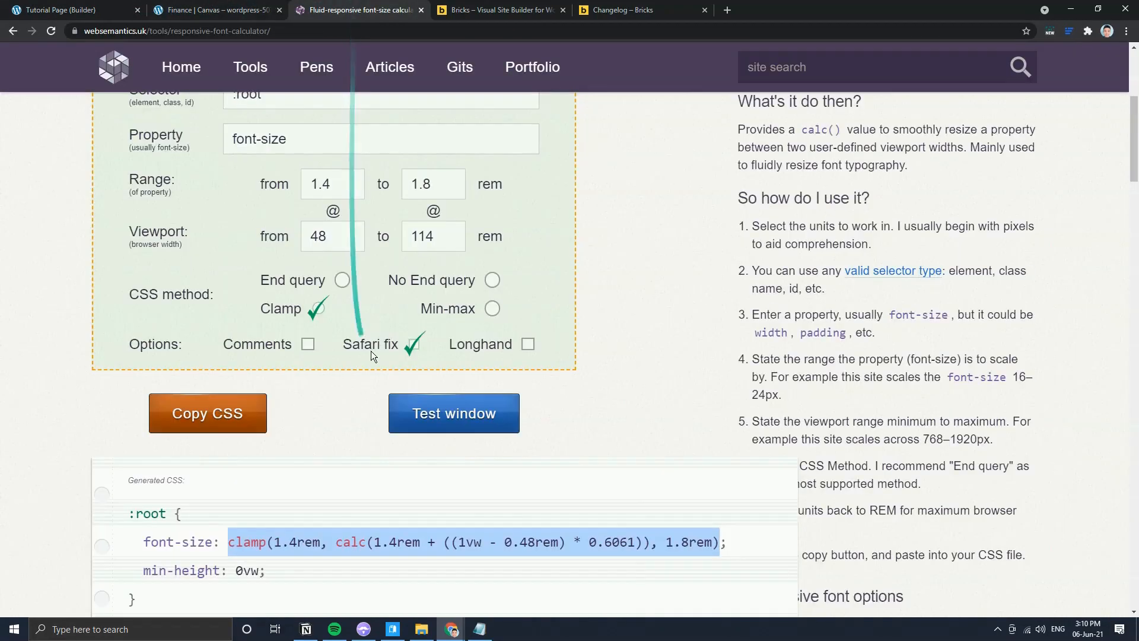
pyautogui.scroll(3, 297, 332)
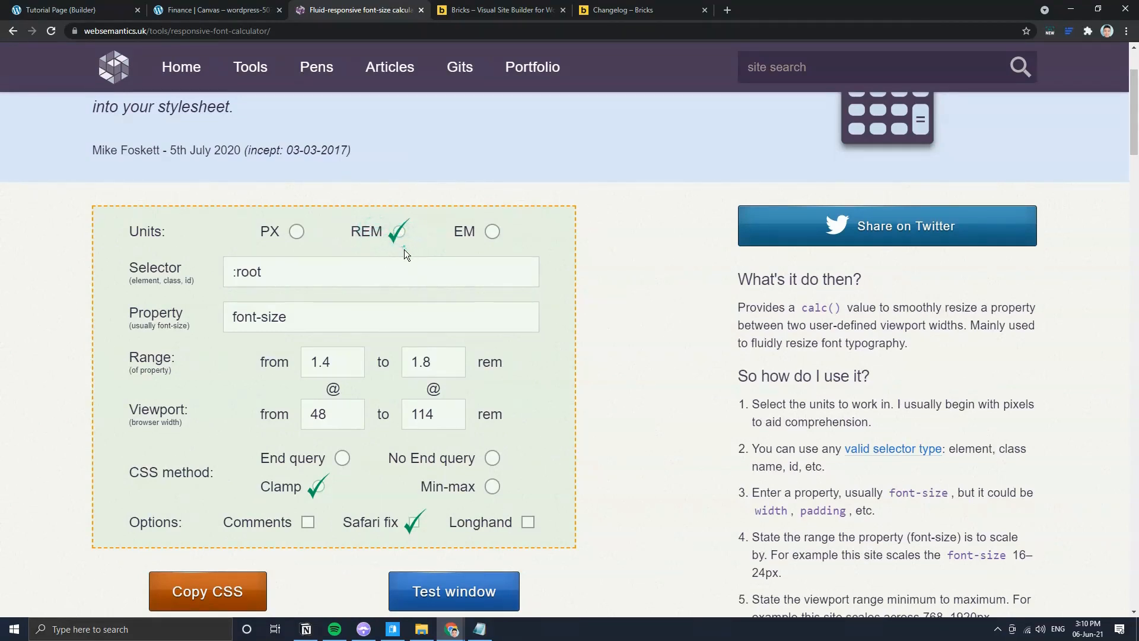
pyautogui.click(59, 10)
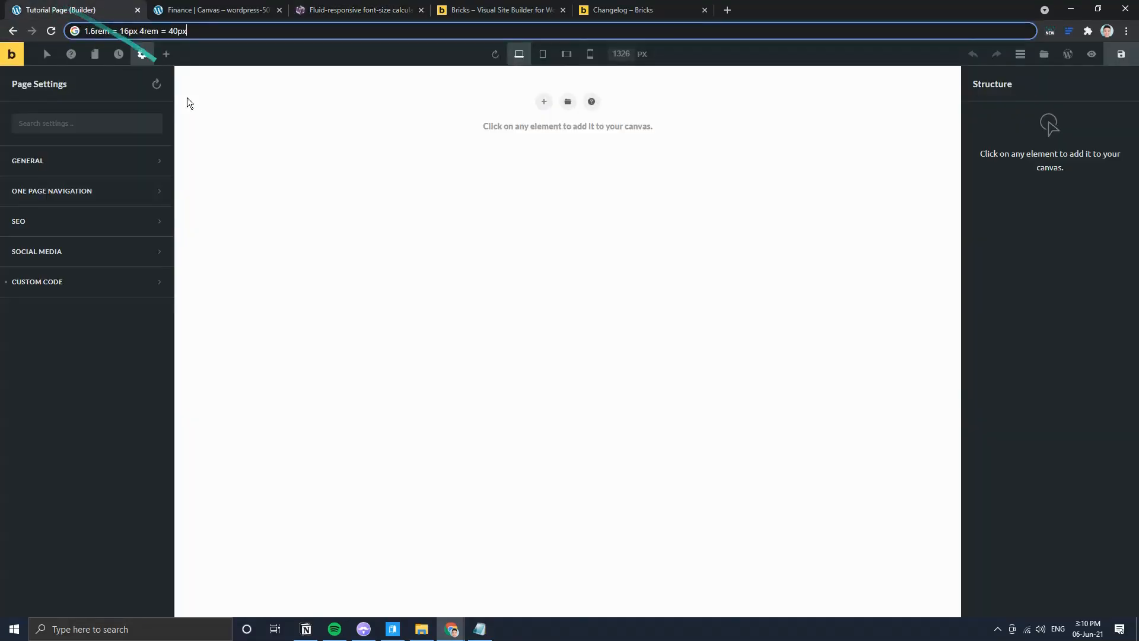
pyautogui.press('Escape')
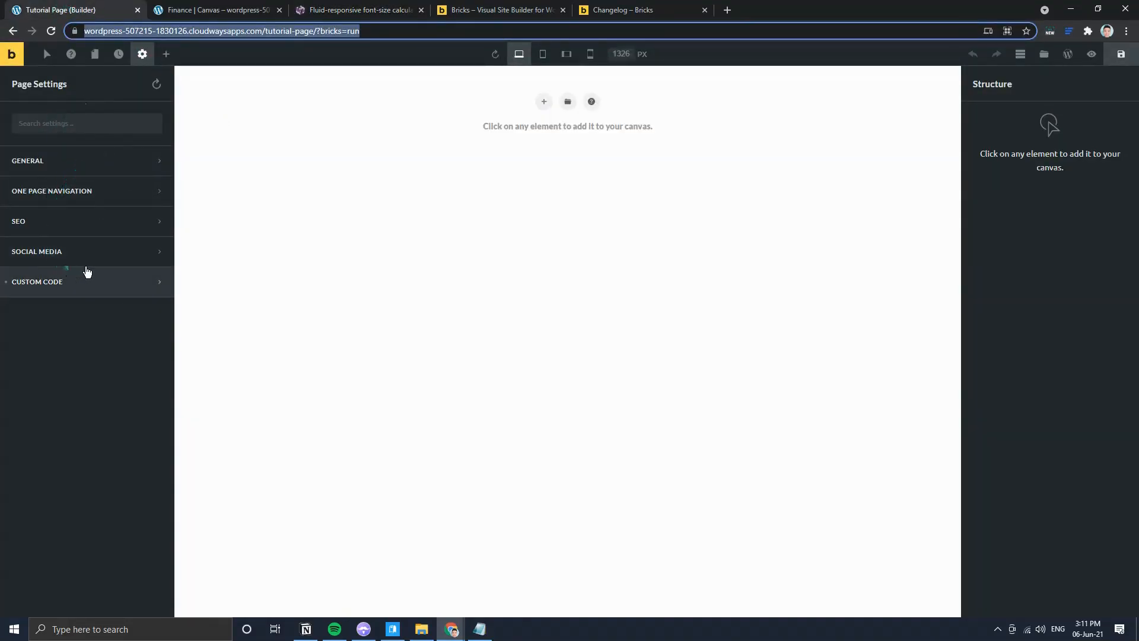
# Step: Examine the All Headings typography settings in the Finance Canvas theme style
pyautogui.click(142, 54)
pyautogui.click(95, 111)
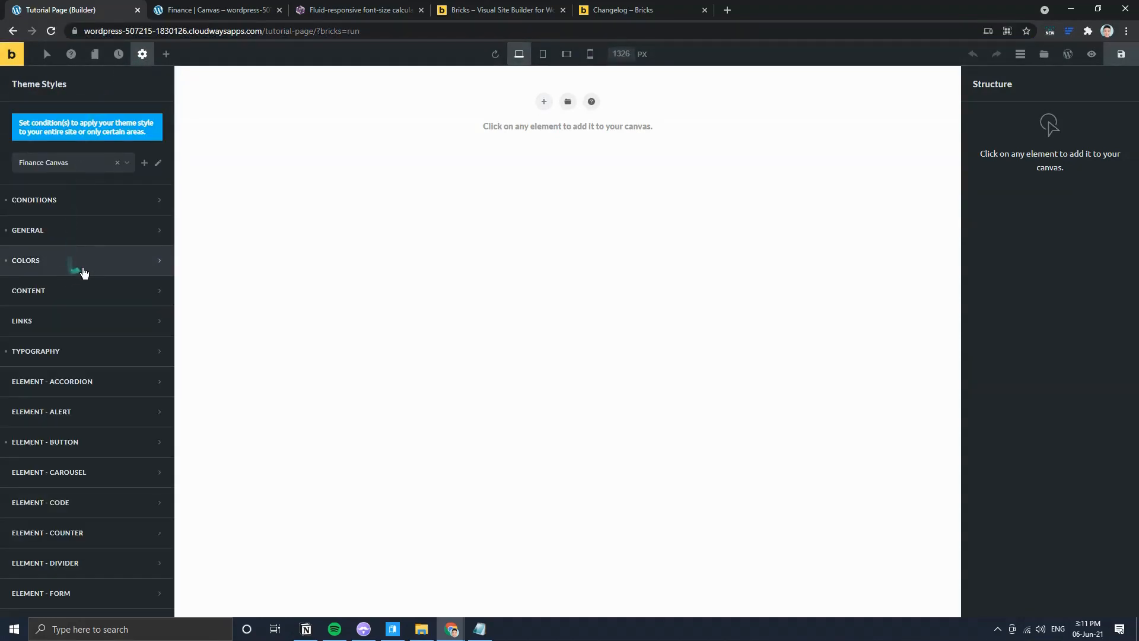
pyautogui.click(84, 350)
pyautogui.scroll(-3, 118, 297)
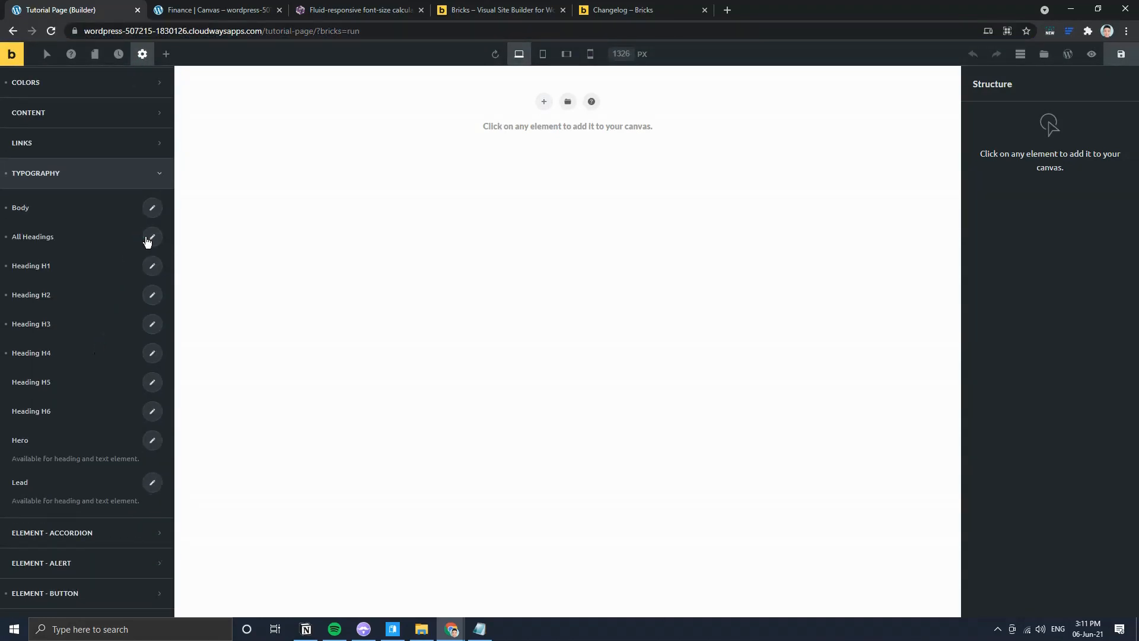
pyautogui.click(150, 239)
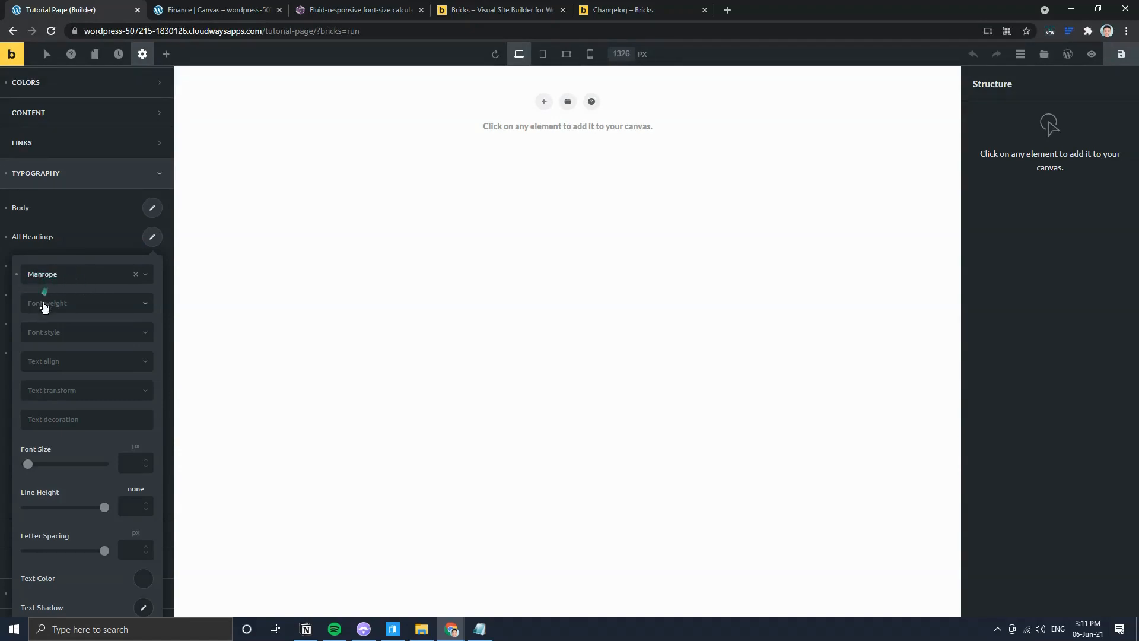
pyautogui.scroll(-3, 76, 363)
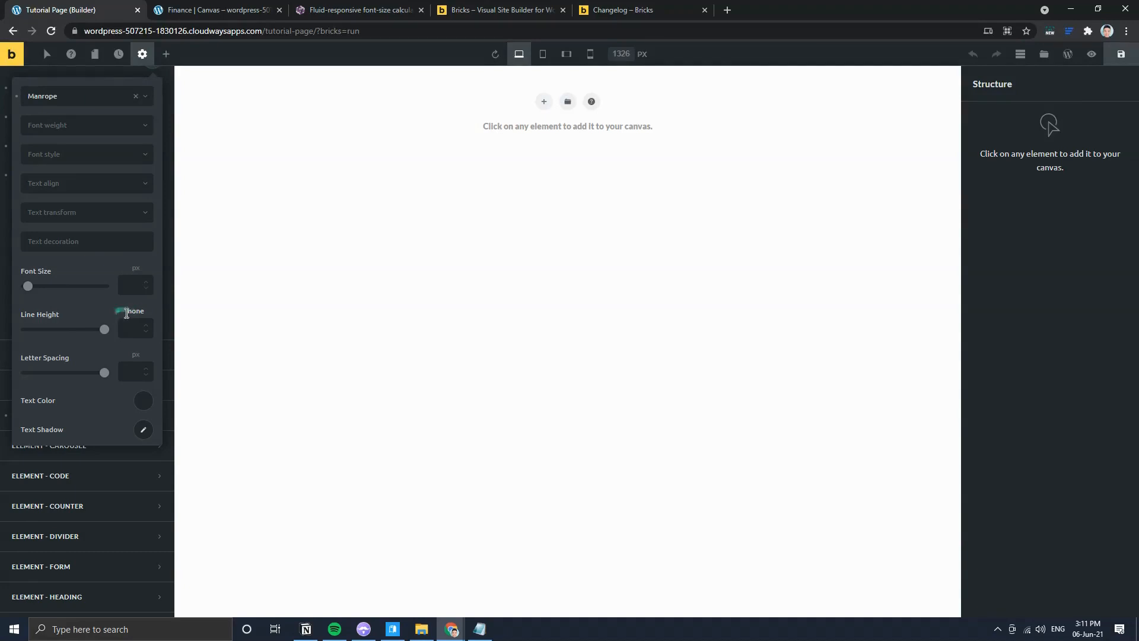
pyautogui.scroll(4, 101, 269)
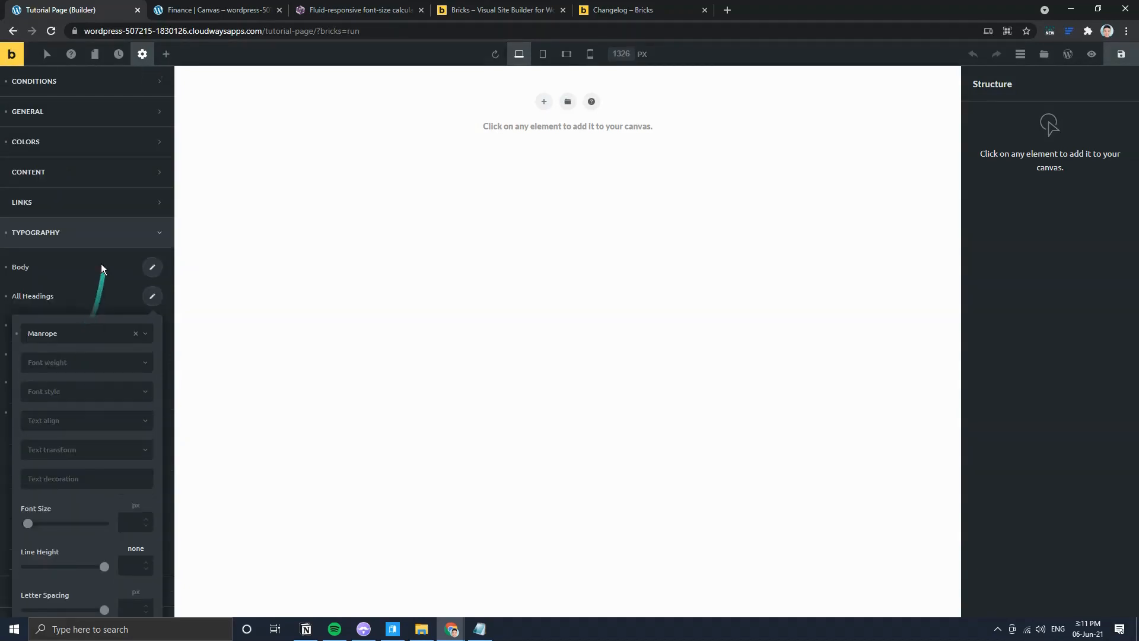
pyautogui.click(152, 297)
# Step: Examine the Heading H1 typography, including its font weight and the clamp formula for its font size
pyautogui.click(152, 326)
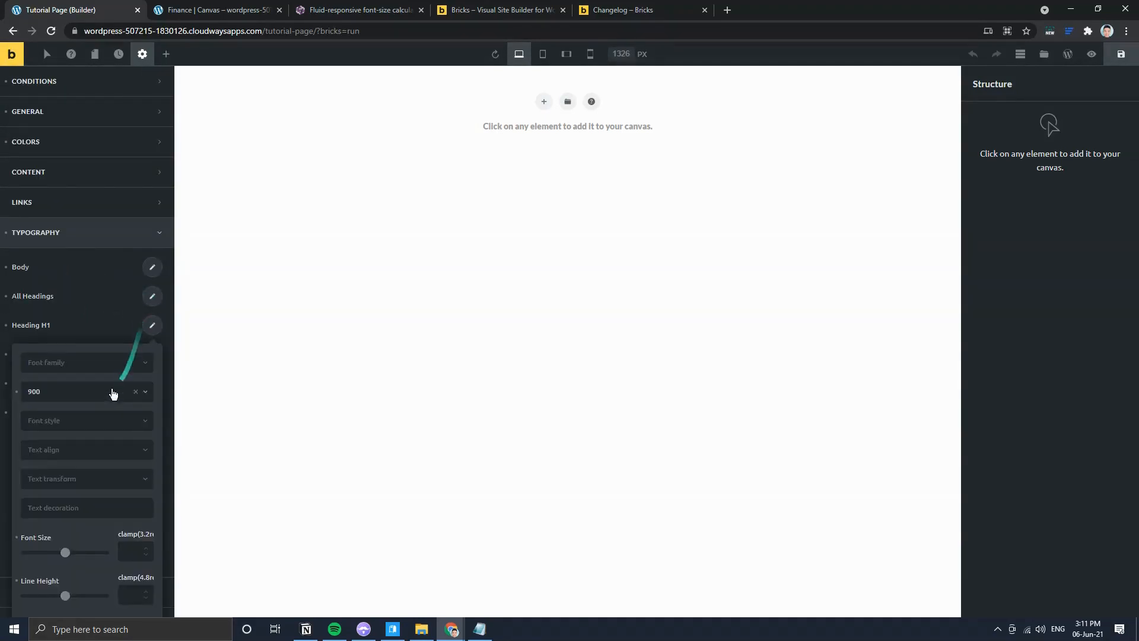
pyautogui.scroll(-4, 103, 403)
pyautogui.scroll(2, 79, 336)
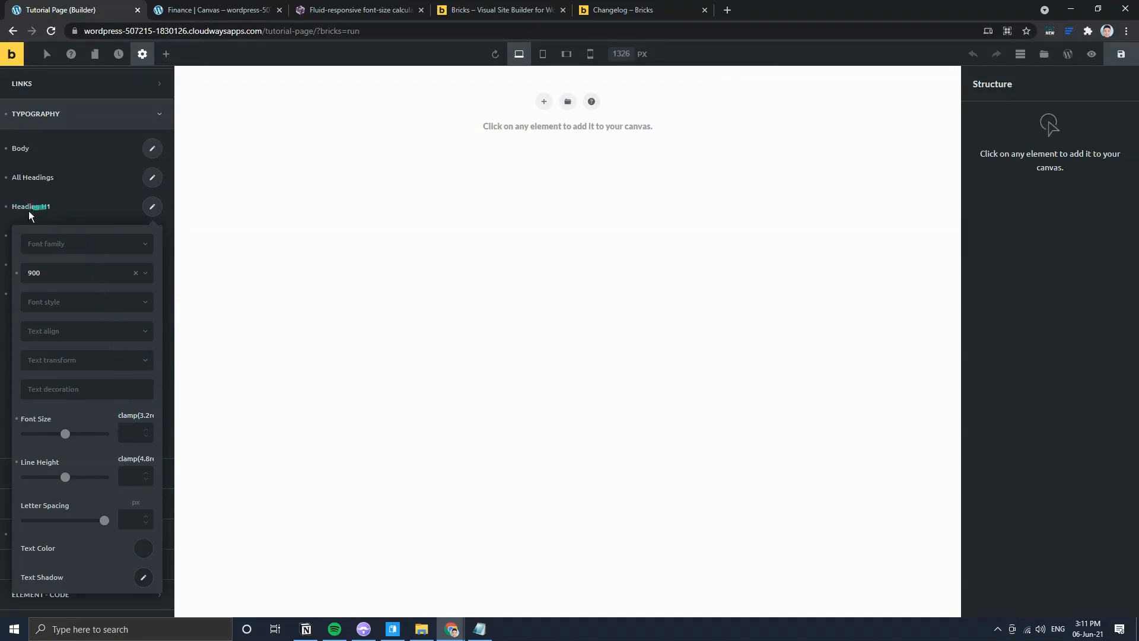
pyautogui.click(128, 411)
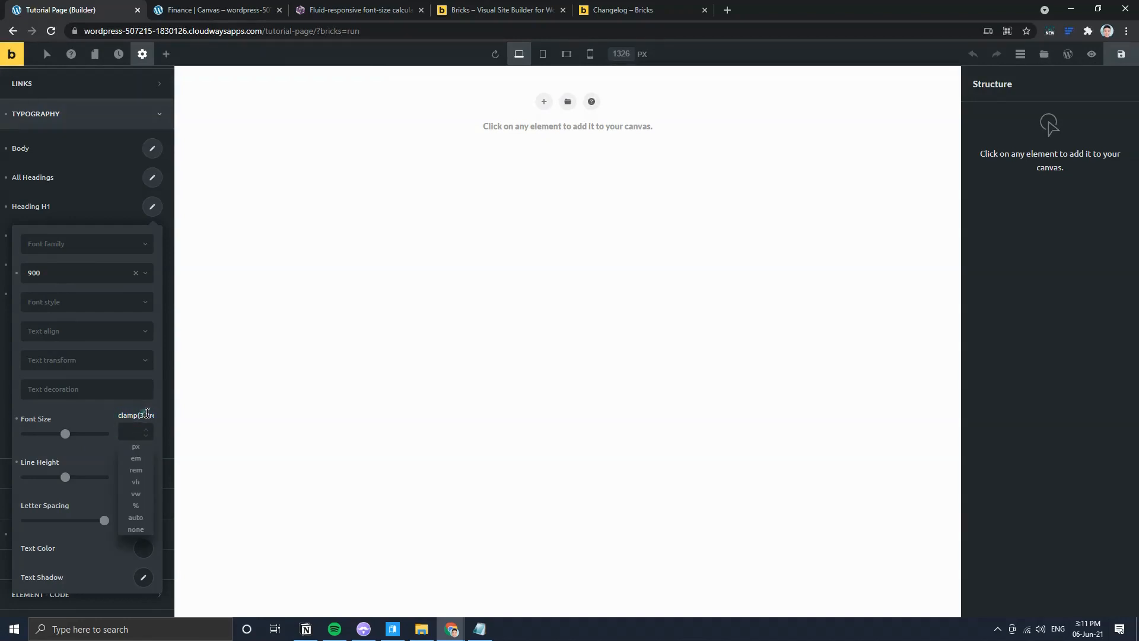
pyautogui.moveTo(147, 414); pyautogui.dragTo(146, 414)
pyautogui.click(143, 417)
pyautogui.click(150, 207)
# Step: Examine the Heading H2 font-size clamp formula through to its maximum value, then briefly revisit the font-size calculator
pyautogui.click(153, 235)
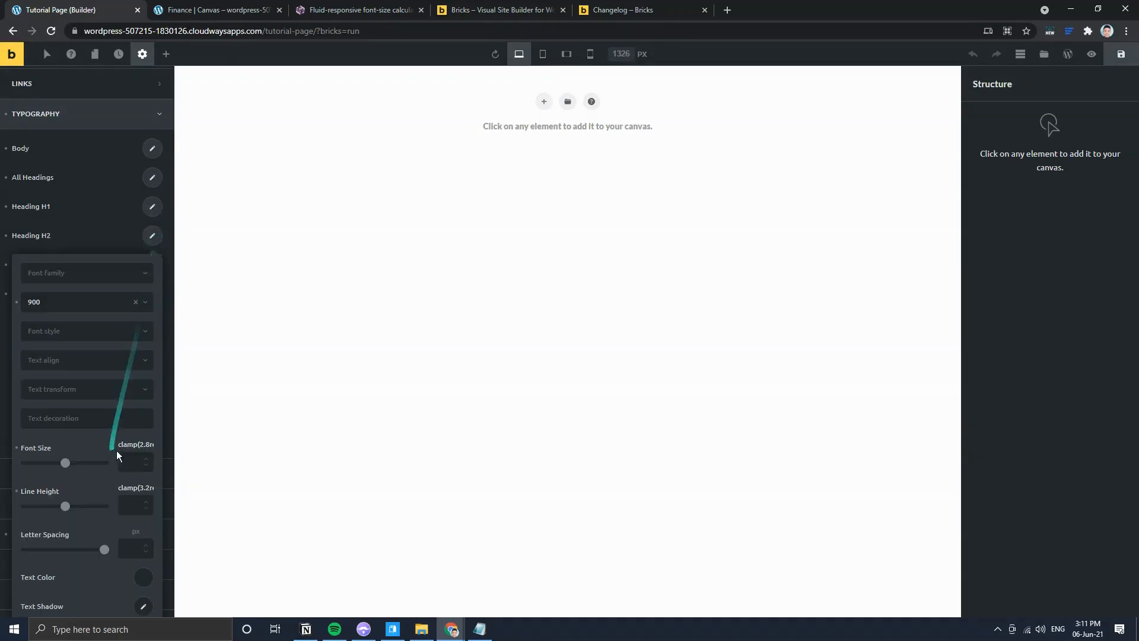
pyautogui.moveTo(150, 445); pyautogui.dragTo(150, 446)
pyautogui.click(145, 445)
pyautogui.click(146, 446)
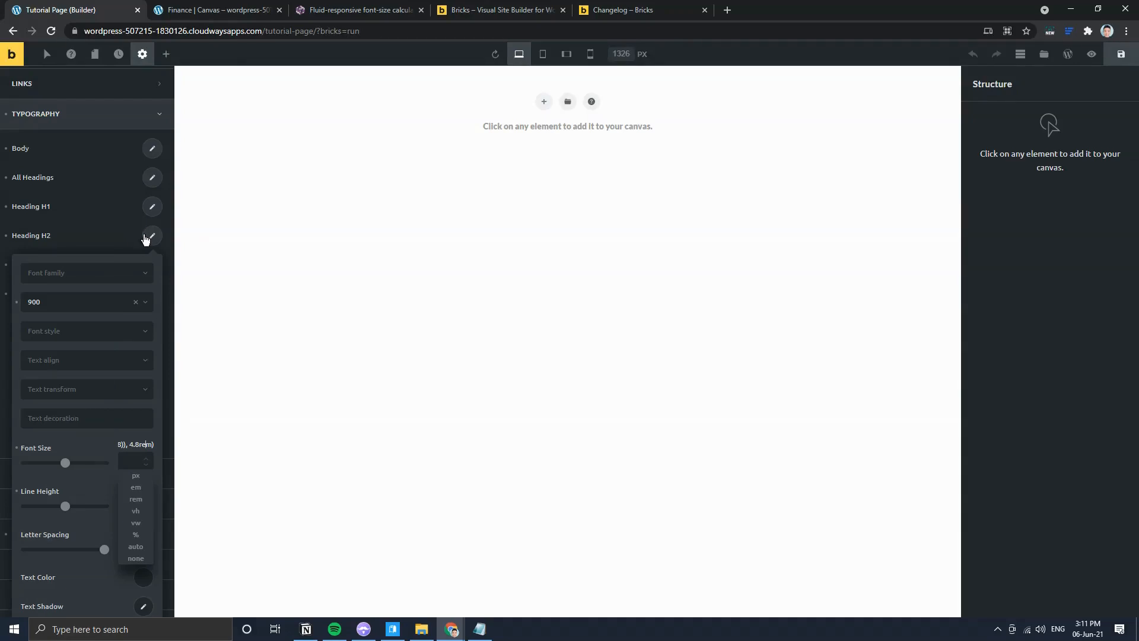
pyautogui.click(123, 236)
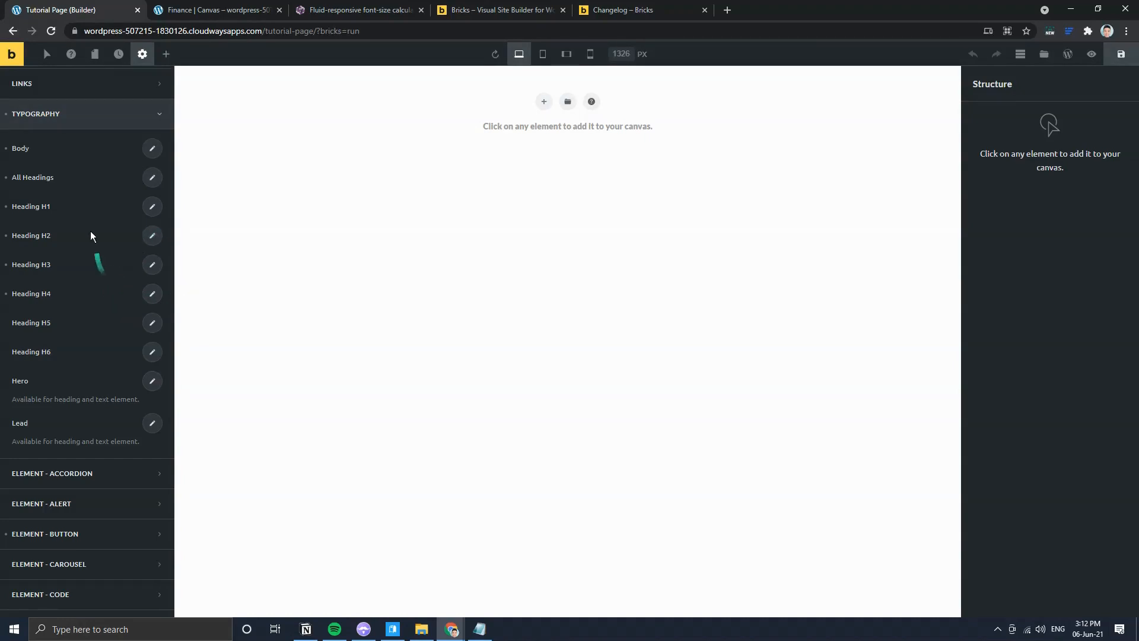
pyautogui.click(354, 10)
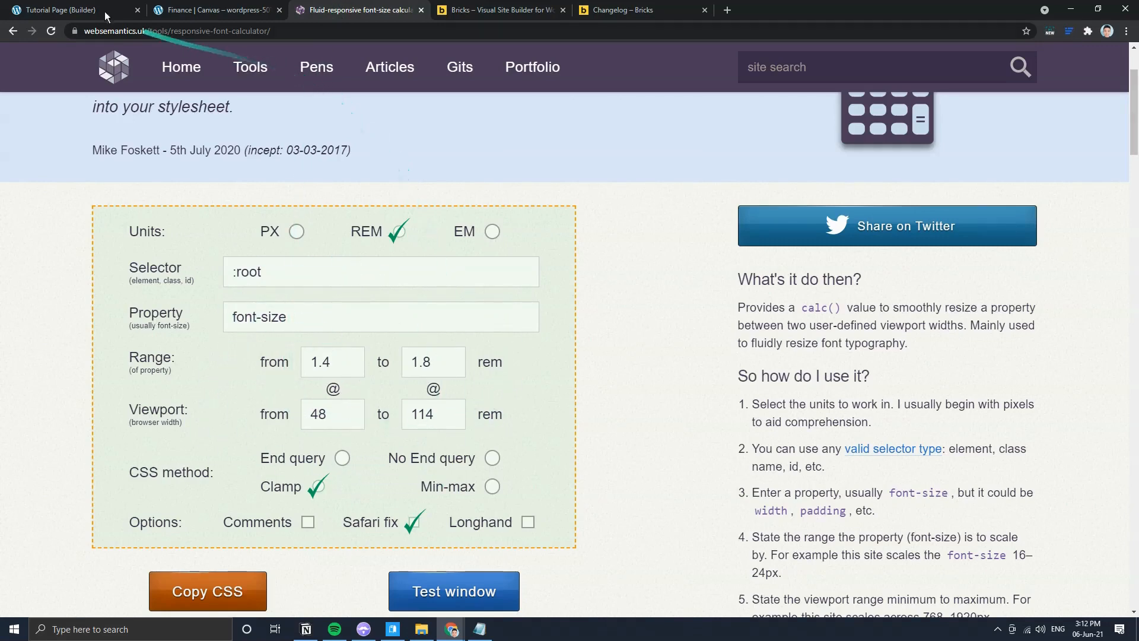
pyautogui.click(62, 10)
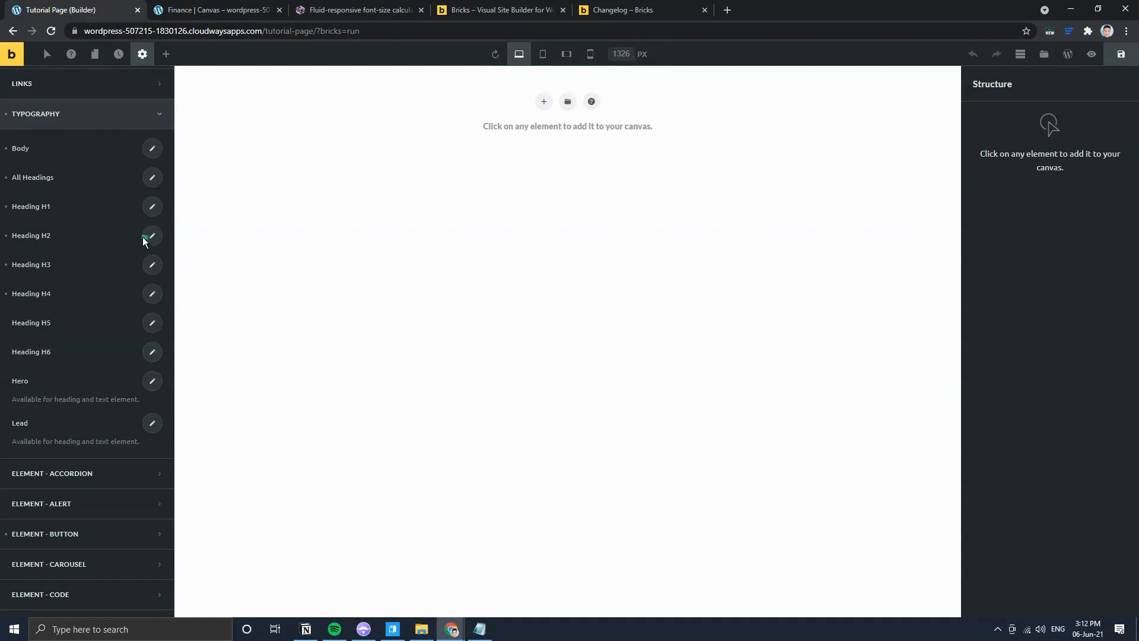
# Step: Set the default button style's typography font size to 1.6 rem in the Finance Canvas theme style
pyautogui.scroll(-2, 98, 436)
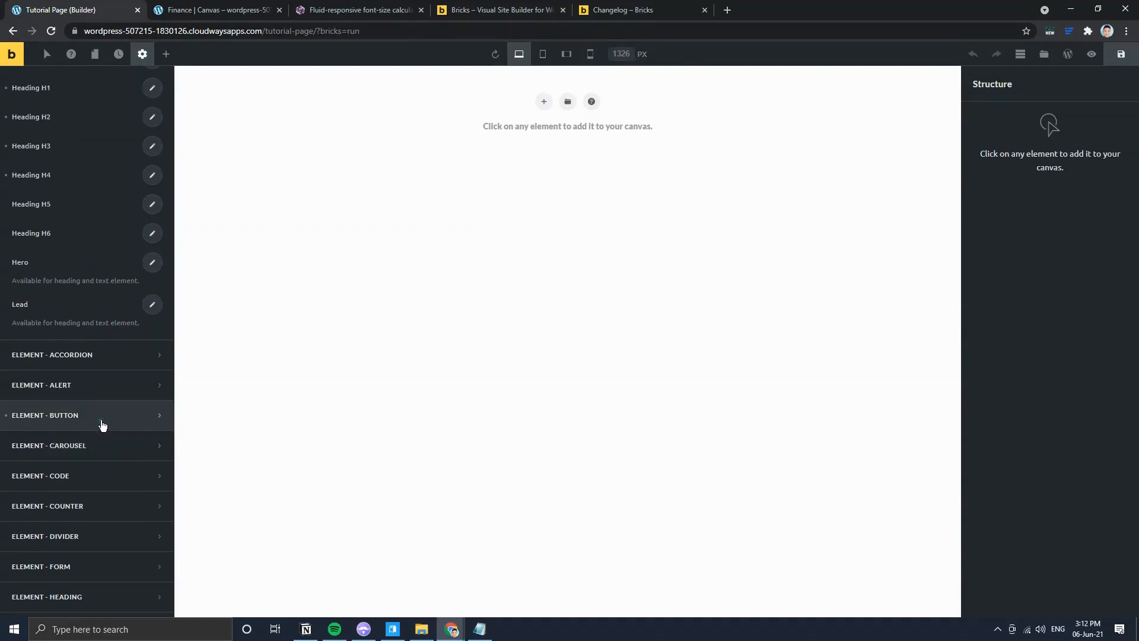
pyautogui.click(100, 425)
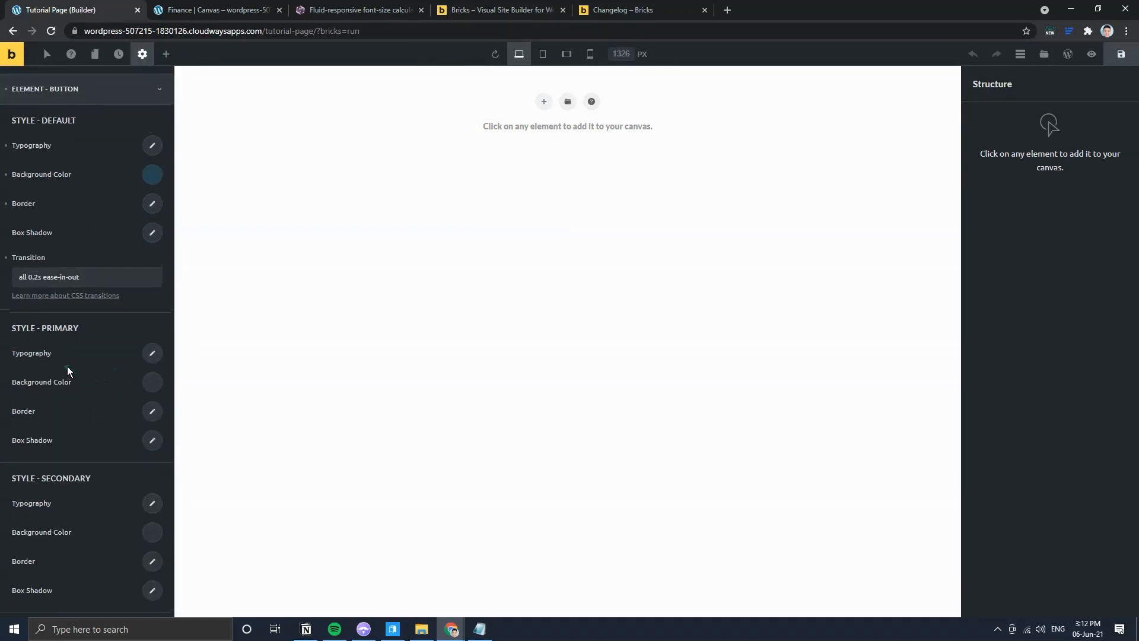
pyautogui.scroll(1, 69, 355)
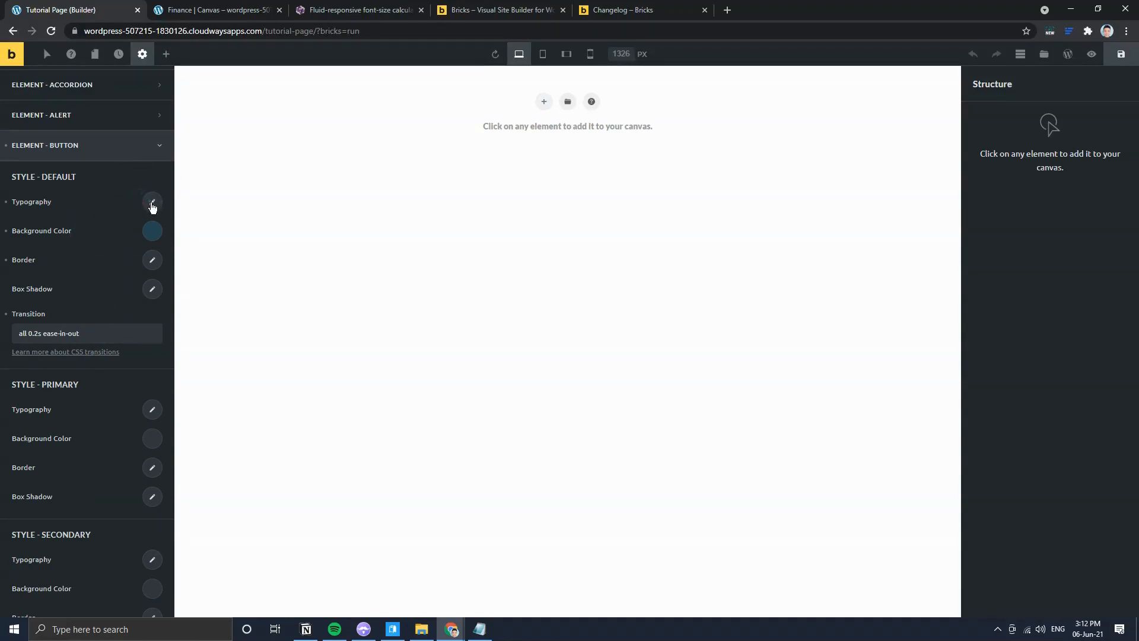
pyautogui.click(152, 203)
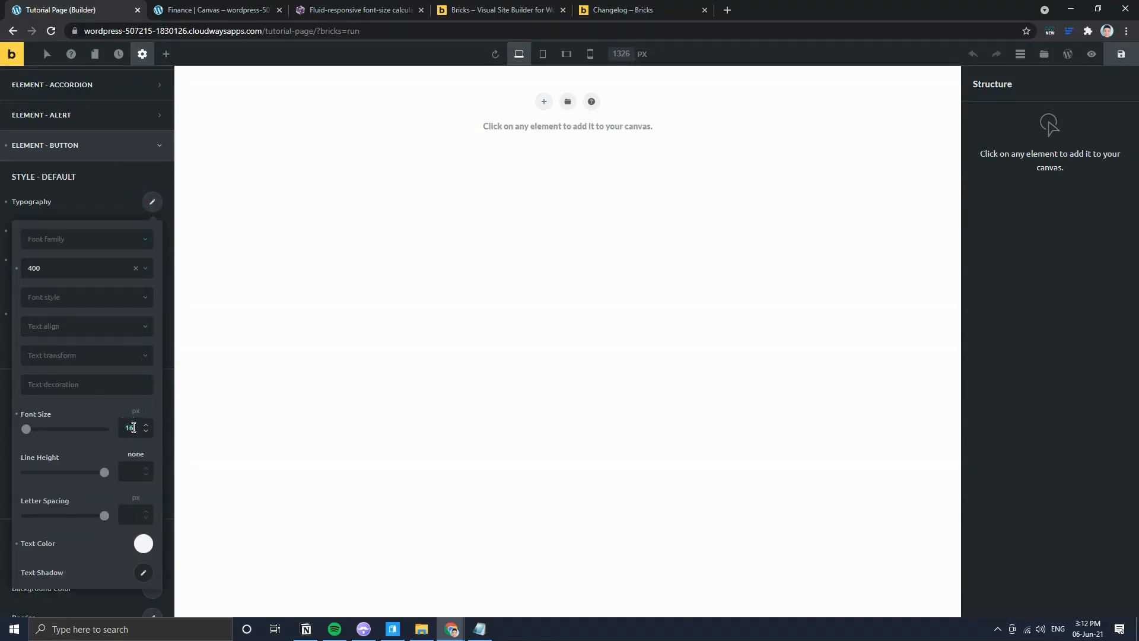
pyautogui.doubleClick(134, 430)
pyautogui.press('BackSpace')
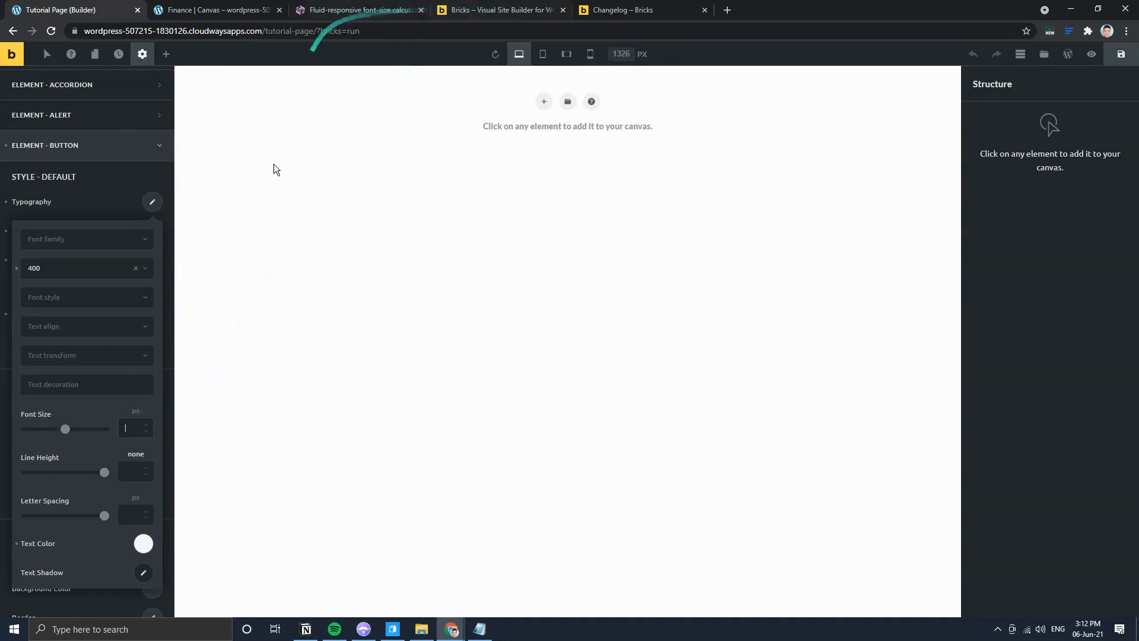
pyautogui.click(134, 412)
pyautogui.write('rem')
pyautogui.press('Tab')
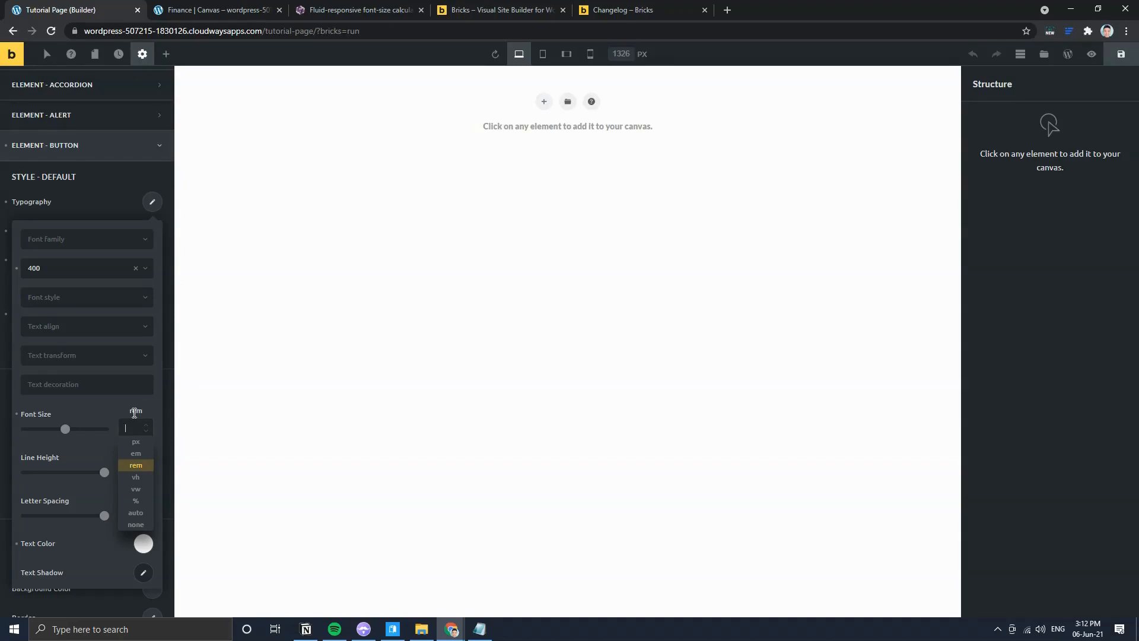
pyautogui.write('1.6')
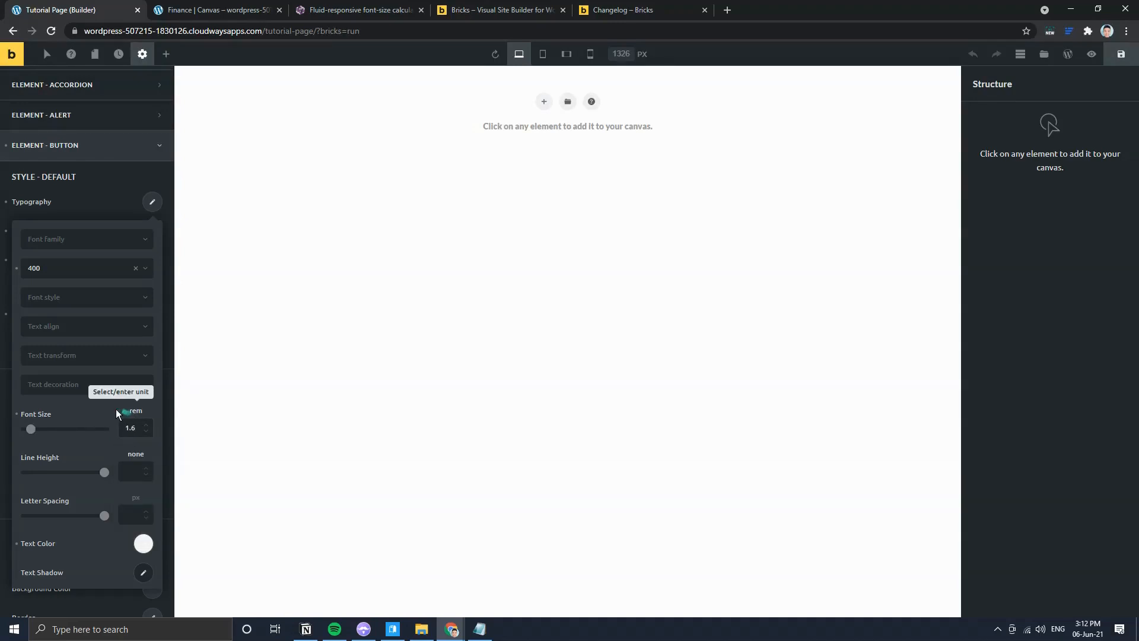
pyautogui.click(152, 202)
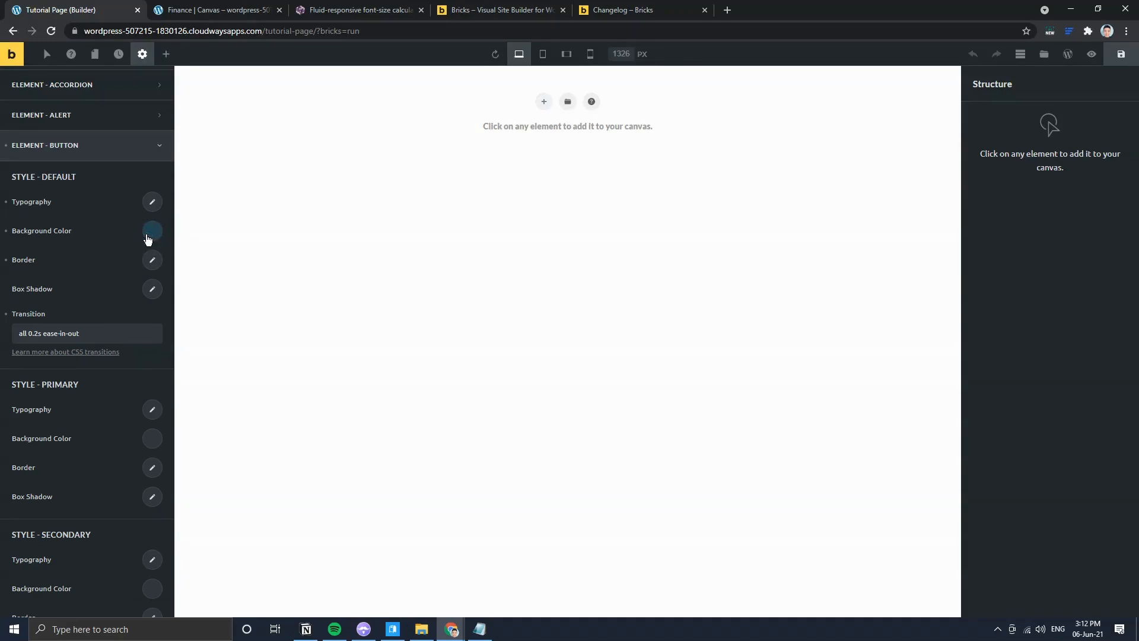
# Step: Examine the default button style's border radius and its transition value
pyautogui.click(152, 259)
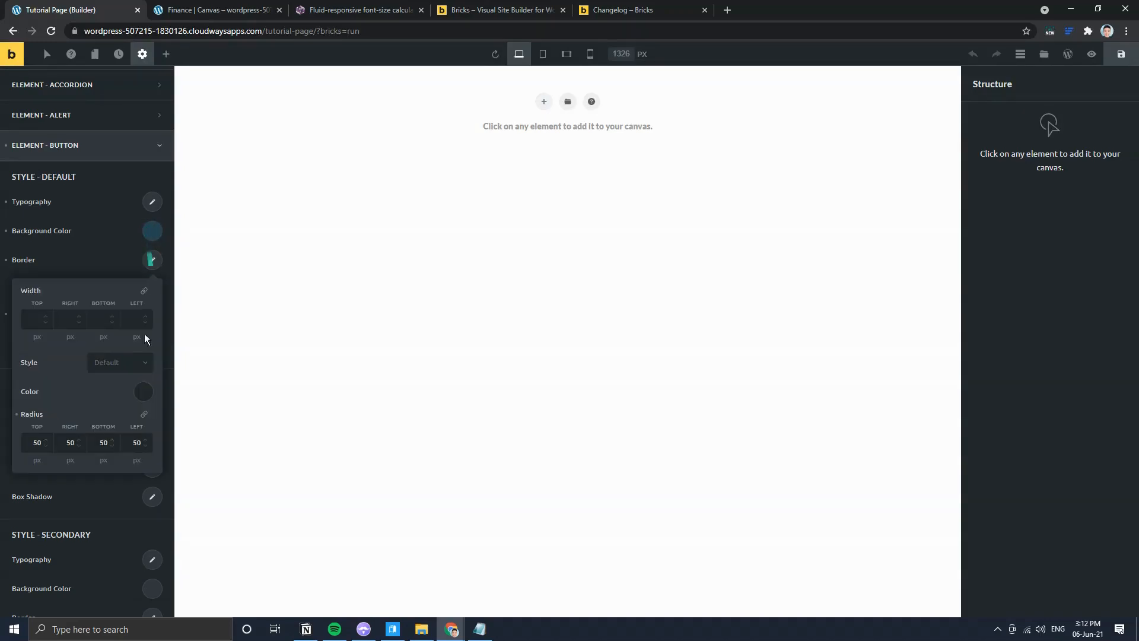
pyautogui.click(152, 260)
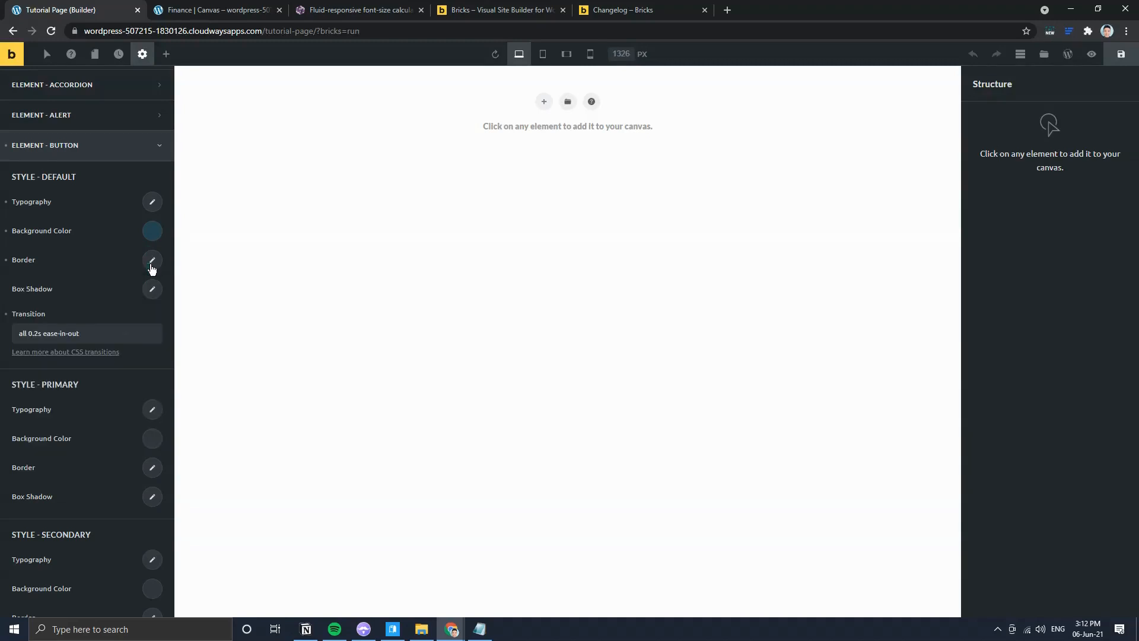
pyautogui.moveTo(99, 331); pyautogui.dragTo(10, 340)
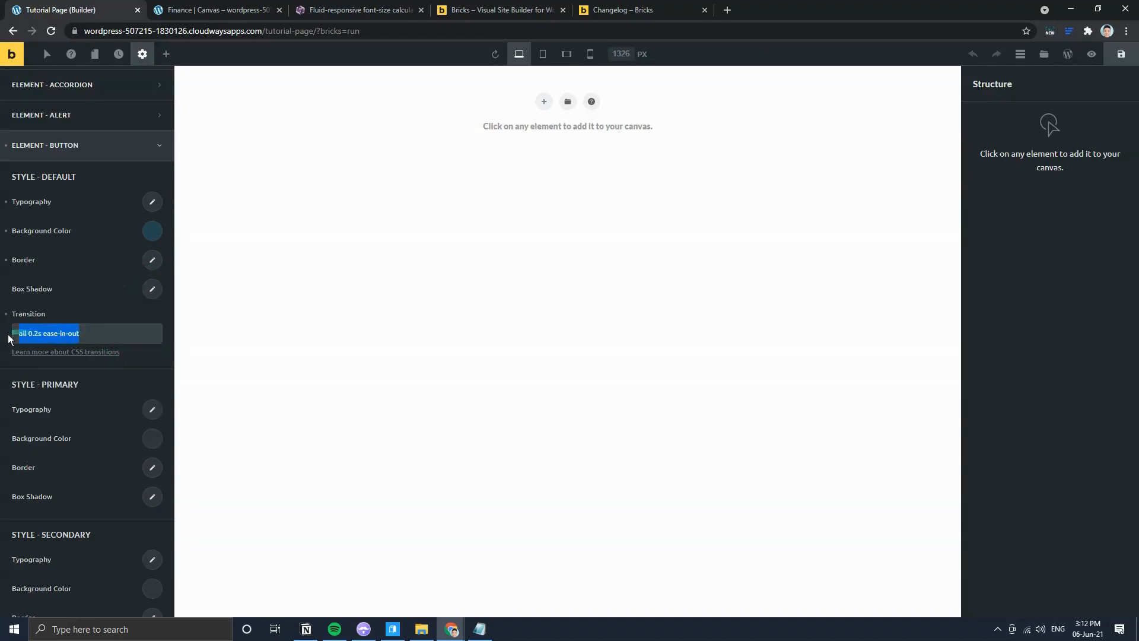
pyautogui.click(100, 333)
pyautogui.moveTo(100, 334); pyautogui.dragTo(24, 340)
pyautogui.click(42, 334)
pyautogui.moveTo(109, 335); pyautogui.dragTo(20, 334)
pyautogui.click(43, 334)
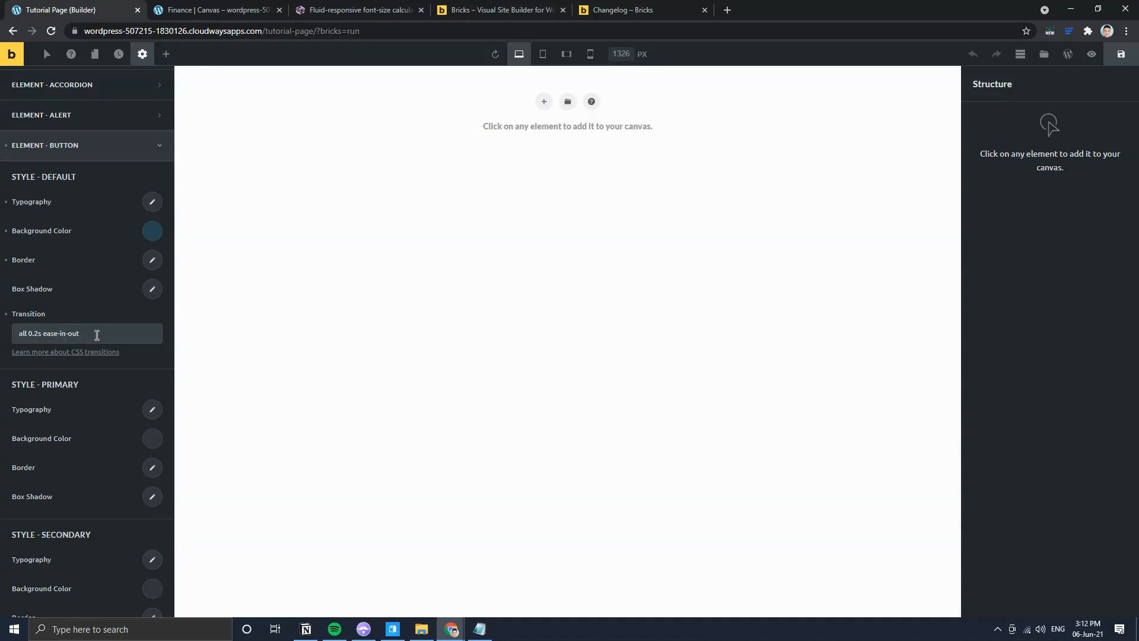
# Step: Set the medium button size's right and left padding to 2.4 rem each
pyautogui.scroll(-3, 118, 347)
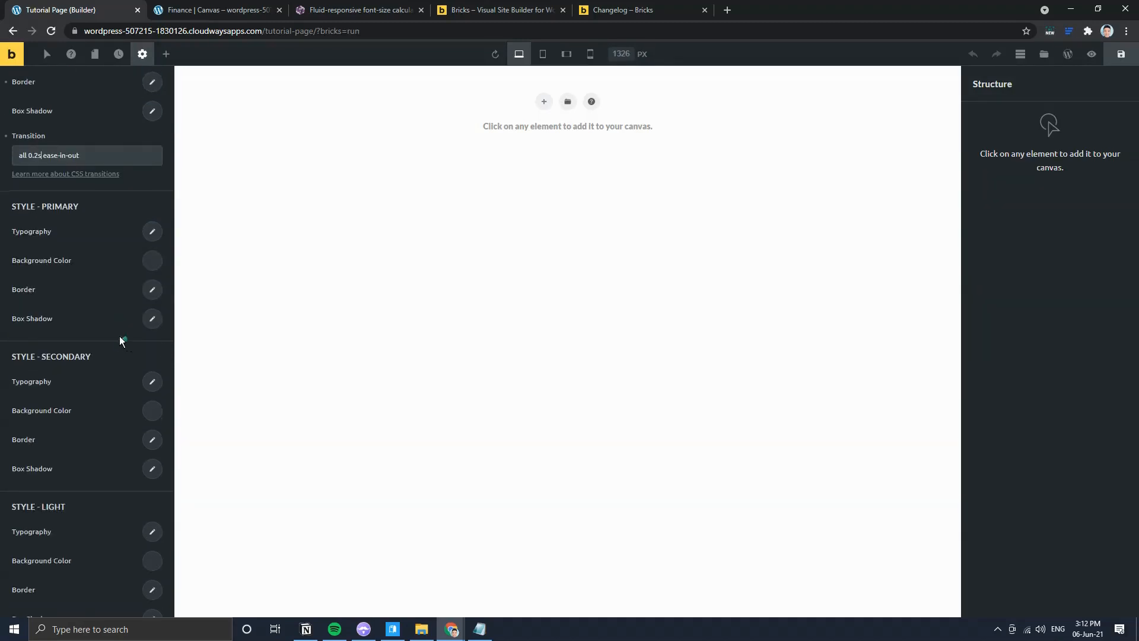
pyautogui.scroll(-4, 113, 334)
pyautogui.scroll(-4, 95, 332)
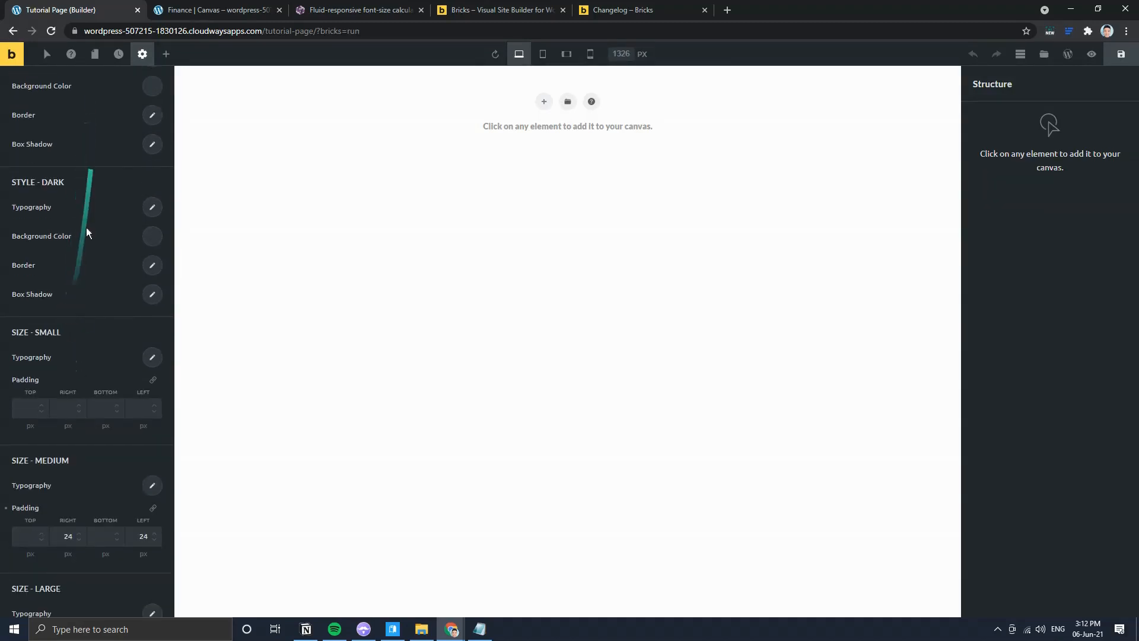
pyautogui.scroll(-3, 86, 229)
pyautogui.scroll(-1, 83, 377)
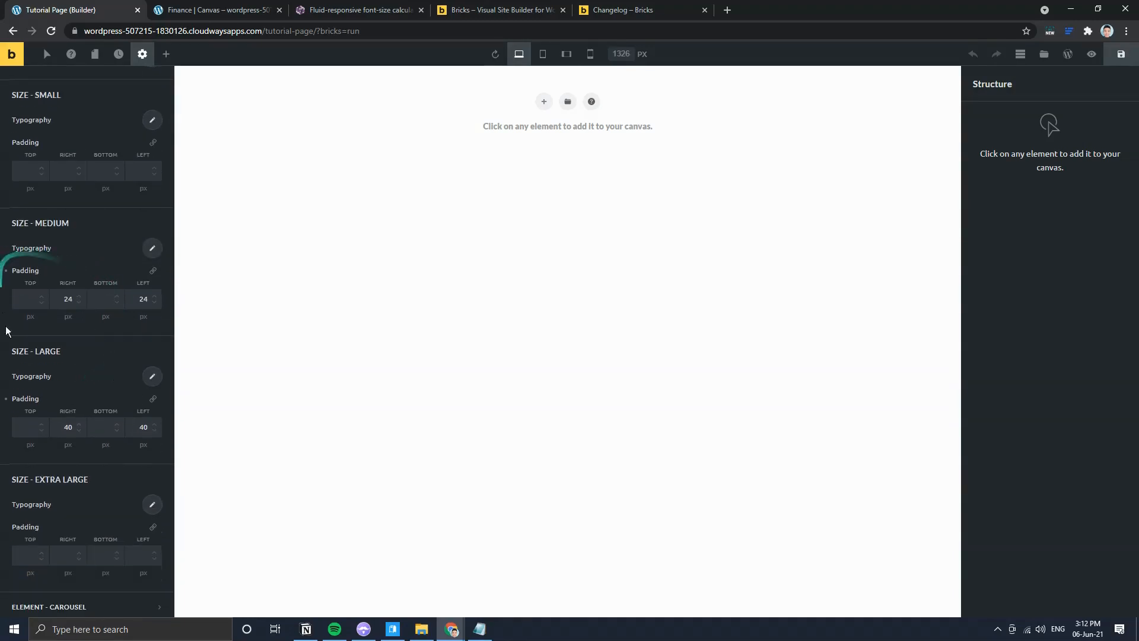
pyautogui.scroll(2, 89, 297)
pyautogui.scroll(-3, 52, 382)
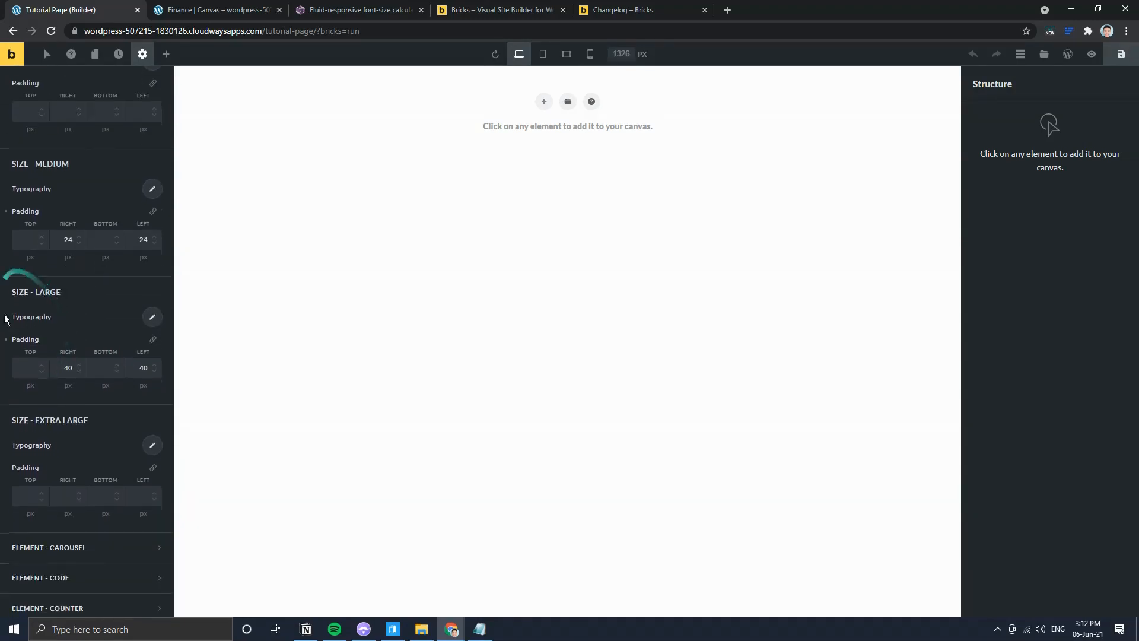
pyautogui.doubleClick(70, 240)
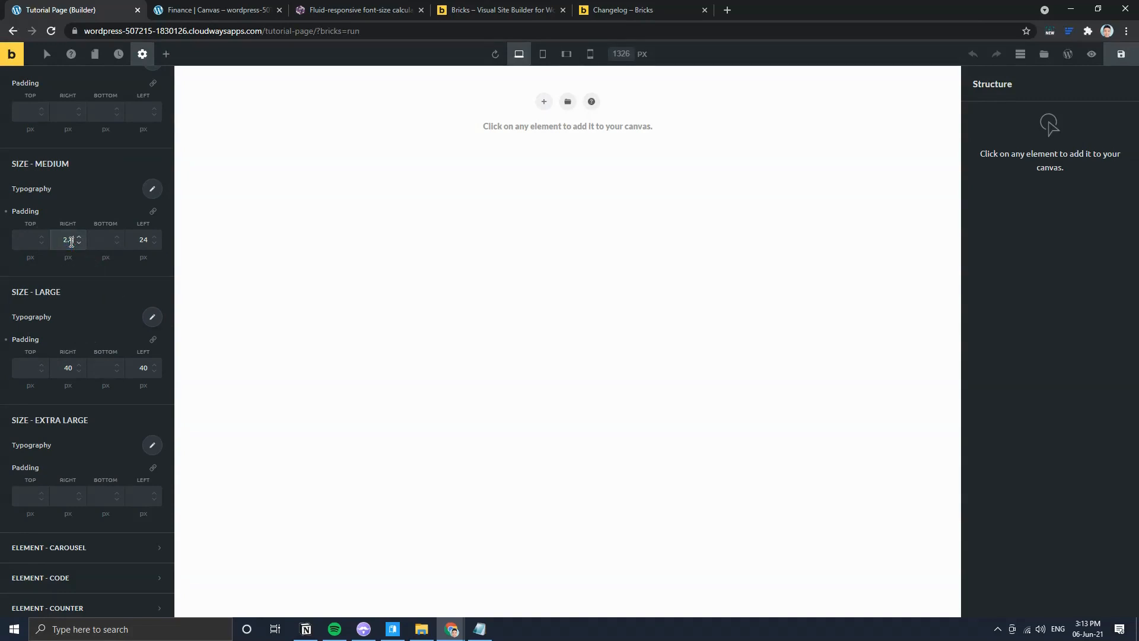
pyautogui.press('Tab')
pyautogui.press('Down')
pyautogui.press('Down')
pyautogui.press('Tab')
pyautogui.press('Tab')
pyautogui.press('Tab')
pyautogui.write('2')
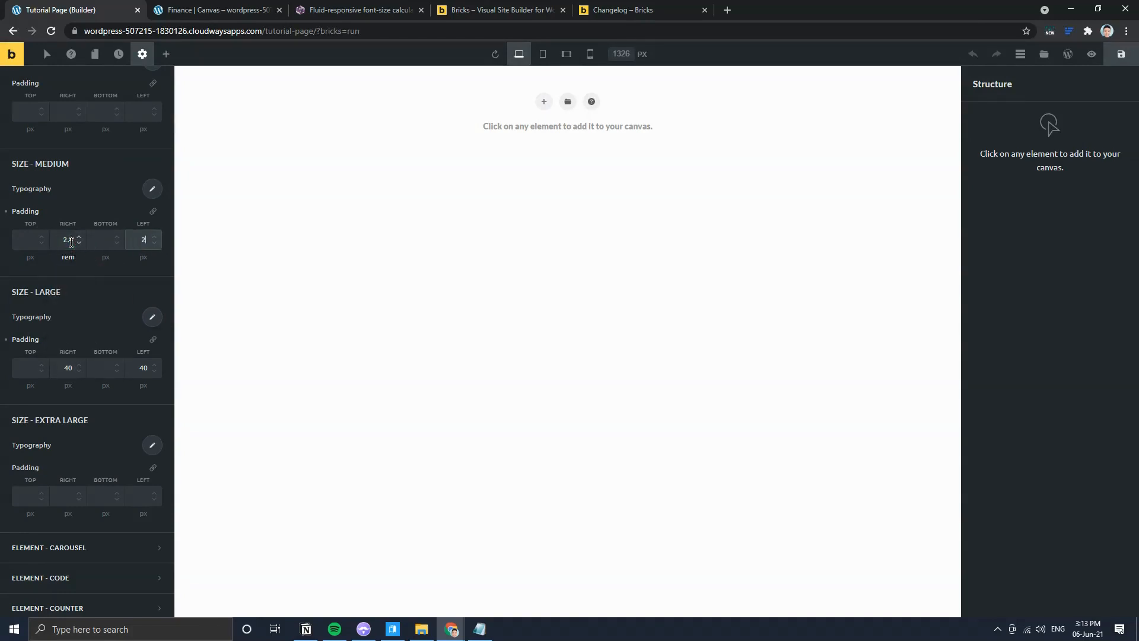
pyautogui.write('.4')
pyautogui.press('Tab')
pyautogui.press('Down')
pyautogui.press('Down')
# Step: Set the large button size's right and left padding to 4 rem each
pyautogui.click(69, 363)
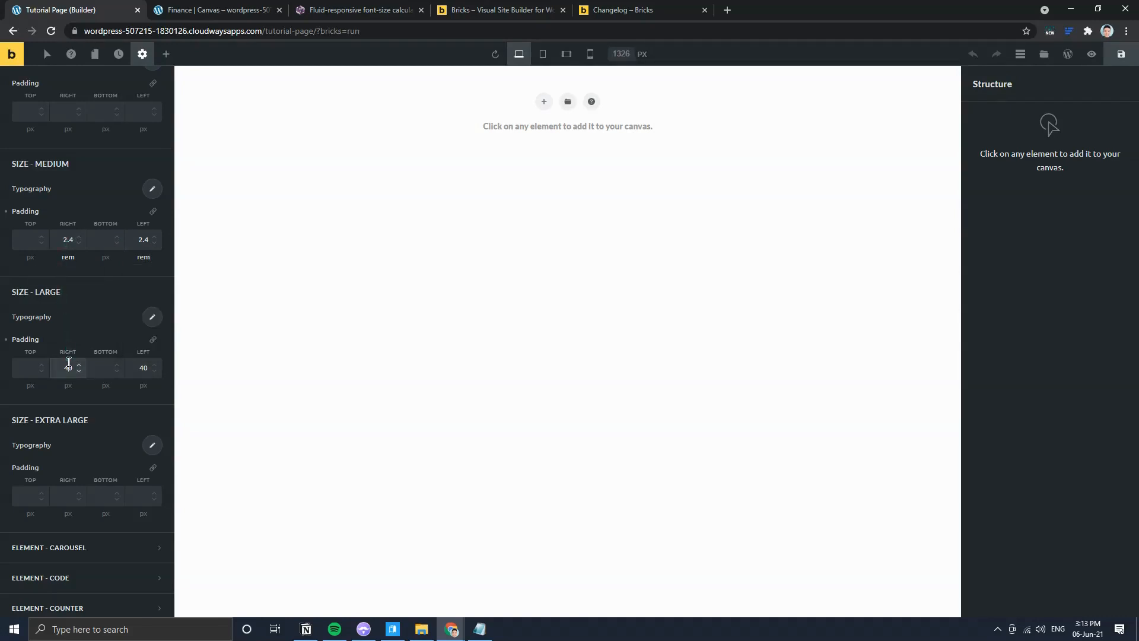
pyautogui.press('Tab')
pyautogui.write('re')
pyautogui.press('Tab')
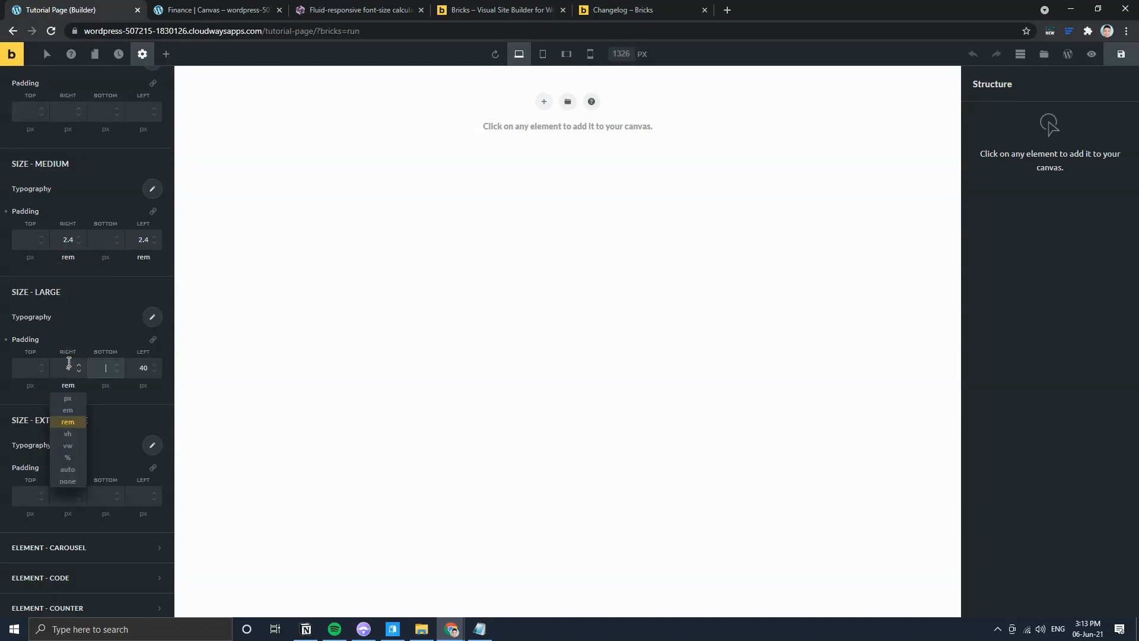
pyautogui.press('Tab')
pyautogui.press('Tab')
pyautogui.write('4')
pyautogui.press('Tab')
pyautogui.write('rem')
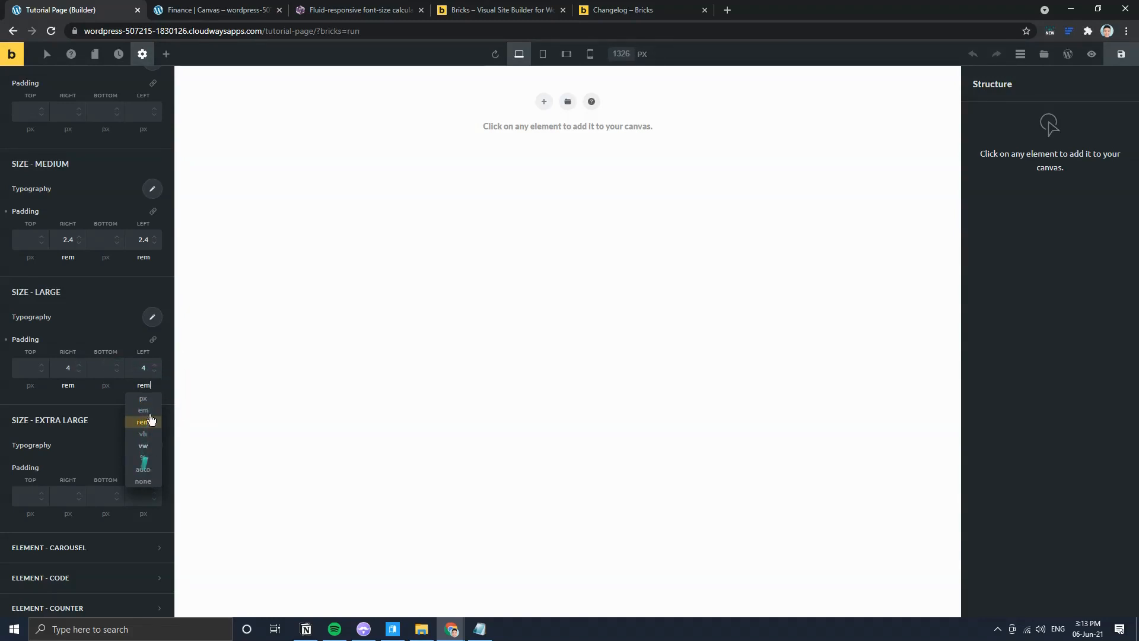
# Step: Review the All Headings and Heading H1 typography and the font-size calculator, then collapse the theme style's typography settings
pyautogui.scroll(15, 124, 330)
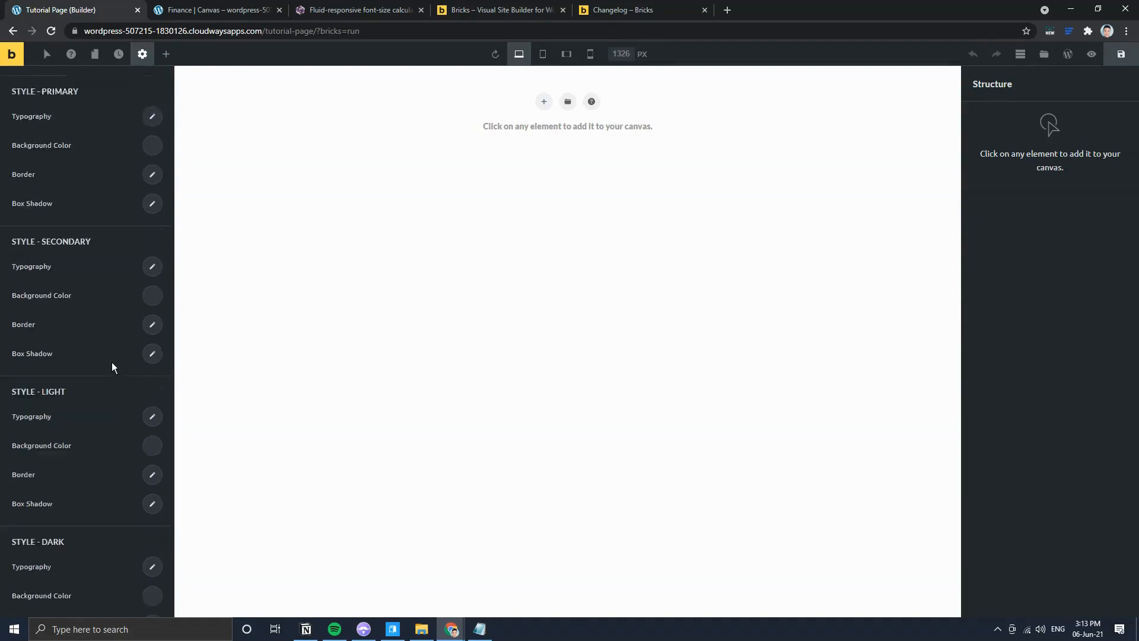
pyautogui.scroll(3, 104, 285)
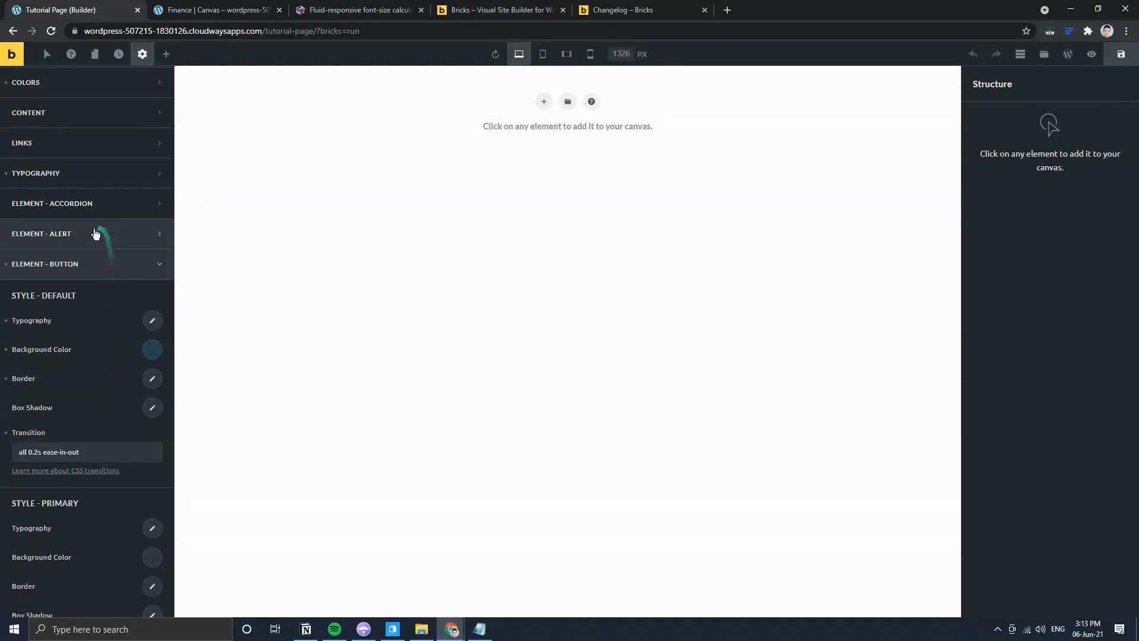
pyautogui.click(87, 174)
pyautogui.click(151, 236)
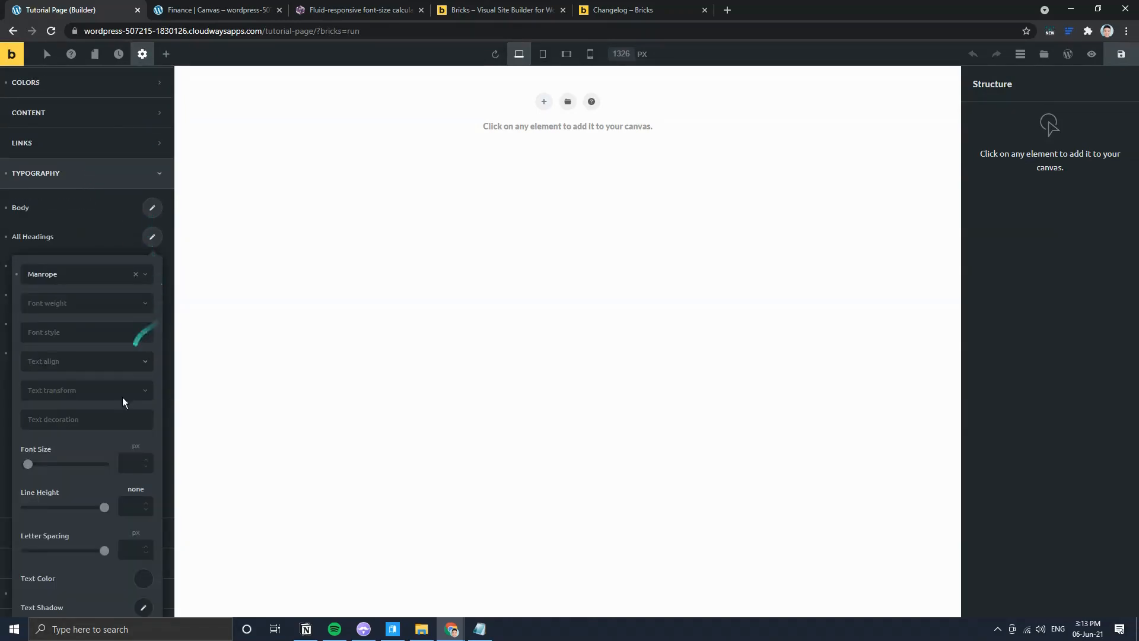
pyautogui.click(151, 236)
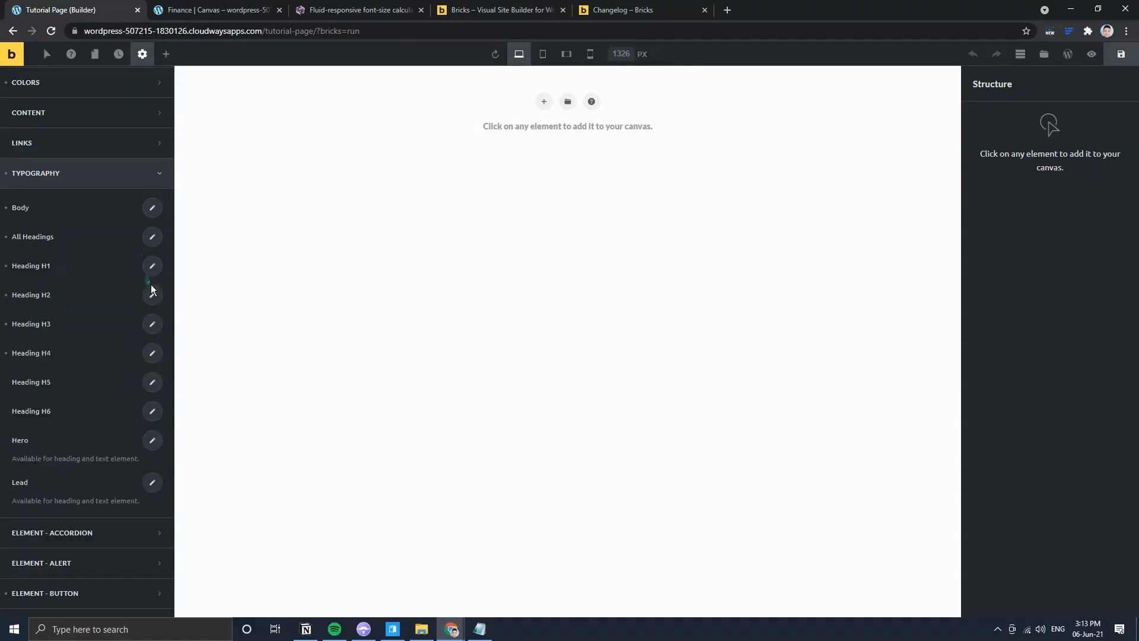
pyautogui.click(155, 272)
pyautogui.click(134, 473)
pyautogui.click(163, 468)
pyautogui.click(320, 10)
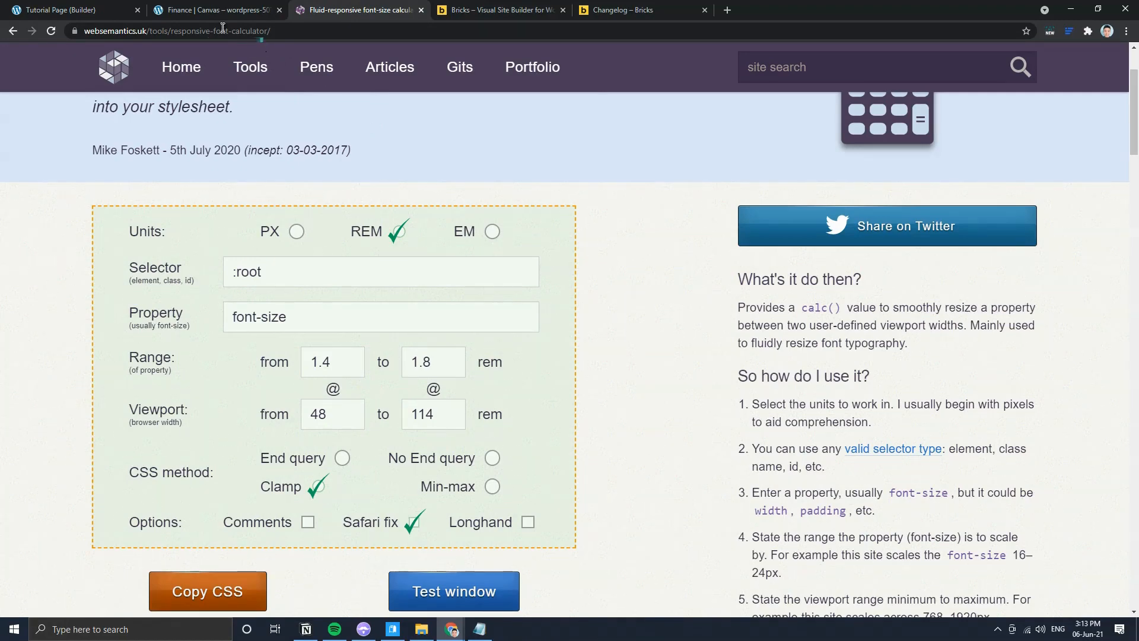
pyautogui.click(89, 8)
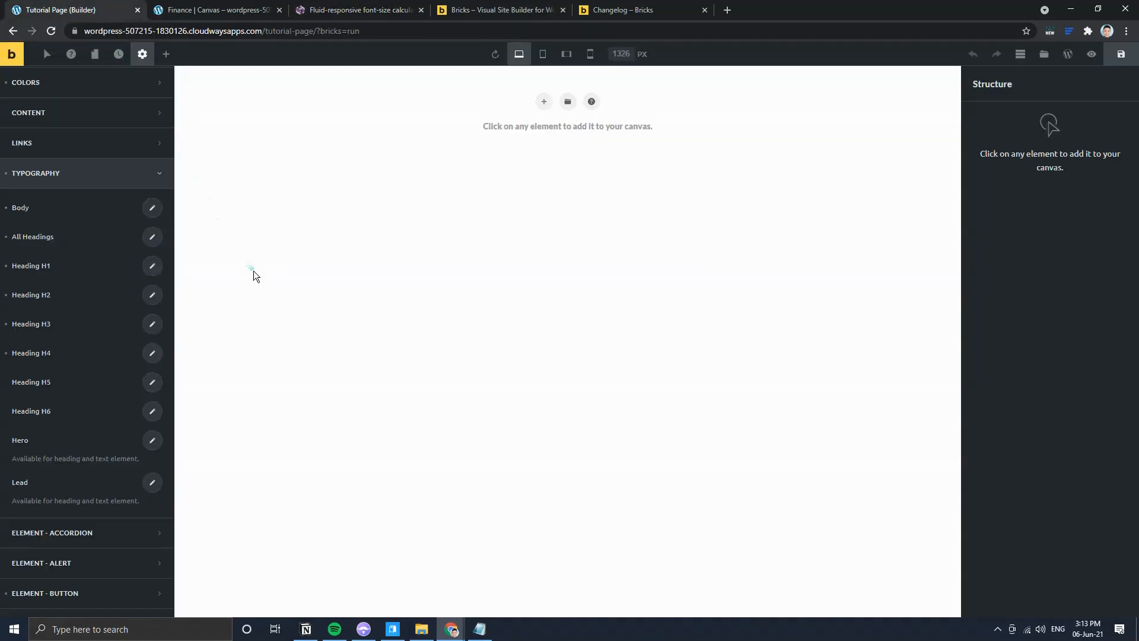
pyautogui.click(135, 184)
pyautogui.scroll(-8, 119, 351)
pyautogui.scroll(10, 118, 352)
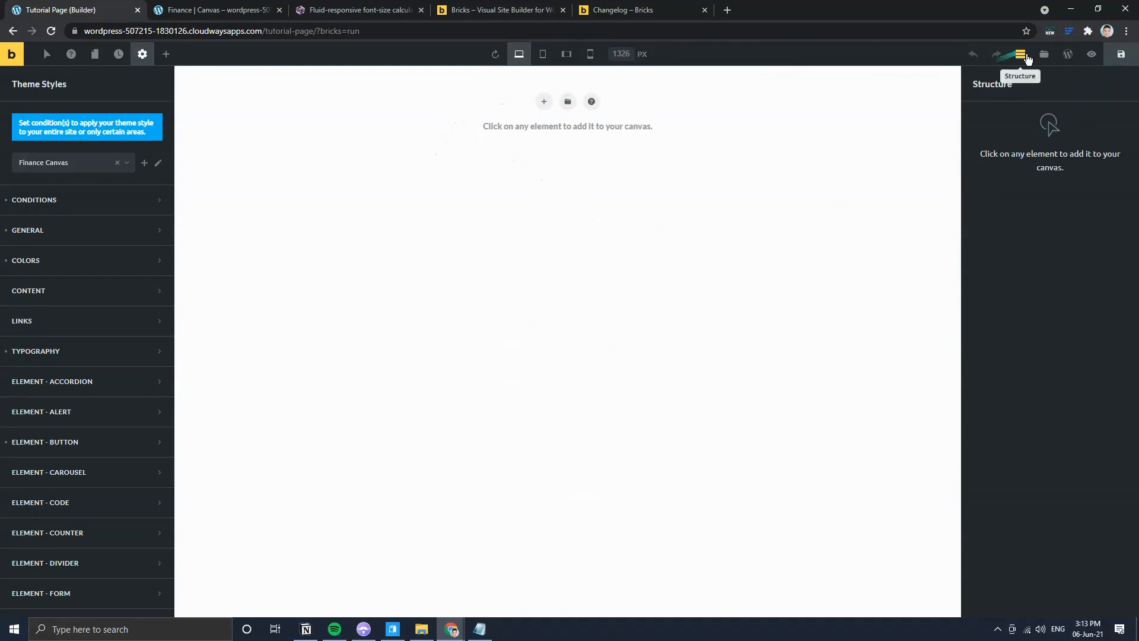
# Step: Leave the builder for the WordPress admin and open the list of Bricks templates
pyautogui.click(1067, 55)
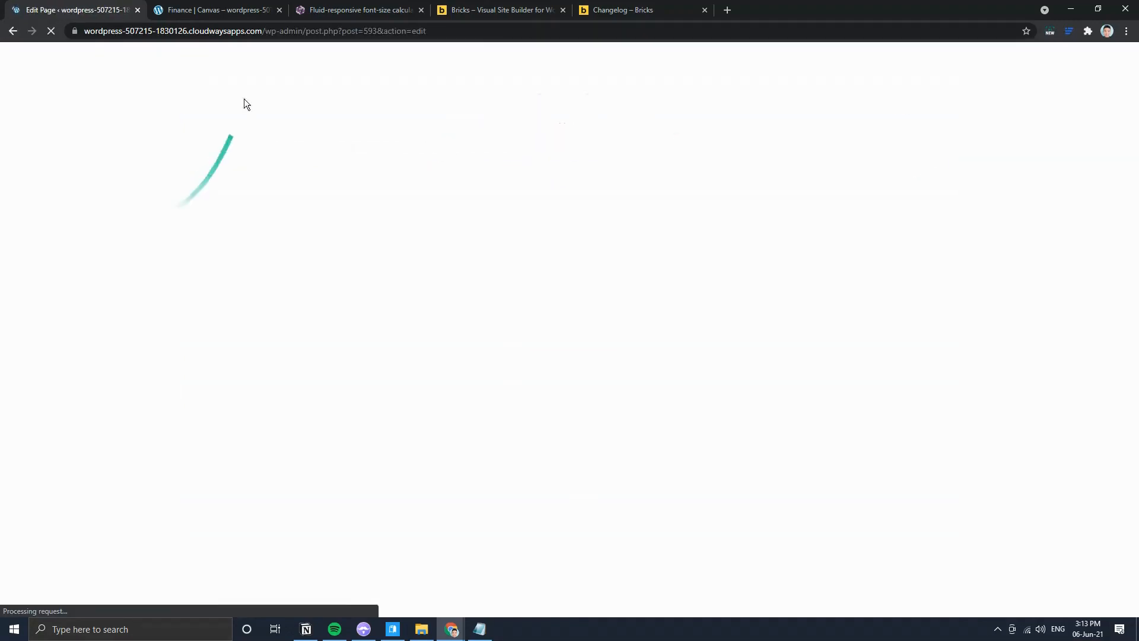
pyautogui.moveTo(51, 98)
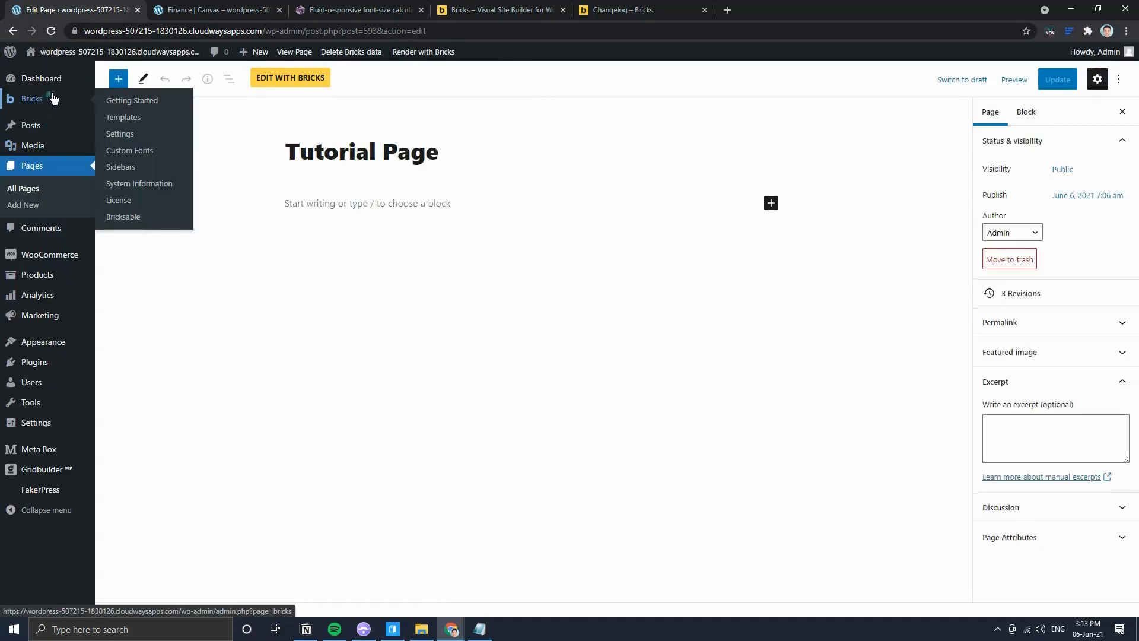
pyautogui.click(123, 118)
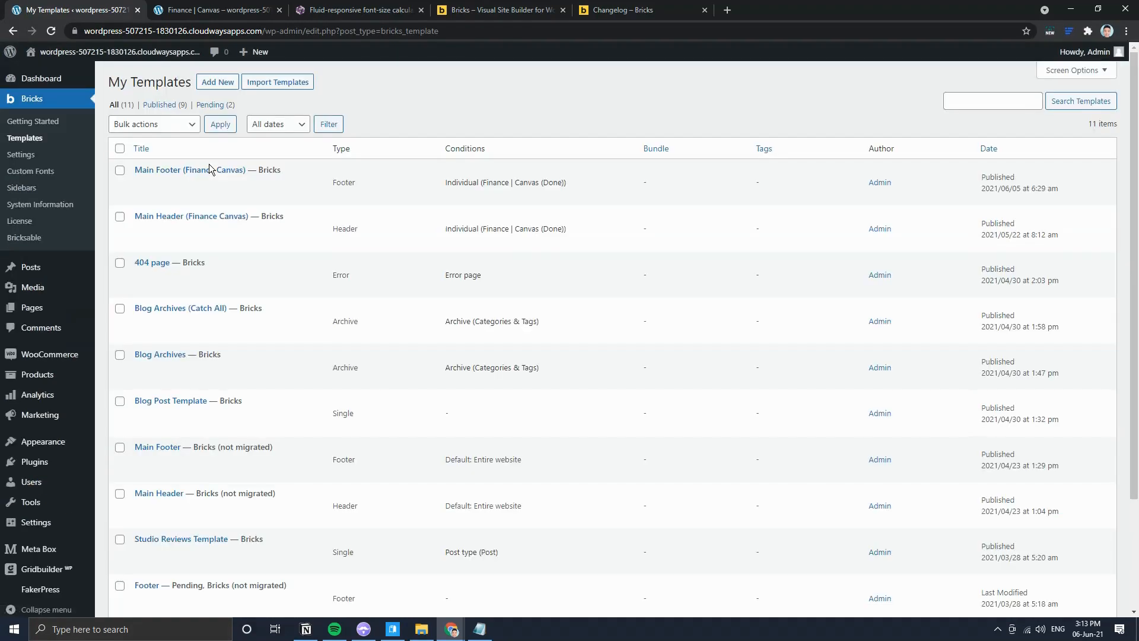
pyautogui.moveTo(205, 168)
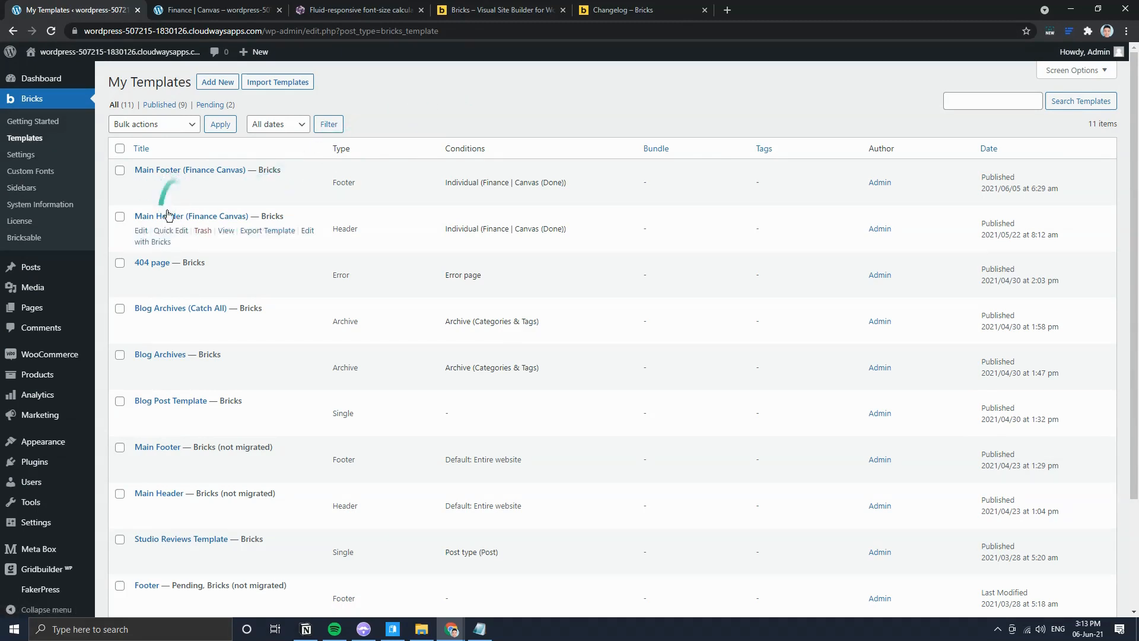
# Step: Start a new Bricks template and title it "Main Header (Tutorial)"
pyautogui.click(220, 82)
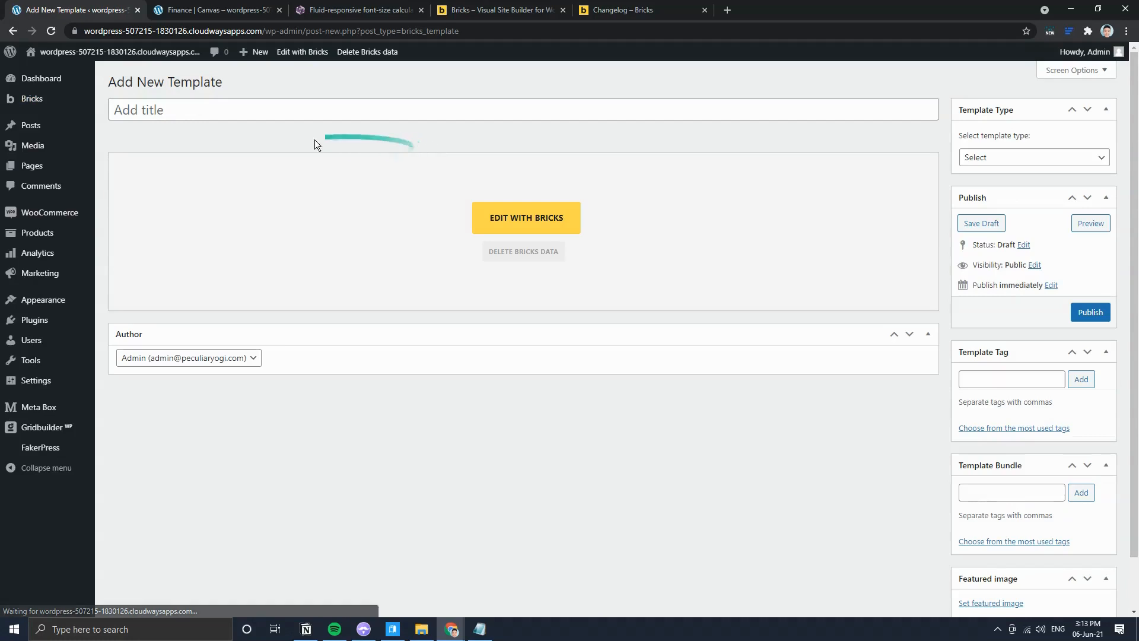
pyautogui.click(291, 110)
pyautogui.write('Ma')
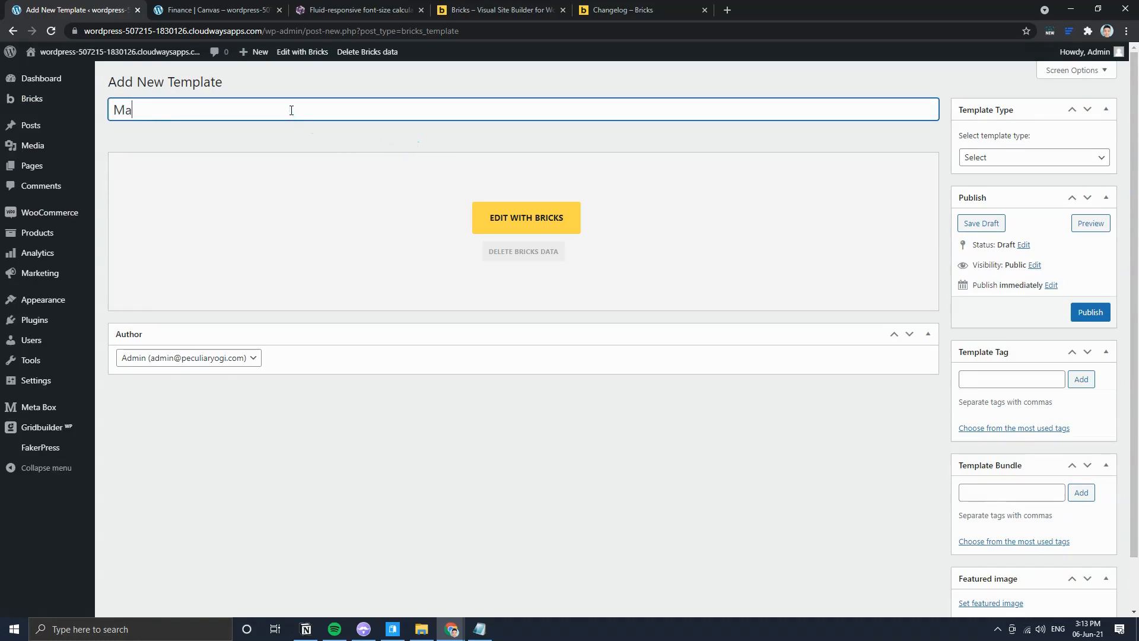
pyautogui.write('in Header (Tutorial')
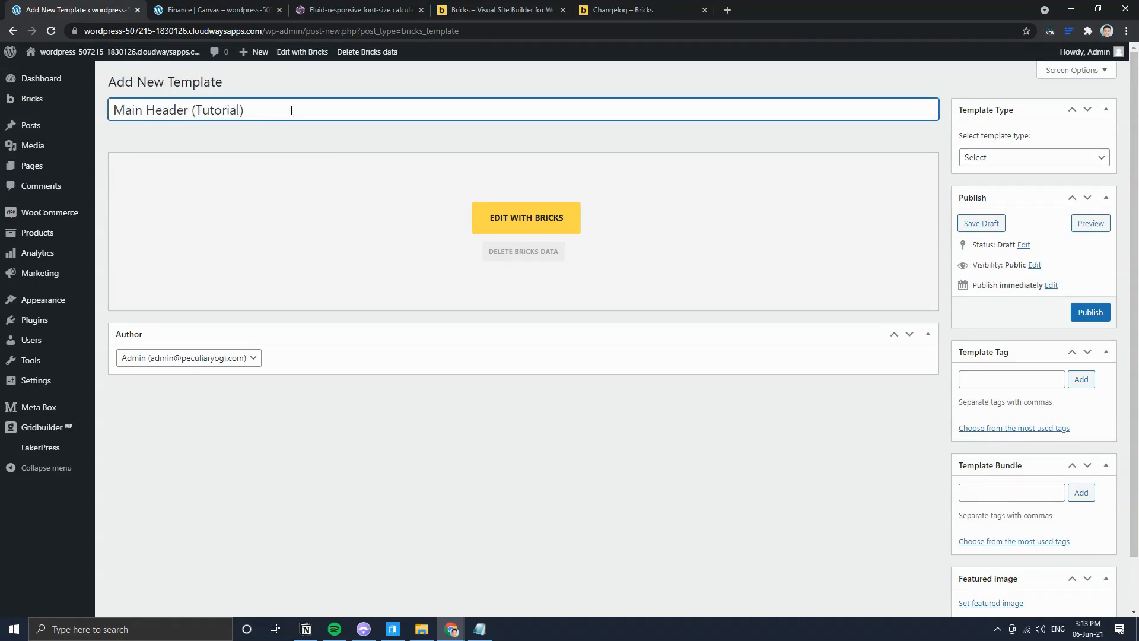
# Step: Publish the Main Header (Tutorial) template as a Header type and open it for editing with Bricks
pyautogui.click(1055, 162)
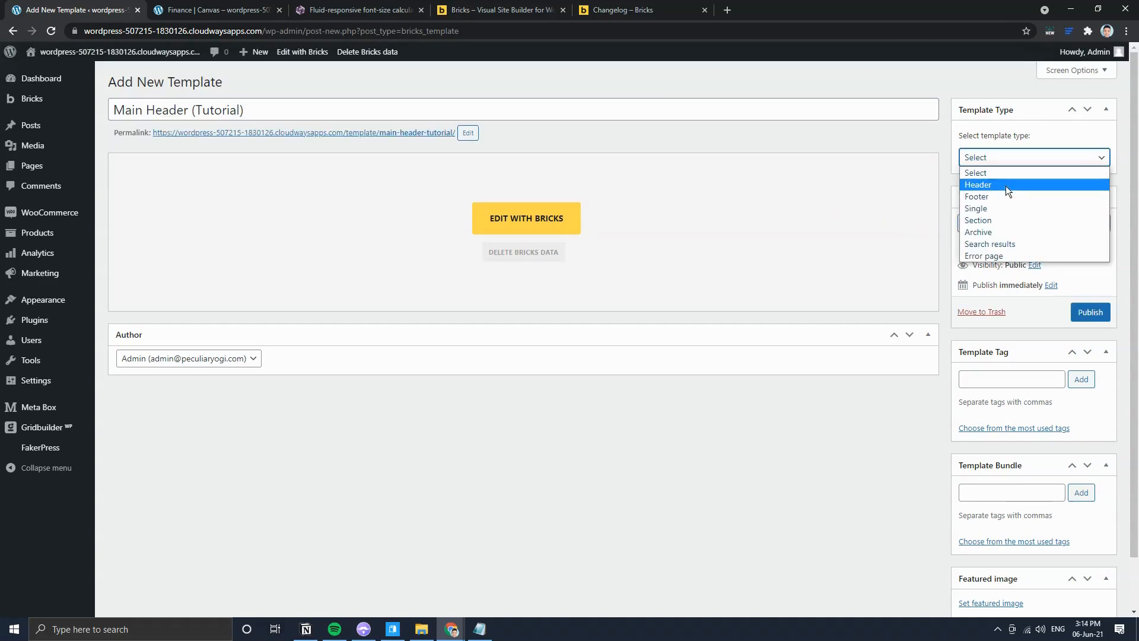
pyautogui.click(1005, 183)
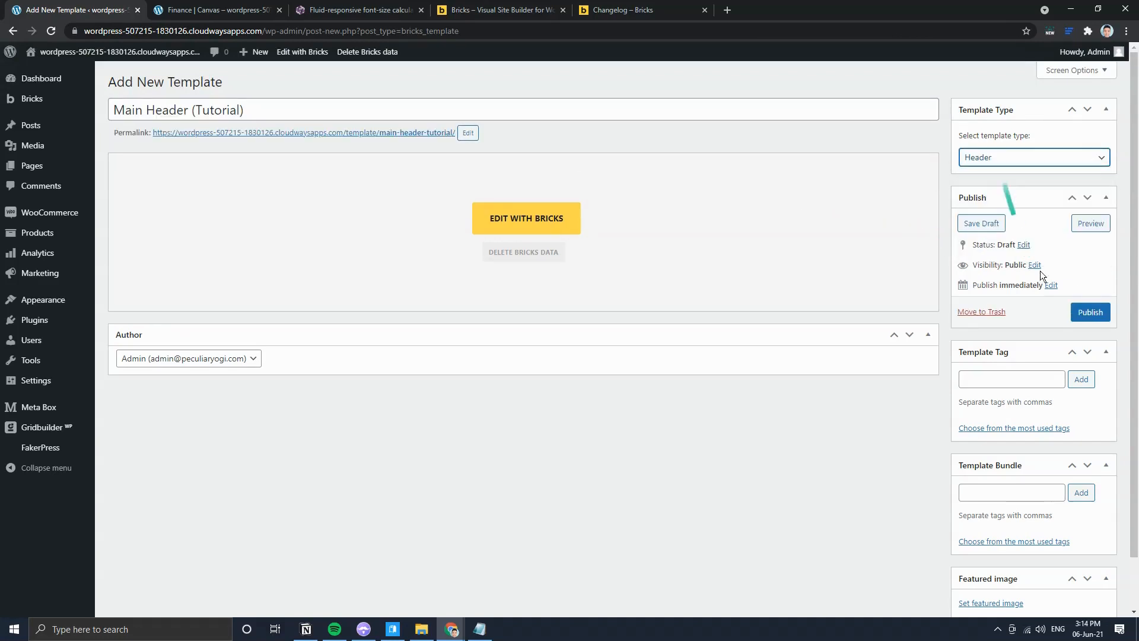
pyautogui.click(1097, 317)
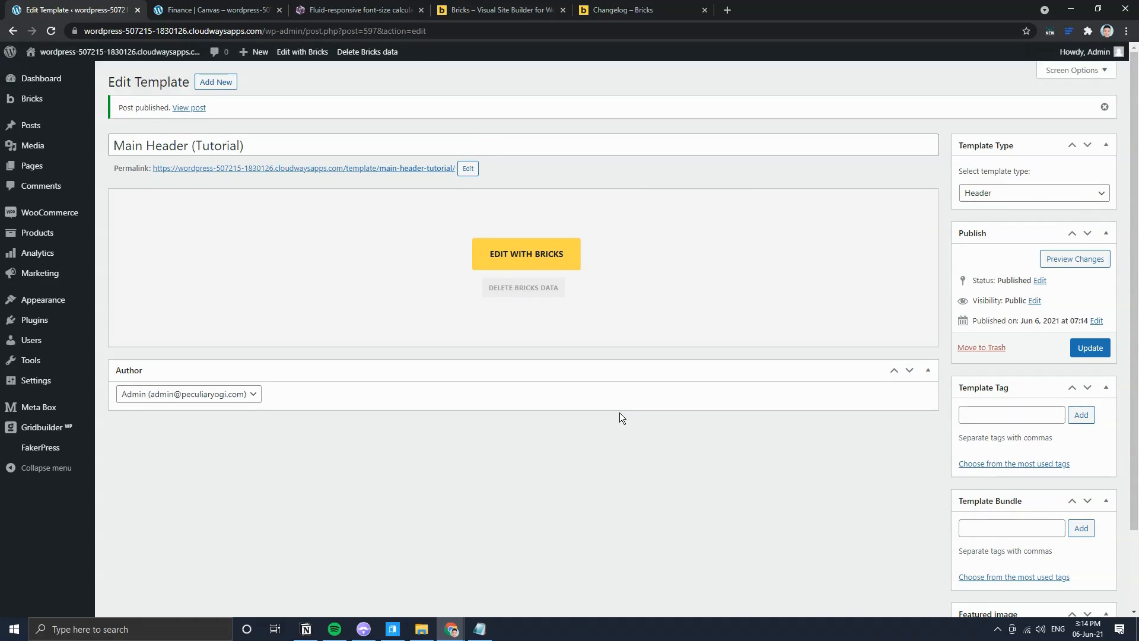
pyautogui.click(575, 260)
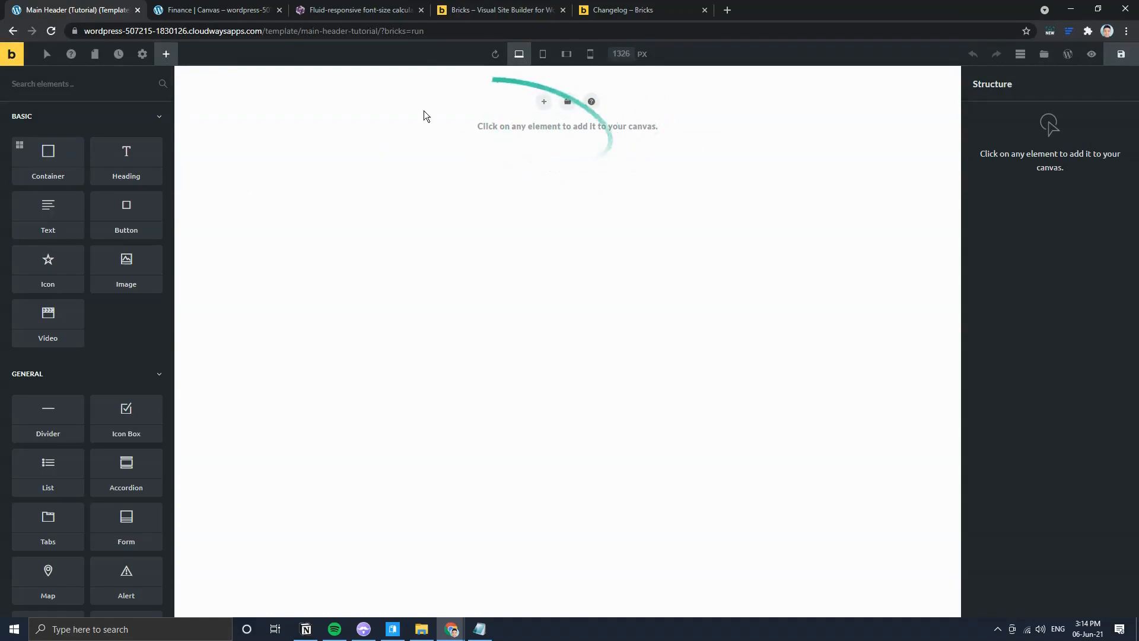
# Step: Add a container with three nested containers to the header, matching the Finance Canvas page's top bar
pyautogui.click(50, 167)
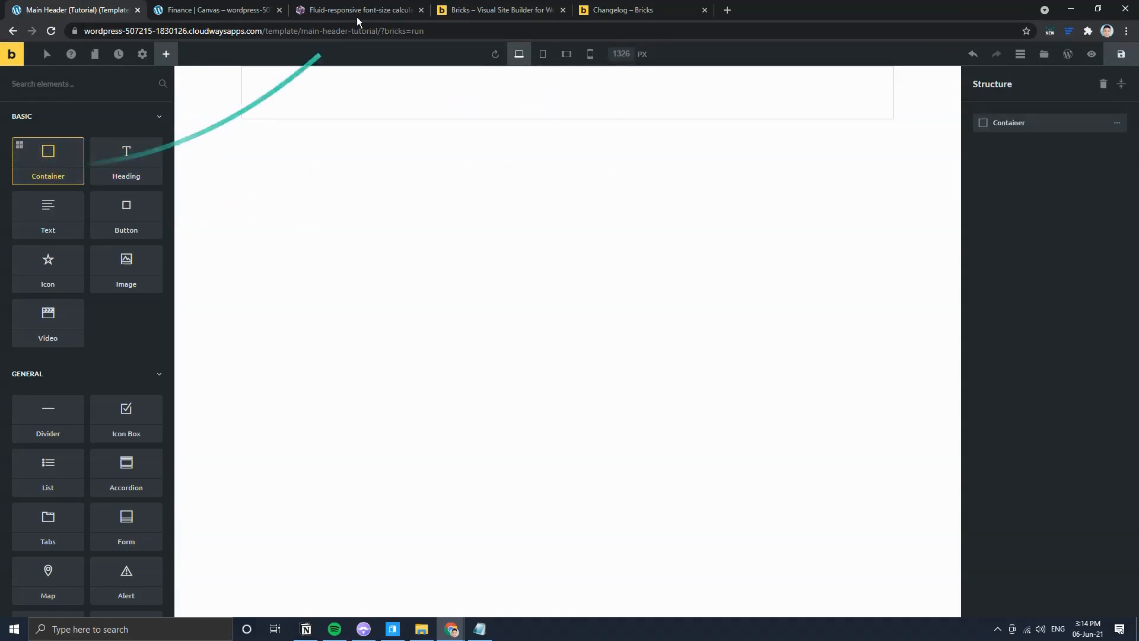
pyautogui.click(237, 10)
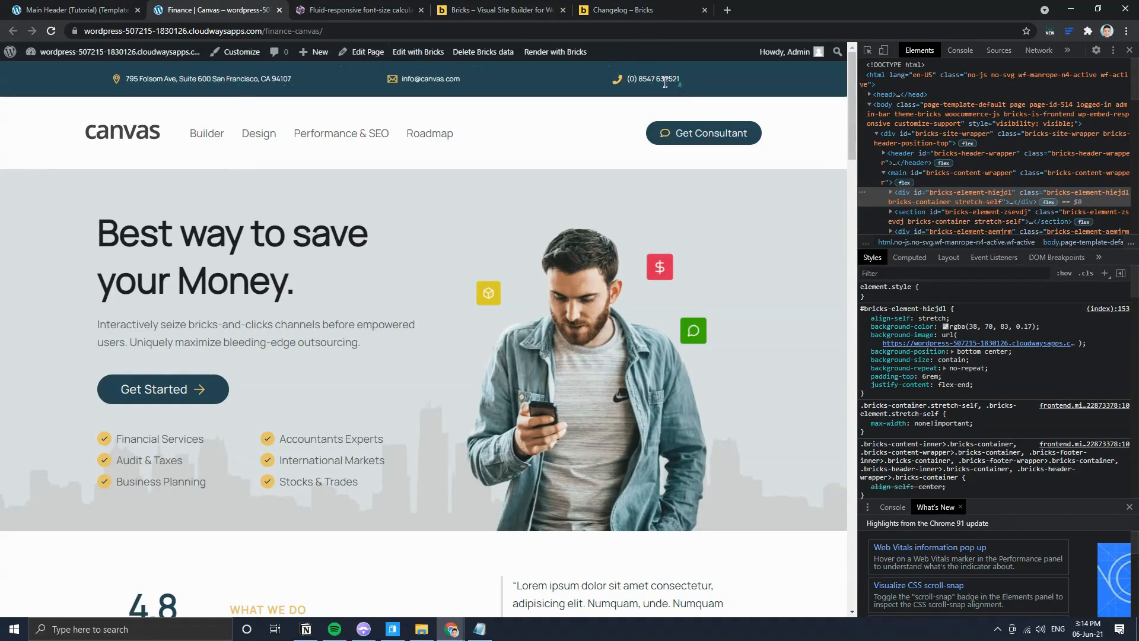
pyautogui.click(77, 11)
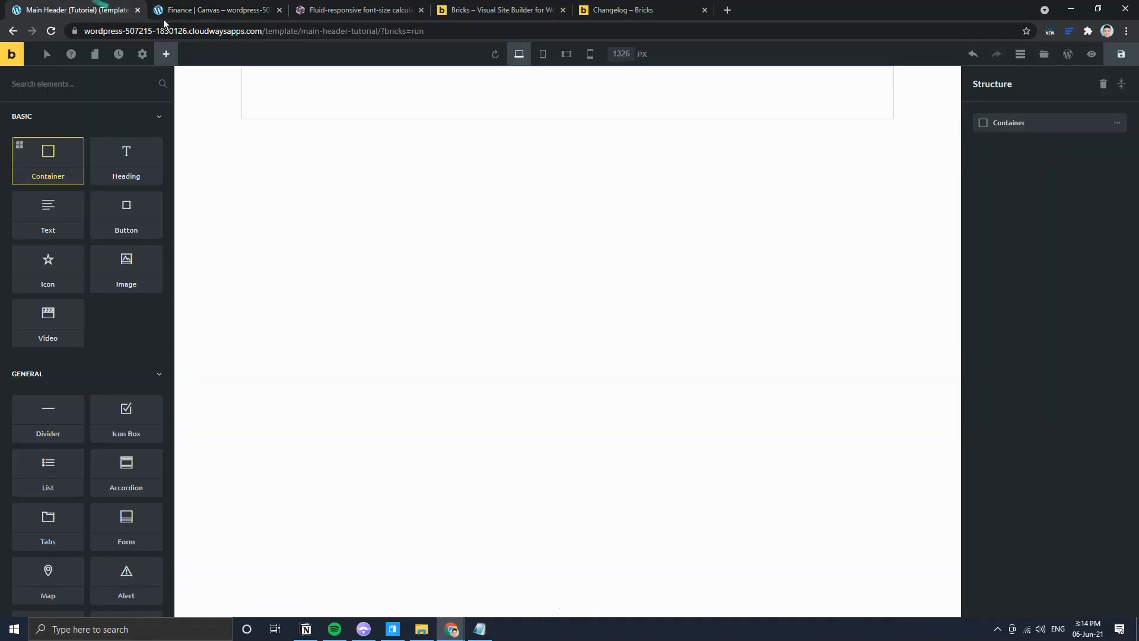
pyautogui.click(1117, 123)
pyautogui.click(1083, 124)
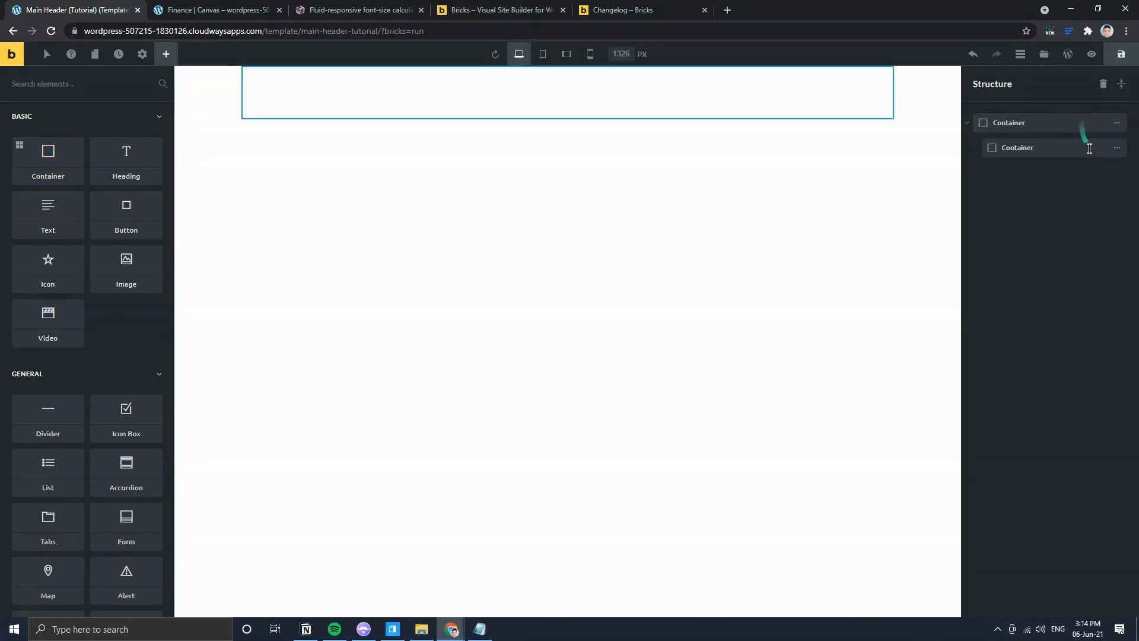
pyautogui.click(1102, 123)
pyautogui.click(1078, 123)
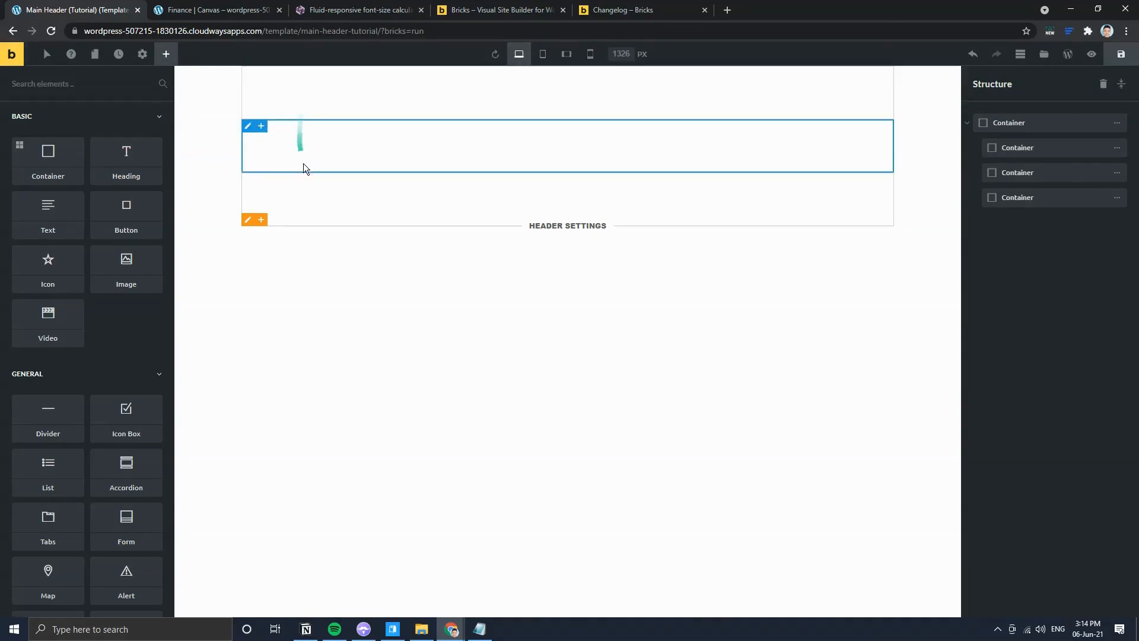
# Step: Set the outer container's direction to horizontal so its three nested containers form columns
pyautogui.click(1103, 123)
pyautogui.click(1107, 123)
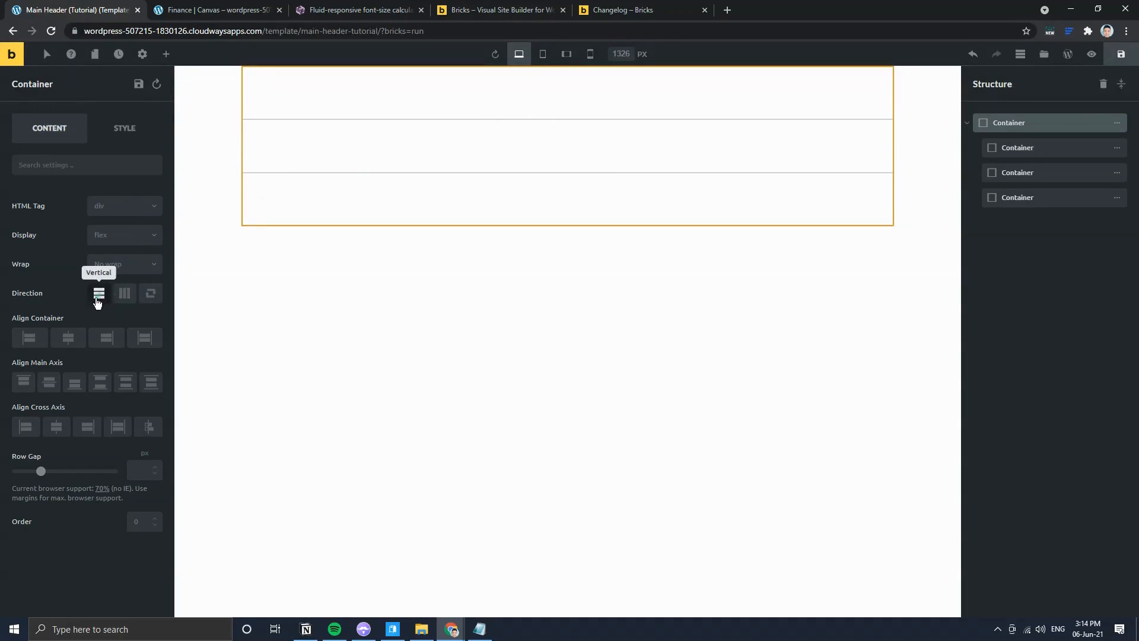
pyautogui.click(123, 297)
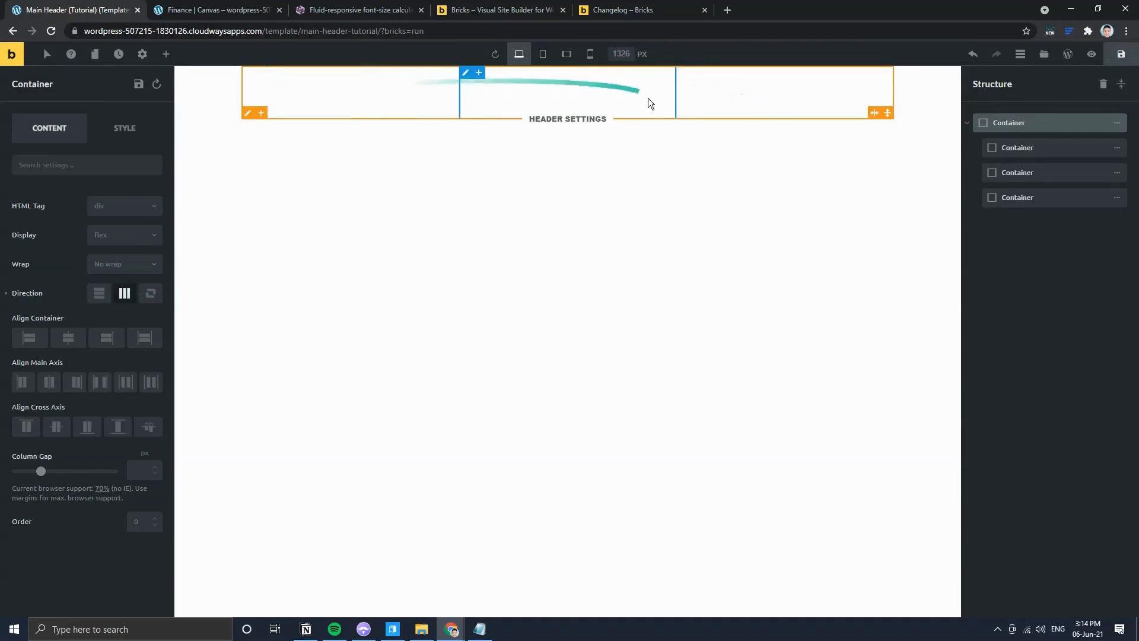
# Step: Give the outer container the dark teal #264653 background from the FinanceCanvas palette, following the reference page's top bar
pyautogui.click(192, 7)
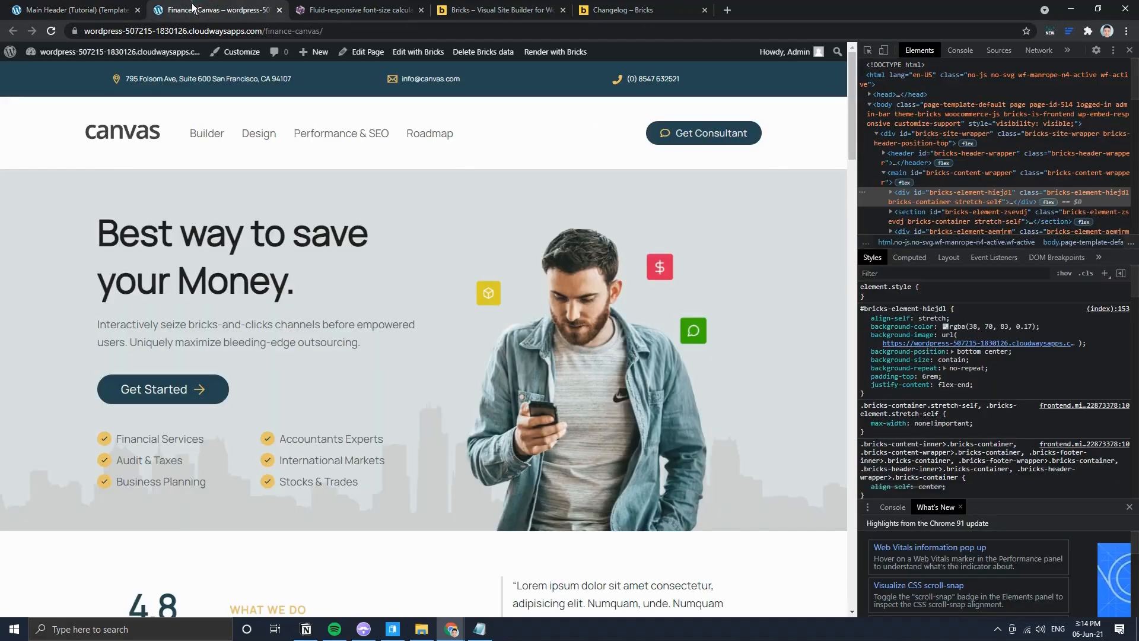
pyautogui.hotkey('ctrl', 'shift', 'Tab')
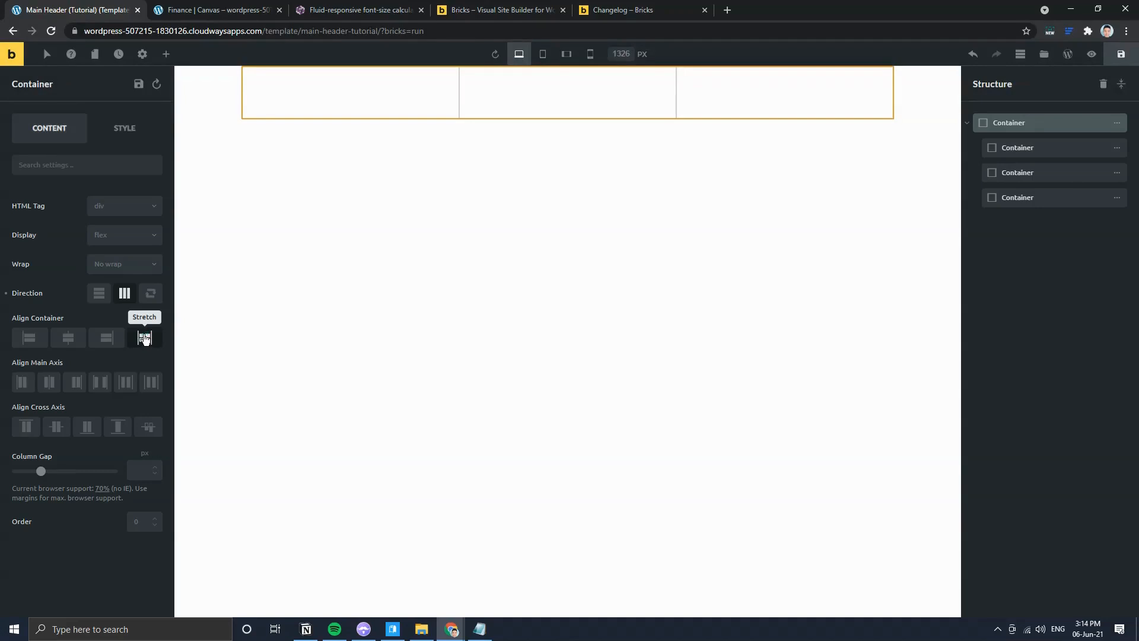
pyautogui.click(123, 127)
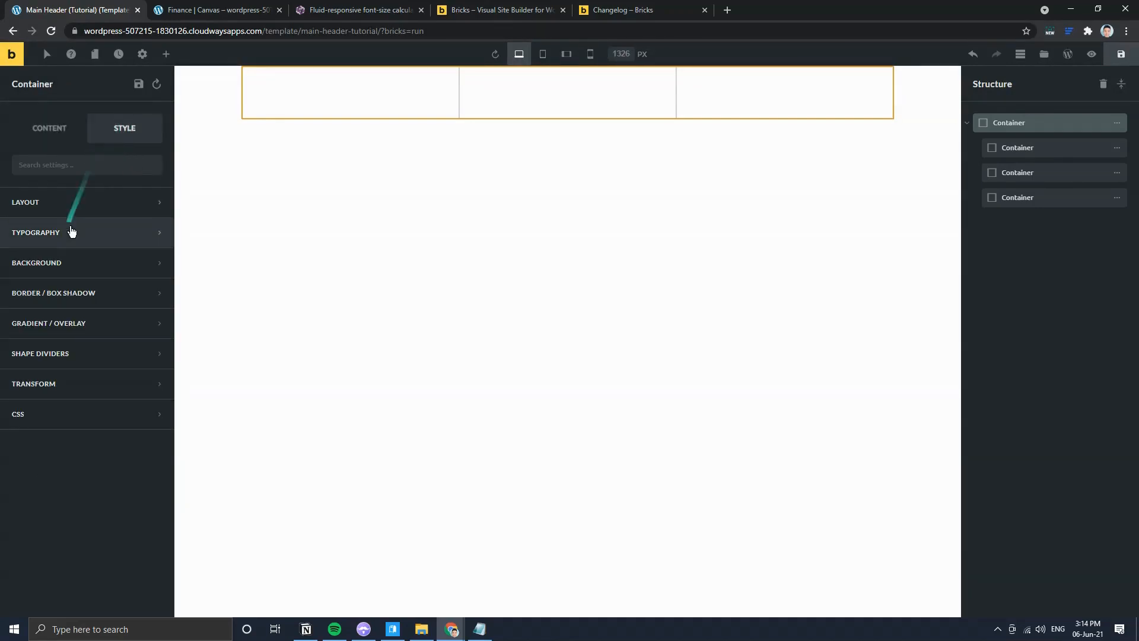
pyautogui.click(87, 266)
pyautogui.click(159, 301)
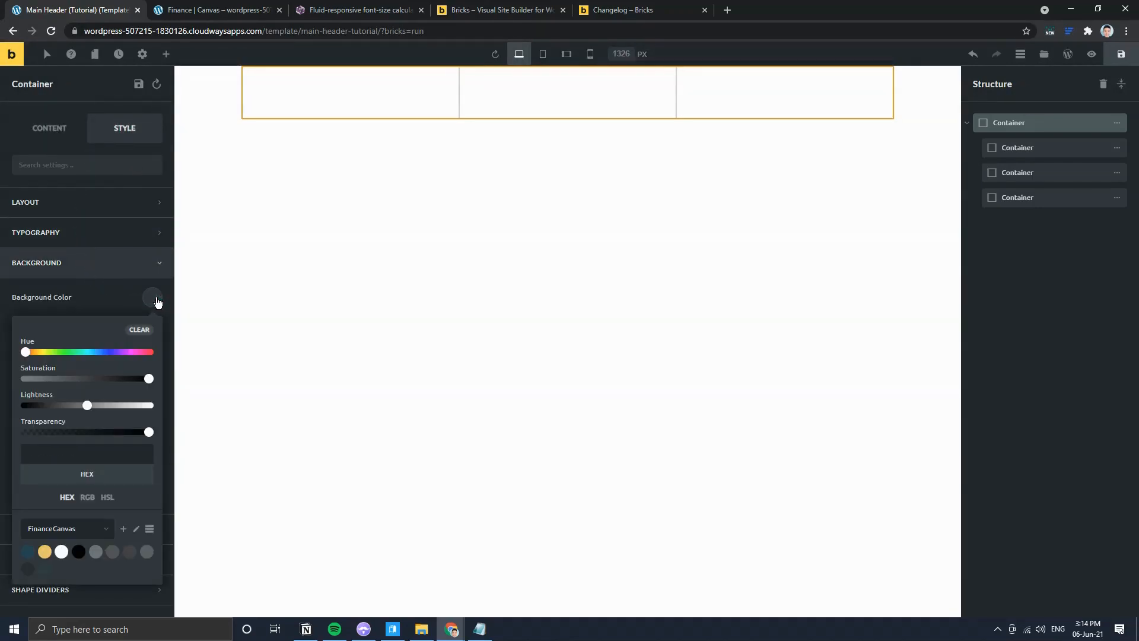
pyautogui.click(25, 553)
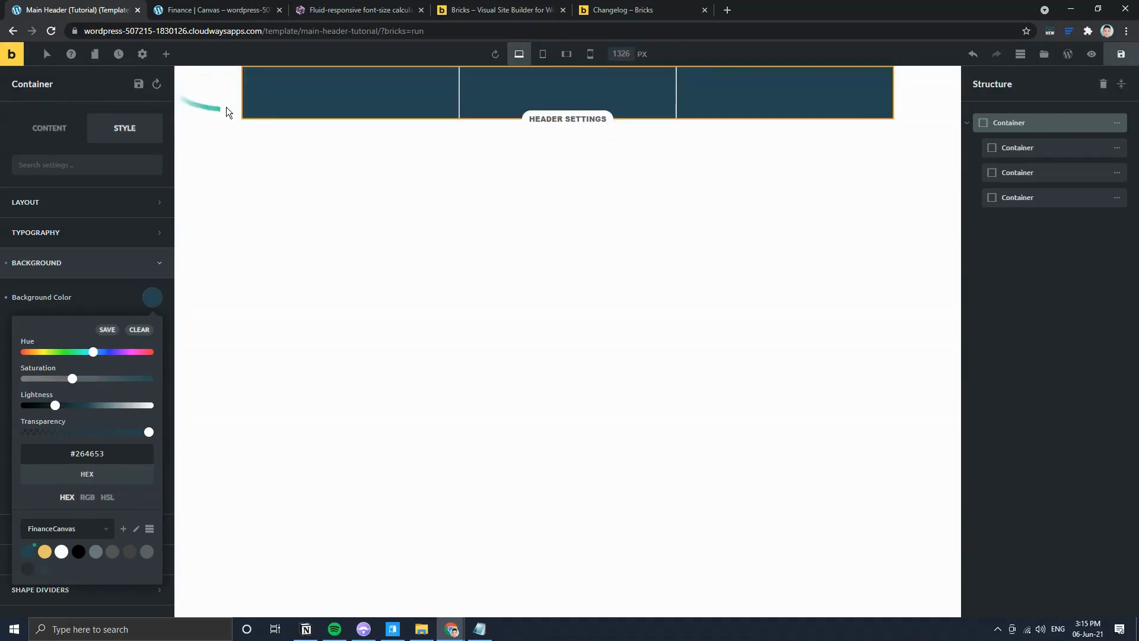
# Step: Set the outer container's alignment to Stretch so it spans the full page width
pyautogui.click(177, 349)
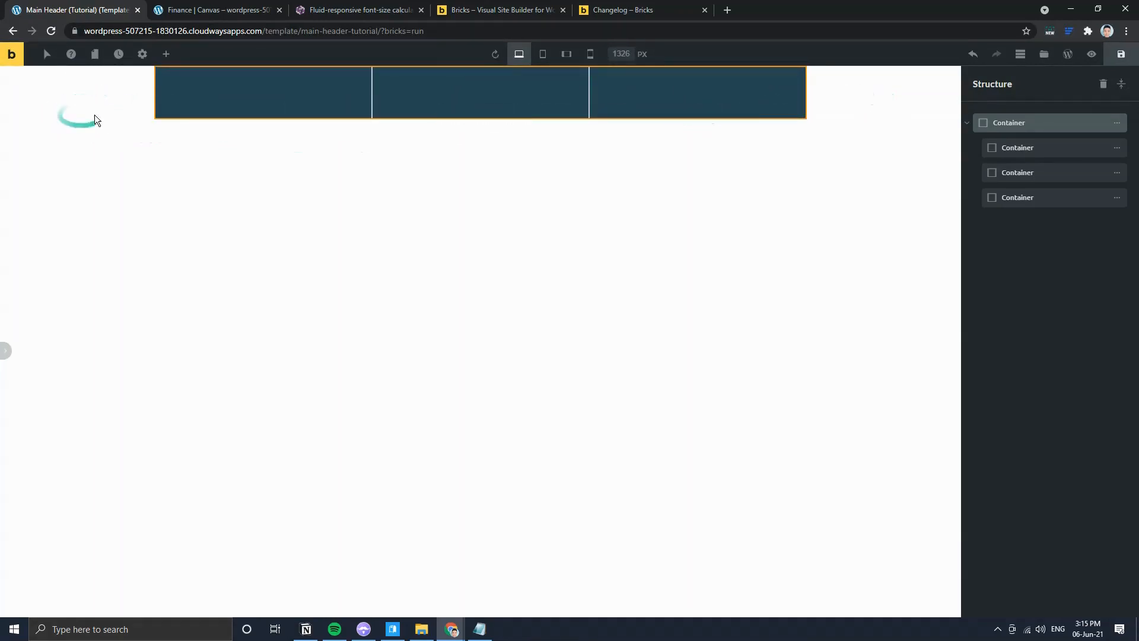
pyautogui.click(5, 351)
pyautogui.click(49, 128)
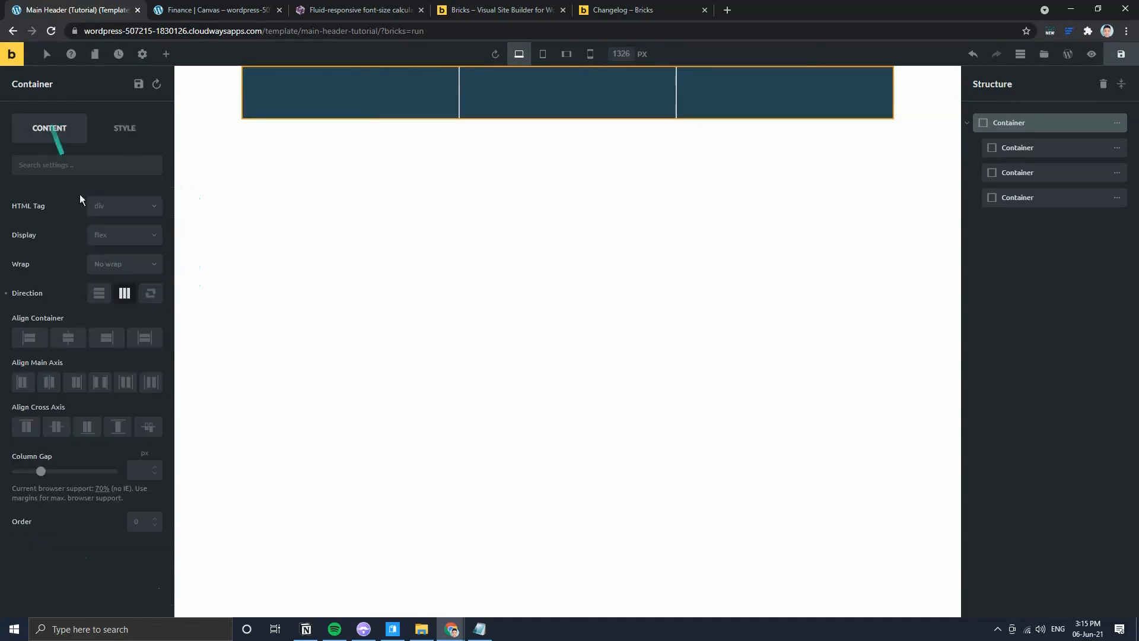
pyautogui.click(144, 339)
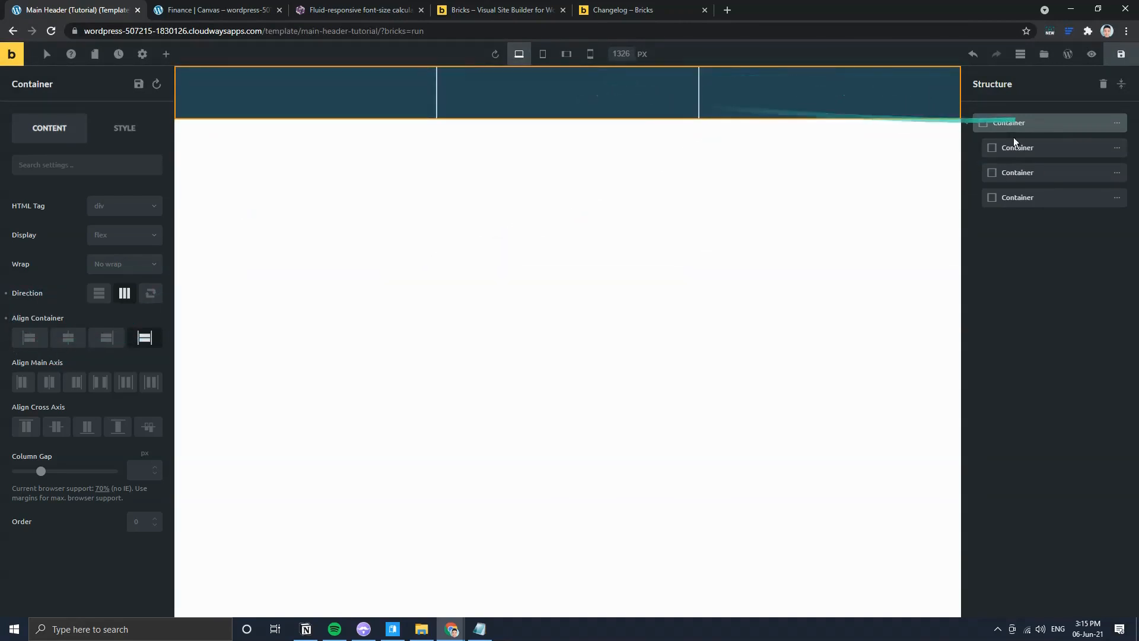
# Step: Add another nested container inside the outer one and move the three column containers into it
pyautogui.moveTo(1117, 123)
pyautogui.click(1079, 128)
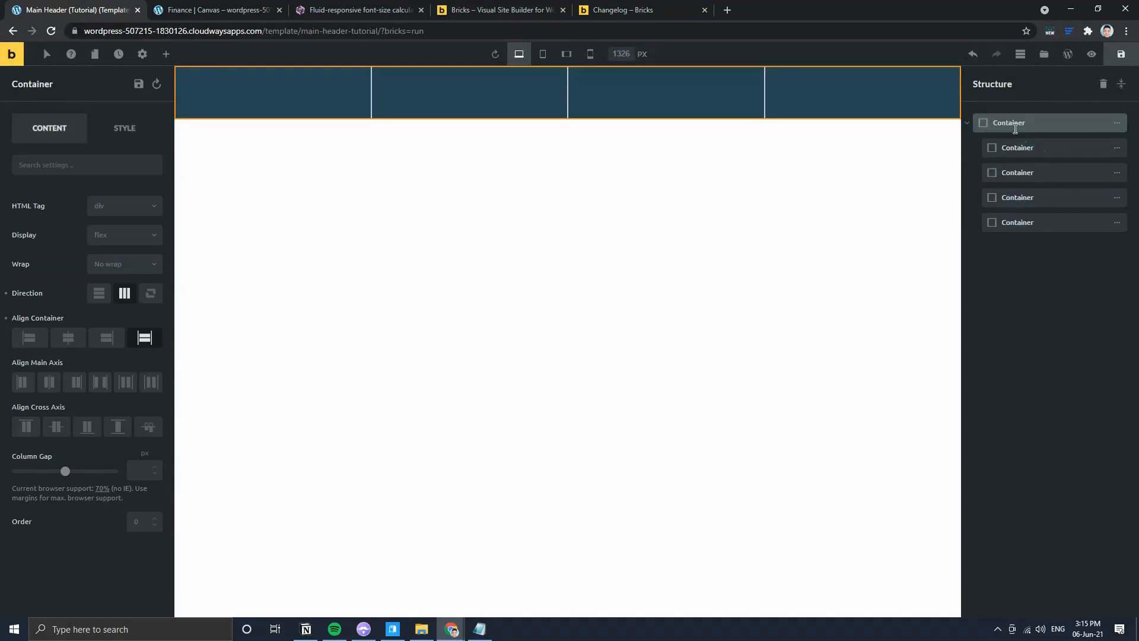
pyautogui.moveTo(1112, 175)
pyautogui.moveTo(989, 174); pyautogui.dragTo(1004, 196)
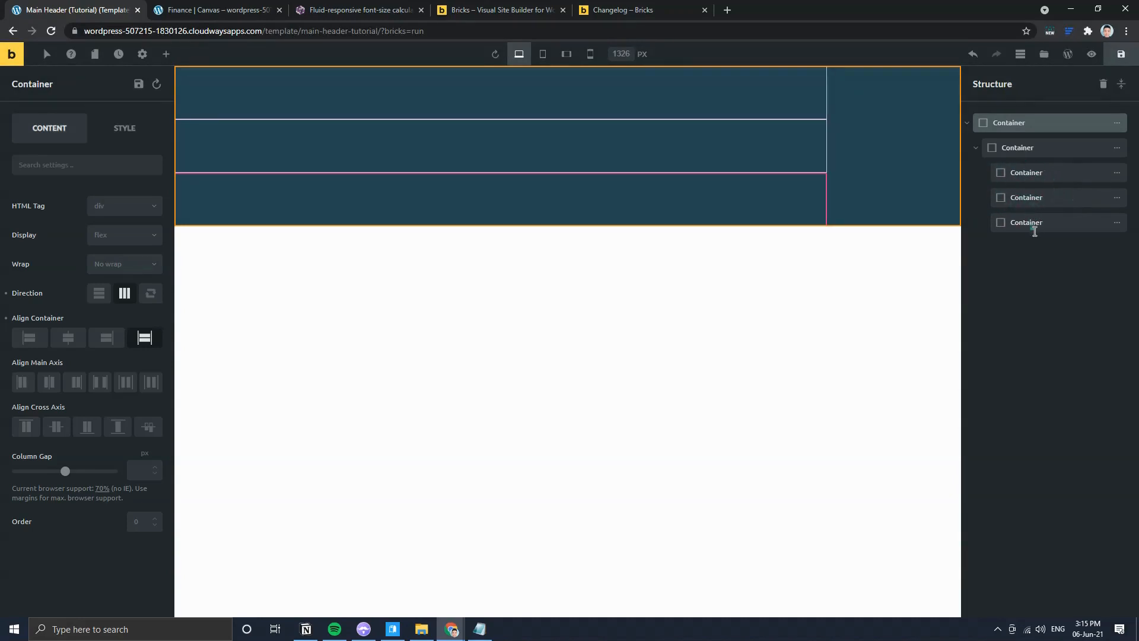
# Step: Set the new wrapper container's direction to horizontal and clear the direction setting on the outer container
pyautogui.moveTo(1118, 153)
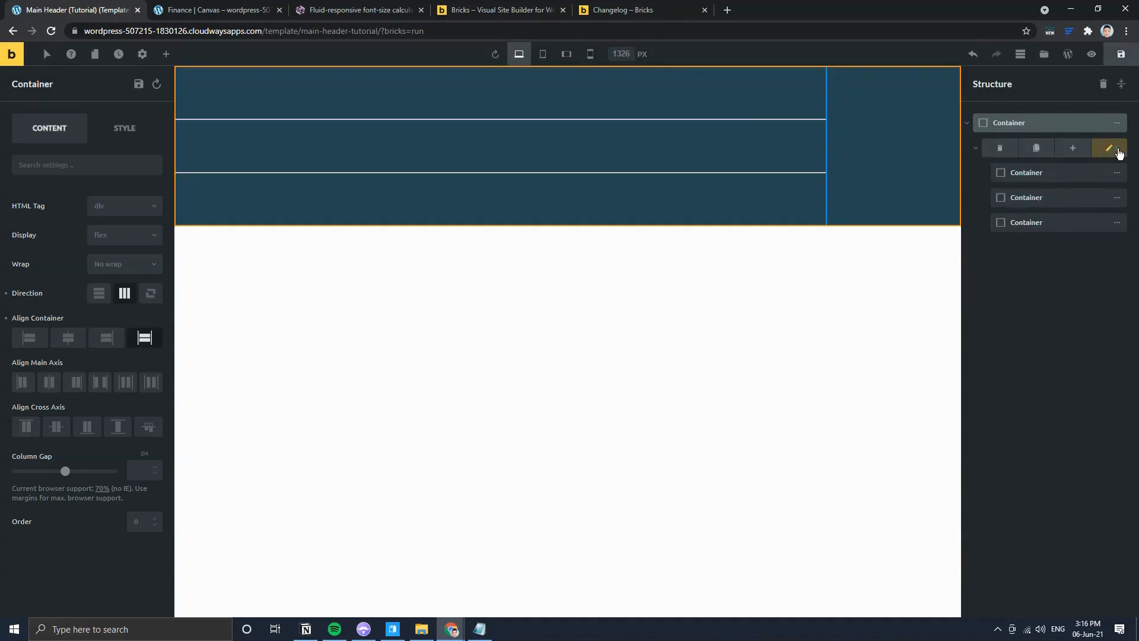
pyautogui.moveTo(1110, 128)
pyautogui.click(1119, 150)
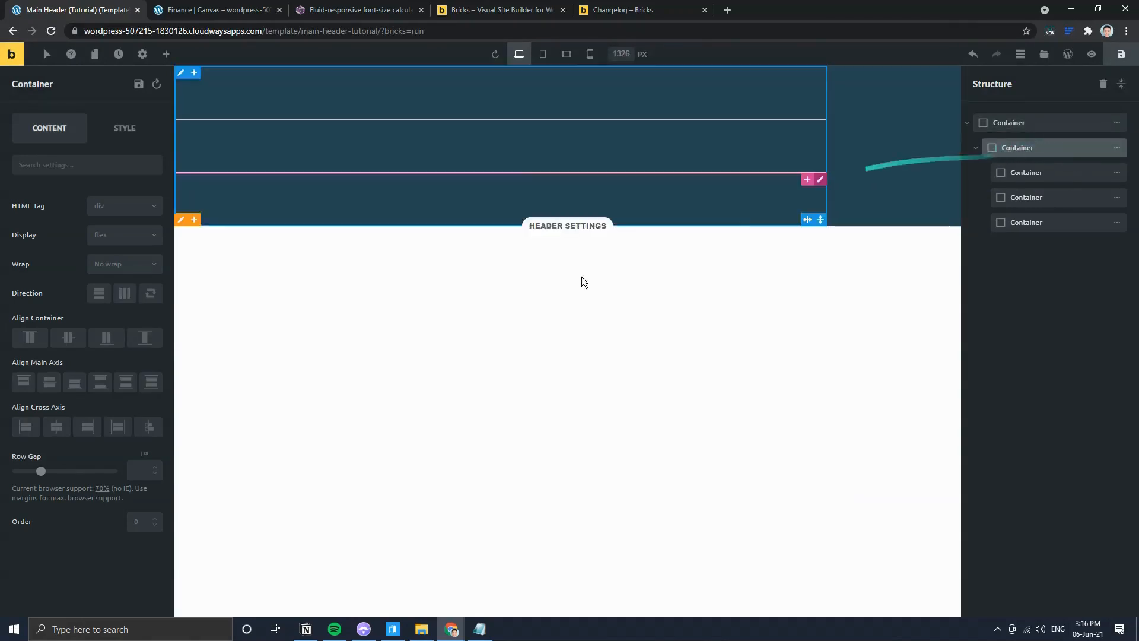
pyautogui.click(124, 296)
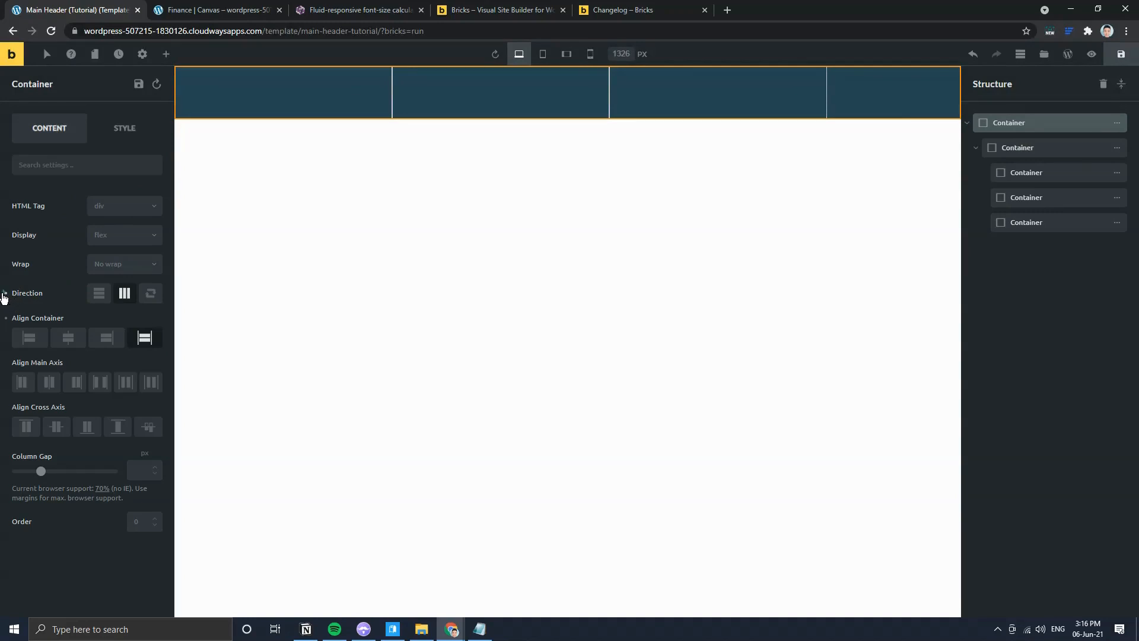
pyautogui.click(99, 294)
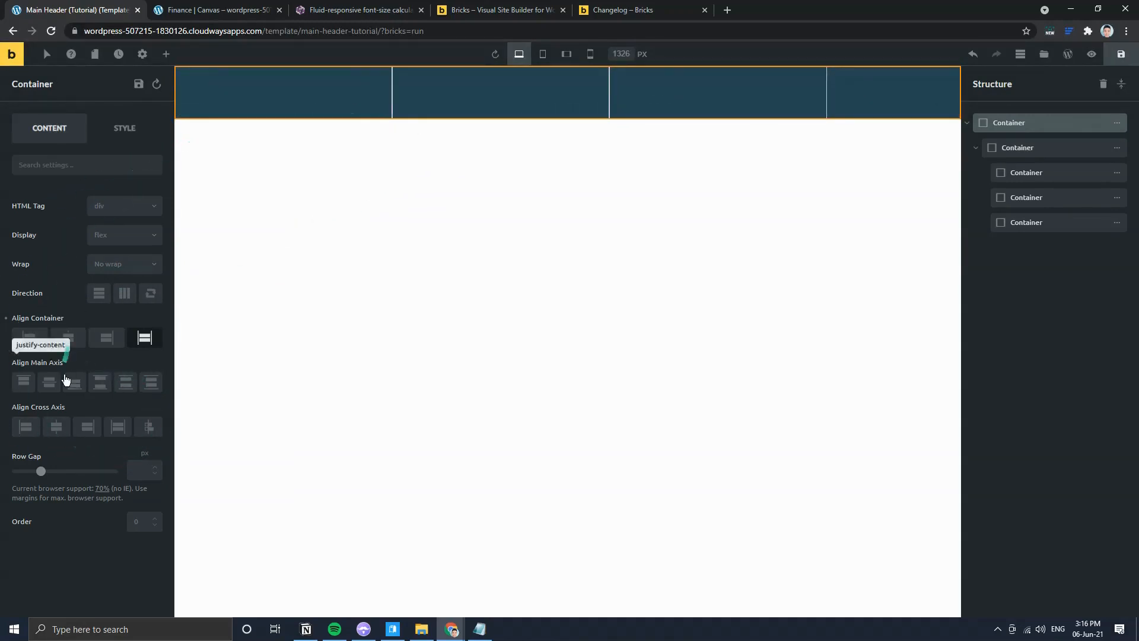
# Step: Center the wrapper container that holds the three columns inside the full-width outer container
pyautogui.moveTo(1118, 151)
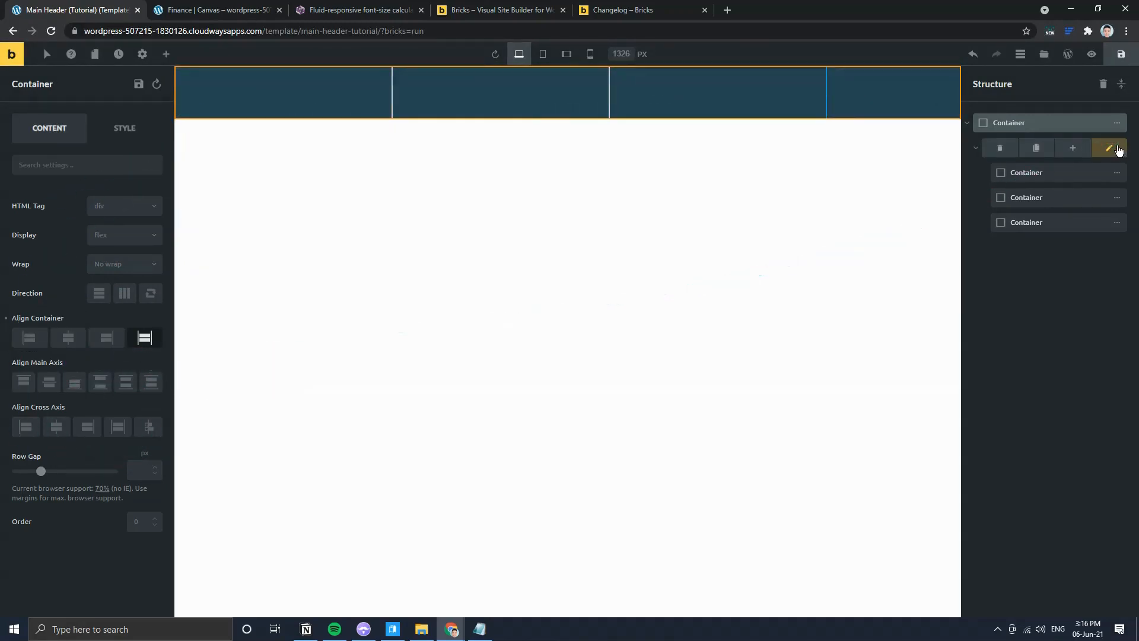
pyautogui.click(1119, 151)
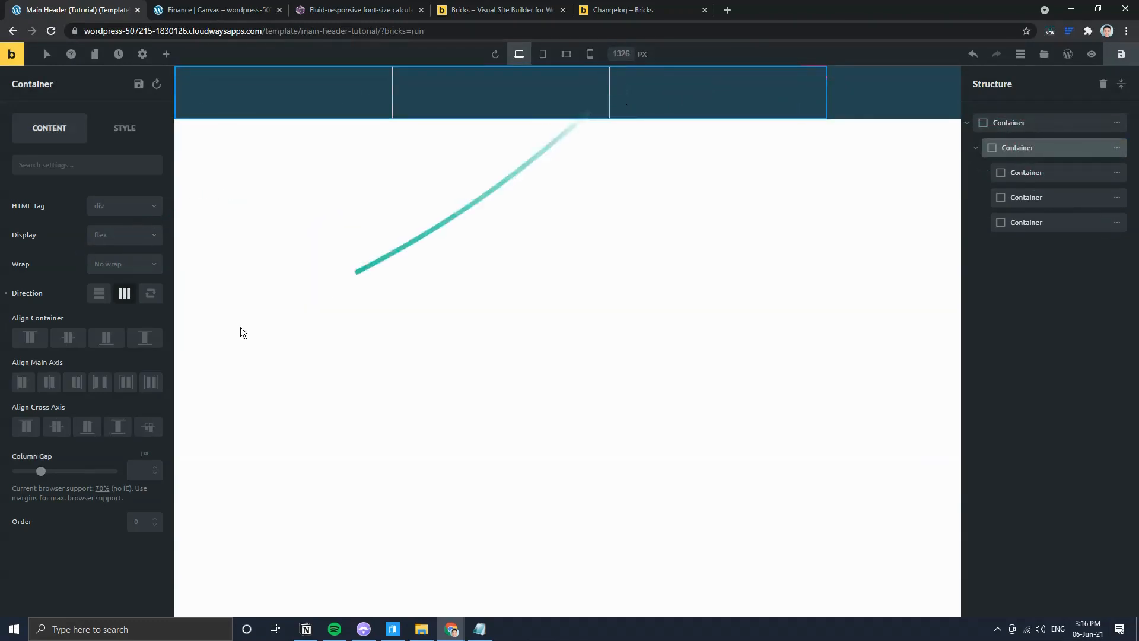
pyautogui.click(74, 339)
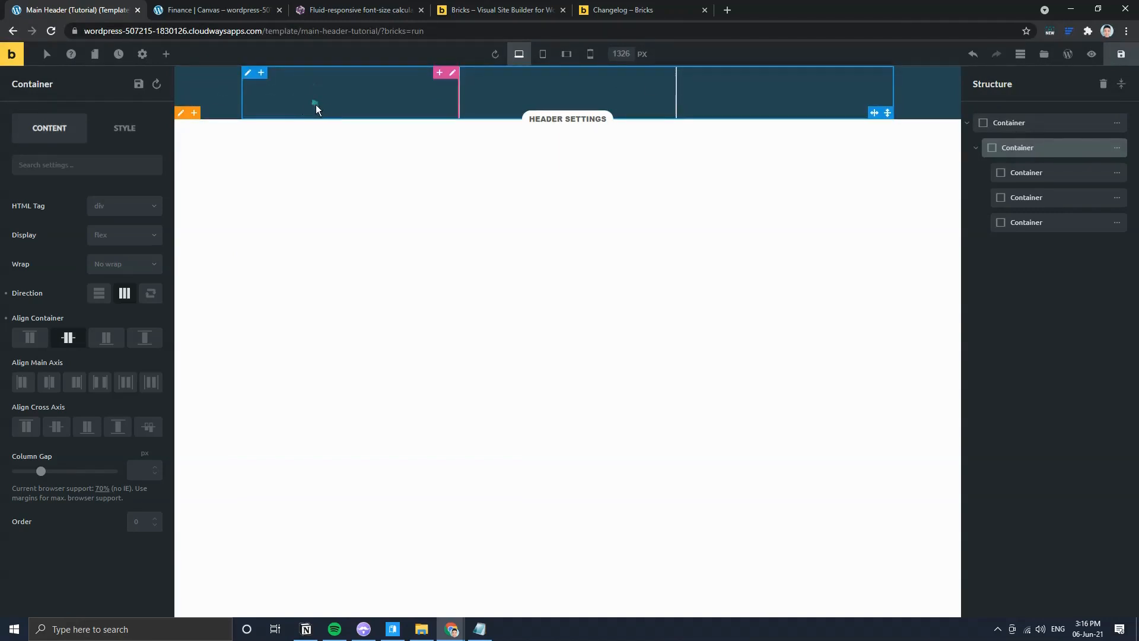
# Step: Add an Icon element to the first column container, following the address item in the Finance Canvas page's top bar
pyautogui.click(229, 12)
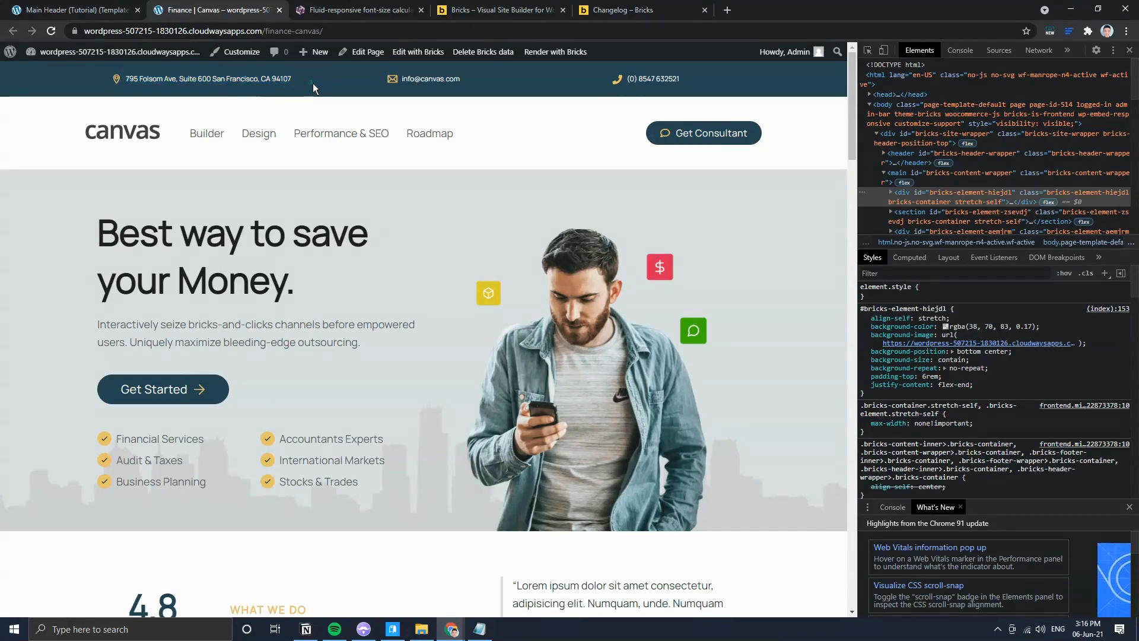
pyautogui.moveTo(293, 79); pyautogui.dragTo(96, 24)
pyautogui.click(95, 13)
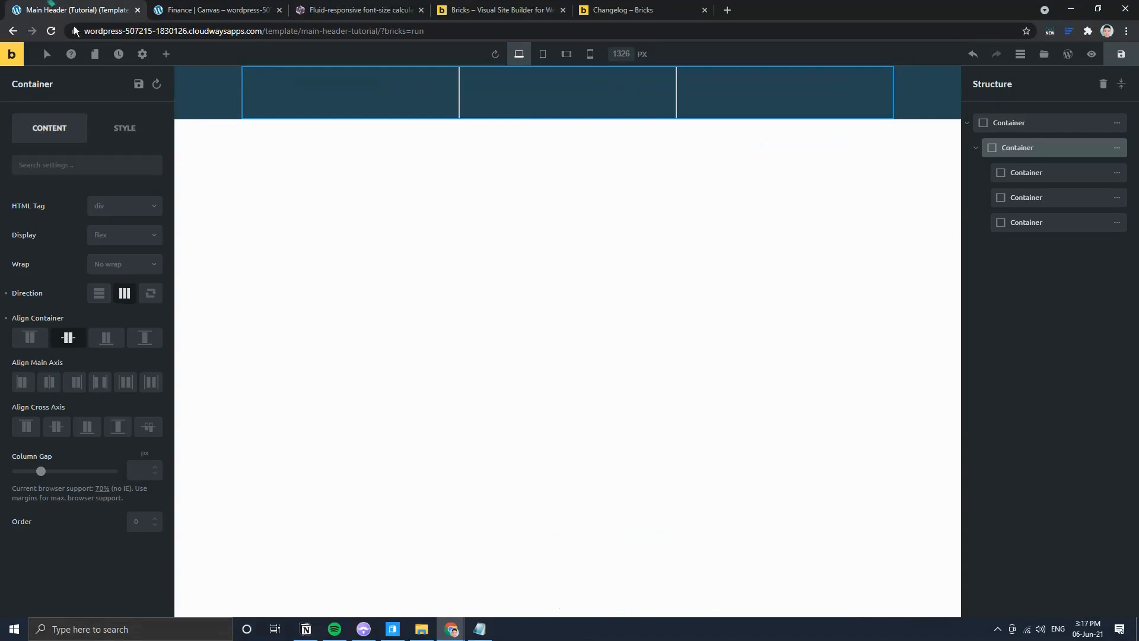
pyautogui.click(330, 104)
pyautogui.click(166, 54)
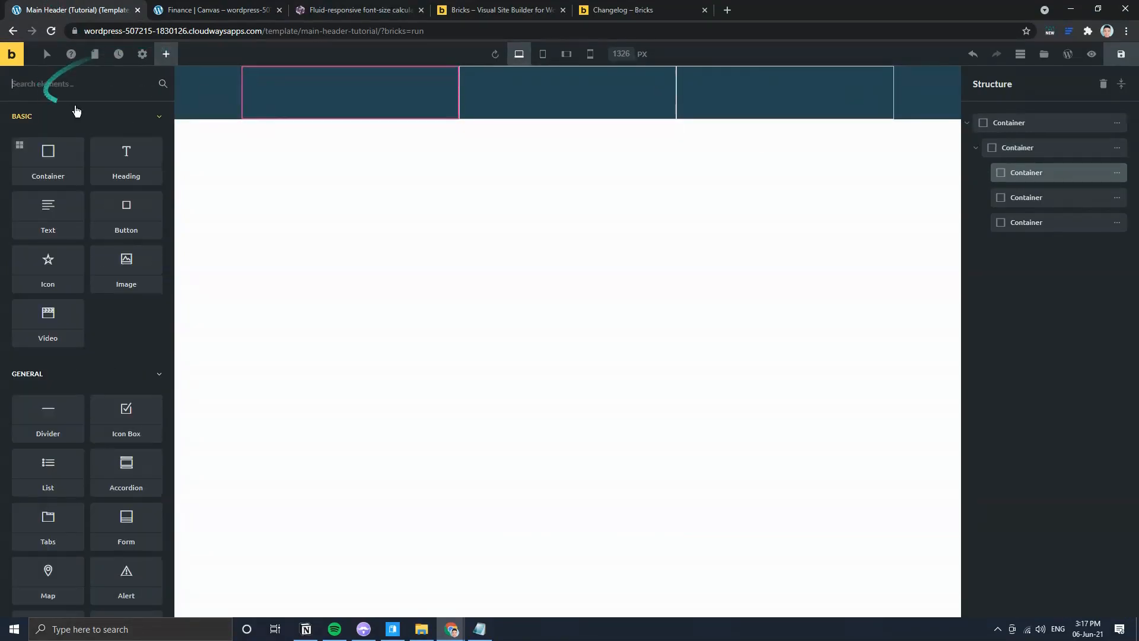
pyautogui.write('icon')
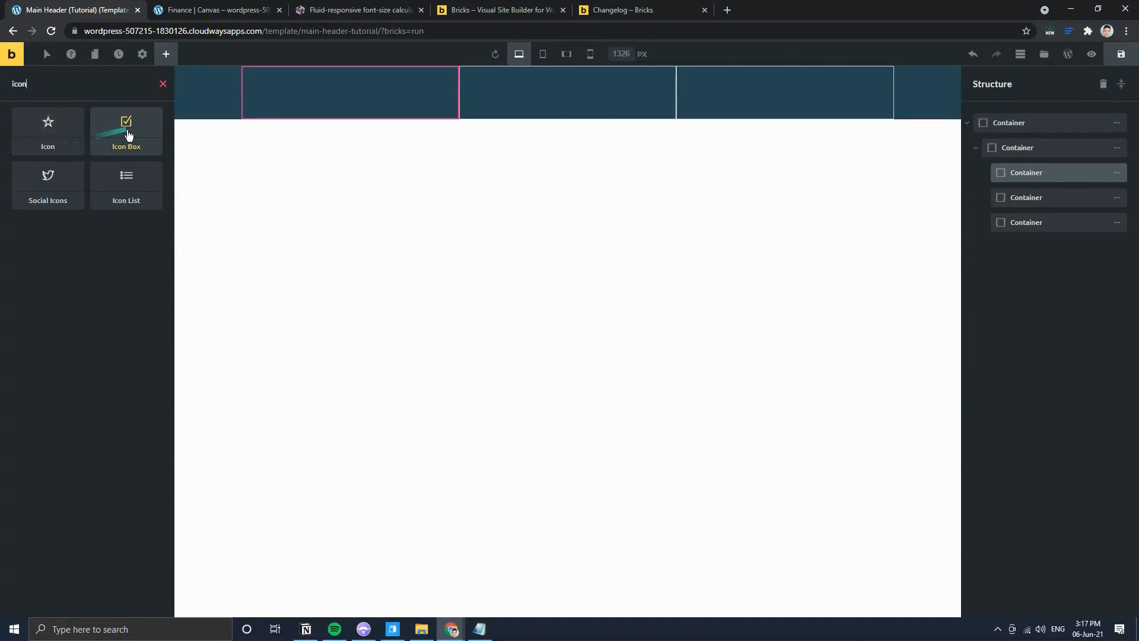
pyautogui.click(206, 8)
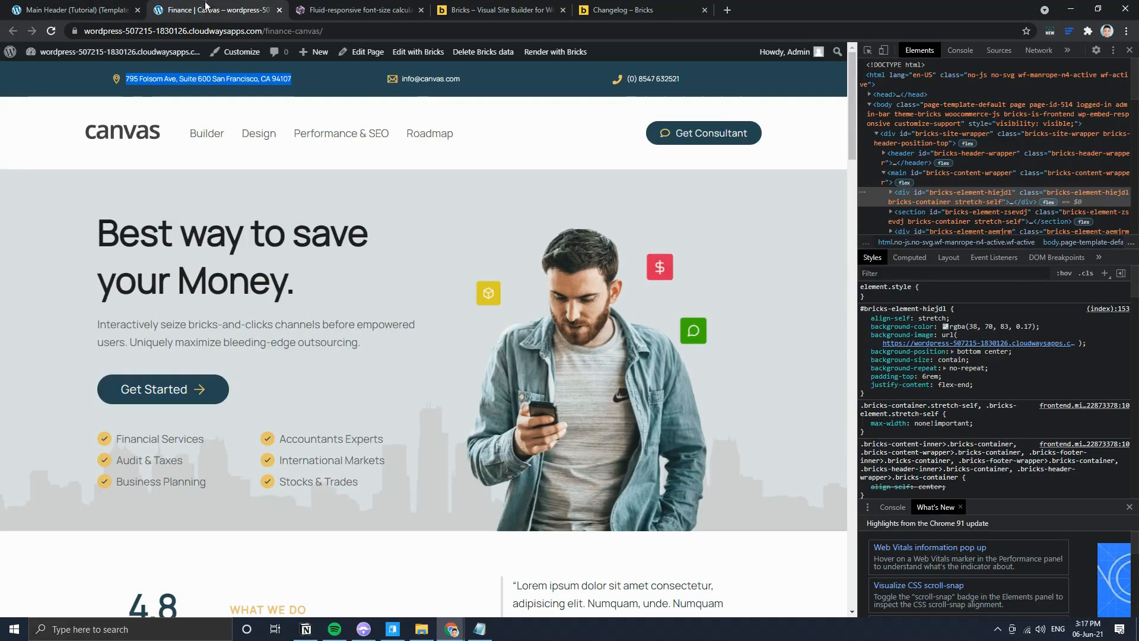
pyautogui.click(83, 10)
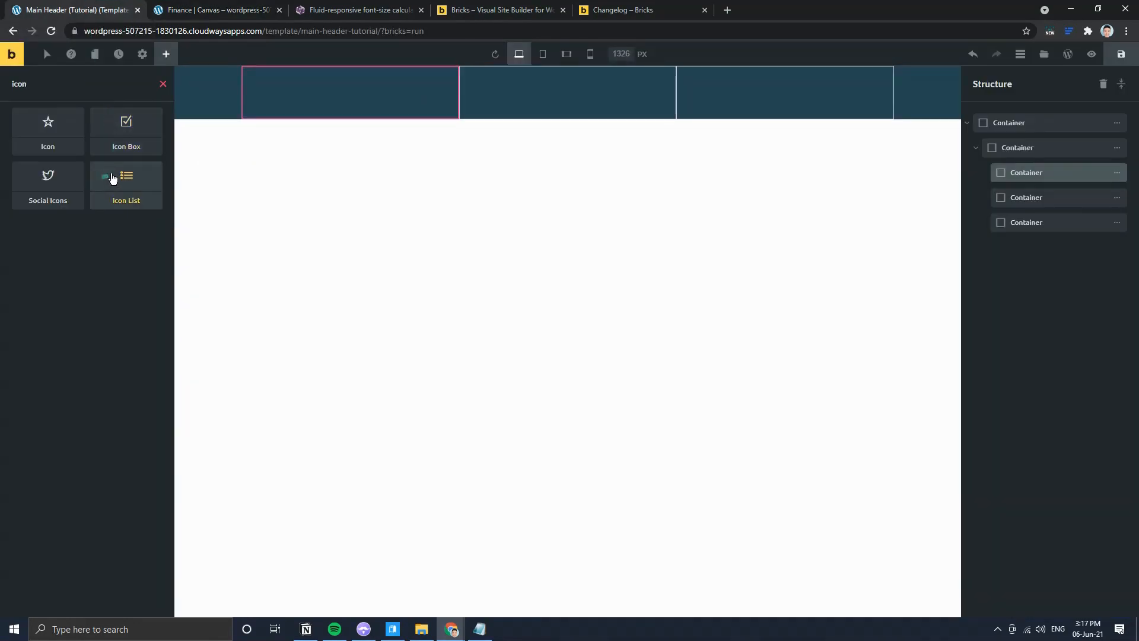
pyautogui.click(43, 126)
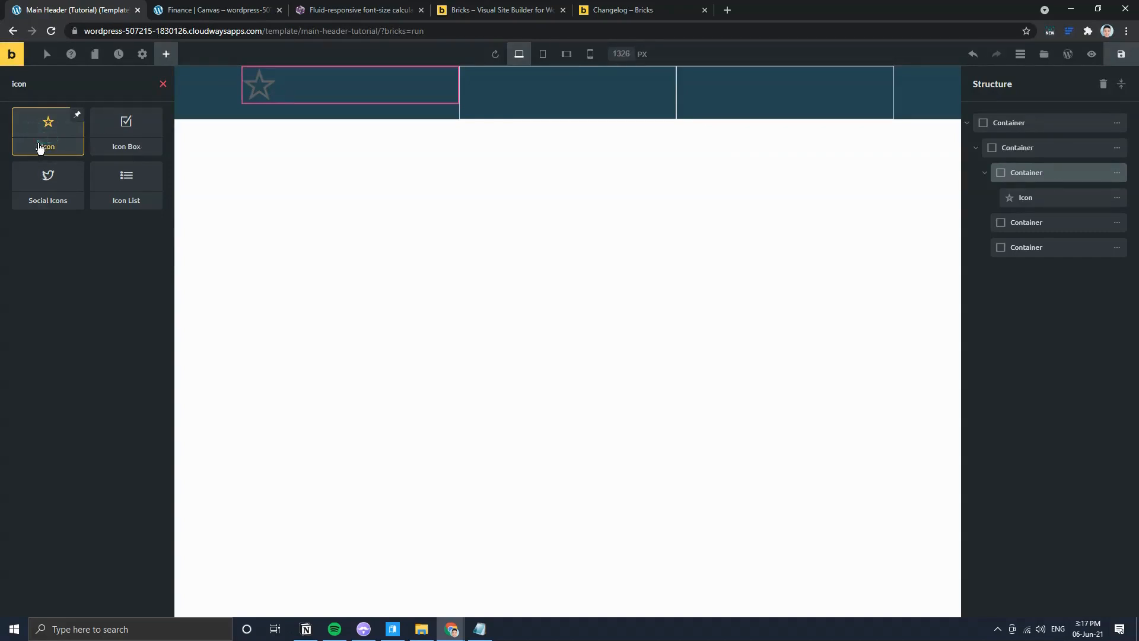
# Step: Add a Text element below the icon in the first column container and set that container's direction to horizontal
pyautogui.click(163, 85)
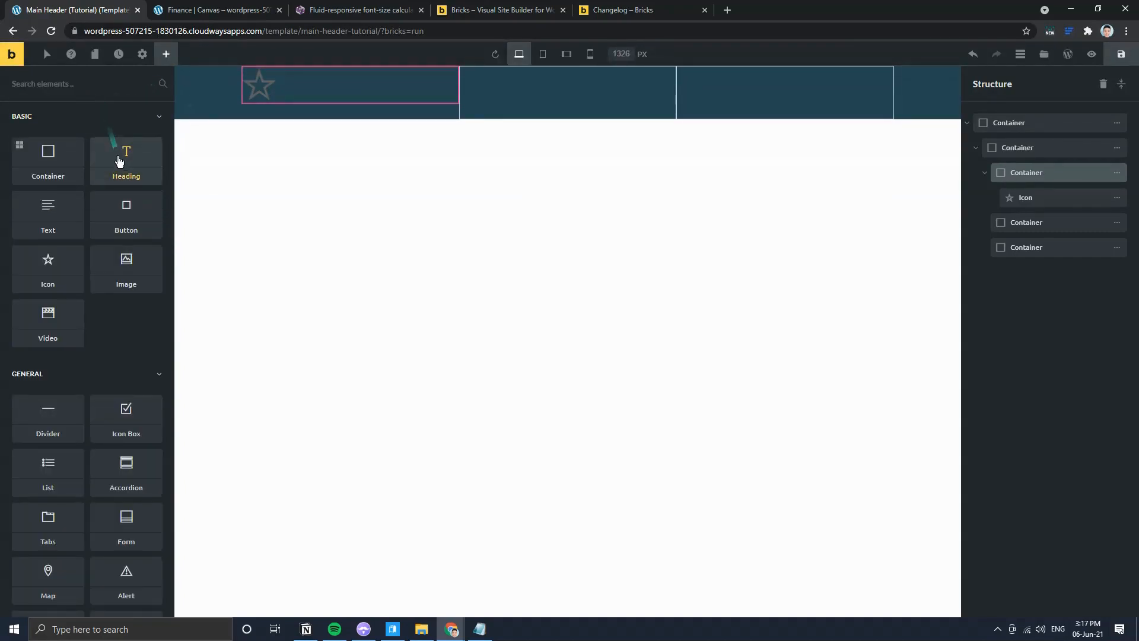
pyautogui.click(56, 215)
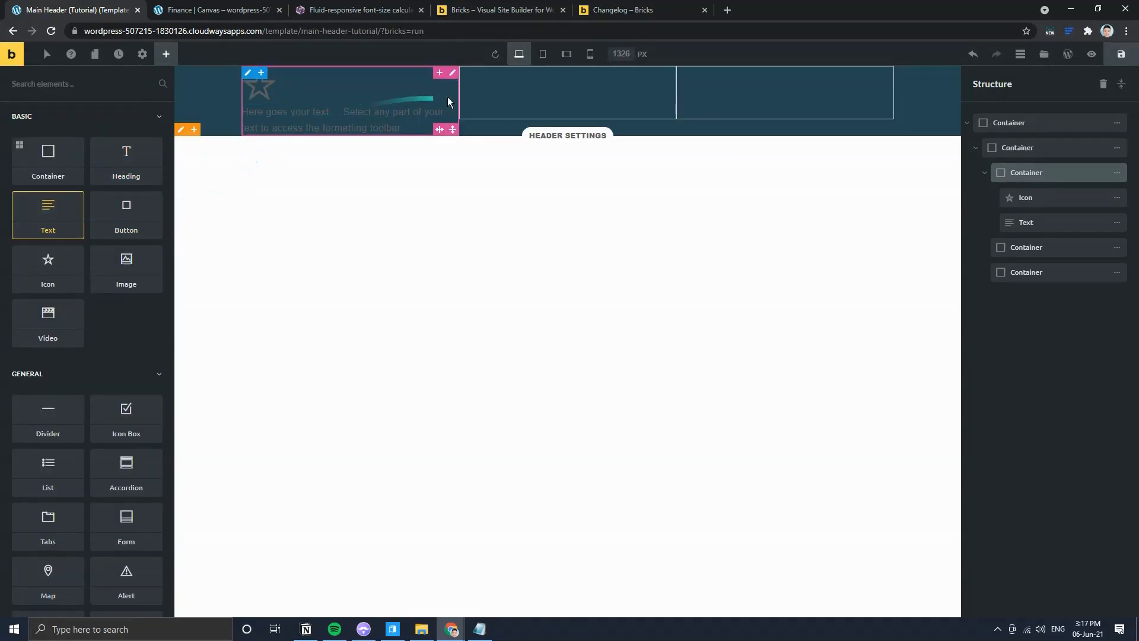
pyautogui.click(1122, 173)
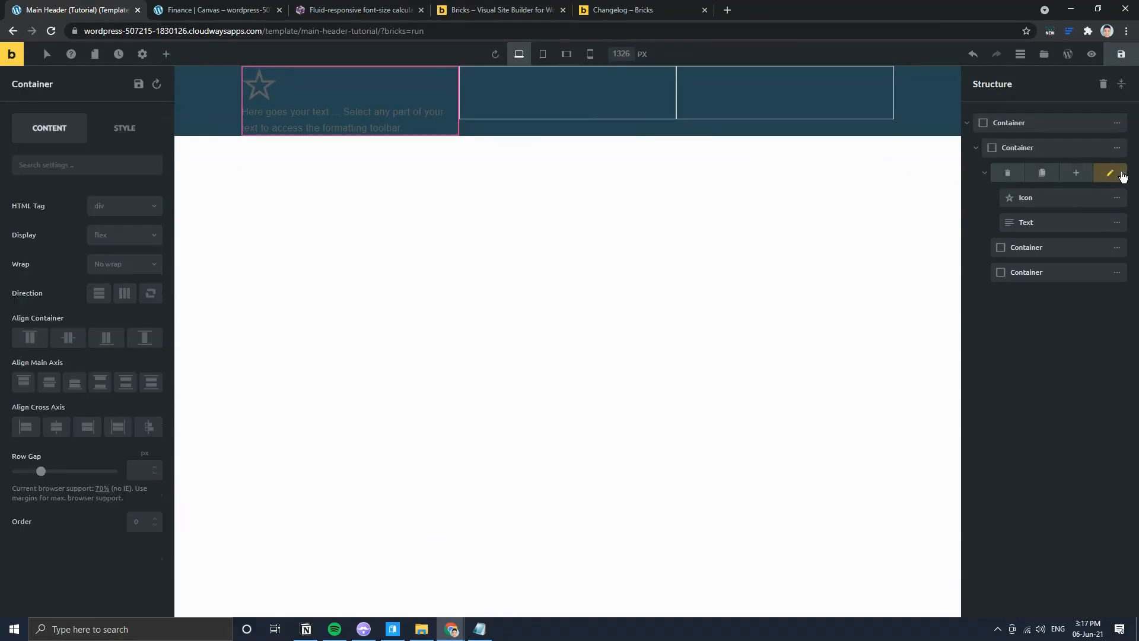
pyautogui.click(124, 293)
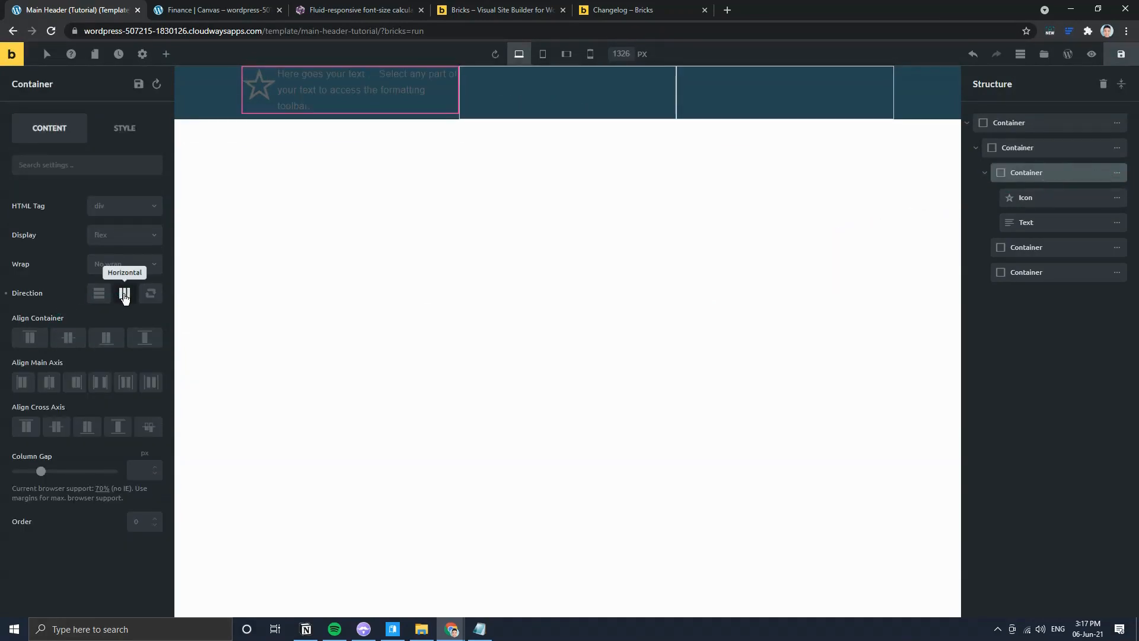
# Step: Set the style of the new Text element in the first column to Light
pyautogui.click(340, 92)
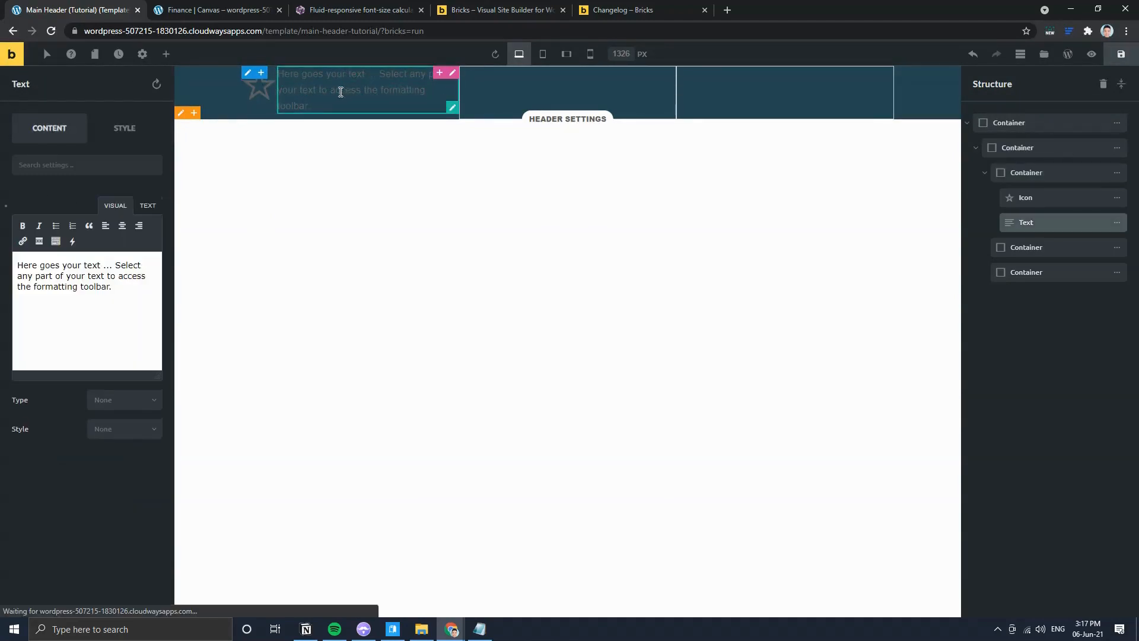
pyautogui.click(115, 400)
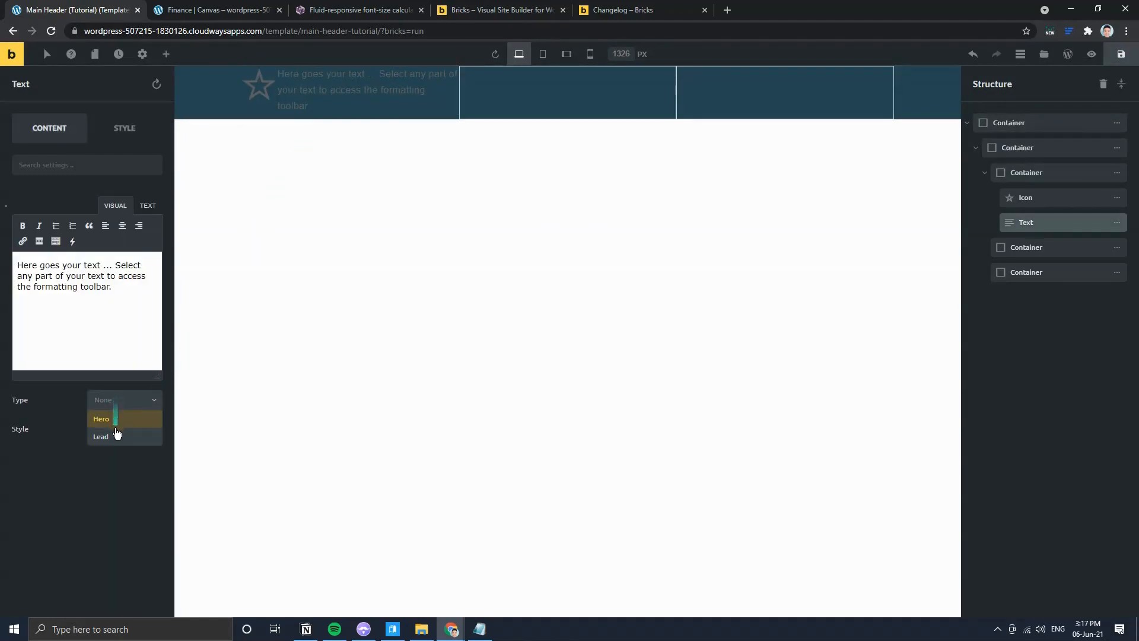
pyautogui.click(121, 428)
pyautogui.click(136, 482)
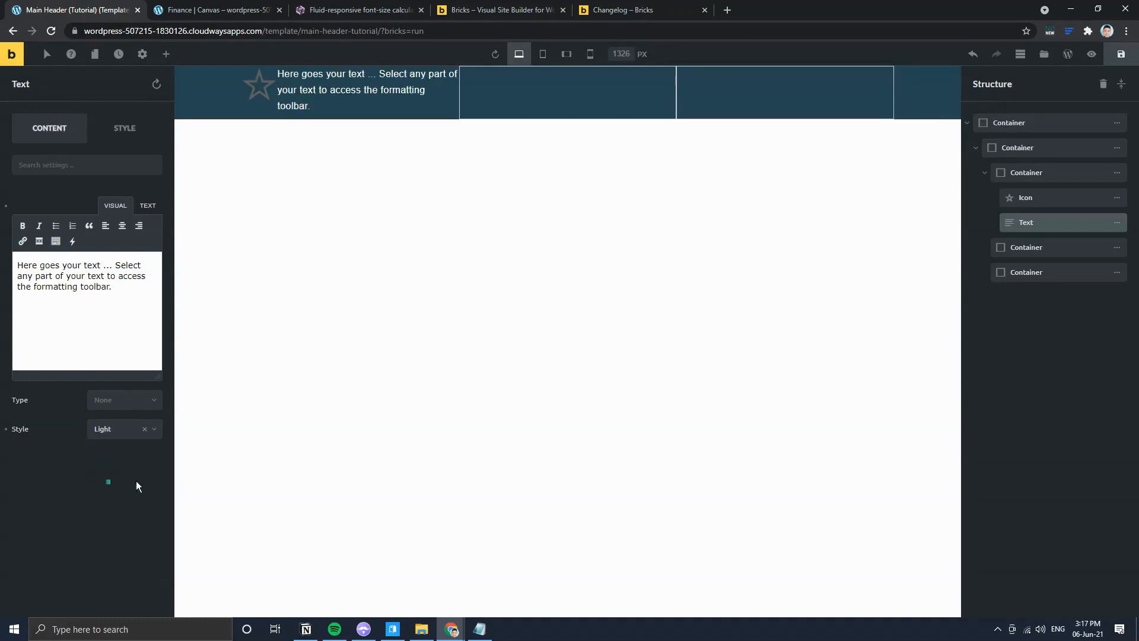
# Step: Replace the star icon in the first column with the Themify location pin, matching the Finance Canvas page's address item
pyautogui.click(213, 10)
pyautogui.click(115, 11)
pyautogui.click(255, 89)
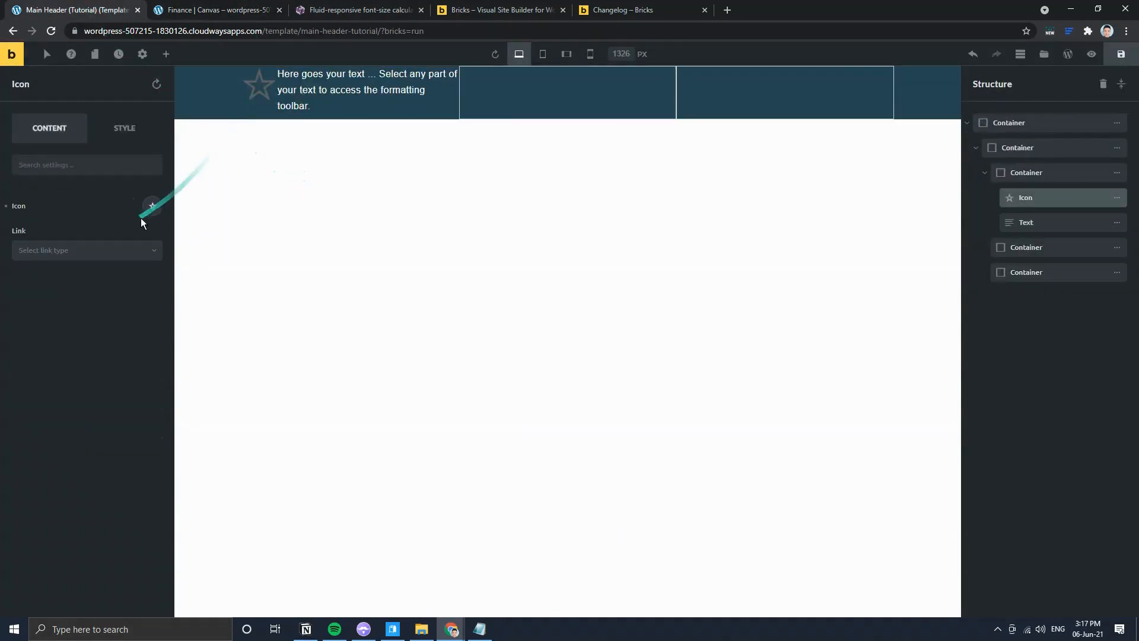
pyautogui.click(153, 206)
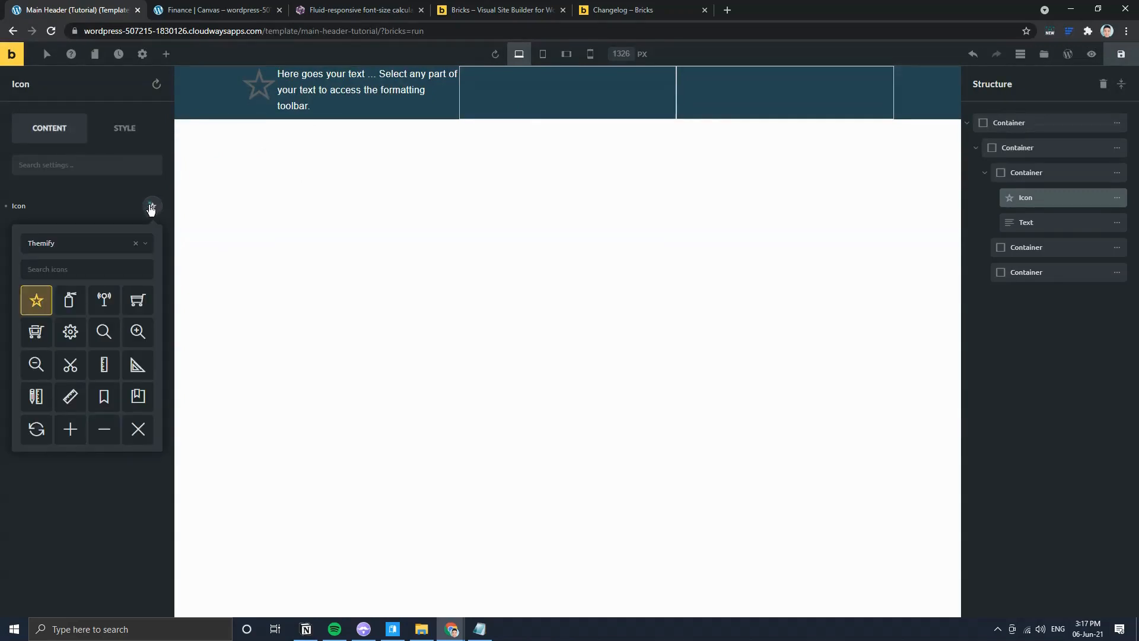
pyautogui.click(213, 10)
pyautogui.click(110, 10)
pyautogui.click(80, 268)
pyautogui.write('loca')
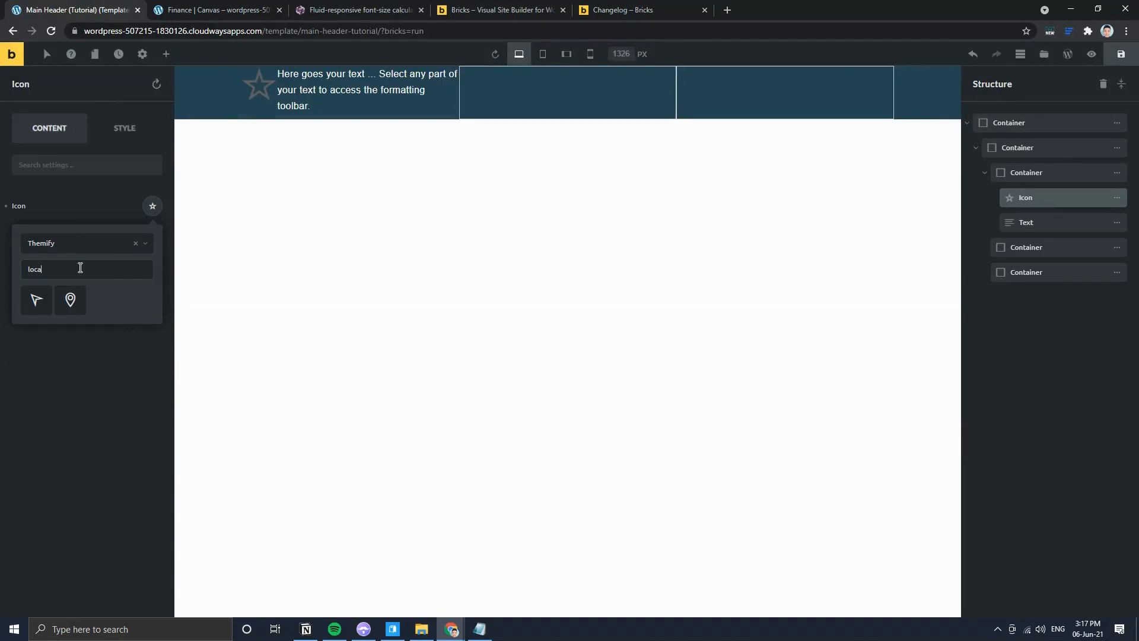
pyautogui.click(67, 359)
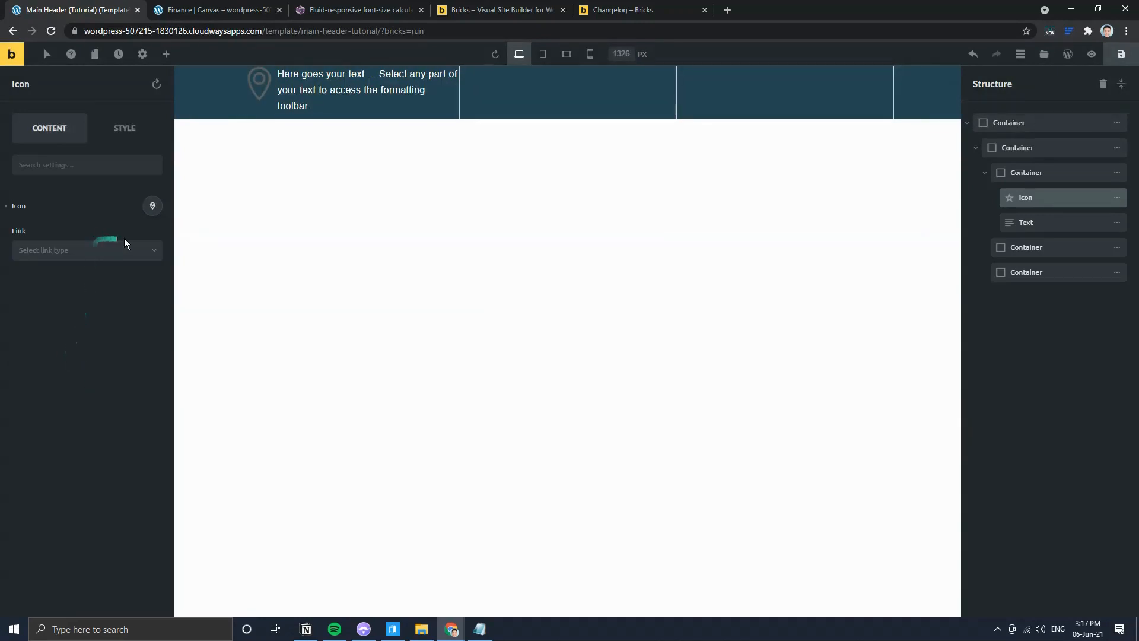
# Step: Set the location pin's text color to #e9c46a from the FinanceCanvas palette
pyautogui.click(116, 137)
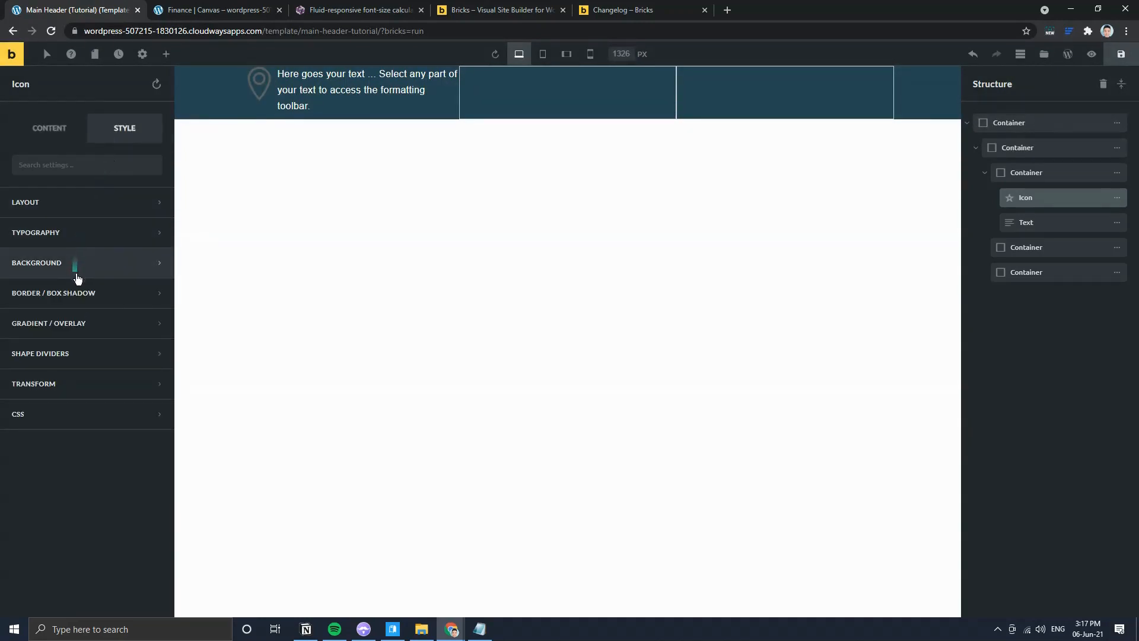
pyautogui.click(86, 239)
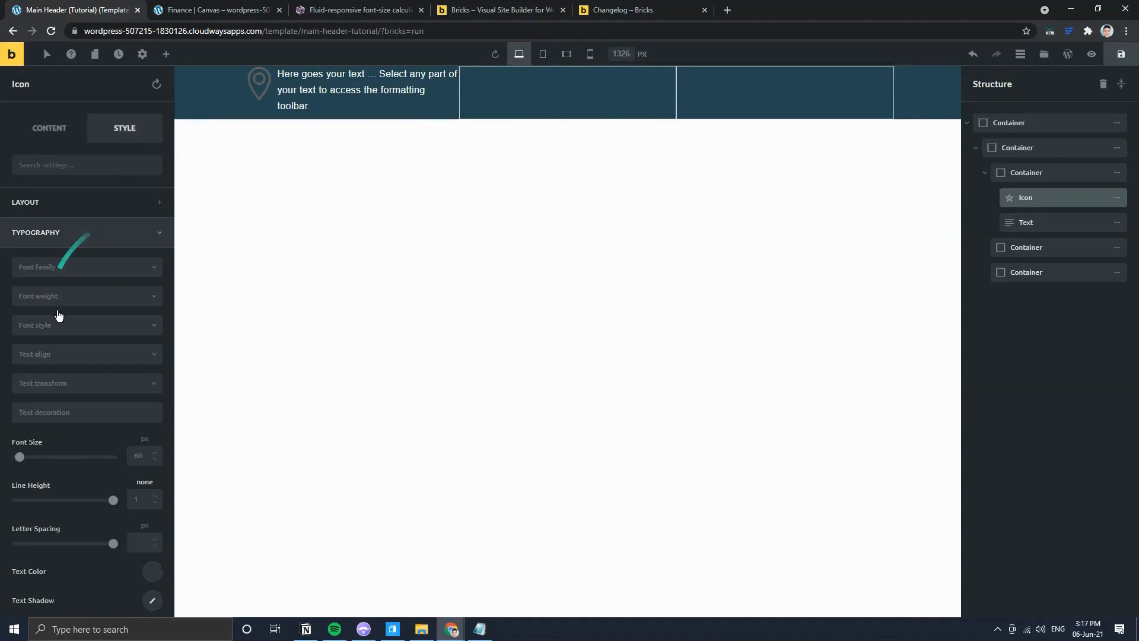
pyautogui.scroll(-3, 118, 445)
pyautogui.click(153, 394)
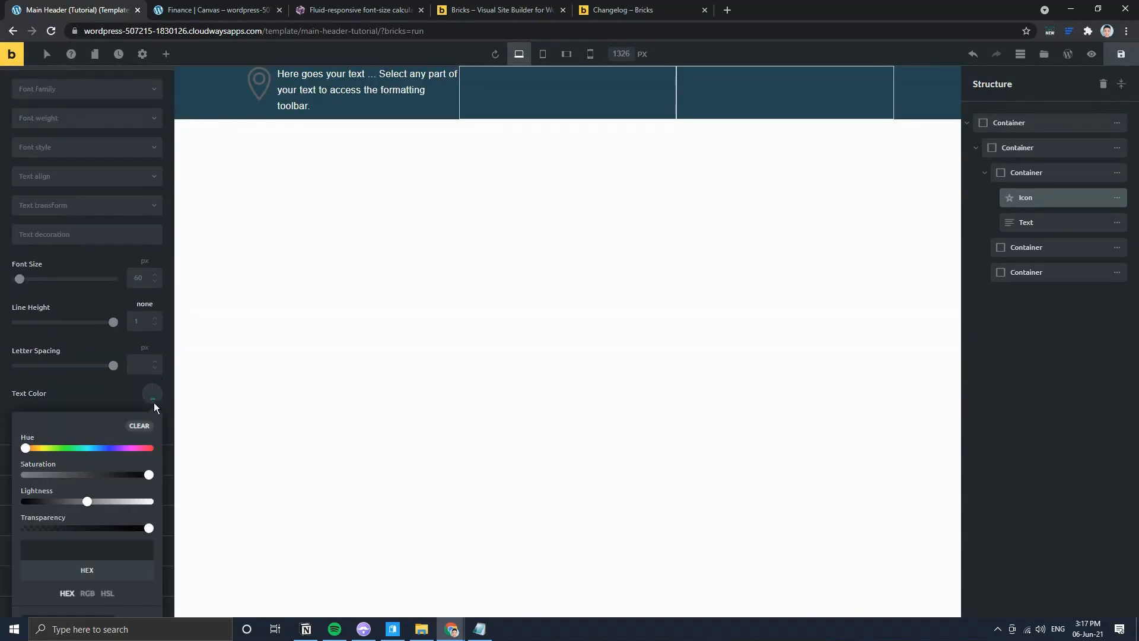
pyautogui.scroll(-1, 119, 475)
pyautogui.click(45, 576)
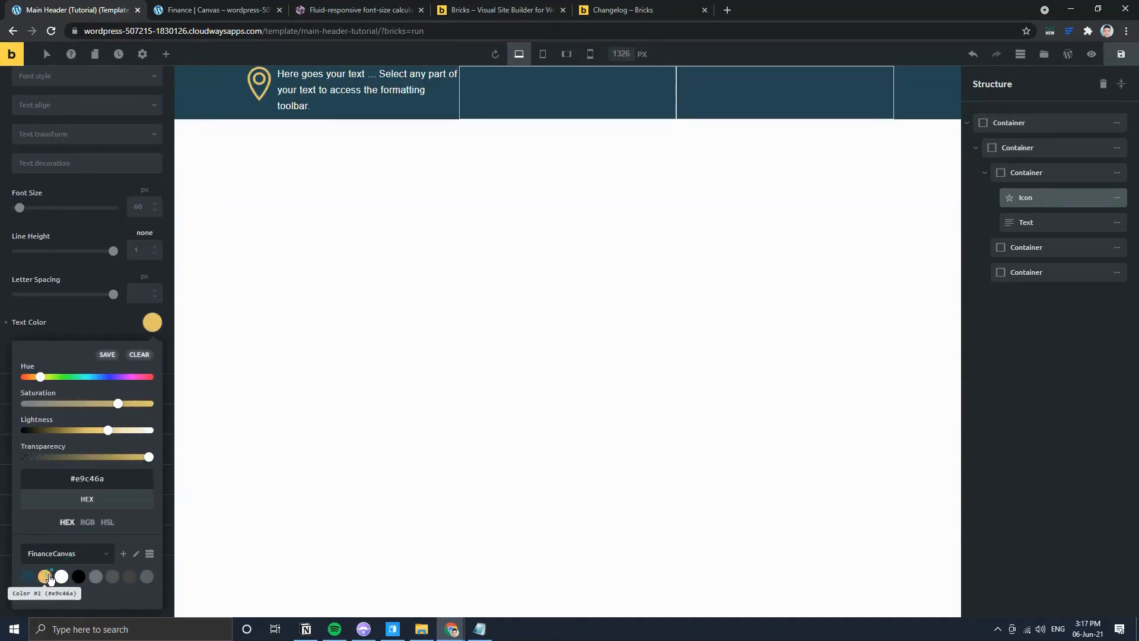
# Step: Set the location pin's font size to 1.6 rem and compare it with the Finance Canvas page's top bar
pyautogui.scroll(2, 95, 196)
pyautogui.scroll(1, 77, 166)
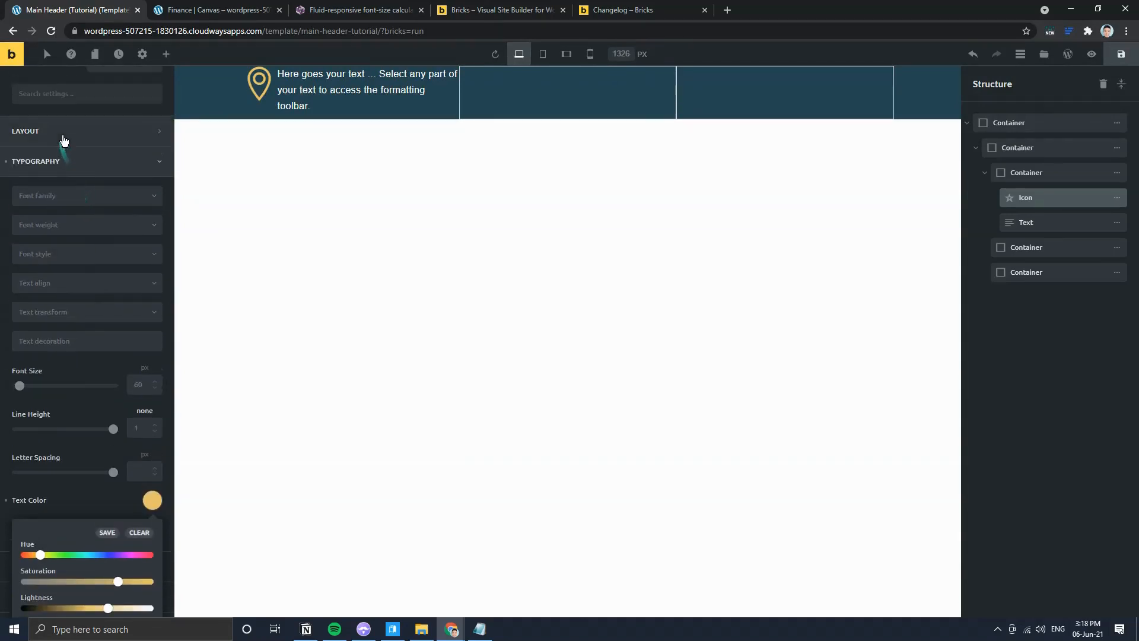
pyautogui.click(106, 370)
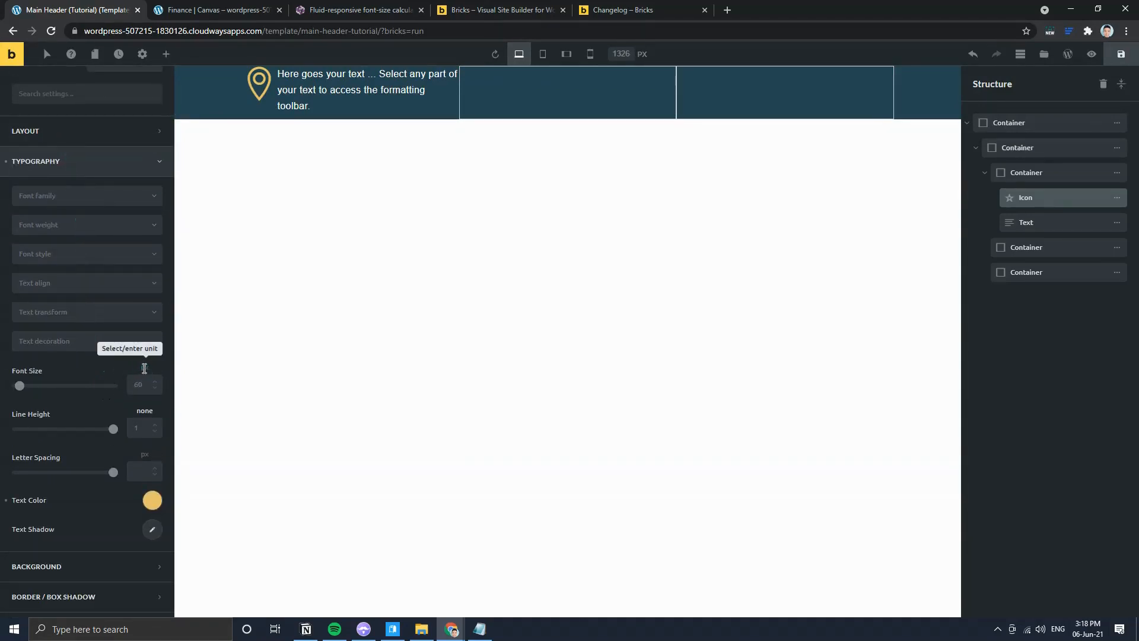
pyautogui.click(144, 368)
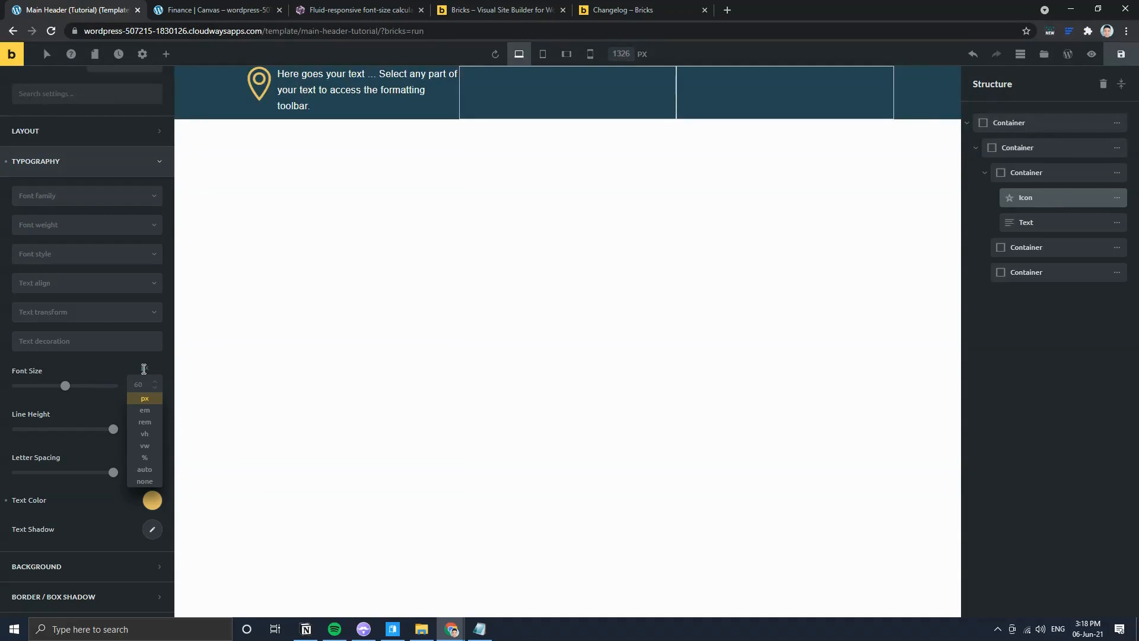
pyautogui.write('rem')
pyautogui.press('Return')
pyautogui.write('1.6')
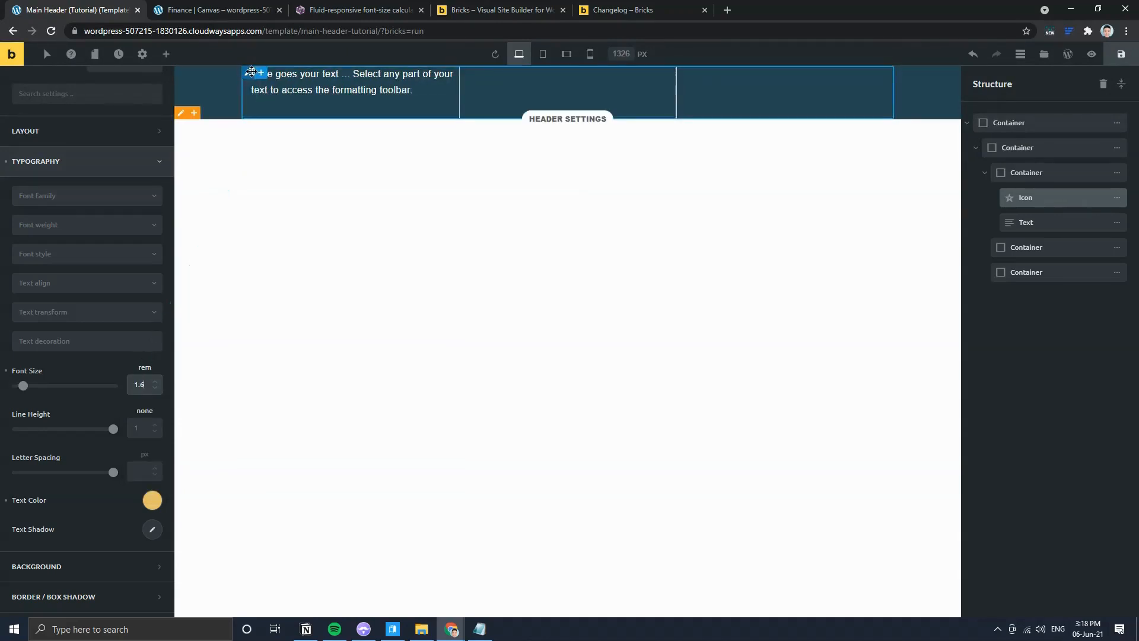
pyautogui.click(219, 9)
pyautogui.click(82, 8)
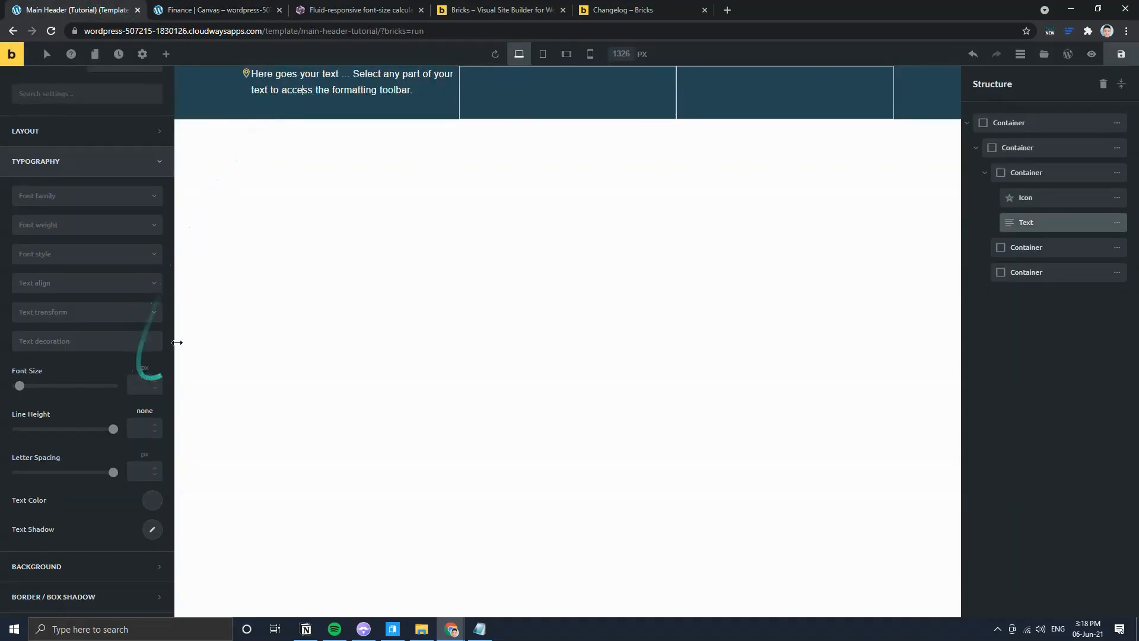
pyautogui.click(185, 6)
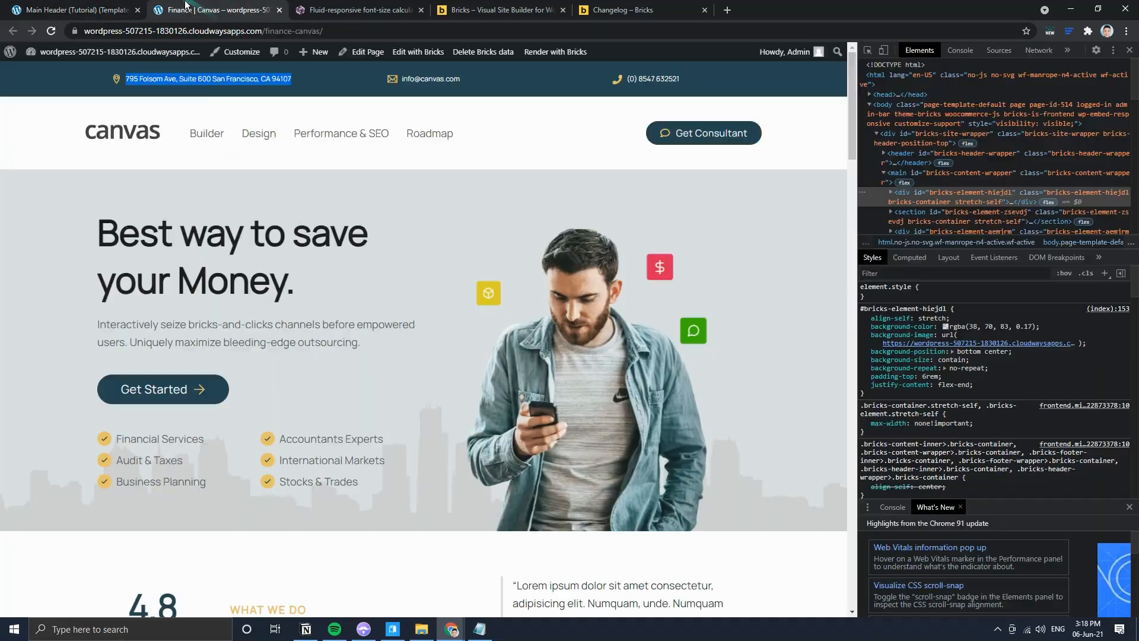
pyautogui.click(67, 5)
pyautogui.moveTo(146, 366)
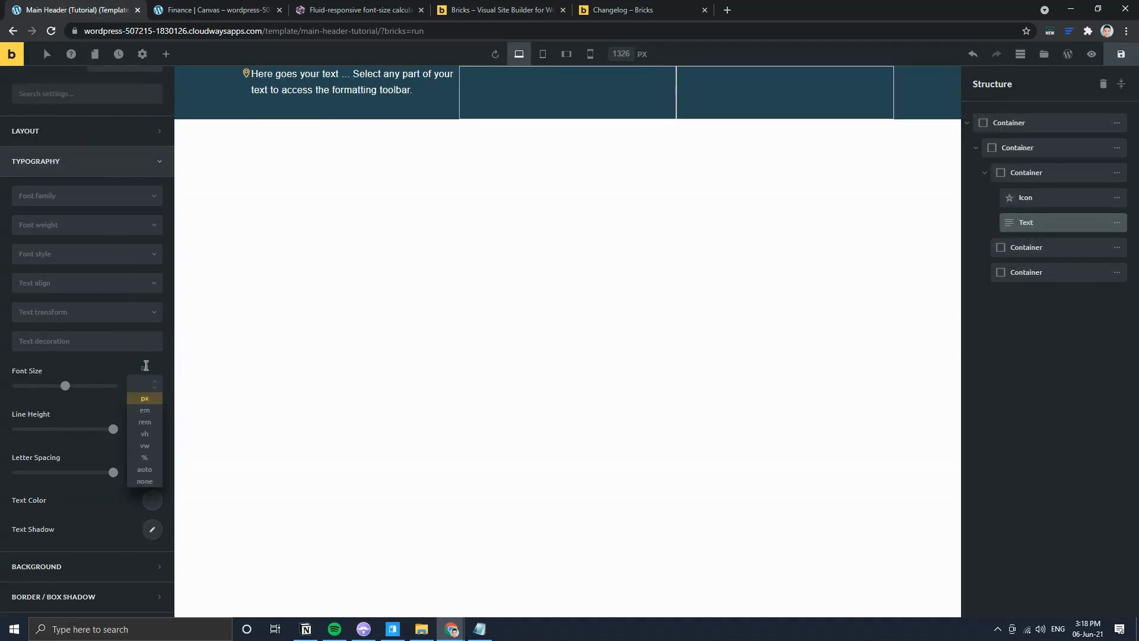
pyautogui.write('rem')
pyautogui.press('Return')
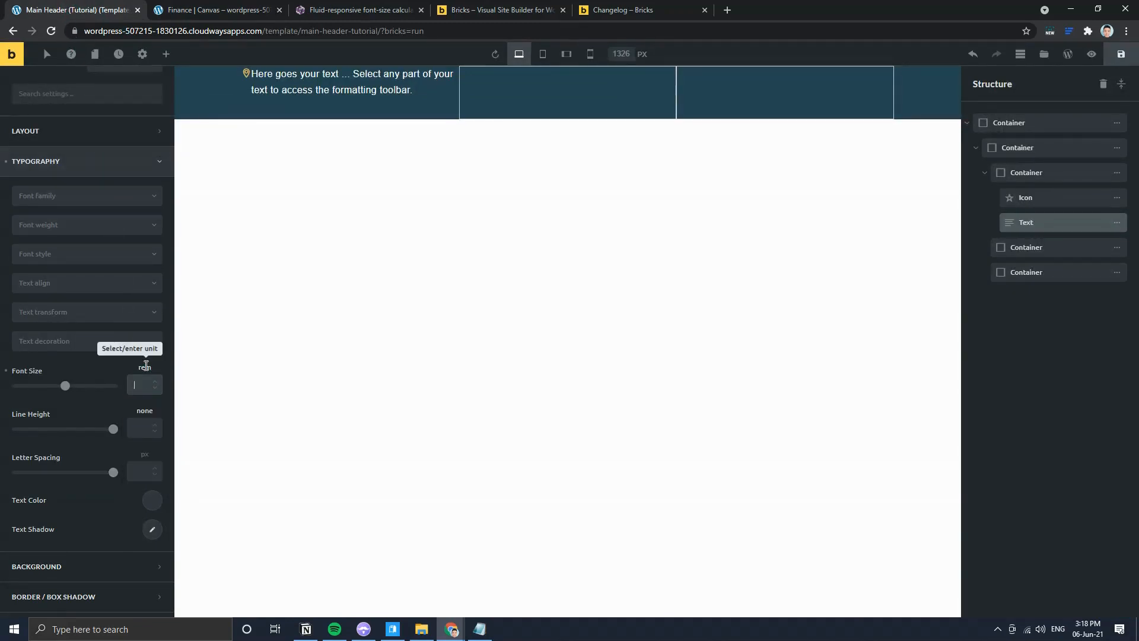
pyautogui.click(145, 366)
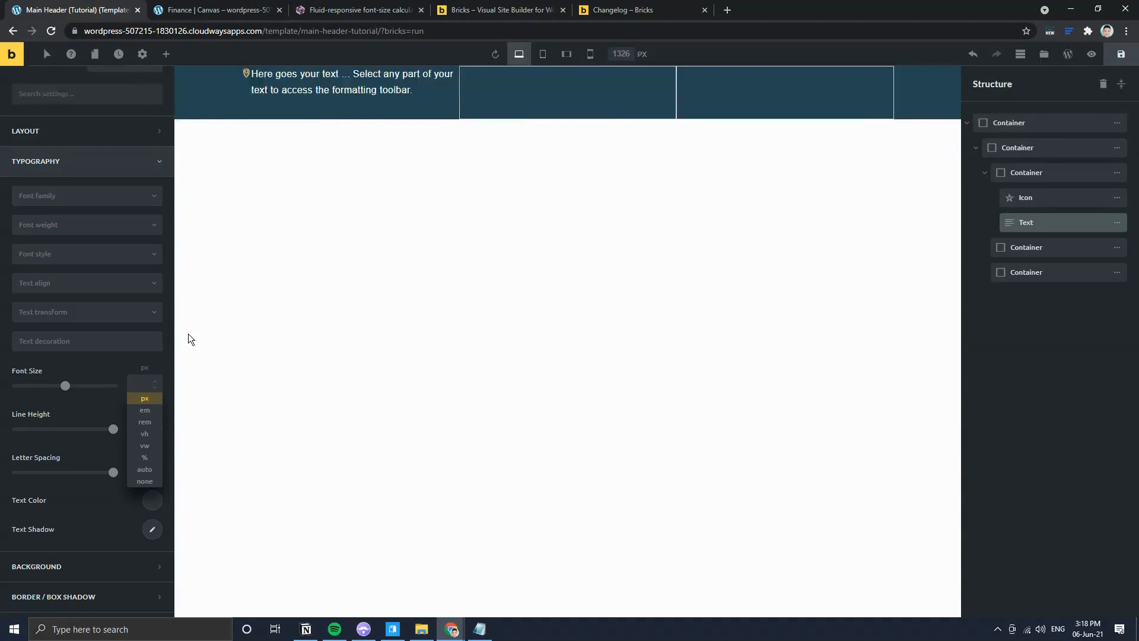
pyautogui.click(394, 7)
pyautogui.click(79, 8)
pyautogui.click(227, 7)
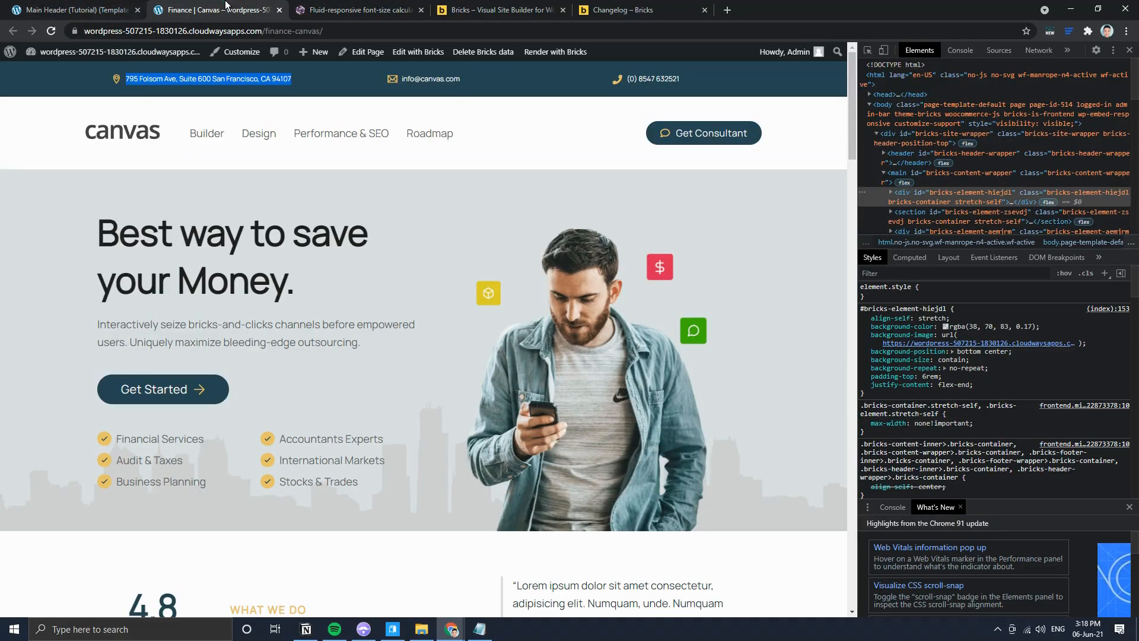
pyautogui.click(78, 8)
# Step: Copy the address text's font size clamp(1rem, calc(1rem + ((1vw - 0.48rem) * 0.2778)), 1.2rem) from the Finance Canvas page's styles into the Text element's font size
pyautogui.click(208, 8)
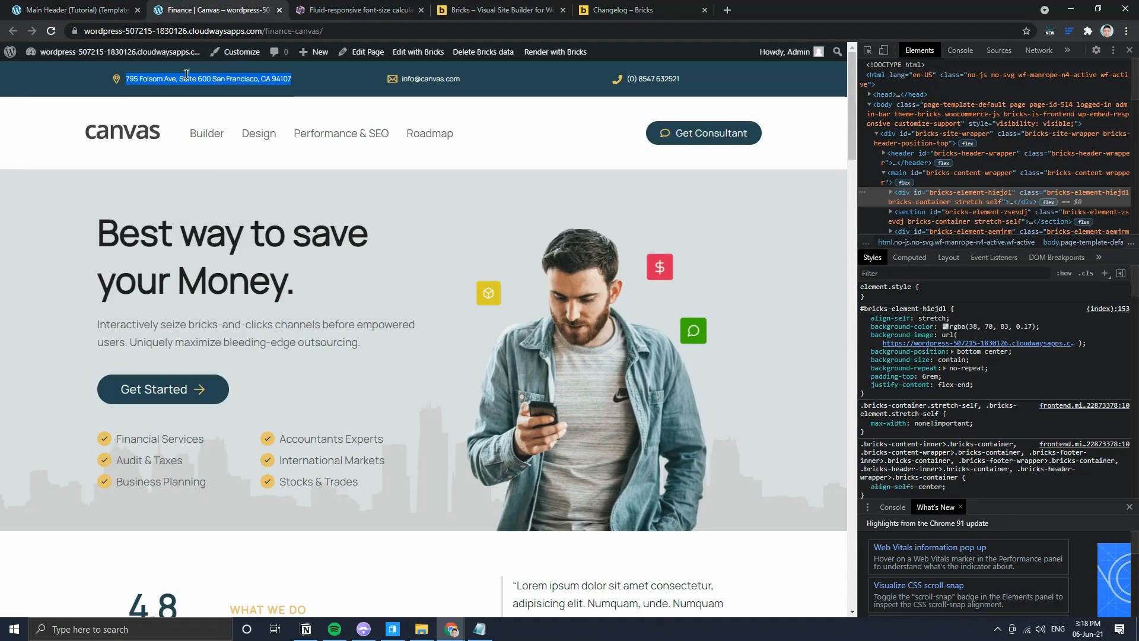
pyautogui.hotkey('ctrl', 'shift', 'c')
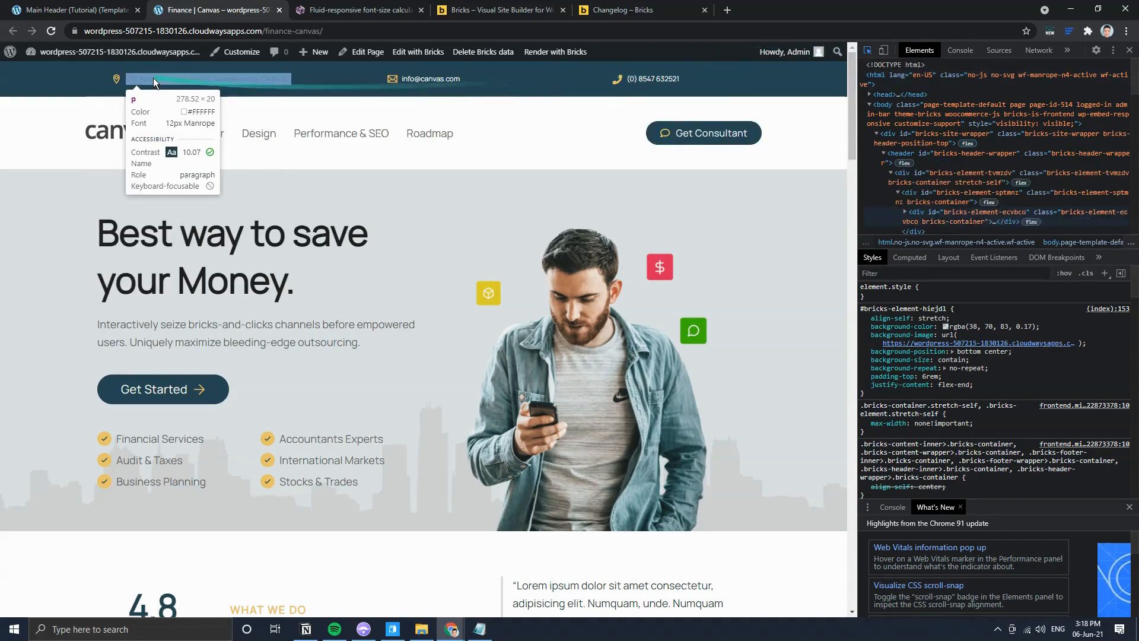
pyautogui.click(158, 77)
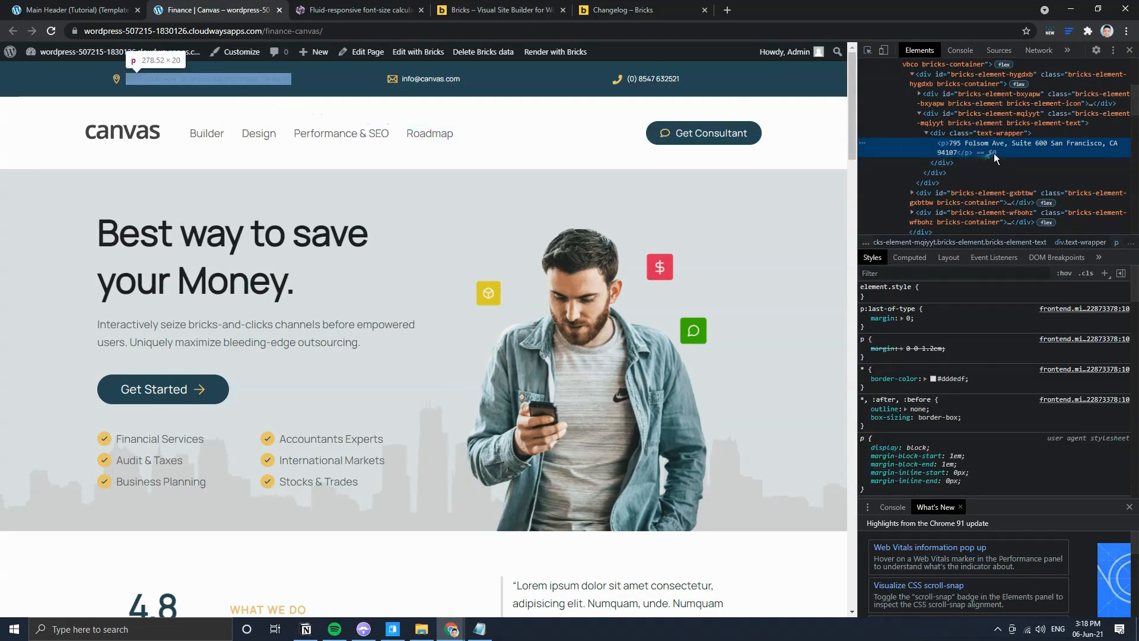
pyautogui.scroll(-3, 991, 421)
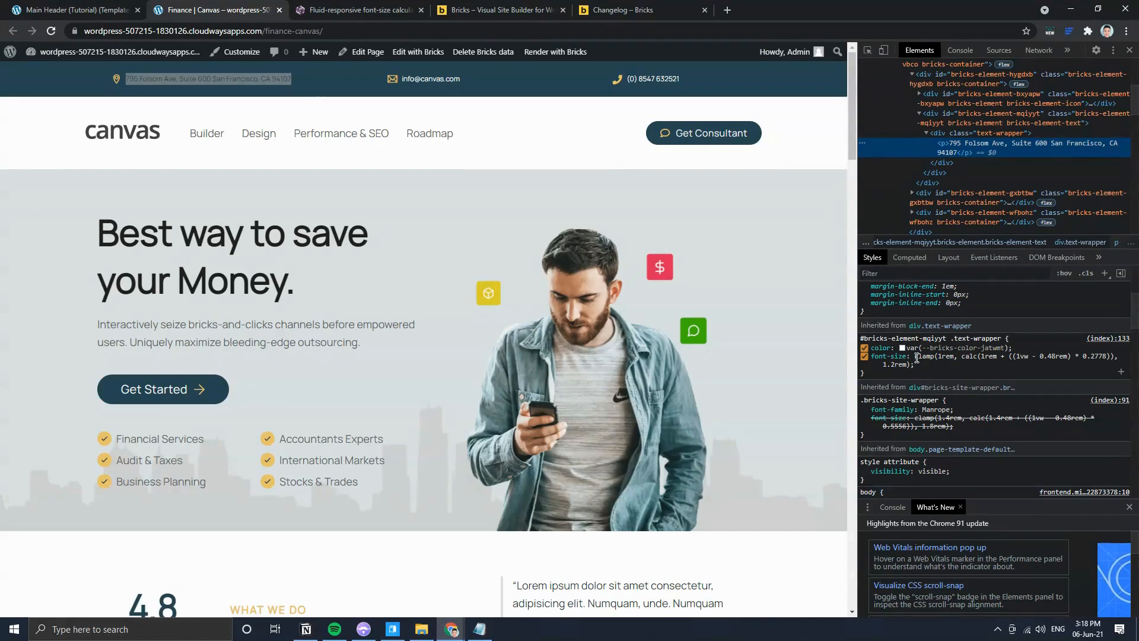
pyautogui.click(918, 358)
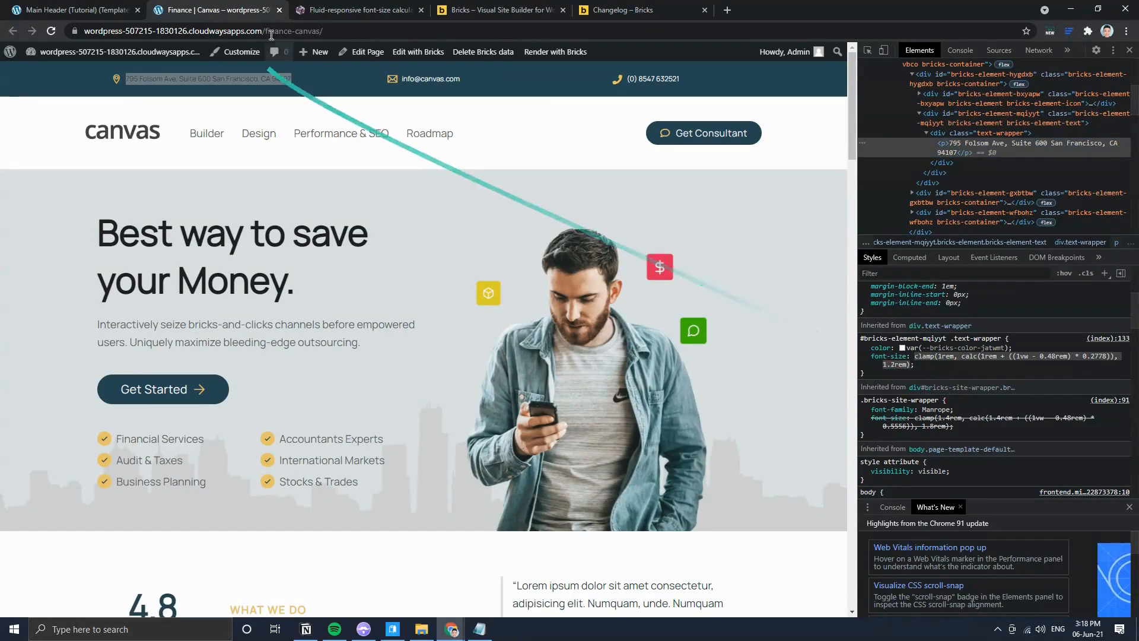
pyautogui.click(71, 10)
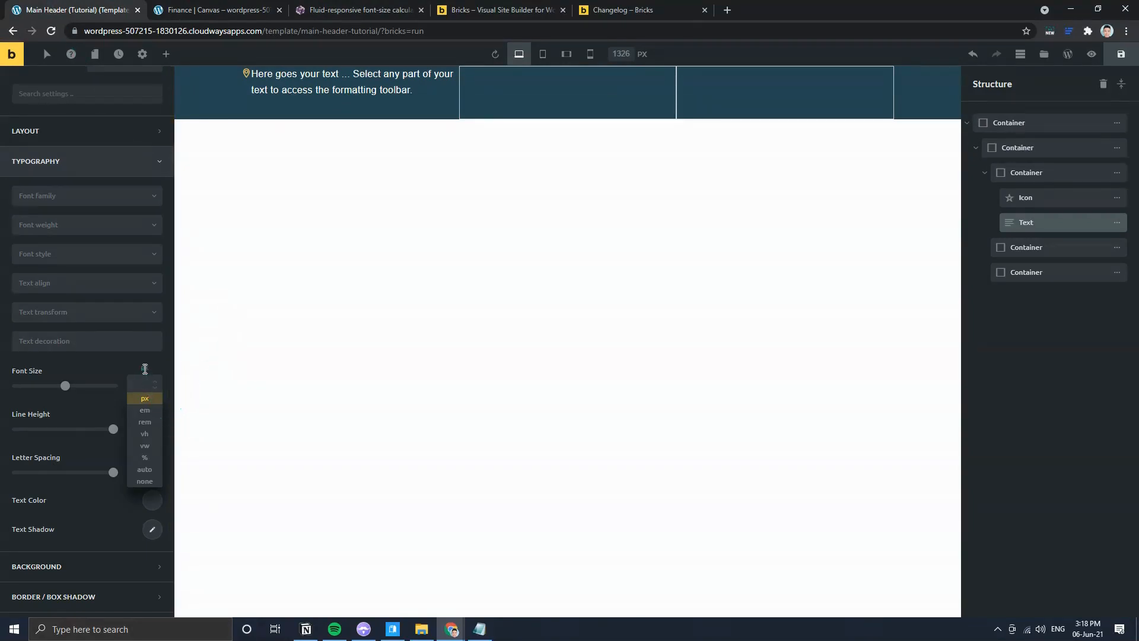
pyautogui.hotkey('ctrl', 'v')
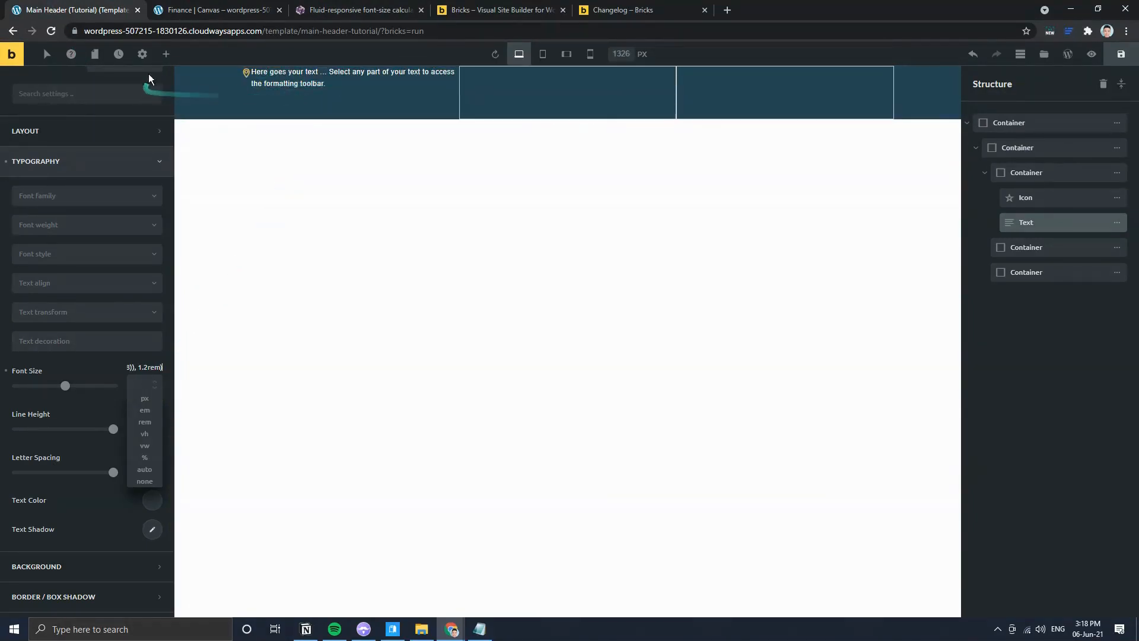
# Step: Switch the active theme style to Finance Canvas and save the template
pyautogui.click(142, 55)
pyautogui.click(90, 110)
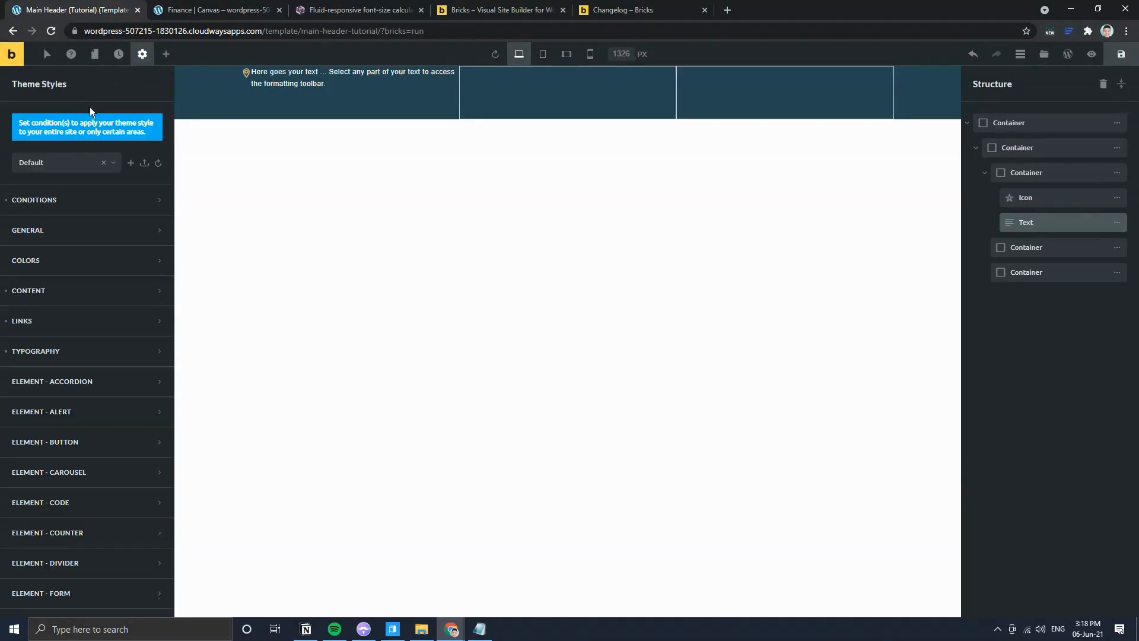
pyautogui.click(60, 169)
pyautogui.click(62, 232)
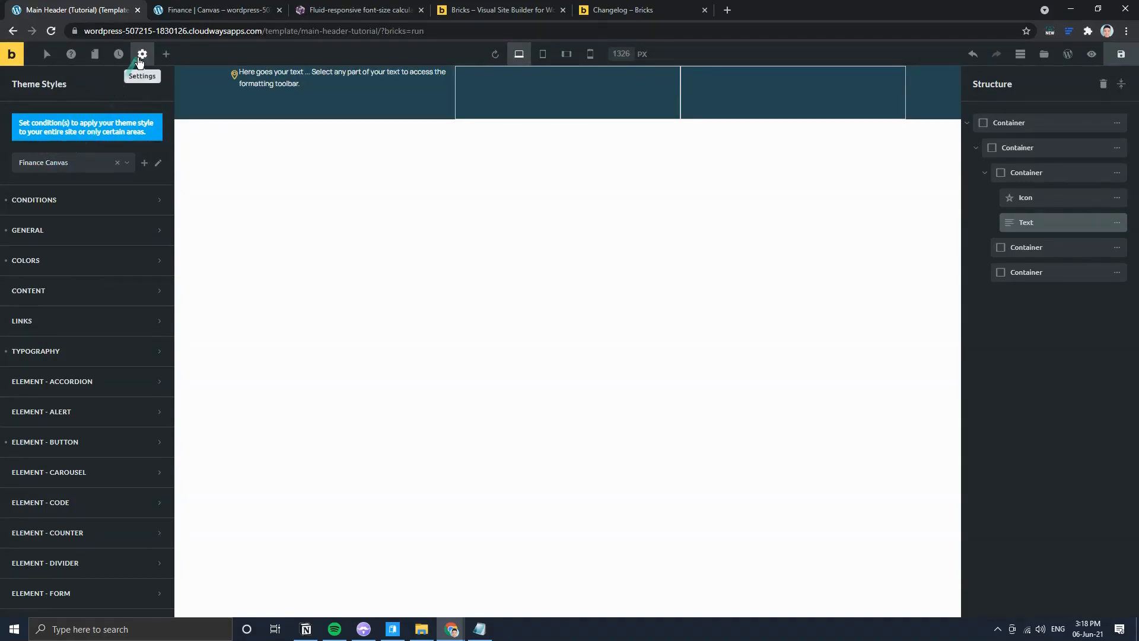
pyautogui.click(1130, 64)
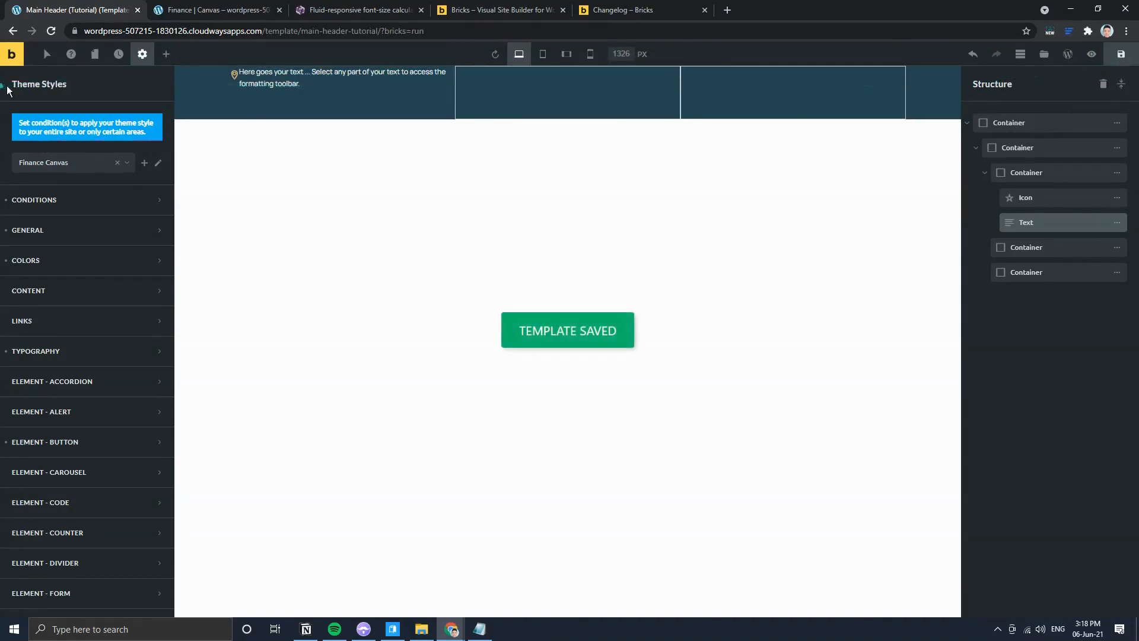
# Step: Center the first column container's icon and text on the cross axis
pyautogui.click(290, 105)
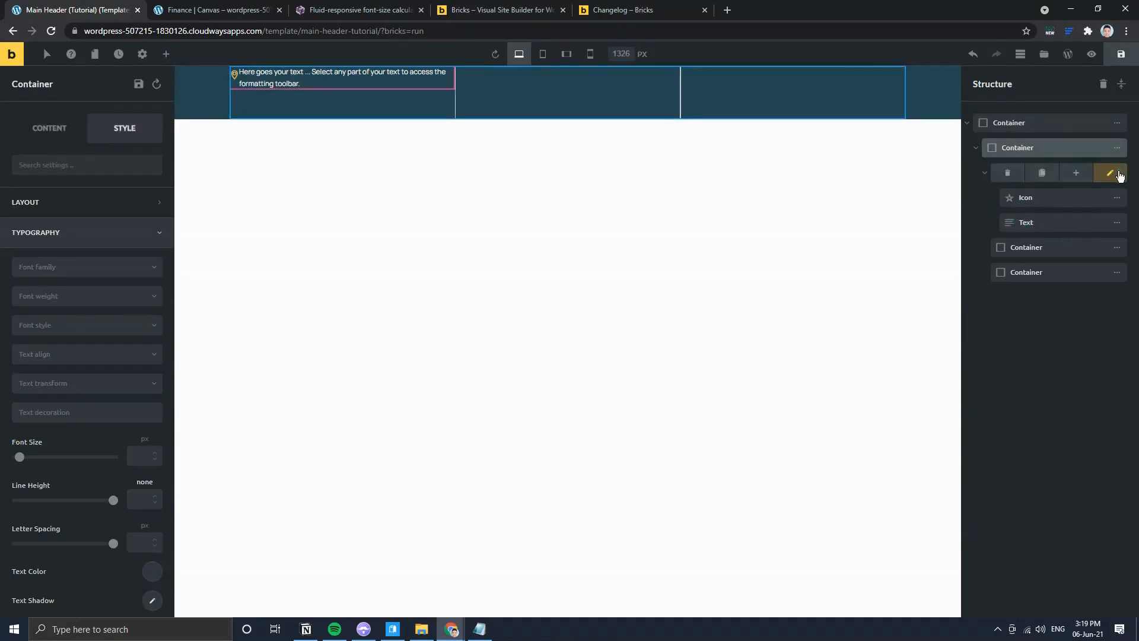
pyautogui.click(1116, 174)
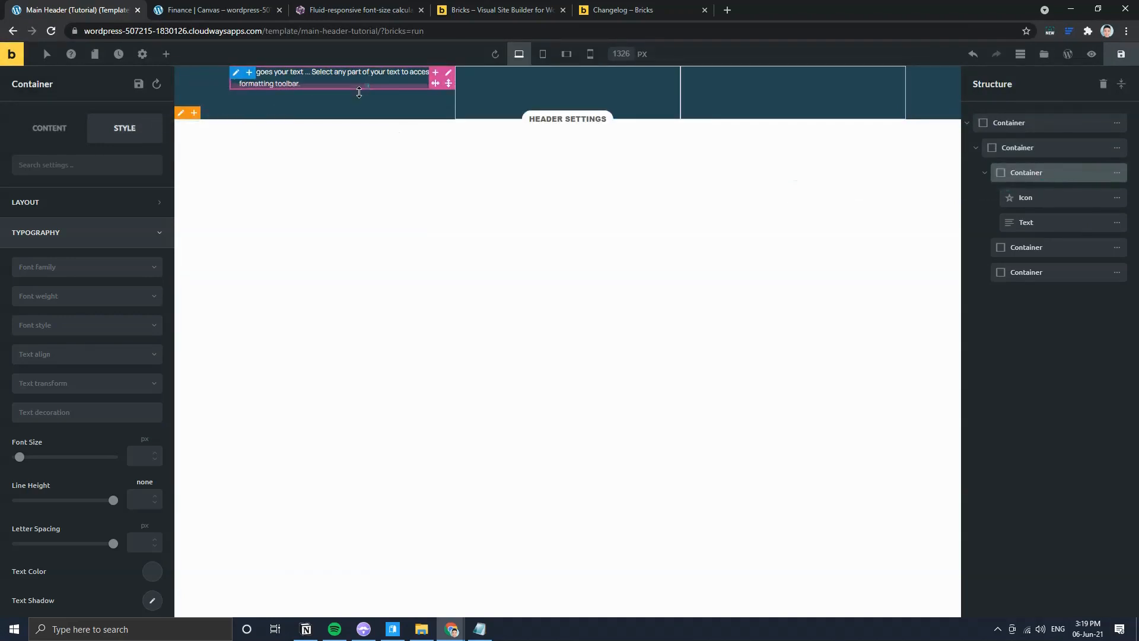
pyautogui.click(47, 131)
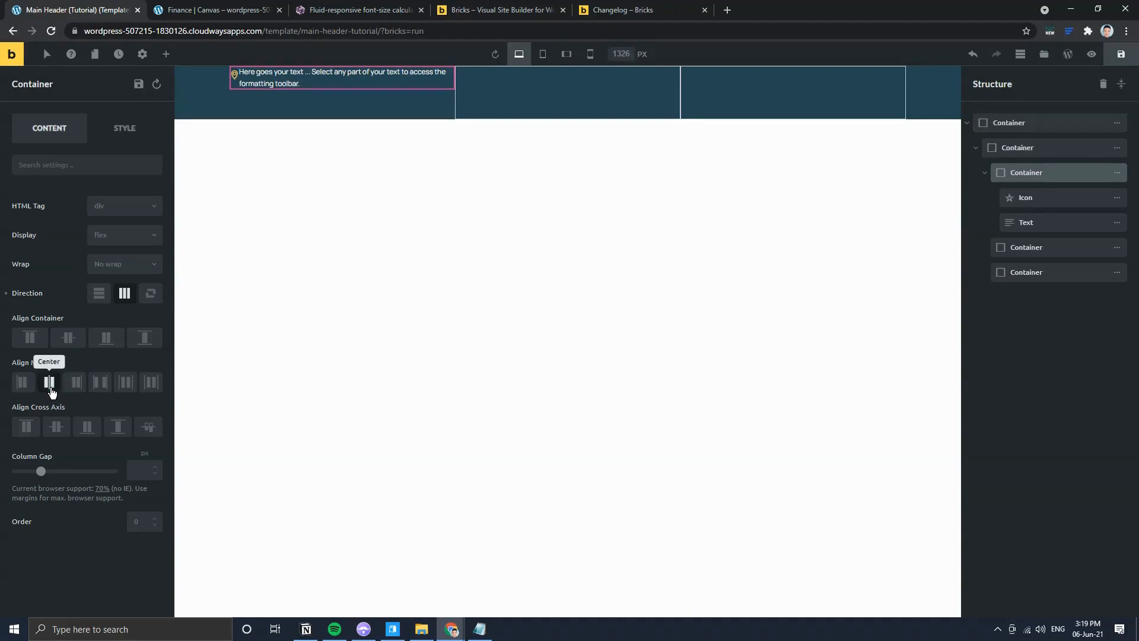
pyautogui.click(56, 427)
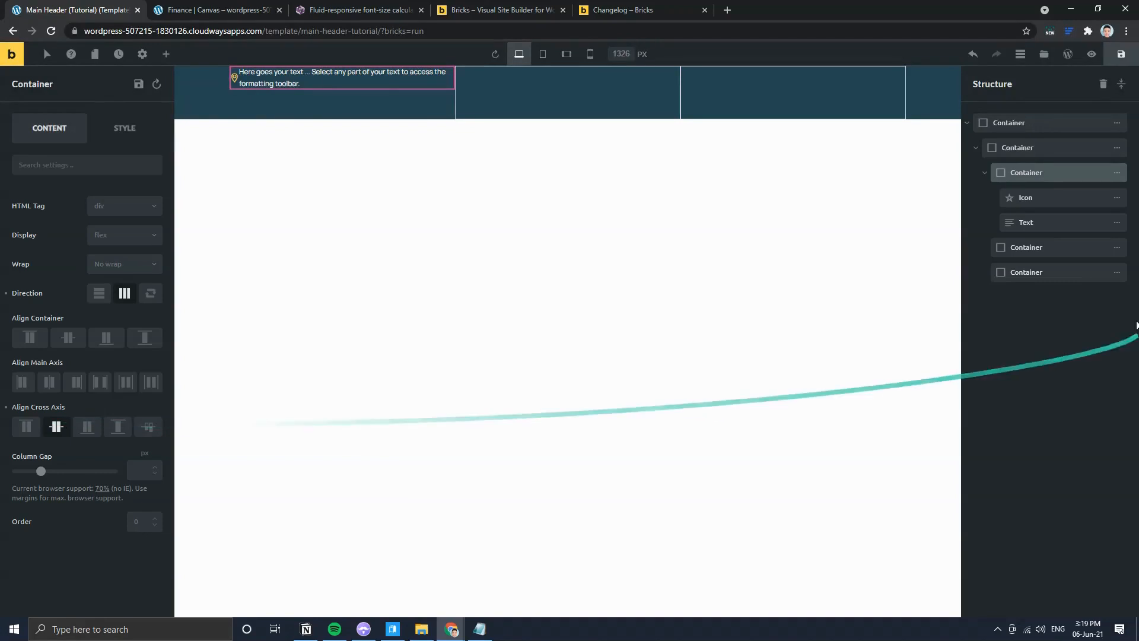
# Step: Center the three-column row container's contents on the cross axis and compare the result with the Finance Canvas page's top bar
pyautogui.click(982, 173)
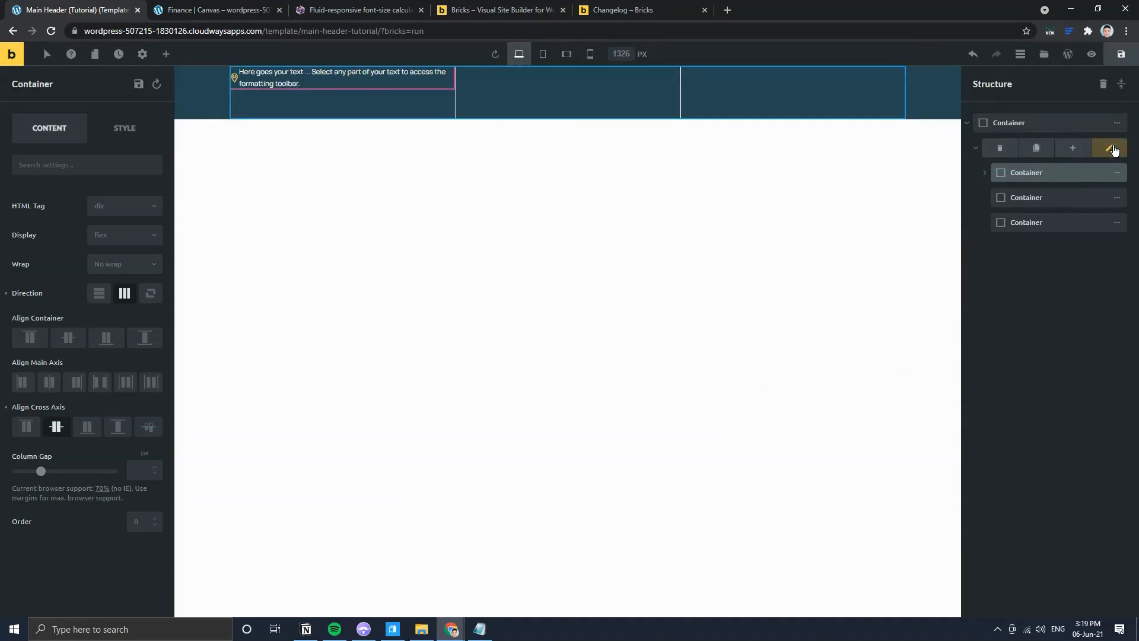
pyautogui.click(1112, 149)
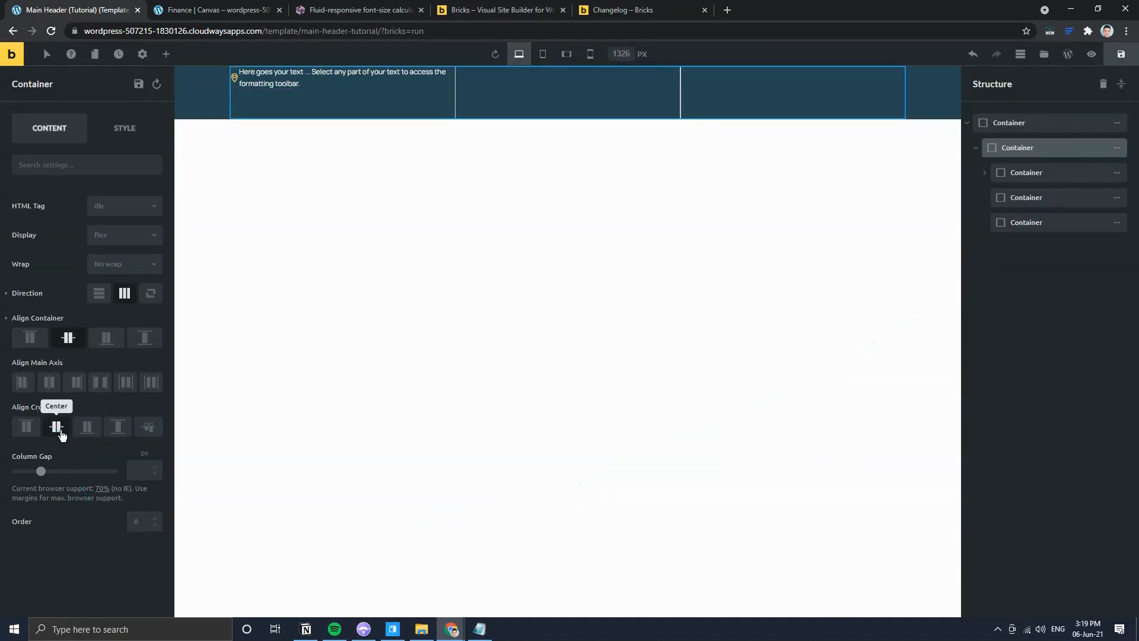
pyautogui.click(56, 426)
pyautogui.click(216, 7)
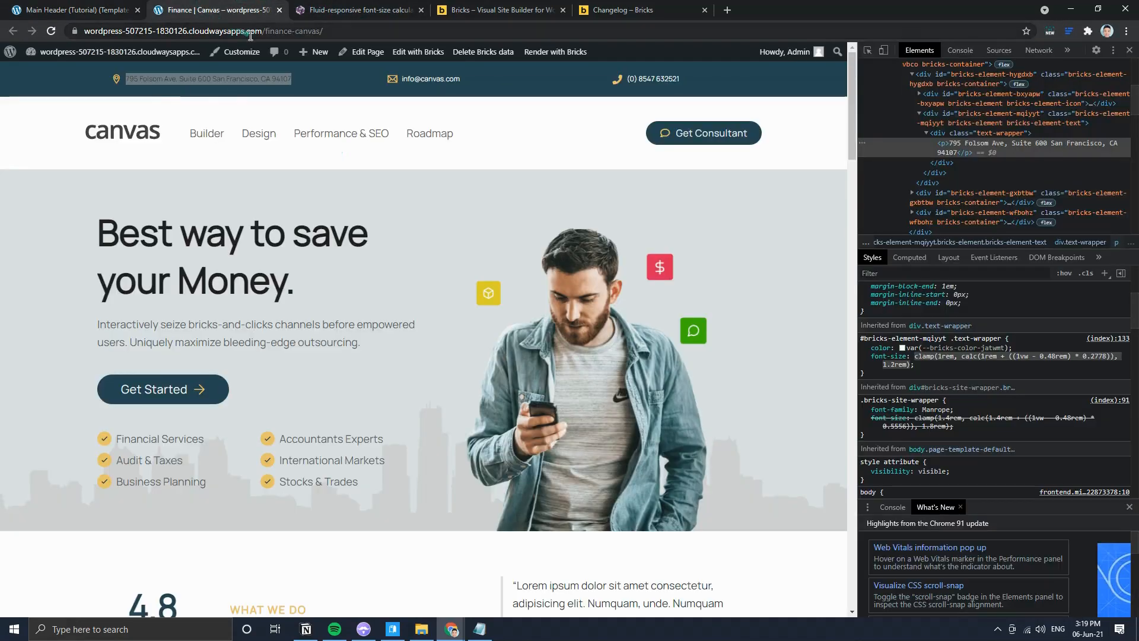
pyautogui.click(110, 9)
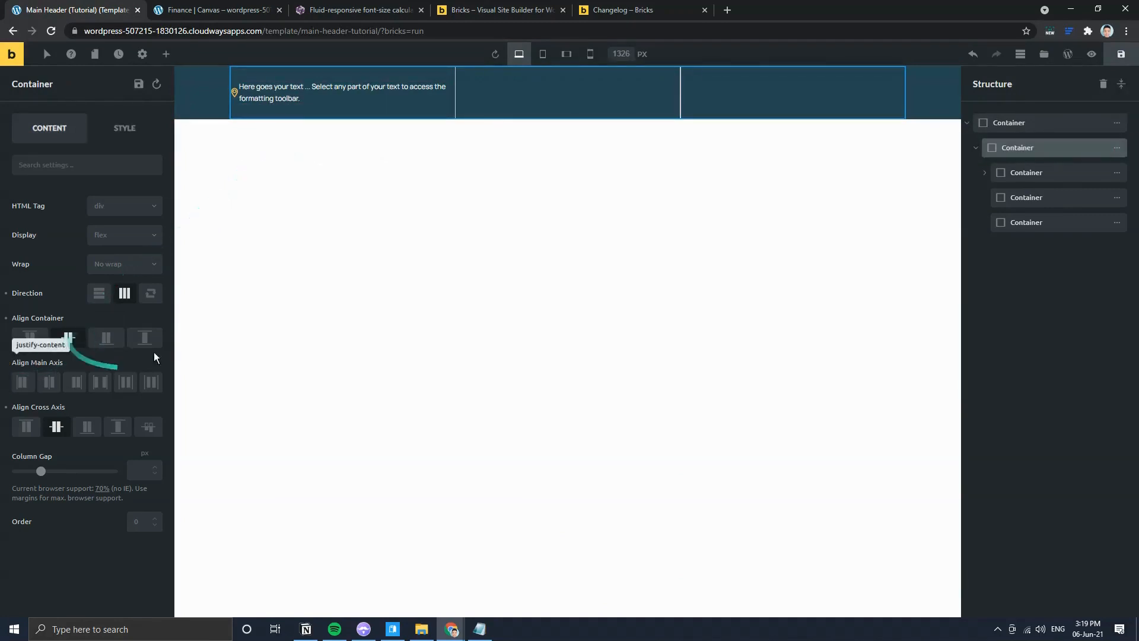
# Step: Set the three-column row container's height to 5 rem
pyautogui.click(125, 129)
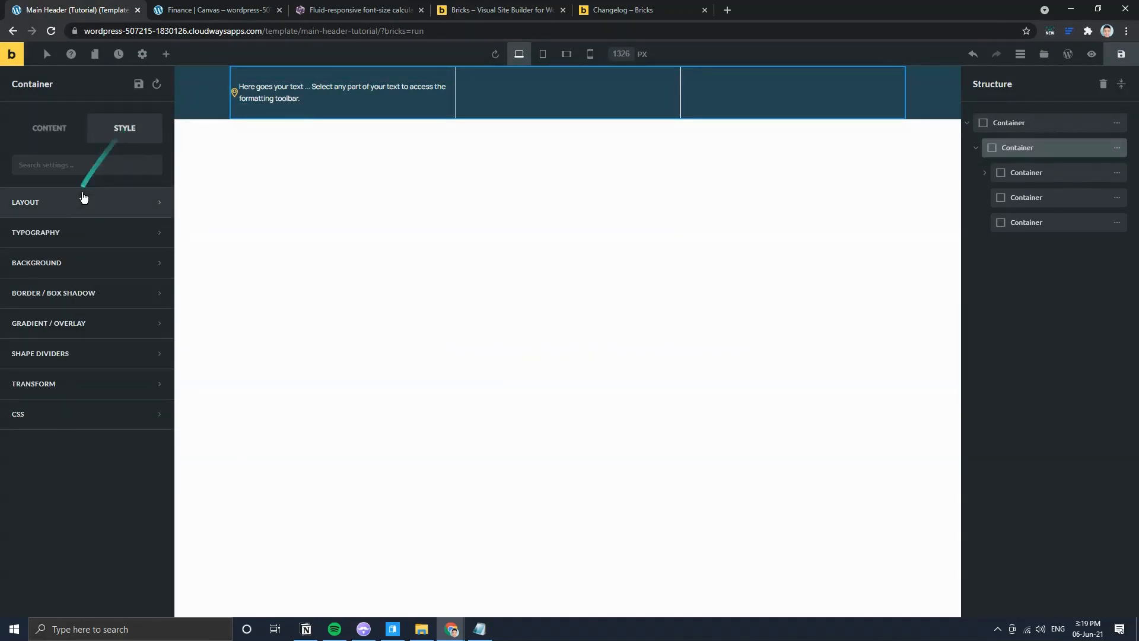
pyautogui.click(79, 202)
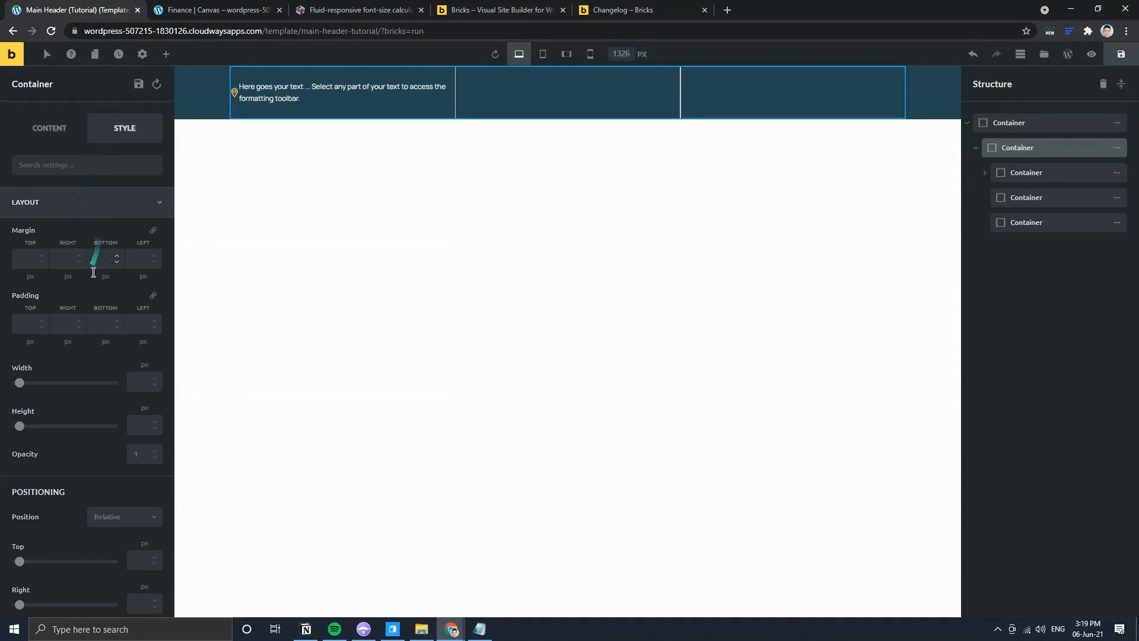
pyautogui.click(141, 426)
pyautogui.click(151, 411)
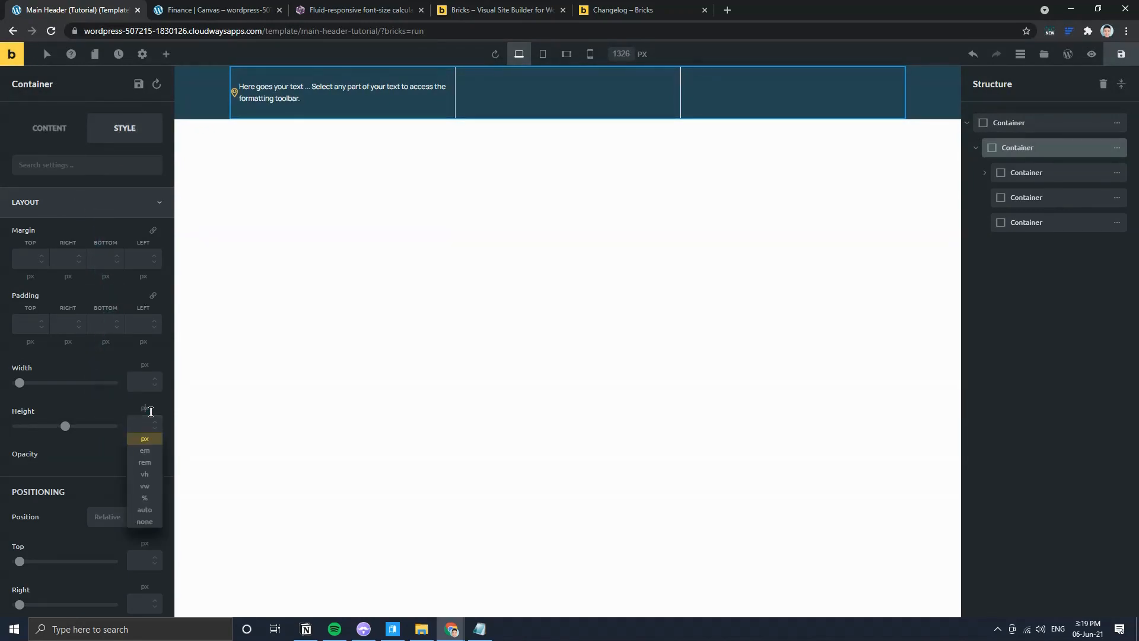
pyautogui.press('Return')
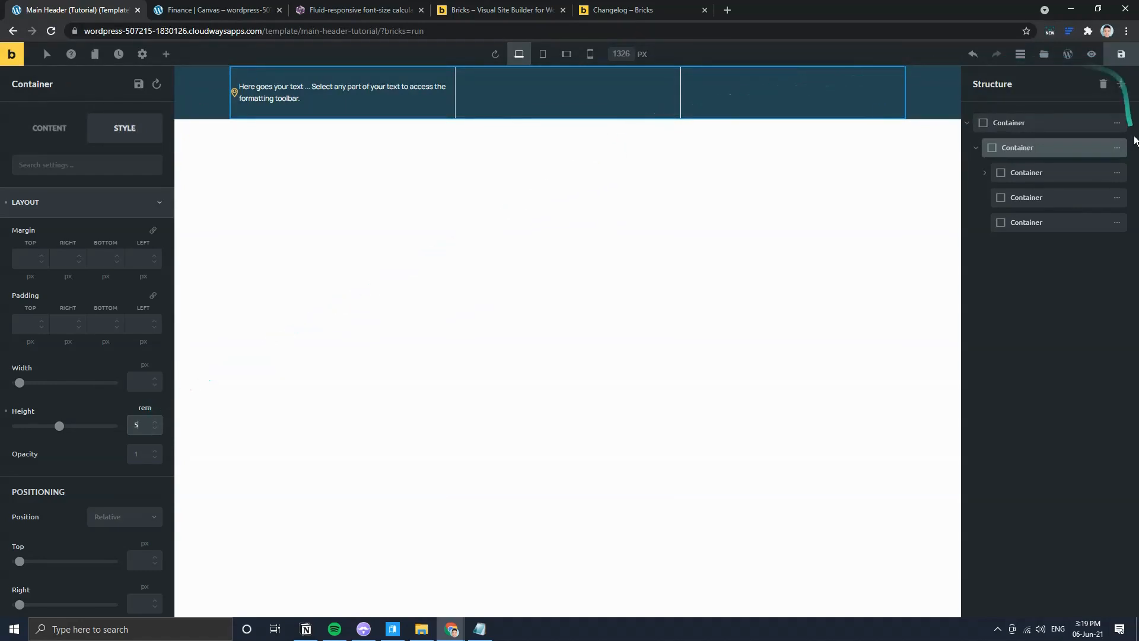
# Step: Set the outermost header container's height to 5 rem and check it against the nested containers
pyautogui.click(1112, 125)
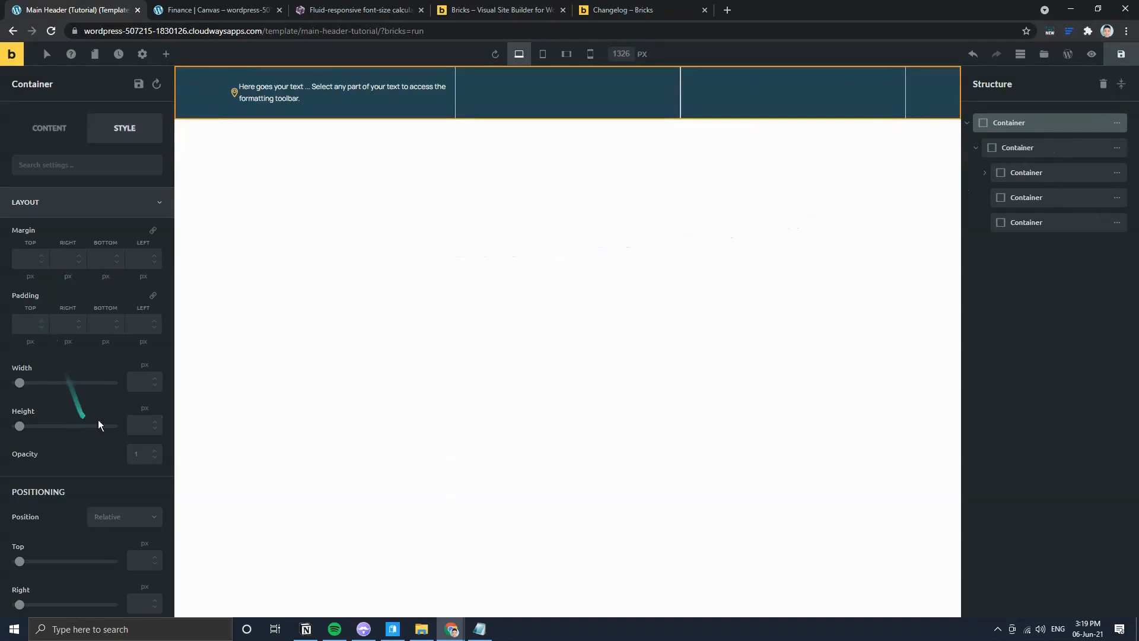
pyautogui.click(145, 410)
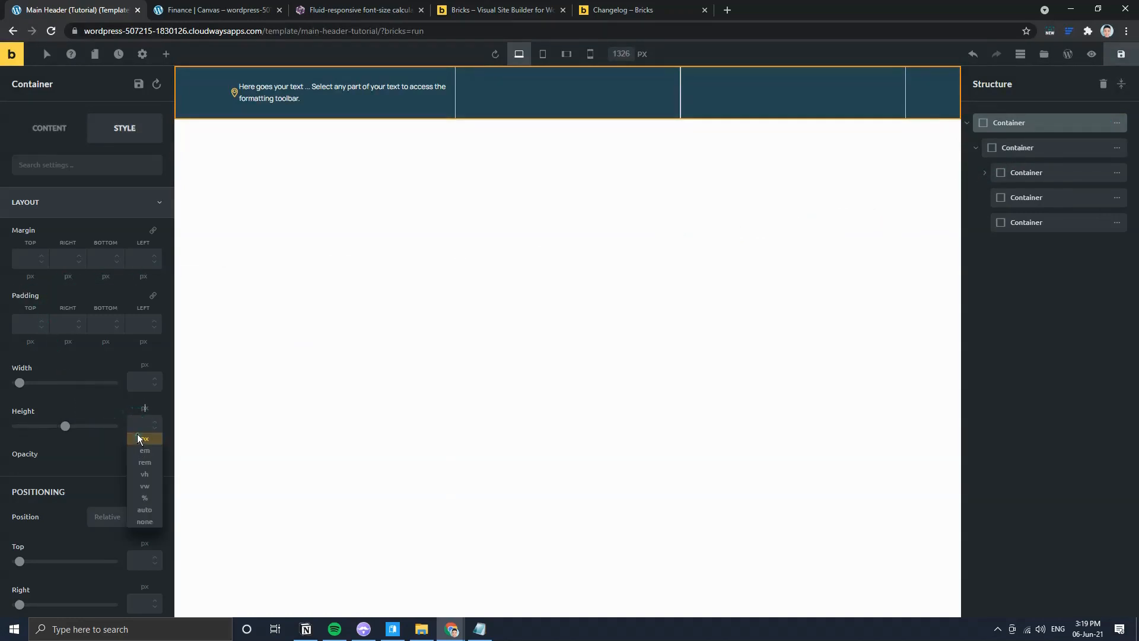
pyautogui.write('rem')
pyautogui.click(134, 433)
pyautogui.write('5')
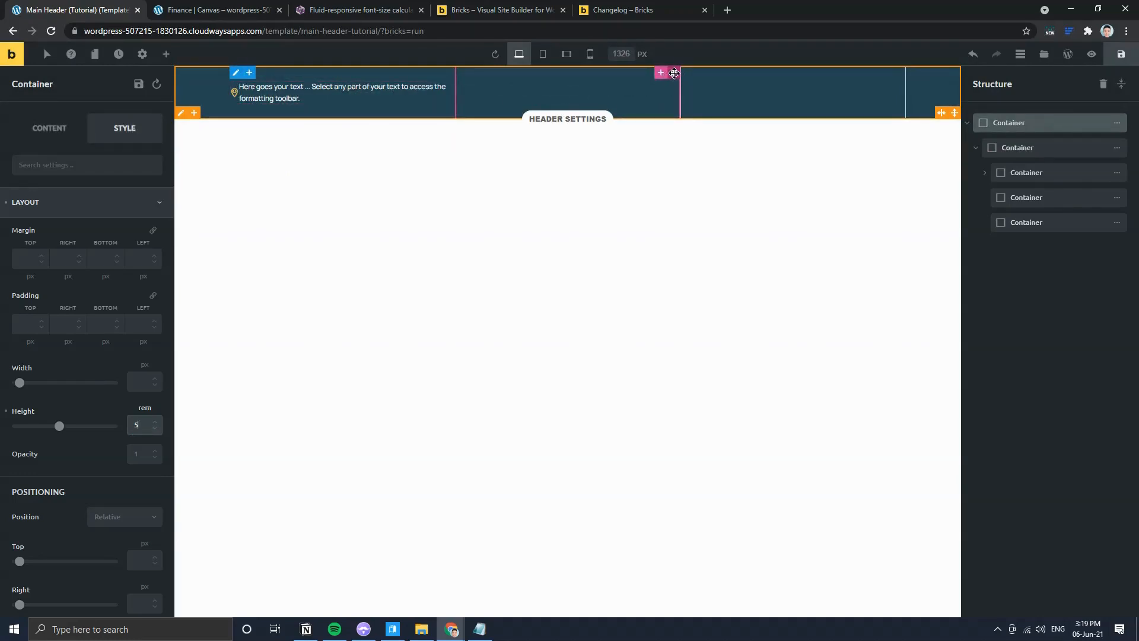
pyautogui.click(869, 89)
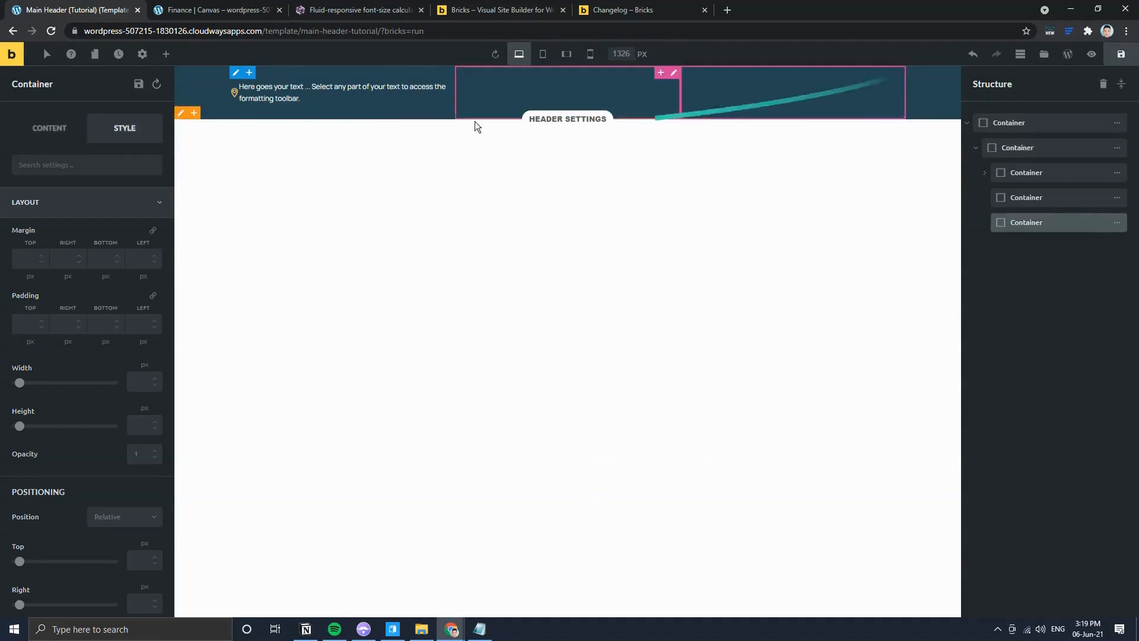
pyautogui.click(197, 87)
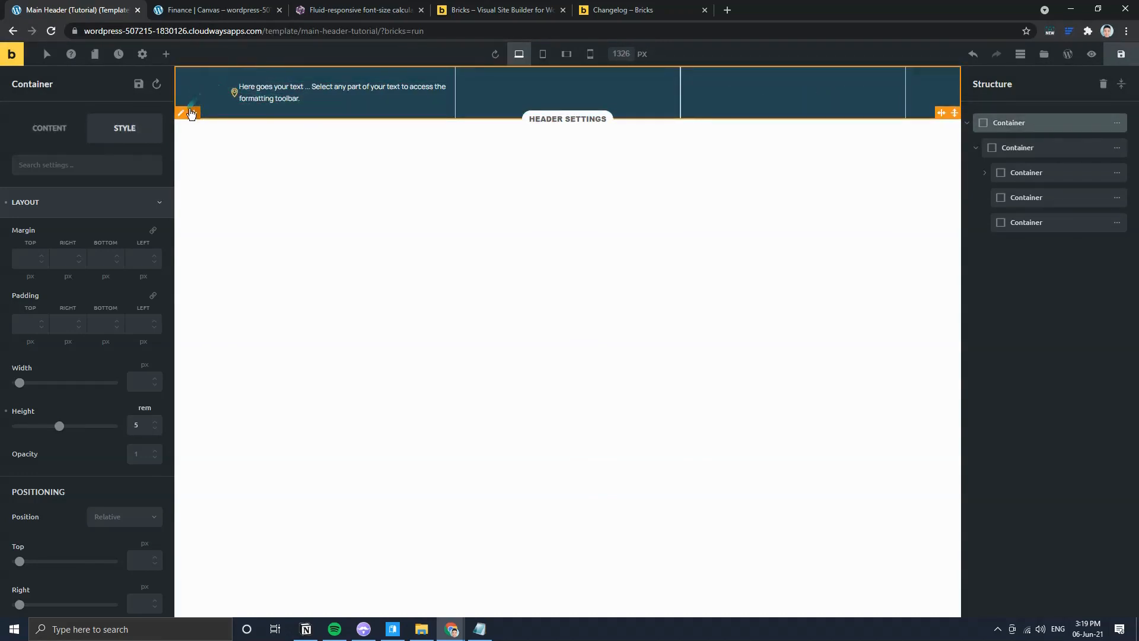
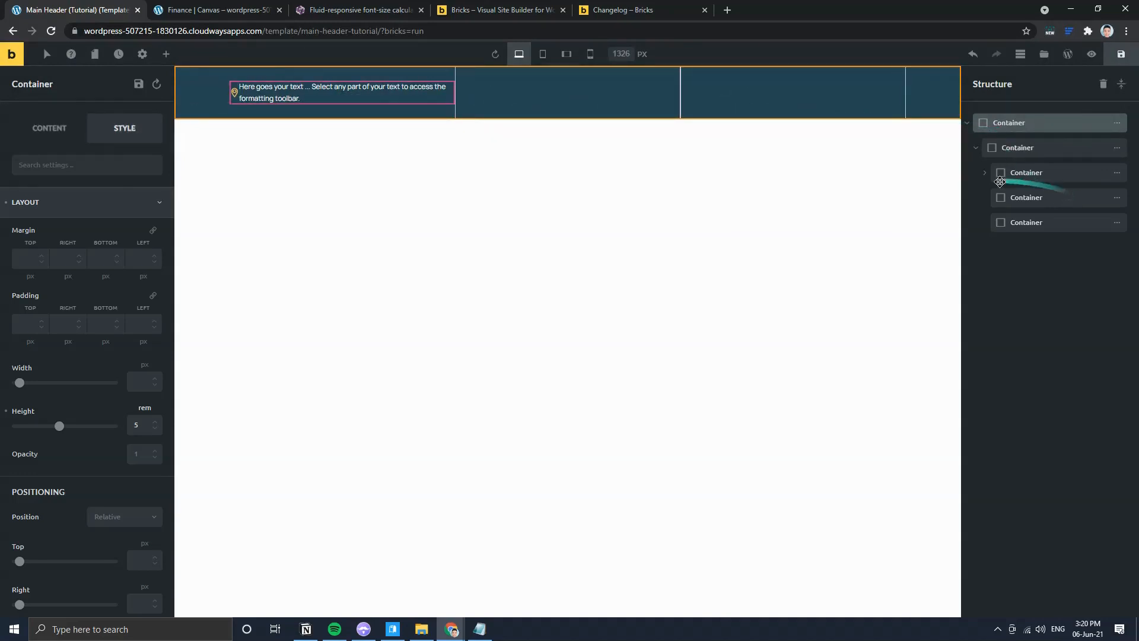
# Step: Delete the two empty column containers, keeping only the one with the icon and text
pyautogui.click(1117, 198)
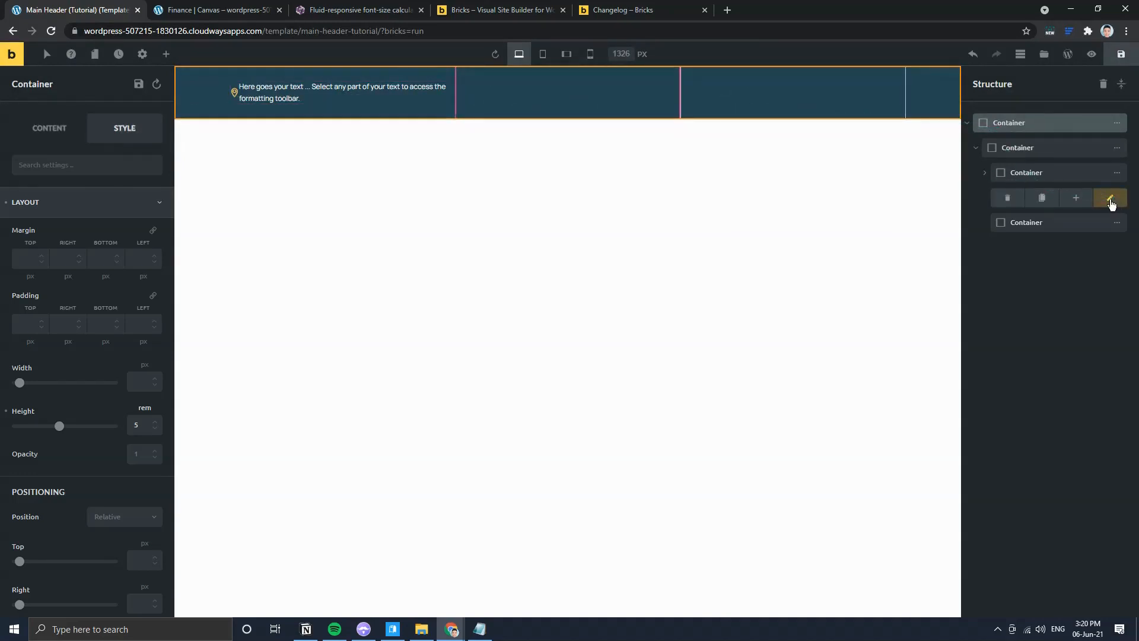
pyautogui.click(1007, 197)
pyautogui.click(1117, 197)
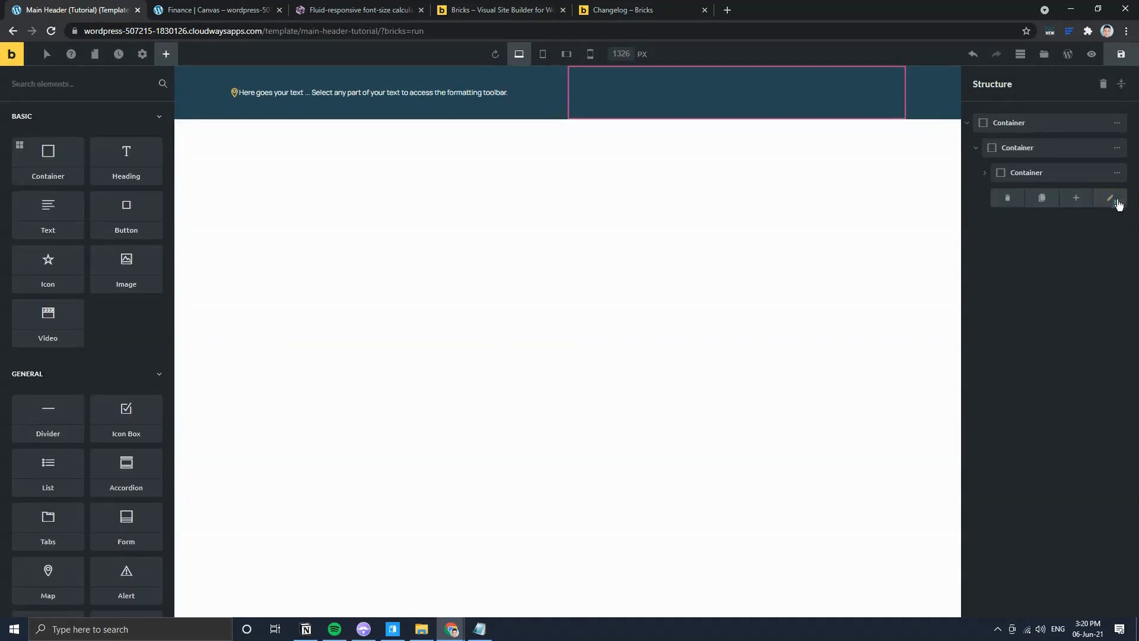
pyautogui.click(1007, 197)
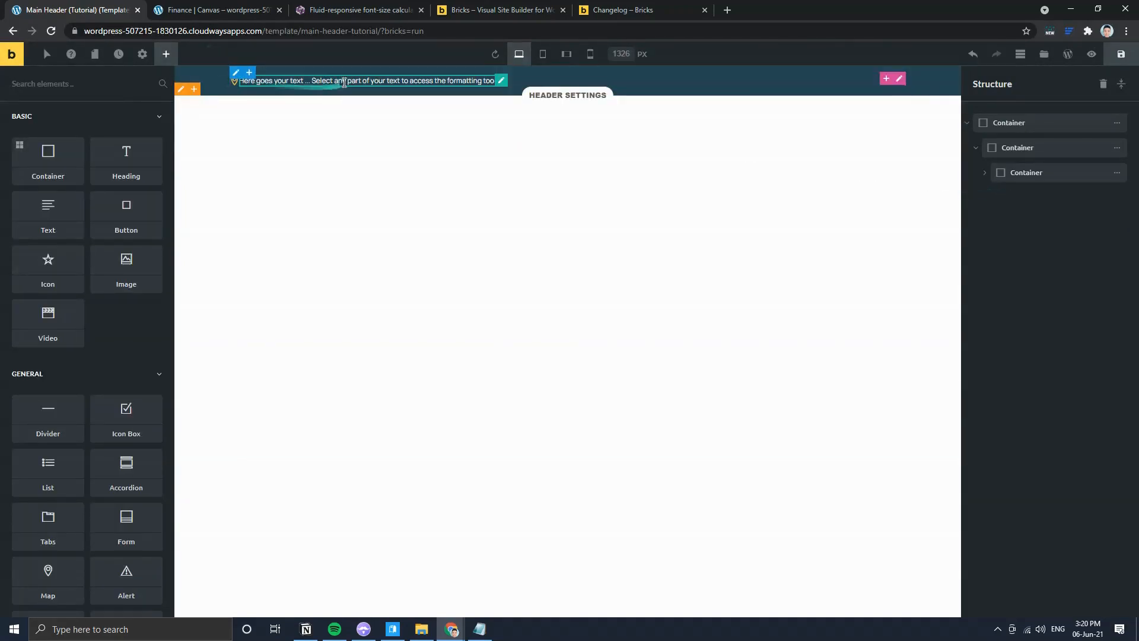
# Step: Duplicate the icon-and-text column container twice to fill the row with three columns, collapsing their entries in the structure
pyautogui.moveTo(497, 80); pyautogui.dragTo(205, 75)
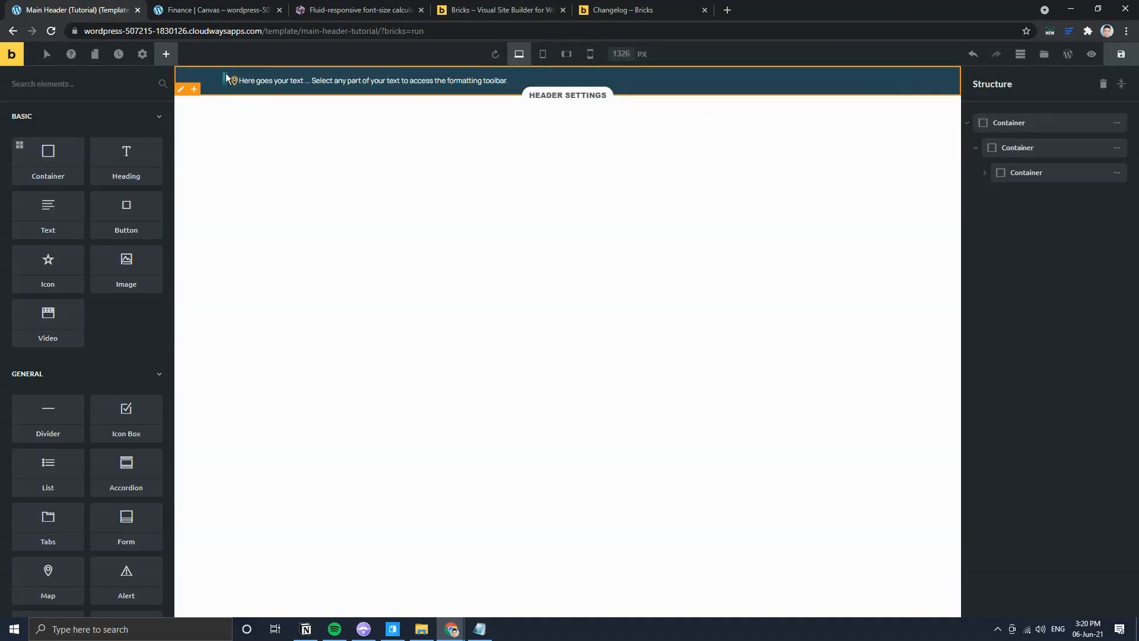
pyautogui.moveTo(226, 80); pyautogui.dragTo(1048, 172)
pyautogui.click(1045, 174)
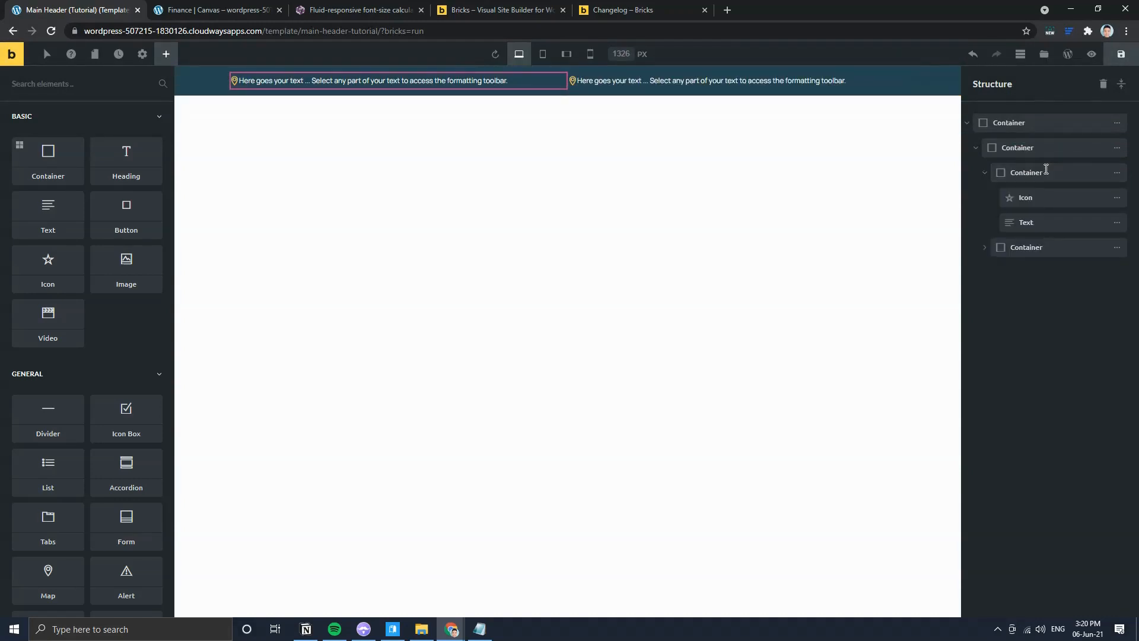
pyautogui.click(1115, 247)
pyautogui.click(1043, 249)
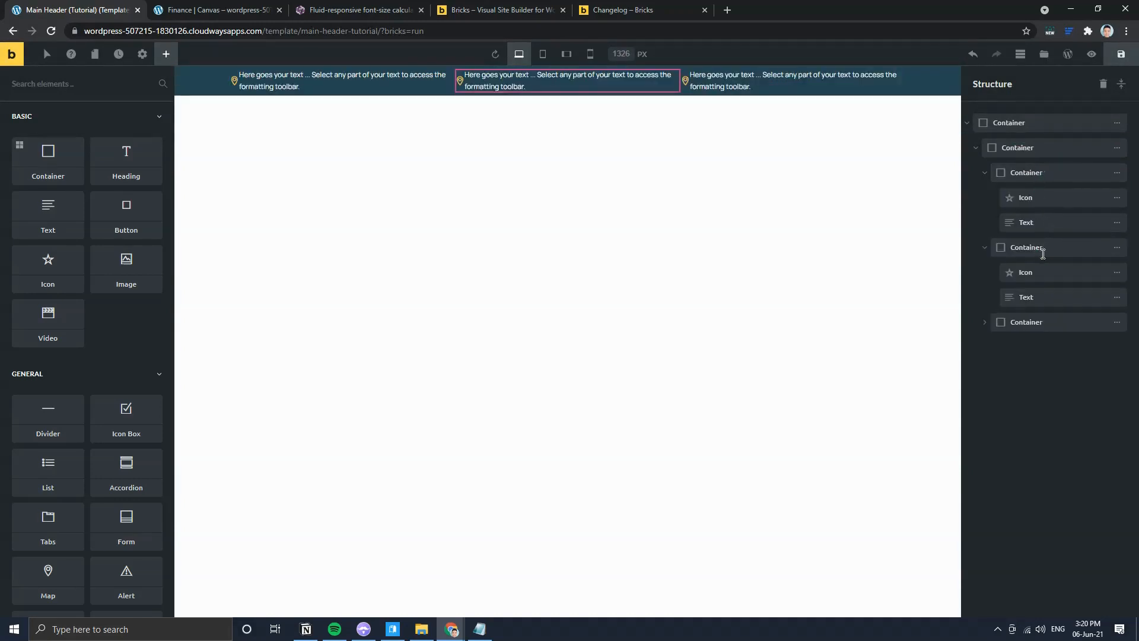
pyautogui.click(984, 173)
pyautogui.click(985, 197)
pyautogui.click(985, 222)
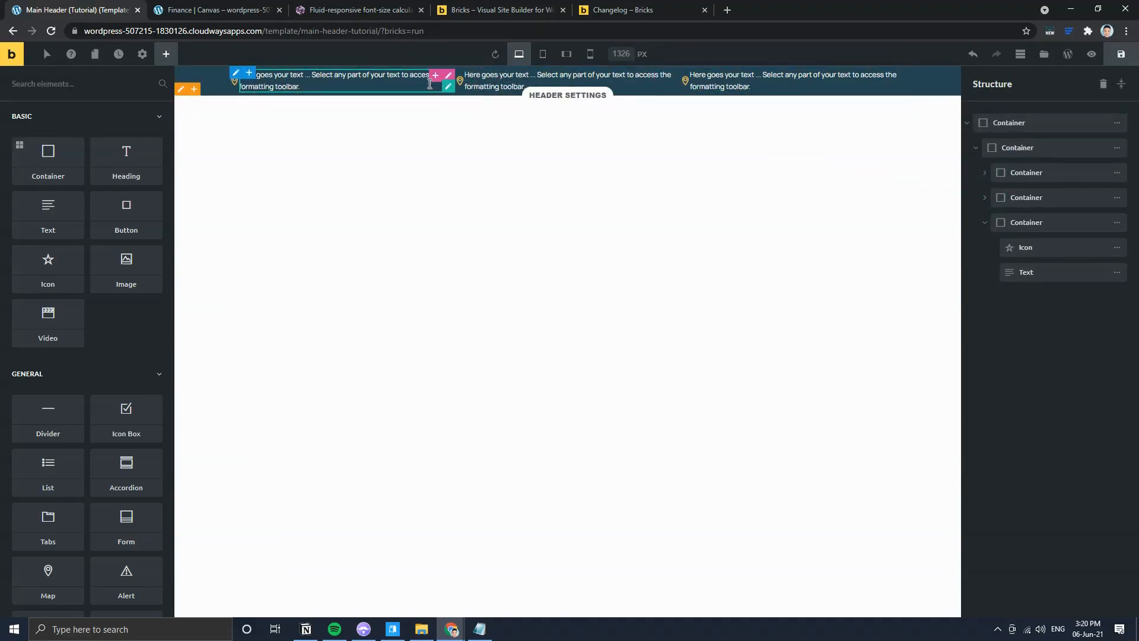
# Step: Delete the two duplicated column containers
pyautogui.click(1117, 222)
pyautogui.click(1006, 223)
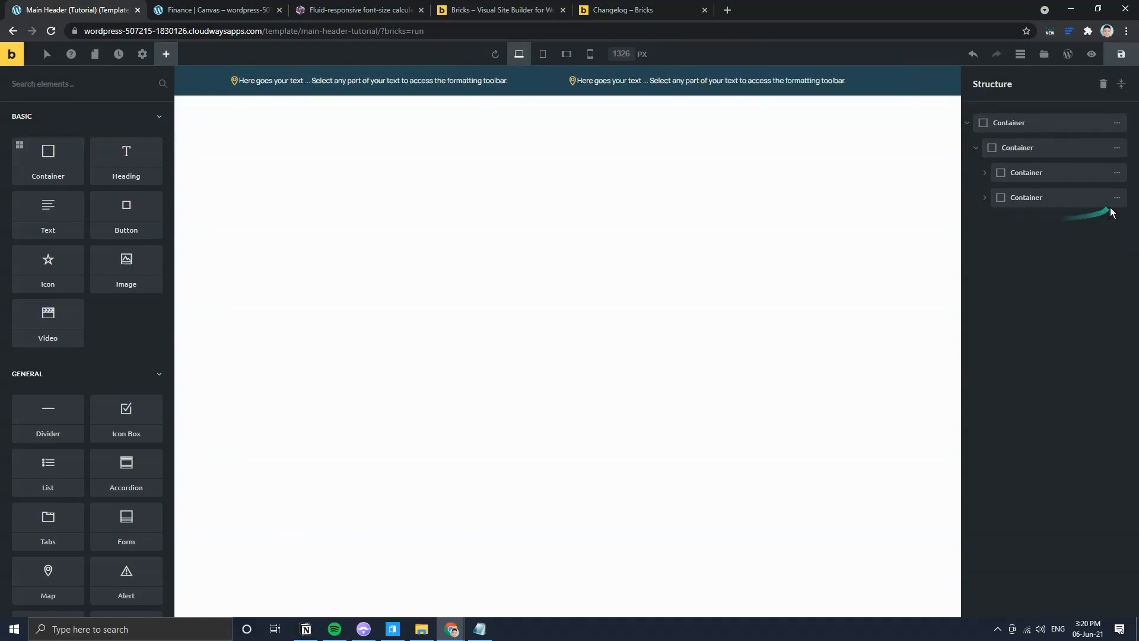
pyautogui.click(1117, 197)
pyautogui.click(1007, 196)
# Step: Examine how the Finance Canvas page's top bar items stack in a mobile-size preview, and return to the header template
pyautogui.click(1117, 172)
pyautogui.click(1110, 174)
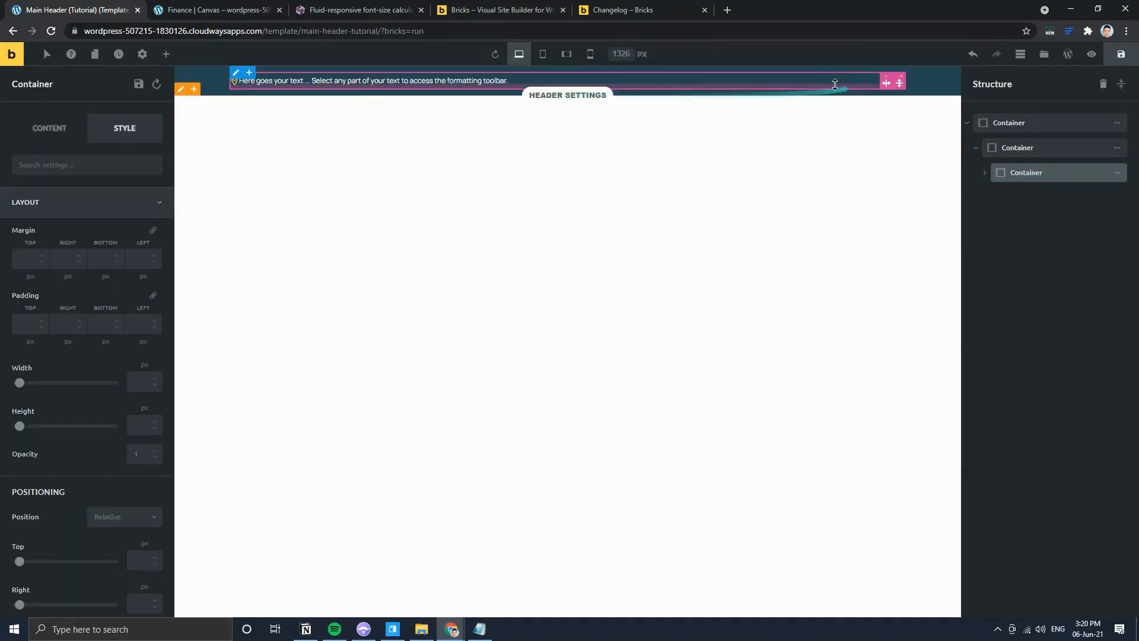
pyautogui.click(249, 10)
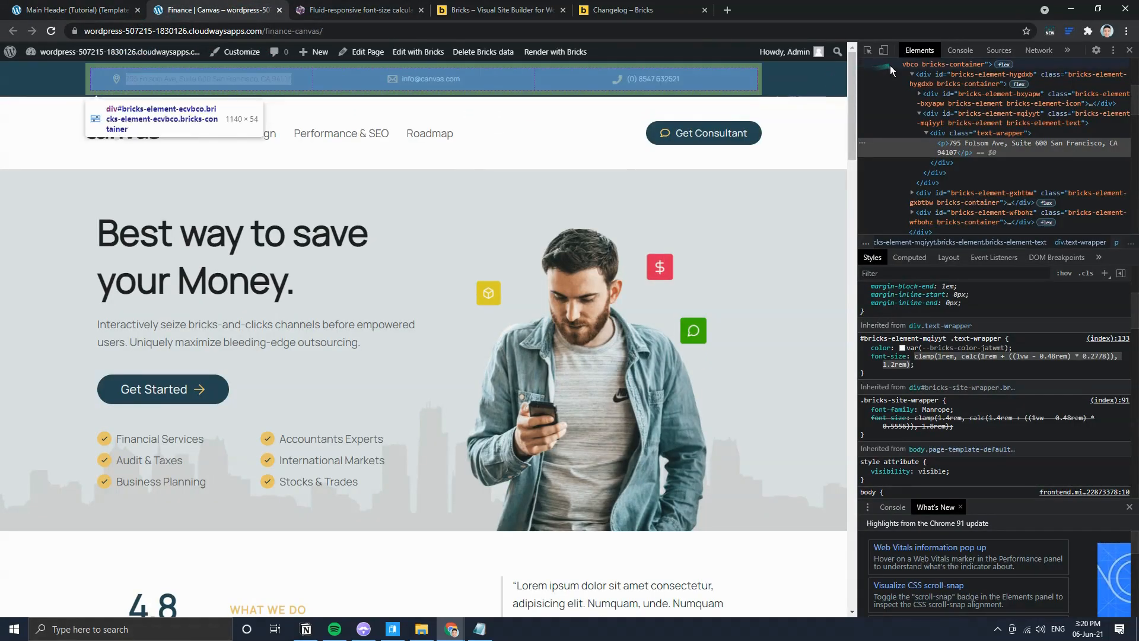
pyautogui.click(883, 50)
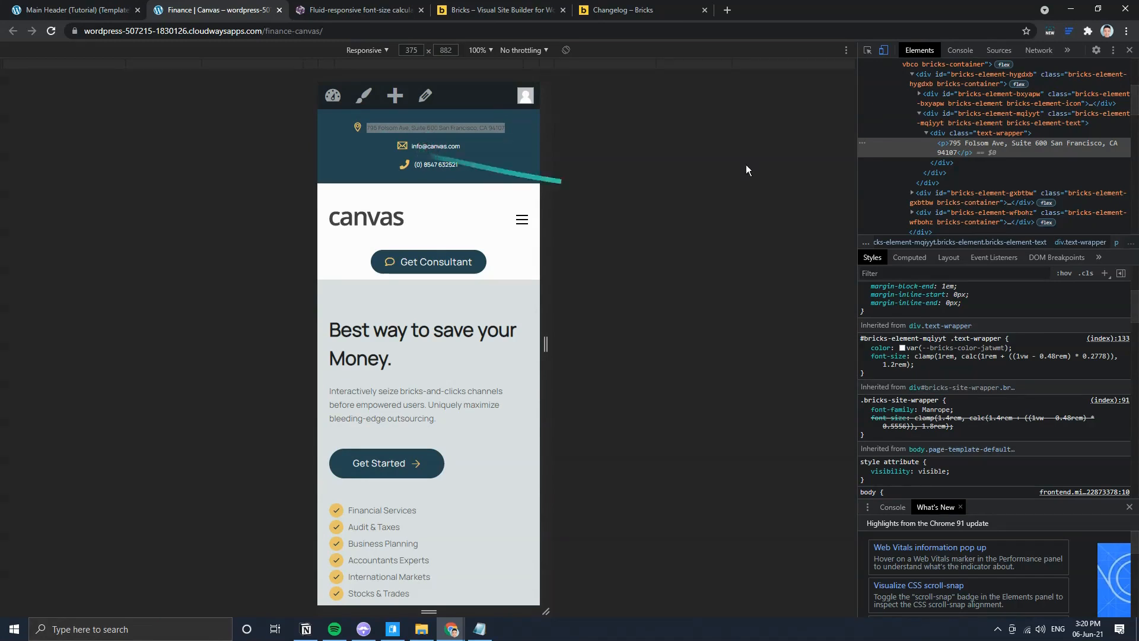
pyautogui.click(884, 50)
pyautogui.click(77, 11)
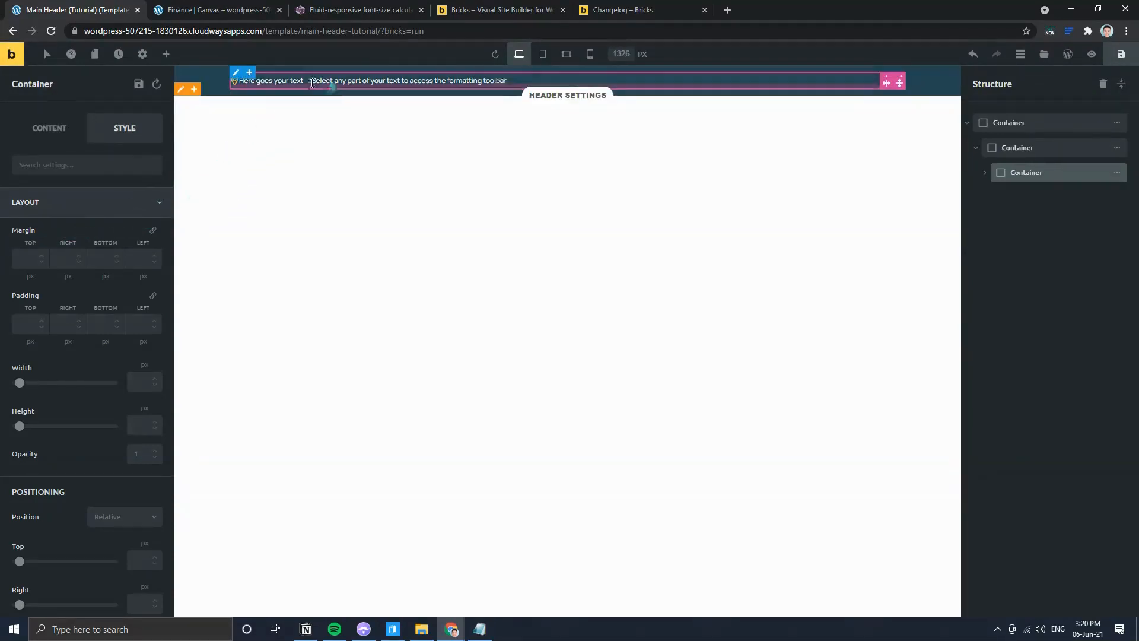
# Step: Set the top bar row container's linked inner container padding to 1 on all sides, with rem as the top unit
pyautogui.click(1109, 148)
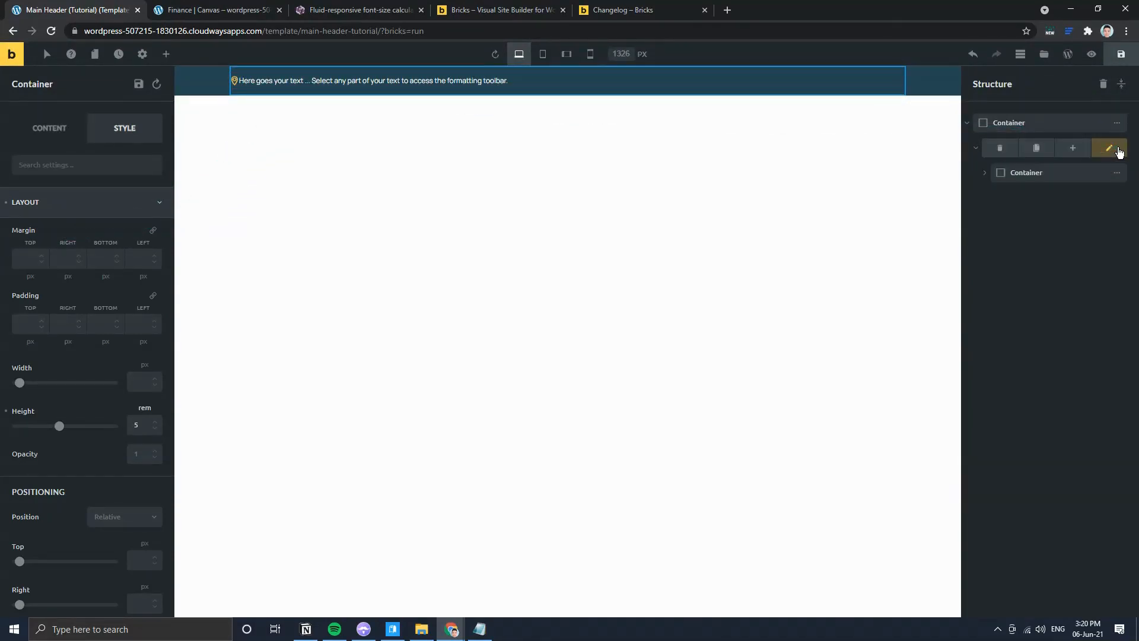
pyautogui.scroll(-8, 84, 475)
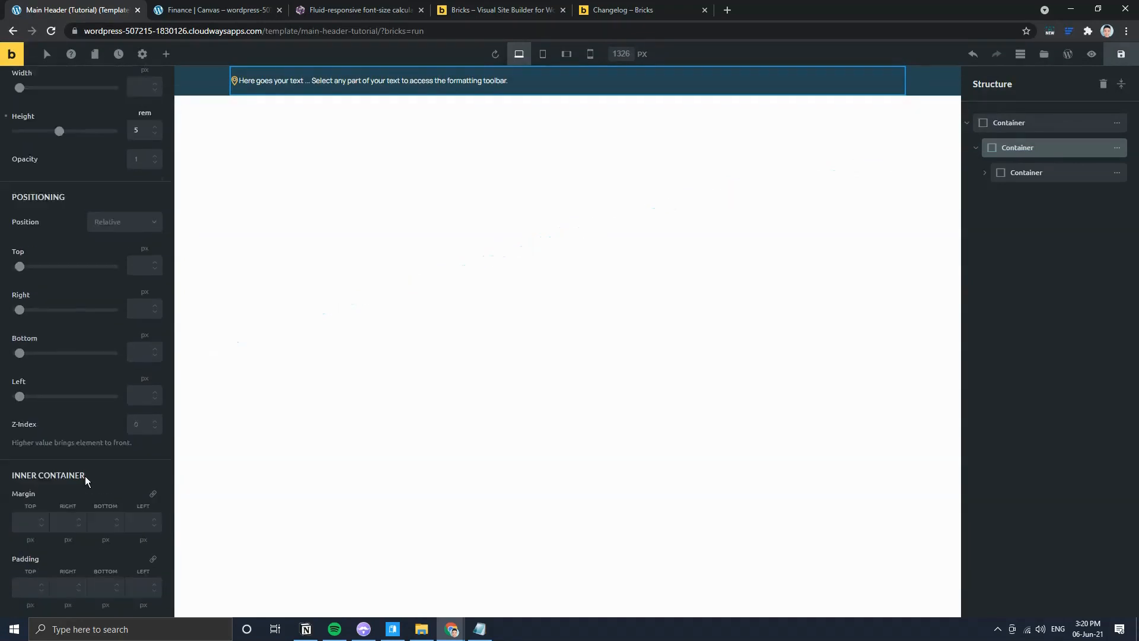
pyautogui.scroll(-2, 85, 481)
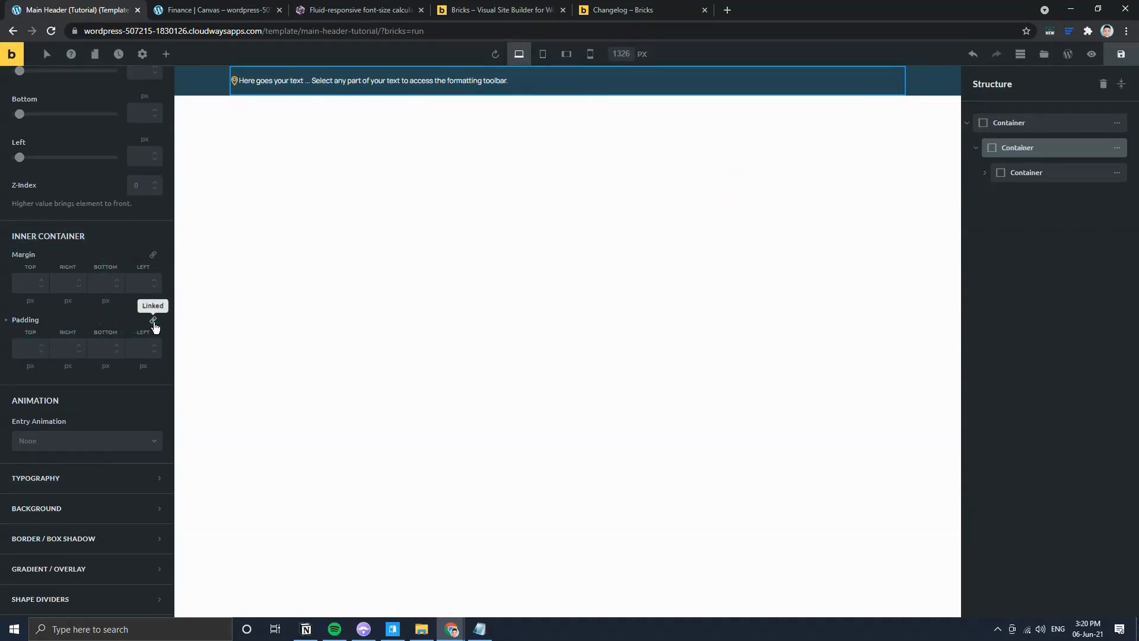
pyautogui.click(22, 351)
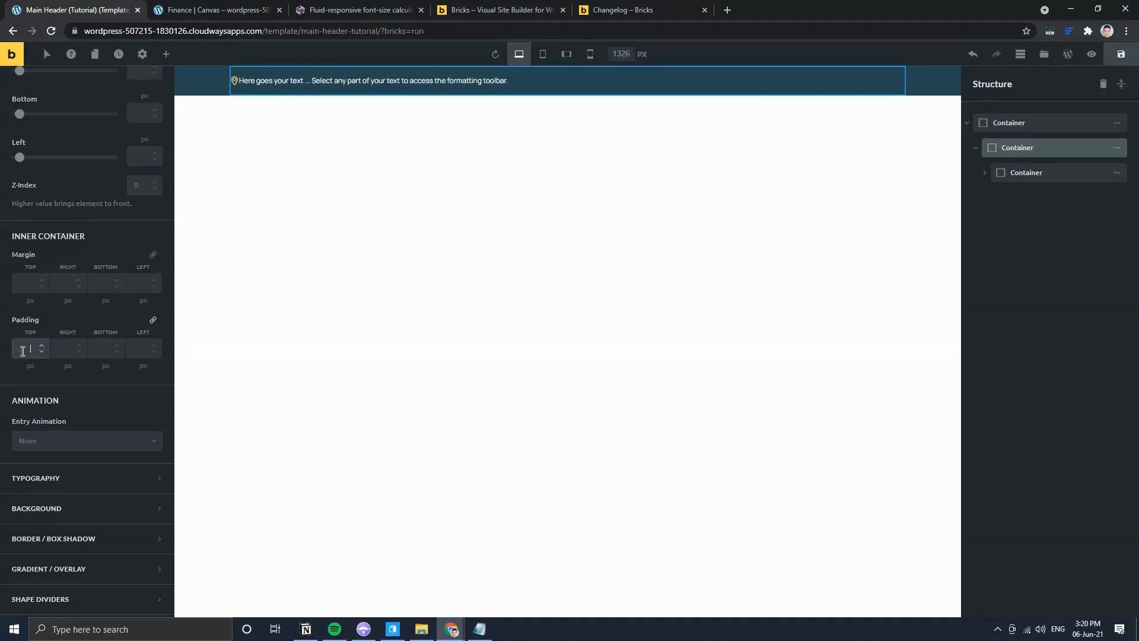
pyautogui.write('1')
pyautogui.press('Tab')
pyautogui.write('rem')
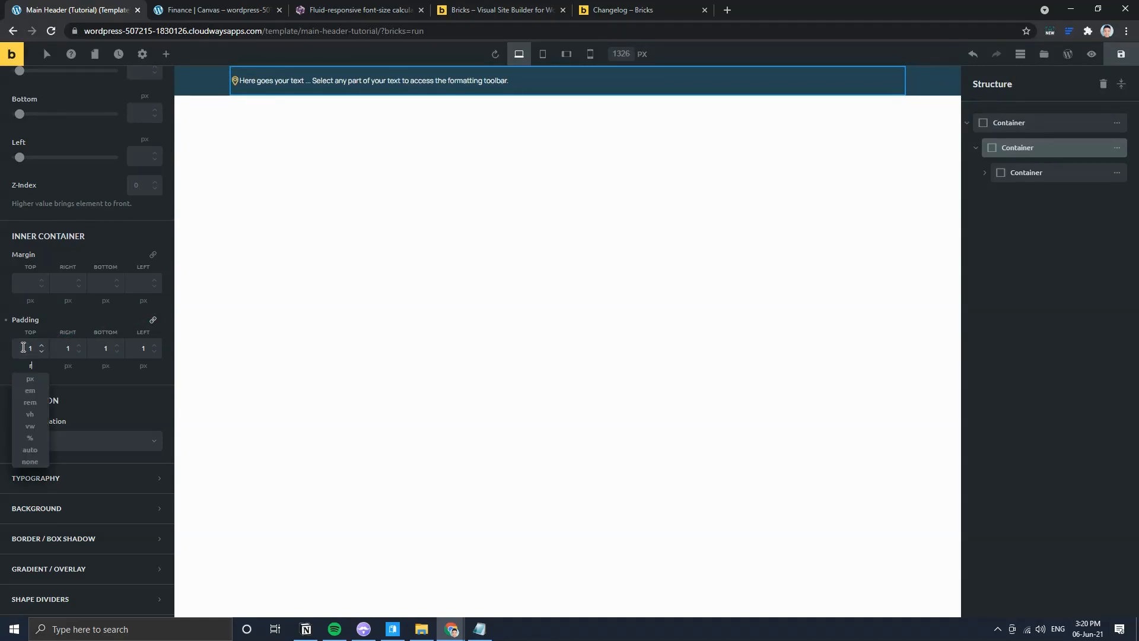
# Step: Change the right, bottom and left inner container padding units to rem
pyautogui.press('Tab')
pyautogui.press('Tab')
pyautogui.write('rem')
pyautogui.press('Tab')
pyautogui.press('Tab')
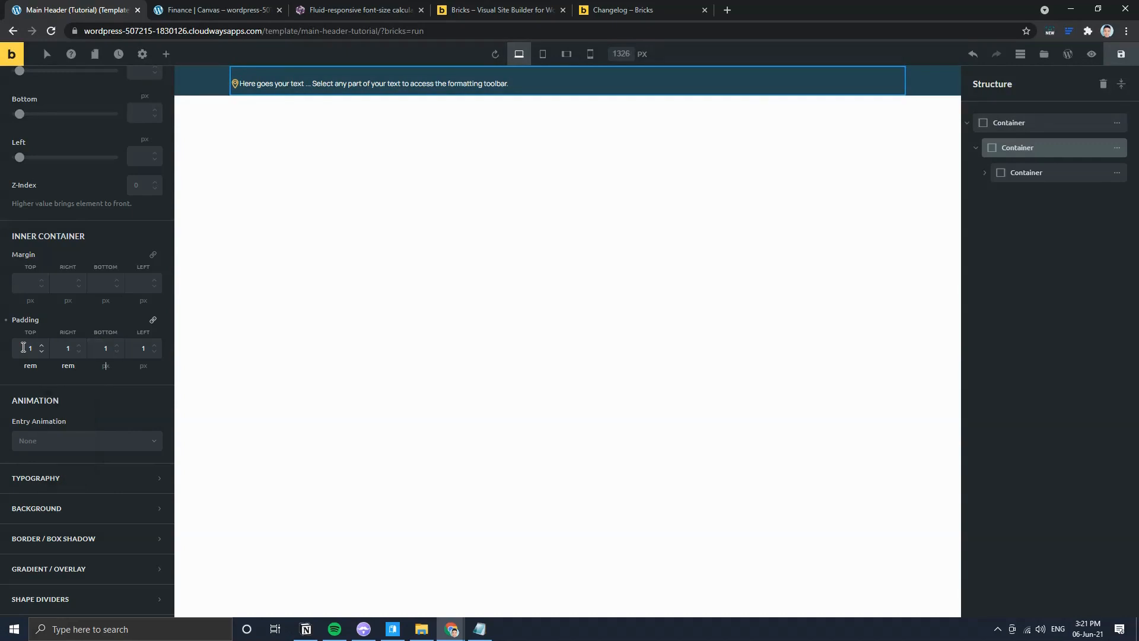
pyautogui.write('rem')
pyautogui.press('Tab')
pyautogui.press('Tab')
pyautogui.write('rem')
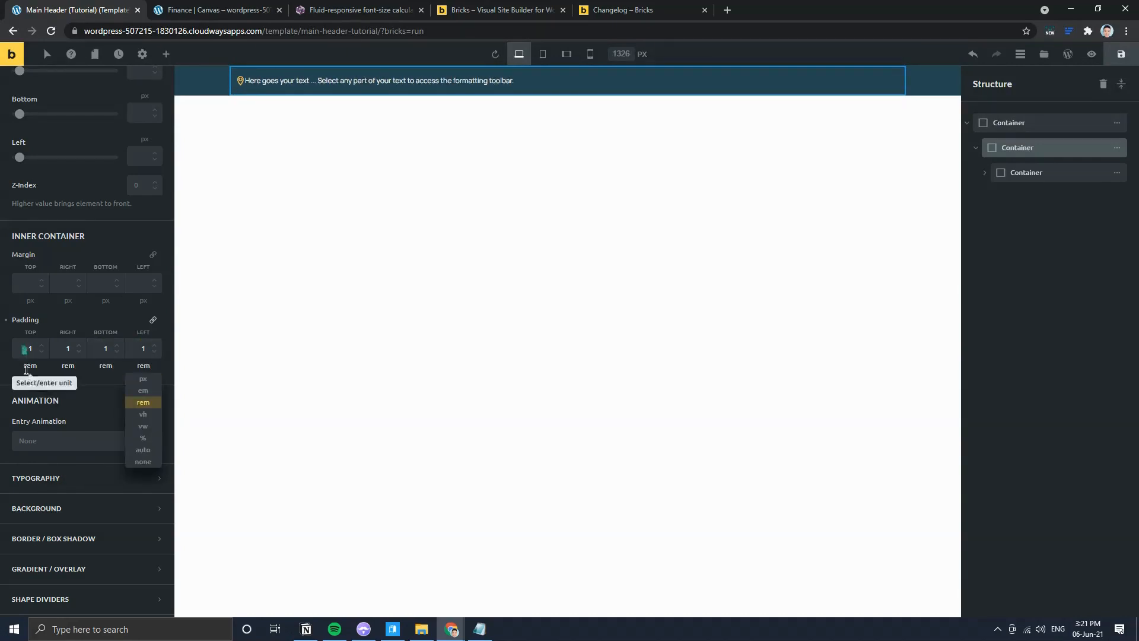
pyautogui.press('Tab')
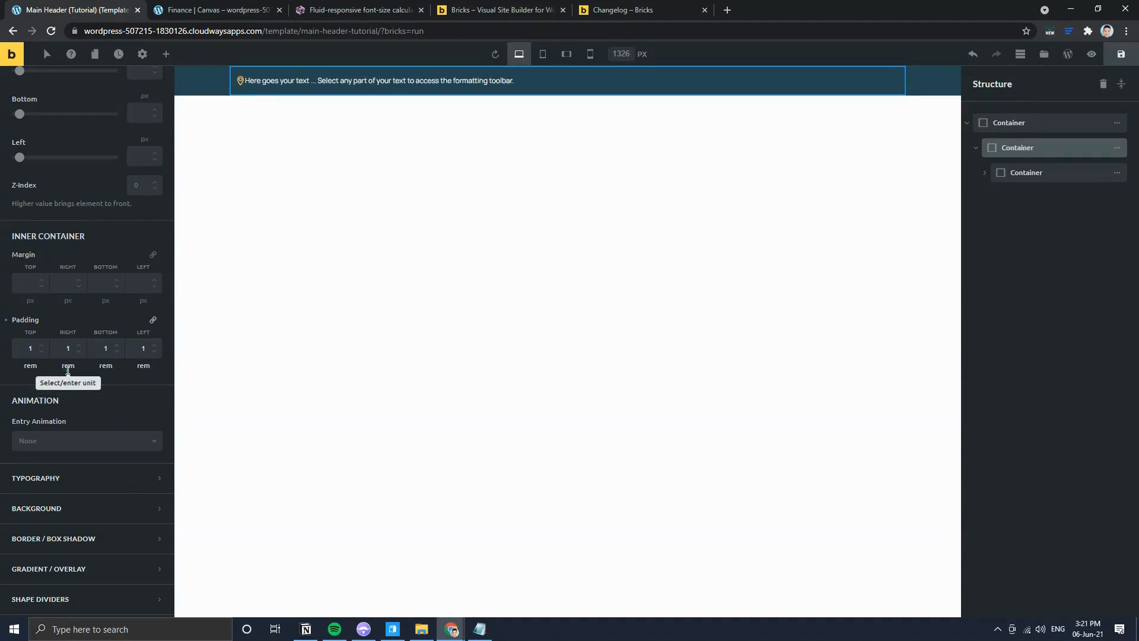
# Step: Clear the row container's linked inner padding value and enter 1 again
pyautogui.click(69, 366)
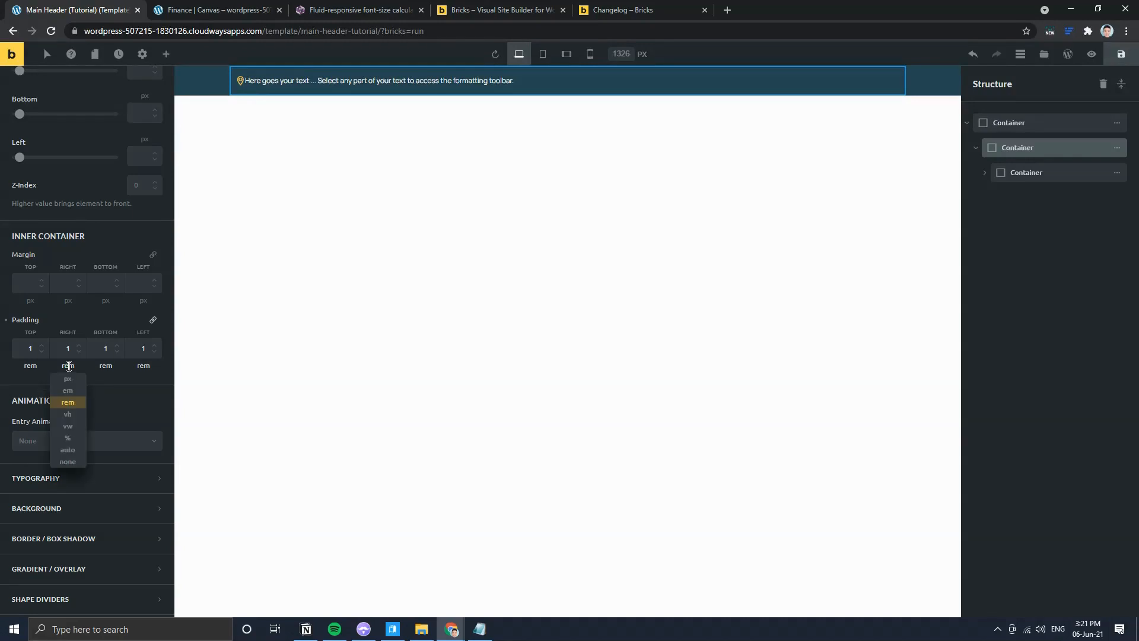
pyautogui.click(38, 376)
pyautogui.click(34, 351)
pyautogui.press('BackSpace')
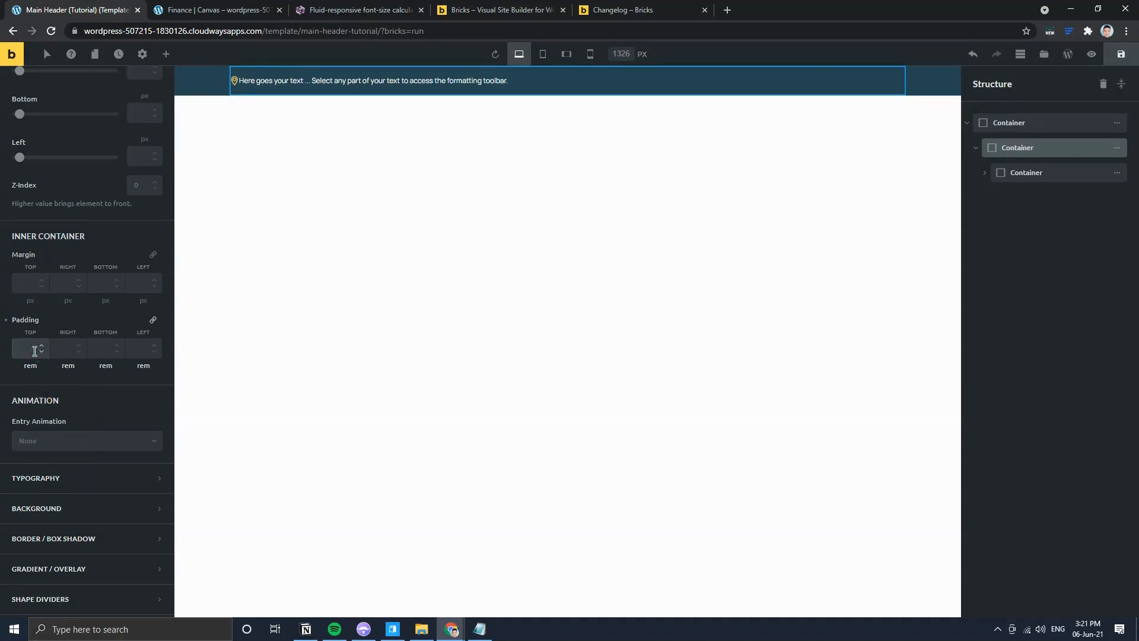
pyautogui.write('1')
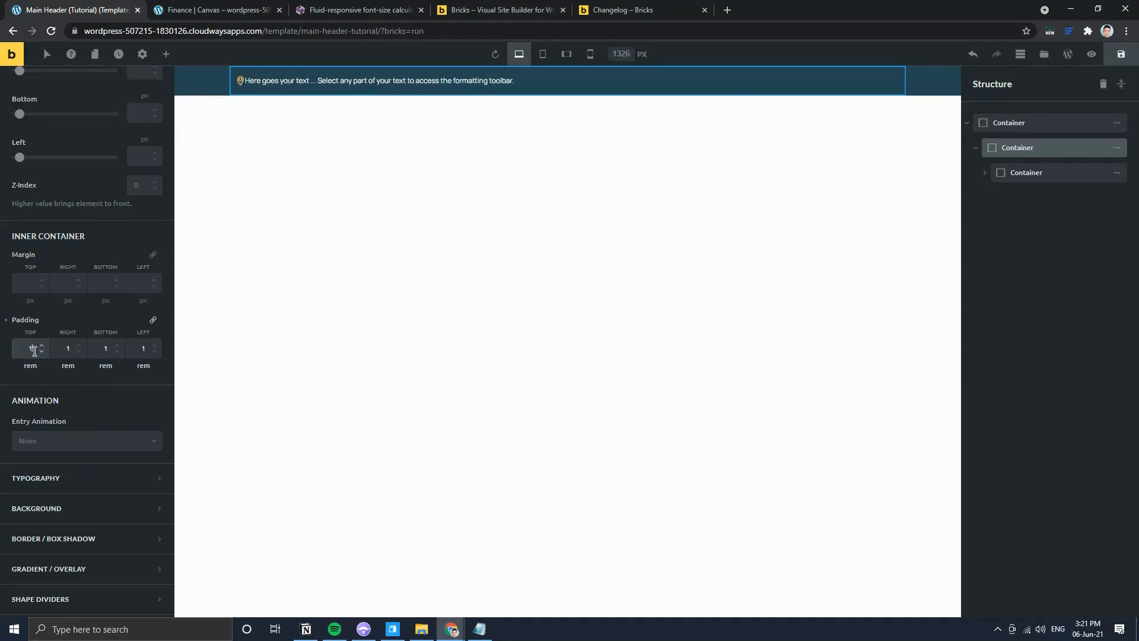
# Step: Clear the rem unit from the right, bottom and left inner container padding
pyautogui.doubleClick(65, 366)
pyautogui.press('BackSpace')
pyautogui.doubleClick(105, 366)
pyautogui.press('BackSpace')
pyautogui.click(144, 368)
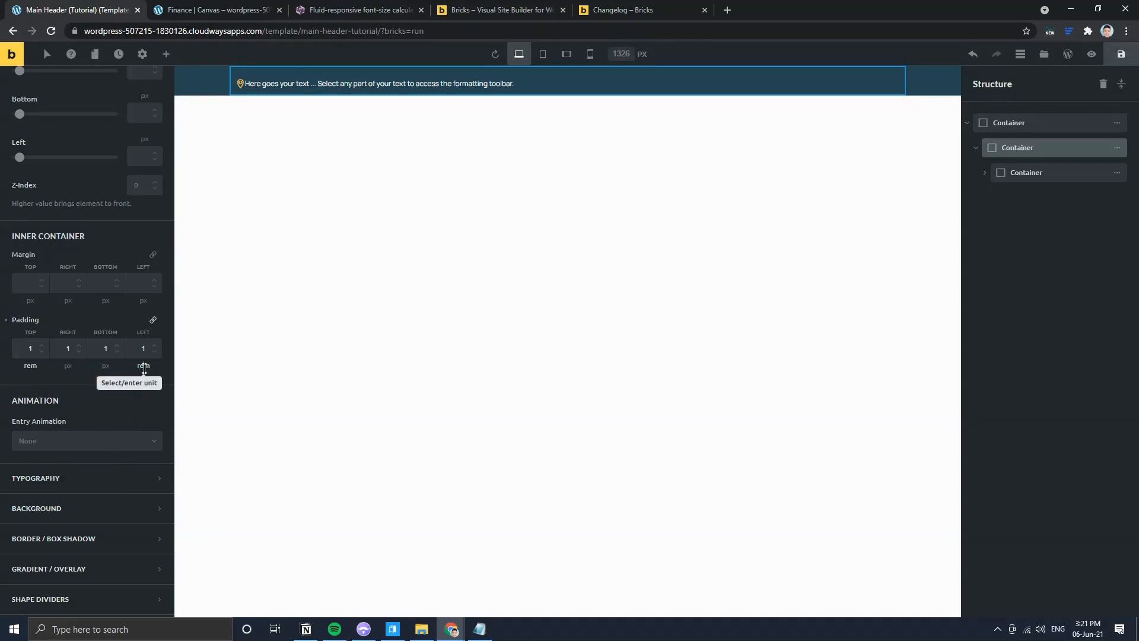
pyautogui.doubleClick(144, 368)
pyautogui.press('BackSpace')
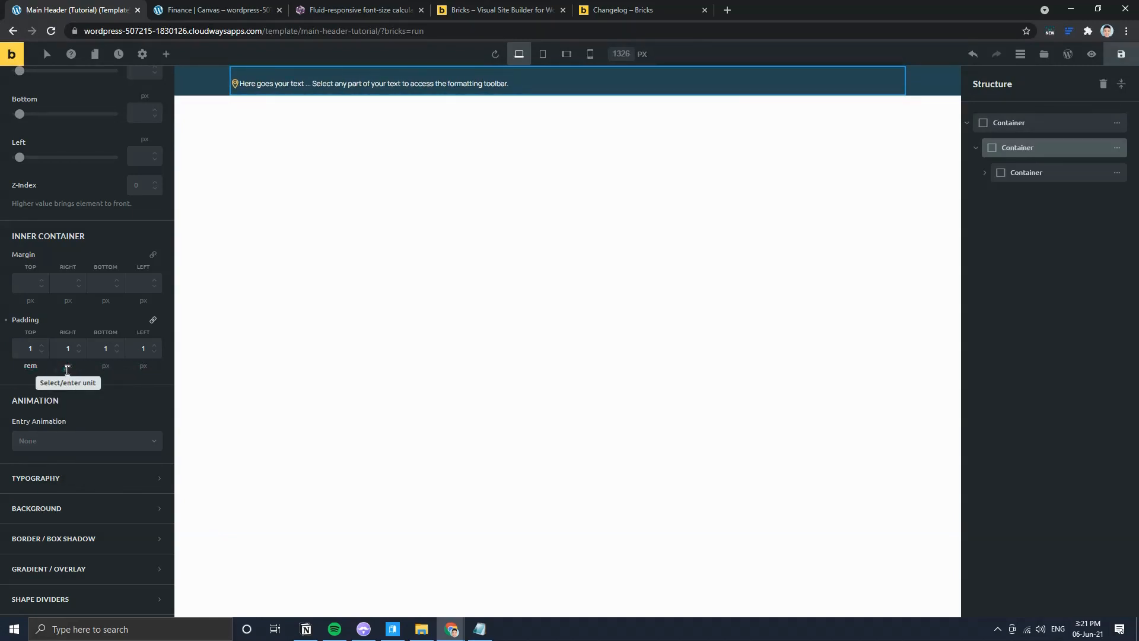
# Step: Restore rem as the unit for the right, bottom and left inner container padding
pyautogui.click(67, 369)
pyautogui.write('rem')
pyautogui.press('Tab')
pyautogui.press('Tab')
pyautogui.write('rem')
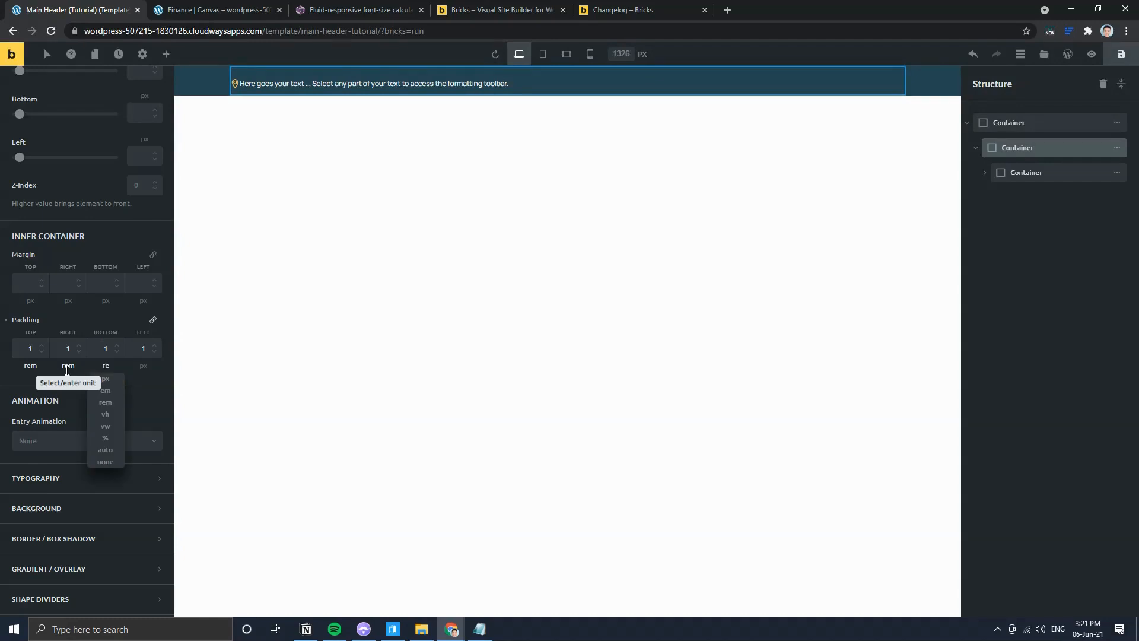
pyautogui.press('Tab')
pyautogui.press('Tab')
pyautogui.write('rem')
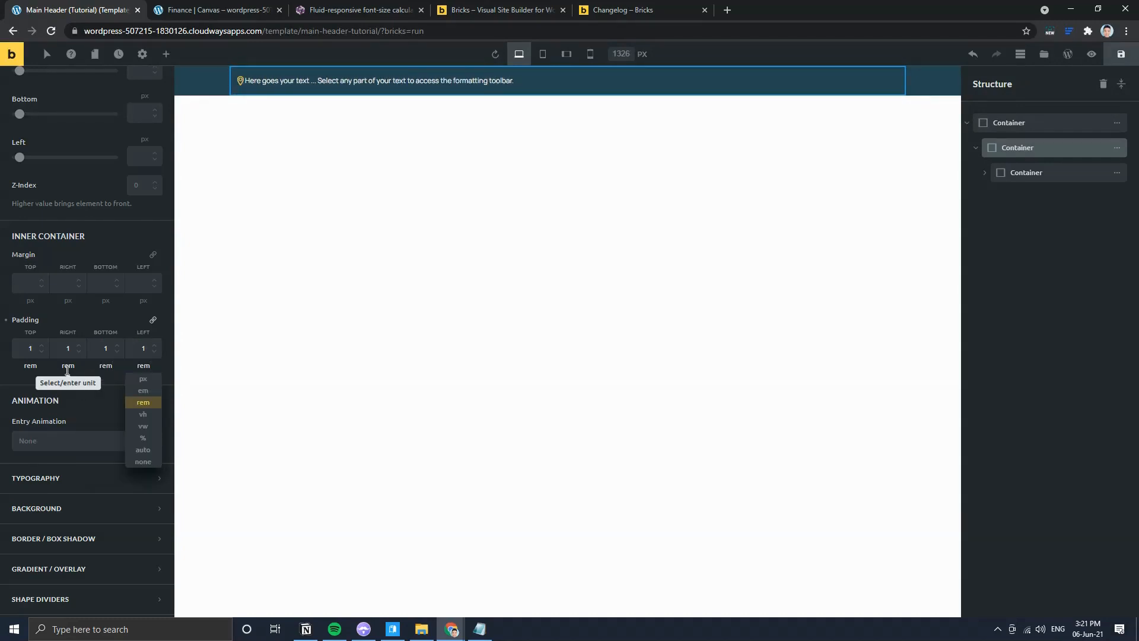
pyautogui.click(24, 381)
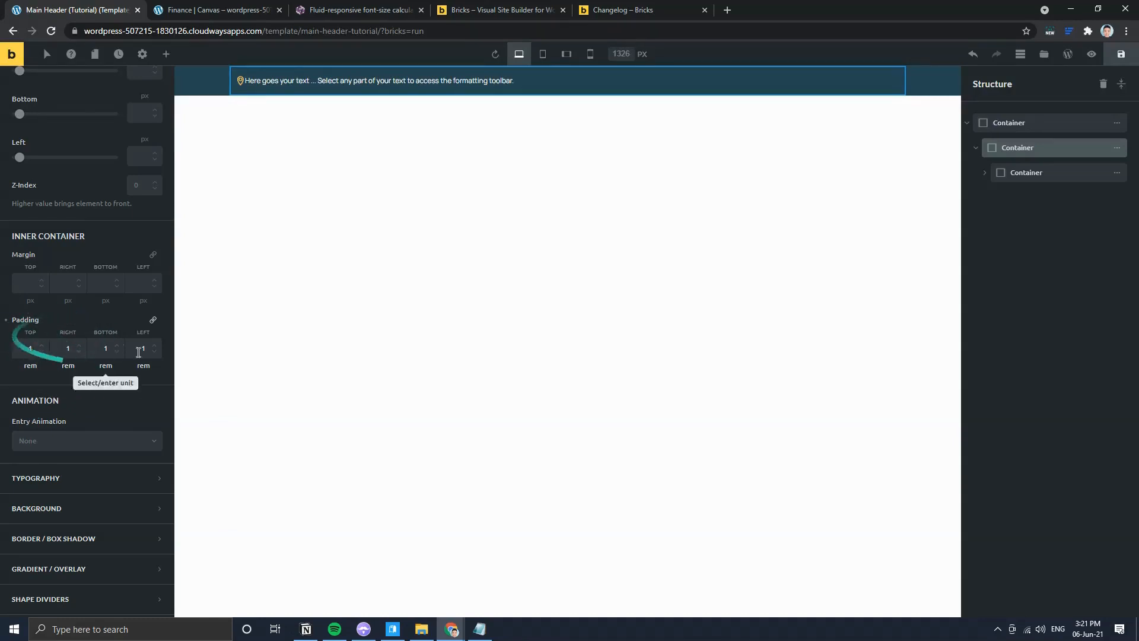
# Step: Duplicate the icon-and-text column container twice to make three columns in the top bar
pyautogui.click(1112, 173)
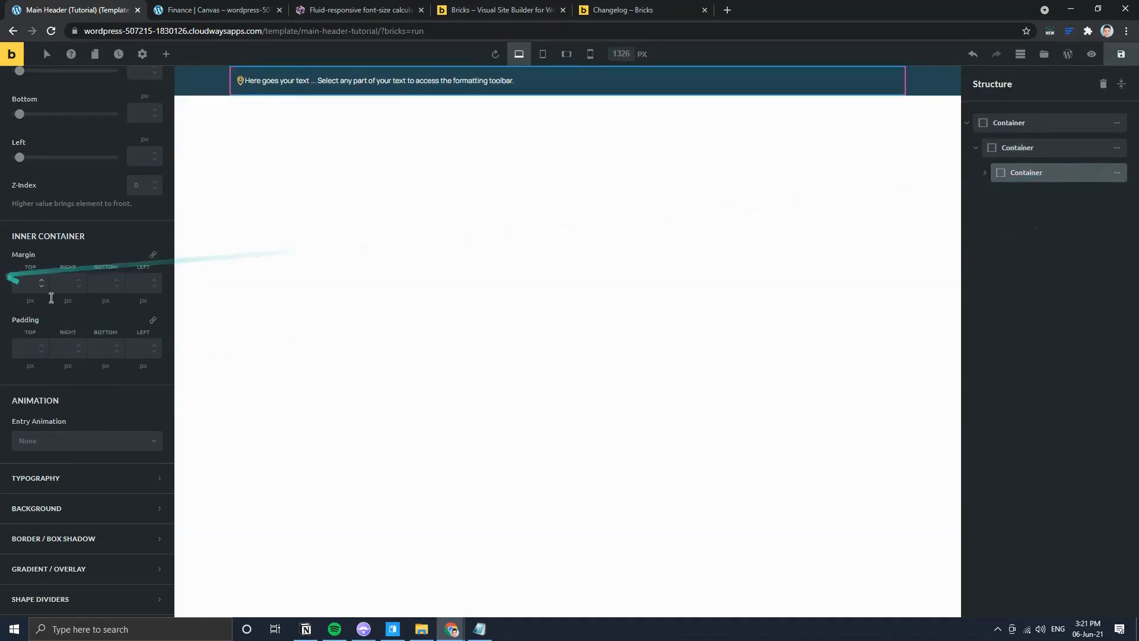
pyautogui.scroll(9, 77, 318)
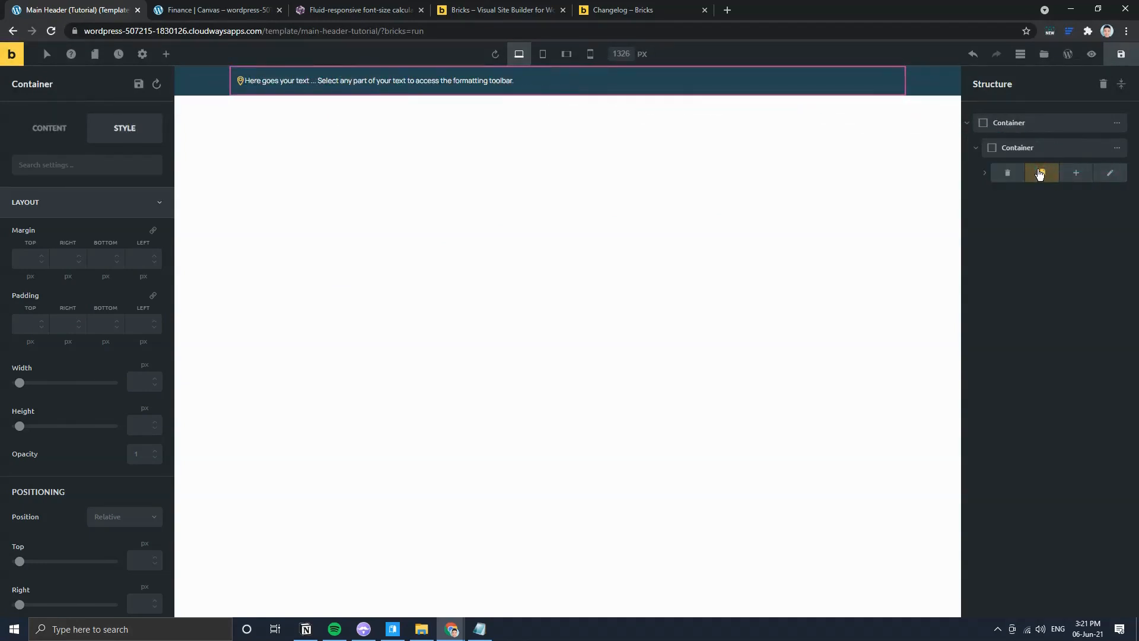
pyautogui.click(1032, 172)
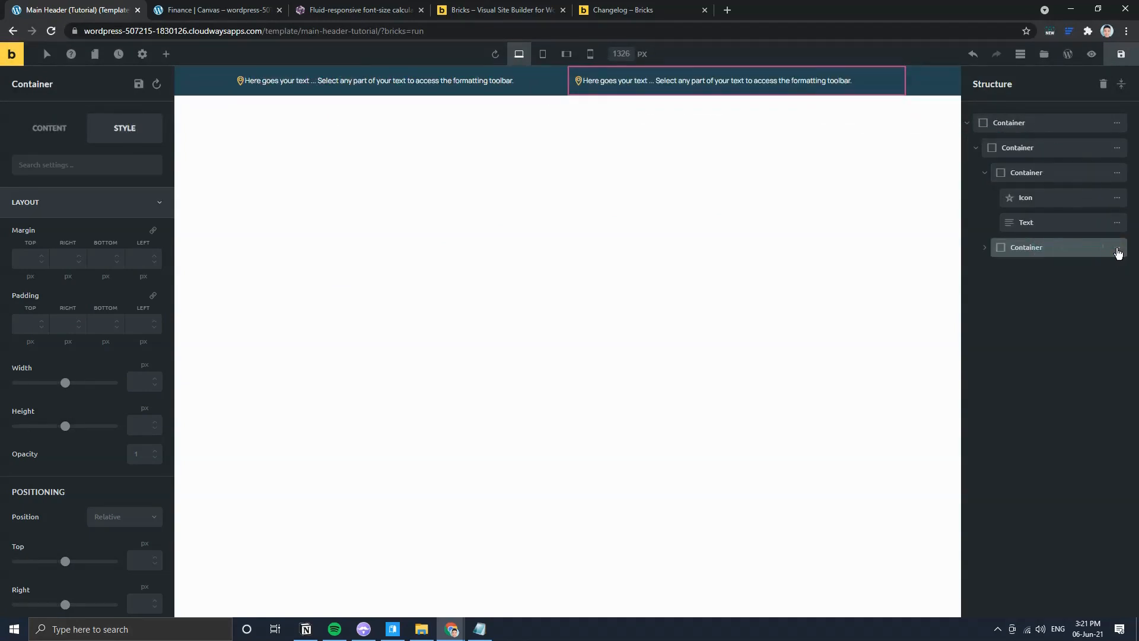
pyautogui.click(1042, 247)
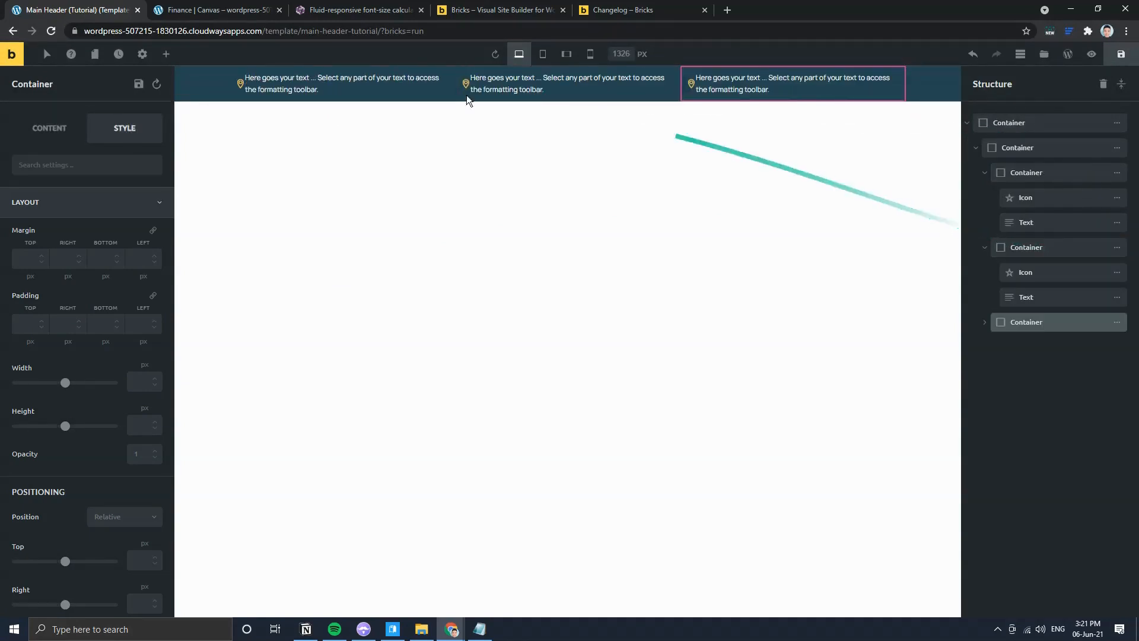
# Step: Inspect the spacing of the padded row container, its first column and that column's icon
pyautogui.click(235, 73)
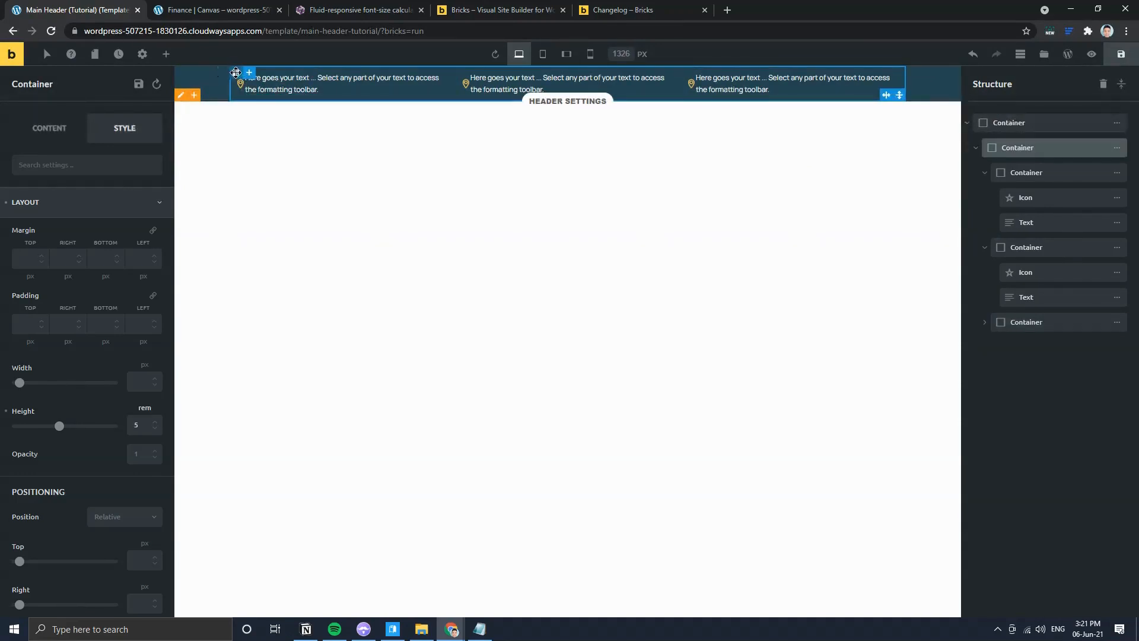
pyautogui.moveTo(239, 73); pyautogui.dragTo(443, 70)
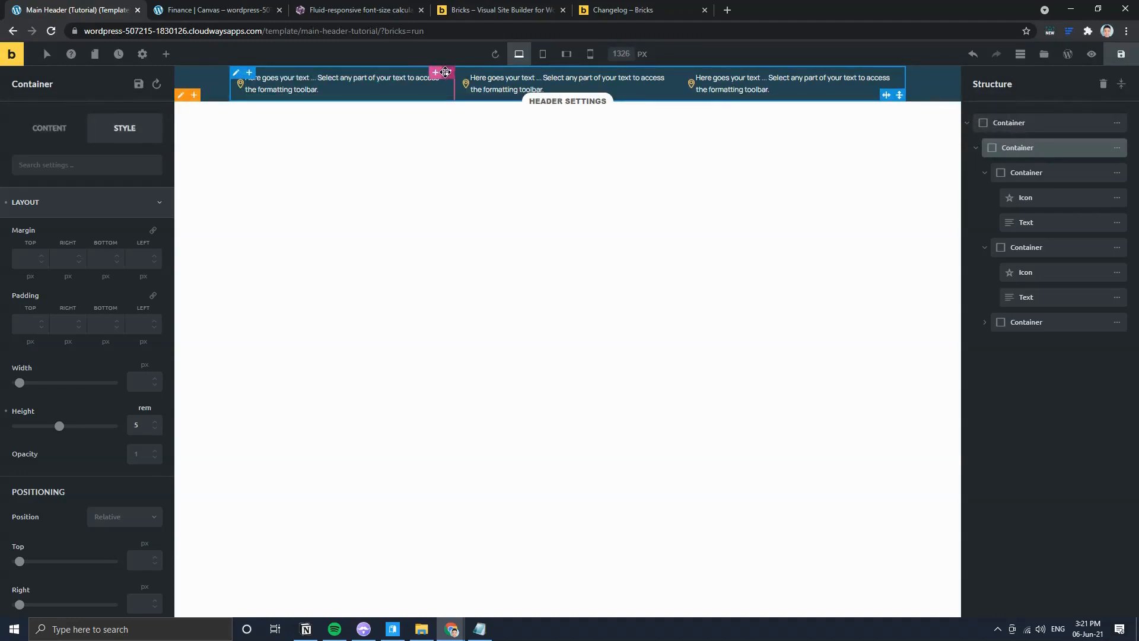
pyautogui.click(445, 72)
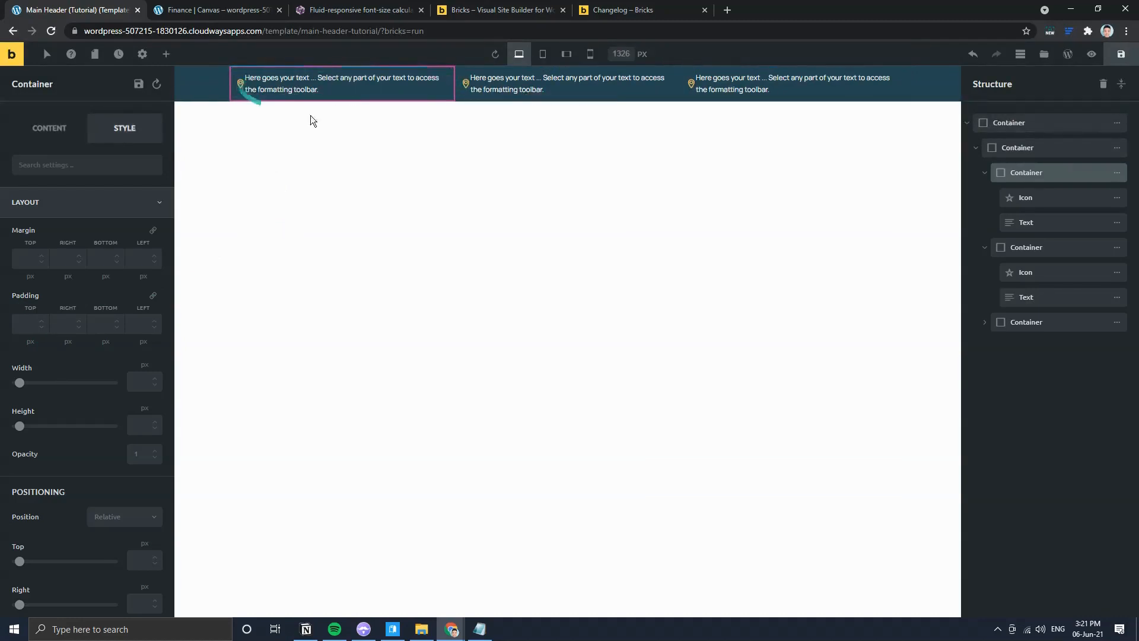
pyautogui.click(240, 84)
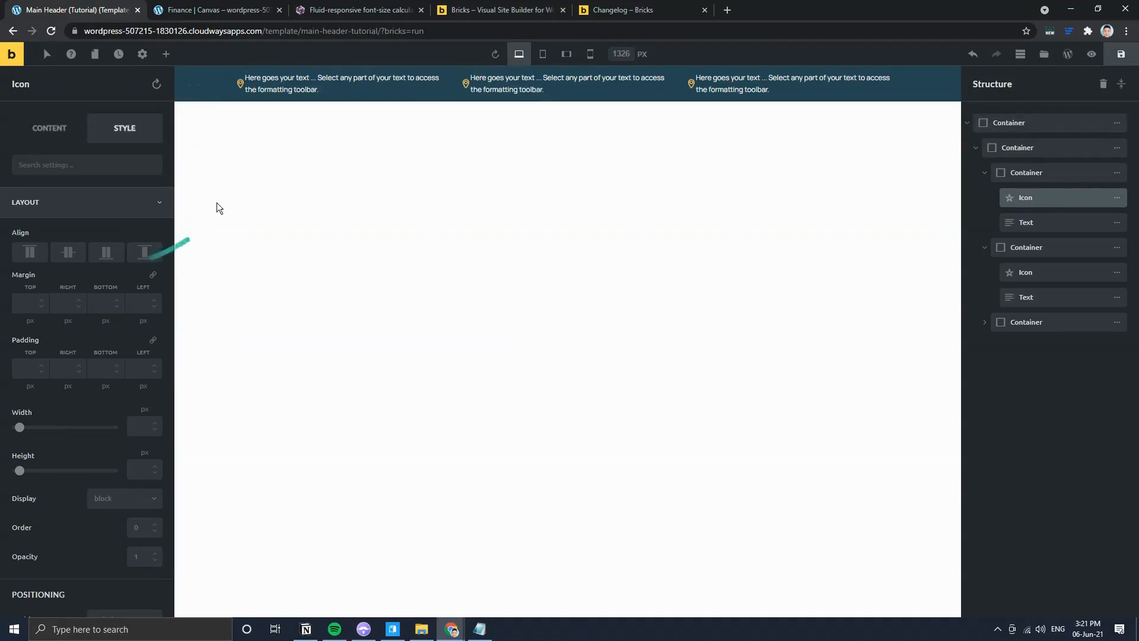
# Step: Delete the two duplicated column containers, keeping the first icon-and-text column
pyautogui.click(1116, 248)
pyautogui.click(1013, 252)
pyautogui.click(1116, 248)
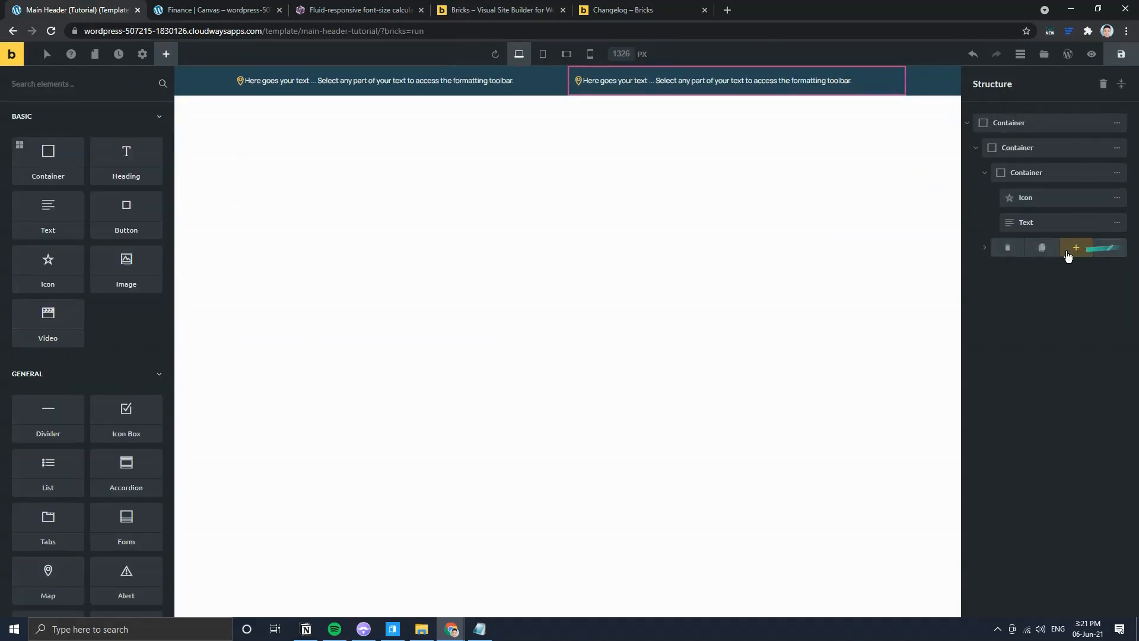
pyautogui.click(1008, 248)
# Step: Try a right margin of 0.5 rem on the location icon to space it from the text
pyautogui.click(1116, 198)
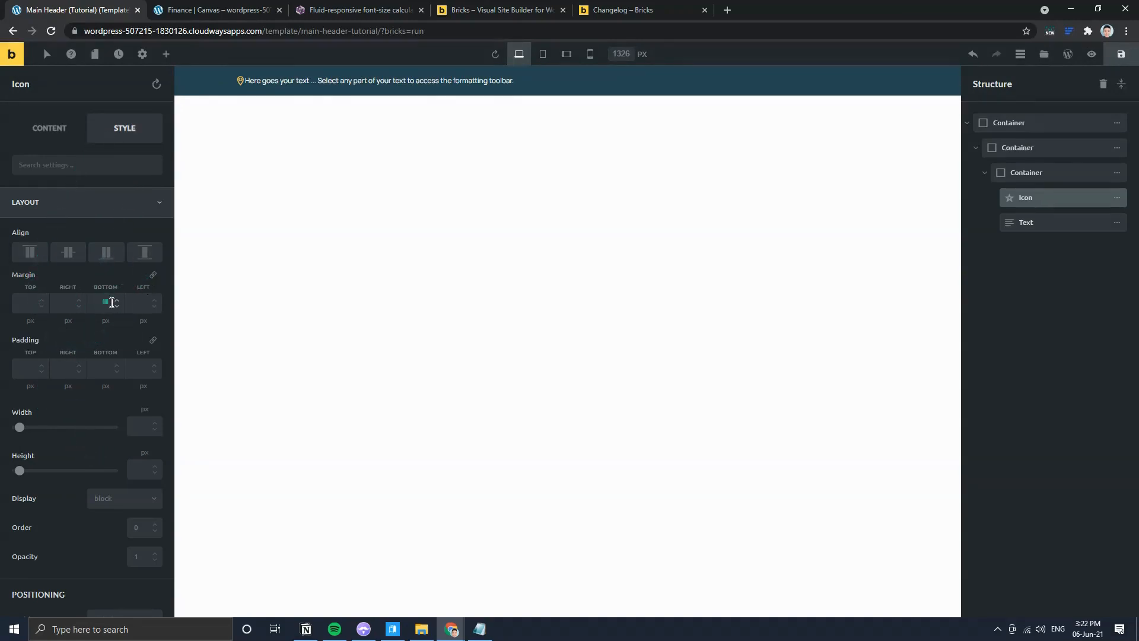
pyautogui.click(70, 303)
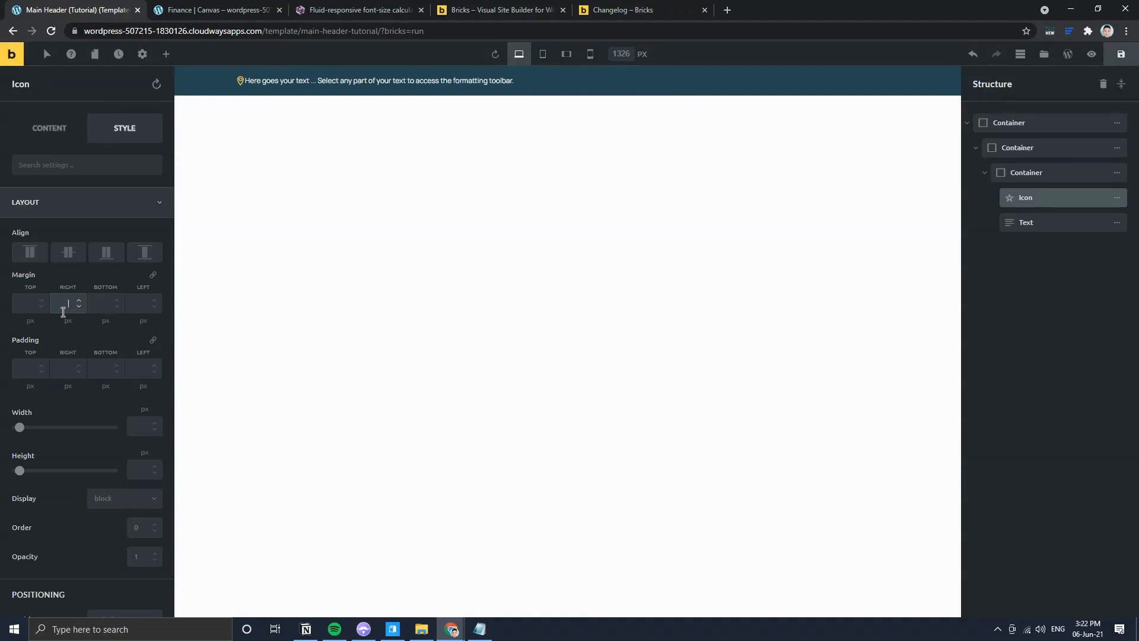
pyautogui.write('0.5rem')
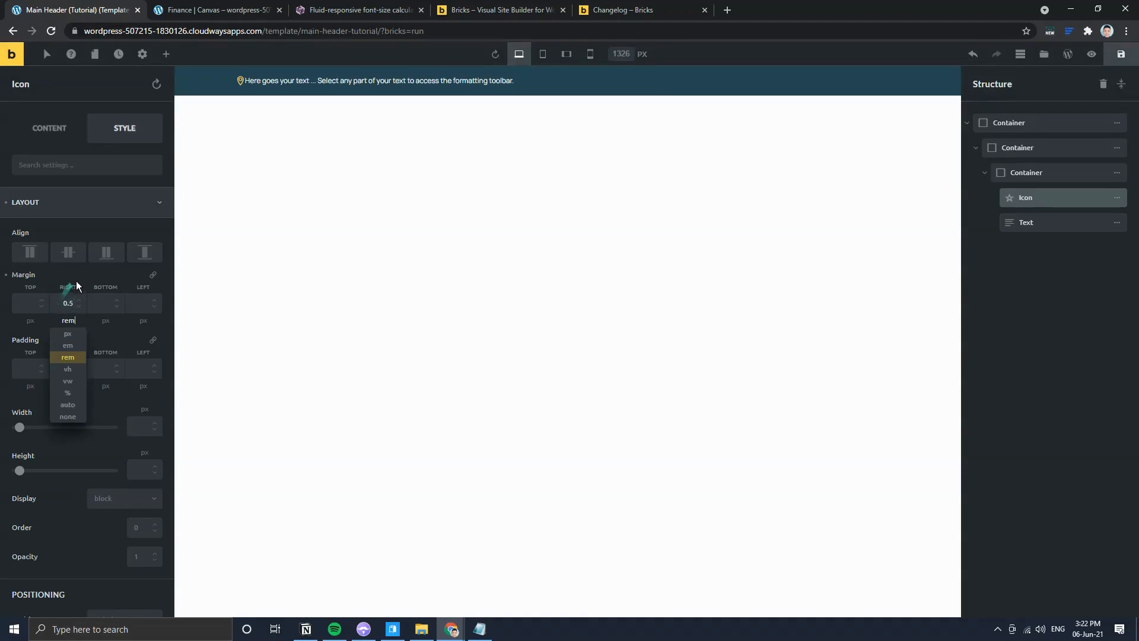
pyautogui.press('Return')
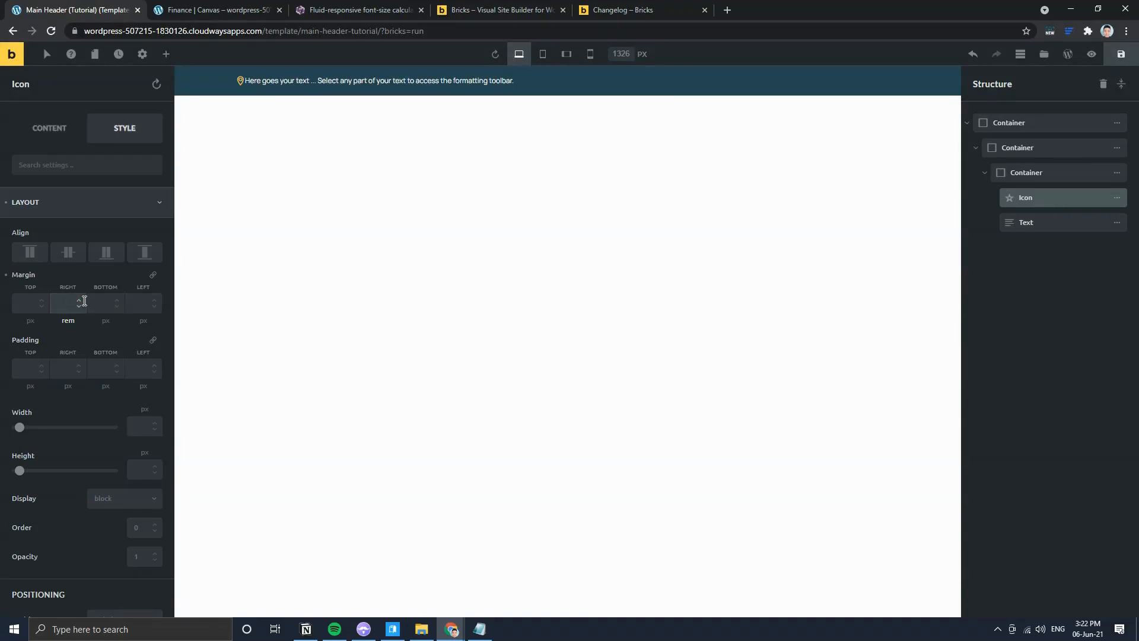
# Step: Try right margins of 1.5, 2 and 1 rem on the location icon
pyautogui.write('1.5')
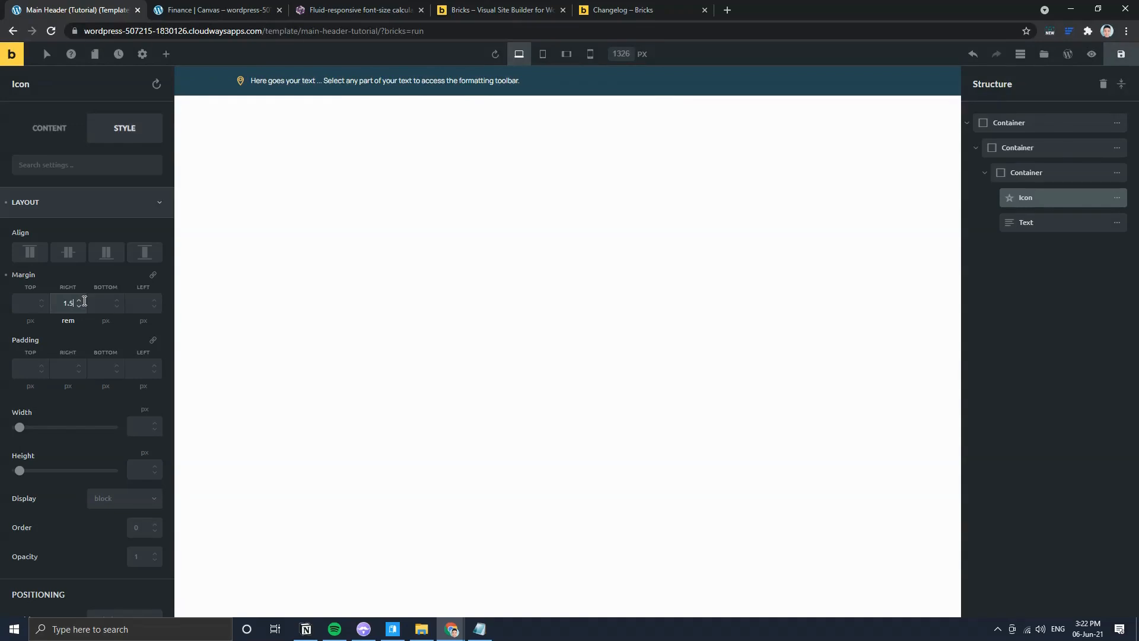
pyautogui.press('BackSpace')
pyautogui.press('BackSpace')
pyautogui.press('BackSpace')
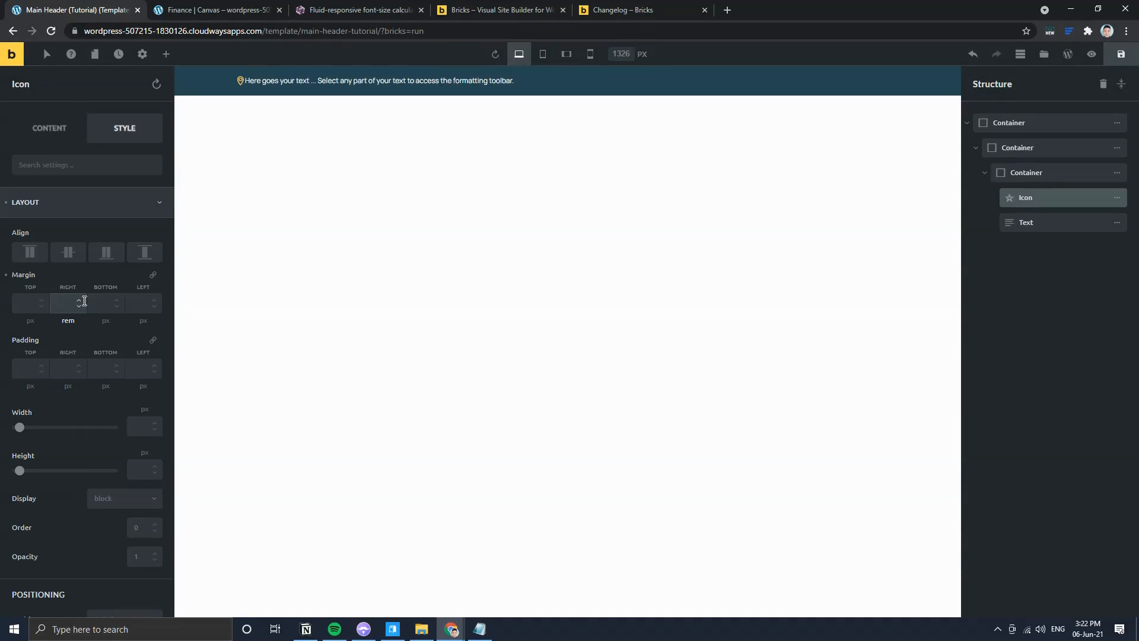
pyautogui.write('1')
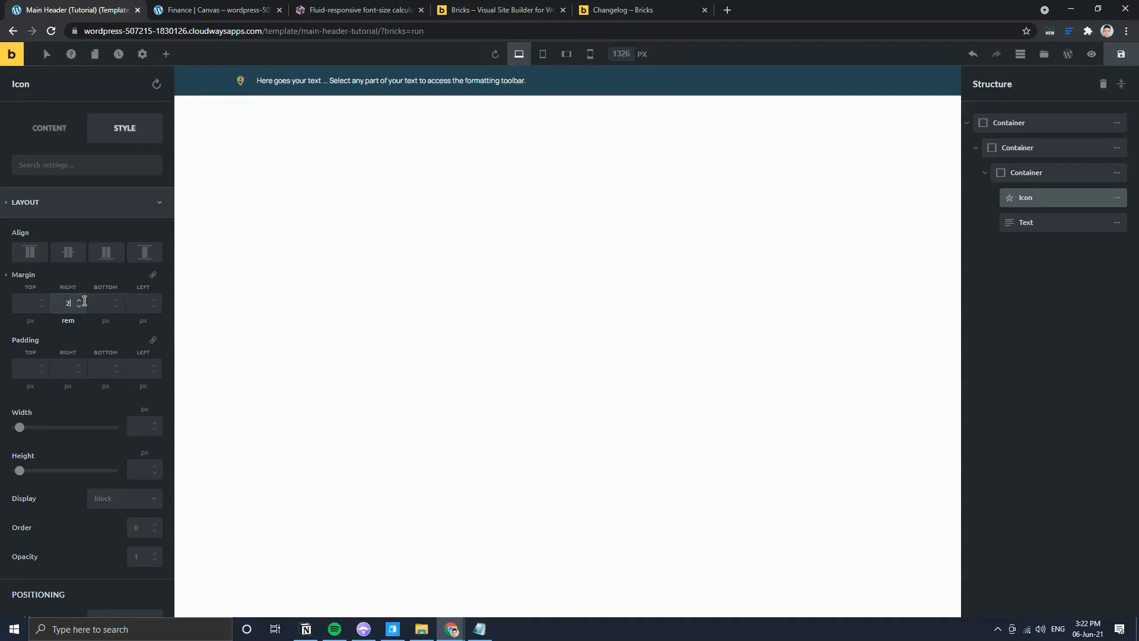
pyautogui.press('BackSpace')
pyautogui.write('1')
pyautogui.press('BackSpace')
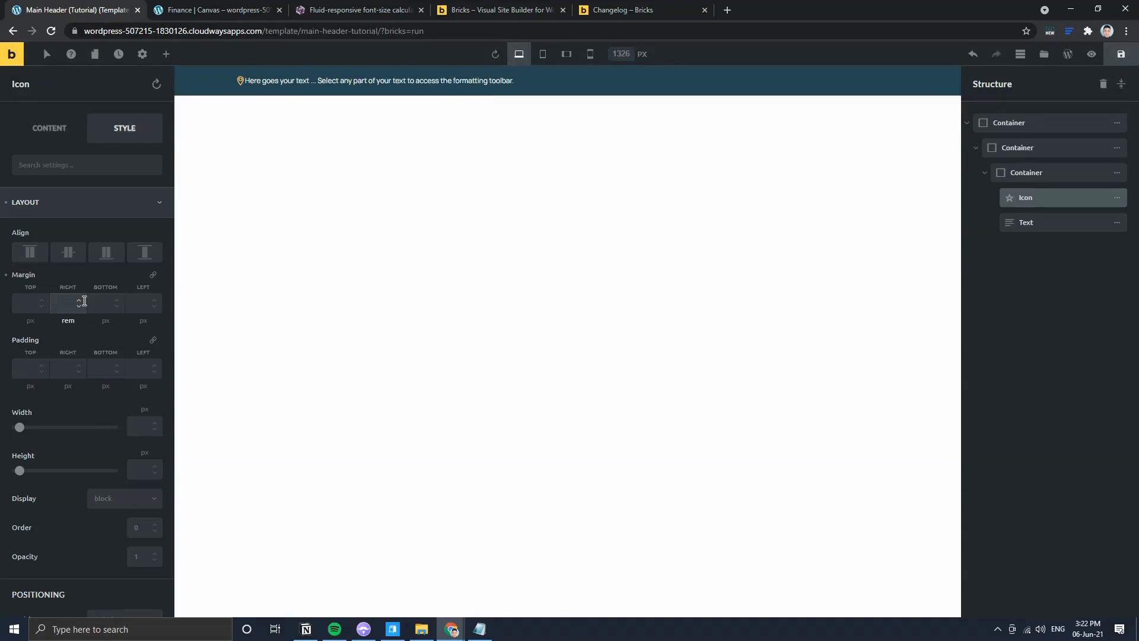
pyautogui.write('1')
# Step: Switch the location icon's right margin to pixels, trying 4 px and settling on 8 px
pyautogui.press('BackSpace')
pyautogui.write('4')
pyautogui.press('Tab')
pyautogui.press('BackSpace')
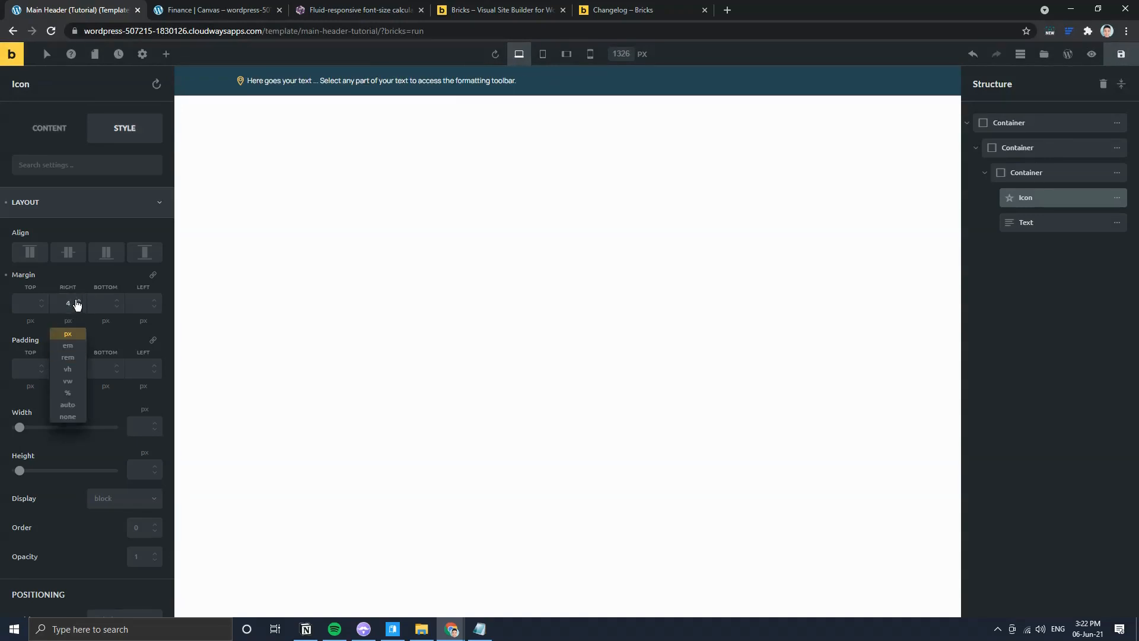
pyautogui.click(61, 305)
pyautogui.press('BackSpace')
pyautogui.write('8')
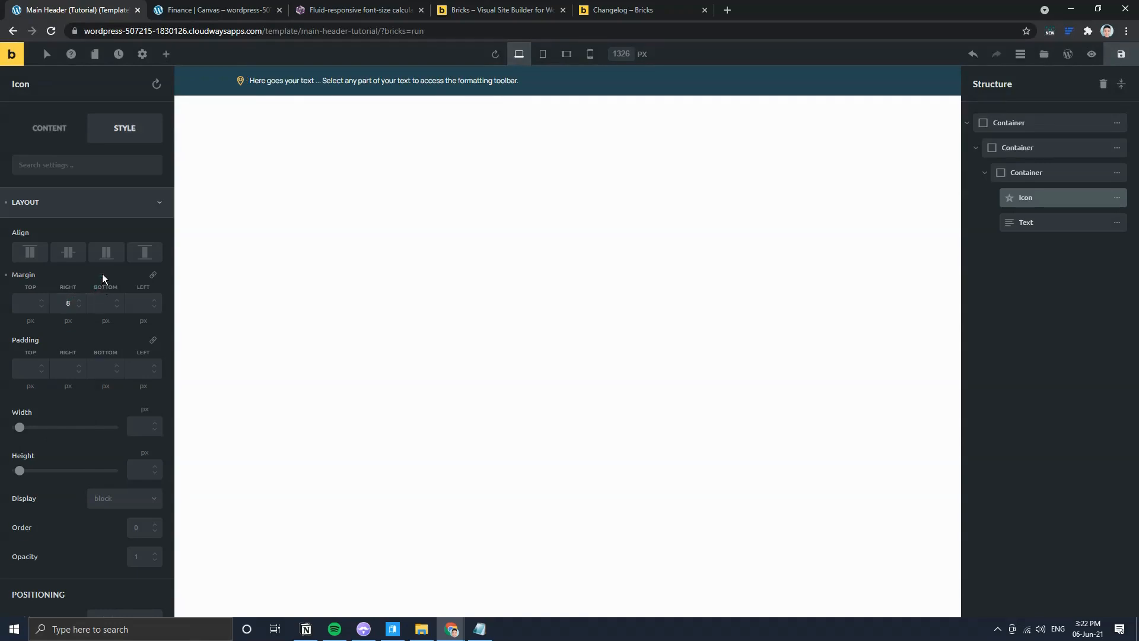
# Step: Set the location icon's right margin to 1 rem
pyautogui.press('BackSpace')
pyautogui.write('1')
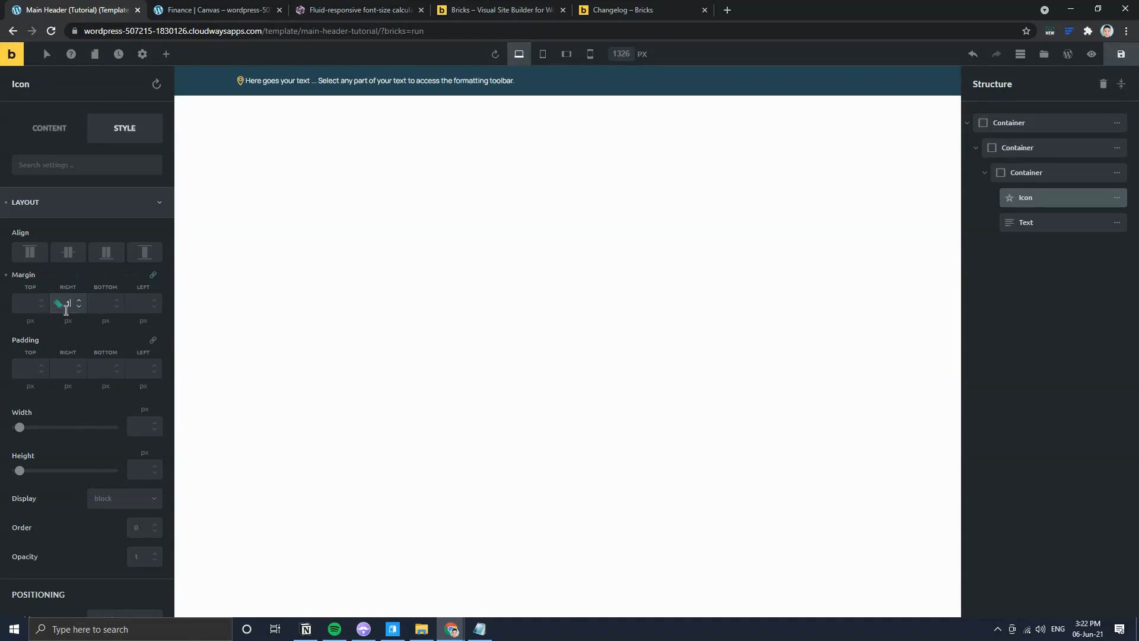
pyautogui.write('rem')
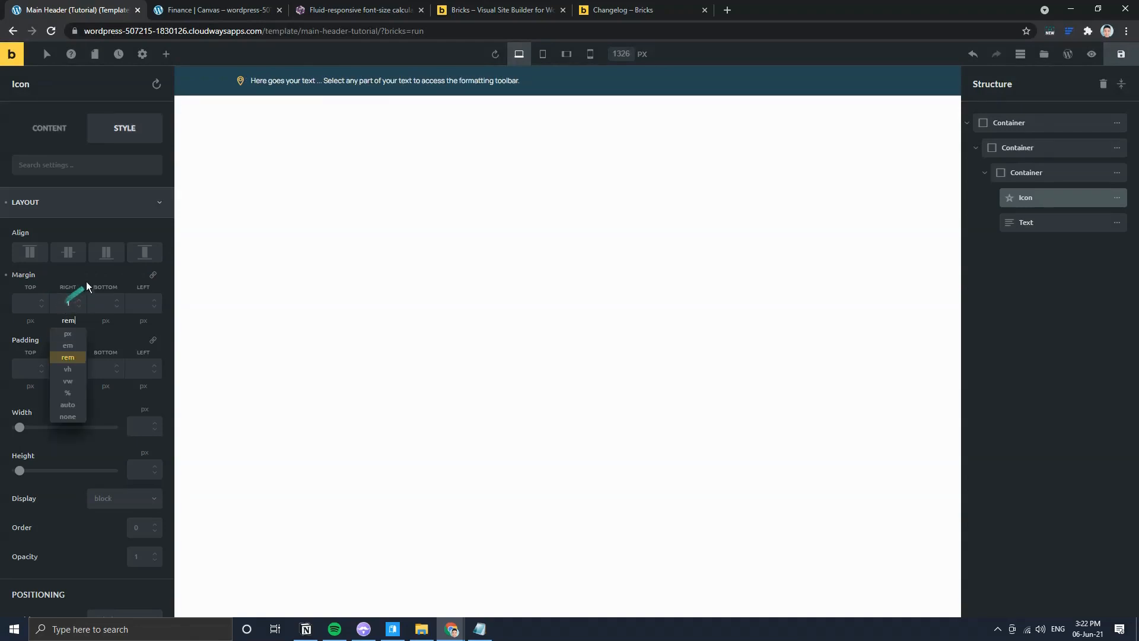
pyautogui.press('Return')
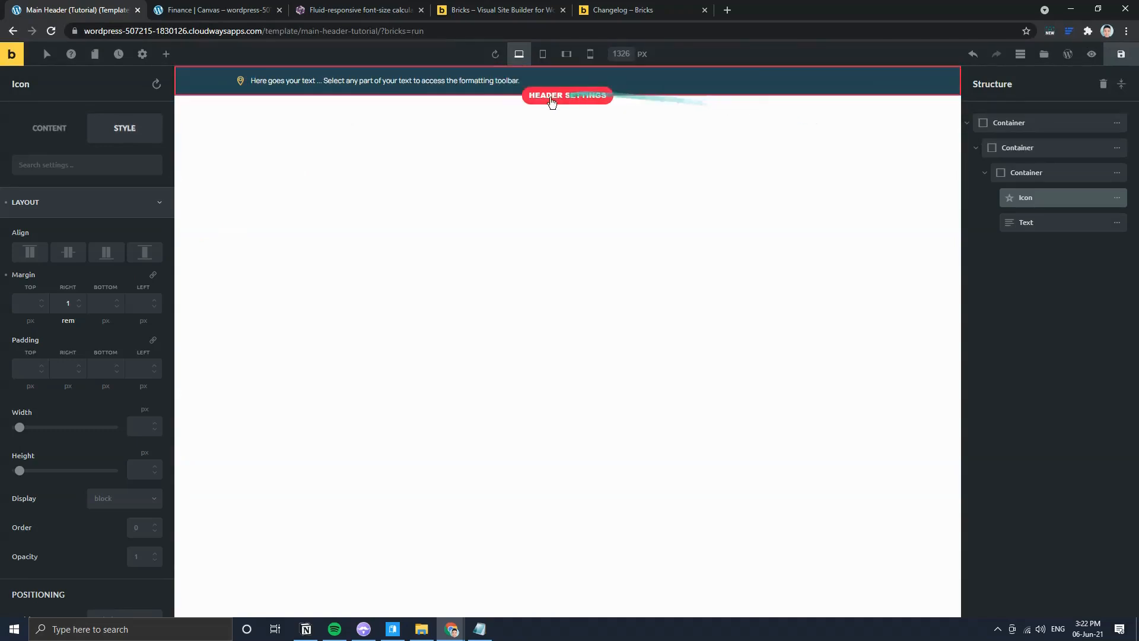
# Step: Replace the placeholder text beside the location icon with the street address copied from the Finance Canvas page
pyautogui.click(204, 13)
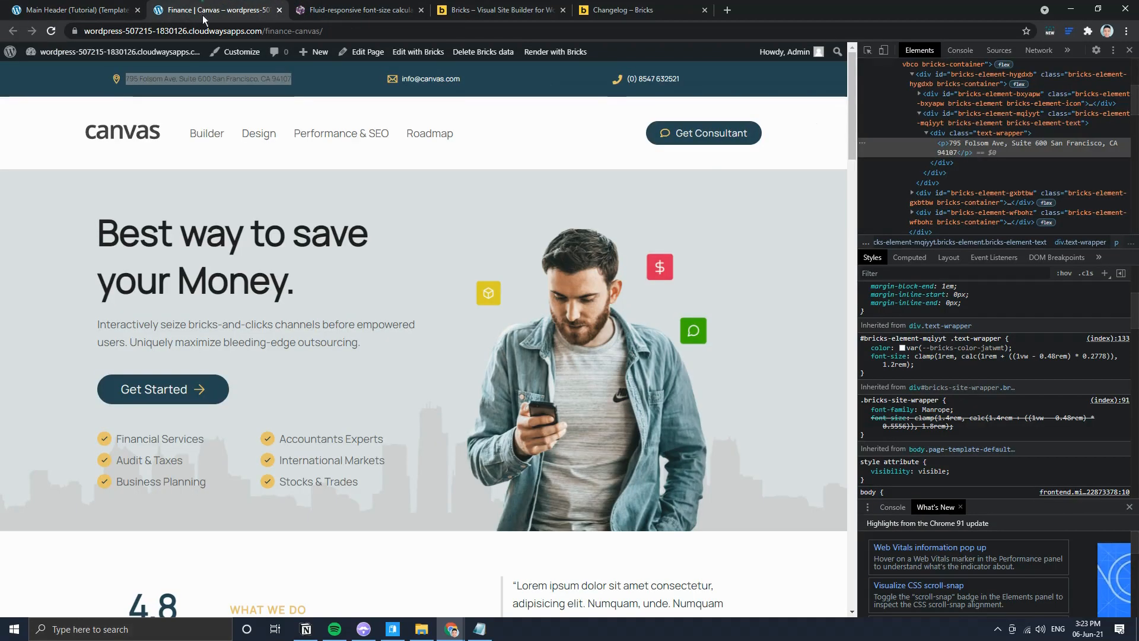
pyautogui.rightClick(214, 82)
pyautogui.click(237, 91)
pyautogui.click(77, 10)
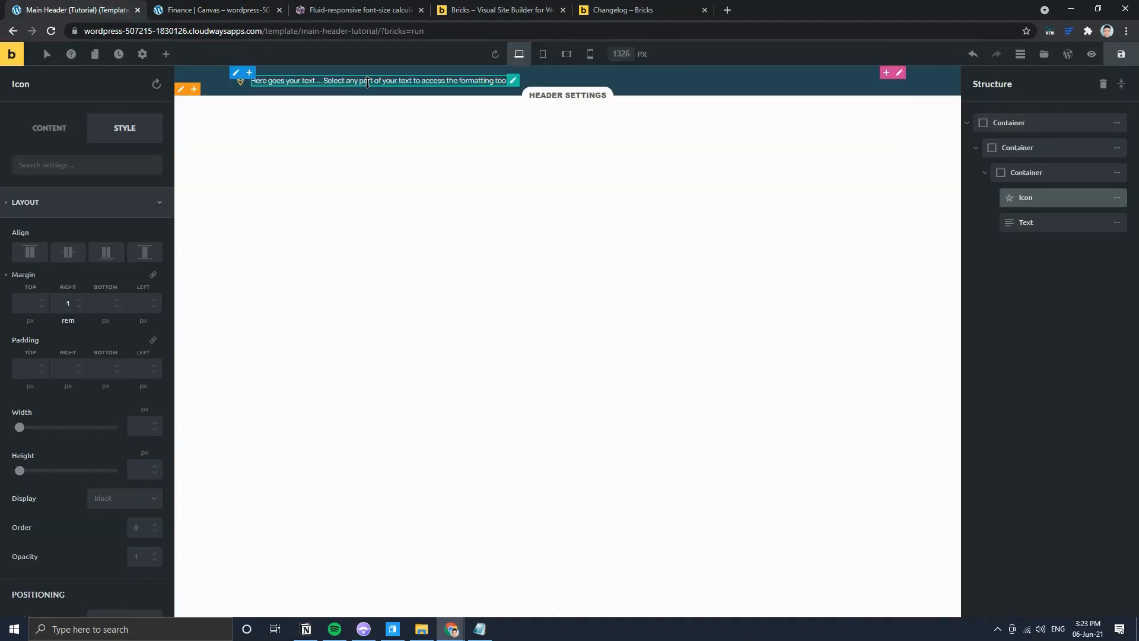
pyautogui.click(363, 82)
pyautogui.click(49, 127)
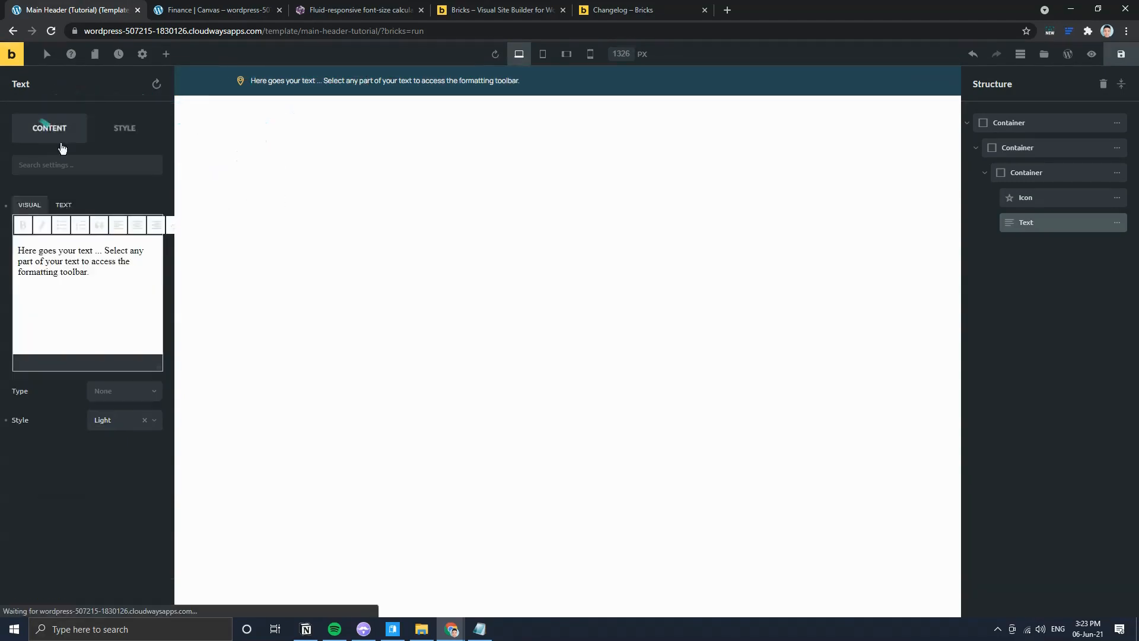
pyautogui.click(76, 294)
pyautogui.hotkey('ctrl', 'a')
pyautogui.write('795 Folsom Ave, Suite 600 San Francisco, CA 94107')
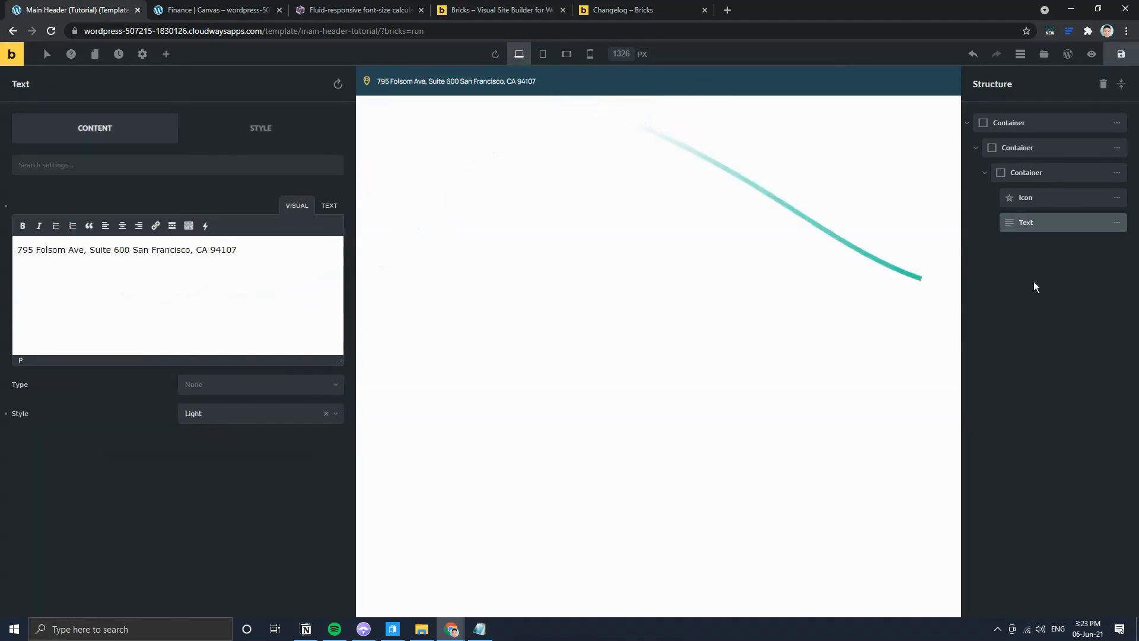
# Step: Duplicate the container holding the location icon and address twice to make three columns in the top bar
pyautogui.moveTo(1114, 175)
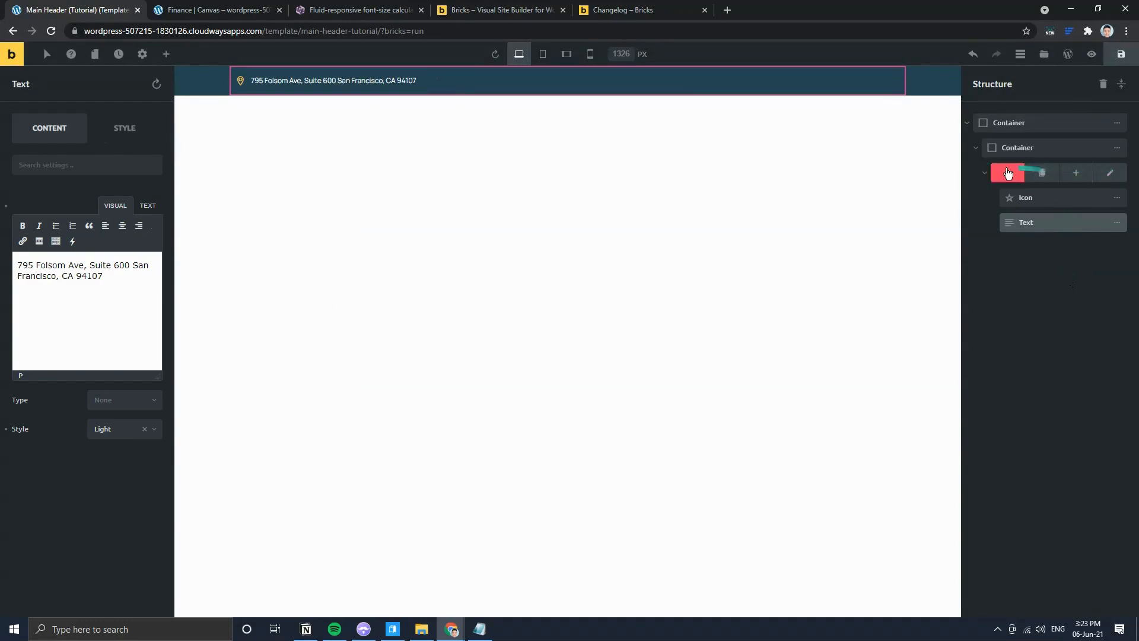
pyautogui.click(985, 172)
pyautogui.click(1045, 174)
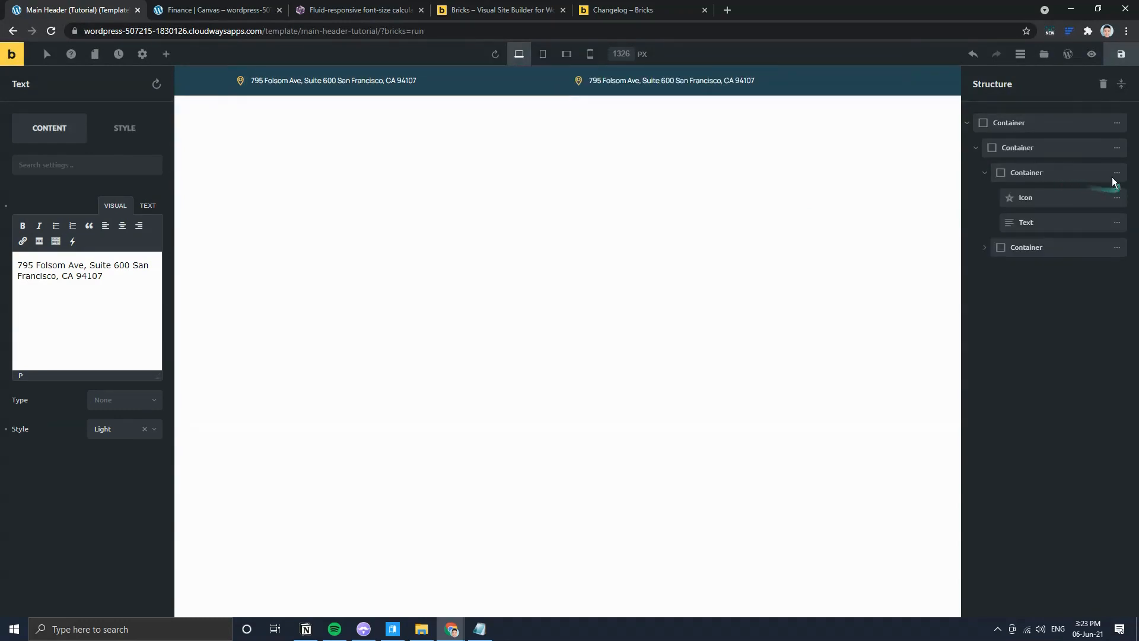
pyautogui.click(1108, 247)
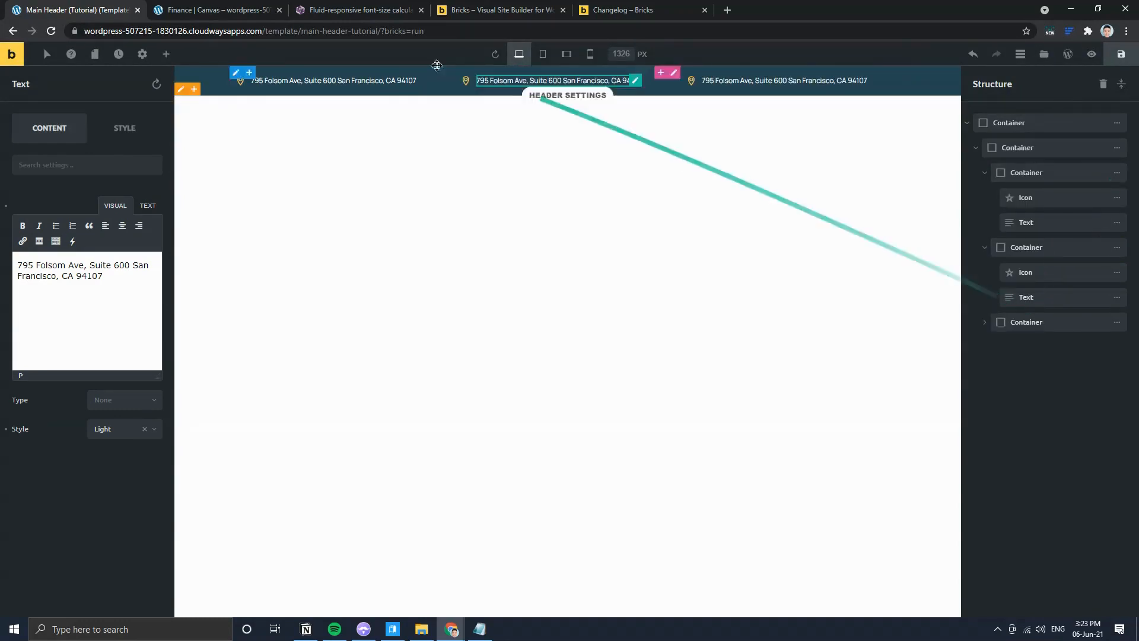
# Step: Replace the second column's text with the contact e-mail copied from the Finance Canvas page
pyautogui.click(264, 10)
pyautogui.moveTo(462, 83); pyautogui.dragTo(403, 82)
pyautogui.hotkey('ctrl', 'c')
pyautogui.click(324, 9)
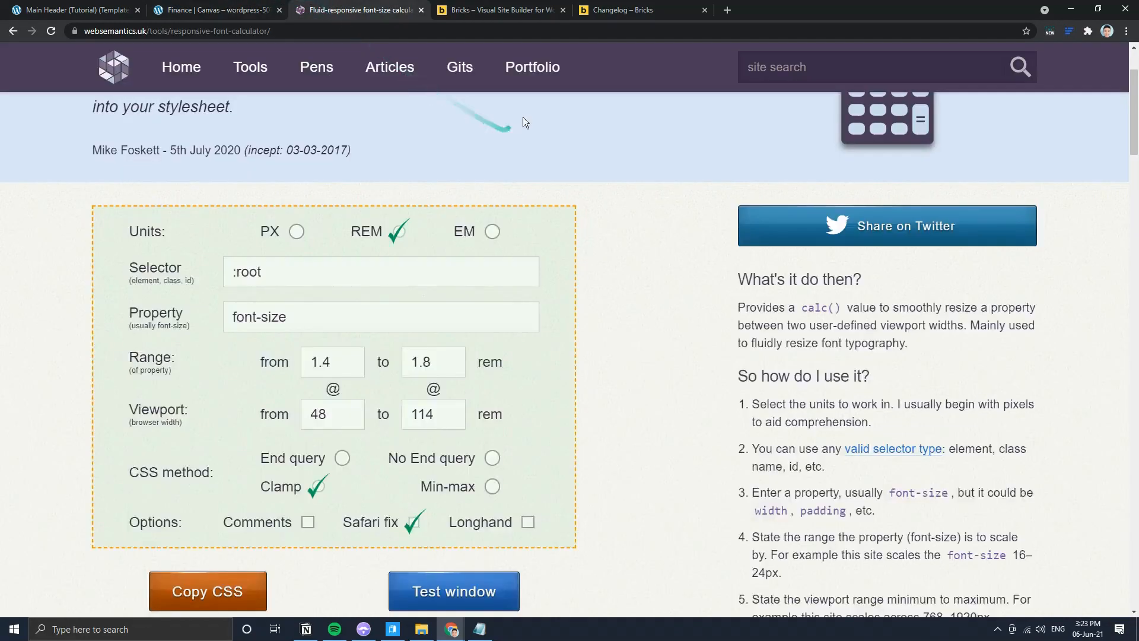
pyautogui.click(196, 9)
pyautogui.click(119, 10)
pyautogui.tripleClick(539, 80)
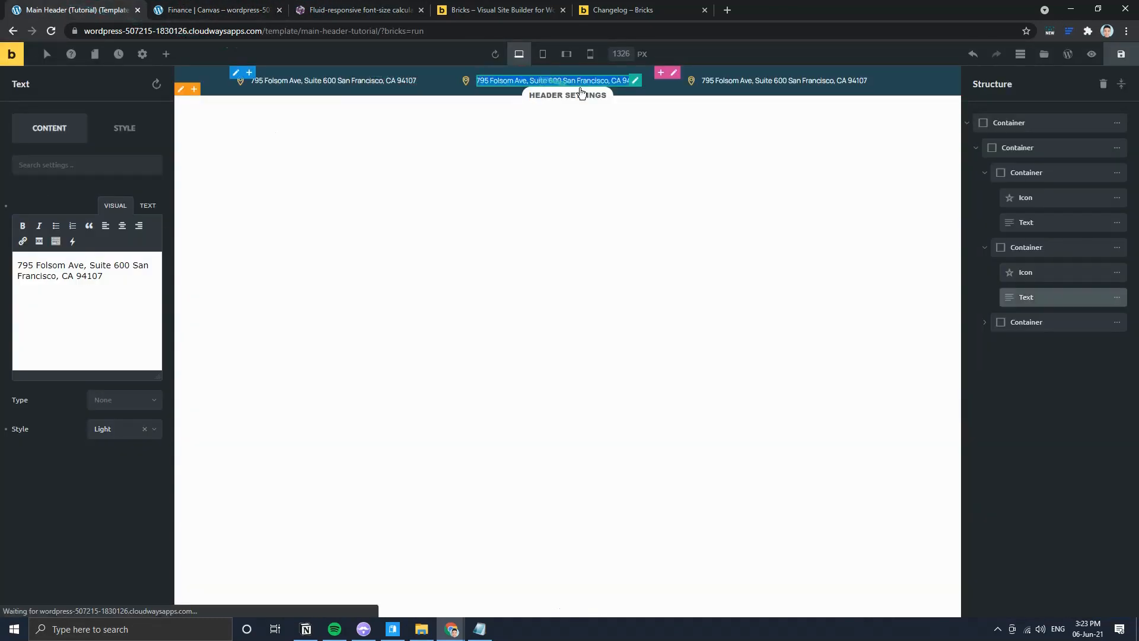
pyautogui.hotkey('ctrl', 'v')
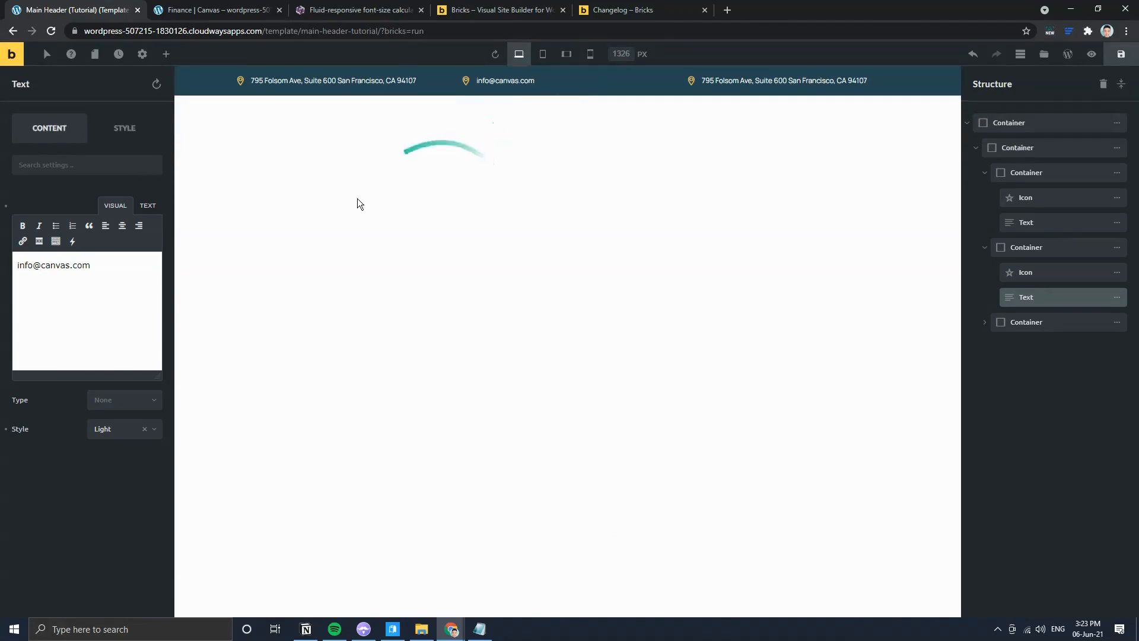
# Step: Replace the third column's text with the phone number copied from the Finance Canvas page
pyautogui.tripleClick(822, 81)
pyautogui.click(210, 9)
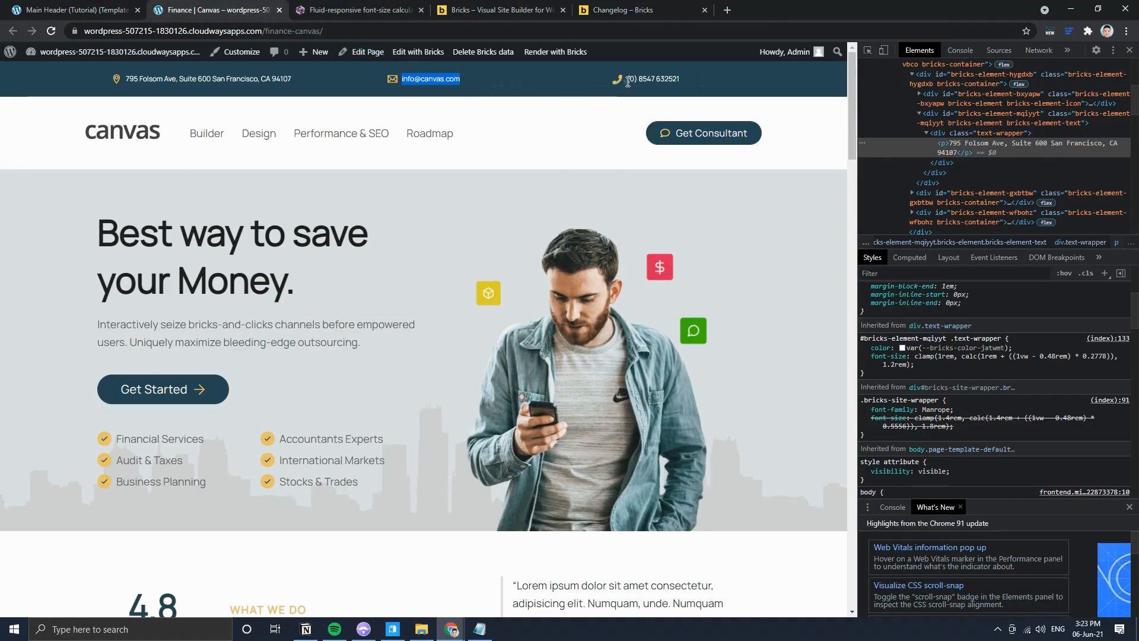
pyautogui.moveTo(627, 79); pyautogui.dragTo(669, 82)
pyautogui.hotkey('ctrl', 'c')
pyautogui.hotkey('ctrl', 'shift', 'Tab')
pyautogui.hotkey('ctrl', 'v')
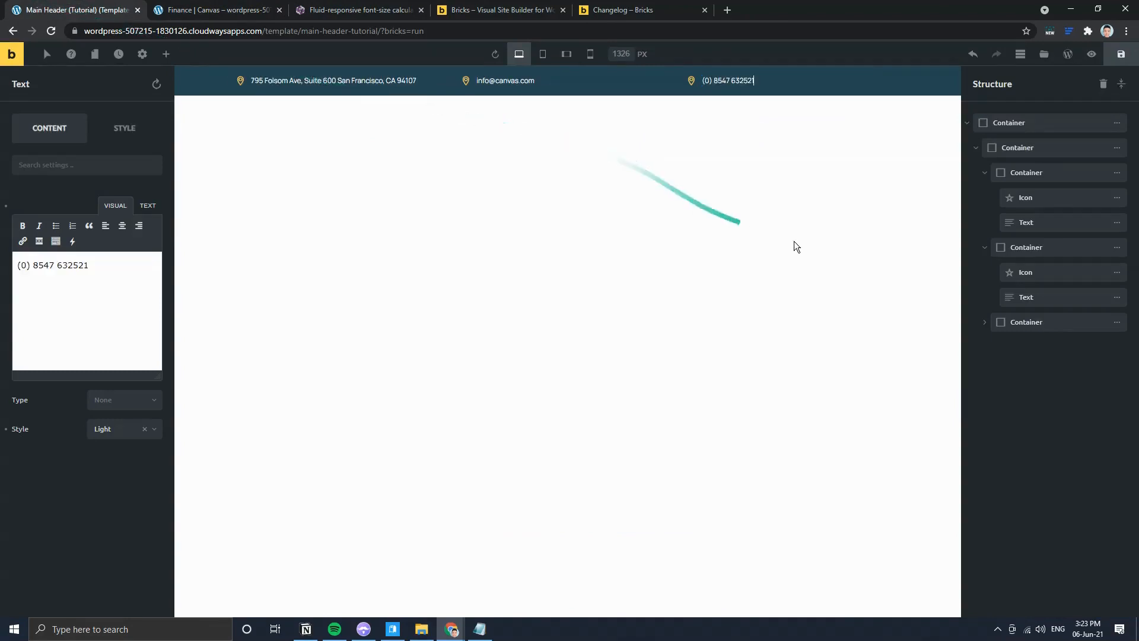
# Step: Search the Themify icons for "phone", "tel" and "mobil" to find a replacement for the third column's icon
pyautogui.click(690, 82)
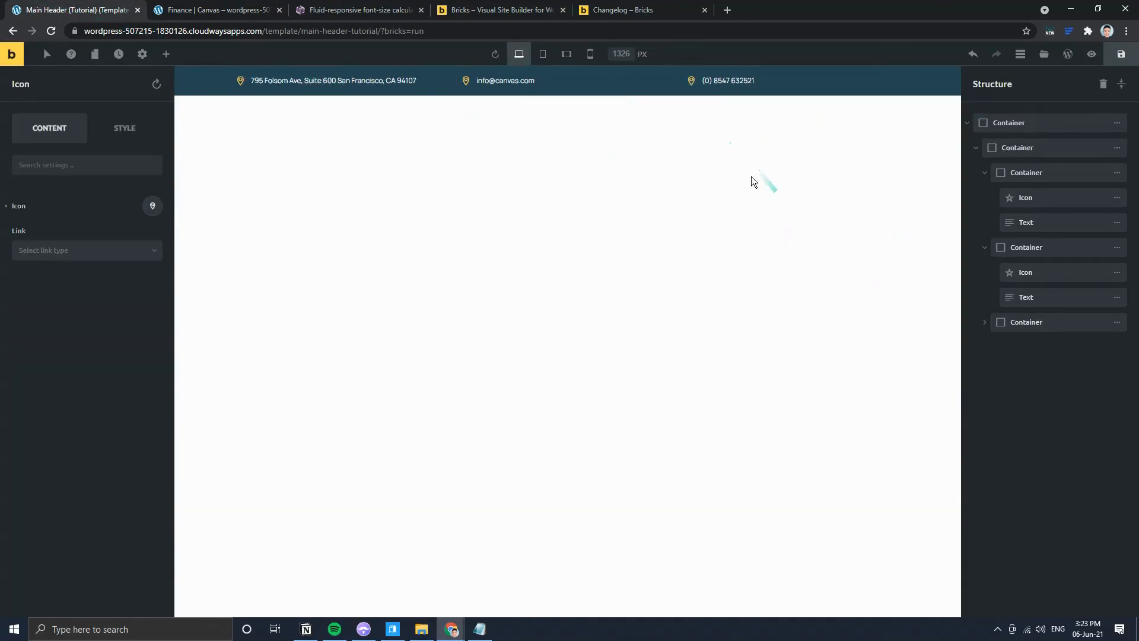
pyautogui.click(152, 206)
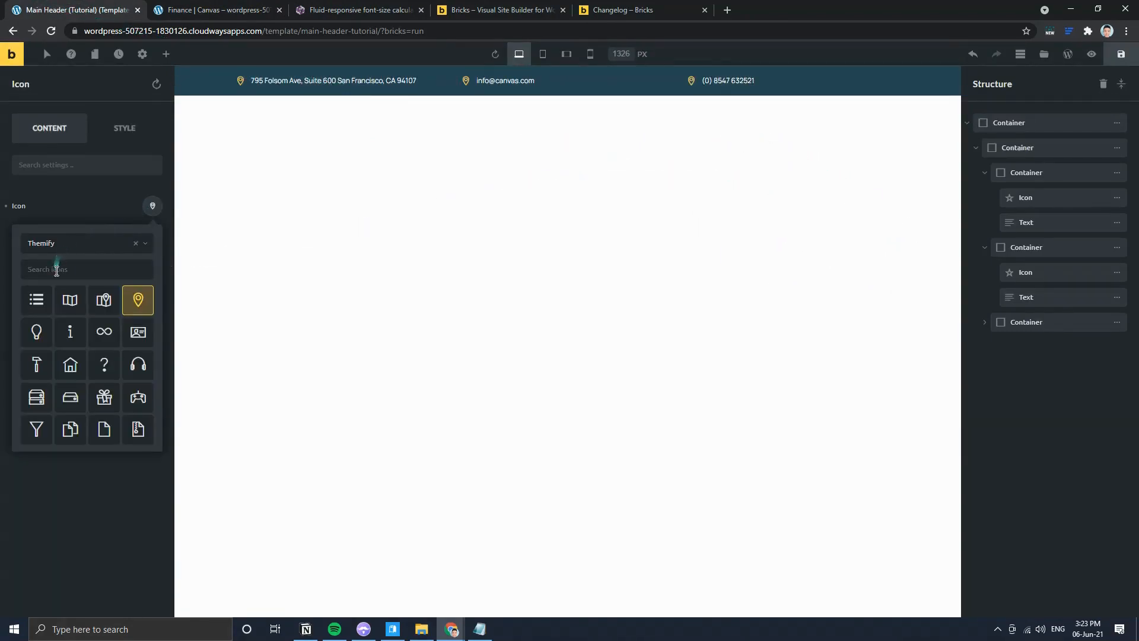
pyautogui.write('phone')
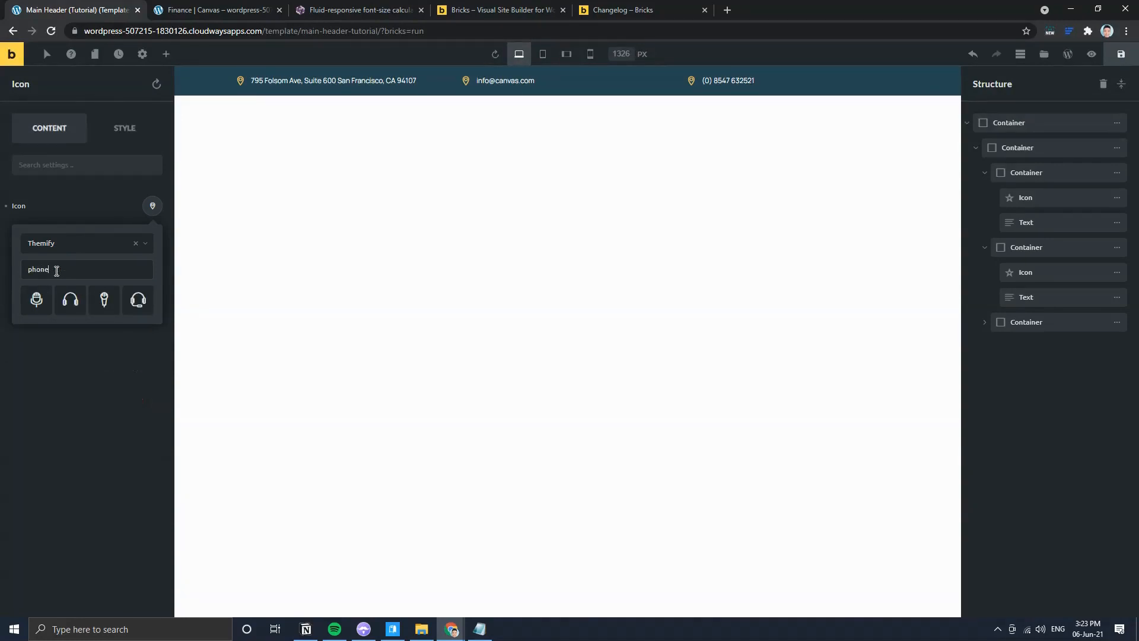
pyautogui.press('BackSpace')
pyautogui.press('BackSpace')
pyautogui.press('BackSpace')
pyautogui.write('tel')
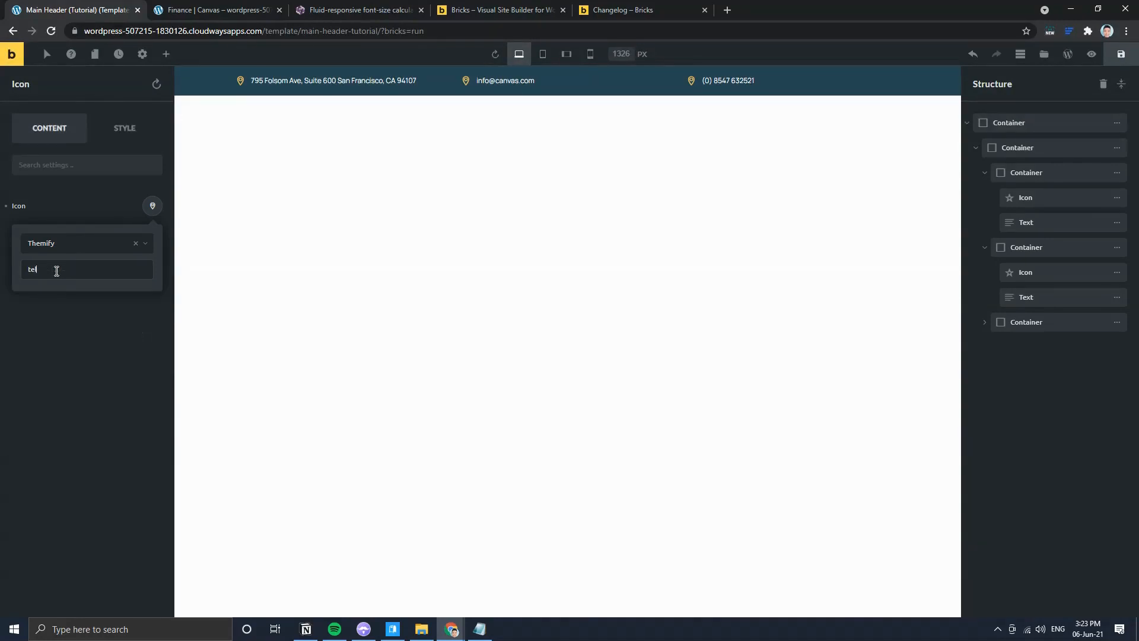
pyautogui.press('BackSpace')
pyautogui.press('BackSpace')
pyautogui.press('BackSpace')
pyautogui.write('mobil')
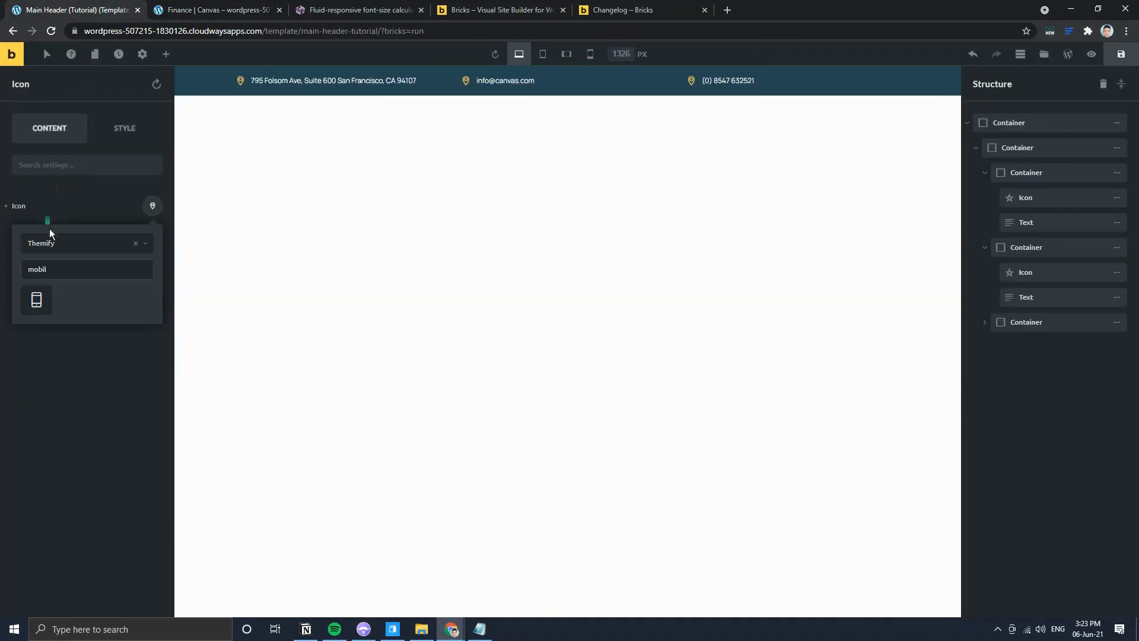
# Step: Switch the third column's icon library to Ionicons and search it for "phone"
pyautogui.click(50, 242)
pyautogui.click(69, 314)
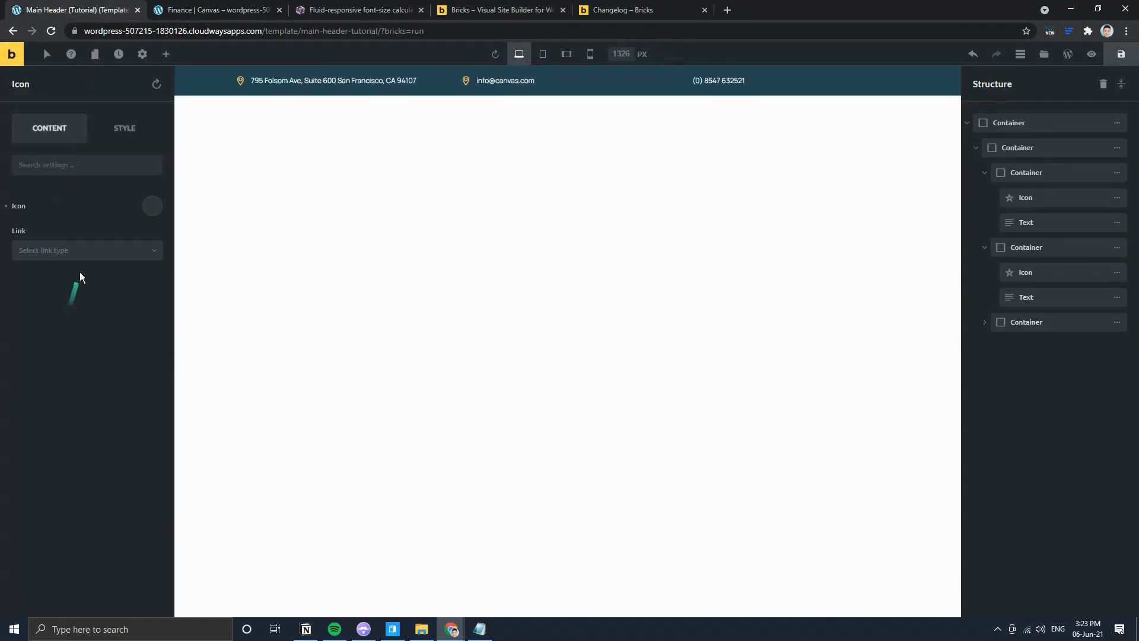
pyautogui.click(151, 206)
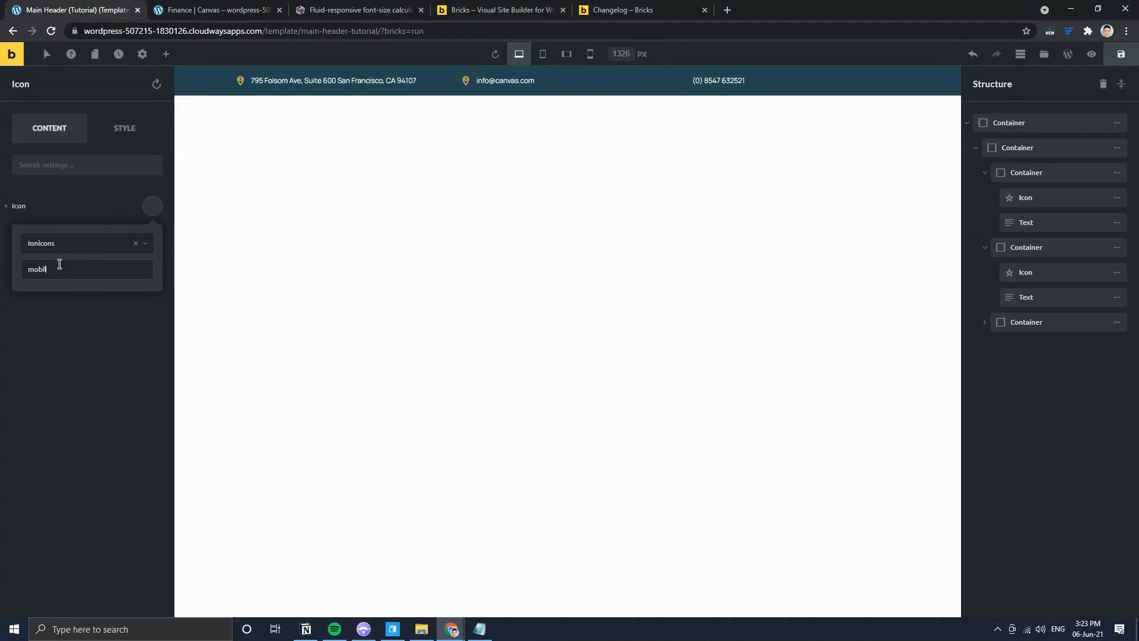
pyautogui.write('phone')
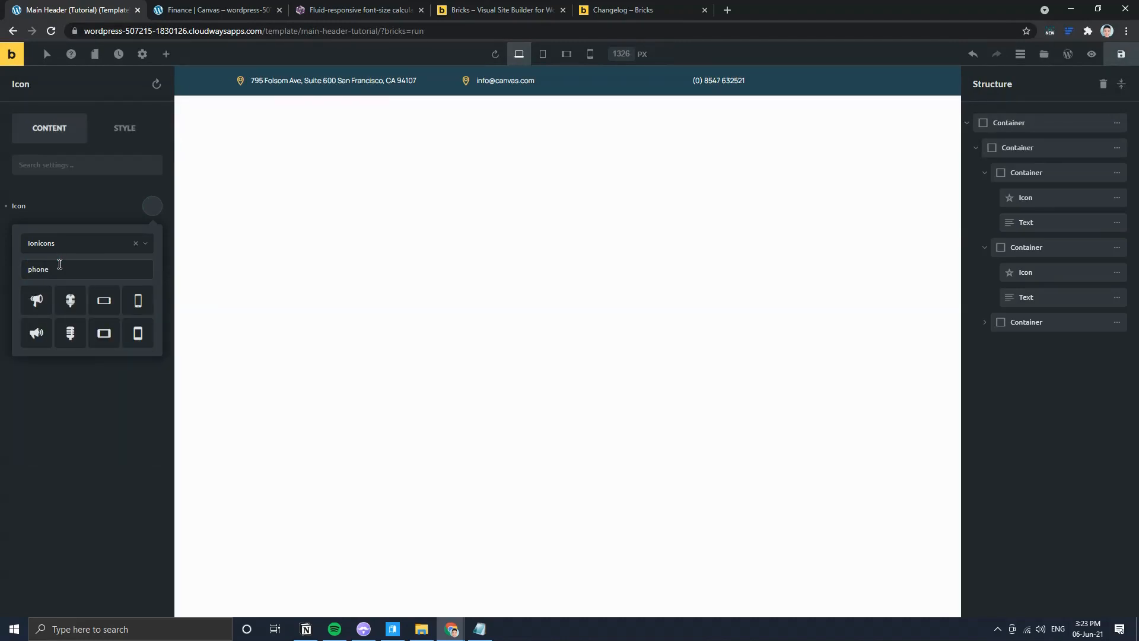
# Step: Try the Fontawesome Regular library for the third column's icon, searching for phone and "cal" icons
pyautogui.click(83, 243)
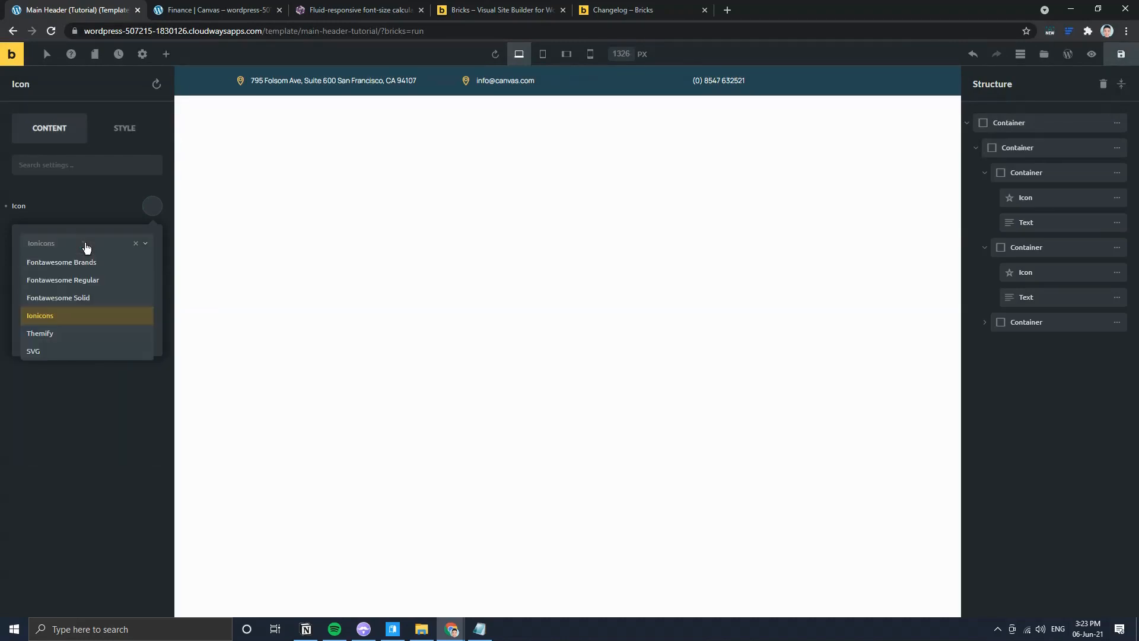
pyautogui.click(77, 280)
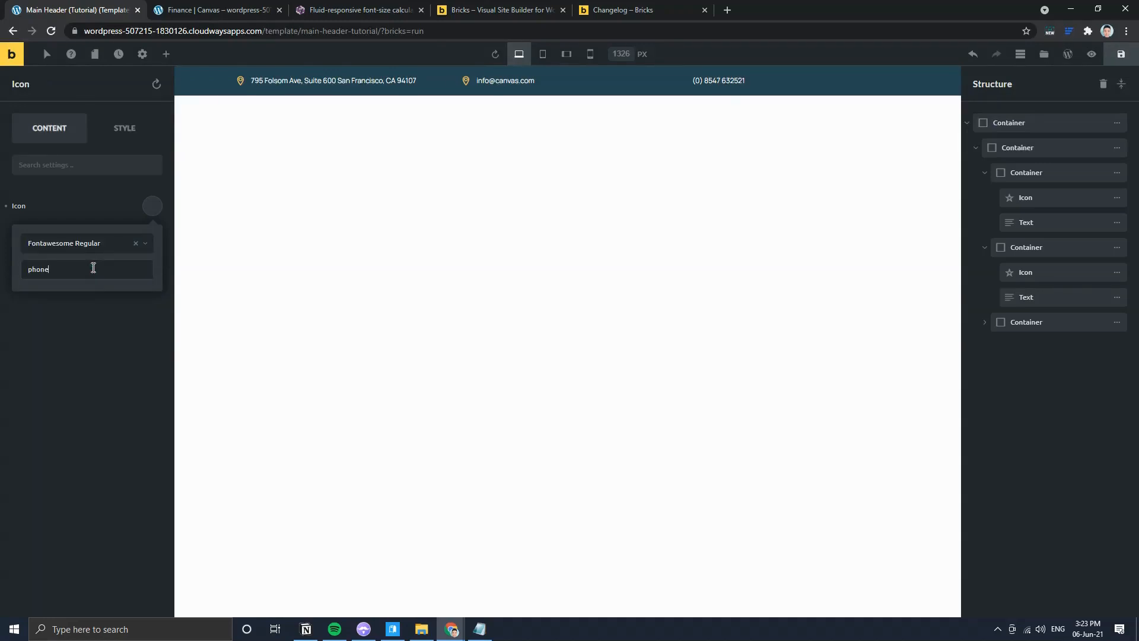
pyautogui.press('BackSpace')
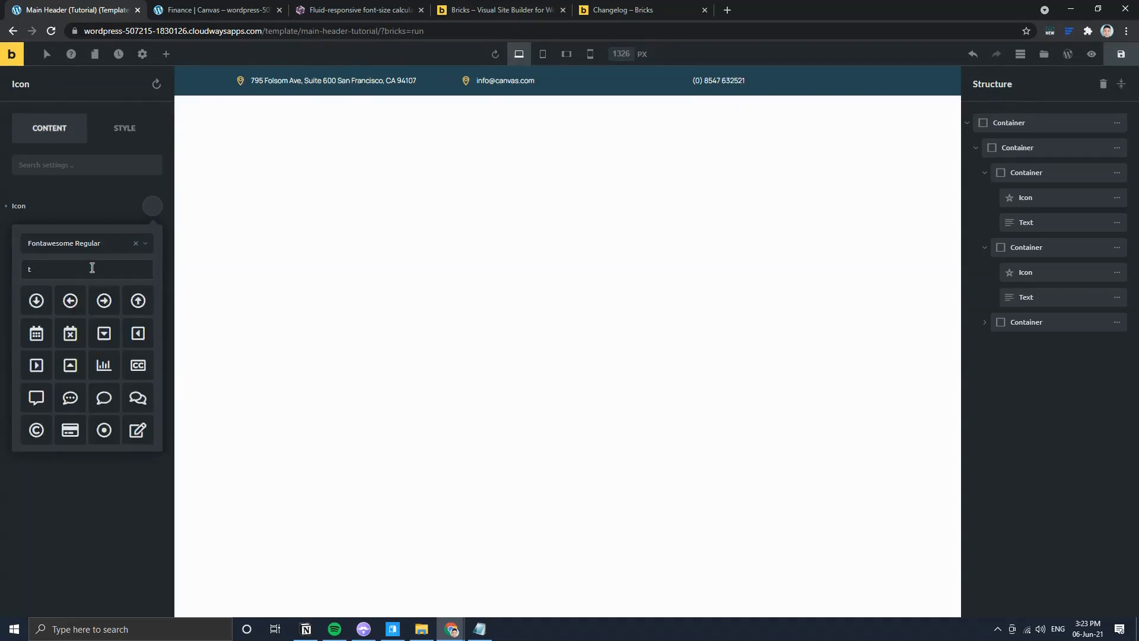
pyautogui.press('BackSpace')
pyautogui.press('BackSpace')
pyautogui.press('BackSpace')
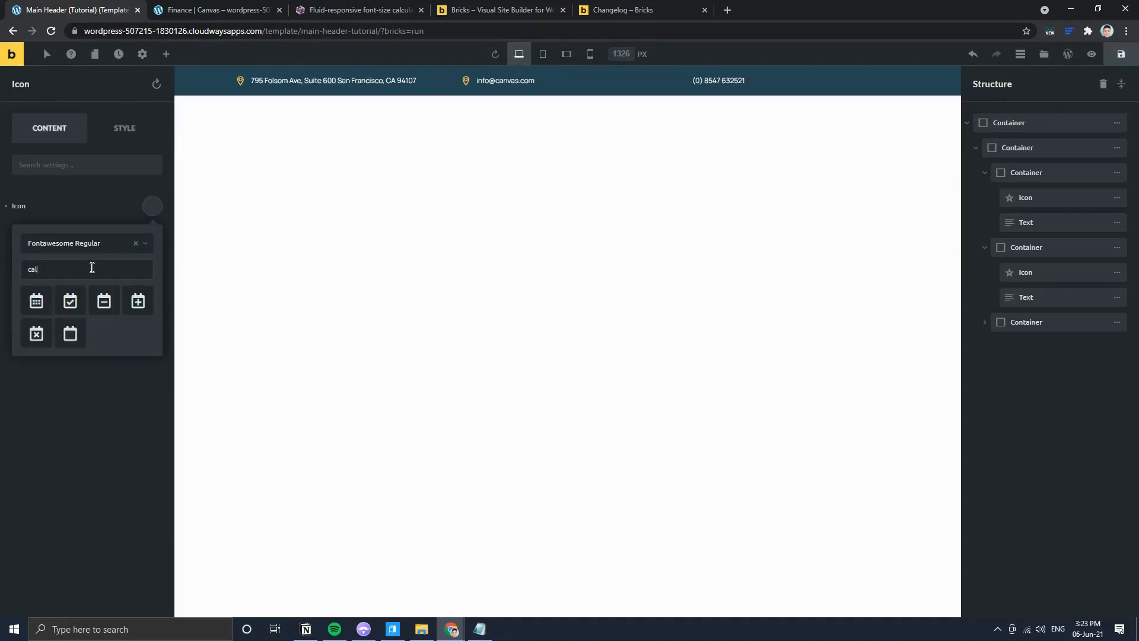
# Step: Return the third column's icon library to Themify and search again for "phone"
pyautogui.click(83, 243)
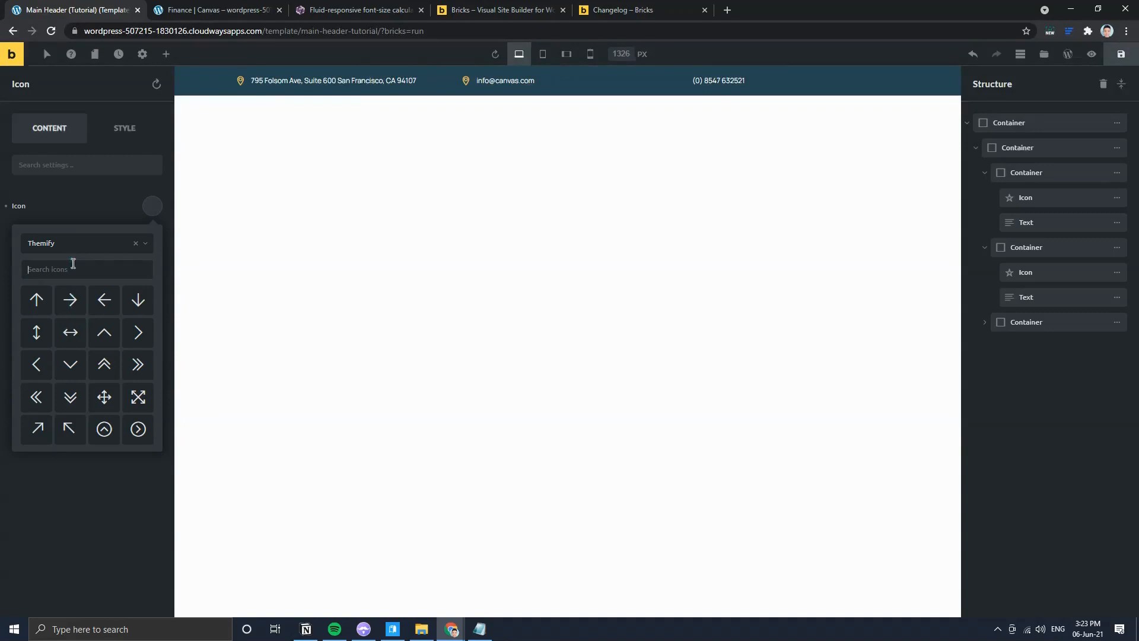
pyautogui.write('phone')
pyautogui.press('BackSpace')
pyautogui.press('BackSpace')
pyautogui.press('BackSpace')
pyautogui.press('BackSpace')
# Step: Change the third column's icon to the plain phone handset from Fontawesome Solid
pyautogui.click(55, 252)
pyautogui.click(84, 296)
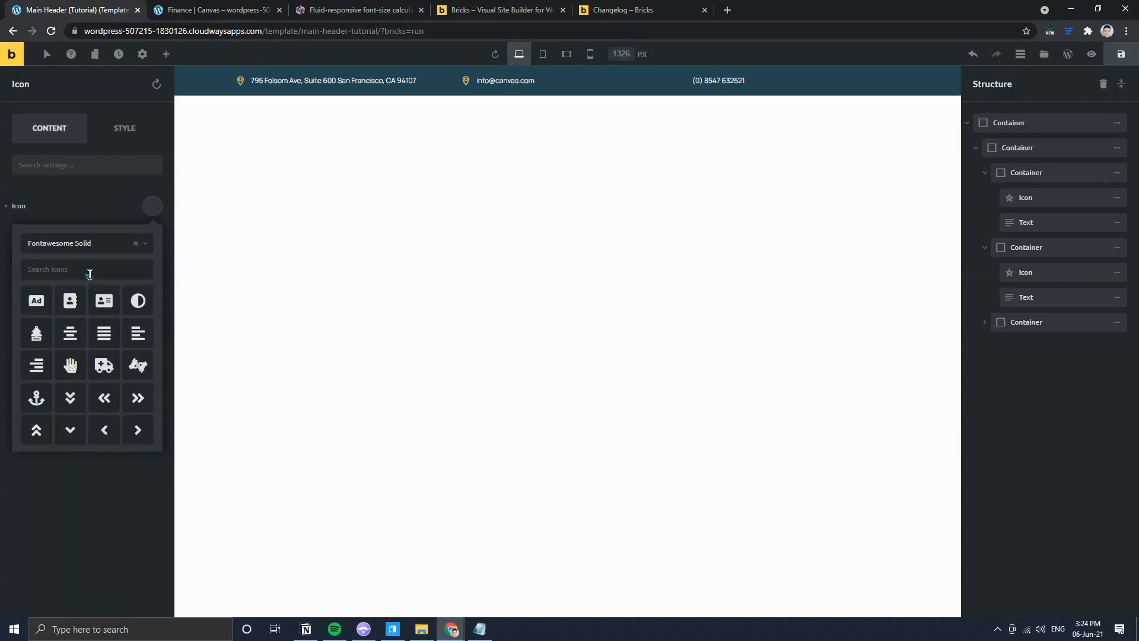
pyautogui.write('phone')
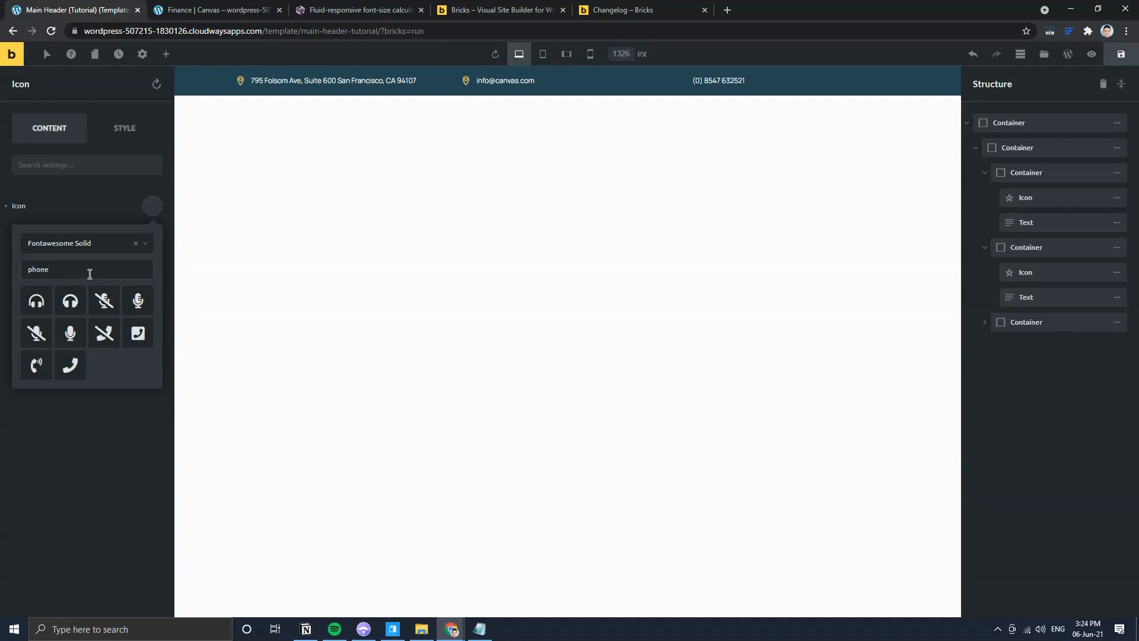
pyautogui.click(76, 370)
pyautogui.click(72, 439)
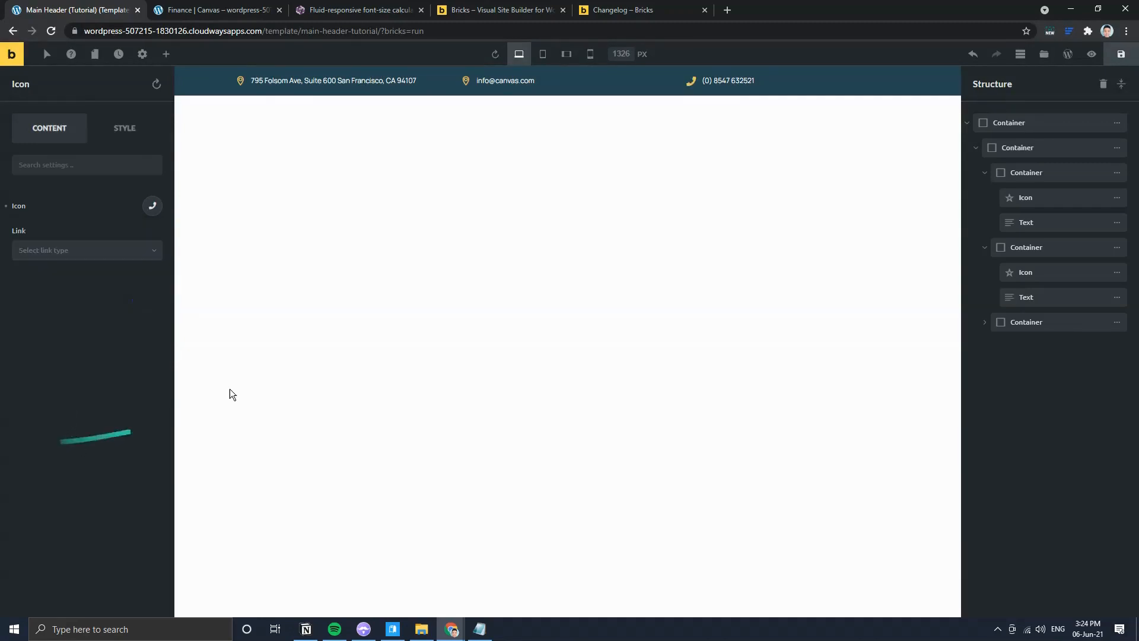
# Step: Change the second column's icon to the Themify mail envelope and compare the bar with the Finance Canvas page
pyautogui.click(463, 81)
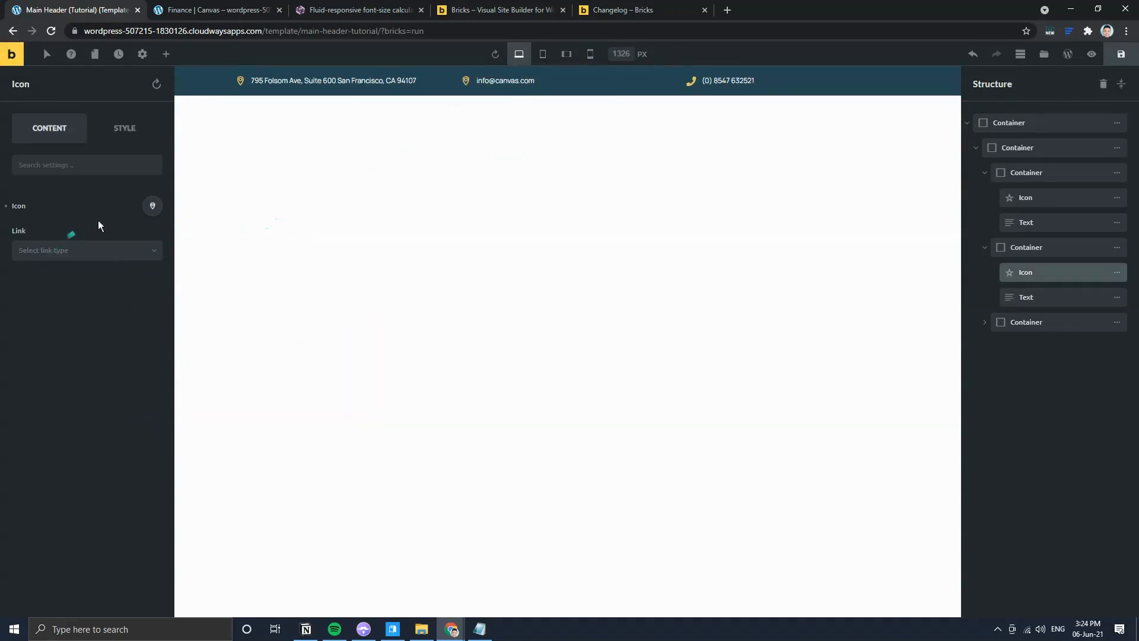
pyautogui.click(152, 207)
pyautogui.click(74, 266)
pyautogui.write('mail')
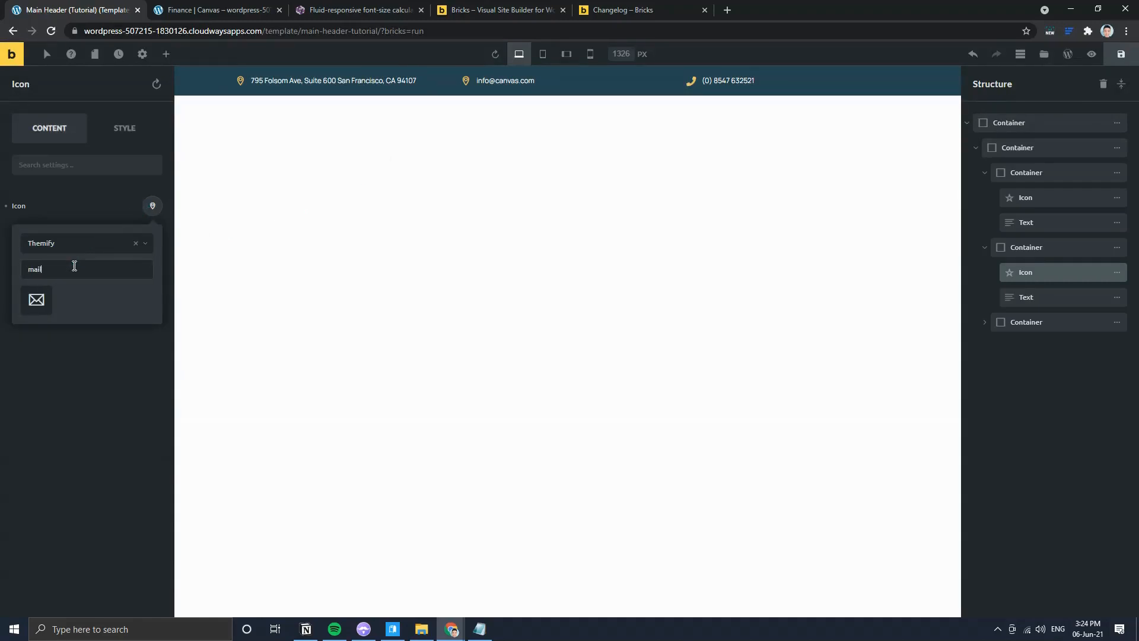
pyautogui.click(36, 300)
pyautogui.click(45, 392)
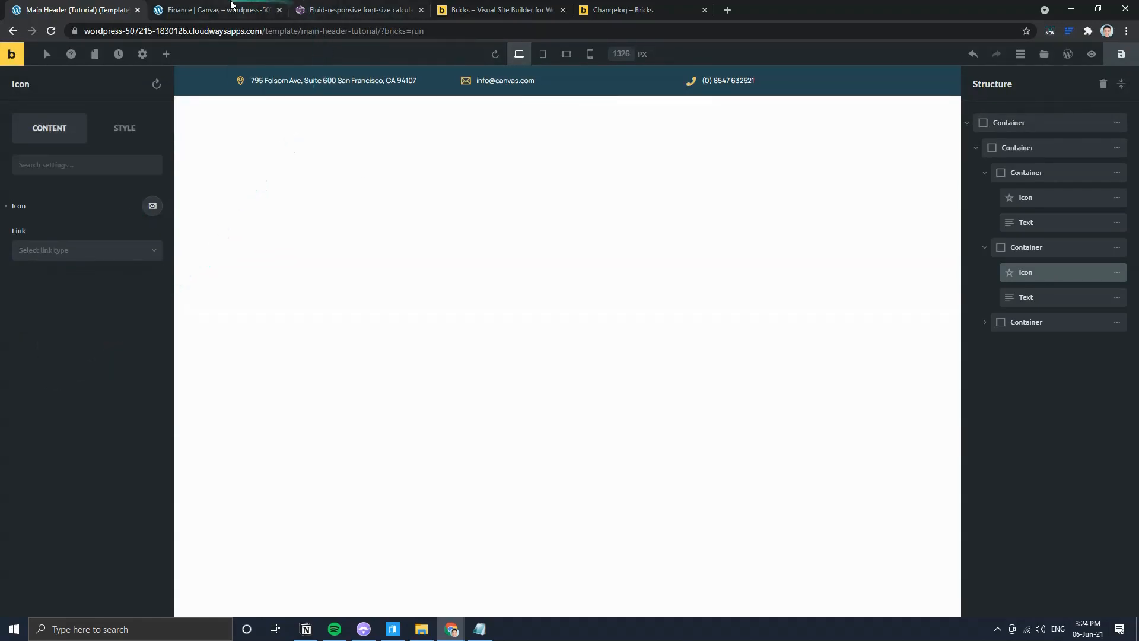
pyautogui.click(230, 10)
pyautogui.click(77, 10)
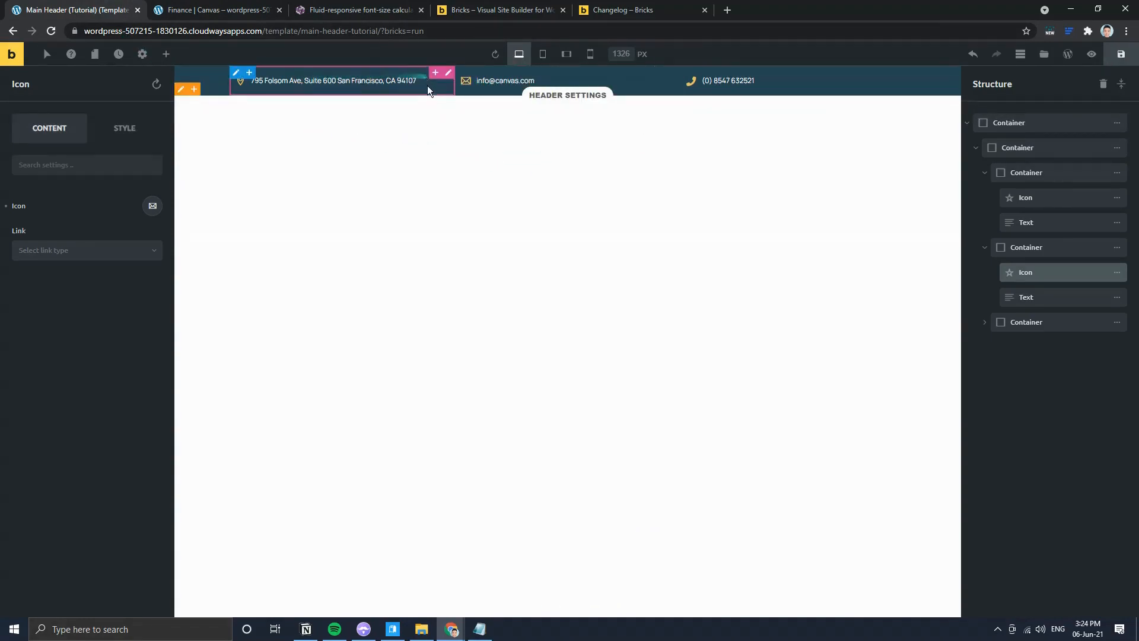
# Step: Center the main-axis alignment of the address, e-mail and phone column containers to match the Finance Canvas page's top bar
pyautogui.click(243, 10)
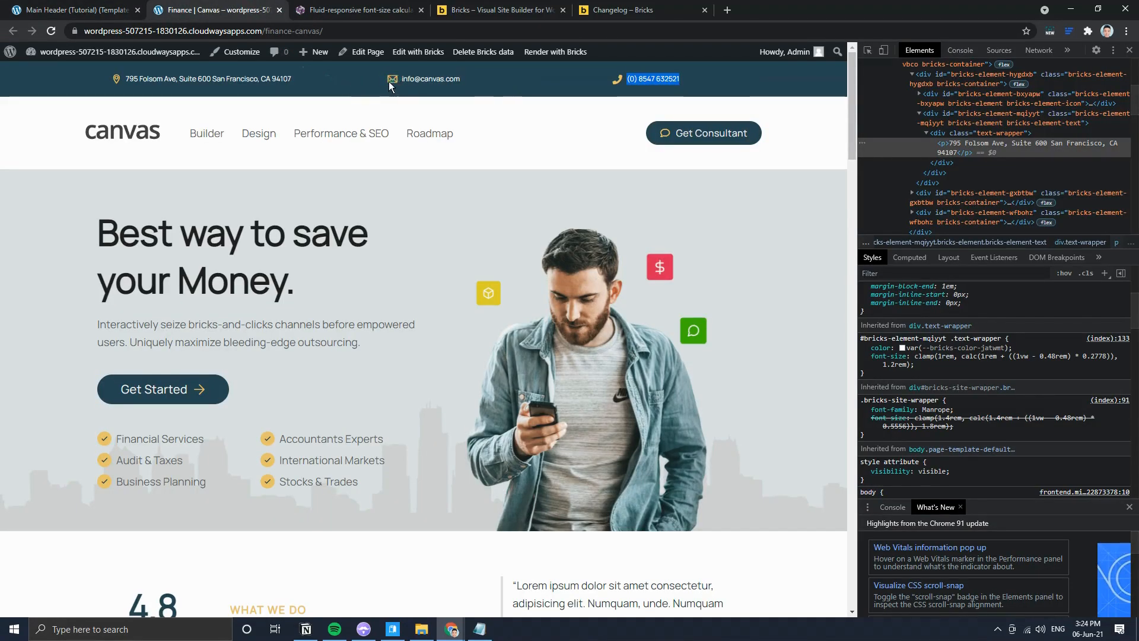
pyautogui.click(78, 10)
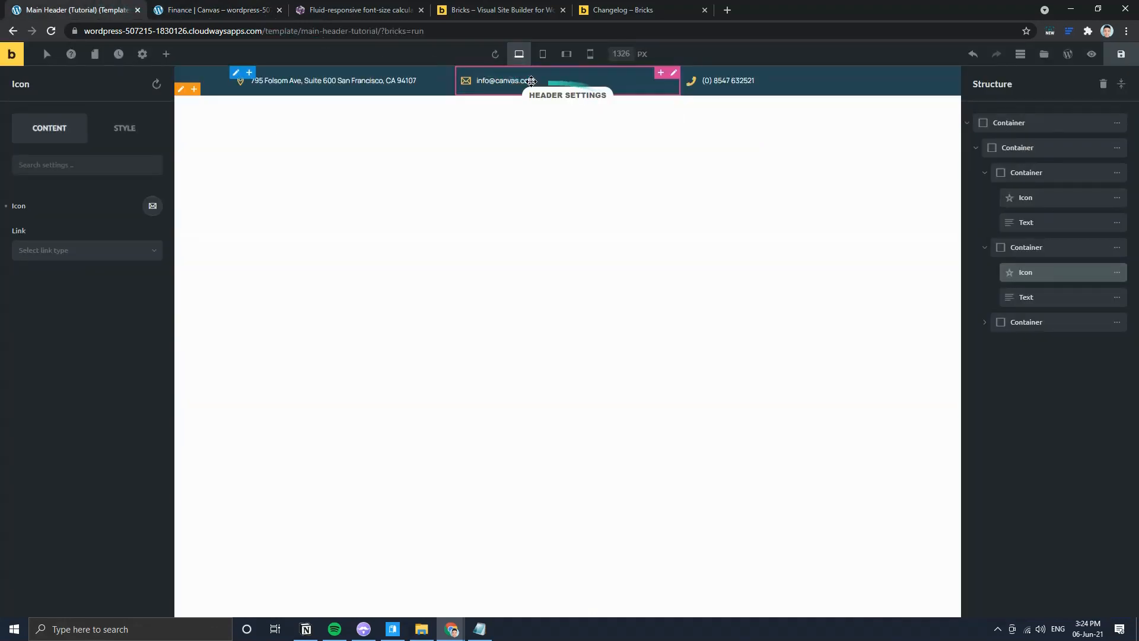
pyautogui.click(673, 73)
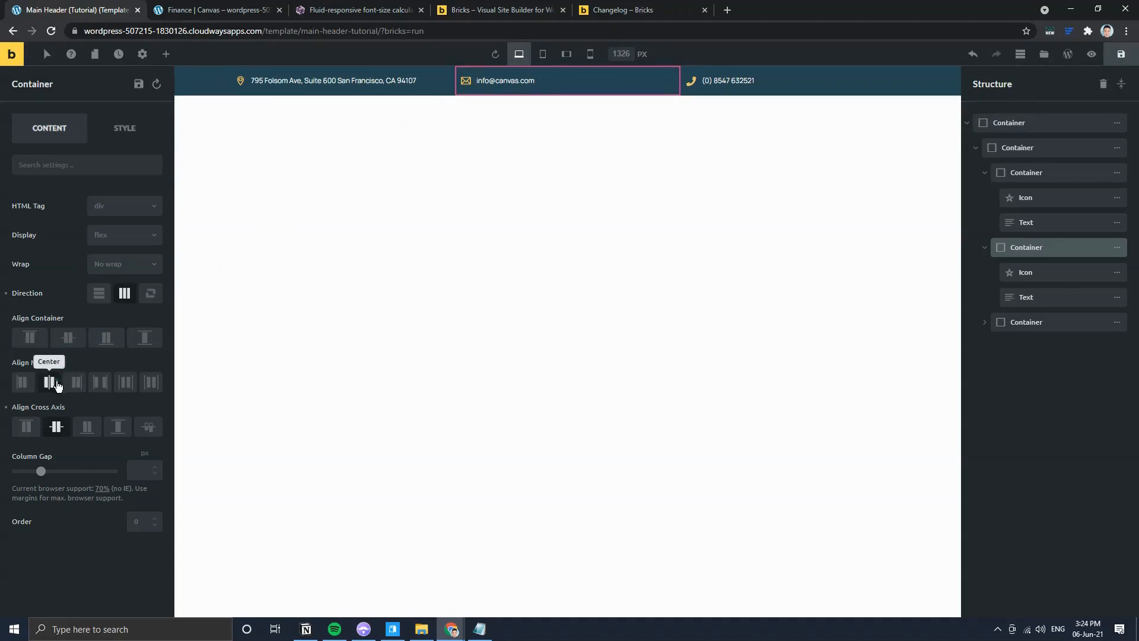
pyautogui.click(442, 76)
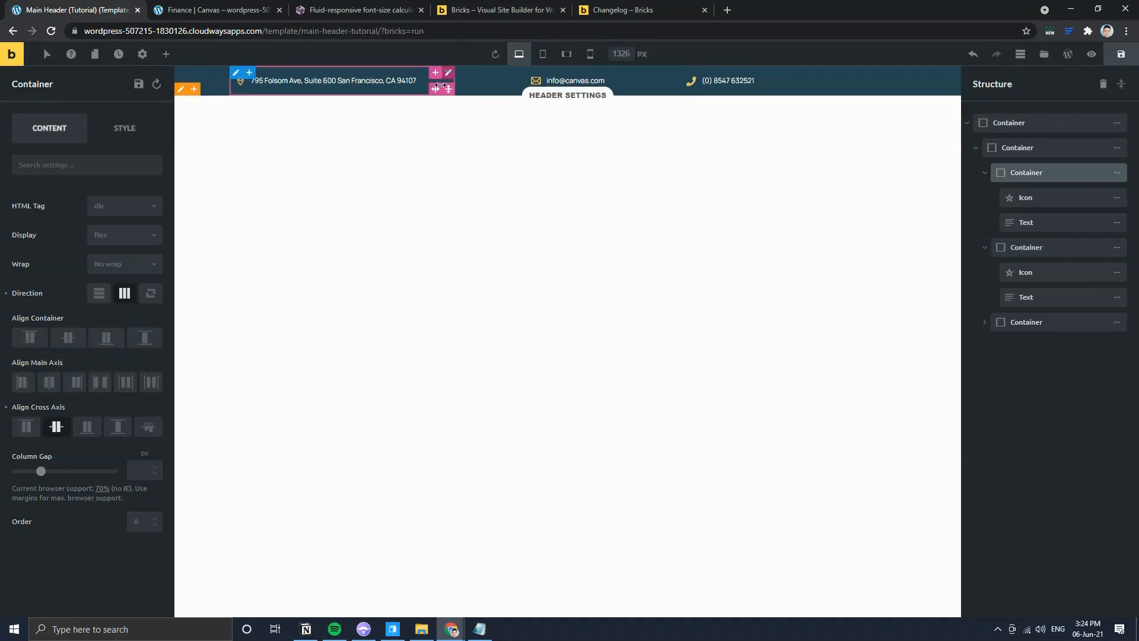
pyautogui.click(49, 381)
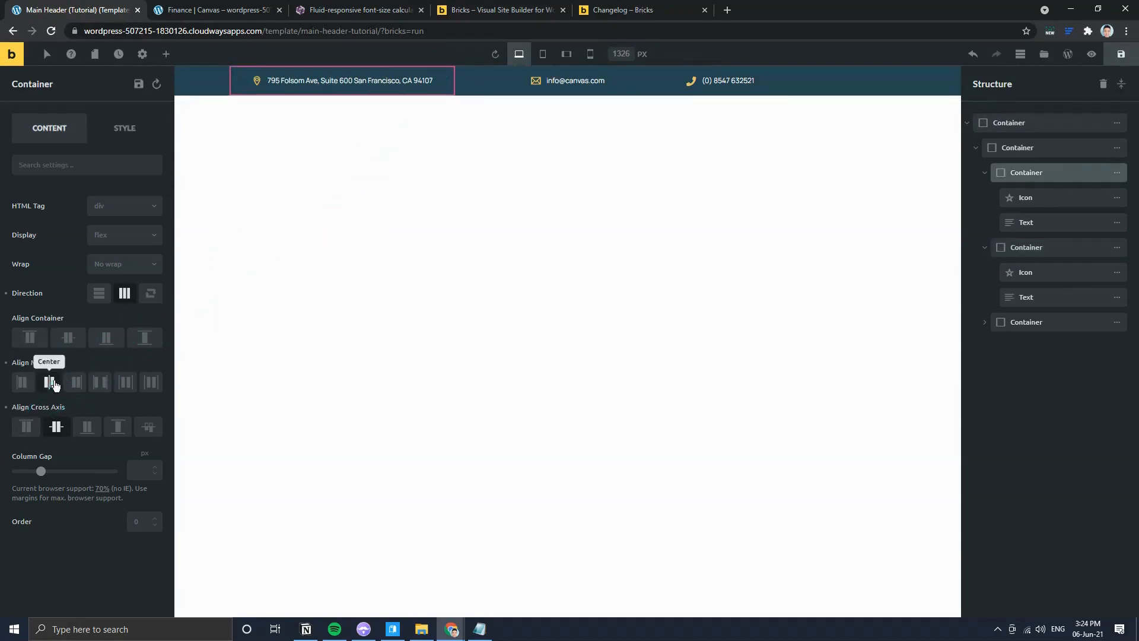
pyautogui.click(895, 72)
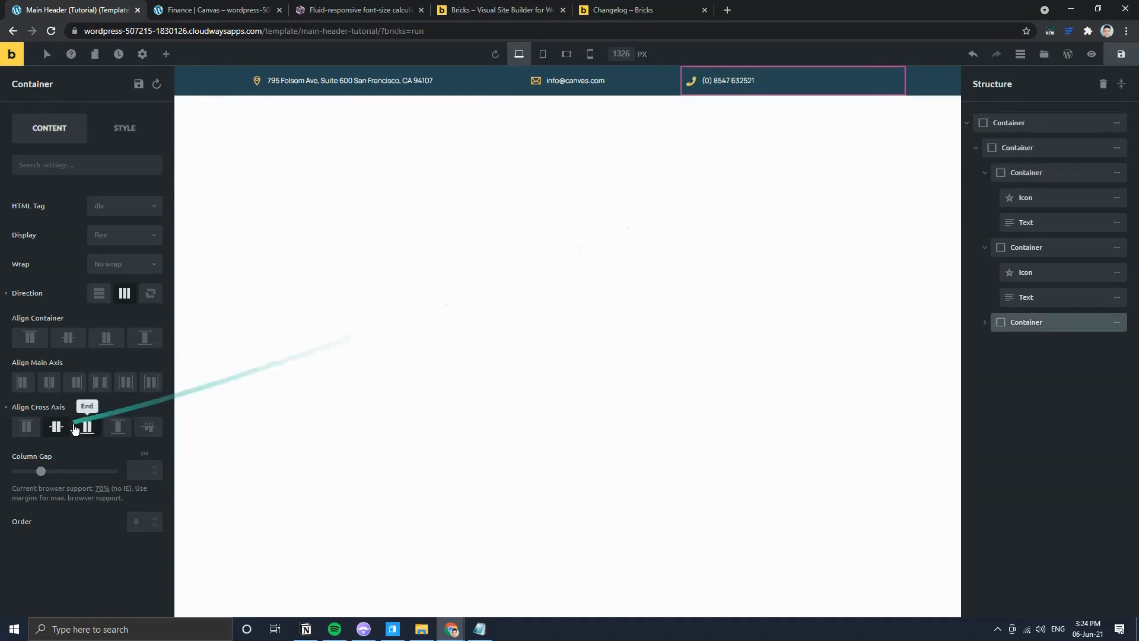
pyautogui.click(49, 381)
# Step: Compare the centered top bar with the Finance Canvas page and save the header template
pyautogui.click(210, 6)
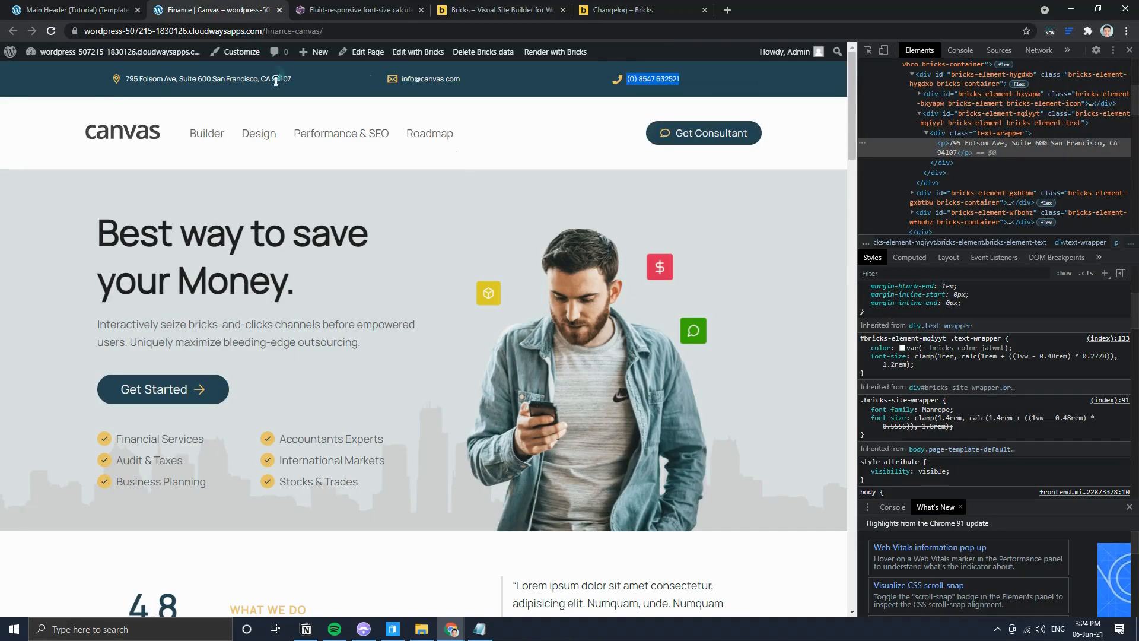
pyautogui.click(60, 3)
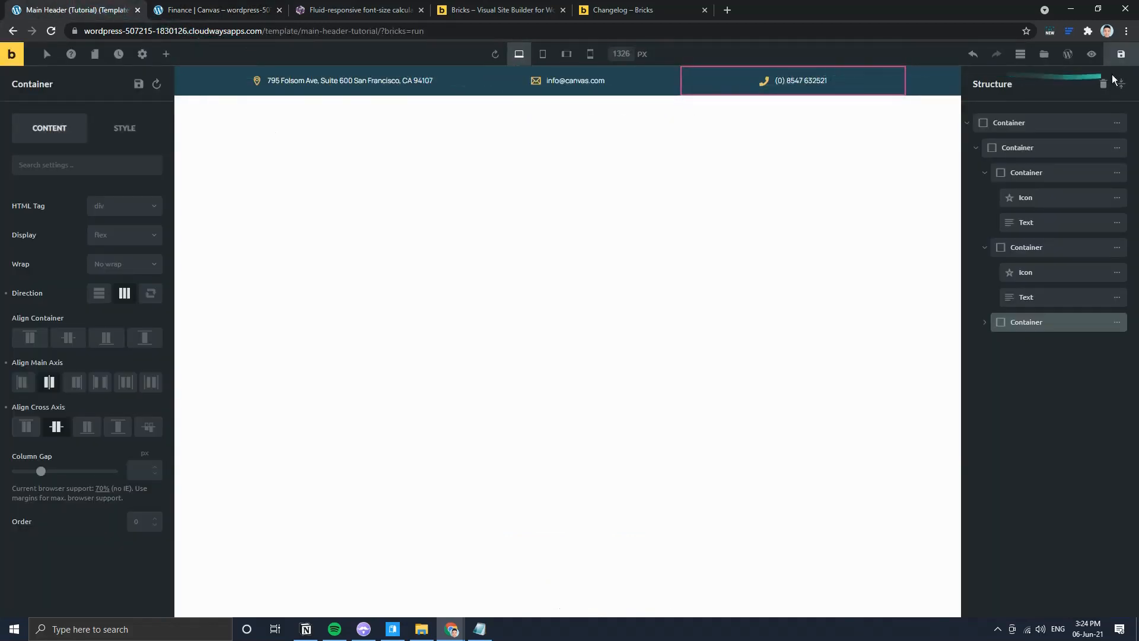
pyautogui.click(1121, 54)
# Step: Preview the top bar at the tablet portrait, mobile landscape and mobile portrait breakpoints and return to the desktop view
pyautogui.click(543, 54)
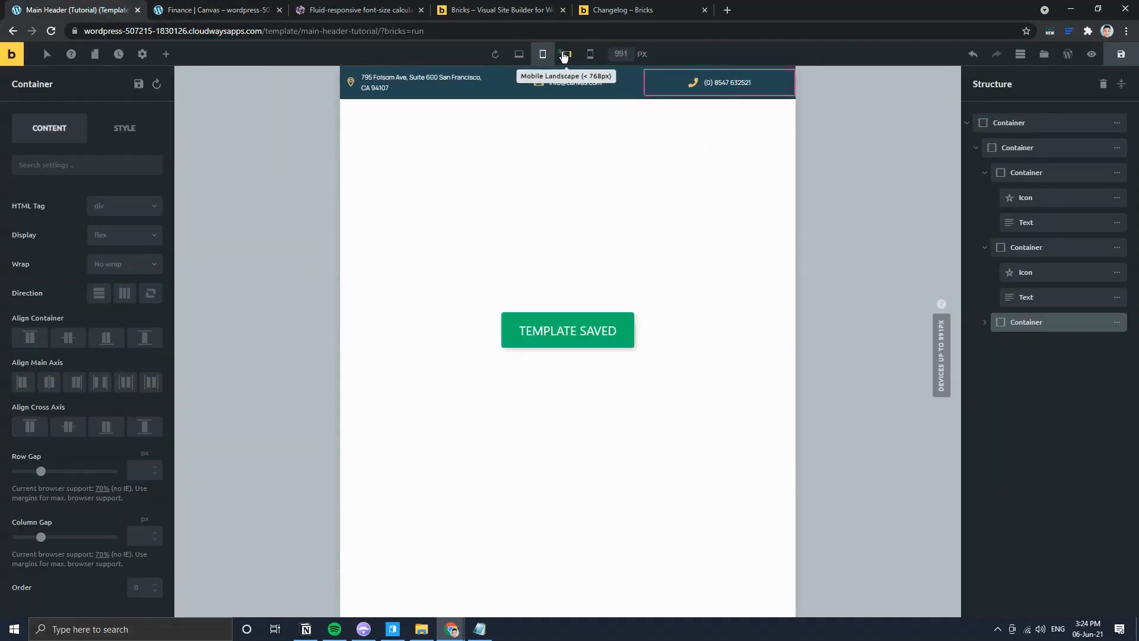
pyautogui.click(564, 55)
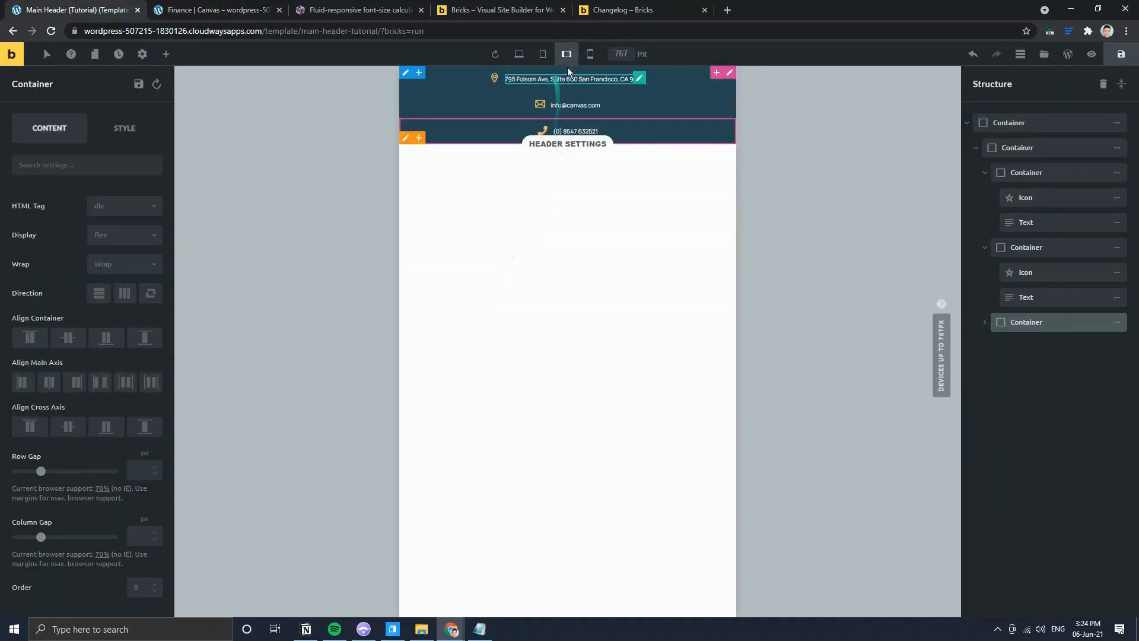
pyautogui.click(590, 53)
pyautogui.click(567, 54)
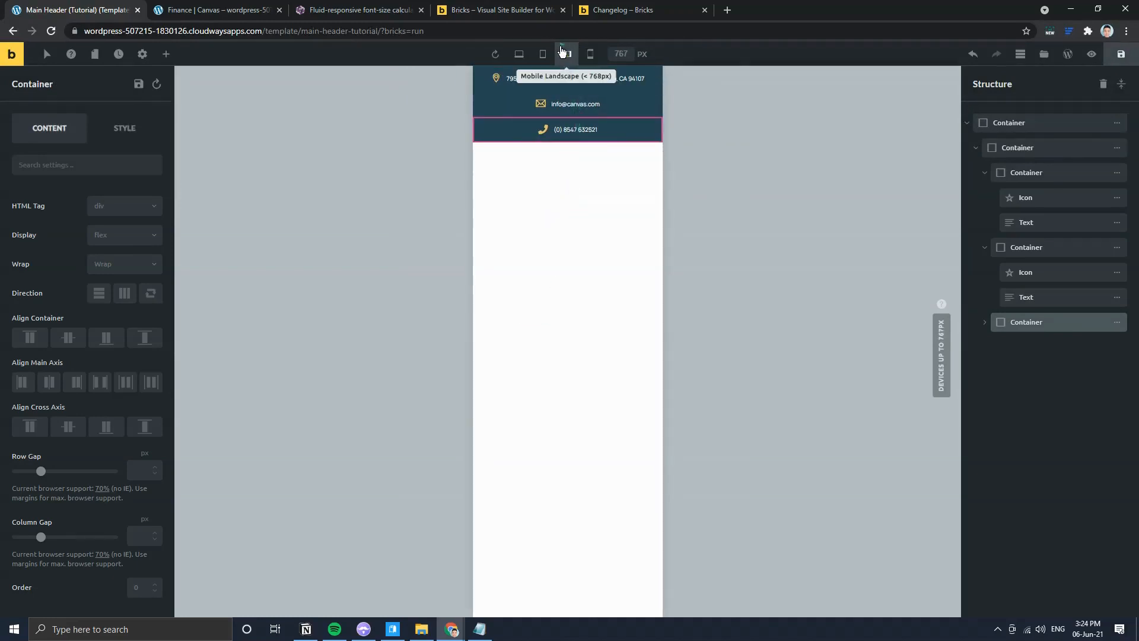
pyautogui.click(542, 54)
pyautogui.click(520, 54)
pyautogui.click(567, 54)
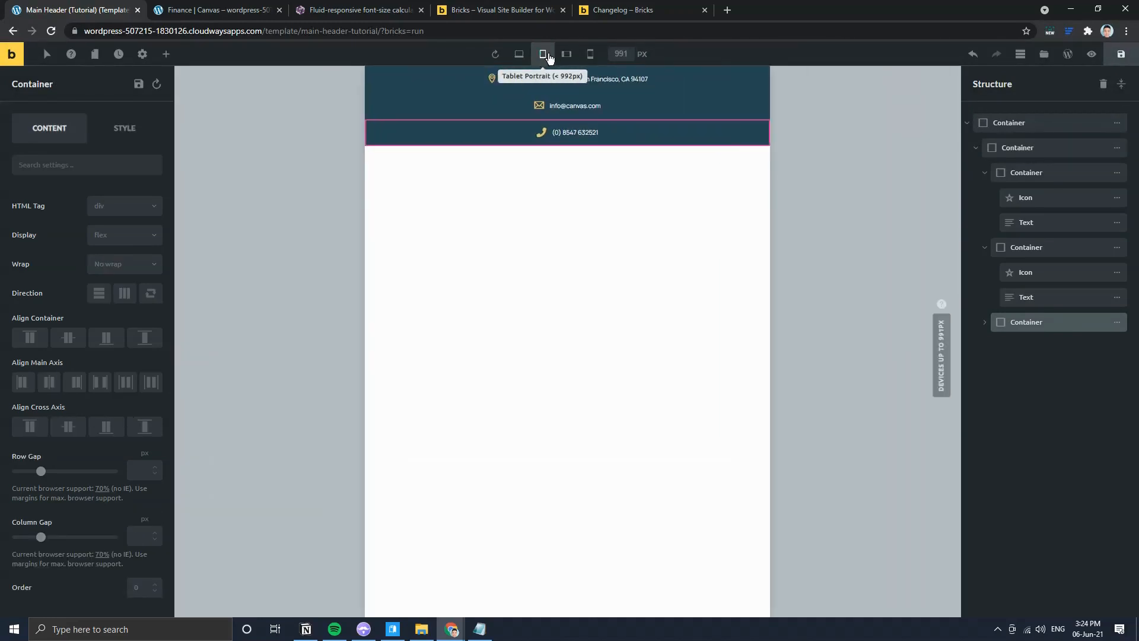
pyautogui.click(590, 54)
pyautogui.click(547, 55)
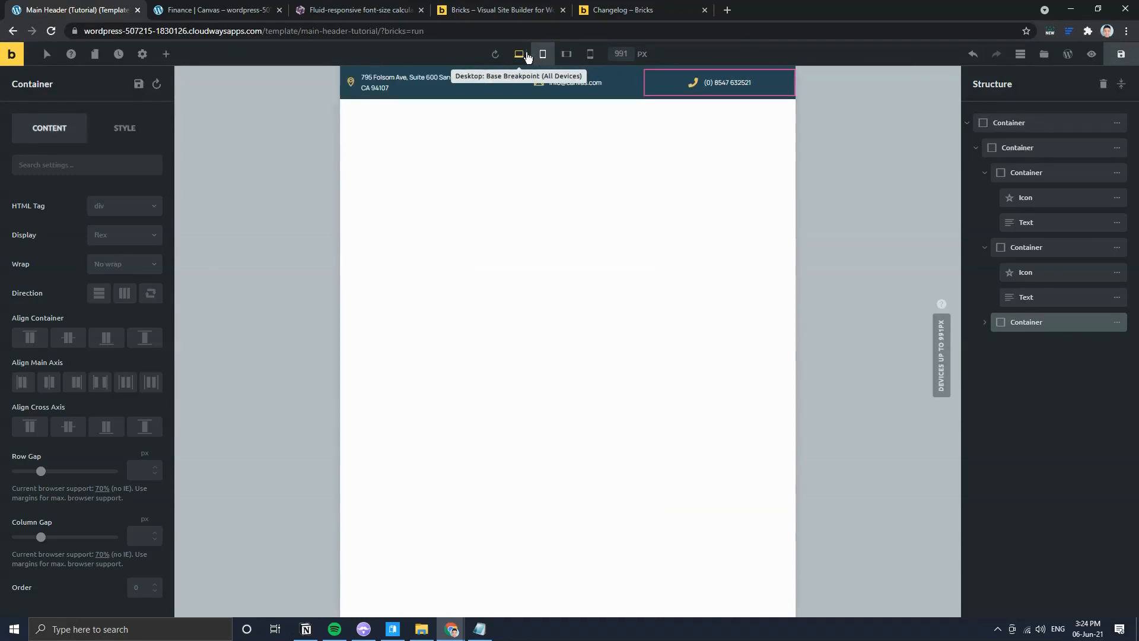
pyautogui.click(524, 55)
pyautogui.click(564, 57)
pyautogui.click(545, 57)
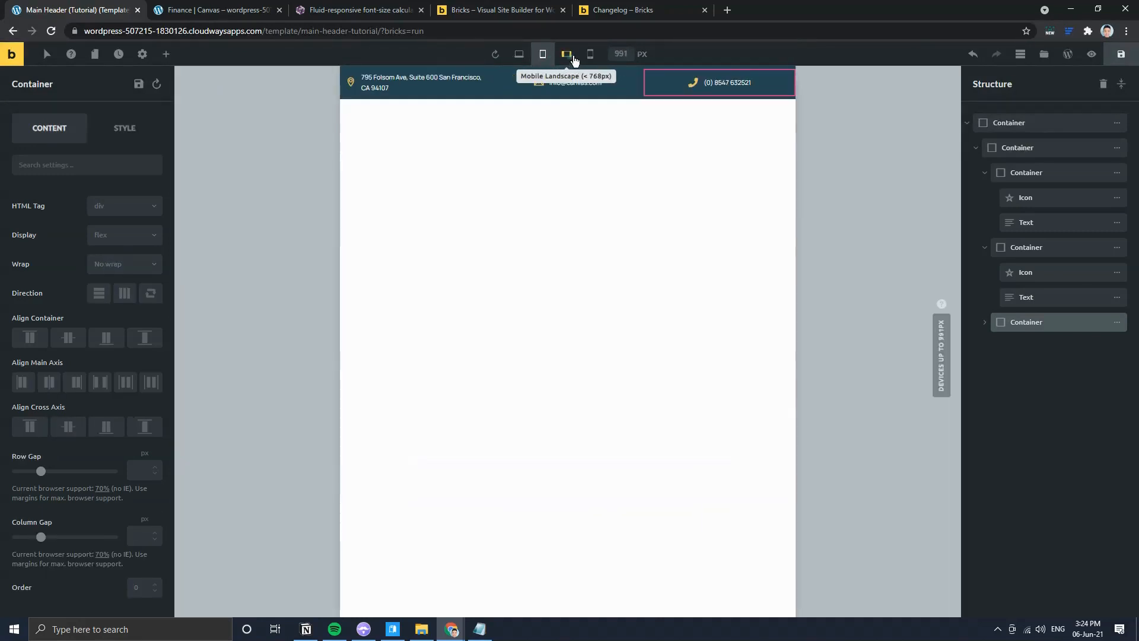
pyautogui.click(571, 56)
pyautogui.click(591, 55)
pyautogui.click(519, 54)
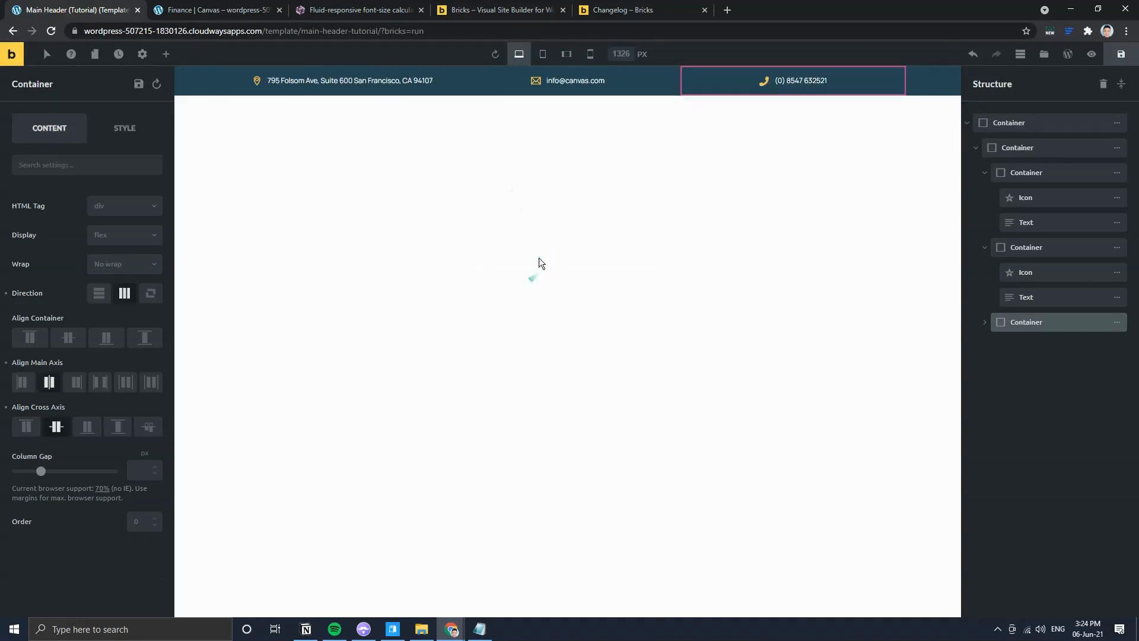
# Step: Insert a new container with 1 inner container for the navigation row, checking the layout on the Finance Canvas page
pyautogui.hotkey('ctrl', 'Tab')
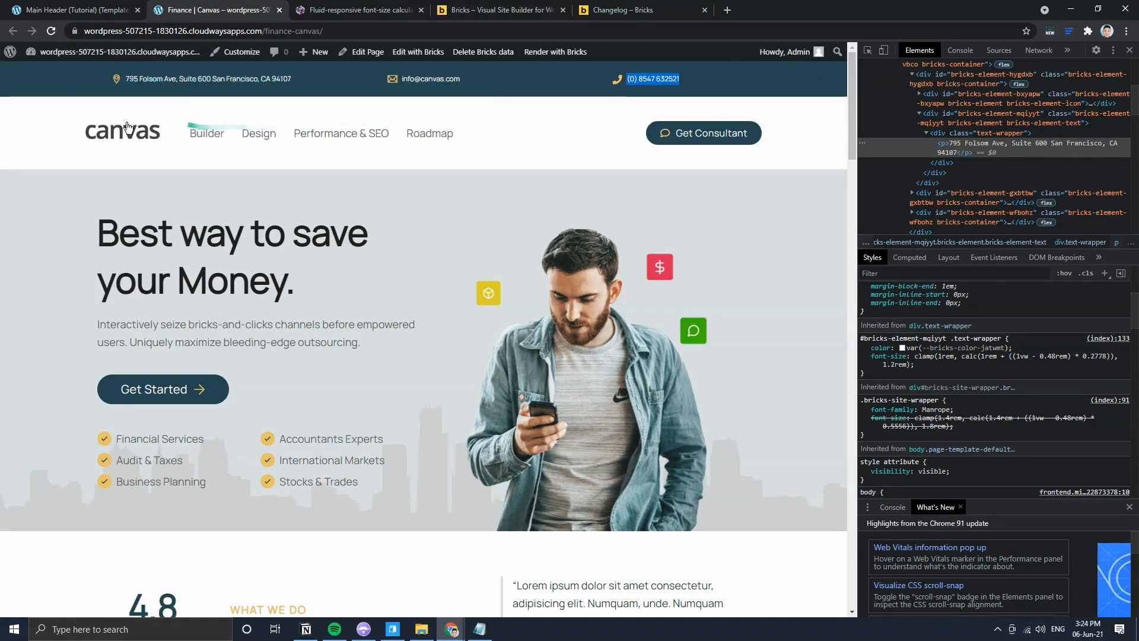
pyautogui.click(107, 10)
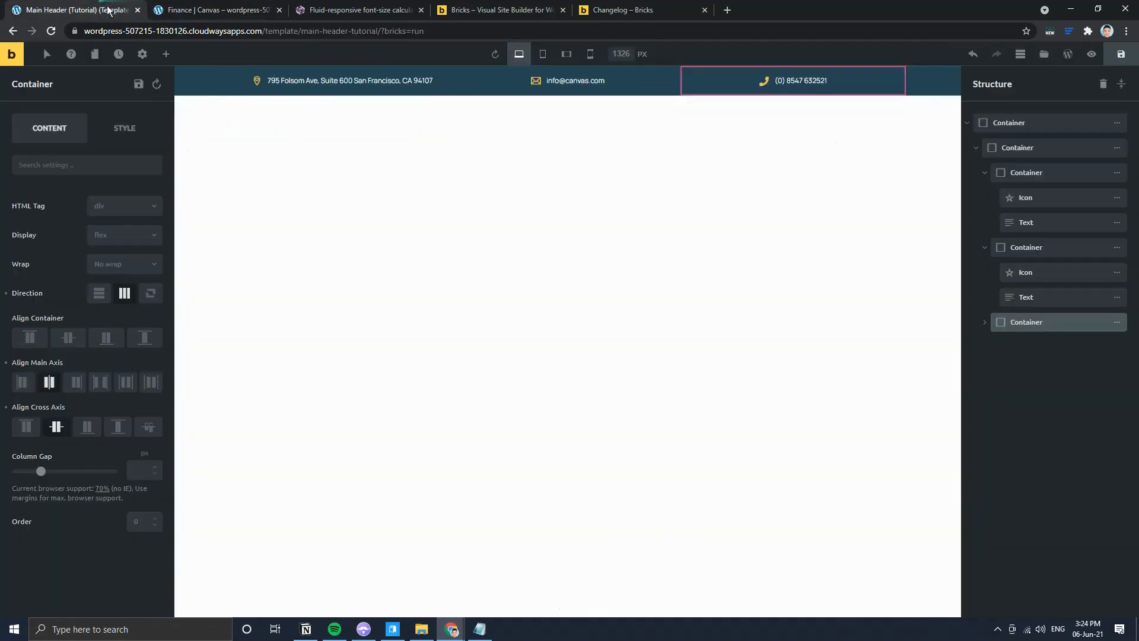
pyautogui.click(966, 123)
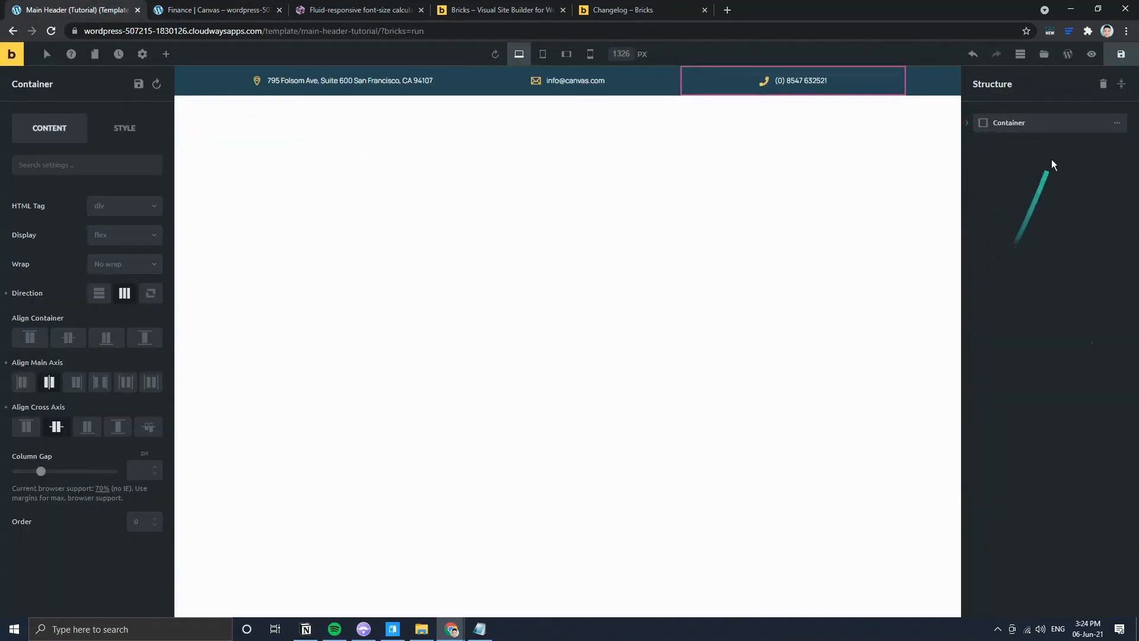
pyautogui.click(166, 54)
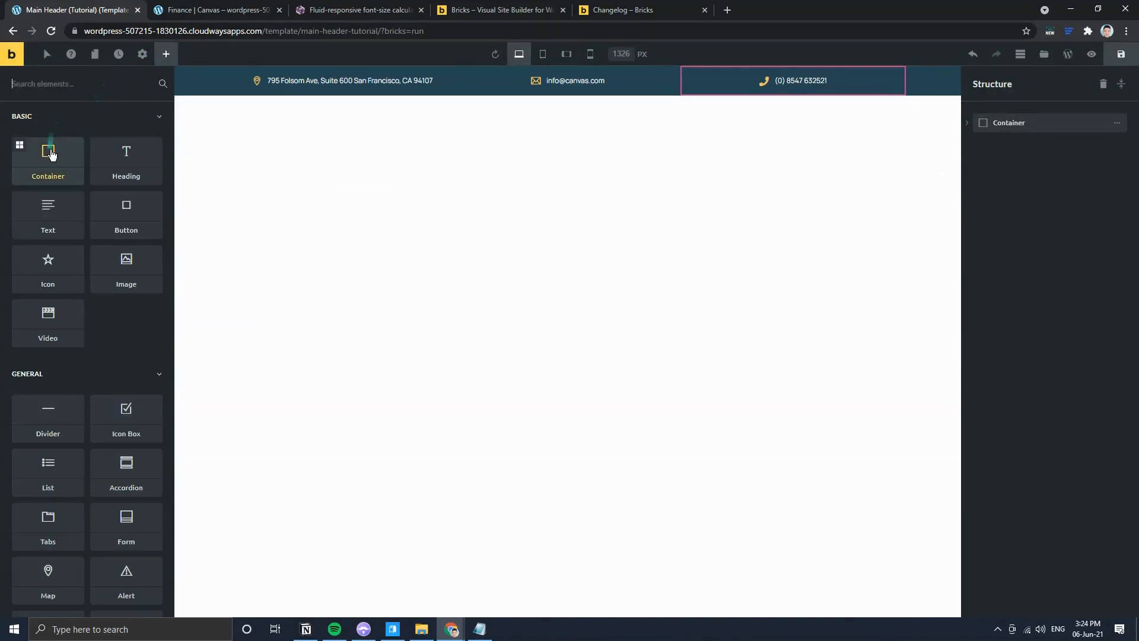
pyautogui.click(20, 148)
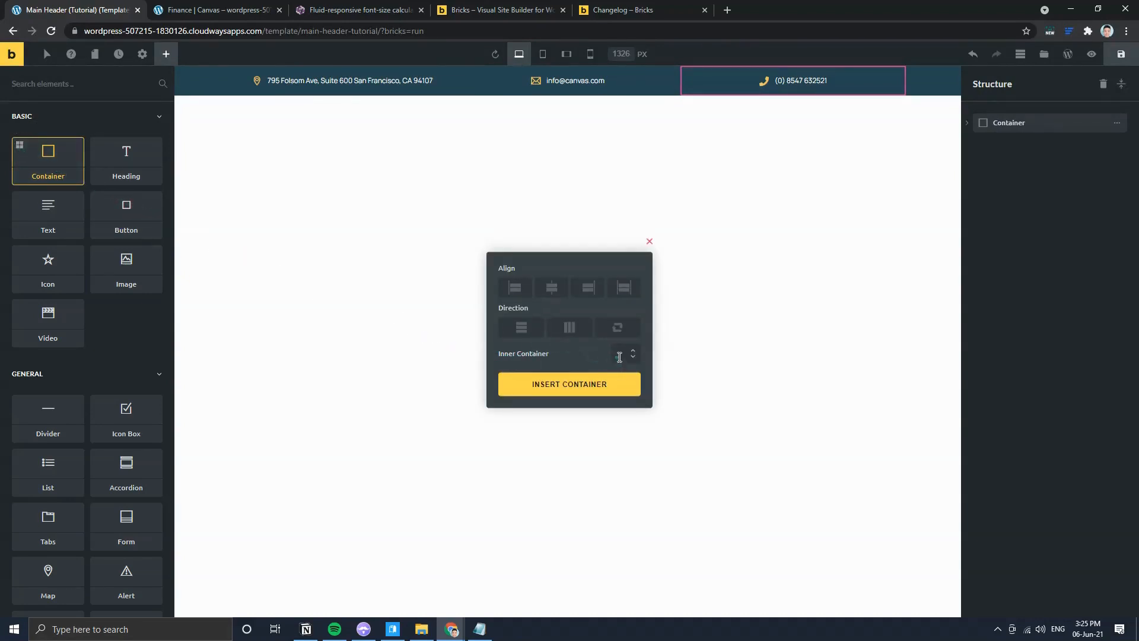
pyautogui.click(217, 11)
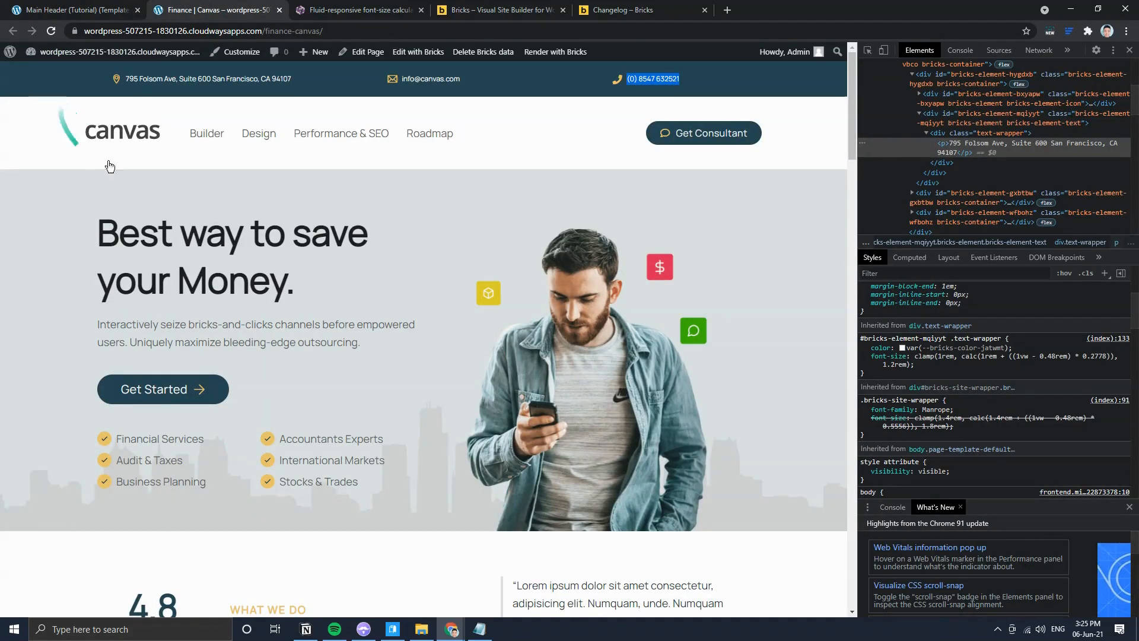
pyautogui.click(87, 10)
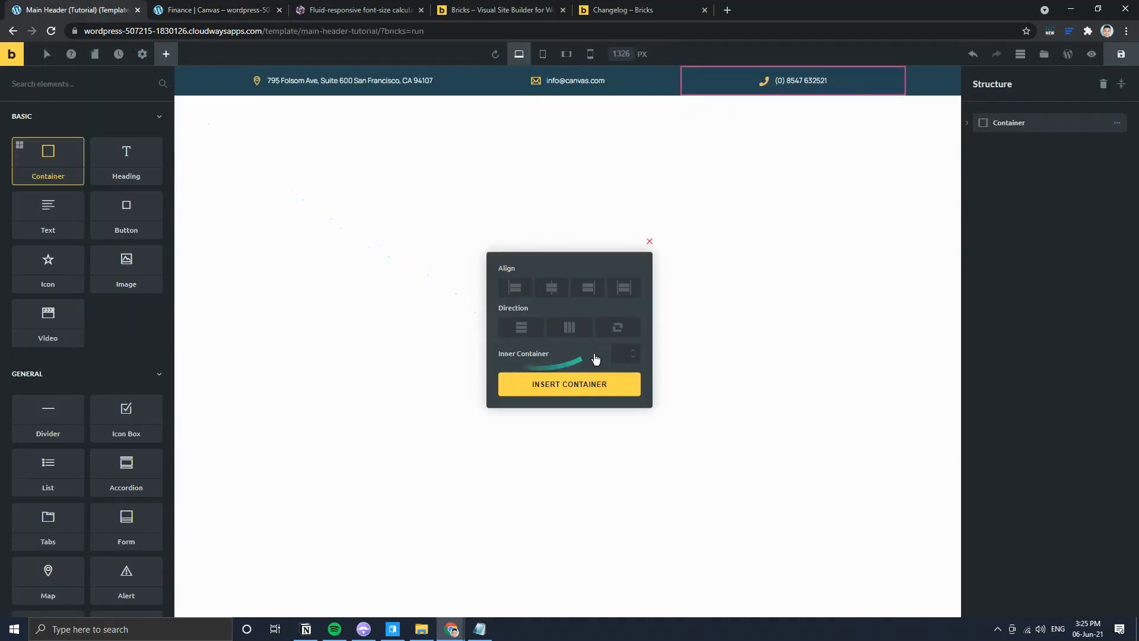
pyautogui.write('1')
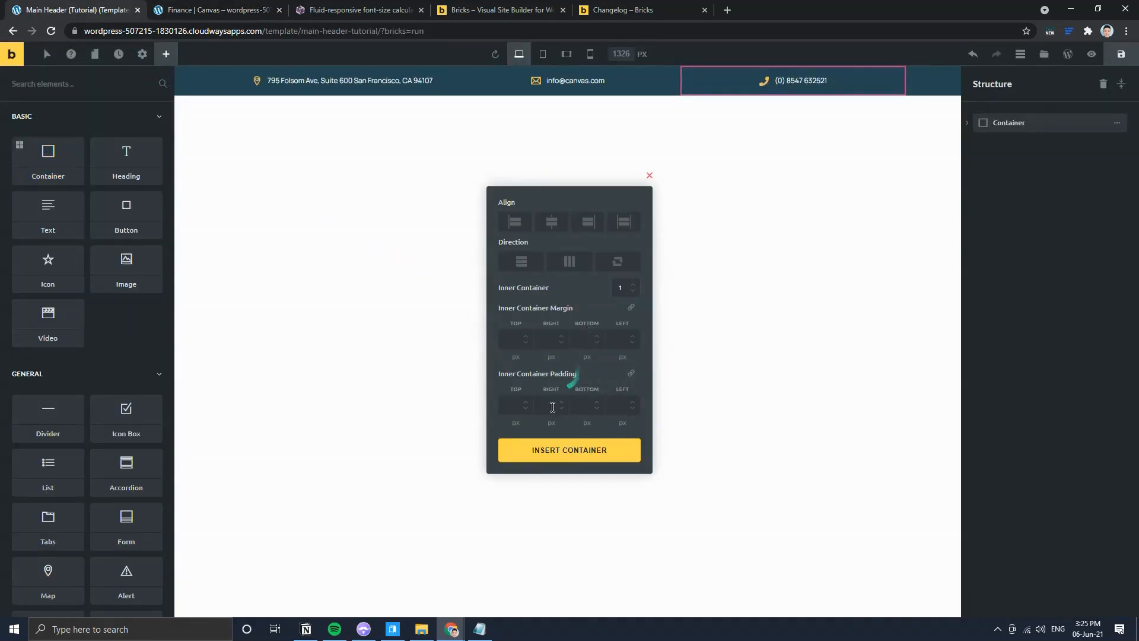
pyautogui.click(566, 461)
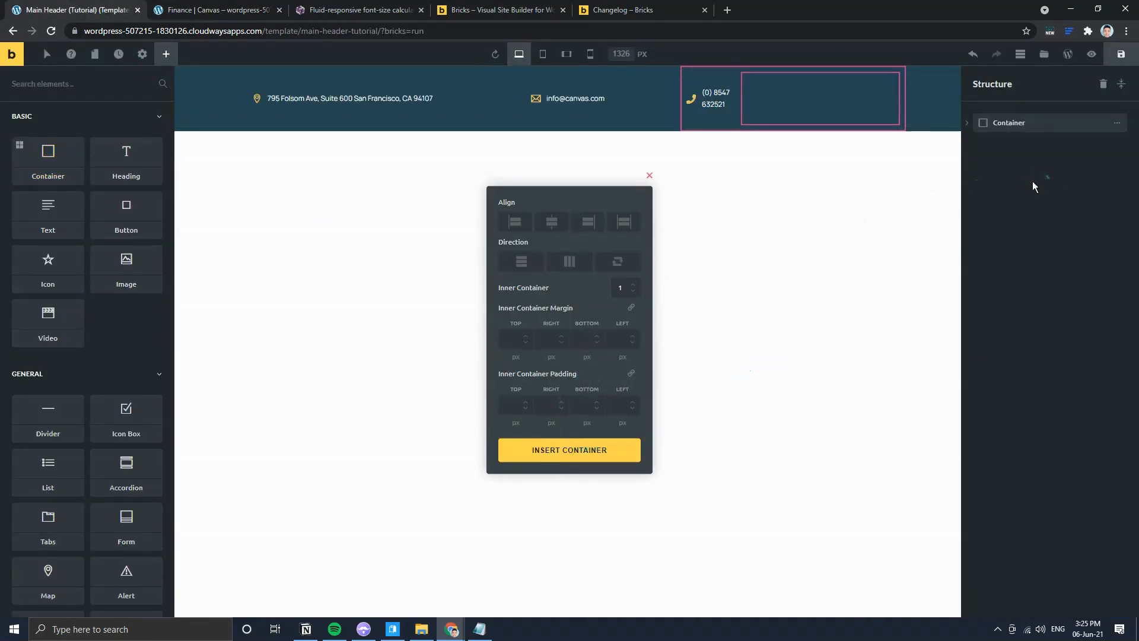
pyautogui.click(648, 175)
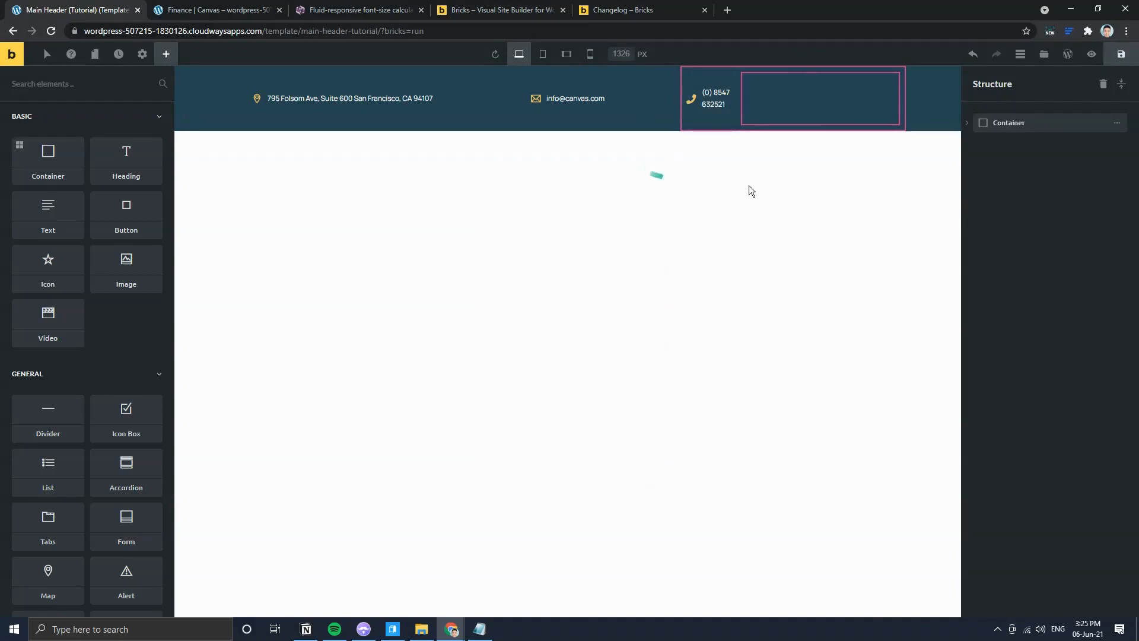
# Step: Move the new container with its inner container out of the phone column to the root level below the top bar
pyautogui.click(968, 123)
pyautogui.moveTo(991, 328); pyautogui.dragTo(977, 410)
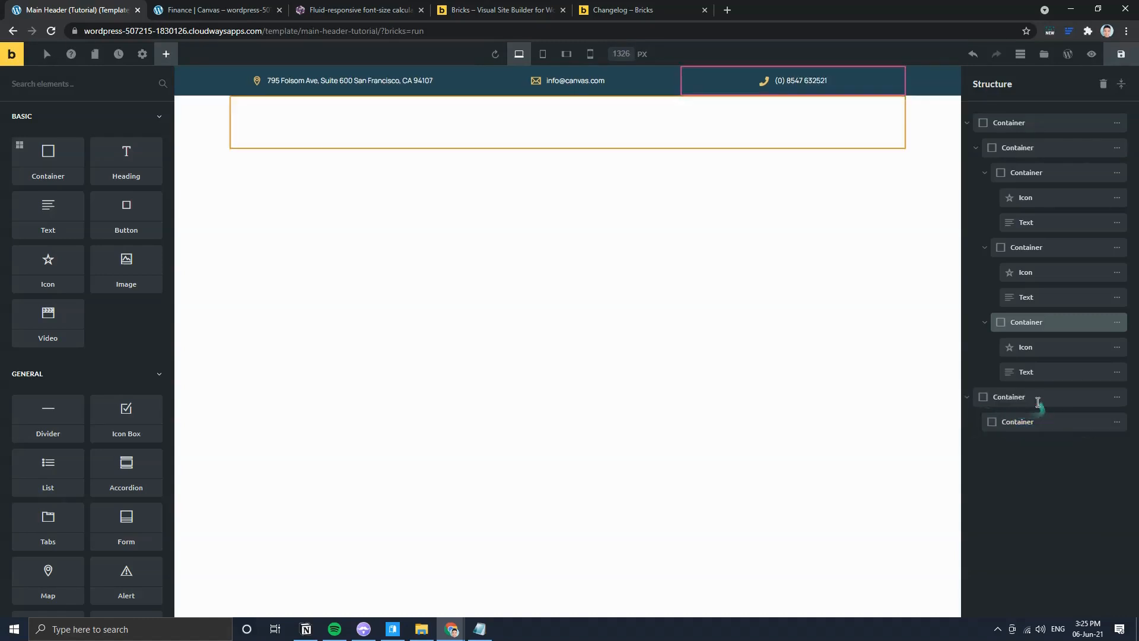
pyautogui.click(967, 122)
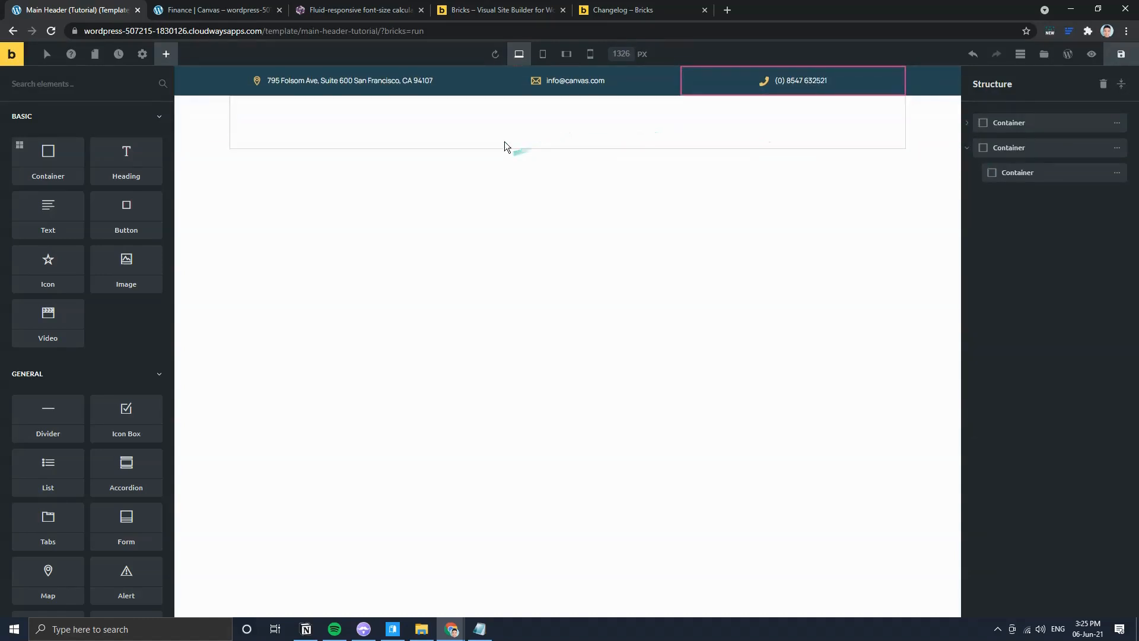
# Step: Stretch the second row's outer container to full width and center-align its inner container
pyautogui.moveTo(1119, 172)
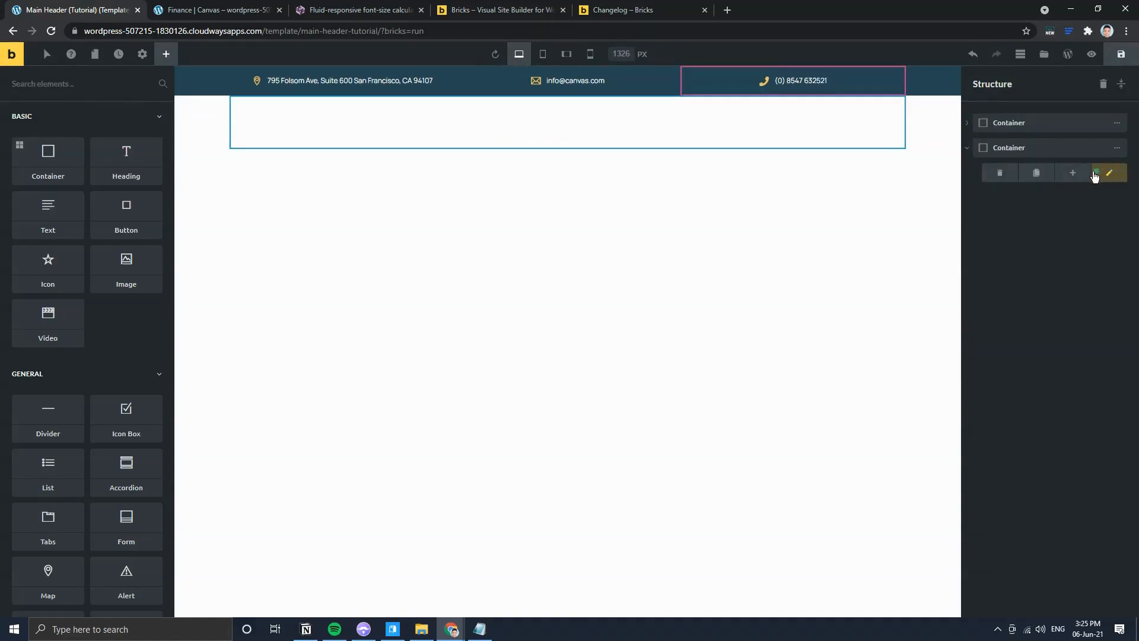
pyautogui.click(1109, 148)
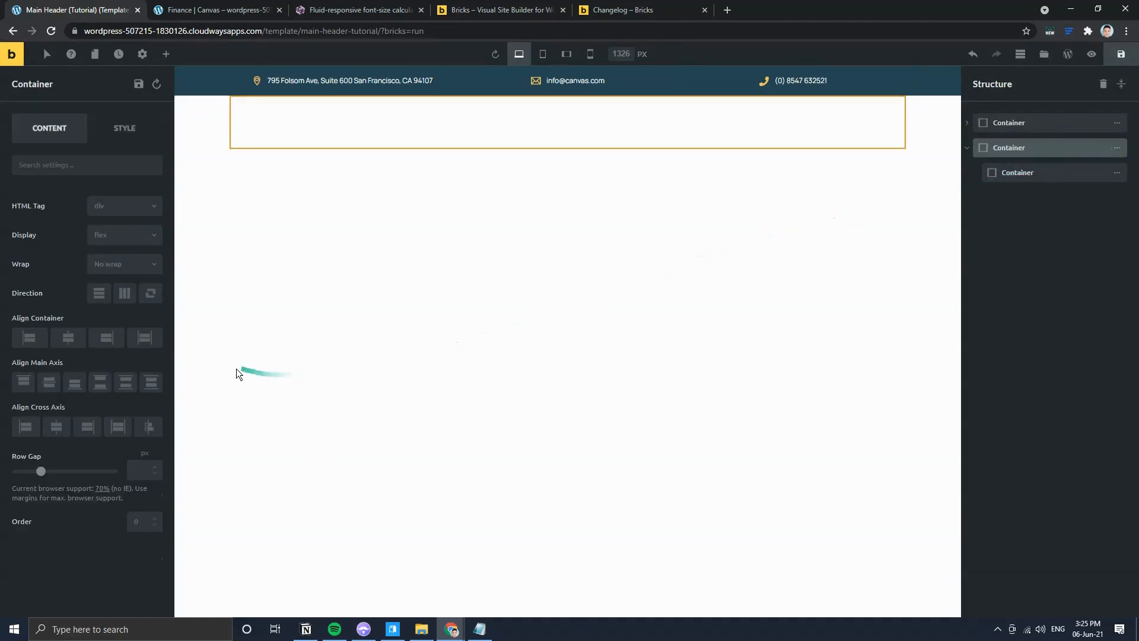
pyautogui.click(145, 338)
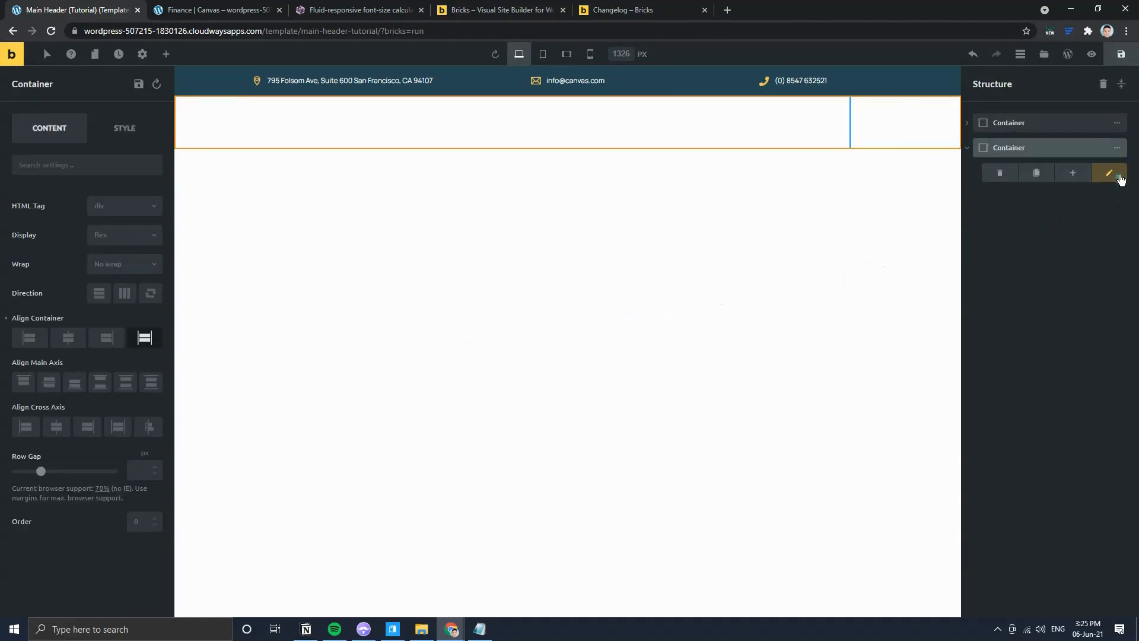
pyautogui.click(1120, 177)
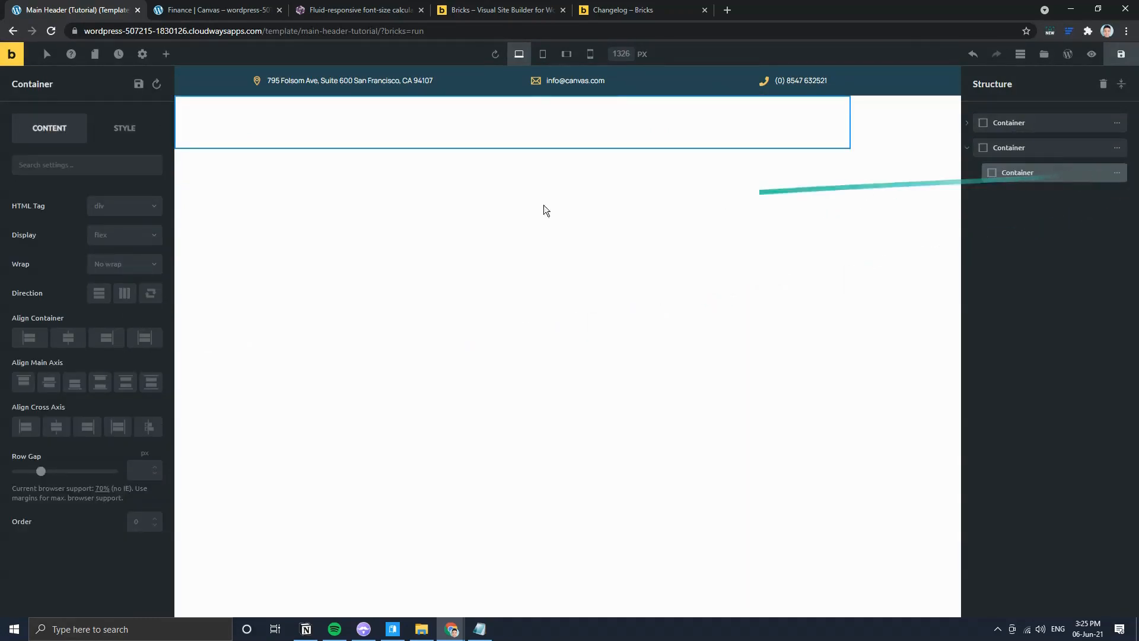
pyautogui.click(69, 336)
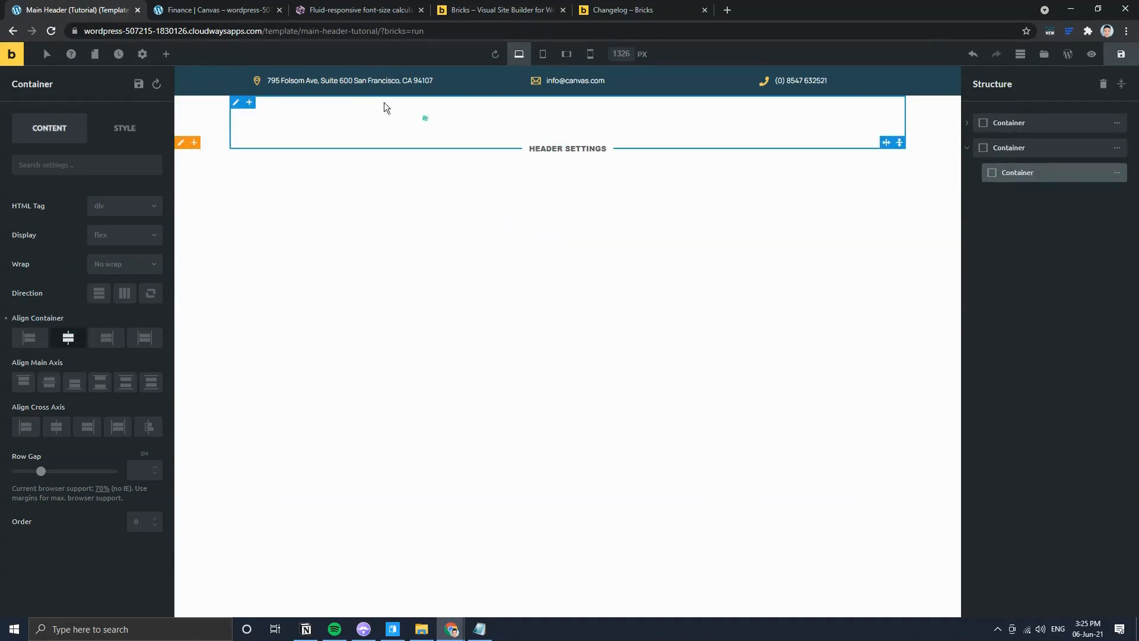
# Step: Check the Finance Canvas navigation row and add a container inside the second row's inner container
pyautogui.click(205, 10)
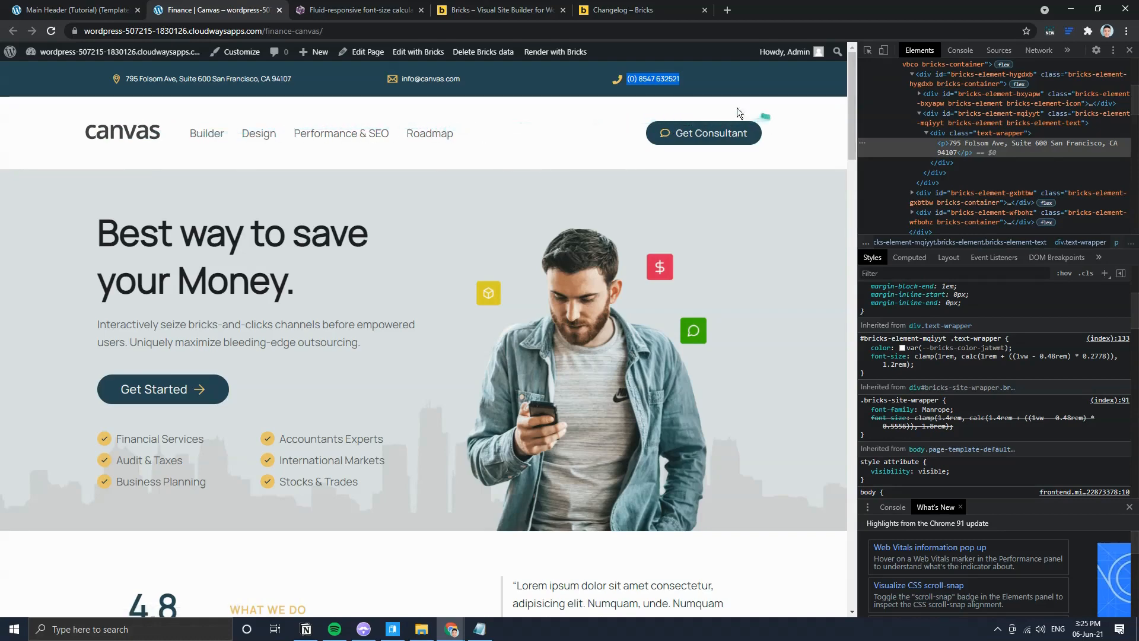
pyautogui.click(77, 9)
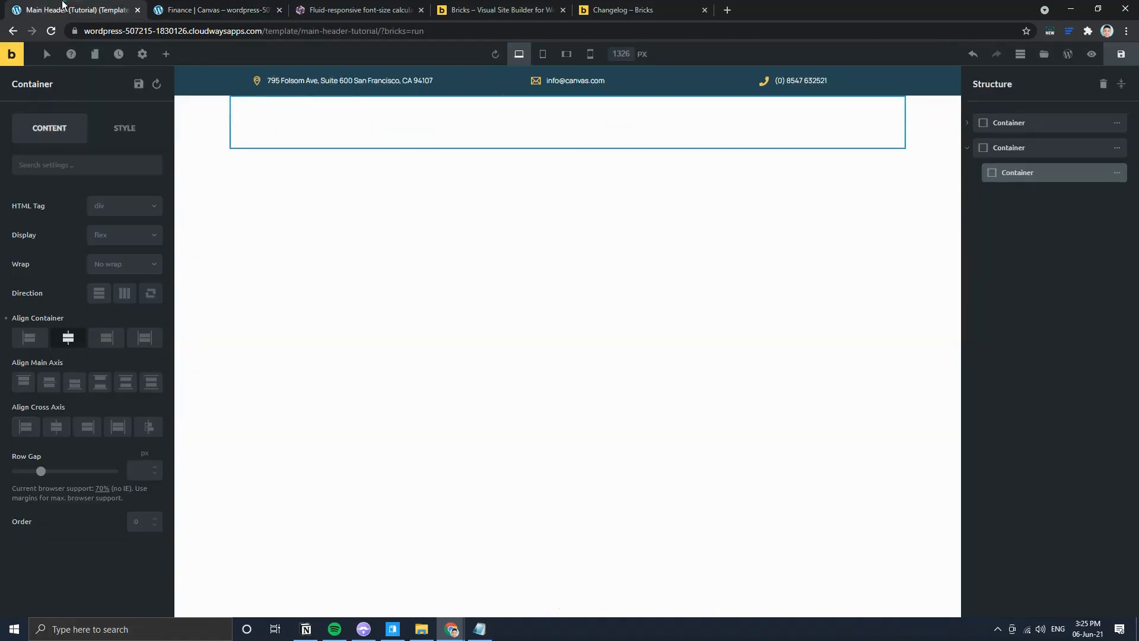
pyautogui.click(1117, 172)
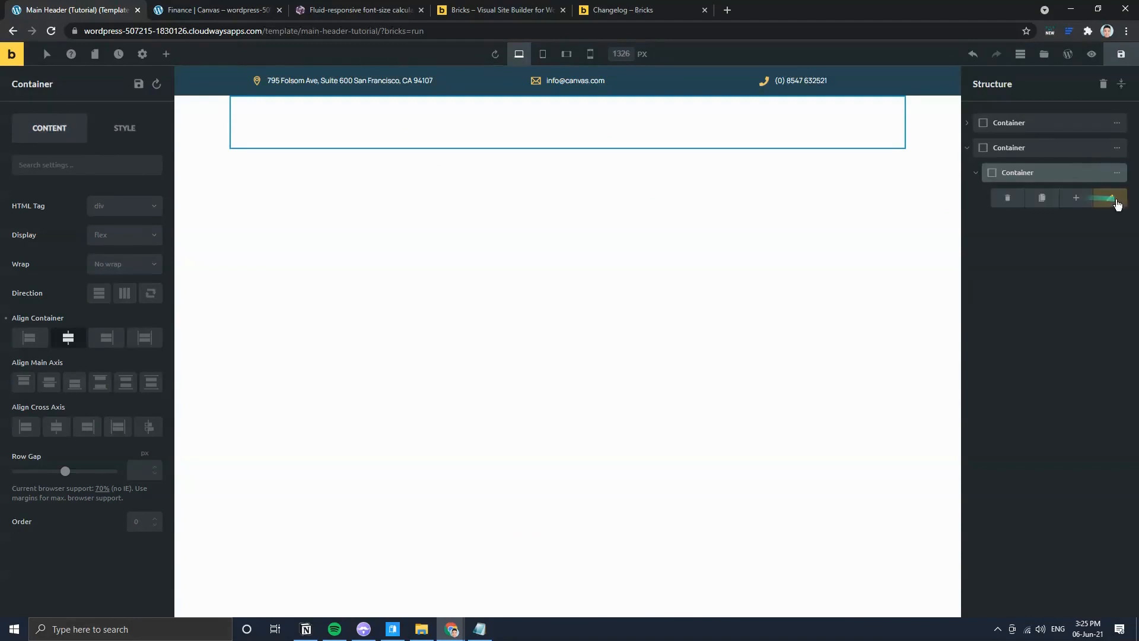
# Step: Add a second child container to the second row's inner container and set that inner container's direction to horizontal so the two sit side by side
pyautogui.click(1075, 200)
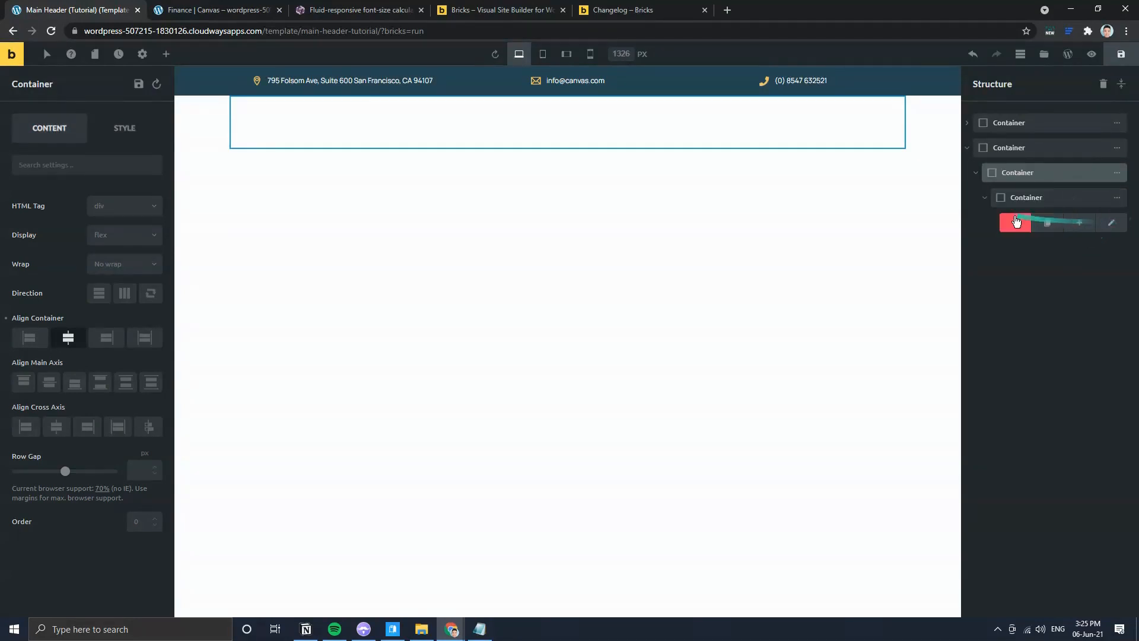
pyautogui.moveTo(1003, 221)
pyautogui.mouseDown()
pyautogui.moveTo(1008, 233)
pyautogui.moveTo(996, 223)
pyautogui.mouseUp()
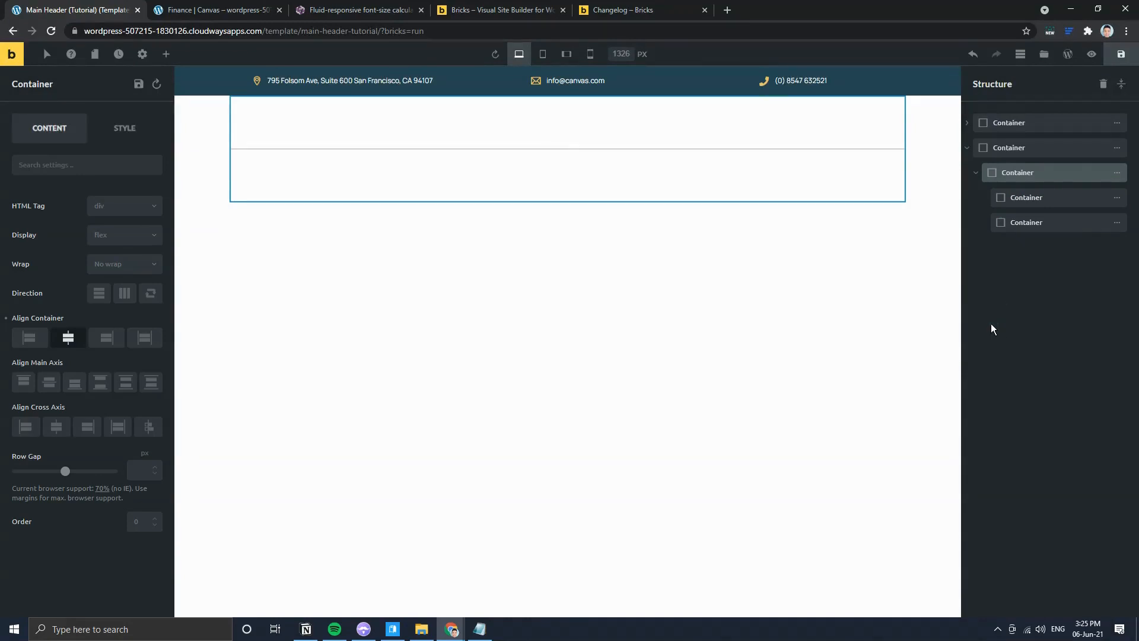
pyautogui.click(1115, 173)
pyautogui.click(1114, 175)
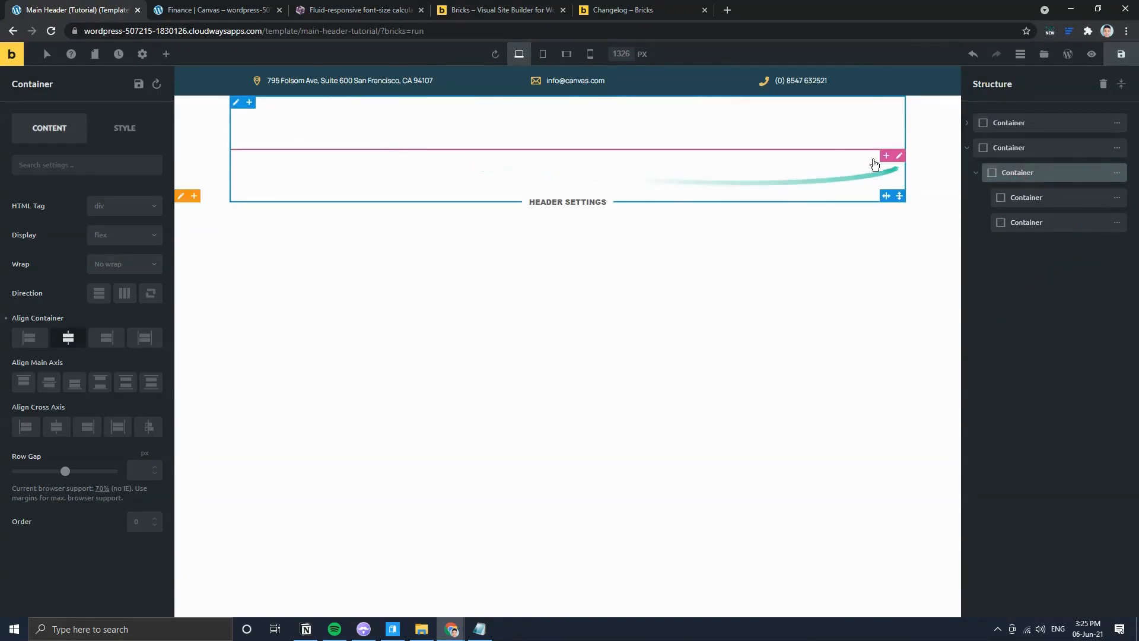
pyautogui.click(1114, 175)
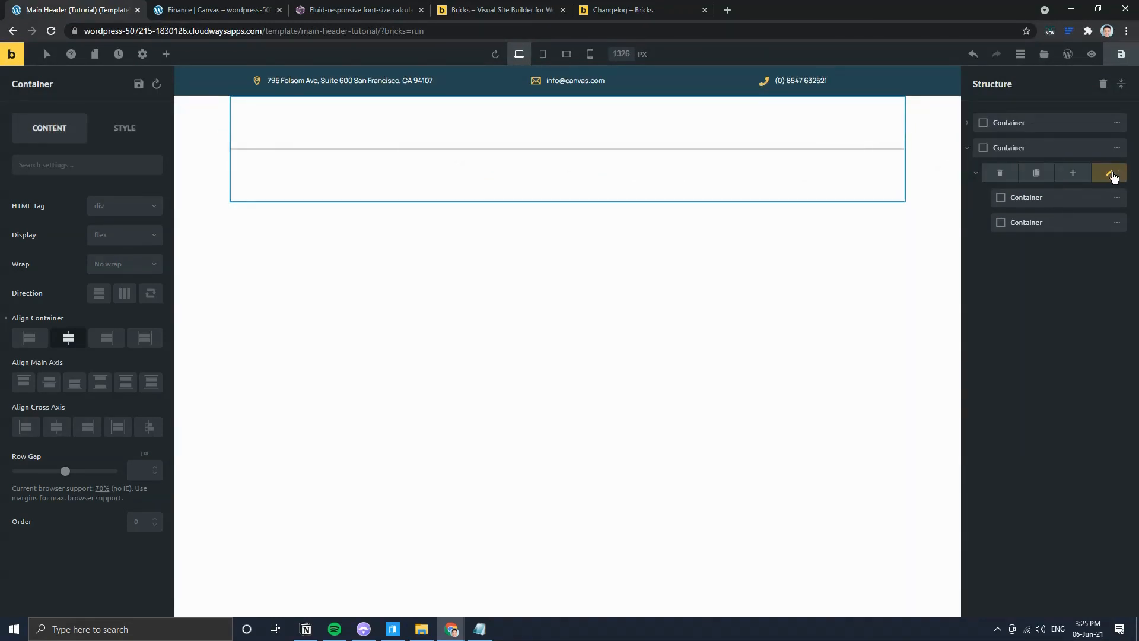
pyautogui.click(124, 293)
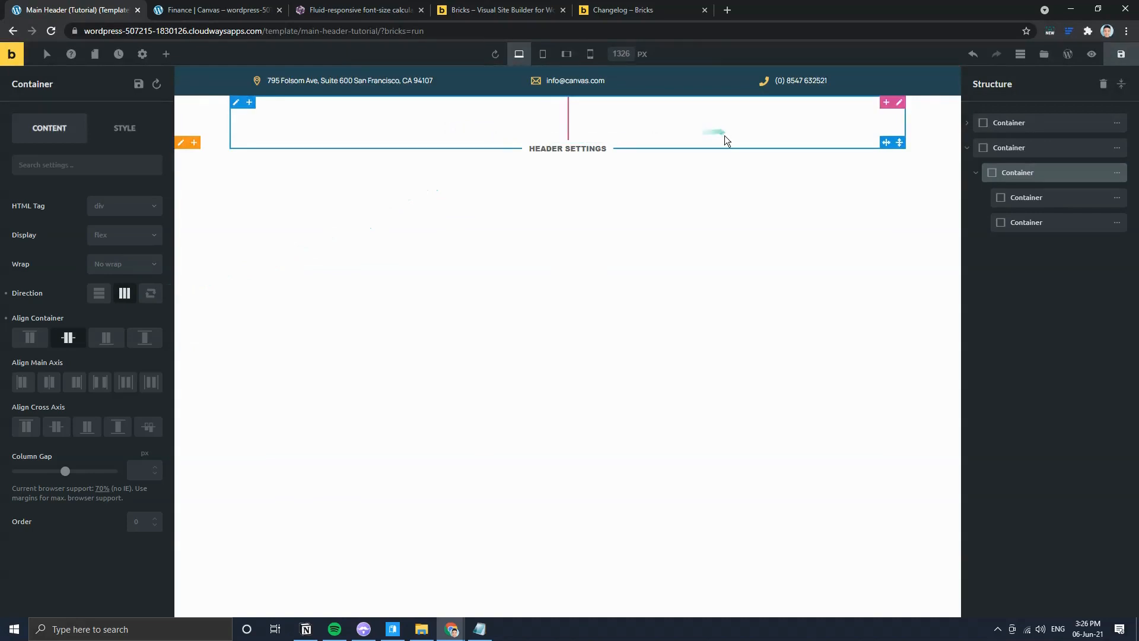
# Step: Check the navigation row on the Finance Canvas page and delete the second child container from the second row's inner container
pyautogui.click(259, 8)
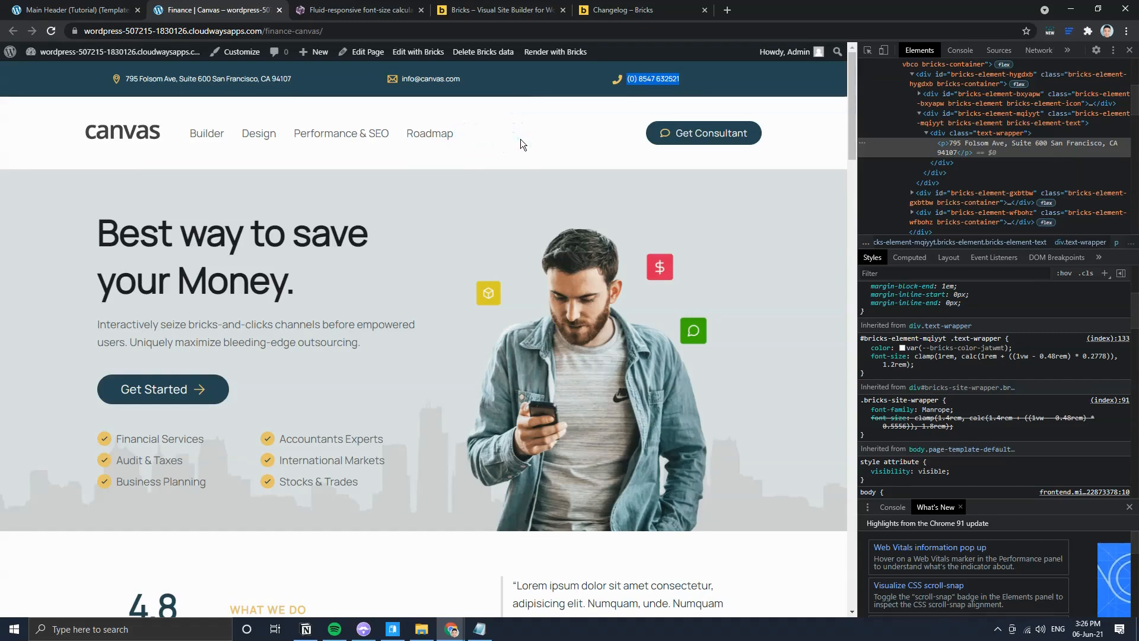
pyautogui.click(77, 9)
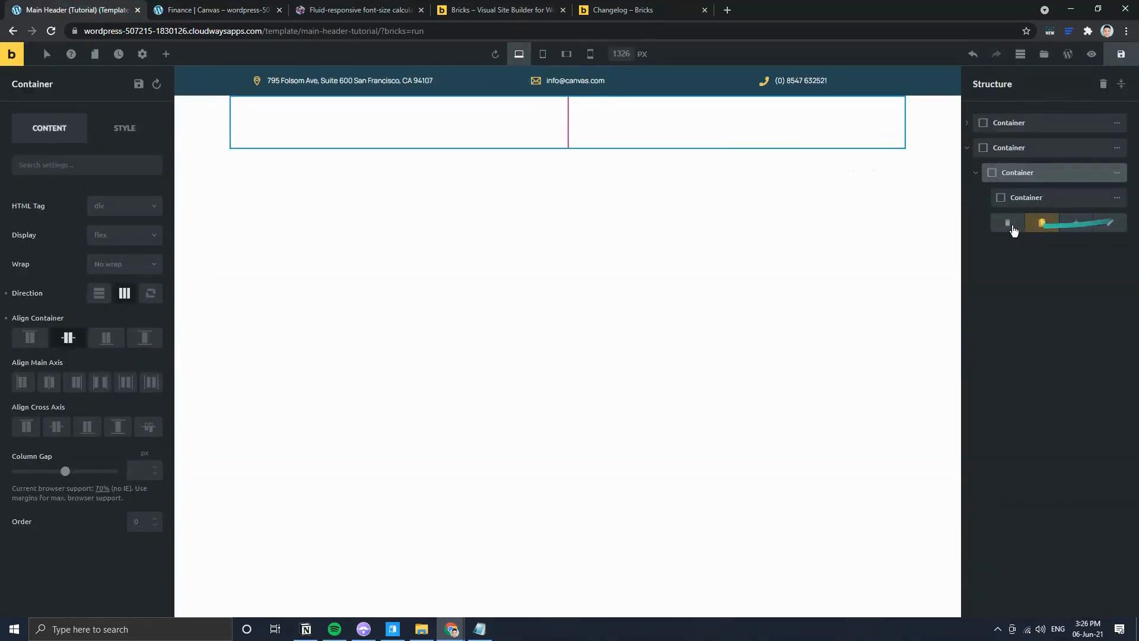
pyautogui.click(1012, 230)
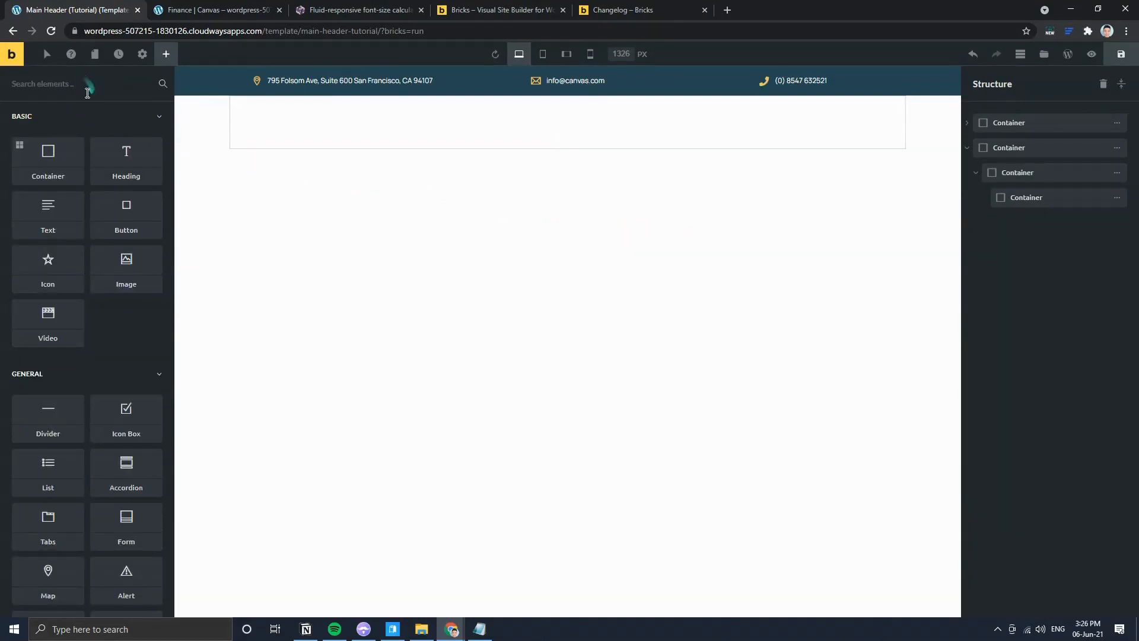
# Step: Search the element library for "button"
pyautogui.write('button')
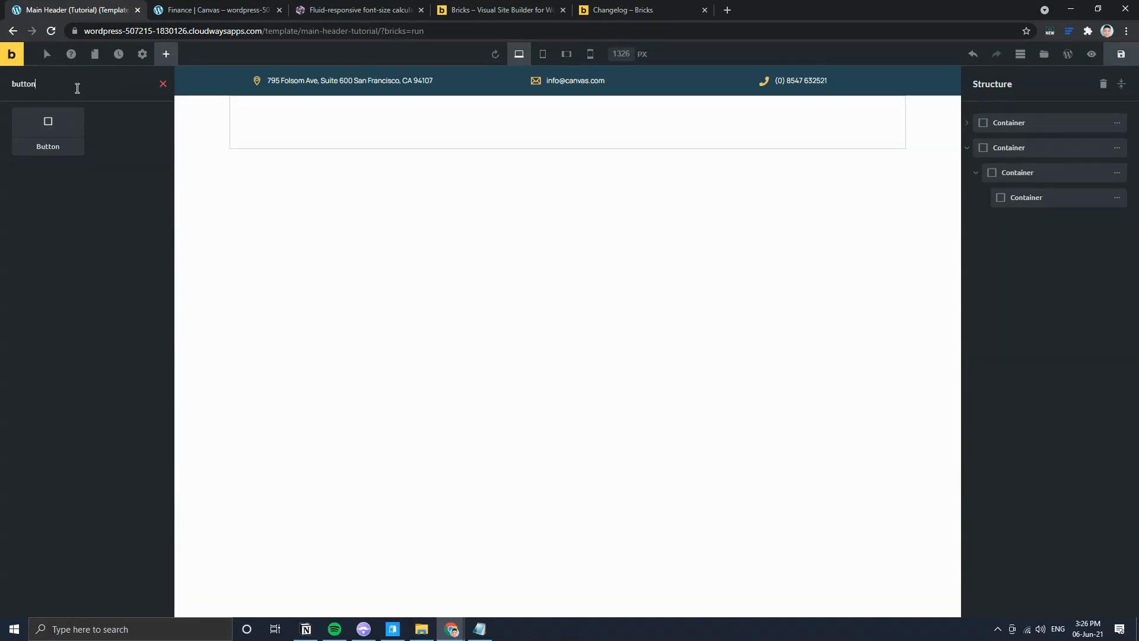
# Step: Add a Button element and nest it in the second header row's inner container, after the empty container
pyautogui.click(46, 121)
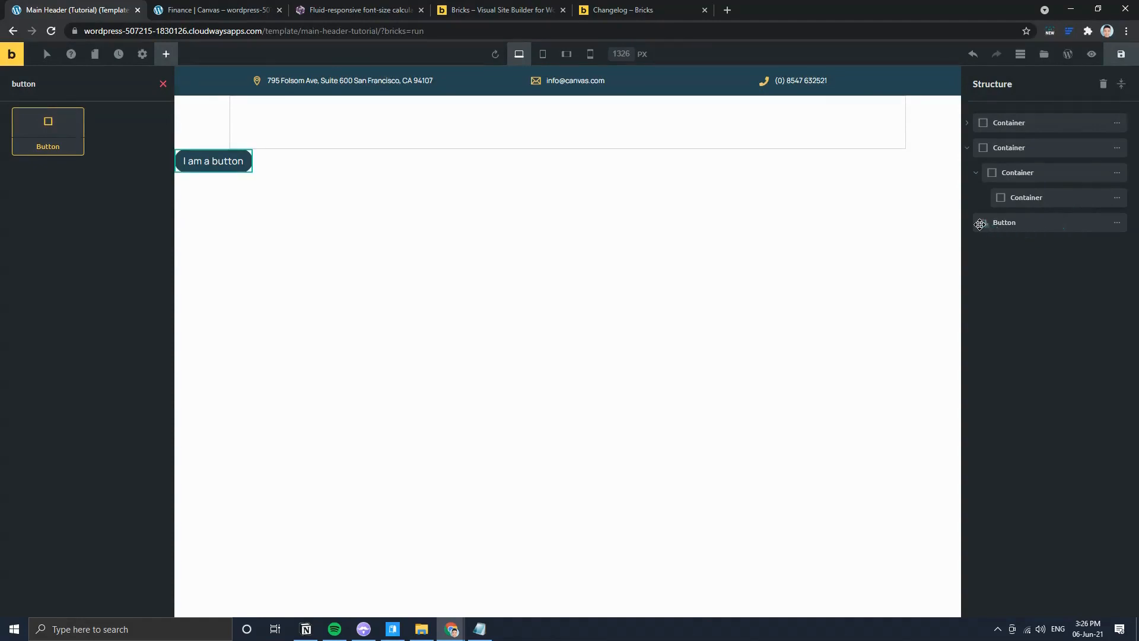
pyautogui.moveTo(980, 224)
pyautogui.mouseDown()
pyautogui.moveTo(1006, 226)
pyautogui.moveTo(997, 212)
pyautogui.moveTo(999, 224)
pyautogui.mouseUp()
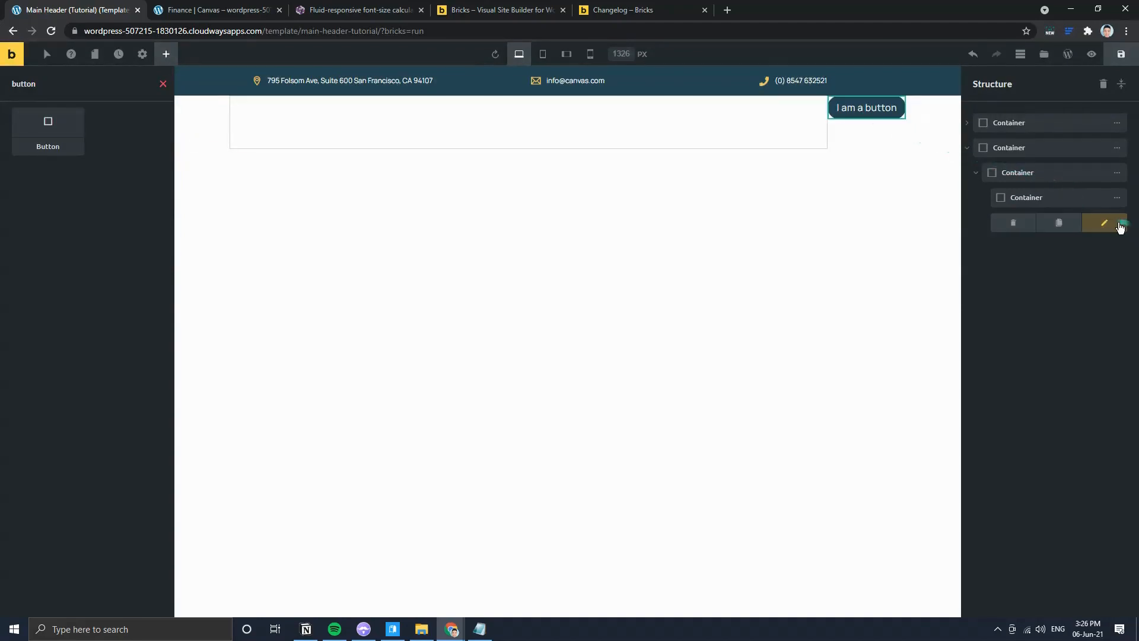
pyautogui.click(1119, 228)
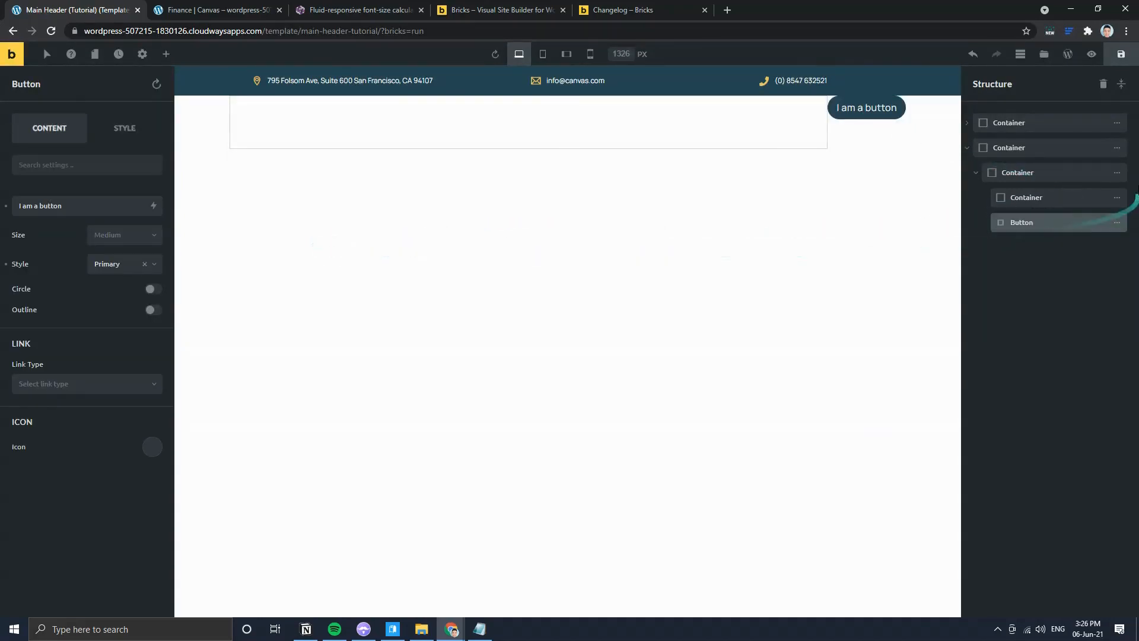
# Step: Center the button's parent container on its cross axis and compare the layout with the finished Finance page
pyautogui.click(1113, 172)
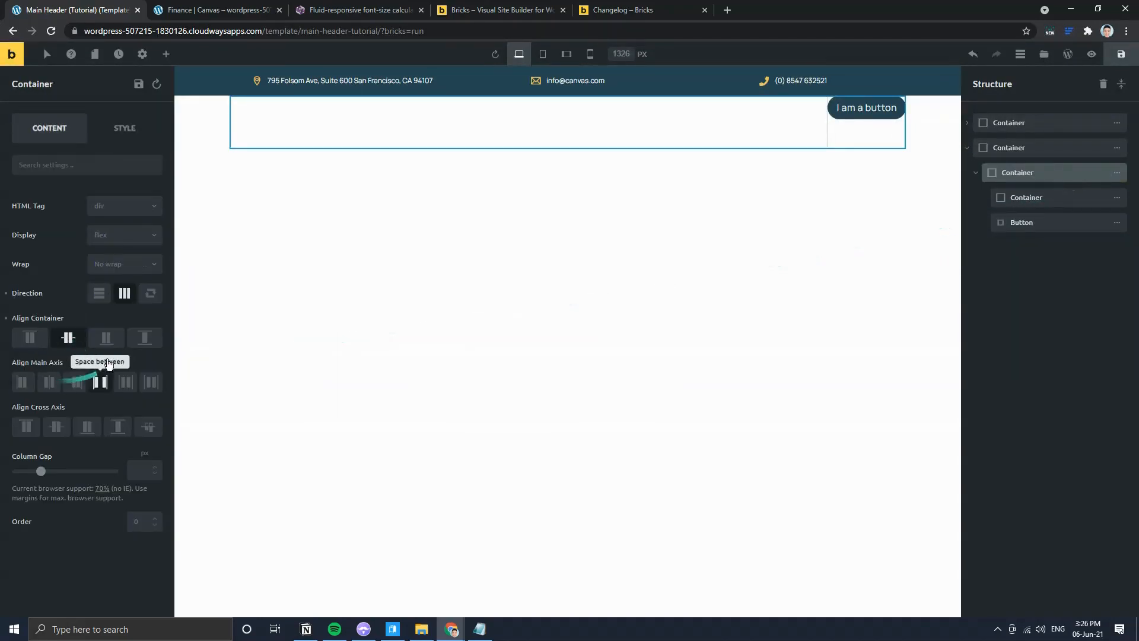
pyautogui.click(57, 424)
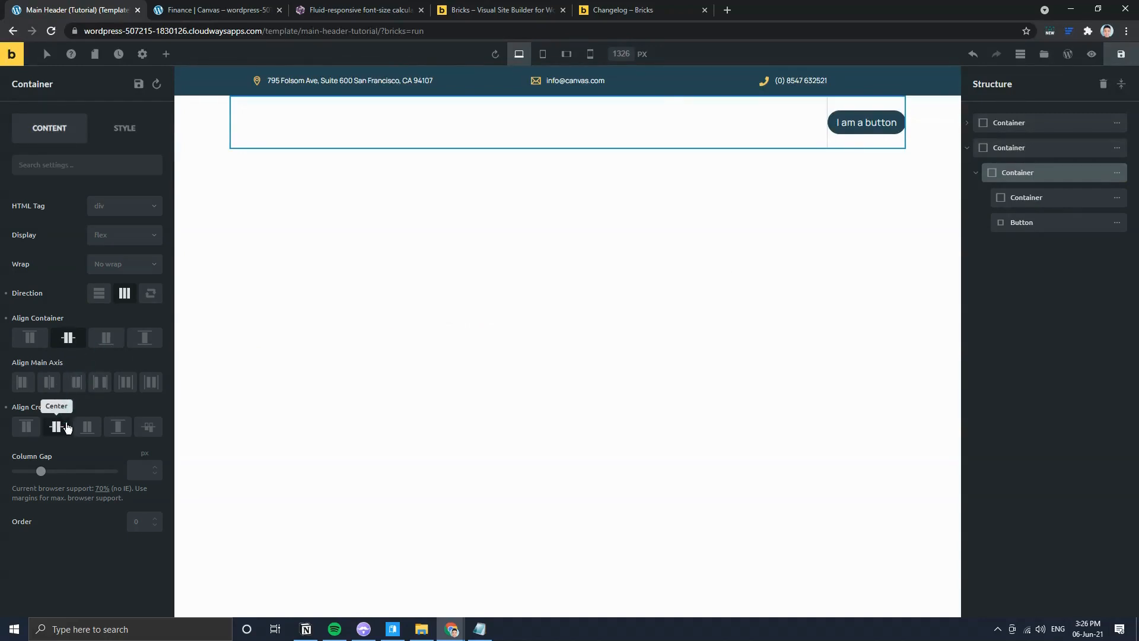
pyautogui.click(213, 10)
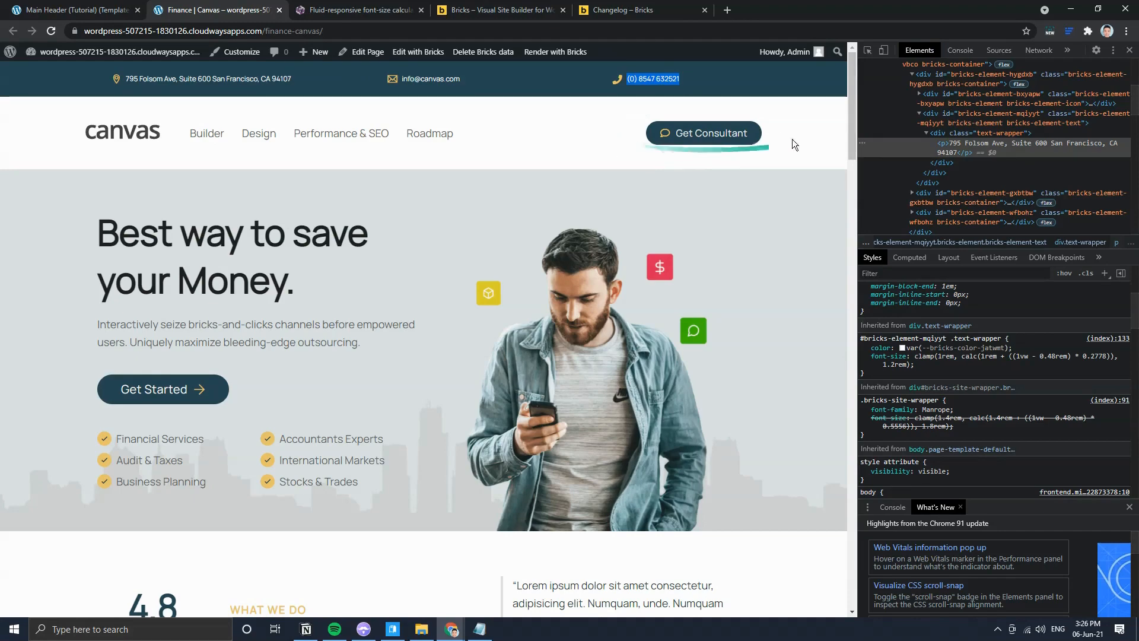
pyautogui.click(77, 10)
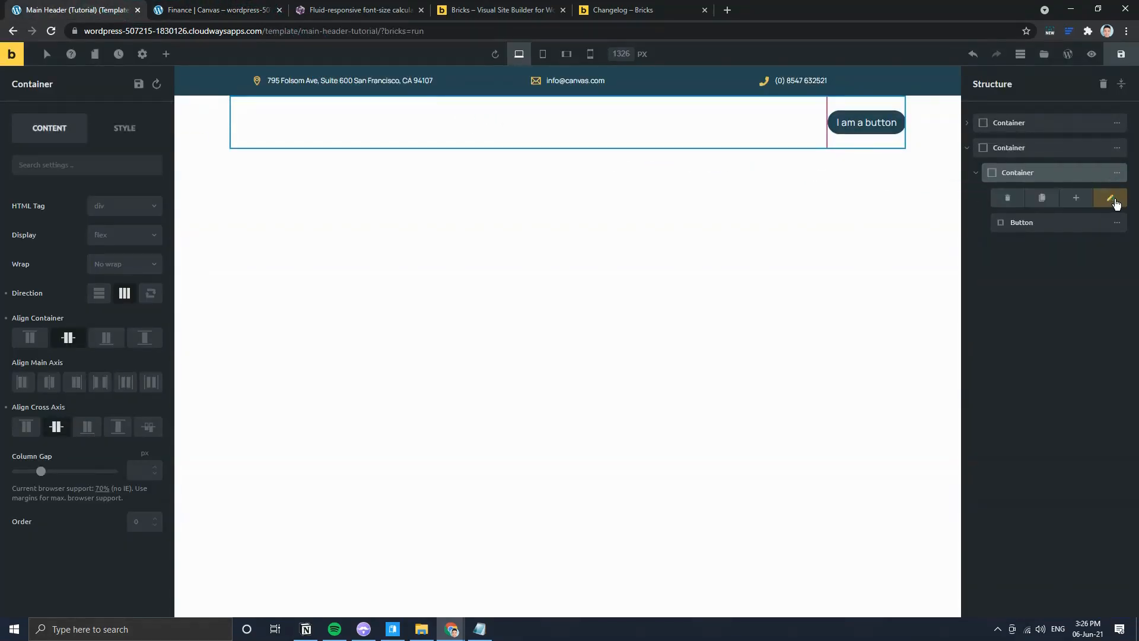
# Step: Add an Image element inside the empty container beside the button
pyautogui.click(1115, 202)
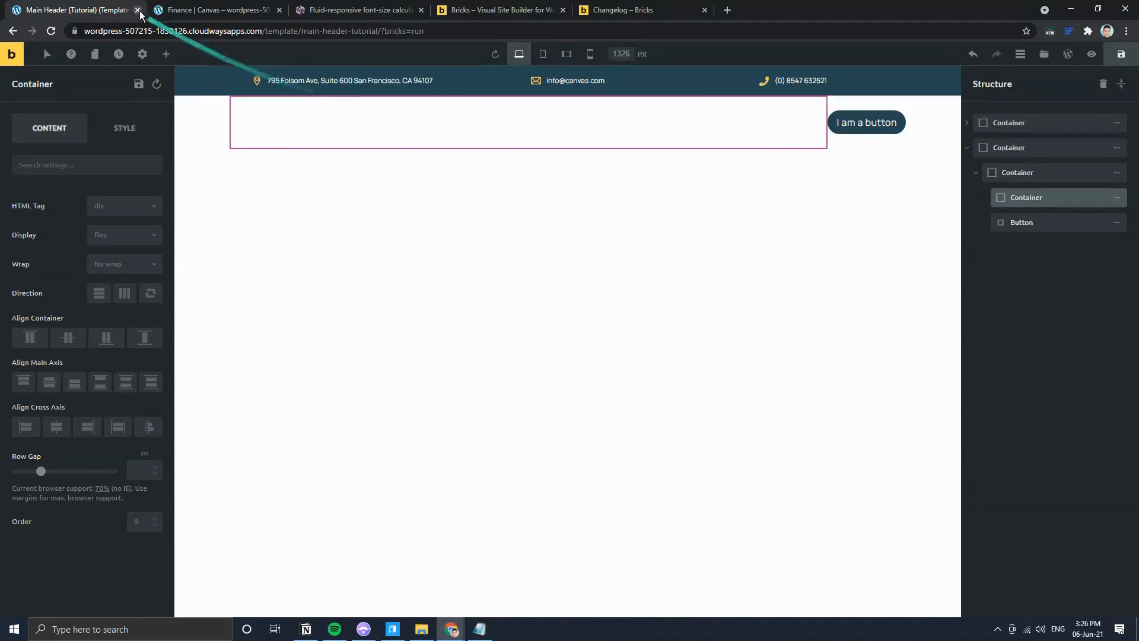
pyautogui.click(166, 54)
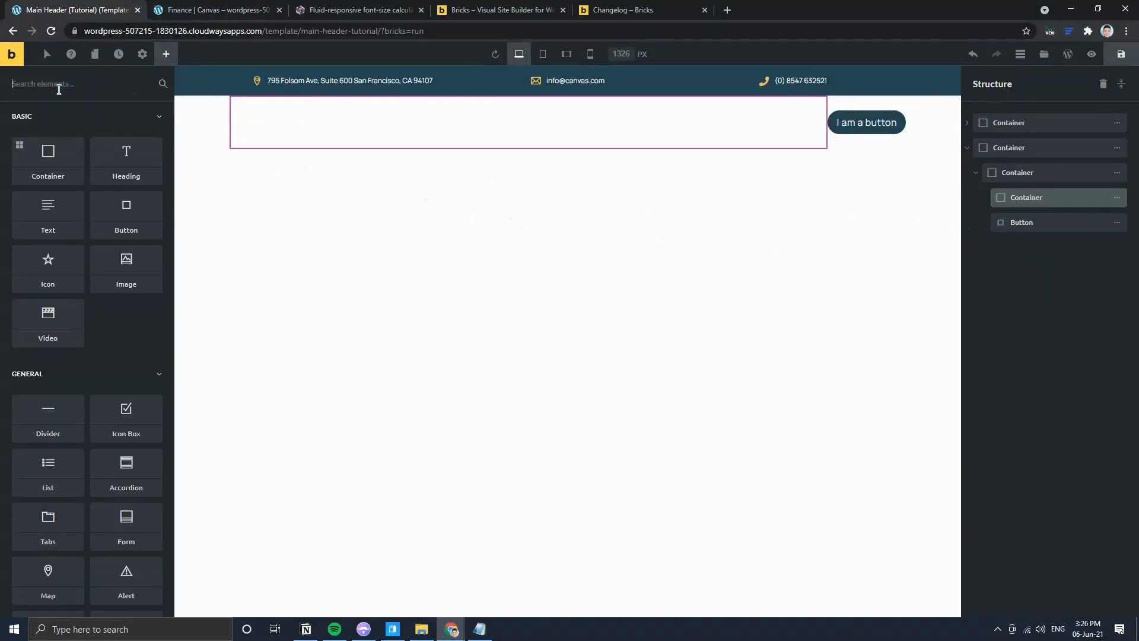
pyautogui.write('image')
pyautogui.click(47, 132)
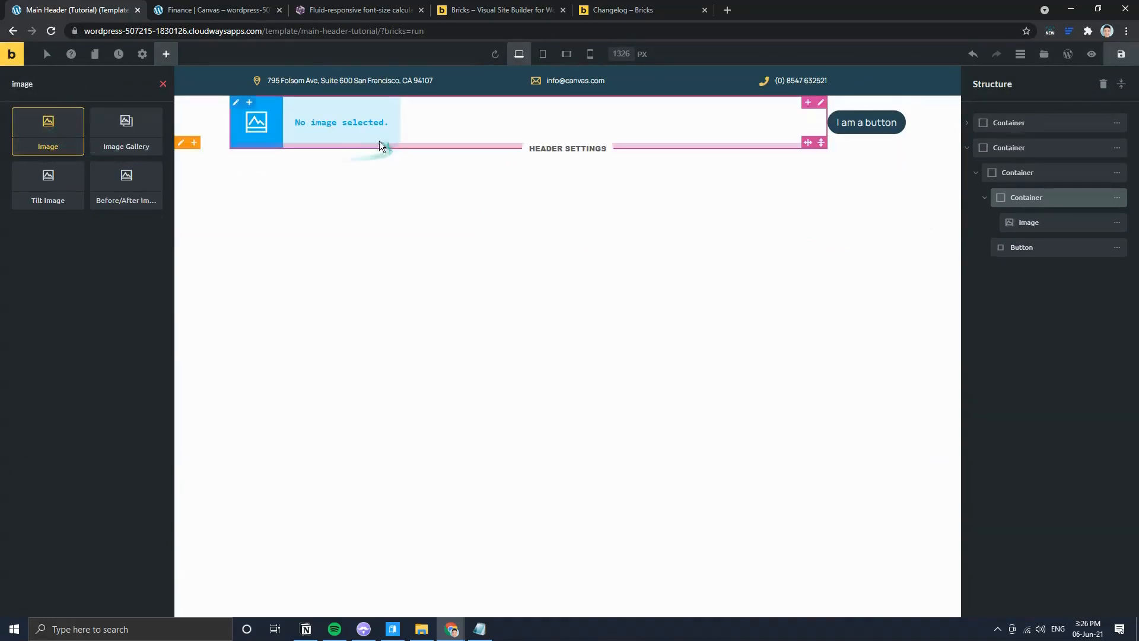
# Step: Set the new image element's source to canvas-logo.png from the media library
pyautogui.click(340, 128)
pyautogui.click(94, 223)
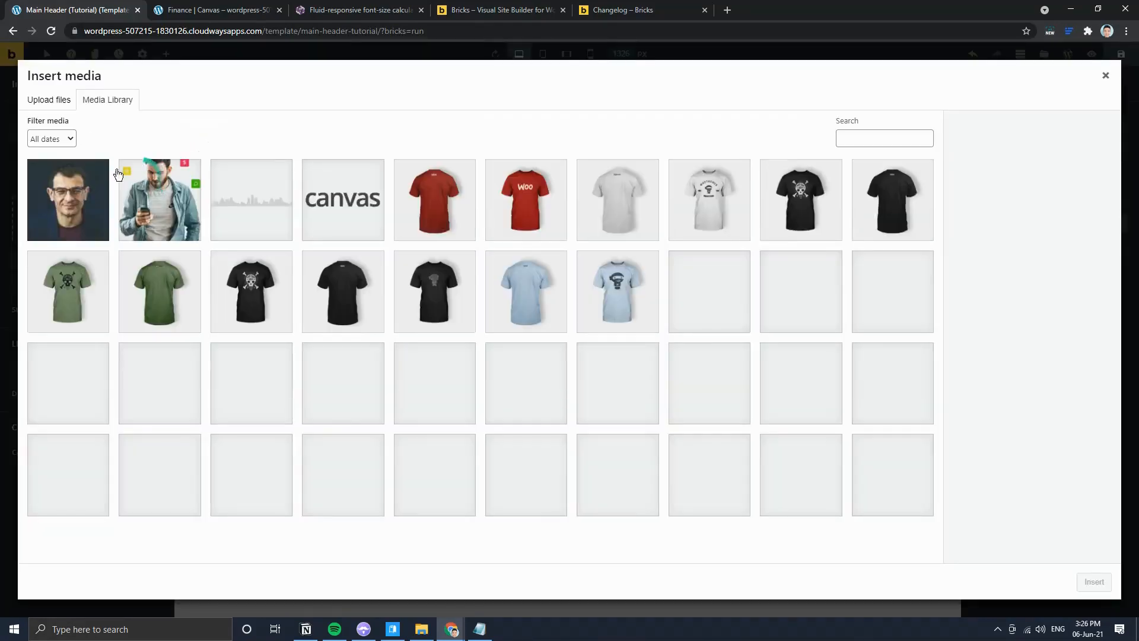
pyautogui.click(333, 211)
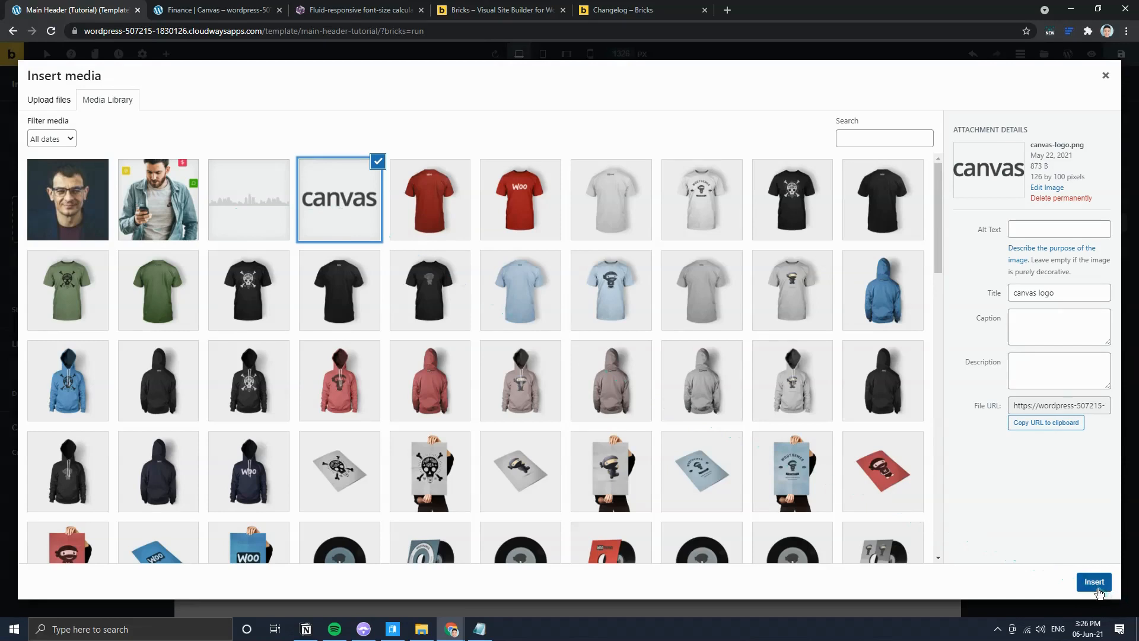
pyautogui.click(1095, 582)
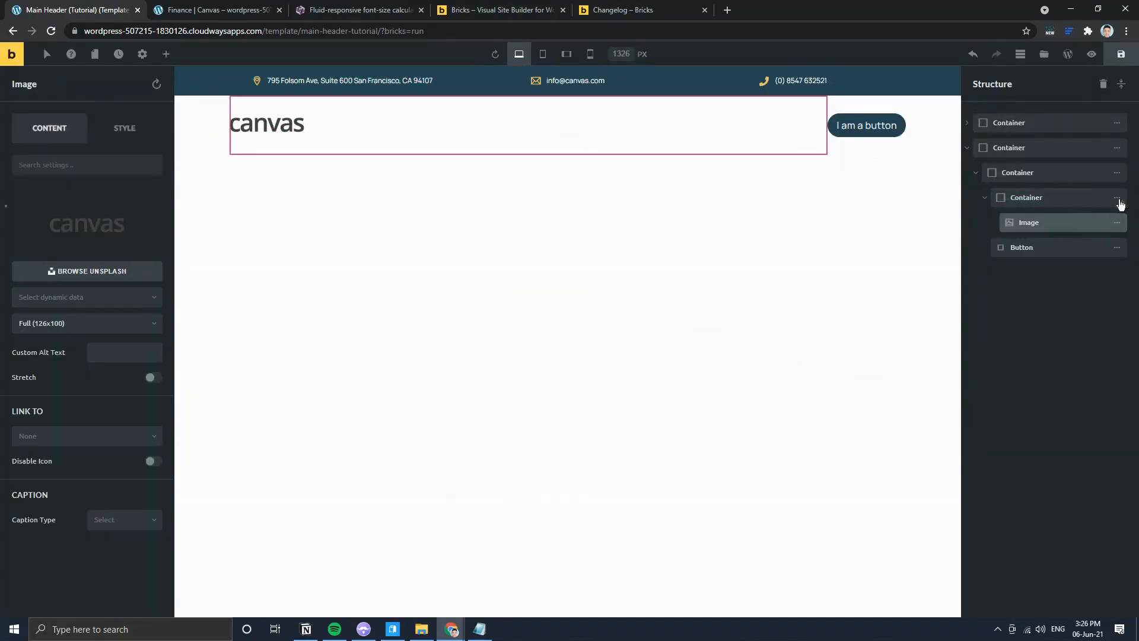
# Step: Add a Nav Menu element and place it after the logo image in the same container
pyautogui.click(166, 54)
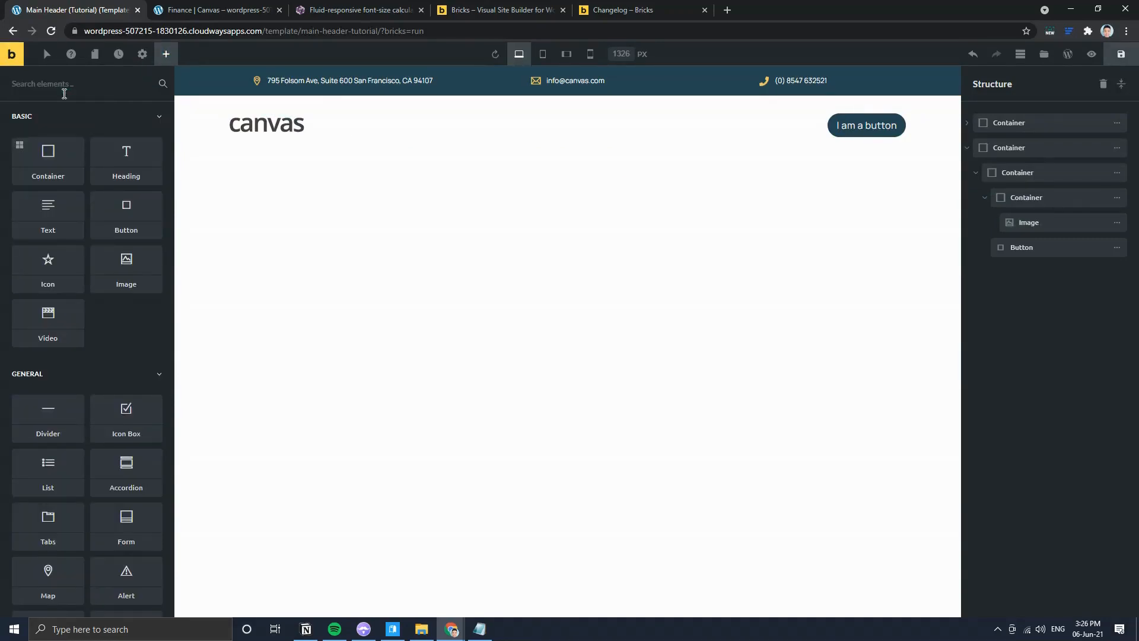
pyautogui.write('nav')
pyautogui.click(47, 121)
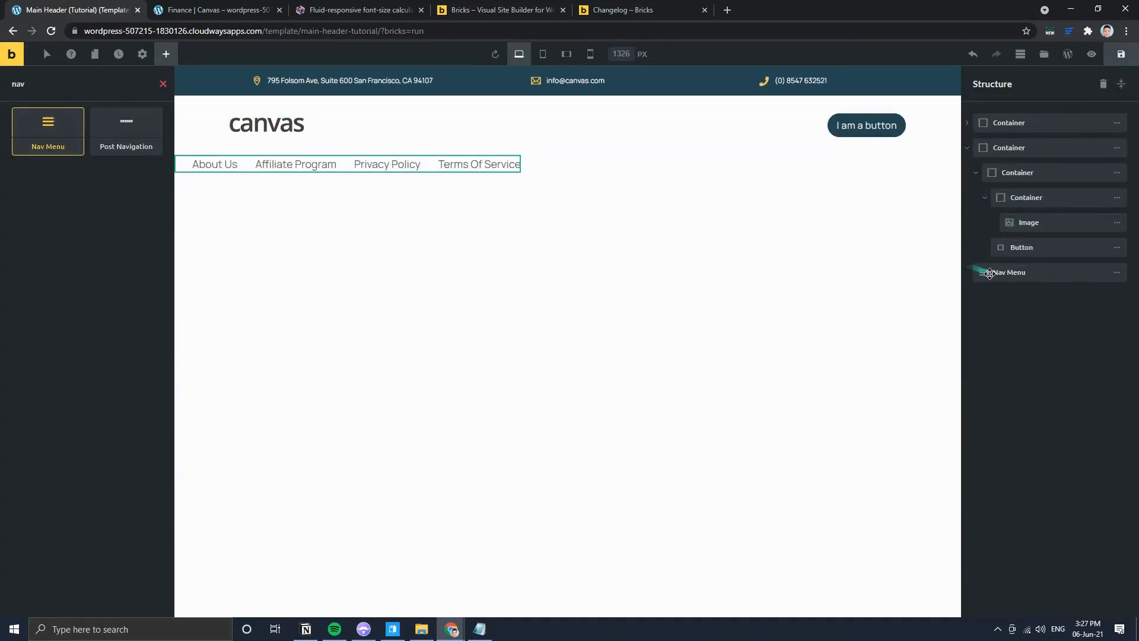
pyautogui.moveTo(986, 272); pyautogui.dragTo(1046, 231)
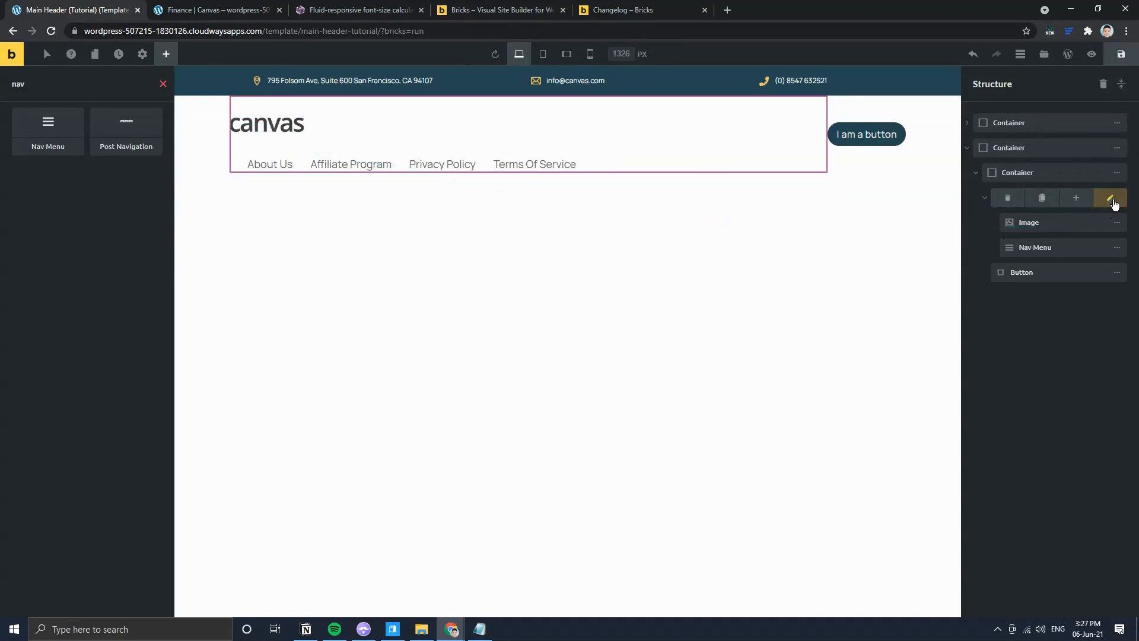
# Step: Set the logo and menu container's direction to horizontal, center its cross axis, and save the template
pyautogui.click(1114, 204)
pyautogui.click(124, 297)
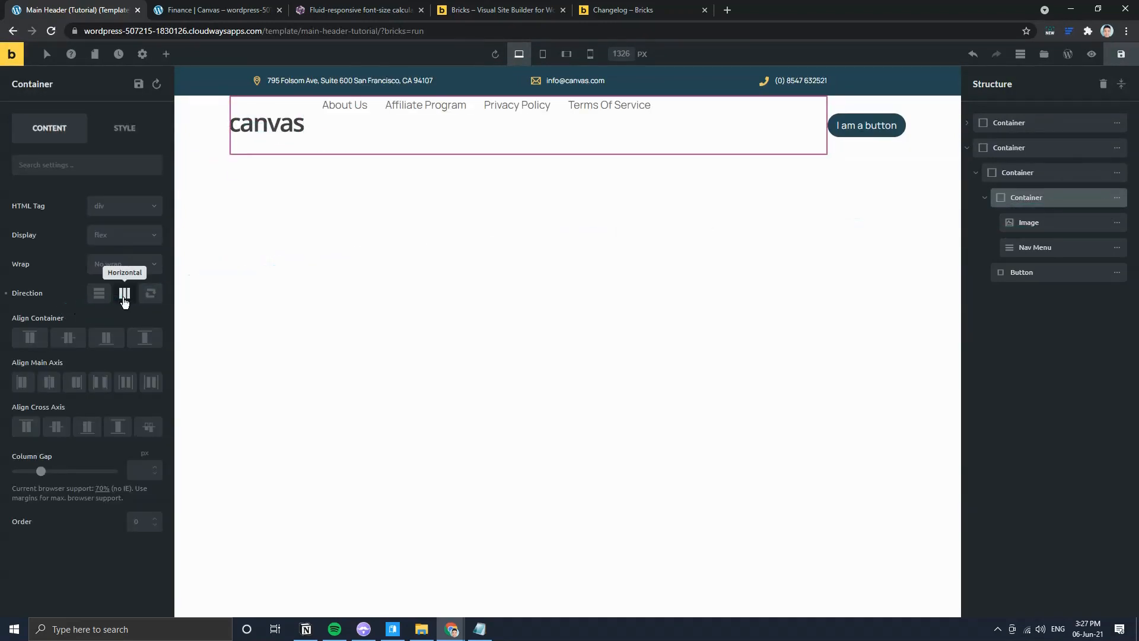
pyautogui.hotkey('ctrl', 's')
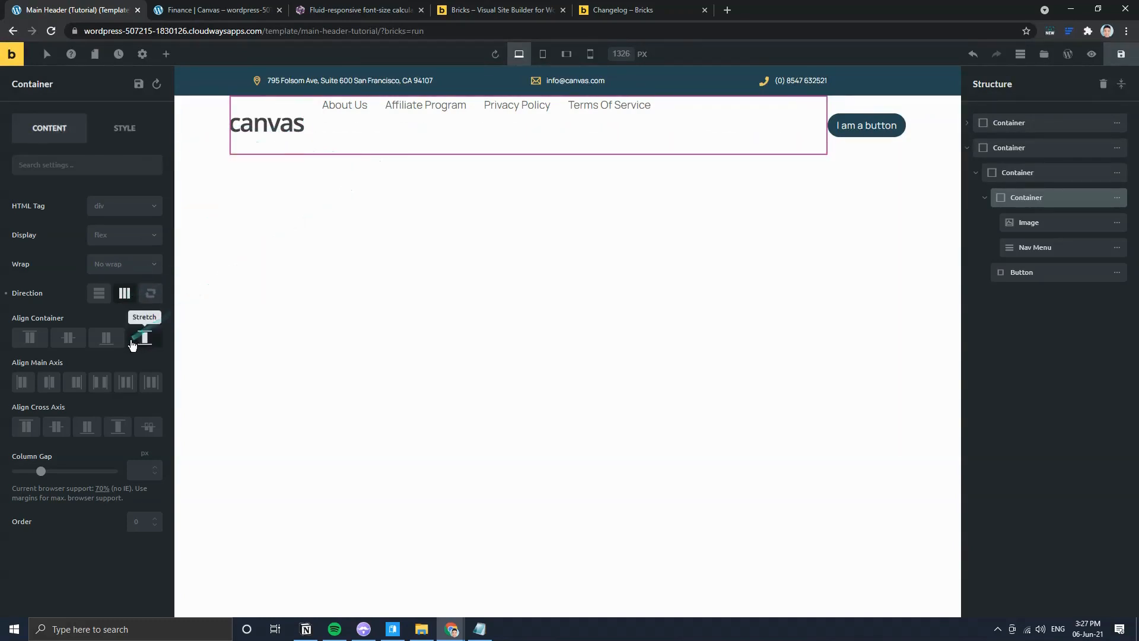
pyautogui.click(50, 382)
pyautogui.click(57, 426)
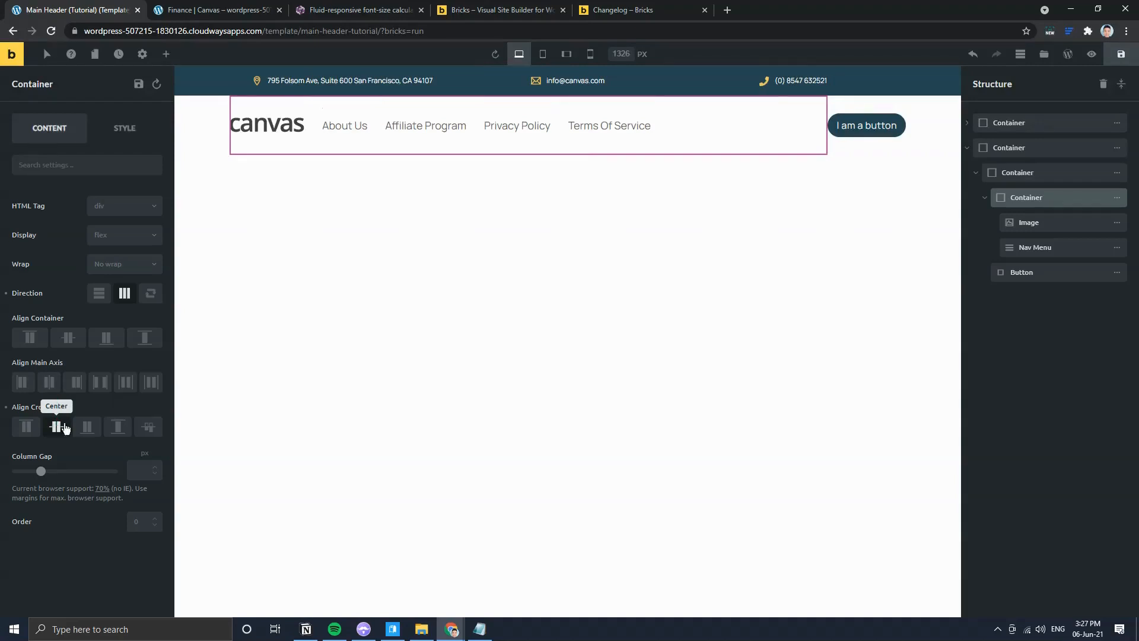
# Step: Inspect the main header element on the finished Finance page to read its dimensions, and return to the header template
pyautogui.click(217, 9)
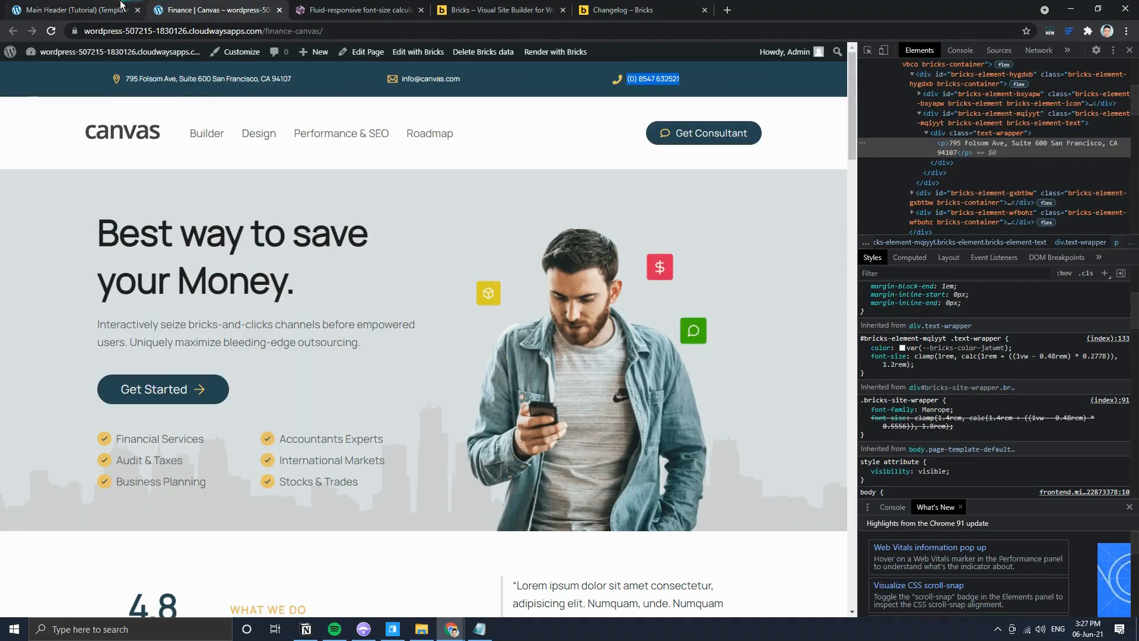
pyautogui.click(74, 9)
pyautogui.click(216, 9)
pyautogui.click(867, 50)
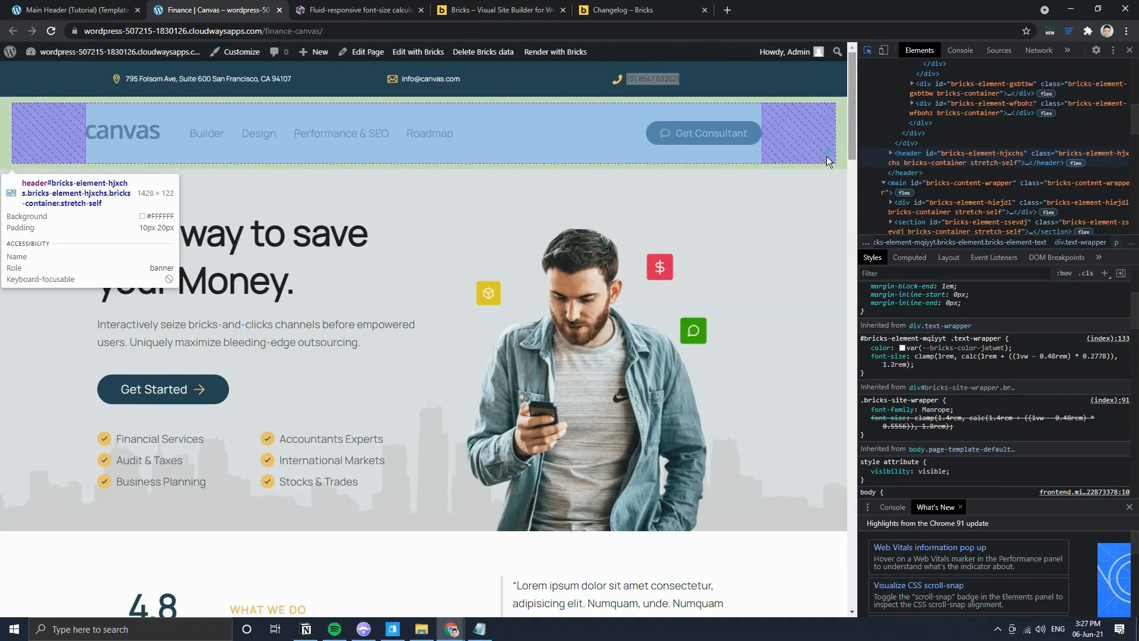
pyautogui.click(827, 155)
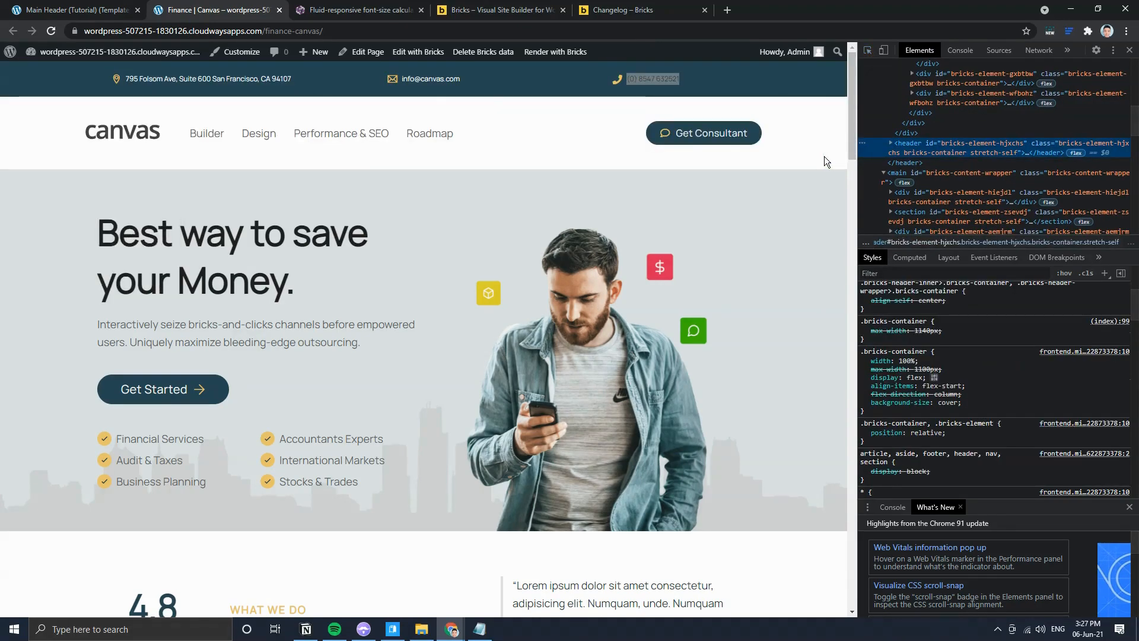
pyautogui.click(74, 9)
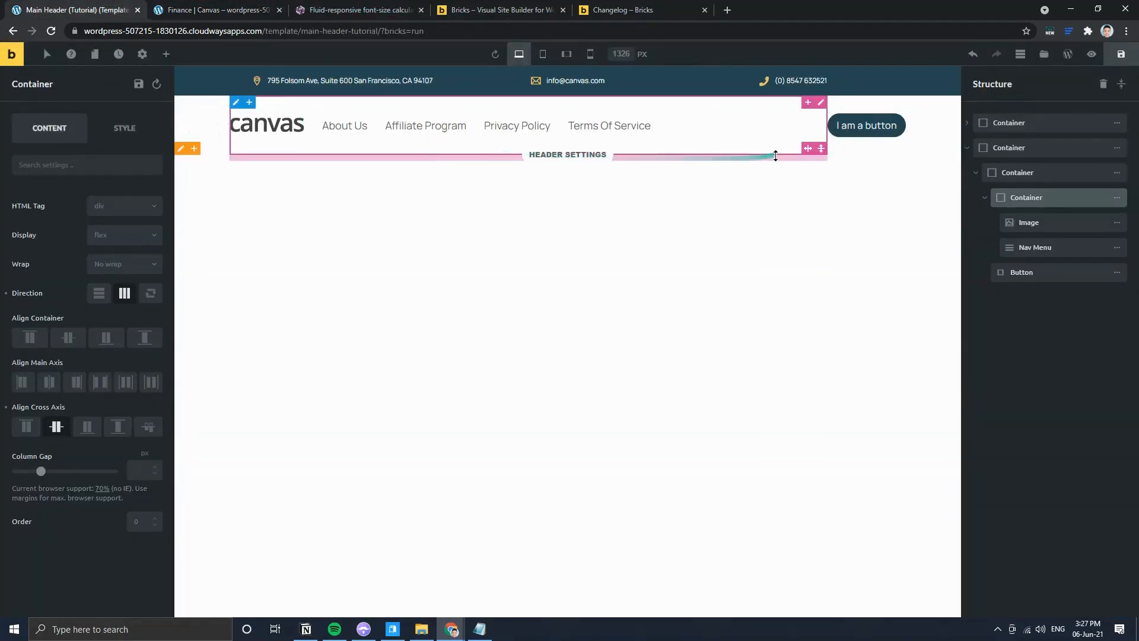
# Step: Try a height of 12 rem on the outer container of the second header row, and clear it again
pyautogui.click(1116, 151)
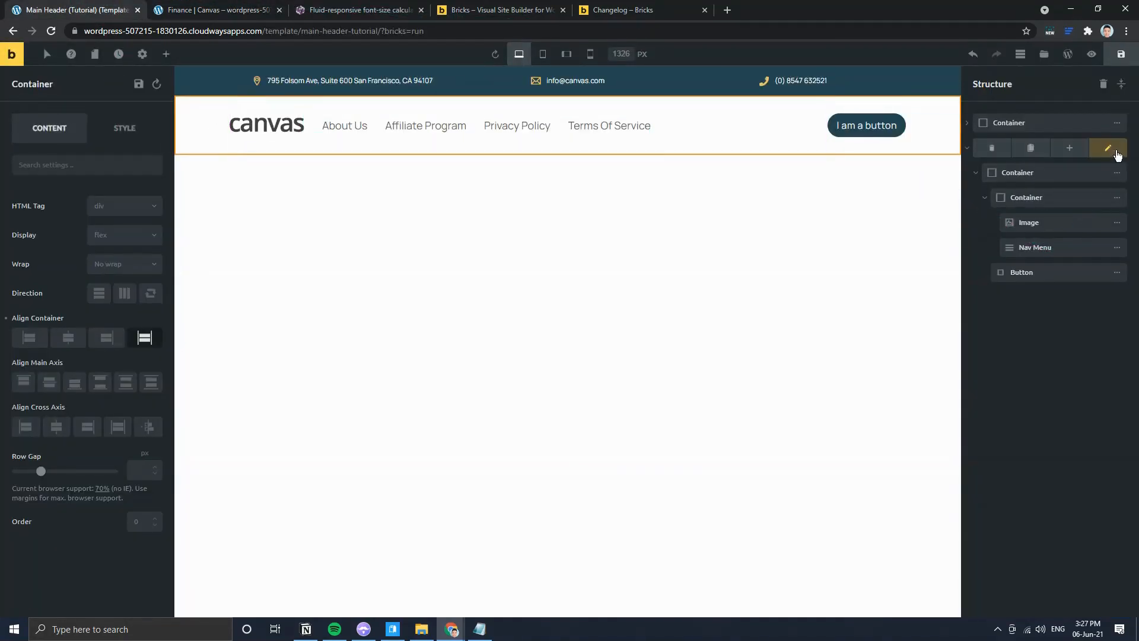
pyautogui.click(122, 131)
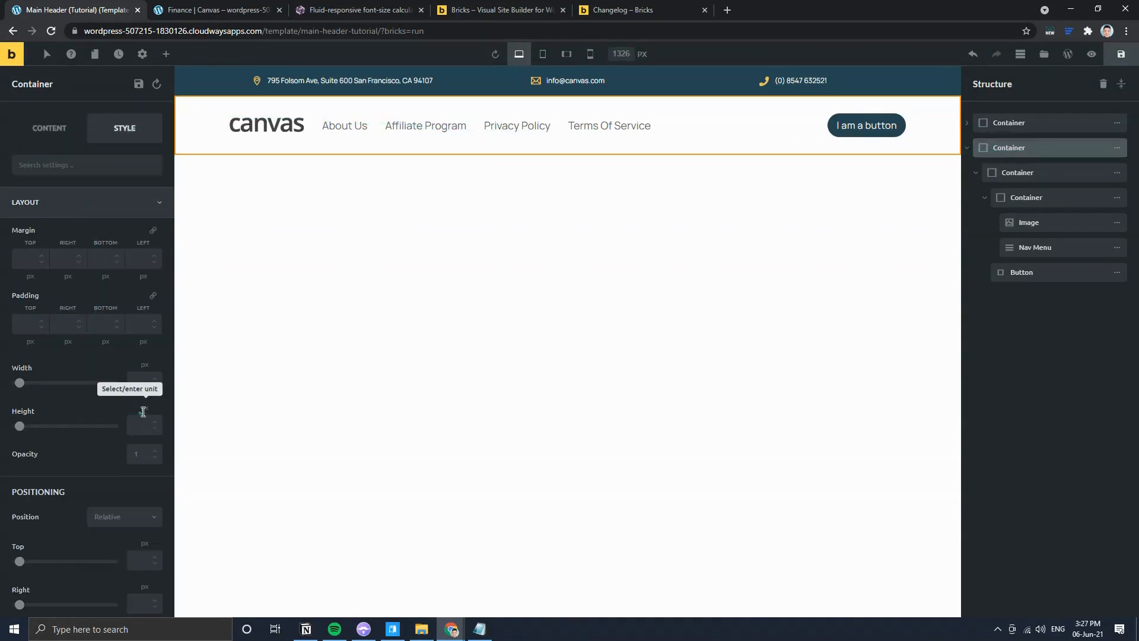
pyautogui.click(143, 411)
pyautogui.write('rem')
pyautogui.press('Tab')
pyautogui.write('100')
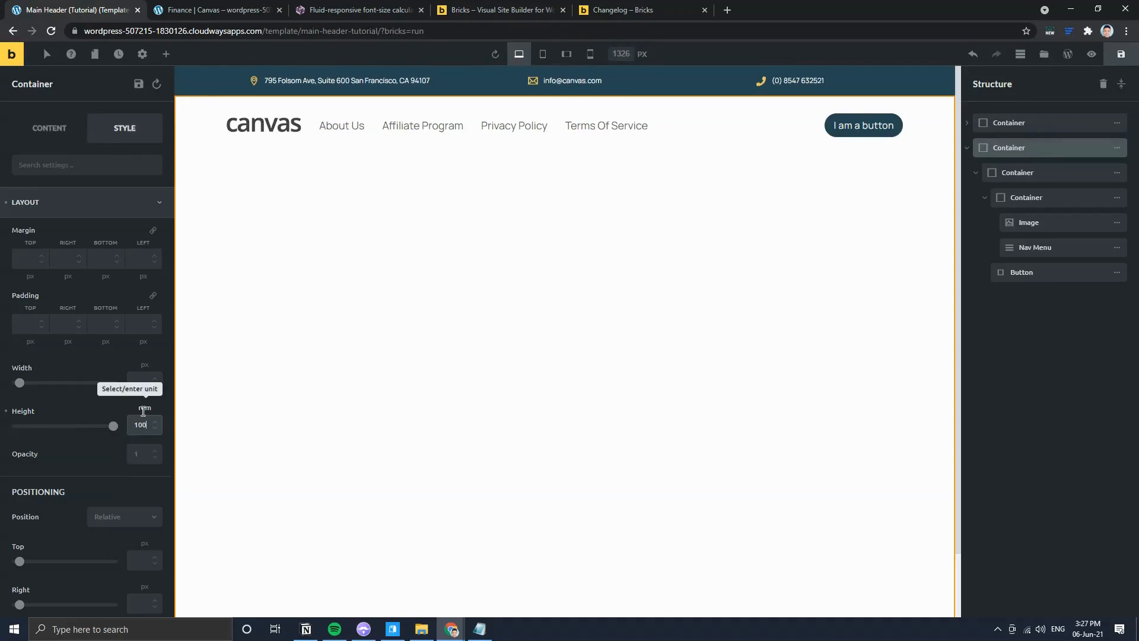
pyautogui.press('BackSpace')
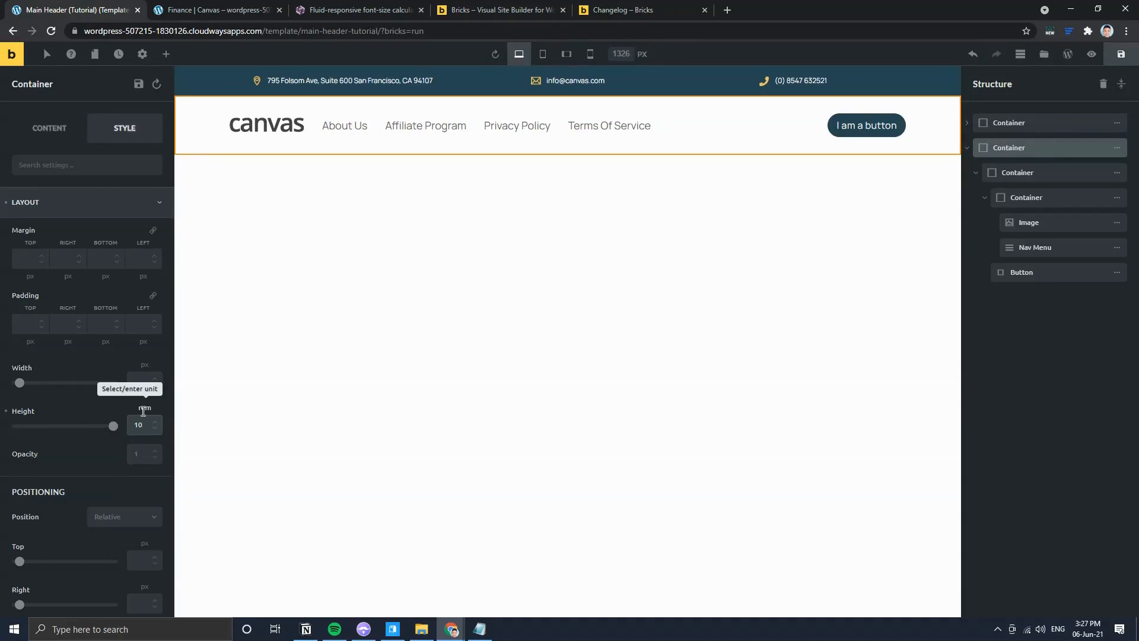
pyautogui.write('00')
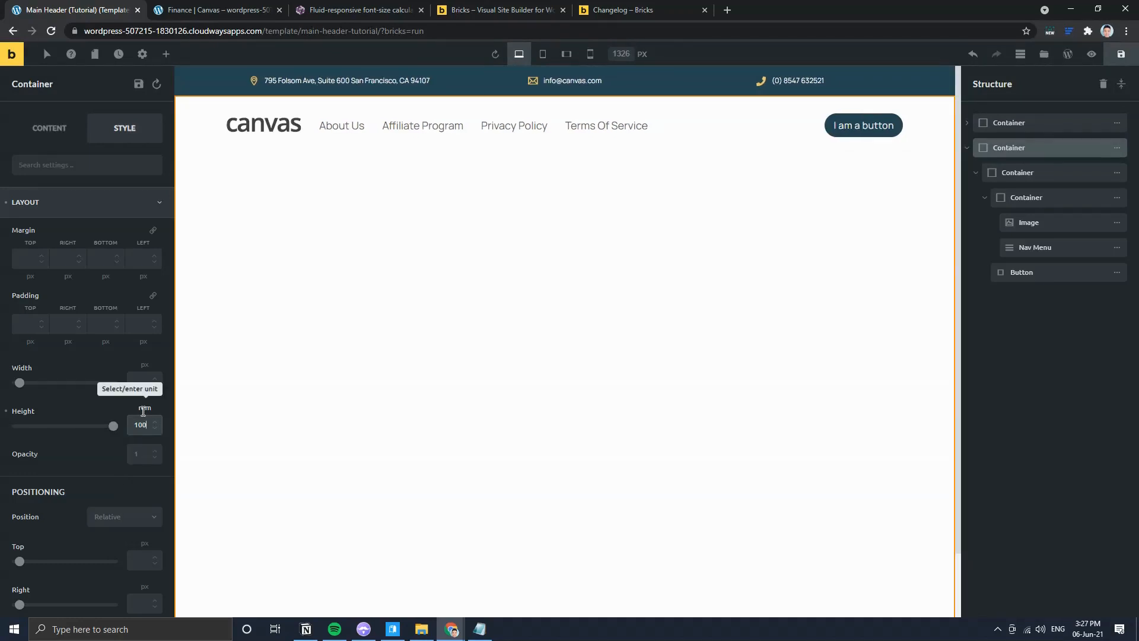
pyautogui.press('BackSpace')
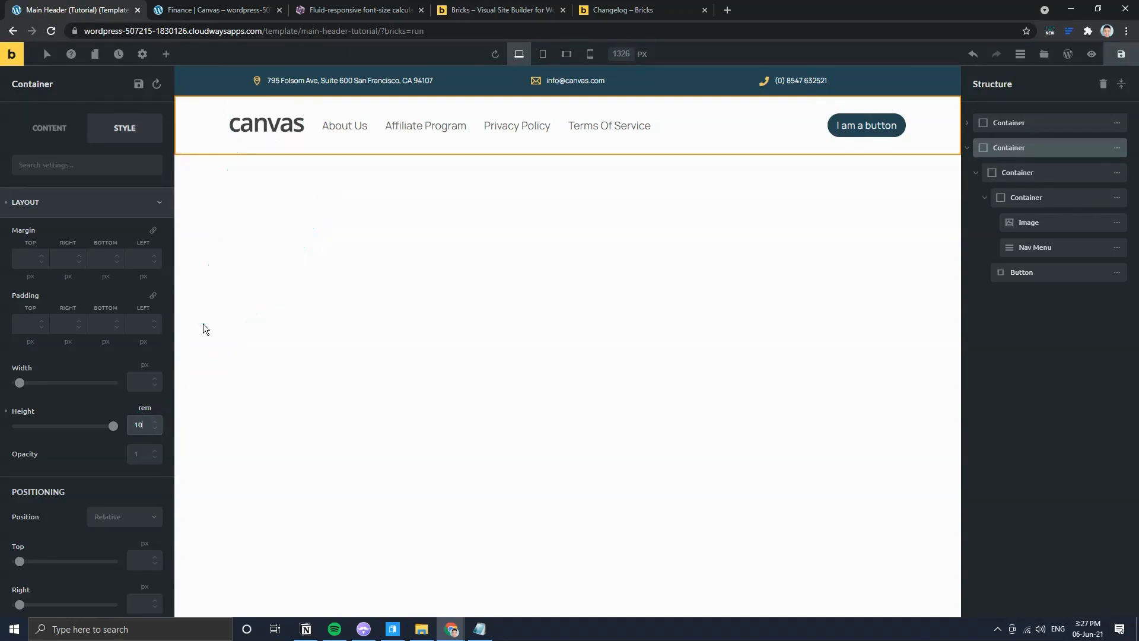
pyautogui.hotkey('shift', 'Right')
pyautogui.write('2')
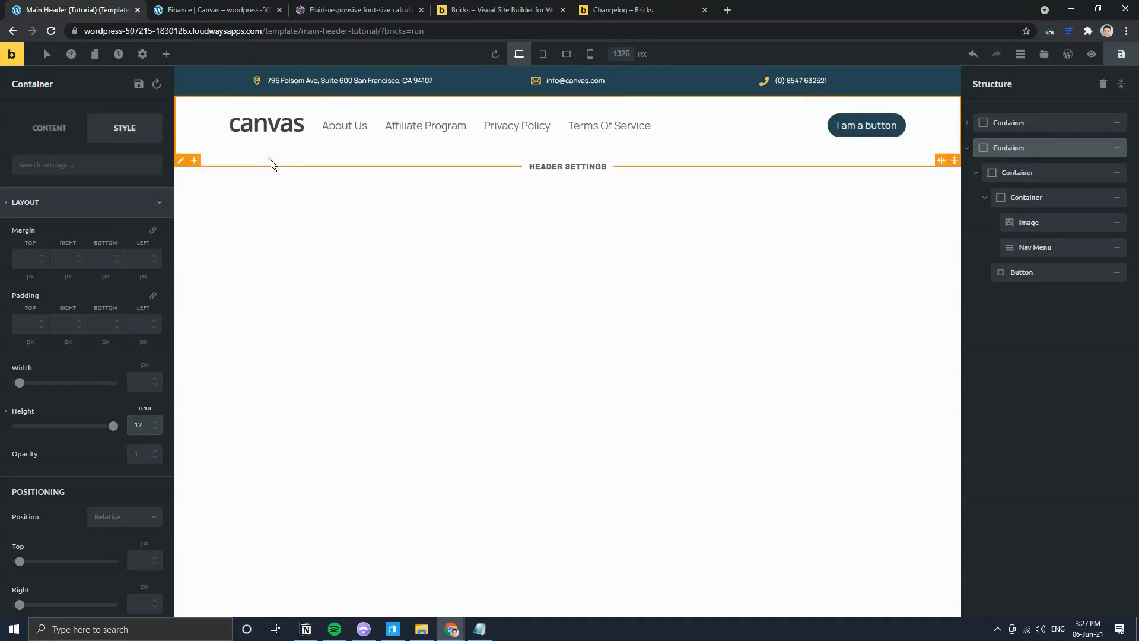
pyautogui.click(5, 415)
# Step: Set the height of the container holding the logo, menu and button to 12 rem and compare with the finished page
pyautogui.moveTo(1115, 178)
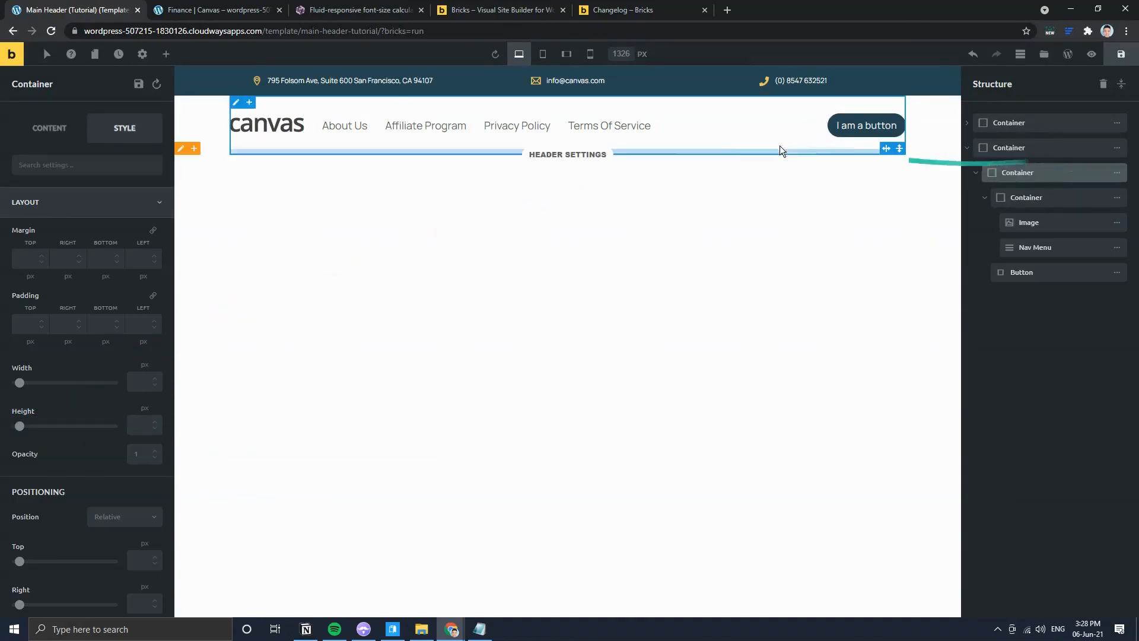
pyautogui.click(144, 409)
pyautogui.write('rem')
pyautogui.press('Return')
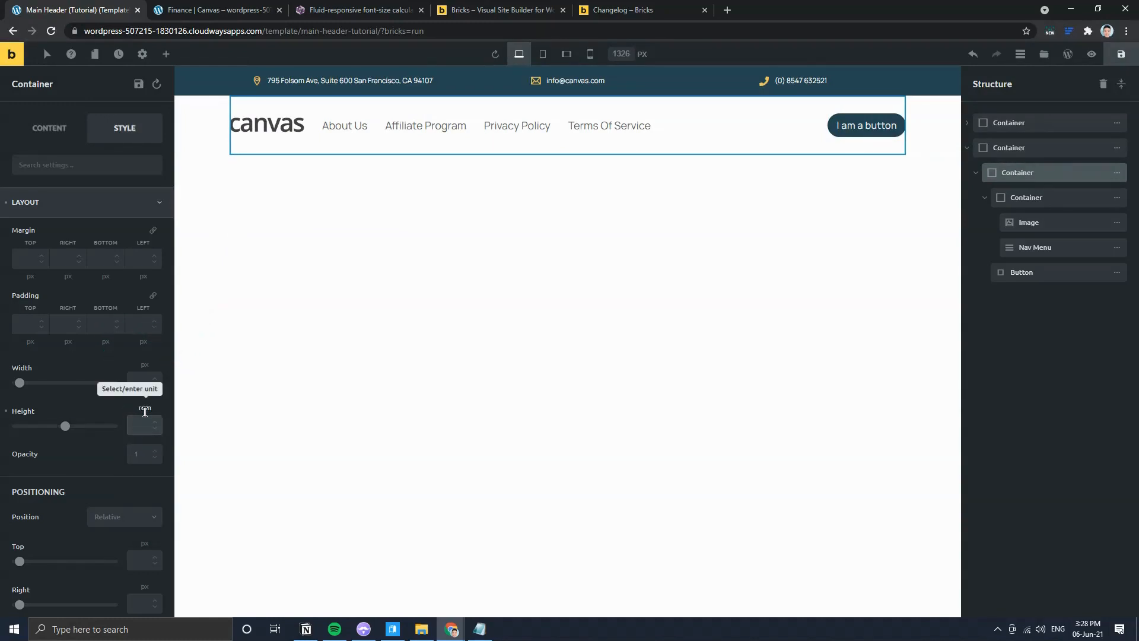
pyautogui.write('12')
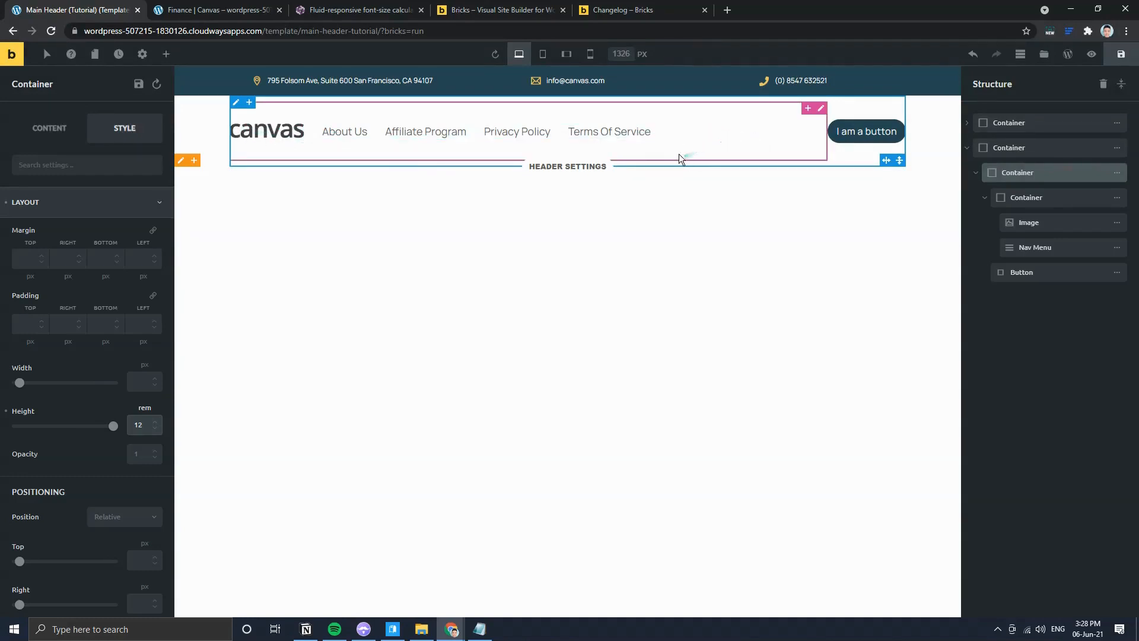
pyautogui.click(185, 6)
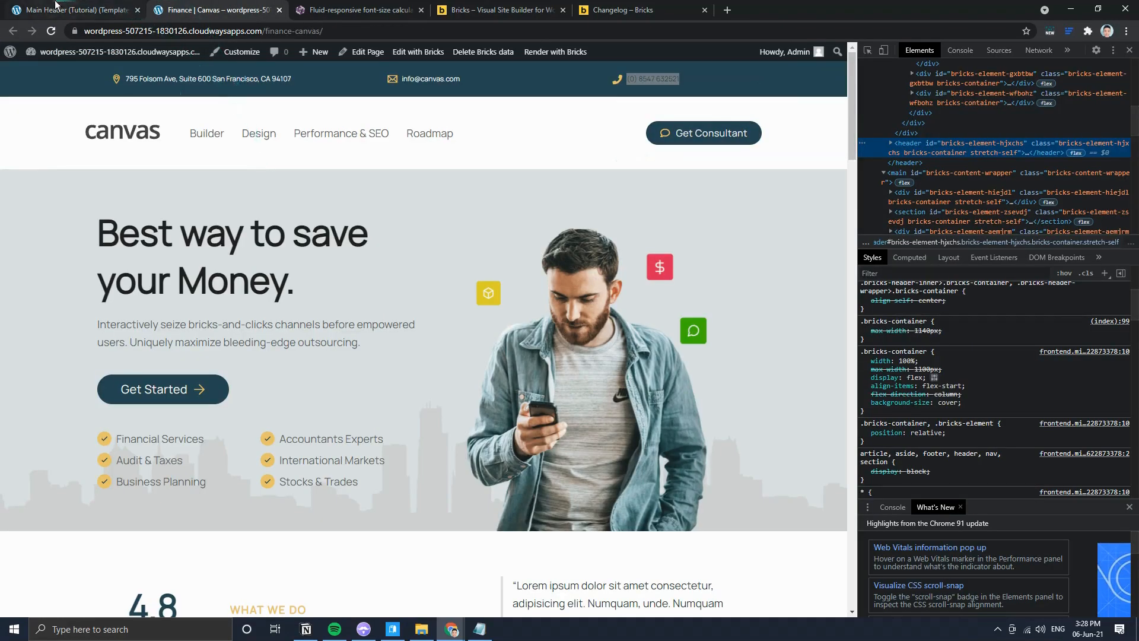
pyautogui.click(57, 8)
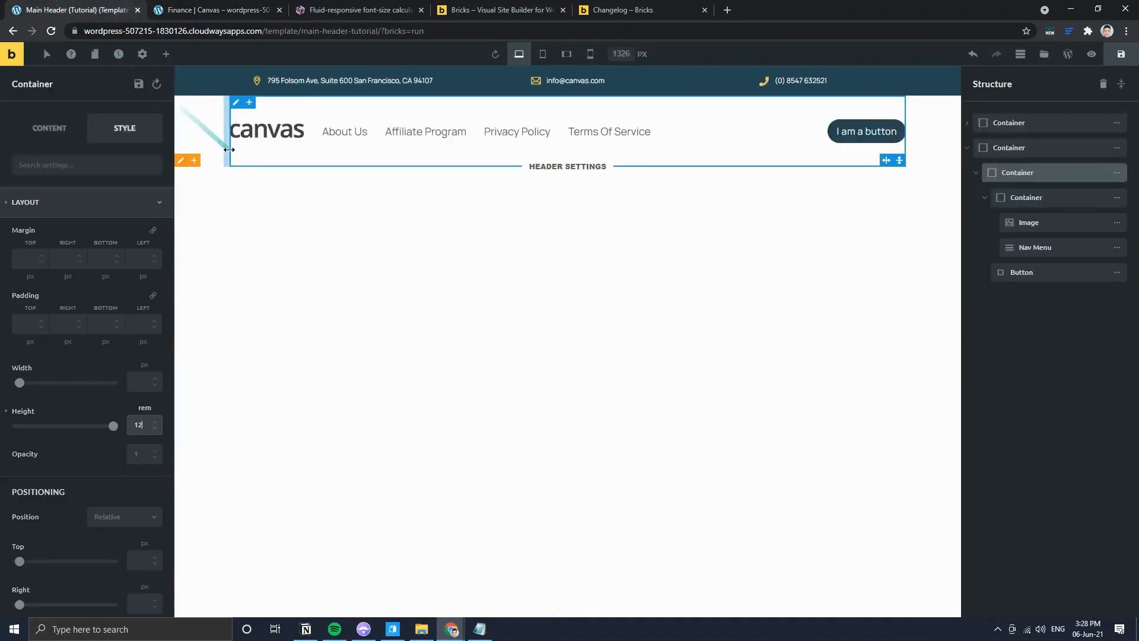
# Step: Assign the Main Menu to the header's navigation menu element
pyautogui.click(641, 131)
pyautogui.click(59, 135)
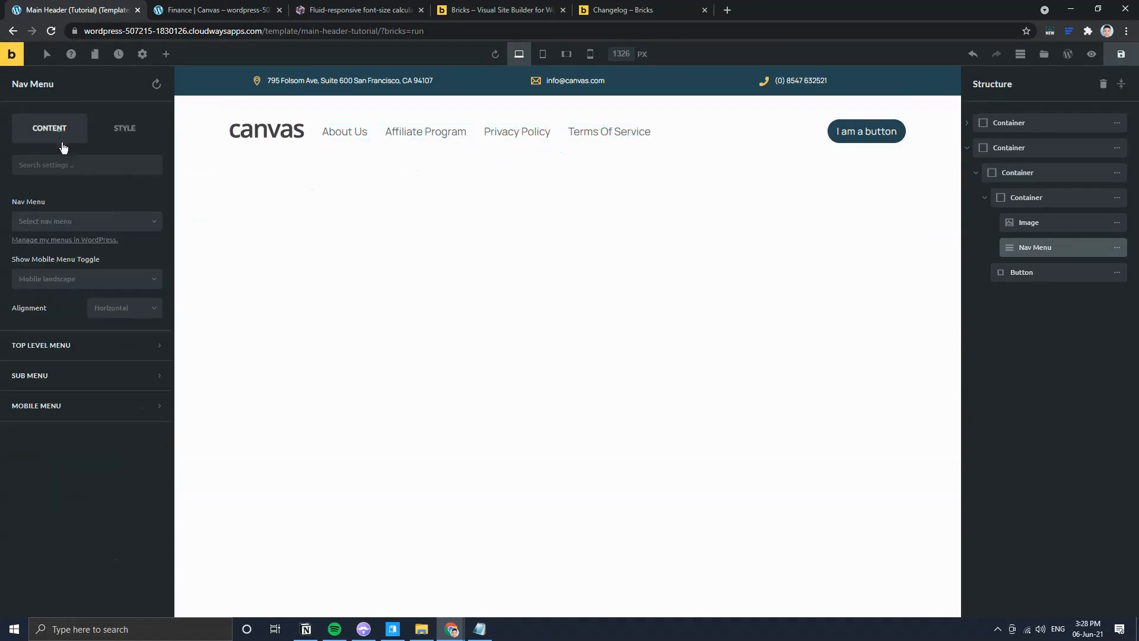
pyautogui.click(96, 226)
pyautogui.click(84, 242)
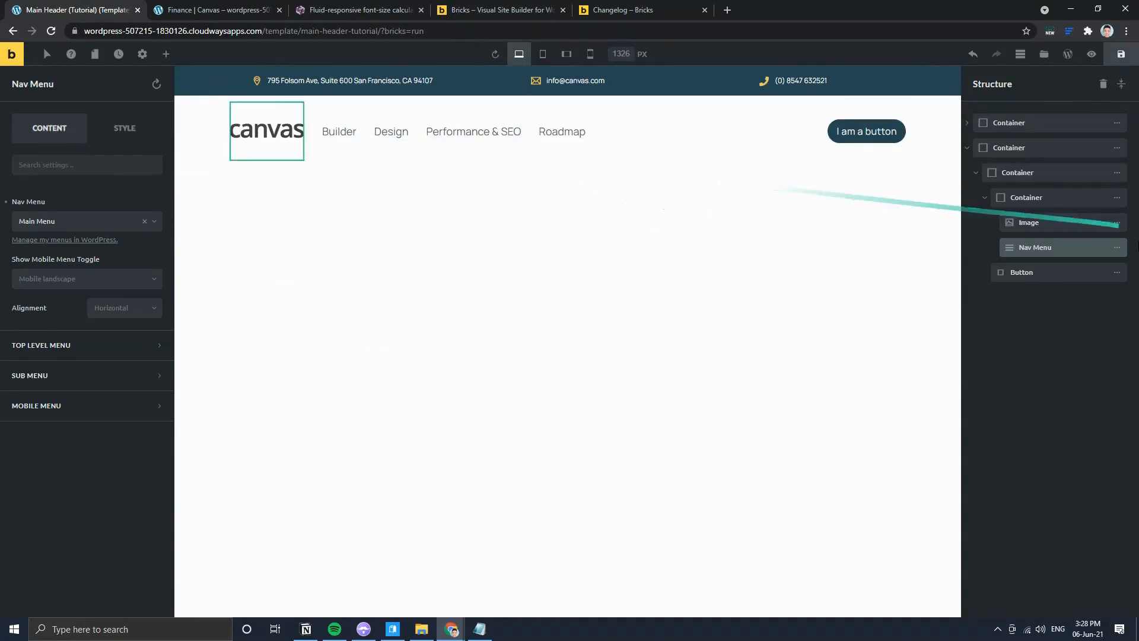
# Step: Check the button wording on the finished Finance page and change the header button's text to "Get Consultant"
pyautogui.click(905, 140)
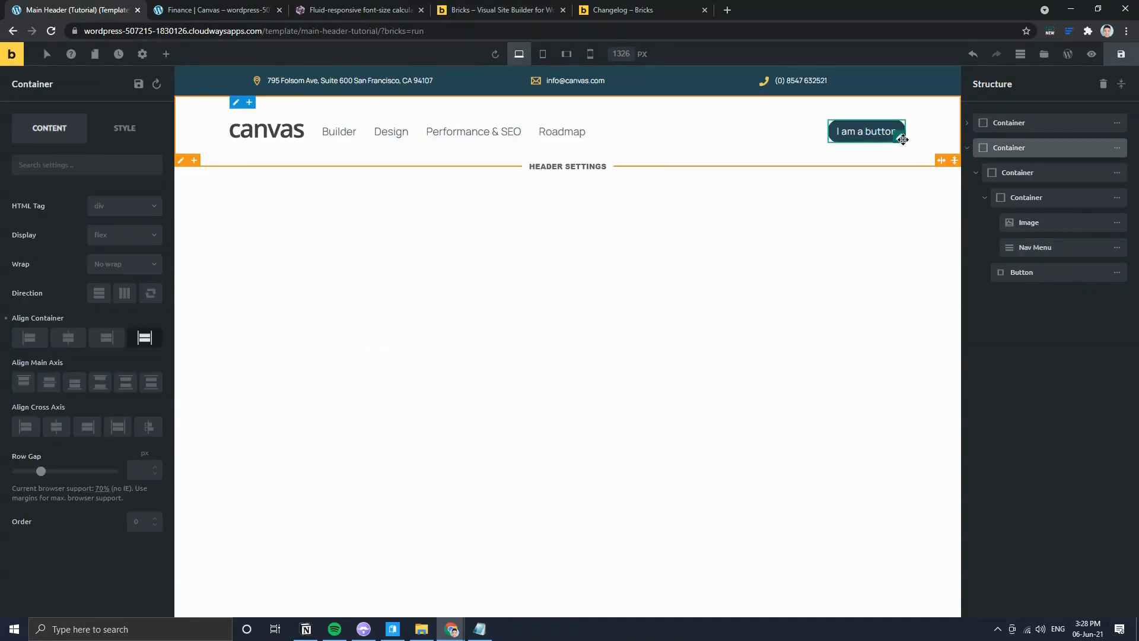
pyautogui.click(898, 140)
pyautogui.tripleClick(97, 205)
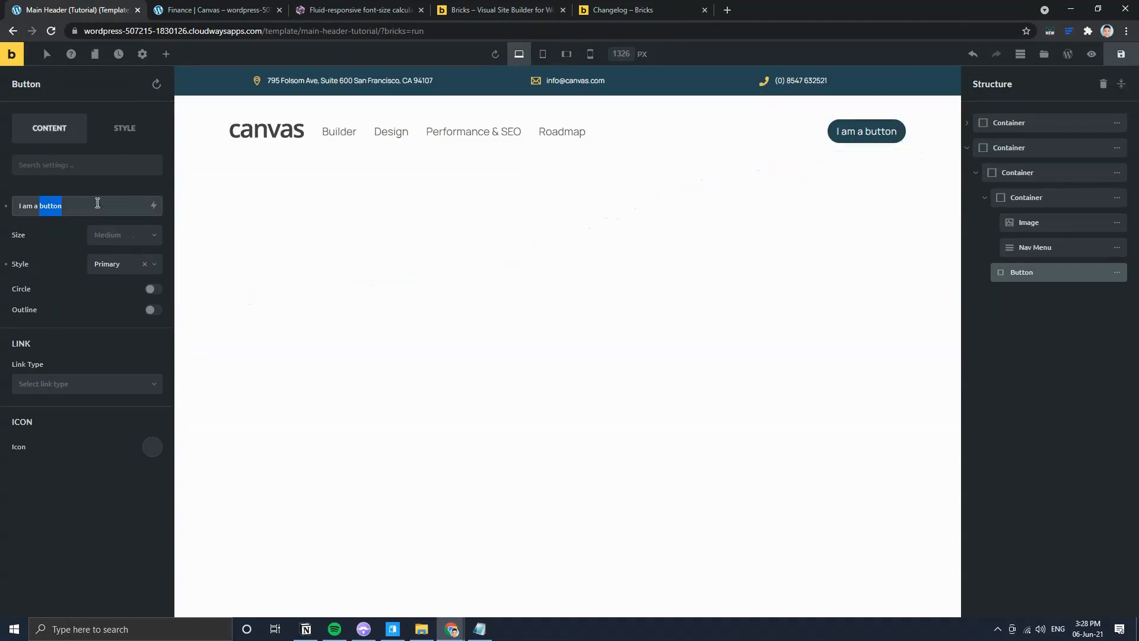
pyautogui.click(246, 10)
pyautogui.click(77, 9)
pyautogui.write('Get')
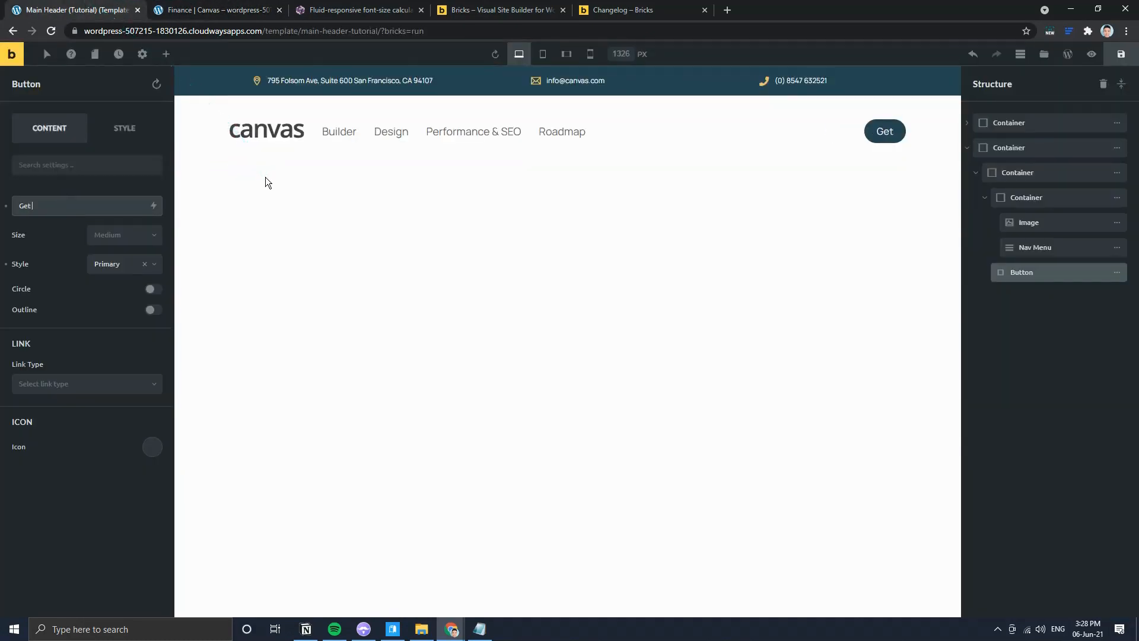
pyautogui.write(' Consultant')
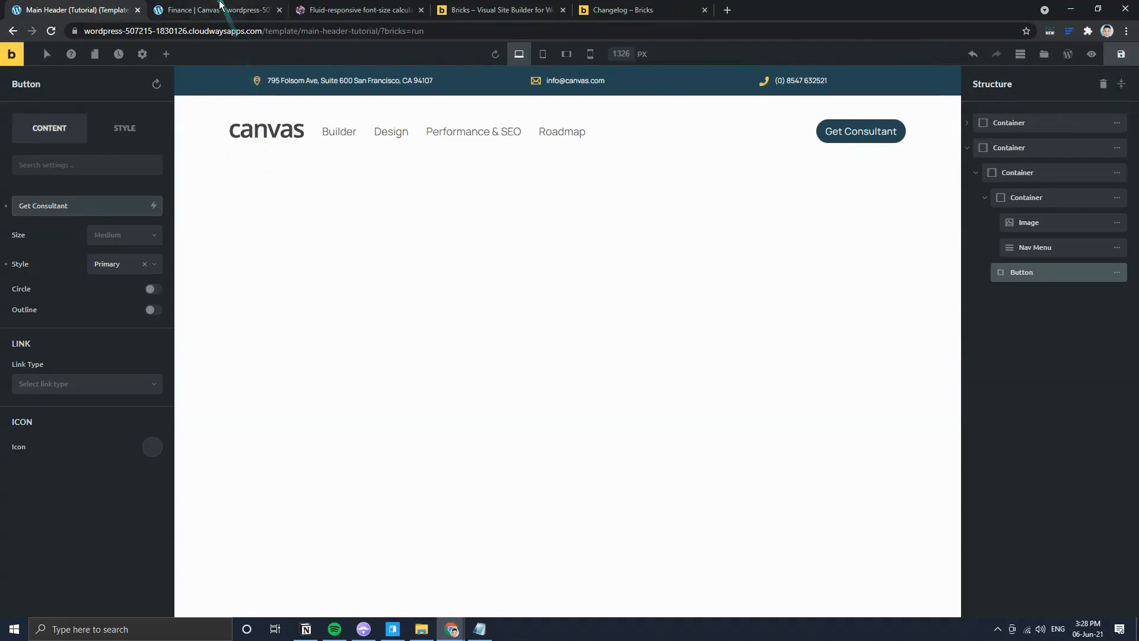
# Step: Open the original Finance demo page on themes.semicolonweb.com in a new browser tab
pyautogui.click(217, 10)
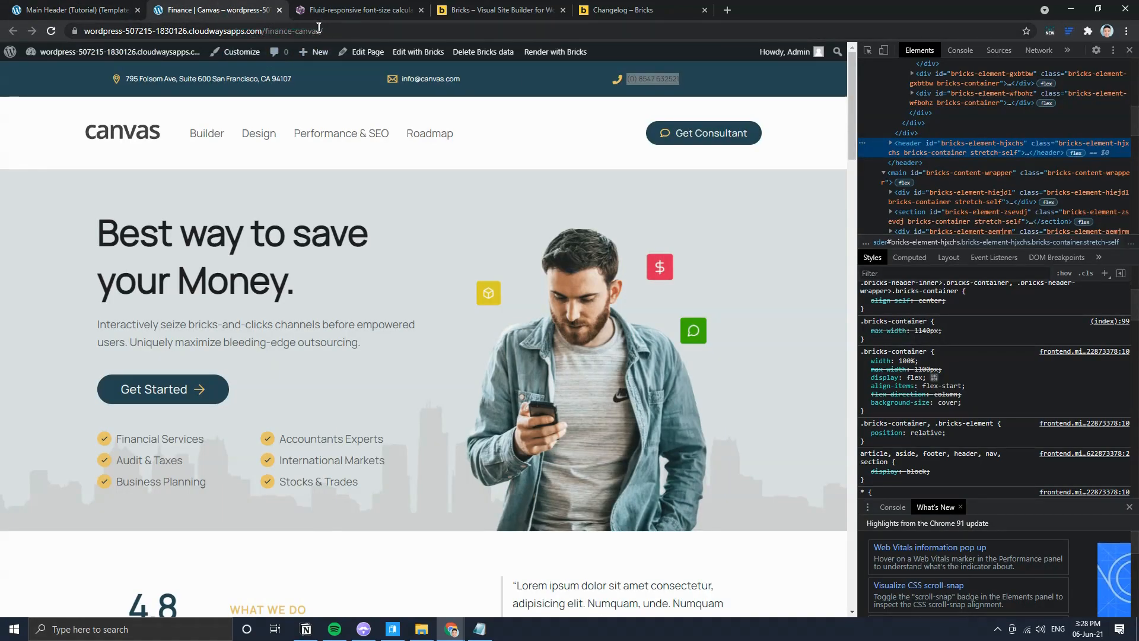
pyautogui.click(727, 9)
pyautogui.write('finan')
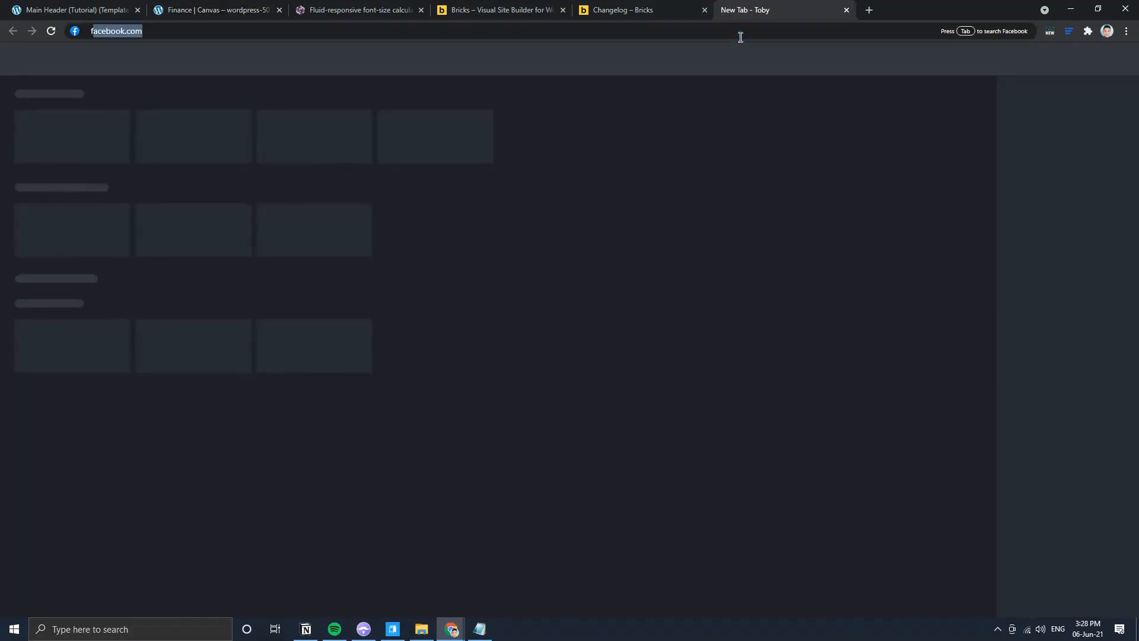
pyautogui.write('ce')
pyautogui.press('Up')
pyautogui.press('Up')
pyautogui.press('Up')
pyautogui.press('Up')
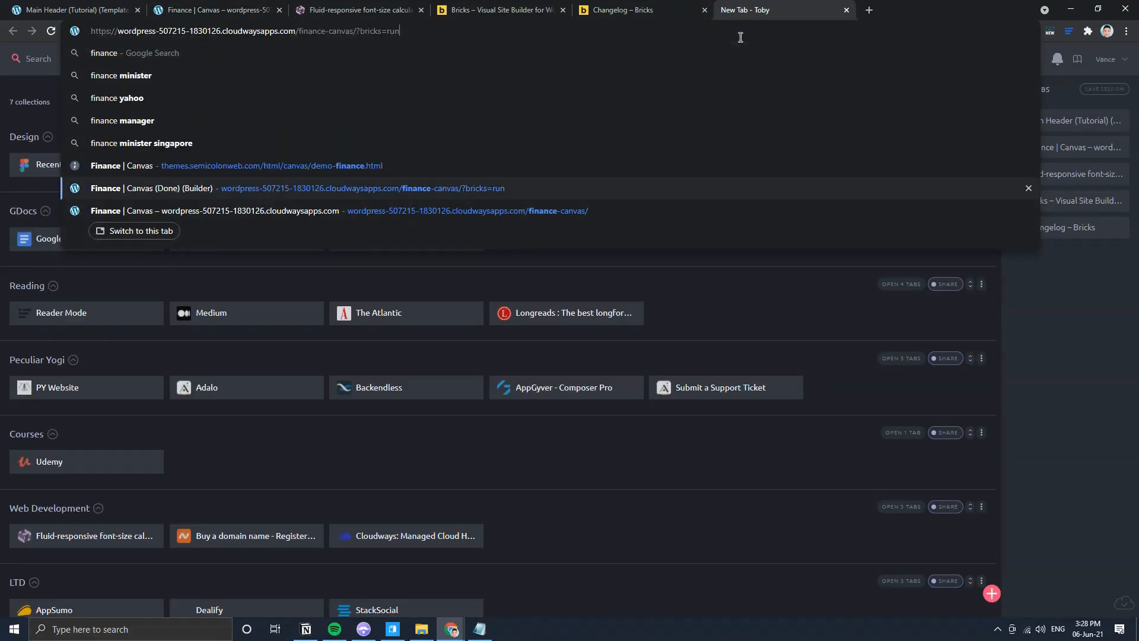
pyautogui.press('Down')
pyautogui.press('Return')
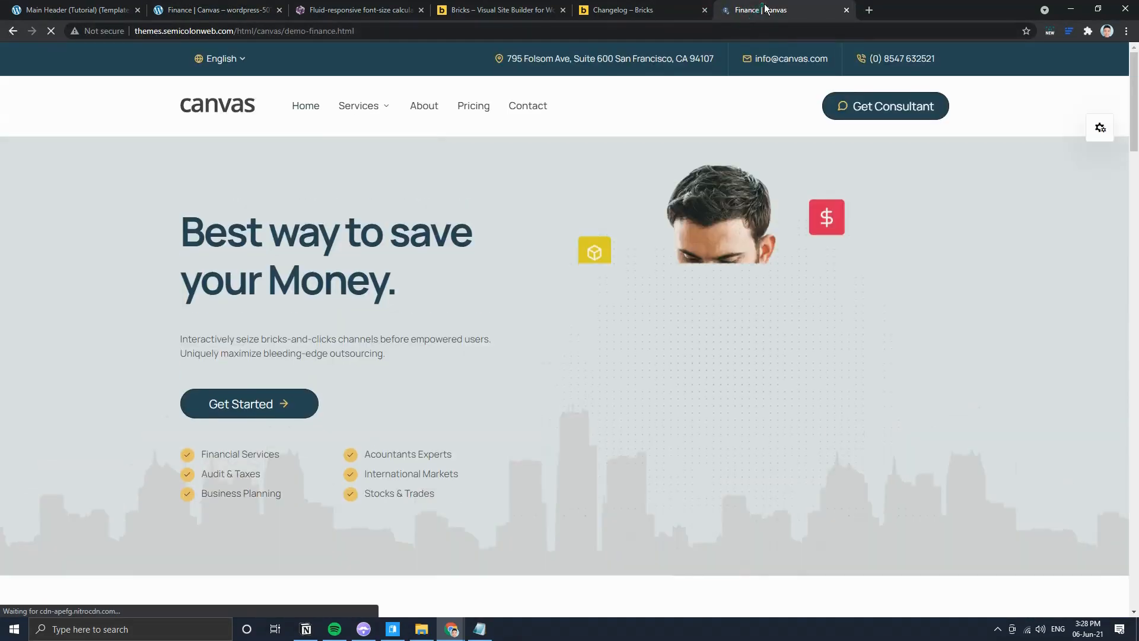
# Step: Compare the original demo with the finished Finance page, close the demo, and return to the header template
pyautogui.moveTo(765, 9); pyautogui.dragTo(358, 5)
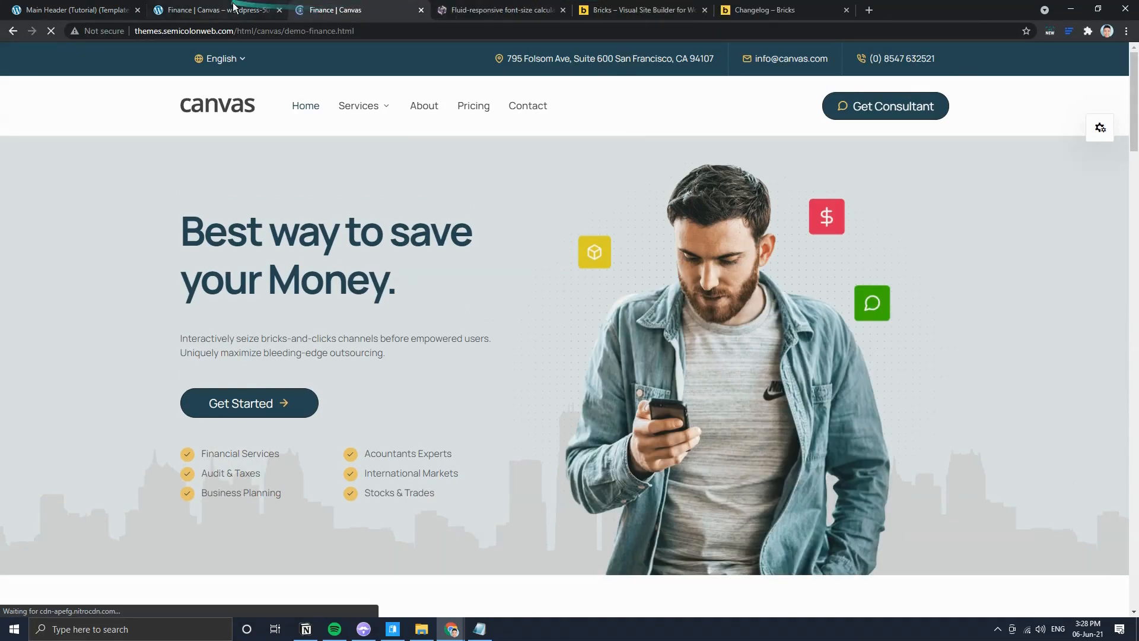
pyautogui.click(235, 6)
pyautogui.click(333, 6)
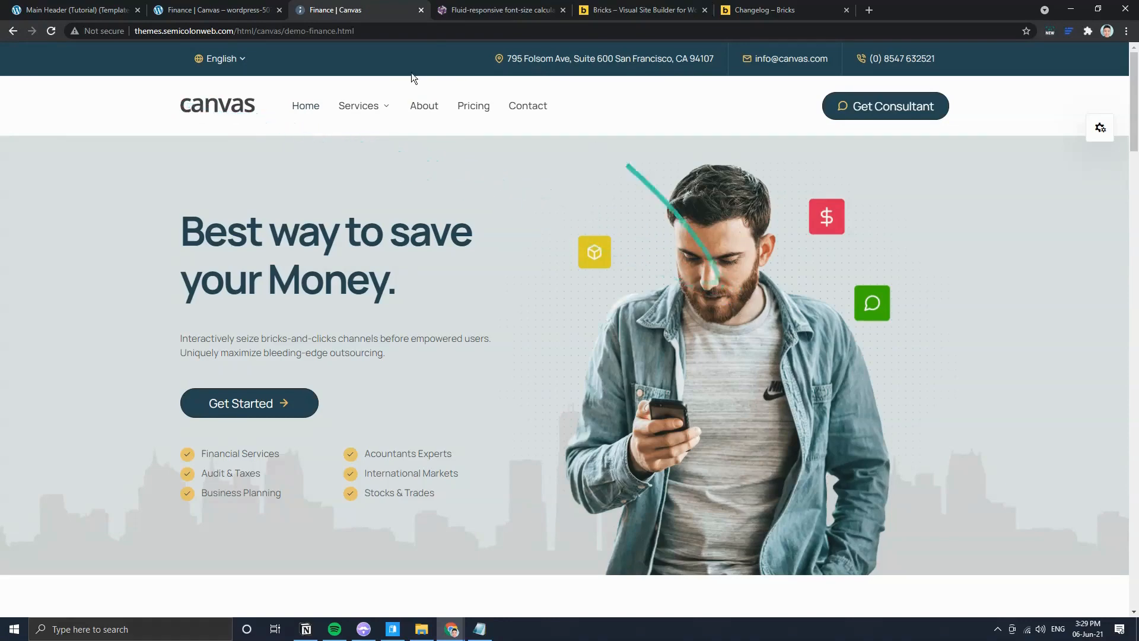
pyautogui.click(421, 12)
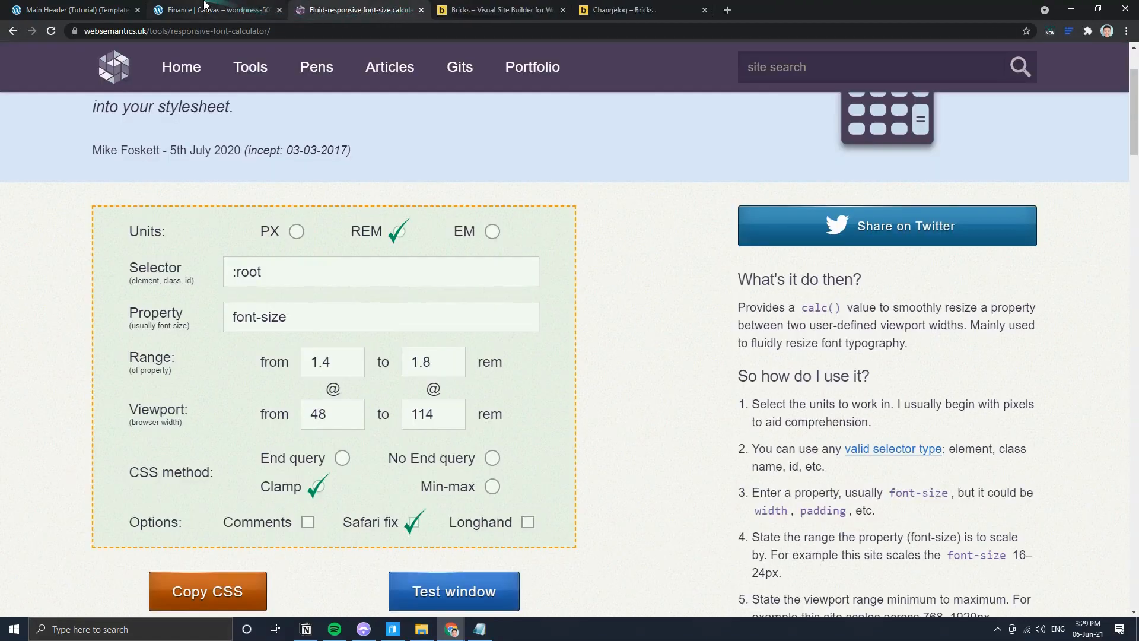
pyautogui.click(206, 6)
pyautogui.click(78, 7)
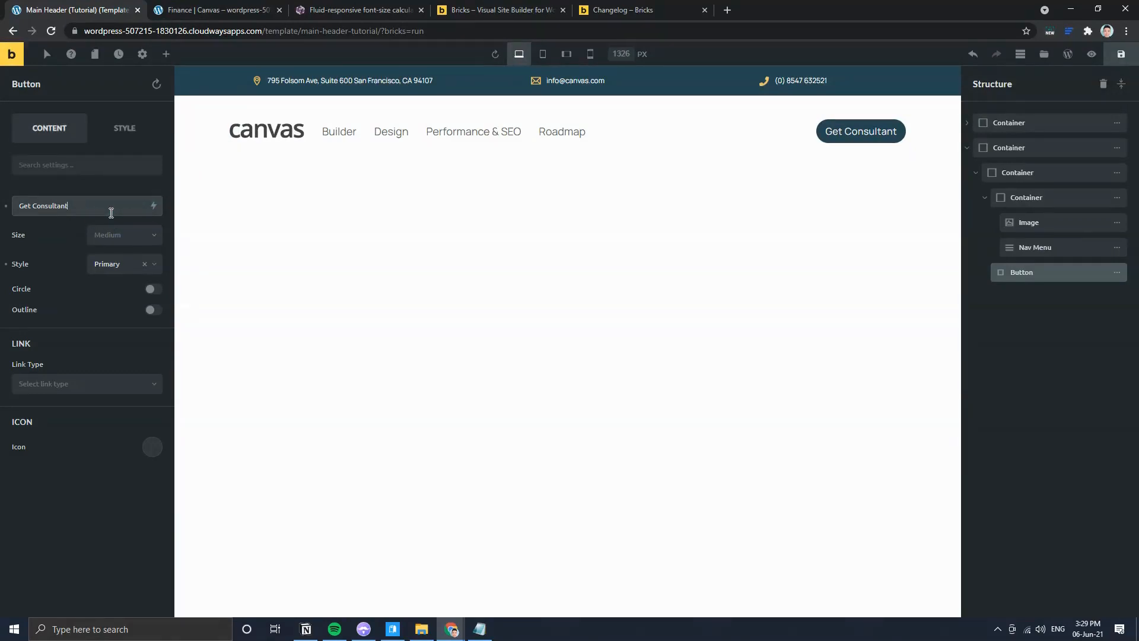
# Step: Try the Large size on the Get Consultant button, compare it with the finished page, and set the size to Medium
pyautogui.click(190, 7)
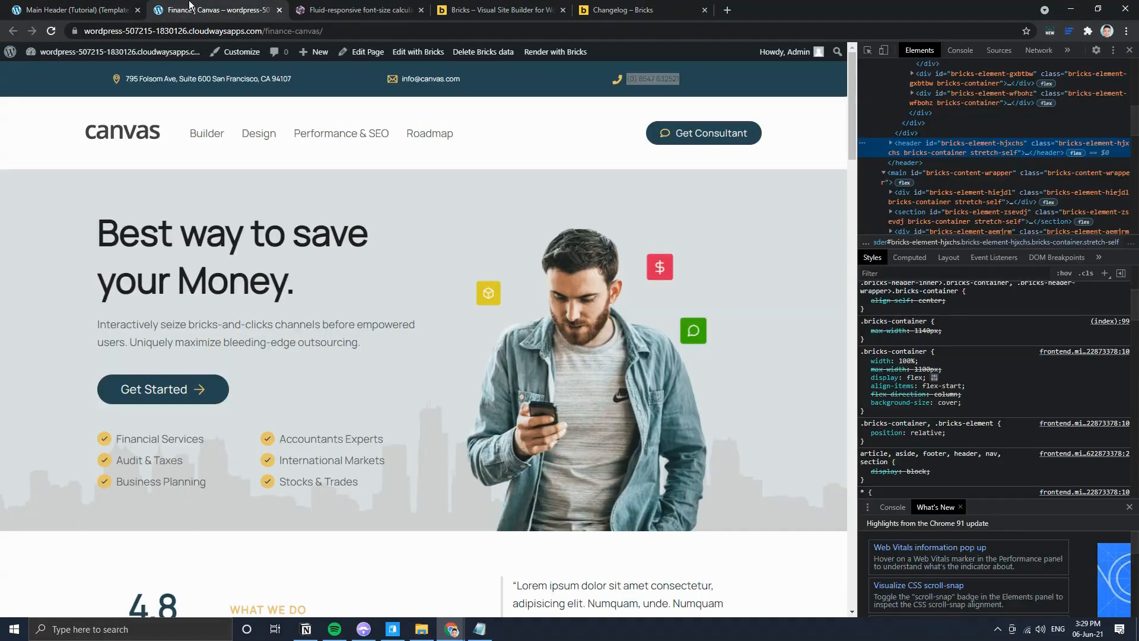
pyautogui.click(110, 7)
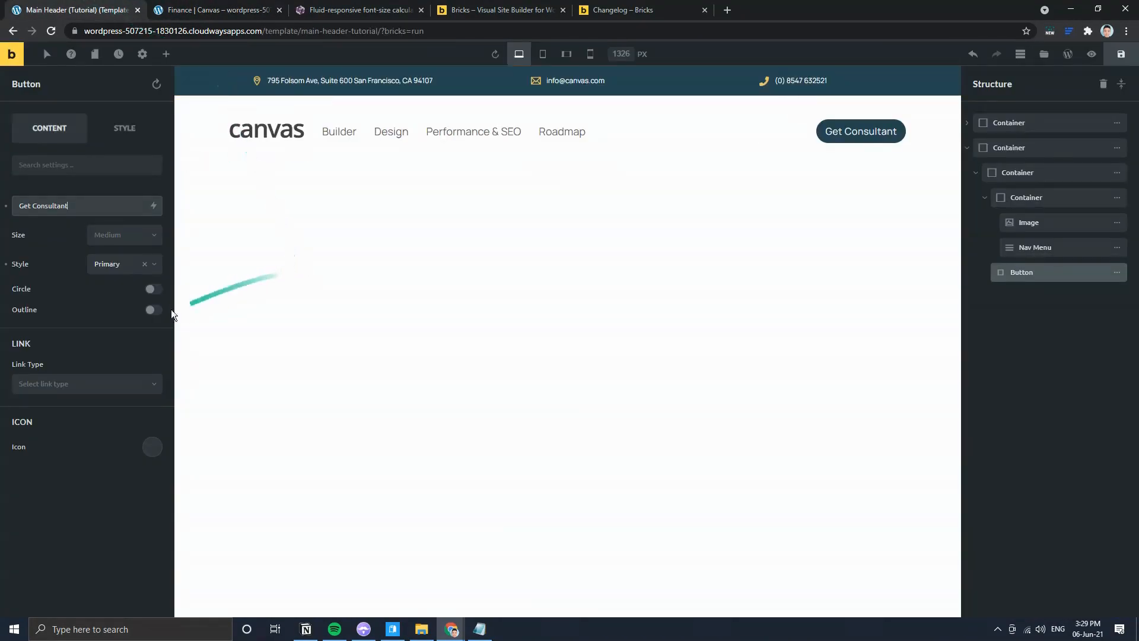
pyautogui.click(110, 244)
pyautogui.click(112, 285)
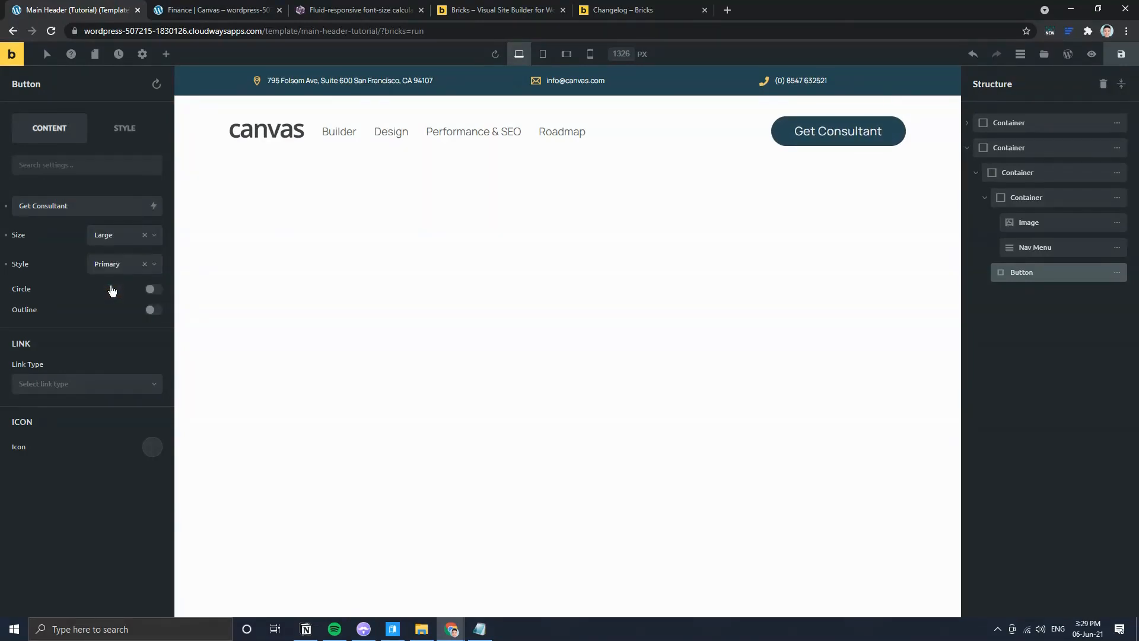
pyautogui.click(190, 7)
pyautogui.click(110, 7)
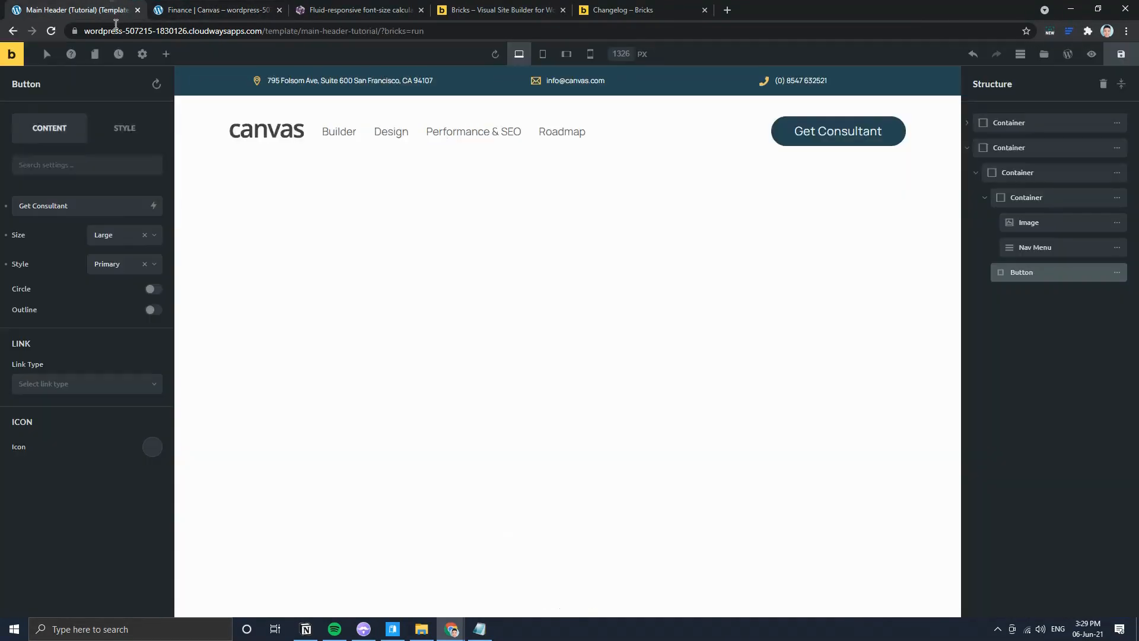
pyautogui.click(116, 235)
pyautogui.click(113, 273)
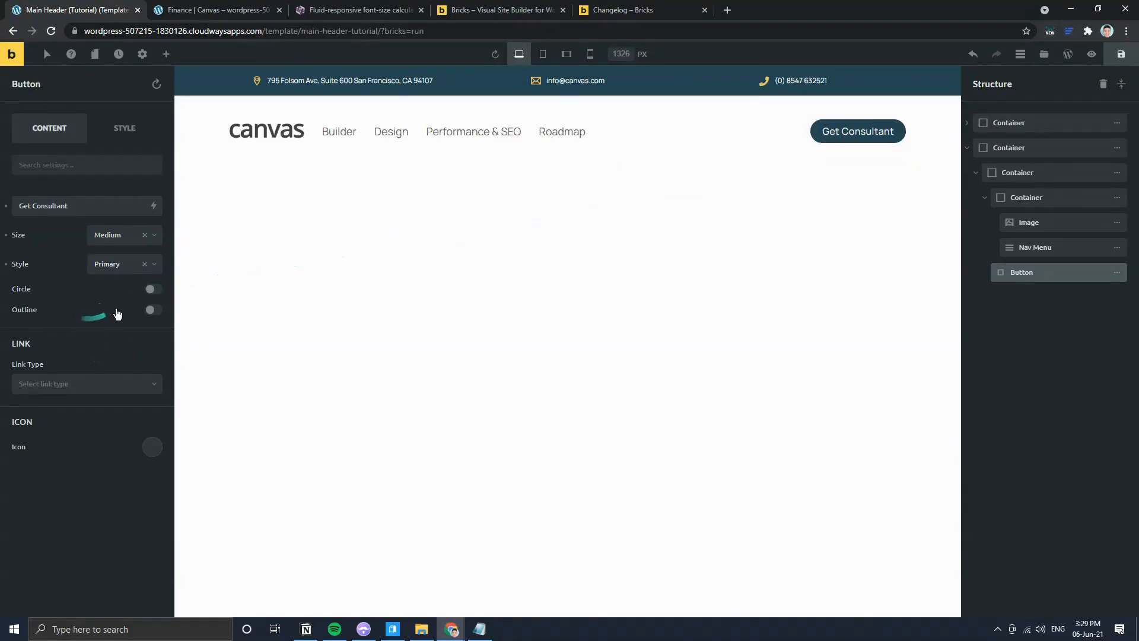
# Step: Check the icon on the finished page's button and search the Themify library for "mes" as the header button's icon
pyautogui.click(157, 454)
pyautogui.click(219, 10)
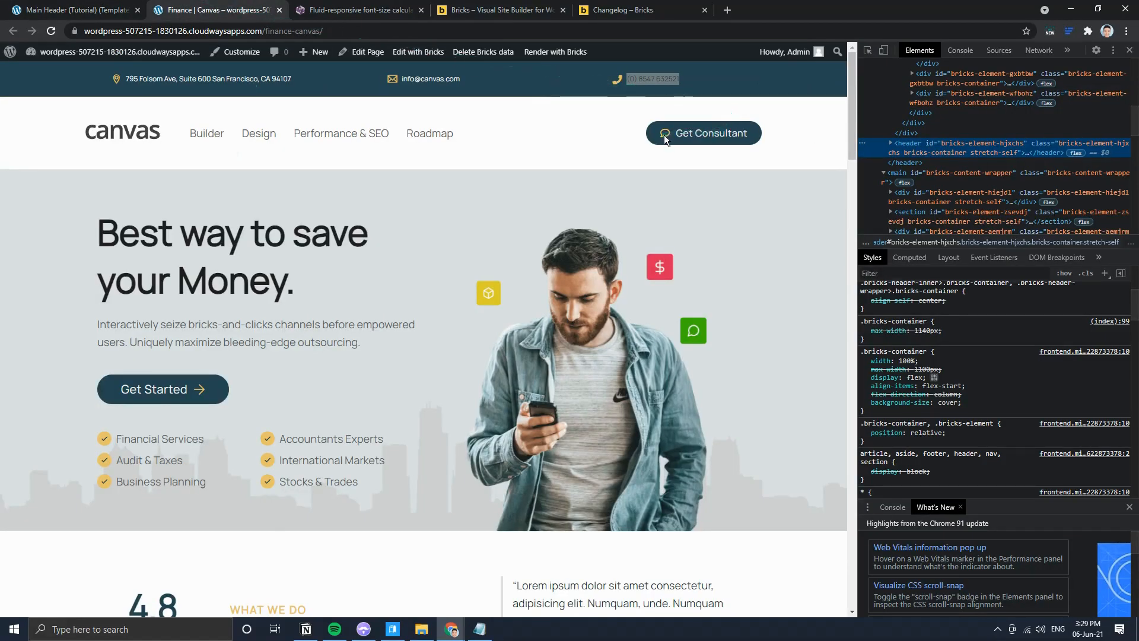
pyautogui.click(77, 10)
pyautogui.click(66, 484)
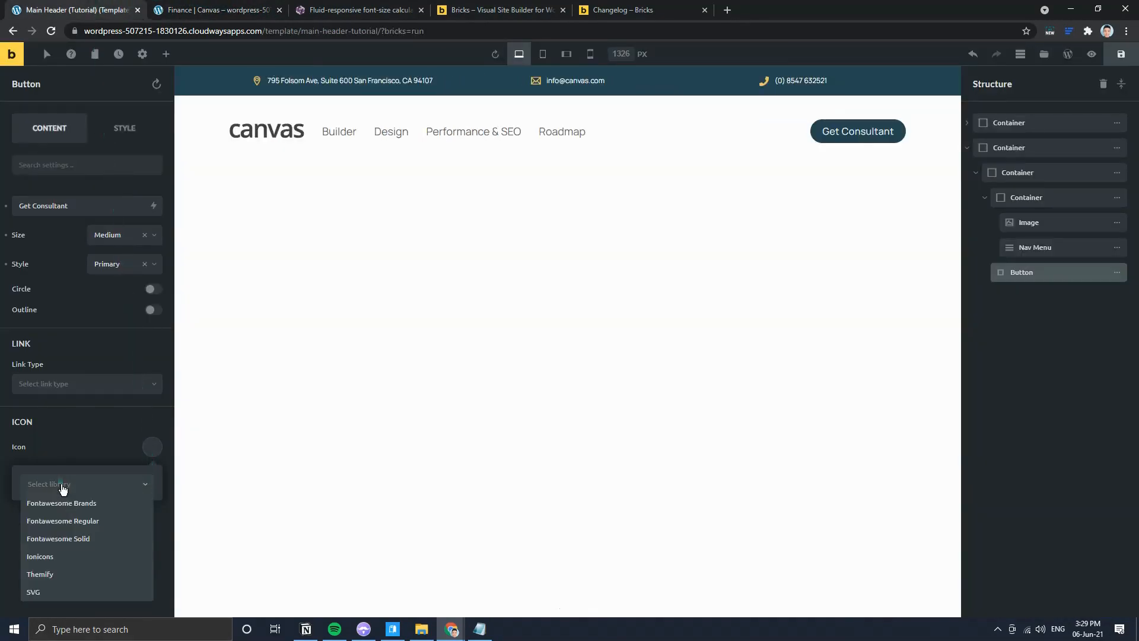
pyautogui.click(54, 571)
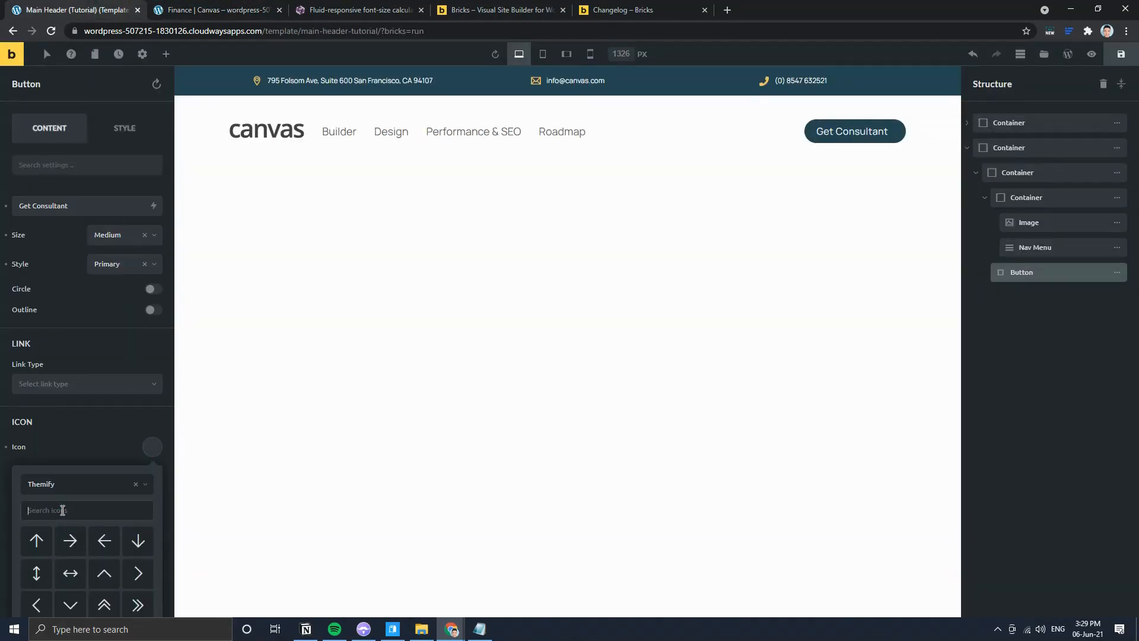
pyautogui.write('mes')
pyautogui.press('BackSpace')
pyautogui.press('BackSpace')
pyautogui.press('BackSpace')
pyautogui.press('BackSpace')
# Step: Search the Ionicons library for "mes" to find the button's icon, and clear the search
pyautogui.click(71, 483)
pyautogui.click(47, 557)
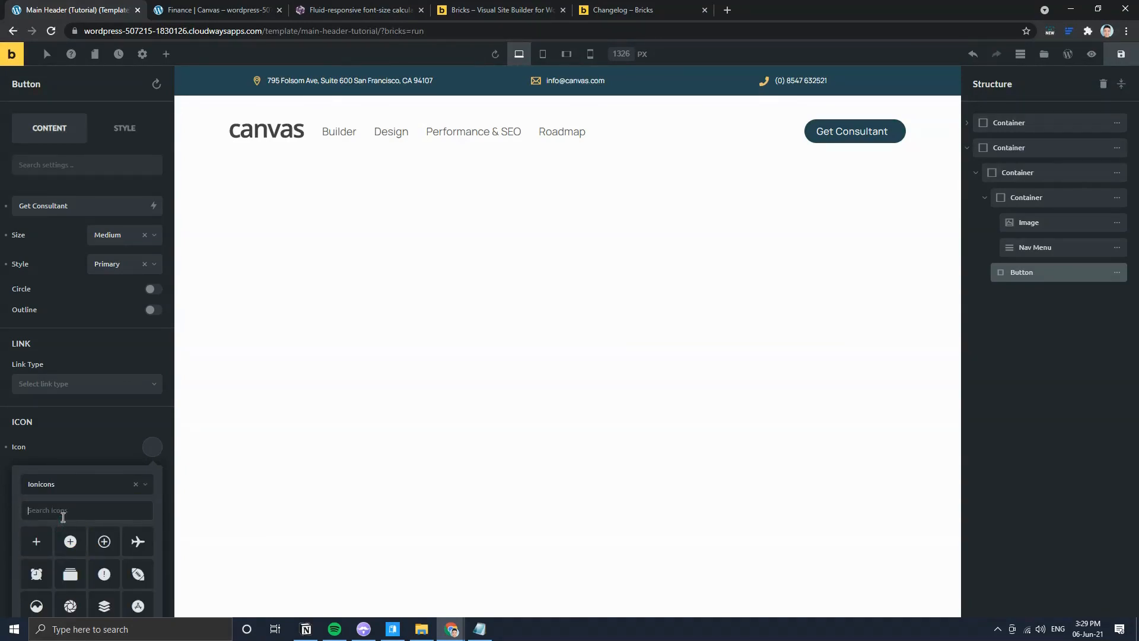
pyautogui.write('mes')
pyautogui.press('BackSpace')
pyautogui.press('BackSpace')
pyautogui.press('BackSpace')
pyautogui.press('BackSpace')
# Step: Look at the button's icon on the finished page again and search the Ionicons library for "bubb"
pyautogui.click(255, 10)
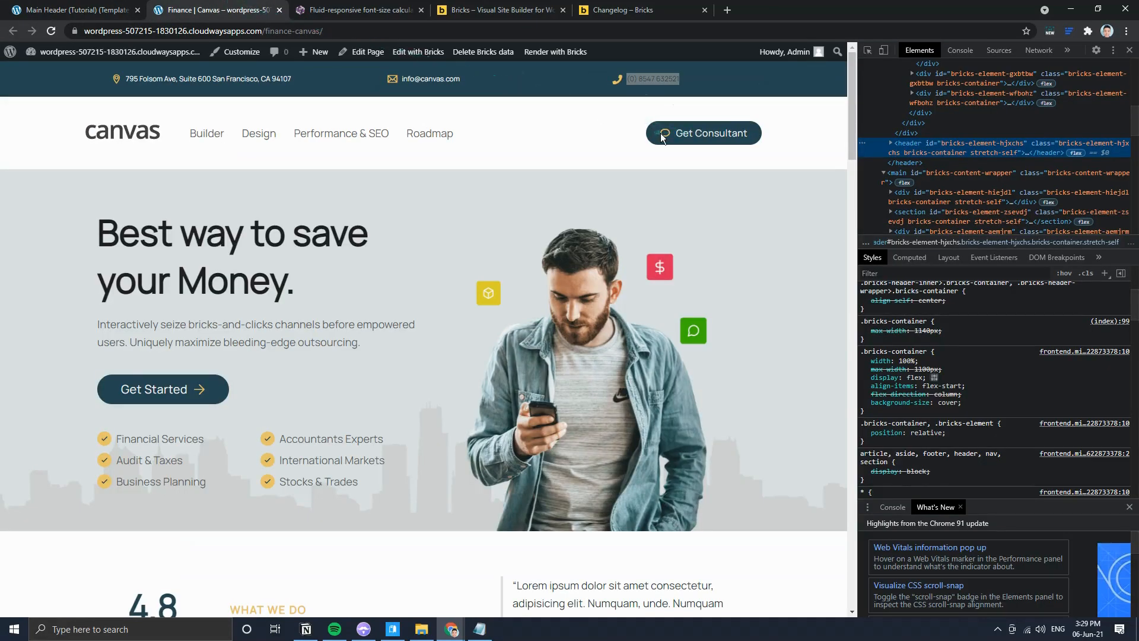
pyautogui.click(83, 6)
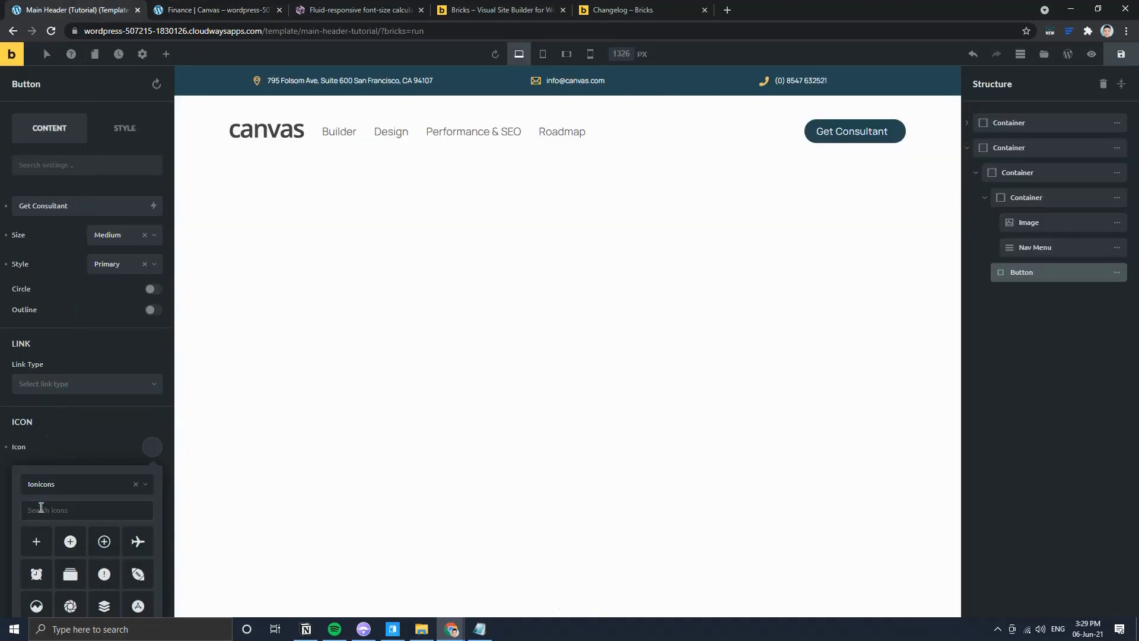
pyautogui.write('bubb')
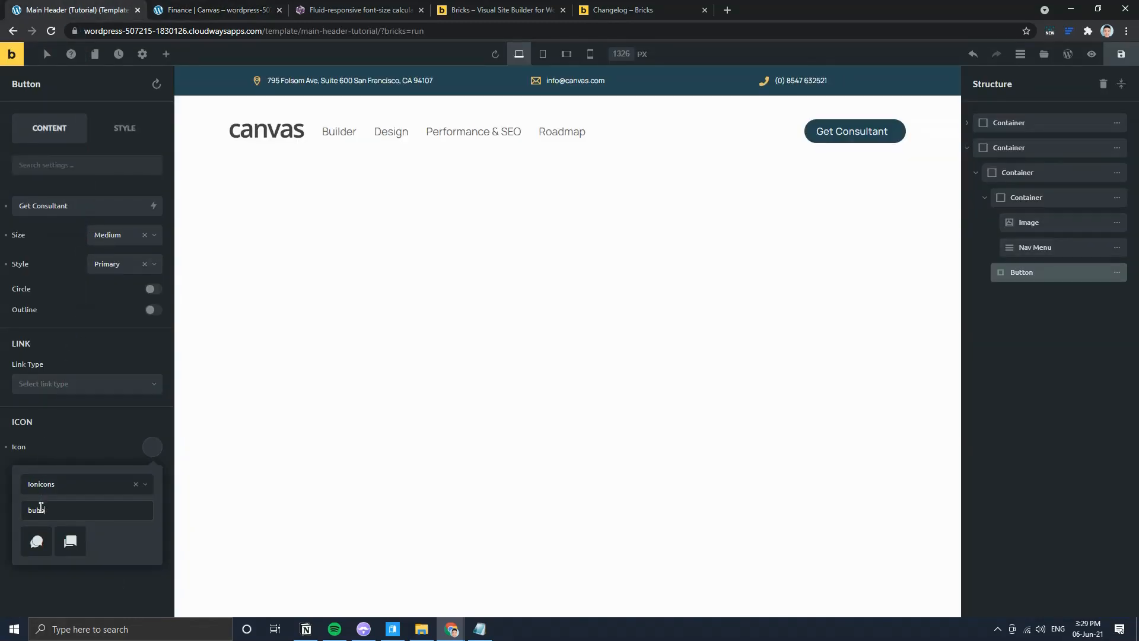
# Step: Search the Themify icon library for "bubb" and "chat"
pyautogui.click(60, 492)
pyautogui.click(51, 577)
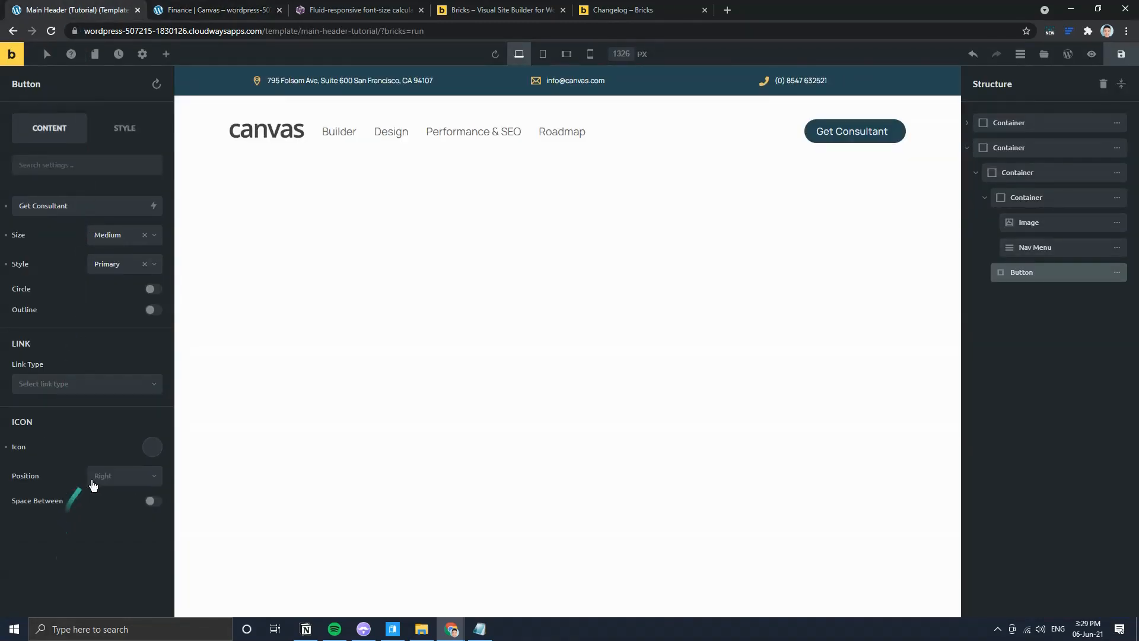
pyautogui.click(145, 453)
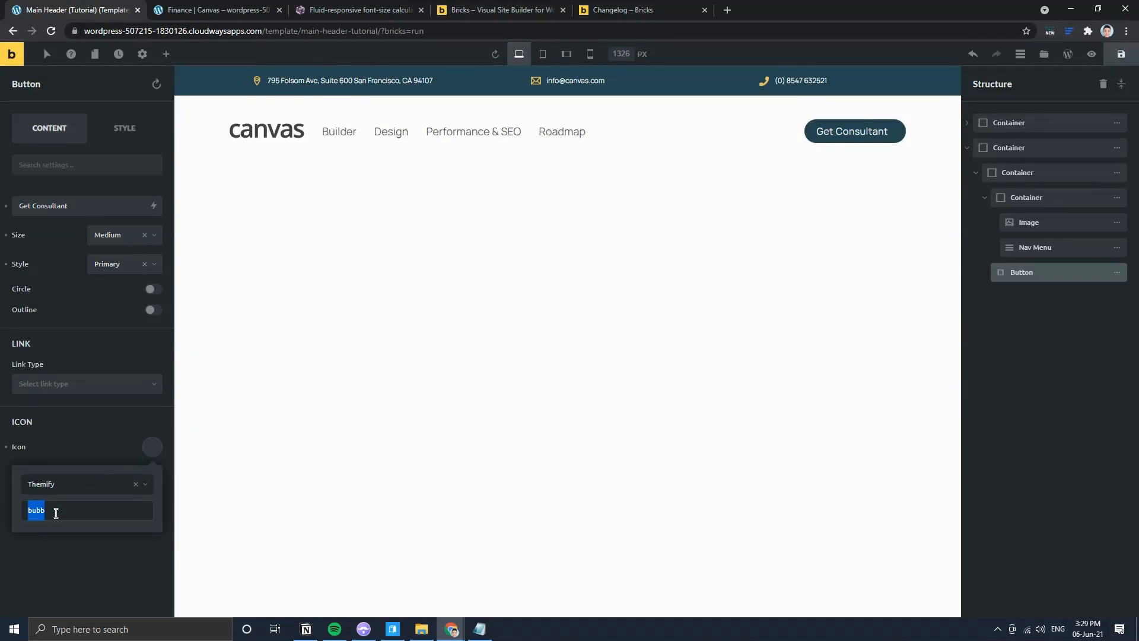
pyautogui.press('BackSpace')
pyautogui.write('chat')
# Step: Search the Fontawesome Regular icon library for "mess"
pyautogui.click(73, 485)
pyautogui.click(74, 518)
pyautogui.press('BackSpace')
pyautogui.press('BackSpace')
pyautogui.press('BackSpace')
pyautogui.press('BackSpace')
pyautogui.write('mess')
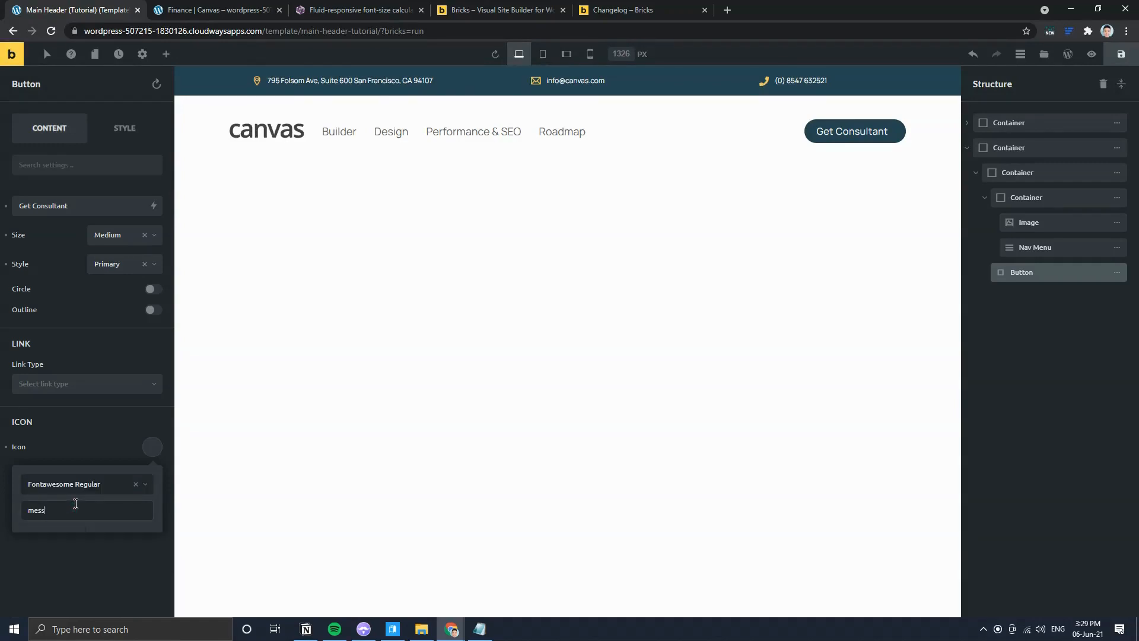
# Step: Search the Fontawesome Solid icon library for "mess" and "chat", and clear the search
pyautogui.click(74, 484)
pyautogui.click(75, 538)
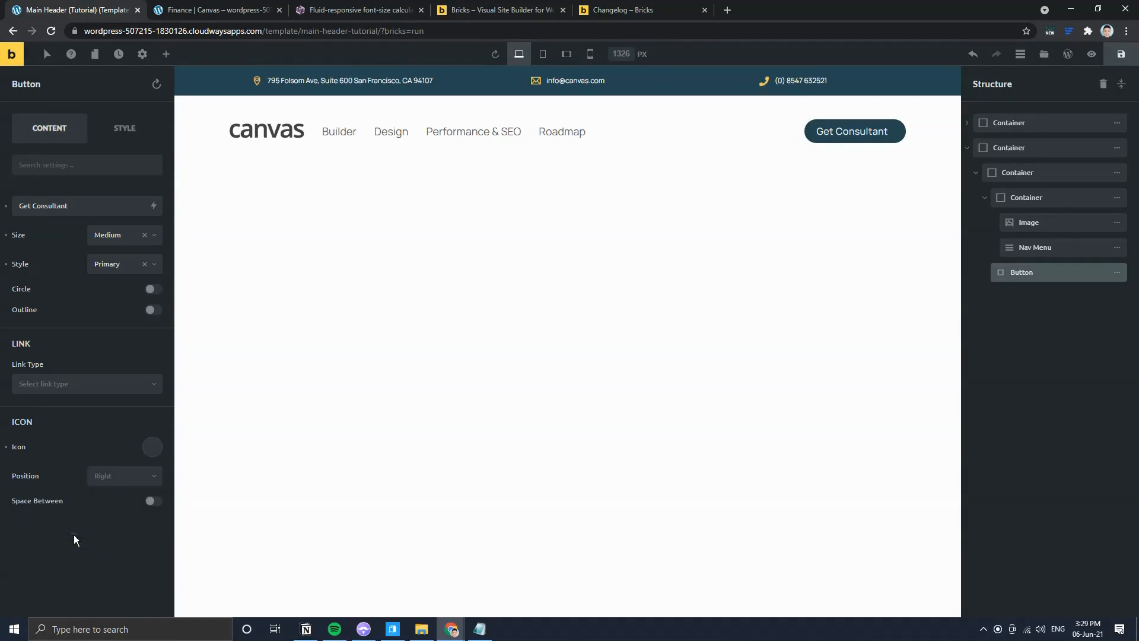
pyautogui.click(130, 477)
pyautogui.click(155, 451)
pyautogui.click(55, 510)
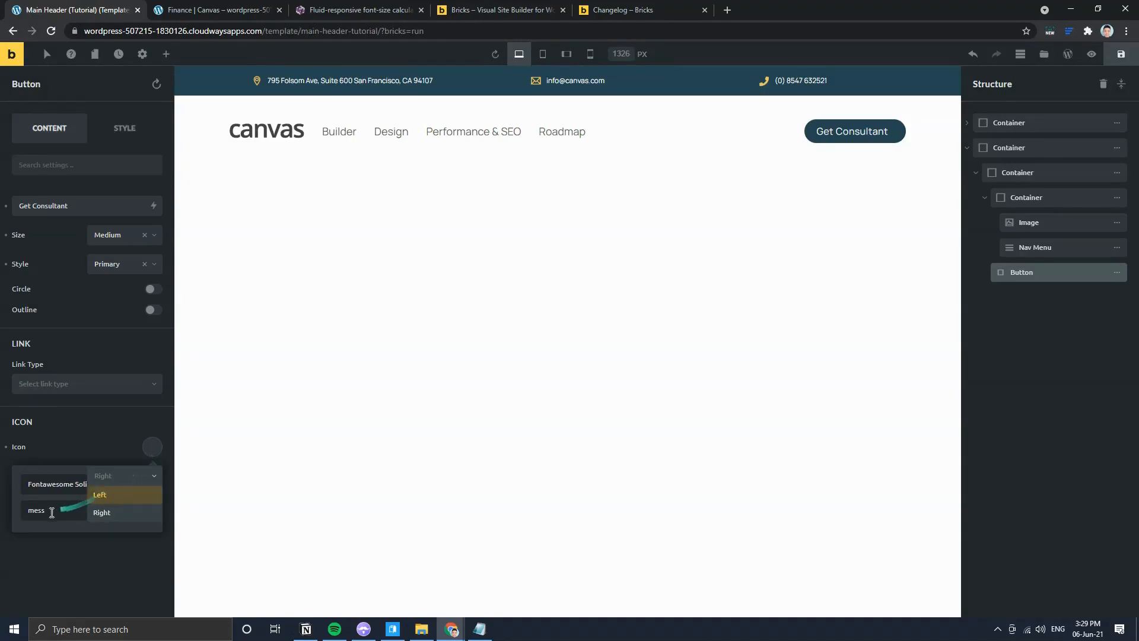
pyautogui.press('BackSpace')
pyautogui.press('BackSpace')
pyautogui.press('BackSpace')
pyautogui.press('BackSpace')
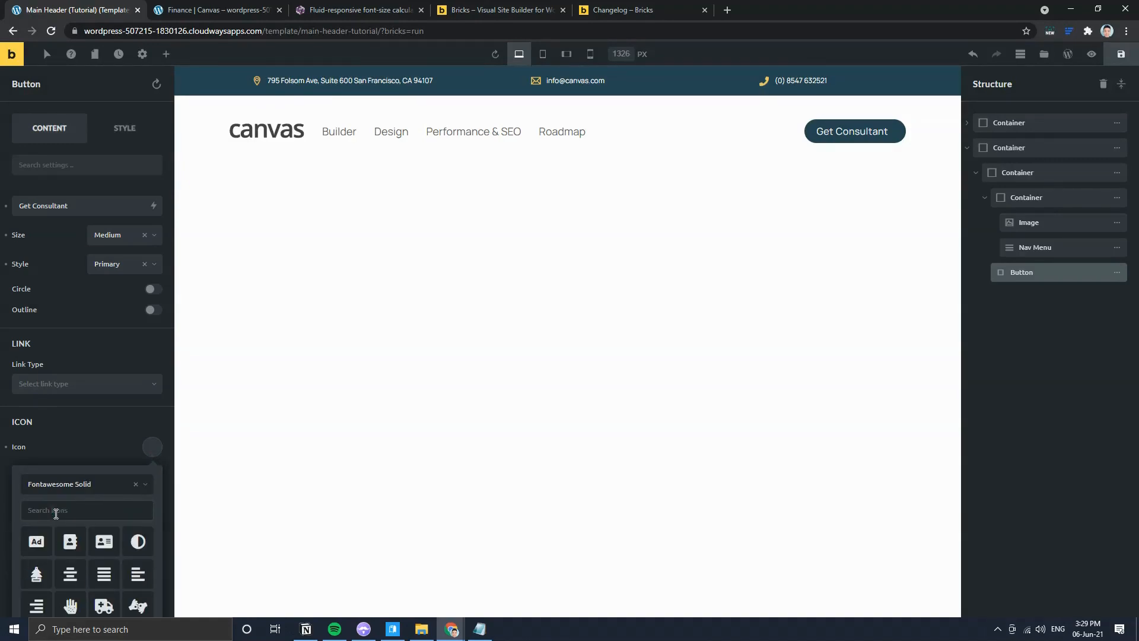
pyautogui.write('chat')
pyautogui.press('BackSpace')
pyautogui.press('BackSpace')
pyautogui.press('BackSpace')
pyautogui.press('BackSpace')
# Step: Switch the button's icon library back to Themify and search it for "chat" and "bubble"
pyautogui.click(90, 487)
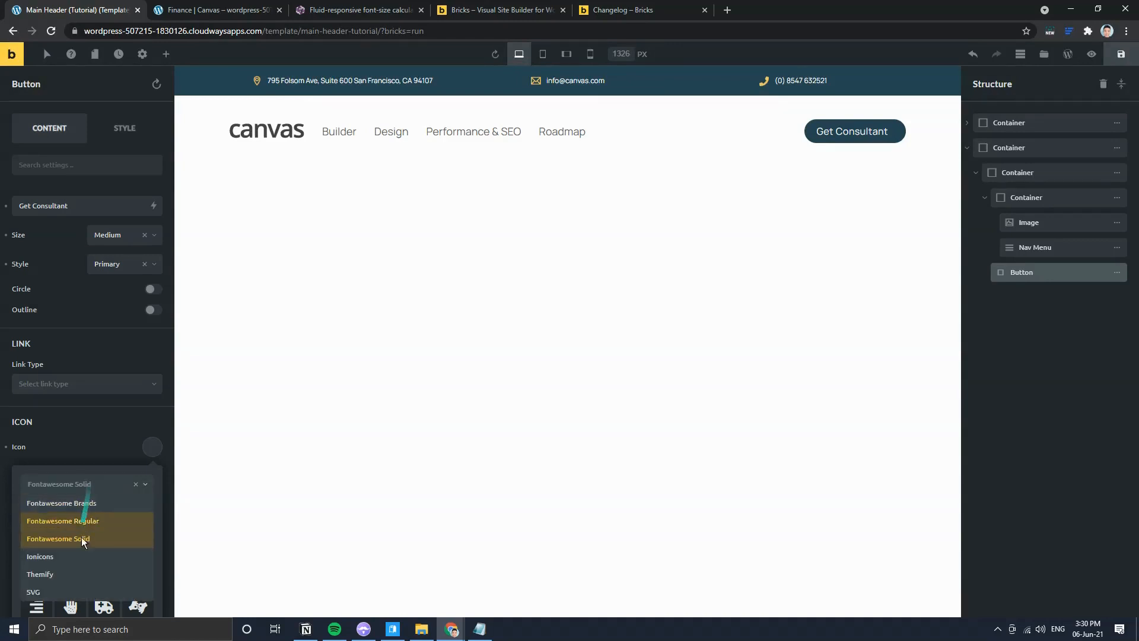
pyautogui.click(68, 574)
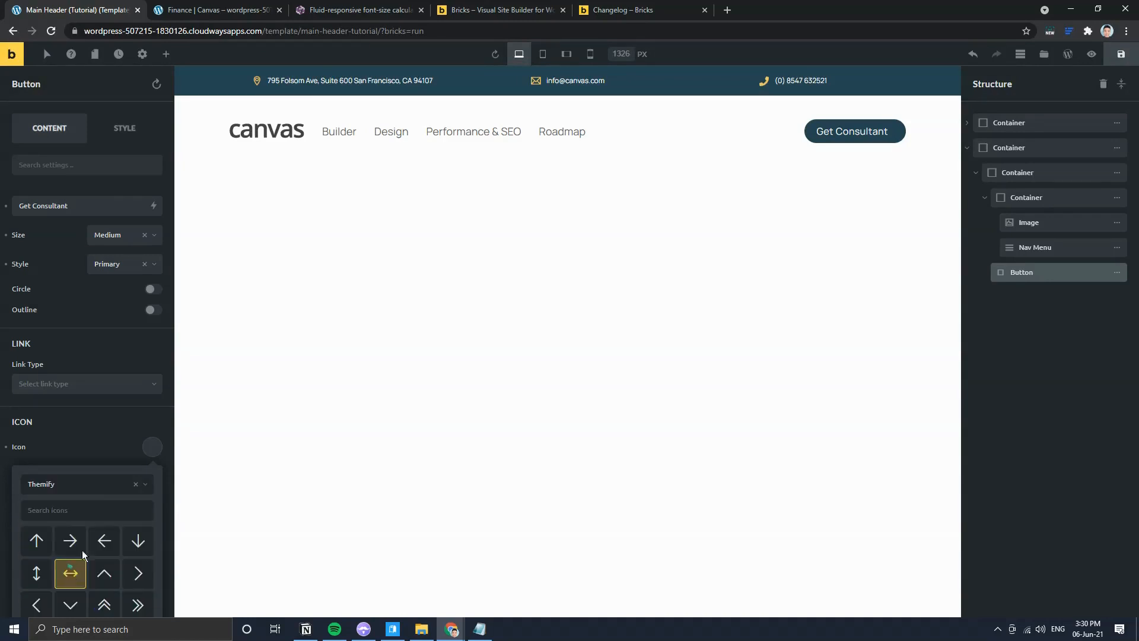
pyautogui.click(81, 513)
pyautogui.write('chat')
pyautogui.press('BackSpace')
pyautogui.press('BackSpace')
pyautogui.press('BackSpace')
pyautogui.press('BackSpace')
pyautogui.write('bubl')
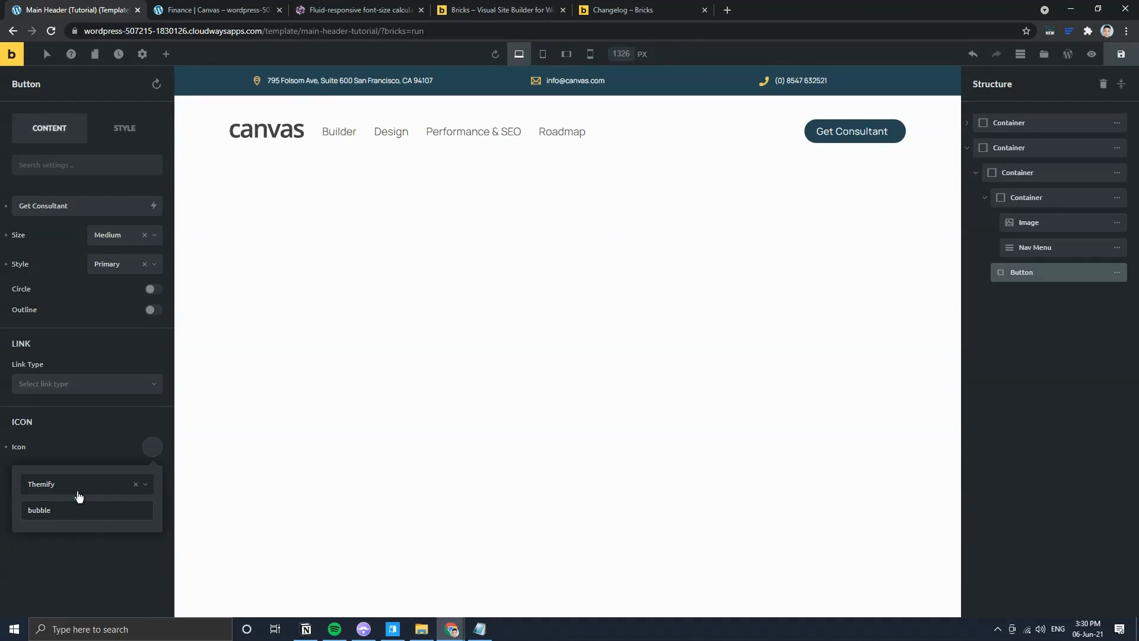
# Step: Switch the button's icon library to Ionicons for the "bubble" search
pyautogui.click(78, 491)
pyautogui.click(65, 555)
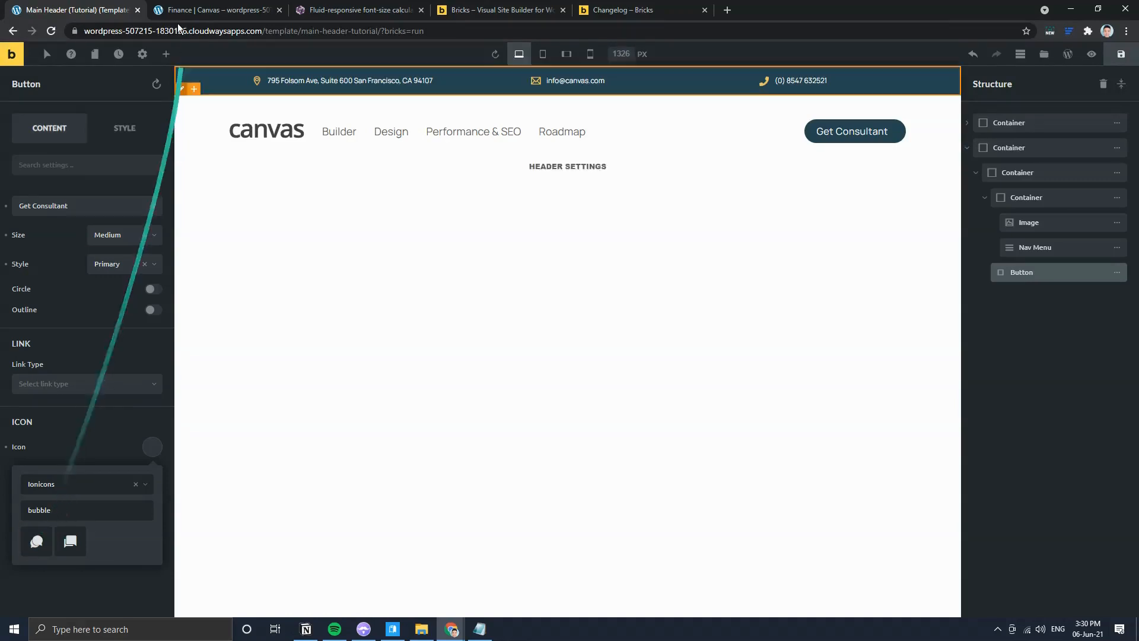
# Step: Open the finished Finance page's header template in the builder, inspect the Get Consultant button's icon choice, and close it without saving
pyautogui.click(202, 9)
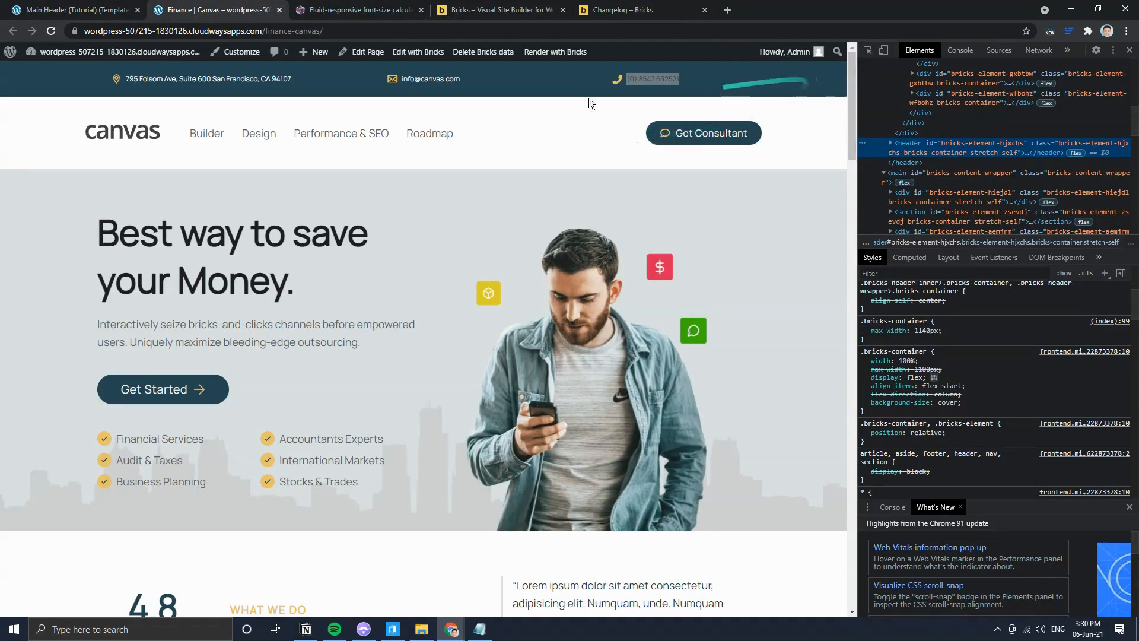
pyautogui.middleClick(418, 52)
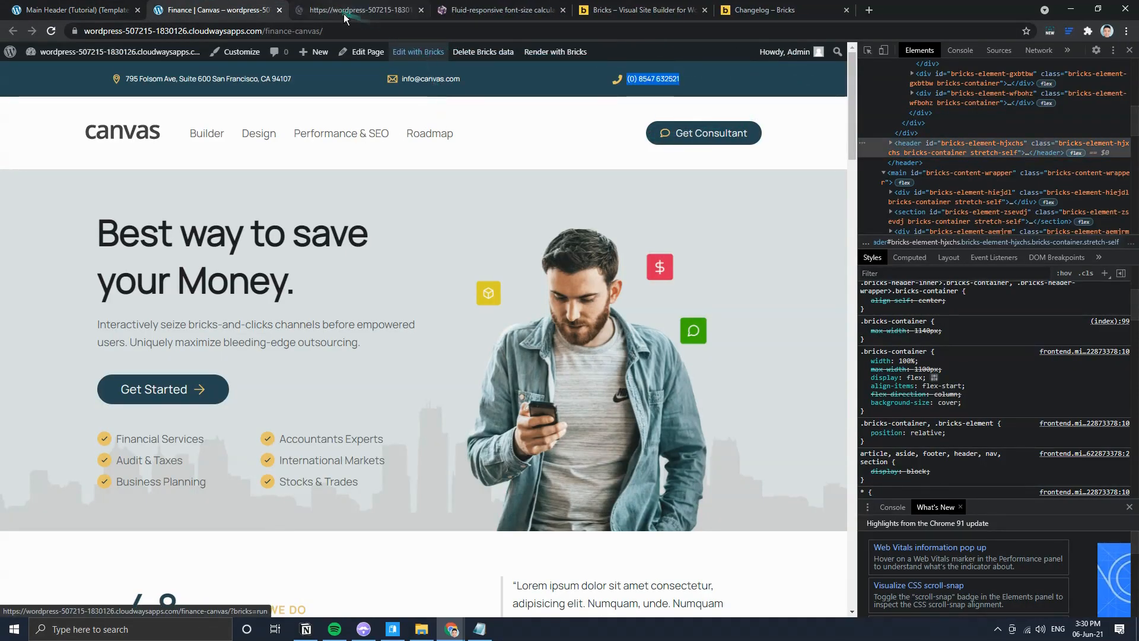
pyautogui.click(338, 11)
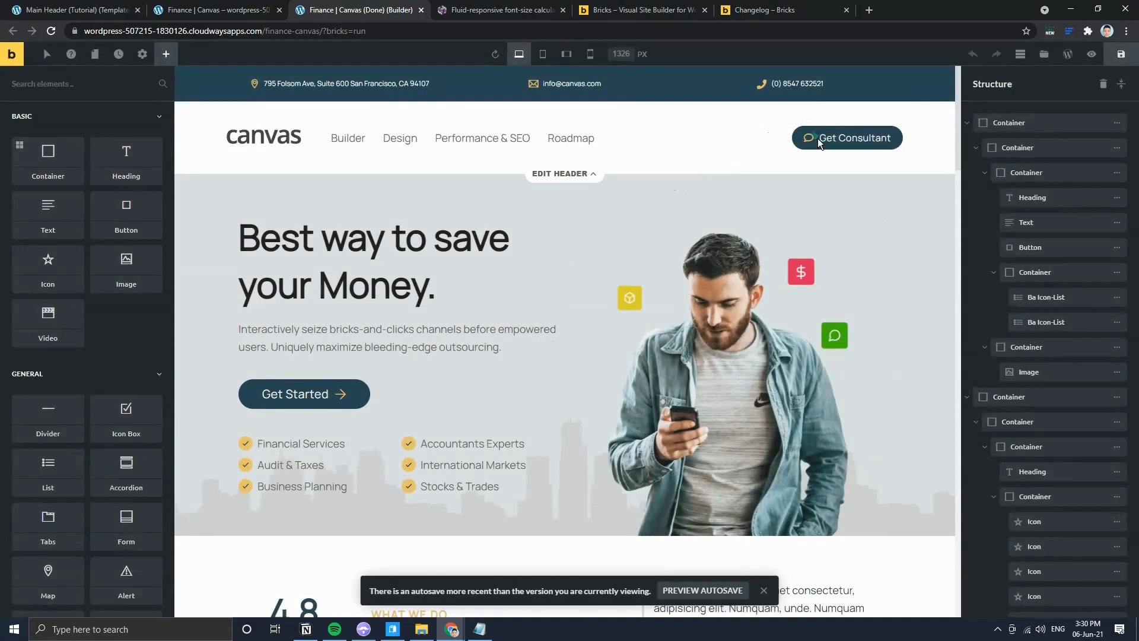
pyautogui.click(568, 174)
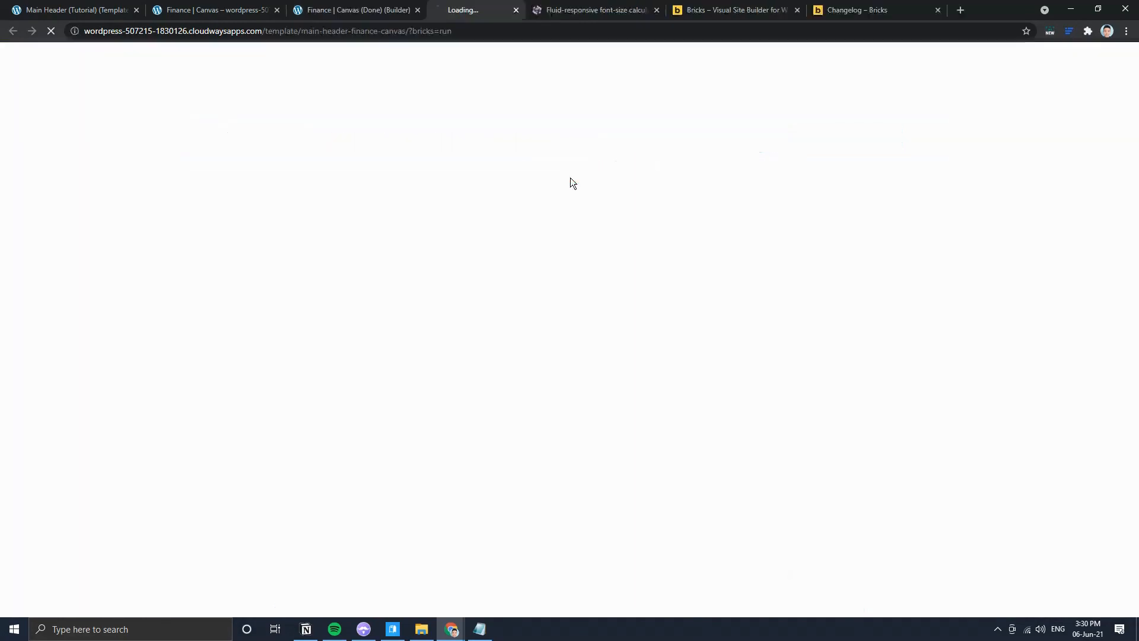
pyautogui.click(415, 10)
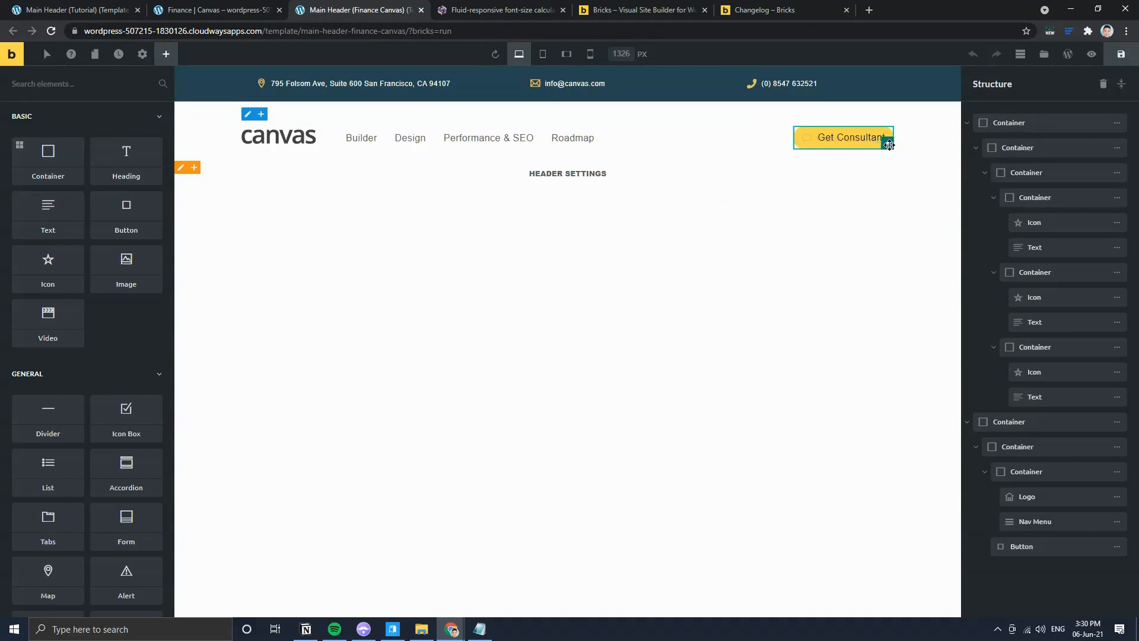
pyautogui.click(889, 145)
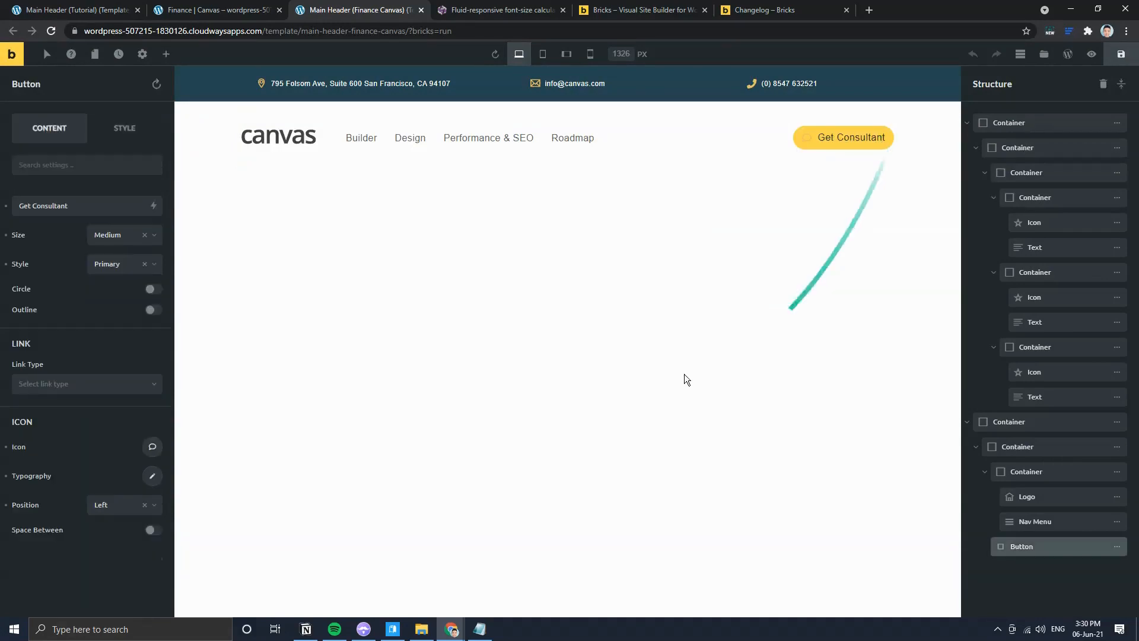
pyautogui.click(152, 447)
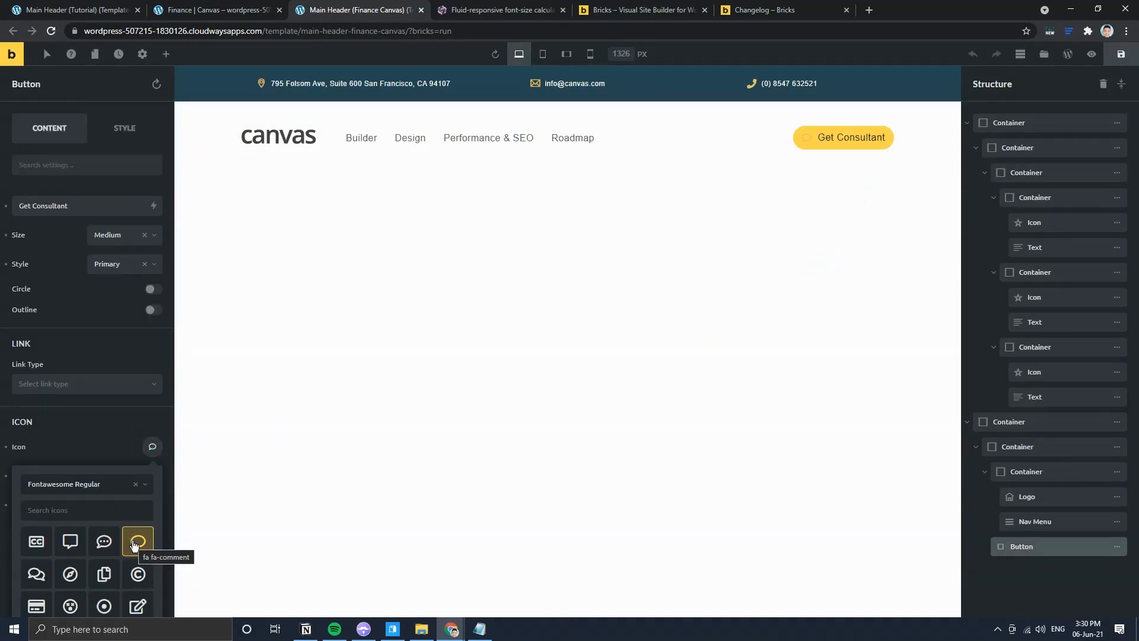
pyautogui.middleClick(356, 4)
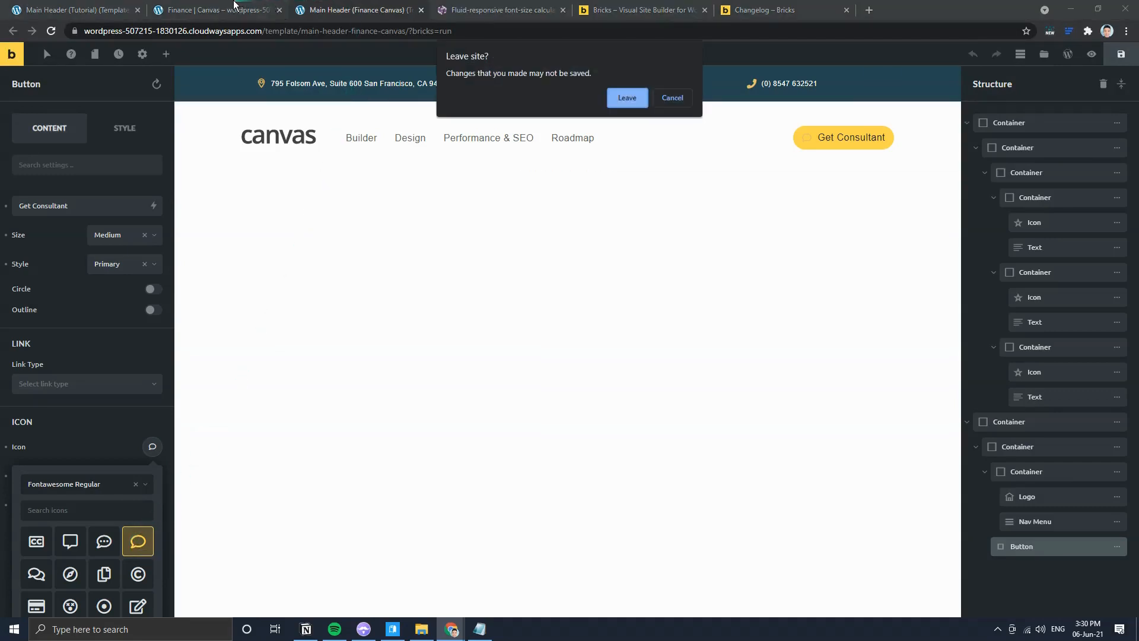
pyautogui.click(626, 97)
# Step: In the tutorial header template, search Fontawesome Regular for "commen" and give the Get Consultant button the plain comment bubble icon
pyautogui.click(77, 9)
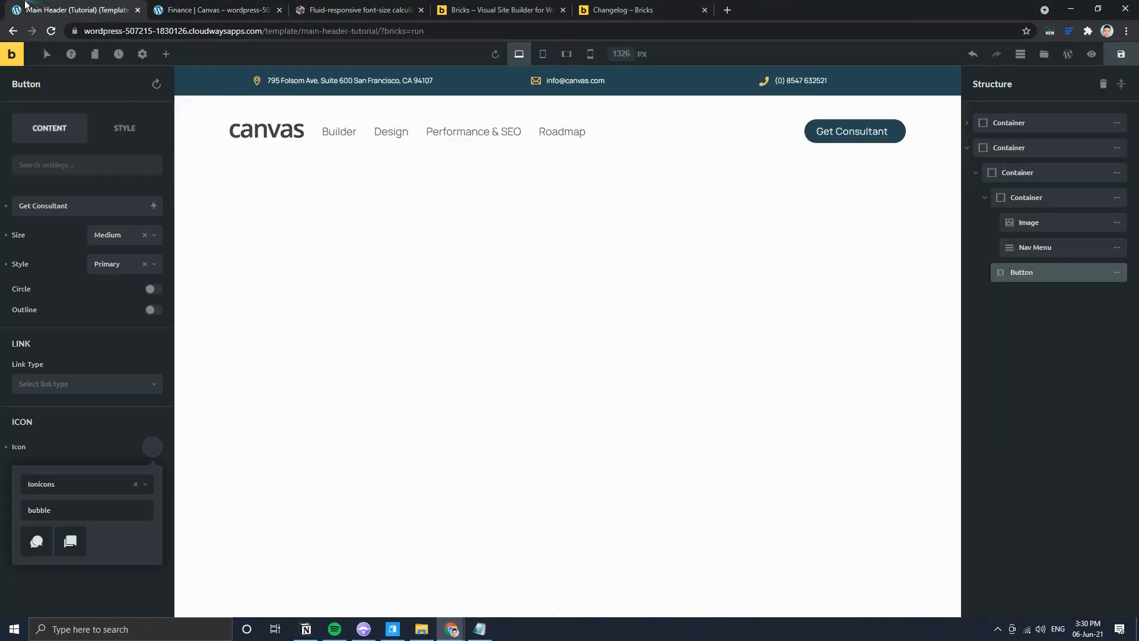
pyautogui.click(77, 484)
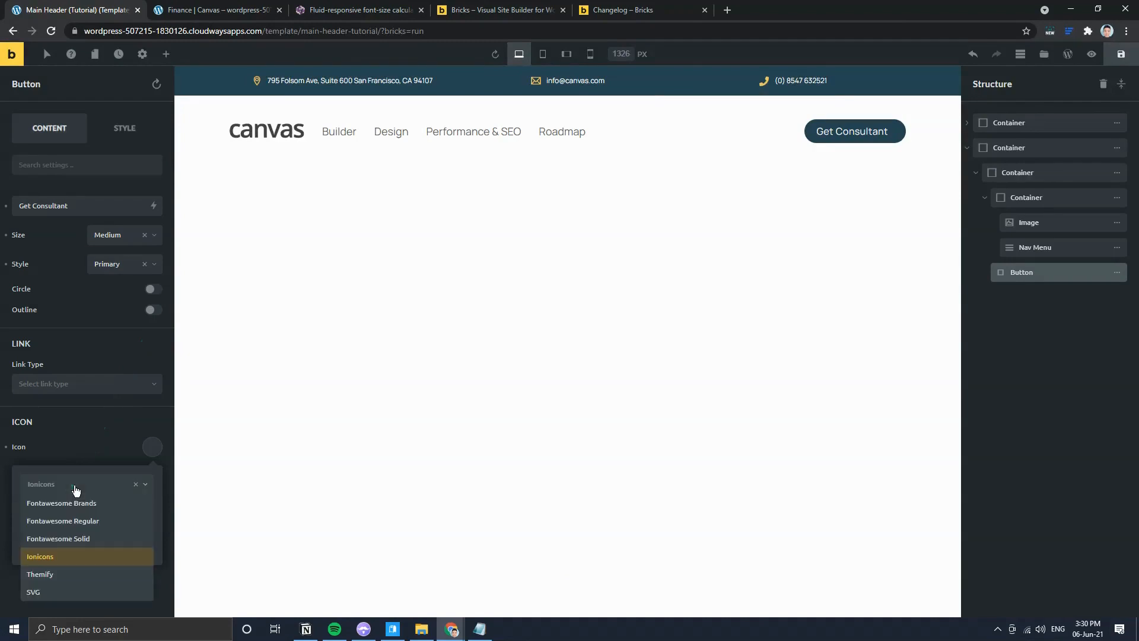
pyautogui.click(68, 516)
pyautogui.write('commen')
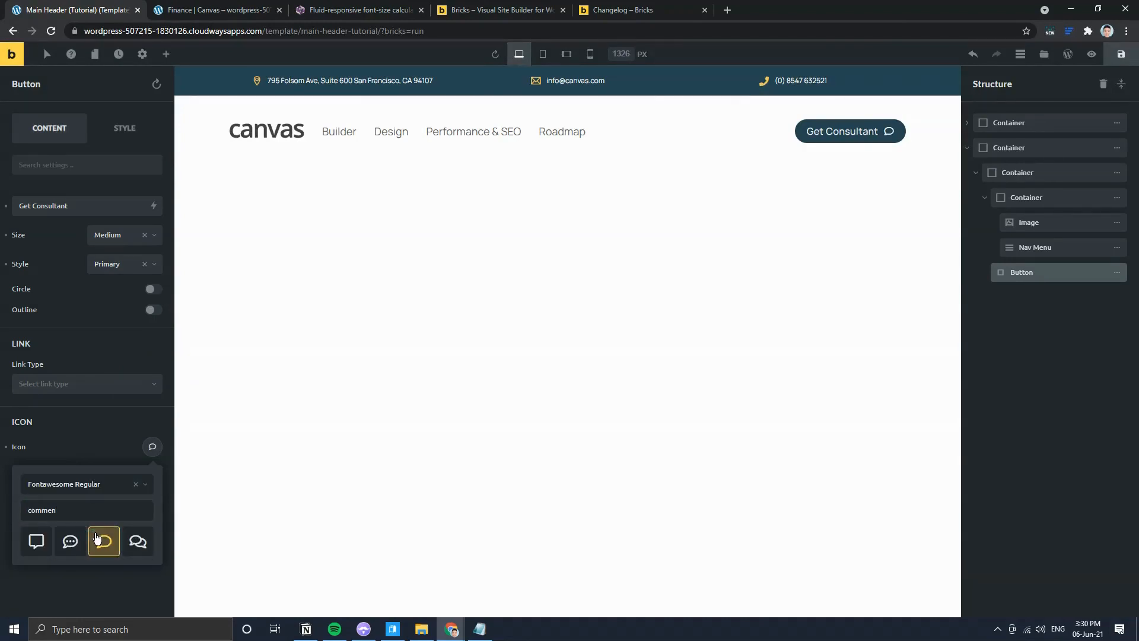
pyautogui.click(87, 585)
# Step: Set the Get Consultant button's icon position to Left
pyautogui.click(128, 504)
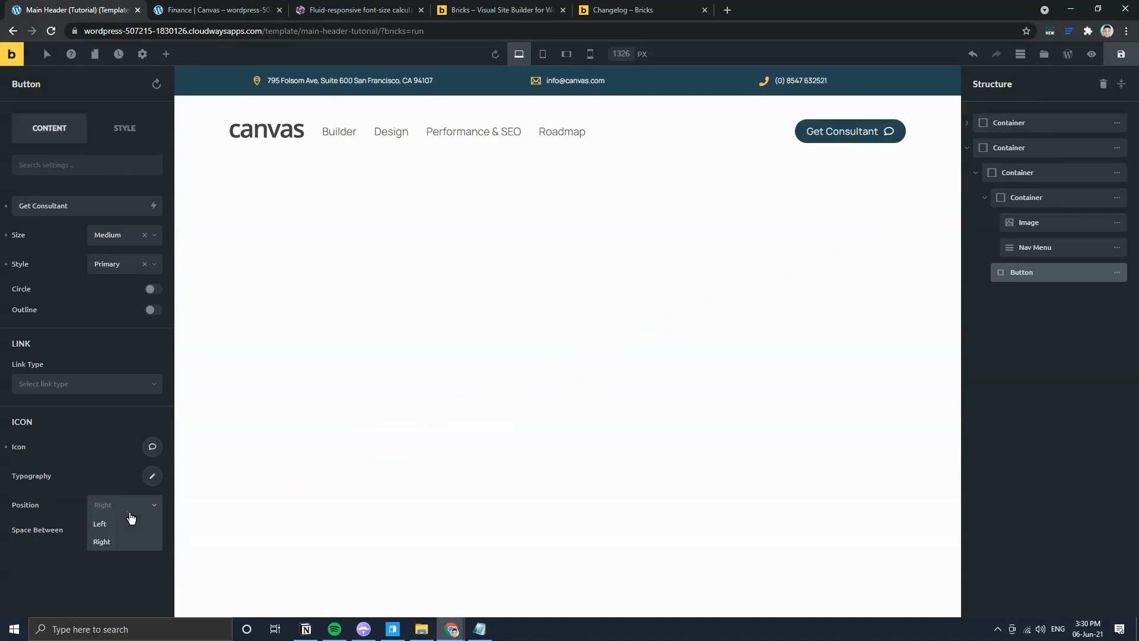
pyautogui.click(99, 523)
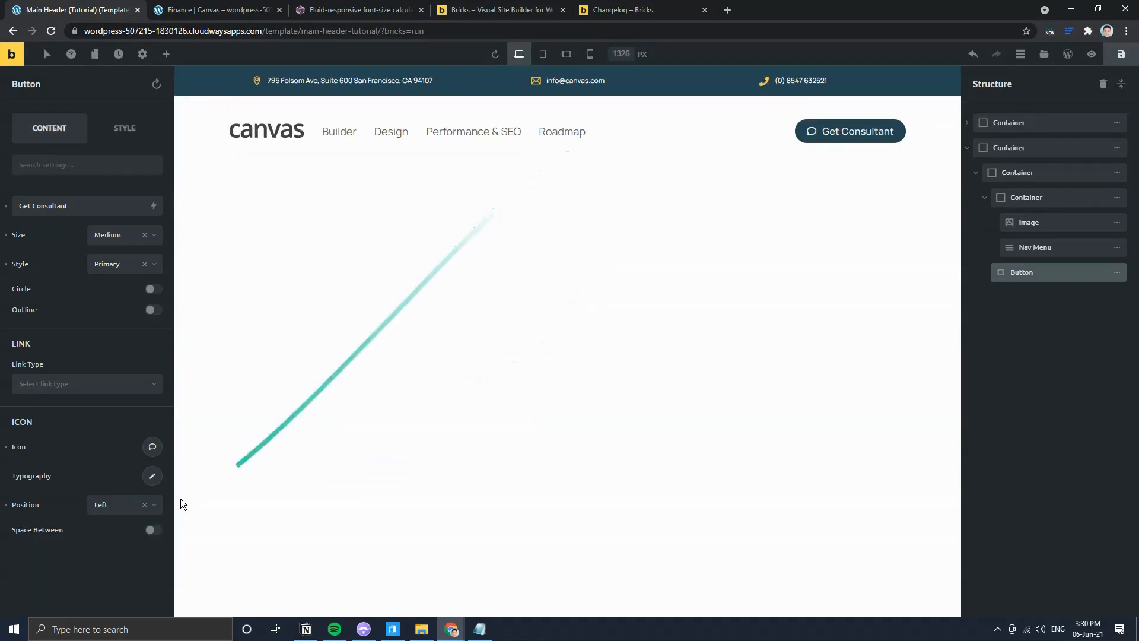
pyautogui.click(152, 447)
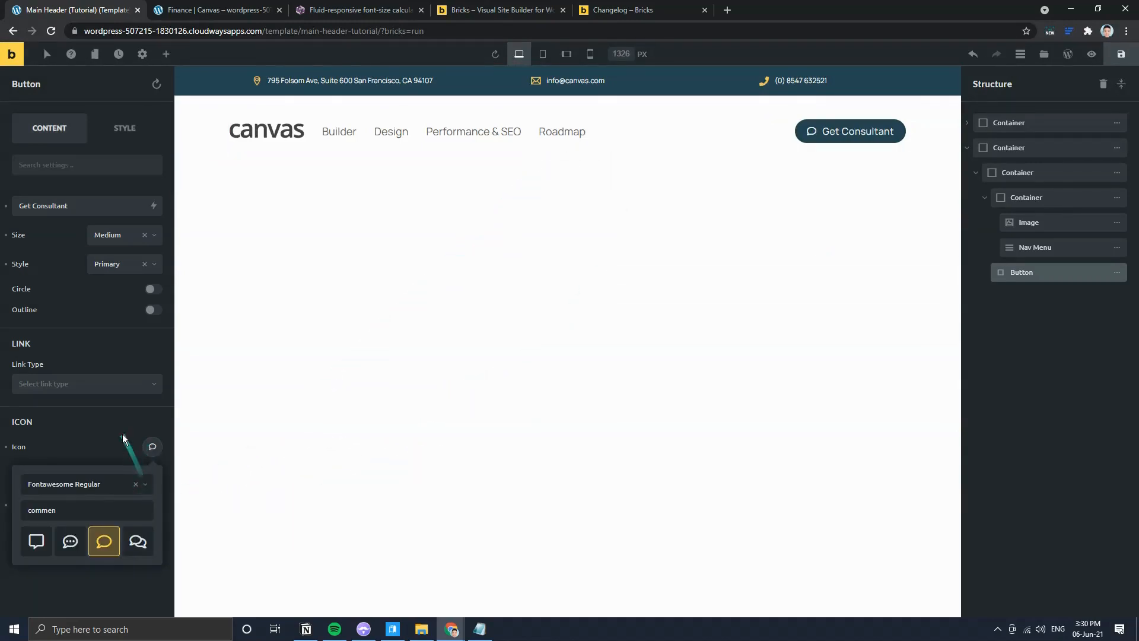
pyautogui.click(123, 439)
# Step: Color the button's icon with the FinanceCanvas palette's yellow #e9c46a and compare the header with the finished Finance page
pyautogui.click(152, 476)
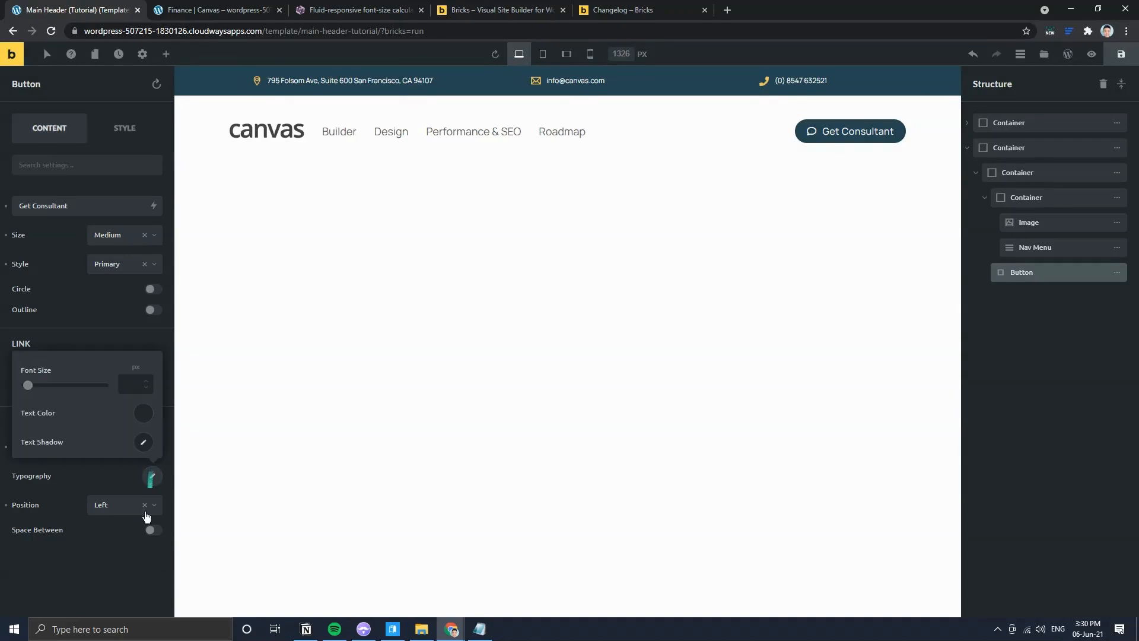
pyautogui.click(145, 423)
pyautogui.scroll(-2, 77, 564)
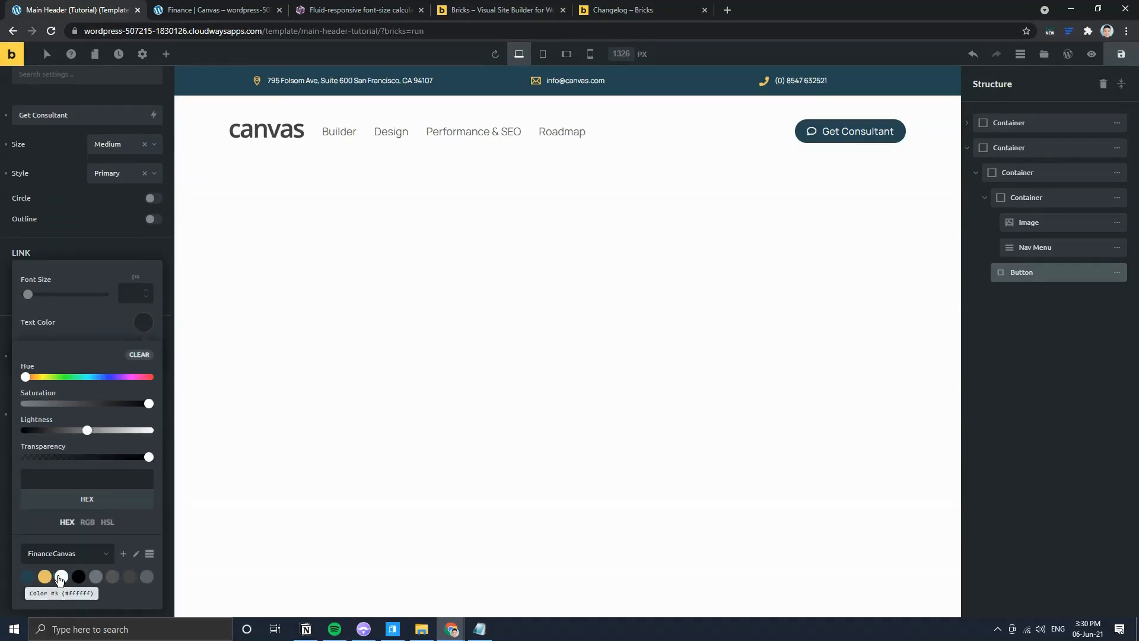
pyautogui.click(46, 577)
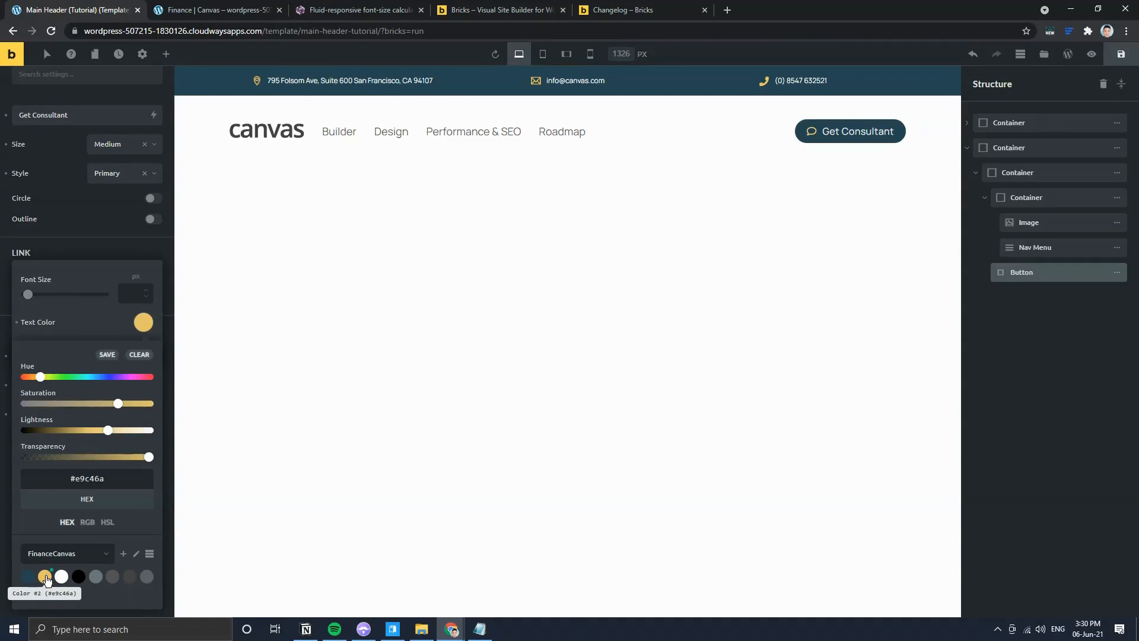
pyautogui.hotkey('ctrl', 'Tab')
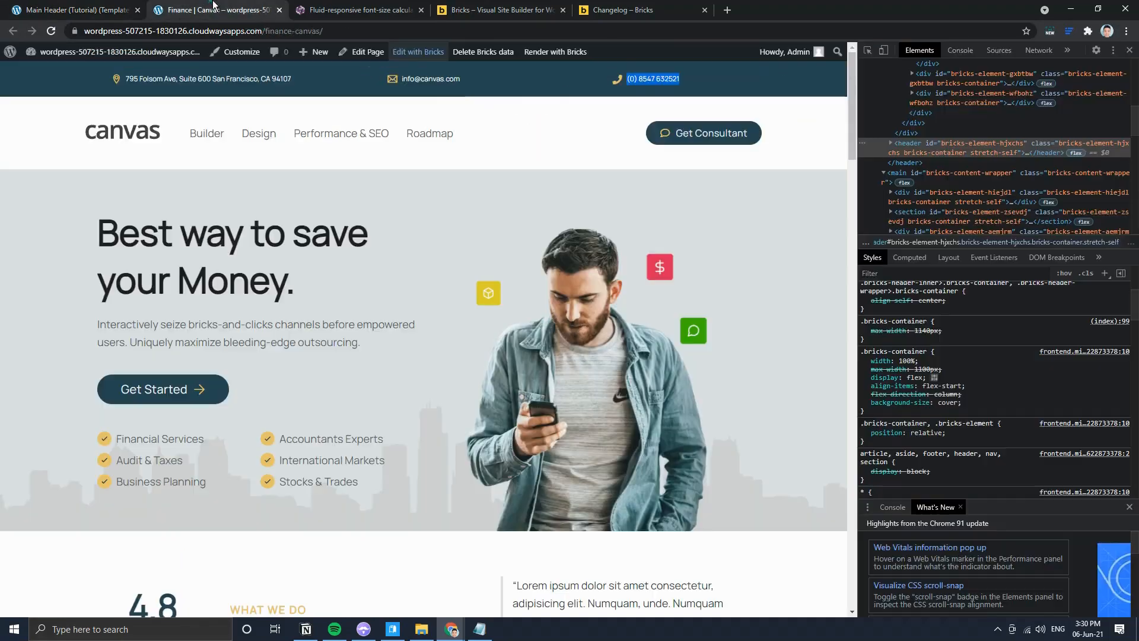
pyautogui.hotkey('ctrl', 'shift', 'Tab')
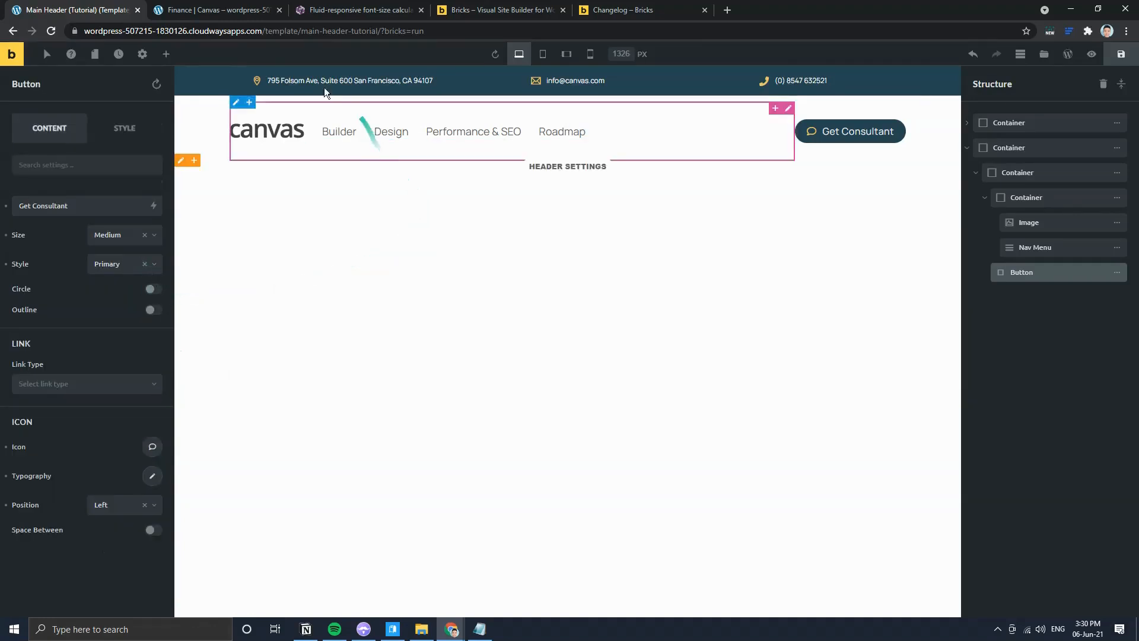
pyautogui.click(202, 8)
pyautogui.click(92, 9)
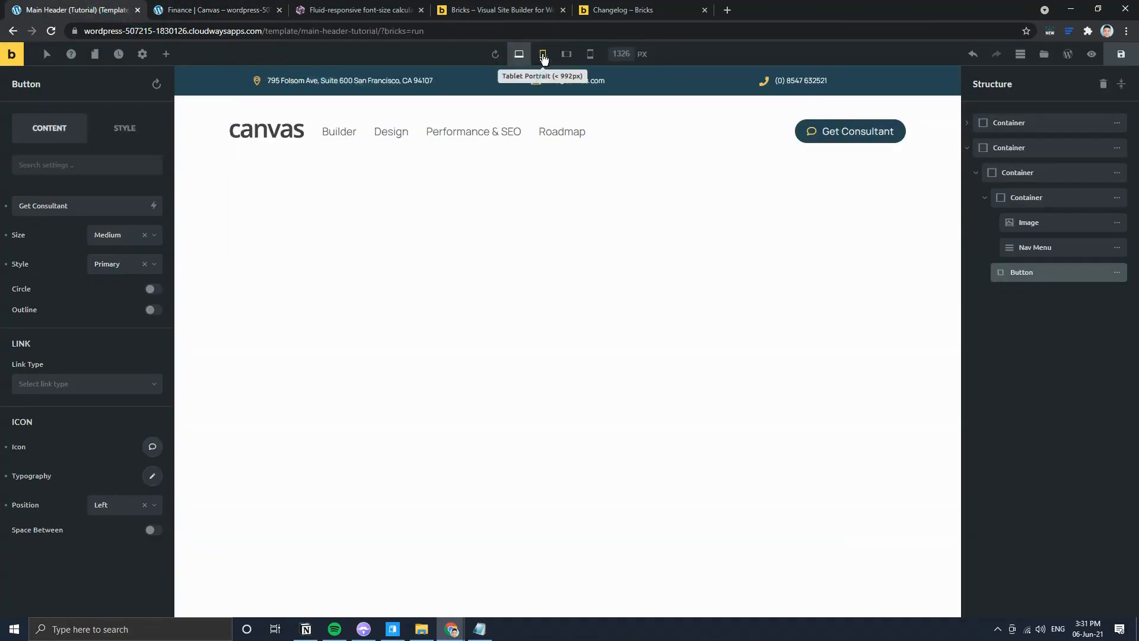
# Step: Preview the header at tablet portrait width and select the inner container holding the logo, menu and button
pyautogui.click(543, 58)
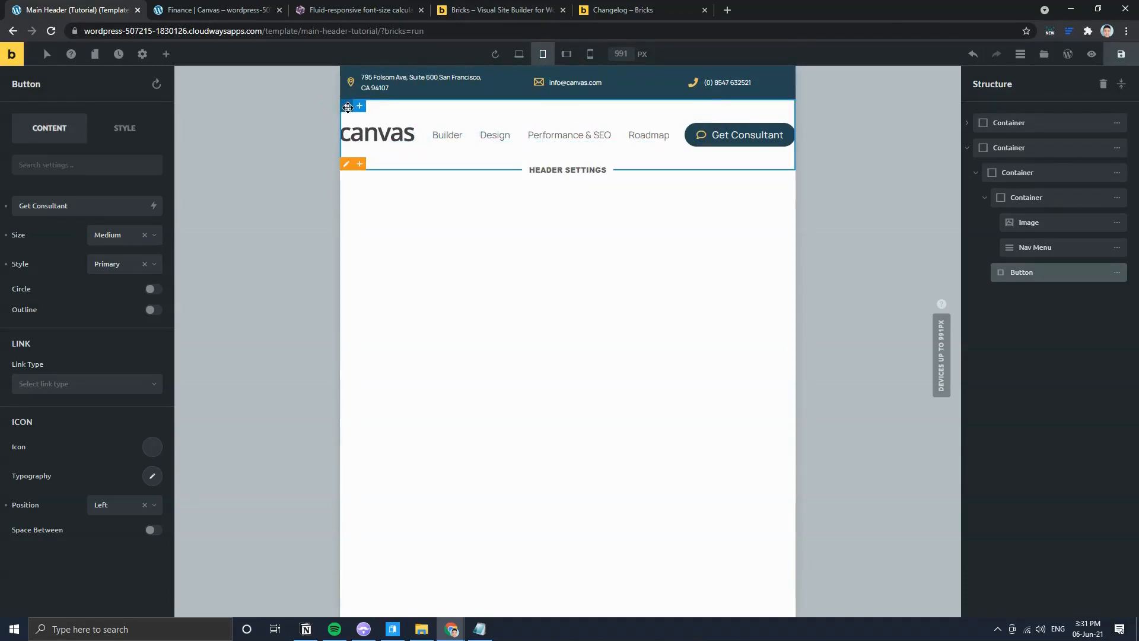
pyautogui.click(347, 107)
pyautogui.click(519, 54)
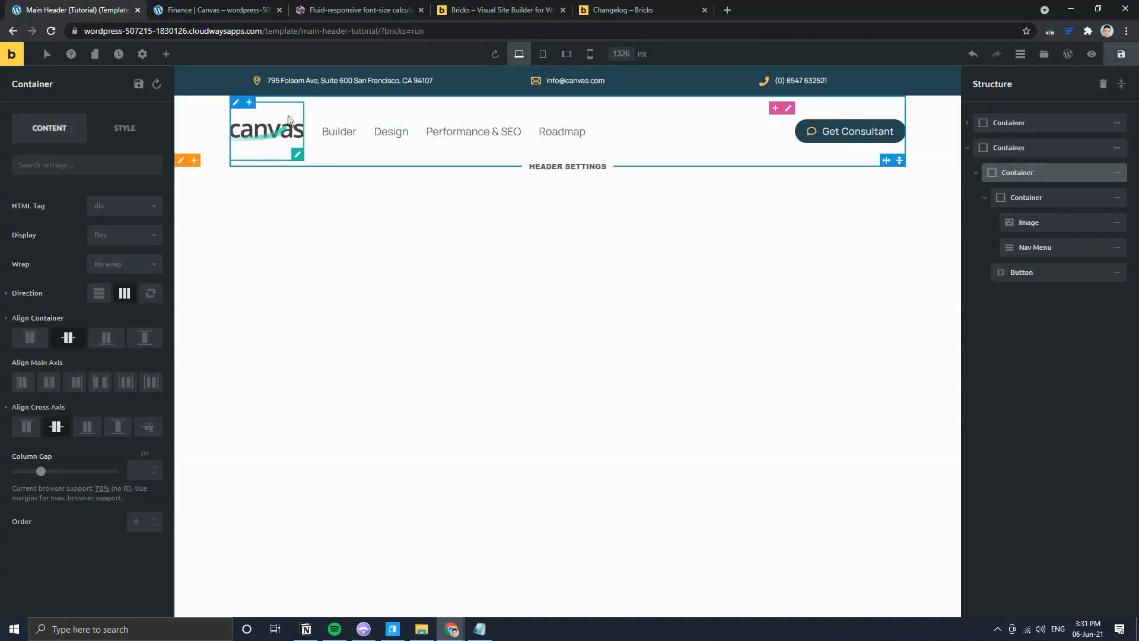
# Step: Set the inner header container's padding to 1 rem on all four sides in the desktop layout
pyautogui.click(125, 132)
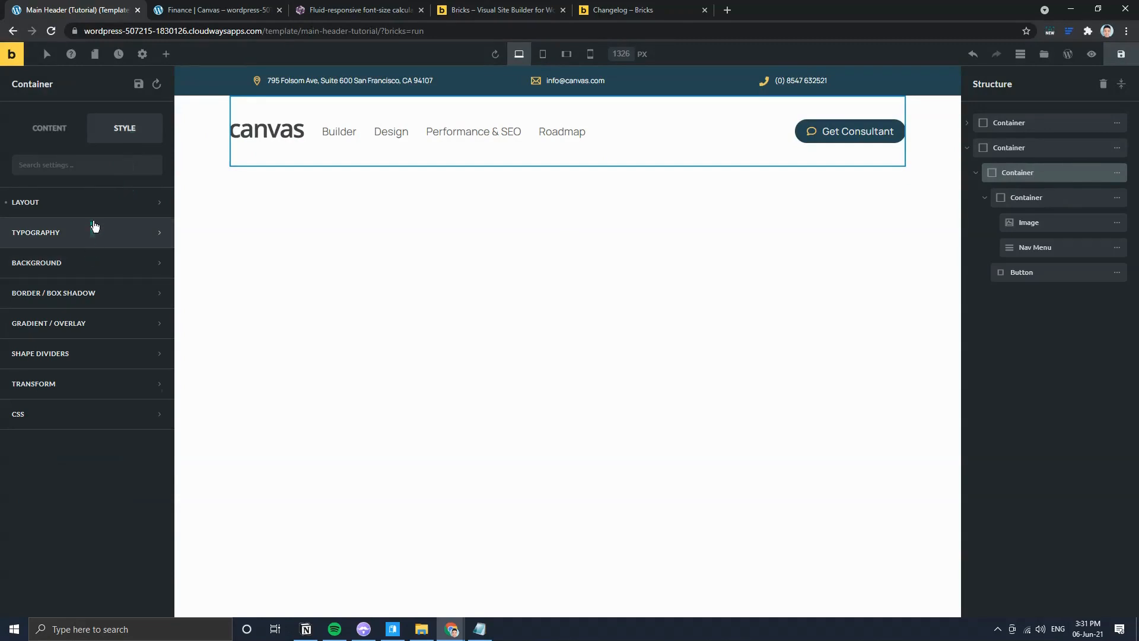
pyautogui.click(101, 202)
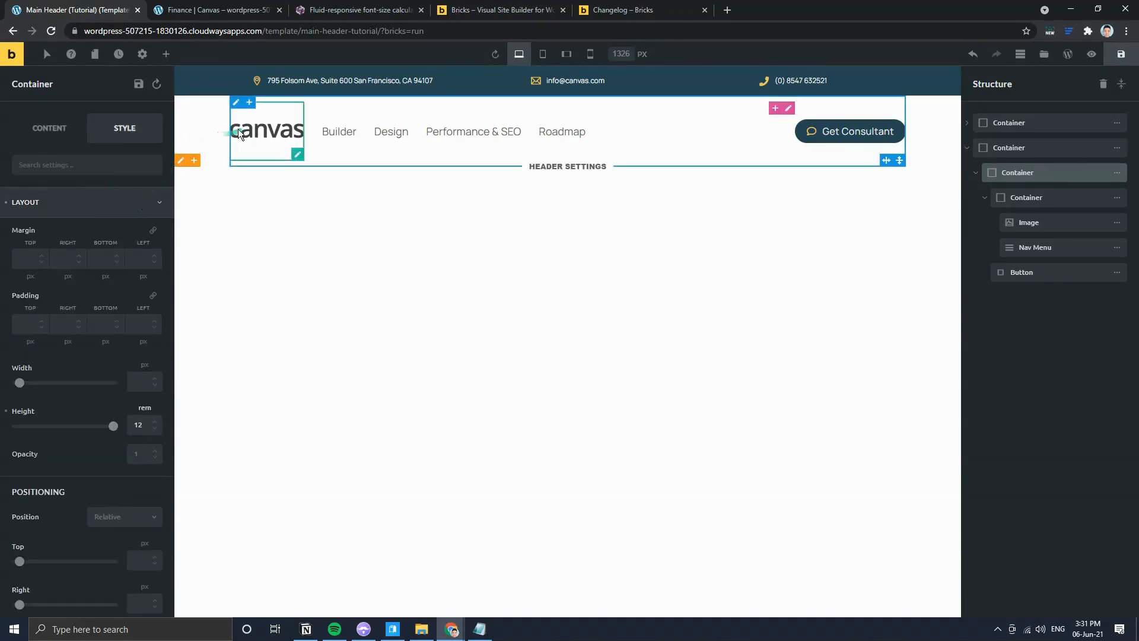
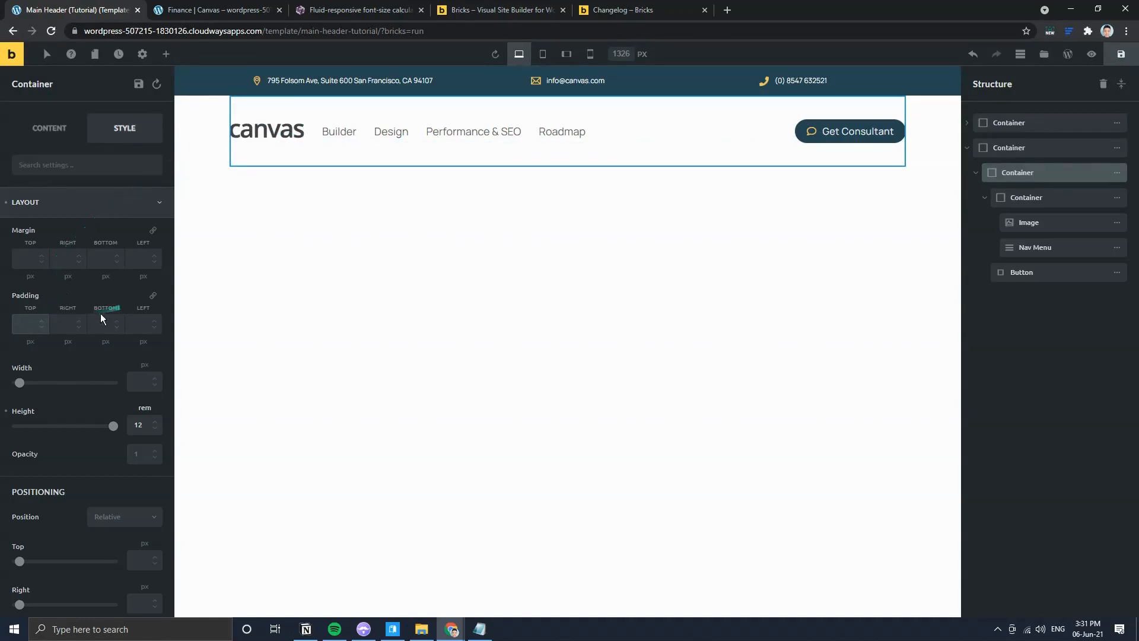
pyautogui.write('1')
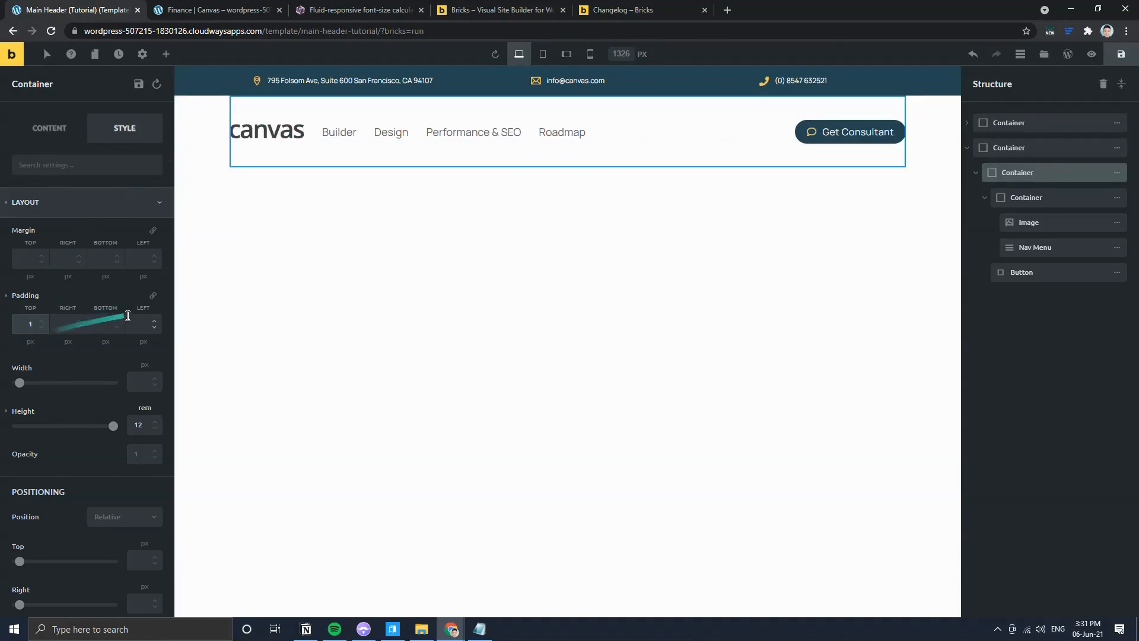
pyautogui.click(154, 297)
pyautogui.click(25, 346)
pyautogui.write('rem')
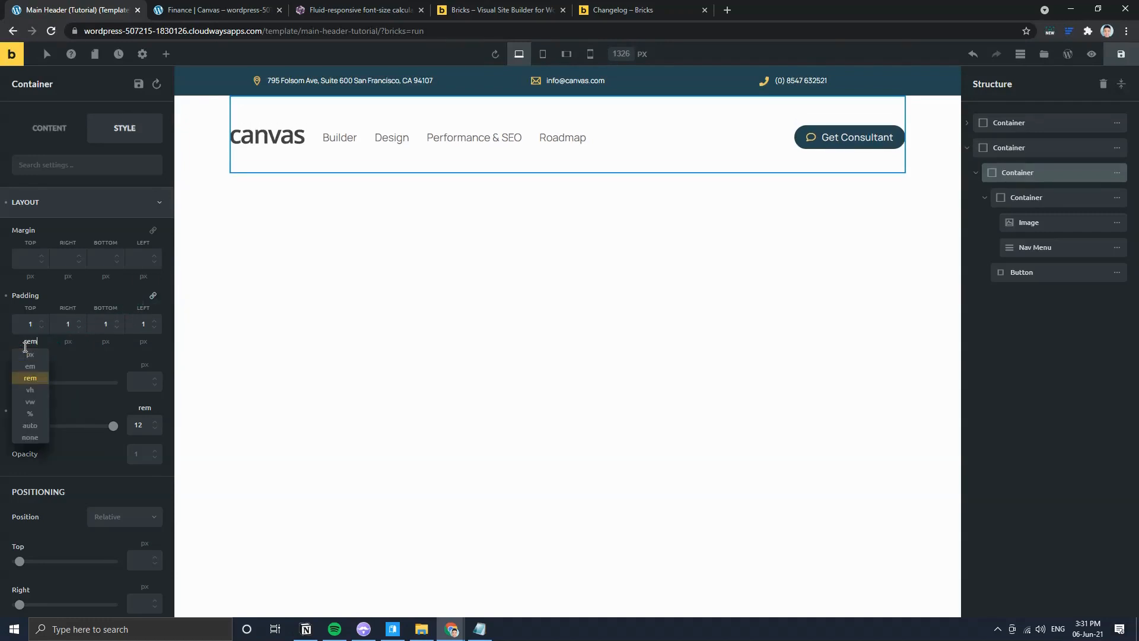
pyautogui.press('Tab')
pyautogui.press('Tab')
pyautogui.write('rem')
pyautogui.press('Tab')
pyautogui.press('Tab')
pyautogui.write('rem')
pyautogui.press('Tab')
pyautogui.press('Tab')
pyautogui.write('rem')
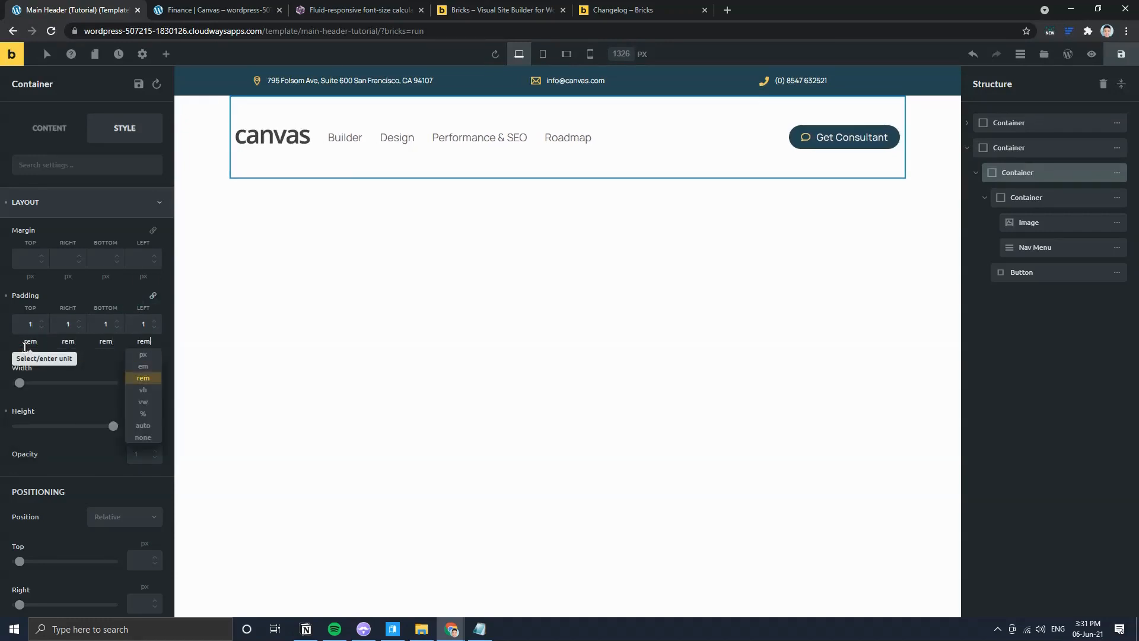
# Step: Check the padded header in the tablet portrait, mobile landscape and mobile portrait previews
pyautogui.click(543, 54)
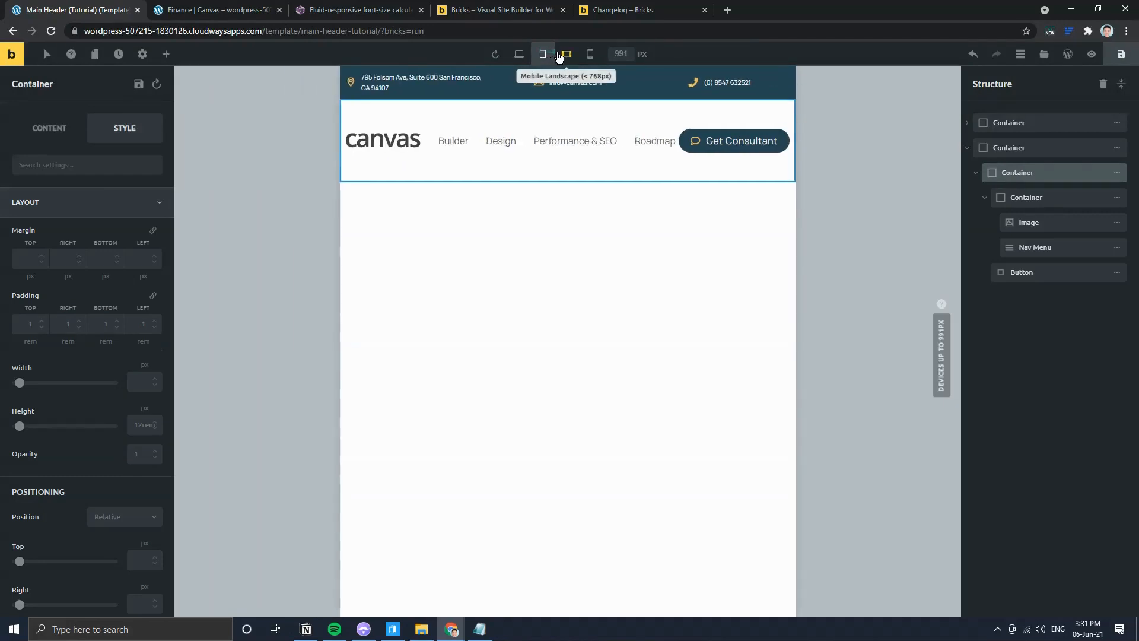
pyautogui.click(565, 55)
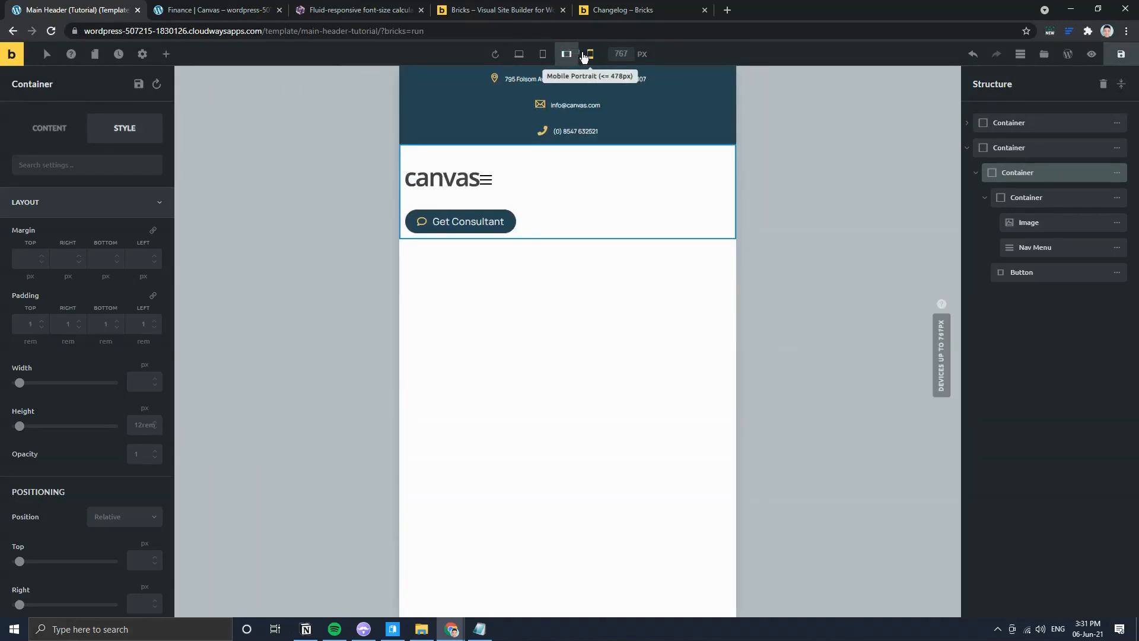
pyautogui.click(591, 54)
pyautogui.click(566, 54)
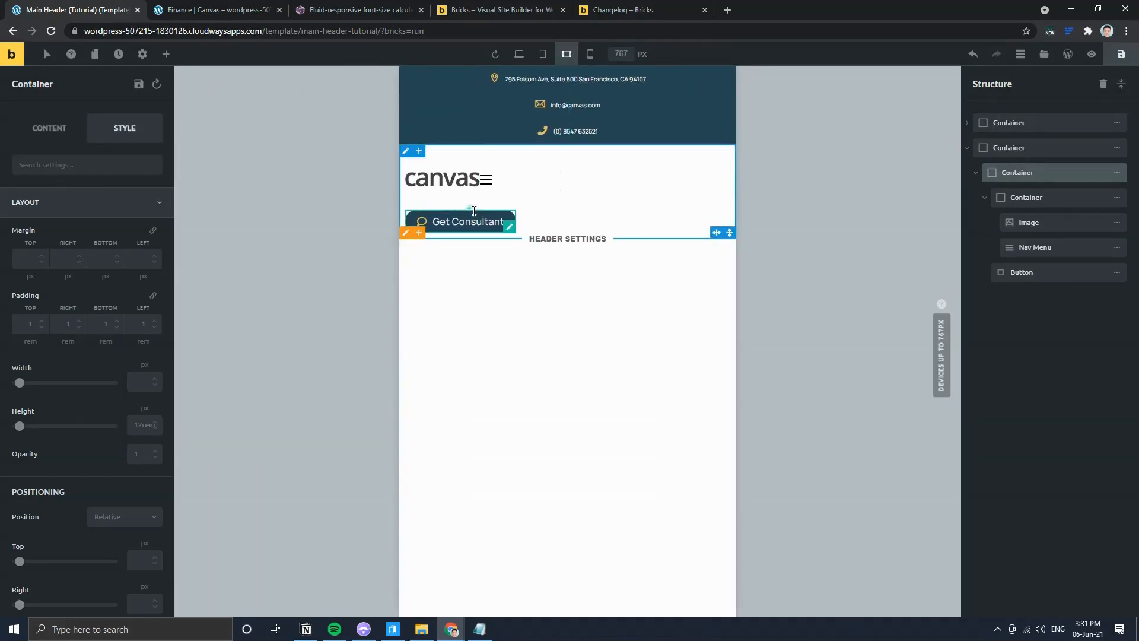
# Step: View the finished Finance page's header at mobile size, and return to the tutorial template in the tablet portrait preview
pyautogui.click(219, 10)
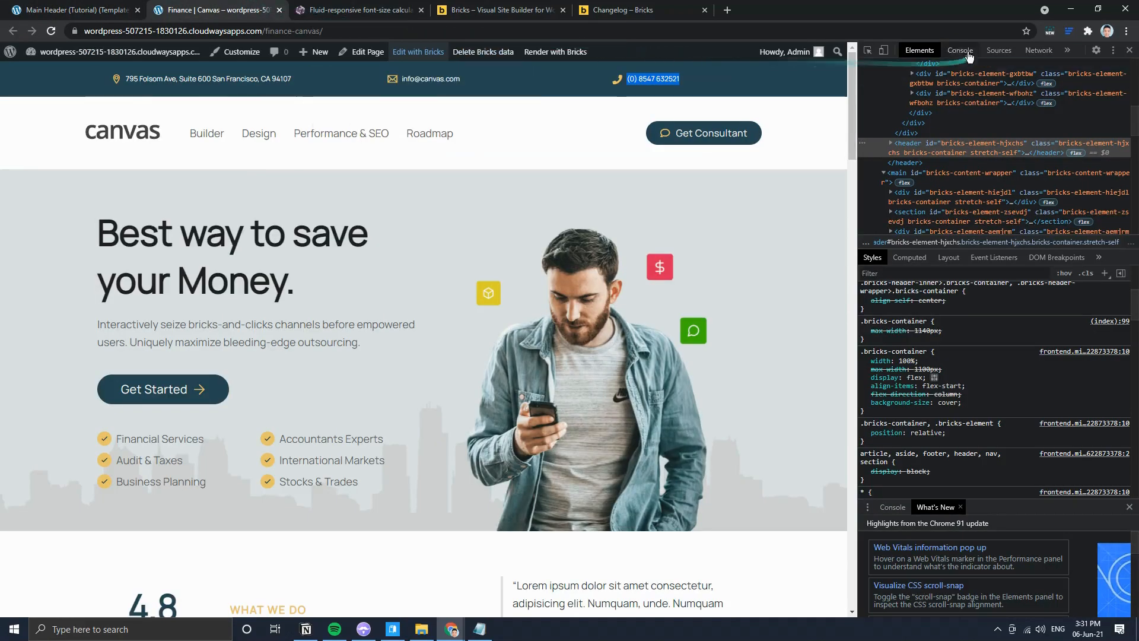
pyautogui.click(883, 51)
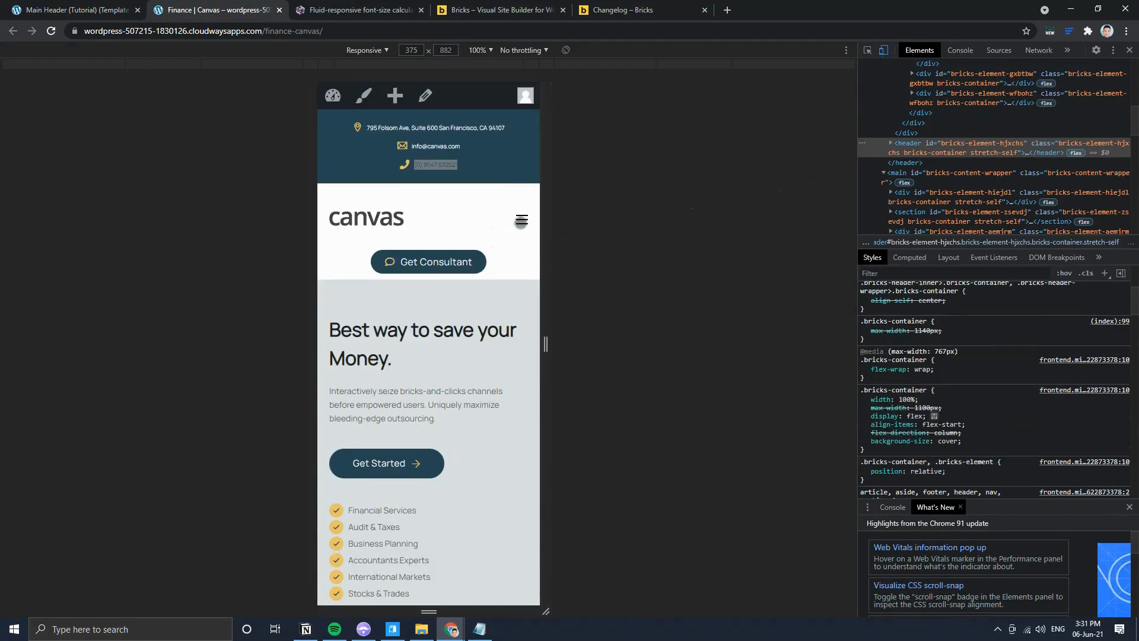
pyautogui.click(93, 9)
pyautogui.click(542, 54)
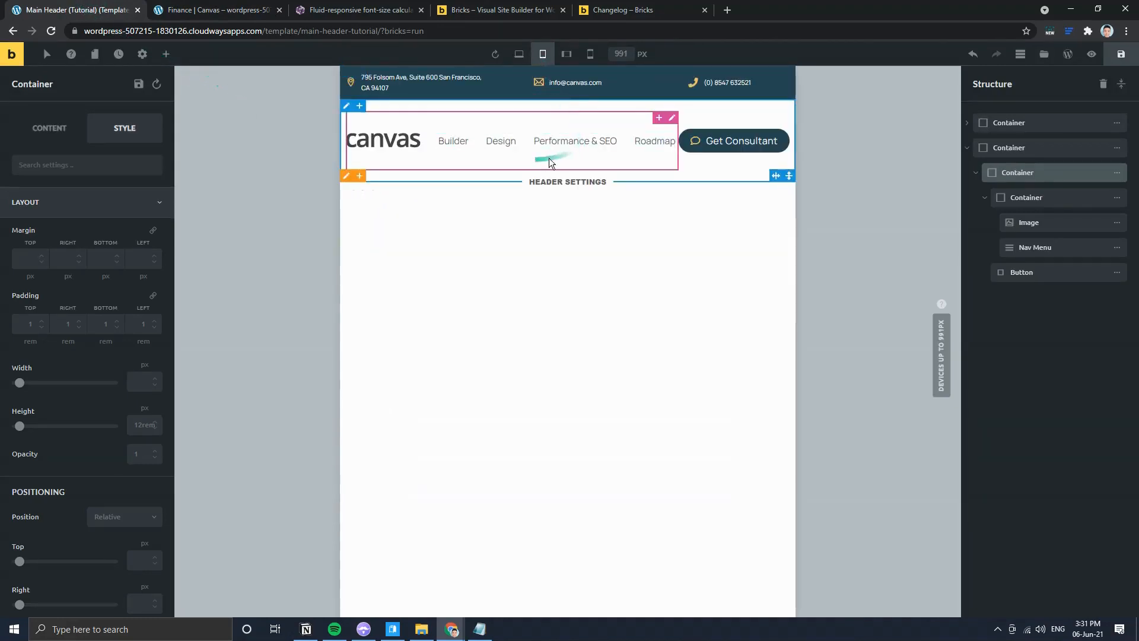
# Step: Compare the template header's mobile landscape preview with the finished Finance page, and select the container holding the logo and menu
pyautogui.click(566, 54)
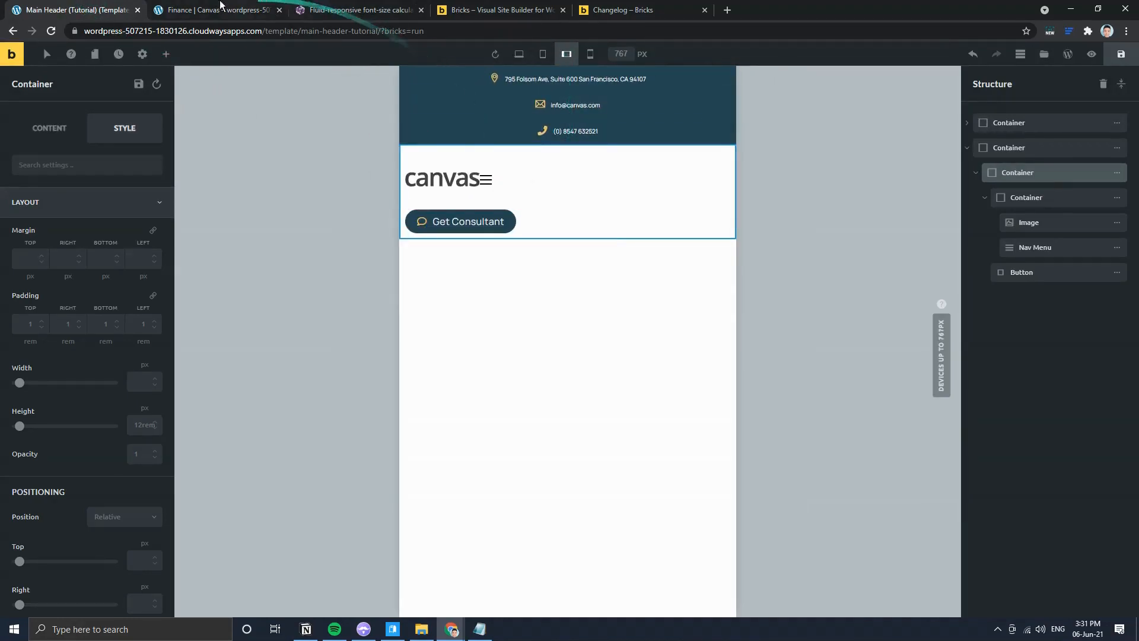
pyautogui.click(220, 9)
pyautogui.click(89, 9)
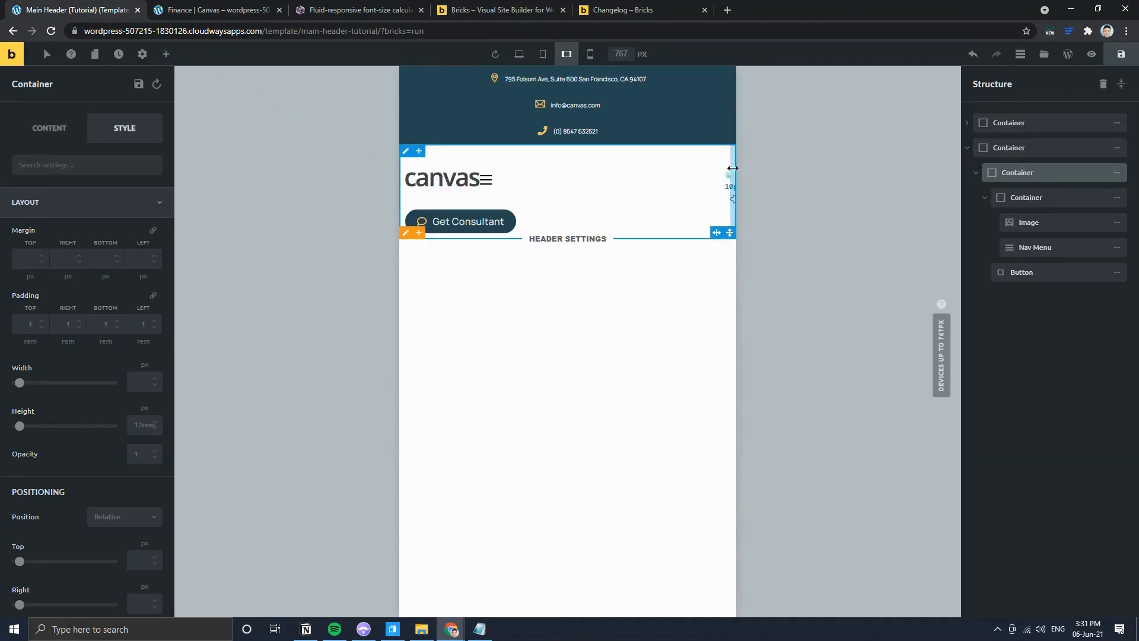
pyautogui.click(197, 5)
pyautogui.click(105, 10)
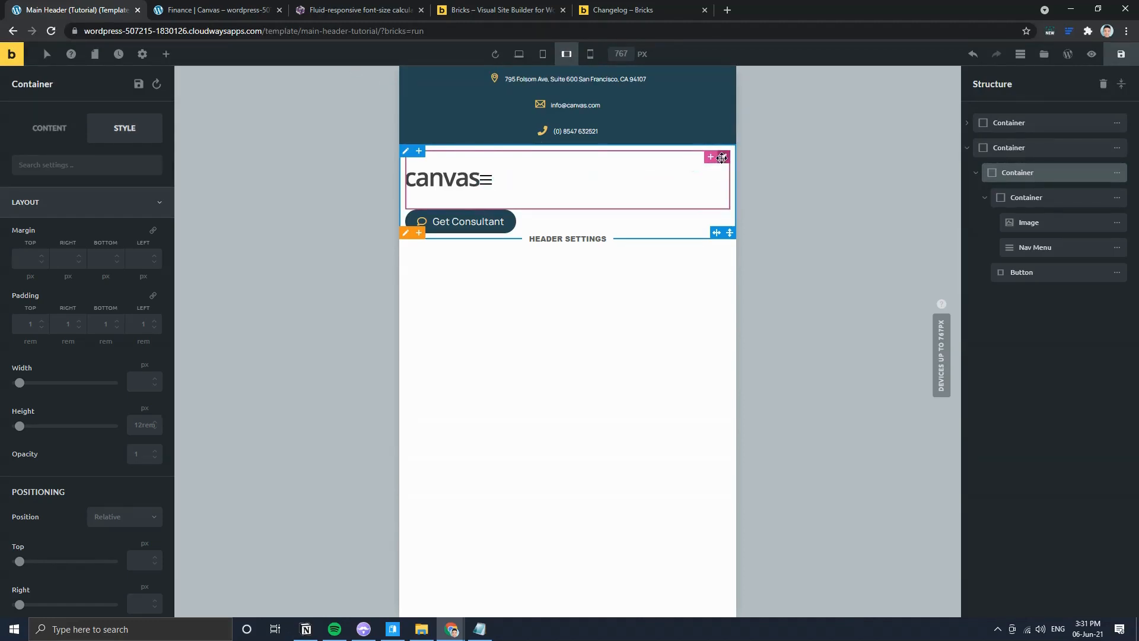
pyautogui.click(721, 157)
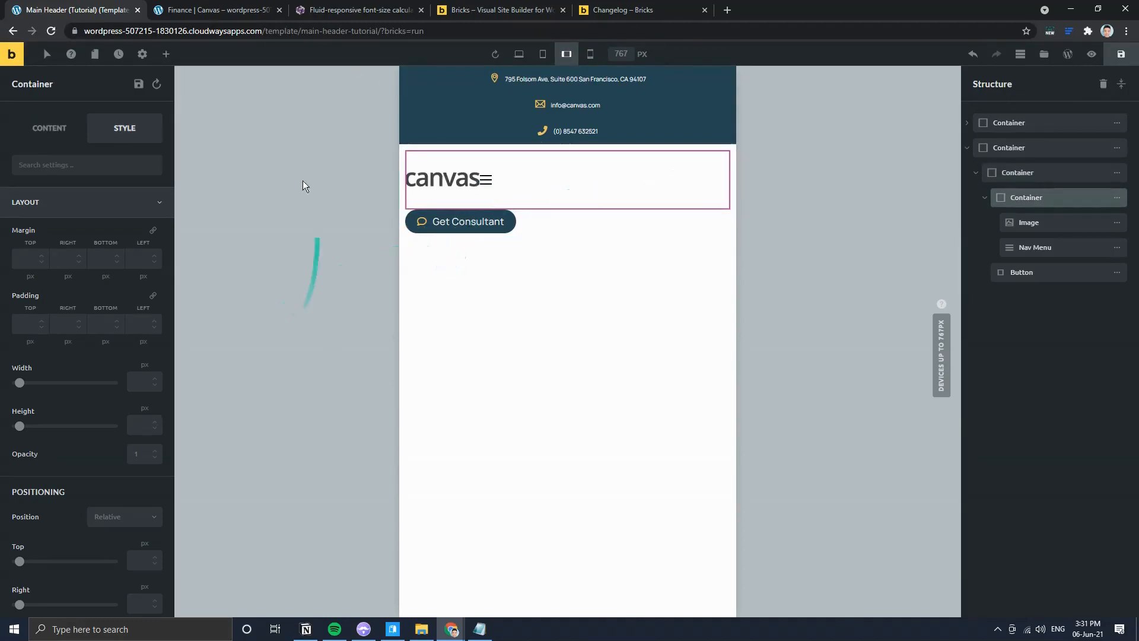
pyautogui.click(199, 5)
pyautogui.click(70, 5)
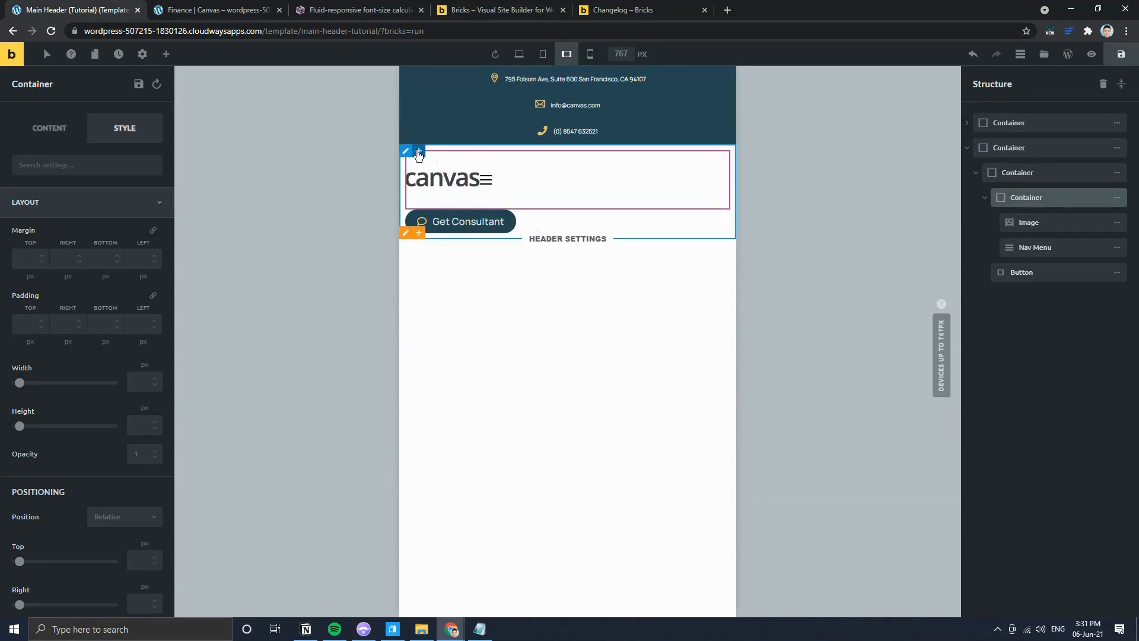
# Step: Try to centre the Get Consultant button in the mobile landscape layout using an auto right margin and Center alignment
pyautogui.click(510, 224)
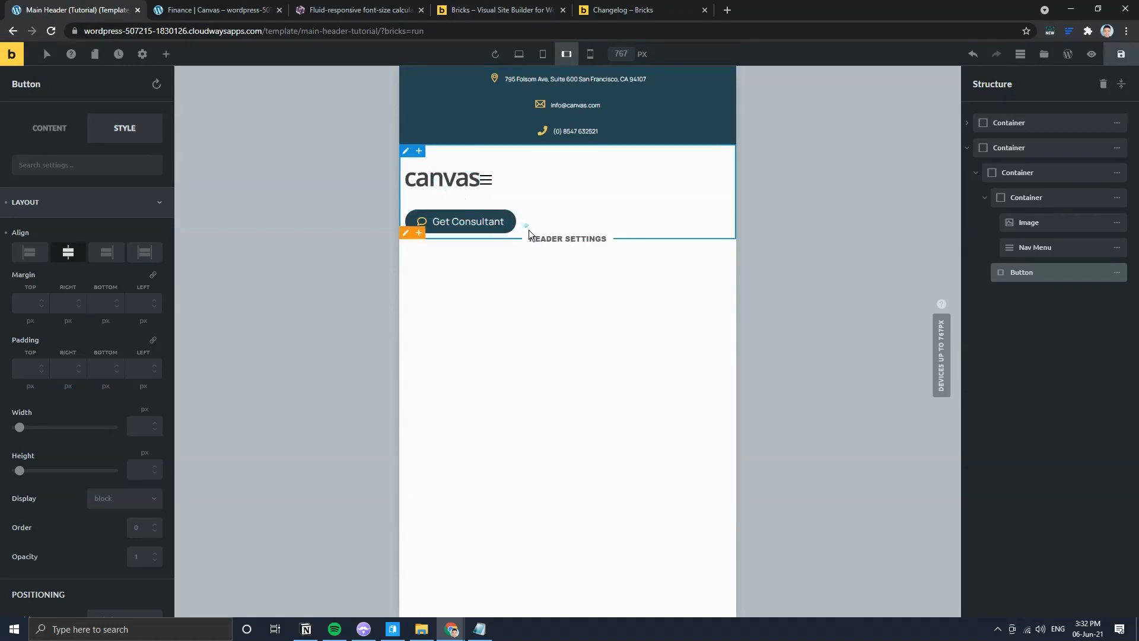
pyautogui.click(67, 320)
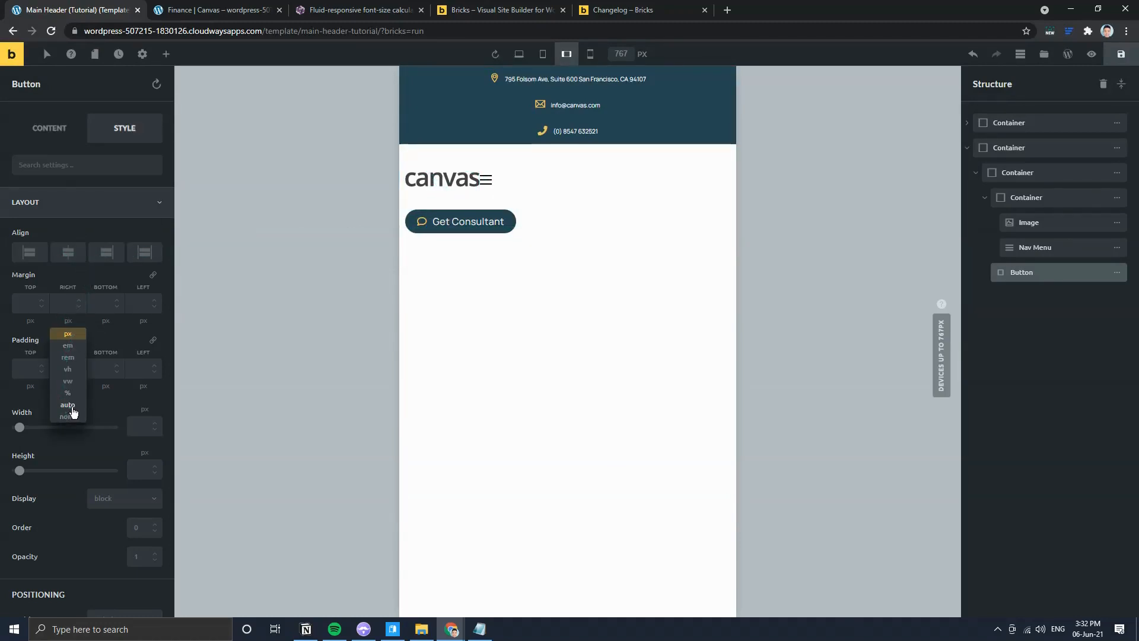
pyautogui.click(68, 320)
pyautogui.click(71, 404)
pyautogui.click(143, 320)
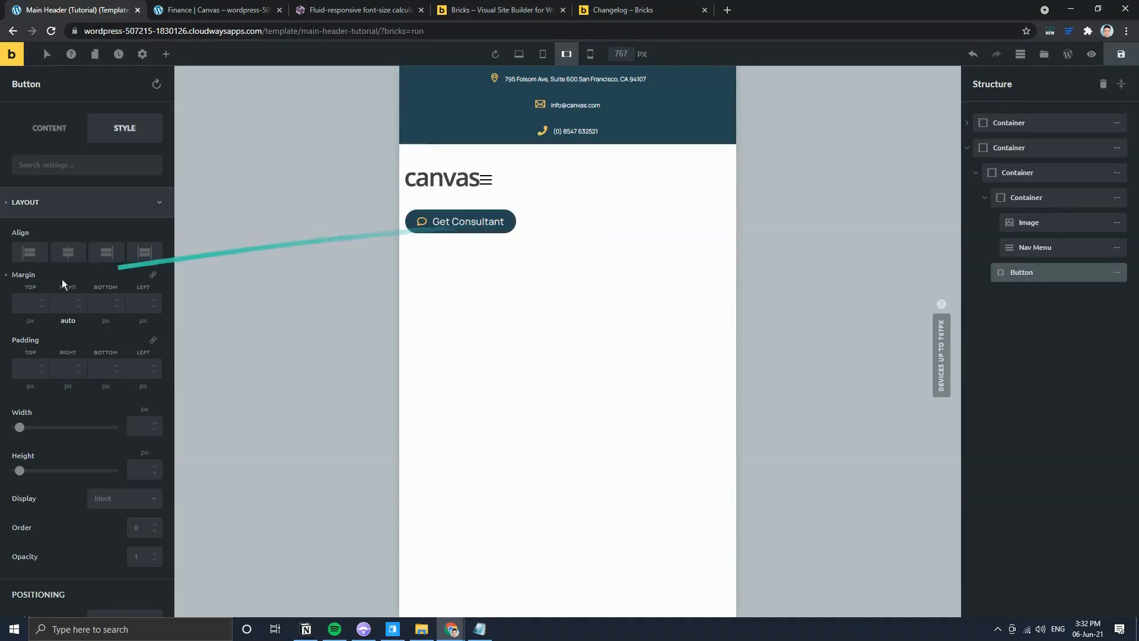
pyautogui.click(143, 320)
pyautogui.click(148, 407)
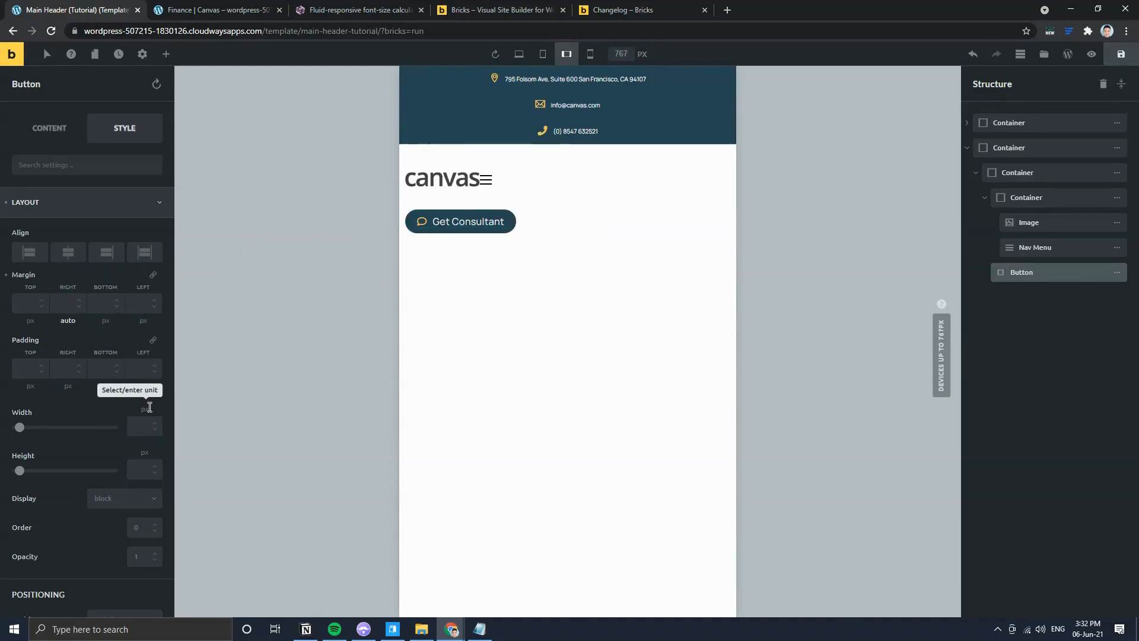
pyautogui.click(144, 320)
pyautogui.click(143, 407)
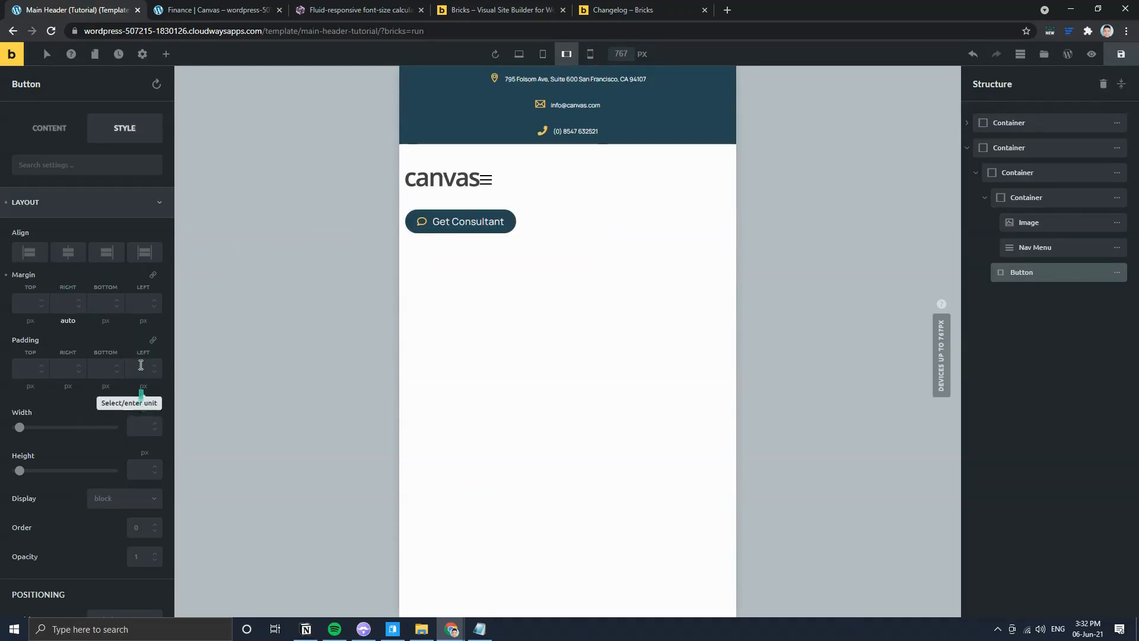
pyautogui.click(60, 257)
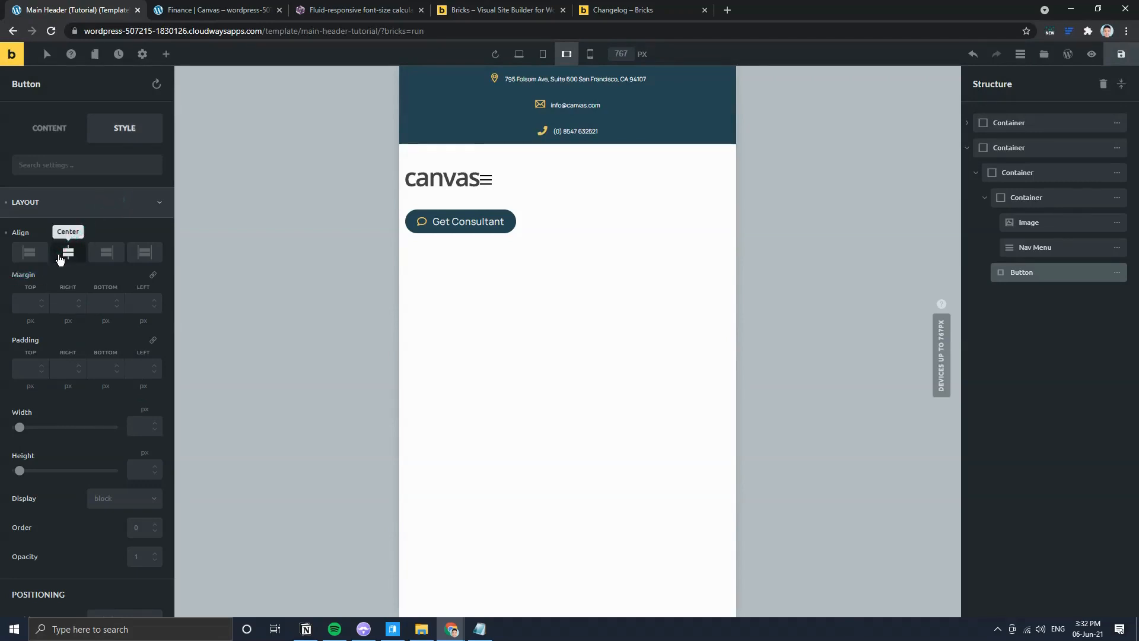
# Step: Try Center alignment on the Get Consultant button in the desktop layout and check it across the tablet and mobile previews
pyautogui.click(542, 54)
pyautogui.click(518, 55)
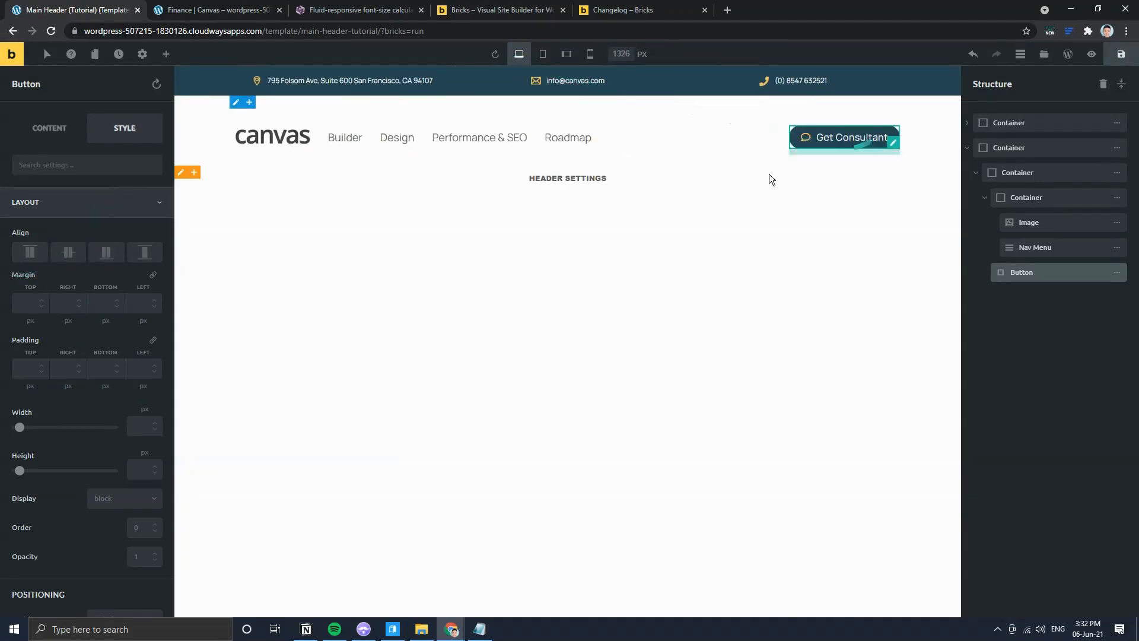
pyautogui.click(68, 252)
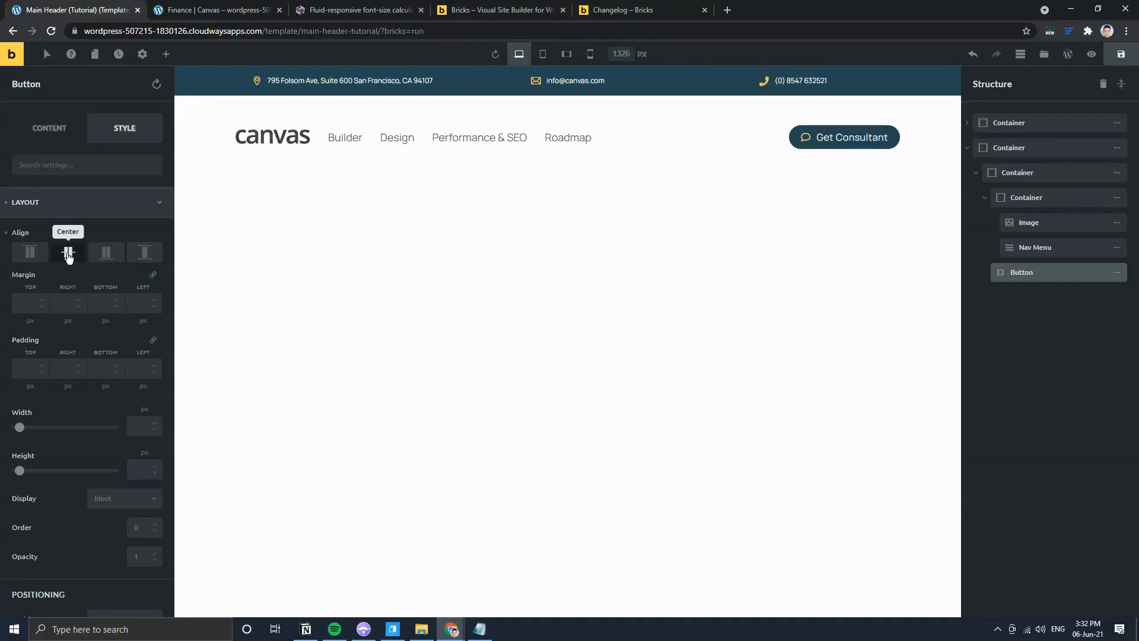
pyautogui.click(541, 54)
pyautogui.click(565, 55)
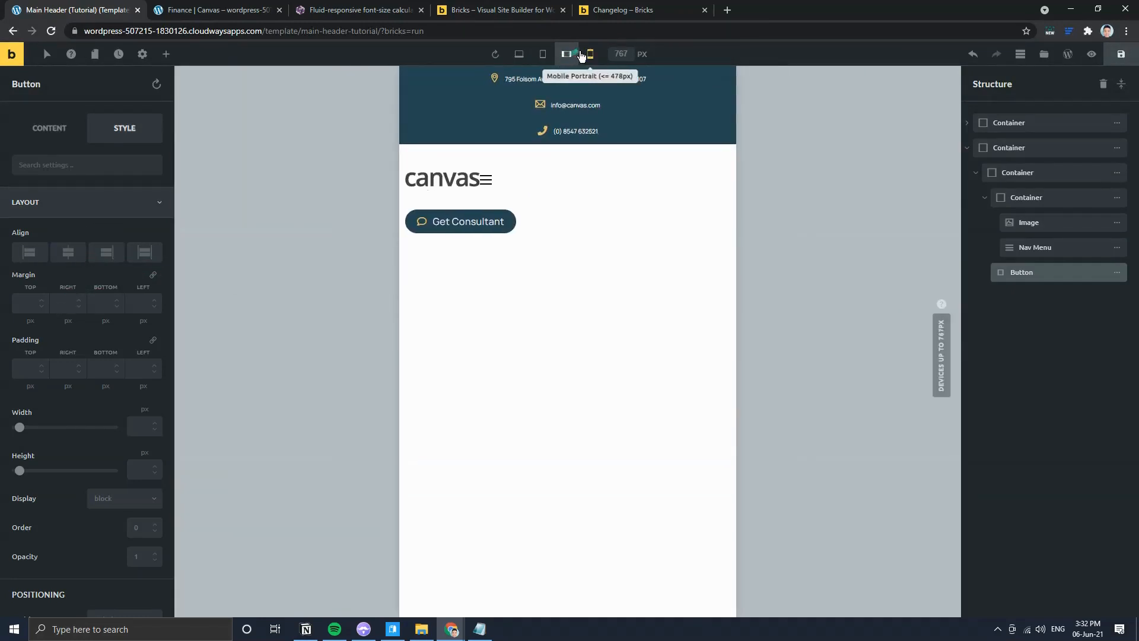
pyautogui.click(590, 54)
pyautogui.click(566, 55)
pyautogui.click(540, 55)
pyautogui.click(518, 54)
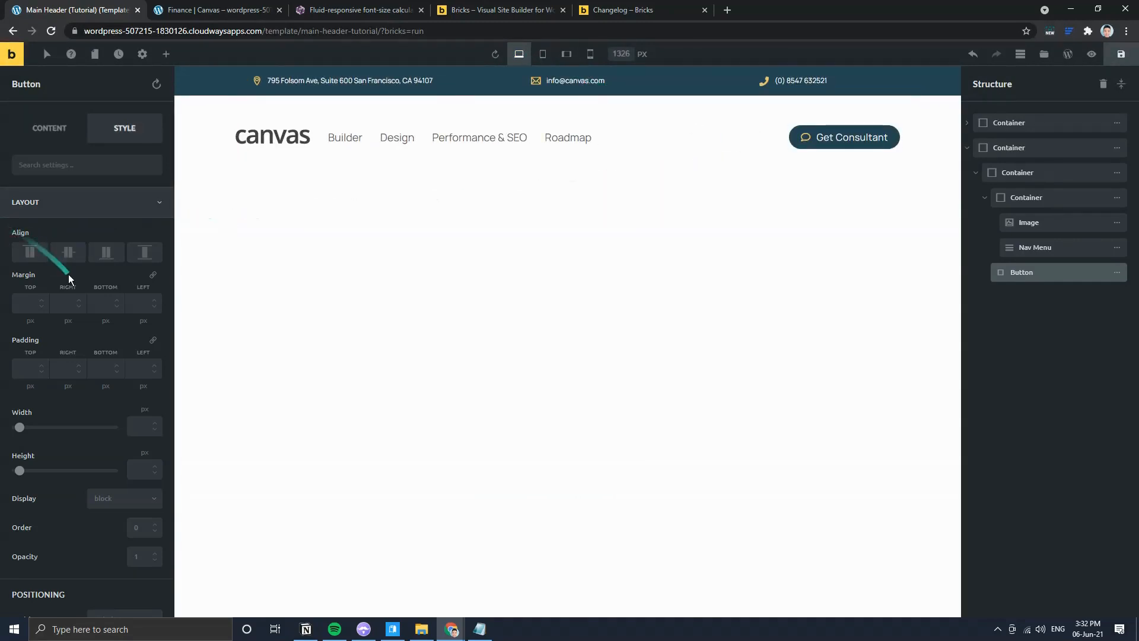
# Step: Wrap the Get Consultant button in a new container inside the inner header container, and set that container's cross-axis alignment to End
pyautogui.click(1088, 172)
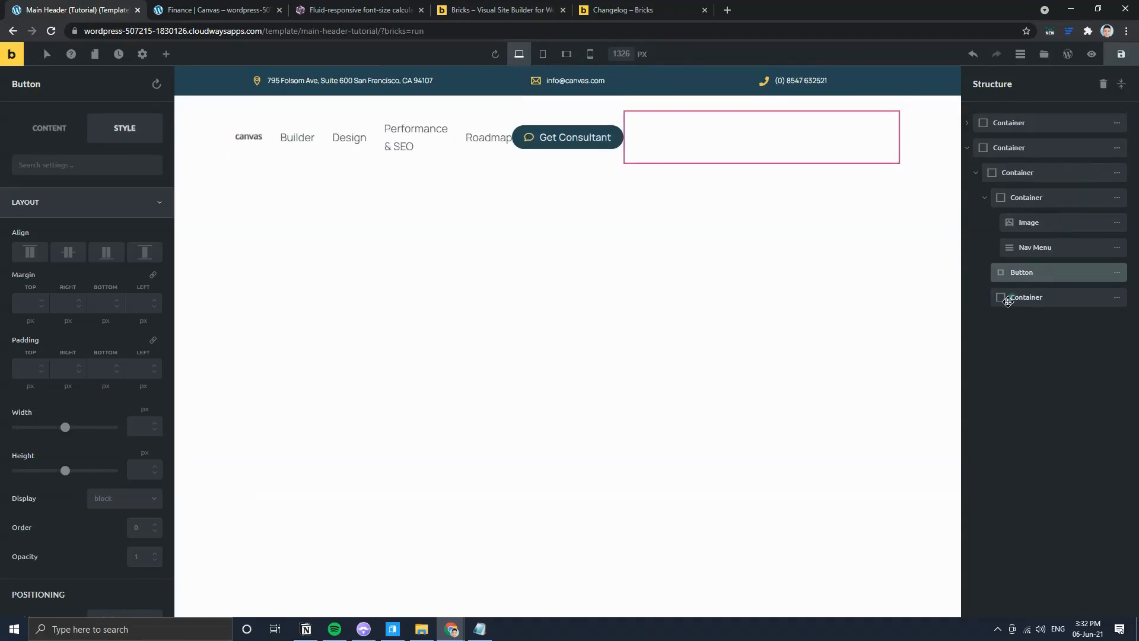
pyautogui.moveTo(1010, 278); pyautogui.dragTo(1027, 295)
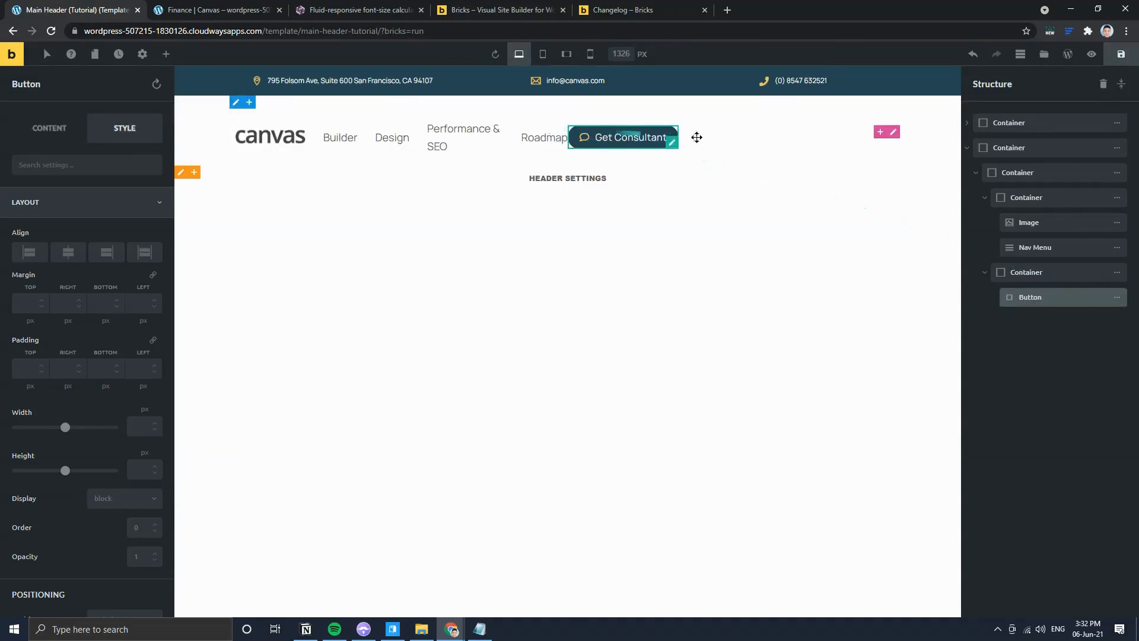
pyautogui.click(893, 137)
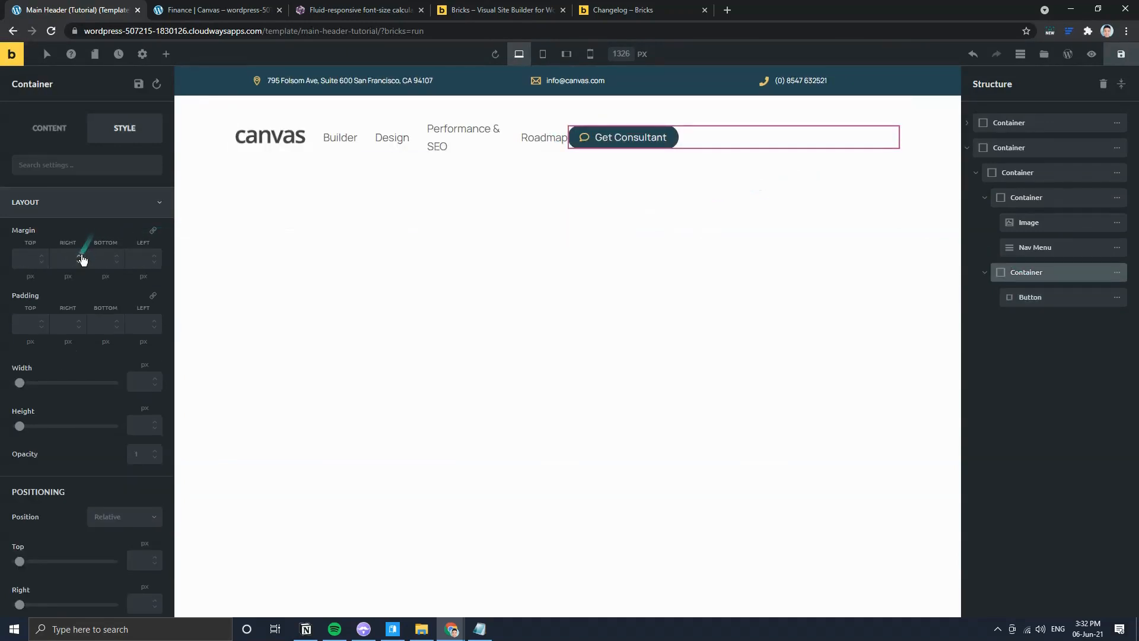
pyautogui.scroll(-3, 63, 484)
pyautogui.scroll(4, 75, 475)
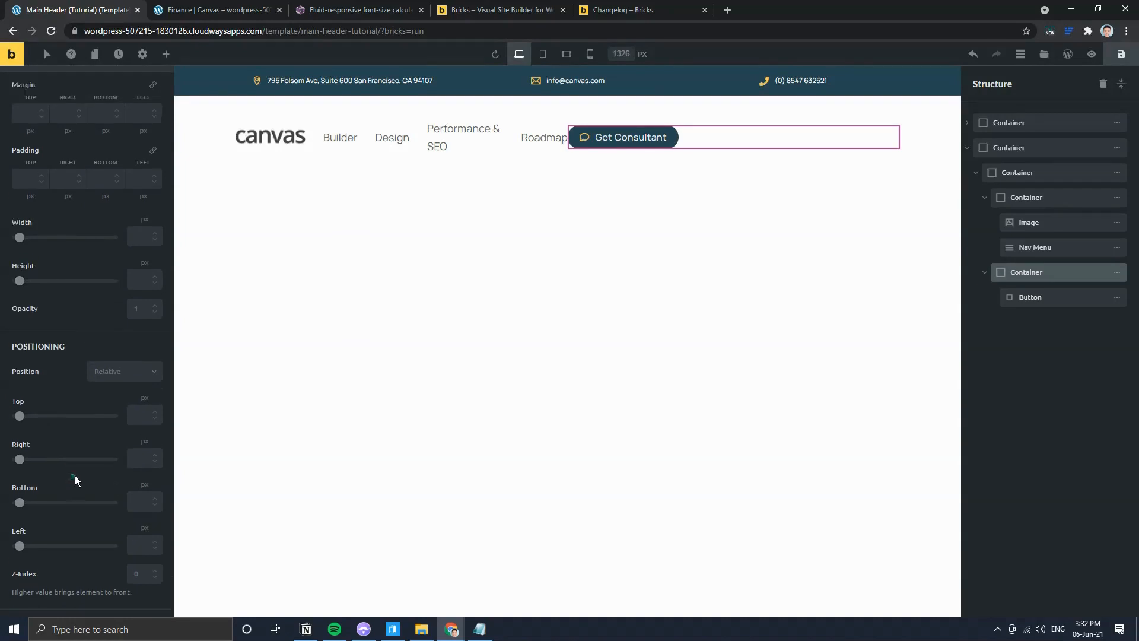
pyautogui.click(50, 128)
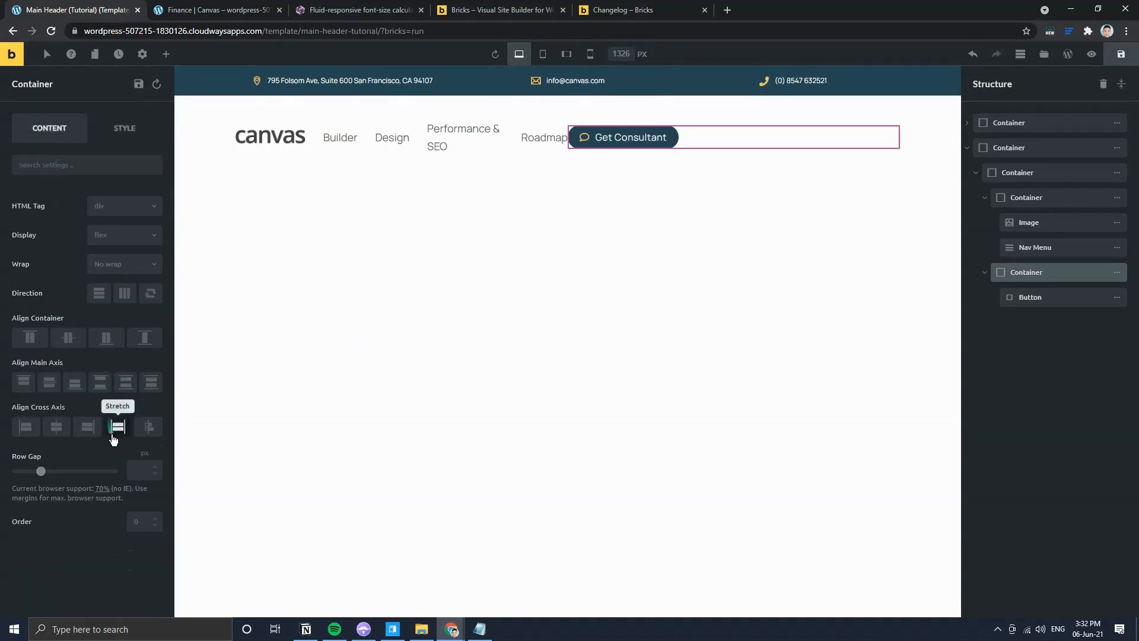
pyautogui.click(87, 428)
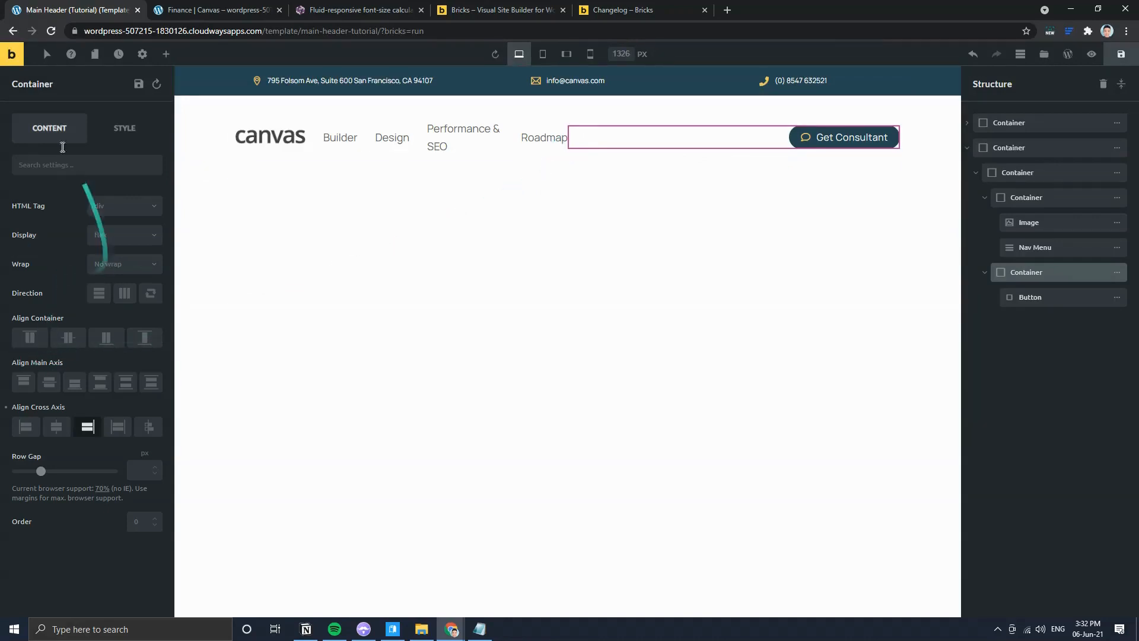
# Step: Set the width of the Get Consultant button's container to auto in the desktop layout
pyautogui.click(126, 130)
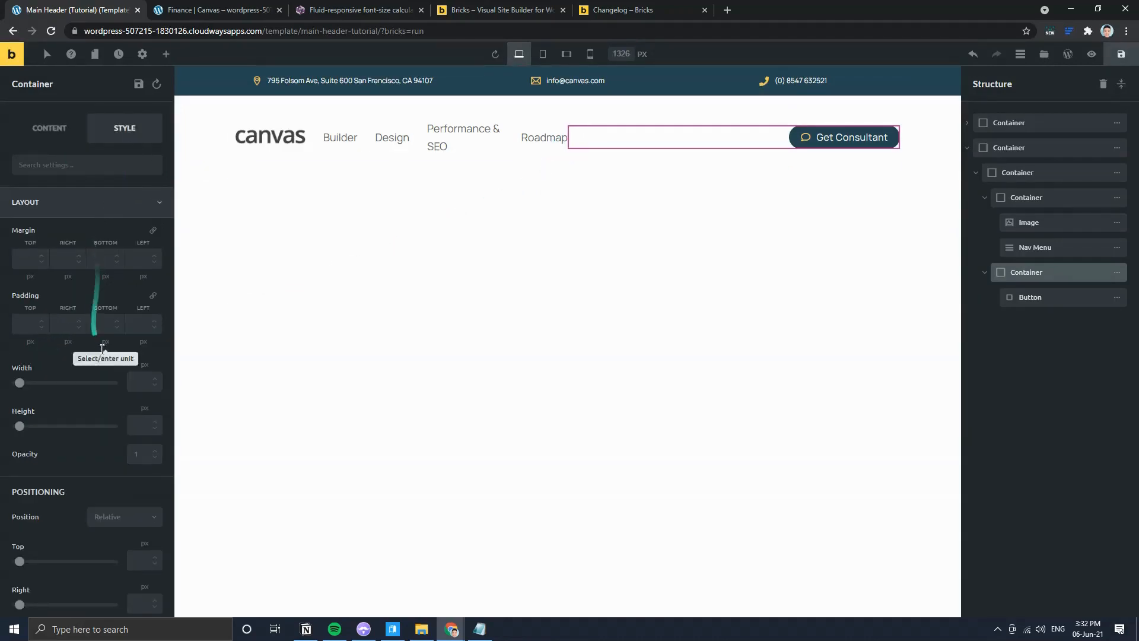
pyautogui.click(143, 371)
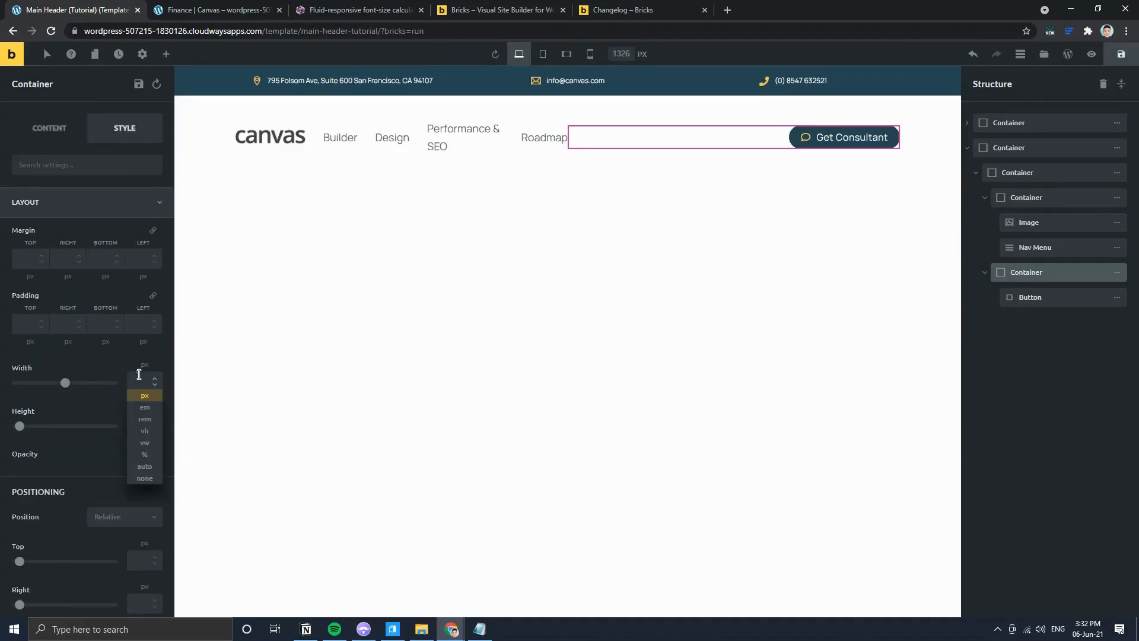
pyautogui.click(143, 466)
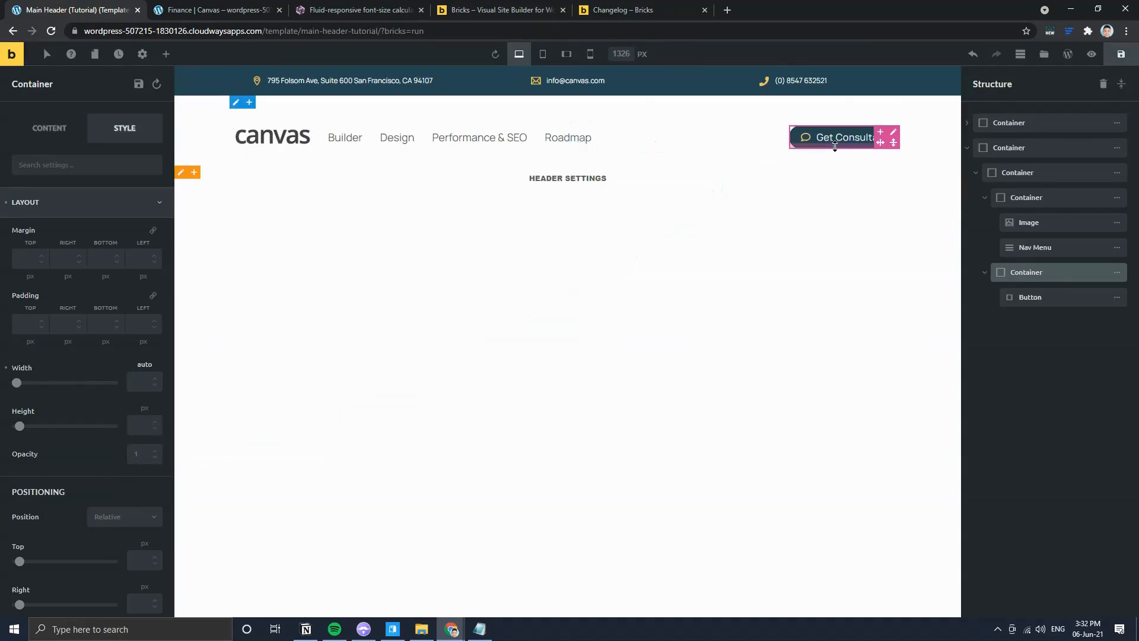
# Step: In the mobile landscape layout, set the button container's width to 100% and its cross-axis alignment to Center
pyautogui.click(552, 57)
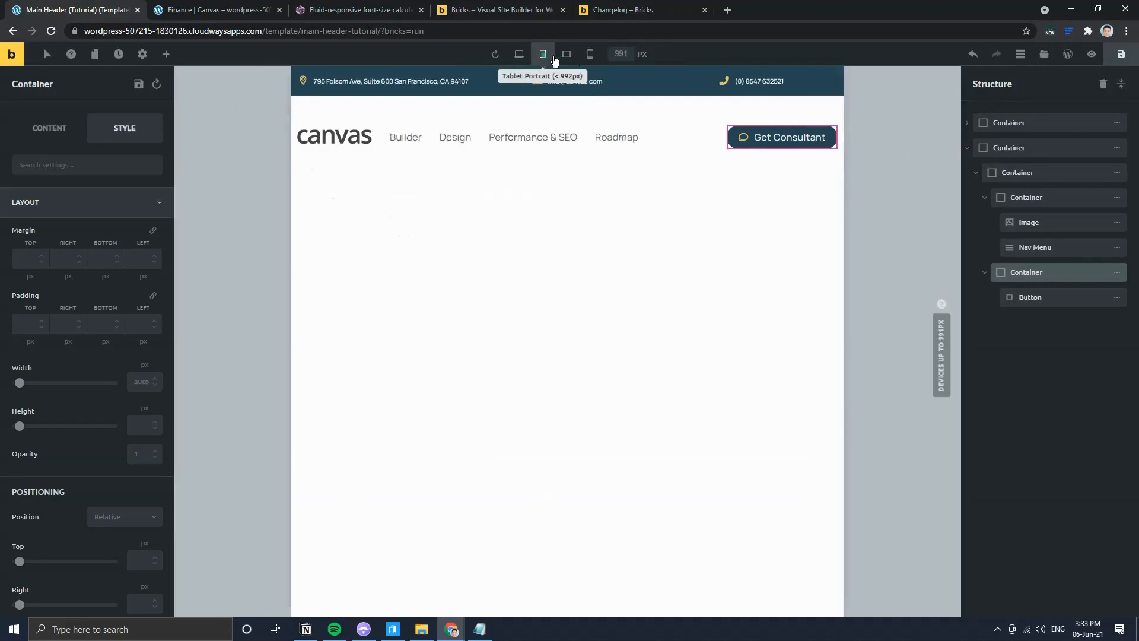
pyautogui.click(566, 59)
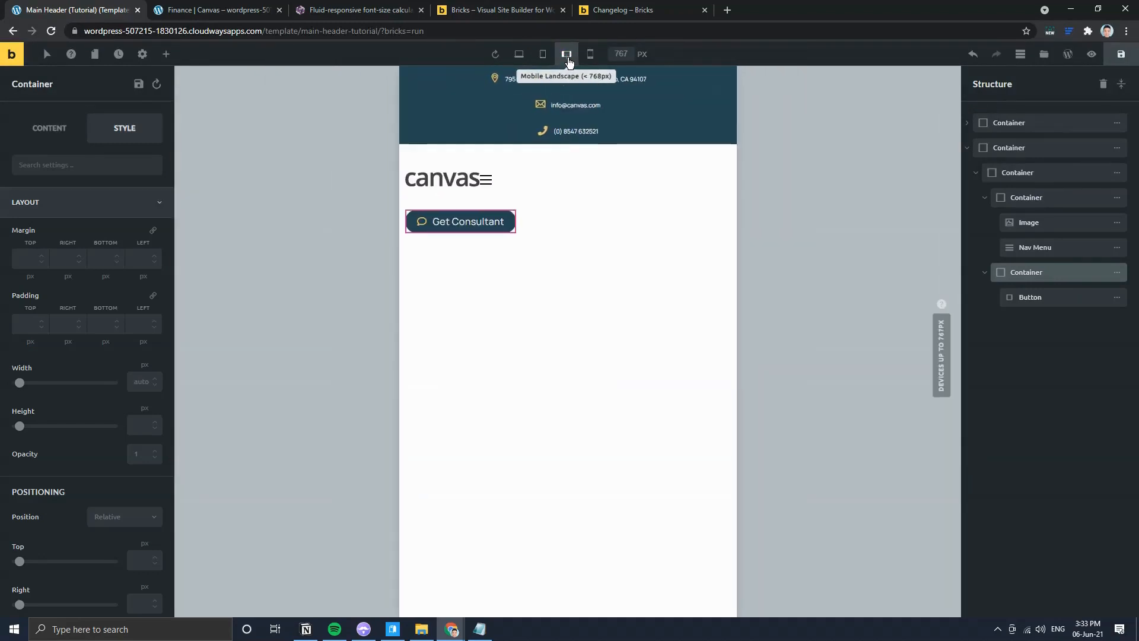
pyautogui.click(56, 145)
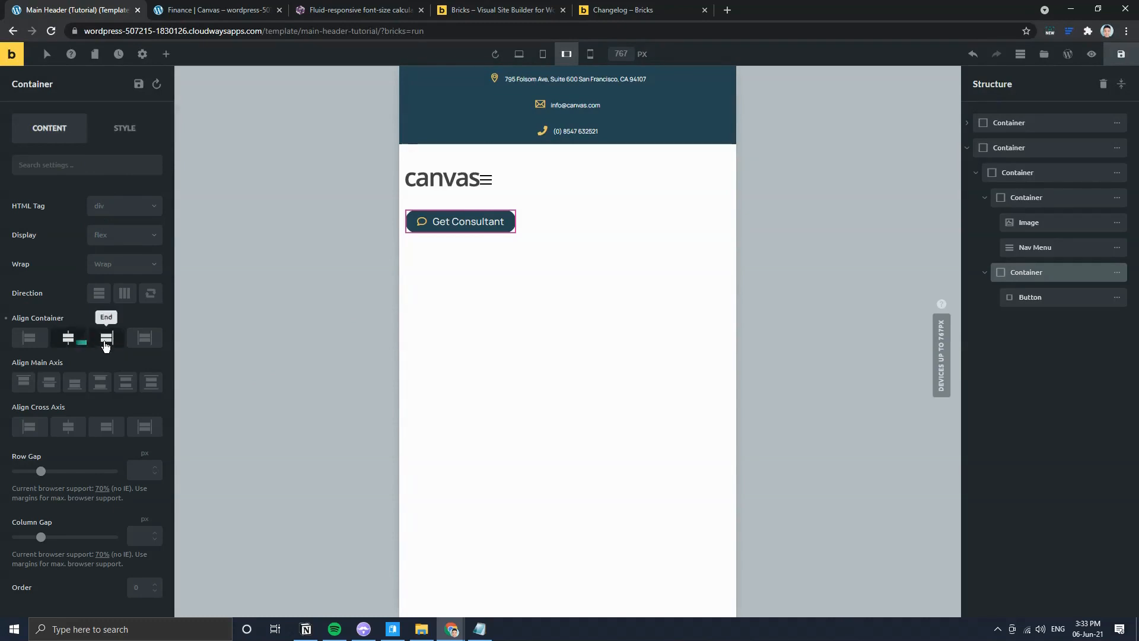
pyautogui.click(76, 339)
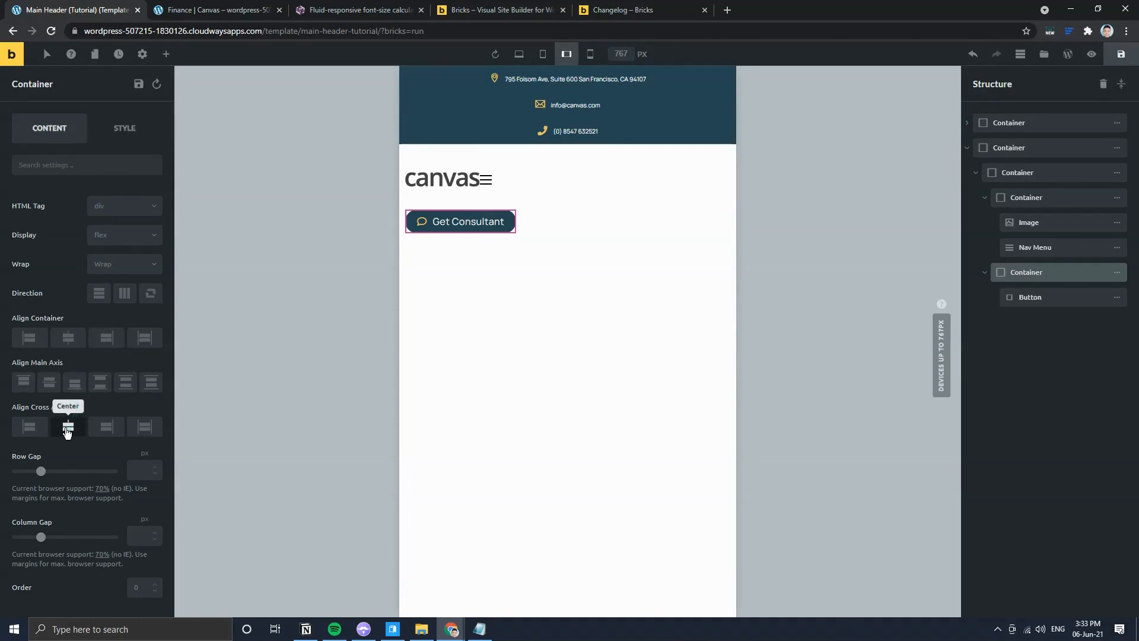
pyautogui.click(126, 131)
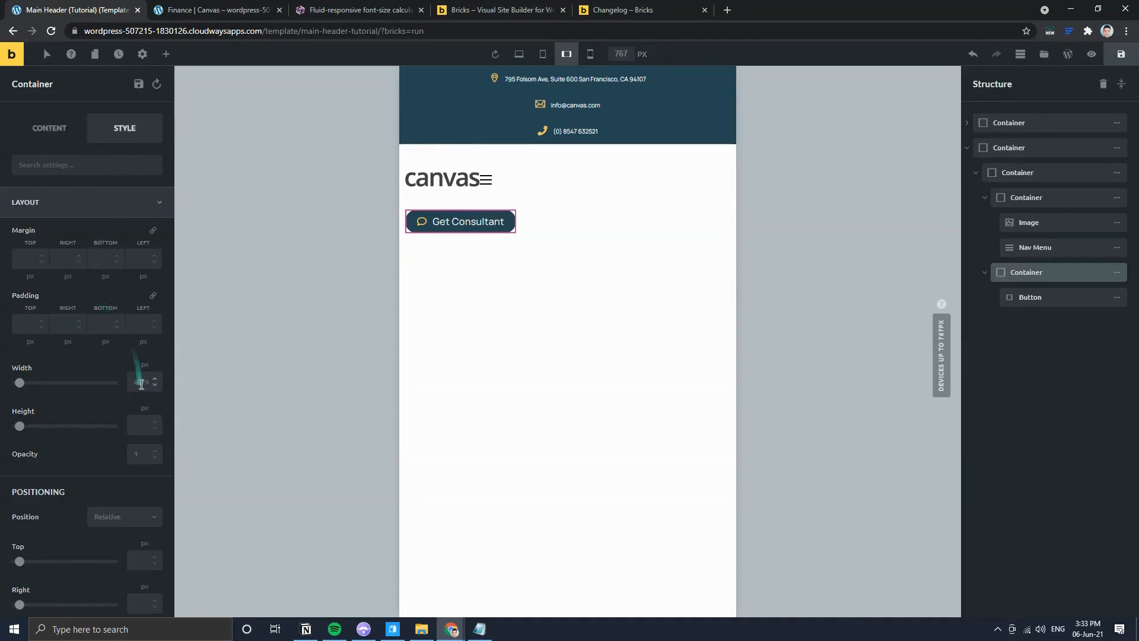
pyautogui.click(148, 368)
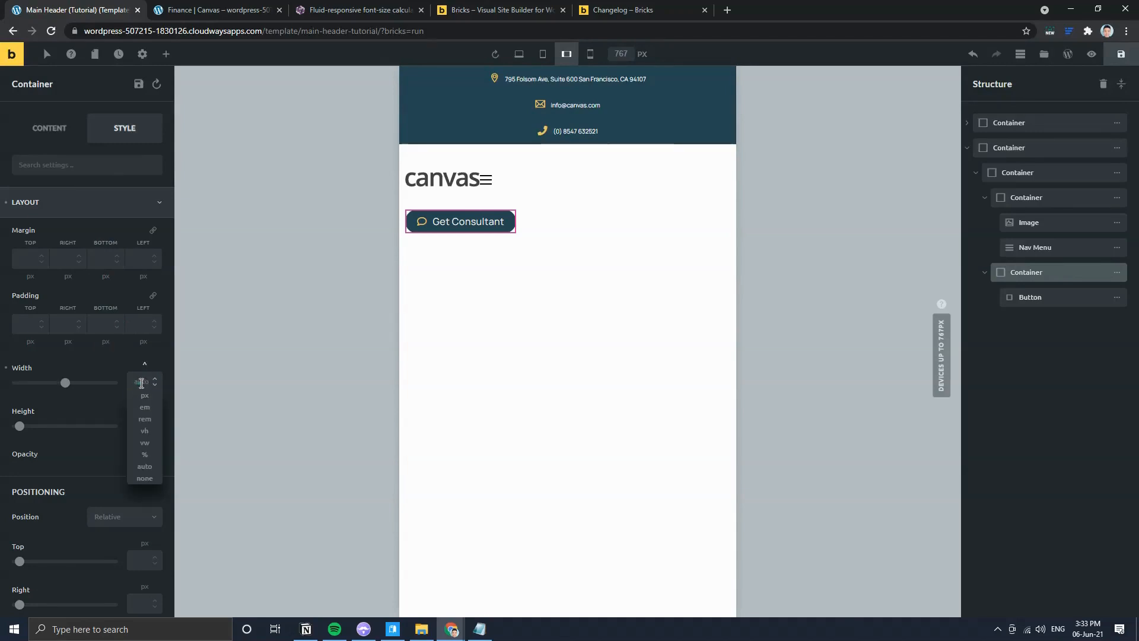
pyautogui.click(142, 382)
pyautogui.write('100')
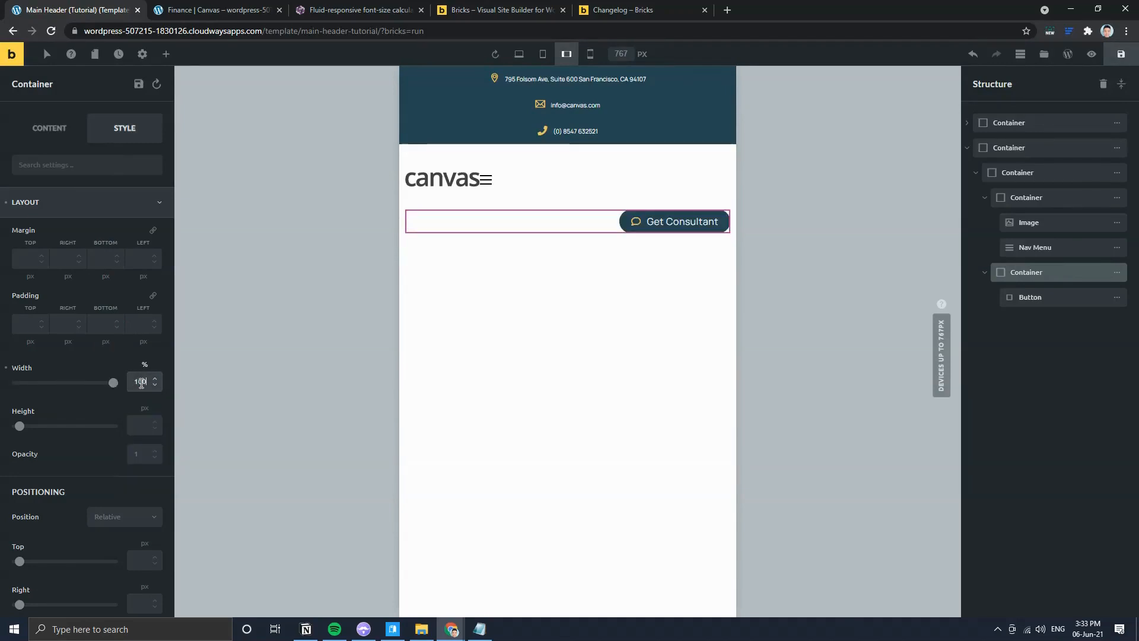
pyautogui.click(61, 131)
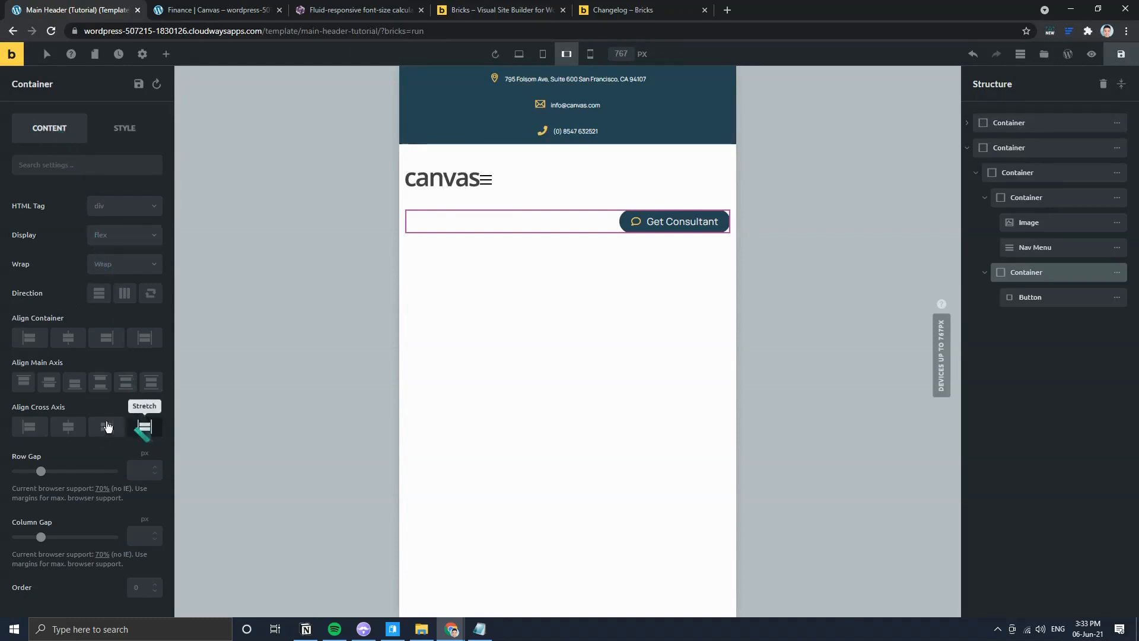
pyautogui.click(67, 428)
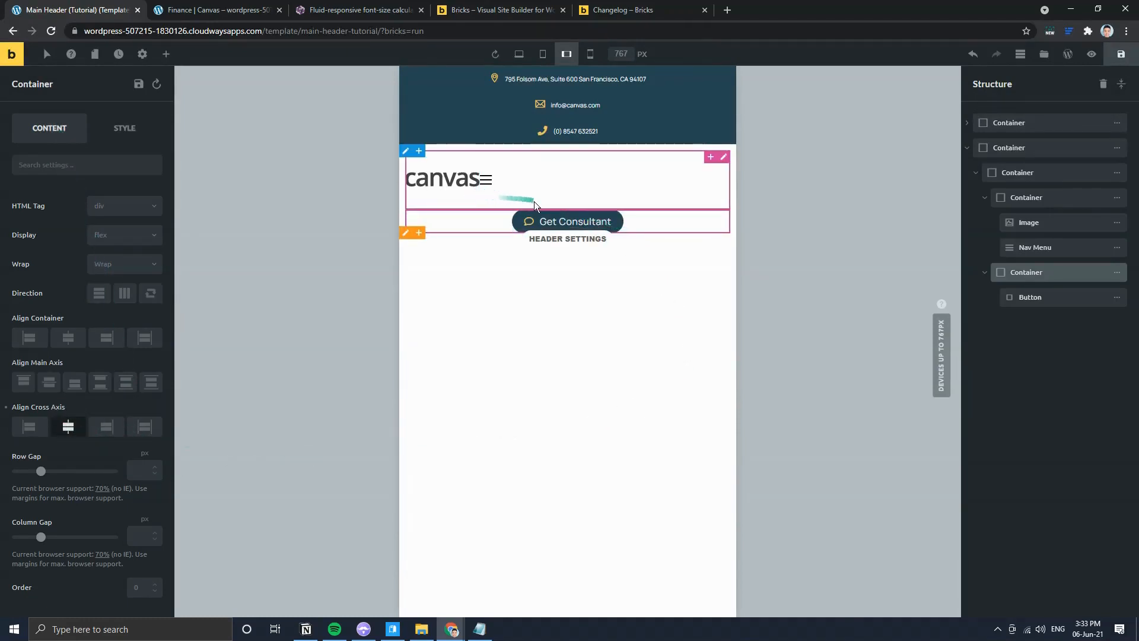
# Step: In the mobile landscape layout, set the main-axis alignment of the container holding the logo and menu to Space between
pyautogui.click(542, 54)
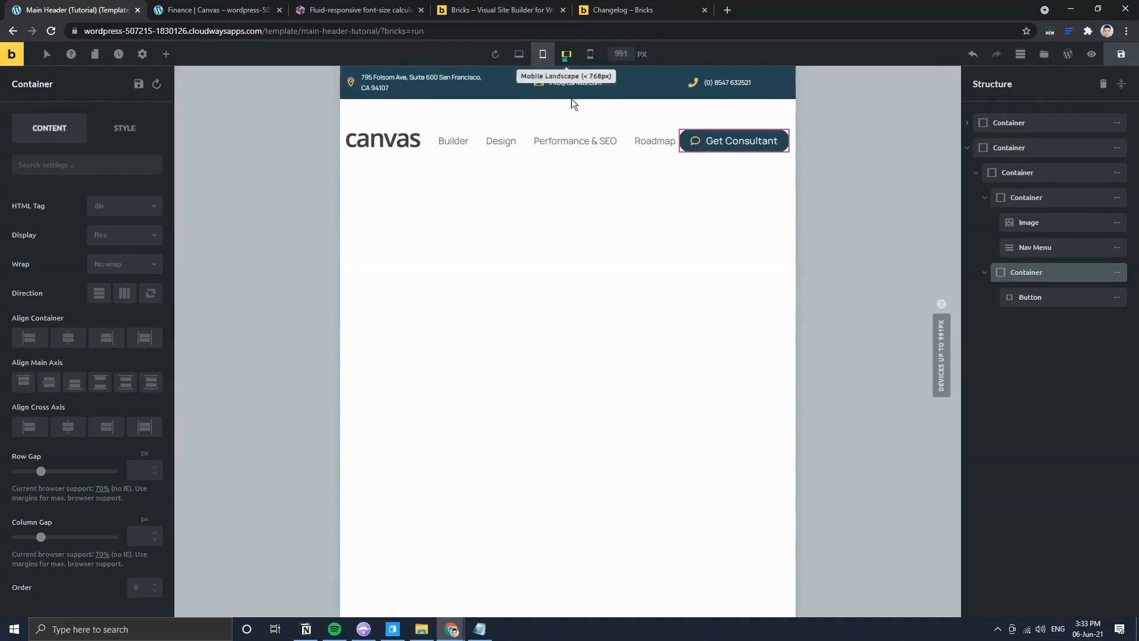
pyautogui.click(665, 139)
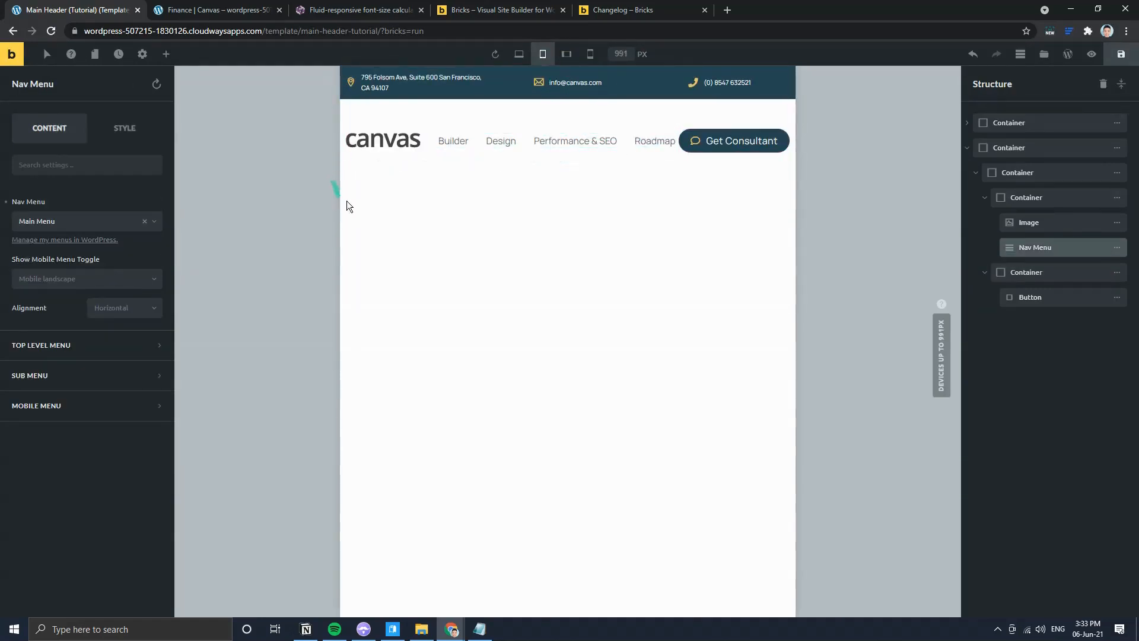
pyautogui.click(566, 54)
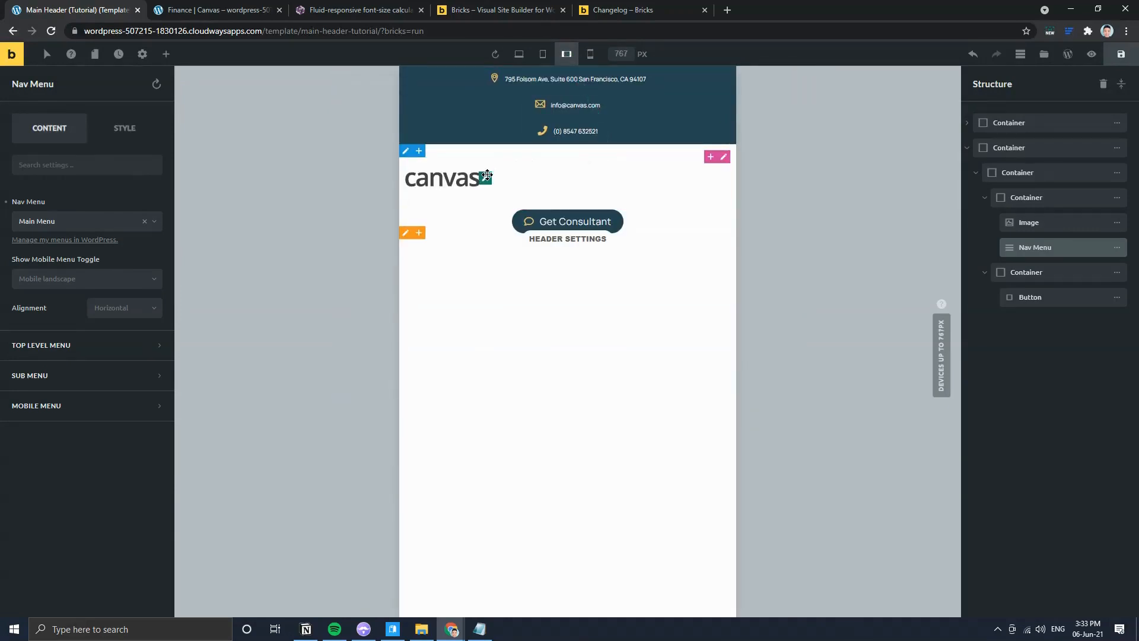
pyautogui.click(725, 157)
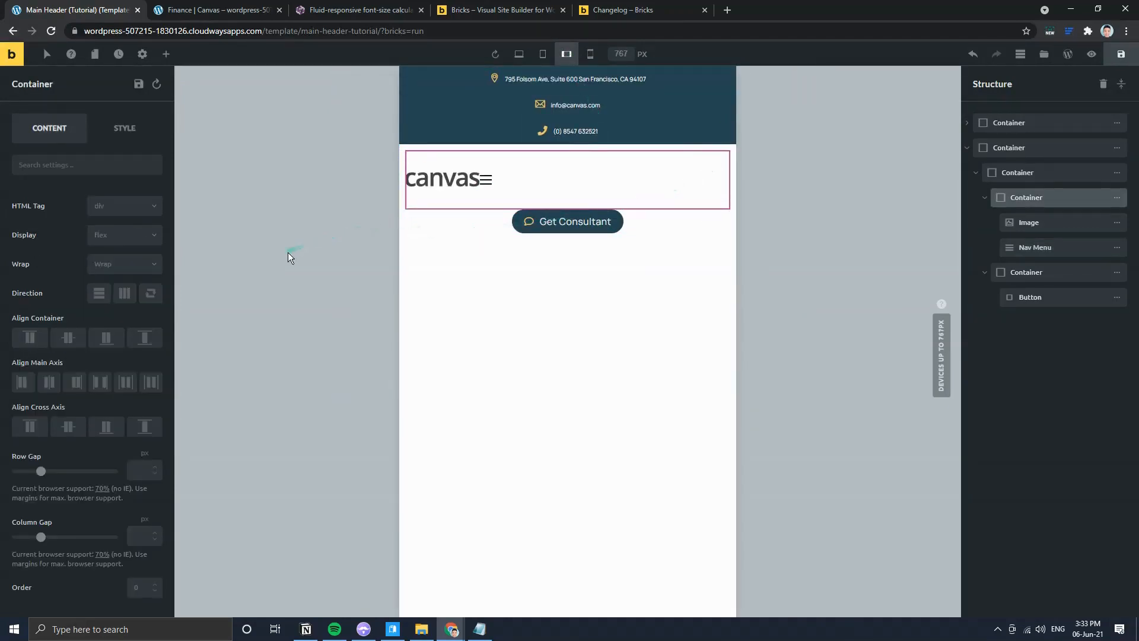
pyautogui.click(150, 383)
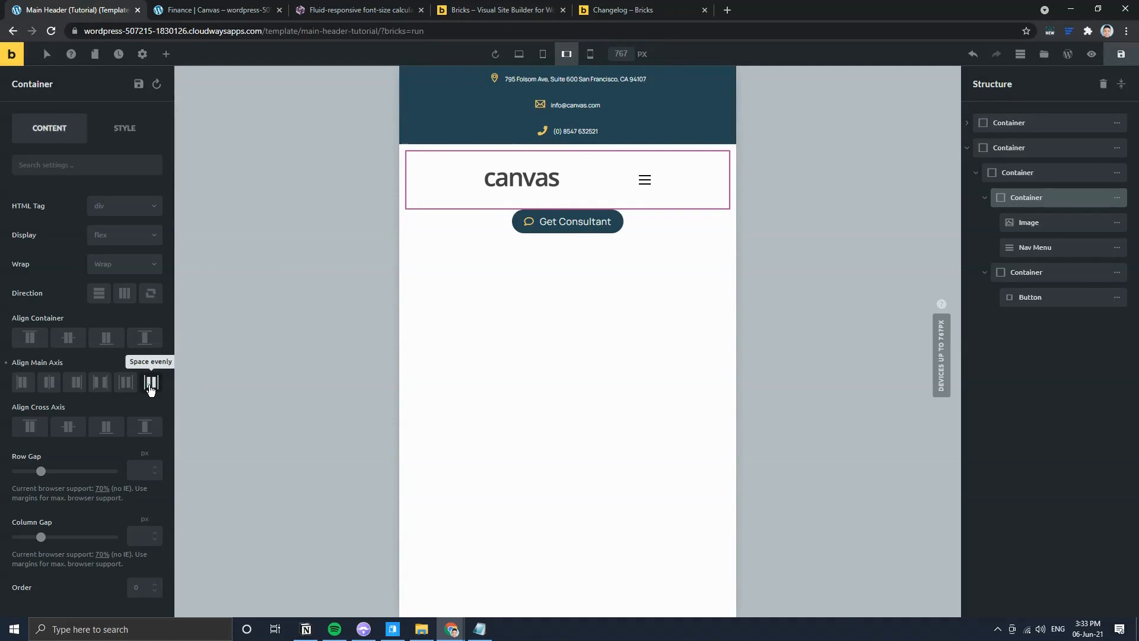
pyautogui.click(231, 6)
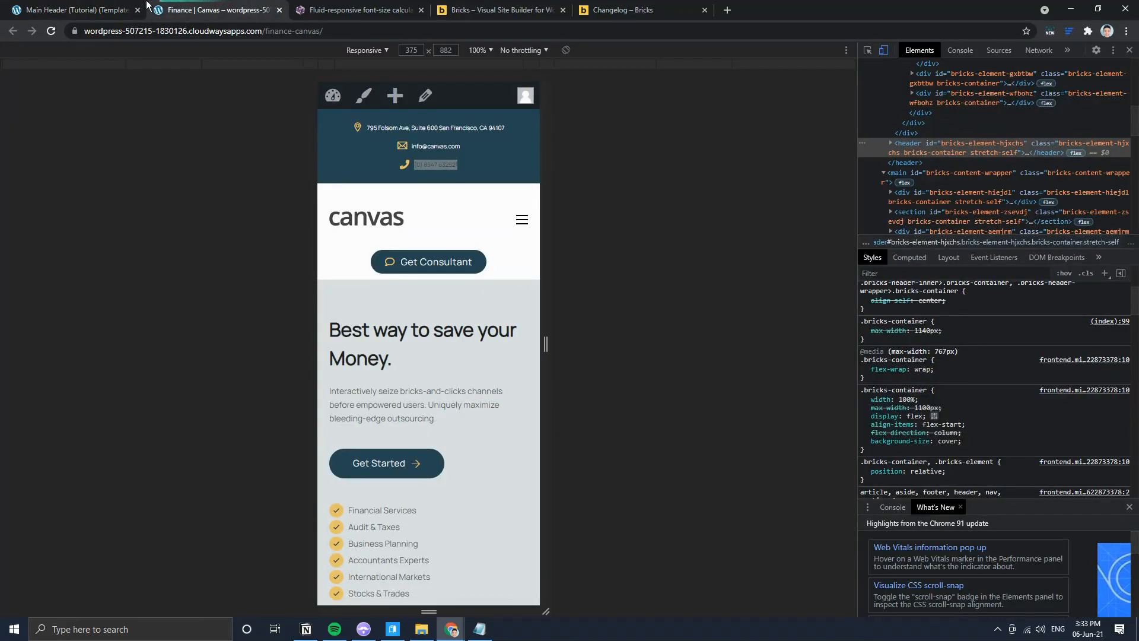
pyautogui.click(147, 6)
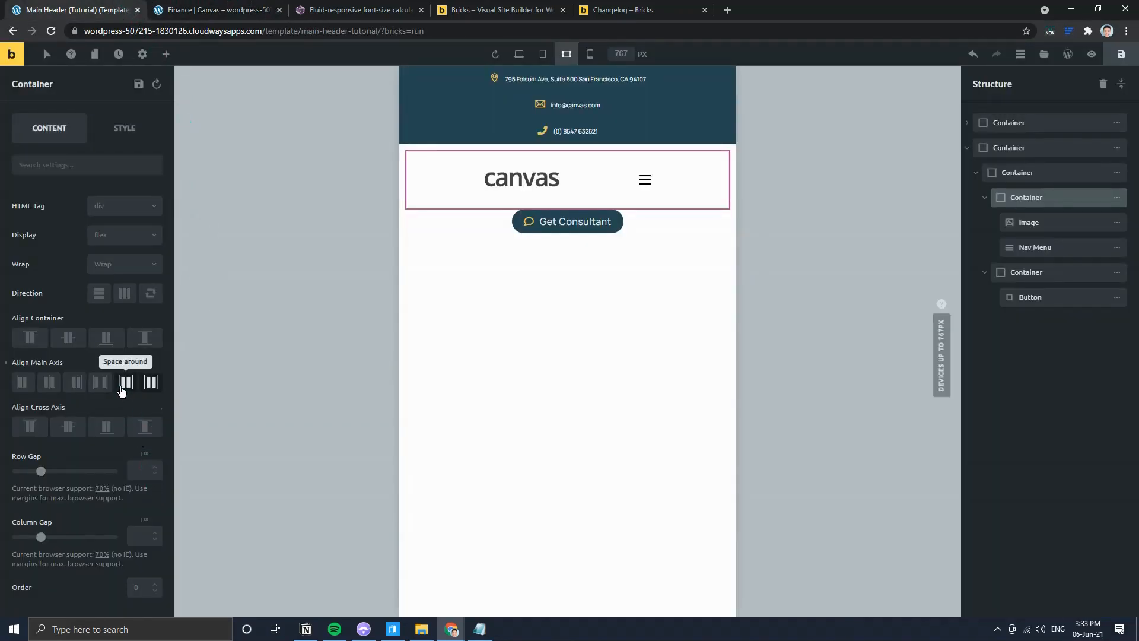
pyautogui.click(100, 382)
# Step: Compare the header's mobile portrait, desktop and mobile landscape previews with the Finance page
pyautogui.click(196, 8)
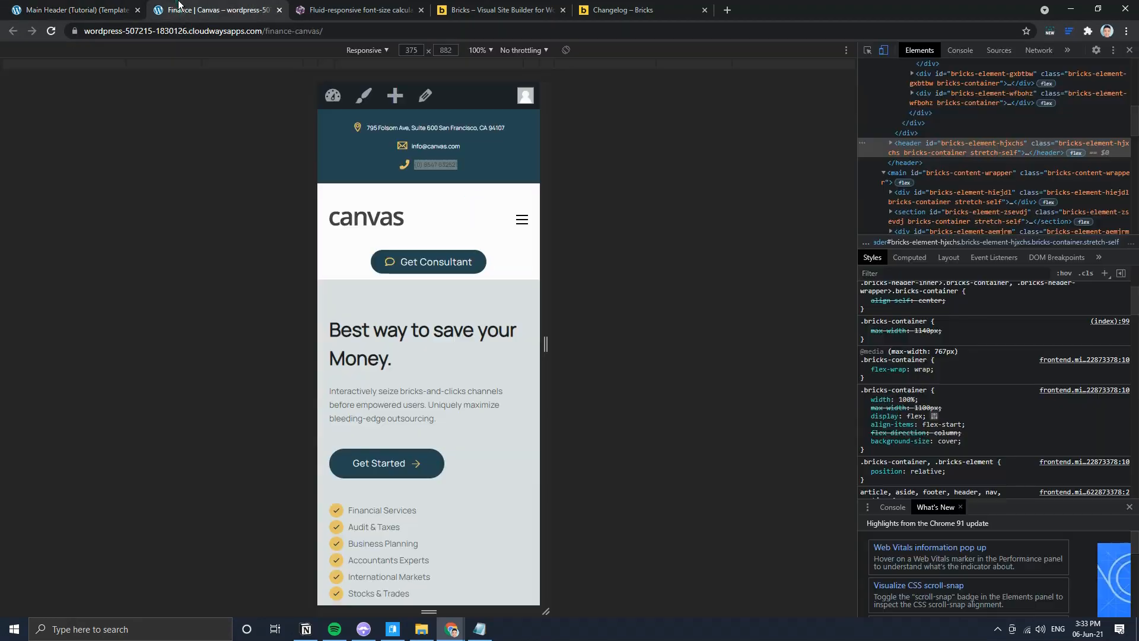
pyautogui.click(113, 9)
pyautogui.click(589, 59)
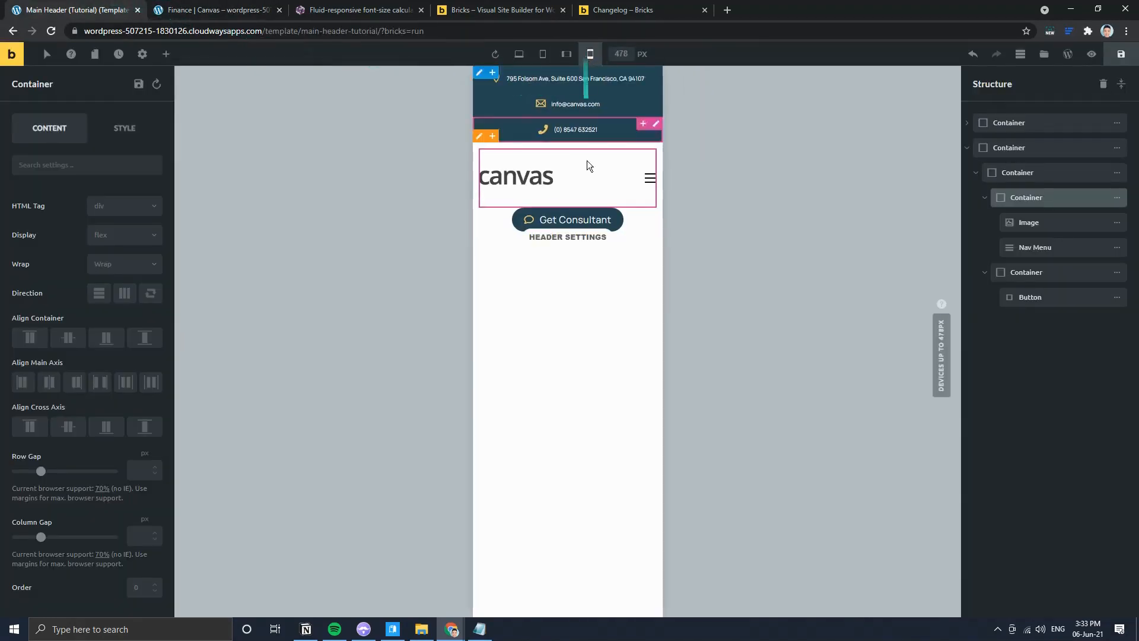
pyautogui.click(220, 6)
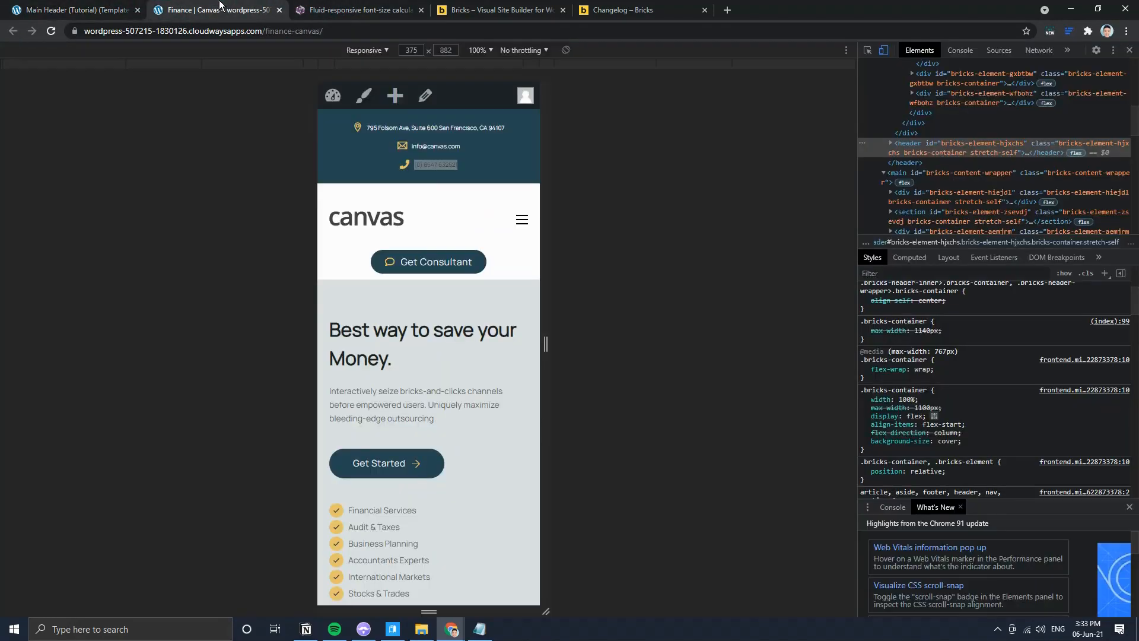
pyautogui.click(94, 5)
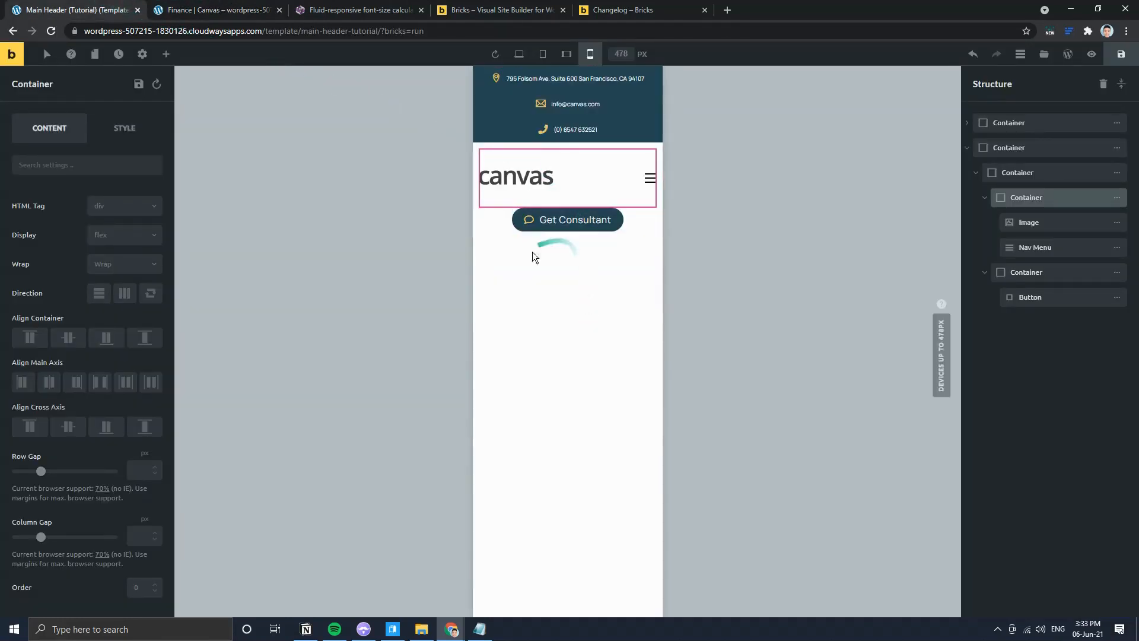
pyautogui.click(519, 54)
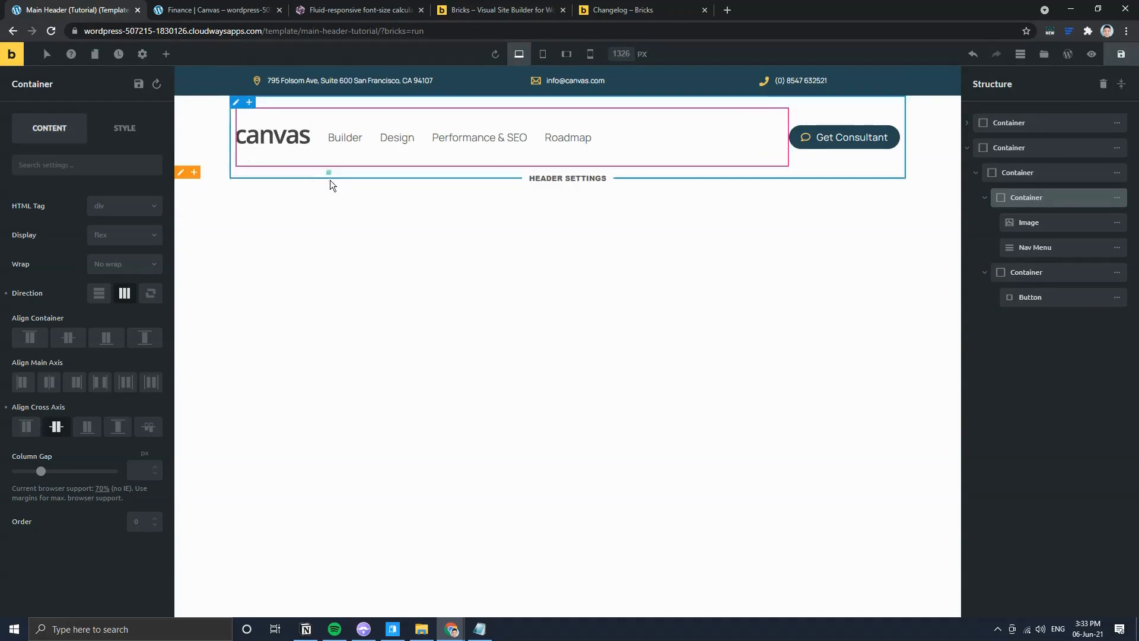
pyautogui.click(566, 54)
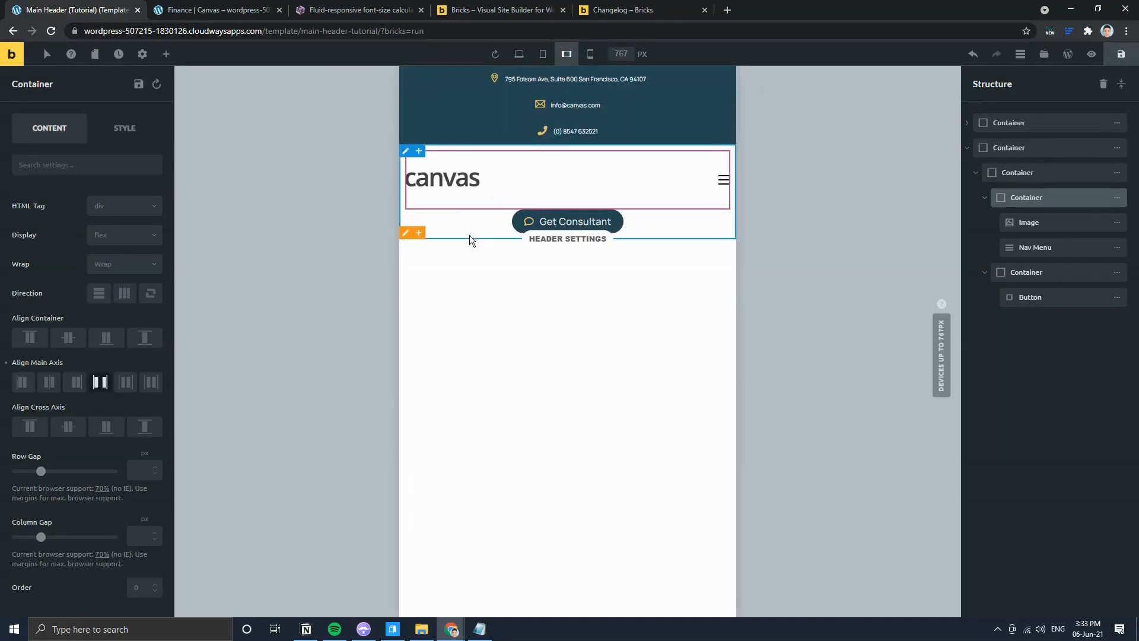
# Step: Clear the height setting of the inner header container in the desktop layout
pyautogui.click(524, 57)
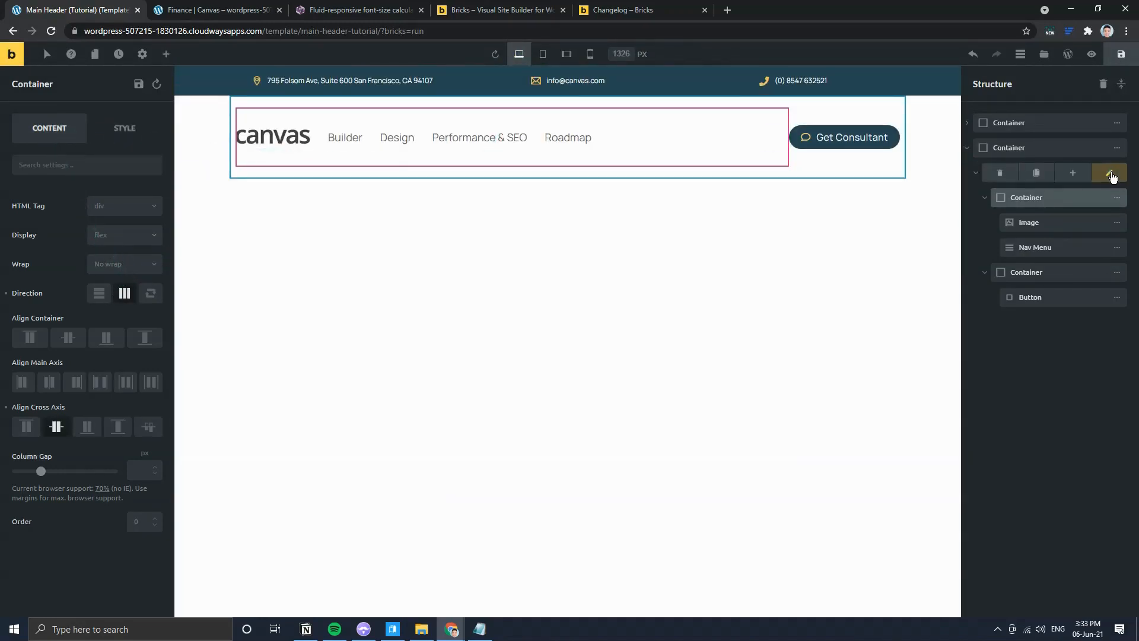
pyautogui.click(1101, 173)
pyautogui.click(121, 128)
pyautogui.click(92, 203)
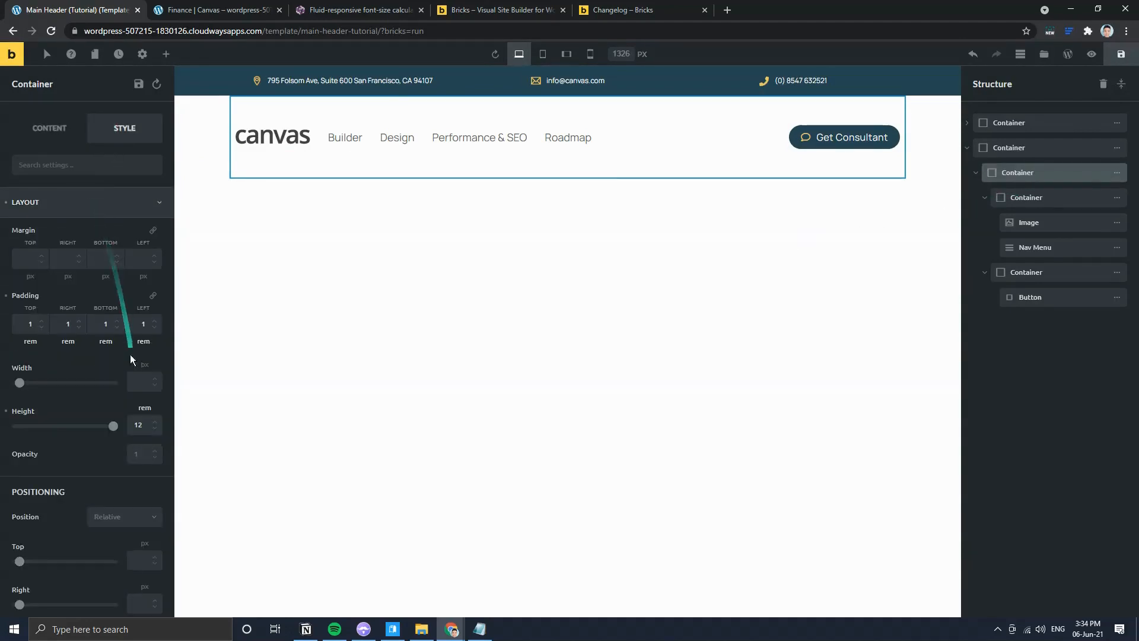
pyautogui.click(7, 410)
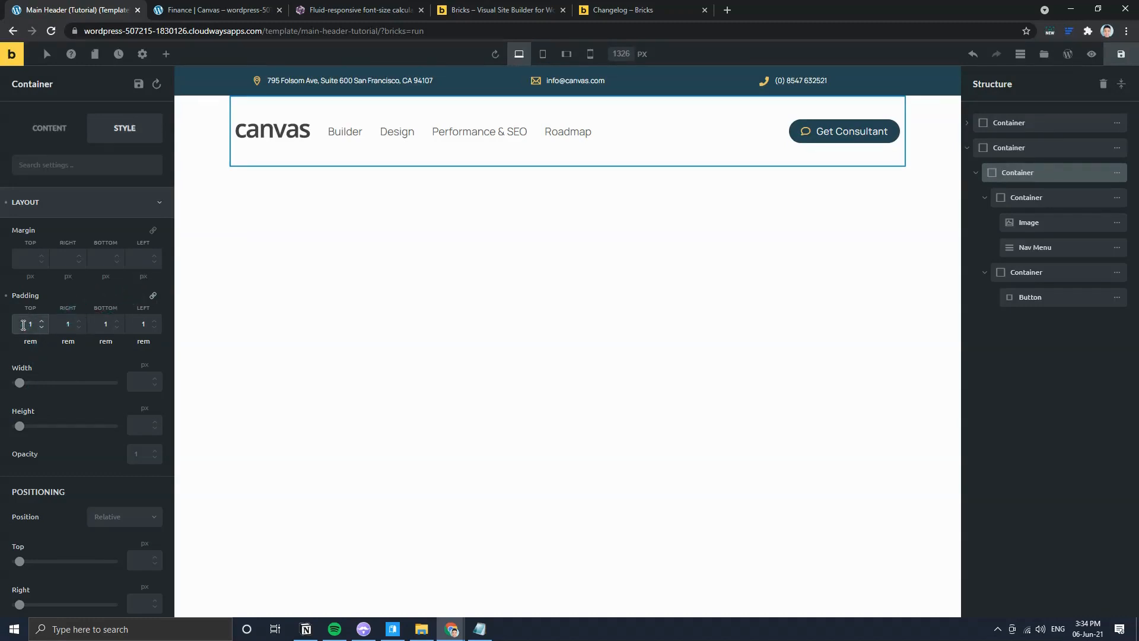
# Step: Set the inner header container's padding to 2 rem at the top and bottom and 1 rem at the right and left
pyautogui.write('2')
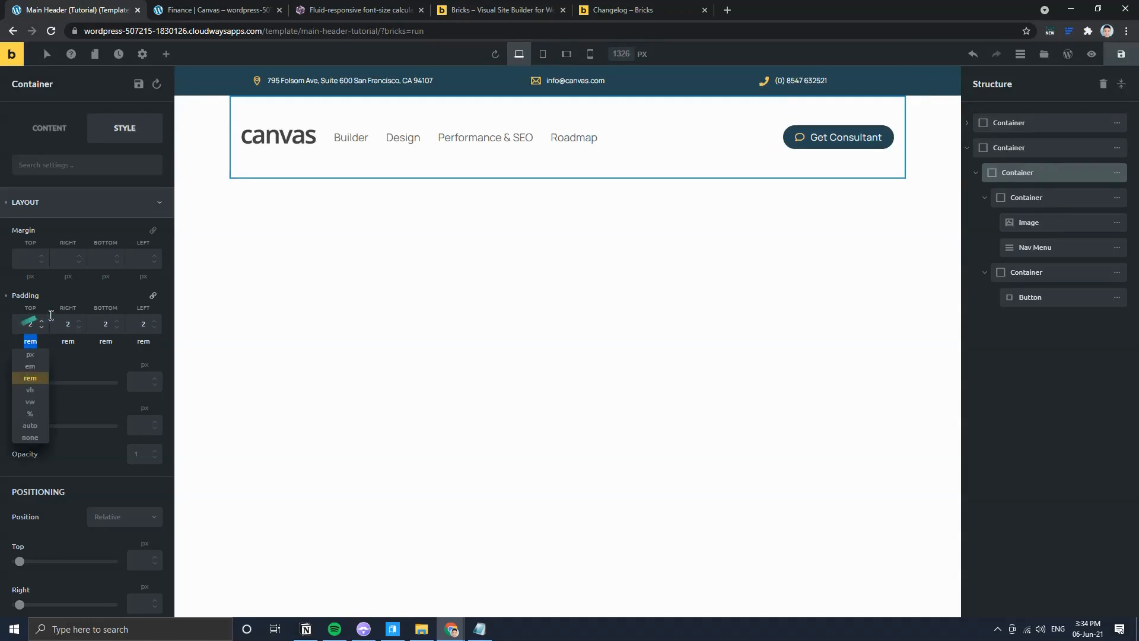
pyautogui.click(136, 297)
pyautogui.click(152, 297)
pyautogui.doubleClick(58, 324)
pyautogui.press('BackSpace')
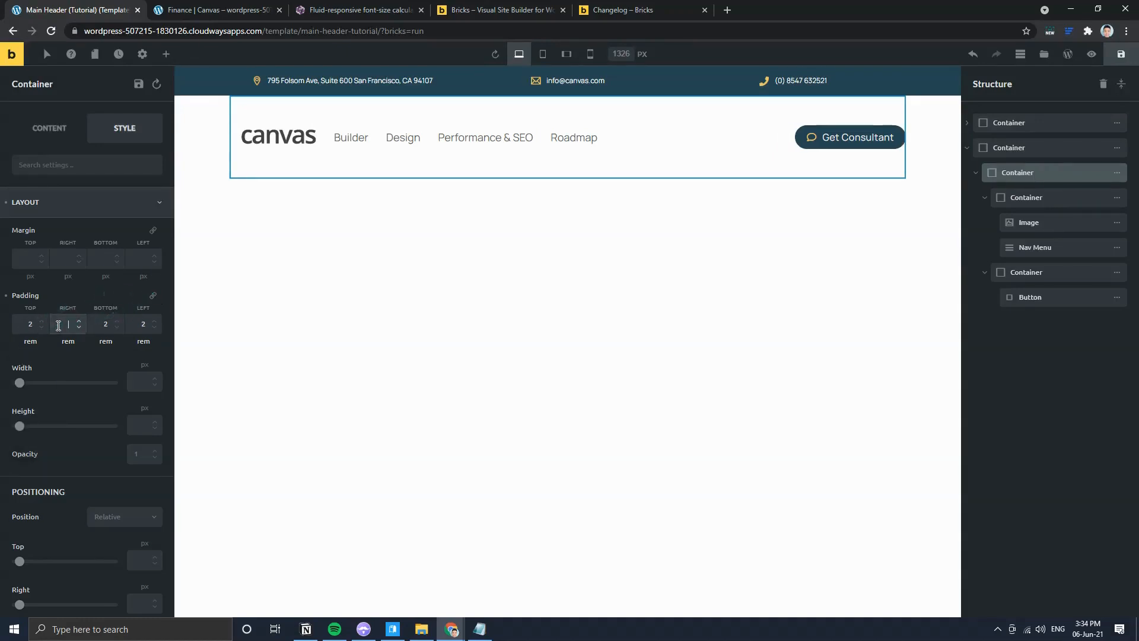
pyautogui.doubleClick(142, 324)
pyautogui.press('BackSpace')
pyautogui.write('1')
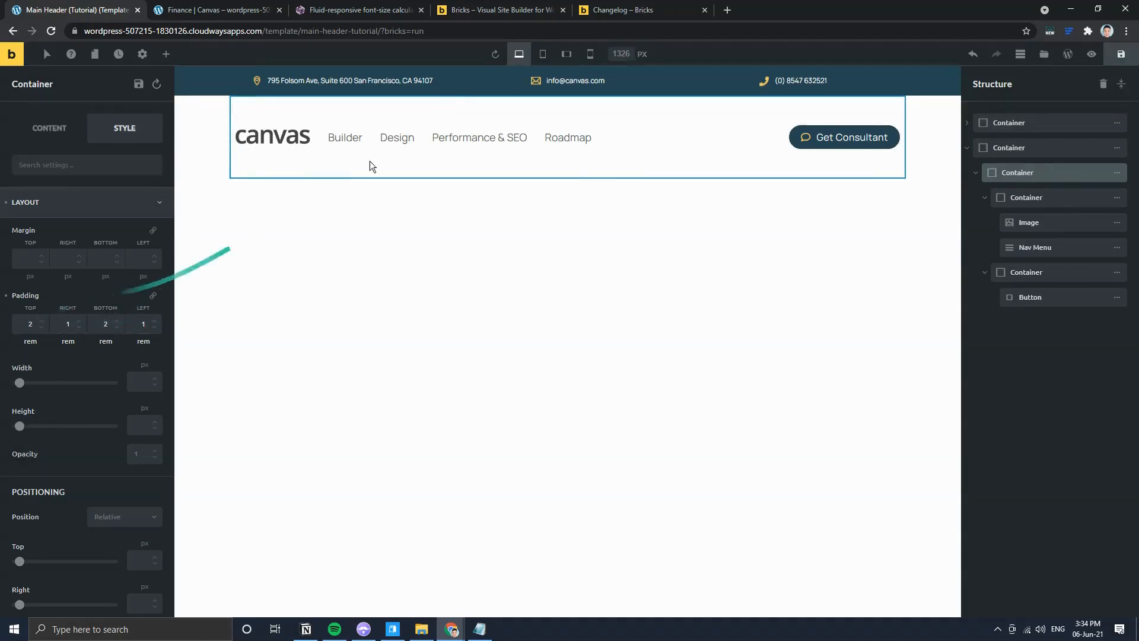
# Step: Compare the mobile portrait header with the Finance page's mobile view, and return to the desktop layout
pyautogui.click(590, 54)
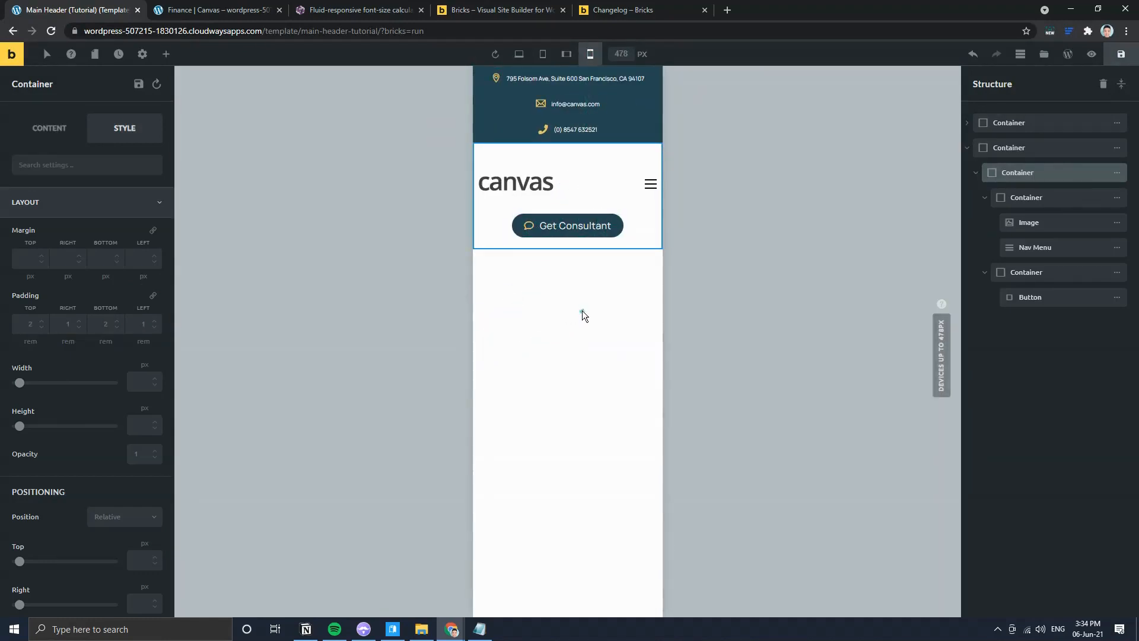
pyautogui.click(199, 8)
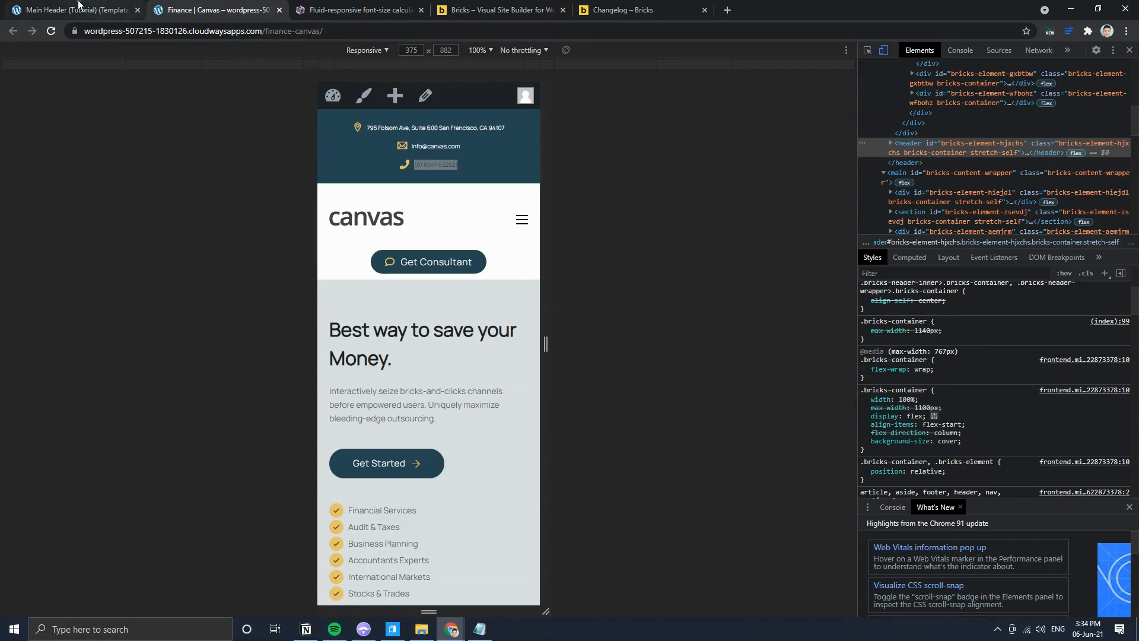
pyautogui.click(79, 7)
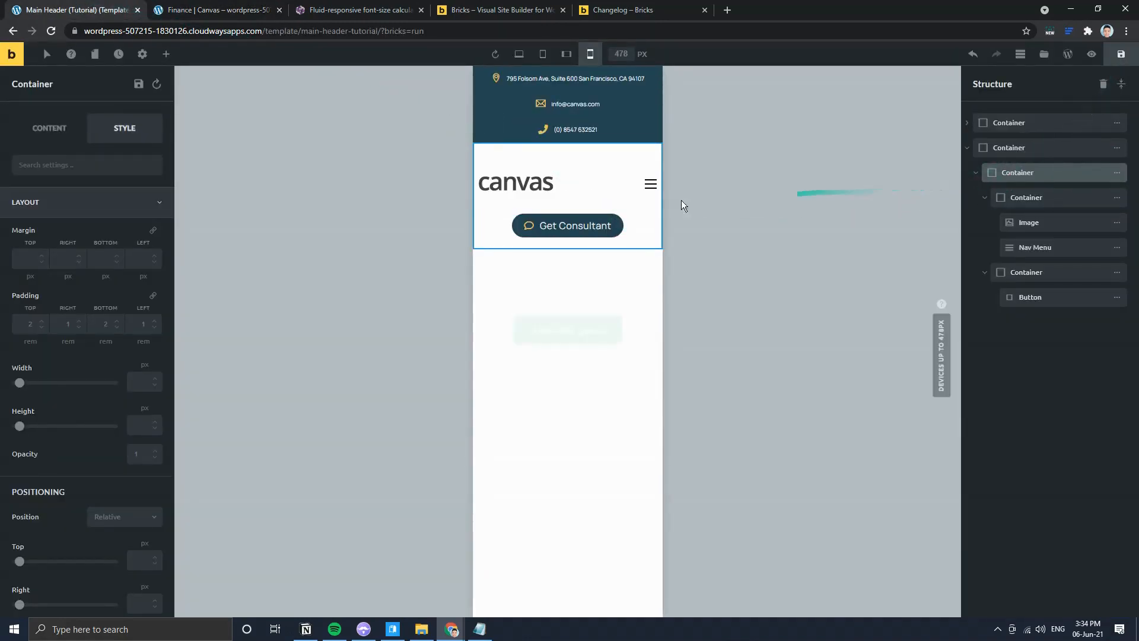
pyautogui.click(255, 9)
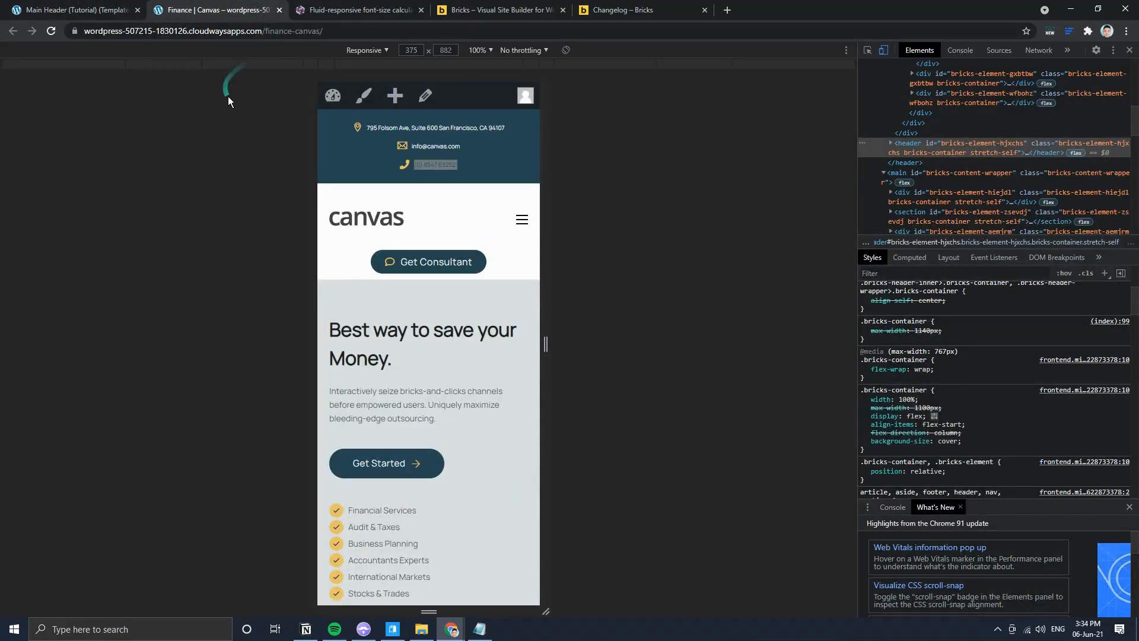
pyautogui.click(79, 9)
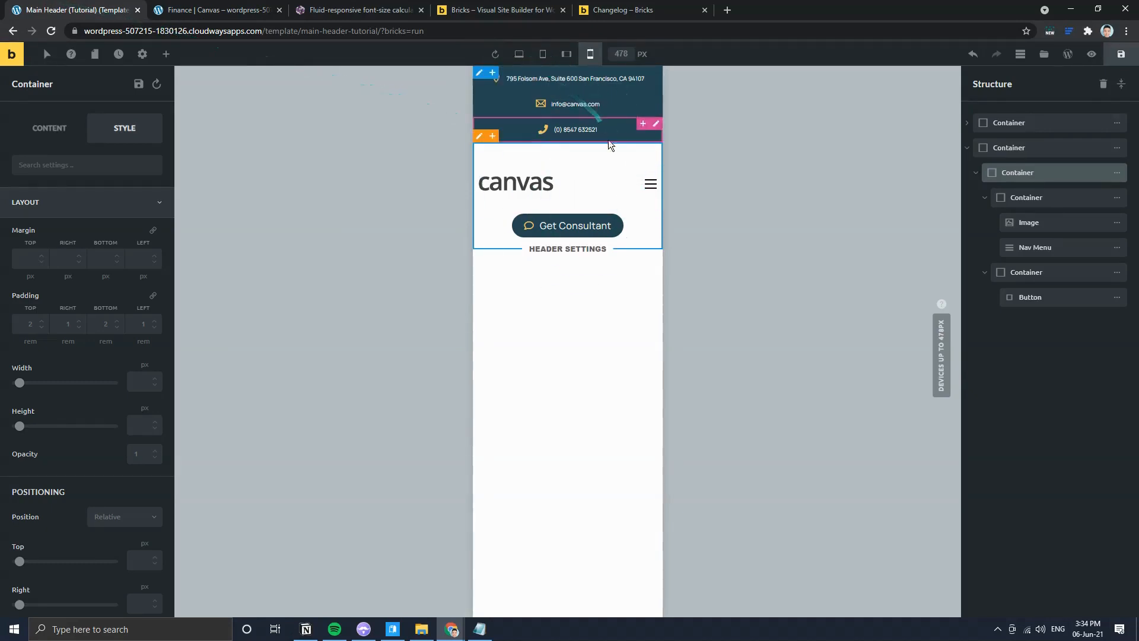
pyautogui.click(521, 56)
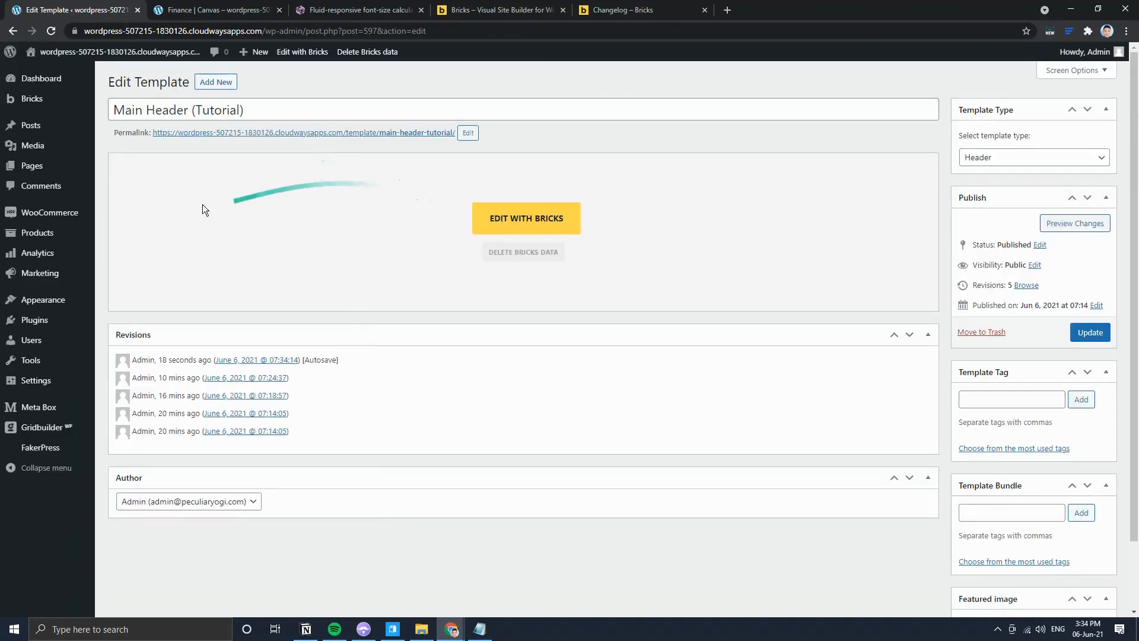
# Step: Create a new Bricks template titled "Main Footer (Tutorial)" with the template type Footer and publish it
pyautogui.moveTo(49, 112)
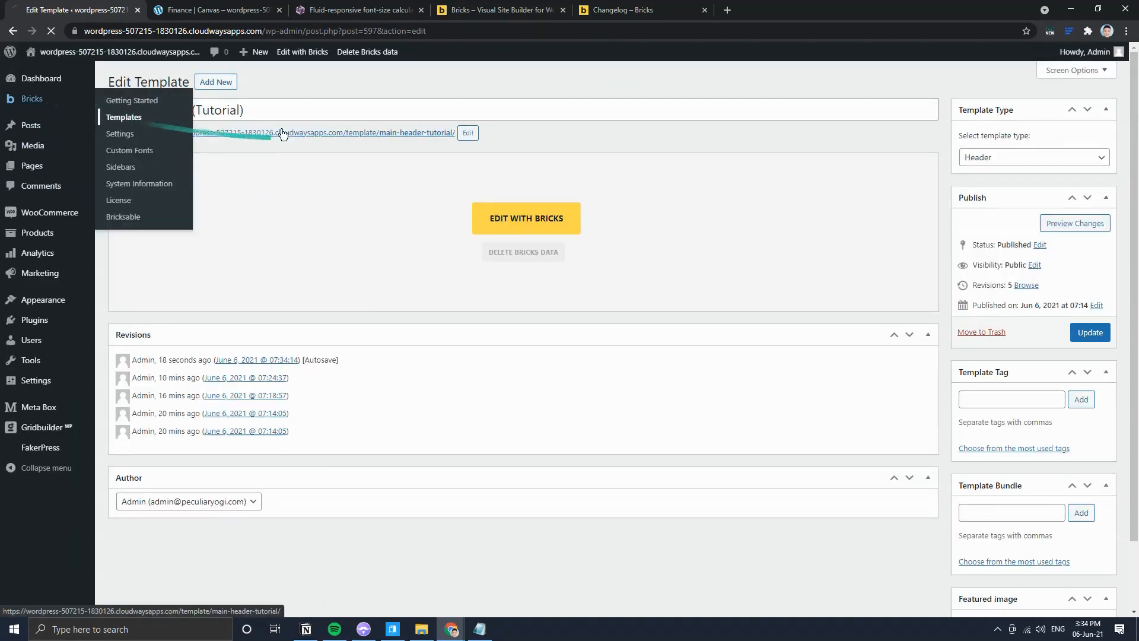
pyautogui.click(127, 118)
pyautogui.click(223, 91)
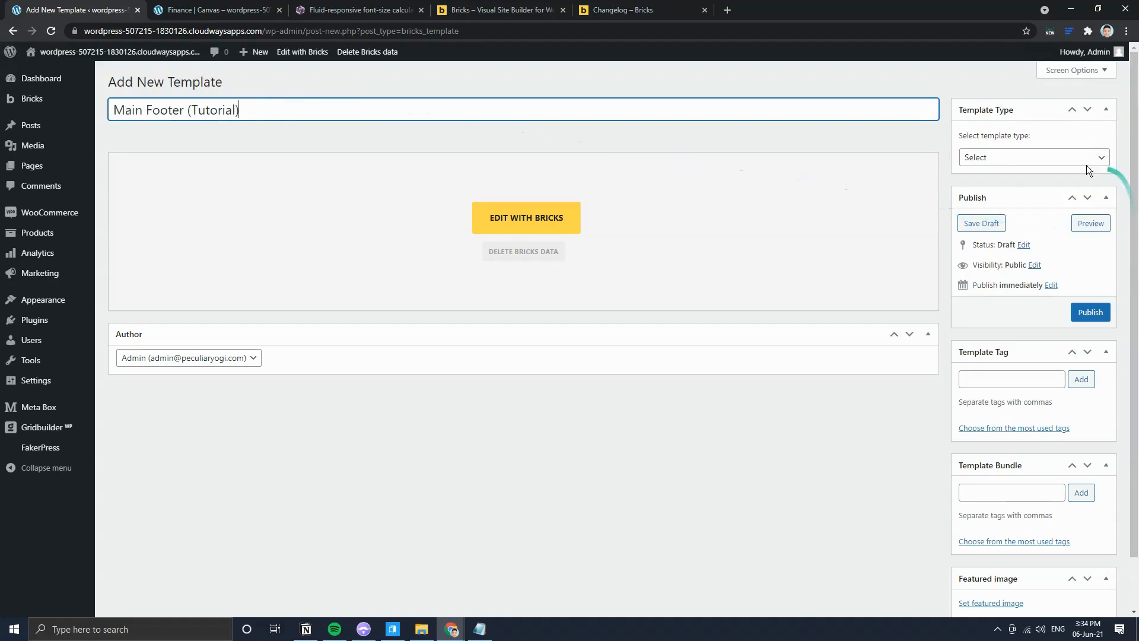
pyautogui.click(1050, 158)
pyautogui.click(1019, 195)
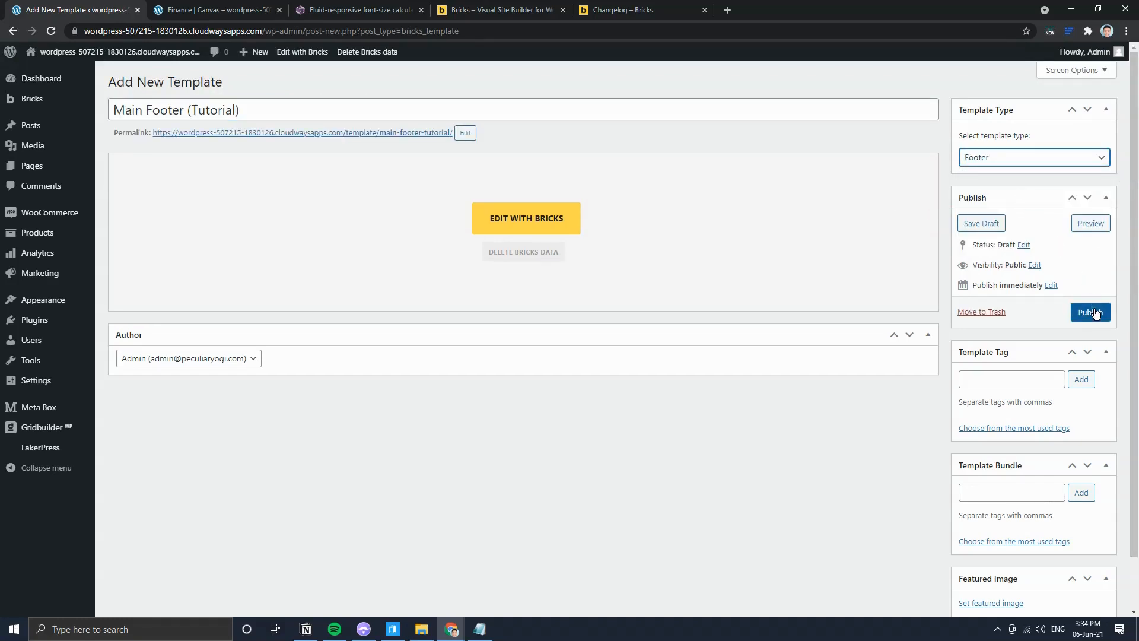
pyautogui.click(1095, 313)
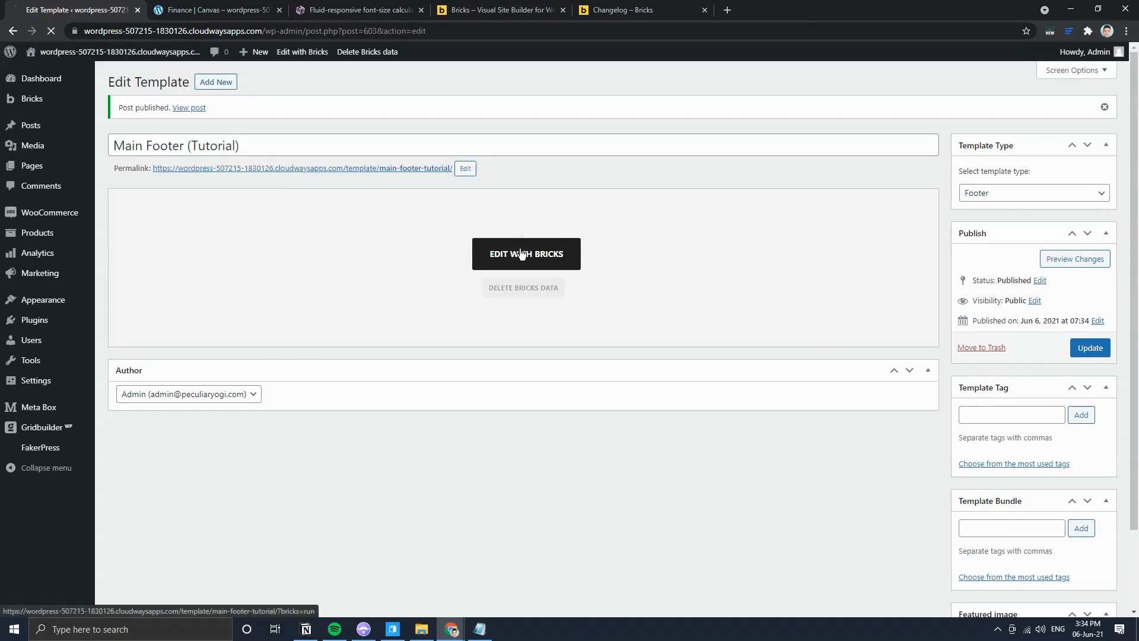
# Step: Open the Main Footer (Tutorial) template in the Bricks editor and add a display condition of type Individual
pyautogui.click(521, 253)
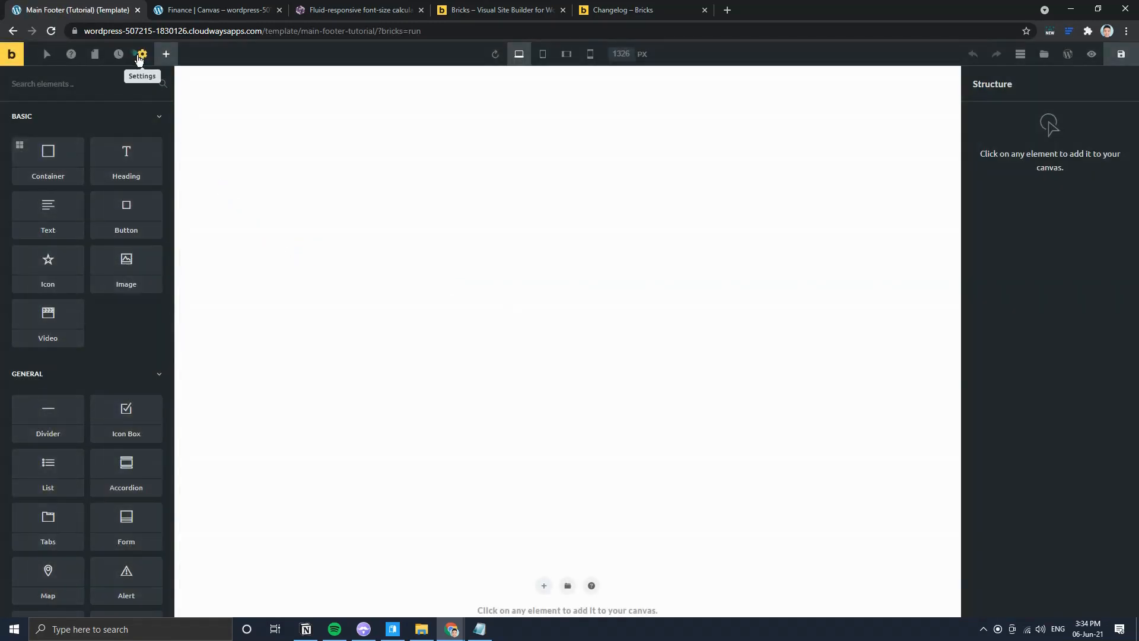
pyautogui.click(143, 54)
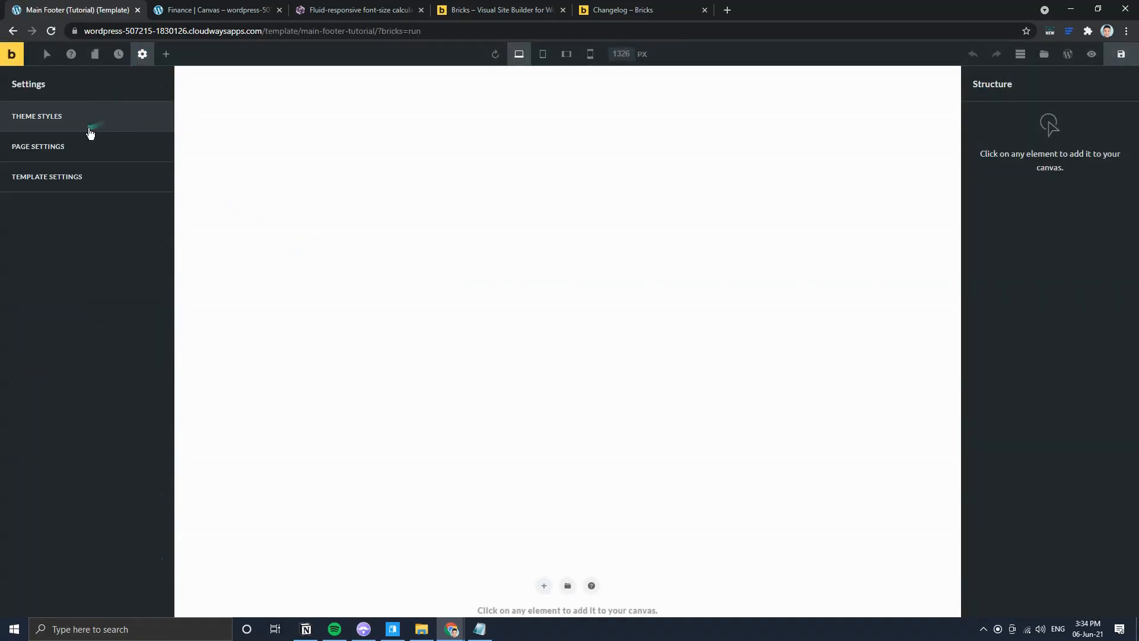
pyautogui.click(69, 177)
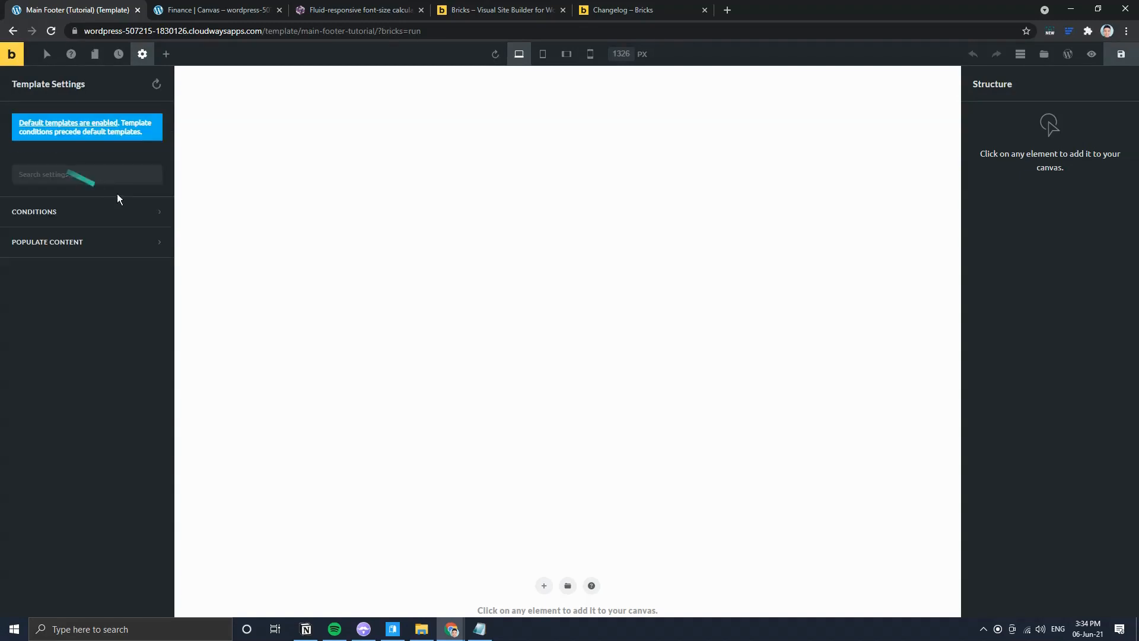
pyautogui.click(66, 212)
pyautogui.click(85, 283)
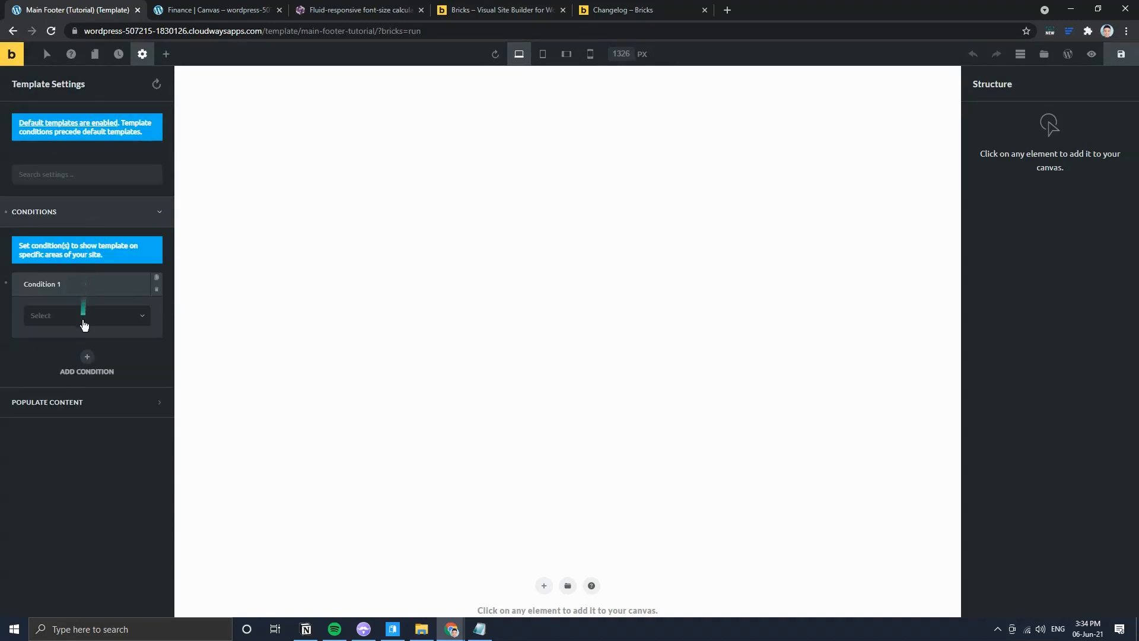
pyautogui.click(84, 315)
pyautogui.click(59, 458)
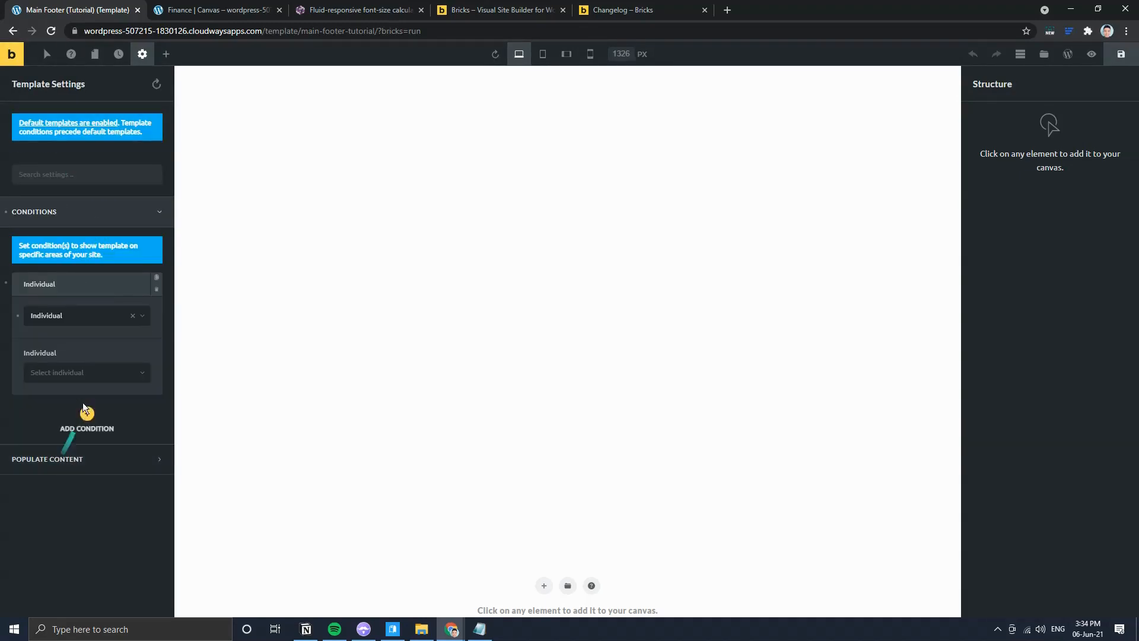
# Step: Assign Tutorial Page as the individual page of the footer's display condition and save the template
pyautogui.click(85, 379)
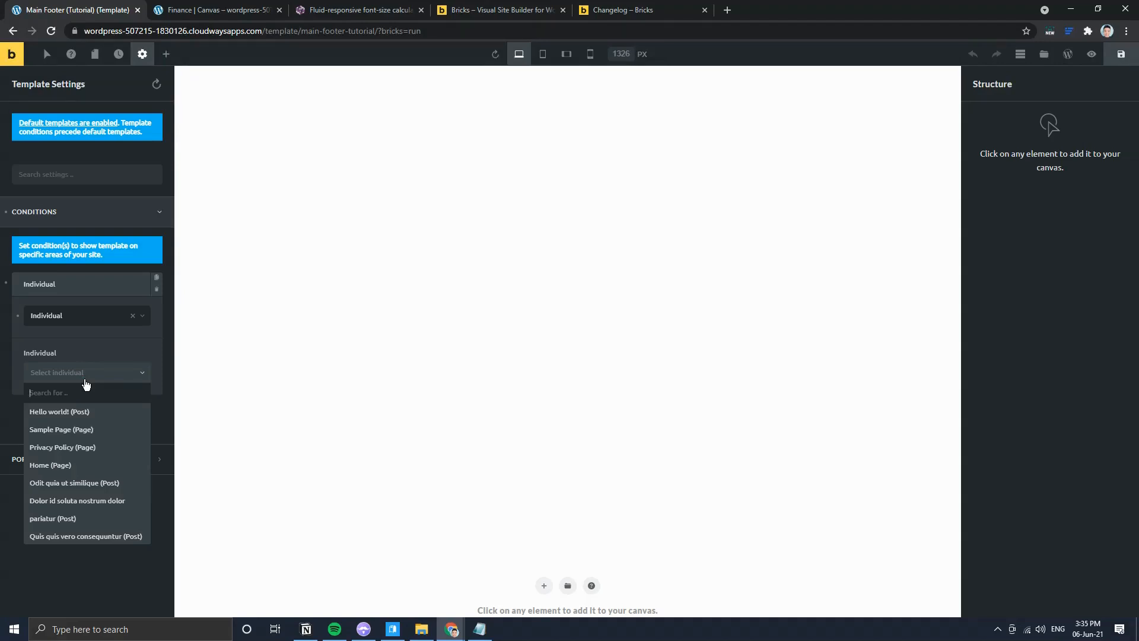
pyautogui.write('tutr')
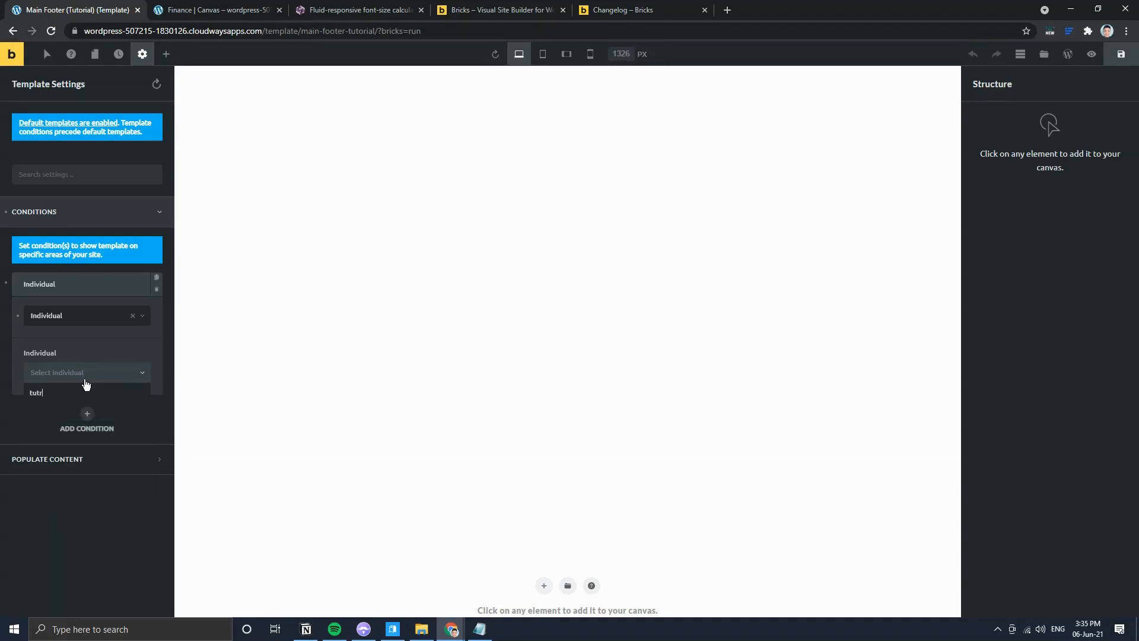
pyautogui.press('BackSpace')
pyautogui.write('orial')
pyautogui.click(146, 415)
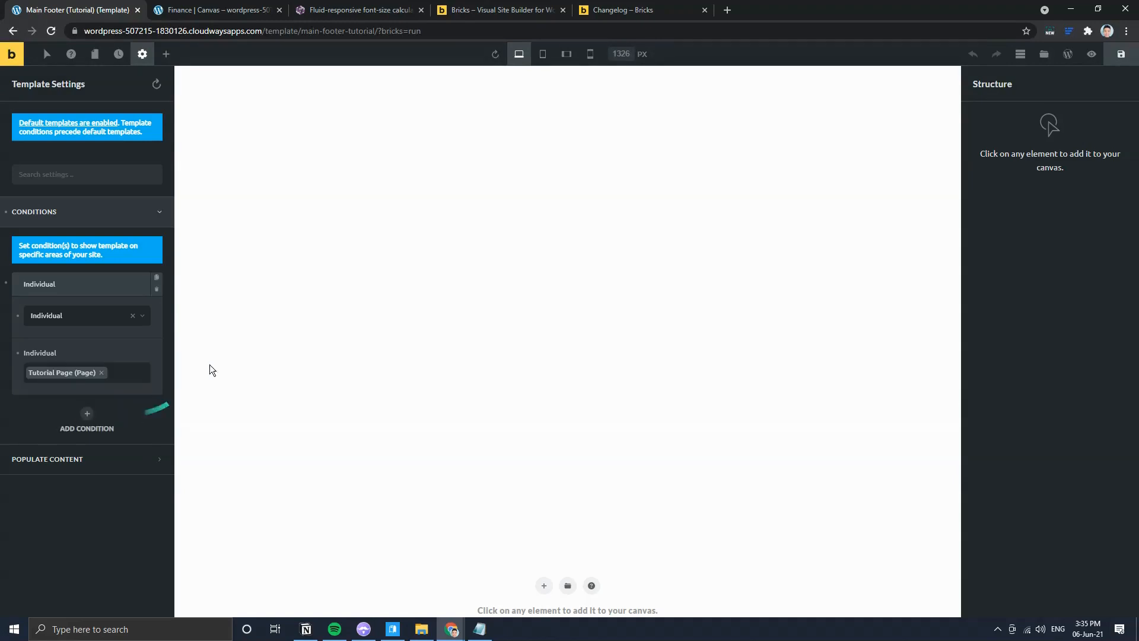
pyautogui.click(1120, 54)
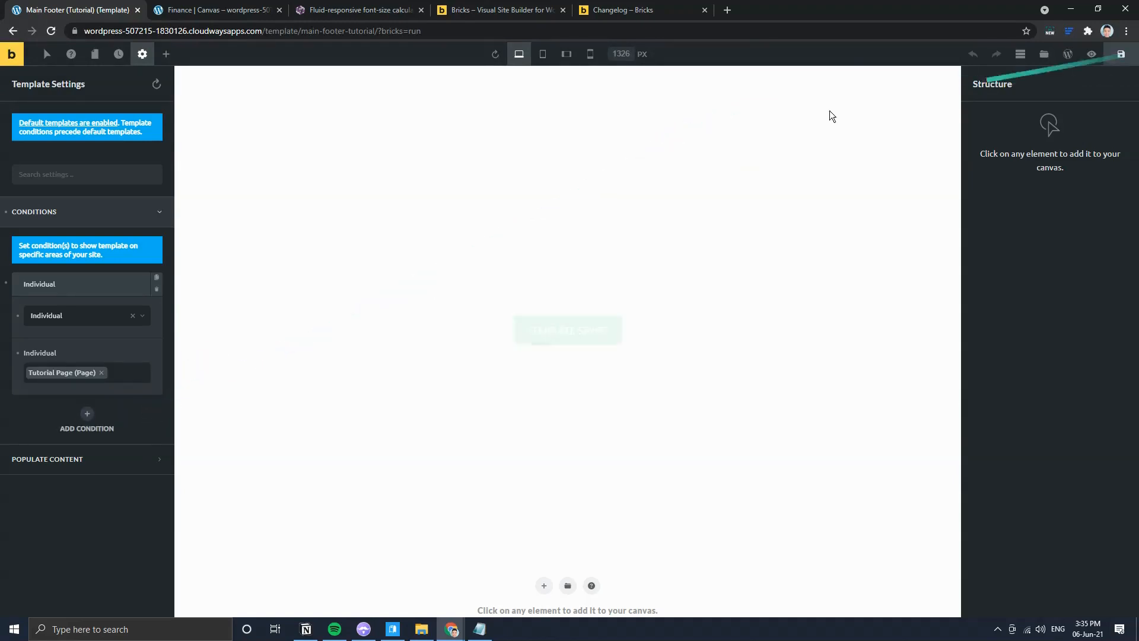
# Step: Return to the WordPress template list and open Main Header (Tutorial) for editing with Bricks
pyautogui.click(1068, 53)
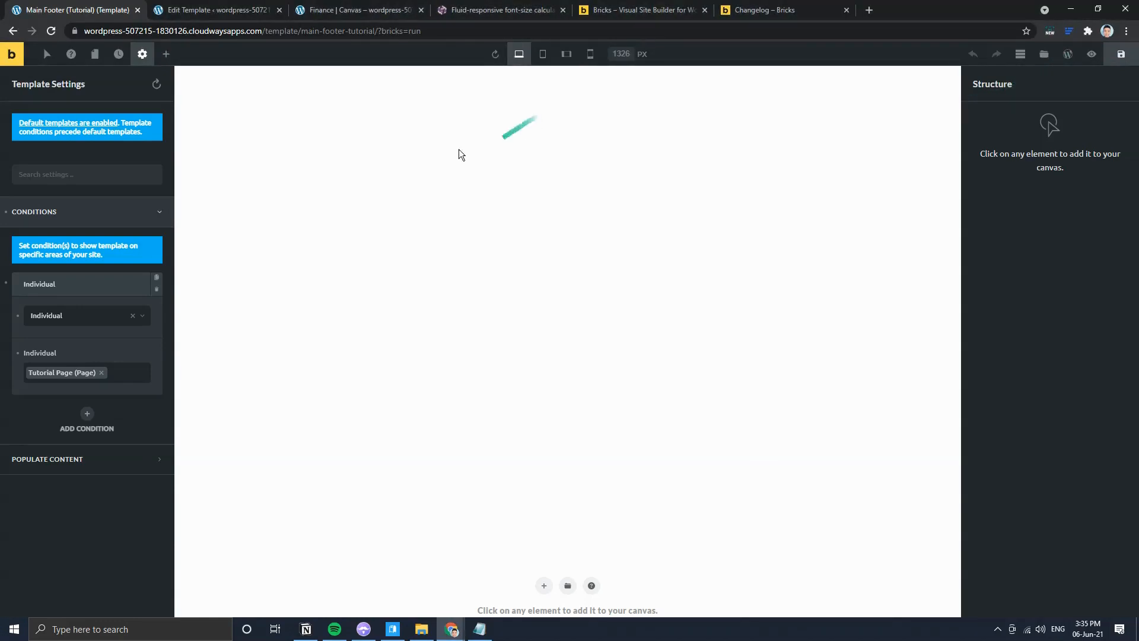
pyautogui.click(227, 6)
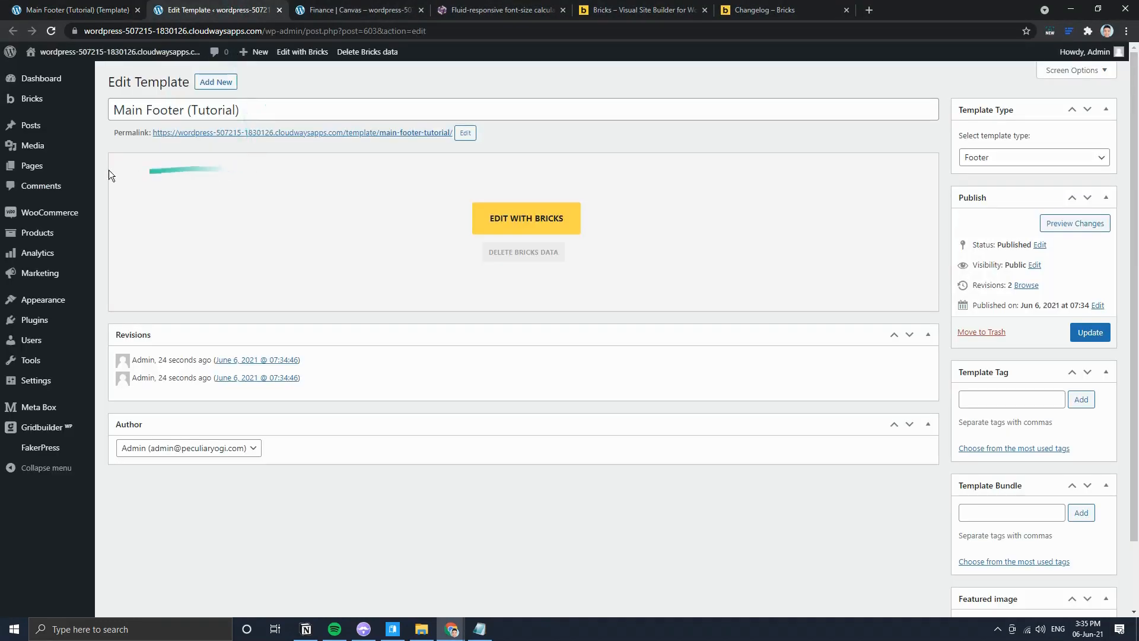
pyautogui.moveTo(52, 102)
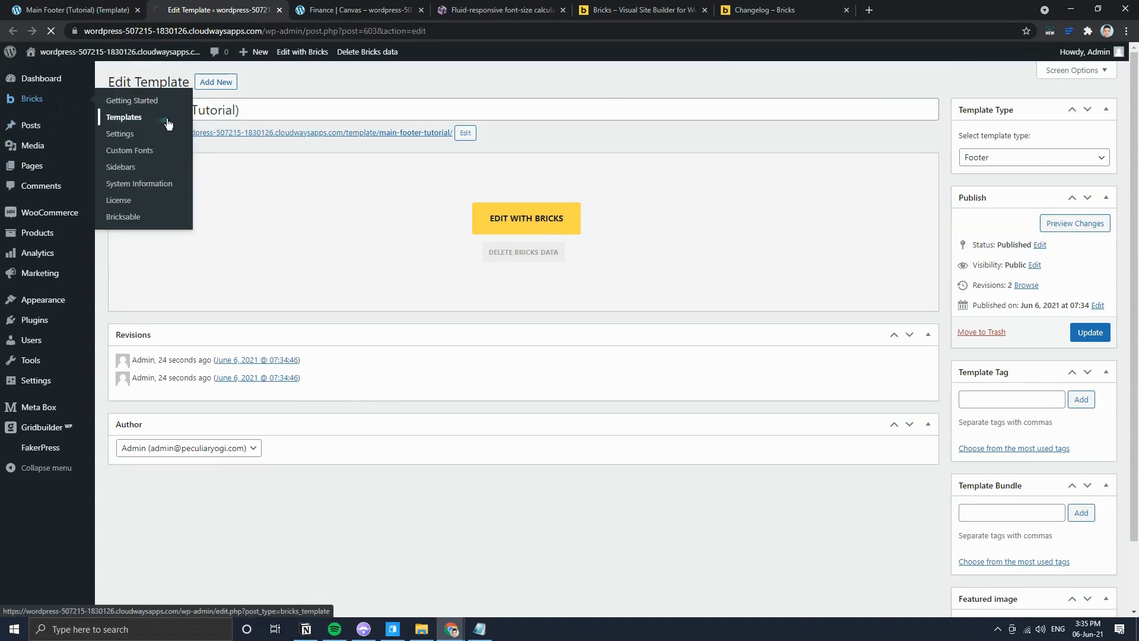
pyautogui.click(168, 119)
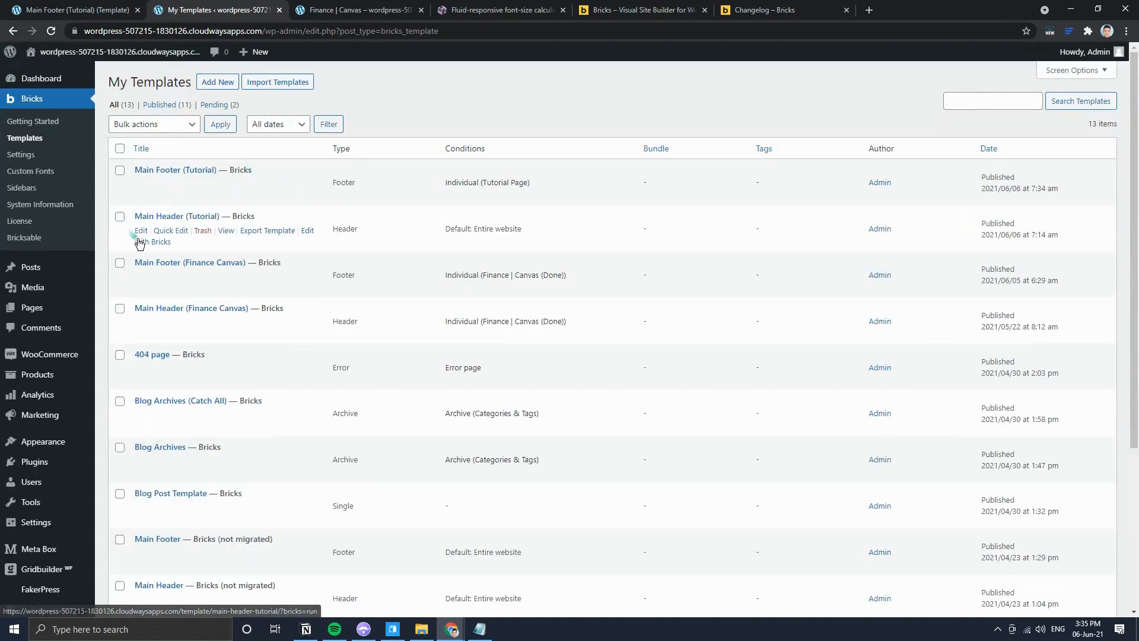
pyautogui.click(308, 231)
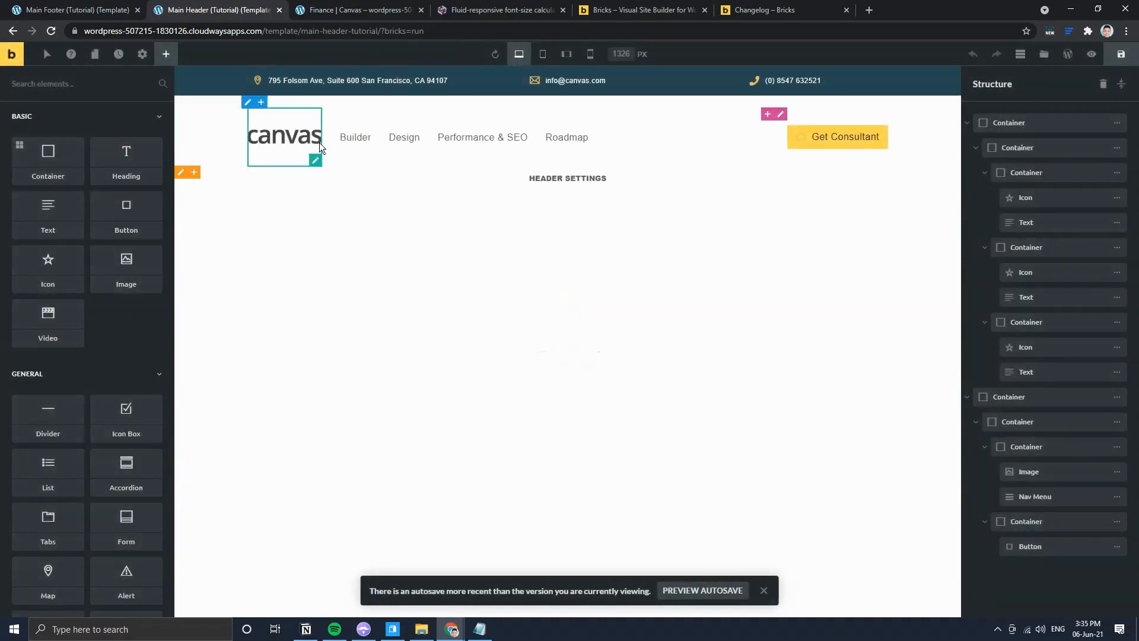
# Step: Add a display condition of type Individual to the header template
pyautogui.click(143, 54)
pyautogui.click(84, 179)
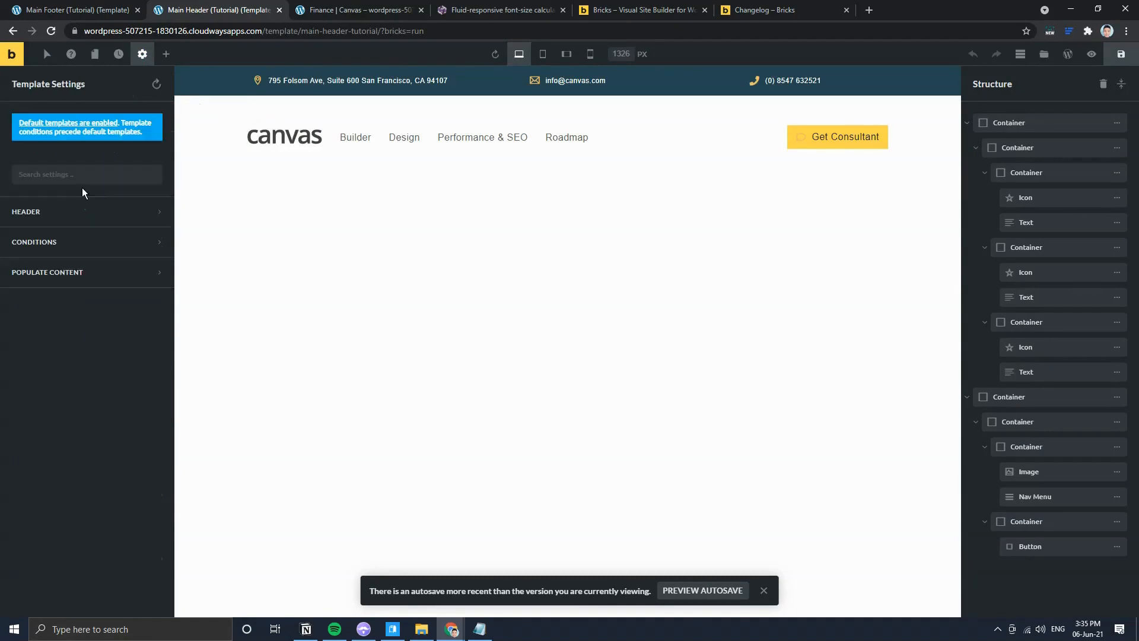
pyautogui.click(69, 242)
pyautogui.click(86, 309)
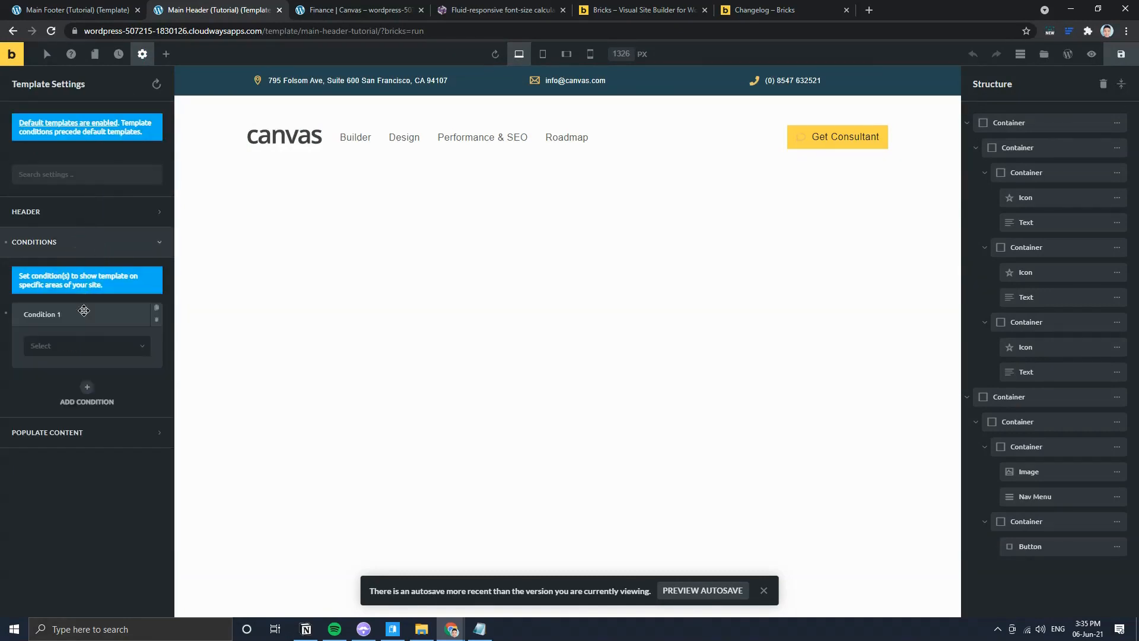
pyautogui.click(80, 347)
pyautogui.click(55, 488)
# Step: Assign Tutorial Page to the header's individual condition, save the template, and close it to return to the footer template
pyautogui.click(77, 402)
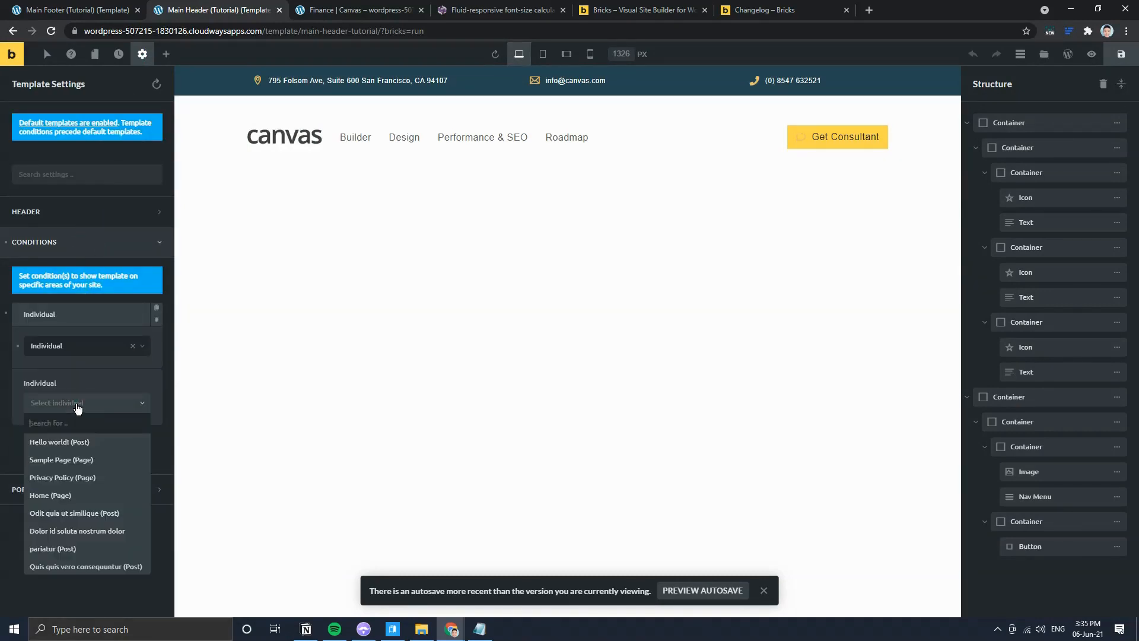
pyautogui.write('tutori')
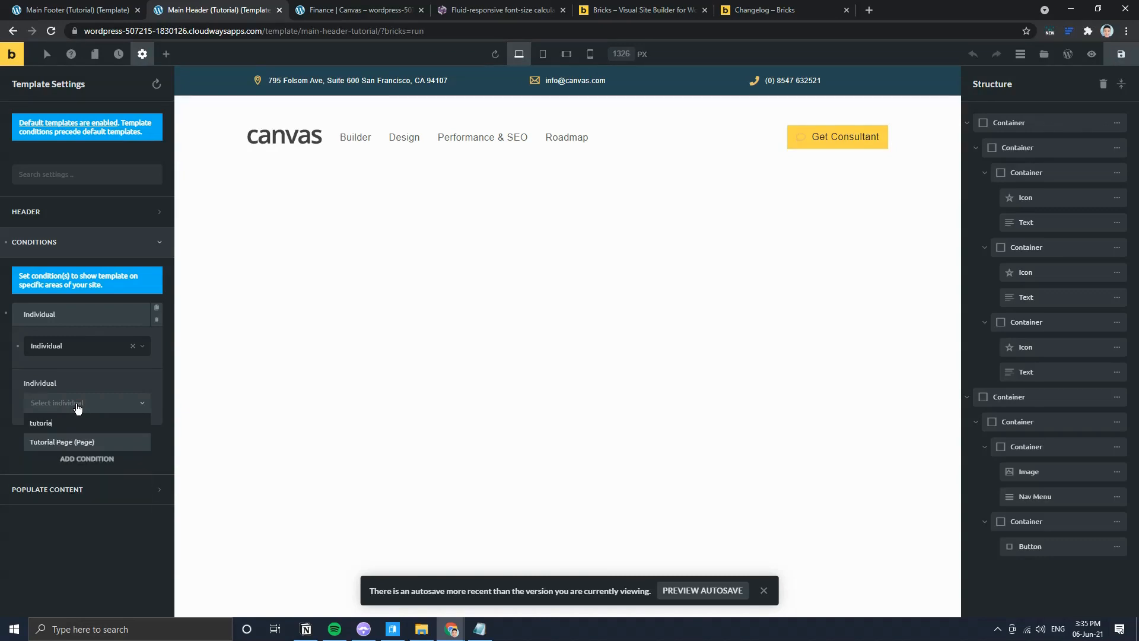
pyautogui.write('a')
pyautogui.click(71, 441)
pyautogui.click(1117, 55)
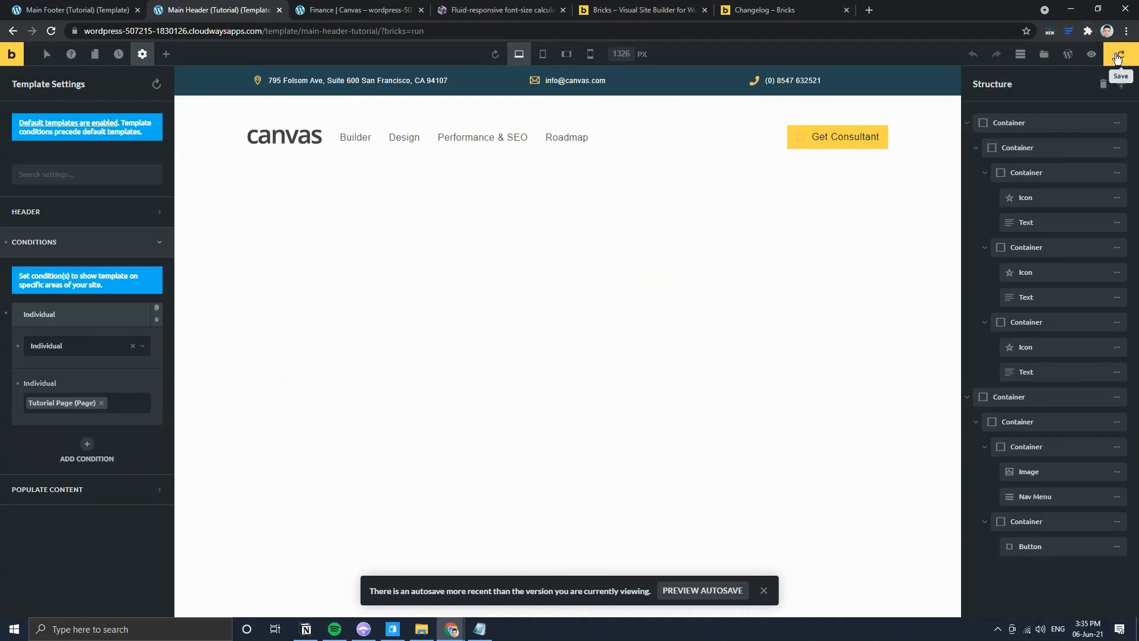
pyautogui.middleClick(193, 11)
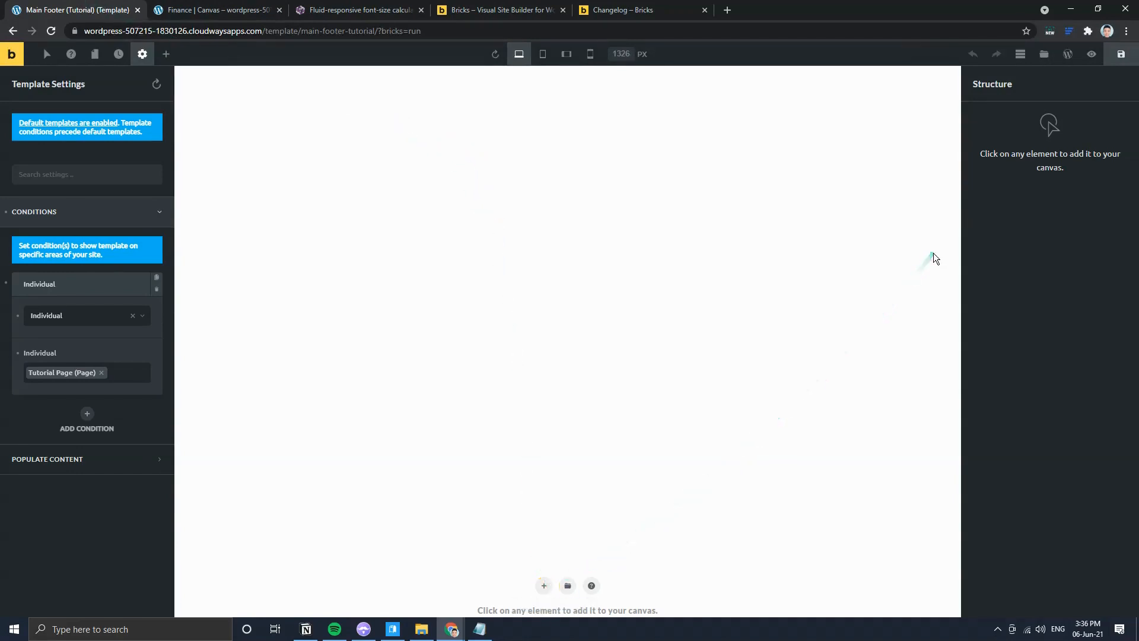
# Step: Add a root container aligned to stretch in the footer, with a nested container aligned to center
pyautogui.click(539, 585)
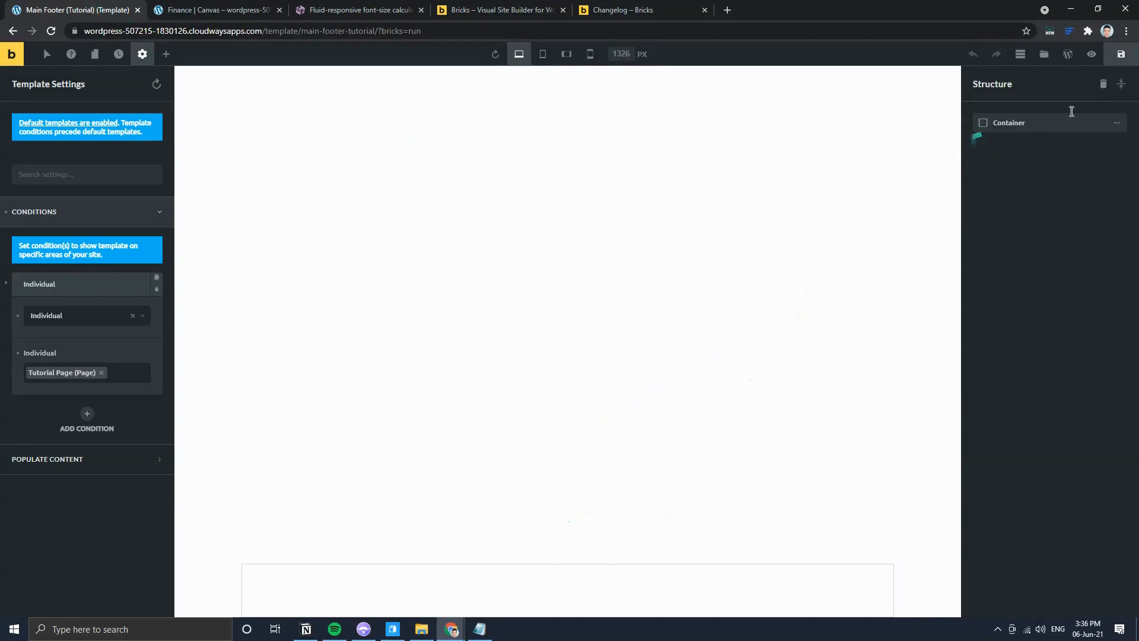
pyautogui.click(1081, 128)
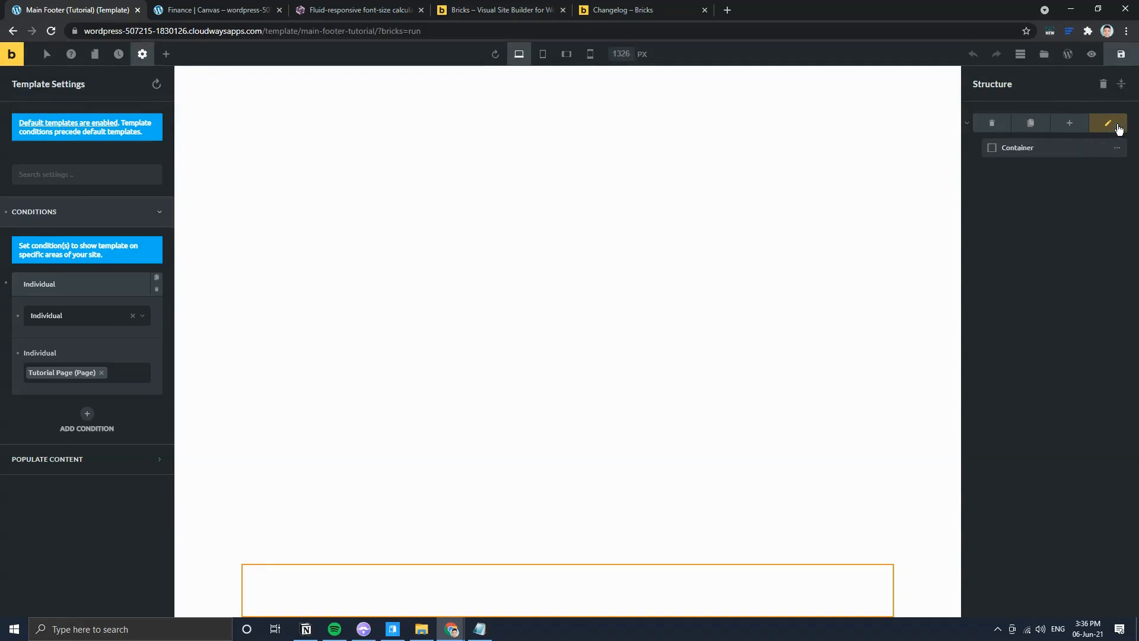
pyautogui.click(1118, 129)
pyautogui.click(152, 342)
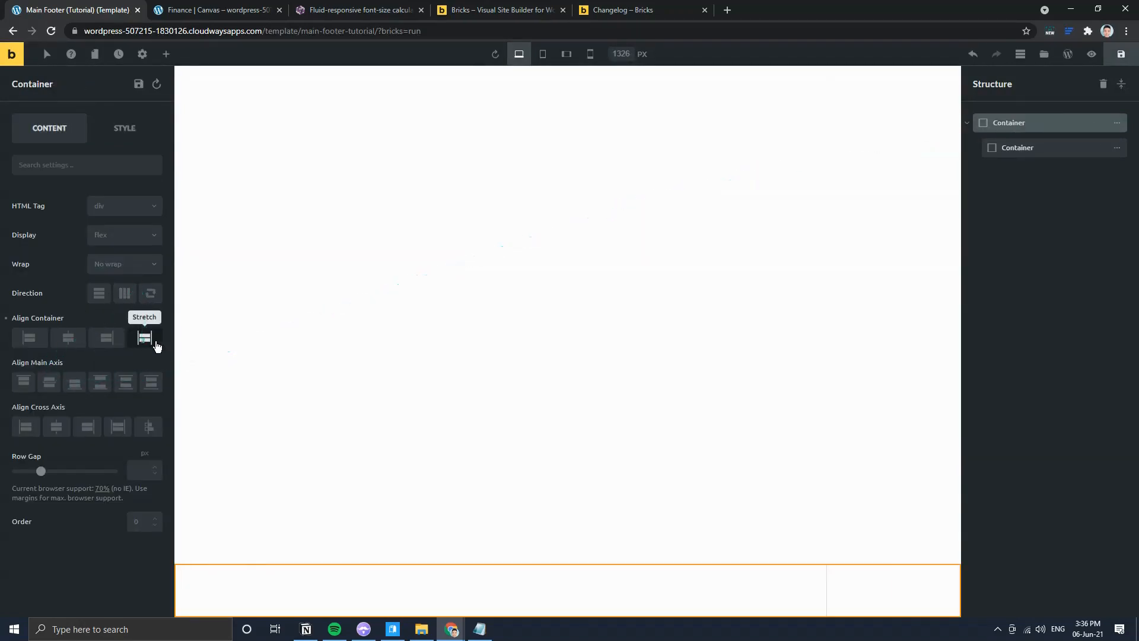
pyautogui.click(1118, 148)
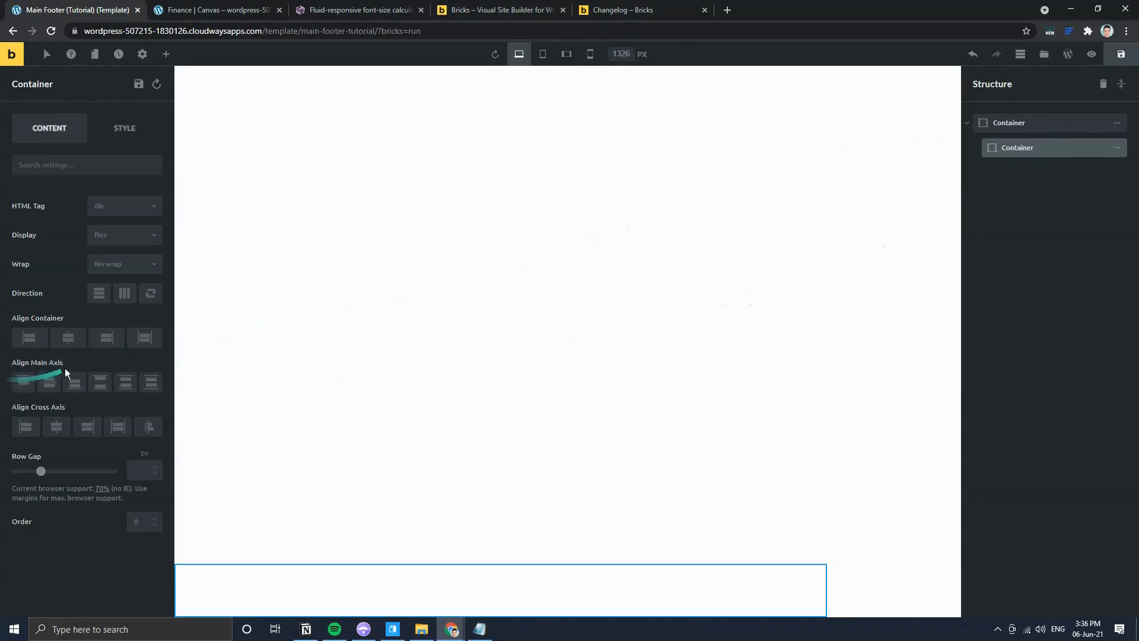
pyautogui.click(64, 336)
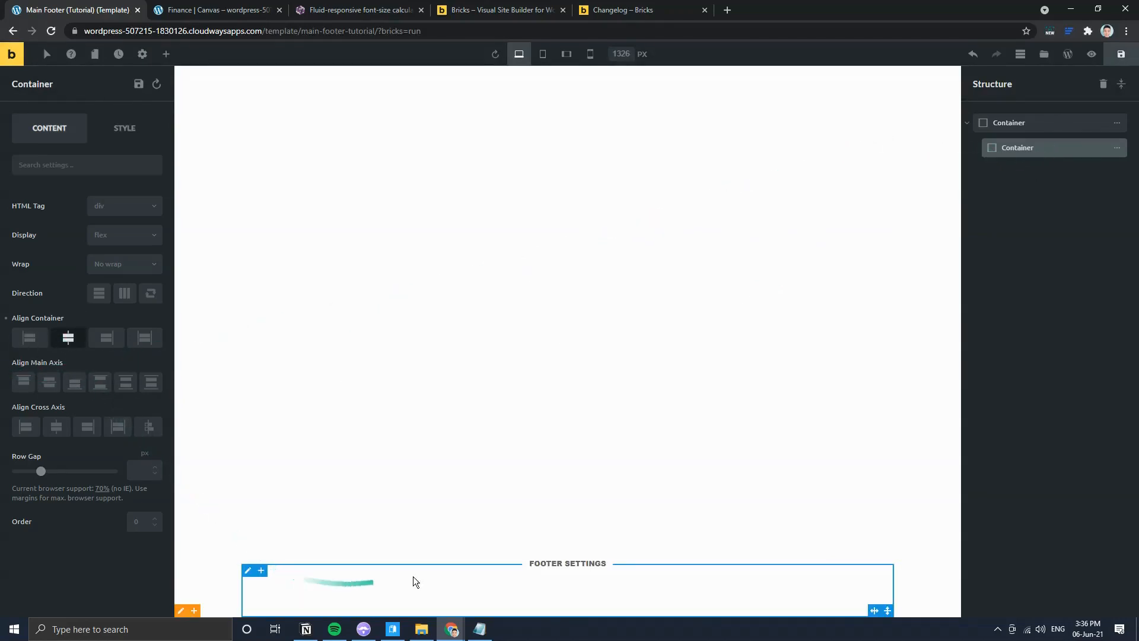
# Step: Examine the footer of the Finance page in desktop view, and return to the footer template
pyautogui.click(210, 7)
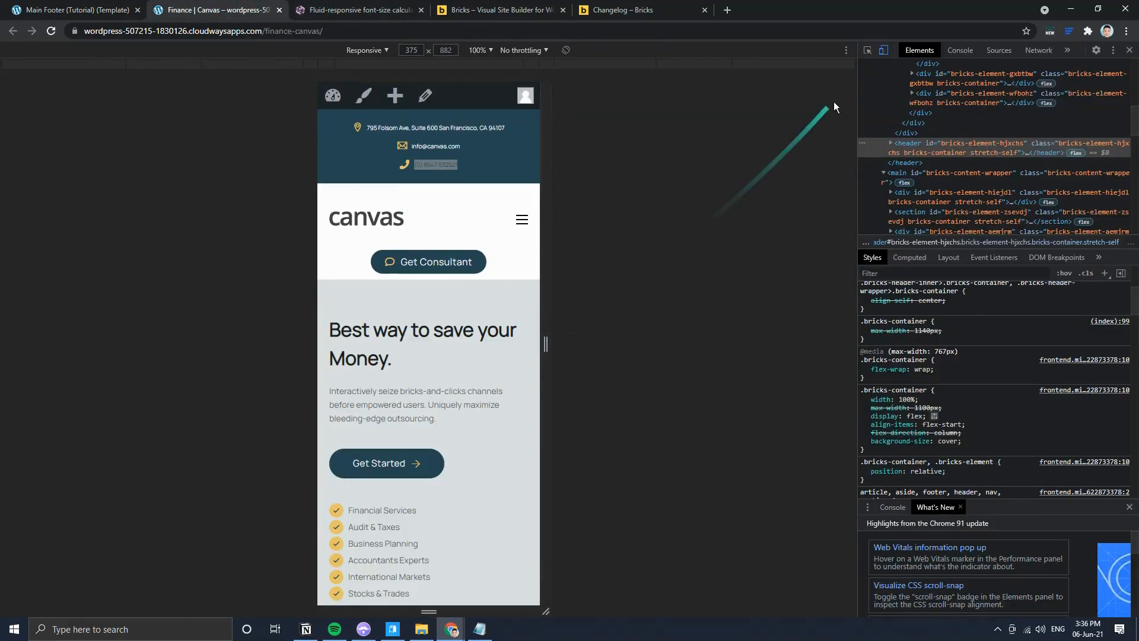
pyautogui.click(883, 50)
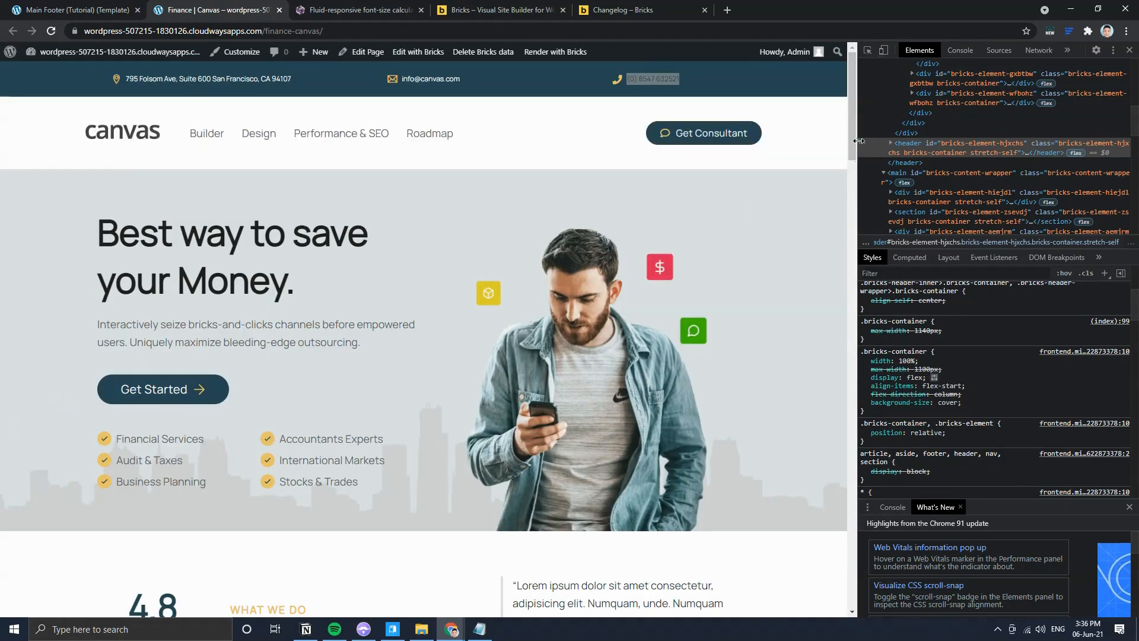
pyautogui.moveTo(852, 142); pyautogui.dragTo(847, 607)
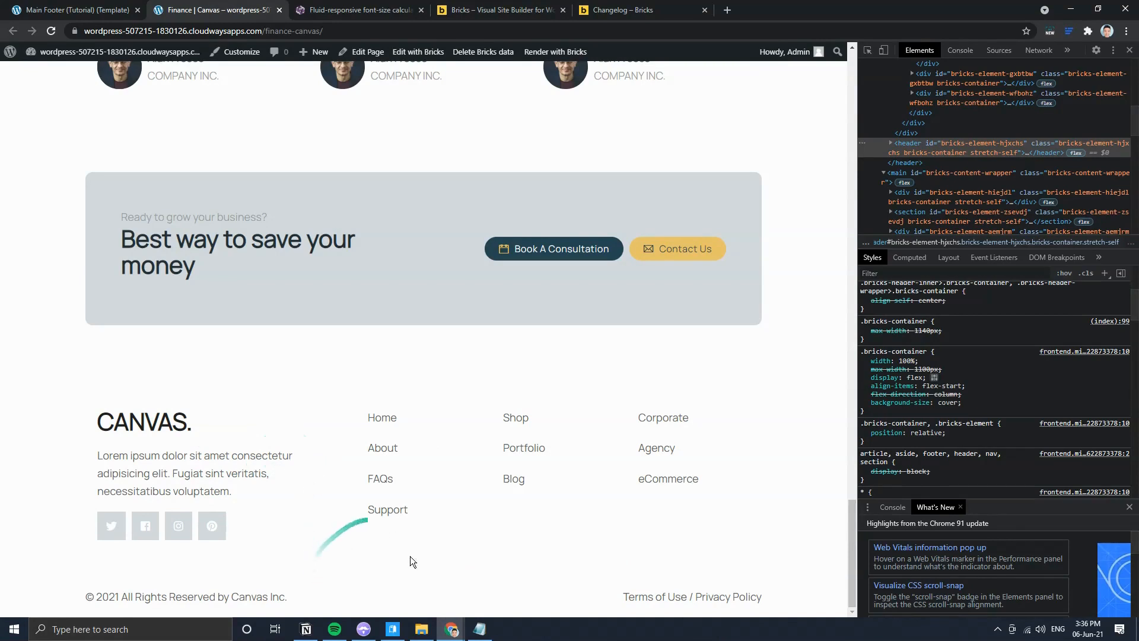
pyautogui.click(77, 10)
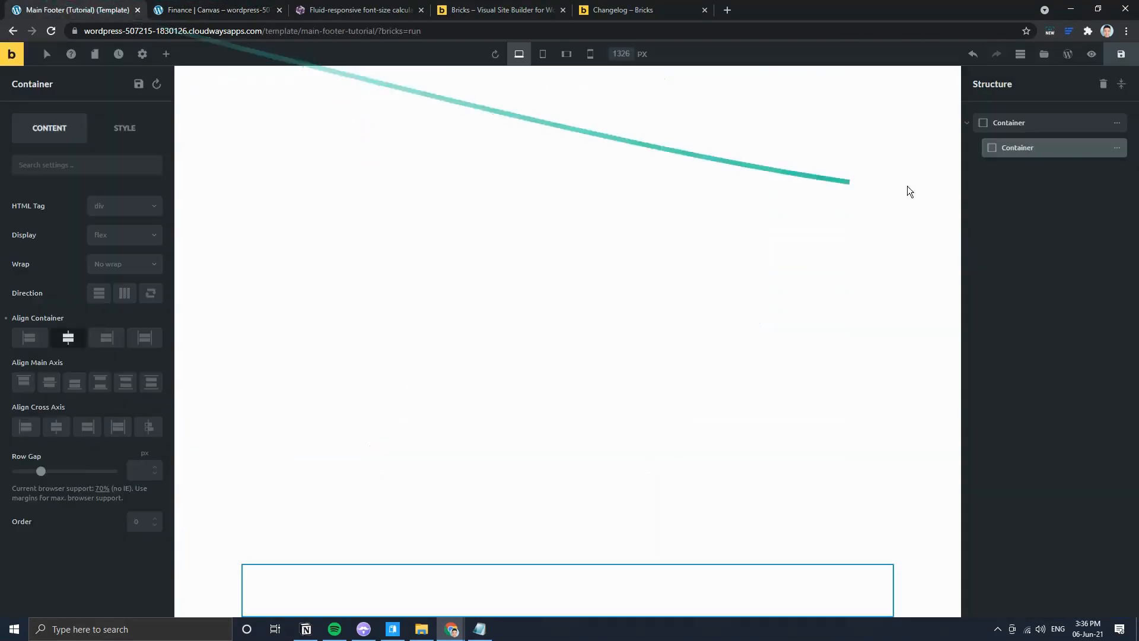
# Step: Add another container to the footer and move it out to the root level below the first one
pyautogui.click(1117, 123)
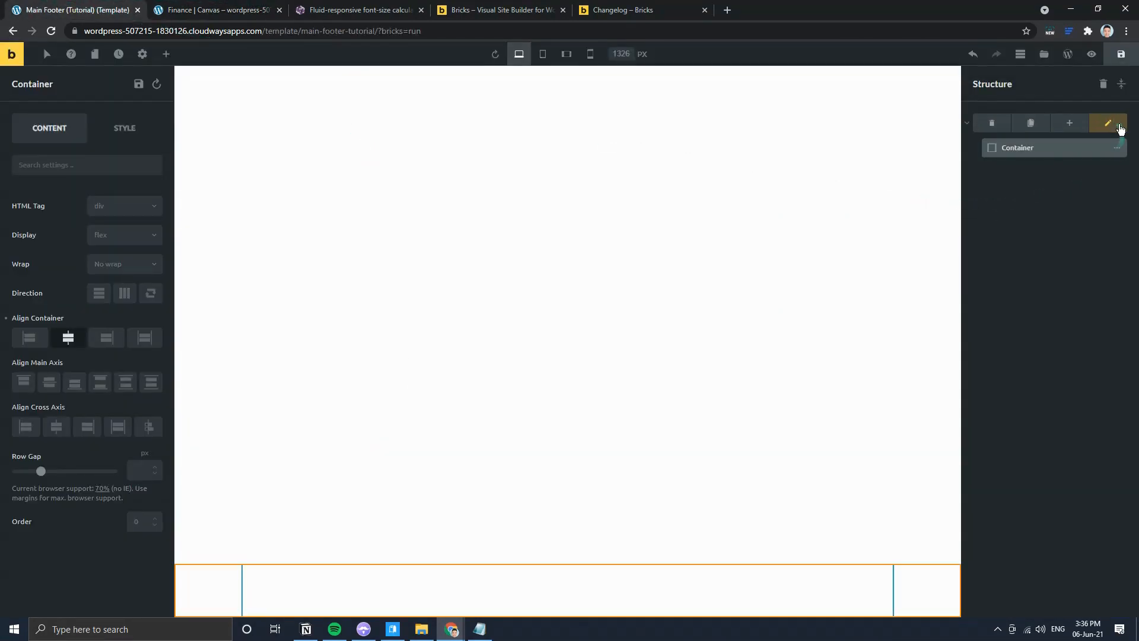
pyautogui.click(1104, 124)
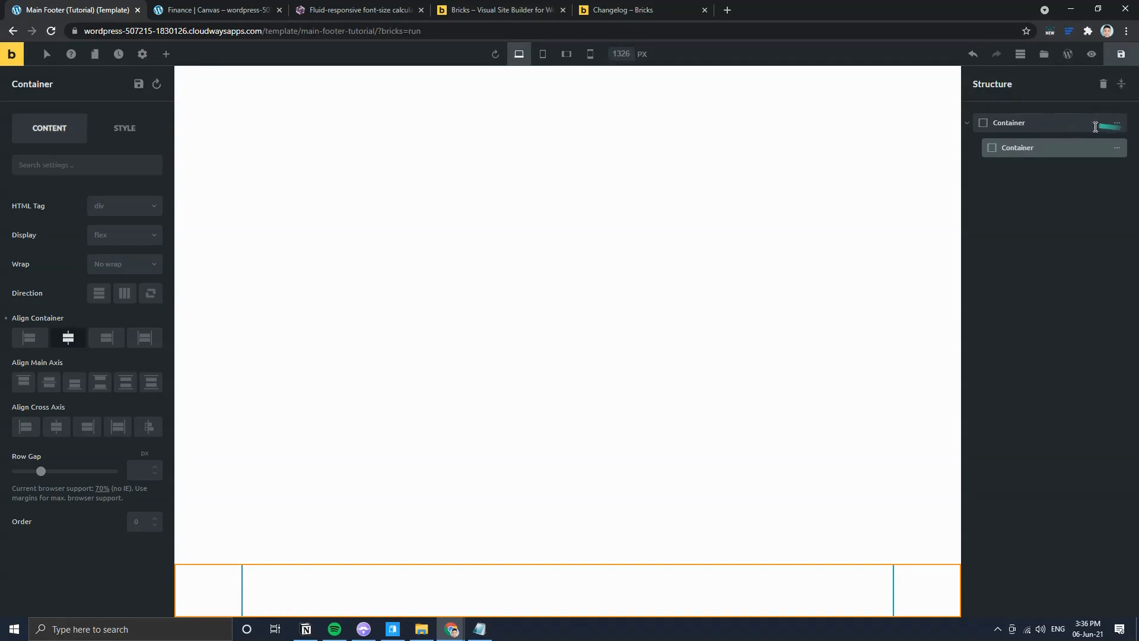
pyautogui.moveTo(1115, 124)
pyautogui.click(1073, 126)
pyautogui.moveTo(1122, 175)
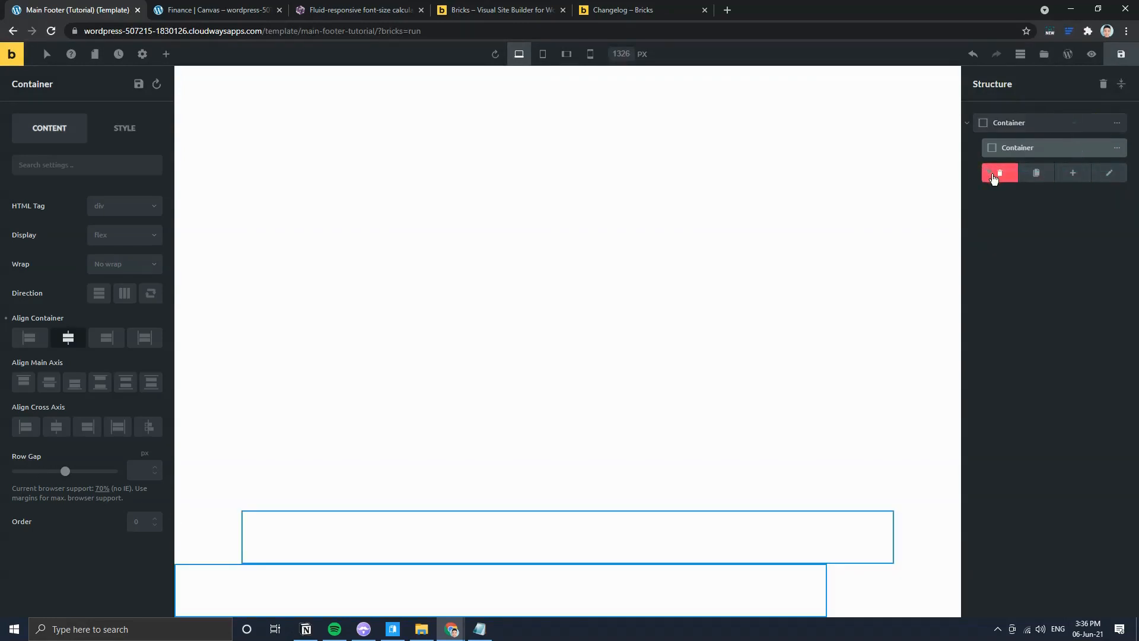
pyautogui.moveTo(992, 174); pyautogui.dragTo(975, 197)
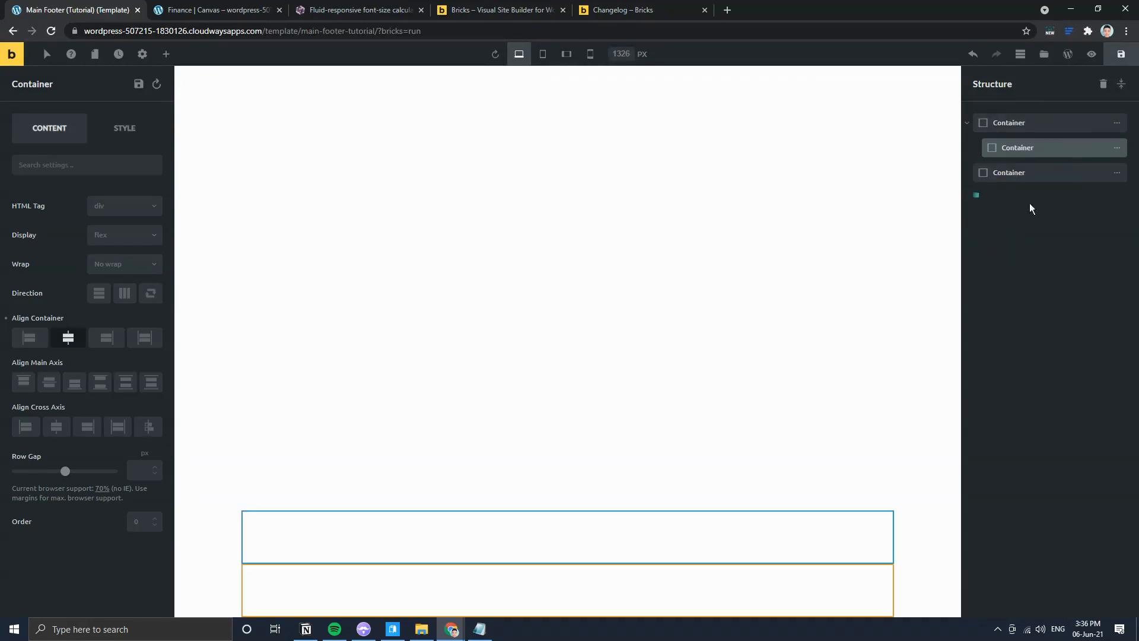
# Step: Align the second root footer container to stretch, and go back to the Finance page's footer for reference
pyautogui.click(1044, 173)
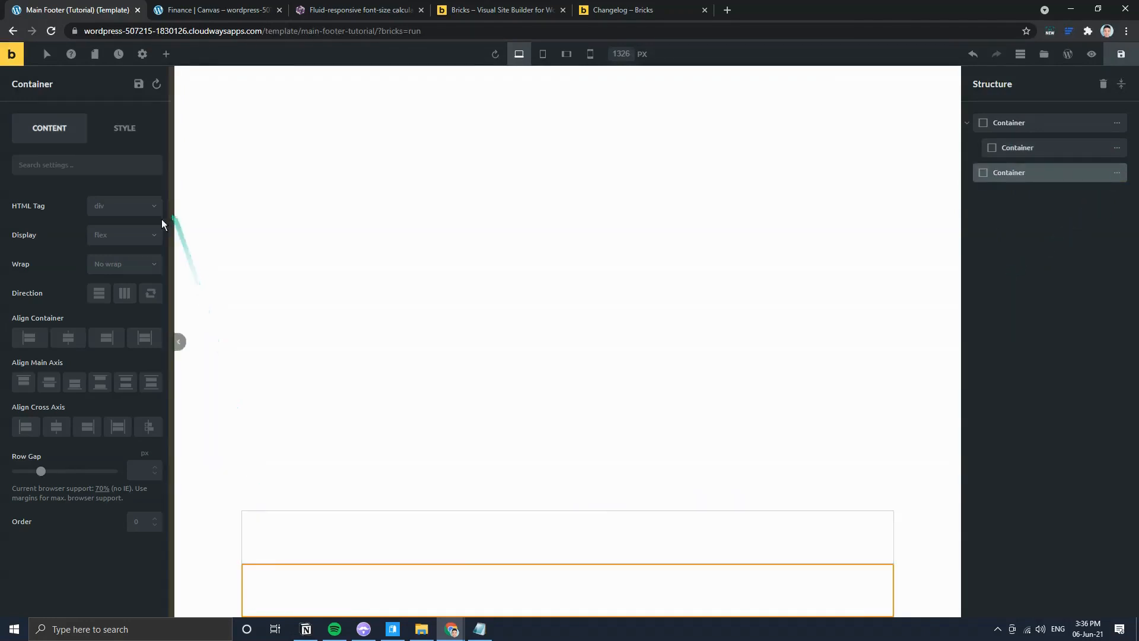
pyautogui.click(145, 337)
pyautogui.click(217, 10)
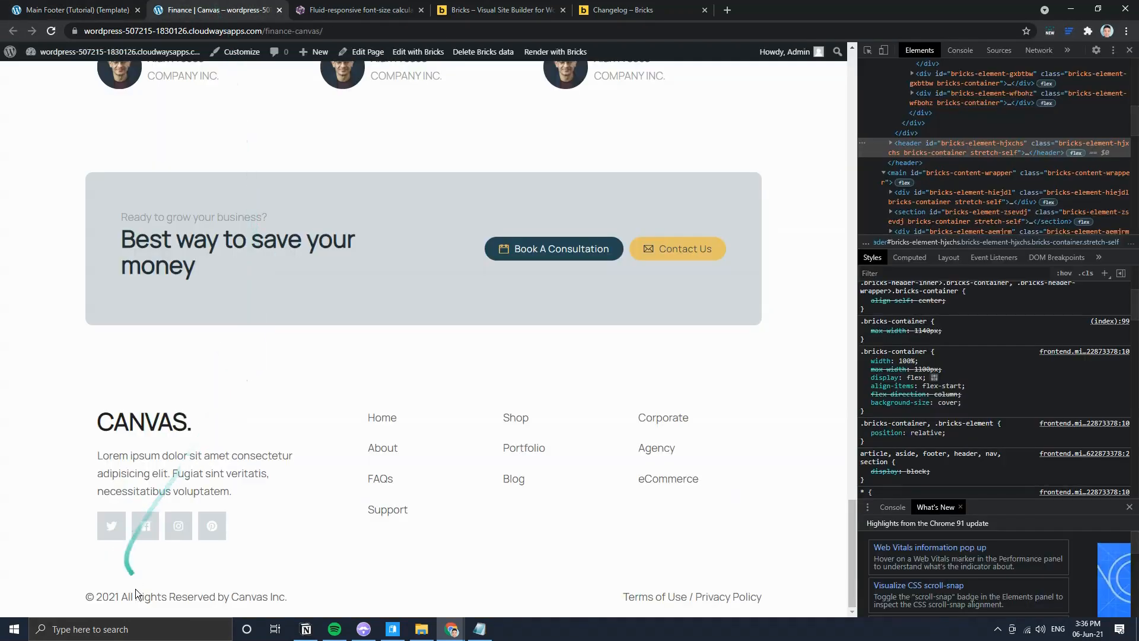
# Step: After checking the Finance page's copyright row, nest a container in the second root footer container, align it to center and save
pyautogui.moveTo(87, 594); pyautogui.dragTo(285, 595)
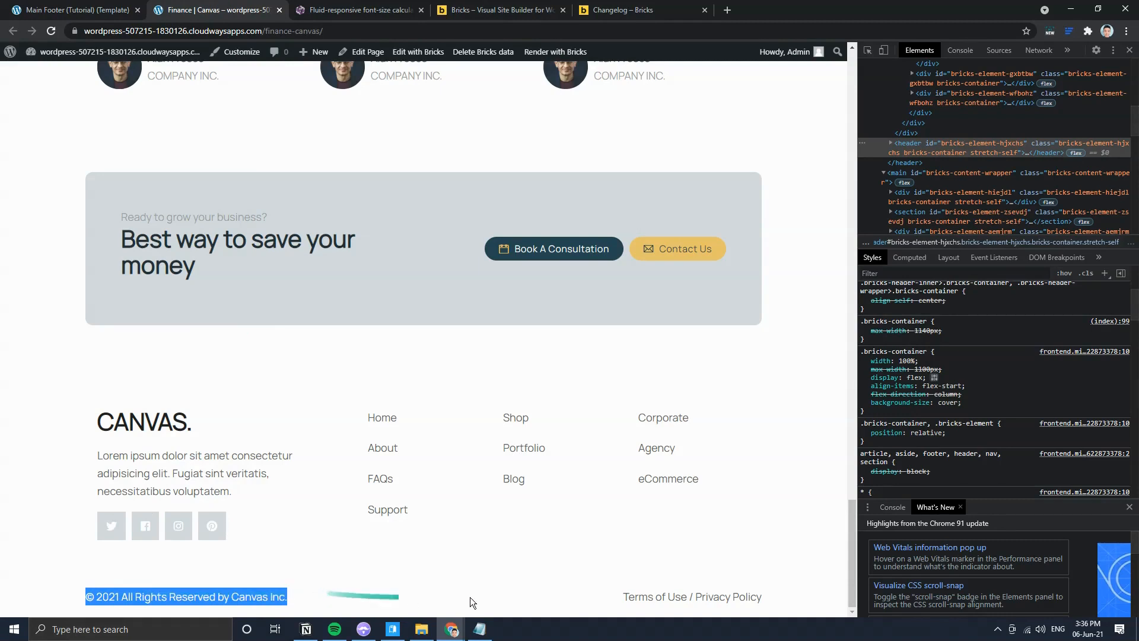
pyautogui.moveTo(470, 597); pyautogui.dragTo(767, 595)
pyautogui.click(782, 583)
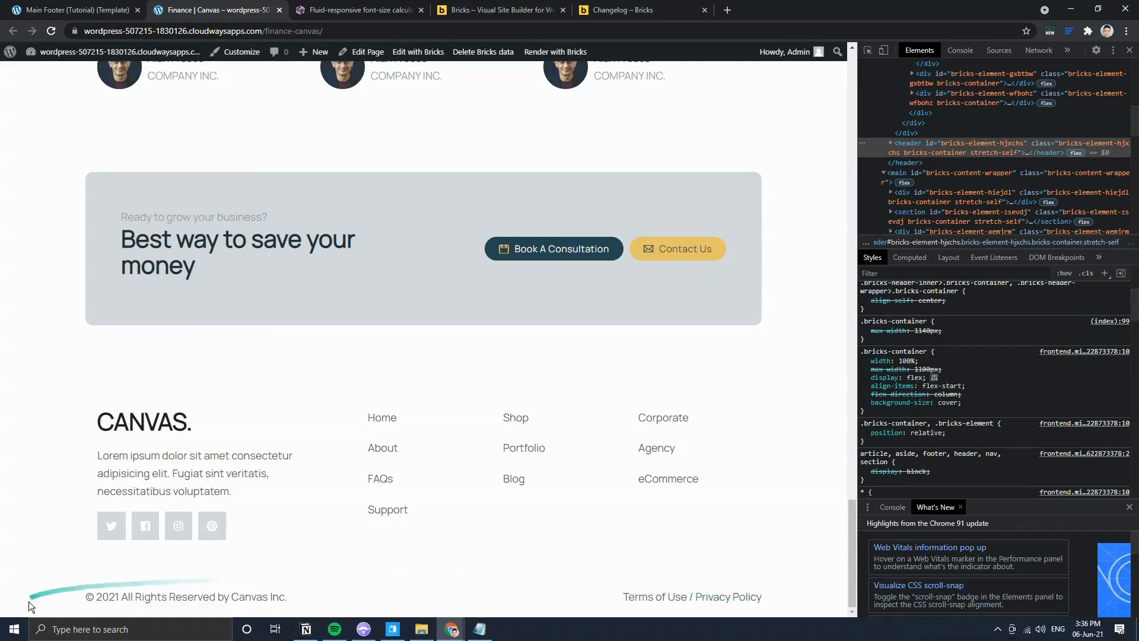
pyautogui.click(93, 5)
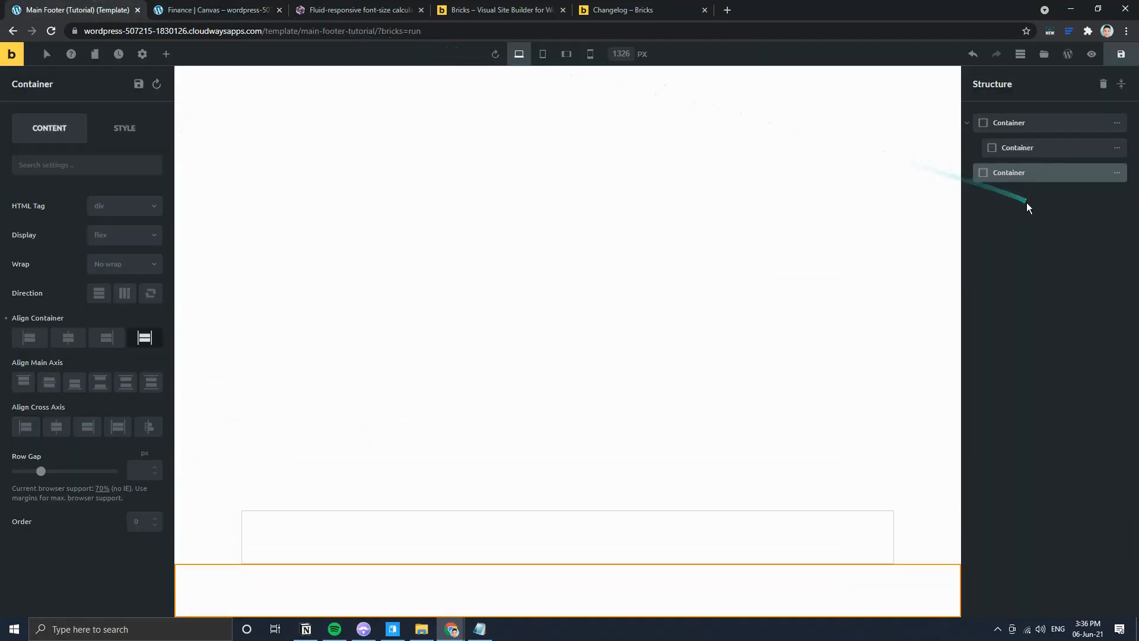
pyautogui.moveTo(1112, 173)
pyautogui.click(1075, 174)
pyautogui.moveTo(1114, 202)
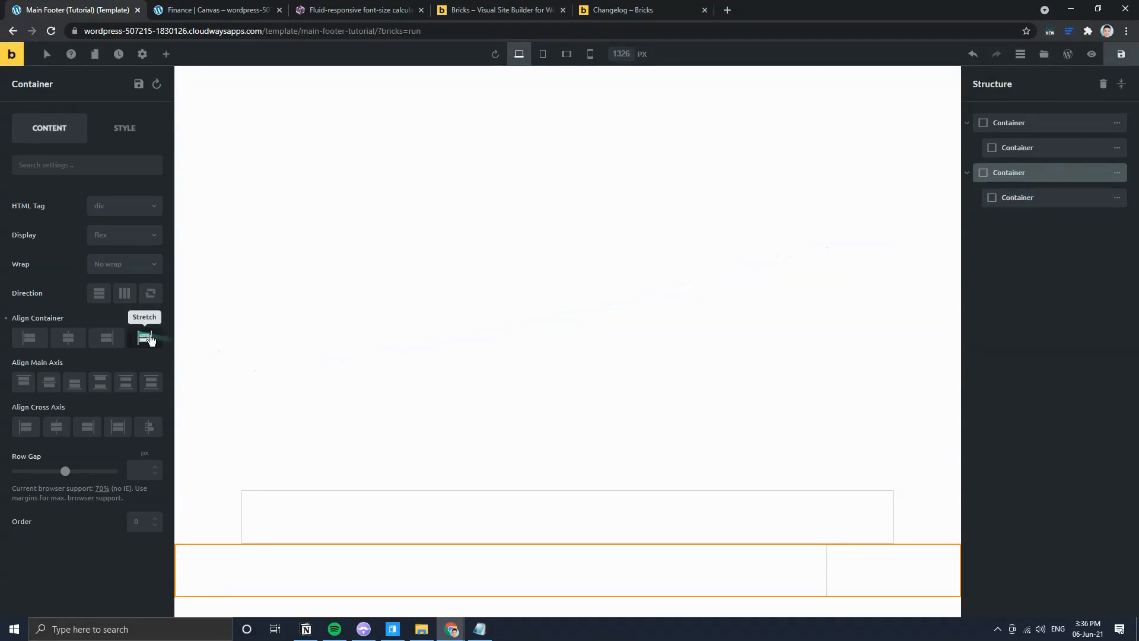
pyautogui.click(1106, 197)
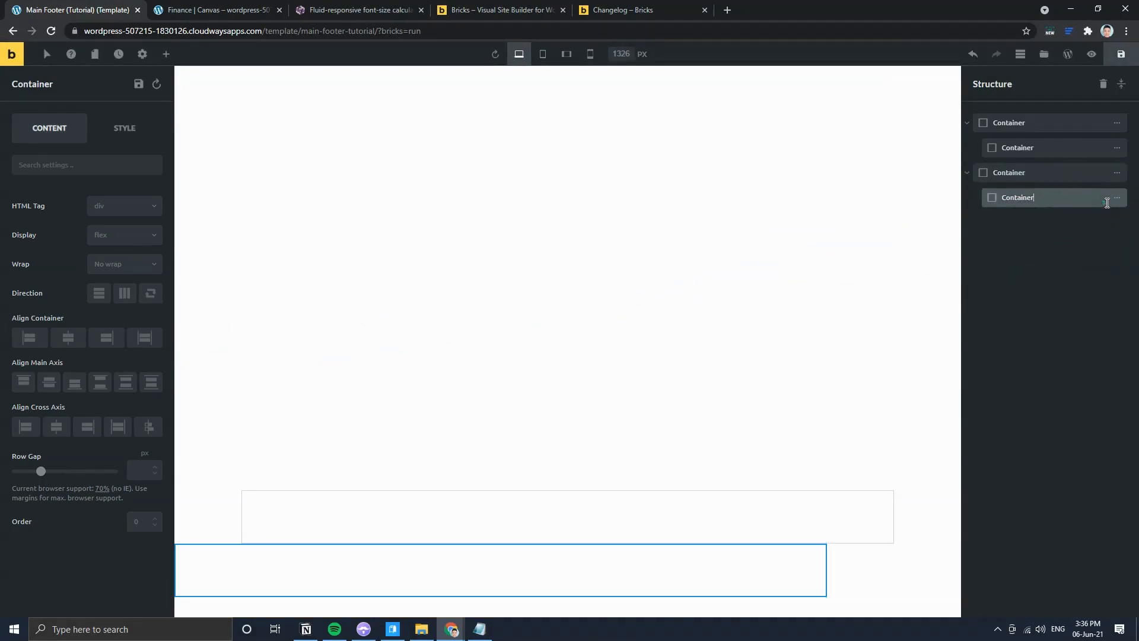
pyautogui.click(79, 344)
pyautogui.hotkey('ctrl', 's')
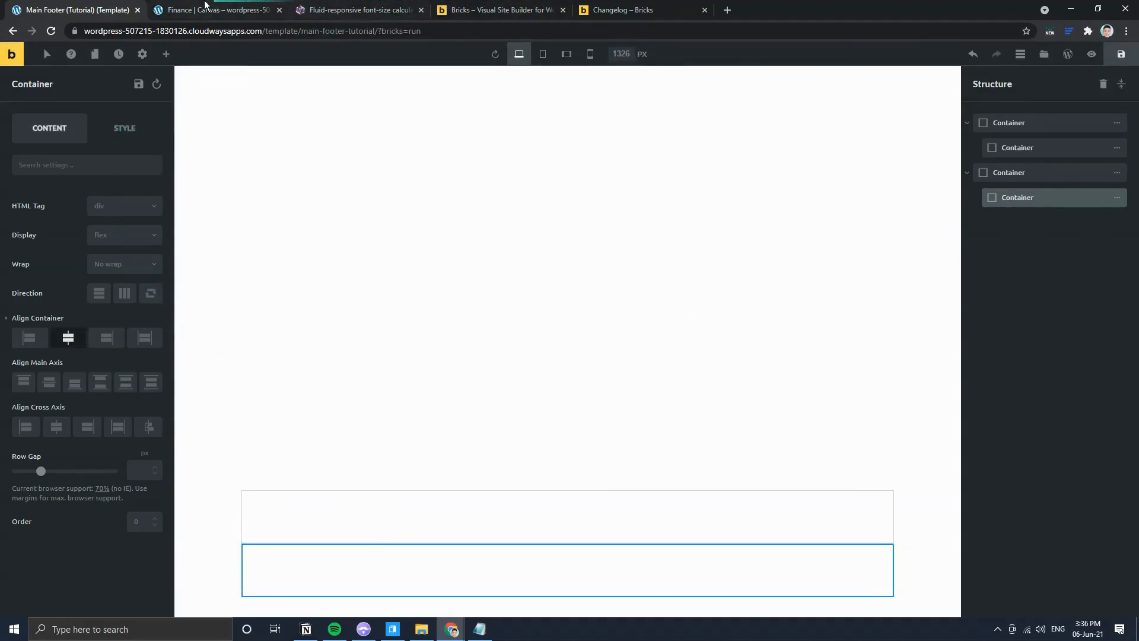
# Step: Copy the copyright line from the Finance page's footer, and add two text elements to the second root container's nested container
pyautogui.click(205, 8)
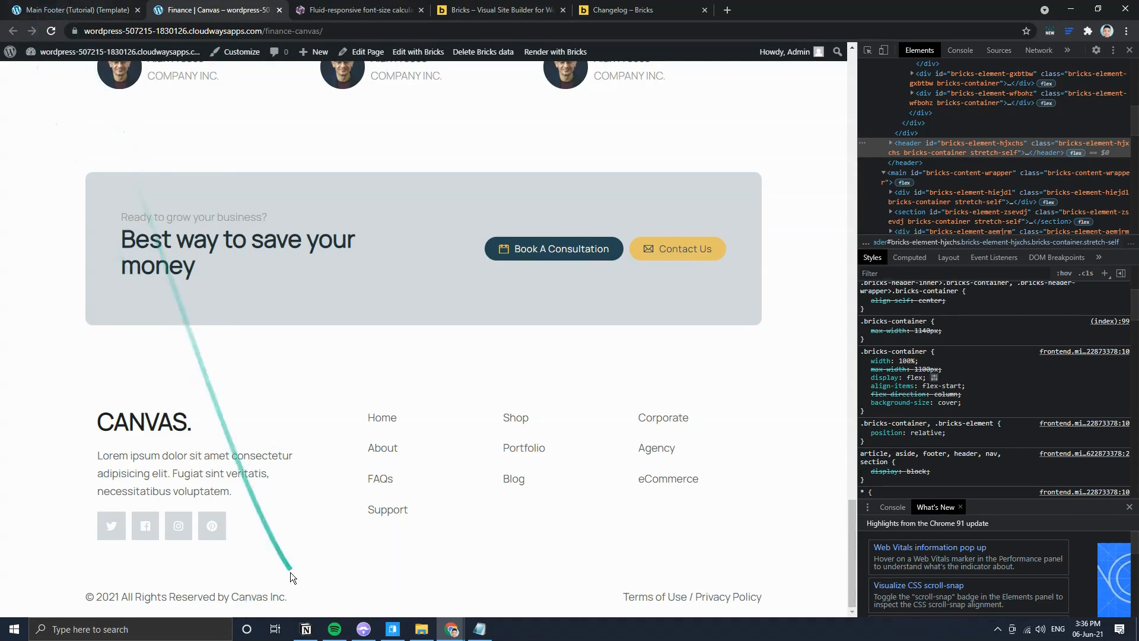
pyautogui.moveTo(290, 598); pyautogui.dragTo(65, 587)
pyautogui.hotkey('ctrl', 'c')
pyautogui.click(76, 7)
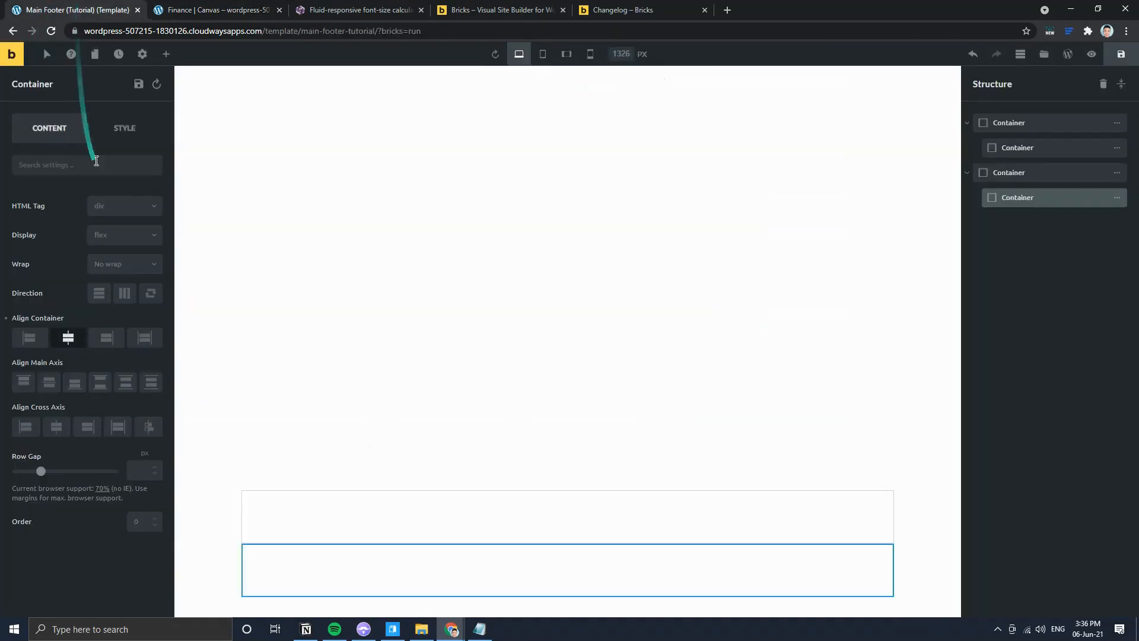
pyautogui.click(166, 54)
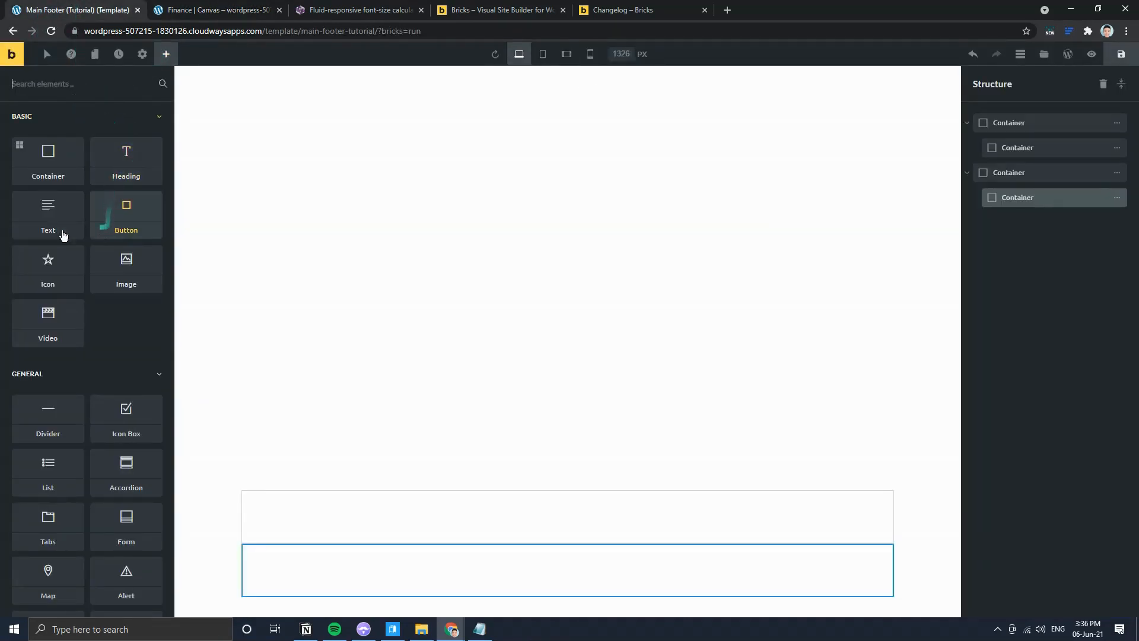
pyautogui.doubleClick(48, 212)
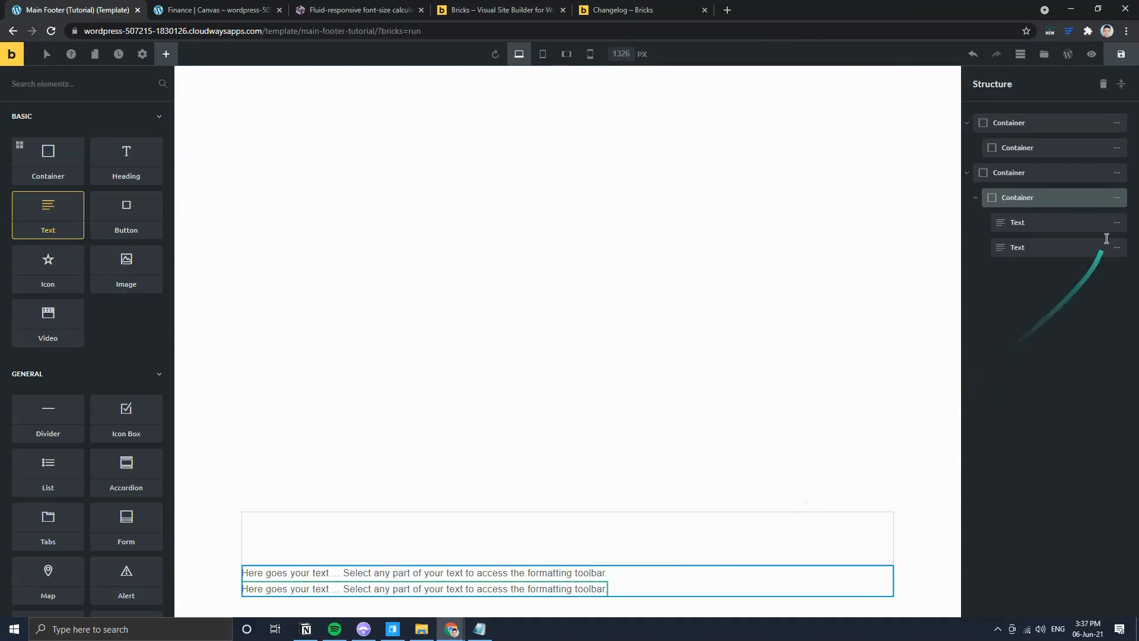
# Step: Set the nested container's direction to horizontal and replace the first text with "© 2021 All Rights Reserved by Canvas Inc."
pyautogui.click(1108, 198)
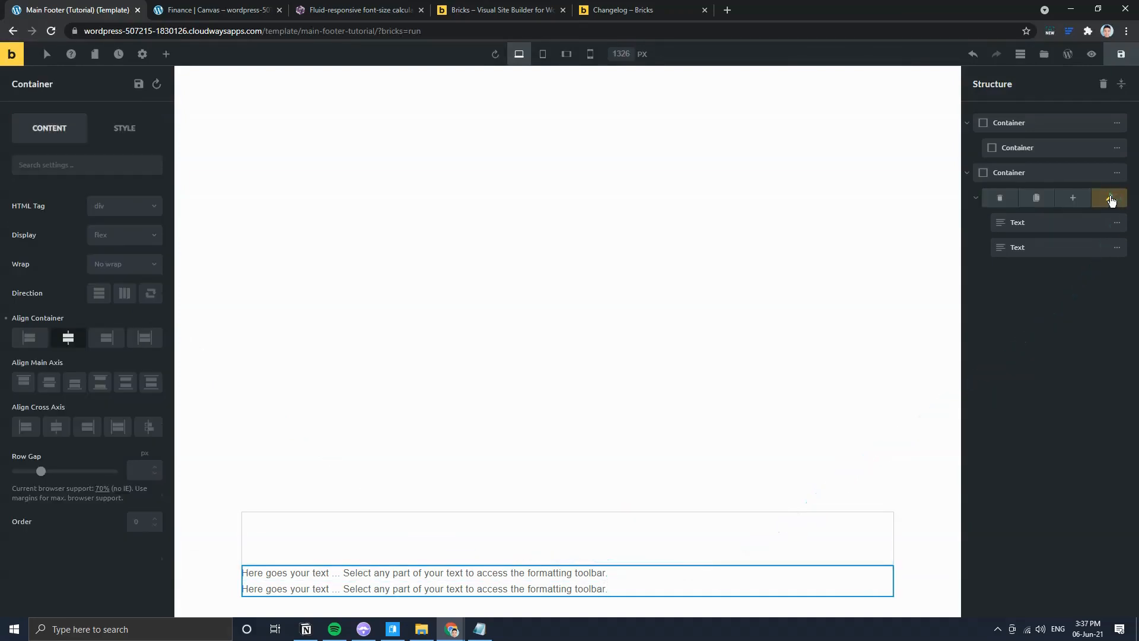
pyautogui.click(128, 298)
pyautogui.click(457, 576)
pyautogui.hotkey('ctrl', 'a')
pyautogui.hotkey('ctrl', 'v')
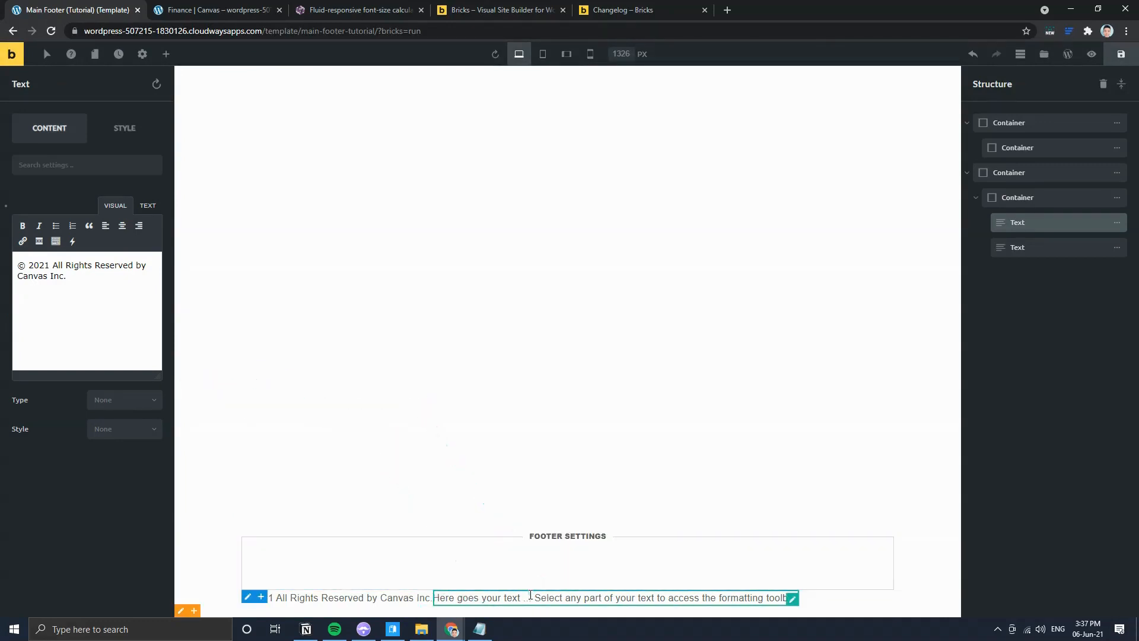
# Step: Replace the second text element's content with "Terms of Use / Privacy Policy" copied from the Finance page's footer
pyautogui.click(722, 598)
pyautogui.tripleClick(726, 597)
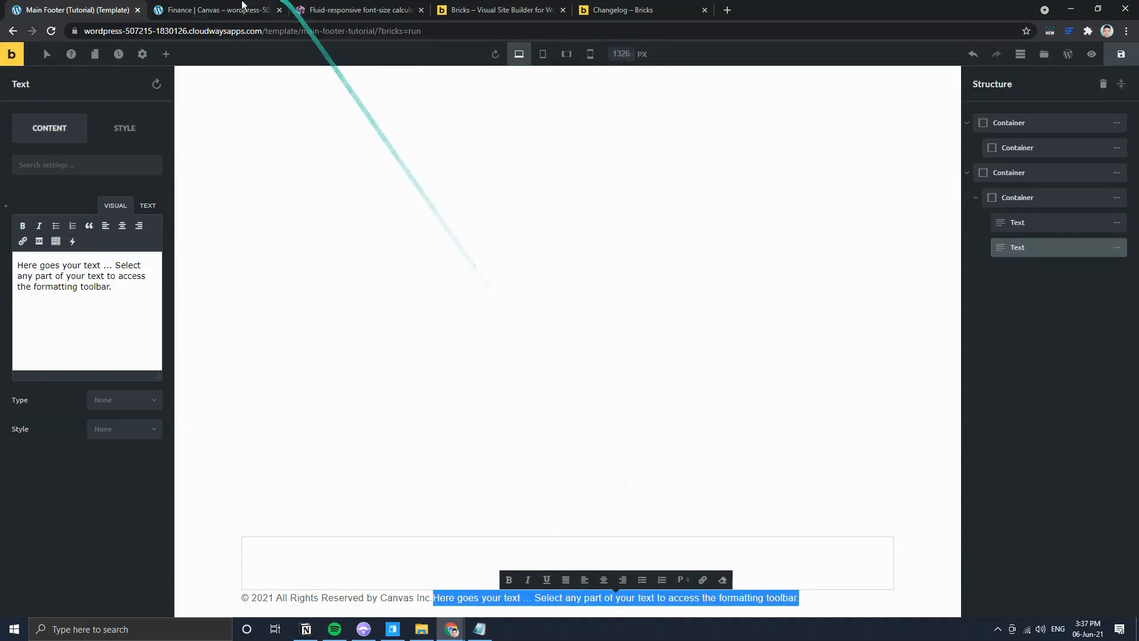
pyautogui.click(218, 10)
pyautogui.moveTo(627, 597)
pyautogui.mouseDown()
pyautogui.moveTo(775, 598)
pyautogui.moveTo(623, 598)
pyautogui.mouseUp()
pyautogui.hotkey('ctrl', 'c')
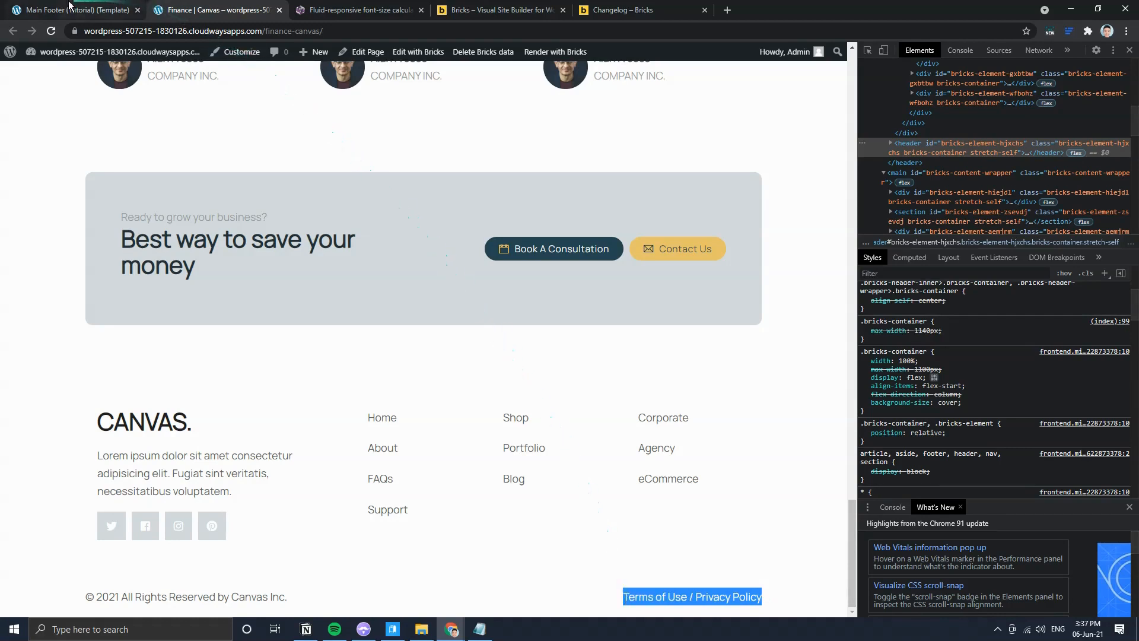
pyautogui.click(78, 10)
pyautogui.hotkey('ctrl', 'v')
pyautogui.hotkey('ctrl', 'a')
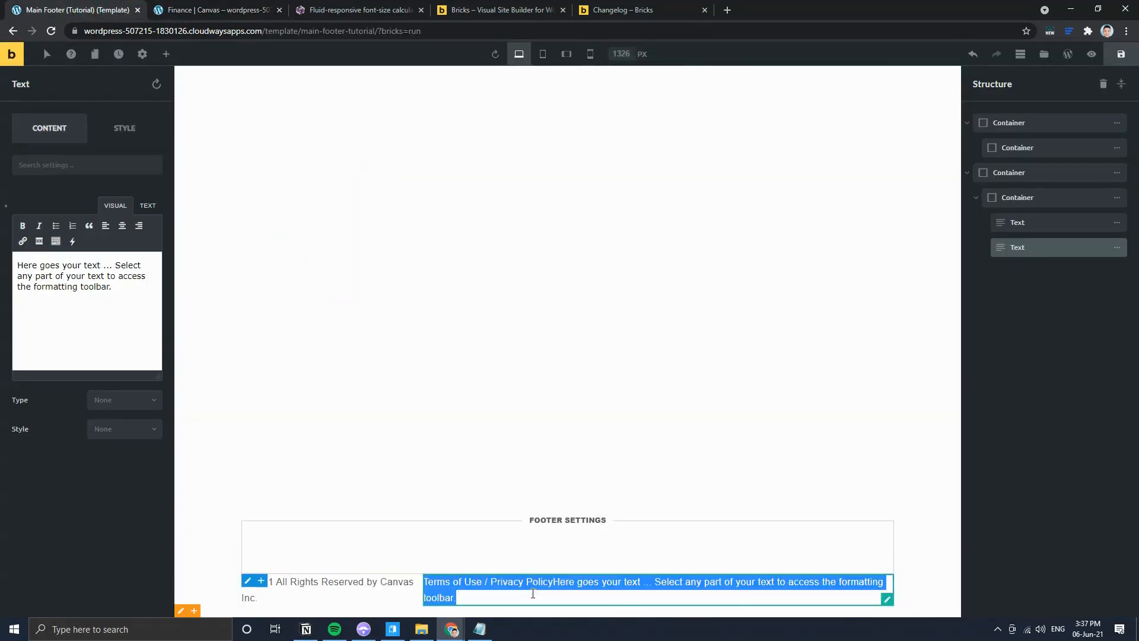
pyautogui.hotkey('ctrl', 'v')
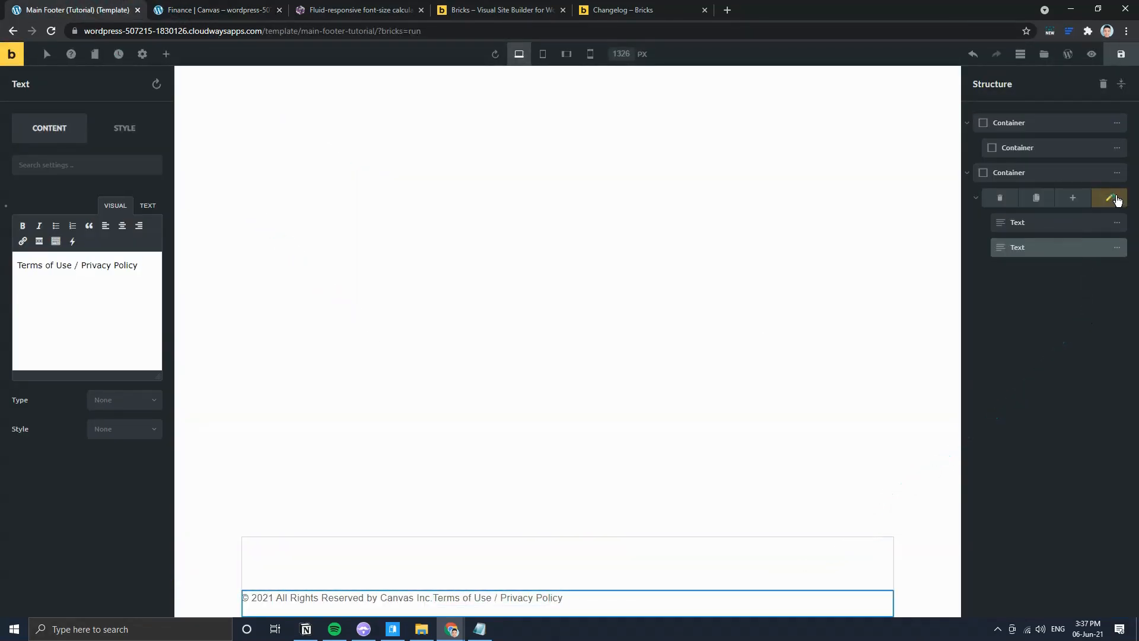
# Step: Align the nested container's main axis to space between, placing the two footer texts at opposite ends
pyautogui.click(1086, 198)
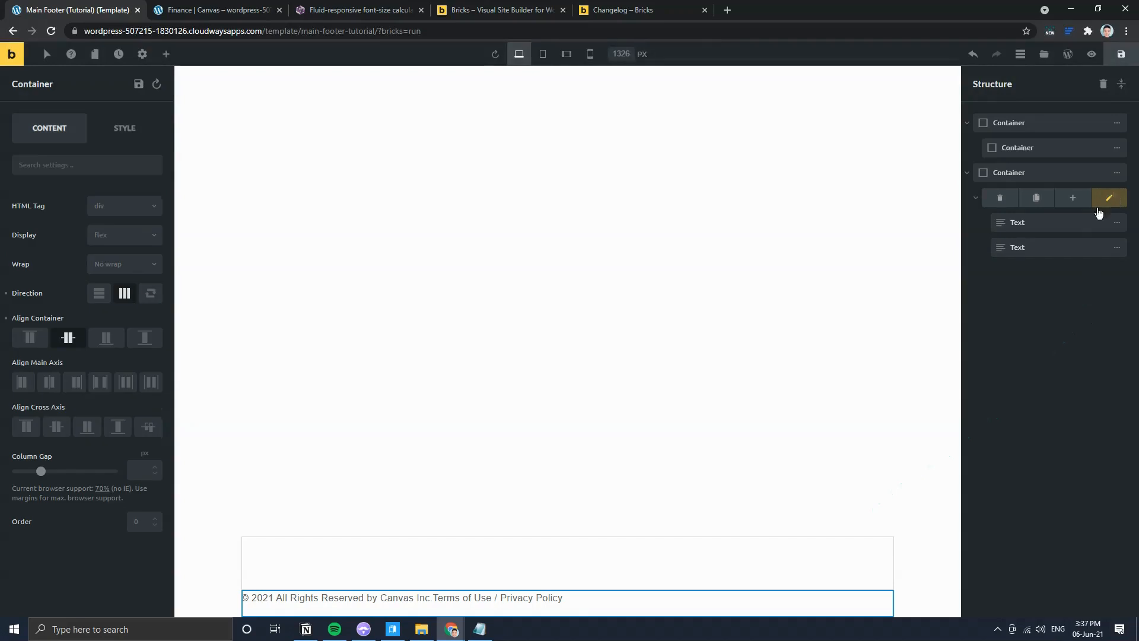
pyautogui.click(99, 386)
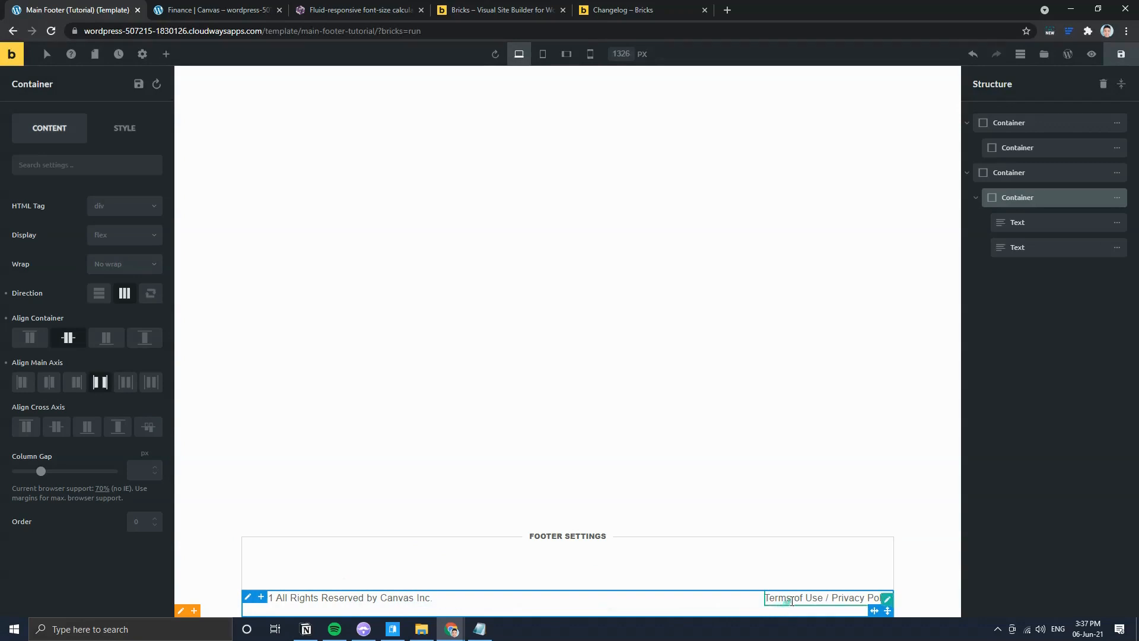
pyautogui.click(386, 608)
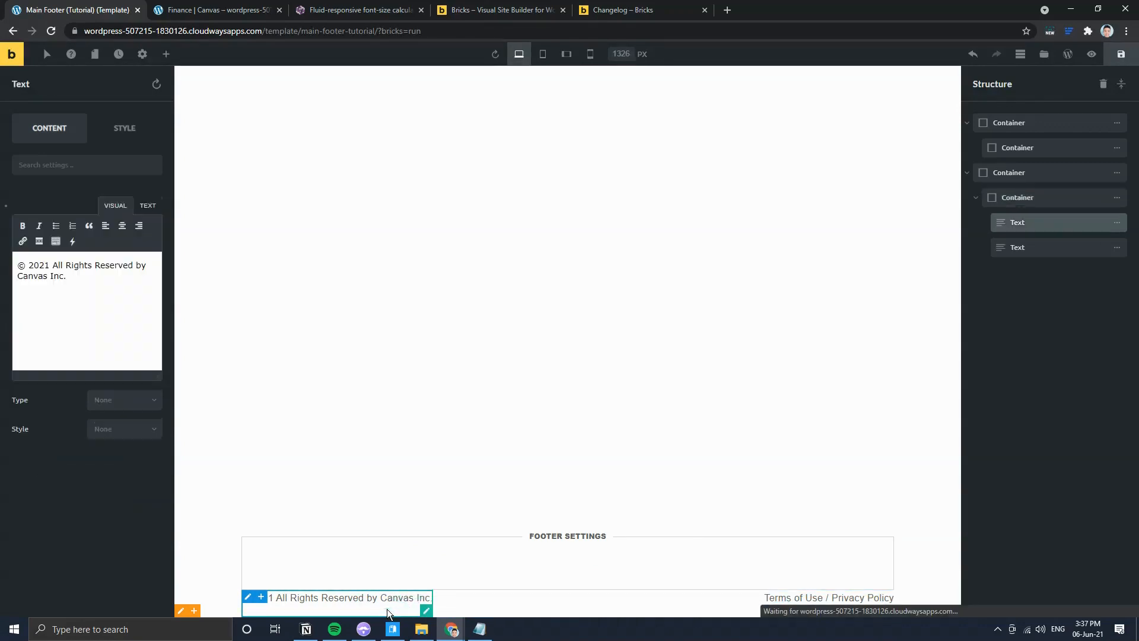
pyautogui.click(34, 298)
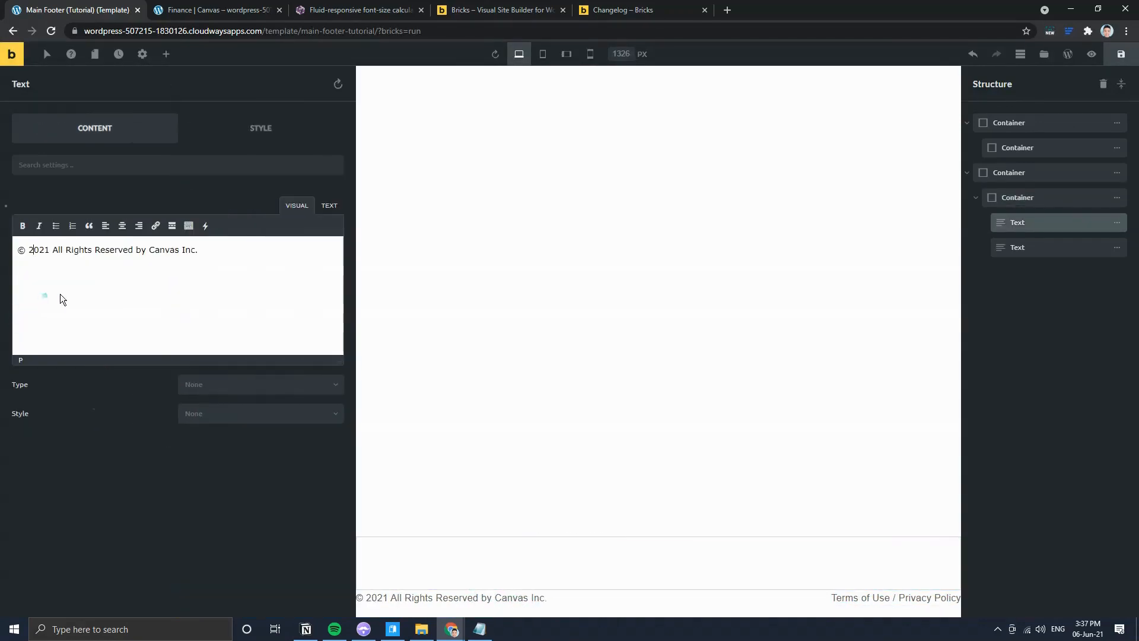
pyautogui.click(645, 594)
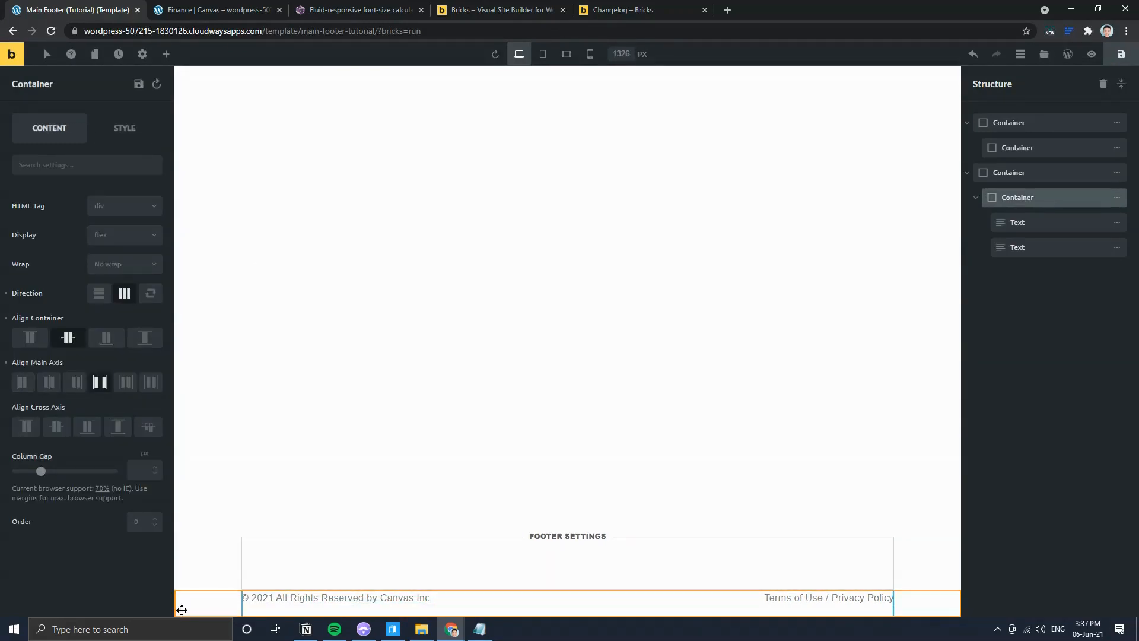
# Step: Set linked padding of 1 on all four sides of the second root footer container
pyautogui.click(180, 609)
pyautogui.click(140, 129)
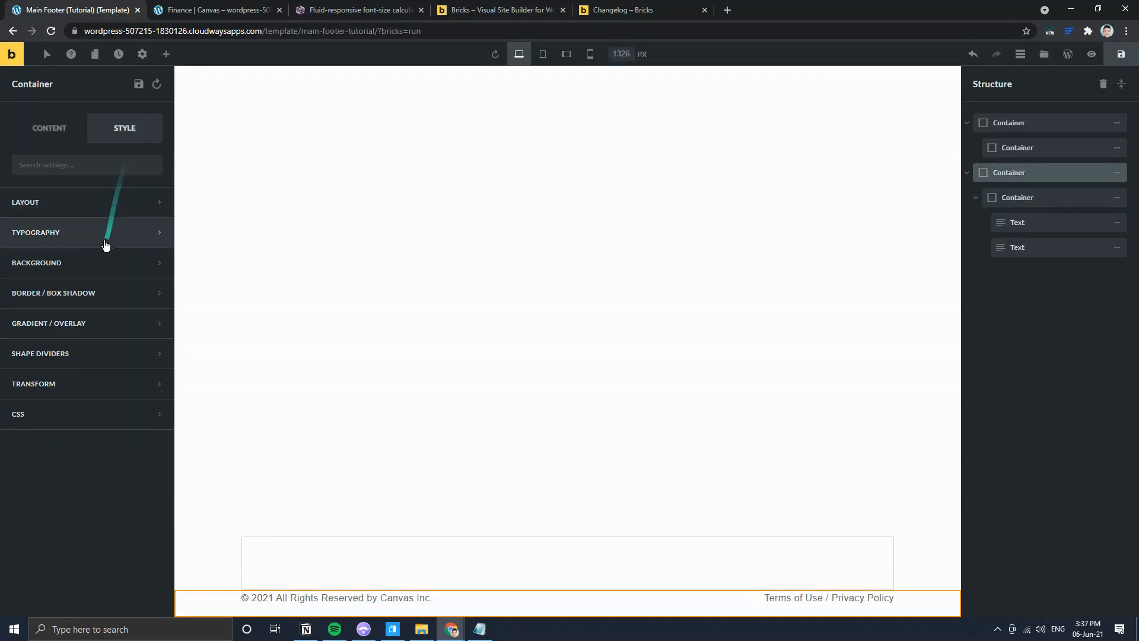
pyautogui.click(92, 210)
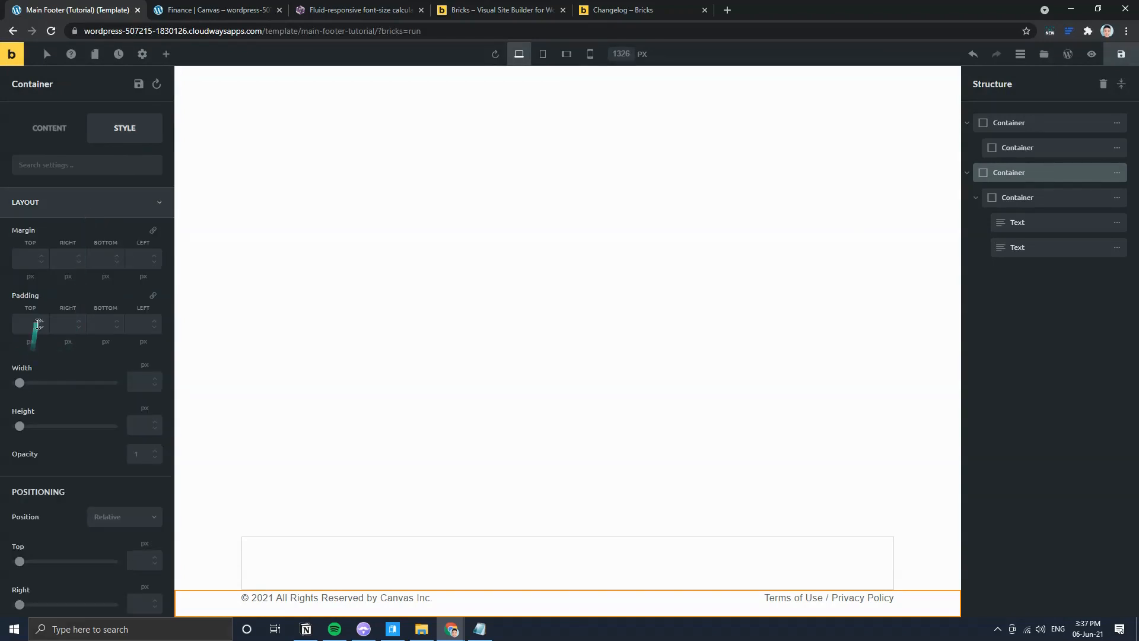
pyautogui.click(153, 298)
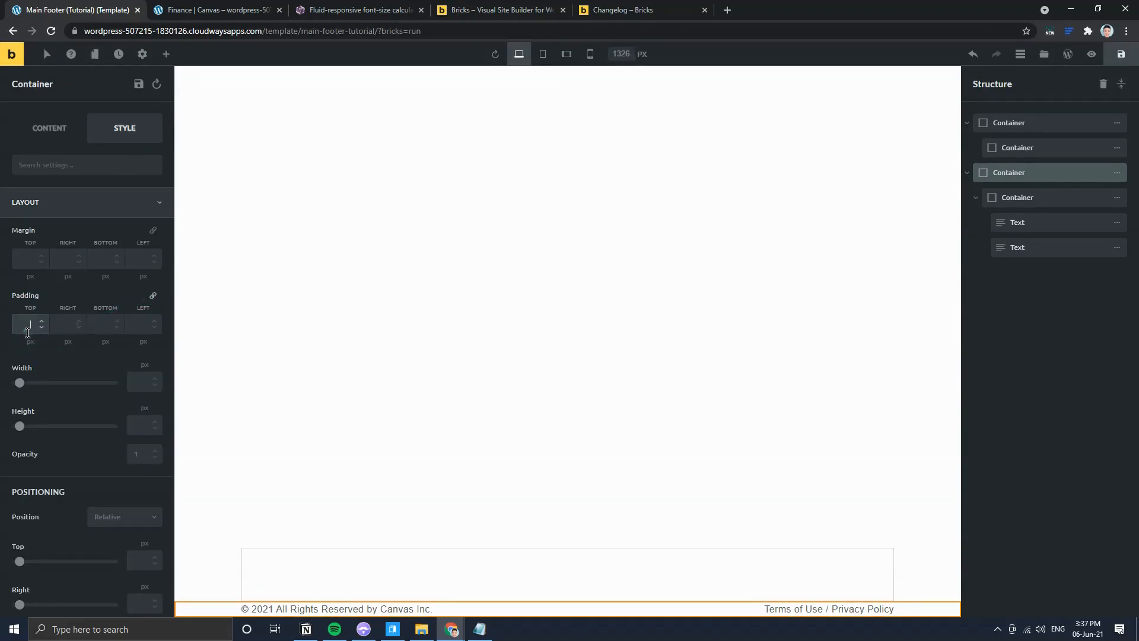
pyautogui.write('1')
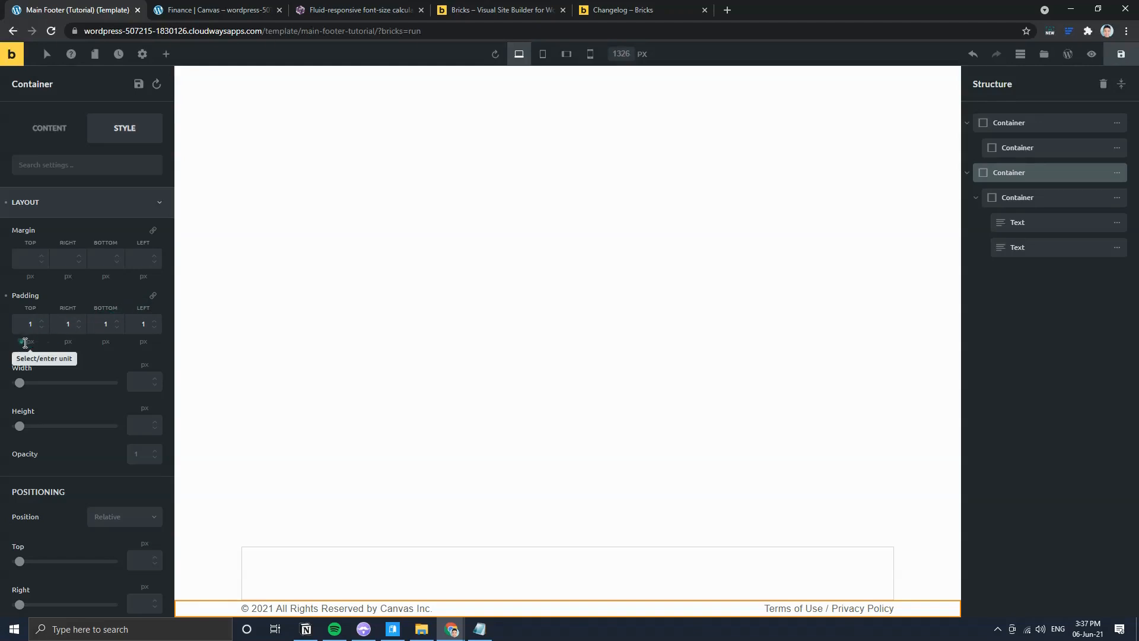
# Step: Change the unit of the container's top, right, bottom and left padding to rem
pyautogui.click(25, 342)
pyautogui.write('rem')
pyautogui.press('Tab')
pyautogui.write('rem')
pyautogui.press('Tab')
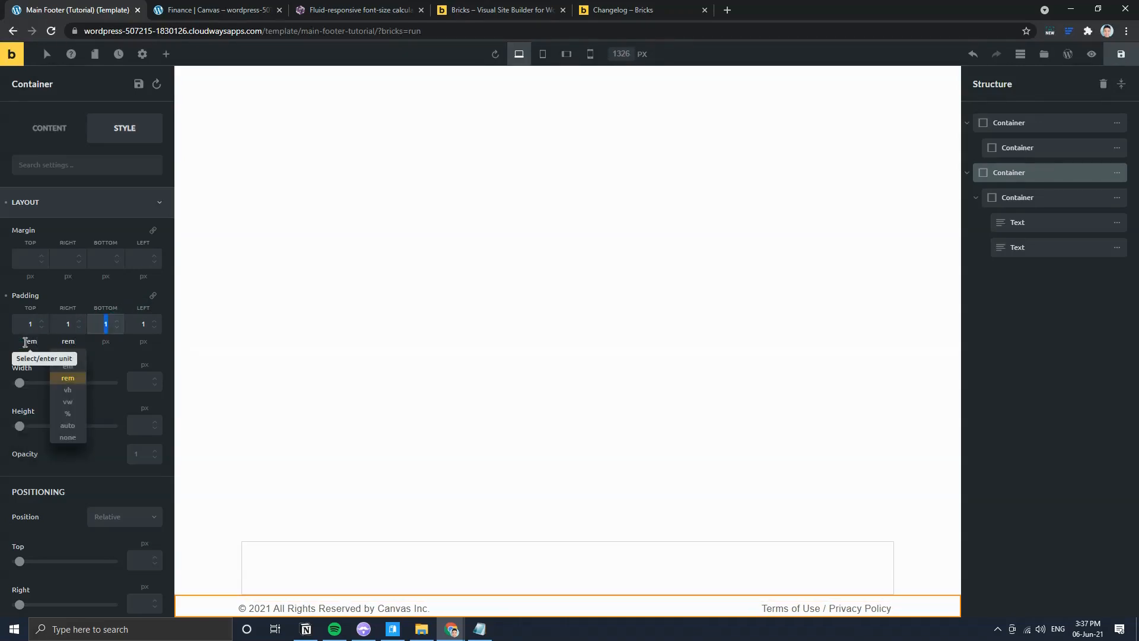
pyautogui.press('Tab')
pyautogui.write('remm')
pyautogui.press('Tab')
pyautogui.press('Tab')
pyautogui.write('rem')
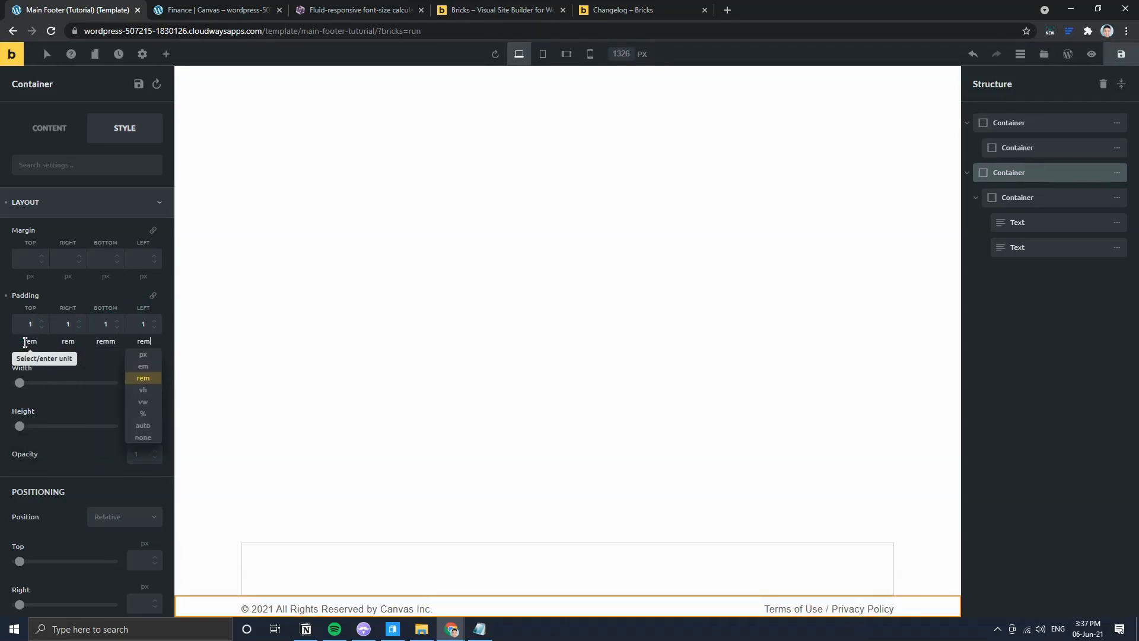
pyautogui.click(114, 344)
pyautogui.press('BackSpace')
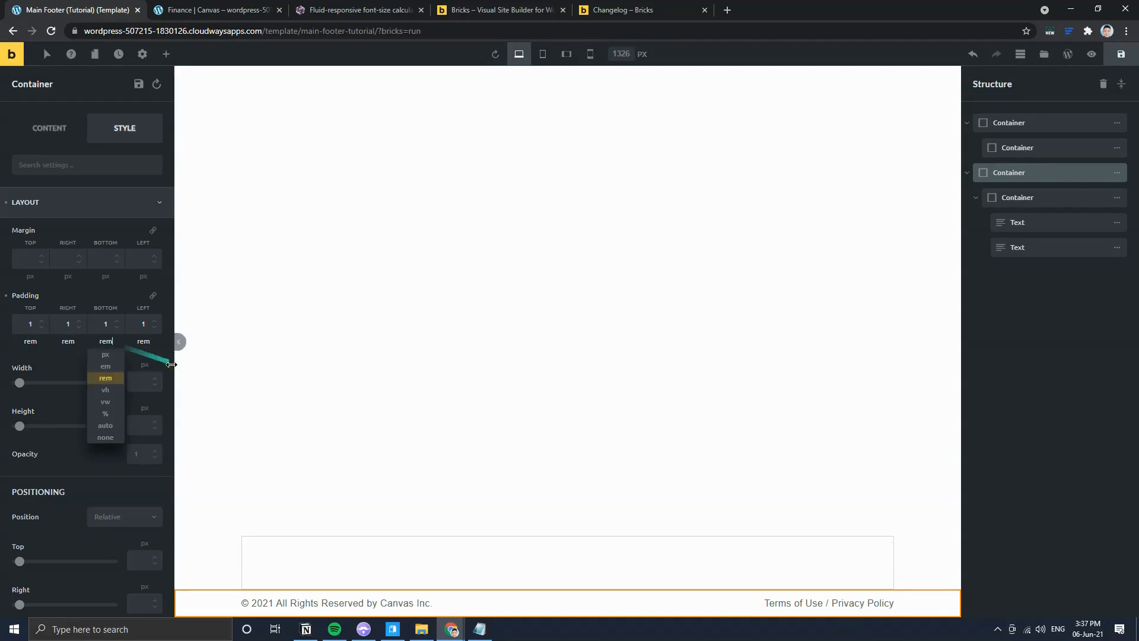
# Step: Compare with the Finance page's footer and set the container's top and bottom padding to 2 rem
pyautogui.click(213, 9)
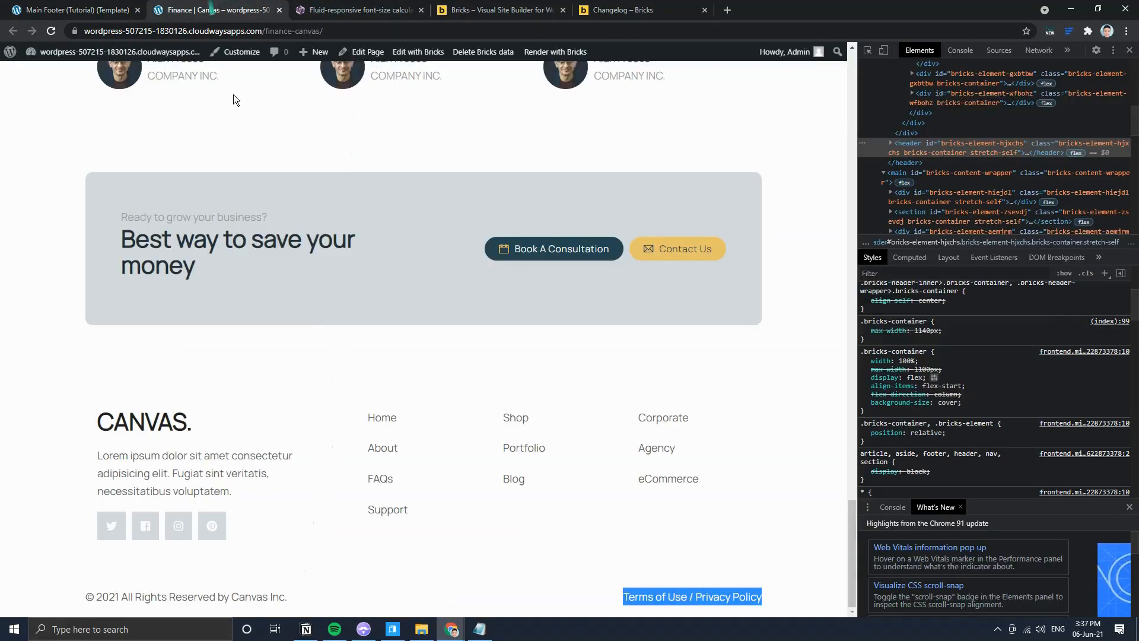
pyautogui.click(71, 10)
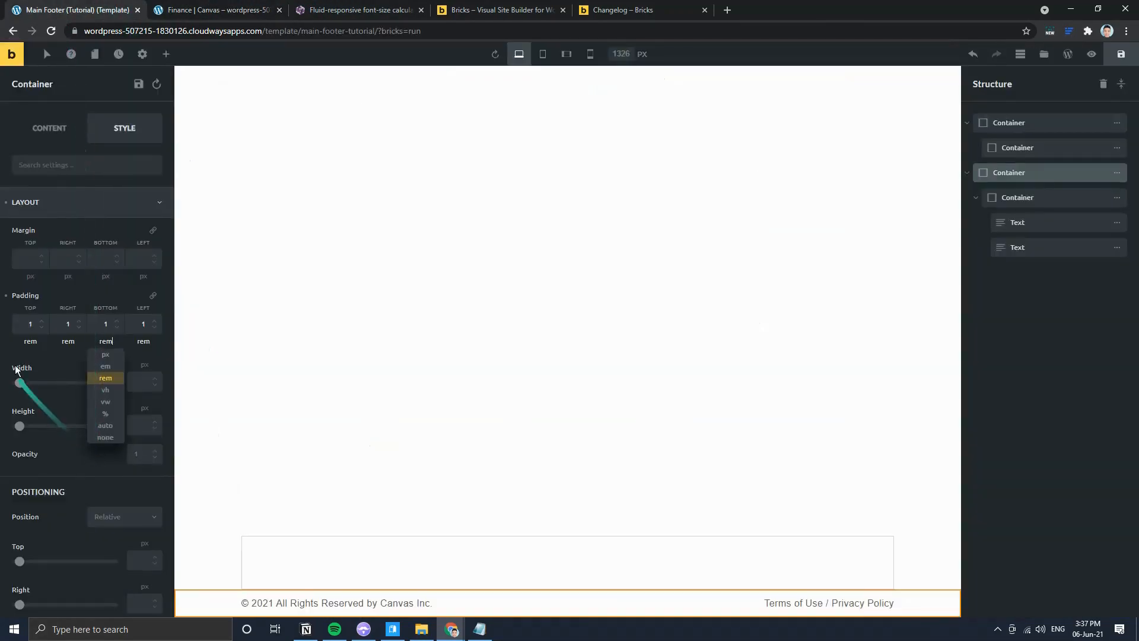
pyautogui.click(24, 322)
pyautogui.write('2')
pyautogui.click(103, 321)
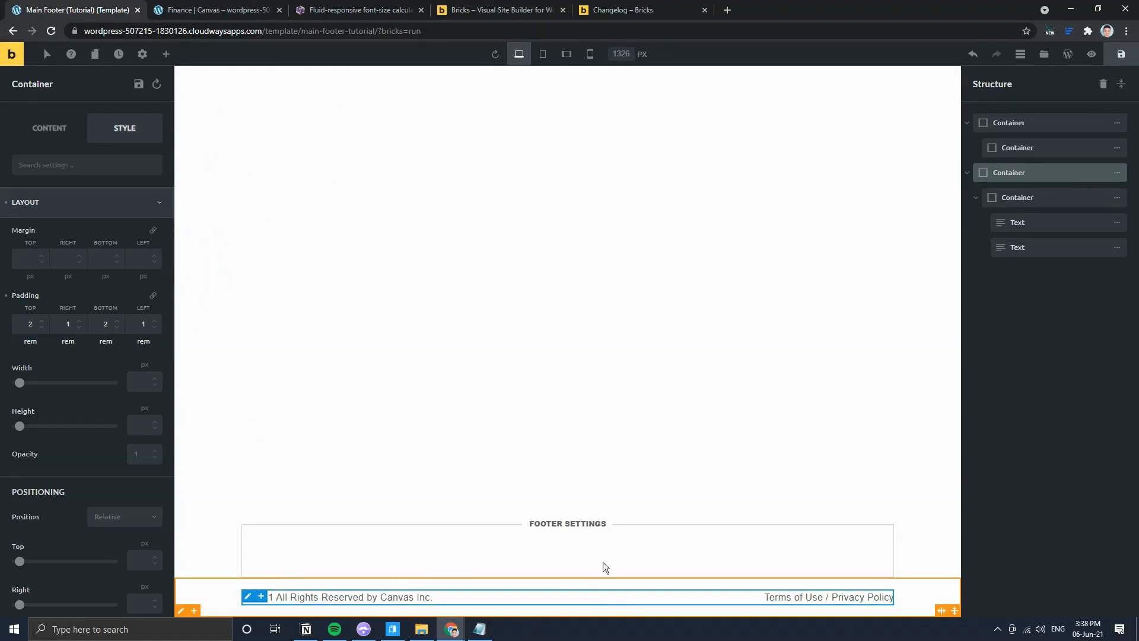
# Step: Check the Finance page's upper footer columns, and add a container inside the first root container's nested container
pyautogui.click(208, 10)
pyautogui.click(440, 594)
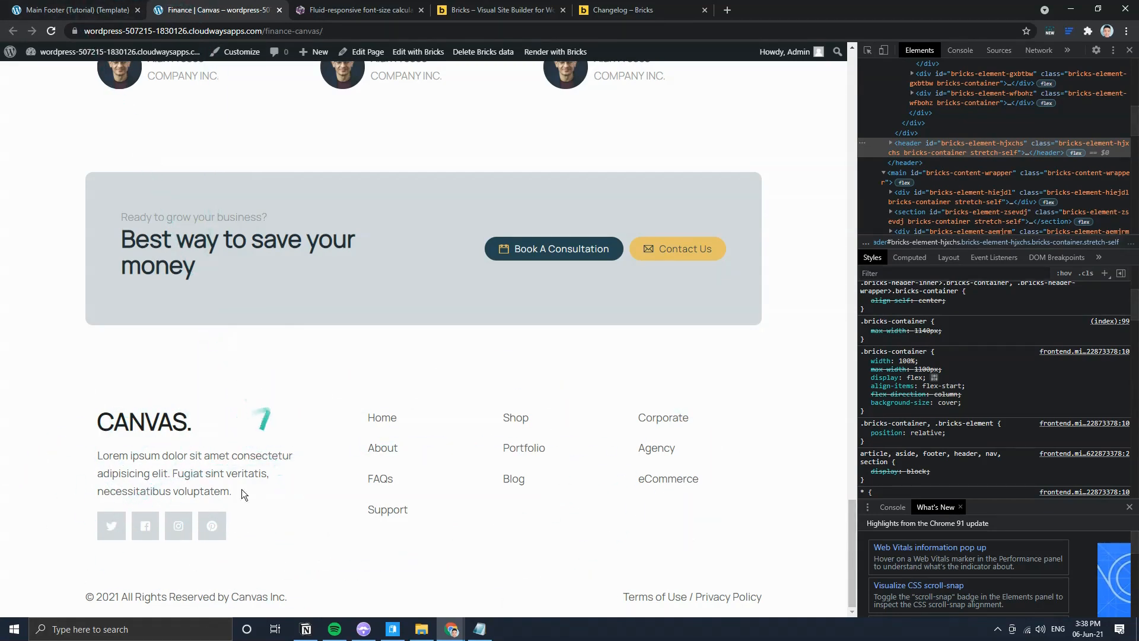
pyautogui.click(91, 5)
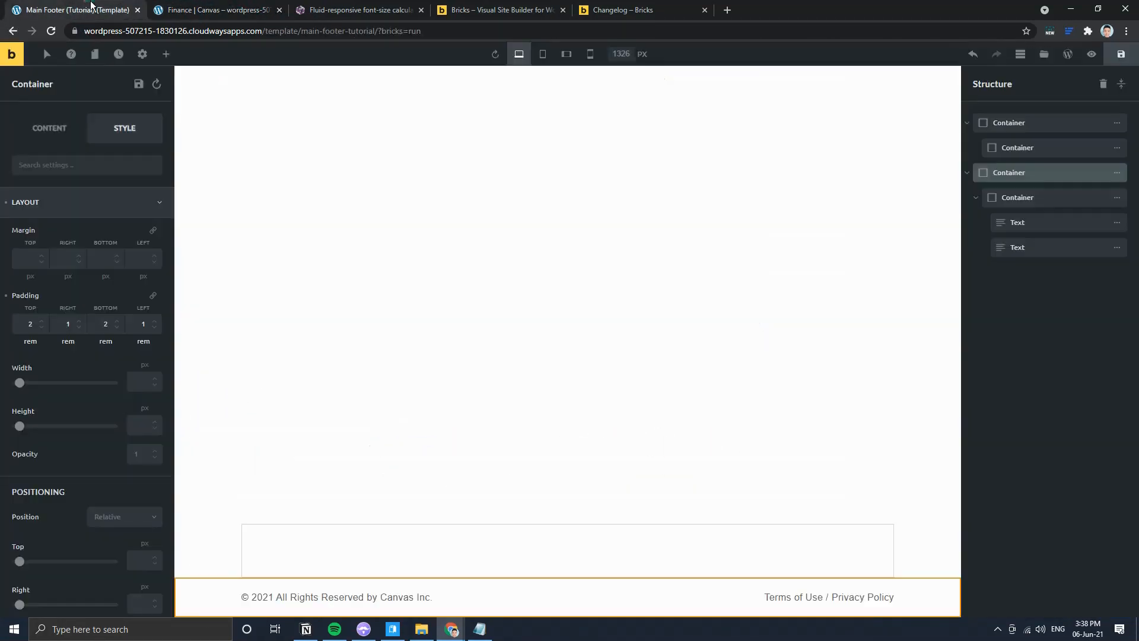
pyautogui.moveTo(1116, 148)
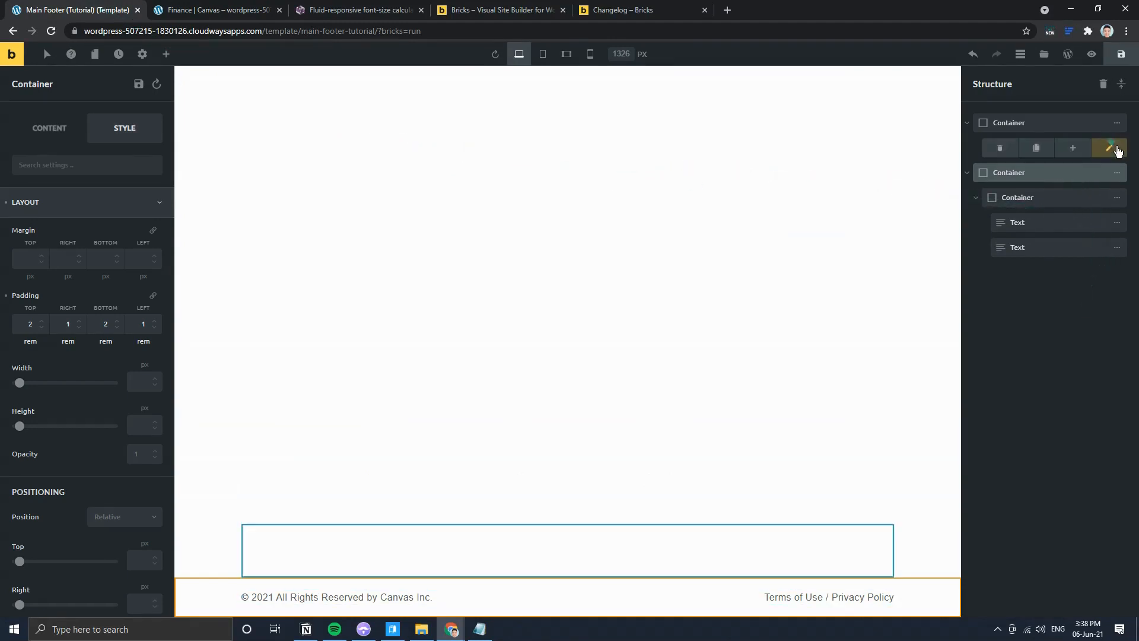
pyautogui.click(1081, 151)
pyautogui.moveTo(1115, 148)
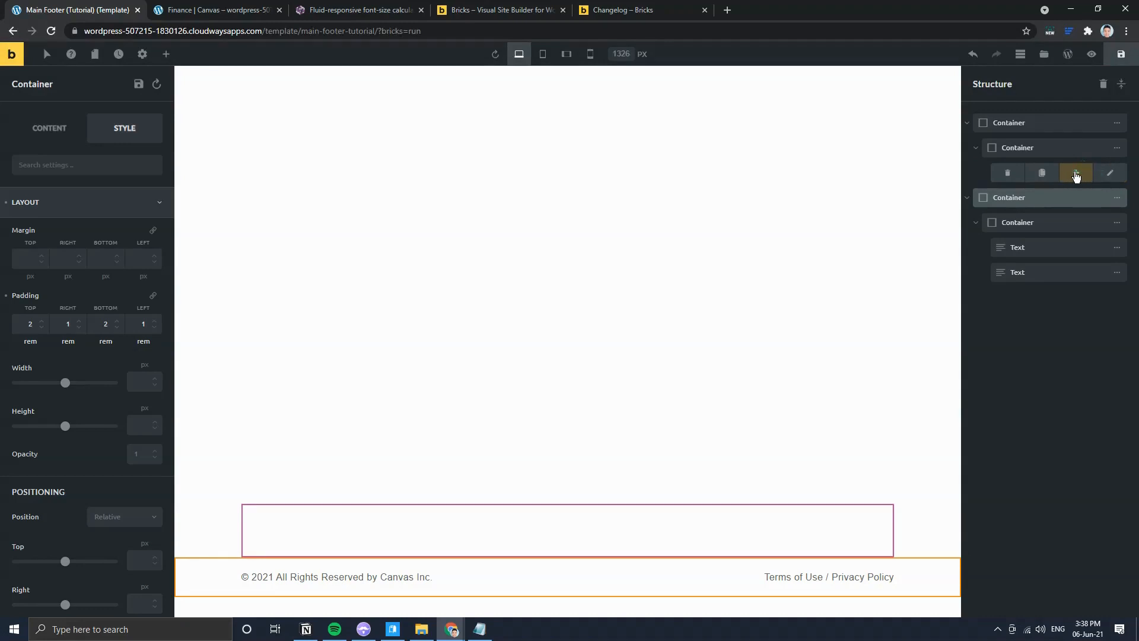
# Step: Add containers inside the upper footer row's nested container to make four columns, and set its direction to horizontal
pyautogui.doubleClick(1073, 149)
pyautogui.click(1073, 149)
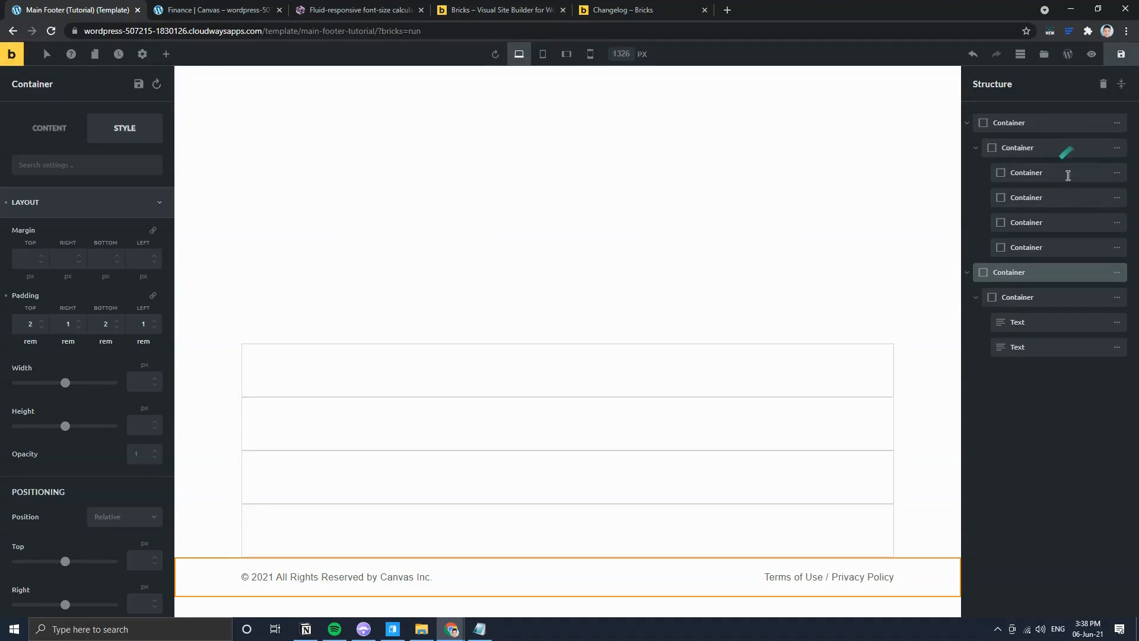
pyautogui.click(1111, 147)
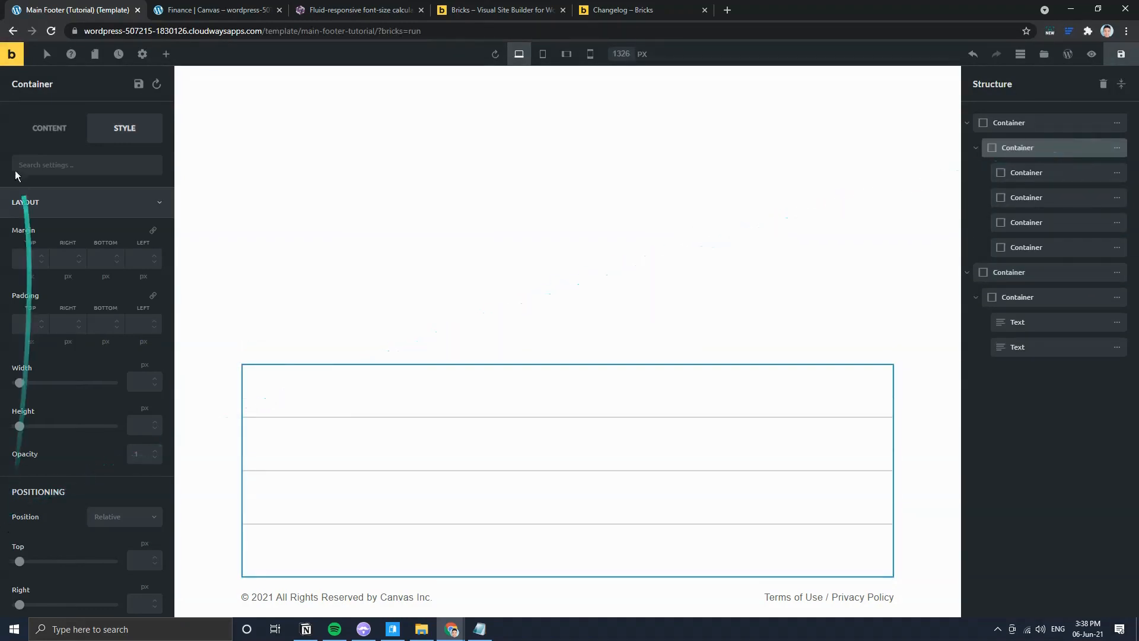
pyautogui.click(49, 128)
pyautogui.click(125, 293)
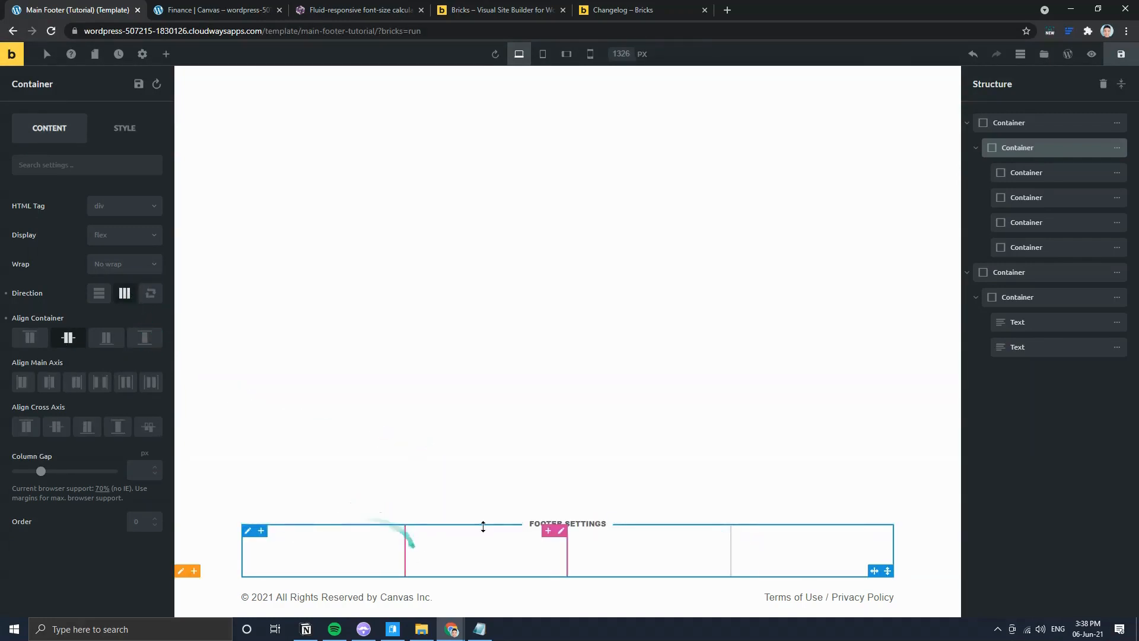
# Step: Check the Finance page's footer columns, and set the first column container's width to 40%
pyautogui.hotkey('ctrl', 'Tab')
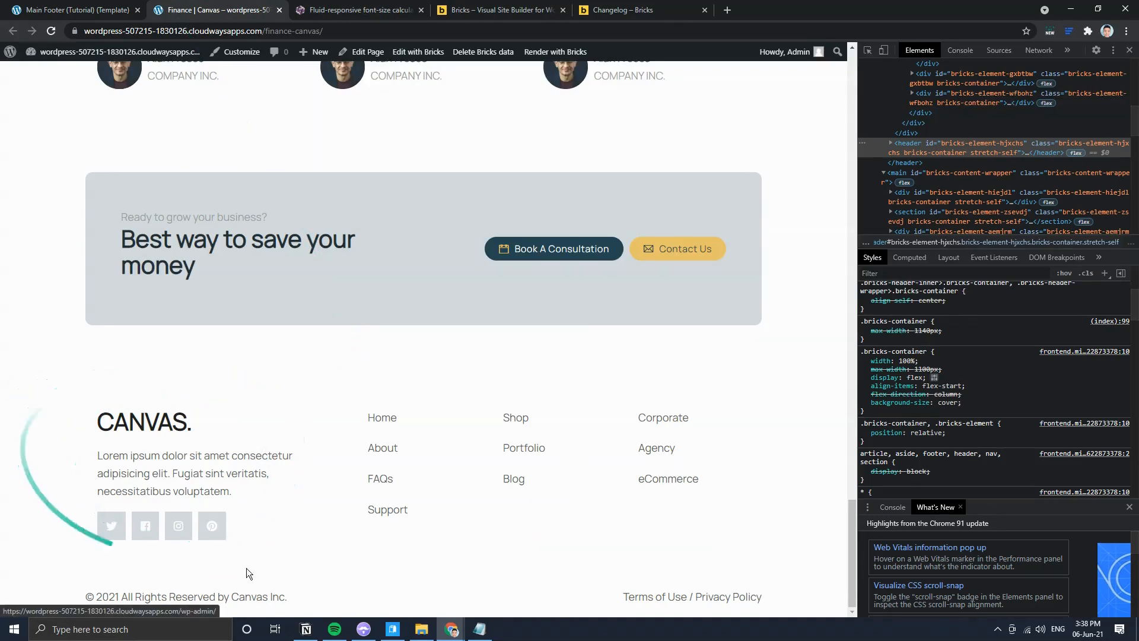
pyautogui.hotkey('ctrl', 'shift', 'Tab')
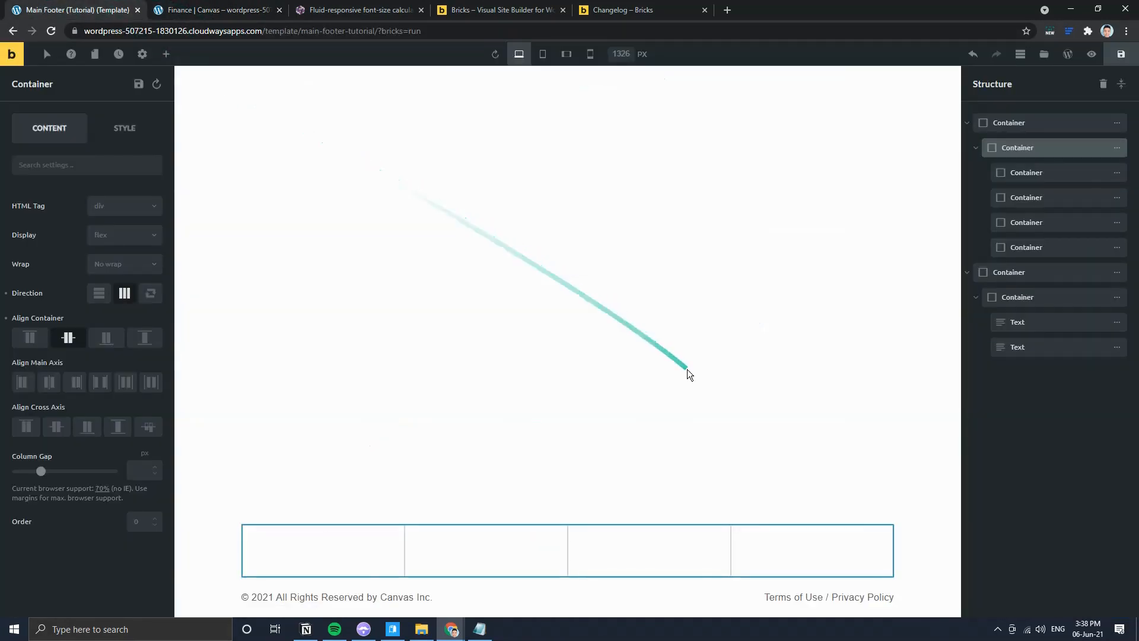
pyautogui.click(1120, 174)
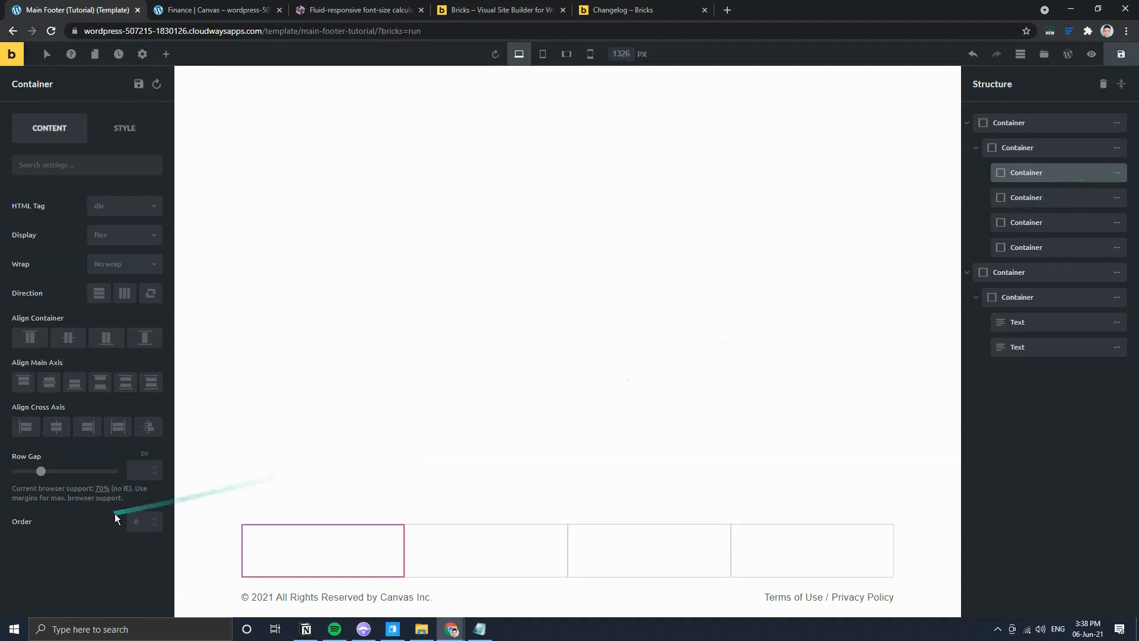
pyautogui.click(124, 143)
pyautogui.click(86, 207)
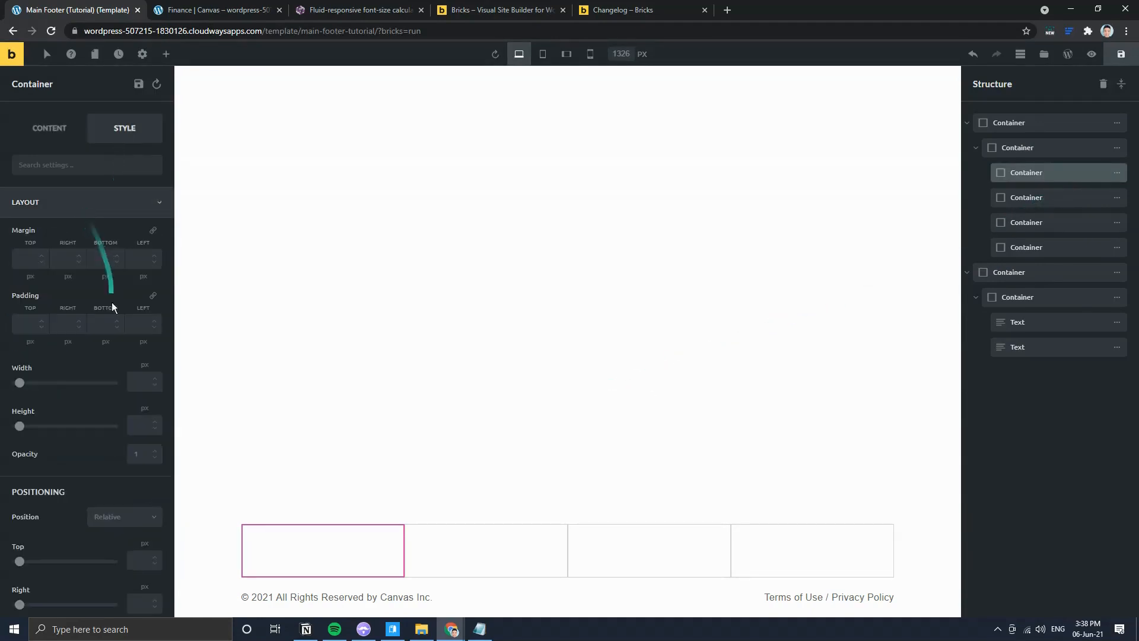
pyautogui.click(143, 369)
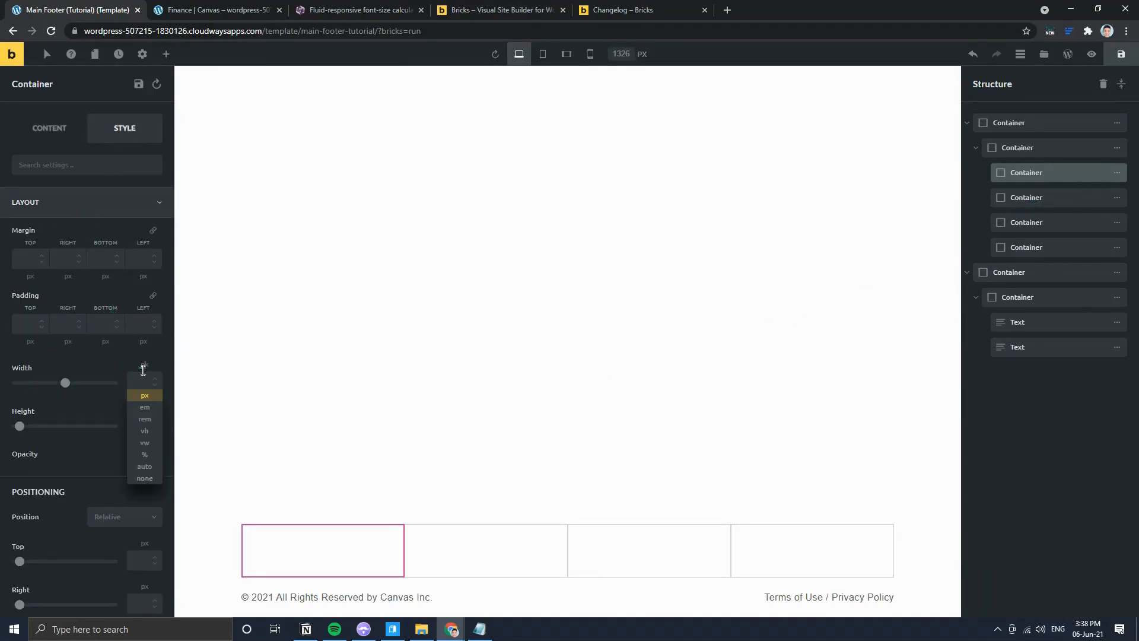
pyautogui.write('%')
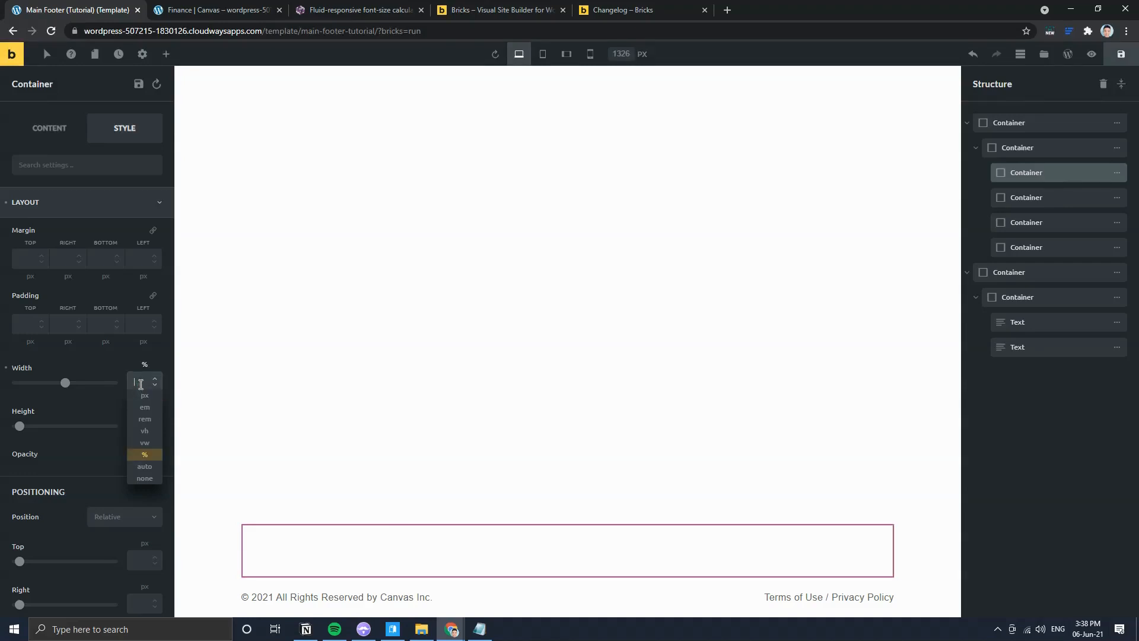
pyautogui.write('40')
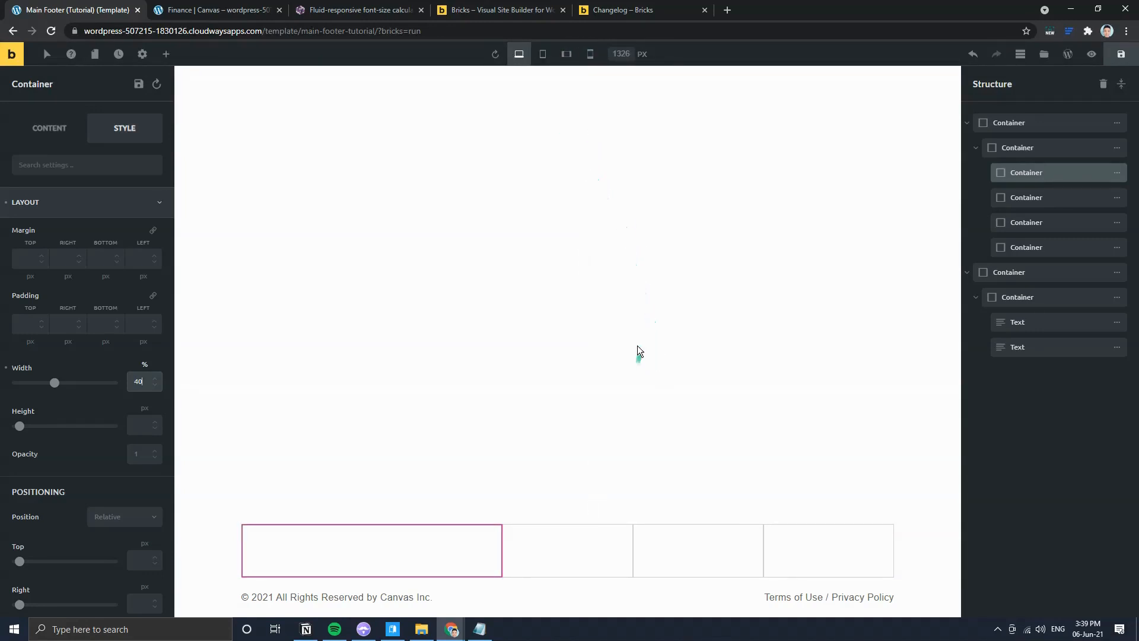
# Step: Compare with the Finance page's footer and try widths of 45% and 35% for the first column container
pyautogui.click(213, 9)
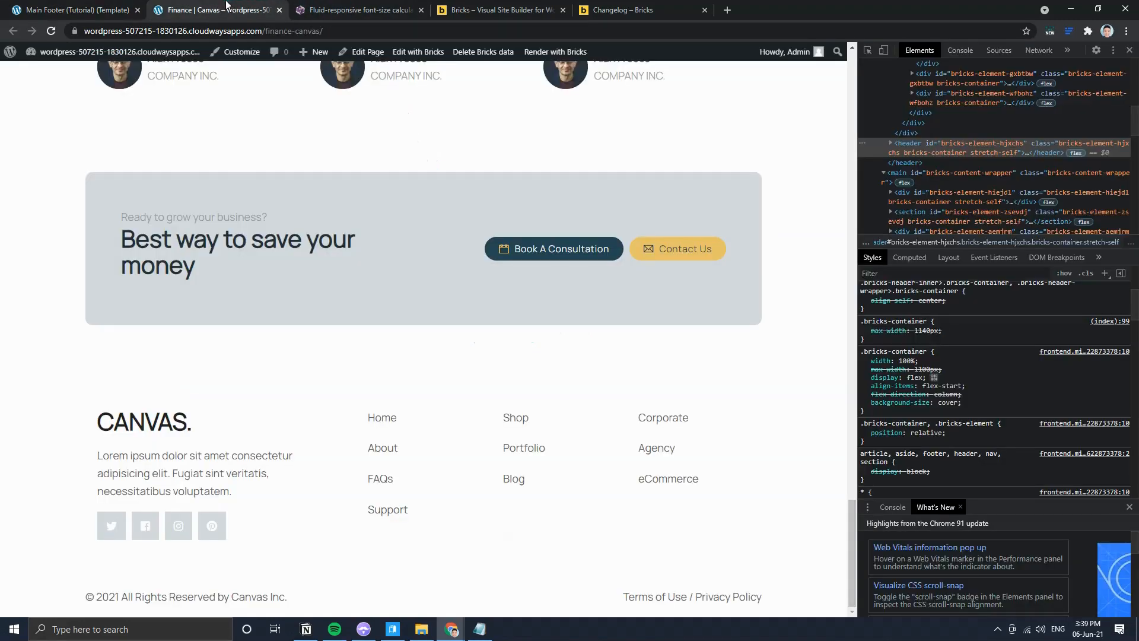
pyautogui.click(83, 10)
pyautogui.press('BackSpace')
pyautogui.write('5')
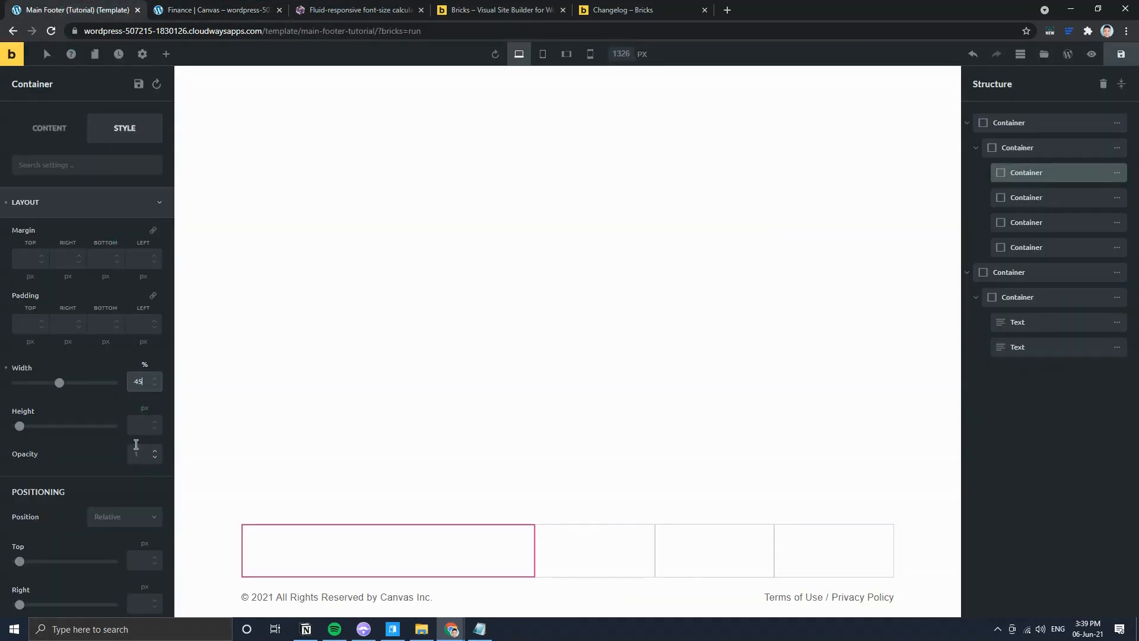
pyautogui.press('BackSpace')
pyautogui.press('BackSpace')
pyautogui.write('35')
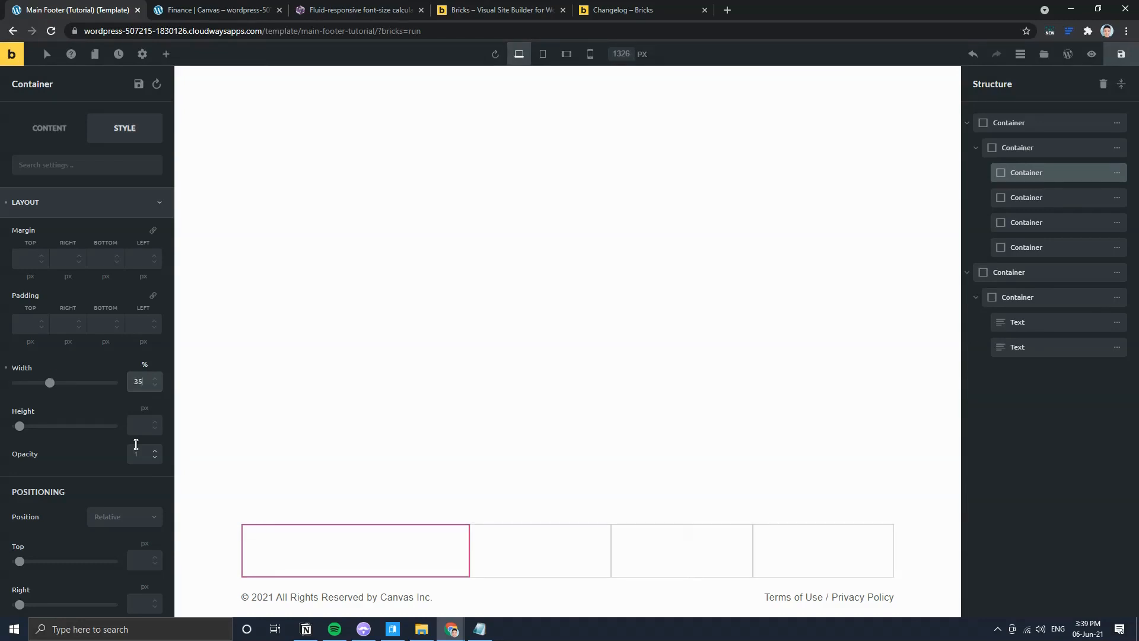
# Step: Inspect the CSS width of the Finance page's first footer column, and set the first column container's width back to 40%
pyautogui.click(214, 10)
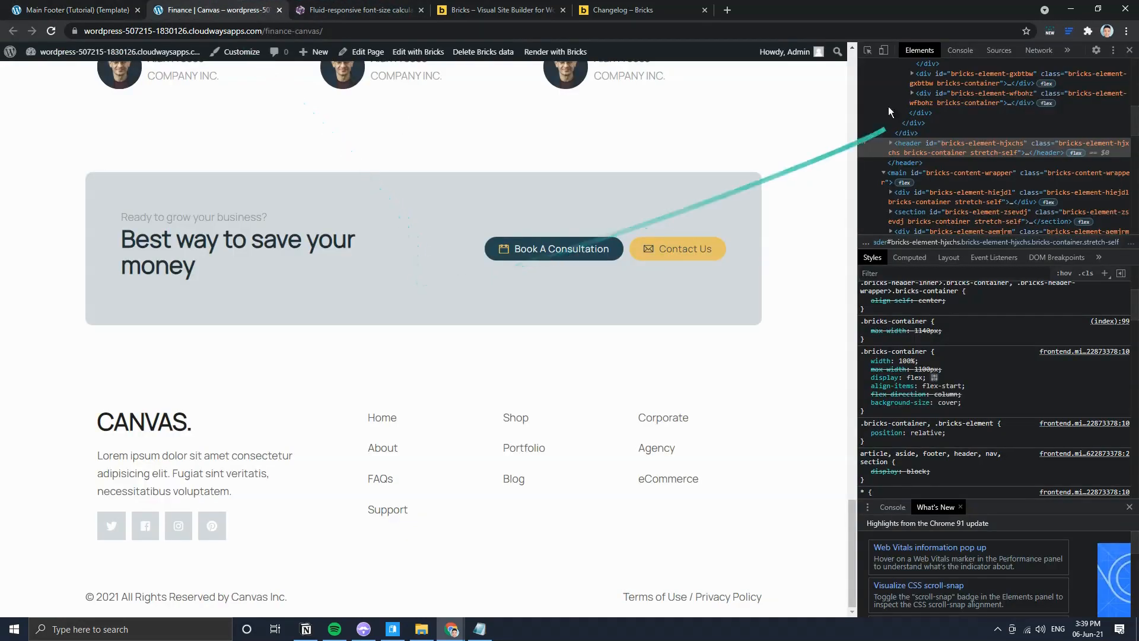
pyautogui.click(870, 52)
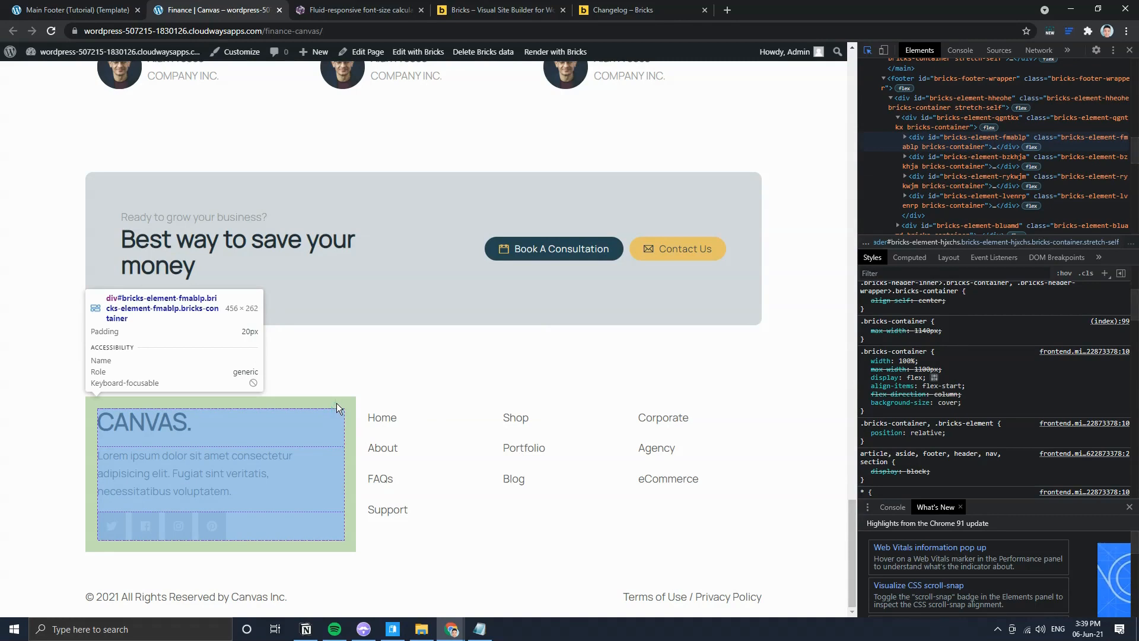
pyautogui.click(337, 404)
pyautogui.scroll(3, 994, 432)
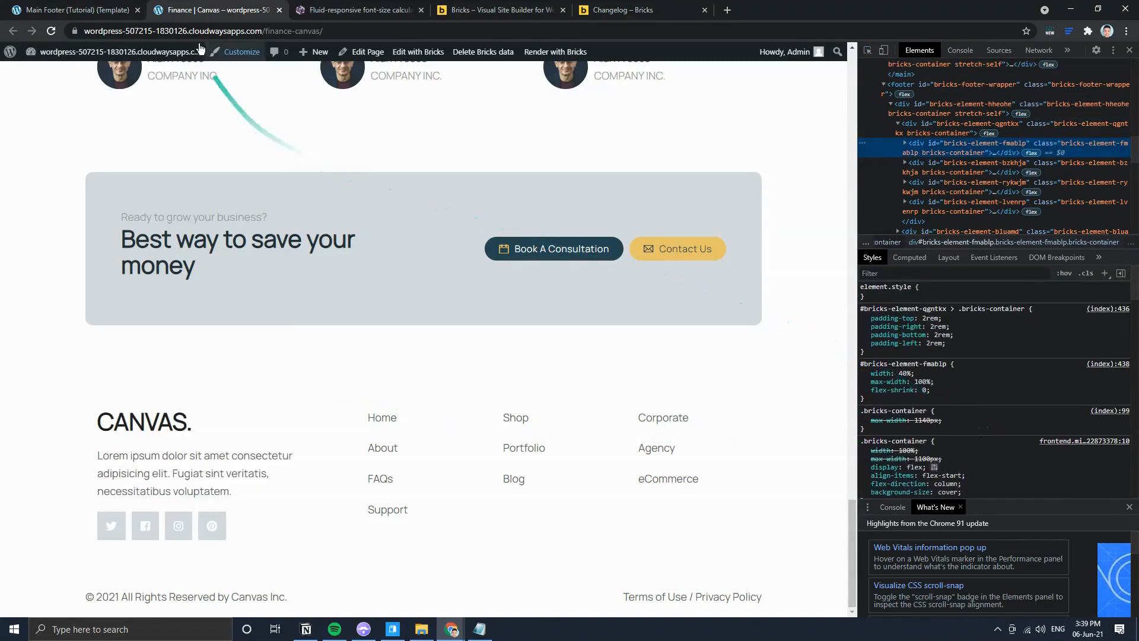
pyautogui.click(71, 9)
pyautogui.press('BackSpace')
pyautogui.press('BackSpace')
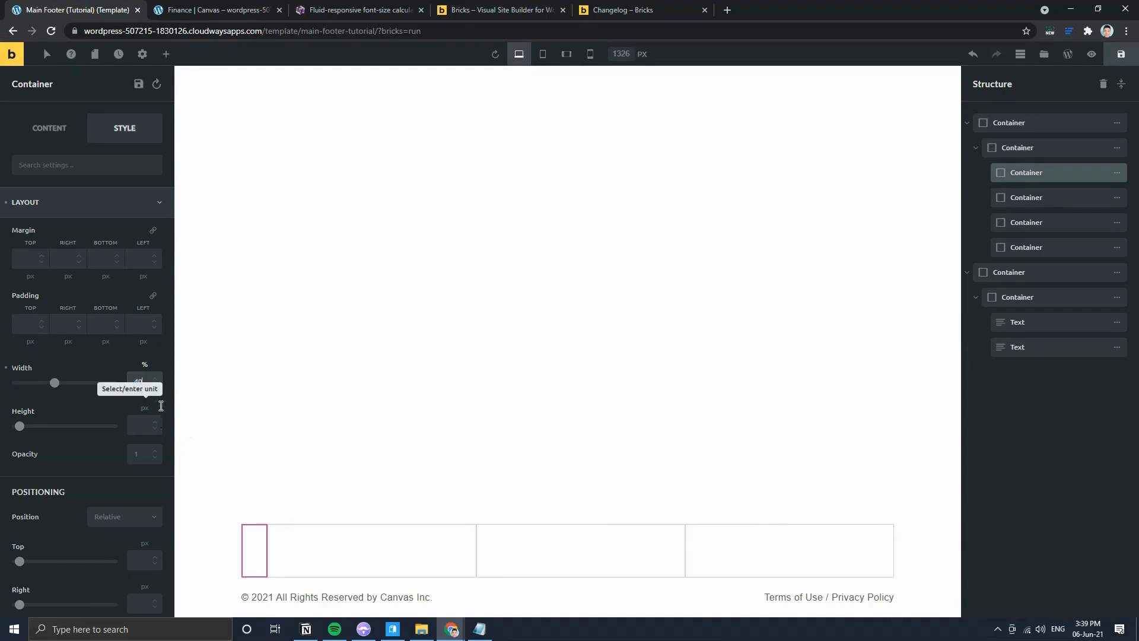
pyautogui.write('40')
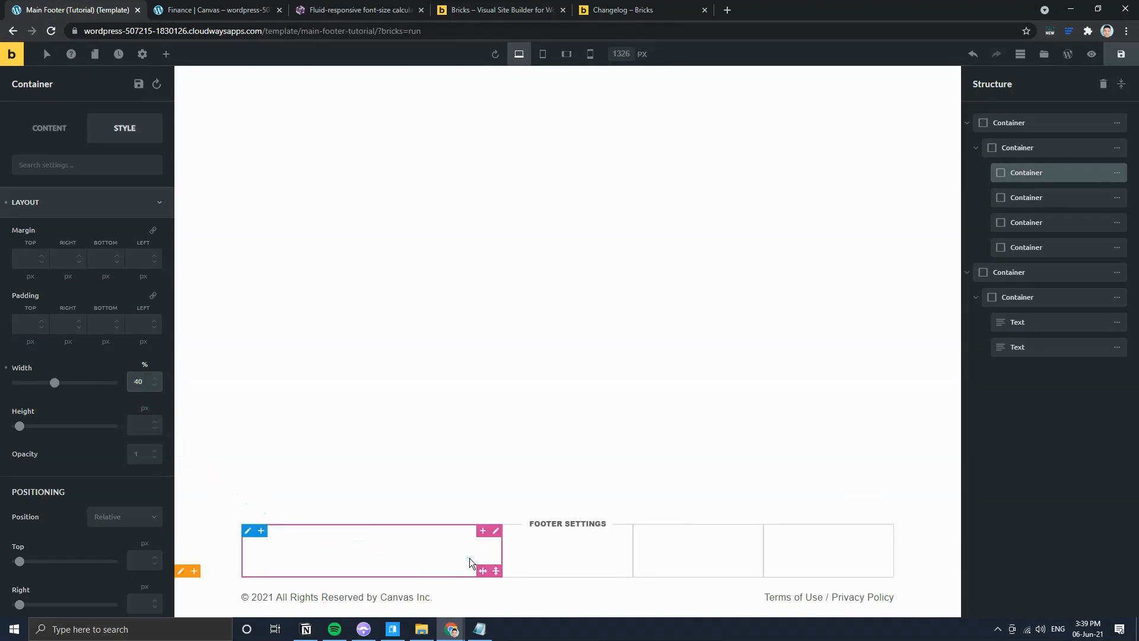
# Step: Set linked inner-container padding of 1 on all four sides of the container that holds the four columns
pyautogui.moveTo(1113, 149)
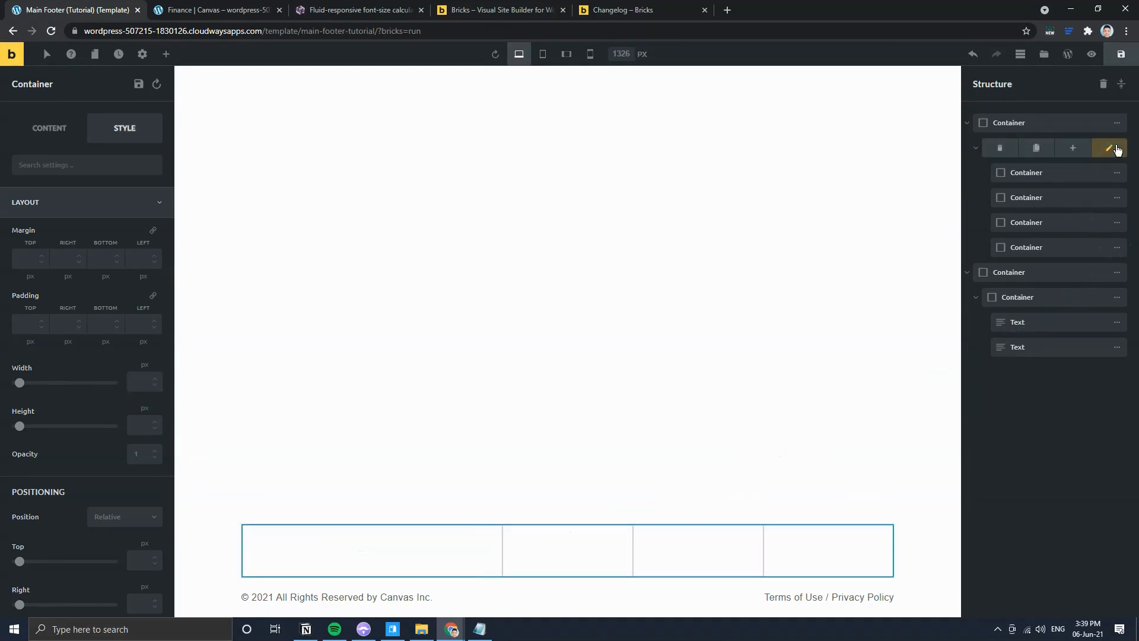
pyautogui.click(222, 11)
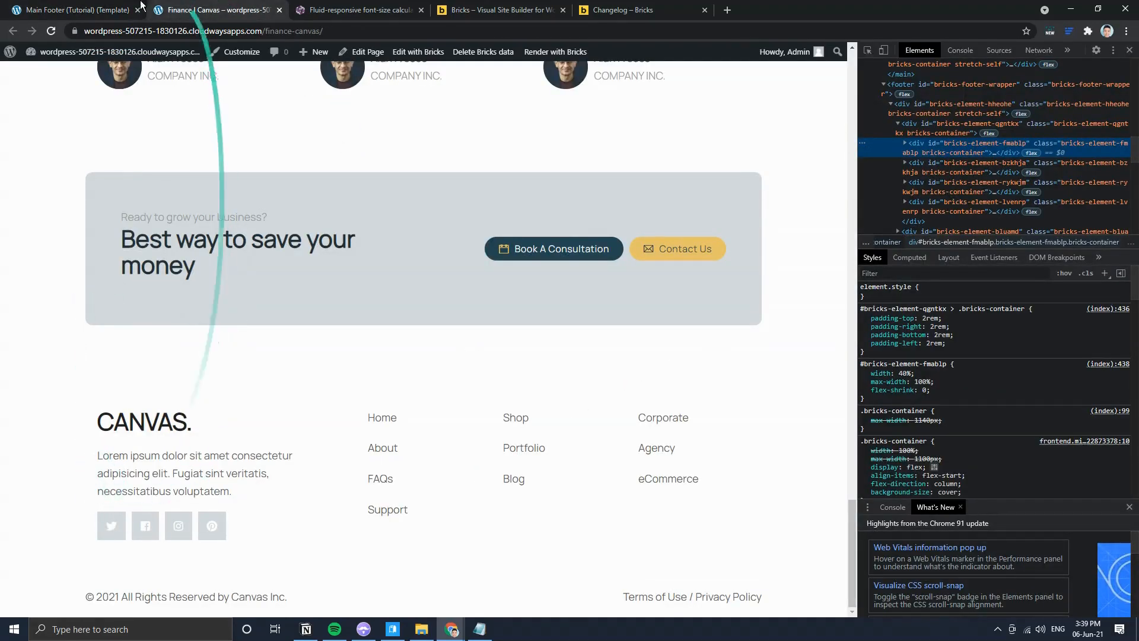
pyautogui.click(89, 10)
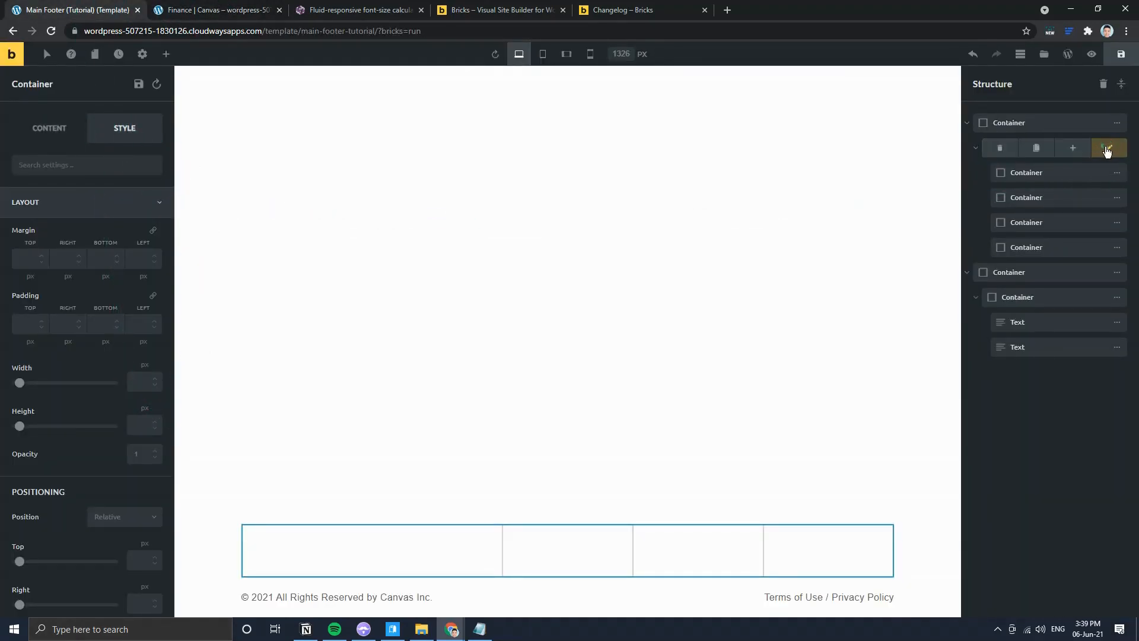
pyautogui.scroll(-9, 37, 421)
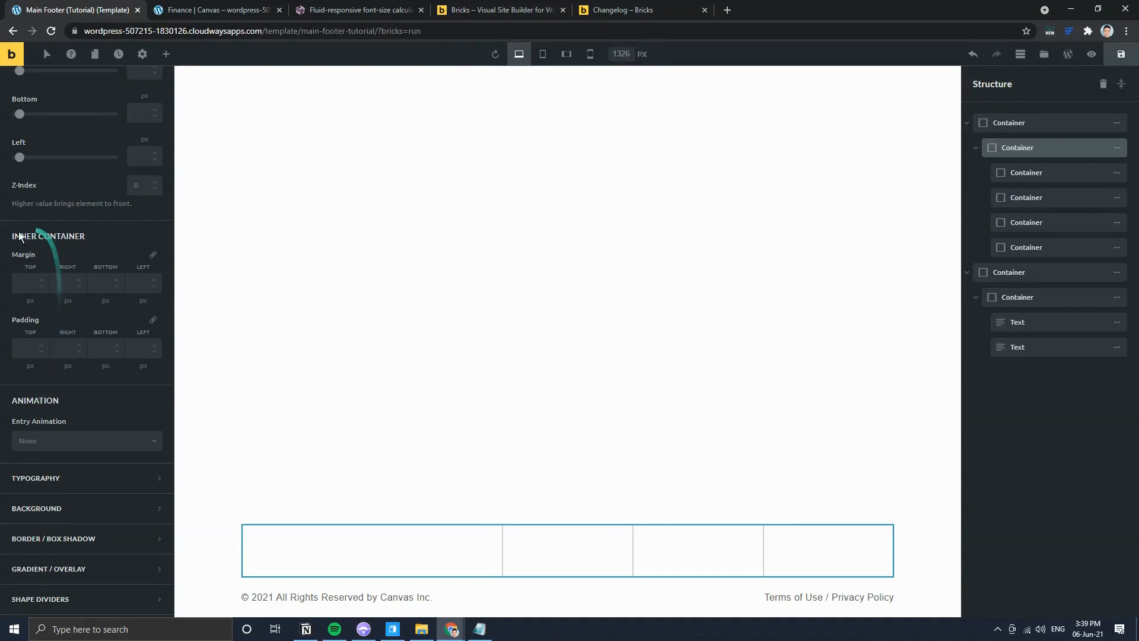
pyautogui.click(22, 353)
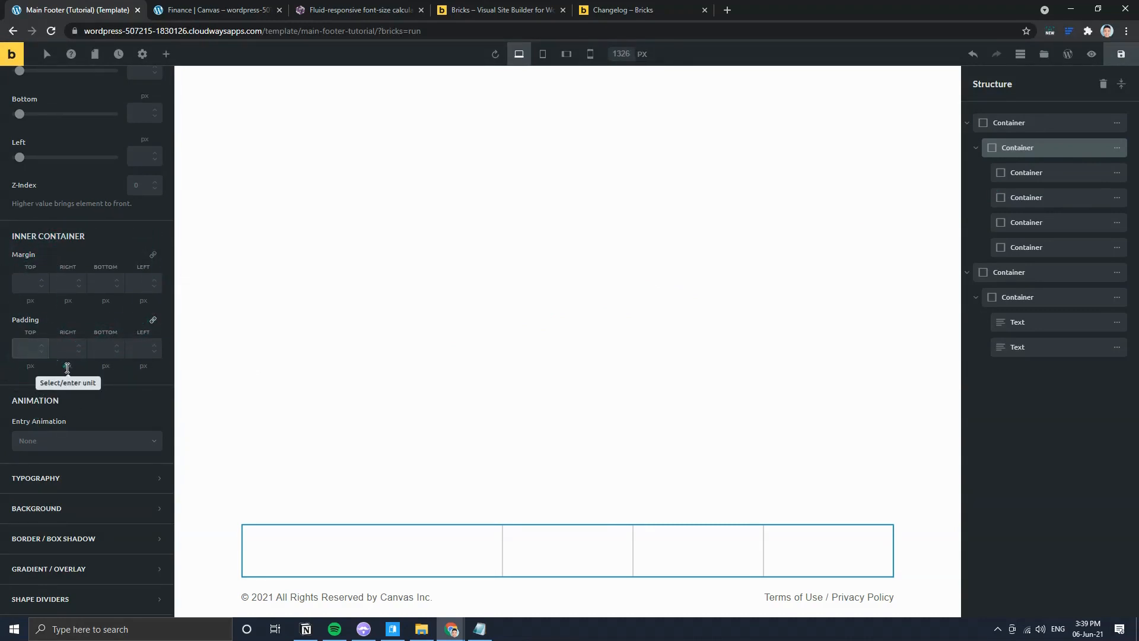
pyautogui.write('1')
# Step: Change the unit of the inner container's top, right, bottom and left padding to rem
pyautogui.press('Tab')
pyautogui.write('rem')
pyautogui.press('Tab')
pyautogui.press('Tab')
pyautogui.write('rem')
pyautogui.press('Tab')
pyautogui.press('Tab')
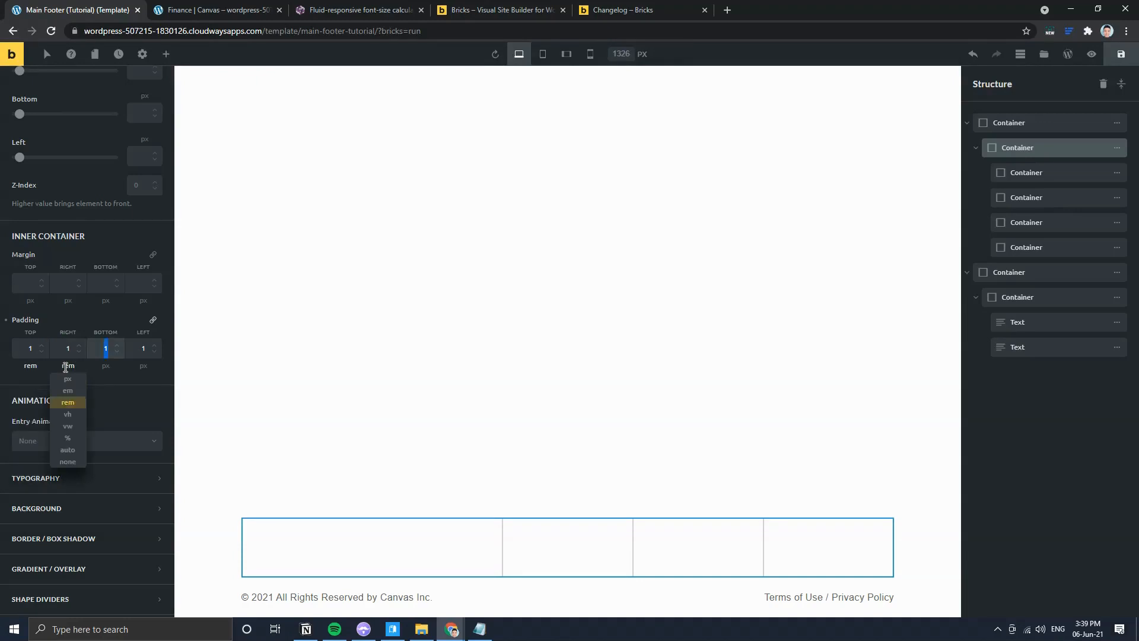
pyautogui.write('rem')
pyautogui.press('Tab')
pyautogui.press('Tab')
pyautogui.write('rem')
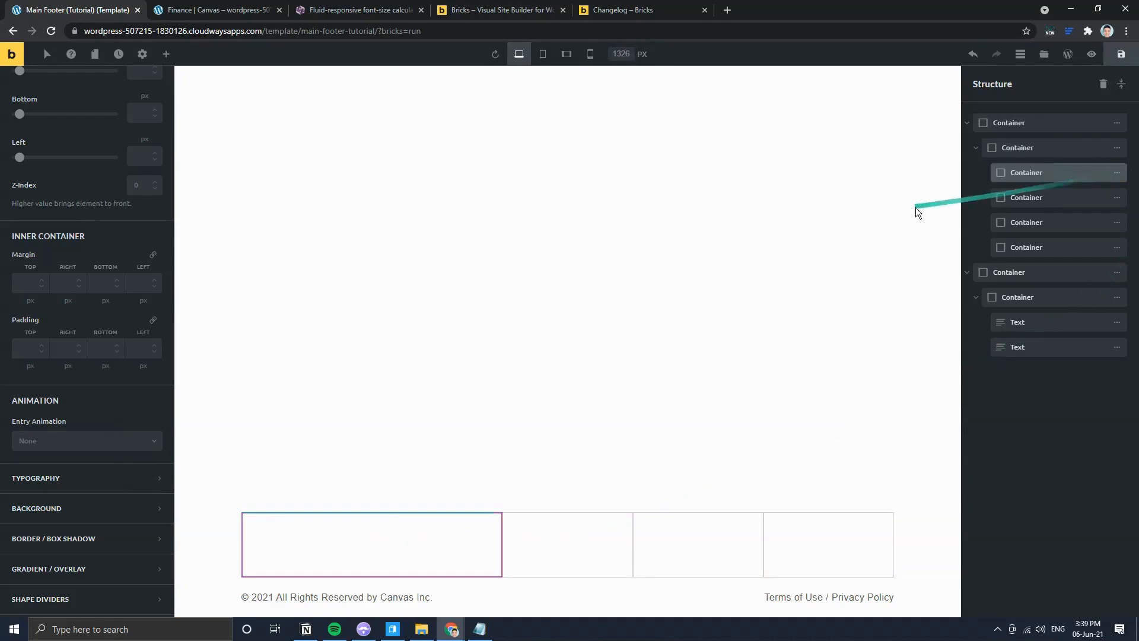
# Step: Copy the "CANVAS." heading from the Finance page's footer and return to the footer template
pyautogui.click(181, 10)
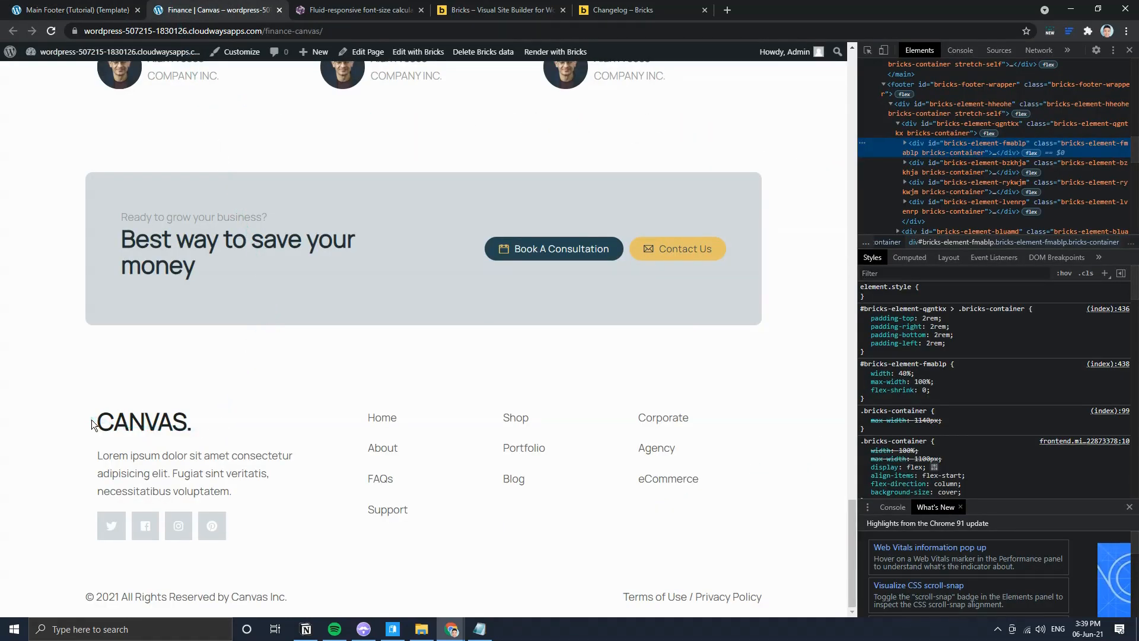
pyautogui.moveTo(93, 424)
pyautogui.mouseDown()
pyautogui.moveTo(211, 429)
pyautogui.moveTo(95, 423)
pyautogui.mouseUp()
pyautogui.hotkey('ctrl', 'c')
pyautogui.click(49, 8)
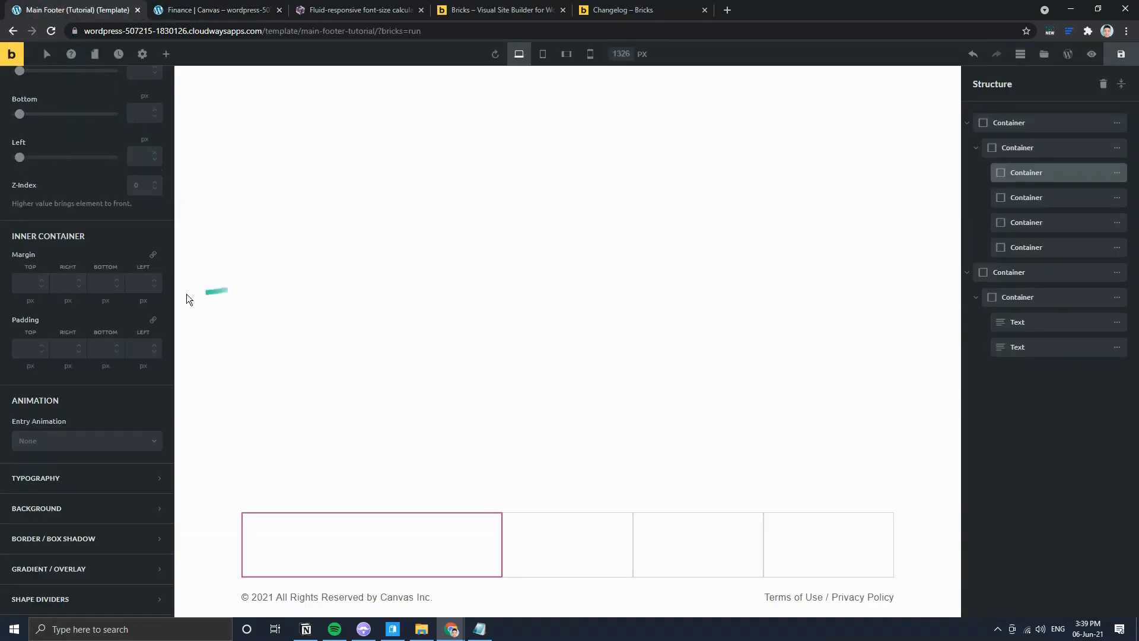
# Step: Add a Text element to the first footer column and replace its placeholder text with the copied "CANVAS." heading
pyautogui.click(166, 54)
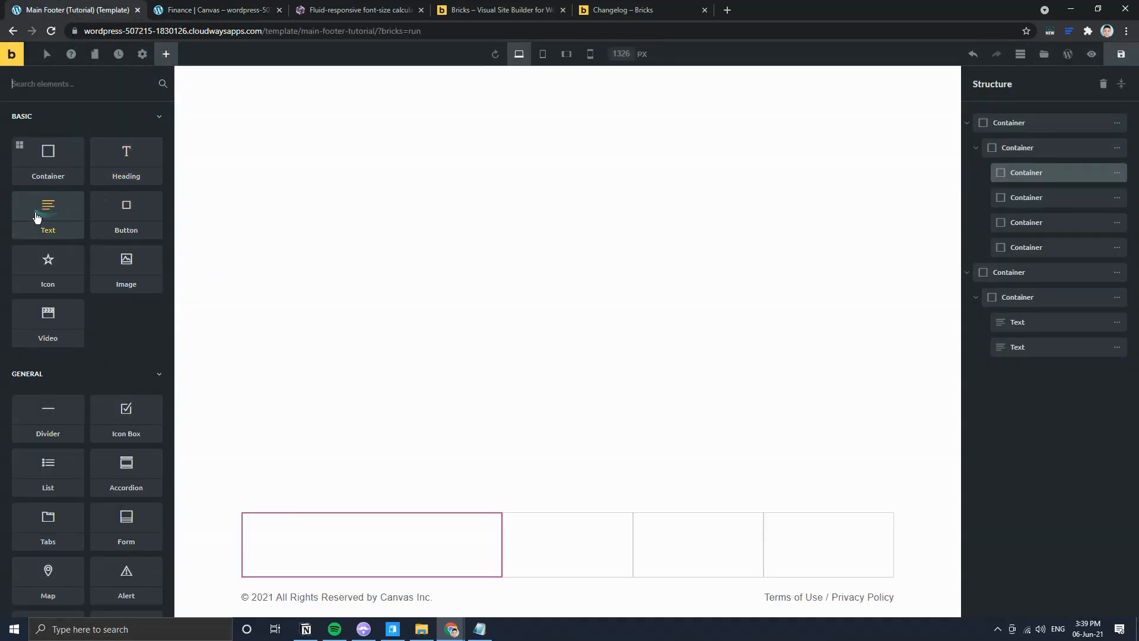
pyautogui.moveTo(38, 209); pyautogui.dragTo(284, 534)
pyautogui.doubleClick(302, 540)
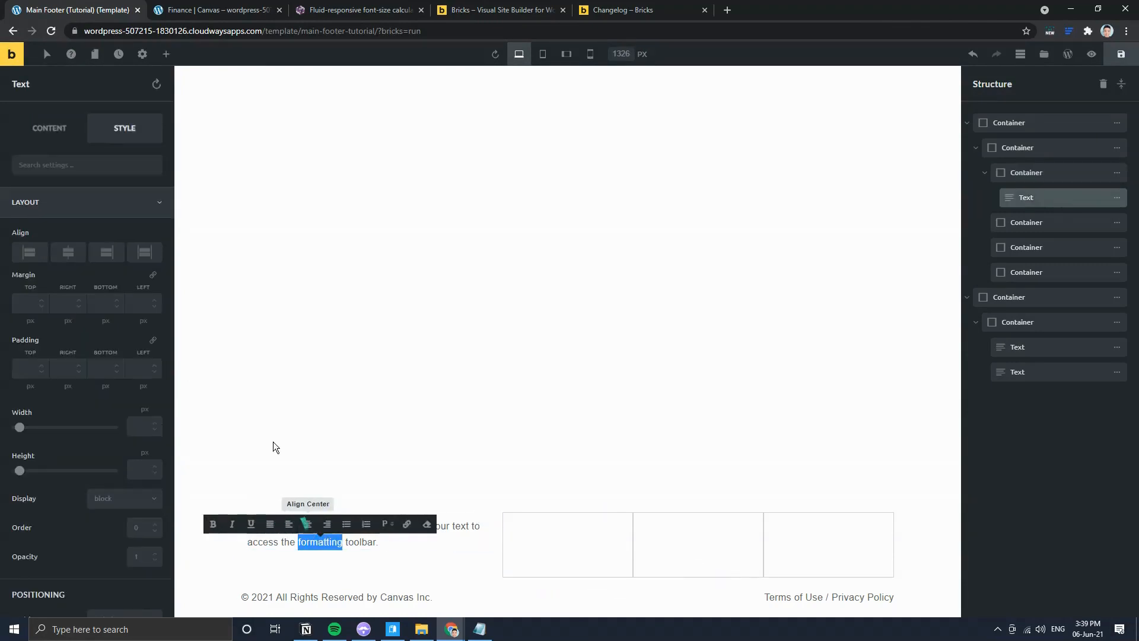
pyautogui.click(62, 127)
pyautogui.hotkey('ctrl', 'a')
pyautogui.hotkey('ctrl', 'v')
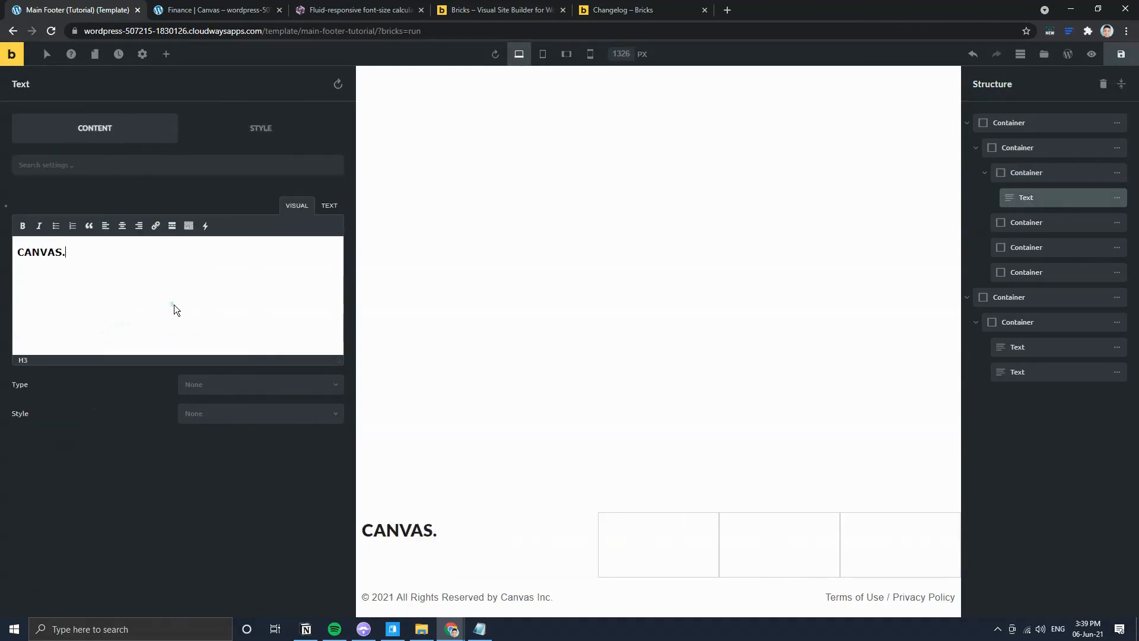
# Step: Copy the "Lorem ipsum" paragraph from the Finance page's footer and paste it below the "CANVAS." heading in the Text element
pyautogui.click(220, 9)
pyautogui.moveTo(243, 488)
pyautogui.mouseDown()
pyautogui.moveTo(84, 461)
pyautogui.moveTo(229, 490)
pyautogui.mouseUp()
pyautogui.click(88, 461)
pyautogui.hotkey('ctrl', 'c')
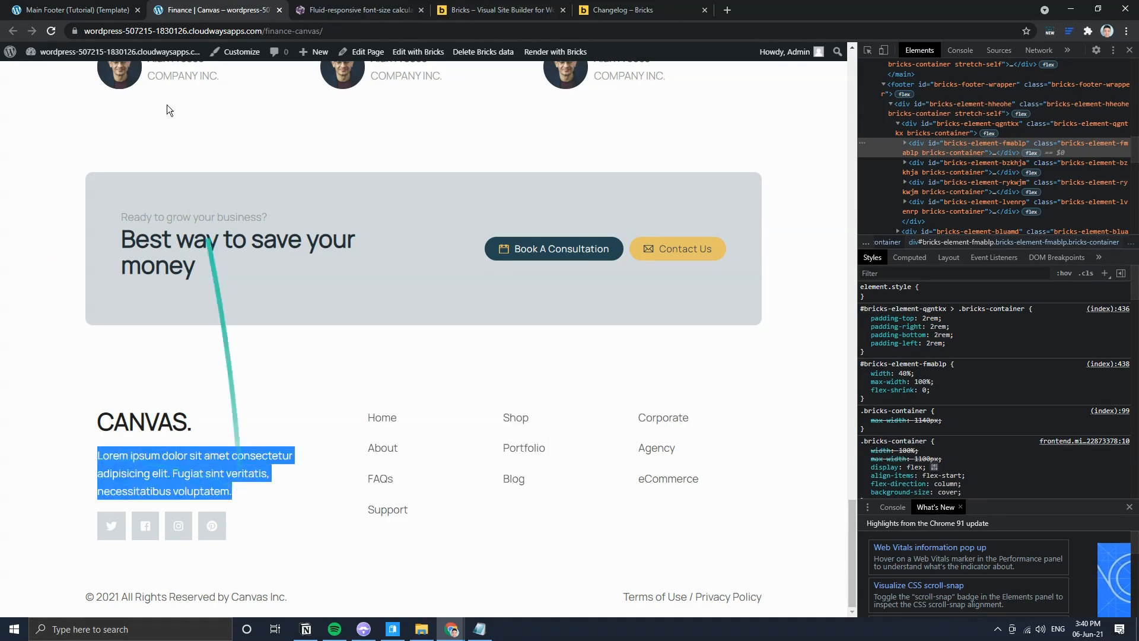
pyautogui.click(77, 9)
pyautogui.click(116, 308)
pyautogui.hotkey('ctrl', 'v')
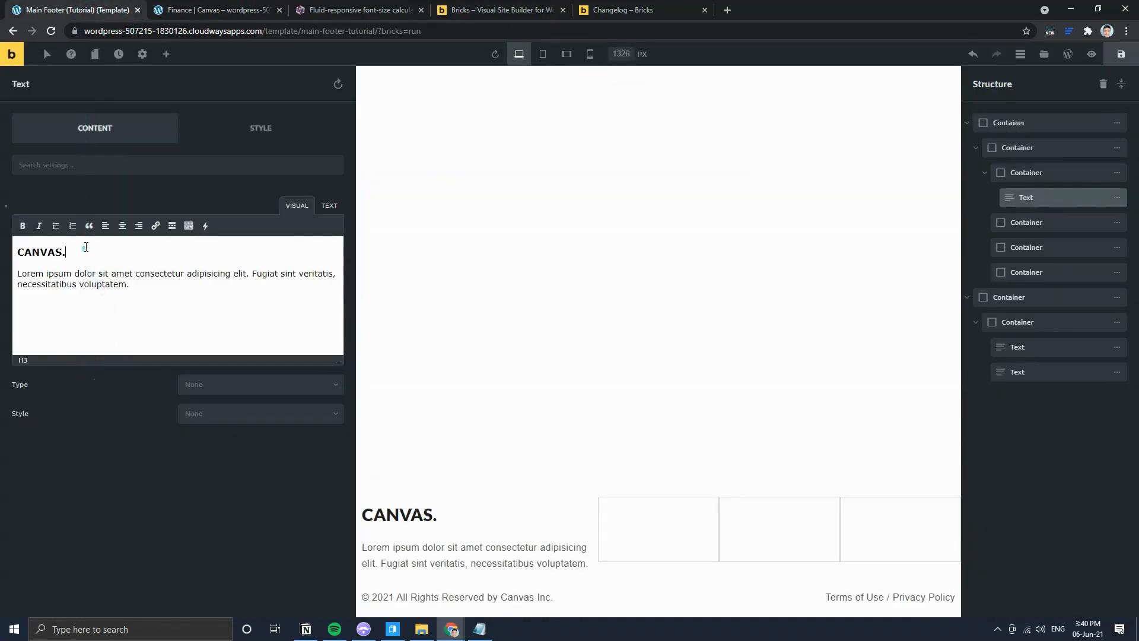
# Step: Compare the "CANVAS." heading and paragraph with the first footer column on the Finance page
pyautogui.click(76, 249)
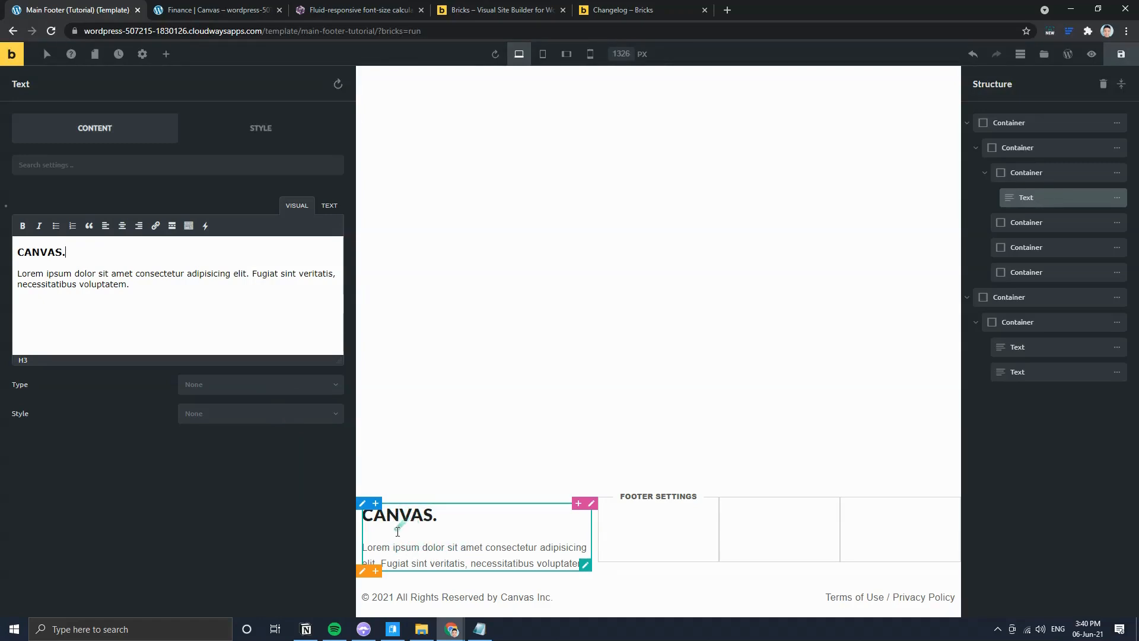
pyautogui.click(214, 10)
pyautogui.click(109, 437)
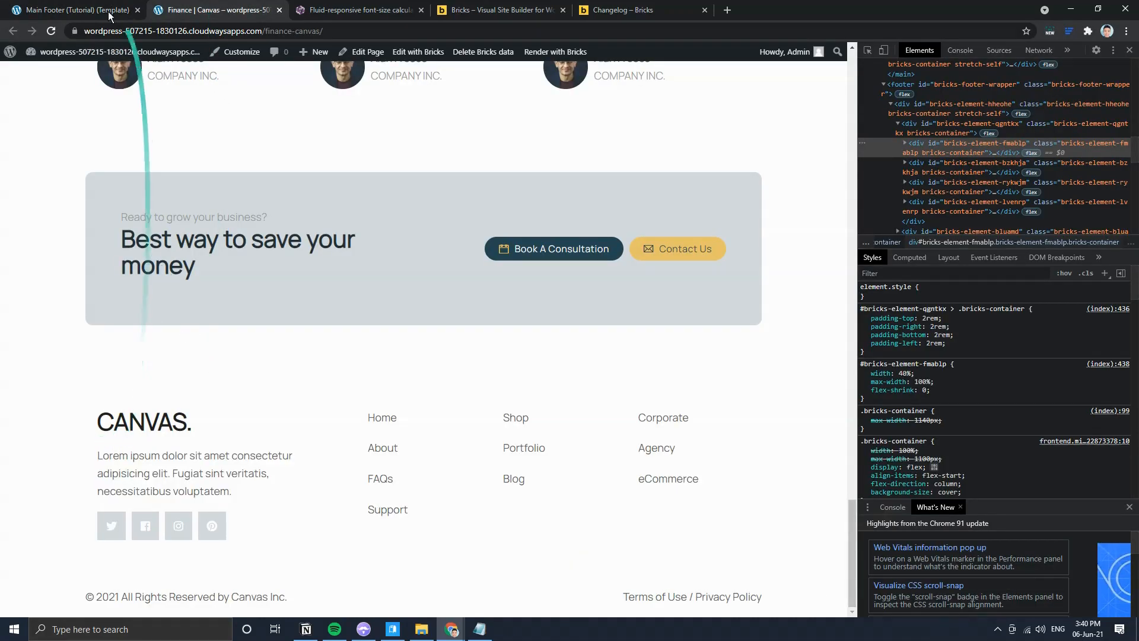
pyautogui.click(83, 10)
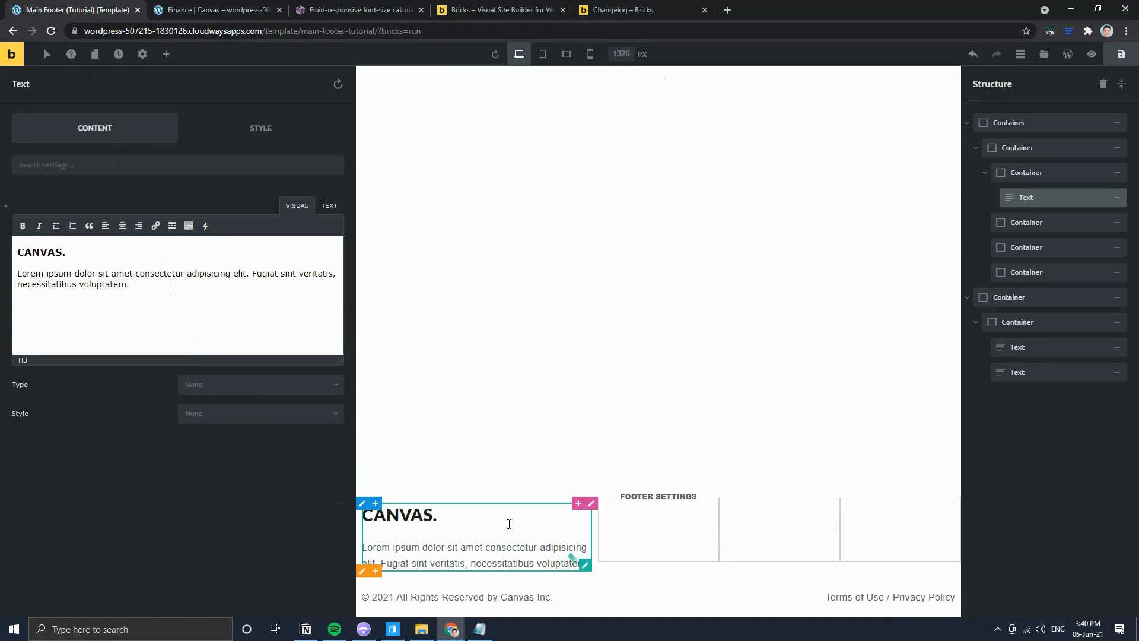
# Step: Check the footer on the Finance page once more and return to the footer template
pyautogui.click(540, 456)
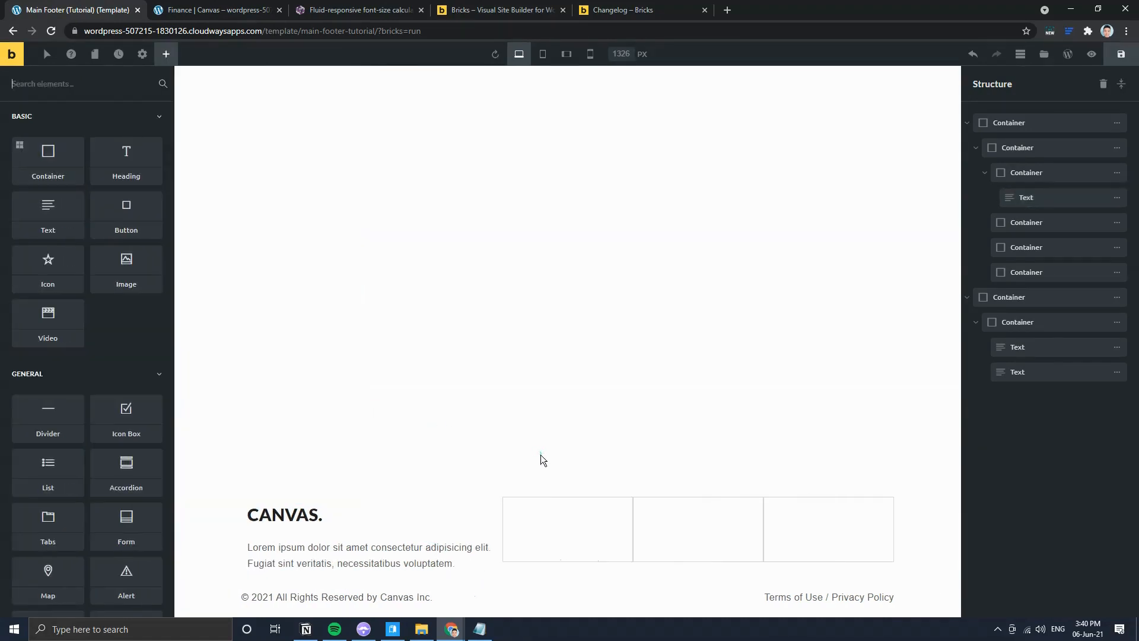
pyautogui.click(201, 7)
pyautogui.click(103, 7)
# Step: Change the "CANVAS." heading in the first column's Text element to an h2 with class "bricks-heading bricks-heading-h2" in its HTML source
pyautogui.click(294, 515)
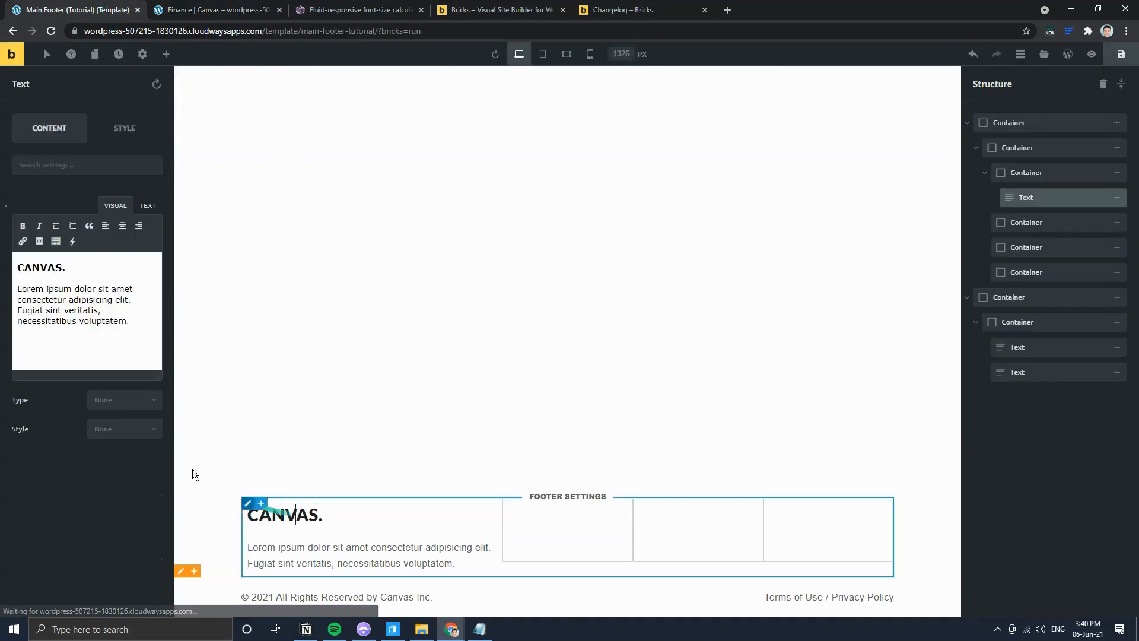
pyautogui.click(63, 260)
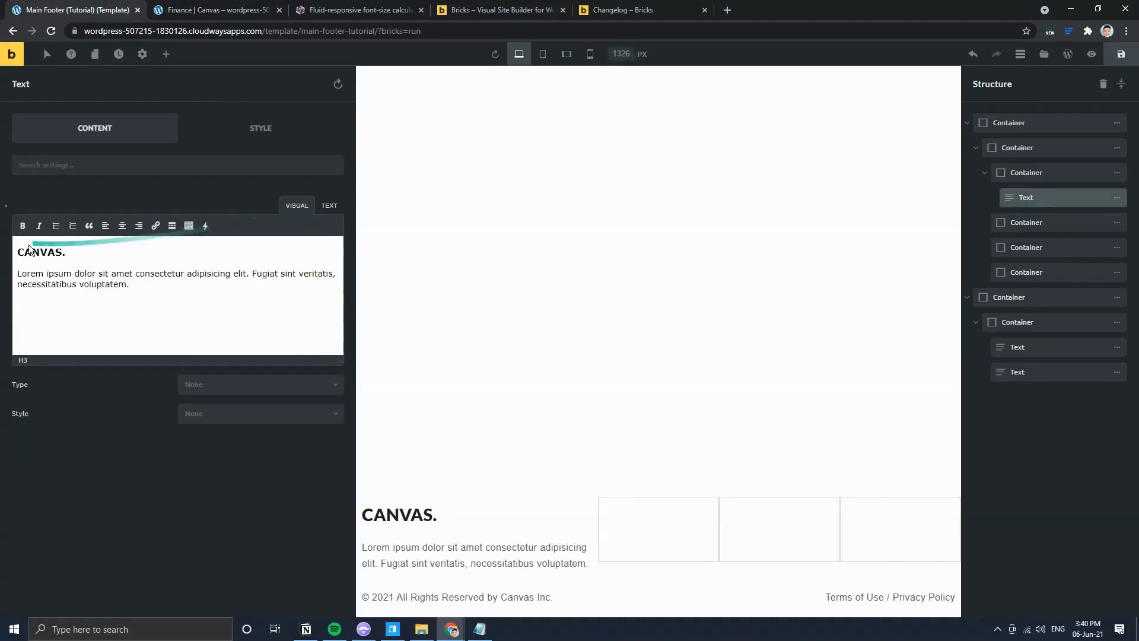
pyautogui.moveTo(82, 252); pyautogui.dragTo(11, 248)
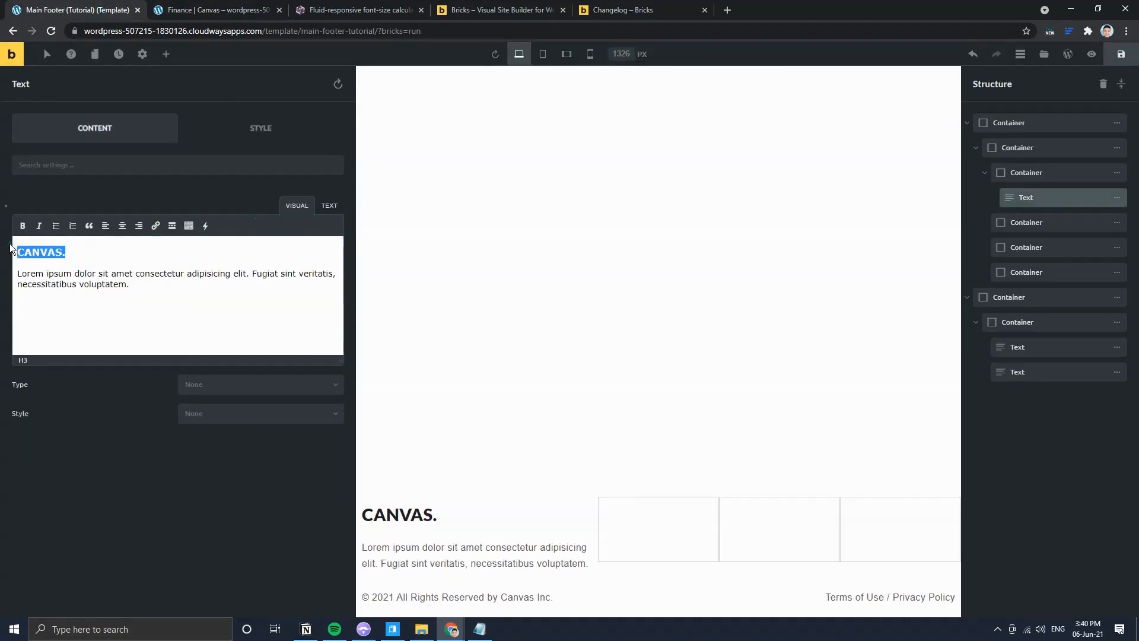
pyautogui.click(83, 255)
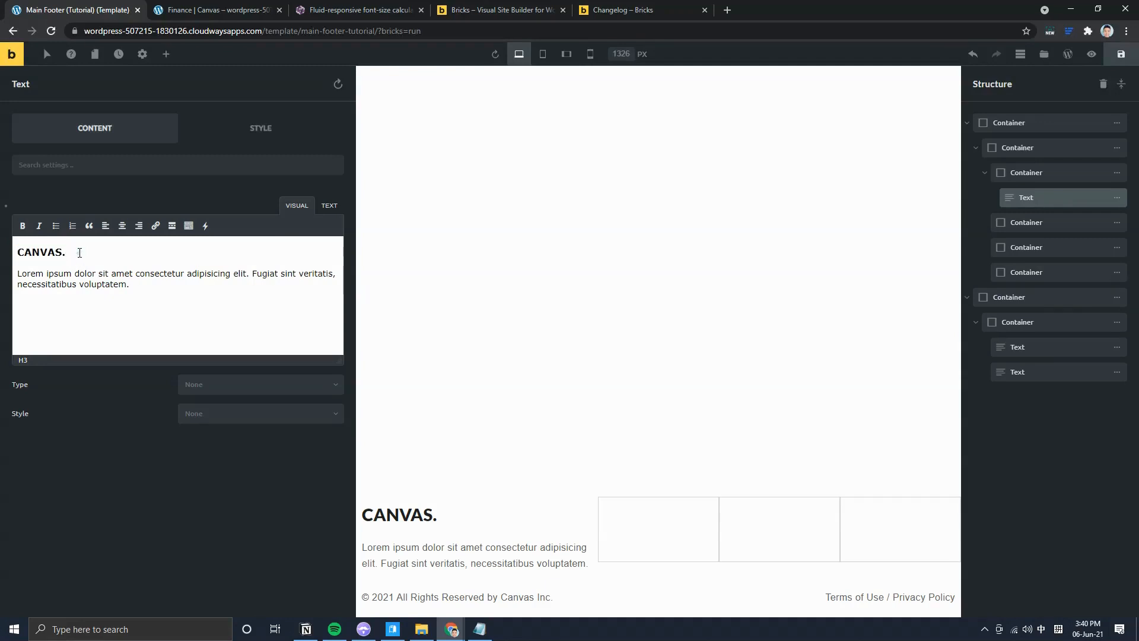
pyautogui.tripleClick(39, 253)
pyautogui.rightClick(40, 255)
pyautogui.click(39, 254)
pyautogui.tripleClick(84, 257)
pyautogui.click(330, 206)
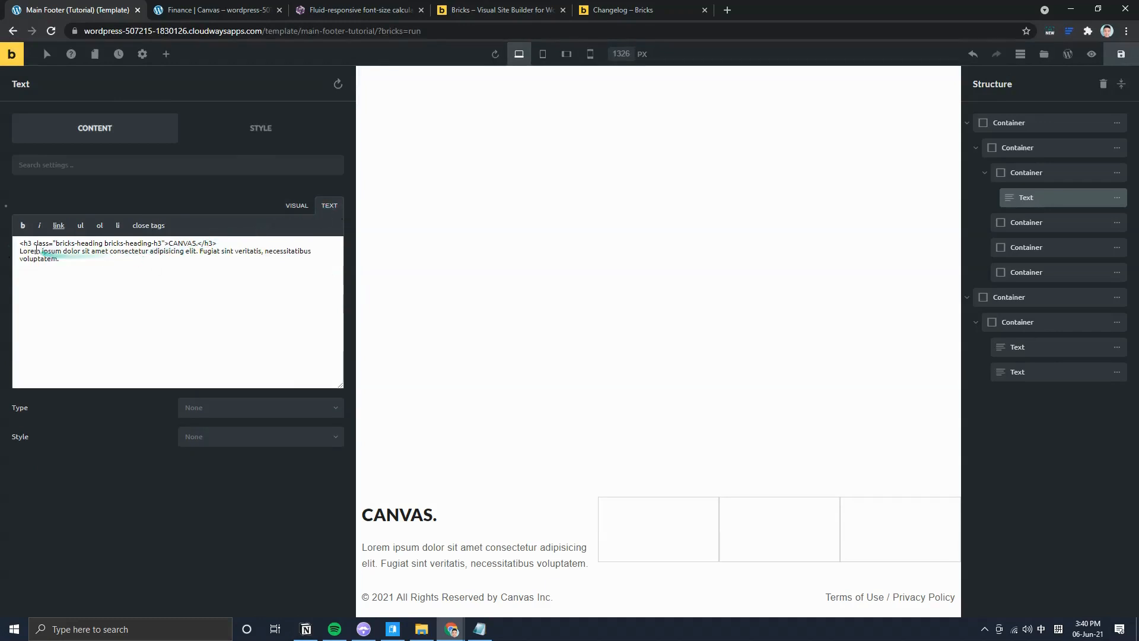
pyautogui.click(30, 242)
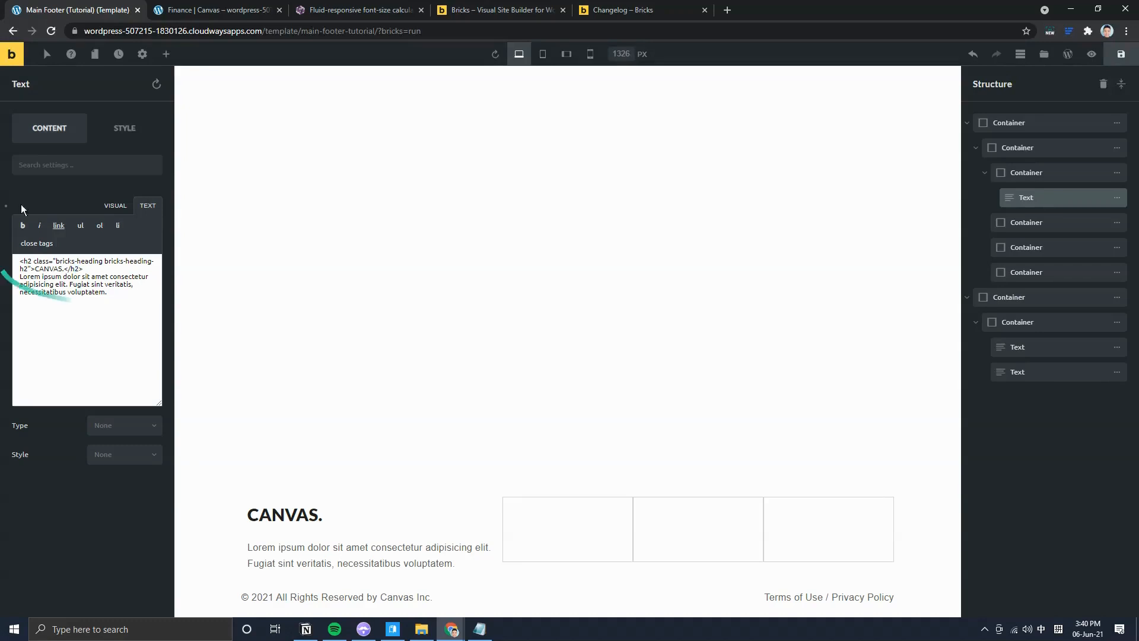
pyautogui.click(115, 205)
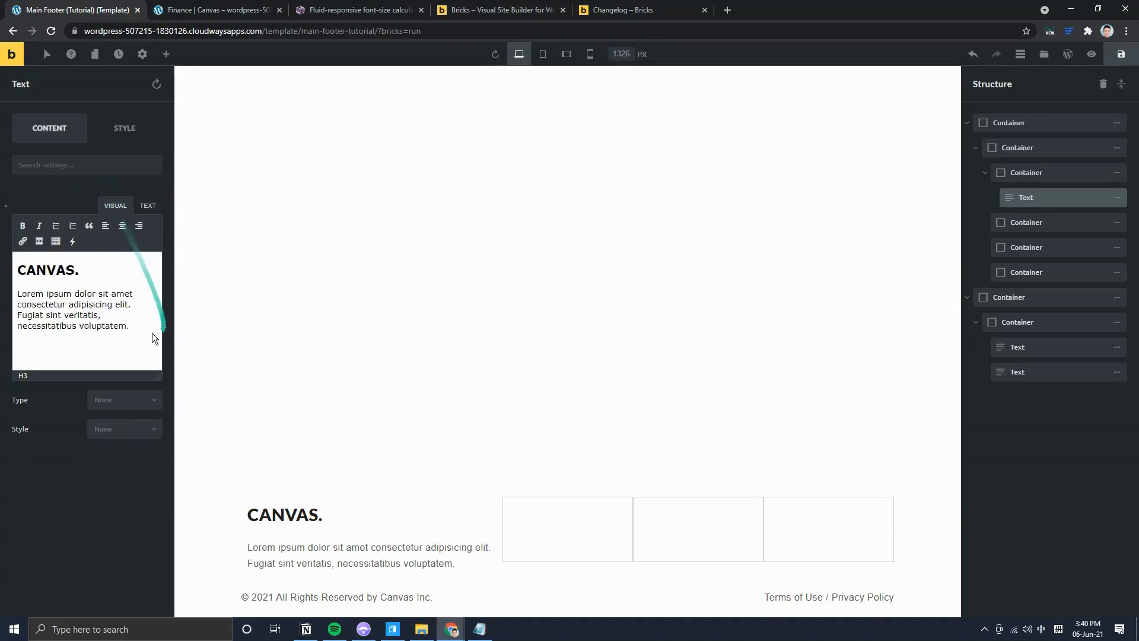
pyautogui.click(117, 356)
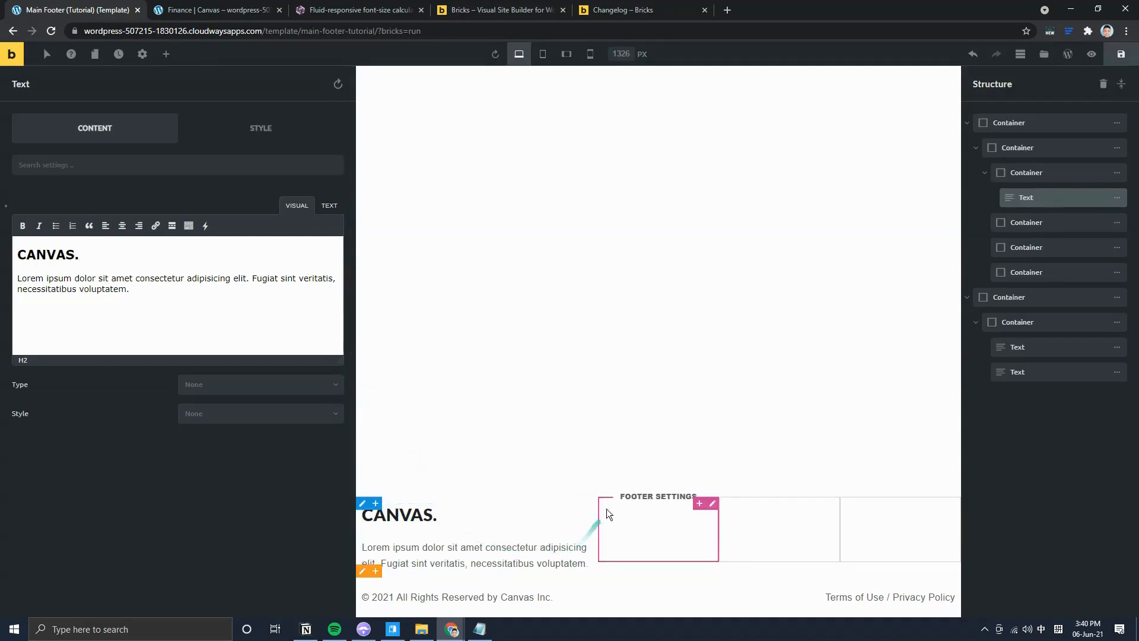
# Step: Add a Social Icons element and nest it below the Text element in the first footer column
pyautogui.click(611, 436)
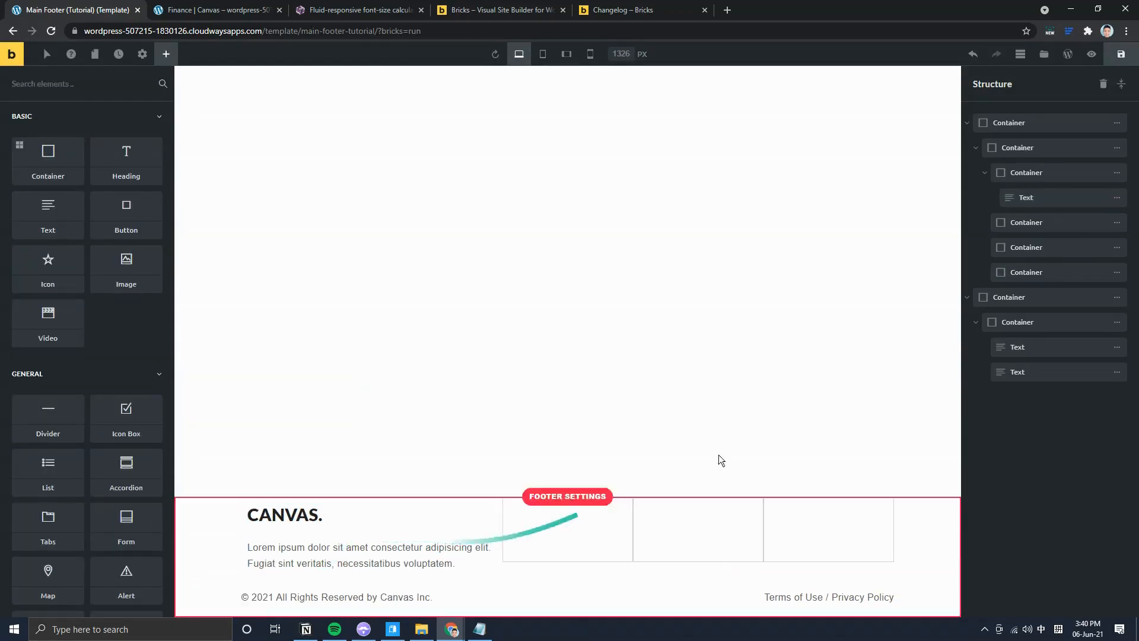
pyautogui.moveTo(1113, 199)
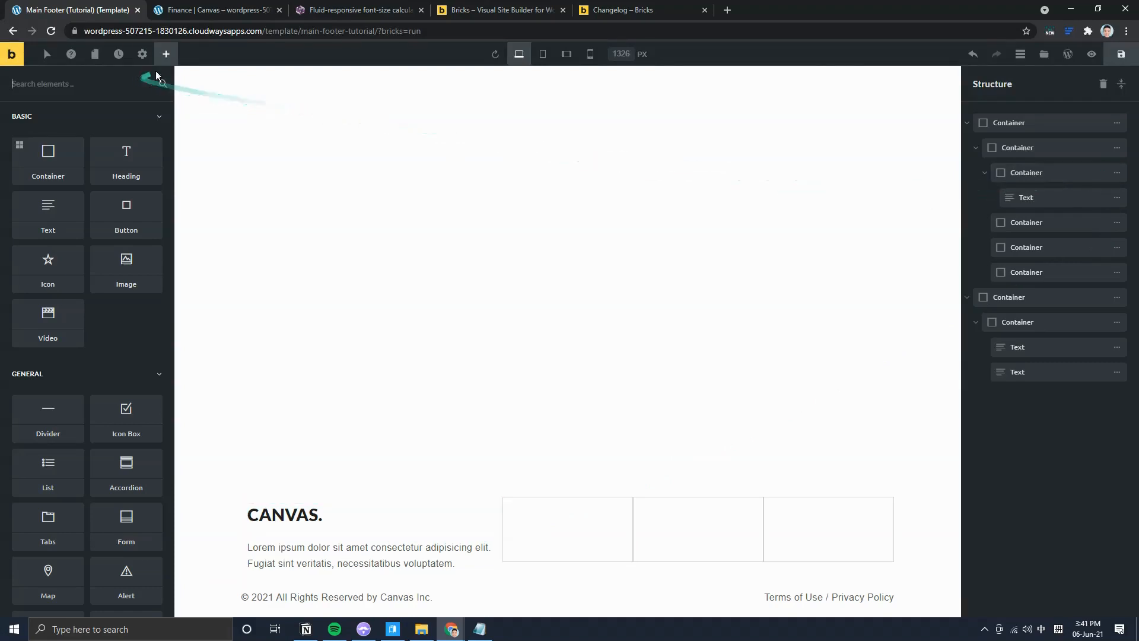
pyautogui.write('cia')
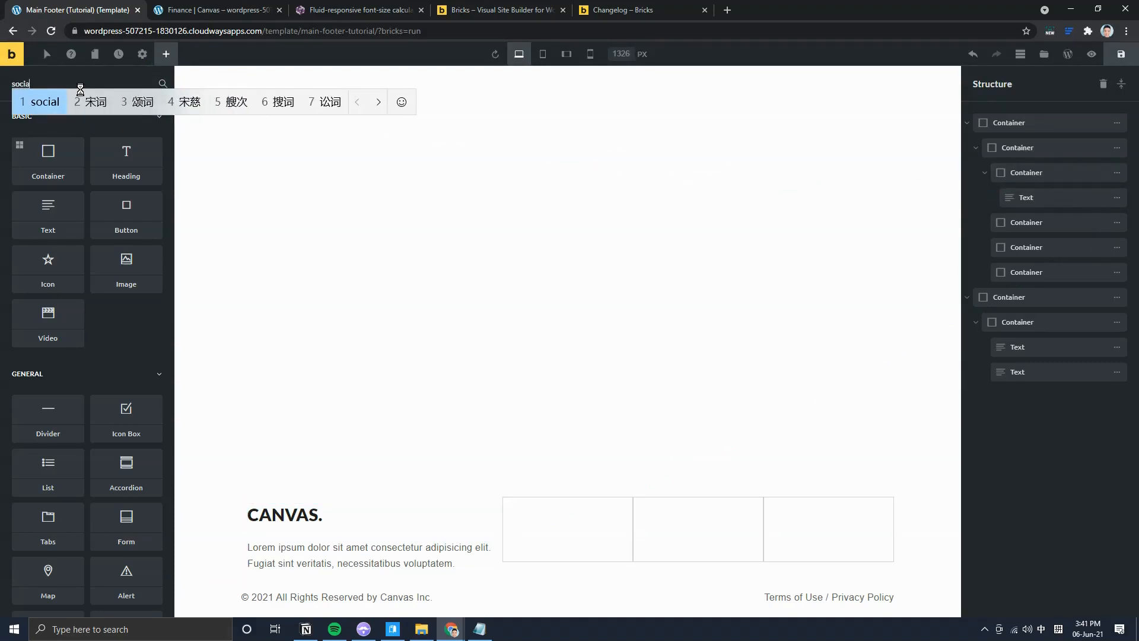
pyautogui.press('super+space')
pyautogui.press('super+space')
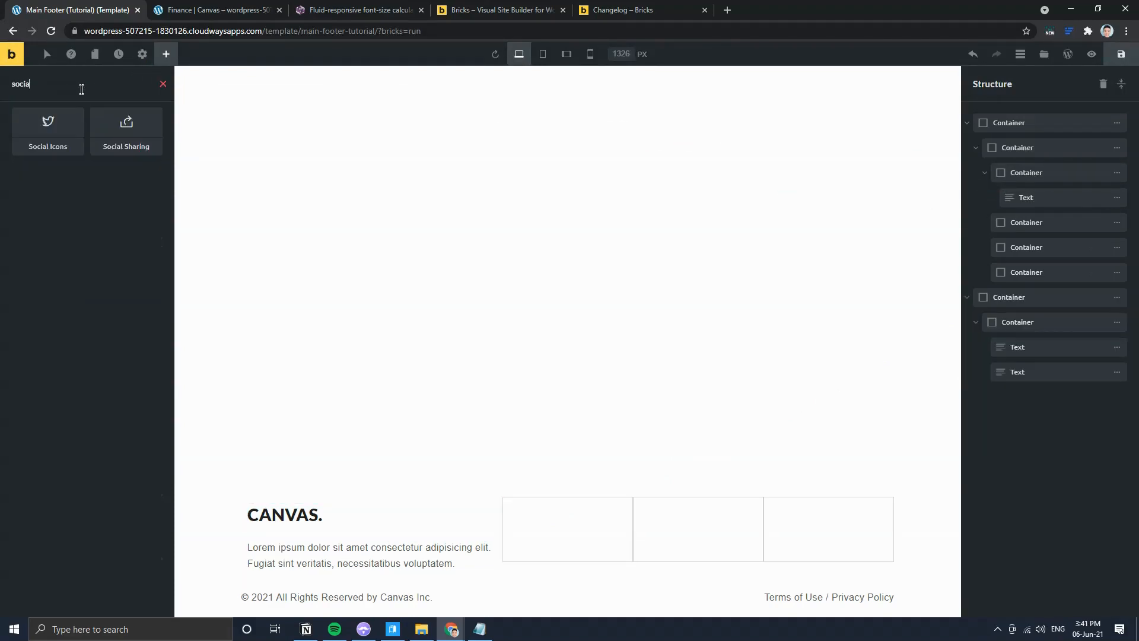
pyautogui.click(54, 139)
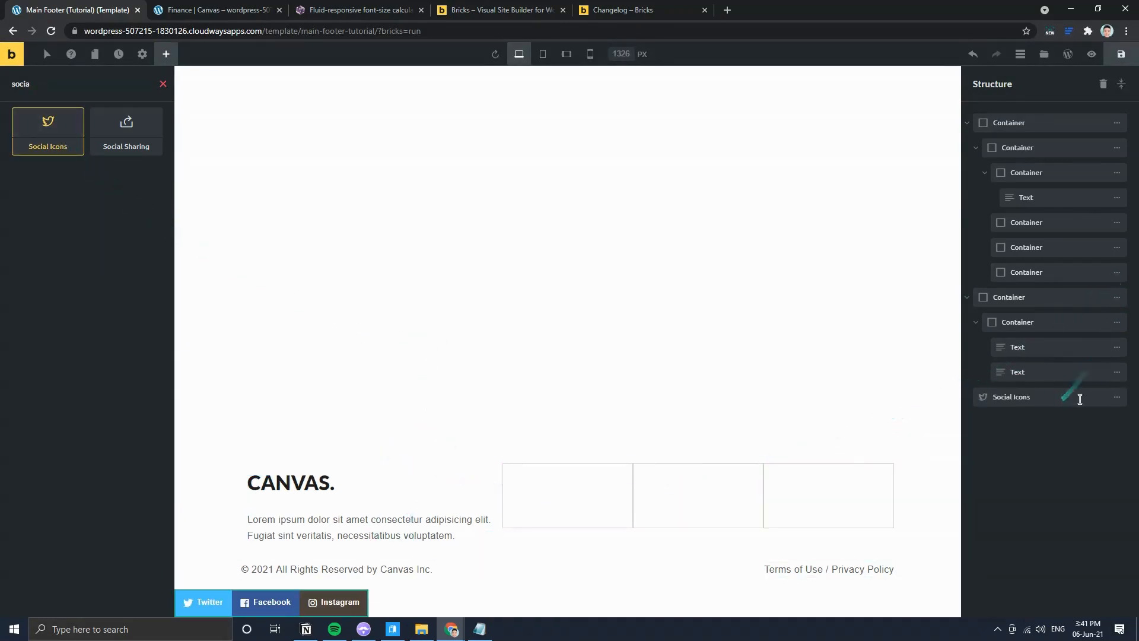
pyautogui.moveTo(982, 401); pyautogui.dragTo(1033, 221)
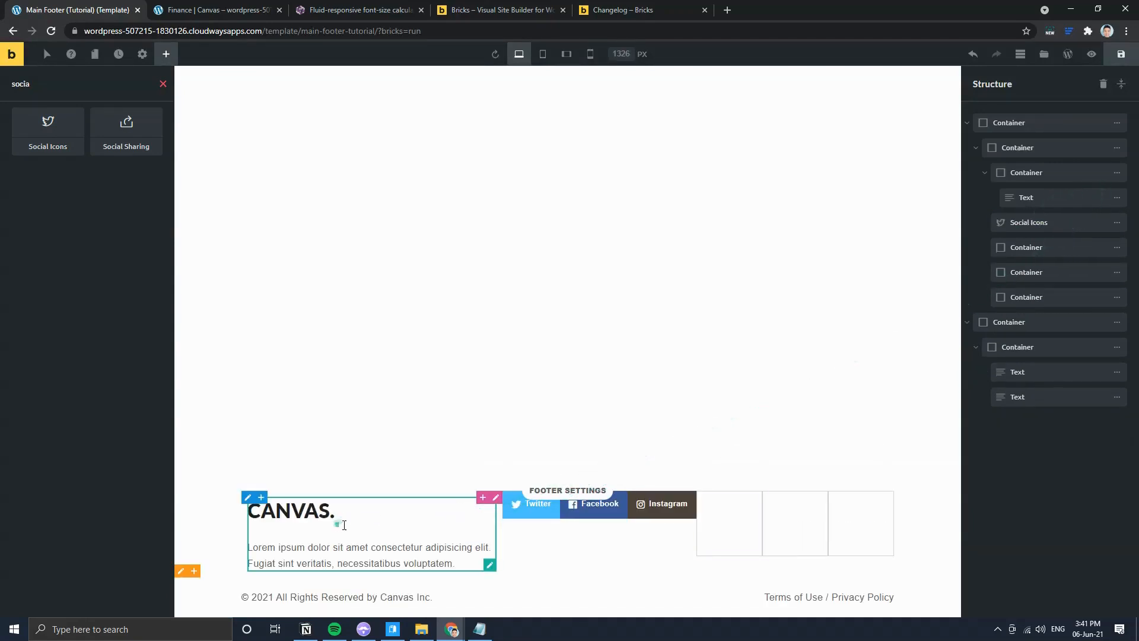
pyautogui.moveTo(1002, 222); pyautogui.dragTo(1012, 212)
# Step: Clear the labels of the Twitter, Facebook and Instagram icons in the Social Icons element
pyautogui.click(433, 564)
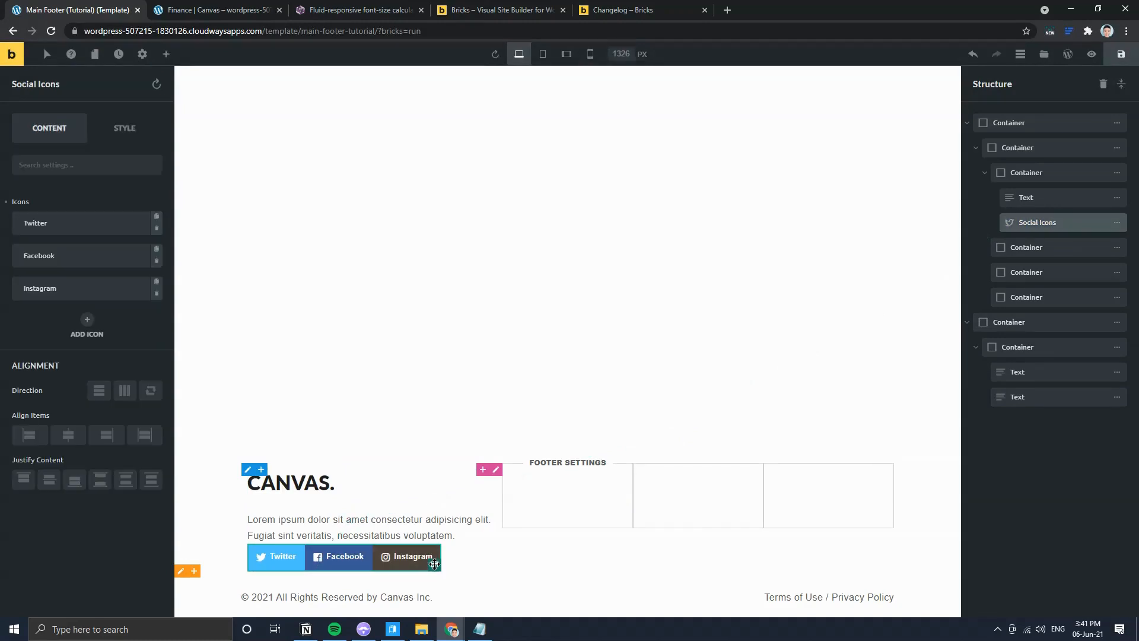
pyautogui.click(88, 226)
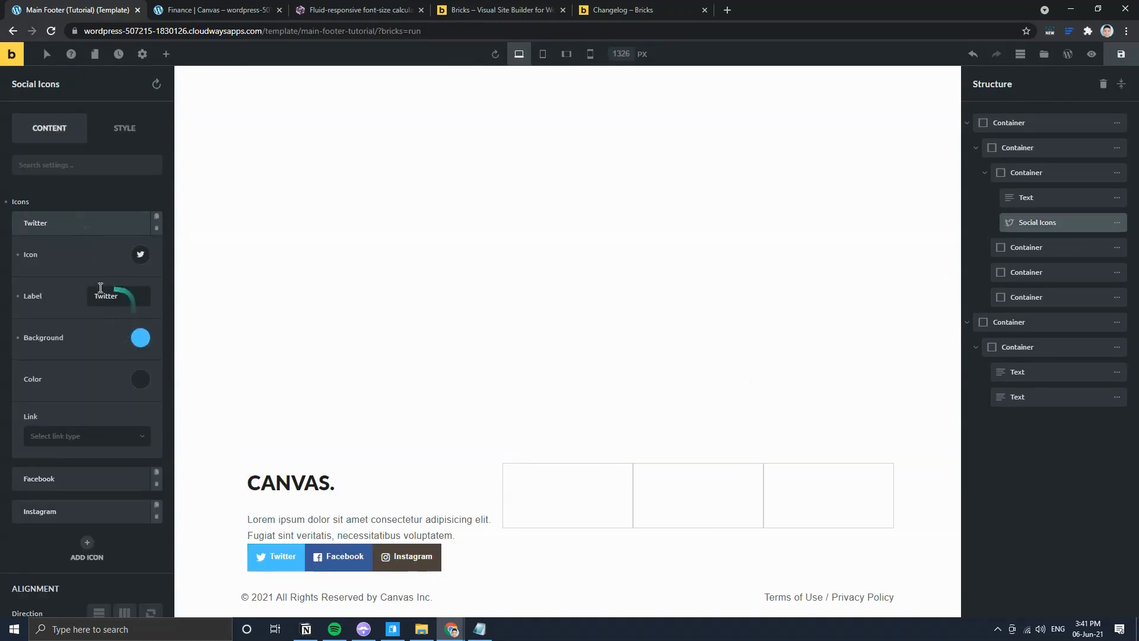
pyautogui.click(16, 296)
pyautogui.click(71, 228)
pyautogui.click(59, 261)
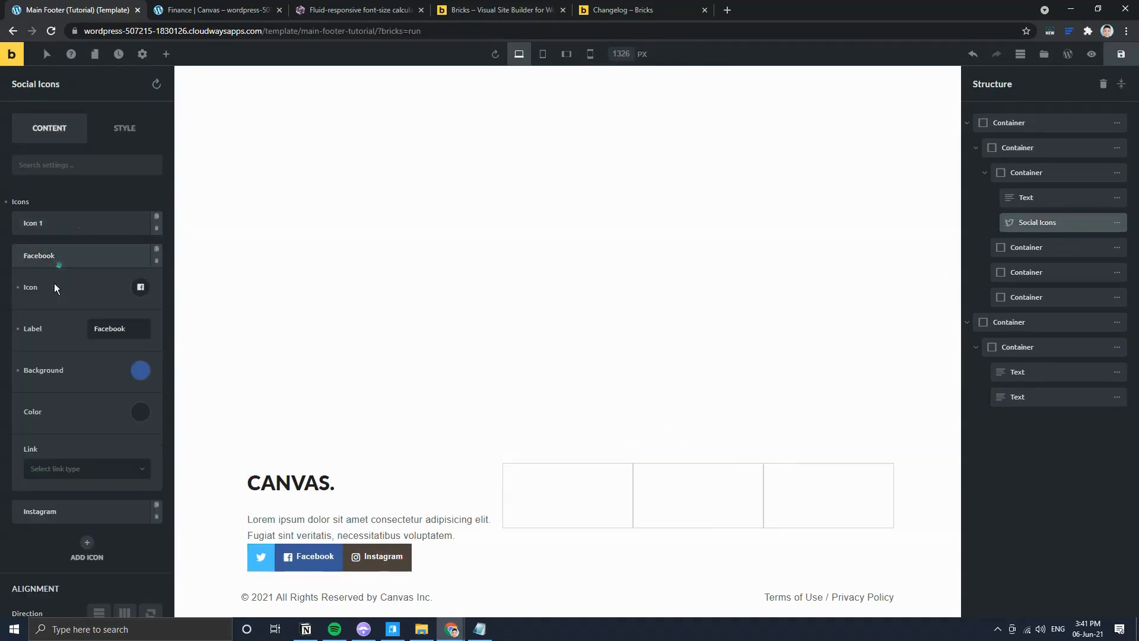
pyautogui.click(19, 331)
pyautogui.click(68, 256)
pyautogui.click(45, 289)
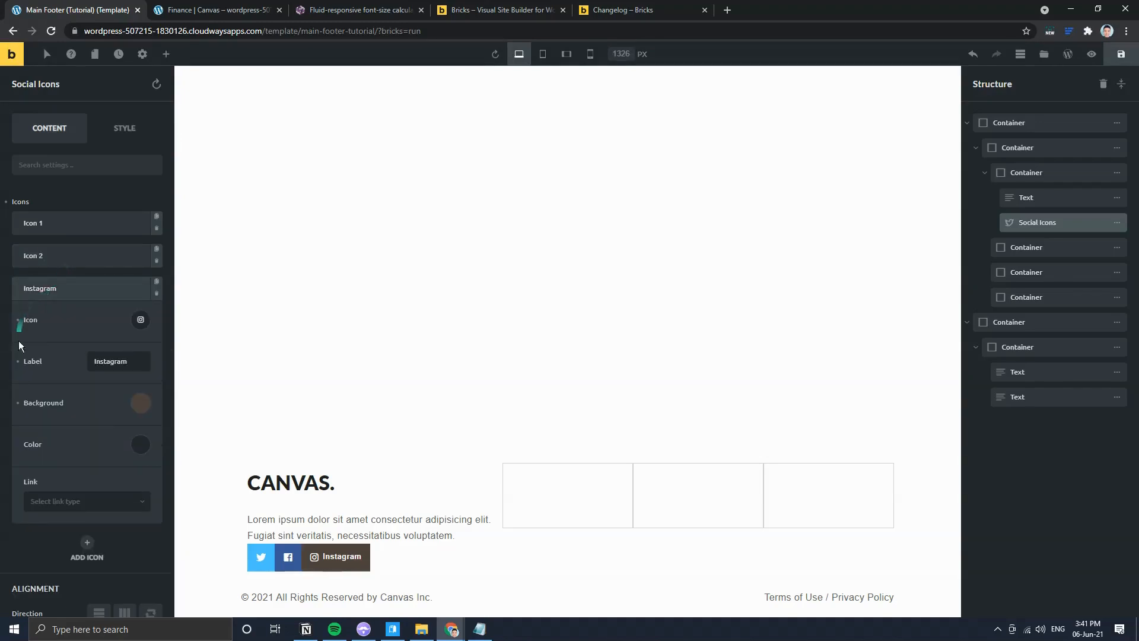
pyautogui.click(18, 360)
pyautogui.click(48, 288)
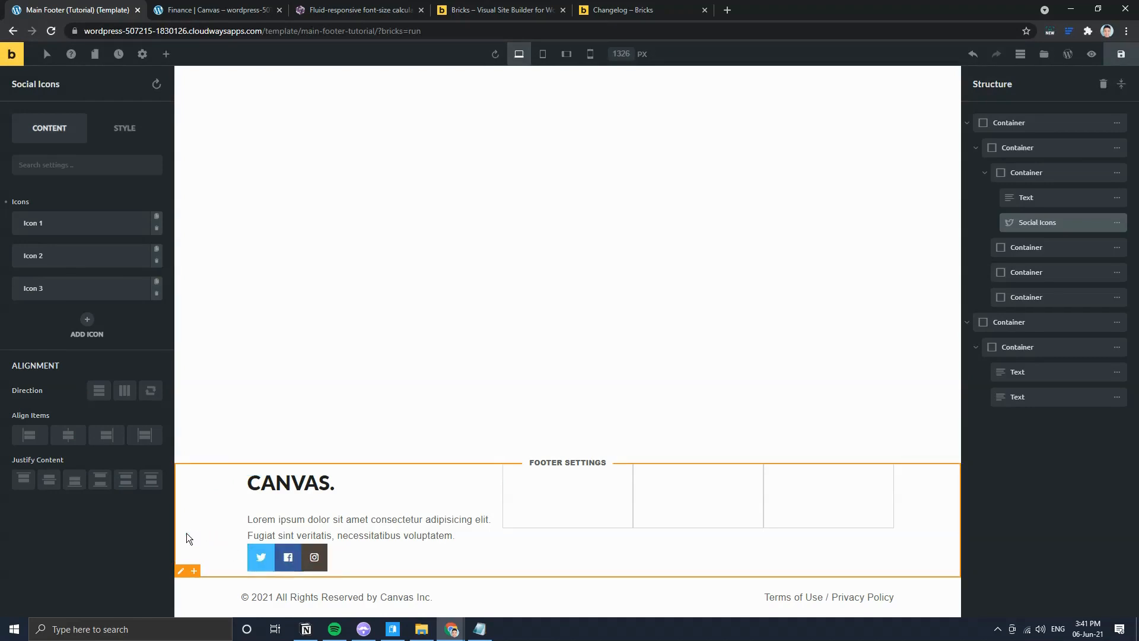
# Step: Delete the Instagram and Facebook icons, and create three duplicates of the Twitter-only Social Icons element
pyautogui.click(155, 293)
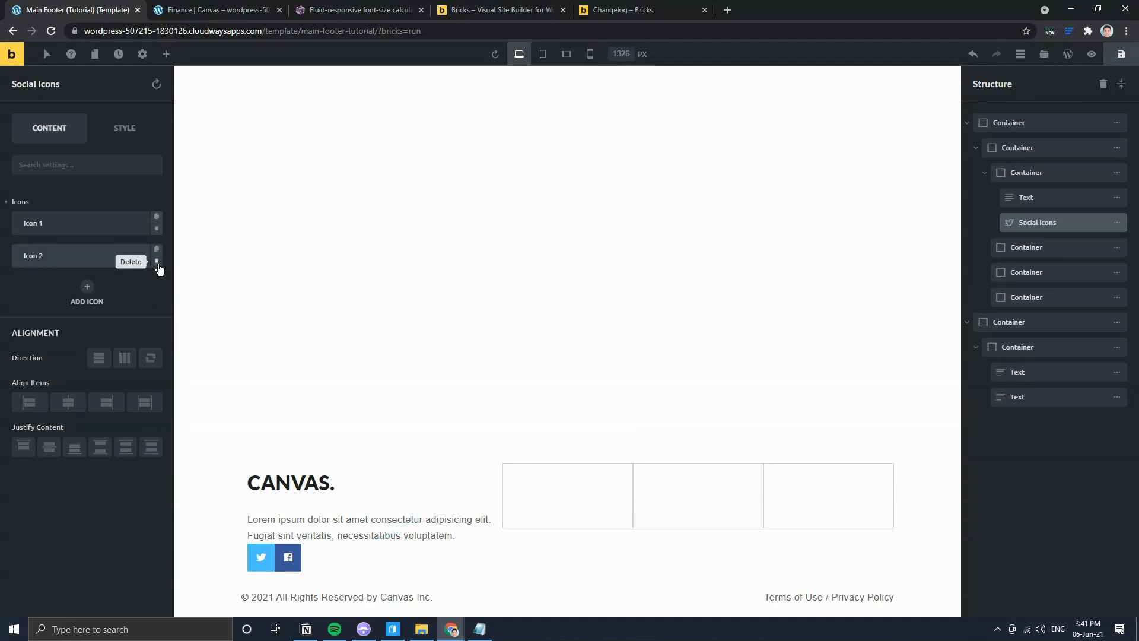
pyautogui.click(157, 261)
pyautogui.click(1117, 222)
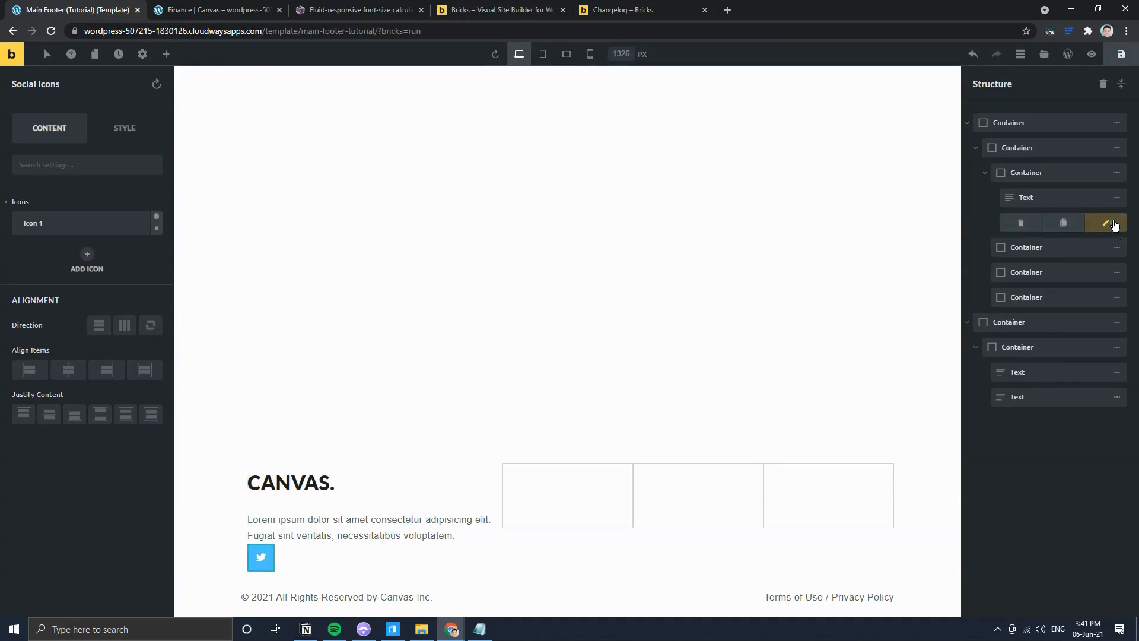
pyautogui.click(1055, 223)
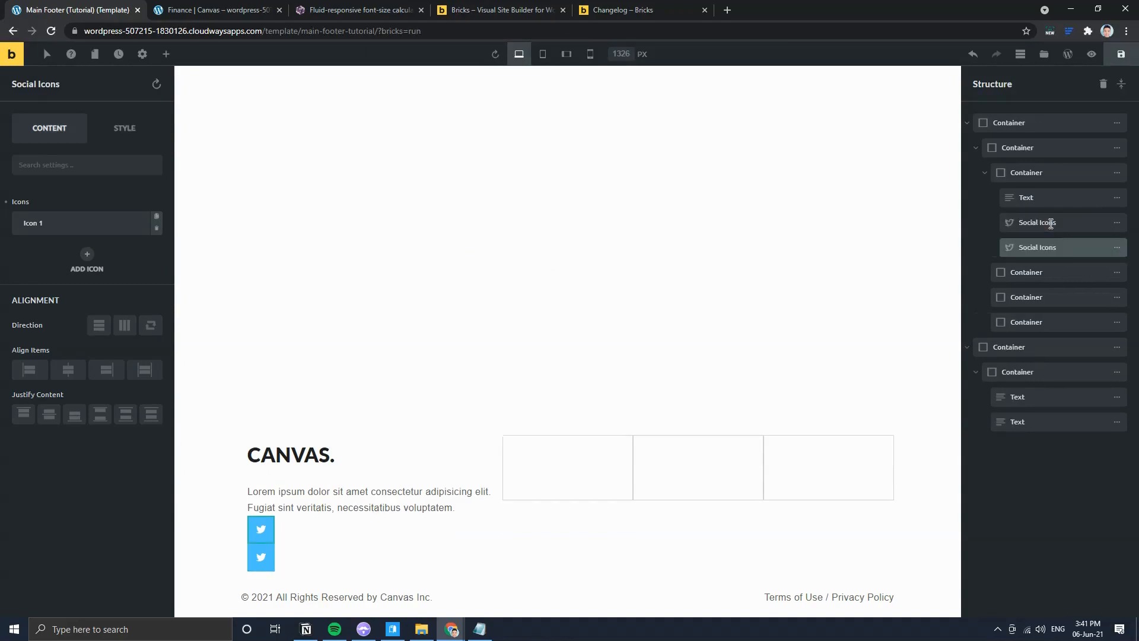
pyautogui.click(1116, 248)
pyautogui.click(1058, 247)
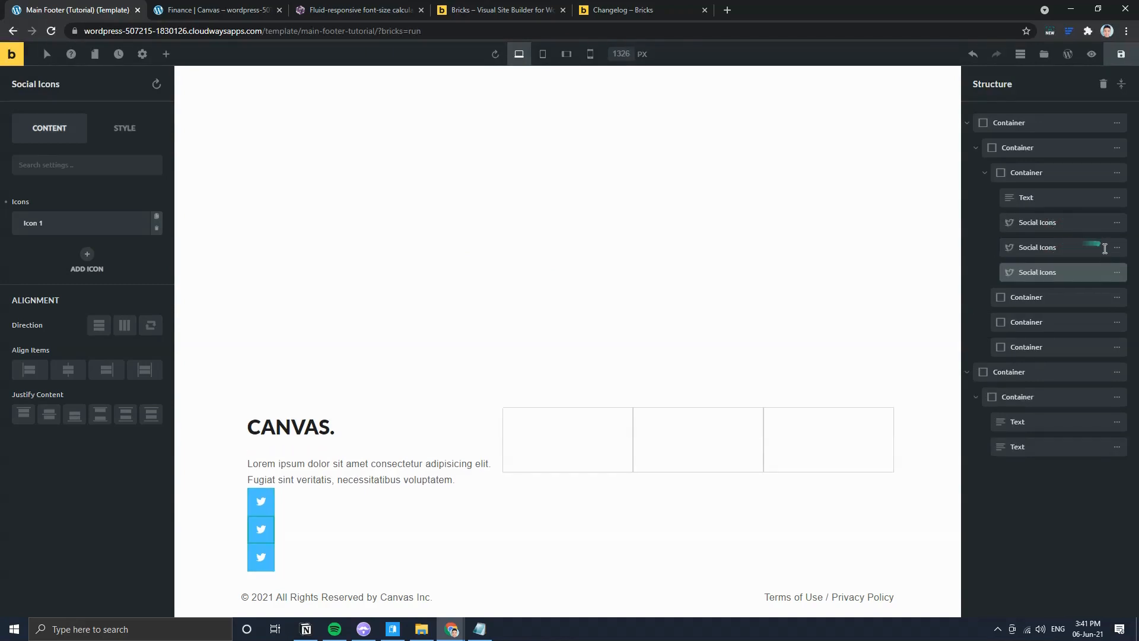
pyautogui.click(1116, 272)
pyautogui.click(1058, 273)
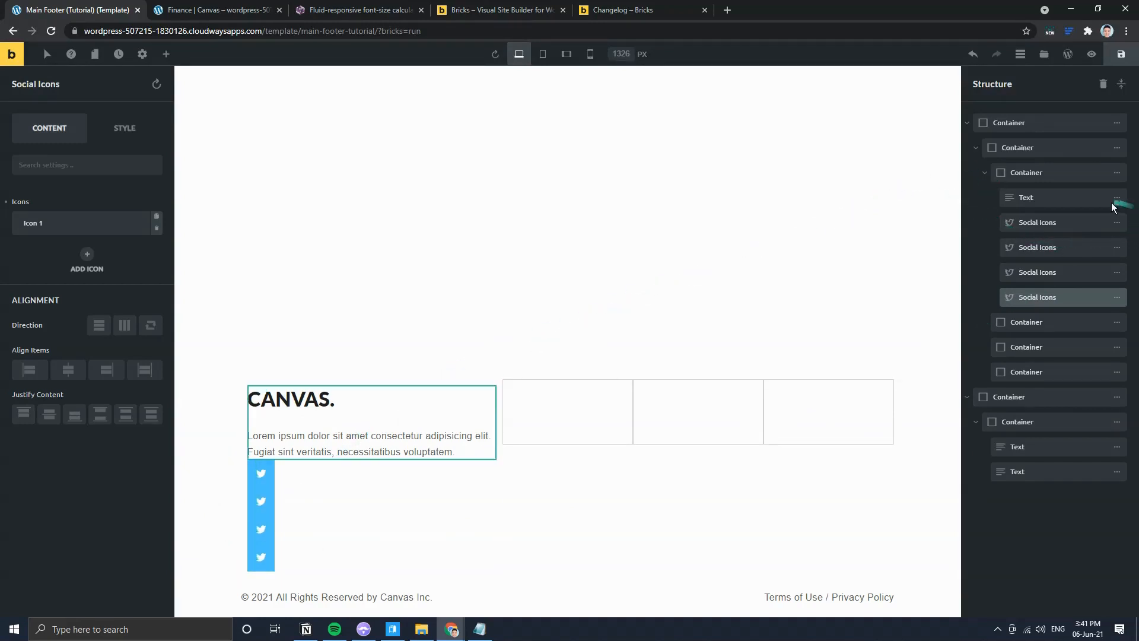
# Step: Nest the four Social Icons elements in a new Container below the Text element, and set its direction to horizontal
pyautogui.moveTo(1108, 204)
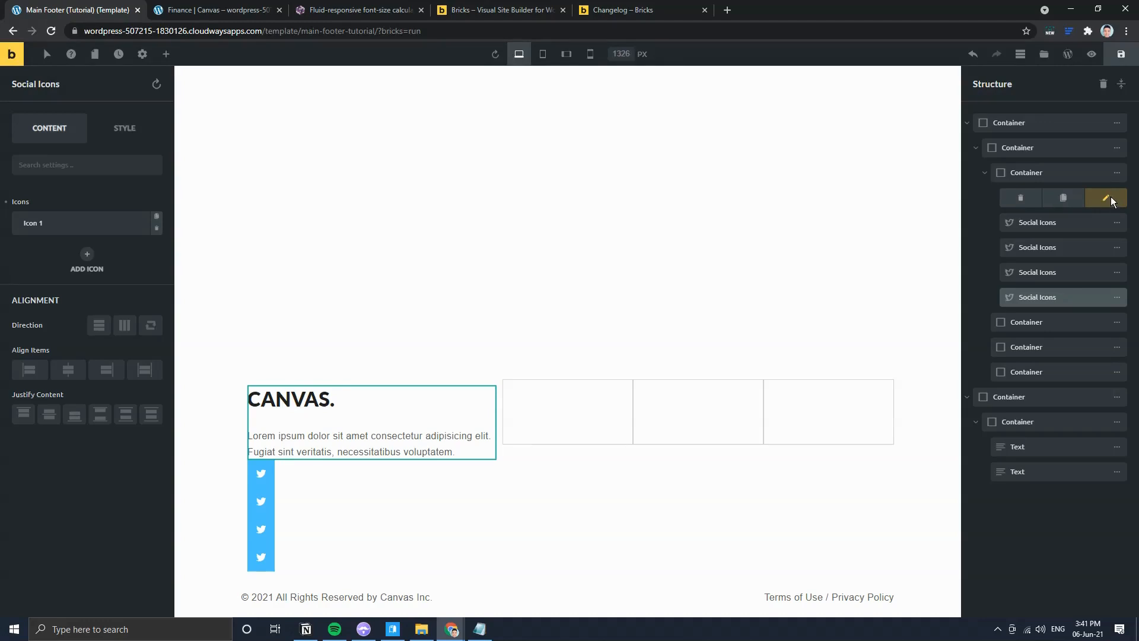
pyautogui.click(1107, 198)
pyautogui.click(166, 54)
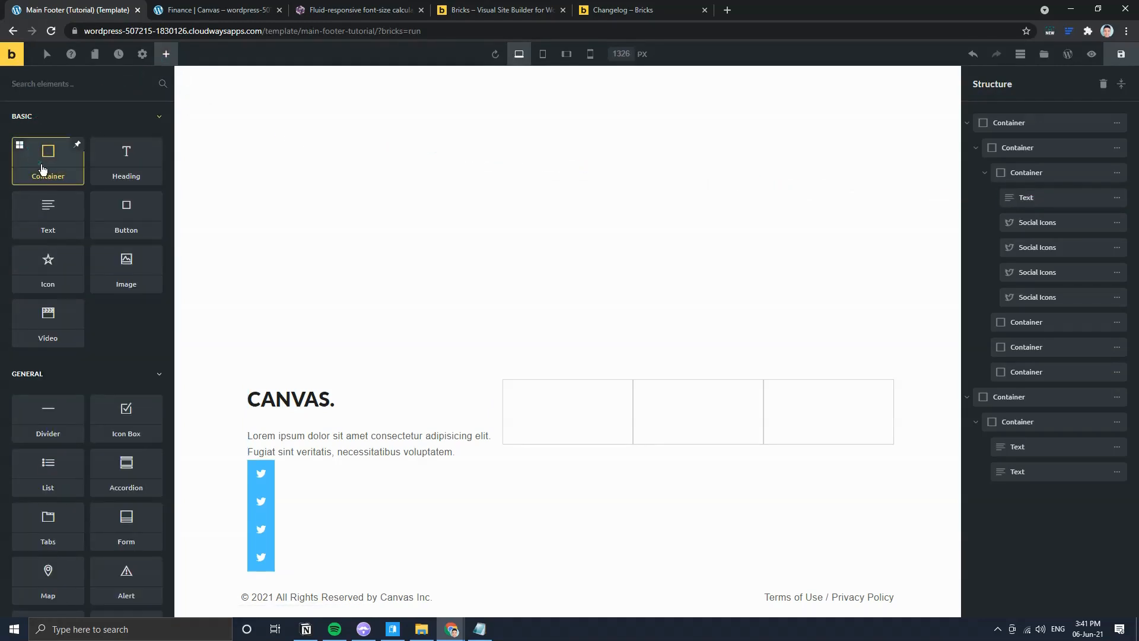
pyautogui.click(41, 169)
pyautogui.moveTo(1011, 496); pyautogui.dragTo(1022, 323)
pyautogui.click(1118, 226)
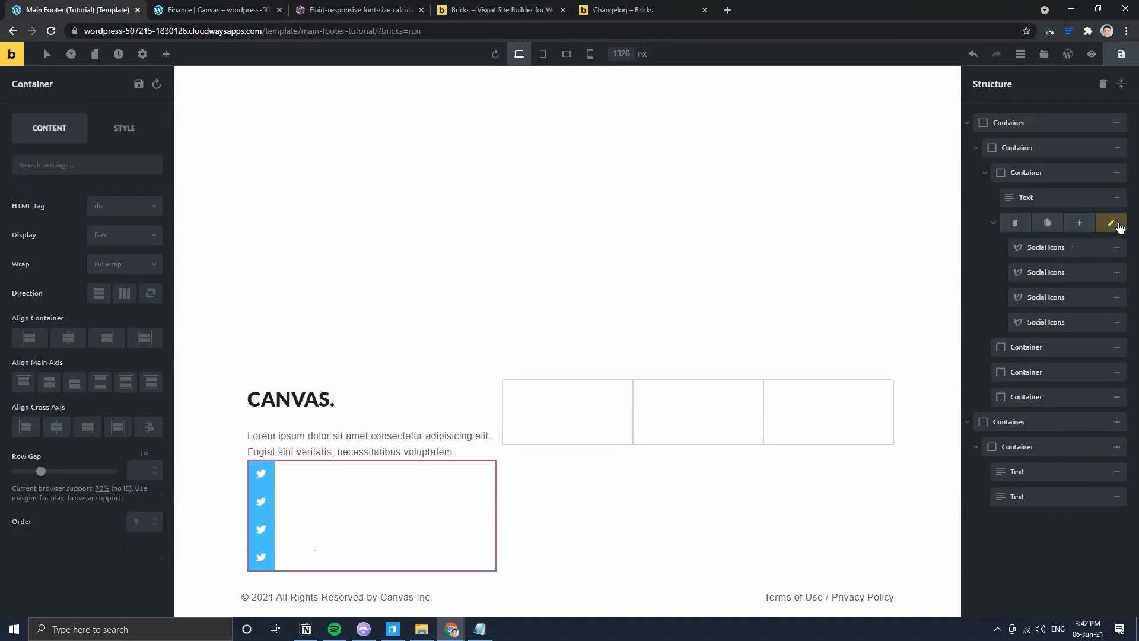
pyautogui.click(124, 297)
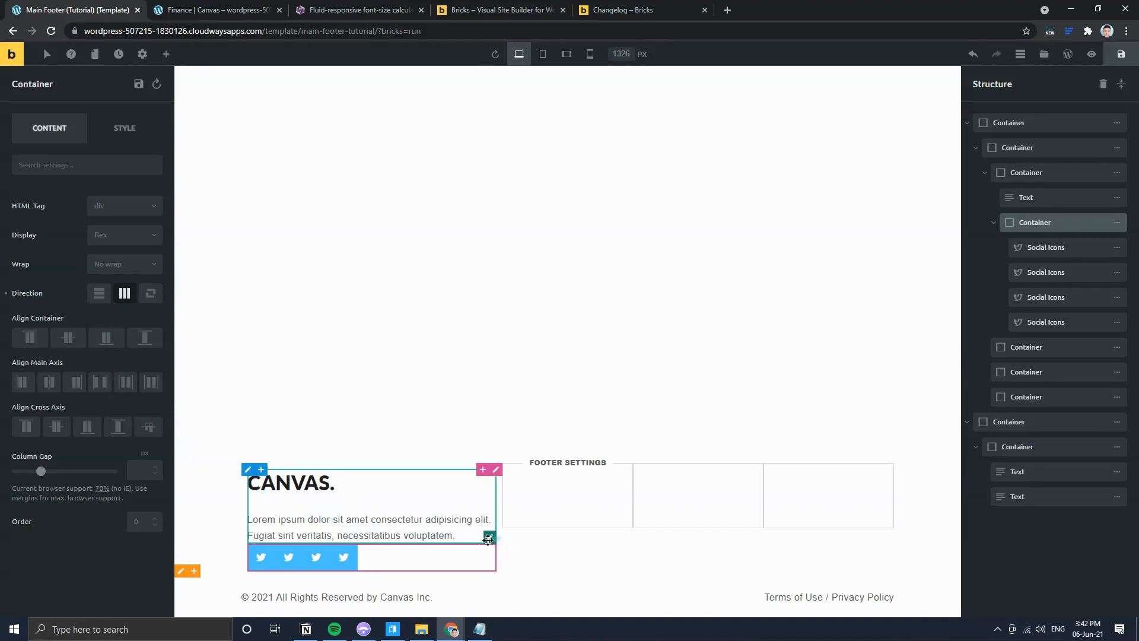
# Step: Set the bottom margin of the first column's Text element to 2 rem
pyautogui.click(488, 536)
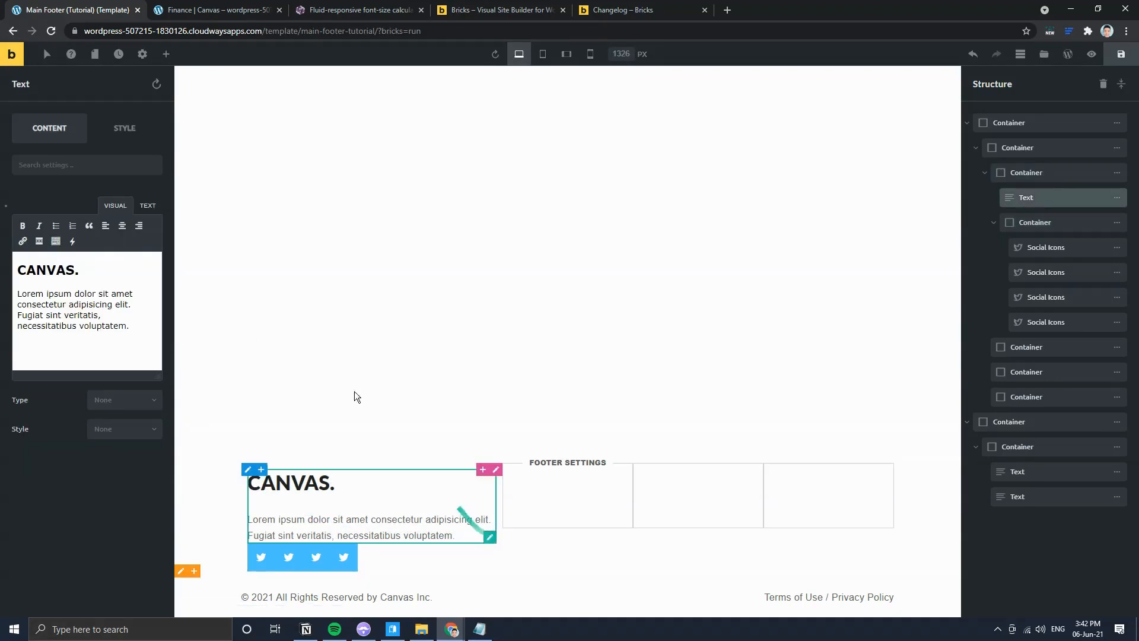
pyautogui.click(107, 127)
pyautogui.click(83, 205)
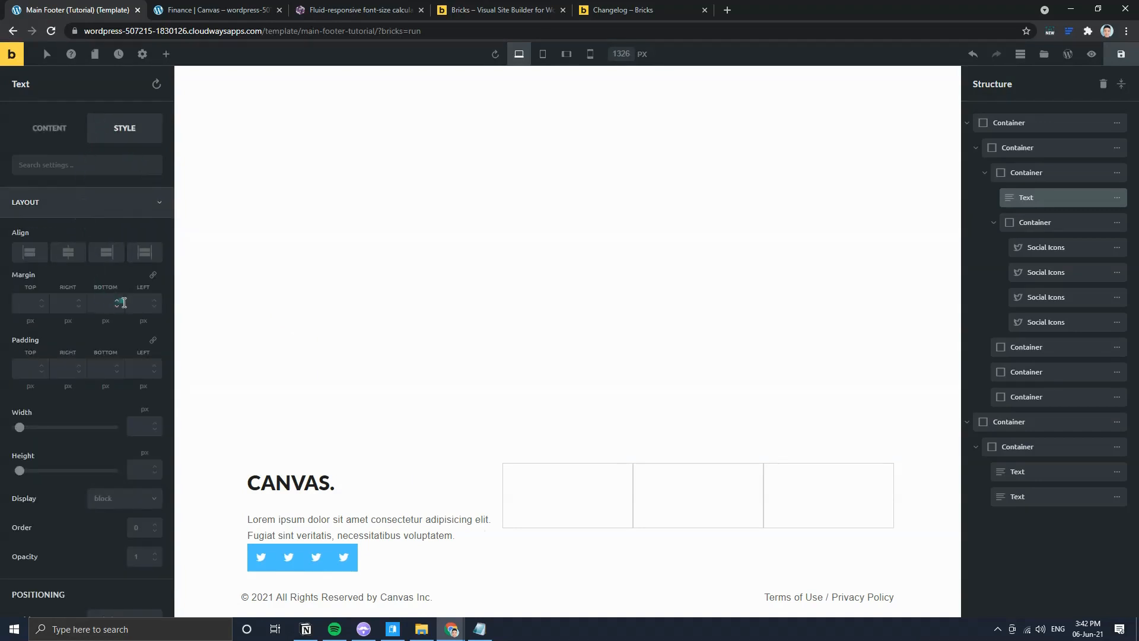
pyautogui.write('1rem')
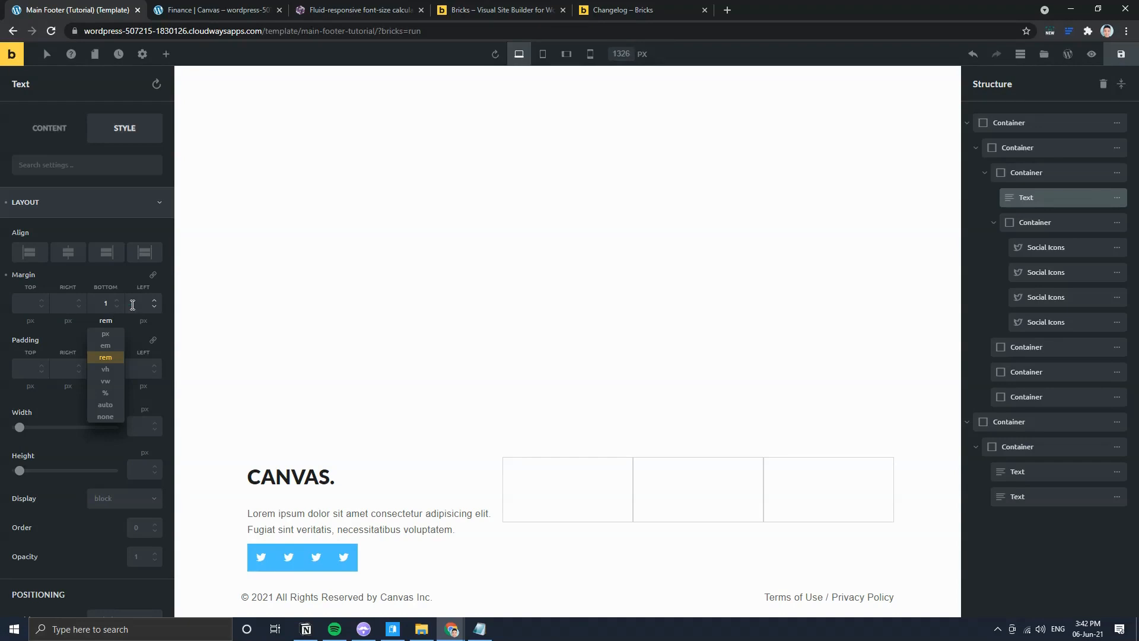
pyautogui.click(118, 301)
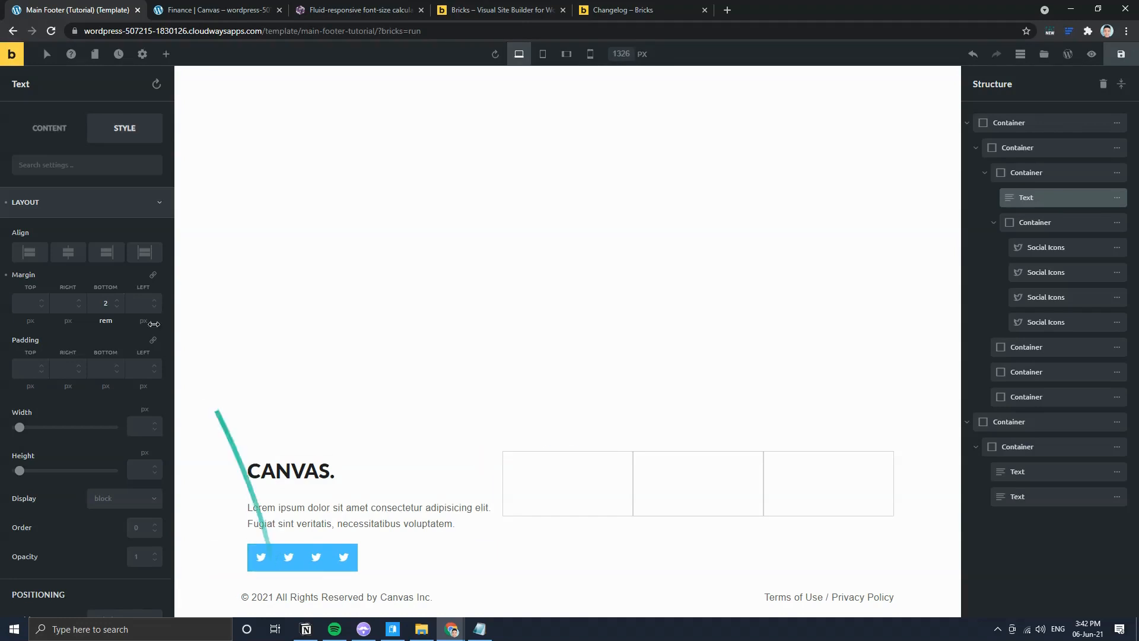
# Step: Set the right margin of the first, second and third Social Icons elements to 1 rem
pyautogui.click(270, 566)
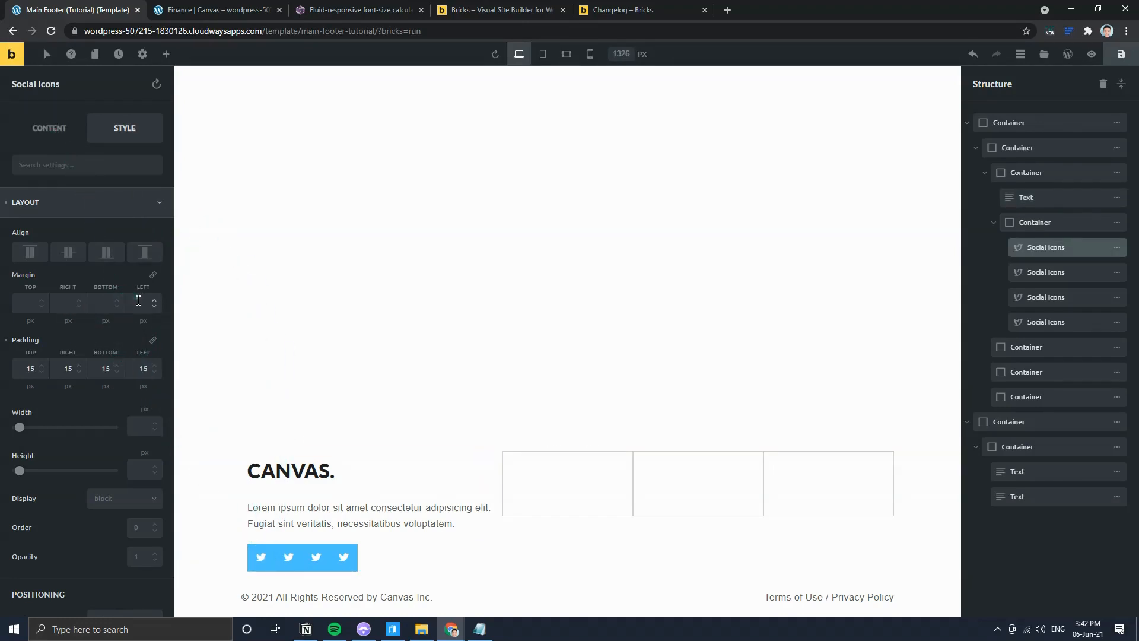
pyautogui.write('1')
pyautogui.press('Tab')
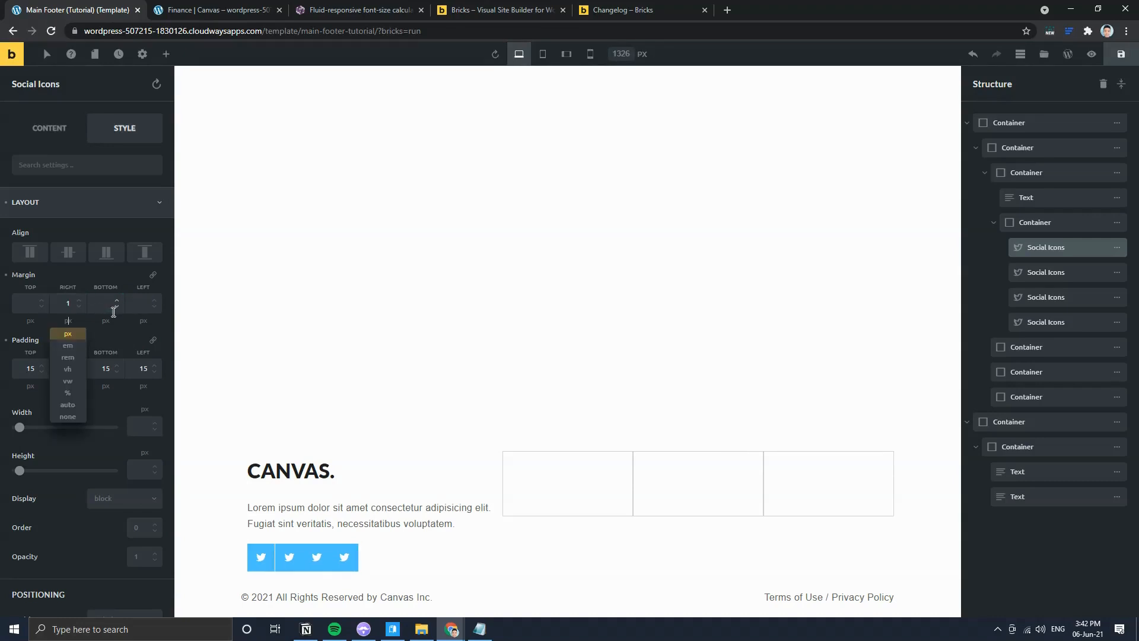
pyautogui.write('rem')
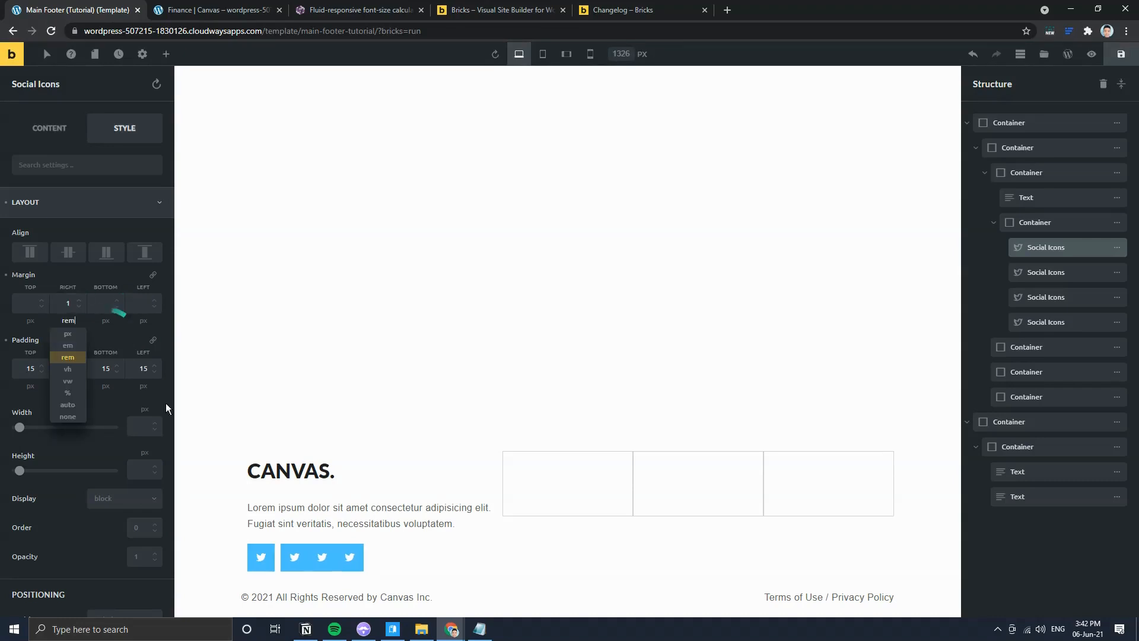
pyautogui.click(295, 556)
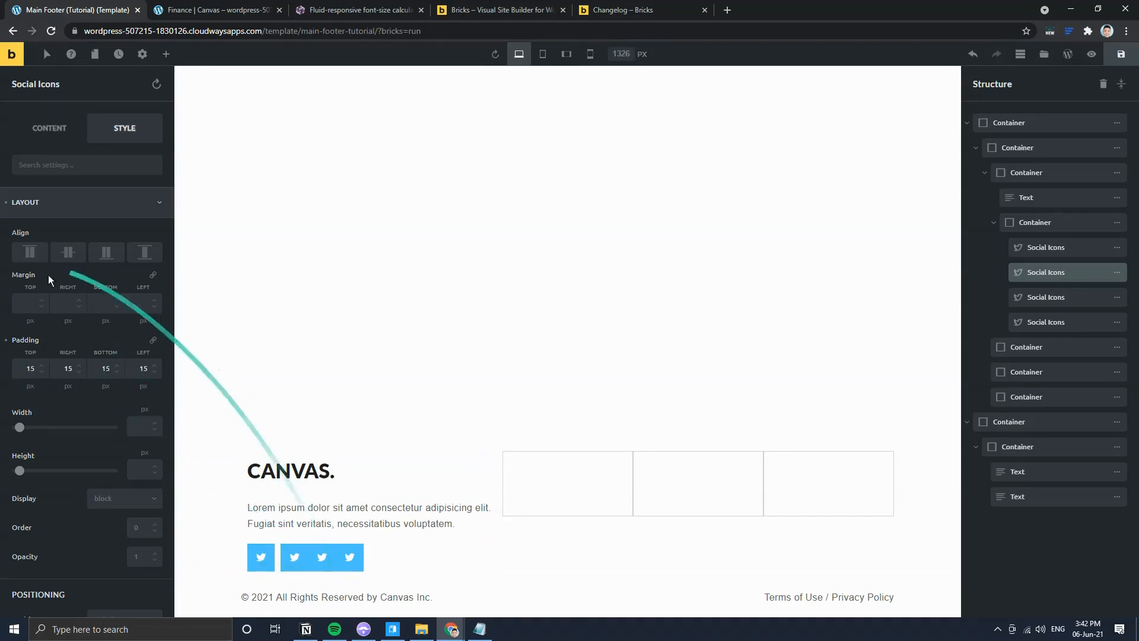
pyautogui.click(218, 10)
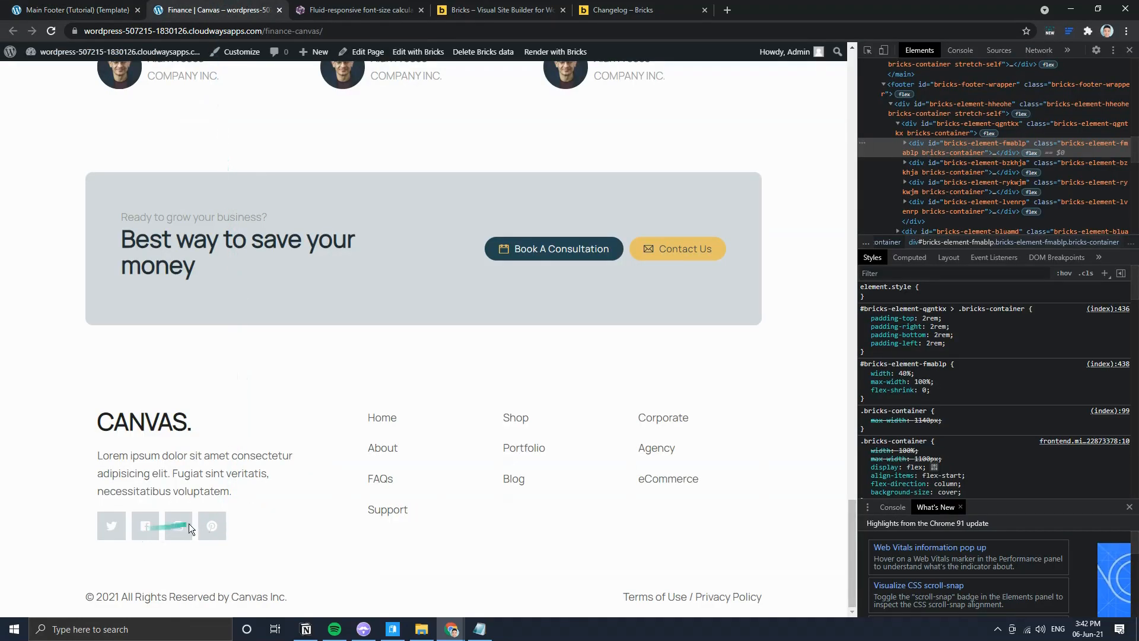
pyautogui.click(77, 10)
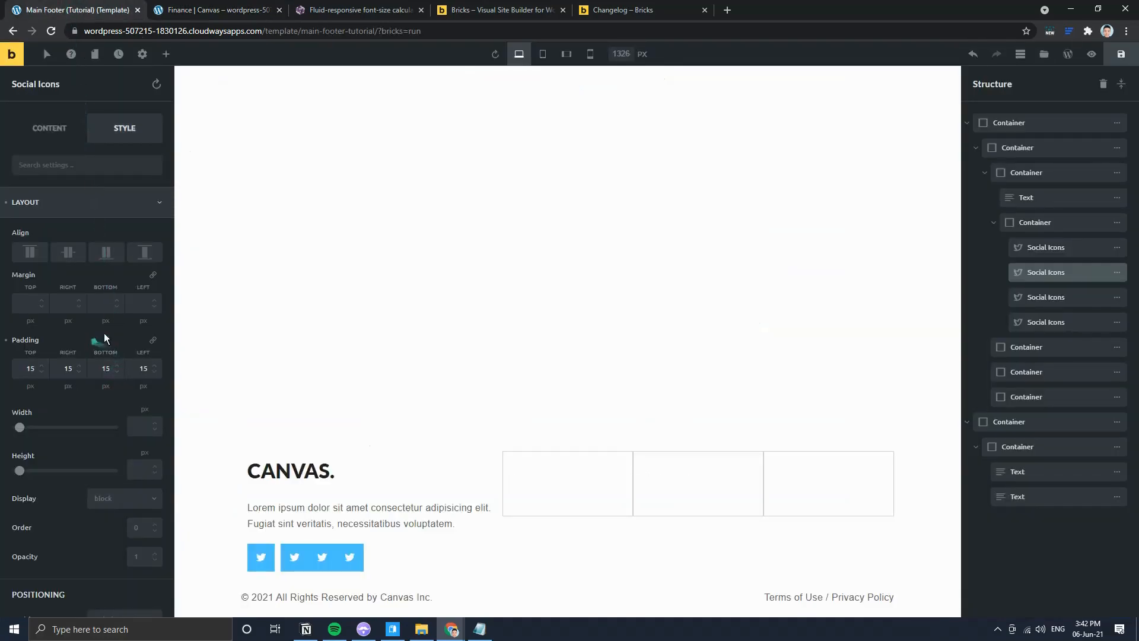
pyautogui.write('rem')
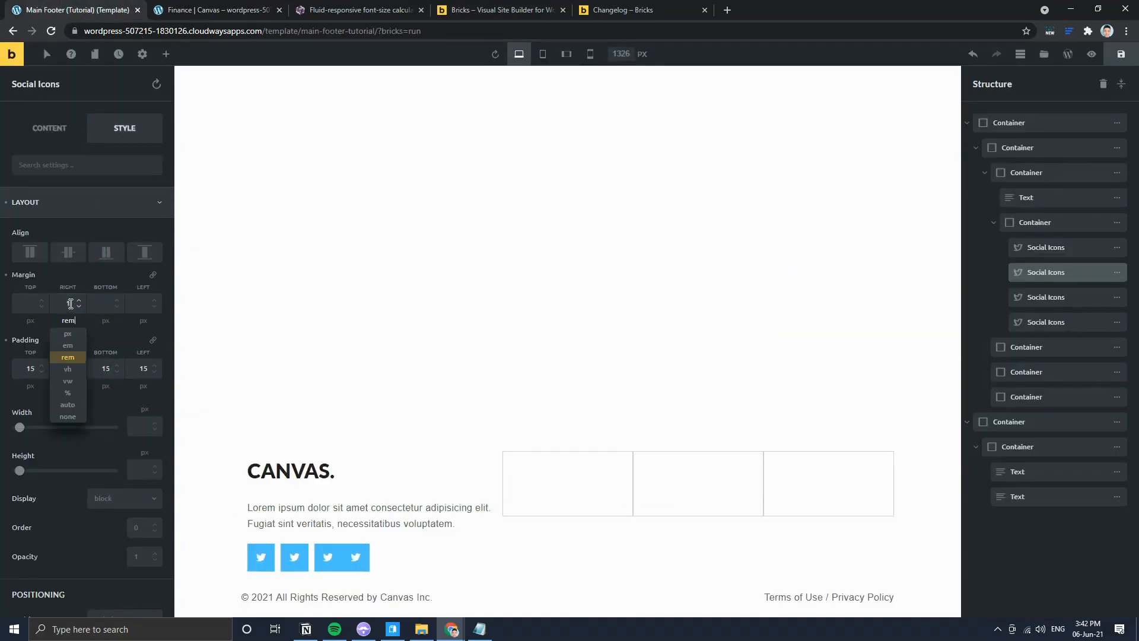
pyautogui.click(328, 556)
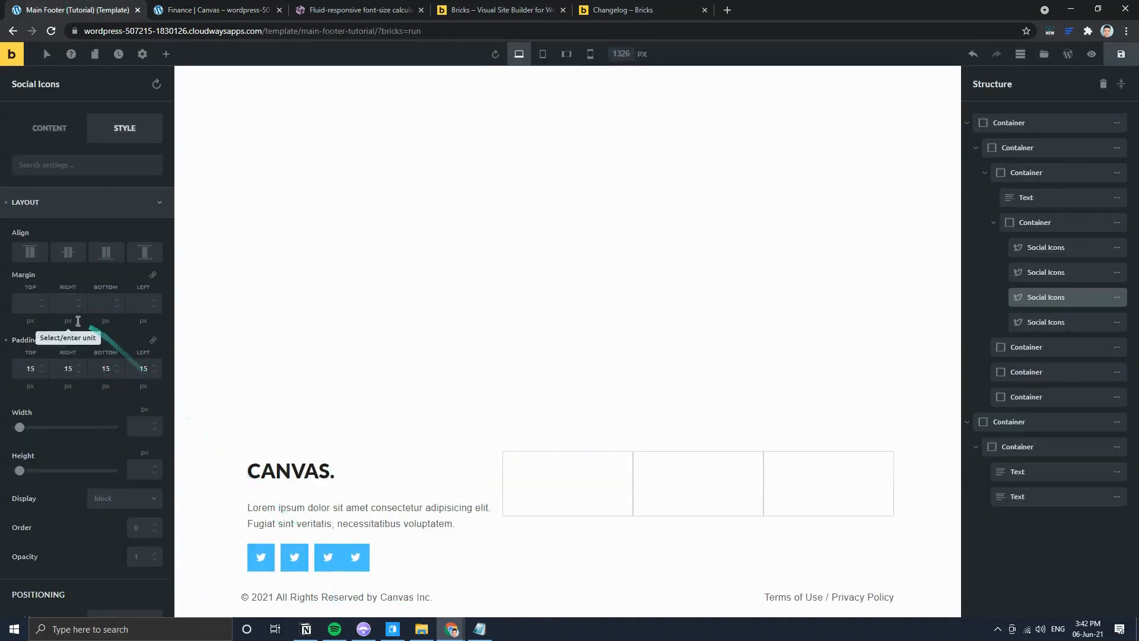
pyautogui.click(72, 309)
pyautogui.write('1rem')
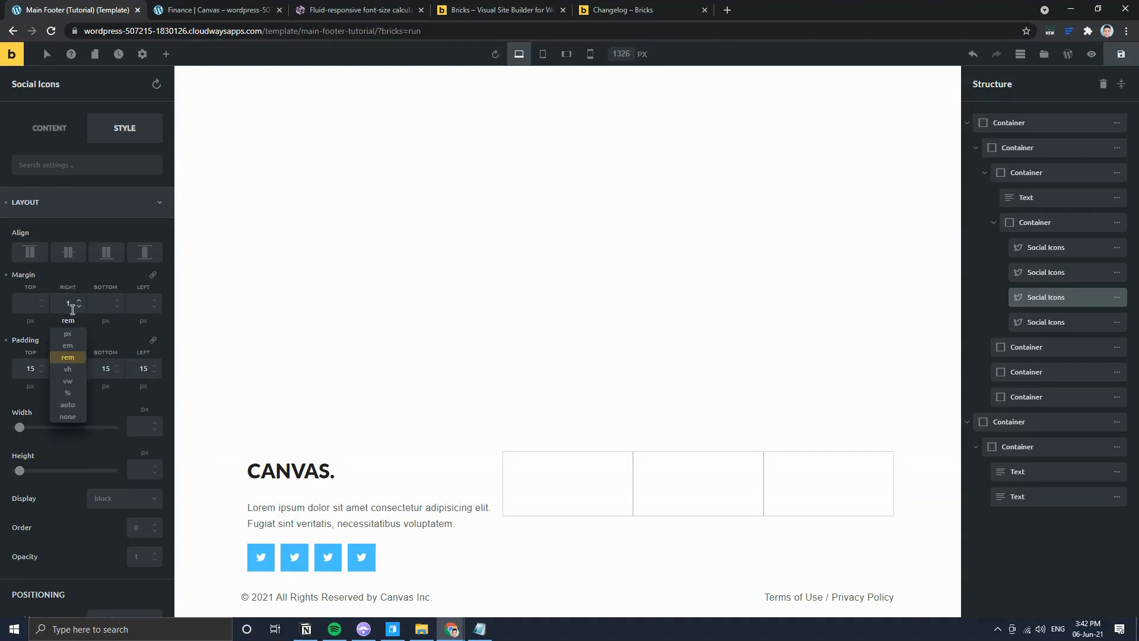
# Step: Set the first Twitter icon's background to the semi-transparent #264653 colour (Color #10) from the FinanceCanvas palette, comparing it with the Finance page
pyautogui.click(262, 556)
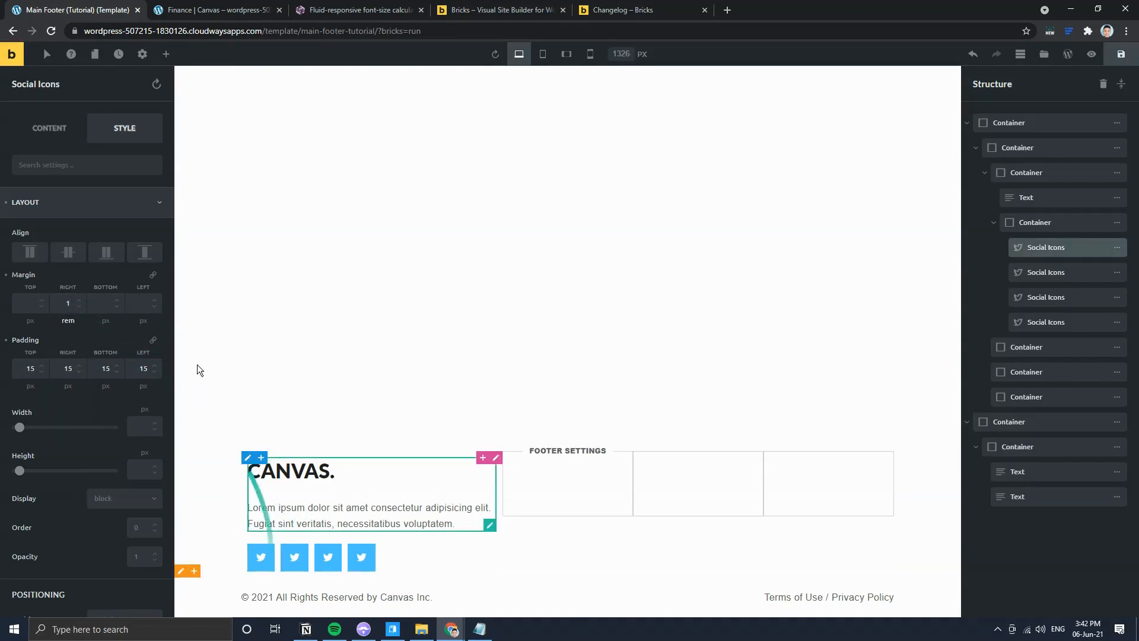
pyautogui.click(53, 124)
pyautogui.click(89, 228)
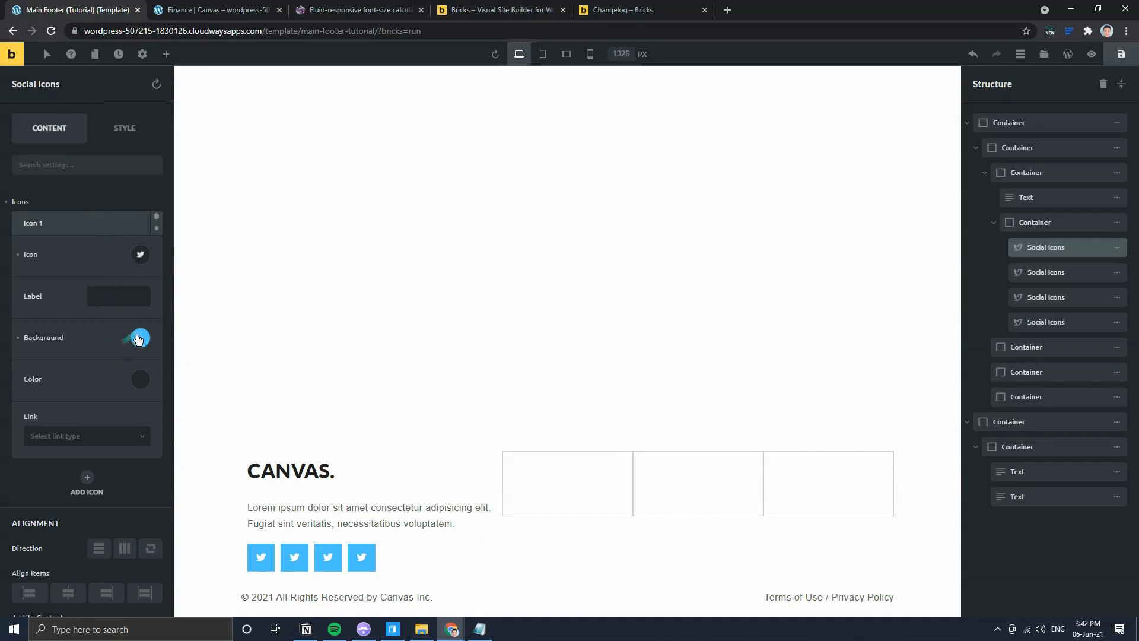
pyautogui.click(139, 338)
pyautogui.scroll(-1, 93, 523)
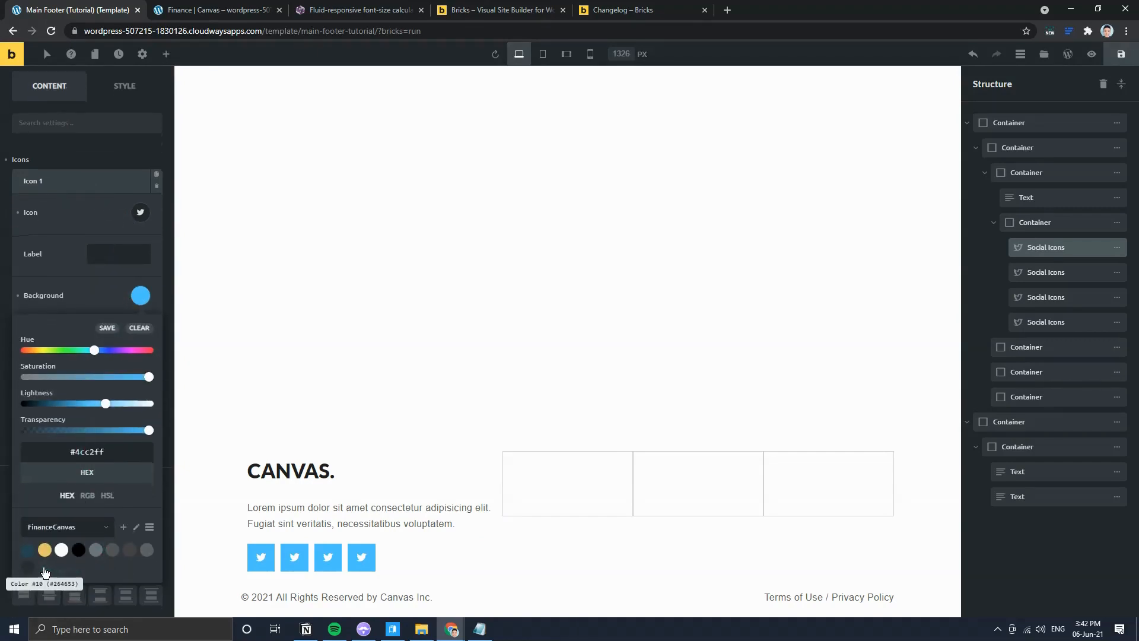
pyautogui.click(45, 570)
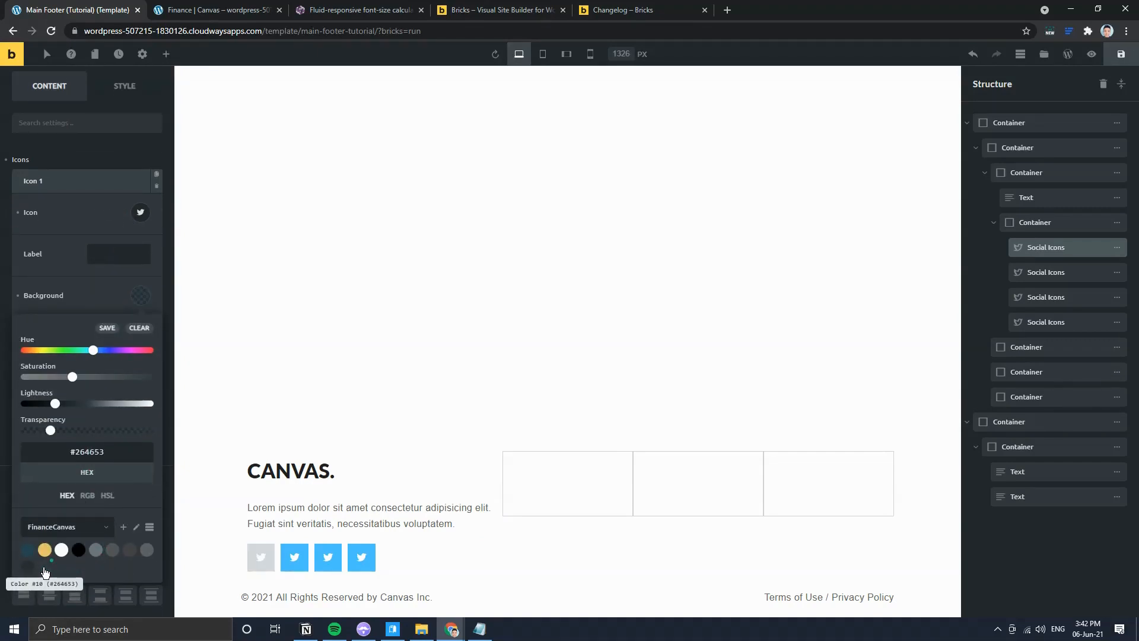
pyautogui.click(216, 10)
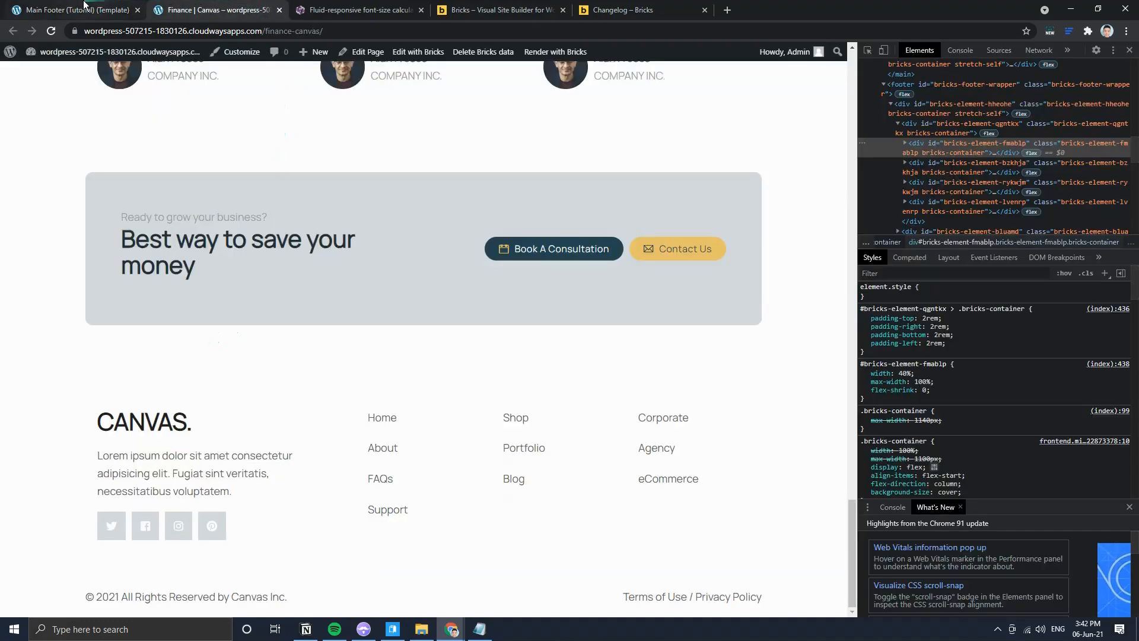
pyautogui.click(77, 10)
pyautogui.click(119, 293)
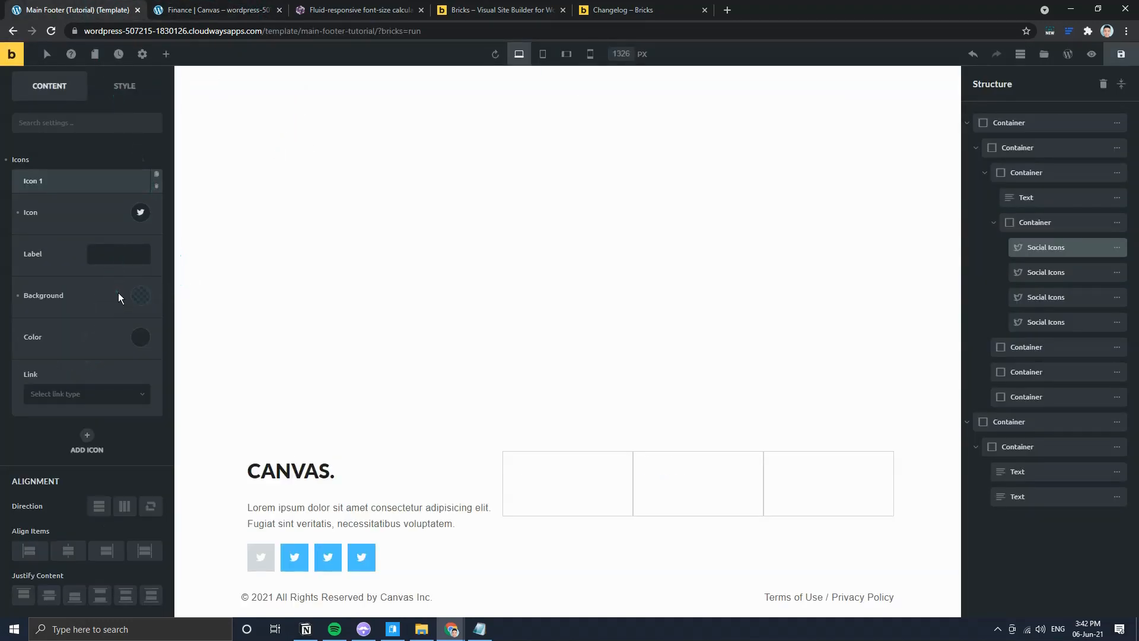
pyautogui.click(100, 192)
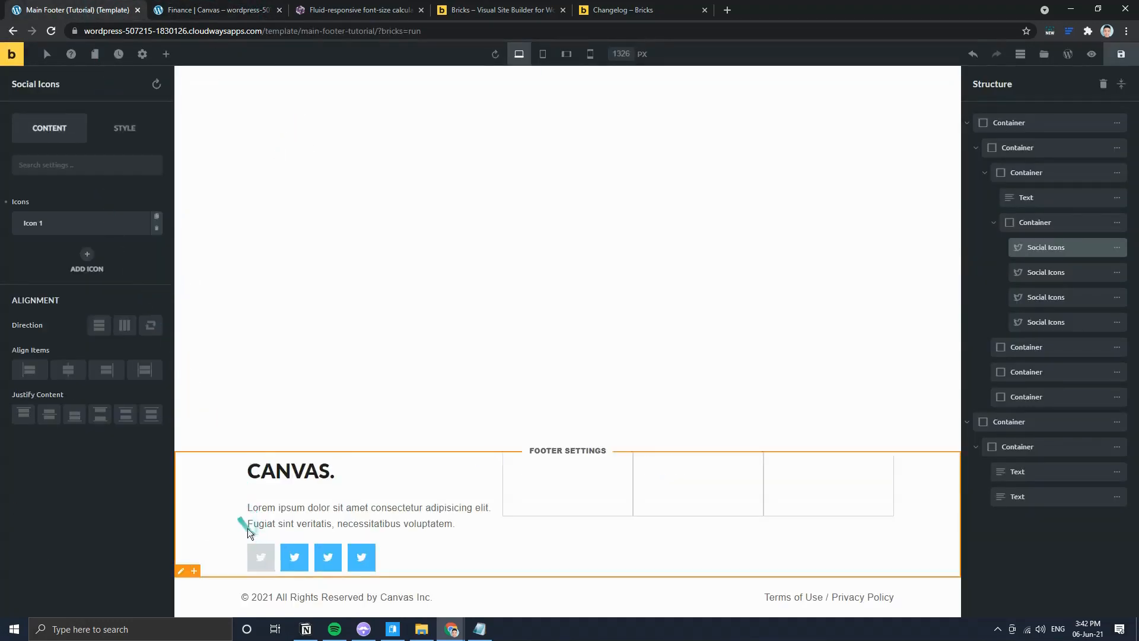
# Step: Replace the second Social Icons element's Twitter icon with the square Facebook icon from Fontawesome Brands
pyautogui.click(304, 561)
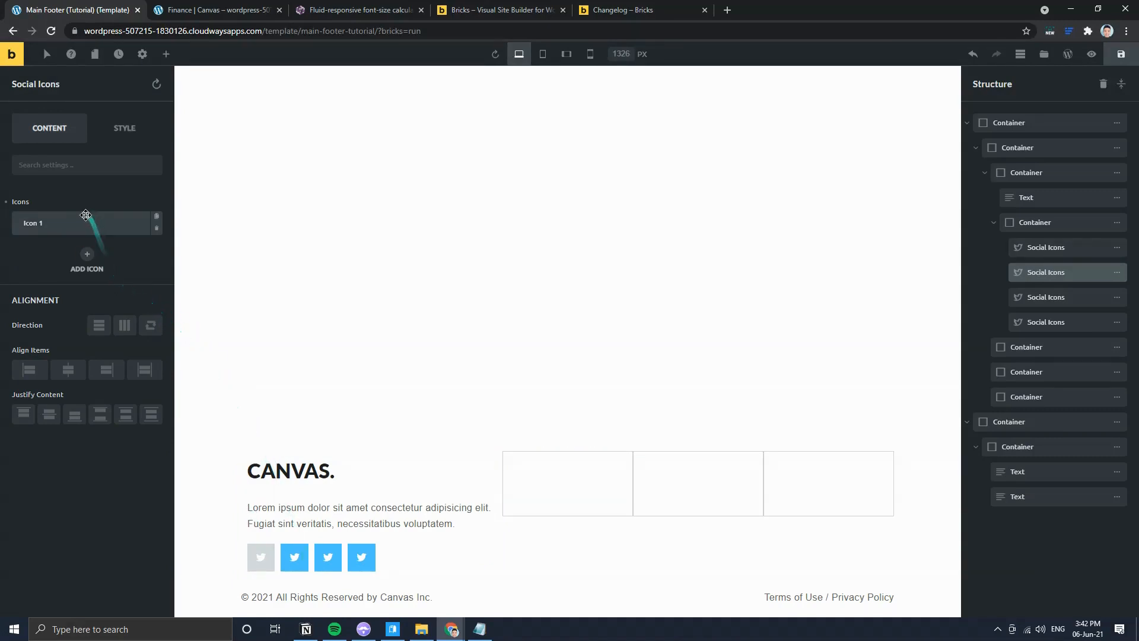
pyautogui.click(83, 229)
pyautogui.click(143, 254)
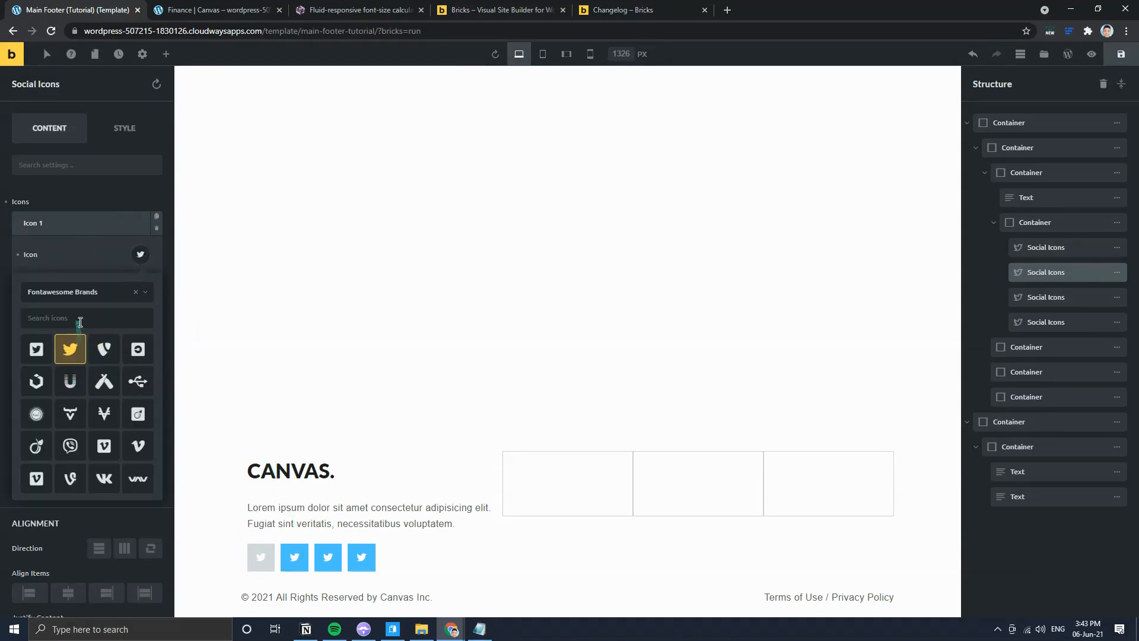
pyautogui.write('faceb')
pyautogui.click(113, 357)
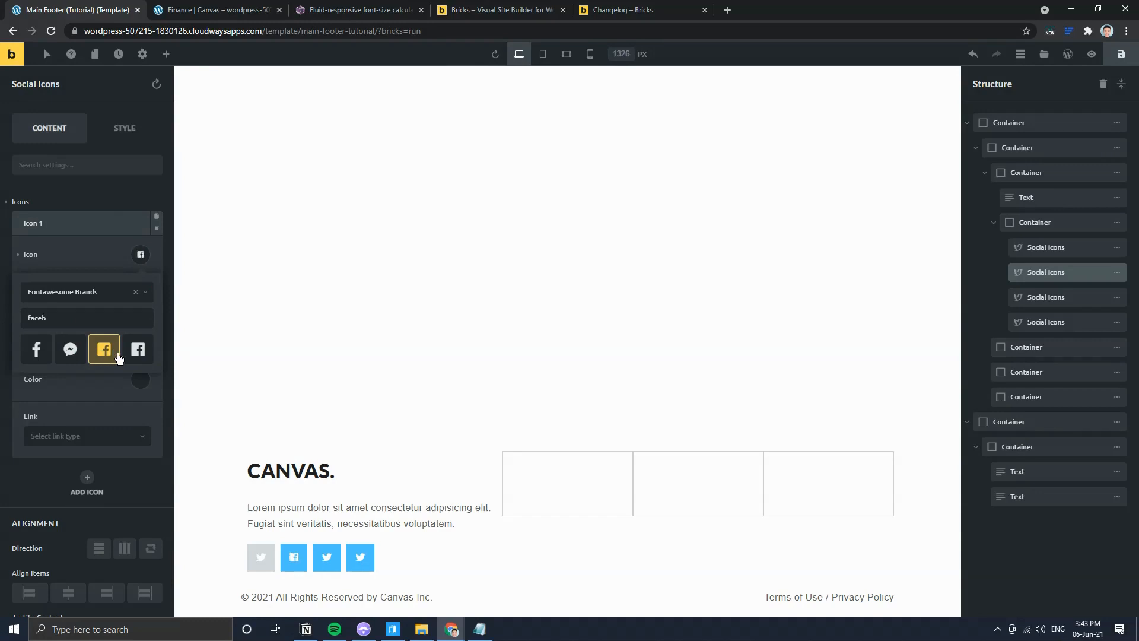
# Step: Set the Facebook icon's background to the semi-transparent #264653 colour from the FinanceCanvas palette
pyautogui.click(112, 218)
pyautogui.click(111, 231)
pyautogui.click(141, 337)
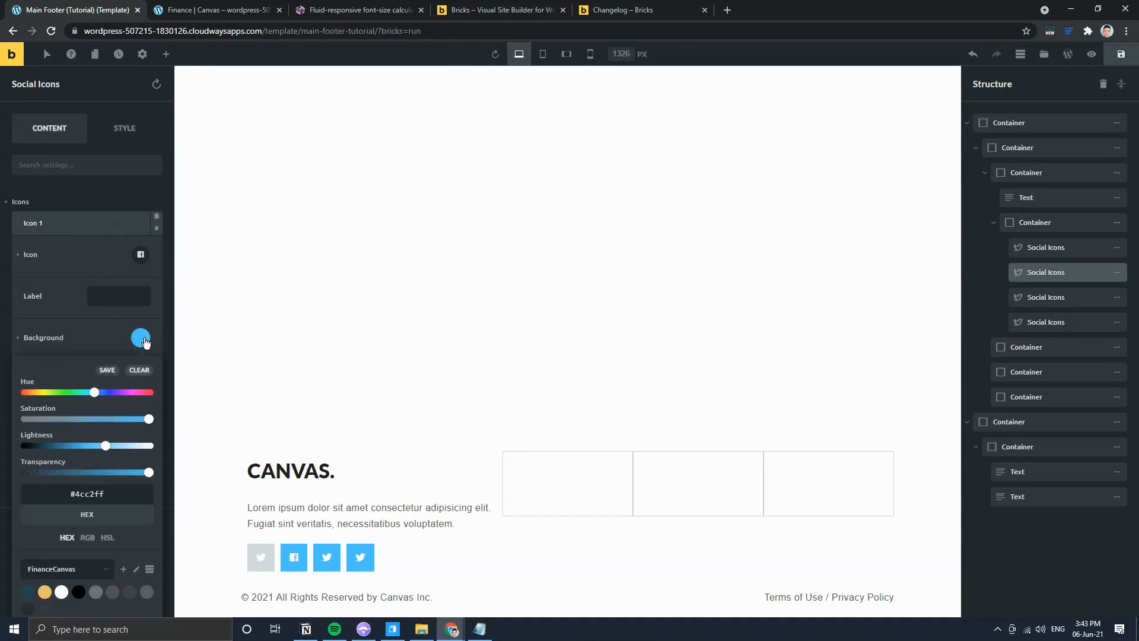
pyautogui.scroll(-1, 46, 574)
pyautogui.click(46, 573)
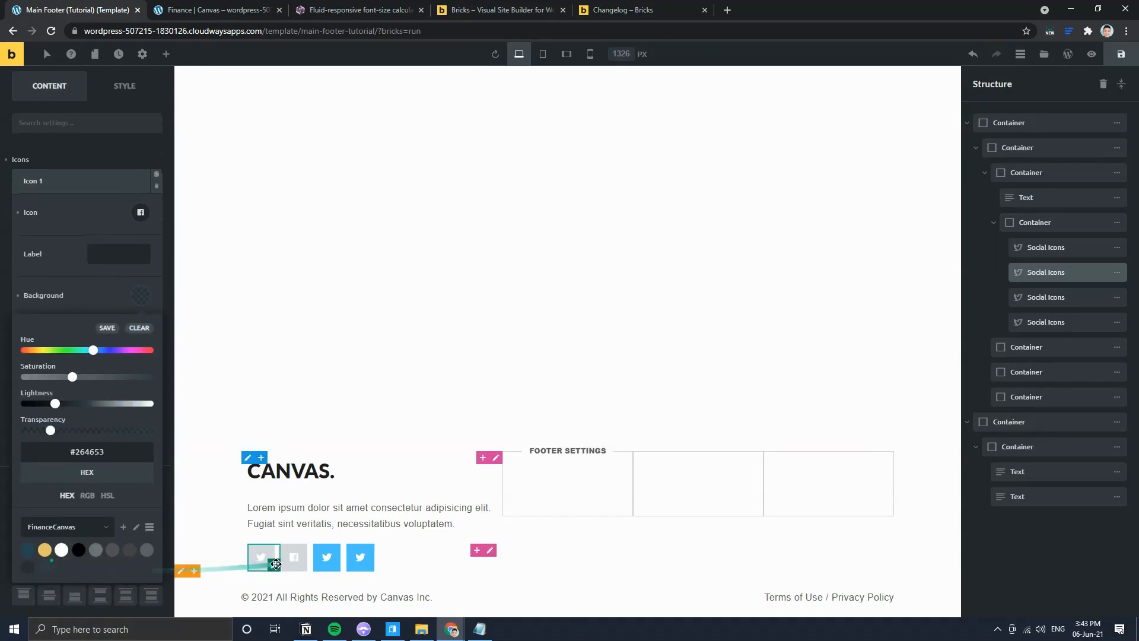
# Step: Change the third Social Icons element to the Instagram icon and give it the semi-transparent #264653 FinanceCanvas background
pyautogui.click(335, 570)
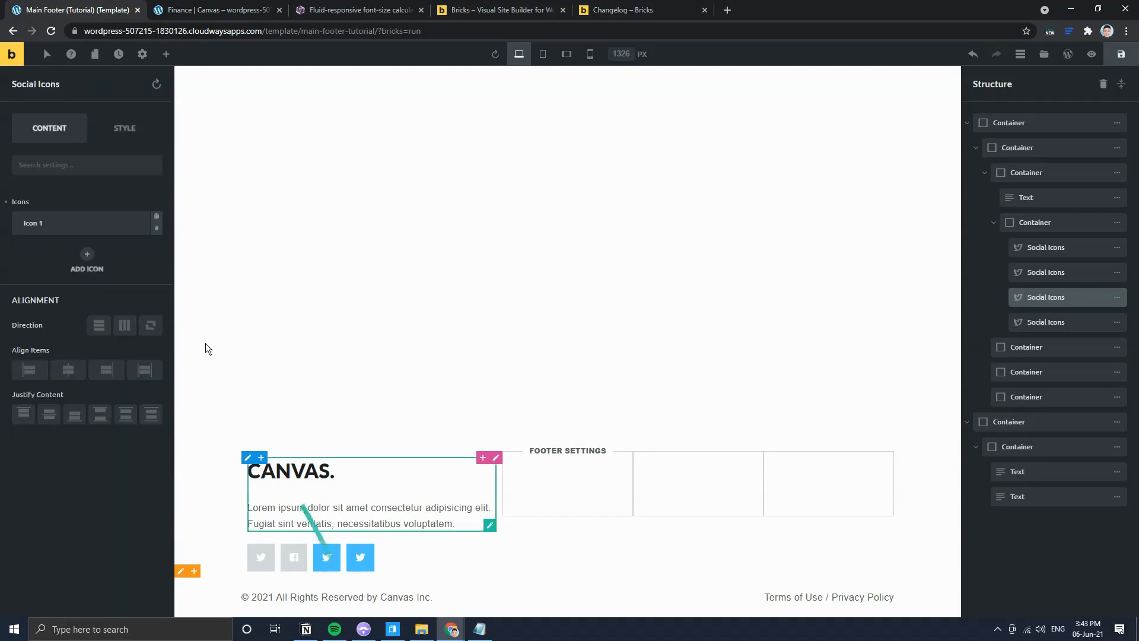
pyautogui.click(140, 254)
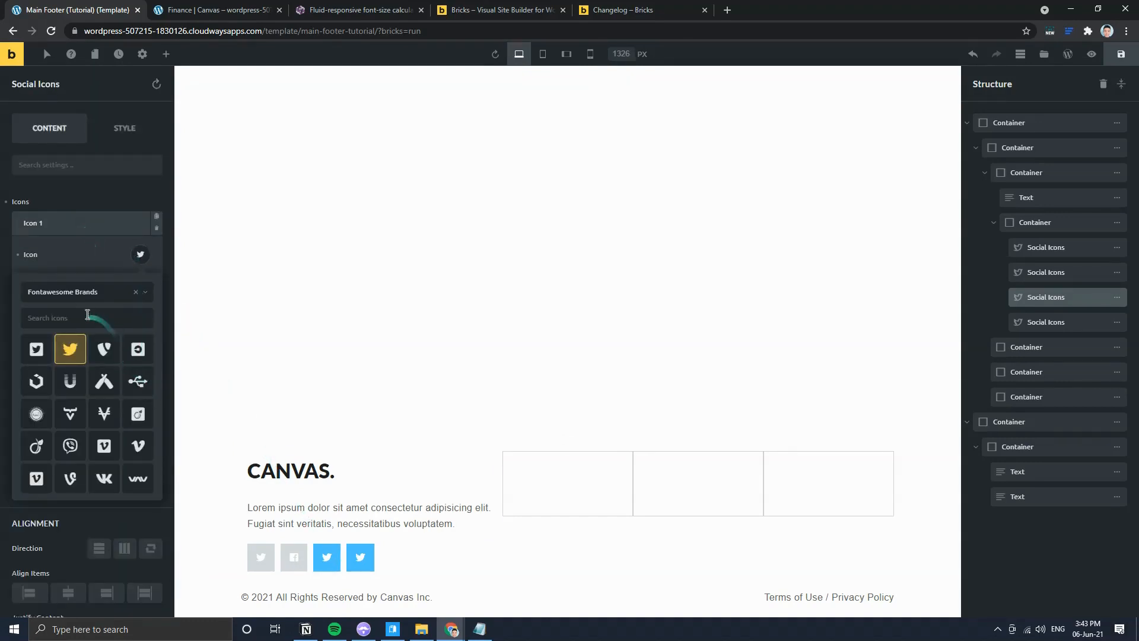
pyautogui.click(208, 9)
pyautogui.click(89, 7)
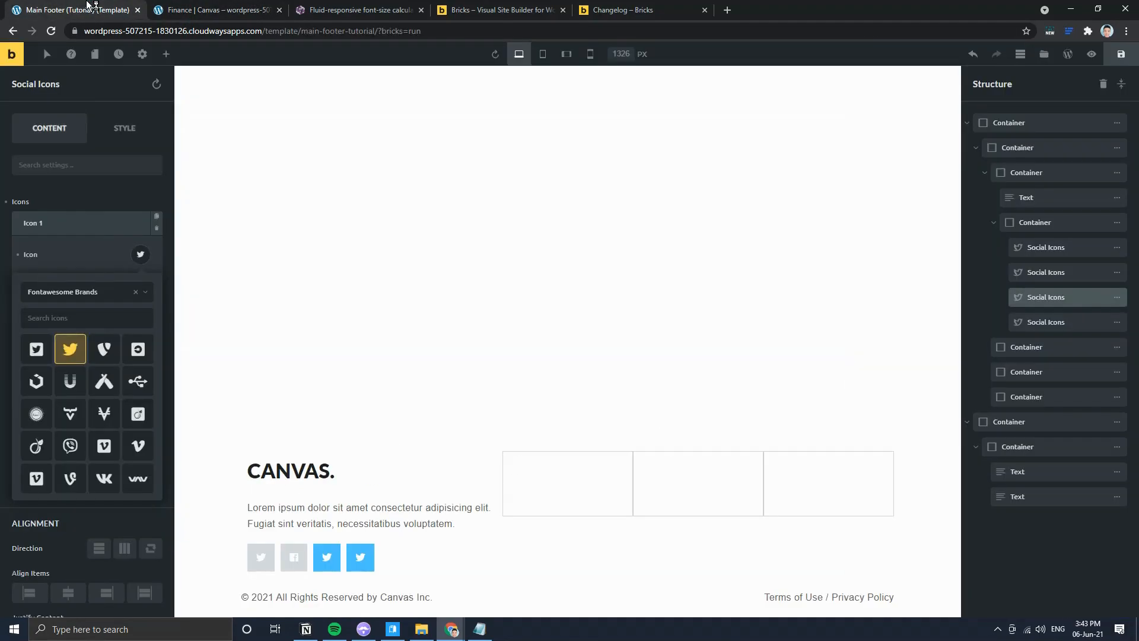
pyautogui.click(92, 321)
pyautogui.write('insta')
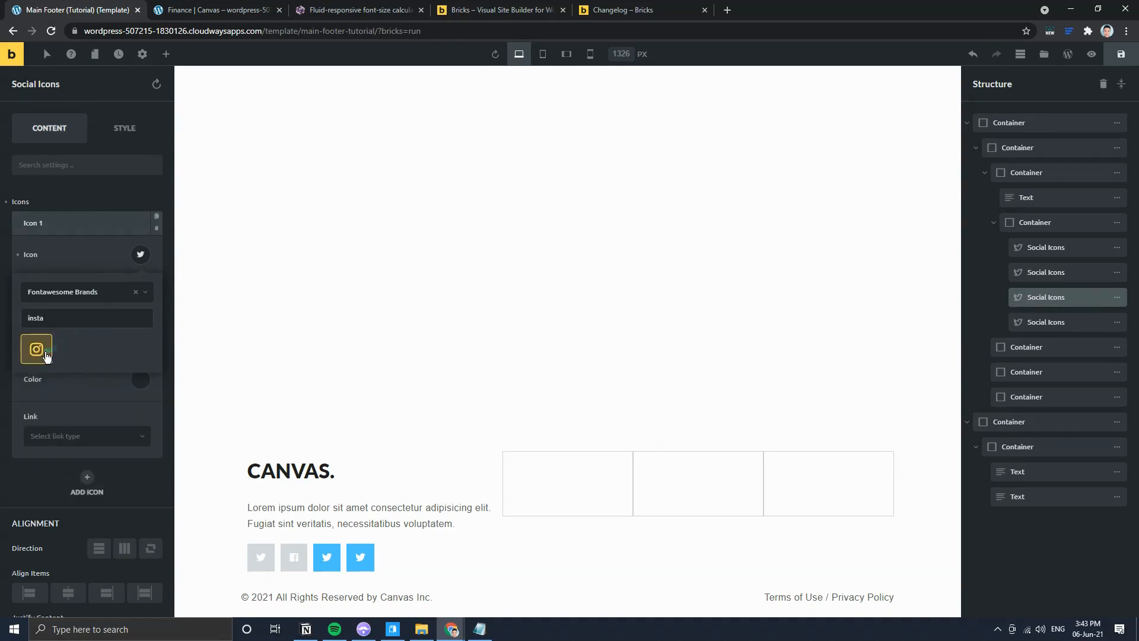
pyautogui.click(140, 335)
pyautogui.scroll(-1, 47, 551)
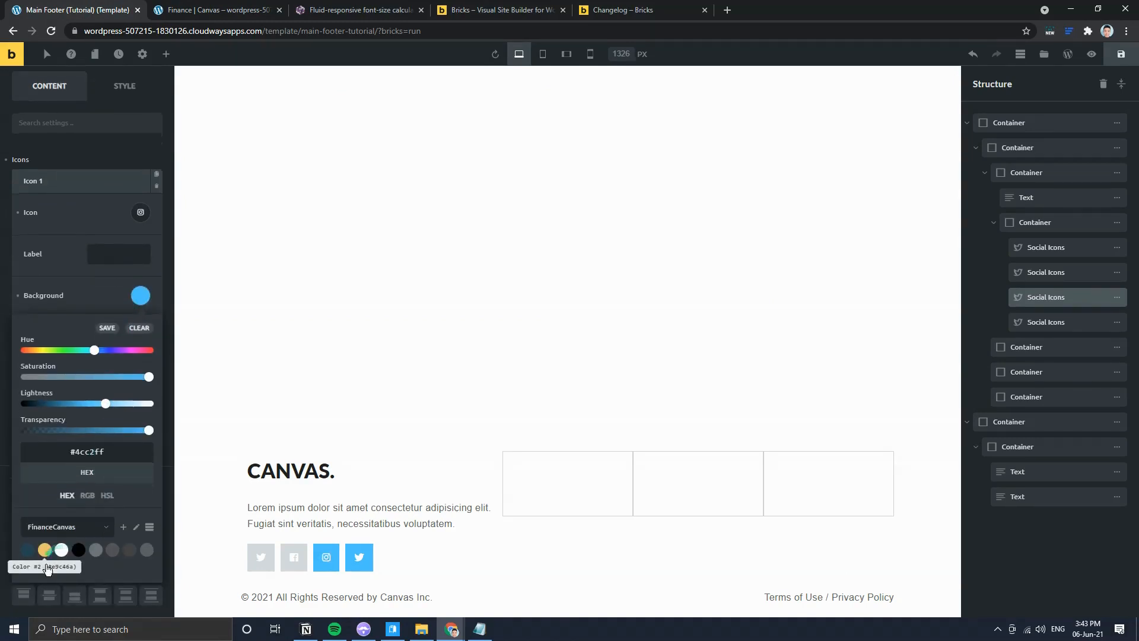
pyautogui.click(45, 568)
# Step: Give the fourth Social Icons element the semi-transparent #264653 FinanceCanvas background and change its icon to the round Pinterest logo
pyautogui.click(362, 560)
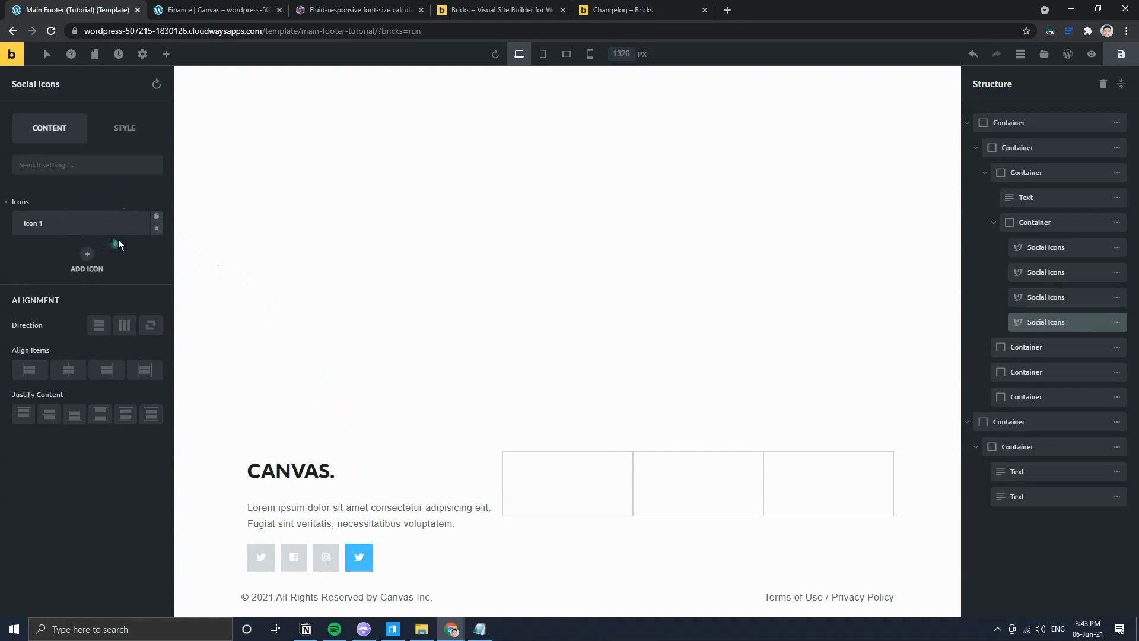
pyautogui.click(140, 338)
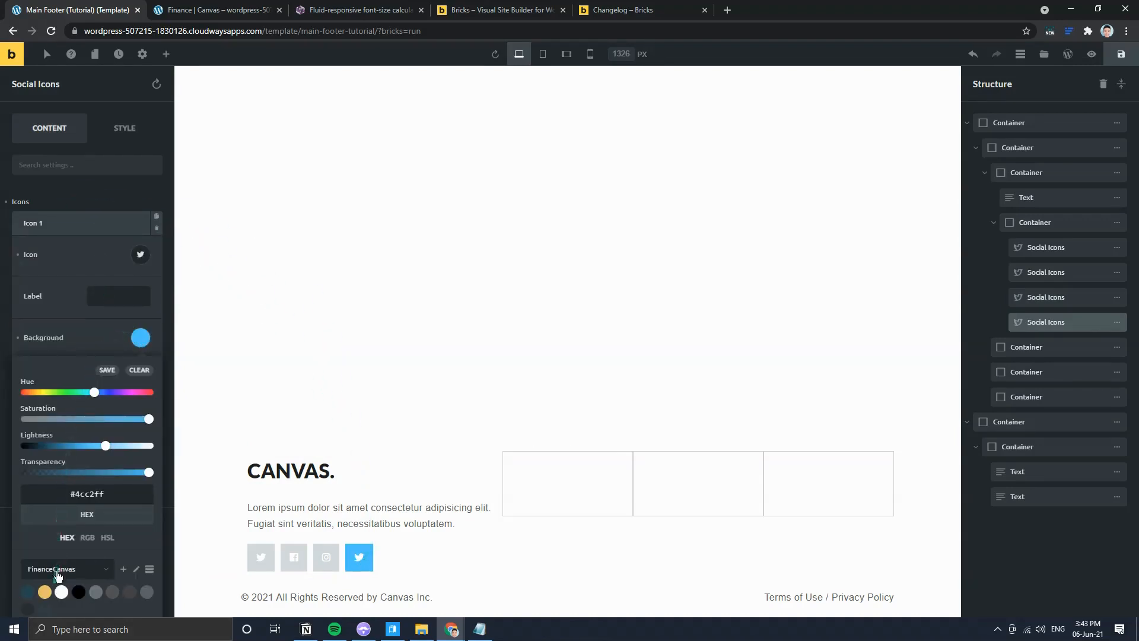
pyautogui.scroll(-1, 57, 574)
pyautogui.click(27, 549)
pyautogui.click(140, 211)
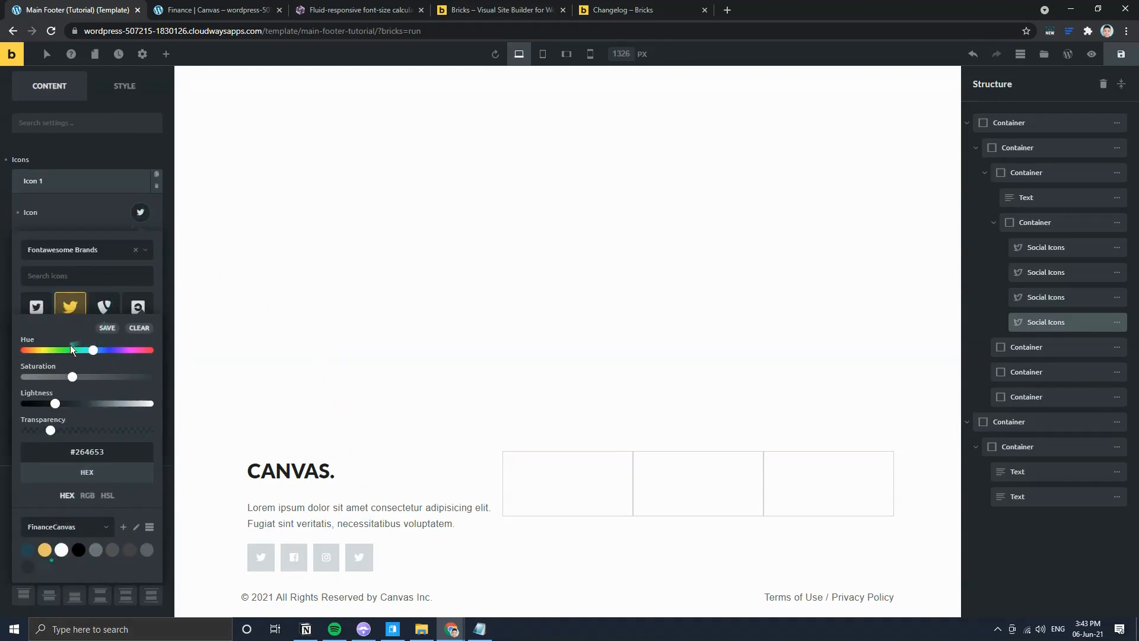
pyautogui.click(77, 272)
pyautogui.write('pinte')
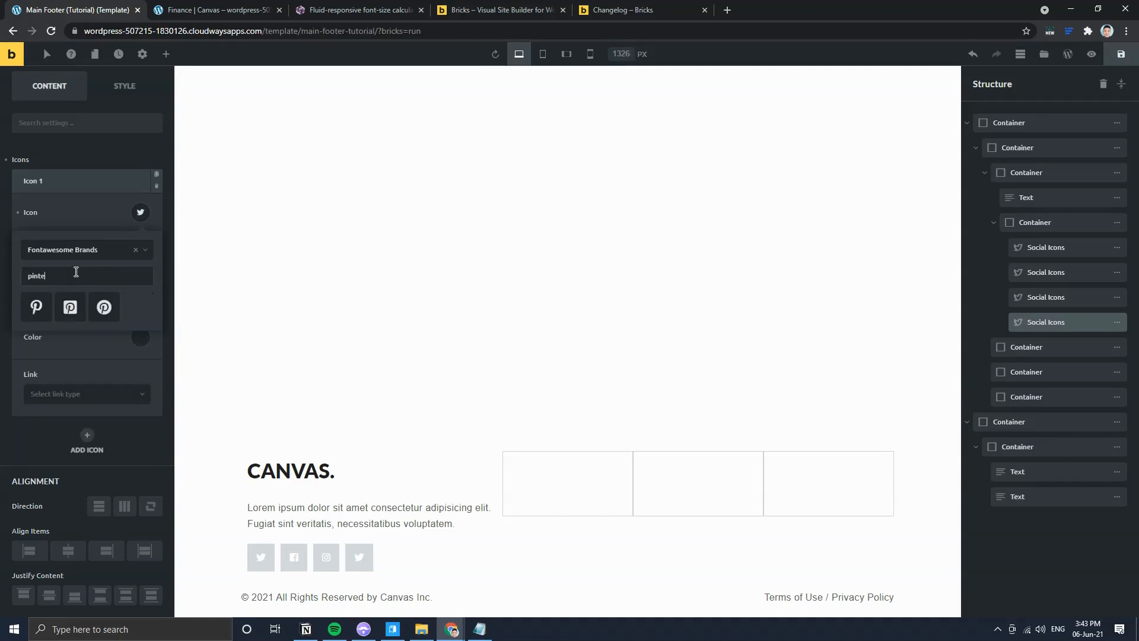
pyautogui.click(104, 307)
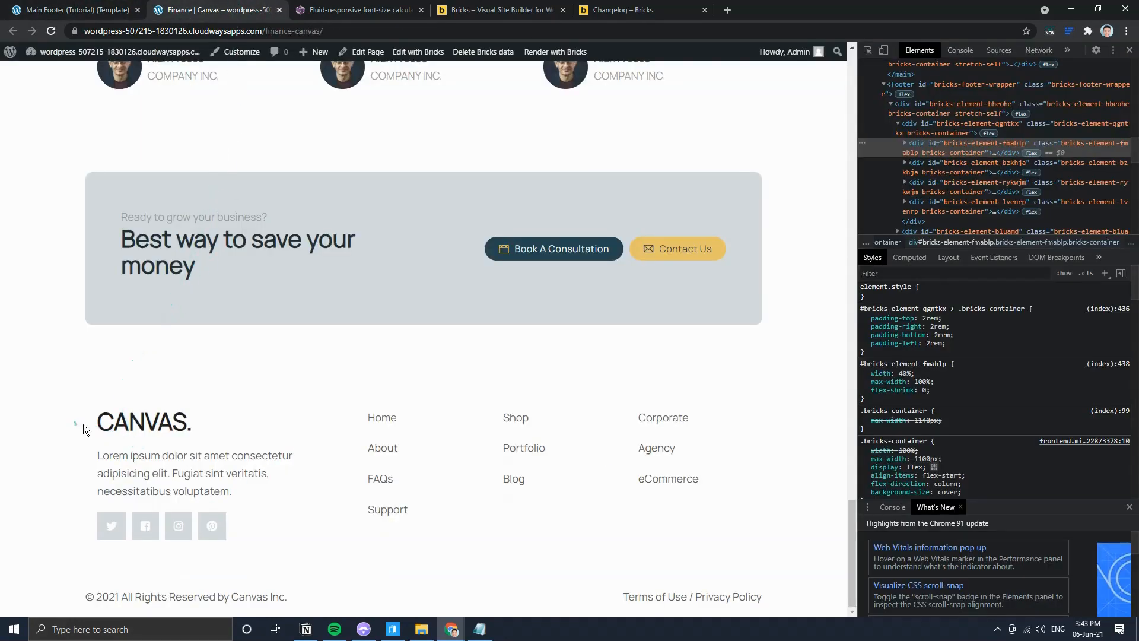
# Step: Copy the Home, About, FAQs and Support entries from the Finance page's footer
pyautogui.moveTo(96, 422); pyautogui.dragTo(249, 438)
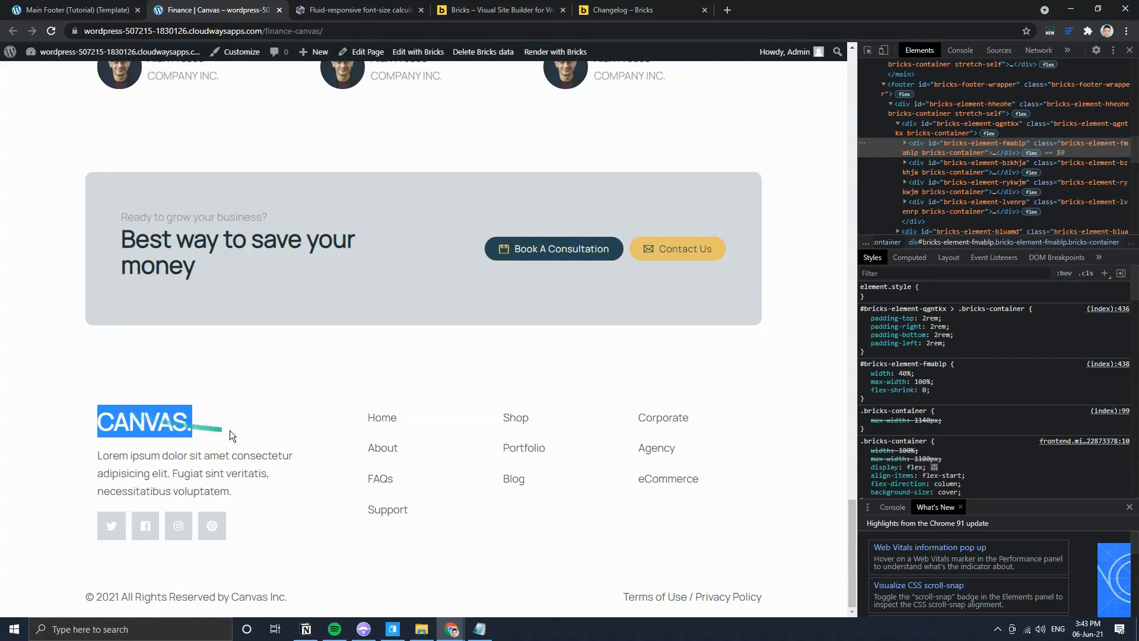
pyautogui.moveTo(363, 417); pyautogui.dragTo(422, 521)
pyautogui.hotkey('ctrl', 'c')
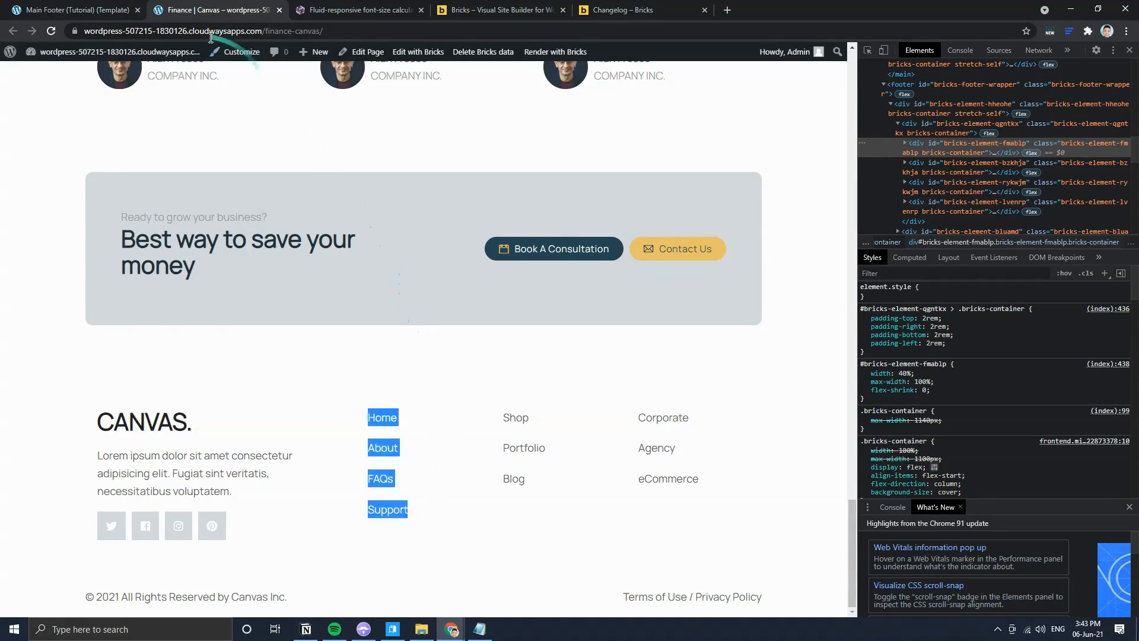
# Step: Add a Text element to the footer template's second column and replace its placeholder with the copied Home, About, FAQs and Support list
pyautogui.click(77, 10)
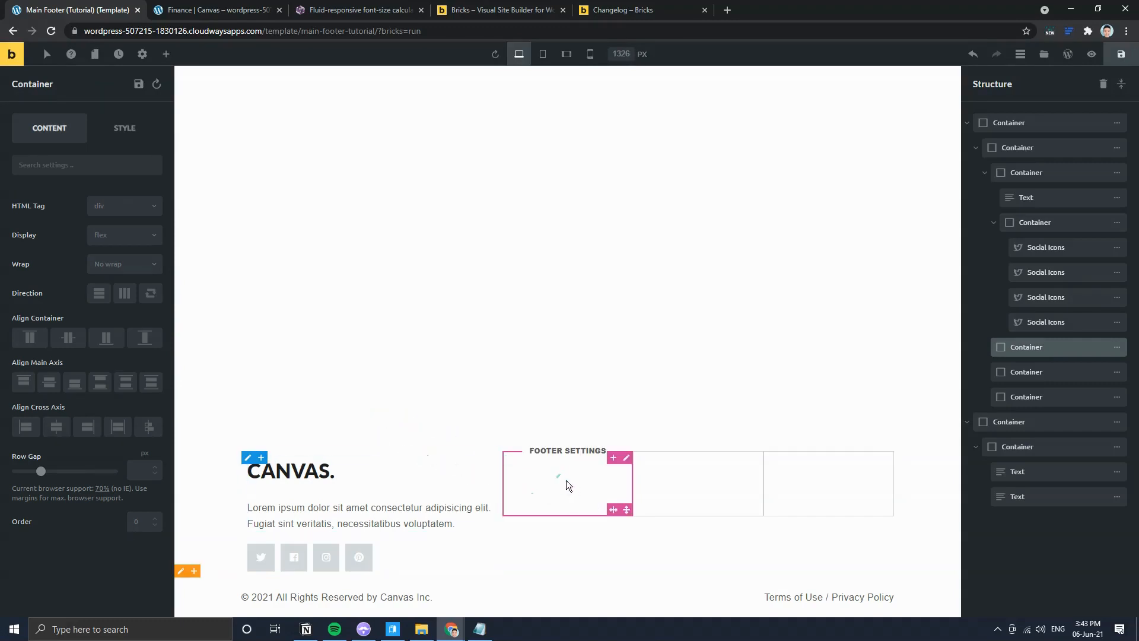
pyautogui.click(165, 55)
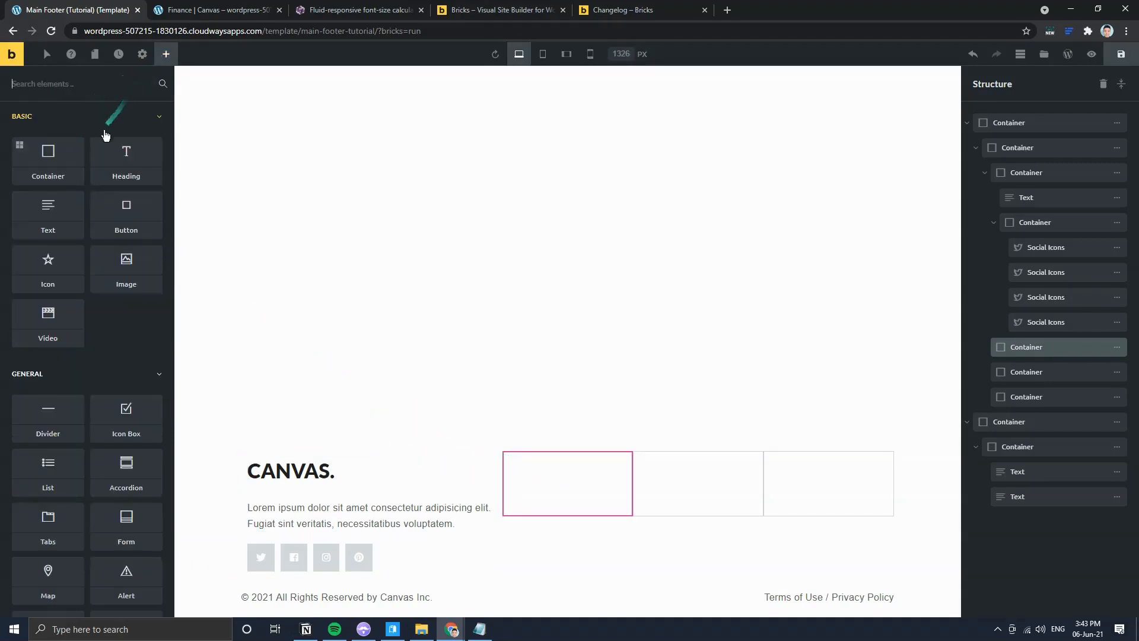
pyautogui.click(47, 233)
pyautogui.click(565, 496)
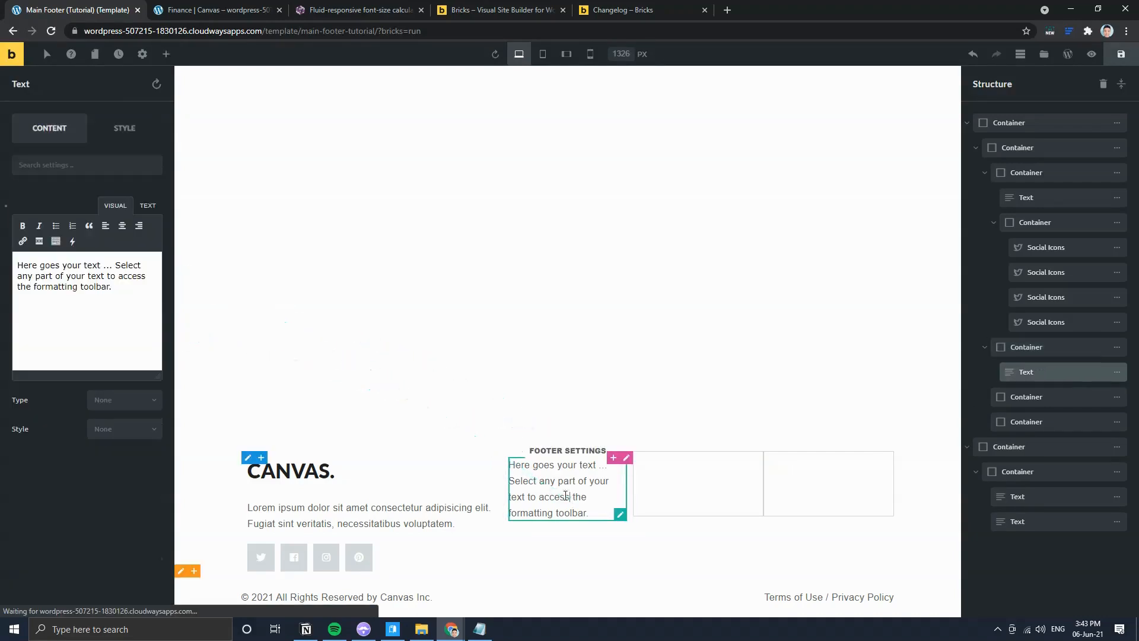
pyautogui.click(108, 304)
pyautogui.hotkey('ctrl', 'a')
pyautogui.hotkey('ctrl', 'v')
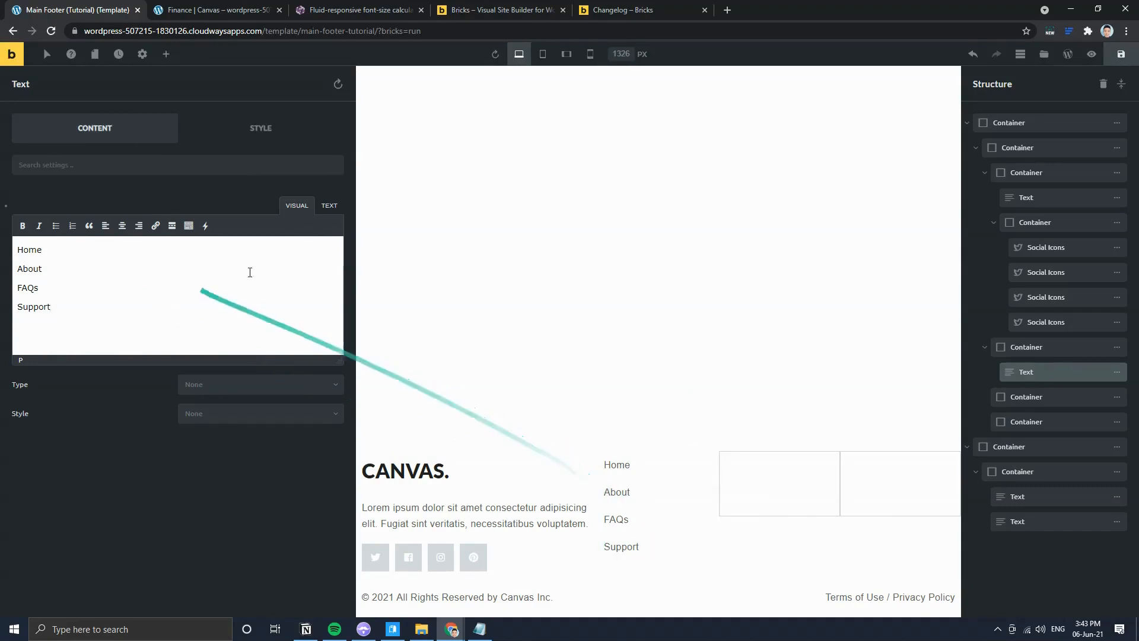
# Step: Look through the second column Text element's typography style settings and open its layout settings
pyautogui.click(278, 129)
pyautogui.click(116, 127)
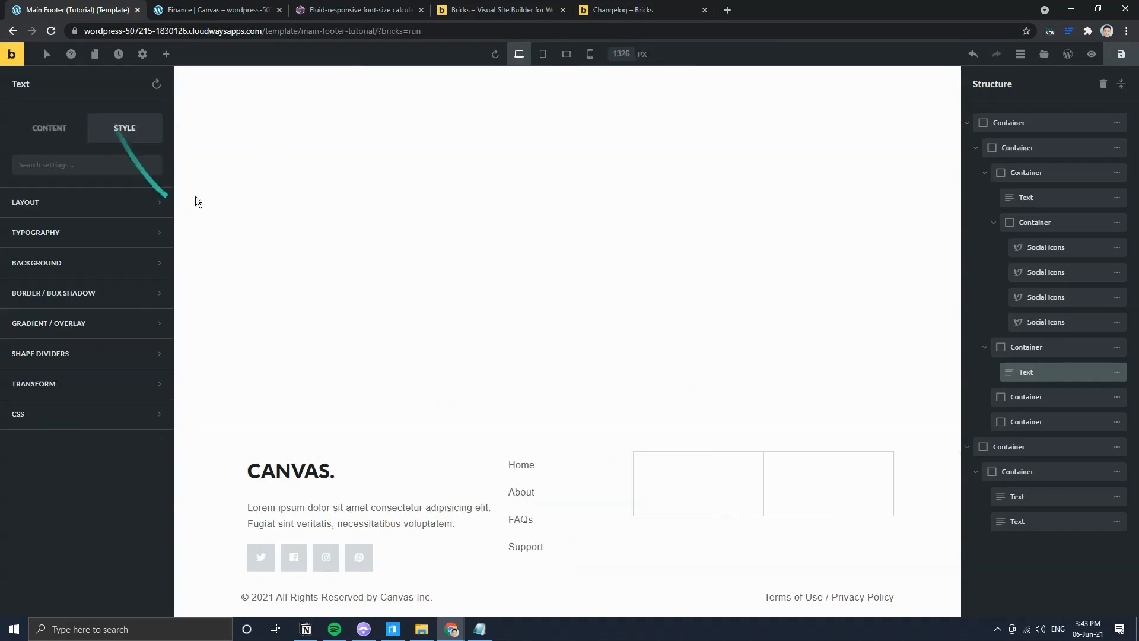
pyautogui.click(108, 244)
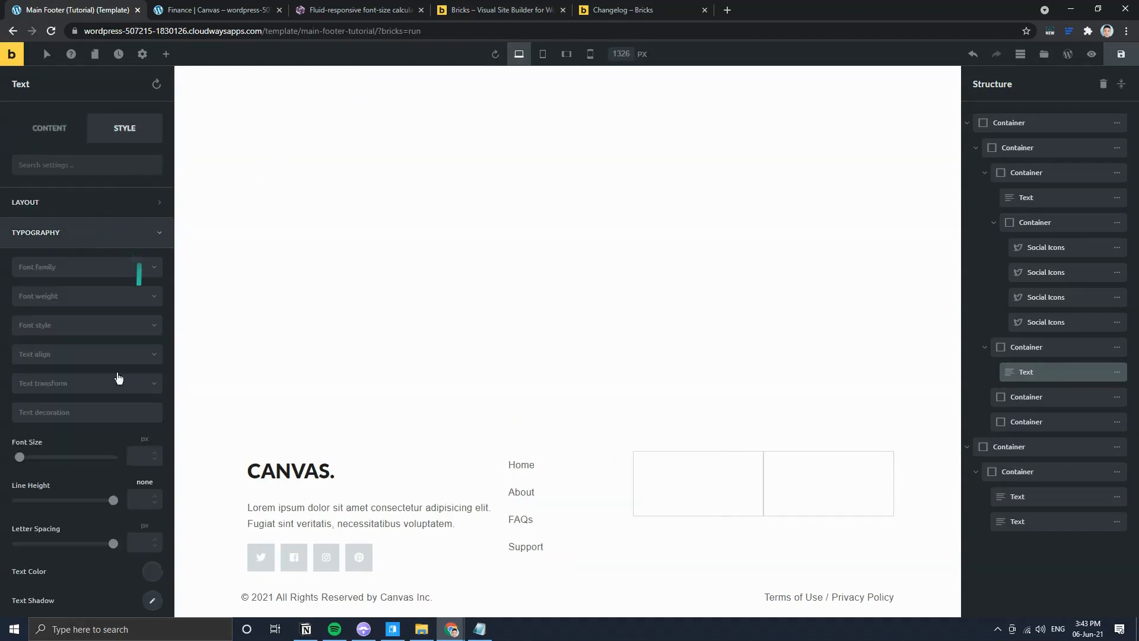
pyautogui.scroll(-2, 144, 393)
pyautogui.scroll(2, 139, 356)
pyautogui.click(91, 196)
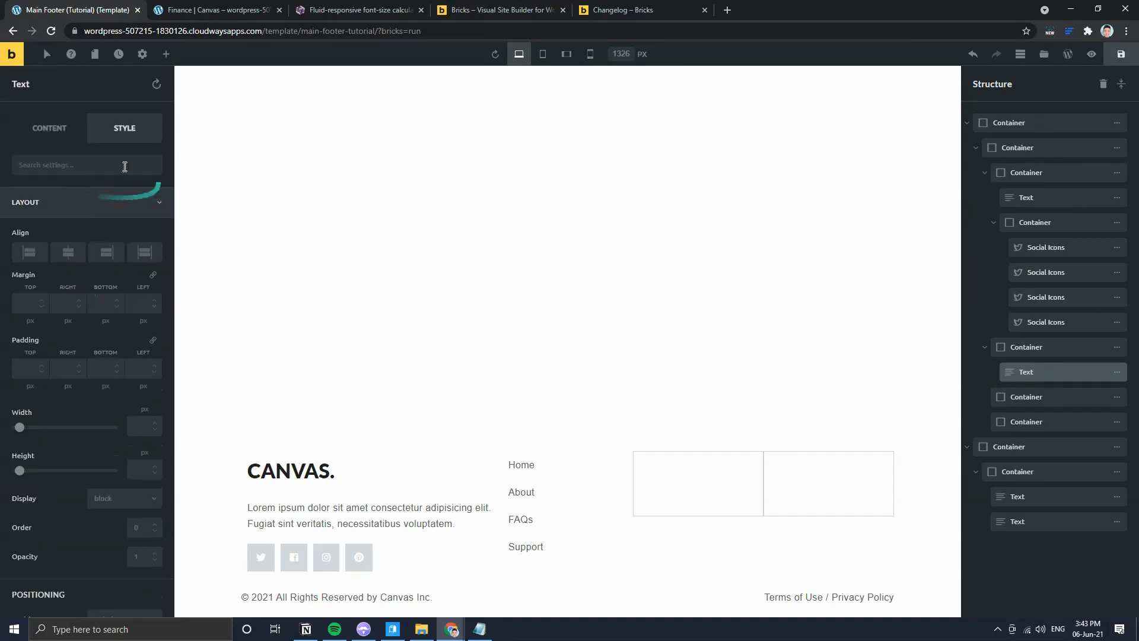
# Step: Set the width of the Home, About, FAQs, Support text element to 100%
pyautogui.click(145, 407)
pyautogui.write('%')
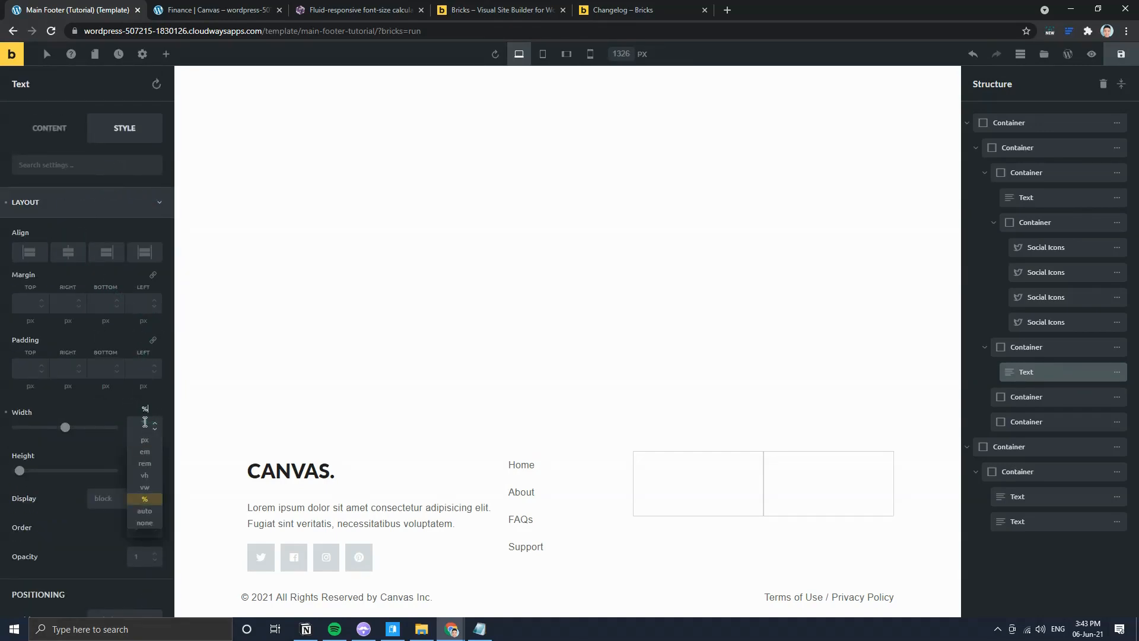
pyautogui.click(144, 423)
pyautogui.write('100')
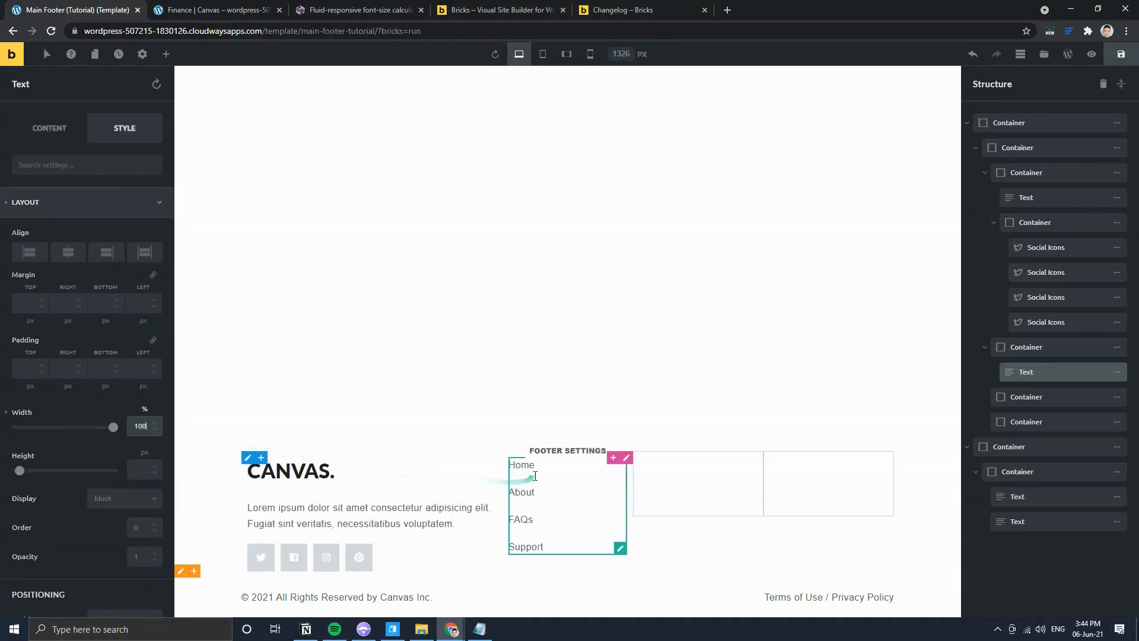
# Step: Set the alignment of the Home, About, FAQs, Support text element to stretch
pyautogui.click(39, 144)
pyautogui.click(122, 130)
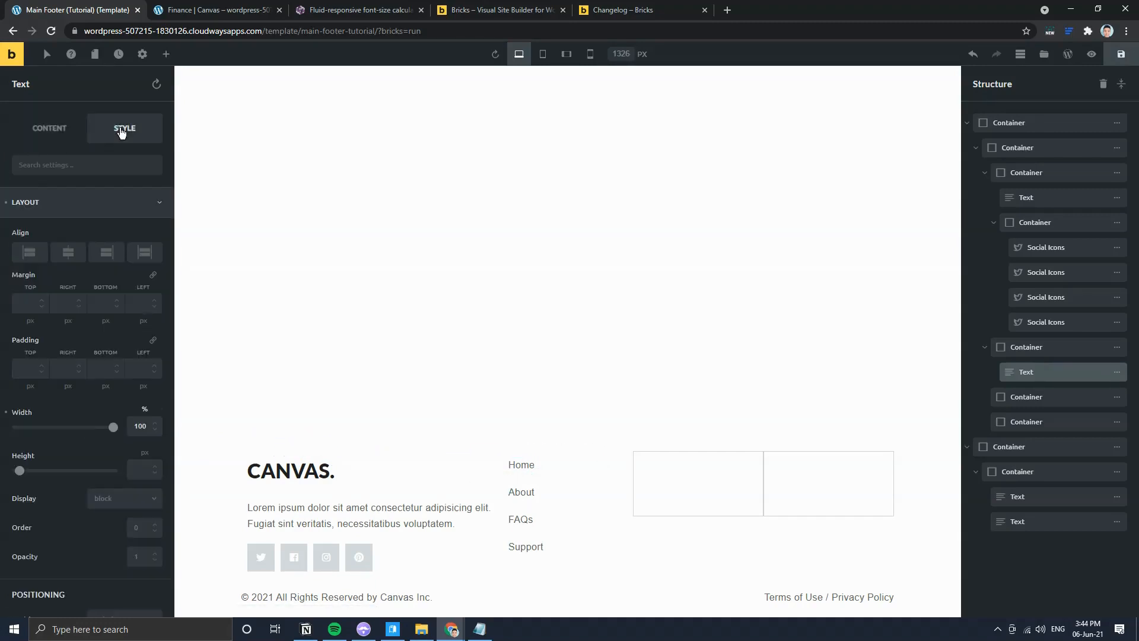
pyautogui.click(143, 253)
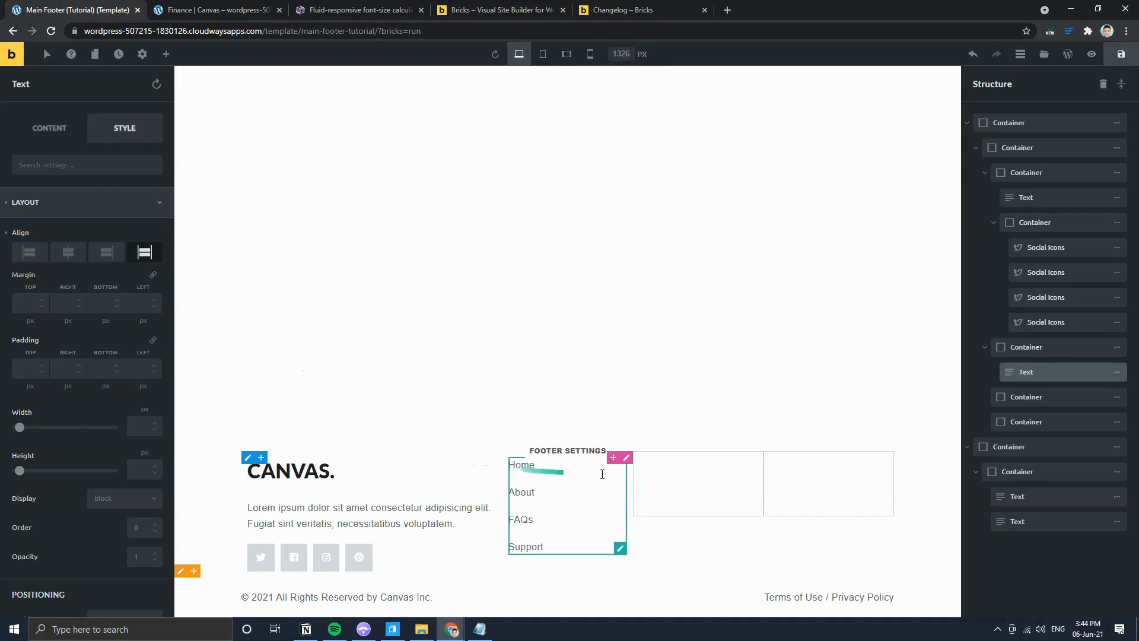
# Step: Duplicate the link list text element and place copies in the two empty footer column containers
pyautogui.click(1116, 372)
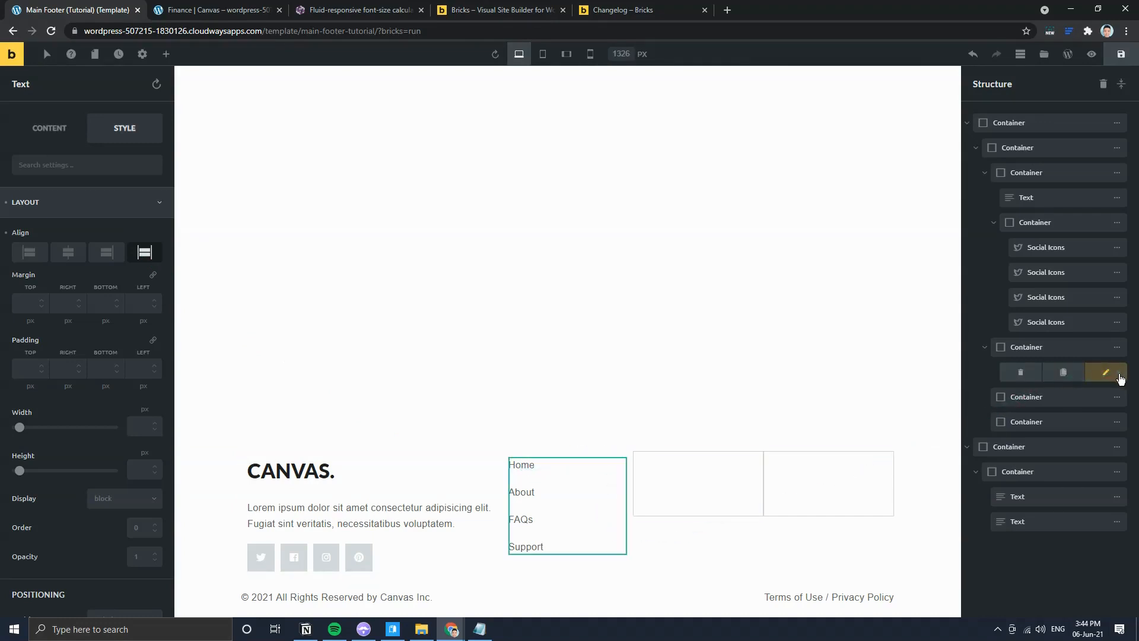
pyautogui.click(1064, 372)
pyautogui.moveTo(1014, 397); pyautogui.dragTo(1035, 467)
# Step: Replace the second link column's text with Shop, Portfolio and Blog, copied from the Finance | Canvas page's footer
pyautogui.hotkey('ctrl', 'a')
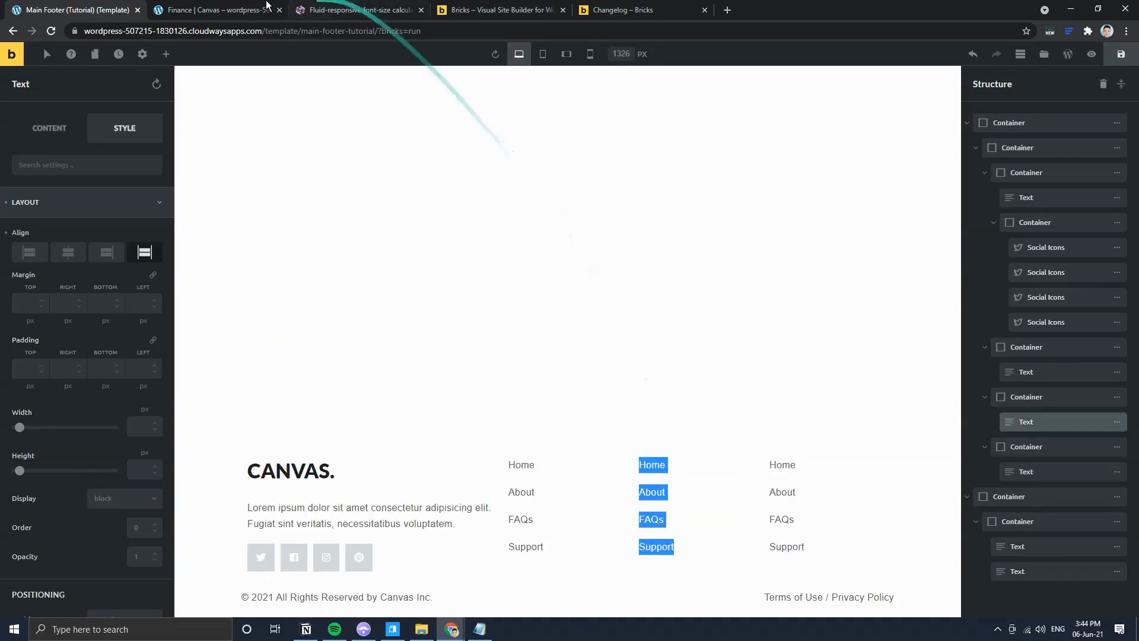
pyautogui.click(216, 10)
pyautogui.tripleClick(507, 417)
pyautogui.hotkey('ctrl', 'c')
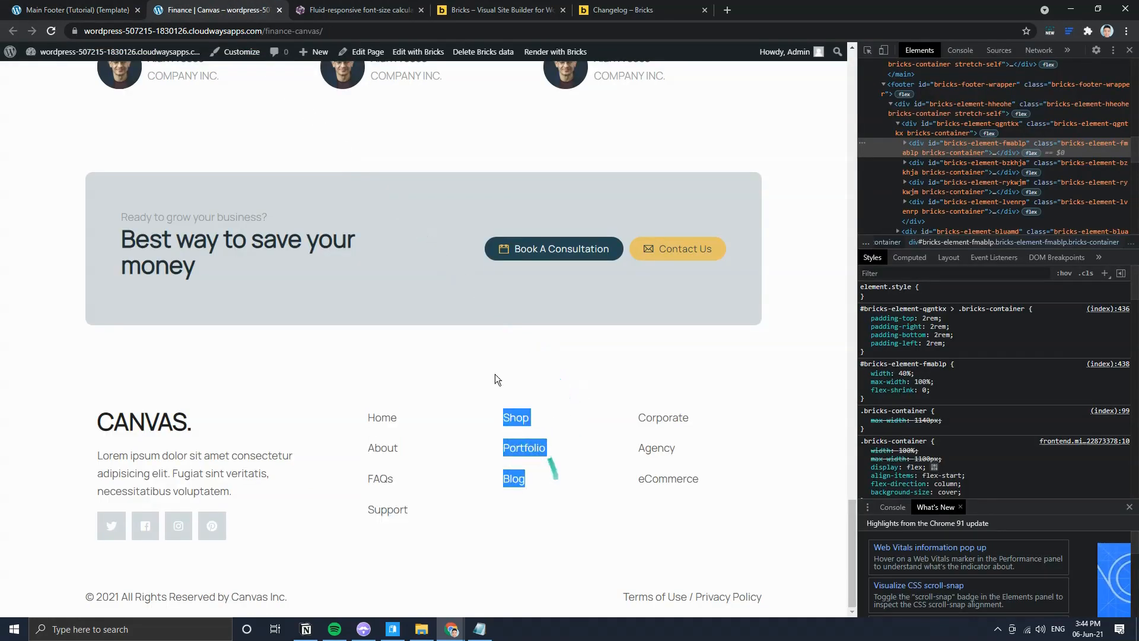
pyautogui.click(77, 10)
pyautogui.hotkey('ctrl', 'v')
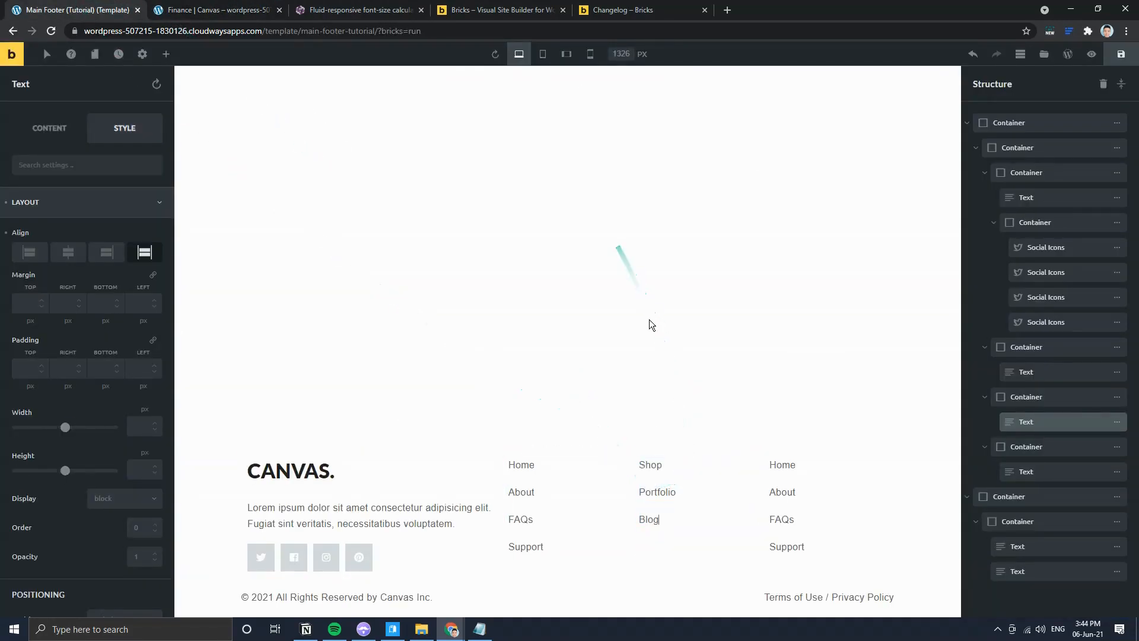
# Step: Replace the third link column's text with Corporate, Agency and eCommerce, copied from the Finance | Canvas page's footer
pyautogui.click(783, 493)
pyautogui.moveTo(633, 413); pyautogui.dragTo(717, 478)
pyautogui.hotkey('ctrl', 'c')
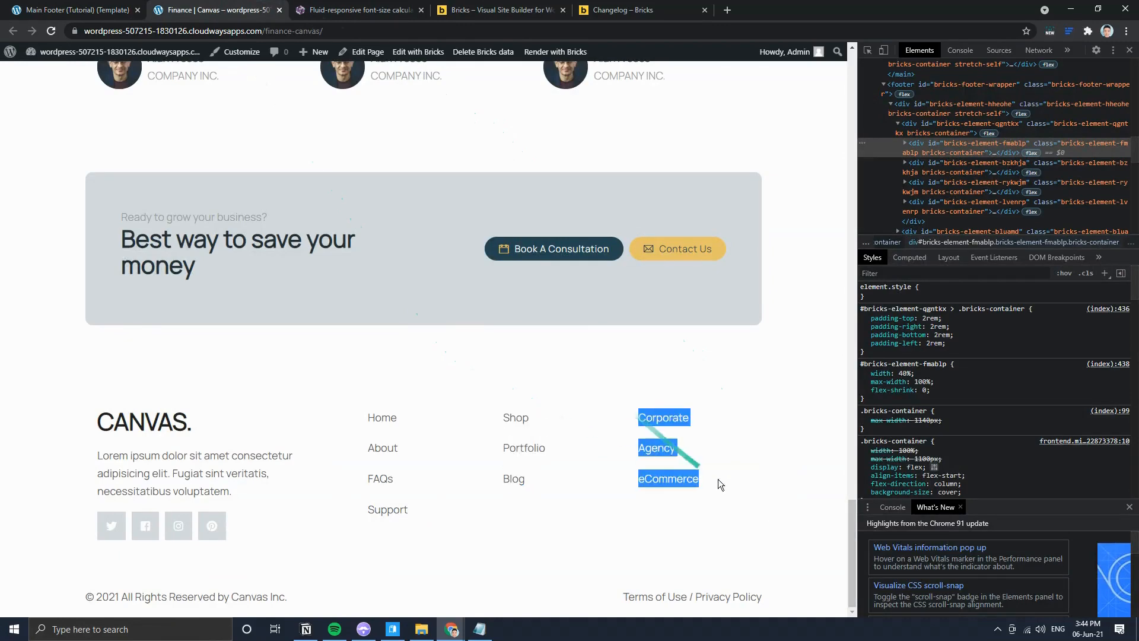
pyautogui.click(77, 9)
pyautogui.hotkey('ctrl', 'a')
pyautogui.hotkey('ctrl', 'v')
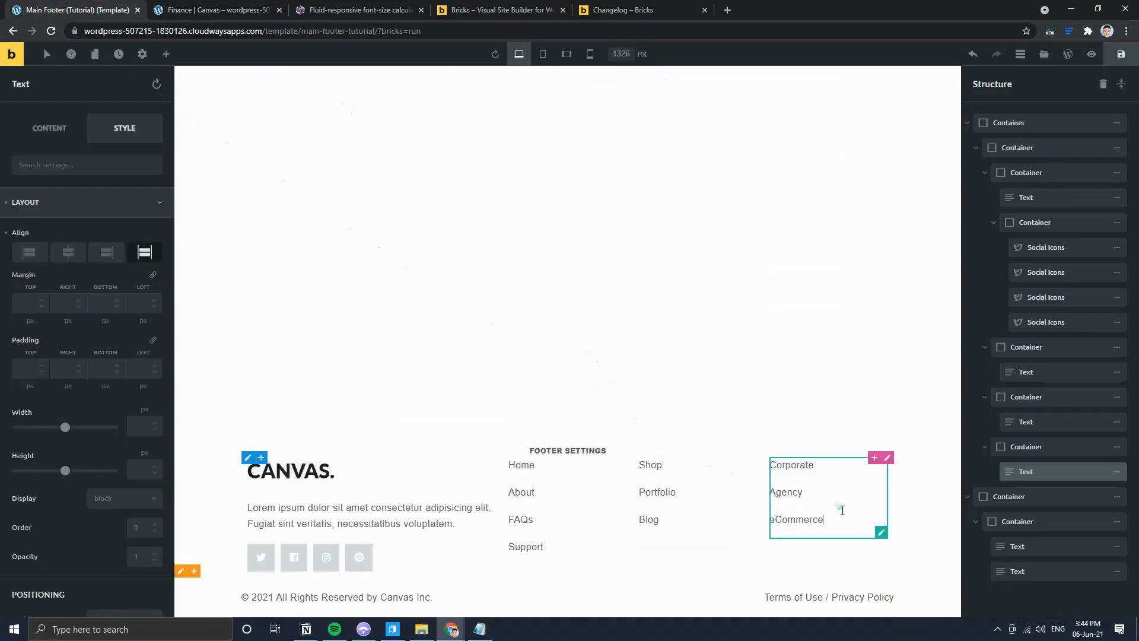
# Step: Link the padding values of the footer's outer link-columns container and set all four sides to 2 rem
pyautogui.click(255, 10)
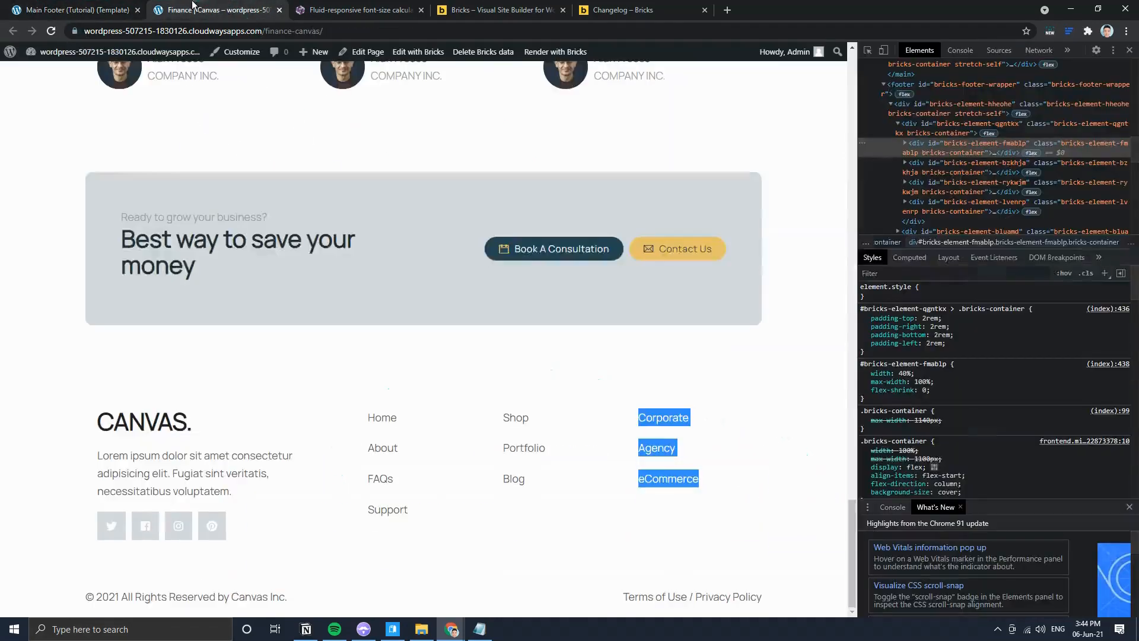
pyautogui.click(72, 10)
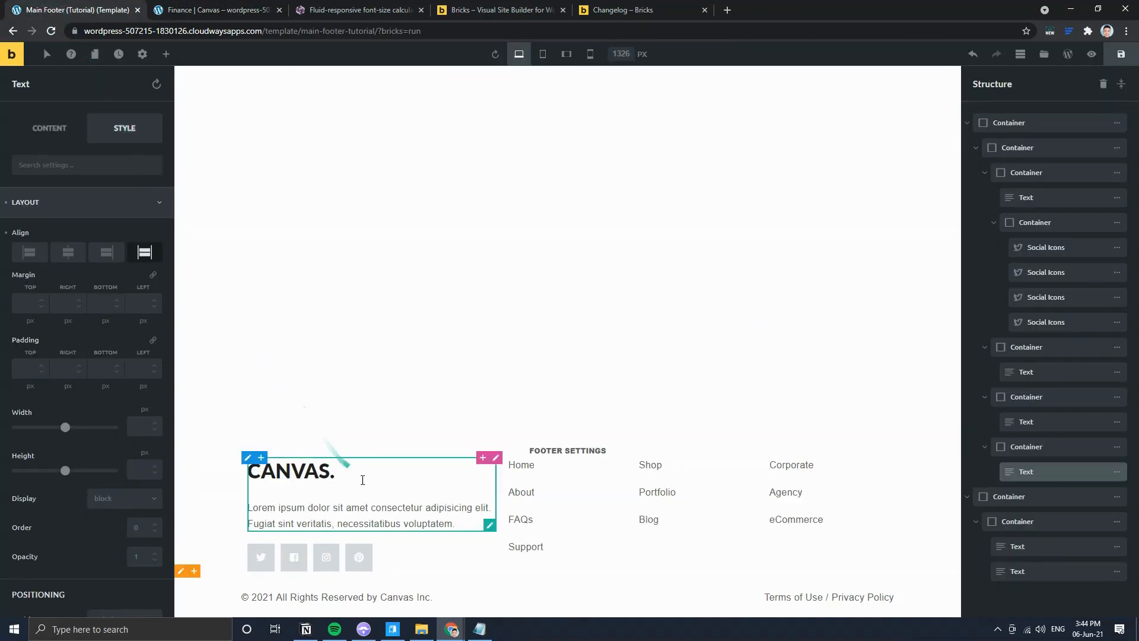
pyautogui.click(185, 569)
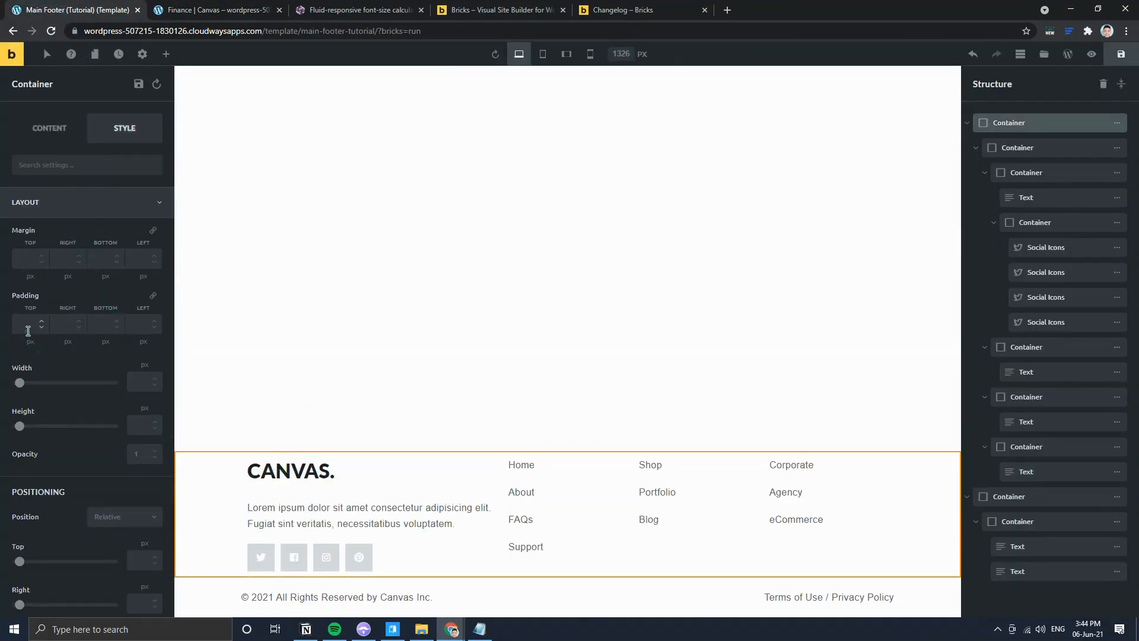
pyautogui.click(251, 6)
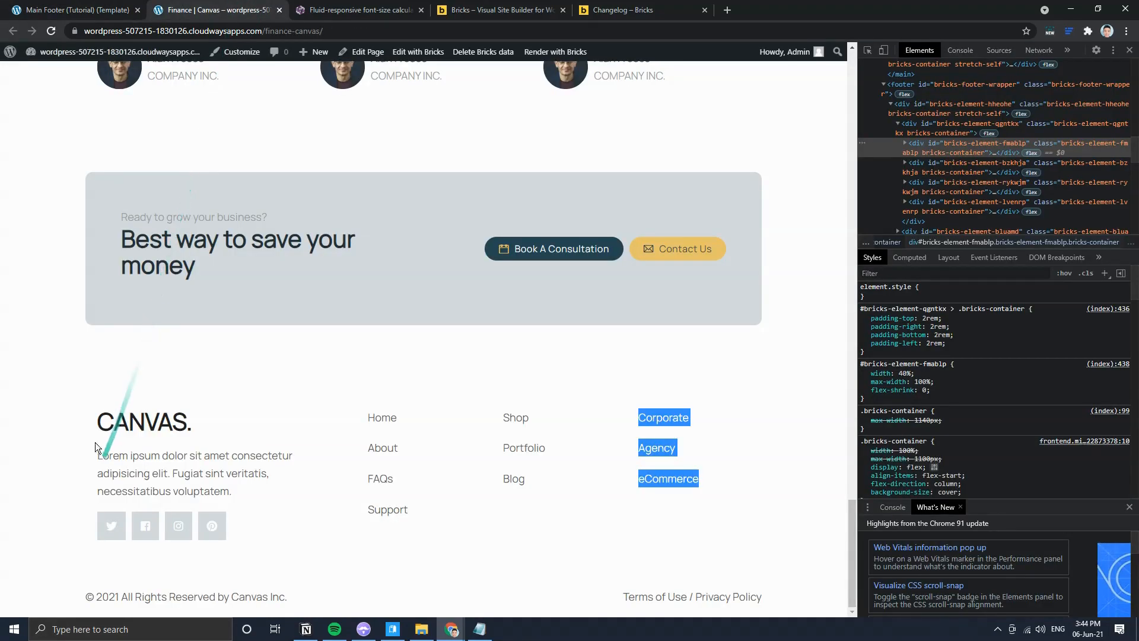
pyautogui.click(71, 10)
pyautogui.click(152, 295)
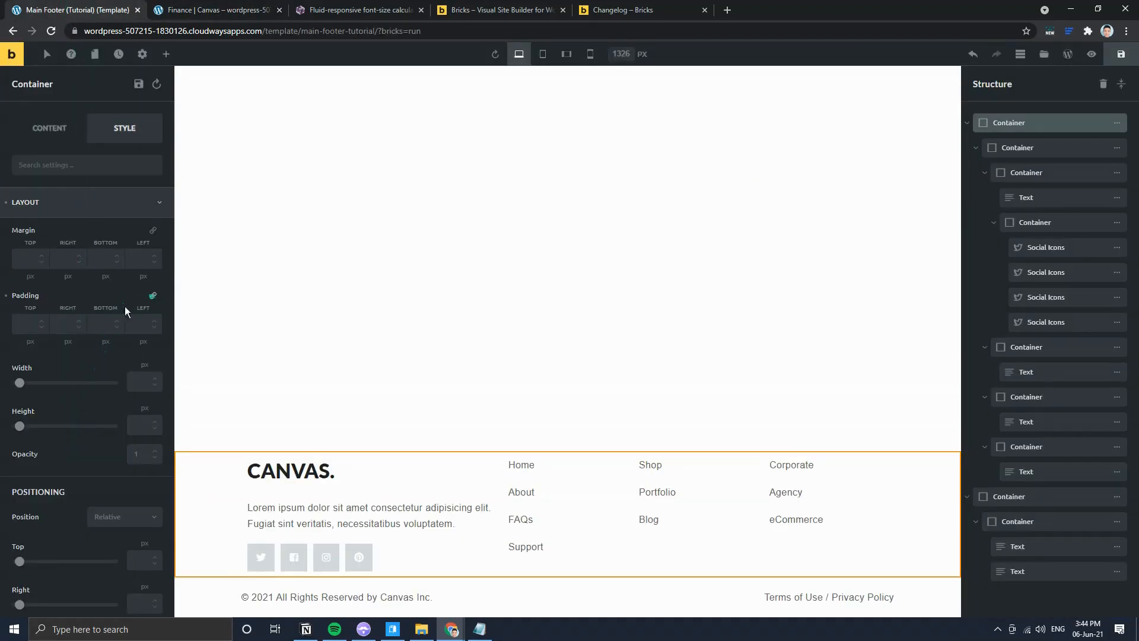
pyautogui.write('2')
pyautogui.press('Tab')
pyautogui.write('rem')
pyautogui.press('Tab')
pyautogui.press('Tab')
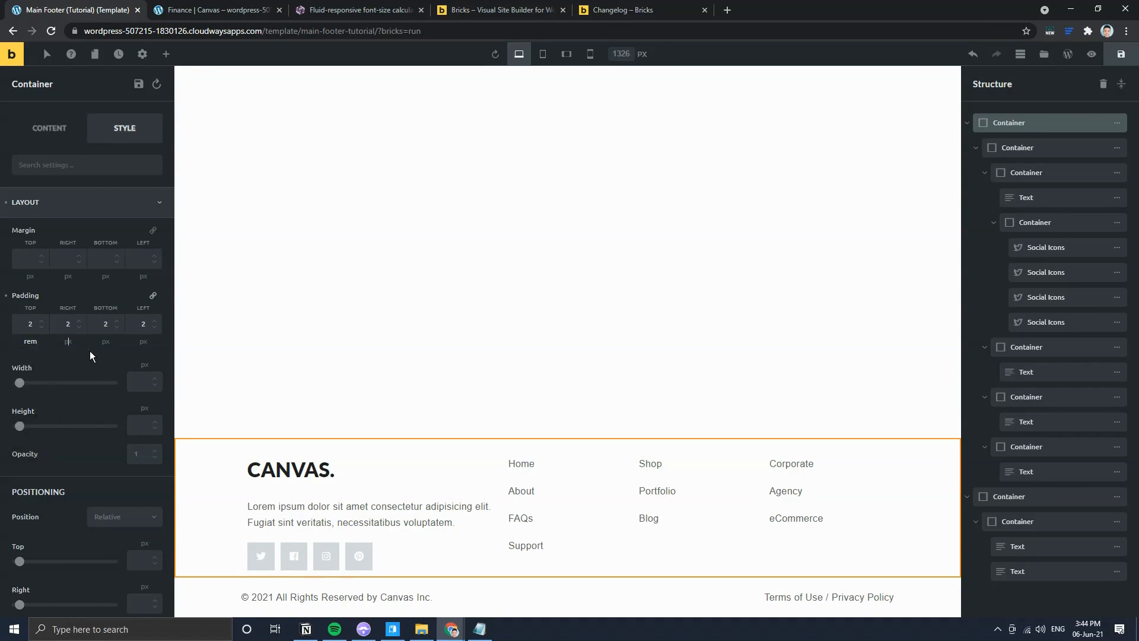
pyautogui.write('rem')
pyautogui.press('Tab')
pyautogui.press('Tab')
pyautogui.write('rem')
pyautogui.press('Tab')
pyautogui.press('Tab')
pyautogui.write('rem')
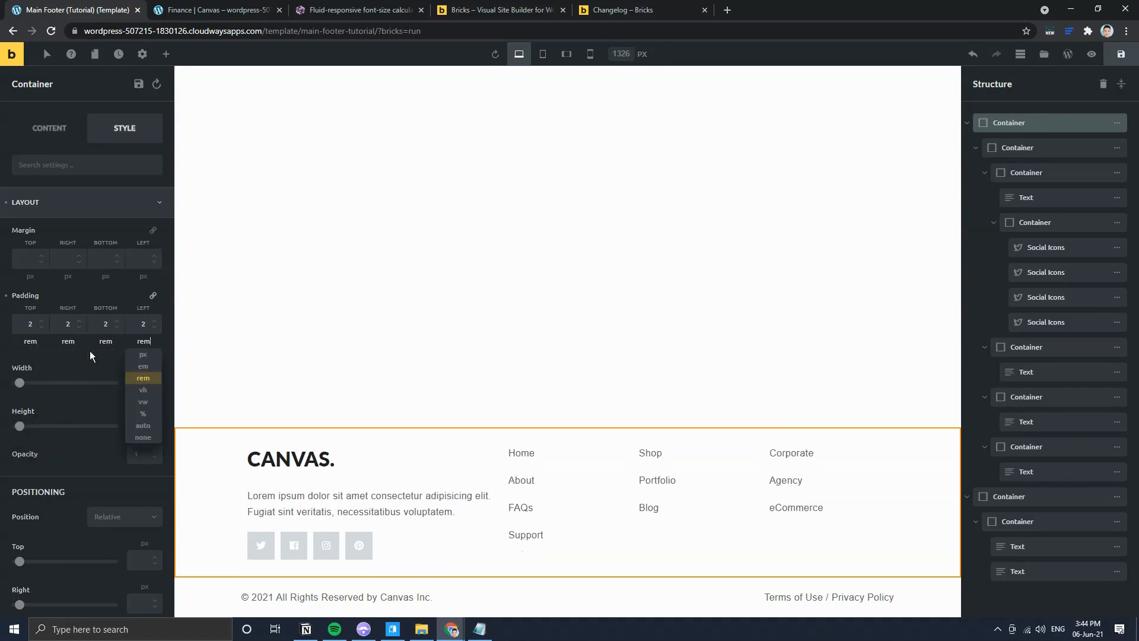
# Step: Unlink the footer container's padding and set its top and bottom values to 4 rem
pyautogui.click(261, 7)
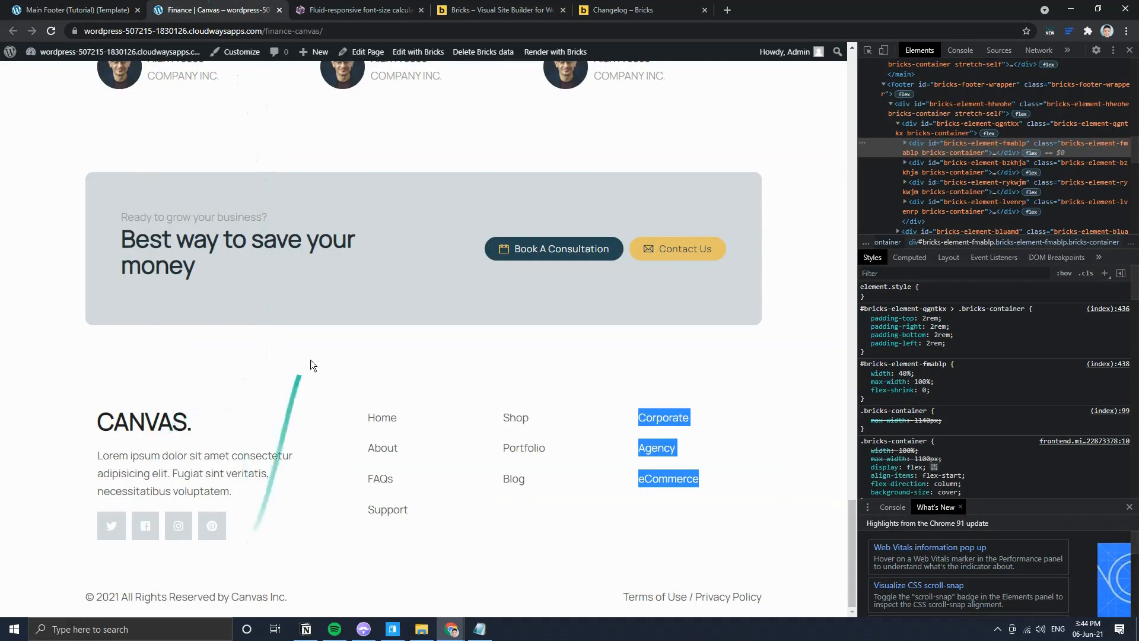
pyautogui.click(77, 10)
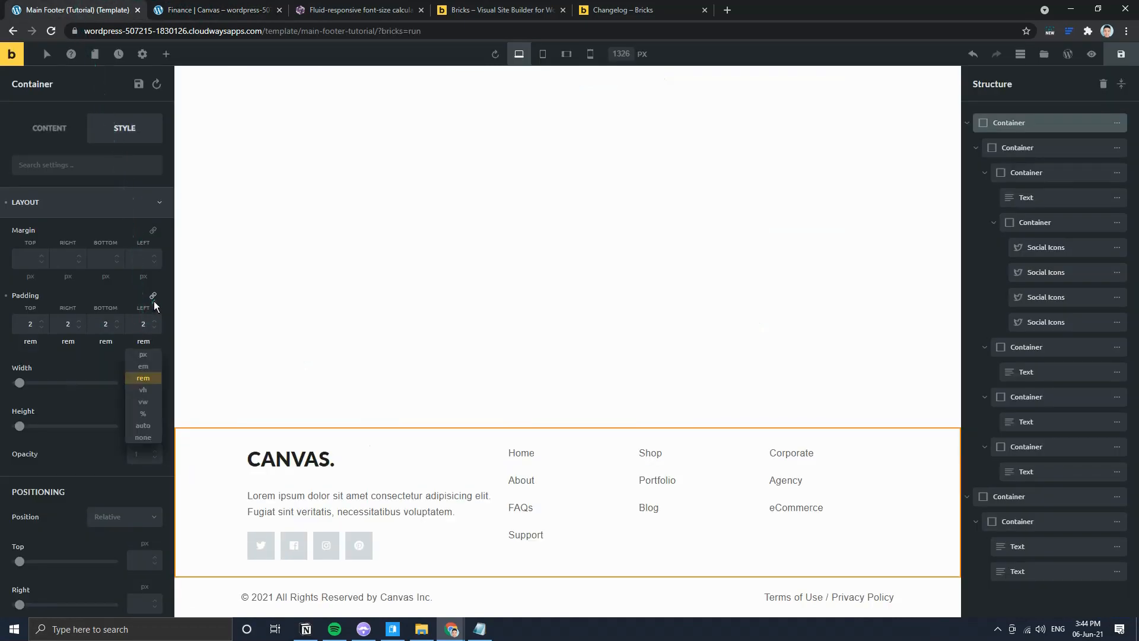
pyautogui.click(29, 321)
pyautogui.write('1')
pyautogui.press('BackSpace')
pyautogui.write('4')
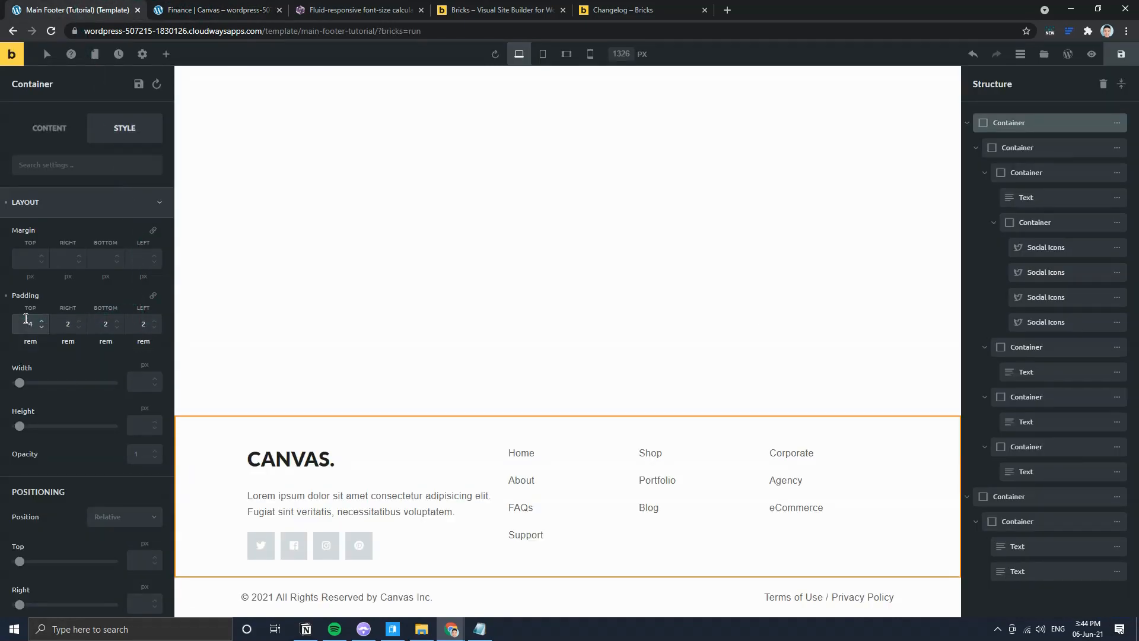
pyautogui.press('Up')
pyautogui.press('Up')
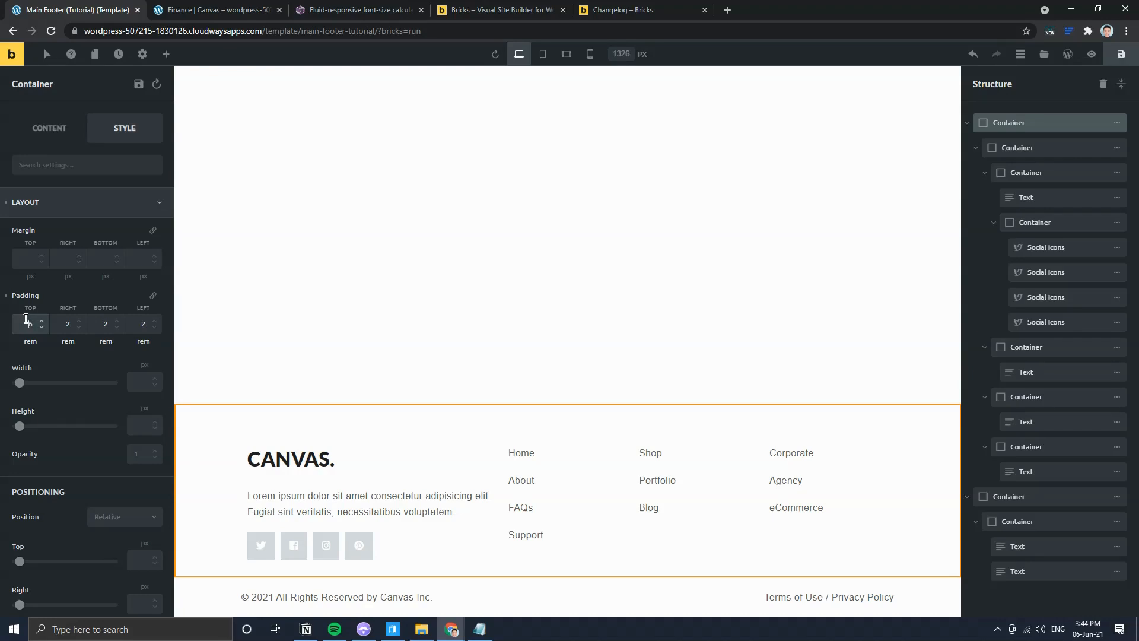
pyautogui.press('Down')
pyautogui.press('Down')
pyautogui.press('Tab')
pyautogui.press('Tab')
pyautogui.press('Tab')
pyautogui.press('Tab')
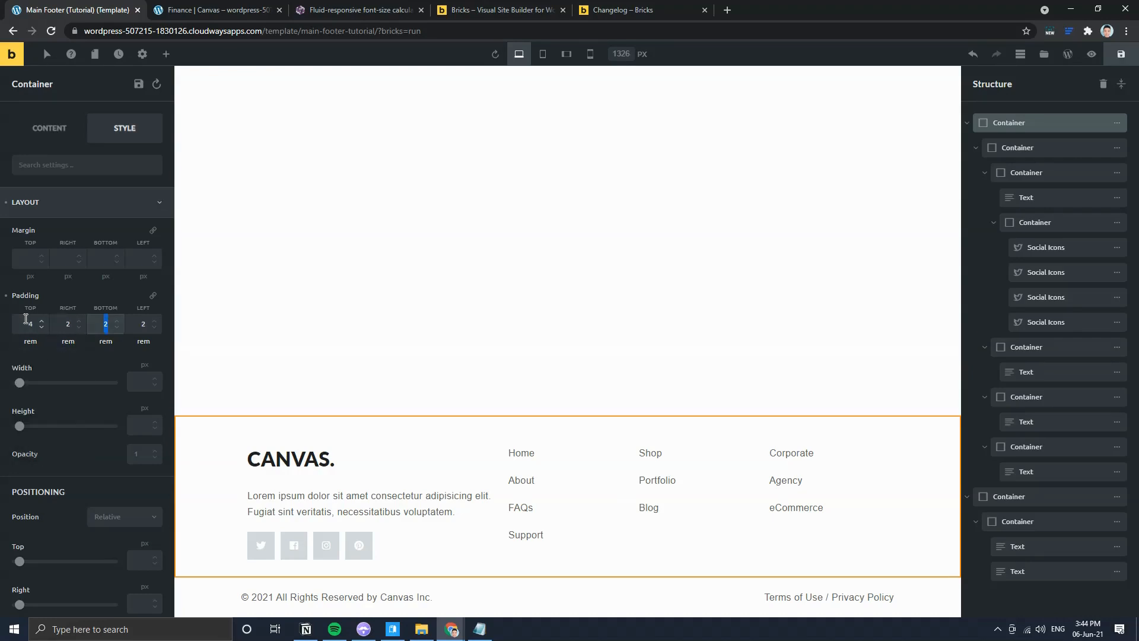
pyautogui.press('Up')
pyautogui.press('Up')
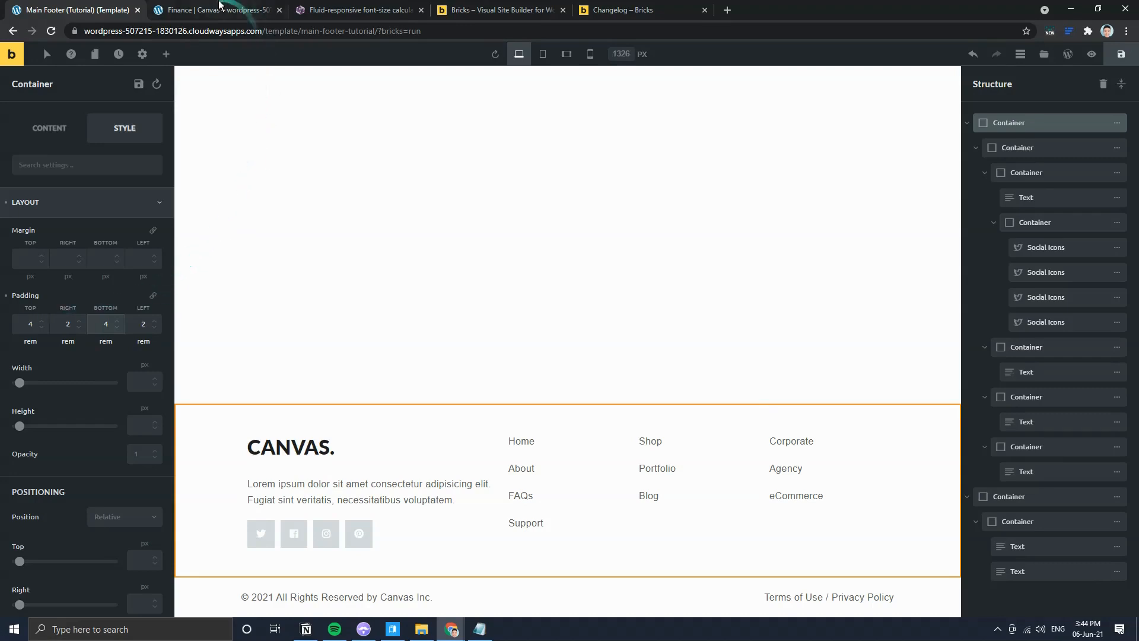
# Step: Save the footer template and compare it with the footer on the Finance | Canvas page
pyautogui.click(218, 10)
pyautogui.click(119, 10)
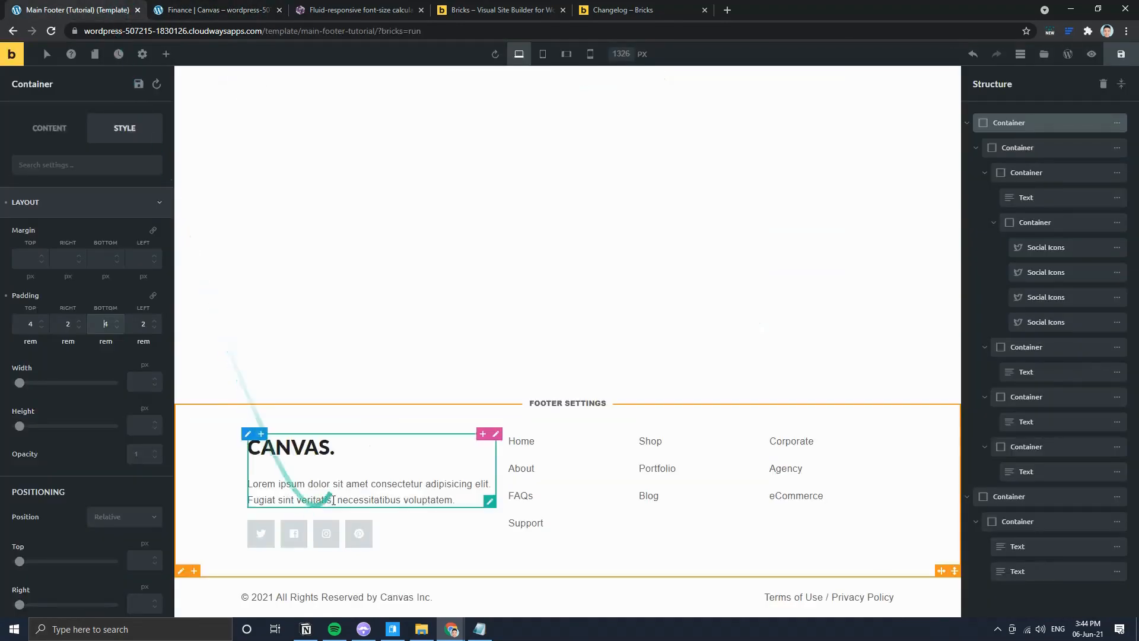
pyautogui.click(1123, 56)
pyautogui.click(184, 8)
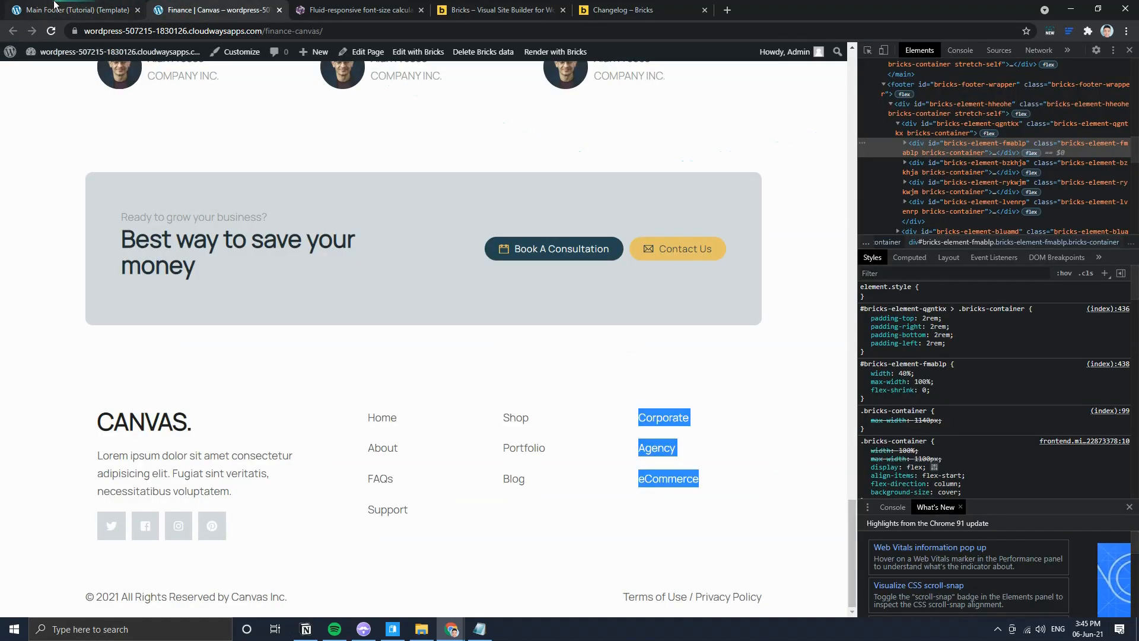
pyautogui.click(54, 4)
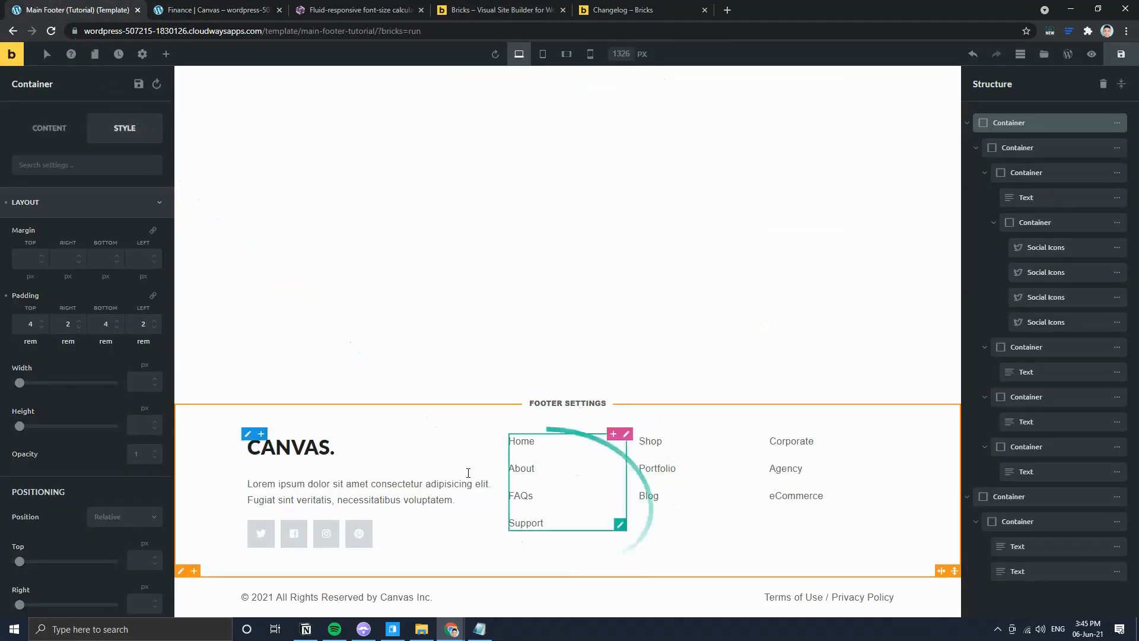
# Step: Return to the WordPress admin and open Tutorial Page from the list of all pages for editing with Bricks
pyautogui.click(1078, 61)
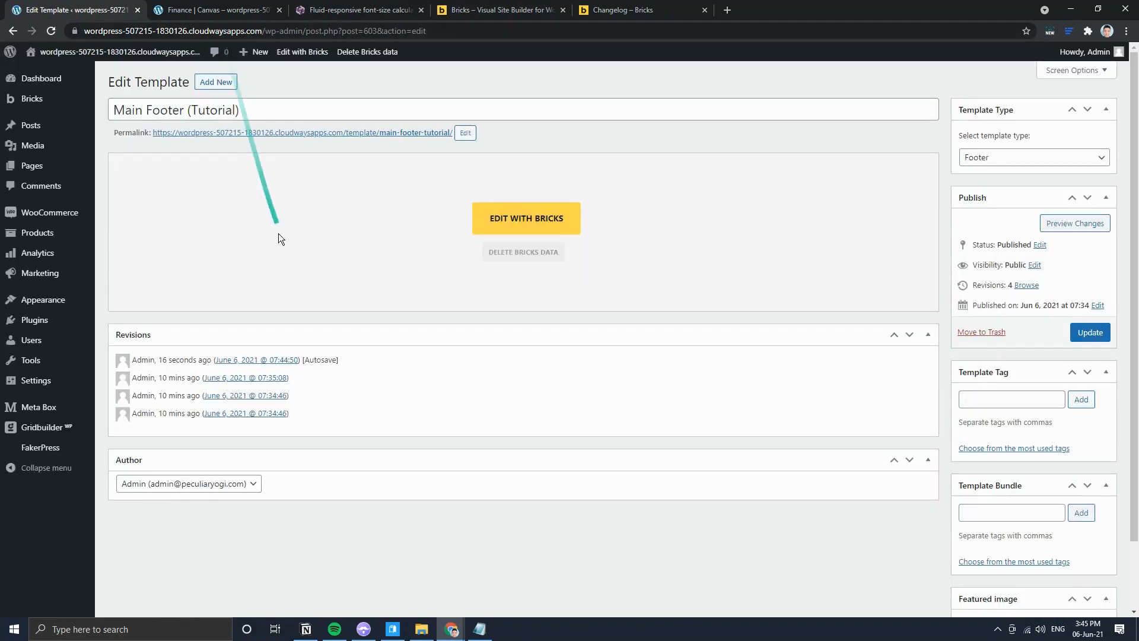
pyautogui.moveTo(35, 165)
pyautogui.click(141, 169)
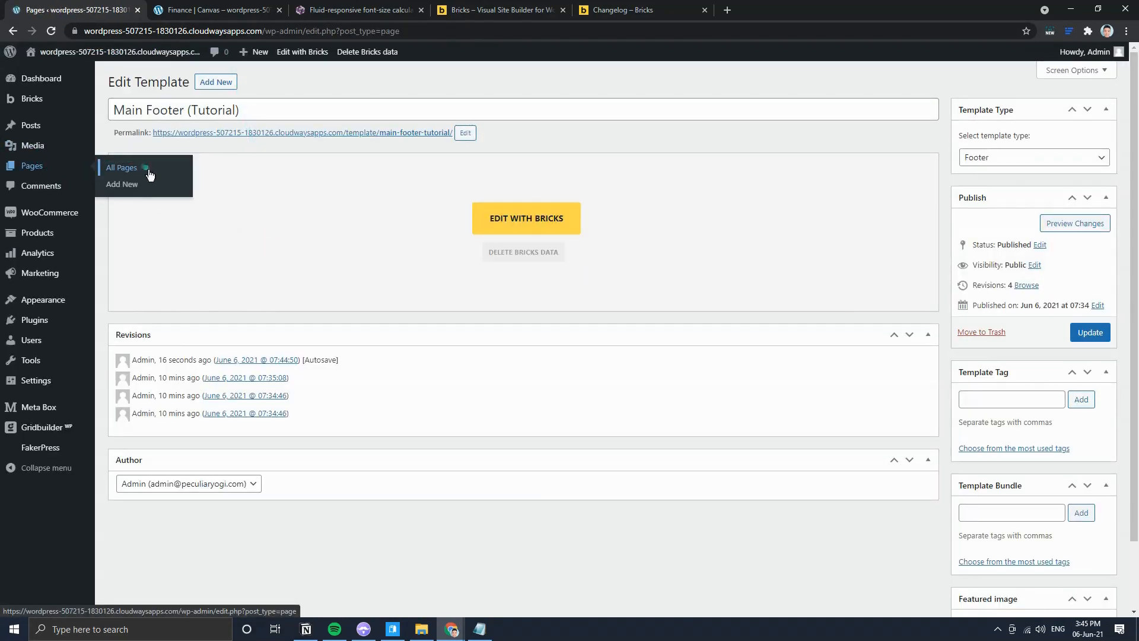
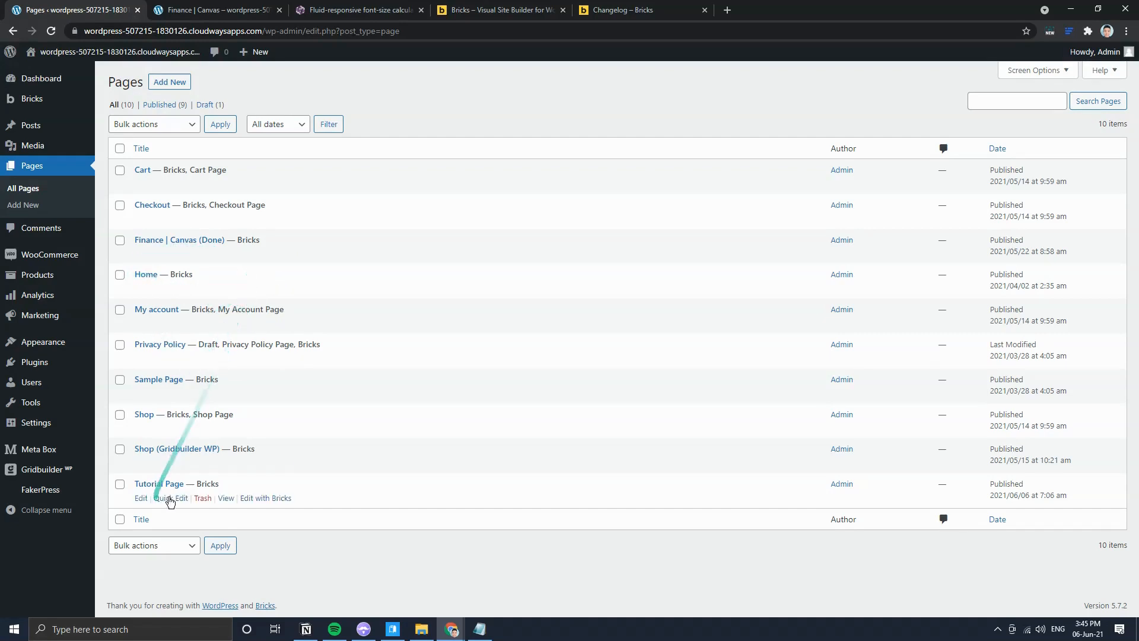
pyautogui.click(264, 498)
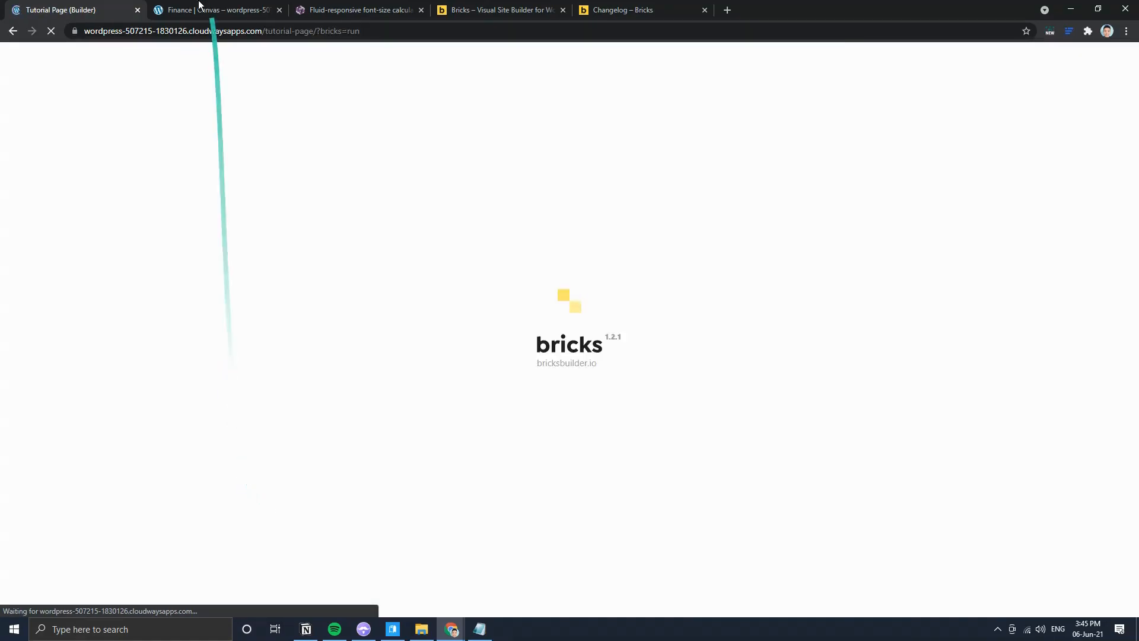
# Step: Examine the hero, ratings and Financial Services card sections on the Finance | Canvas reference page
pyautogui.click(216, 9)
pyautogui.scroll(1, 687, 337)
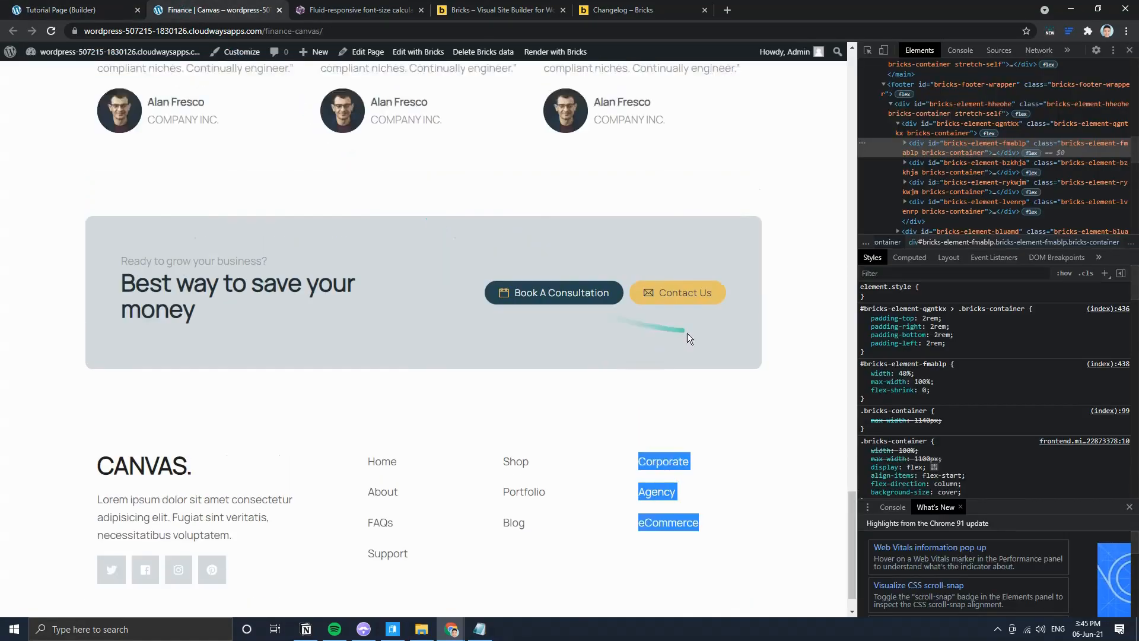
pyautogui.scroll(3, 687, 333)
pyautogui.moveTo(849, 486); pyautogui.dragTo(793, 81)
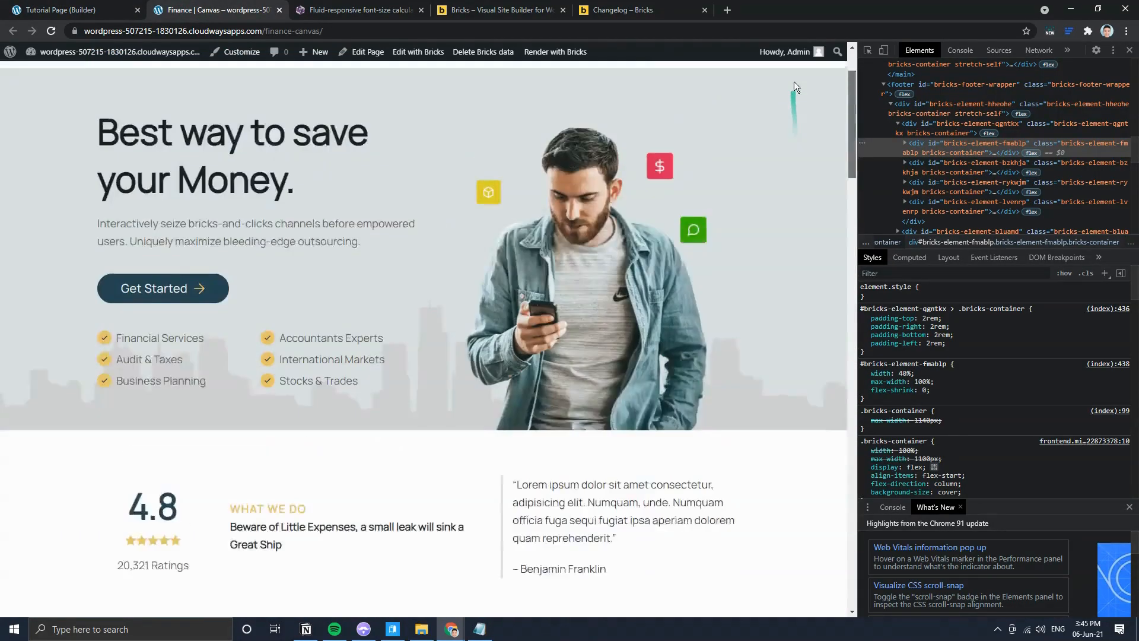
pyautogui.scroll(-4, 422, 312)
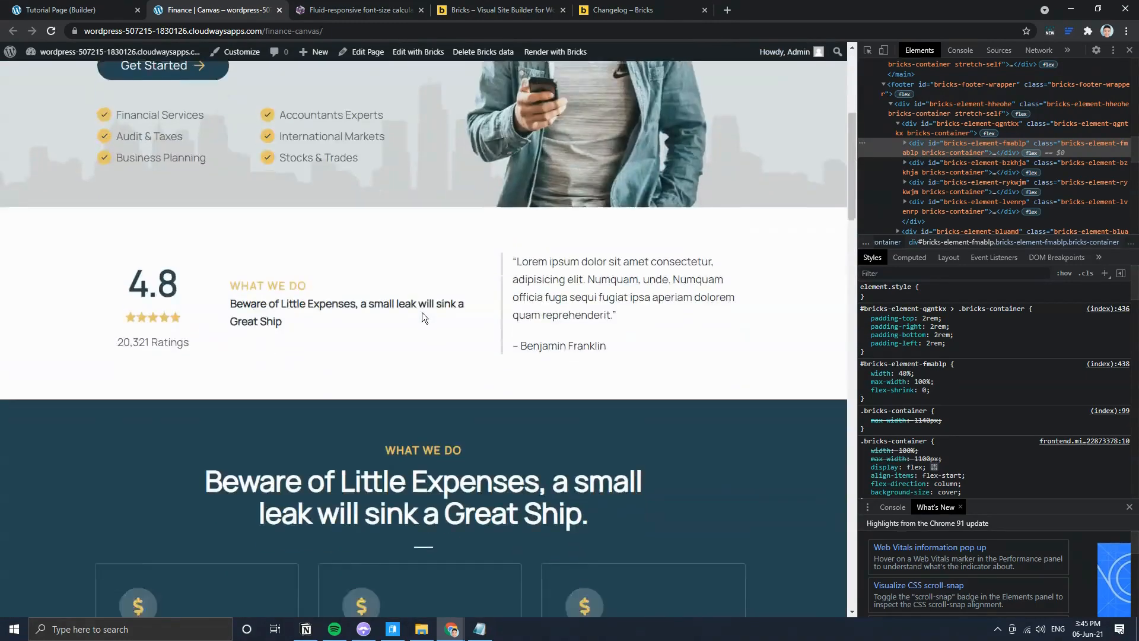
pyautogui.scroll(-8, 422, 312)
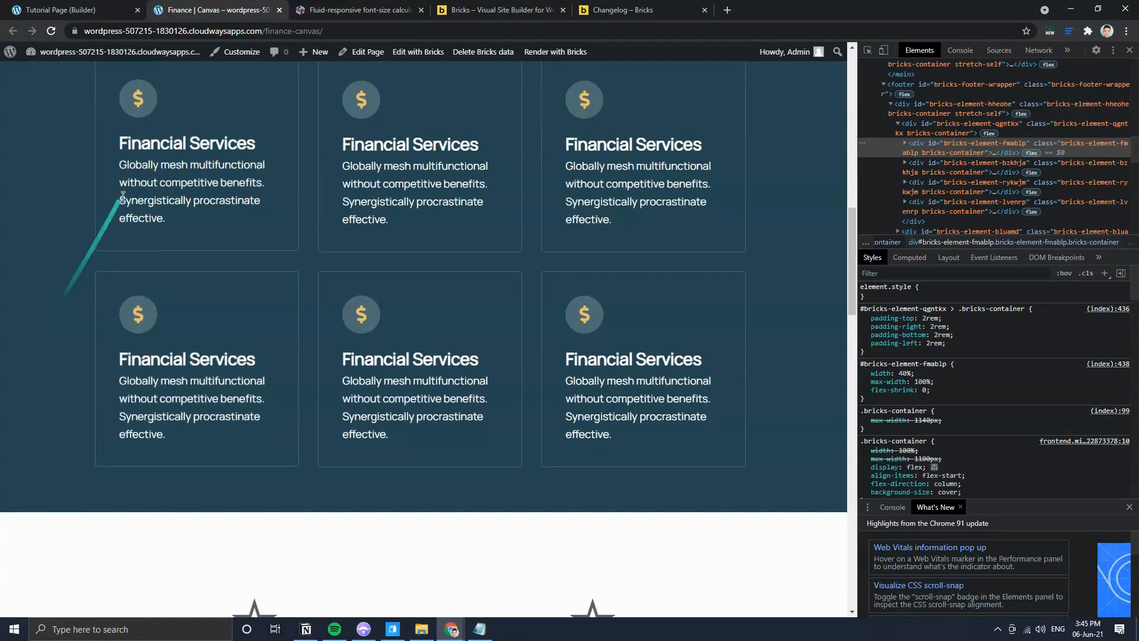
pyautogui.scroll(3, 197, 250)
pyautogui.scroll(3, 710, 307)
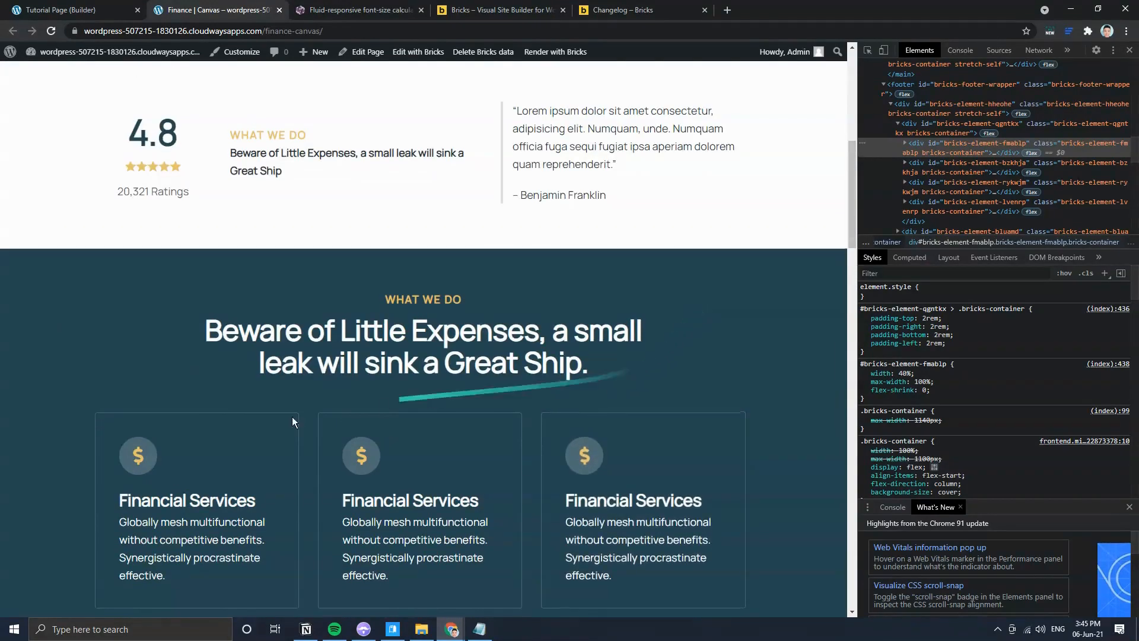
# Step: Return from the reference page to the Tutorial Page builder, add a container and name it Hero
pyautogui.scroll(-4, 178, 451)
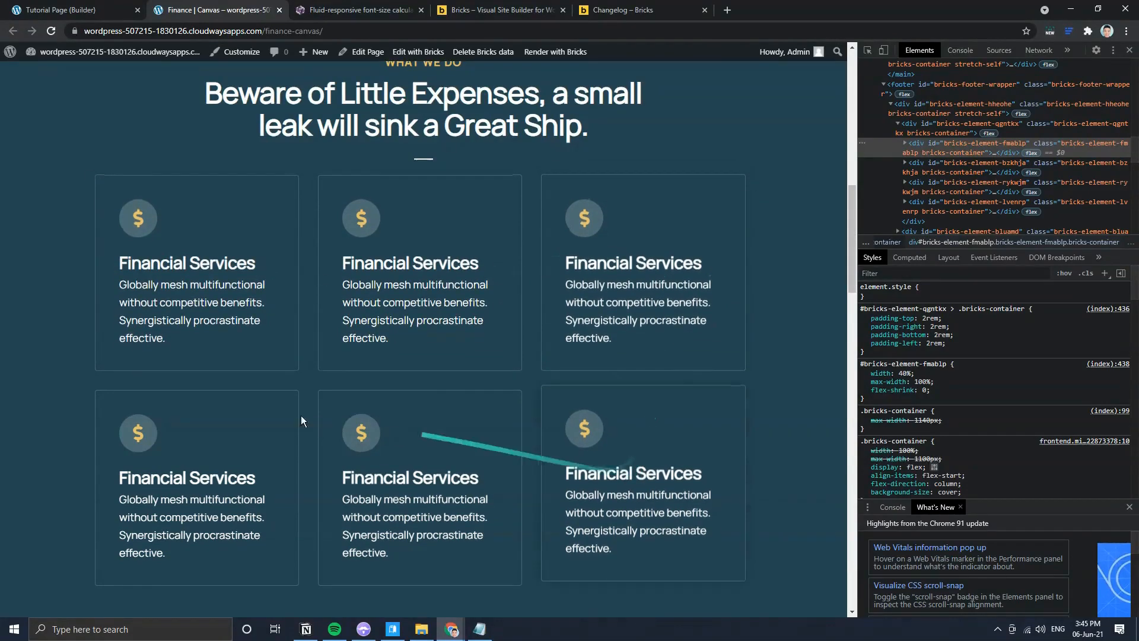
pyautogui.scroll(12, 157, 258)
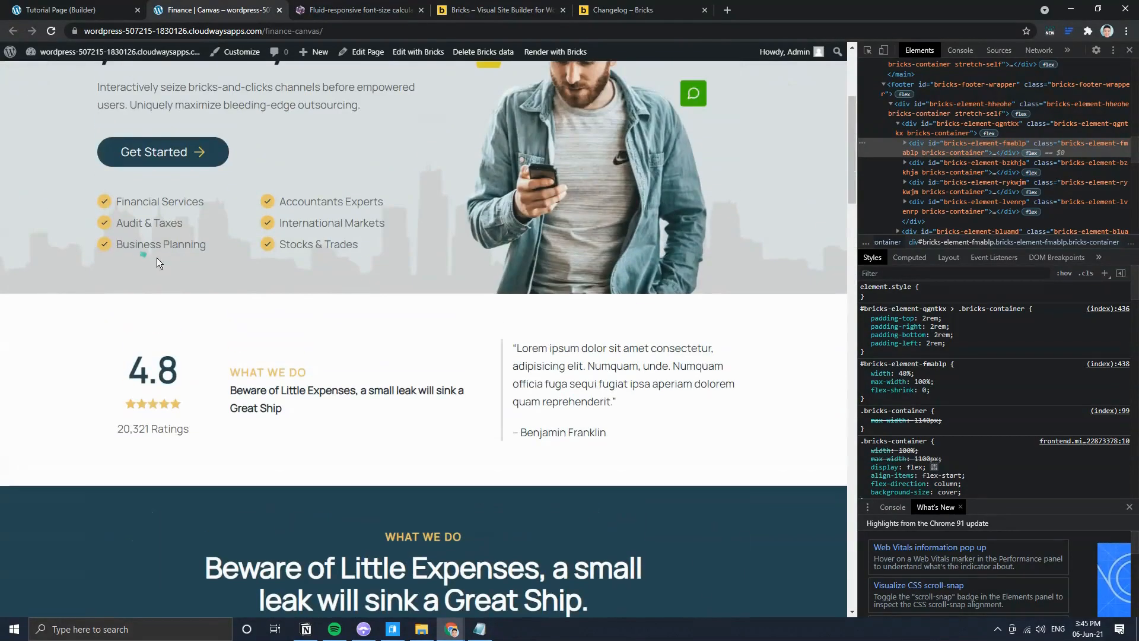
pyautogui.hotkey('ctrl', '1')
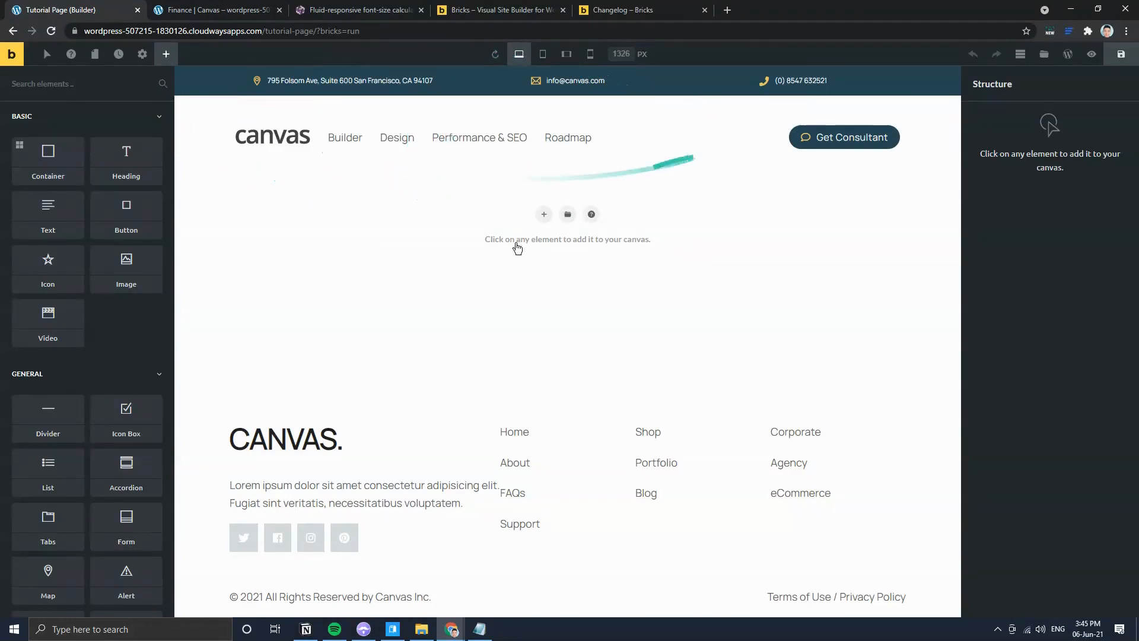
pyautogui.click(543, 214)
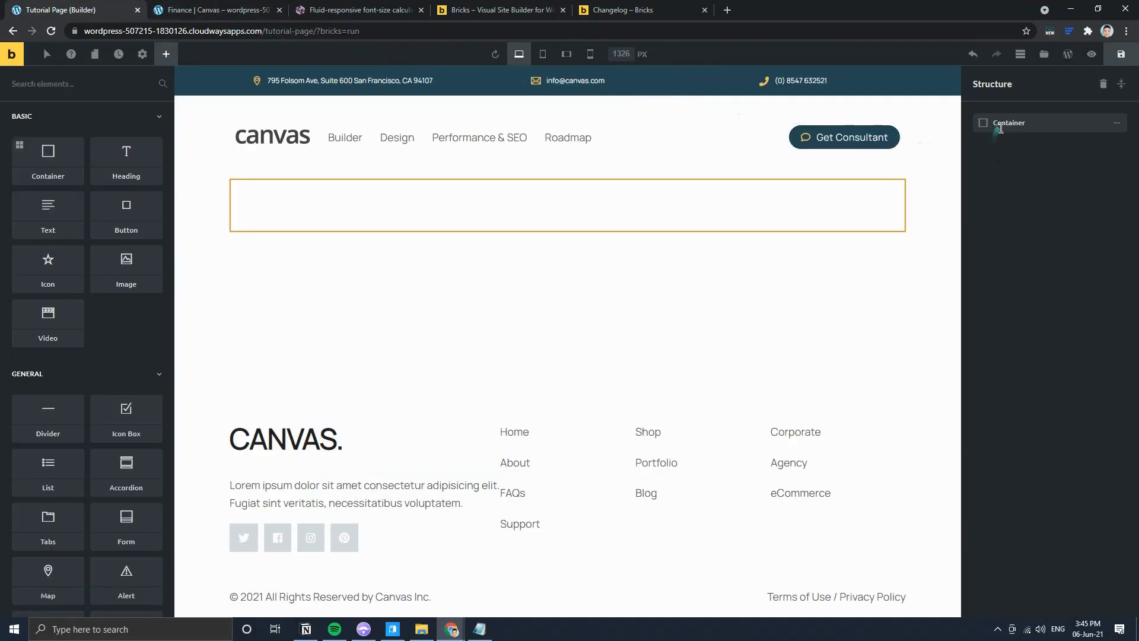
pyautogui.click(1001, 124)
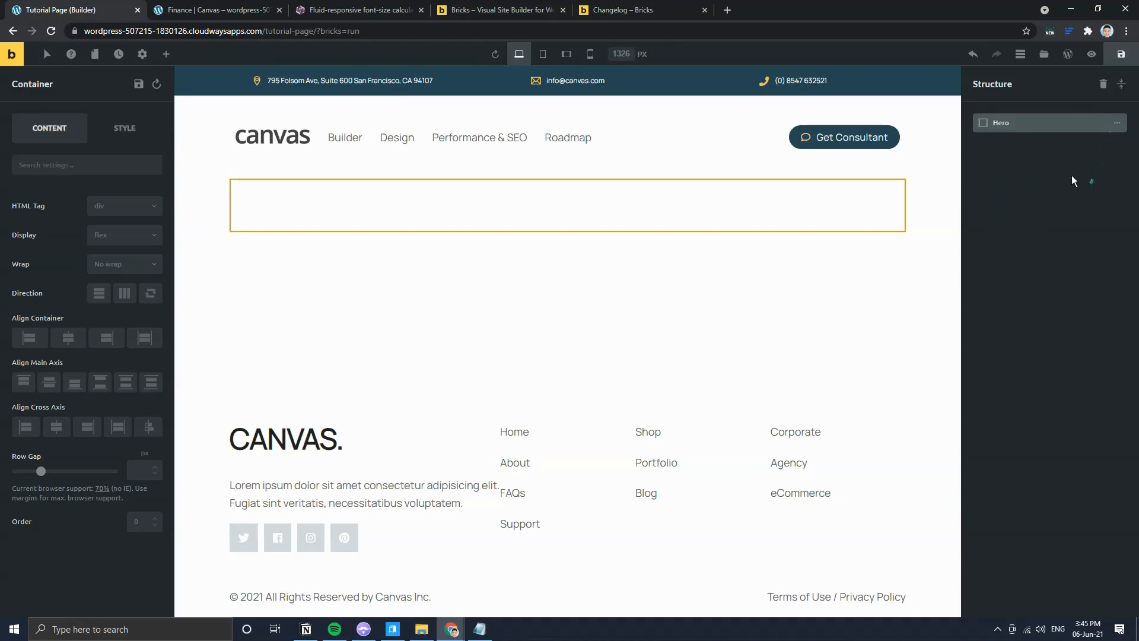
# Step: Nest a container inside the hero container and name the two Hero Main Container and Hero Wrapper Container
pyautogui.click(208, 4)
pyautogui.click(71, 4)
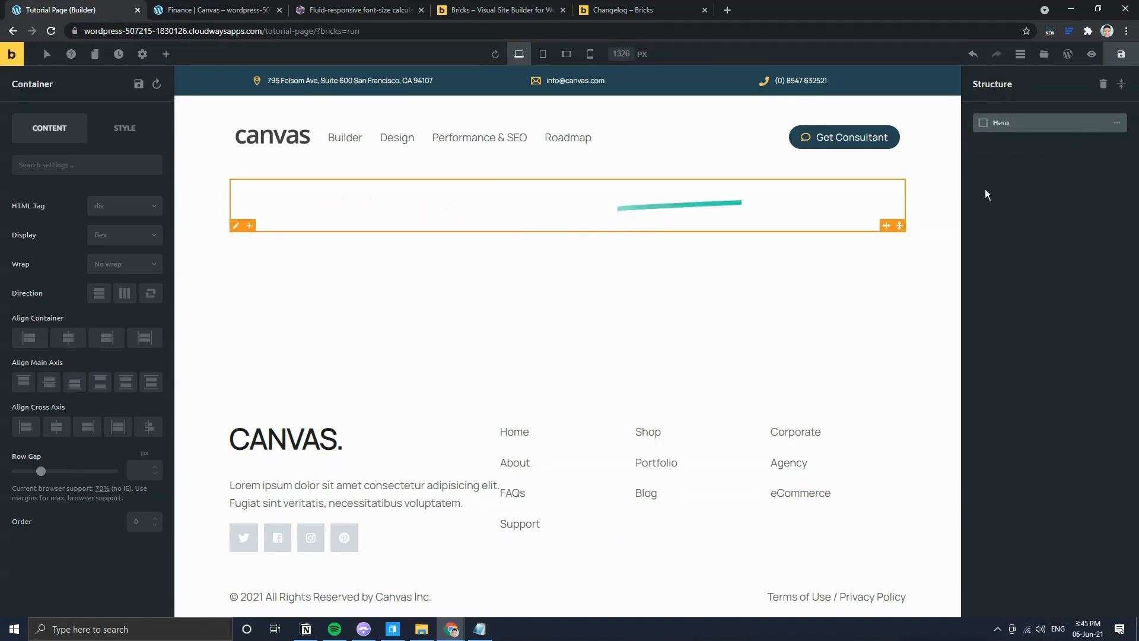
pyautogui.click(1115, 124)
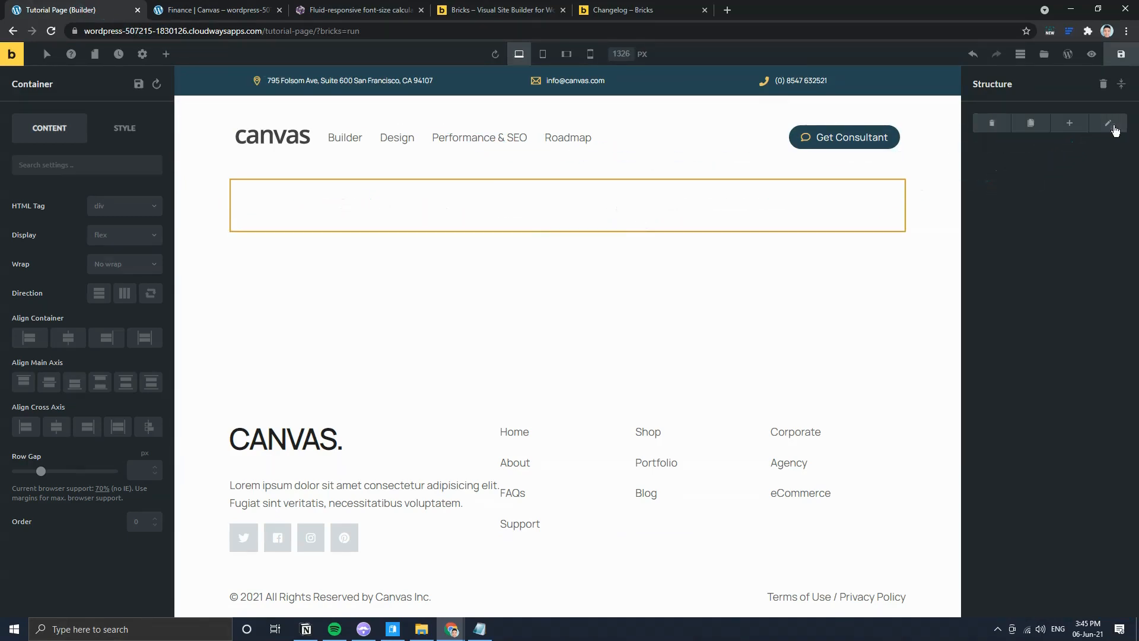
pyautogui.click(1070, 124)
pyautogui.moveTo(1122, 124)
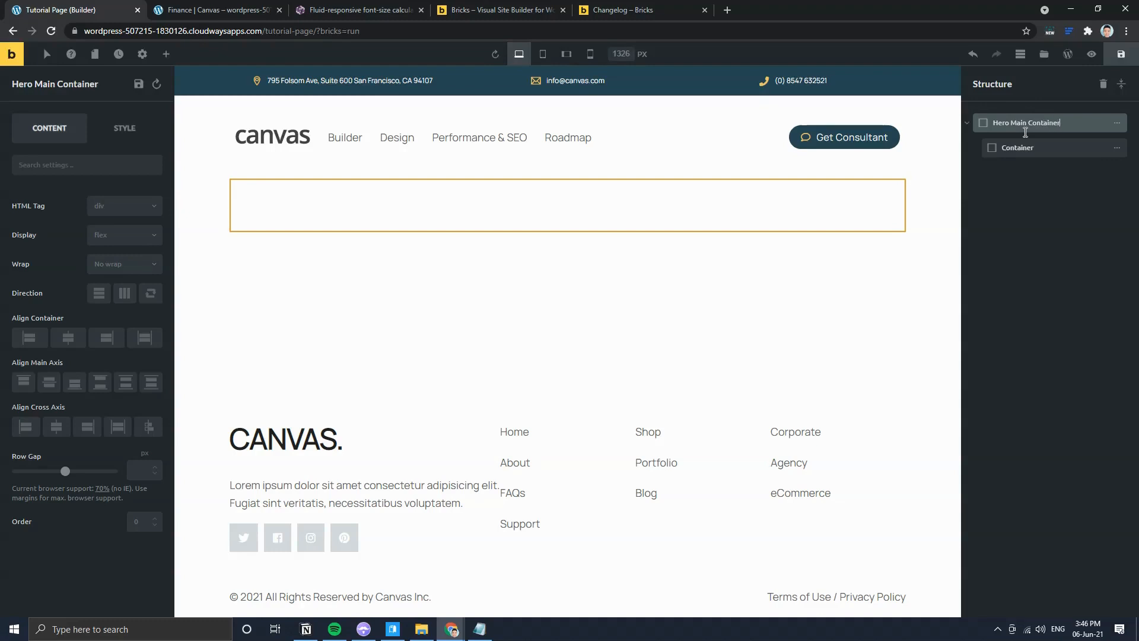
pyautogui.click(1040, 149)
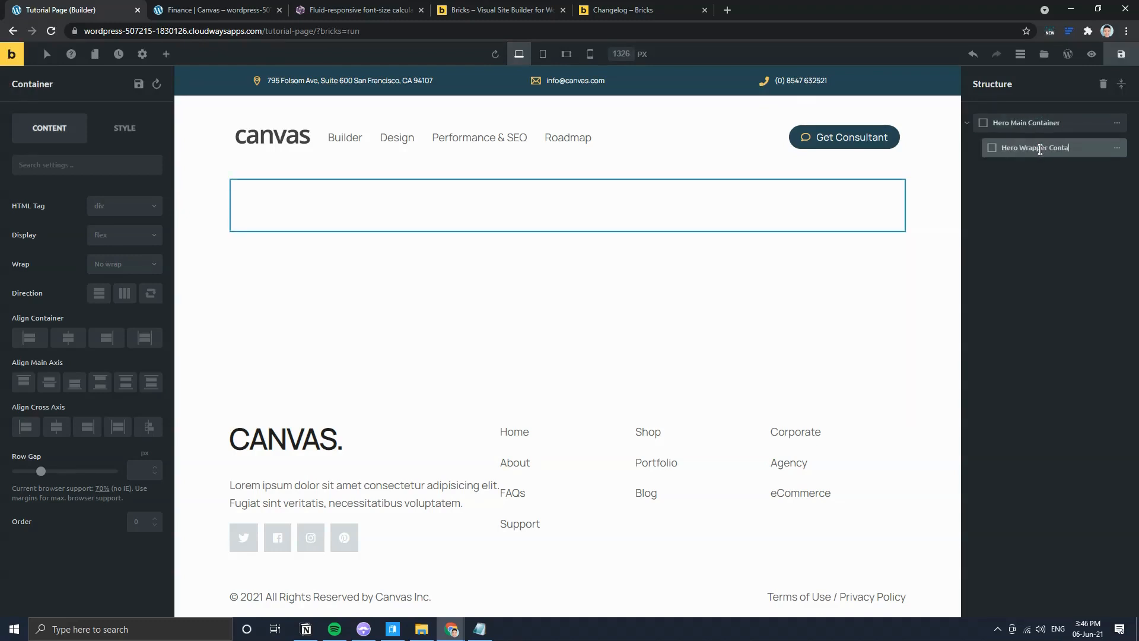
# Step: Set the container alignment to stretch for Hero Main Container and to center for Hero Wrapper Container
pyautogui.click(1109, 122)
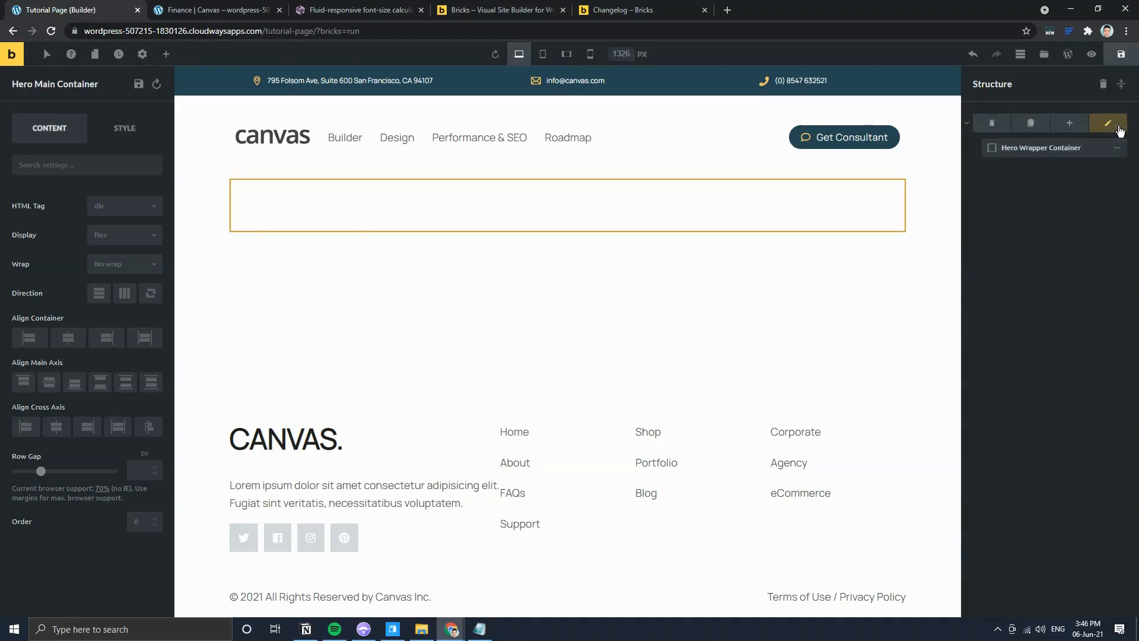
pyautogui.click(137, 336)
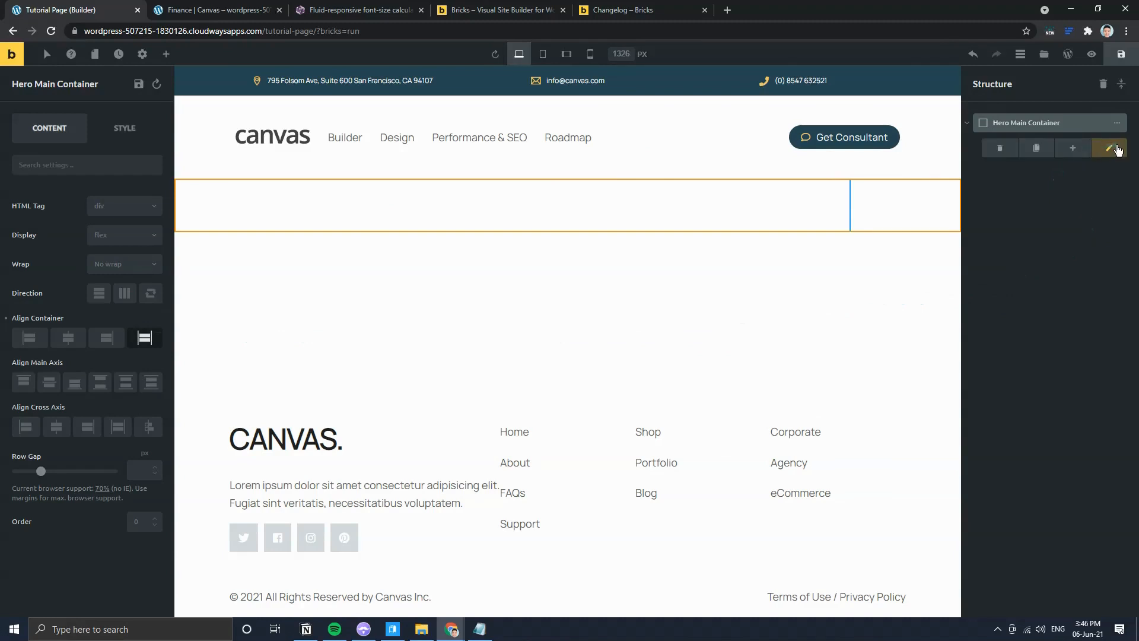
pyautogui.click(1062, 148)
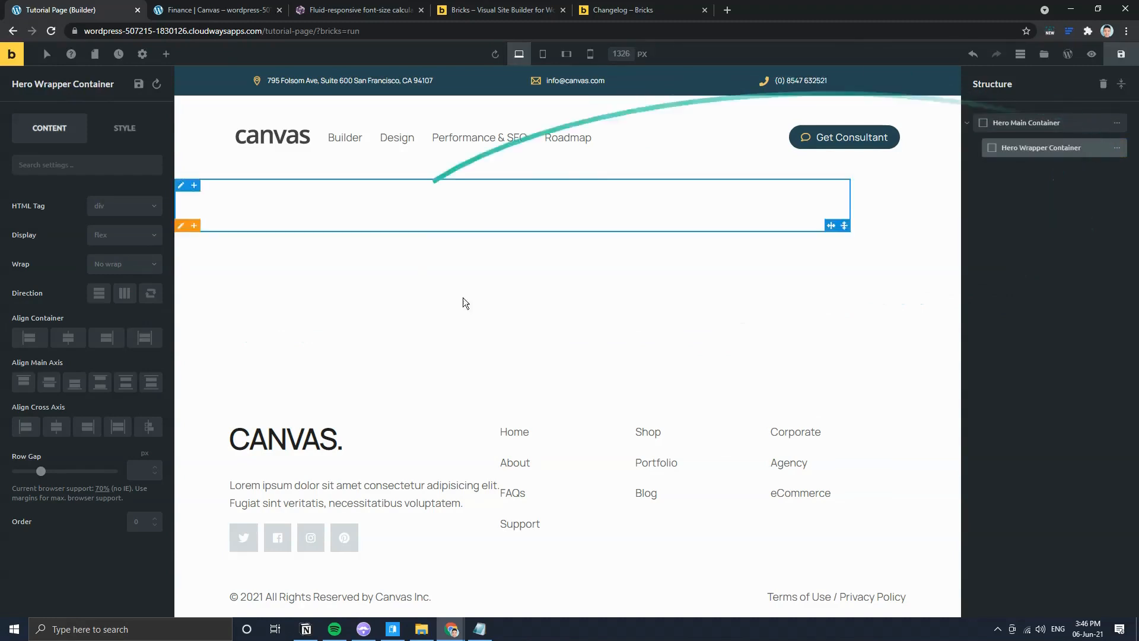
pyautogui.click(68, 338)
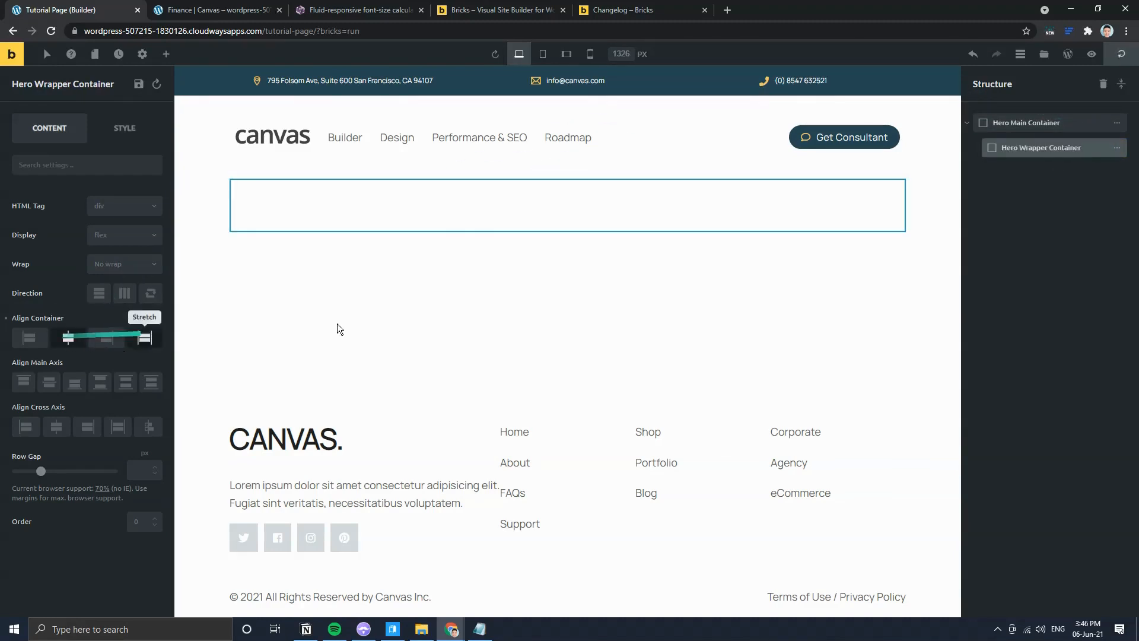
# Step: Add two containers inside Hero Wrapper Container and name them Hero Left Col and Hero Right Col
pyautogui.hotkey('ctrl', 'Tab')
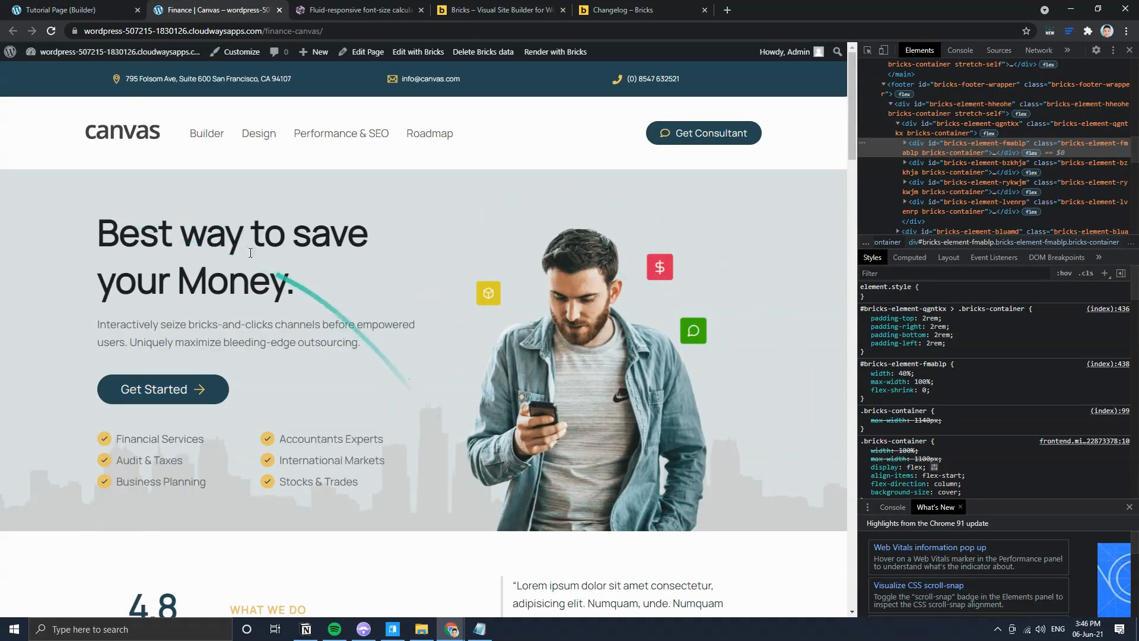
pyautogui.click(132, 5)
pyautogui.moveTo(1118, 149)
pyautogui.click(1083, 155)
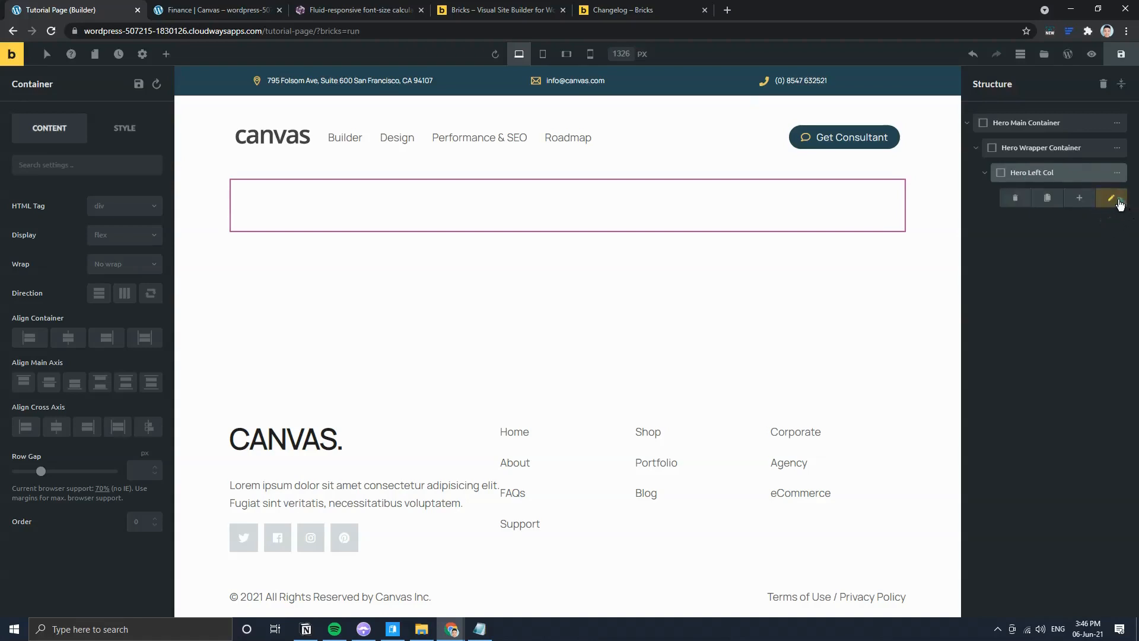
pyautogui.moveTo(1010, 197)
pyautogui.mouseDown()
pyautogui.moveTo(1002, 184)
pyautogui.moveTo(1014, 195)
pyautogui.mouseUp()
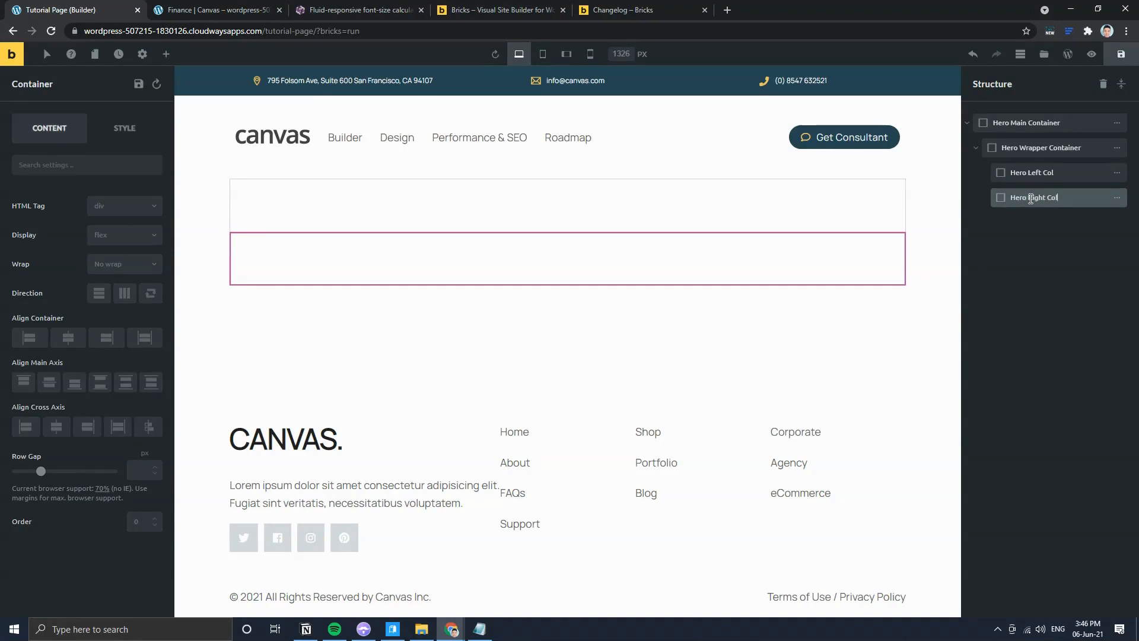
# Step: Lay out Hero Wrapper Container's two columns side by side and compare with the hero on the Finance | Canvas page
pyautogui.click(1097, 150)
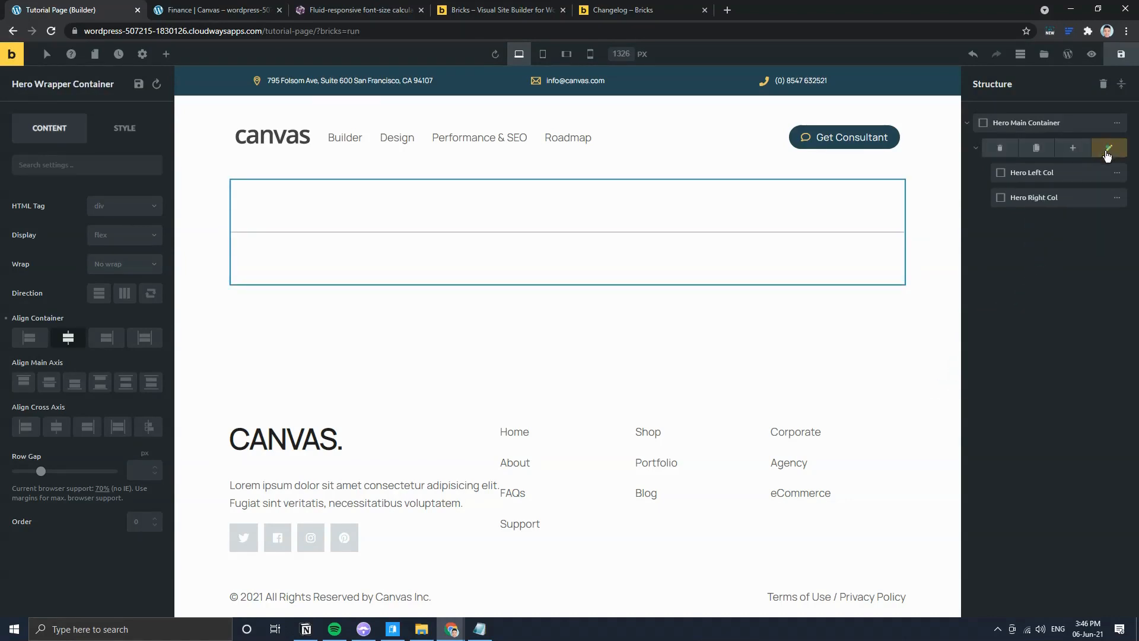
pyautogui.click(125, 293)
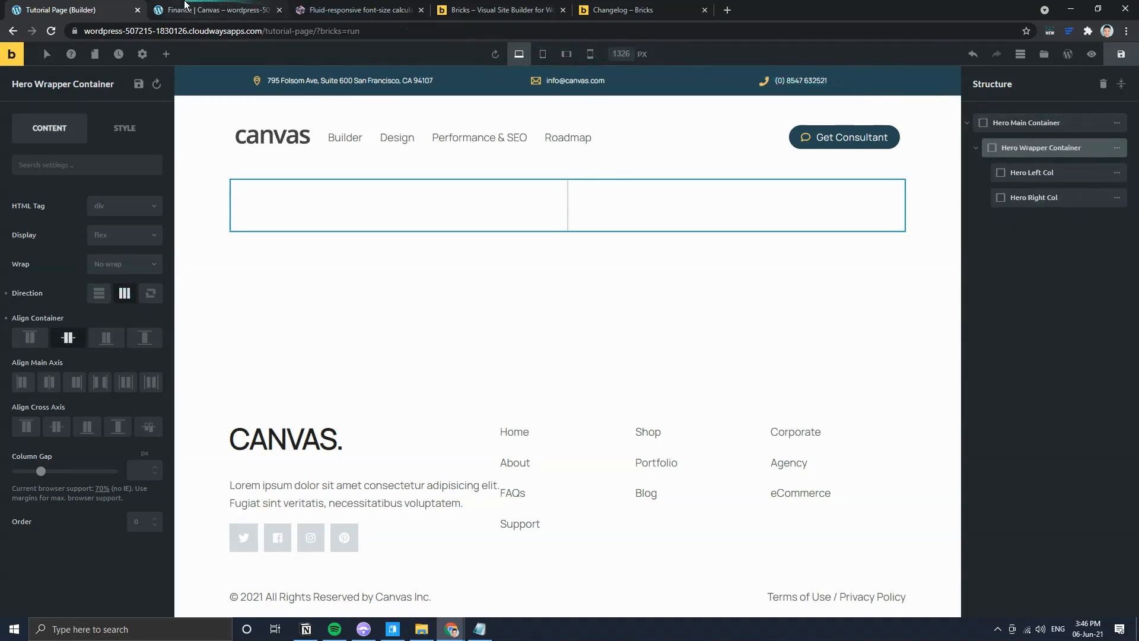
pyautogui.click(214, 10)
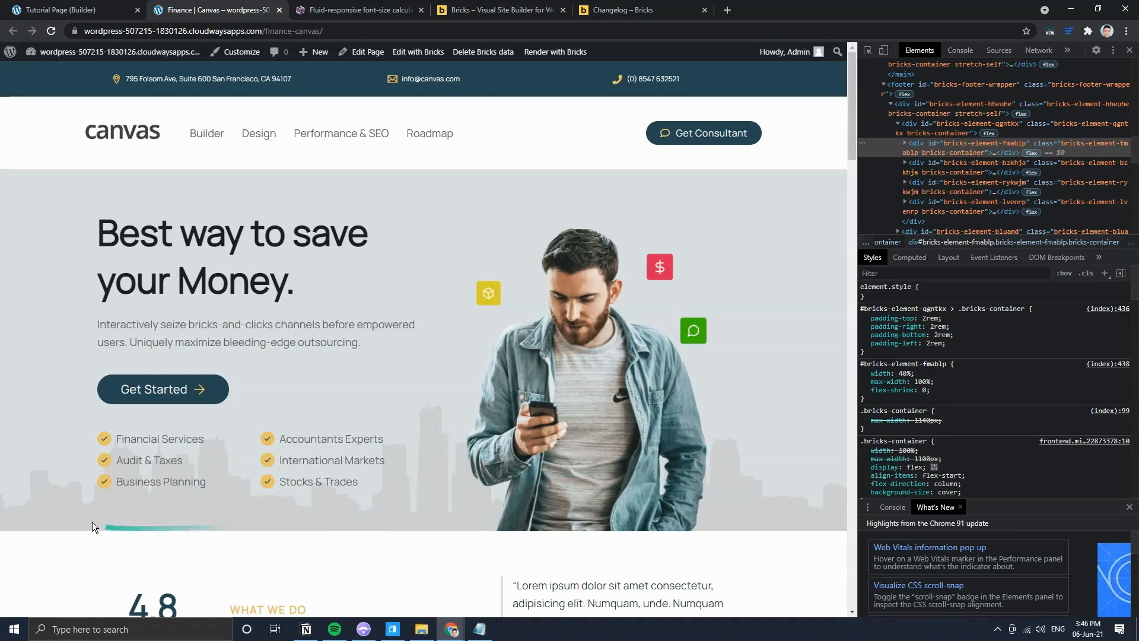
pyautogui.click(66, 10)
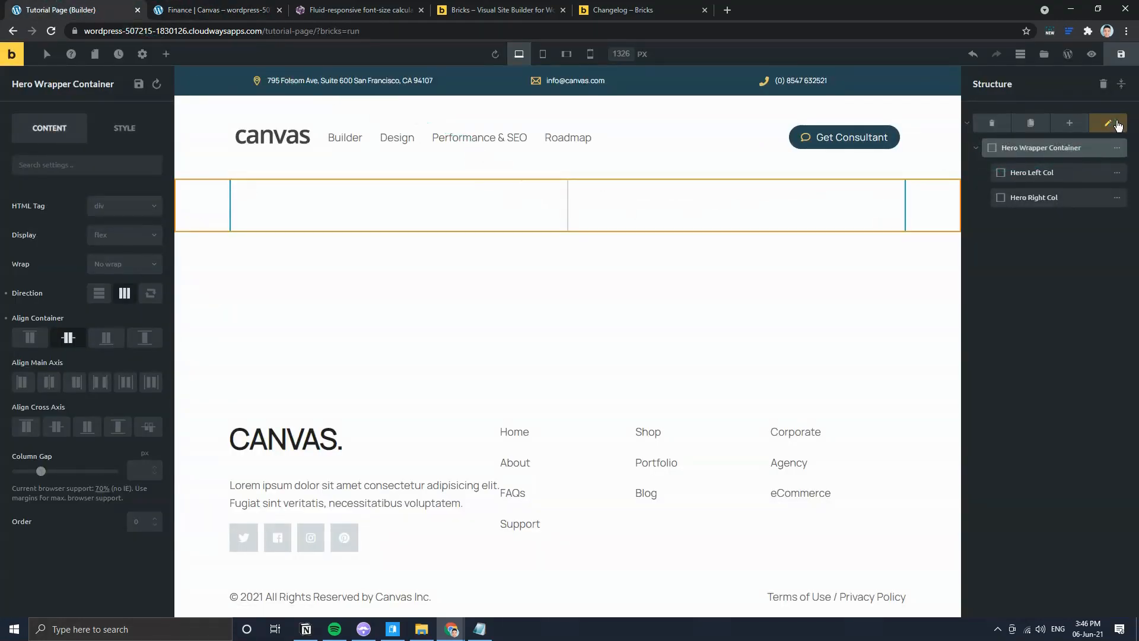
# Step: Set the grey city skyline picture from the media library as Hero Main Container's background image
pyautogui.click(1108, 124)
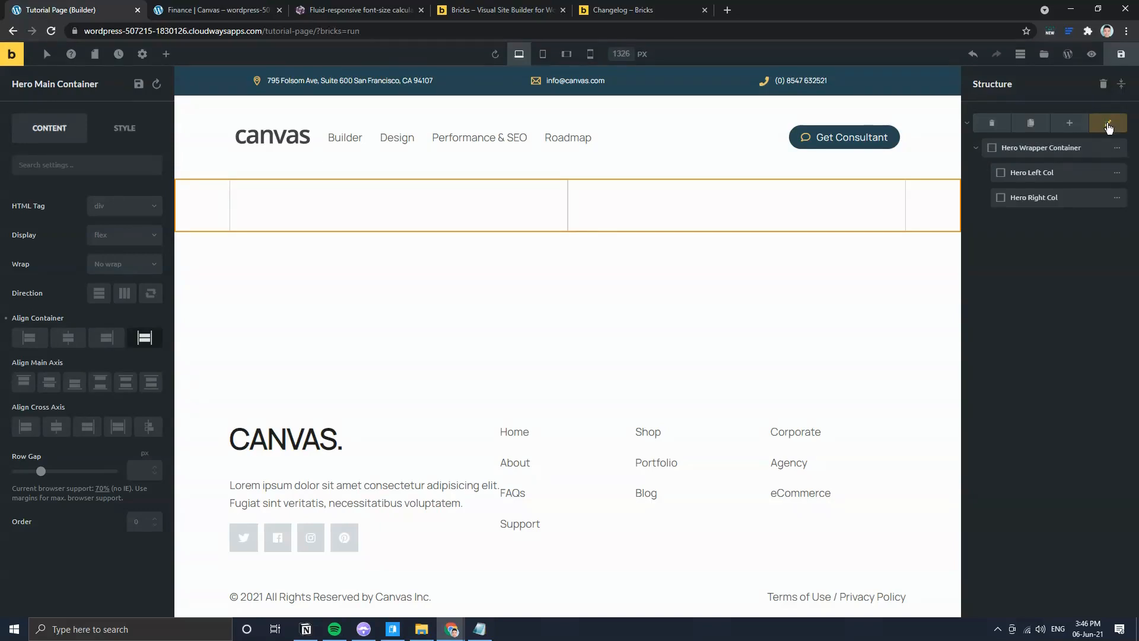
pyautogui.click(130, 144)
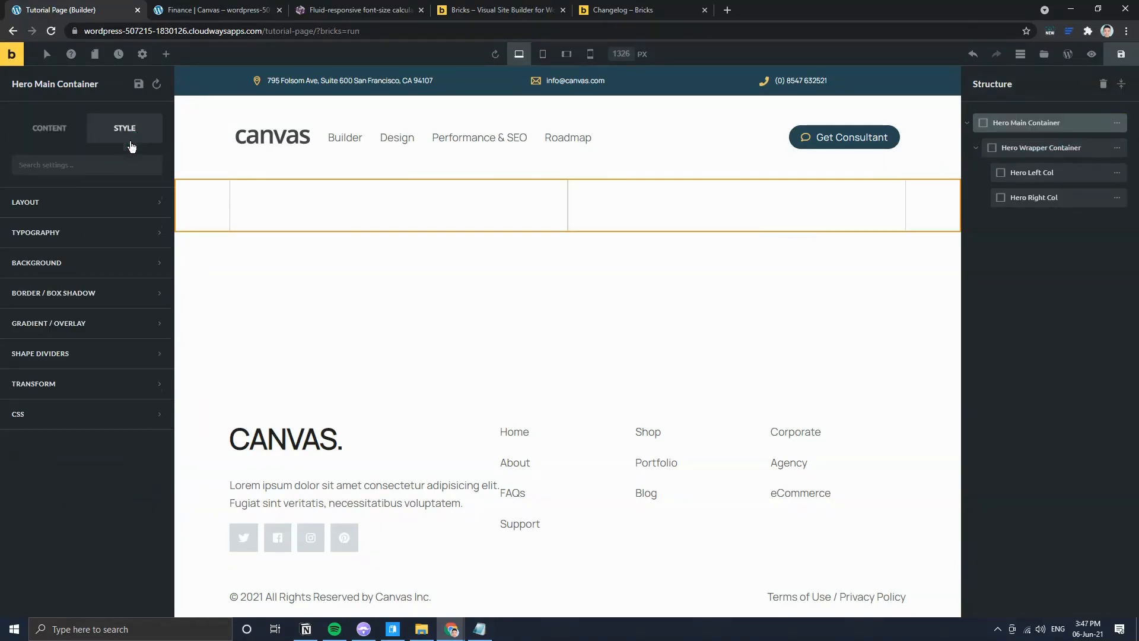
pyautogui.click(68, 262)
pyautogui.click(116, 344)
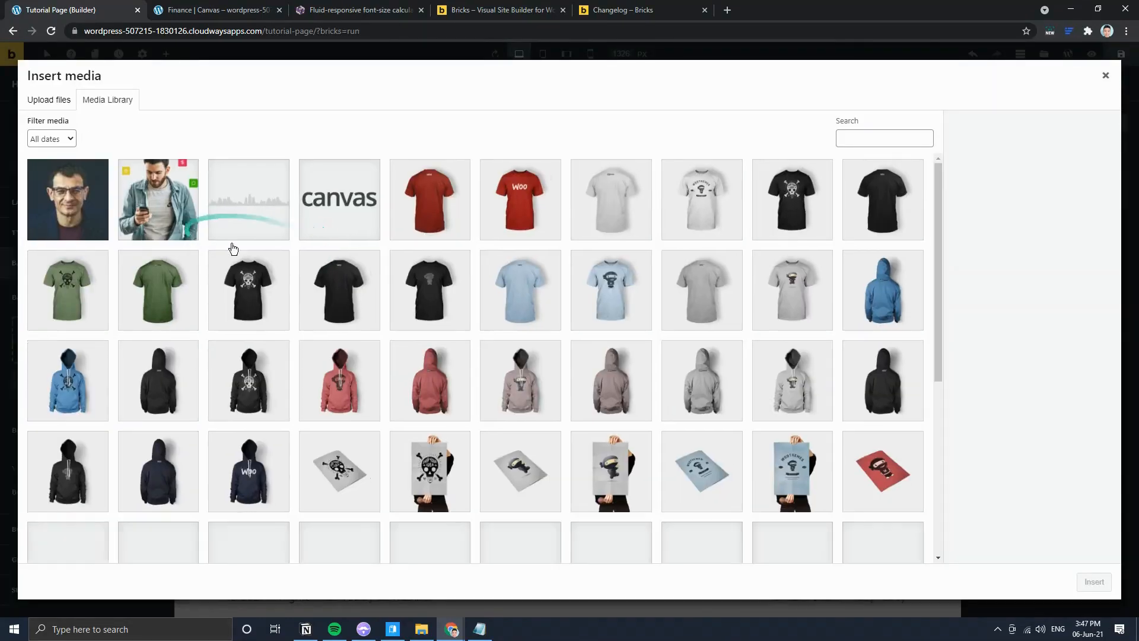
pyautogui.click(261, 219)
pyautogui.click(1094, 581)
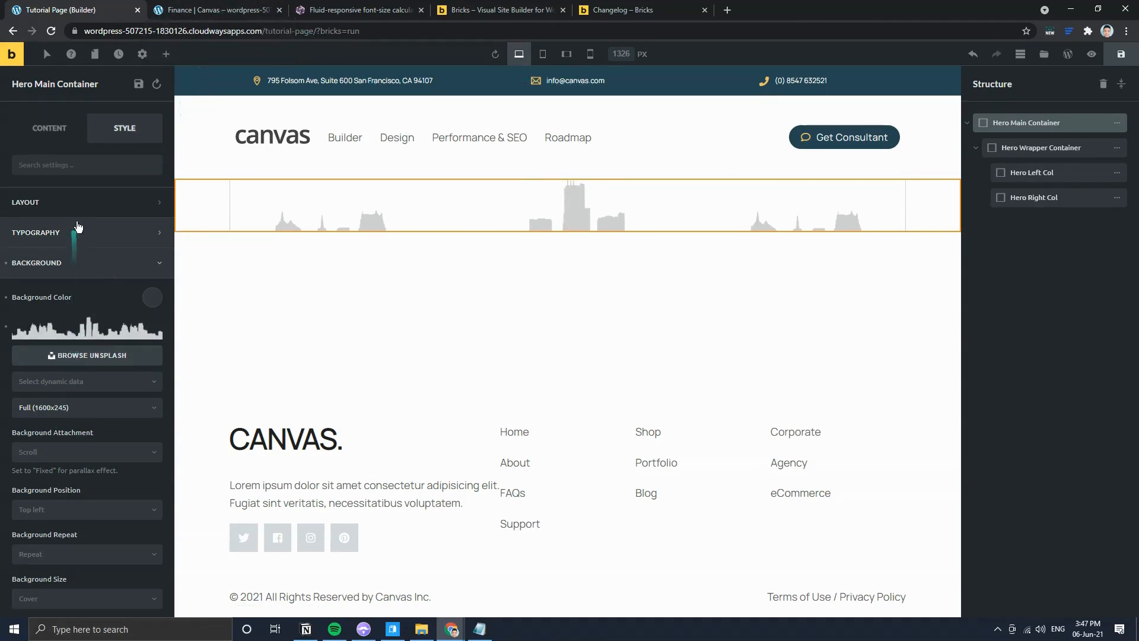
# Step: Examine the Content width and margin settings of the Finance Canvas theme style, then return to Hero Main Container
pyautogui.click(45, 208)
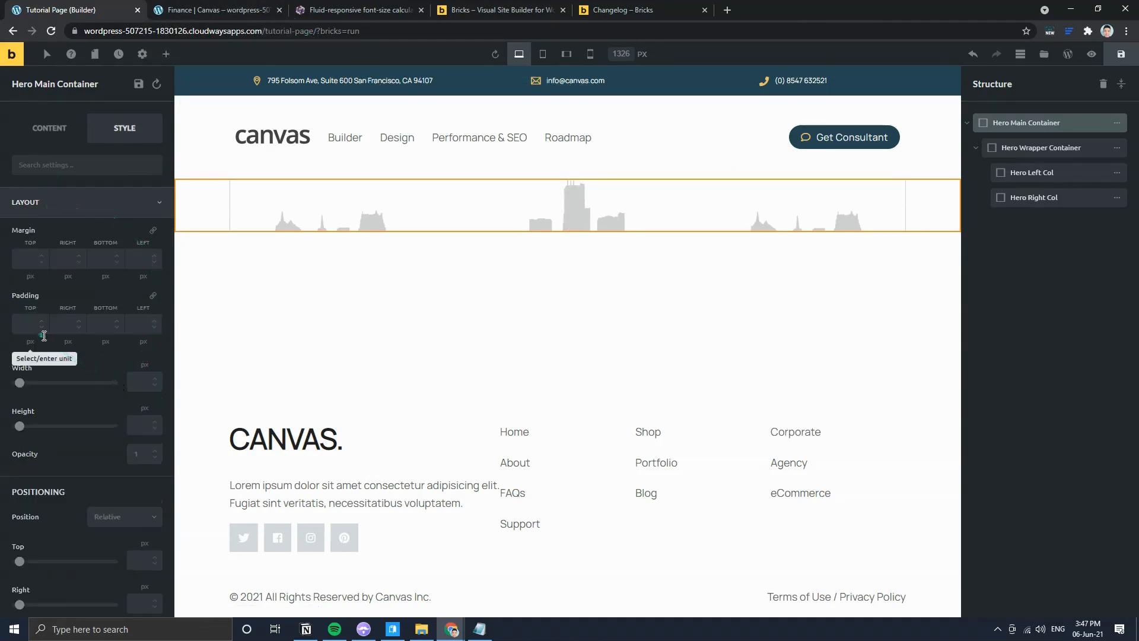
pyautogui.click(139, 54)
pyautogui.click(93, 122)
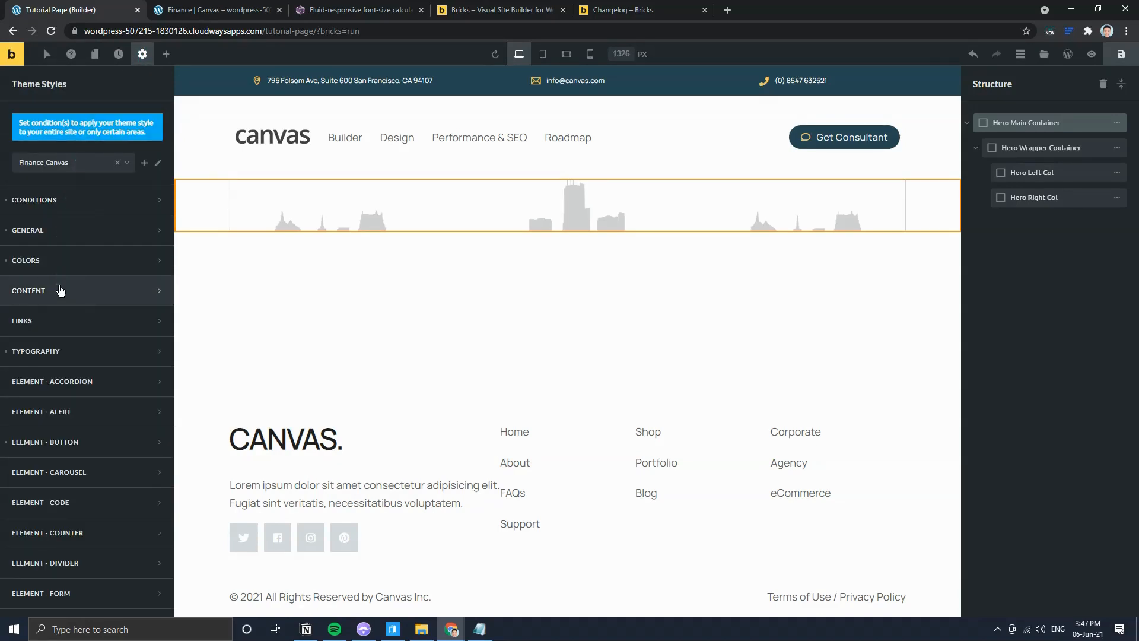
pyautogui.click(60, 290)
pyautogui.scroll(-3, 86, 405)
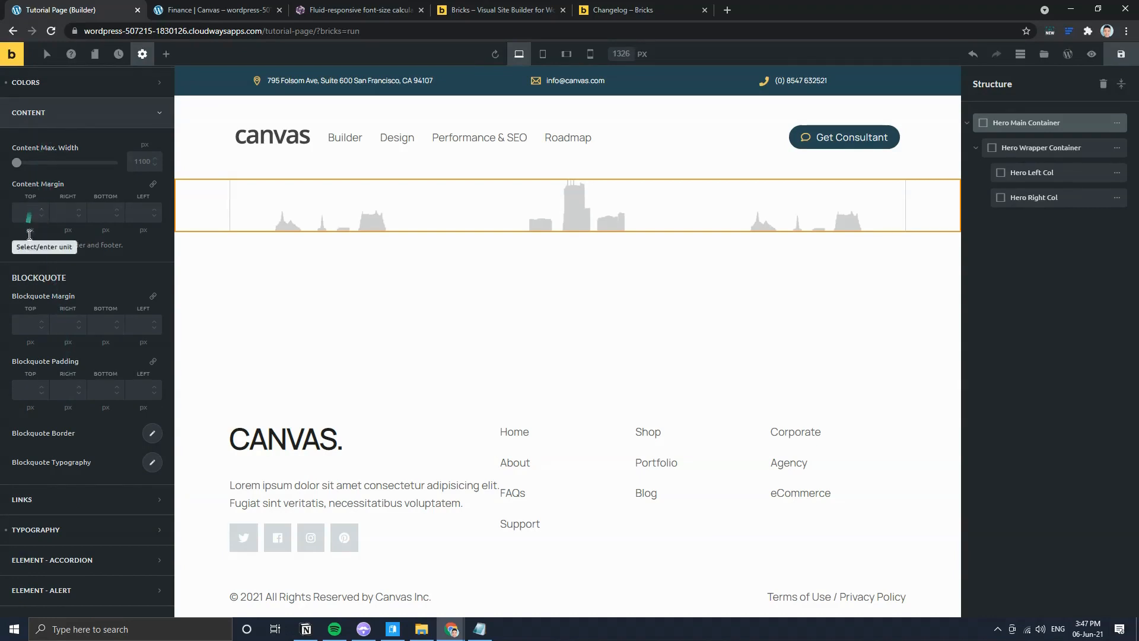
pyautogui.scroll(3, 55, 301)
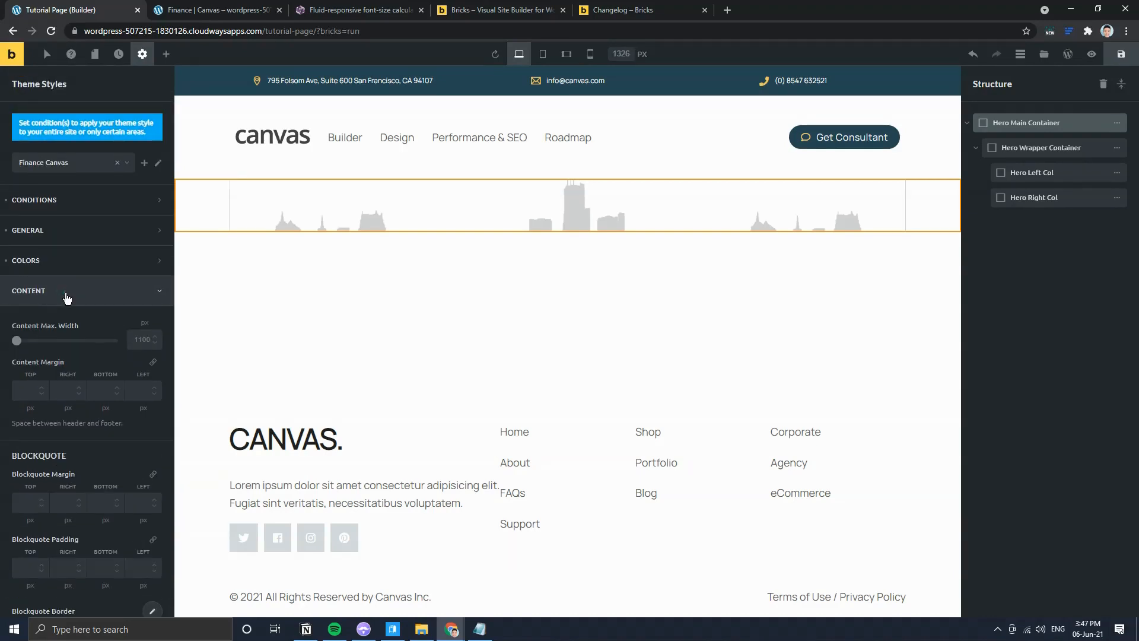
pyautogui.click(59, 293)
pyautogui.click(182, 228)
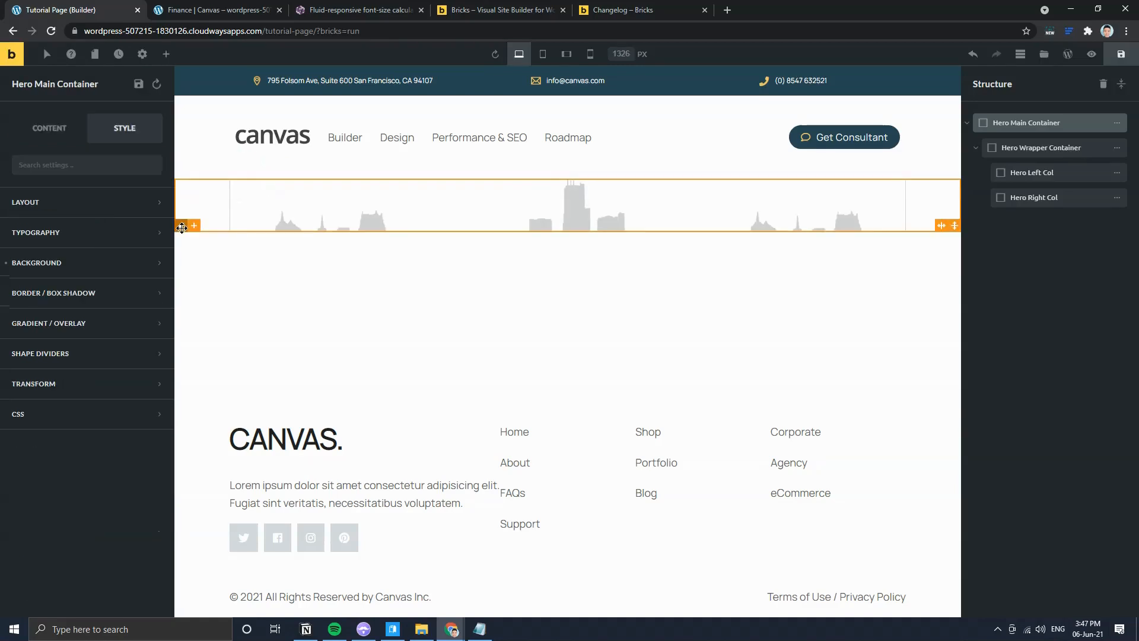
# Step: Link Hero Main Container's padding sides, enter 6 for all of them and set the top padding's unit to rem
pyautogui.click(106, 203)
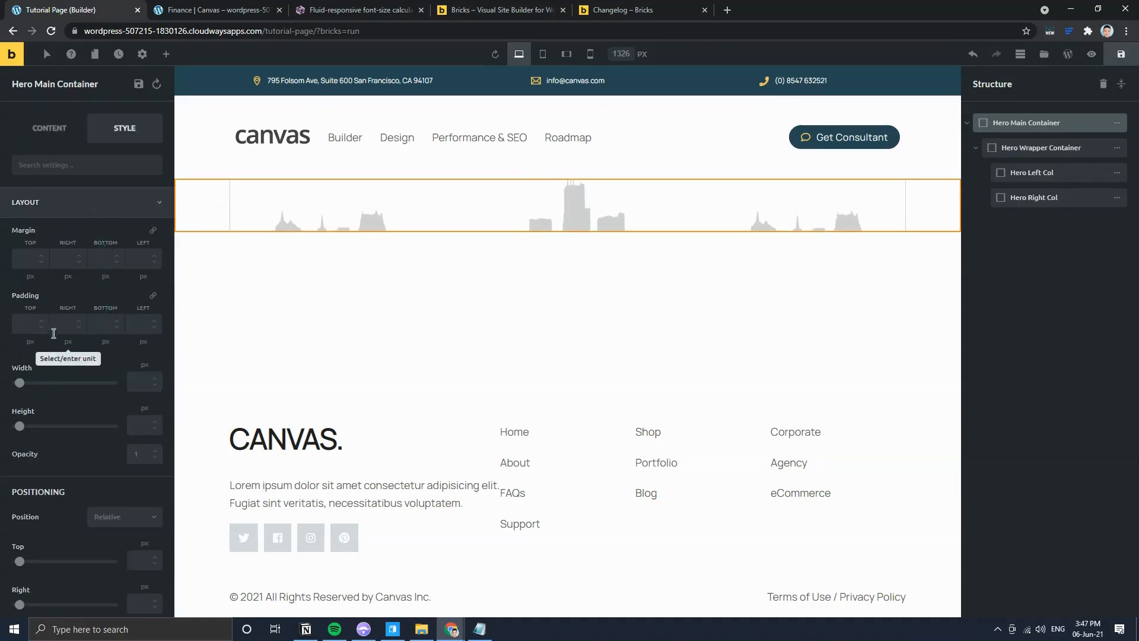
pyautogui.click(24, 324)
pyautogui.click(153, 296)
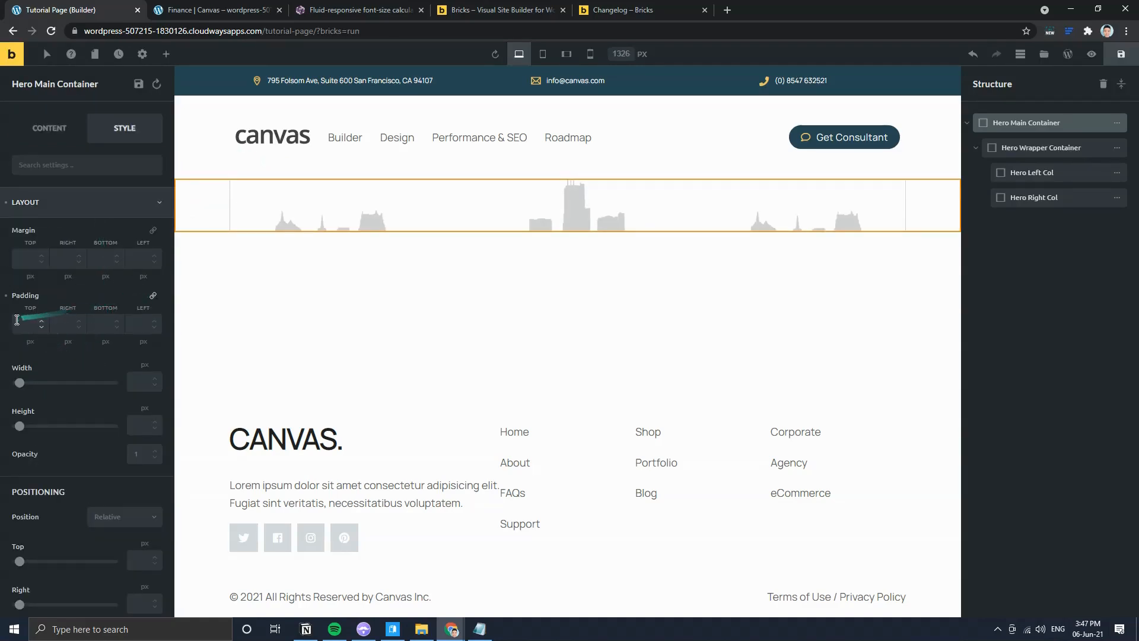
pyautogui.click(21, 324)
pyautogui.write('6')
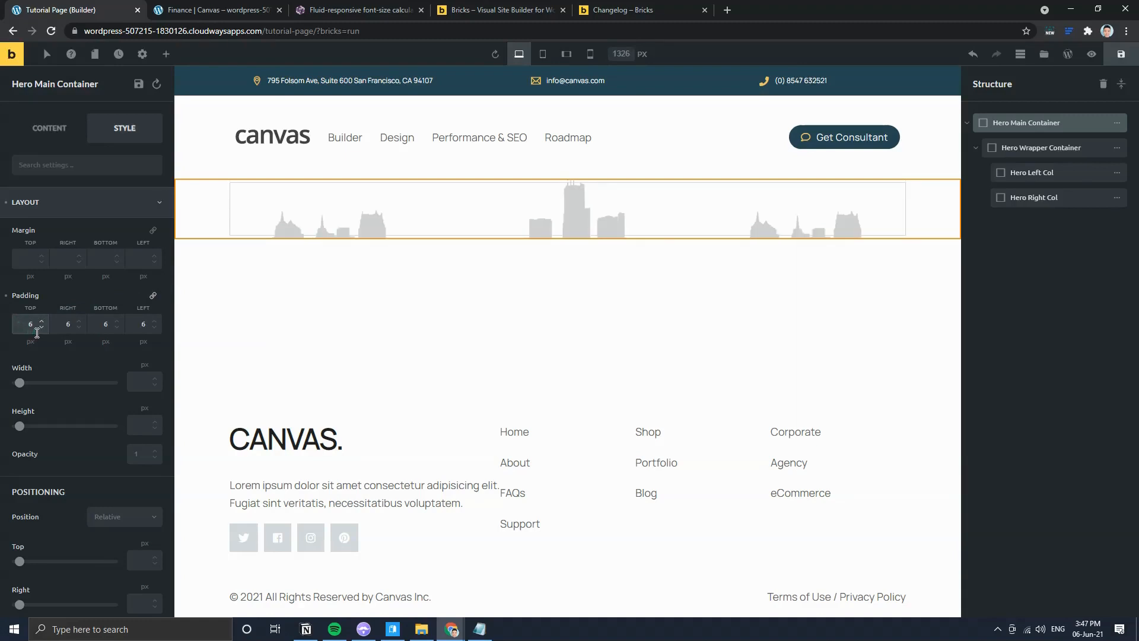
pyautogui.press('Tab')
pyautogui.write('rem')
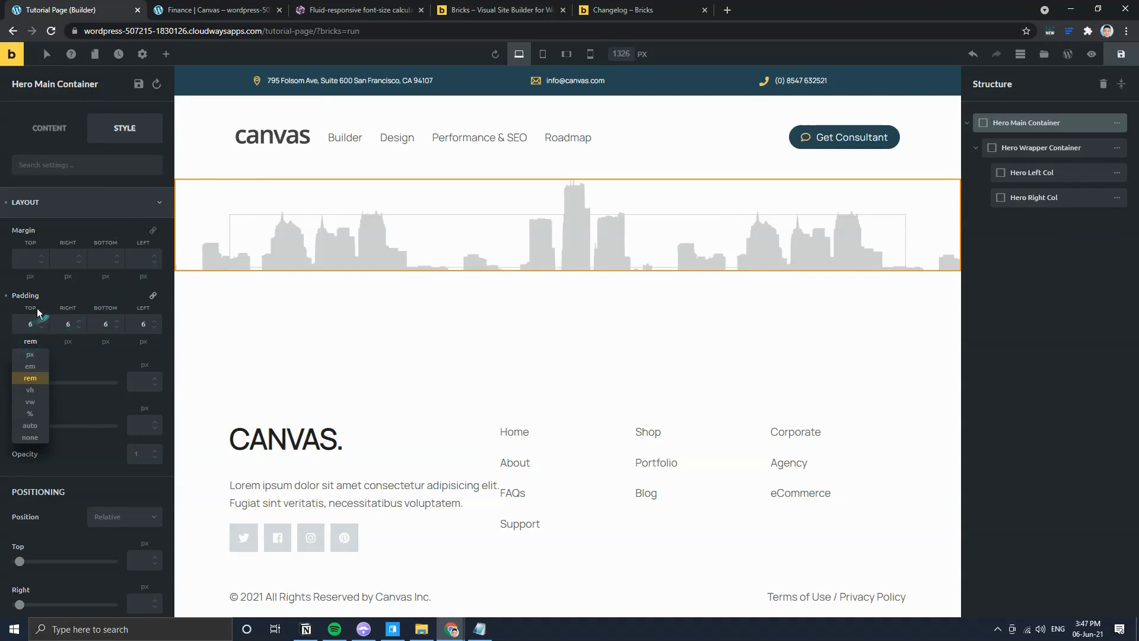
# Step: Clear Hero Main Container's linked padding and re-enter 6 for all four sides
pyautogui.click(69, 317)
pyautogui.press('BackSpace')
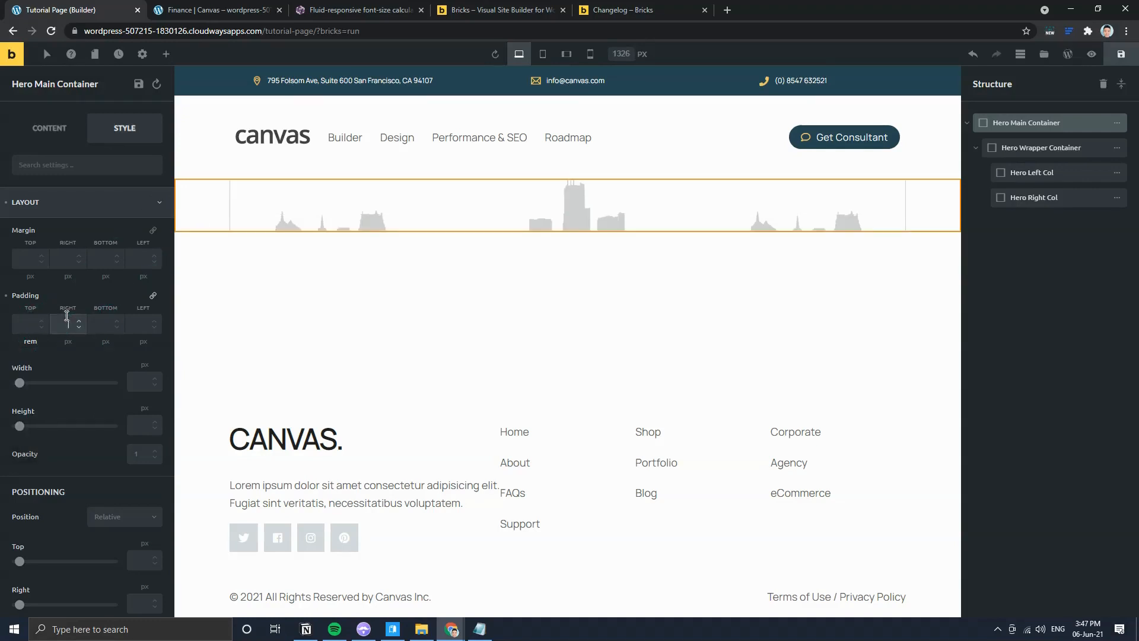
pyautogui.click(30, 327)
pyautogui.write('1')
pyautogui.press('BackSpace')
pyautogui.write('6')
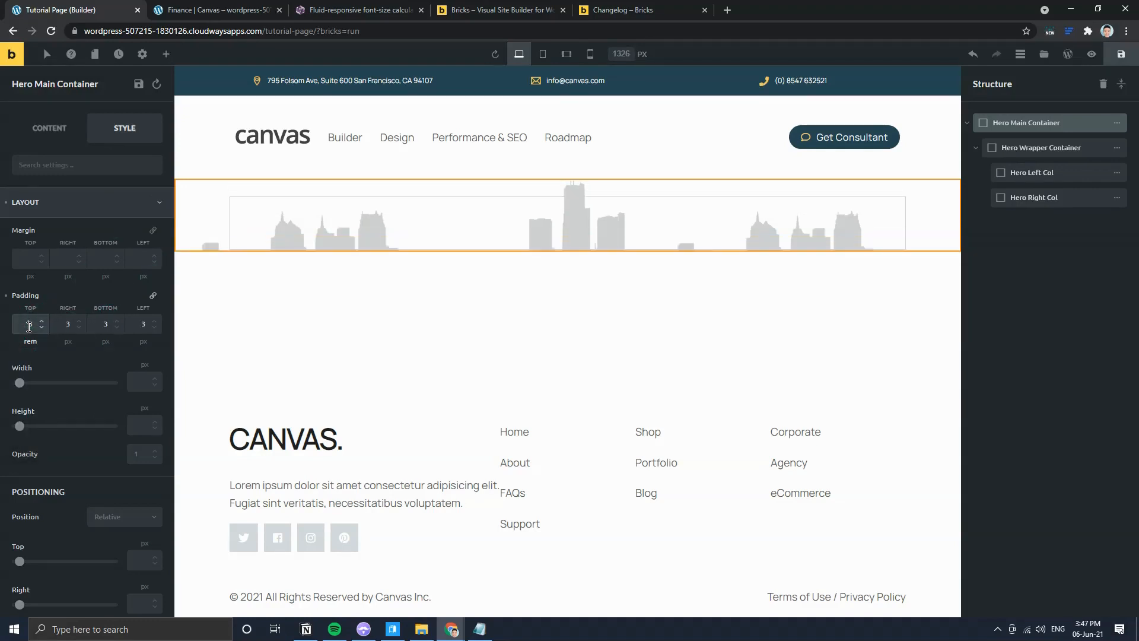
# Step: Unlink Hero Main Container's padding sides, set right and left to 2 rem, and change the bottom padding's unit to rem
pyautogui.click(57, 323)
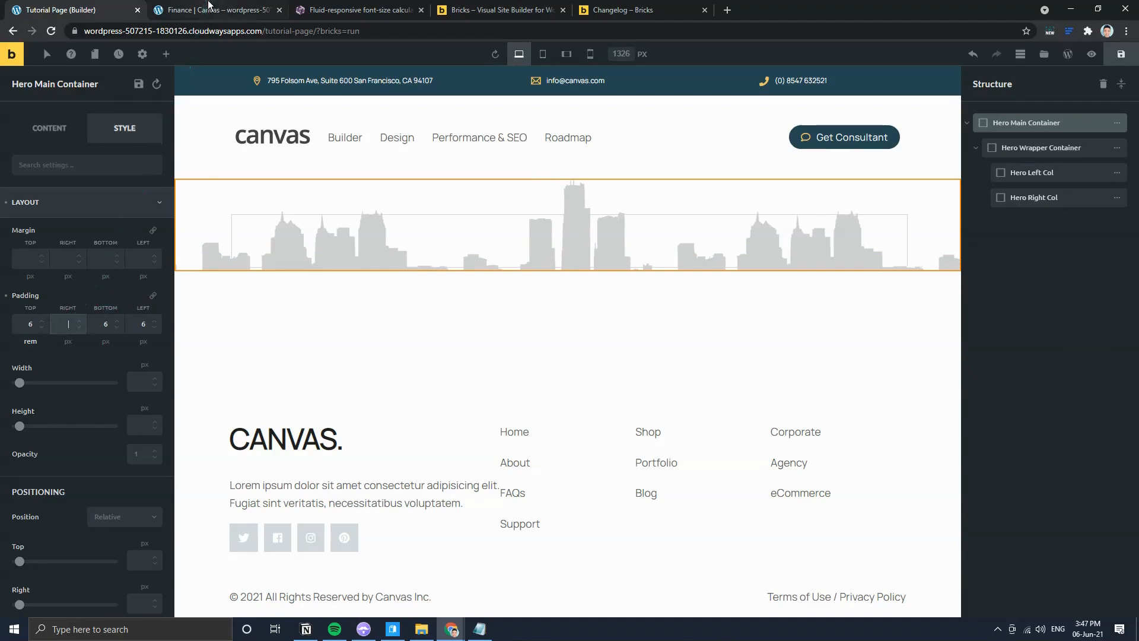
pyautogui.write('2rem')
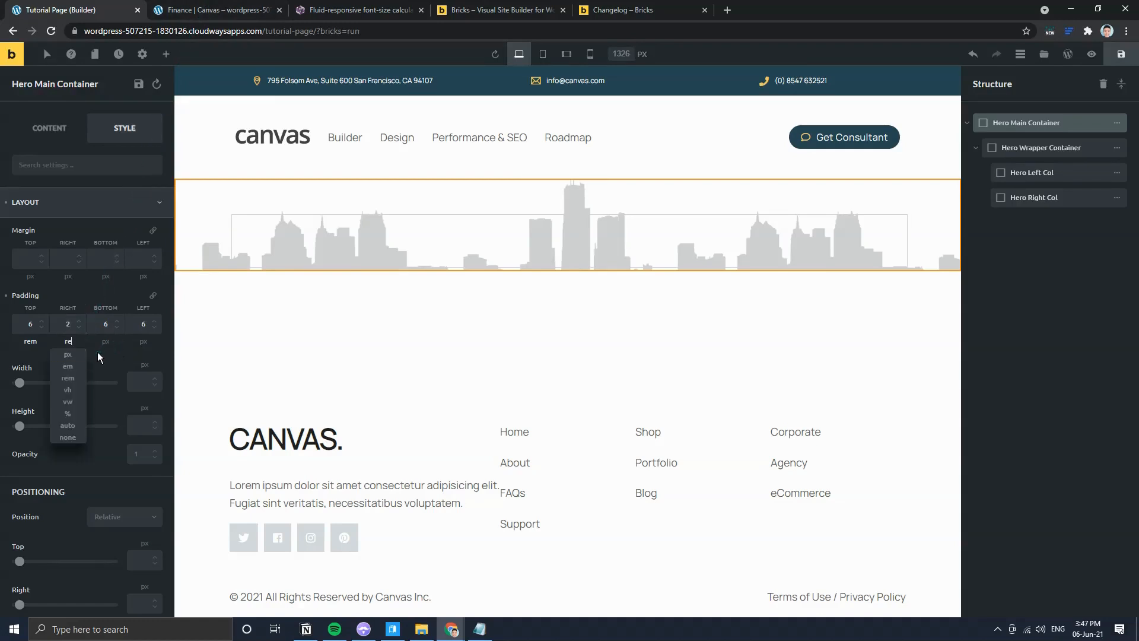
pyautogui.press('Tab')
pyautogui.press('Tab')
pyautogui.write('rem')
pyautogui.press('Tab')
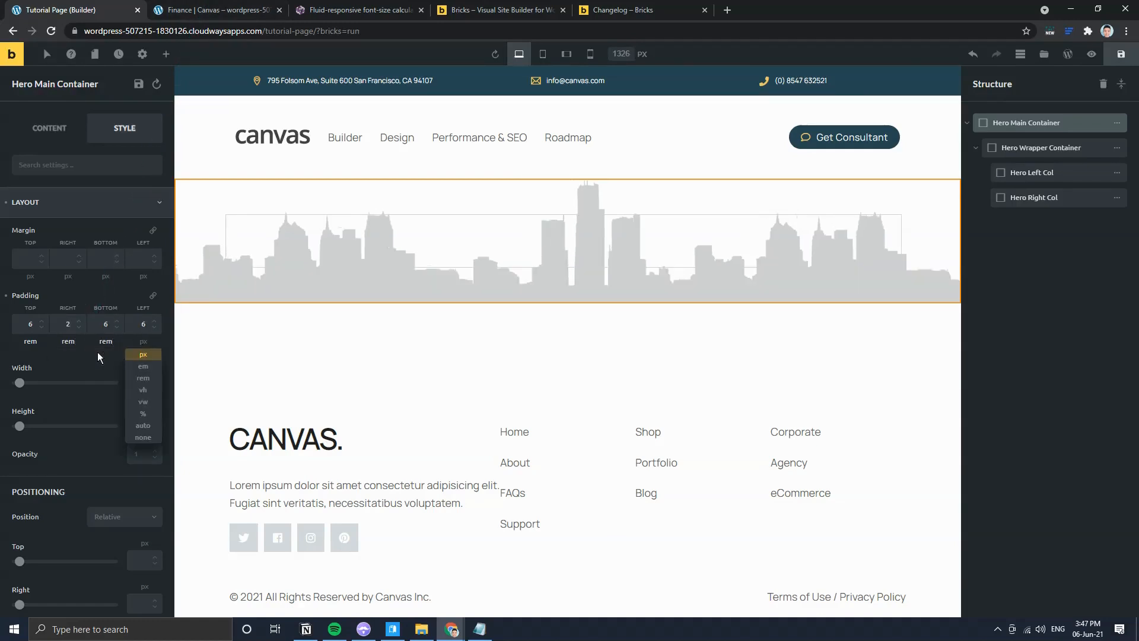
pyautogui.write('rem')
pyautogui.click(135, 316)
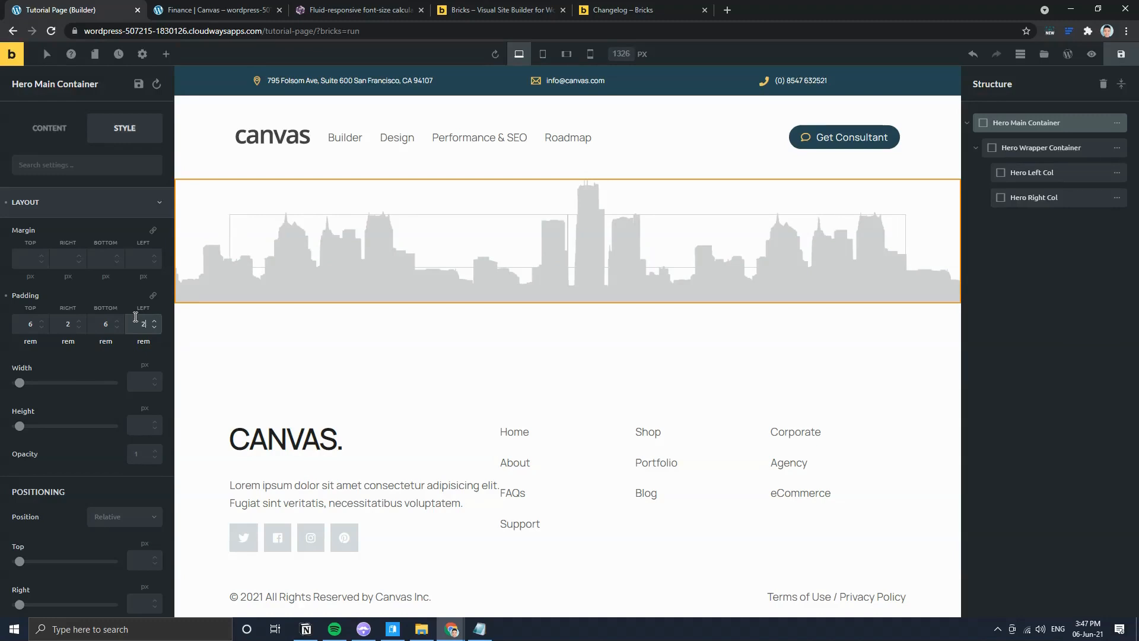
# Step: Open the Finance | Canvas page in the Bricks editor and examine the padding of the hero's outer and inner containers
pyautogui.click(211, 10)
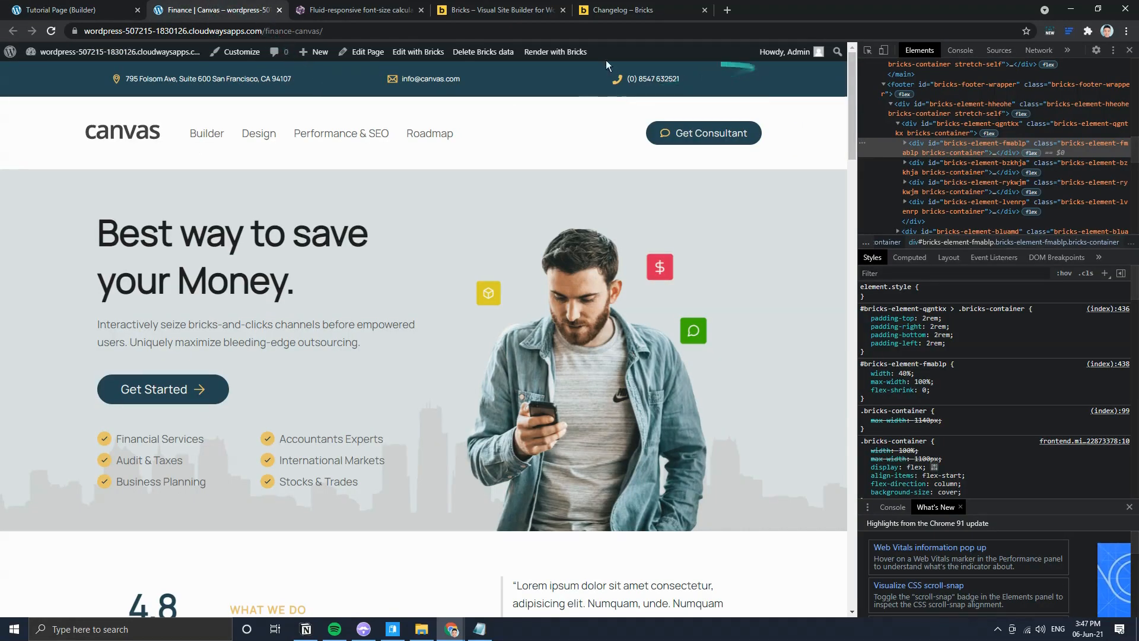
pyautogui.click(418, 51)
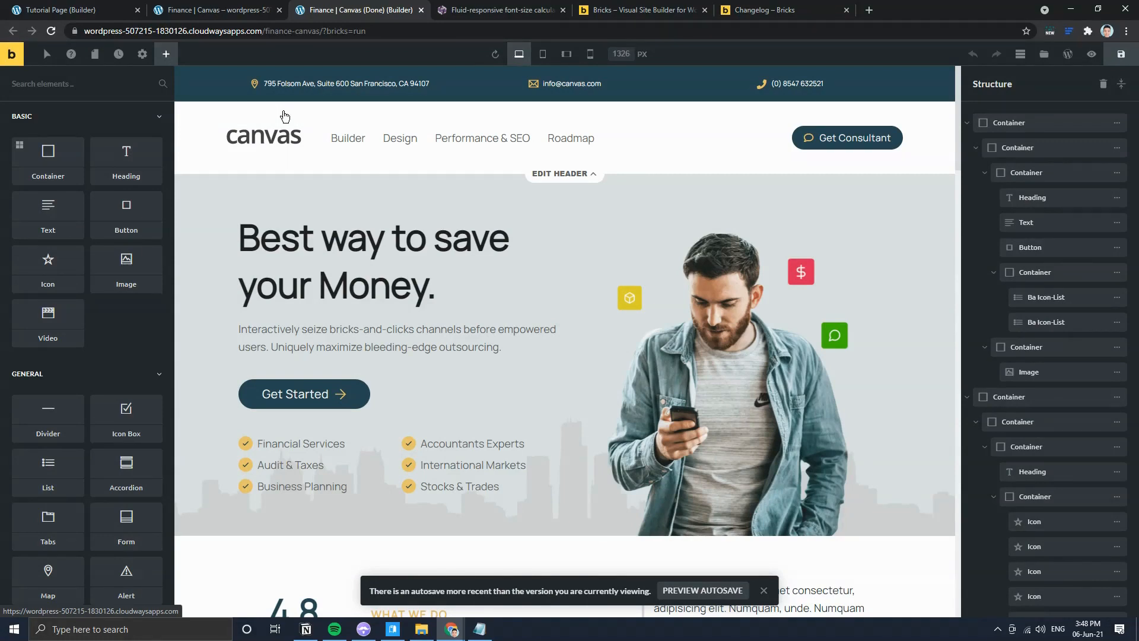
pyautogui.click(1120, 123)
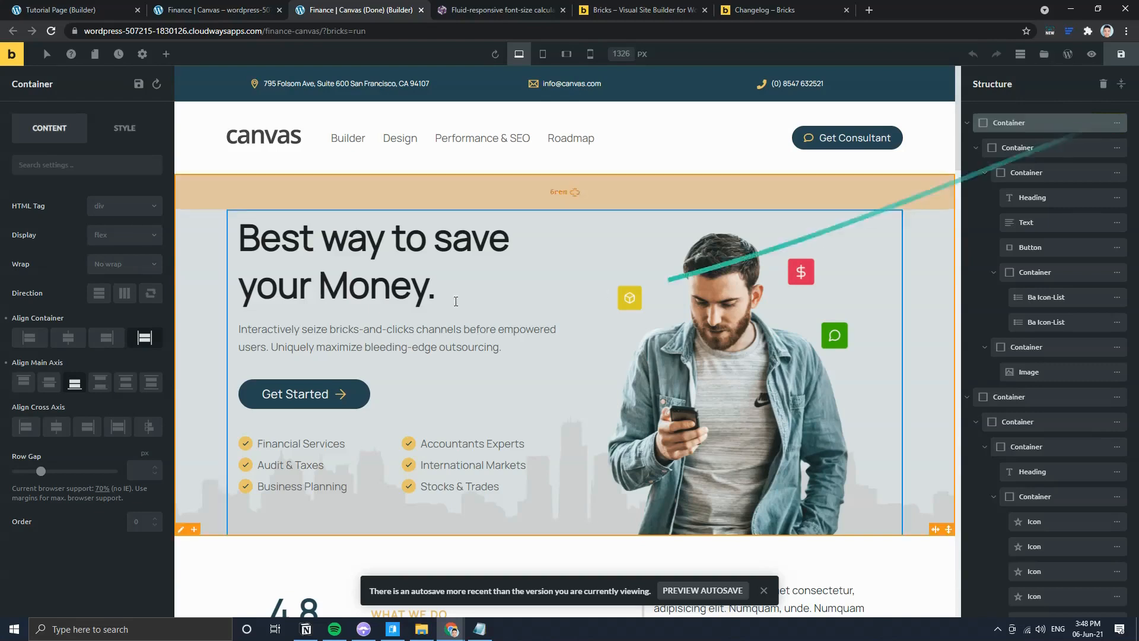
pyautogui.click(116, 142)
pyautogui.click(75, 202)
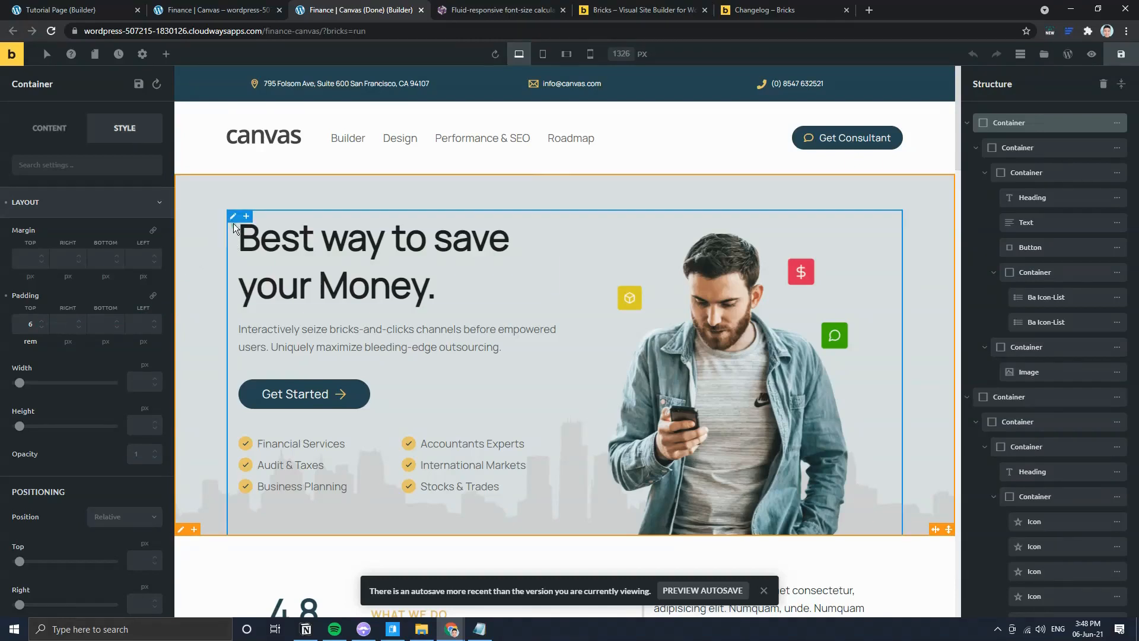
pyautogui.click(231, 217)
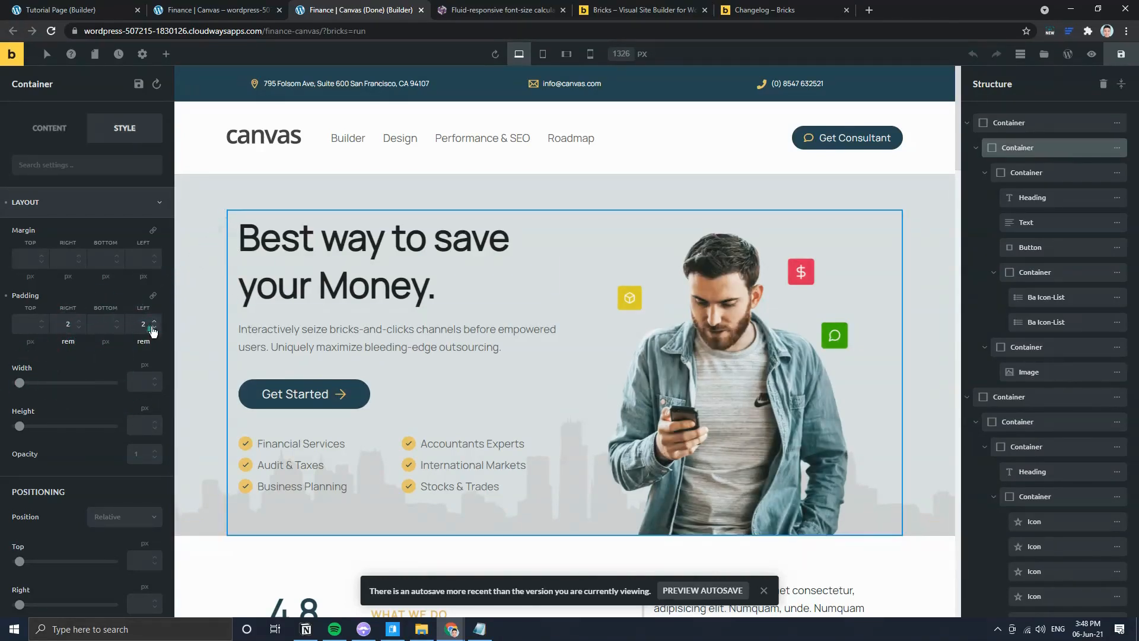
pyautogui.click(178, 10)
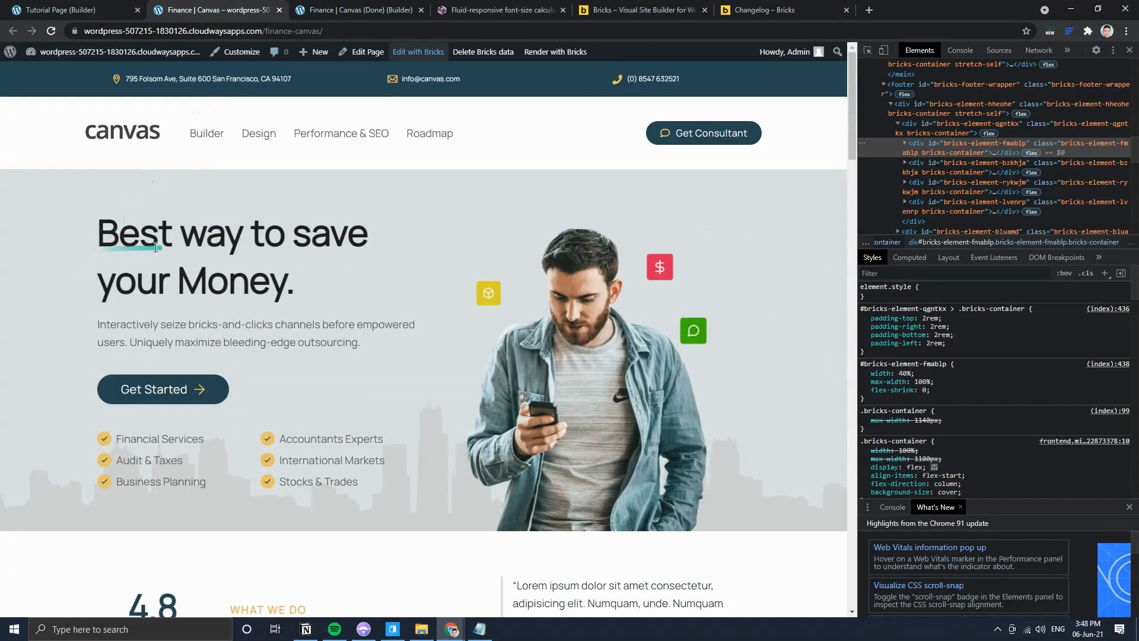
pyautogui.click(356, 10)
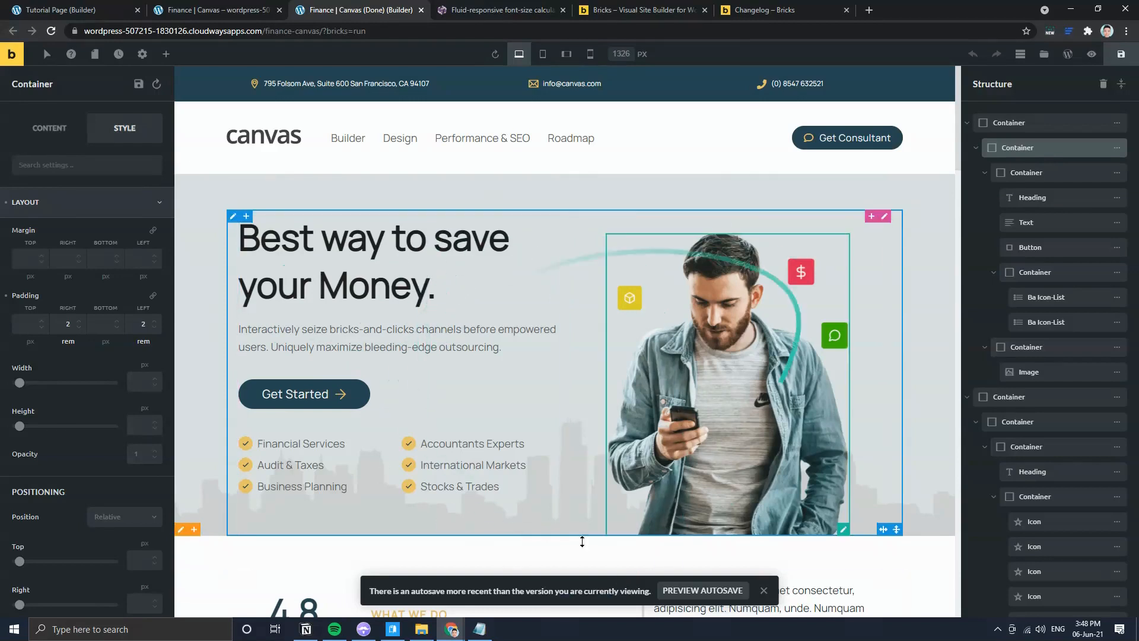
# Step: Compare with the Finance | Canvas hero and set Hero Main Container's bottom padding on the Tutorial Page to 0 px
pyautogui.click(45, 9)
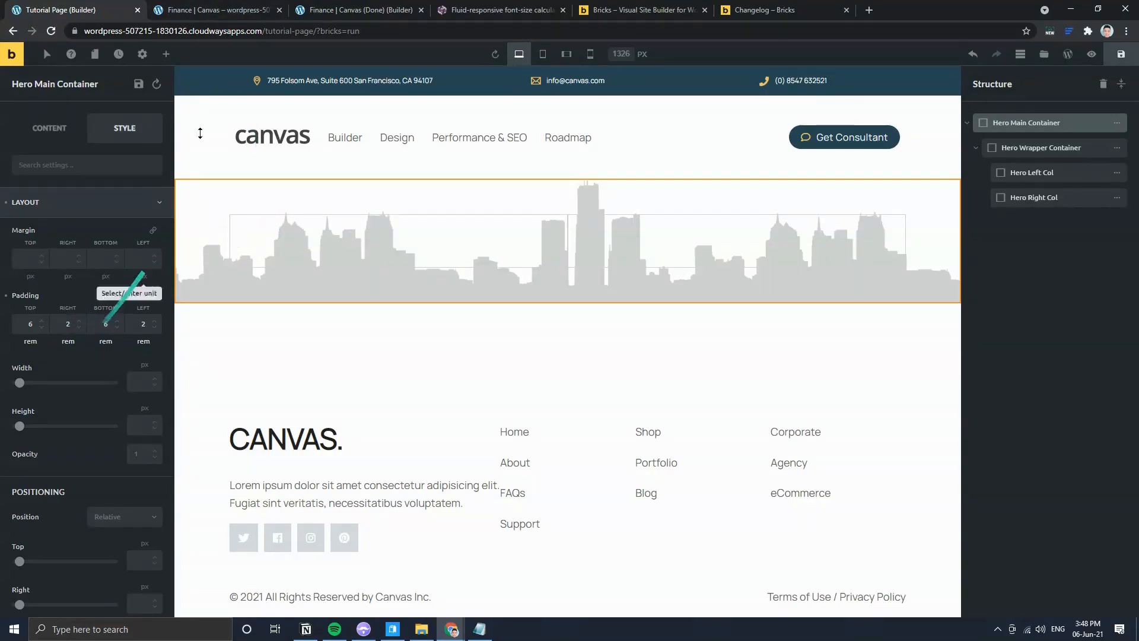
pyautogui.hotkey('ctrl', 'Tab')
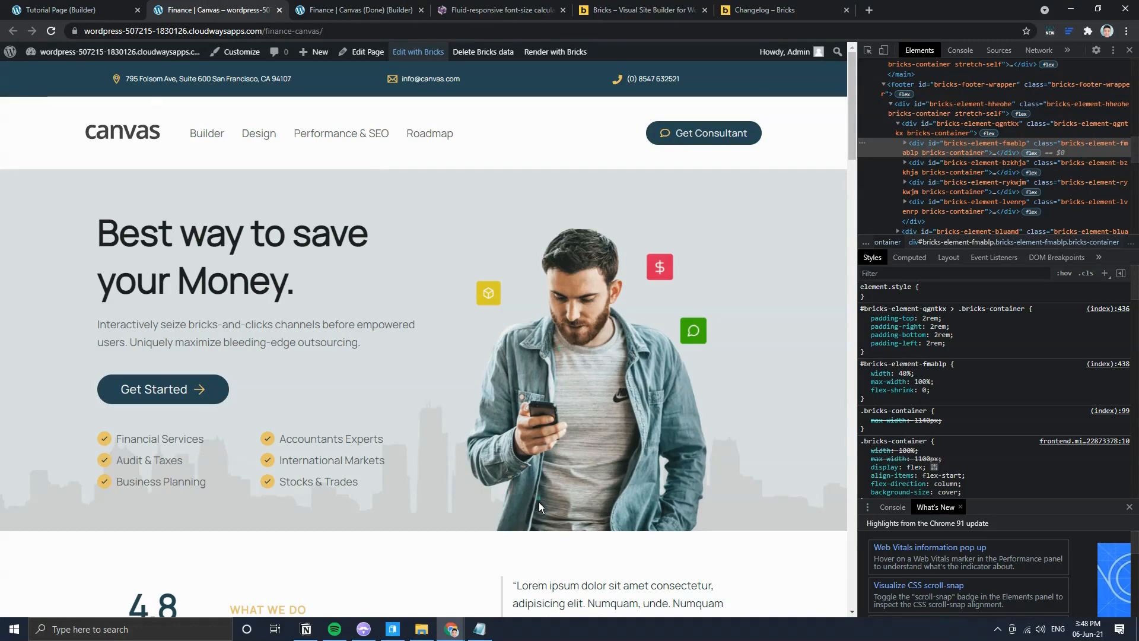
pyautogui.click(65, 10)
pyautogui.click(113, 320)
pyautogui.press('BackSpace')
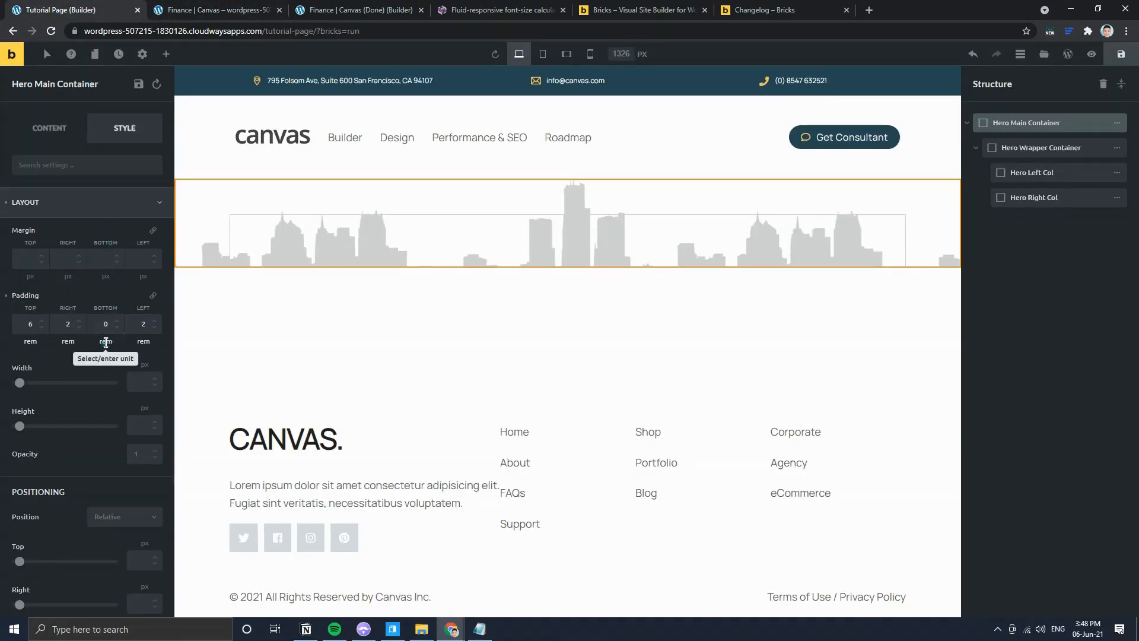
pyautogui.click(106, 342)
pyautogui.click(106, 358)
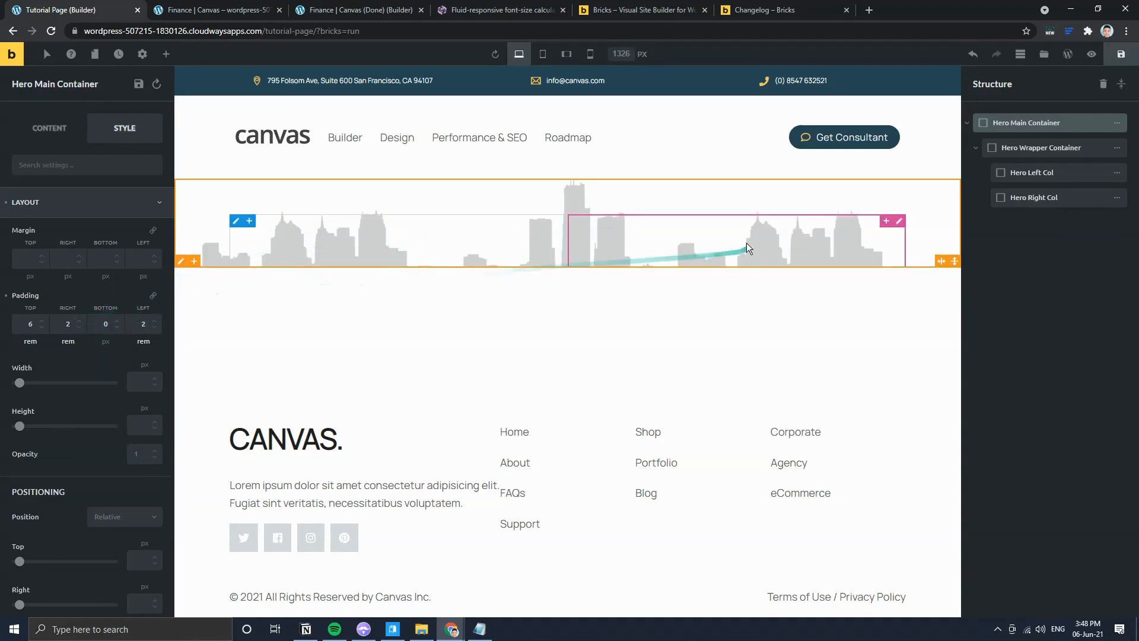
# Step: Add an Image element inside Hero Right Col on the Tutorial Page
pyautogui.hotkey('ctrl', 'Tab')
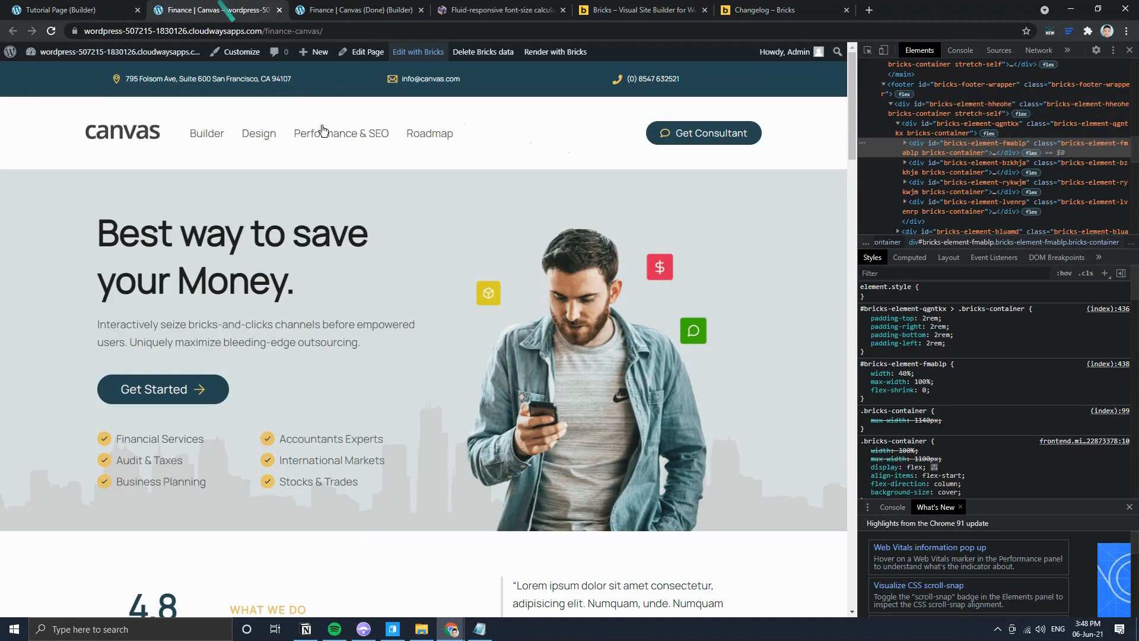
pyautogui.click(121, 8)
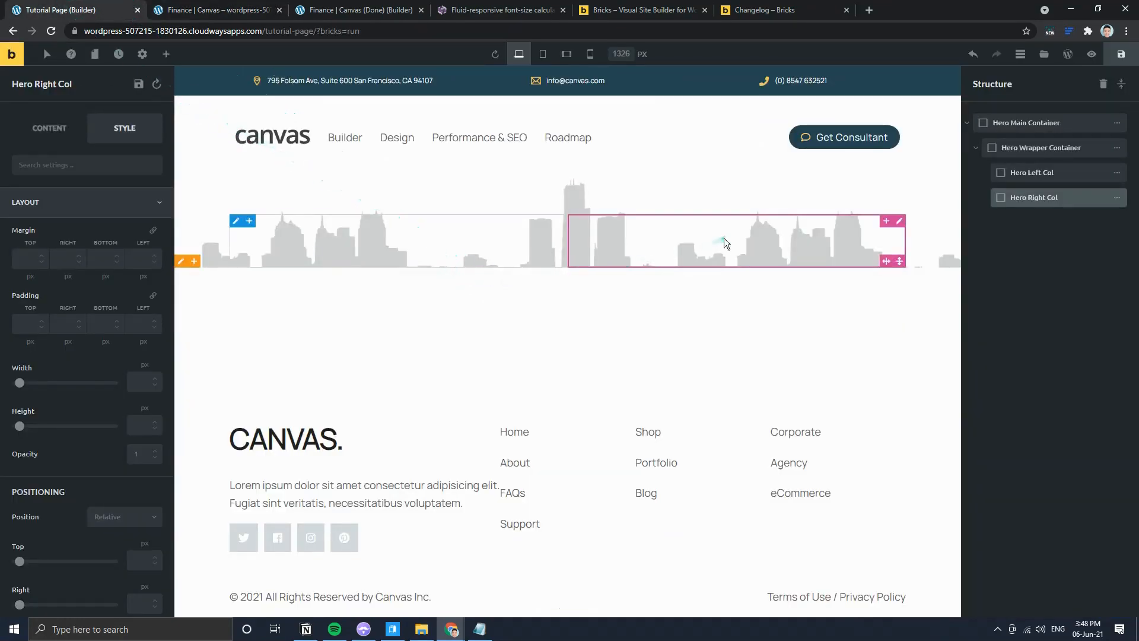
pyautogui.click(166, 54)
pyautogui.write('image')
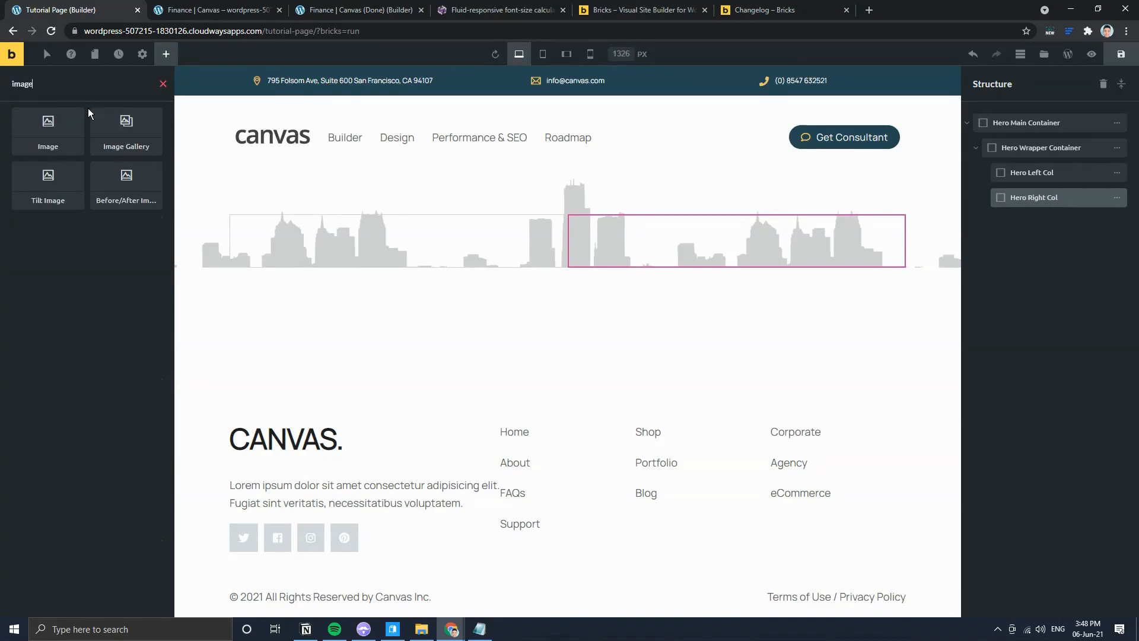
pyautogui.click(48, 130)
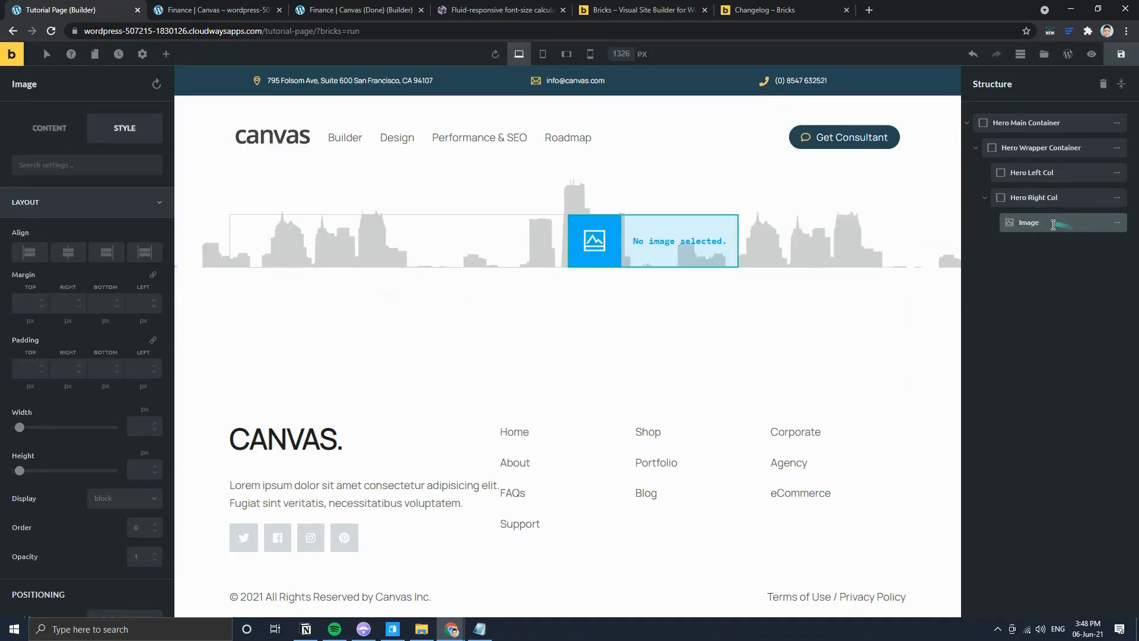
# Step: Insert man.png from the media library into the new Image element
pyautogui.click(57, 142)
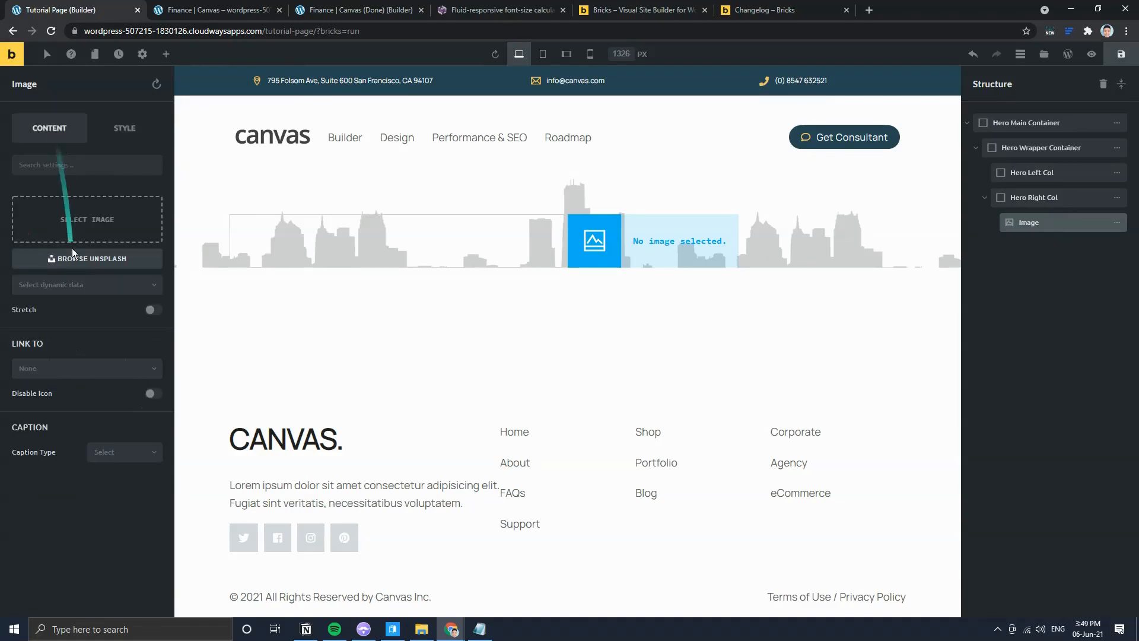
pyautogui.click(72, 247)
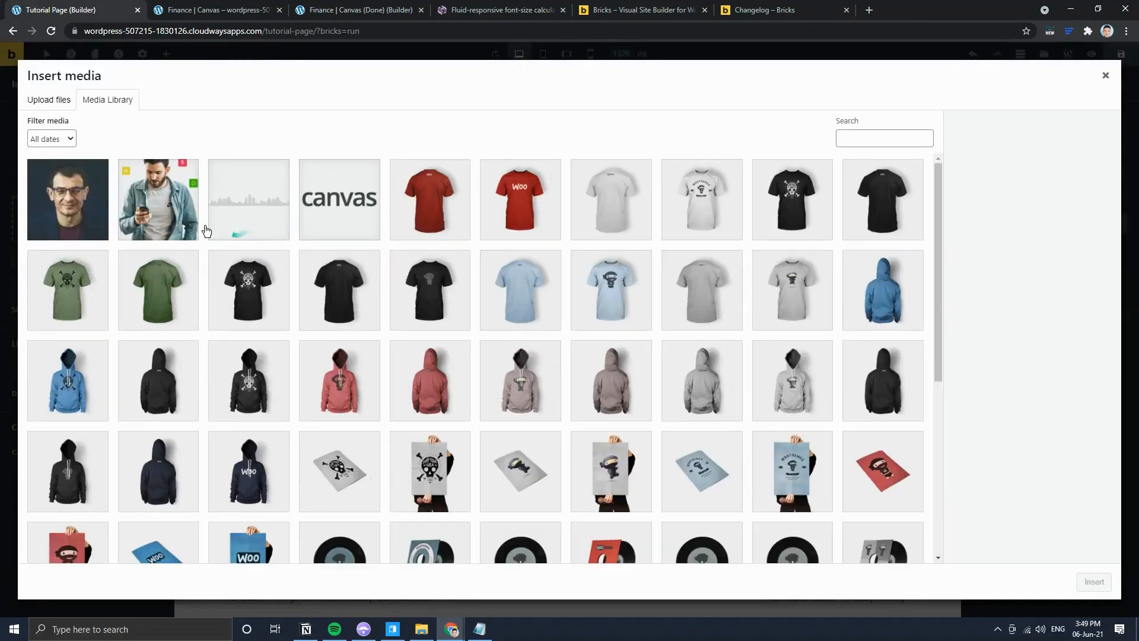
pyautogui.click(178, 220)
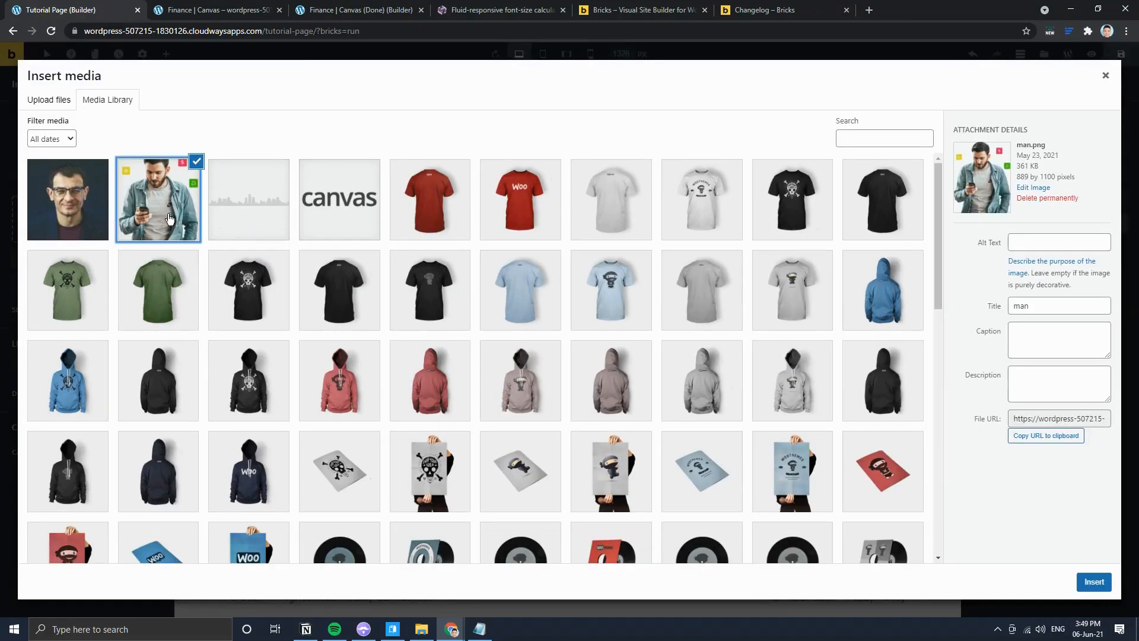
pyautogui.click(1093, 581)
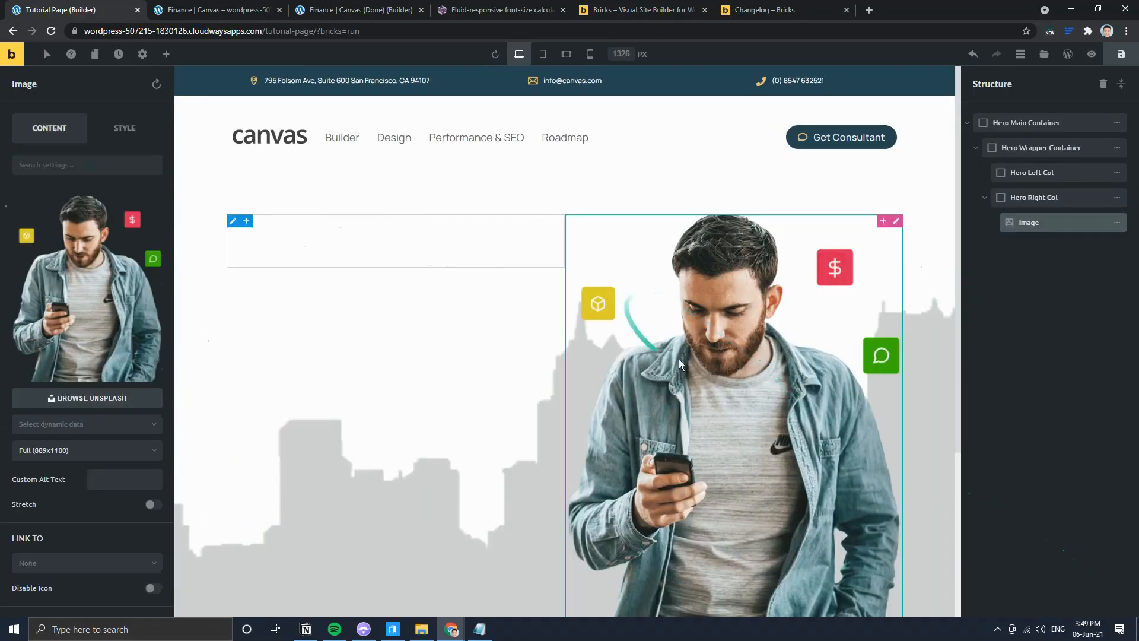
# Step: Change the hero image's size to Large (828x1024)
pyautogui.scroll(-4, 749, 375)
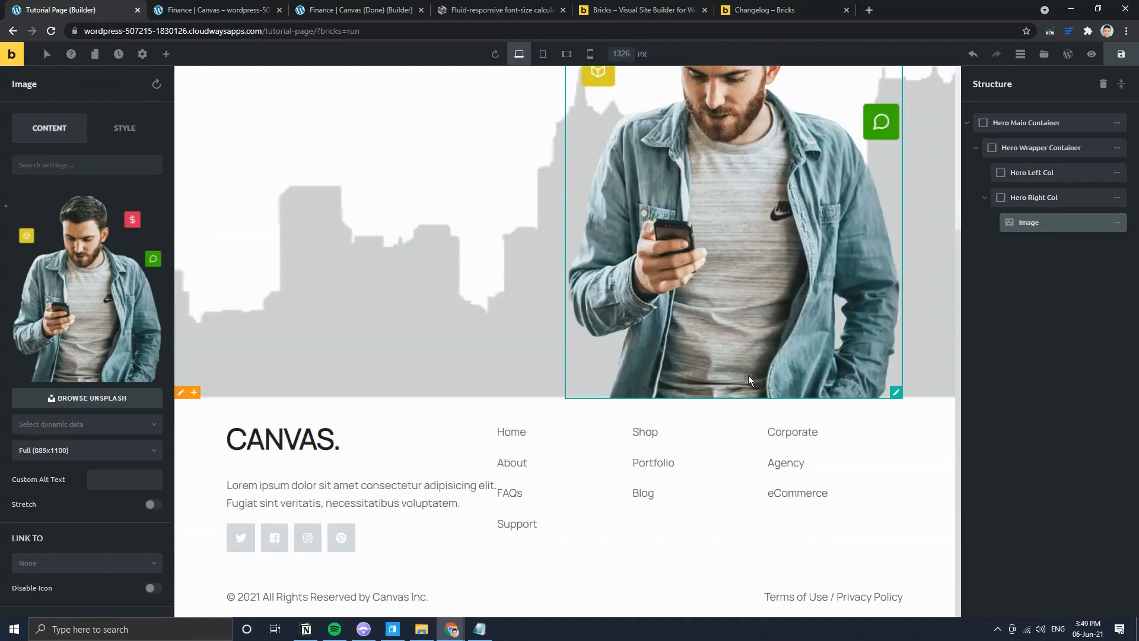
pyautogui.click(92, 455)
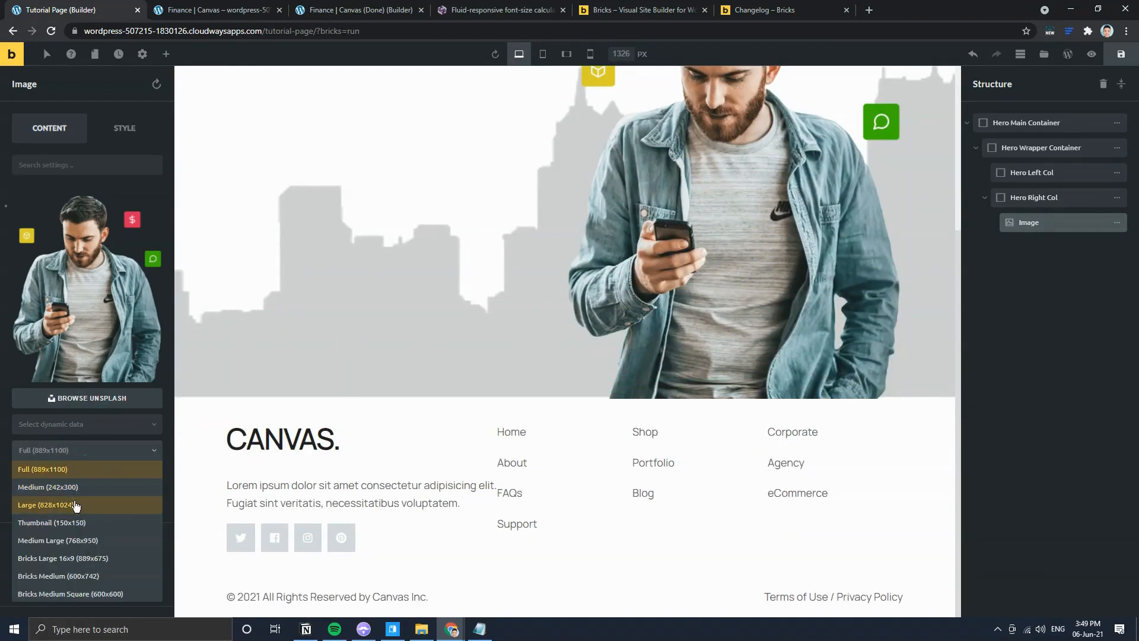
pyautogui.click(75, 504)
pyautogui.scroll(3, 590, 403)
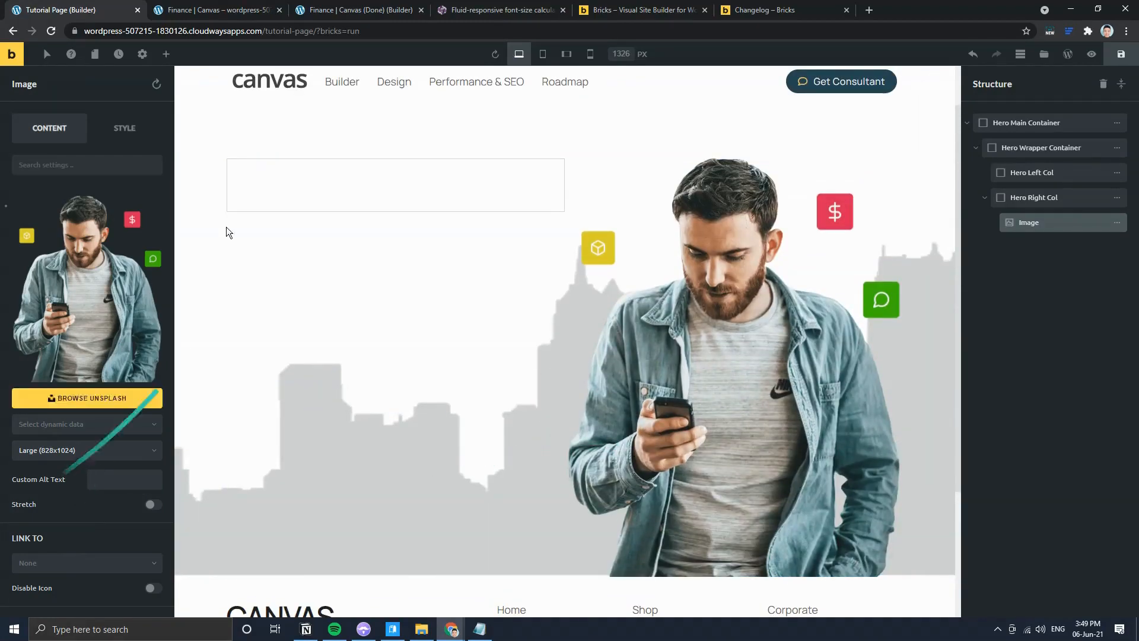
# Step: Check the man image's layout settings on the Finance | Canvas builder page and set the Tutorial Page image's width to 75%
pyautogui.hotkey('ctrl', 'Tab')
pyautogui.click(364, 7)
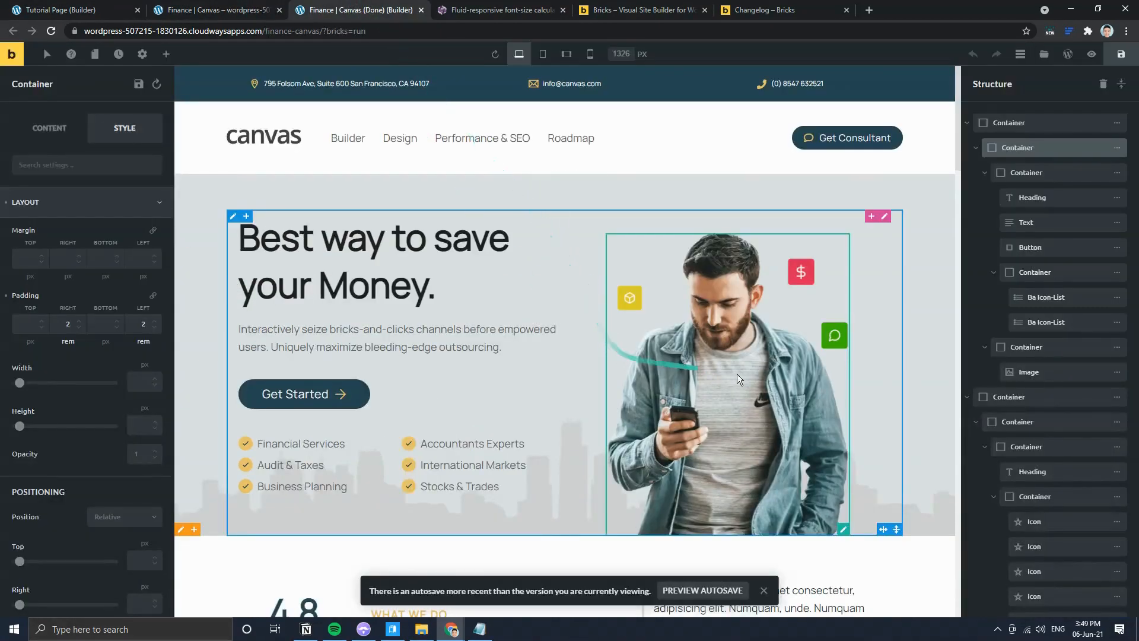
pyautogui.click(767, 471)
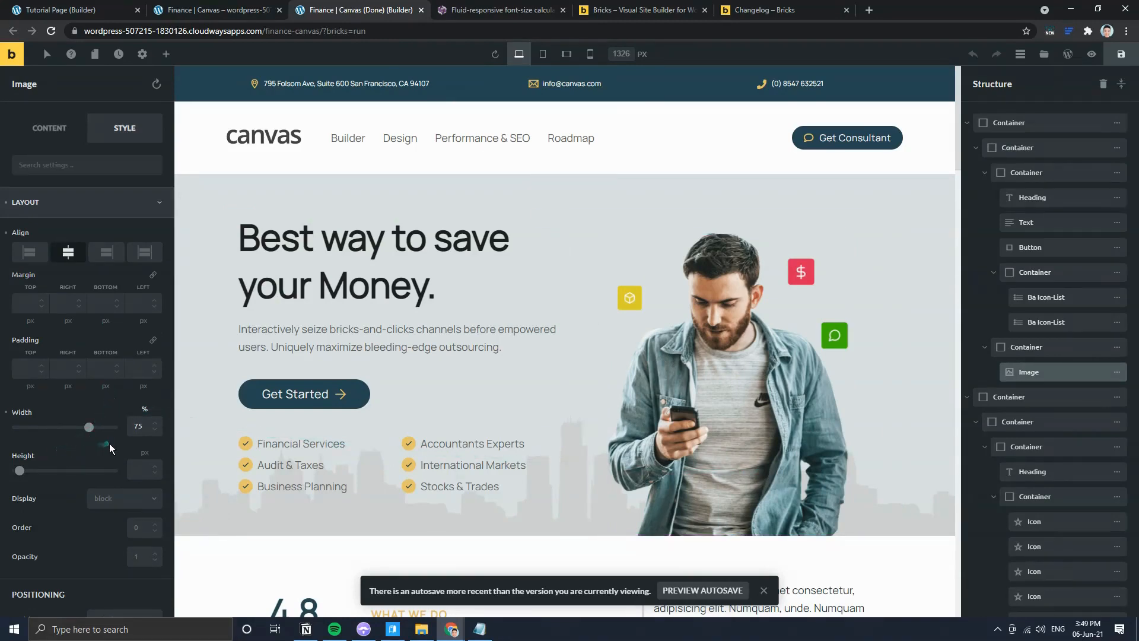
pyautogui.click(107, 9)
pyautogui.click(123, 132)
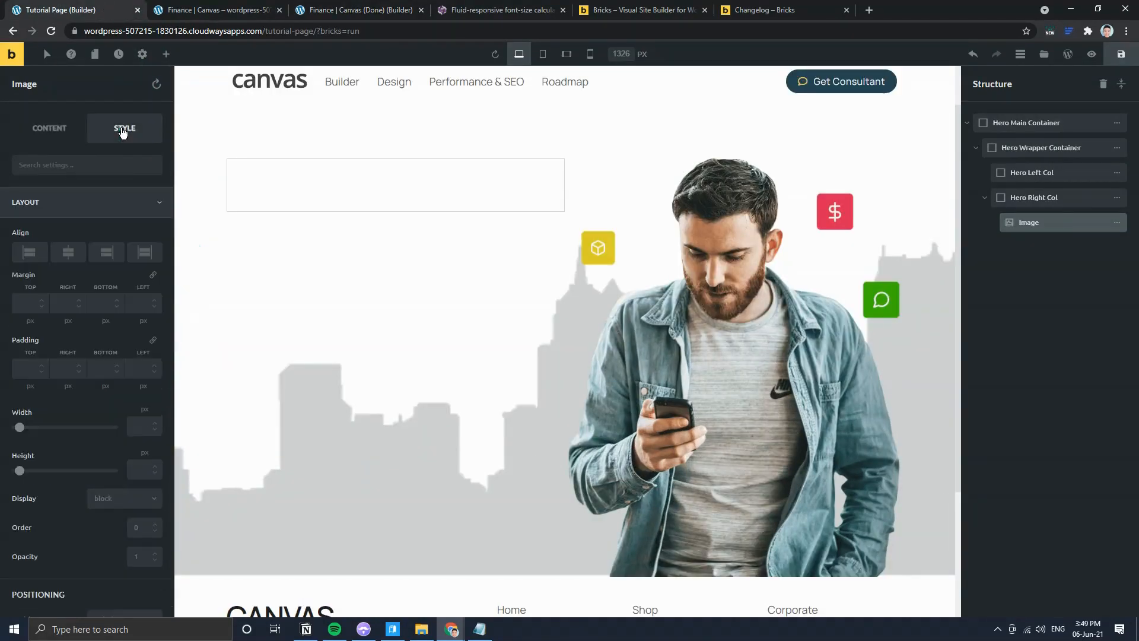
pyautogui.click(148, 410)
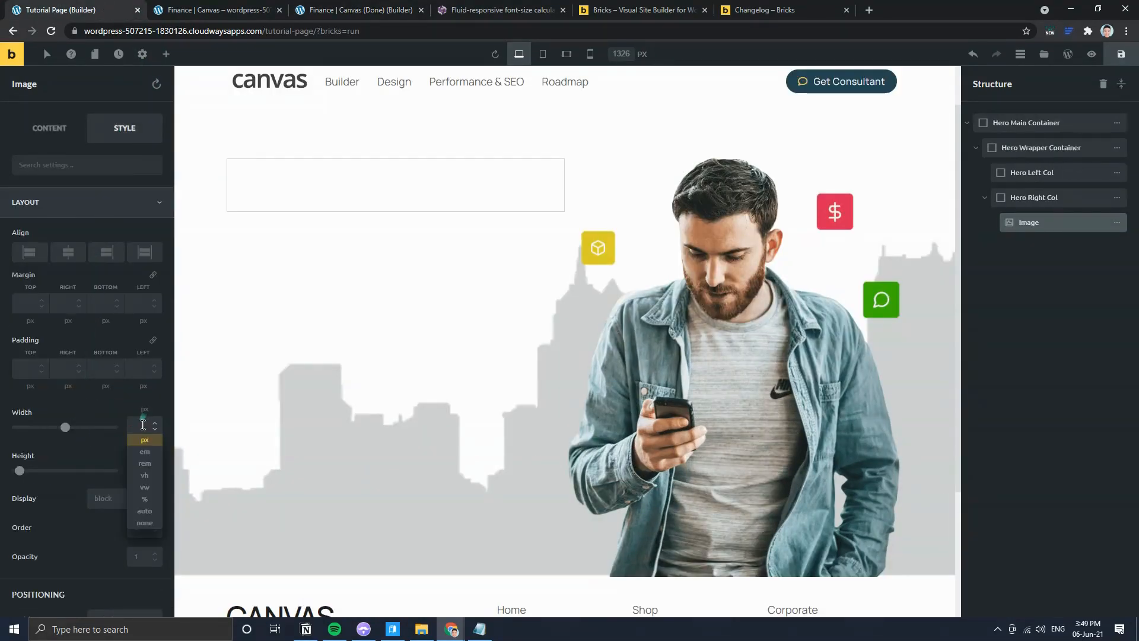
pyautogui.write('%')
pyautogui.press('Return')
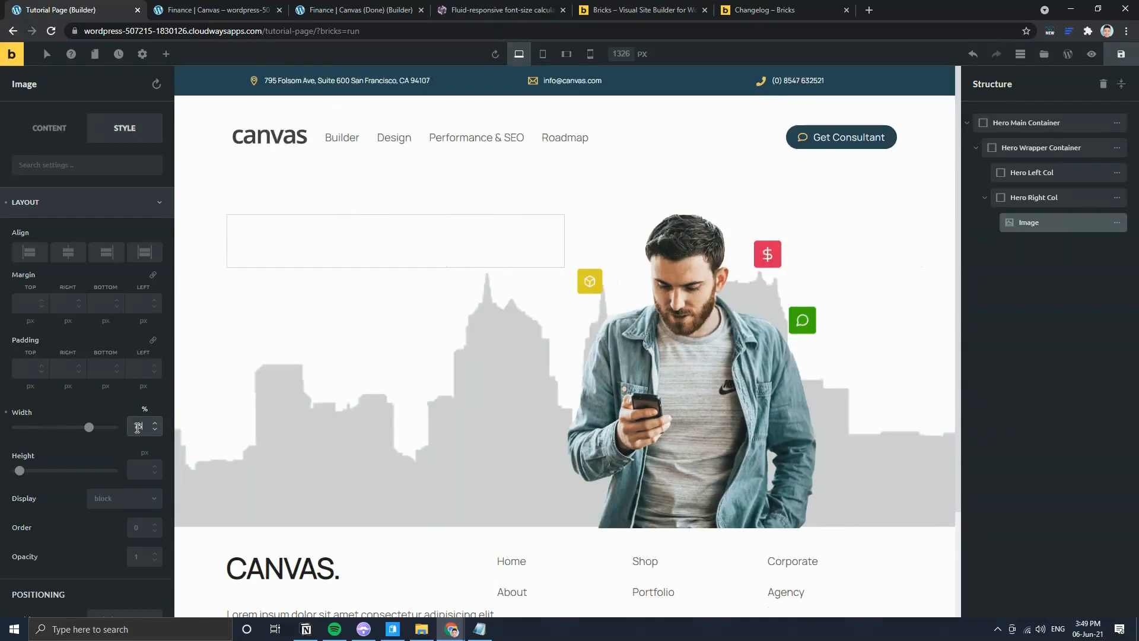
pyautogui.click(138, 426)
pyautogui.write('75')
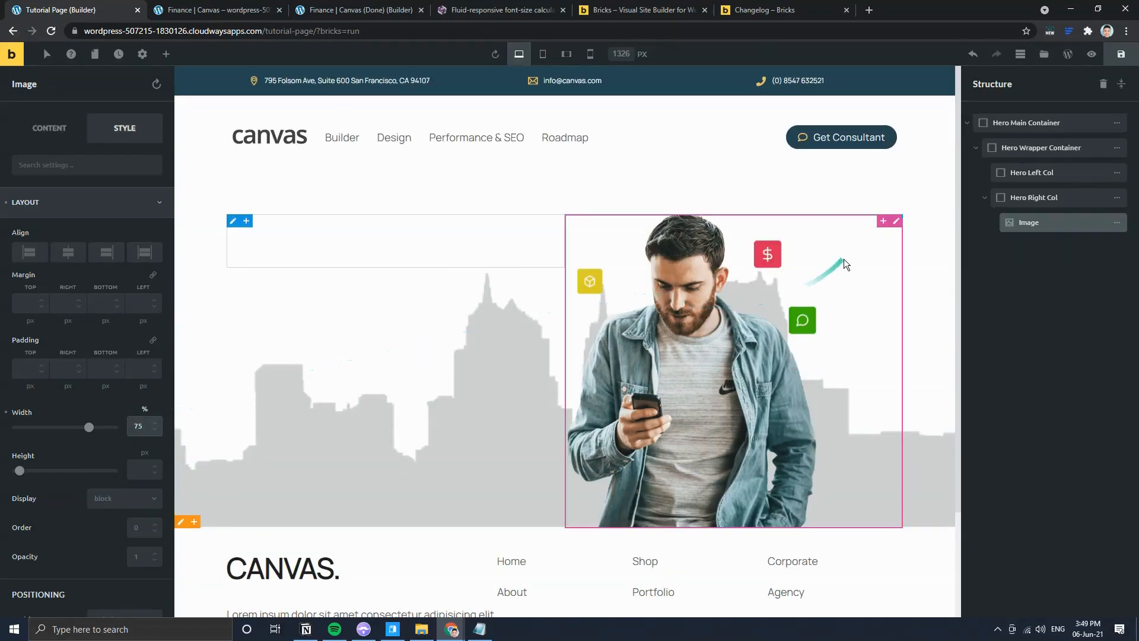
# Step: Center-align the man image within Hero Right Col
pyautogui.click(897, 217)
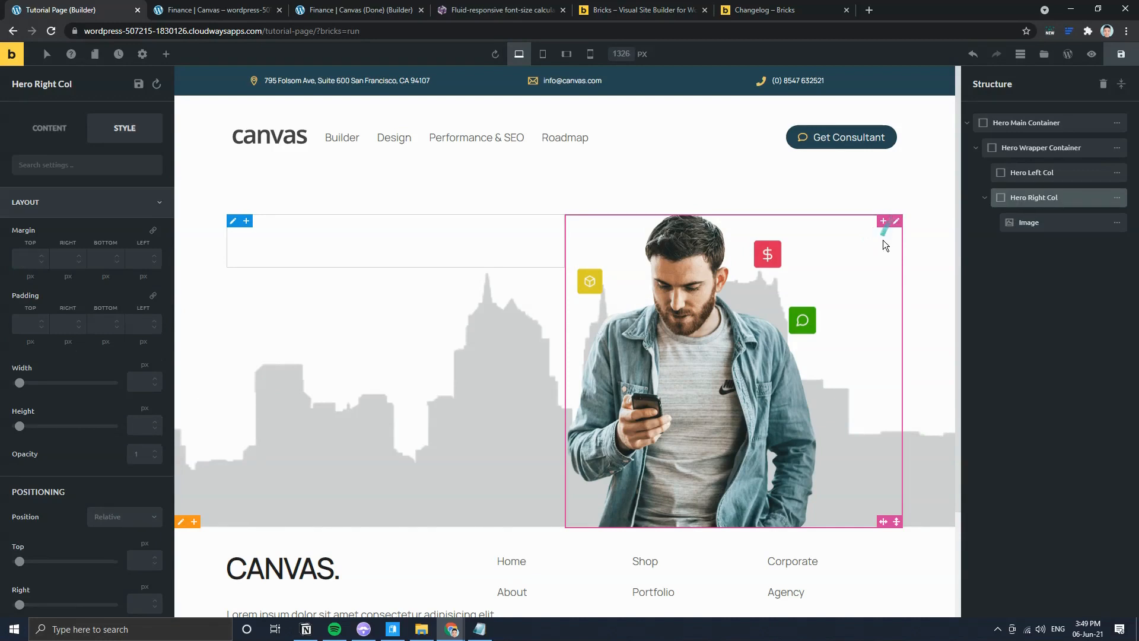
pyautogui.click(771, 299)
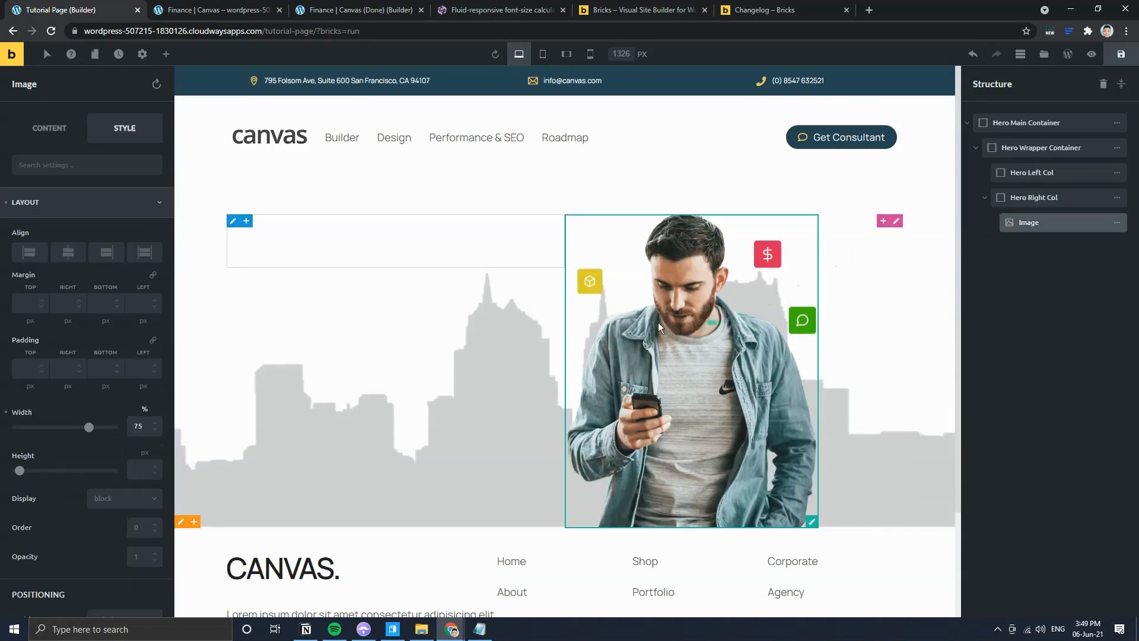
pyautogui.click(69, 254)
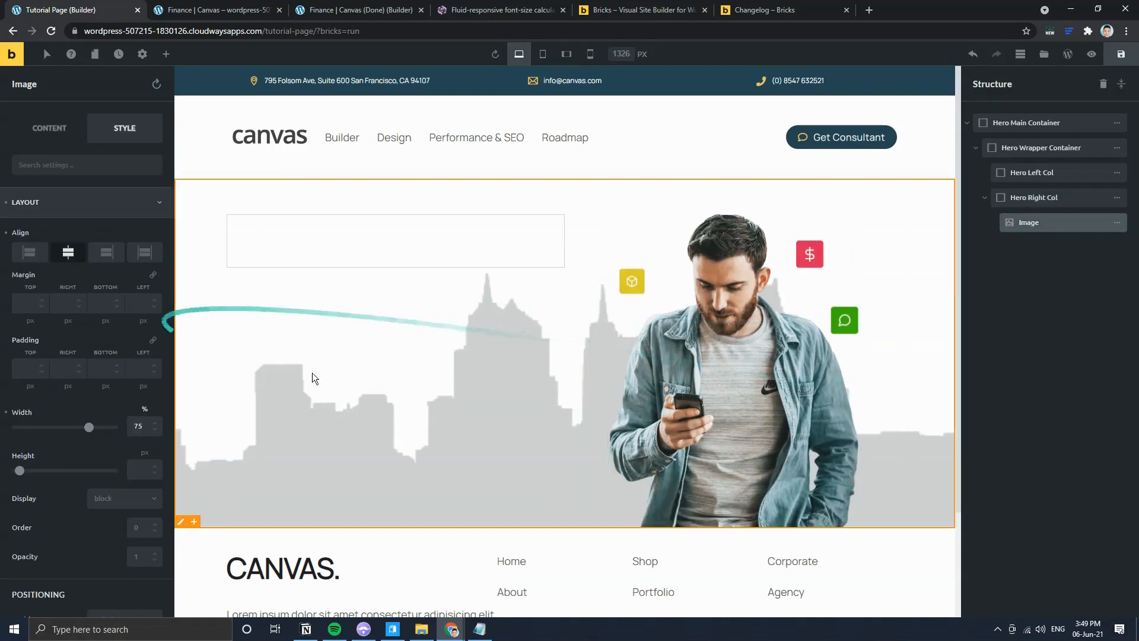
# Step: Set Hero Left Col's right and left padding to 2rem and preview the hero at the tablet, mobile landscape and mobile portrait breakpoints
pyautogui.click(320, 6)
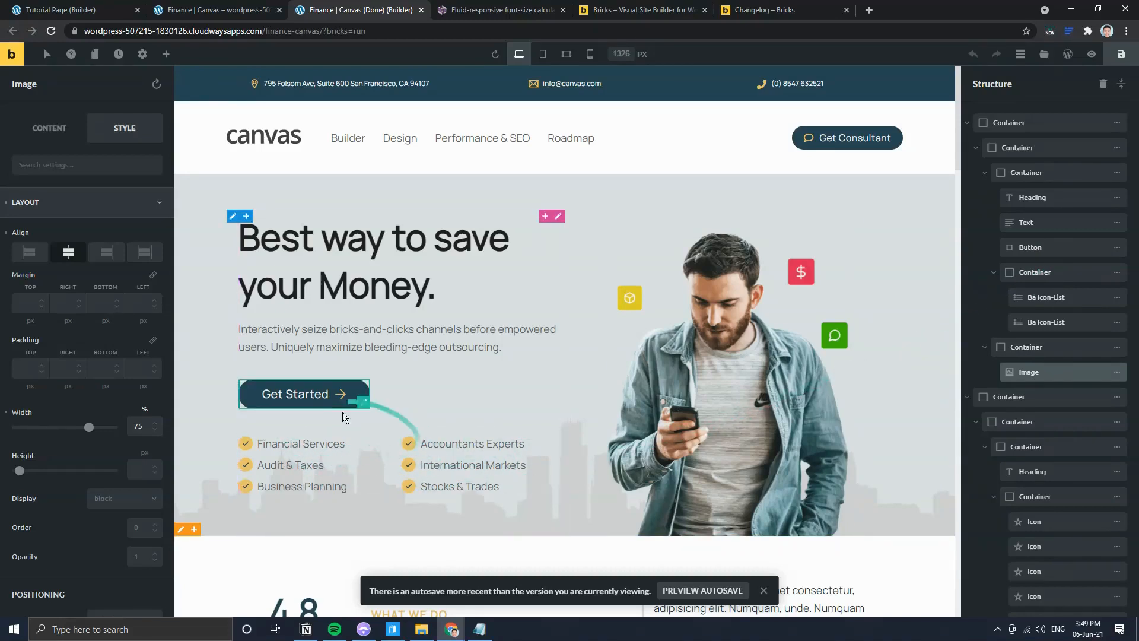
pyautogui.moveTo(1121, 276)
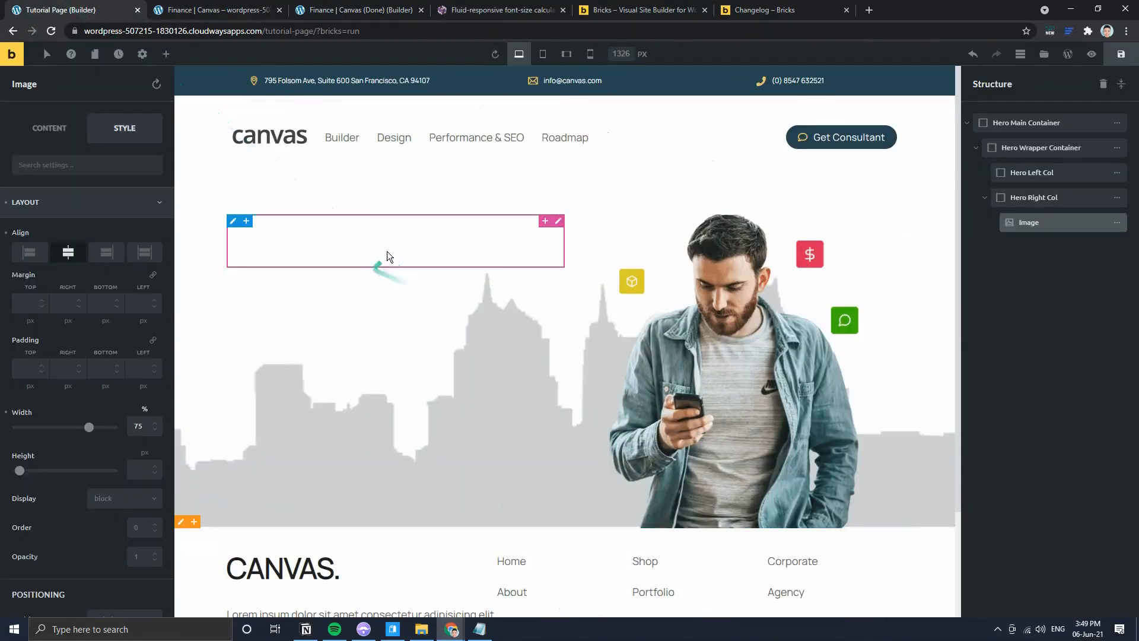
pyautogui.click(387, 251)
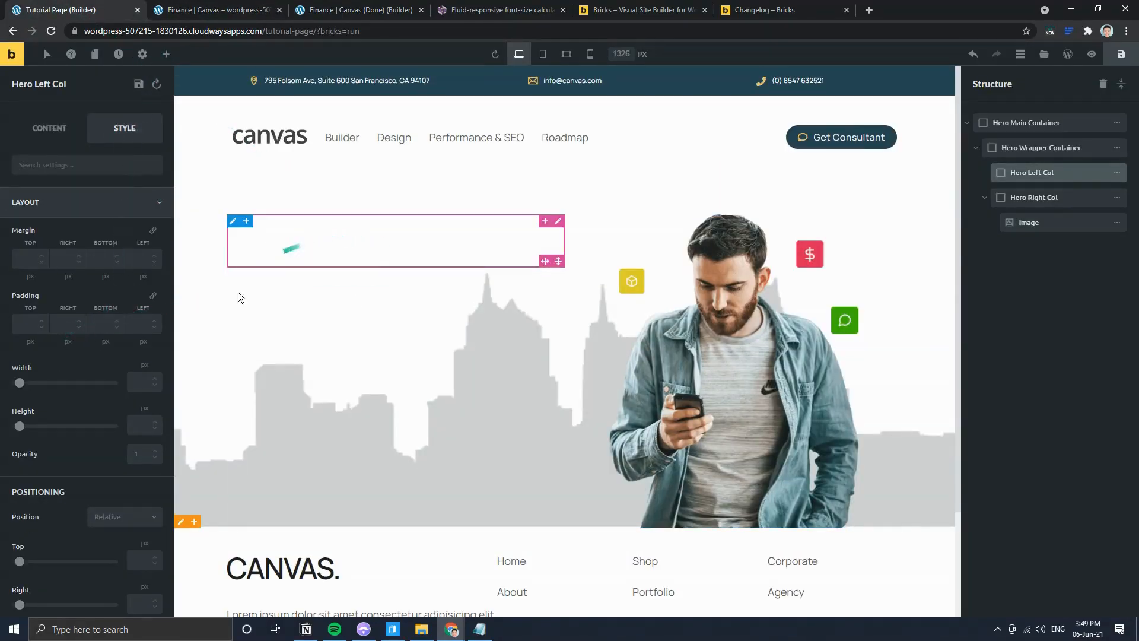
pyautogui.click(69, 324)
pyautogui.write('2rem')
pyautogui.press('Tab')
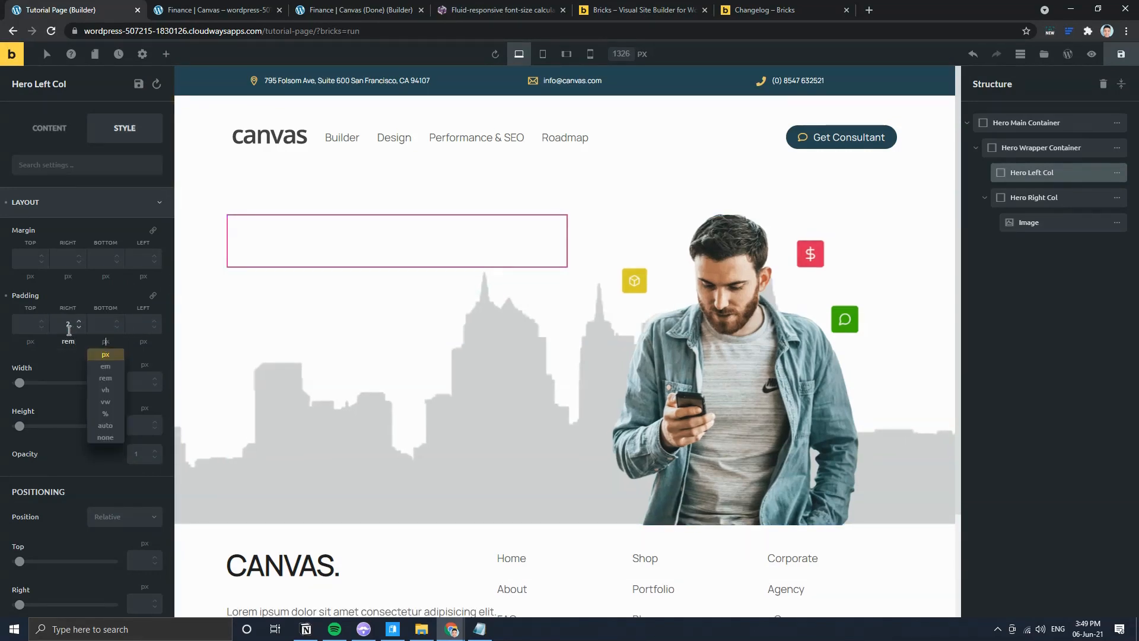
pyautogui.press('Tab')
pyautogui.write('2rem')
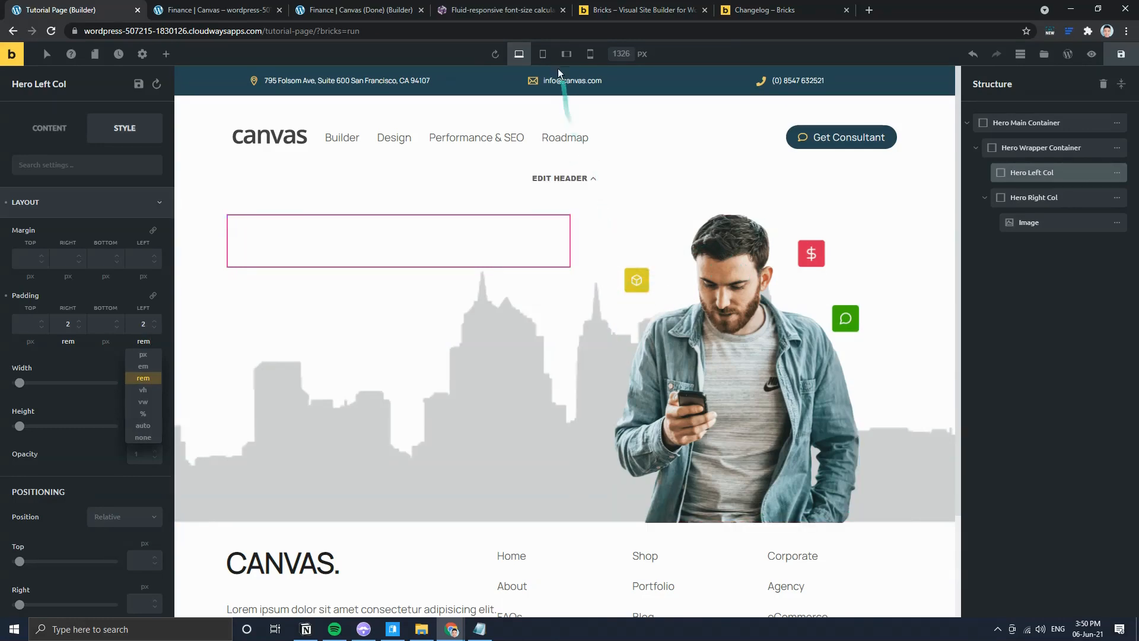
pyautogui.click(542, 54)
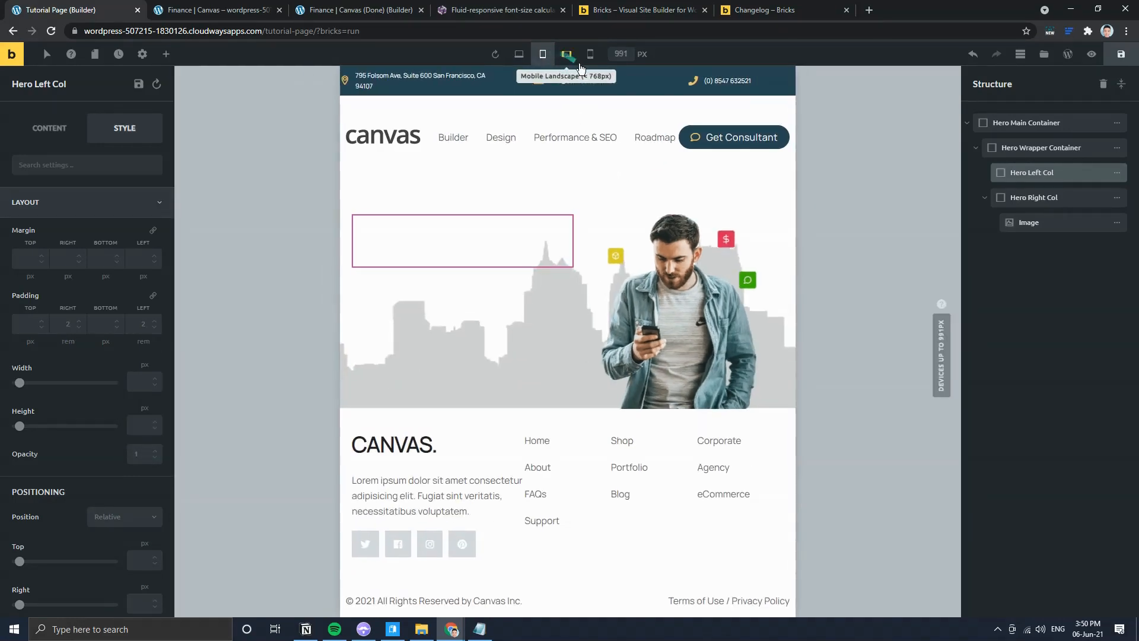
pyautogui.click(565, 55)
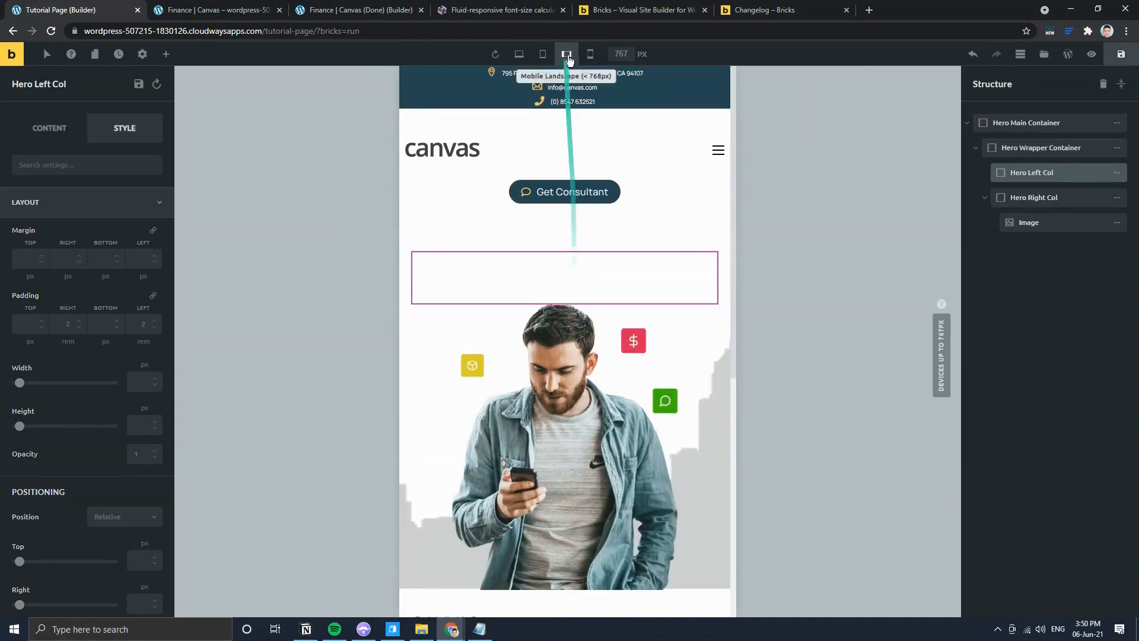
pyautogui.click(589, 54)
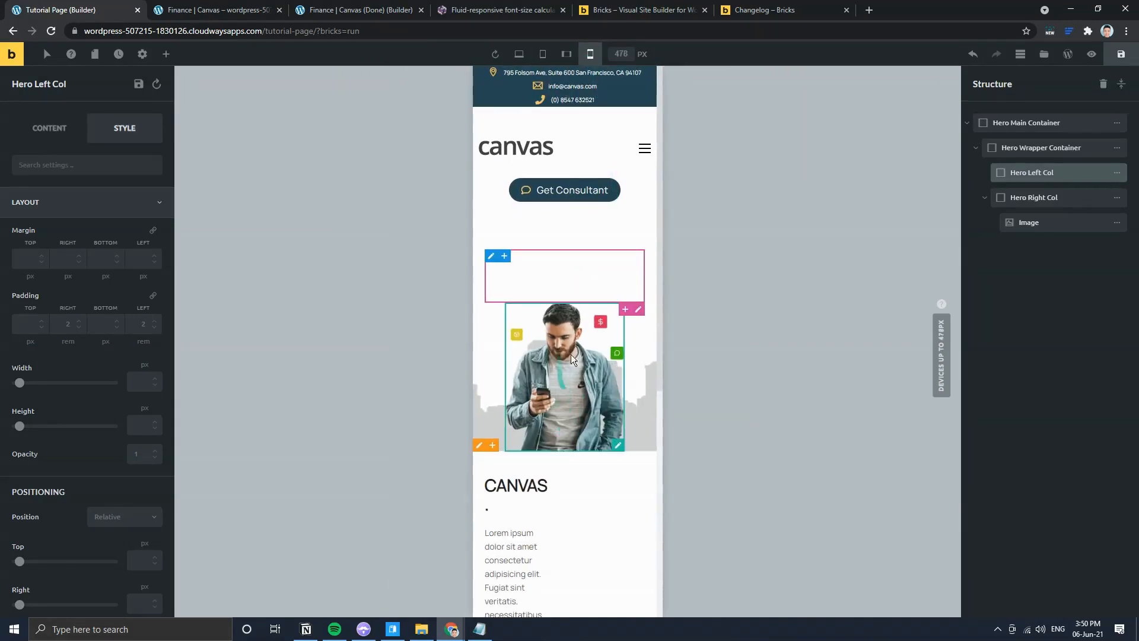
pyautogui.click(519, 54)
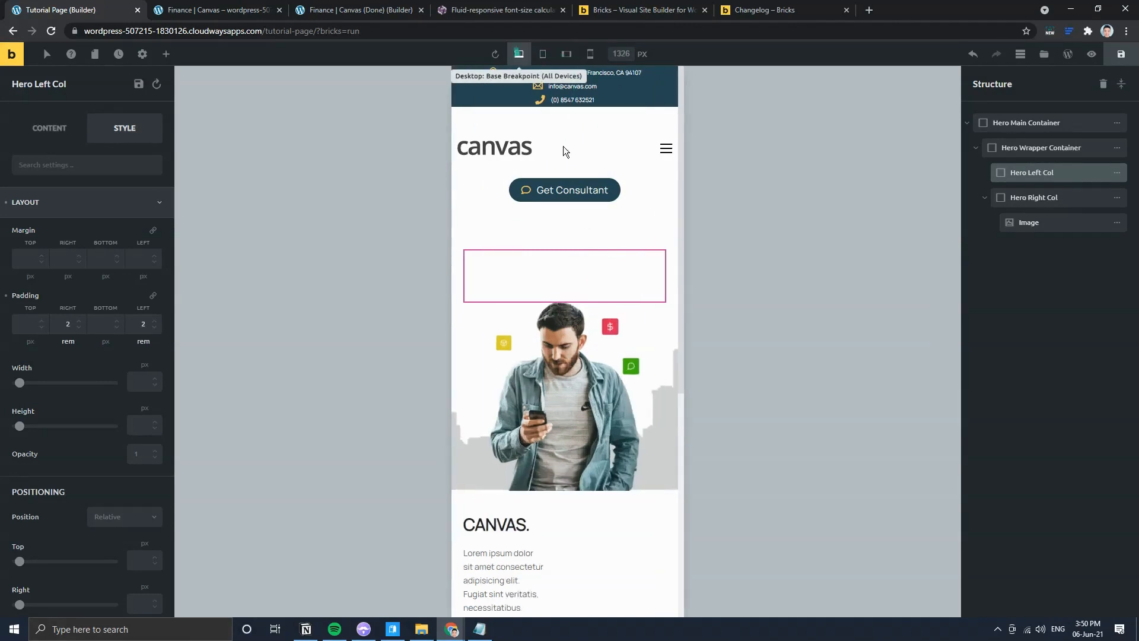
# Step: Examine the background color and background image settings of the hero's outer container on the Finance | Canvas (Done) builder page
pyautogui.click(245, 8)
pyautogui.click(348, 6)
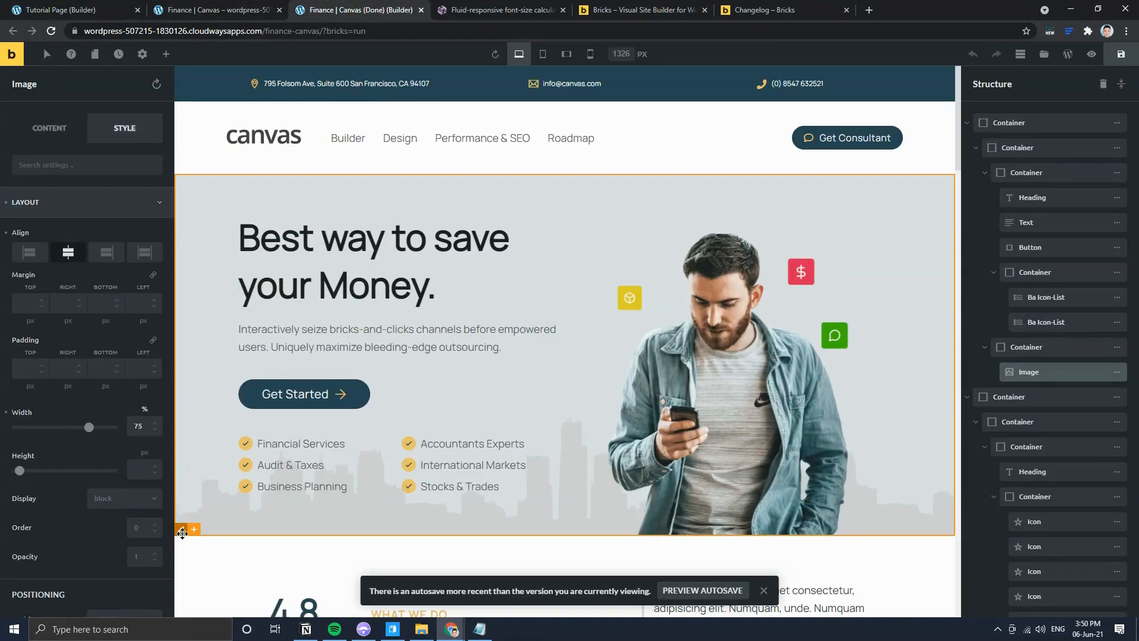
pyautogui.click(182, 529)
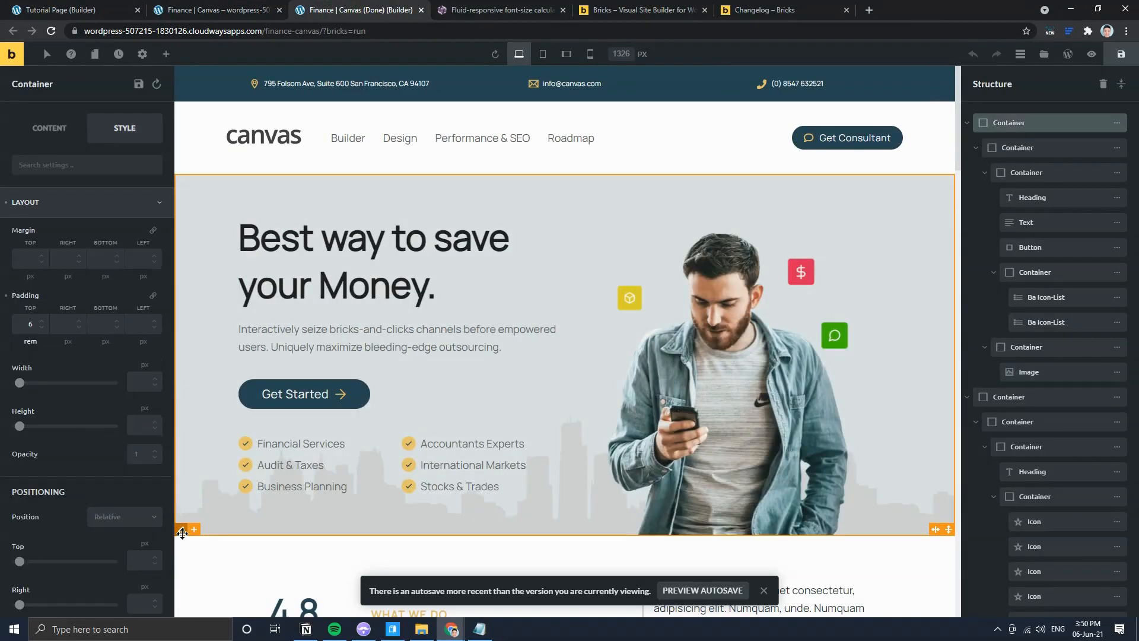
pyautogui.click(93, 204)
pyautogui.click(69, 262)
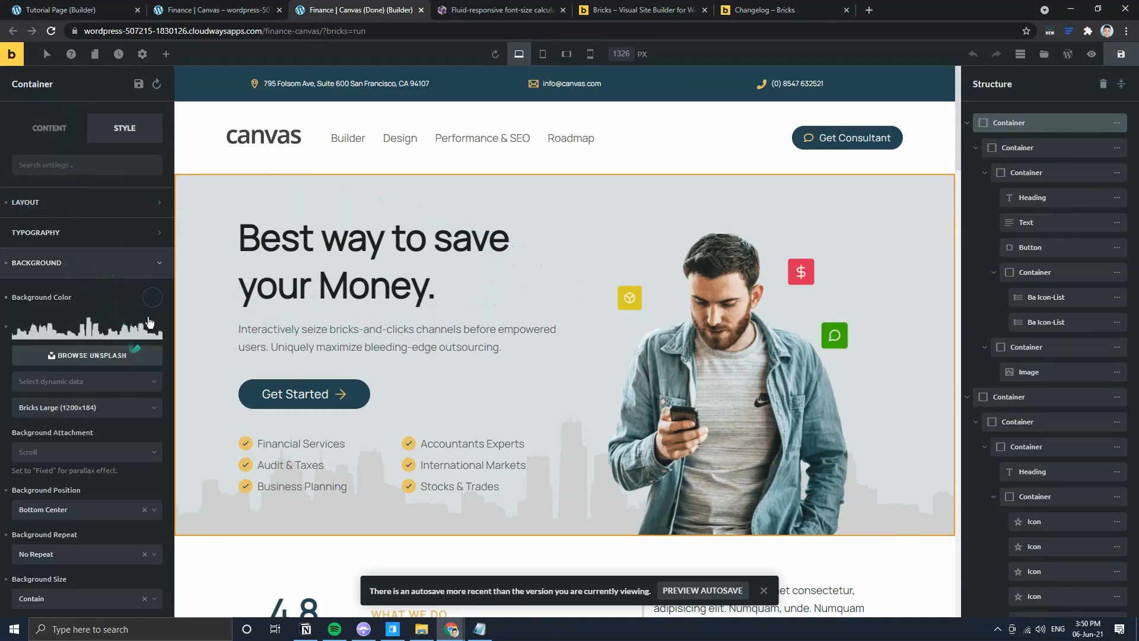
pyautogui.click(152, 298)
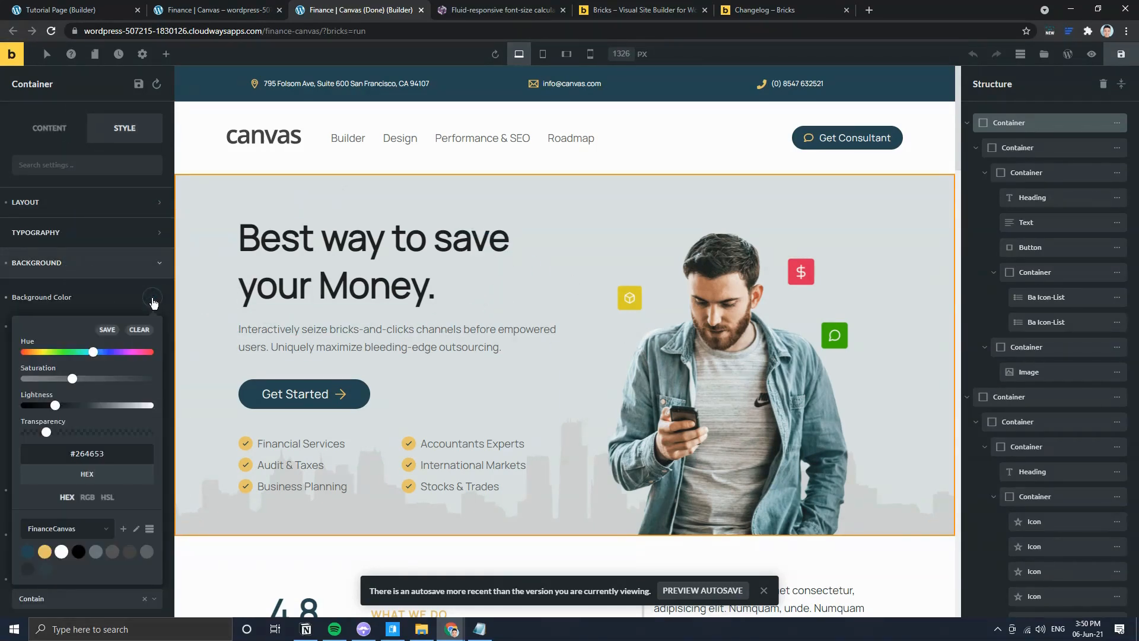
pyautogui.click(153, 301)
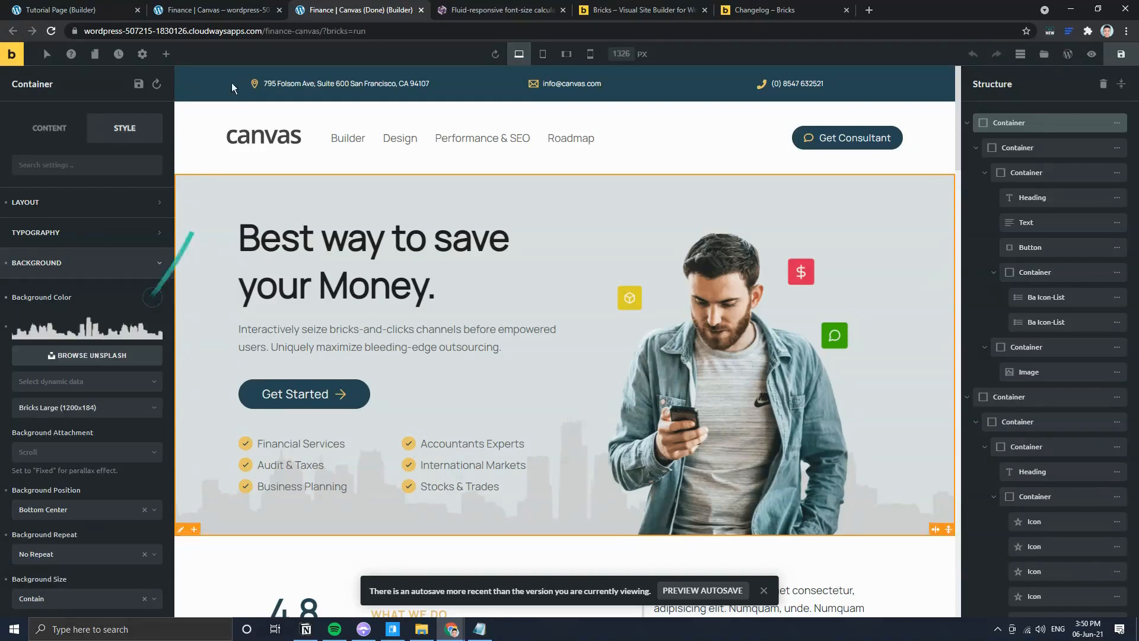
# Step: Give the Tutorial Page's Hero Main Container the translucent #264653 background color from the FinanceCanvas palette and compare it with the finished page
pyautogui.click(109, 8)
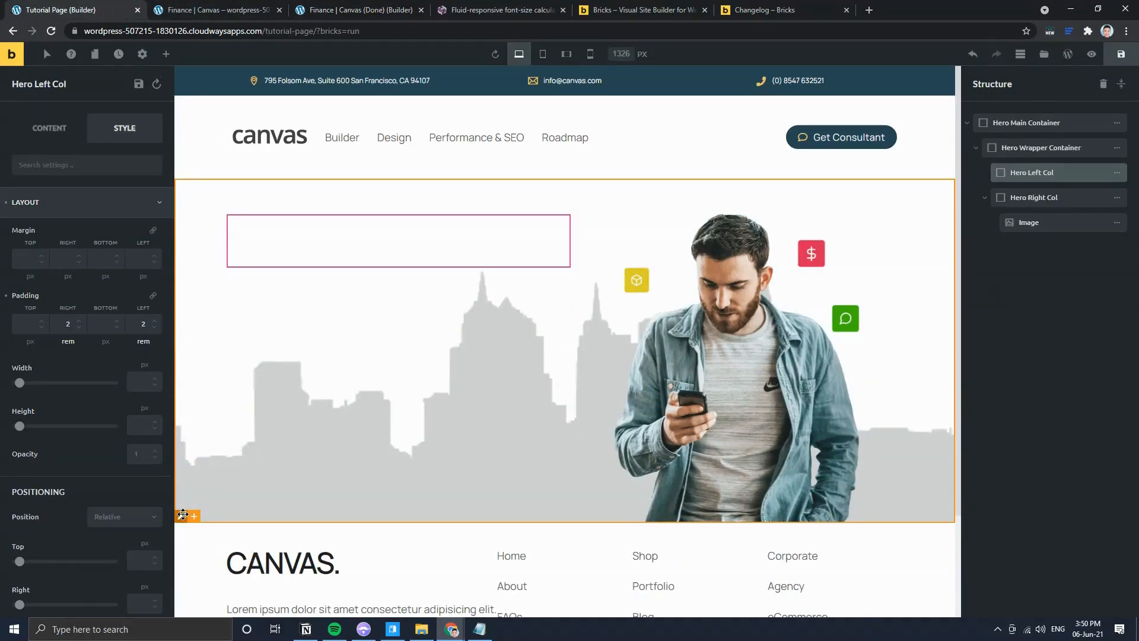
pyautogui.click(182, 515)
pyautogui.click(99, 207)
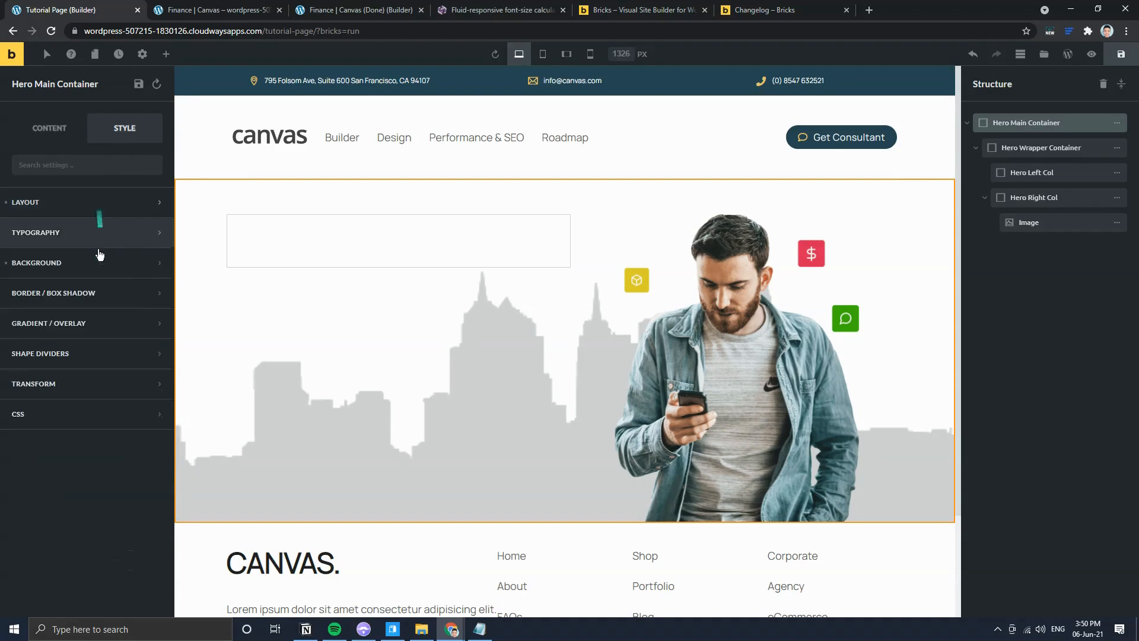
pyautogui.click(100, 256)
pyautogui.scroll(-3, 97, 402)
pyautogui.scroll(2, 148, 260)
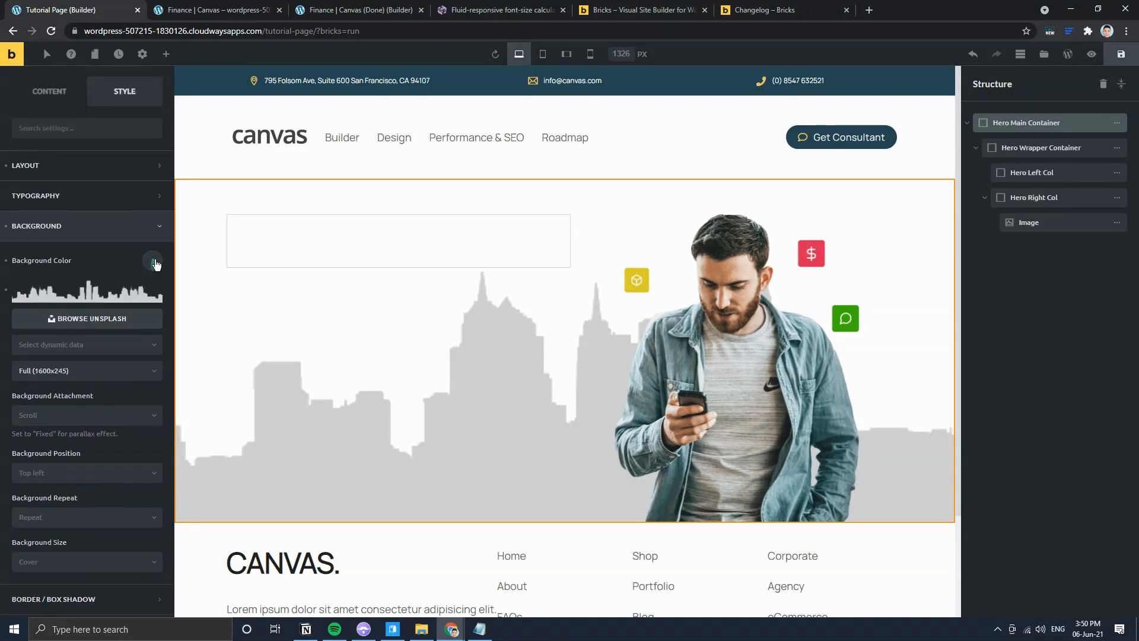
pyautogui.click(153, 261)
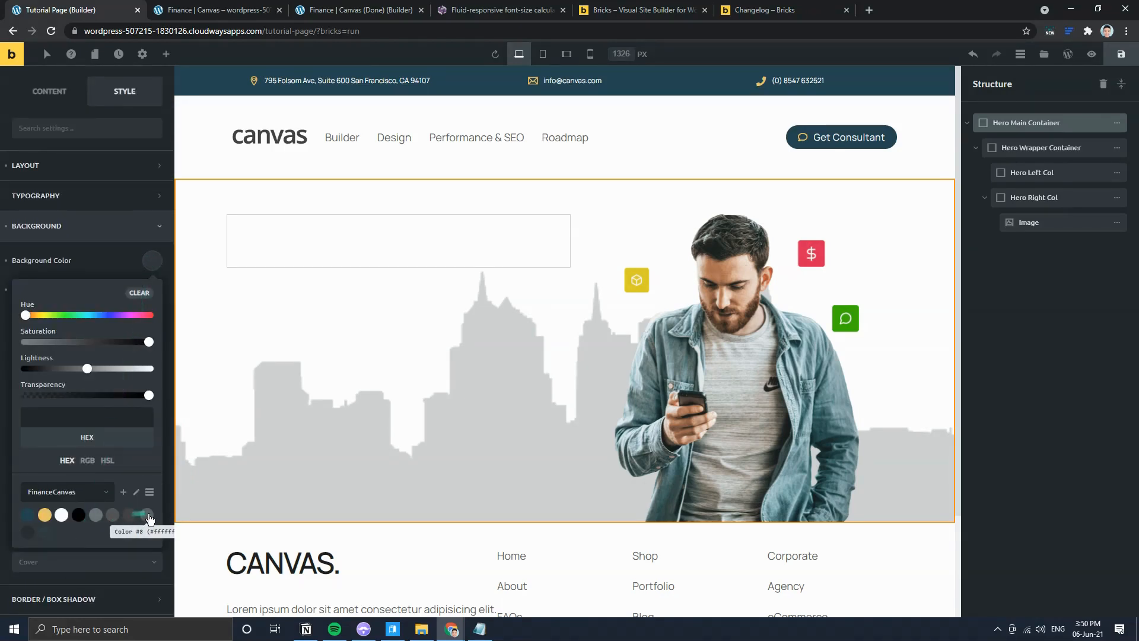
pyautogui.click(49, 537)
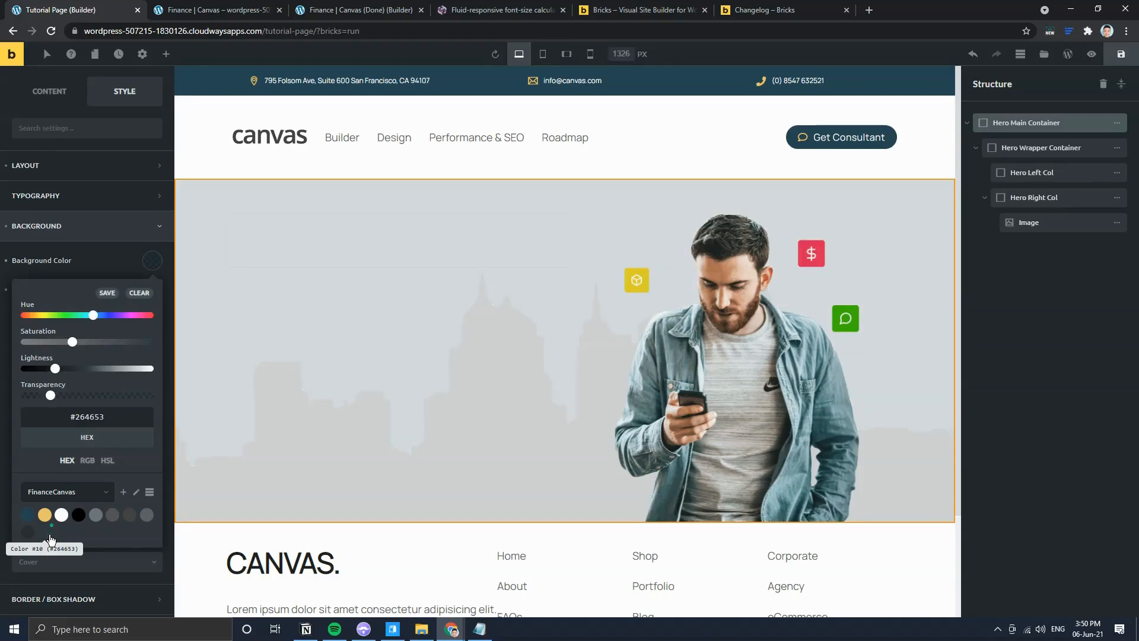
pyautogui.click(319, 8)
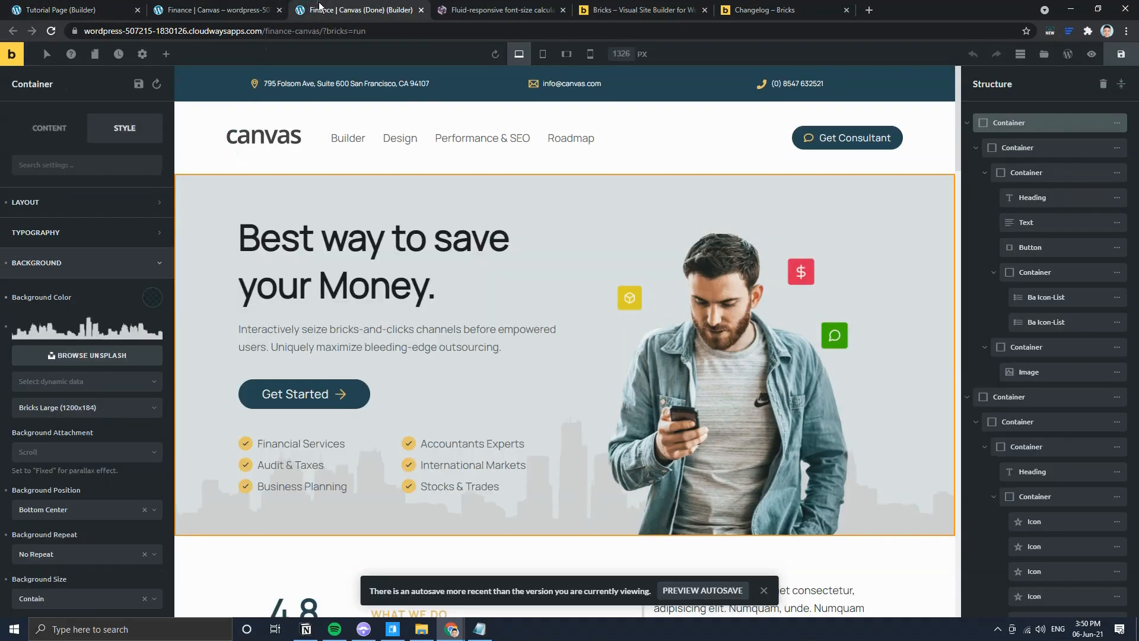
pyautogui.click(119, 7)
pyautogui.click(337, 7)
pyautogui.click(71, 8)
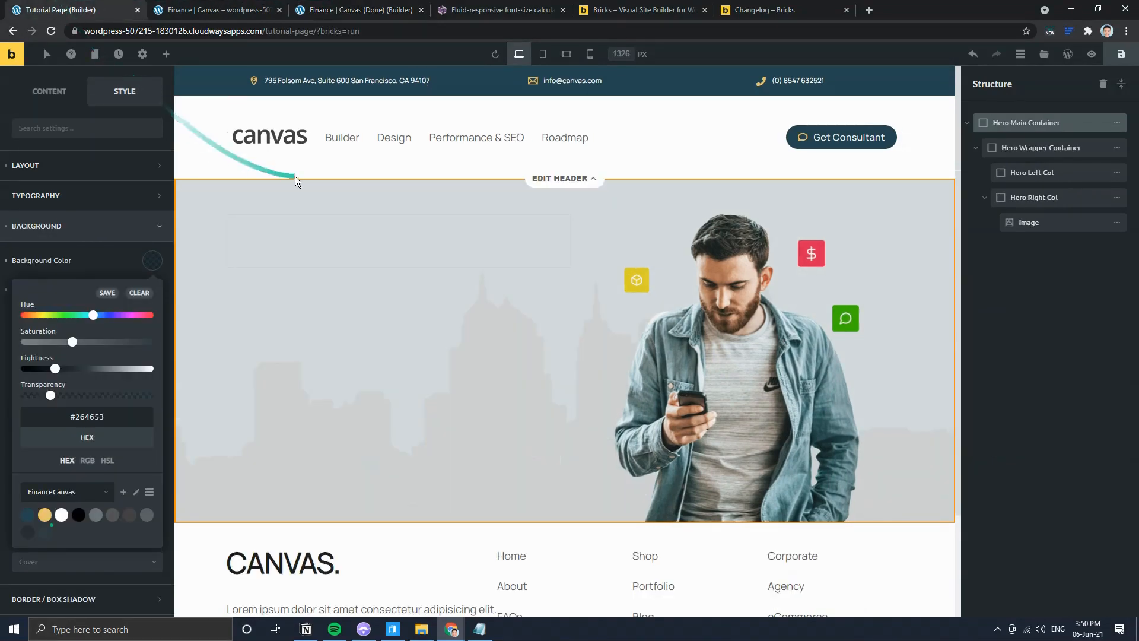
# Step: Add a Heading, a Text and a Button element inside Hero Left Col
pyautogui.click(453, 245)
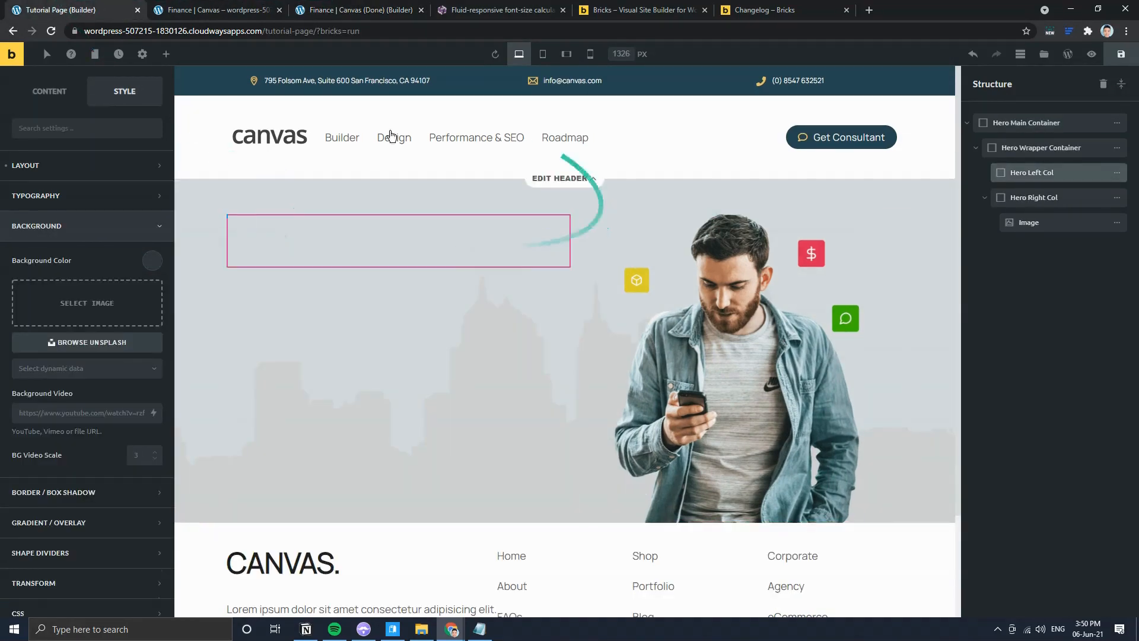
pyautogui.click(165, 54)
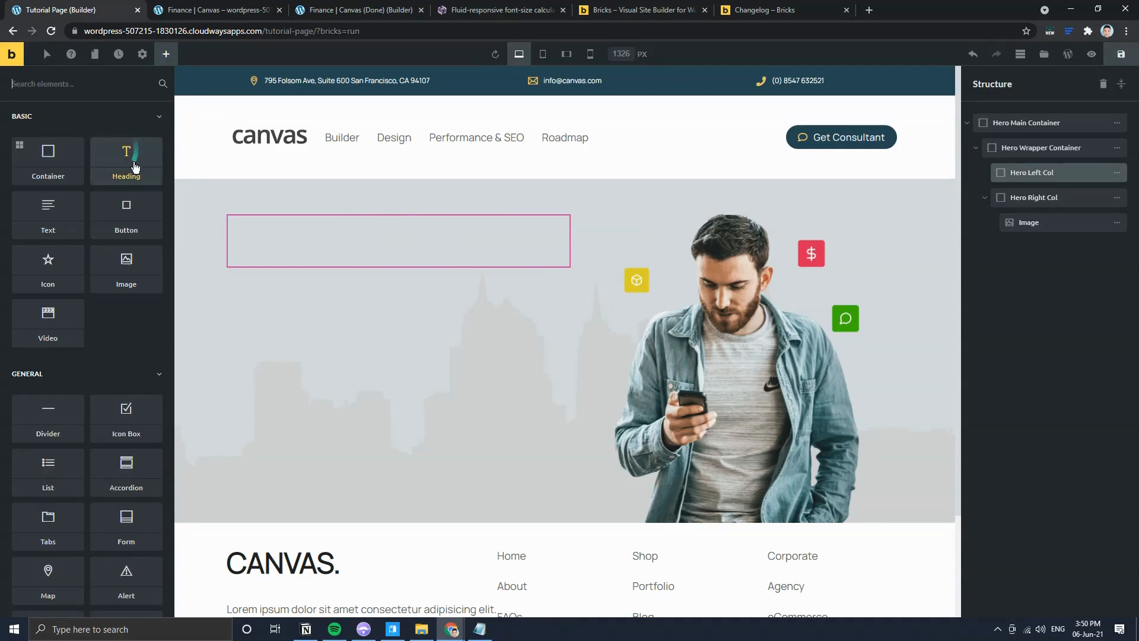
pyautogui.click(128, 156)
pyautogui.click(49, 216)
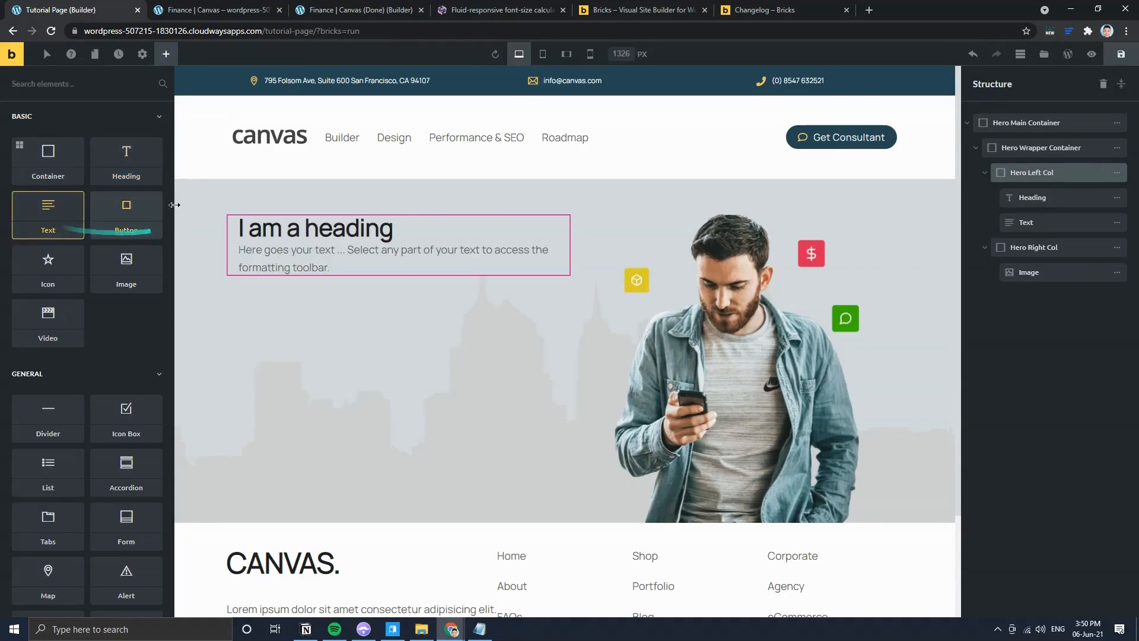
pyautogui.click(126, 232)
# Step: Replace the heading's placeholder text with "Best way to save your Money." copied from the Finance | Canvas page
pyautogui.click(340, 229)
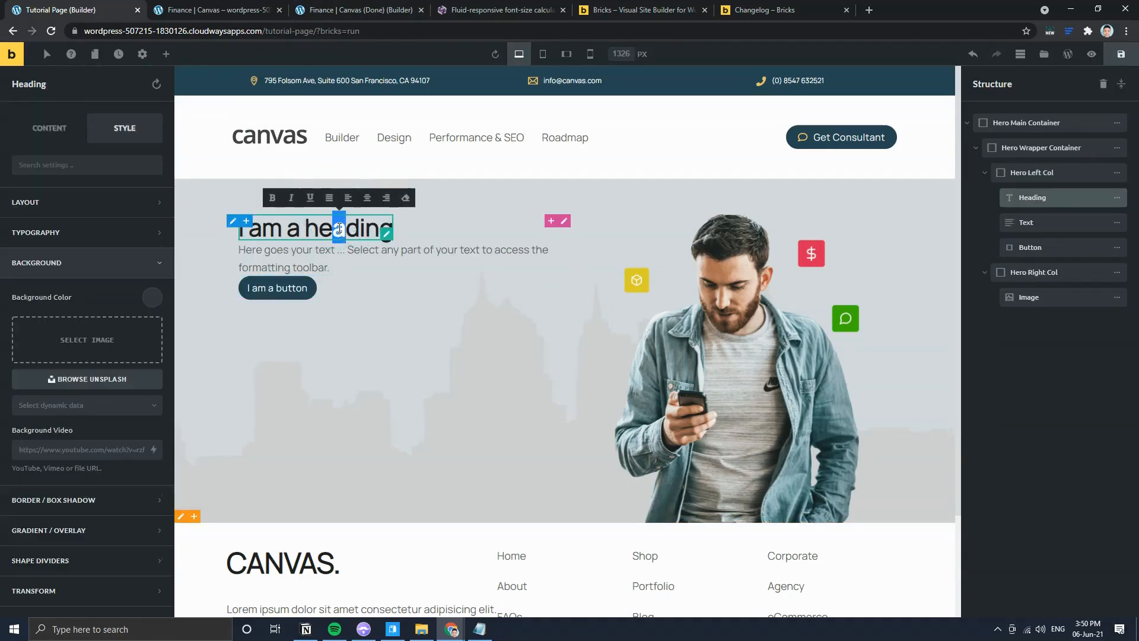
pyautogui.doubleClick(339, 228)
pyautogui.tripleClick(340, 228)
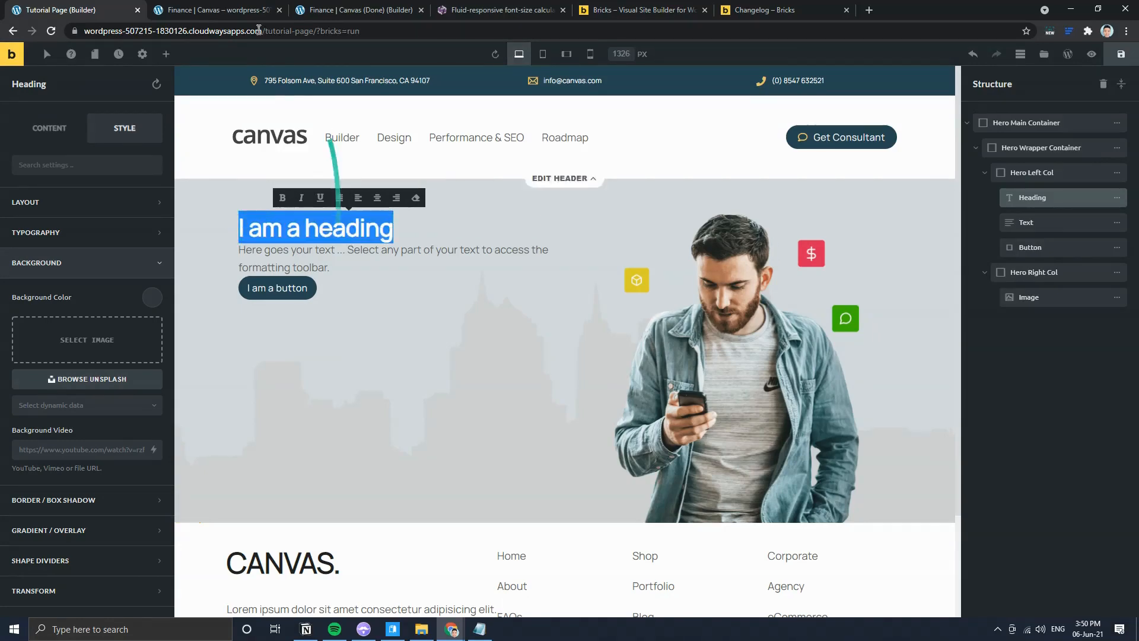
pyautogui.click(237, 10)
pyautogui.moveTo(306, 299); pyautogui.dragTo(294, 277)
pyautogui.hotkey('ctrl', 'c')
pyautogui.click(98, 237)
pyautogui.click(113, 9)
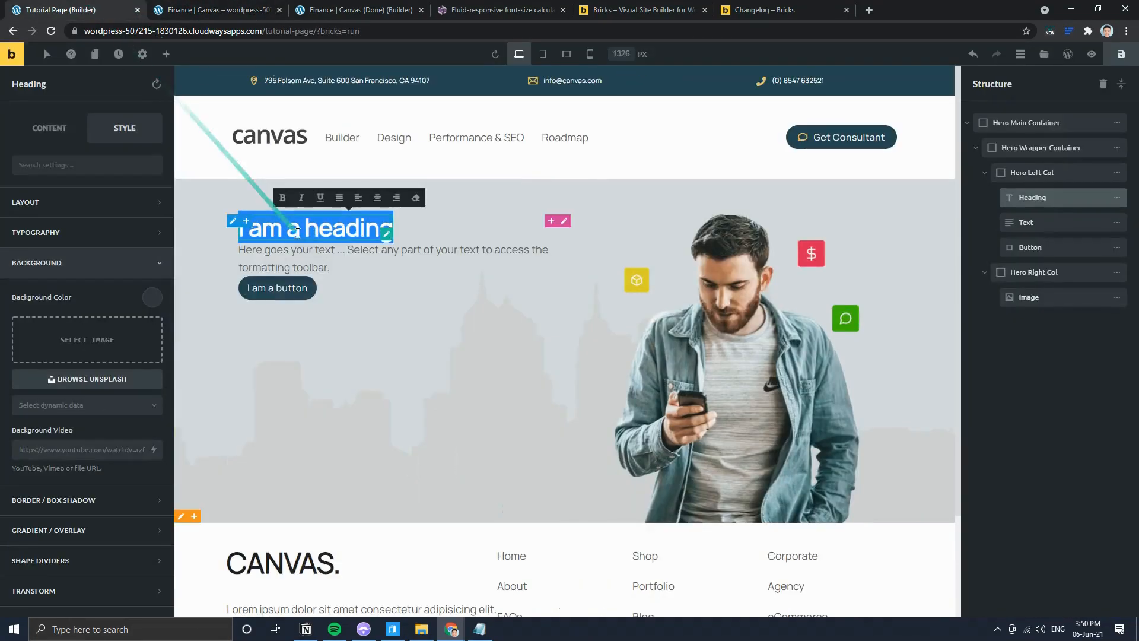
pyautogui.hotkey('ctrl', 'v')
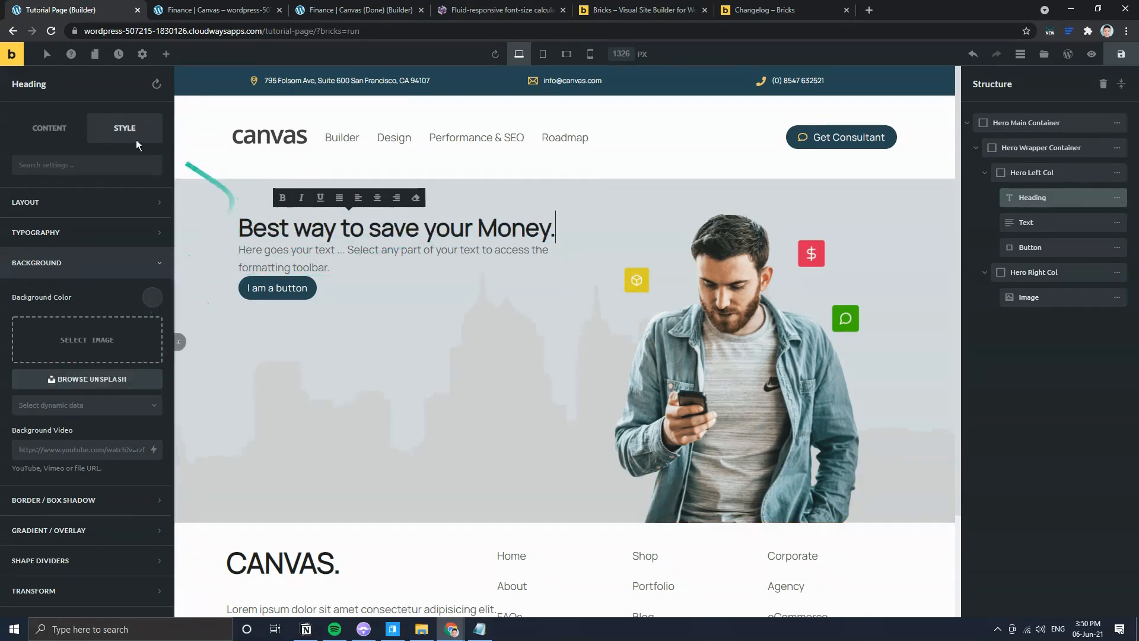
# Step: Change the hero heading's tag to H1
pyautogui.click(59, 129)
pyautogui.click(122, 243)
pyautogui.click(114, 269)
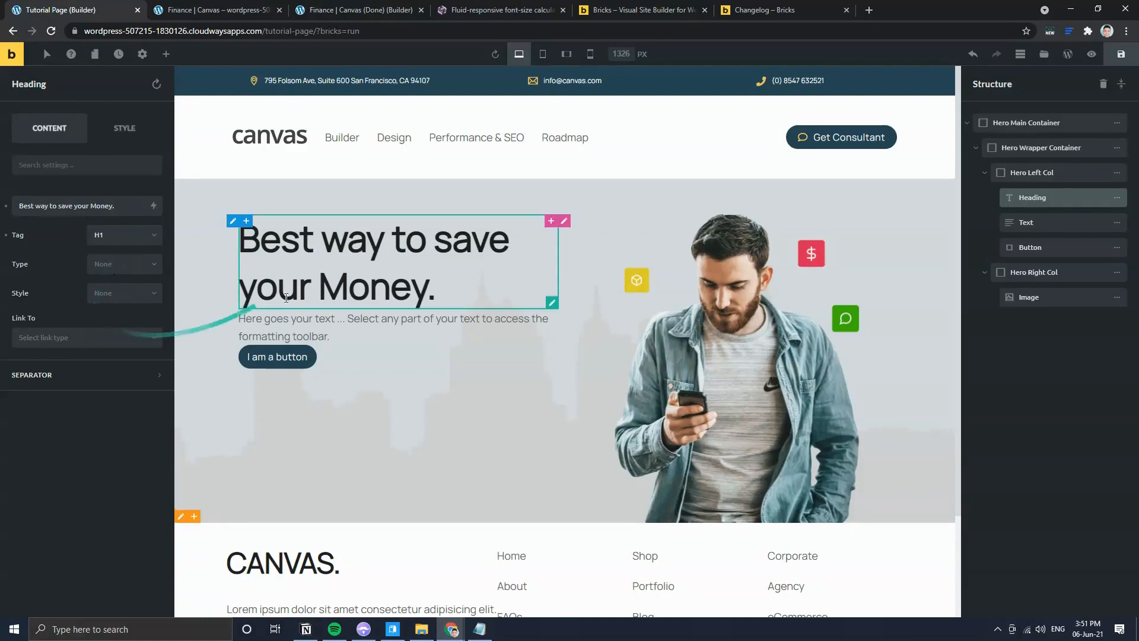
# Step: Set the hero heading's bottom margin to 2rem
pyautogui.click(124, 129)
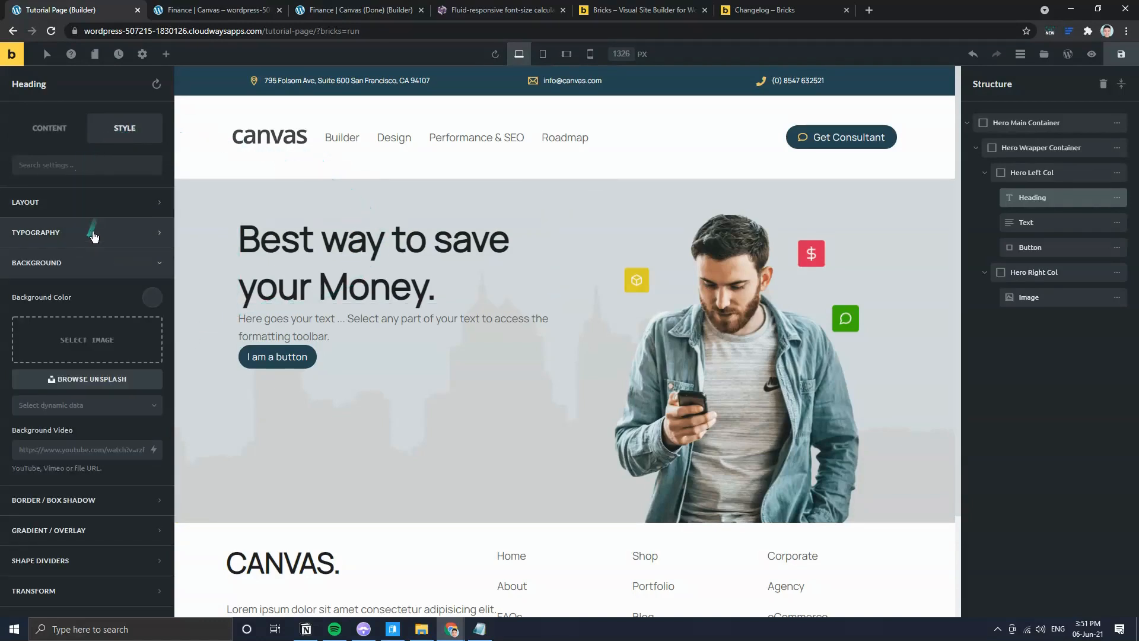
pyautogui.click(90, 202)
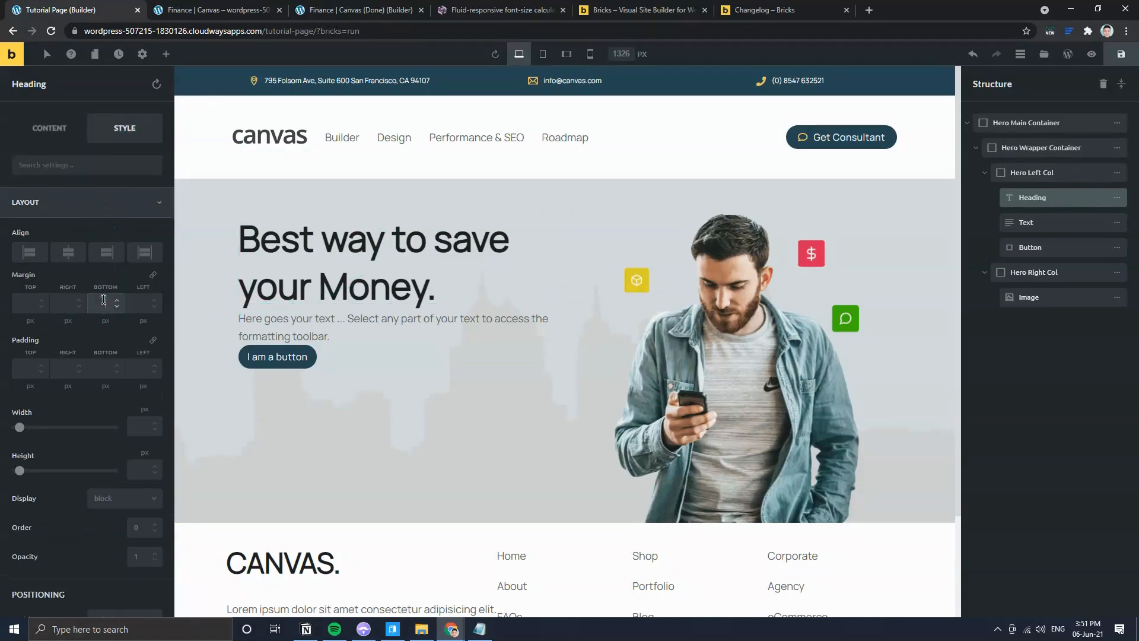
pyautogui.write('2')
pyautogui.click(116, 314)
pyautogui.write('rem')
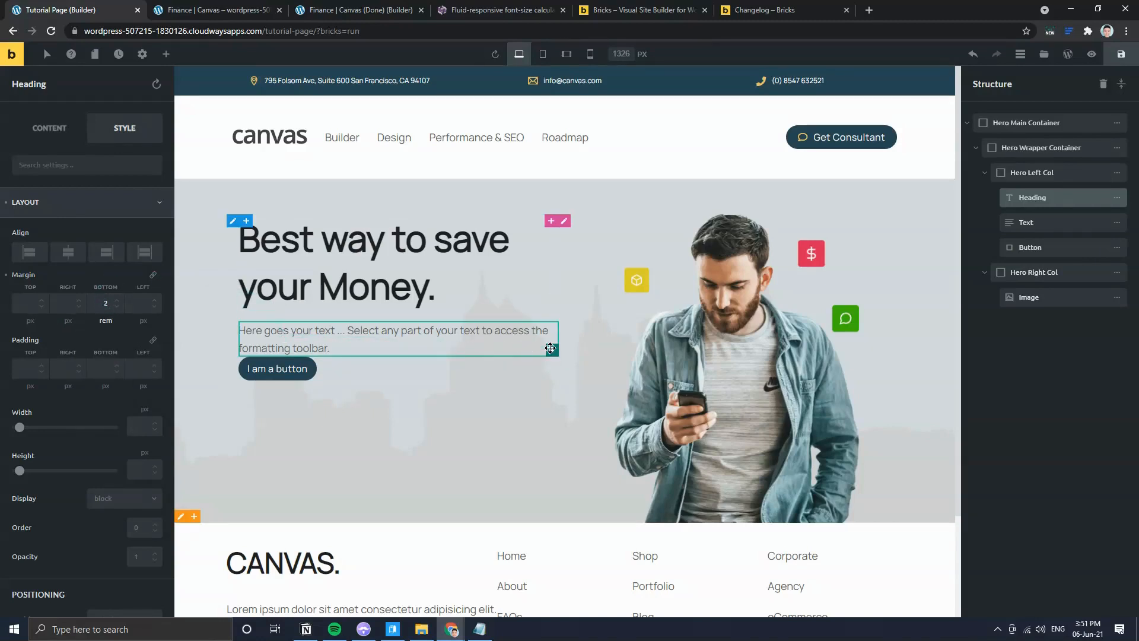
# Step: Set the bottom margin of the hero's Text element to 2rem
pyautogui.click(549, 348)
pyautogui.write('2')
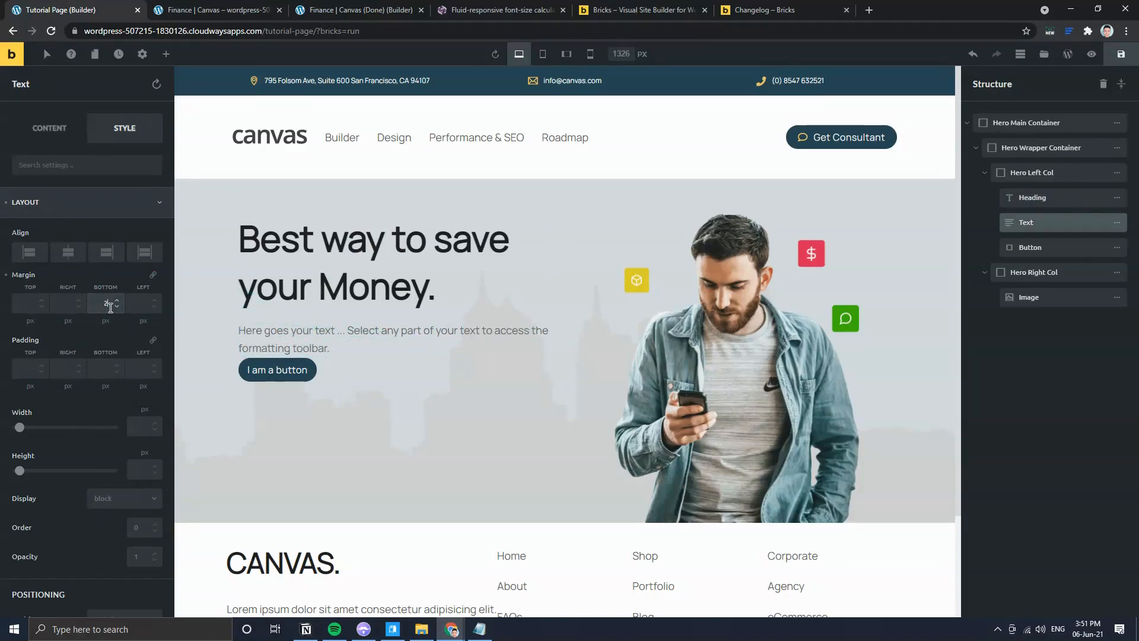
pyautogui.press('Tab')
pyautogui.write('rem')
# Step: Replace the hero's placeholder text with the paragraph "Interactively seize bricks-and-clicks channels before empowered users. Uniquely maximize bleeding-edge outsourcing." copied from the Finance | Canvas page
pyautogui.click(235, 8)
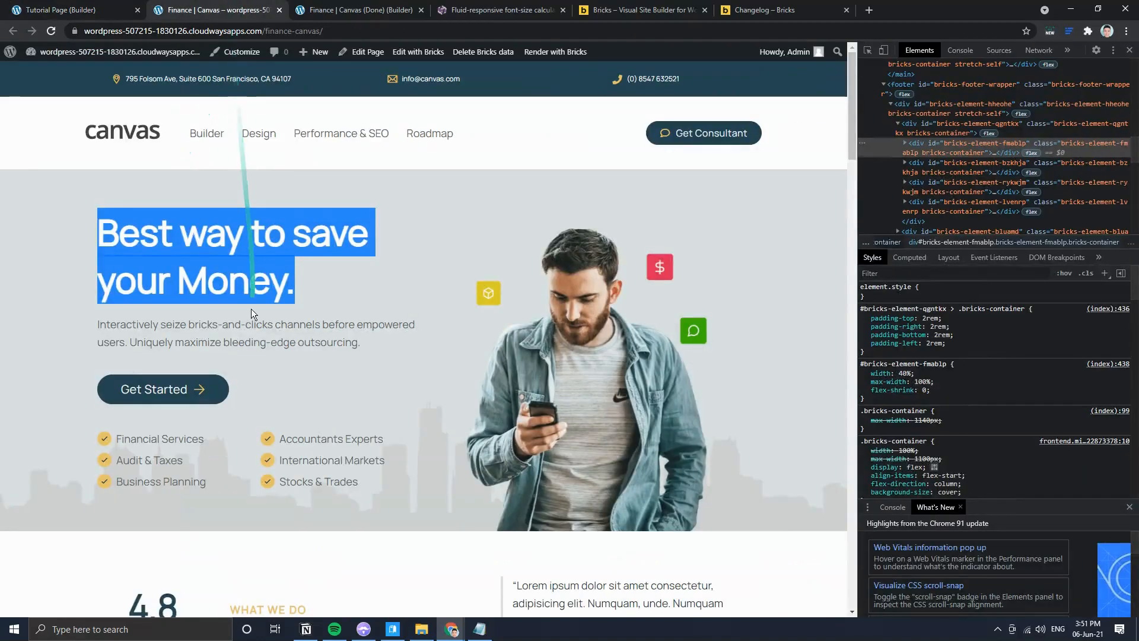
pyautogui.moveTo(98, 325)
pyautogui.mouseDown()
pyautogui.moveTo(372, 347)
pyautogui.moveTo(120, 323)
pyautogui.moveTo(95, 332)
pyautogui.moveTo(100, 324)
pyautogui.mouseUp()
pyautogui.click(356, 345)
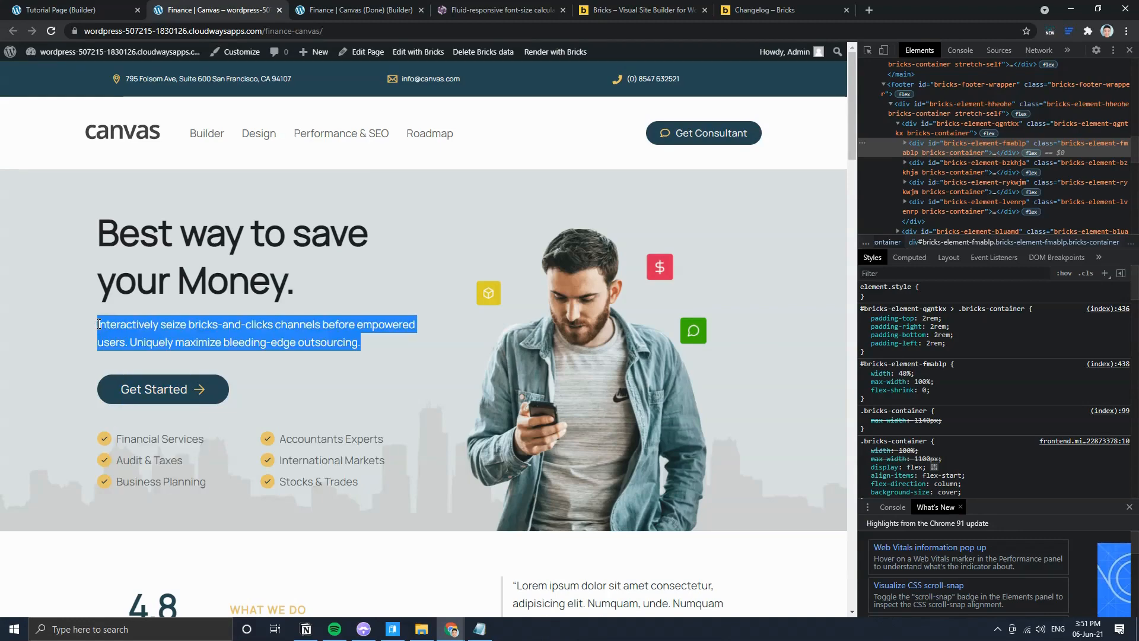
pyautogui.click(59, 9)
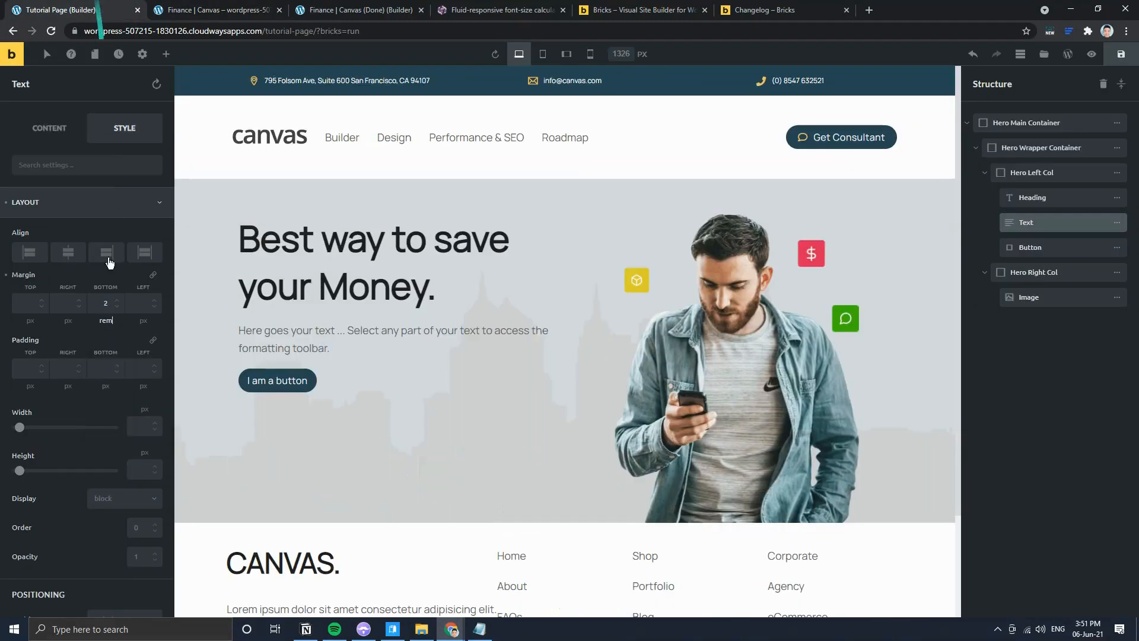
pyautogui.click(319, 337)
pyautogui.hotkey('ctrl', 'a')
pyautogui.write('Interactively seize bricks-and-clicks channels before empowered users. Uniquely maximize bleeding-edge outsourcing.')
# Step: Set the hero paragraph's bottom margin to 4rem
pyautogui.click(110, 306)
pyautogui.press('BackSpace')
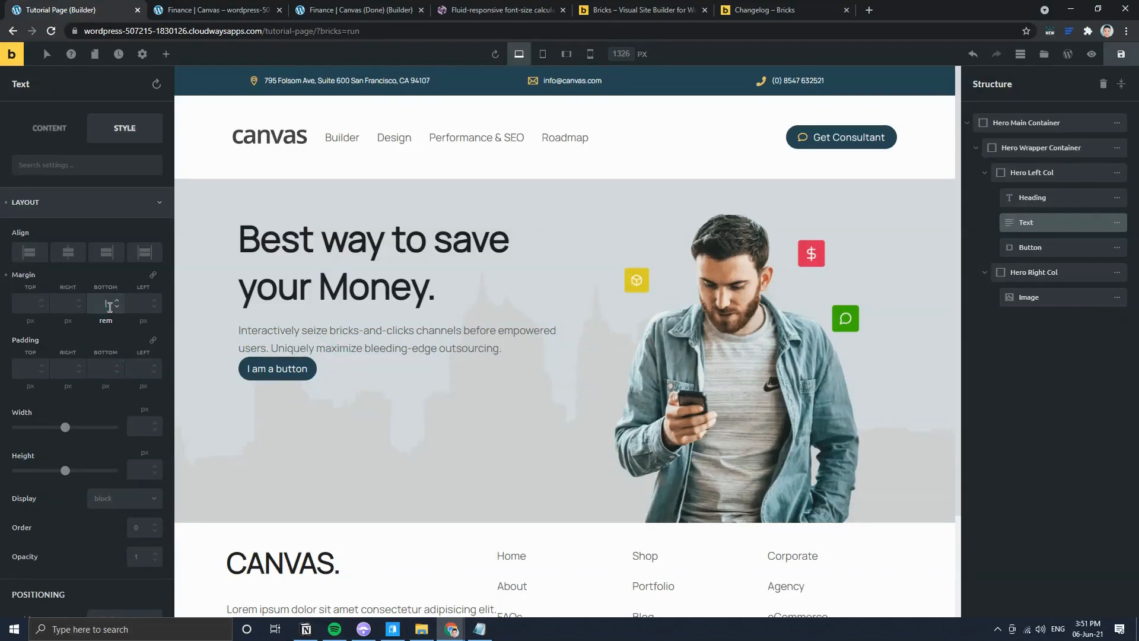
pyautogui.press('Up')
pyautogui.press('Up')
pyautogui.press('Up')
pyautogui.press('Up')
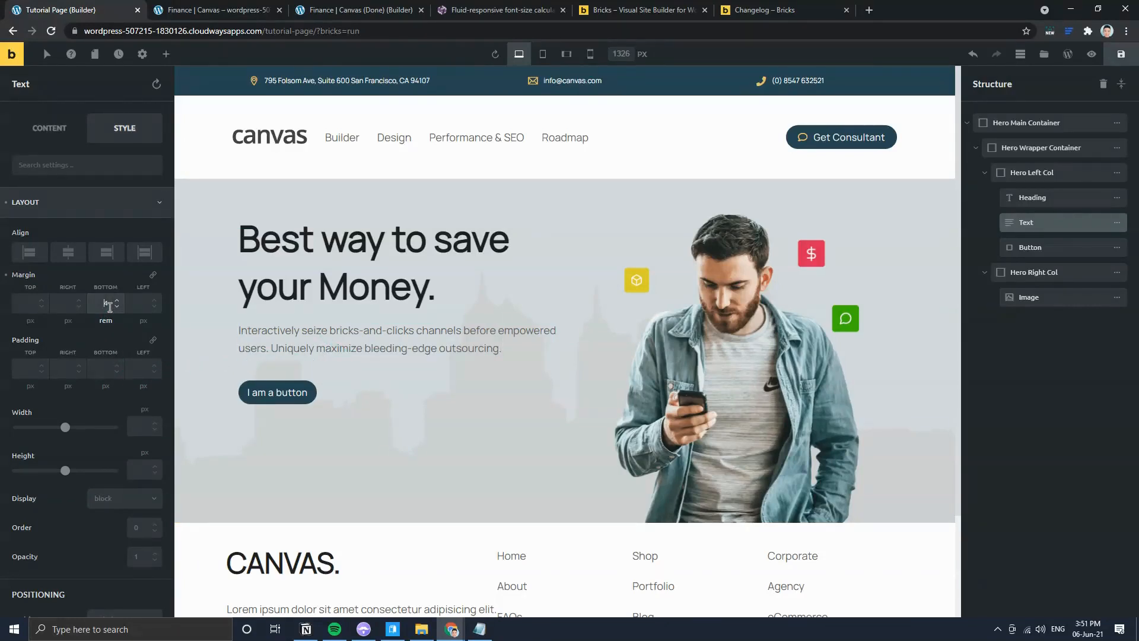
# Step: Label the hero button "Get Started" and set its size to Large
pyautogui.tripleClick(279, 395)
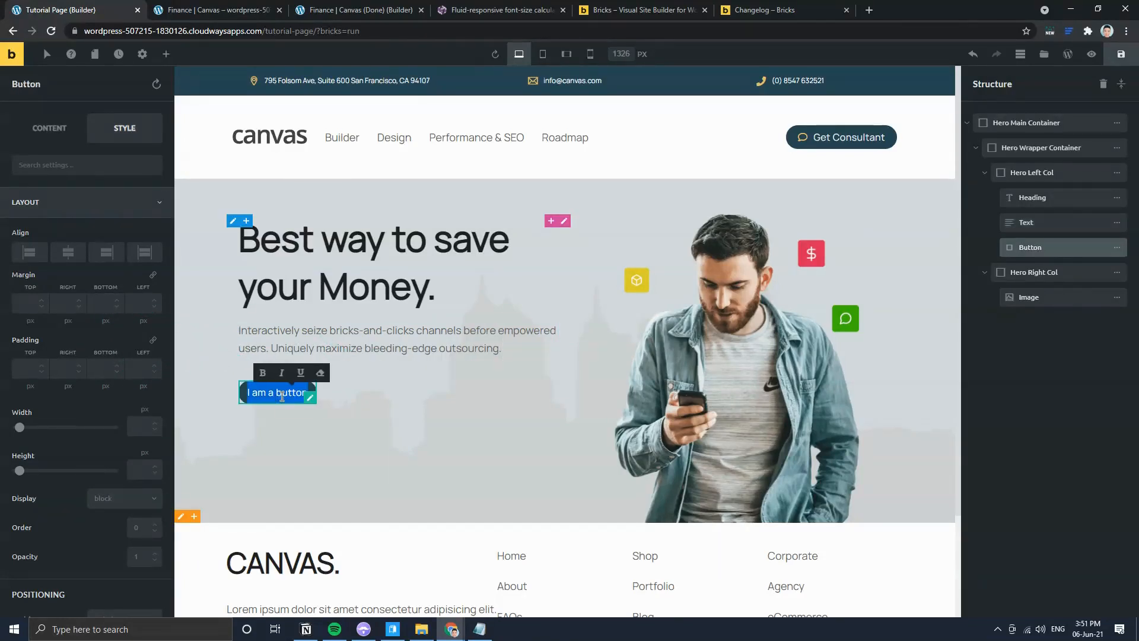
pyautogui.write('Get Started')
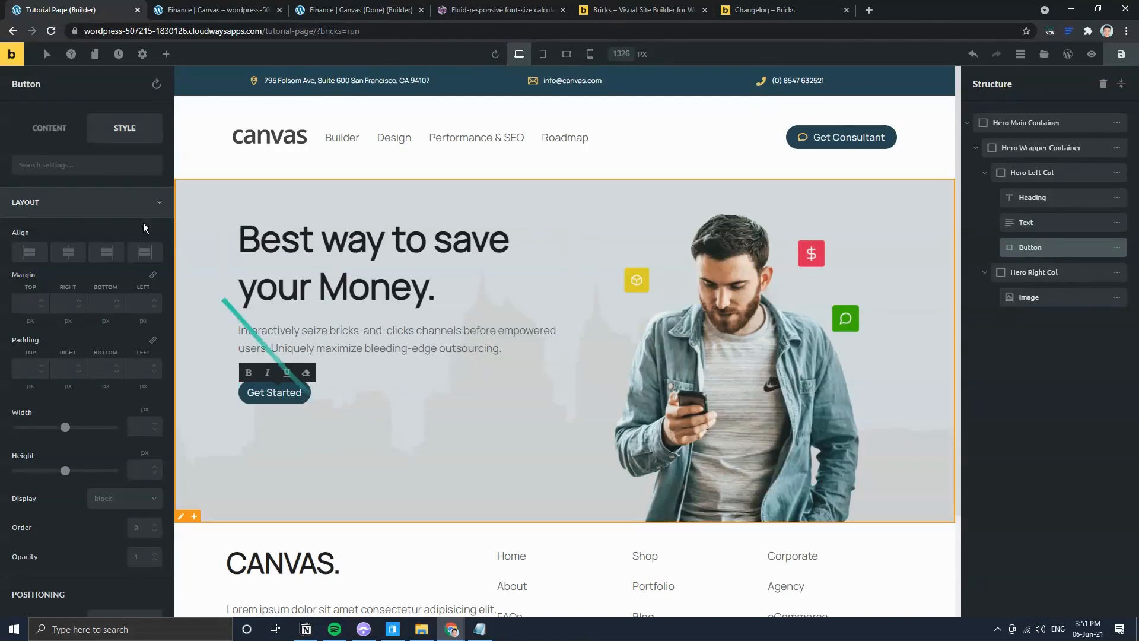
pyautogui.click(56, 138)
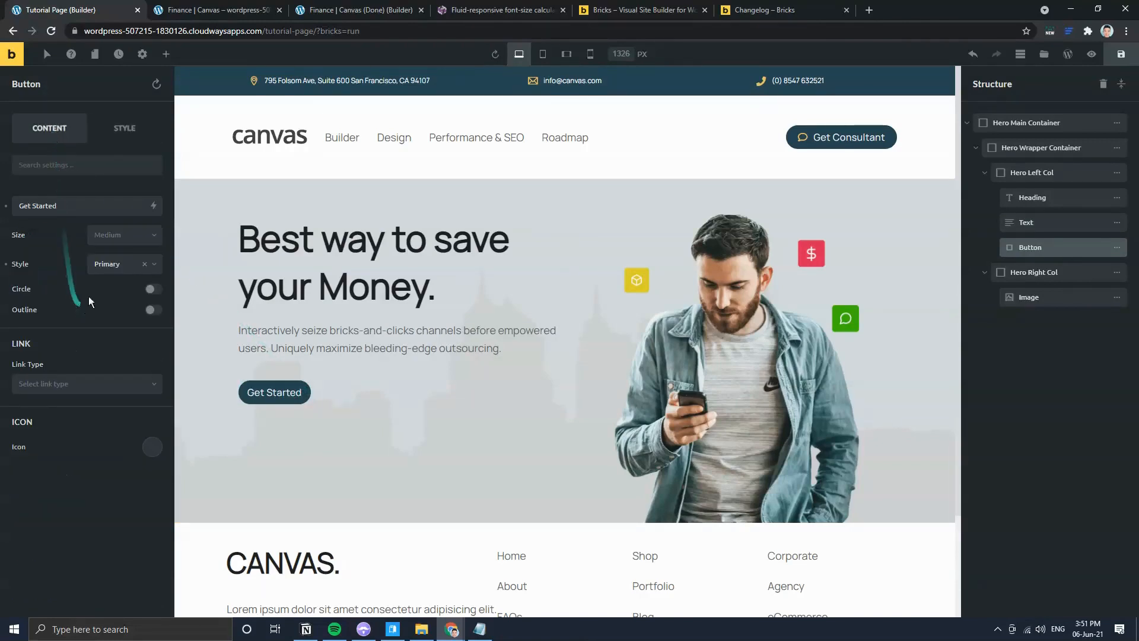
pyautogui.click(118, 263)
pyautogui.click(119, 234)
pyautogui.click(121, 290)
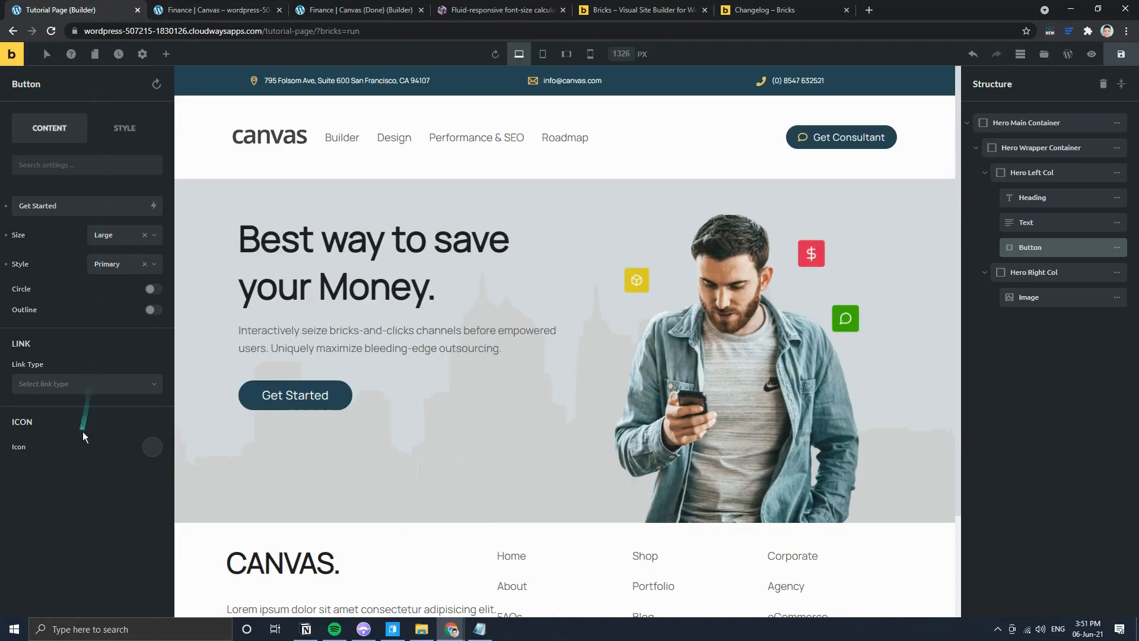
# Step: Add the right-arrow icon from the Themify library to the Get Started button
pyautogui.click(143, 446)
pyautogui.click(126, 485)
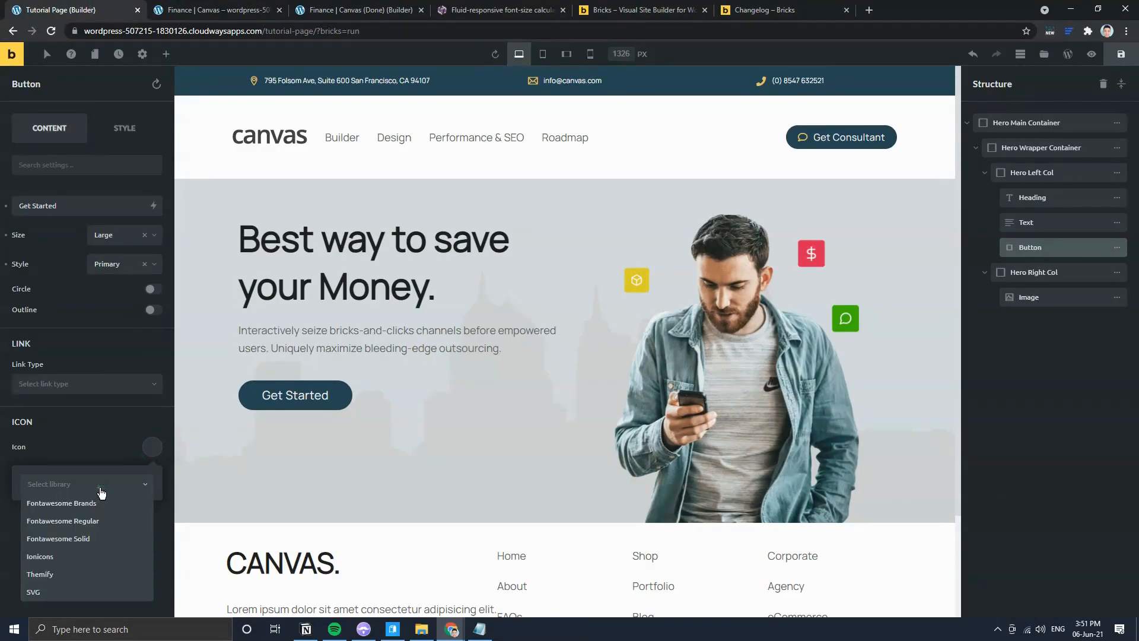
pyautogui.click(70, 573)
pyautogui.click(72, 539)
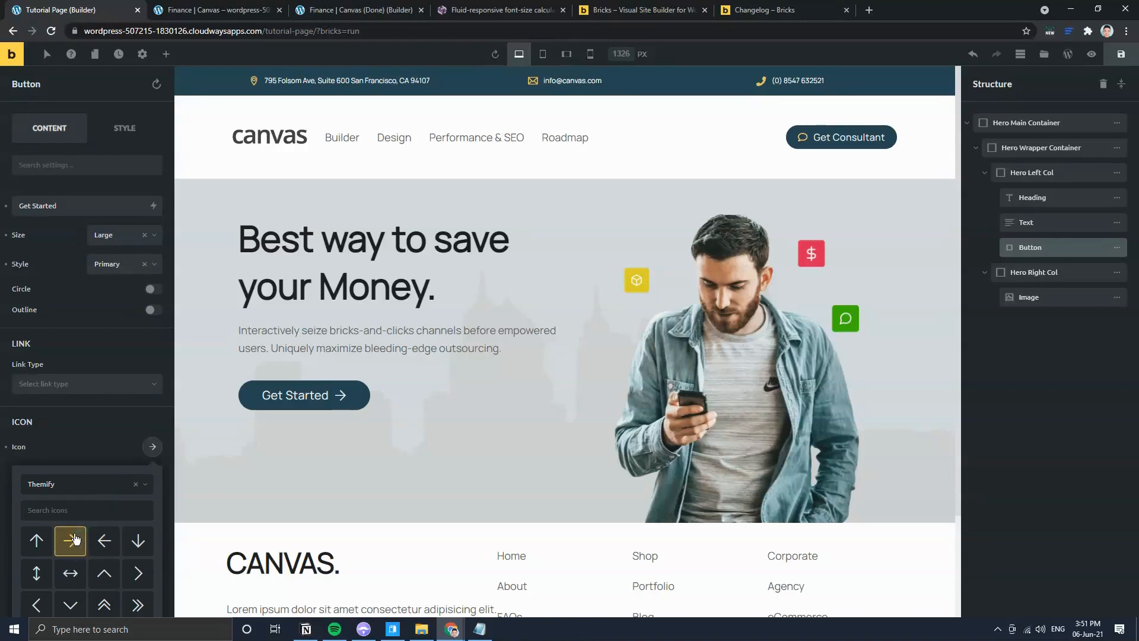
pyautogui.click(116, 446)
# Step: Color the Get Started button's icon with the FinanceCanvas palette's yellow, #e9c46a
pyautogui.click(149, 479)
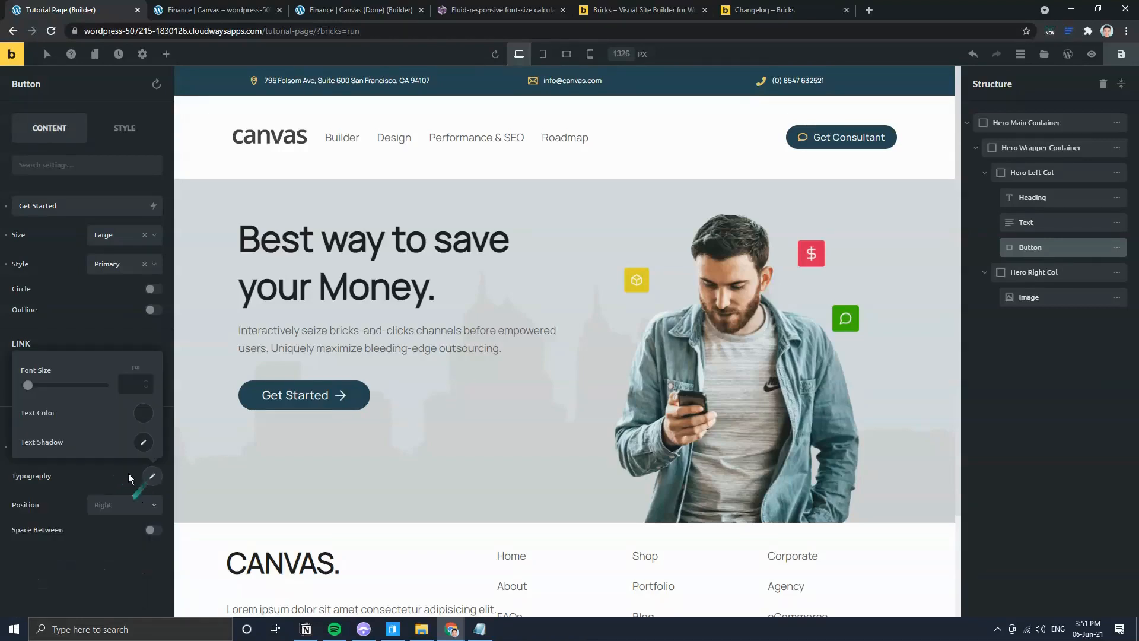
pyautogui.click(144, 417)
pyautogui.scroll(-2, 71, 534)
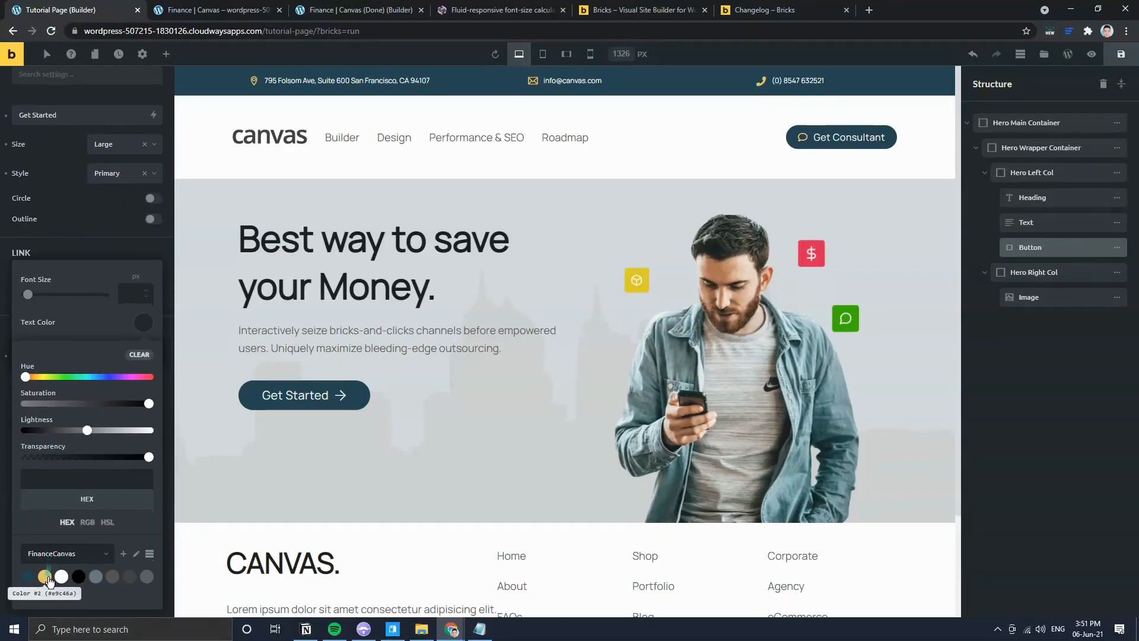
pyautogui.click(44, 576)
pyautogui.click(102, 252)
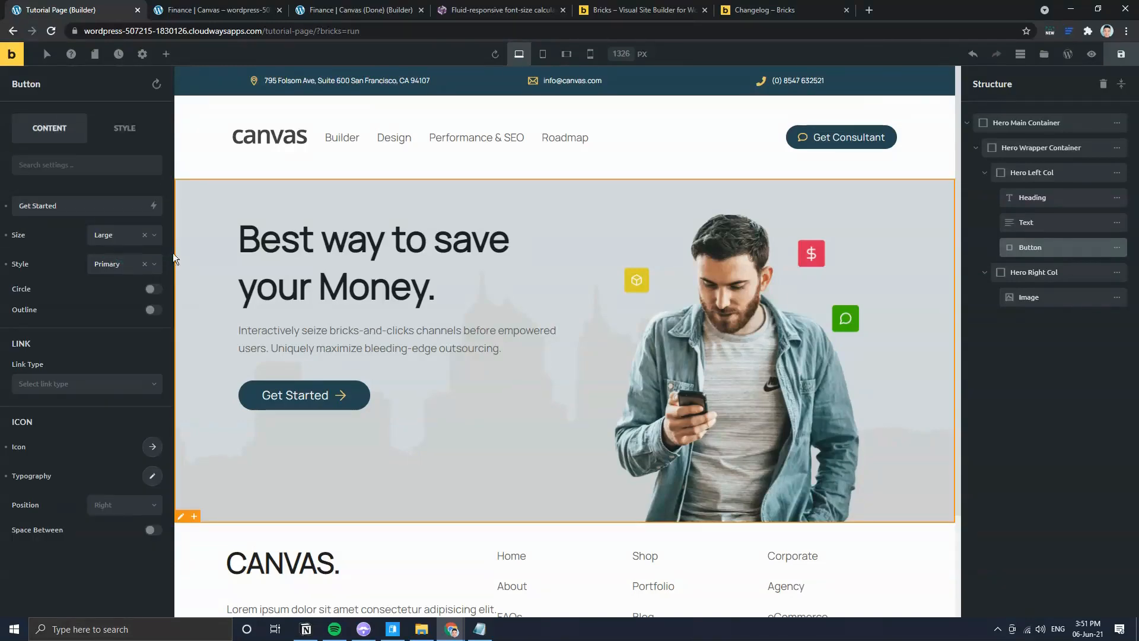
# Step: After checking the Finance | Canvas page, add a Container and nest it below the Button inside Hero Left Col
pyautogui.click(225, 7)
pyautogui.click(65, 10)
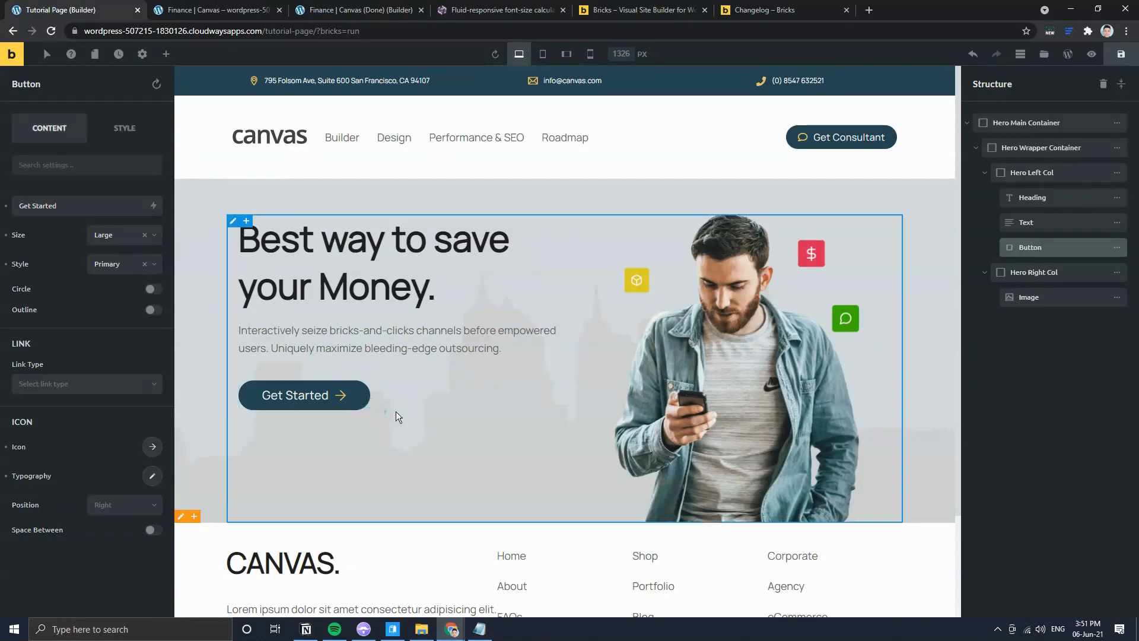
pyautogui.moveTo(1121, 254)
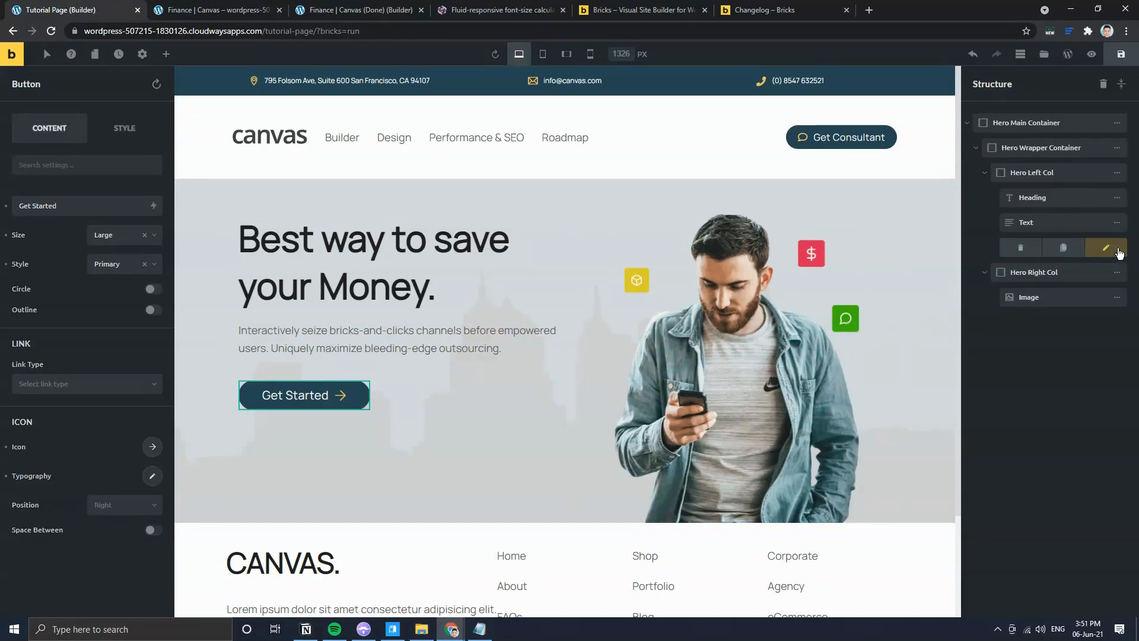
pyautogui.click(166, 54)
pyautogui.click(43, 159)
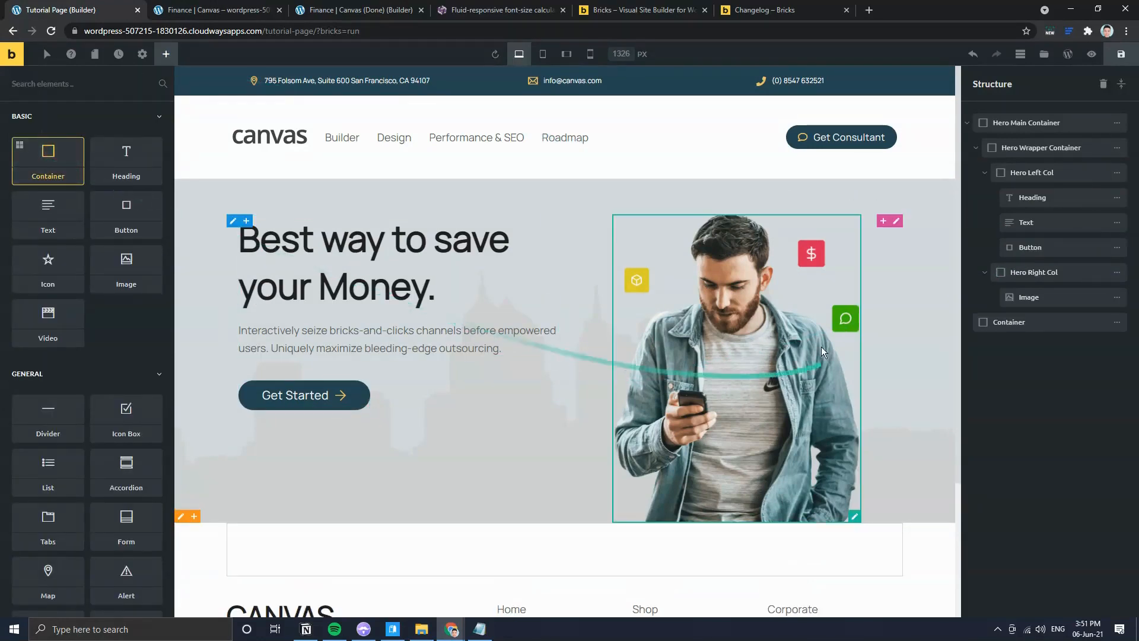
pyautogui.moveTo(1014, 322); pyautogui.dragTo(1032, 270)
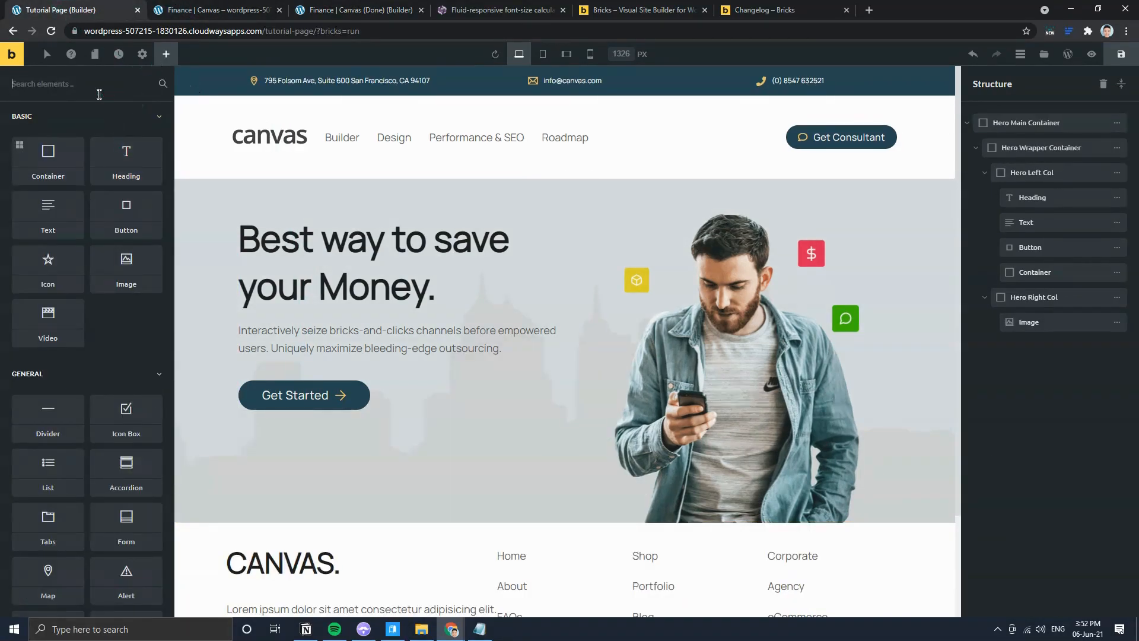
# Step: Add an Icon List element and nest it inside the new container in Hero Left Col
pyautogui.write('icon')
pyautogui.click(105, 196)
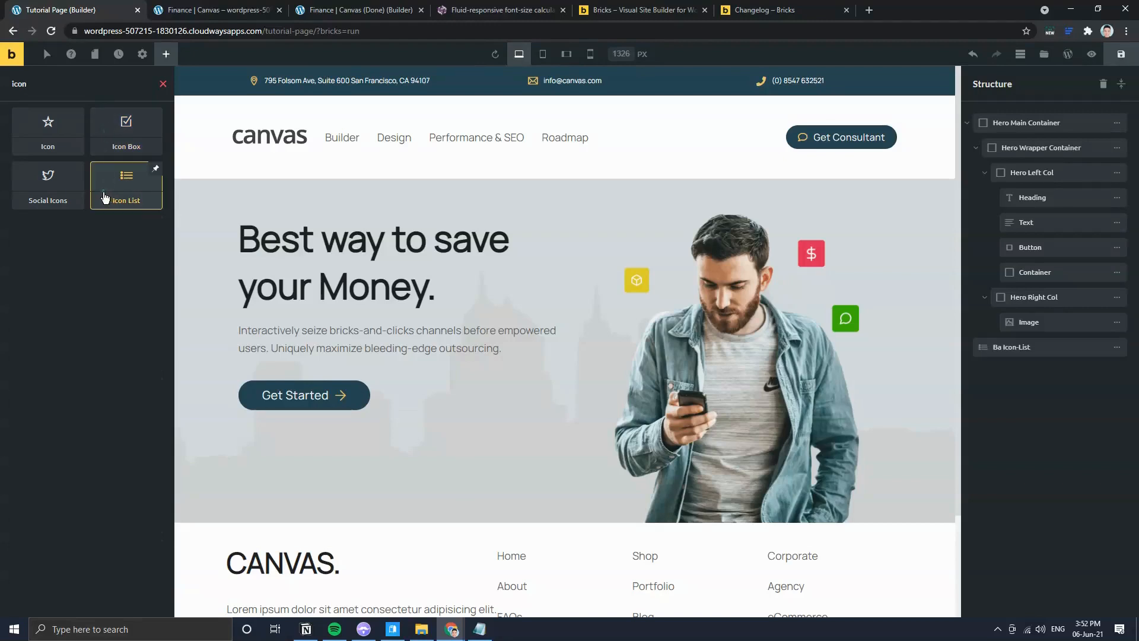
pyautogui.moveTo(1013, 347); pyautogui.dragTo(1013, 296)
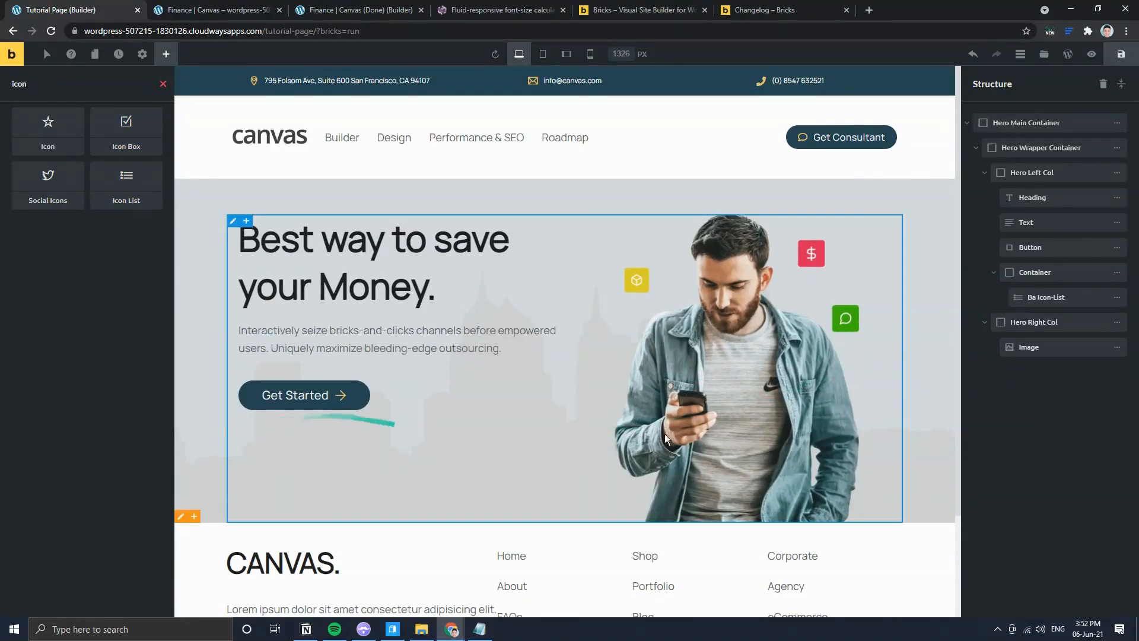
# Step: Set the icon list's first item title to "Financial Services Audit & Taxes Business Planning", copied from the Finance | Canvas page
pyautogui.click(1109, 297)
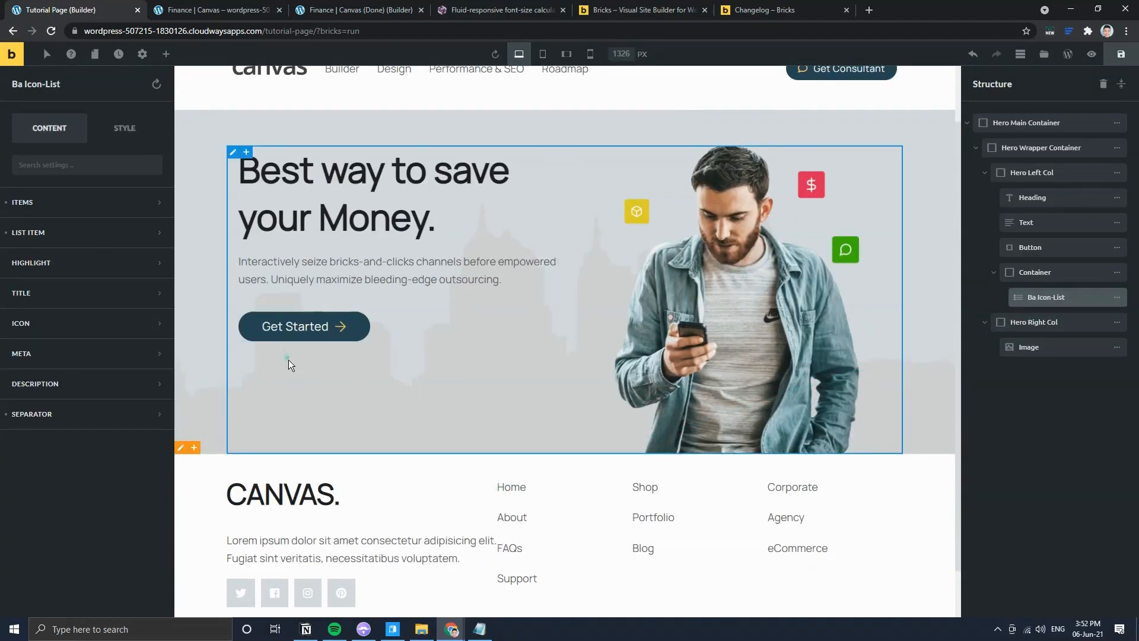
pyautogui.click(48, 202)
pyautogui.click(70, 240)
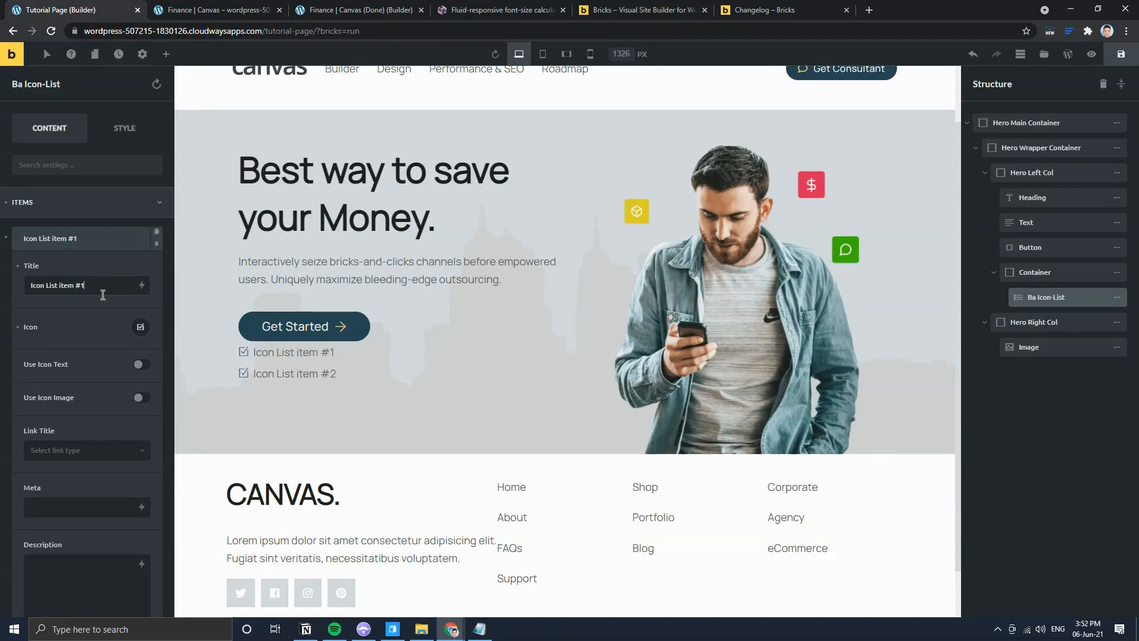
pyautogui.click(188, 10)
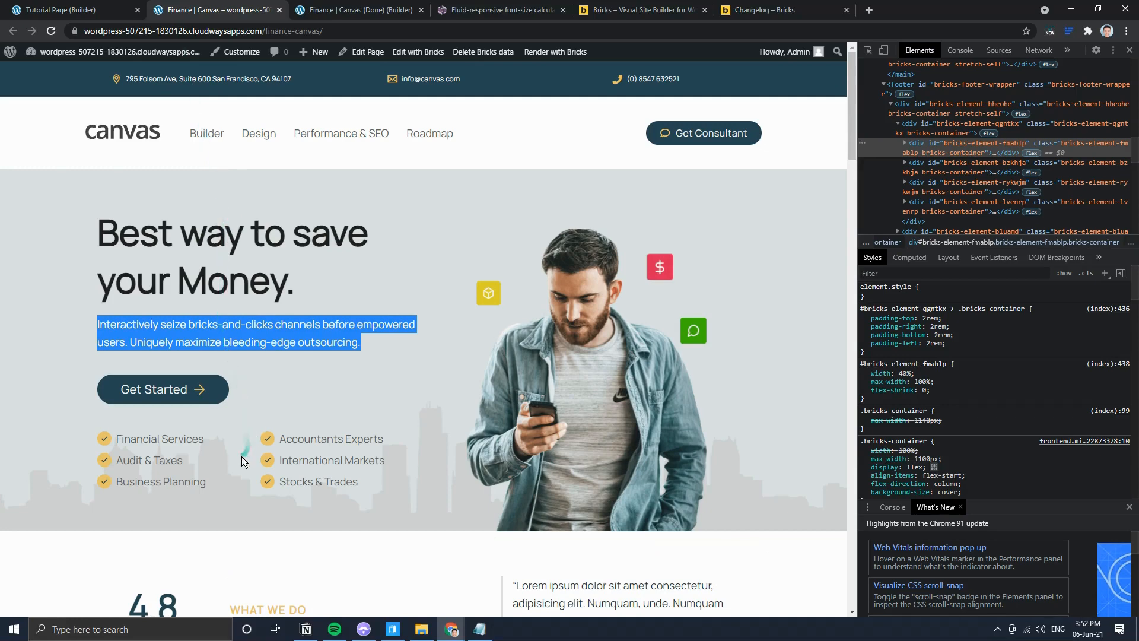
pyautogui.moveTo(221, 486); pyautogui.dragTo(123, 444)
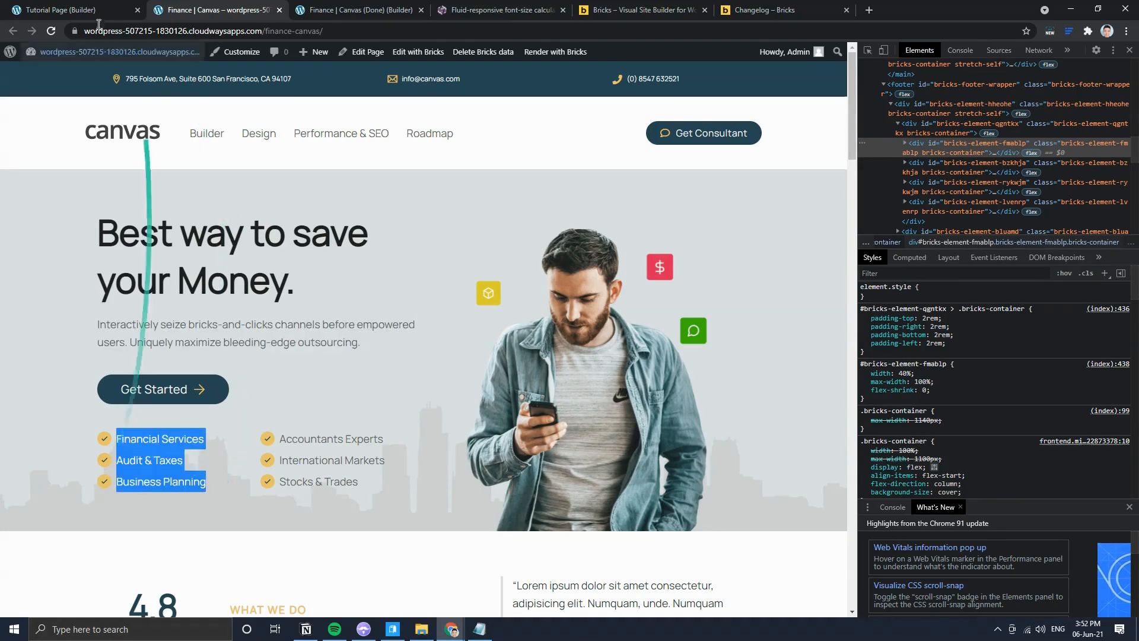
pyautogui.click(69, 10)
pyautogui.tripleClick(95, 286)
pyautogui.write('Financial Services Audit & Taxes Business Planning')
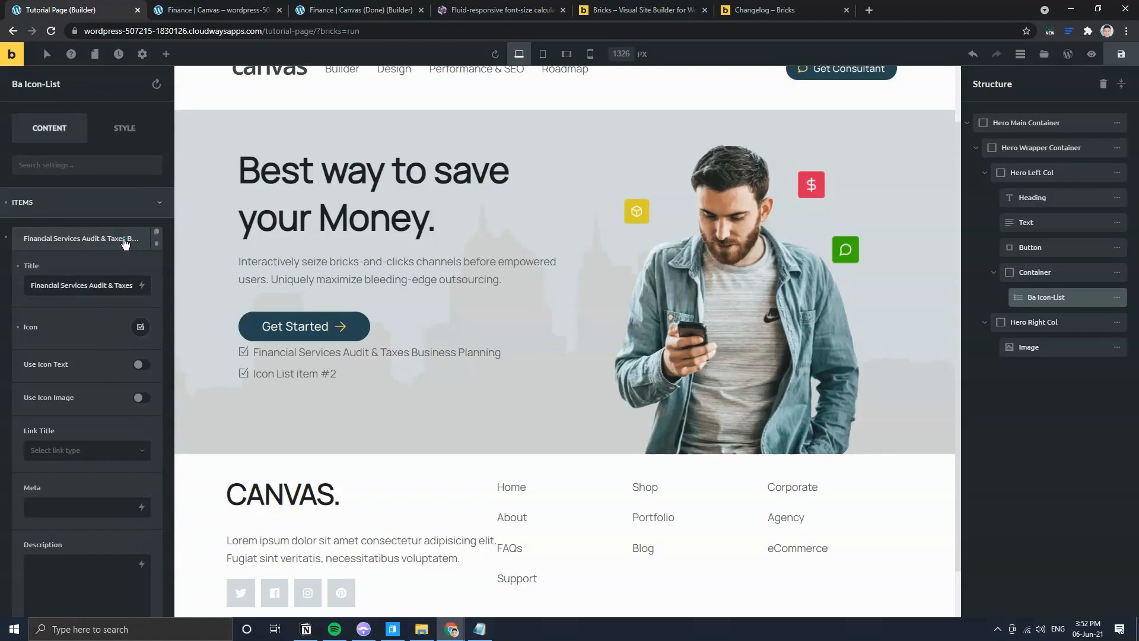
# Step: Delete the icon list's second item and duplicate the first one twice to make three items
pyautogui.click(89, 238)
pyautogui.click(157, 279)
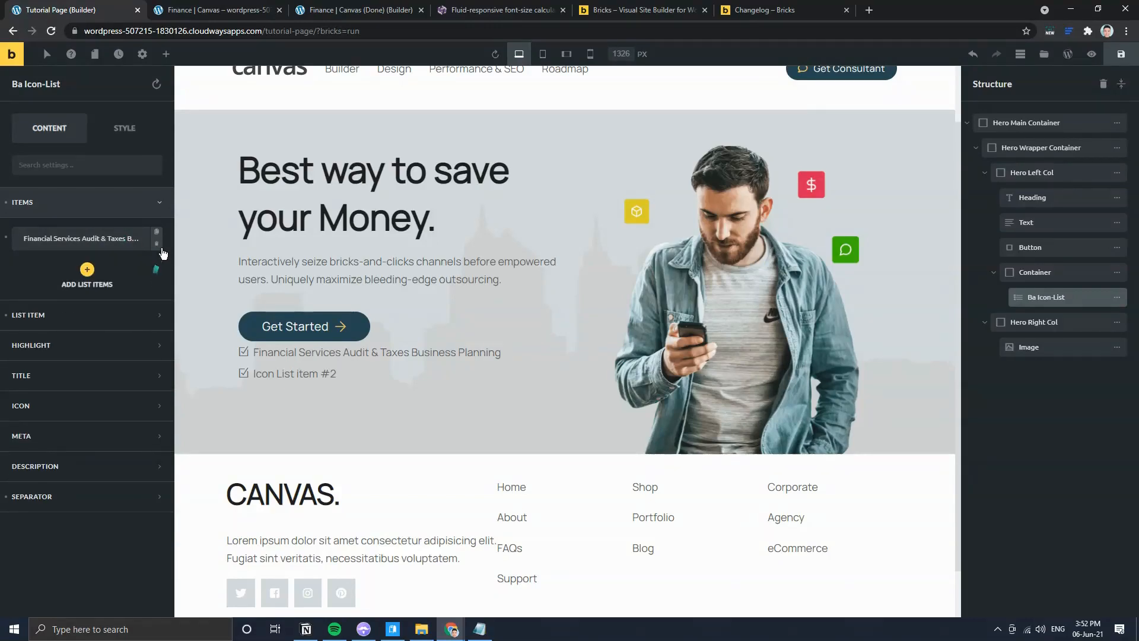
pyautogui.click(157, 231)
pyautogui.click(156, 231)
# Step: Trim the first list item's title to "Financial Services"
pyautogui.click(92, 241)
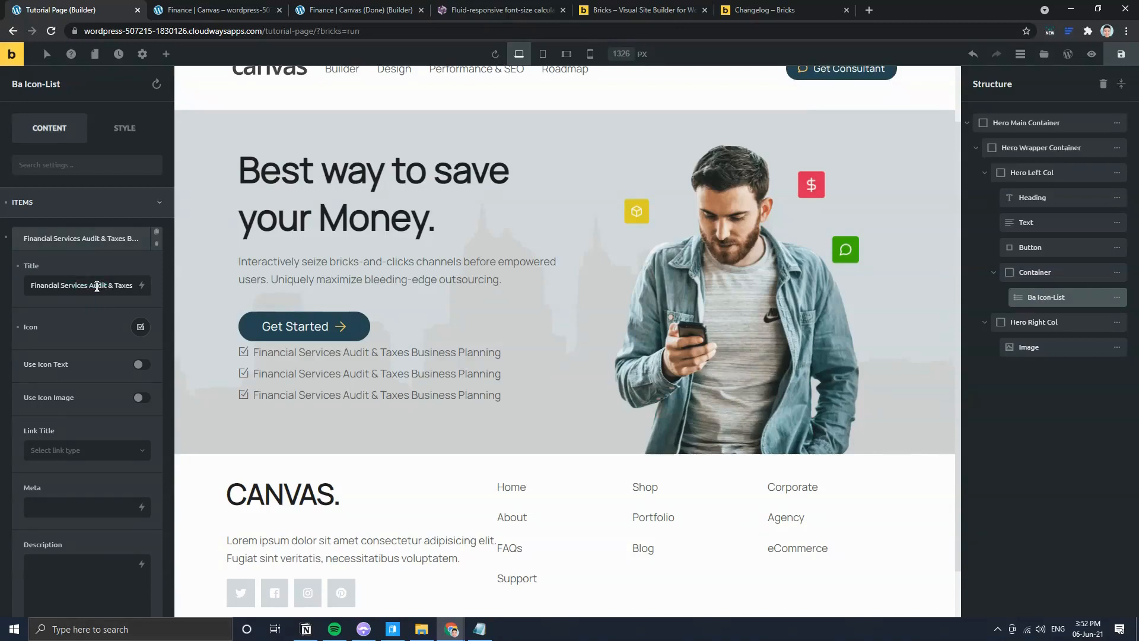
pyautogui.moveTo(86, 286); pyautogui.dragTo(147, 295)
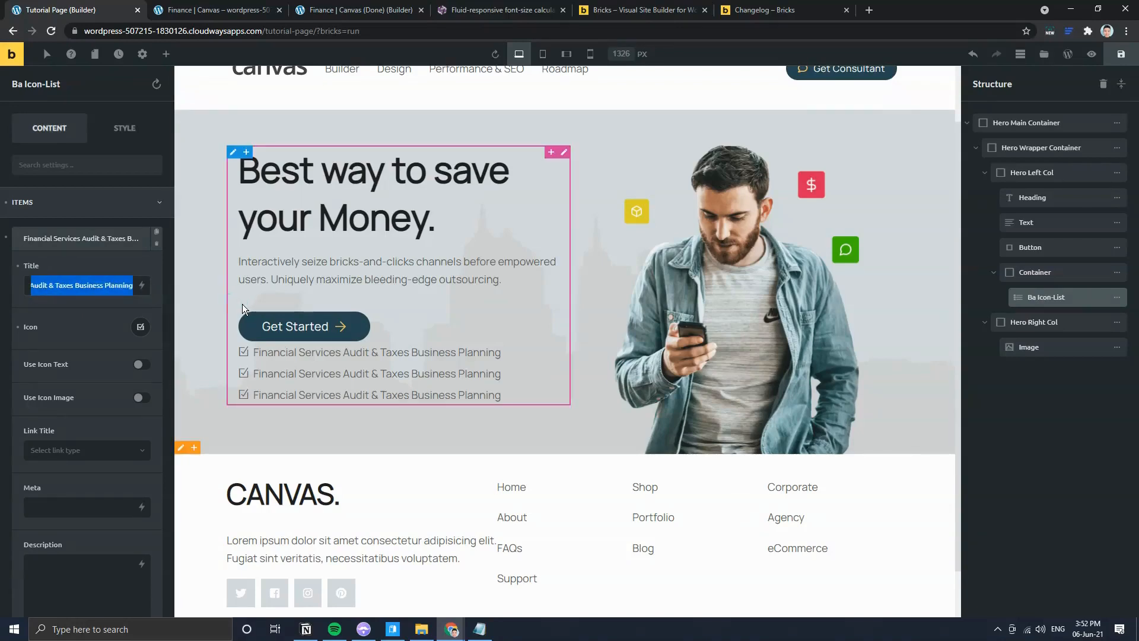
pyautogui.press('BackSpace')
pyautogui.click(89, 238)
# Step: Trim the second list item's title to "Audit & Taxes"
pyautogui.click(89, 271)
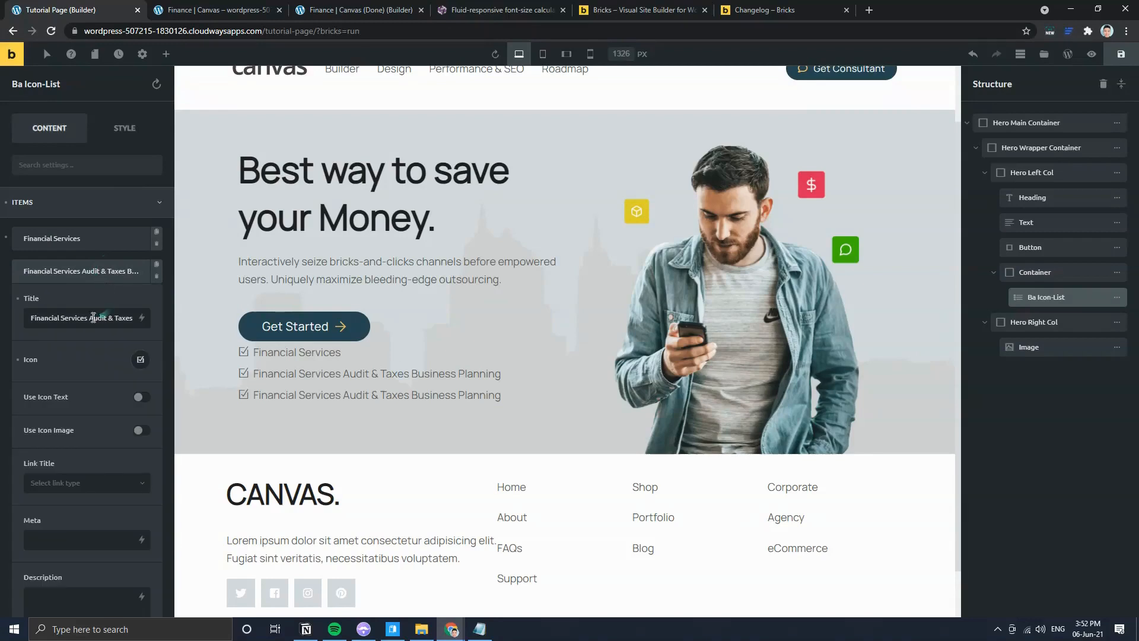
pyautogui.moveTo(88, 318); pyautogui.dragTo(28, 350)
pyautogui.press('BackSpace')
pyautogui.press('BackSpace')
pyautogui.click(89, 270)
# Step: Trim the third list item's title to "Business Planning"
pyautogui.click(83, 303)
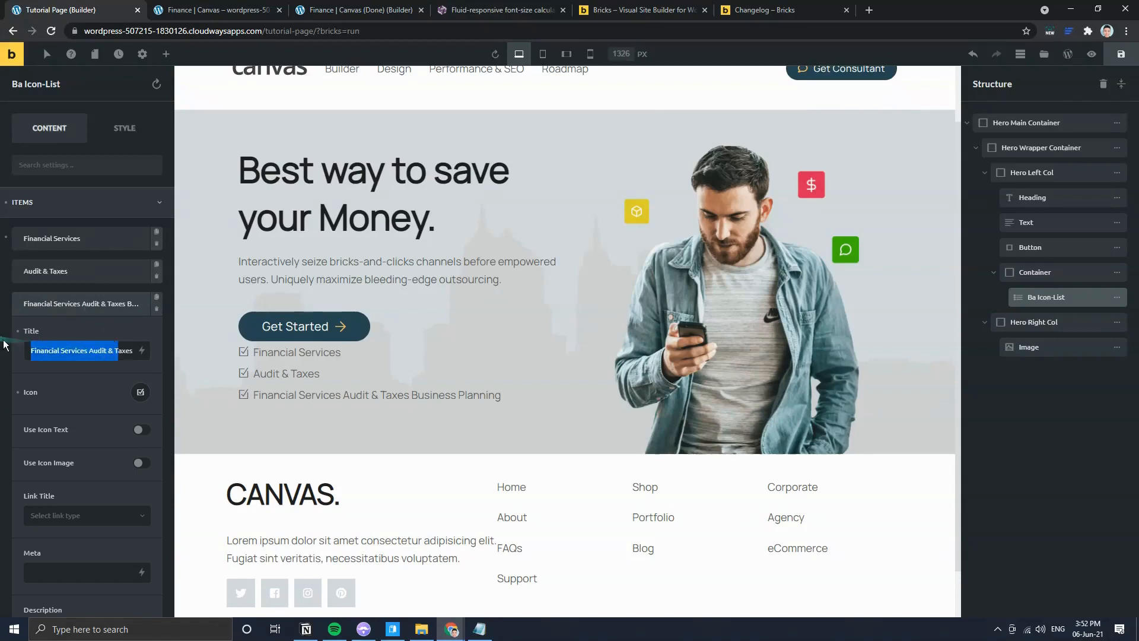
pyautogui.press('BackSpace')
pyautogui.press('BackSpace')
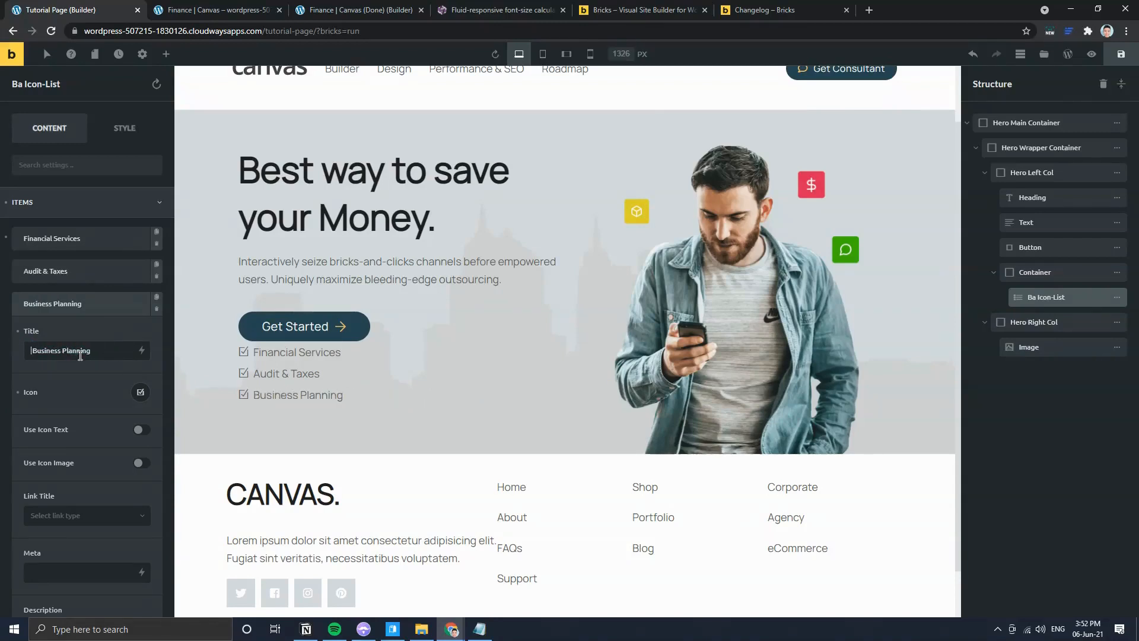
pyautogui.click(70, 309)
# Step: Examine the icon settings of the tutorial list's first item and of the matching icon list in the finished Finance | Canvas page's builder
pyautogui.click(85, 248)
pyautogui.click(139, 328)
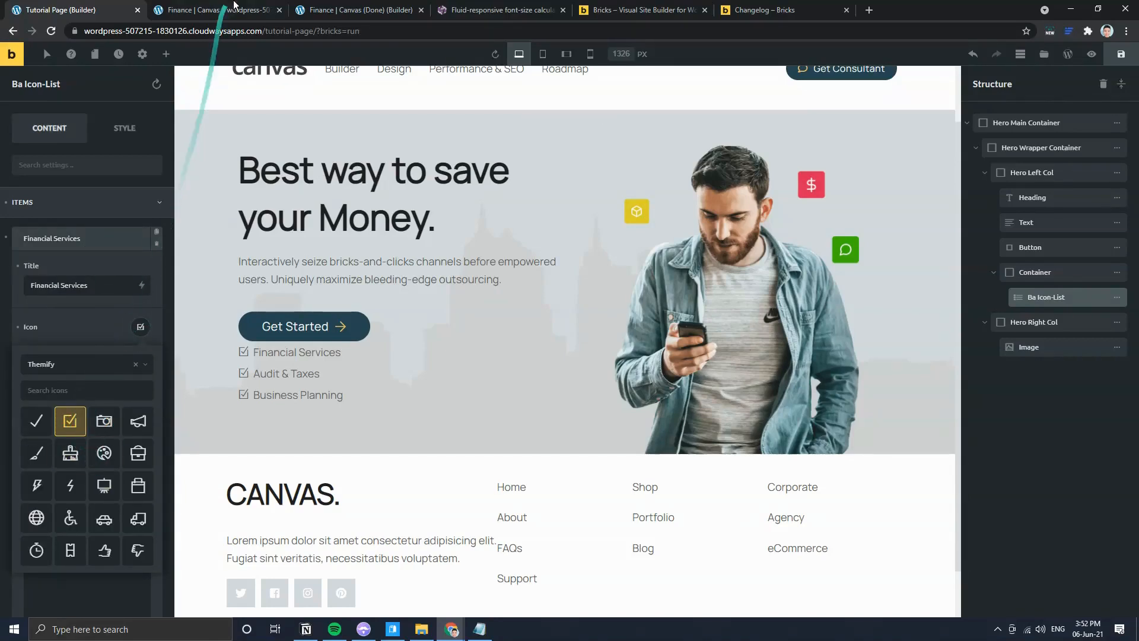
pyautogui.click(334, 8)
pyautogui.click(251, 451)
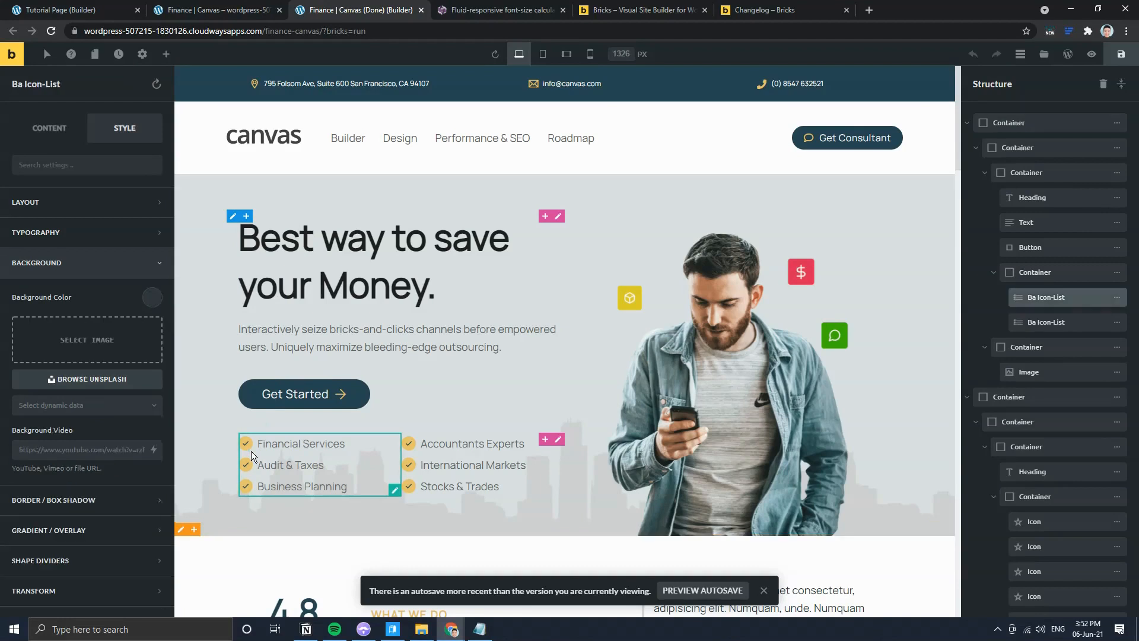
pyautogui.click(49, 127)
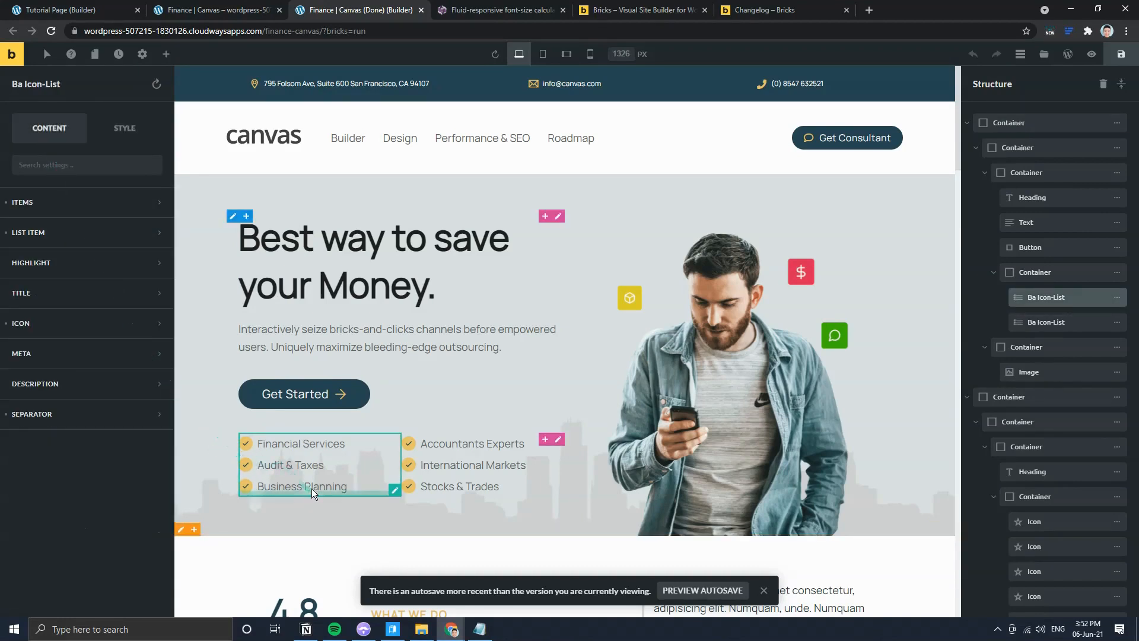
pyautogui.click(58, 417)
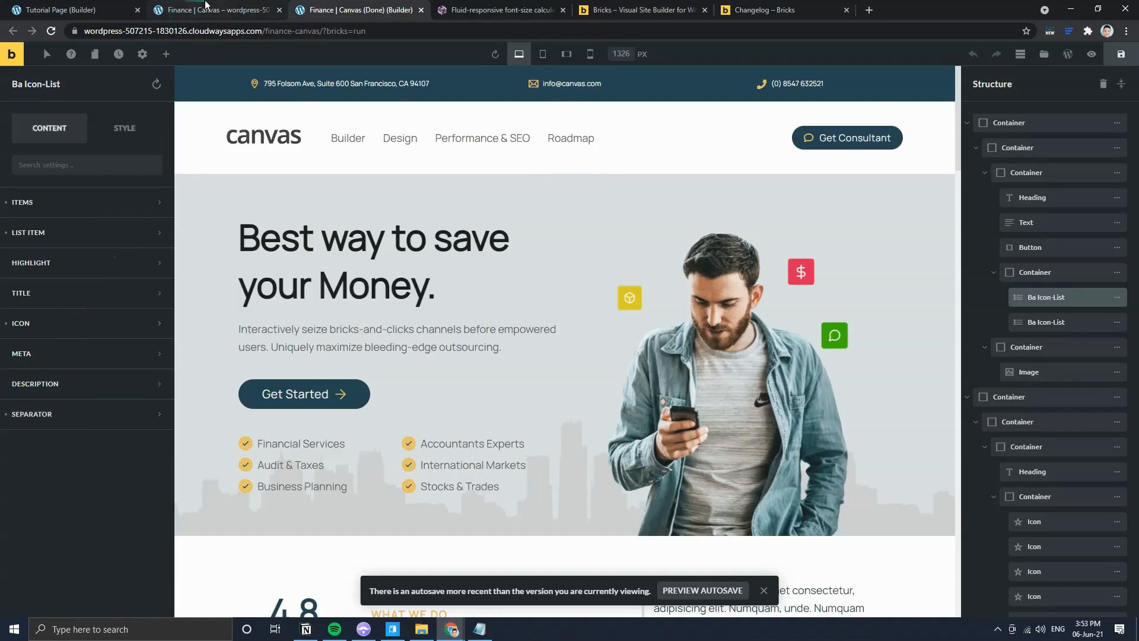
pyautogui.click(49, 317)
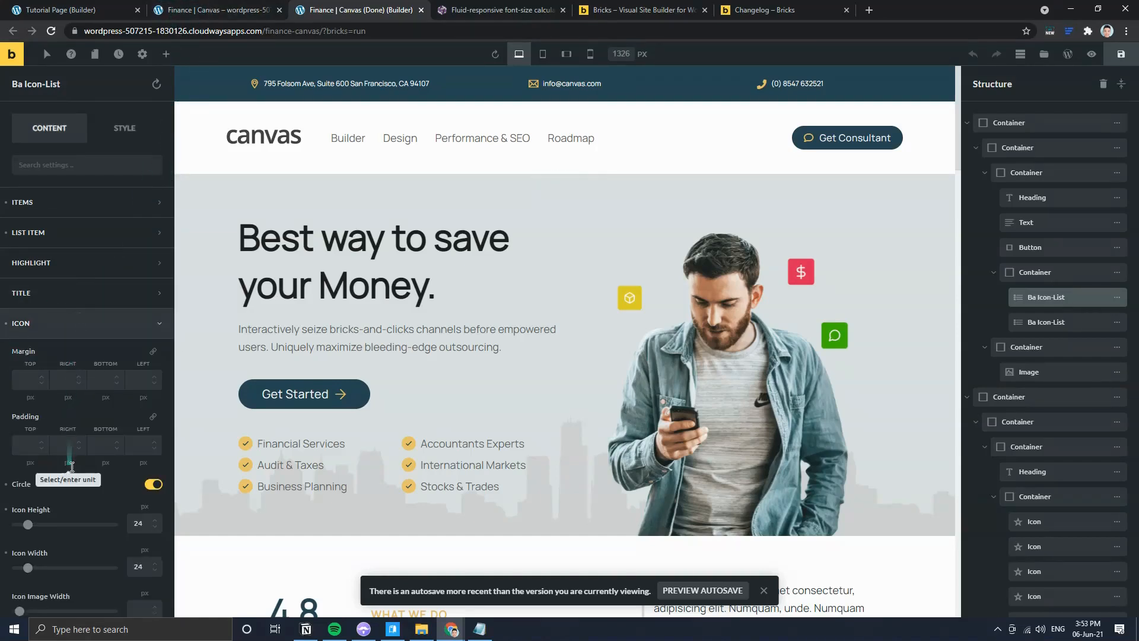
pyautogui.scroll(-2, 66, 454)
pyautogui.scroll(2, 59, 408)
pyautogui.click(56, 323)
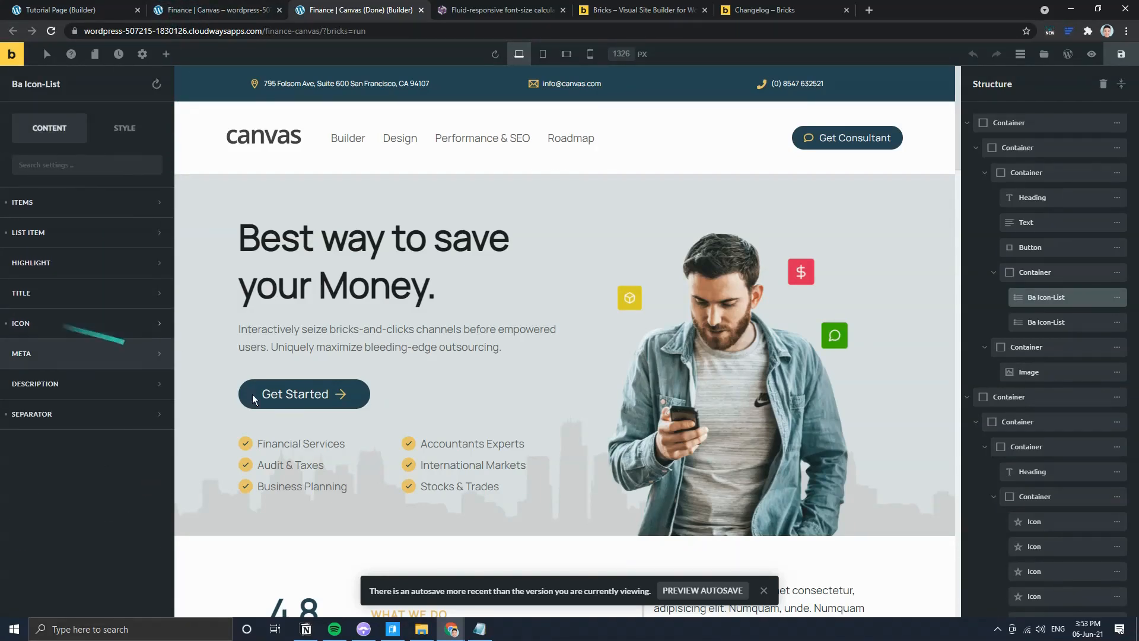
# Step: Copy the finished page's icon list styles onto the Tutorial Page's icon list, and duplicate the styled list
pyautogui.rightClick(291, 463)
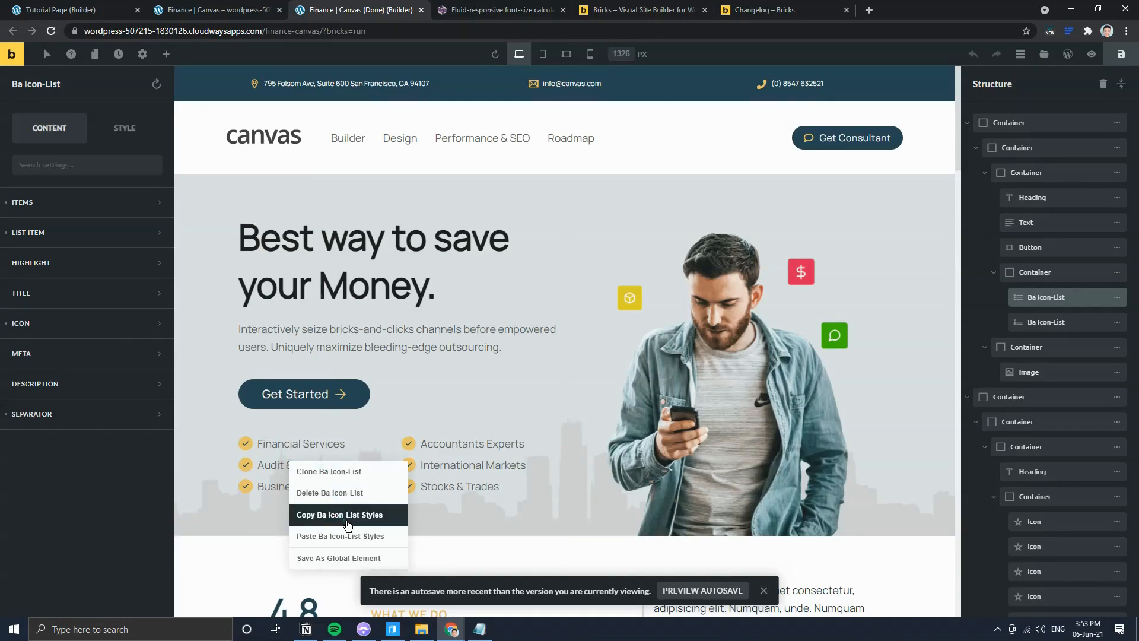
pyautogui.click(347, 520)
pyautogui.click(59, 10)
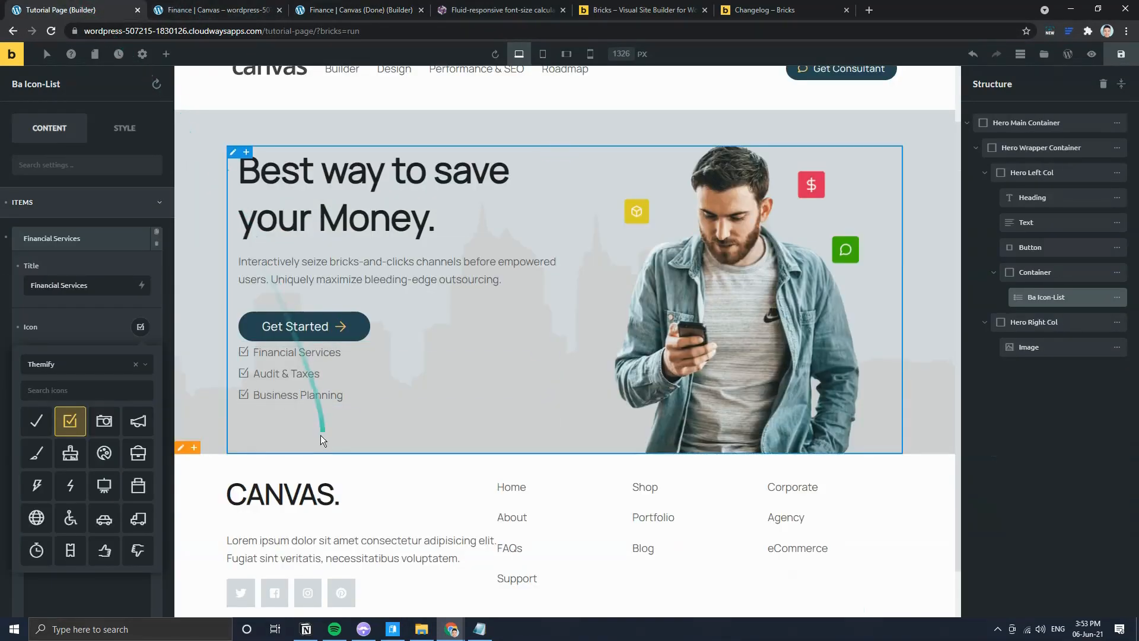
pyautogui.rightClick(296, 380)
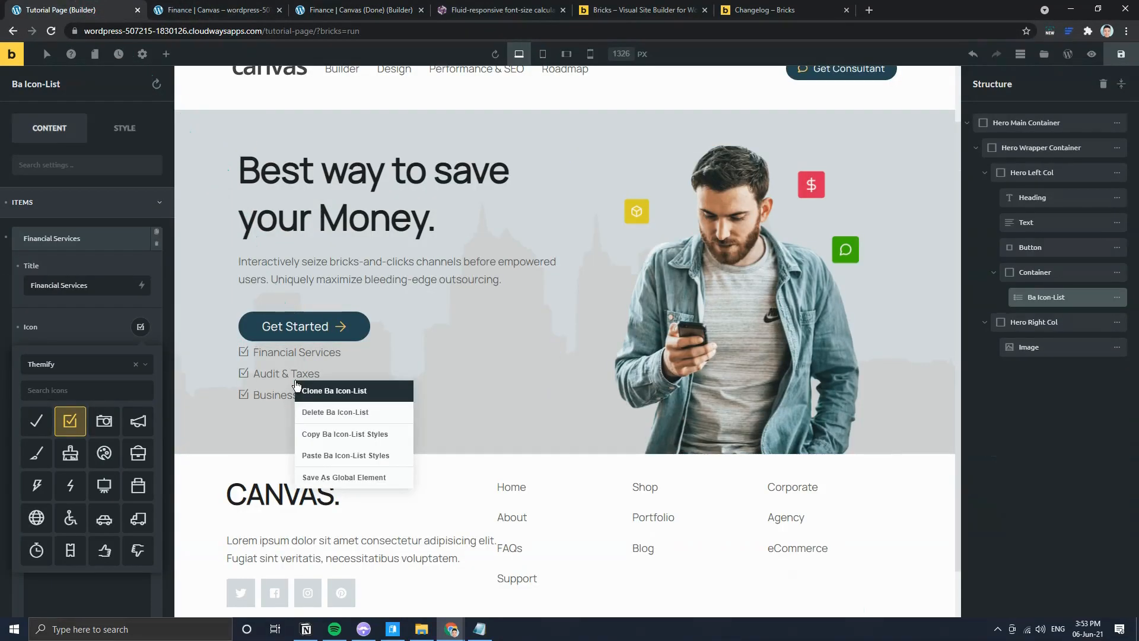
pyautogui.click(359, 455)
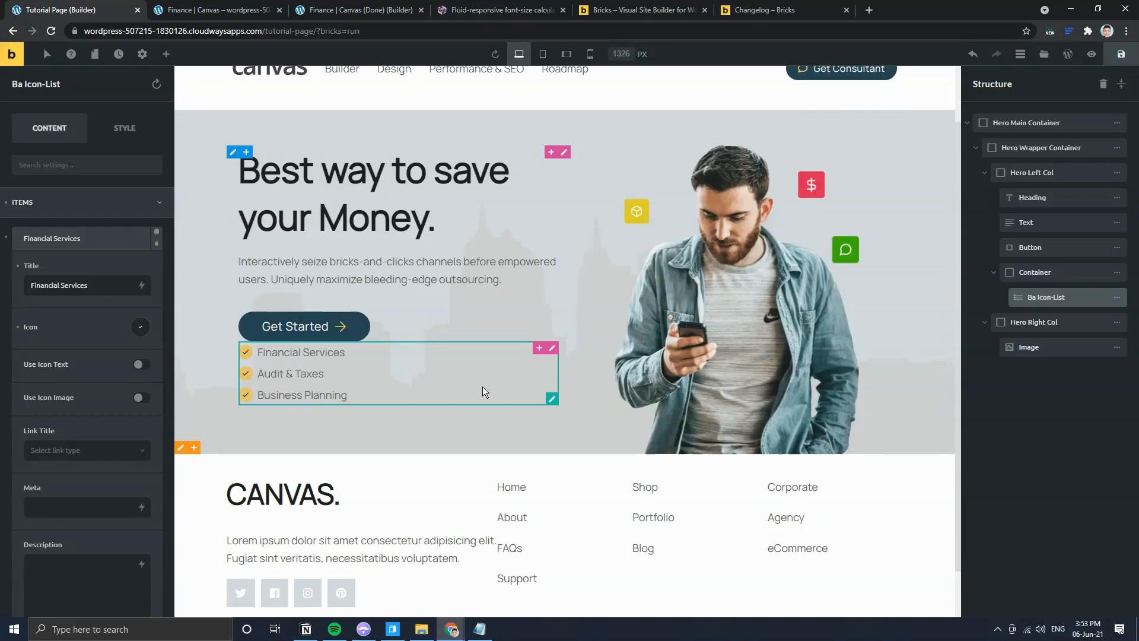
pyautogui.moveTo(1114, 306)
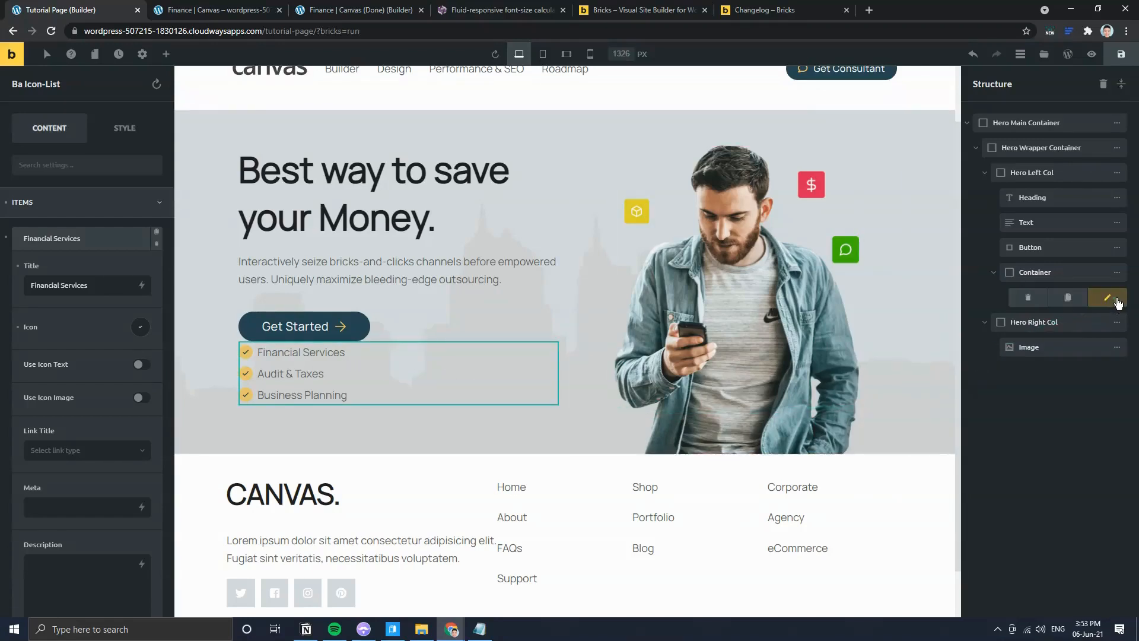
pyautogui.click(1072, 299)
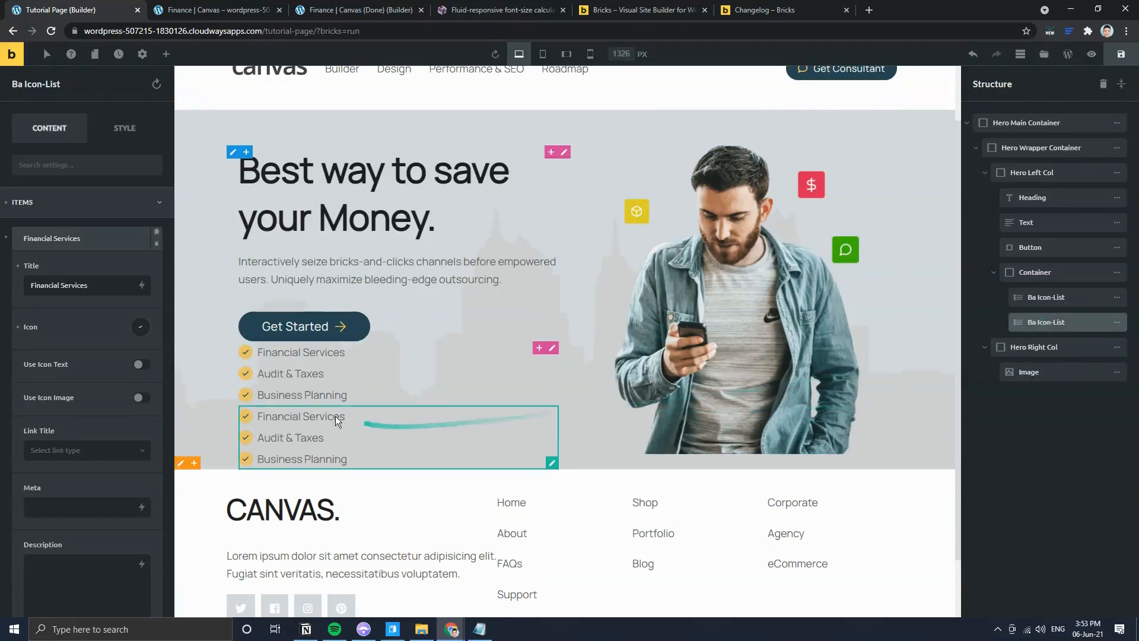
# Step: Set the width of both icon lists below the button to auto
pyautogui.click(551, 398)
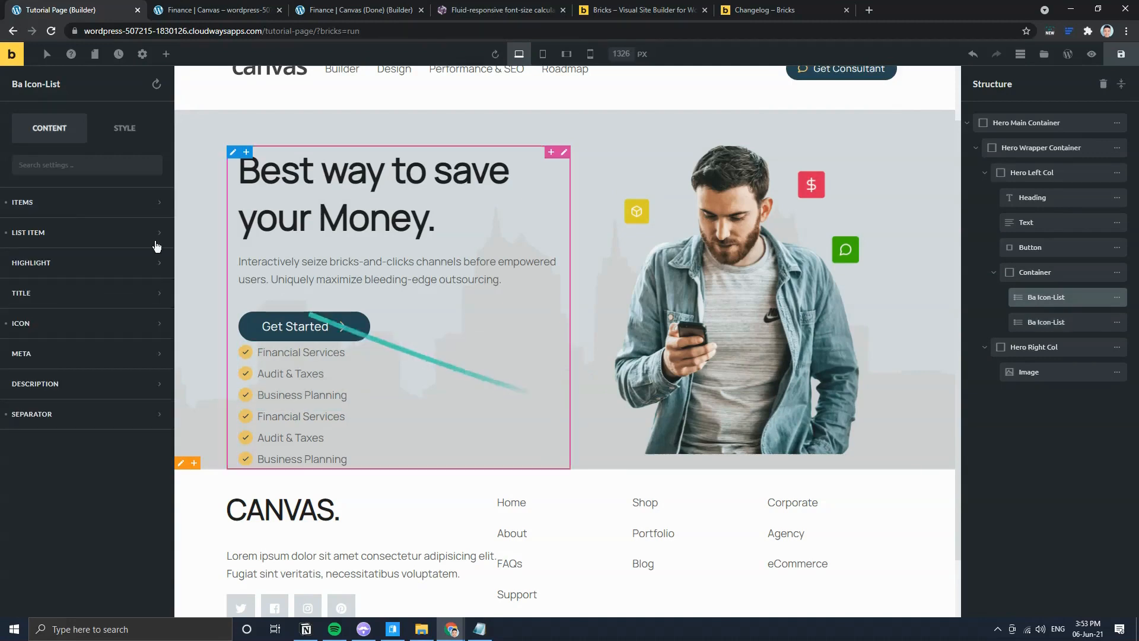
pyautogui.click(113, 136)
pyautogui.click(82, 199)
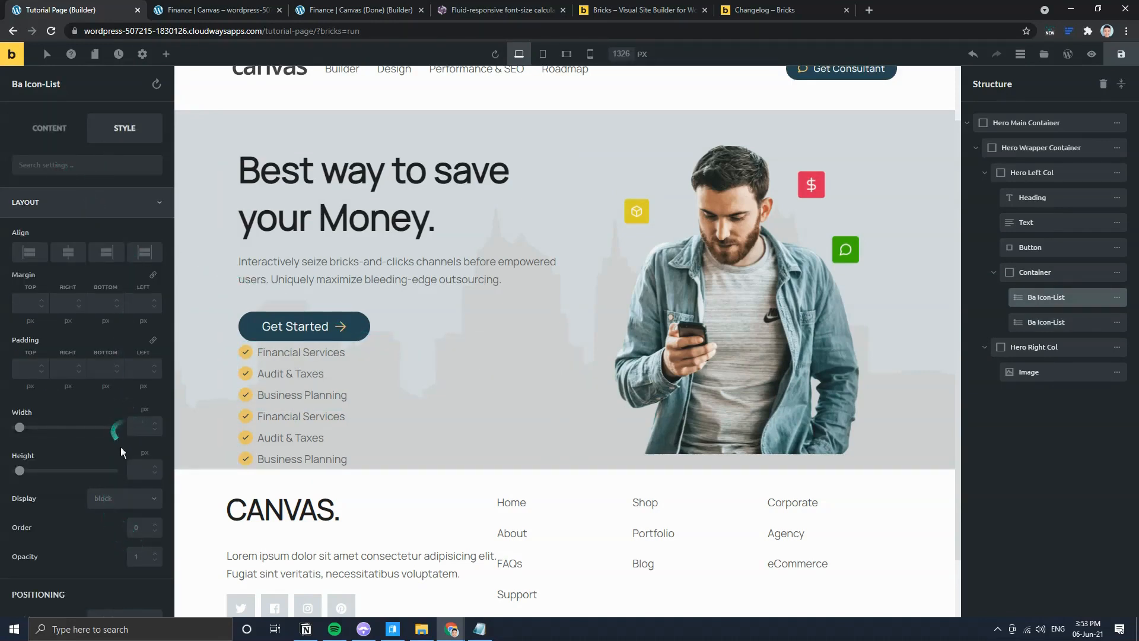
pyautogui.click(142, 410)
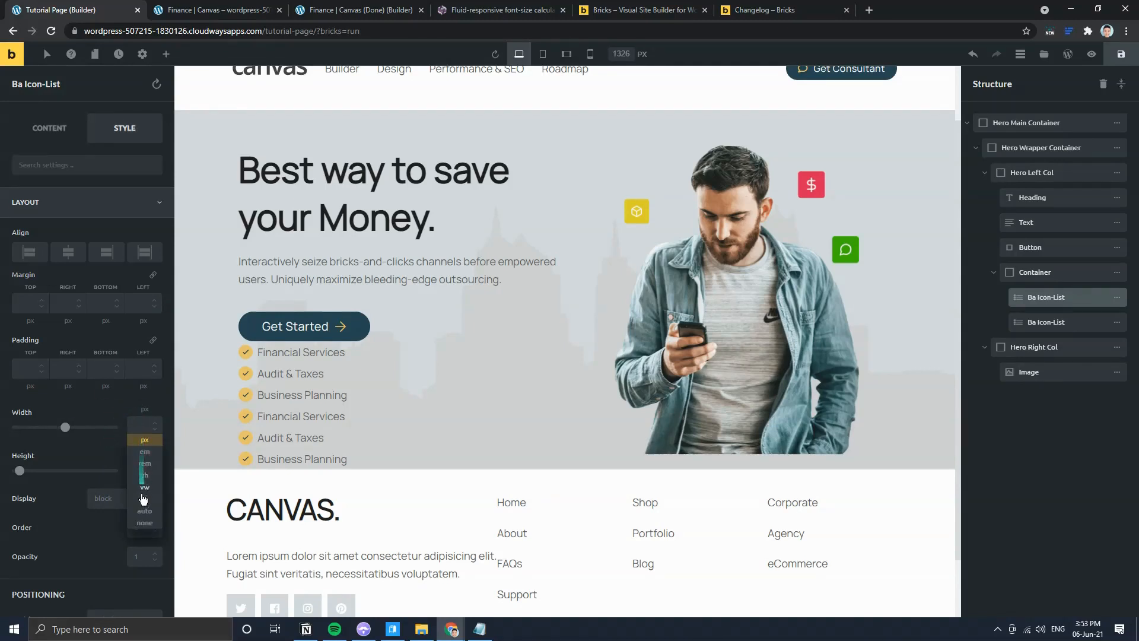
pyautogui.click(142, 511)
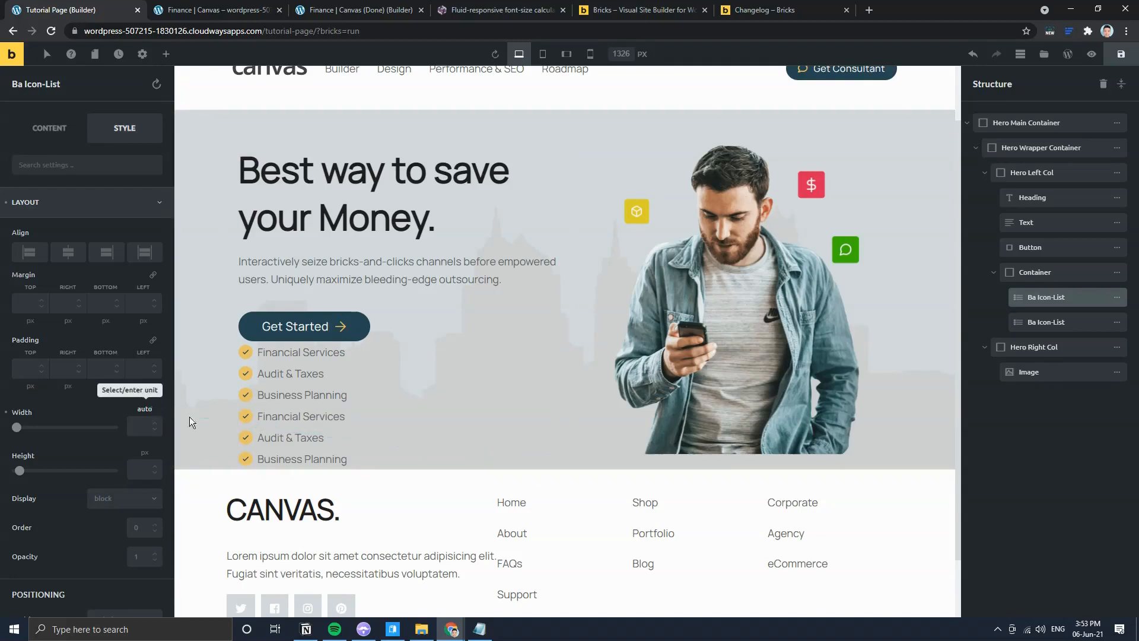
pyautogui.click(552, 459)
pyautogui.click(144, 409)
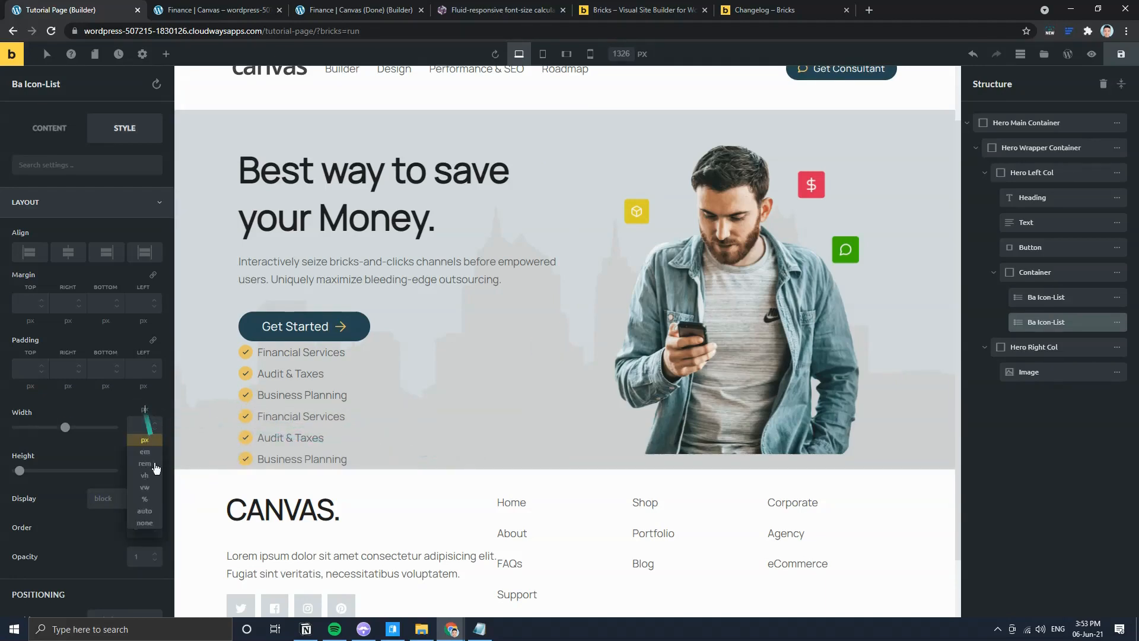
pyautogui.click(142, 511)
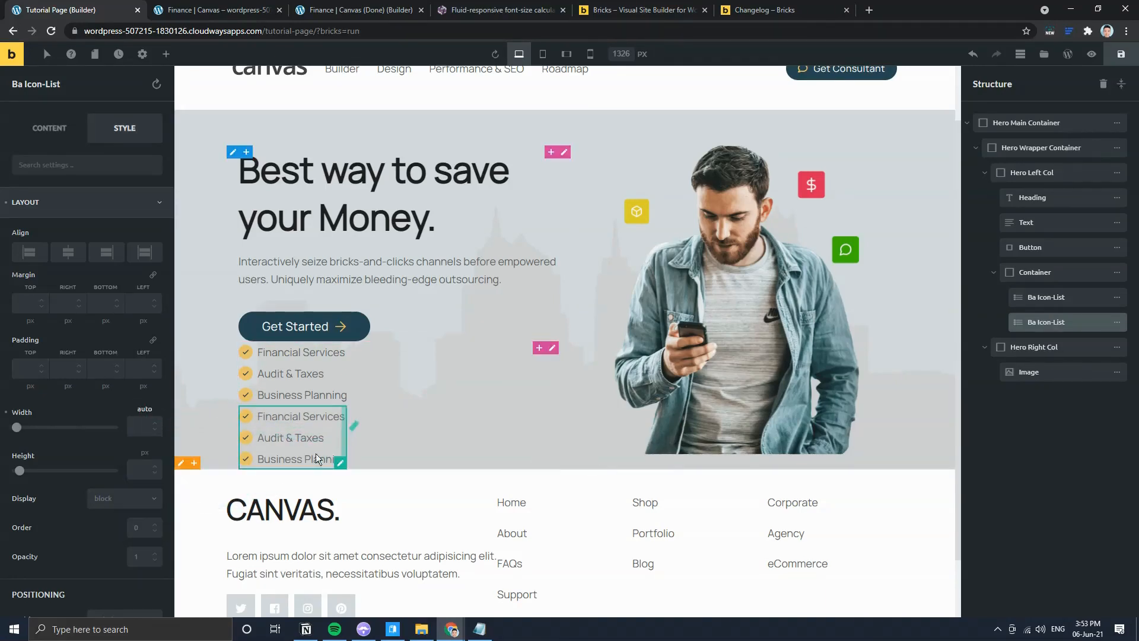
# Step: Set the direction of the container holding the two icon lists to horizontal
pyautogui.click(552, 350)
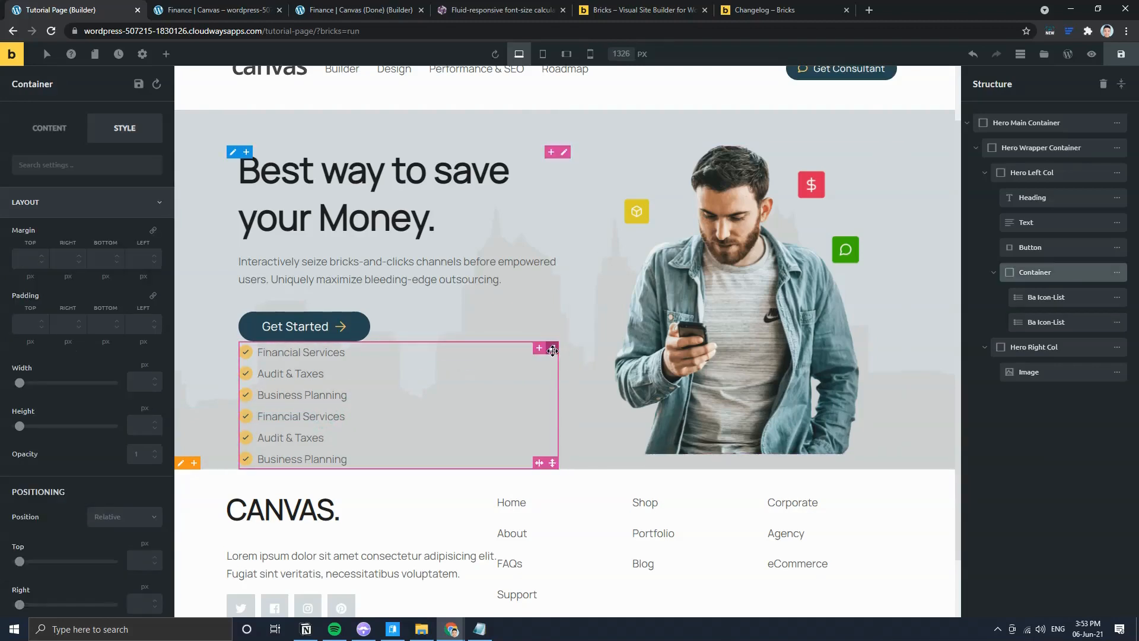
pyautogui.click(49, 128)
pyautogui.click(124, 293)
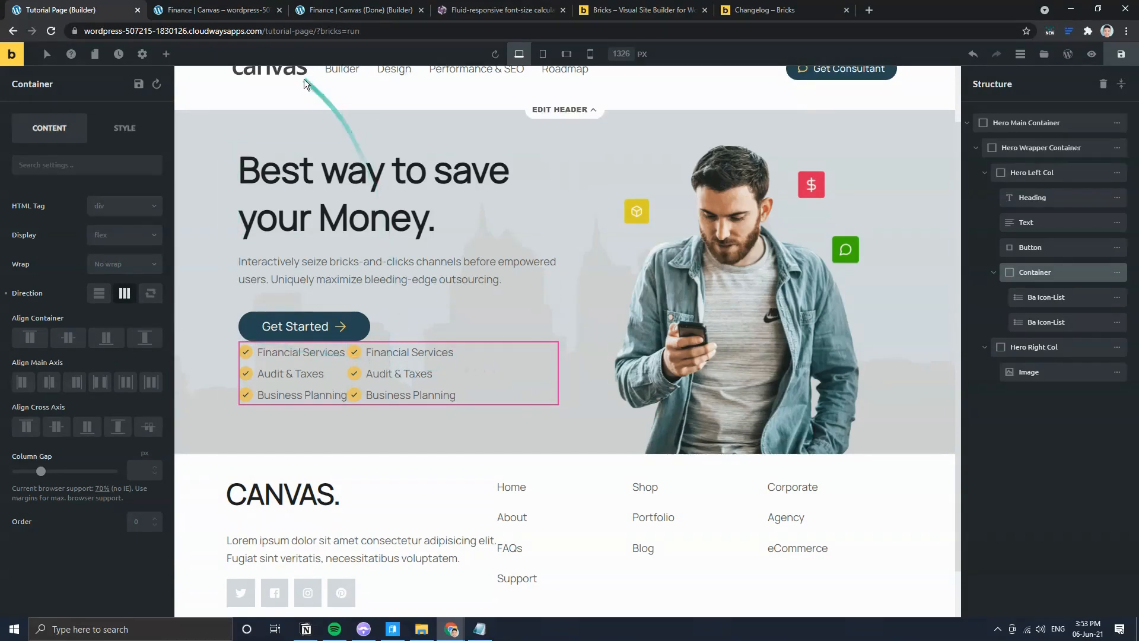
# Step: Compare the list columns with the live Finance | Canvas page and set the first icon list's width to 50%
pyautogui.click(225, 9)
pyautogui.click(231, 444)
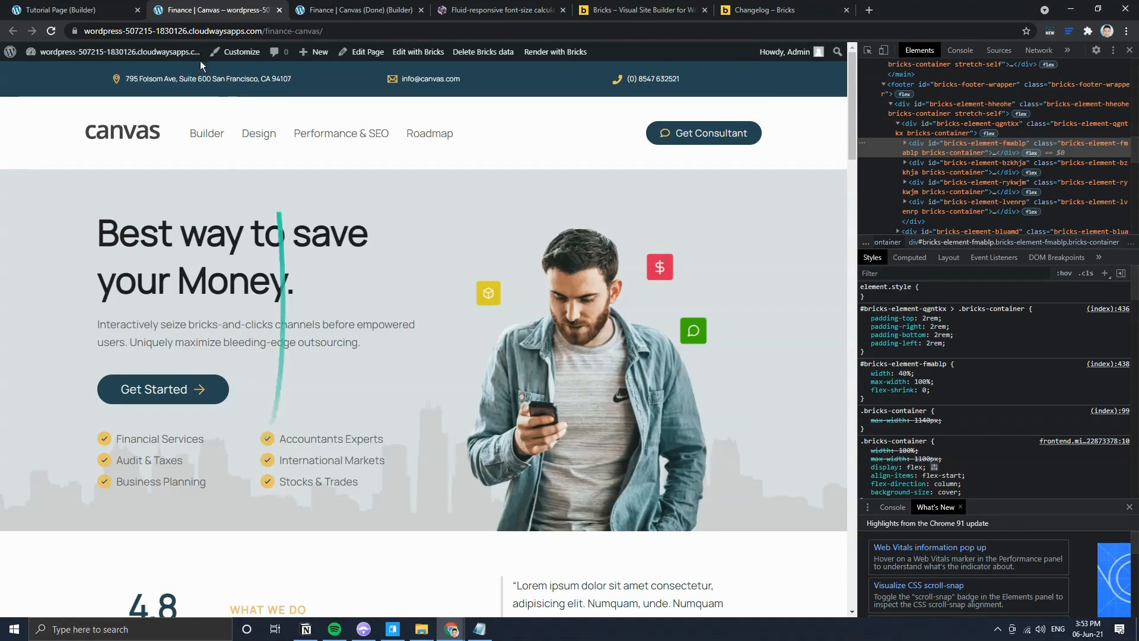
pyautogui.click(89, 10)
pyautogui.click(336, 398)
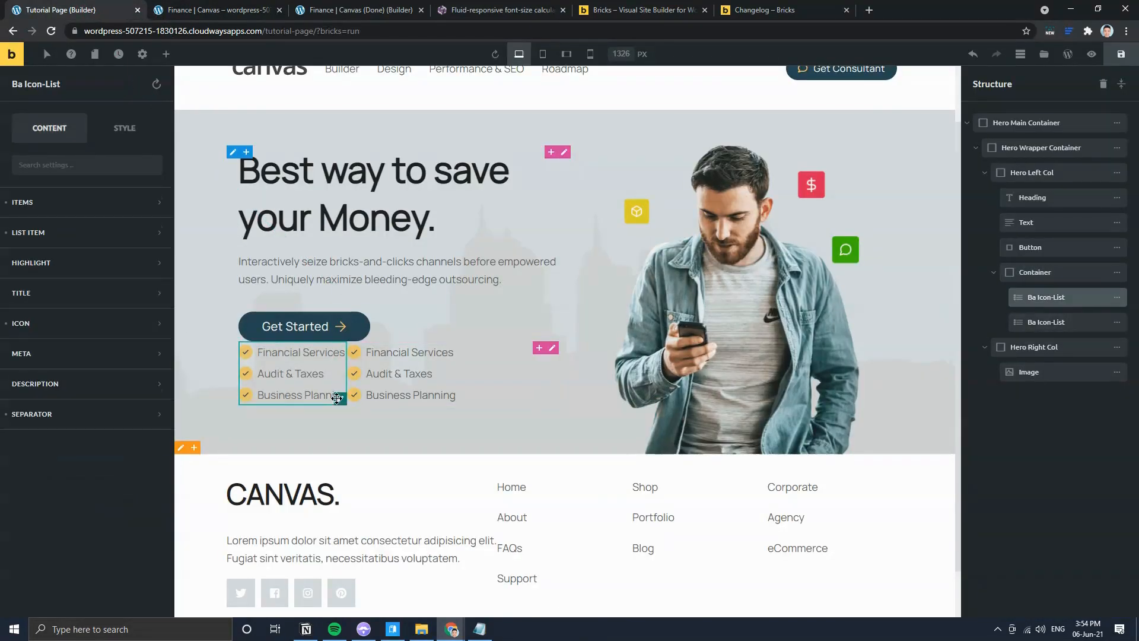
pyautogui.click(101, 202)
pyautogui.click(89, 203)
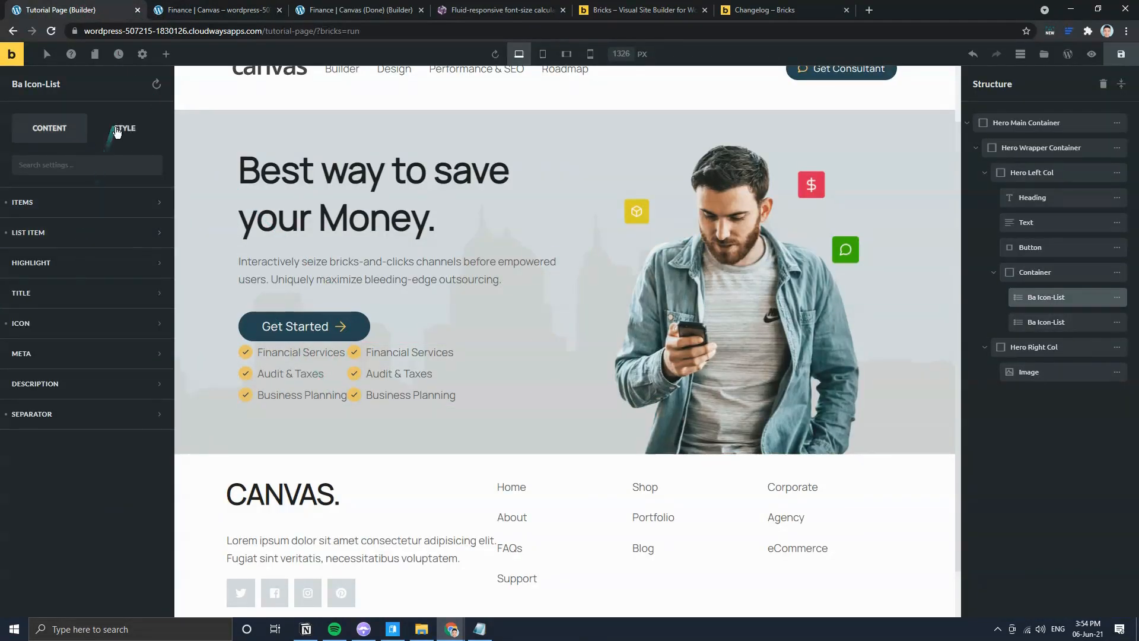
pyautogui.click(122, 128)
pyautogui.click(79, 202)
pyautogui.click(145, 409)
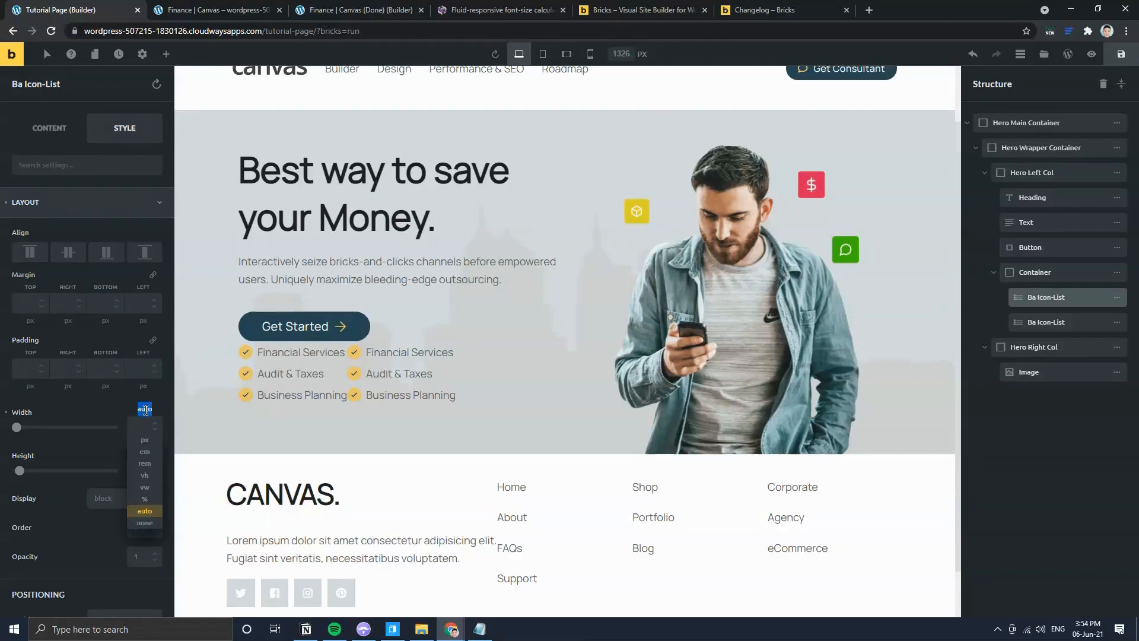
pyautogui.write('%')
pyautogui.press('Tab')
pyautogui.write('50')
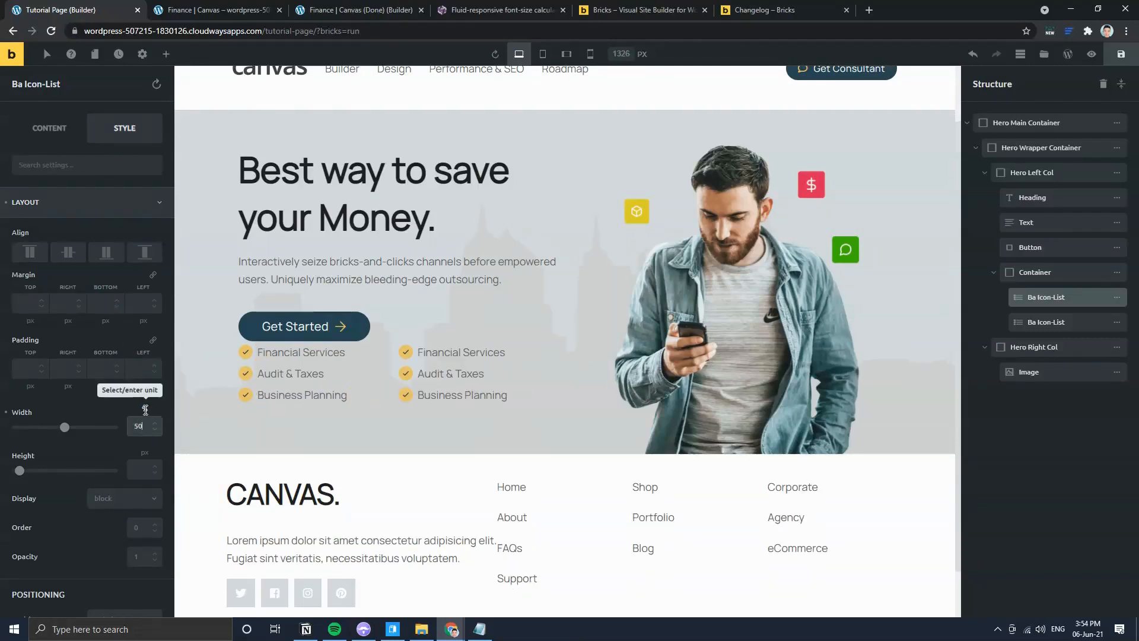
# Step: Set the second icon list's width to 50%
pyautogui.click(497, 396)
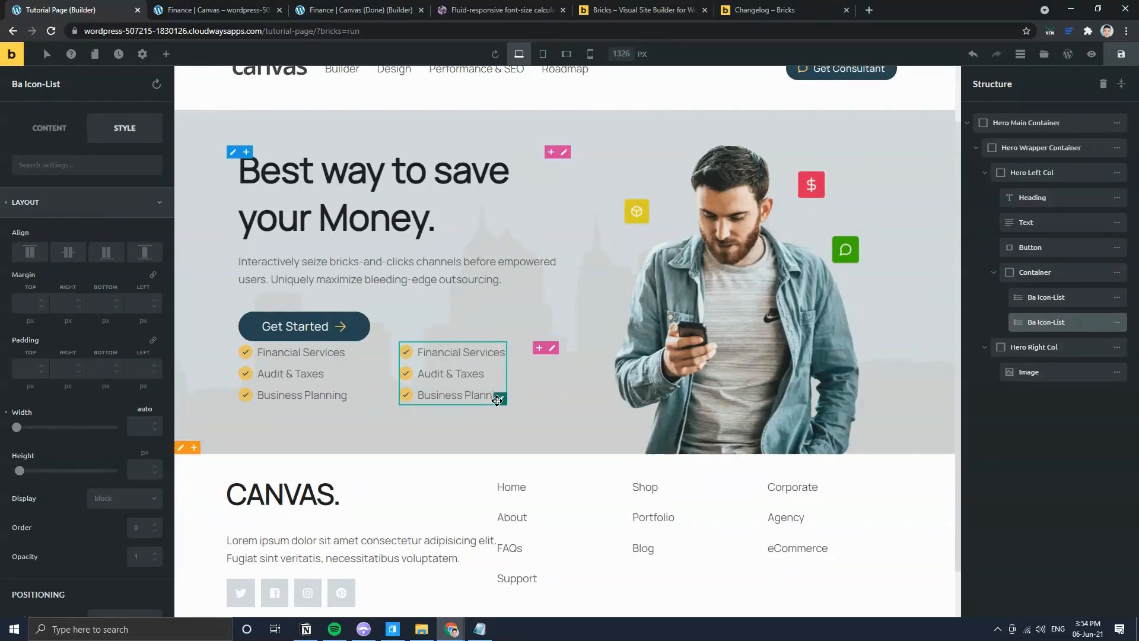
pyautogui.click(138, 411)
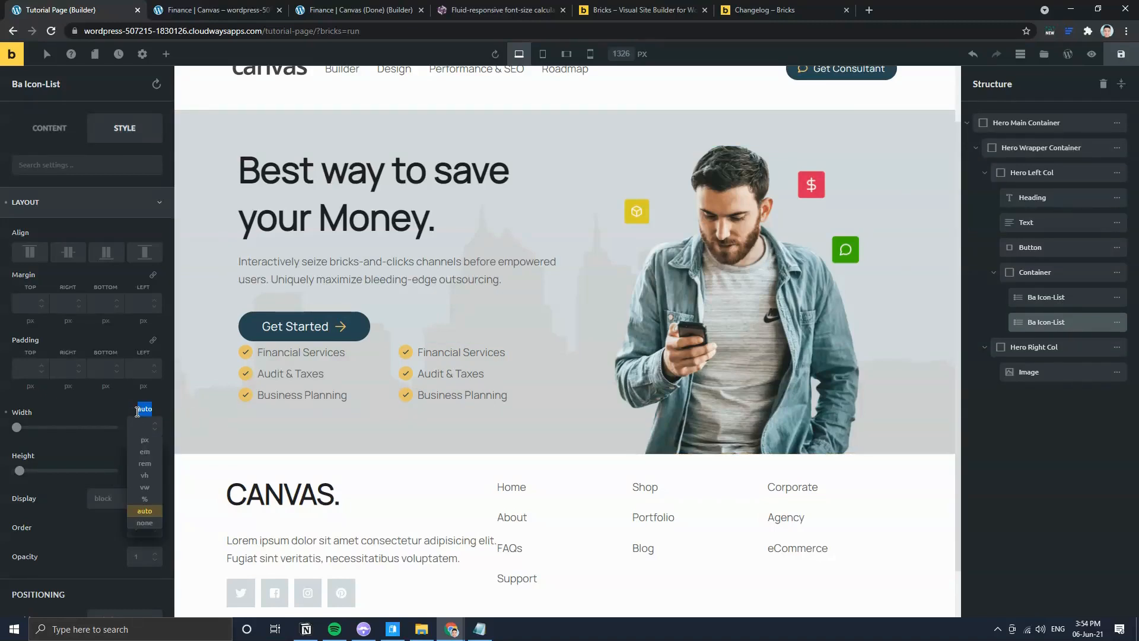
pyautogui.write('%')
pyautogui.press('Tab')
pyautogui.write('50')
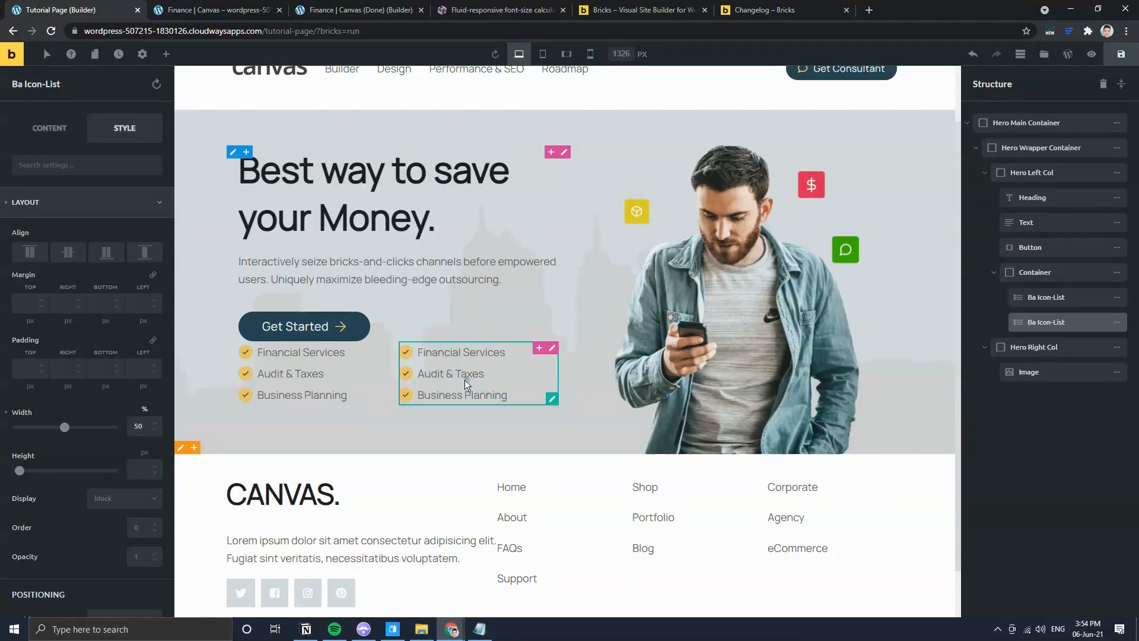
# Step: Replace the second list's first item title with the text "Accountants Experts International Markets Stocks & Trades" copied from the live Finance | Canvas page
pyautogui.click(49, 128)
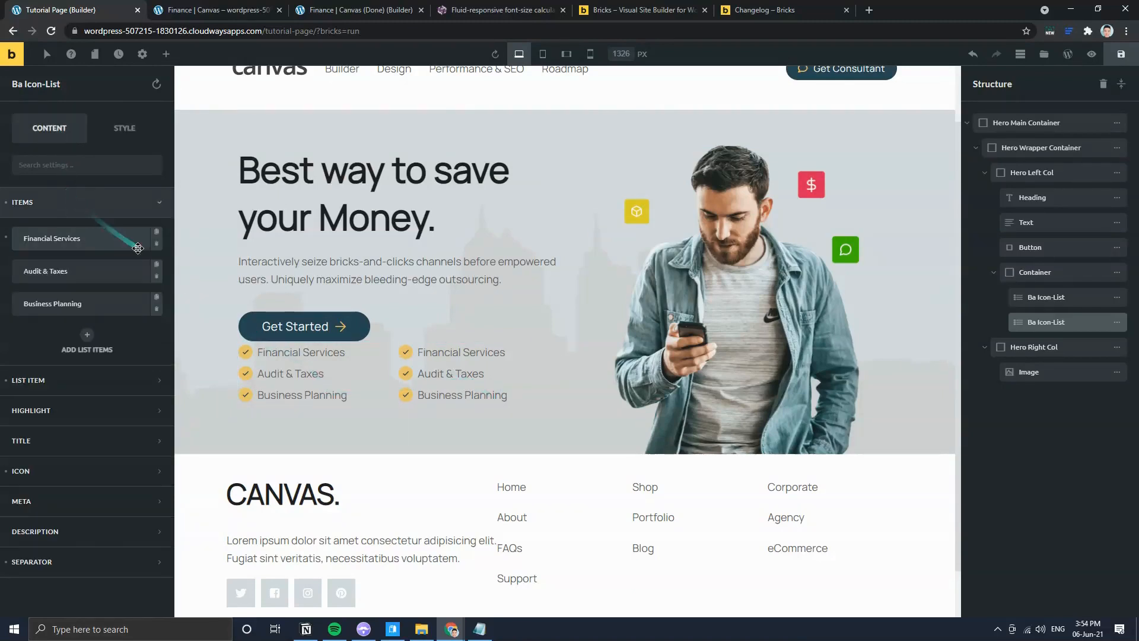
pyautogui.hotkey('ctrl', 'Tab')
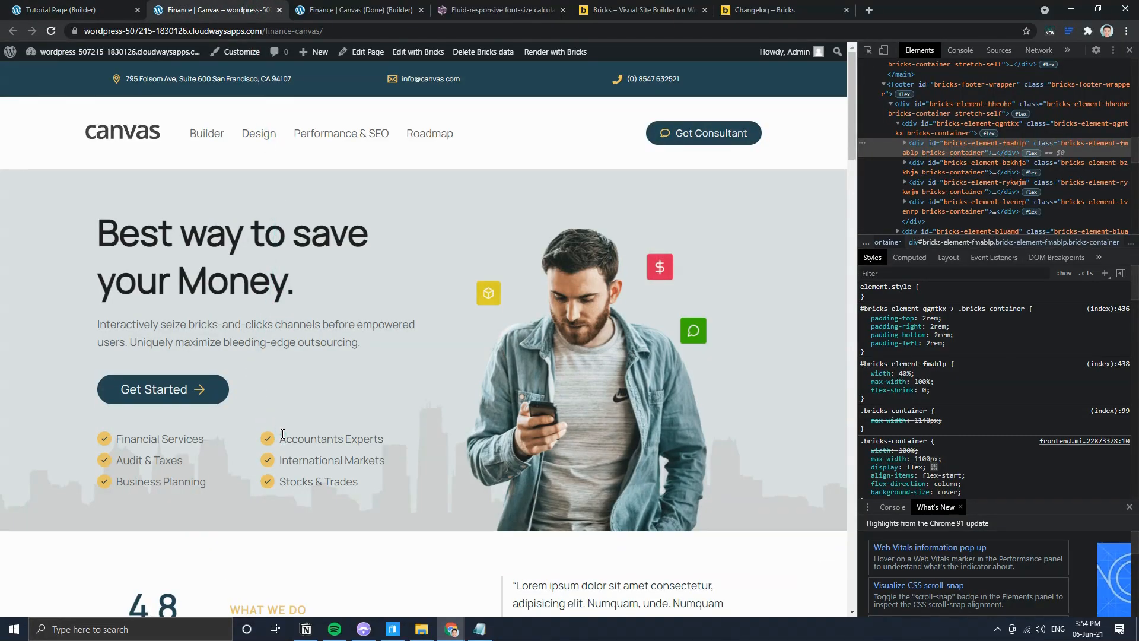
pyautogui.moveTo(282, 434); pyautogui.dragTo(370, 482)
pyautogui.hotkey('ctrl', 'c')
pyautogui.click(112, 10)
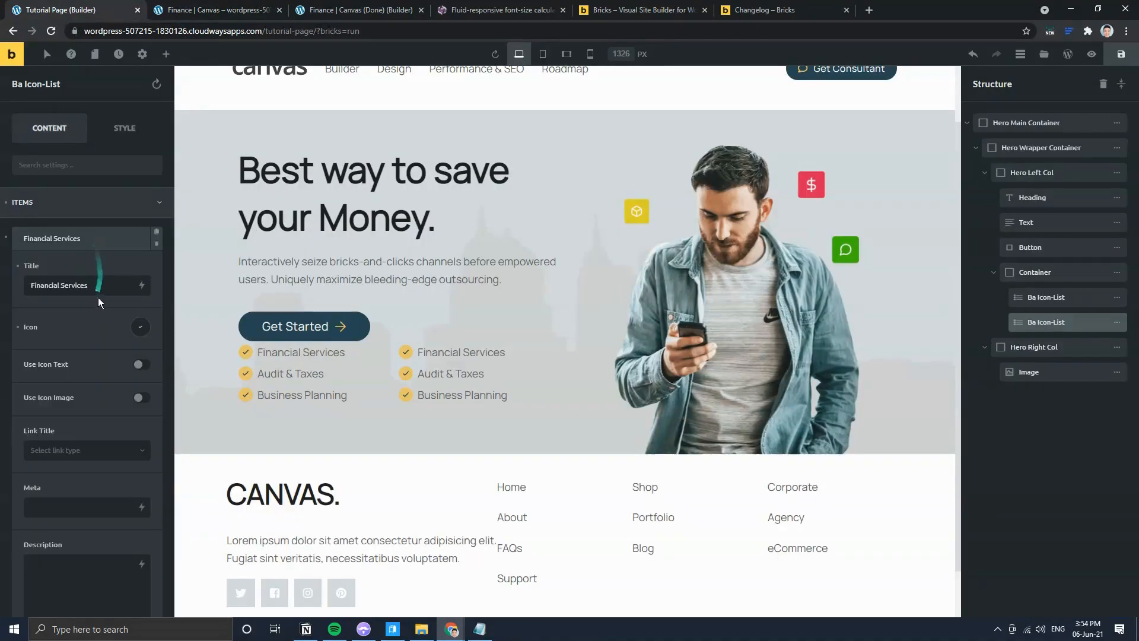
pyautogui.tripleClick(99, 287)
pyautogui.hotkey('ctrl', 'v')
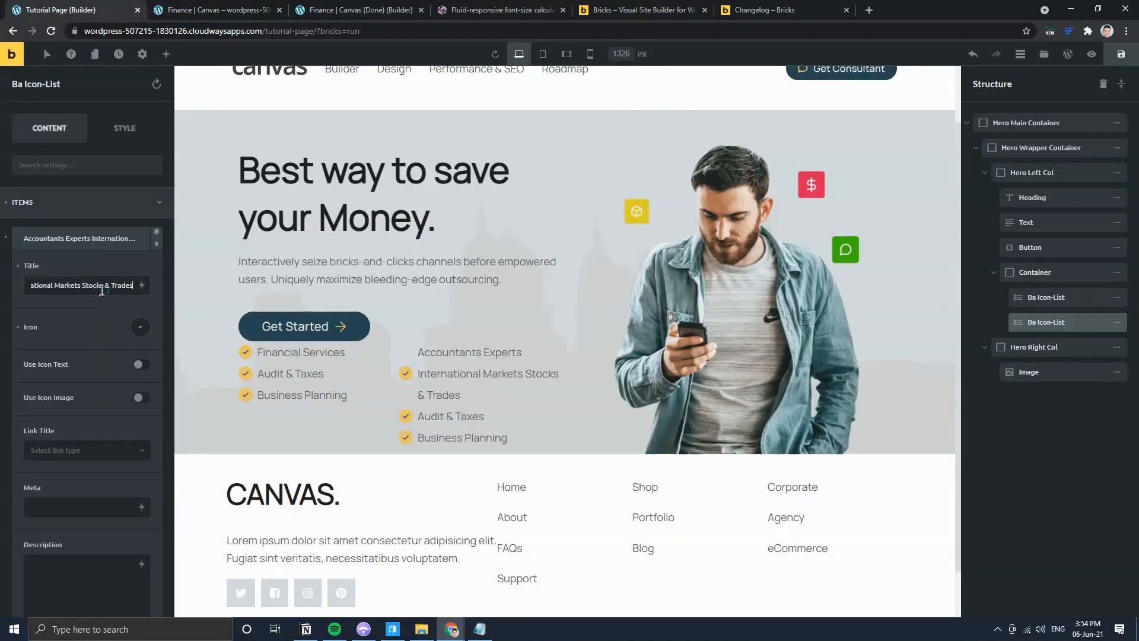
# Step: Delete the "Audit & Taxes" and "Business Planning" items from the second icon list and duplicate its remaining item twice
pyautogui.click(124, 243)
pyautogui.click(156, 276)
pyautogui.click(157, 276)
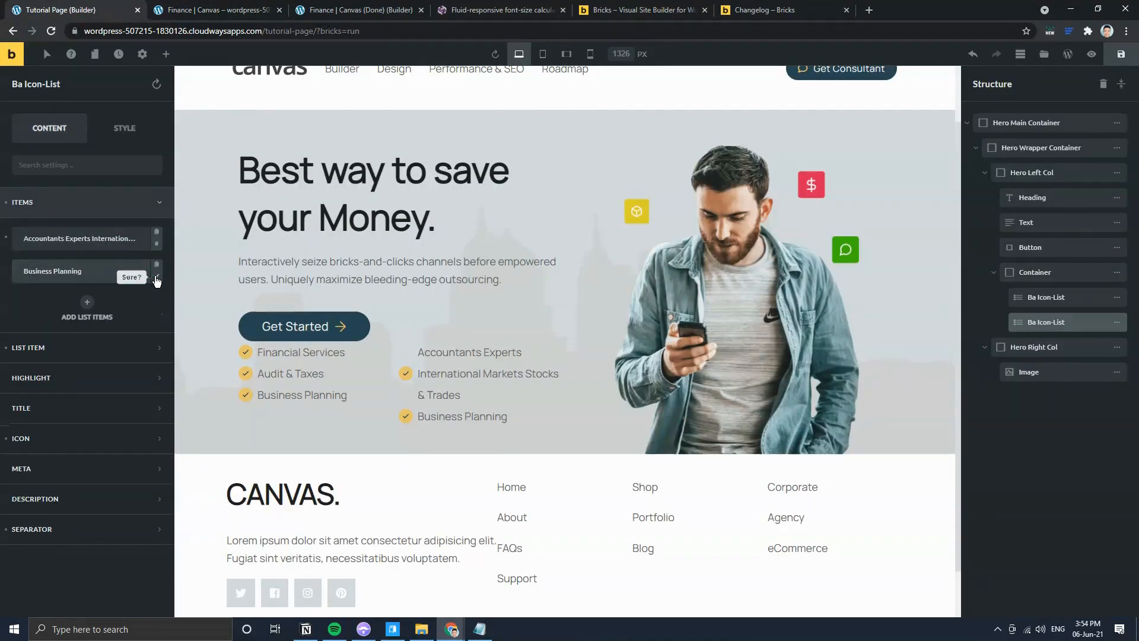
pyautogui.click(157, 275)
pyautogui.click(157, 232)
pyautogui.click(156, 264)
# Step: Try to remove "Accountants Experts" from the title of the second icon list's first item
pyautogui.click(90, 240)
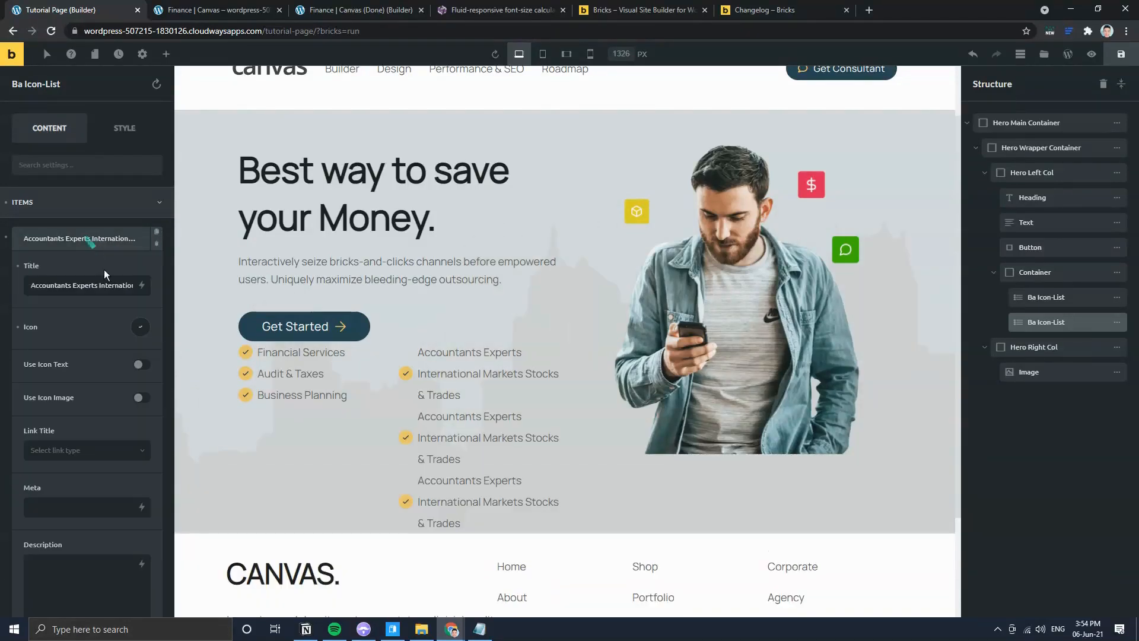
pyautogui.moveTo(101, 283); pyautogui.dragTo(2, 281)
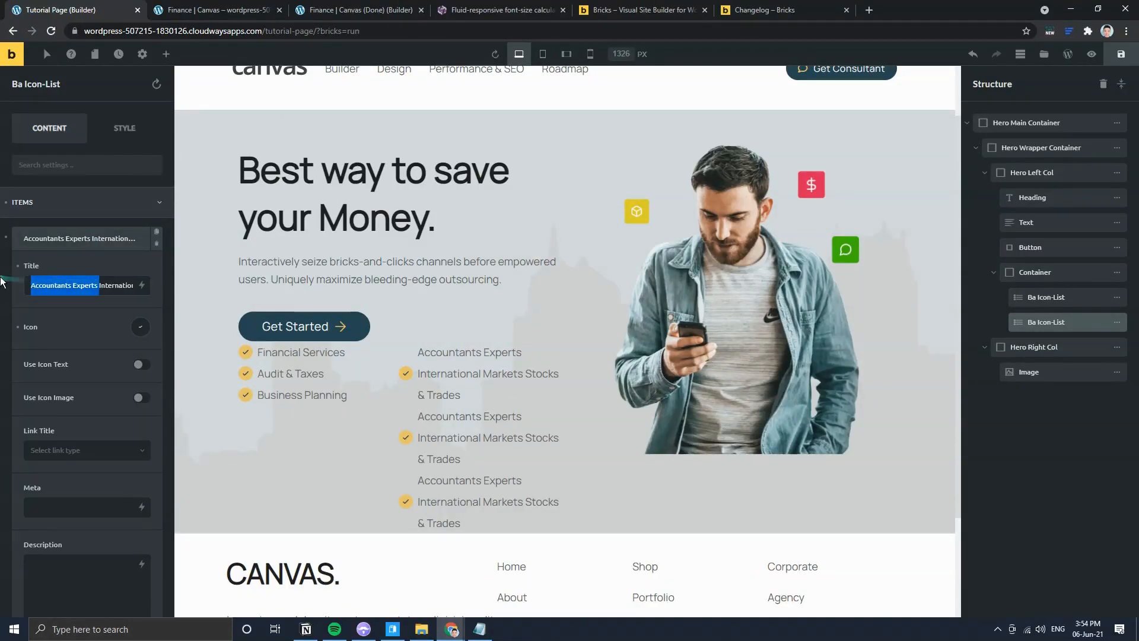
pyautogui.press('BackSpace')
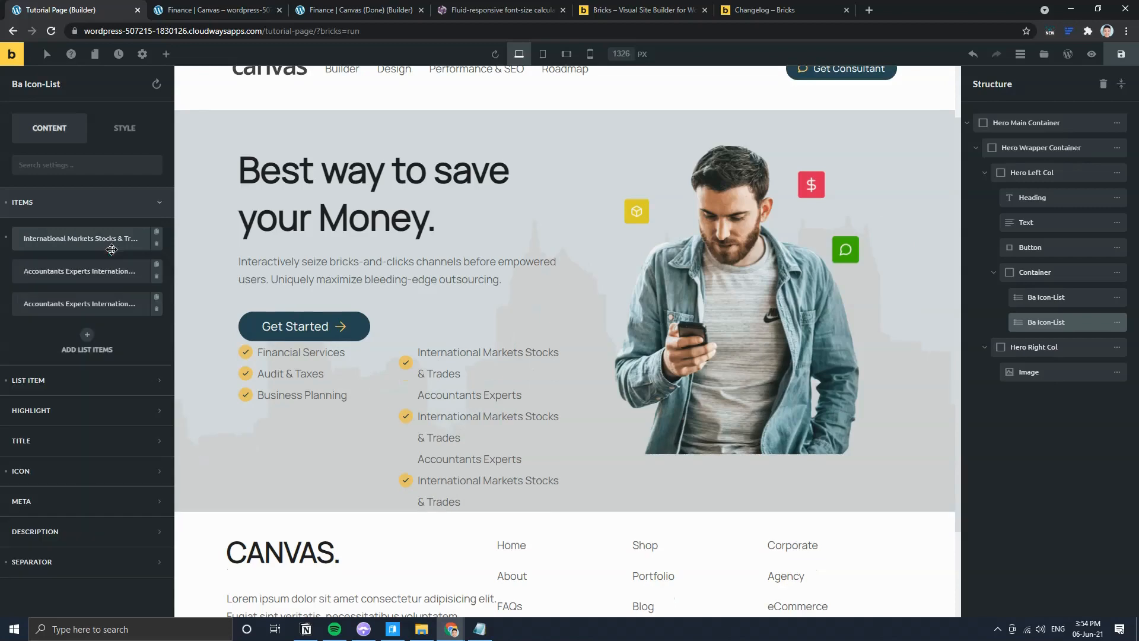
pyautogui.click(77, 238)
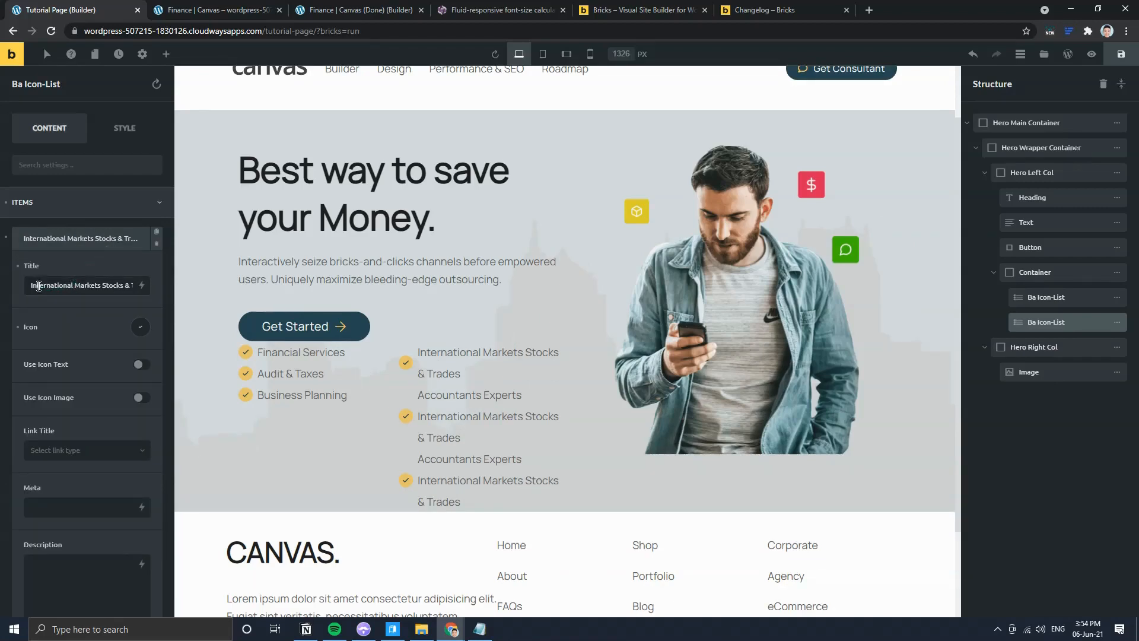
pyautogui.press('Escape')
pyautogui.click(490, 360)
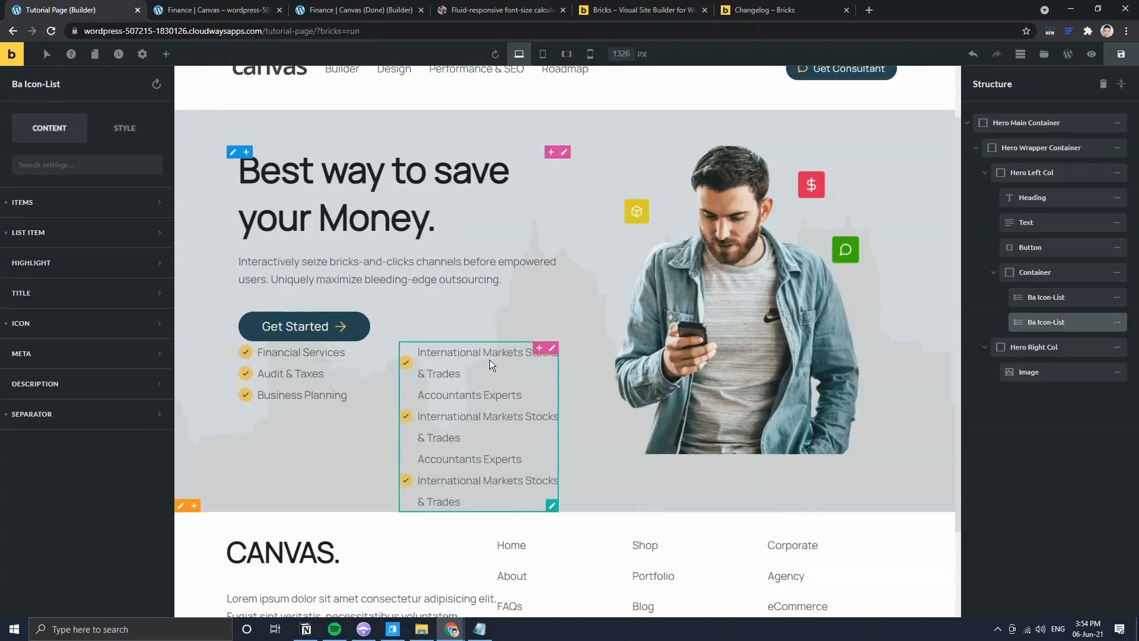
# Step: Remove "Audit & Taxes" and "Business Planning" from the second icon list and make two copies of the "Accountants Experts International Markets Stocks & Trades" item
pyautogui.click(65, 203)
pyautogui.click(76, 240)
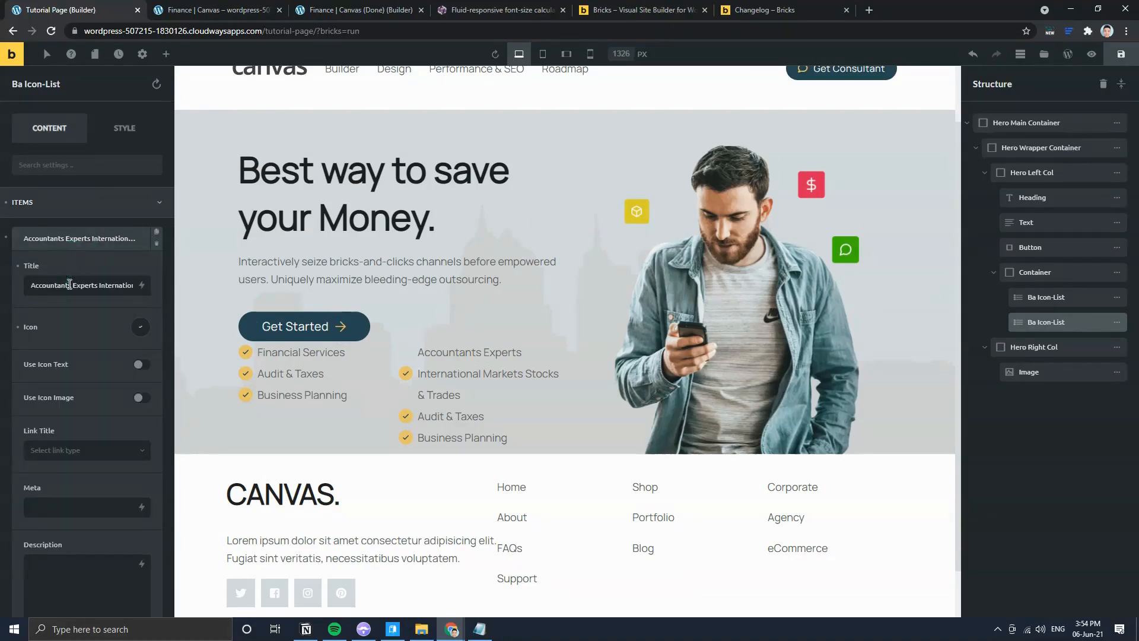
pyautogui.tripleClick(69, 284)
pyautogui.click(89, 238)
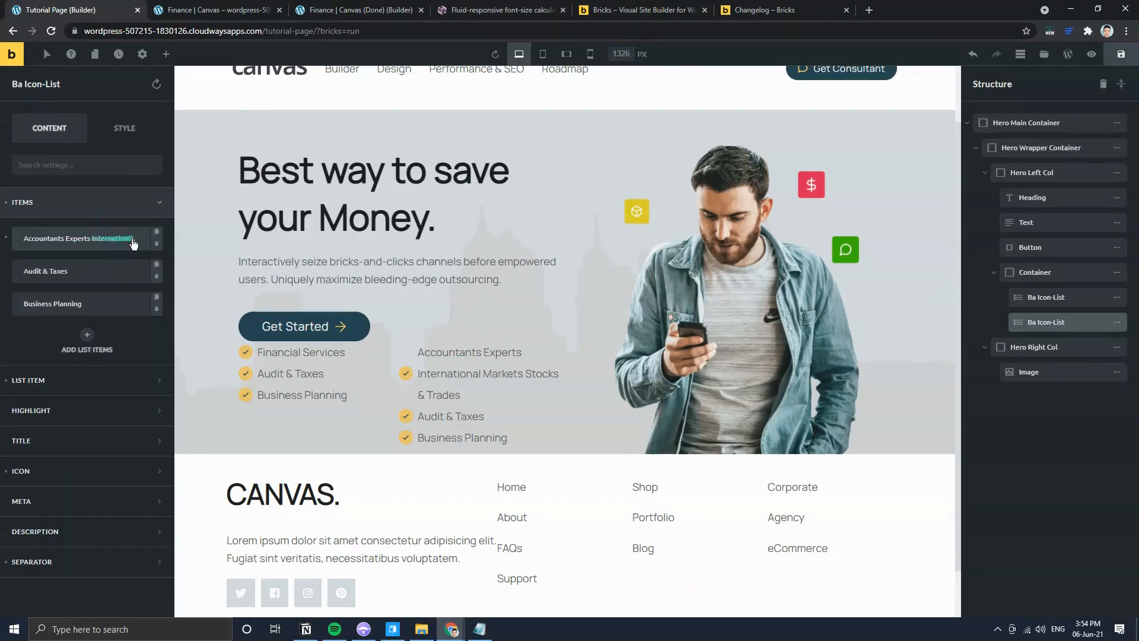
pyautogui.click(156, 277)
pyautogui.click(156, 278)
pyautogui.click(156, 278)
pyautogui.click(157, 277)
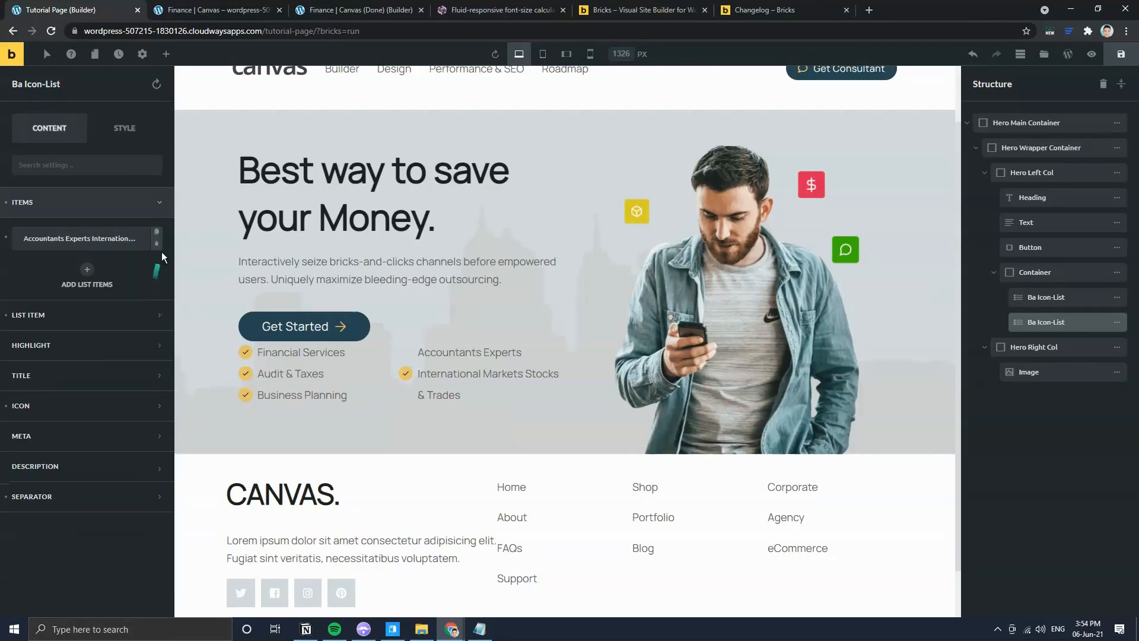
pyautogui.click(157, 231)
pyautogui.click(156, 267)
# Step: Shorten the title of the second icon list's first item to "Accountants Experts"
pyautogui.click(122, 237)
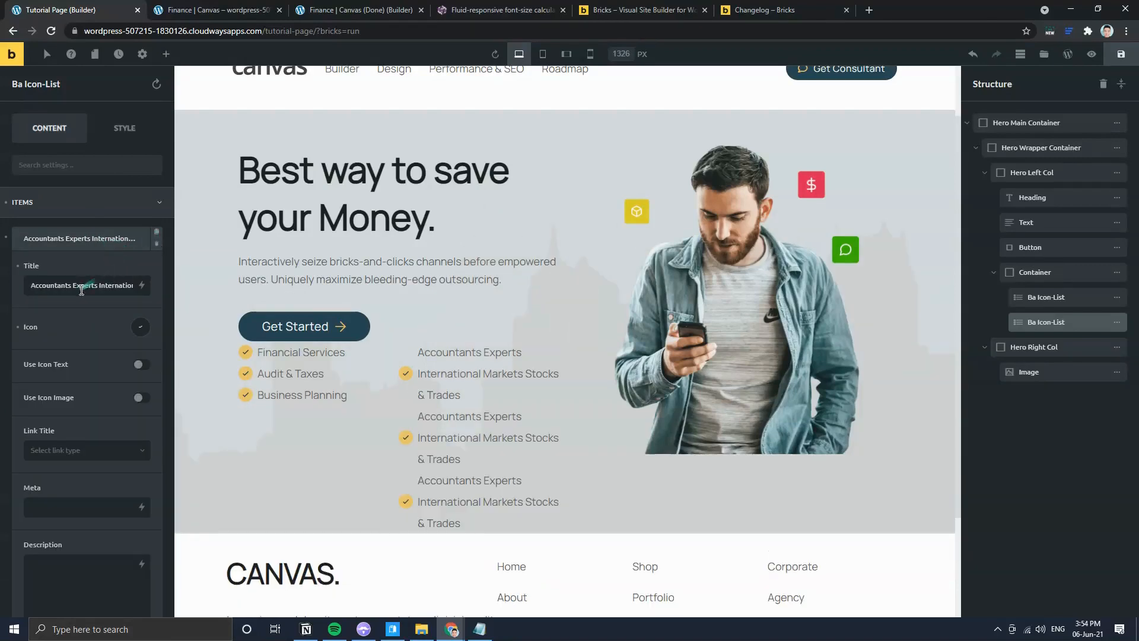
pyautogui.moveTo(98, 285); pyautogui.dragTo(222, 298)
pyautogui.press('BackSpace')
pyautogui.click(83, 239)
# Step: Shorten the title of the second icon list's second item to "International Markets"
pyautogui.click(85, 271)
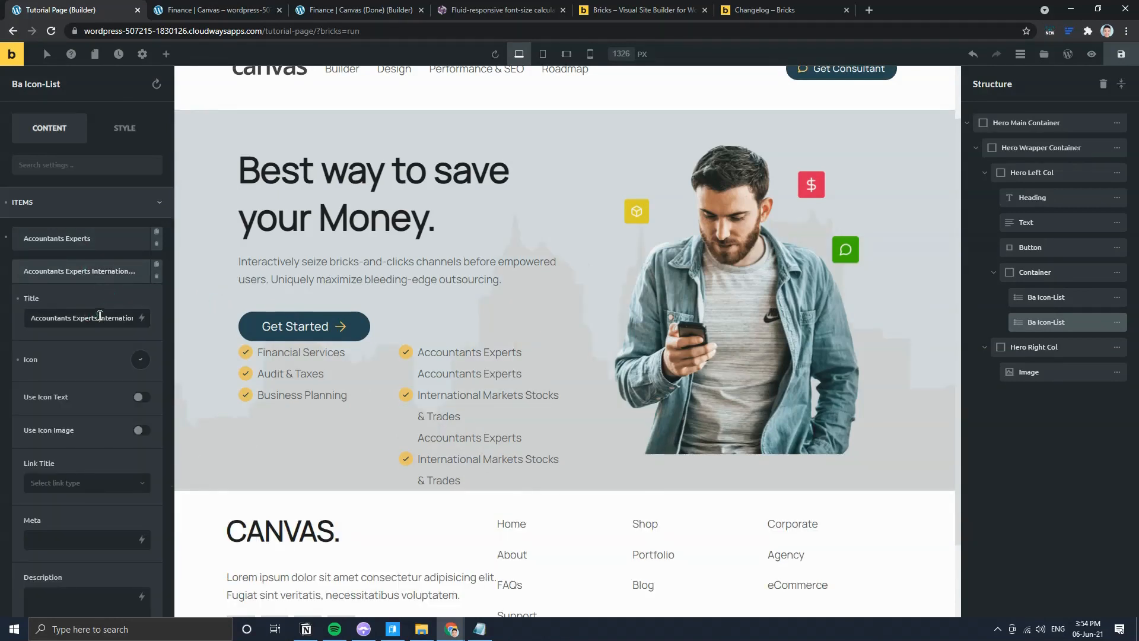
pyautogui.moveTo(99, 315); pyautogui.dragTo(27, 316)
pyautogui.press('BackSpace')
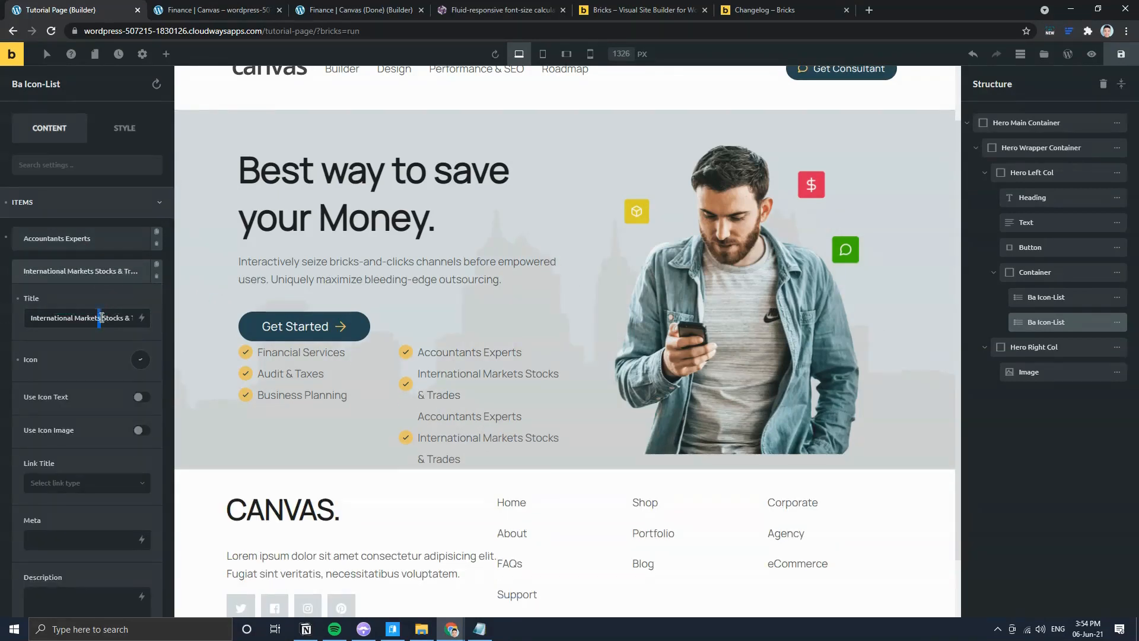
pyautogui.moveTo(101, 316); pyautogui.dragTo(29, 350)
pyautogui.press('BackSpace')
pyautogui.click(84, 272)
# Step: Shorten the title of the second icon list's third item to "Stocks & Trades"
pyautogui.click(84, 303)
pyautogui.press('Delete')
pyautogui.press('Delete')
pyautogui.press('Delete')
pyautogui.press('Delete')
pyautogui.press('Delete')
pyautogui.press('Delete')
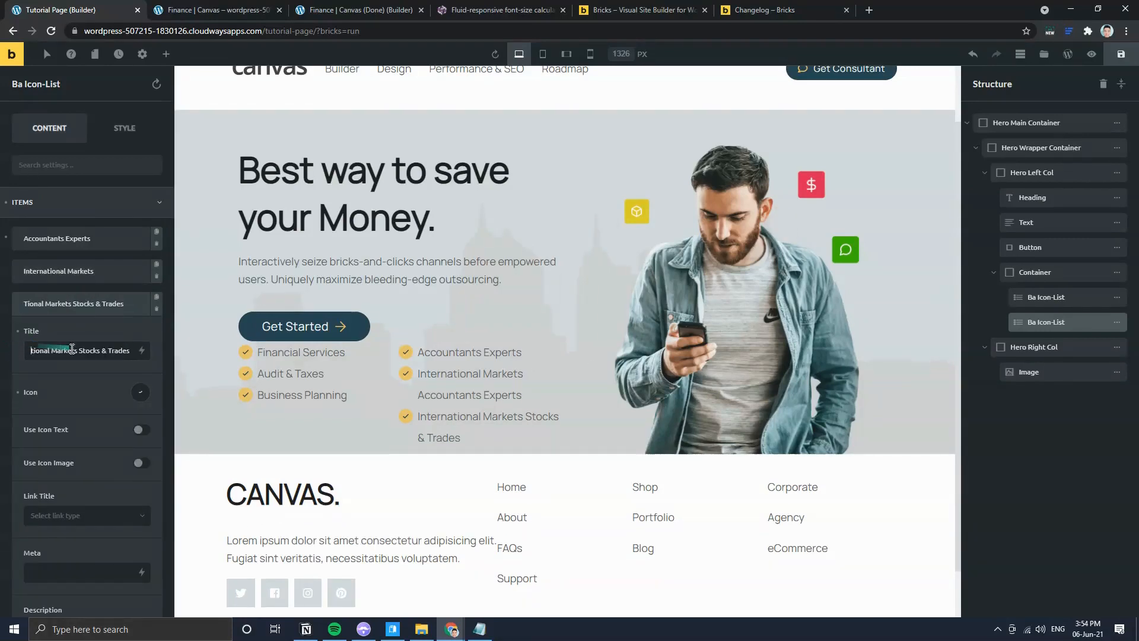
pyautogui.press('Delete')
pyautogui.press('Delete')
pyautogui.doubleClick(51, 350)
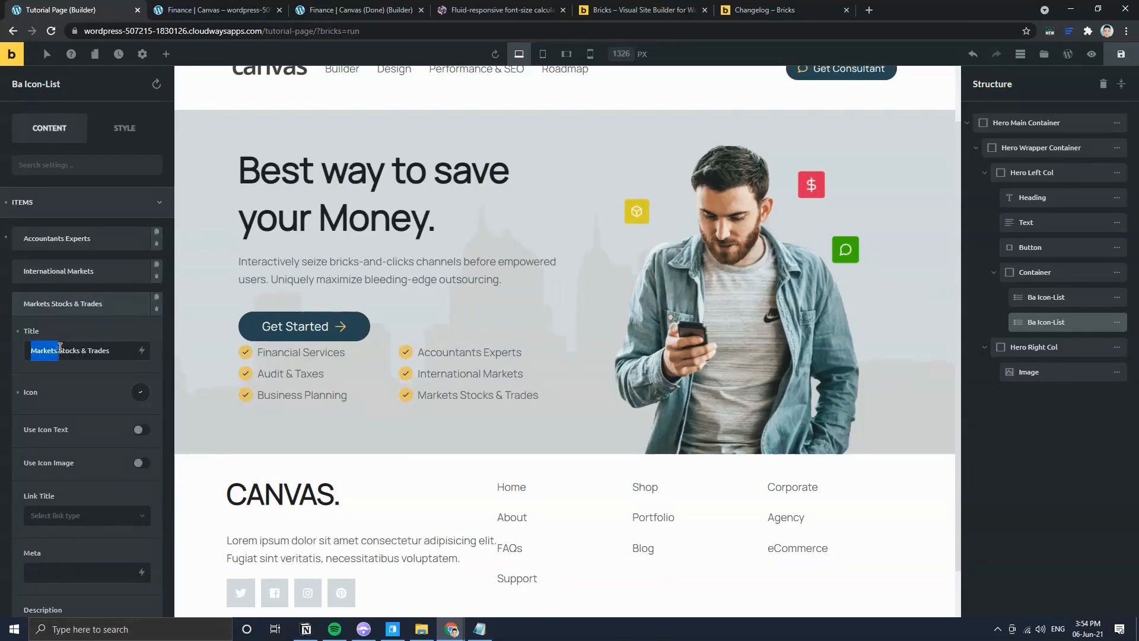
pyautogui.press('Delete')
pyautogui.click(77, 301)
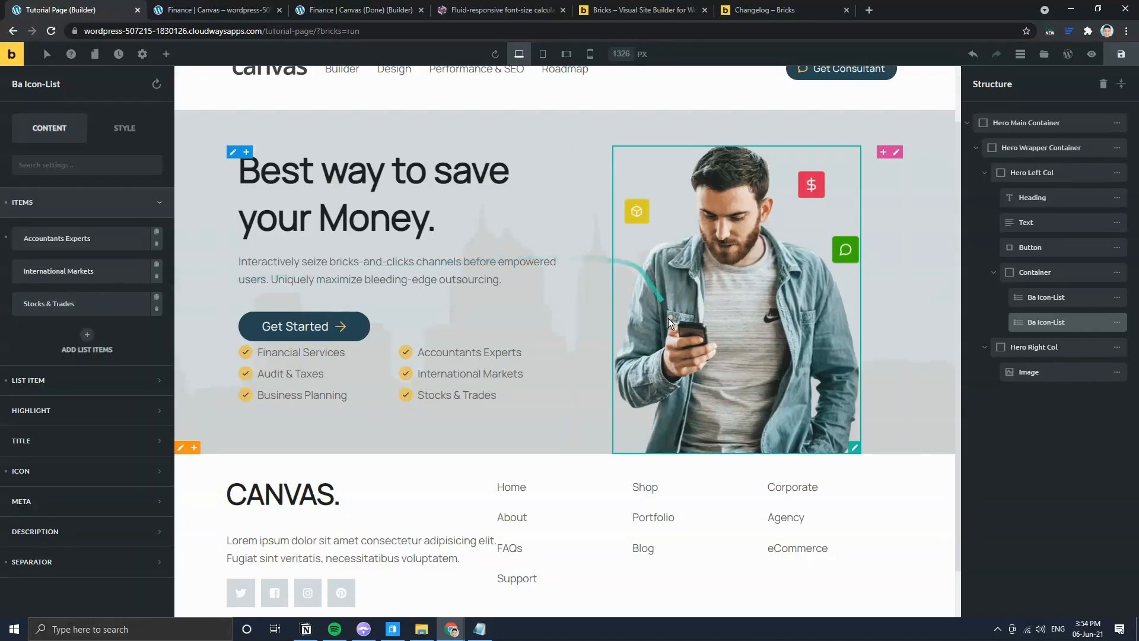
# Step: Rename the Text element in Hero Left Col as "Subheading" and the Button element as "Get Started CTA"
pyautogui.scroll(2, 665, 330)
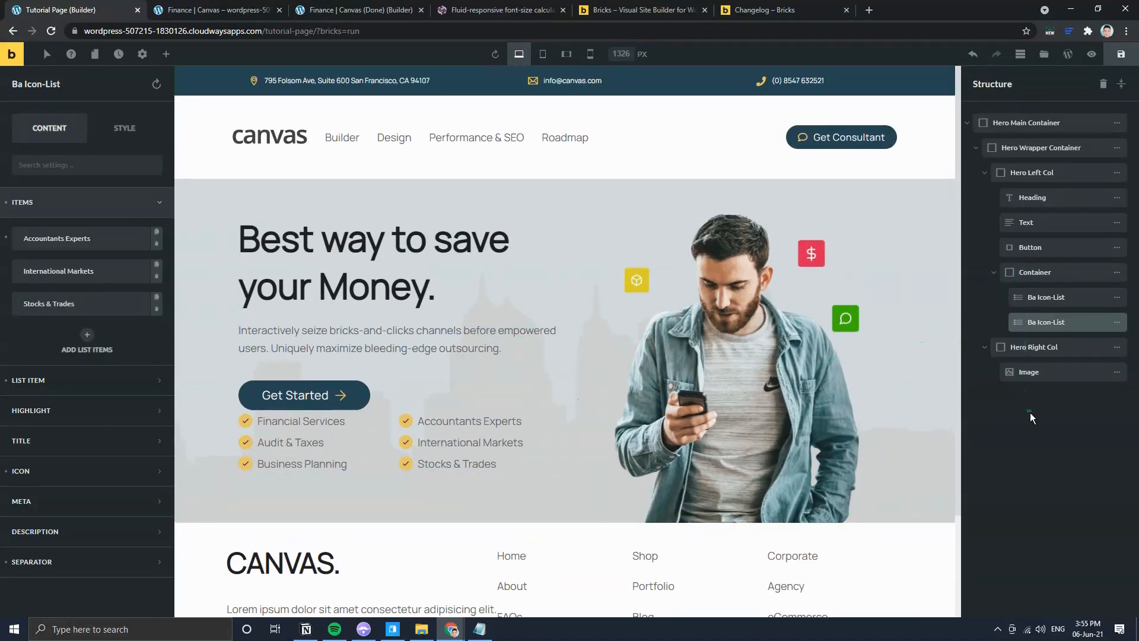
pyautogui.click(986, 173)
pyautogui.click(985, 175)
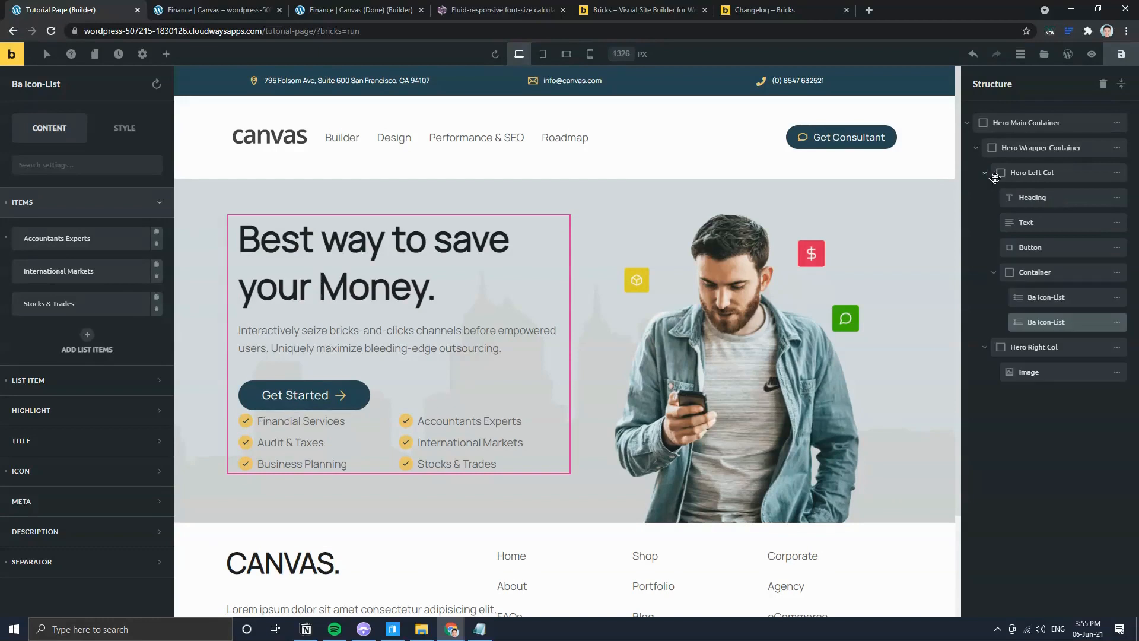
pyautogui.click(1035, 223)
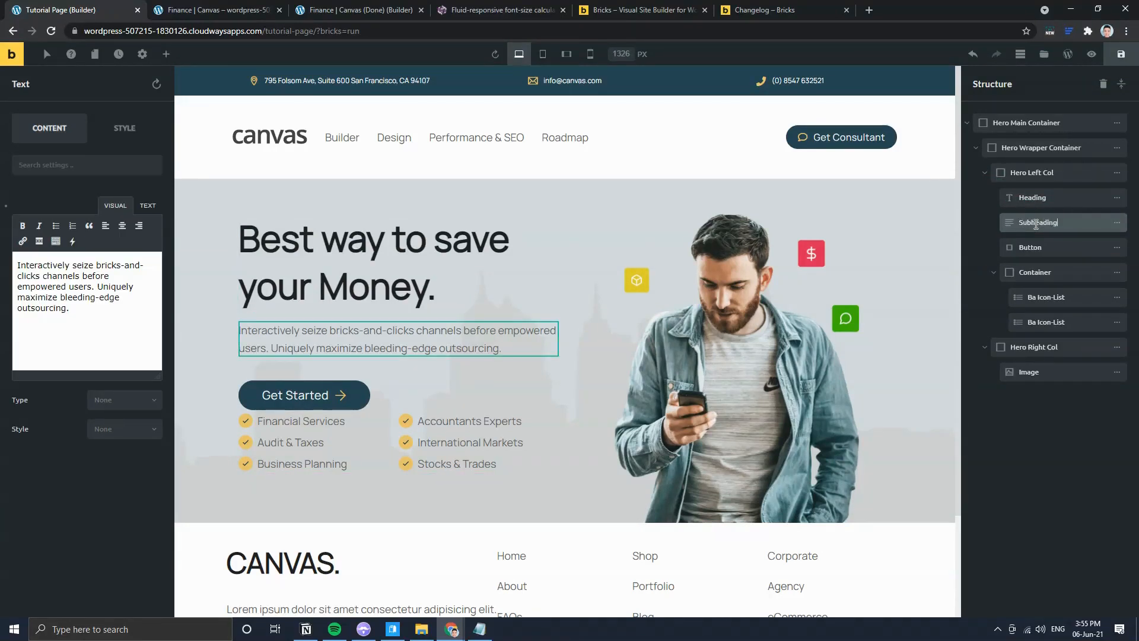
pyautogui.doubleClick(1037, 245)
pyautogui.write('CTA')
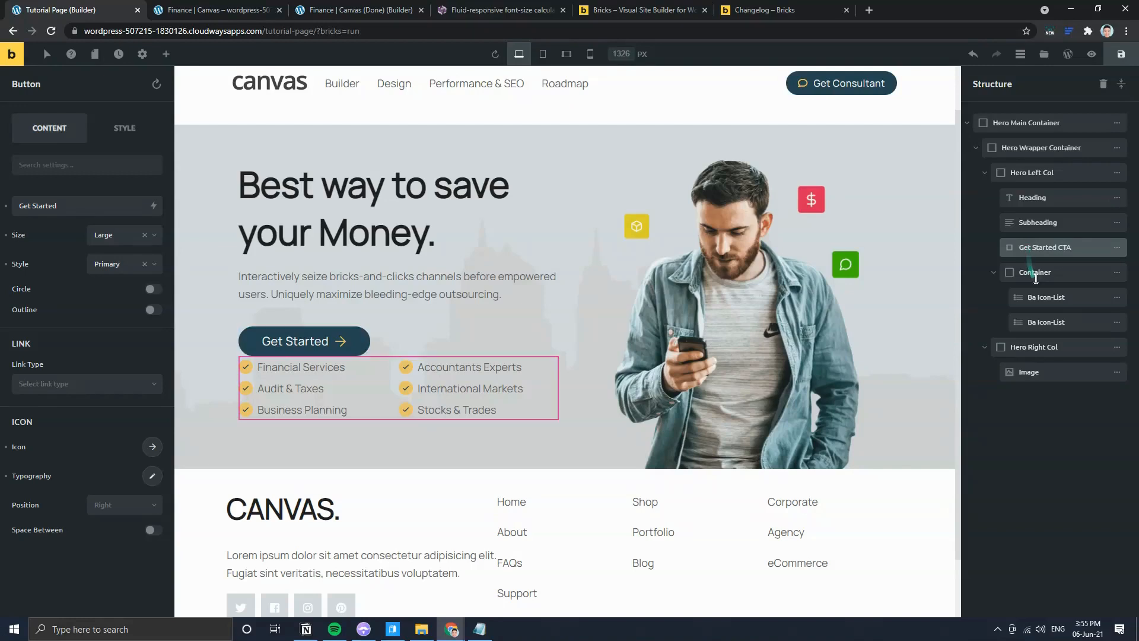
# Step: Rename the container holding both icon lists as "Icon List Wrapper" and collapse Hero Left Col in the structure
pyautogui.click(1036, 272)
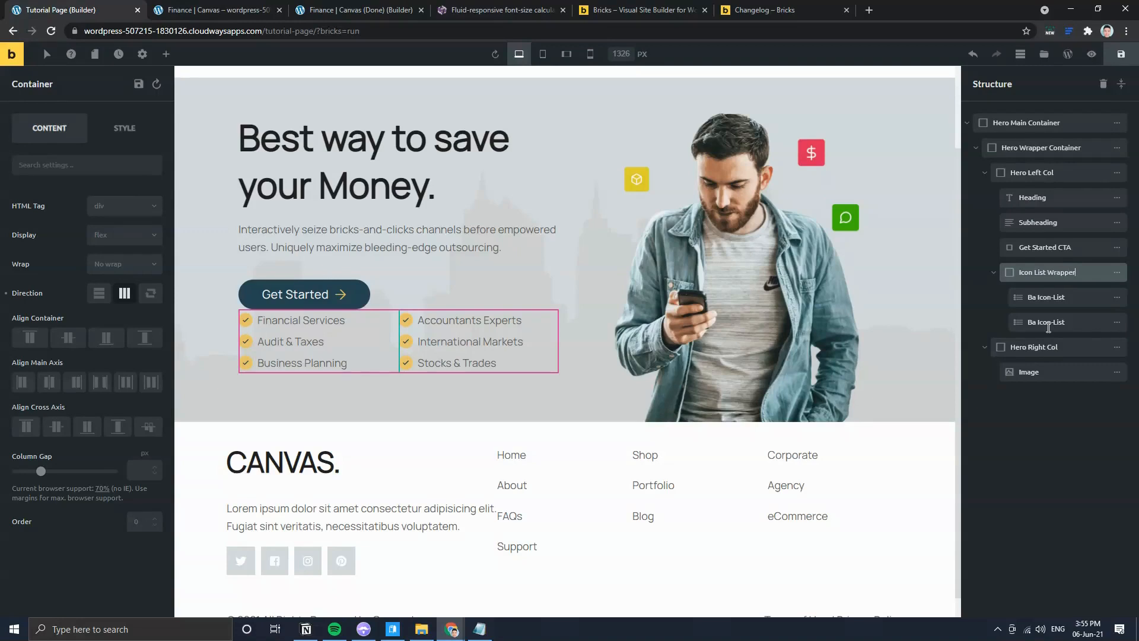
pyautogui.click(1058, 303)
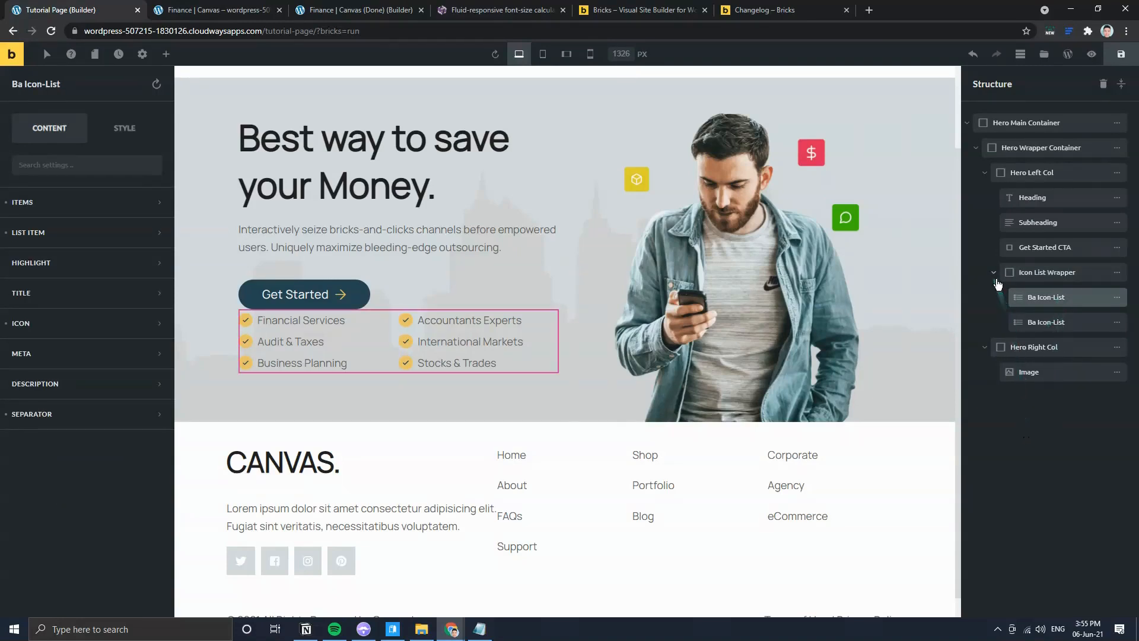
pyautogui.click(994, 272)
pyautogui.click(985, 173)
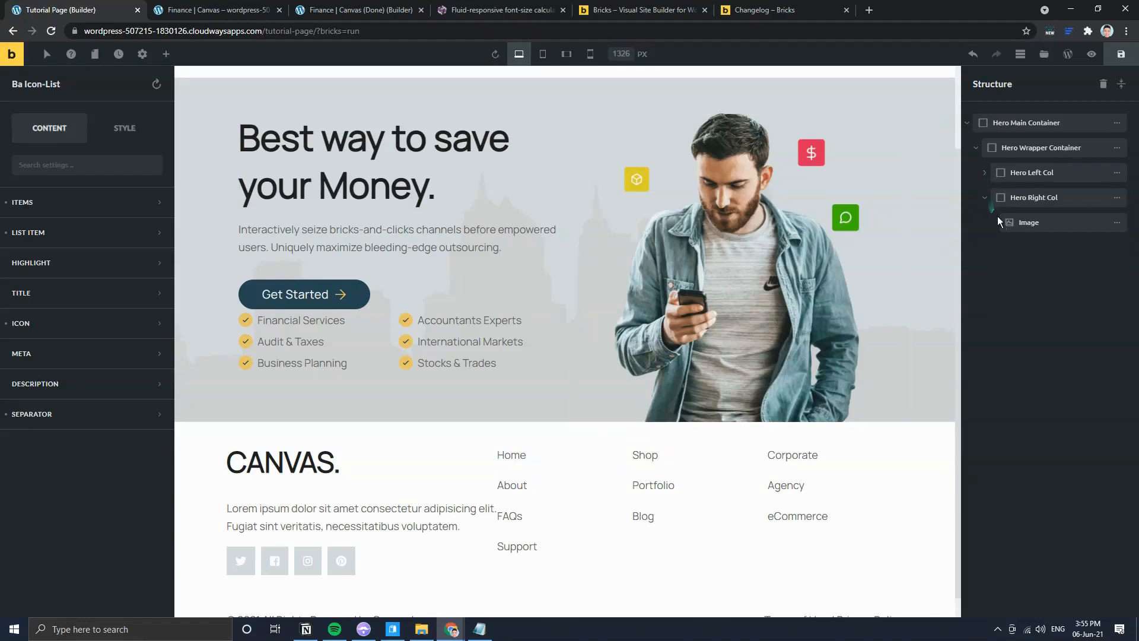
# Step: Save the page and collapse Hero Main Container in the structure
pyautogui.click(1046, 226)
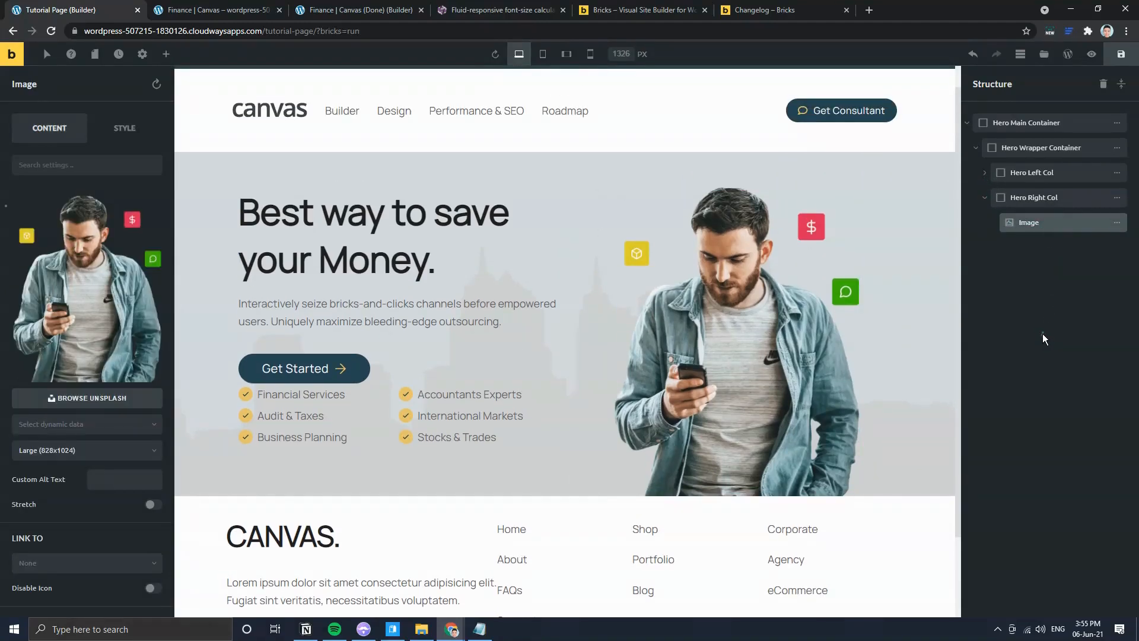
pyautogui.click(1121, 56)
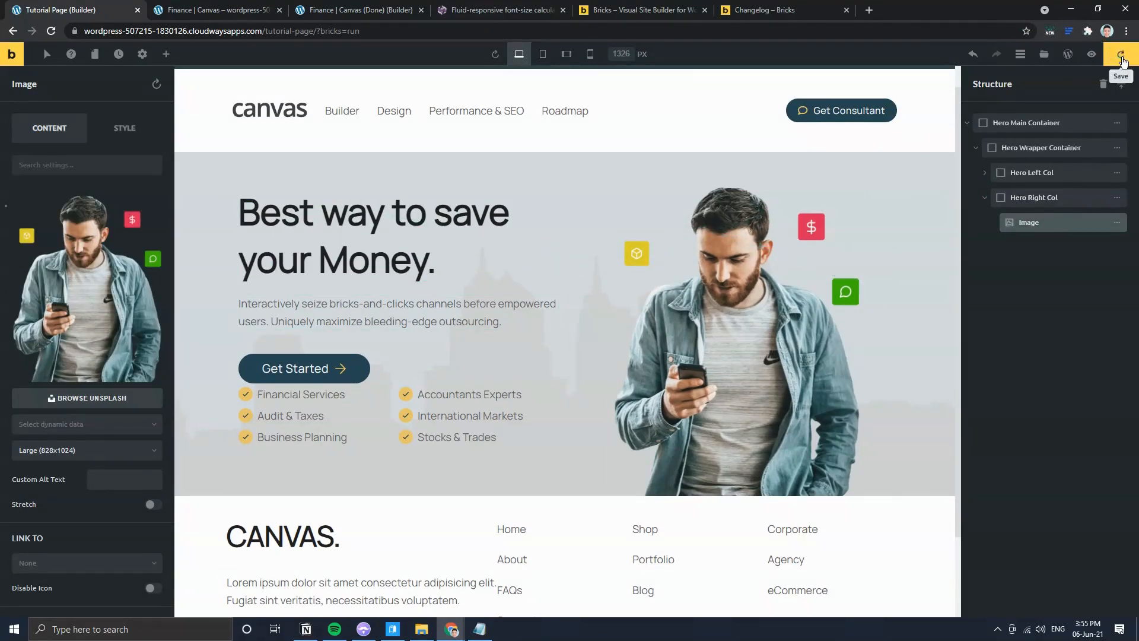
pyautogui.click(974, 122)
# Step: Check the section after the hero on the live Finance | Canvas page and add a container with a nested container below the builder page's hero
pyautogui.click(214, 10)
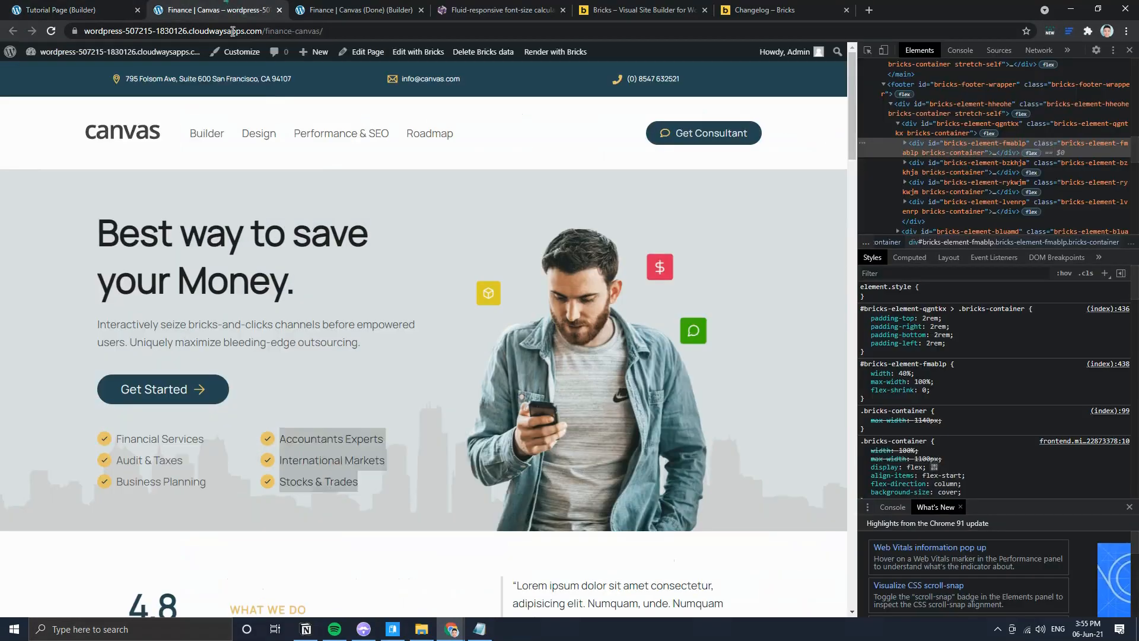
pyautogui.scroll(-5, 447, 330)
pyautogui.click(62, 7)
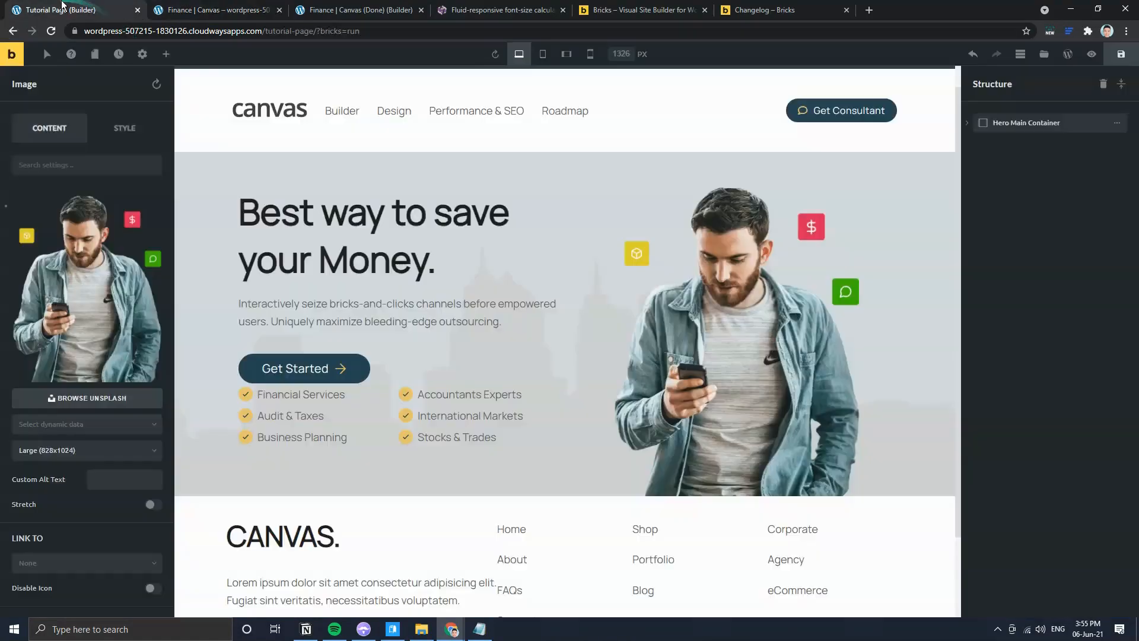
pyautogui.click(166, 54)
pyautogui.moveTo(48, 157); pyautogui.dragTo(462, 209)
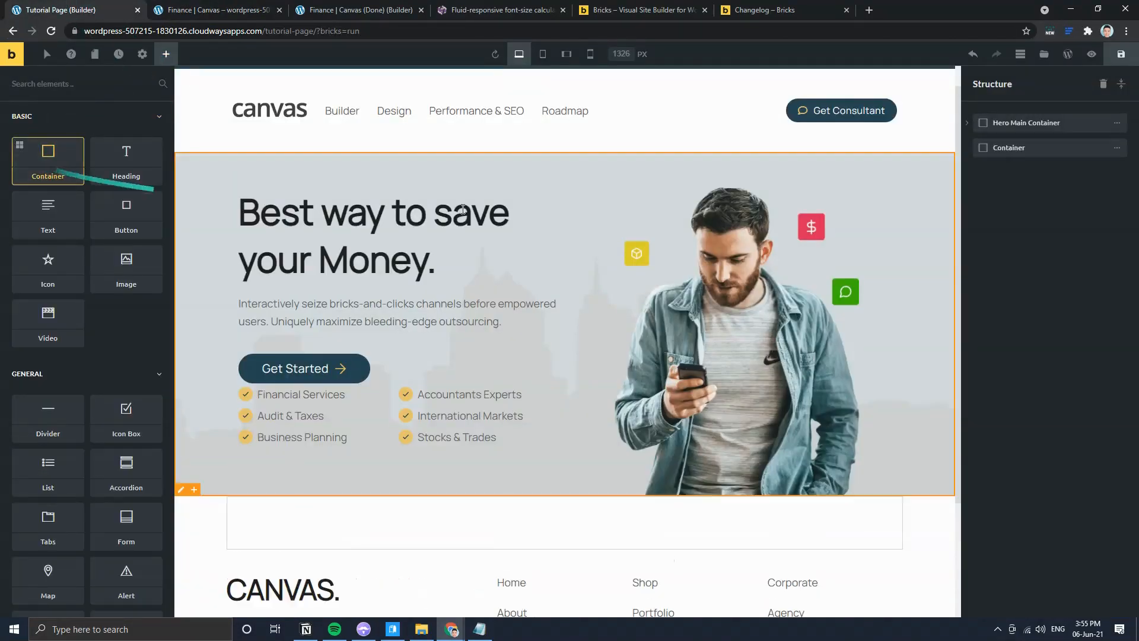
pyautogui.scroll(-3, 470, 534)
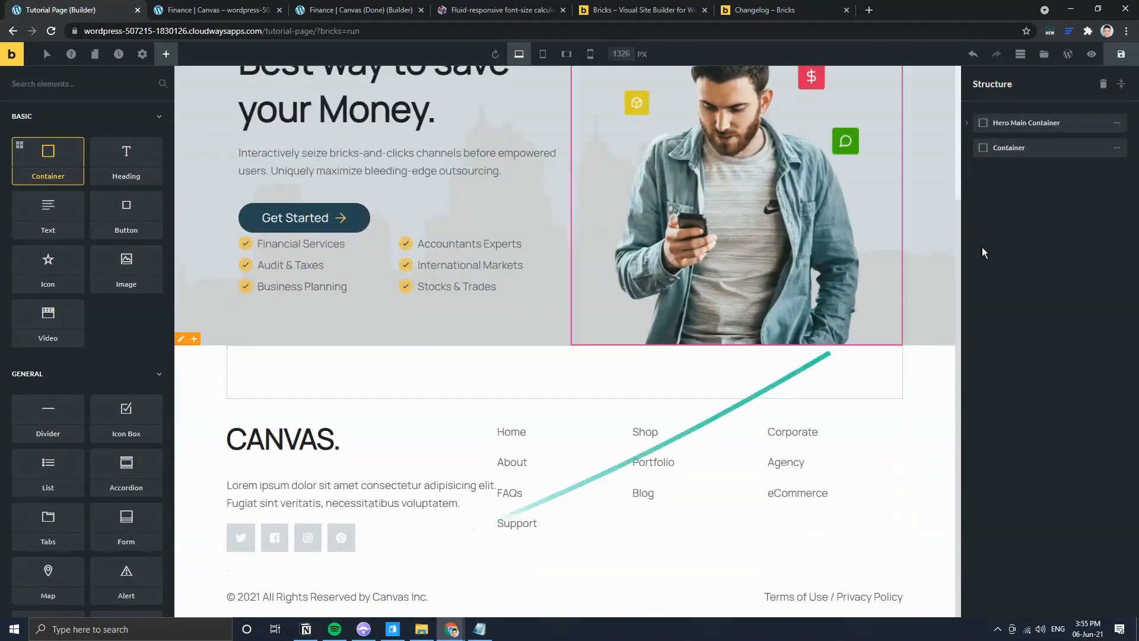
pyautogui.click(1116, 148)
pyautogui.click(1075, 151)
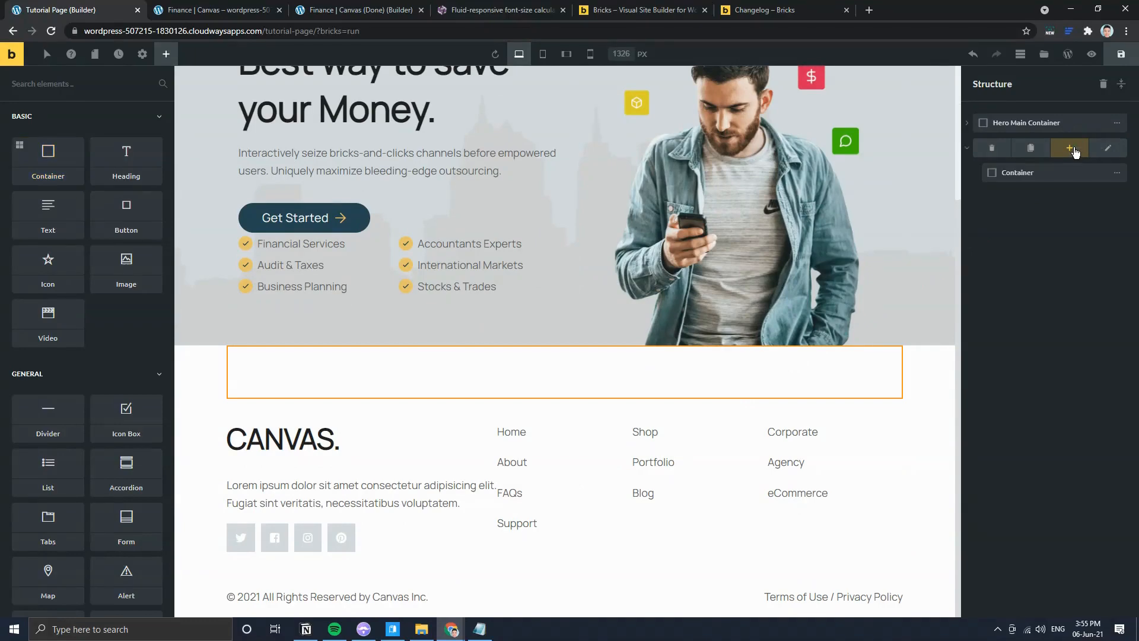
# Step: Rename the new outer container as "Ratings Main Container" and the nested one as "Ratings Wrapper Container"
pyautogui.click(1107, 148)
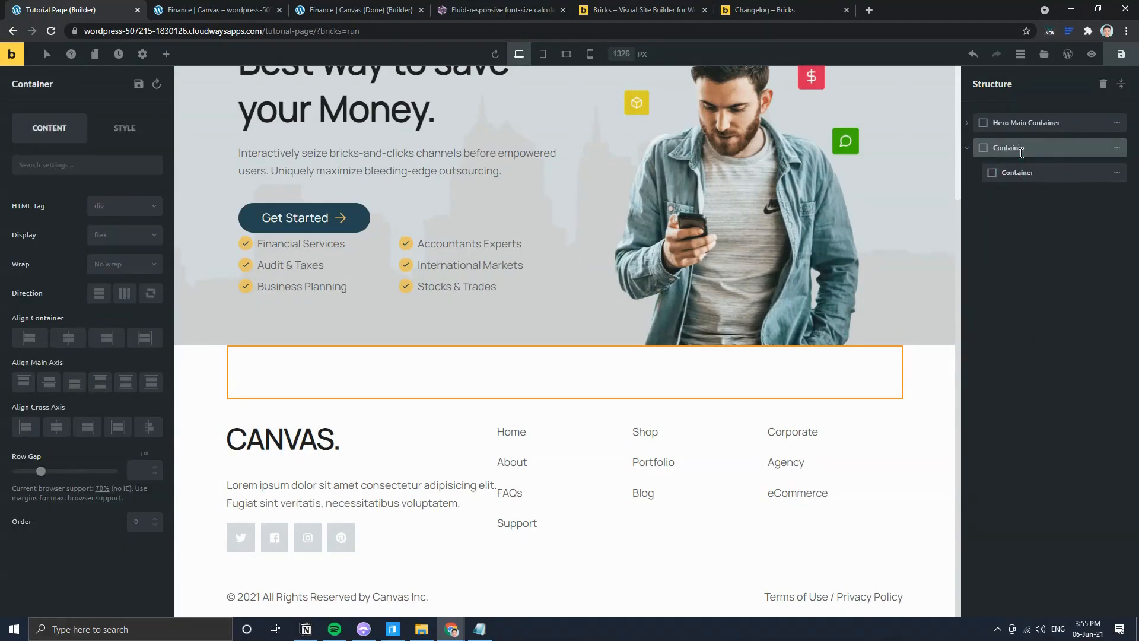
pyautogui.click(218, 7)
pyautogui.click(97, 7)
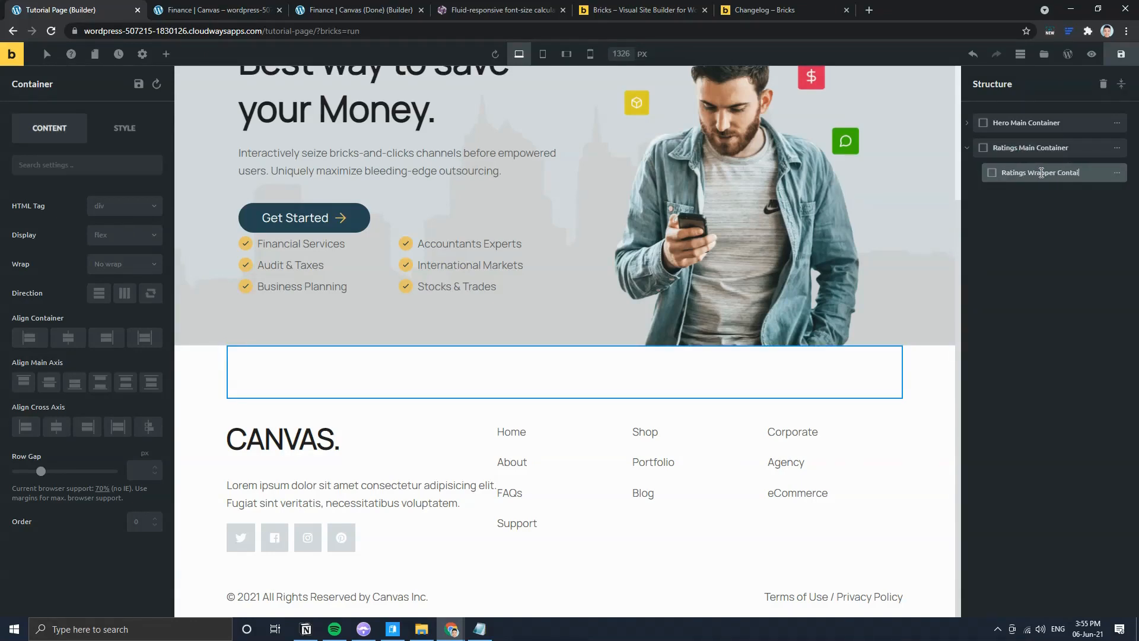
# Step: Set the container alignment of Ratings Main Container to stretch and that of Ratings Wrapper Container to center
pyautogui.click(1117, 147)
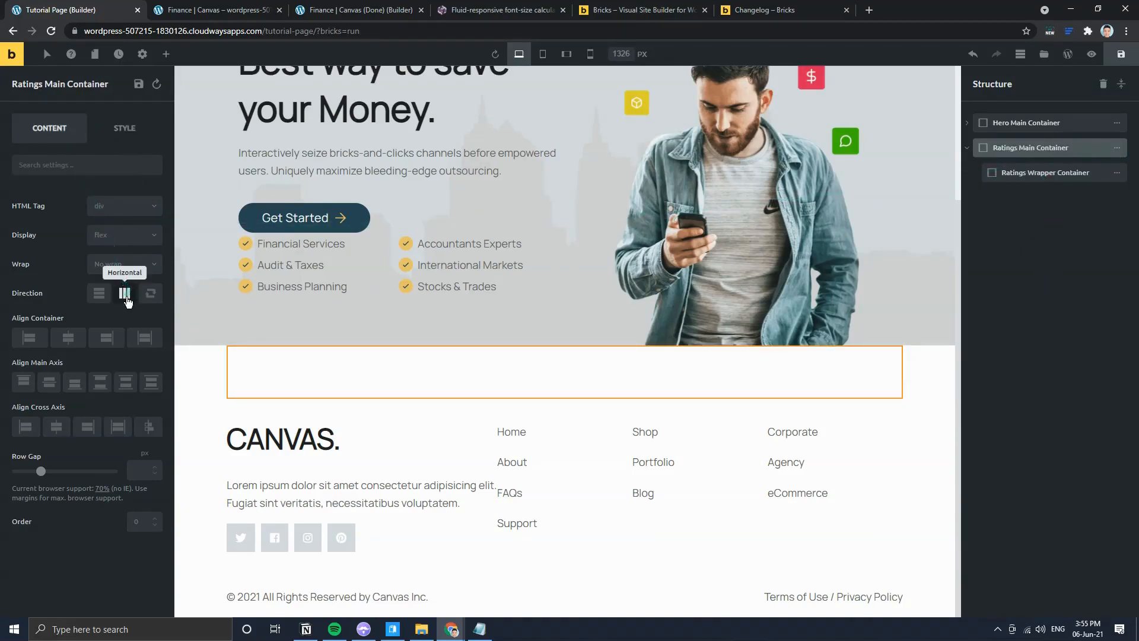
pyautogui.click(144, 337)
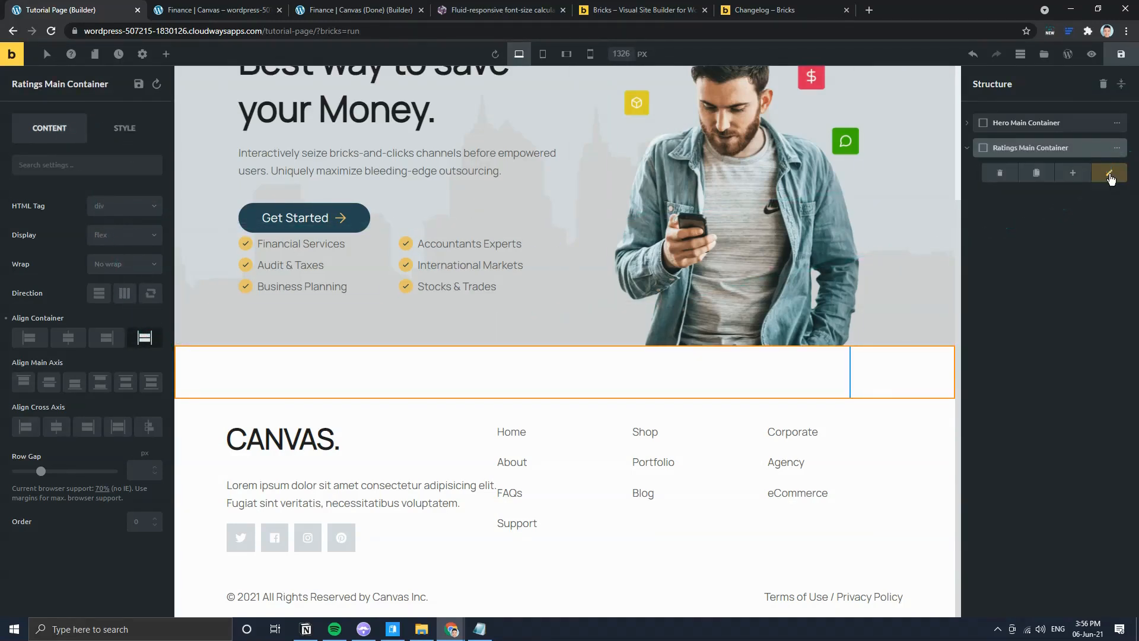
pyautogui.click(1113, 173)
pyautogui.click(69, 338)
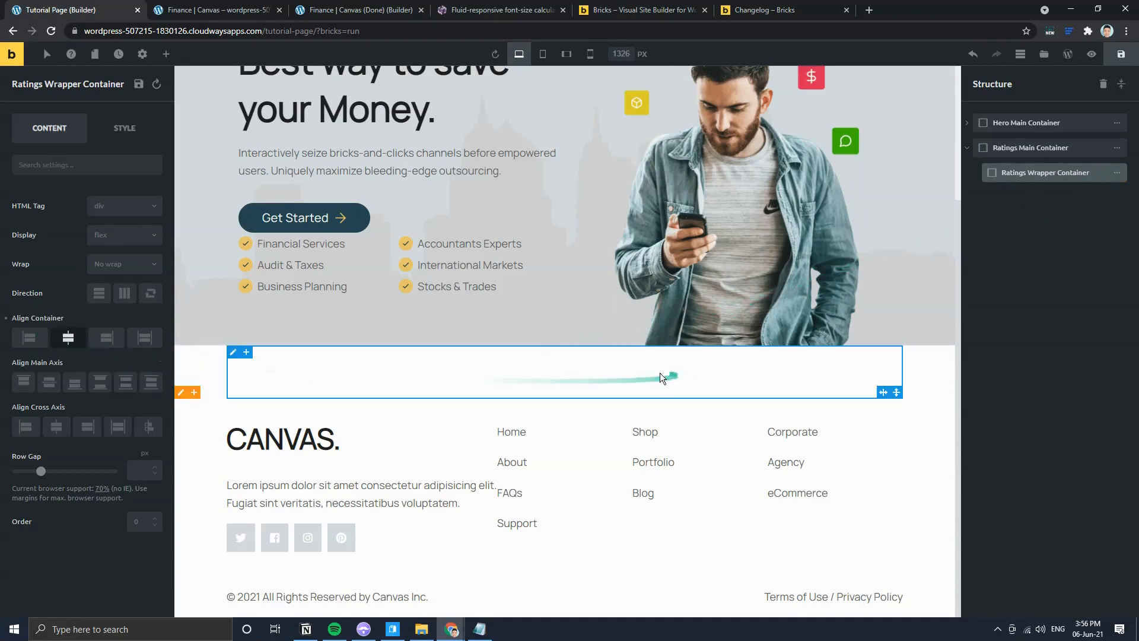
# Step: Review the column layout of the ratings section on the live Finance | Canvas page and return to the builder
pyautogui.hotkey('ctrl', 'Tab')
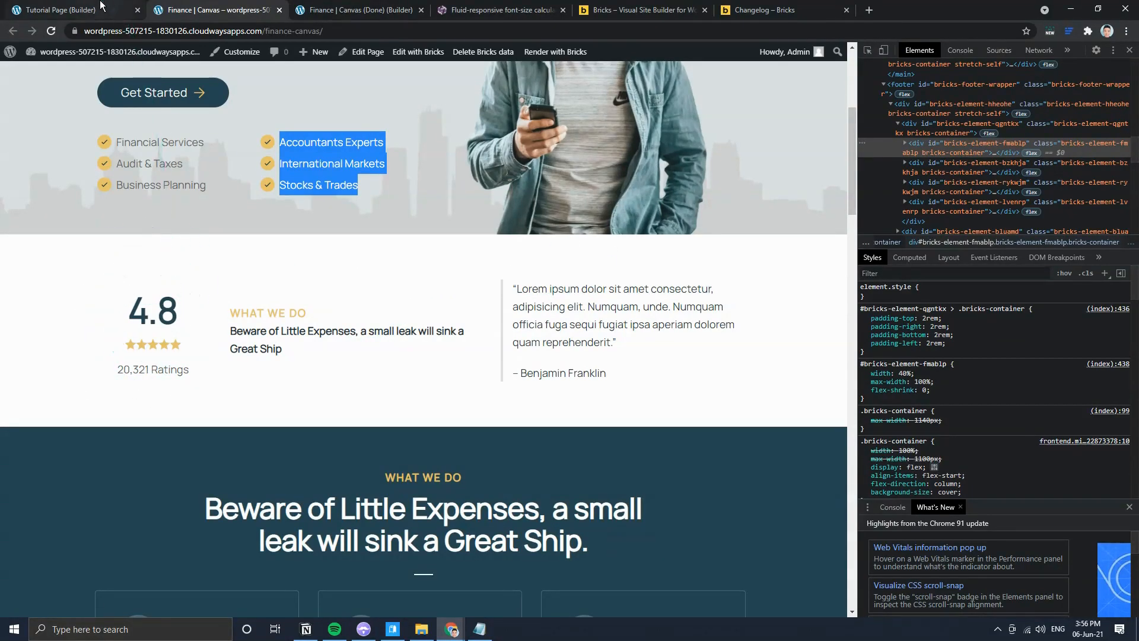
pyautogui.click(72, 10)
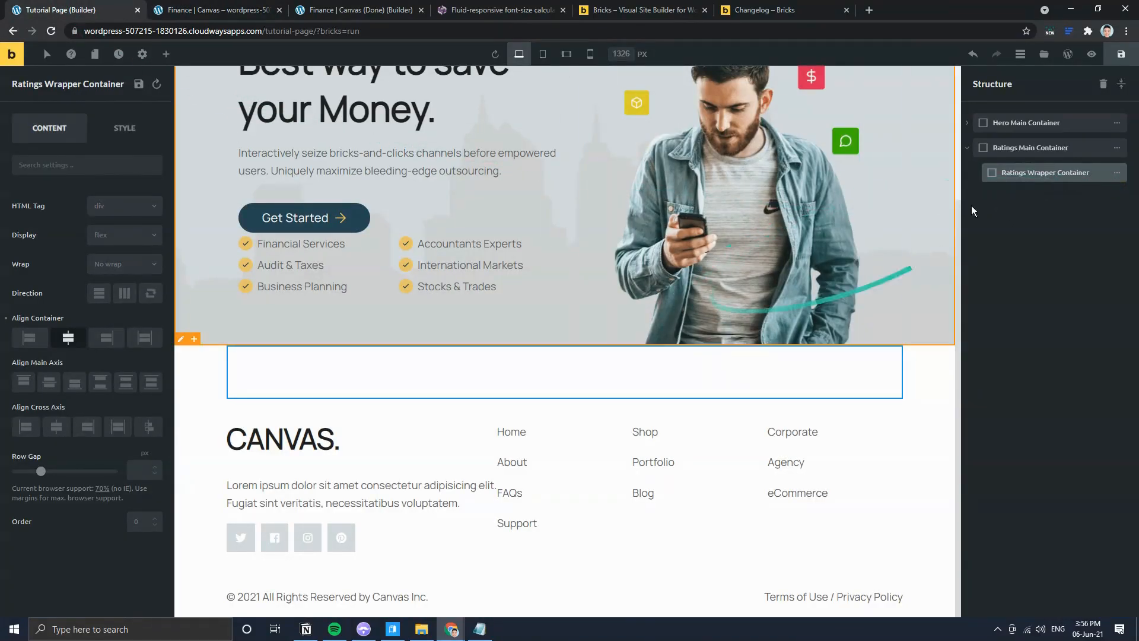
# Step: Add three containers inside Ratings Wrapper Container and set the wrapper's direction to horizontal so they form columns
pyautogui.click(1117, 173)
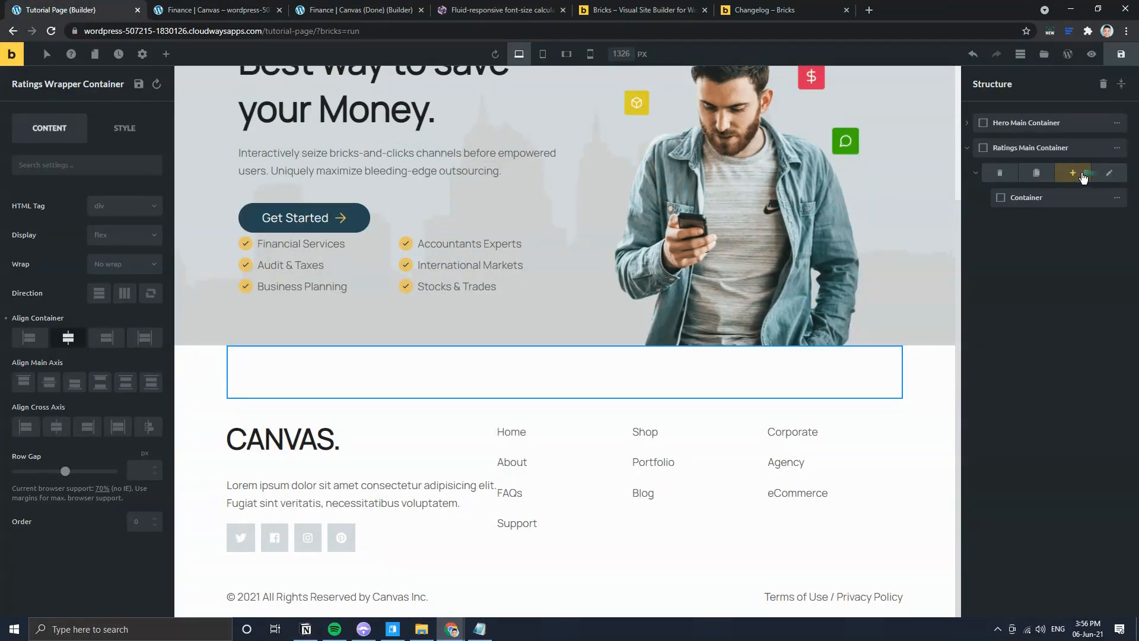
pyautogui.click(1107, 197)
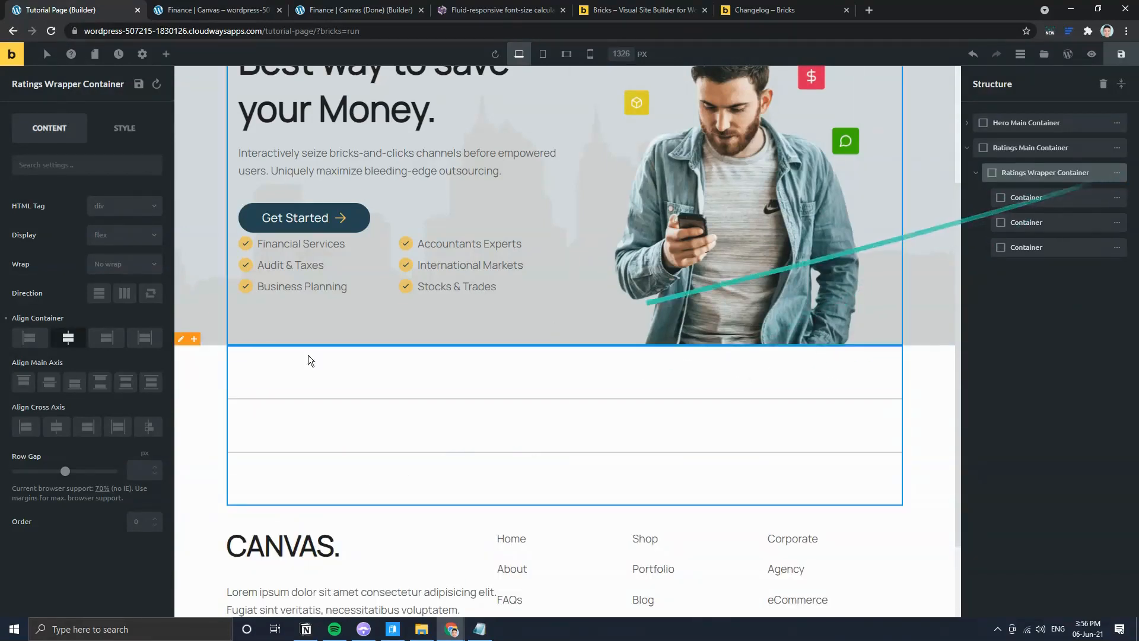
pyautogui.click(124, 292)
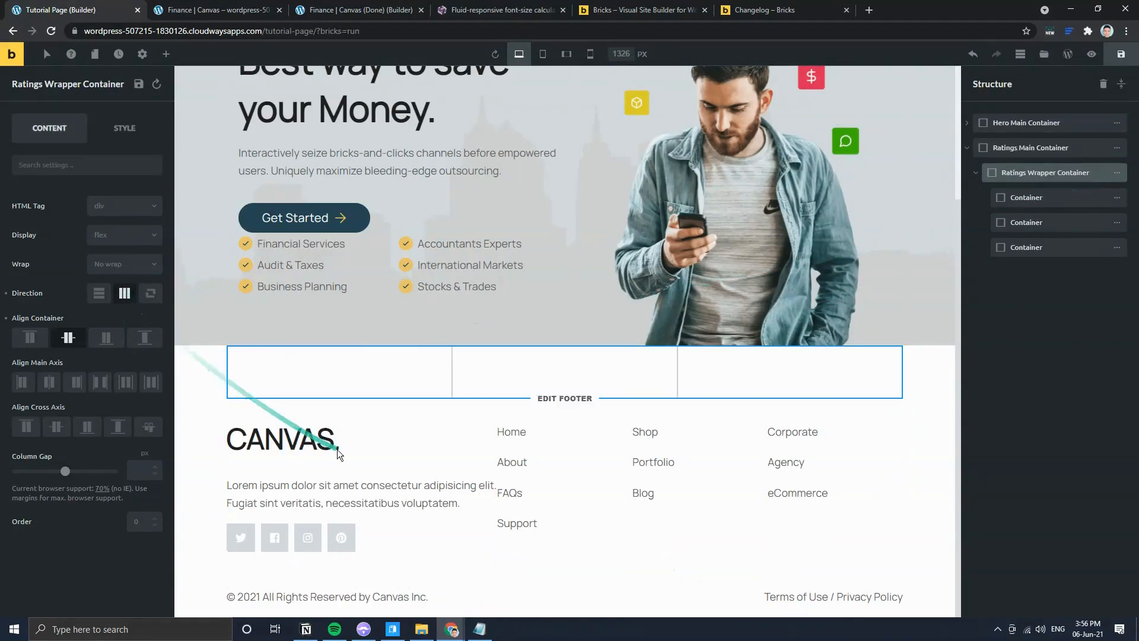
# Step: Check the layout settings of the 4.8 ratings column on the Finance | Canvas (Done) builder page and return to the tutorial page
pyautogui.click(446, 359)
pyautogui.click(336, 10)
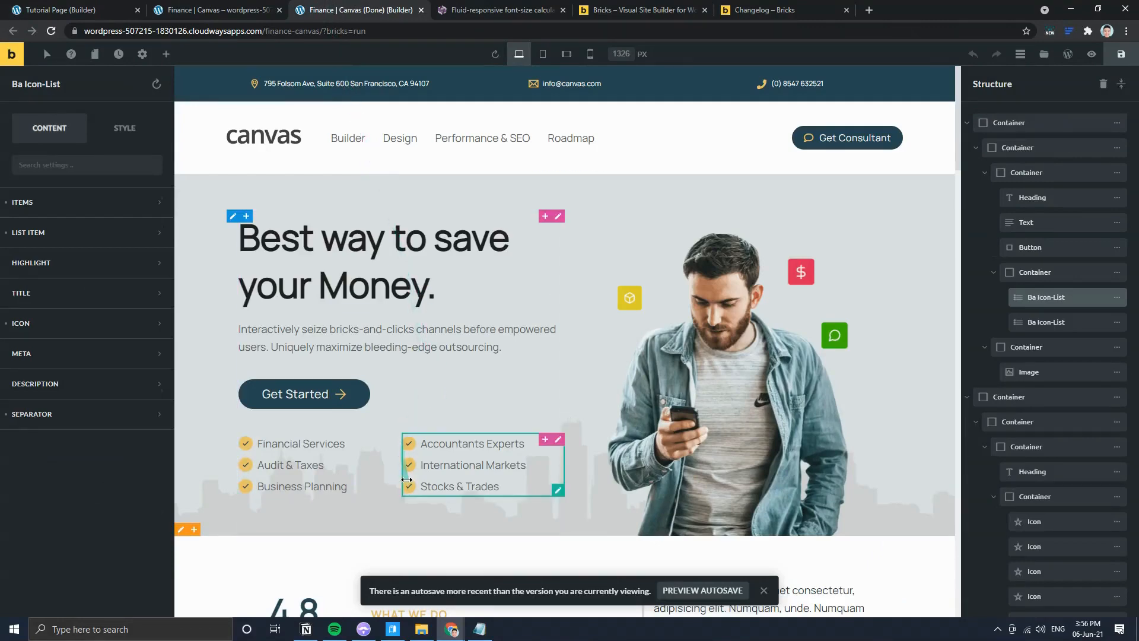
pyautogui.scroll(-5, 221, 233)
pyautogui.click(222, 244)
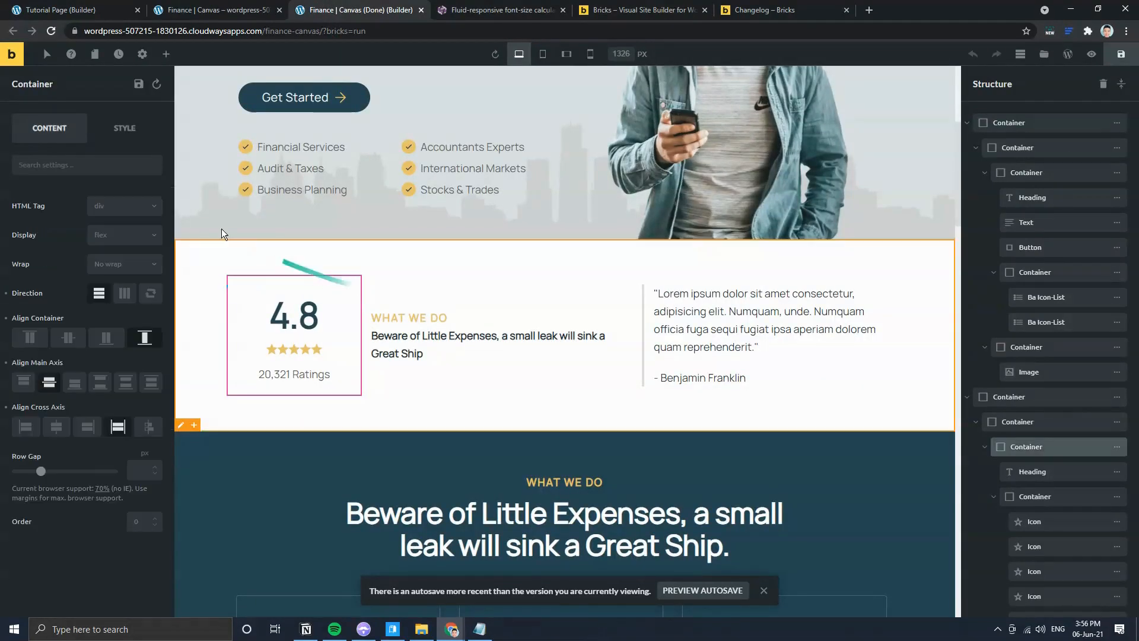
pyautogui.click(125, 129)
pyautogui.click(83, 202)
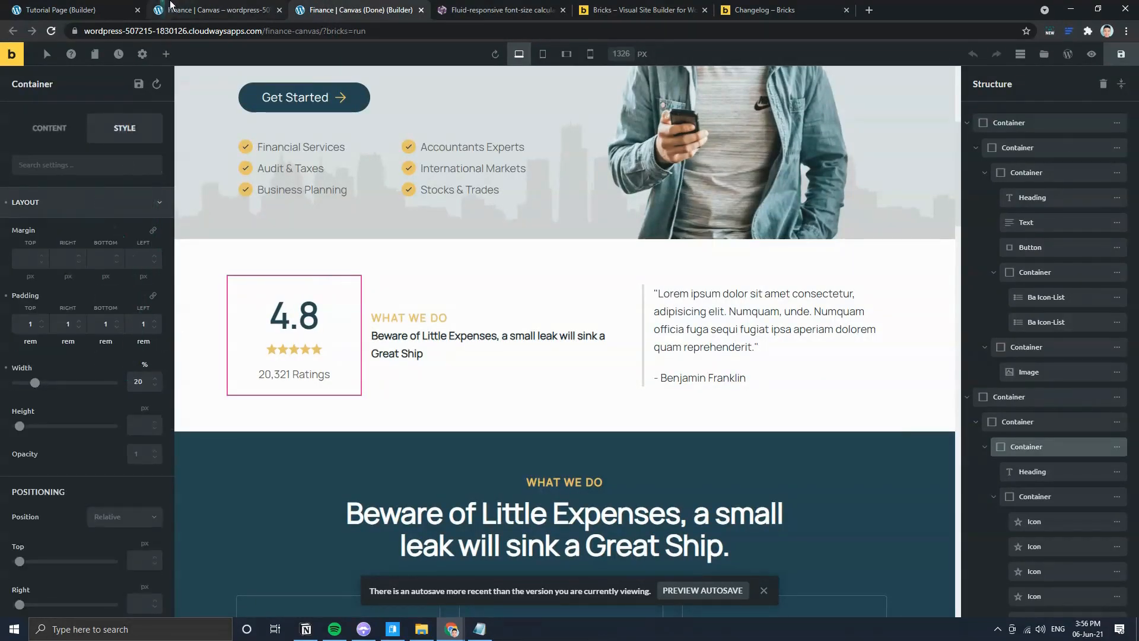
pyautogui.click(178, 10)
pyautogui.click(65, 10)
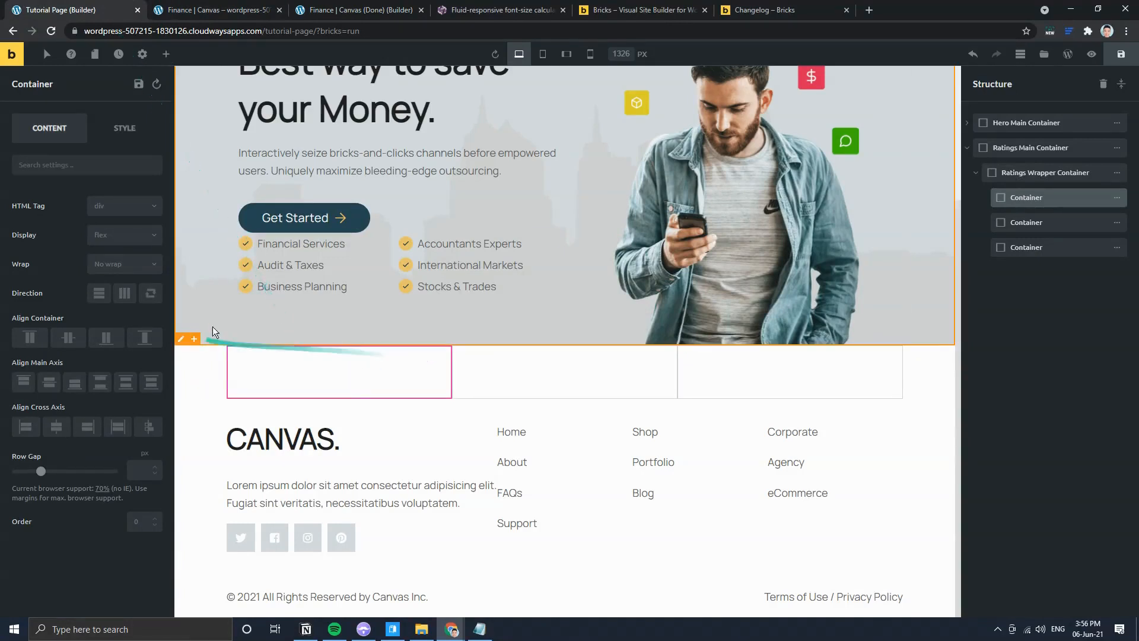
# Step: Set the width of the first column in Ratings Wrapper Container to 20%
pyautogui.click(126, 128)
pyautogui.click(101, 202)
pyautogui.click(144, 365)
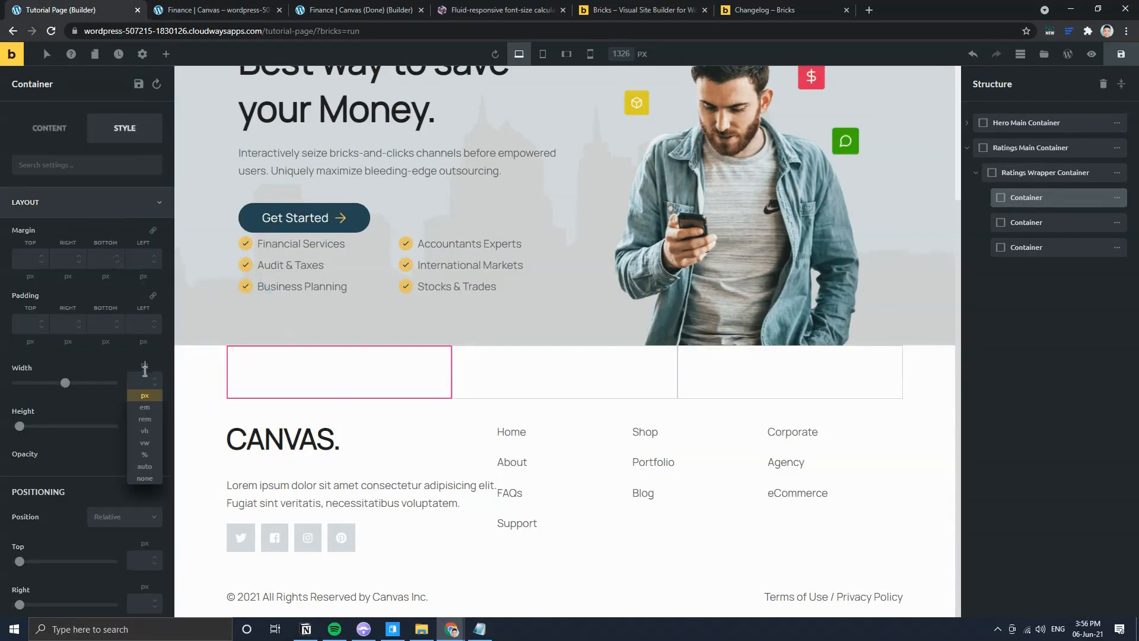
pyautogui.click(146, 405)
pyautogui.click(144, 384)
pyautogui.write('20')
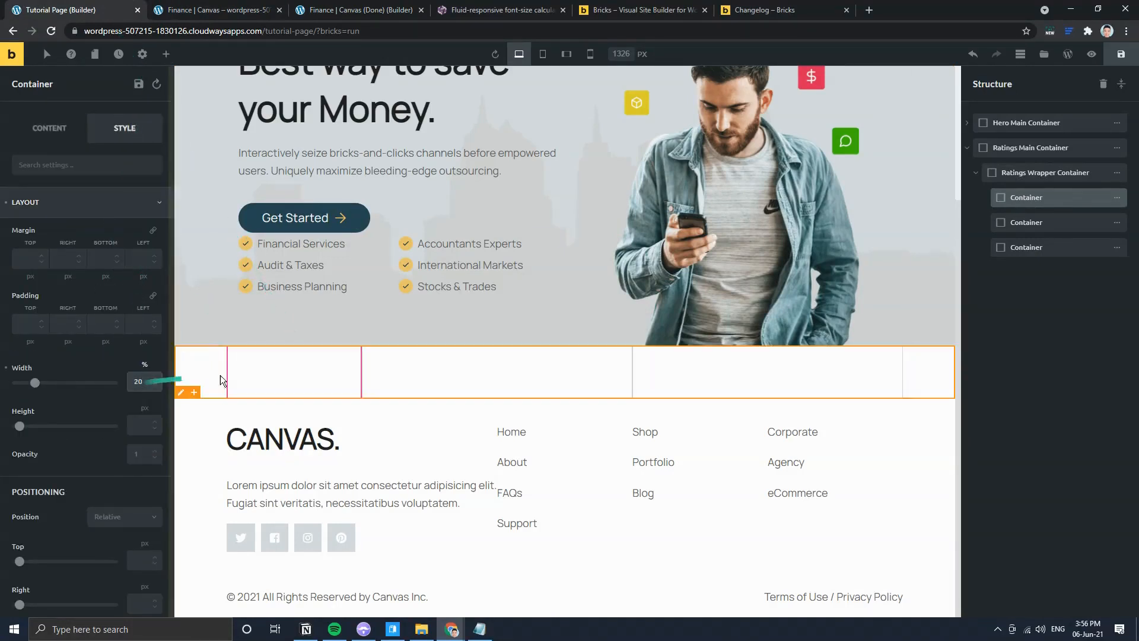
# Step: Examine the score, stars and ratings text in the first ratings column on the live Finance | Canvas page, and return to the builder
pyautogui.click(178, 9)
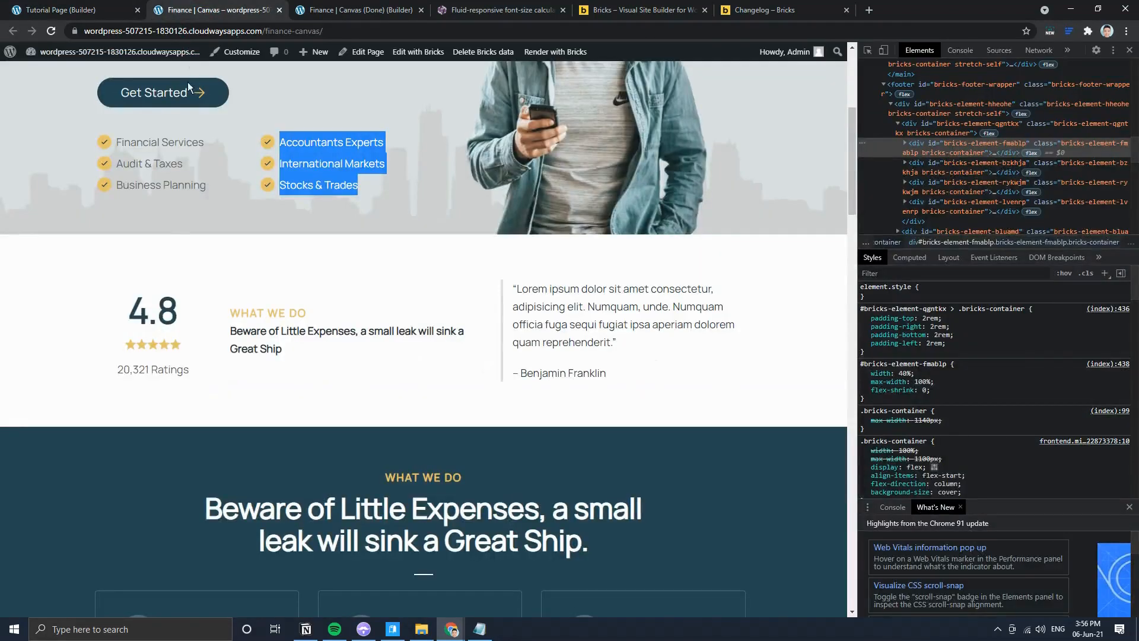
pyautogui.moveTo(133, 296); pyautogui.dragTo(173, 347)
pyautogui.click(194, 364)
pyautogui.click(173, 347)
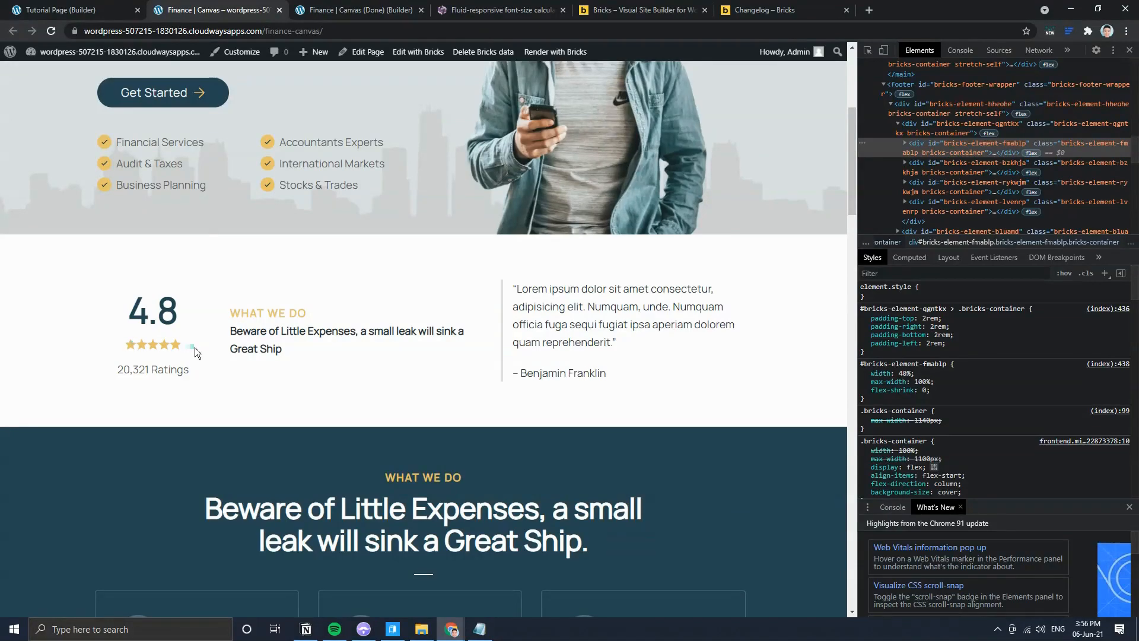
pyautogui.moveTo(116, 373); pyautogui.dragTo(191, 374)
pyautogui.click(219, 361)
pyautogui.click(77, 10)
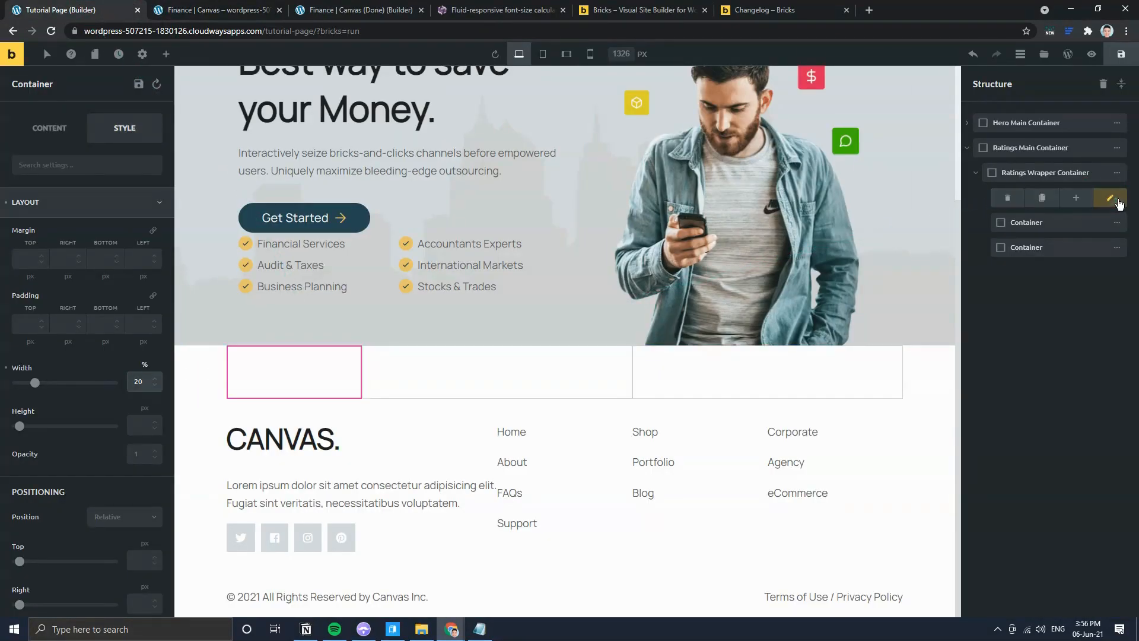
# Step: Add a nested container to the first column, naming the column "Ratings Col" and the nested container "Star container"
pyautogui.click(1089, 206)
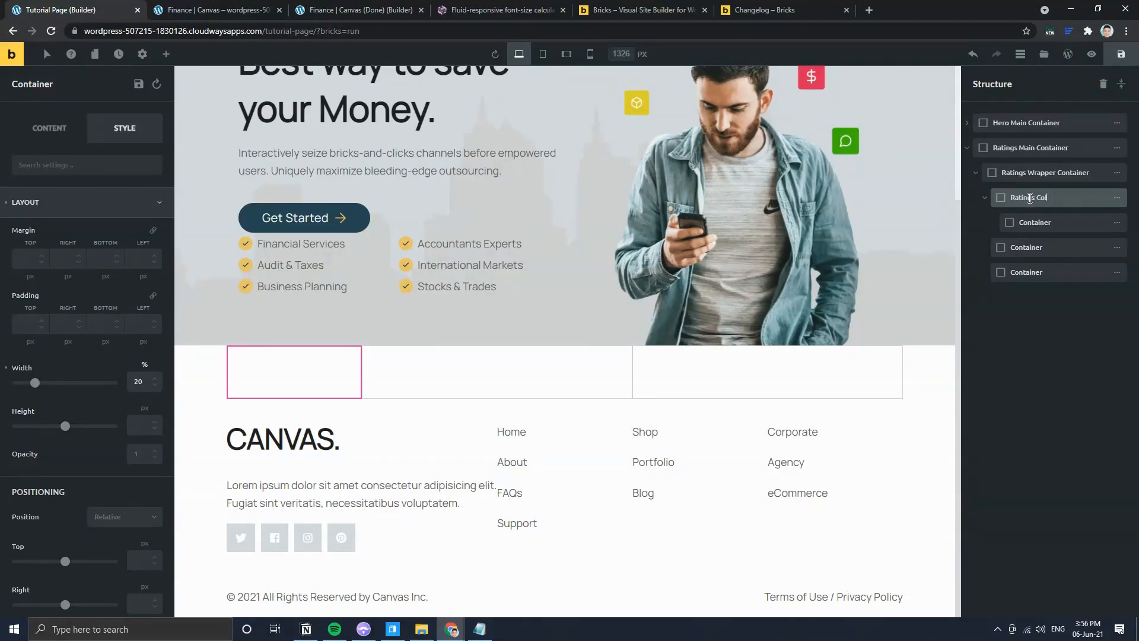
pyautogui.click(1026, 222)
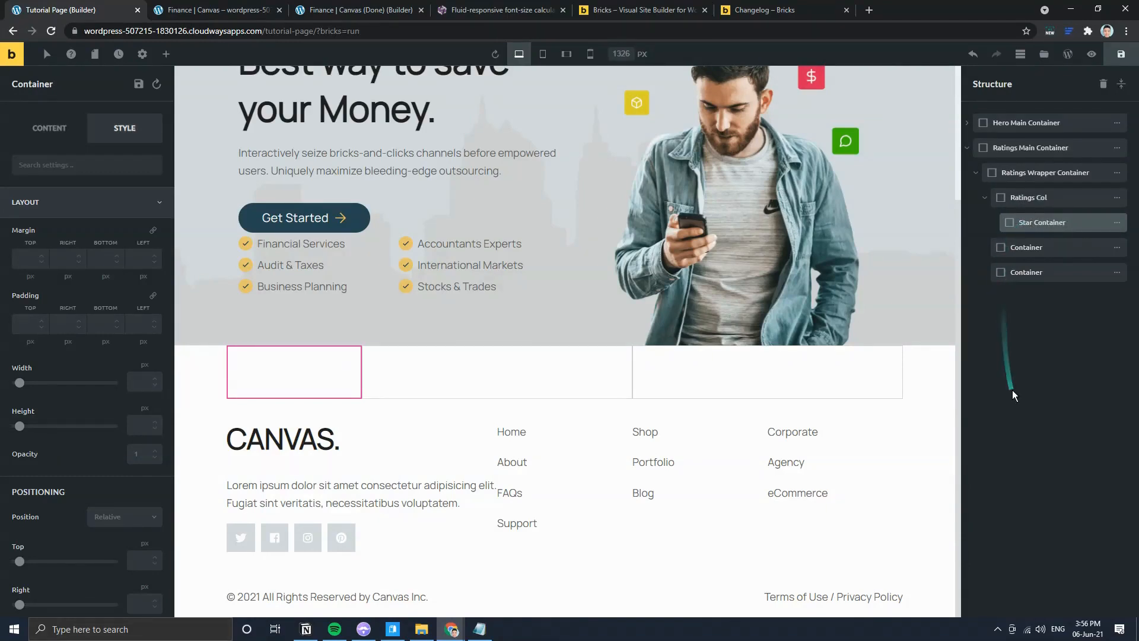
pyautogui.click(1113, 222)
# Step: Find the Icon element and add it inside the Star container
pyautogui.click(166, 53)
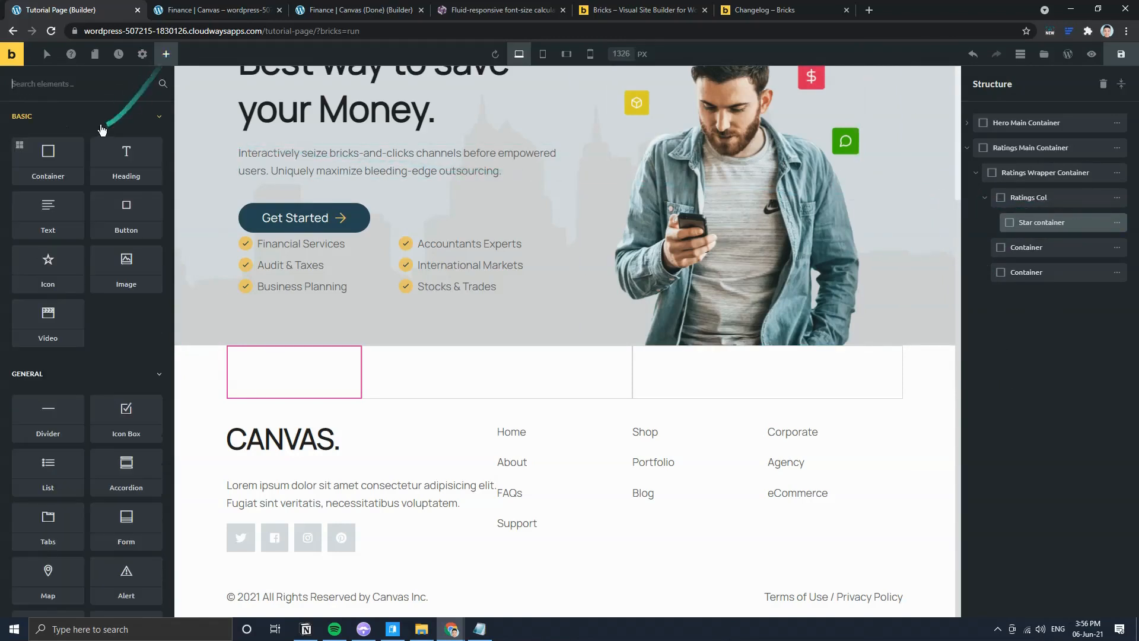
pyautogui.write('icon')
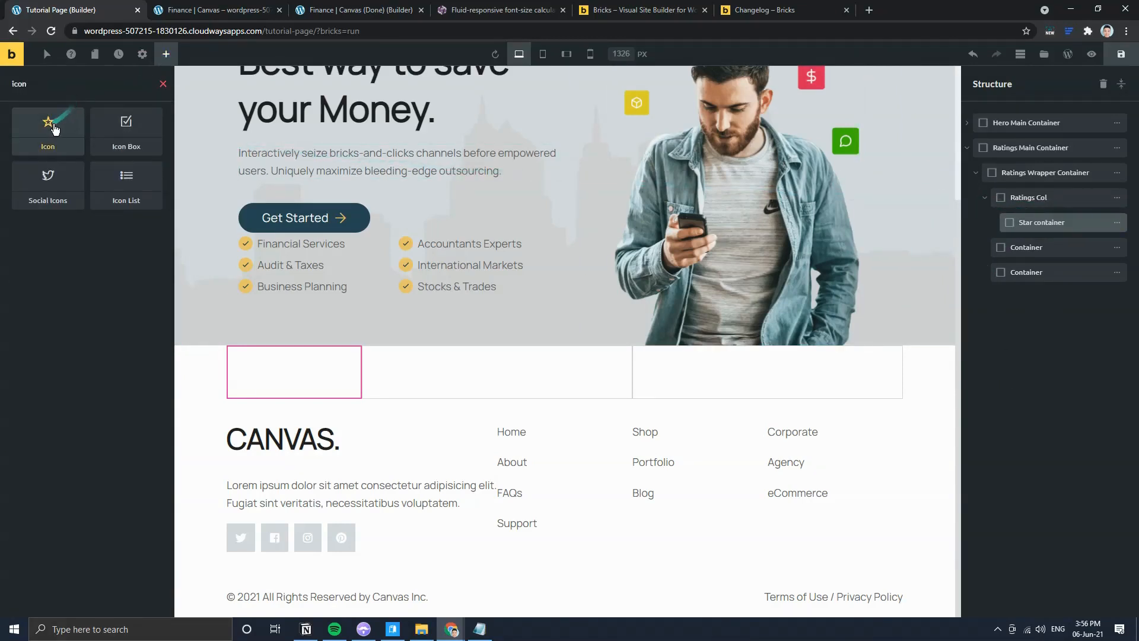
pyautogui.moveTo(48, 127); pyautogui.dragTo(251, 371)
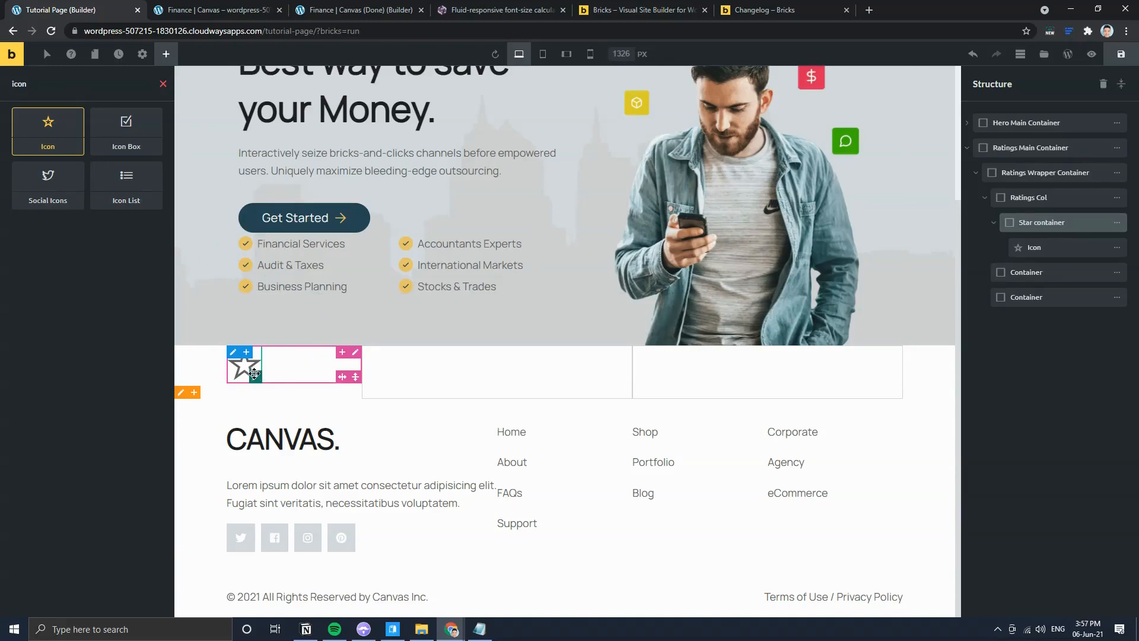
# Step: Change the new icon to a filled star from the Ionicons library
pyautogui.click(63, 134)
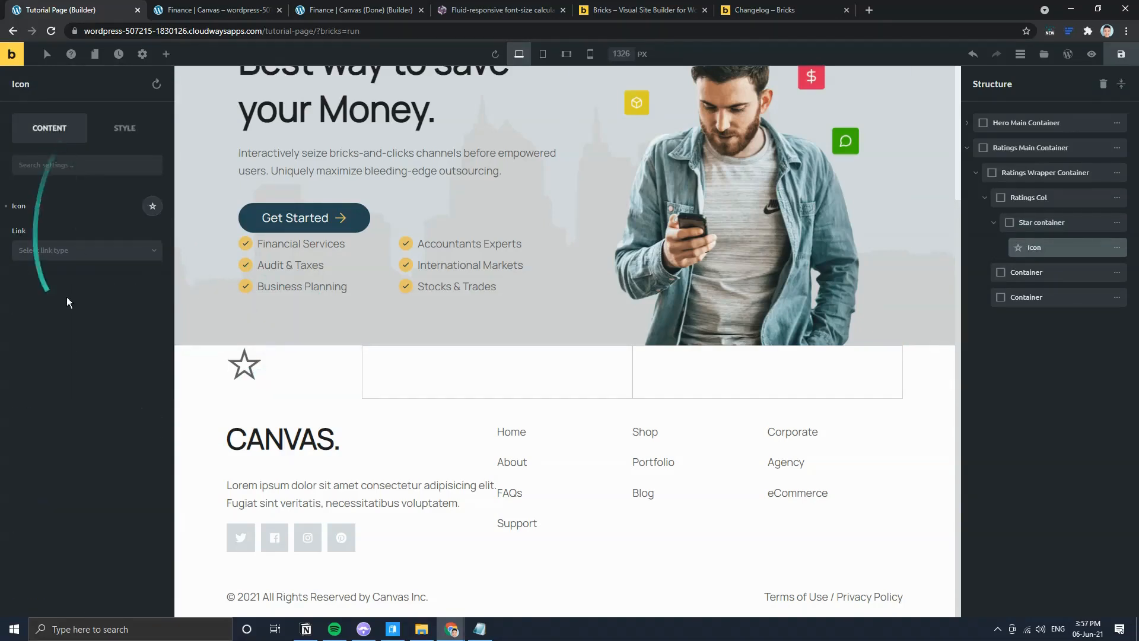
pyautogui.click(152, 207)
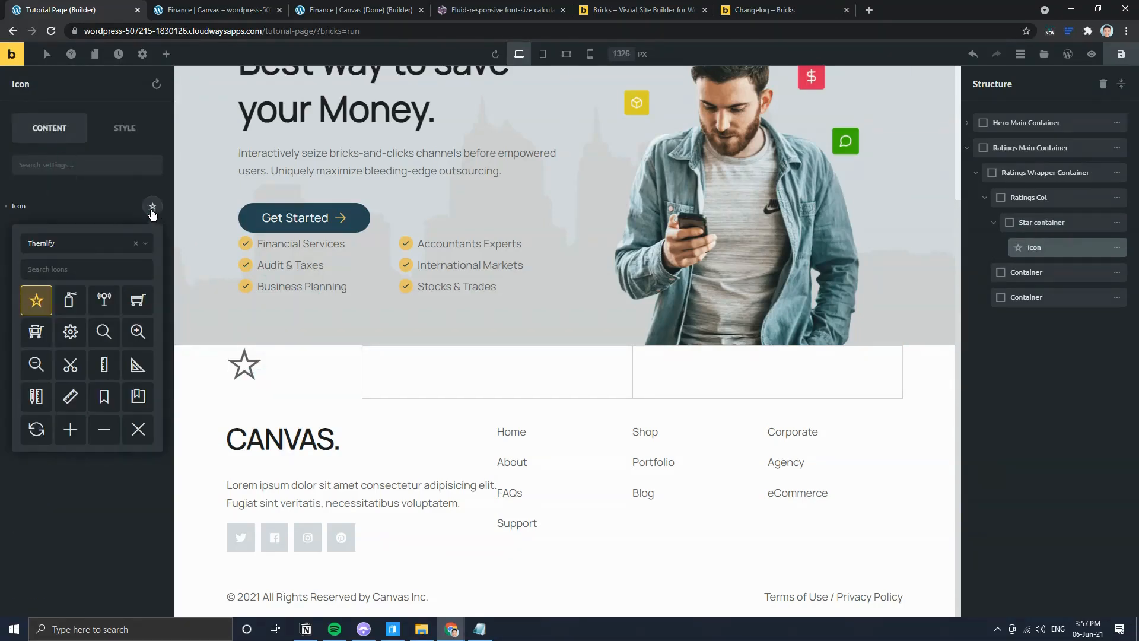
pyautogui.click(102, 278)
pyautogui.write('star')
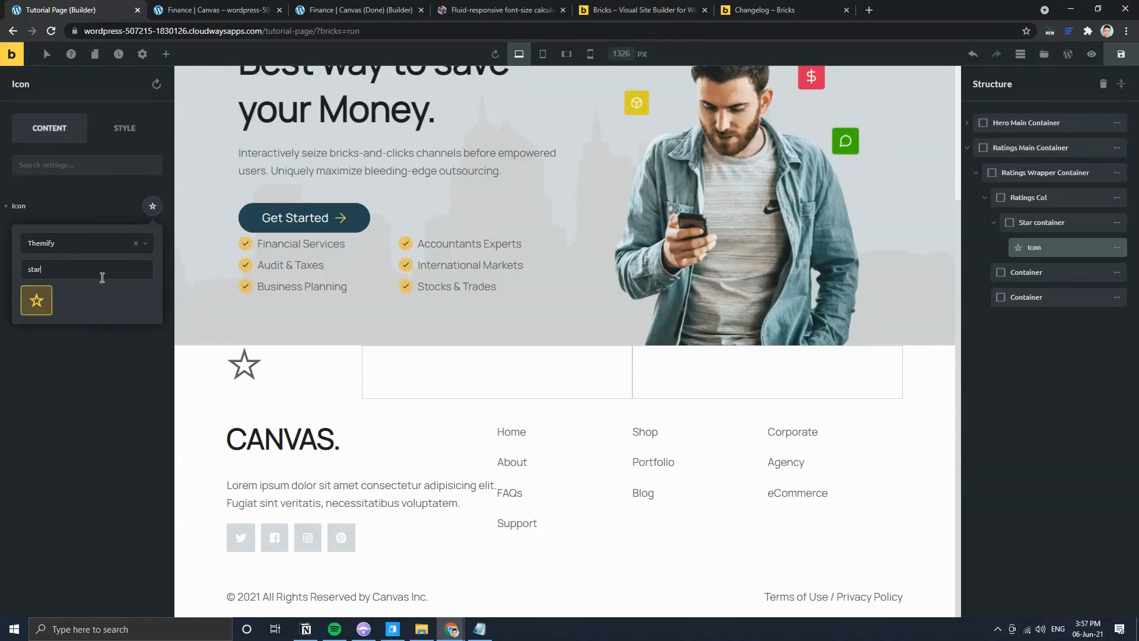
pyautogui.click(121, 252)
pyautogui.click(74, 313)
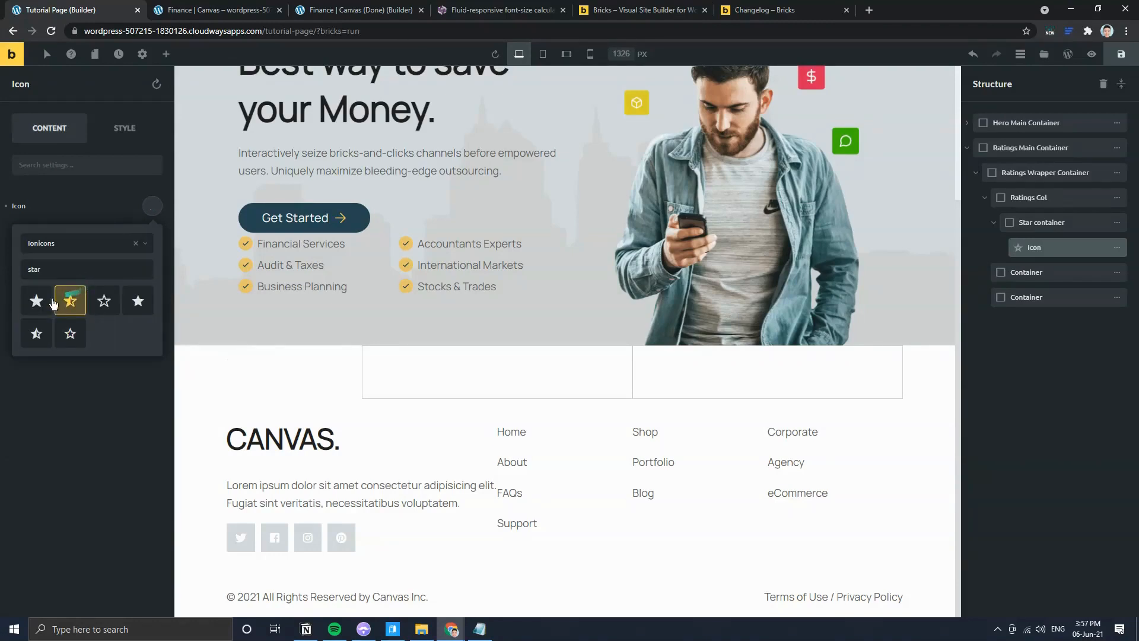
pyautogui.click(135, 301)
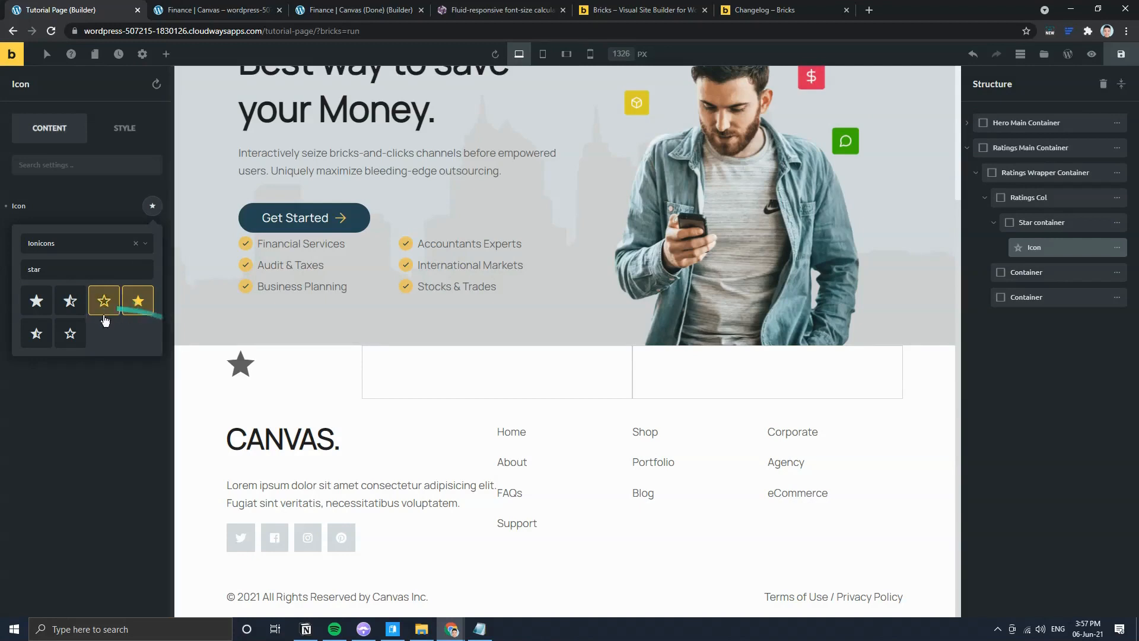
# Step: Set the star icon's text color to the yellow #e9c46a from the FinanceCanvas palette
pyautogui.click(126, 138)
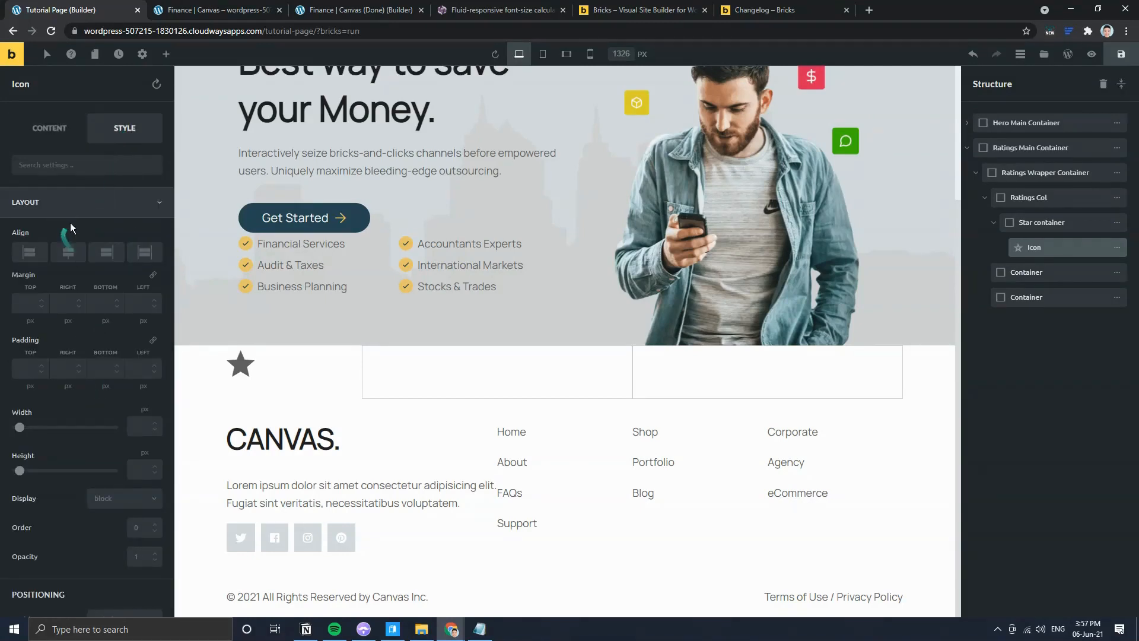
pyautogui.click(63, 248)
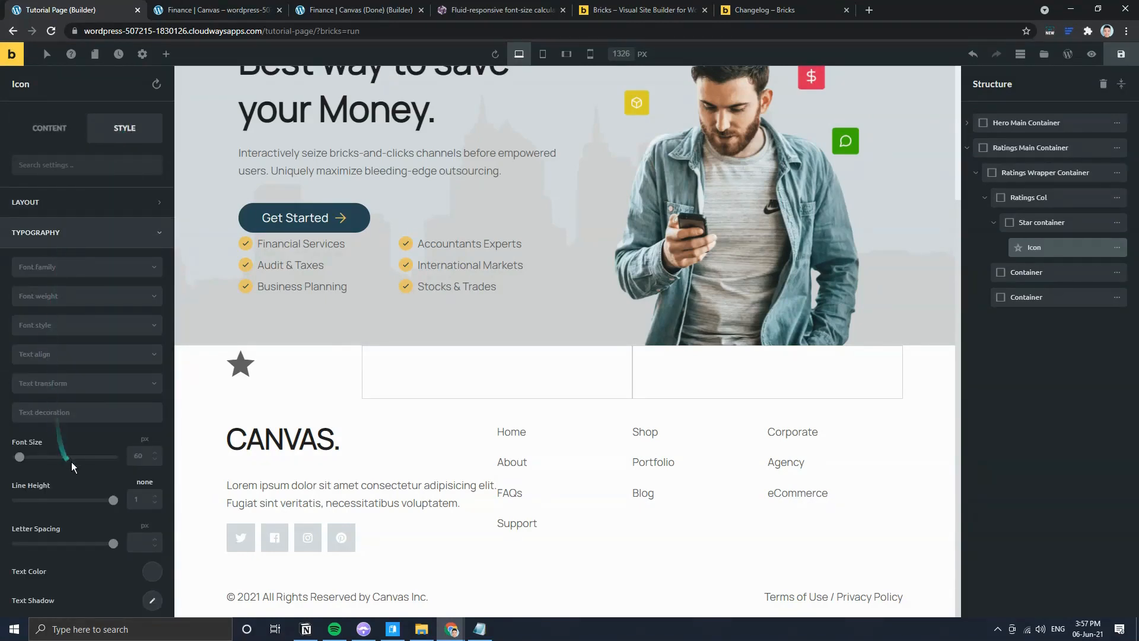
pyautogui.scroll(-2, 89, 451)
pyautogui.click(152, 452)
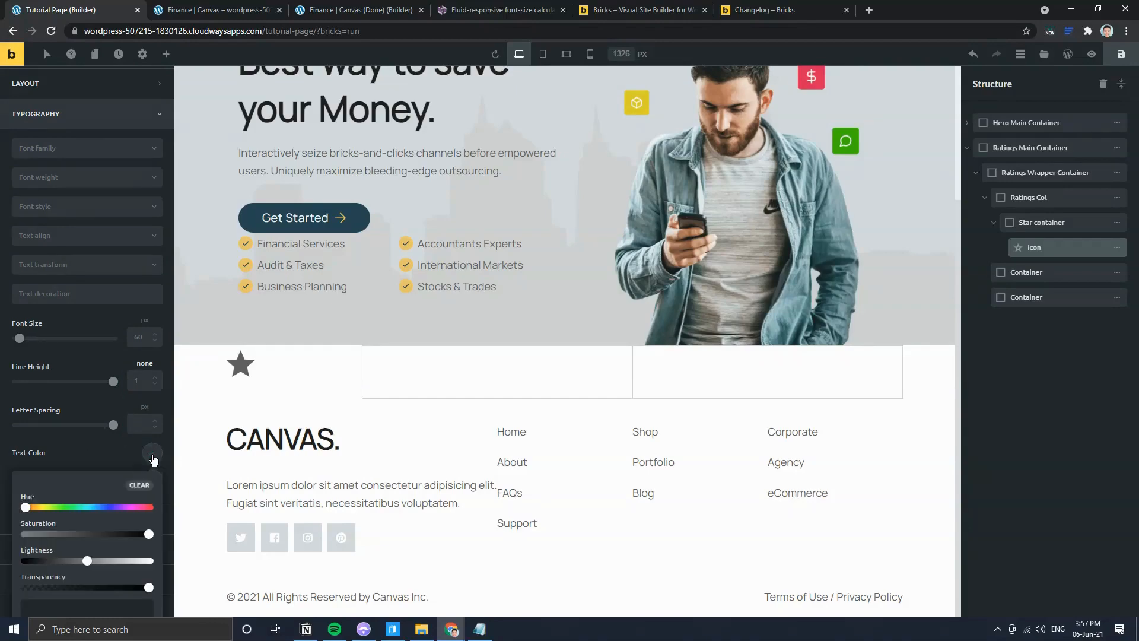
pyautogui.scroll(-2, 74, 529)
pyautogui.click(47, 587)
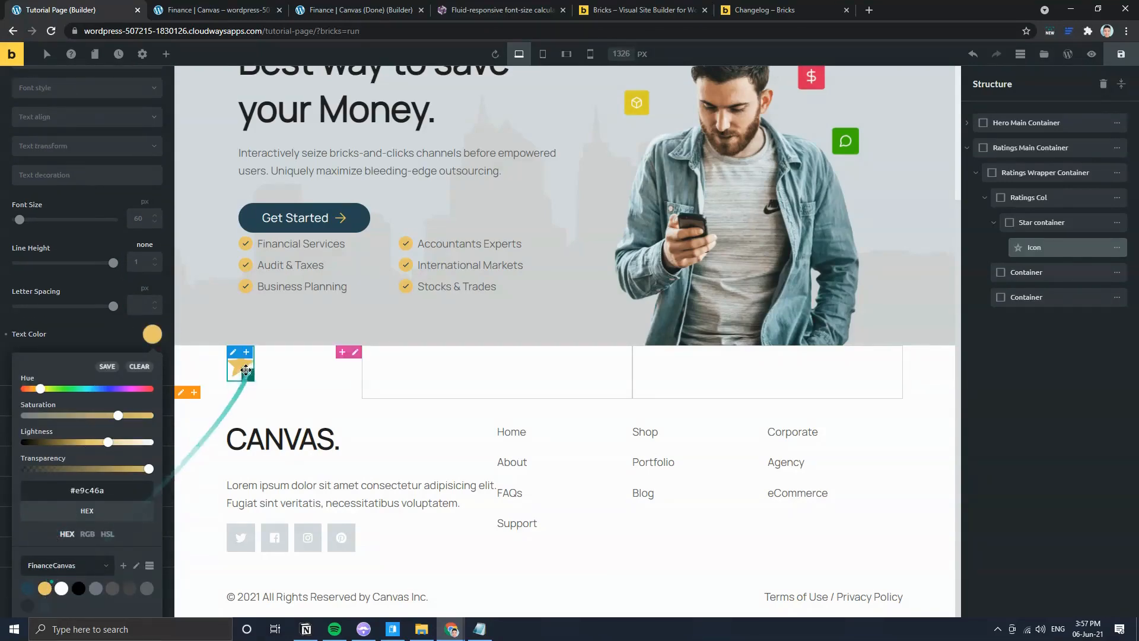
# Step: Check the star's font size on the Finance | Canvas (Done) builder page and set the new star icon's font size to 2.4 rem
pyautogui.click(356, 9)
pyautogui.click(200, 9)
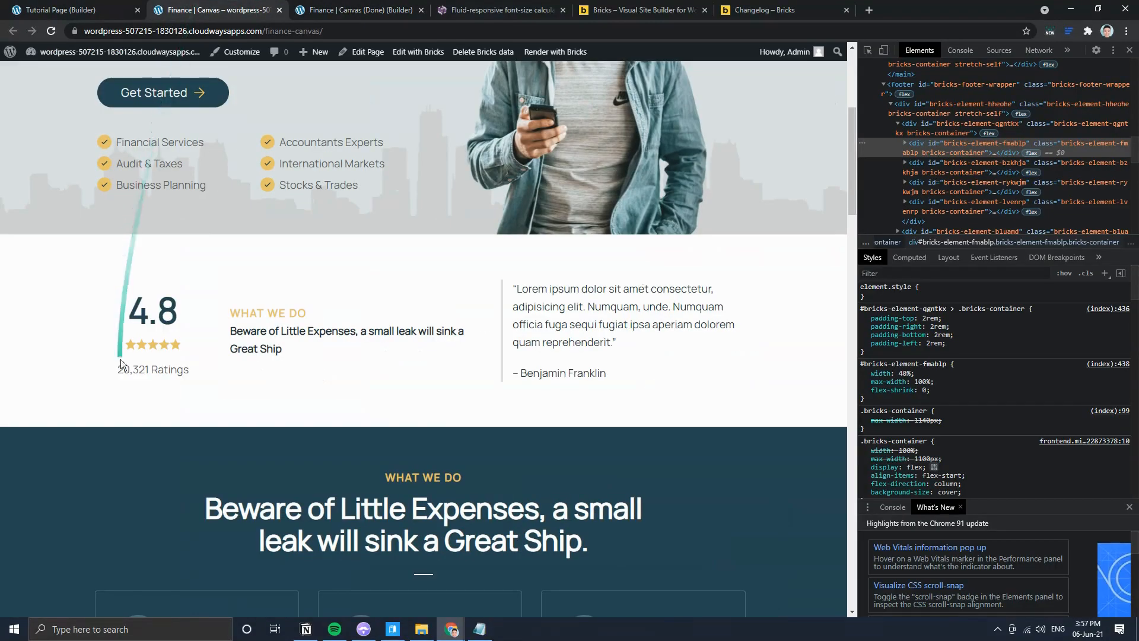
pyautogui.click(71, 10)
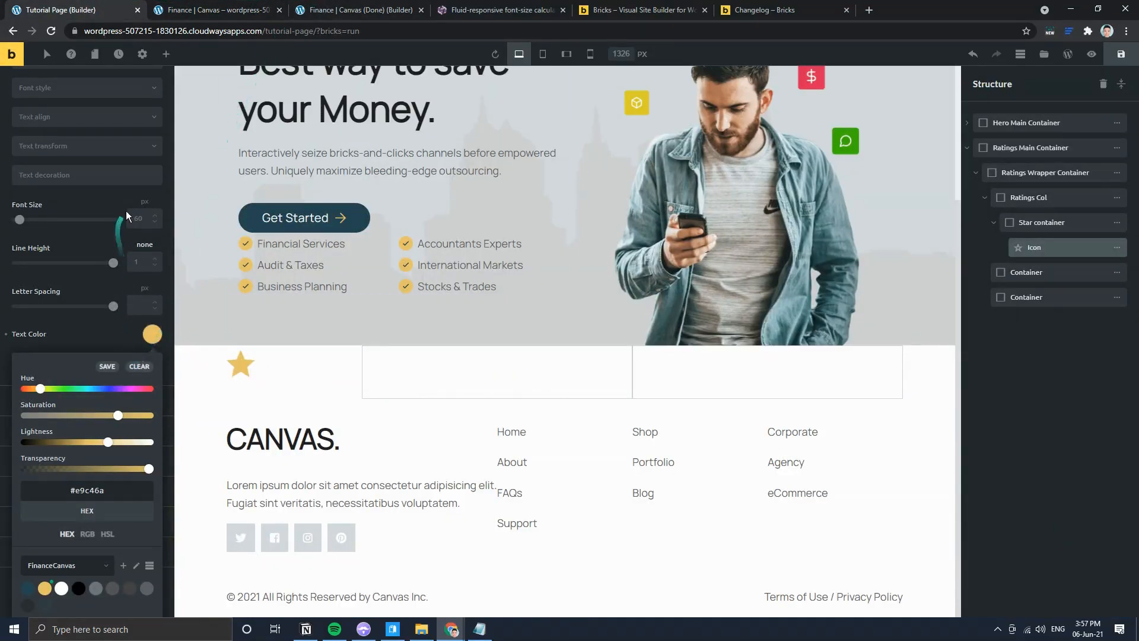
pyautogui.click(144, 201)
pyautogui.click(343, 7)
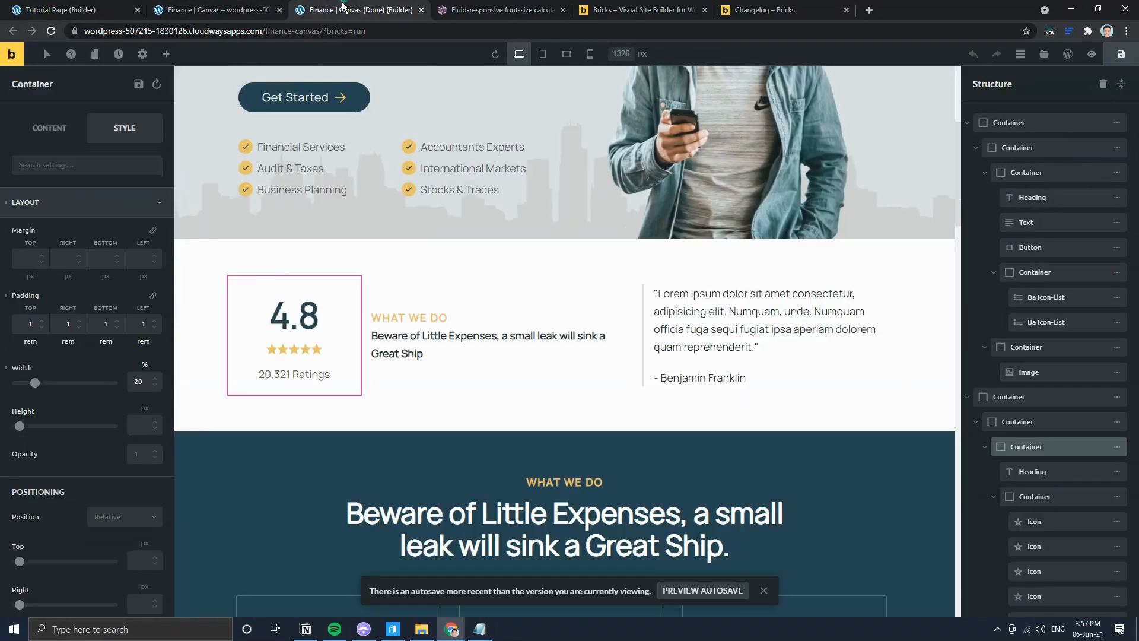
pyautogui.click(274, 353)
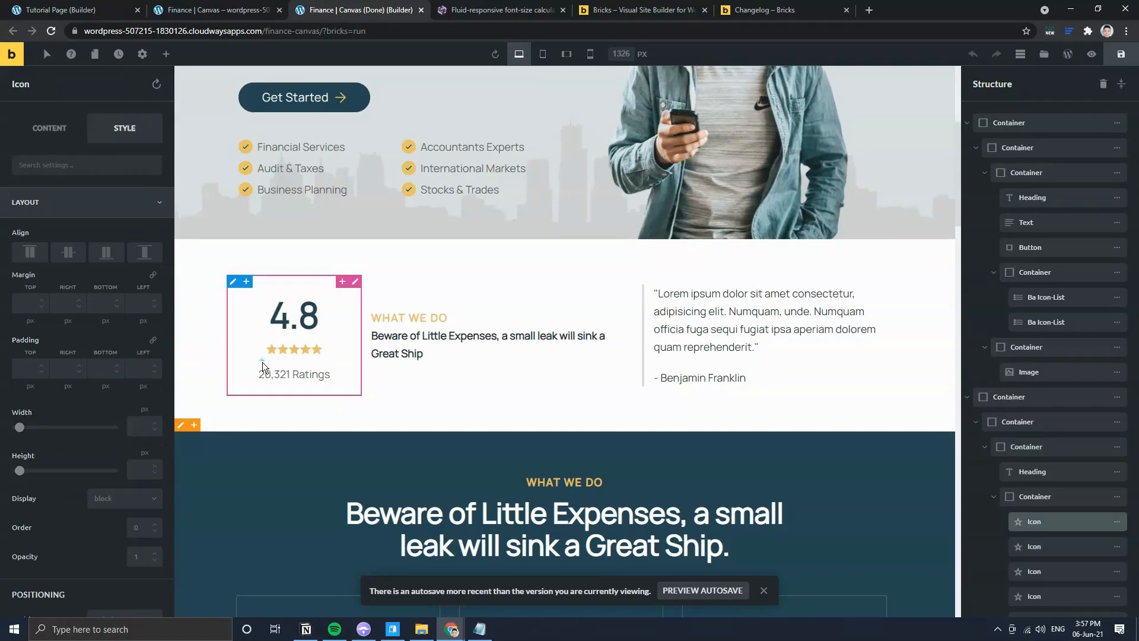
pyautogui.scroll(-9, 45, 427)
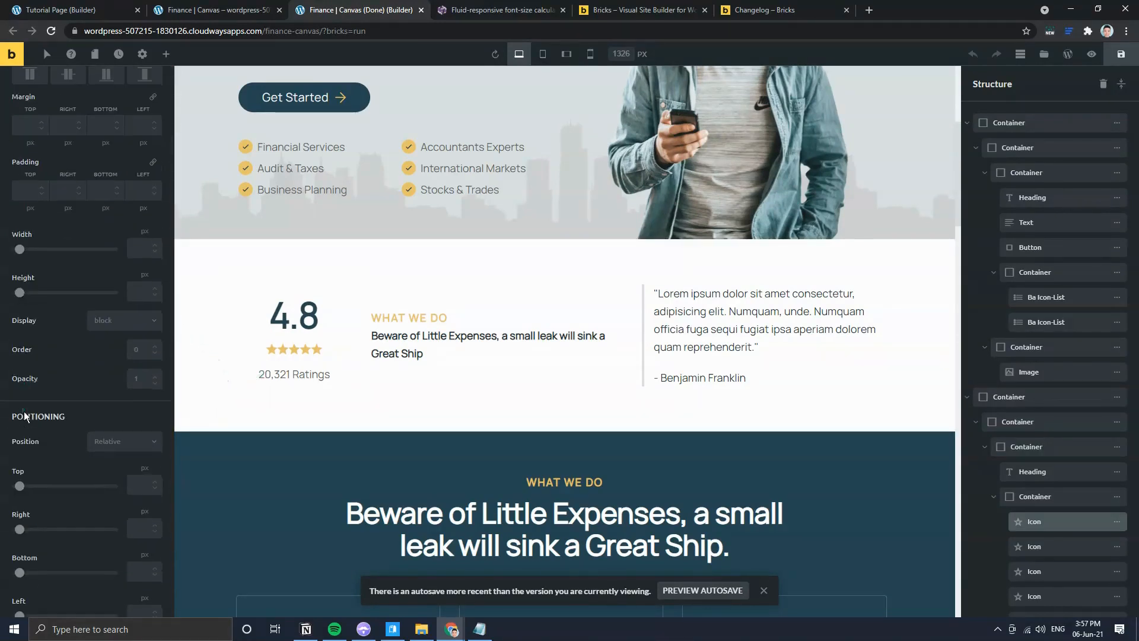
pyautogui.click(95, 420)
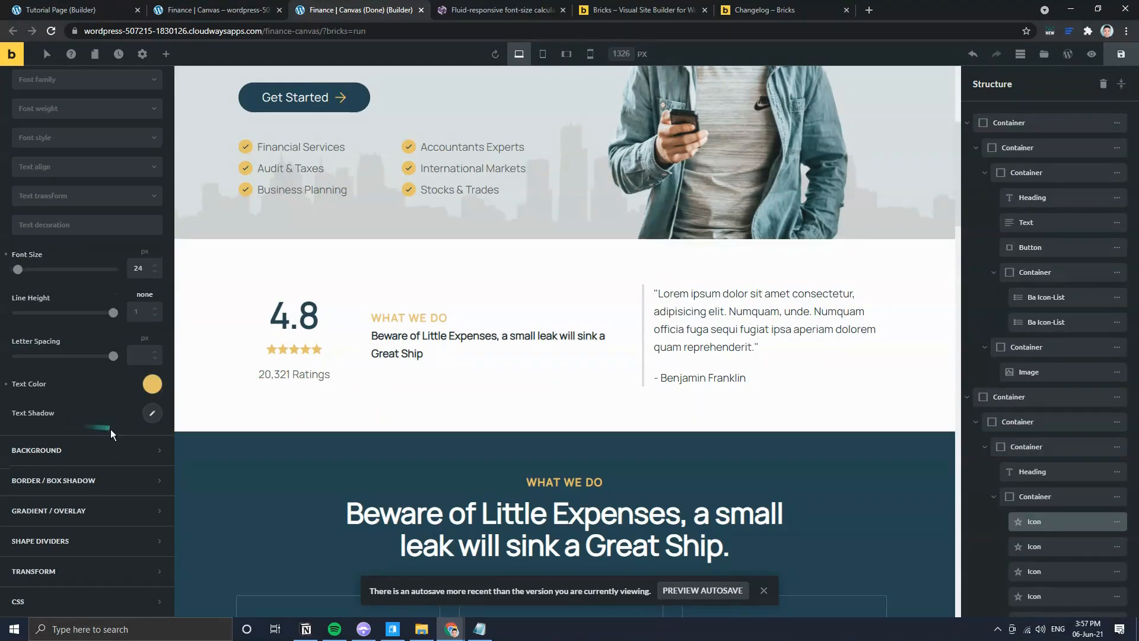
pyautogui.click(114, 6)
pyautogui.moveTo(151, 264)
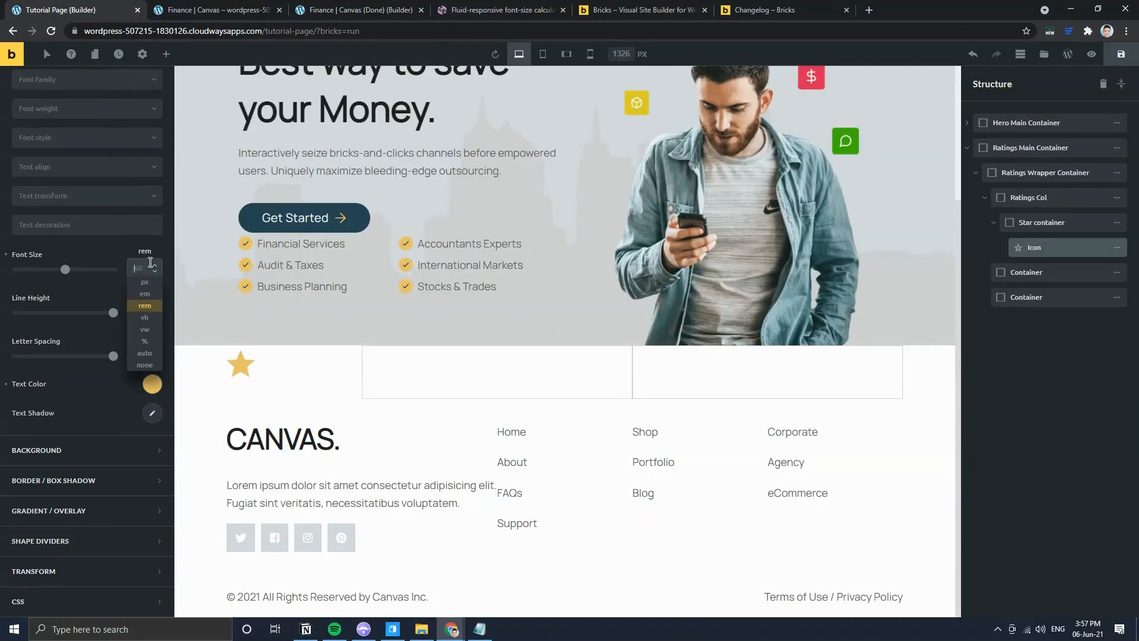
pyautogui.write('2.4')
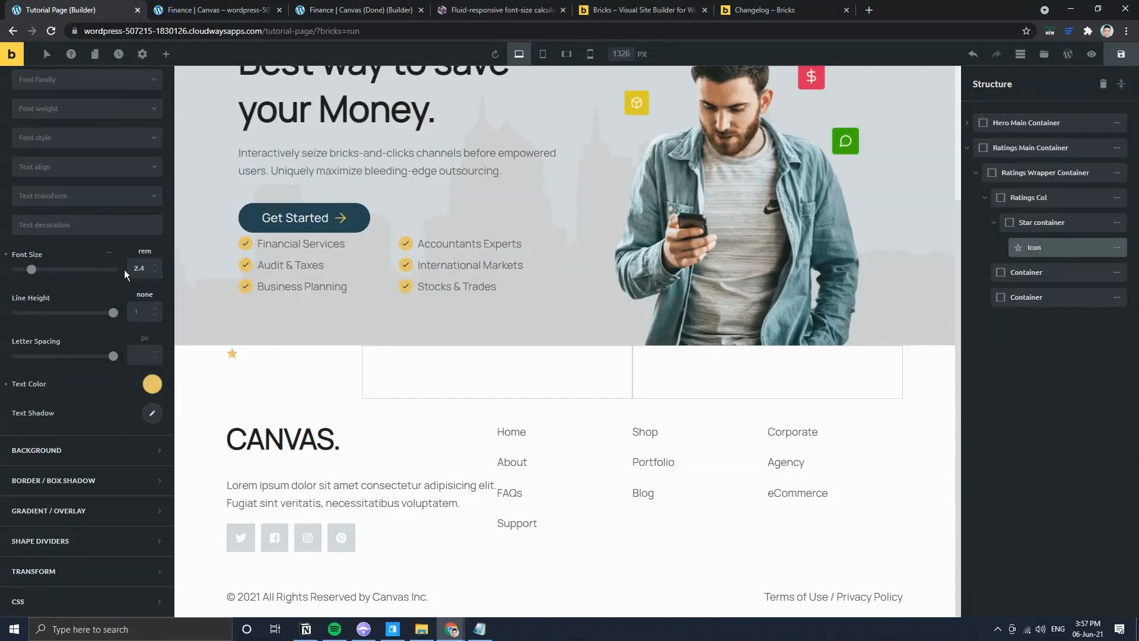
# Step: Duplicate the star icon inside the Star container until there are five icons
pyautogui.click(1117, 248)
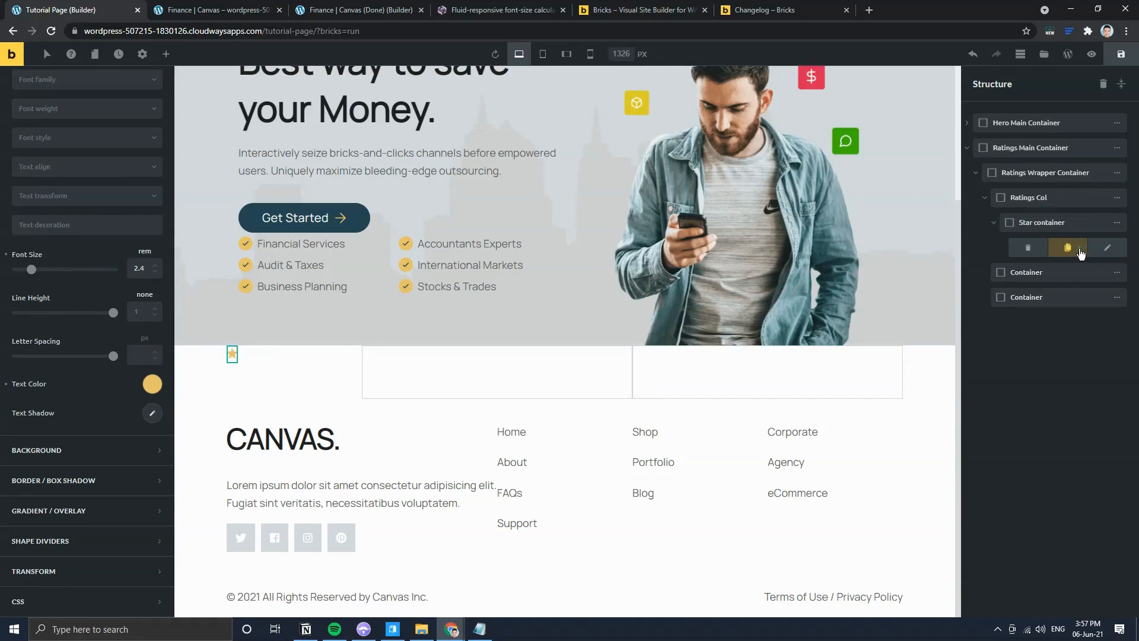
pyautogui.click(1079, 252)
pyautogui.click(1078, 252)
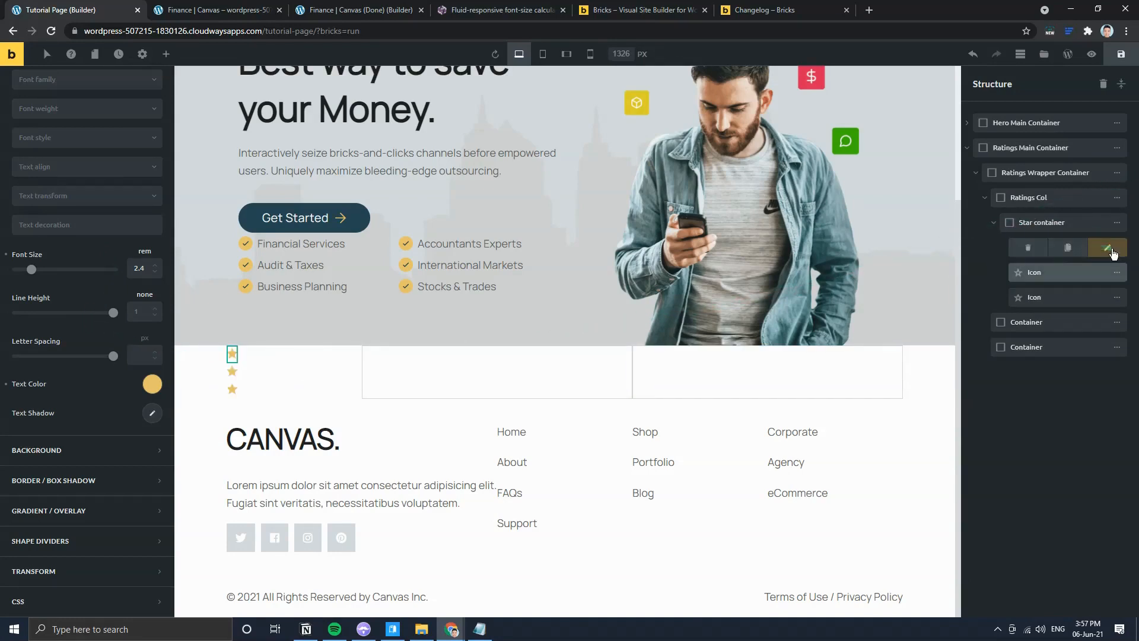
pyautogui.click(1067, 249)
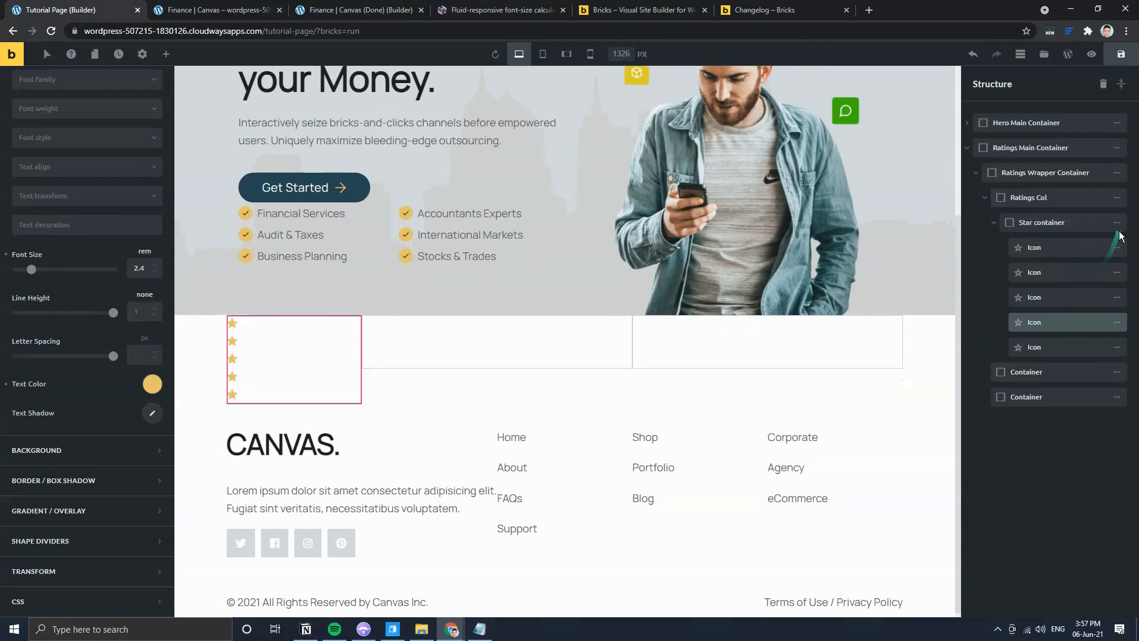
# Step: Lay out the Star container's icons in a horizontal row centered on the main axis, checking against the finished Finance | Canvas page
pyautogui.click(1061, 222)
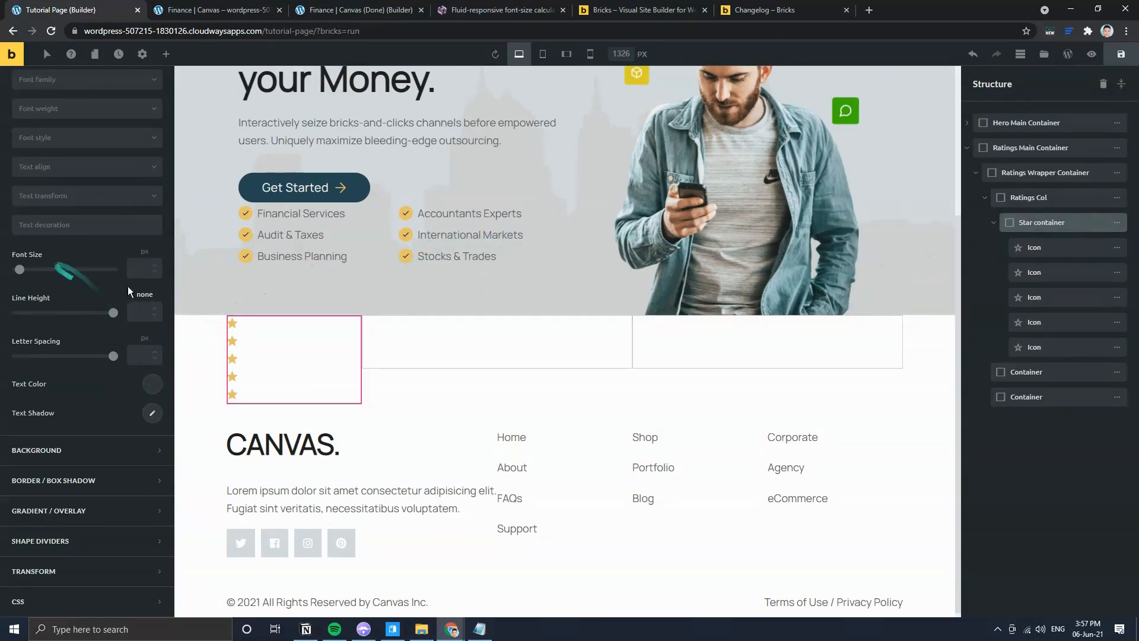
pyautogui.scroll(5, 48, 148)
pyautogui.click(49, 128)
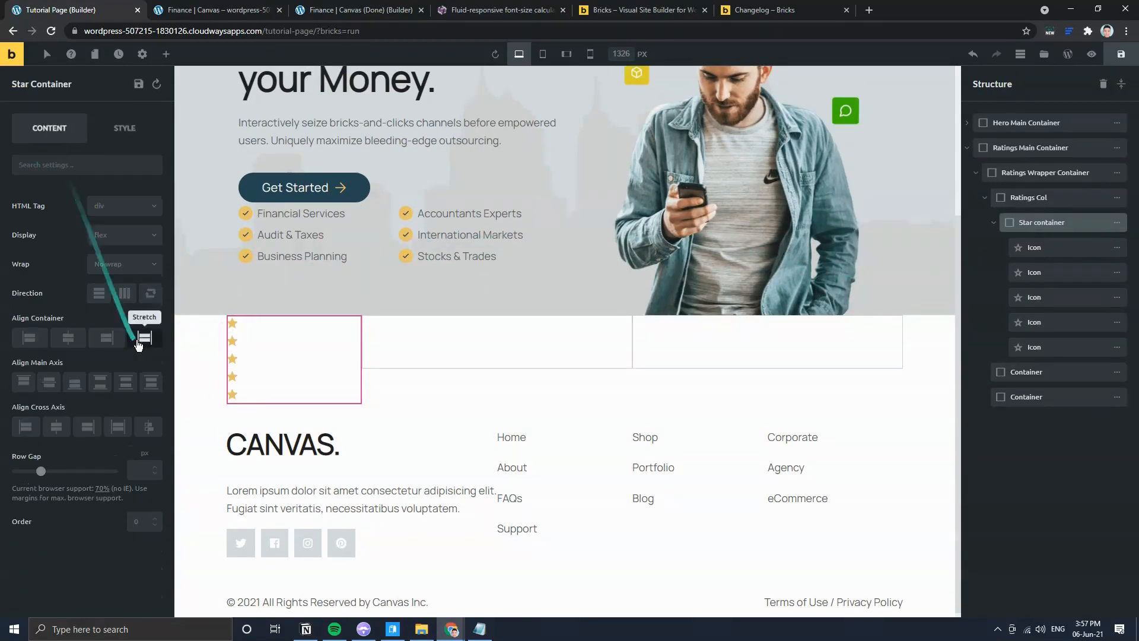
pyautogui.click(127, 293)
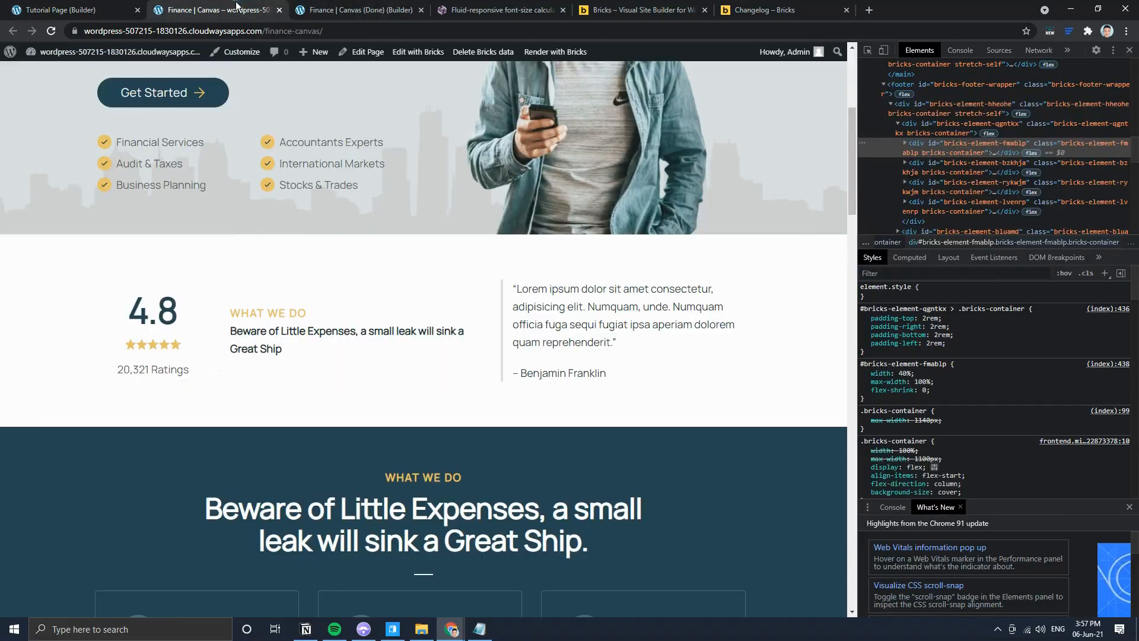
pyautogui.click(249, 11)
pyautogui.click(83, 6)
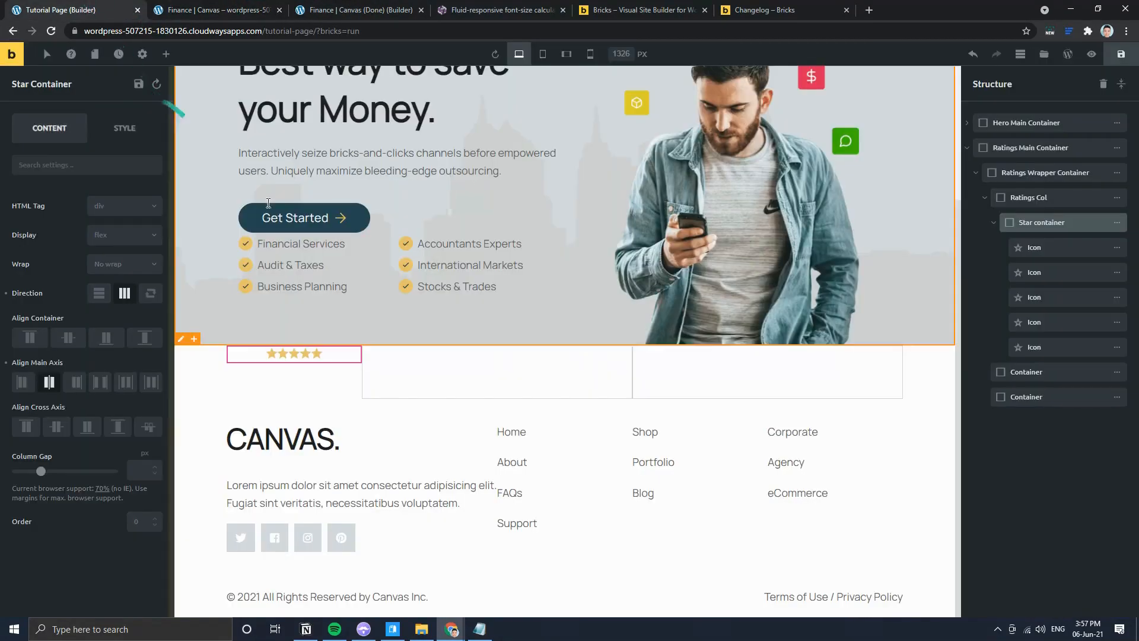
# Step: Add a Heading and a Text element to the Ratings Col and move the Heading above the Star container
pyautogui.click(994, 224)
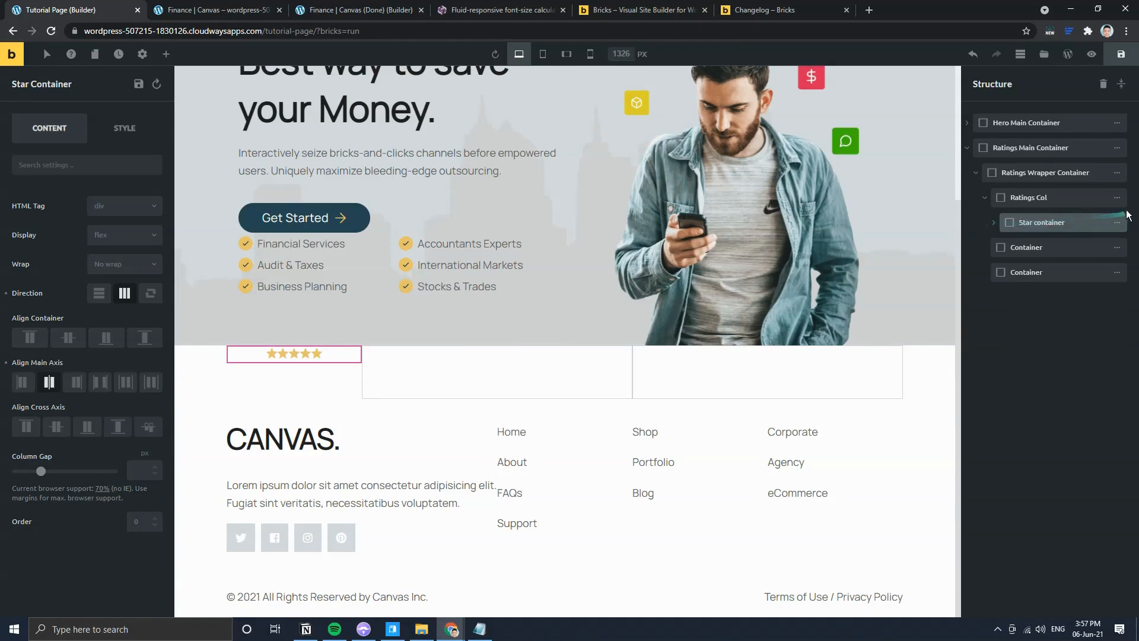
pyautogui.click(1097, 198)
pyautogui.click(163, 58)
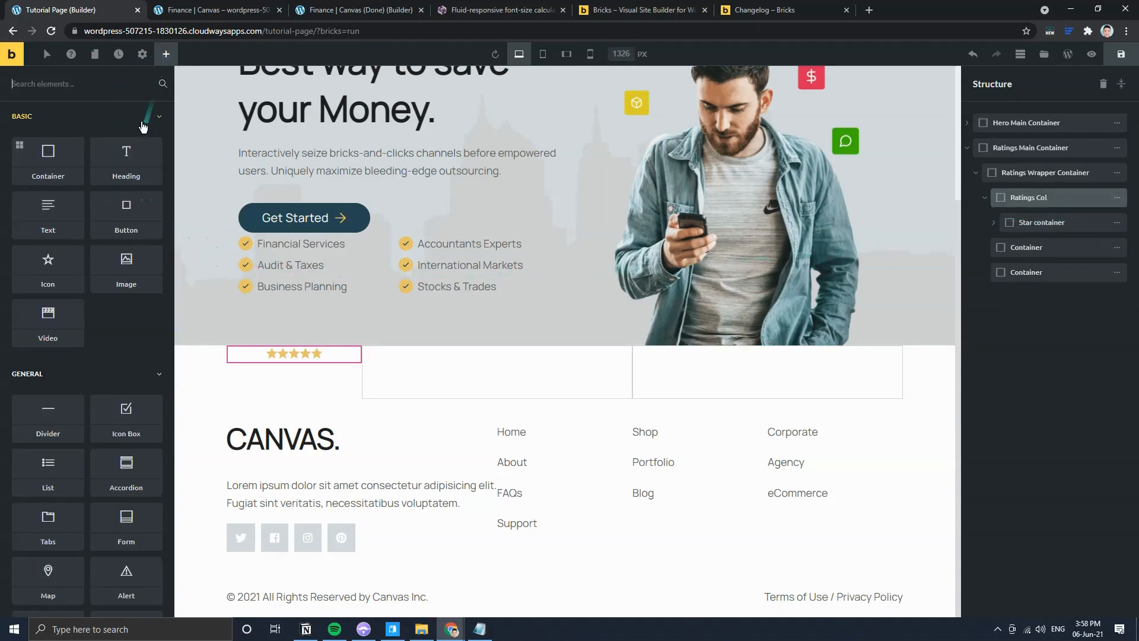
pyautogui.click(127, 177)
pyautogui.click(50, 215)
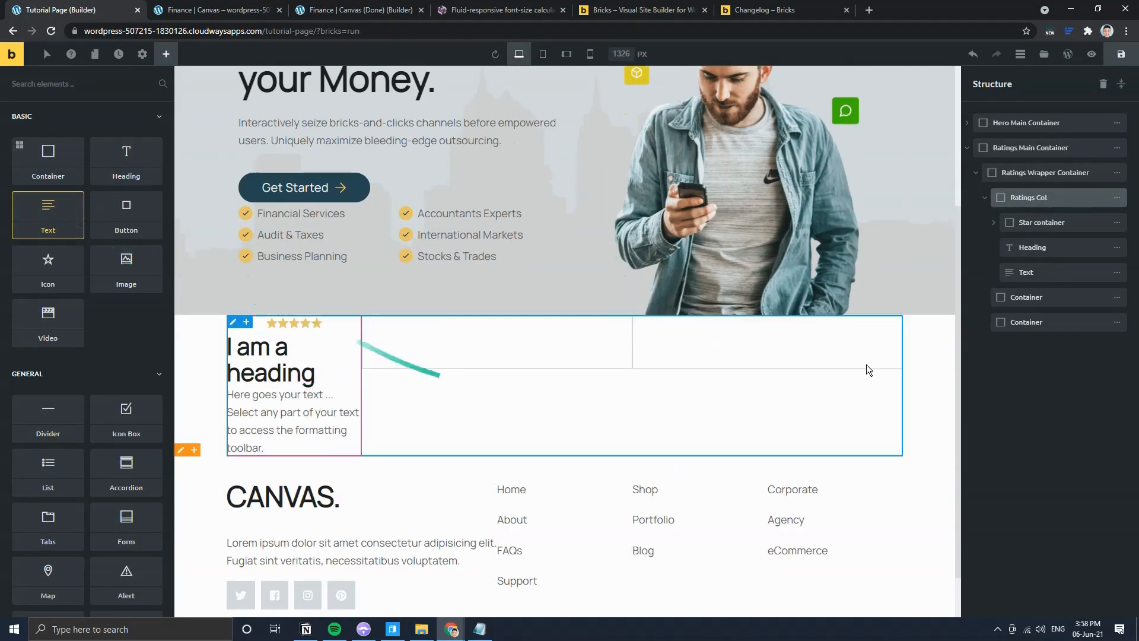
pyautogui.moveTo(1113, 256)
pyautogui.moveTo(1012, 247); pyautogui.dragTo(1012, 224)
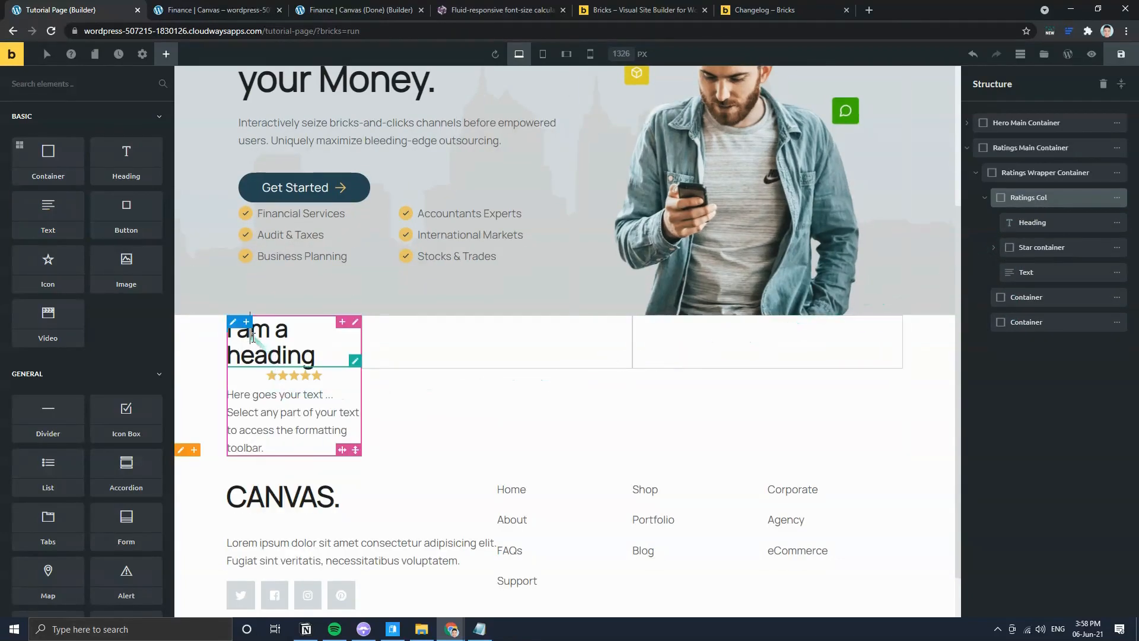
# Step: Change the new heading's text to 4.8 and keep its tag at H3
pyautogui.tripleClick(252, 337)
pyautogui.write('4.8')
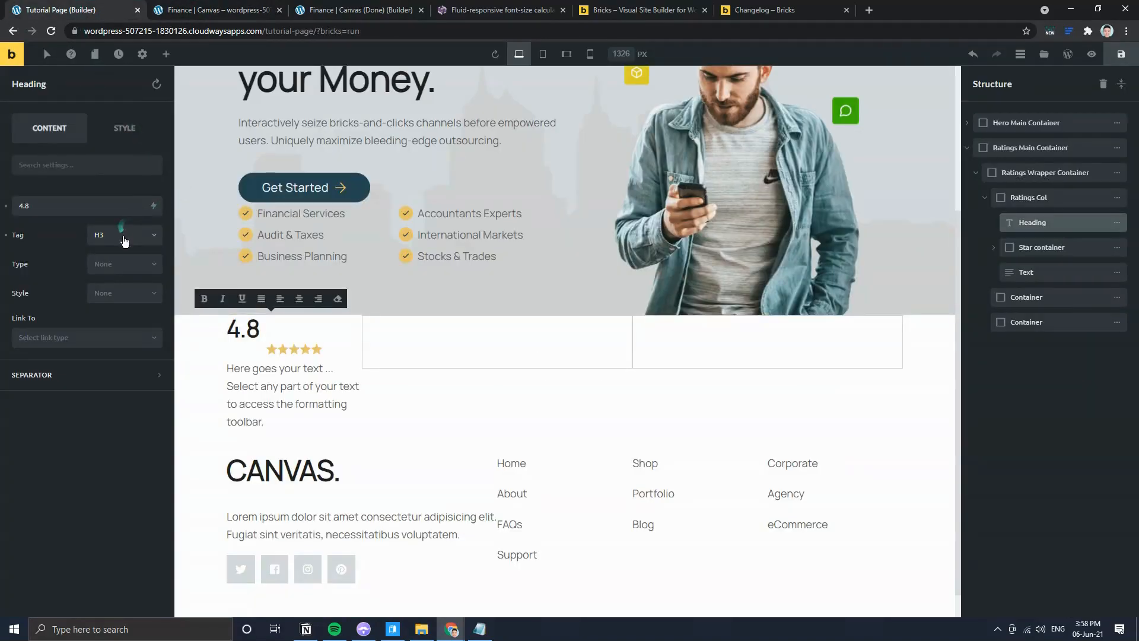
pyautogui.click(124, 240)
pyautogui.click(121, 240)
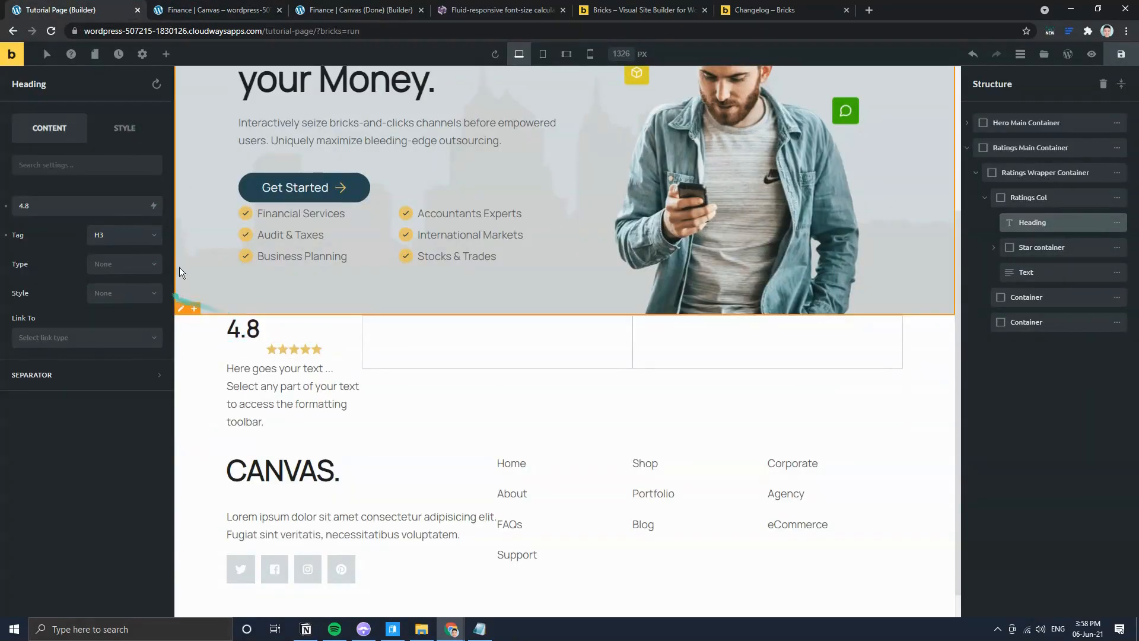
# Step: Copy the Heading H1 font size clamp formula from the typography settings of the Finance Canvas theme style
pyautogui.click(125, 128)
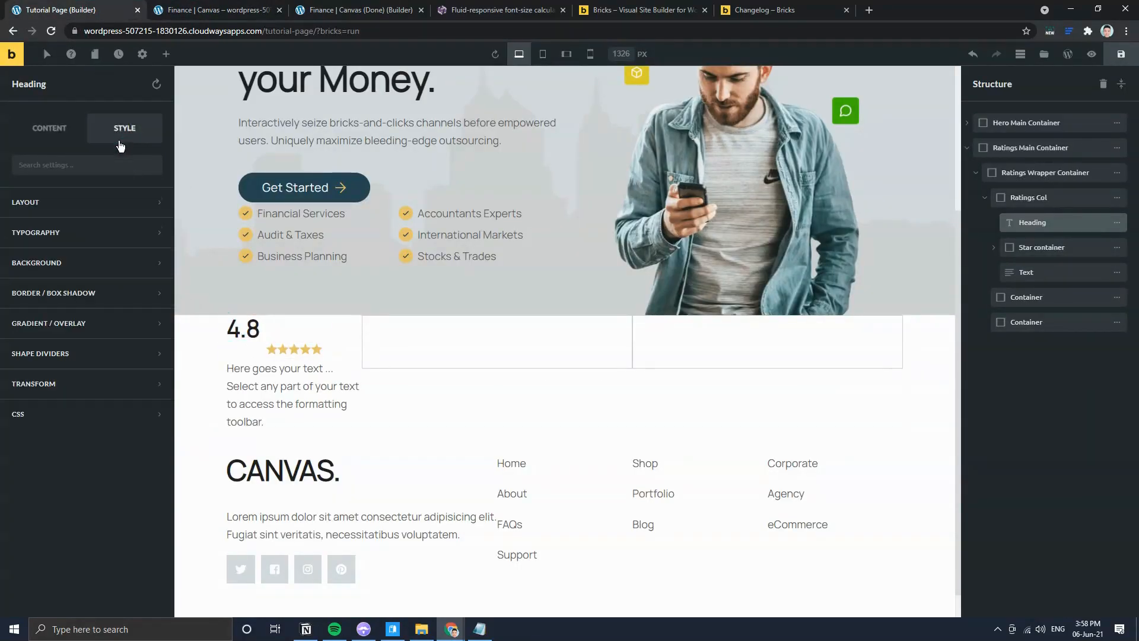
pyautogui.click(94, 239)
pyautogui.scroll(-2, 97, 468)
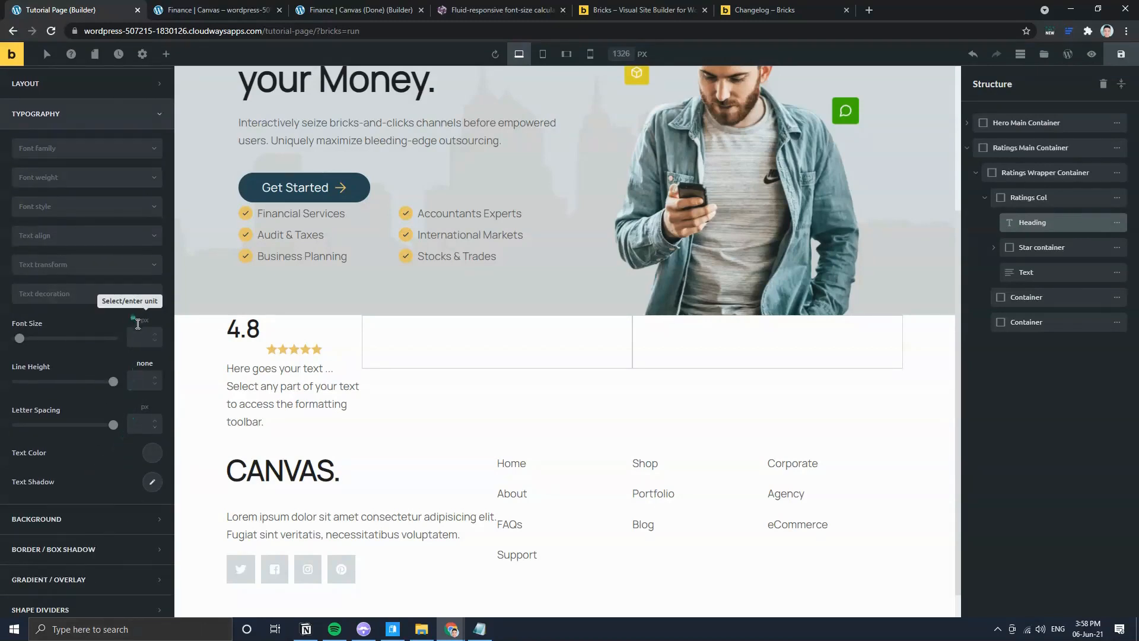
pyautogui.click(147, 56)
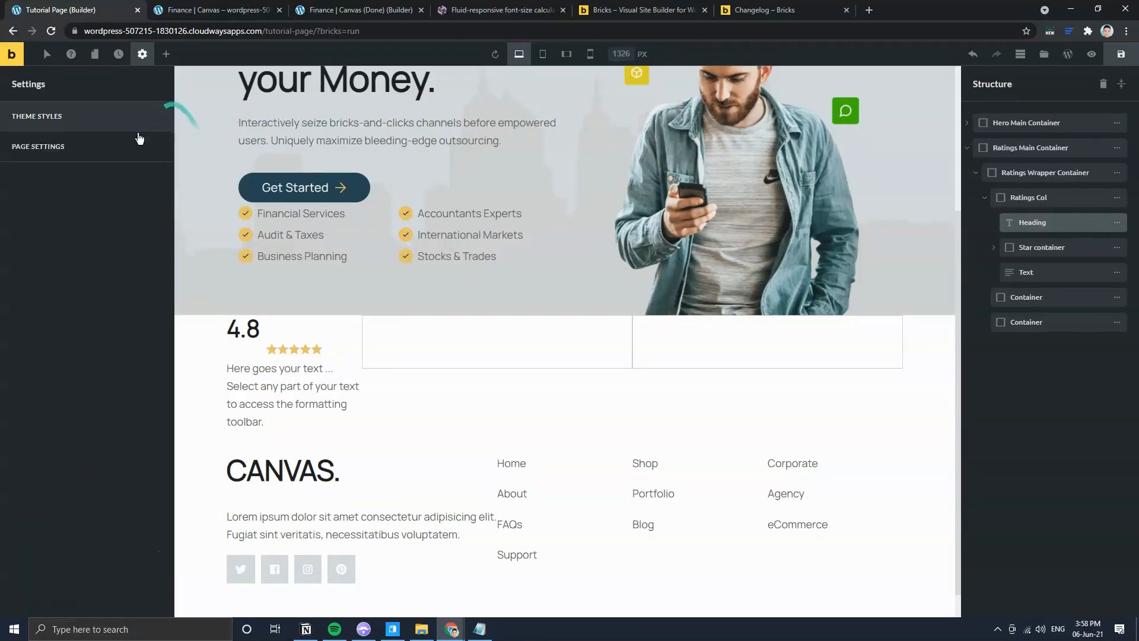
pyautogui.click(108, 114)
pyautogui.click(83, 351)
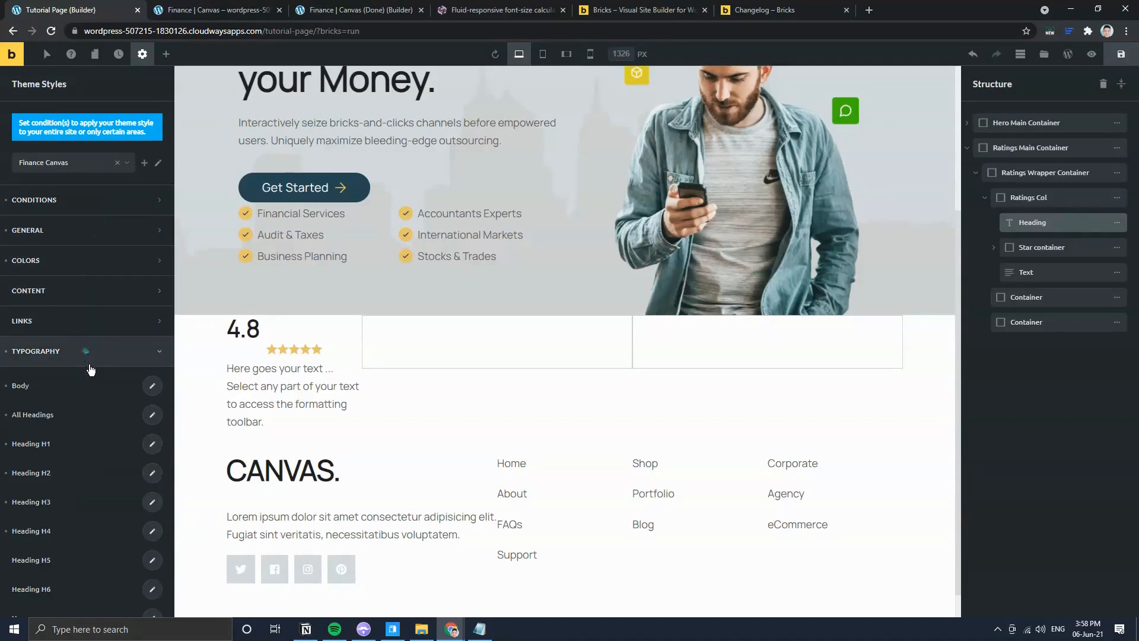
pyautogui.scroll(-2, 95, 374)
pyautogui.click(149, 325)
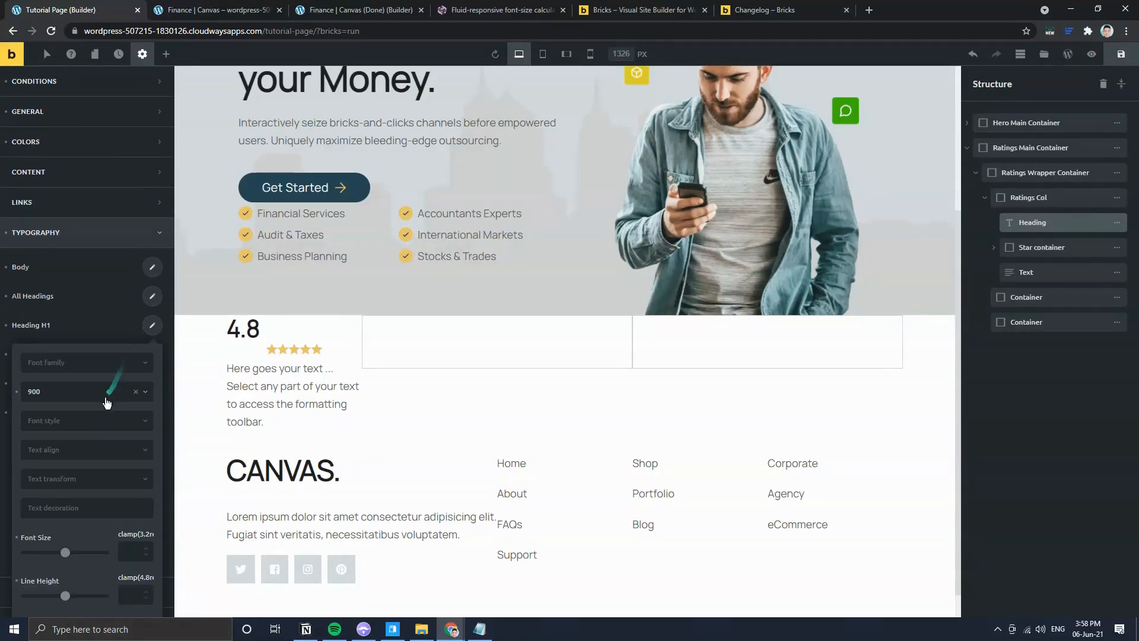
pyautogui.scroll(-2, 101, 427)
pyautogui.click(134, 420)
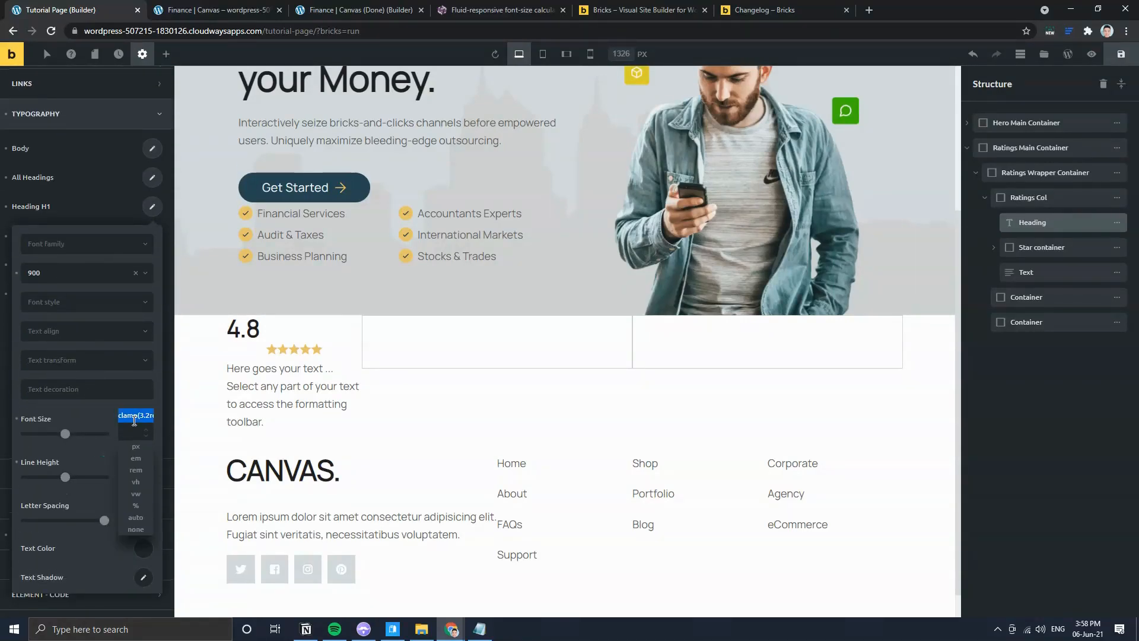
pyautogui.scroll(4, 156, 214)
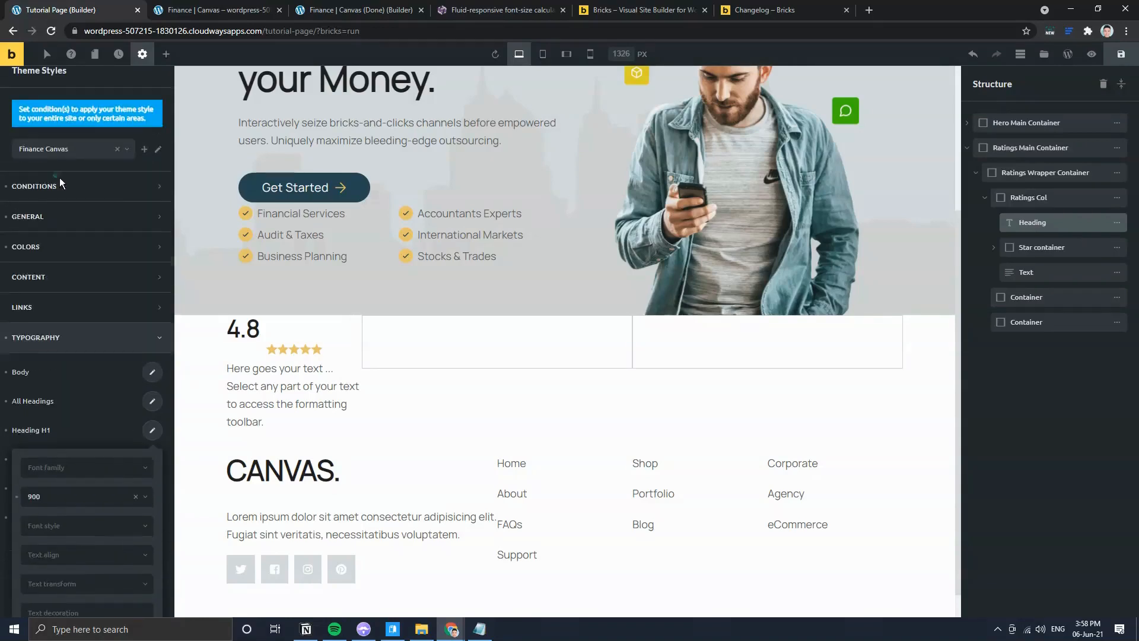
# Step: Apply the copied H1 clamp formula as the font size of the 4.8 heading
pyautogui.click(252, 336)
pyautogui.click(95, 233)
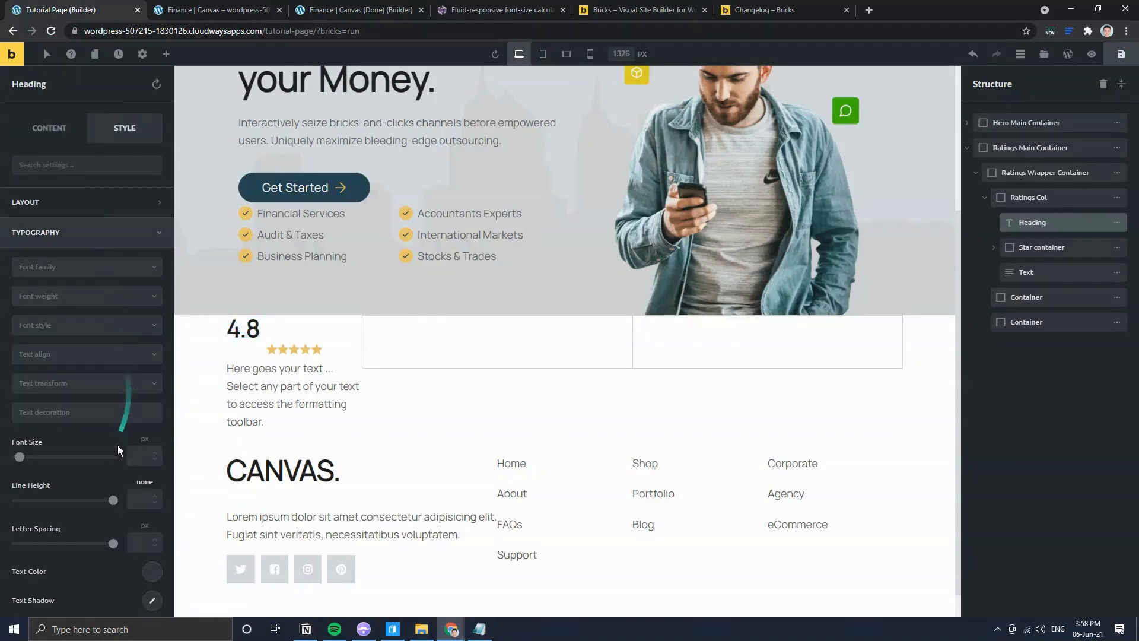
pyautogui.click(144, 450)
pyautogui.hotkey('ctrl', 'v')
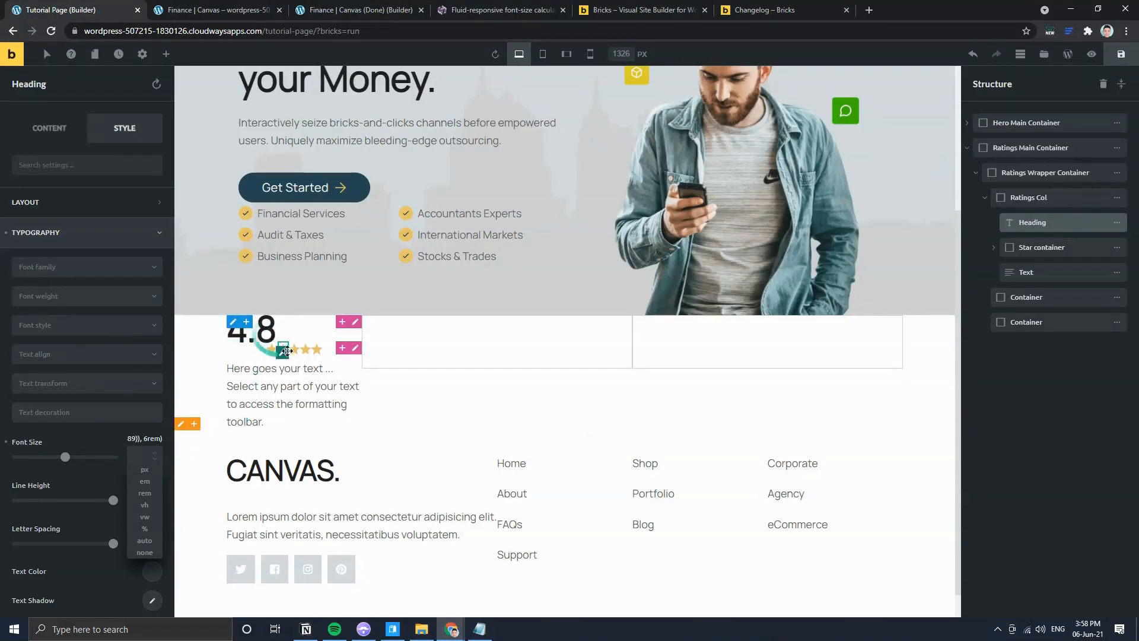
pyautogui.click(105, 436)
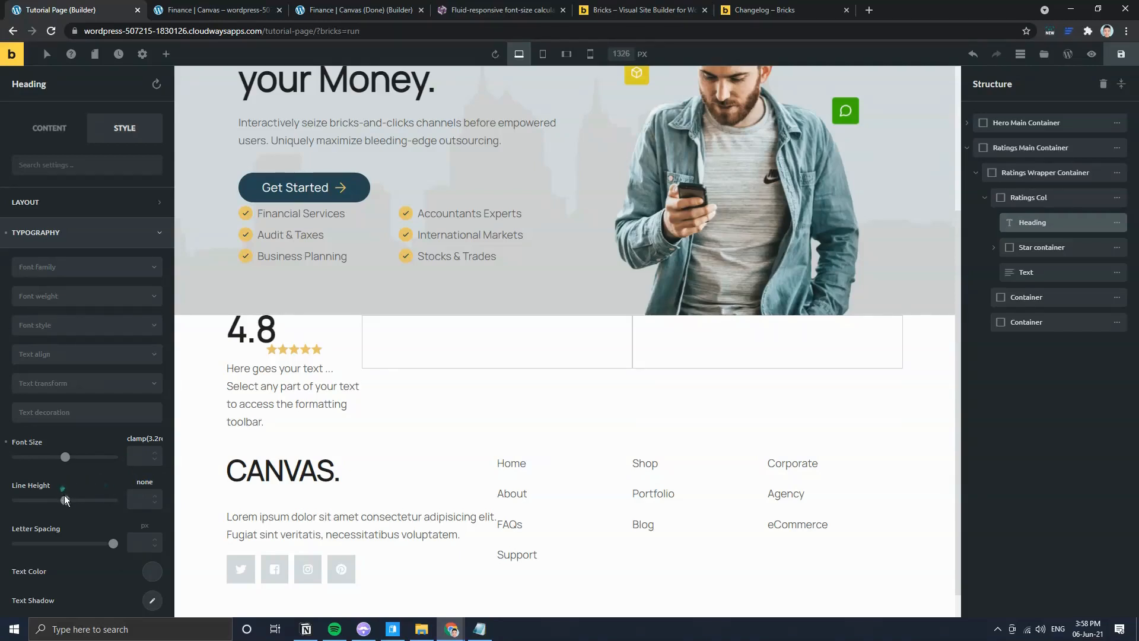
# Step: Copy the Heading H1 line height clamp formula from the theme style and apply it to the 4.8 heading's line height
pyautogui.click(142, 54)
pyautogui.click(70, 119)
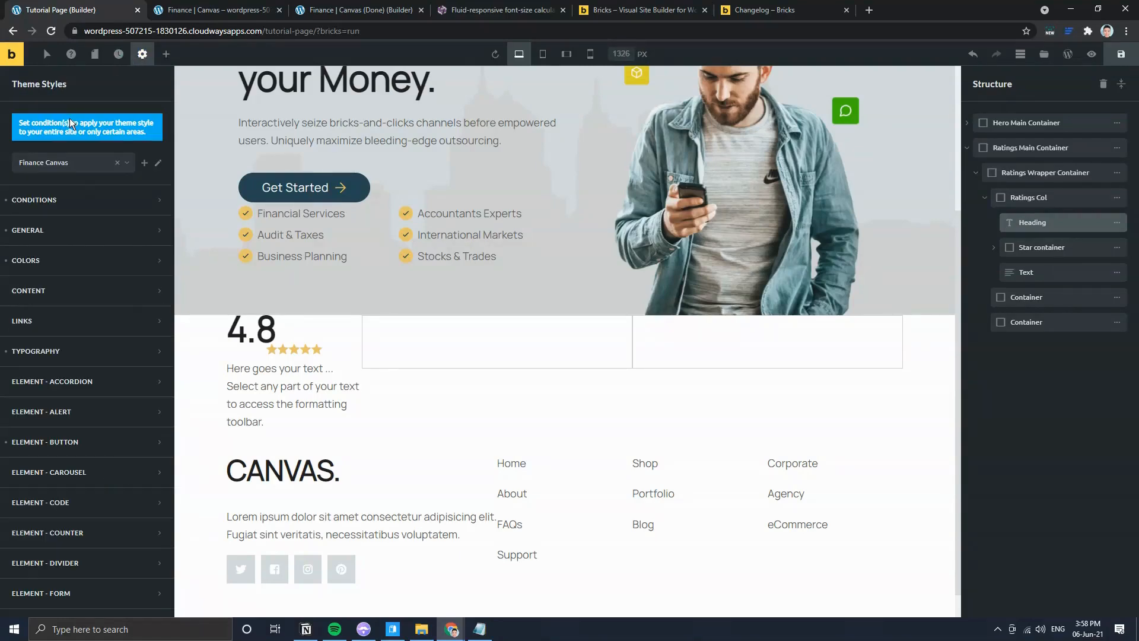
pyautogui.click(50, 351)
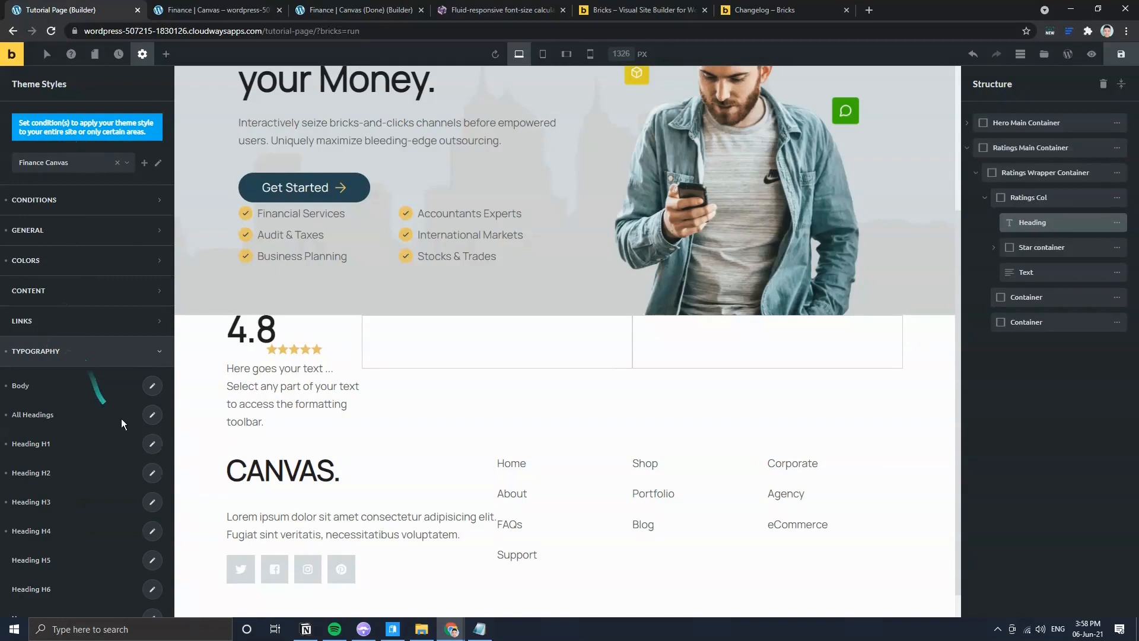
pyautogui.click(152, 446)
pyautogui.scroll(-6, 92, 519)
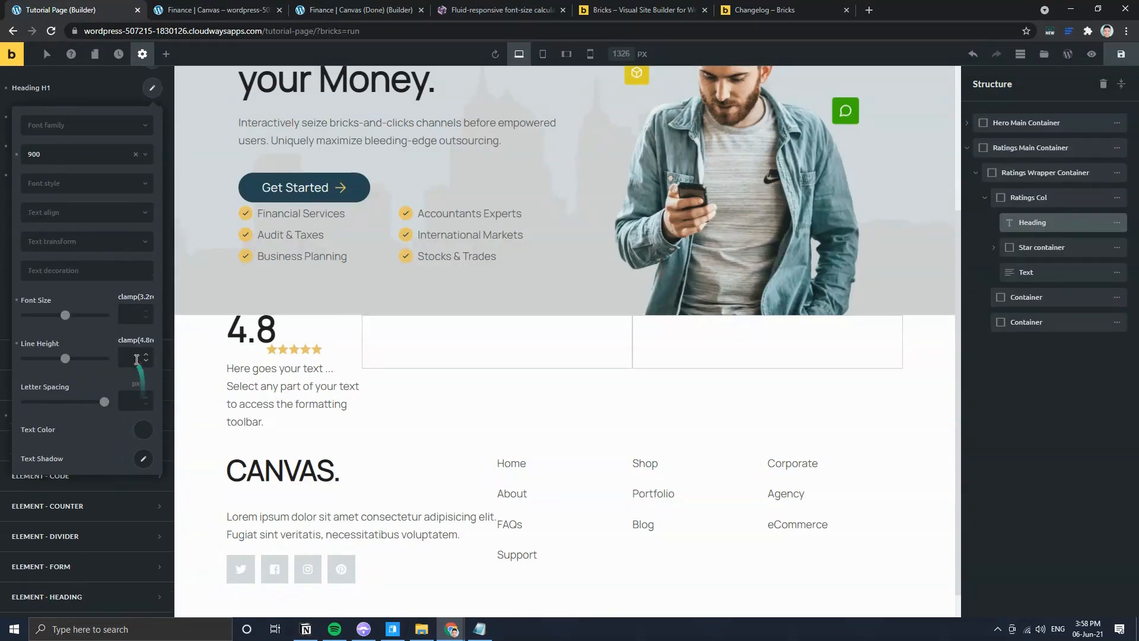
pyautogui.click(249, 329)
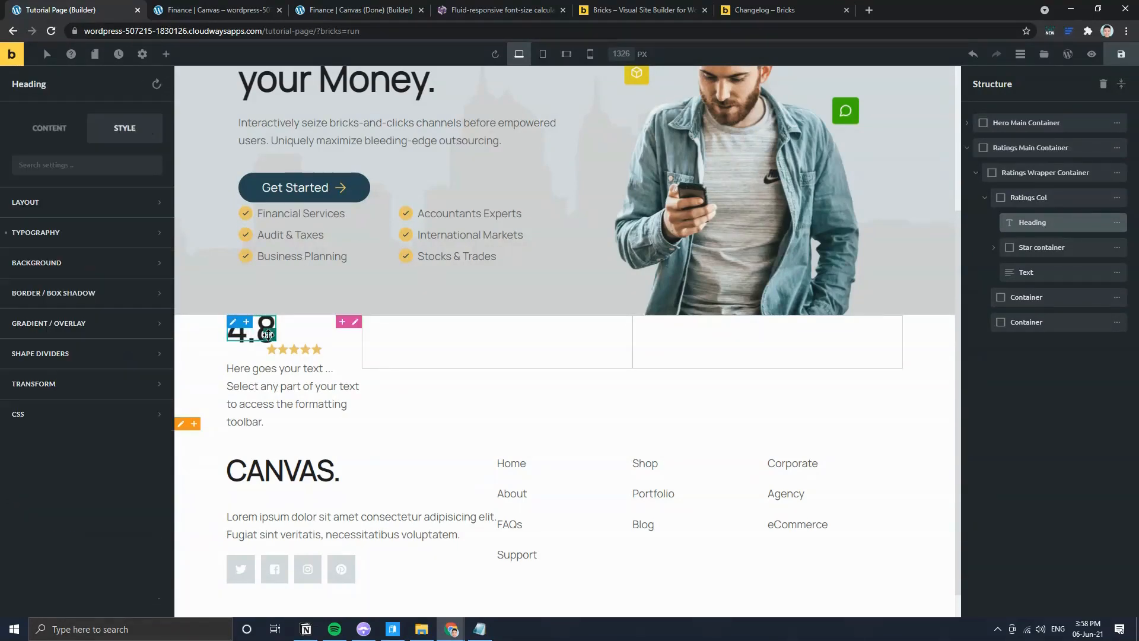
pyautogui.click(97, 236)
pyautogui.scroll(-3, 84, 413)
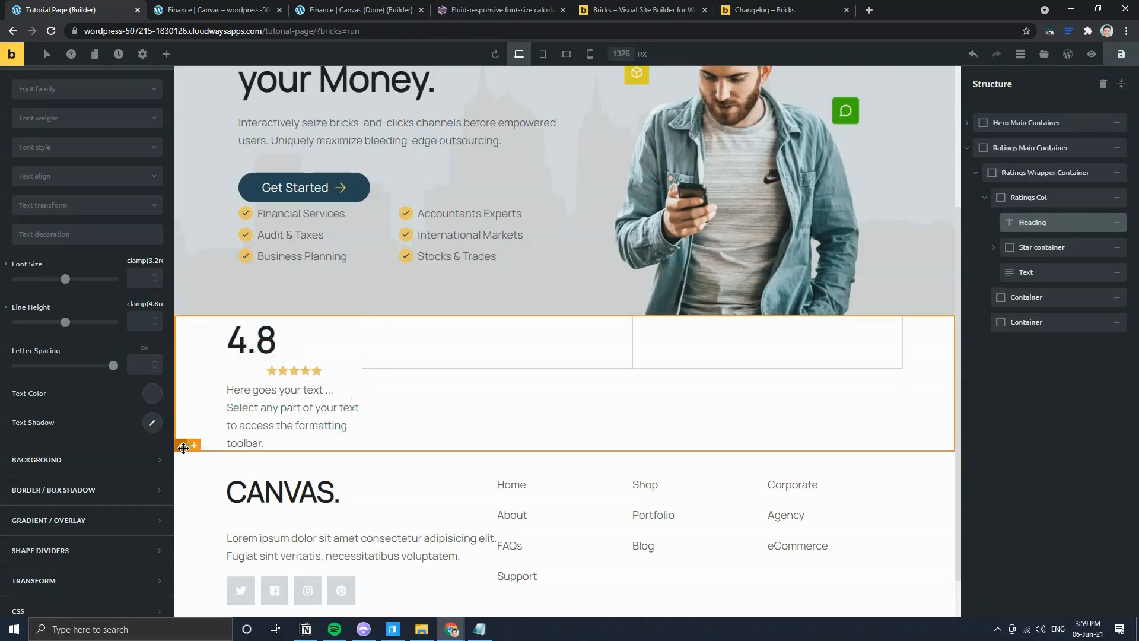
# Step: Set a linked padding of 6 on all four sides of the Ratings Main Container
pyautogui.click(183, 448)
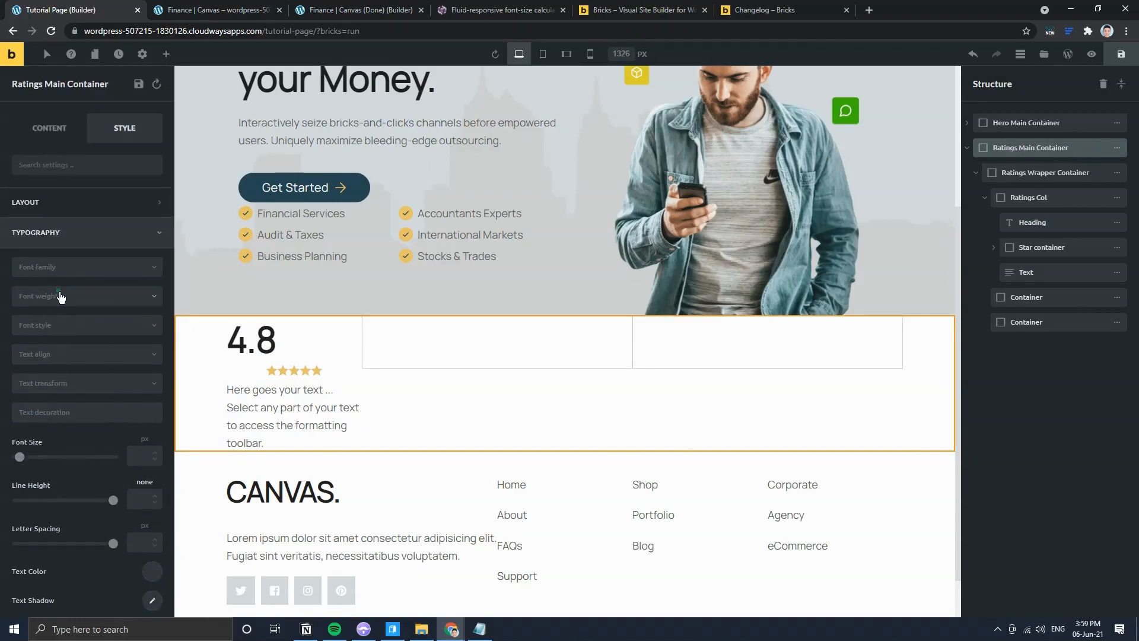
pyautogui.click(64, 202)
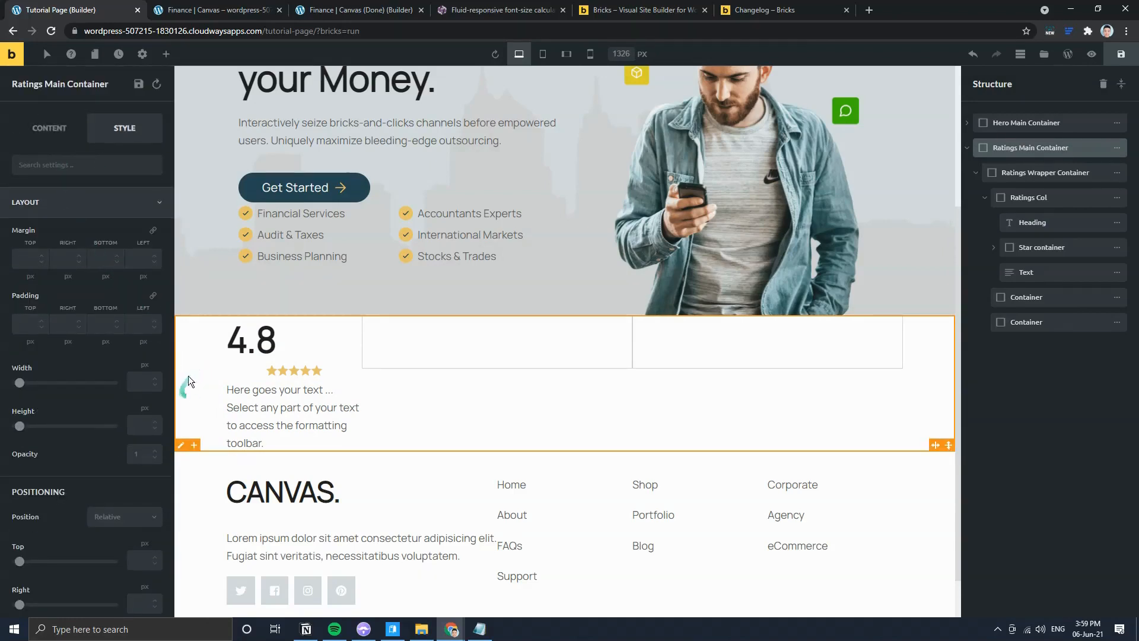
pyautogui.click(21, 323)
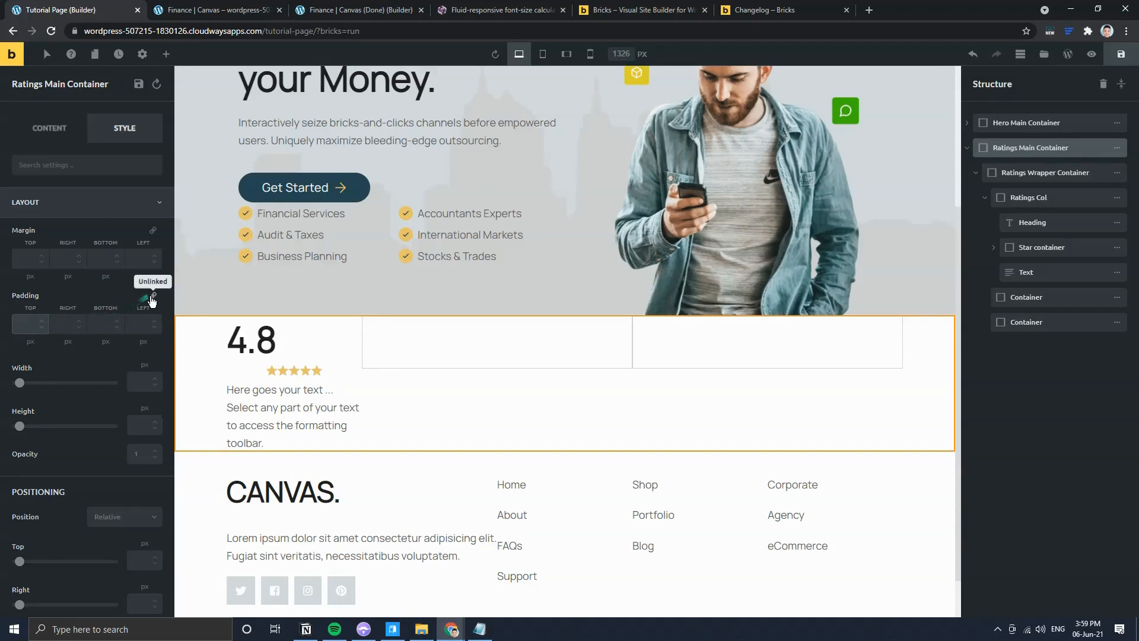
pyautogui.write('6')
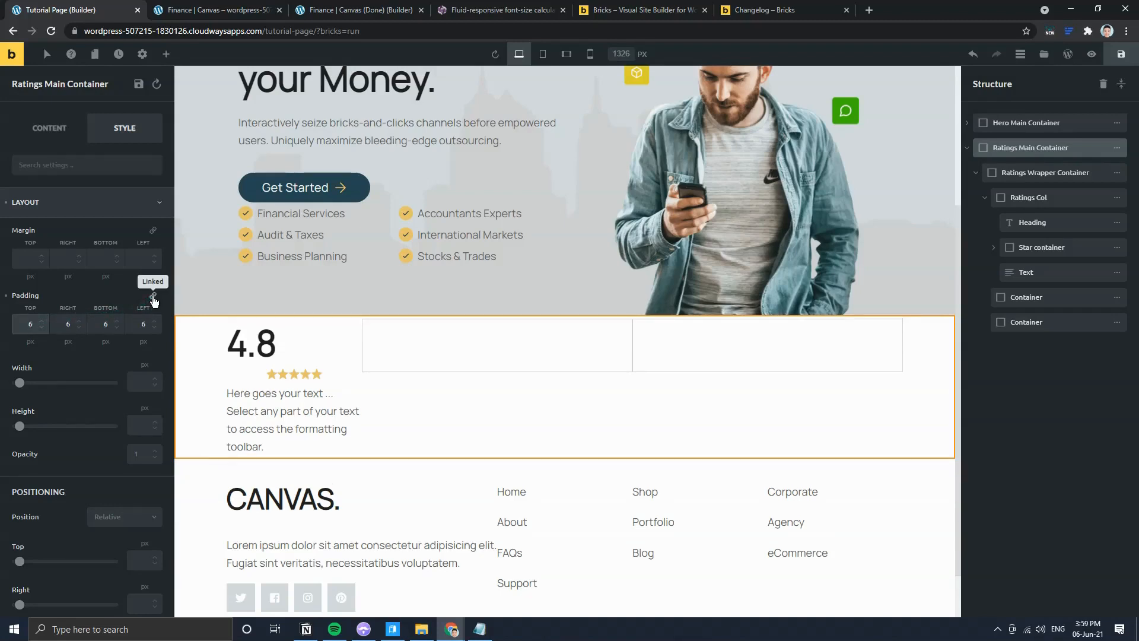
# Step: Unlink the Ratings Main Container's padding values and set the right and left padding to 2
pyautogui.click(153, 297)
pyautogui.doubleClick(63, 326)
pyautogui.press('BackSpace')
pyautogui.write('2')
pyautogui.press('Tab')
pyautogui.press('Tab')
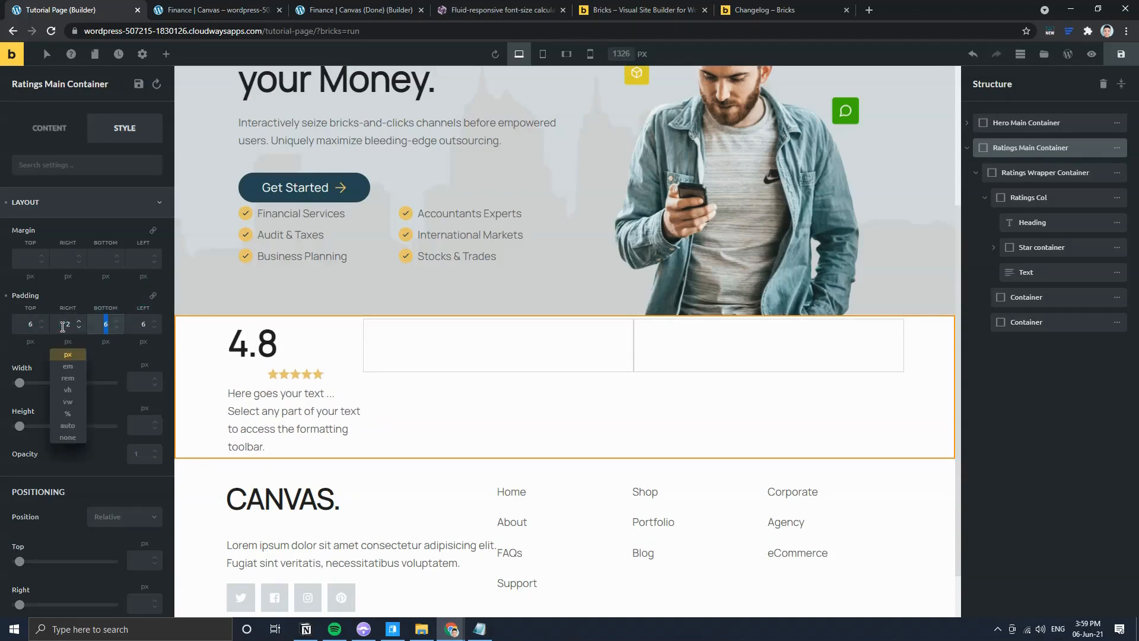
pyautogui.press('Tab')
pyautogui.press('Tab')
pyautogui.write('2')
pyautogui.press('Tab')
# Step: Set the unit of all four Ratings Main Container padding values to rem and glance at the reference page for comparison
pyautogui.write('rem')
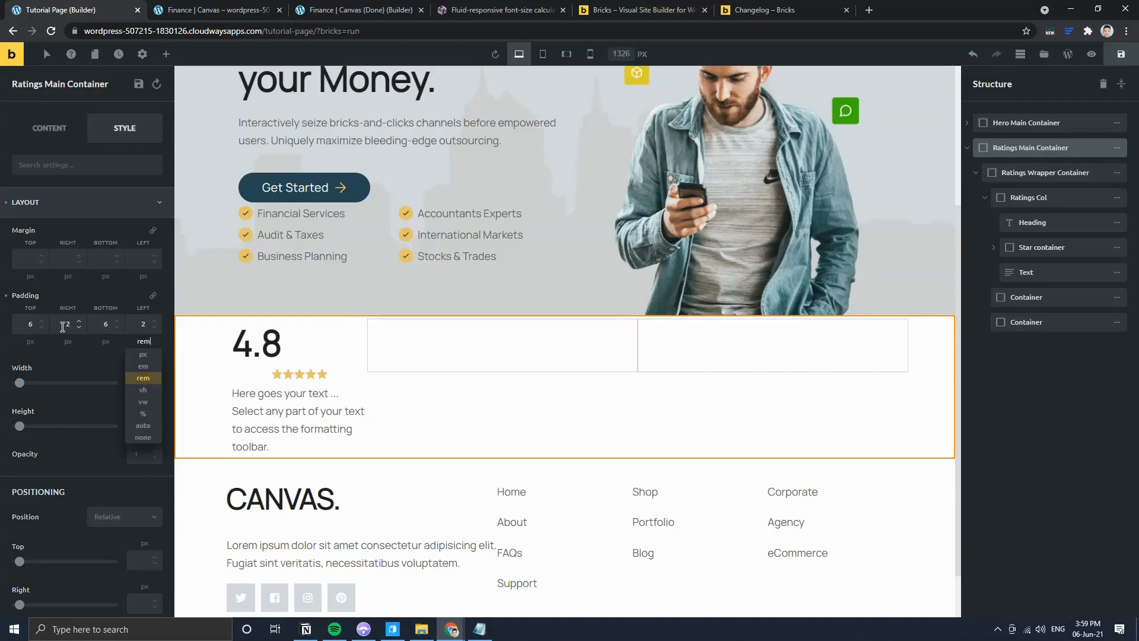
pyautogui.click(26, 345)
pyautogui.write('rem')
pyautogui.press('Tab')
pyautogui.press('Tab')
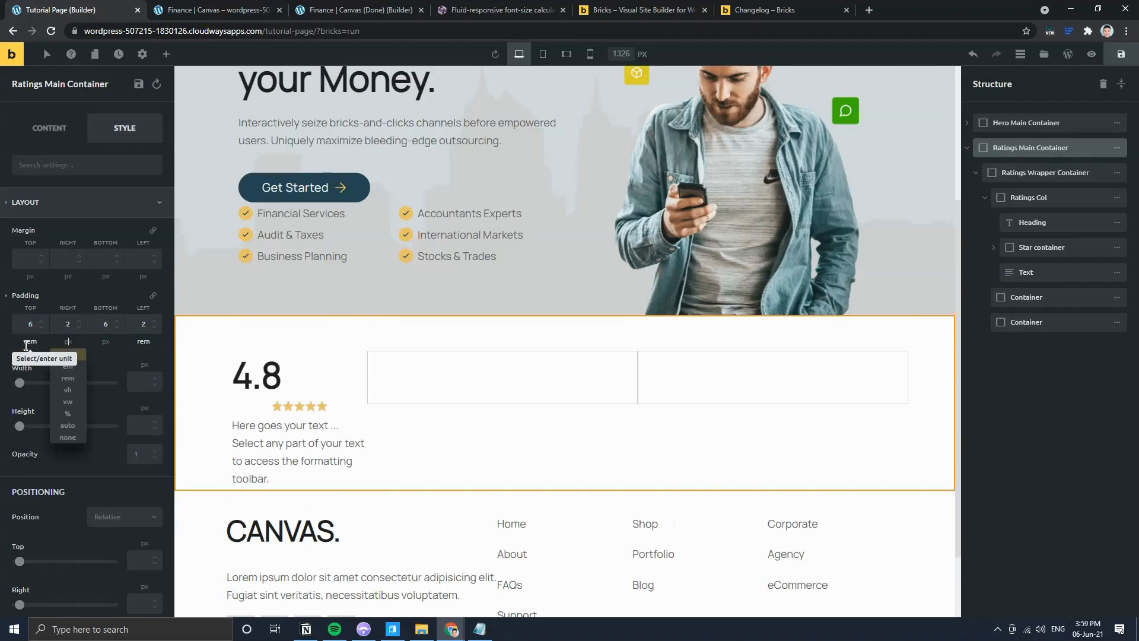
pyautogui.write('rem')
pyautogui.press('Tab')
pyautogui.press('Tab')
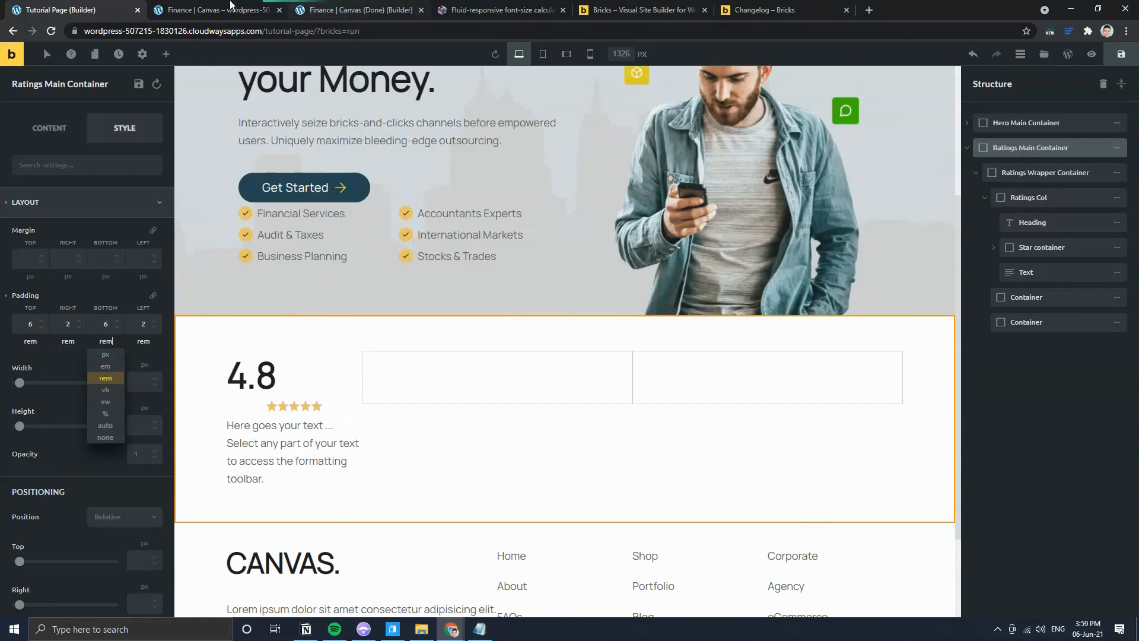
pyautogui.click(235, 10)
pyautogui.click(59, 10)
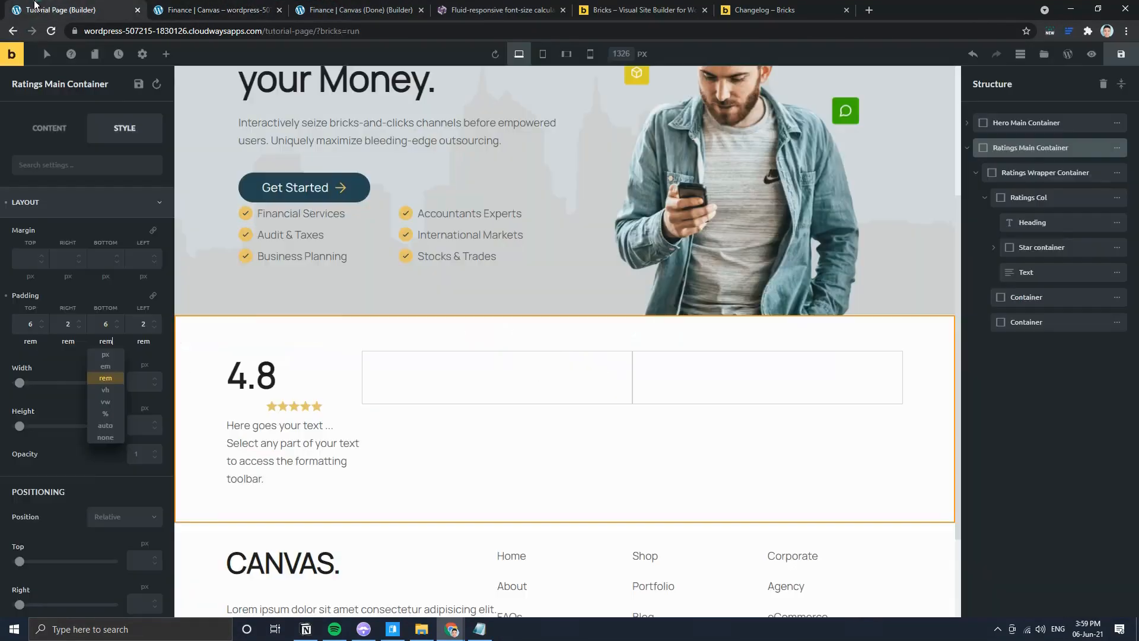
# Step: Set a linked inner container padding of 1 on all four sides of the Ratings Wrapper Container
pyautogui.click(234, 358)
pyautogui.scroll(-7, 70, 403)
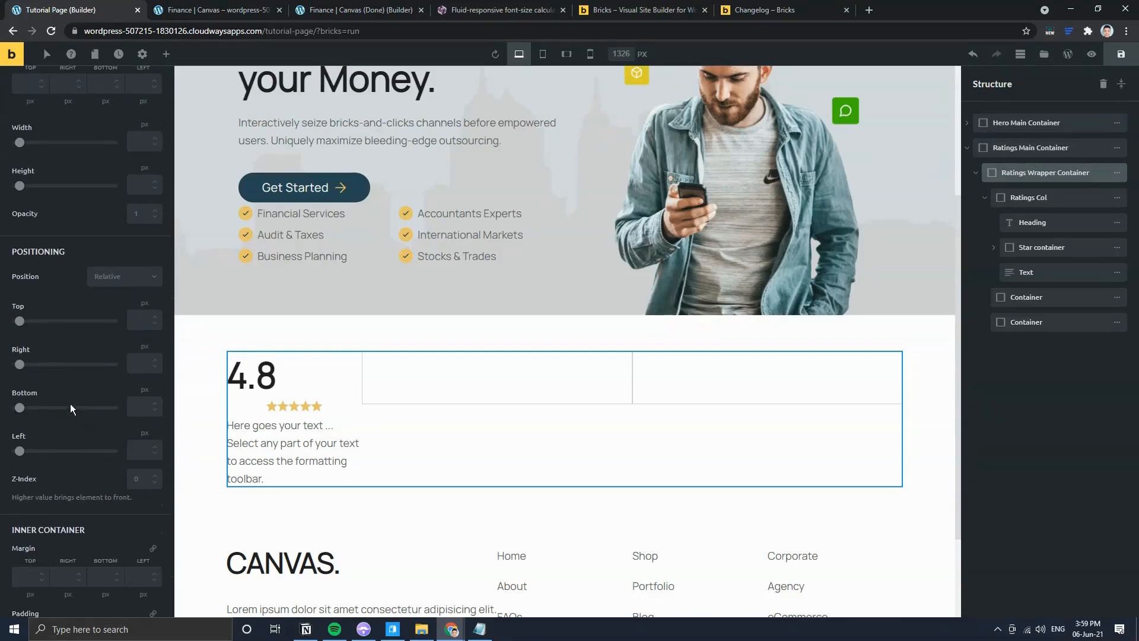
pyautogui.scroll(-1, 73, 443)
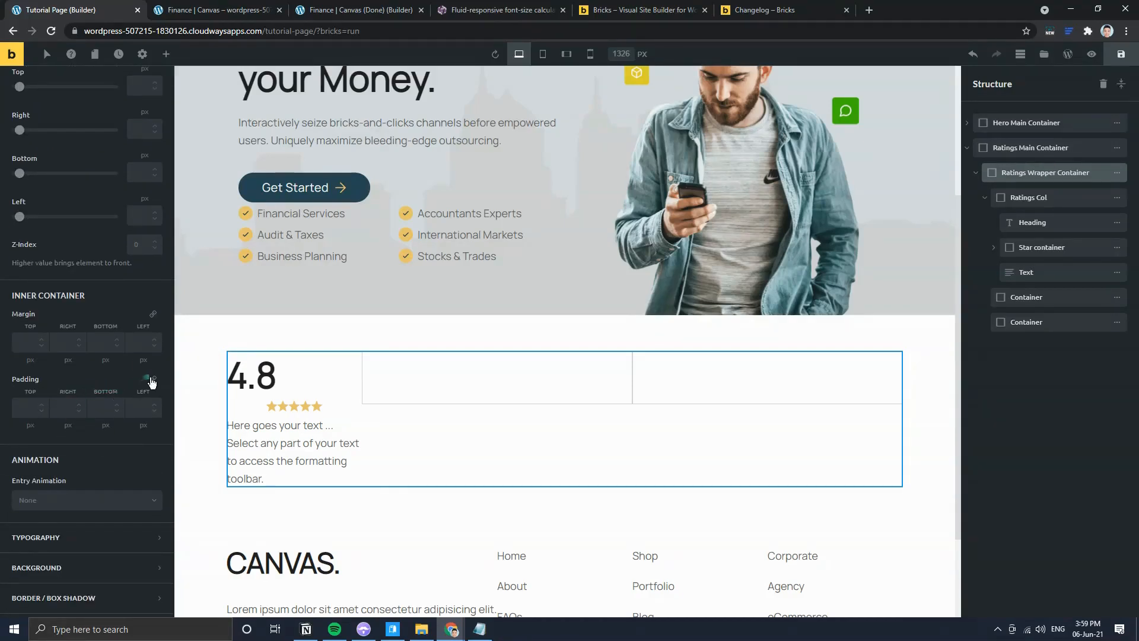
pyautogui.click(26, 408)
pyautogui.write('1')
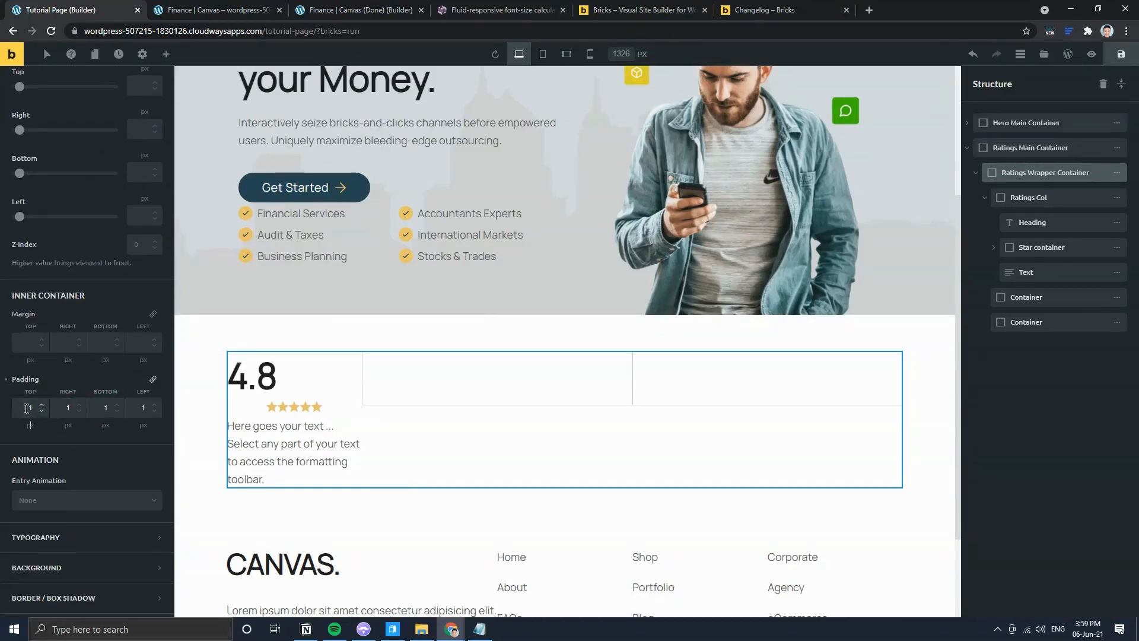
# Step: Set the unit of the Ratings Wrapper Container's four inner padding values to rem
pyautogui.press('Tab')
pyautogui.write('rem')
pyautogui.press('Tab')
pyautogui.press('Tab')
pyautogui.write('rem')
pyautogui.press('Tab')
pyautogui.press('Tab')
pyautogui.write('rem')
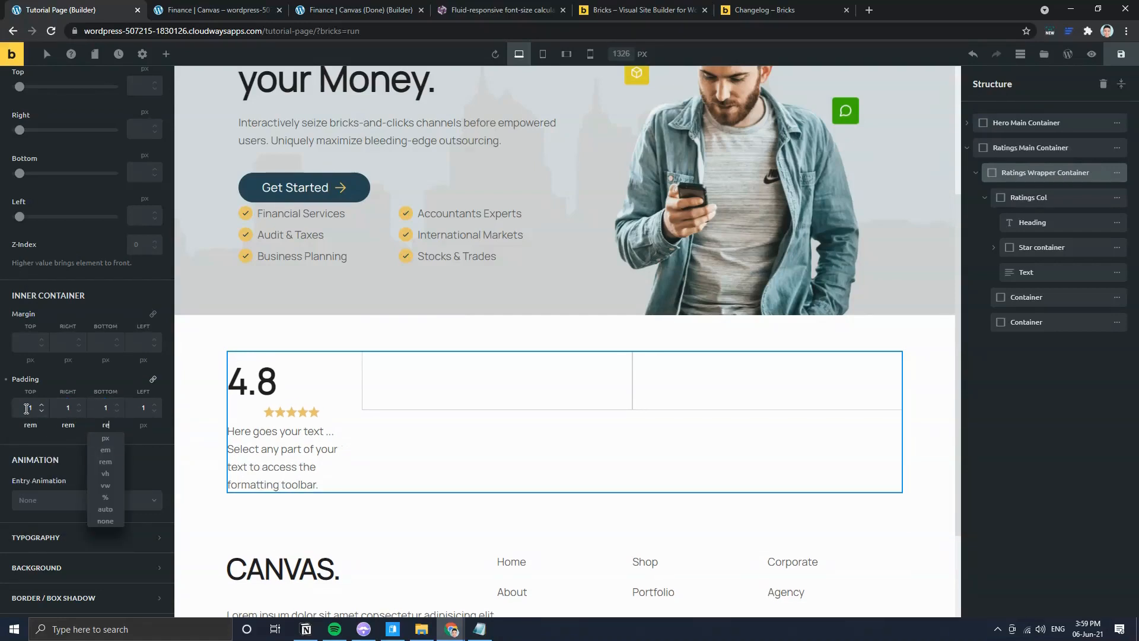
pyautogui.press('Tab')
pyautogui.press('Tab')
pyautogui.write('rem')
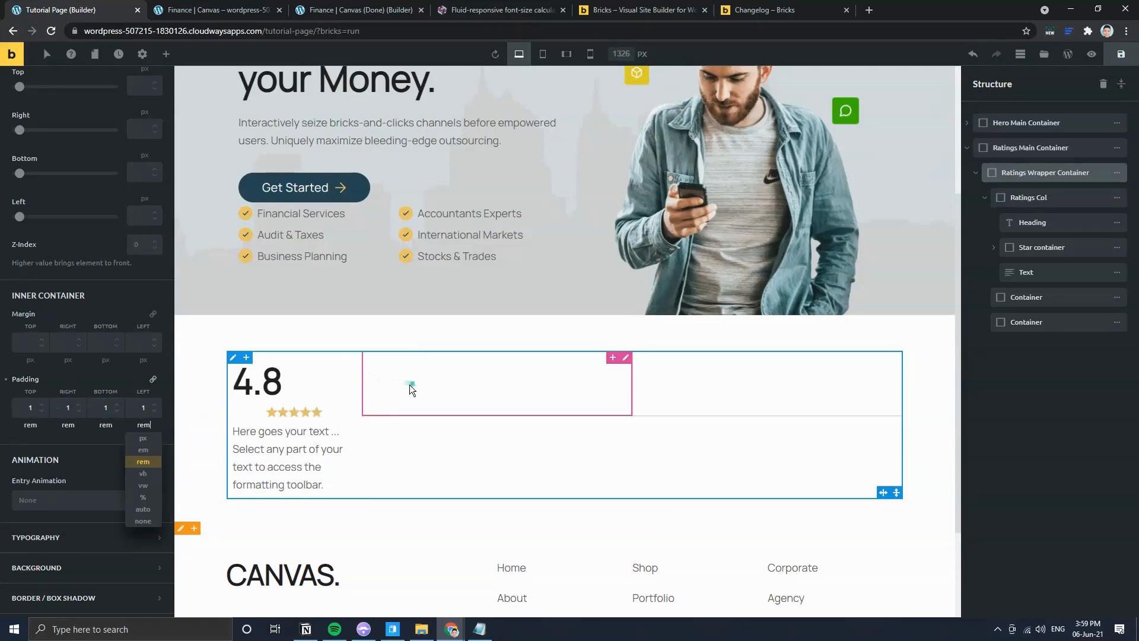
# Step: In the Finance | Canvas (Done) builder, examine the layout settings of the ratings wrapper and its 4.8 column, including padding and width
pyautogui.click(347, 10)
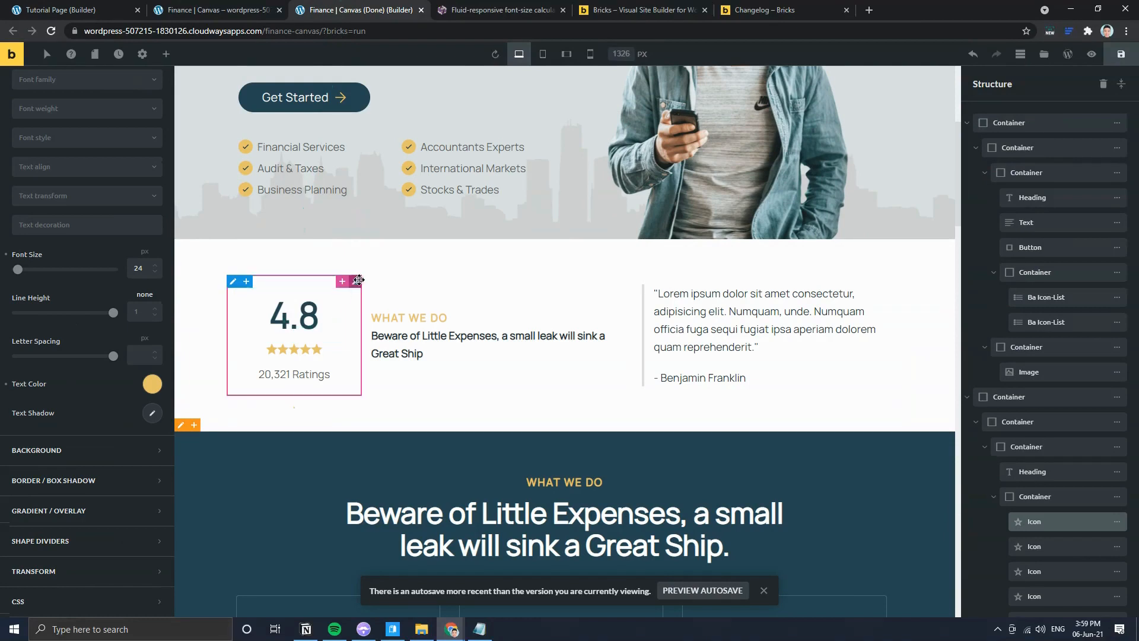
pyautogui.click(231, 281)
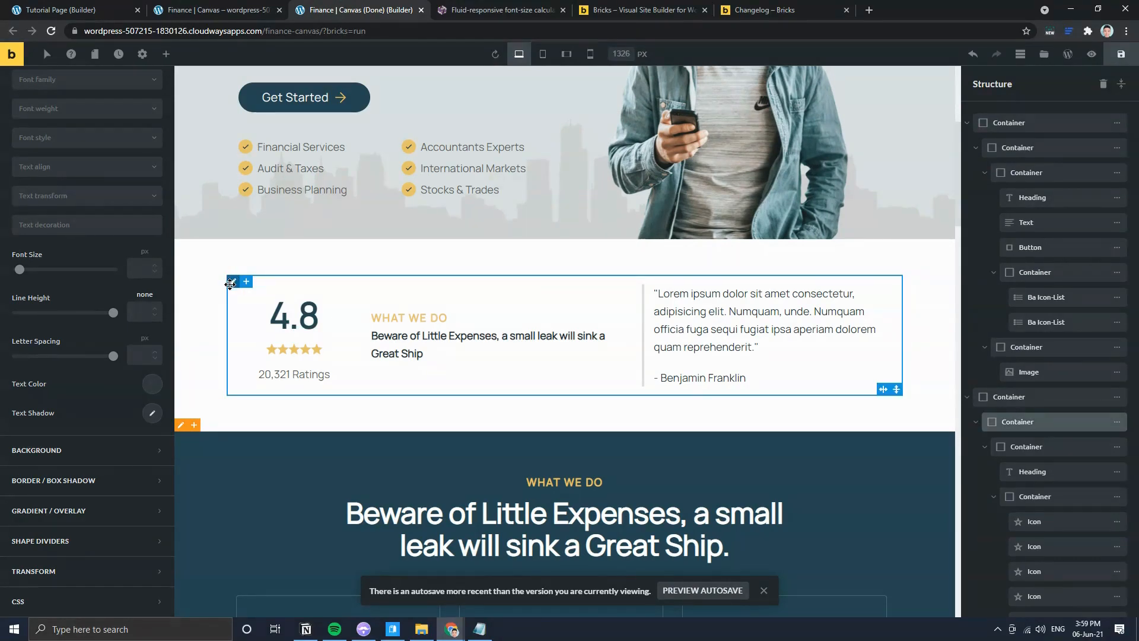
pyautogui.scroll(3, 80, 301)
pyautogui.scroll(-10, 80, 388)
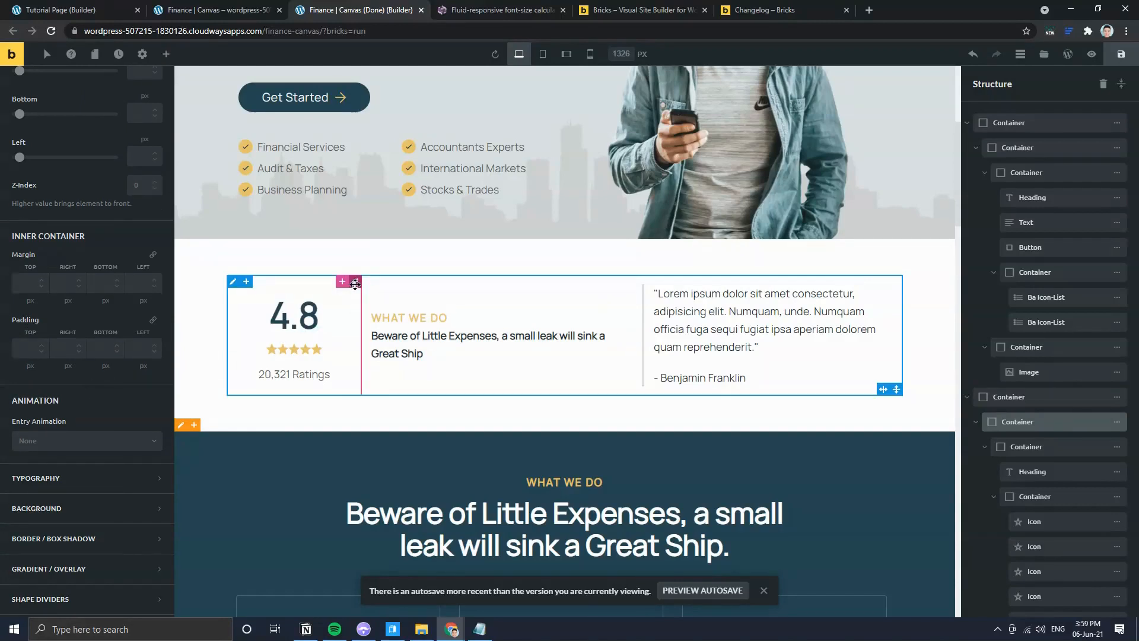
pyautogui.click(333, 296)
pyautogui.scroll(5, 68, 390)
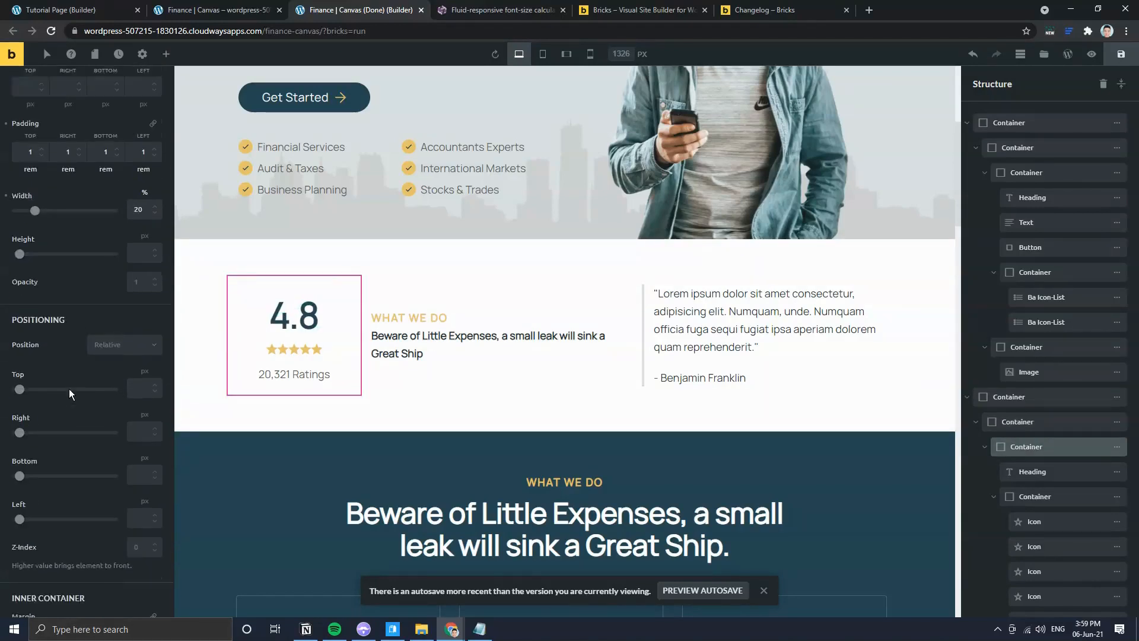
pyautogui.scroll(3, 69, 389)
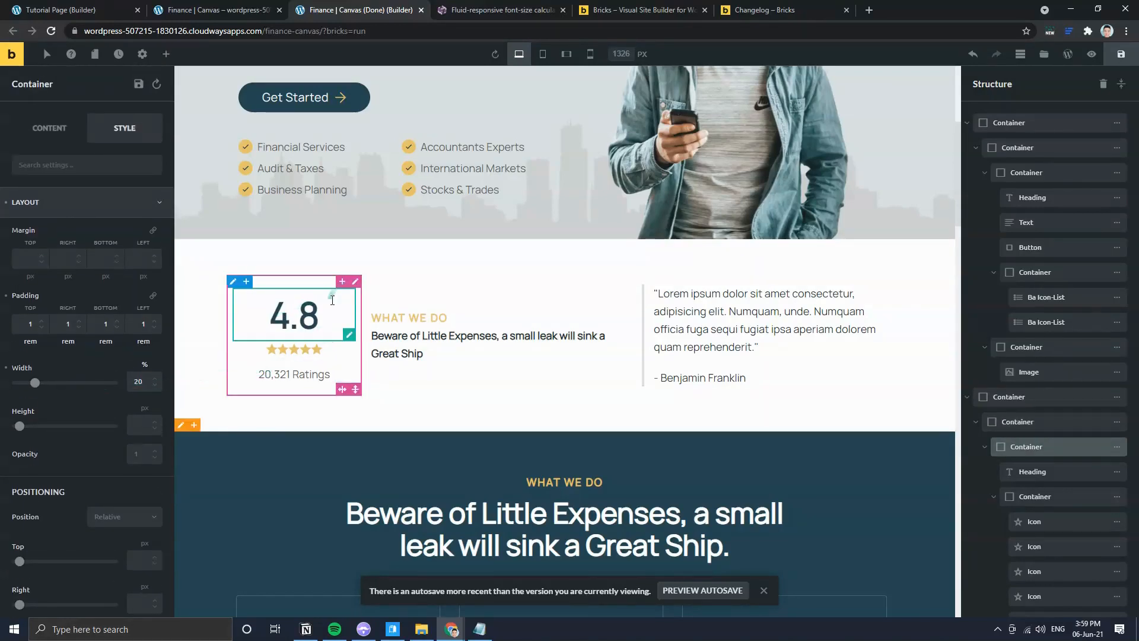
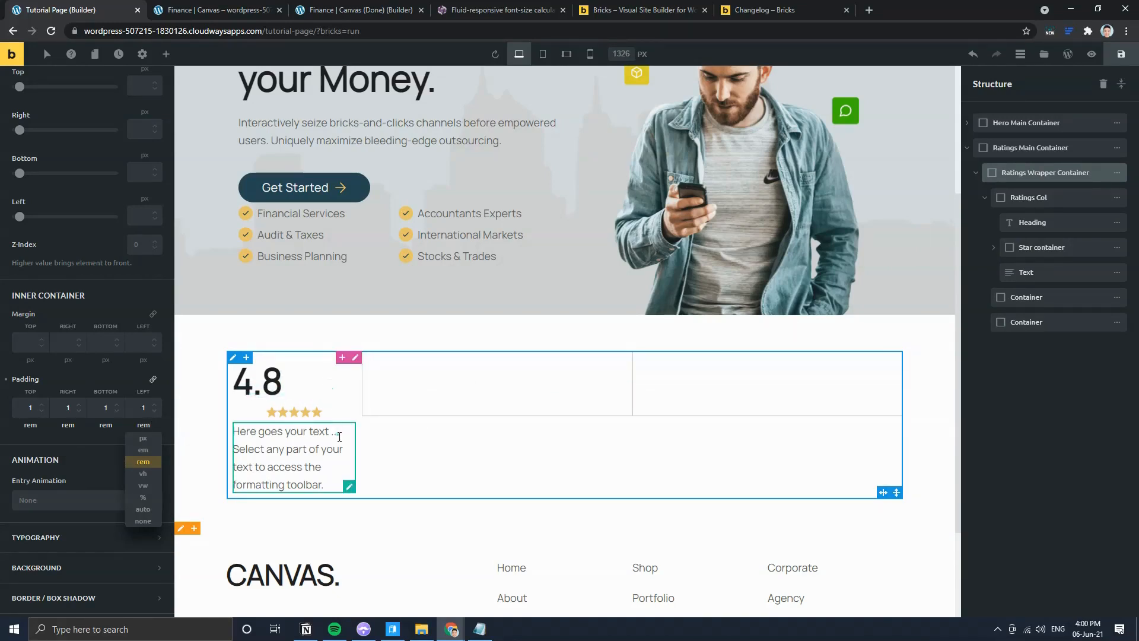
# Step: Align the 4.8 heading to the center of the Ratings Col
pyautogui.click(274, 398)
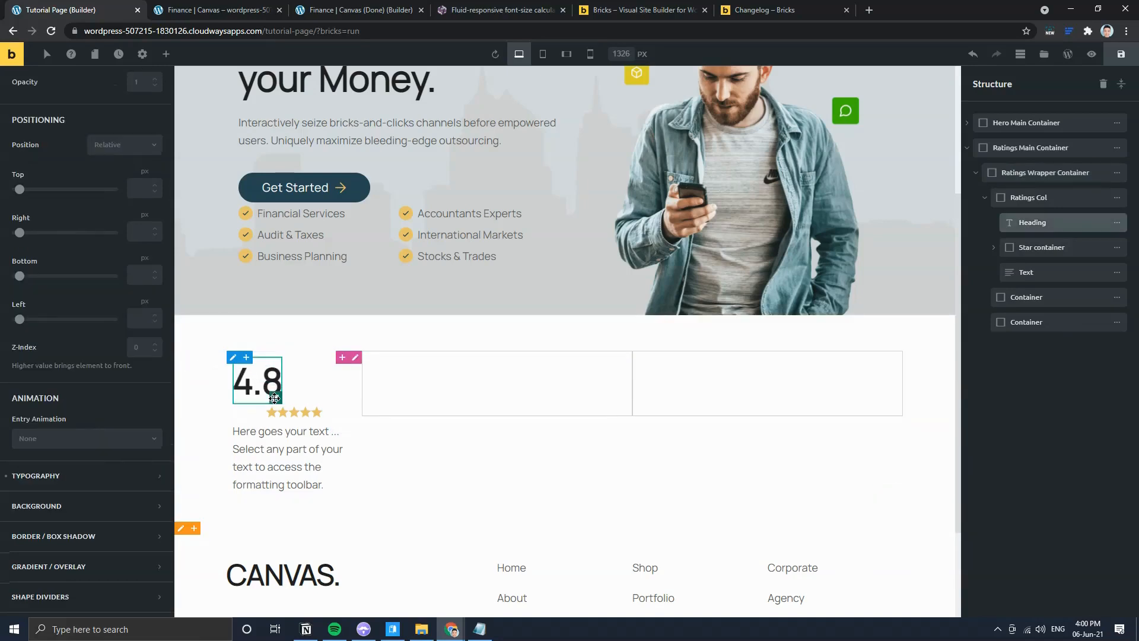
pyautogui.scroll(4, 61, 435)
pyautogui.scroll(4, 84, 343)
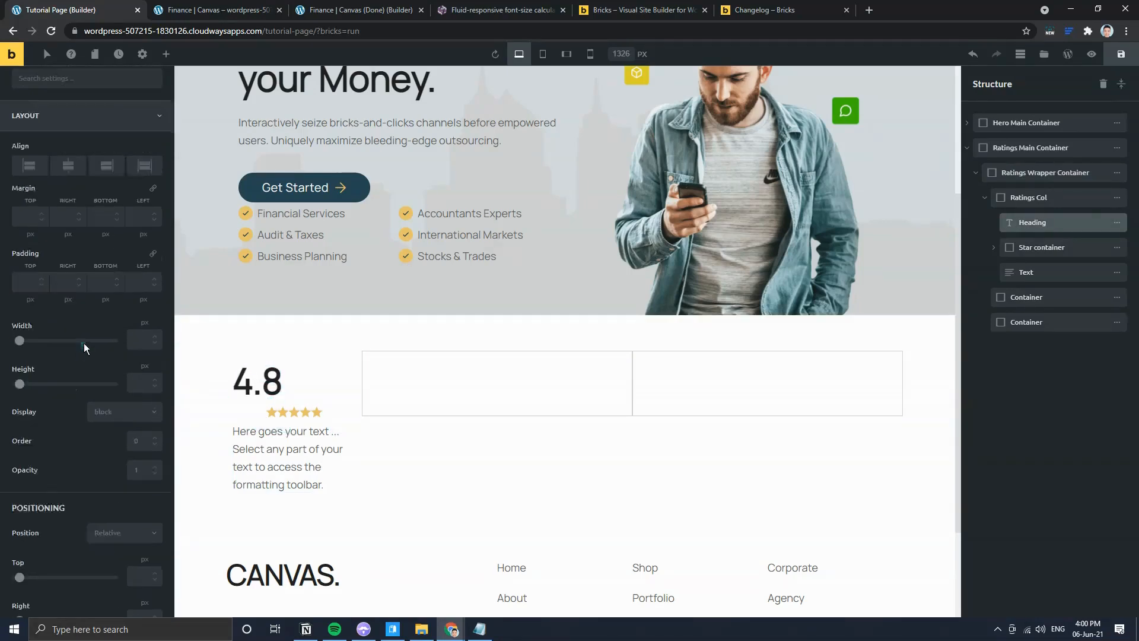
pyautogui.click(68, 252)
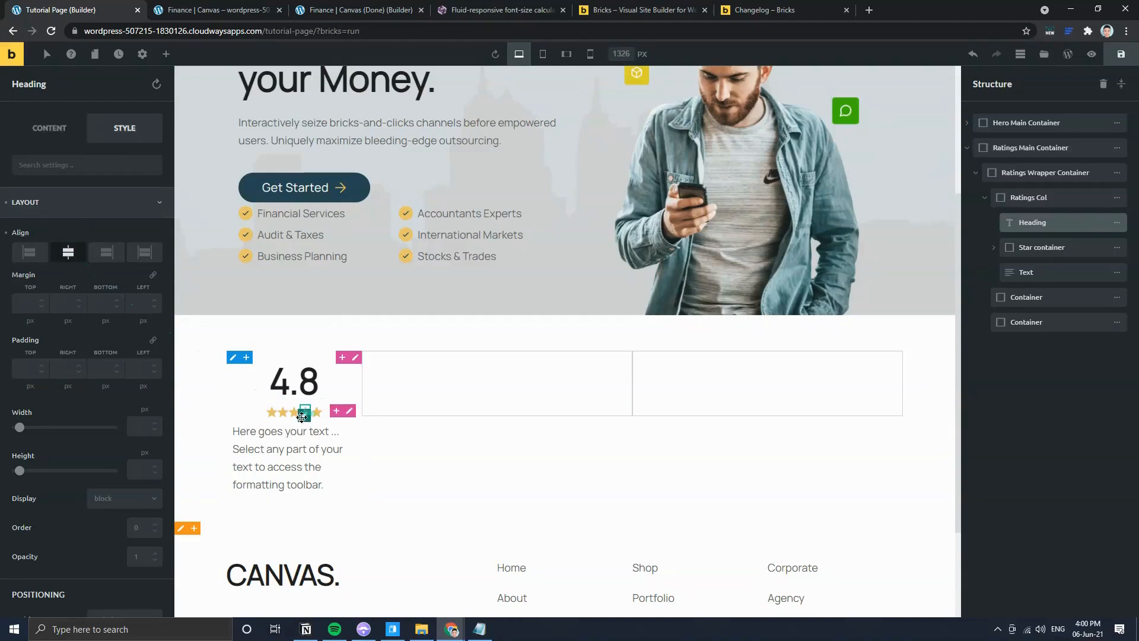
# Step: Set the 4.8 heading's text align option to Center in its typography settings
pyautogui.click(79, 203)
pyautogui.click(102, 242)
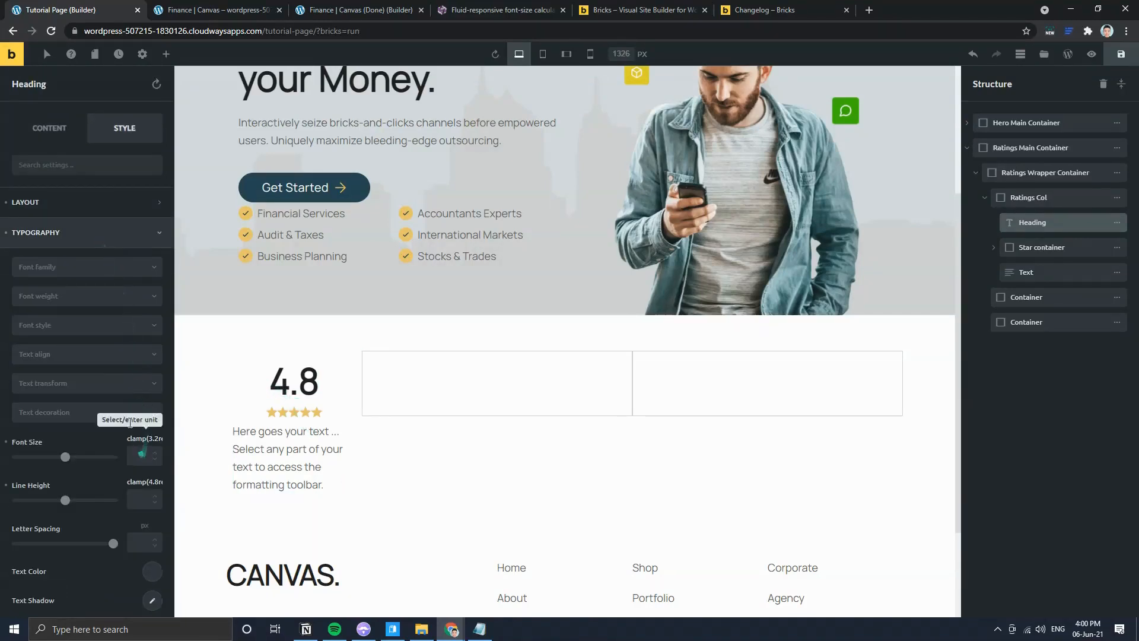
pyautogui.click(86, 360)
pyautogui.click(85, 360)
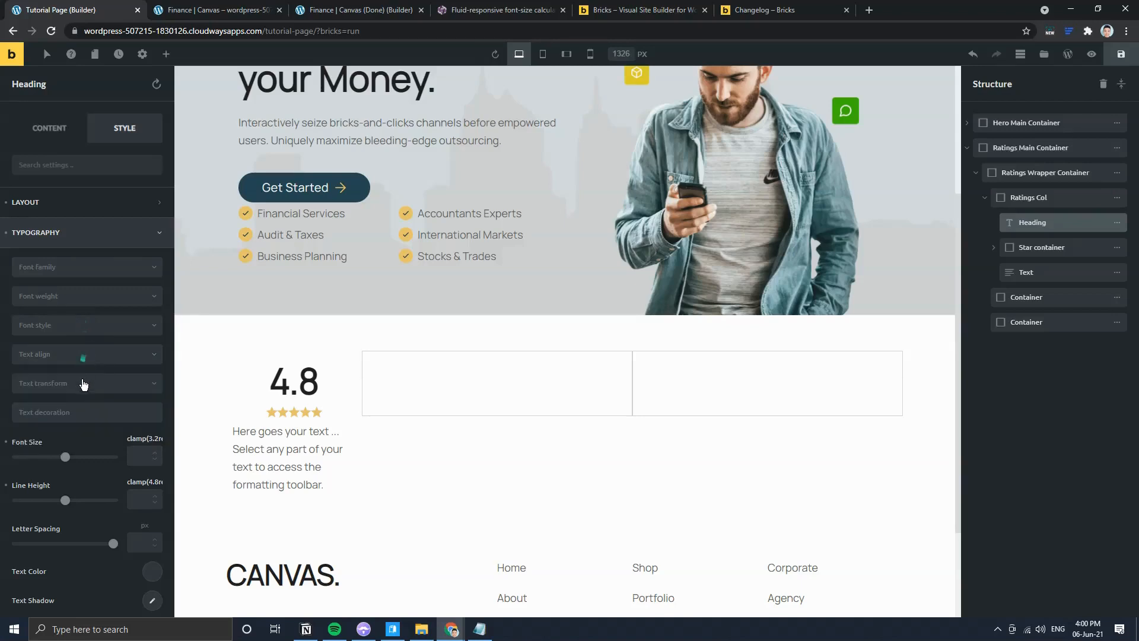
pyautogui.click(82, 358)
pyautogui.click(65, 395)
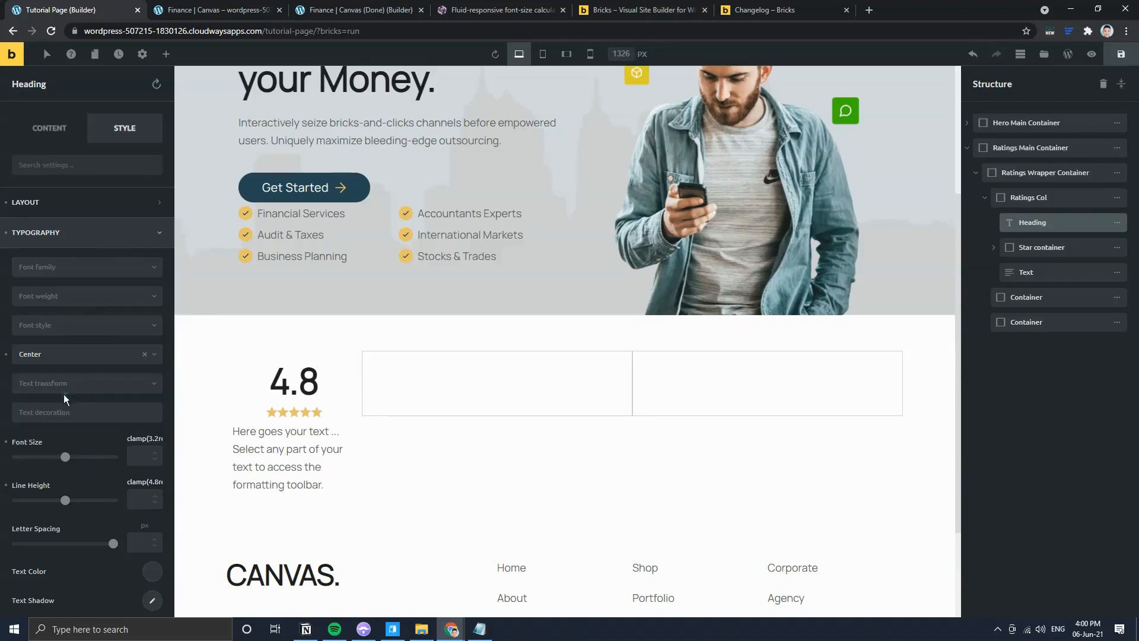
# Step: Replace the placeholder text below the stars with "20,321 Ratings" copied from the Finance | Canvas page
pyautogui.click(298, 461)
pyautogui.click(211, 7)
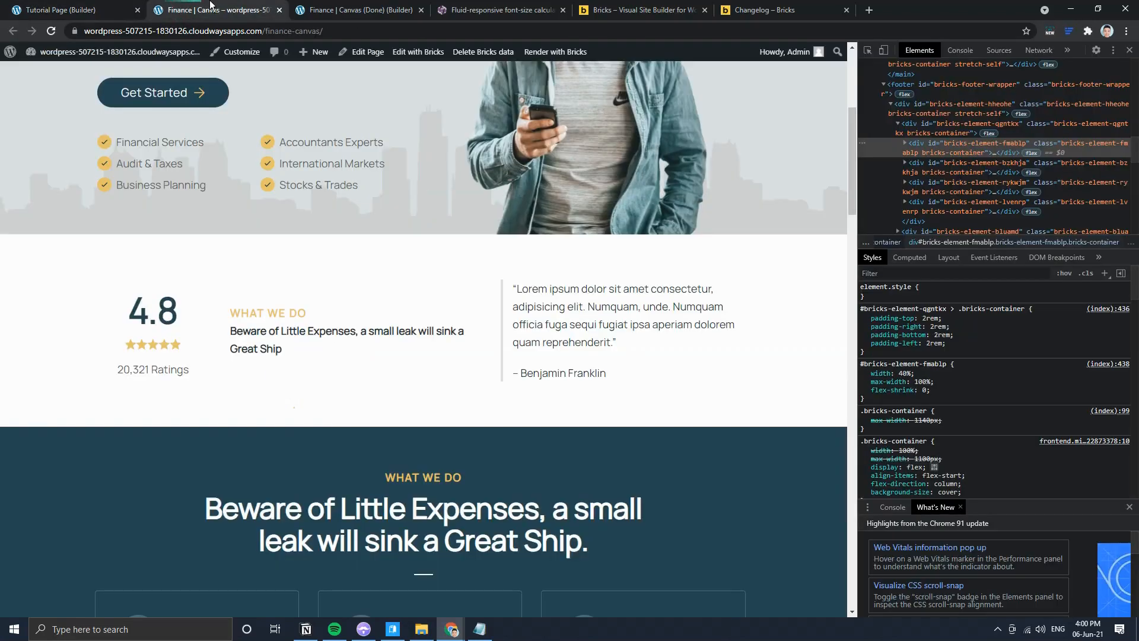
pyautogui.click(112, 8)
pyautogui.click(207, 9)
pyautogui.moveTo(190, 366); pyautogui.dragTo(116, 365)
pyautogui.hotkey('ctrl', 'c')
pyautogui.click(113, 10)
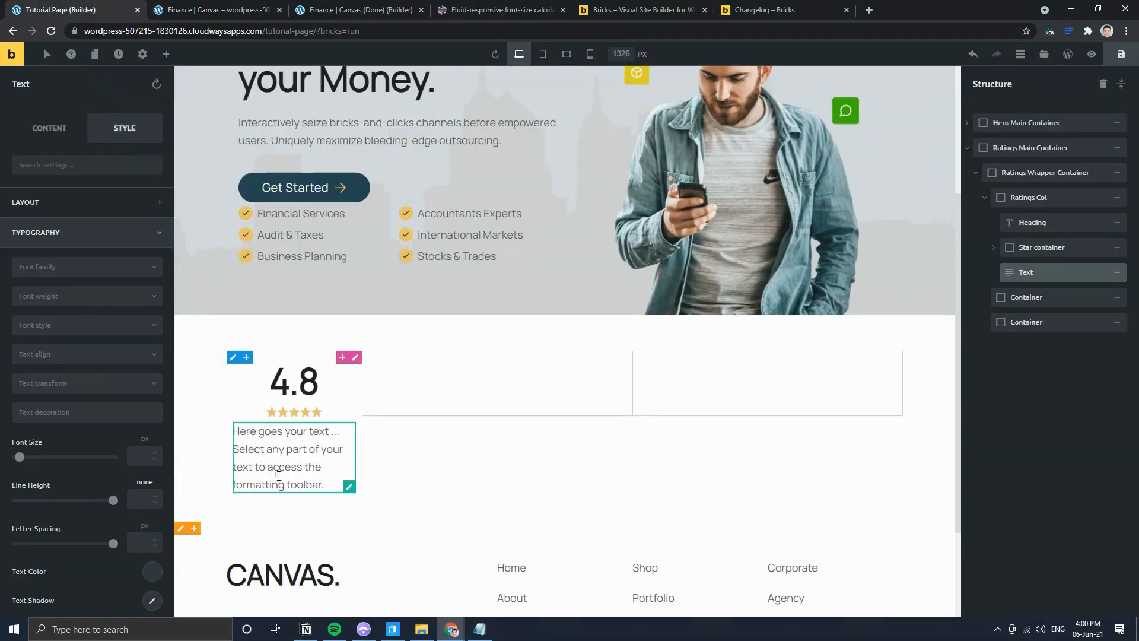
pyautogui.hotkey('ctrl', 'a')
pyautogui.hotkey('ctrl', 'v')
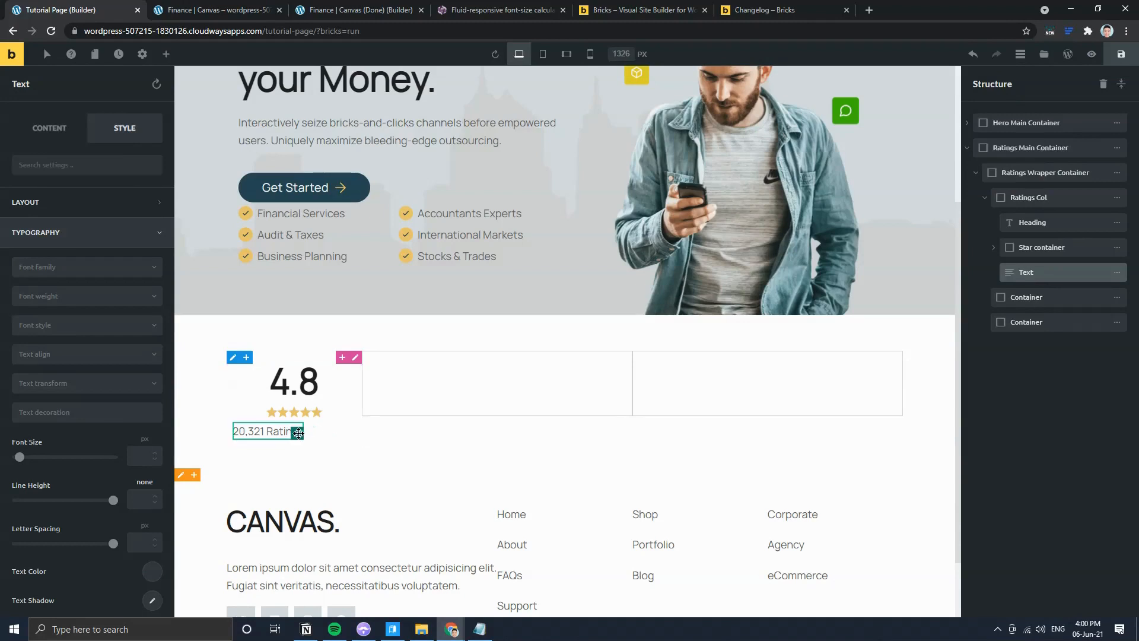
# Step: Align the 20,321 Ratings text element to the center of its column and set its text align to Center
pyautogui.click(77, 202)
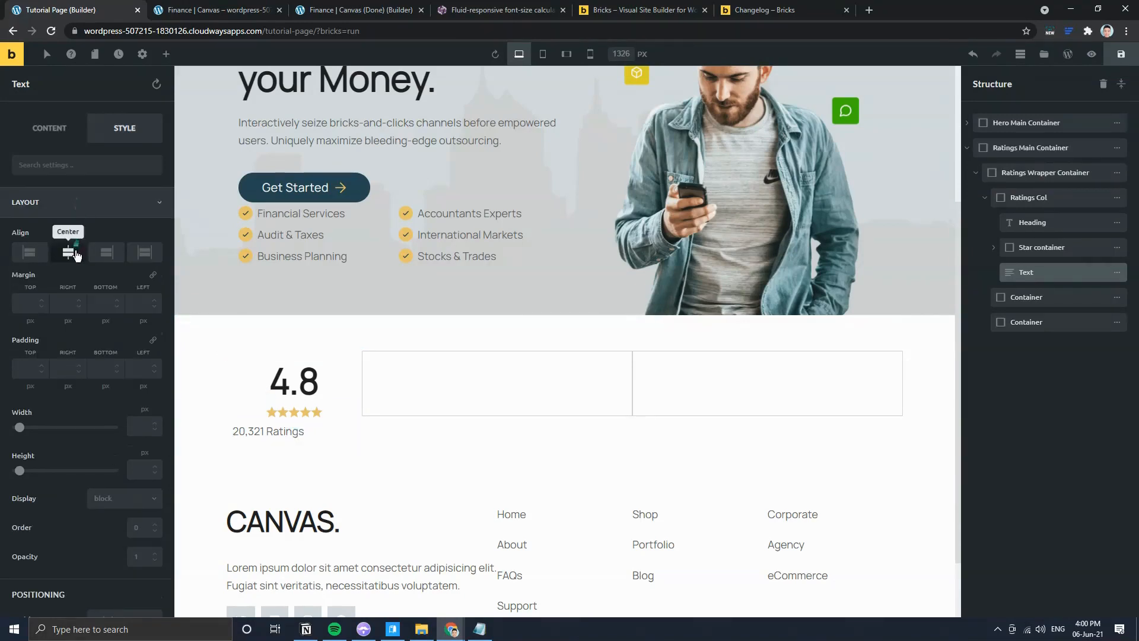
pyautogui.click(89, 208)
pyautogui.click(92, 232)
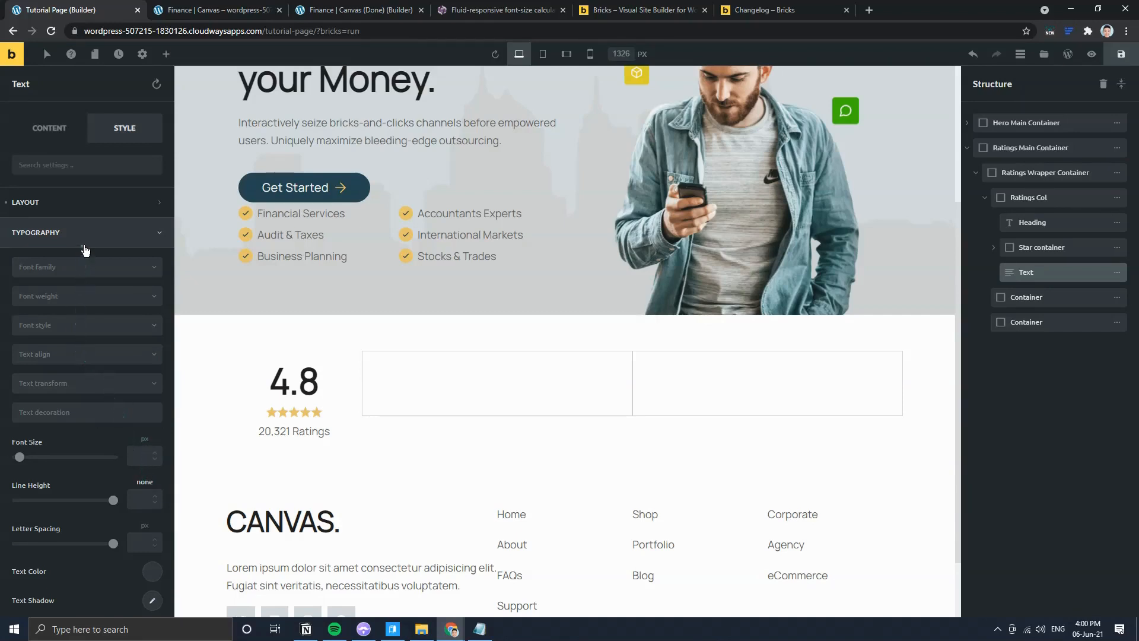
pyautogui.click(71, 354)
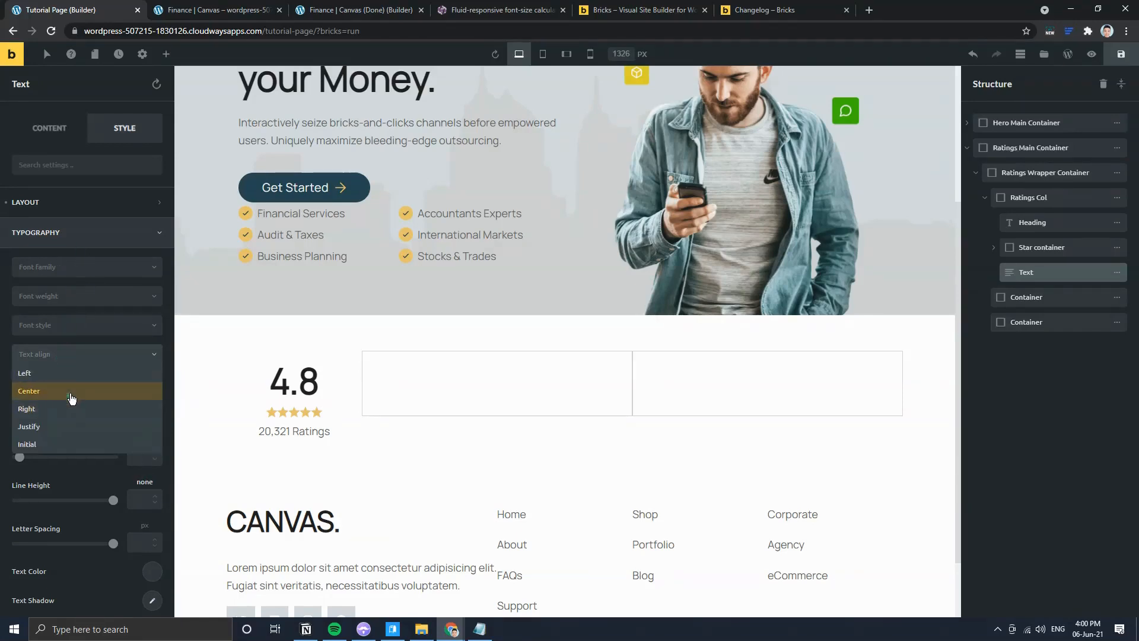
pyautogui.click(72, 393)
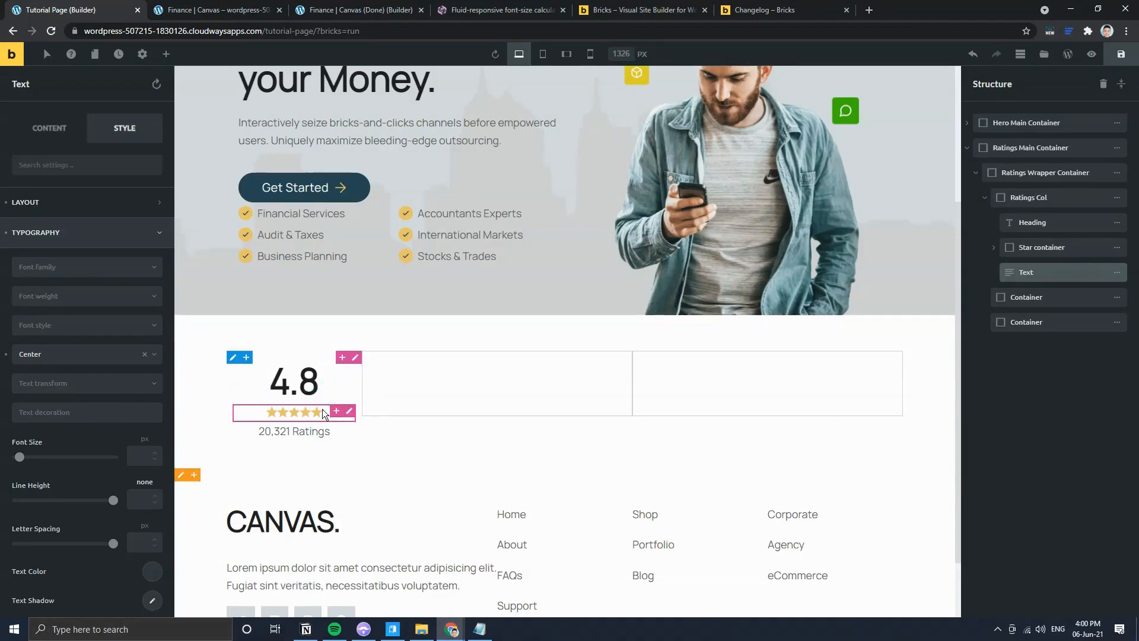
pyautogui.moveTo(300, 414); pyautogui.dragTo(340, 410)
# Step: Add a Text element to the middle container and replace its placeholder with the WHAT WE DO block copied from the Finance | Canvas page
pyautogui.click(417, 381)
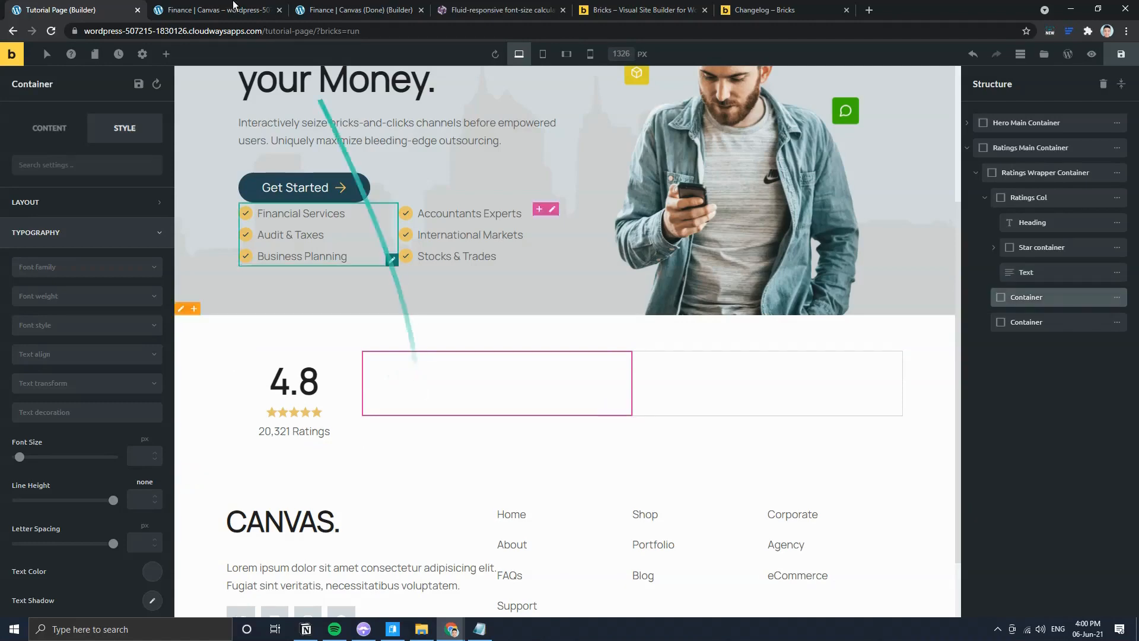
pyautogui.click(233, 8)
pyautogui.moveTo(230, 308); pyautogui.dragTo(258, 319)
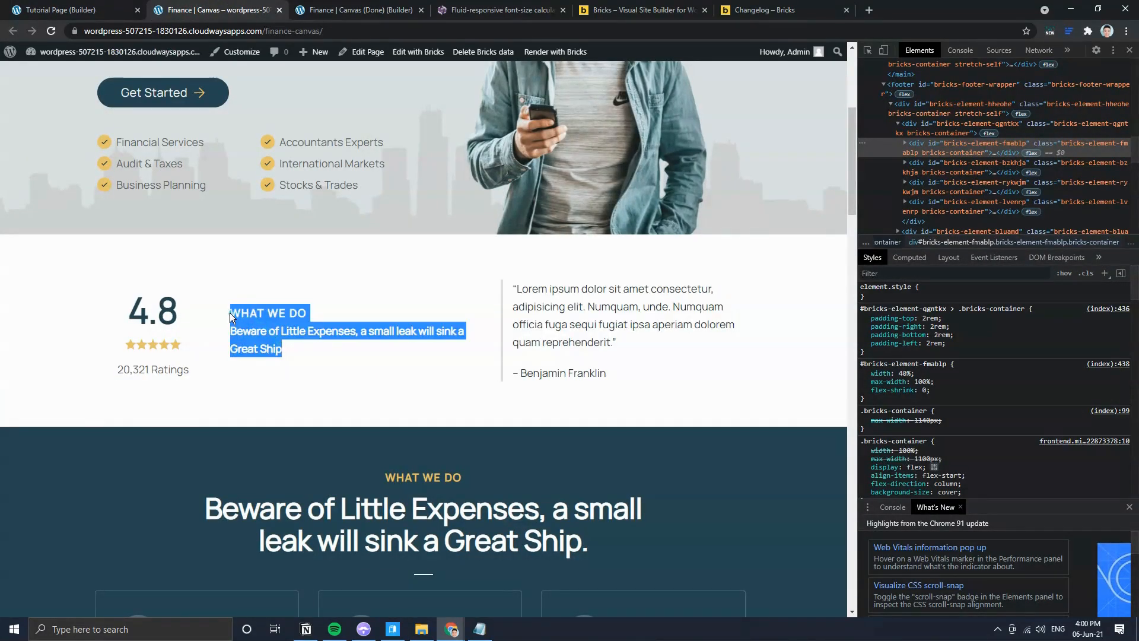
pyautogui.click(107, 10)
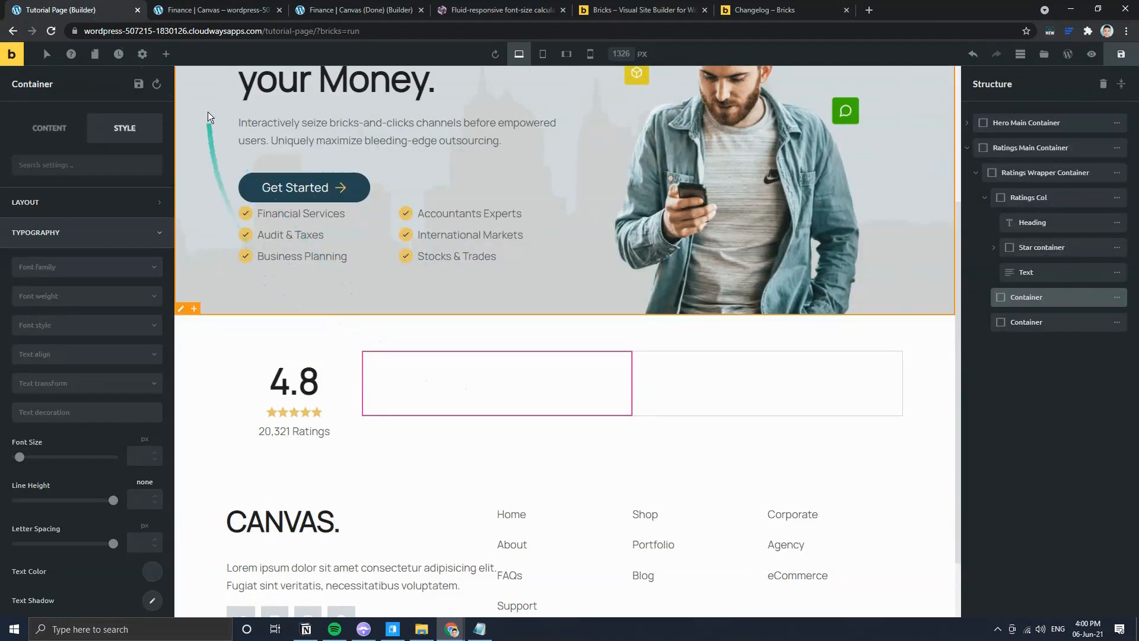
pyautogui.click(159, 59)
pyautogui.click(43, 210)
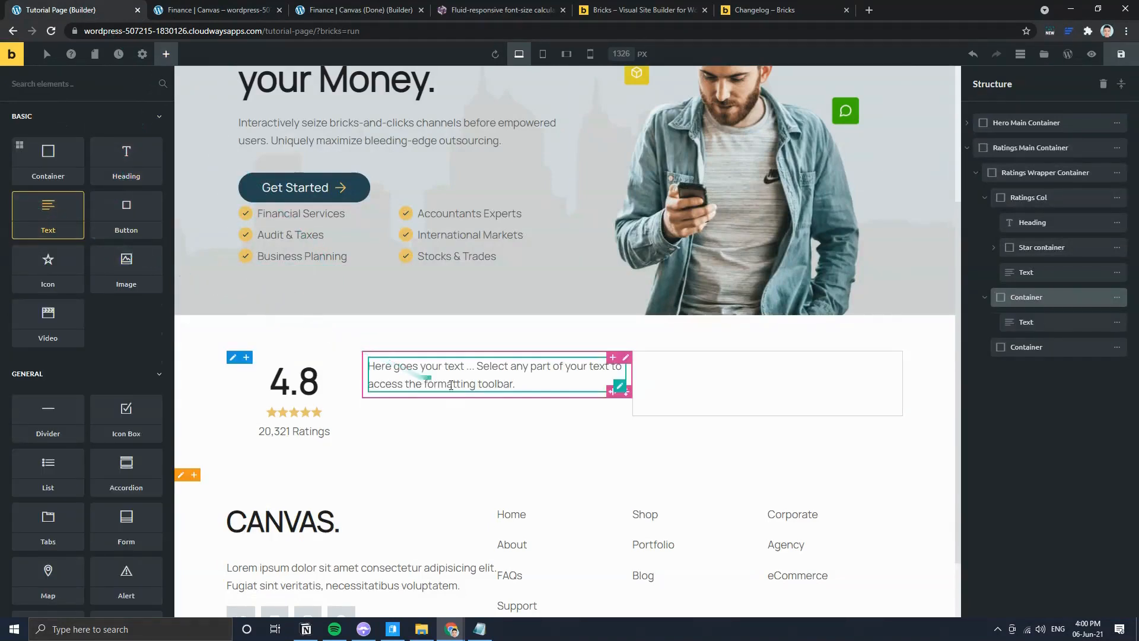
pyautogui.hotkey('ctrl', 'a')
pyautogui.hotkey('ctrl', 'v')
# Step: Check the WHAT WE DO block on the Finance | Canvas page and delete the WHAT WE DO line from the middle container's text element
pyautogui.click(168, 11)
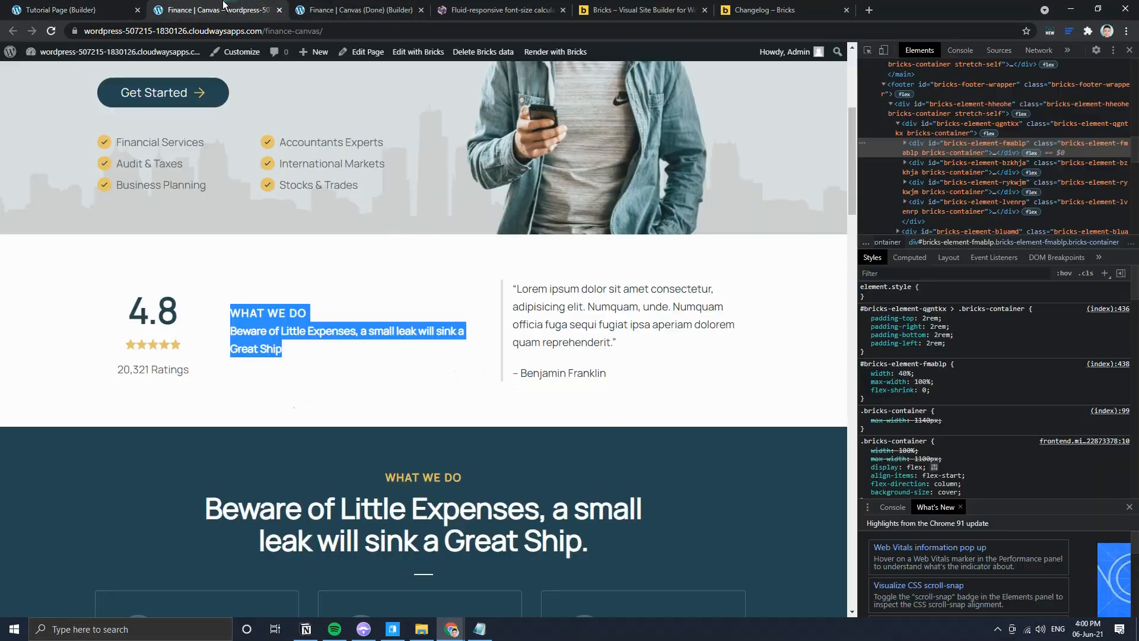
pyautogui.click(291, 350)
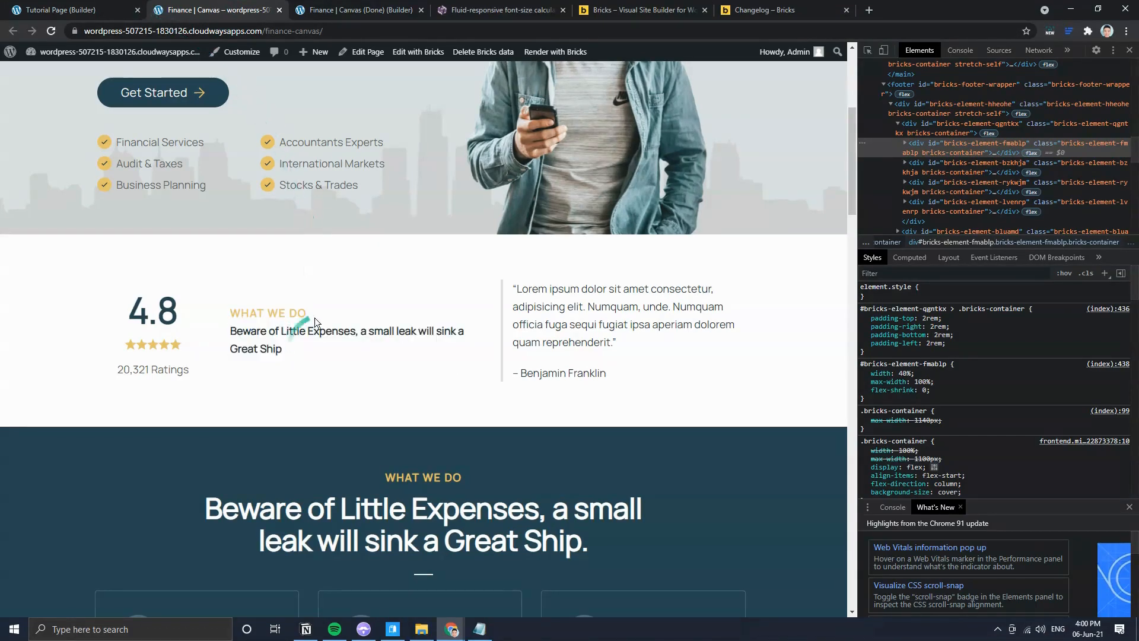
pyautogui.moveTo(307, 313); pyautogui.dragTo(232, 314)
pyautogui.moveTo(290, 352); pyautogui.dragTo(231, 330)
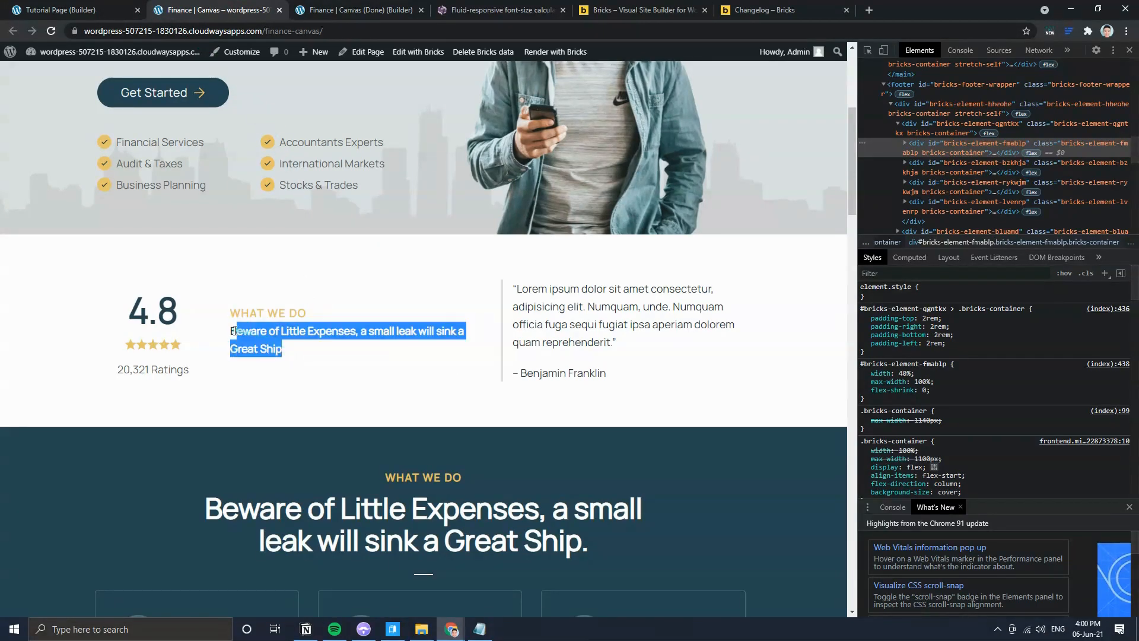
pyautogui.click(319, 364)
pyautogui.click(89, 12)
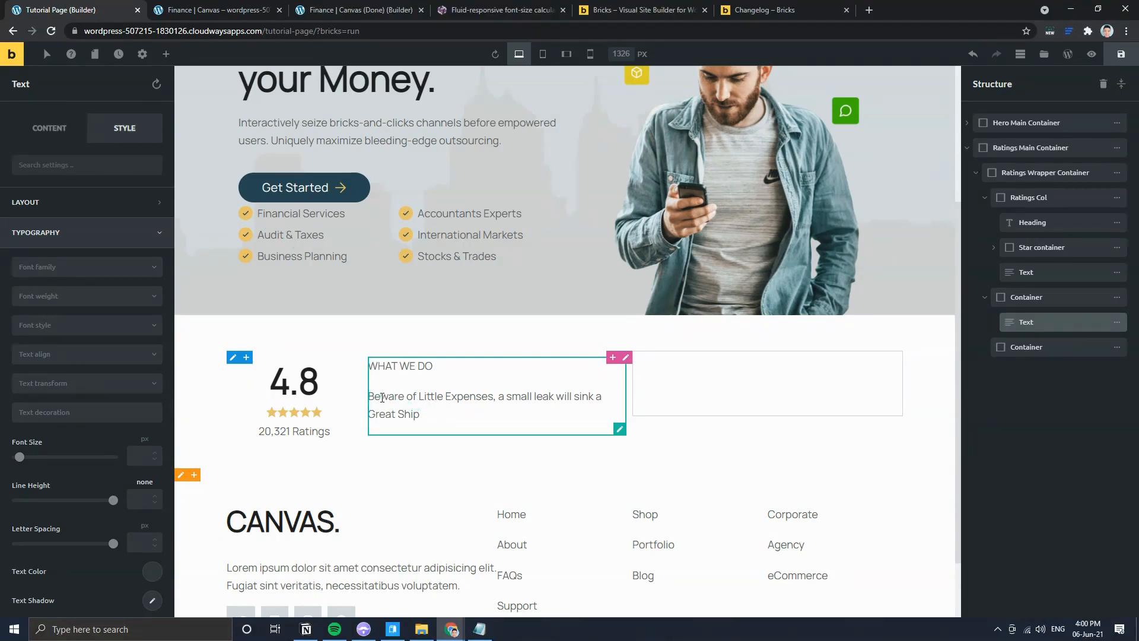
pyautogui.hotkey('shift', 'Up')
pyautogui.press('BackSpace')
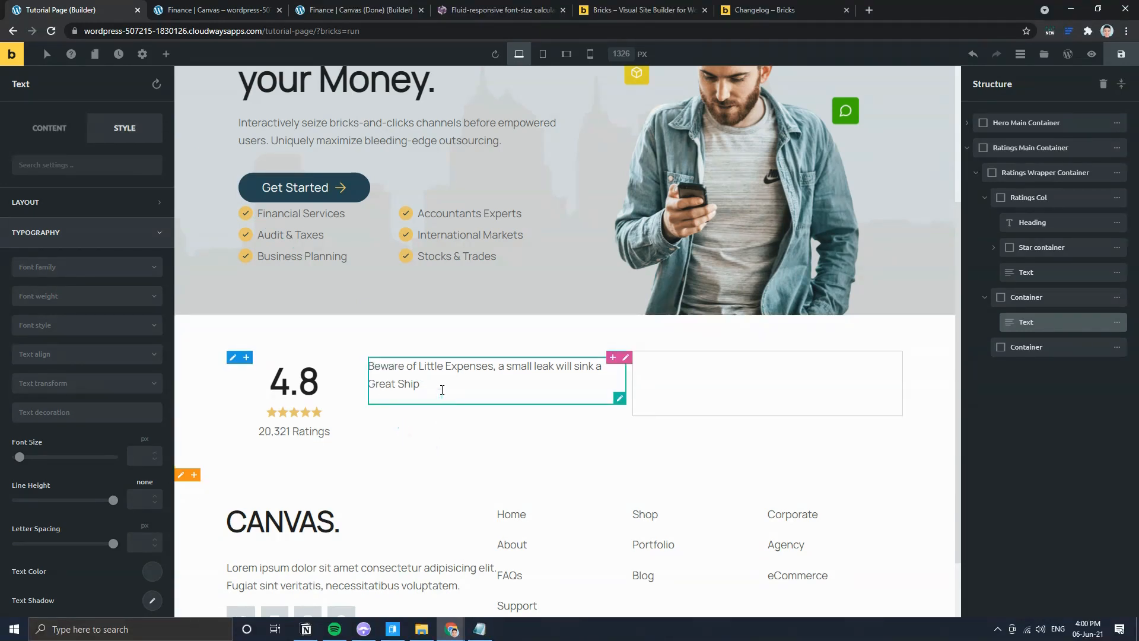
pyautogui.click(463, 422)
pyautogui.click(442, 391)
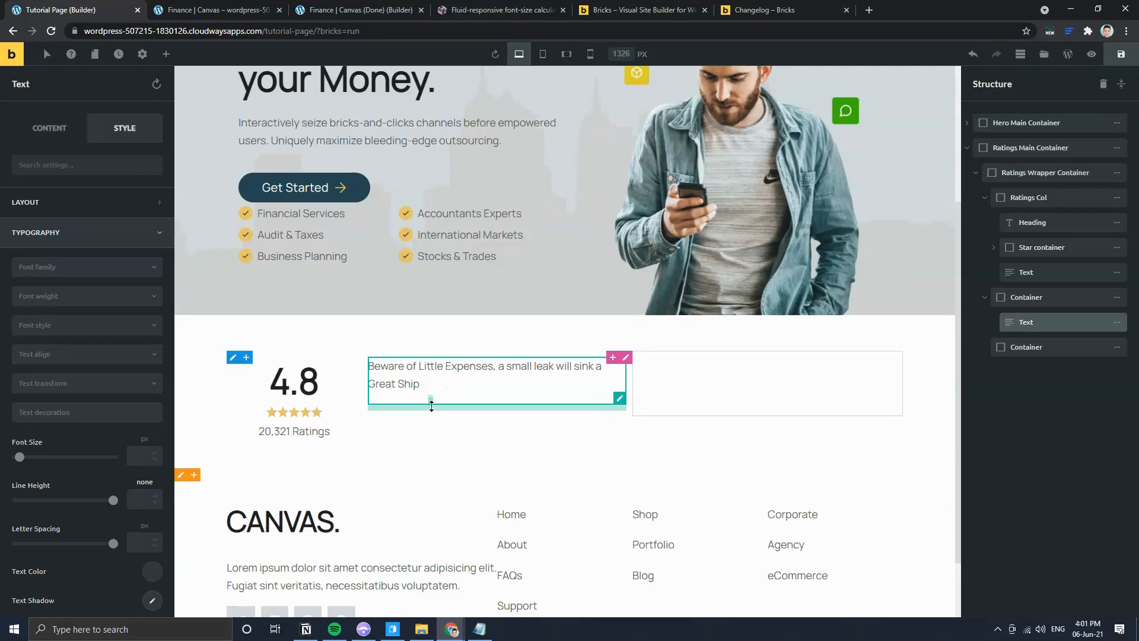
# Step: Duplicate the Beware of Little Expenses text element and replace the upper one's text with WHAT WE DO copied from the Finance | Canvas page
pyautogui.click(102, 202)
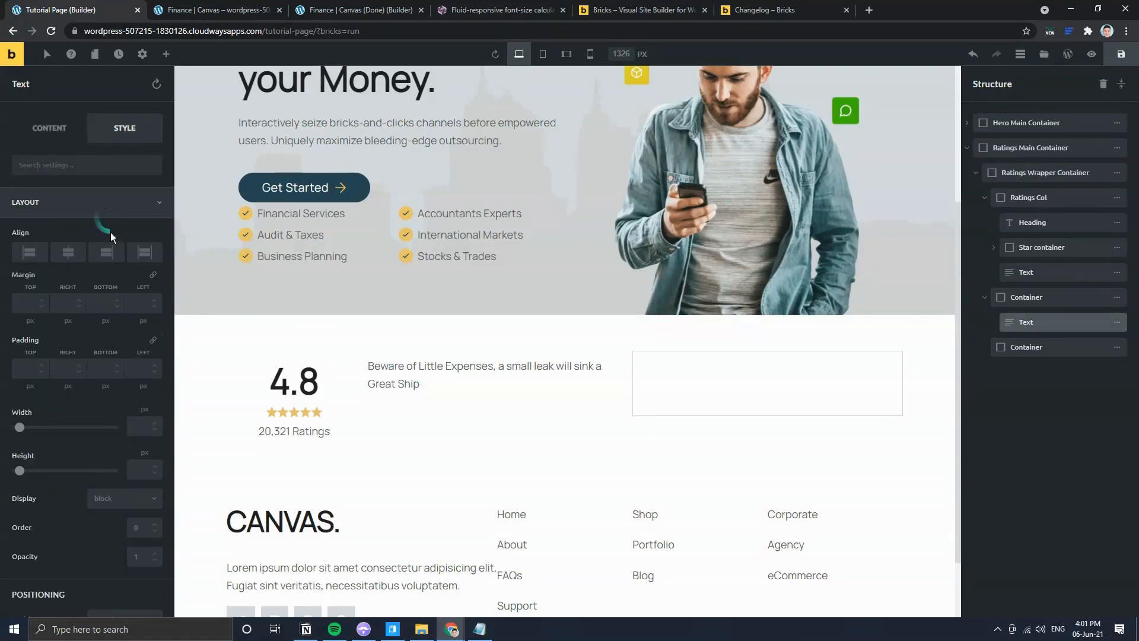
pyautogui.click(1115, 323)
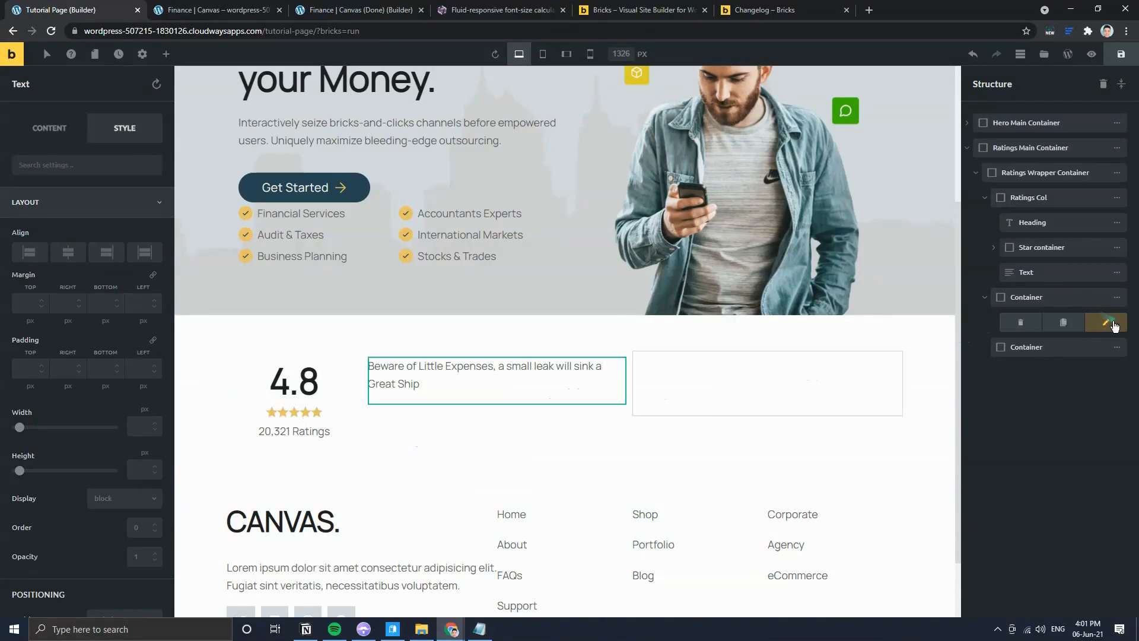
pyautogui.click(1064, 325)
pyautogui.tripleClick(406, 285)
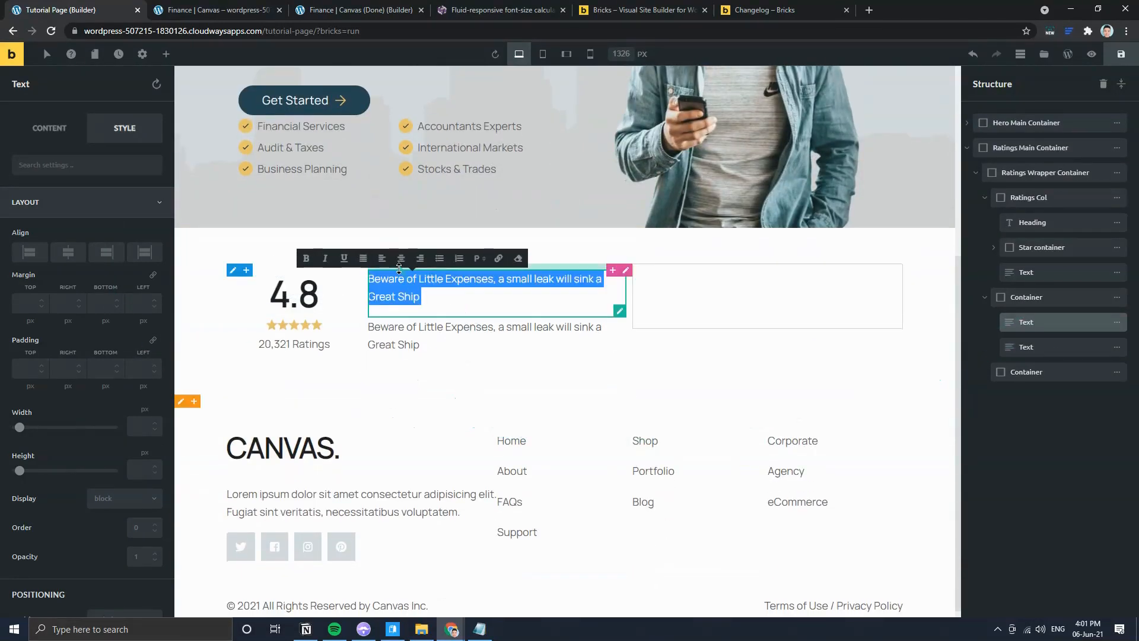
pyautogui.click(211, 9)
pyautogui.moveTo(308, 313); pyautogui.dragTo(237, 311)
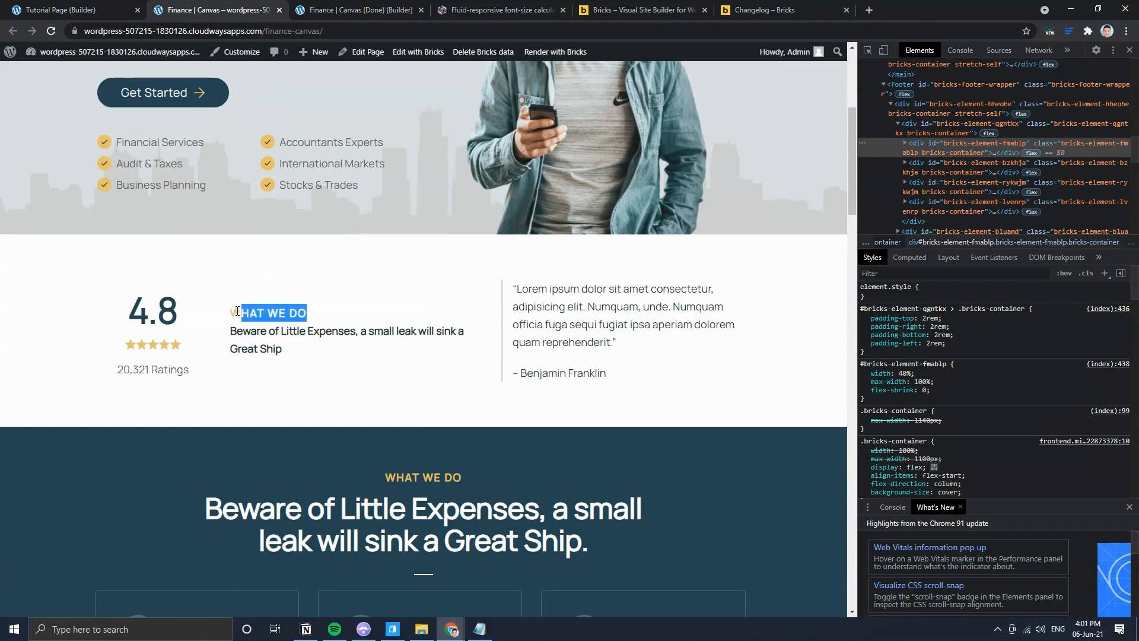
# Step: Copy "WHAT WE DO" from the finished Finance page into the middle column's first text and set its style to Secondary
pyautogui.hotkey('ctrl', 'c')
pyautogui.click(71, 9)
pyautogui.hotkey('ctrl', 'v')
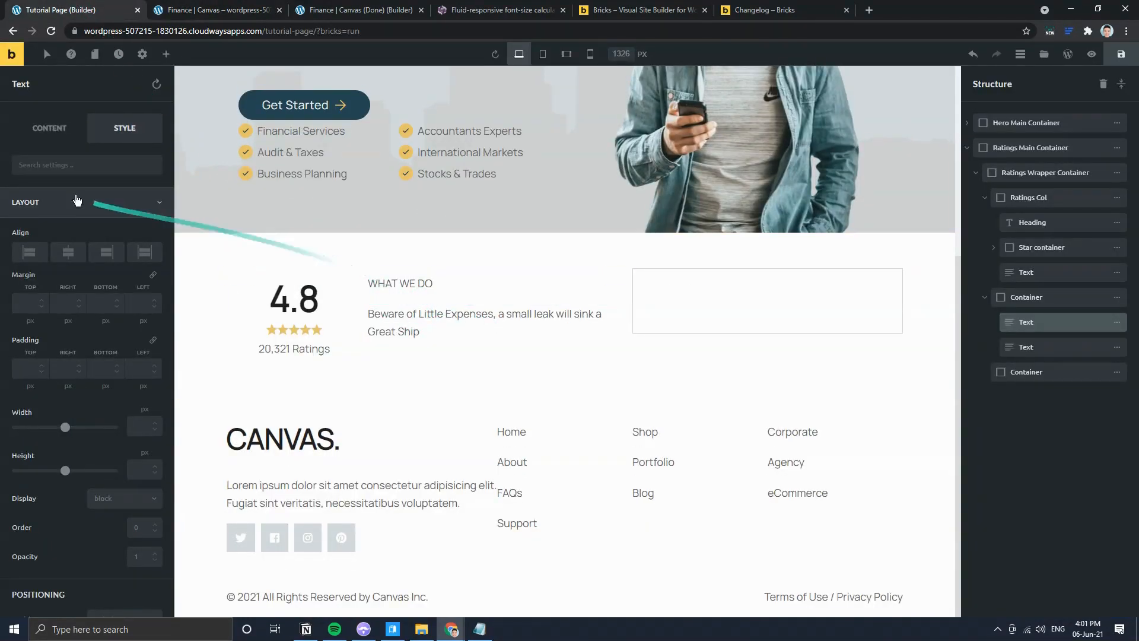
pyautogui.click(49, 127)
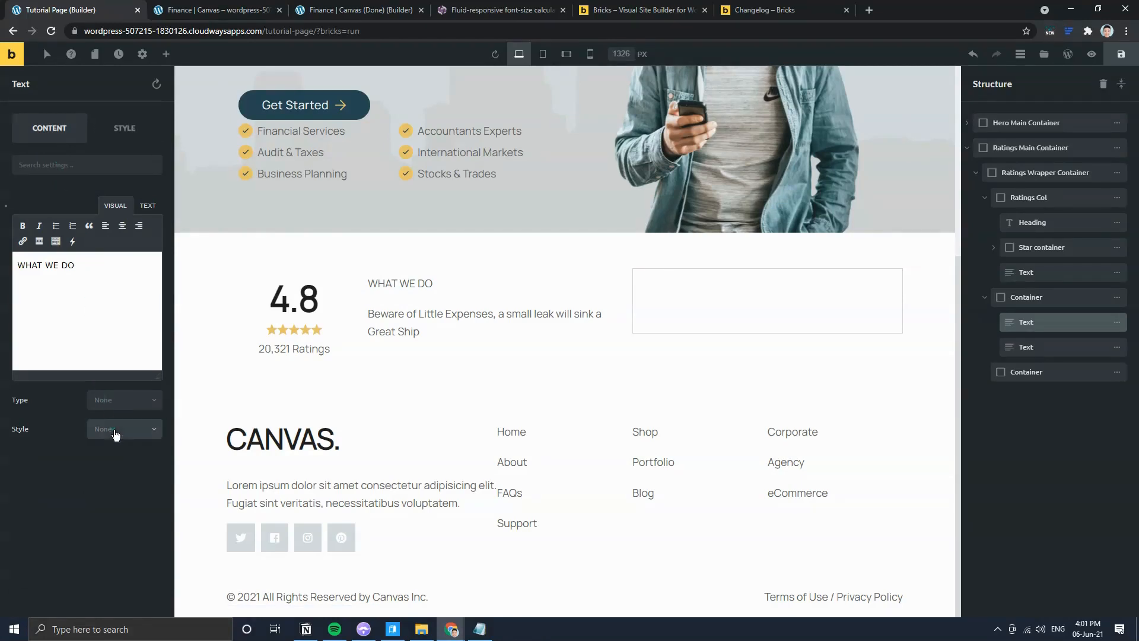
pyautogui.click(110, 424)
pyautogui.click(104, 471)
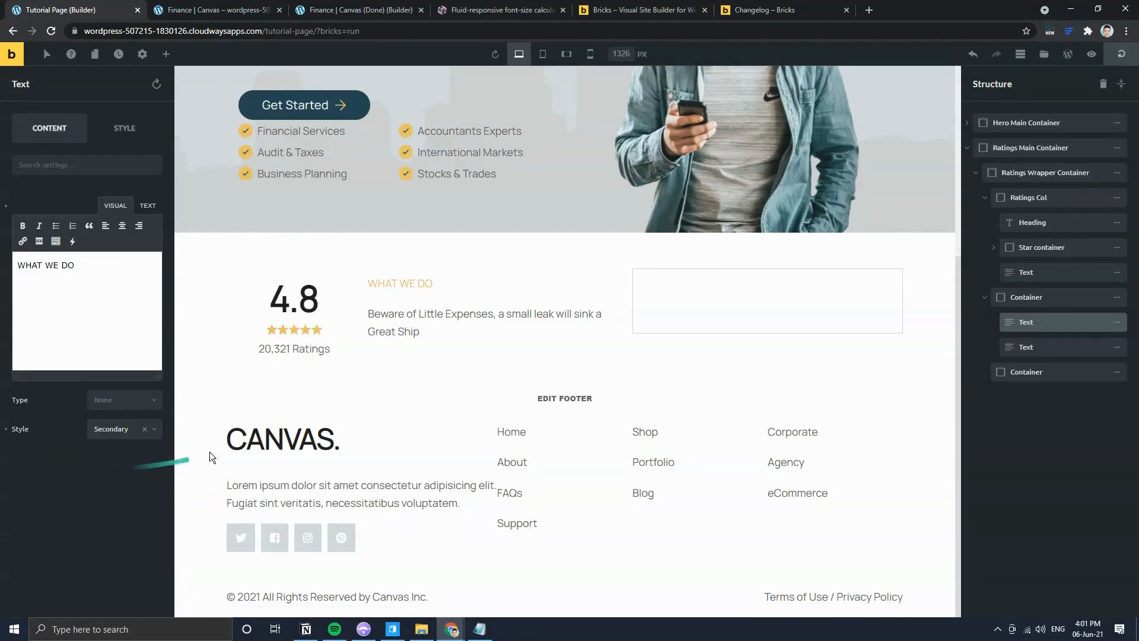
# Step: Set the "WHAT WE DO" text's font weight to 900 and its letter spacing to 1.1 px
pyautogui.click(140, 136)
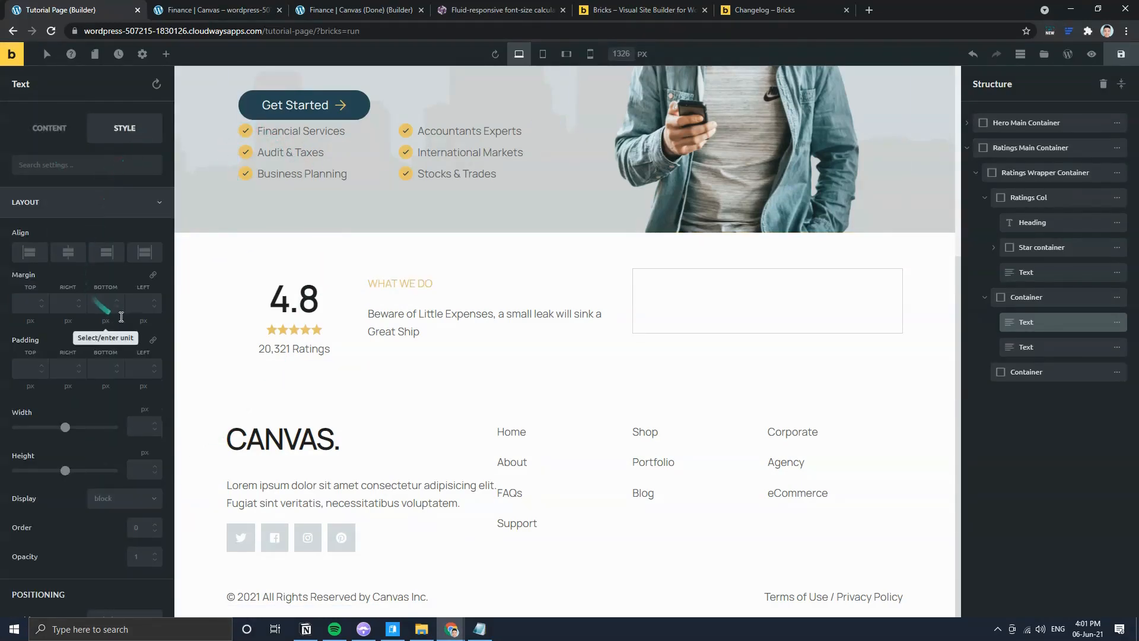
pyautogui.scroll(-9, 98, 455)
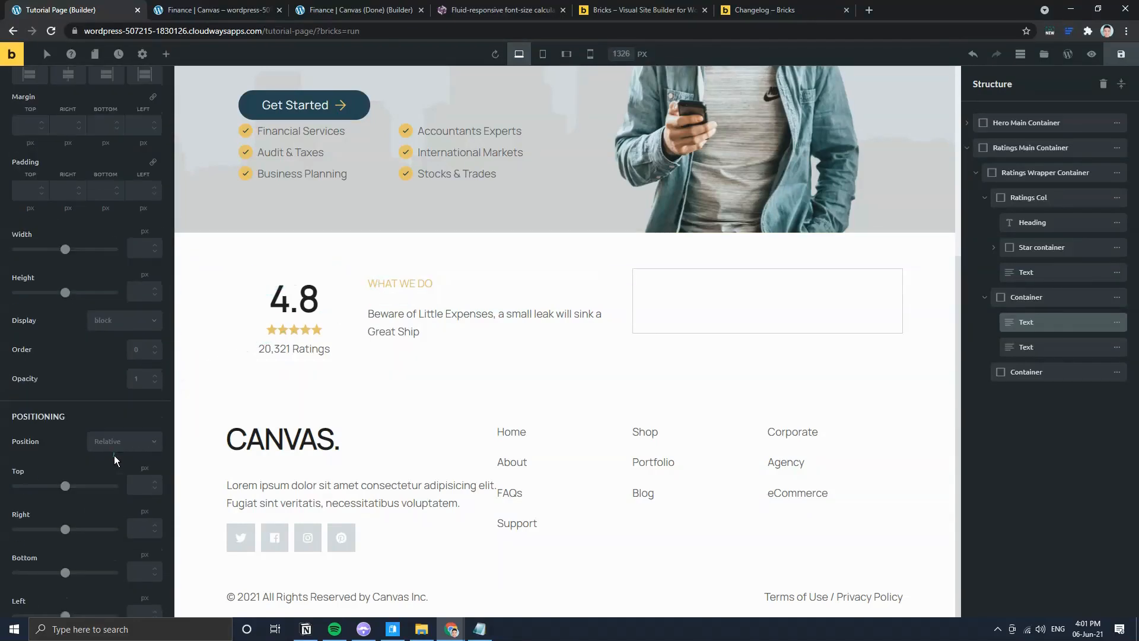
pyautogui.click(89, 420)
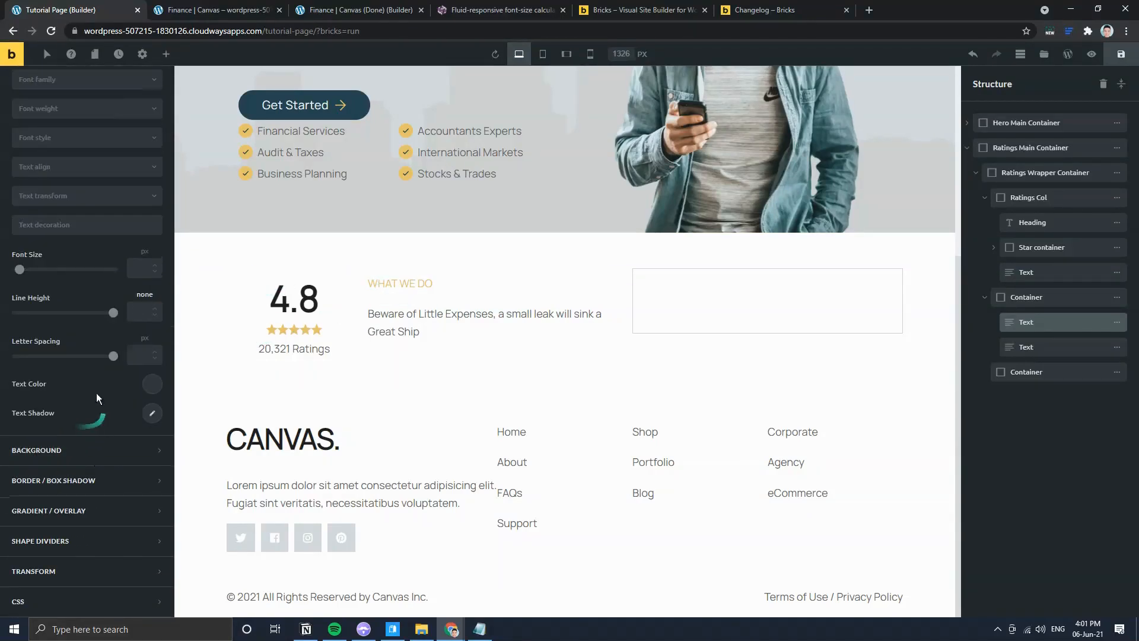
pyautogui.scroll(2, 101, 359)
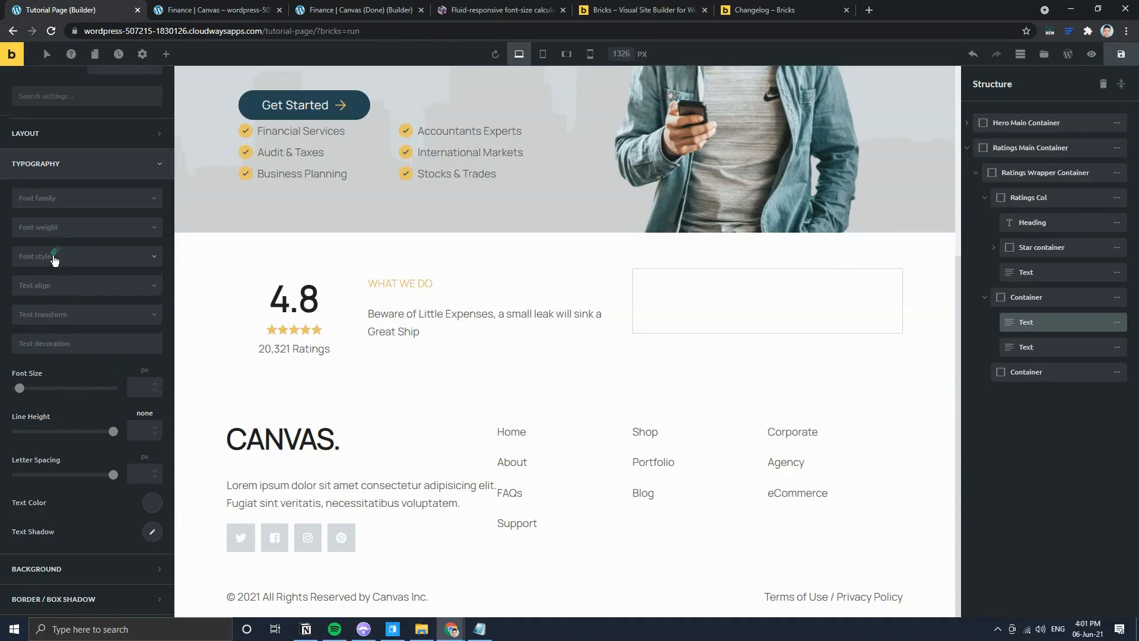
pyautogui.click(54, 228)
pyautogui.click(94, 365)
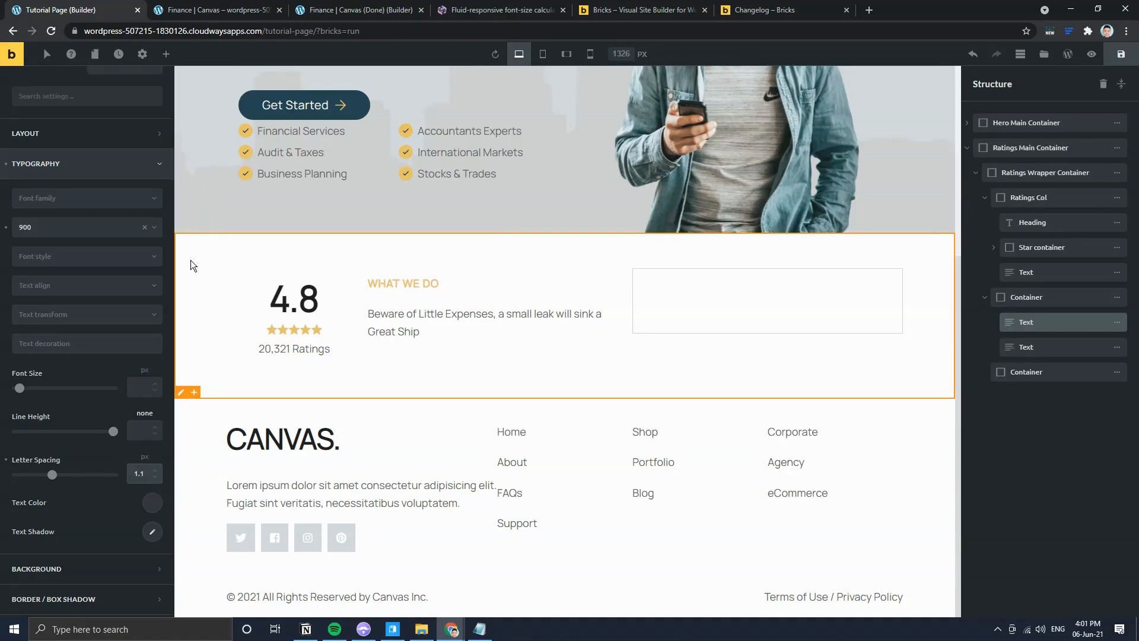
# Step: Check the typography of "WHAT WE DO" in the finished page's builder and set the tutorial text's letter spacing to 2 px
pyautogui.click(181, 7)
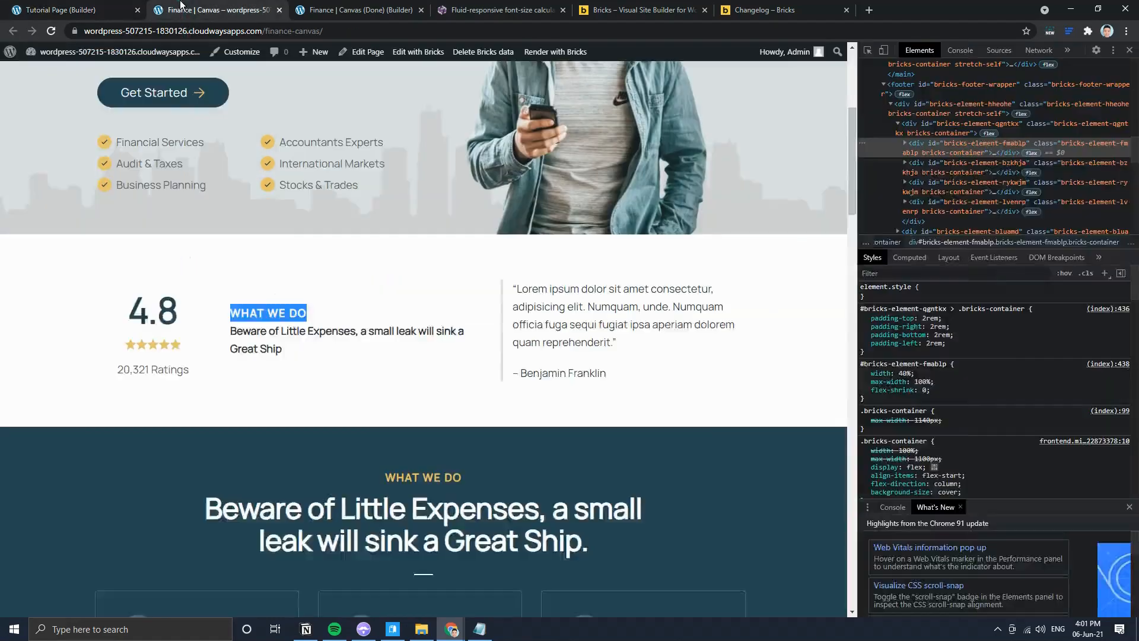
pyautogui.click(289, 317)
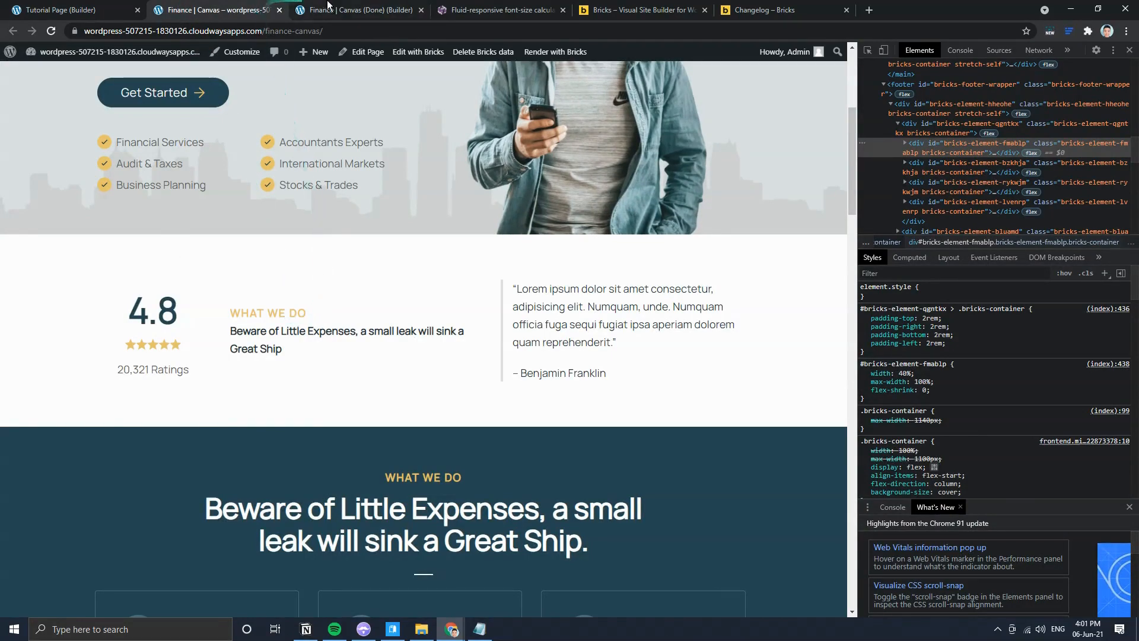
pyautogui.click(309, 10)
pyautogui.click(447, 320)
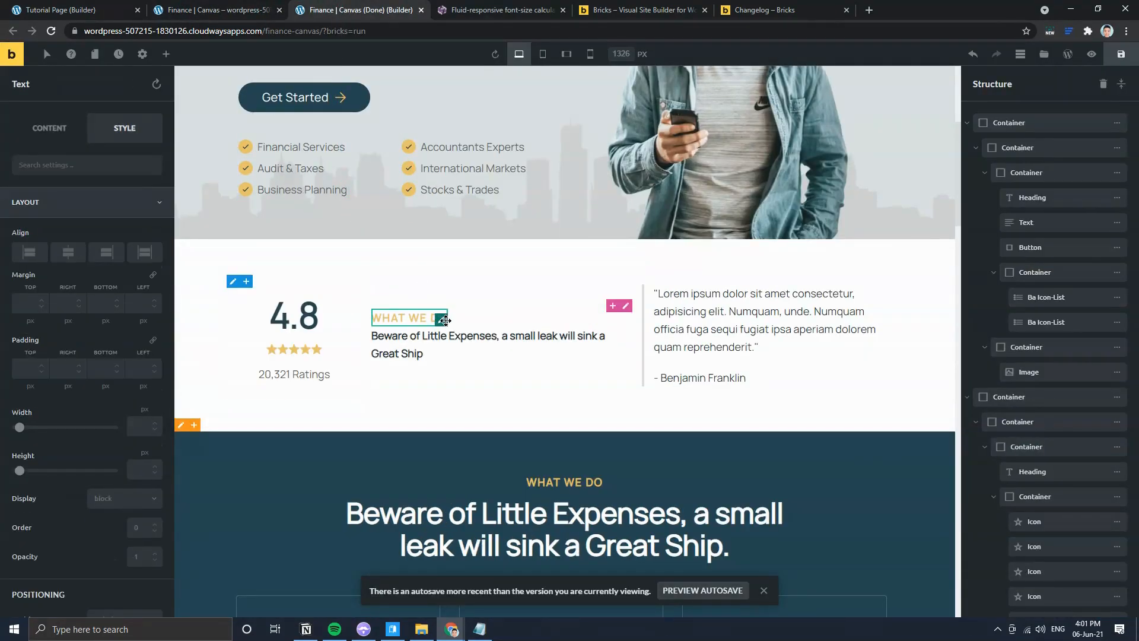
pyautogui.scroll(-7, 57, 378)
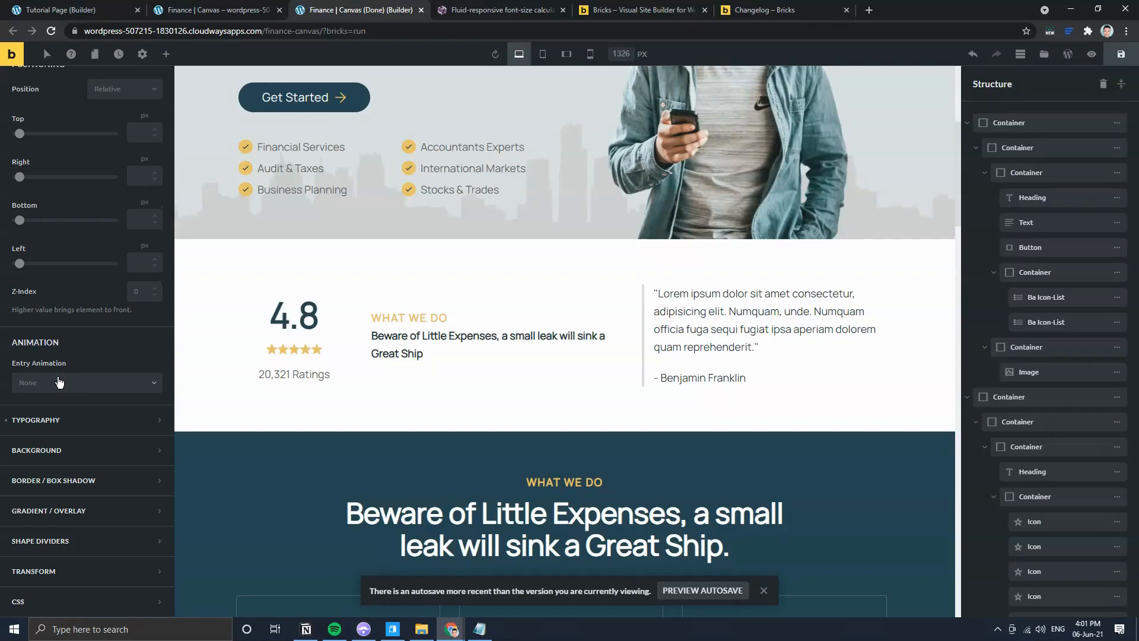
pyautogui.click(80, 415)
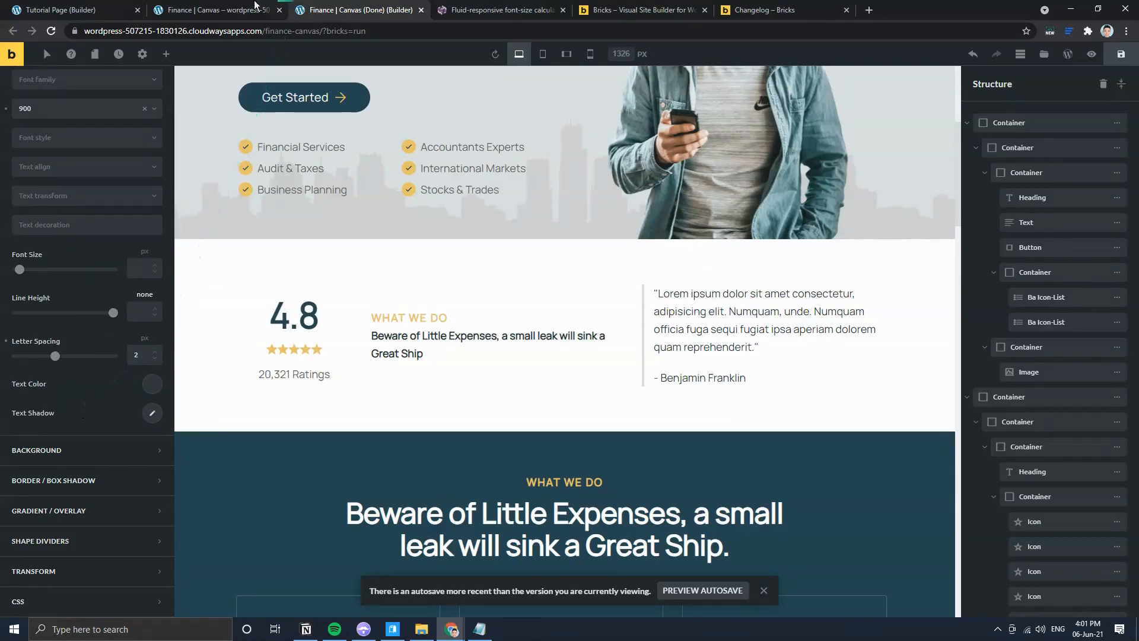
pyautogui.click(65, 9)
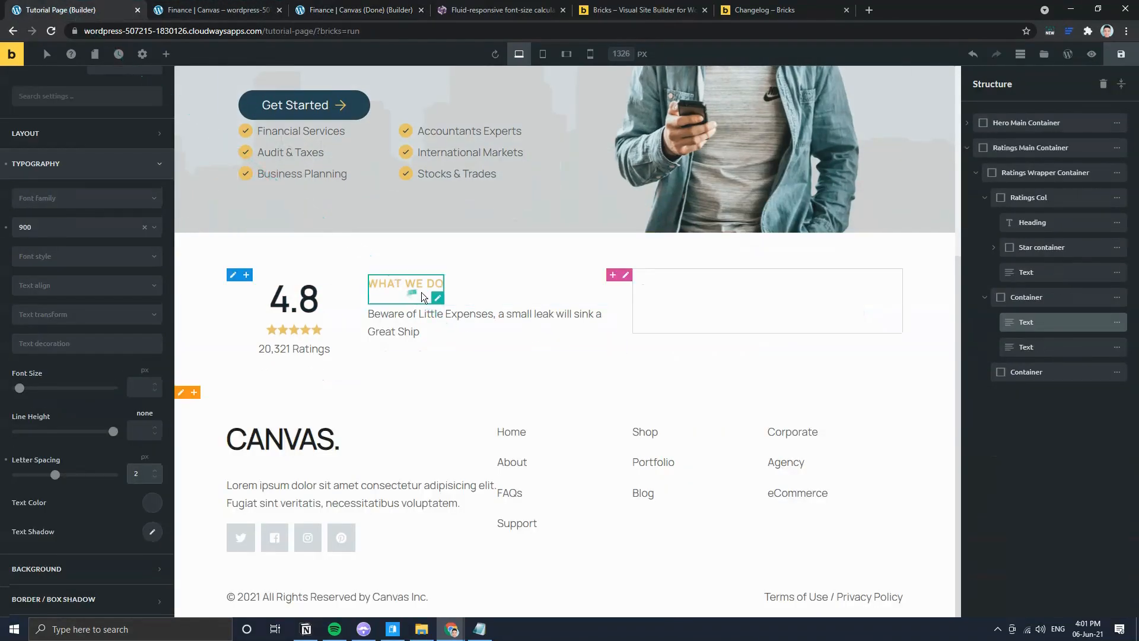
pyautogui.click(231, 10)
pyautogui.click(74, 10)
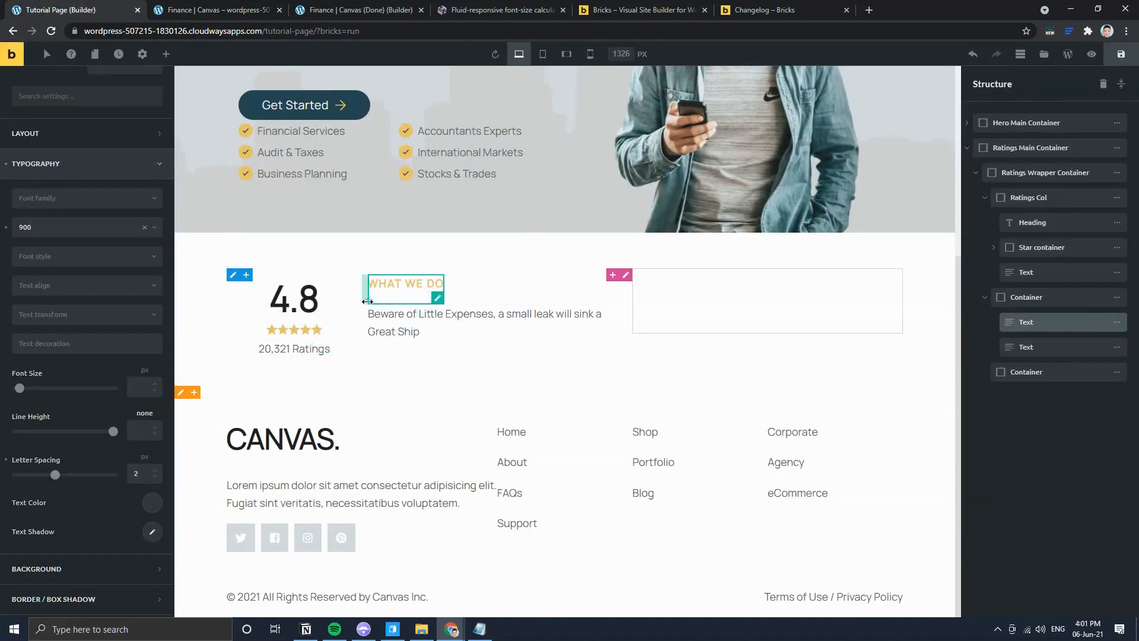
# Step: Reduce the HTML source of the "WHAT WE DO" text to the plain words without pasted formatting
pyautogui.click(413, 322)
pyautogui.click(383, 287)
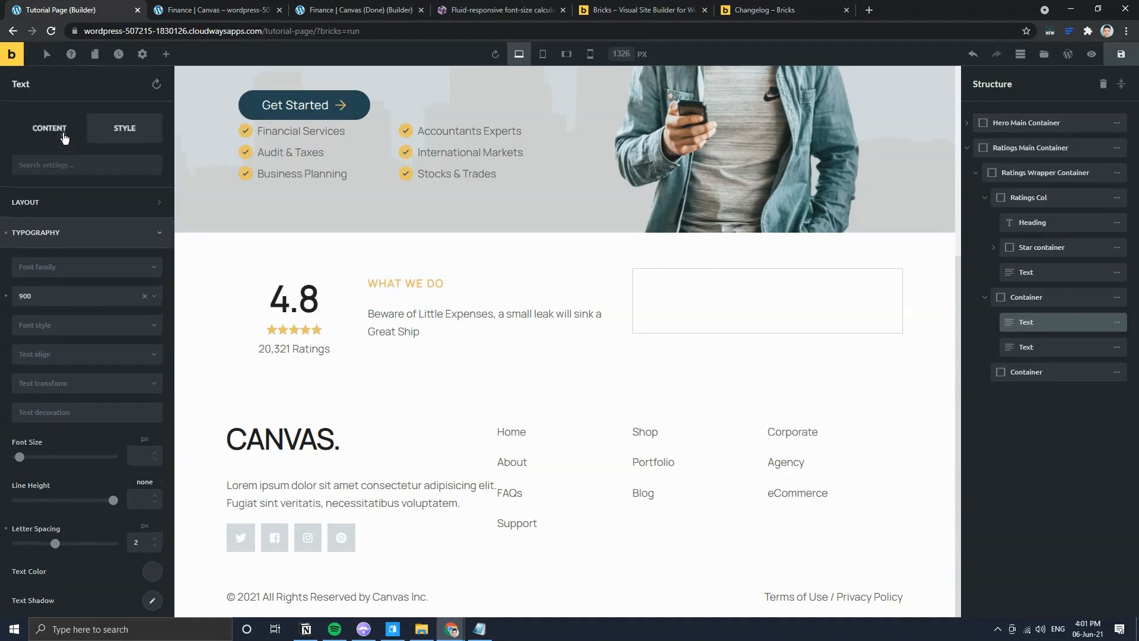
pyautogui.click(95, 332)
pyautogui.click(329, 206)
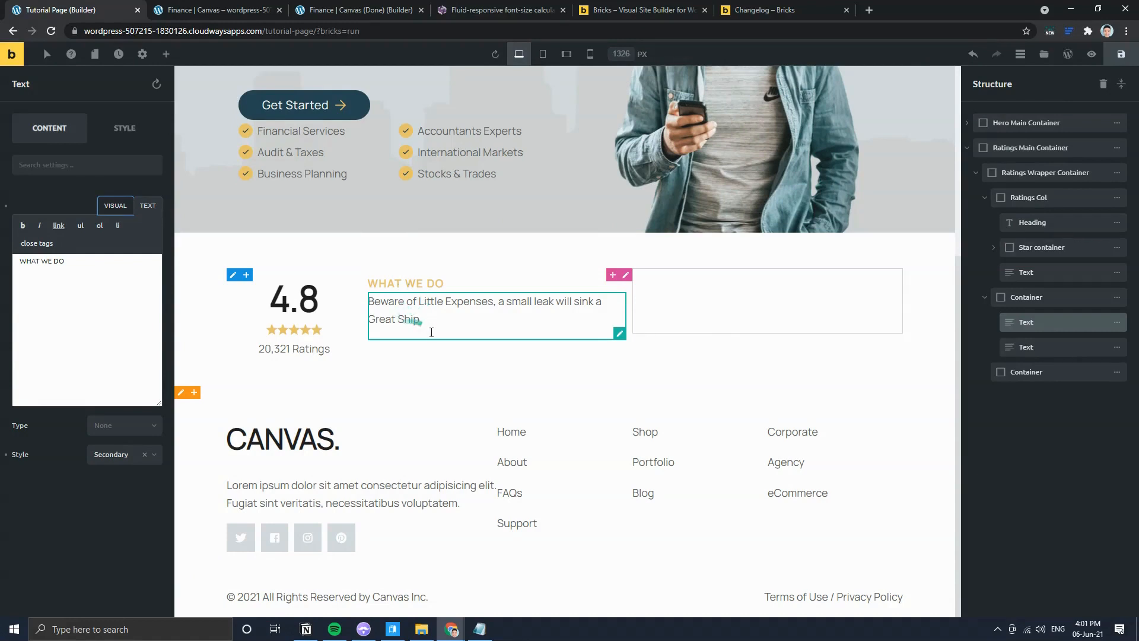
# Step: Replace the second text's styled span source with plain "Beware of Little Expenses, a small leak will sink a Great Ship" copied from the finished page
pyautogui.click(614, 331)
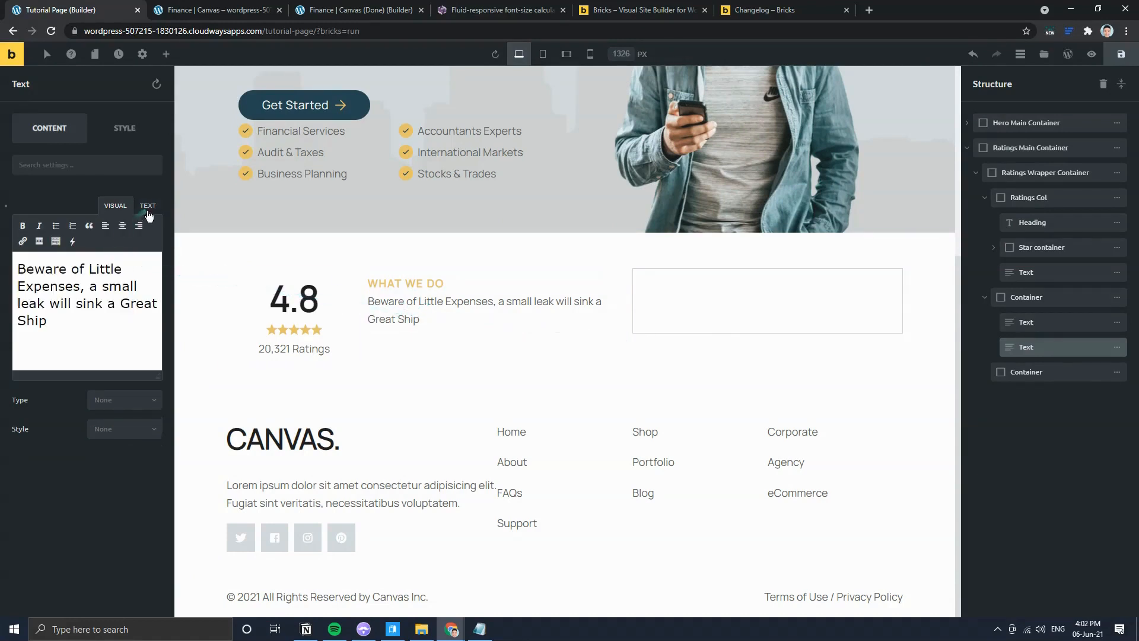
pyautogui.click(108, 206)
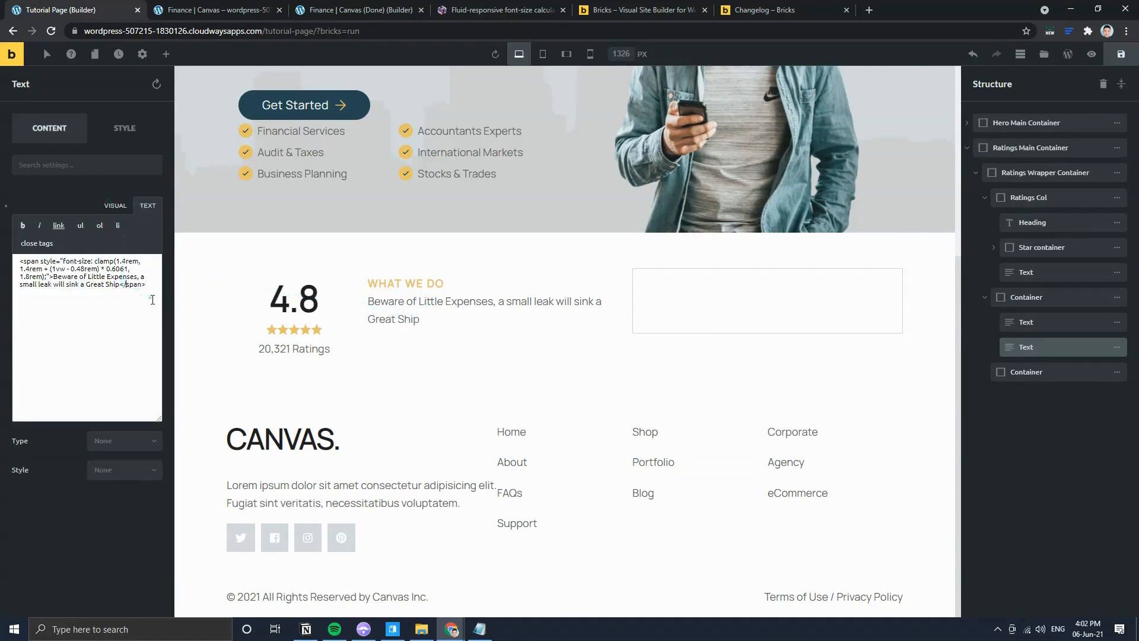
pyautogui.click(237, 10)
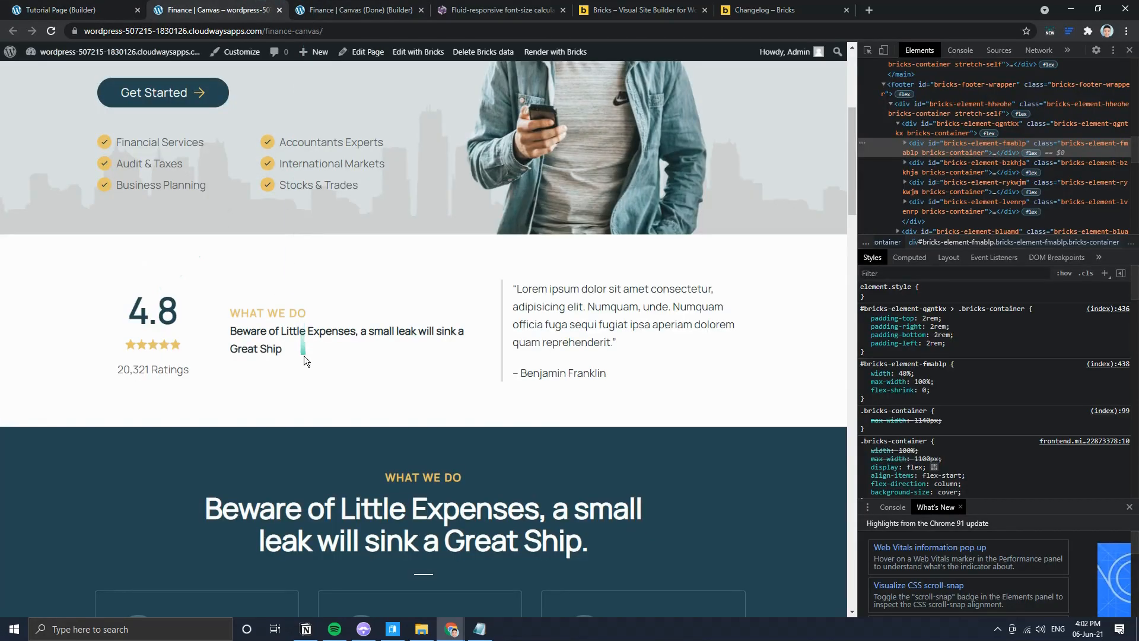
pyautogui.moveTo(302, 354); pyautogui.dragTo(239, 334)
pyautogui.hotkey('ctrl', 'c')
pyautogui.hotkey('ctrl', 'shift', 'Tab')
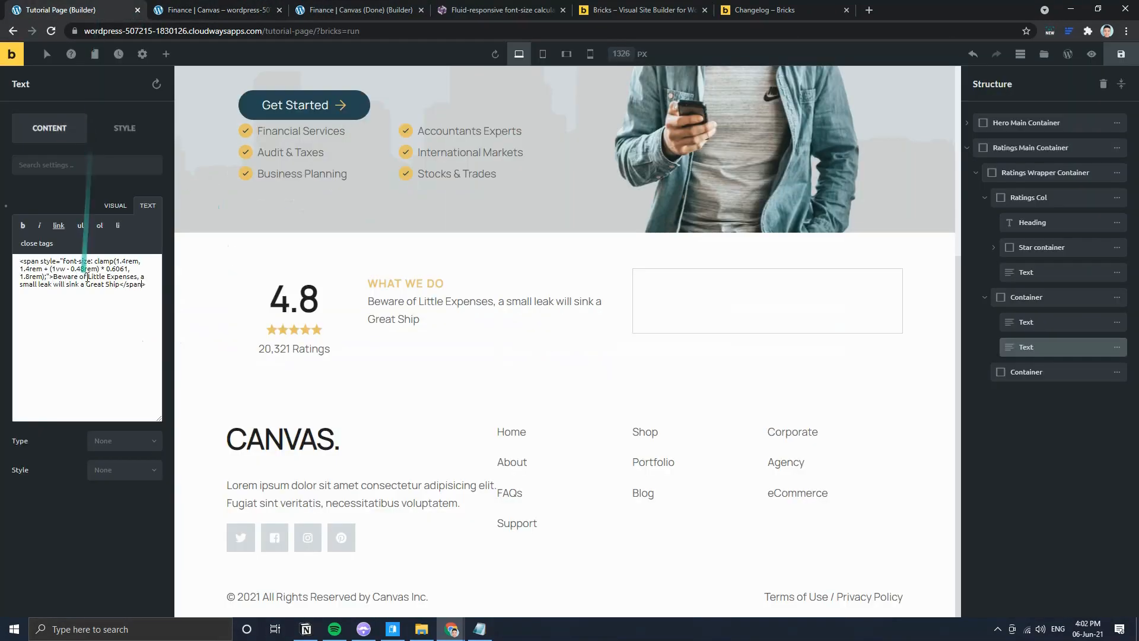
pyautogui.hotkey('ctrl', 'a')
pyautogui.hotkey('ctrl', 'v')
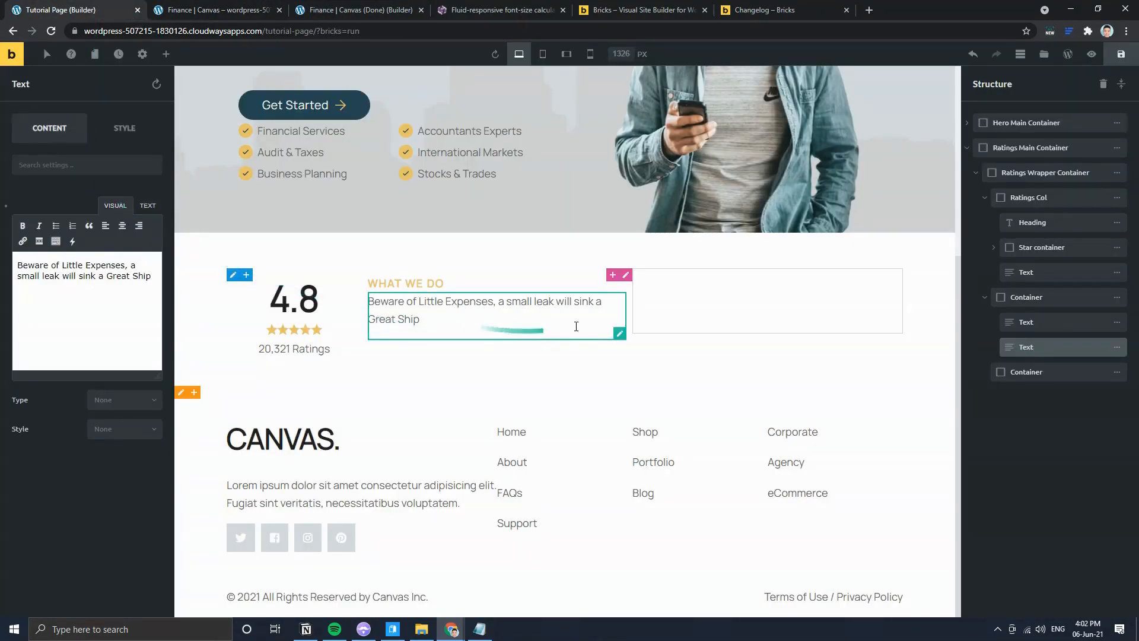
# Step: Review the settings of both middle-column texts and their container, and save the page
pyautogui.click(582, 359)
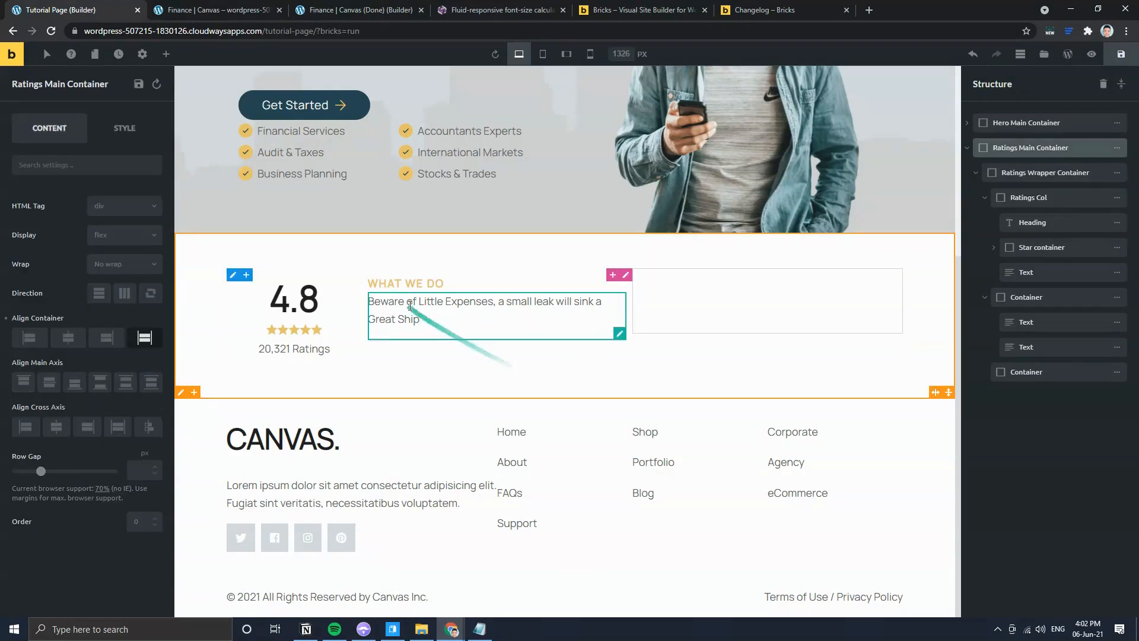
pyautogui.click(618, 333)
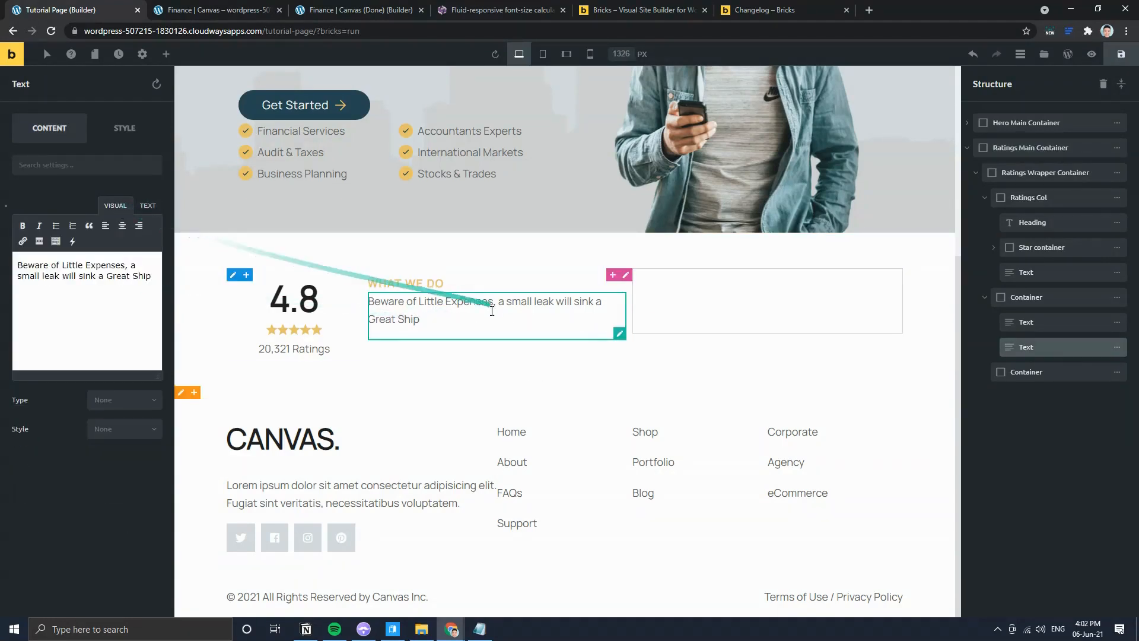
pyautogui.click(439, 289)
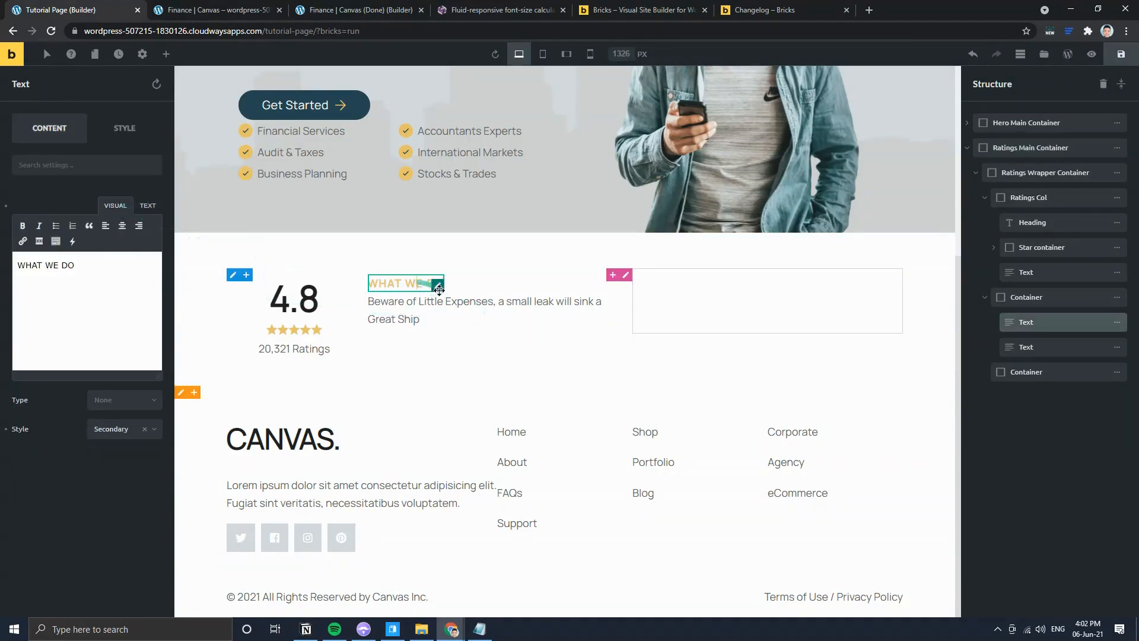
pyautogui.click(504, 280)
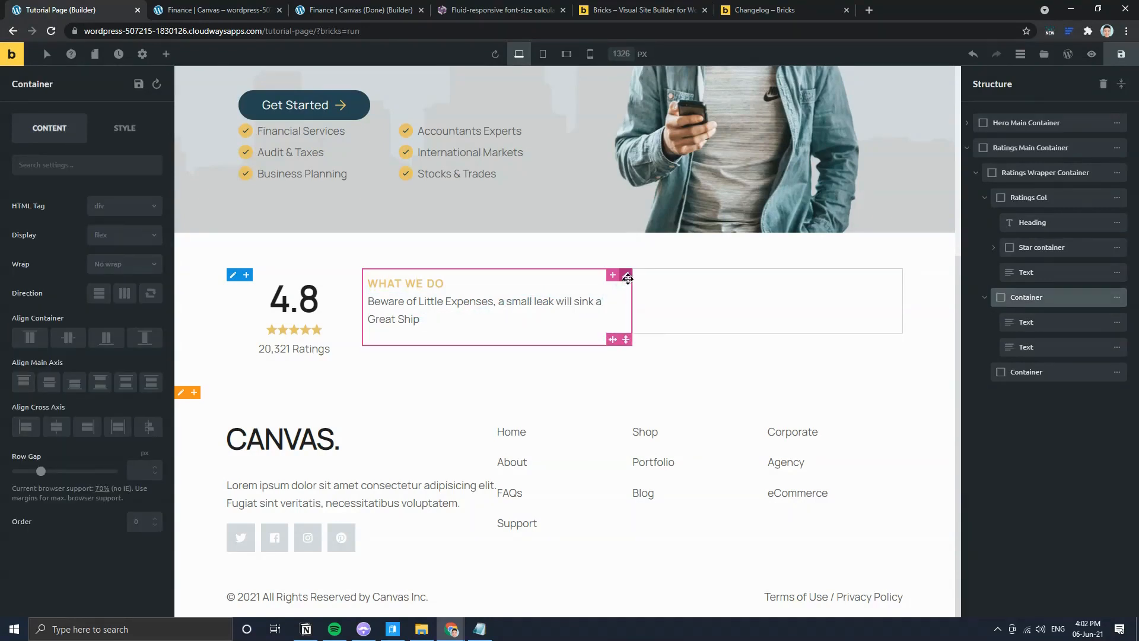
pyautogui.hotkey('ctrl', 's')
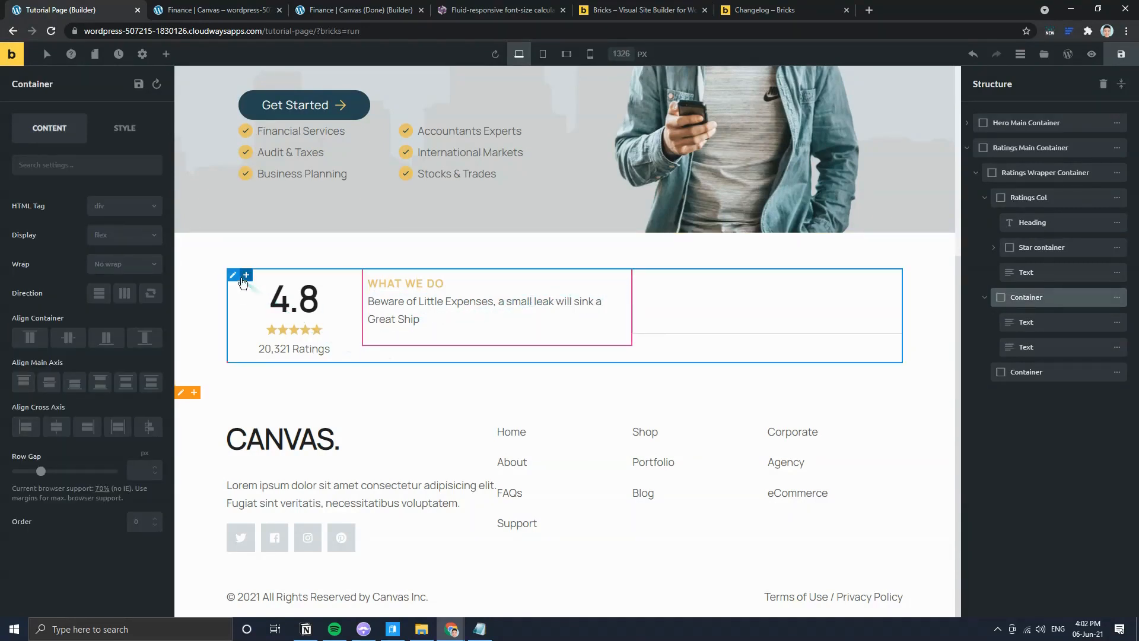
# Step: Center the Ratings Wrapper Container's columns on the cross axis and keep its container alignment centered
pyautogui.click(368, 361)
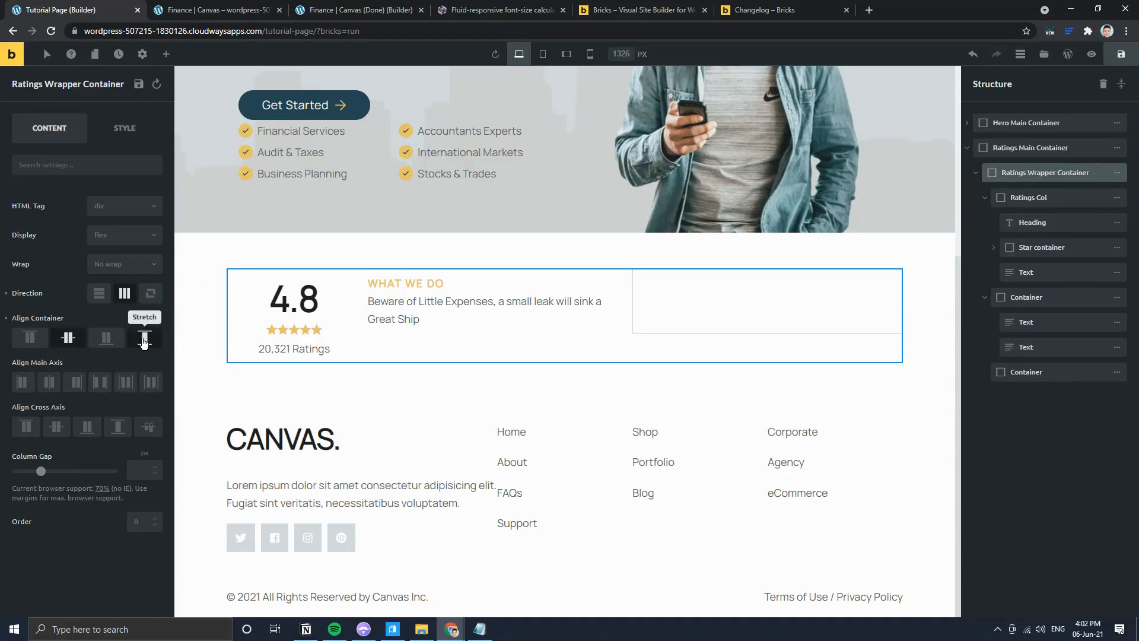
pyautogui.click(144, 342)
pyautogui.click(74, 340)
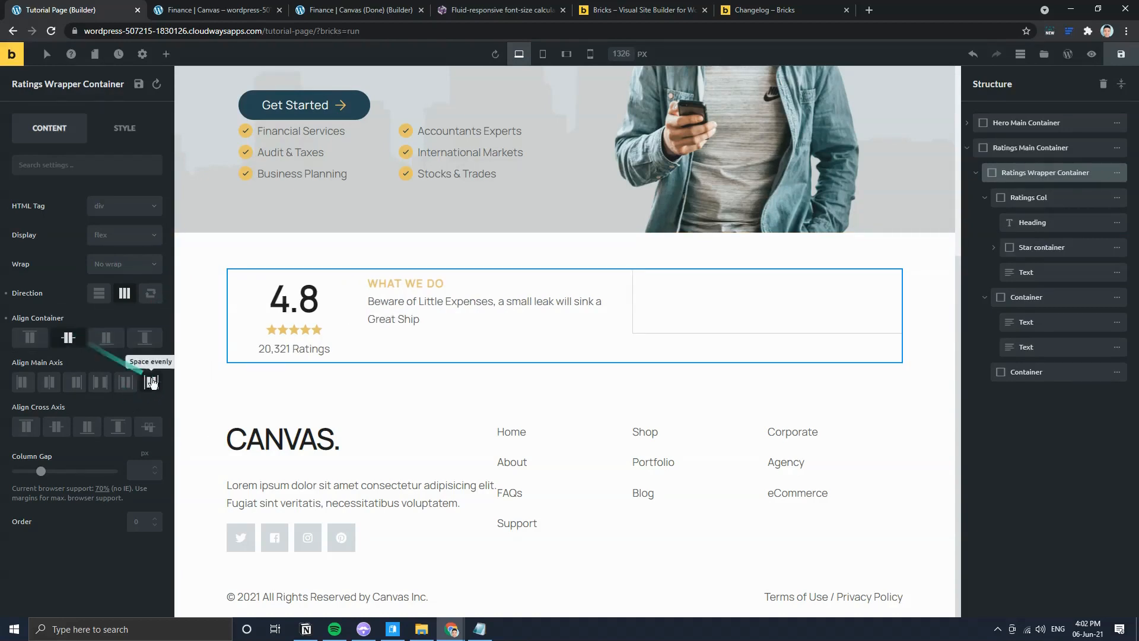
pyautogui.click(126, 428)
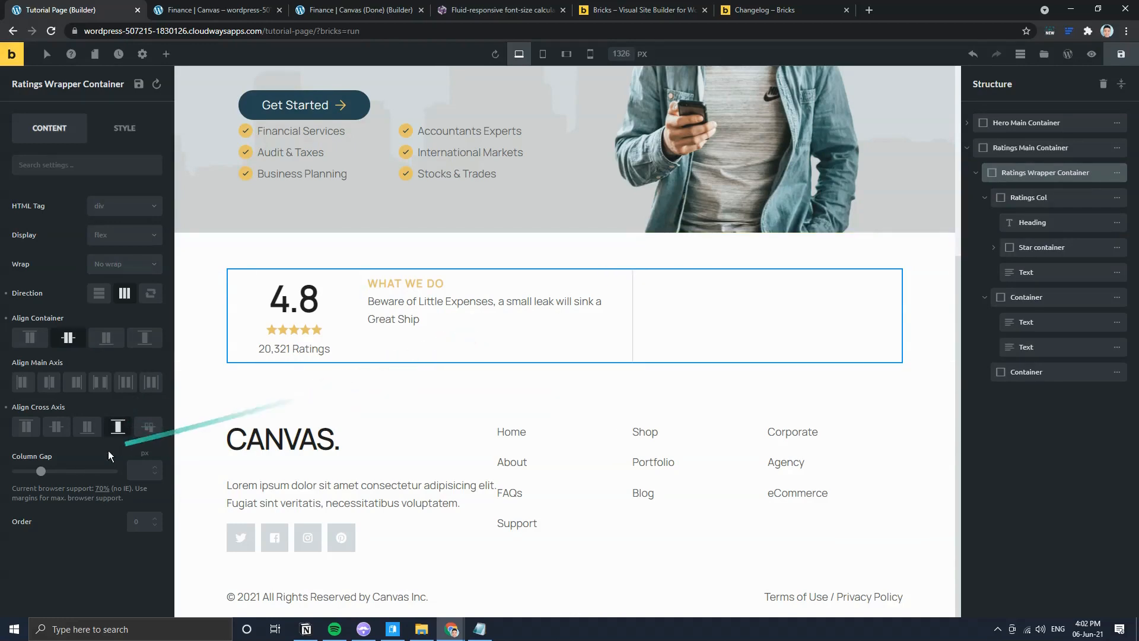
pyautogui.click(64, 427)
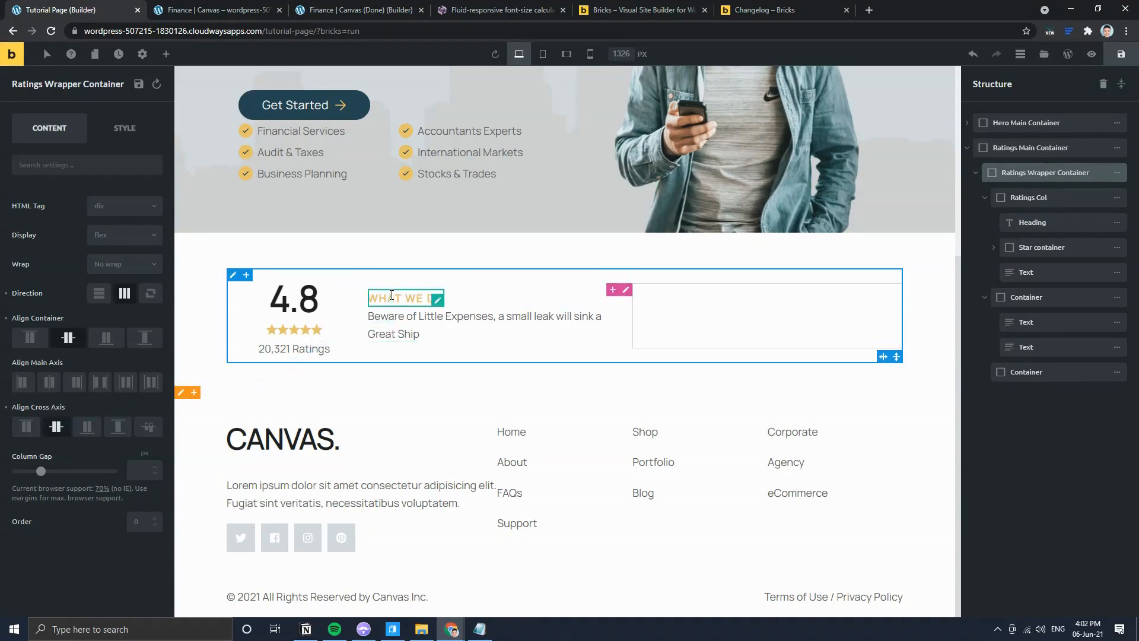
# Step: Compare the tutorial page's ratings section and empty third column with the quote column on the finished page
pyautogui.click(220, 10)
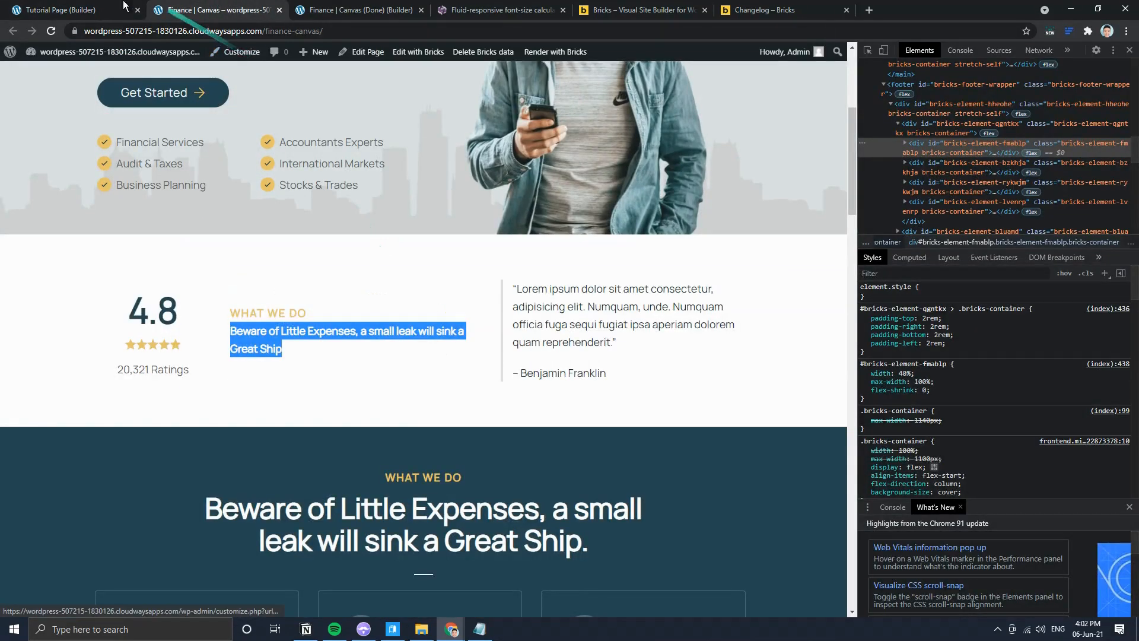
pyautogui.click(111, 8)
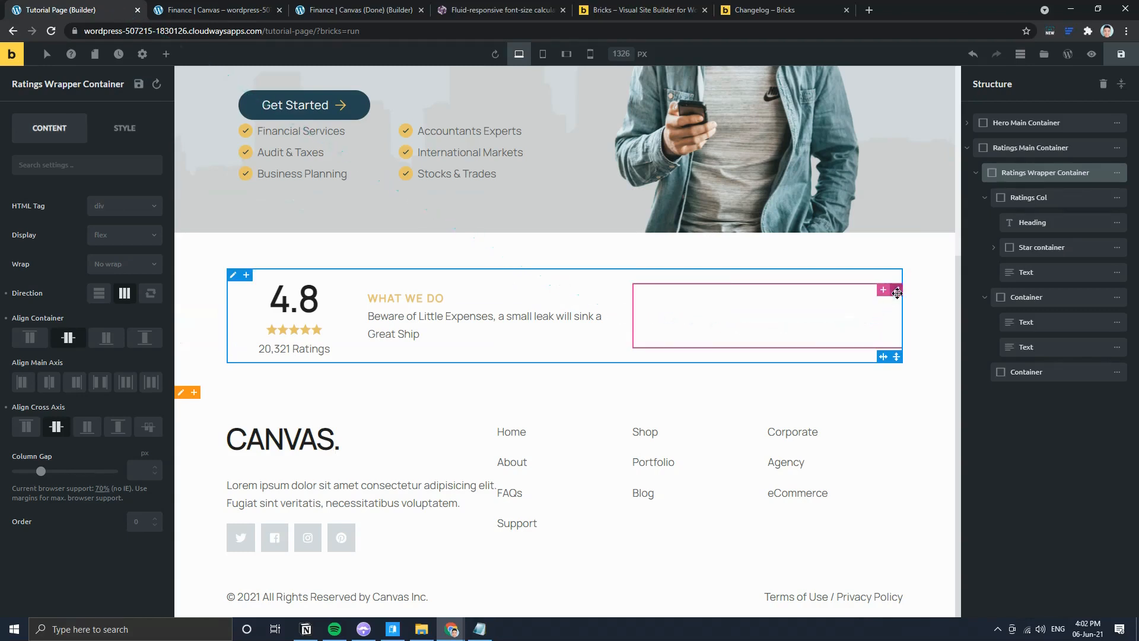
pyautogui.click(179, 5)
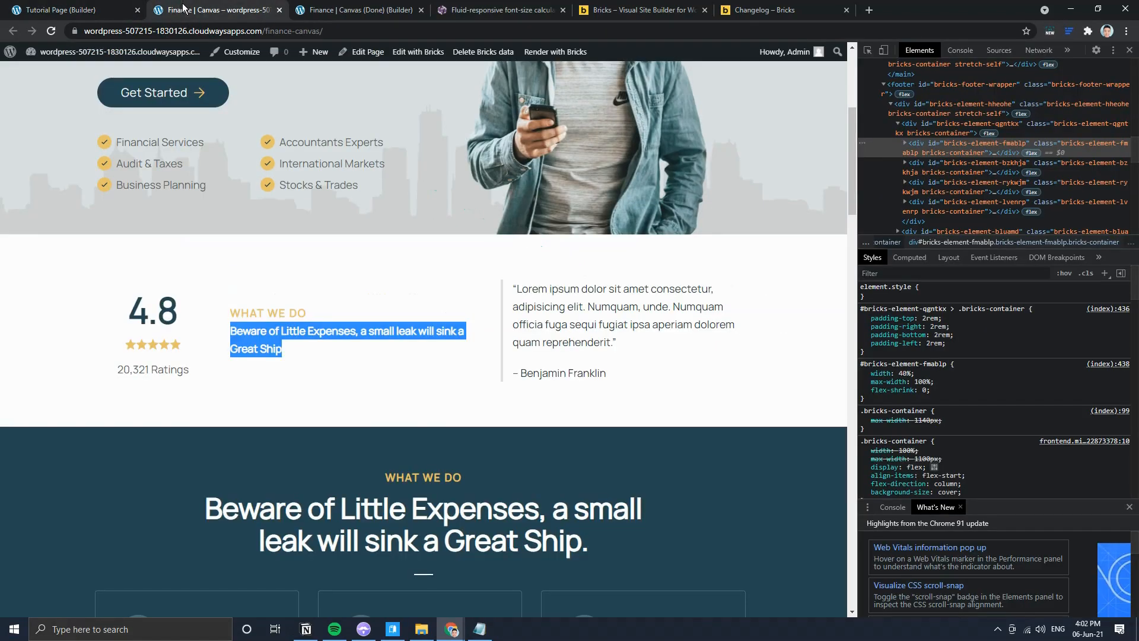
pyautogui.click(603, 366)
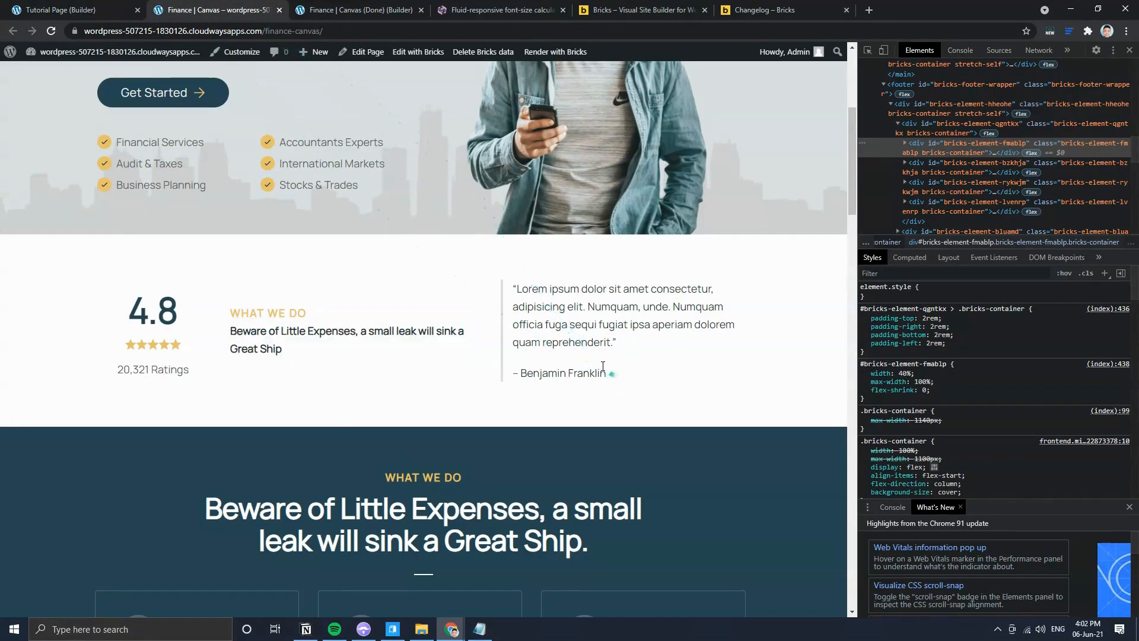
# Step: Copy the quote and its attribution from the finished page, and add a Text element to the tutorial page's empty third column
pyautogui.moveTo(603, 366); pyautogui.dragTo(515, 290)
pyautogui.hotkey('ctrl', 'c')
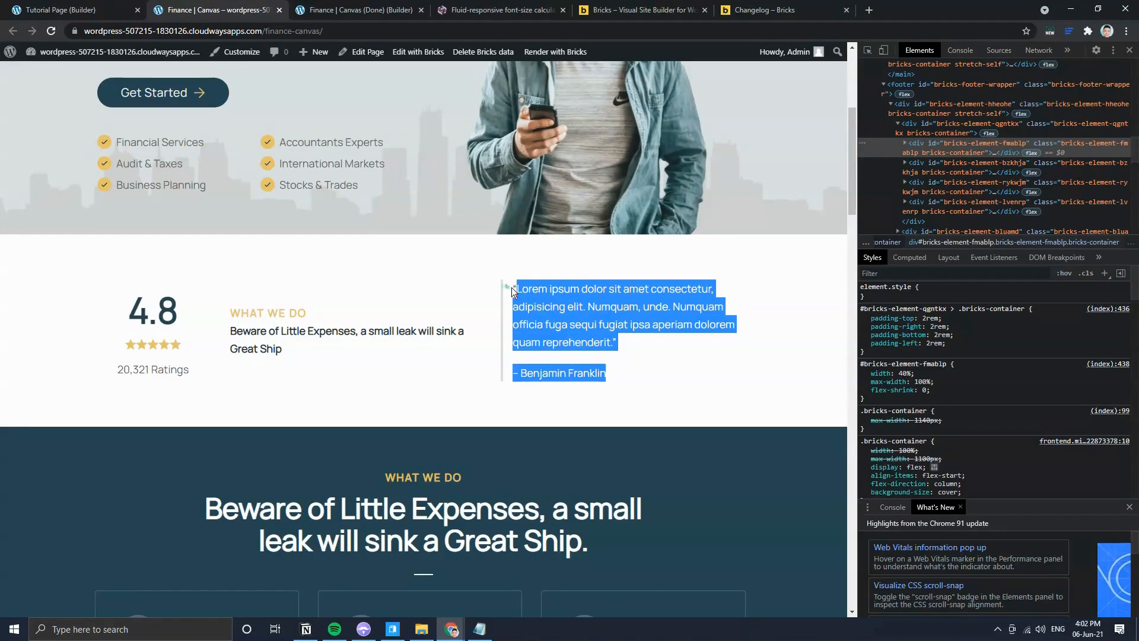
pyautogui.hotkey('ctrl', 'pageup')
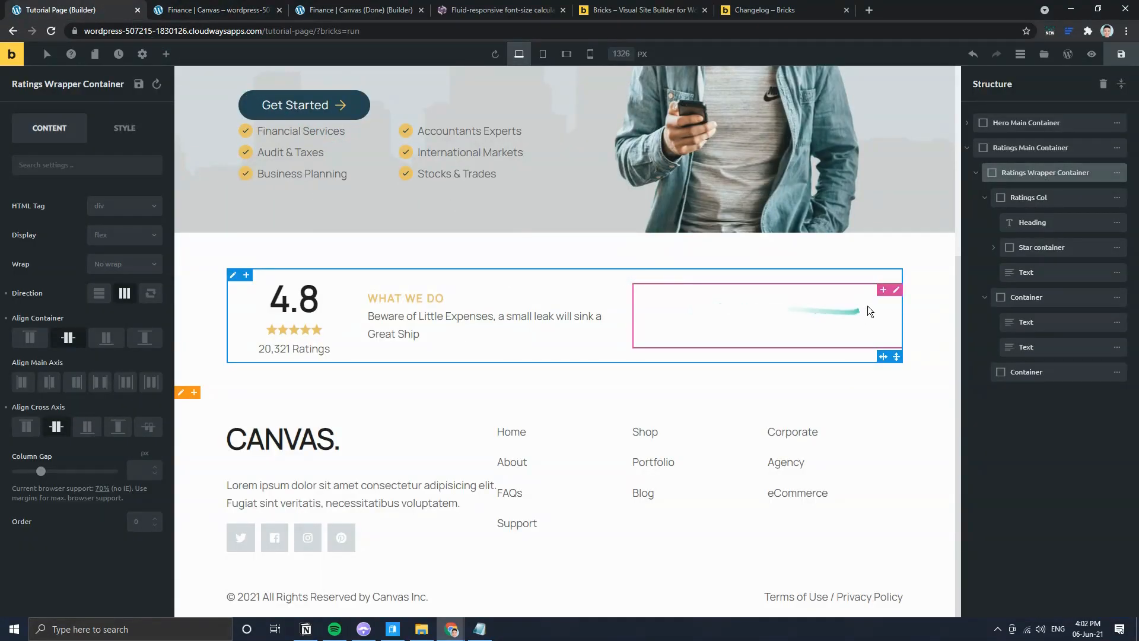
pyautogui.click(895, 294)
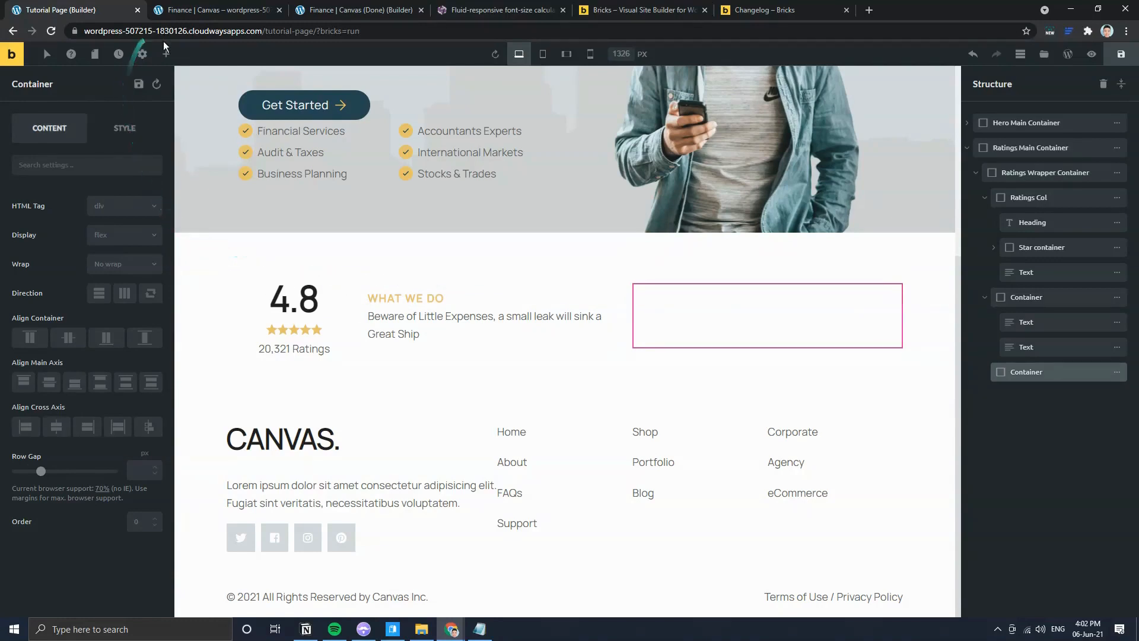
pyautogui.click(175, 53)
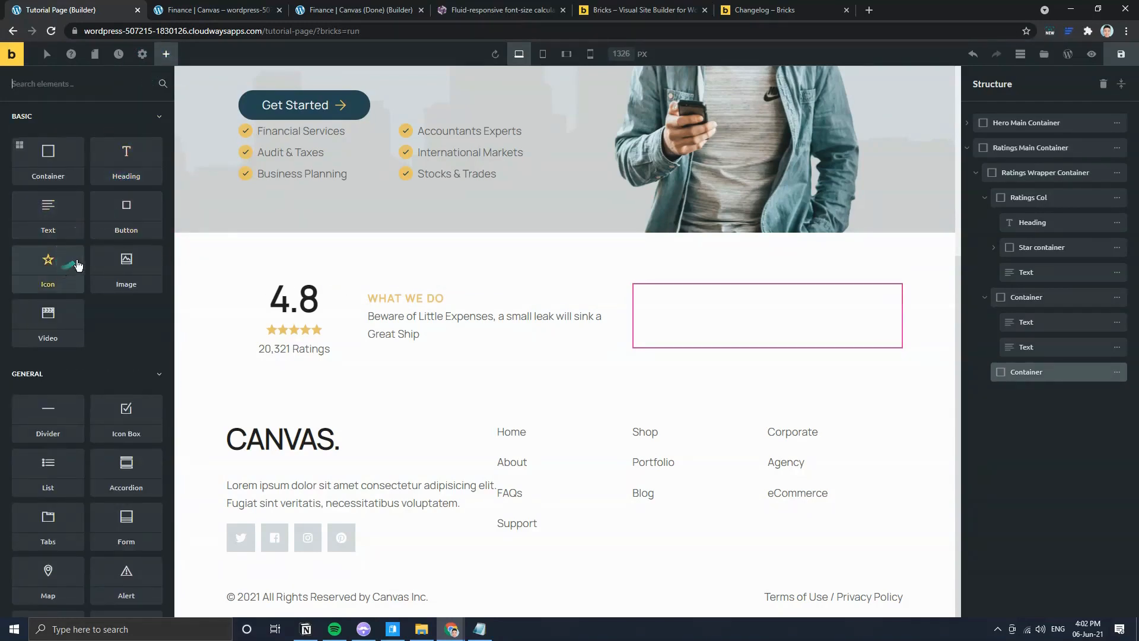
pyautogui.write('te')
pyautogui.click(70, 151)
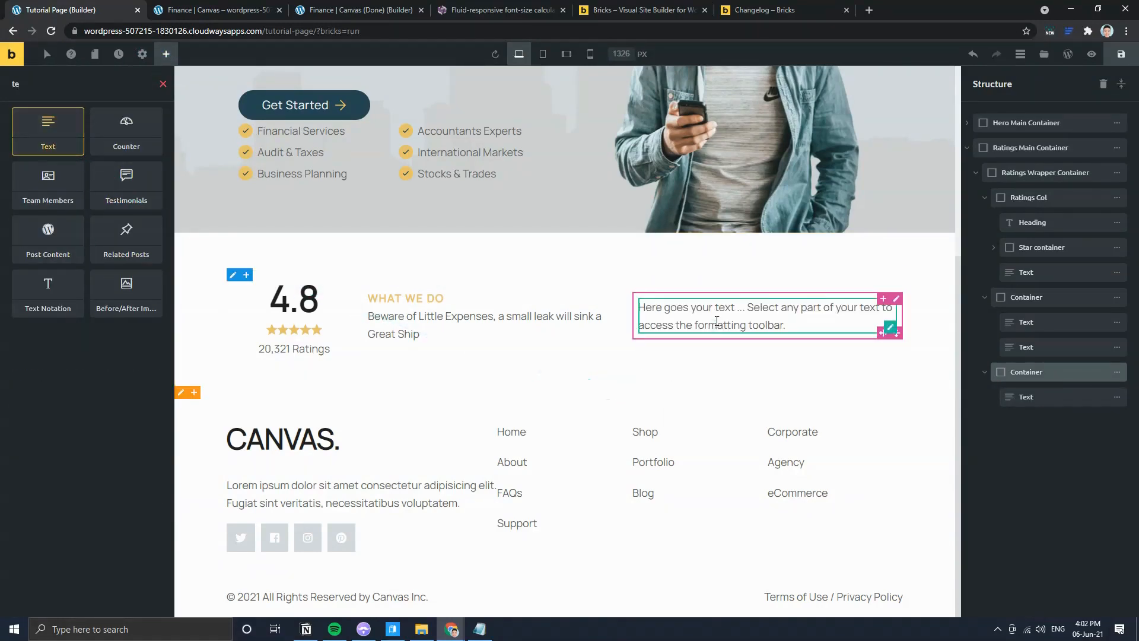
# Step: Replace the new text element's placeholder with the copied quote paragraph and its attribution line
pyautogui.click(148, 205)
pyautogui.hotkey('ctrl', 'a')
pyautogui.hotkey('ctrl', 'v')
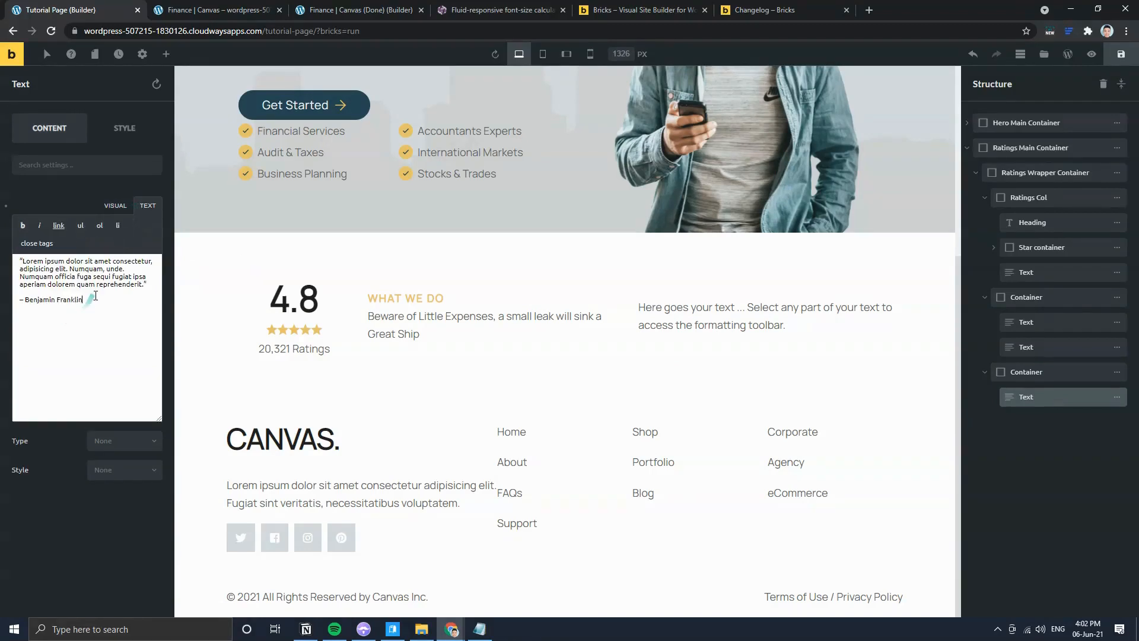
pyautogui.click(115, 205)
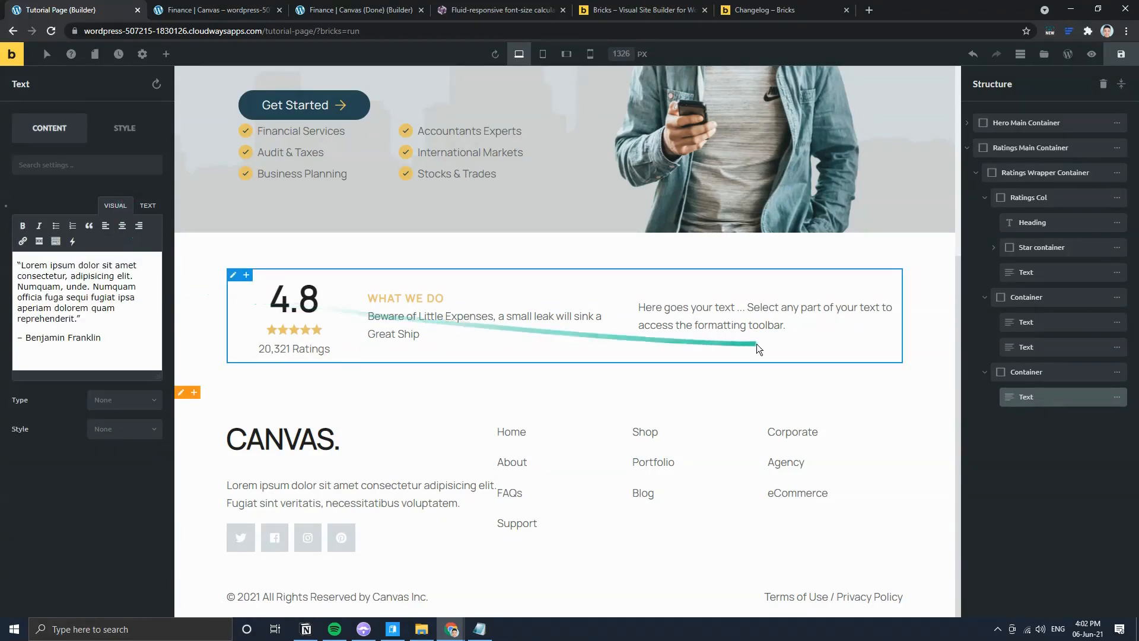
pyautogui.click(762, 438)
pyautogui.click(731, 325)
pyautogui.click(117, 333)
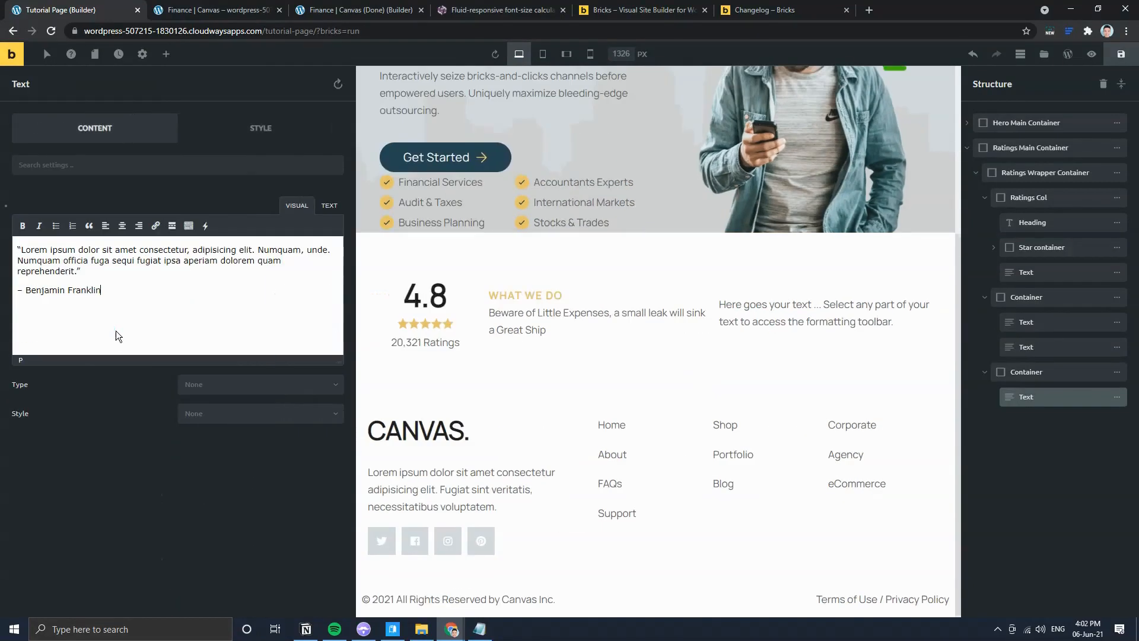
pyautogui.press('Return')
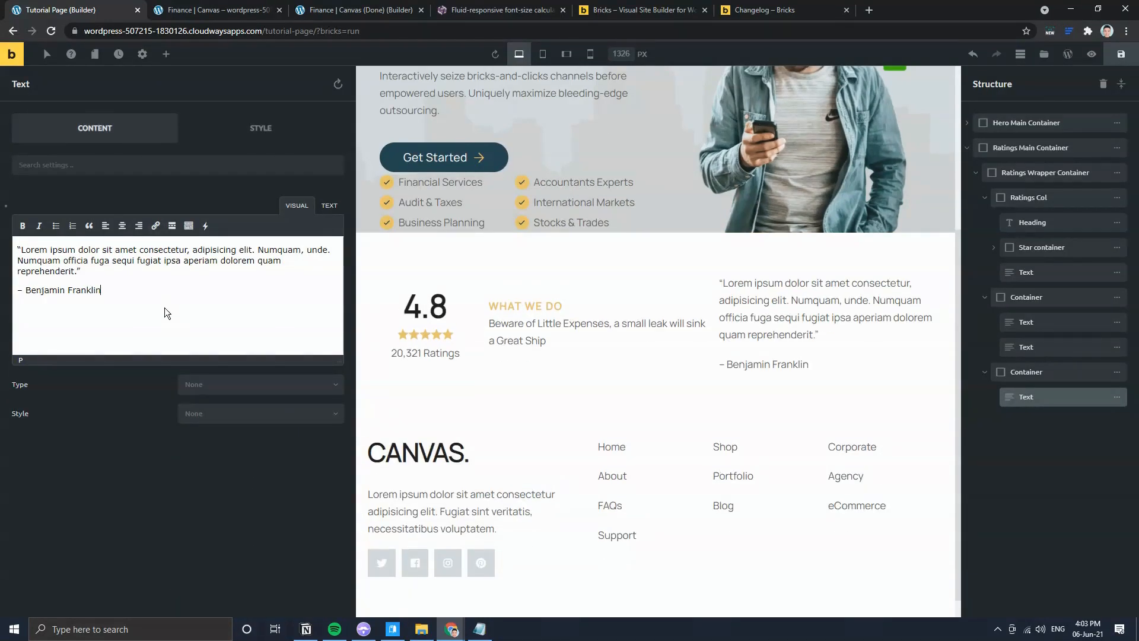
pyautogui.click(736, 400)
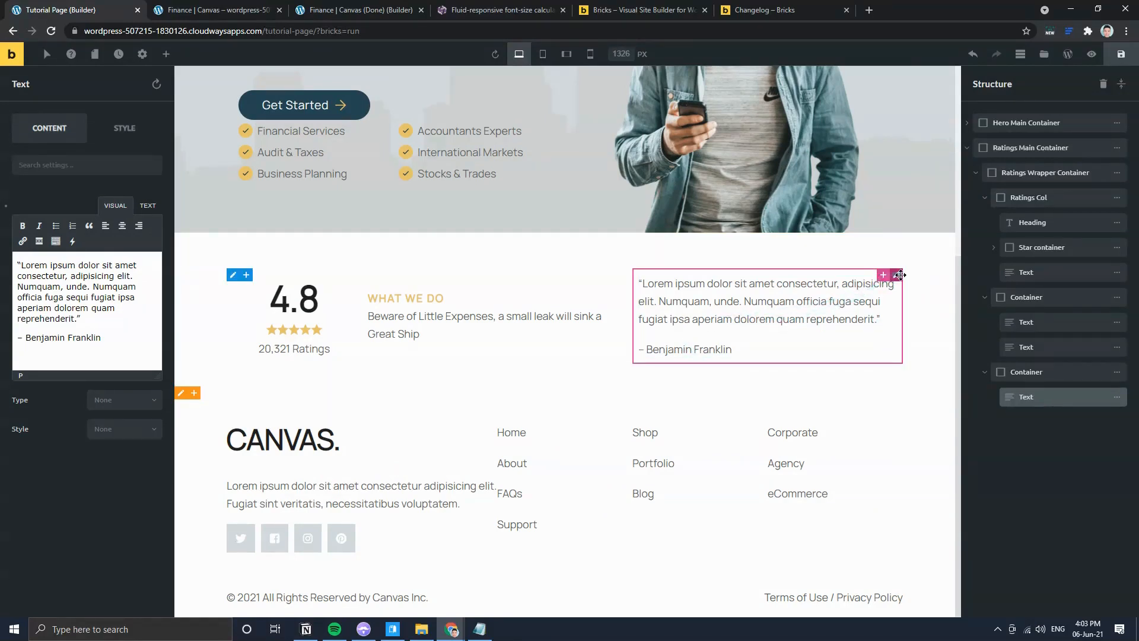
# Step: Compare the third column's container with the finished page, examining which element carries the vertical line beside the quote
pyautogui.click(900, 275)
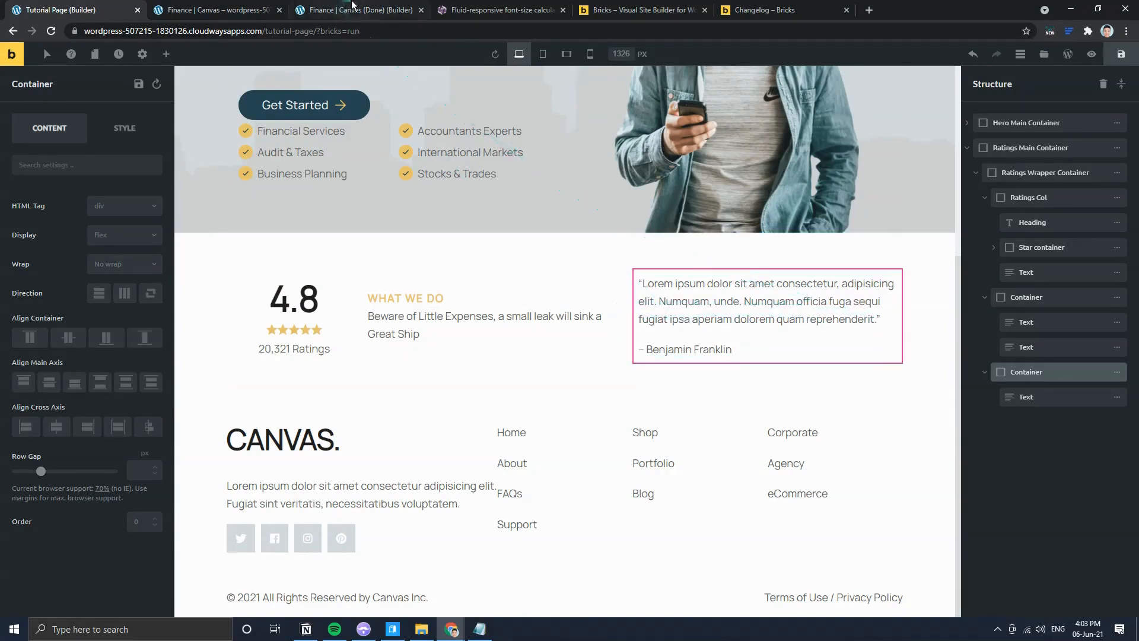
pyautogui.click(326, 10)
pyautogui.click(216, 7)
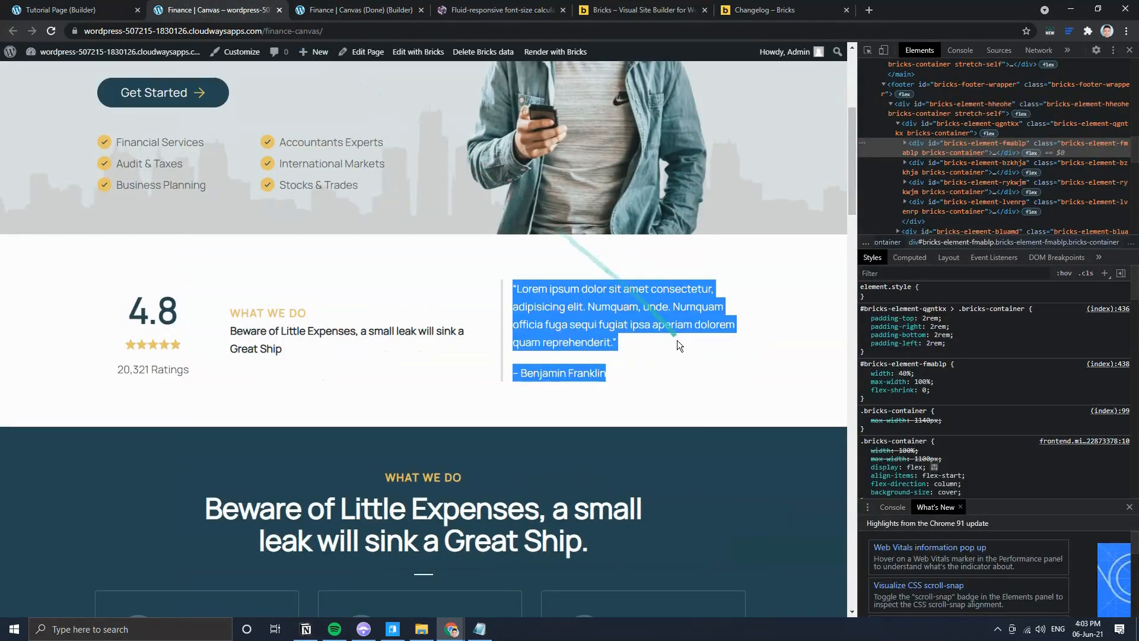
pyautogui.click(503, 291)
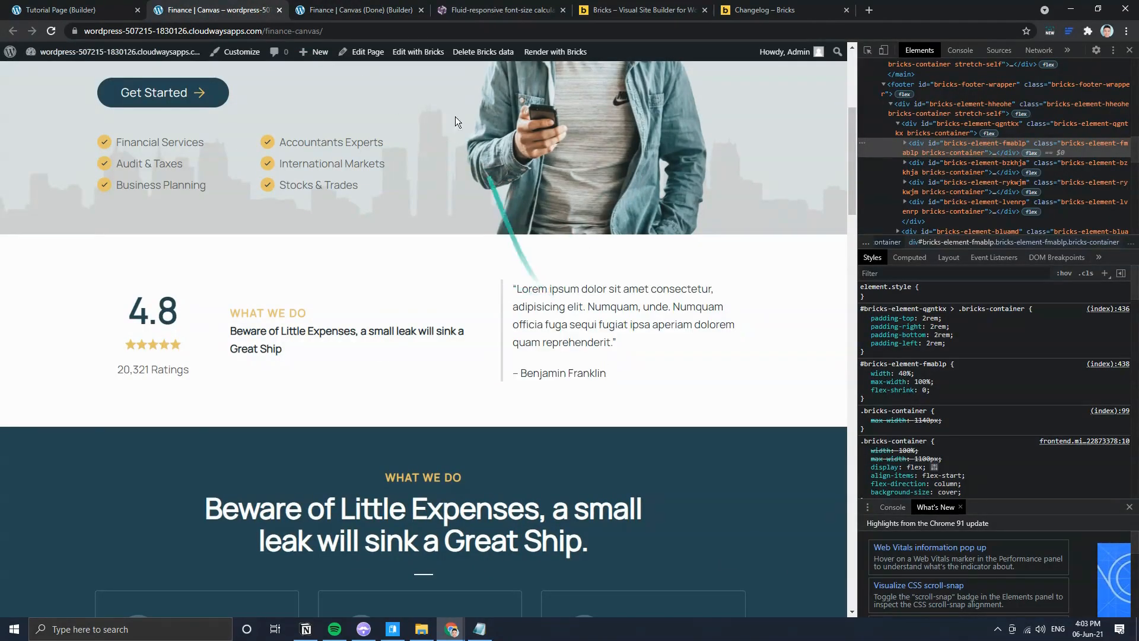
pyautogui.click(380, 10)
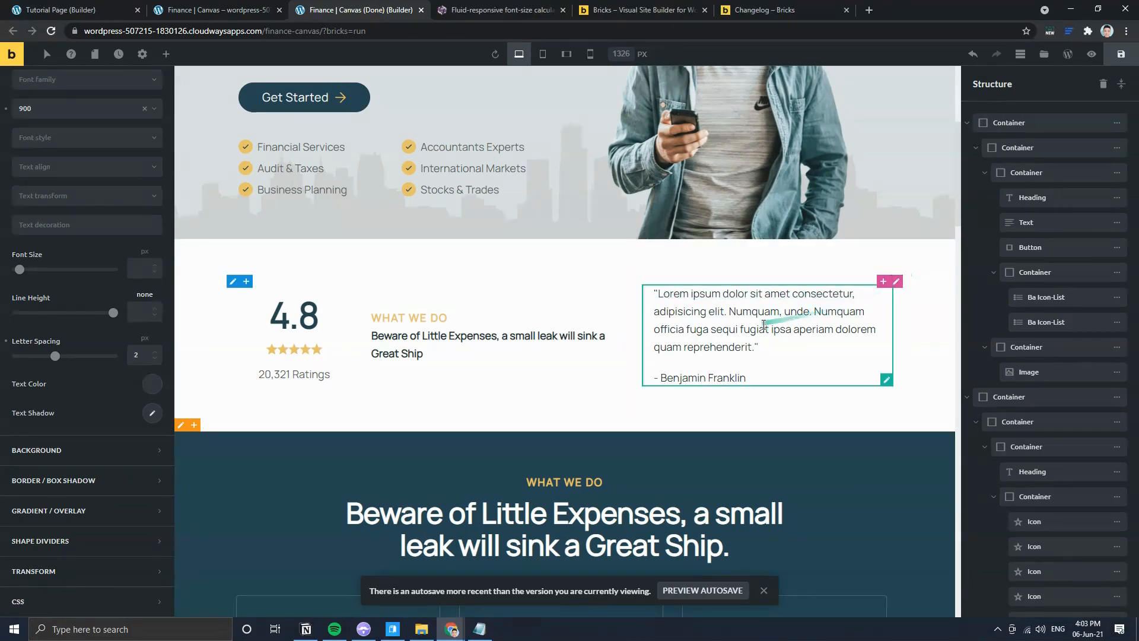
pyautogui.click(886, 379)
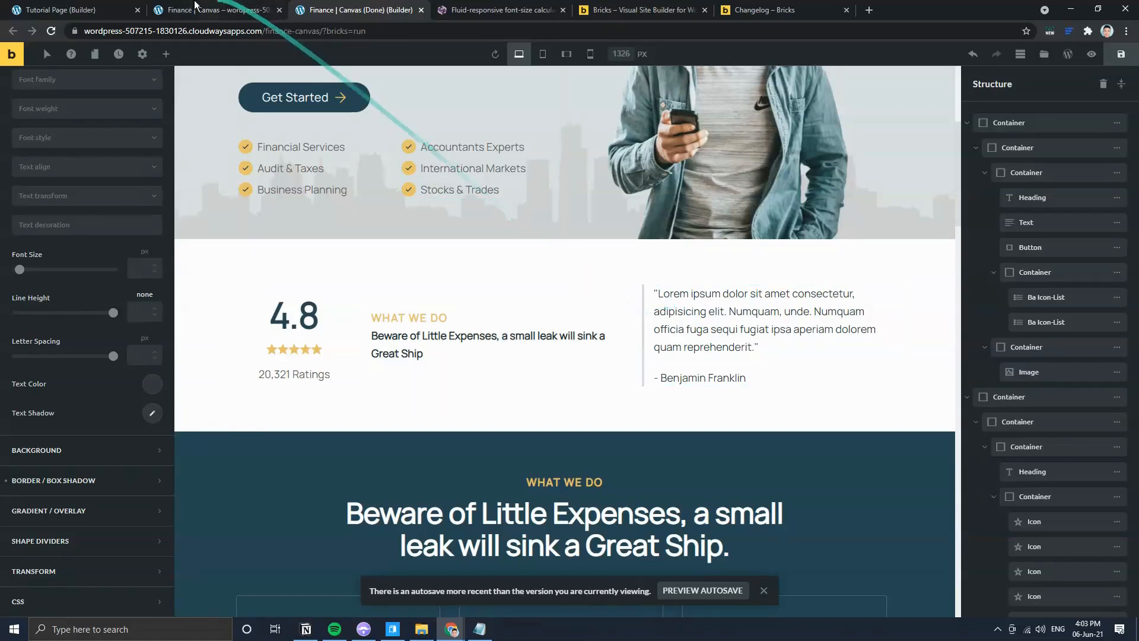
pyautogui.click(68, 10)
pyautogui.click(359, 9)
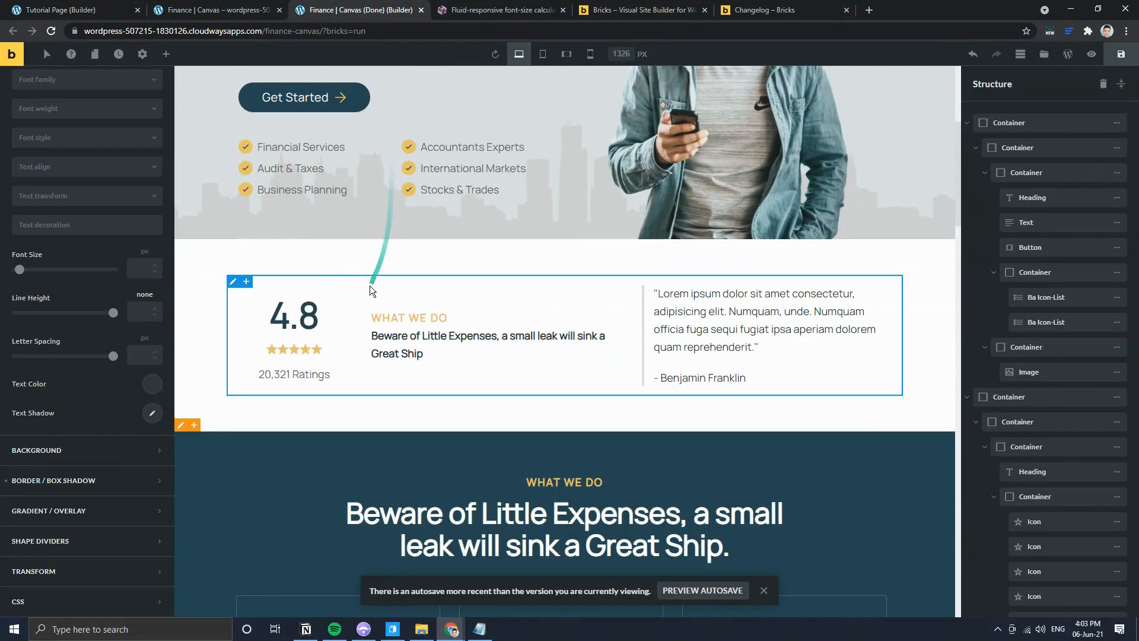
pyautogui.click(72, 9)
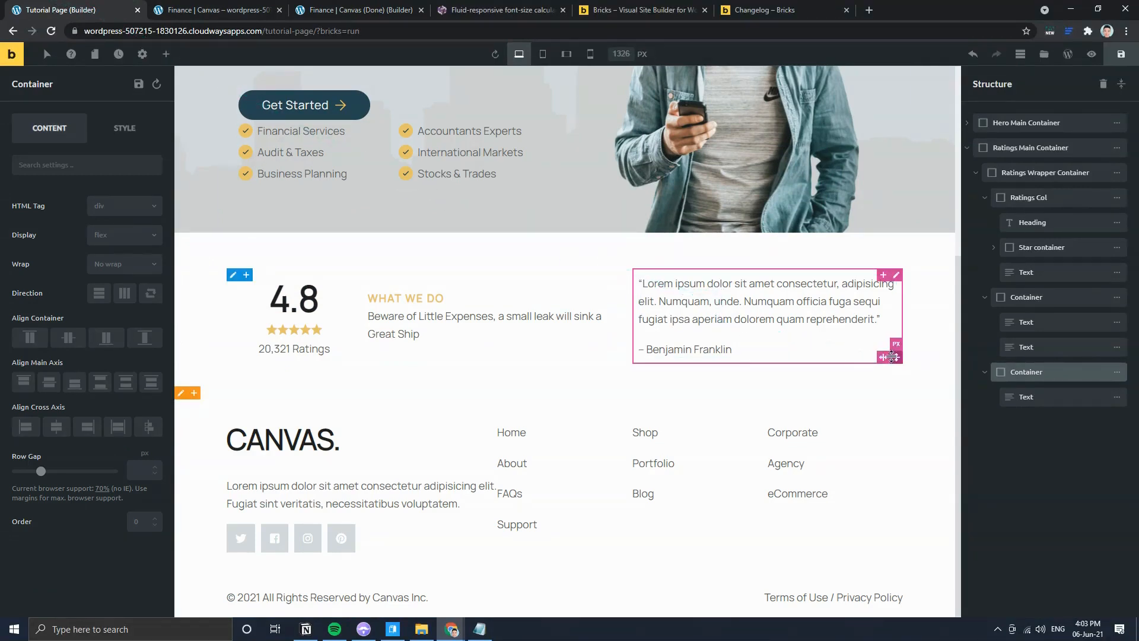
# Step: Give the quote text element a solid border with a left width of 4 px
pyautogui.click(889, 350)
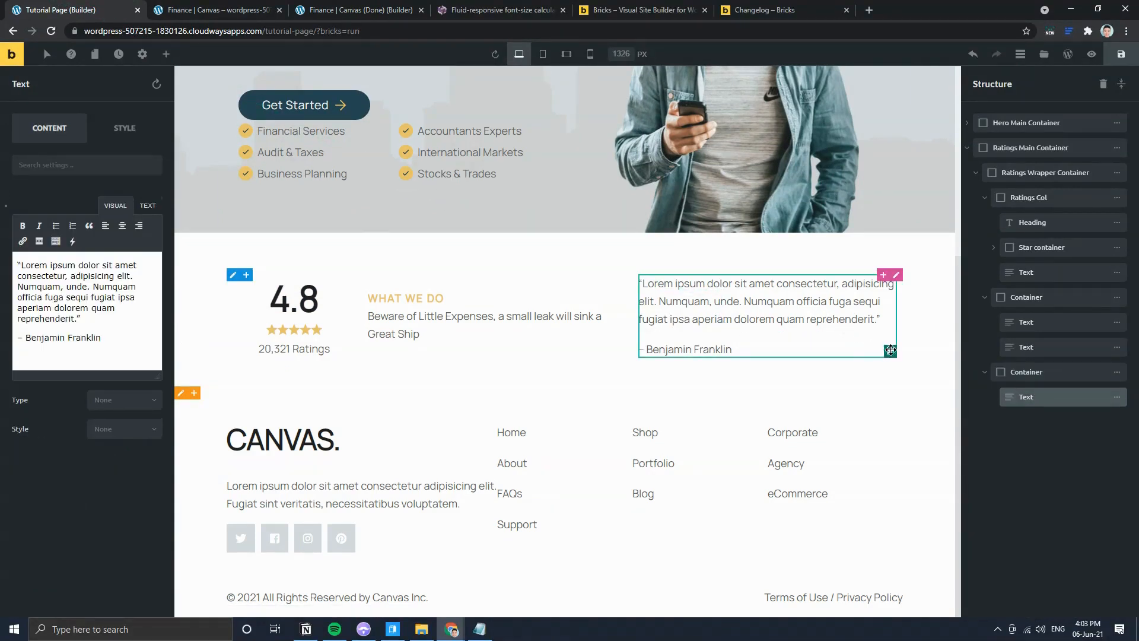
pyautogui.click(123, 129)
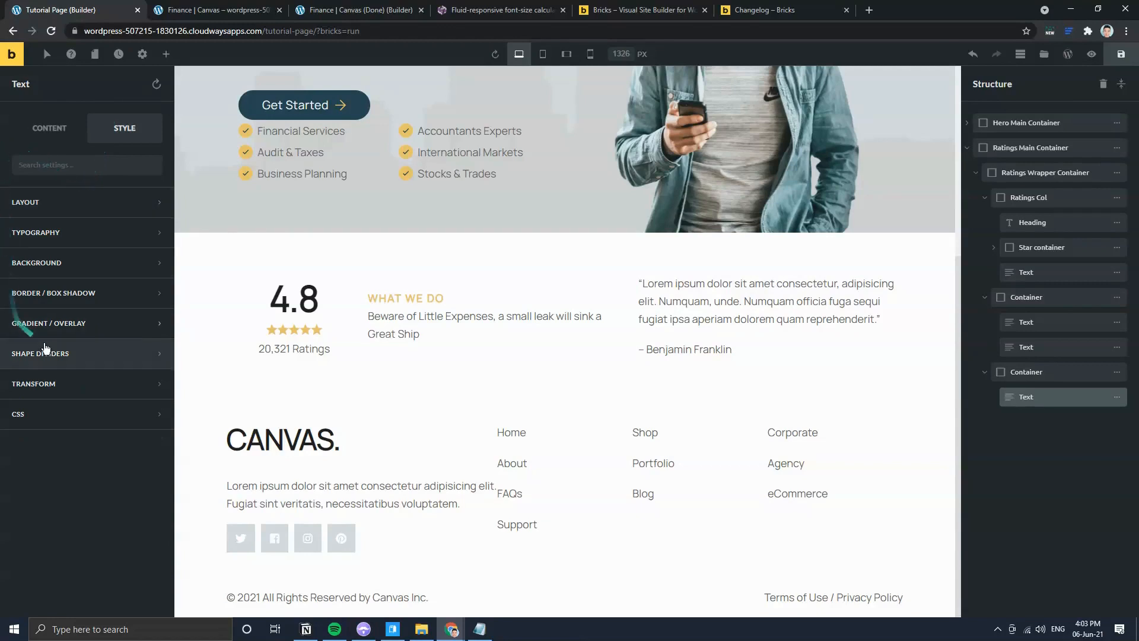
pyautogui.click(68, 298)
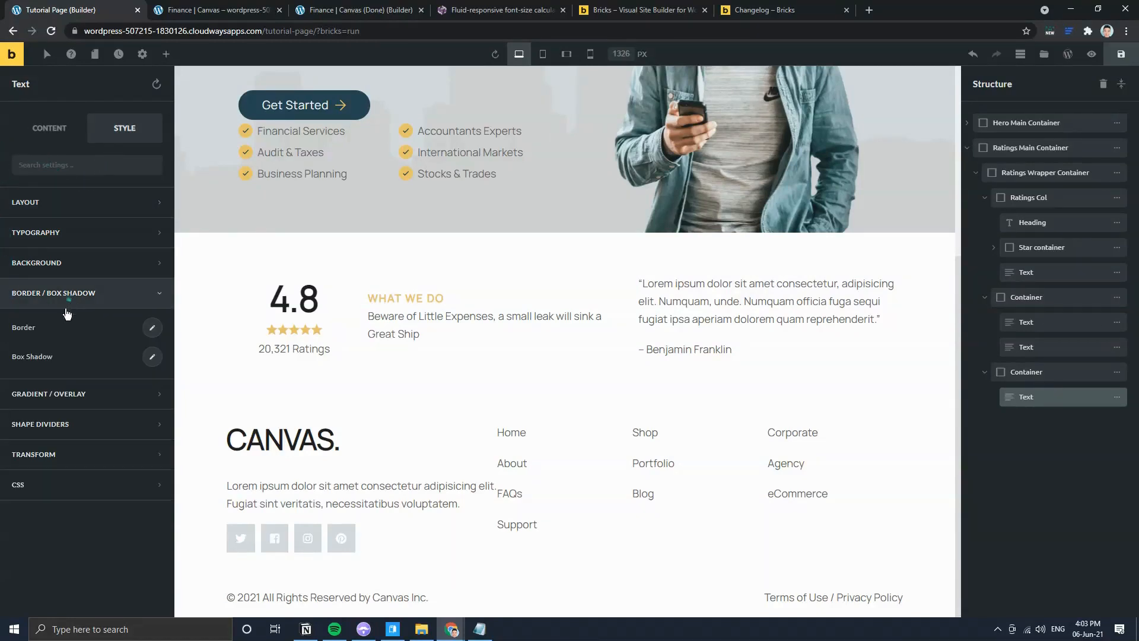
pyautogui.click(151, 328)
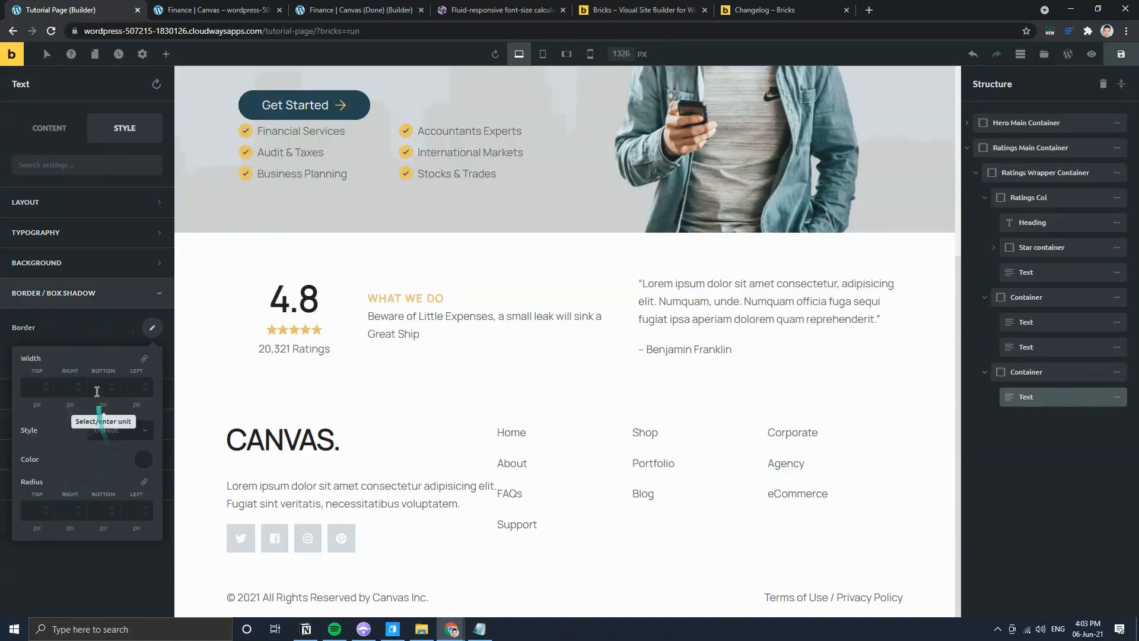
pyautogui.click(141, 388)
pyautogui.write('1')
pyautogui.click(118, 430)
pyautogui.click(140, 467)
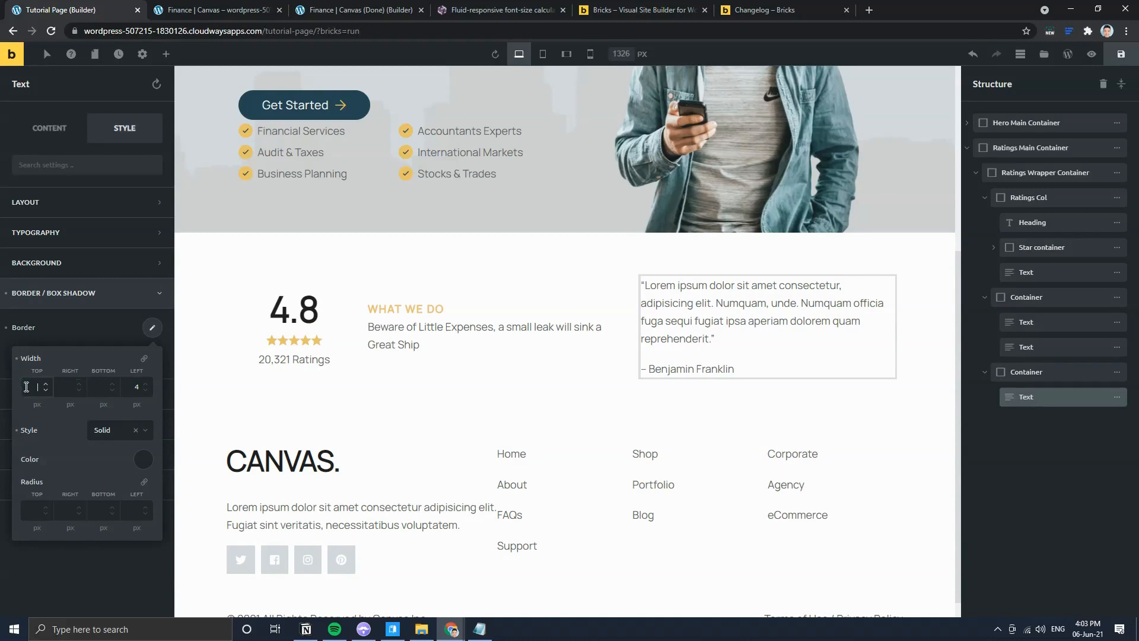
pyautogui.write('0')
pyautogui.press('Tab')
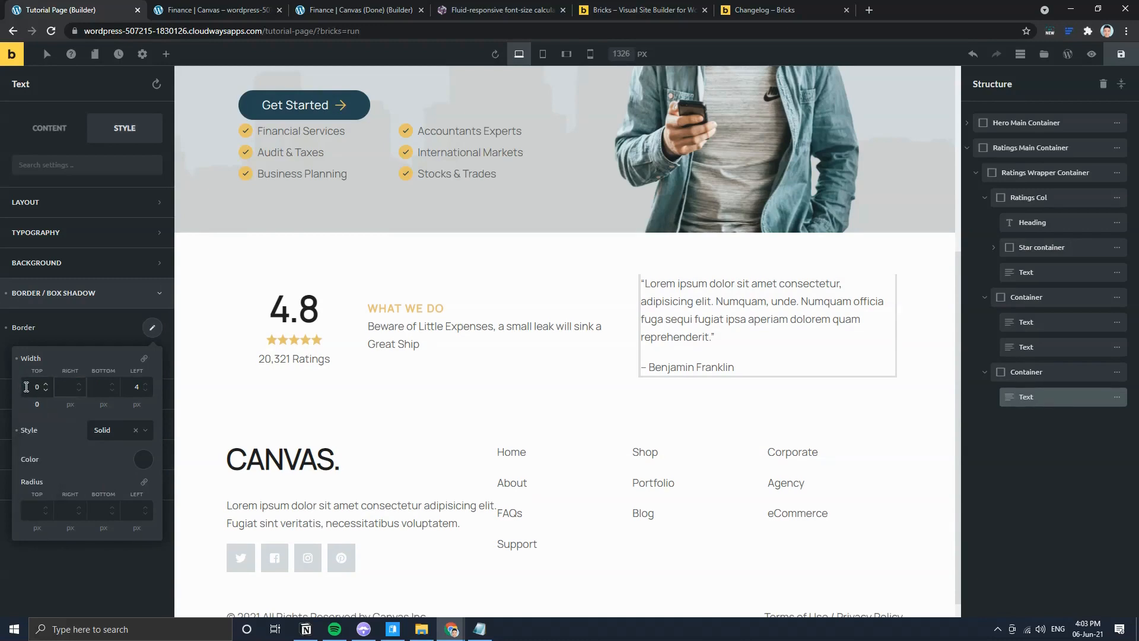
pyautogui.click(27, 387)
pyautogui.press('BackSpace')
pyautogui.click(37, 404)
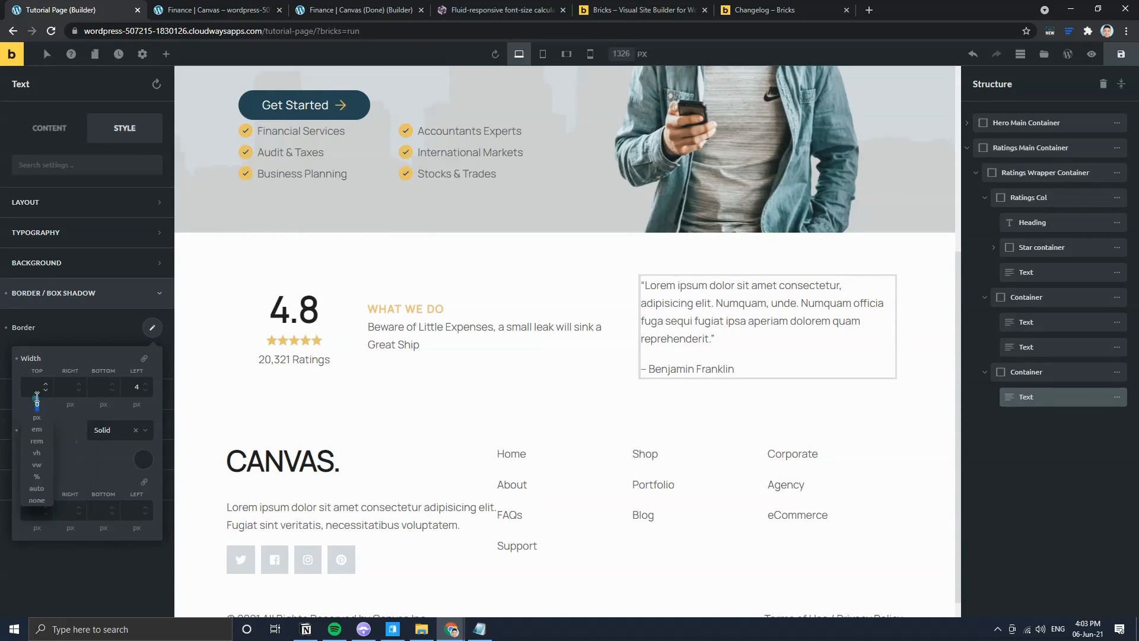
# Step: Set the quote text's top, right and bottom border widths to 0 px
pyautogui.click(35, 391)
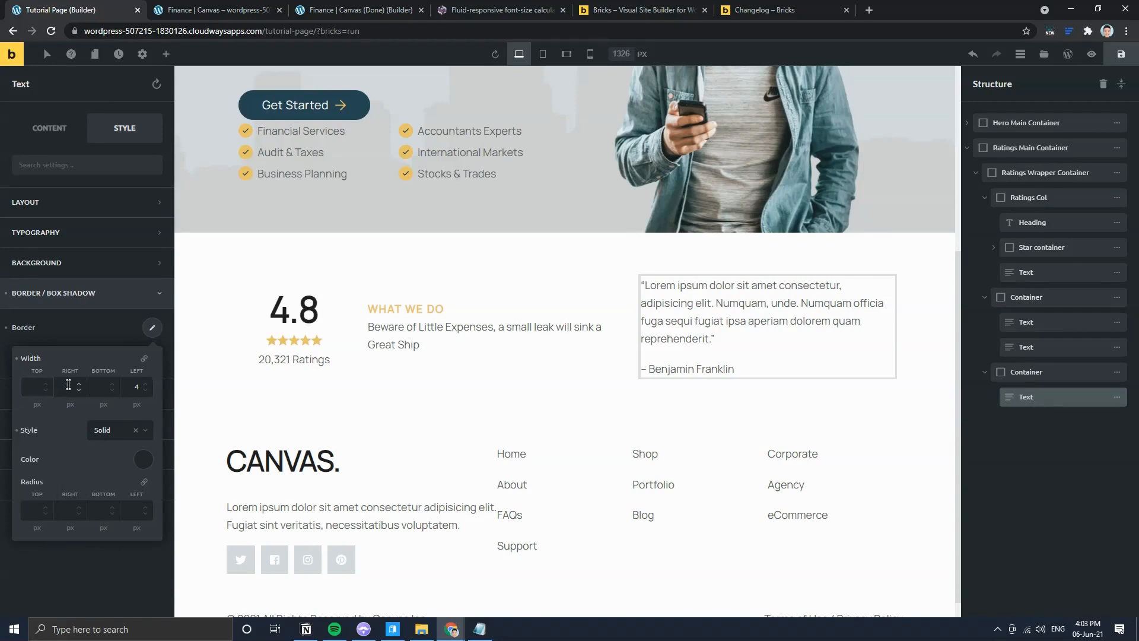
pyautogui.write('0')
pyautogui.press('Tab')
pyautogui.write('0')
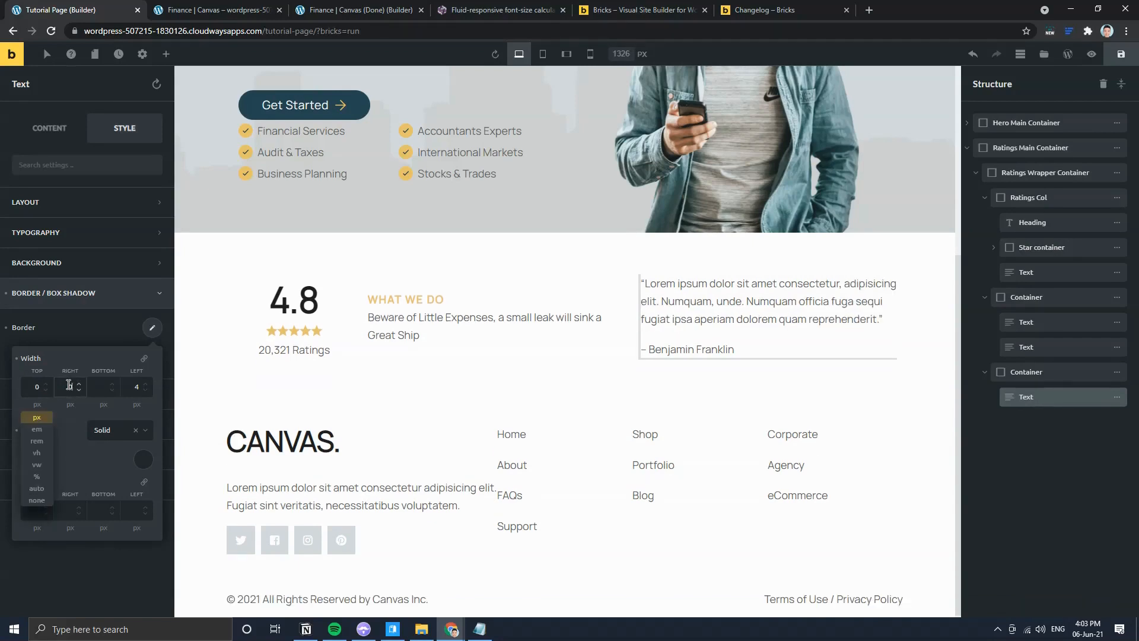
pyautogui.press('Tab')
pyautogui.write('0')
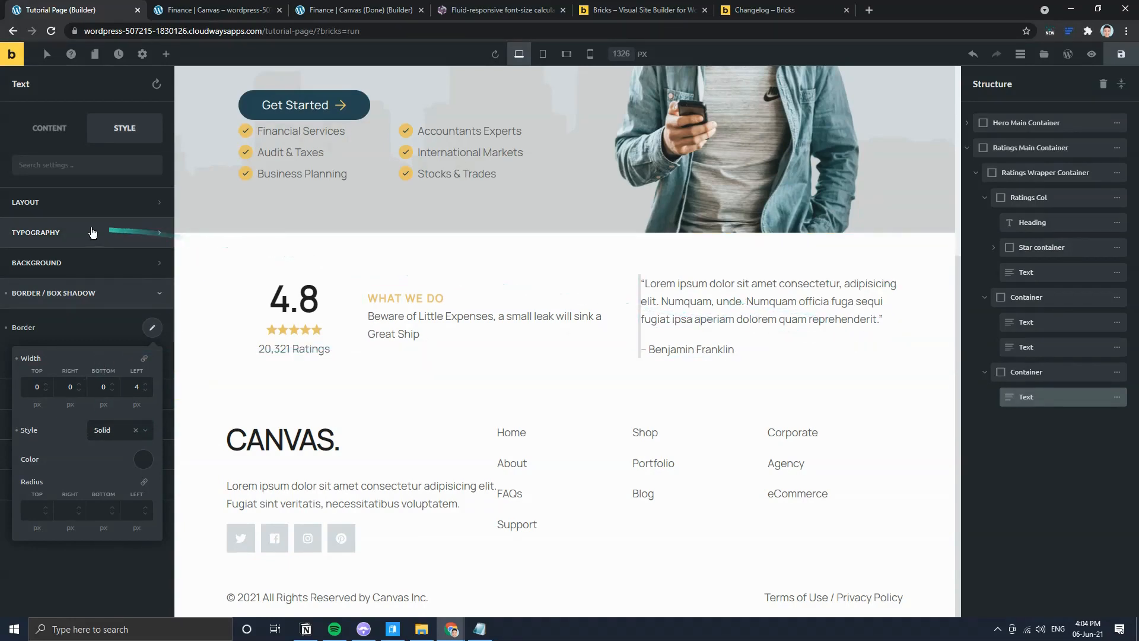
# Step: Set the quote text's left padding to 2 rem
pyautogui.click(89, 202)
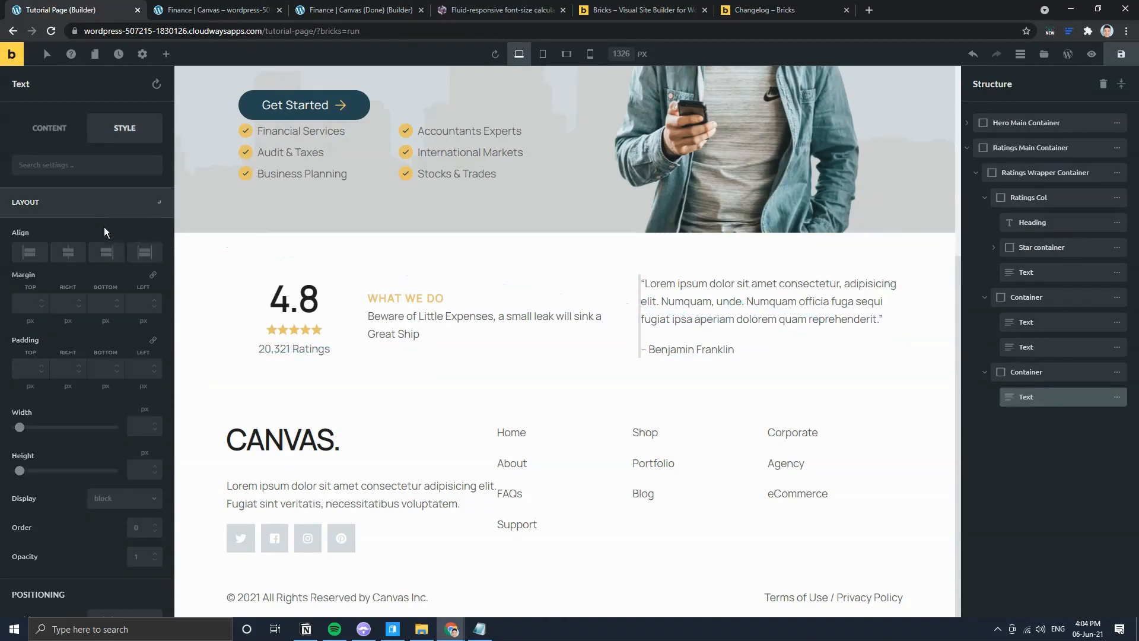
pyautogui.click(133, 368)
pyautogui.write('1')
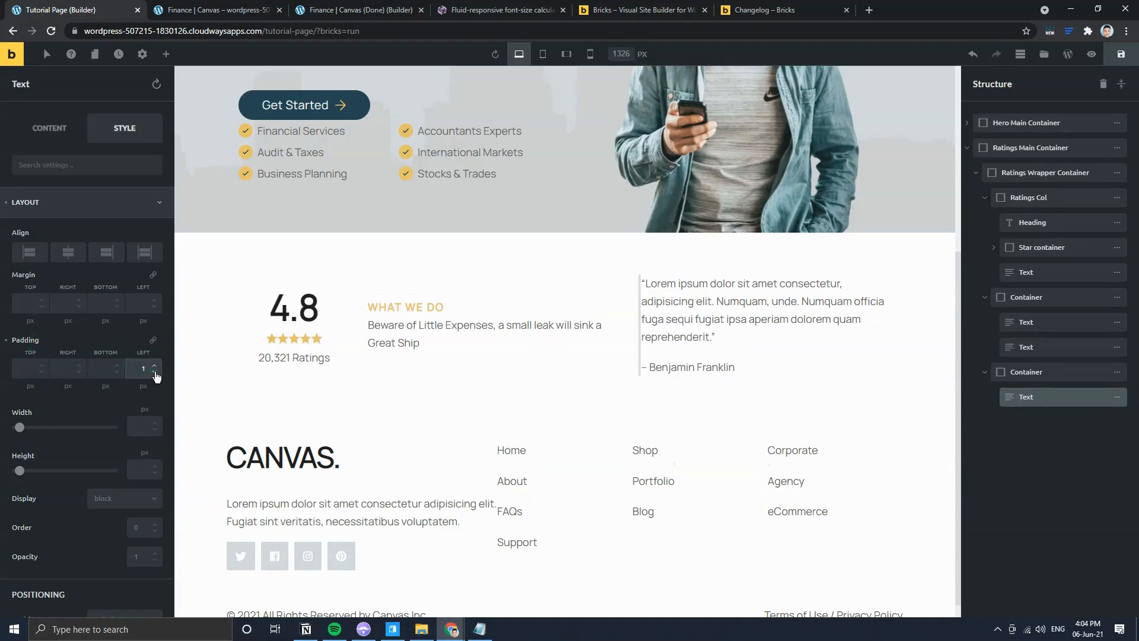
pyautogui.write('2')
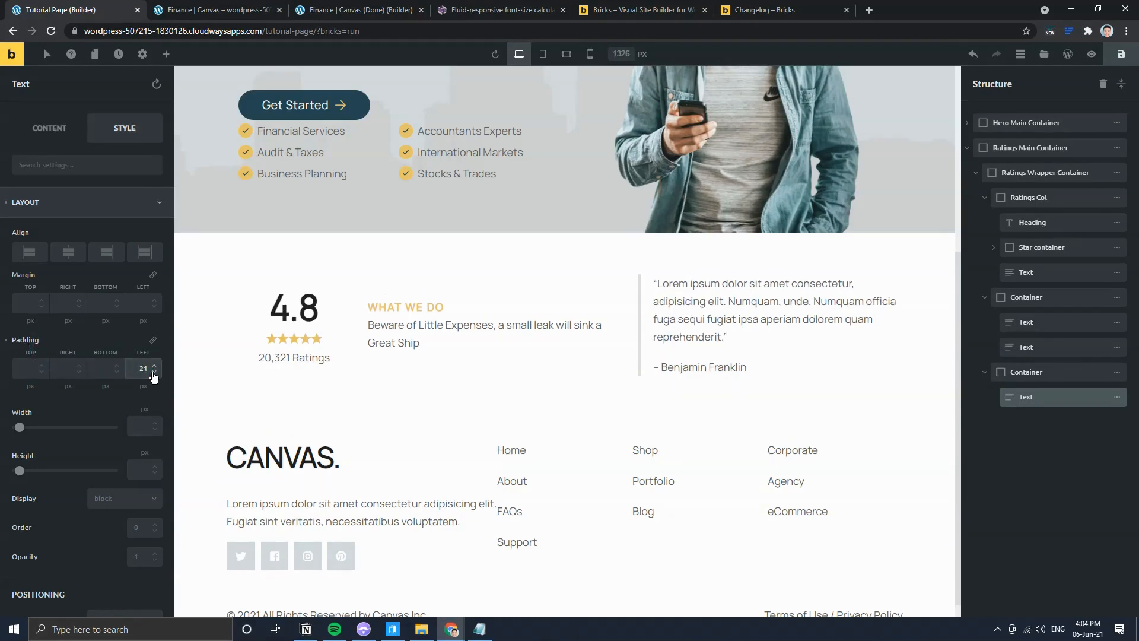
pyautogui.press('Delete')
pyautogui.press('Tab')
pyautogui.write('rem')
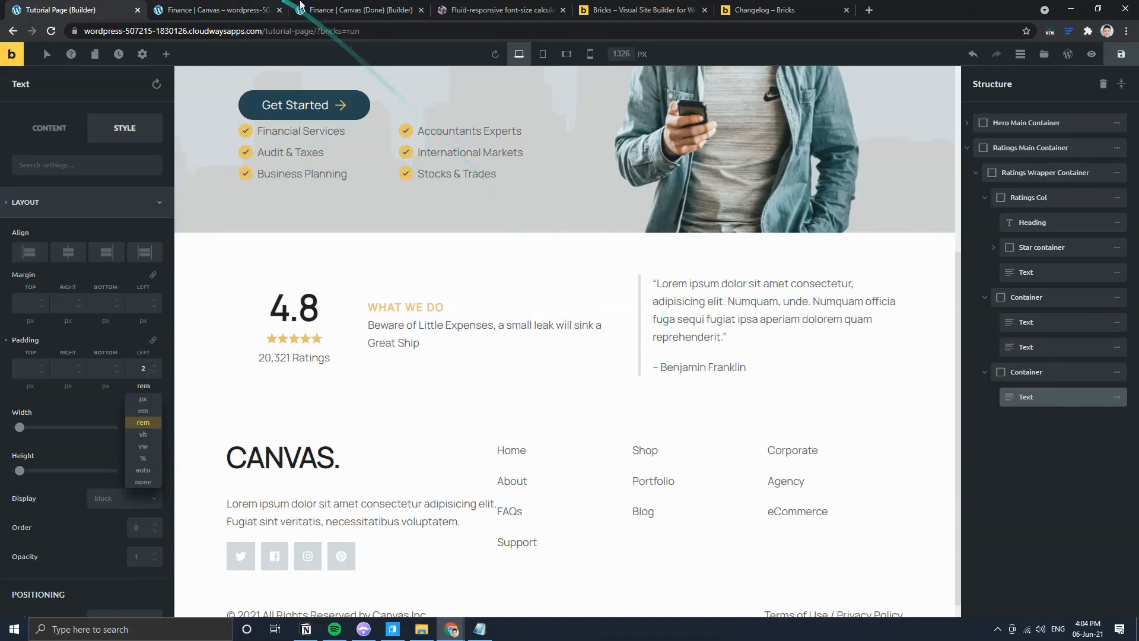
# Step: Try a left padding of 1 rem on the quote text after checking the finished page, and return it to 2 rem
pyautogui.click(356, 9)
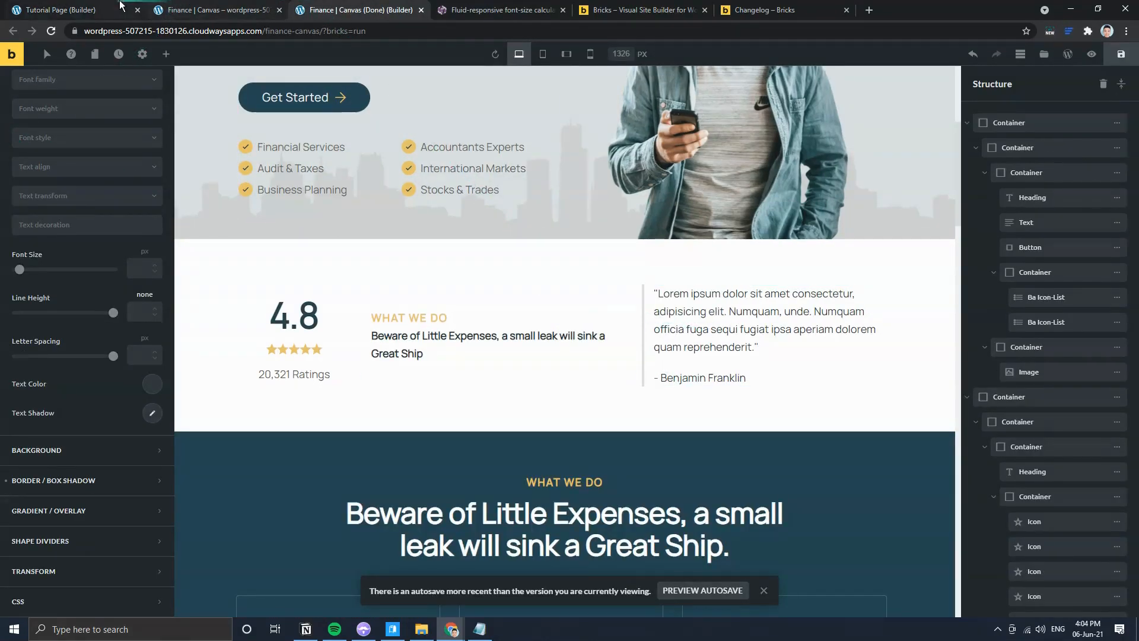
pyautogui.click(76, 9)
pyautogui.click(149, 368)
pyautogui.press('BackSpace')
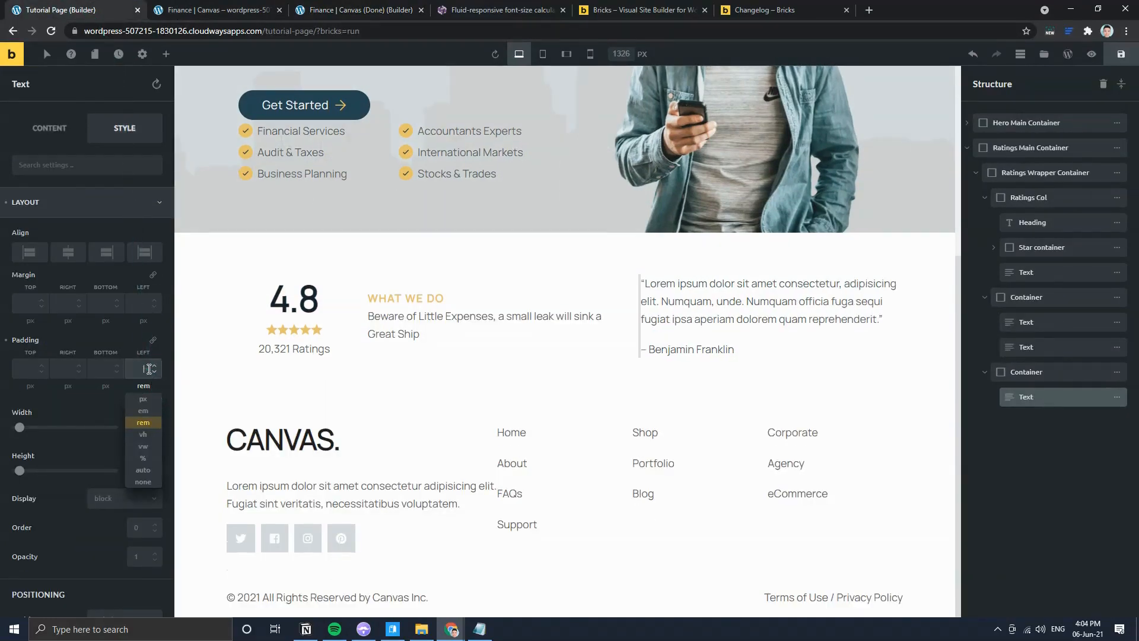
pyautogui.write('1')
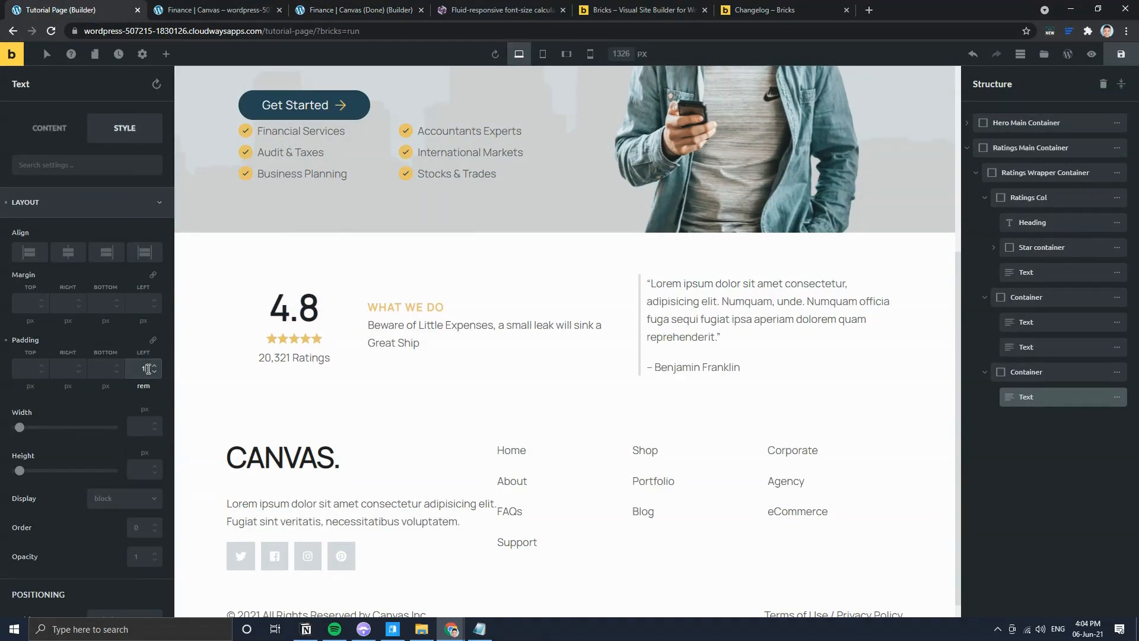
pyautogui.press('Up')
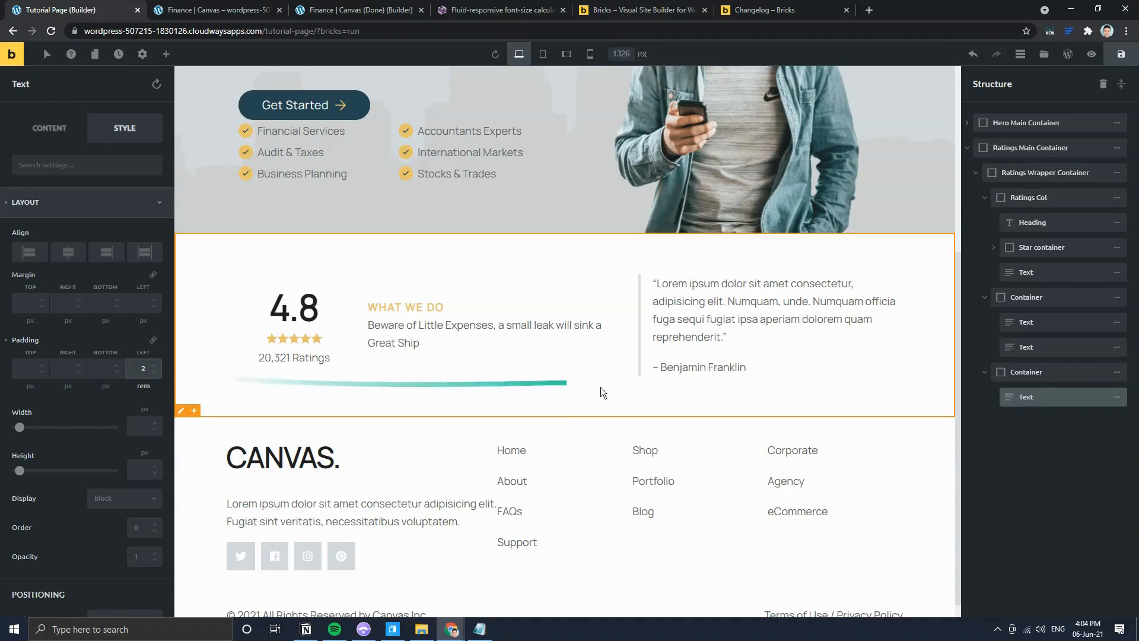
# Step: Center the Ratings Wrapper Container's content along the main axis at the mobile landscape (767 px) breakpoint
pyautogui.click(268, 6)
pyautogui.click(89, 10)
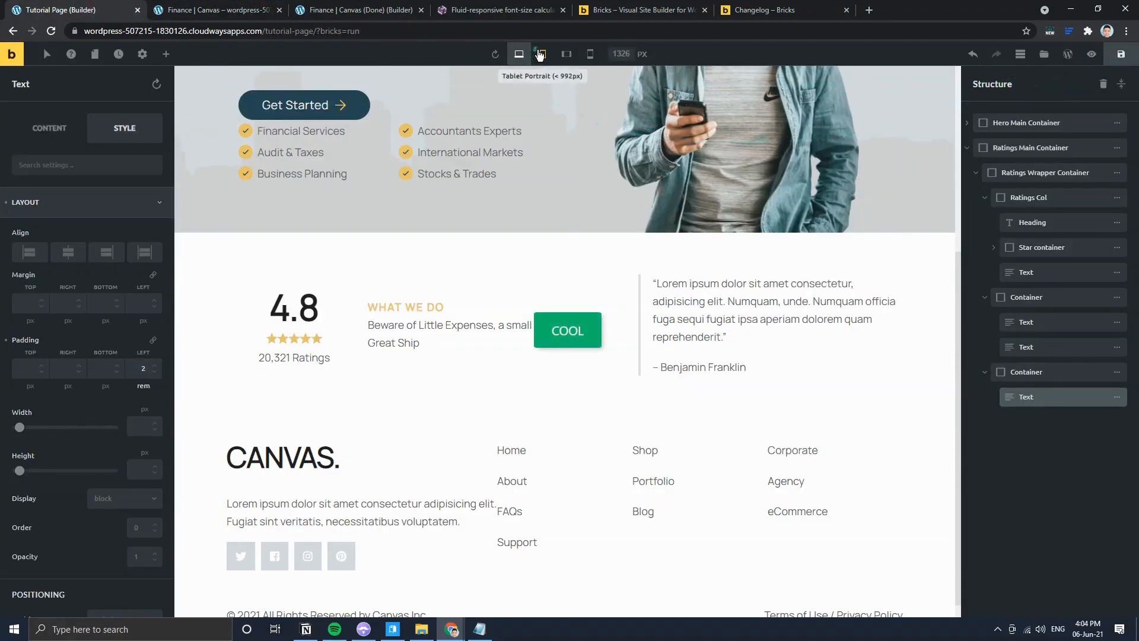
pyautogui.click(542, 54)
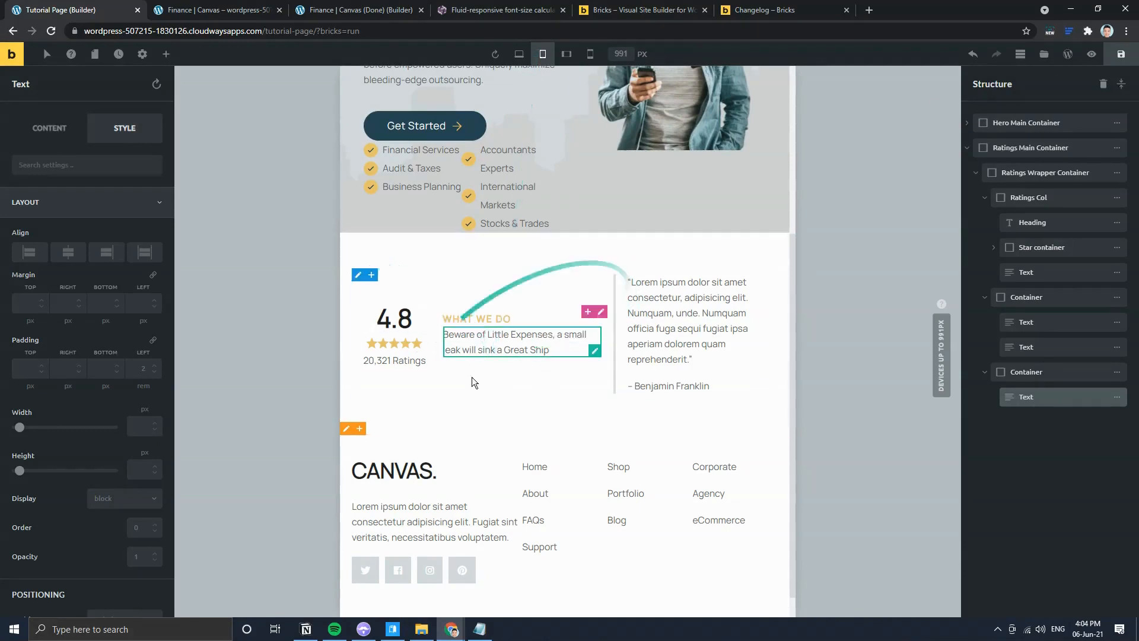
pyautogui.click(565, 54)
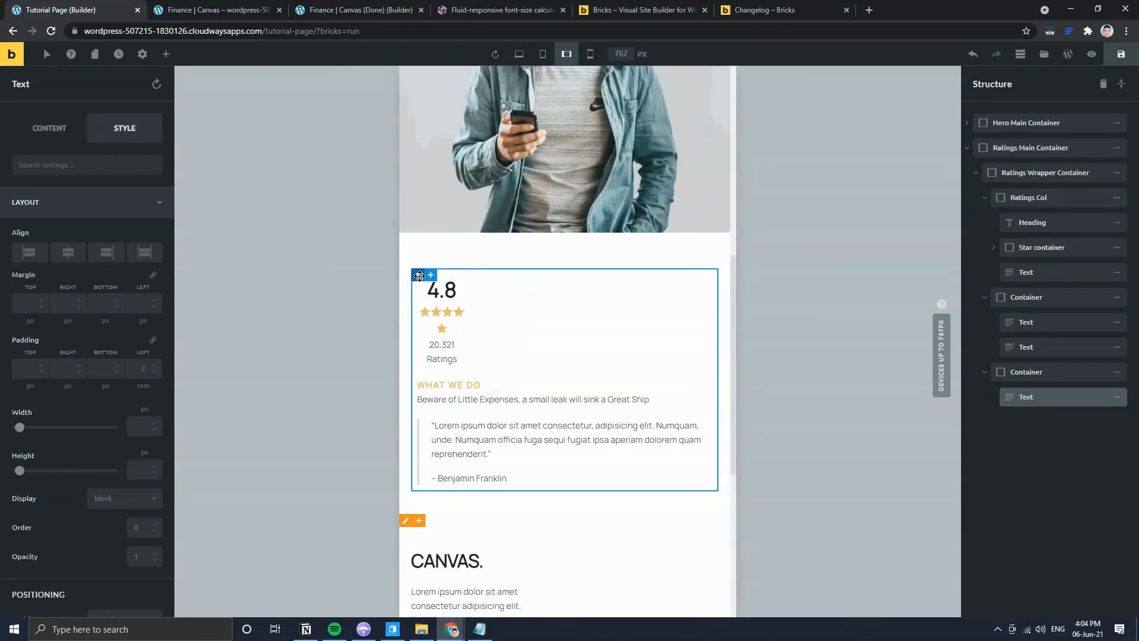
pyautogui.click(419, 273)
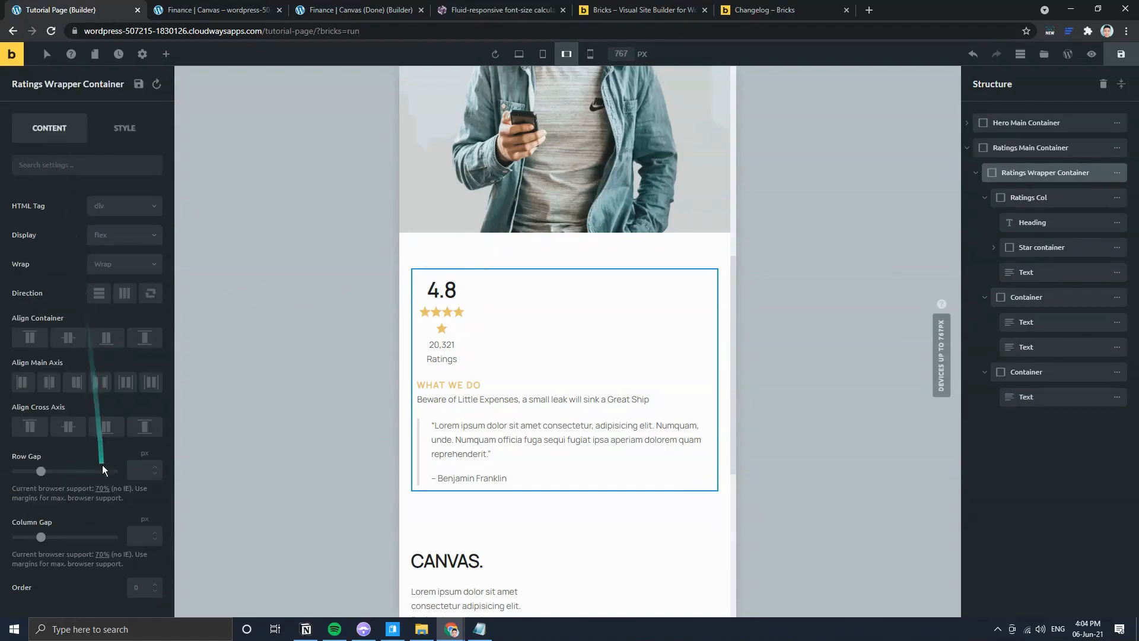
pyautogui.click(56, 386)
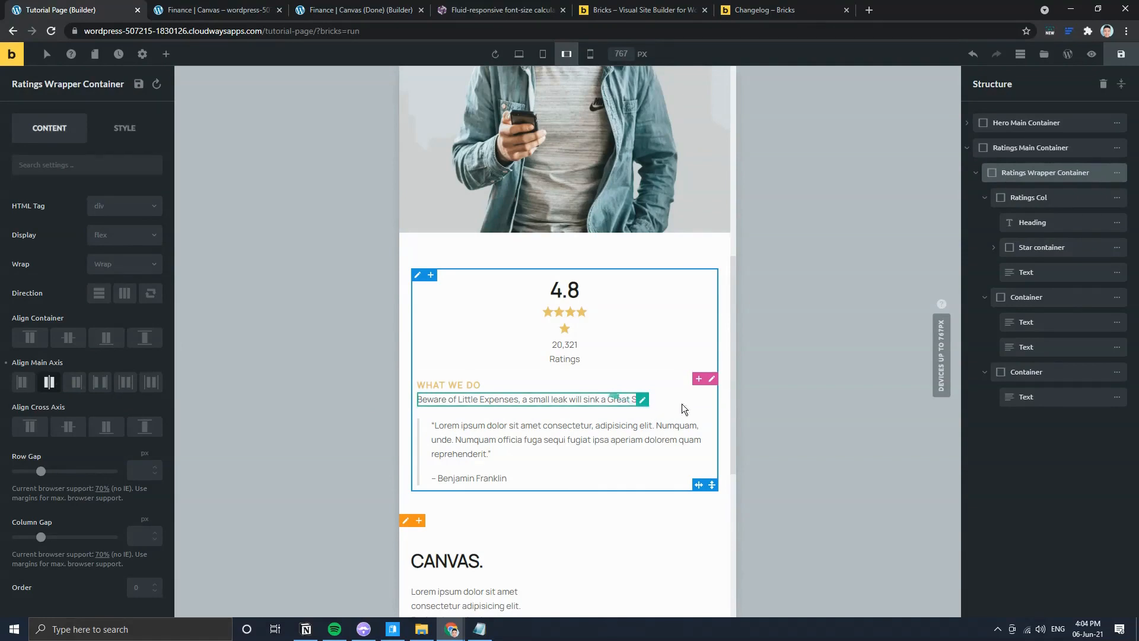
# Step: Center the "What we do" container's cross axis at mobile landscape and compare the mobile layouts with the finished page
pyautogui.click(688, 396)
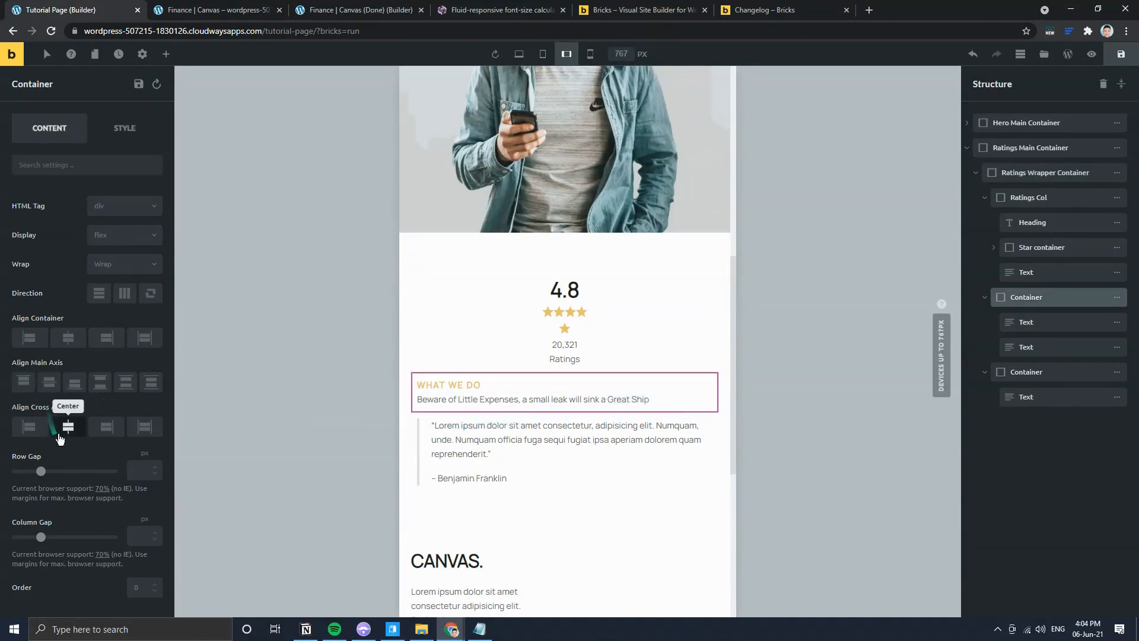
pyautogui.click(69, 430)
pyautogui.click(359, 7)
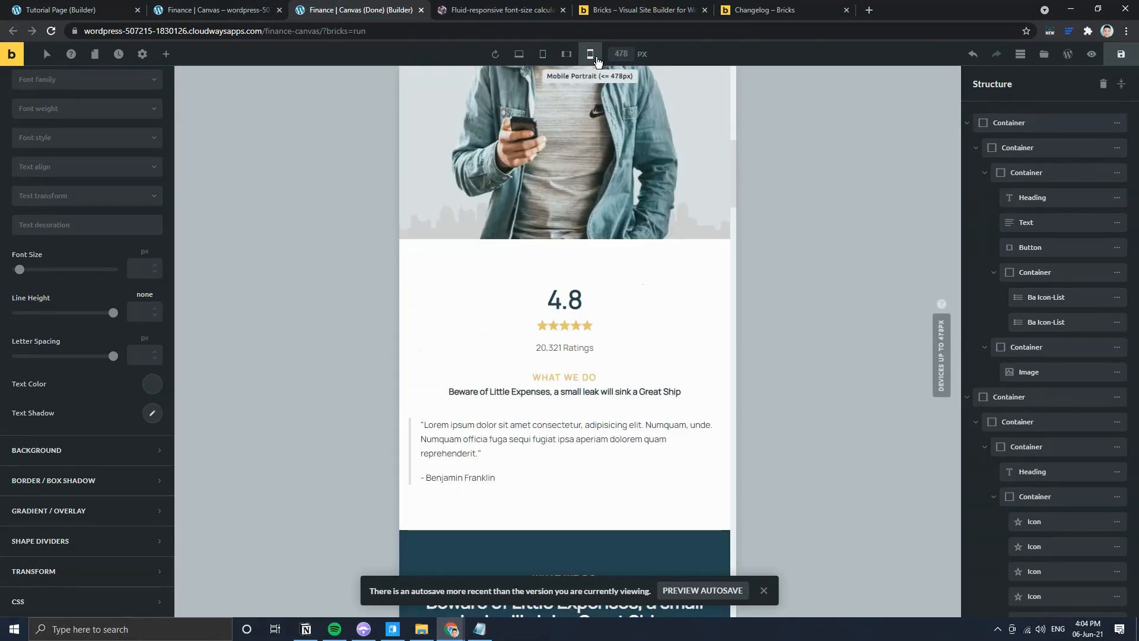
pyautogui.click(585, 57)
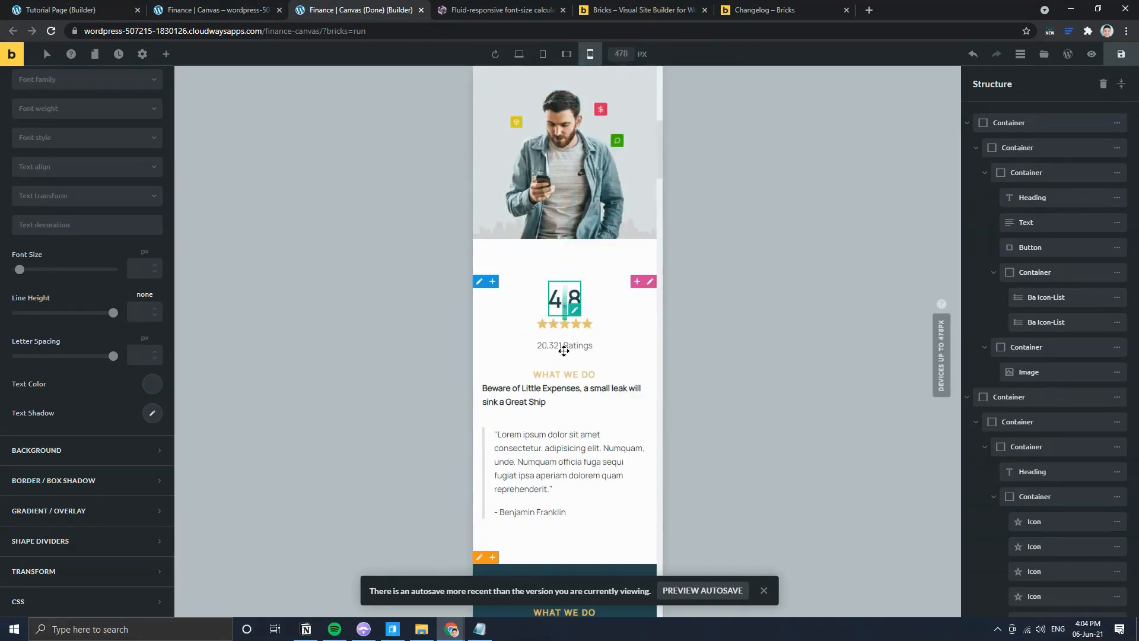
pyautogui.click(566, 63)
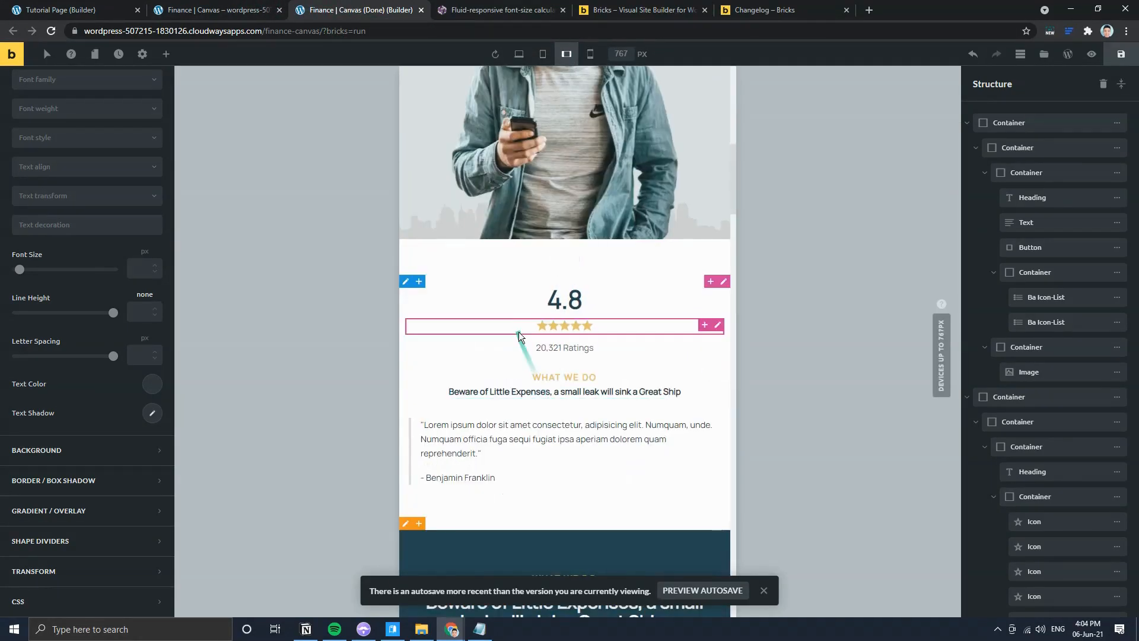
pyautogui.click(206, 6)
pyautogui.click(77, 9)
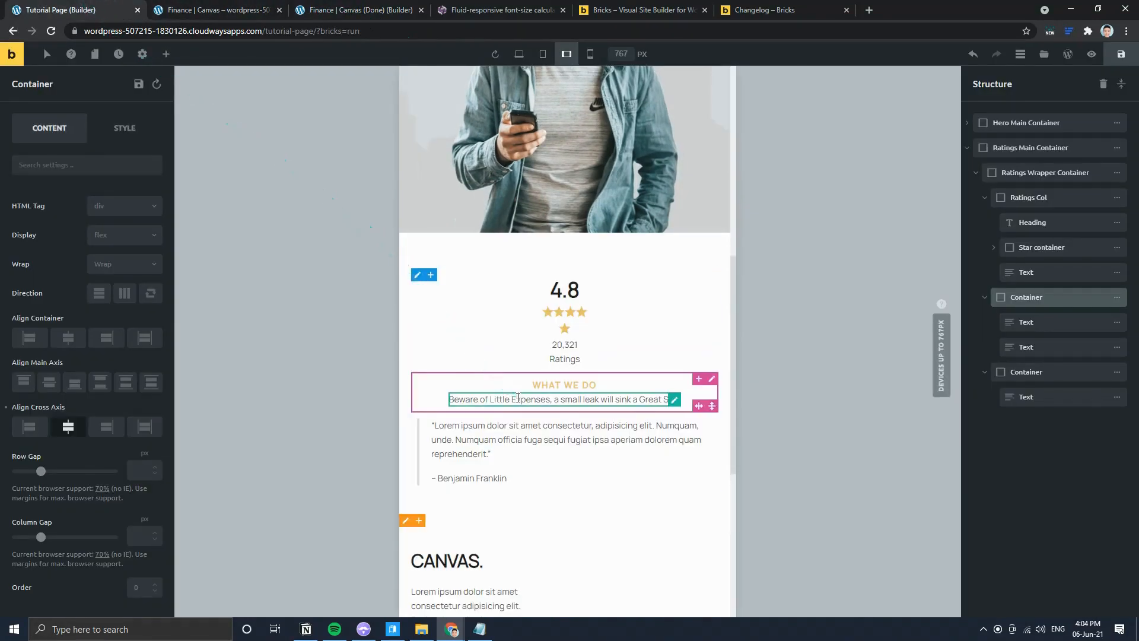
# Step: Set the font weight of the "Beware of Little Expenses" text to 600 in desktop view
pyautogui.click(518, 54)
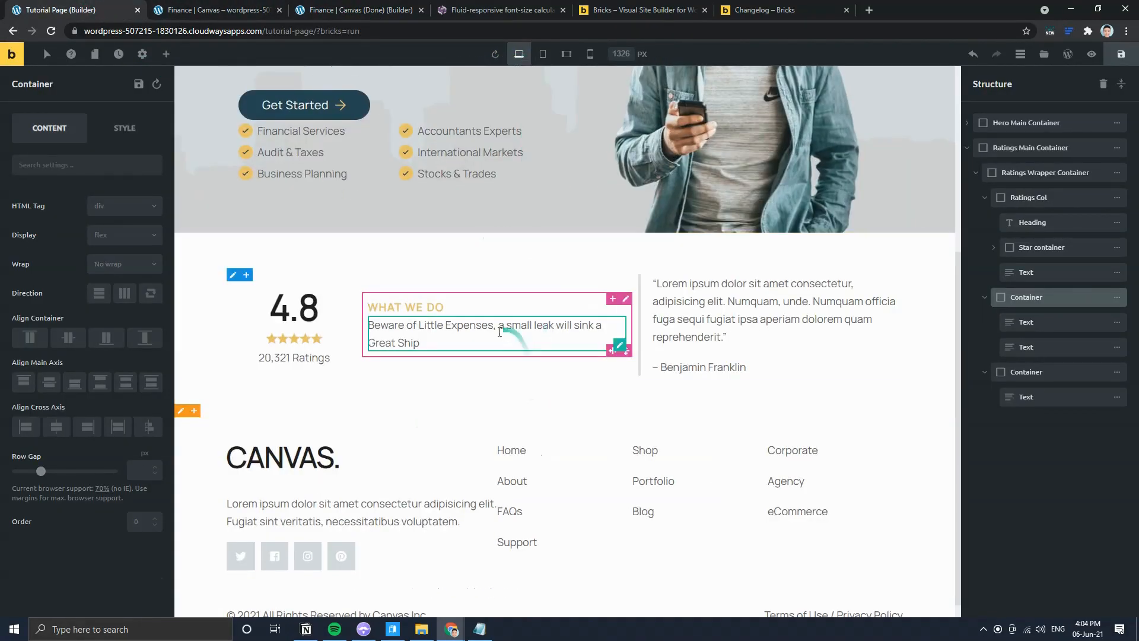
pyautogui.click(498, 325)
pyautogui.click(124, 128)
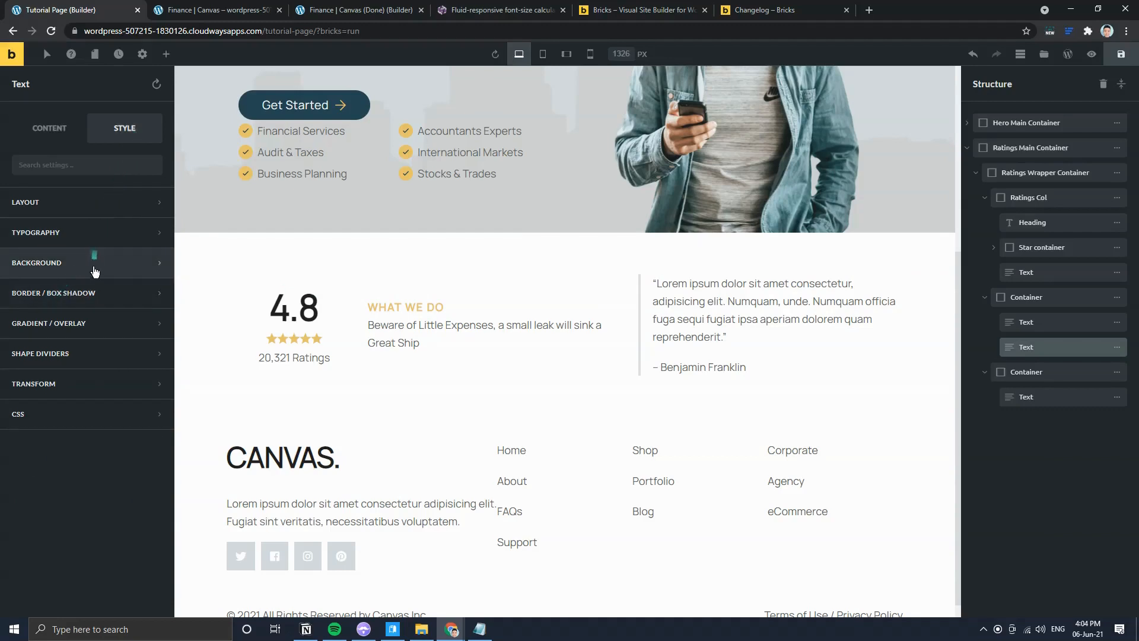
pyautogui.click(70, 239)
pyautogui.click(78, 296)
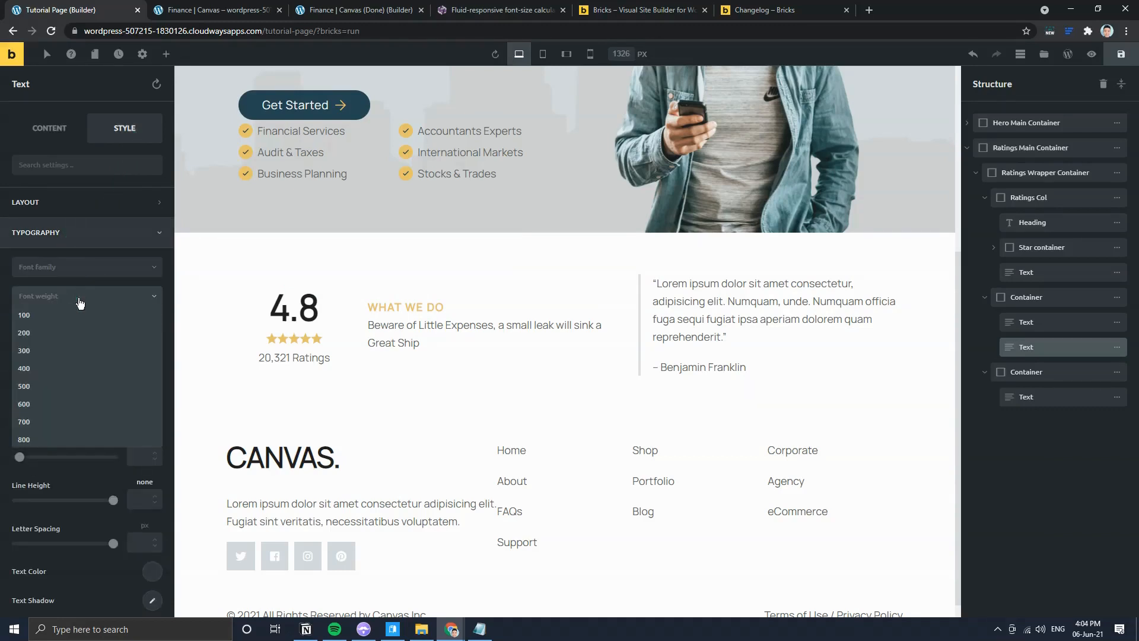
pyautogui.click(70, 404)
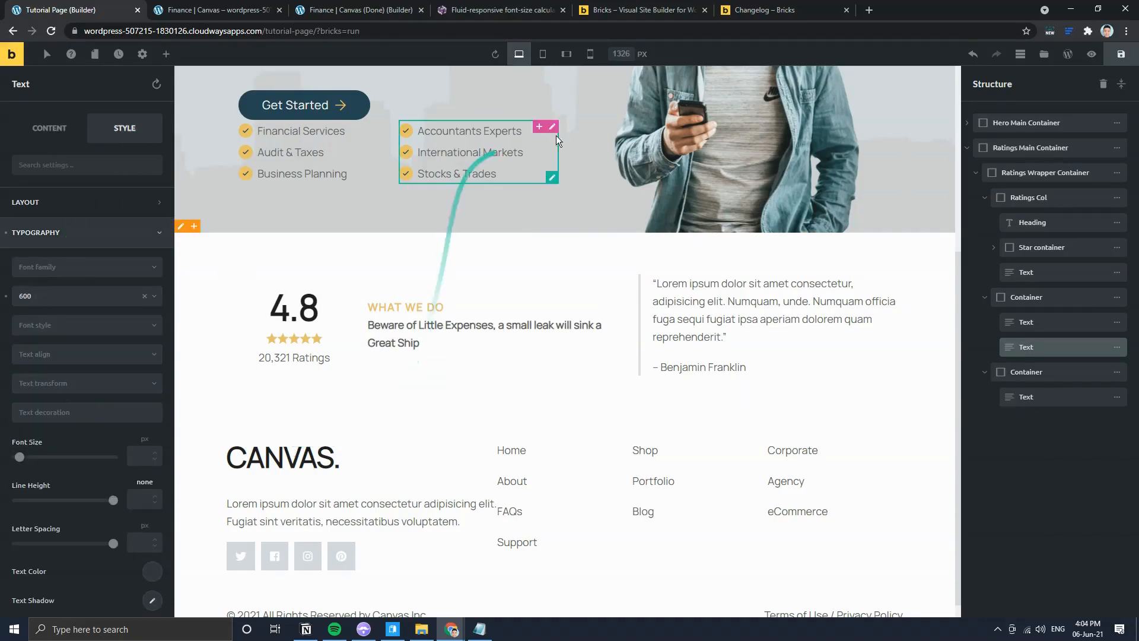
# Step: Set the Ratings Col width to 100% at the mobile landscape breakpoint after checking the other breakpoints
pyautogui.click(591, 54)
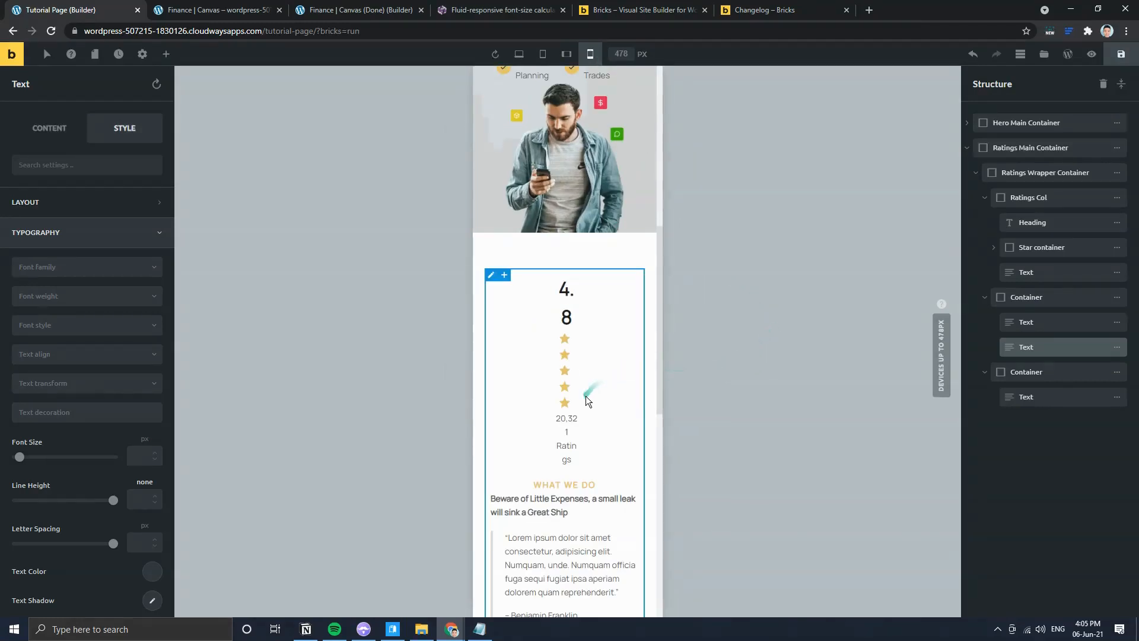
pyautogui.click(565, 55)
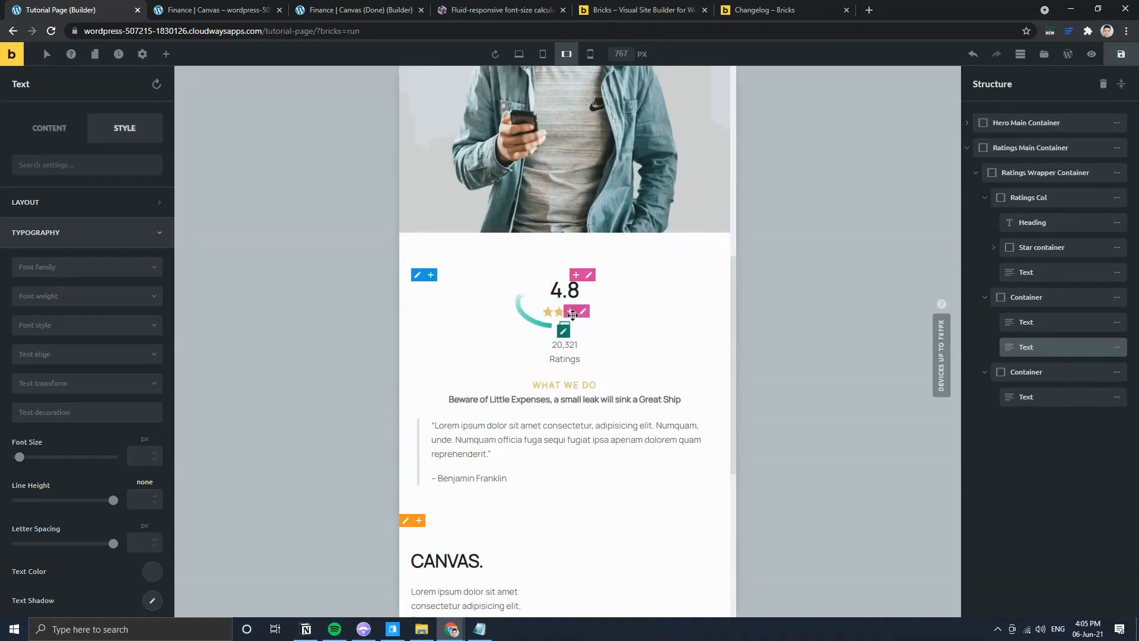
pyautogui.click(589, 274)
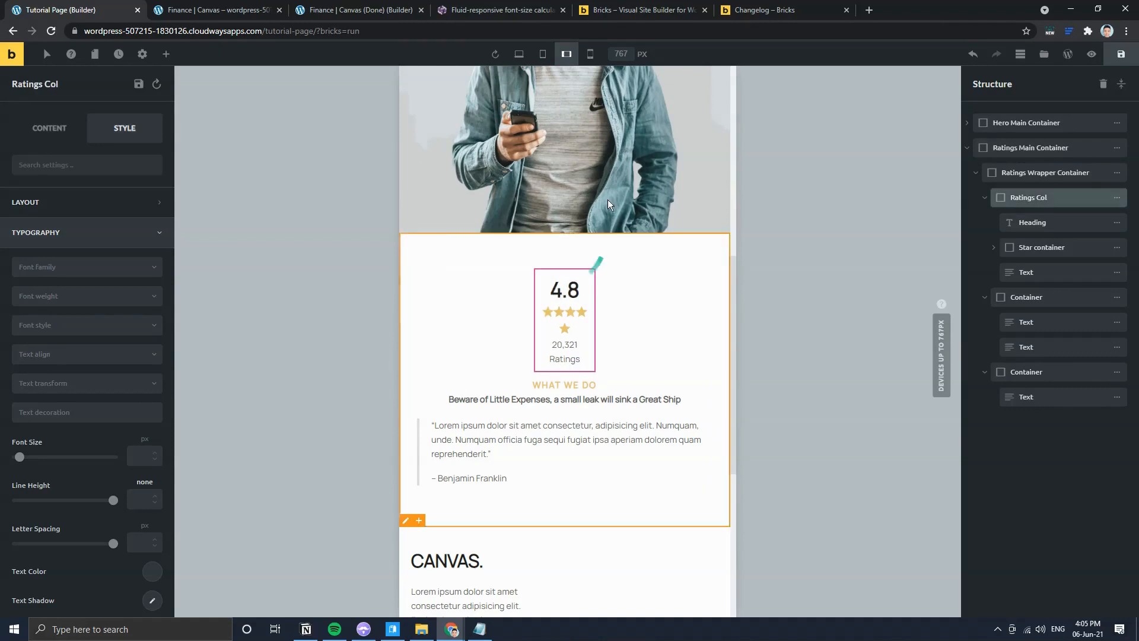
pyautogui.click(542, 54)
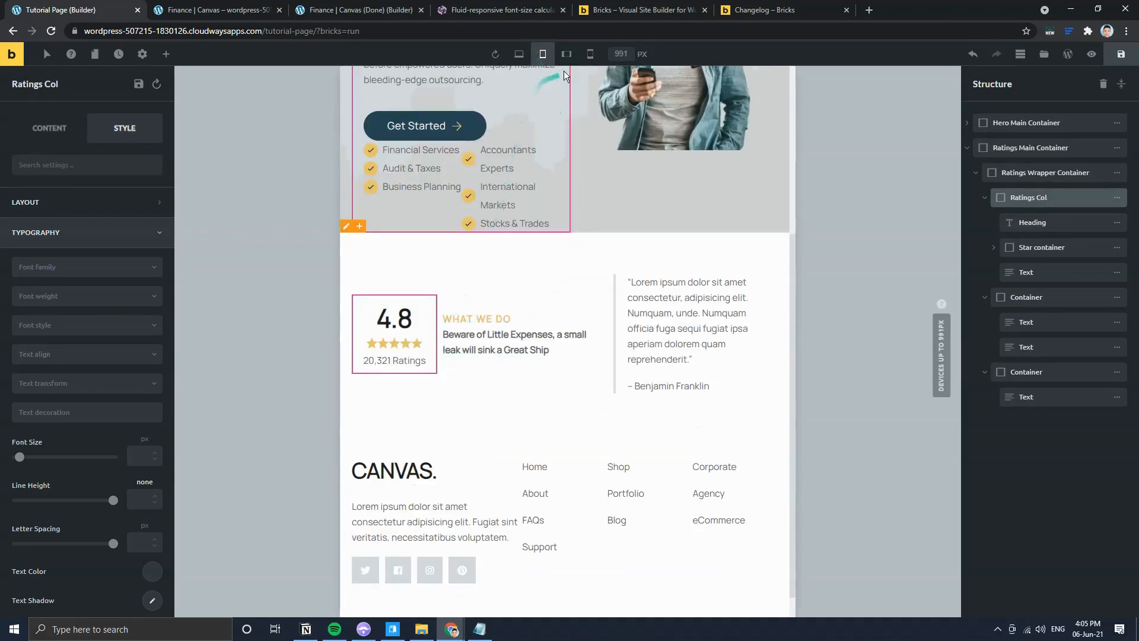
pyautogui.click(565, 54)
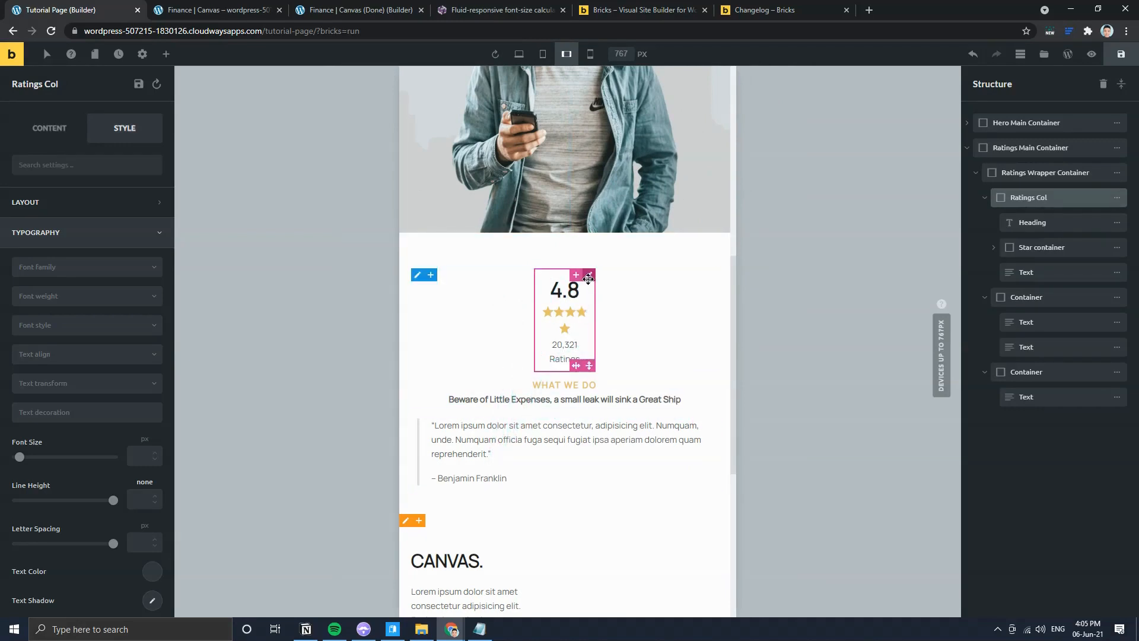
pyautogui.click(66, 202)
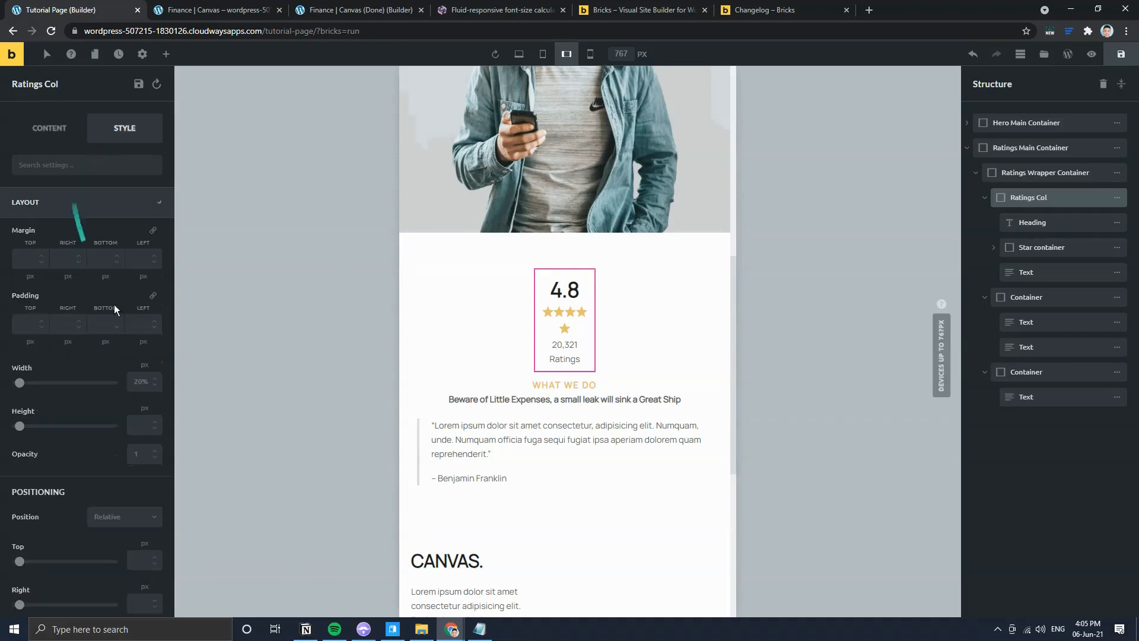
pyautogui.click(136, 385)
pyautogui.write('100')
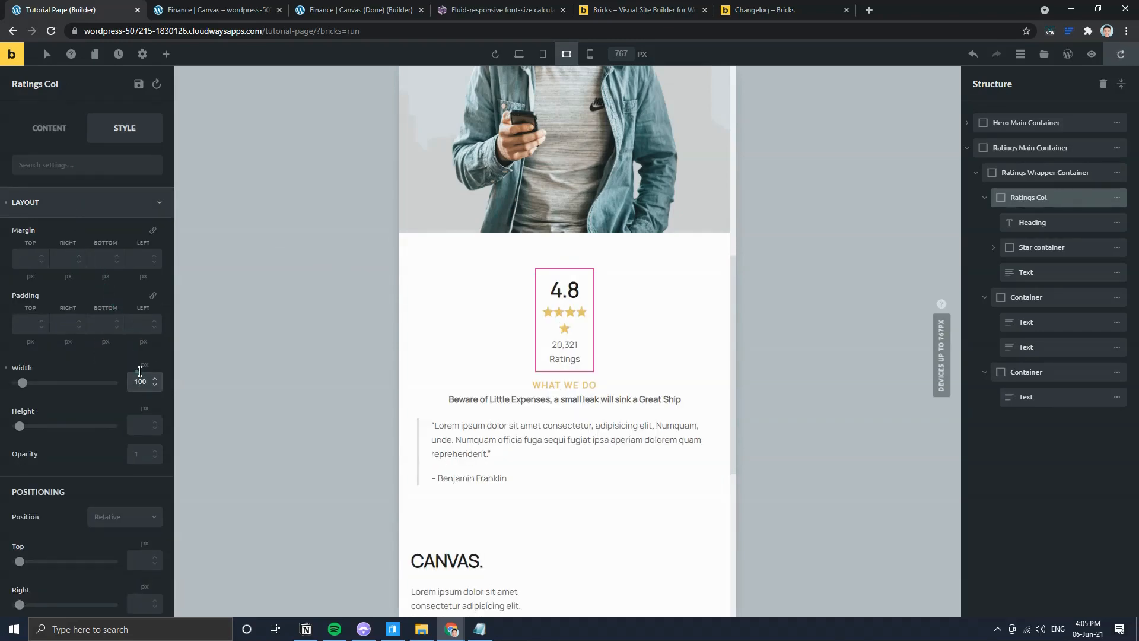
pyautogui.click(140, 371)
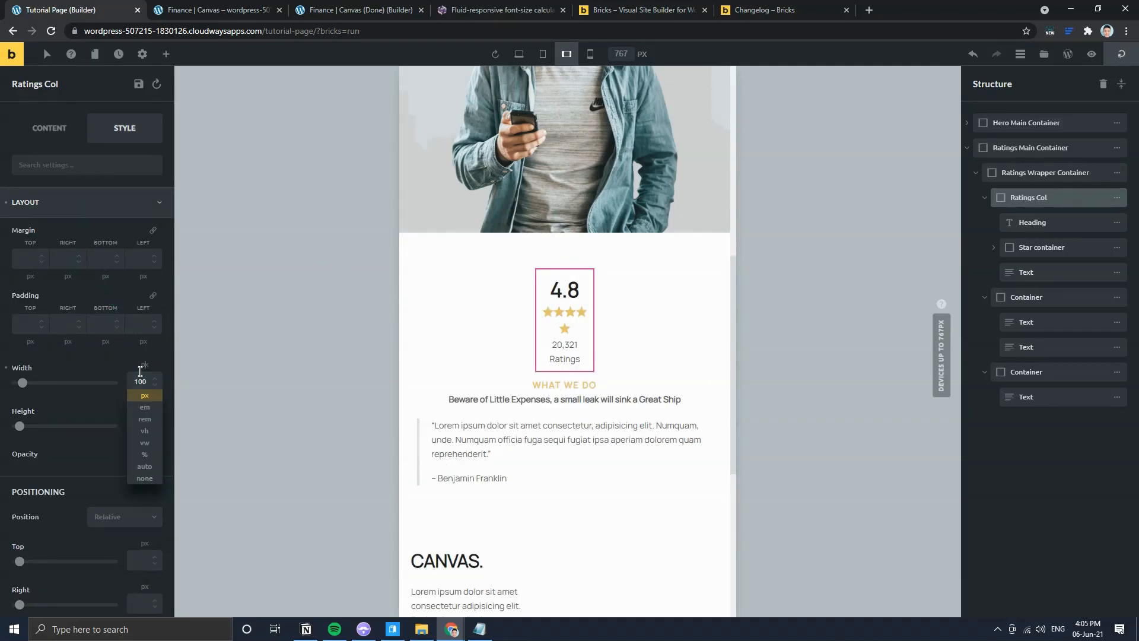
pyautogui.write('%')
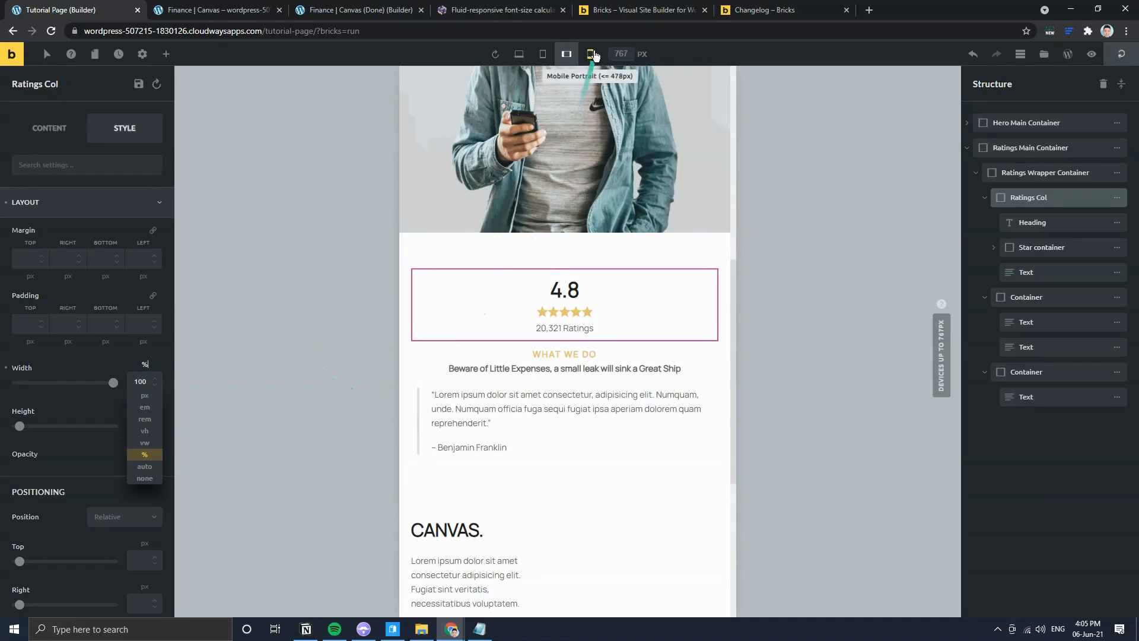
# Step: Check the ratings section's layout at the mobile portrait, desktop, tablet and mobile landscape breakpoints
pyautogui.click(589, 54)
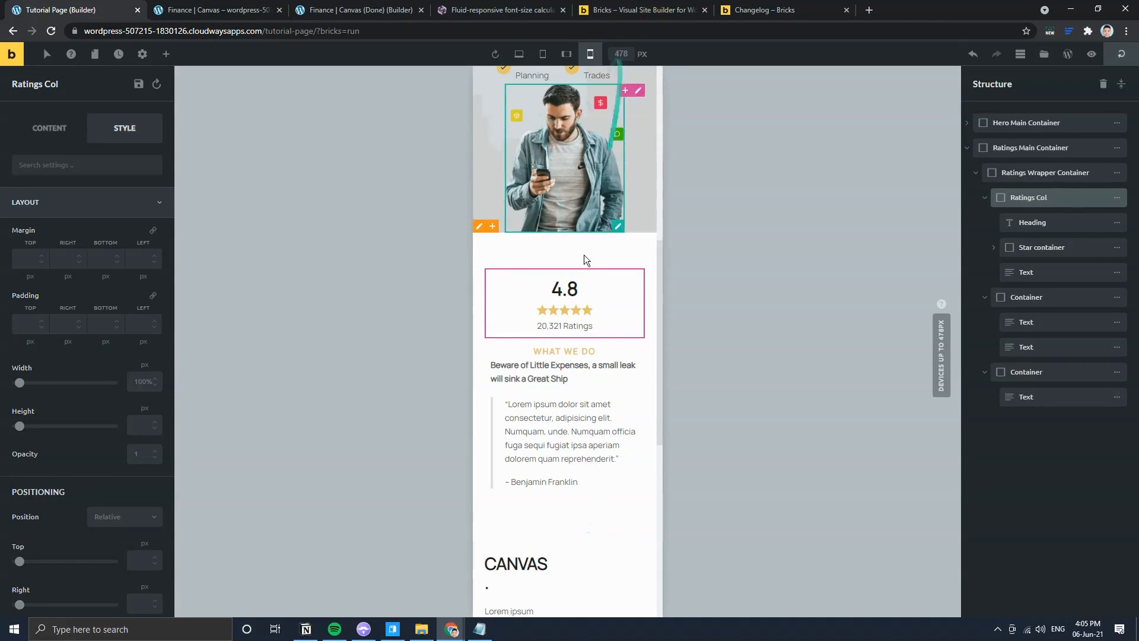
pyautogui.click(520, 62)
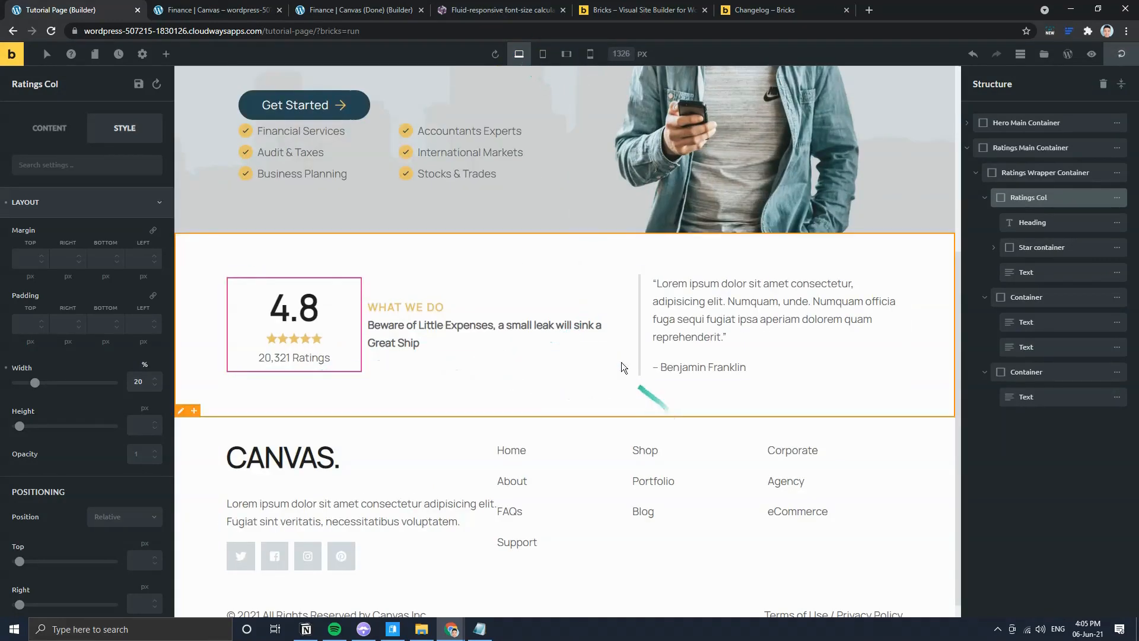
pyautogui.click(542, 54)
pyautogui.click(565, 53)
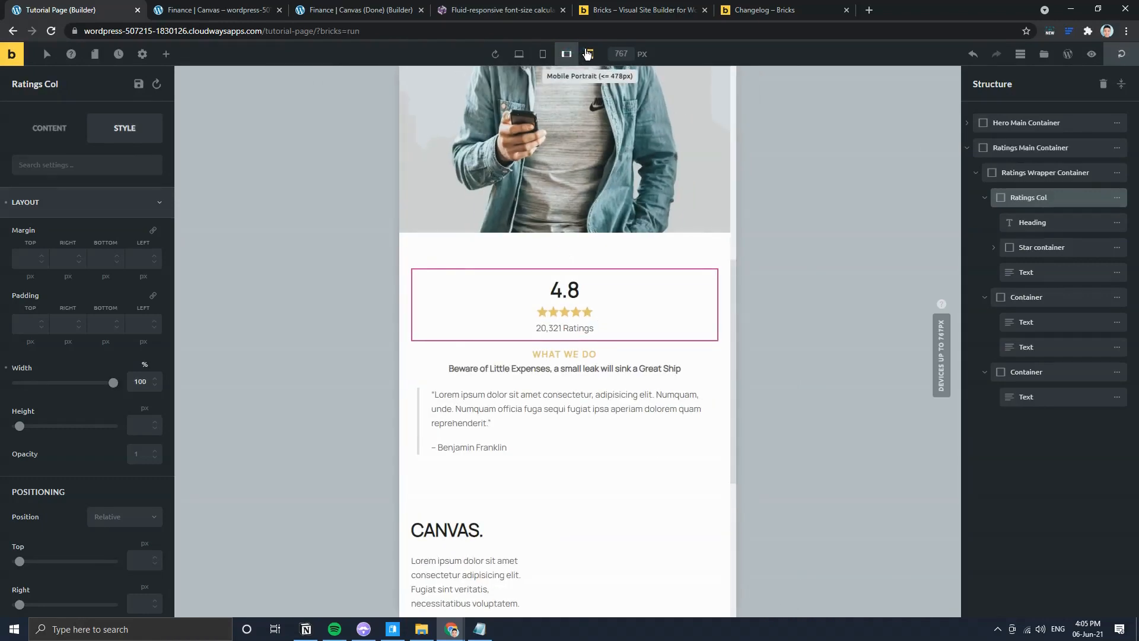
pyautogui.click(587, 54)
pyautogui.click(520, 54)
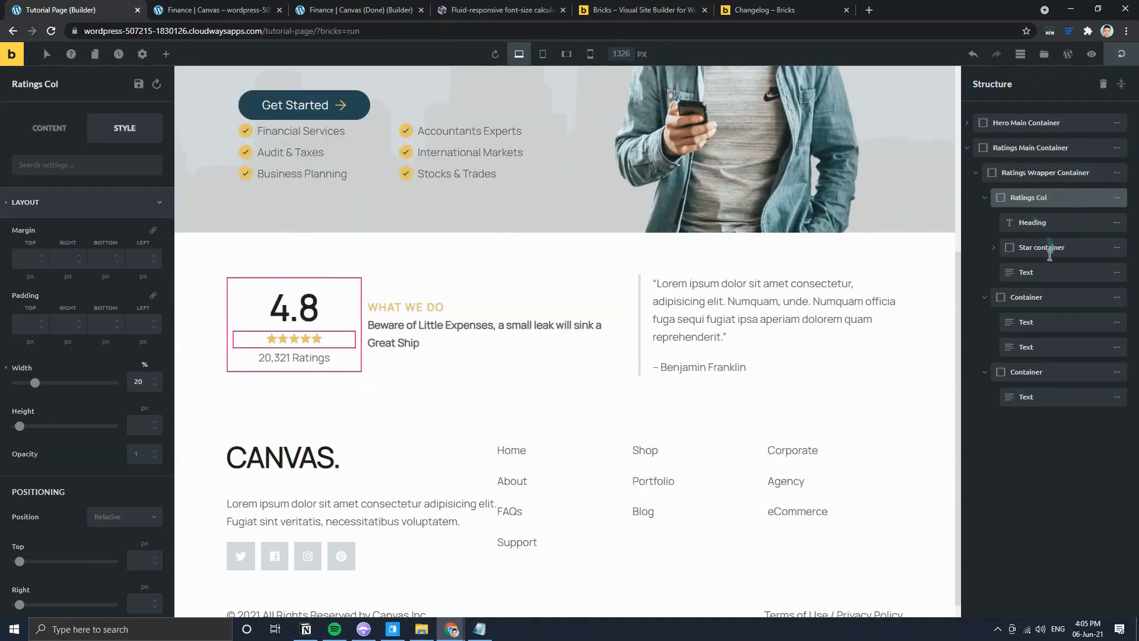
# Step: Collapse Ratings Col in the structure, select the "What we do" container, and reload the Tutorial Page builder
pyautogui.click(985, 198)
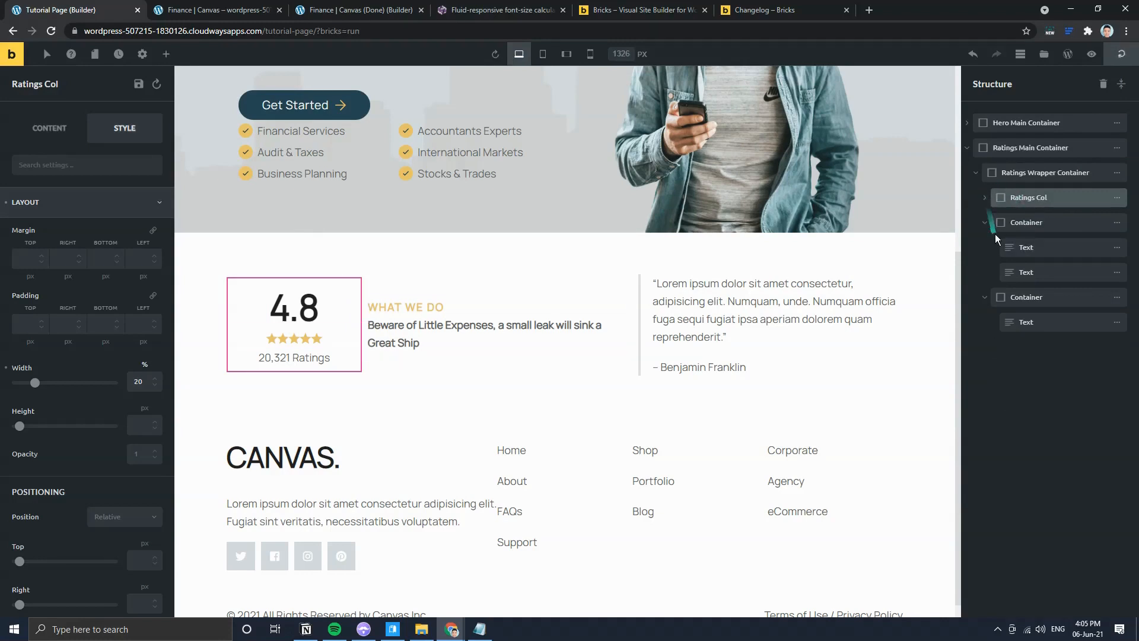
pyautogui.click(1035, 223)
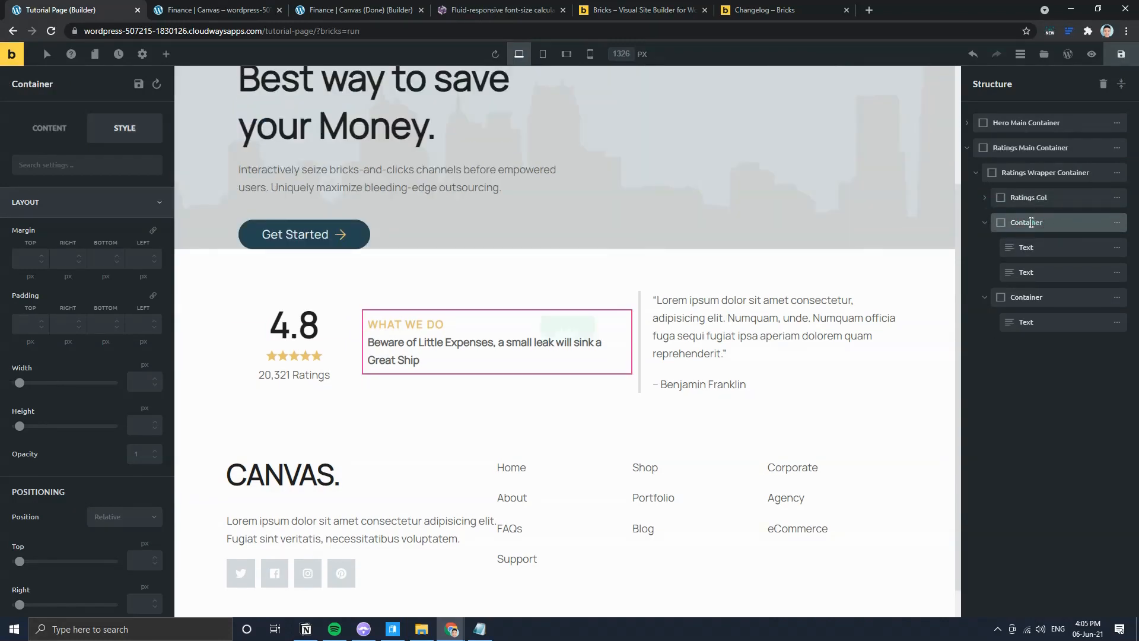
pyautogui.scroll(2, 410, 212)
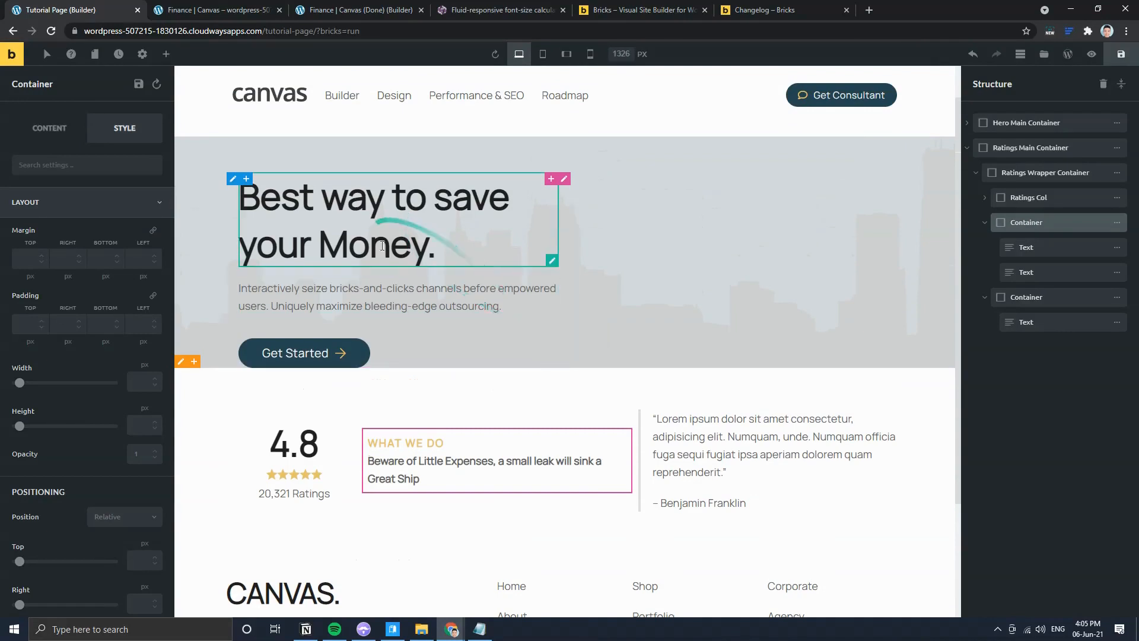
pyautogui.click(51, 31)
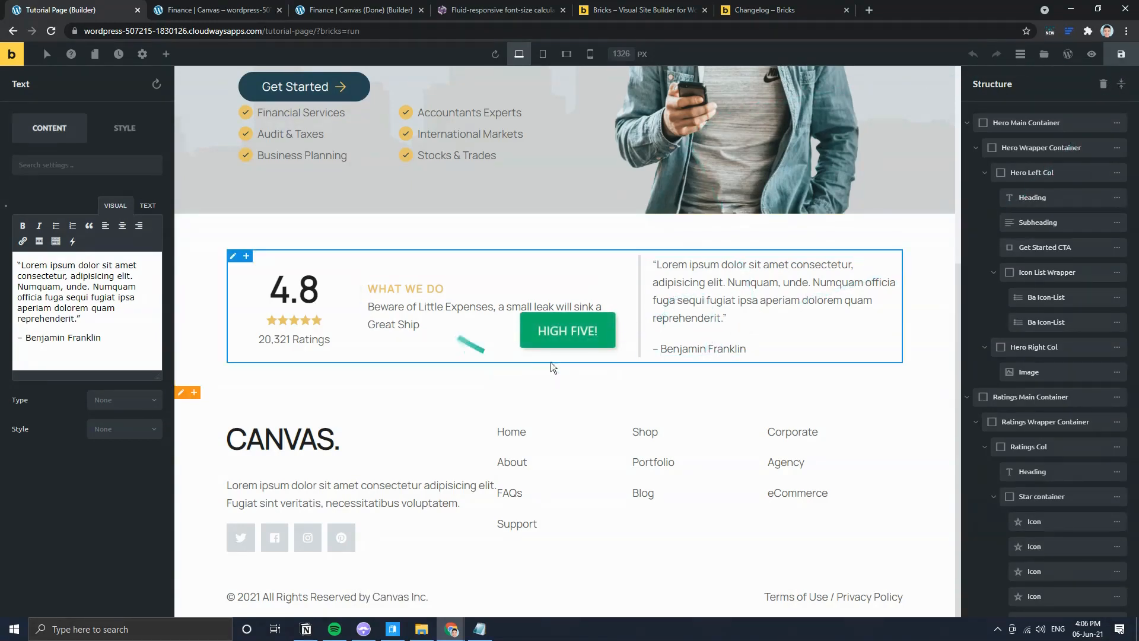
# Step: Set the width of Ratings Col to 100% at the mobile landscape breakpoint
pyautogui.click(590, 54)
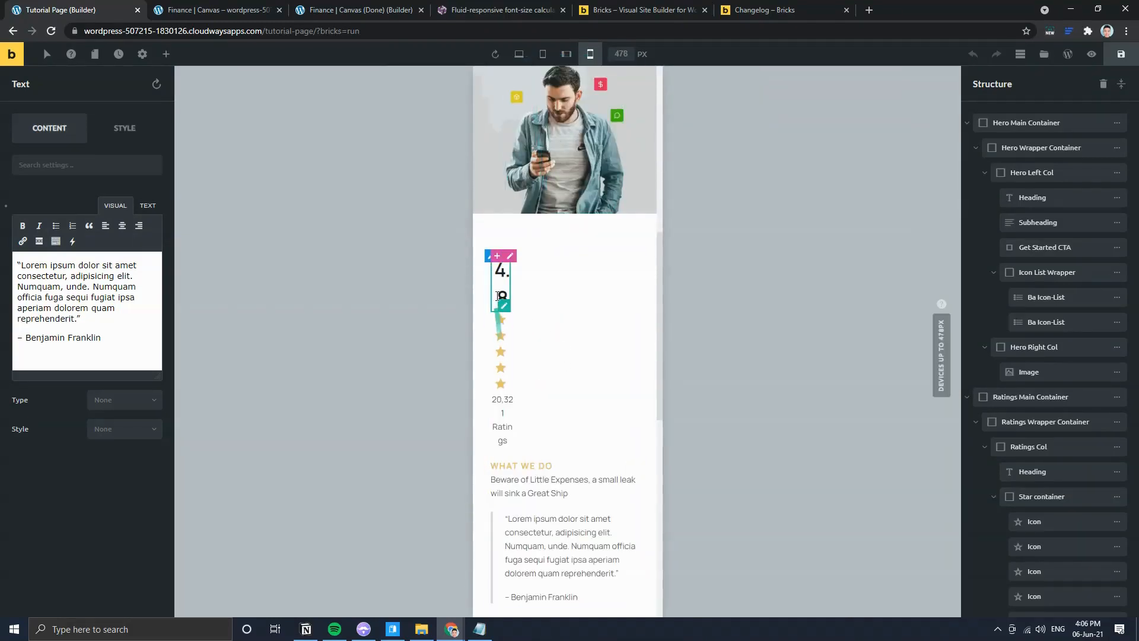
pyautogui.click(513, 255)
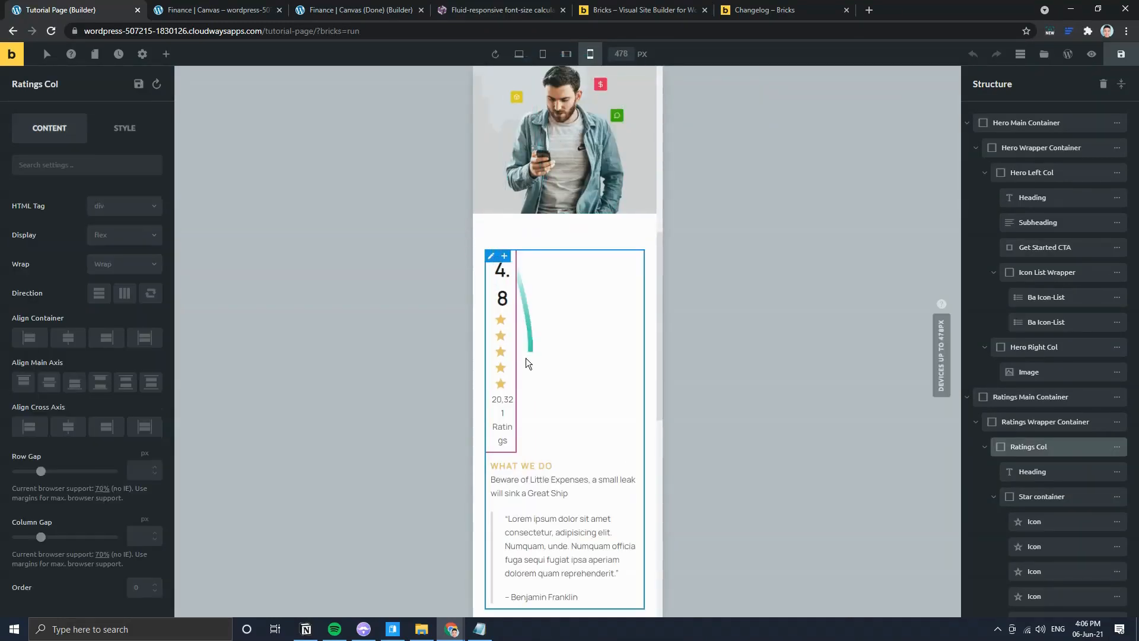
pyautogui.click(126, 128)
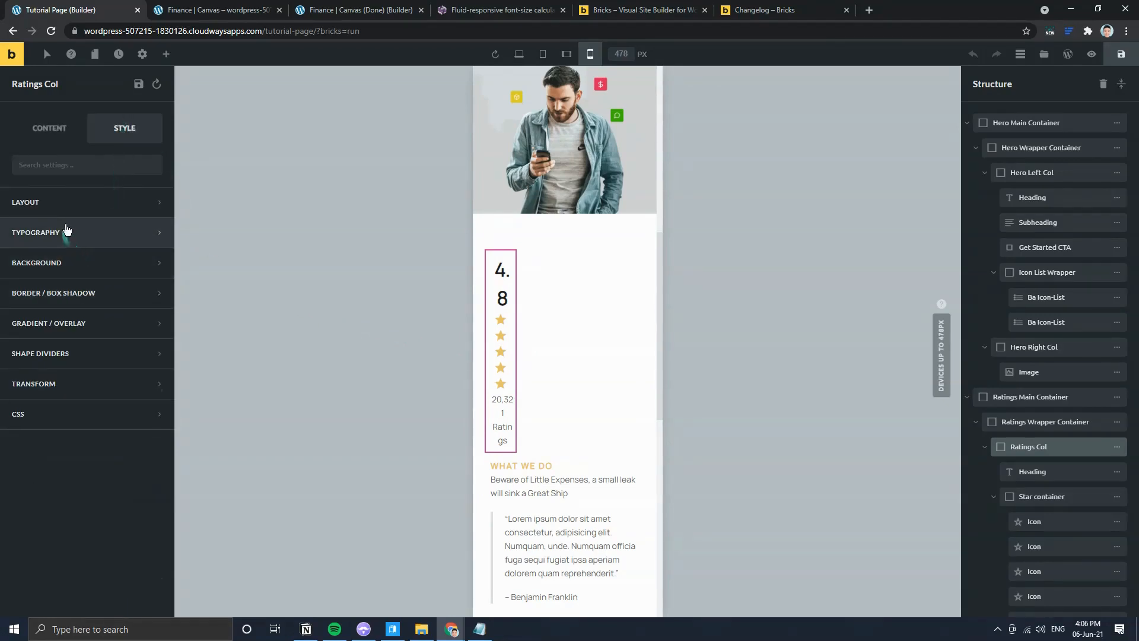
pyautogui.click(72, 202)
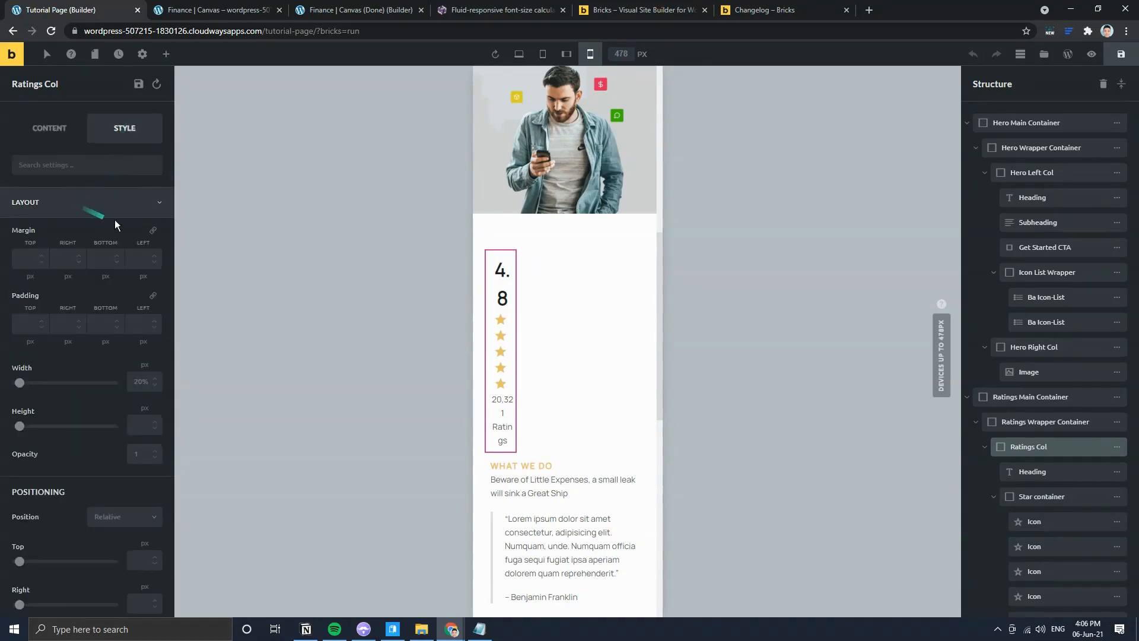
pyautogui.click(566, 53)
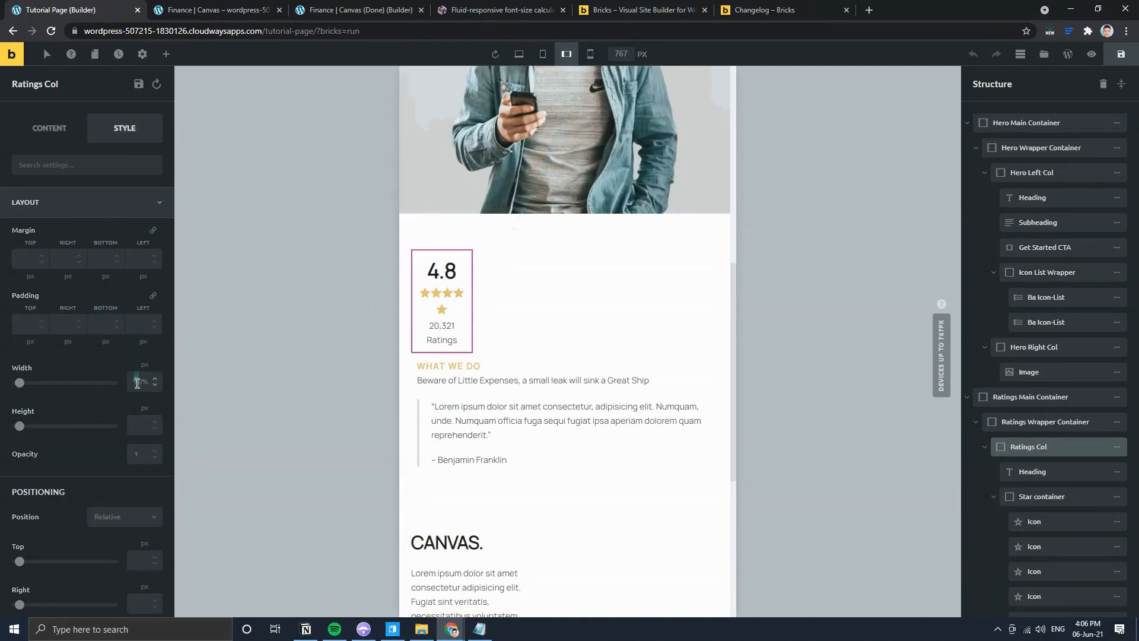
pyautogui.click(138, 383)
pyautogui.write('100%')
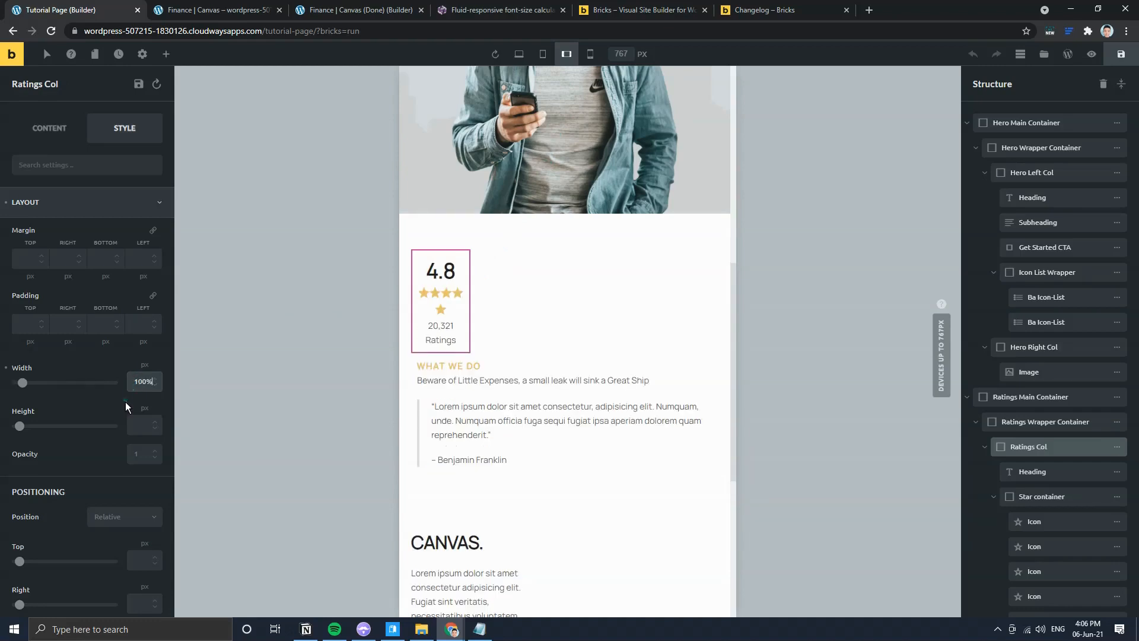
pyautogui.press('Return')
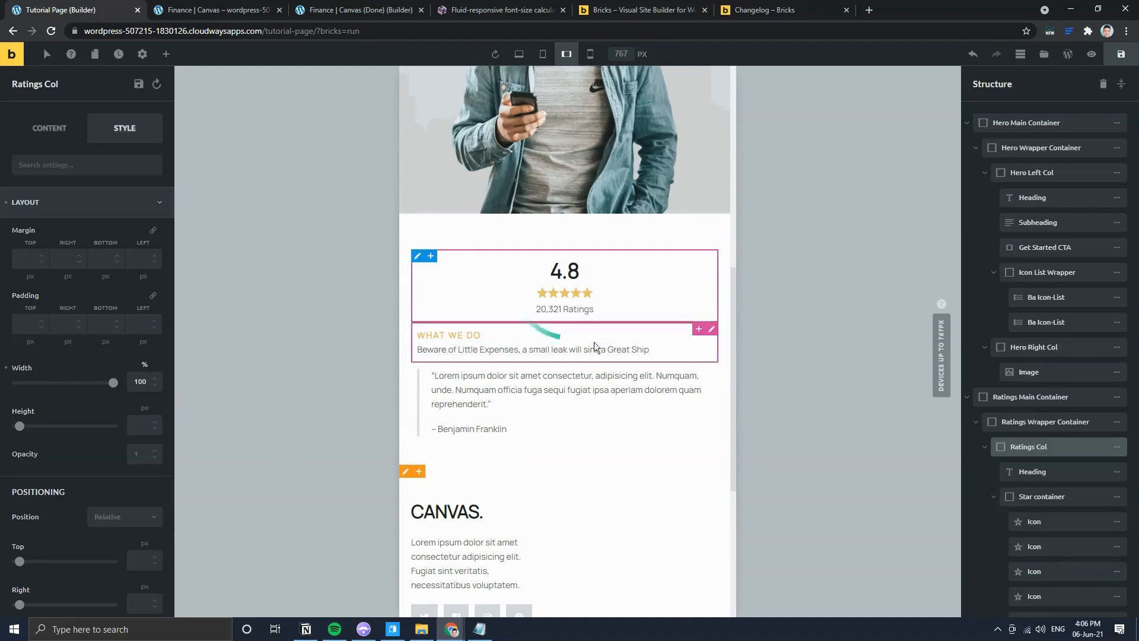
# Step: Try centering the main axis of Ratings Wrapper Container at mobile landscape, and clear that alignment again
pyautogui.click(709, 328)
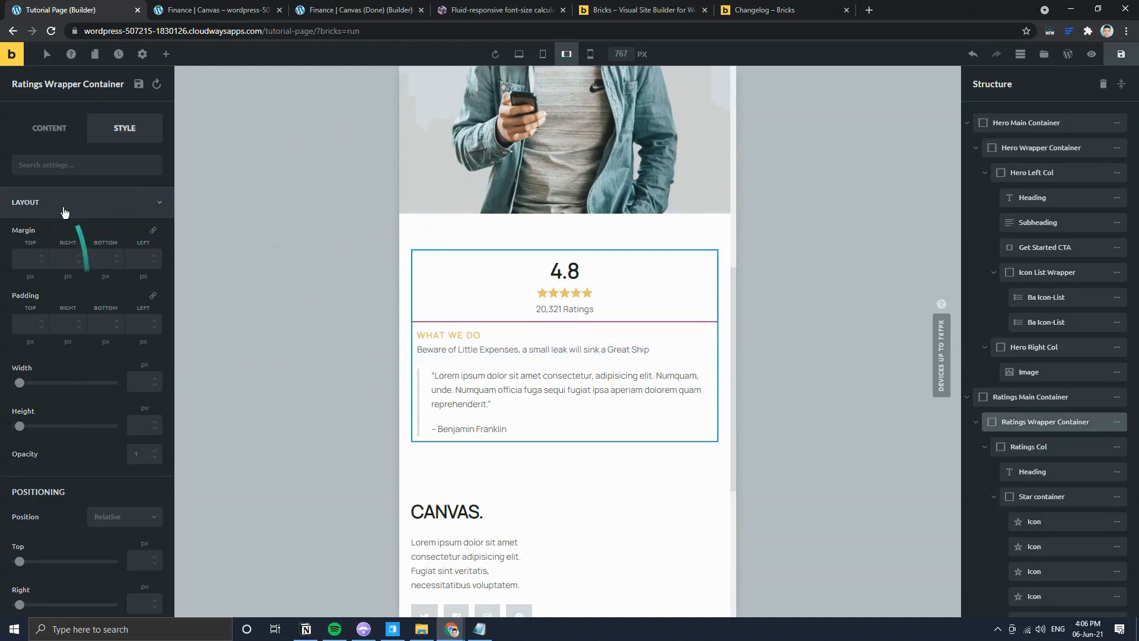
pyautogui.click(60, 127)
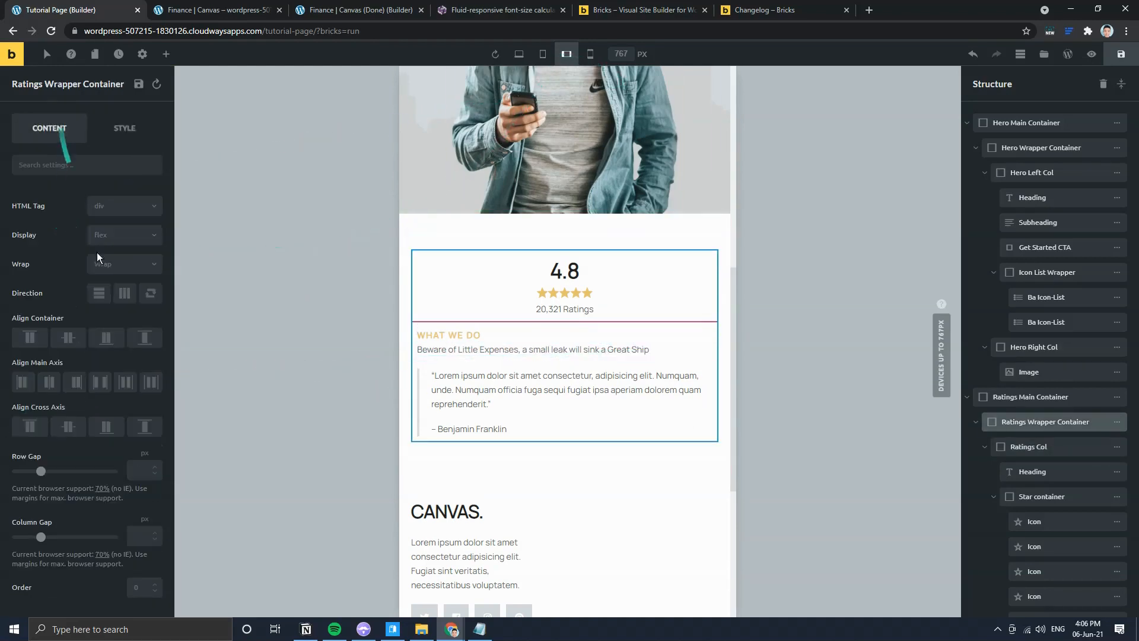
pyautogui.click(50, 381)
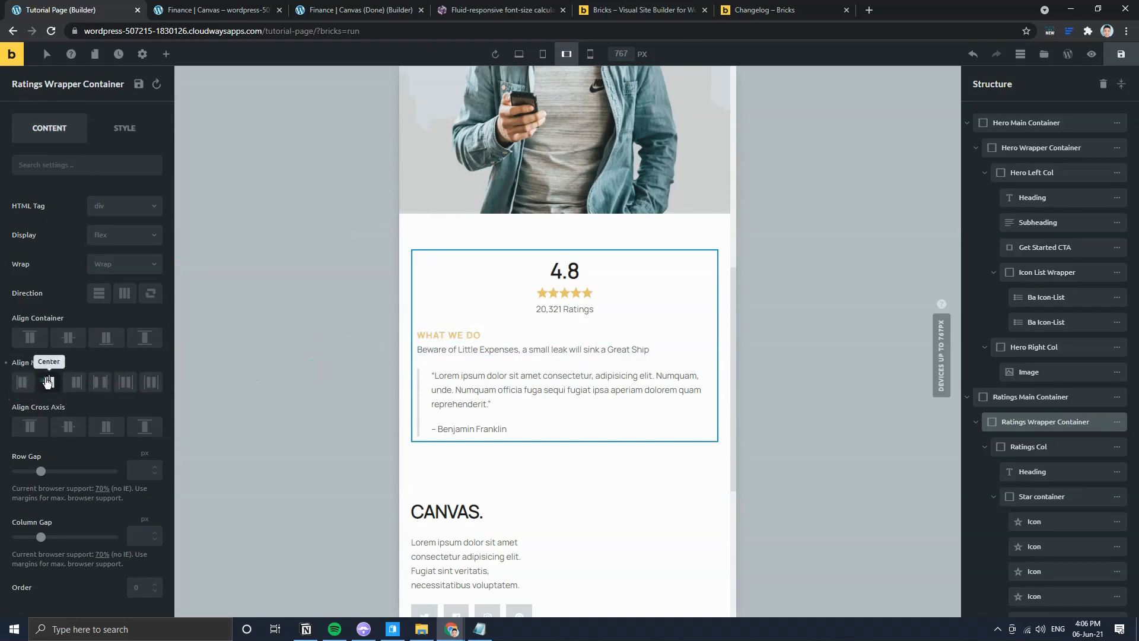
pyautogui.click(6, 362)
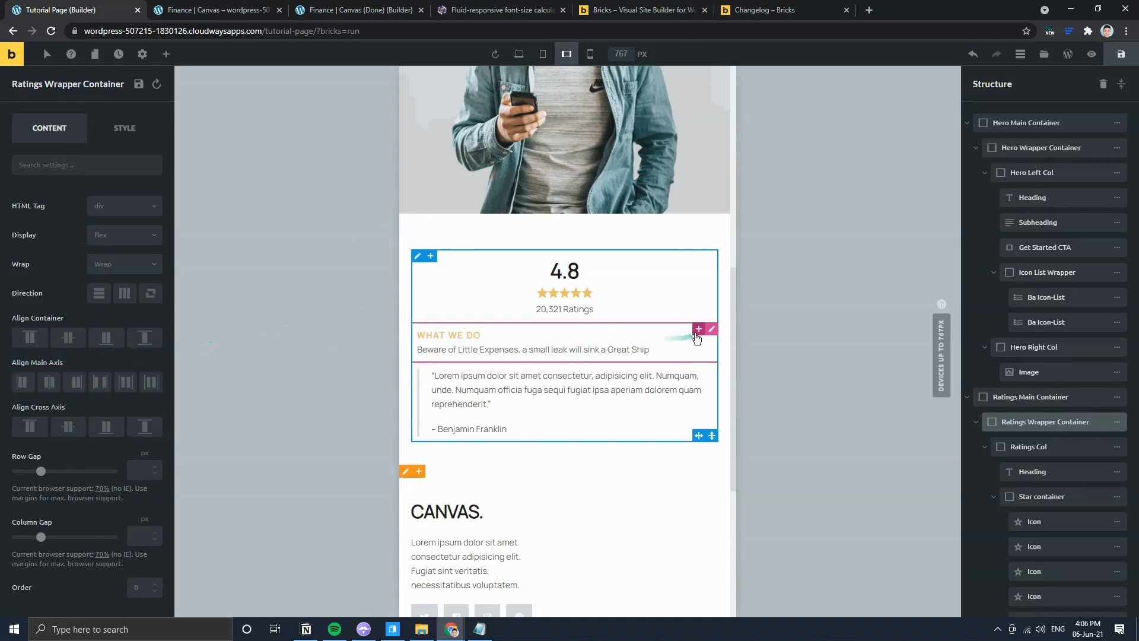
# Step: Center the cross axis of the container holding the "What we do" texts at mobile landscape and check it at mobile portrait
pyautogui.click(709, 333)
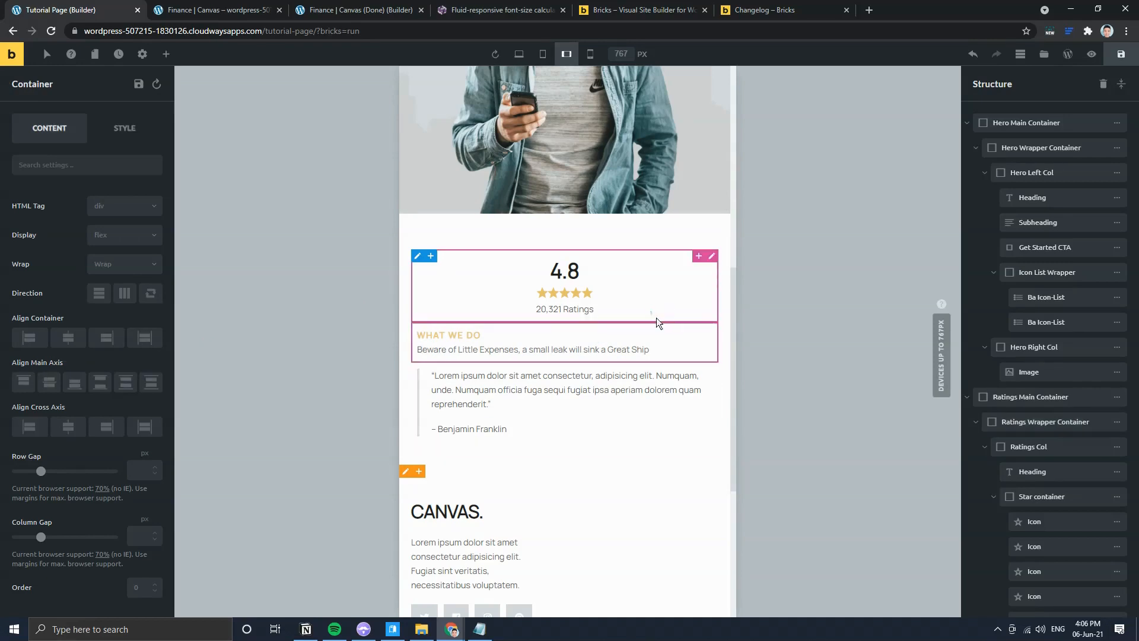
pyautogui.scroll(-3, 1030, 414)
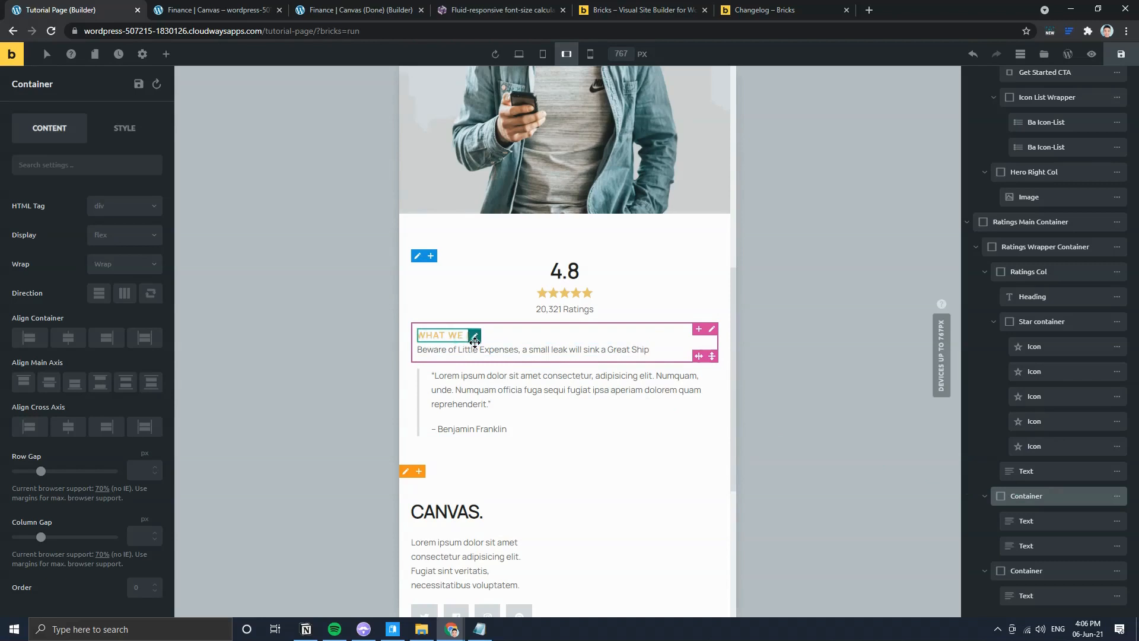
pyautogui.click(62, 429)
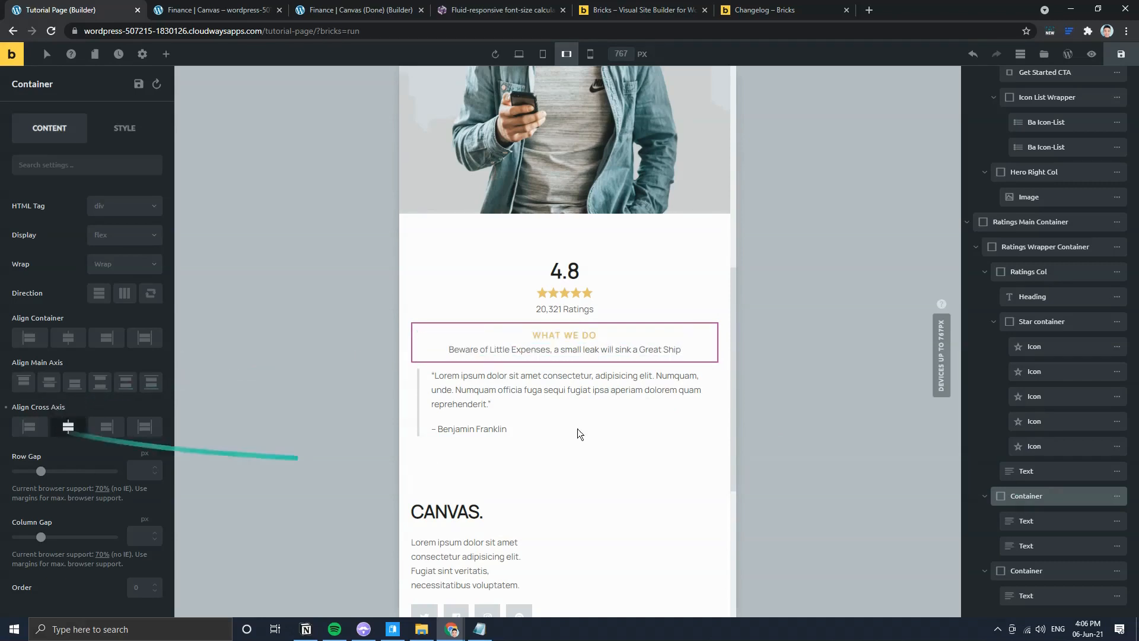
pyautogui.click(590, 55)
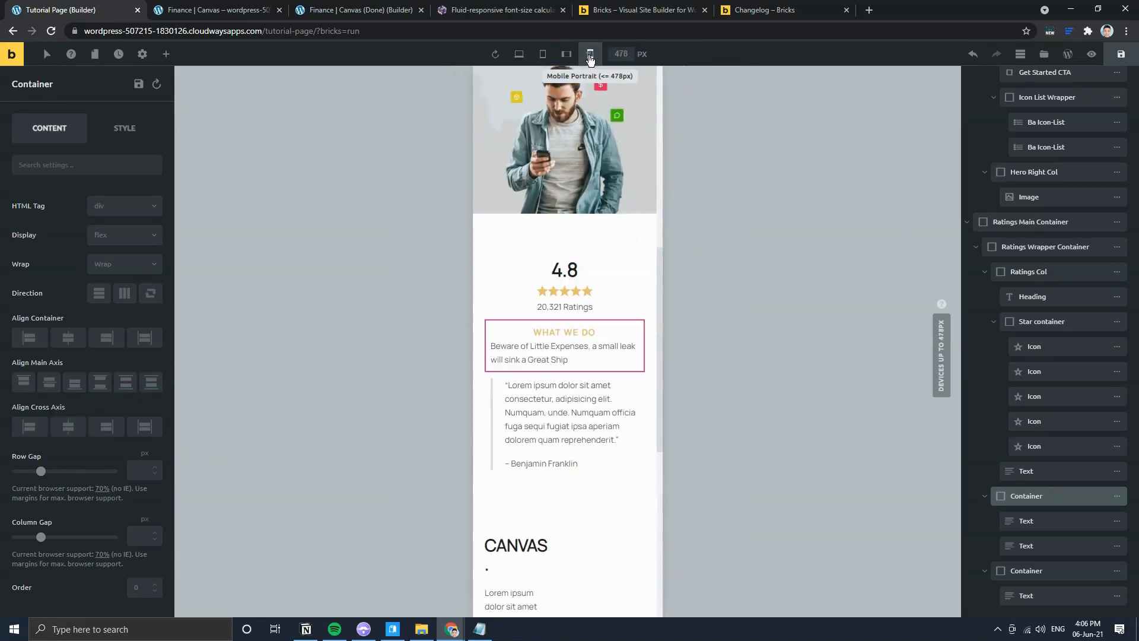
# Step: Set the font weight of the "Beware of Little Expenses" text to 600 at the desktop breakpoint and save the page
pyautogui.click(518, 53)
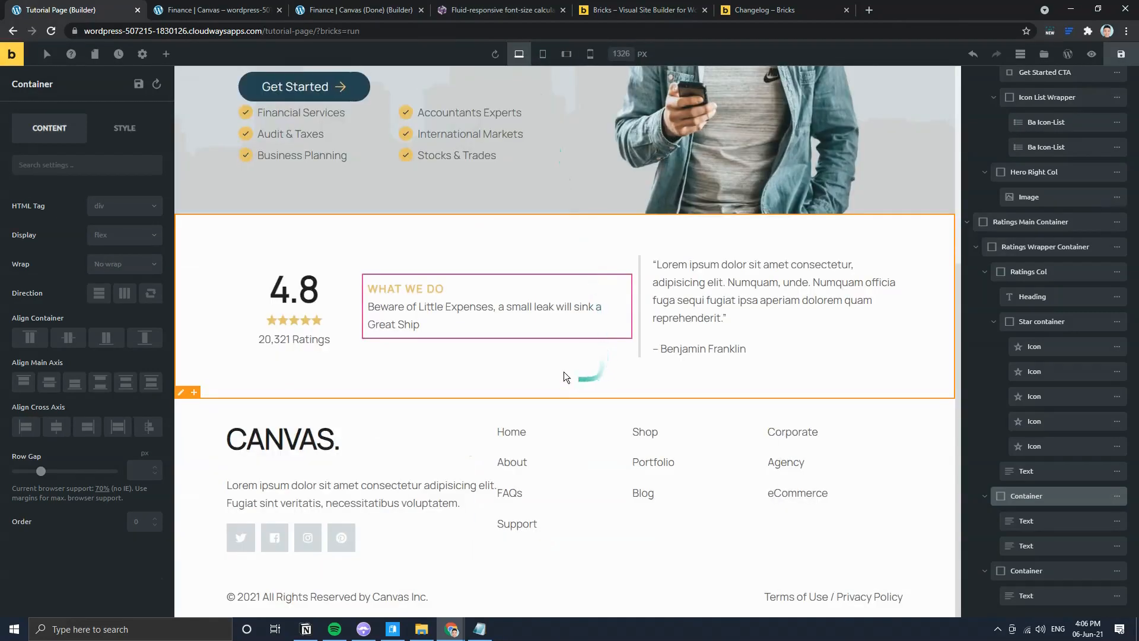
pyautogui.click(457, 315)
pyautogui.click(124, 128)
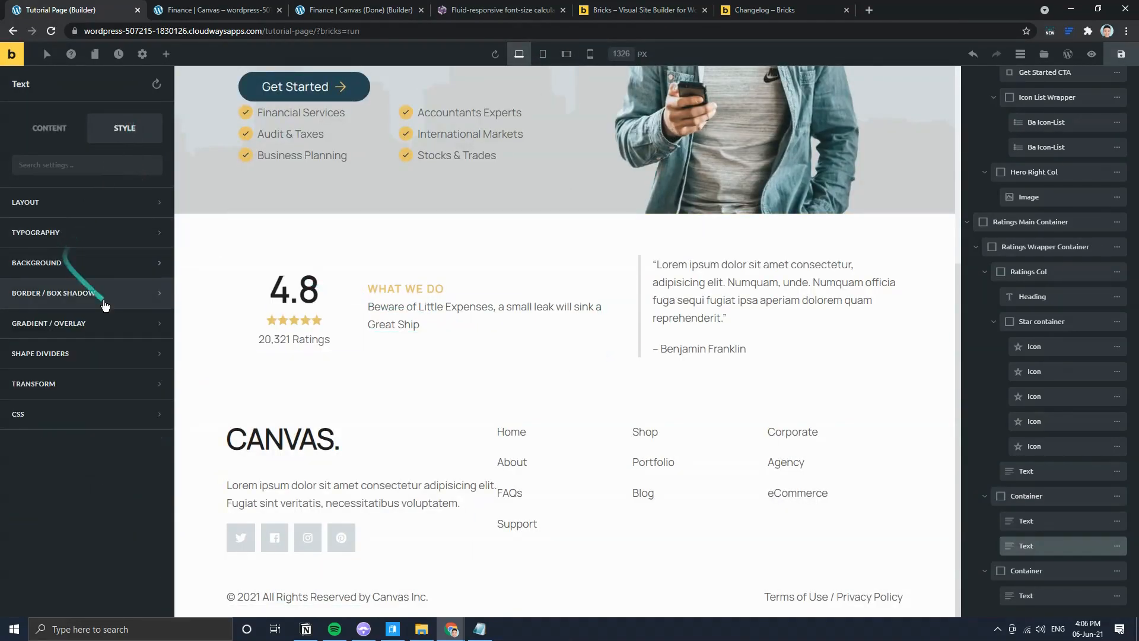
pyautogui.click(86, 233)
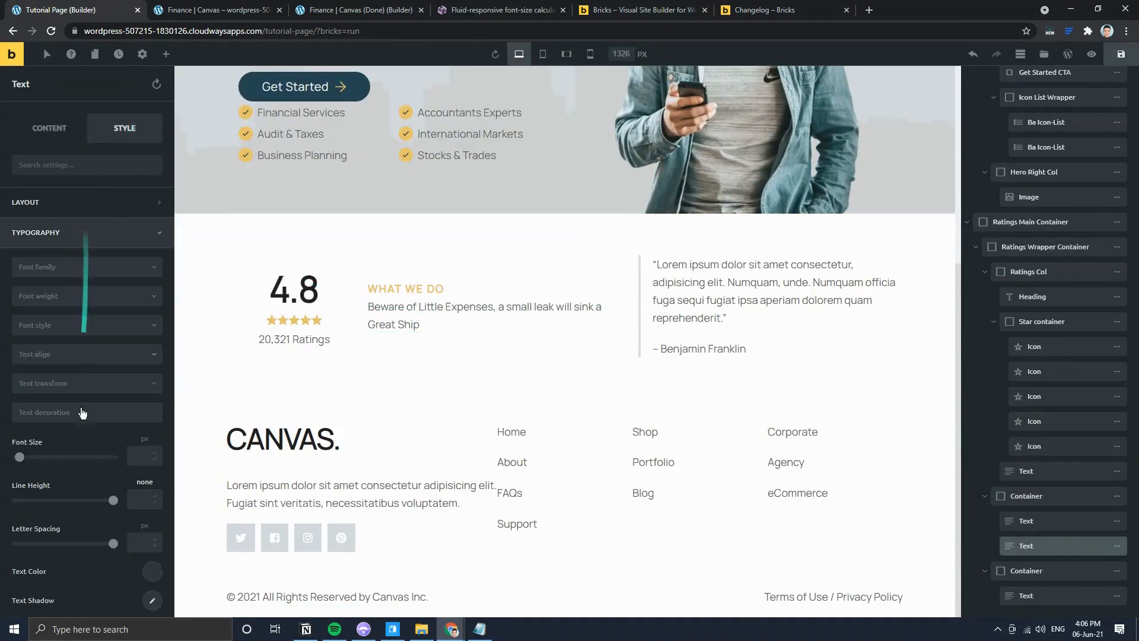
pyautogui.click(79, 297)
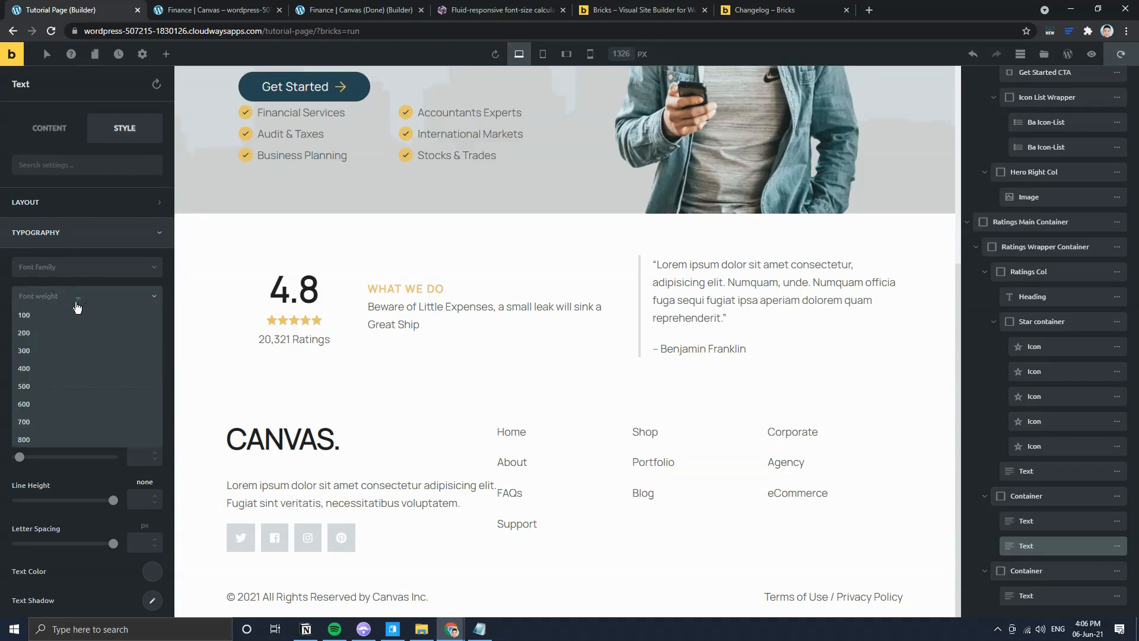
pyautogui.click(51, 398)
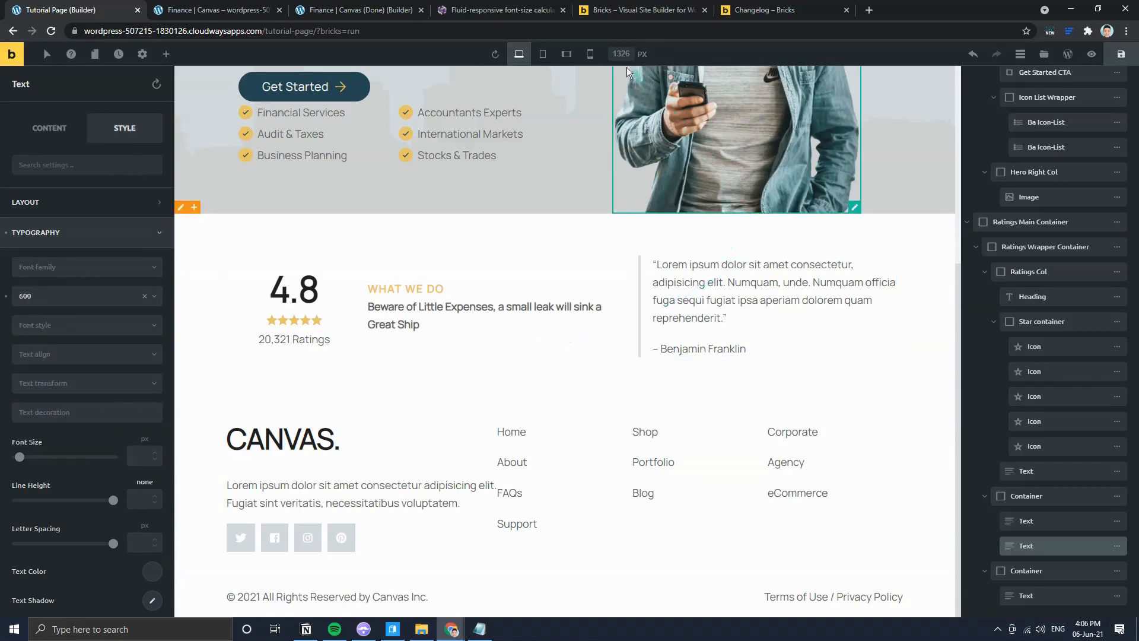
pyautogui.click(590, 54)
pyautogui.click(1123, 59)
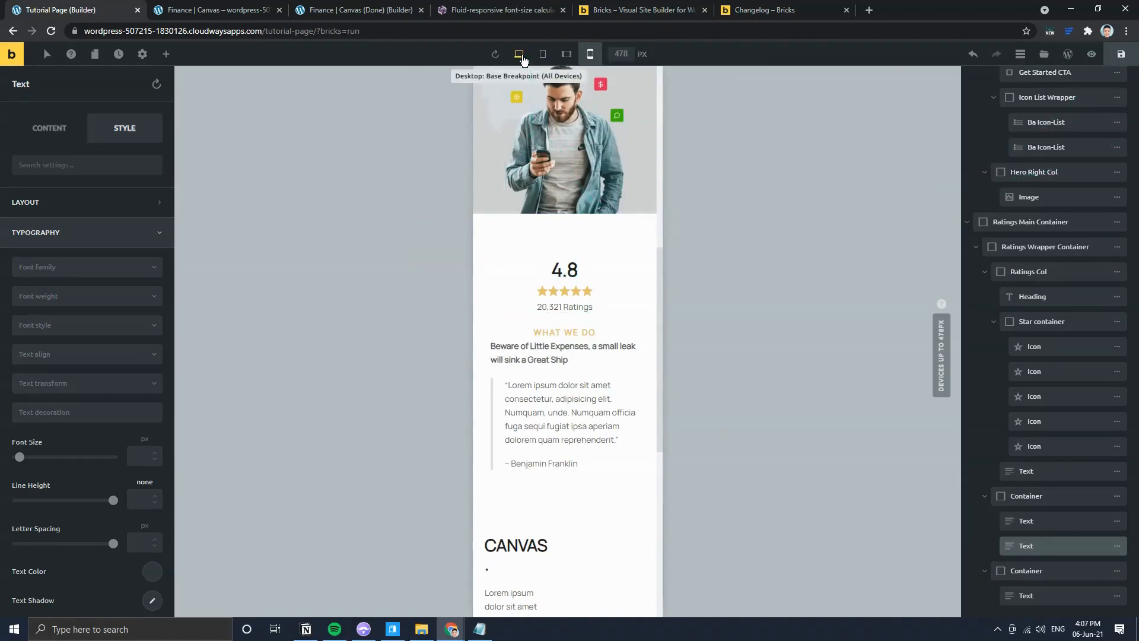
pyautogui.click(519, 55)
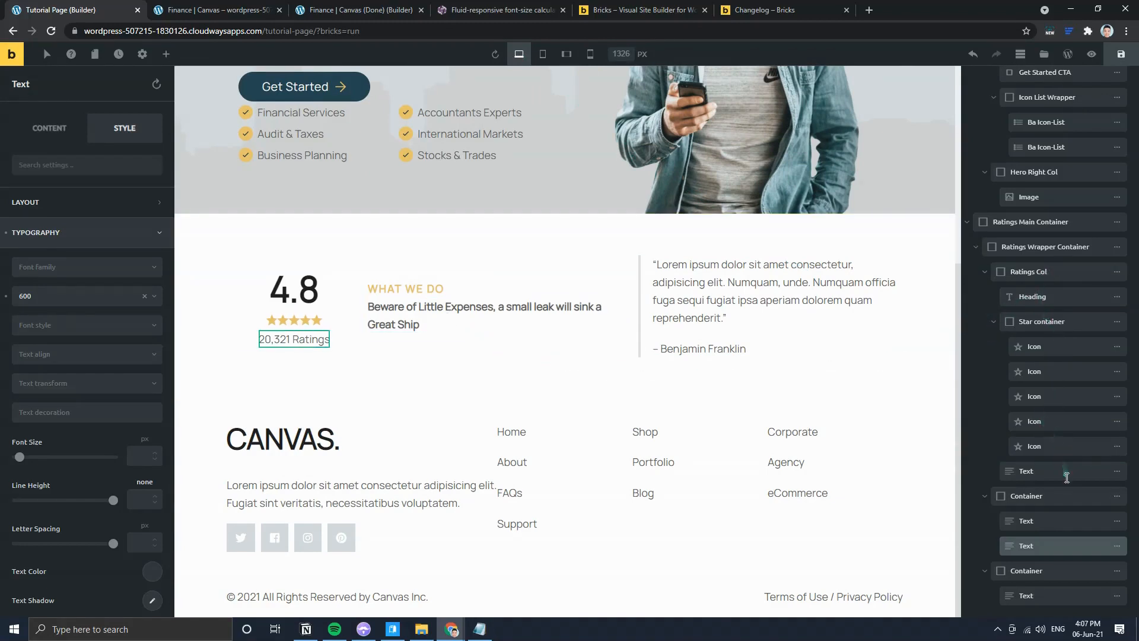
# Step: Rename the two unnamed ratings containers as "What we do" and "Quote", and collapse the whole structure tree
pyautogui.click(1031, 497)
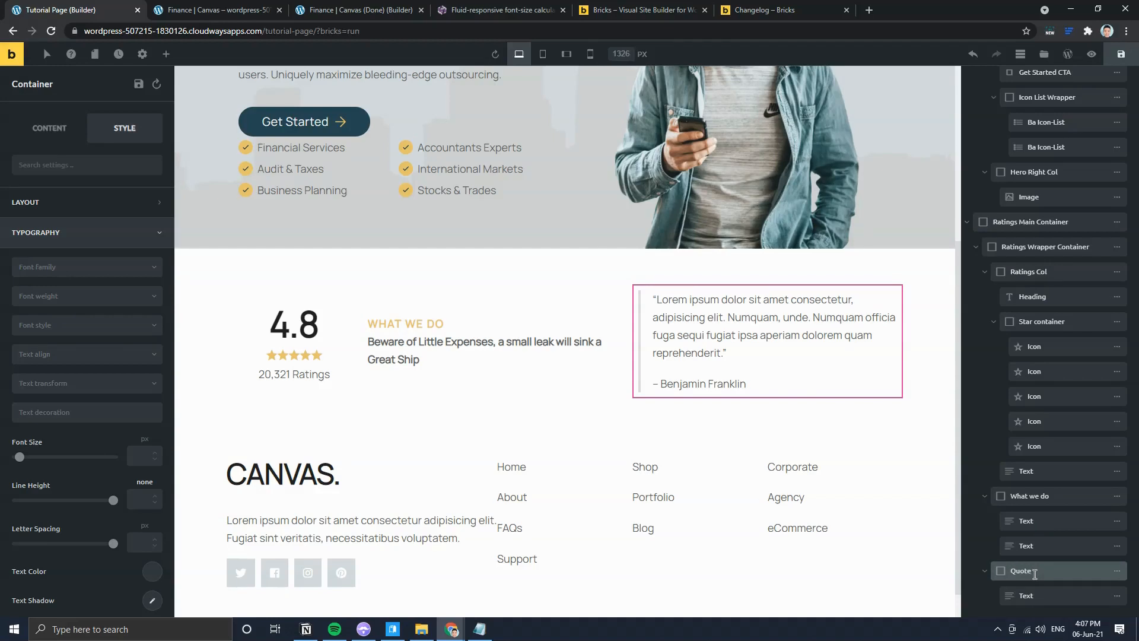
pyautogui.click(984, 496)
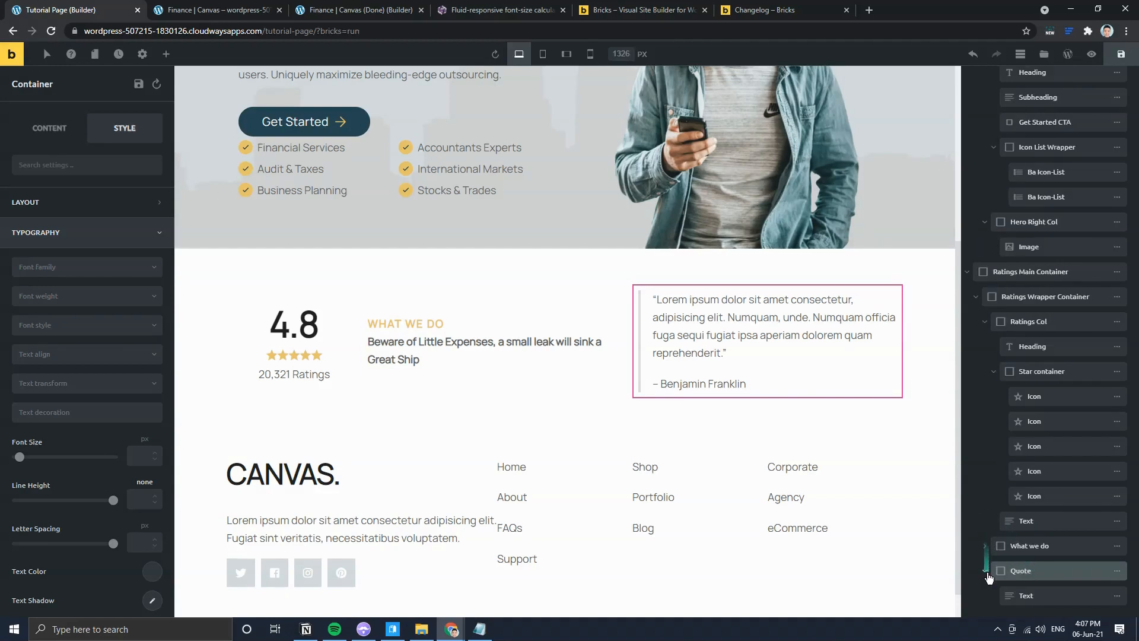
pyautogui.click(985, 570)
pyautogui.click(993, 396)
pyautogui.click(985, 446)
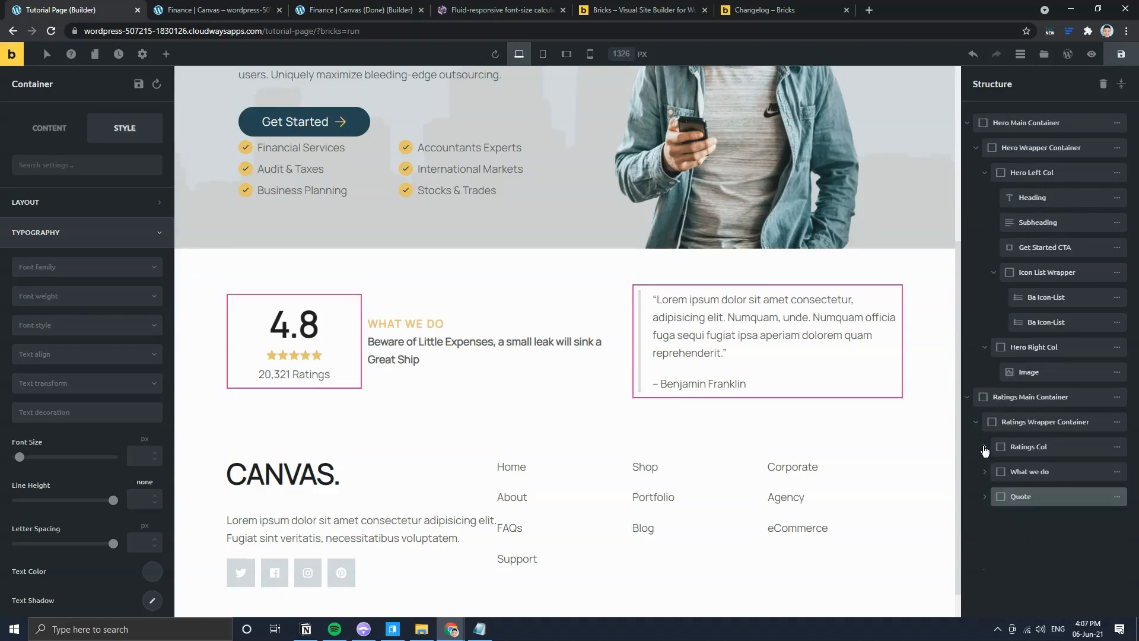
pyautogui.click(975, 421)
pyautogui.click(967, 396)
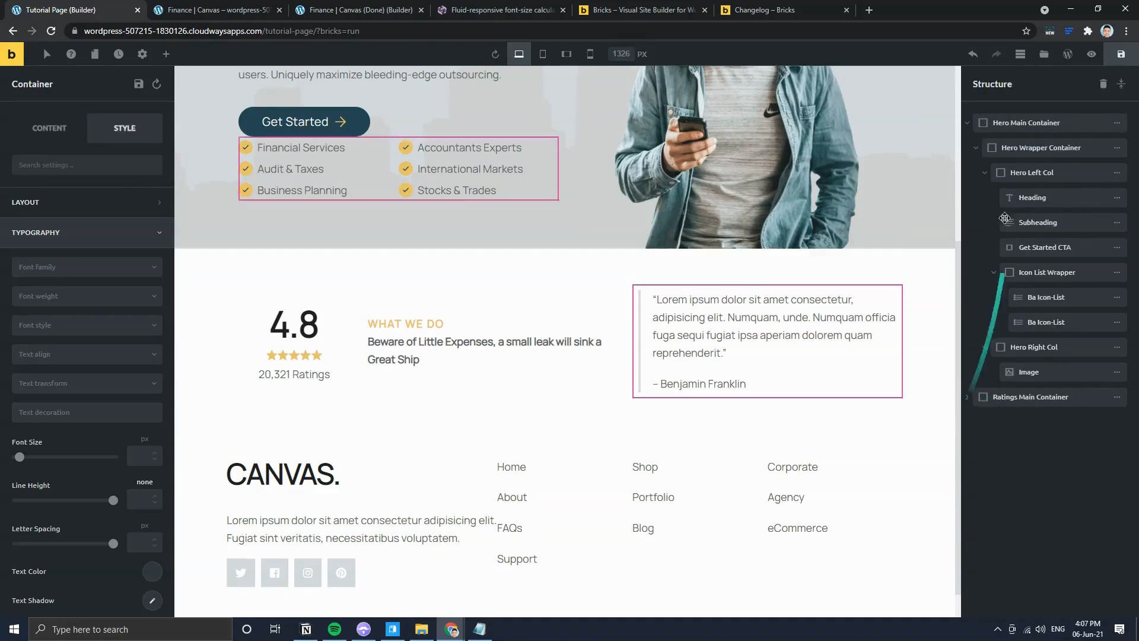
pyautogui.click(967, 122)
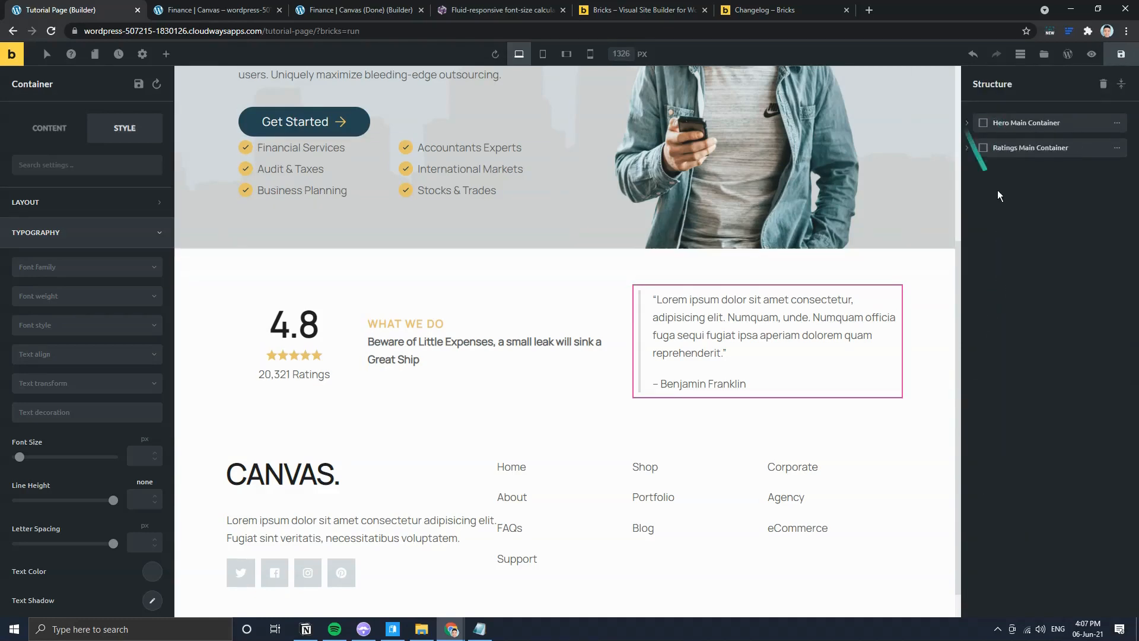
# Step: Add a new root-level container below Ratings Main Container, outside the Quote container
pyautogui.click(166, 54)
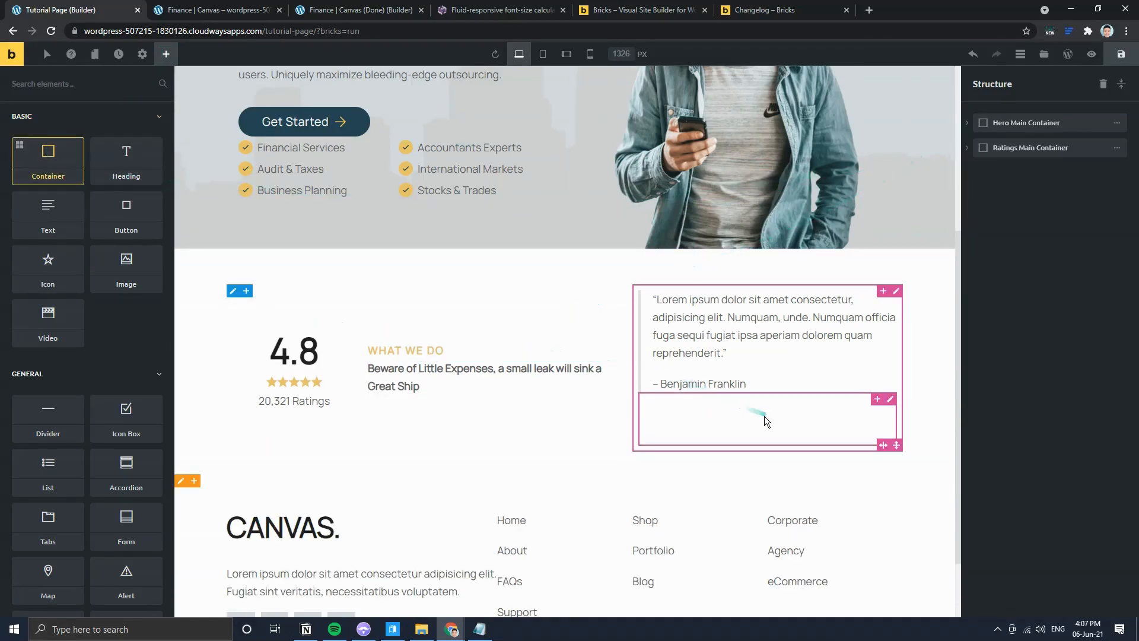
pyautogui.click(967, 148)
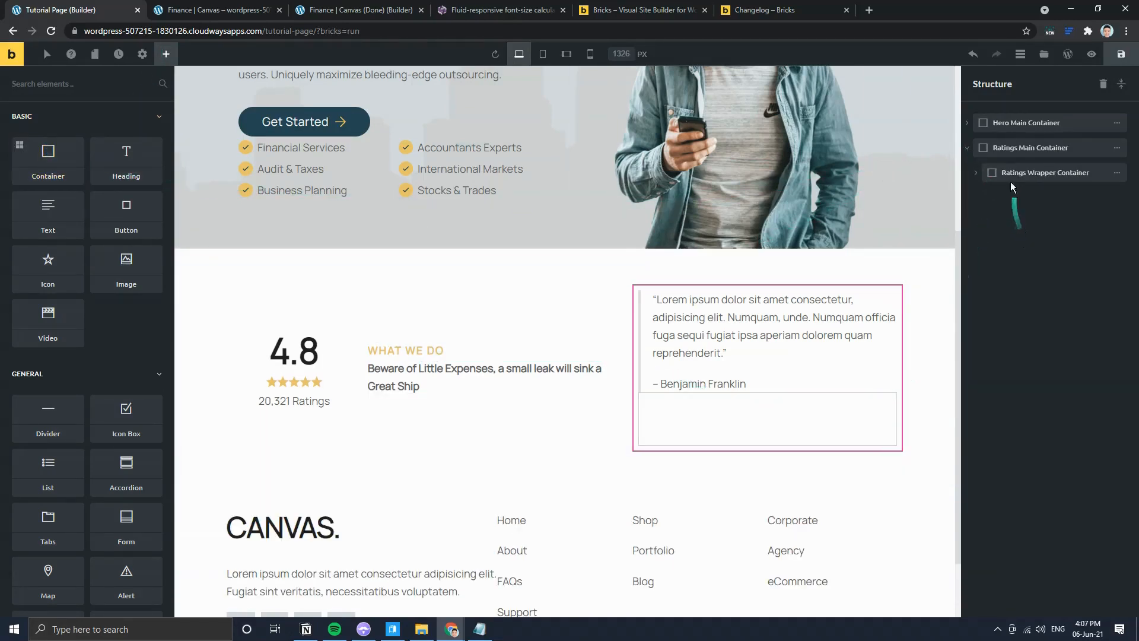
pyautogui.click(977, 173)
pyautogui.click(986, 248)
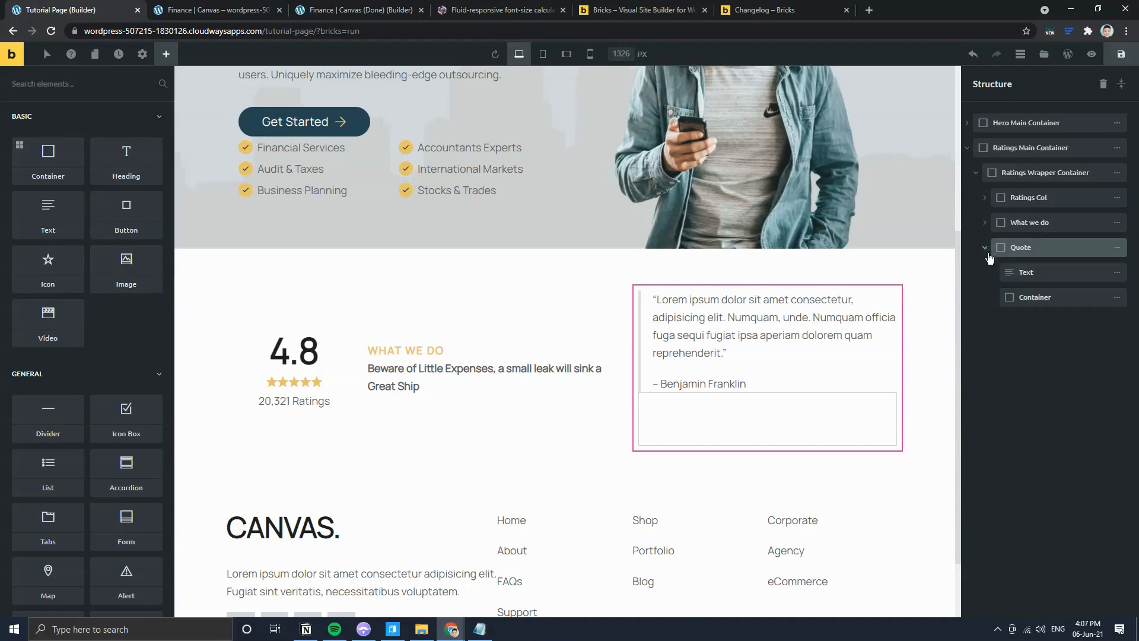
pyautogui.click(966, 148)
# Step: Check the services section on the Finance reference page and rename the new root container as "Services Main Container"
pyautogui.click(223, 8)
pyautogui.scroll(-7, 377, 291)
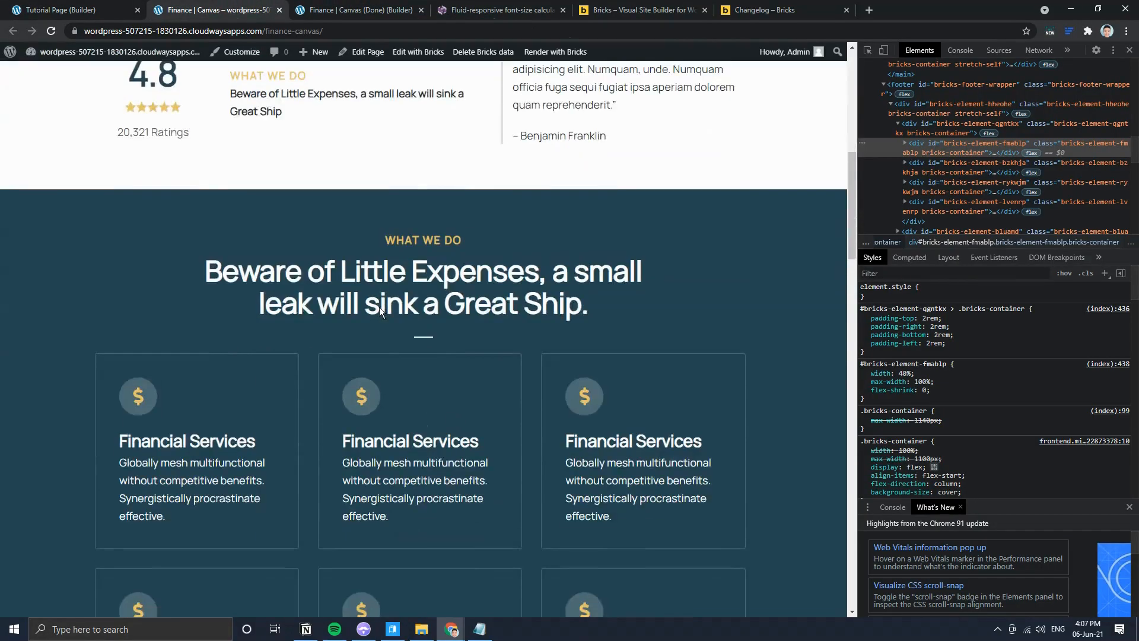
pyautogui.scroll(2, 380, 267)
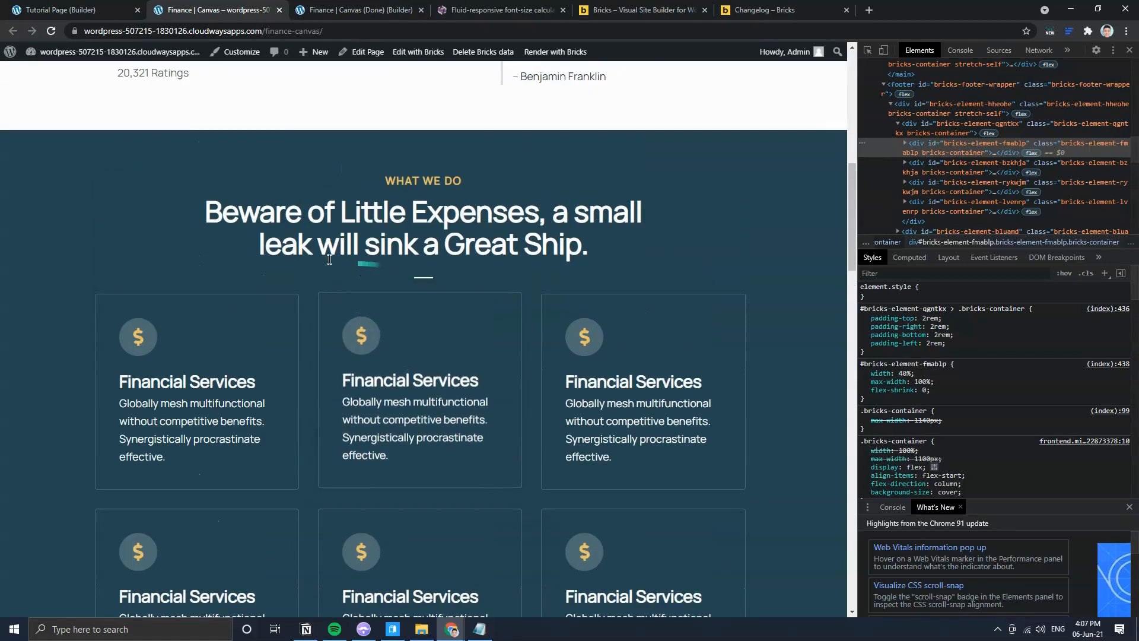
pyautogui.click(66, 9)
pyautogui.click(1023, 173)
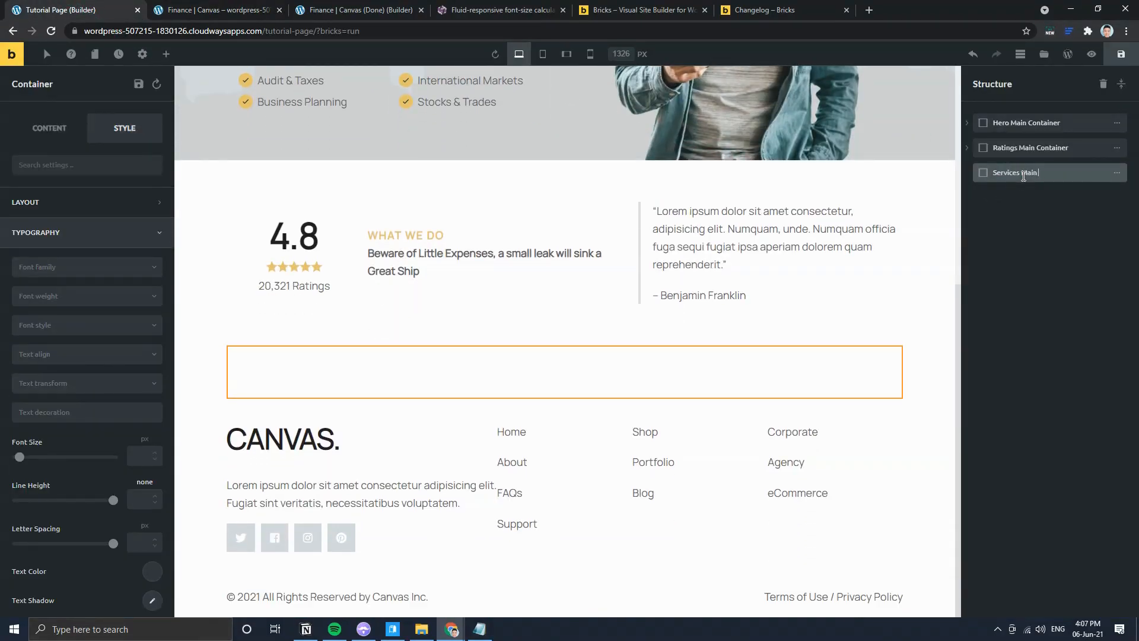
# Step: Add a nested container inside Services Main Container and set the main container's alignment to stretch
pyautogui.click(1115, 173)
pyautogui.click(1078, 172)
pyautogui.click(1113, 175)
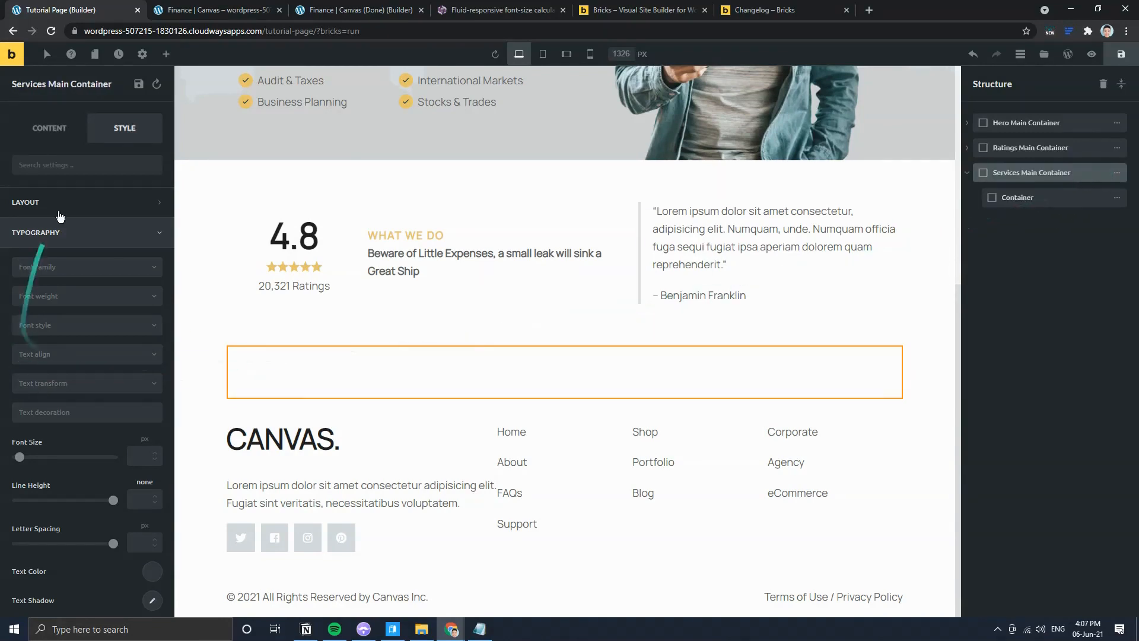
pyautogui.click(37, 124)
pyautogui.click(144, 337)
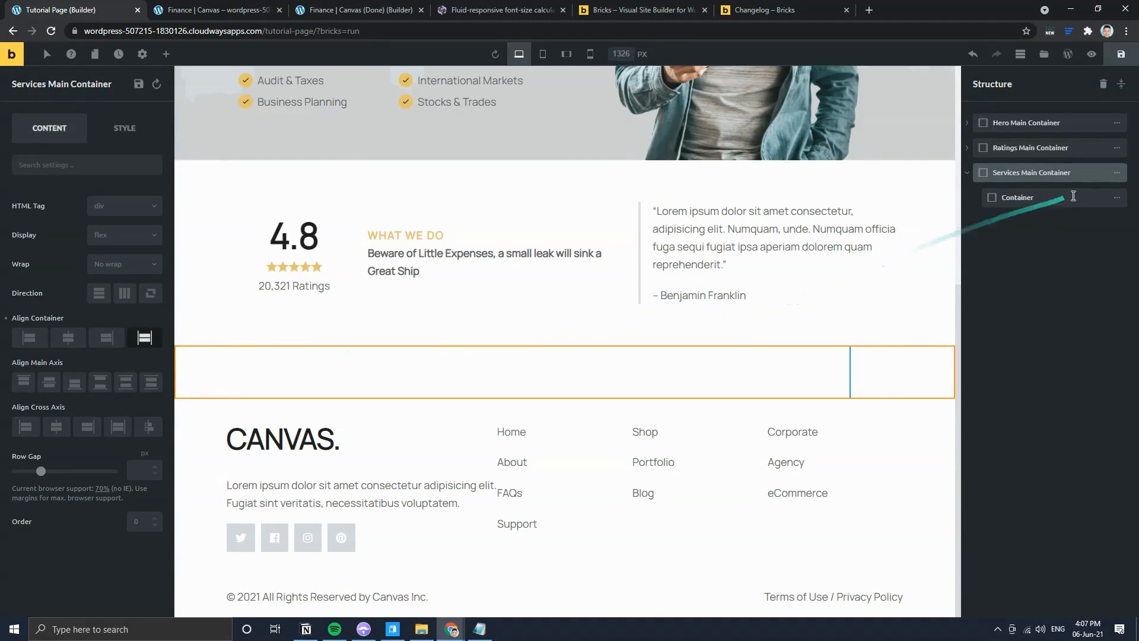
# Step: Check the services section on the Finance reference page and set the container inside Services Main Container to centre alignment
pyautogui.click(1116, 198)
pyautogui.click(1113, 200)
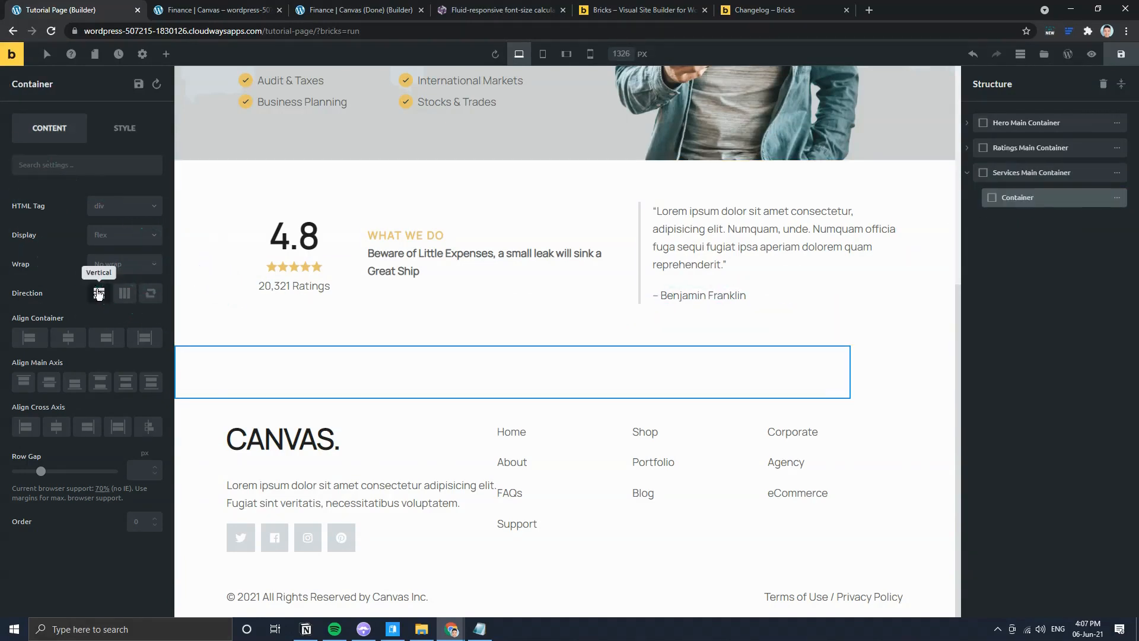
pyautogui.click(214, 10)
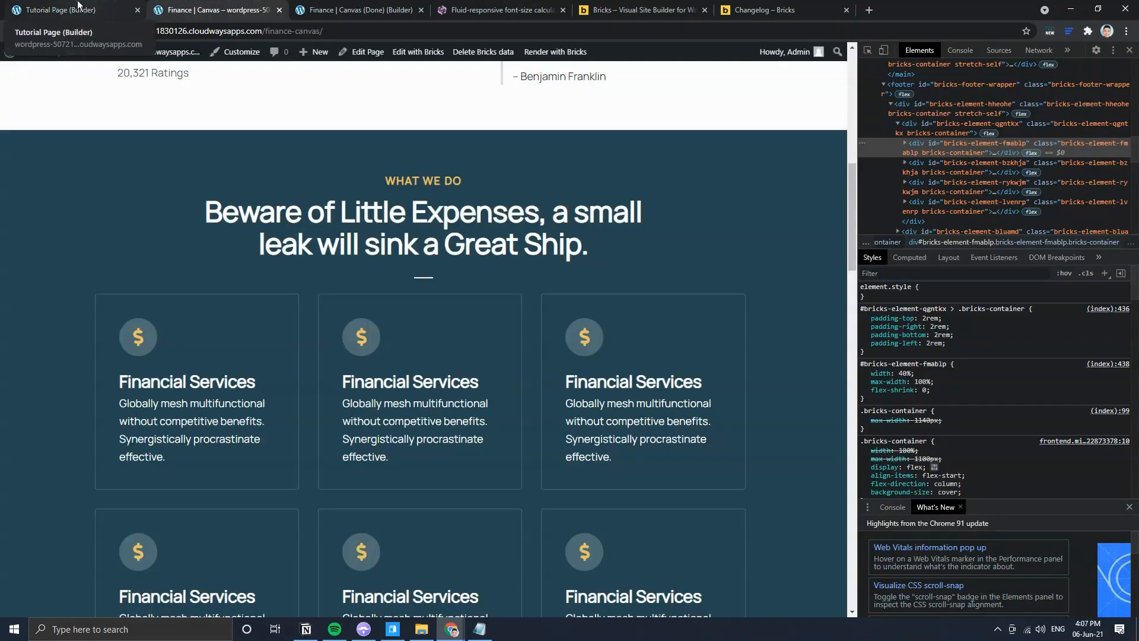
pyautogui.click(77, 7)
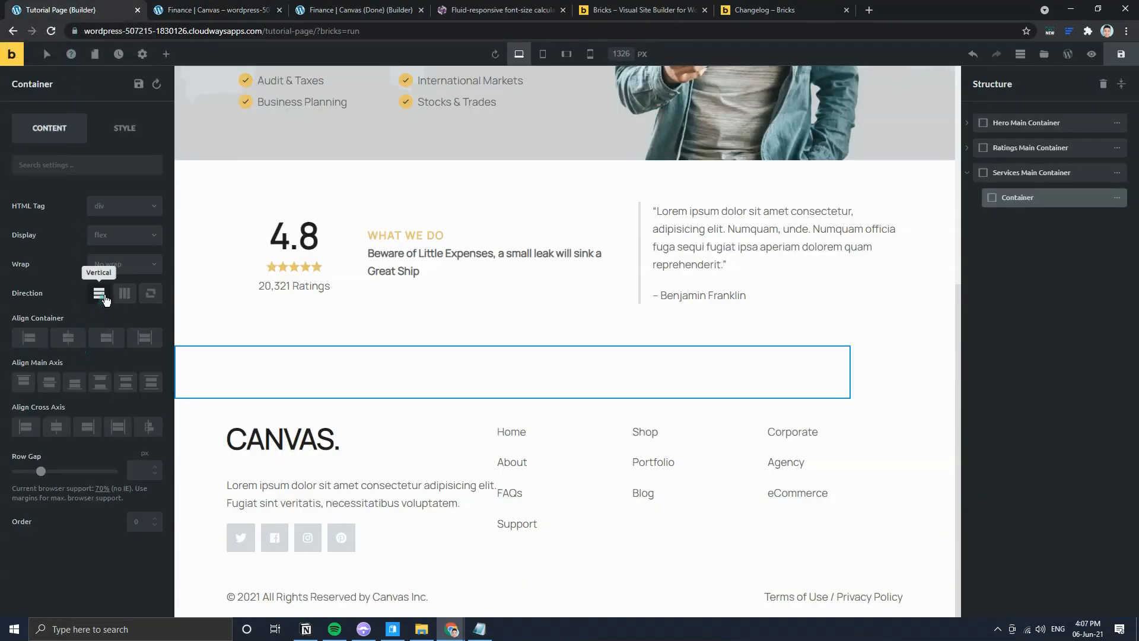
pyautogui.click(70, 337)
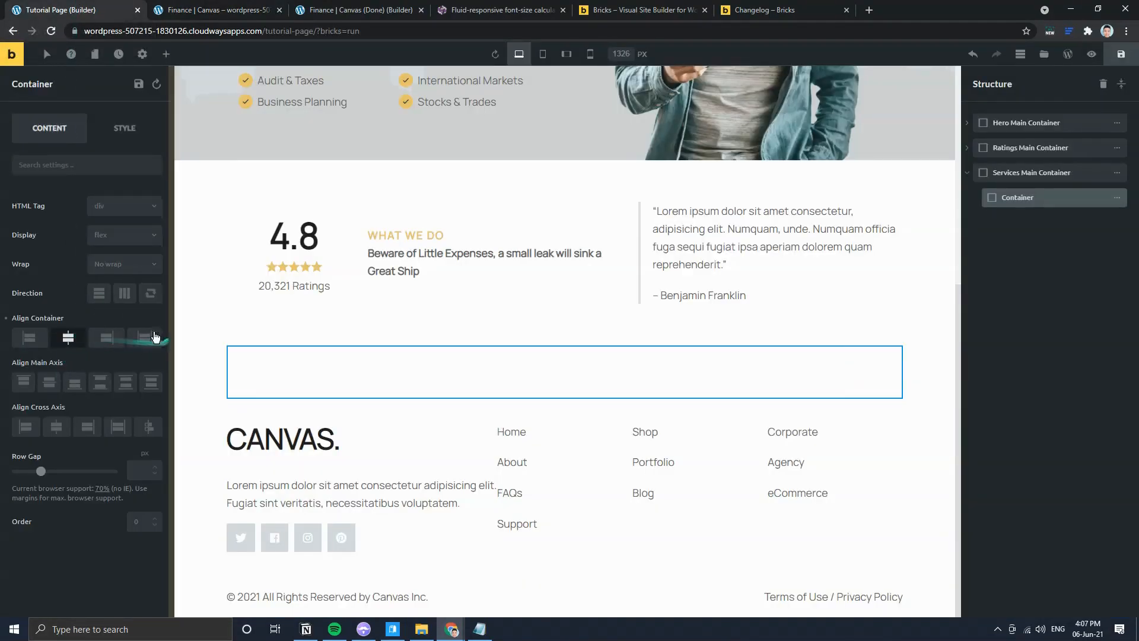
# Step: Examine the heading block and the grid of service cards in the Finance reference page's services section
pyautogui.click(250, 10)
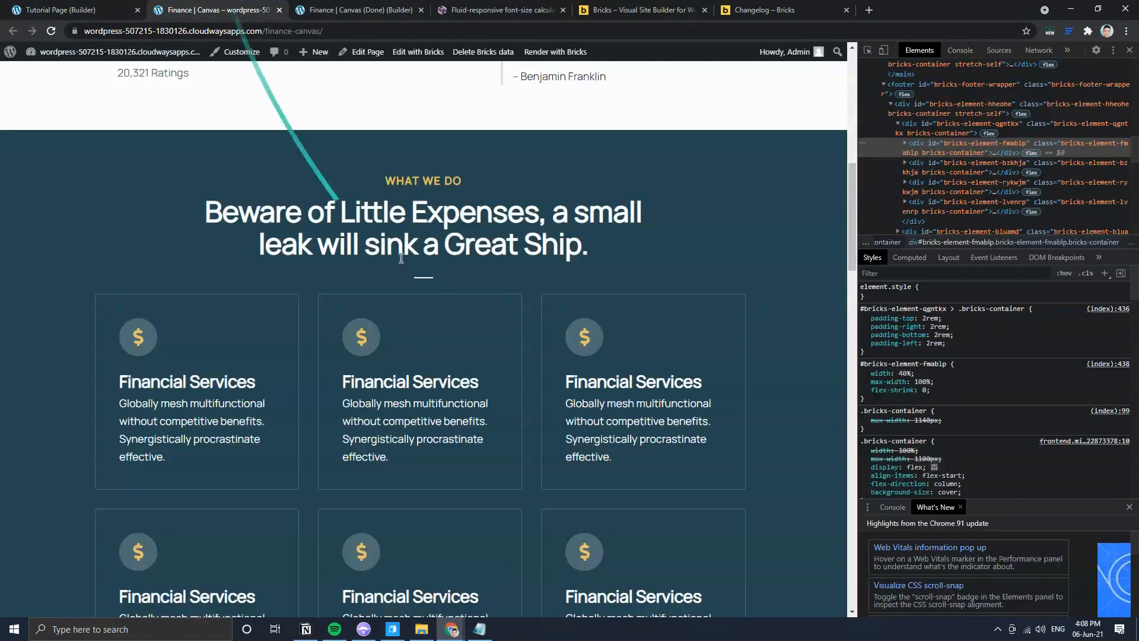
pyautogui.scroll(-3, 283, 235)
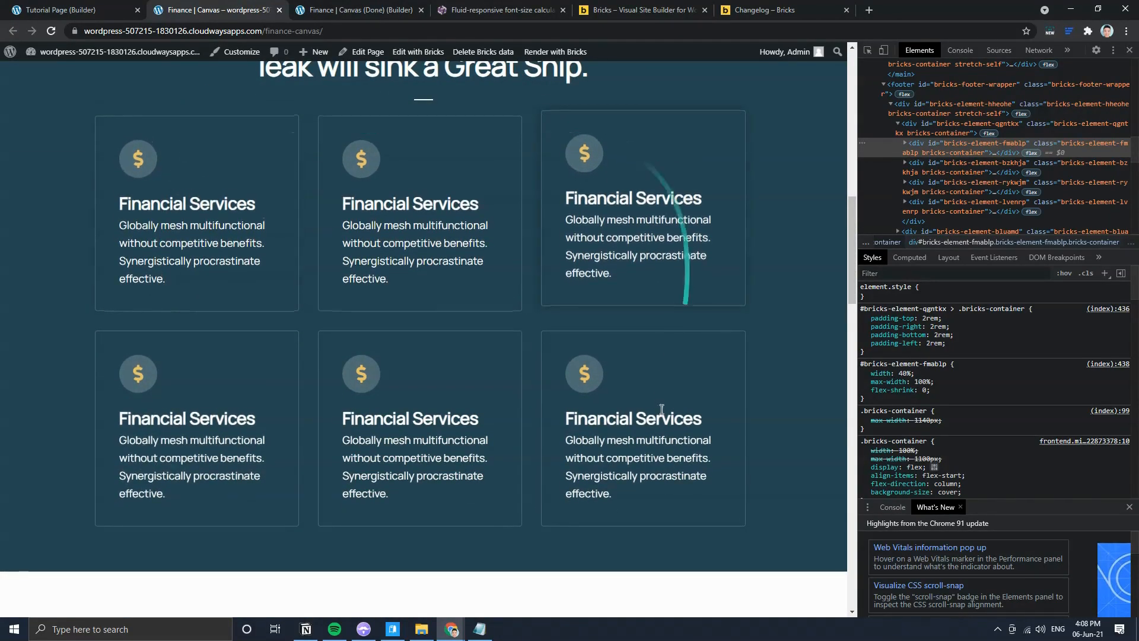
pyautogui.scroll(1, 287, 383)
pyautogui.scroll(2, 287, 383)
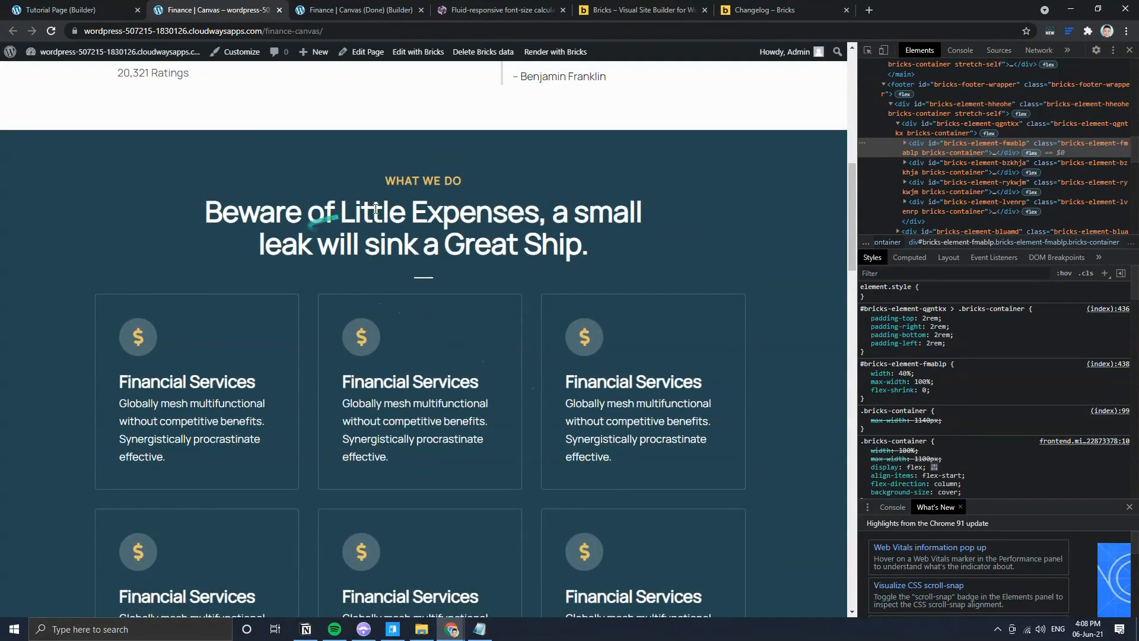
pyautogui.moveTo(375, 178); pyautogui.dragTo(575, 274)
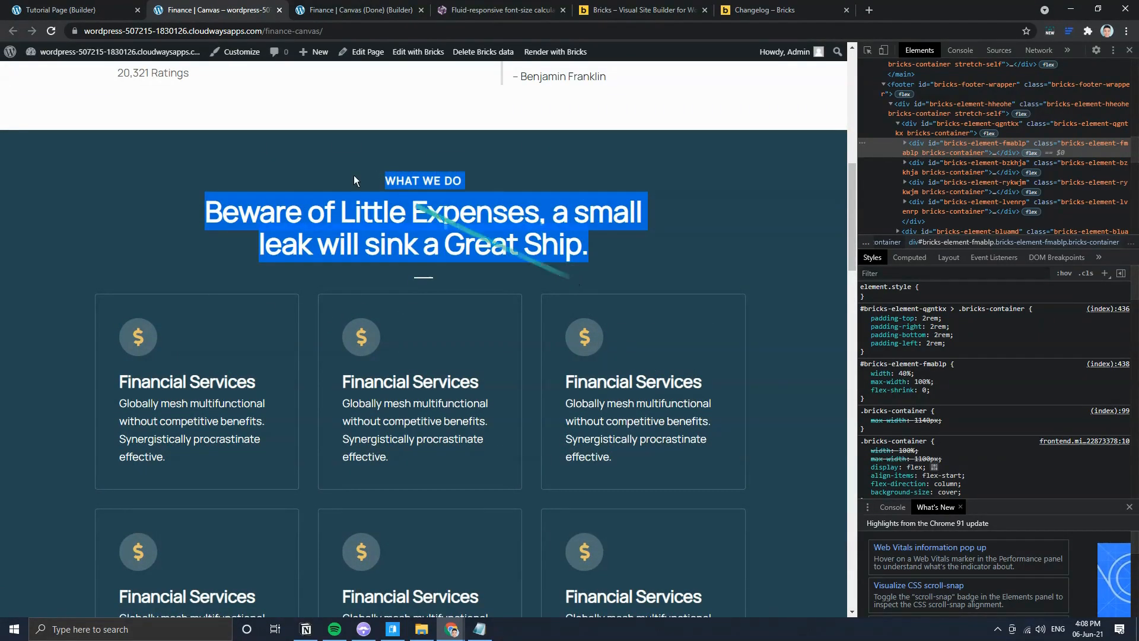
pyautogui.moveTo(355, 180); pyautogui.dragTo(467, 282)
pyautogui.click(394, 177)
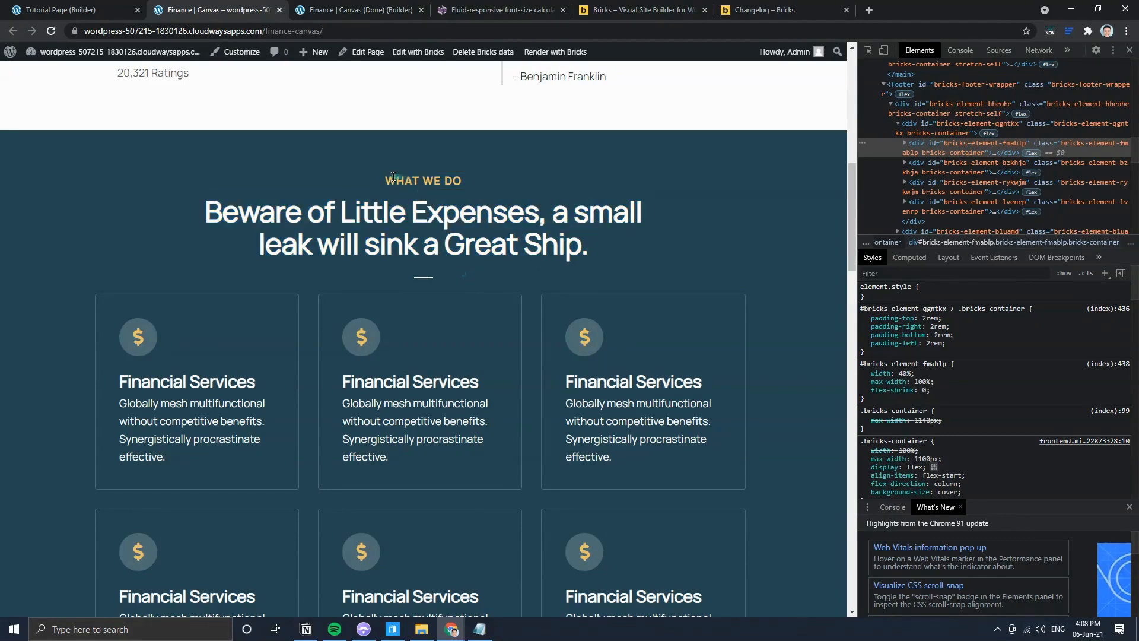
pyautogui.click(71, 10)
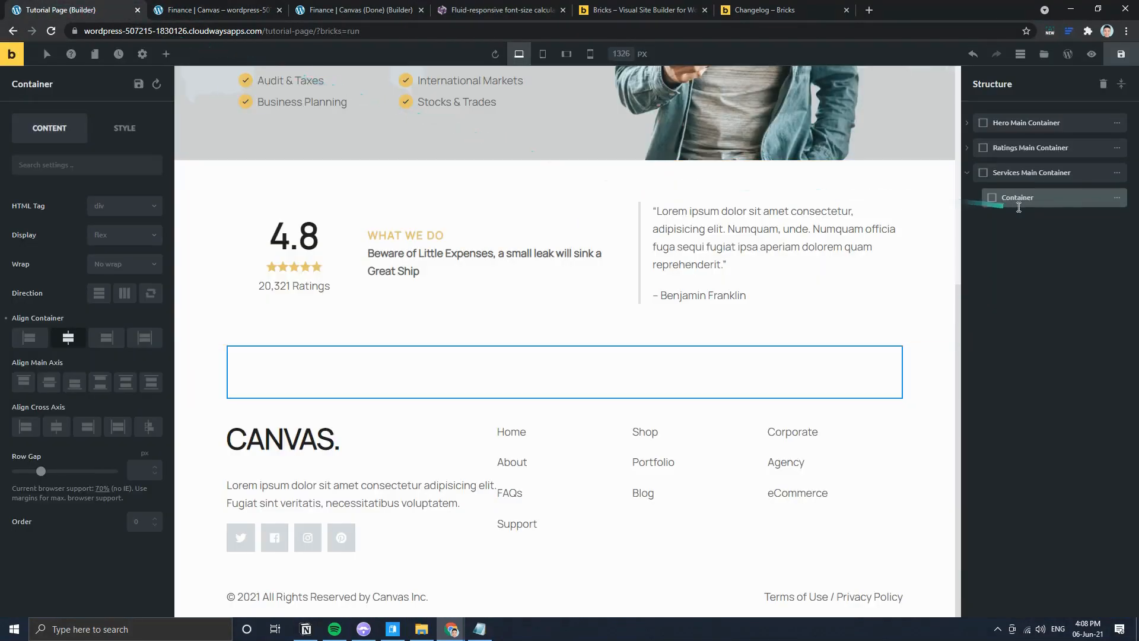
# Step: Rename the container inside Services Main Container as "Services wrapper container" and add a nested container inside it
pyautogui.click(1109, 198)
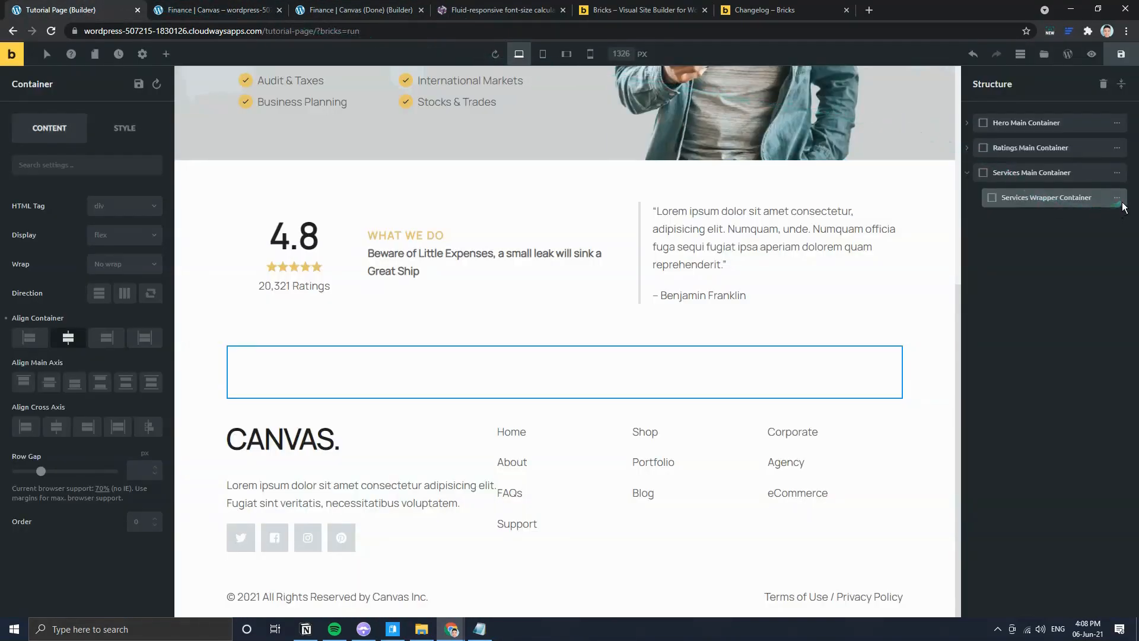
pyautogui.click(1117, 199)
pyautogui.click(1117, 198)
pyautogui.click(1076, 198)
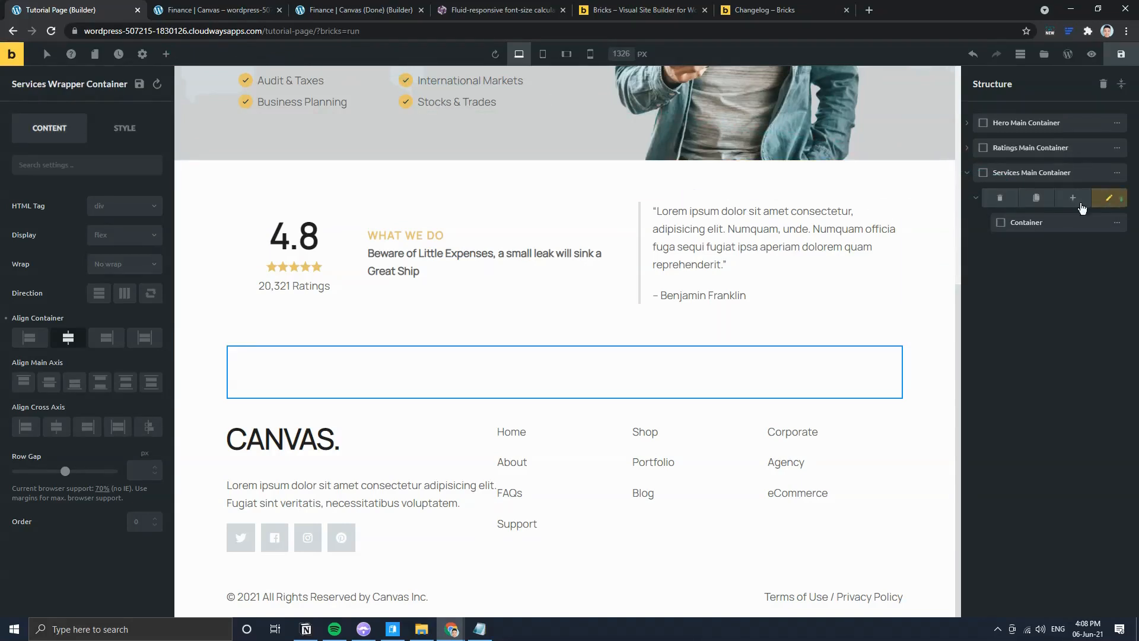
pyautogui.click(166, 54)
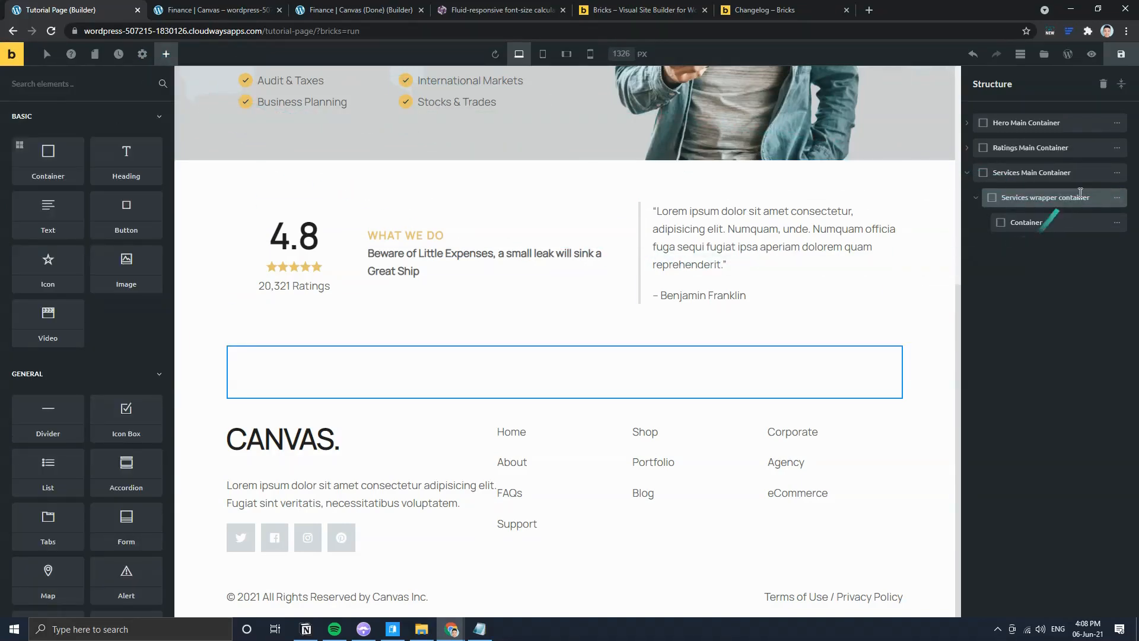
# Step: Set the background colour of Services Main Container to the dark blue #264653 from the FinanceCanvas palette
pyautogui.click(1109, 174)
pyautogui.click(124, 128)
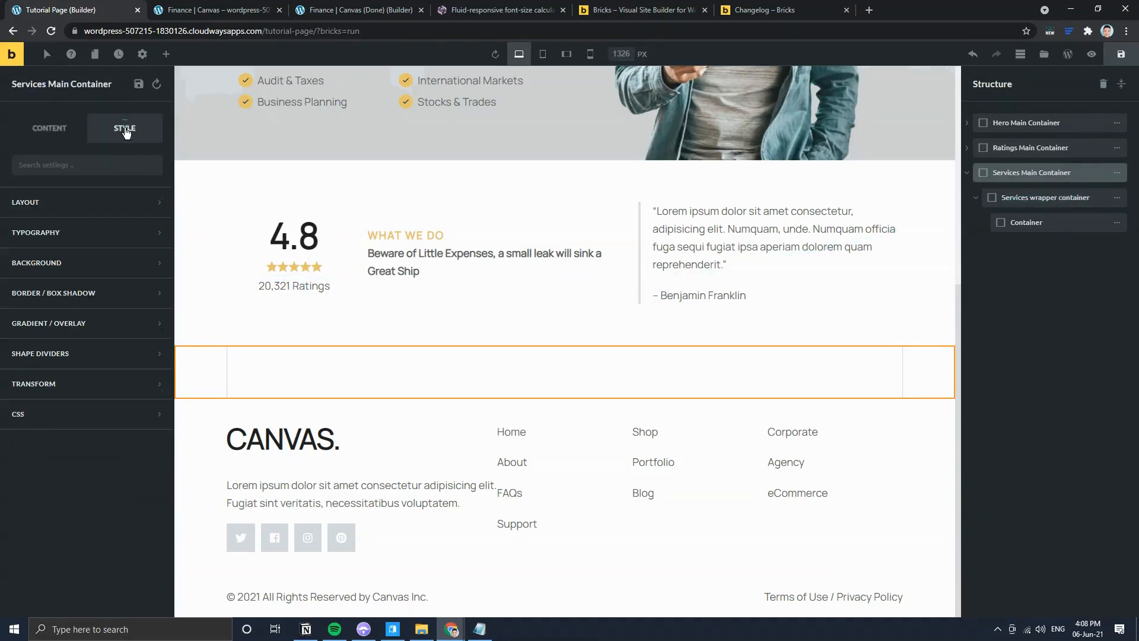
pyautogui.click(26, 262)
pyautogui.click(150, 305)
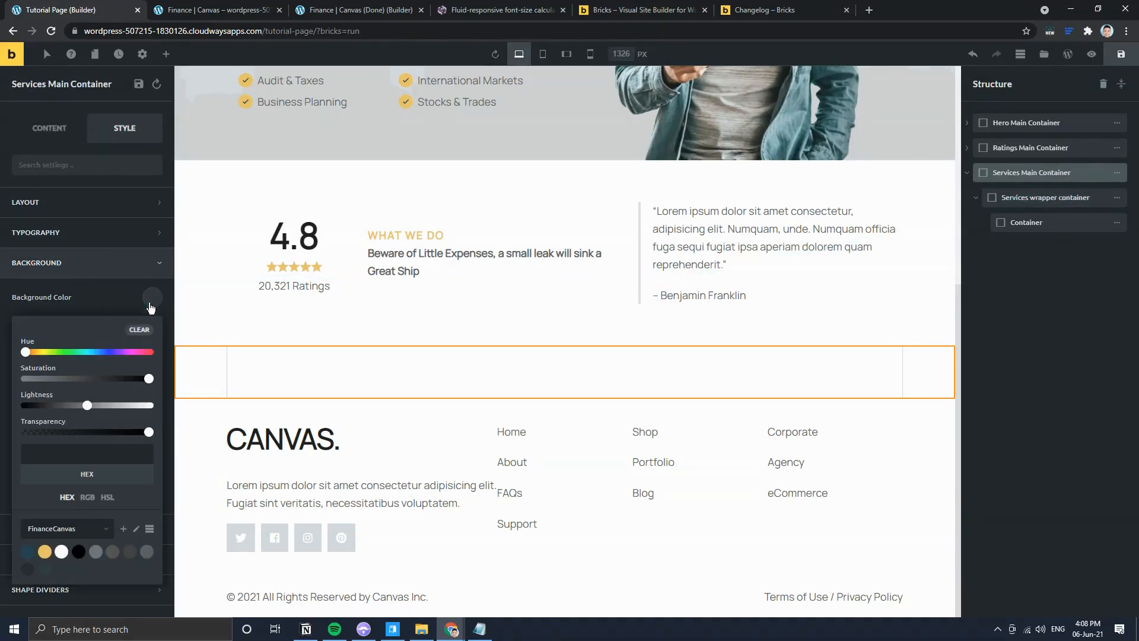
pyautogui.scroll(-1, 42, 539)
pyautogui.click(24, 504)
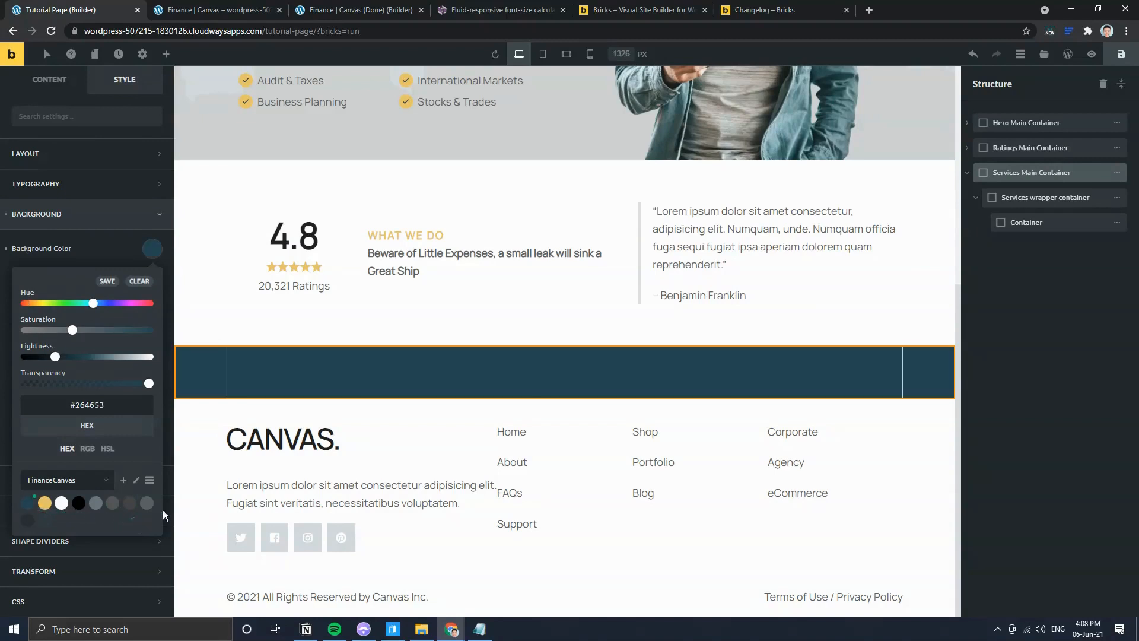
# Step: Set the padding of Services Main Container to 6 rem top and bottom and 2 rem right and left, and save the page
pyautogui.click(223, 7)
pyautogui.click(96, 7)
pyautogui.click(117, 160)
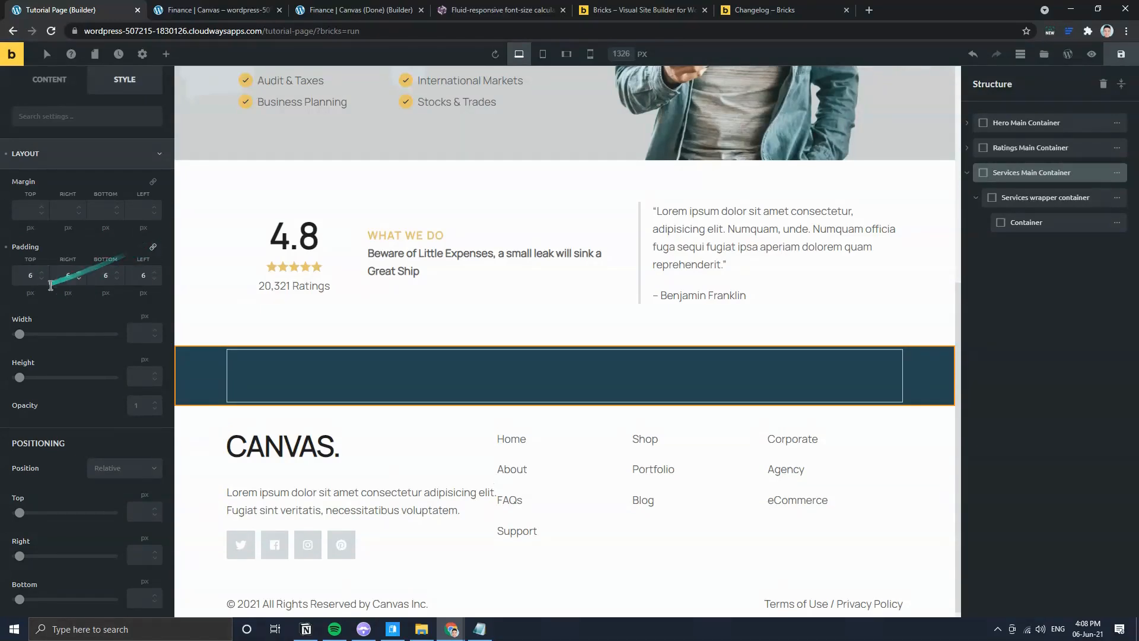
pyautogui.click(29, 295)
pyautogui.write('rem')
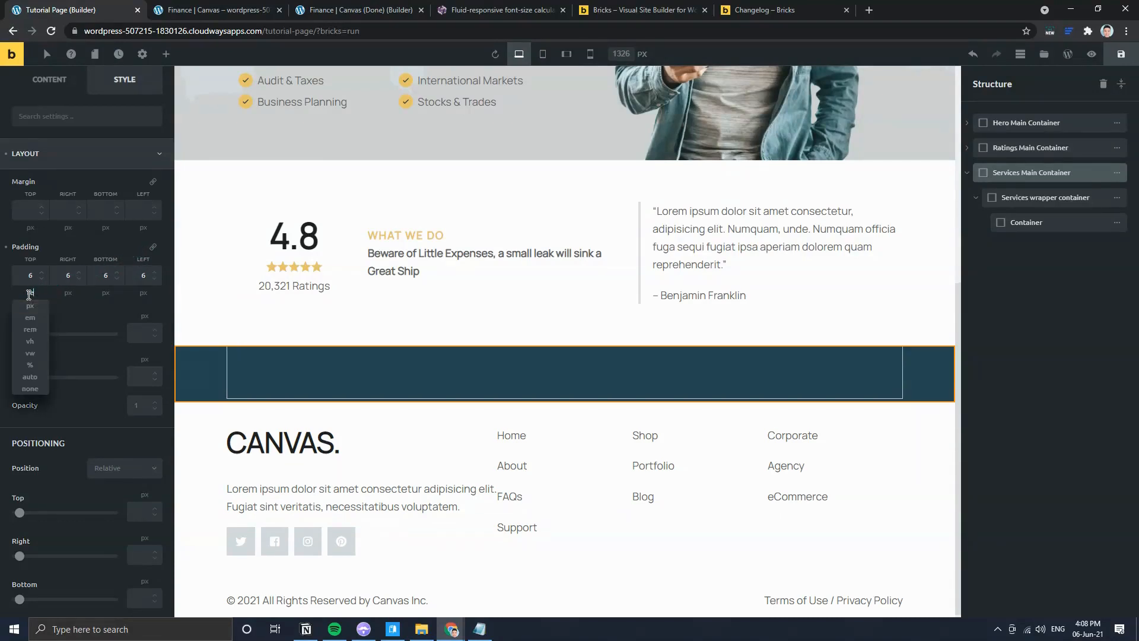
pyautogui.press('Tab')
pyautogui.press('Tab')
pyautogui.write('rem')
pyautogui.press('Tab')
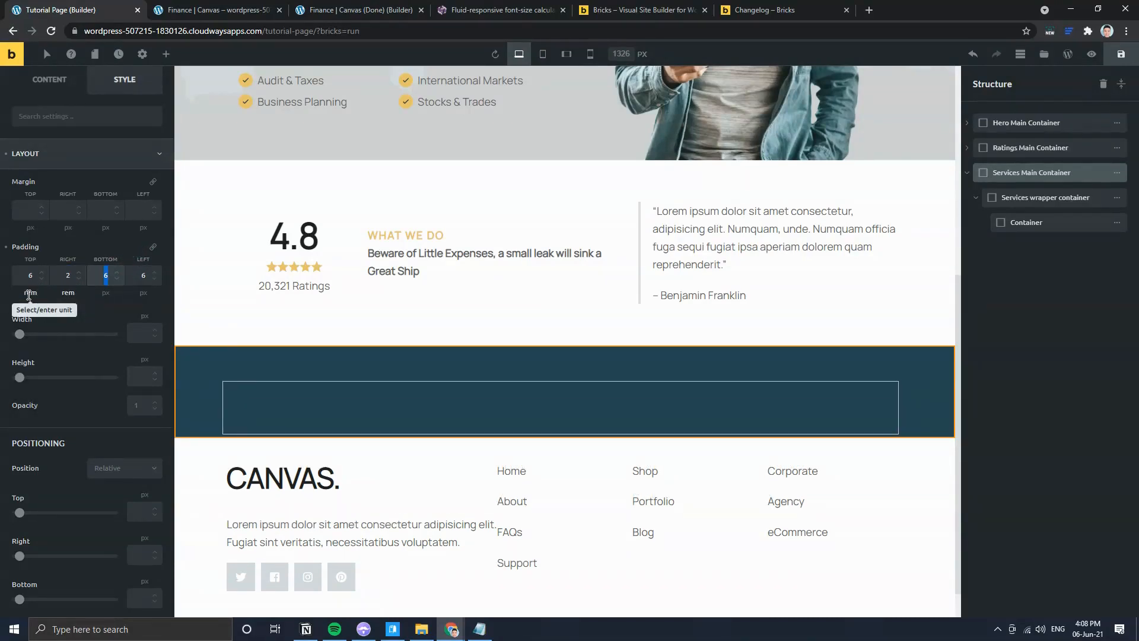
pyautogui.press('Tab')
pyautogui.write('rem')
pyautogui.press('Tab')
pyautogui.press('Tab')
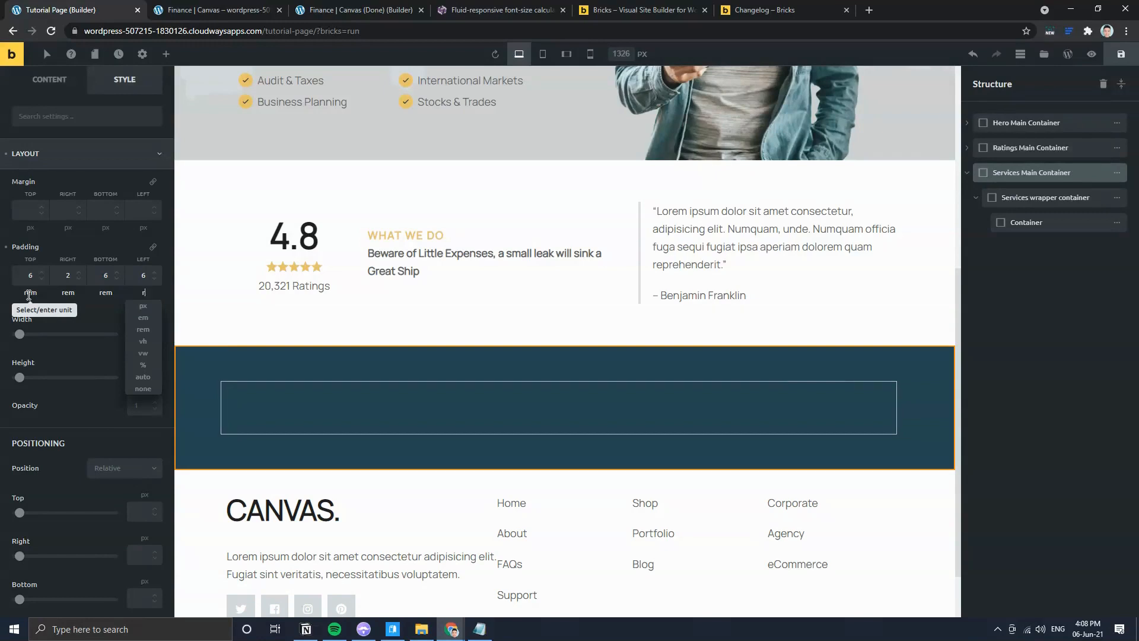
pyautogui.click(143, 279)
pyautogui.press('BackSpace')
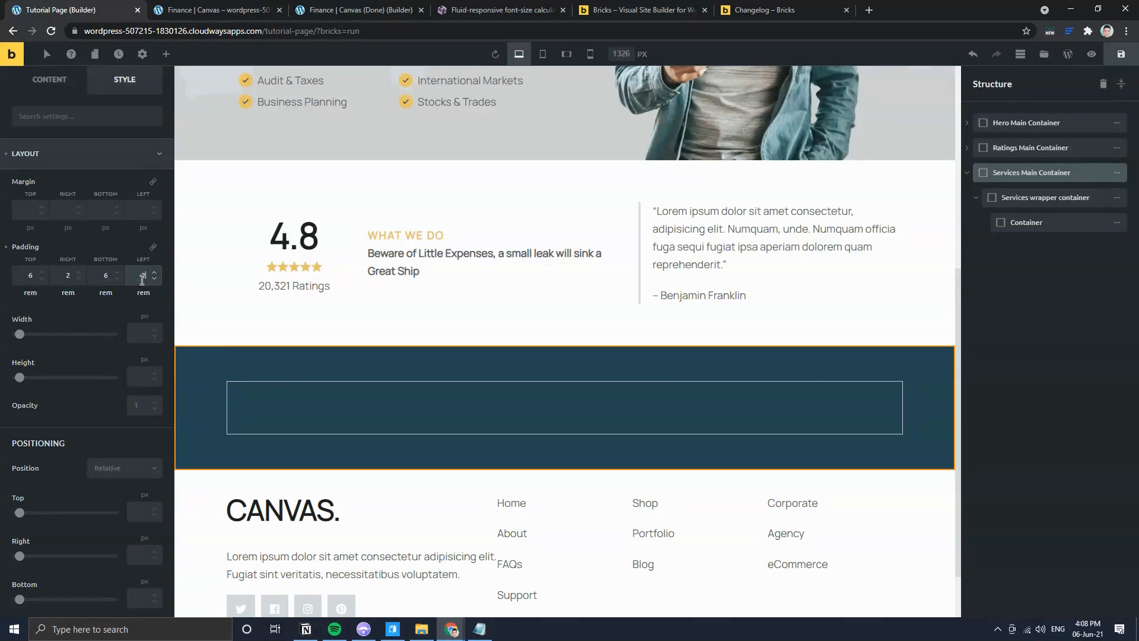
pyautogui.hotkey('ctrl', 's')
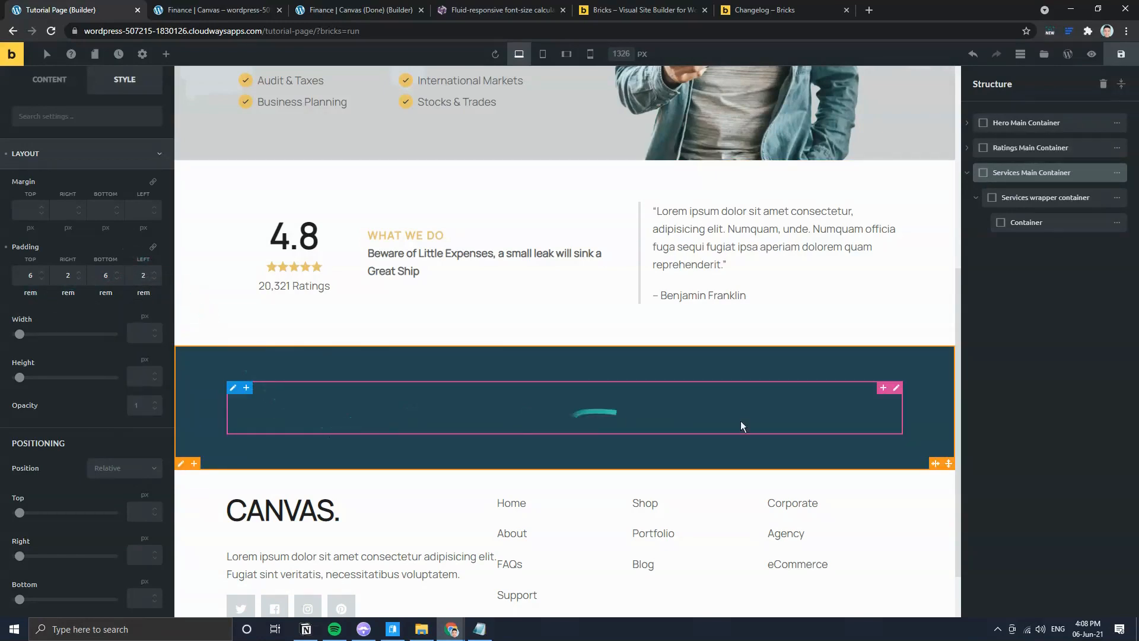
# Step: Add a heading inside Services wrapper container and place it above the nested container
pyautogui.click(1115, 201)
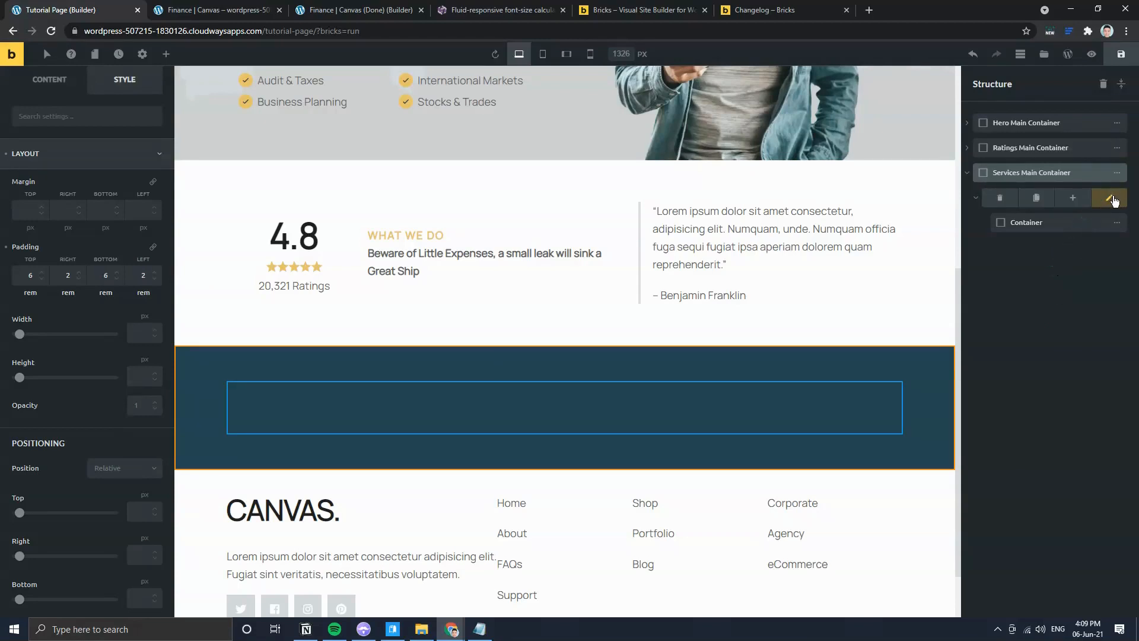
pyautogui.click(1108, 202)
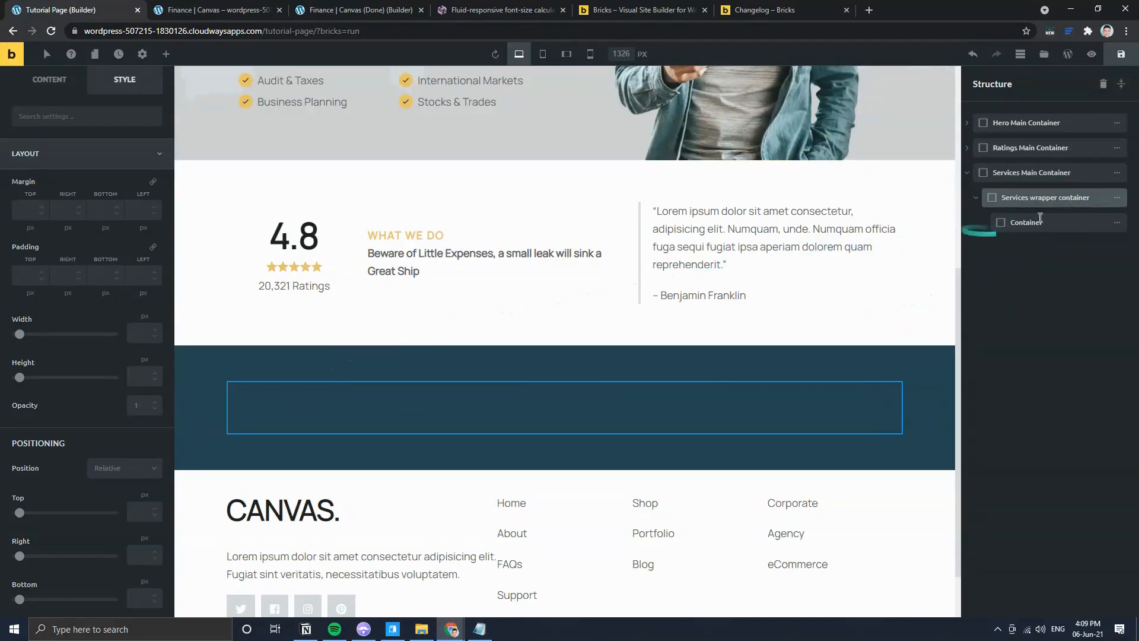
pyautogui.click(166, 54)
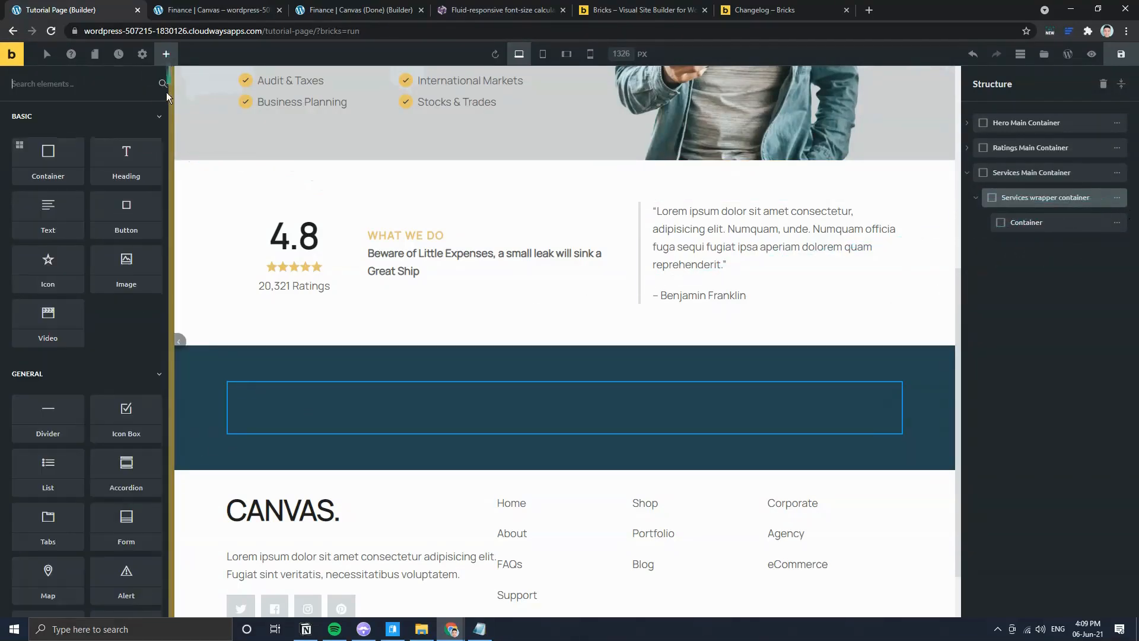
pyautogui.write('jrs')
pyautogui.press('BackSpace')
pyautogui.press('BackSpace')
pyautogui.press('BackSpace')
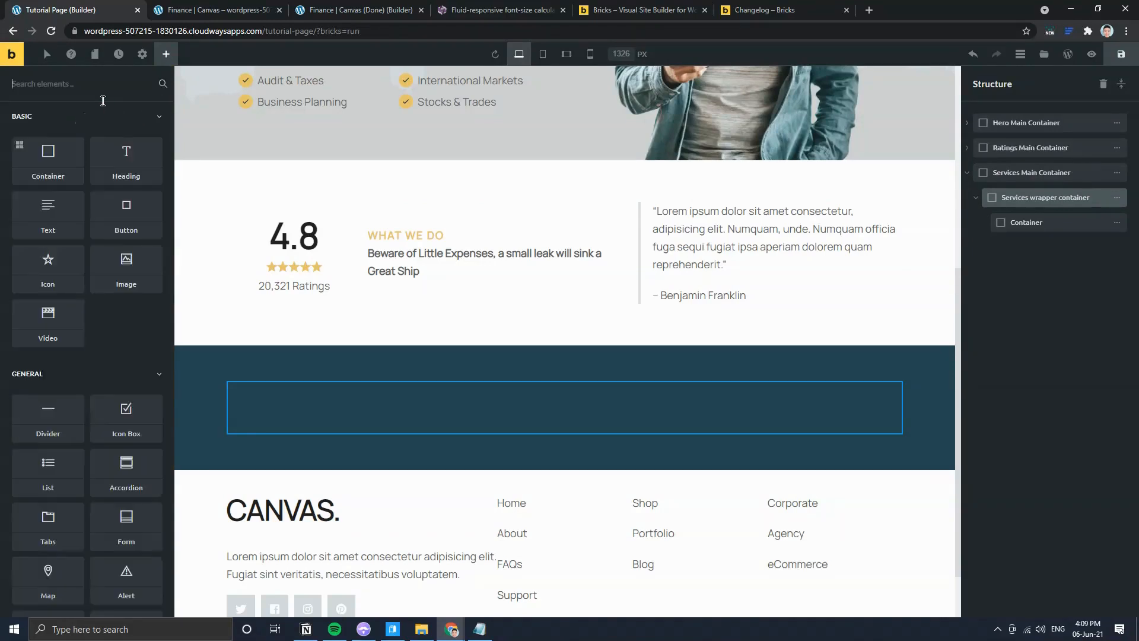
pyautogui.write('g')
pyautogui.press('BackSpace')
pyautogui.write('h')
pyautogui.click(71, 118)
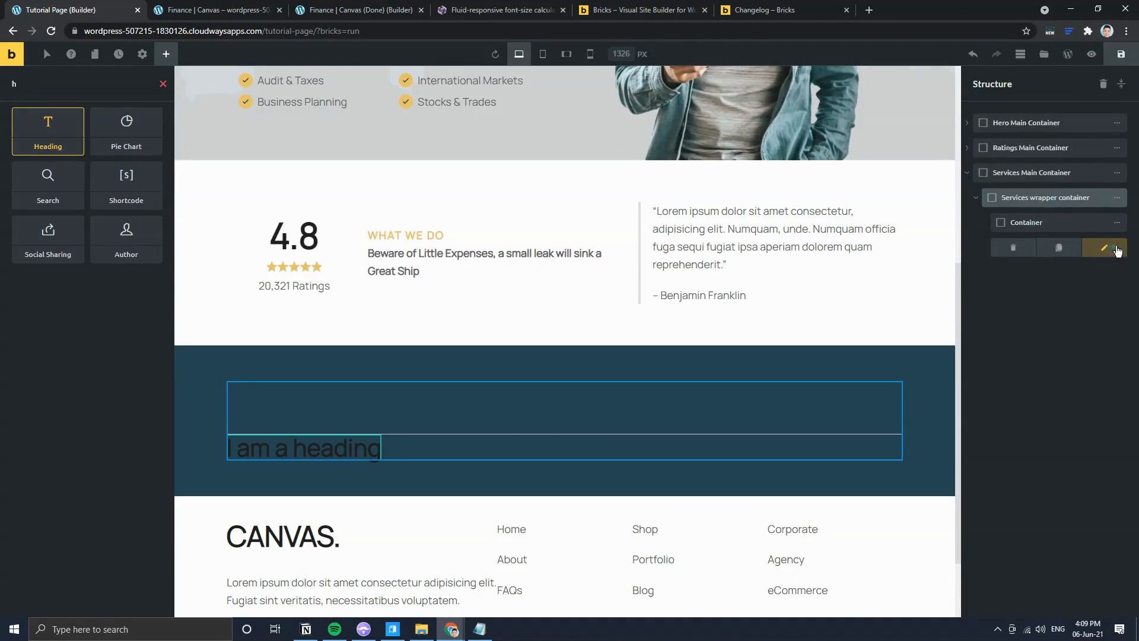
pyautogui.moveTo(1011, 248); pyautogui.dragTo(1009, 221)
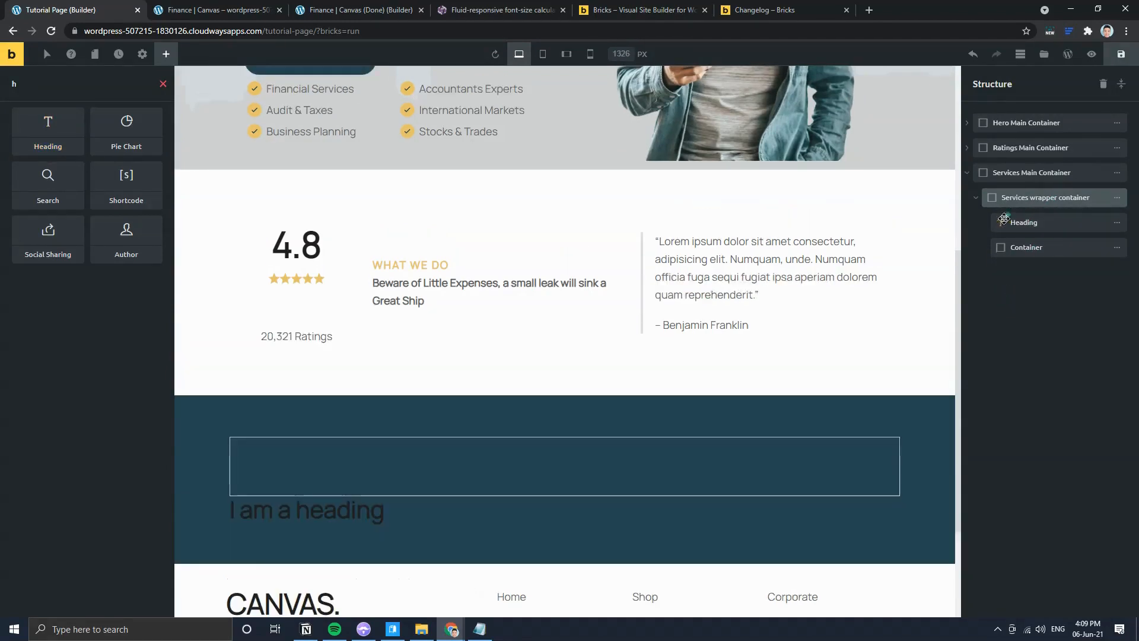
# Step: Compare with the Finance reference page and add a text element above the heading in Services wrapper container
pyautogui.click(327, 4)
pyautogui.click(215, 5)
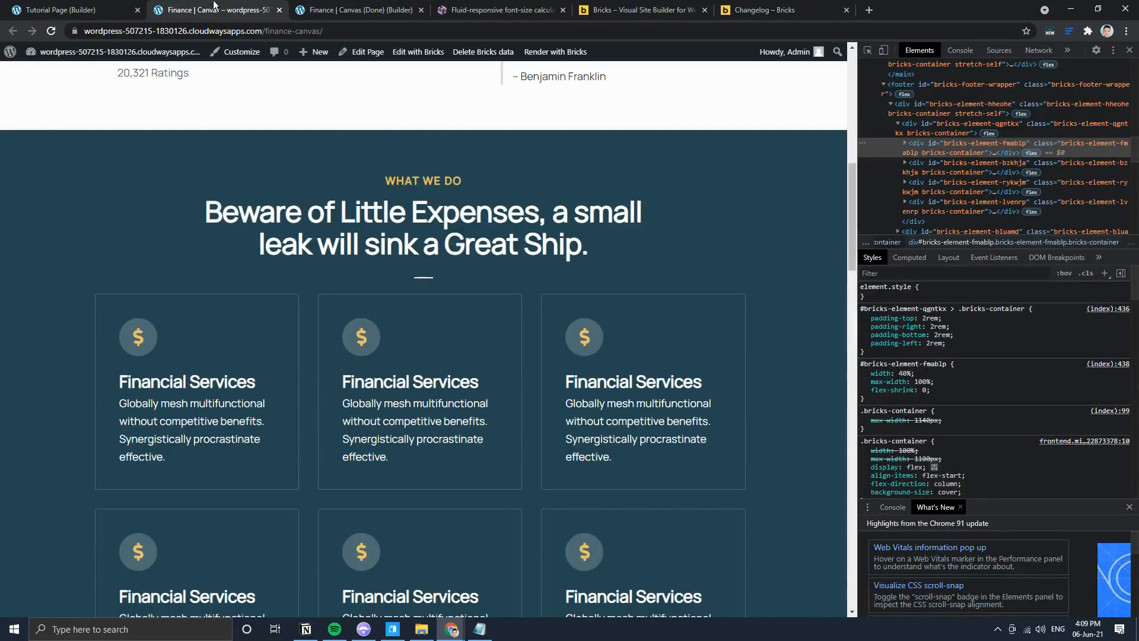
pyautogui.click(59, 9)
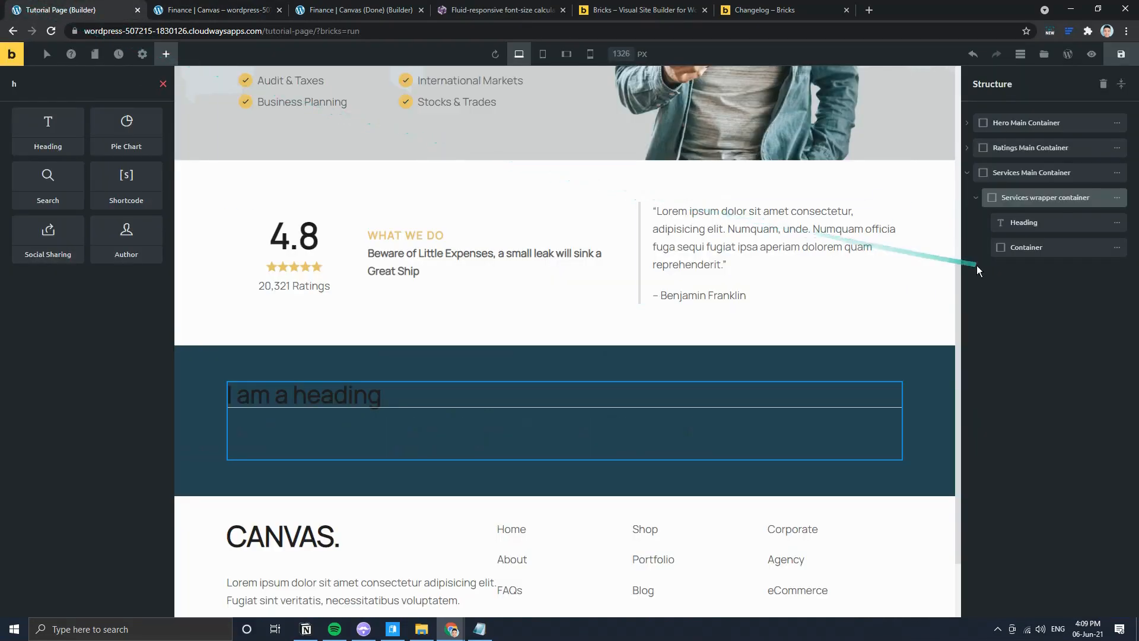
pyautogui.click(1121, 199)
pyautogui.click(166, 54)
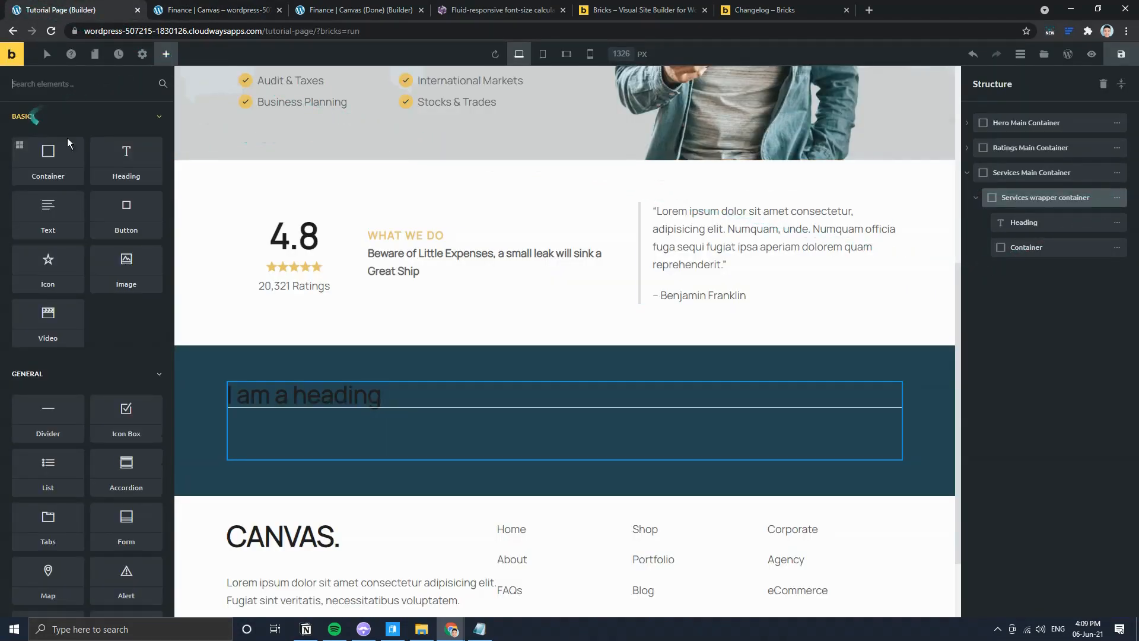
pyautogui.moveTo(59, 214); pyautogui.dragTo(1011, 229)
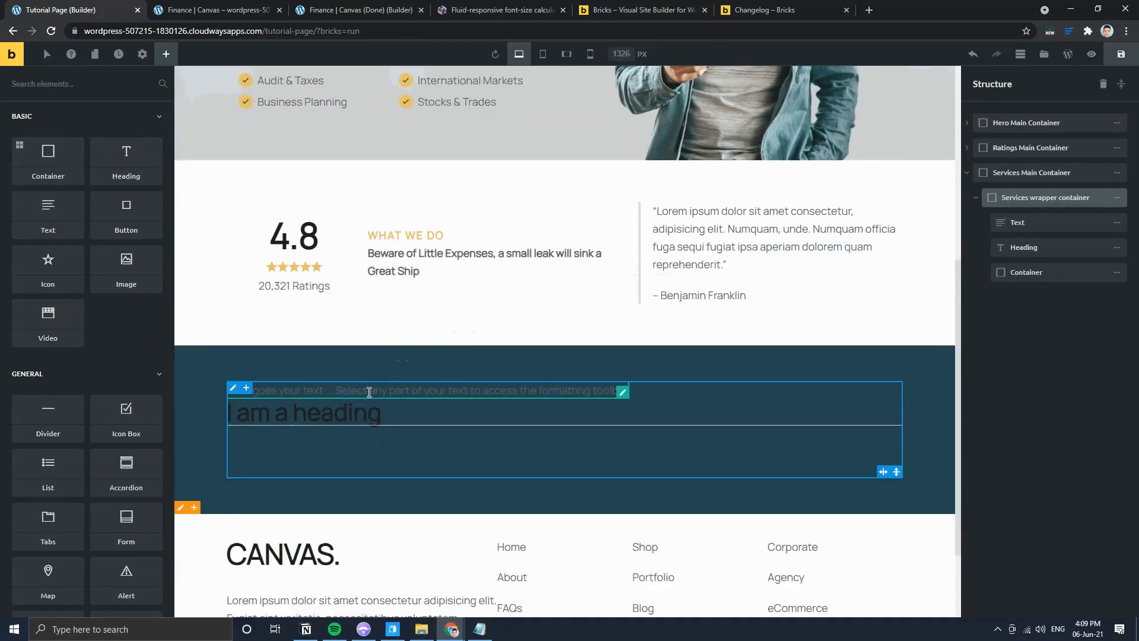
# Step: Replace the placeholder text above the services heading with "WHAT WE DO"
pyautogui.tripleClick(369, 391)
pyautogui.click(387, 402)
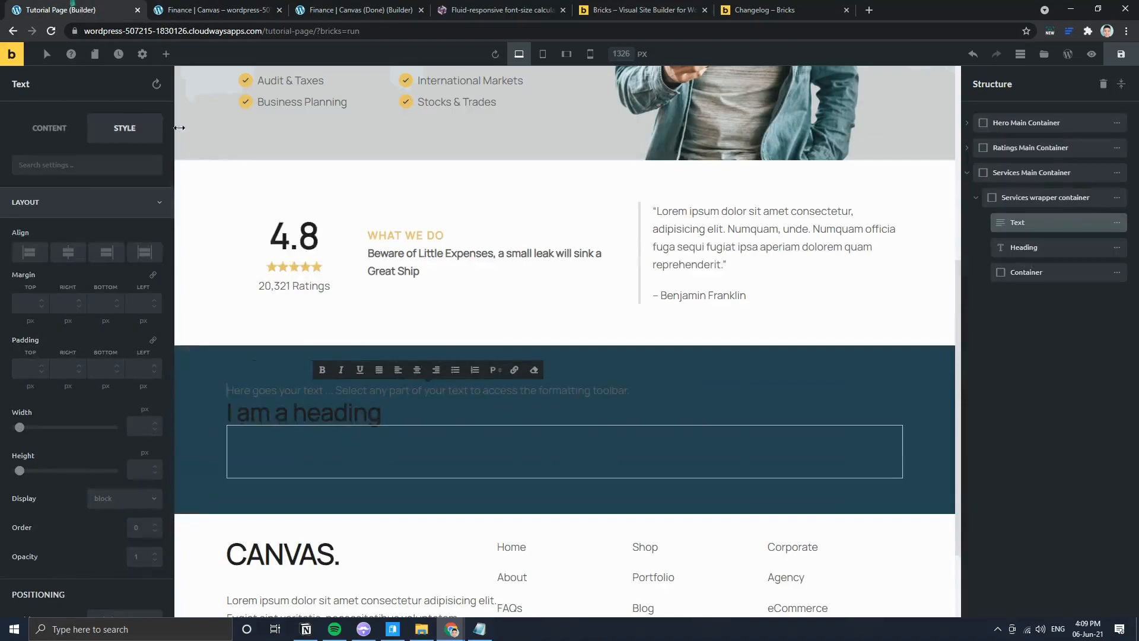
pyautogui.tripleClick(392, 391)
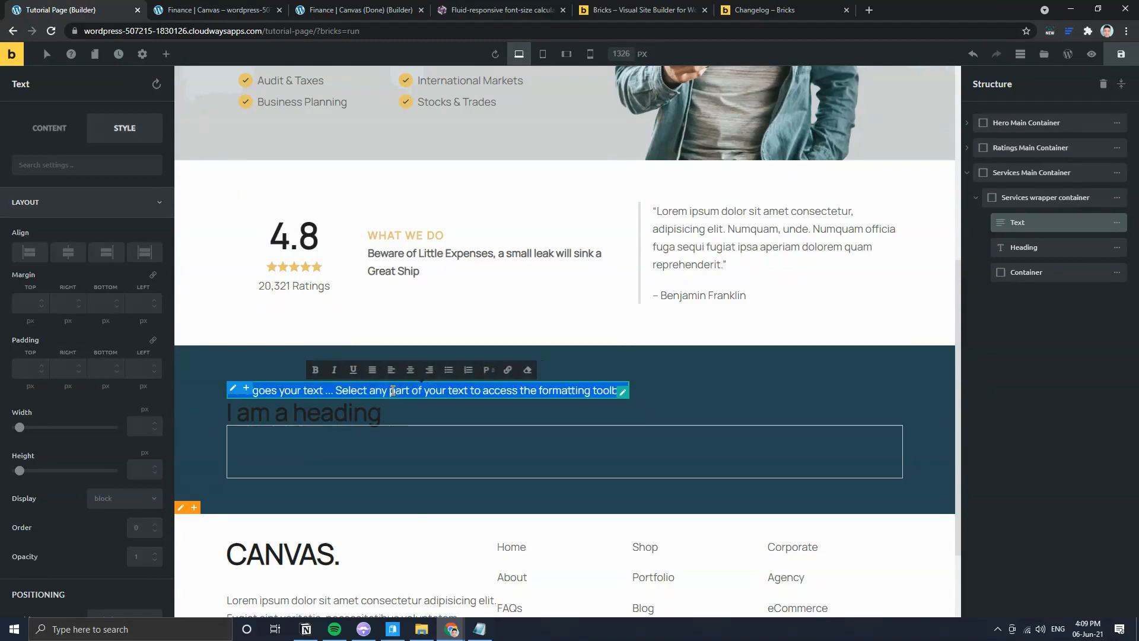
pyautogui.press('BackSpace')
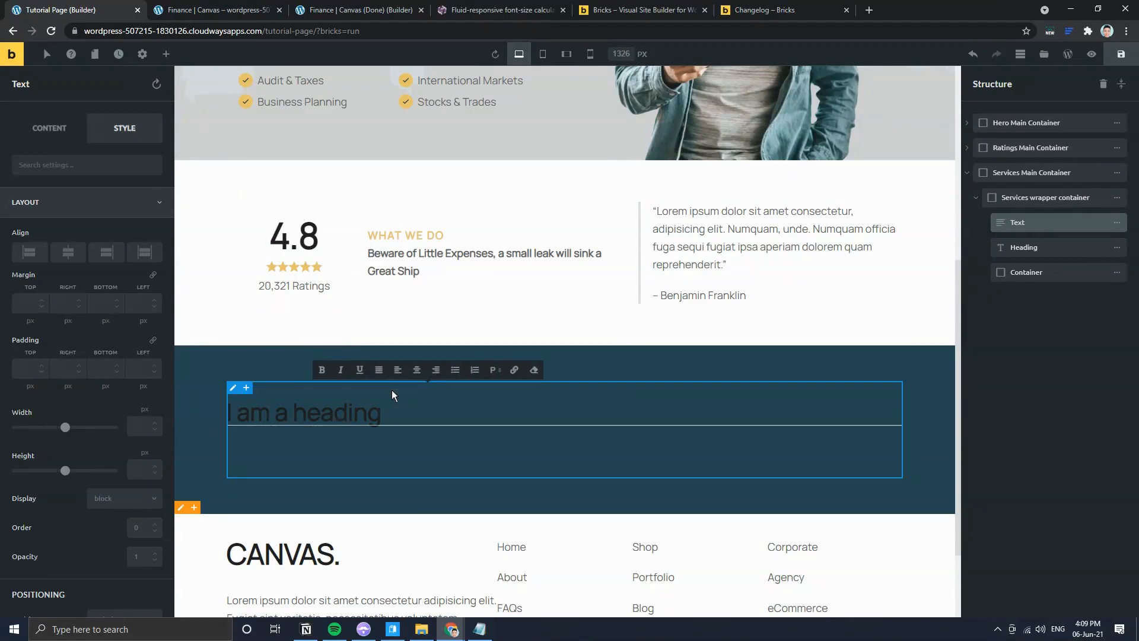
pyautogui.write('WHAT WE DO')
pyautogui.click(49, 127)
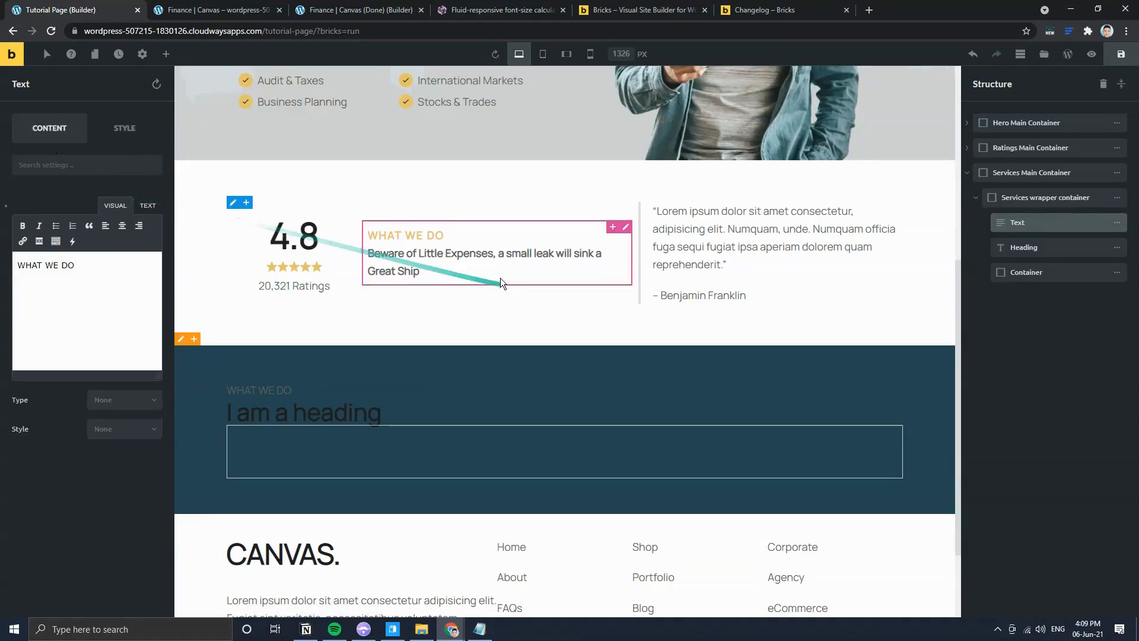
# Step: Check the services intro on the finished Finance page and delete the text element above the heading in Services wrapper container
pyautogui.click(320, 10)
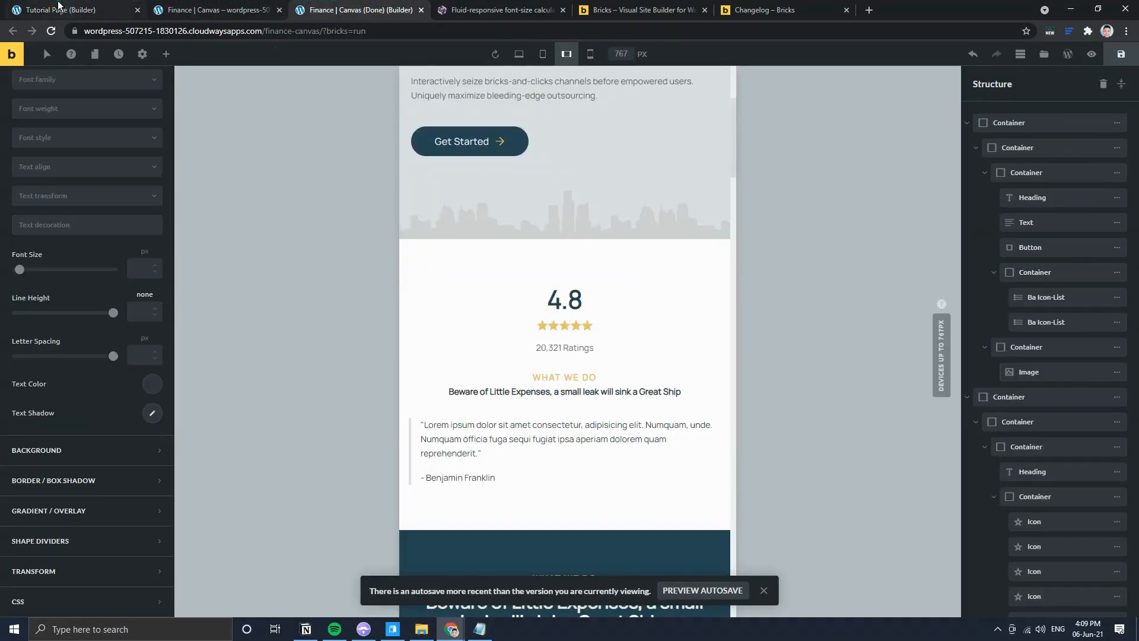
pyautogui.scroll(-5, 473, 381)
pyautogui.click(84, 5)
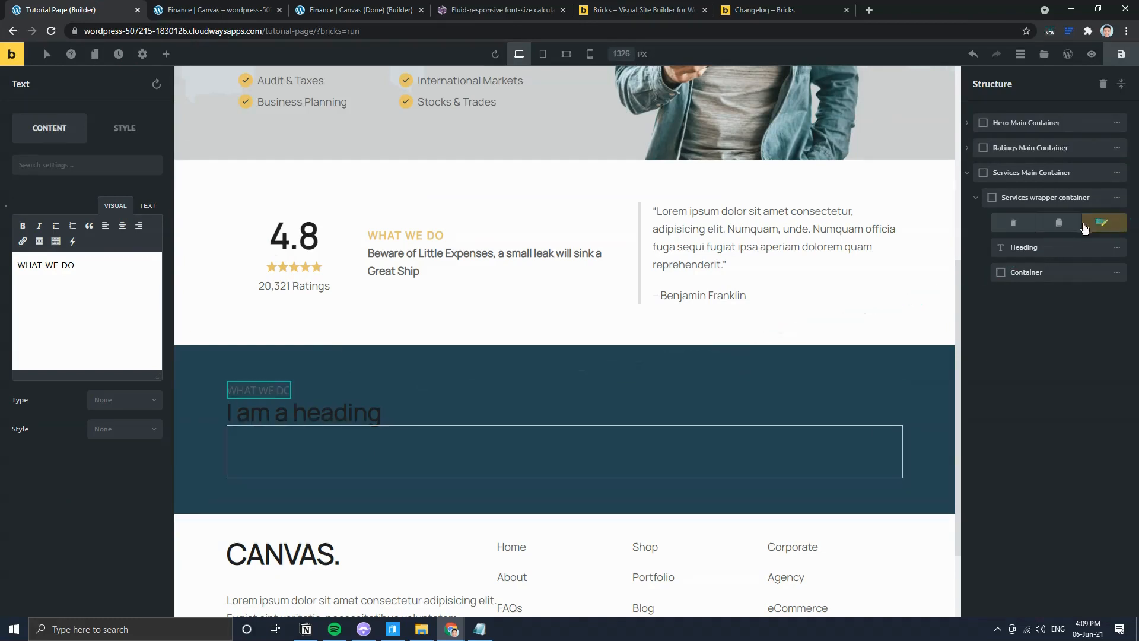
pyautogui.click(1018, 222)
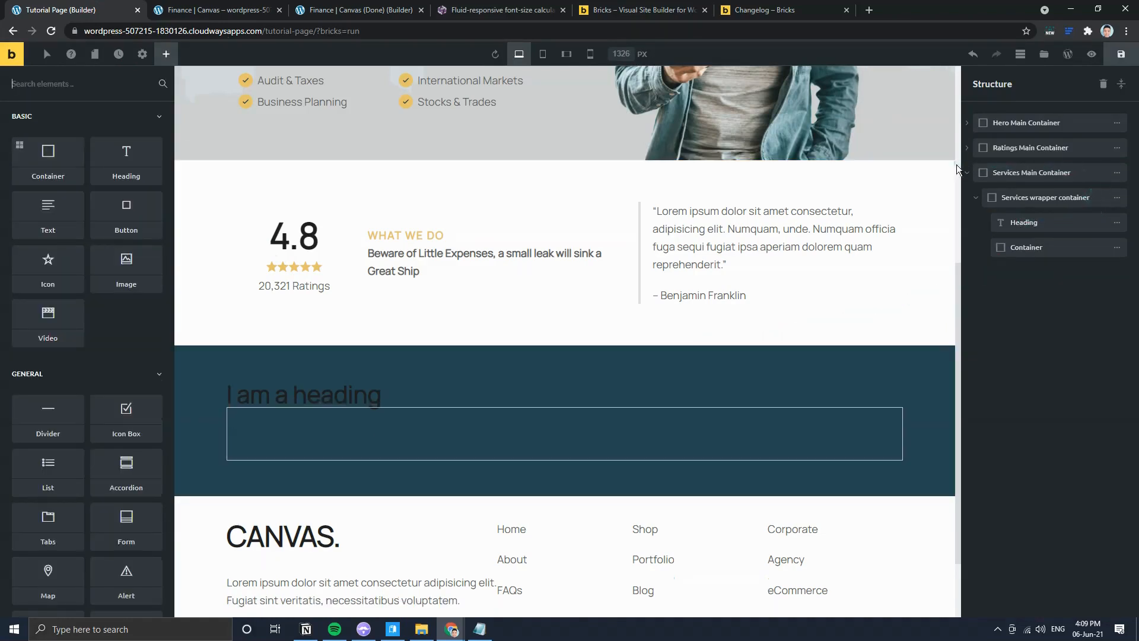
# Step: Clone the ratings section's "WHAT WE DO" text, move the copy above the Services wrapper container's heading, and centre that container's cross axis
pyautogui.click(967, 148)
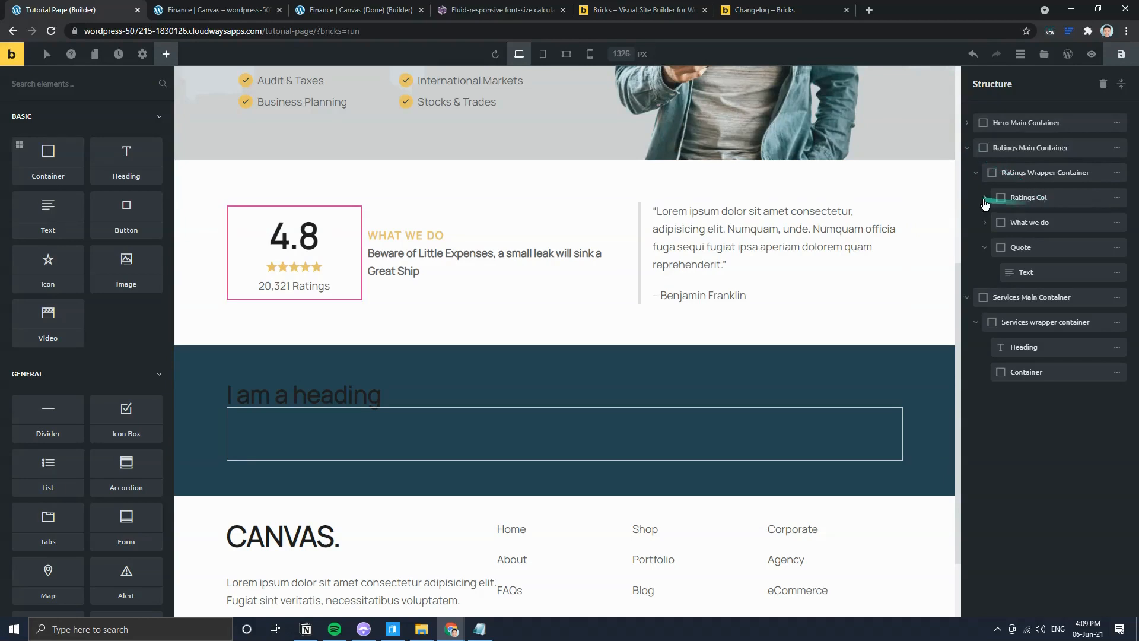
pyautogui.click(984, 222)
pyautogui.moveTo(1110, 247)
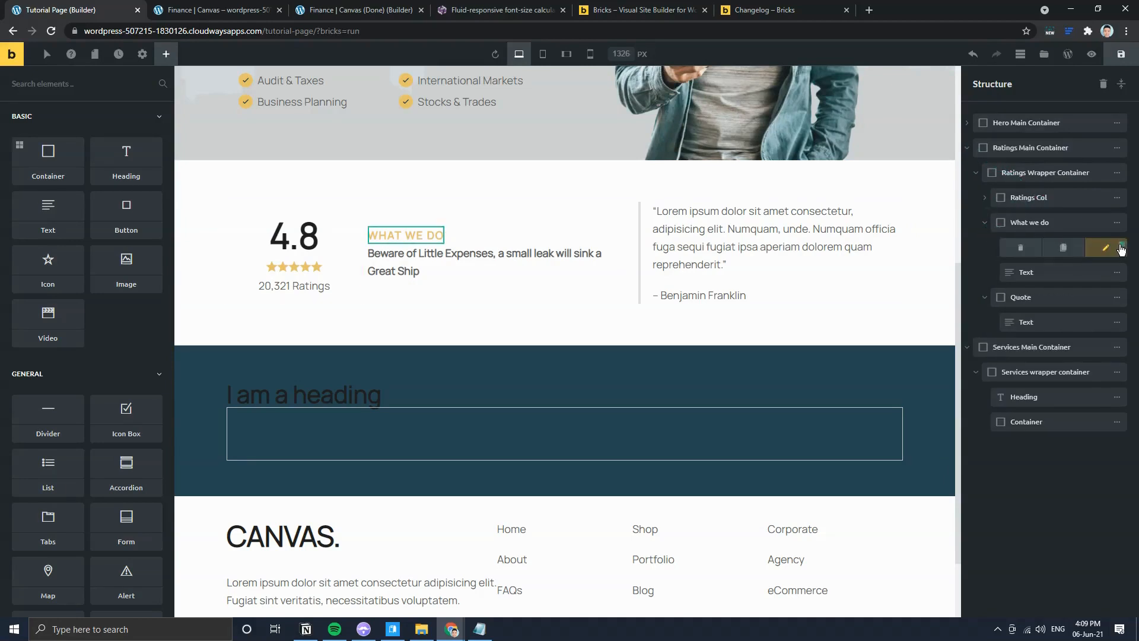
pyautogui.click(1050, 248)
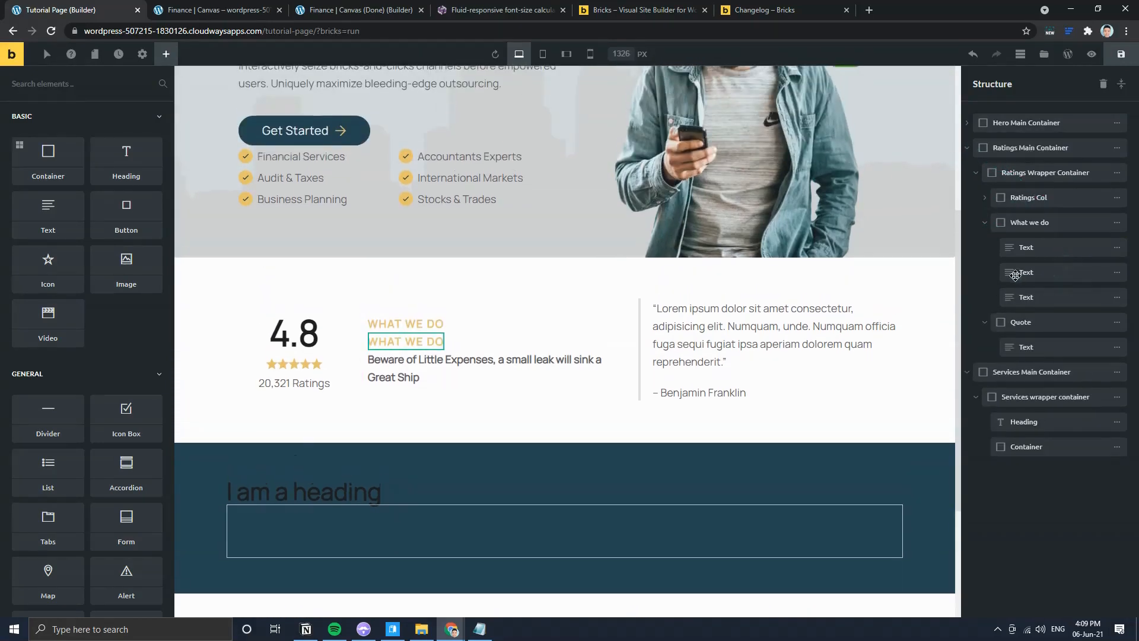
pyautogui.moveTo(1023, 272); pyautogui.dragTo(507, 475)
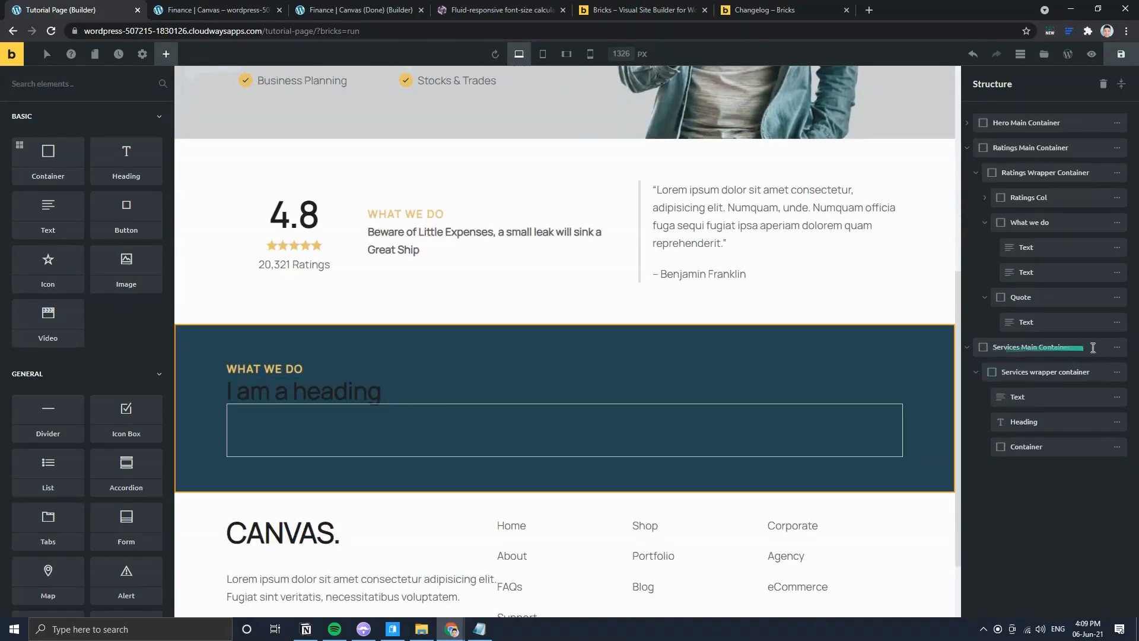
pyautogui.click(1108, 372)
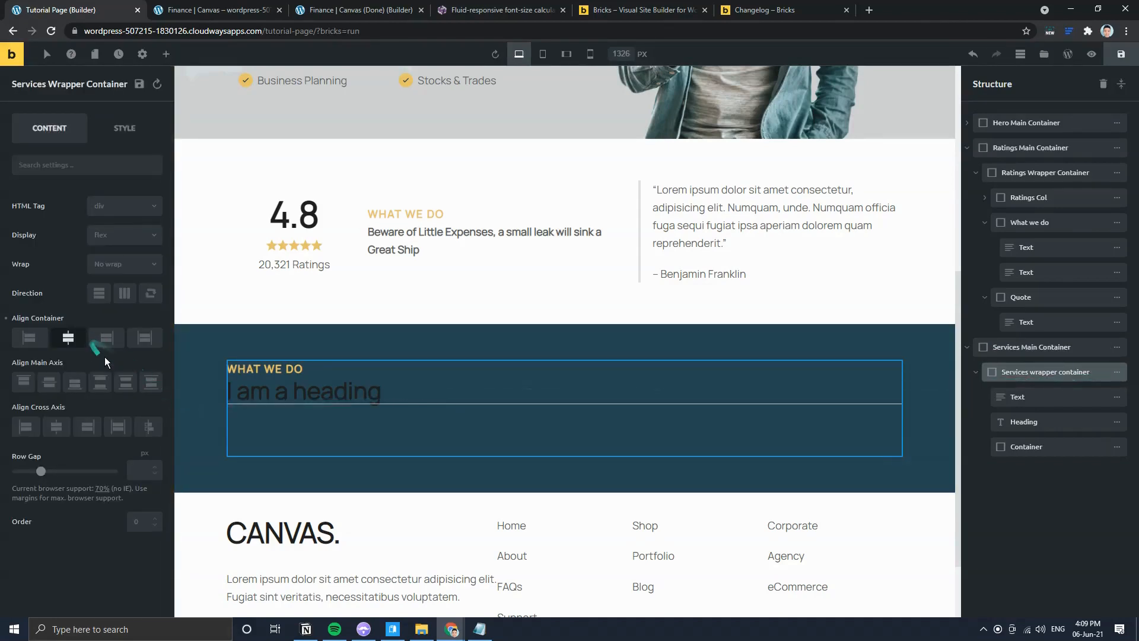
pyautogui.click(56, 433)
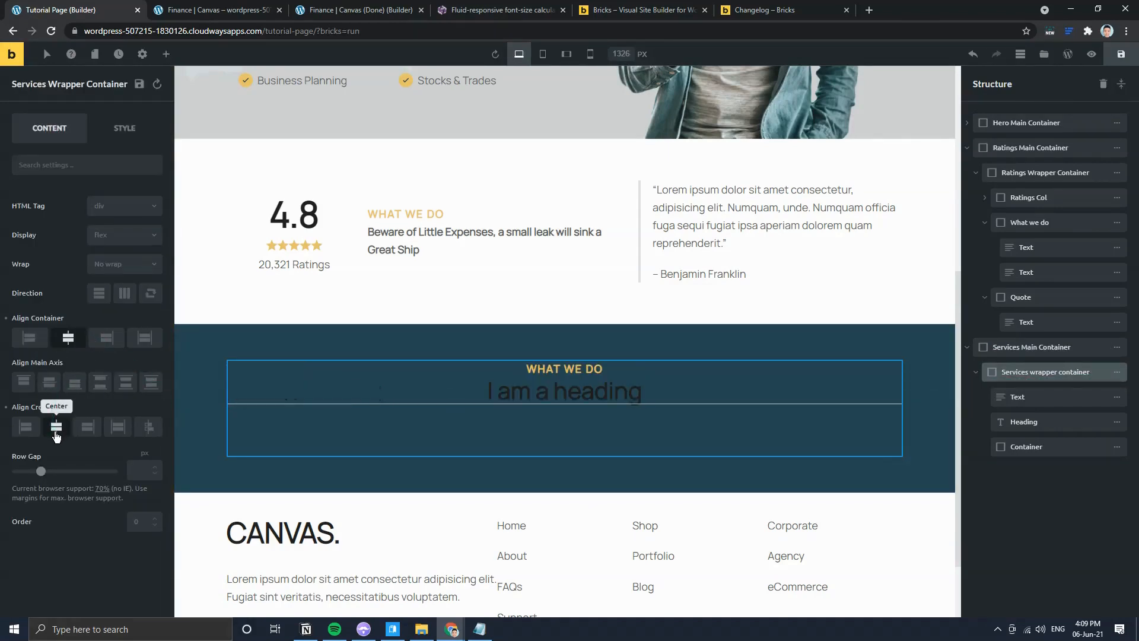
# Step: Set the services heading to "Beware of Little Expenses, a small leak will sink a Great Ship." from the reference page, with tag H2
pyautogui.click(587, 399)
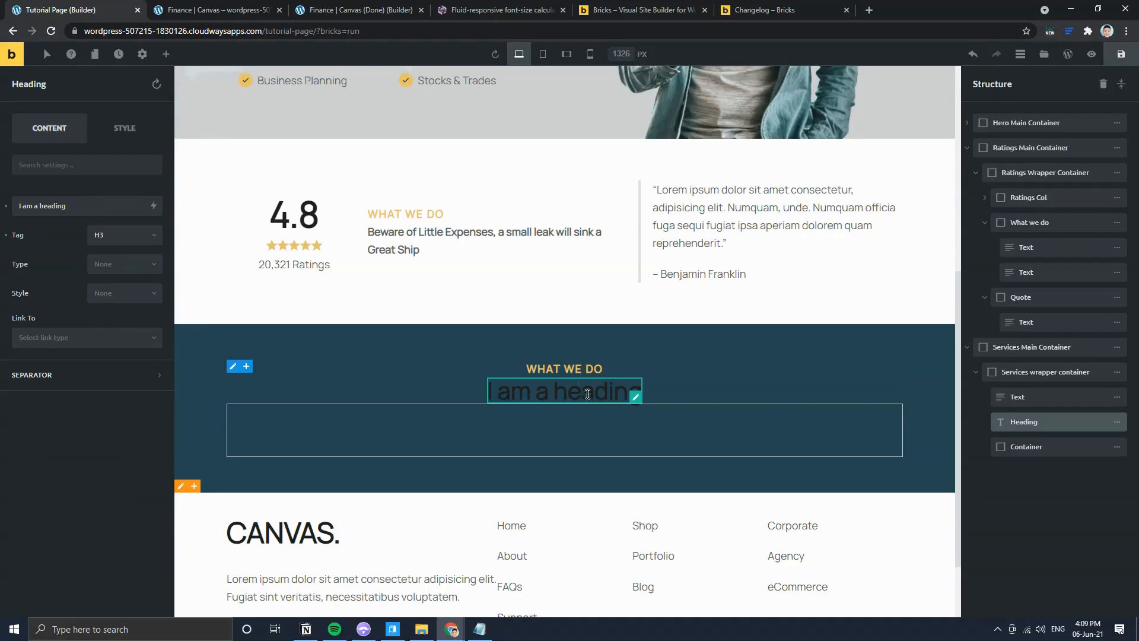
pyautogui.tripleClick(588, 393)
pyautogui.click(187, 12)
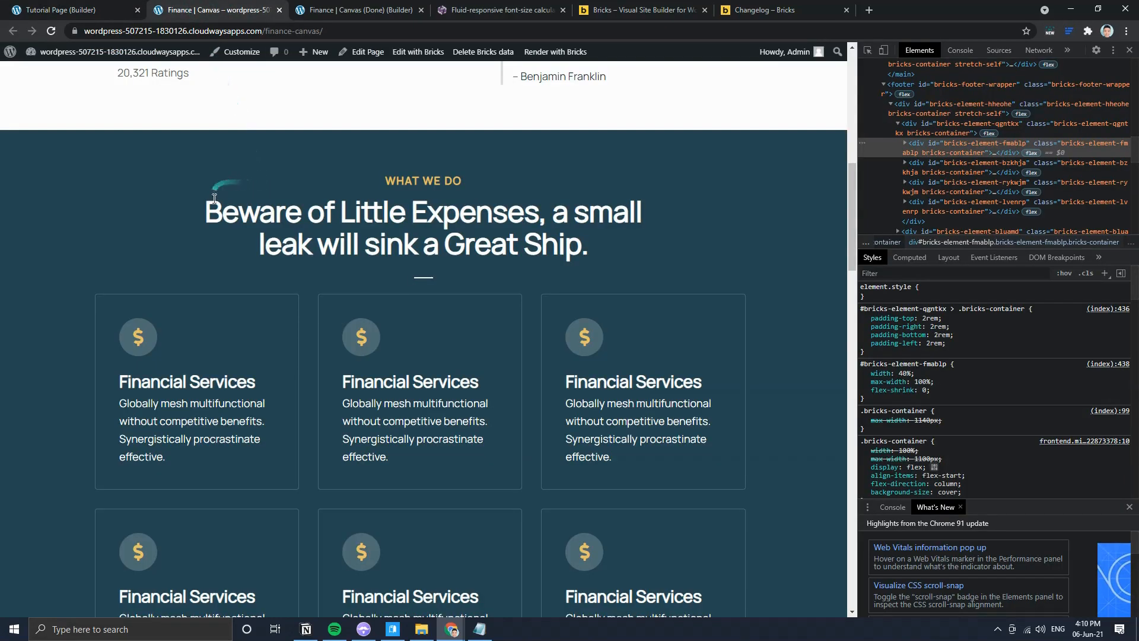
pyautogui.moveTo(214, 198); pyautogui.dragTo(576, 247)
pyautogui.click(45, 9)
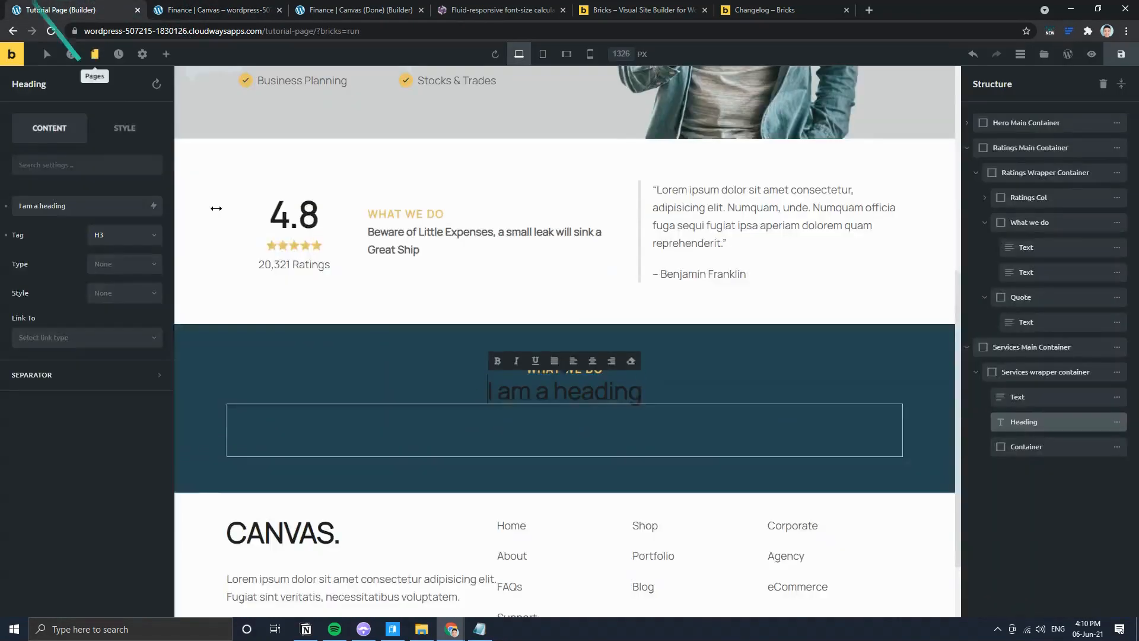
pyautogui.tripleClick(536, 393)
pyautogui.write('Beware of Little Expenses, a small leak will sink a Great Ship.')
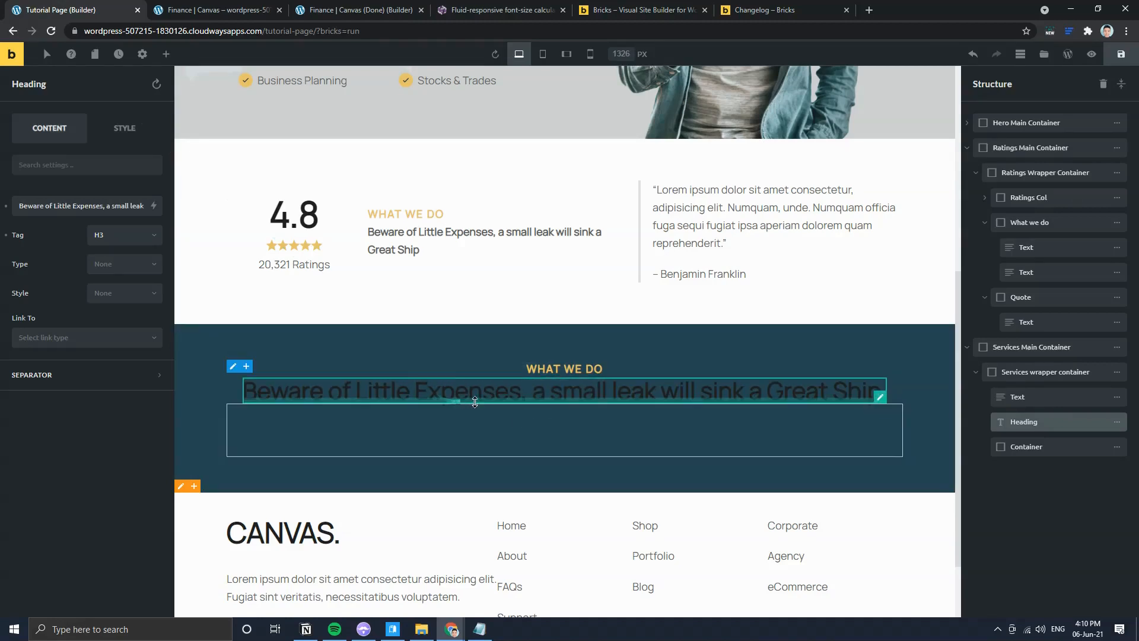
pyautogui.click(125, 235)
pyautogui.click(101, 272)
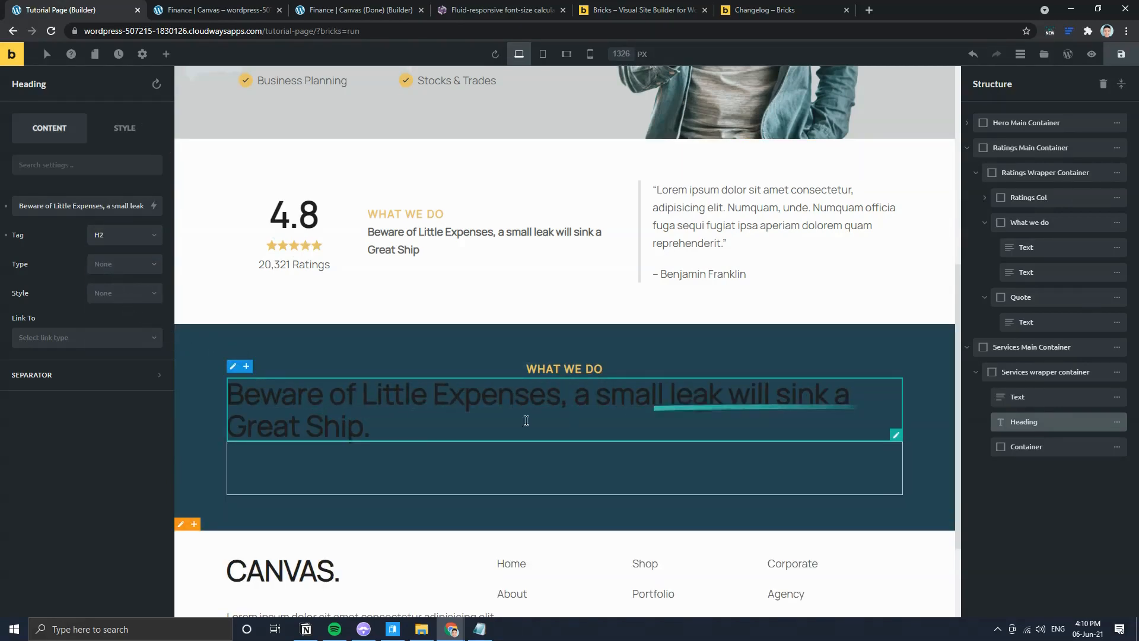
# Step: Set the text alignment of the services heading to Center
pyautogui.click(123, 129)
pyautogui.click(60, 245)
pyautogui.scroll(-2, 76, 415)
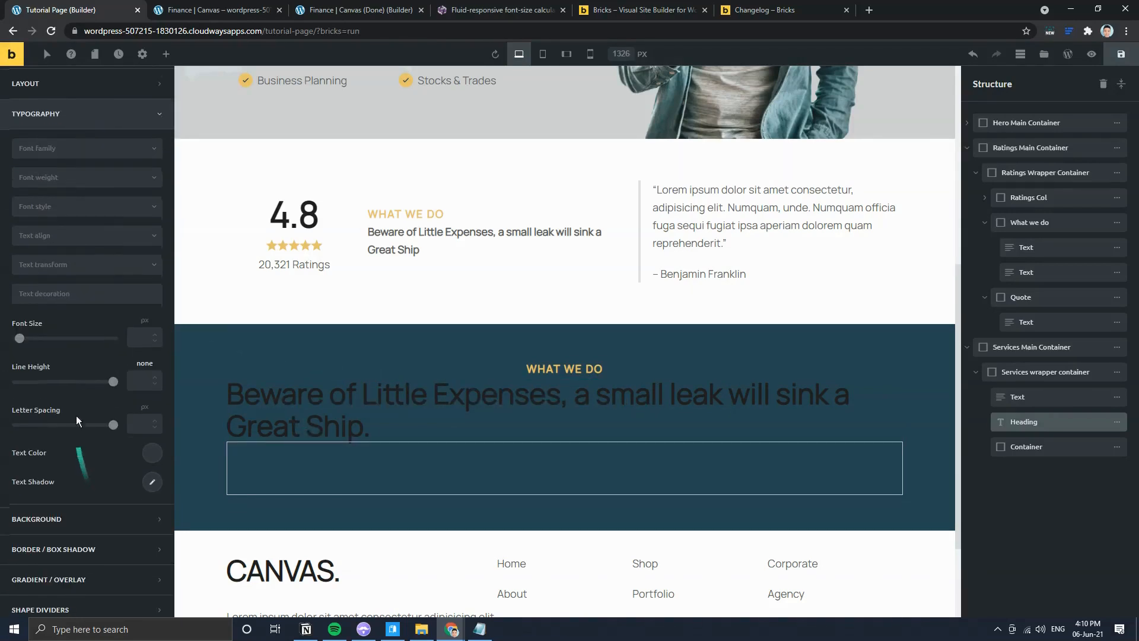
pyautogui.click(56, 235)
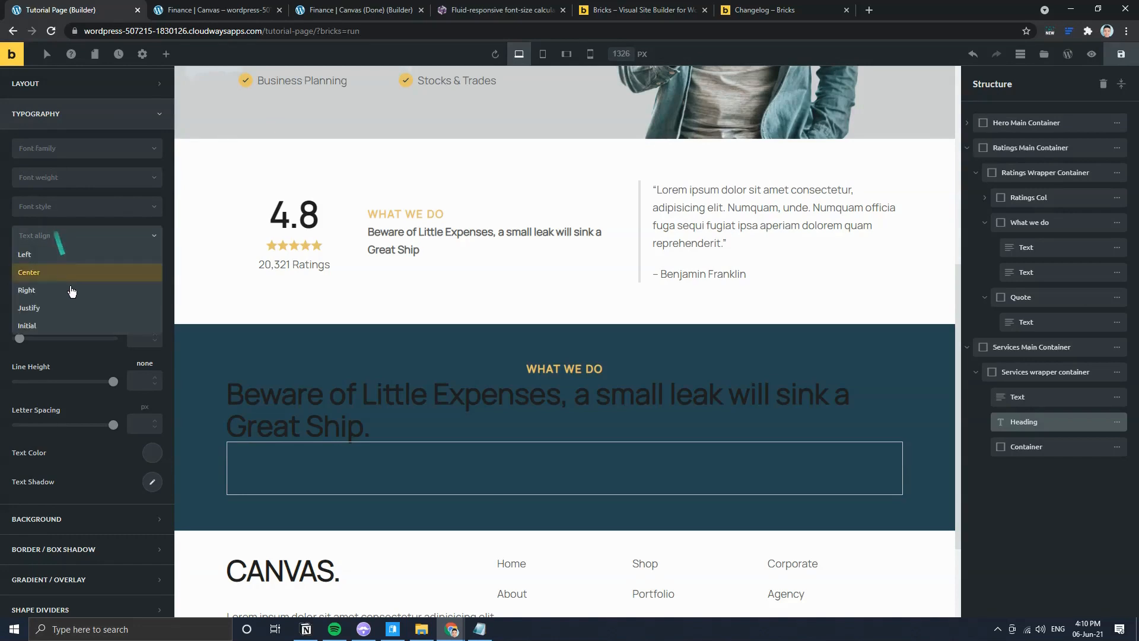
pyautogui.click(66, 271)
pyautogui.scroll(2, 56, 238)
# Step: Compare with the finished Finance page and set the services heading's style to Light
pyautogui.click(50, 129)
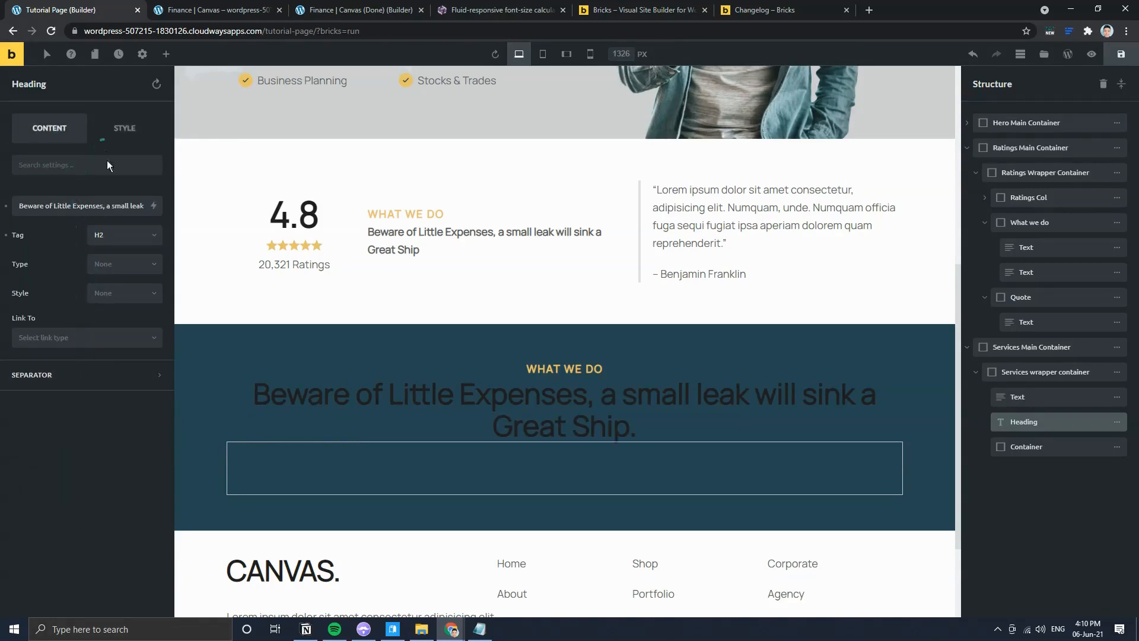
pyautogui.click(107, 296)
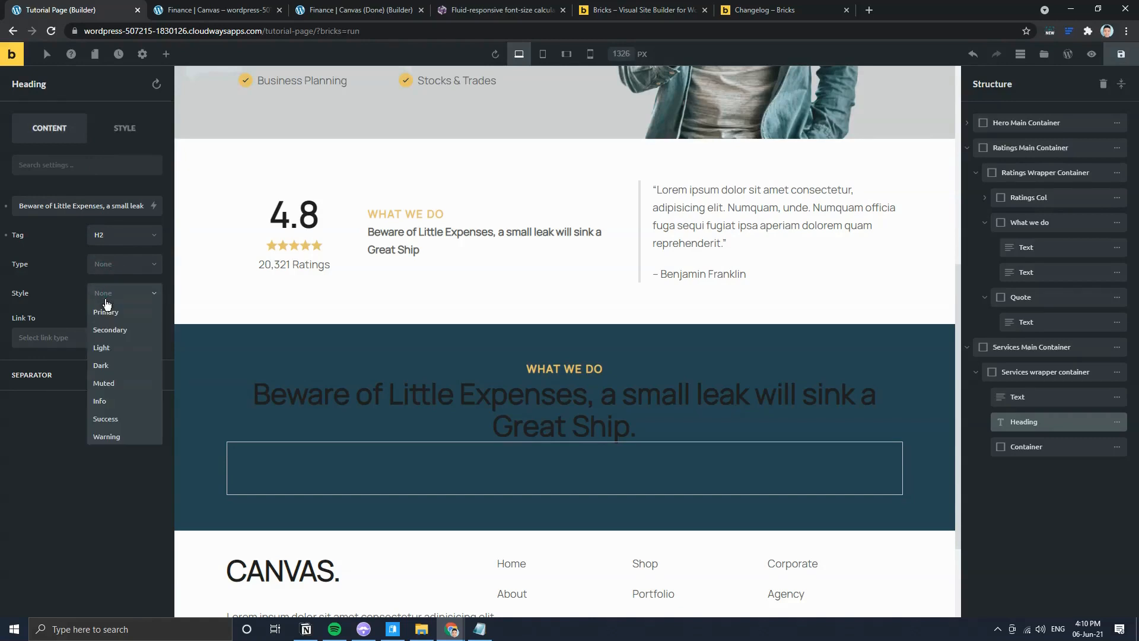
pyautogui.click(219, 9)
pyautogui.click(190, 165)
pyautogui.click(64, 5)
pyautogui.click(111, 348)
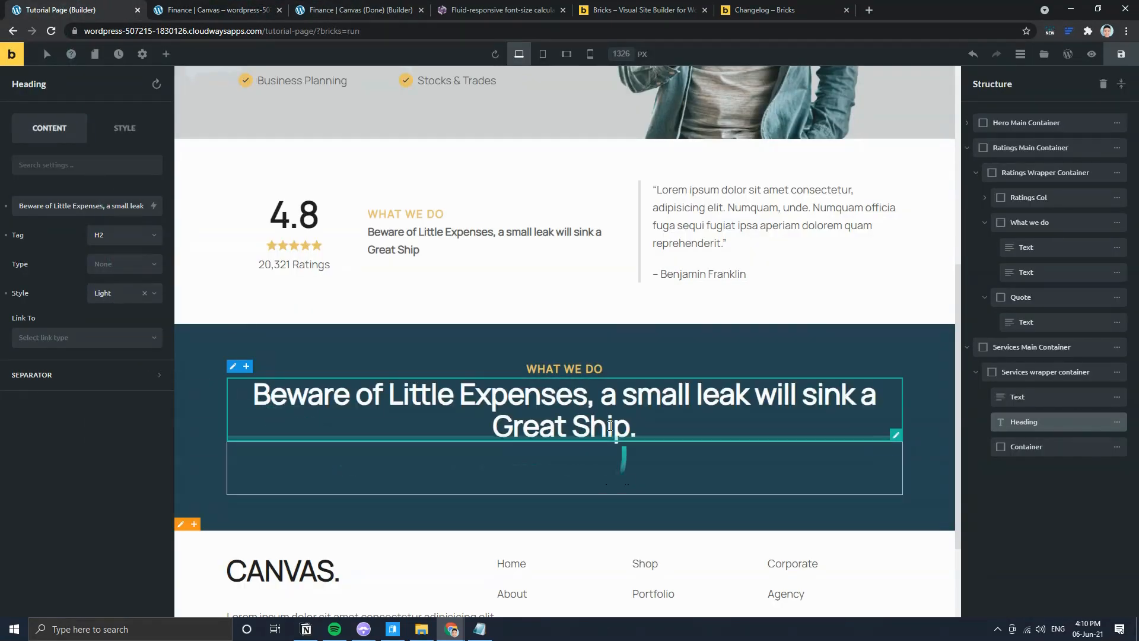
# Step: Copy the styles of the services heading in the finished Finance builder page and paste them onto the tutorial page's services heading
pyautogui.click(124, 128)
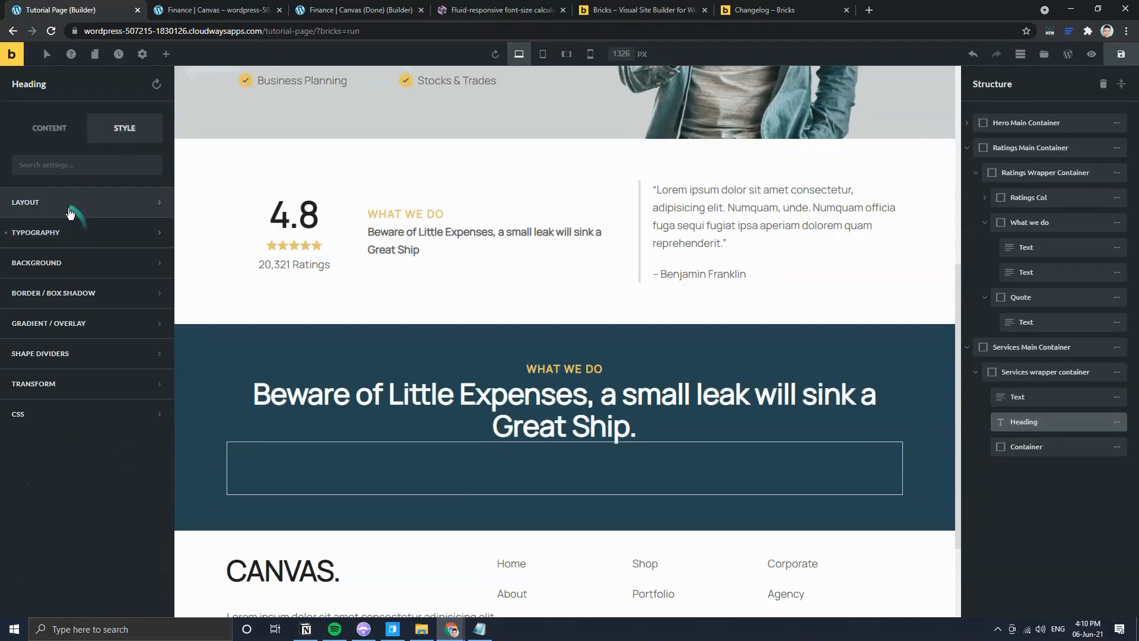
pyautogui.click(75, 205)
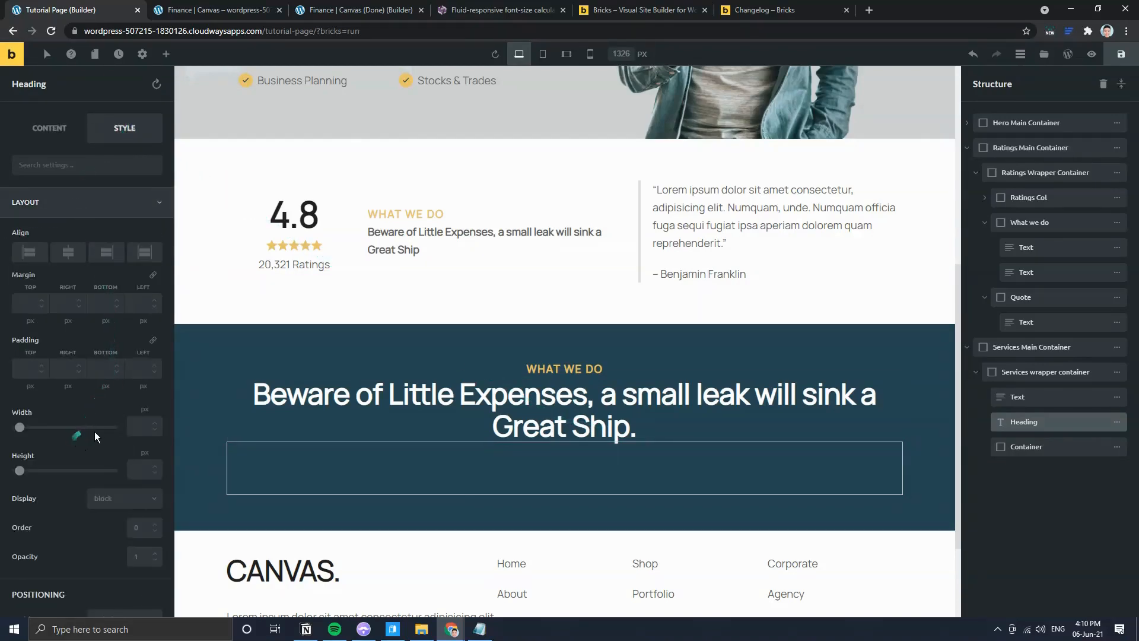
pyautogui.scroll(-1, 127, 433)
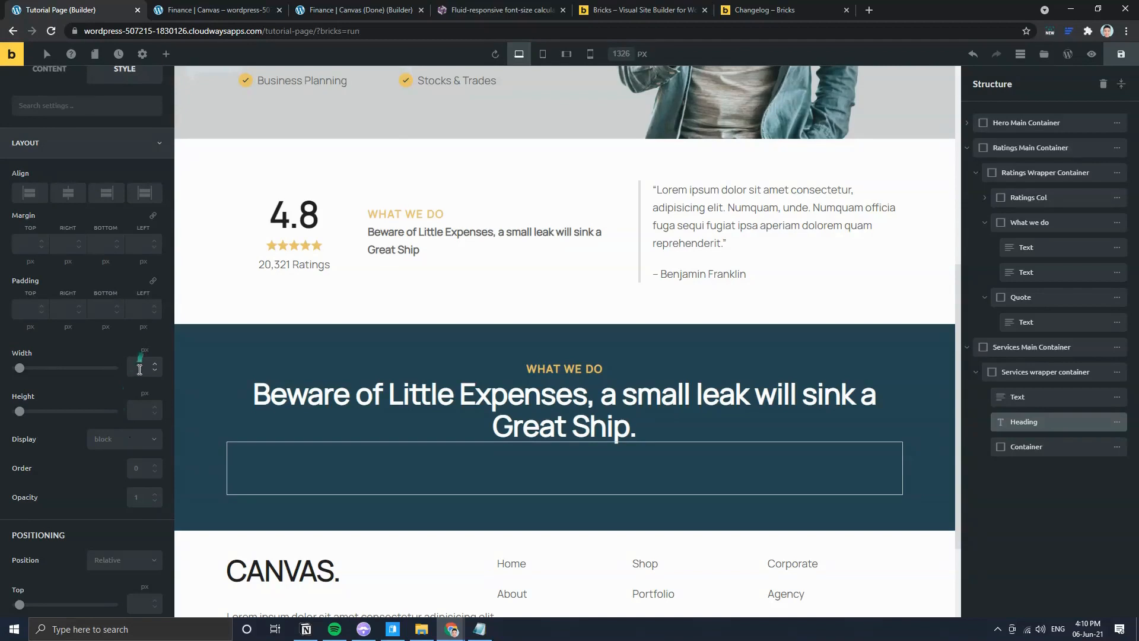
pyautogui.click(356, 10)
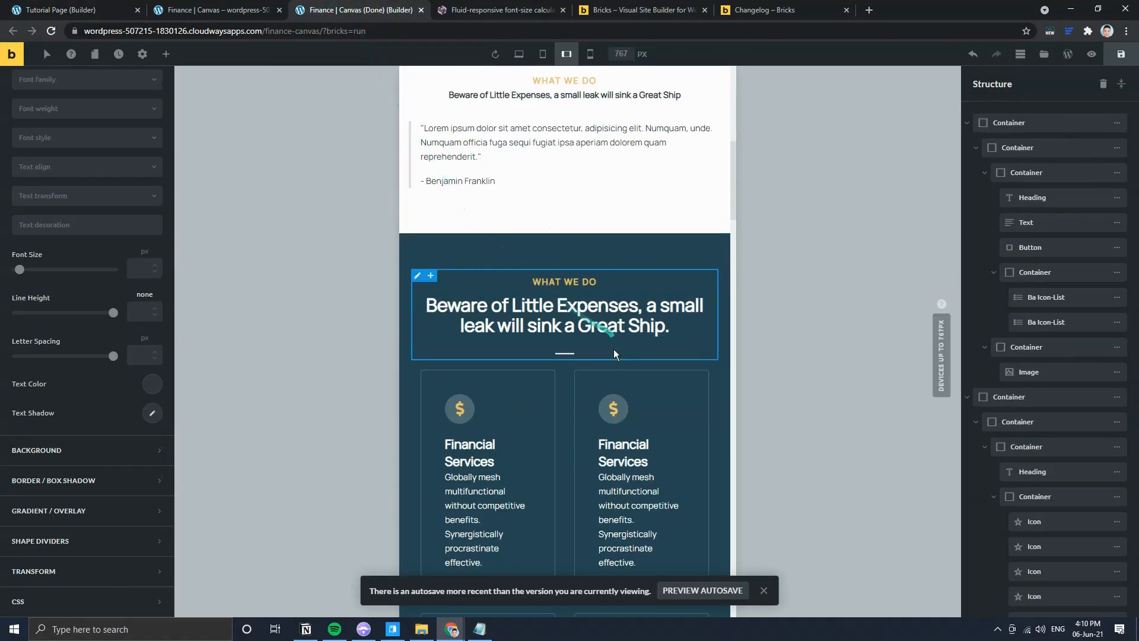
pyautogui.rightClick(592, 322)
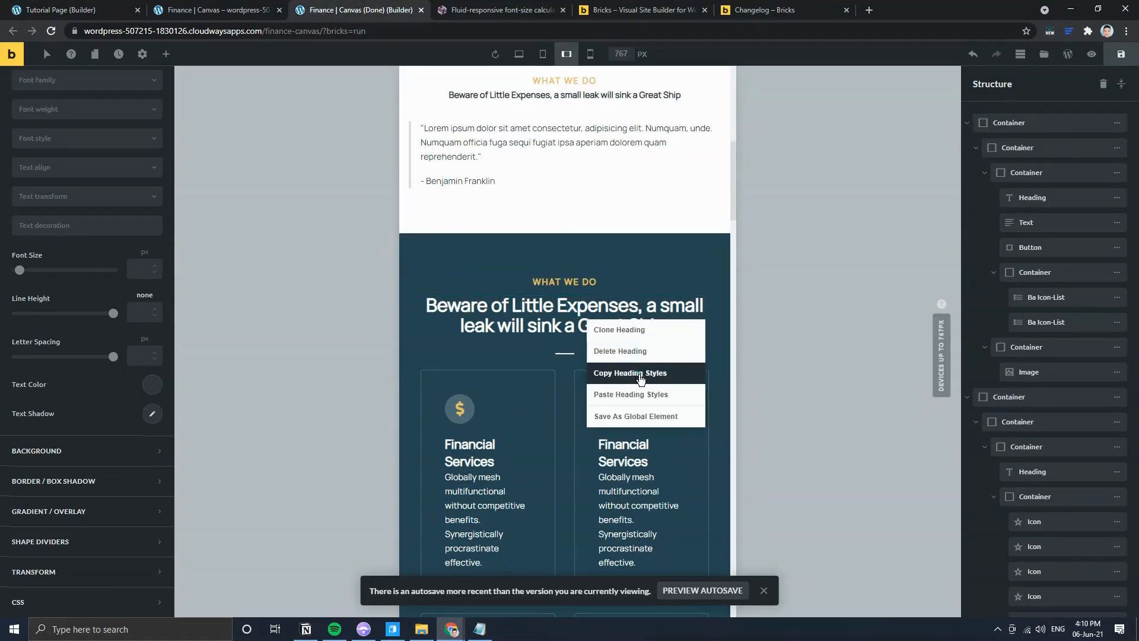
pyautogui.click(640, 378)
pyautogui.click(59, 10)
pyautogui.rightClick(416, 405)
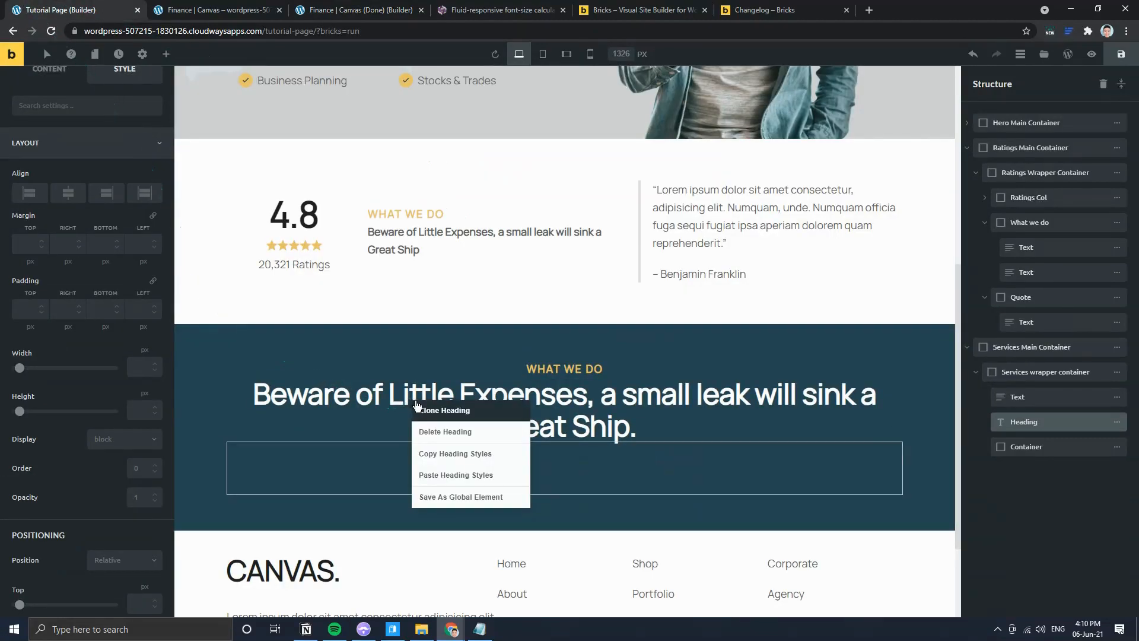
pyautogui.click(455, 474)
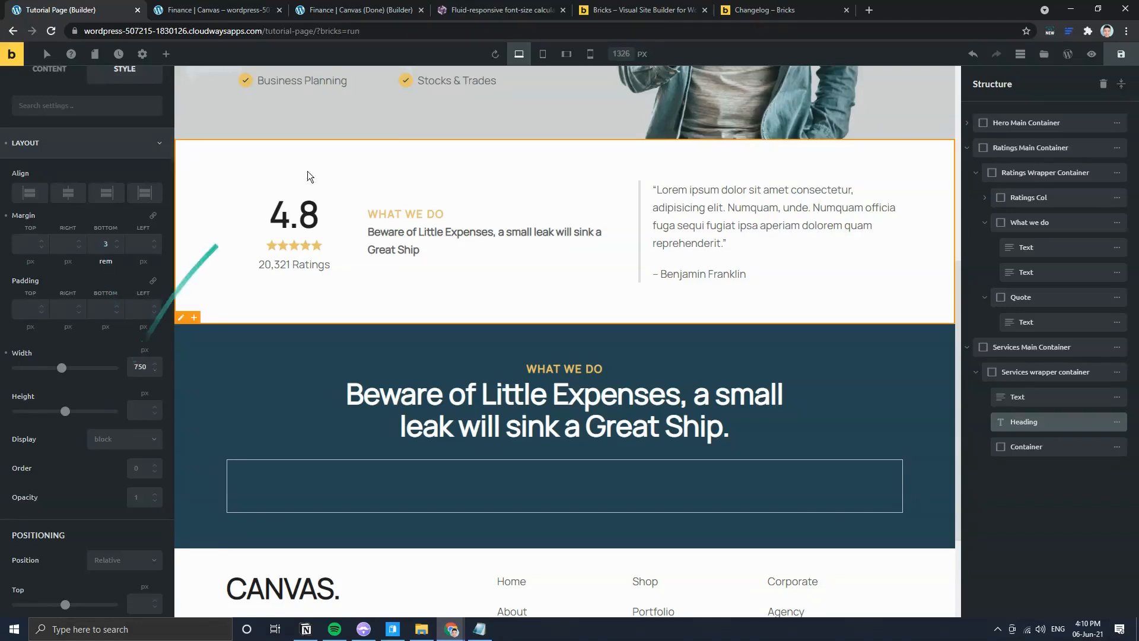
# Step: Preview the services section at the tablet and mobile breakpoints, save the page and return to the desktop view
pyautogui.click(542, 53)
pyautogui.click(565, 54)
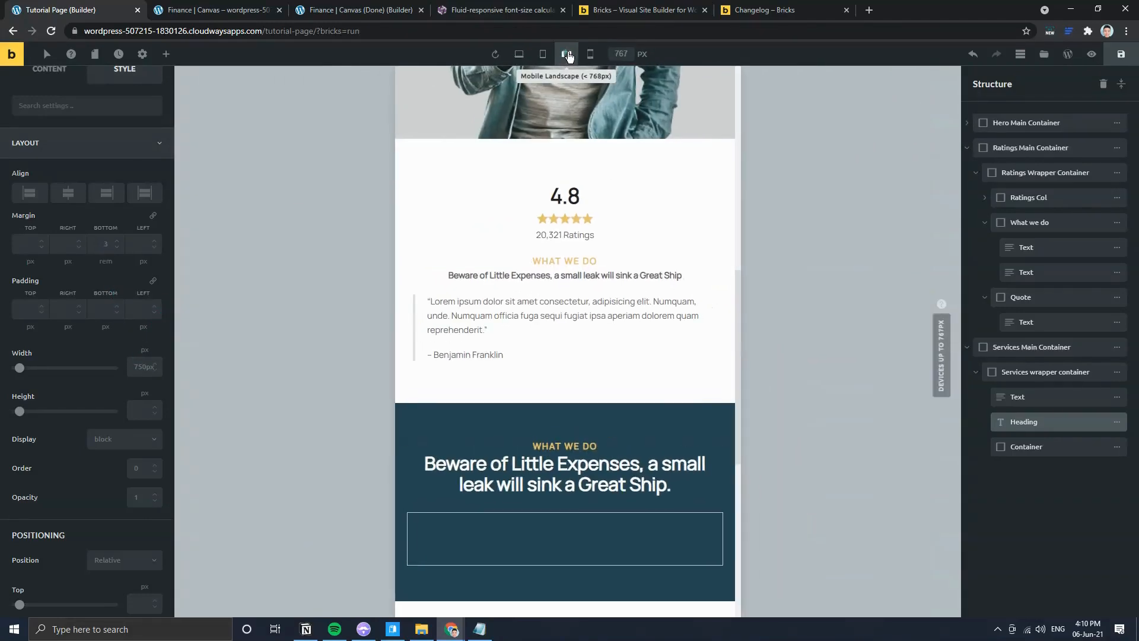
pyautogui.click(584, 55)
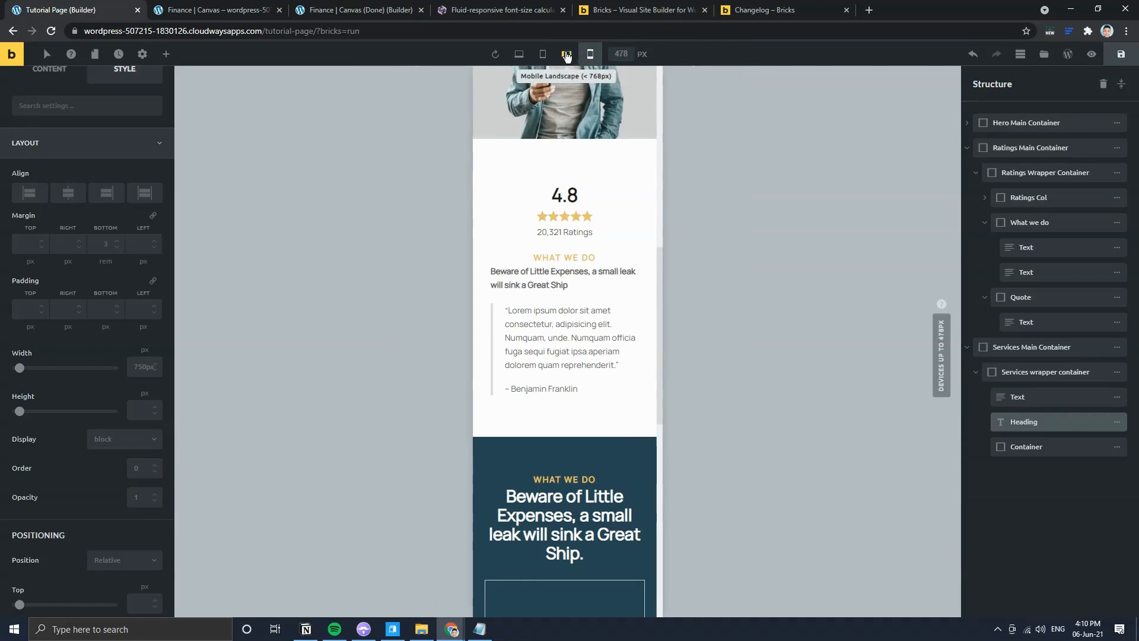
pyautogui.click(566, 54)
pyautogui.click(542, 54)
pyautogui.click(514, 55)
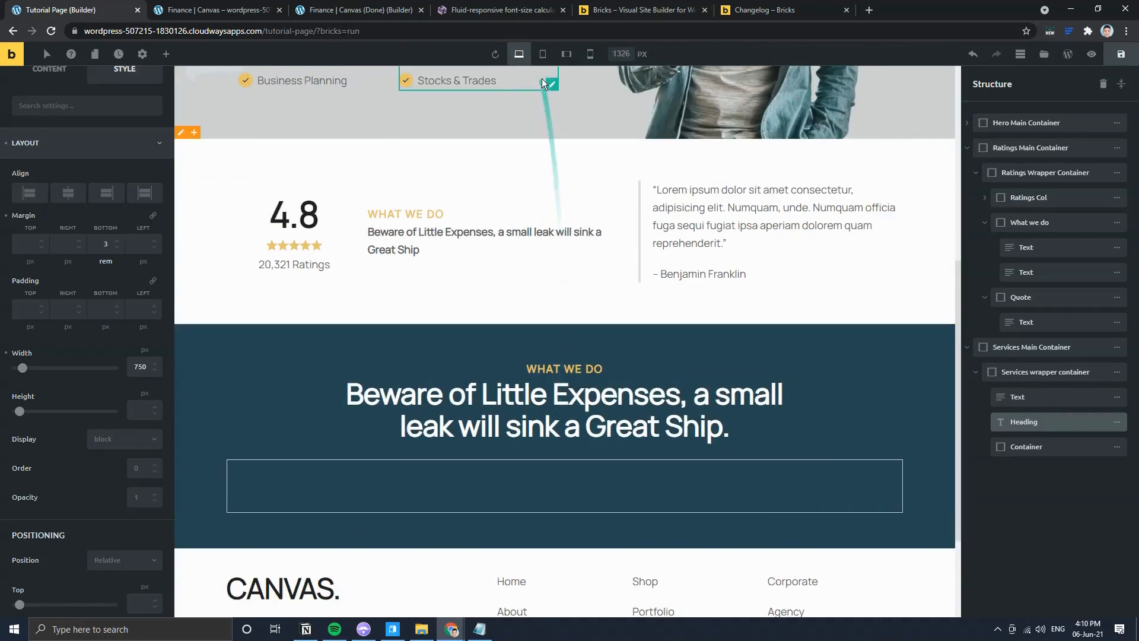
pyautogui.click(542, 54)
pyautogui.hotkey('ctrl', 's')
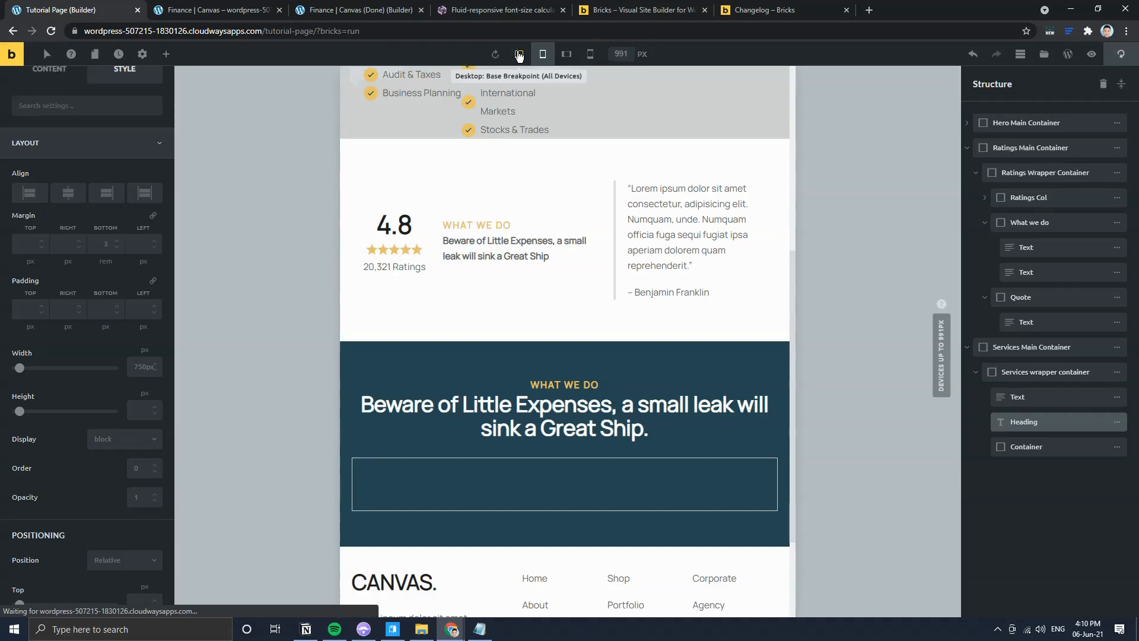
pyautogui.click(518, 54)
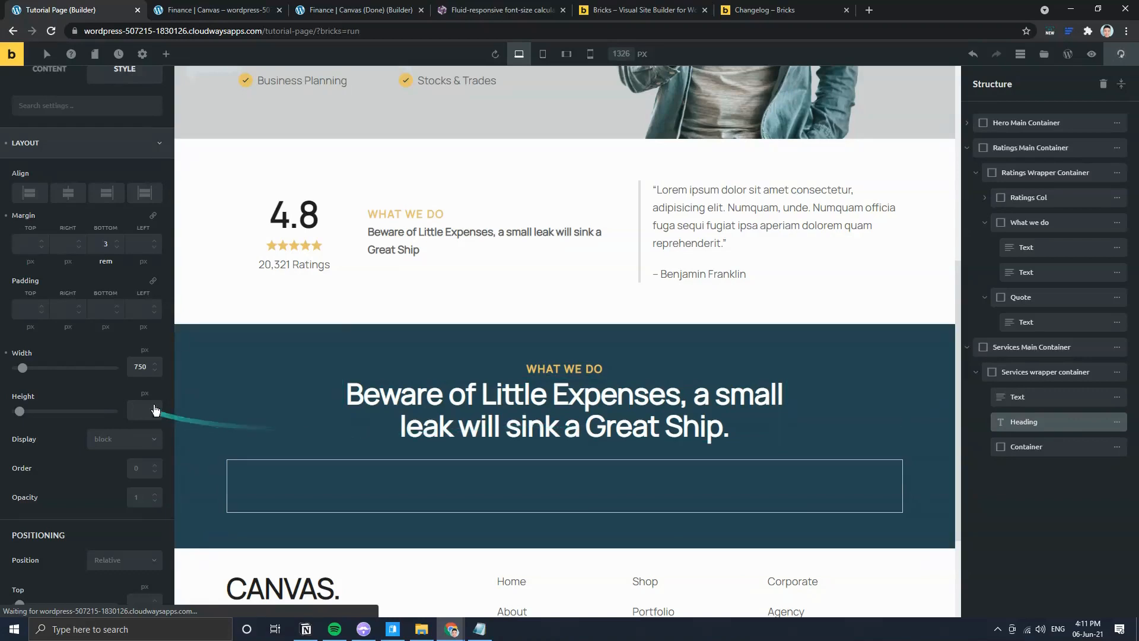
# Step: Clear the services heading's custom width, set it back to 750 px and compare with the finished Finance page
pyautogui.click(4, 354)
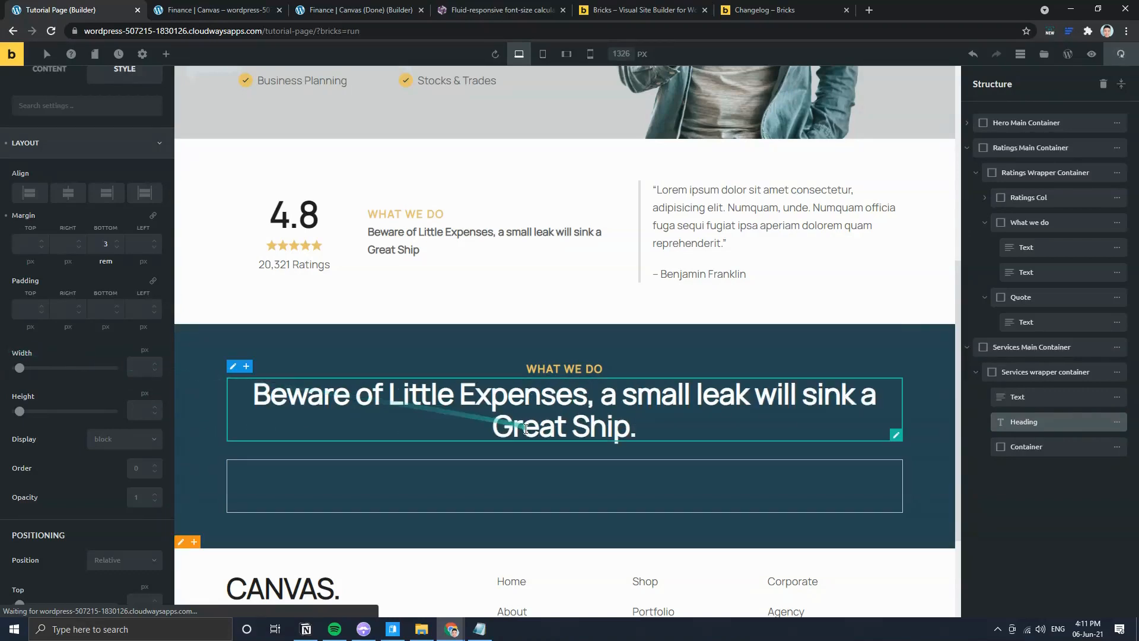
pyautogui.write('750')
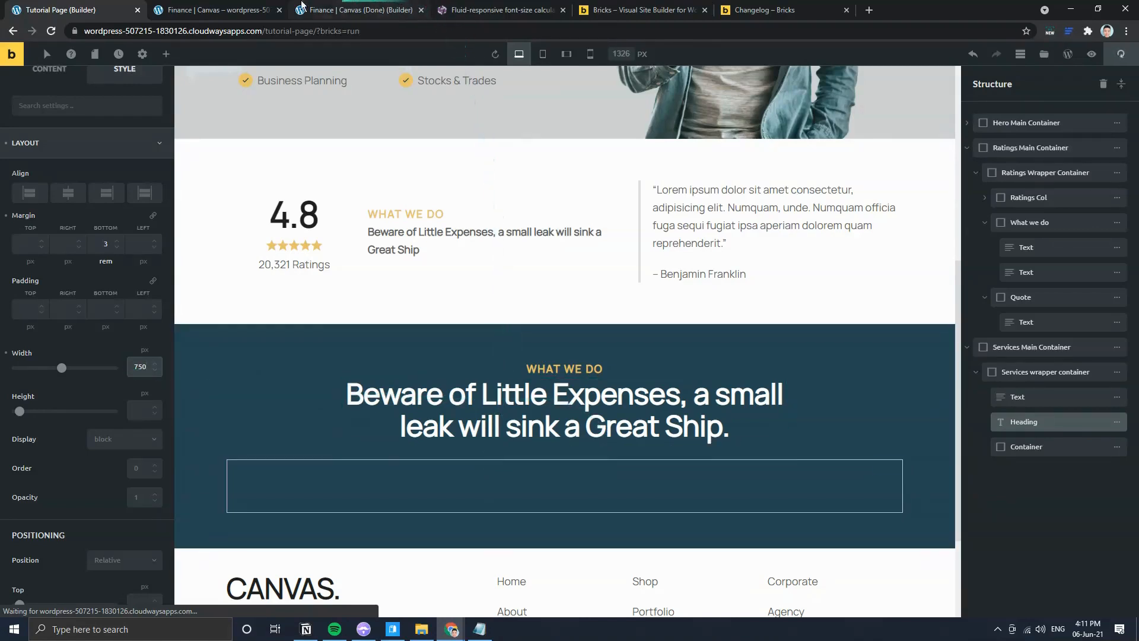
pyautogui.click(244, 10)
pyautogui.click(118, 10)
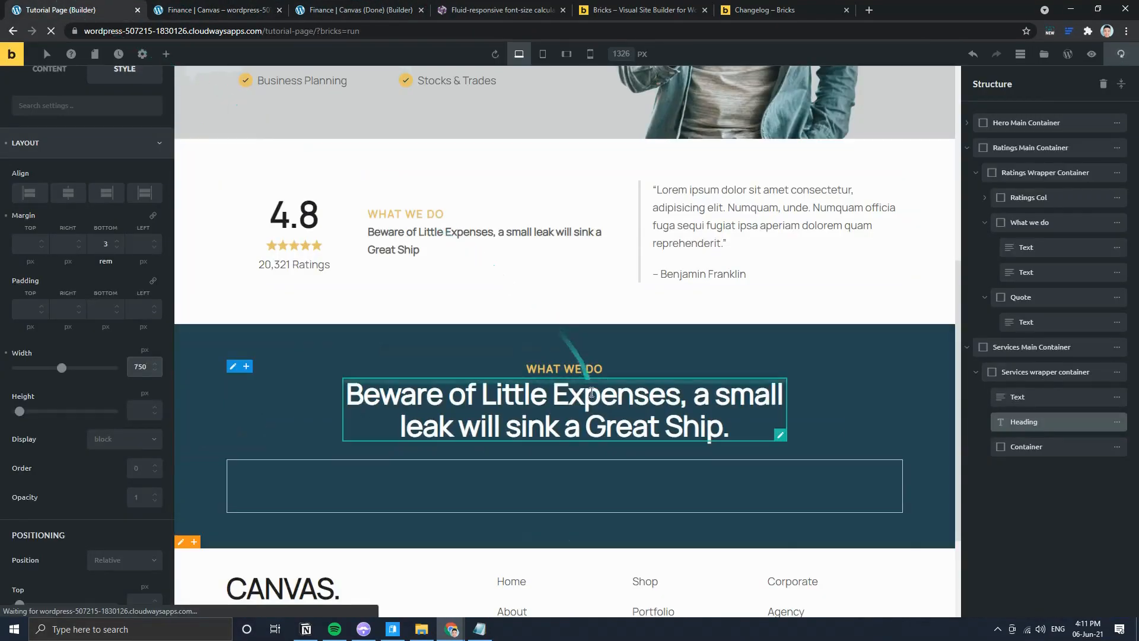
# Step: Add a Divider element, delete its duplicate and try to move the remaining one beneath the services heading
pyautogui.click(167, 54)
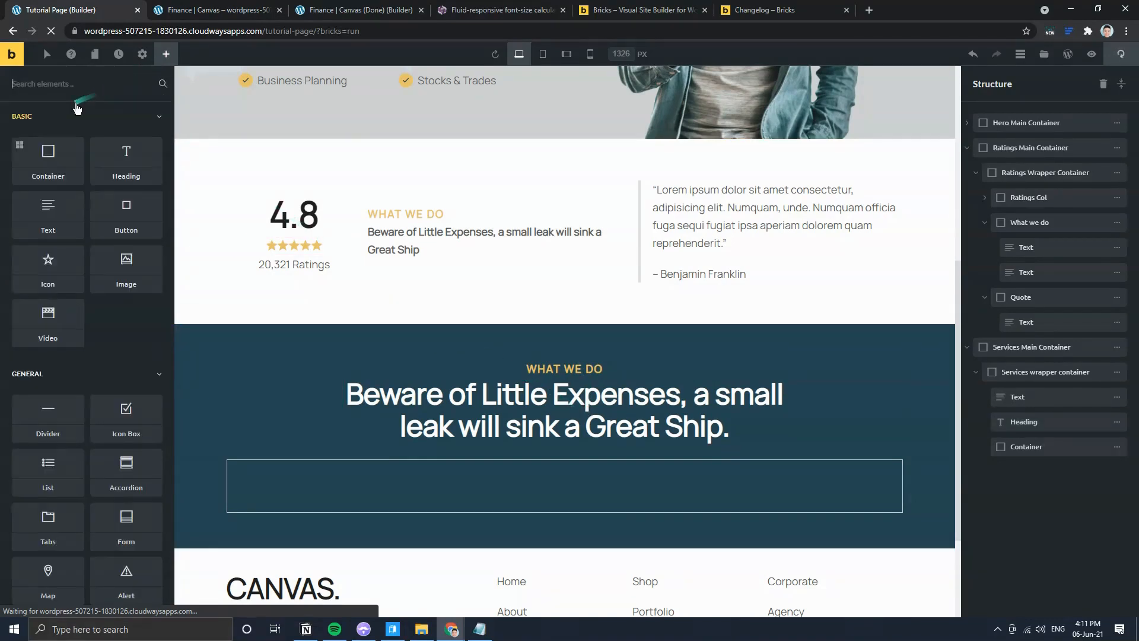
pyautogui.write('DIV')
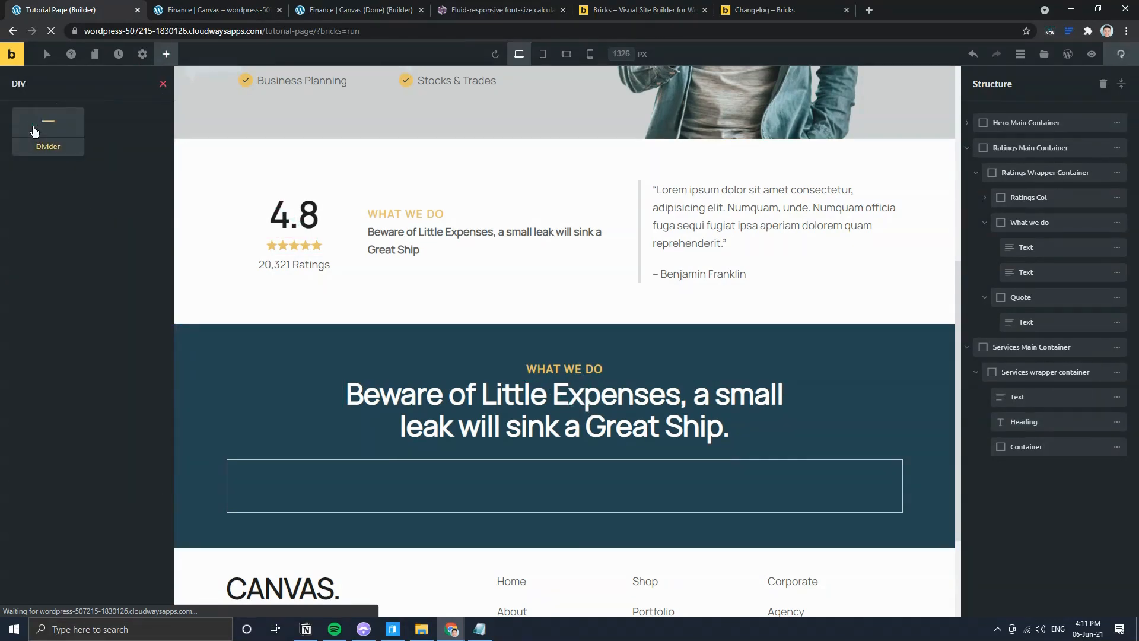
pyautogui.click(54, 136)
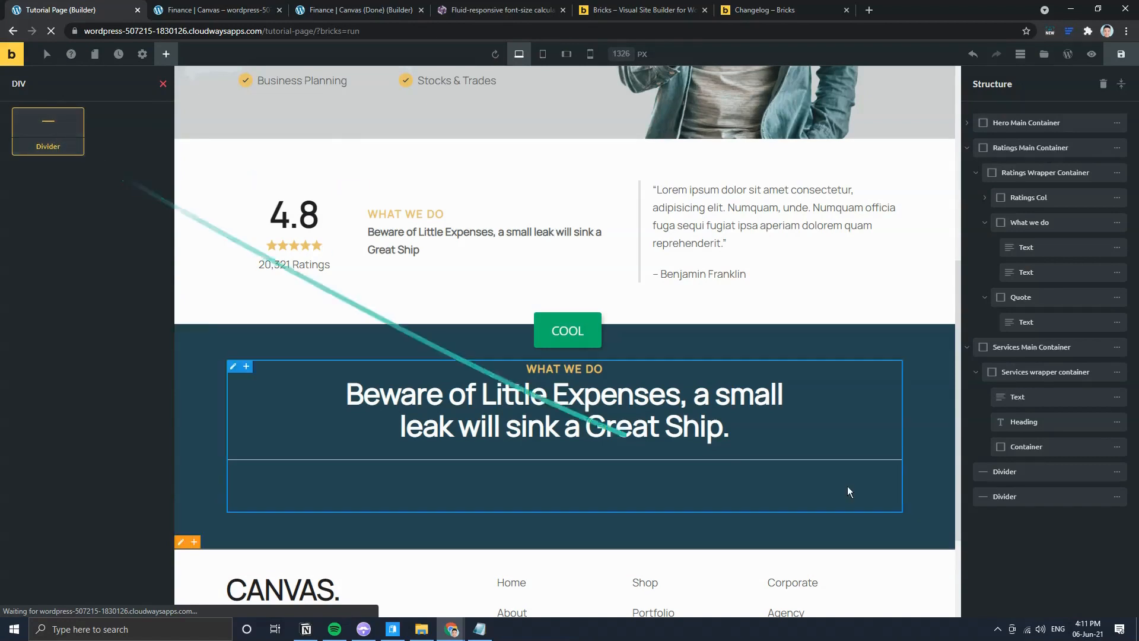
pyautogui.click(1118, 498)
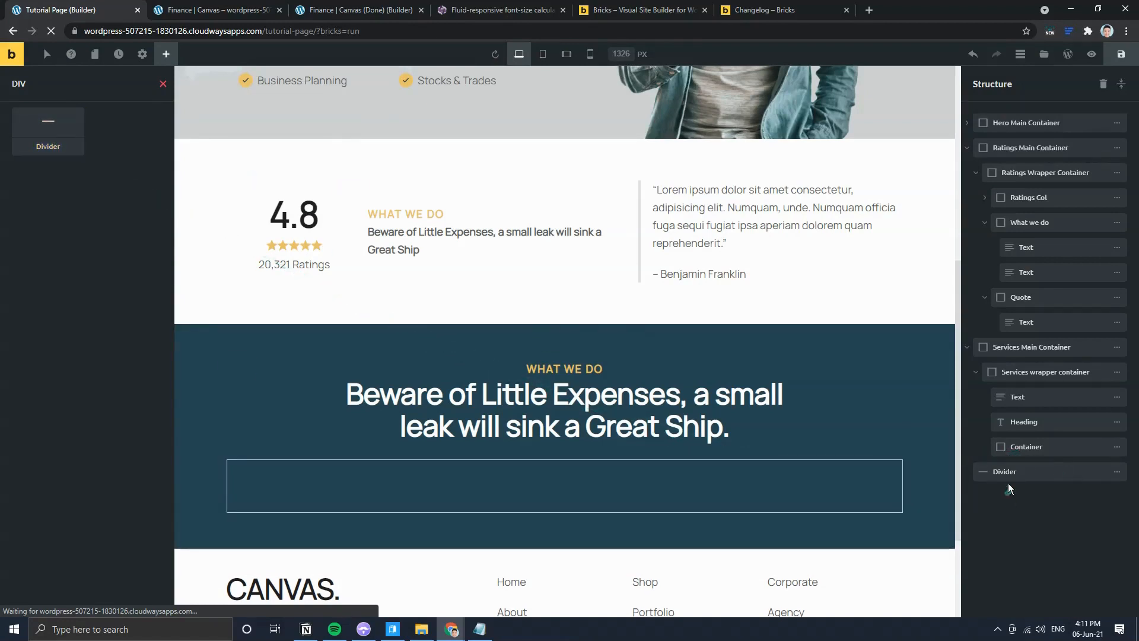
pyautogui.moveTo(1008, 483); pyautogui.dragTo(1015, 436)
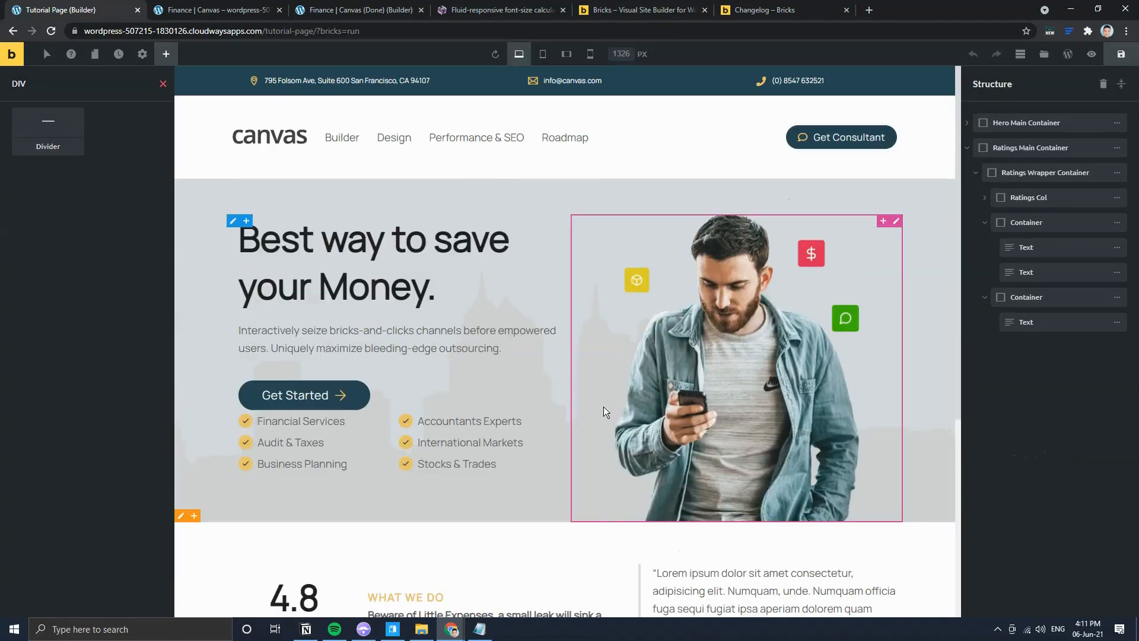
# Step: Reload the tutorial page's builder and check the services section in the canvas and the structure
pyautogui.scroll(-5, 691, 451)
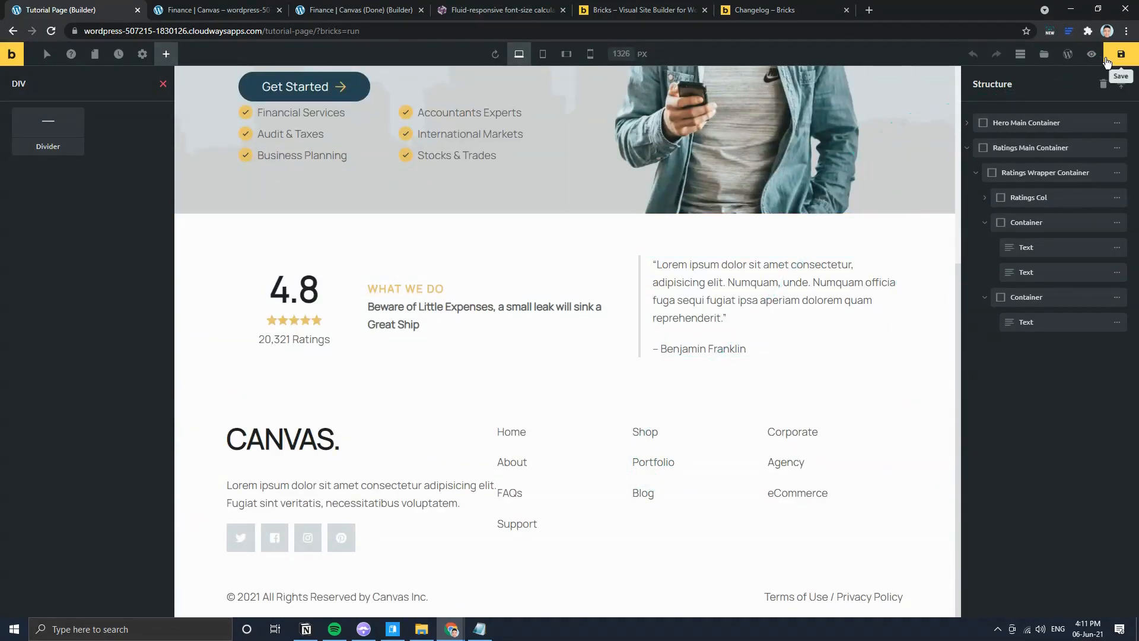
pyautogui.click(53, 32)
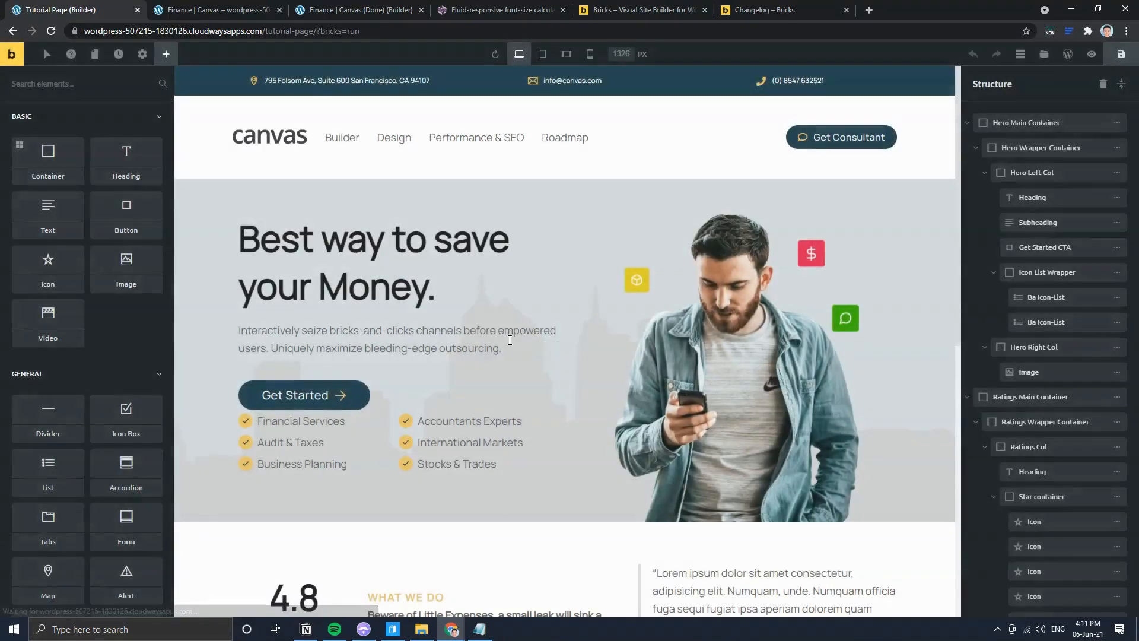
pyautogui.scroll(-9, 635, 413)
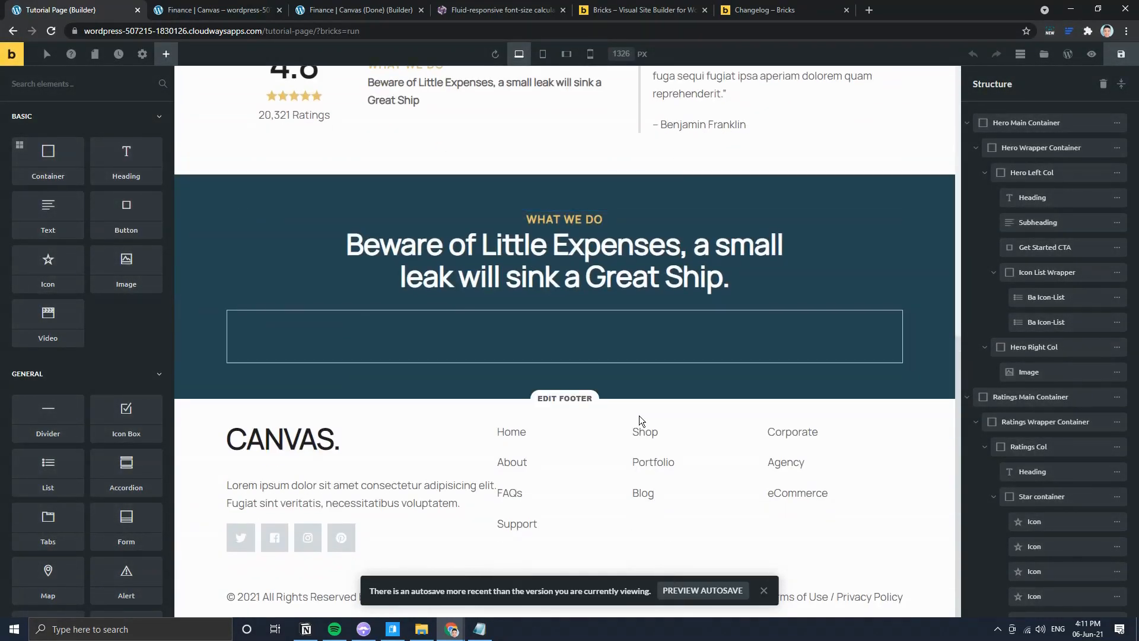
pyautogui.scroll(-5, 1051, 491)
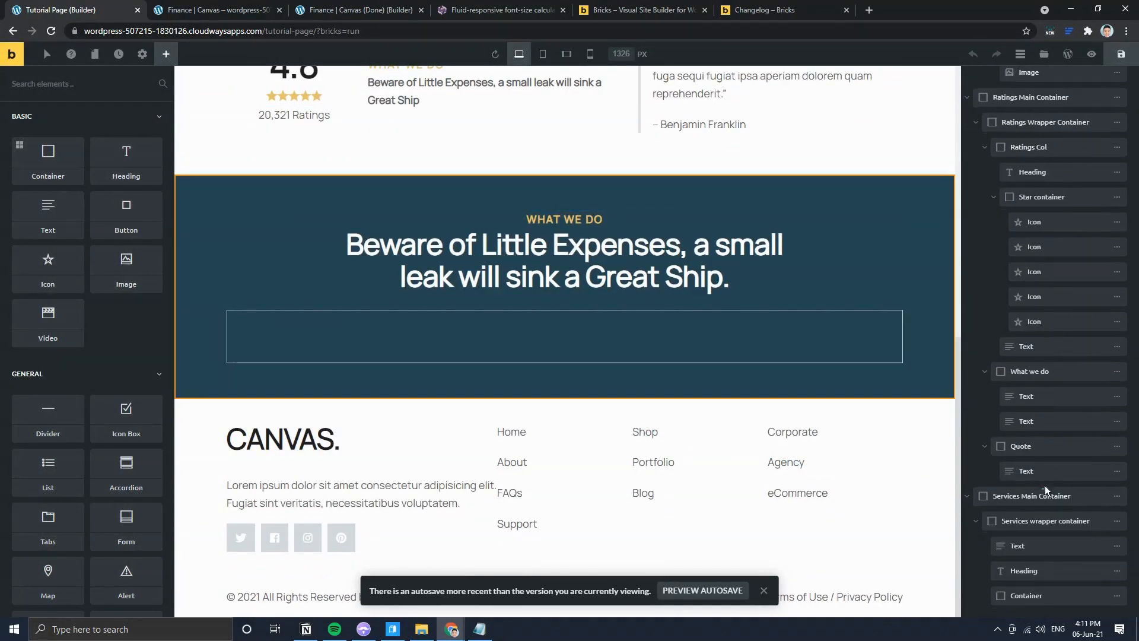
# Step: Collapse the structure, expand only the services containers and insert a Divider element between the services heading and the cards container
pyautogui.scroll(5, 1046, 492)
pyautogui.click(1121, 83)
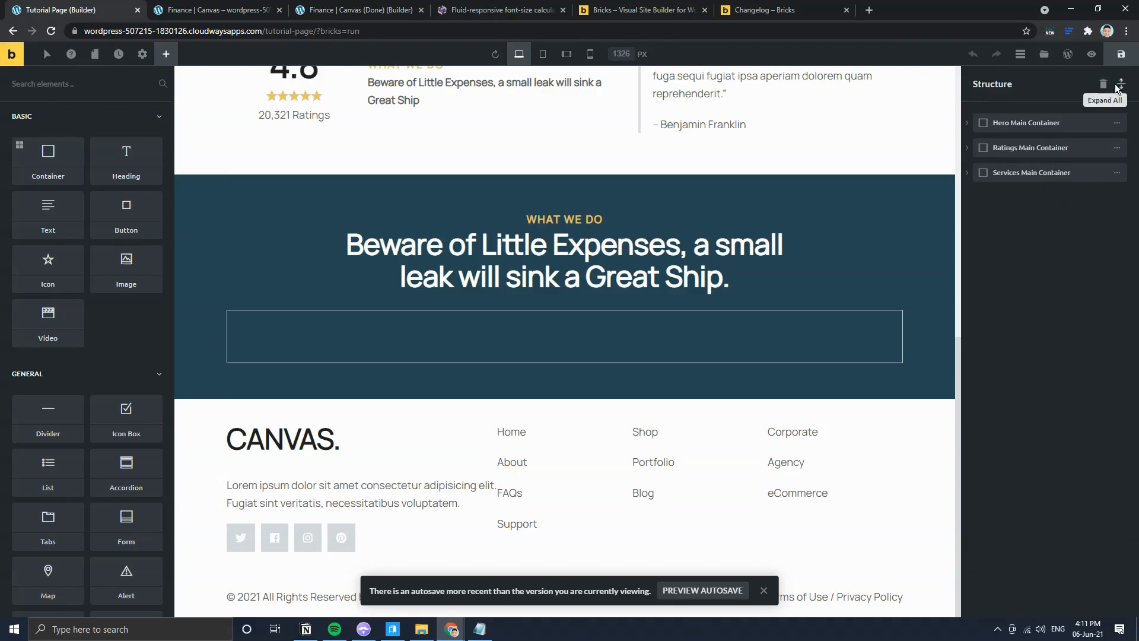
pyautogui.click(966, 172)
pyautogui.click(976, 197)
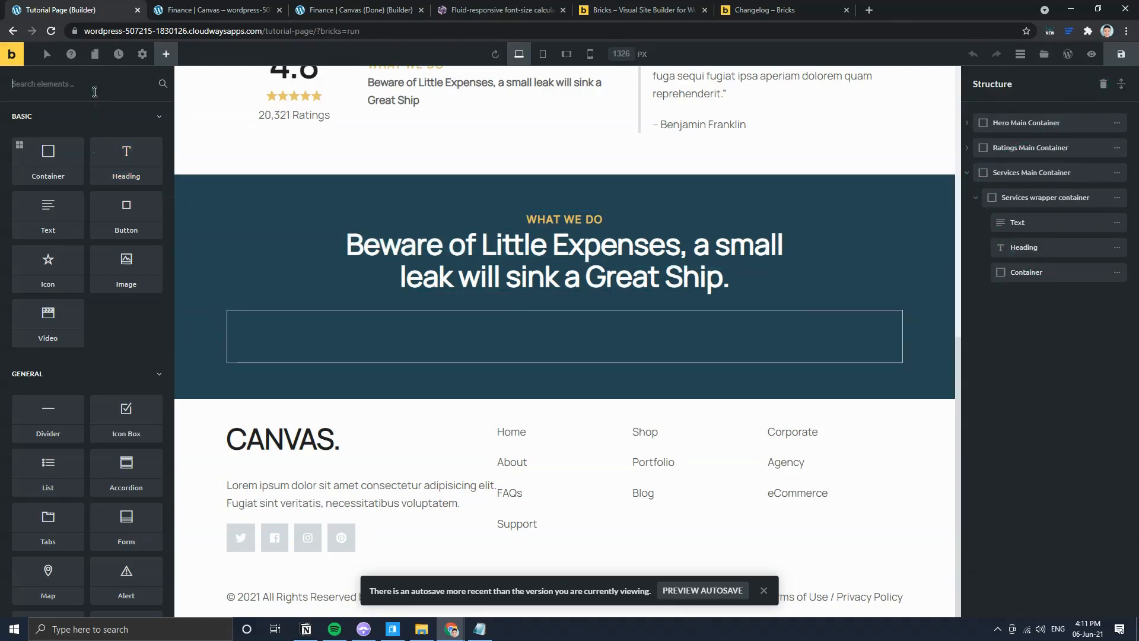
pyautogui.write('divid')
pyautogui.moveTo(74, 139); pyautogui.dragTo(1015, 262)
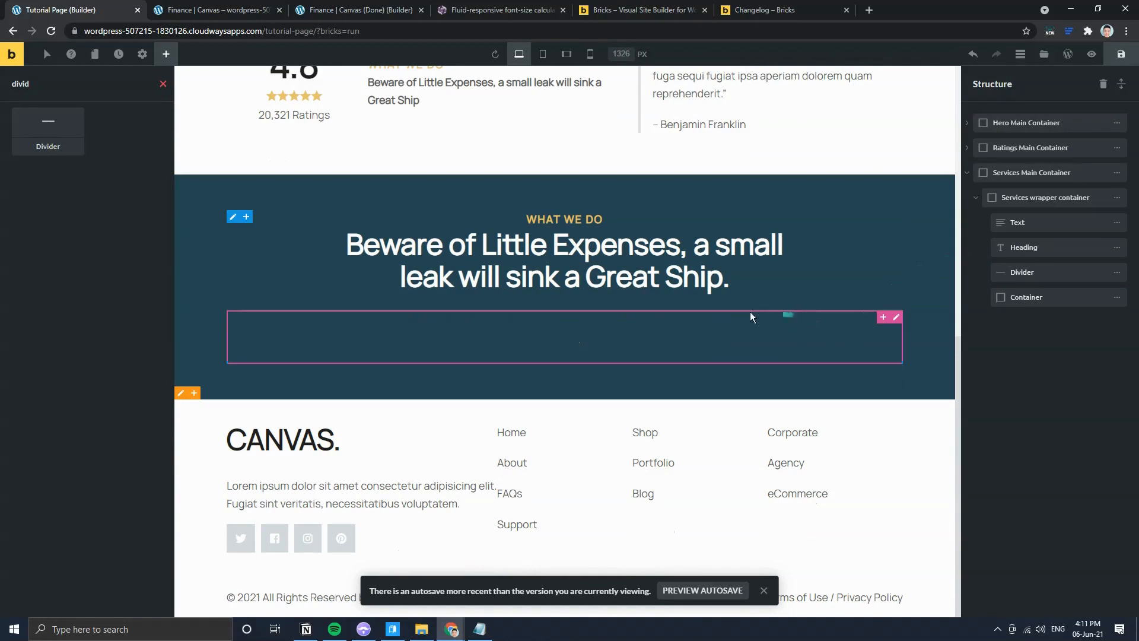
# Step: Set the services divider's height to 10 px
pyautogui.click(1044, 272)
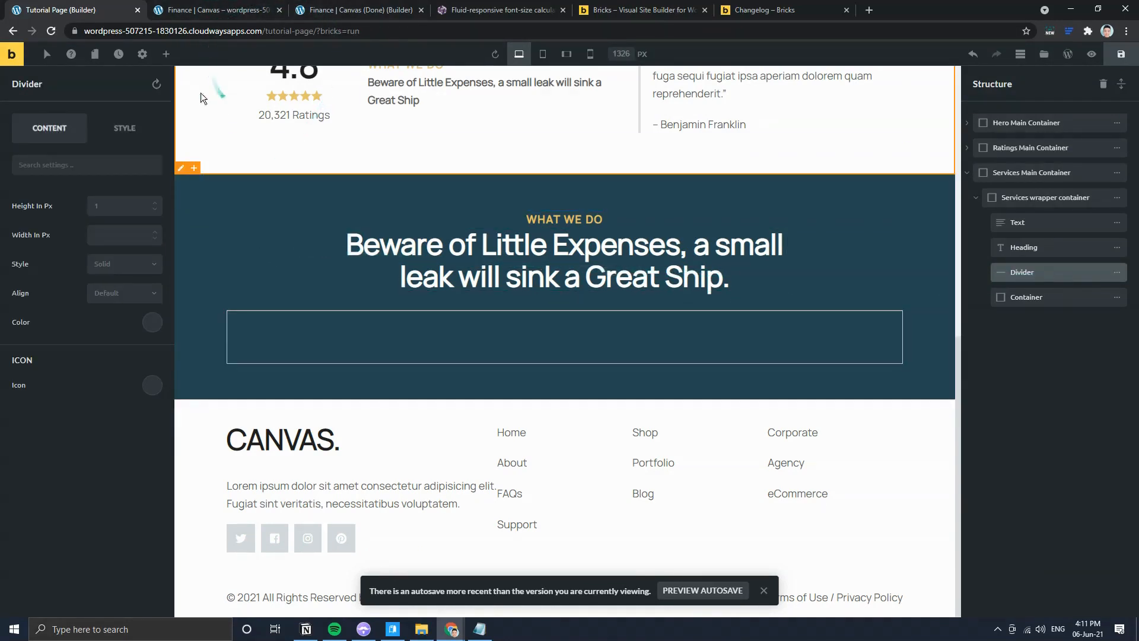
pyautogui.click(118, 208)
pyautogui.press('BackSpace')
pyautogui.write('10')
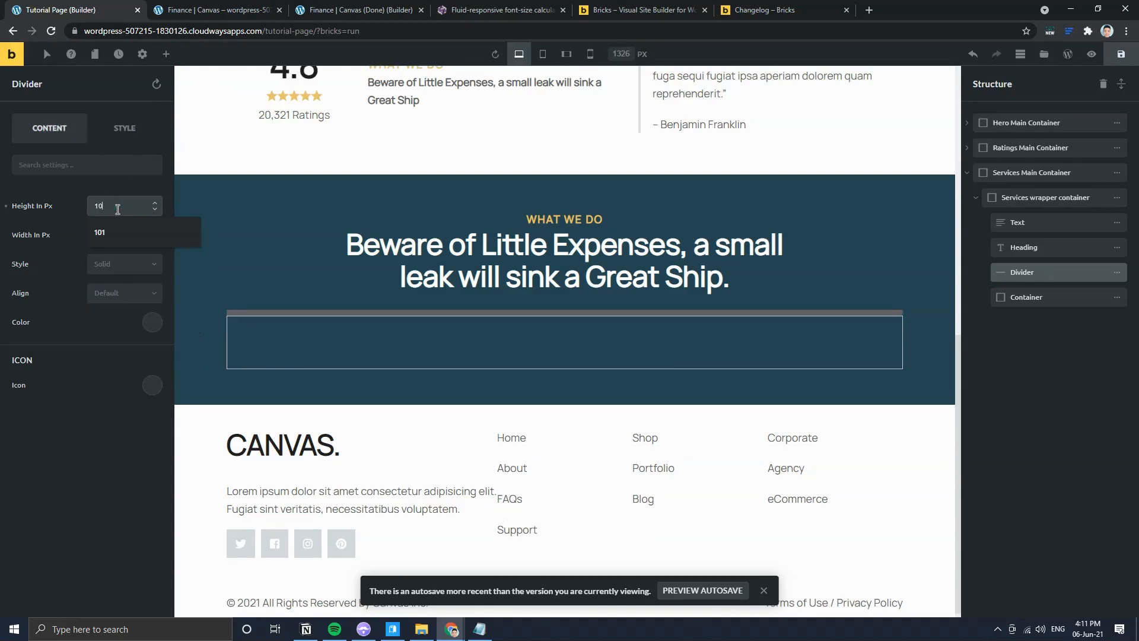
pyautogui.click(96, 439)
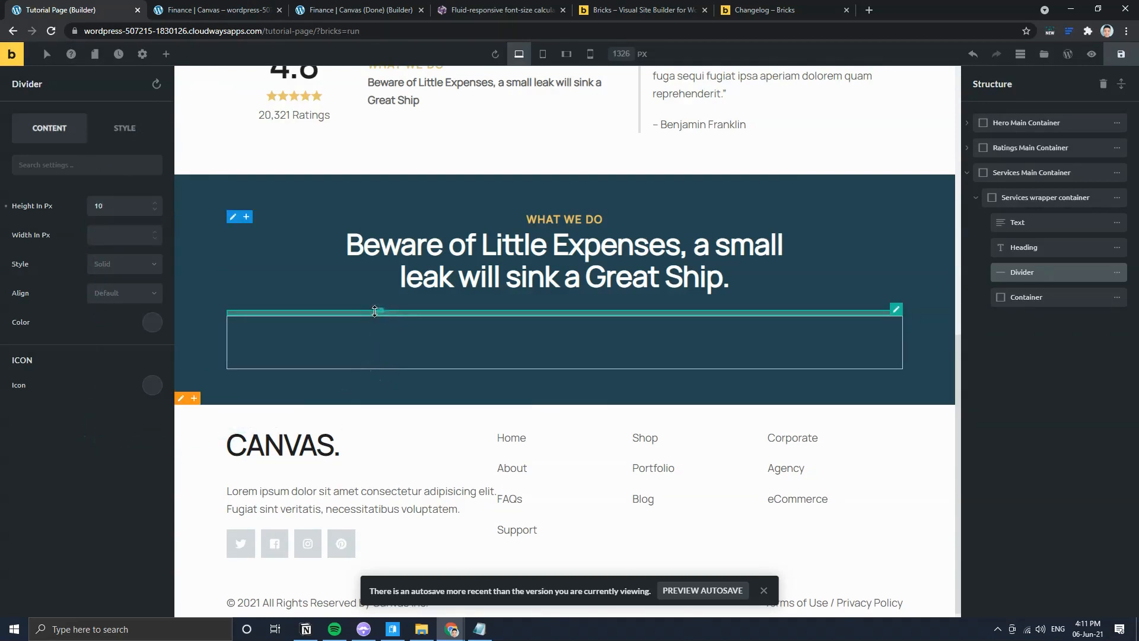
# Step: Copy the styles of the divider in the finished Finance builder page and paste them onto the tutorial page's services divider
pyautogui.click(335, 10)
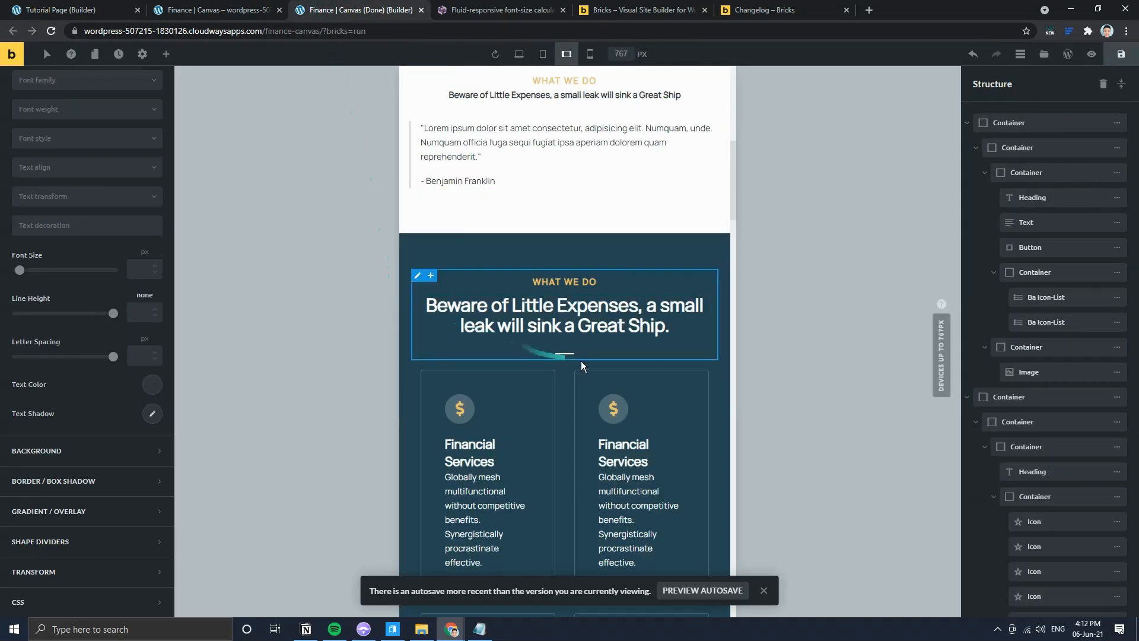
pyautogui.rightClick(567, 353)
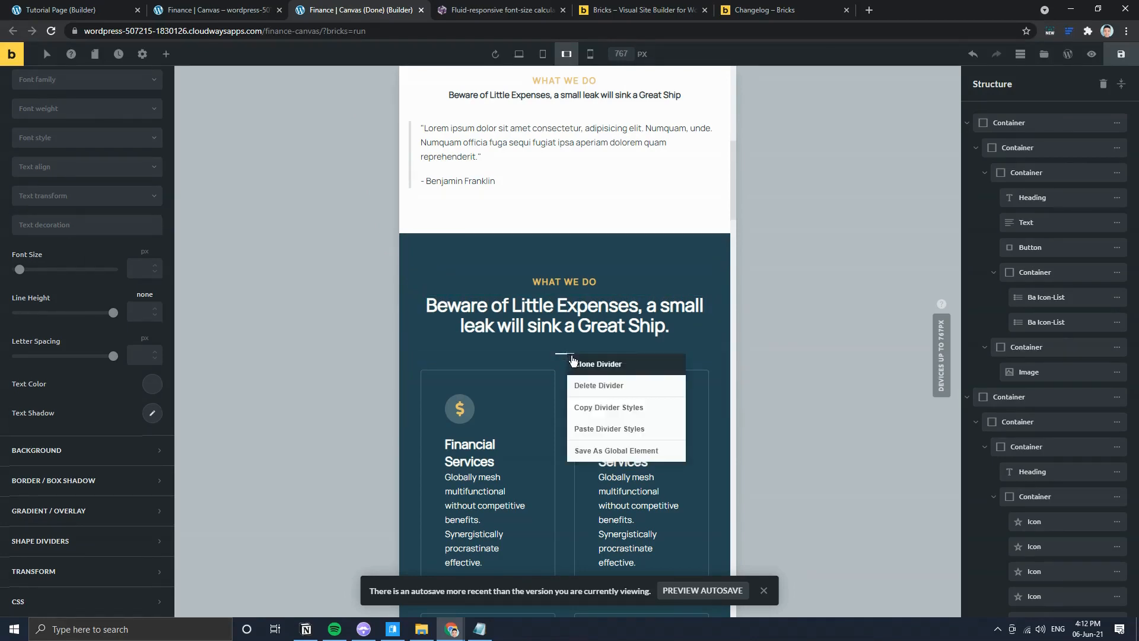
pyautogui.click(609, 408)
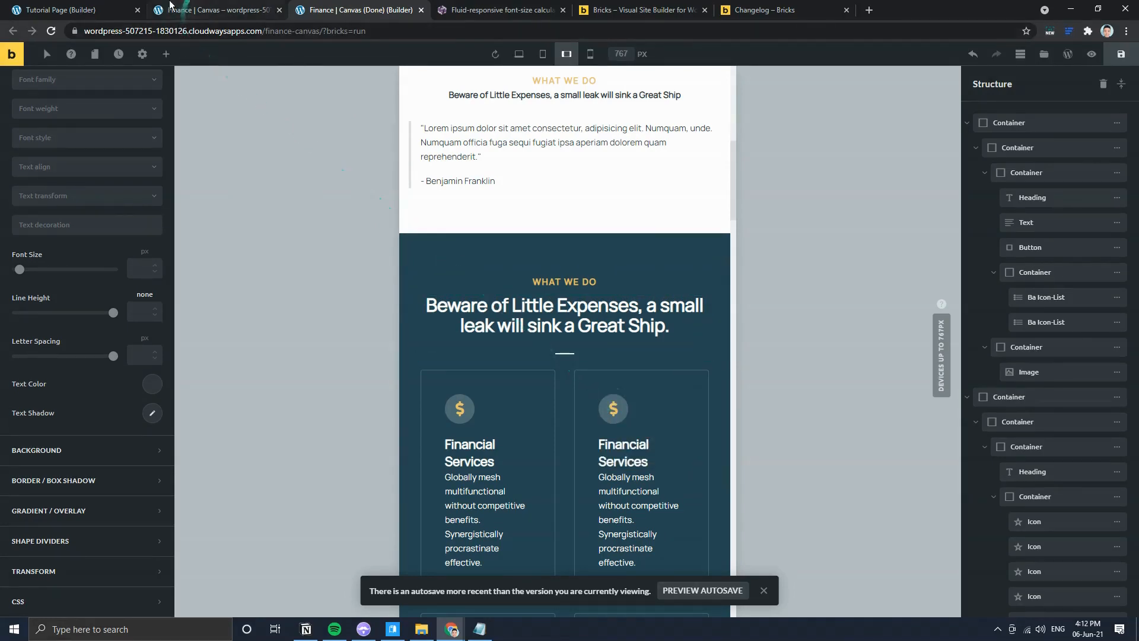
pyautogui.click(59, 9)
pyautogui.rightClick(576, 312)
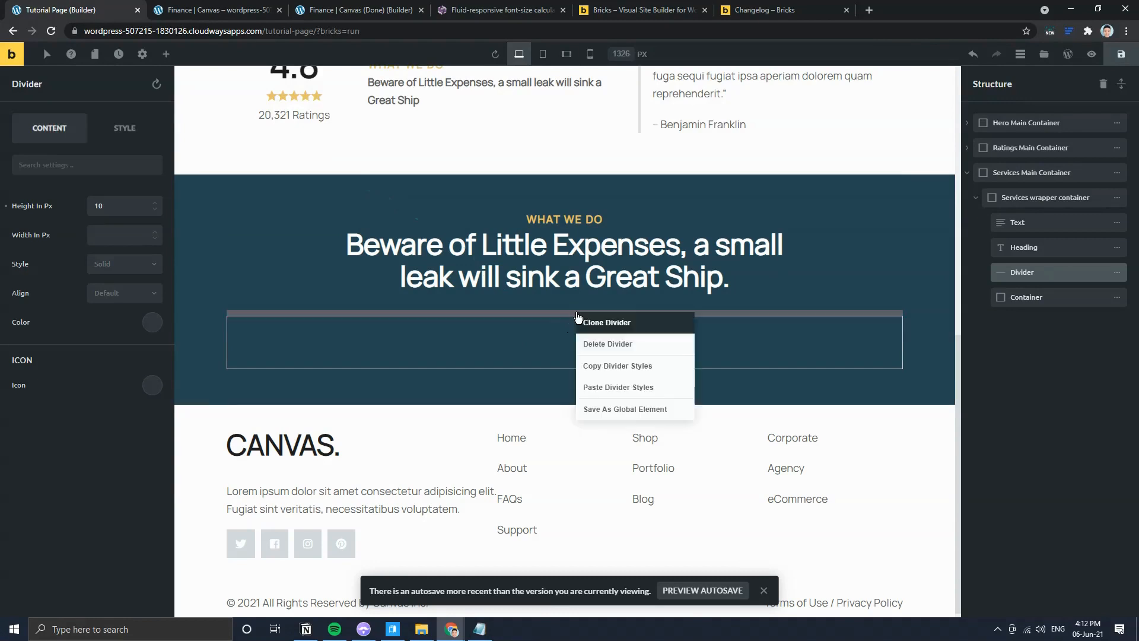
pyautogui.click(620, 387)
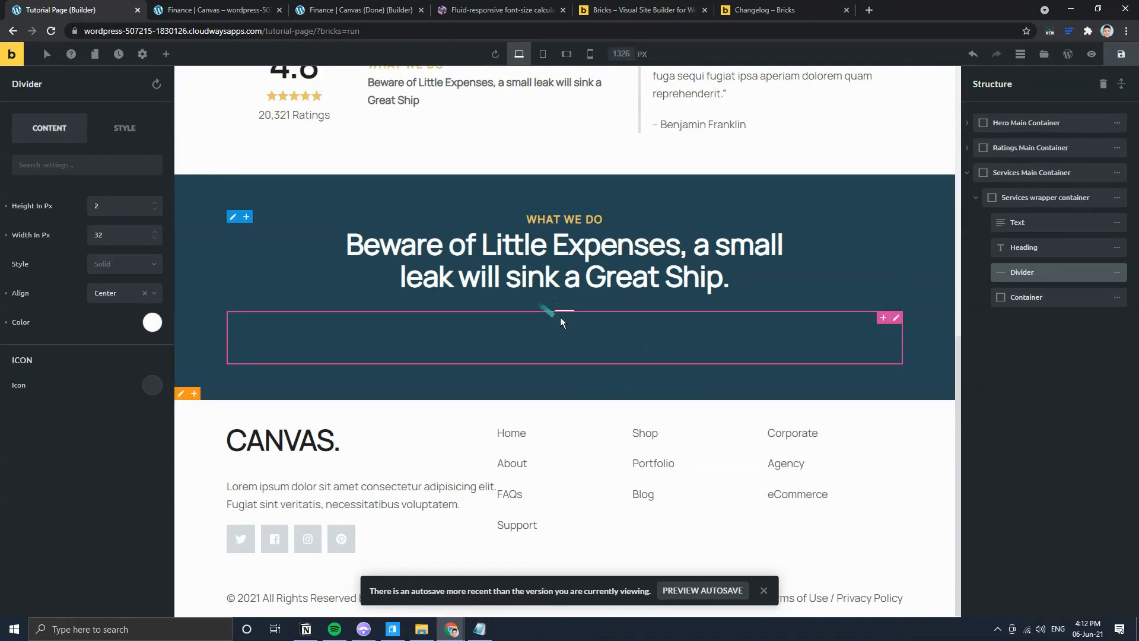
# Step: Compare the spacing around the services divider with the finished Finance page, examining the layout settings of its divider and cards container
pyautogui.click(226, 10)
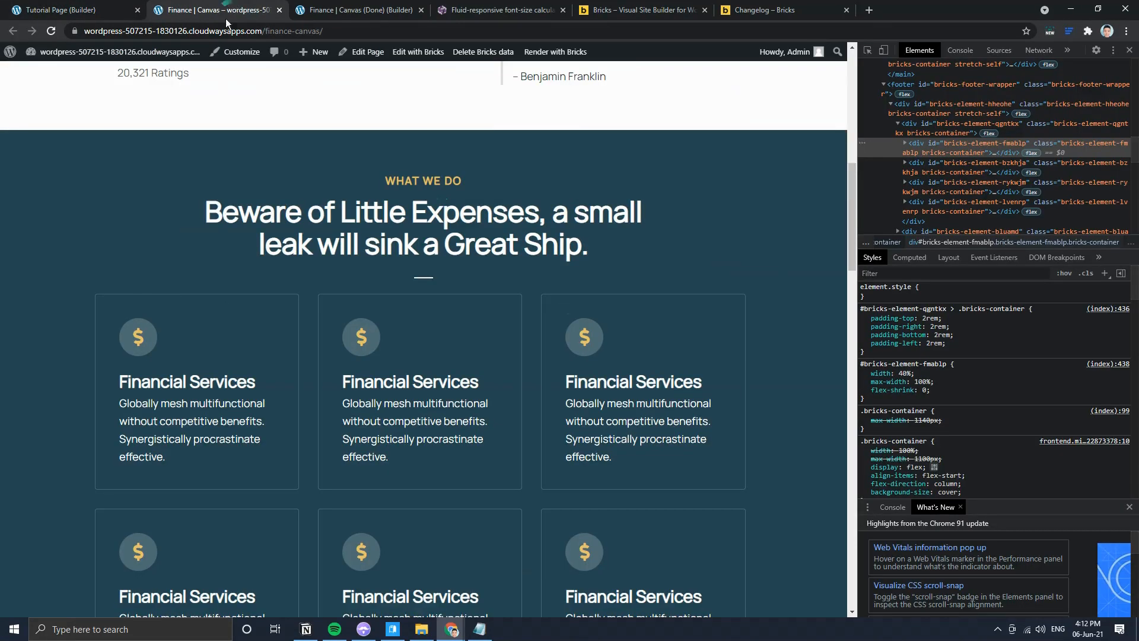
pyautogui.click(70, 6)
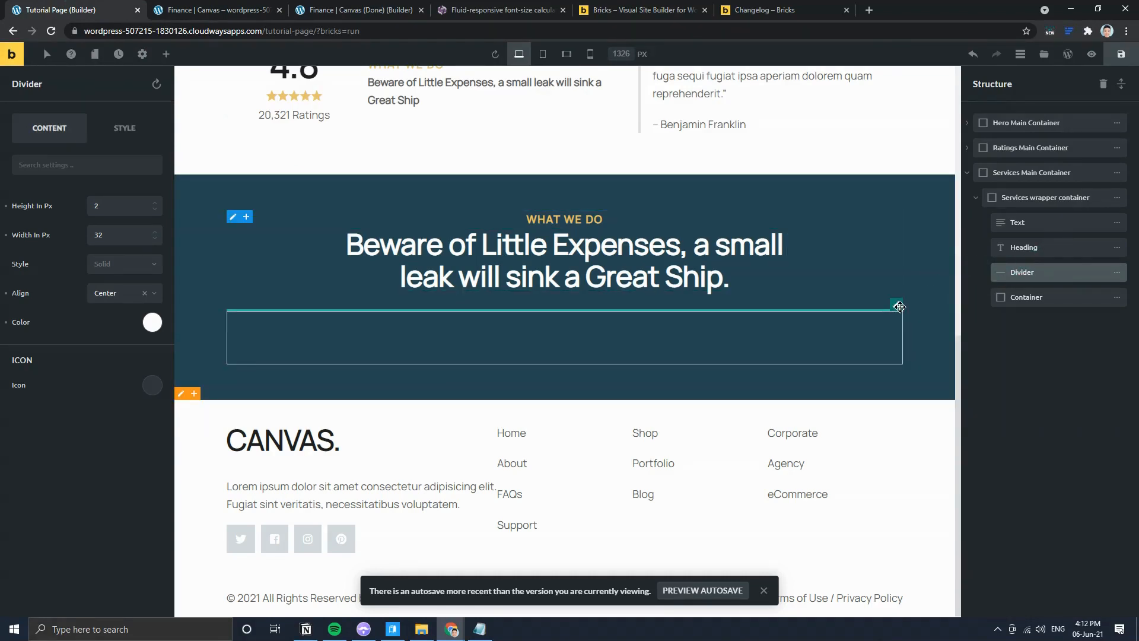
pyautogui.click(117, 136)
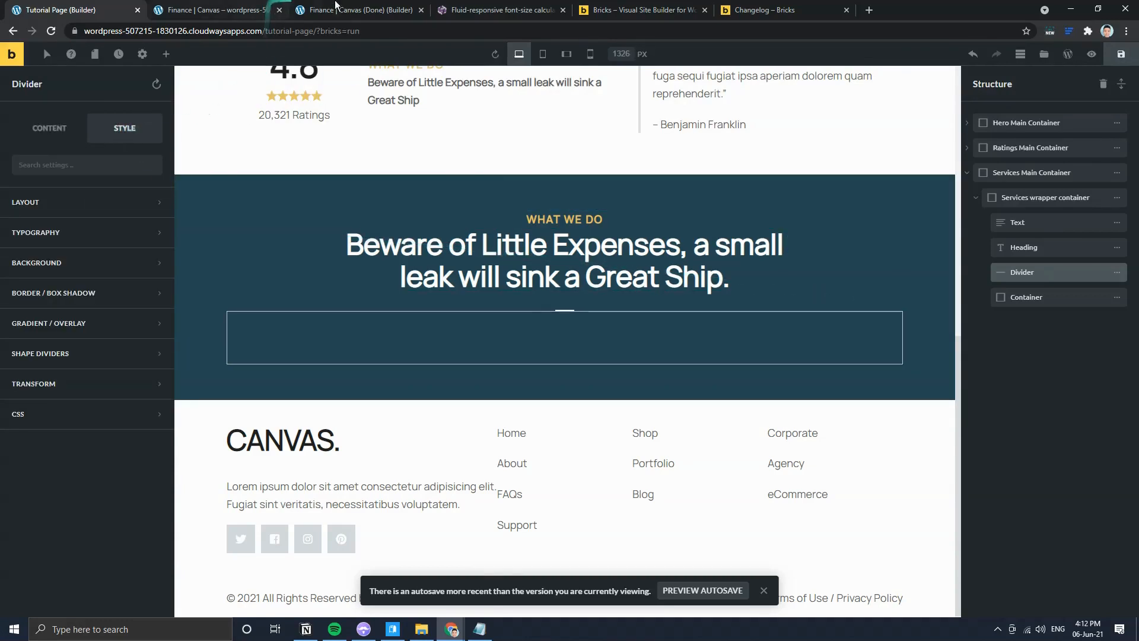
pyautogui.click(356, 9)
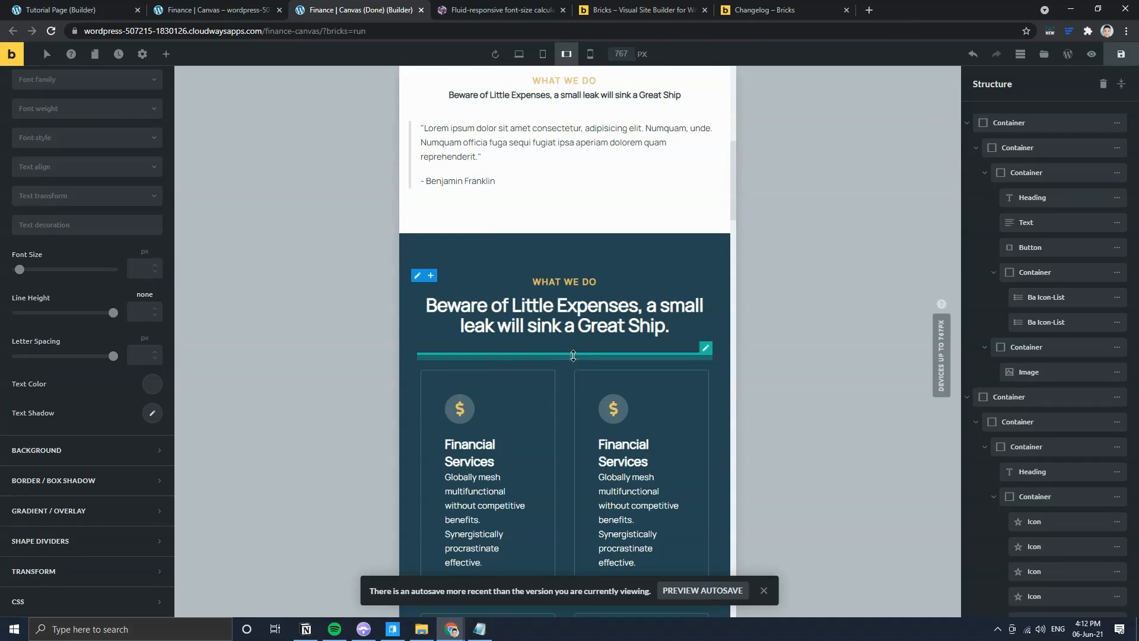
pyautogui.scroll(3, 91, 310)
pyautogui.click(85, 209)
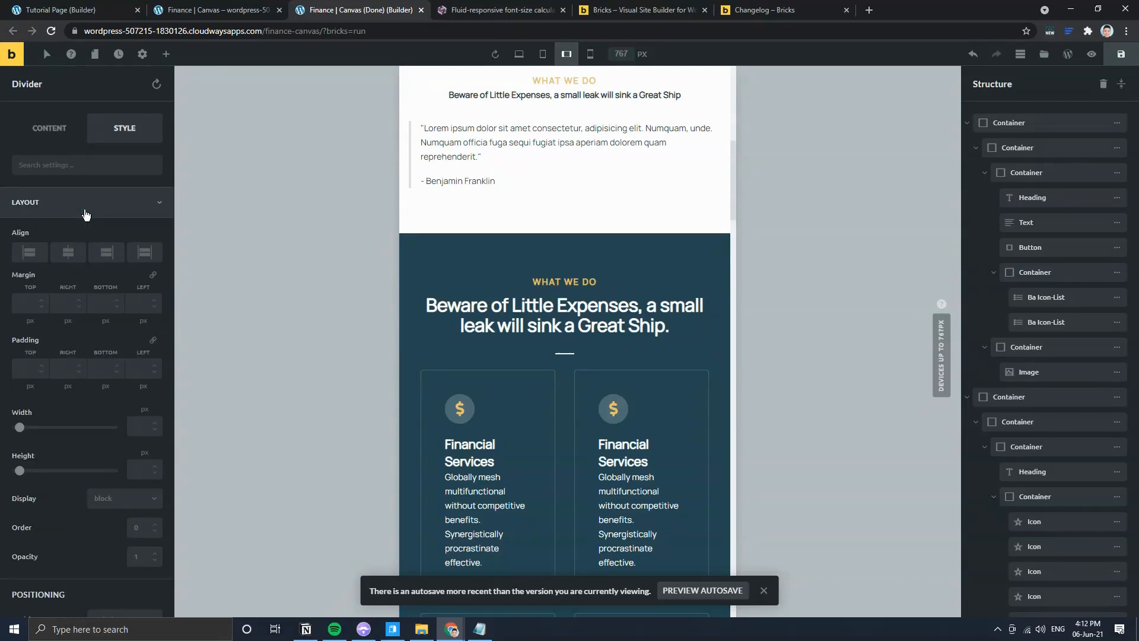
pyautogui.click(420, 368)
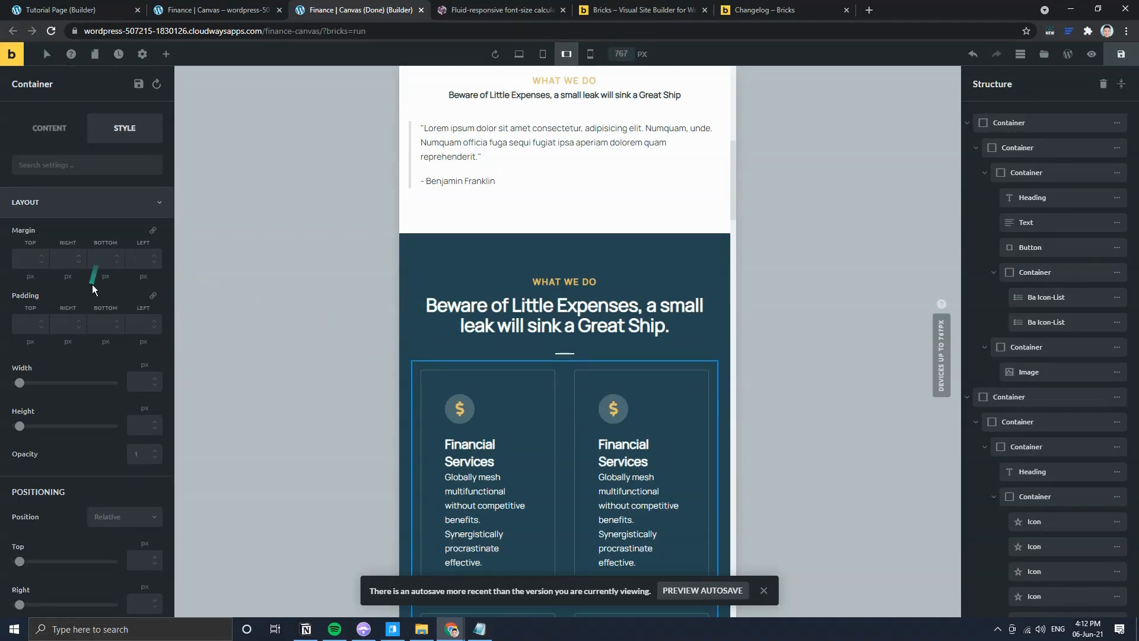
pyautogui.scroll(-10, 92, 285)
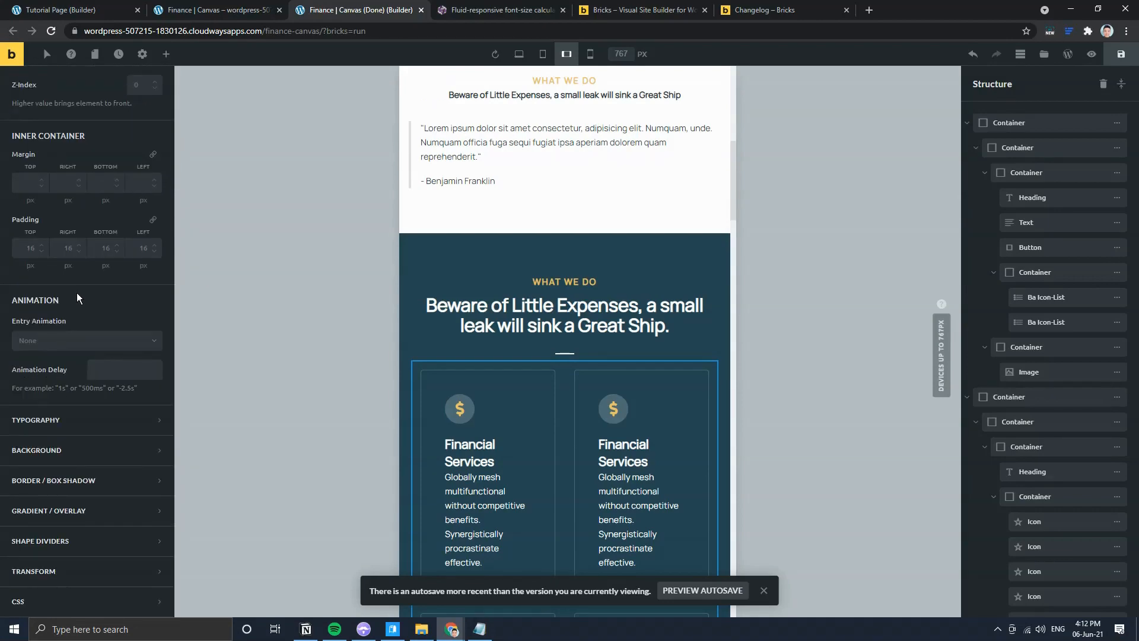
pyautogui.scroll(5, 80, 294)
pyautogui.click(231, 8)
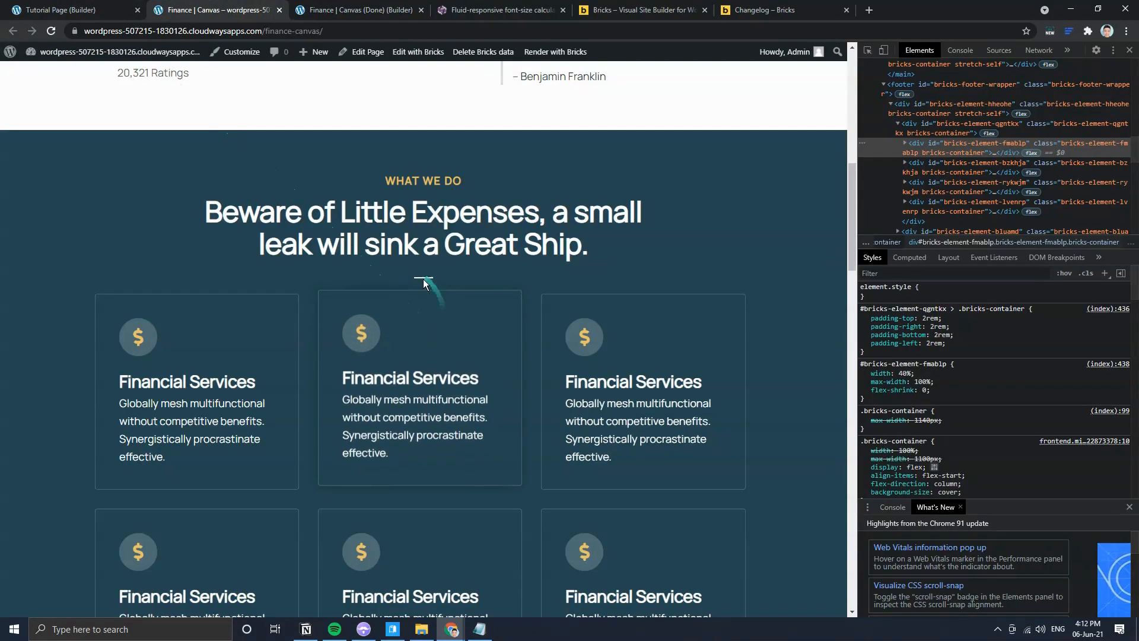
pyautogui.click(80, 9)
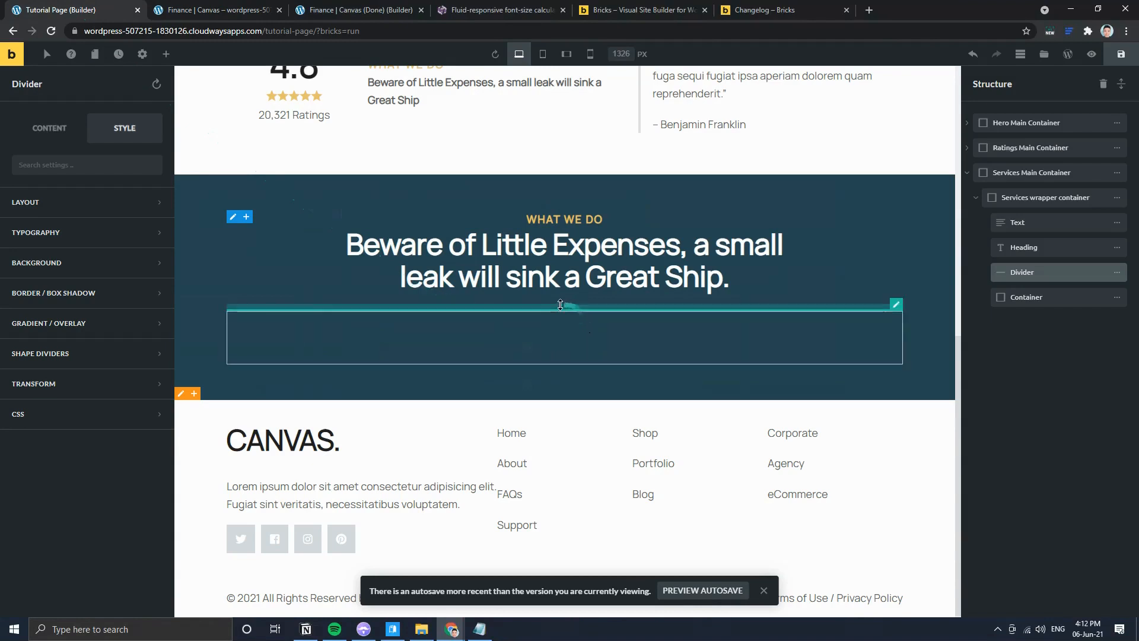
# Step: Add a nested container inside the cards container below the services divider
pyautogui.click(898, 318)
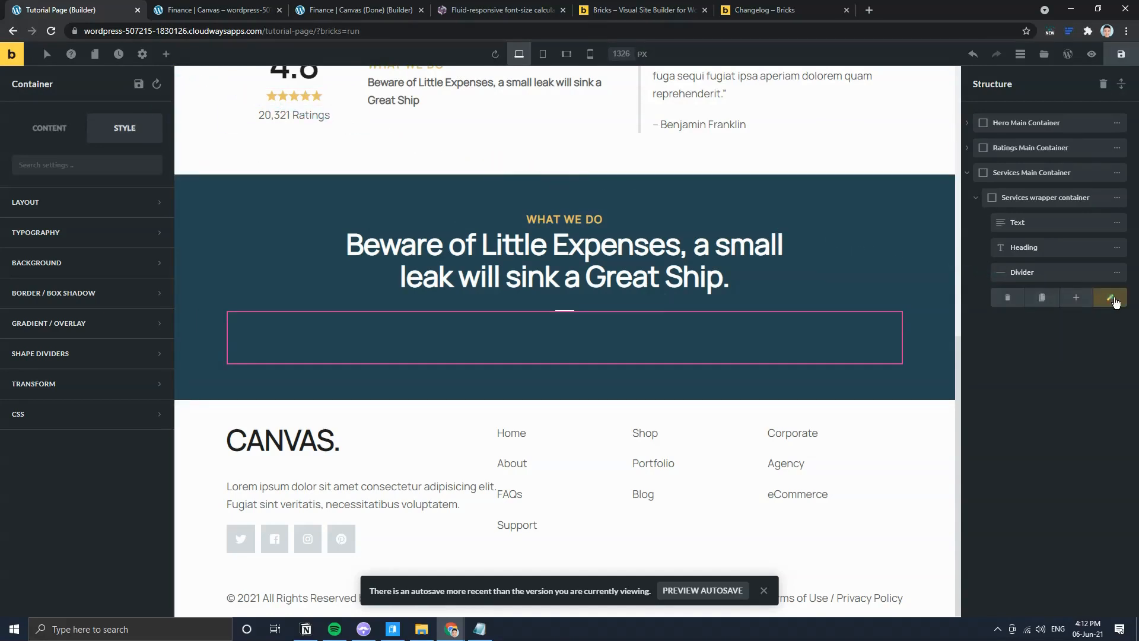
pyautogui.click(1086, 302)
pyautogui.click(984, 298)
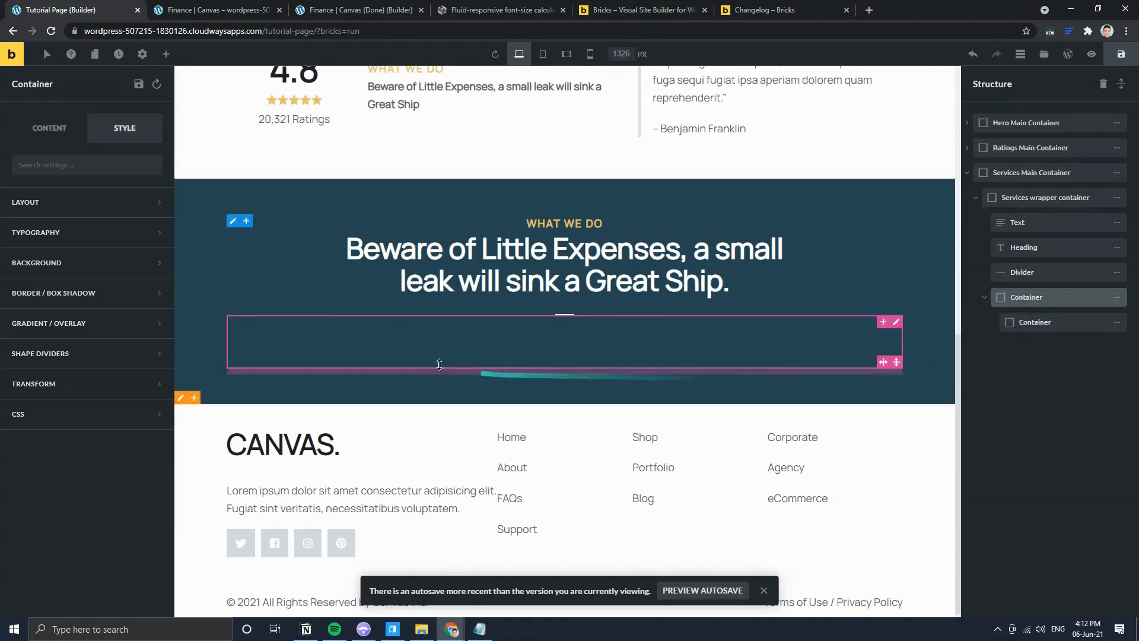
# Step: Examine how the services section's containers and cards are nested in the structure of the finished Finance builder page
pyautogui.click(359, 10)
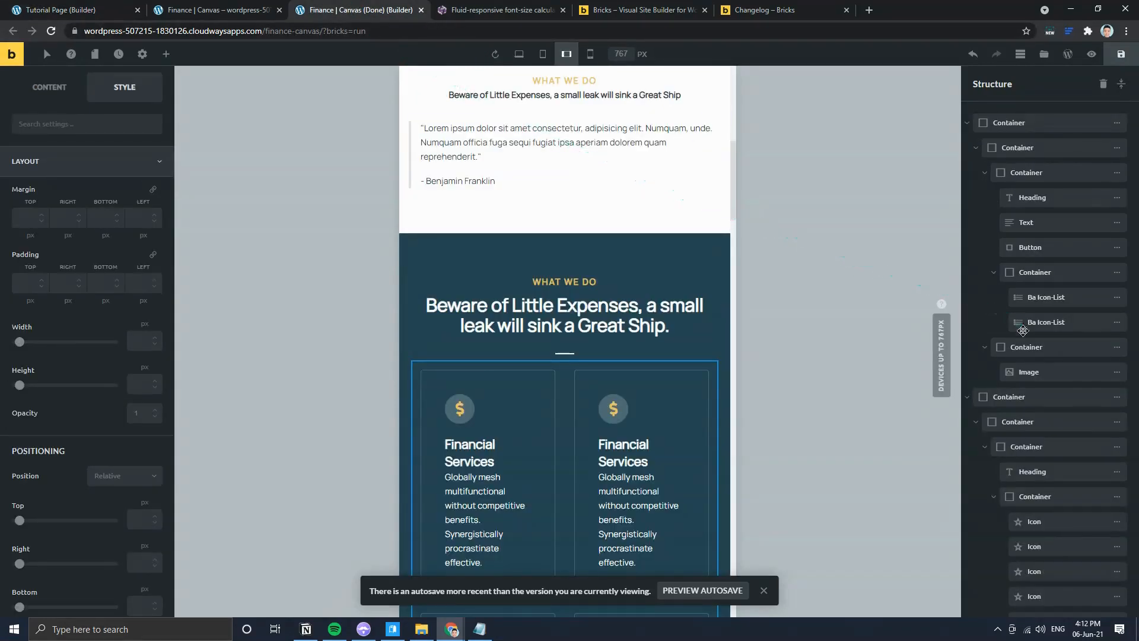
pyautogui.scroll(-4, 1053, 409)
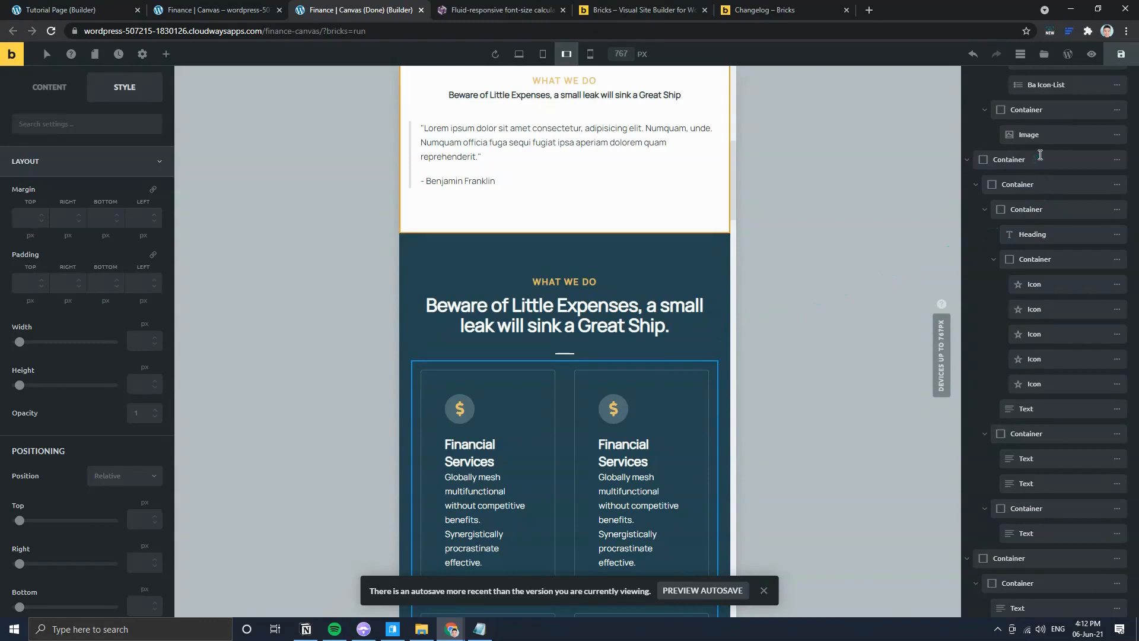
pyautogui.scroll(-2, 1033, 291)
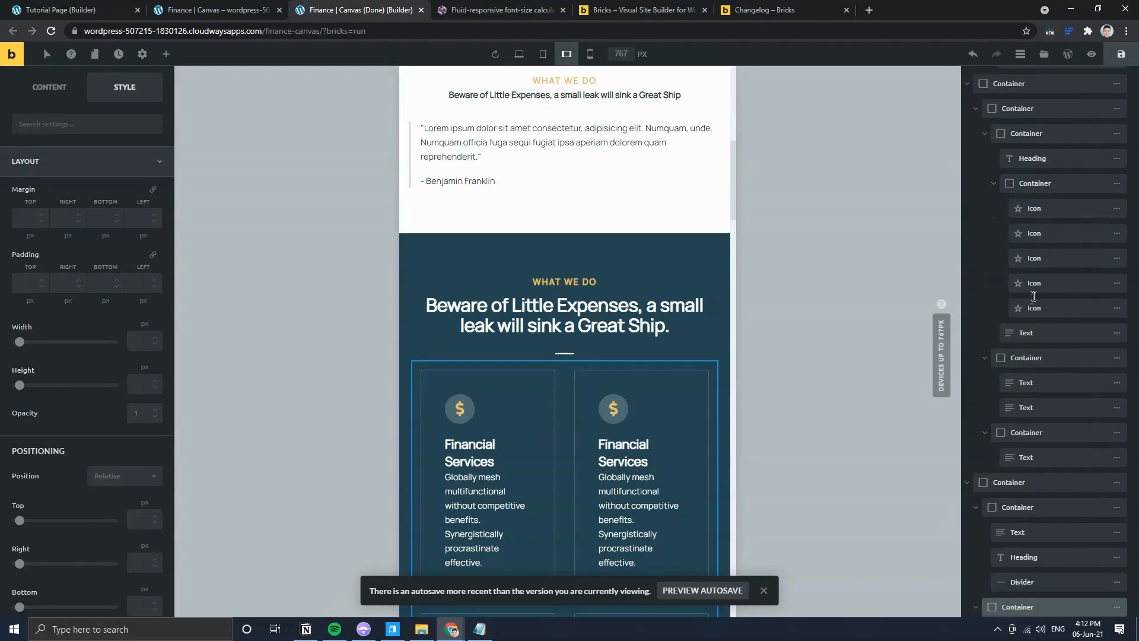
pyautogui.scroll(2, 1033, 293)
pyautogui.click(967, 160)
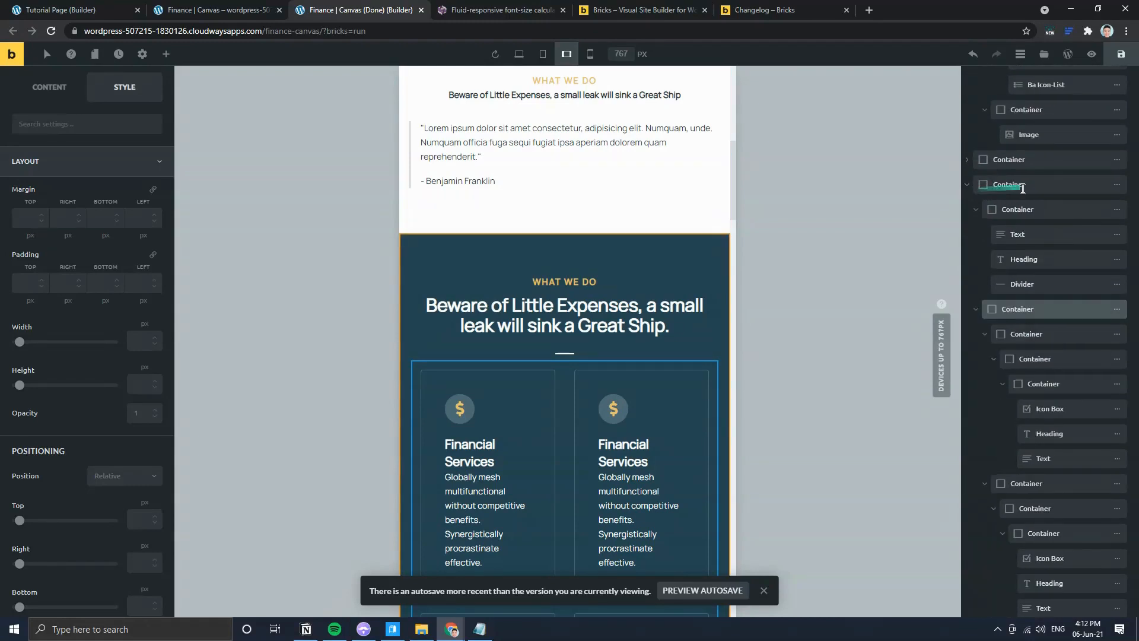
pyautogui.moveTo(1009, 195); pyautogui.dragTo(1019, 309)
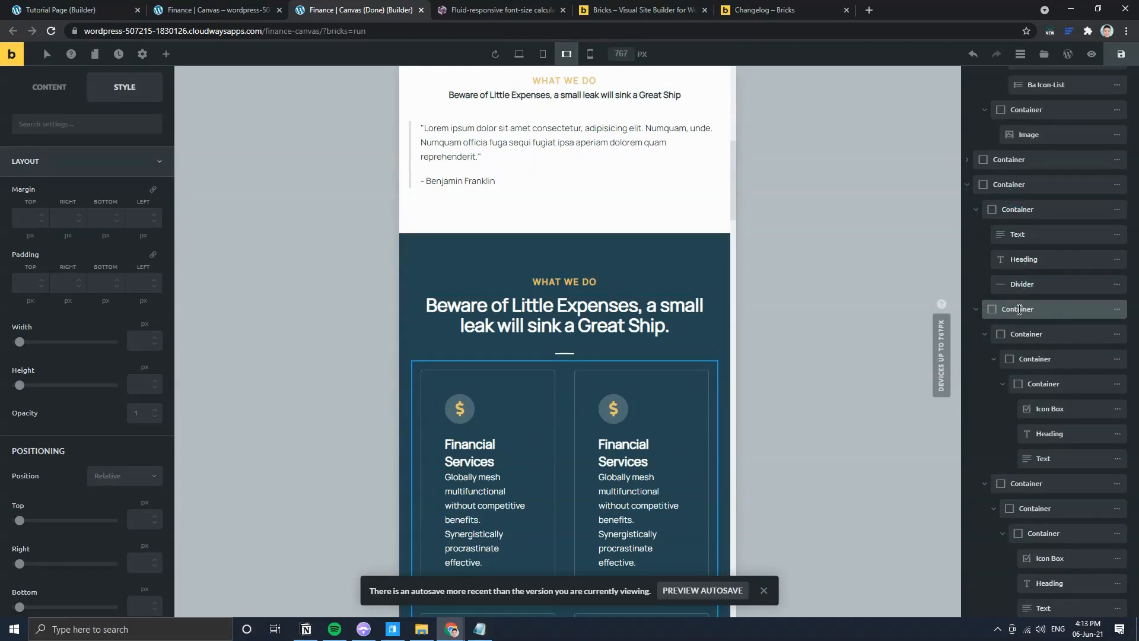
pyautogui.scroll(-2, 1039, 339)
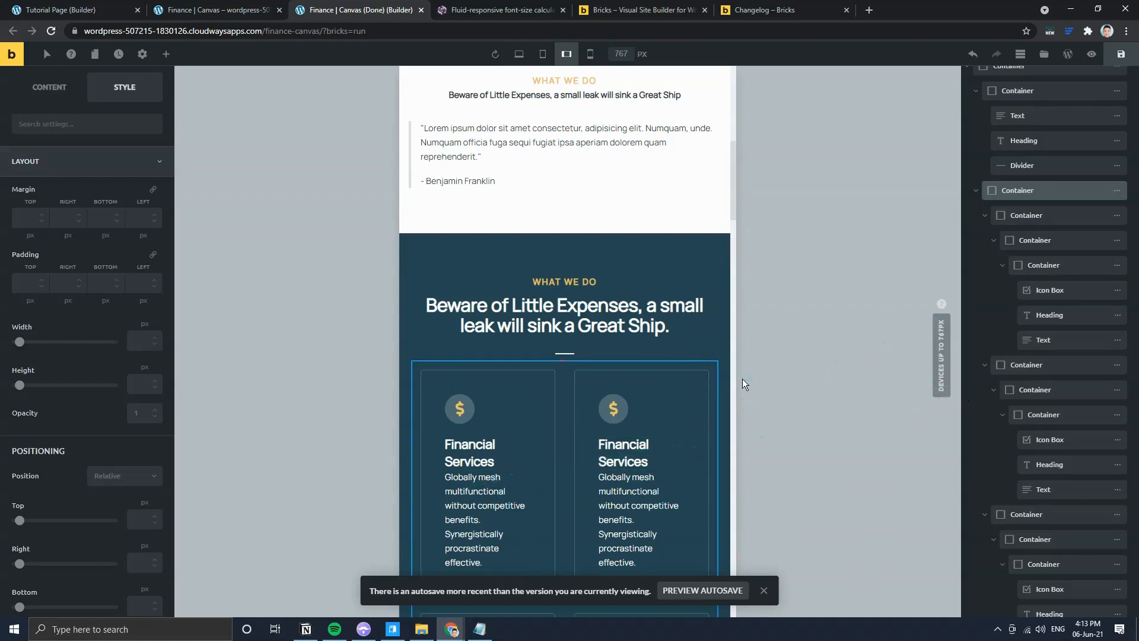
pyautogui.scroll(-2, 485, 425)
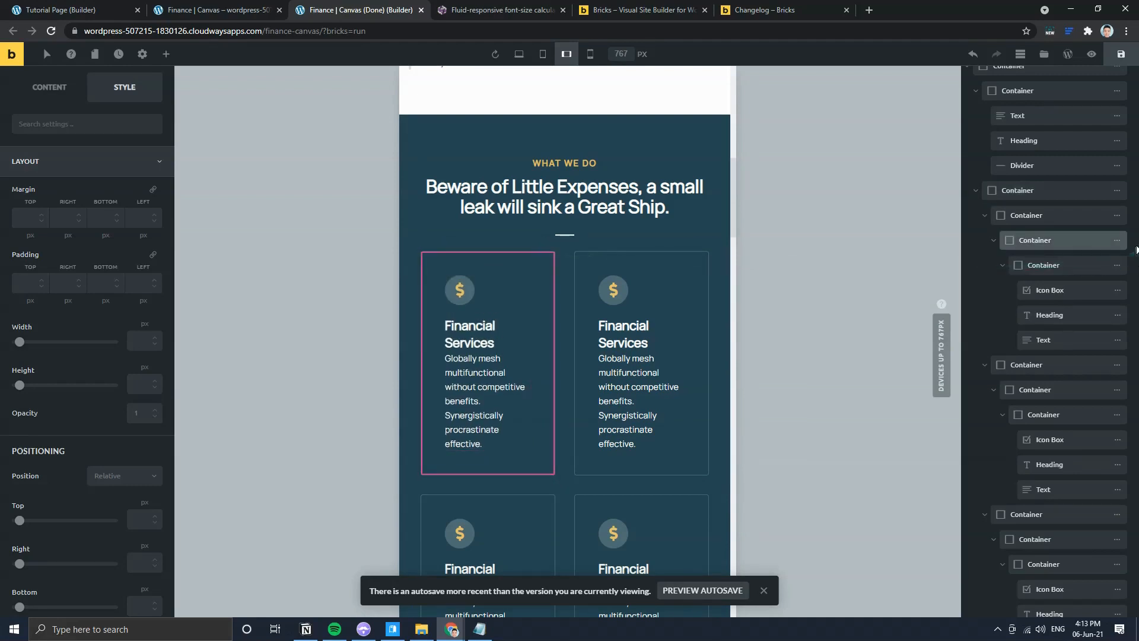
pyautogui.moveTo(1120, 246)
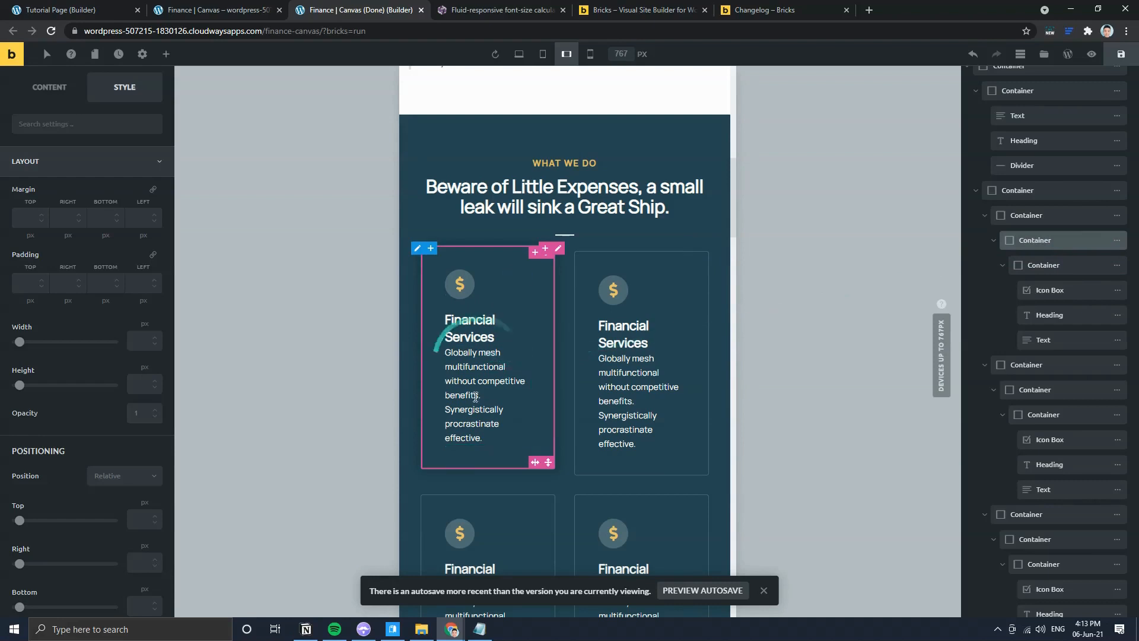
# Step: Review the services card grid of the finished page at the mobile, tablet and desktop breakpoints and on the live Finance page
pyautogui.click(580, 60)
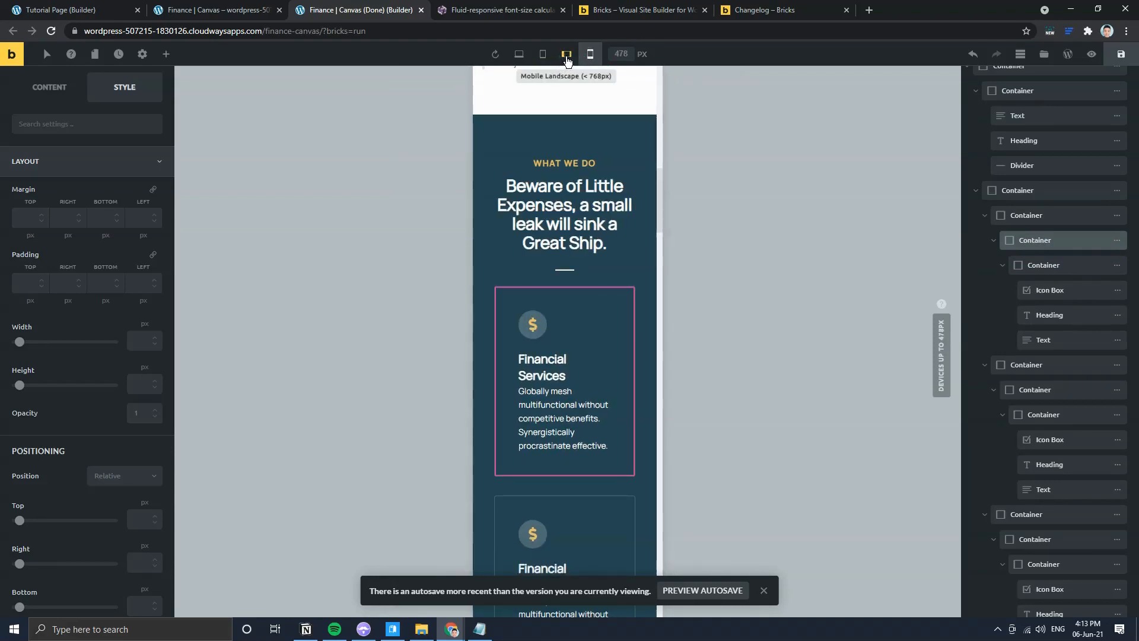
pyautogui.click(566, 55)
pyautogui.click(543, 55)
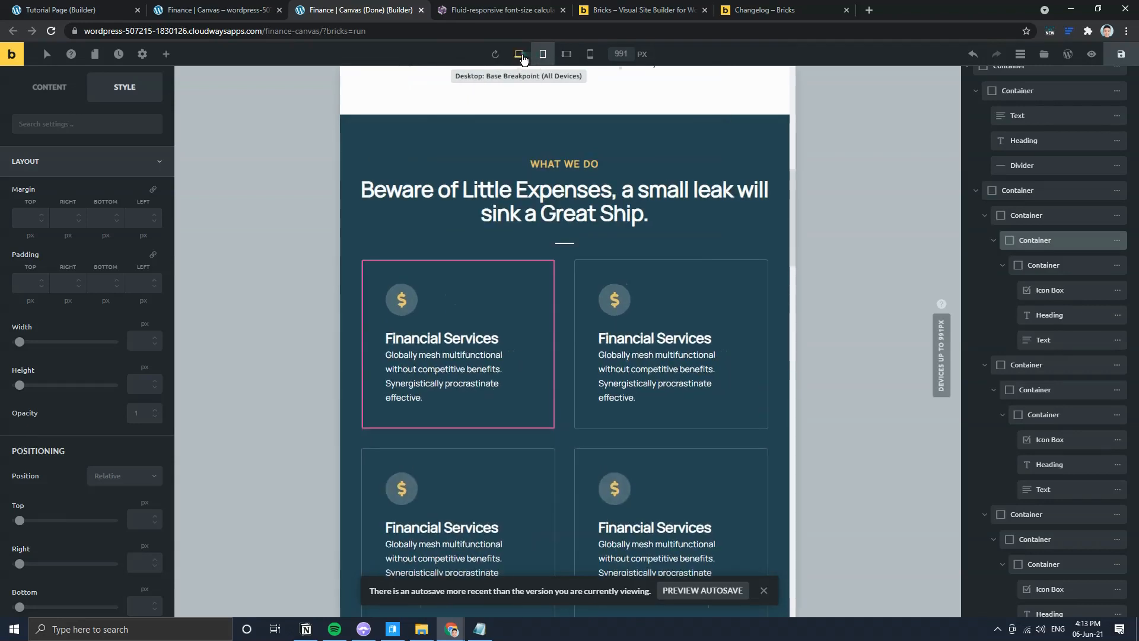
pyautogui.click(520, 55)
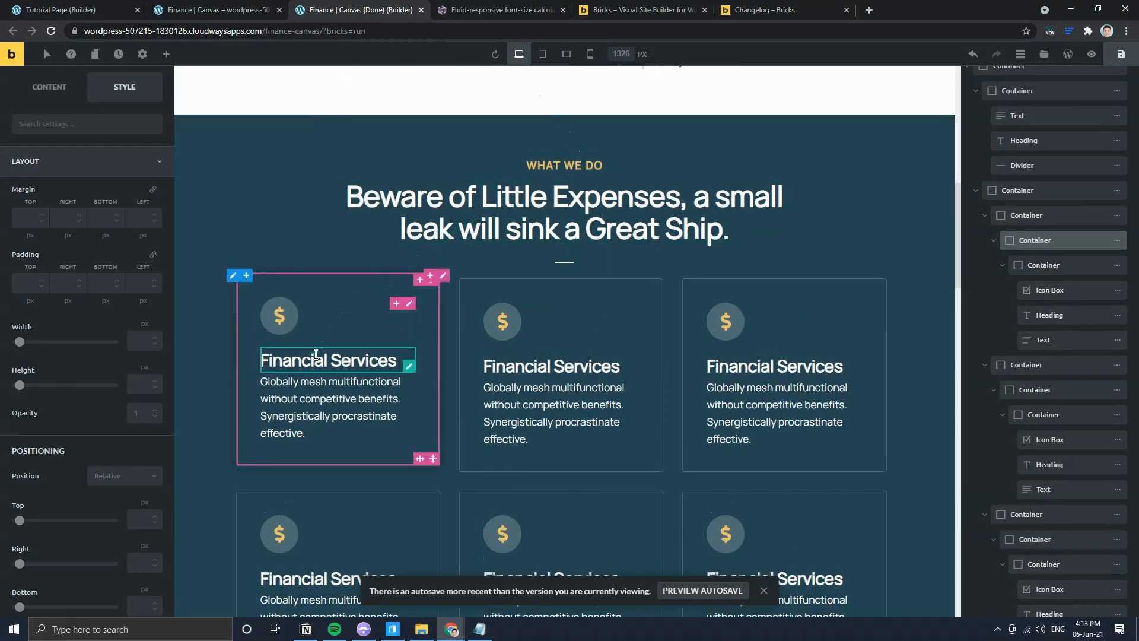
pyautogui.moveTo(316, 354); pyautogui.dragTo(303, 290)
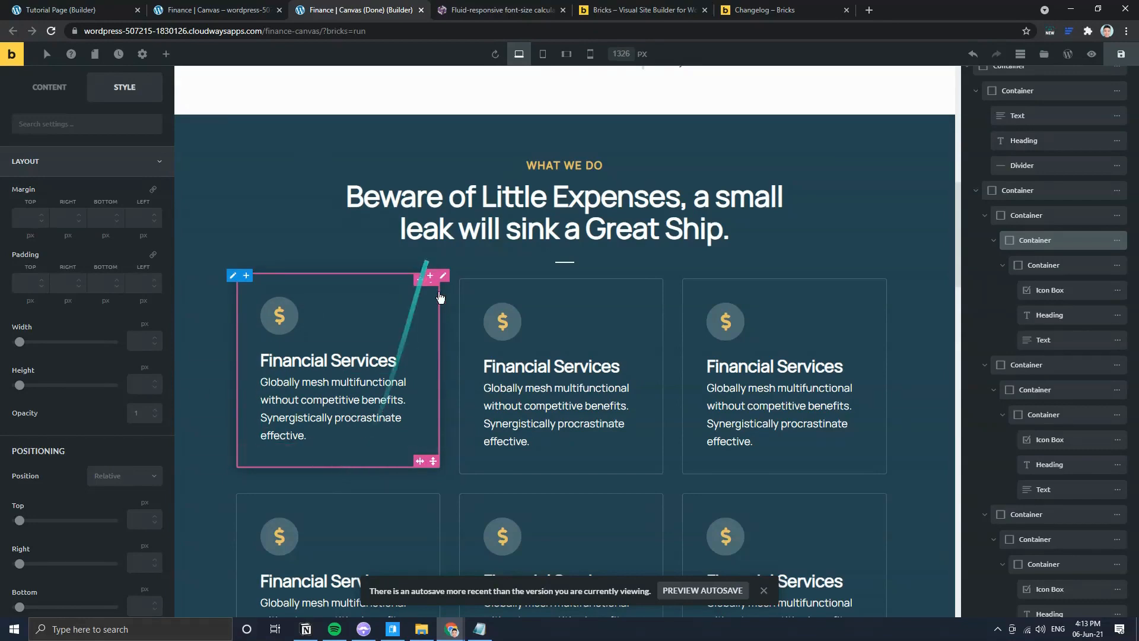
pyautogui.scroll(-3, 510, 457)
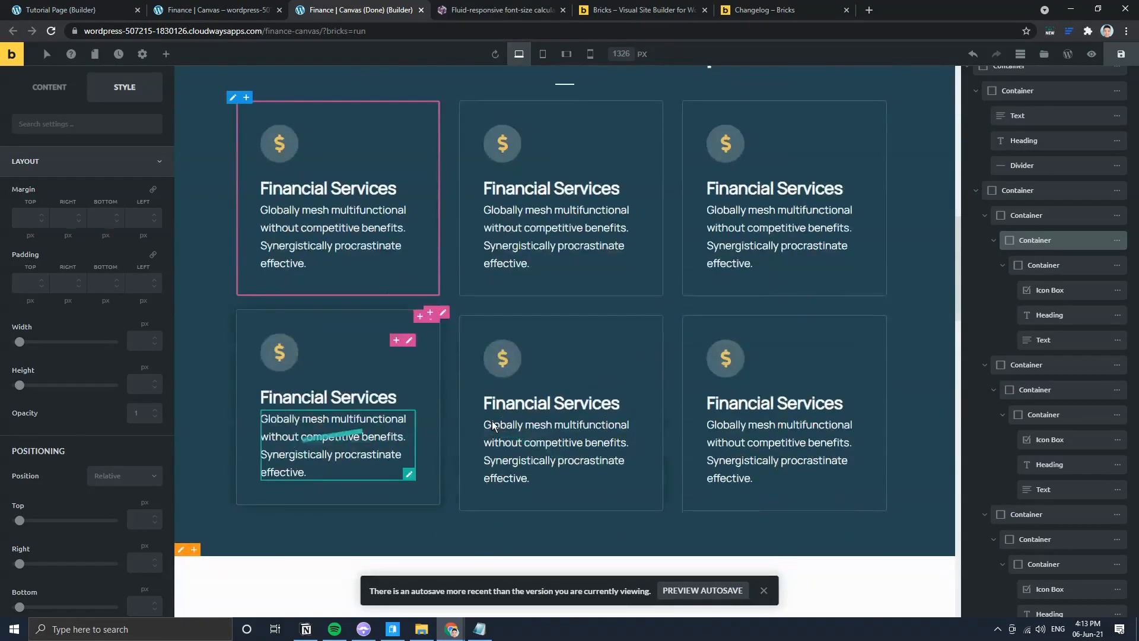
pyautogui.scroll(2, 480, 285)
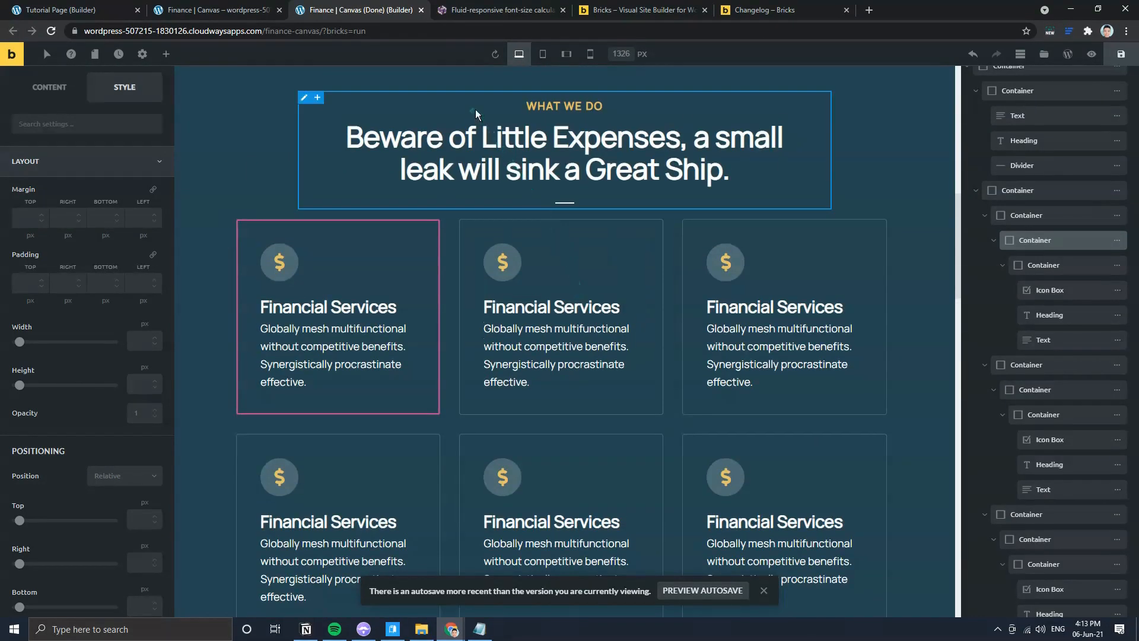
pyautogui.click(220, 5)
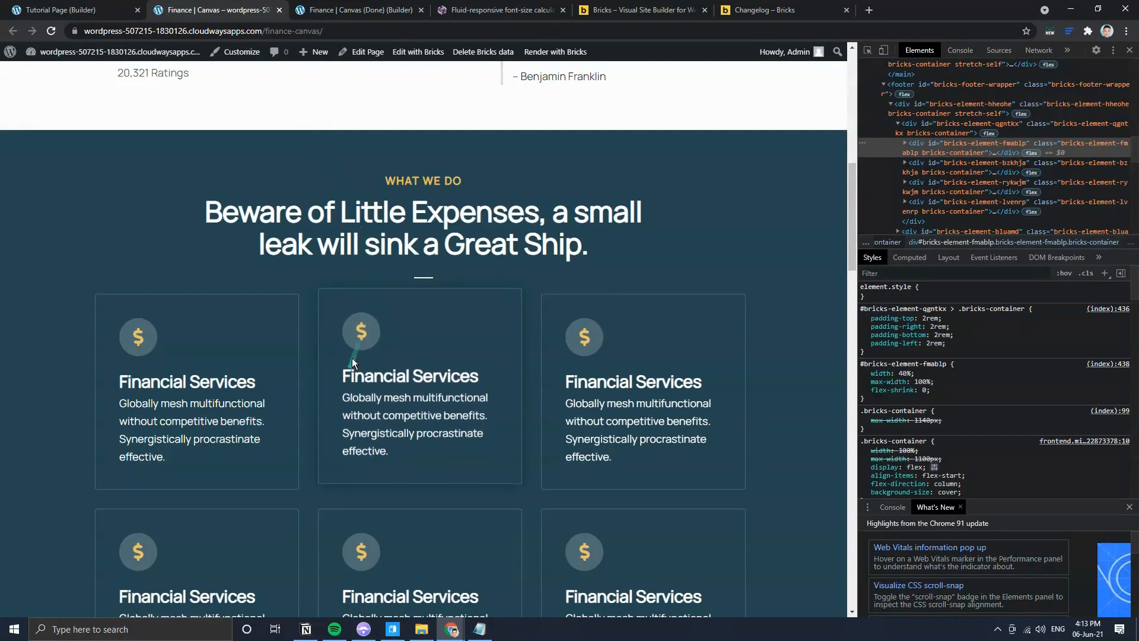
# Step: Copy the styles of the first card's outer container in the finished Finance builder page and paste them onto the tutorial page's nested container
pyautogui.click(101, 4)
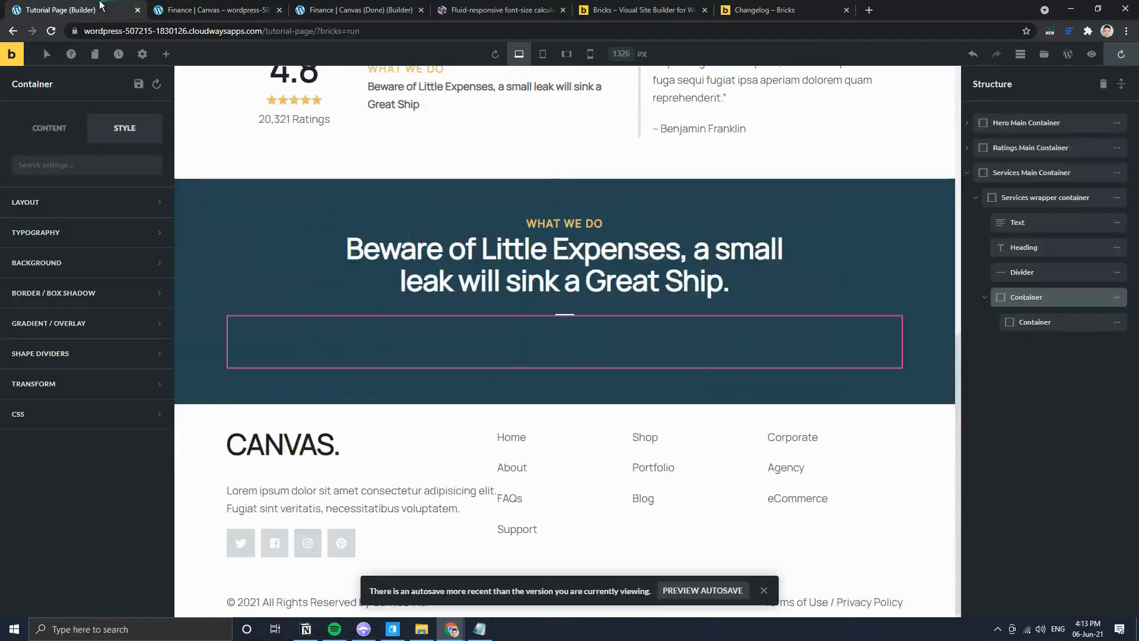
pyautogui.click(1117, 322)
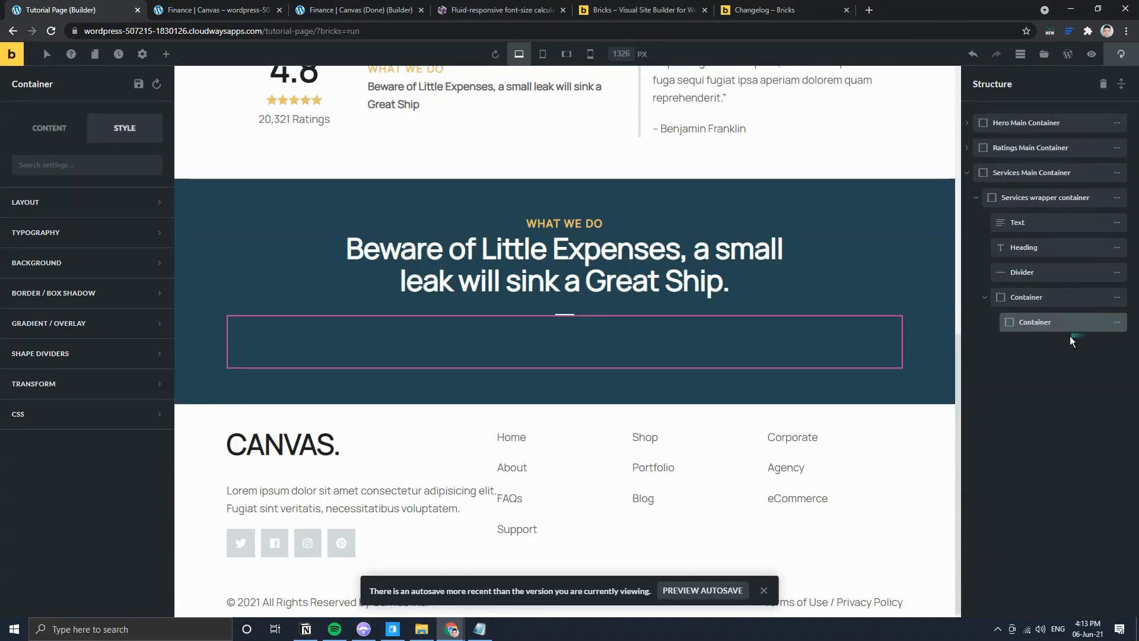
pyautogui.click(77, 208)
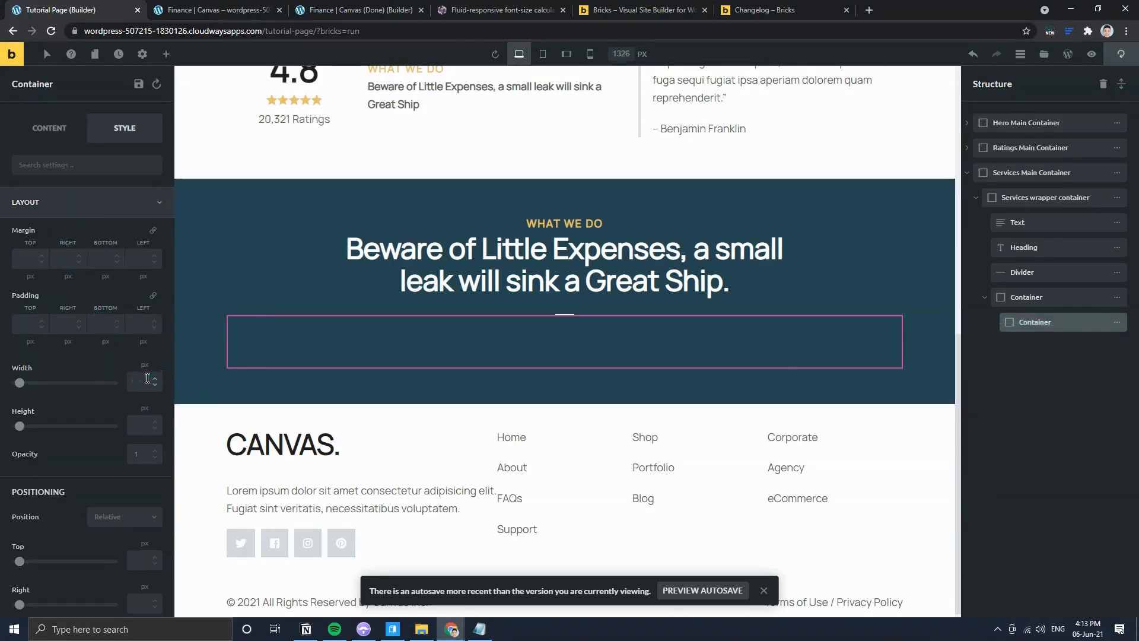
pyautogui.click(314, 9)
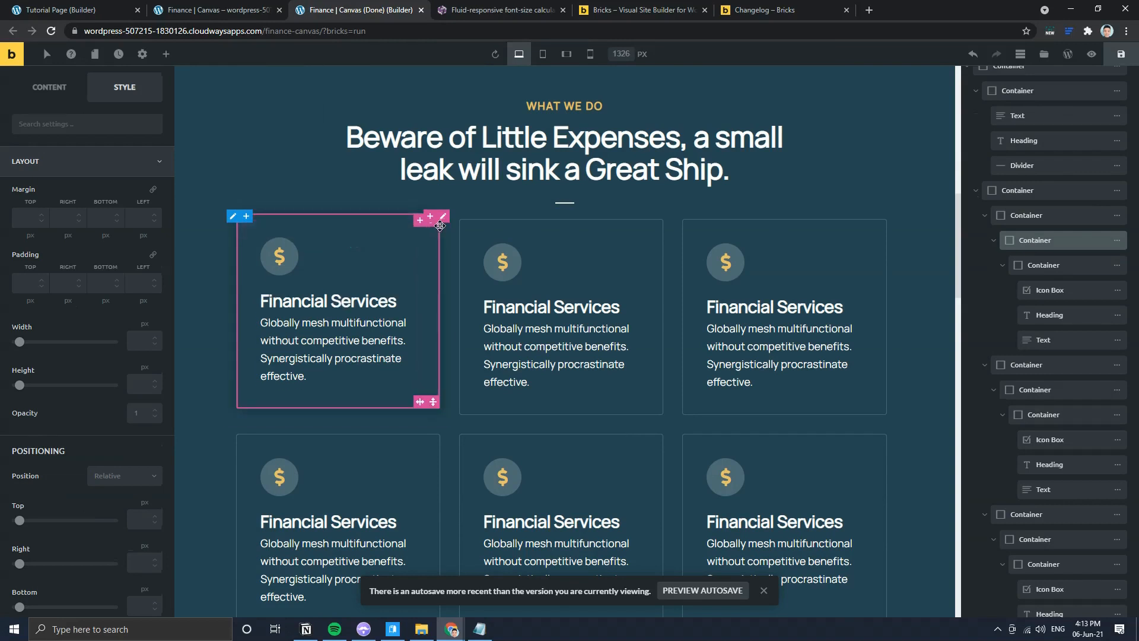
pyautogui.rightClick(1111, 221)
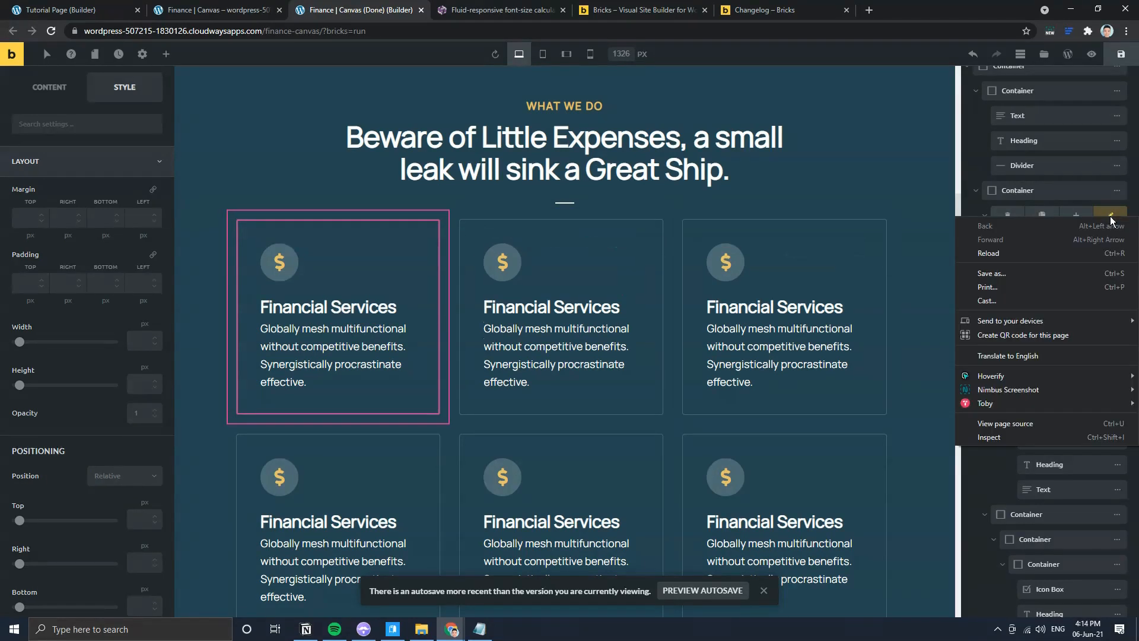
pyautogui.click(1116, 218)
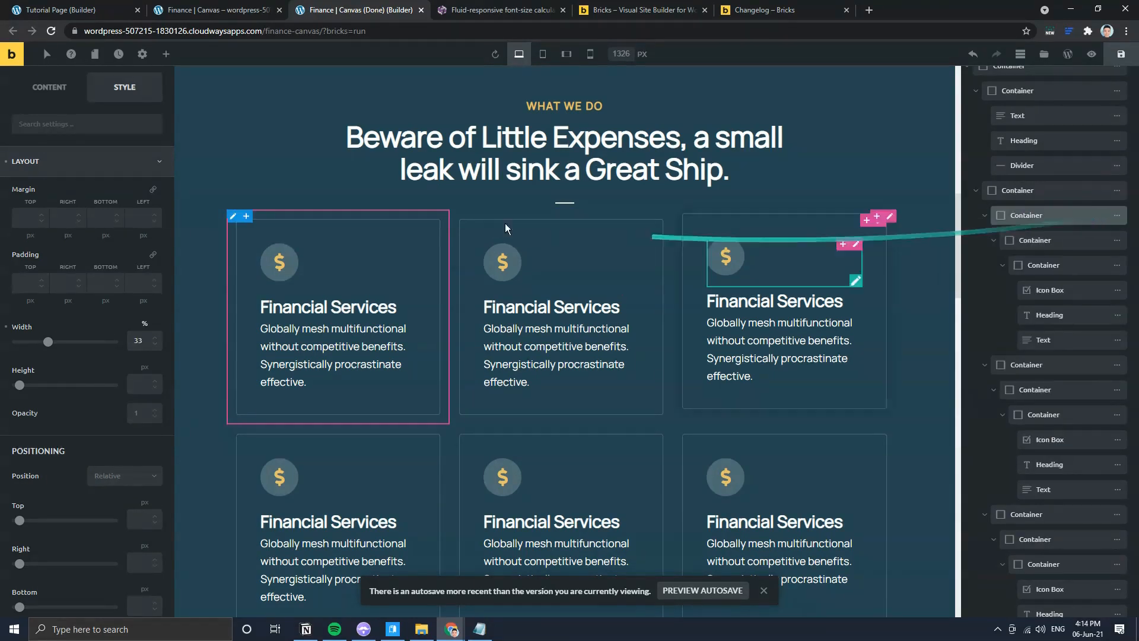
pyautogui.rightClick(446, 219)
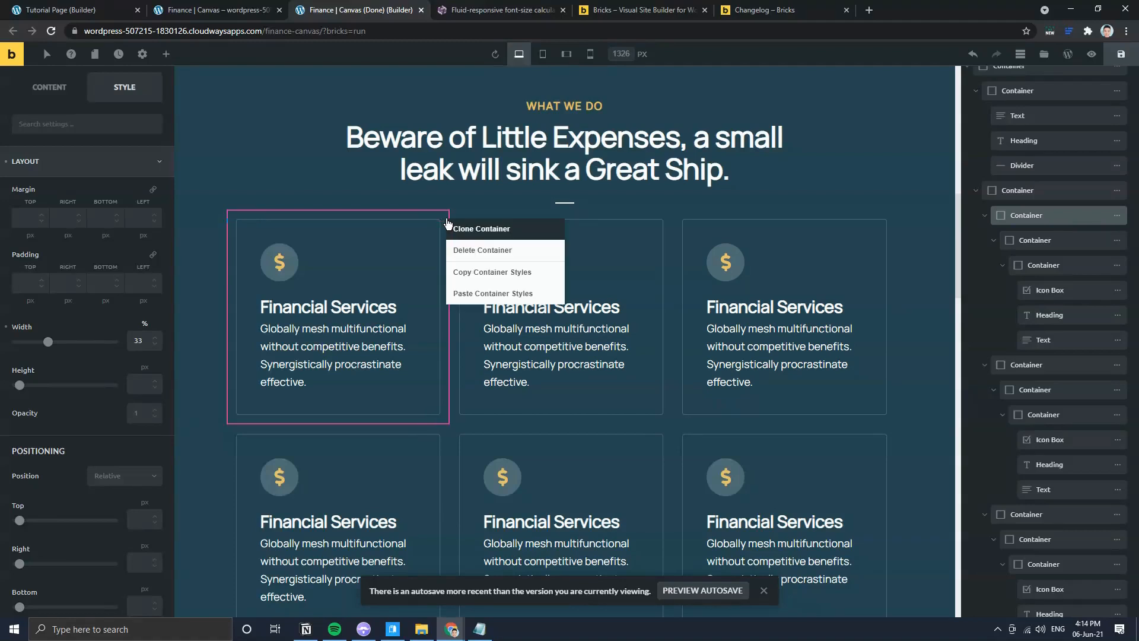
pyautogui.click(501, 271)
pyautogui.click(63, 7)
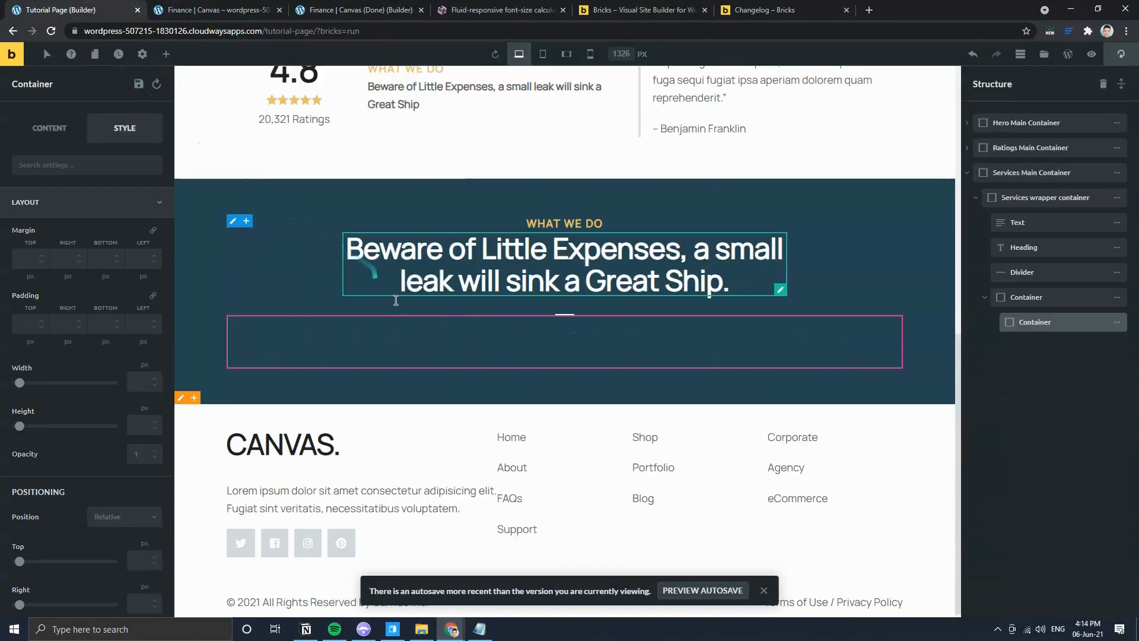
pyautogui.rightClick(900, 324)
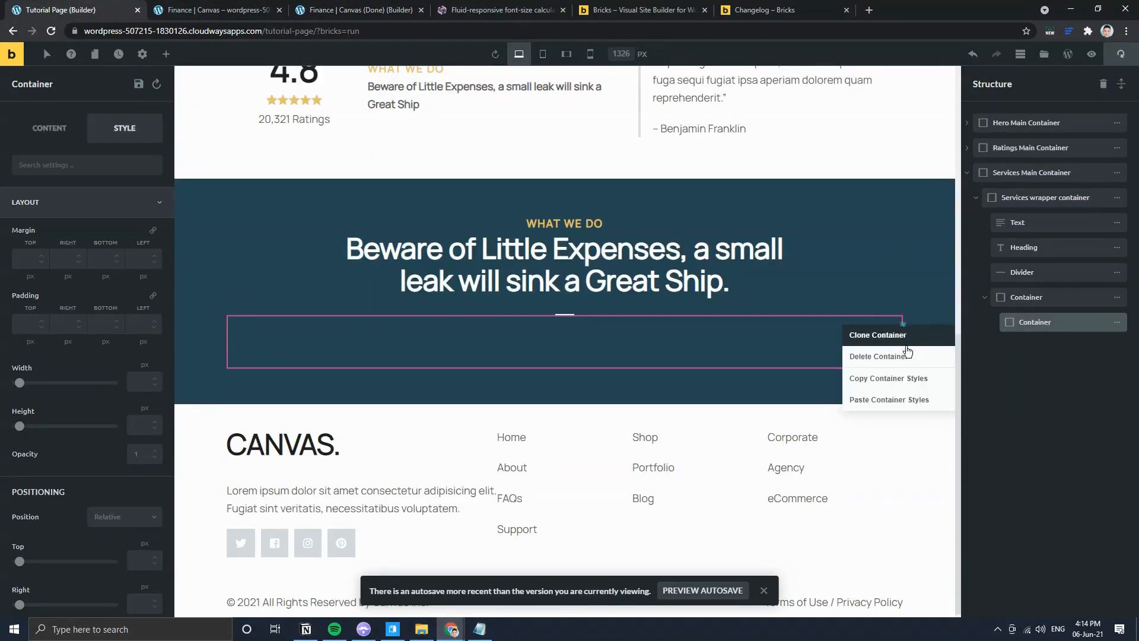
pyautogui.click(875, 399)
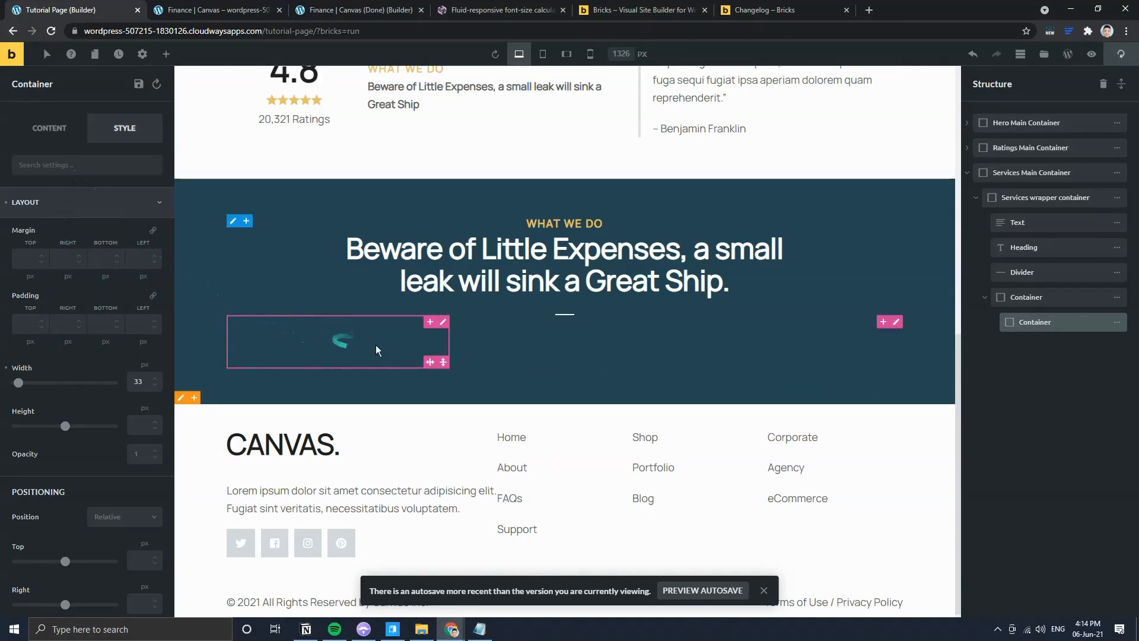
# Step: Rename the cards container below the divider as Services main container and its nested container as Services Card
pyautogui.click(1035, 300)
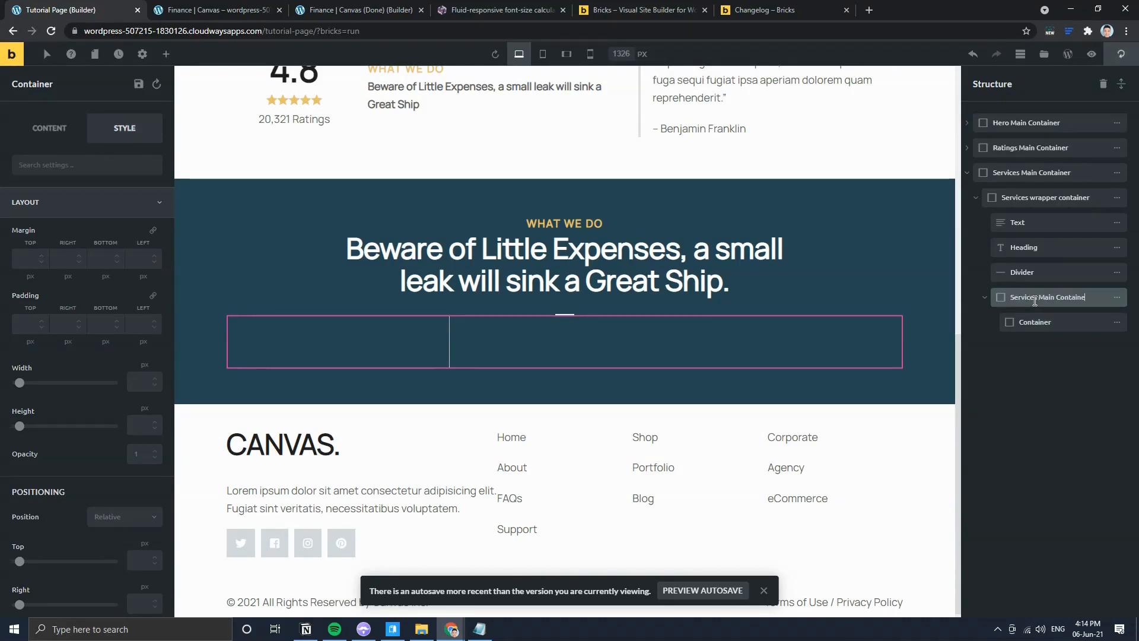
pyautogui.click(1056, 314)
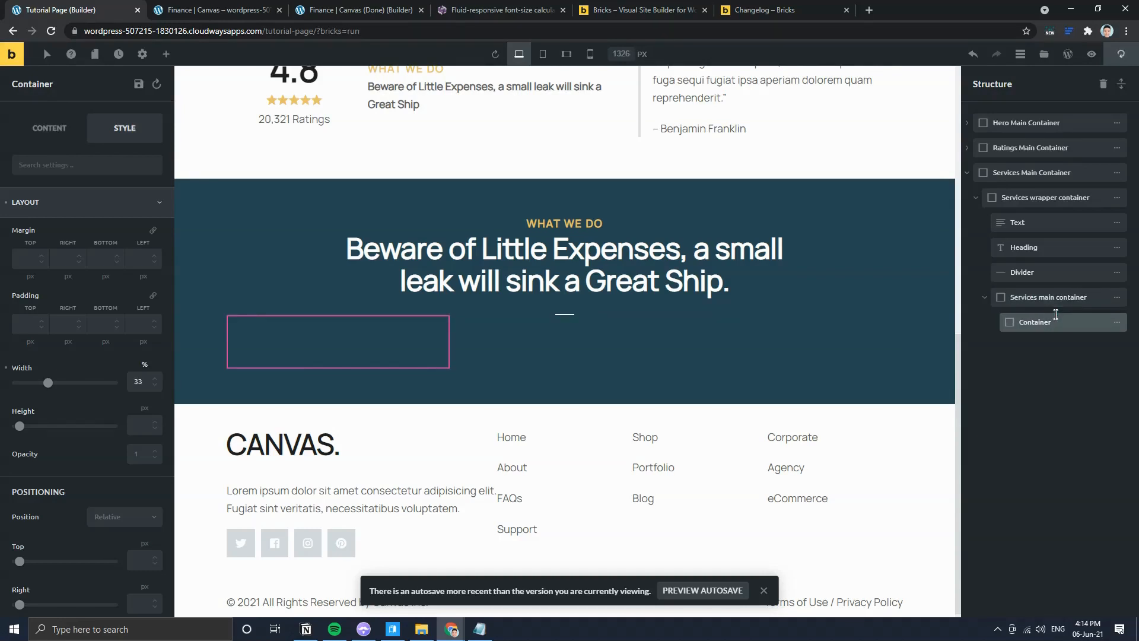
pyautogui.doubleClick(1055, 314)
pyautogui.write('Individual Col')
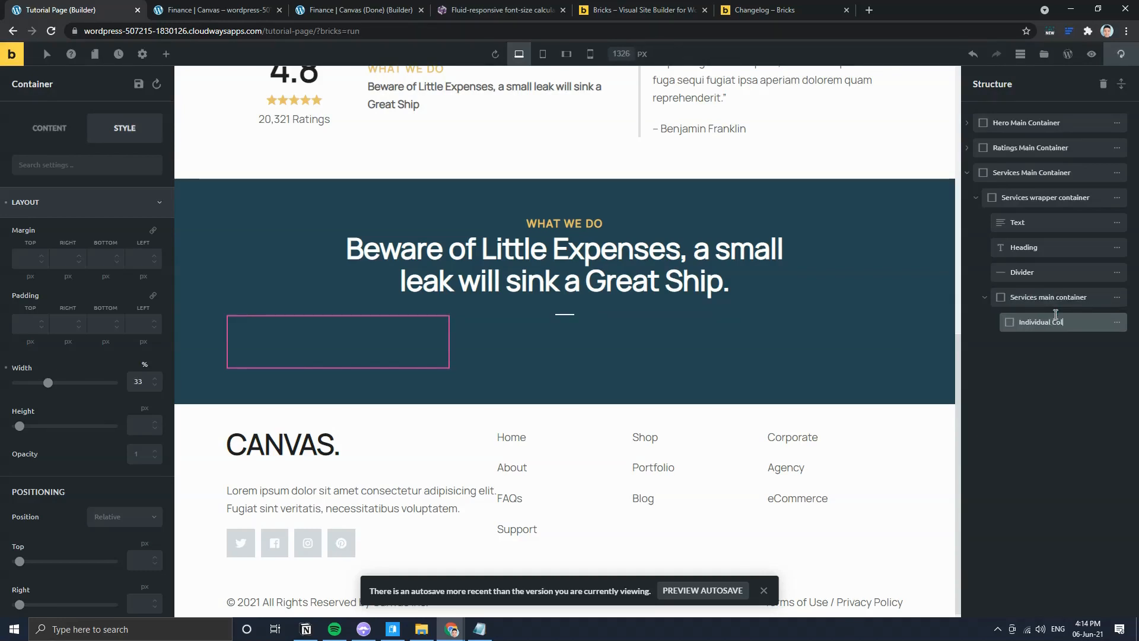
pyautogui.press('Return')
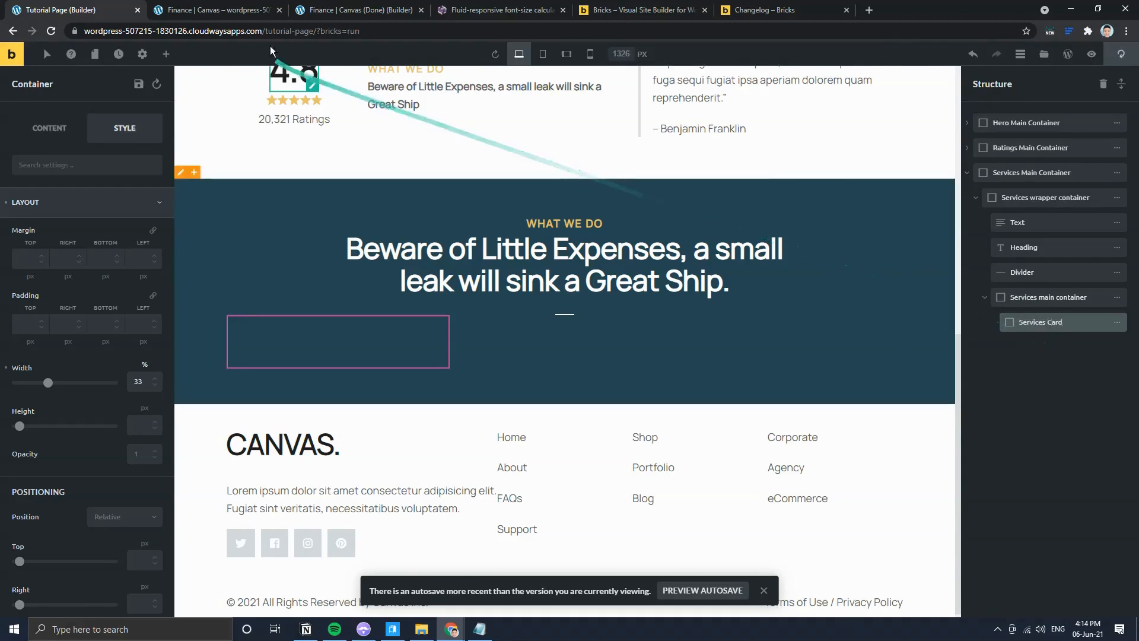
# Step: Following the card nesting of the finished Finance builder page, add a container inside the Services Card and rename it Services Wrapper
pyautogui.click(217, 10)
pyautogui.click(359, 10)
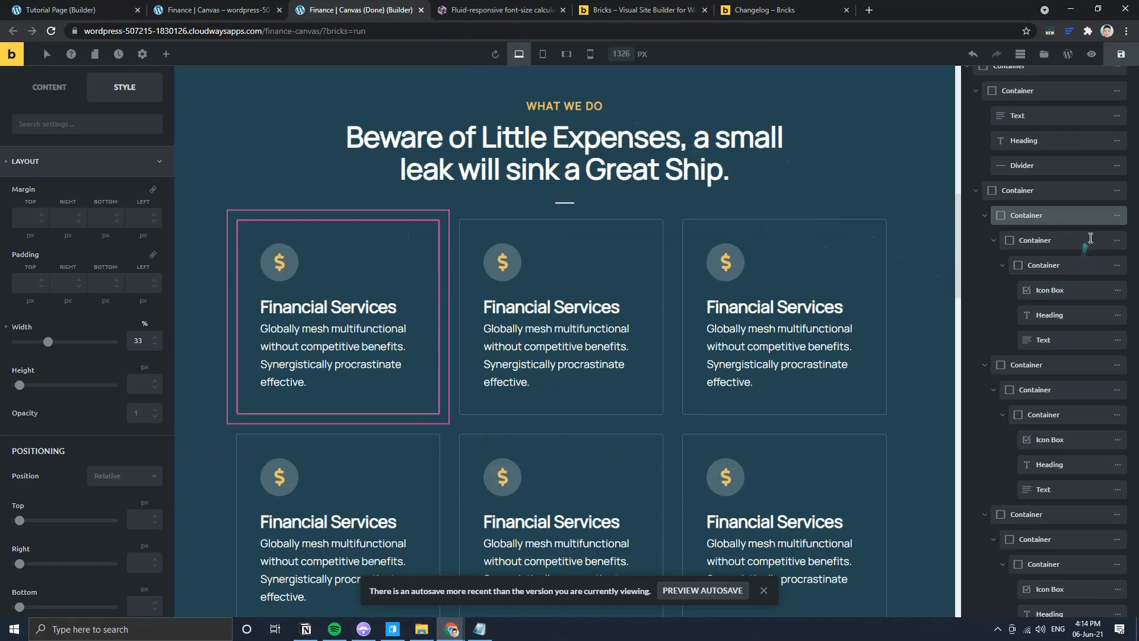
pyautogui.click(1114, 240)
pyautogui.click(1115, 216)
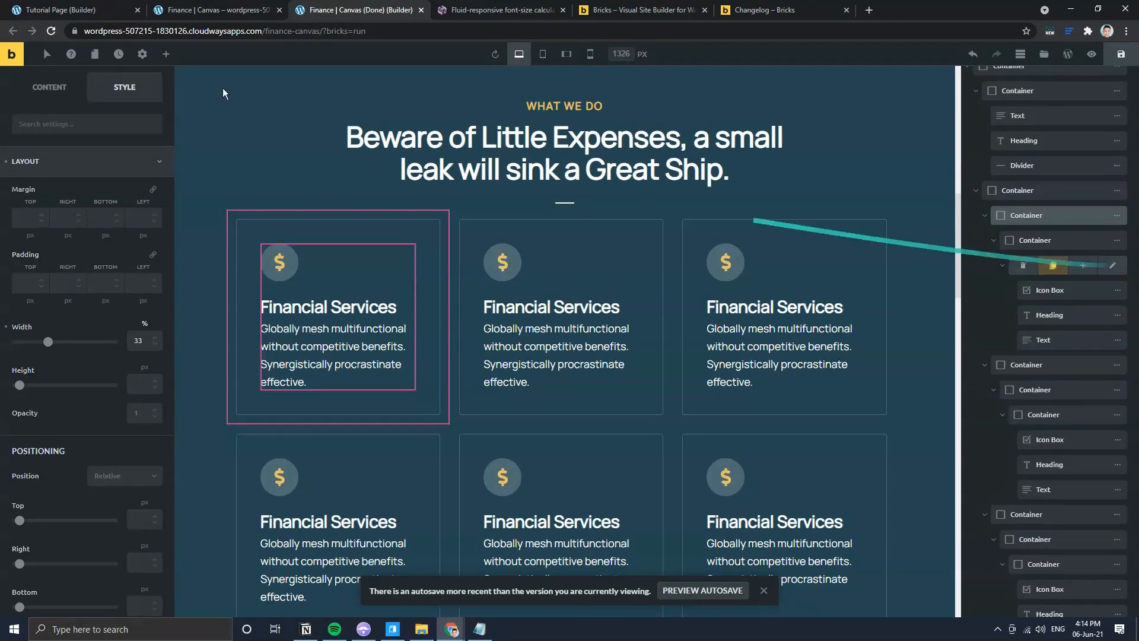
pyautogui.click(95, 6)
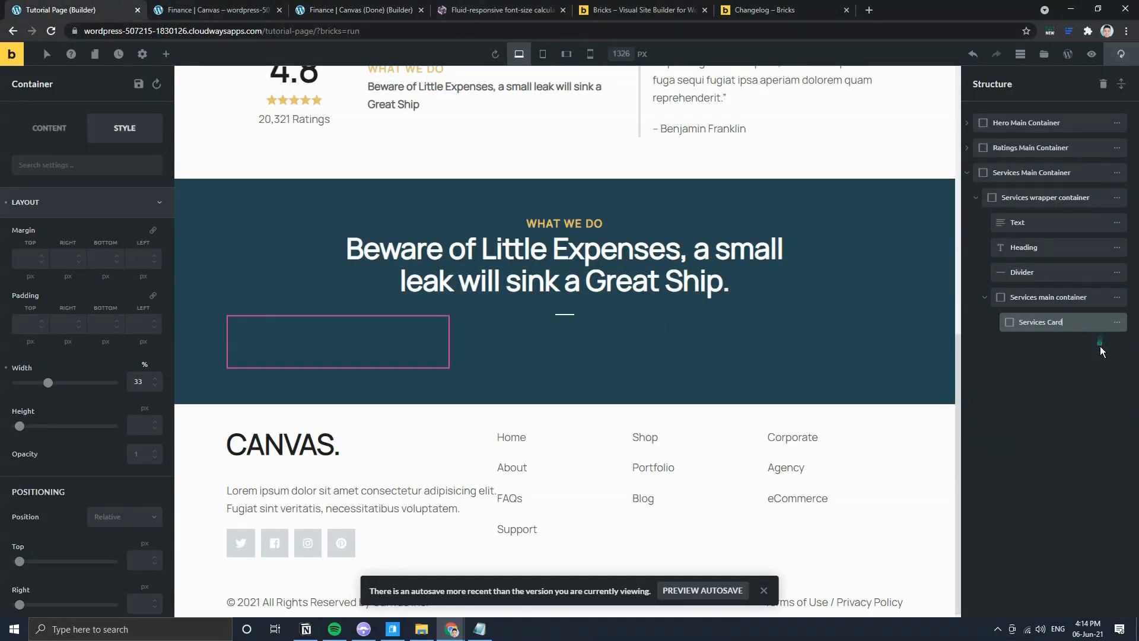
pyautogui.press('Return')
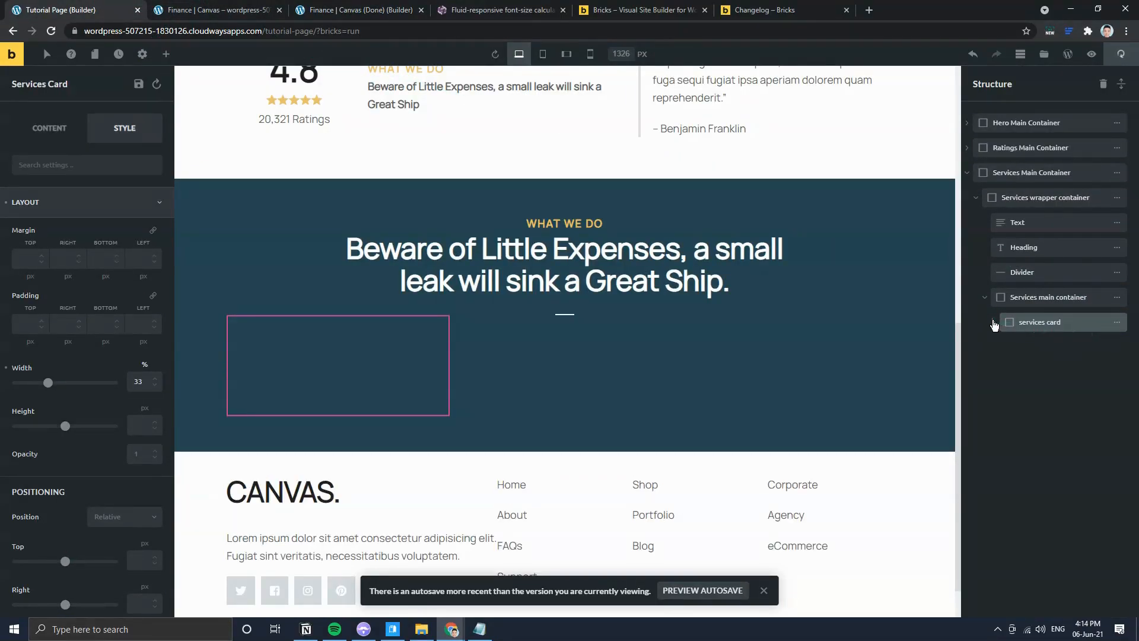
pyautogui.click(994, 322)
pyautogui.click(1051, 342)
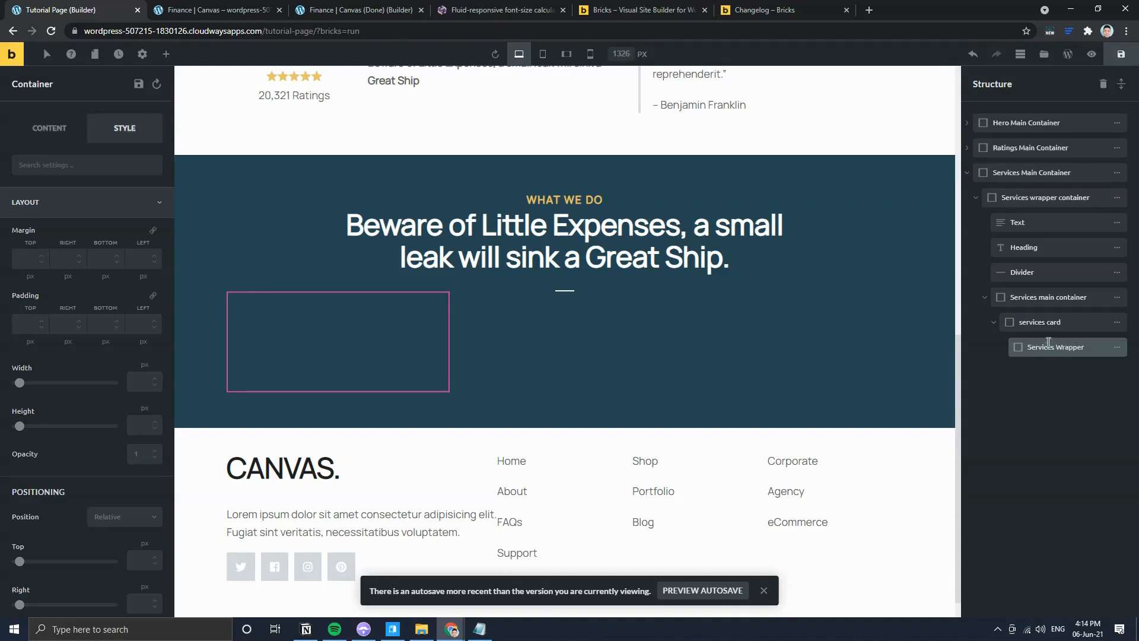
pyautogui.click(1050, 322)
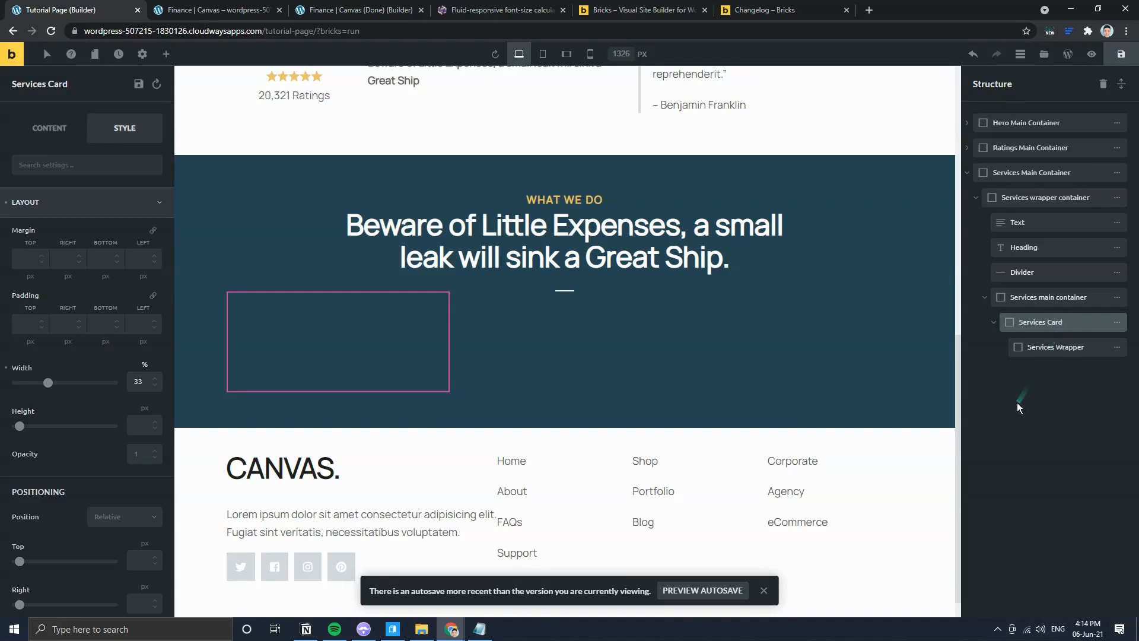
# Step: Add a container inside the Services Wrapper and rename it Content
pyautogui.click(1114, 349)
pyautogui.click(1085, 348)
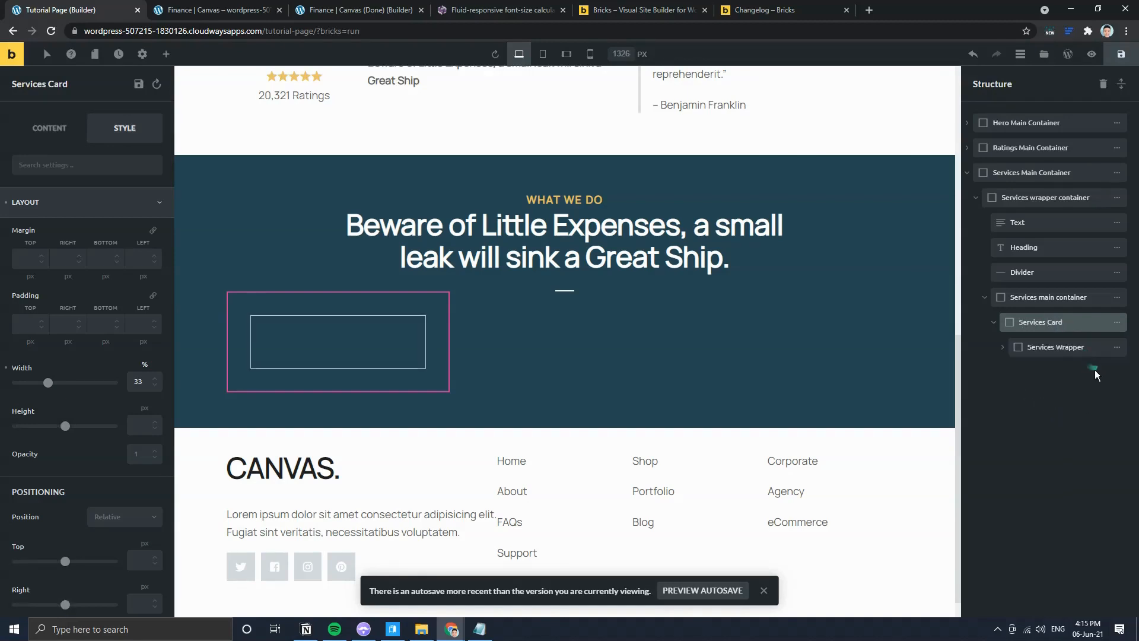
pyautogui.click(1003, 349)
pyautogui.click(1063, 374)
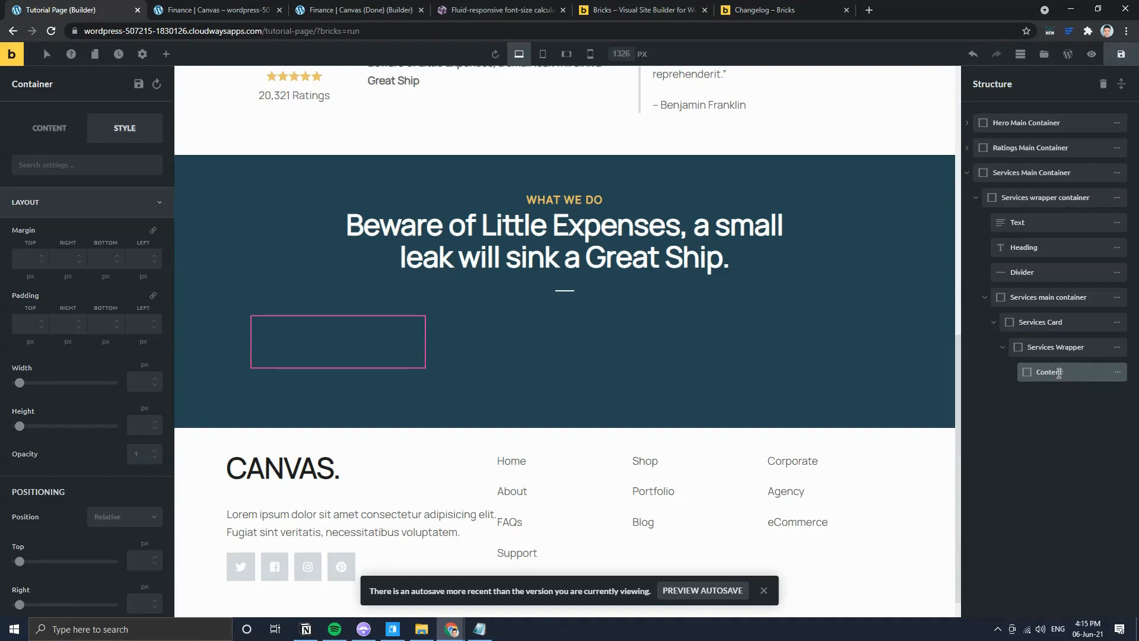
pyautogui.click(1117, 372)
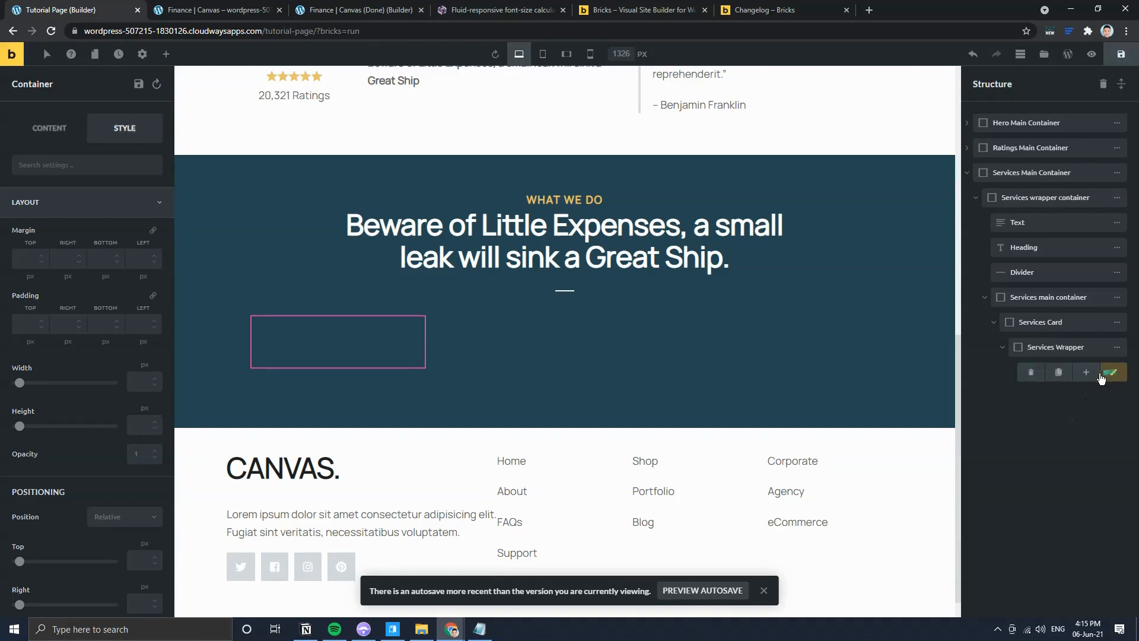
# Step: Copy the icon box styles of the first services card on the finished Finance builder page
pyautogui.click(356, 9)
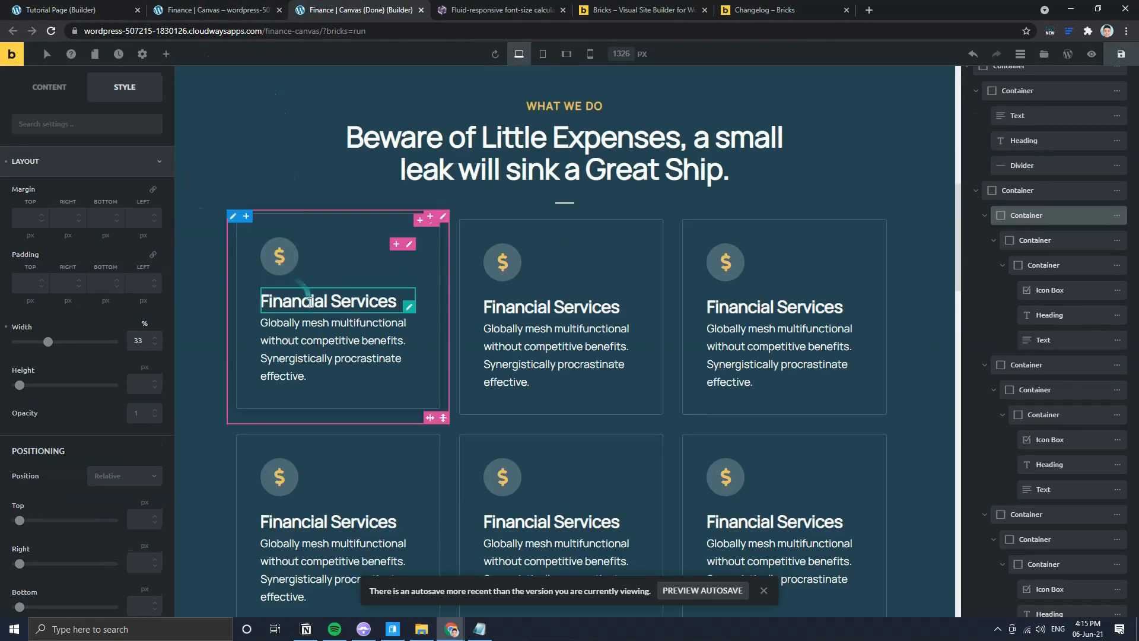
pyautogui.rightClick(404, 277)
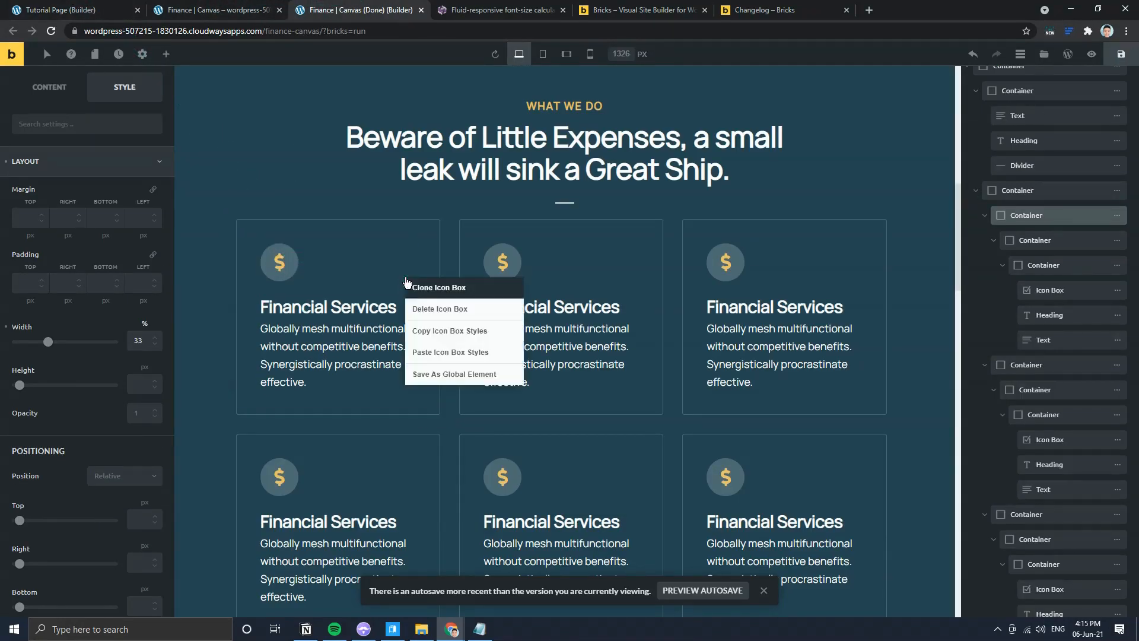
pyautogui.click(483, 341)
# Step: Add an Icon Box element inside the tutorial page's Content container and paste the copied icon box styles onto it
pyautogui.click(71, 10)
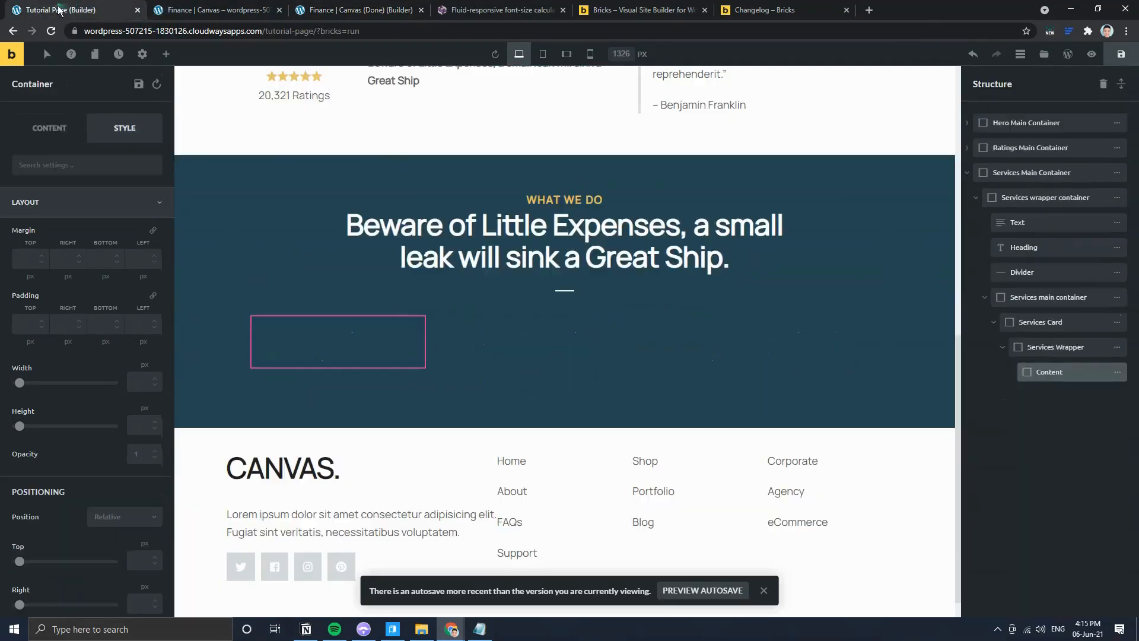
pyautogui.click(166, 54)
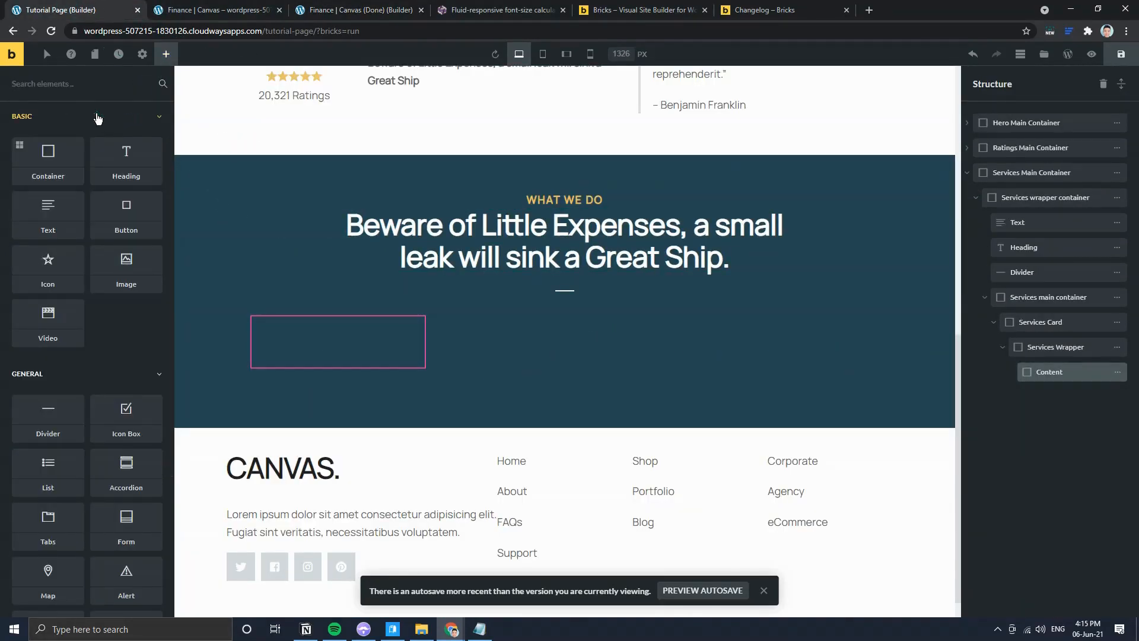
pyautogui.write('icon')
pyautogui.click(127, 149)
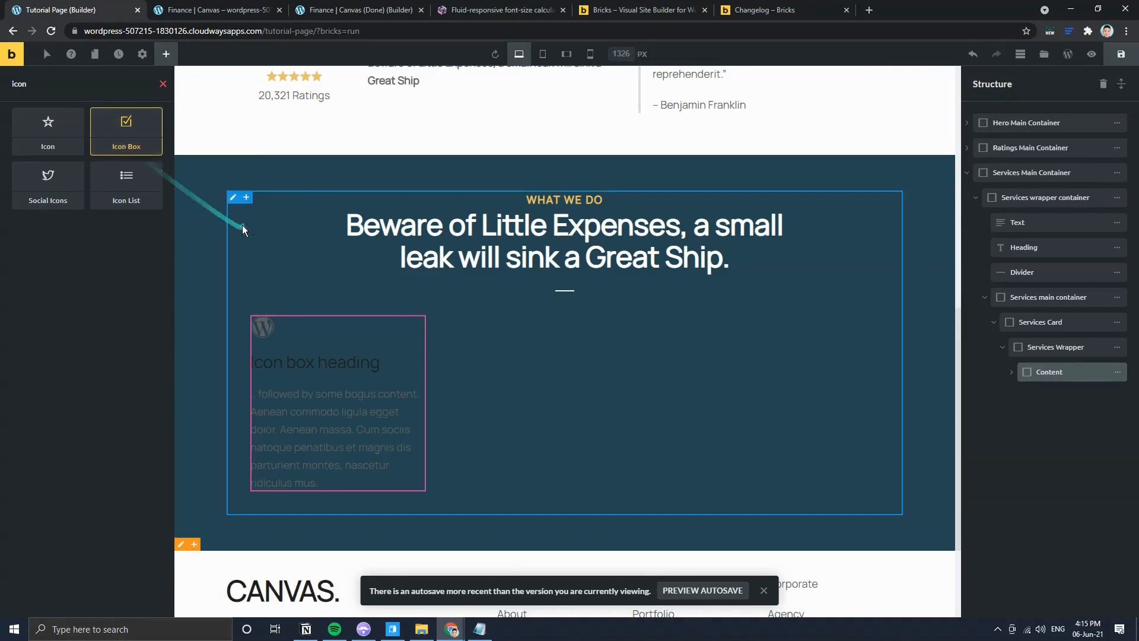
pyautogui.rightClick(295, 356)
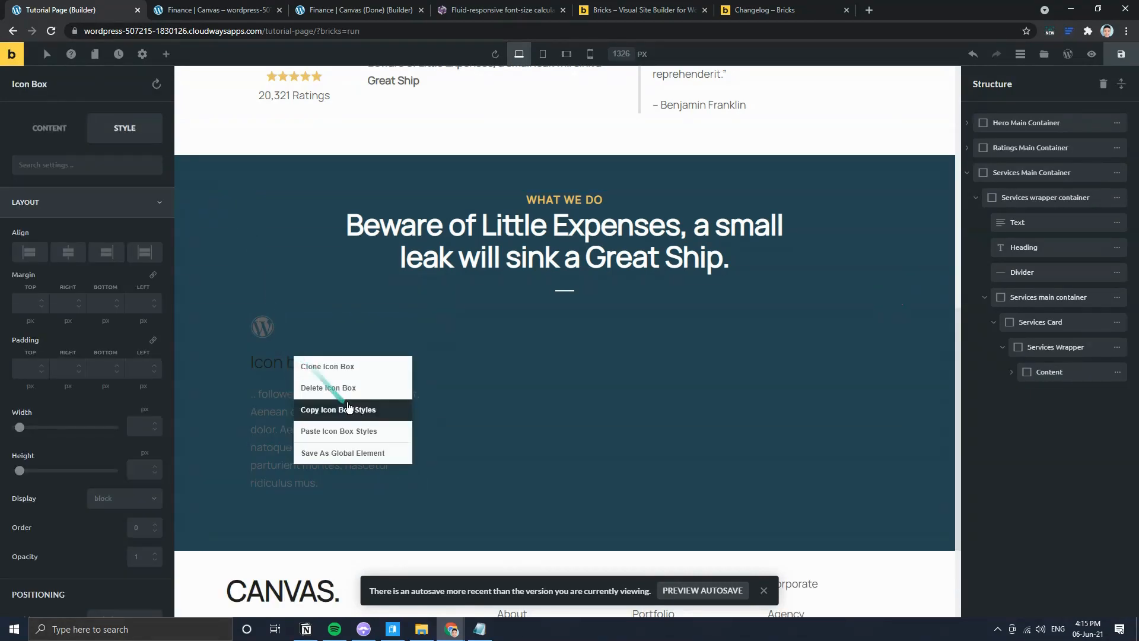
pyautogui.click(360, 431)
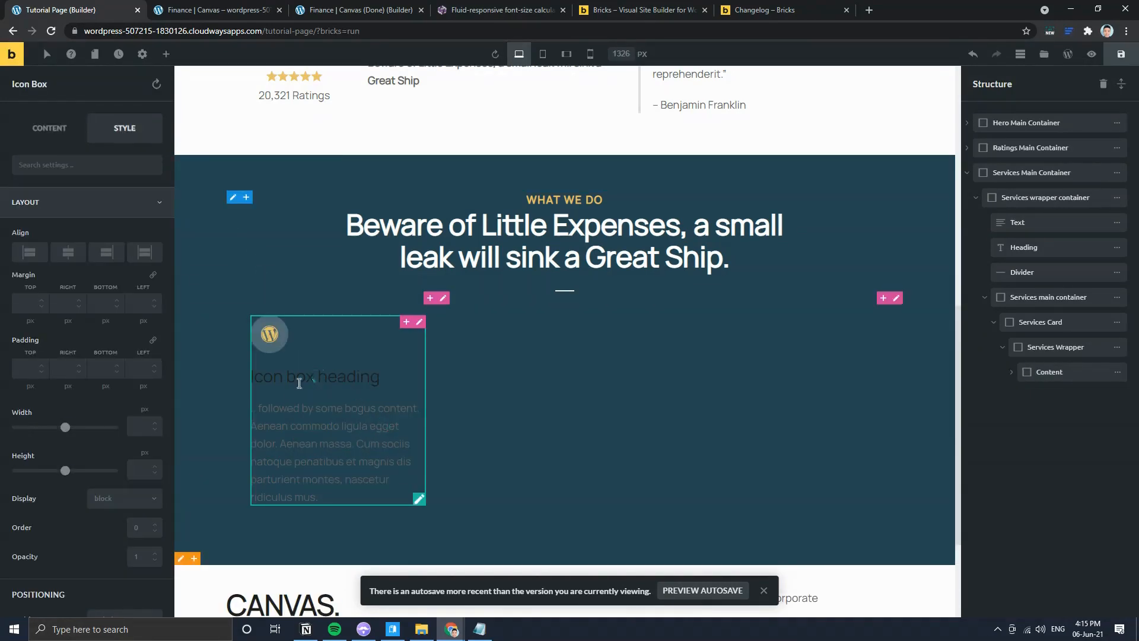
# Step: Set the icon box's icon to the dollar symbol from the Themify library, searching for money
pyautogui.click(53, 129)
pyautogui.click(71, 202)
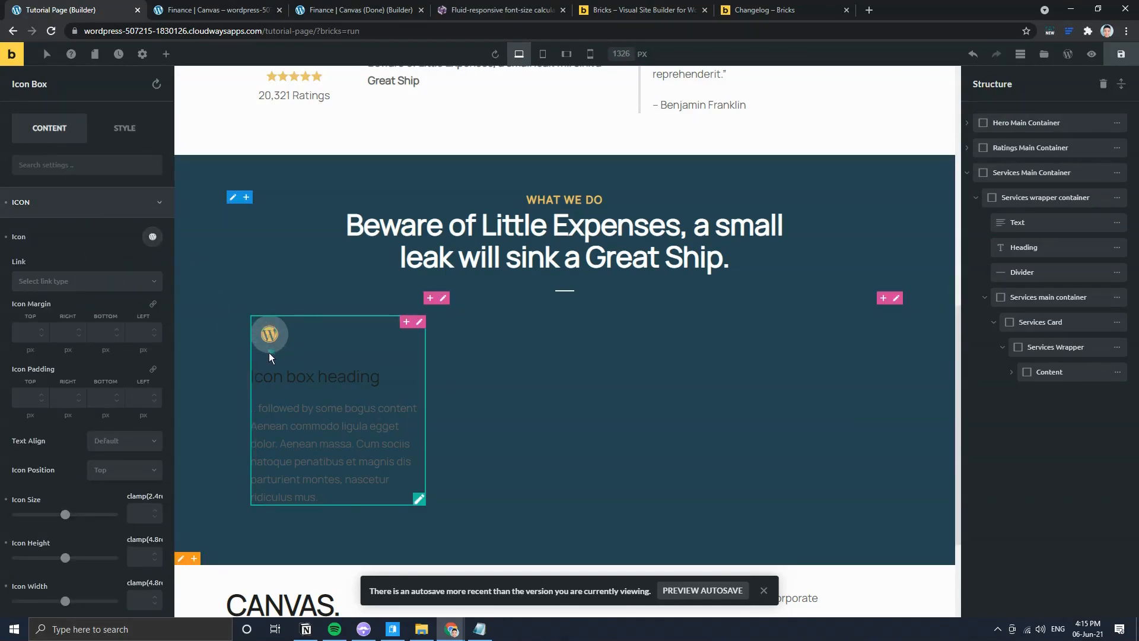
pyautogui.click(152, 236)
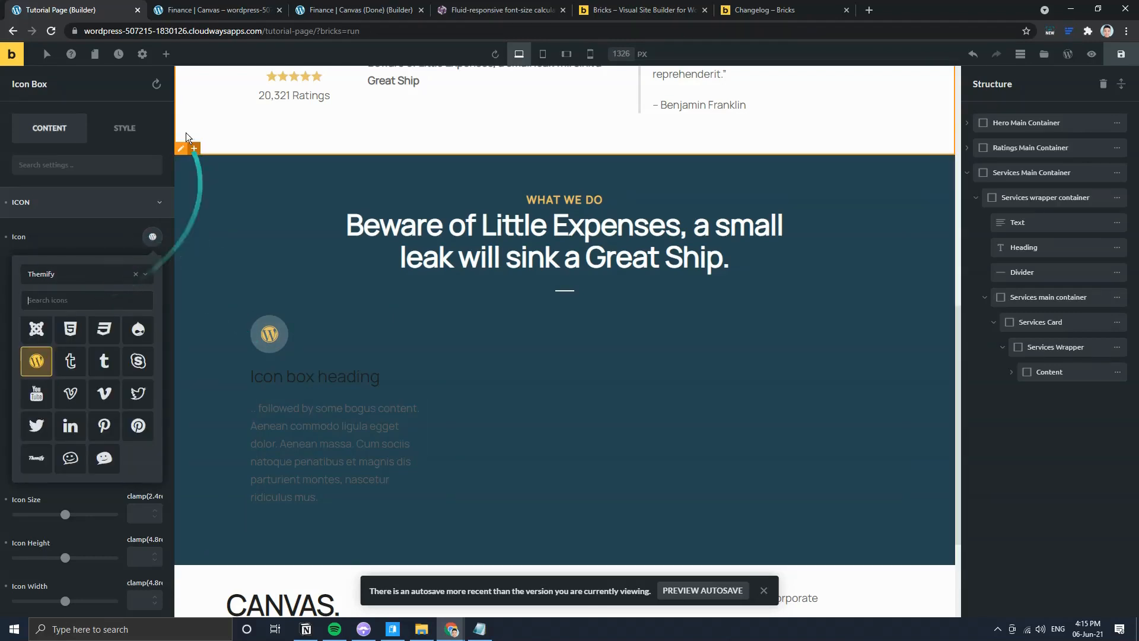
pyautogui.write('dolla')
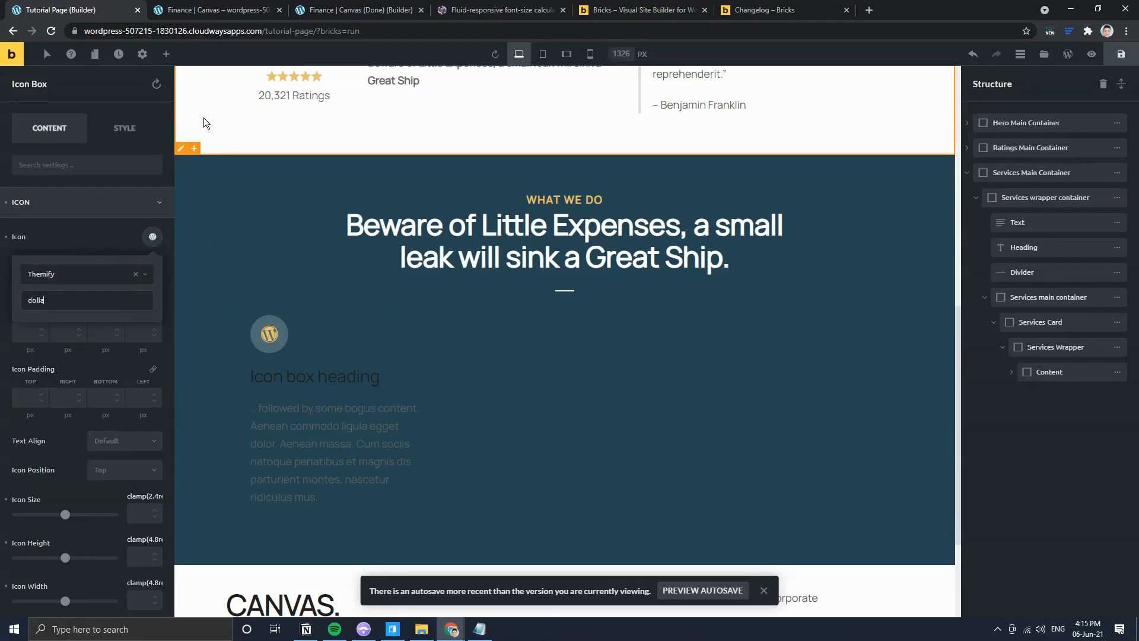
pyautogui.press('BackSpace')
pyautogui.press('BackSpace')
pyautogui.press('BackSpace')
pyautogui.press('BackSpace')
pyautogui.press('BackSpace')
pyautogui.write('s')
pyautogui.press('BackSpace')
pyautogui.write('money')
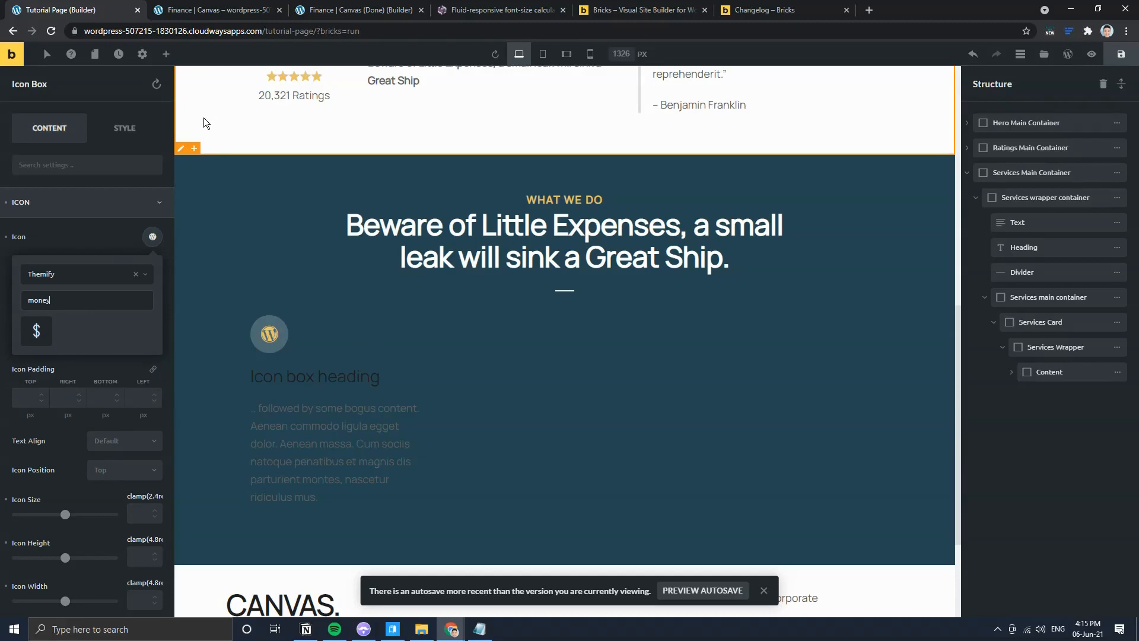
pyautogui.click(37, 332)
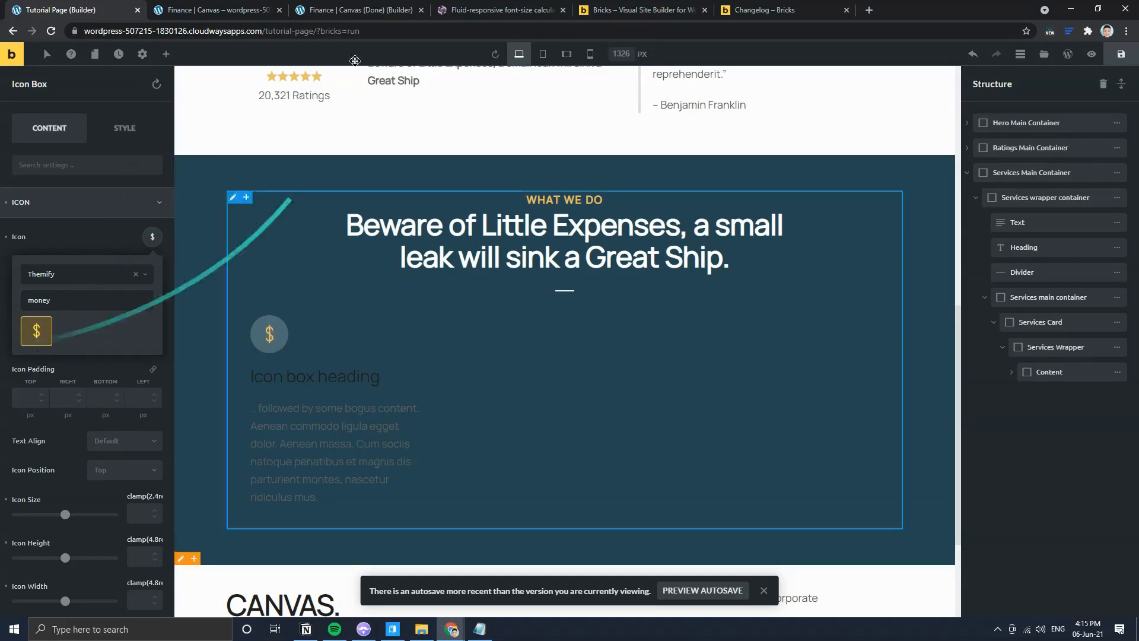
# Step: Following the finished page's cards, replace the icon with the plain dollar sign from Fontawesome Solid, searching for dollar
pyautogui.click(349, 10)
pyautogui.click(201, 7)
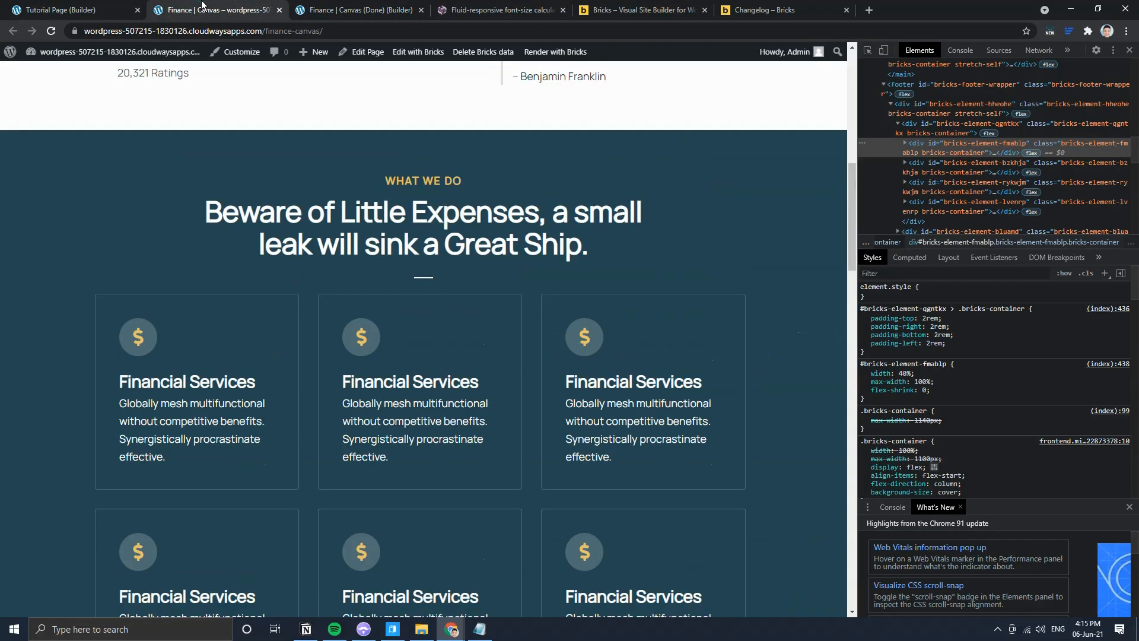
pyautogui.click(324, 7)
pyautogui.click(77, 7)
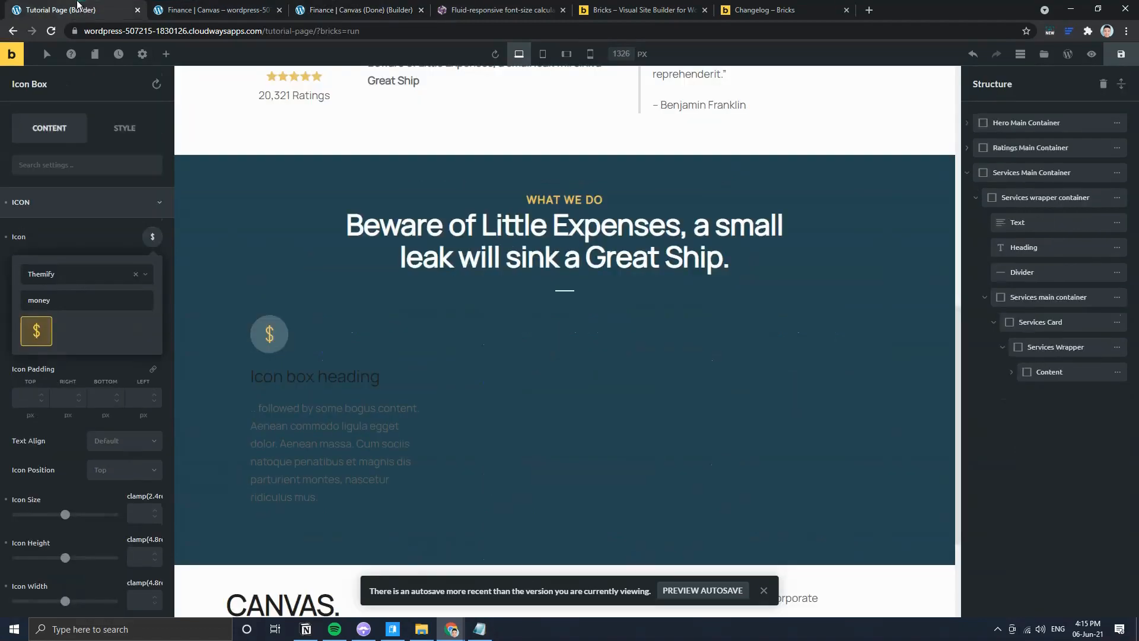
pyautogui.click(86, 274)
pyautogui.click(84, 346)
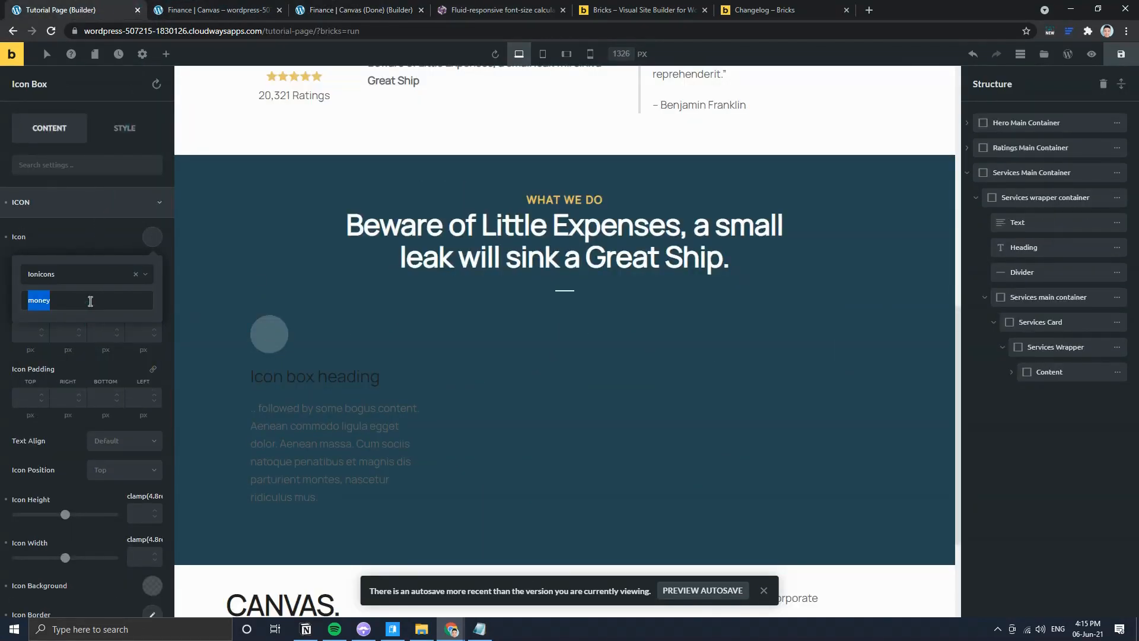
pyautogui.click(71, 274)
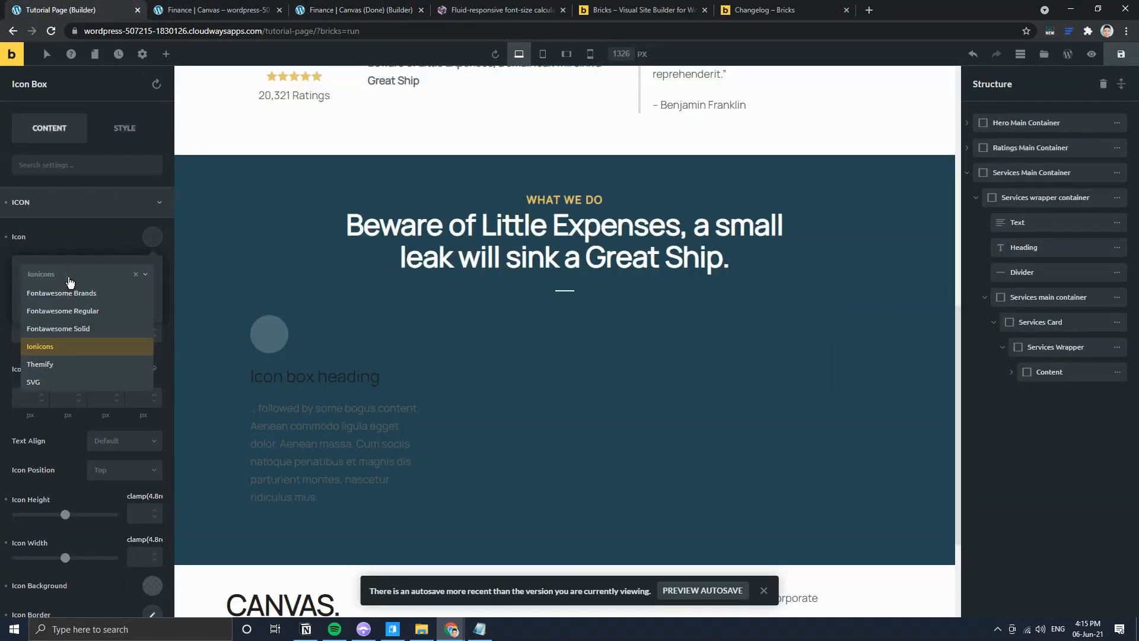
pyautogui.click(53, 325)
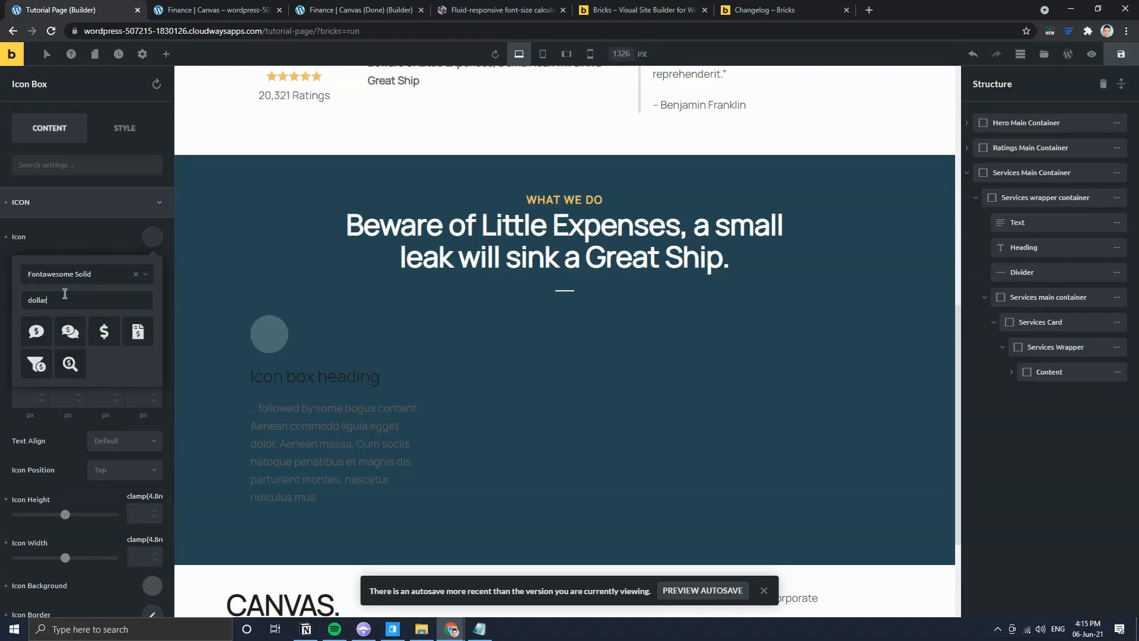
pyautogui.click(104, 331)
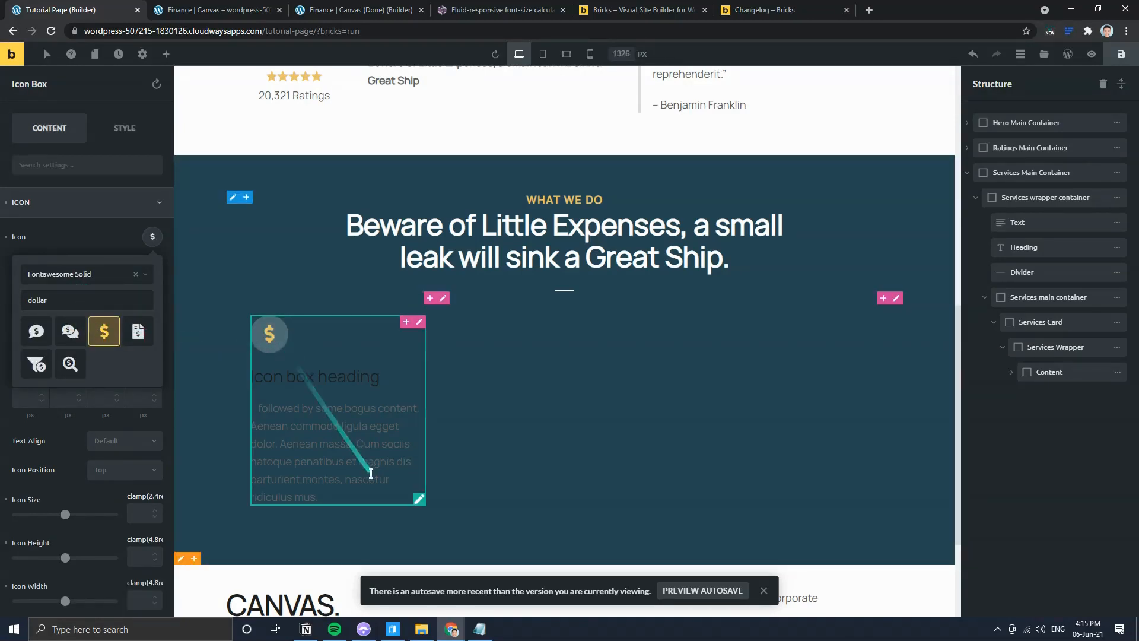
# Step: Delete the icon box's placeholder heading and body text, leaving only the icon
pyautogui.click(62, 202)
pyautogui.click(73, 231)
pyautogui.click(102, 361)
pyautogui.hotkey('ctrl', 'a')
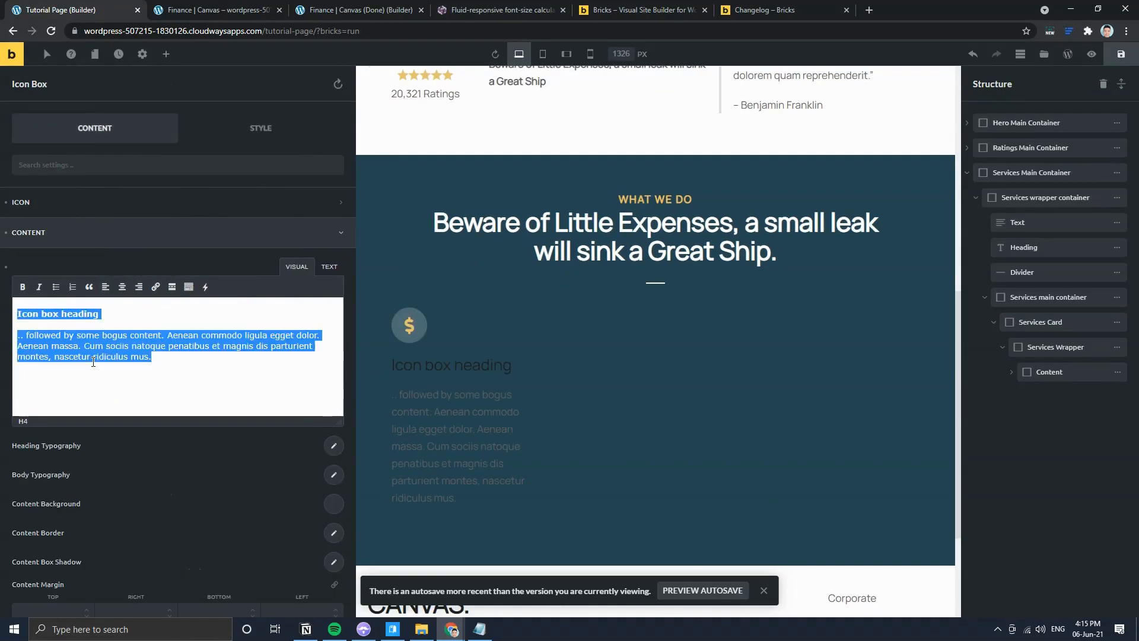
pyautogui.press('BackSpace')
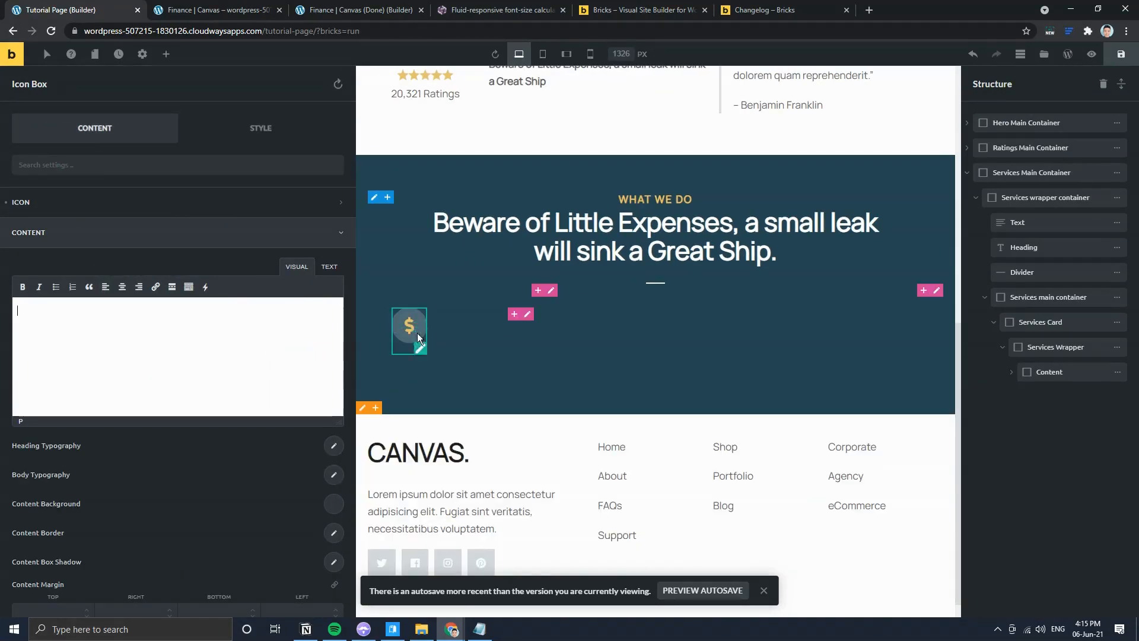
pyautogui.click(109, 230)
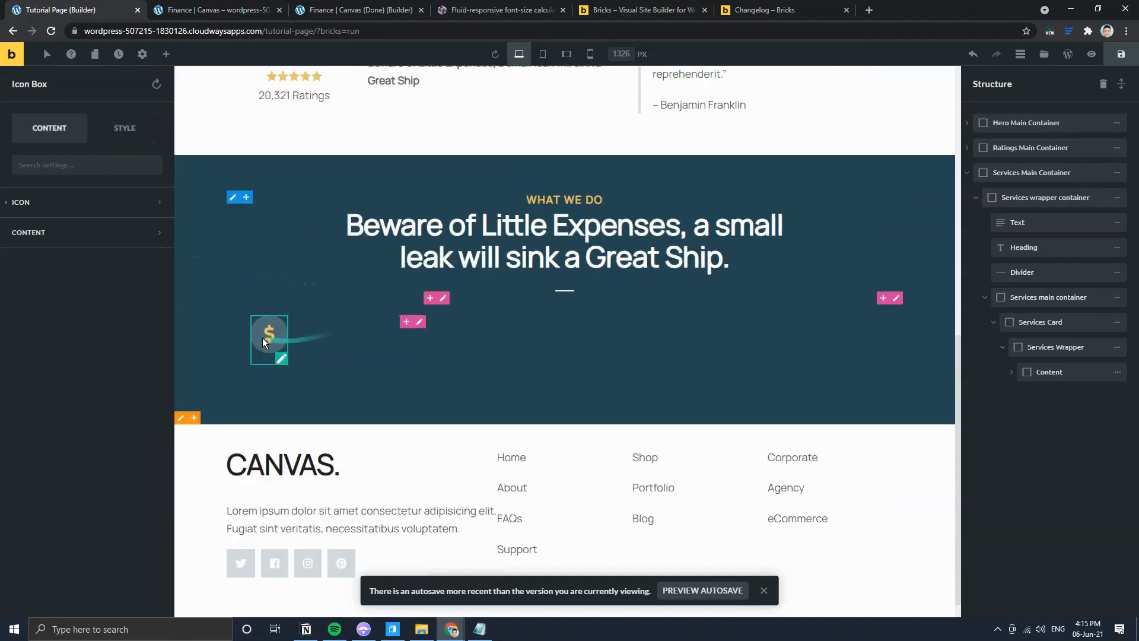
# Step: Following the live Finance page's cards, add a Heading element and nest it inside Content below the Icon Box
pyautogui.click(261, 10)
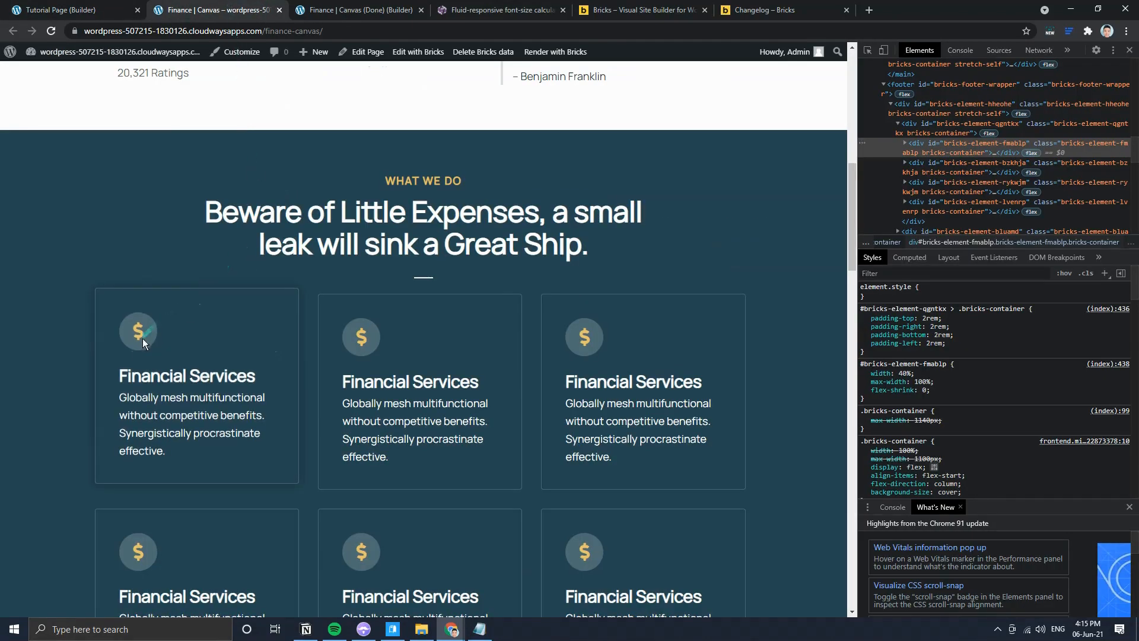
pyautogui.click(98, 11)
pyautogui.click(166, 54)
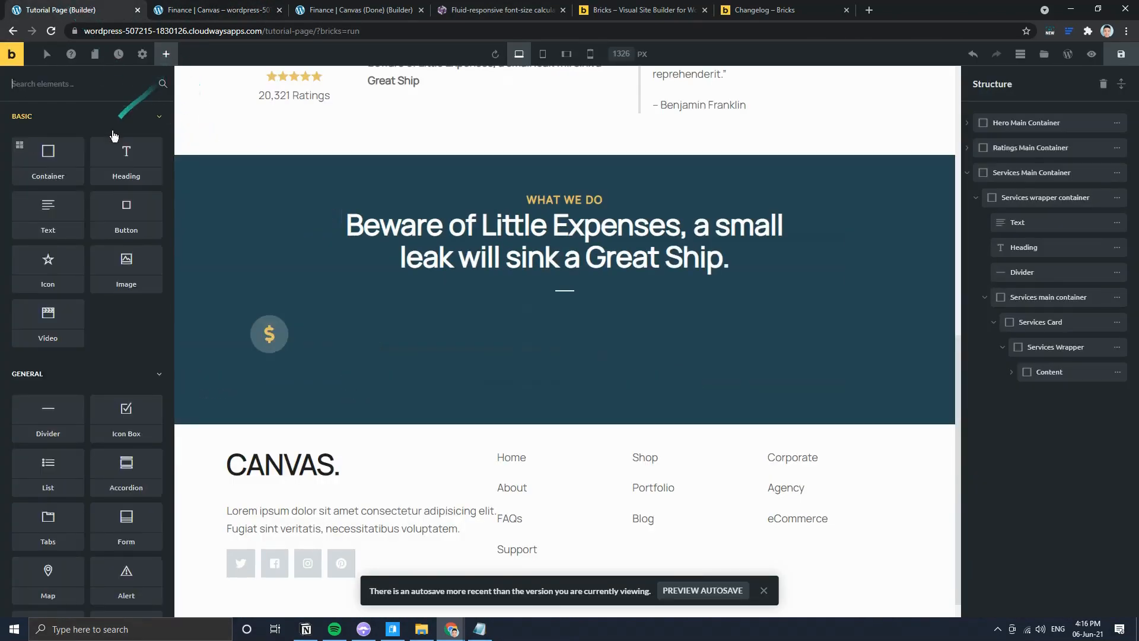
pyautogui.moveTo(116, 173); pyautogui.dragTo(225, 464)
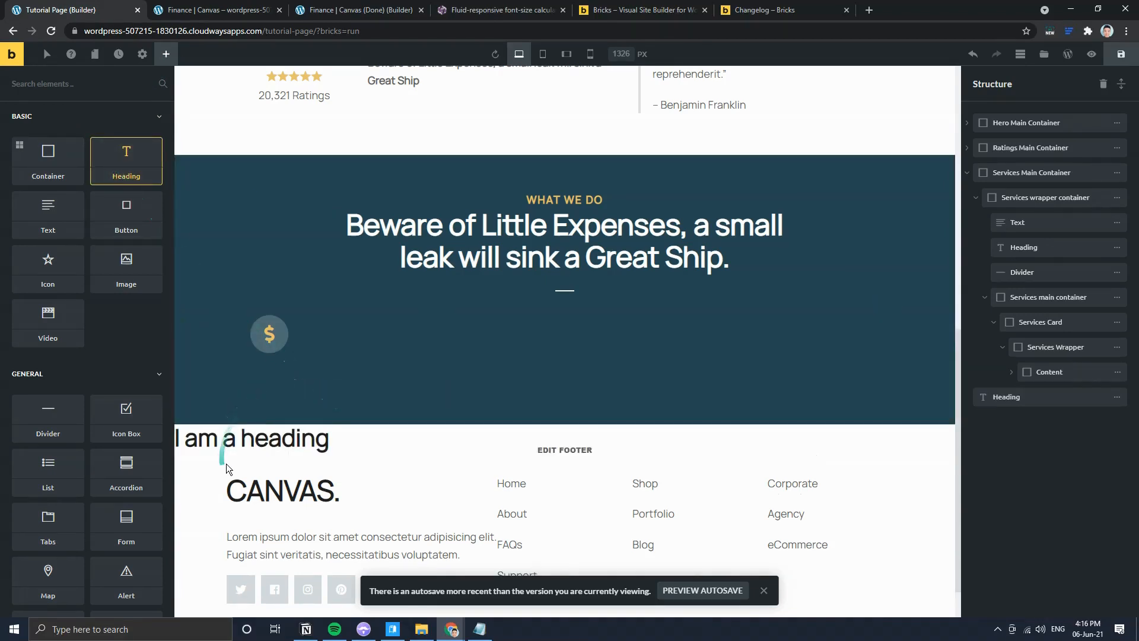
pyautogui.click(1116, 397)
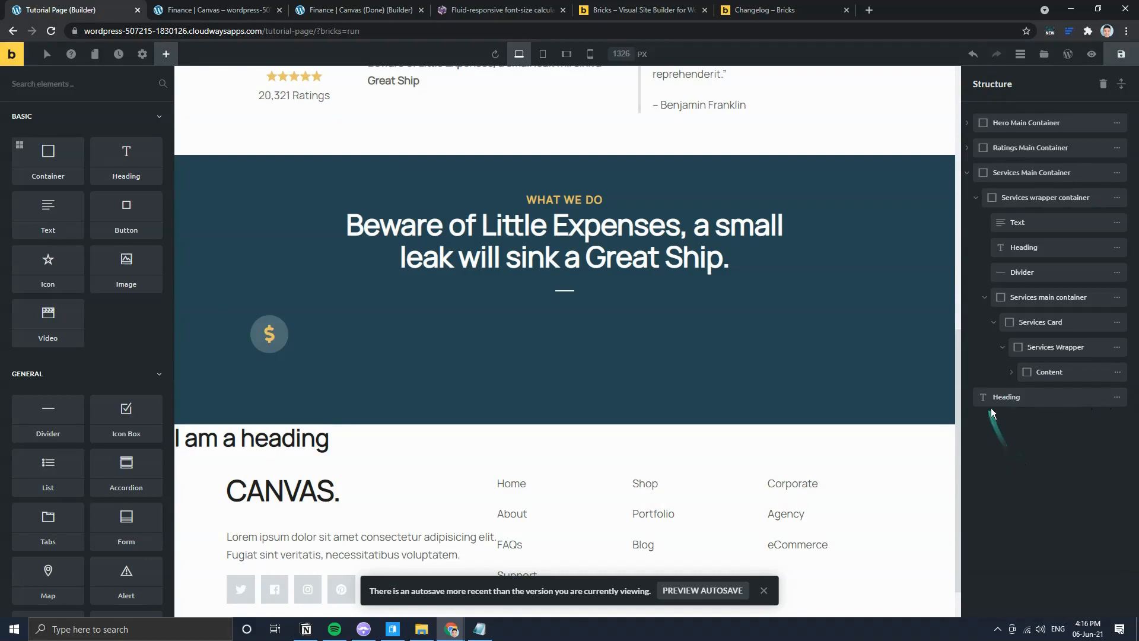
pyautogui.moveTo(994, 399); pyautogui.dragTo(1053, 410)
# Step: Set the style of the new heading below the dollar icon to Light
pyautogui.click(406, 383)
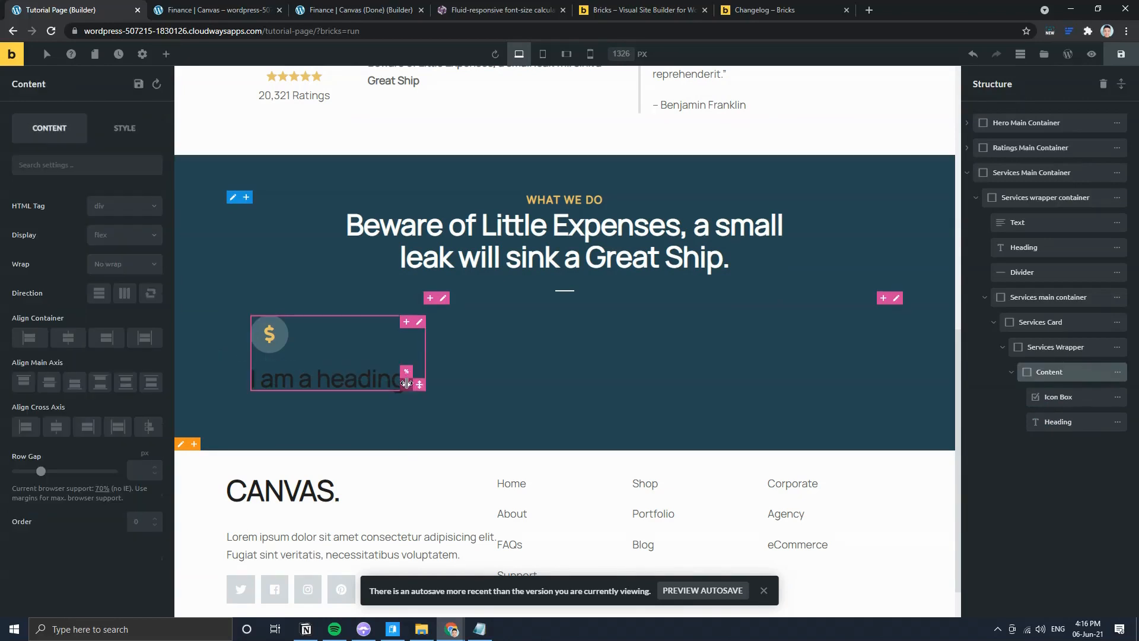
pyautogui.click(383, 379)
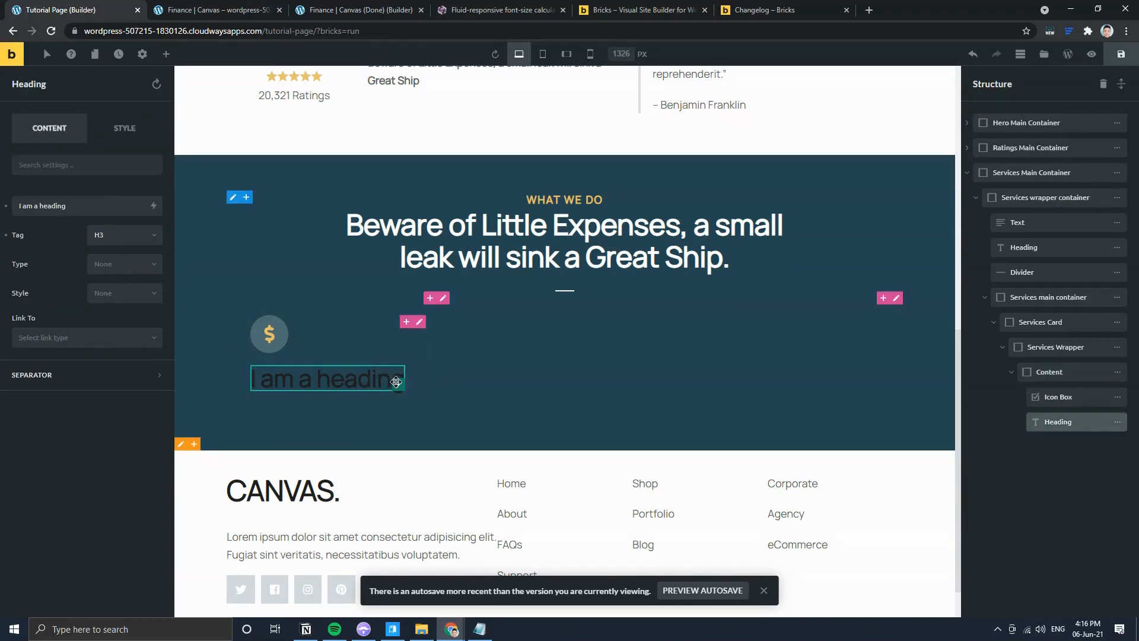
pyautogui.click(112, 270)
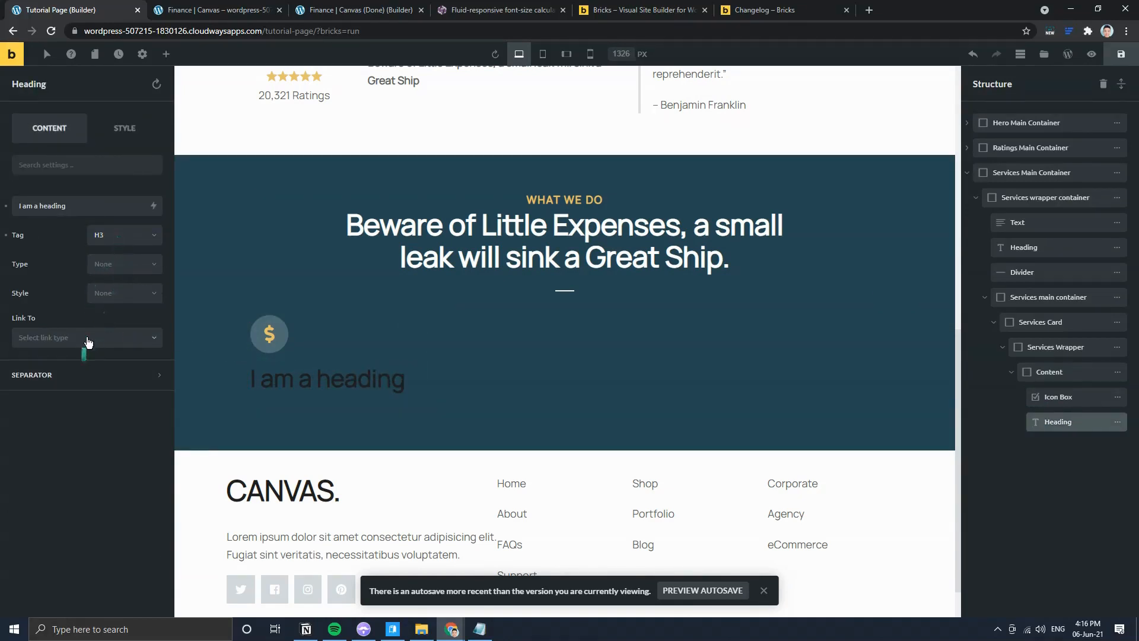
pyautogui.click(112, 289)
pyautogui.click(117, 348)
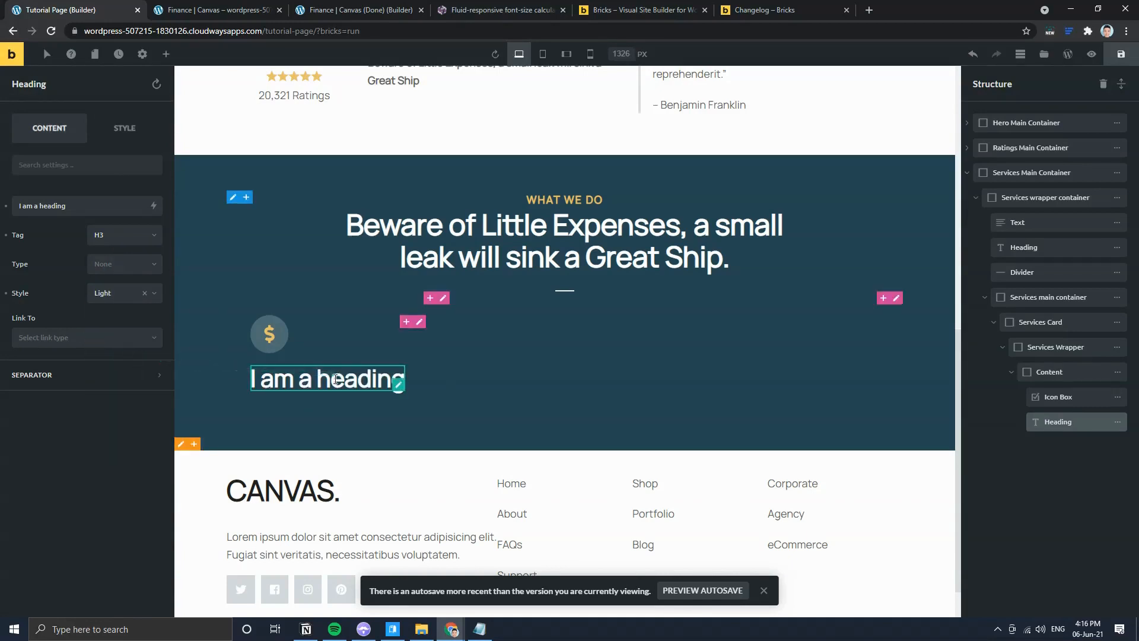
# Step: Compare the heading with the cards on the live Finance page and change its tag to h4
pyautogui.doubleClick(336, 379)
pyautogui.tripleClick(335, 379)
pyautogui.click(219, 7)
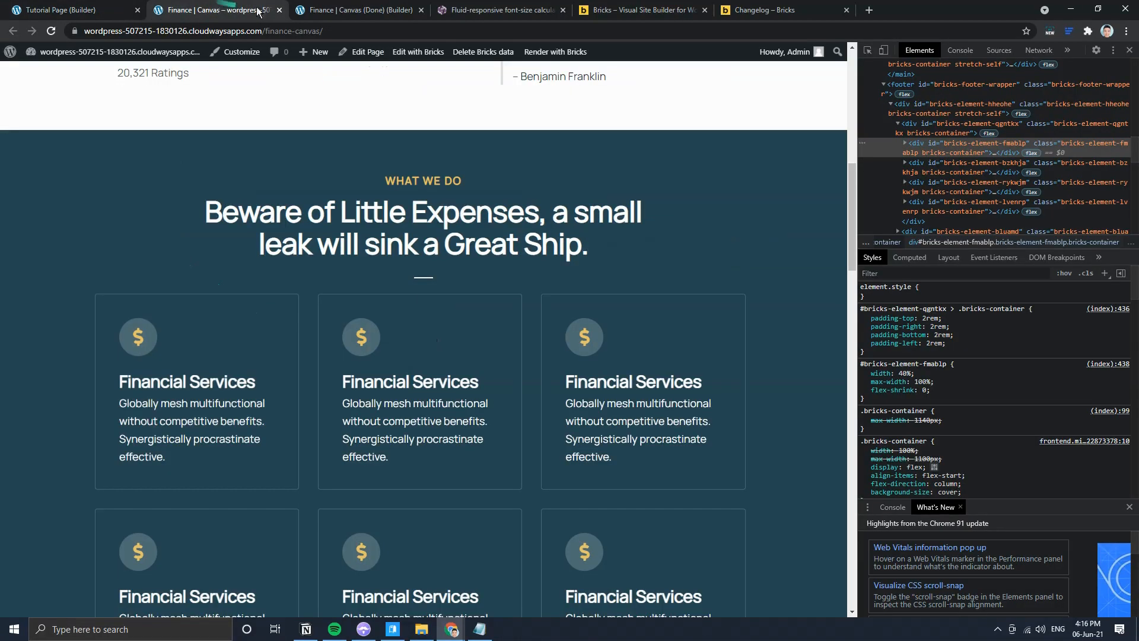
pyautogui.click(83, 6)
pyautogui.click(118, 235)
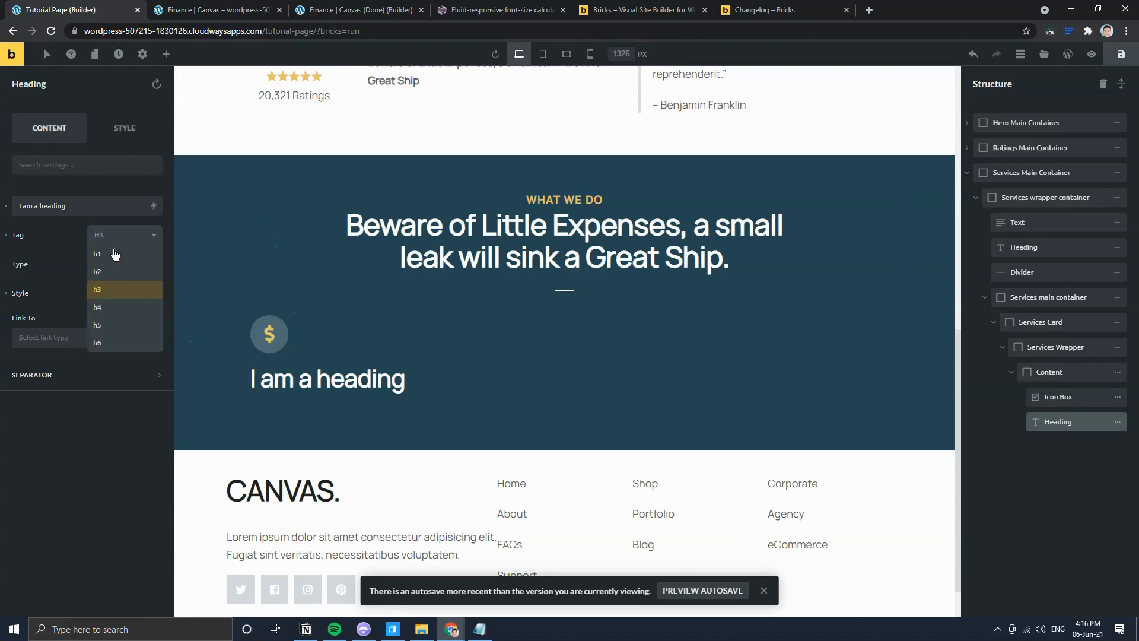
pyautogui.click(115, 307)
# Step: Replace the card heading's text with Financial Services and copy the first card's body text from the live Finance page
pyautogui.tripleClick(278, 377)
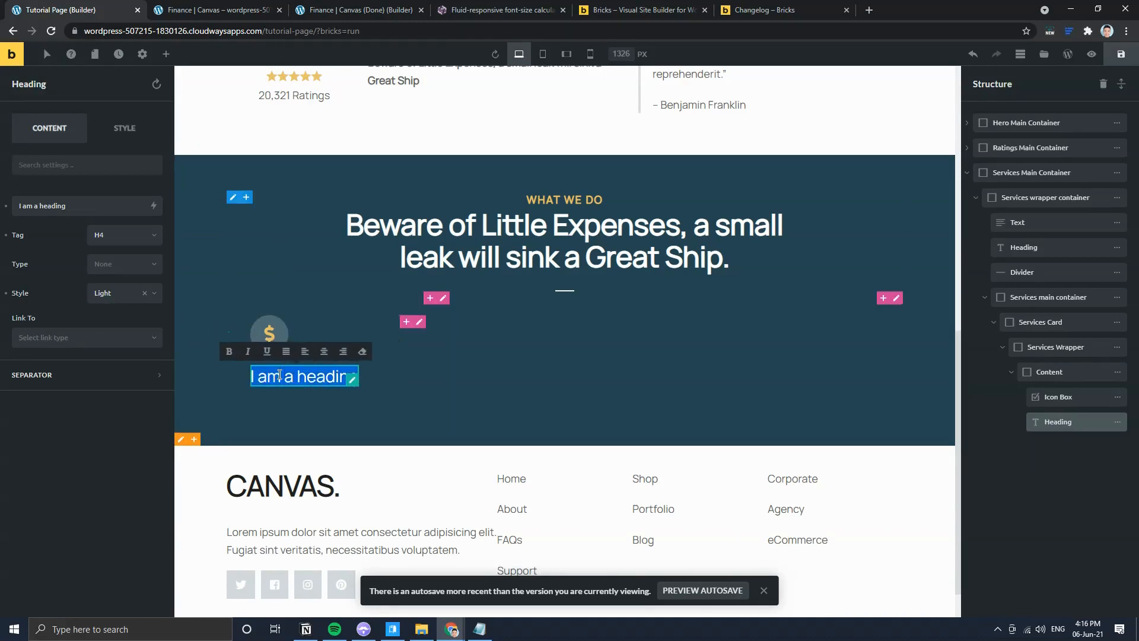
pyautogui.write('Financial Si')
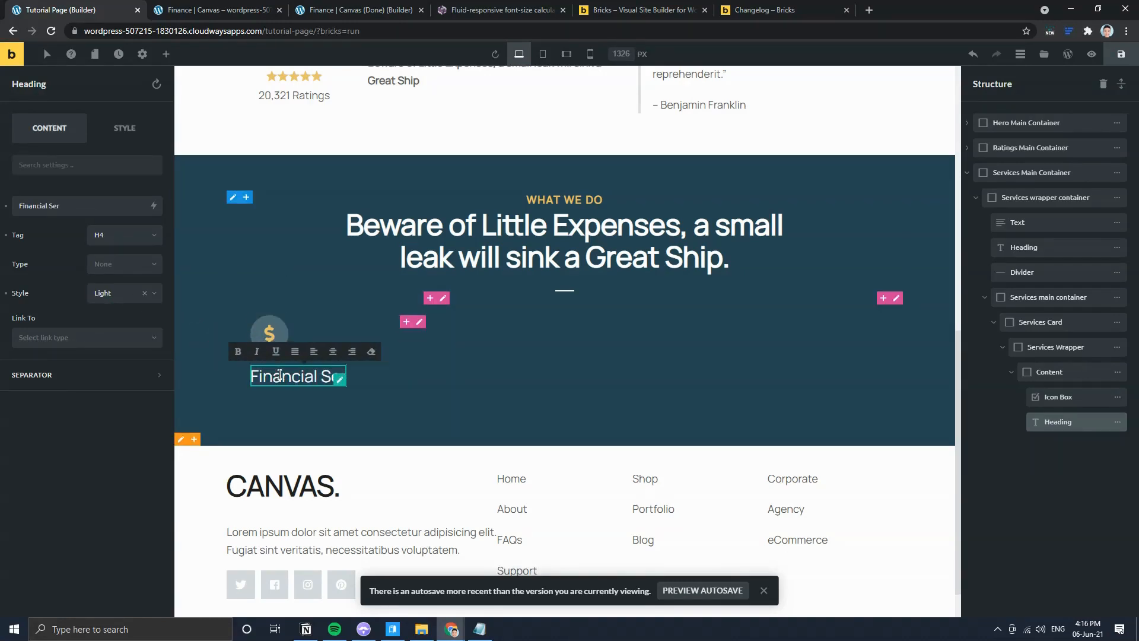
pyautogui.click(214, 10)
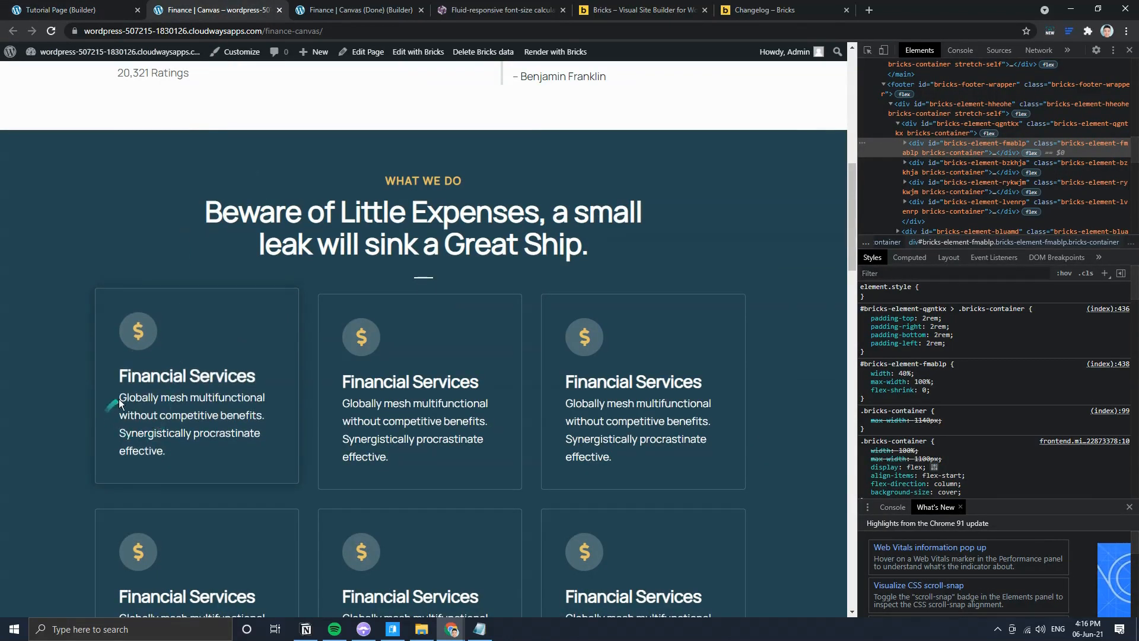
pyautogui.moveTo(119, 397); pyautogui.dragTo(180, 446)
pyautogui.hotkey('ctrl', 'c')
pyautogui.click(119, 6)
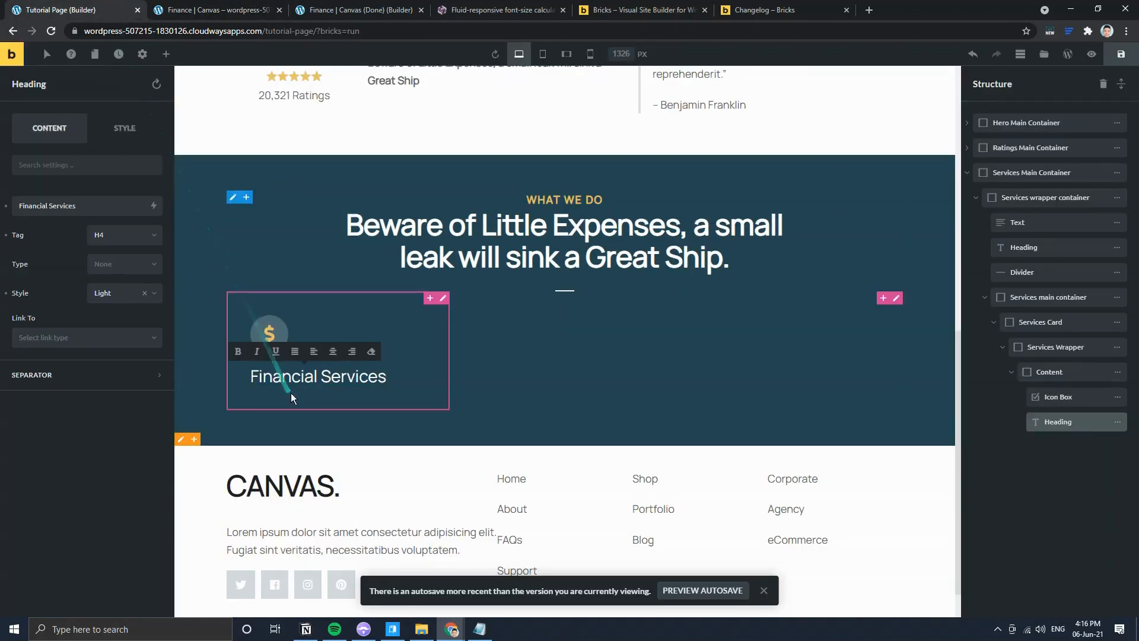
# Step: Add a Text element and nest it inside Content below the Financial Services heading
pyautogui.click(165, 53)
pyautogui.click(48, 213)
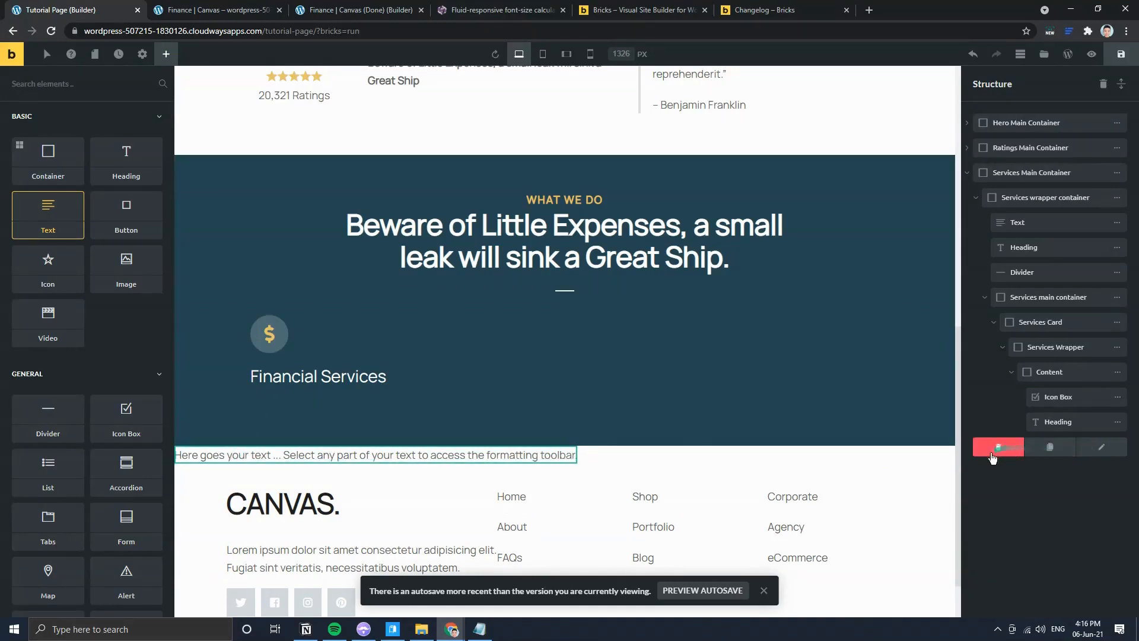
pyautogui.moveTo(979, 445); pyautogui.dragTo(1062, 450)
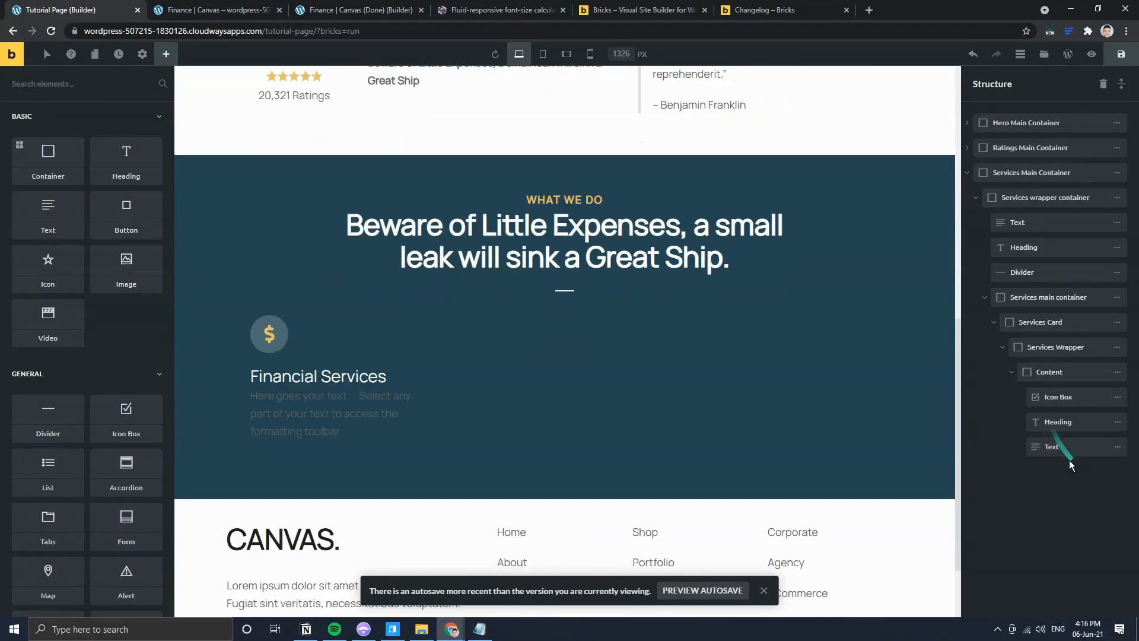
# Step: Replace the new Text element's placeholder with the copied "Globally mesh multifunctional" paragraph and set its style to Light
pyautogui.click(325, 417)
pyautogui.hotkey('ctrl', 'a')
pyautogui.hotkey('ctrl', 'v')
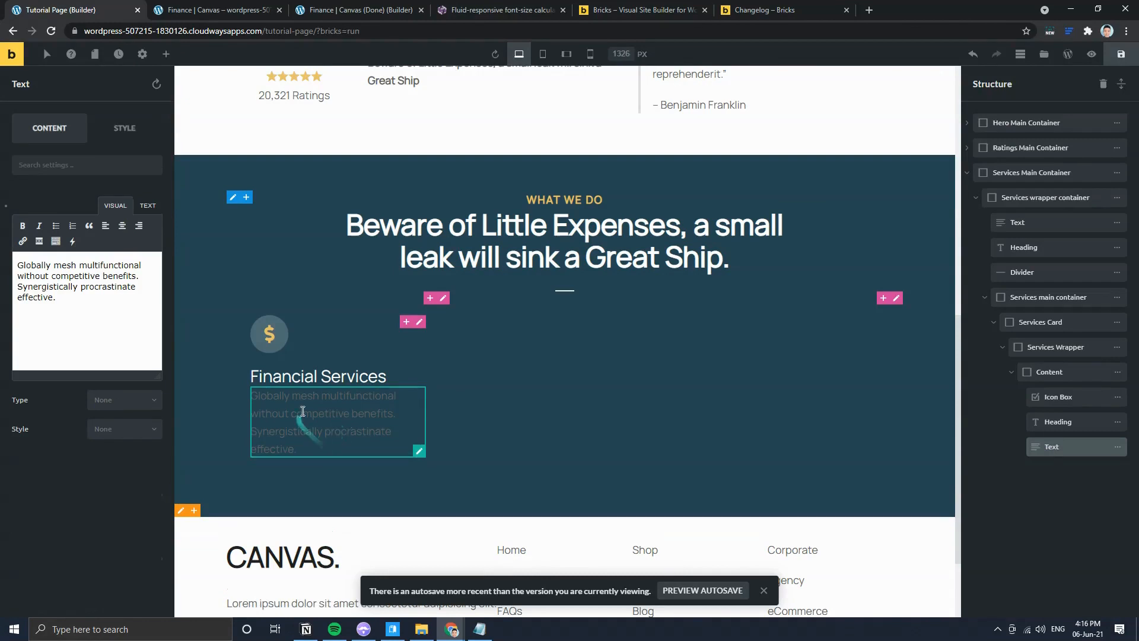
pyautogui.click(123, 428)
pyautogui.click(104, 480)
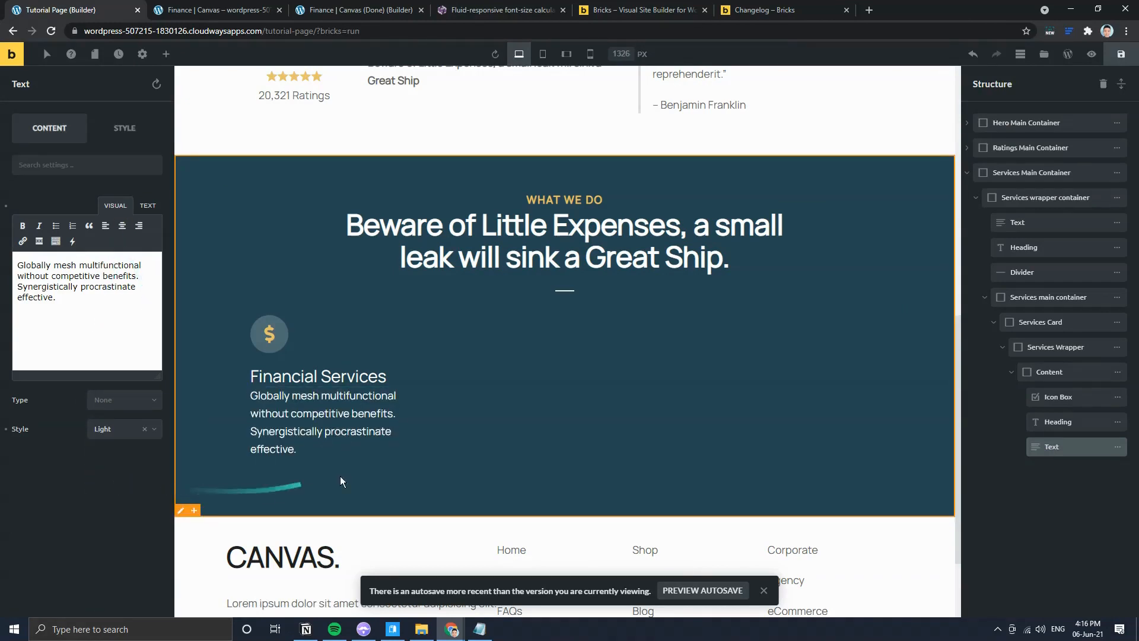
# Step: Check the content settings of the first card's Financial Services heading in the finished Finance builder
pyautogui.click(297, 8)
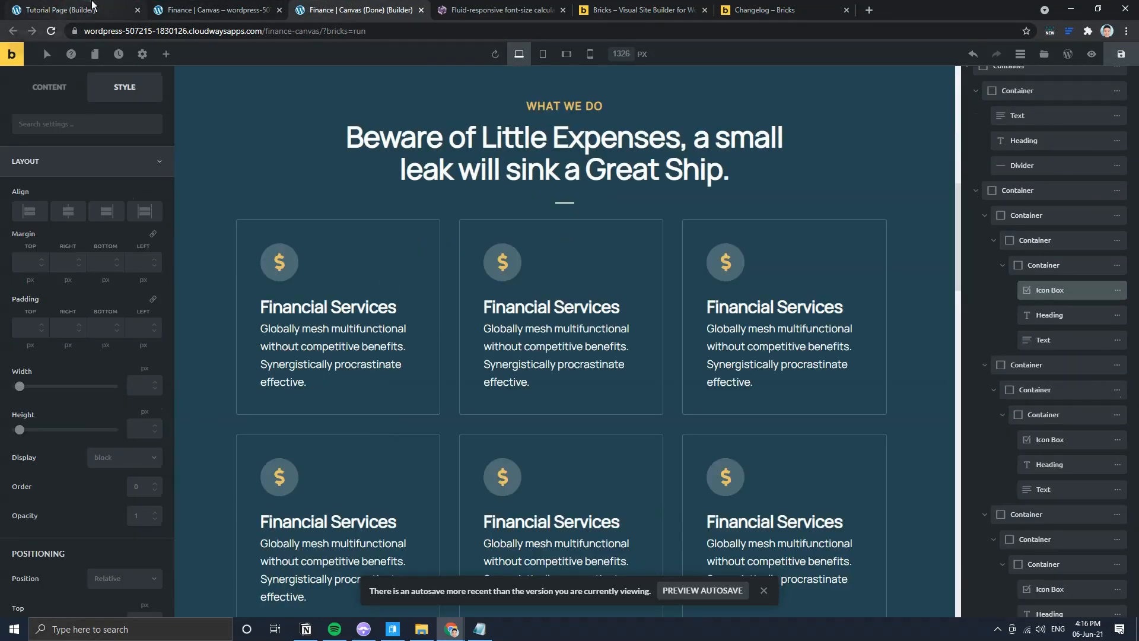
pyautogui.click(92, 5)
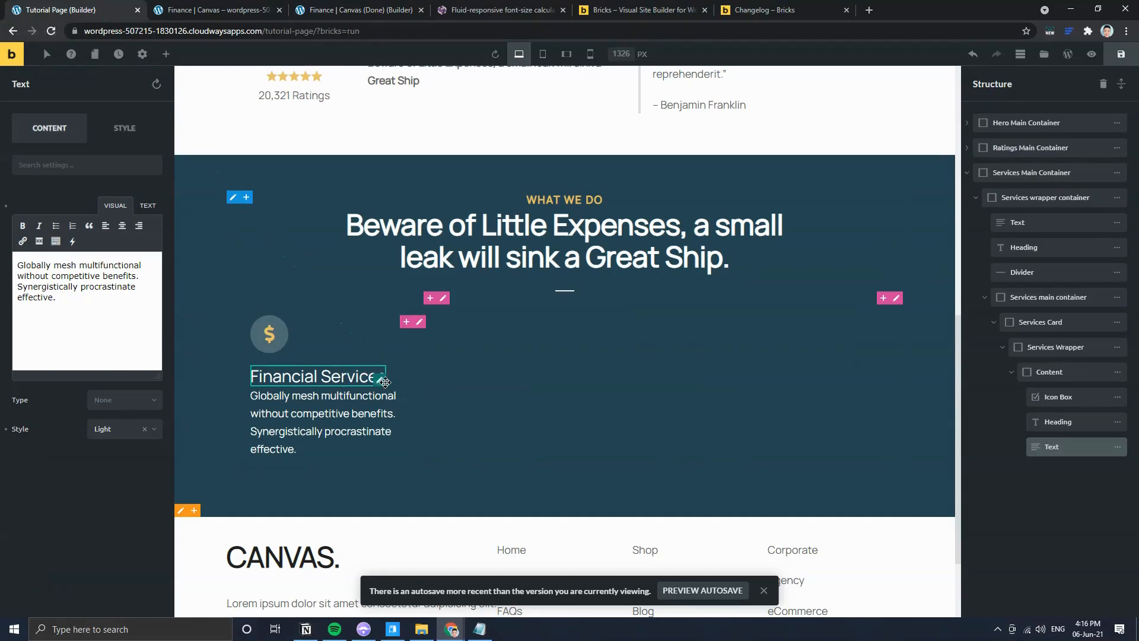
pyautogui.click(381, 6)
pyautogui.click(259, 5)
pyautogui.click(356, 9)
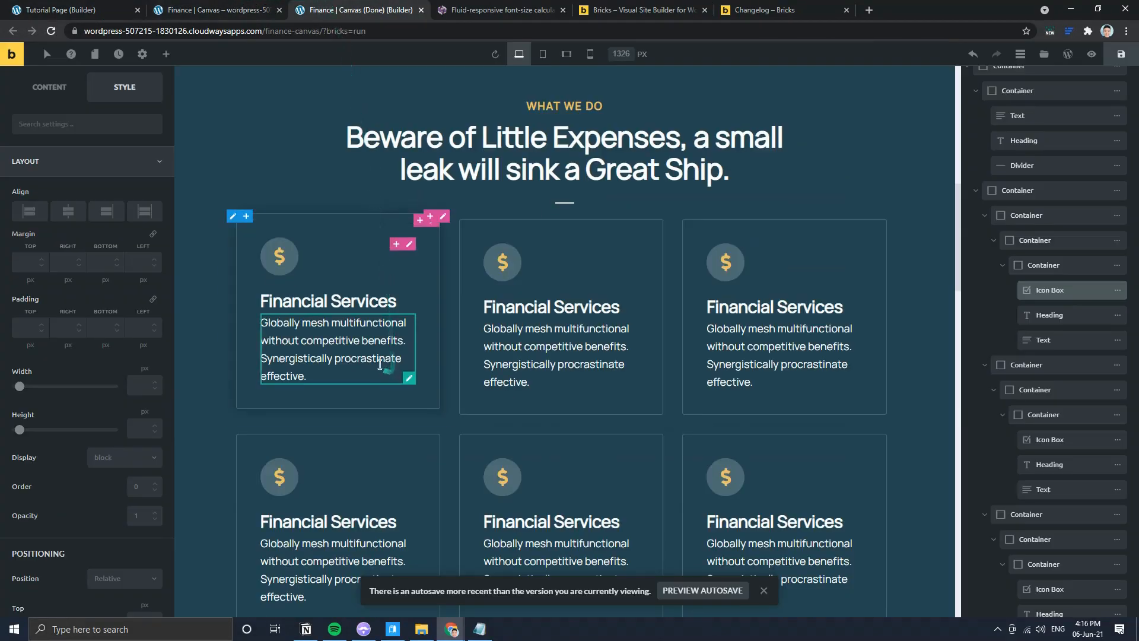
pyautogui.click(412, 311)
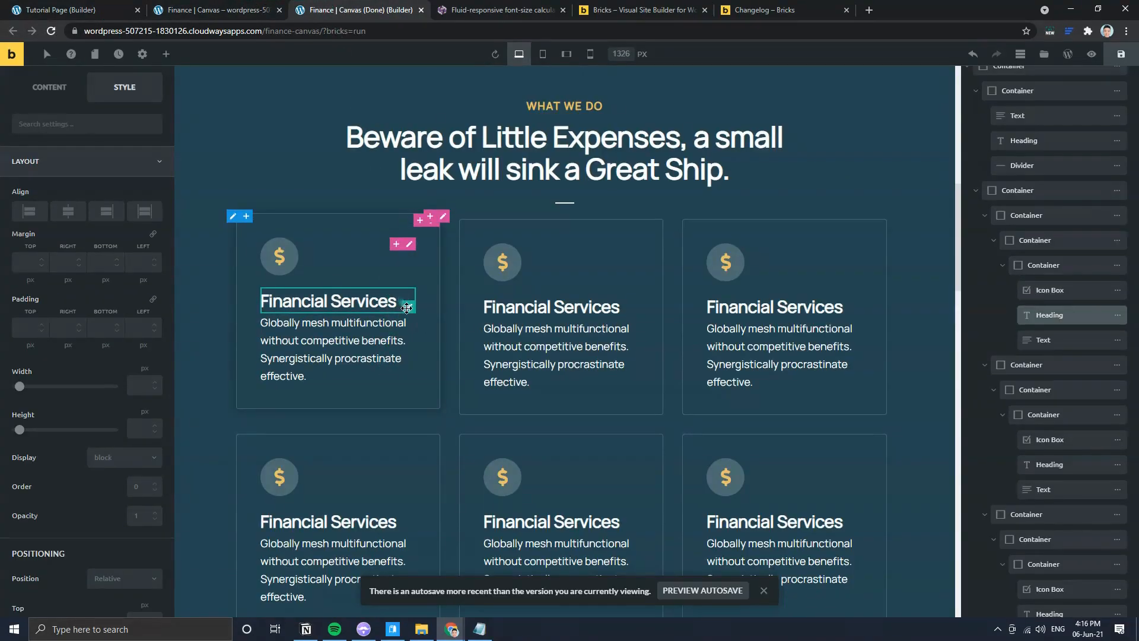
pyautogui.click(64, 96)
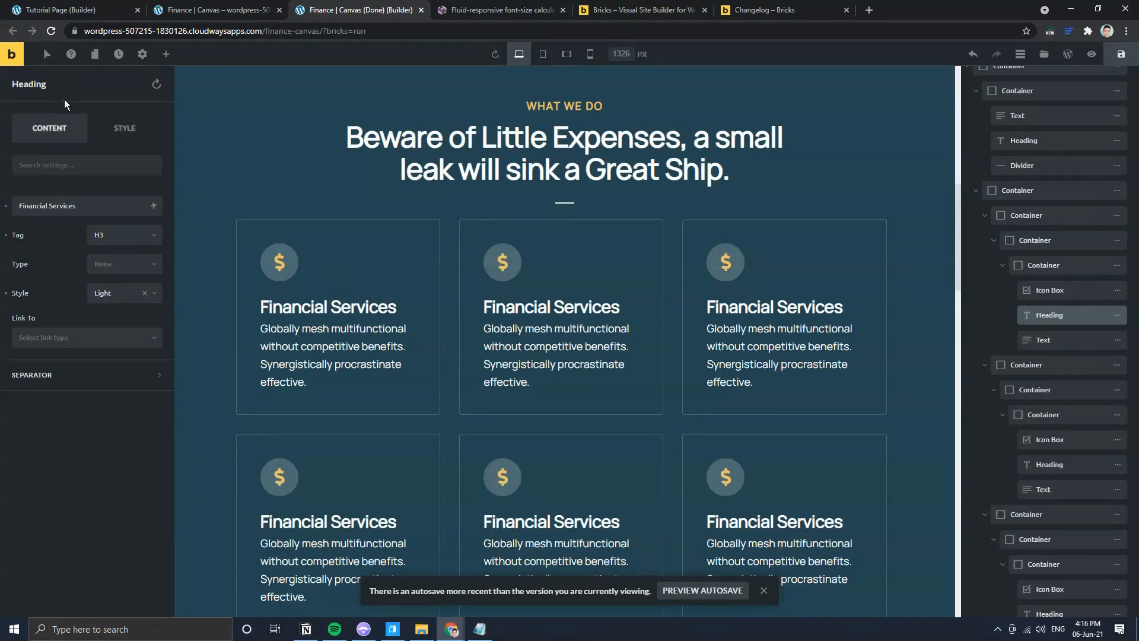
pyautogui.click(112, 9)
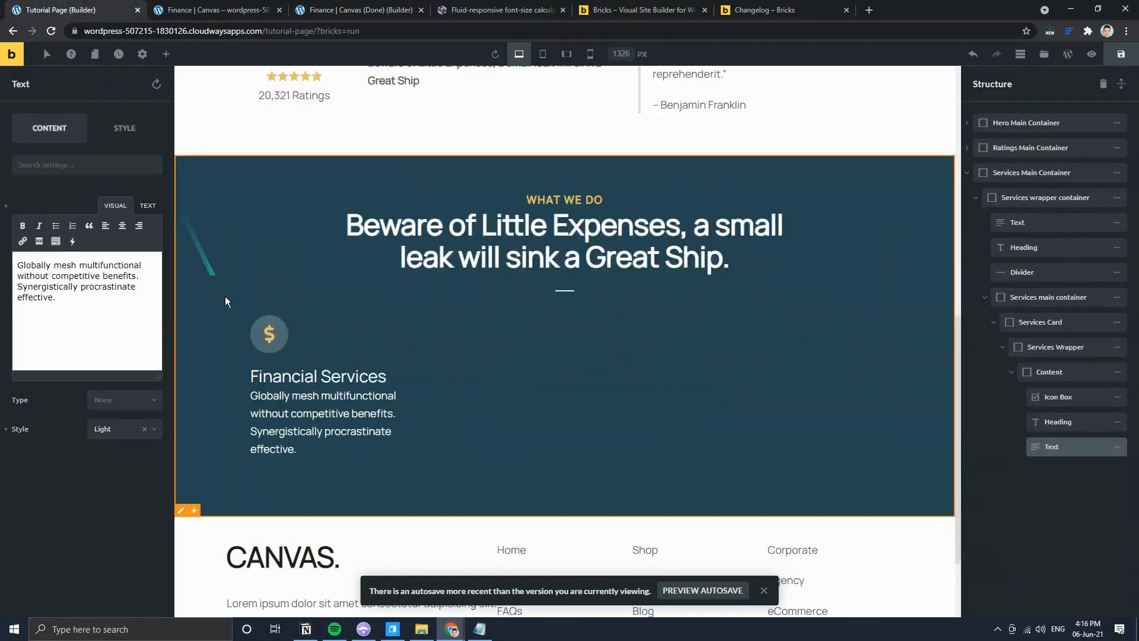
# Step: Try the h3 tag on the tutorial page's Financial Services heading and switch it back to h4
pyautogui.click(381, 383)
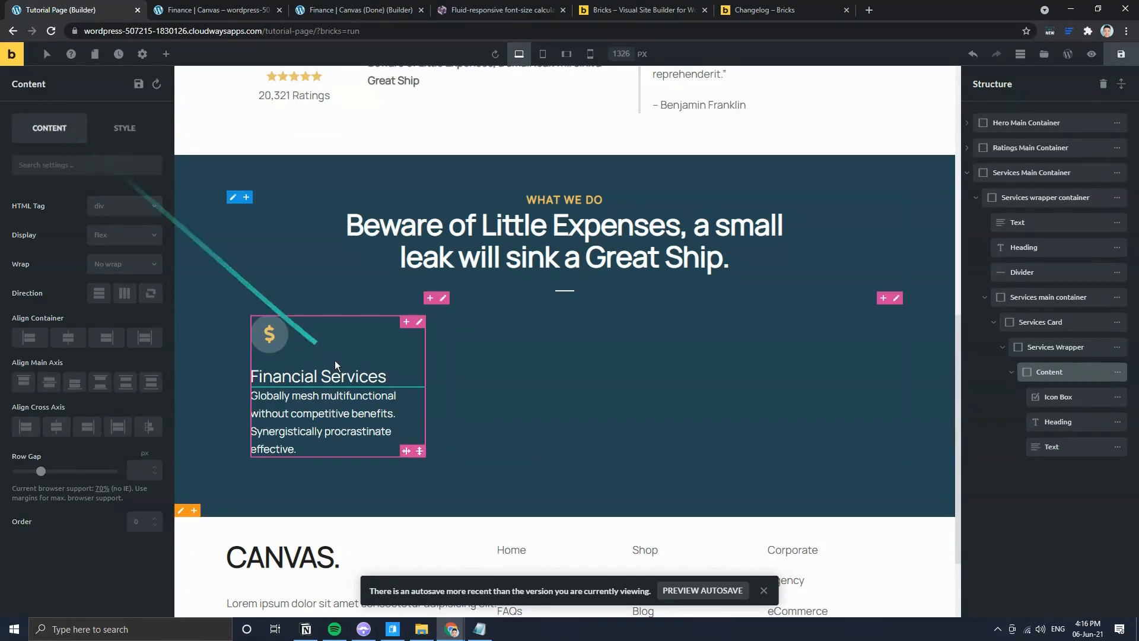
pyautogui.click(377, 377)
pyautogui.click(110, 236)
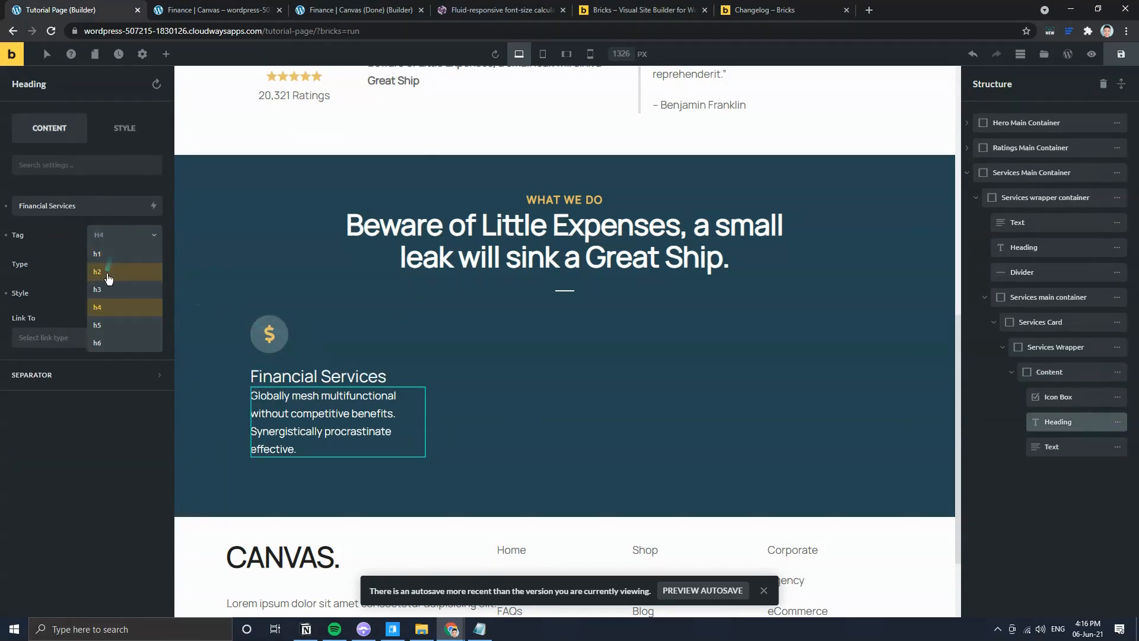
pyautogui.click(113, 289)
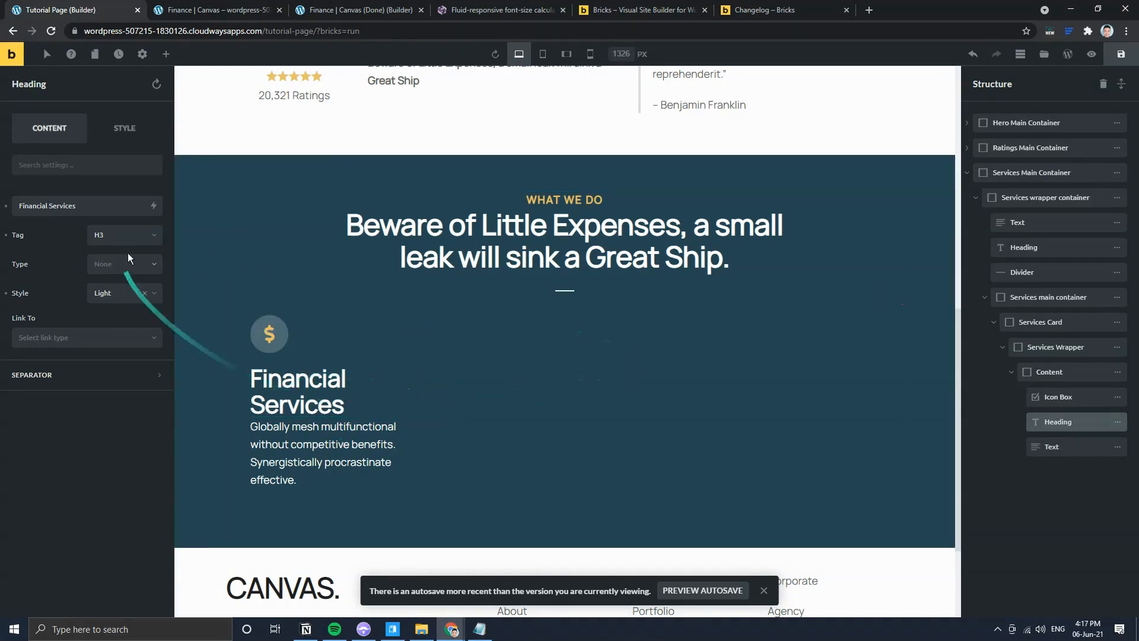
pyautogui.click(118, 237)
pyautogui.click(112, 277)
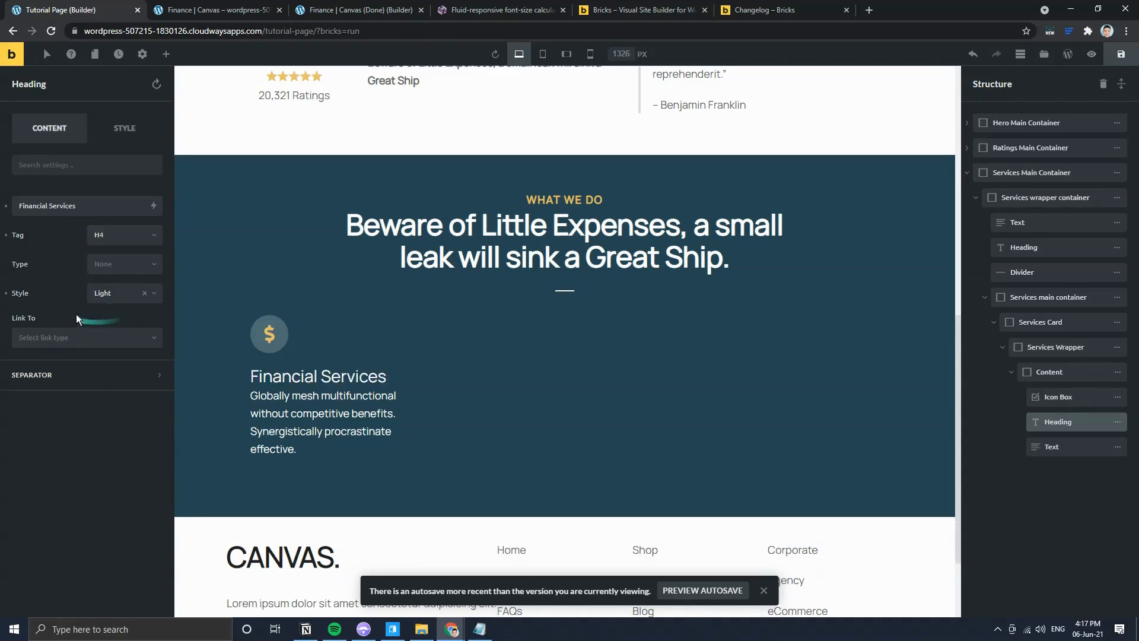
# Step: Recheck the finished Finance builder's heading and set the tutorial page's Financial Services heading tag to h3
pyautogui.click(329, 5)
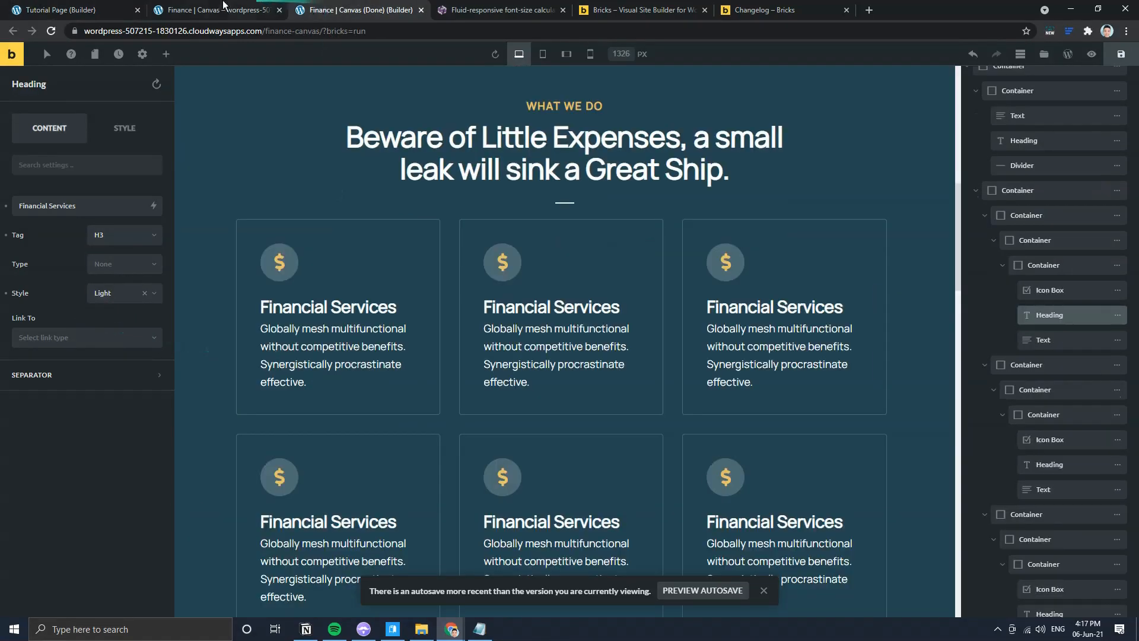
pyautogui.click(101, 6)
pyautogui.click(114, 236)
pyautogui.click(102, 279)
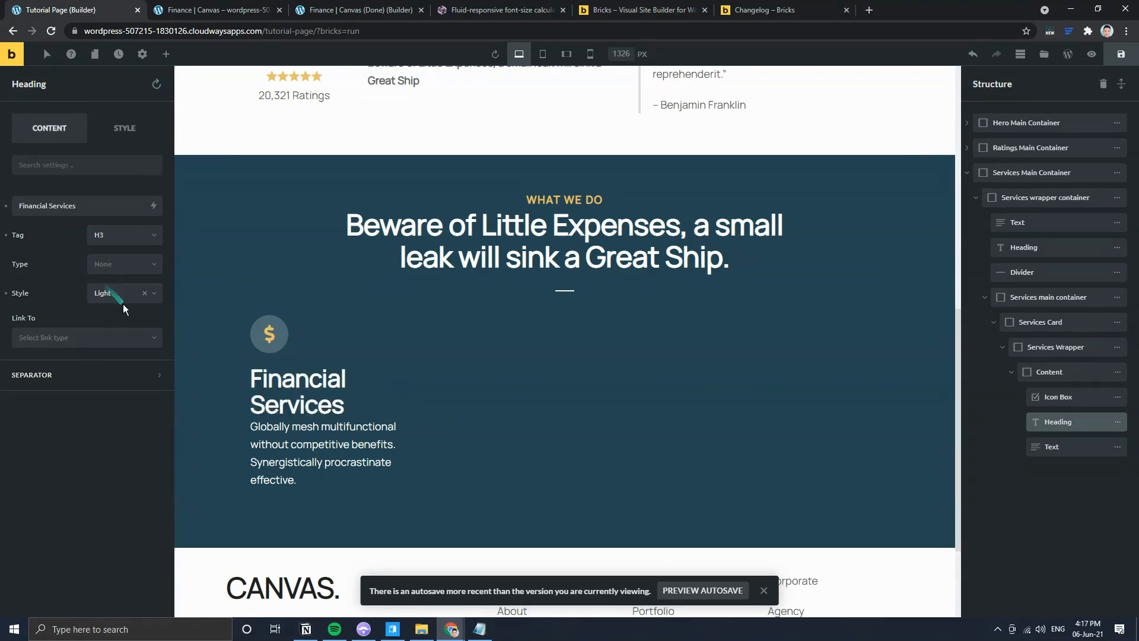
# Step: Copy the styles of the first card's heading in the finished Finance builder and paste them onto the tutorial page's Financial Services heading
pyautogui.click(122, 134)
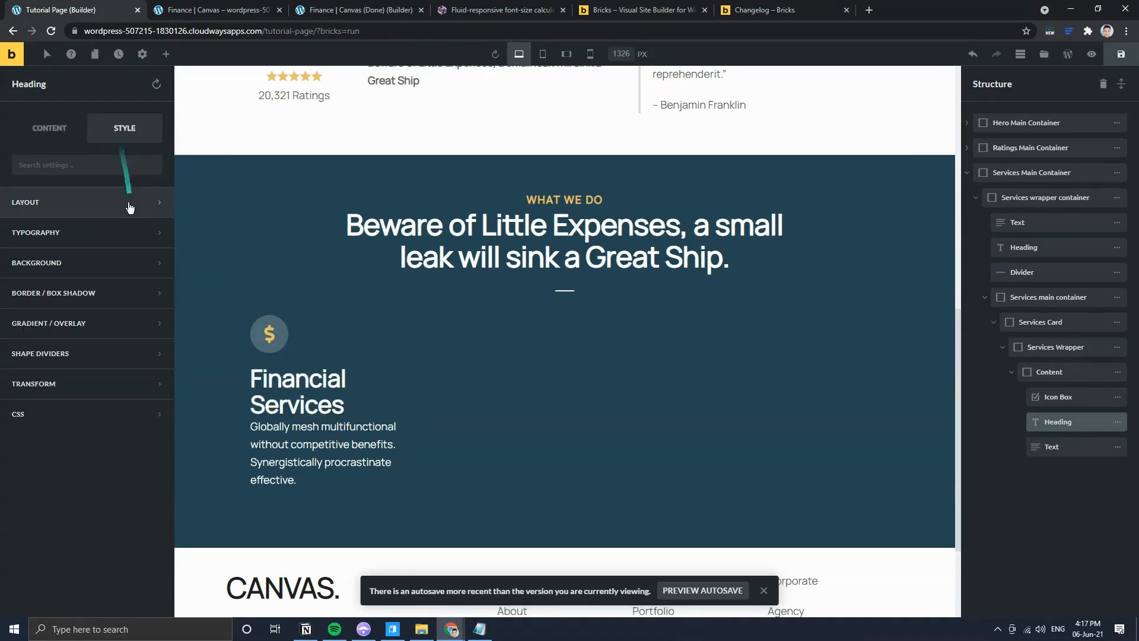
pyautogui.click(59, 233)
pyautogui.click(329, 7)
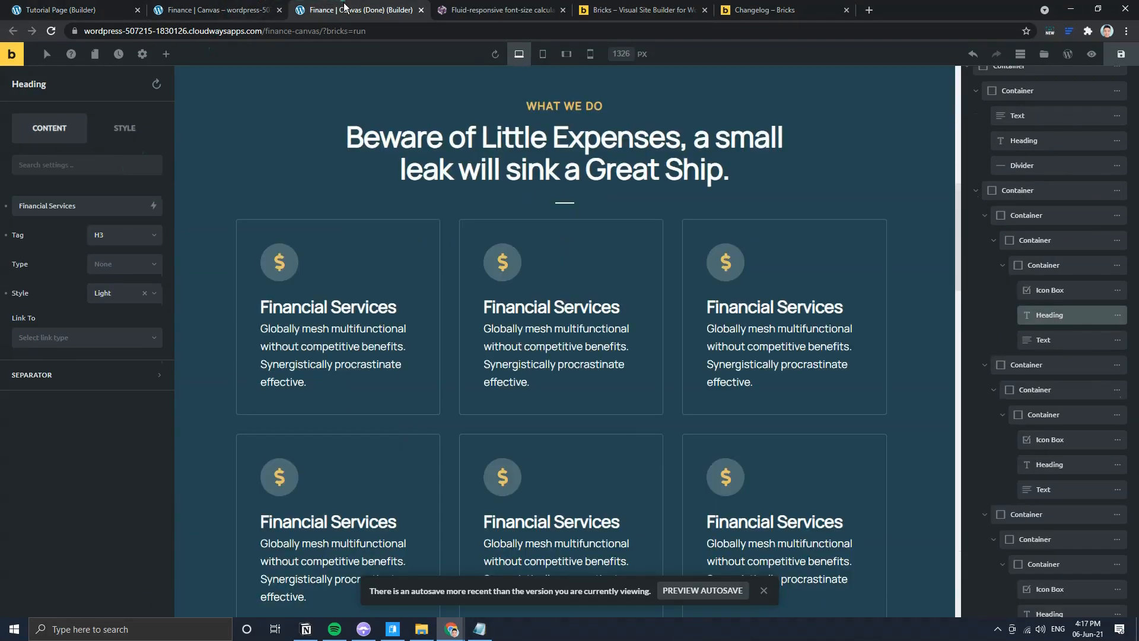
pyautogui.rightClick(321, 304)
pyautogui.click(363, 354)
pyautogui.click(65, 9)
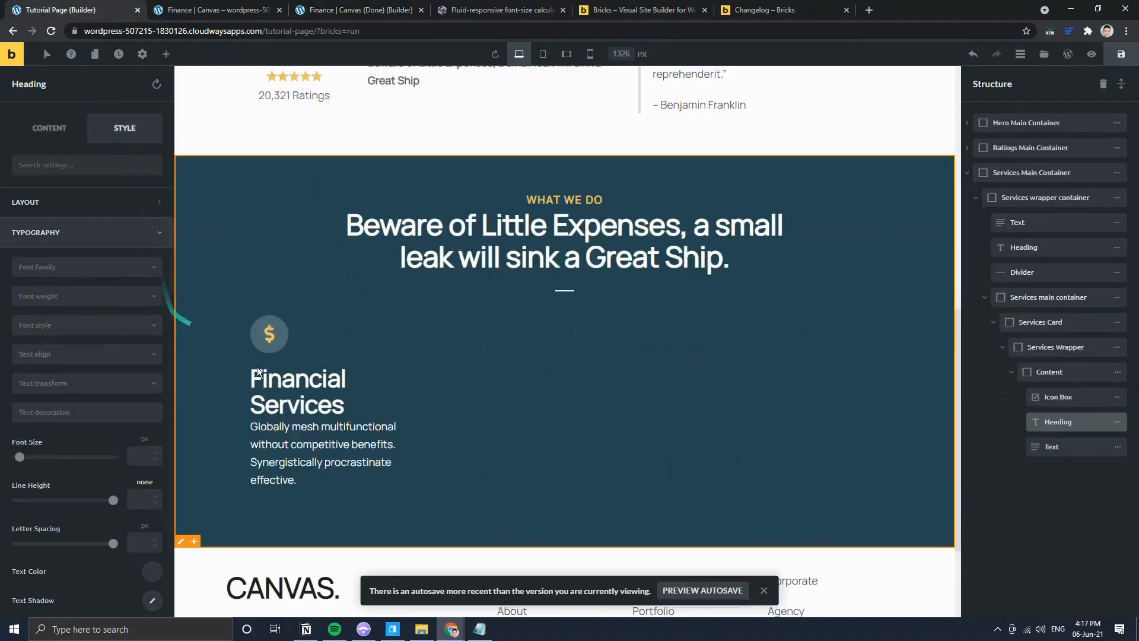
pyautogui.rightClick(291, 393)
pyautogui.click(337, 463)
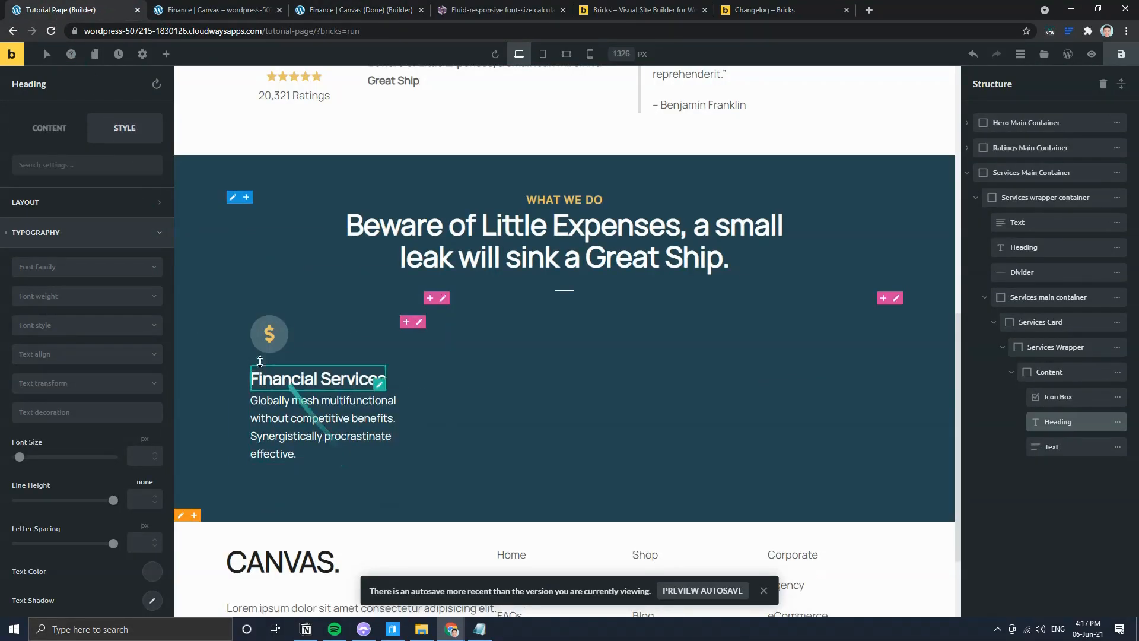
# Step: Review the Financial Services heading's typography settings and open the Services Card container's settings to compare with the finished Finance builder
pyautogui.scroll(-3, 85, 464)
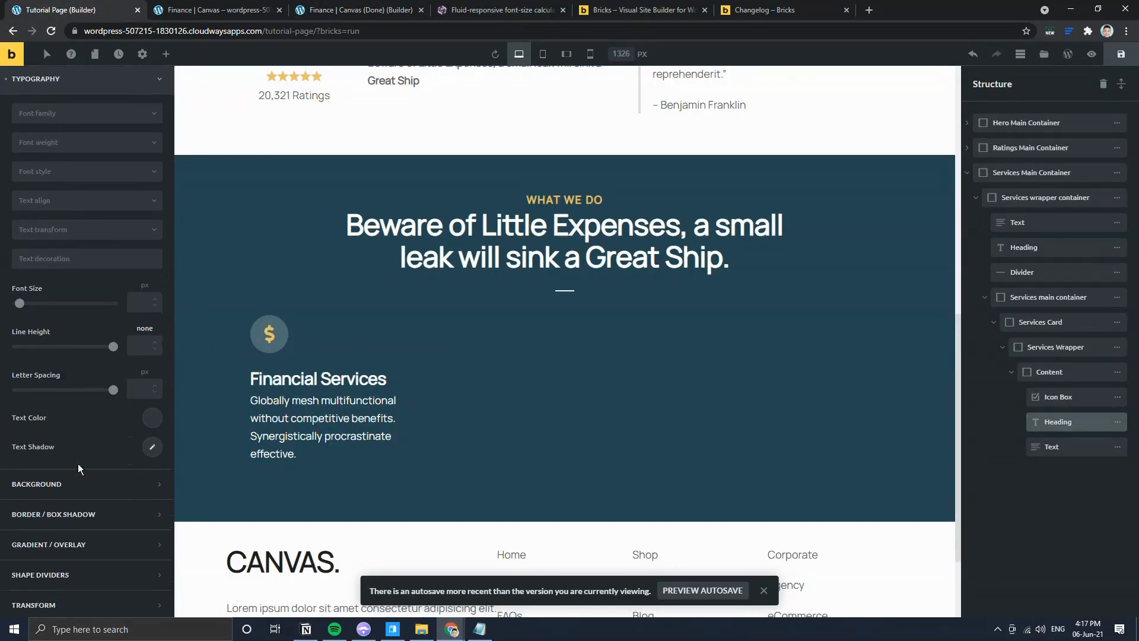
pyautogui.scroll(4, 74, 484)
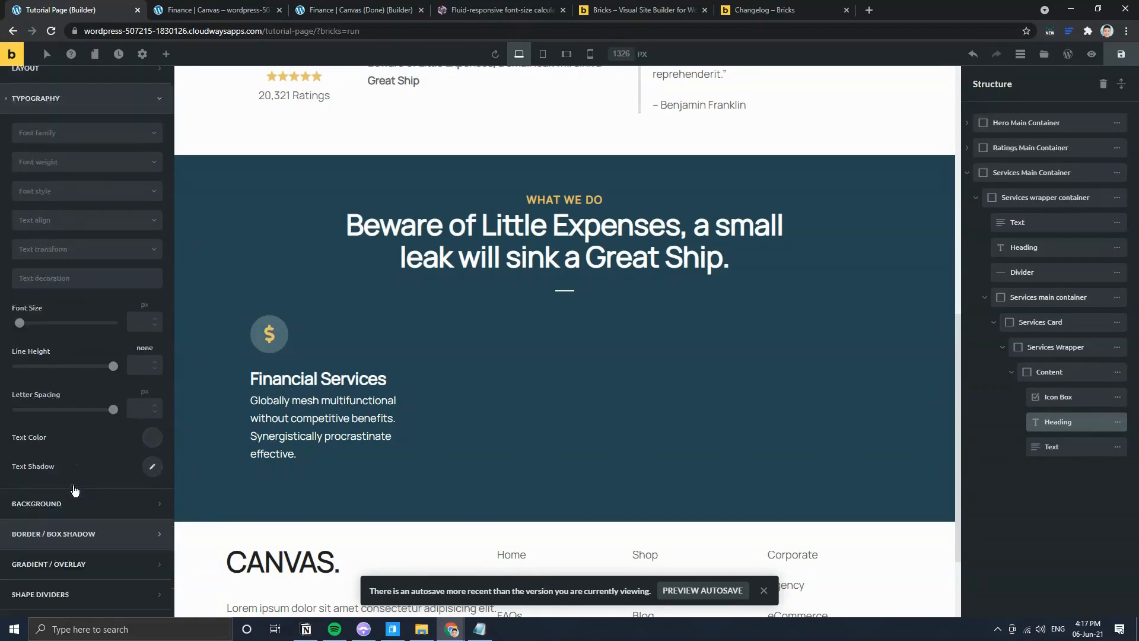
pyautogui.click(67, 211)
pyautogui.click(75, 208)
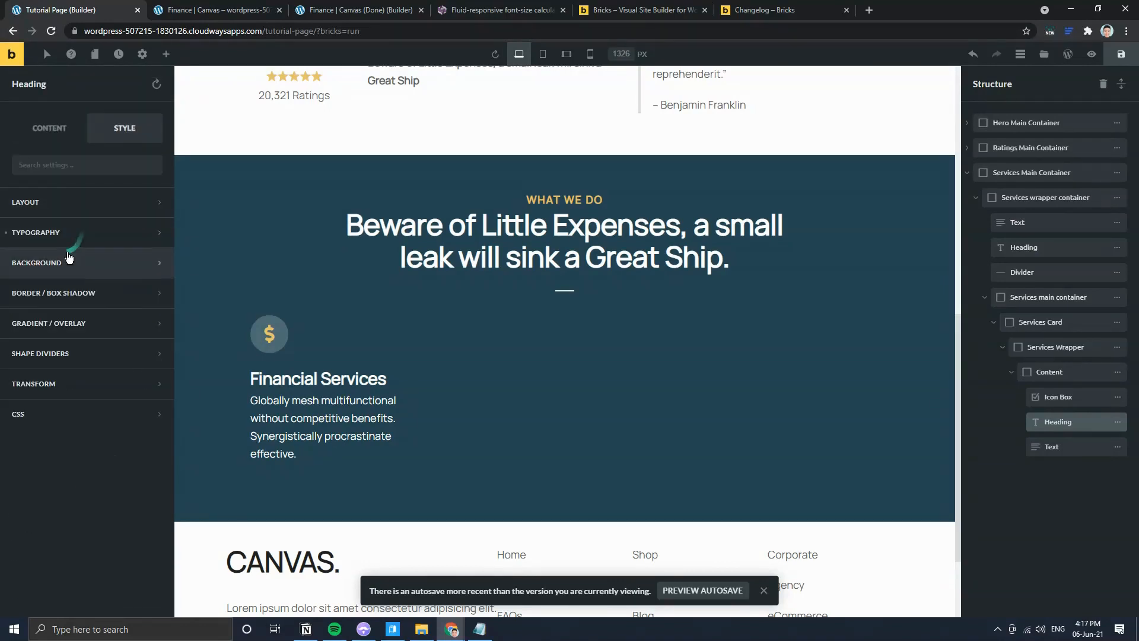
pyautogui.click(74, 233)
pyautogui.scroll(-2, 116, 472)
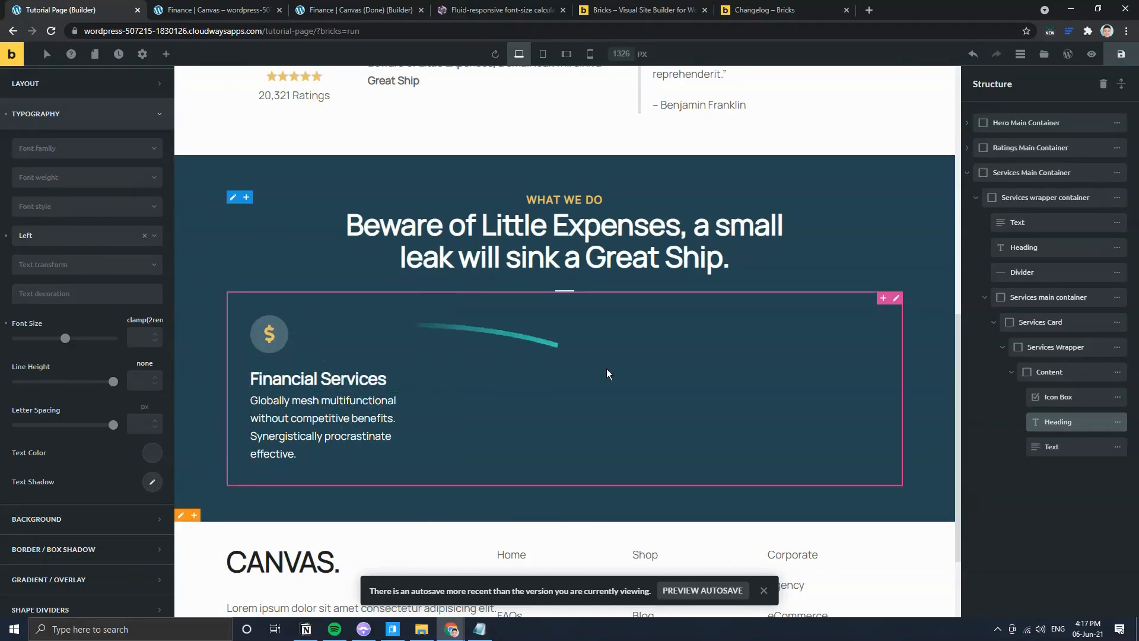
pyautogui.click(1111, 324)
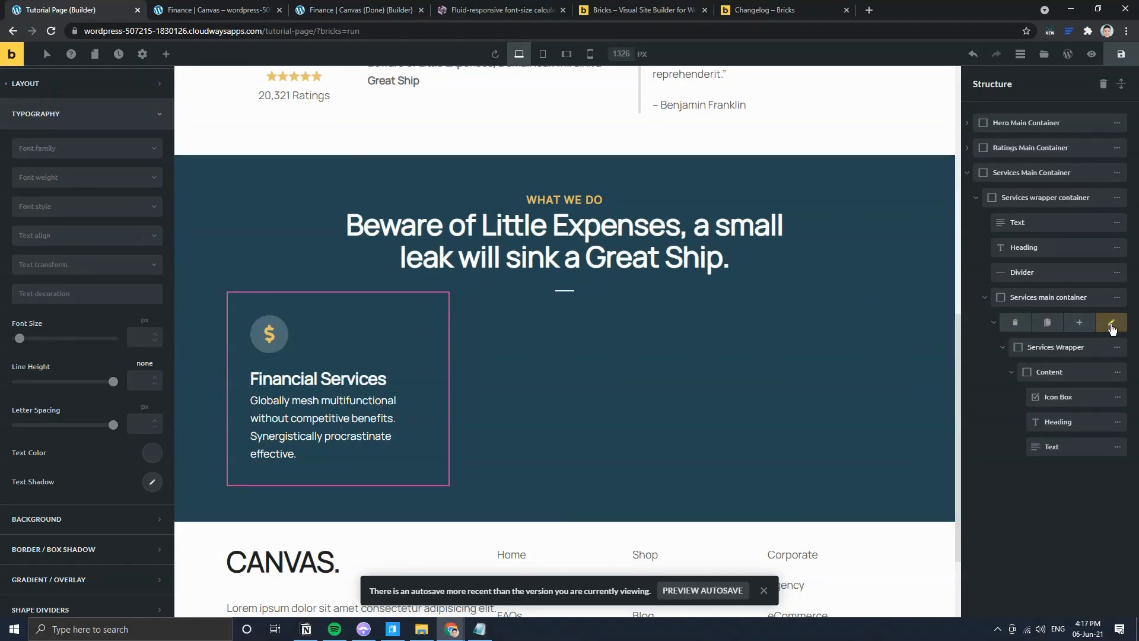
pyautogui.click(334, 7)
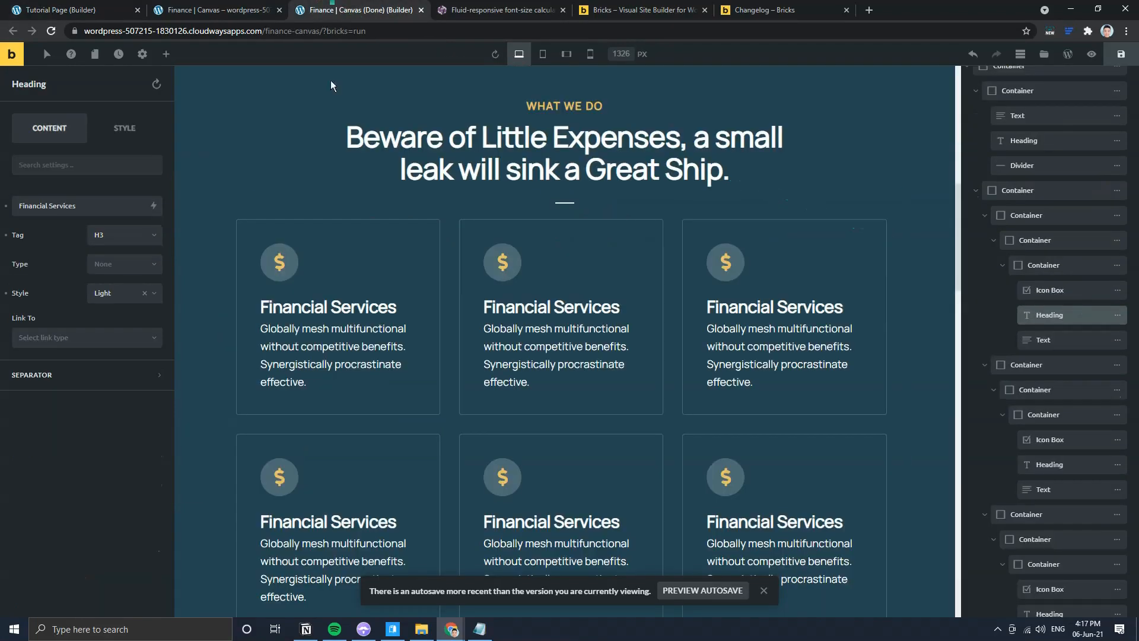
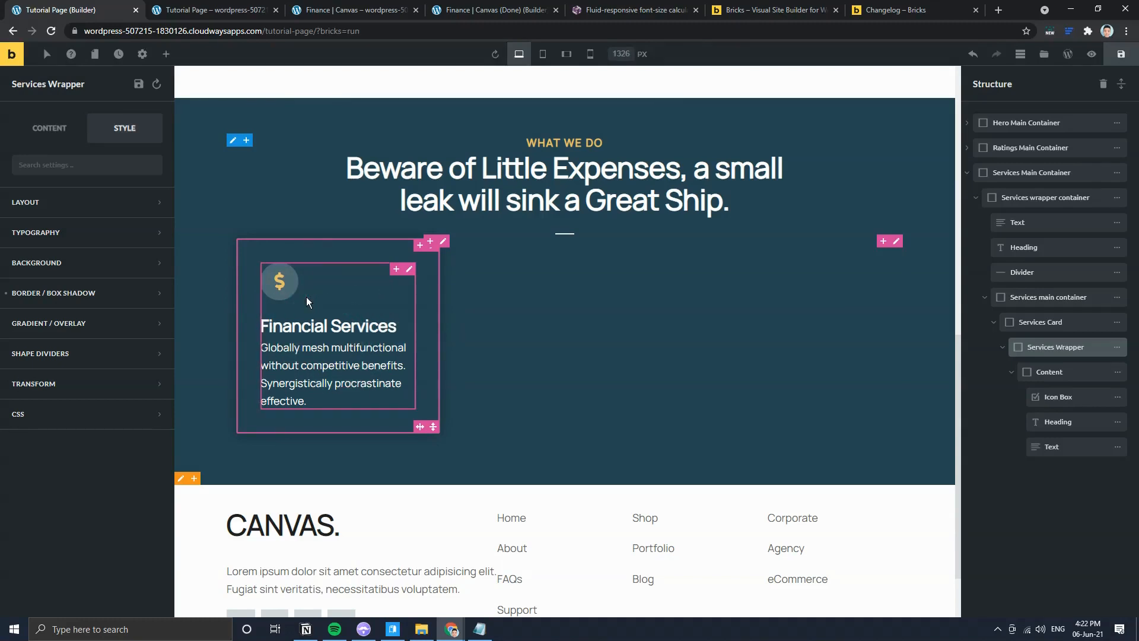
# Step: Collapse the finished Services Card and duplicate it five times inside Services main container to make six cards
pyautogui.click(1114, 381)
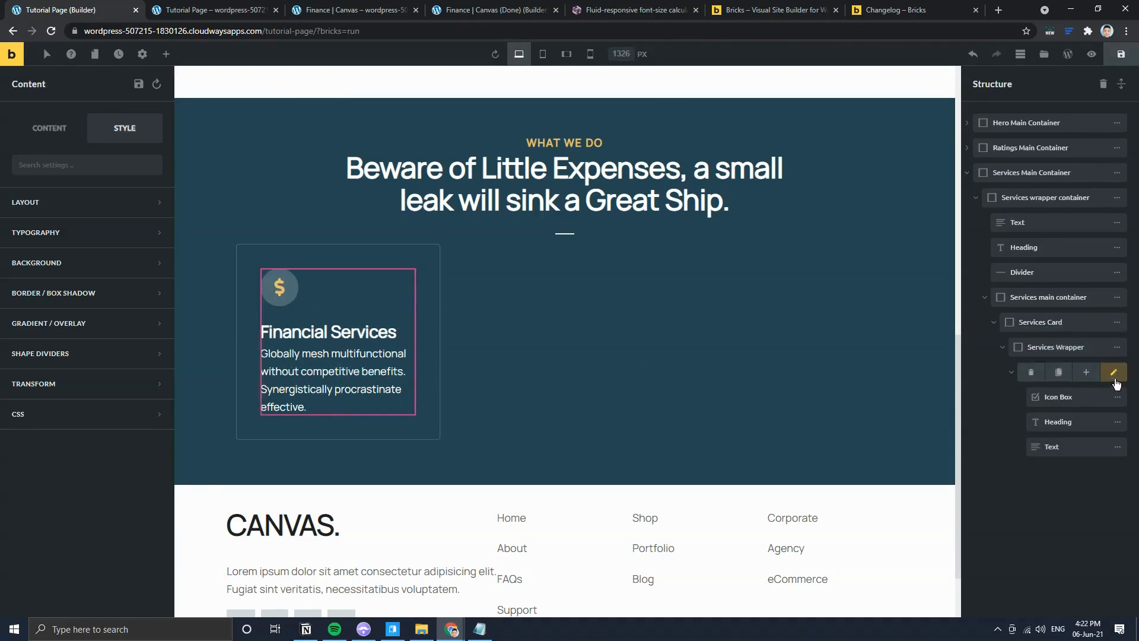
pyautogui.click(1107, 373)
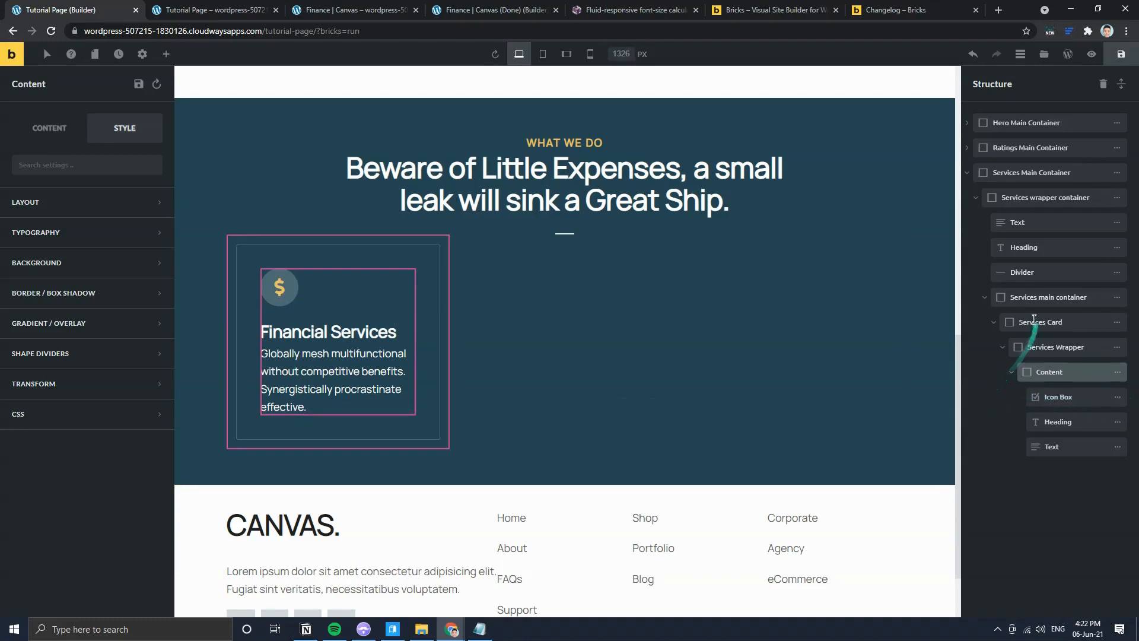
pyautogui.click(985, 296)
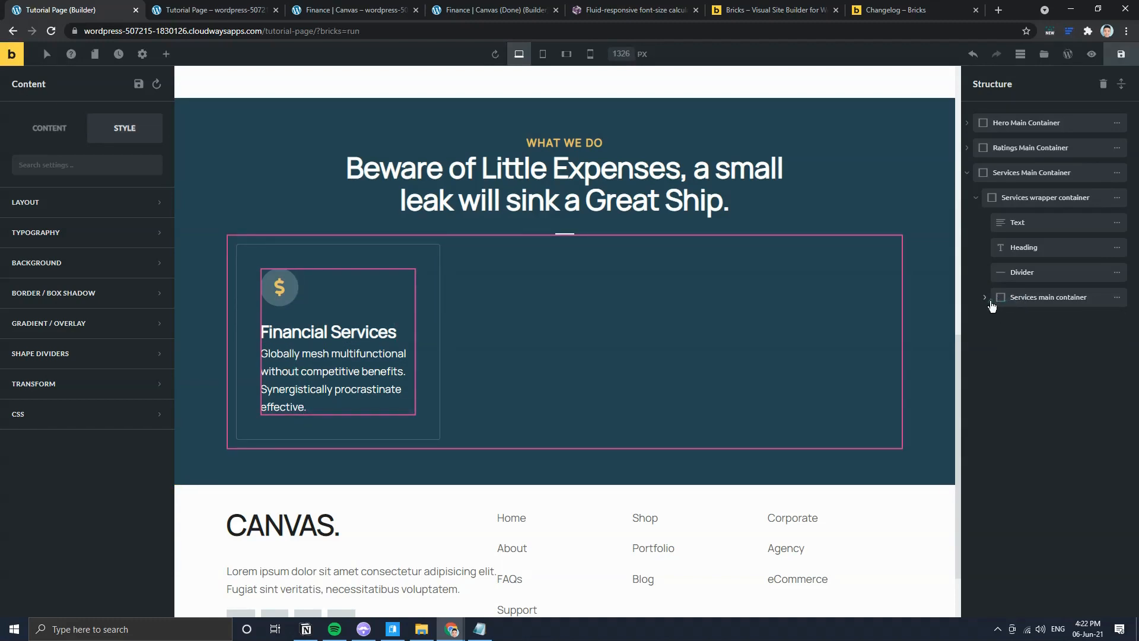
pyautogui.click(985, 297)
pyautogui.click(993, 322)
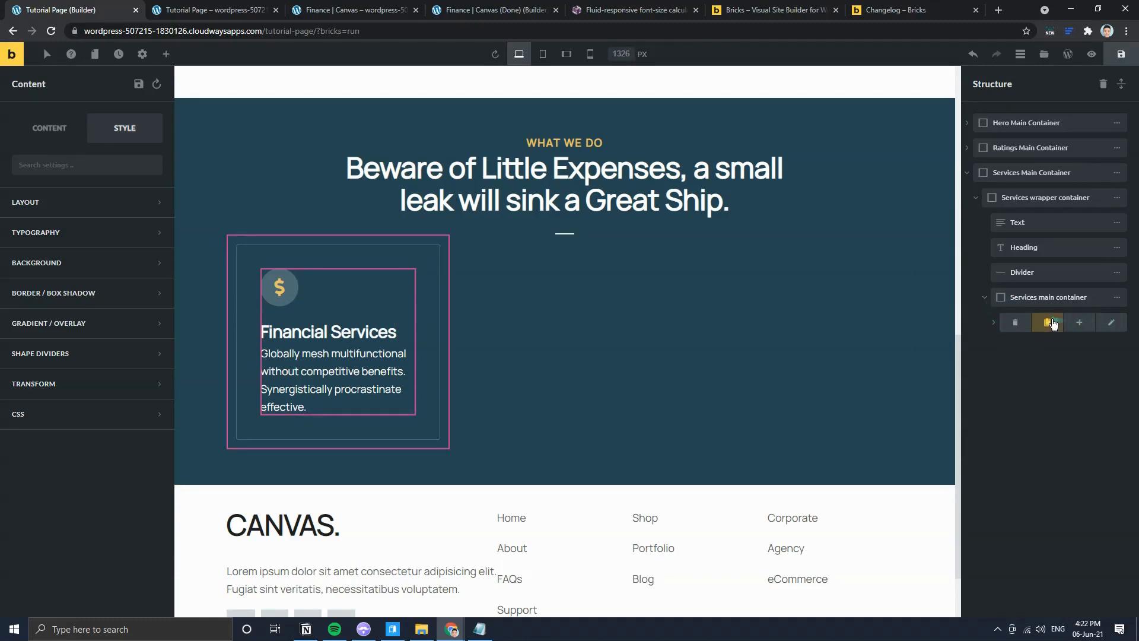
pyautogui.click(1048, 322)
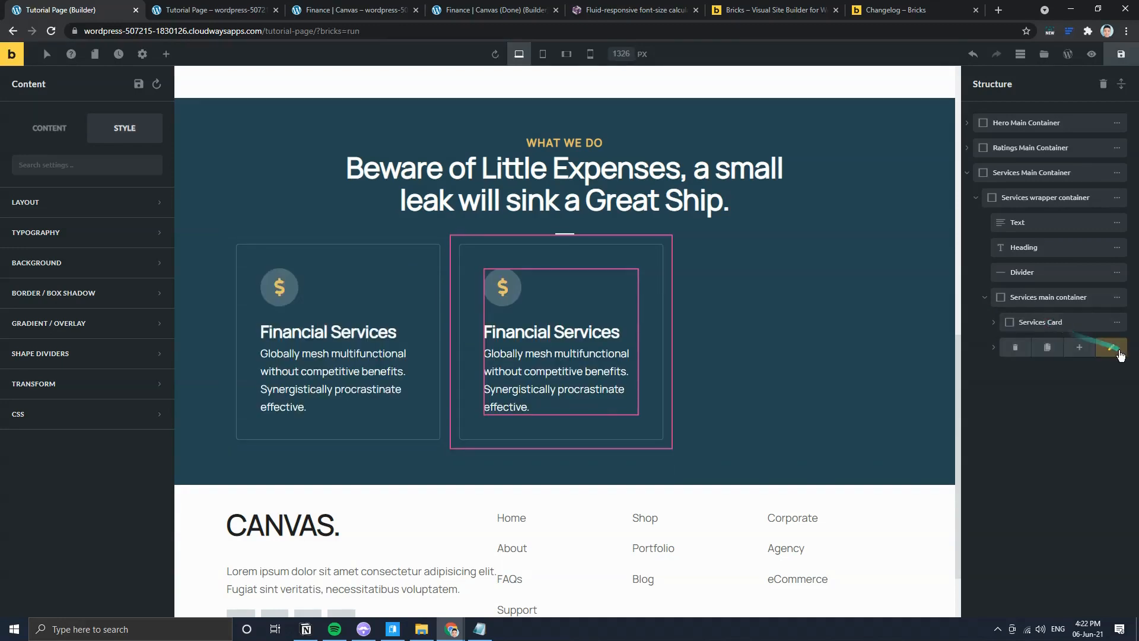
pyautogui.click(1049, 348)
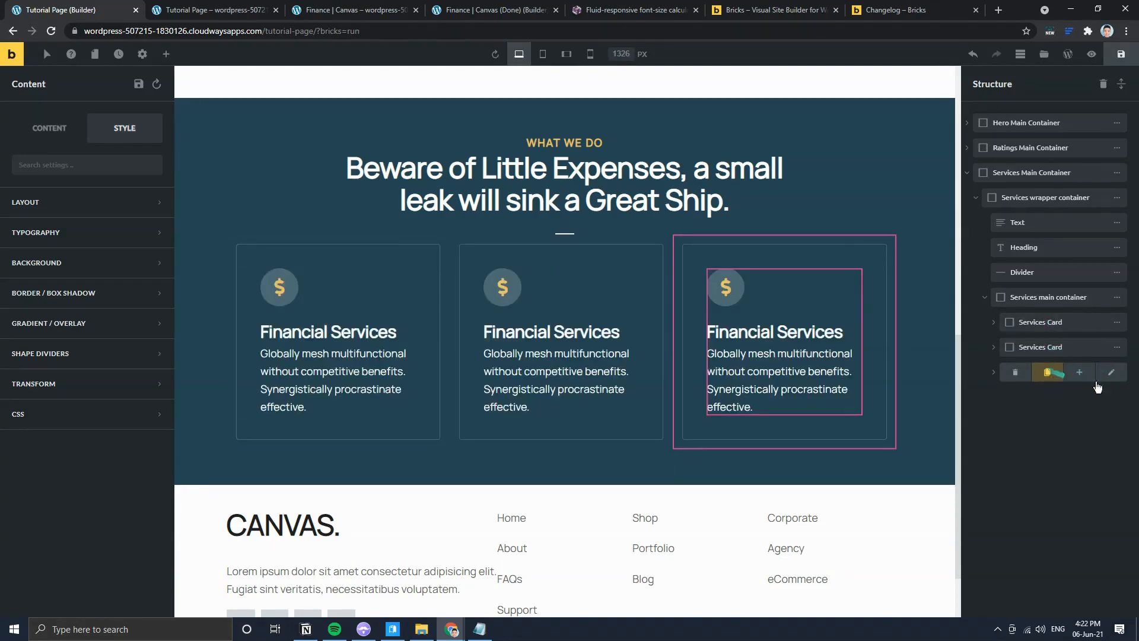
pyautogui.click(1048, 374)
pyautogui.click(1046, 397)
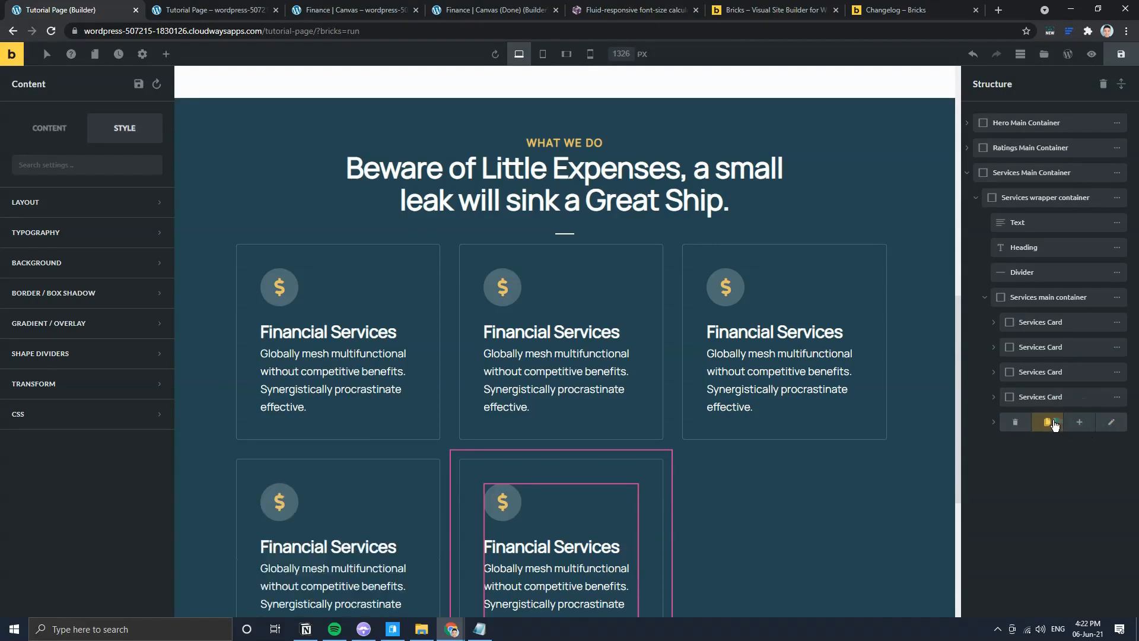
pyautogui.click(1049, 422)
# Step: Open the first Services Card's style settings and switch the preview to the 991 px tablet breakpoint
pyautogui.moveTo(1116, 326)
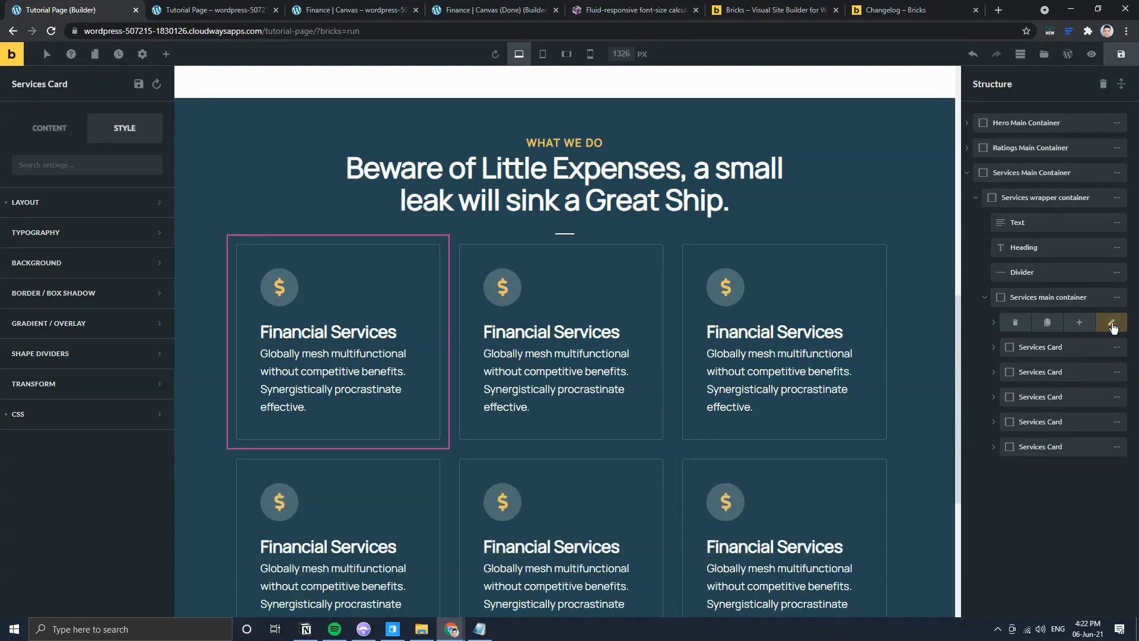
pyautogui.click(543, 54)
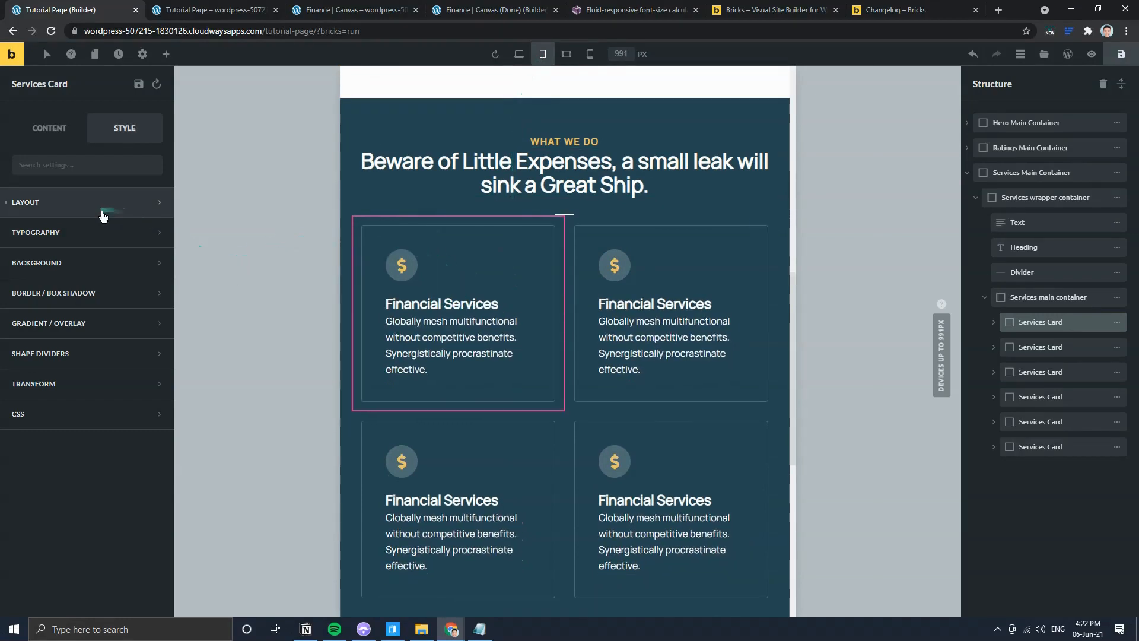
# Step: Check the first services card's width at the mobile landscape and mobile portrait breakpoints, and save the page
pyautogui.click(161, 204)
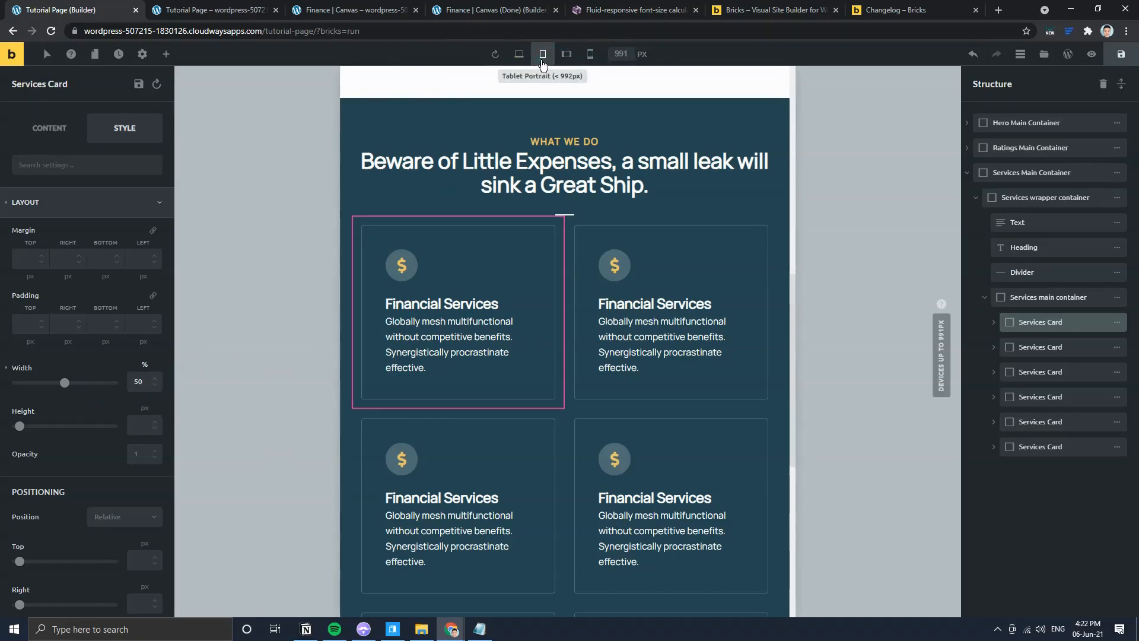
pyautogui.click(566, 54)
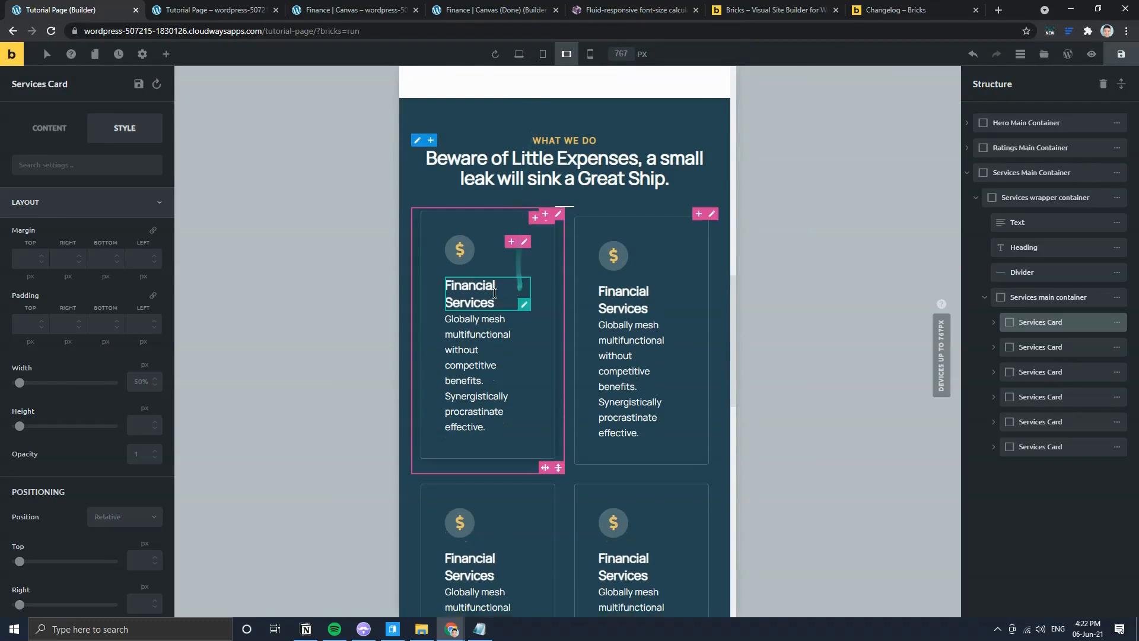
pyautogui.click(590, 54)
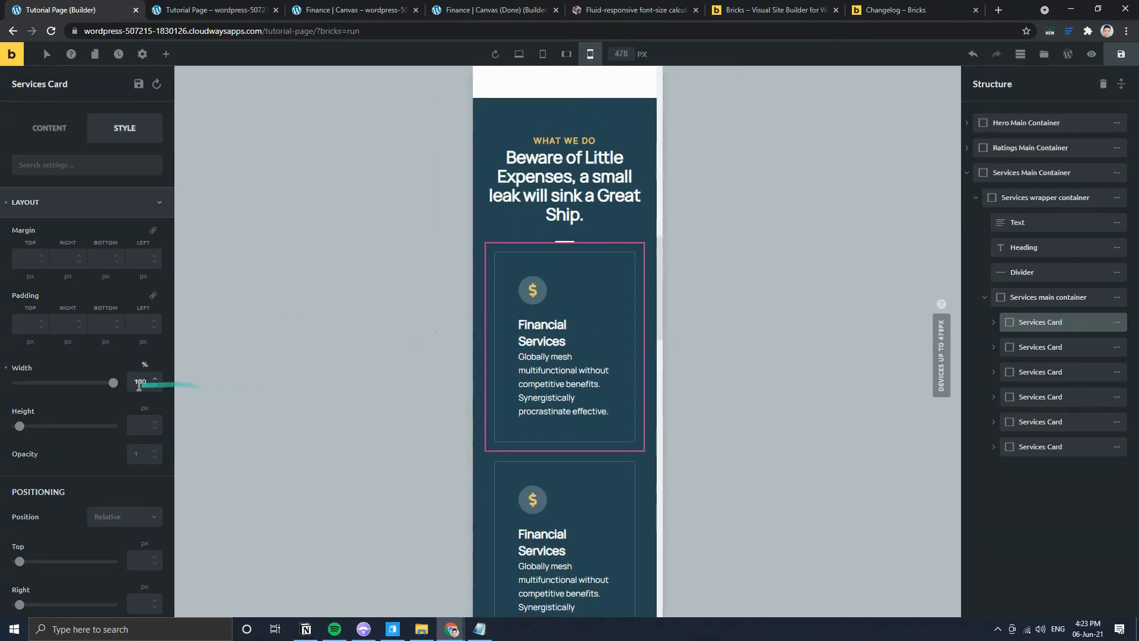
pyautogui.click(1120, 54)
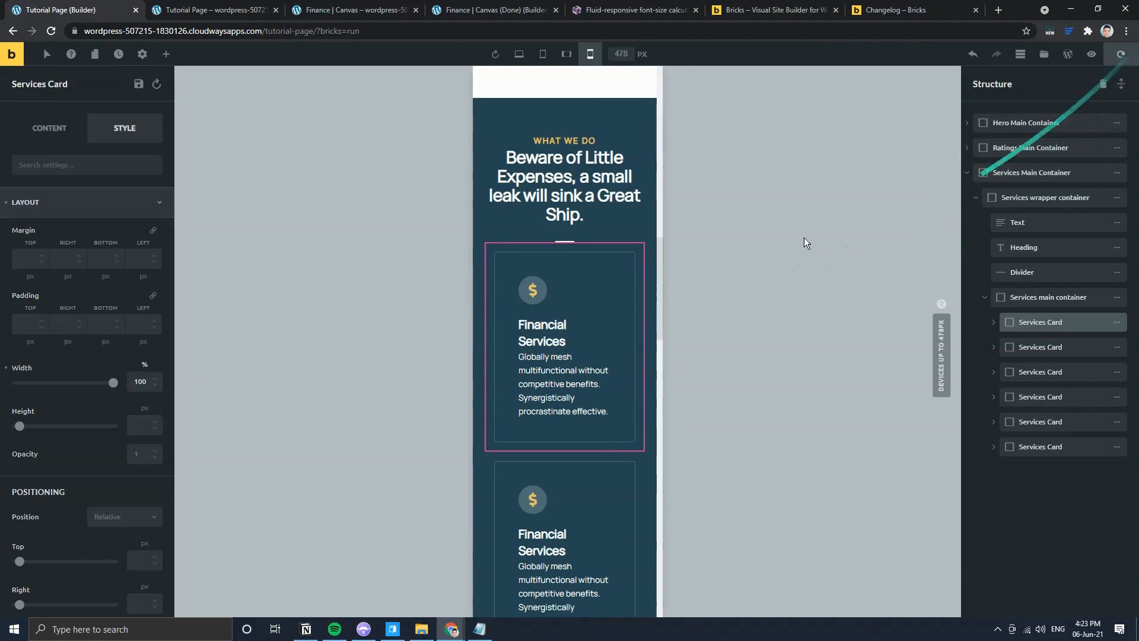
# Step: Switch to the live Tutorial Page, reload it and view the services cards
pyautogui.click(187, 6)
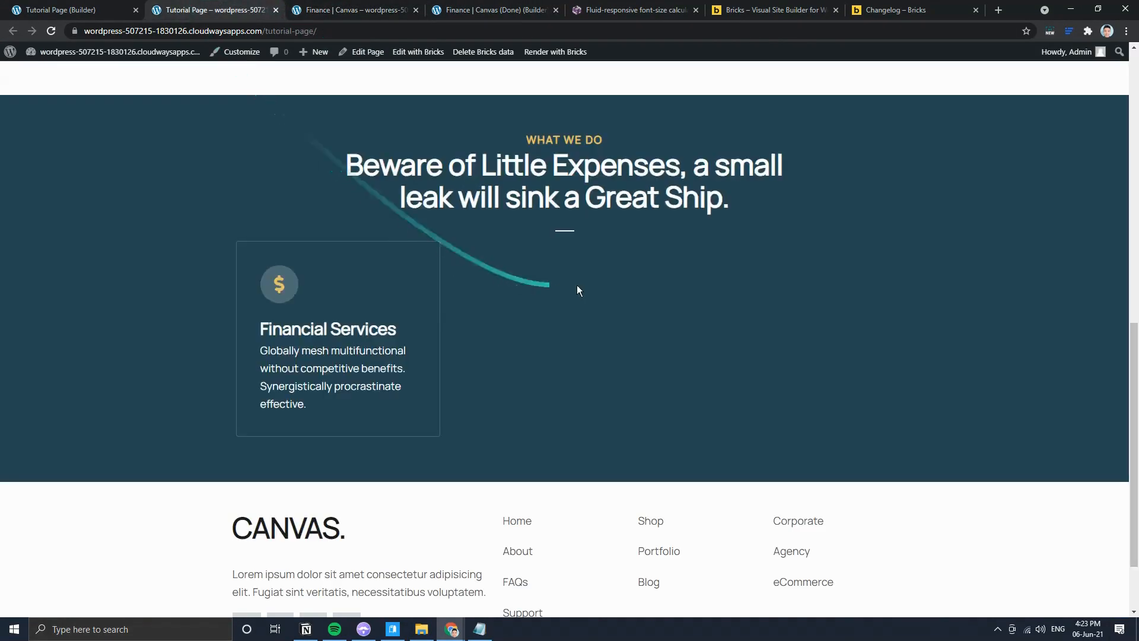
pyautogui.rightClick(610, 295)
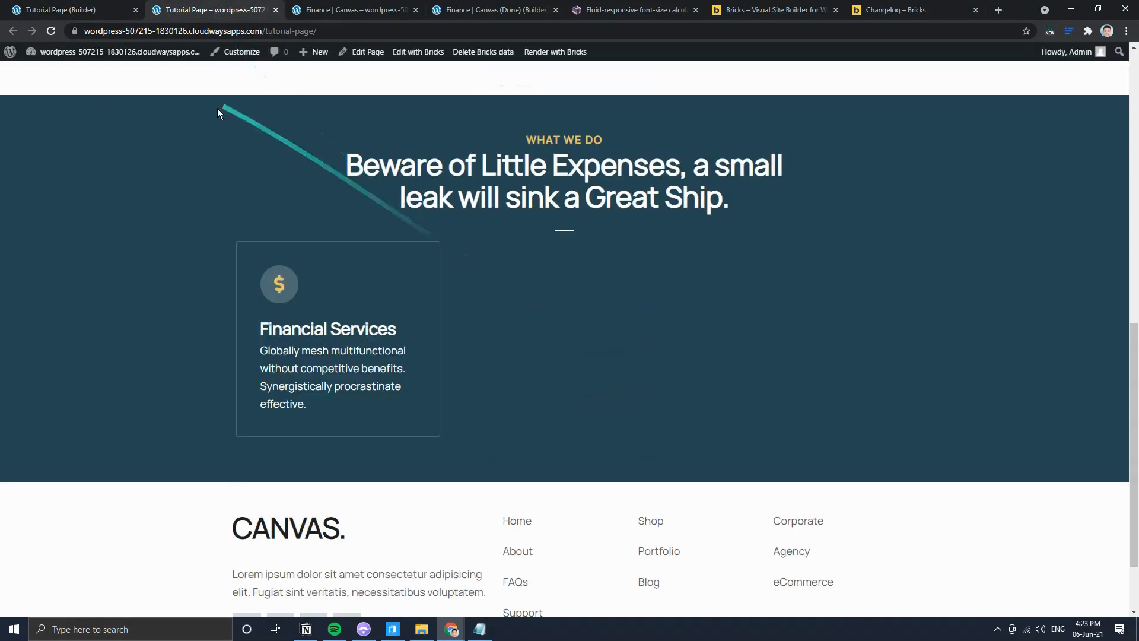
pyautogui.rightClick(146, 247)
pyautogui.click(114, 297)
pyautogui.scroll(-3, 854, 451)
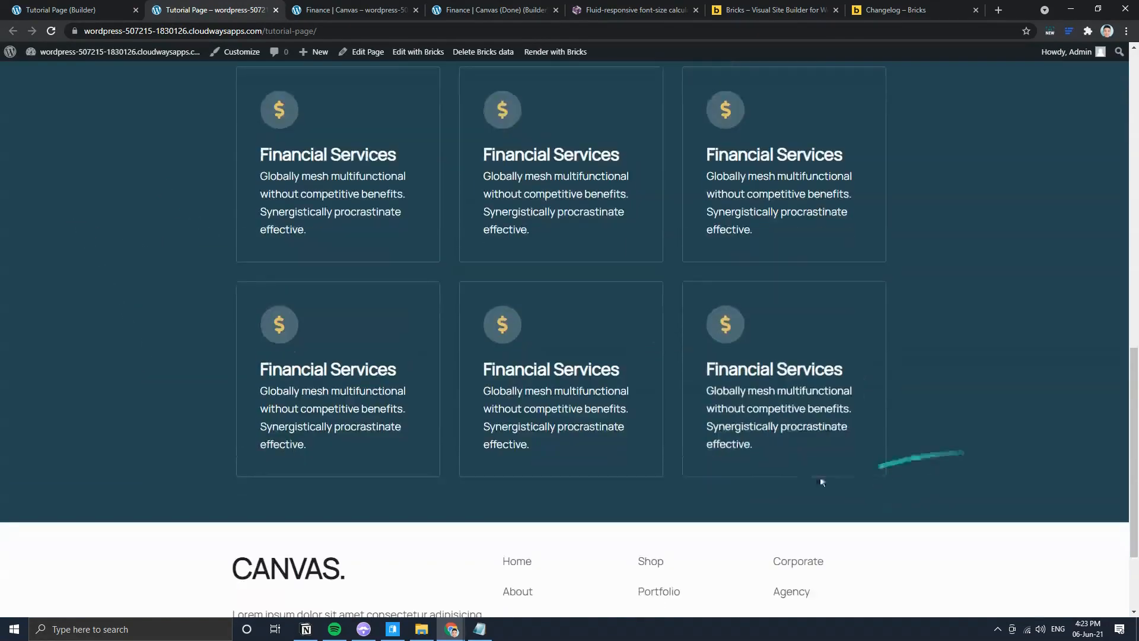
# Step: Open the developer tools with the responsive device preview and view the stacked services cards at 375 px wide
pyautogui.rightClick(182, 240)
pyautogui.click(248, 461)
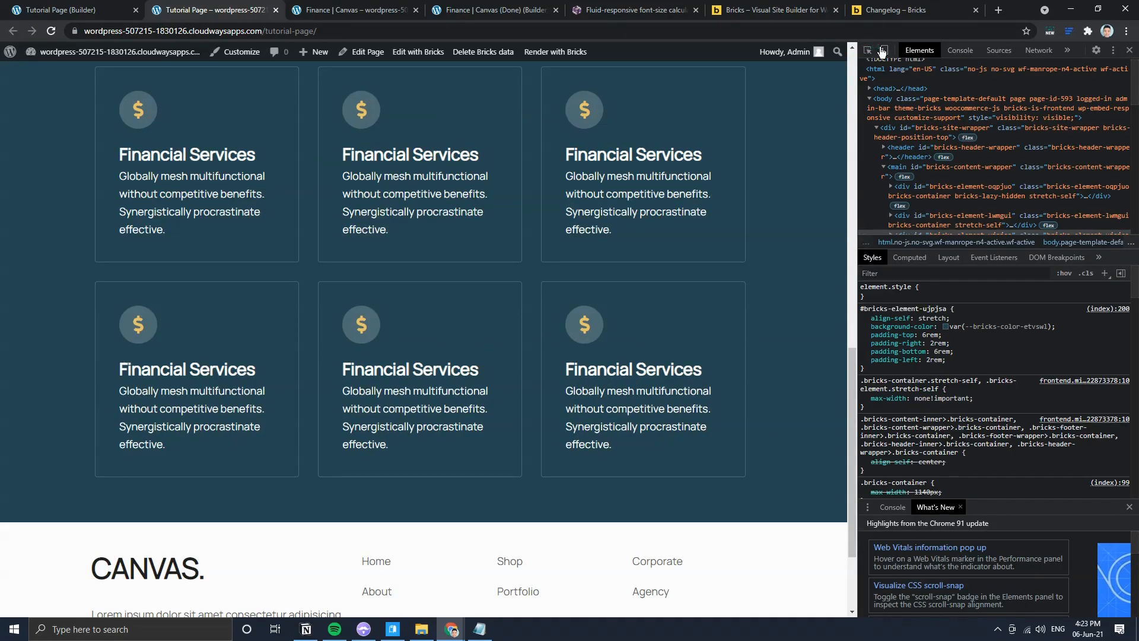
pyautogui.click(882, 51)
pyautogui.moveTo(419, 452); pyautogui.dragTo(452, 255)
pyautogui.moveTo(459, 385); pyautogui.dragTo(478, 287)
pyautogui.moveTo(474, 356); pyautogui.dragTo(503, 272)
pyautogui.moveTo(512, 338); pyautogui.dragTo(513, 239)
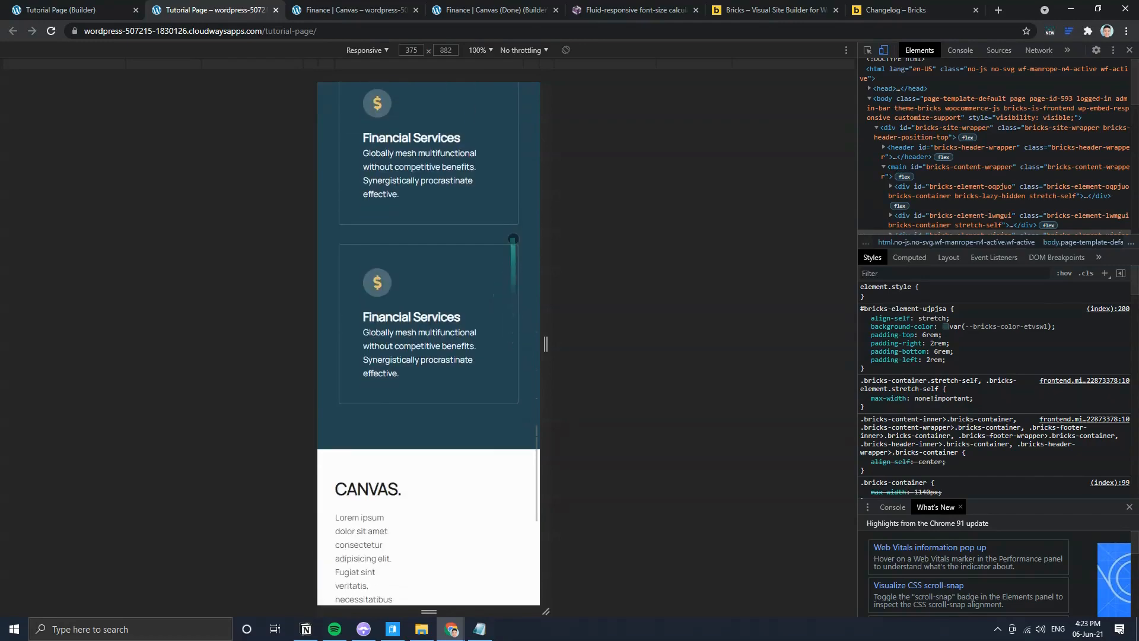
# Step: Widen the responsive preview to about 713 px, review the services section, and narrow the preview again
pyautogui.moveTo(546, 330); pyautogui.dragTo(647, 329)
pyautogui.scroll(10, 524, 356)
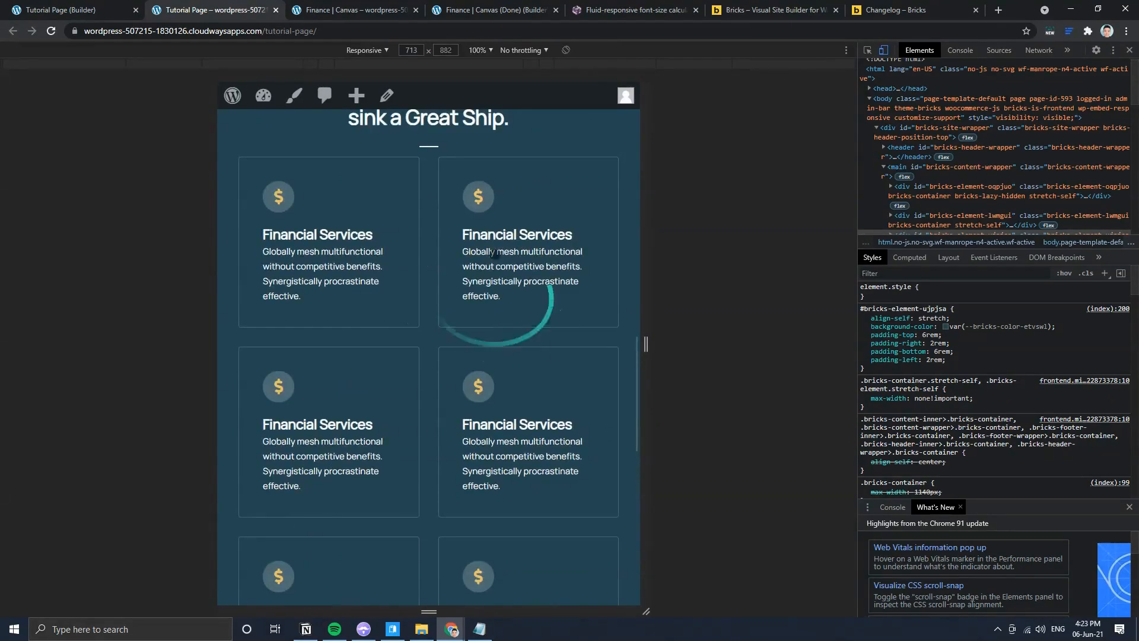
pyautogui.scroll(3, 555, 321)
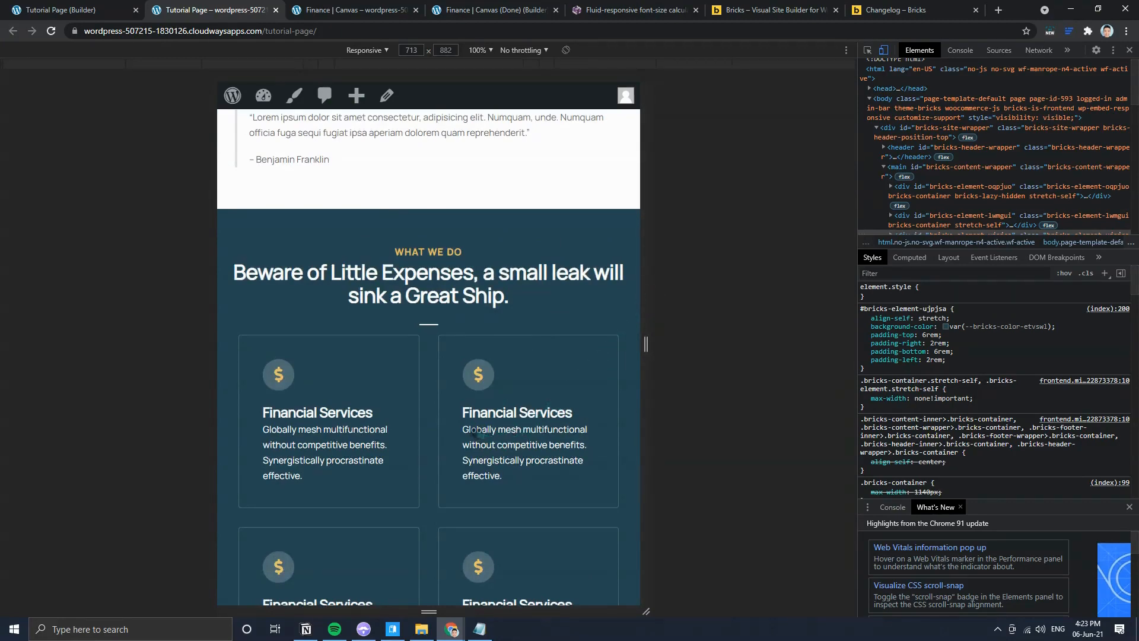
pyautogui.scroll(-1, 507, 474)
pyautogui.moveTo(659, 274); pyautogui.dragTo(571, 267)
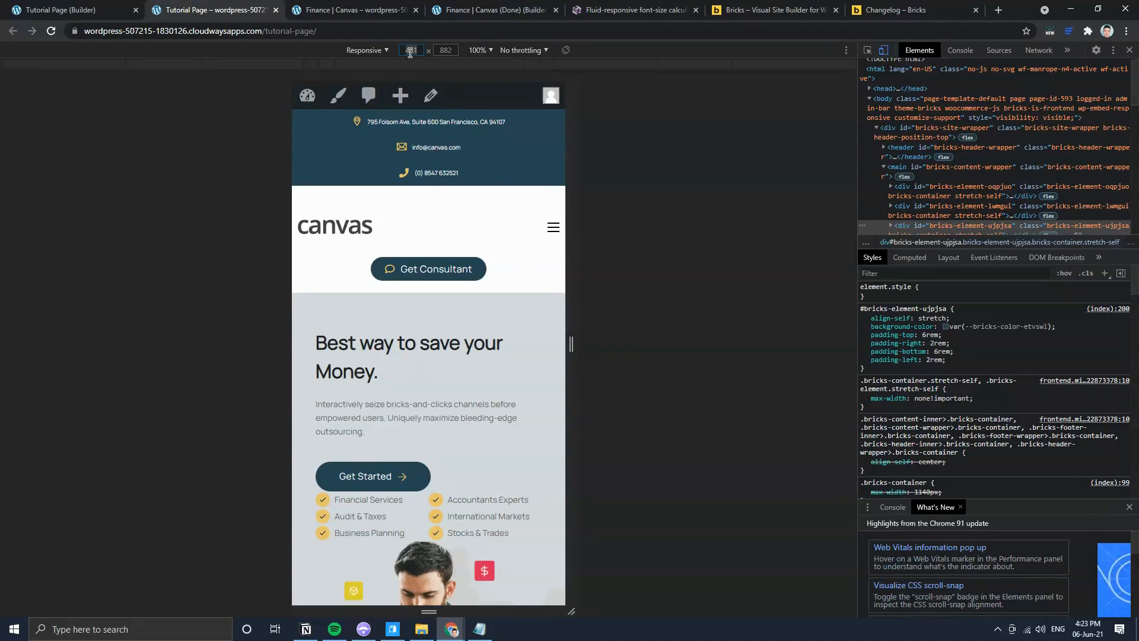
# Step: Set the responsive preview width to 375 px and examine the hero, ratings and services sections
pyautogui.write('375')
pyautogui.press('Return')
pyautogui.scroll(-4, 393, 304)
pyautogui.scroll(4, 451, 326)
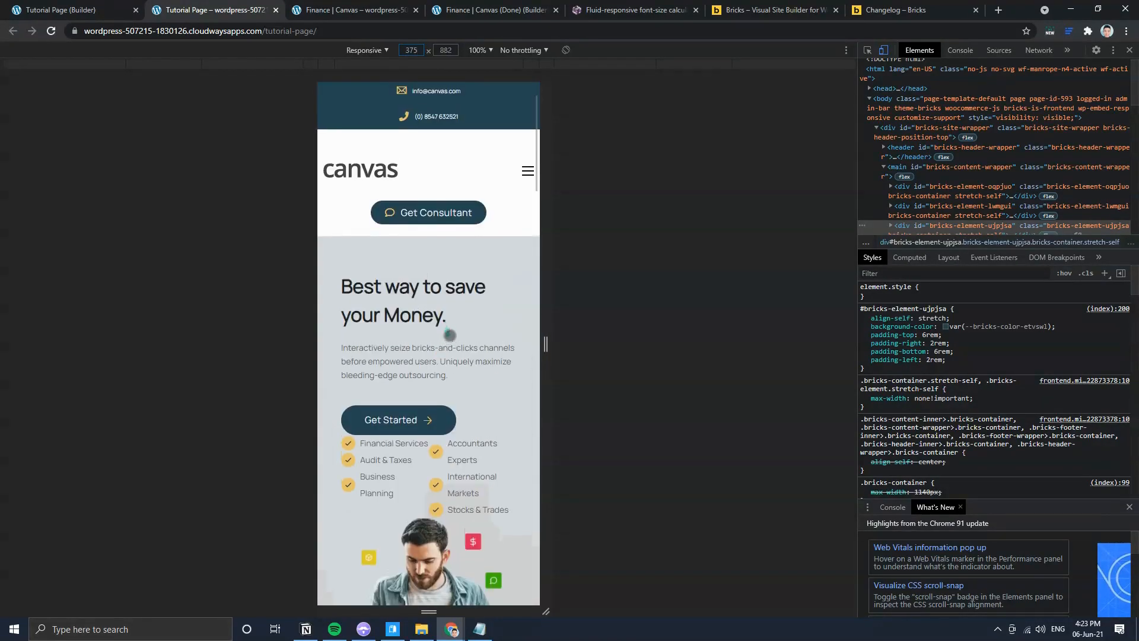
pyautogui.scroll(-4, 447, 338)
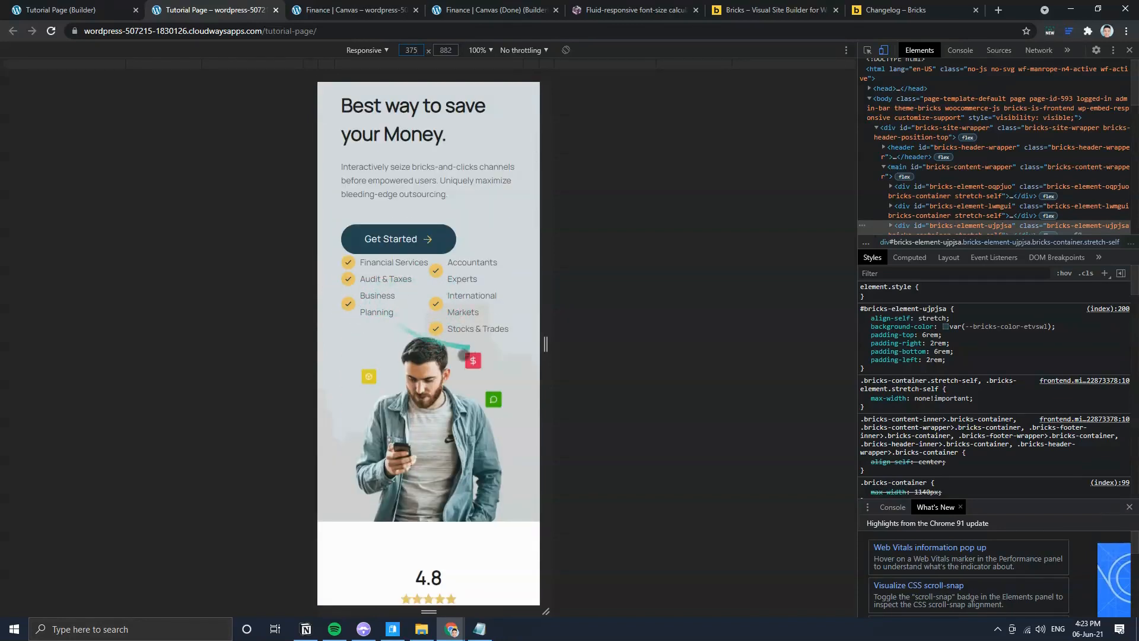
pyautogui.scroll(3, 470, 347)
pyautogui.scroll(-4, 448, 474)
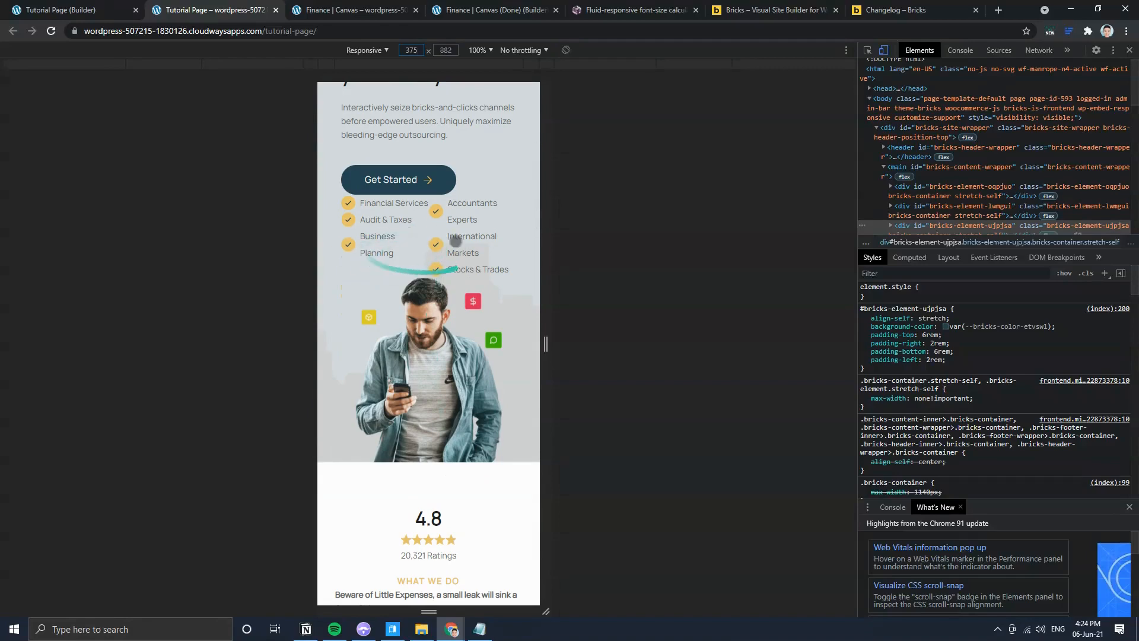
pyautogui.scroll(-10, 451, 425)
pyautogui.scroll(4, 445, 415)
# Step: Return to the Bricks builder and select the hero's first icon list in the mobile portrait view
pyautogui.click(101, 12)
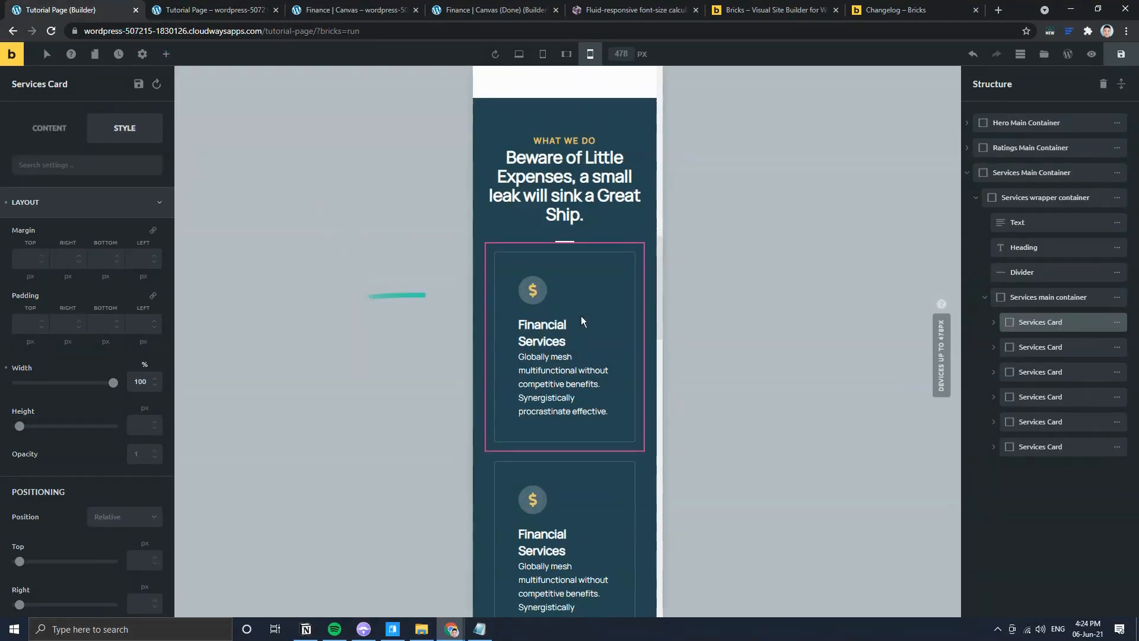
pyautogui.scroll(10, 490, 305)
pyautogui.scroll(-2, 572, 410)
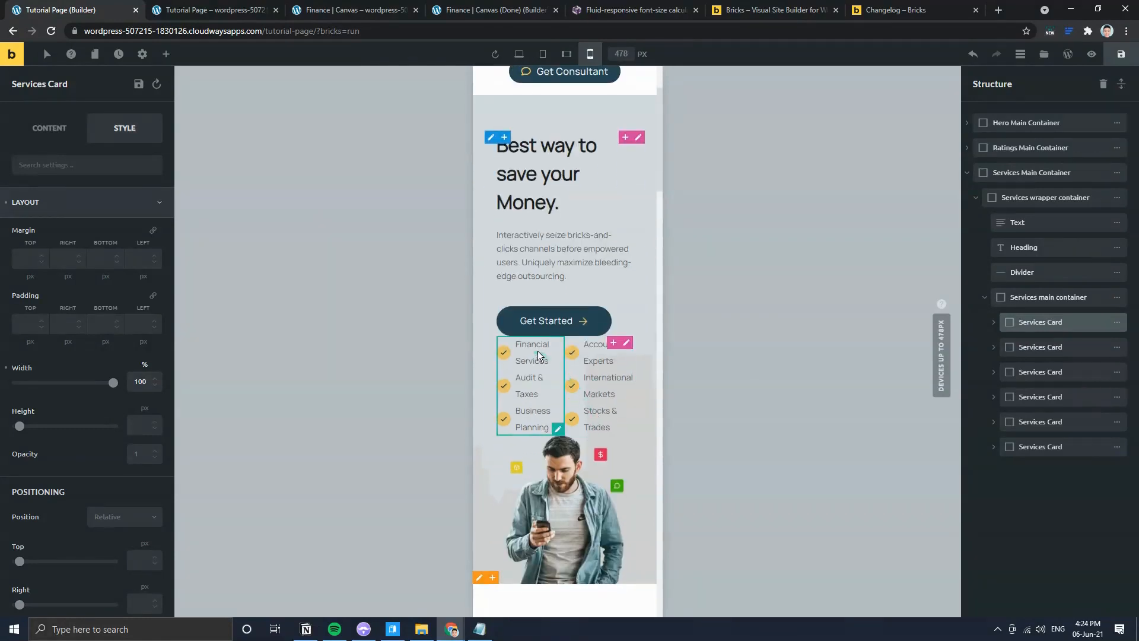
pyautogui.click(553, 427)
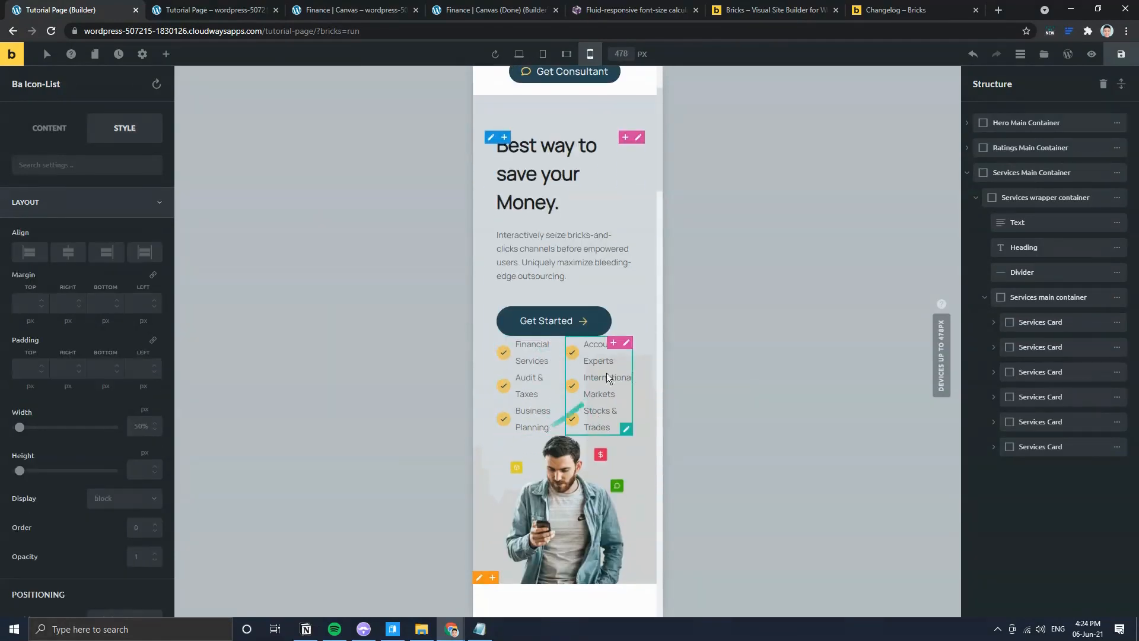
# Step: Try setting the Icon List Wrapper's width to 100 in the mobile portrait view
pyautogui.click(626, 343)
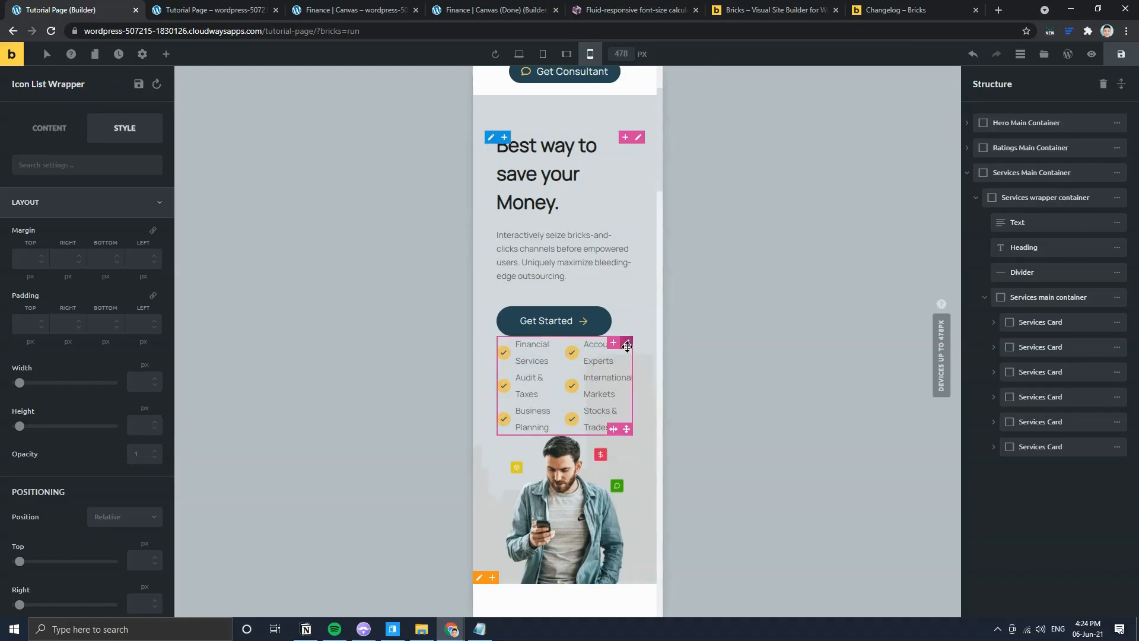
pyautogui.click(144, 363)
pyautogui.write('100')
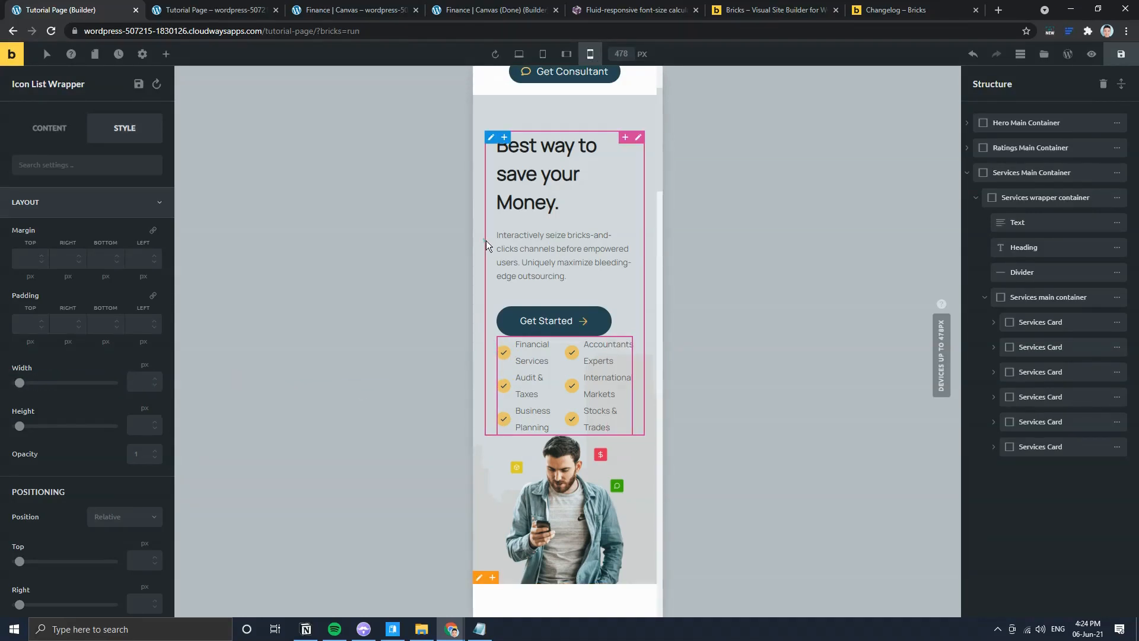
# Step: Compare the layout padding of the Hero Wrapper Container and the Hero Main Container, using the desktop view
pyautogui.click(489, 141)
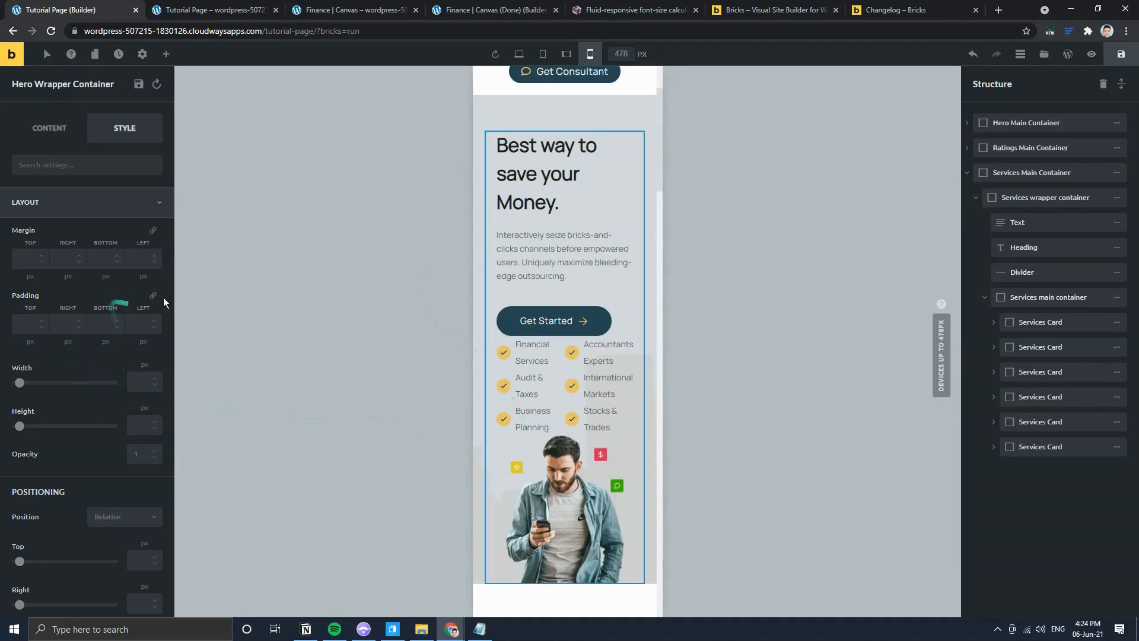
pyautogui.click(519, 54)
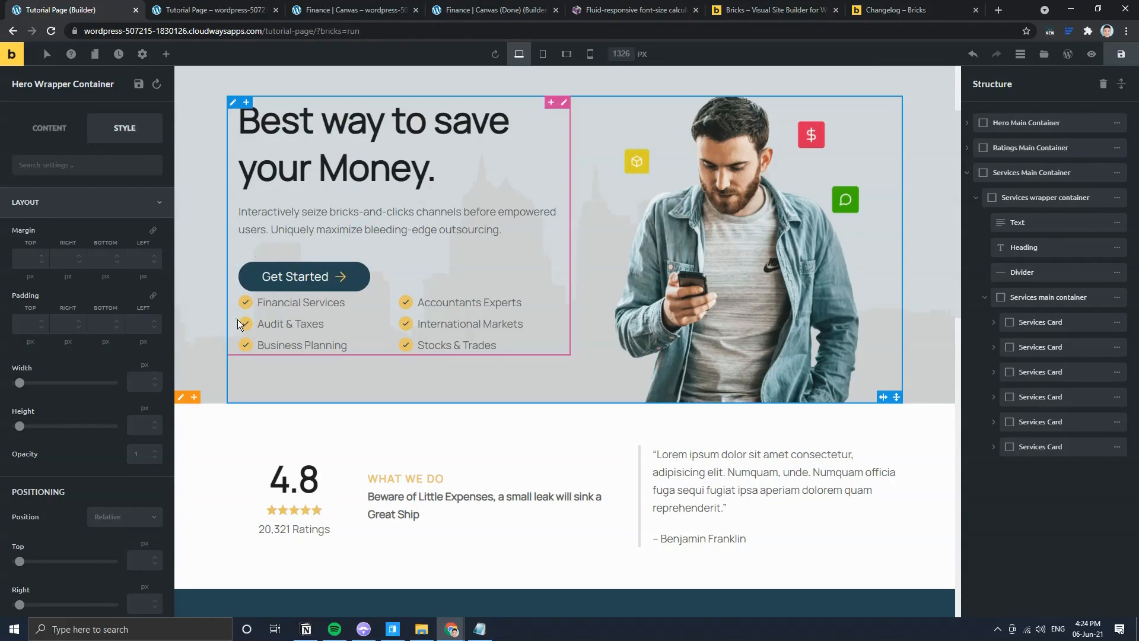
pyautogui.scroll(2, 546, 122)
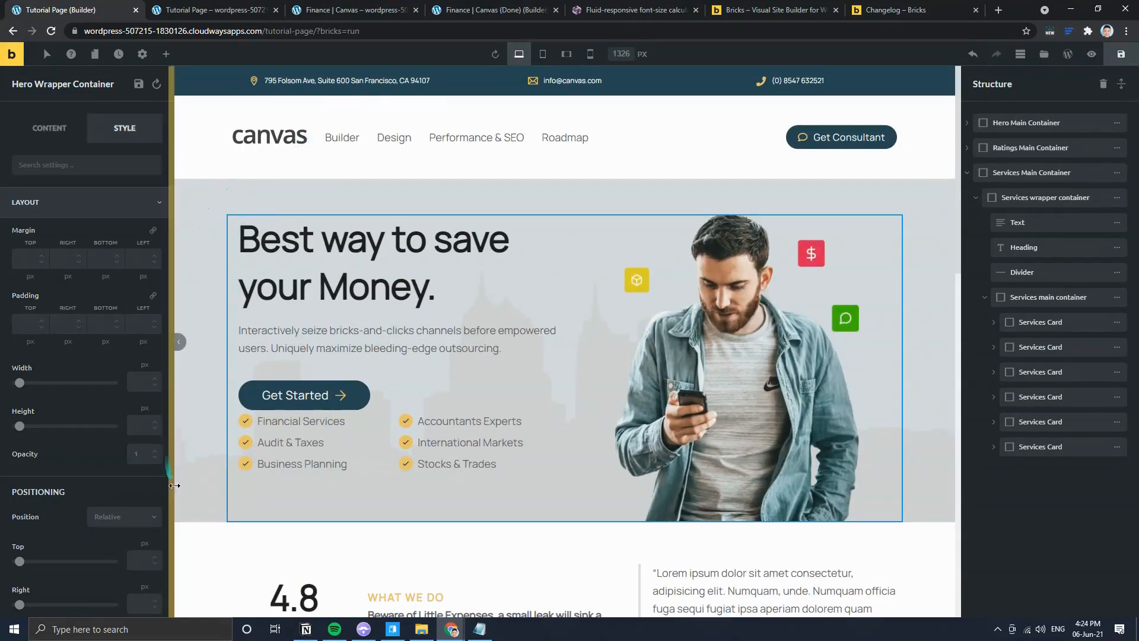
pyautogui.click(181, 517)
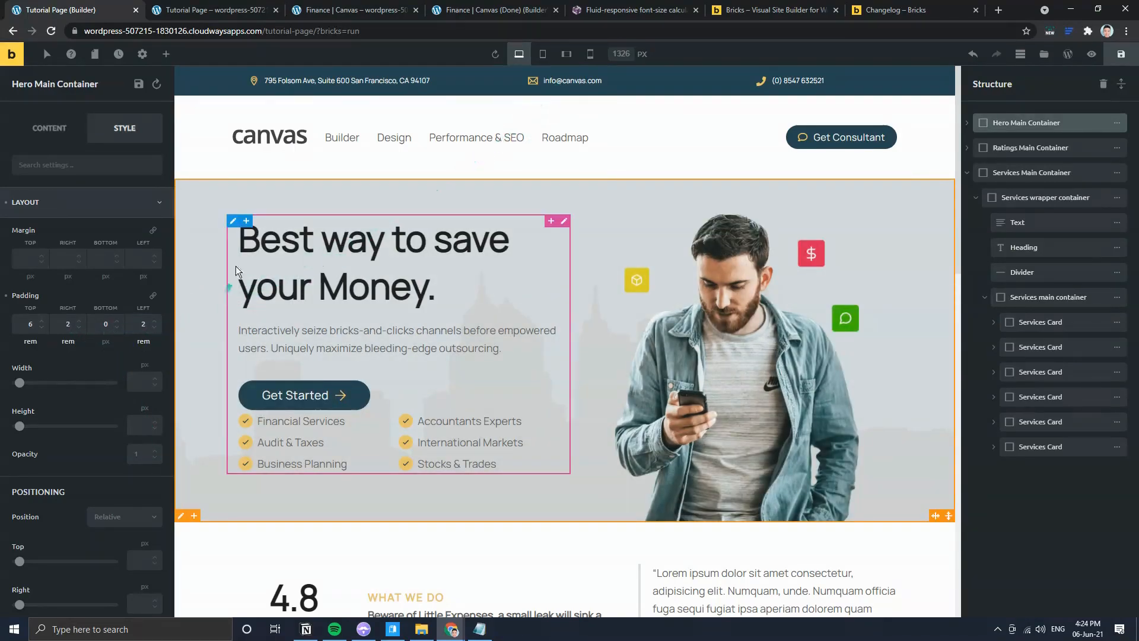
# Step: Set the Hero Wrapper Container's right padding to 2 rem
pyautogui.click(232, 220)
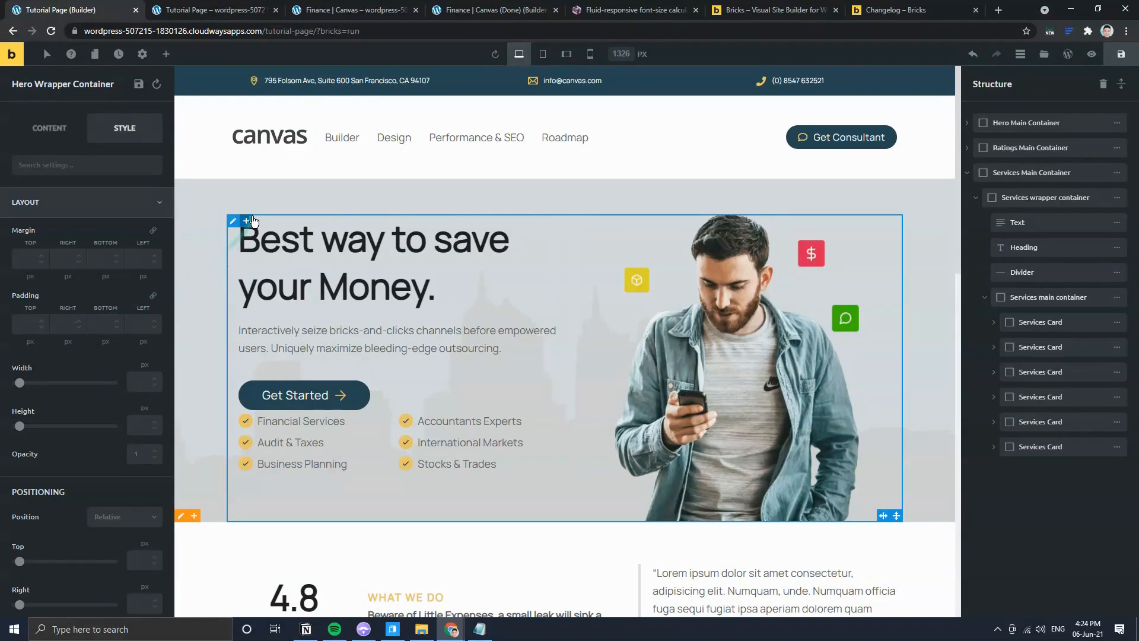
pyautogui.click(67, 324)
pyautogui.write('11')
pyautogui.press('BackSpace')
pyautogui.press('BackSpace')
pyautogui.write('2')
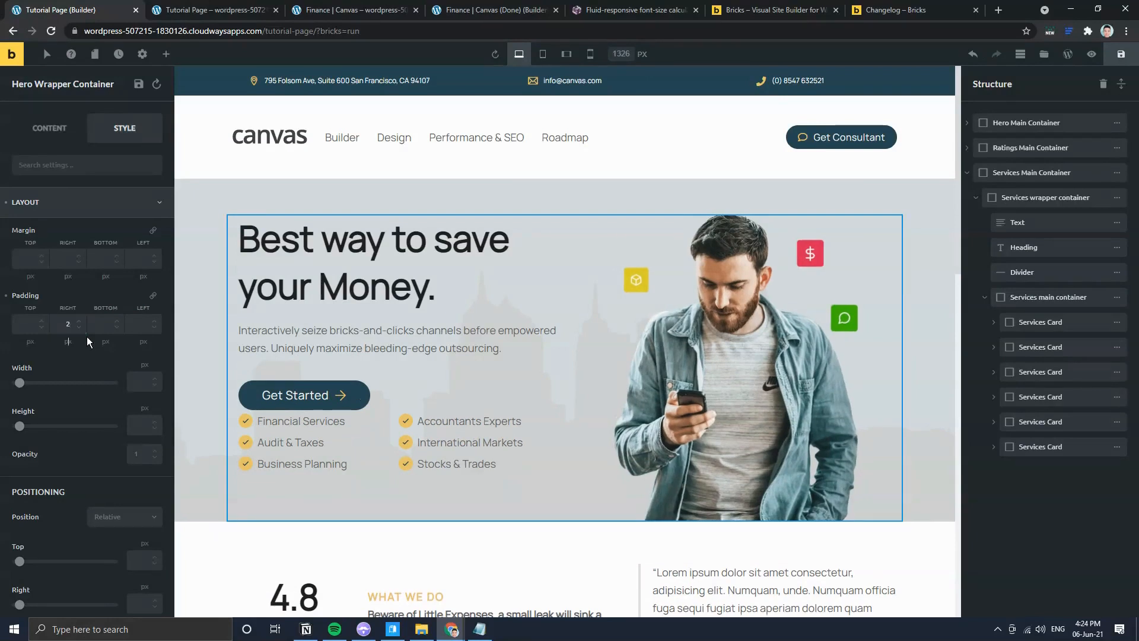
pyautogui.press('Tab')
pyautogui.write('ren')
pyautogui.press('BackSpace')
pyautogui.write('m')
# Step: Set the Hero Wrapper Container's left padding to 2 rem
pyautogui.press('Tab')
pyautogui.press('Tab')
pyautogui.press('Tab')
pyautogui.write('2')
pyautogui.press('Tab')
pyautogui.write('rem')
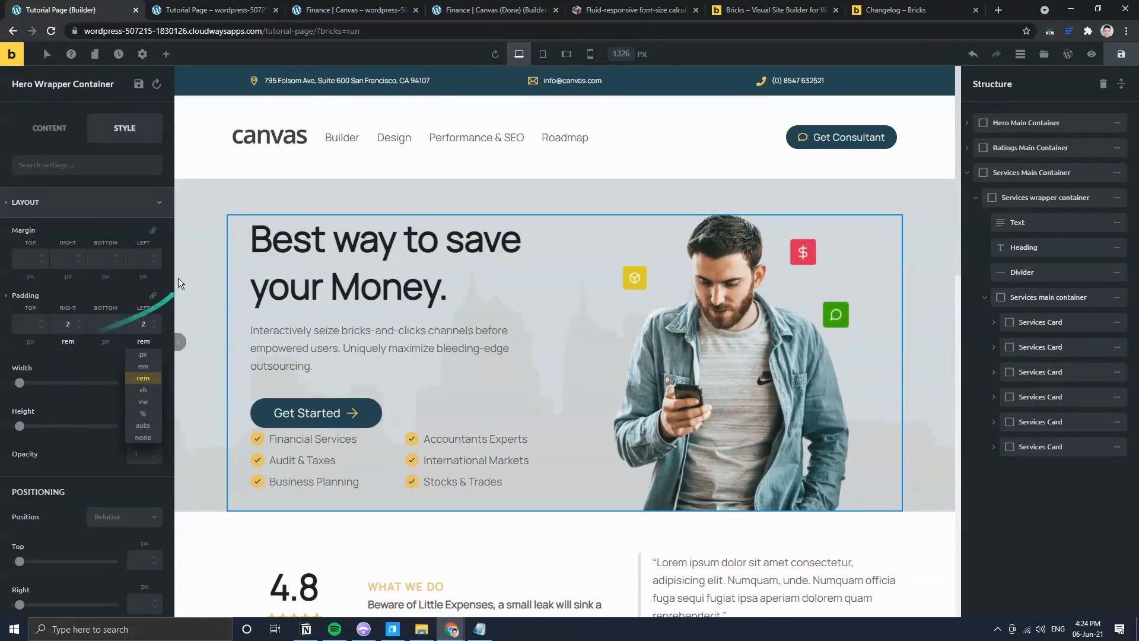
# Step: Clear the right and left padding of the Hero Main Container
pyautogui.click(186, 509)
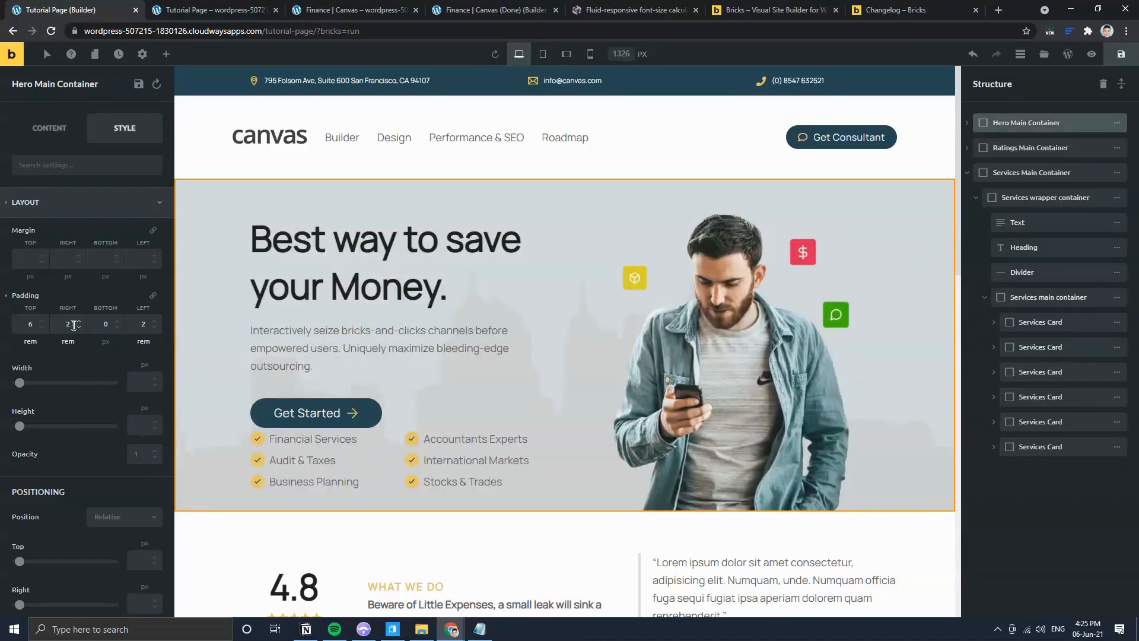
pyautogui.press('BackSpace')
pyautogui.press('BackSpace')
pyautogui.press('Tab')
pyautogui.press('Tab')
pyautogui.press('Tab')
pyautogui.press('BackSpace')
pyautogui.press('Tab')
pyautogui.press('BackSpace')
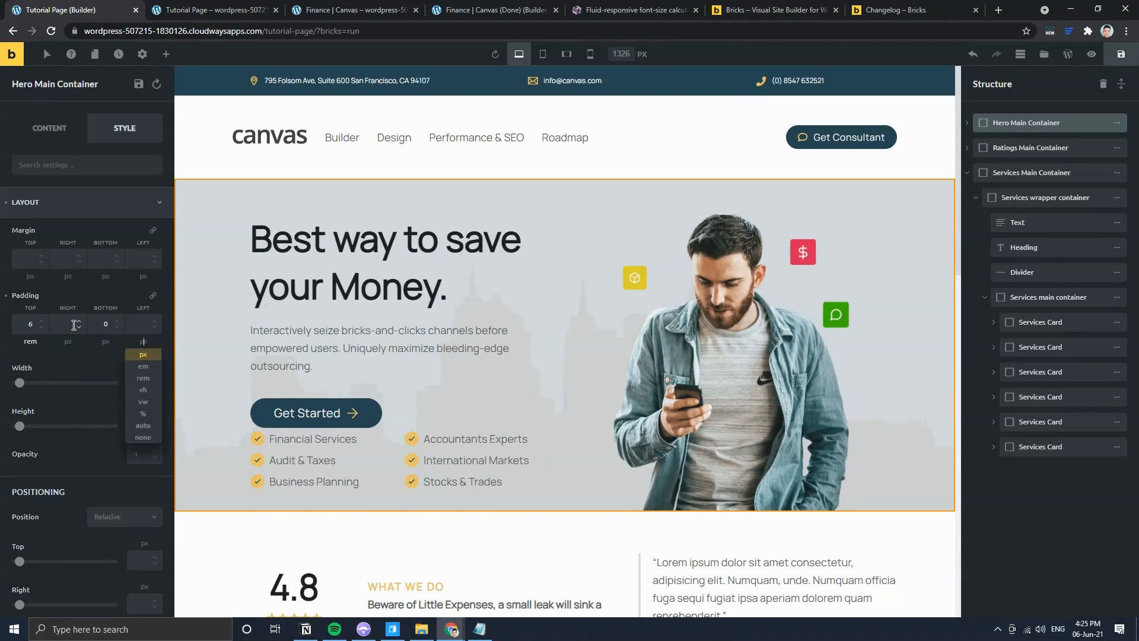
# Step: Try adjusting the left spacing of the Hero Left Col in the mobile portrait view, and undo the adjustment
pyautogui.click(590, 53)
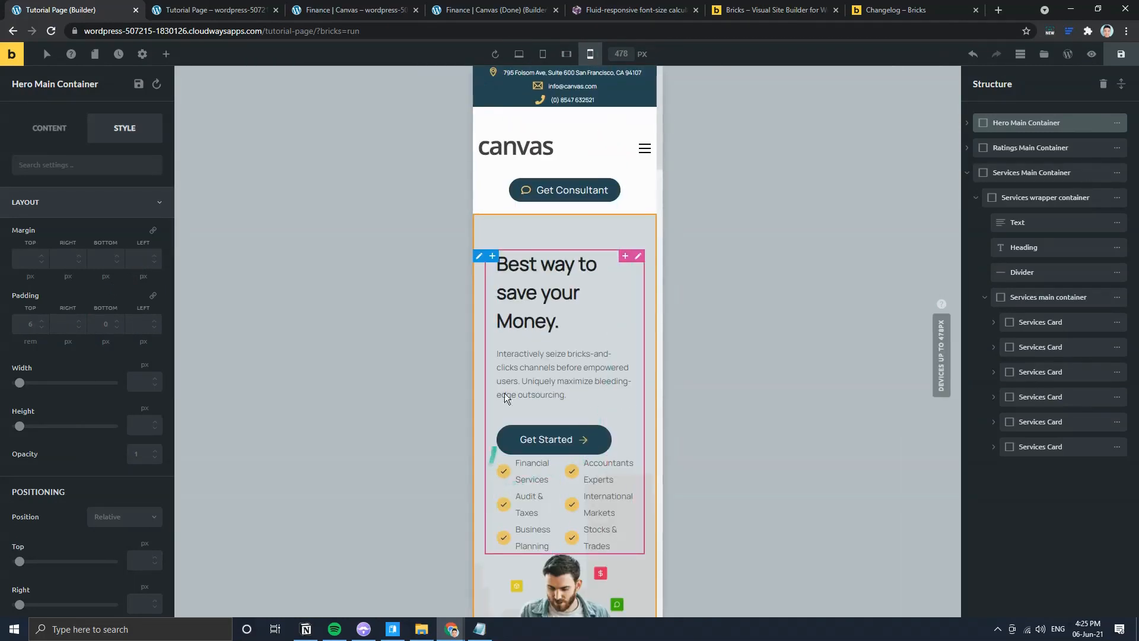
pyautogui.click(639, 255)
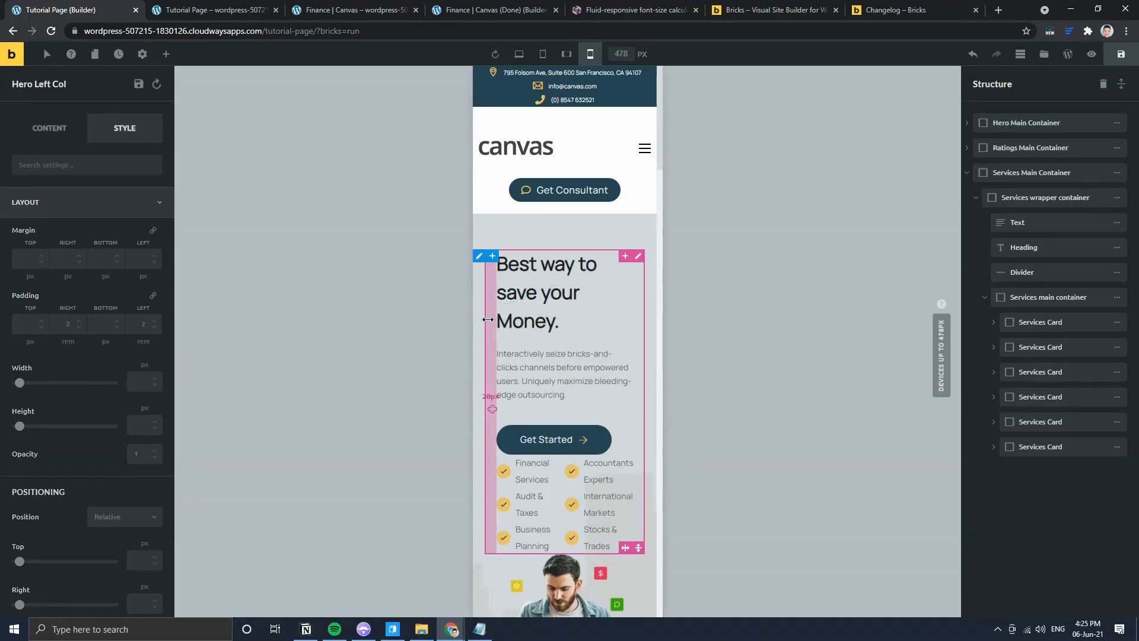
pyautogui.moveTo(488, 319)
pyautogui.mouseDown()
pyautogui.moveTo(471, 323)
pyautogui.moveTo(520, 319)
pyautogui.moveTo(480, 321)
pyautogui.moveTo(503, 315)
pyautogui.mouseUp()
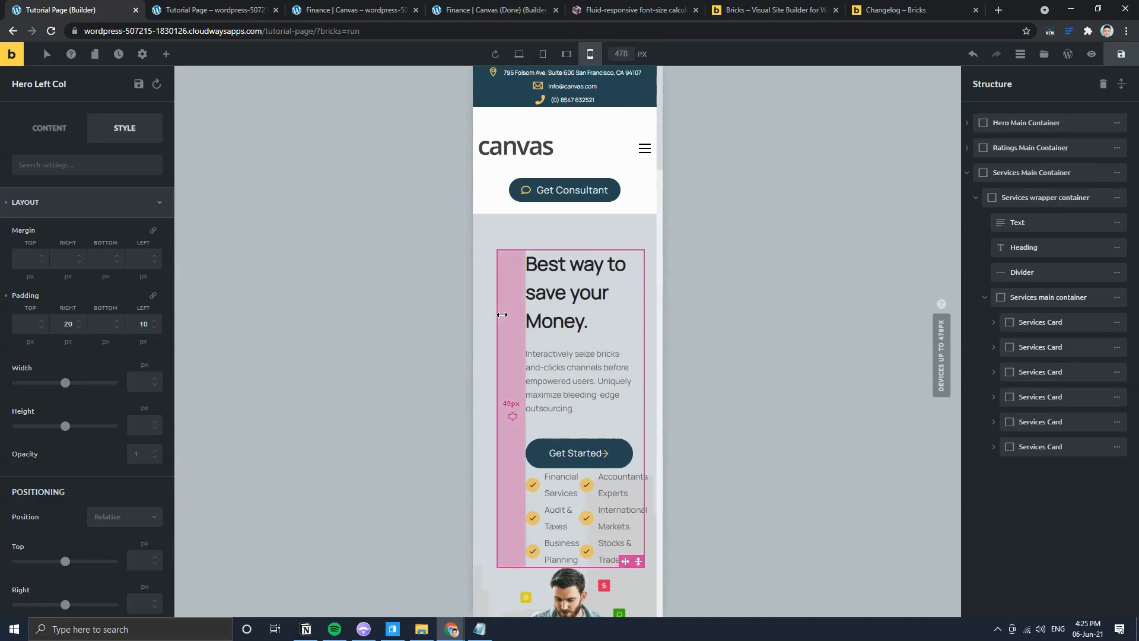
pyautogui.hotkey('ctrl', 'z')
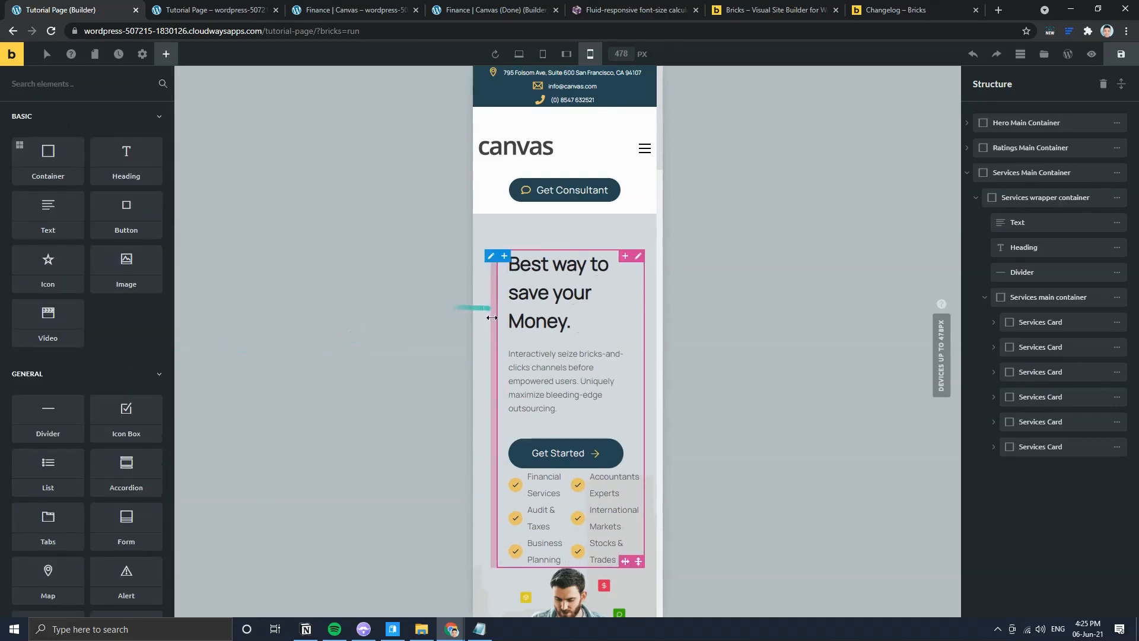
pyautogui.click(518, 53)
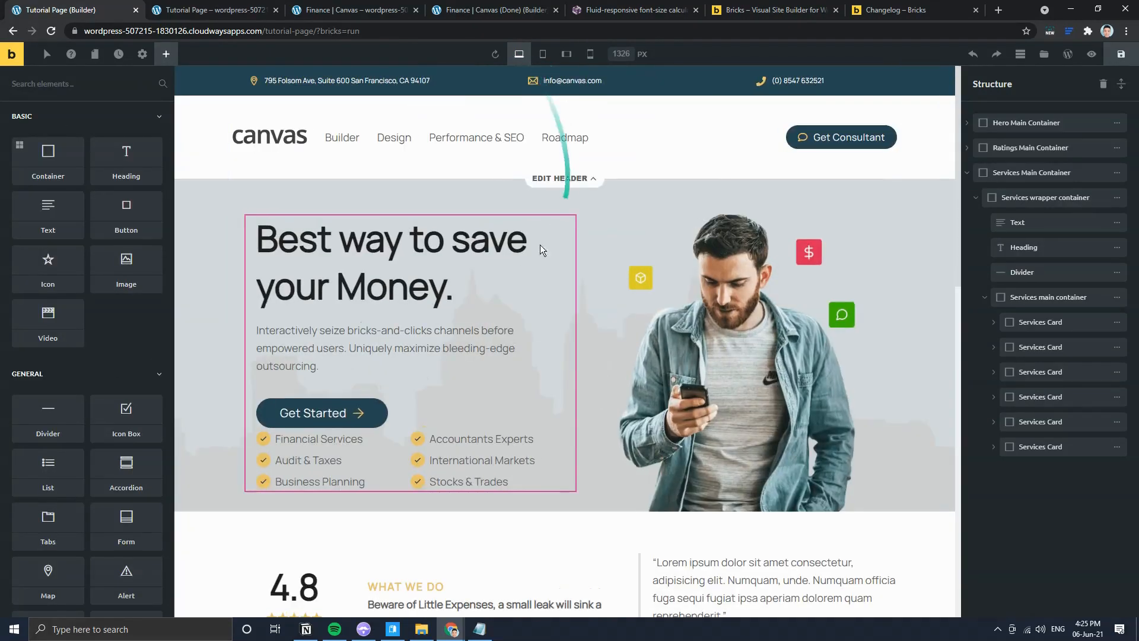
pyautogui.click(590, 53)
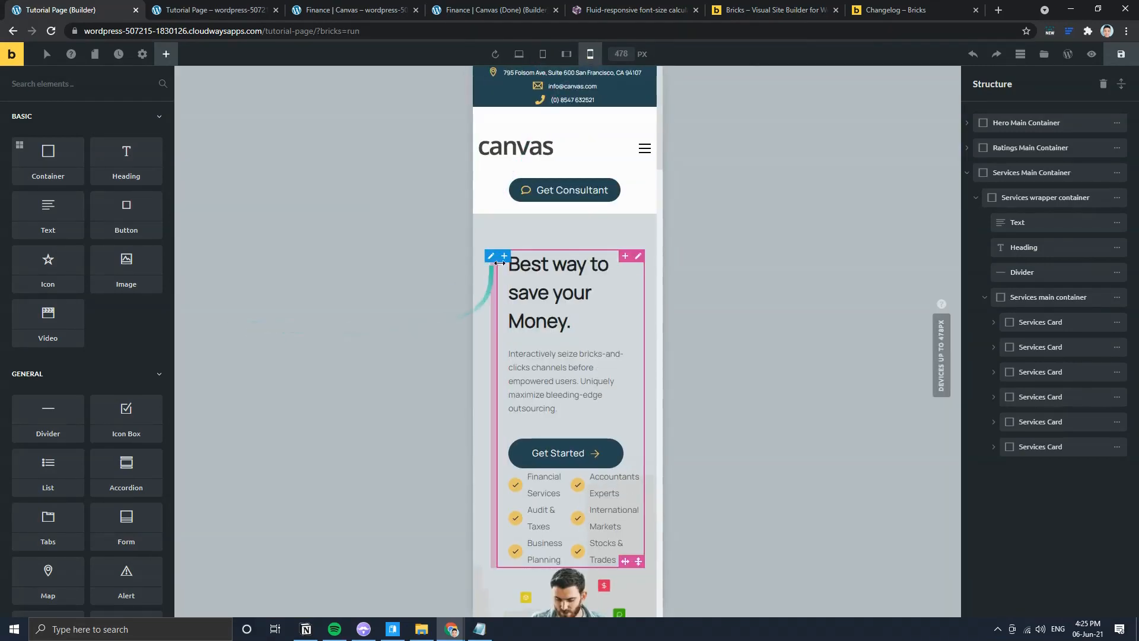
# Step: Clear the Hero Left Col's right and left padding at the desktop breakpoint
pyautogui.click(635, 256)
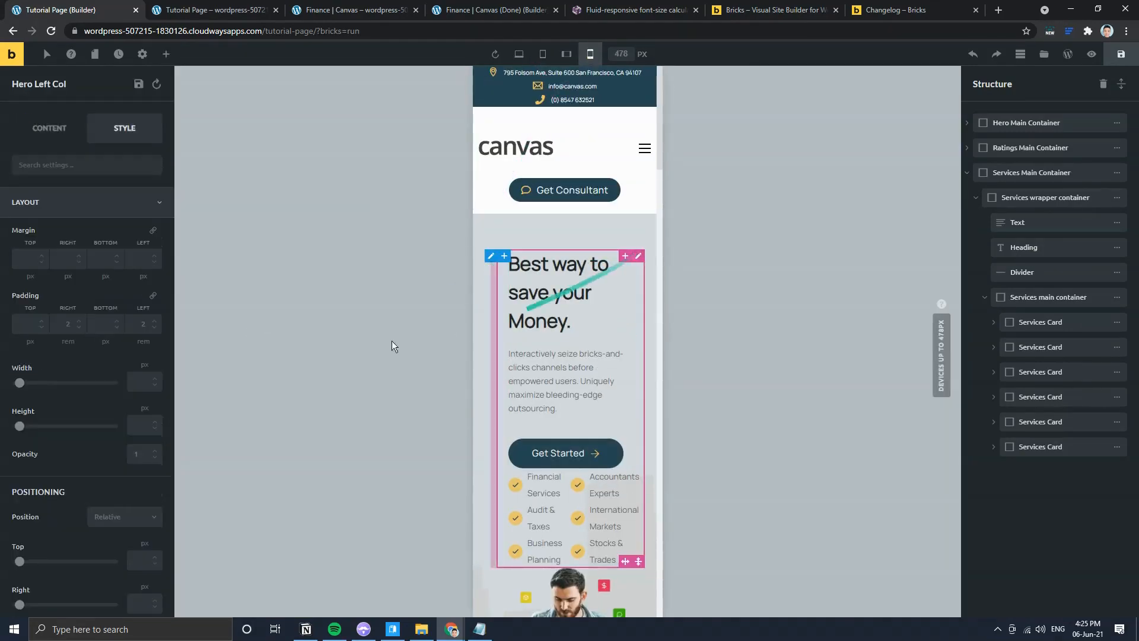
pyautogui.click(491, 256)
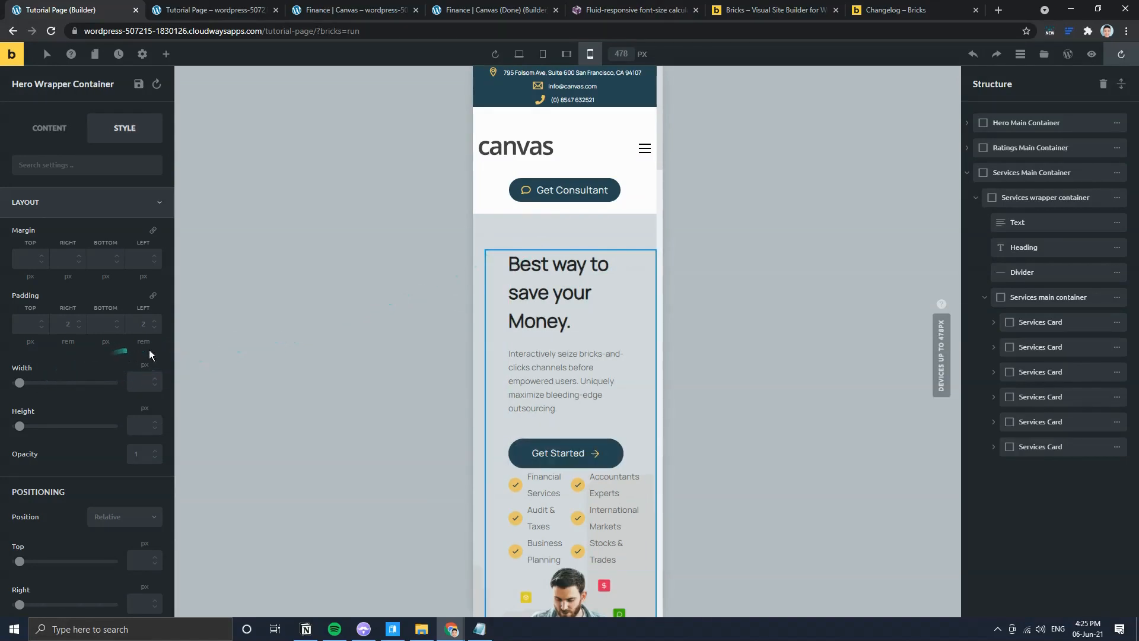
pyautogui.click(566, 54)
pyautogui.click(543, 54)
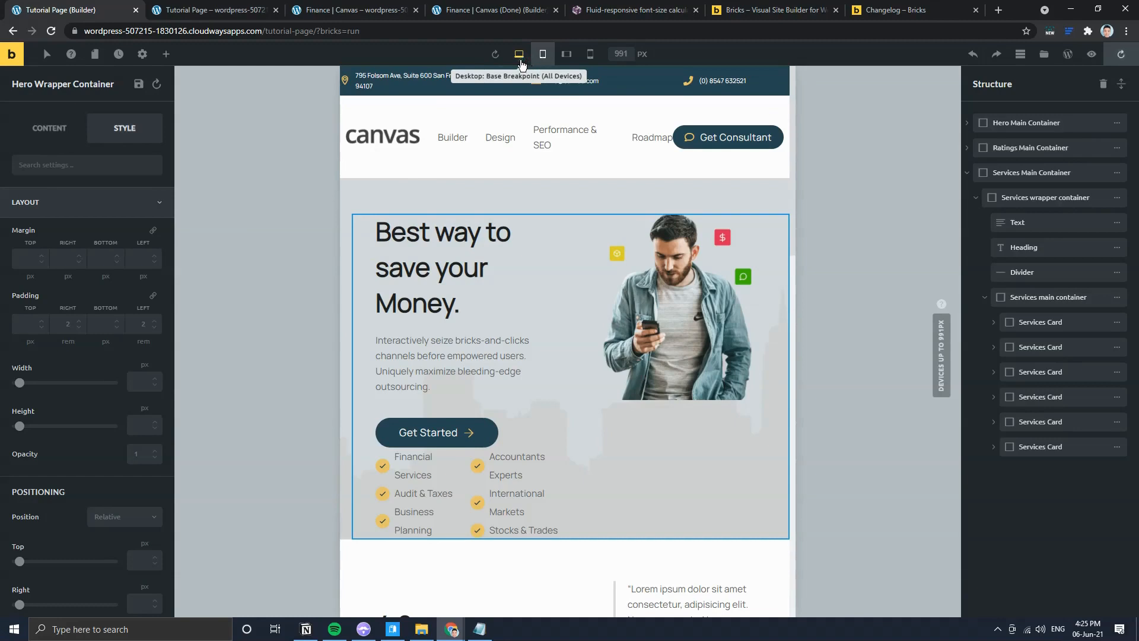
pyautogui.click(519, 53)
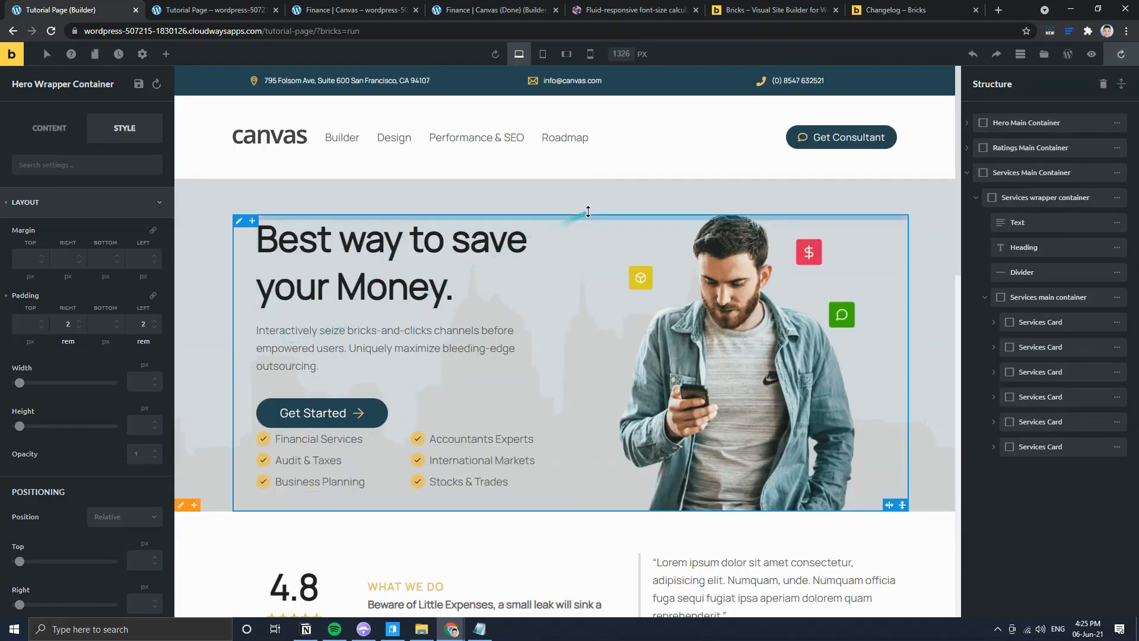
pyautogui.click(557, 231)
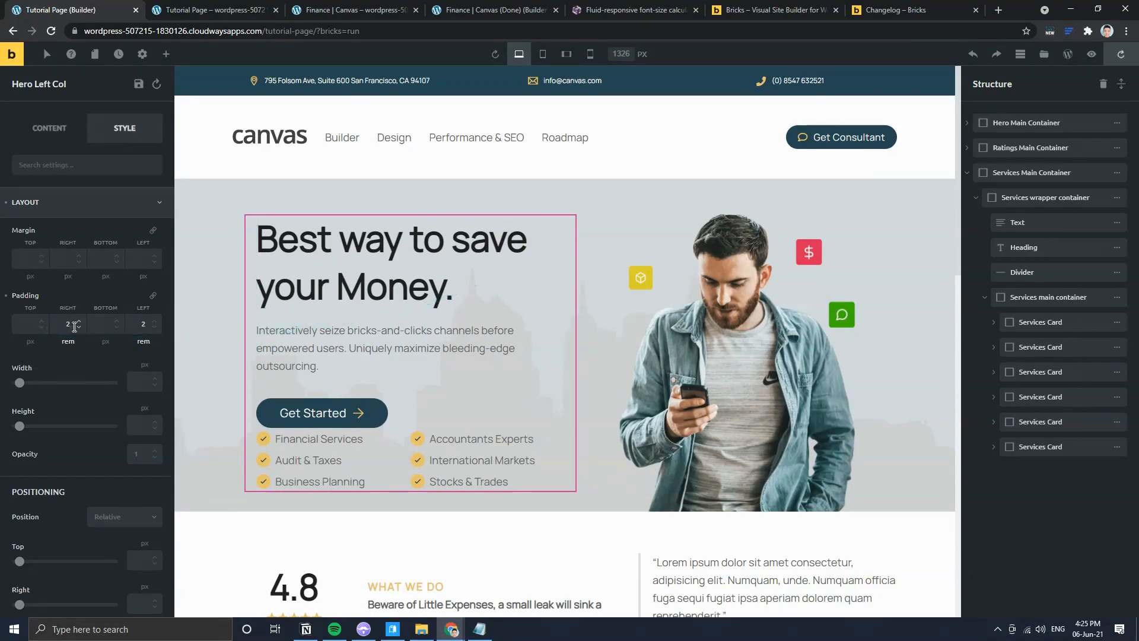
pyautogui.click(7, 296)
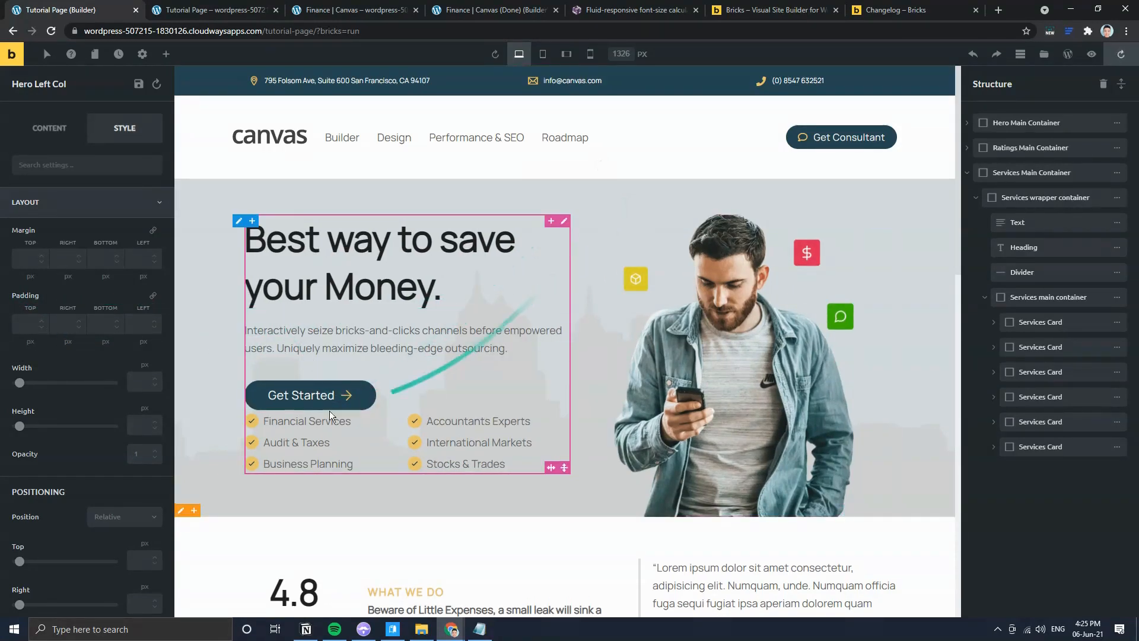
# Step: Set the bottom margin of the Get Started CTA button to 2 rem
pyautogui.click(371, 403)
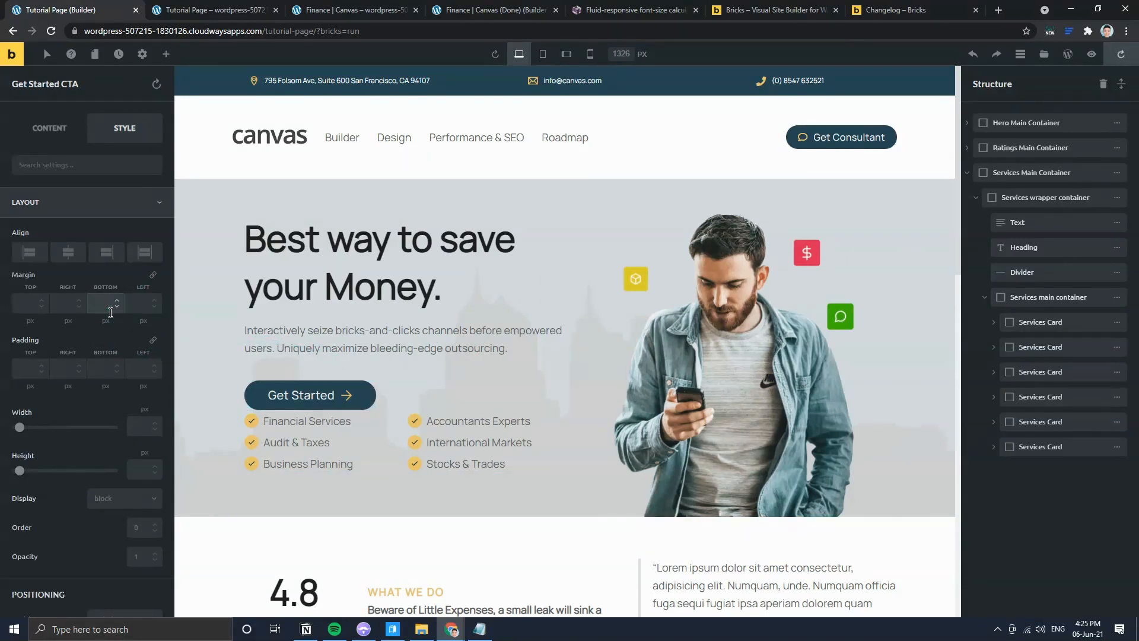
pyautogui.press('Tab')
pyautogui.press('Down')
pyautogui.press('Down')
pyautogui.press('Down')
pyautogui.press('Tab')
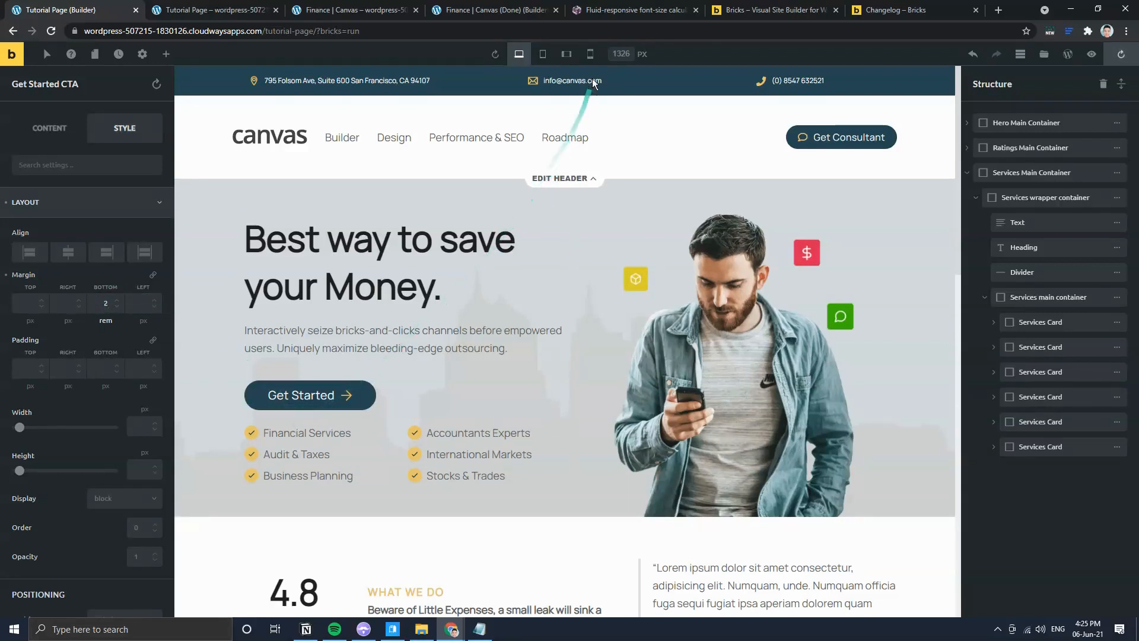
# Step: Check the hero section's spacing in the mobile portrait view
pyautogui.click(590, 54)
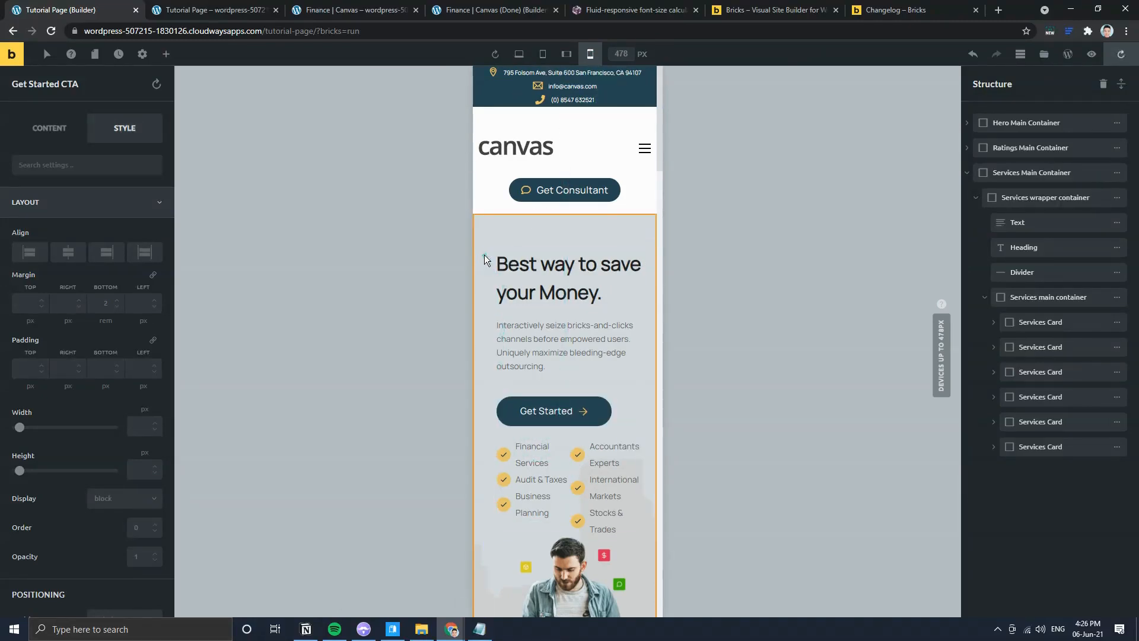
pyautogui.click(489, 256)
pyautogui.scroll(-2, 620, 386)
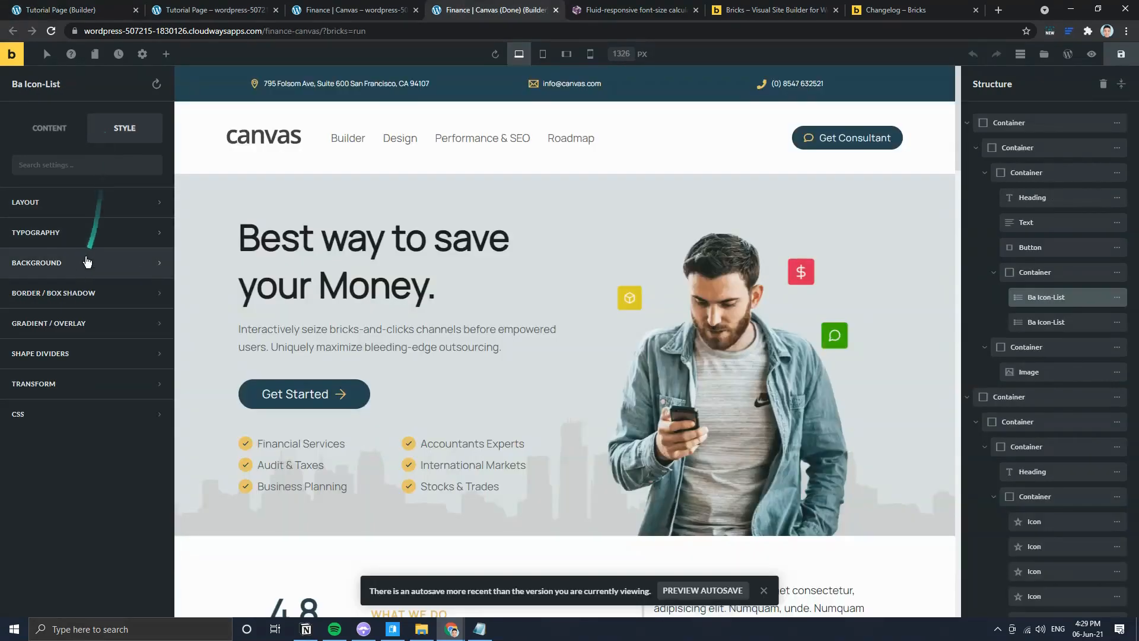
# Step: Examine the first Ba Icon-List's typography, list item, items and icon settings on the finished Finance | Canvas page
pyautogui.click(88, 243)
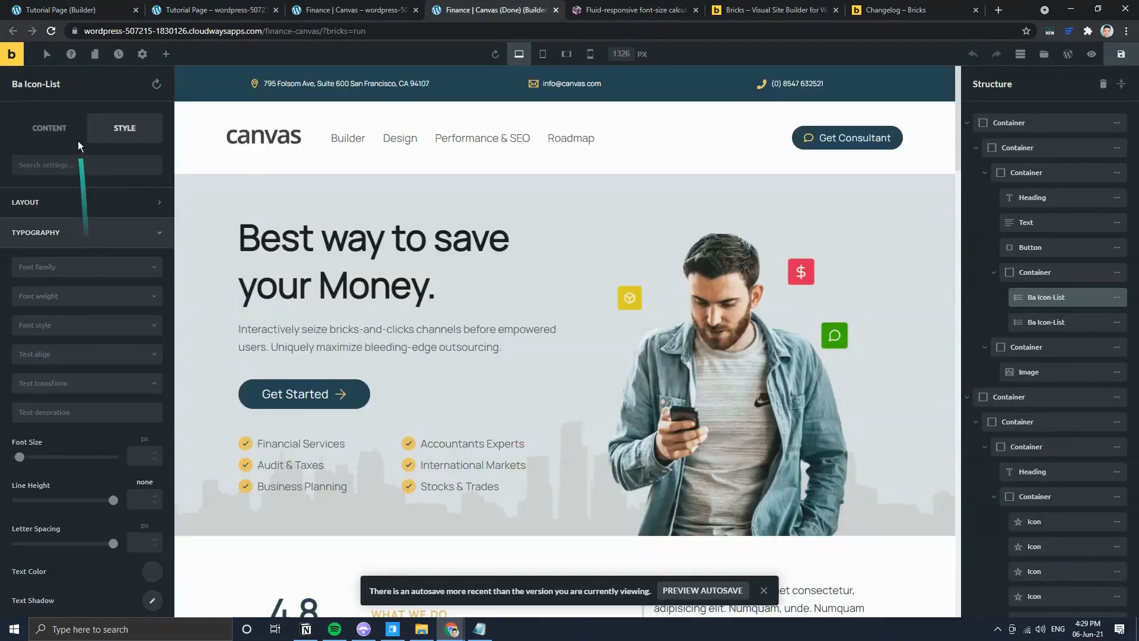
pyautogui.click(56, 128)
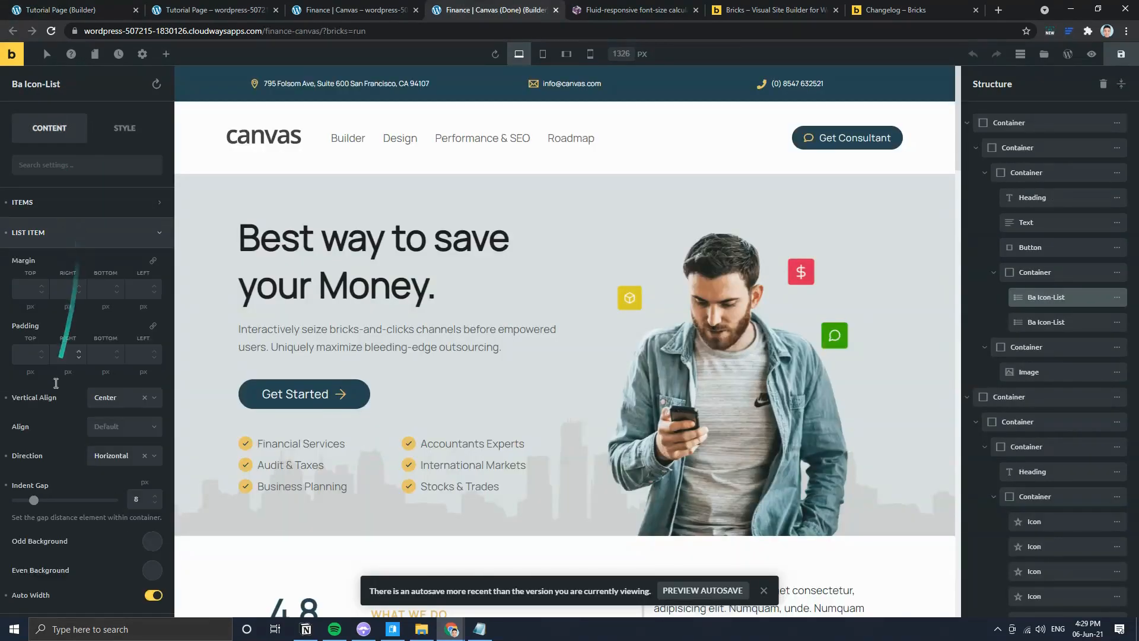
pyautogui.scroll(-3, 51, 394)
pyautogui.scroll(3, 58, 383)
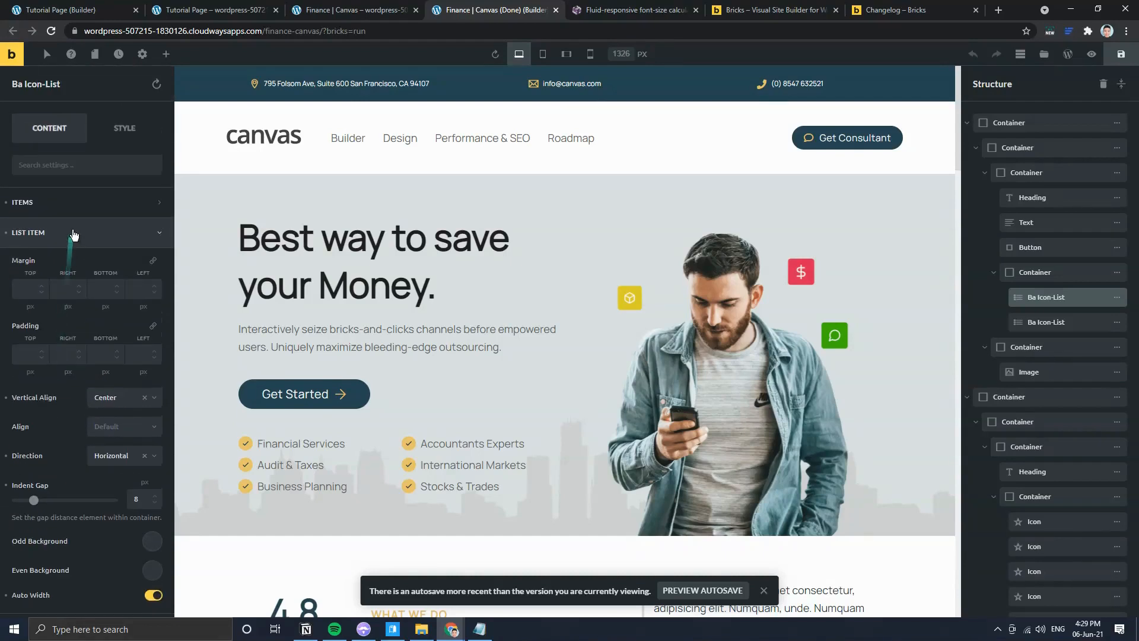
pyautogui.click(77, 206)
pyautogui.click(81, 240)
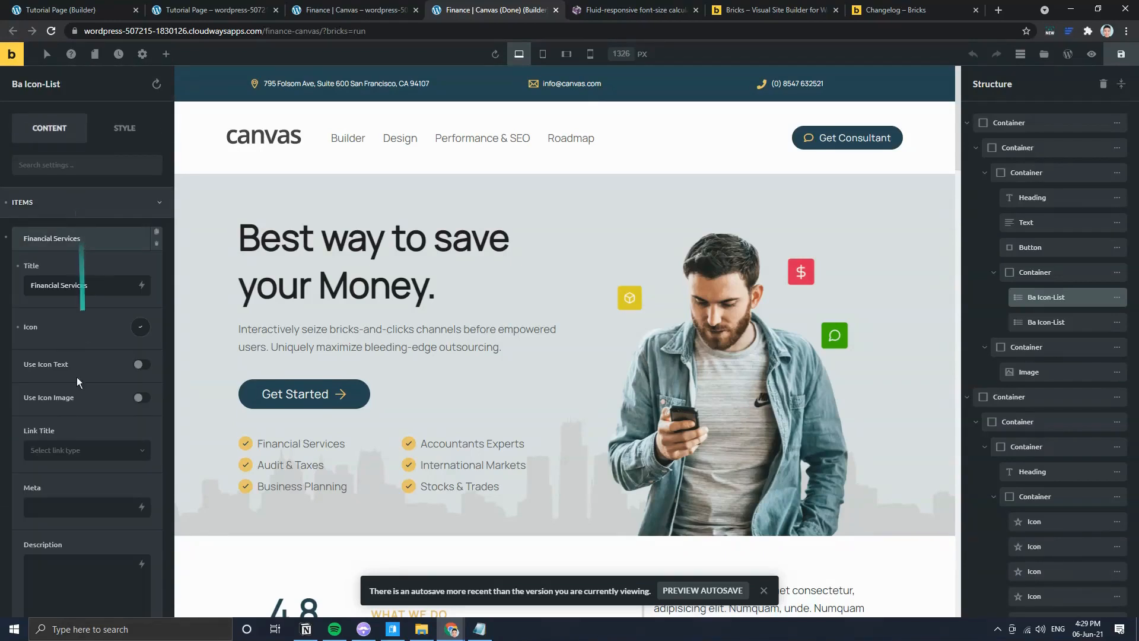
pyautogui.scroll(-6, 83, 328)
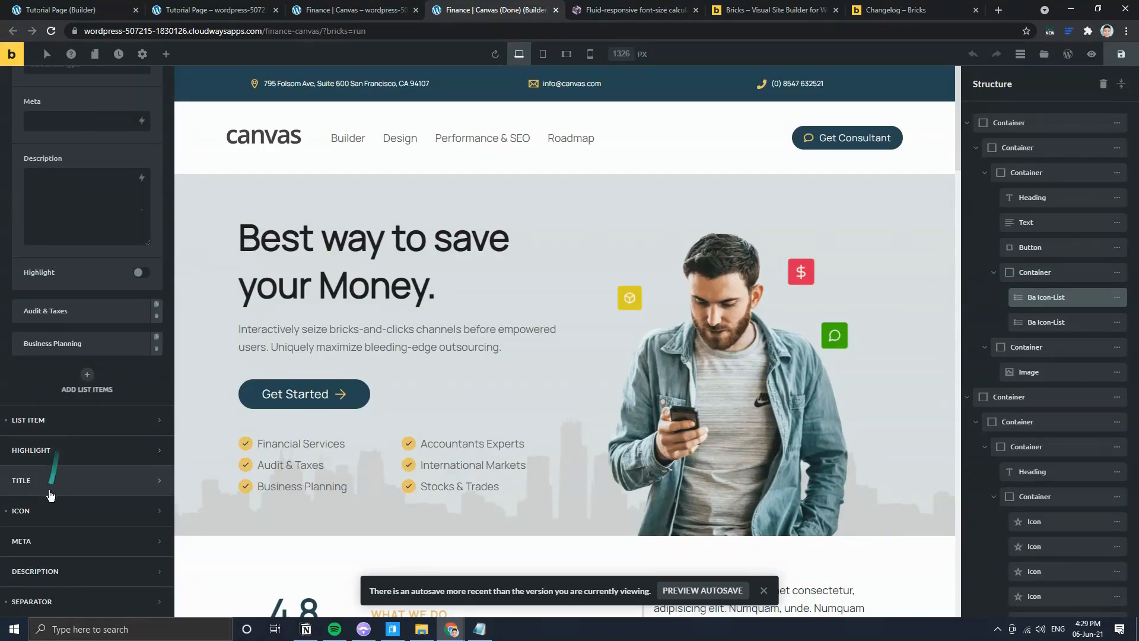
pyautogui.click(52, 510)
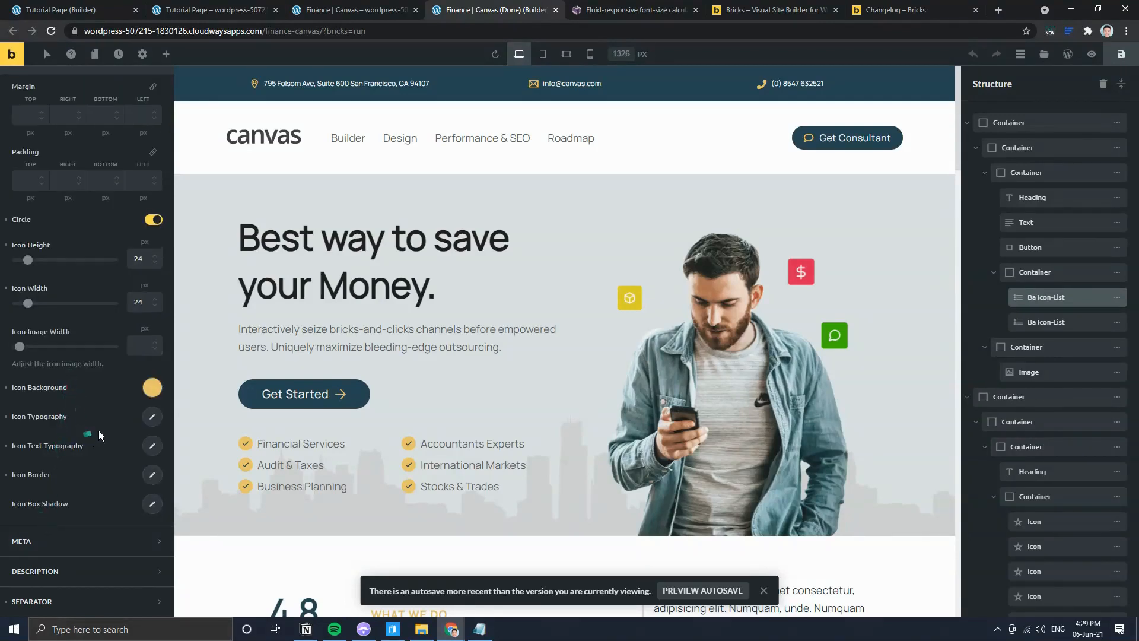
pyautogui.click(152, 446)
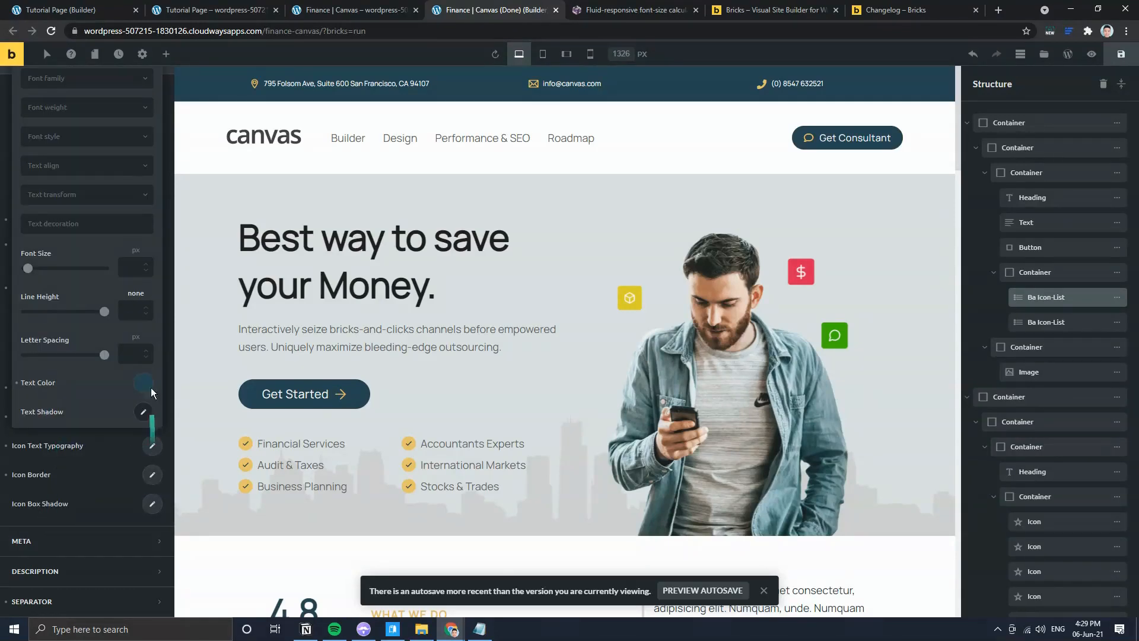
pyautogui.scroll(1, 77, 409)
pyautogui.click(153, 505)
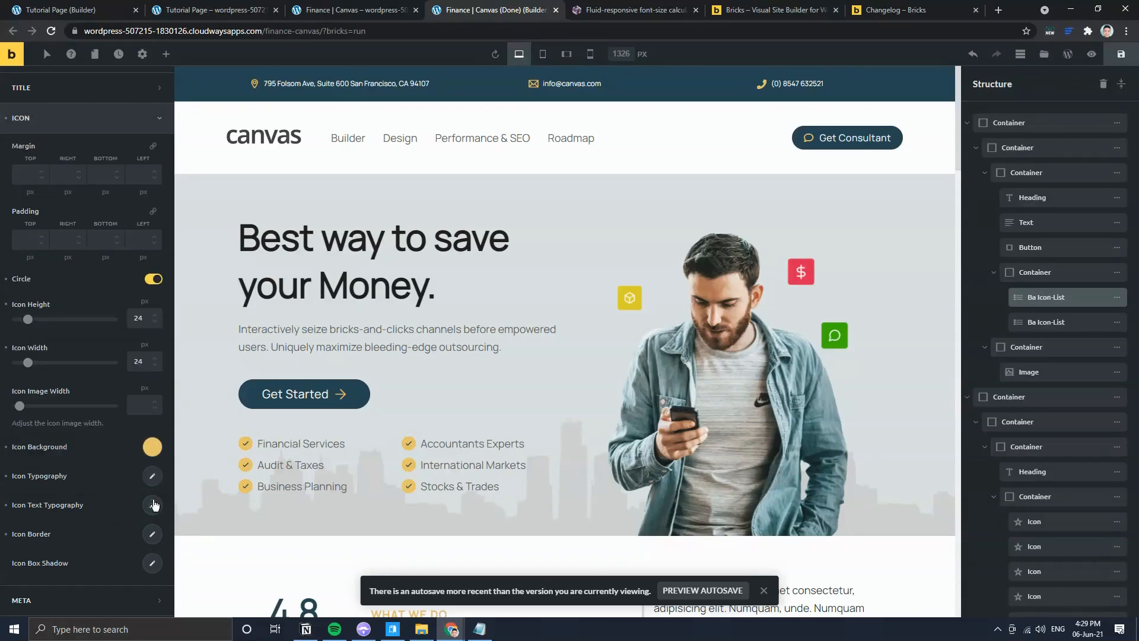
# Step: Compare the hero icon lists of the published Tutorial Page and the Finance | Canvas page in the 375 px mobile preview
pyautogui.click(255, 9)
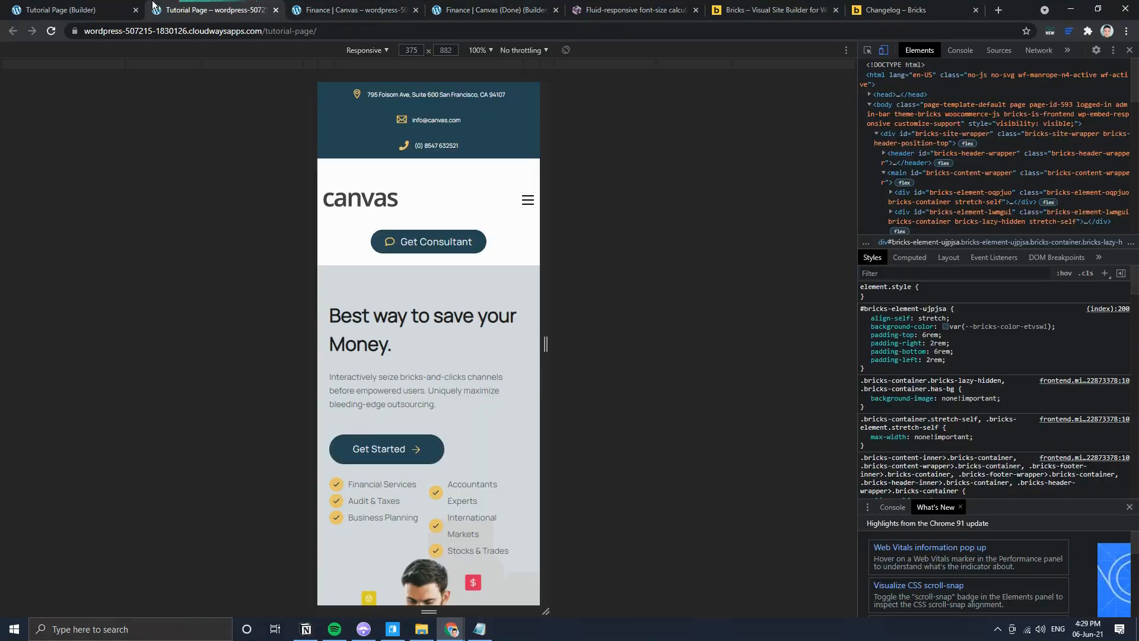
pyautogui.click(341, 8)
pyautogui.click(454, 10)
pyautogui.click(359, 10)
pyautogui.click(886, 55)
pyautogui.scroll(15, 473, 356)
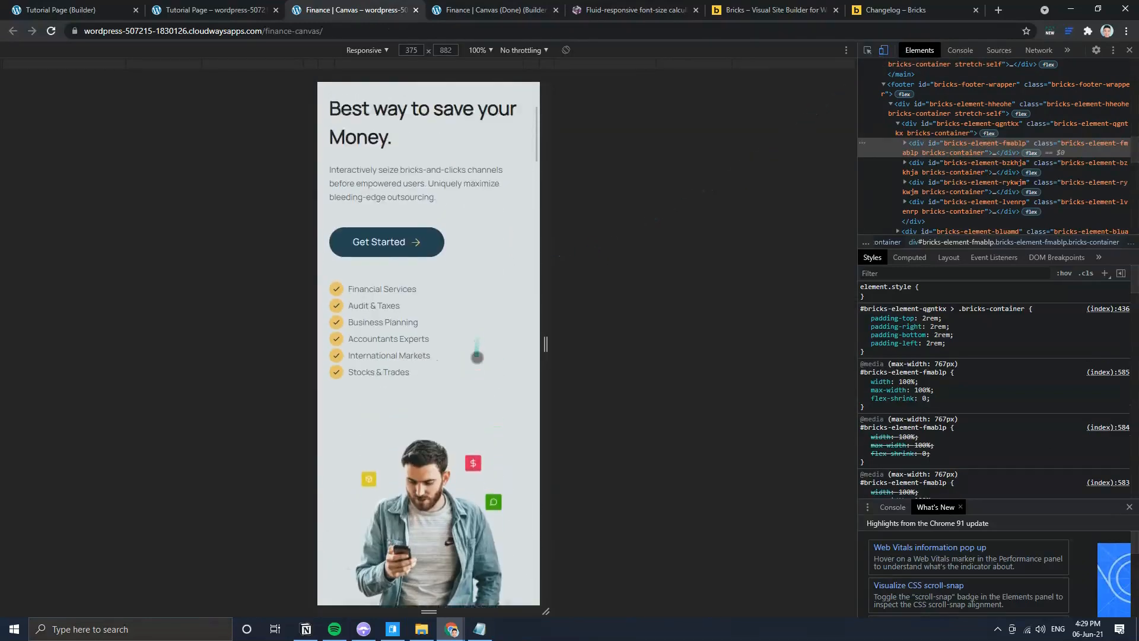
pyautogui.scroll(-5, 477, 376)
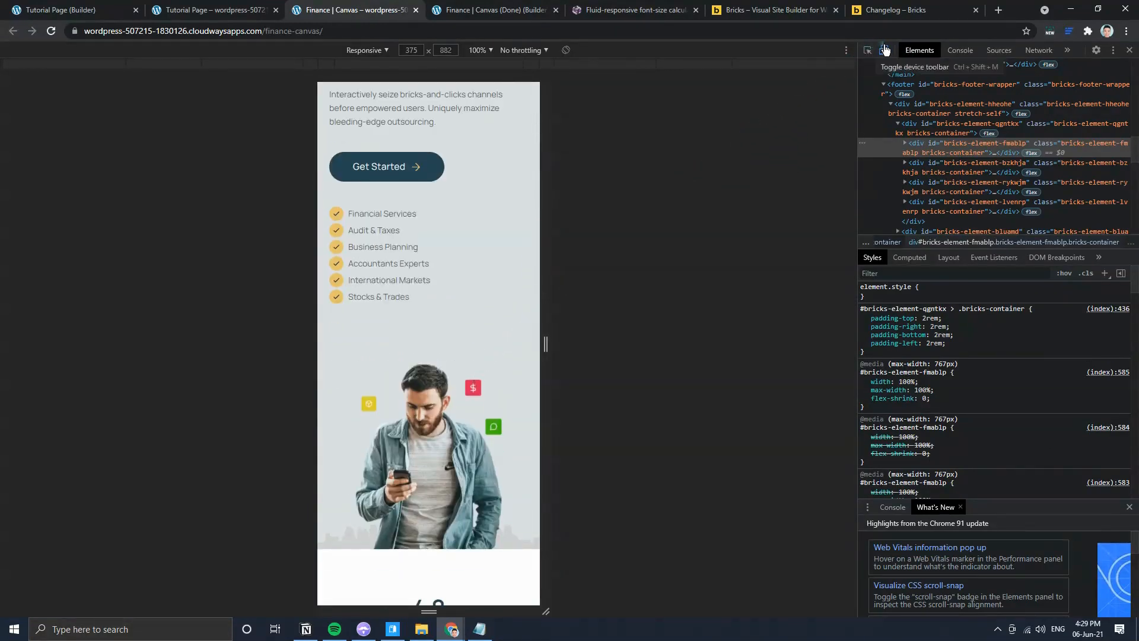
pyautogui.click(182, 5)
pyautogui.scroll(-3, 420, 427)
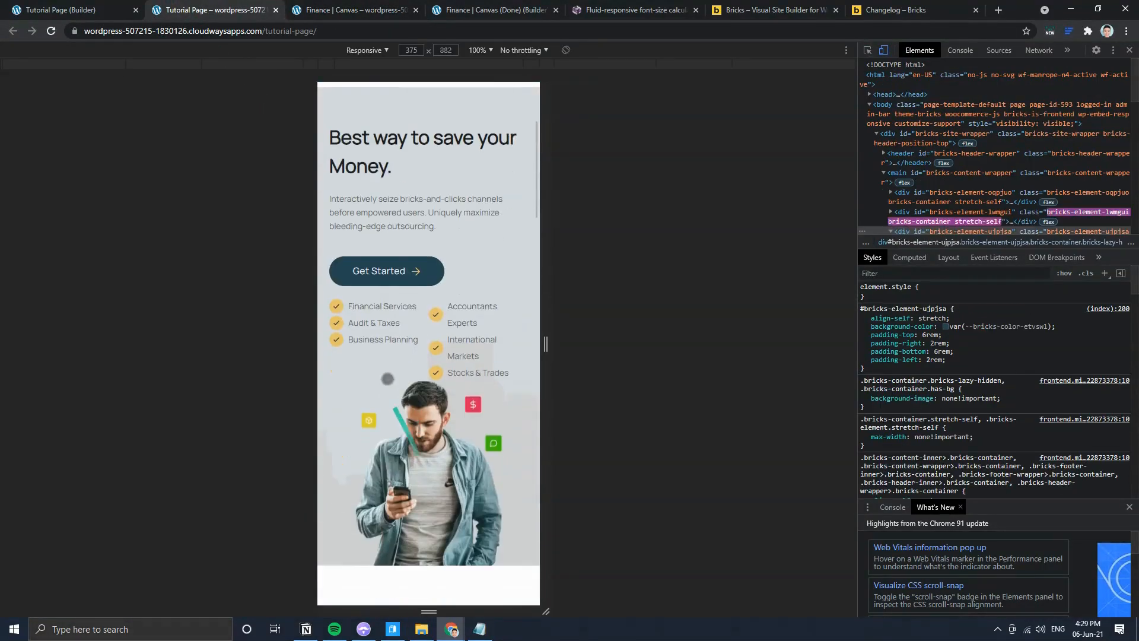
# Step: Stack the Icon List Wrapper's two lists vertically at the mobile portrait breakpoint in the Tutorial Page builder
pyautogui.click(60, 10)
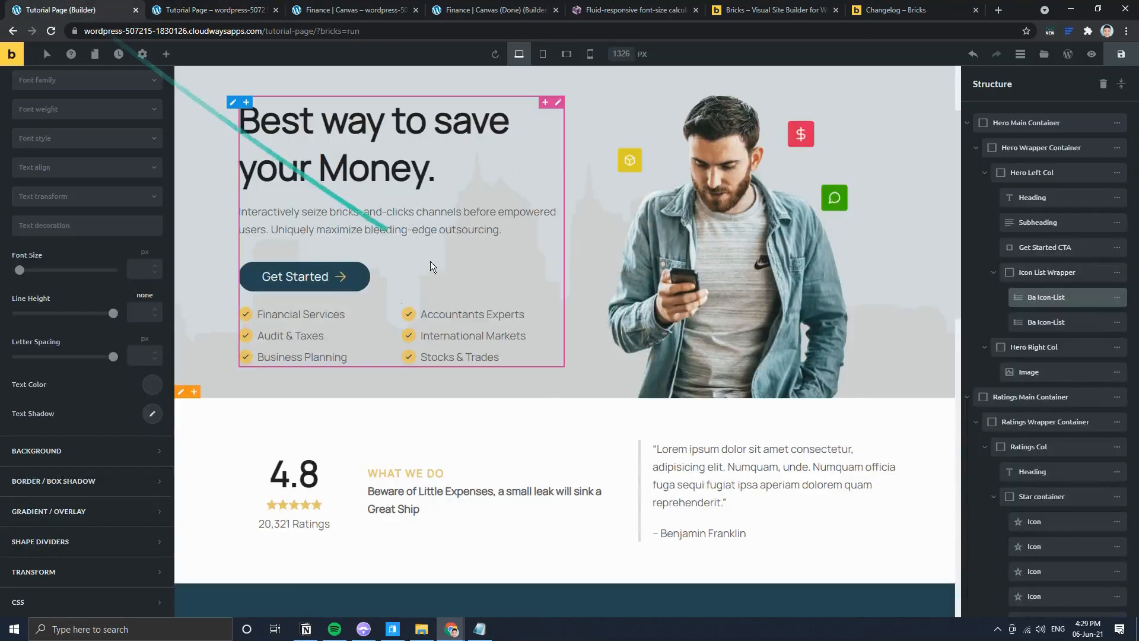
pyautogui.click(567, 55)
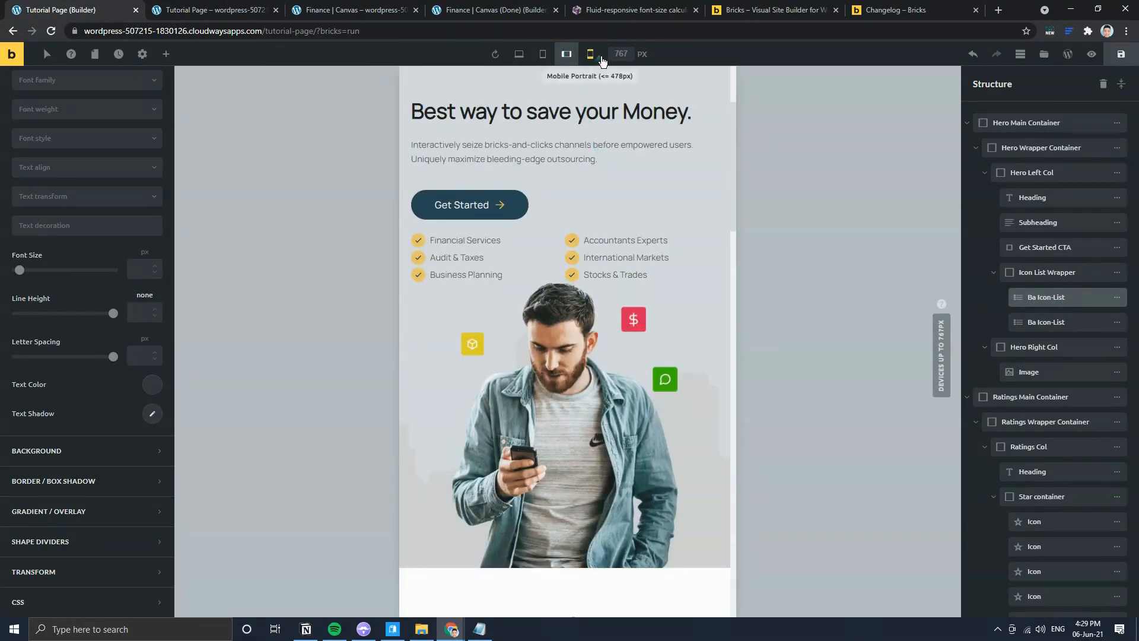
pyautogui.click(590, 53)
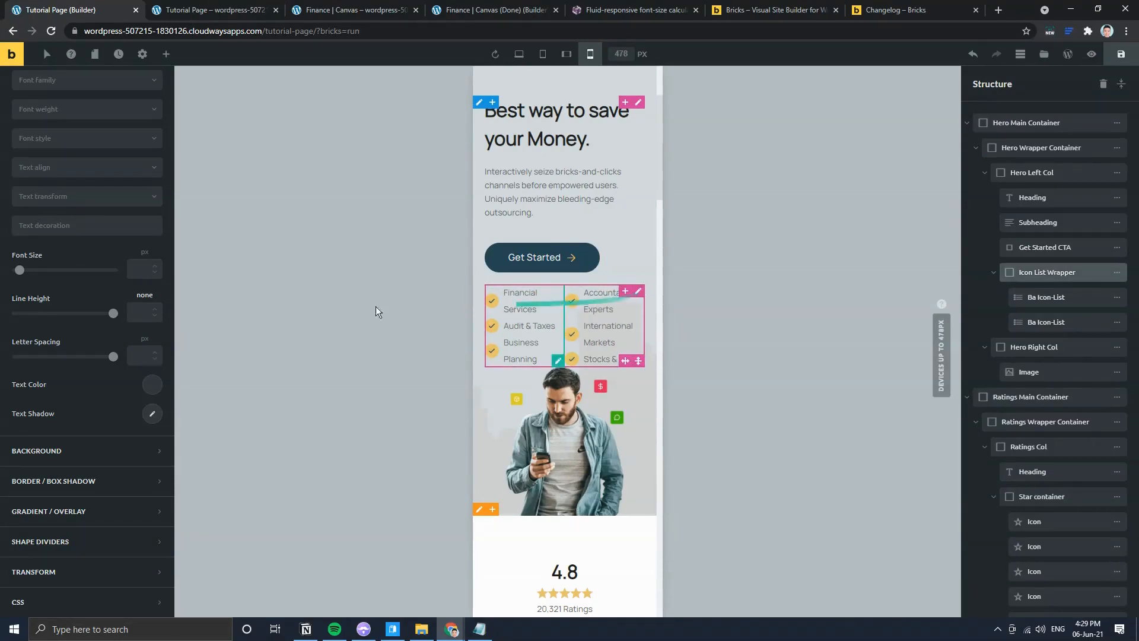
pyautogui.scroll(4, 62, 211)
pyautogui.click(62, 129)
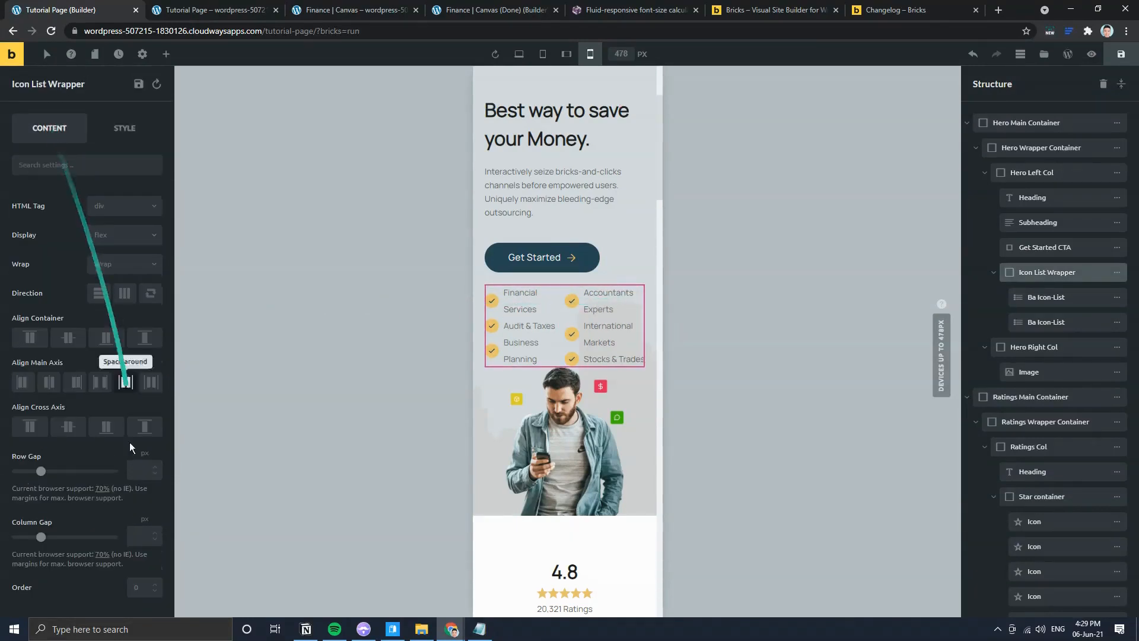
pyautogui.click(99, 293)
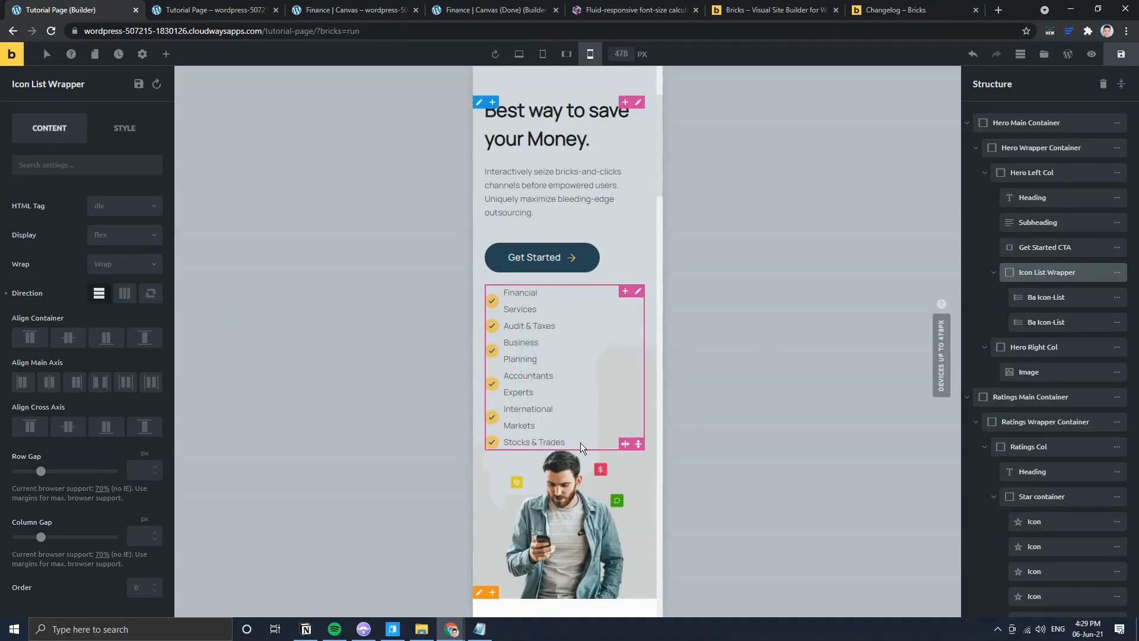
# Step: Clear the first Ba Icon-List's width at the desktop breakpoint
pyautogui.click(554, 355)
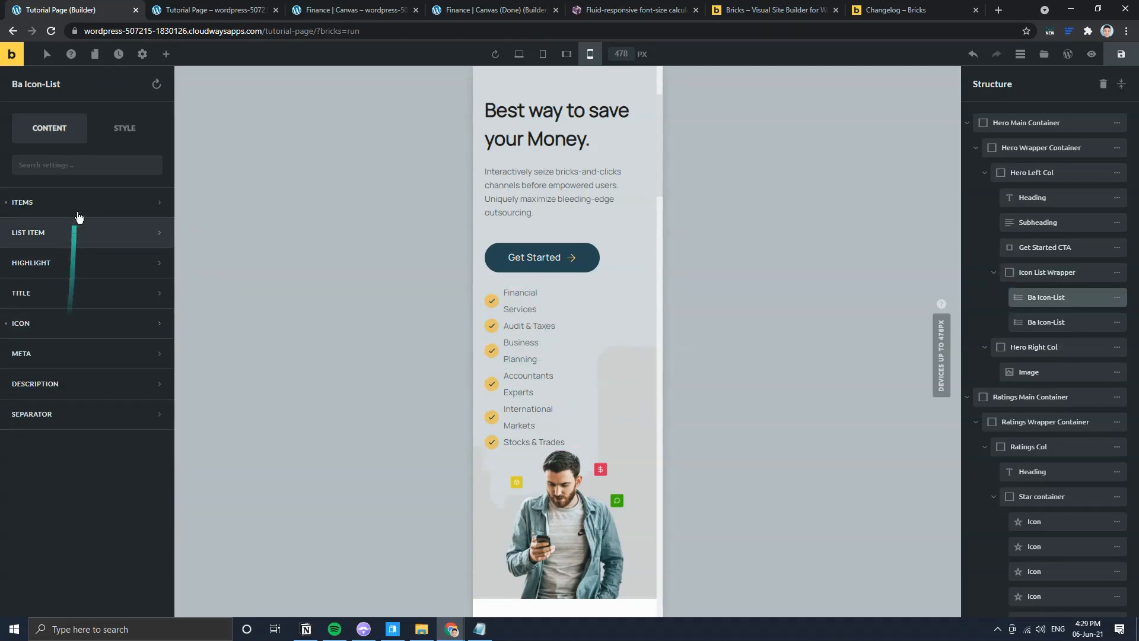
pyautogui.click(124, 135)
pyautogui.click(98, 202)
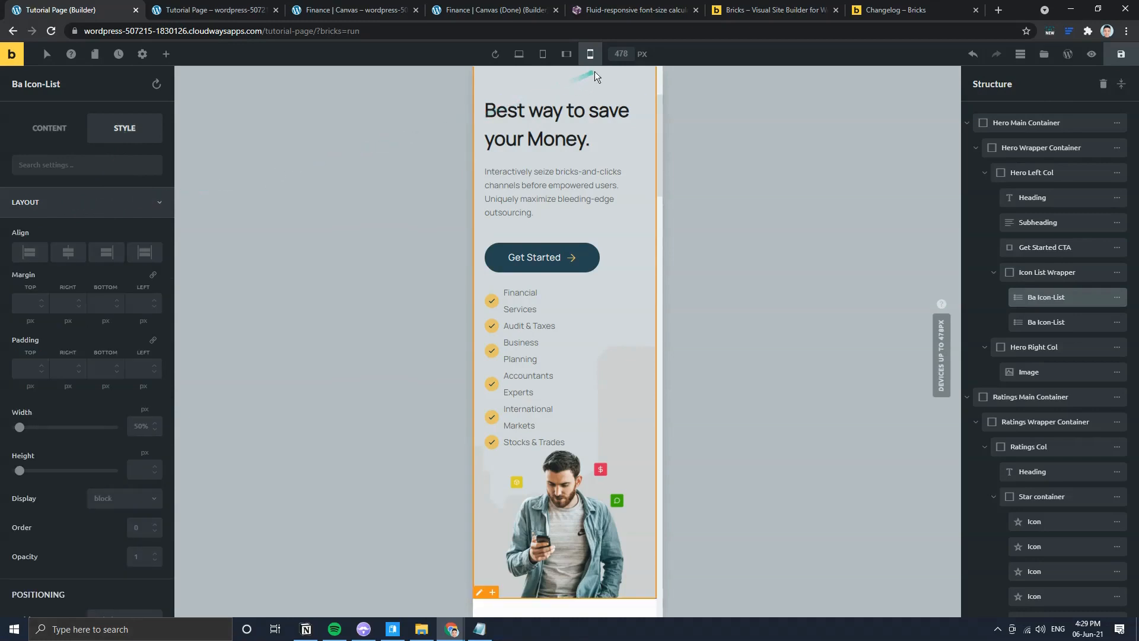
pyautogui.click(565, 58)
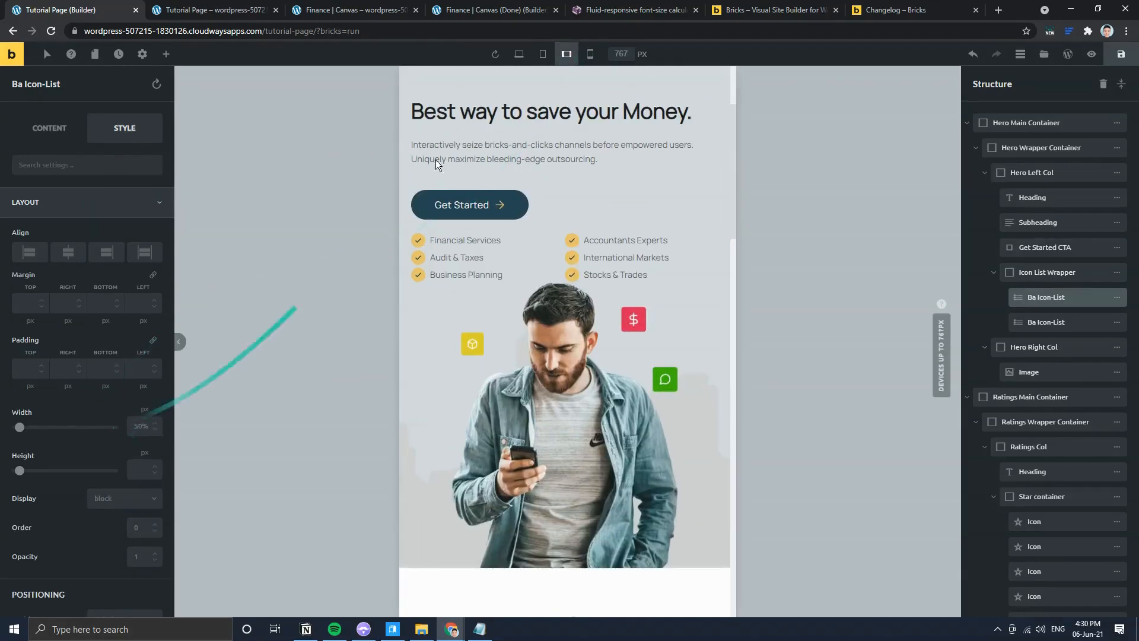
pyautogui.click(548, 58)
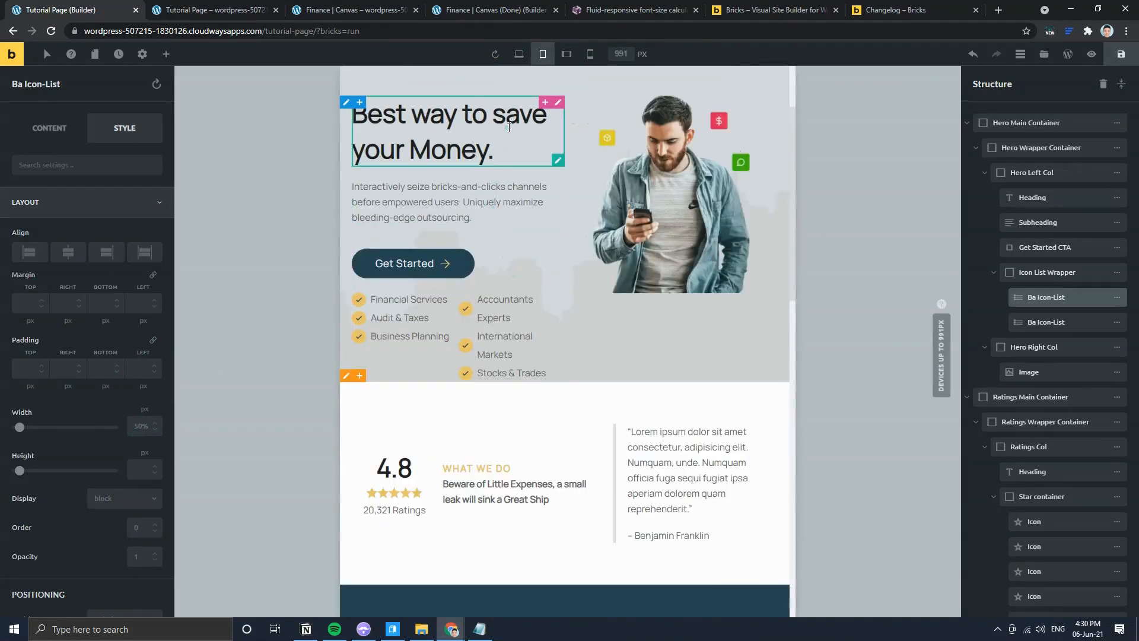
pyautogui.click(516, 56)
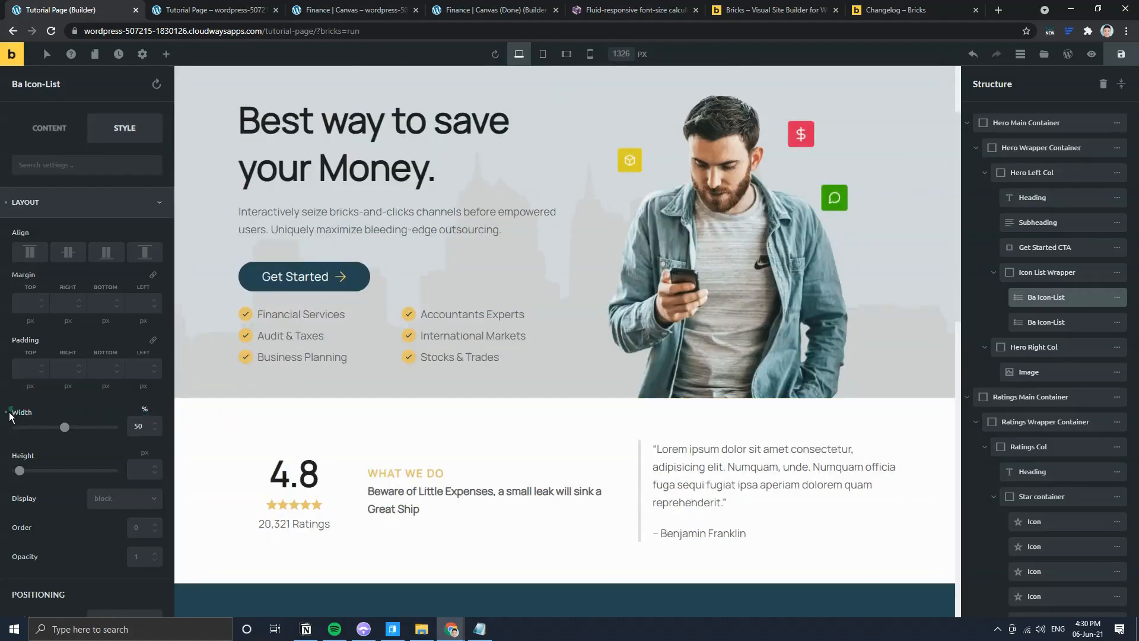
pyautogui.click(6, 412)
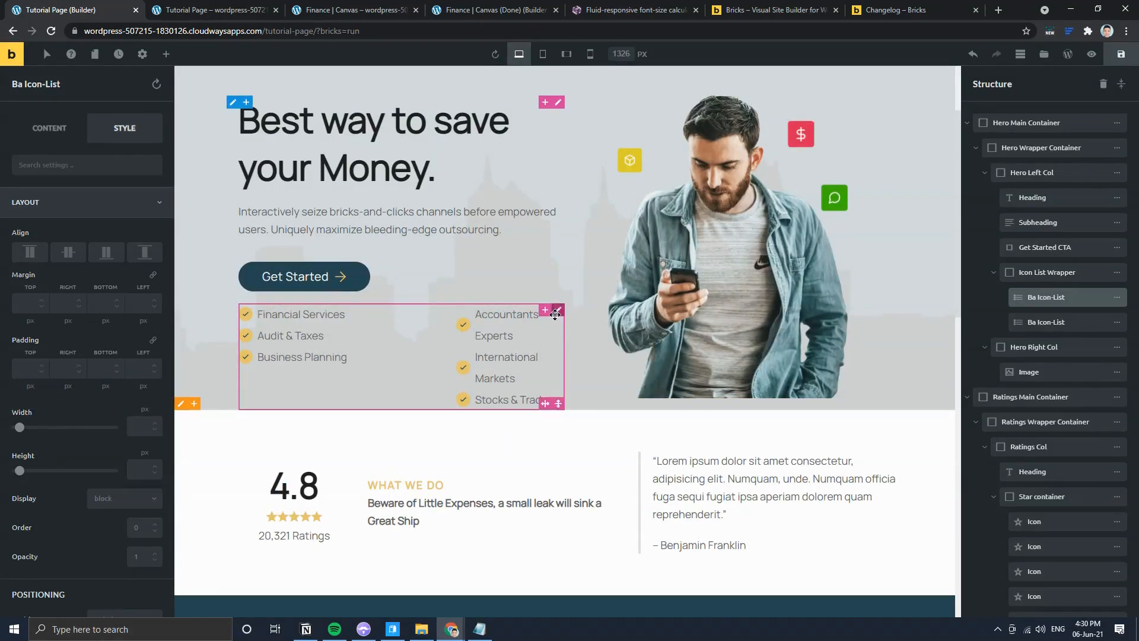
# Step: Clear the second Ba Icon-List's 50% width at the desktop breakpoint
pyautogui.click(558, 312)
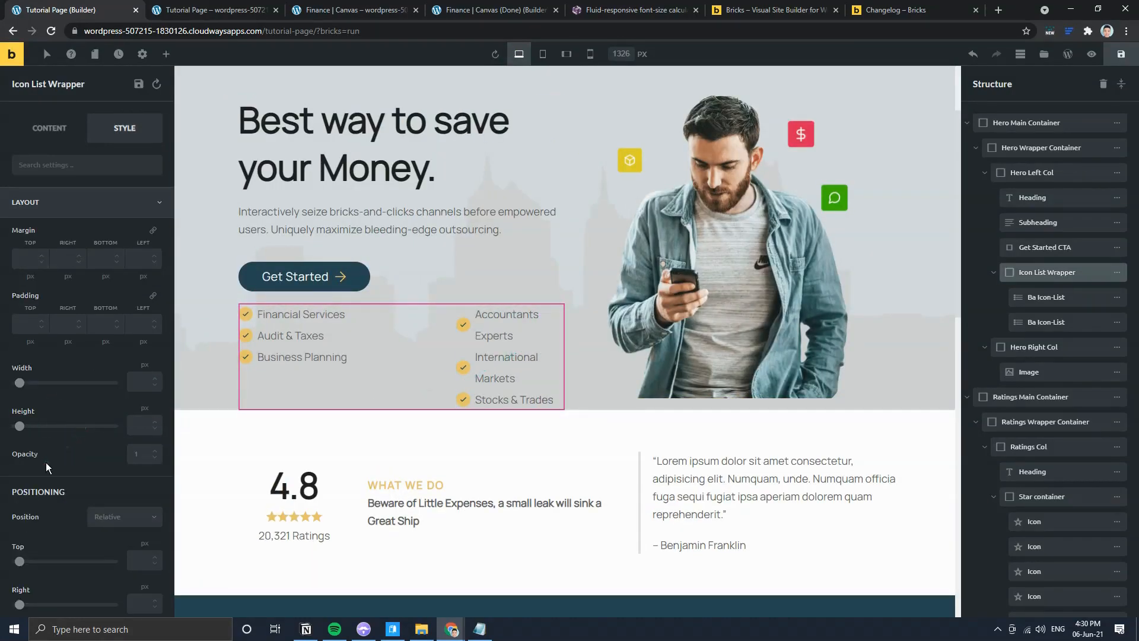
pyautogui.scroll(-3, 46, 461)
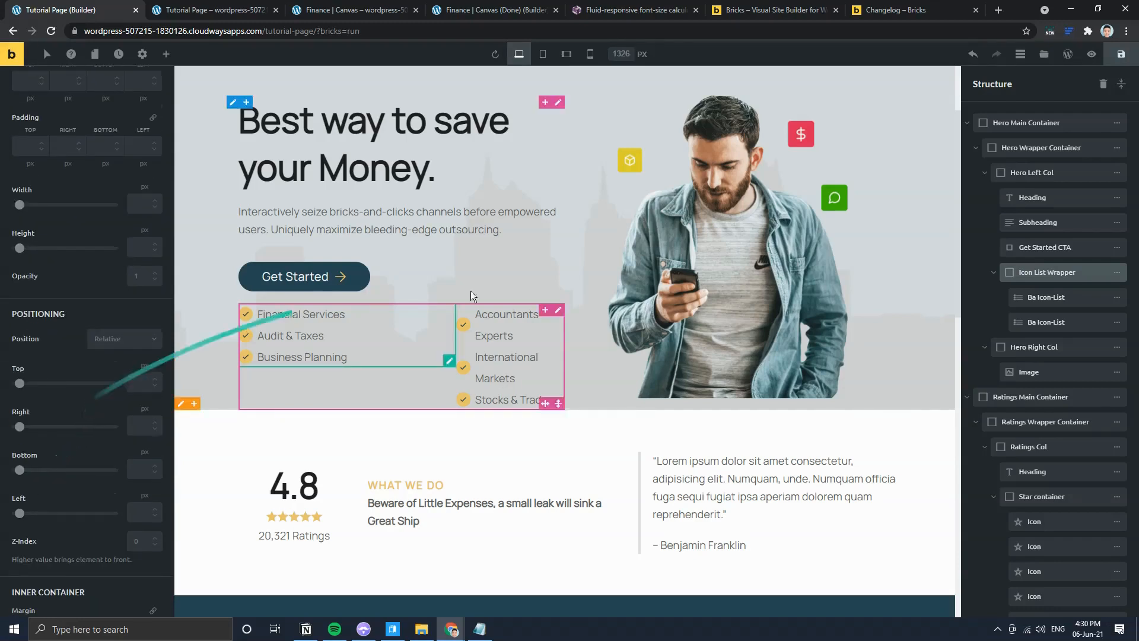
pyautogui.click(523, 379)
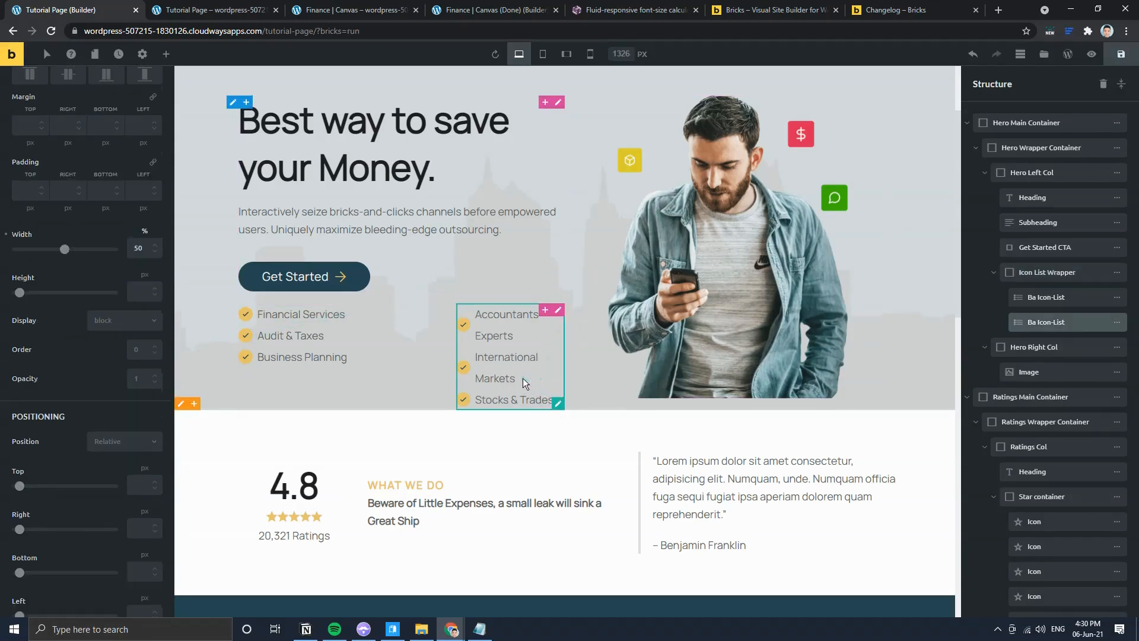
pyautogui.click(7, 234)
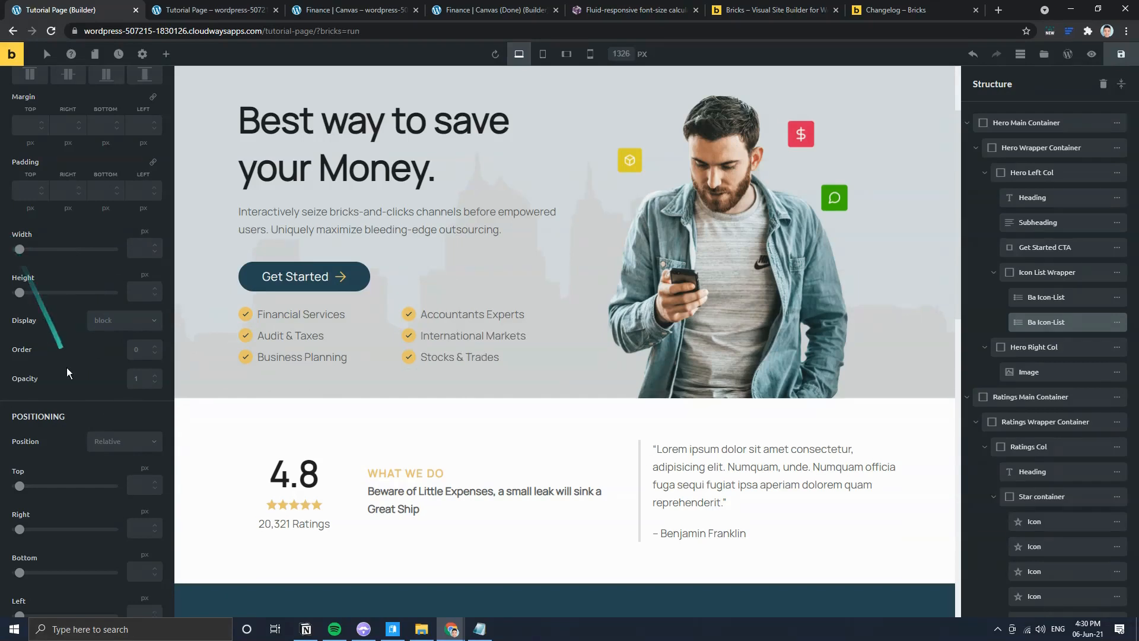
# Step: Compare the list item settings of the two Ba Icon-List elements in the hero section
pyautogui.scroll(5, 90, 392)
pyautogui.click(52, 145)
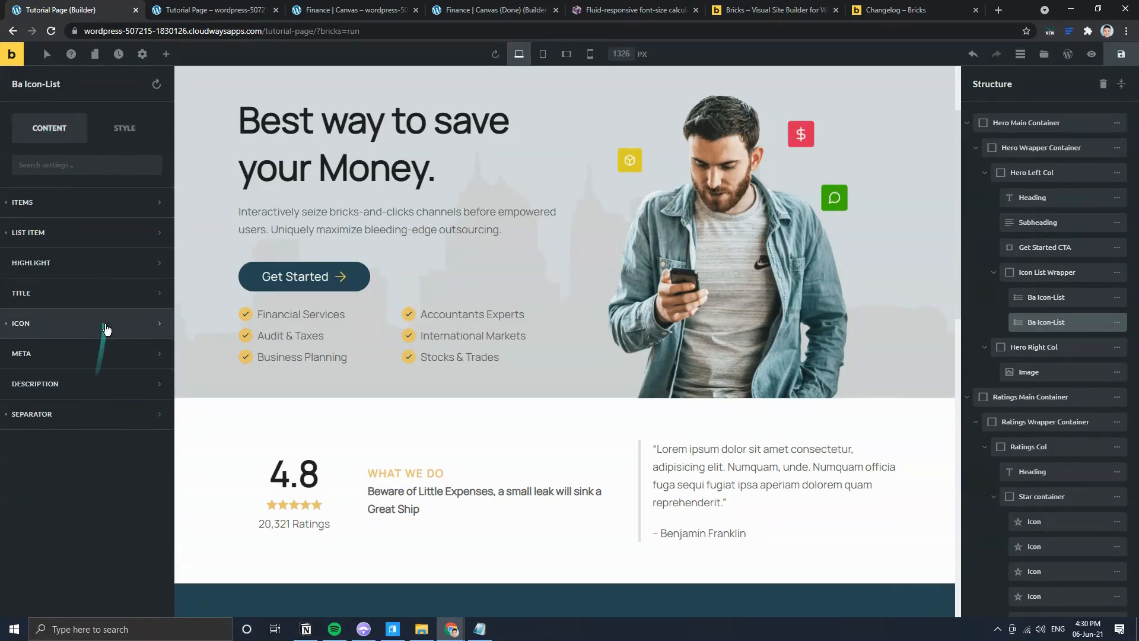
pyautogui.click(101, 232)
pyautogui.scroll(-3, 108, 478)
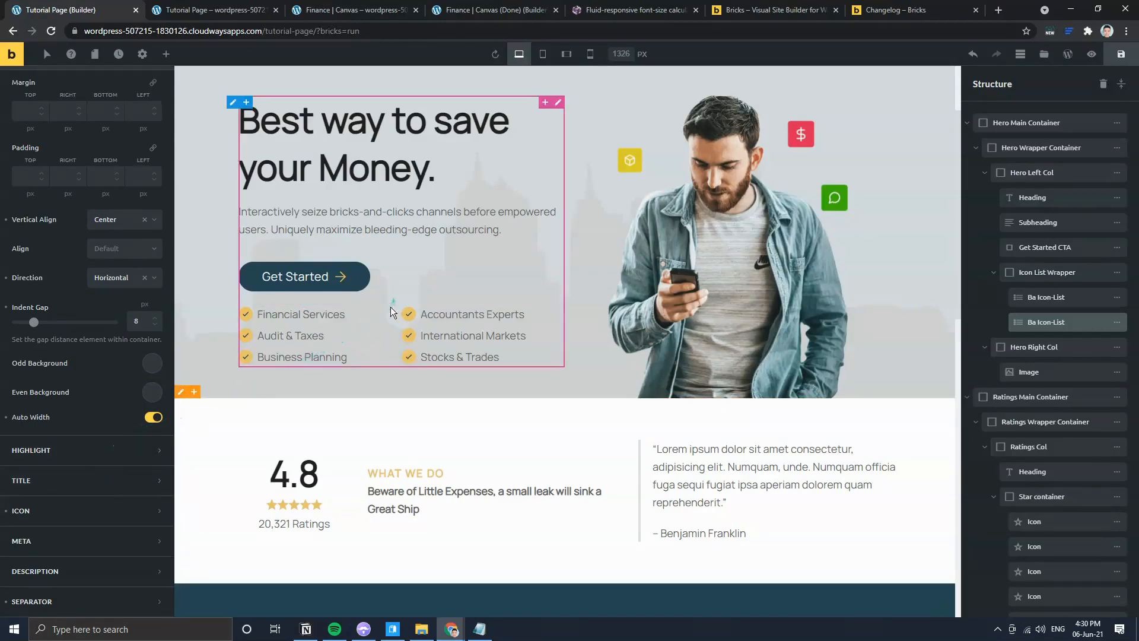
pyautogui.click(391, 348)
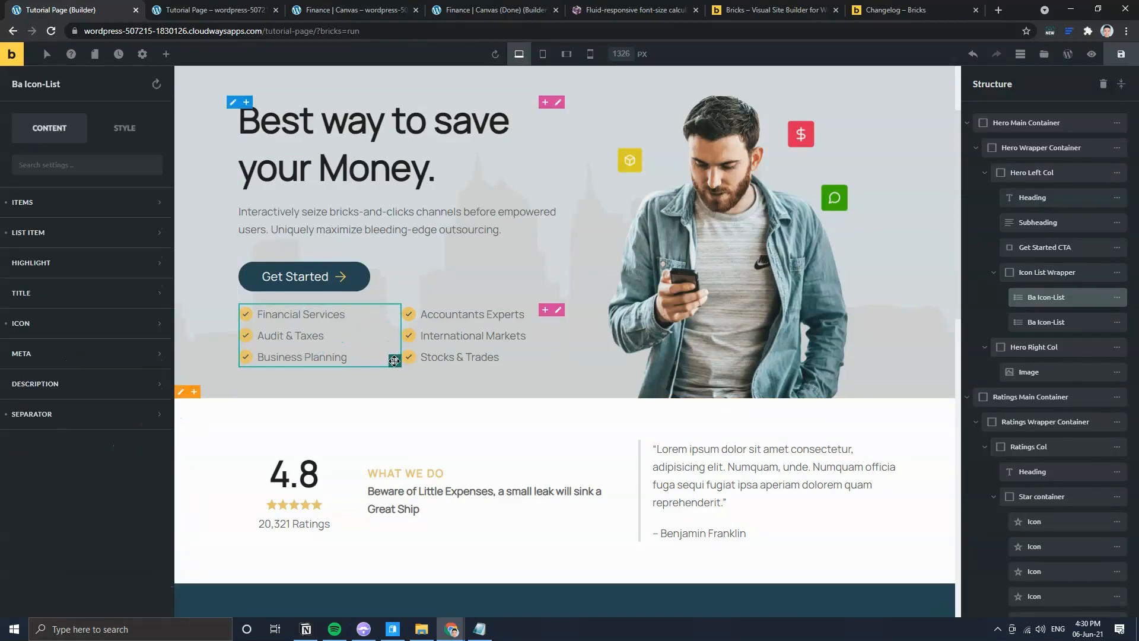
pyautogui.click(89, 233)
pyautogui.scroll(-3, 95, 504)
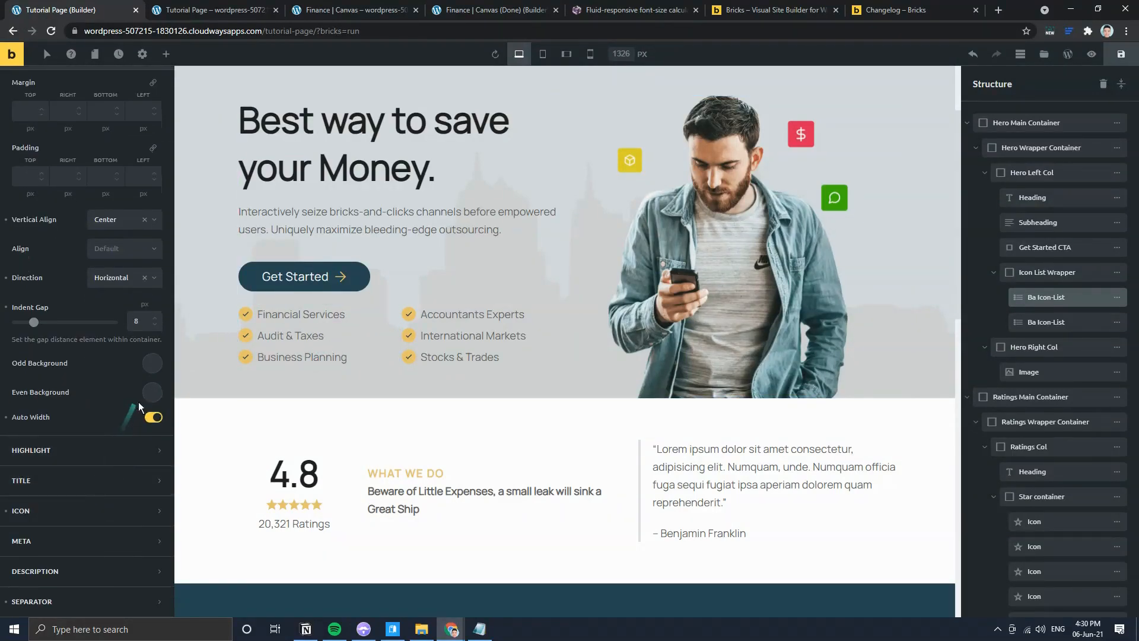
# Step: Check the hero section's layout at the tablet portrait, mobile landscape and mobile portrait breakpoints
pyautogui.click(543, 54)
pyautogui.click(564, 54)
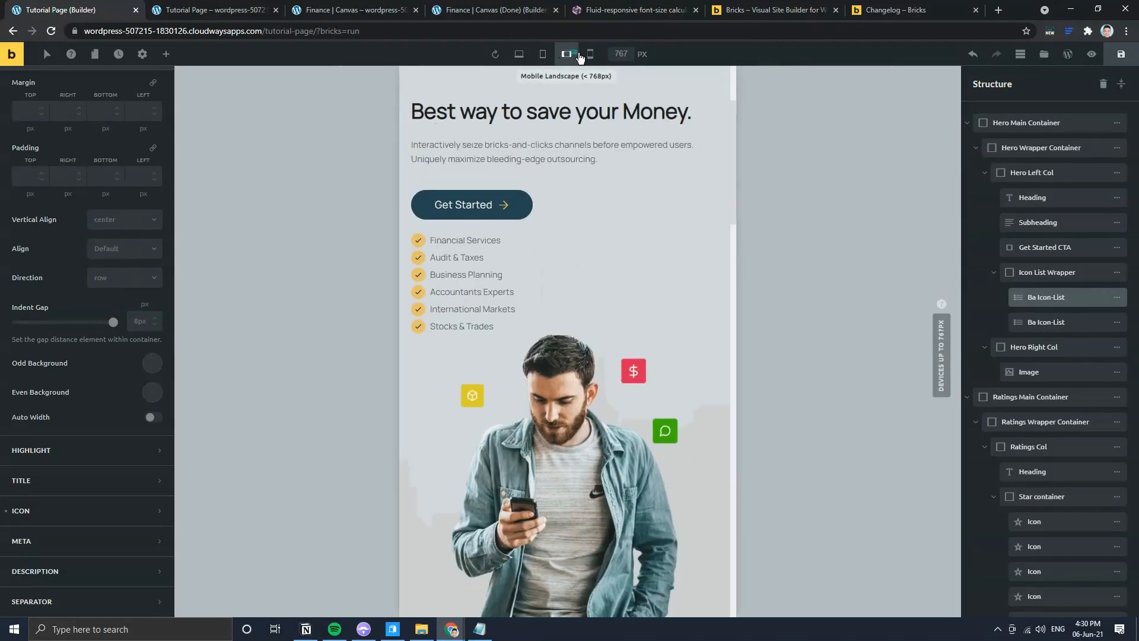
pyautogui.click(590, 54)
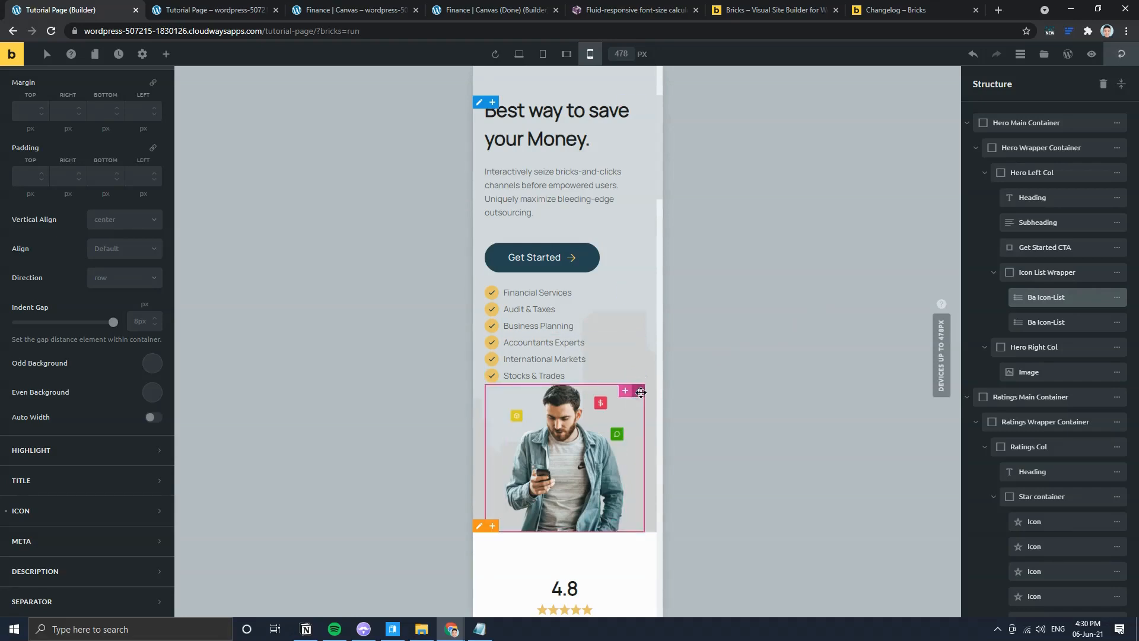
pyautogui.click(614, 520)
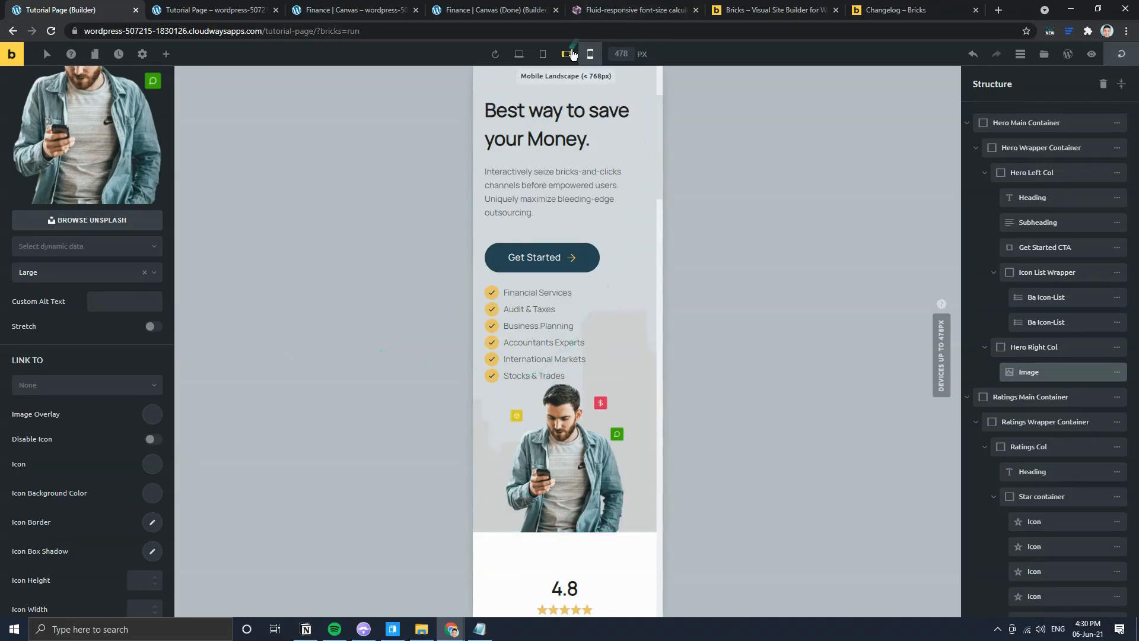
pyautogui.click(571, 54)
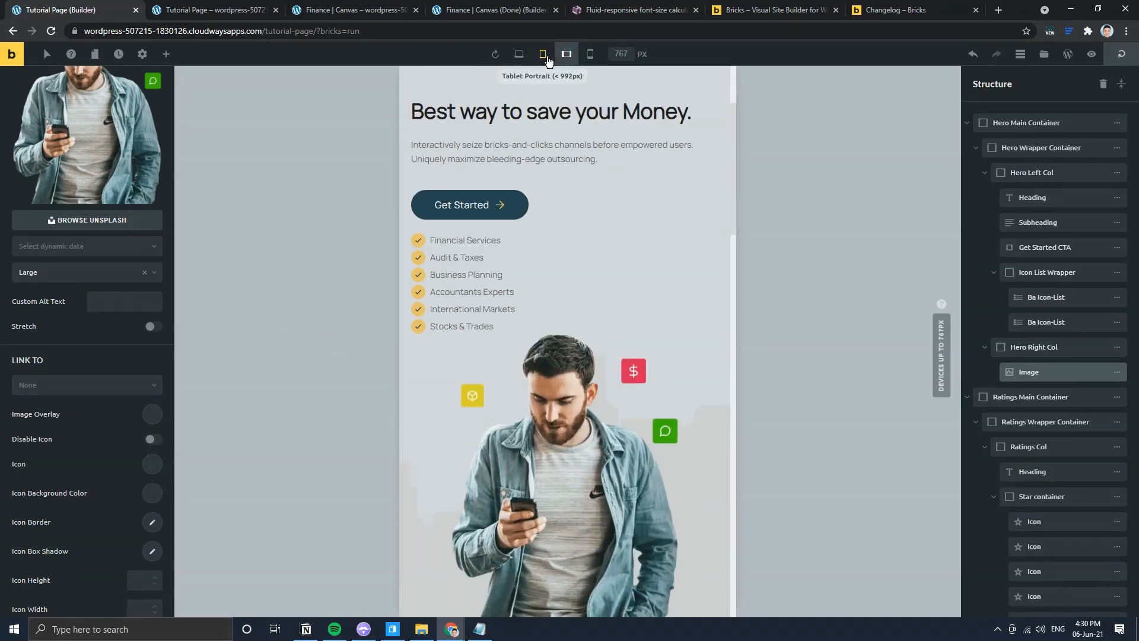
pyautogui.click(545, 56)
pyautogui.click(567, 54)
pyautogui.click(540, 58)
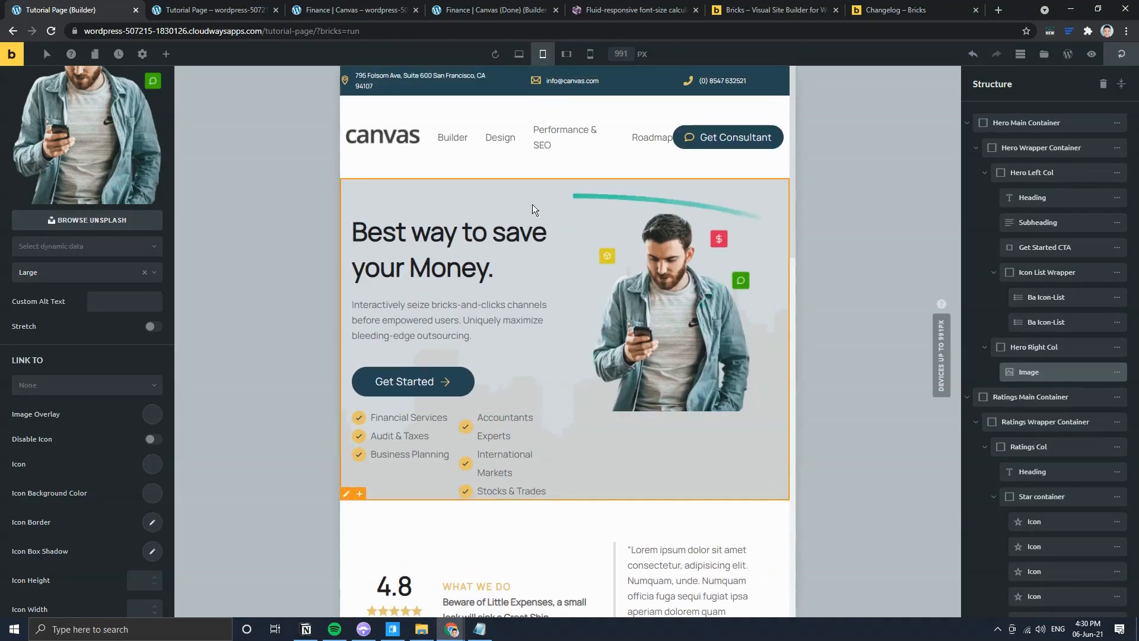
# Step: At tablet portrait, clear Hero Right Col's main axis alignment and set its container alignment to End
pyautogui.click(775, 221)
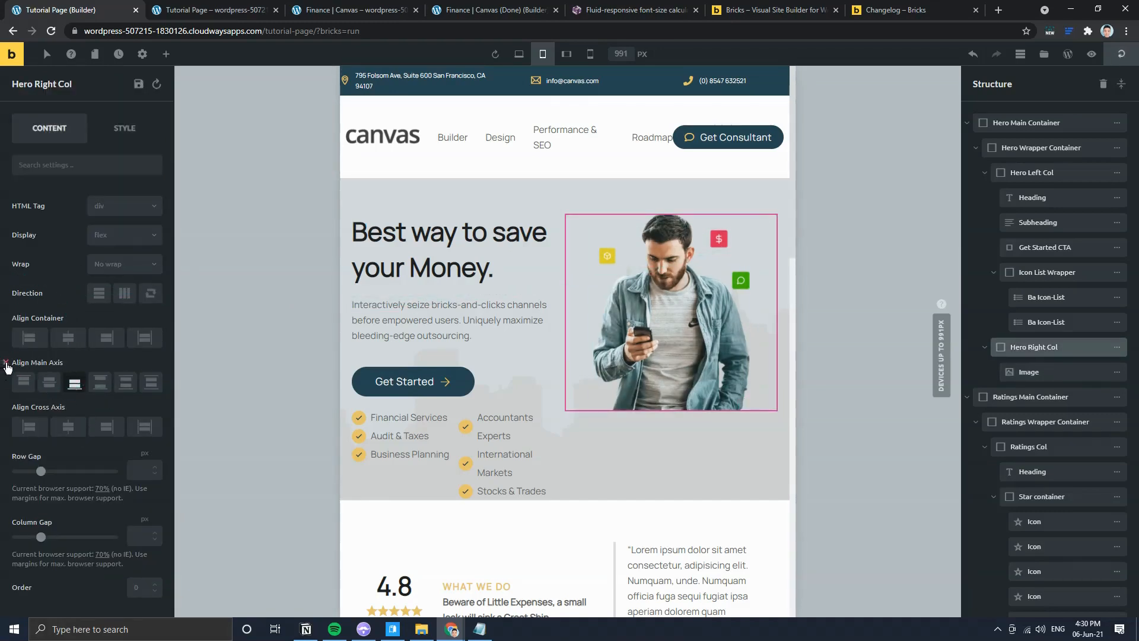
pyautogui.click(6, 362)
pyautogui.click(118, 344)
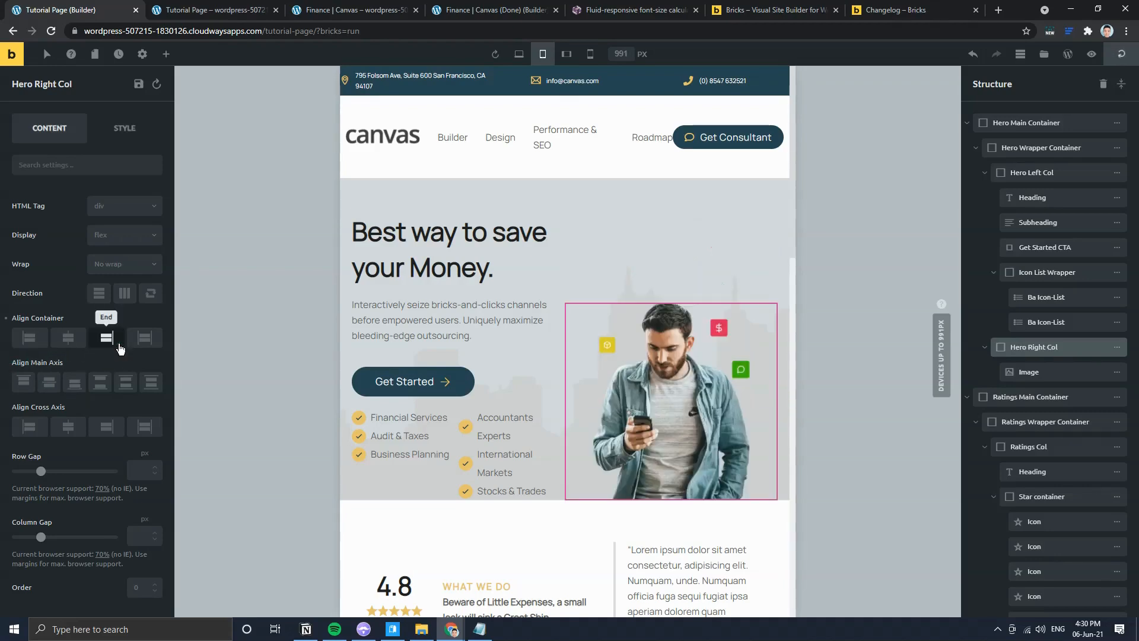
pyautogui.click(567, 54)
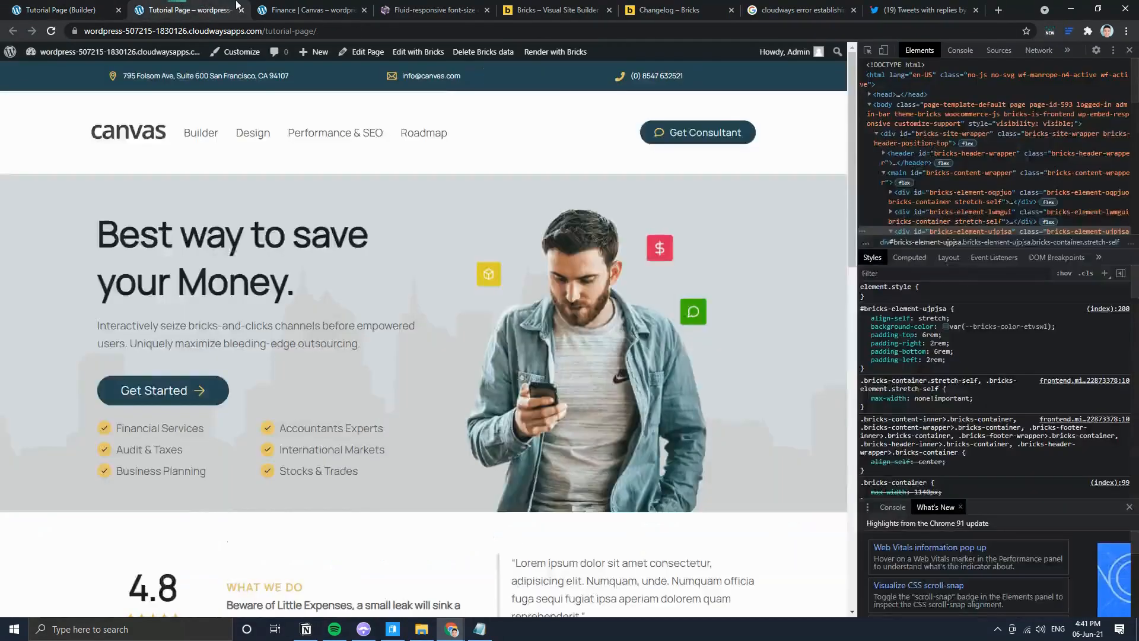
# Step: Using the Finance | Canvas page as reference, rename the empty container below Services Main Container in the builder as CTA Main Container
pyautogui.click(318, 7)
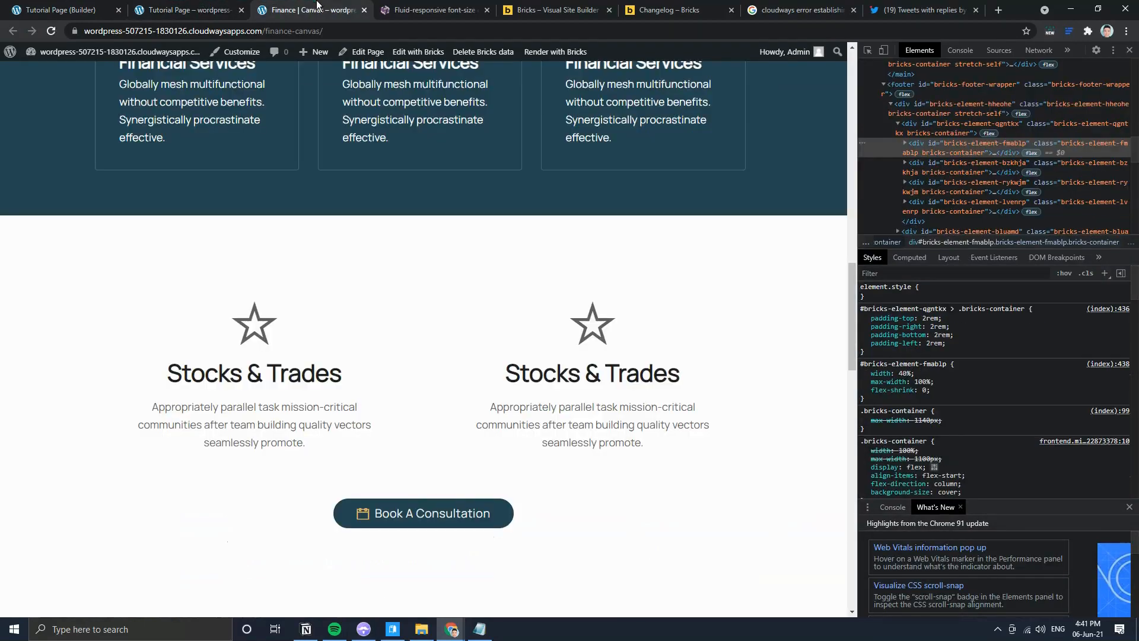
pyautogui.scroll(-3, 347, 285)
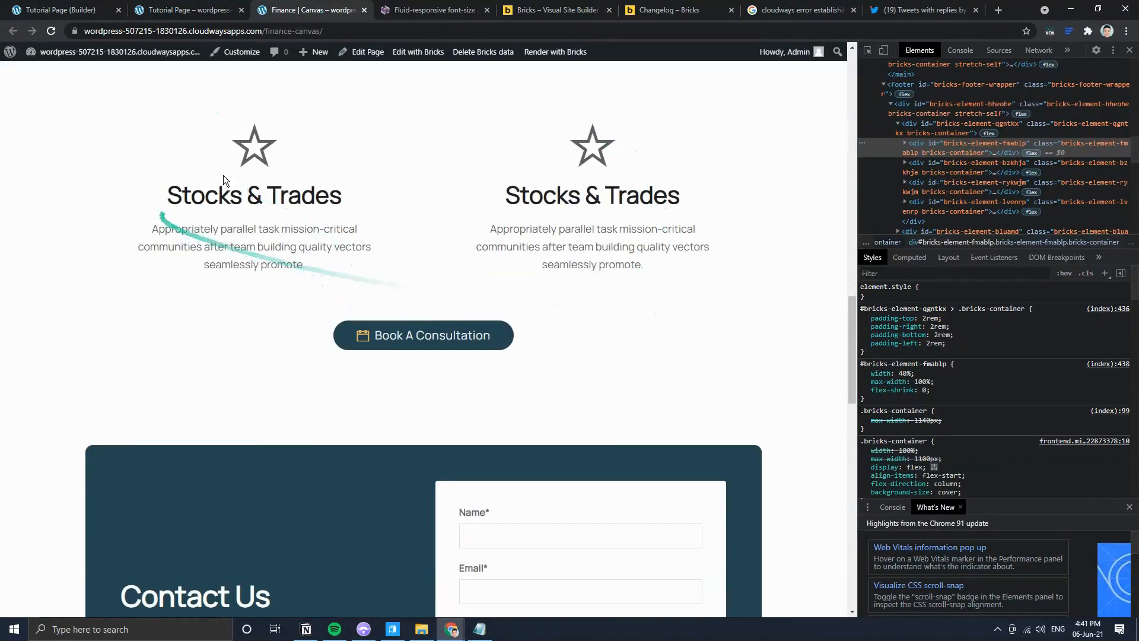
pyautogui.click(67, 9)
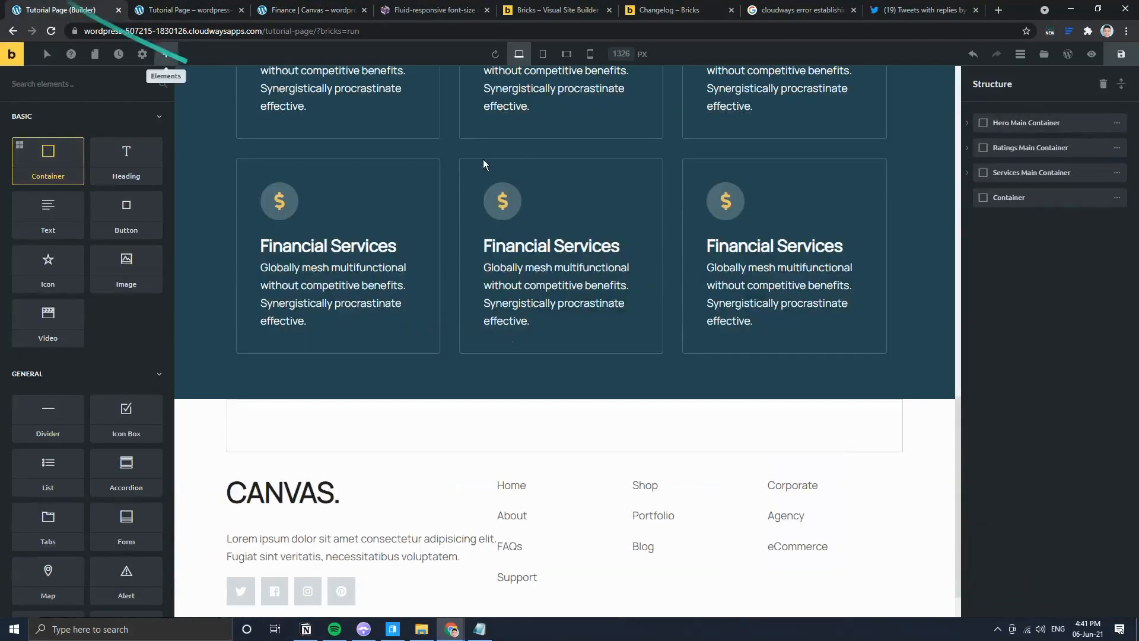
pyautogui.click(1002, 199)
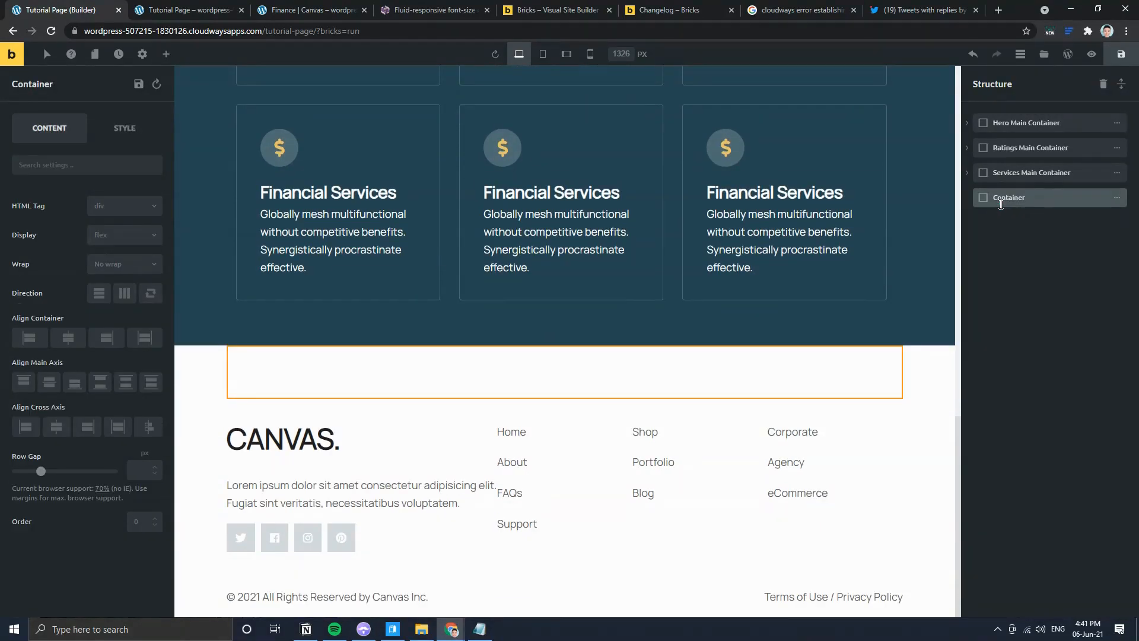
pyautogui.click(289, 10)
pyautogui.click(67, 8)
pyautogui.click(1116, 196)
pyautogui.click(1062, 203)
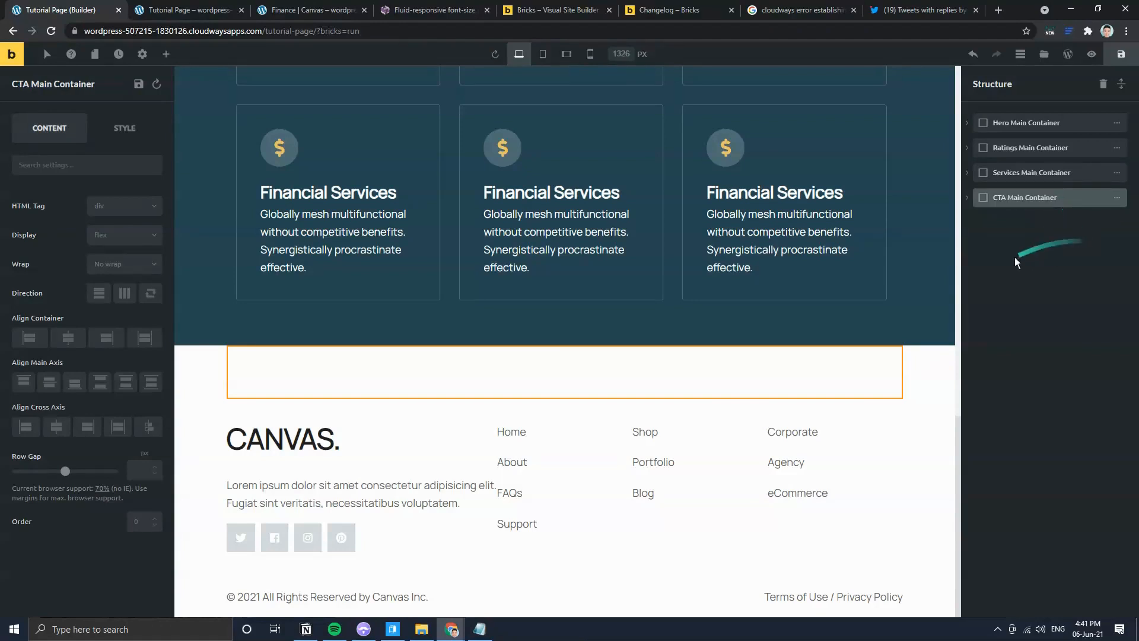
# Step: Check the call-to-action section on the Finance | Canvas page and set CTA Main Container's container alignment to Stretch in the builder
pyautogui.click(967, 199)
pyautogui.click(216, 11)
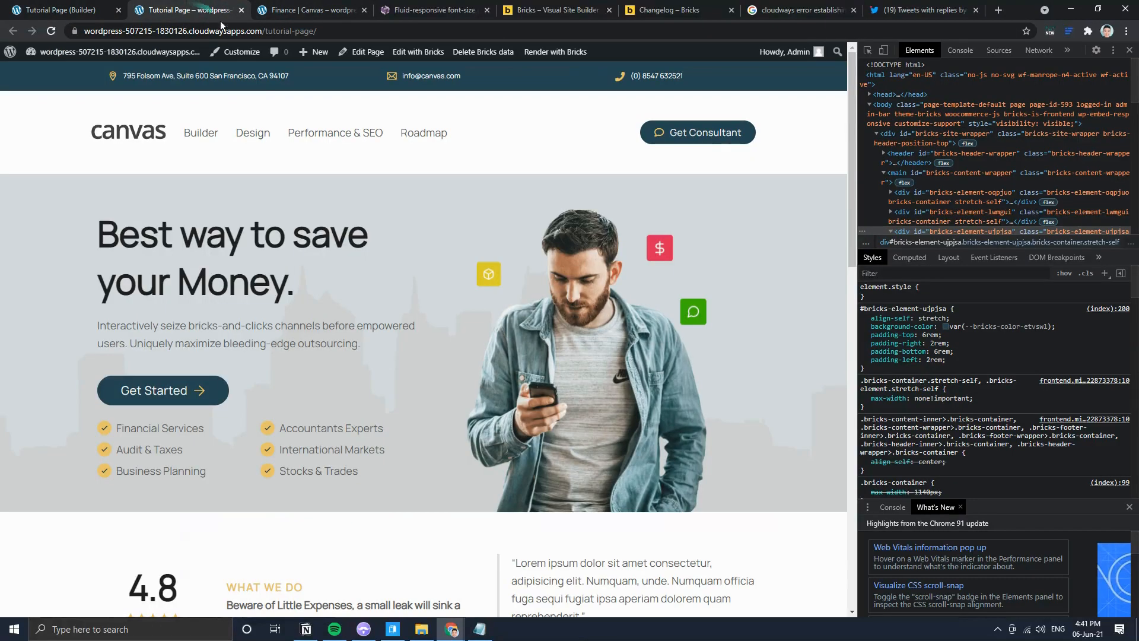
pyautogui.click(309, 11)
pyautogui.scroll(3, 290, 237)
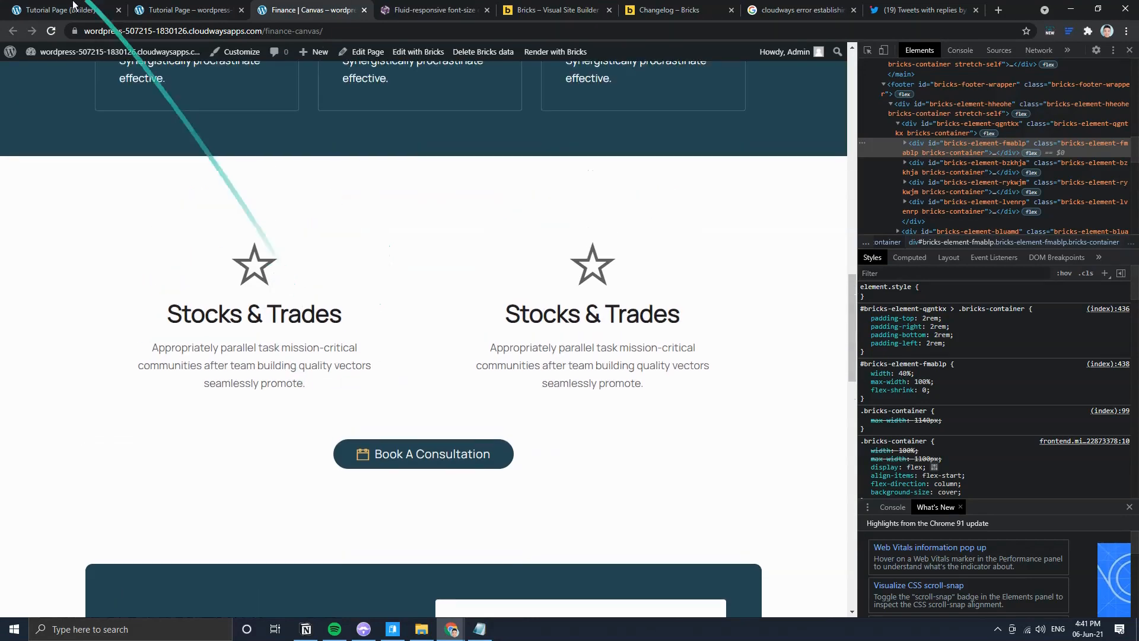
pyautogui.click(60, 10)
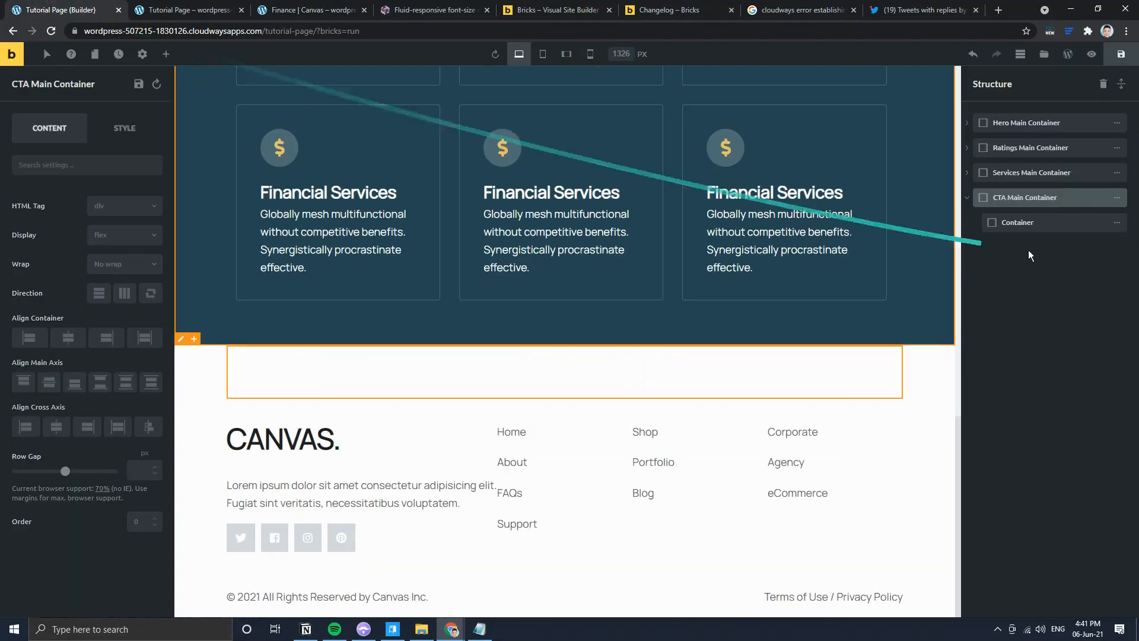
pyautogui.click(144, 338)
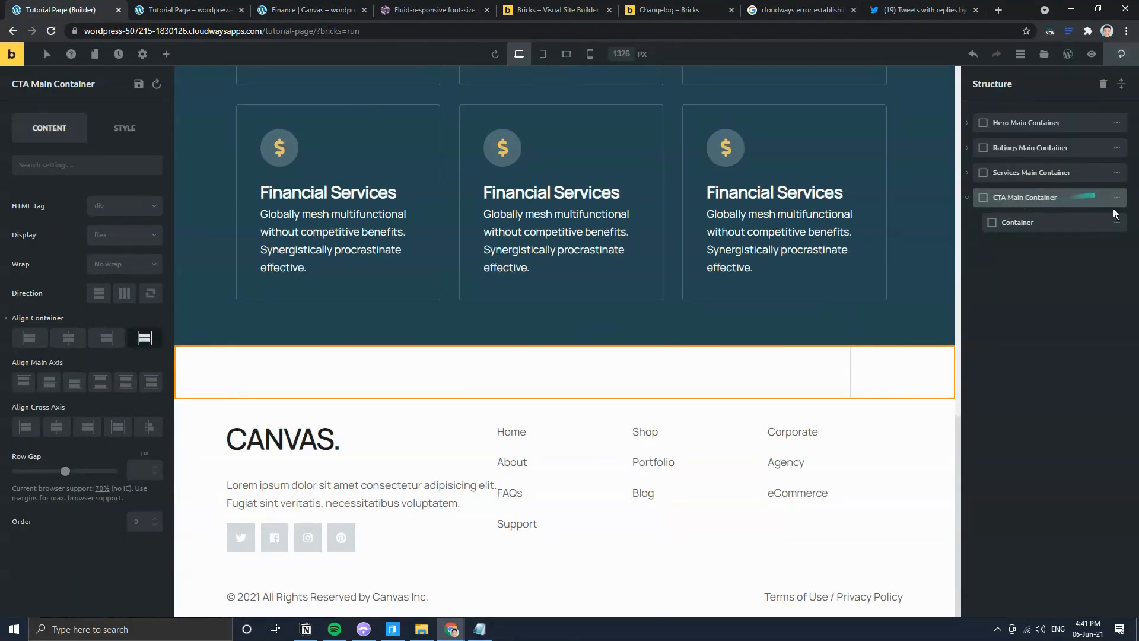
# Step: Center the container nested in CTA Main Container and rename it CTA Wrapper Container
pyautogui.click(1121, 226)
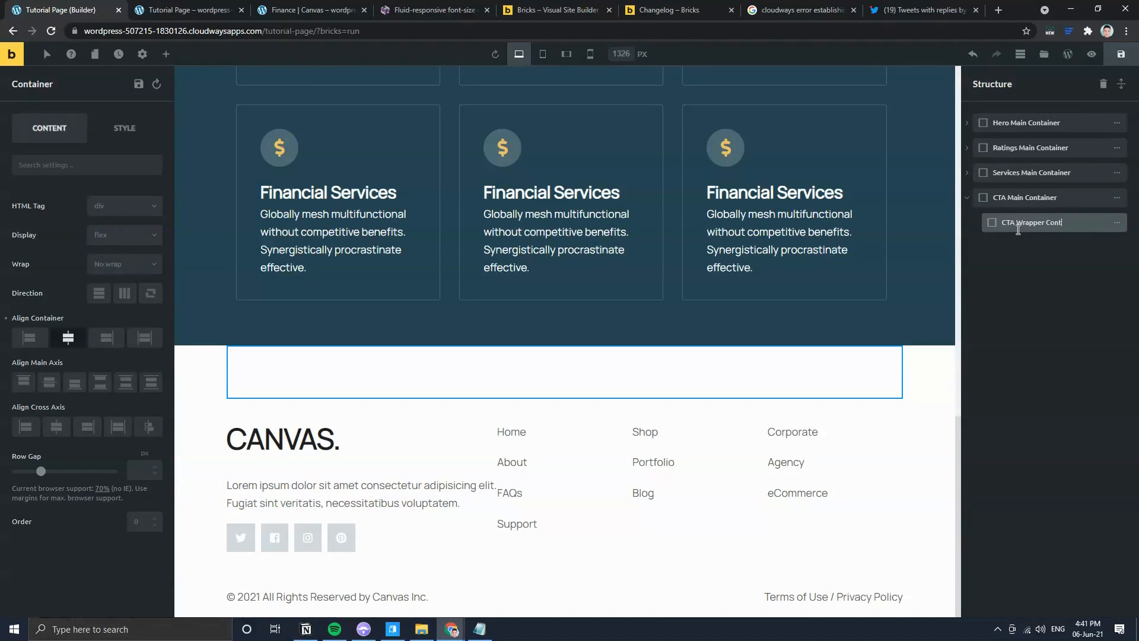
pyautogui.click(296, 10)
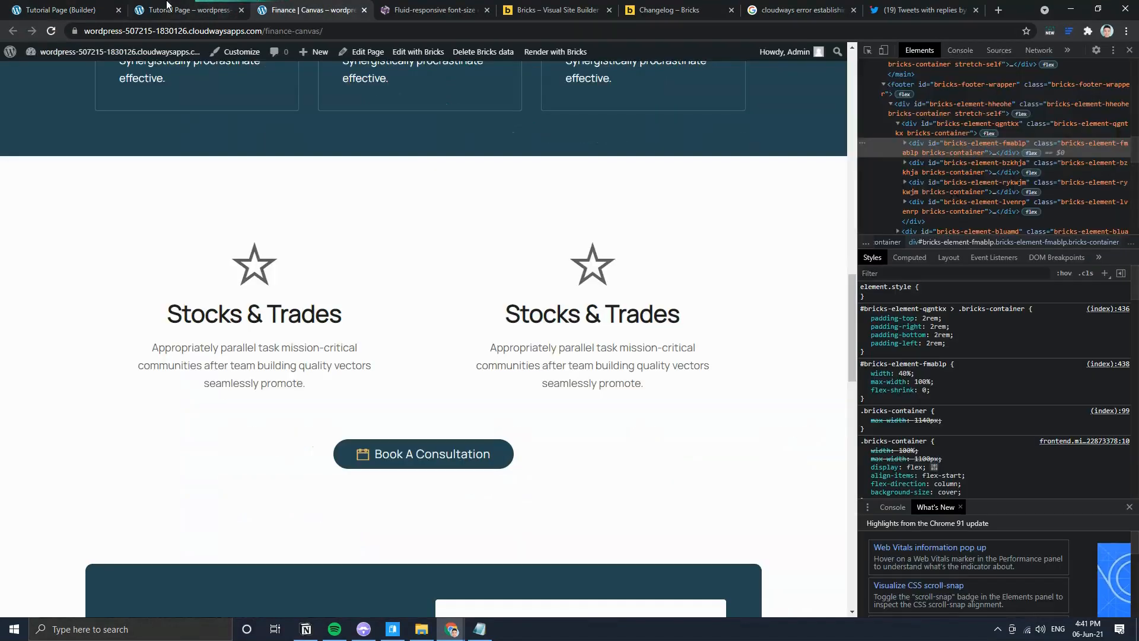
pyautogui.click(59, 11)
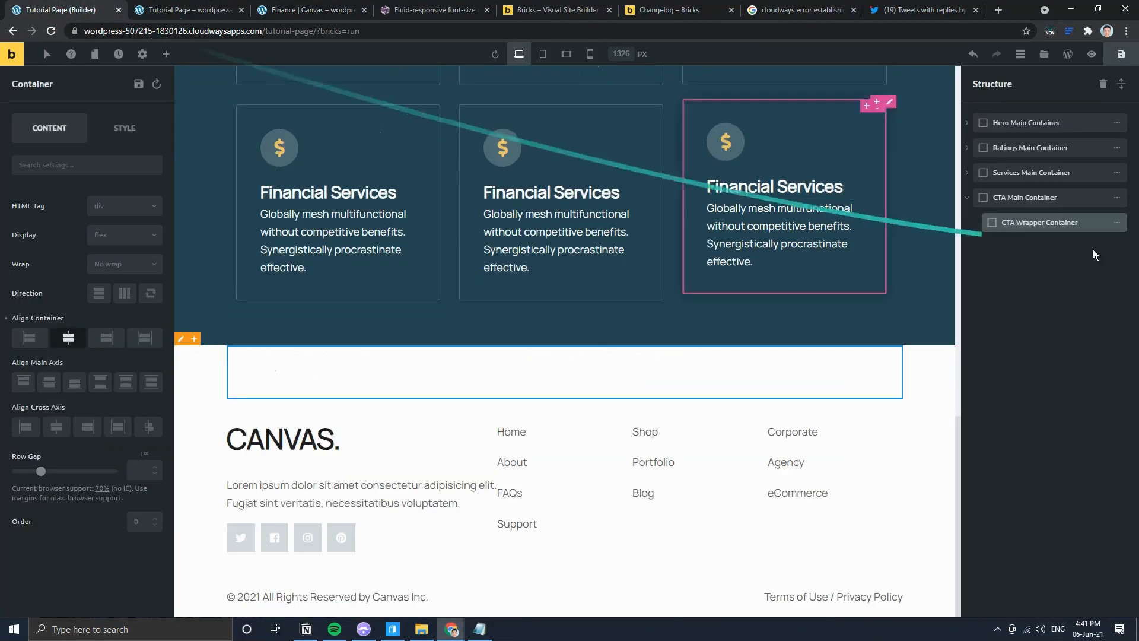
pyautogui.moveTo(1108, 230)
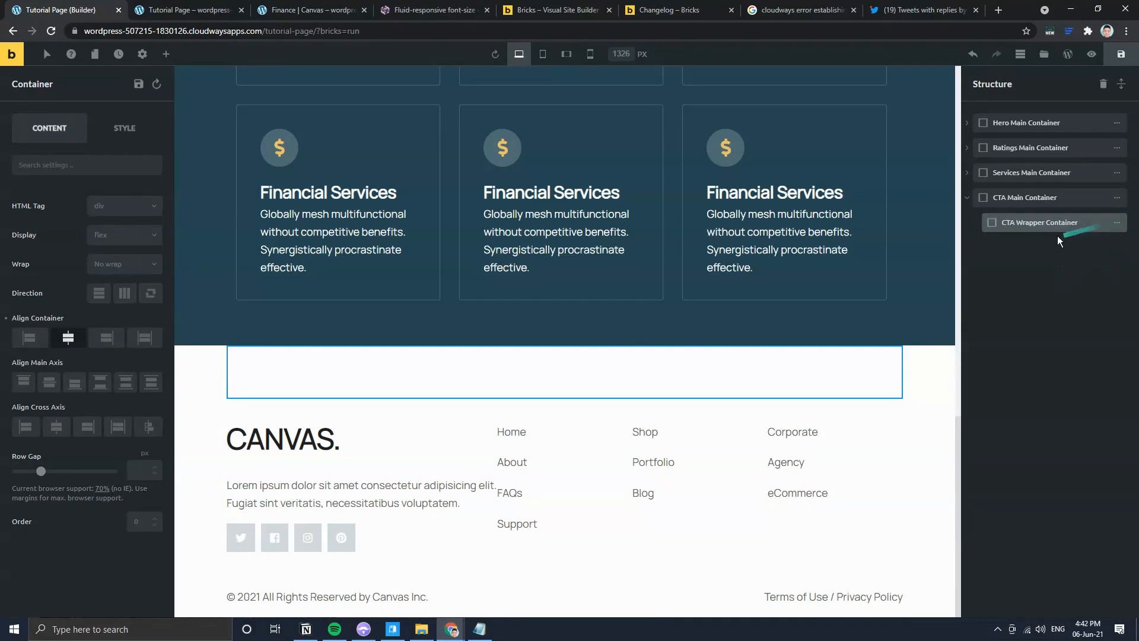
# Step: Add a nested container named Left Col inside CTA Wrapper Container and delete the extra unnamed container beside it
pyautogui.click(1107, 224)
pyautogui.click(976, 223)
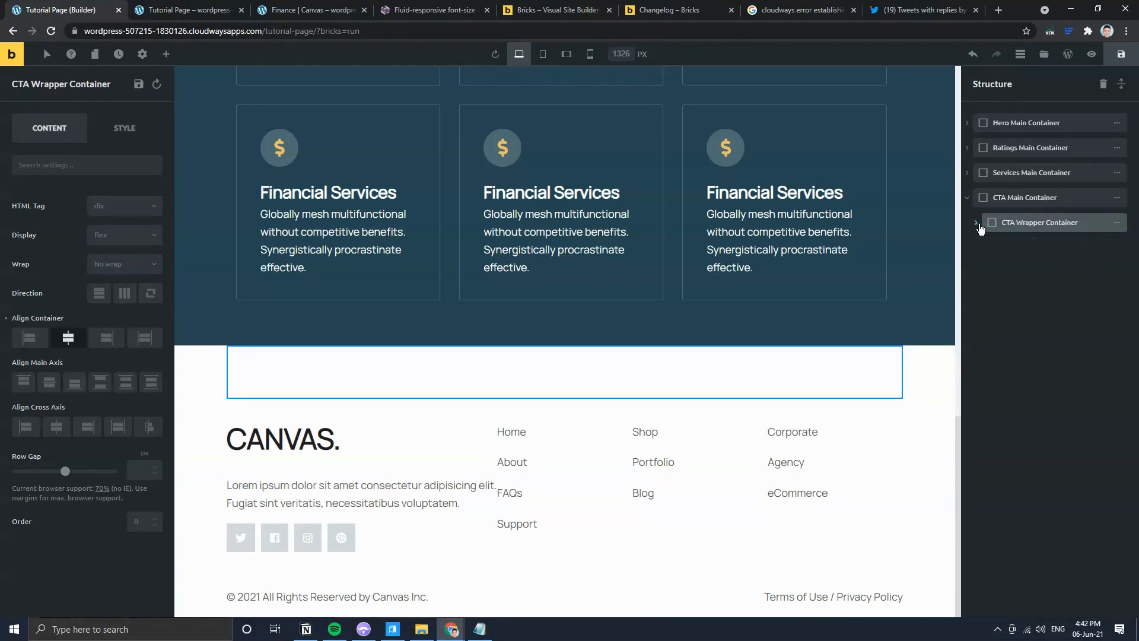
pyautogui.click(1074, 223)
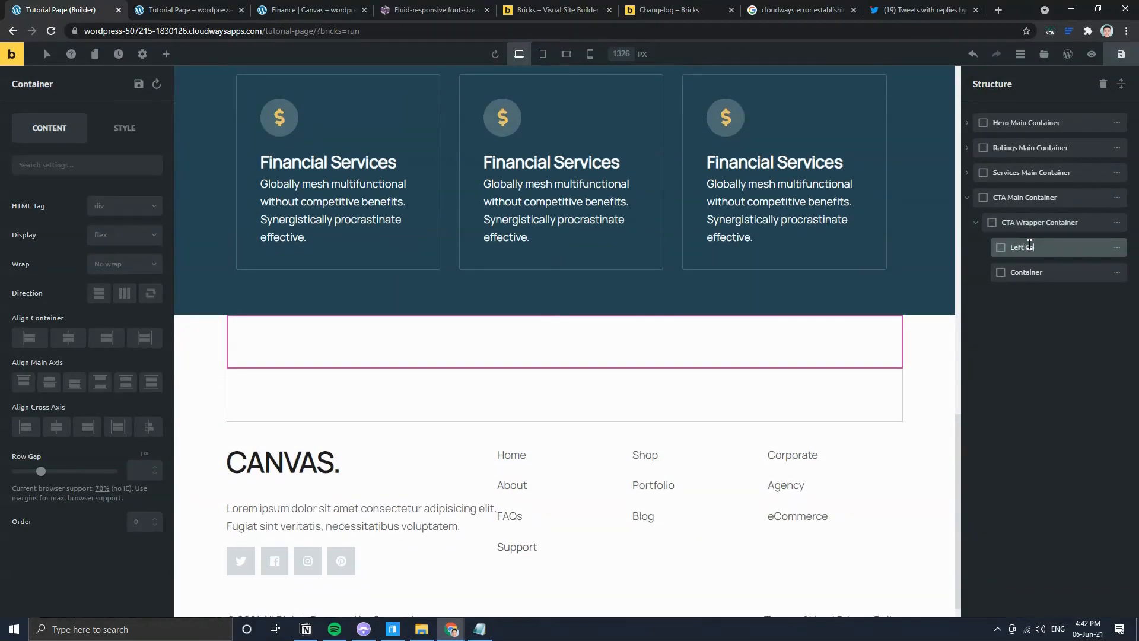
pyautogui.moveTo(1123, 277)
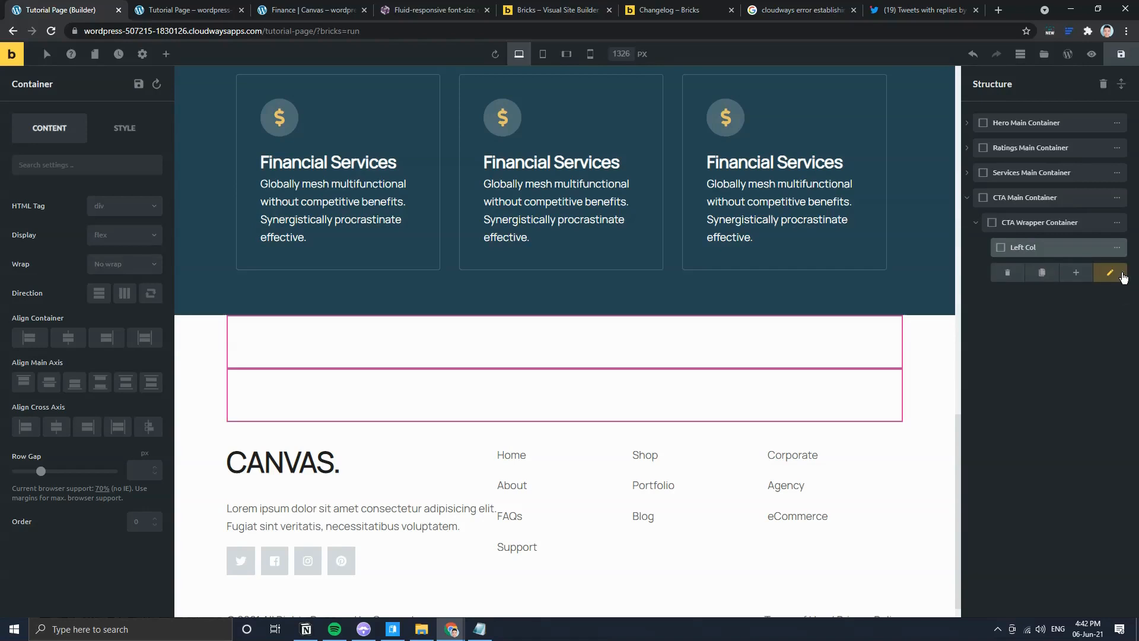
pyautogui.click(1019, 277)
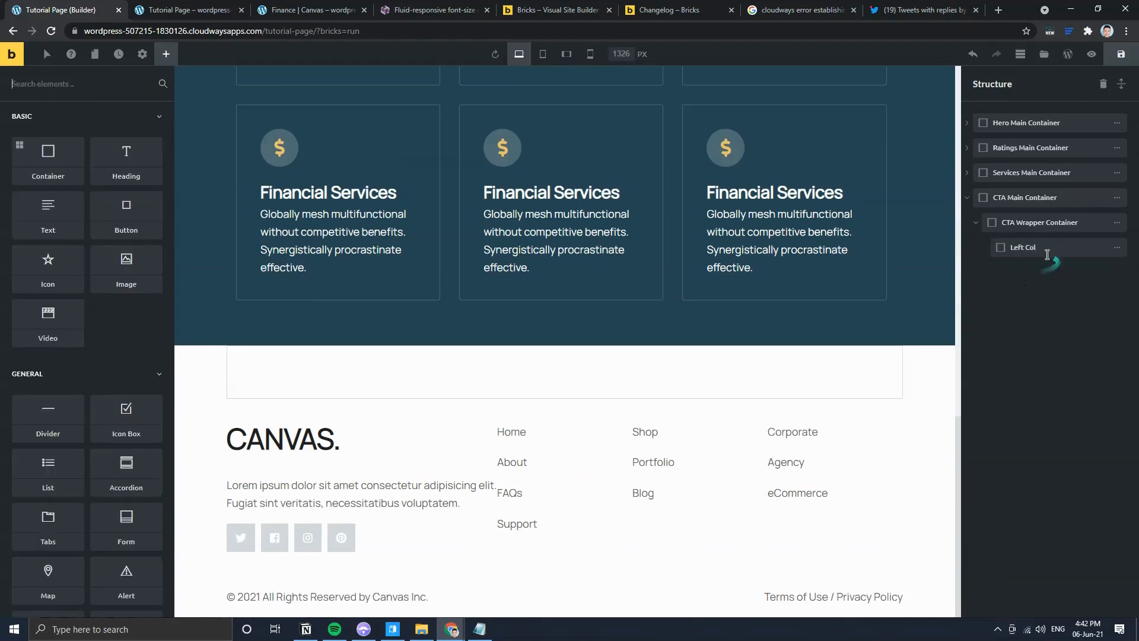
# Step: Set the direction of CTA Wrapper Container to horizontal
pyautogui.click(1119, 225)
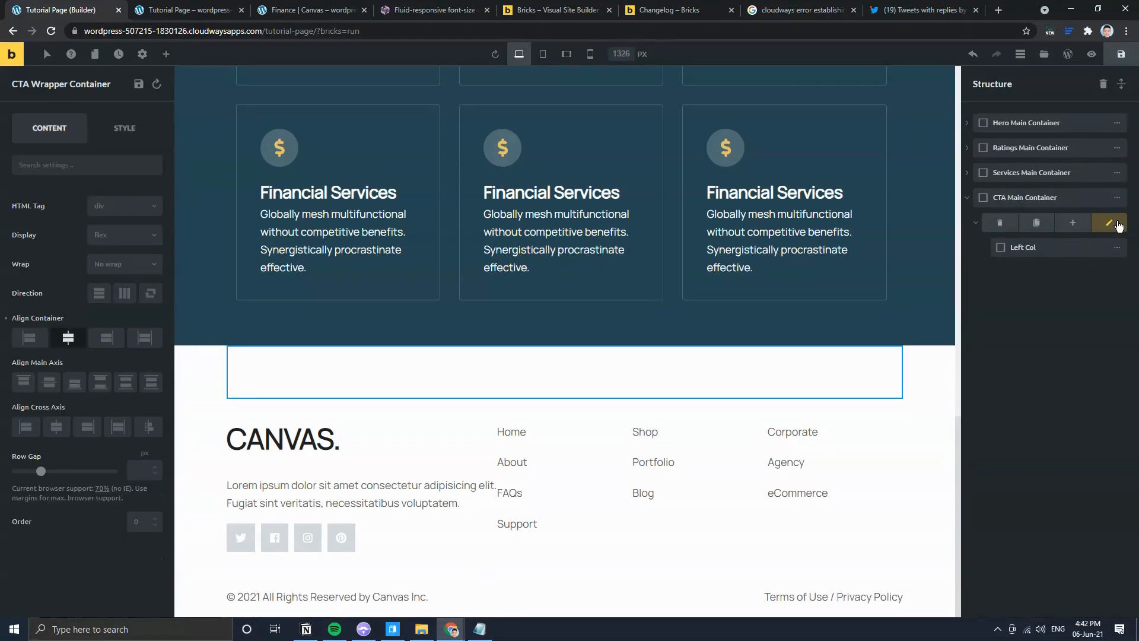
pyautogui.click(121, 296)
pyautogui.moveTo(1111, 252)
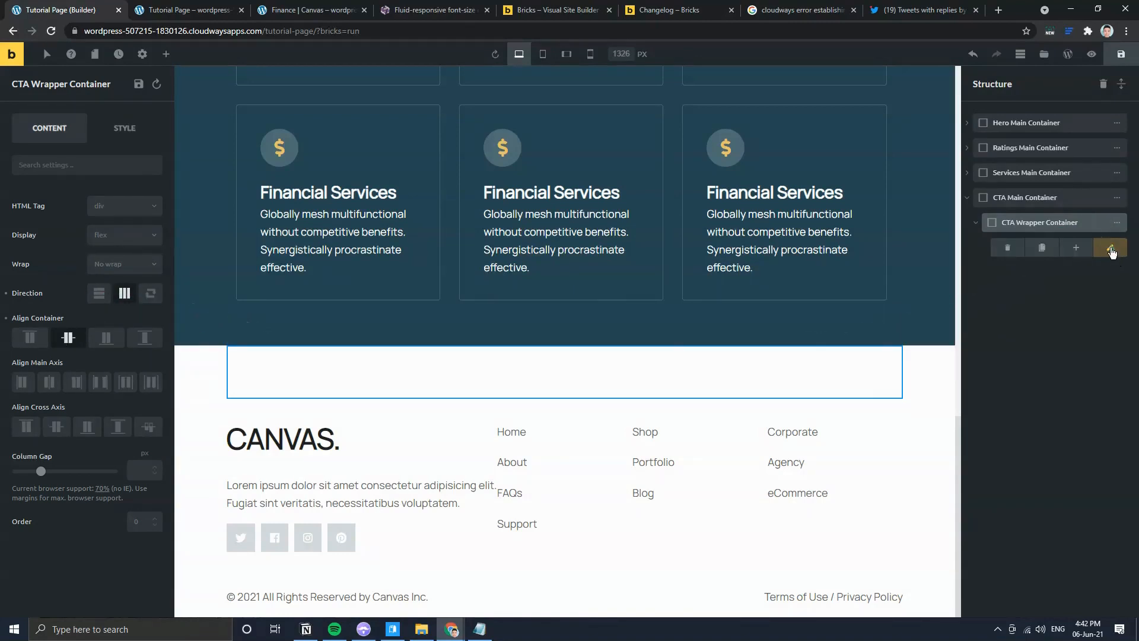
# Step: Copy the description under the first Stocks & Trades heading on the Finance | Canvas page
pyautogui.click(315, 10)
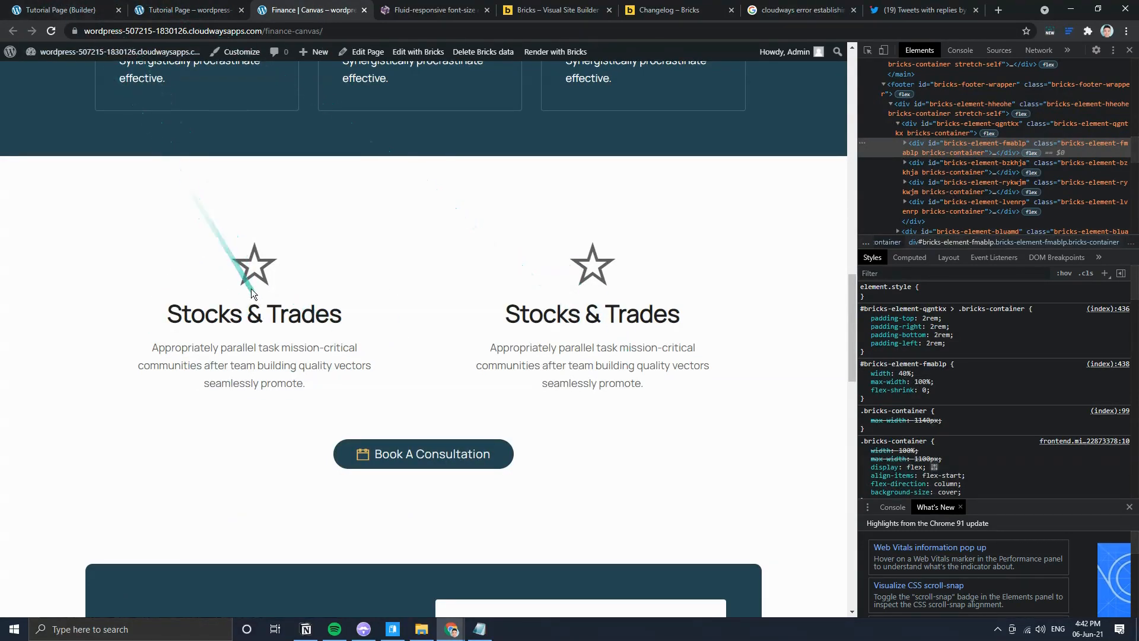
pyautogui.moveTo(154, 346); pyautogui.dragTo(349, 390)
pyautogui.hotkey('ctrl', 'c')
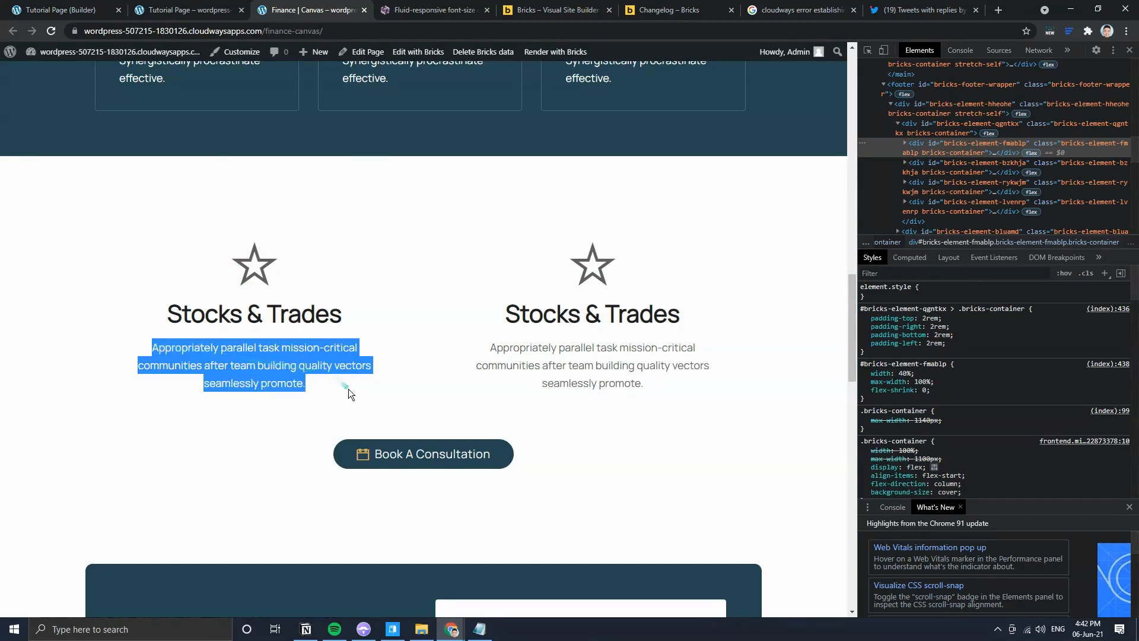
# Step: Return to the Tutorial Page builder and add an Icon element inside Left Col
pyautogui.click(83, 14)
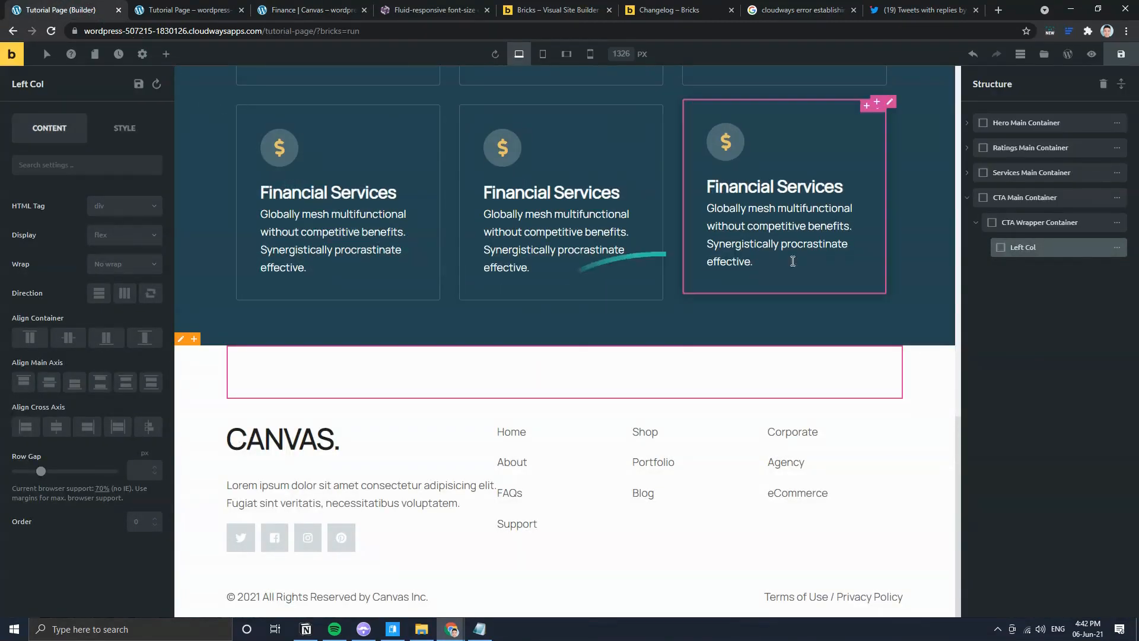
pyautogui.click(166, 54)
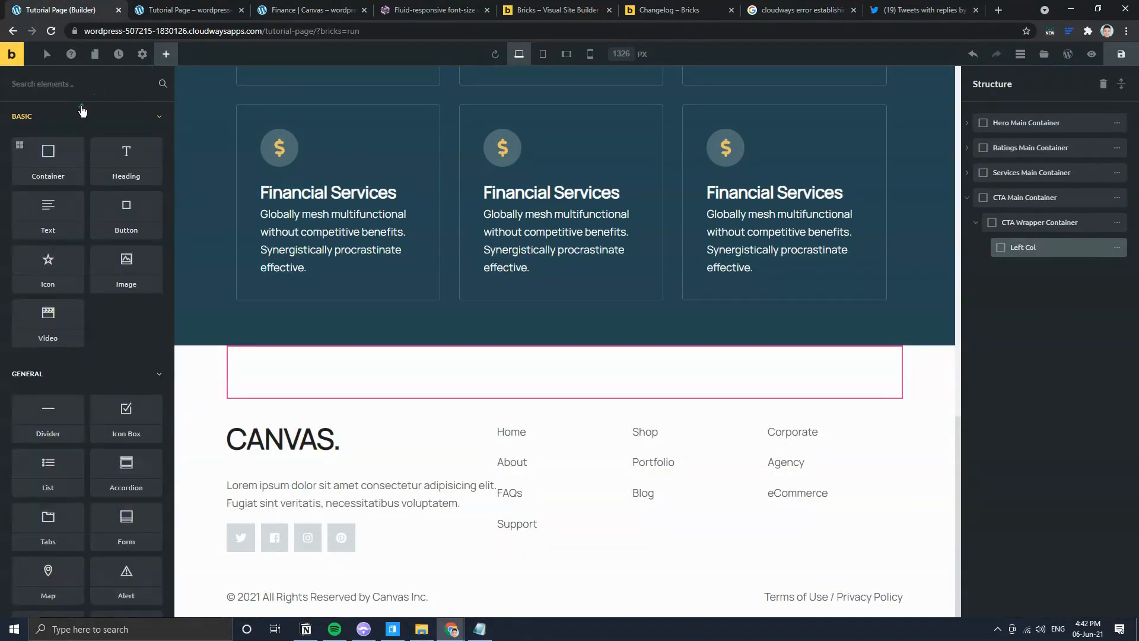
pyautogui.write('icon')
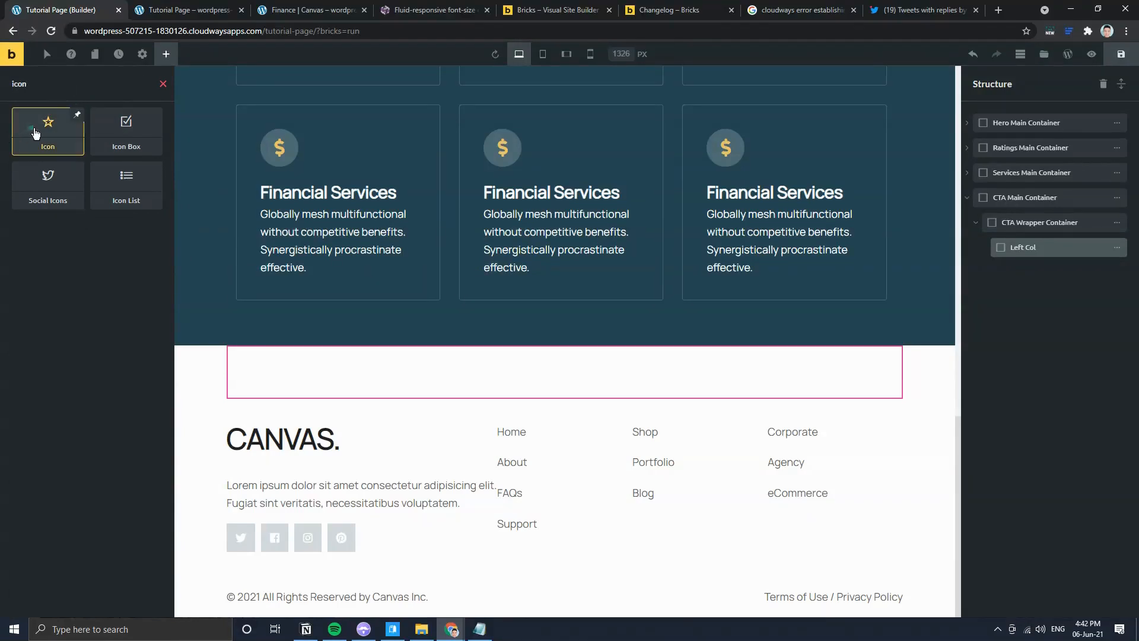
pyautogui.click(35, 133)
# Step: Add a Text and a Heading element to Left Col, placing the heading between the icon and the text
pyautogui.write('header')
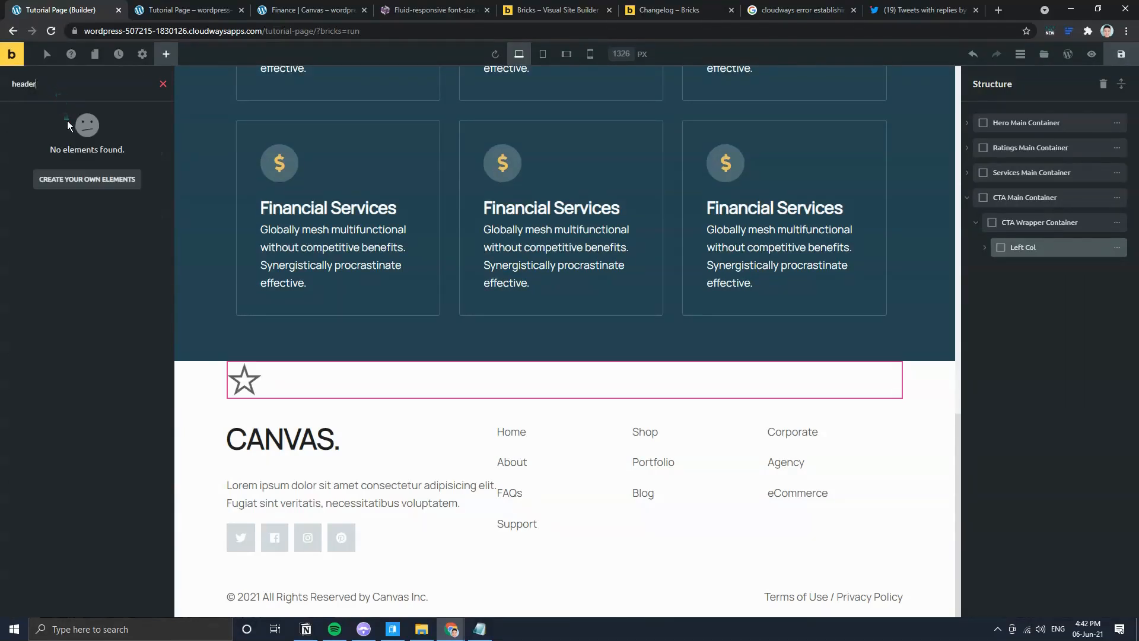
pyautogui.press('BackSpace')
pyautogui.press('BackSpace')
pyautogui.click(76, 114)
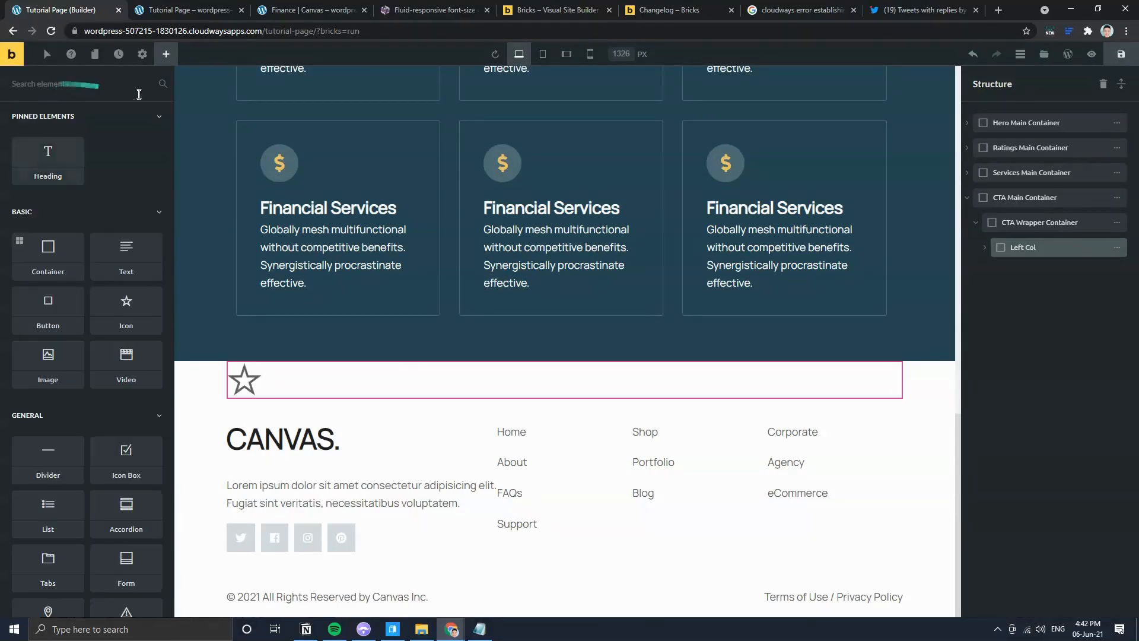
pyautogui.click(126, 252)
pyautogui.click(986, 248)
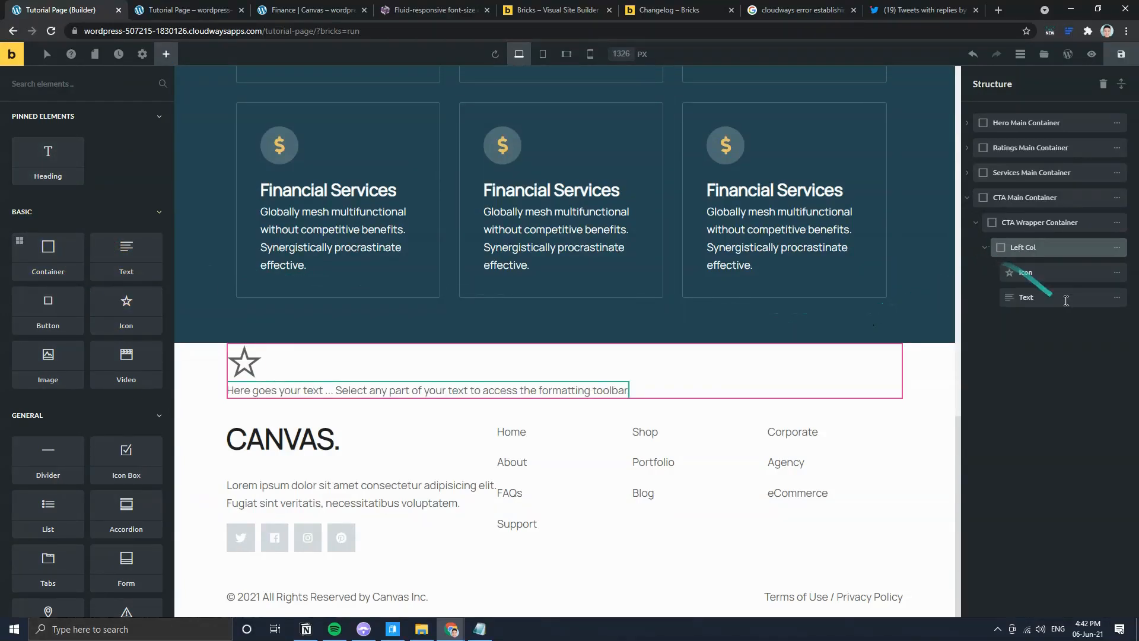
pyautogui.click(47, 159)
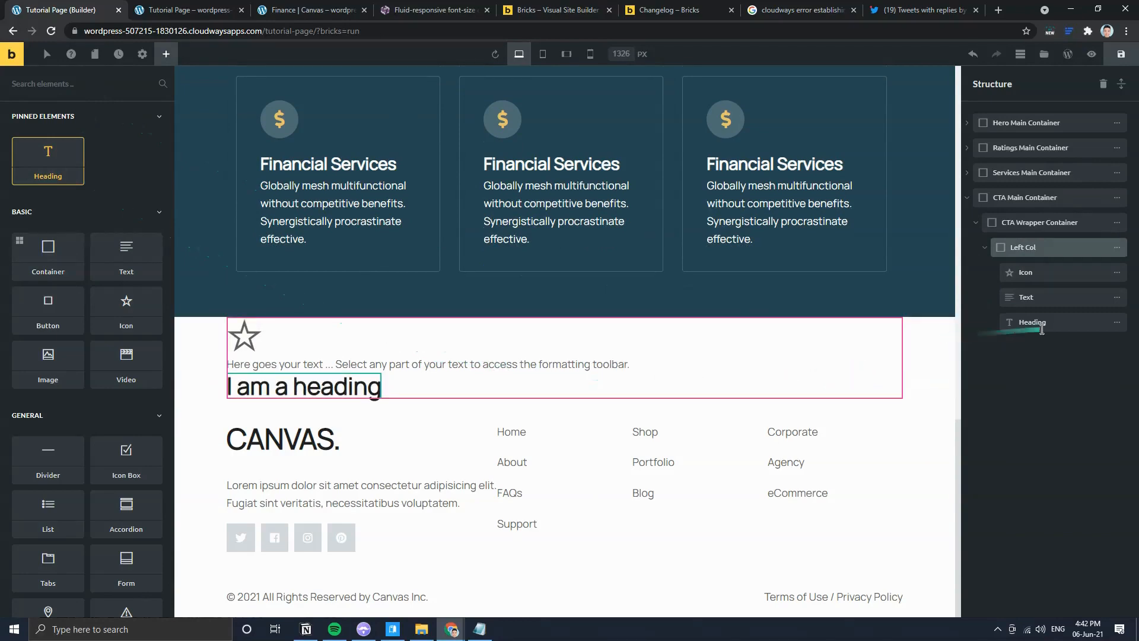
pyautogui.moveTo(1008, 318); pyautogui.dragTo(1009, 291)
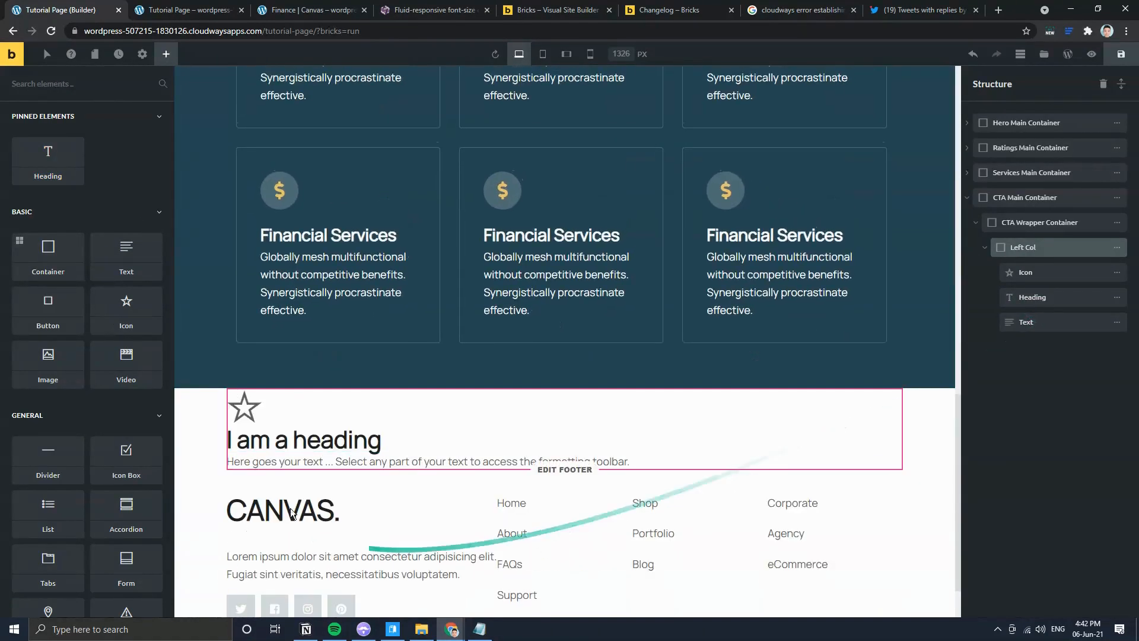
# Step: Change Left Col's heading to "Stocks & Trades" and replace the placeholder text below with the copied description
pyautogui.tripleClick(284, 432)
pyautogui.write('Stocks & Trades')
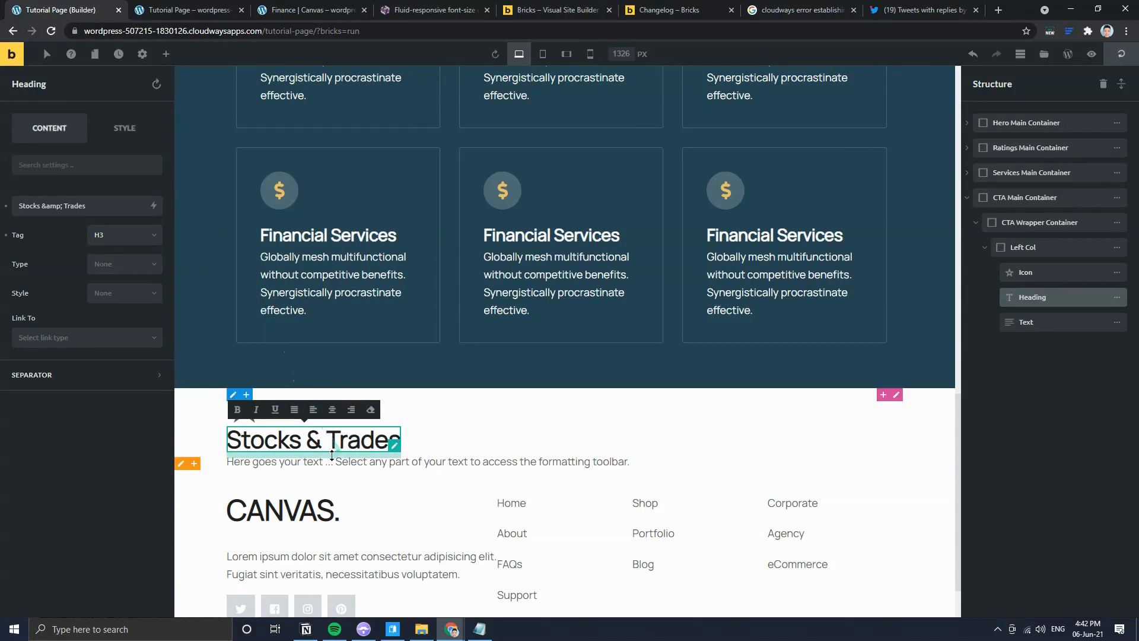
pyautogui.tripleClick(371, 463)
pyautogui.hotkey('ctrl', 'v')
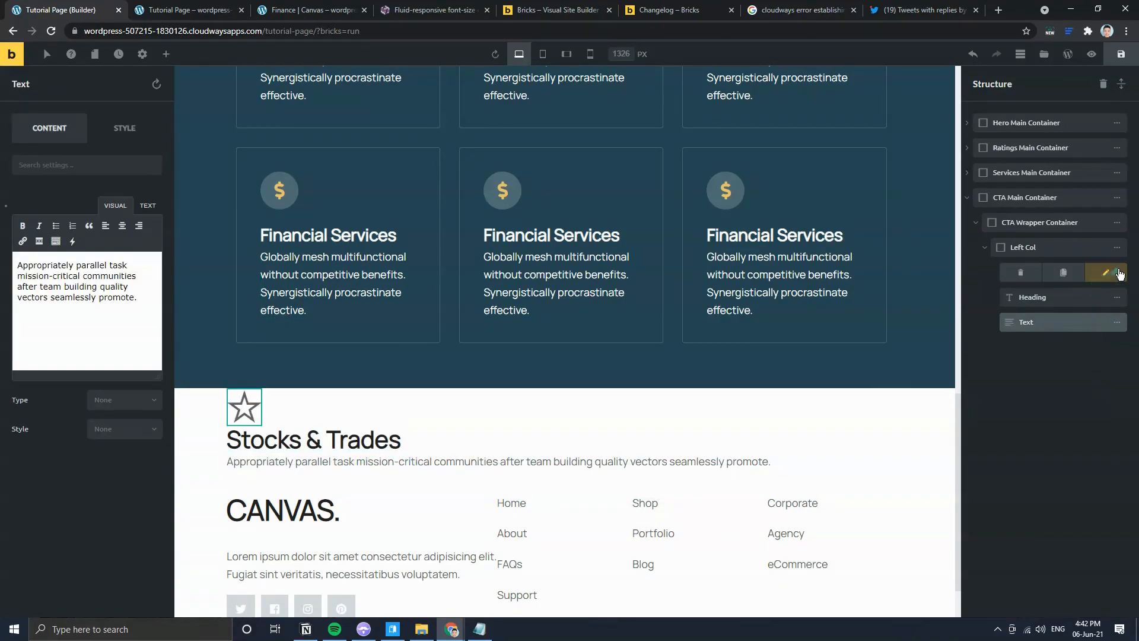
# Step: Center Left Col's content on the cross axis and compare it with the Finance | Canvas page
pyautogui.click(308, 10)
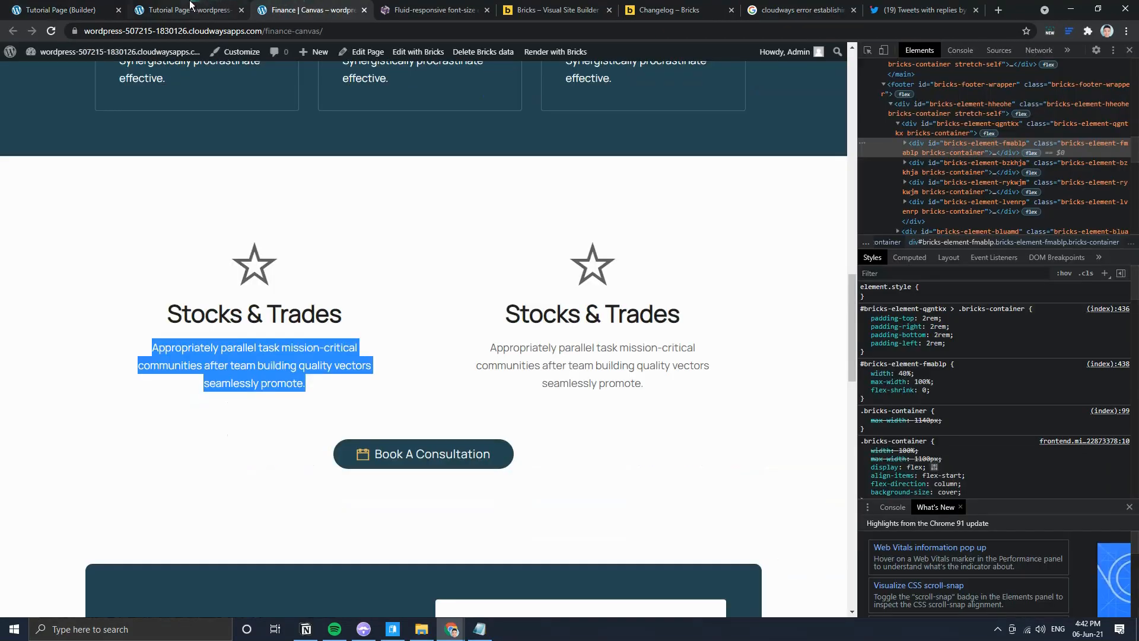
pyautogui.click(57, 9)
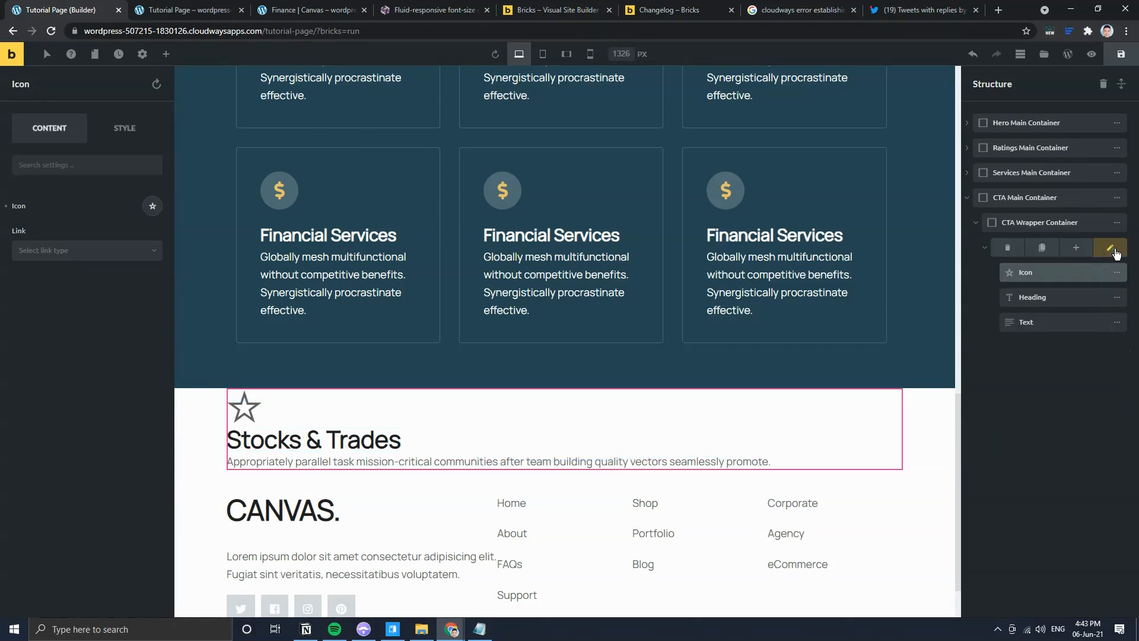
pyautogui.click(1112, 249)
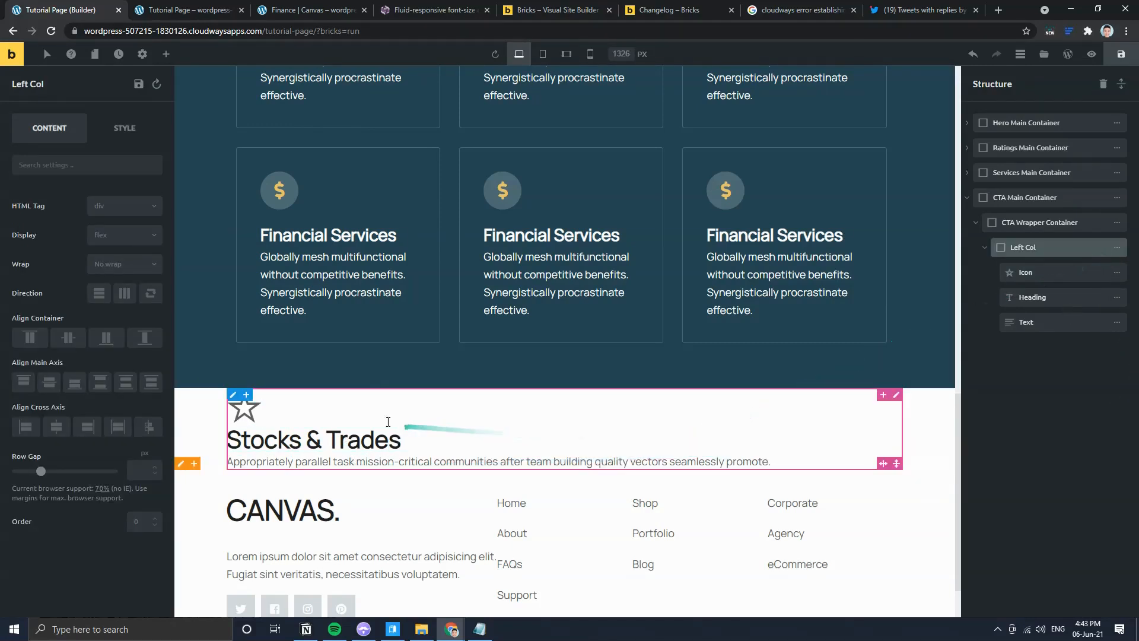
pyautogui.click(82, 338)
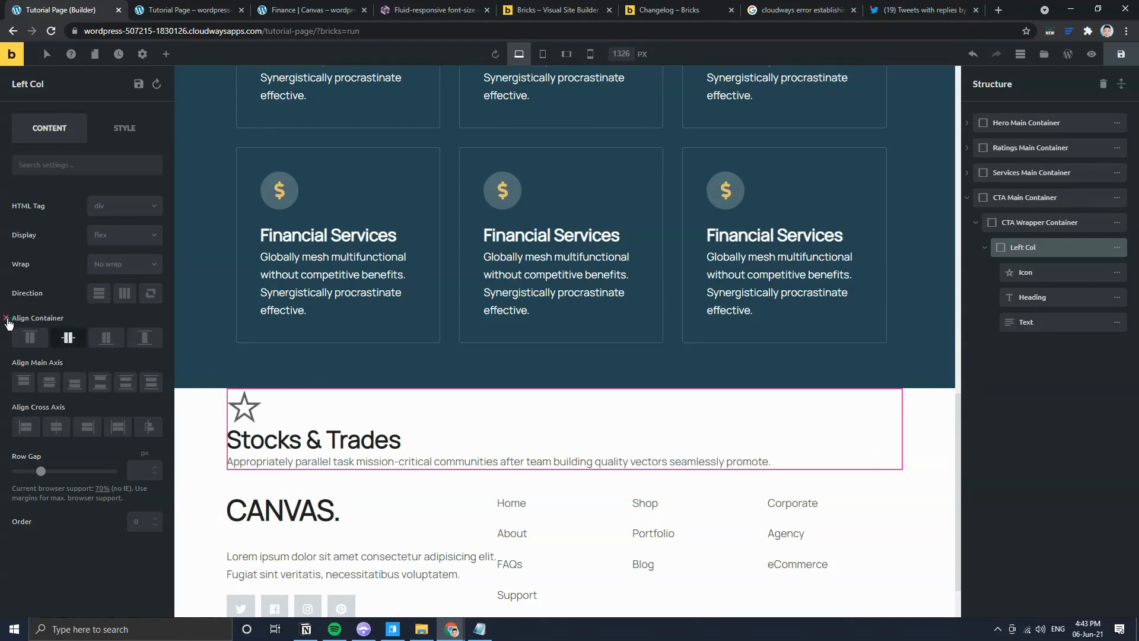
pyautogui.click(50, 423)
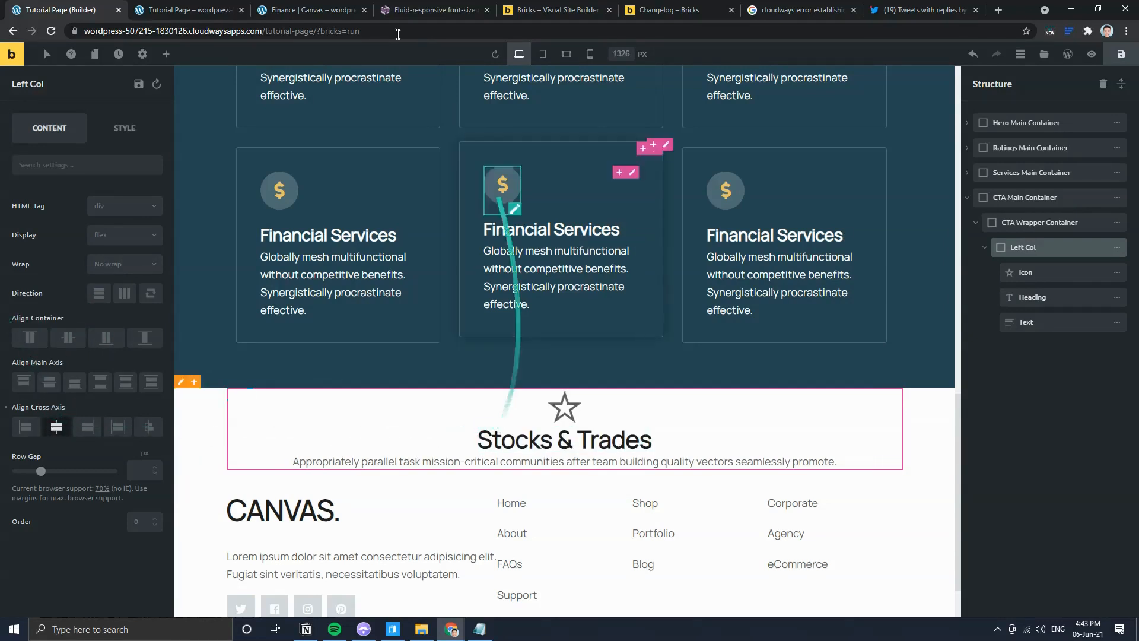
pyautogui.click(270, 10)
pyautogui.click(24, 7)
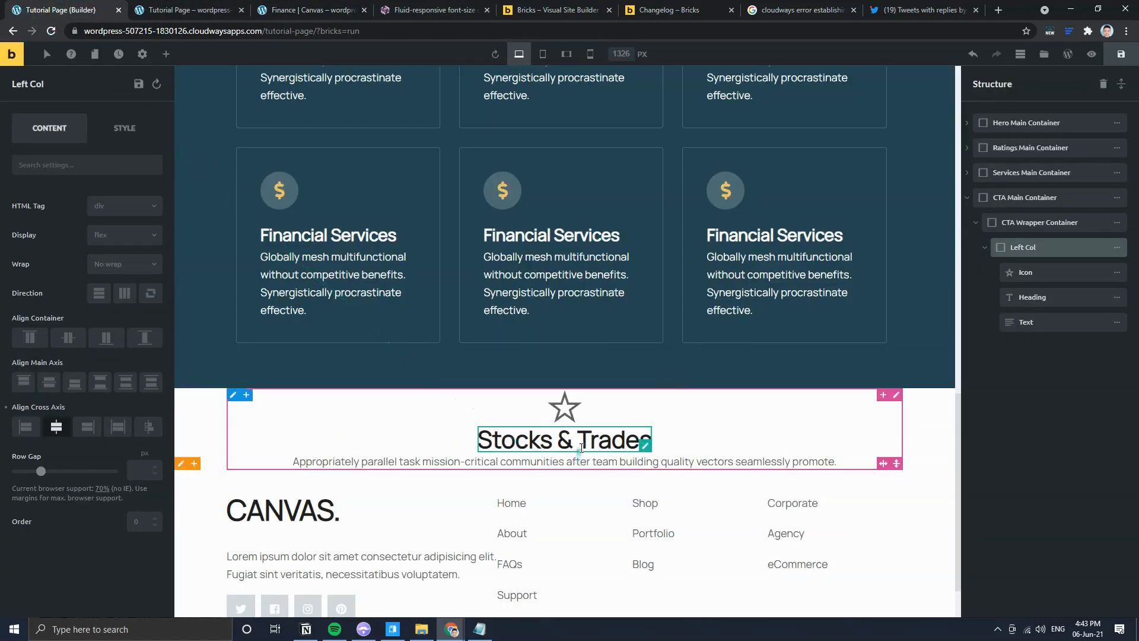
# Step: Set the bottom margin of the star icon in Left Col to 1 rem
pyautogui.click(571, 417)
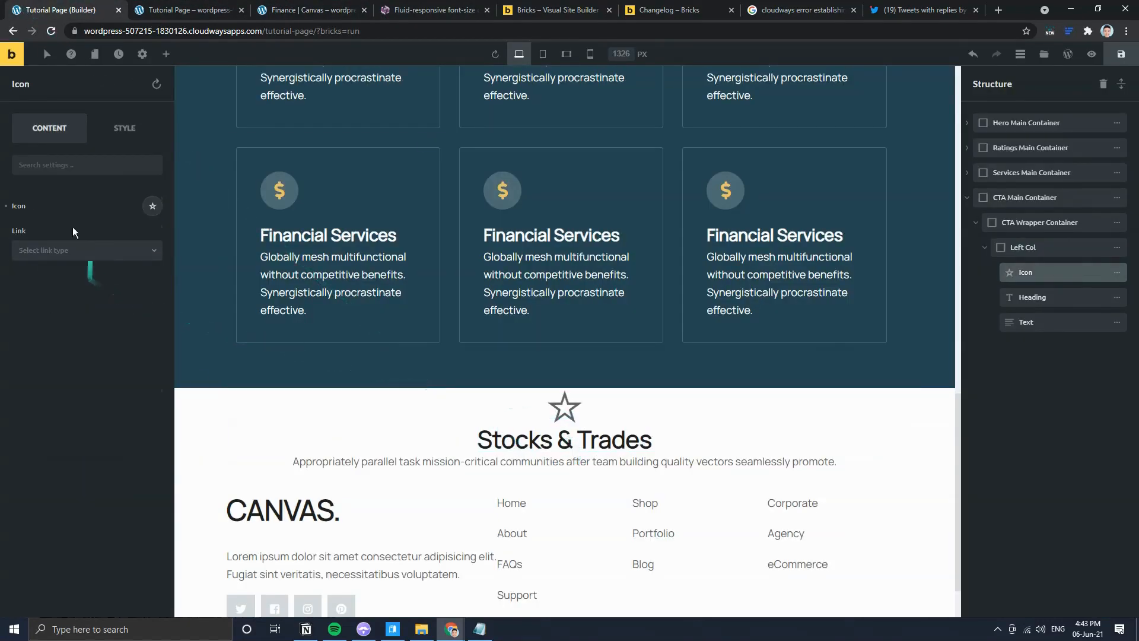
pyautogui.click(120, 128)
pyautogui.click(77, 204)
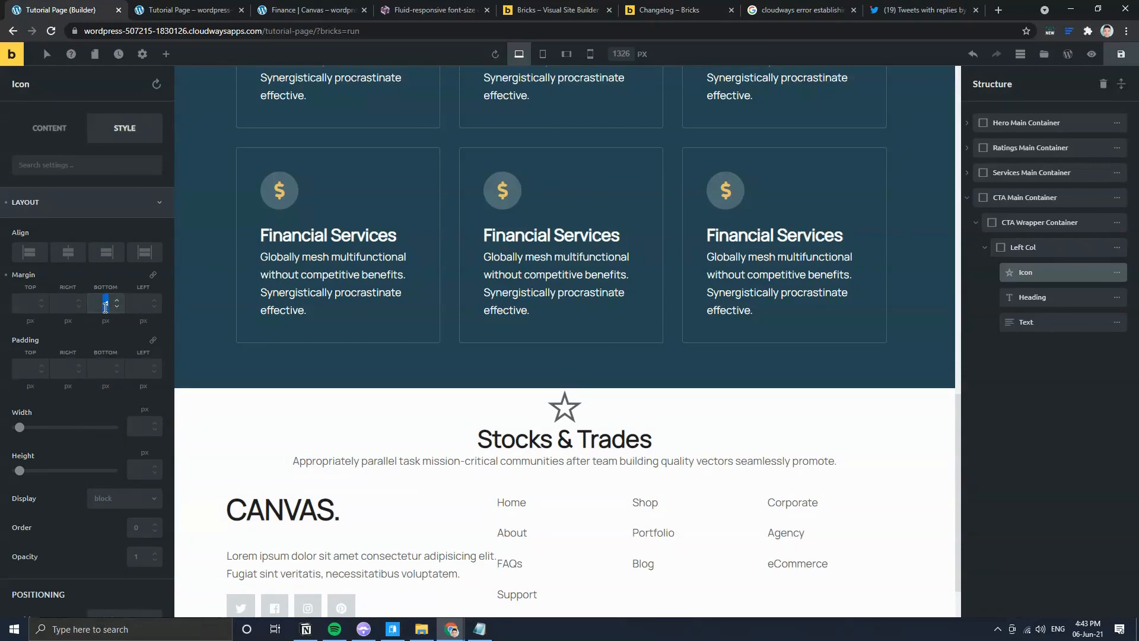
pyautogui.write('2')
pyautogui.press('Tab')
pyautogui.write('rem')
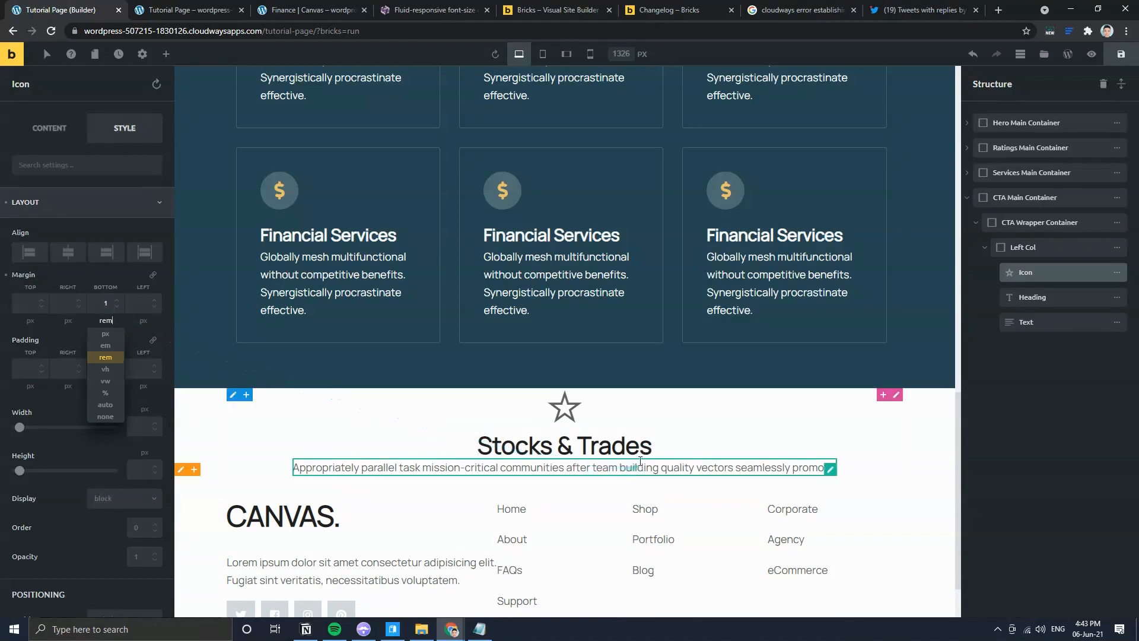
# Step: Set the bottom margin of the Stocks & Trades heading to 1 rem
pyautogui.click(564, 446)
pyautogui.write('1')
pyautogui.press('Tab')
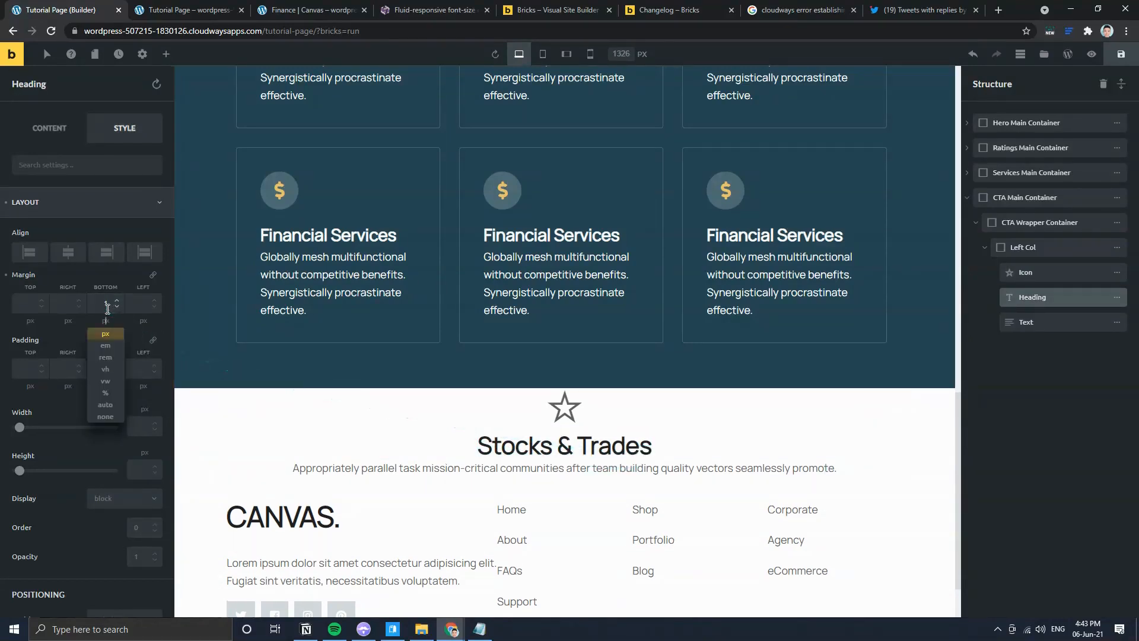
pyautogui.write('rem')
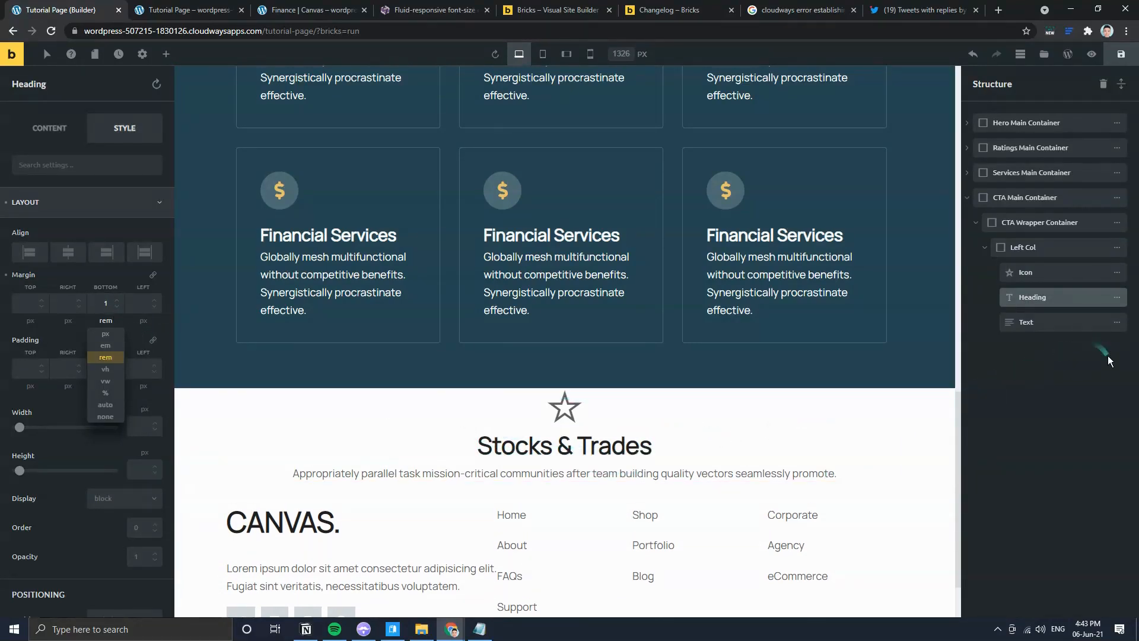
pyautogui.click(1109, 358)
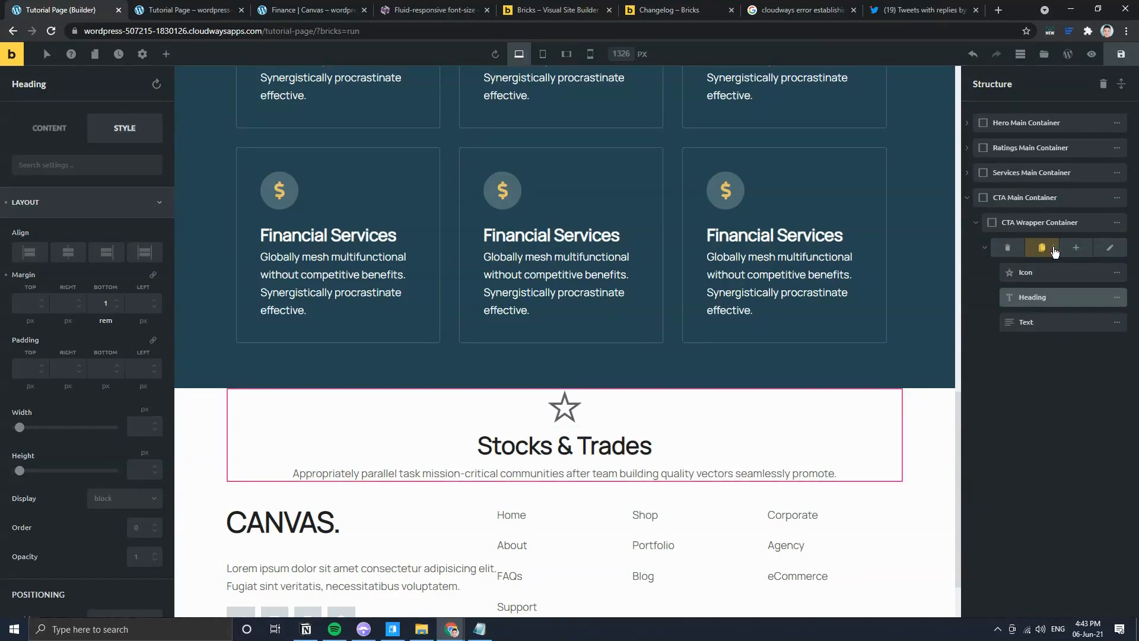
# Step: Duplicate Left Col and rename the copy Right Col
pyautogui.click(1055, 252)
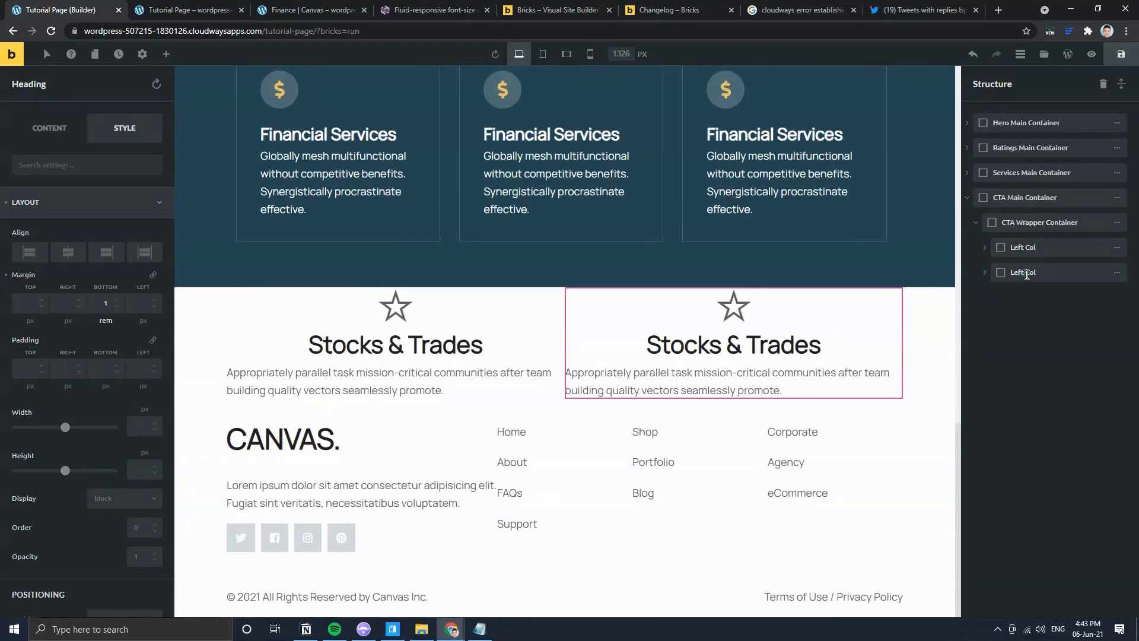
pyautogui.click(1027, 273)
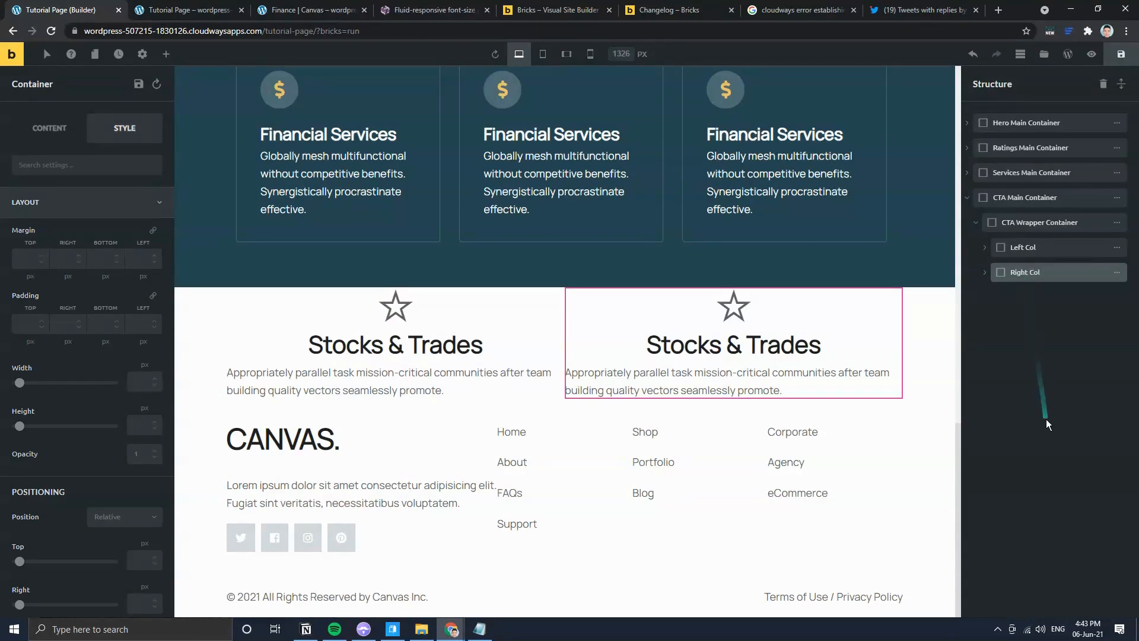
# Step: Set CTA Main Container's padding to 6 on all four sides, using rem as the top unit
pyautogui.click(1067, 198)
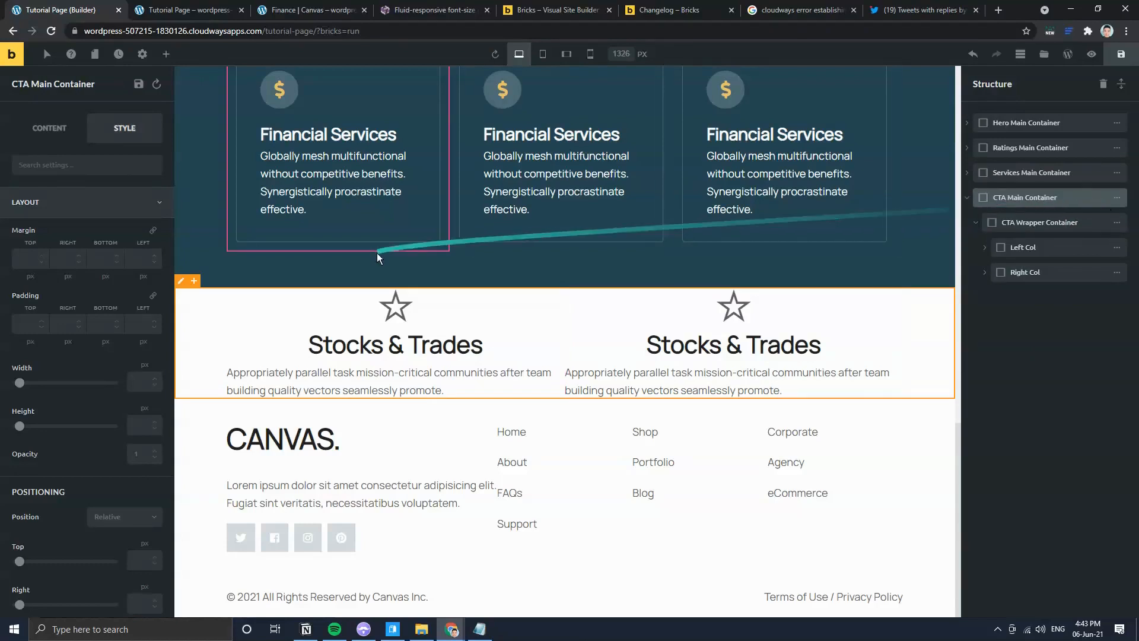
pyautogui.write('6')
pyautogui.click(31, 343)
pyautogui.click(29, 378)
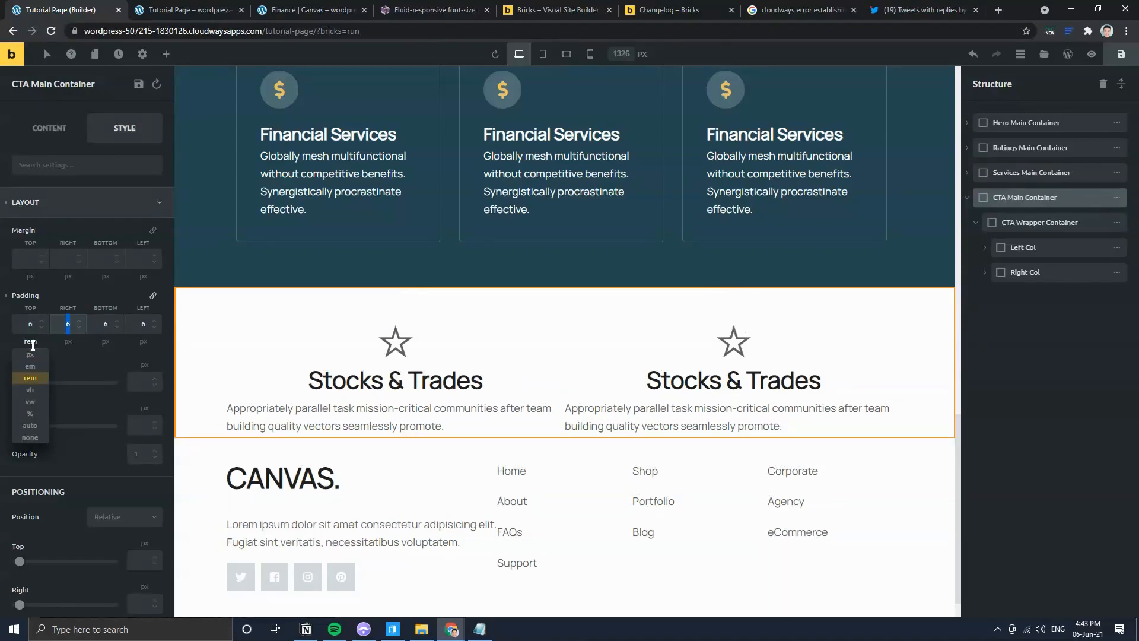
# Step: Set CTA Main Container's left and right padding to 2 rem and switch the bottom padding's unit to rem
pyautogui.doubleClick(57, 324)
pyautogui.write('2')
pyautogui.press('Tab')
pyautogui.press('Down')
pyautogui.press('Down')
pyautogui.press('Tab')
pyautogui.press('Tab')
pyautogui.write('rem')
pyautogui.press('Tab')
pyautogui.press('Tab')
pyautogui.write('rem')
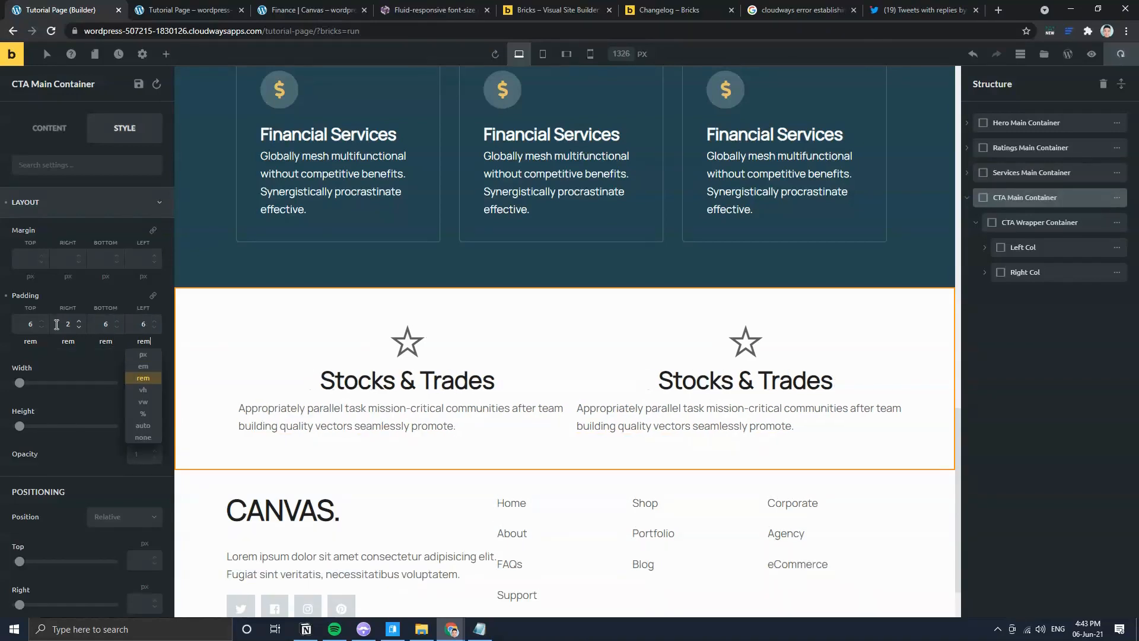
pyautogui.doubleClick(128, 320)
pyautogui.press('BackSpace')
pyautogui.write('2')
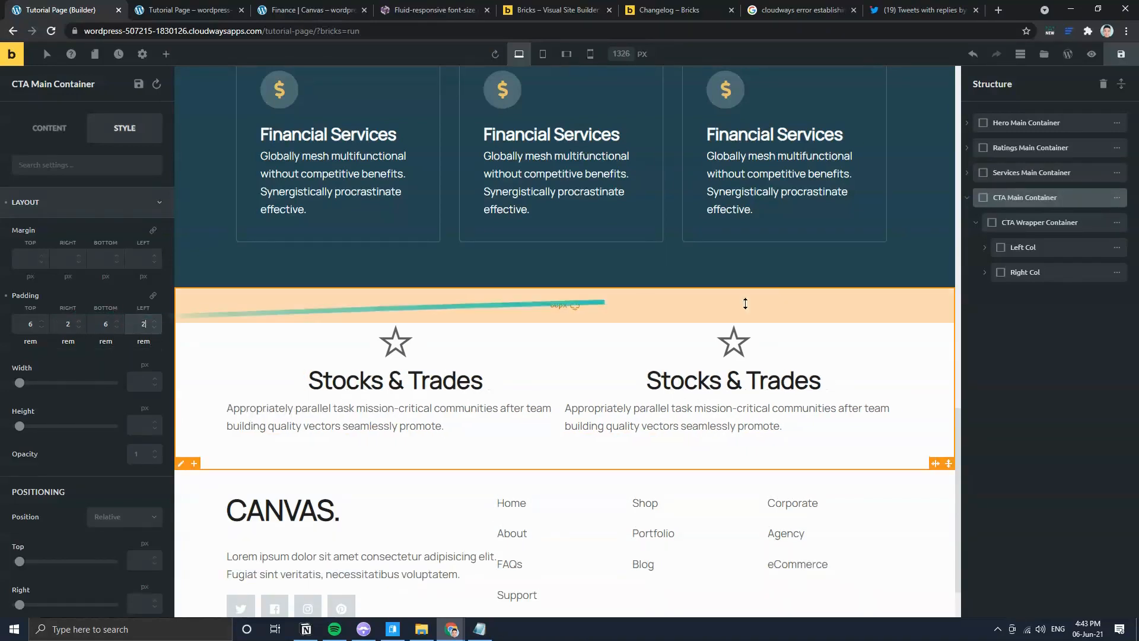
pyautogui.click(1079, 338)
# Step: Check the button on the Finance | Canvas page, and clone the hero section's Get Started button on the tutorial page
pyautogui.click(309, 10)
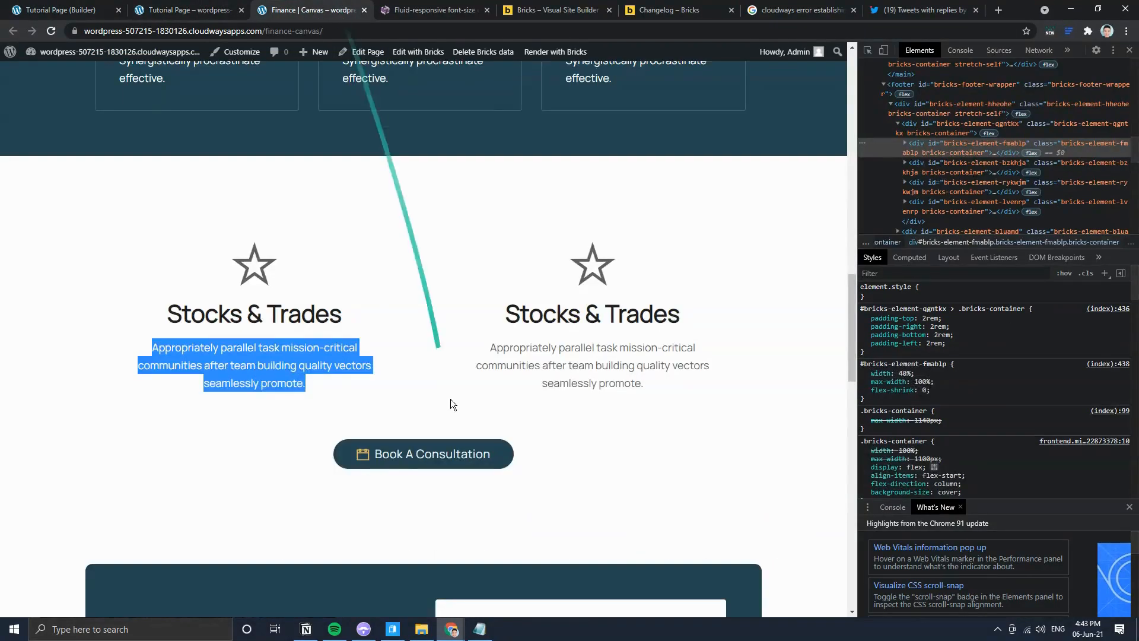
pyautogui.scroll(-2, 450, 398)
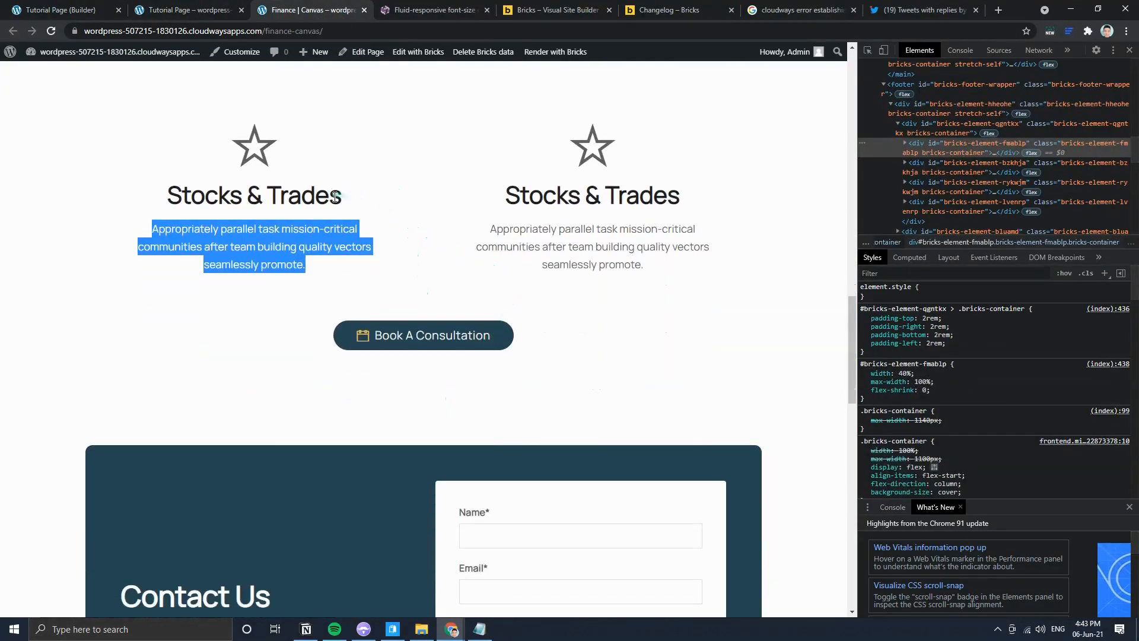
pyautogui.click(60, 10)
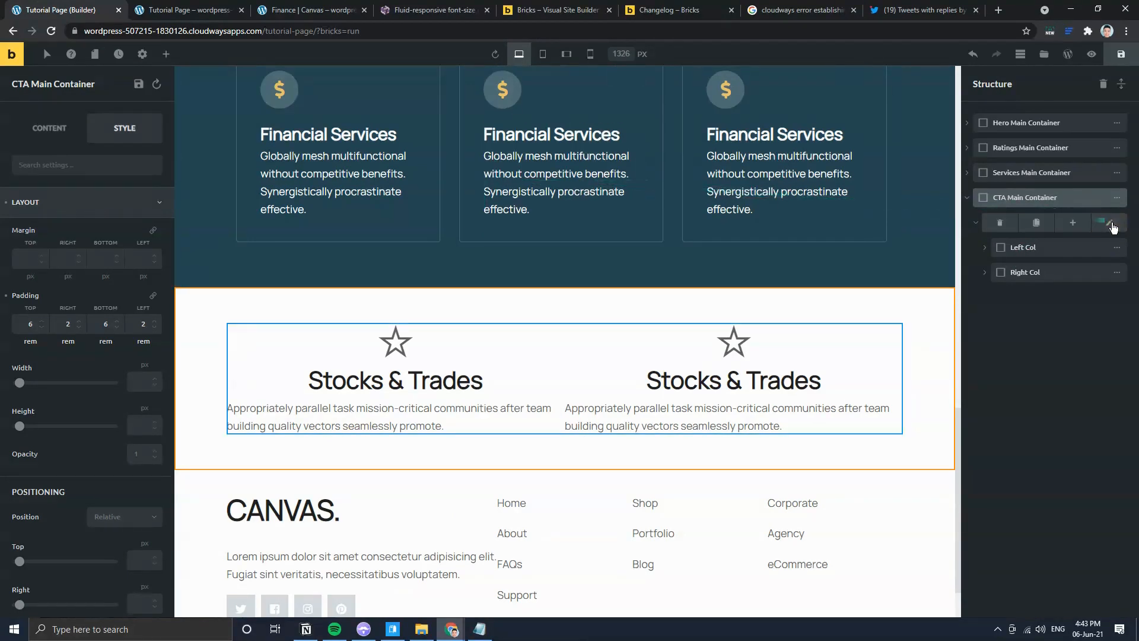
pyautogui.click(1060, 231)
pyautogui.click(164, 54)
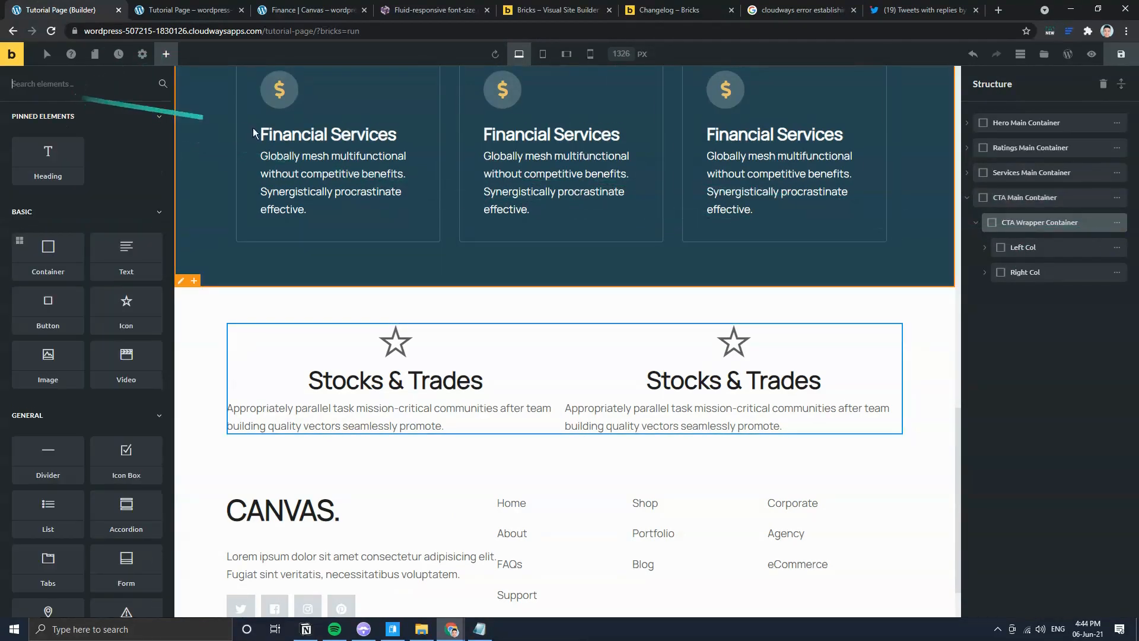
pyautogui.scroll(15, 567, 288)
pyautogui.scroll(3, 472, 265)
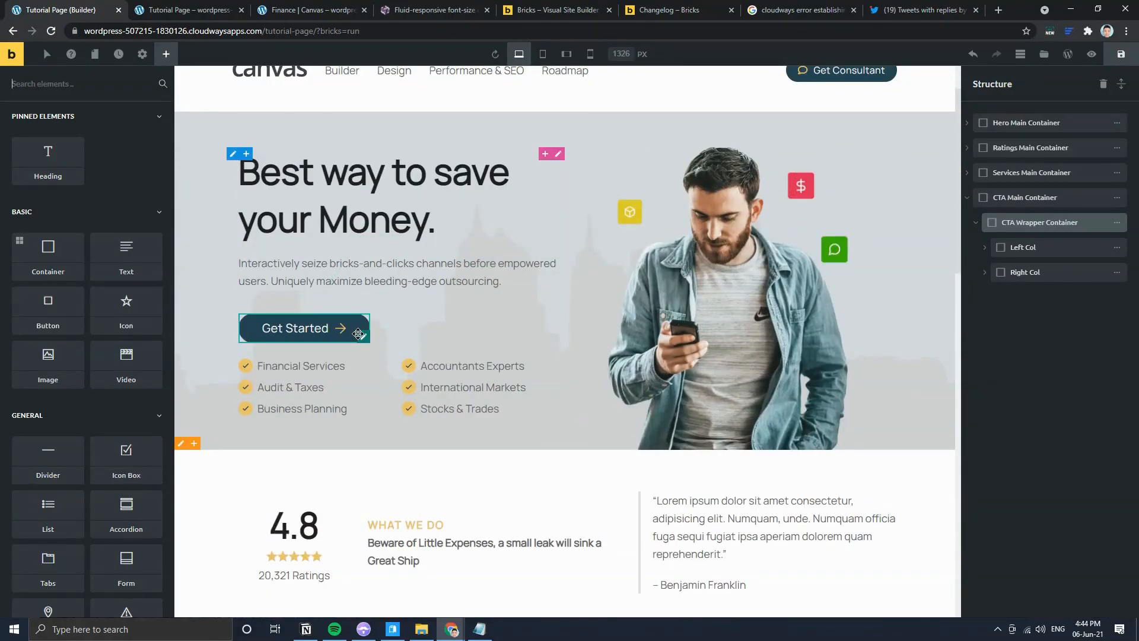
pyautogui.click(356, 332)
pyautogui.rightClick(303, 333)
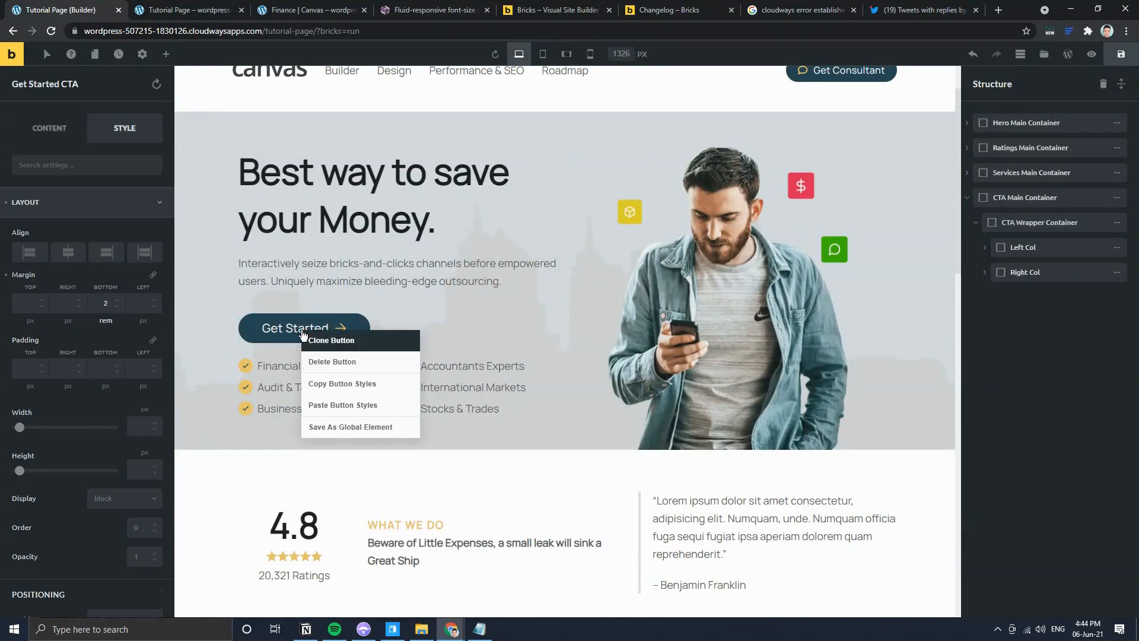
pyautogui.click(350, 341)
# Step: Move the cloned Get Started CTA from Hero Left Col into CTA Wrapper Container, below Right Col
pyautogui.click(966, 123)
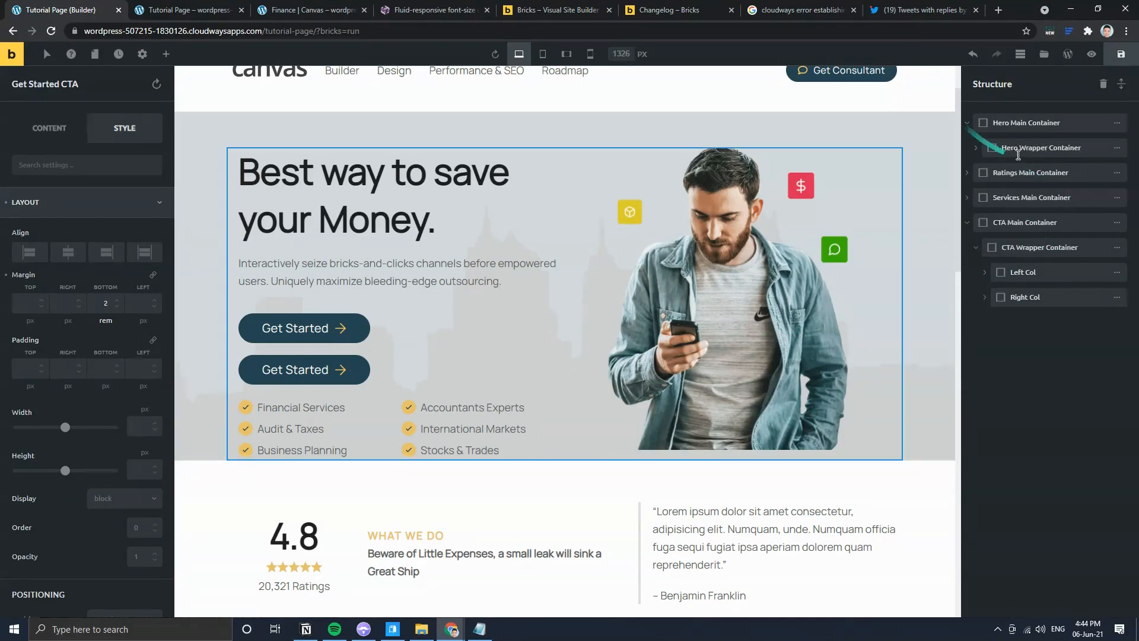
pyautogui.click(976, 148)
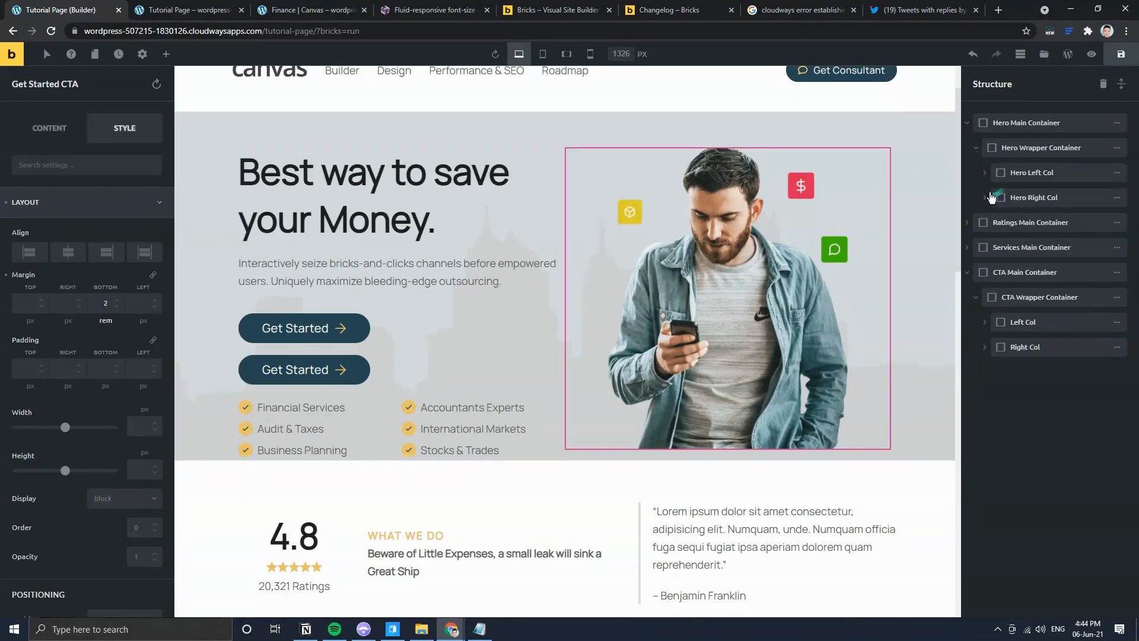
pyautogui.click(985, 172)
pyautogui.moveTo(1008, 274); pyautogui.dragTo(1016, 472)
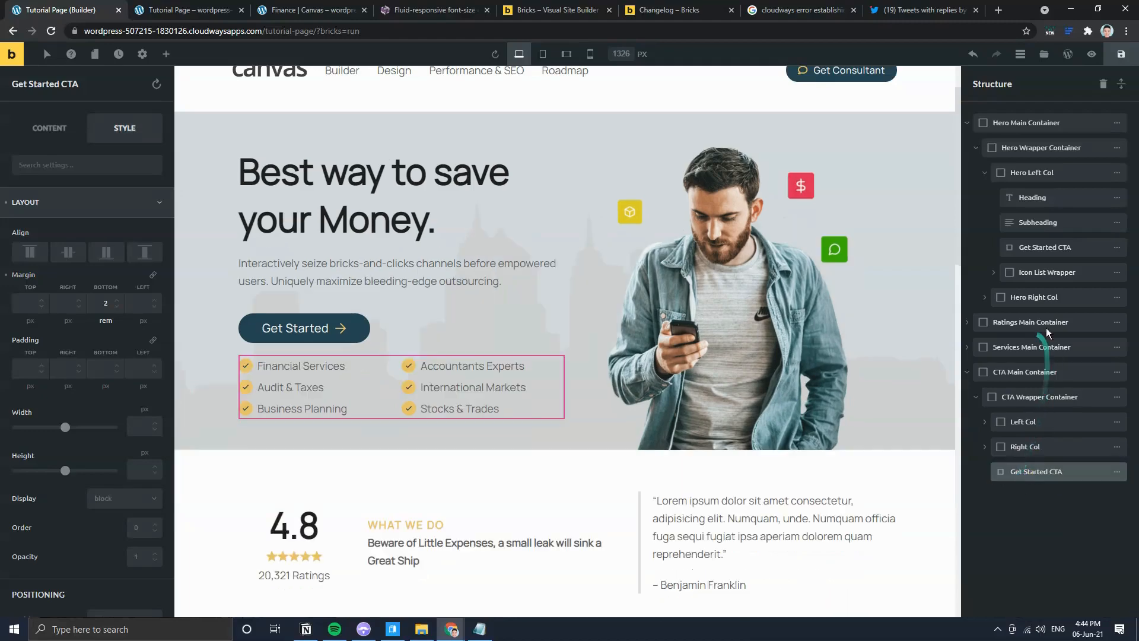
pyautogui.click(967, 122)
# Step: Move the Get Started CTA out of CTA Wrapper Container so it sits directly inside CTA Main Container, below the wrapper
pyautogui.scroll(-12, 587, 417)
pyautogui.scroll(-3, 587, 417)
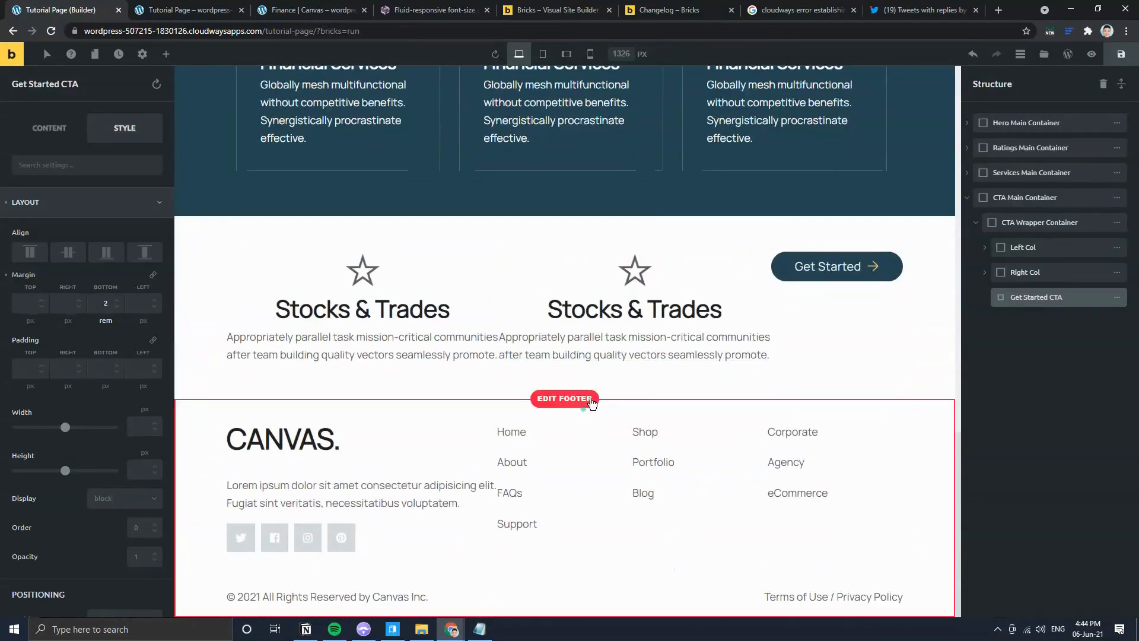
pyautogui.moveTo(1117, 301)
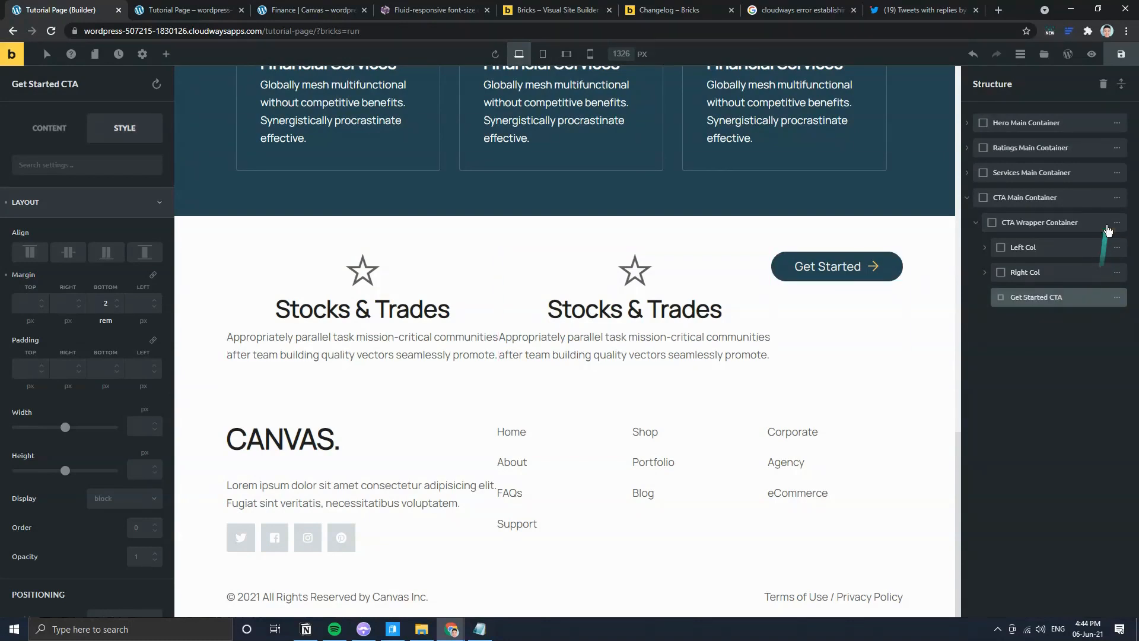
pyautogui.moveTo(1060, 314); pyautogui.dragTo(987, 309)
pyautogui.scroll(-4, 651, 457)
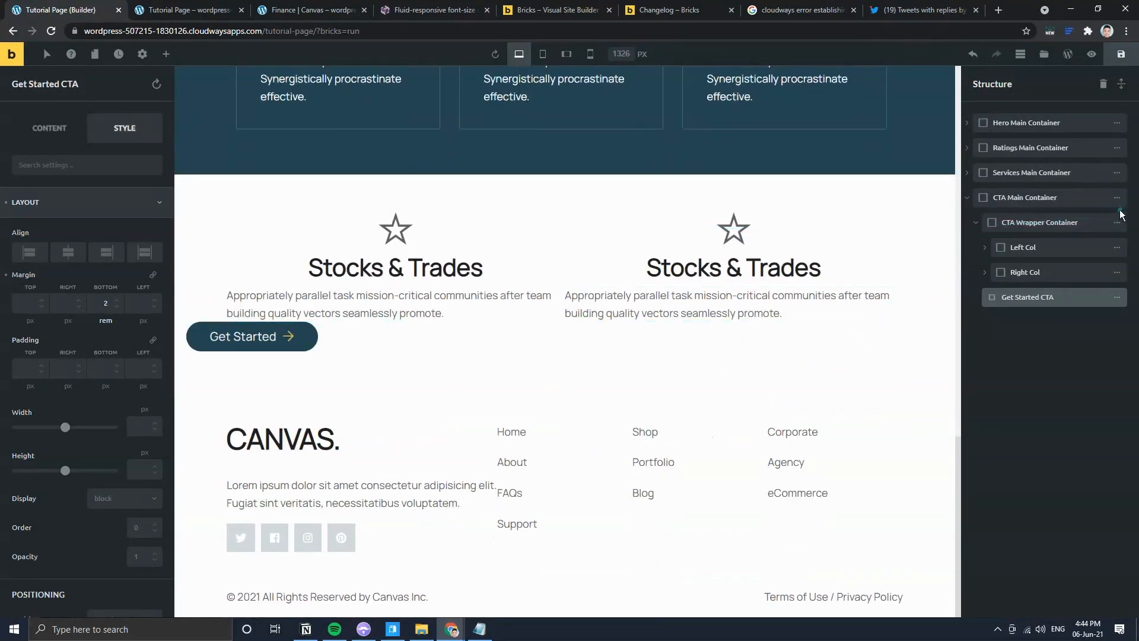
# Step: Center CTA Main Container's contents on the cross axis
pyautogui.click(1108, 223)
pyautogui.click(1097, 197)
pyautogui.click(49, 132)
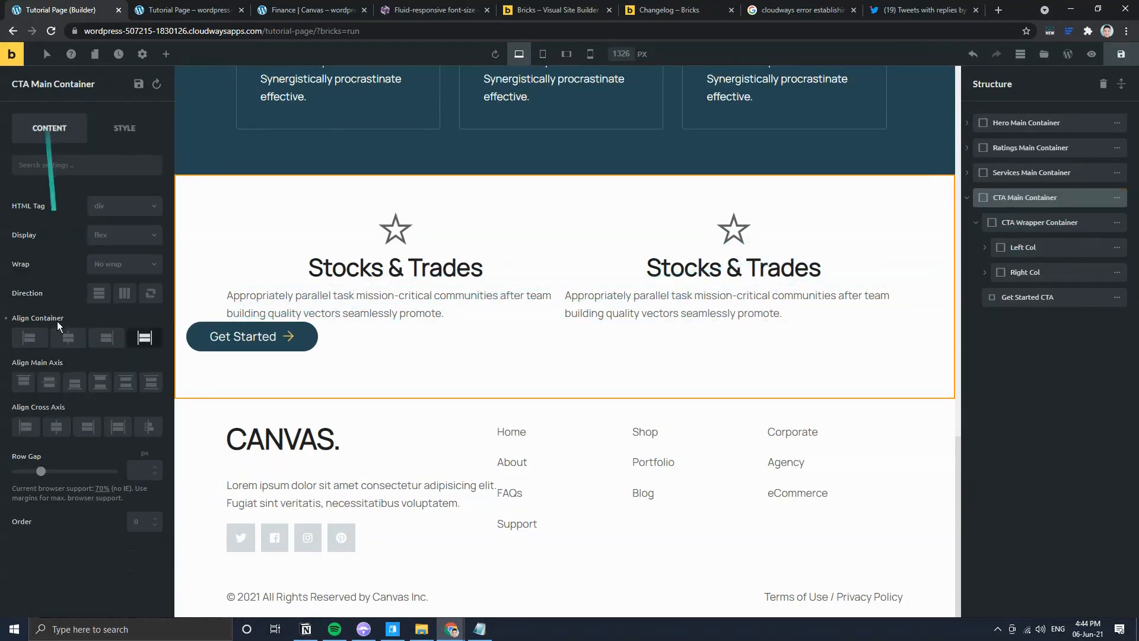
pyautogui.click(55, 427)
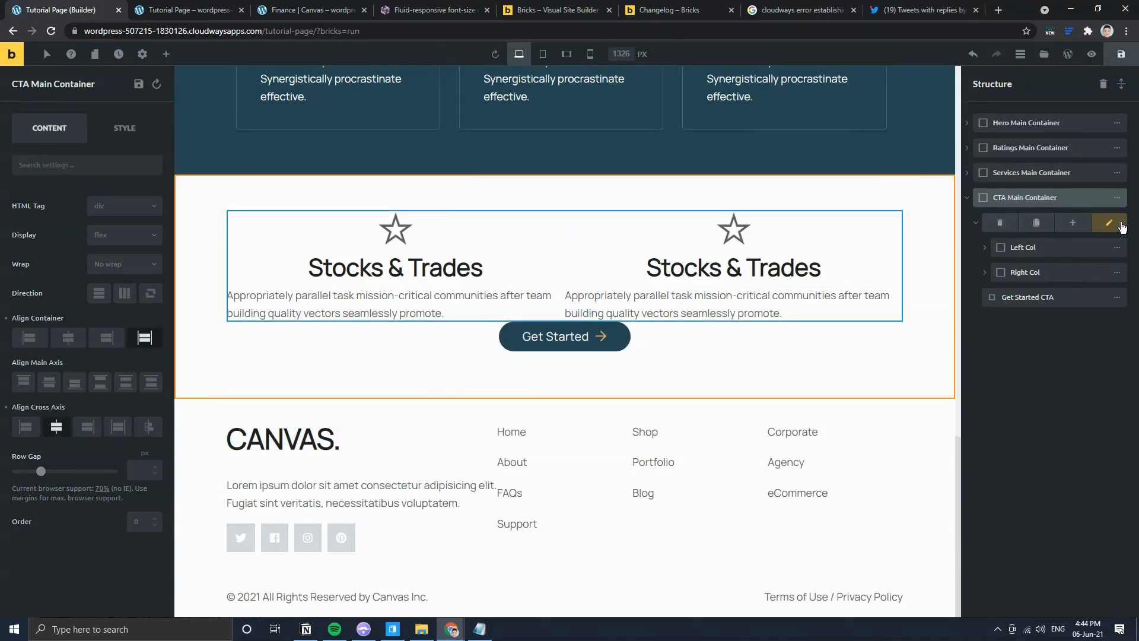
# Step: Set CTA Wrapper Container's bottom margin to 4 rem
pyautogui.click(1109, 226)
pyautogui.click(976, 224)
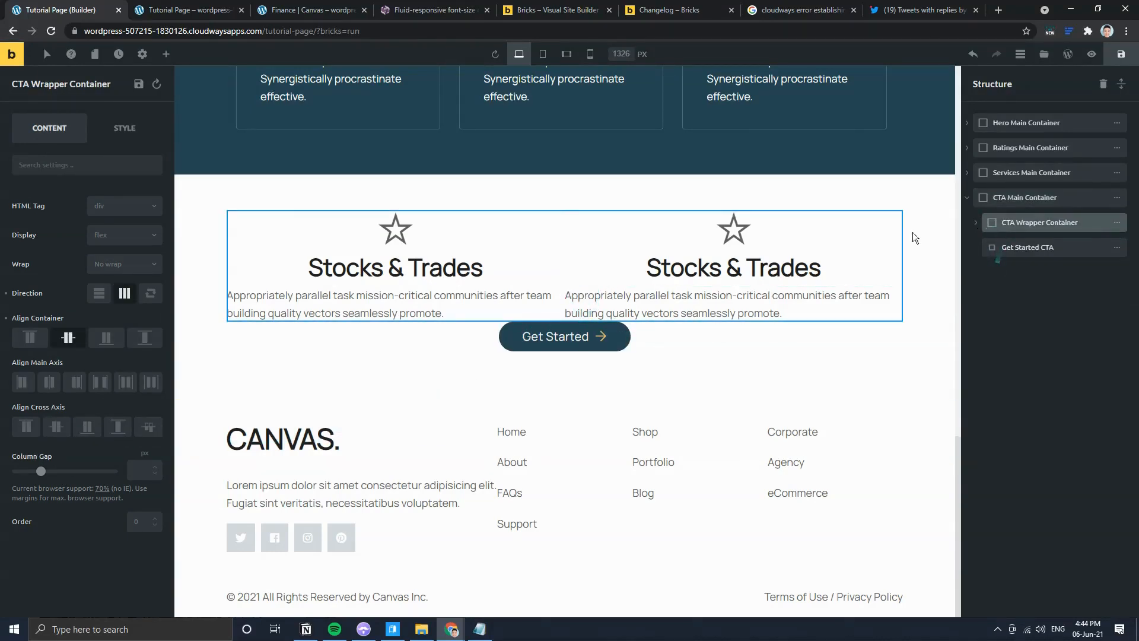
pyautogui.click(125, 136)
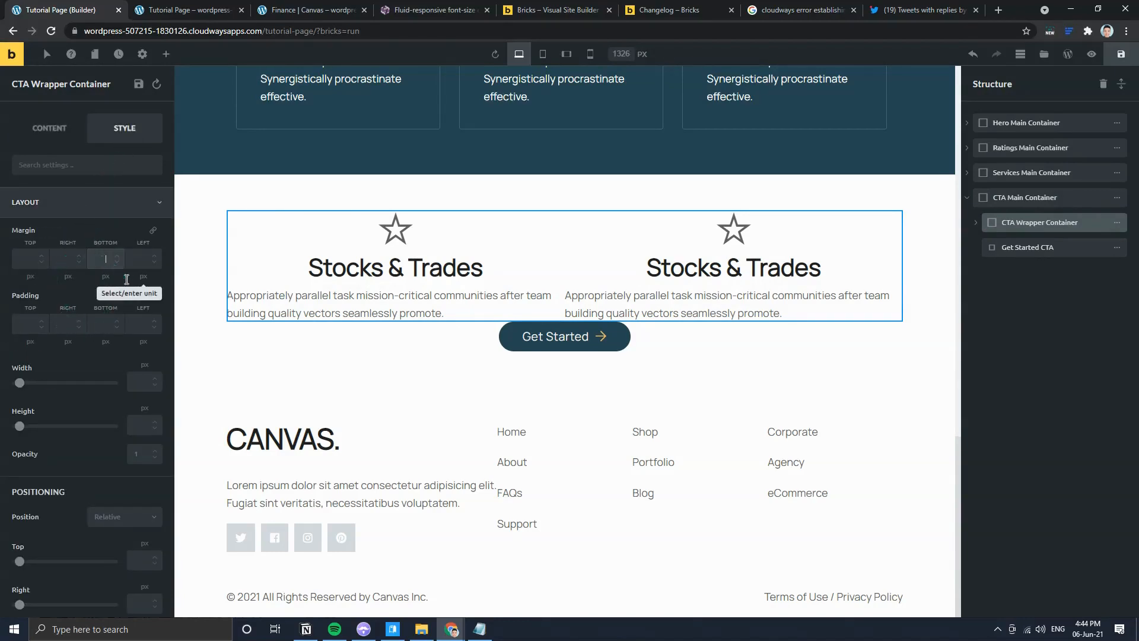
pyautogui.write('4')
pyautogui.press('Tab')
pyautogui.write('rem')
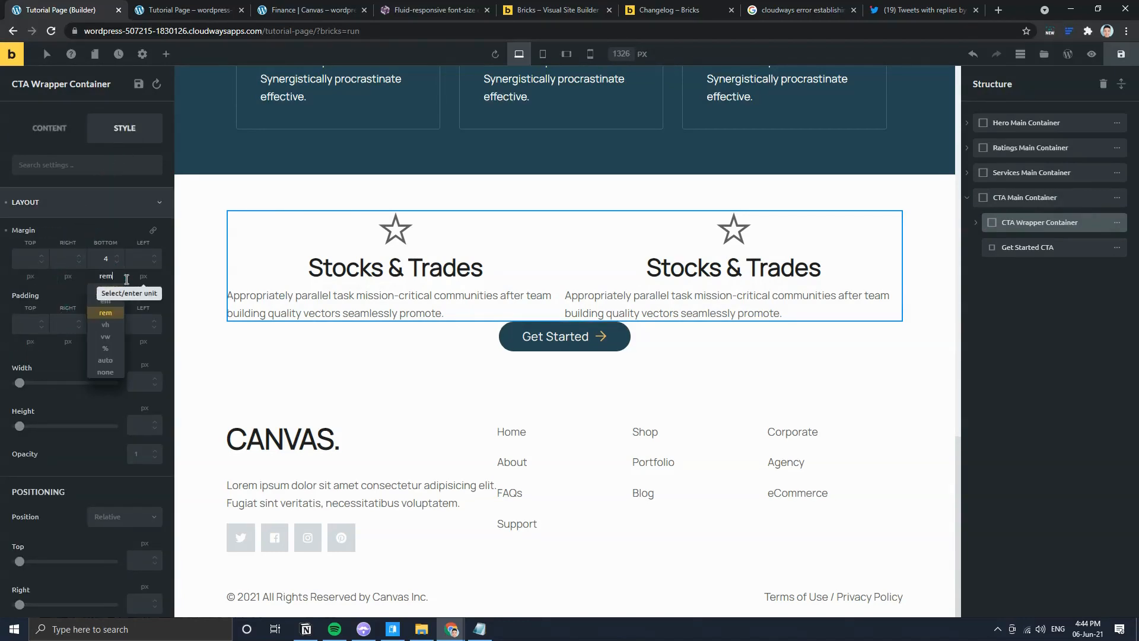
# Step: Compare the button spacing with the Finance | Canvas page and raise CTA Wrapper Container's bottom margin to 6 rem
pyautogui.click(295, 7)
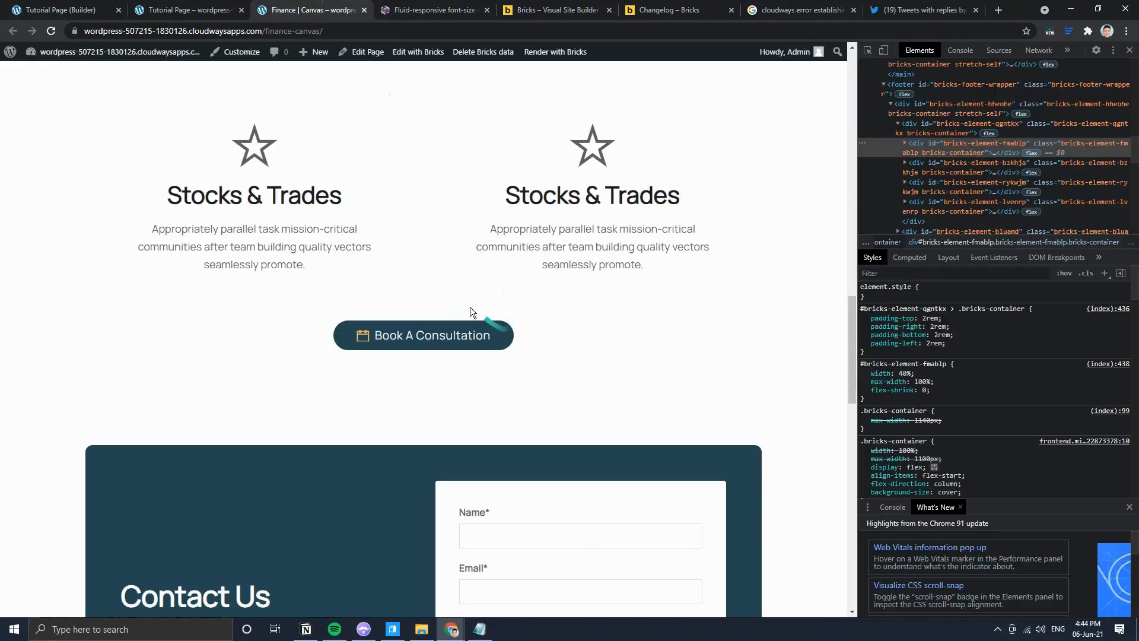
pyautogui.click(65, 9)
pyautogui.click(106, 261)
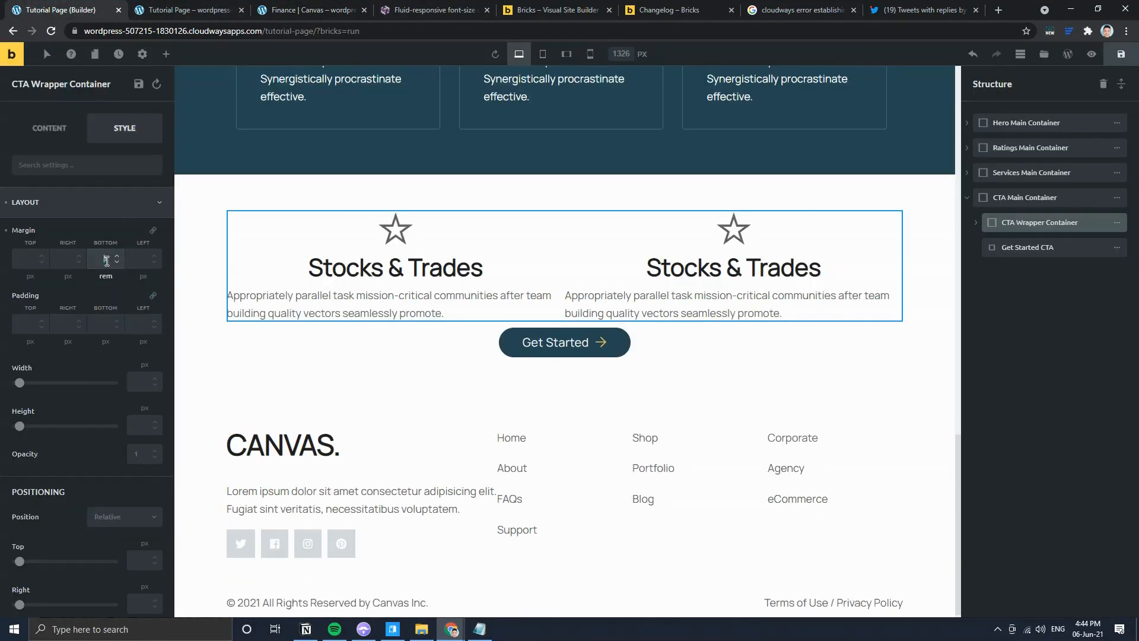
pyautogui.press('Up')
pyautogui.press('Up')
pyautogui.press('Up')
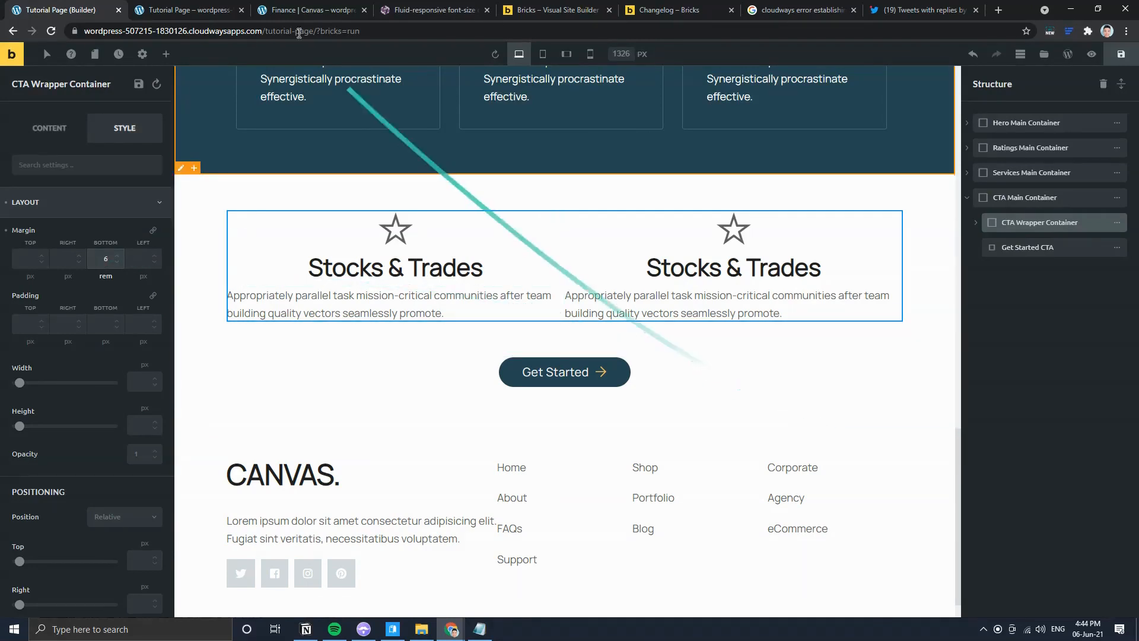
# Step: Compare the section spacing with the Finance | Canvas page and set CTA Main Container's top and bottom padding to 8 rem
pyautogui.click(308, 9)
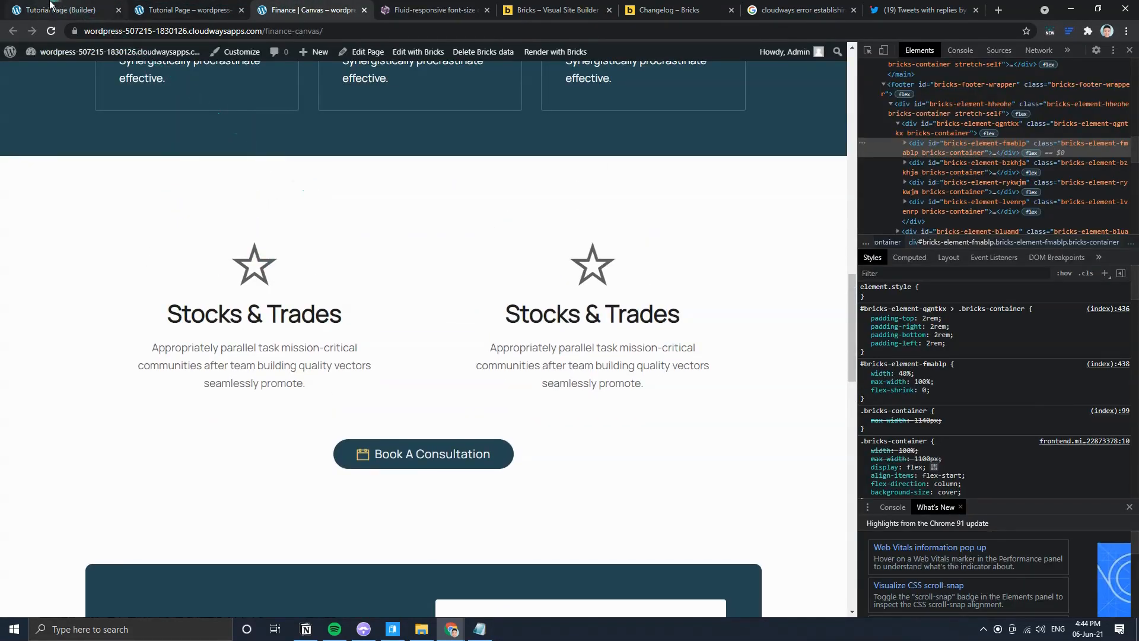
pyautogui.click(59, 8)
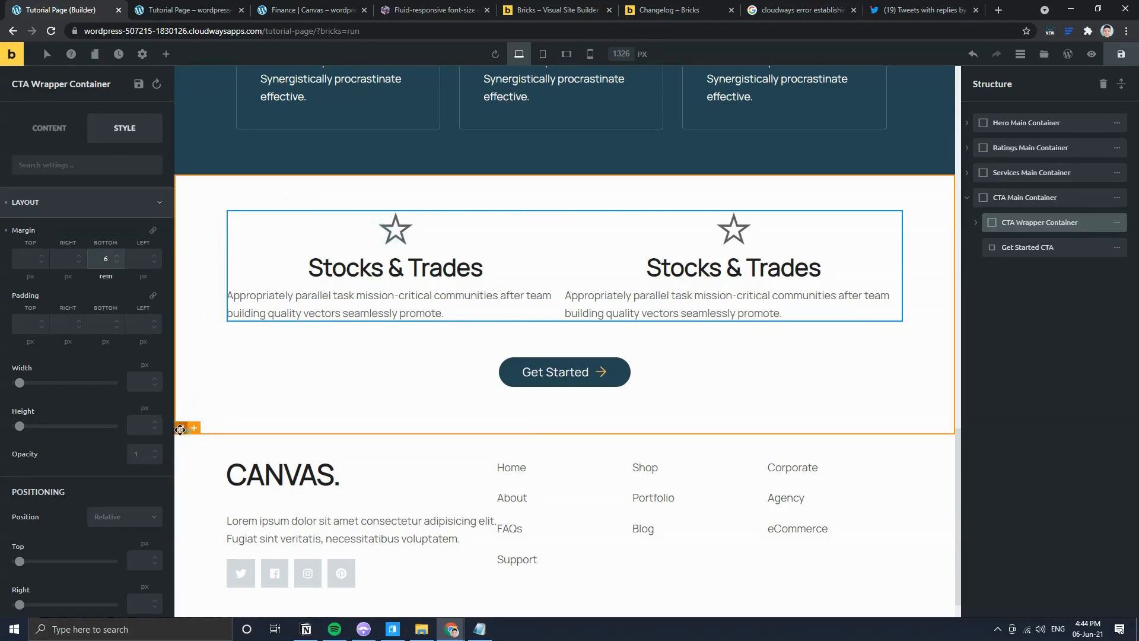
pyautogui.click(179, 428)
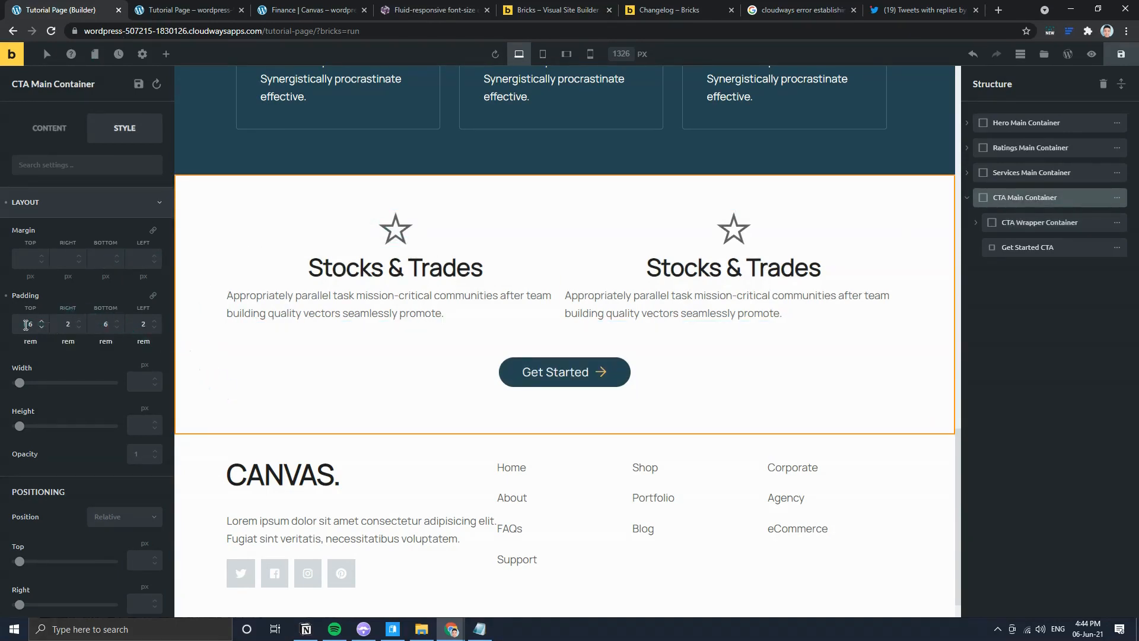
pyautogui.press('Up')
pyautogui.press('Up')
pyautogui.press('Up')
pyautogui.press('Up')
pyautogui.press('Down')
pyautogui.press('Down')
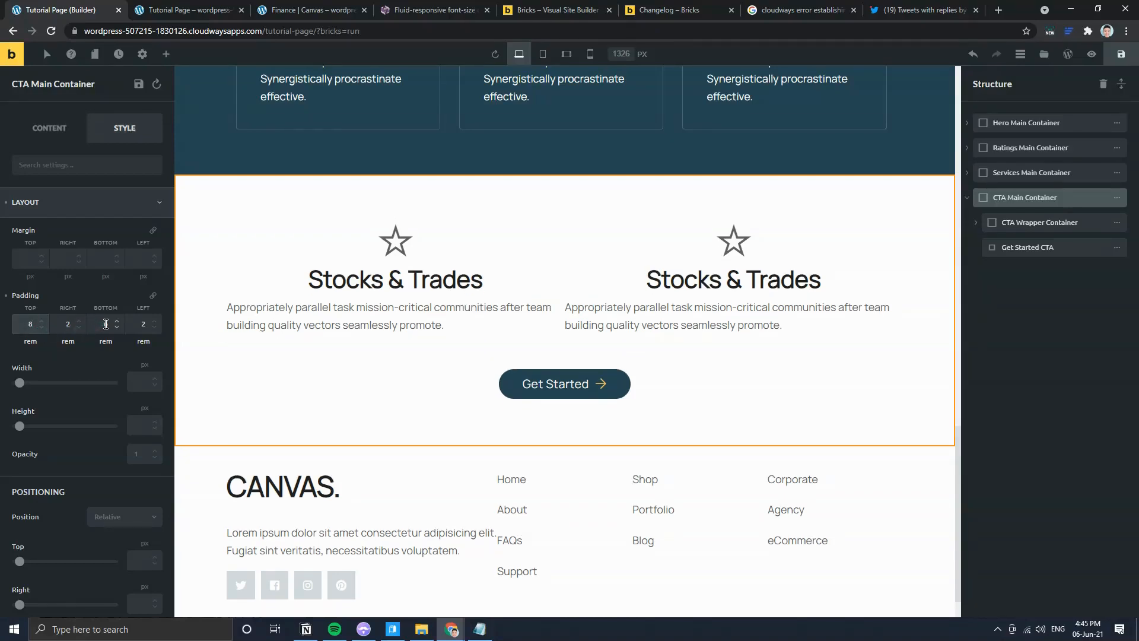
pyautogui.press('Up')
pyautogui.press('Up')
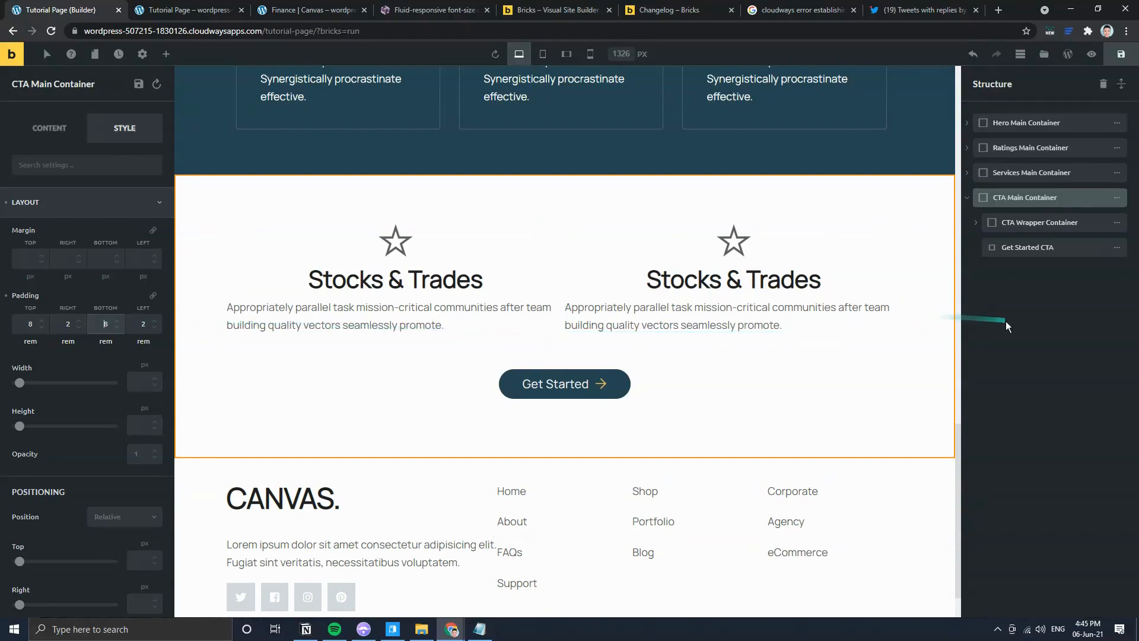
# Step: Collapse CTA Main Container, save the page and review the Contact Us section on the Finance | Canvas page
pyautogui.click(967, 198)
pyautogui.click(1122, 55)
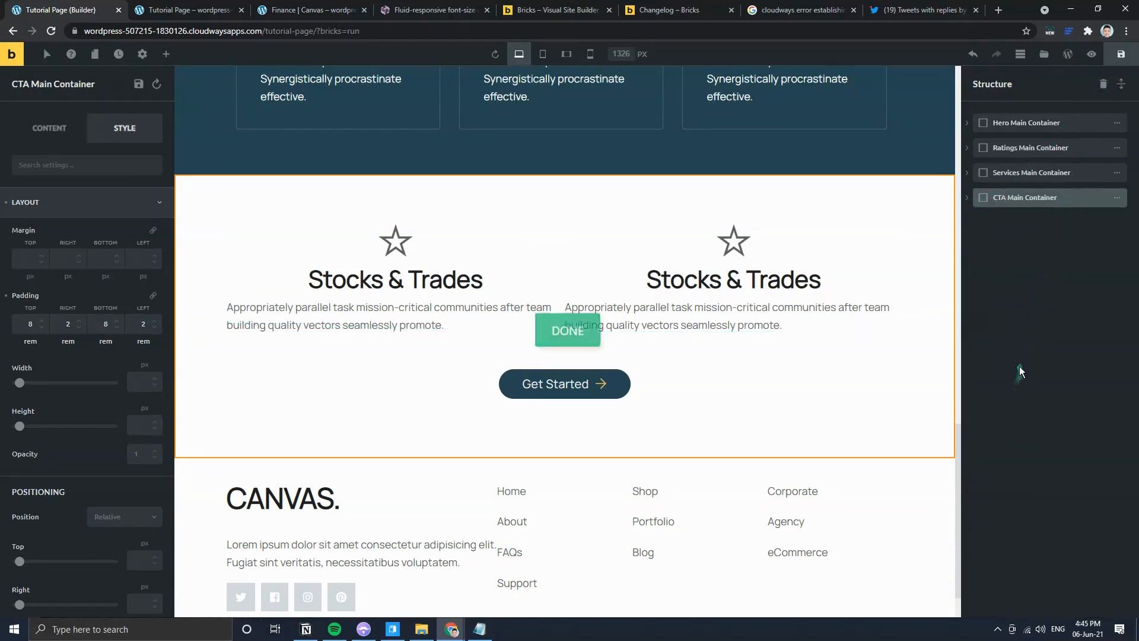
pyautogui.click(309, 10)
pyautogui.scroll(-8, 404, 353)
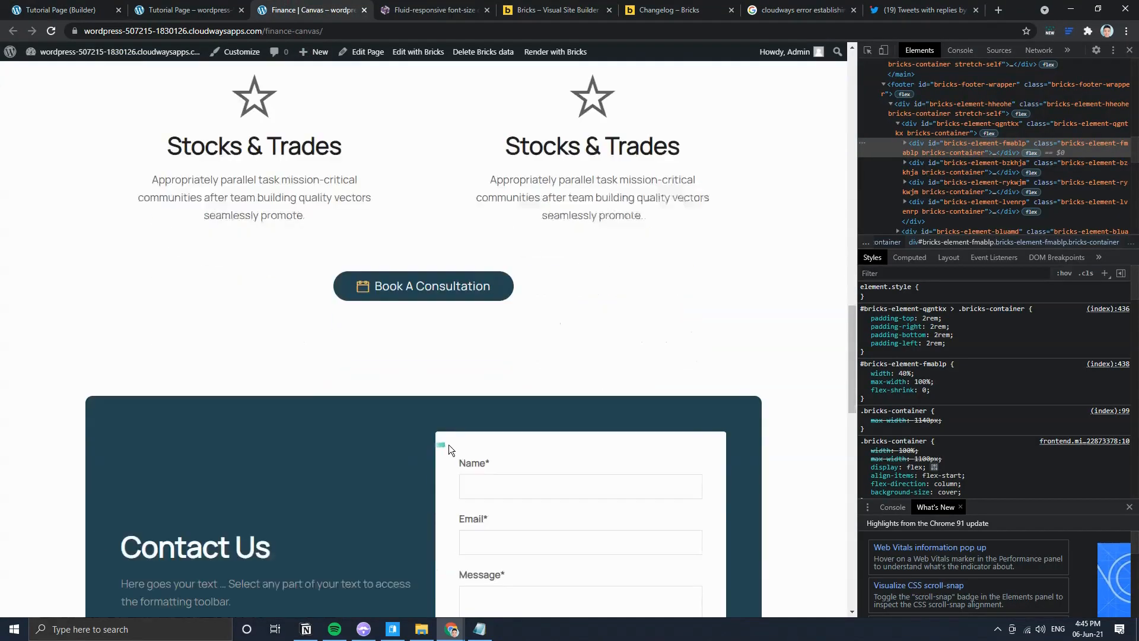
pyautogui.scroll(2, 403, 360)
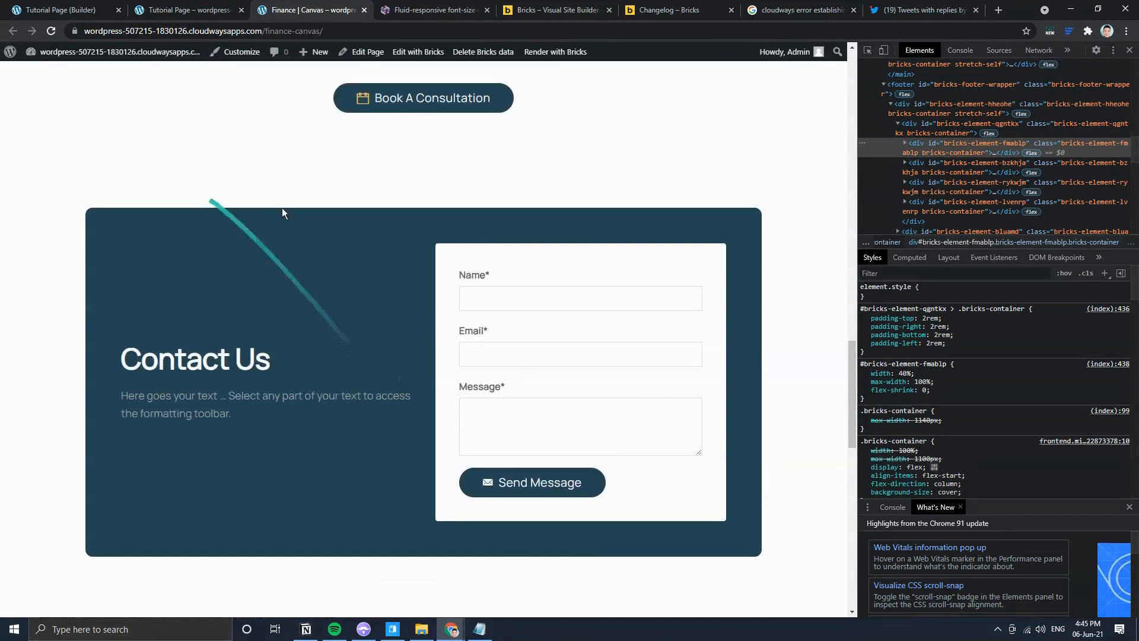
pyautogui.scroll(1, 258, 300)
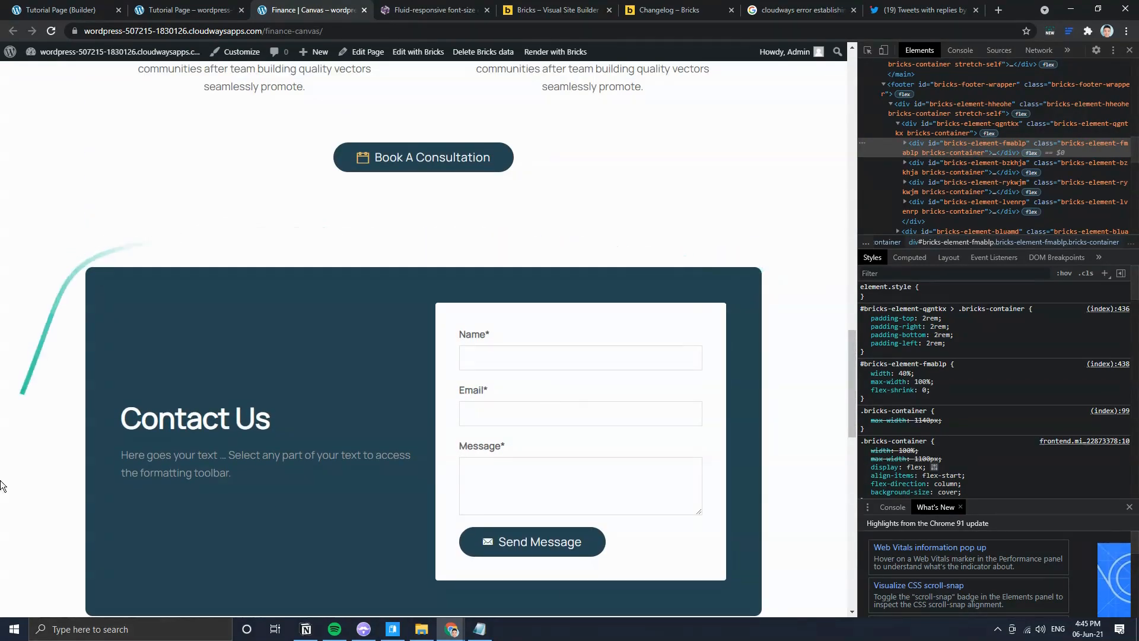
pyautogui.scroll(-3, 60, 297)
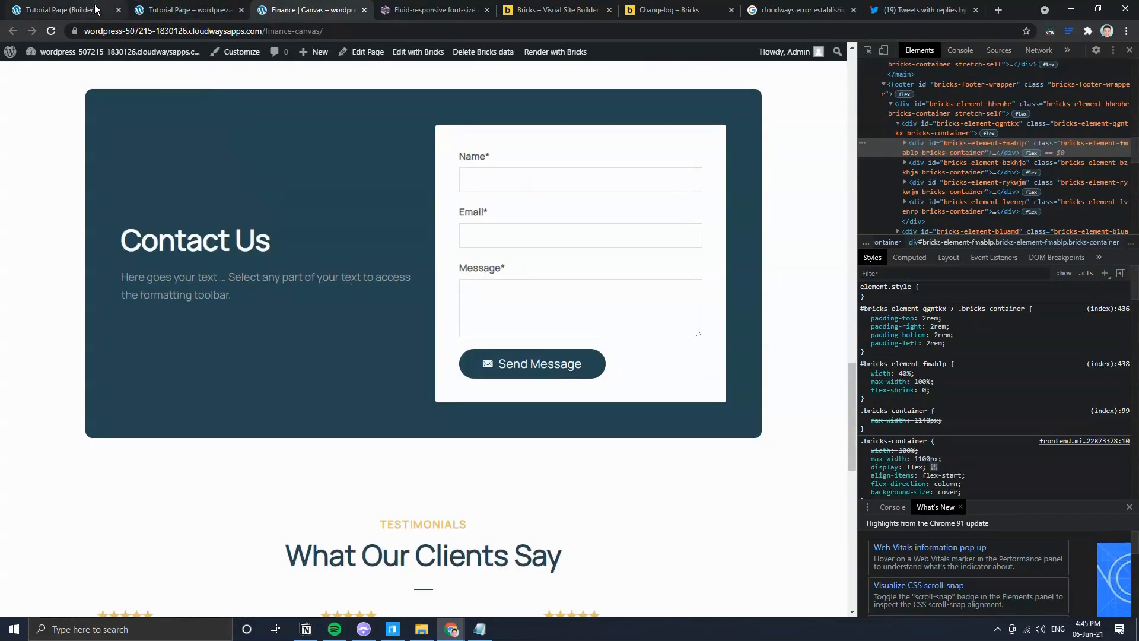
# Step: Add a new container on the tutorial page and unpin the Heading element
pyautogui.click(95, 8)
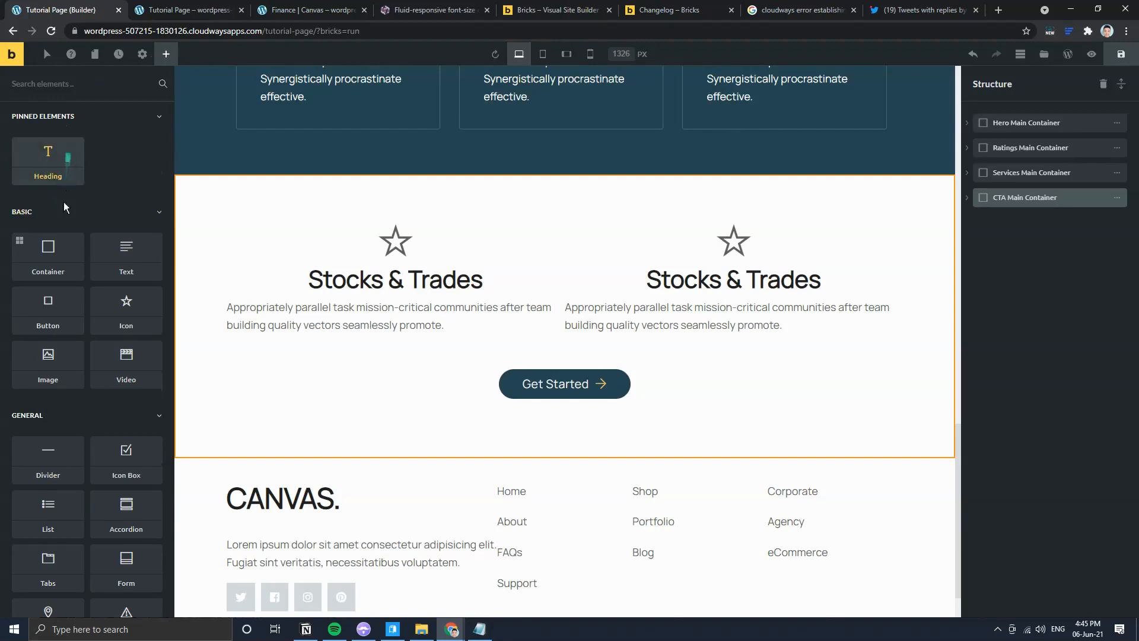
pyautogui.click(49, 249)
pyautogui.rightClick(21, 145)
pyautogui.press('Escape')
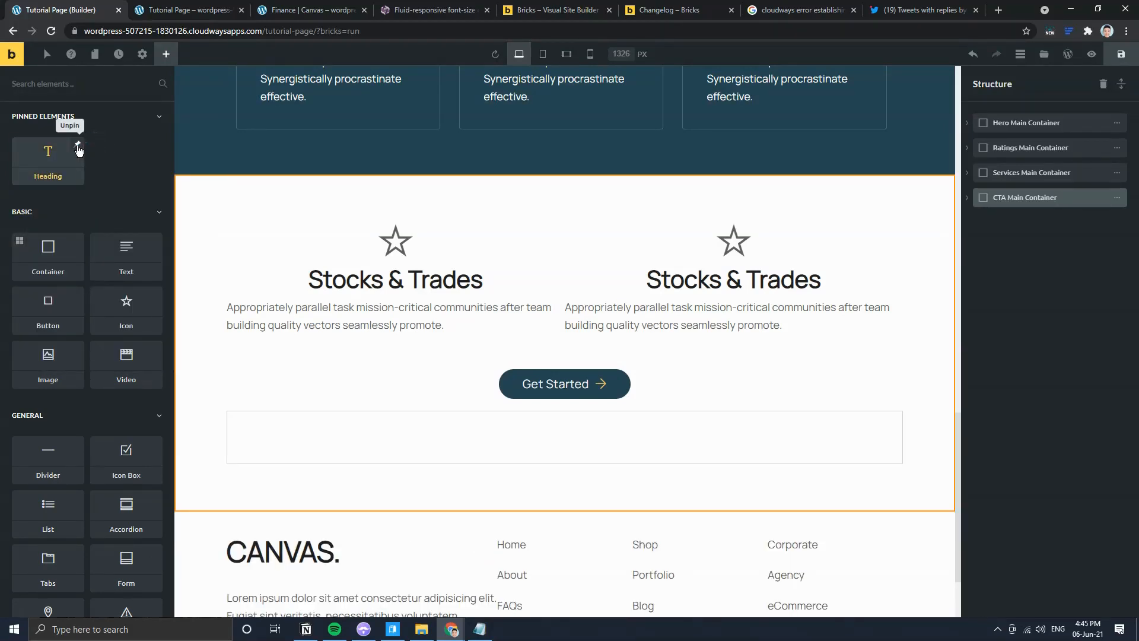
pyautogui.click(78, 150)
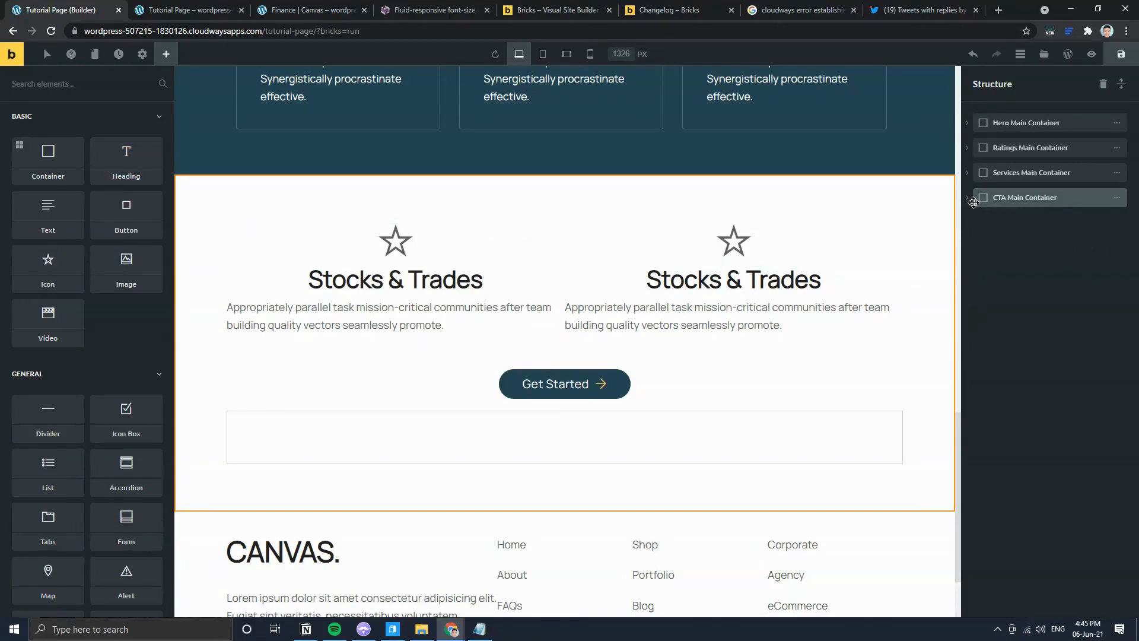
# Step: Move the new container out to the top level below CTA Main Container and rename it Contact Main Container
pyautogui.click(967, 198)
pyautogui.moveTo(987, 271); pyautogui.dragTo(973, 290)
pyautogui.click(1025, 273)
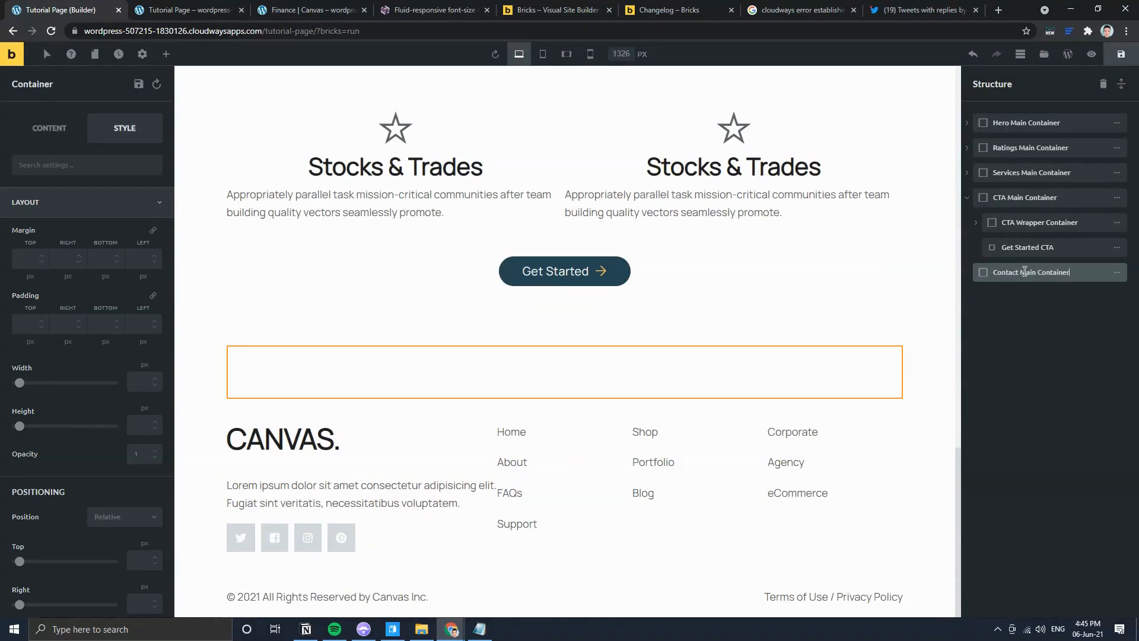
pyautogui.click(1115, 272)
pyautogui.click(1081, 273)
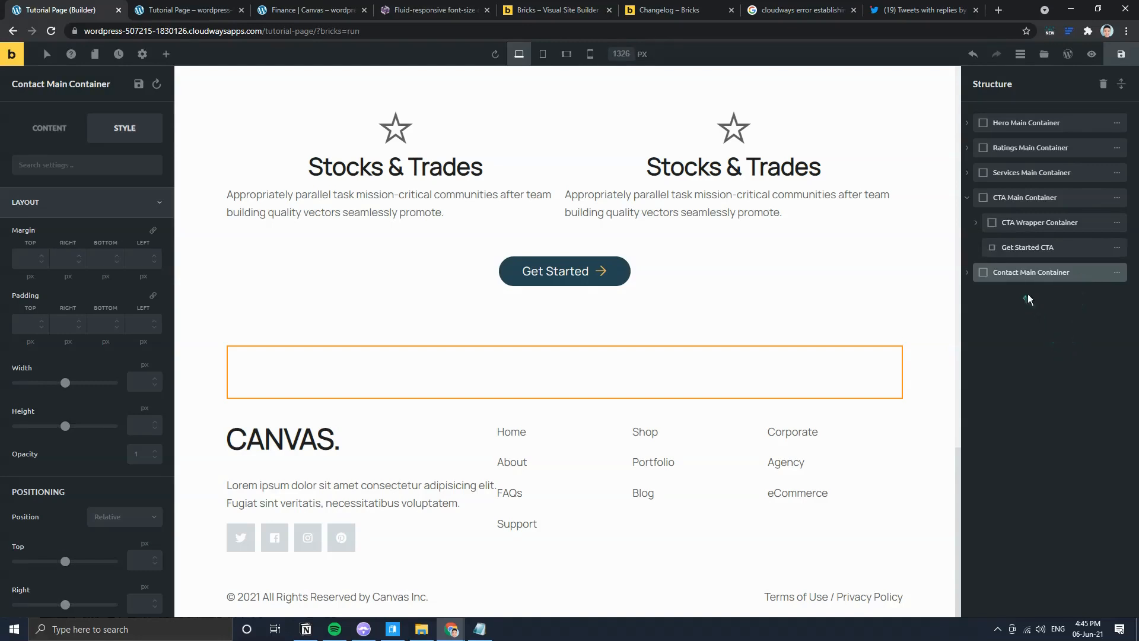
# Step: Rename the container nested inside Contact Main Container as Contact Wrapper Container and glance at the Finance | Canvas page
pyautogui.click(966, 273)
pyautogui.click(1038, 298)
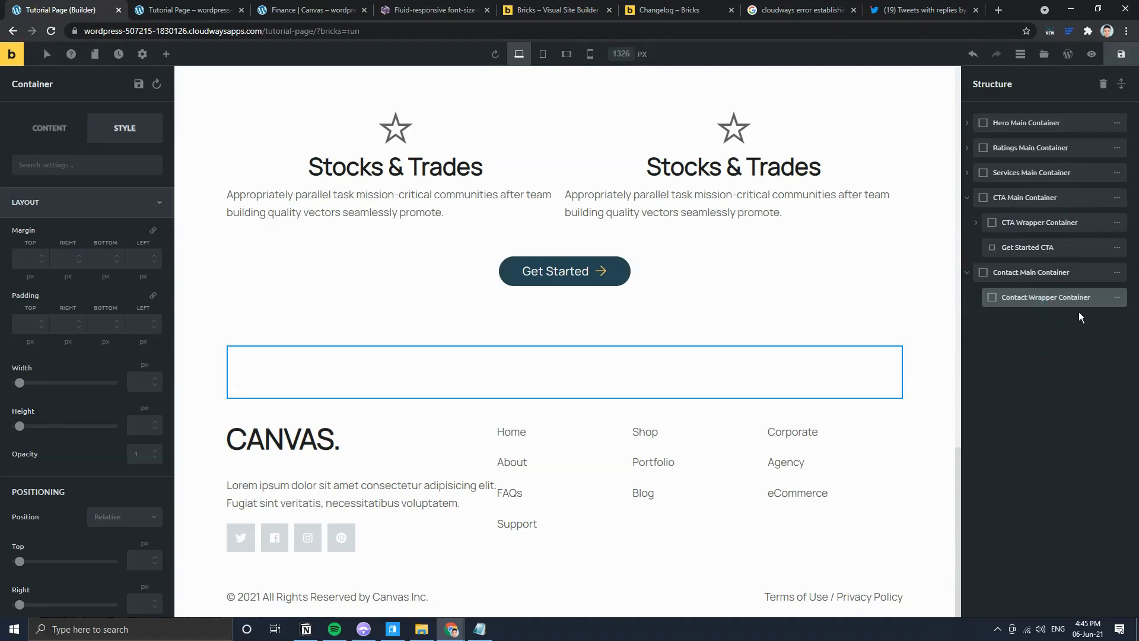
pyautogui.click(290, 9)
pyautogui.click(83, 10)
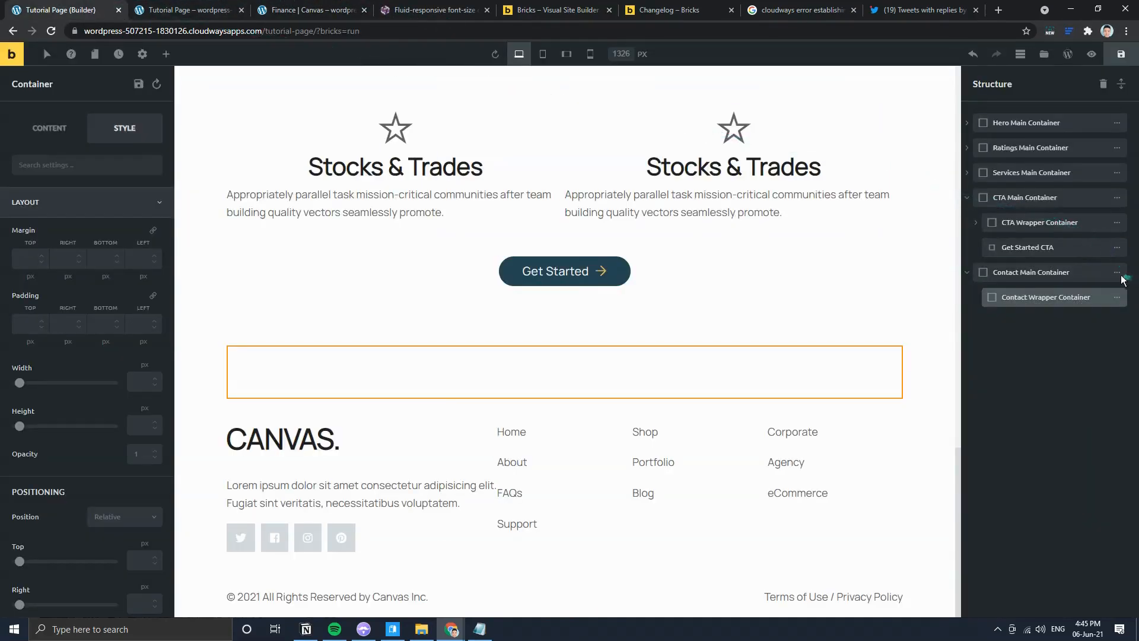
# Step: Set Contact Main Container's container alignment to stretch
pyautogui.click(1020, 273)
pyautogui.click(51, 121)
pyautogui.click(146, 336)
# Step: Center Contact Wrapper Container and set its direction to horizontal, checking the Contact Us layout on the Finance | Canvas page
pyautogui.click(1119, 299)
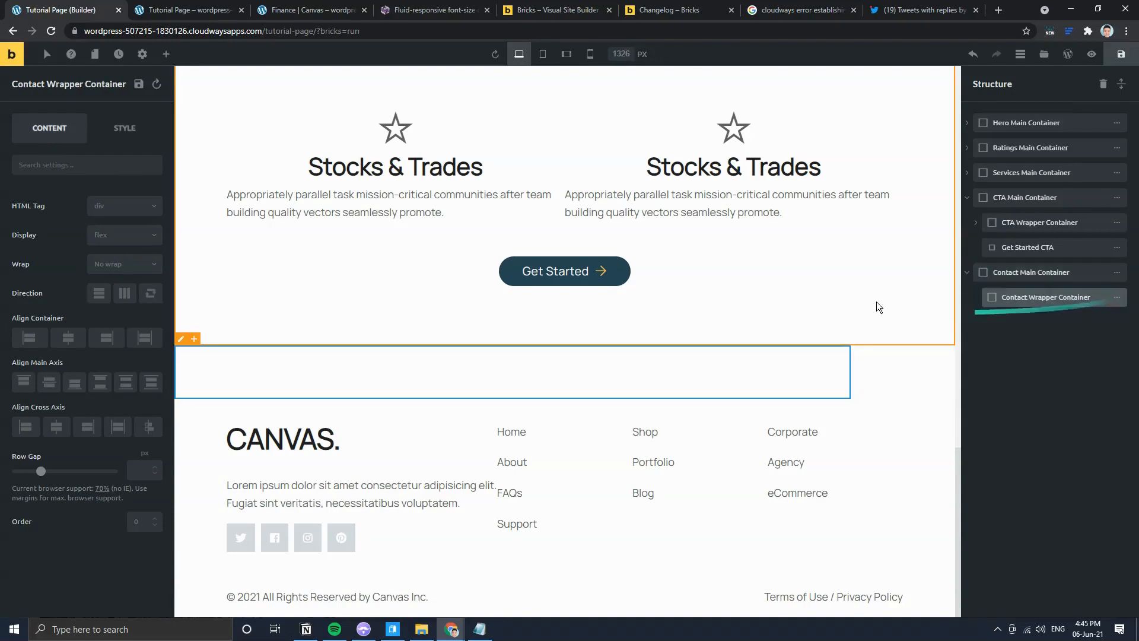
pyautogui.click(68, 337)
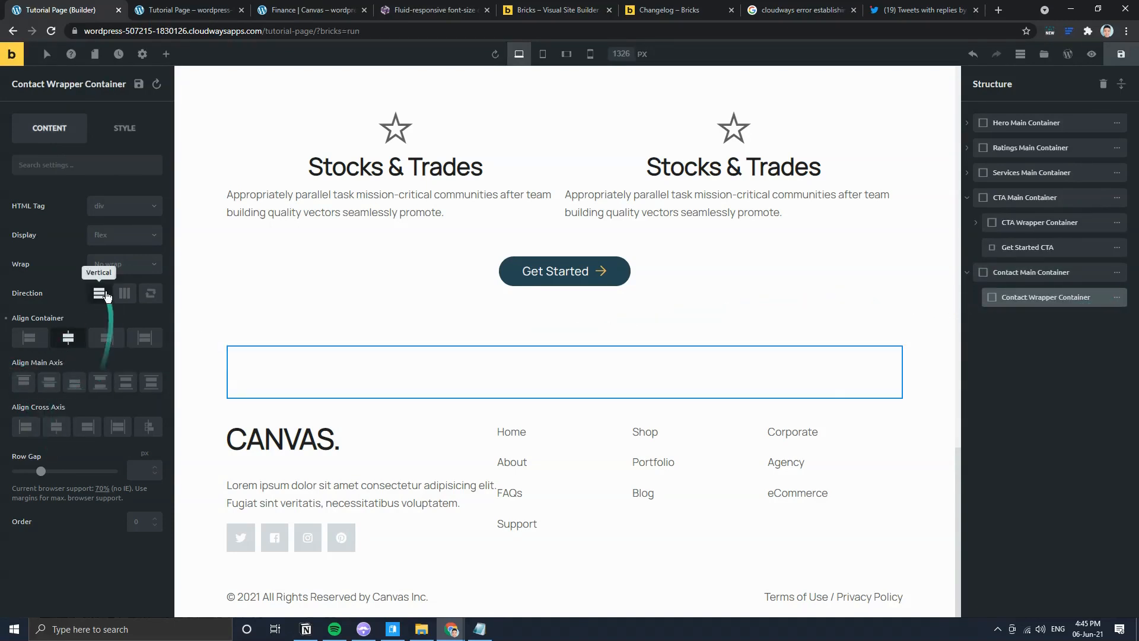
pyautogui.click(226, 8)
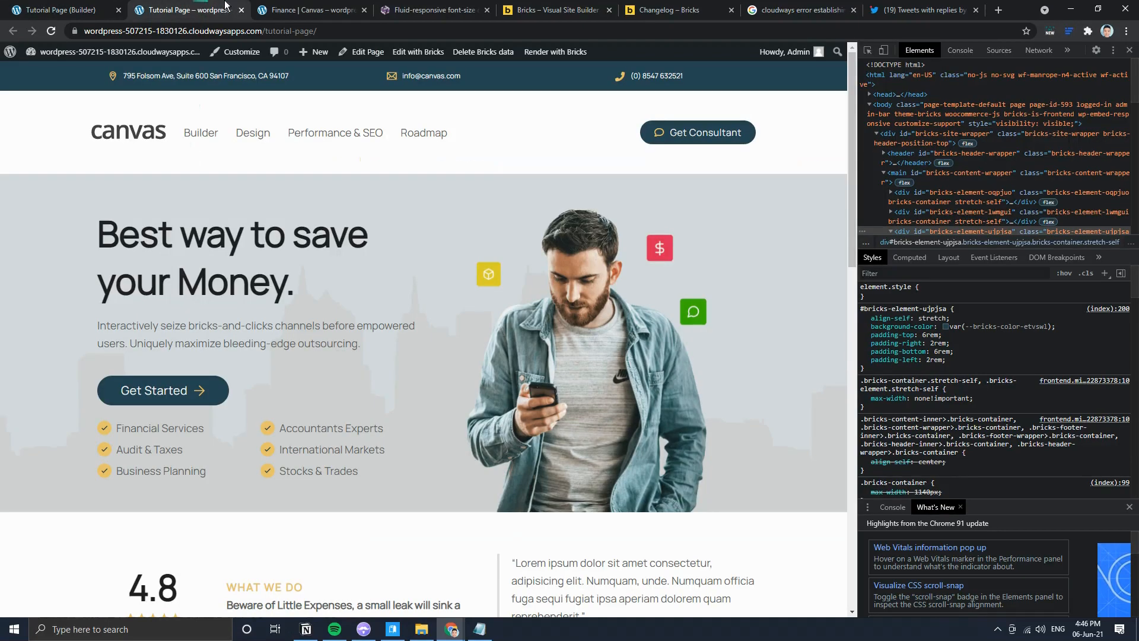
pyautogui.click(279, 9)
pyautogui.scroll(-1, 325, 308)
pyautogui.scroll(2, 216, 242)
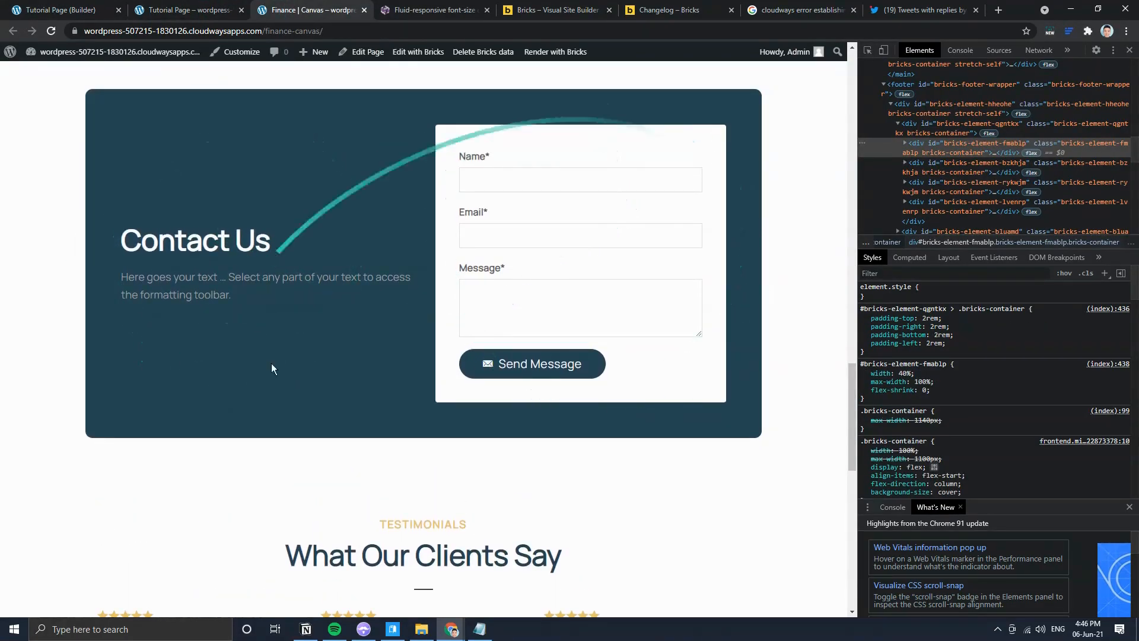
pyautogui.click(59, 6)
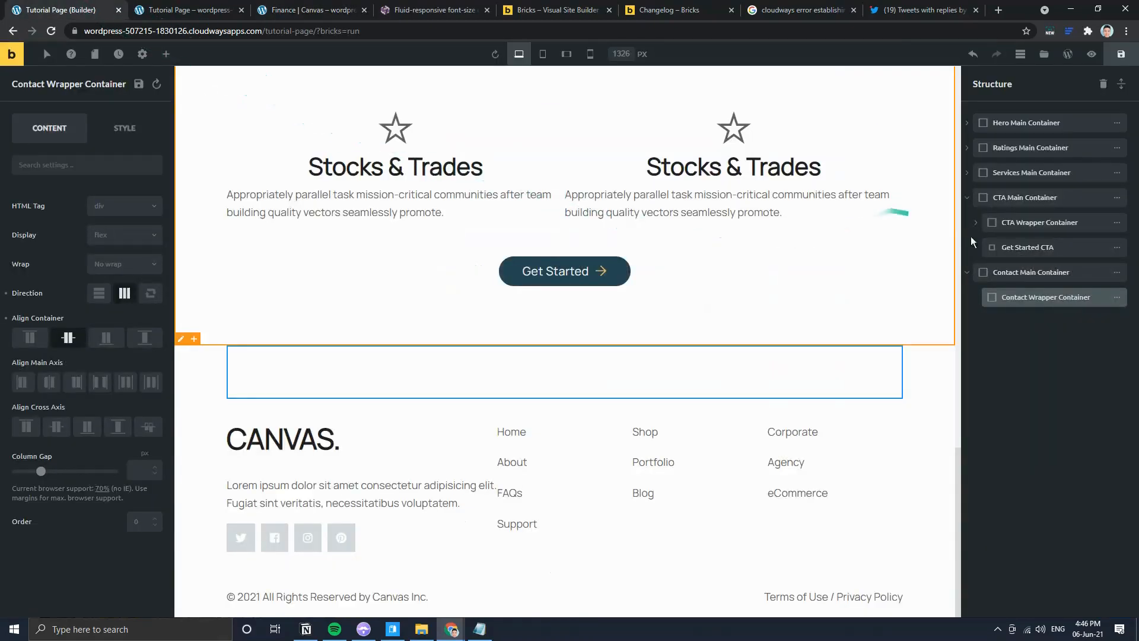
# Step: Add a container inside Contact Wrapper Container and duplicate it to make two columns
pyautogui.click(1114, 297)
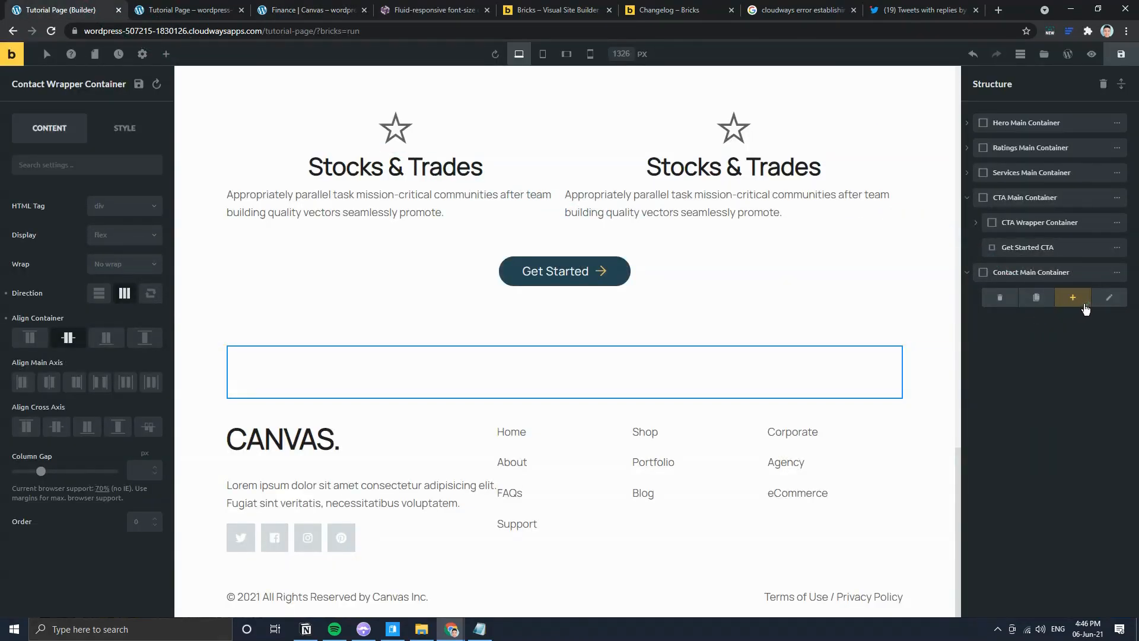
pyautogui.click(978, 298)
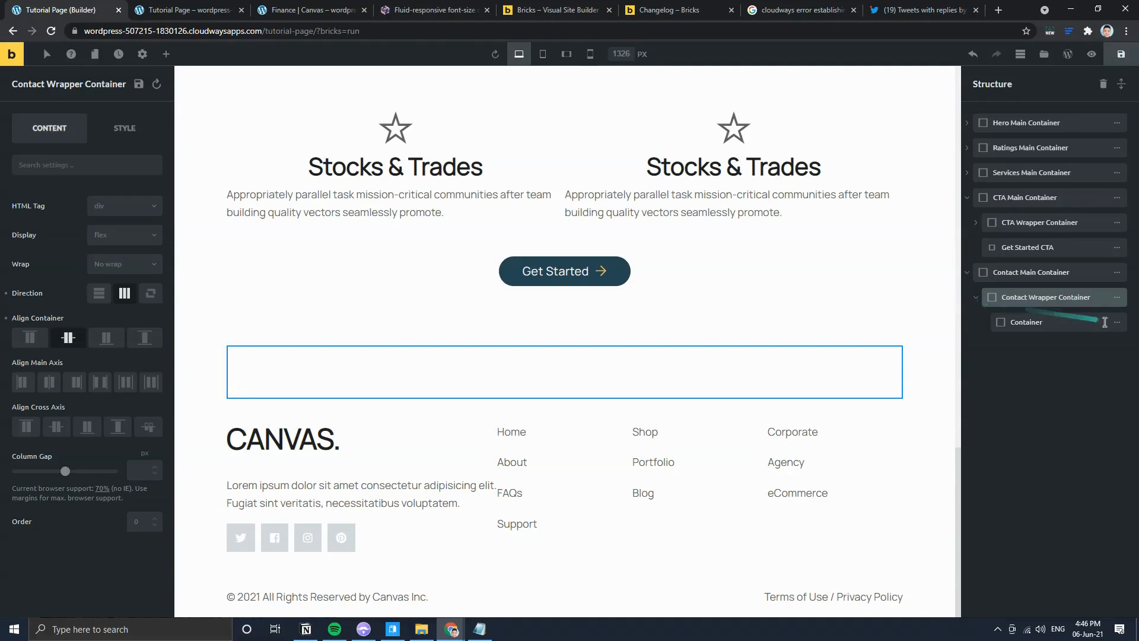
pyautogui.click(1107, 321)
pyautogui.click(1039, 322)
# Step: Rename the two column containers Contact Us and Contact Form, with the Finance | Canvas page as reference
pyautogui.click(1021, 323)
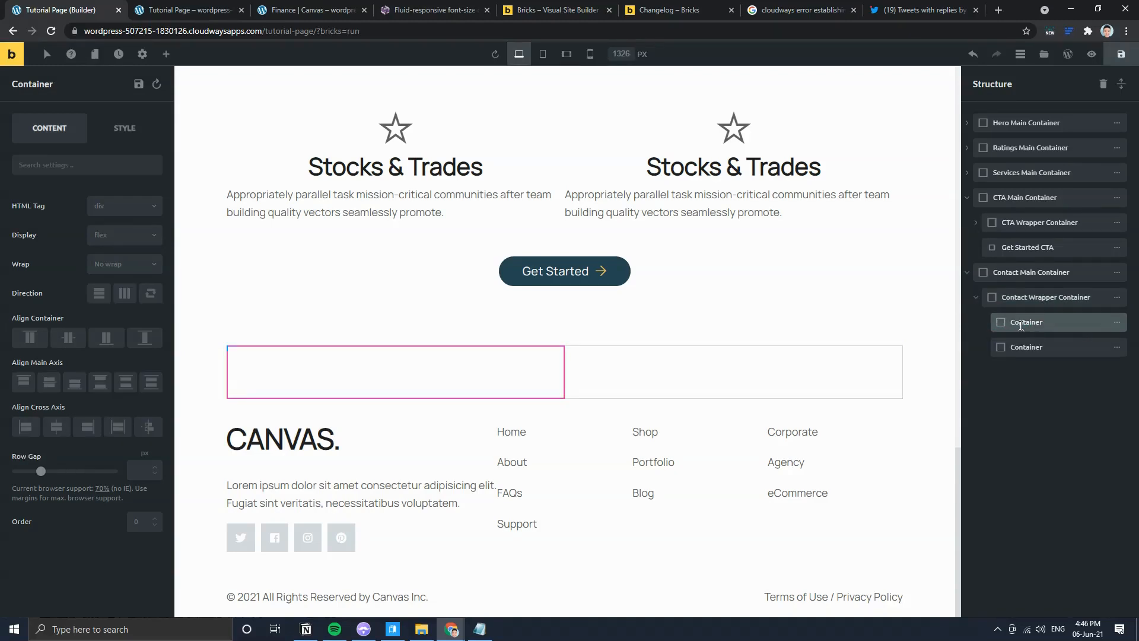
pyautogui.click(272, 10)
pyautogui.click(53, 5)
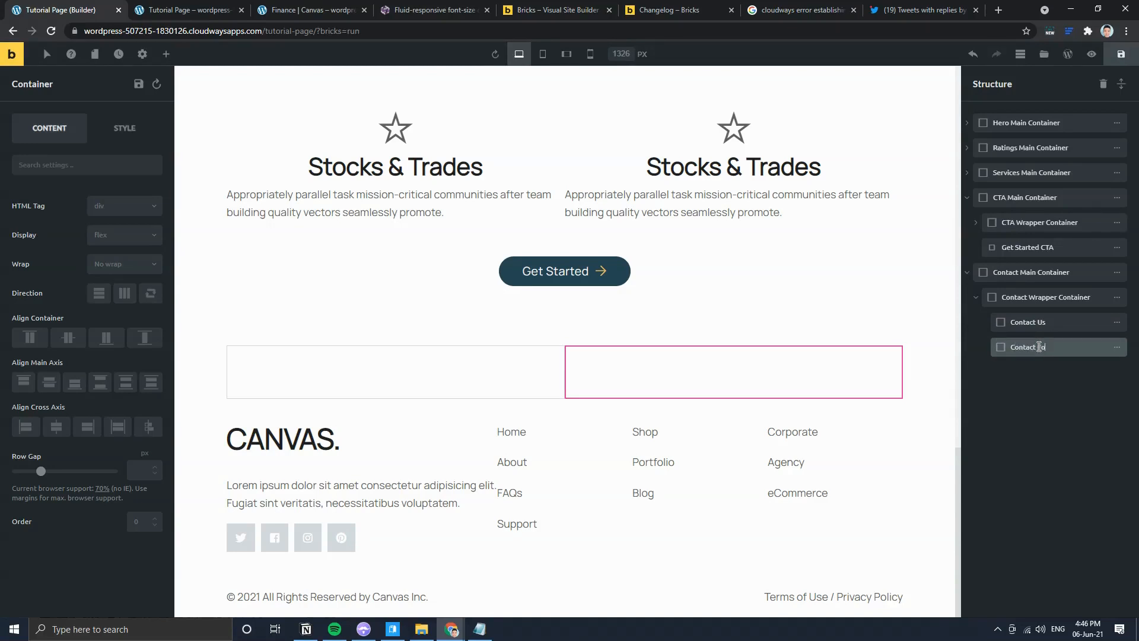
pyautogui.click(1062, 466)
# Step: Add a heading and a text element to the Contact Us container and change the heading's text to "Contact Us"
pyautogui.click(416, 364)
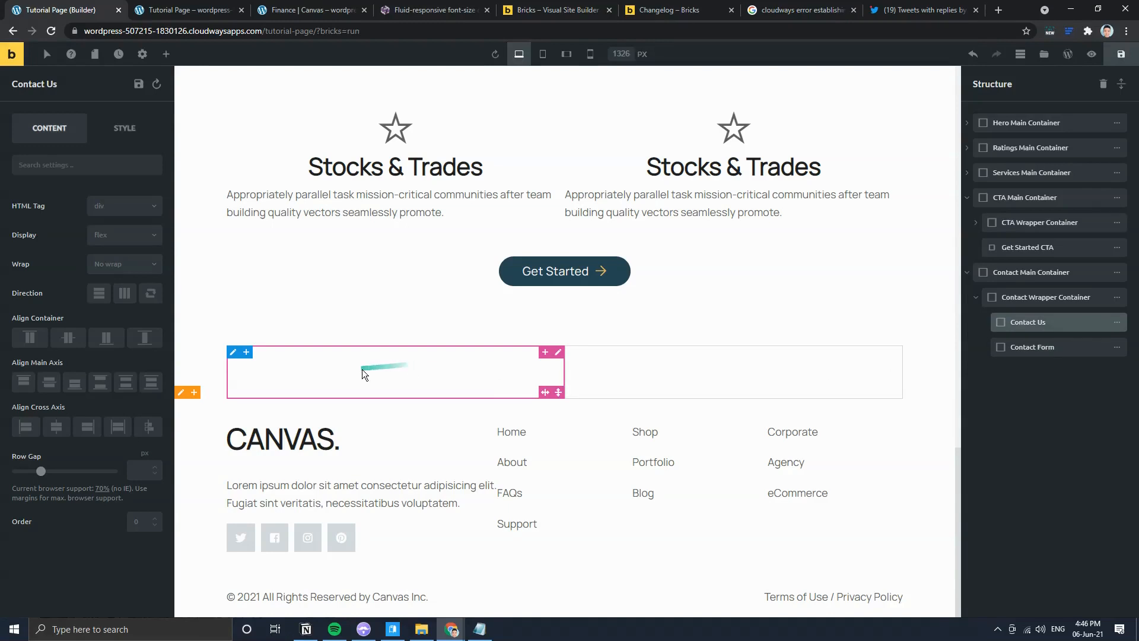
pyautogui.click(165, 55)
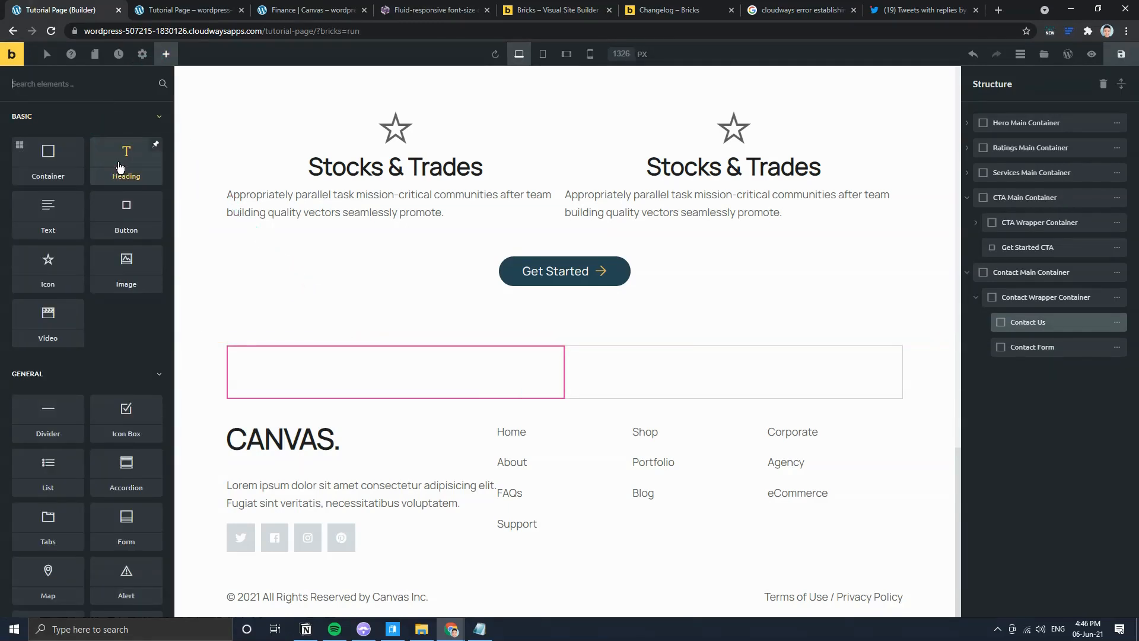
pyautogui.click(118, 167)
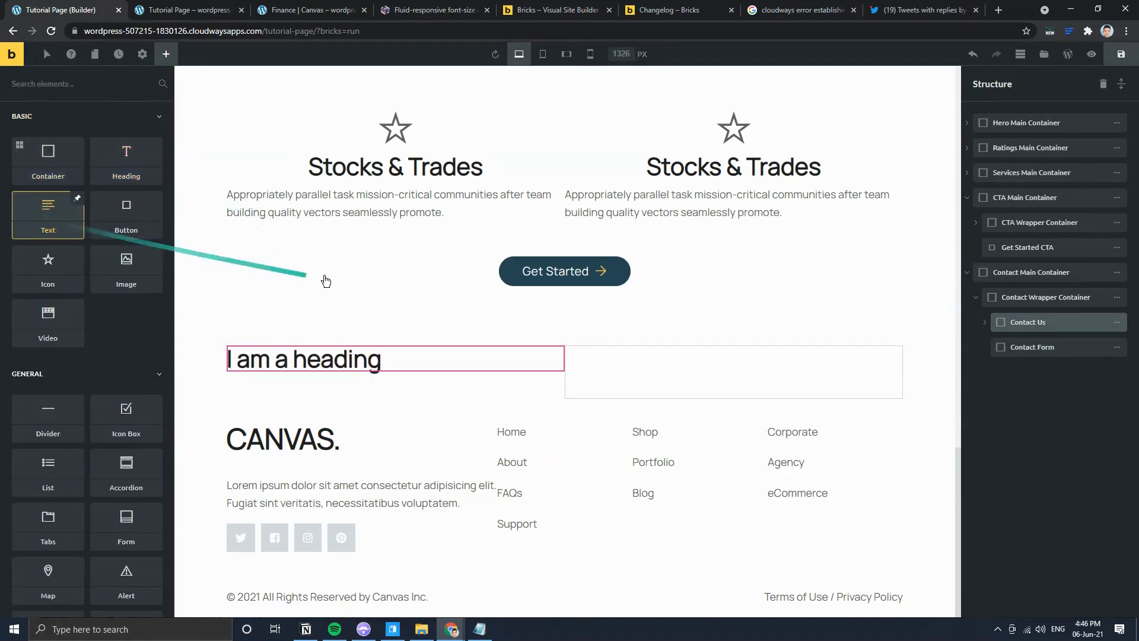
pyautogui.moveTo(314, 282); pyautogui.dragTo(313, 386)
pyautogui.tripleClick(312, 359)
pyautogui.write('Contact Us')
# Step: Set the Contact Us heading's tag to h2
pyautogui.click(134, 129)
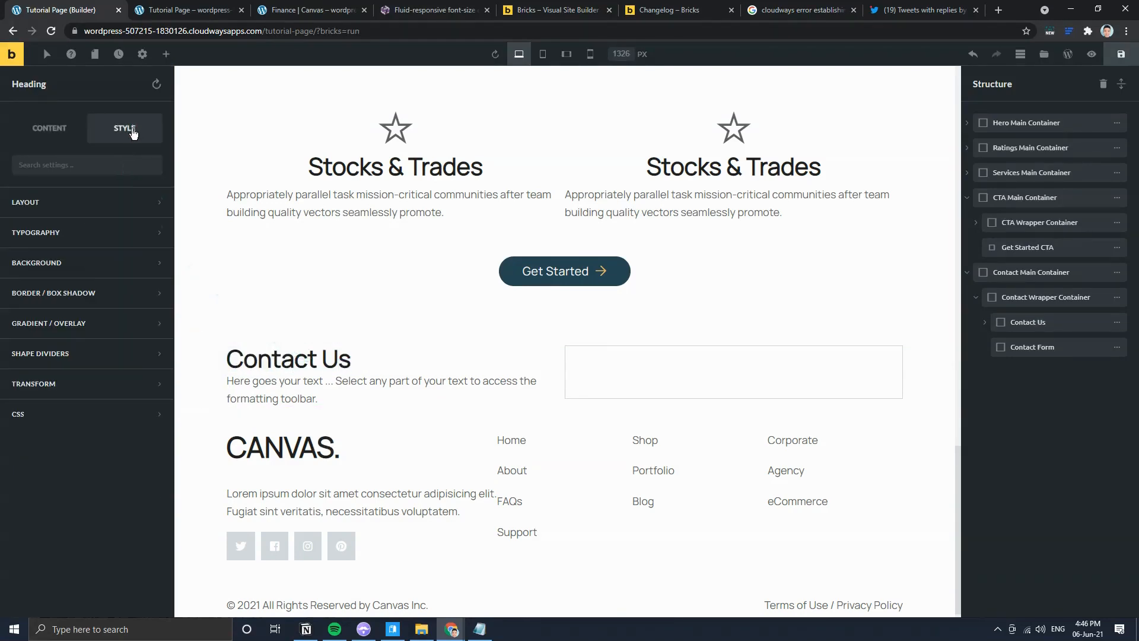
pyautogui.click(73, 141)
pyautogui.click(116, 236)
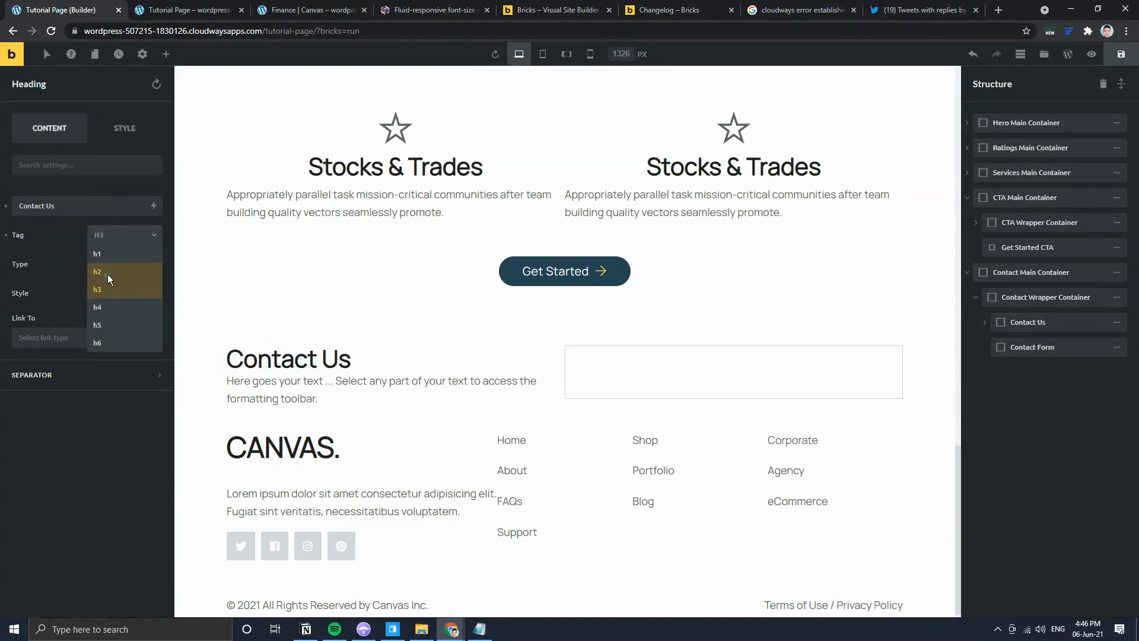
pyautogui.click(97, 271)
# Step: Give the Contact Us heading a bottom margin of 2 rem and check the matching text on the Finance | Canvas page
pyautogui.click(124, 128)
pyautogui.click(70, 203)
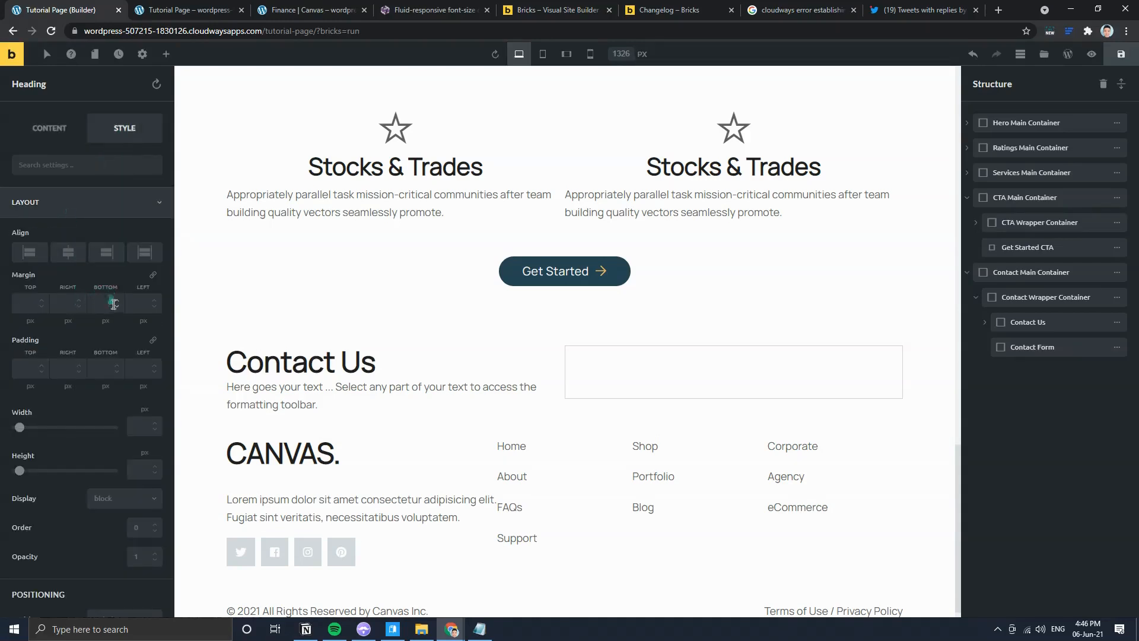
pyautogui.write('2')
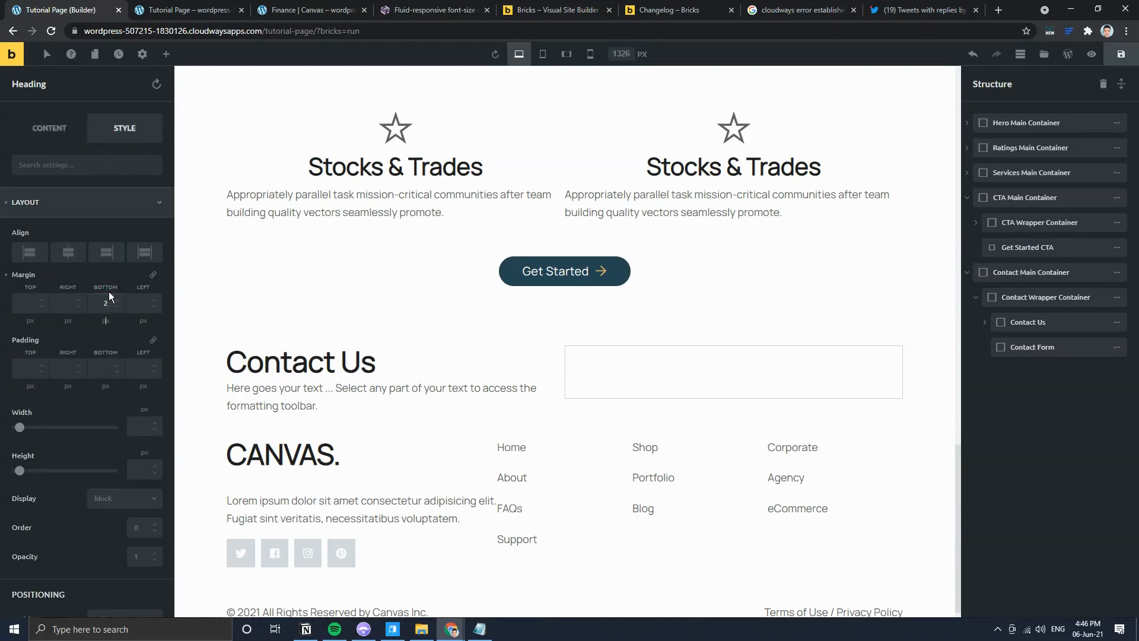
pyautogui.click(315, 9)
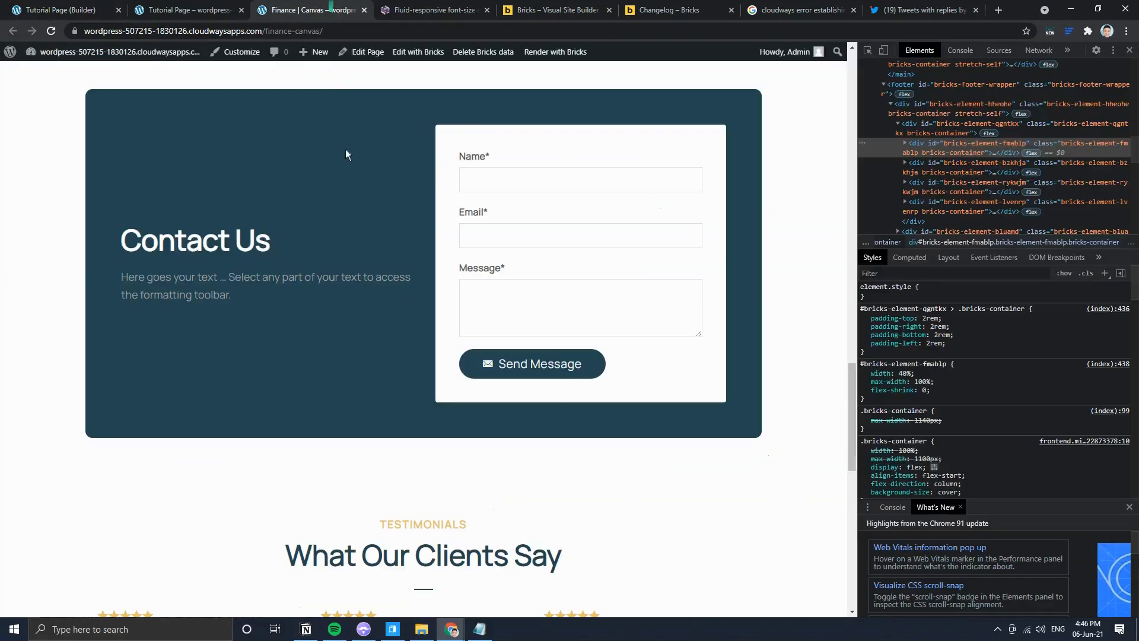
pyautogui.moveTo(239, 304); pyautogui.dragTo(118, 279)
pyautogui.click(47, 8)
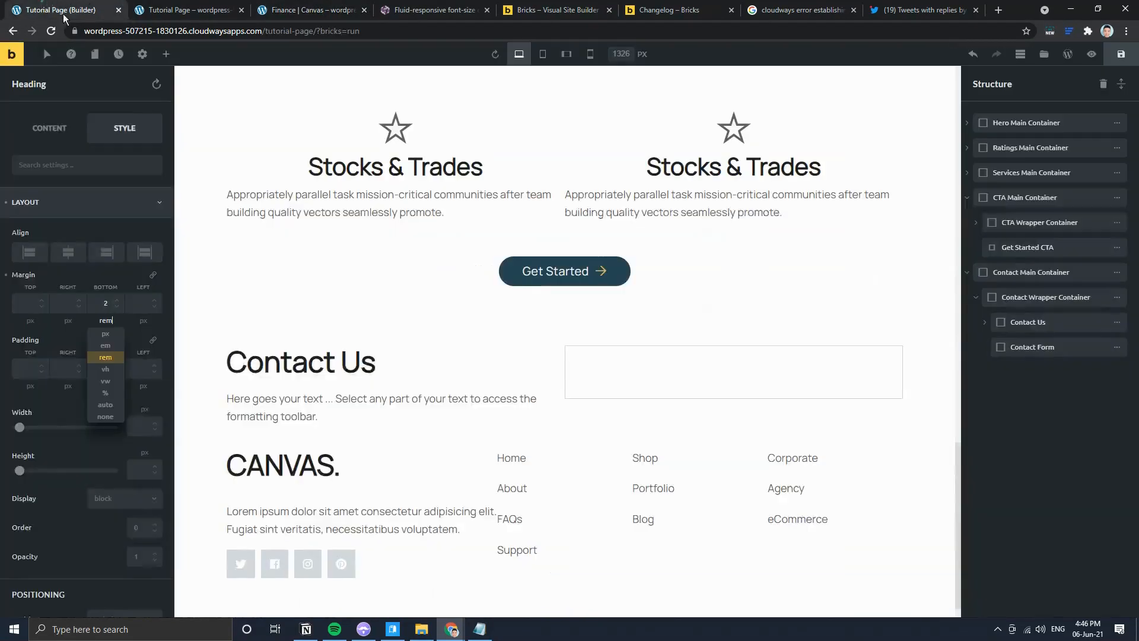
# Step: Compare with the Finance | Canvas page and set Contact Wrapper Container's padding to 4 rem on all four sides
pyautogui.tripleClick(322, 412)
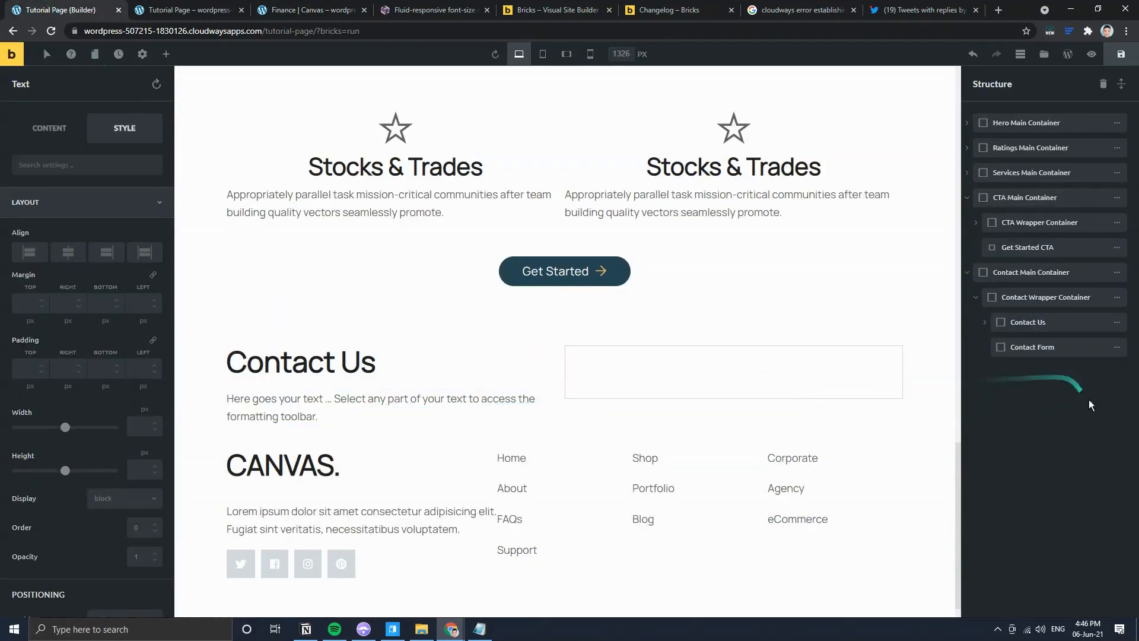
pyautogui.click(1113, 302)
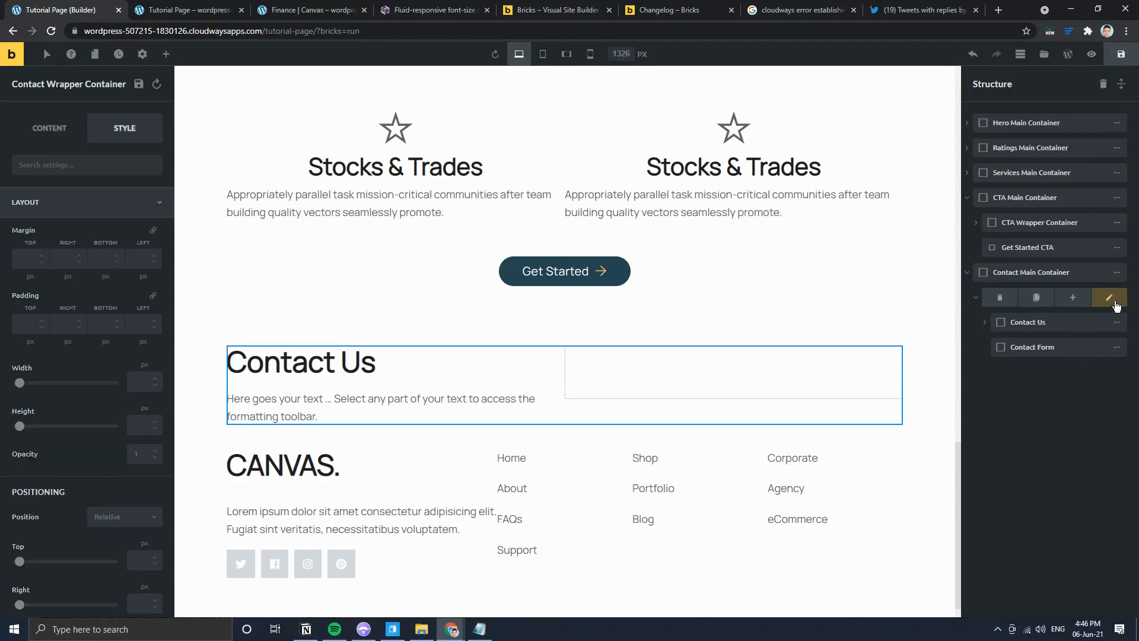
pyautogui.click(311, 9)
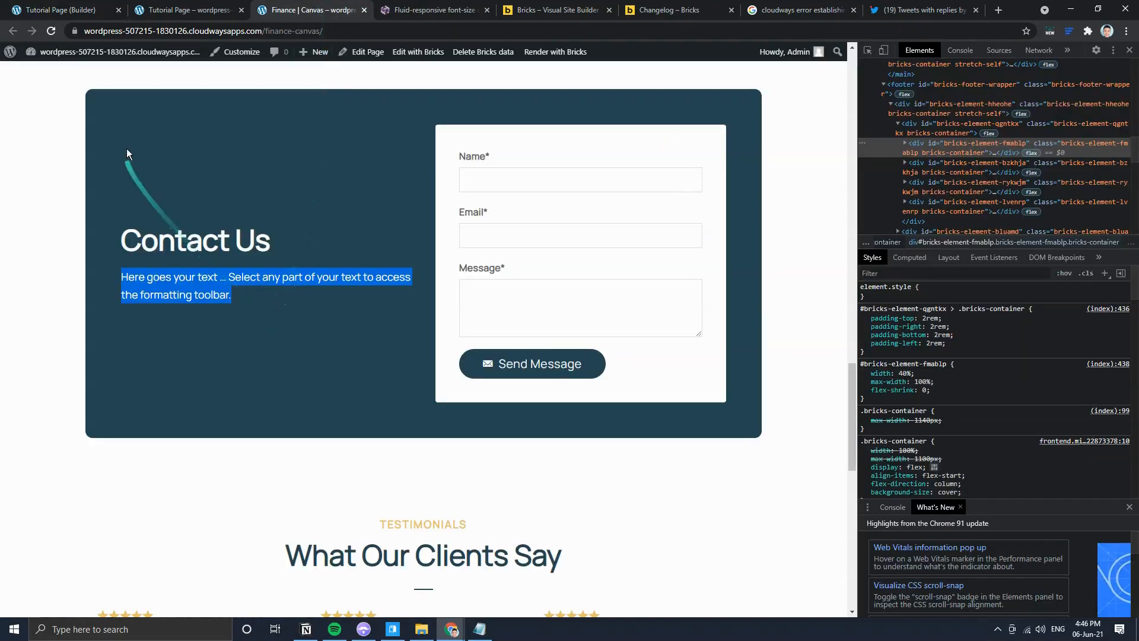
pyautogui.click(152, 9)
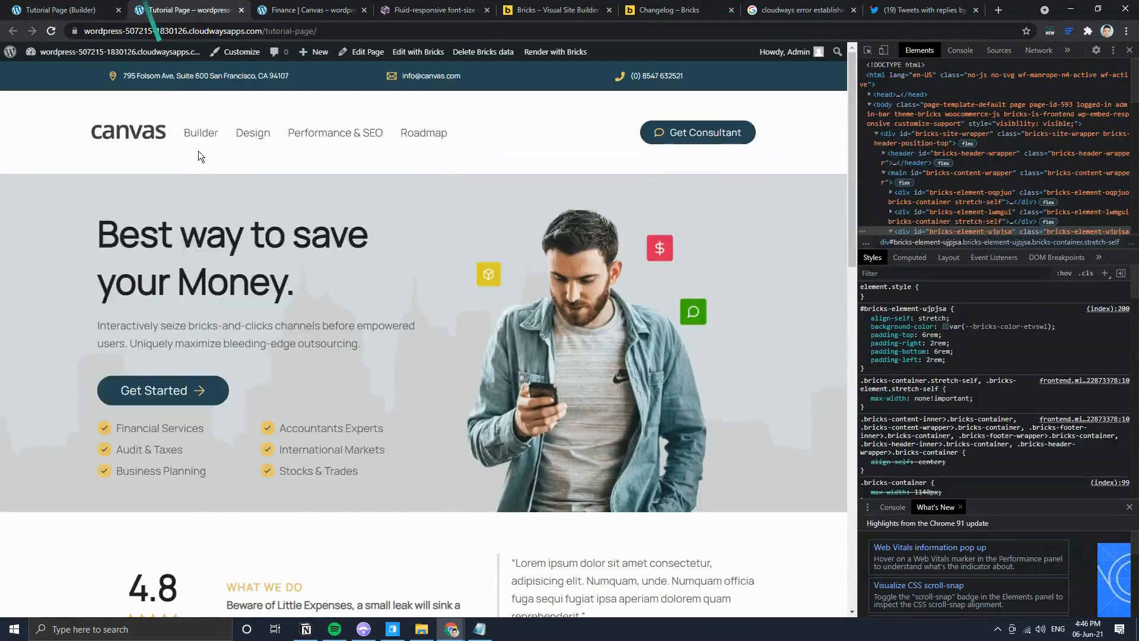
pyautogui.click(95, 6)
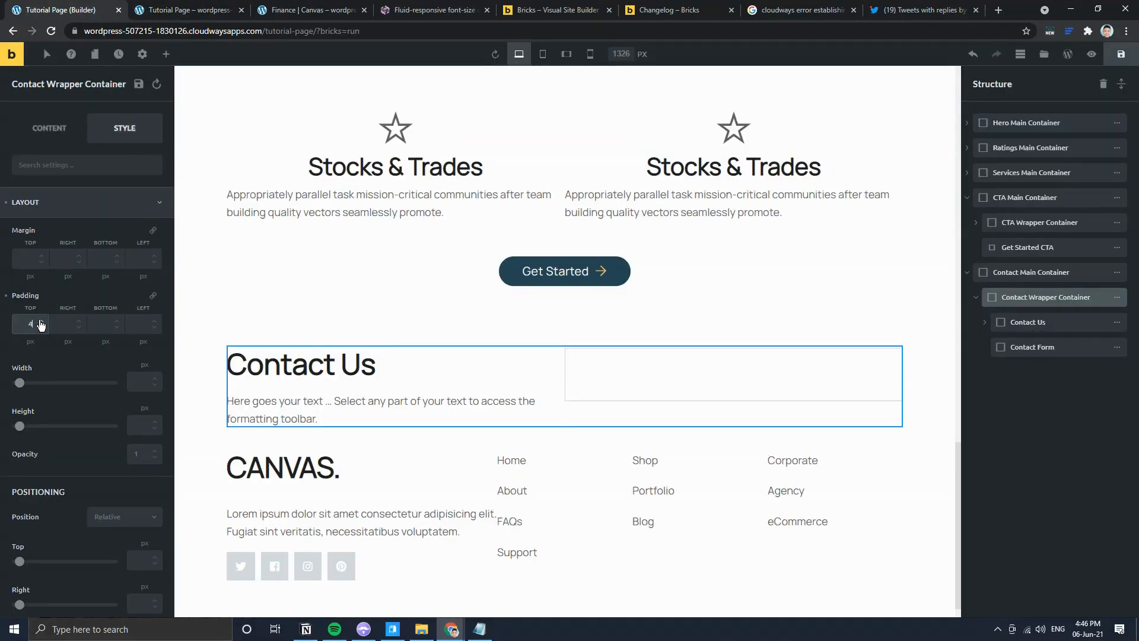
pyautogui.write('4rem')
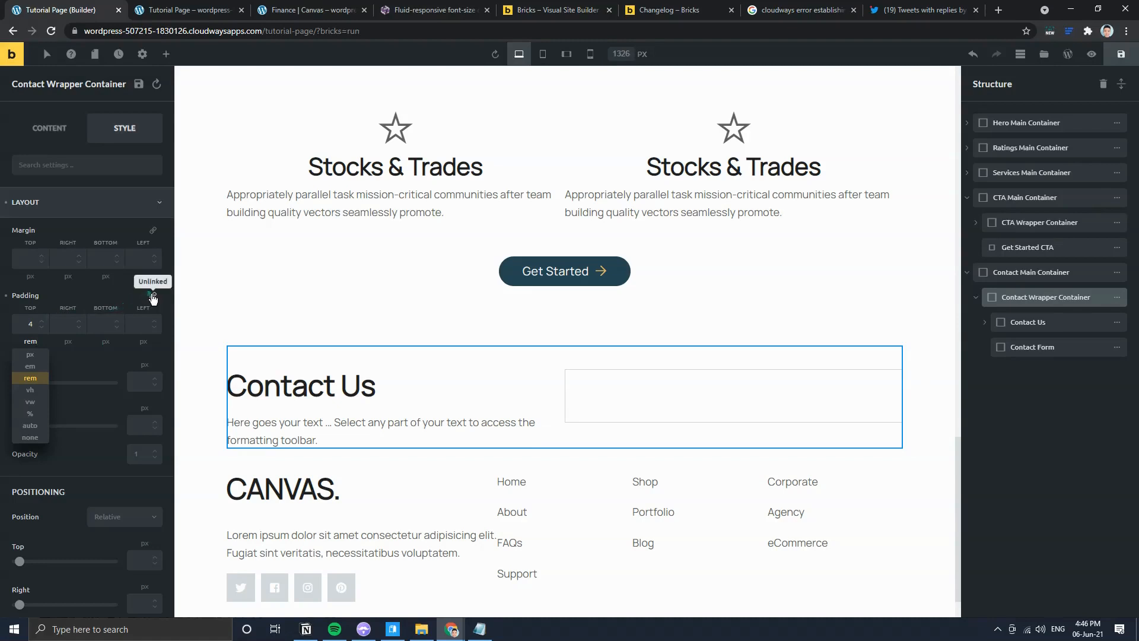
pyautogui.click(64, 325)
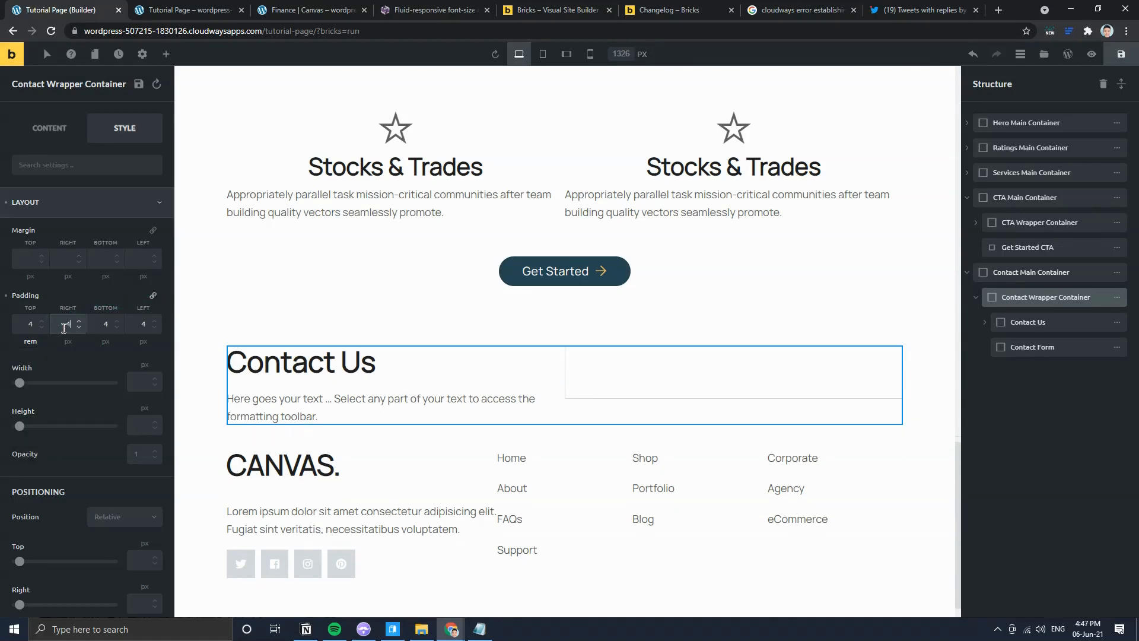
pyautogui.write('4rem')
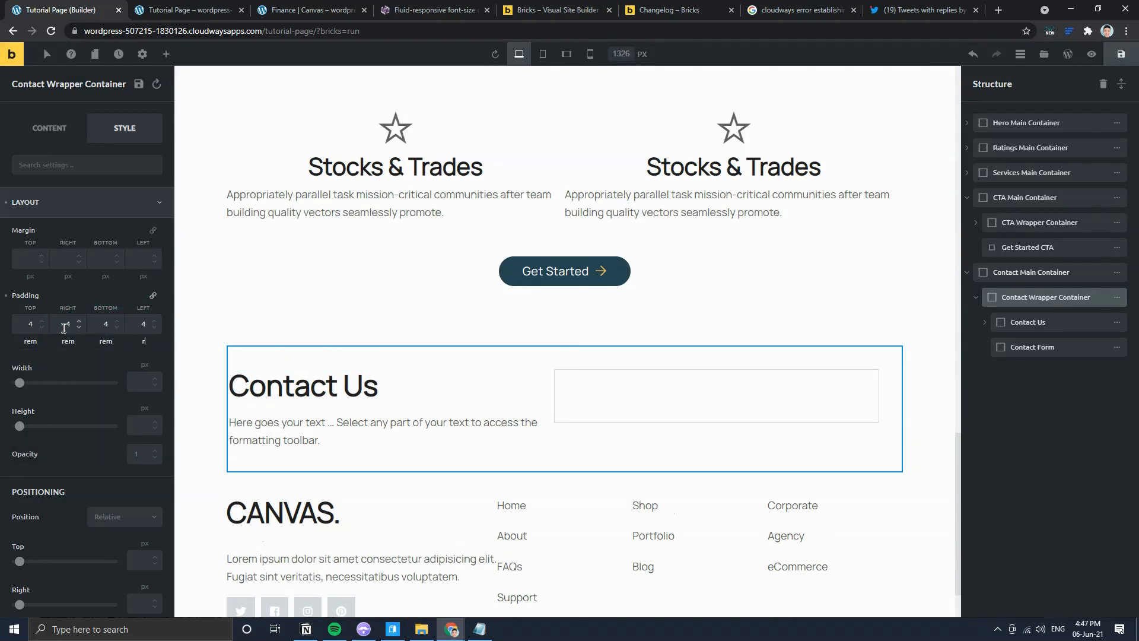
pyautogui.write('em')
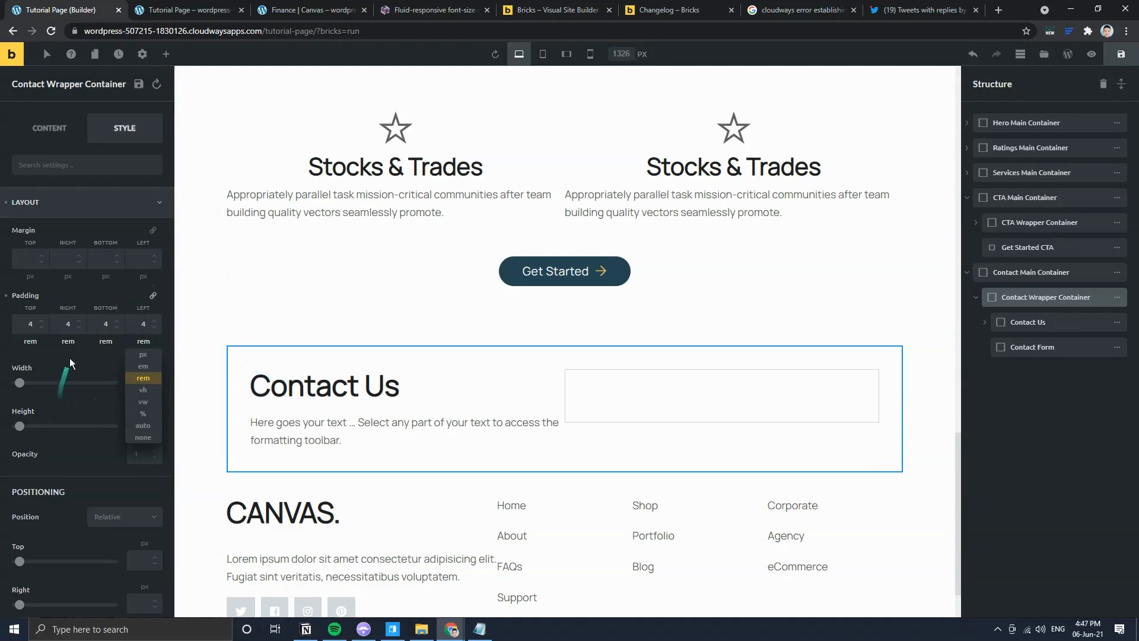
pyautogui.click(71, 390)
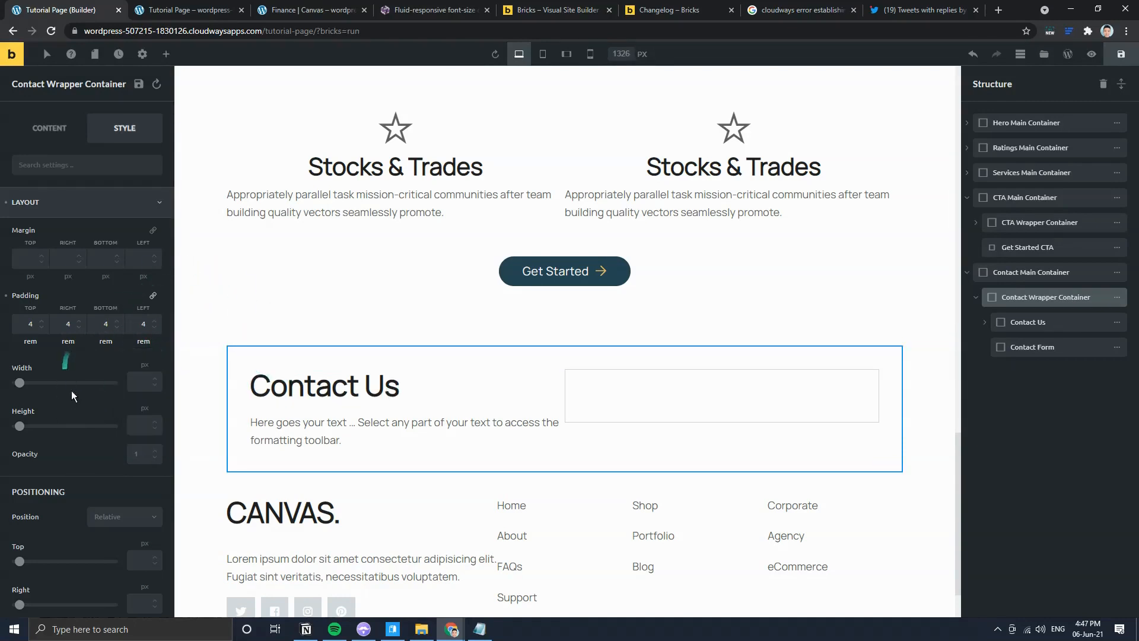
# Step: Set Contact Wrapper Container's background to the dark blue #264653 from the FinanceCanvas palette
pyautogui.click(78, 207)
pyautogui.click(68, 262)
pyautogui.click(152, 297)
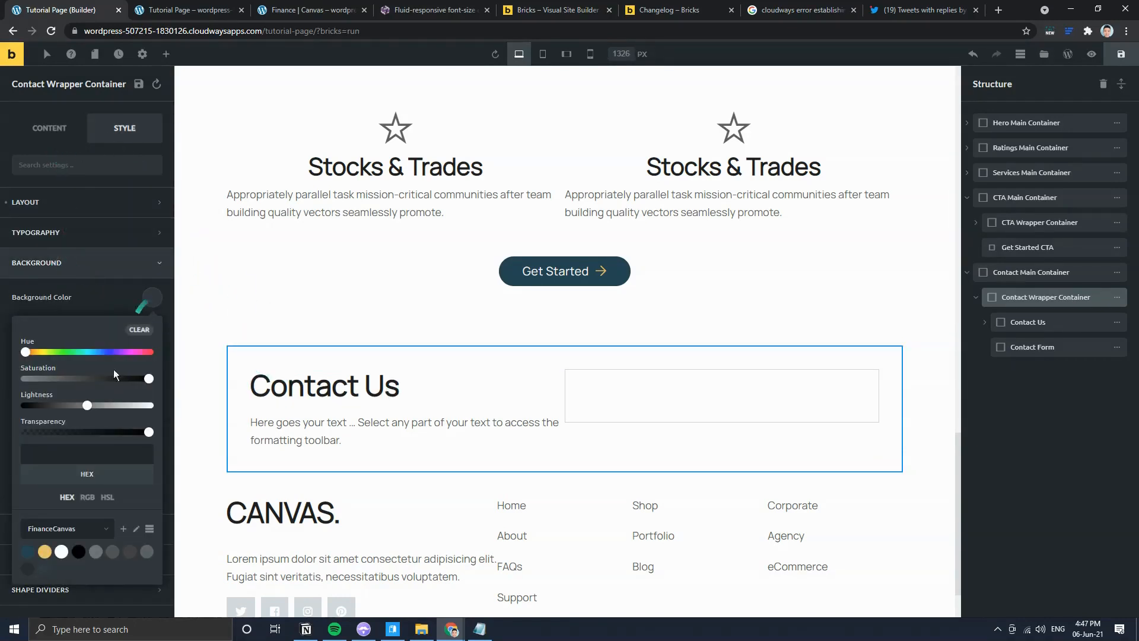
pyautogui.click(28, 550)
# Step: Set the Contact Us heading's style to Light and compare it with the Finance | Canvas page
pyautogui.click(364, 385)
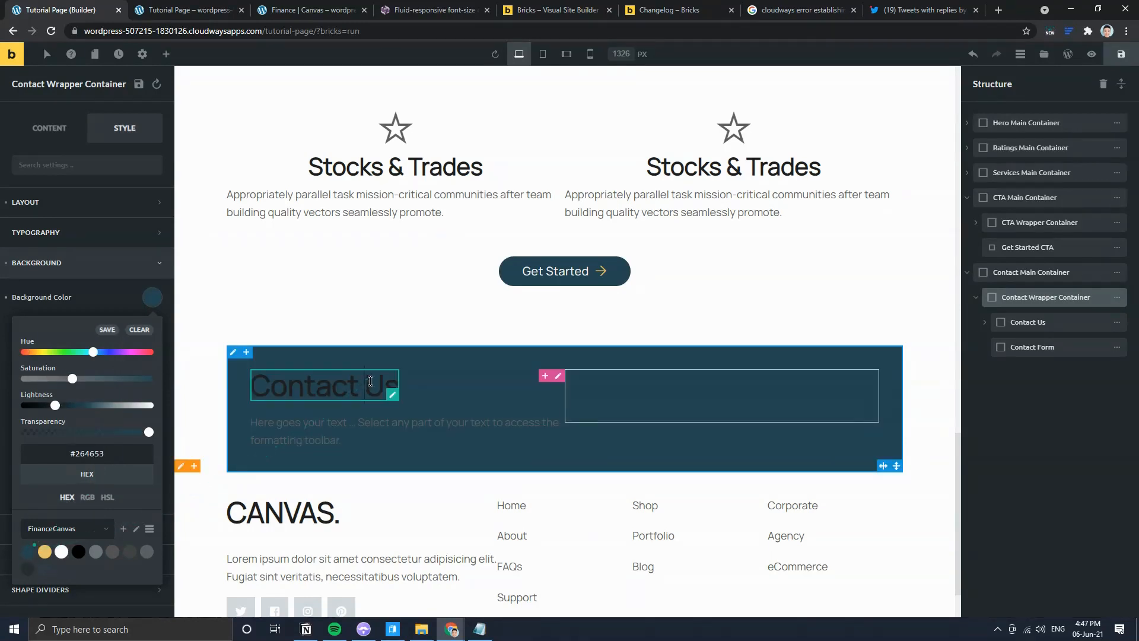
pyautogui.click(50, 128)
pyautogui.click(119, 293)
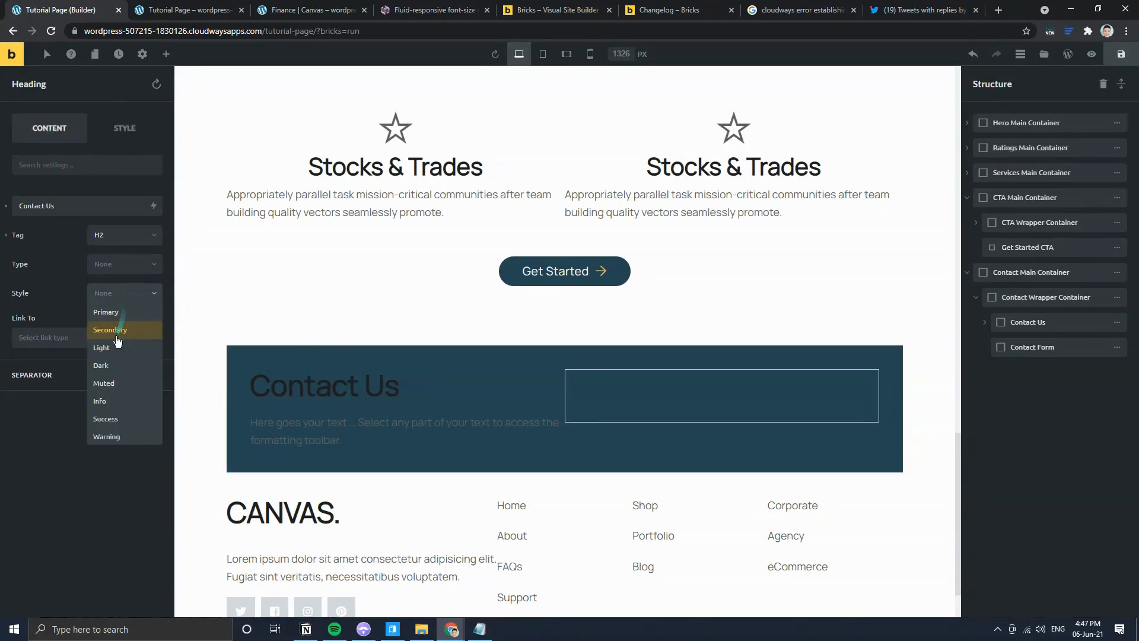
pyautogui.click(106, 339)
pyautogui.click(321, 10)
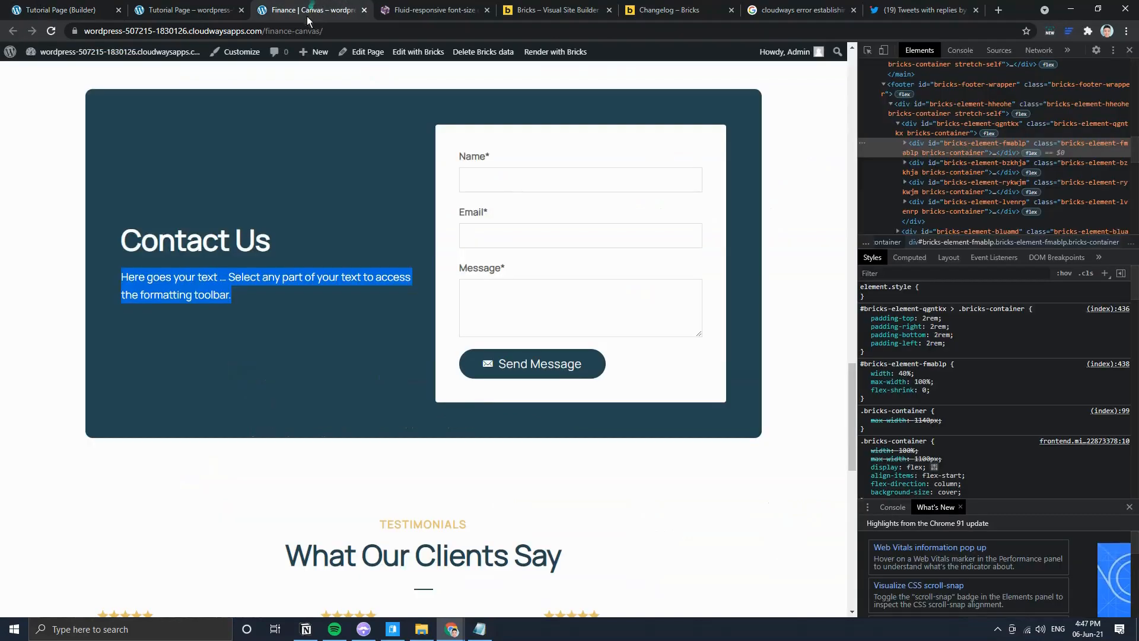
pyautogui.click(59, 10)
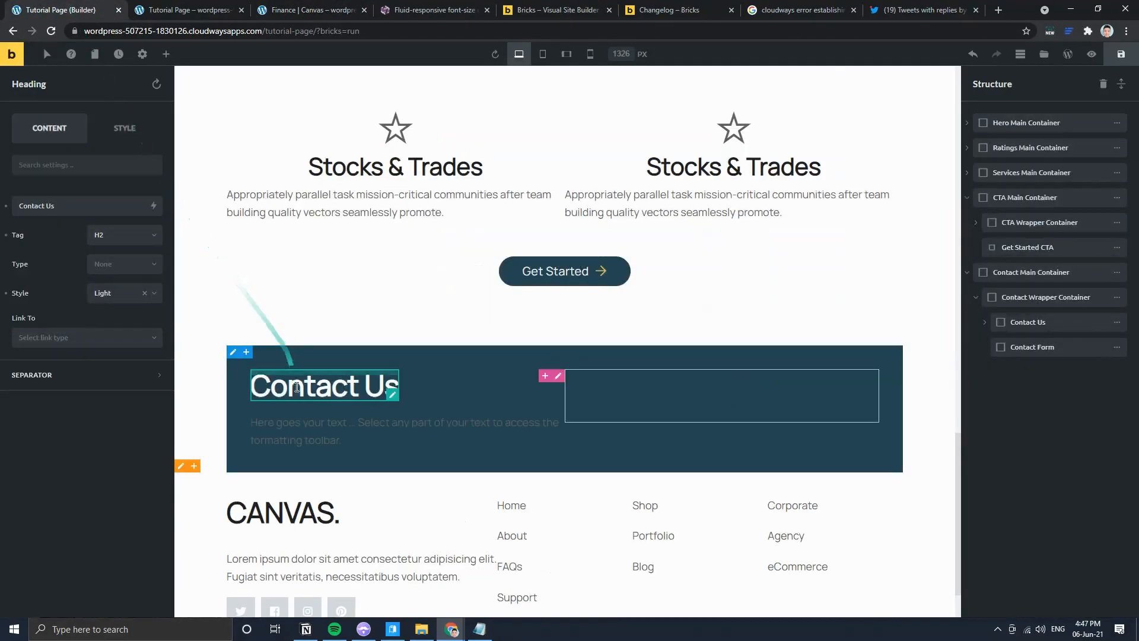
# Step: Set the style of the text below the Contact Us heading to Muted
pyautogui.click(303, 424)
pyautogui.click(125, 128)
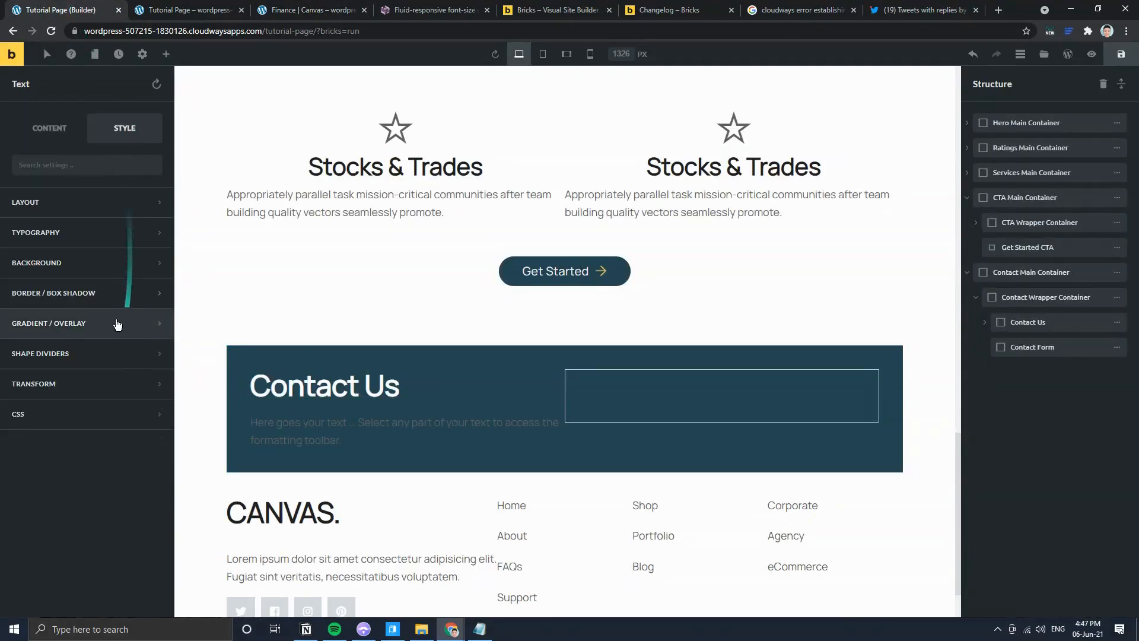
pyautogui.click(49, 128)
pyautogui.click(125, 429)
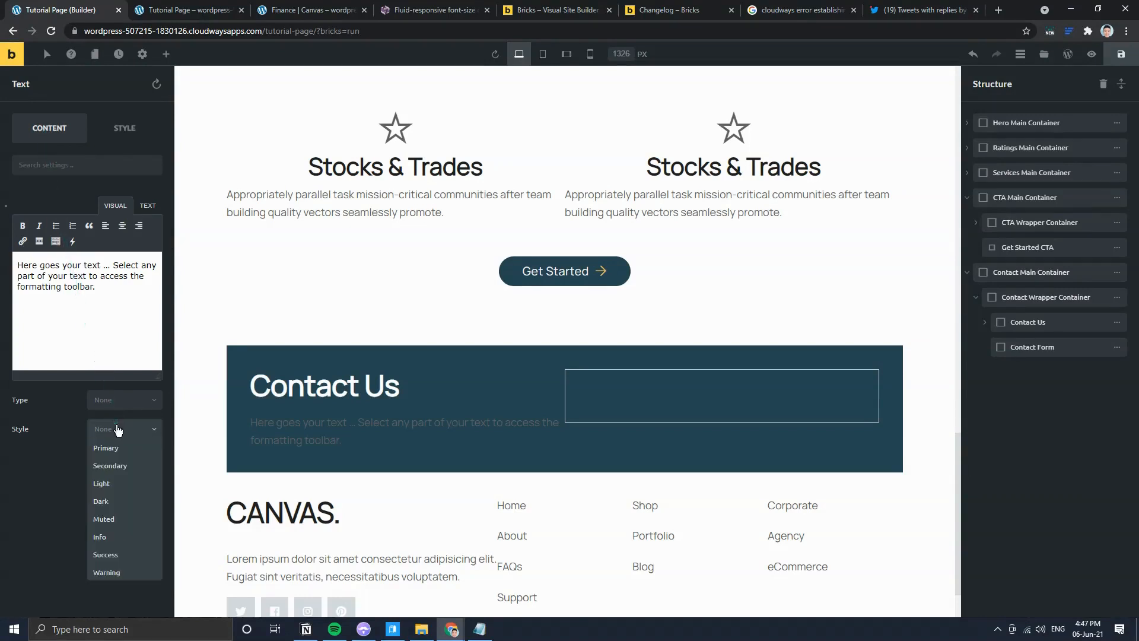
pyautogui.click(114, 520)
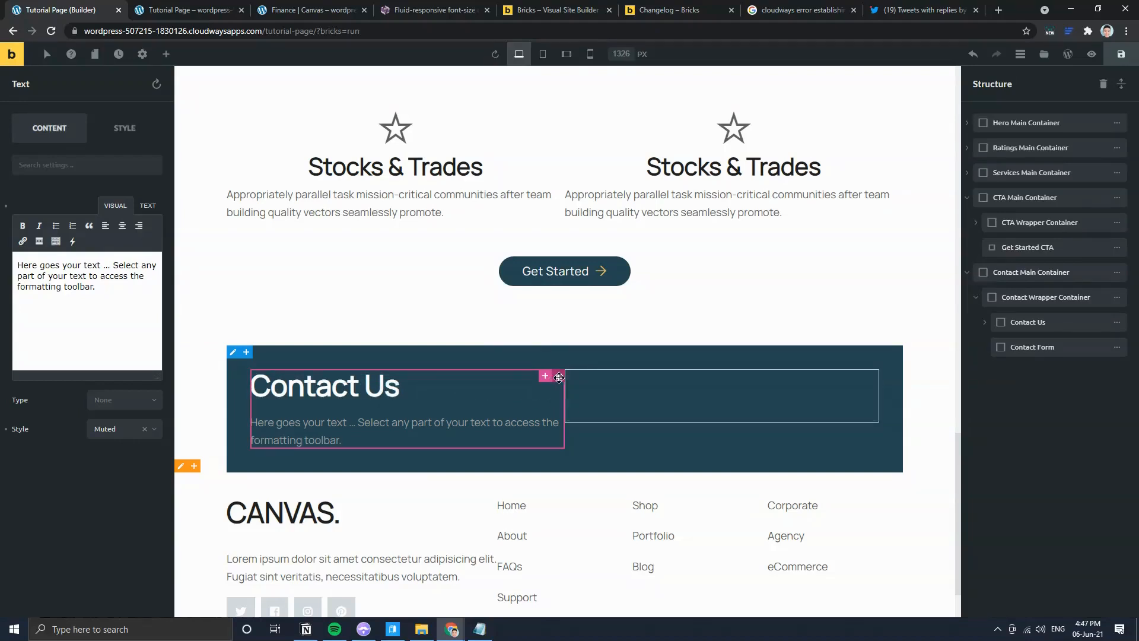
# Step: Set Contact Wrapper Container's inner container padding to 2 rem on all four sides
pyautogui.click(233, 352)
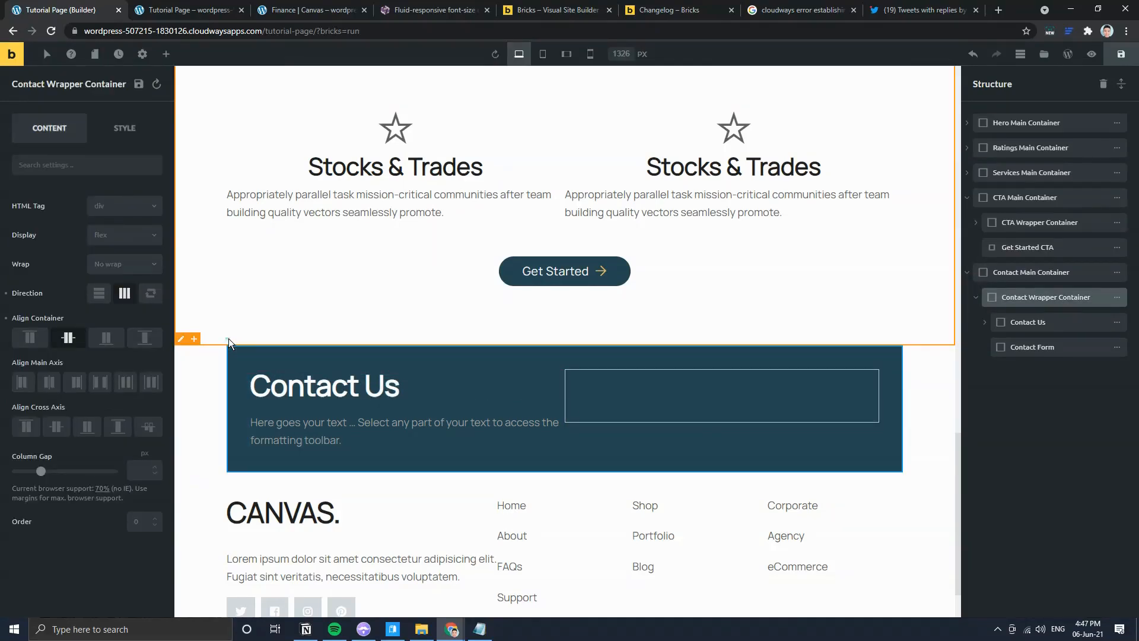
pyautogui.click(122, 129)
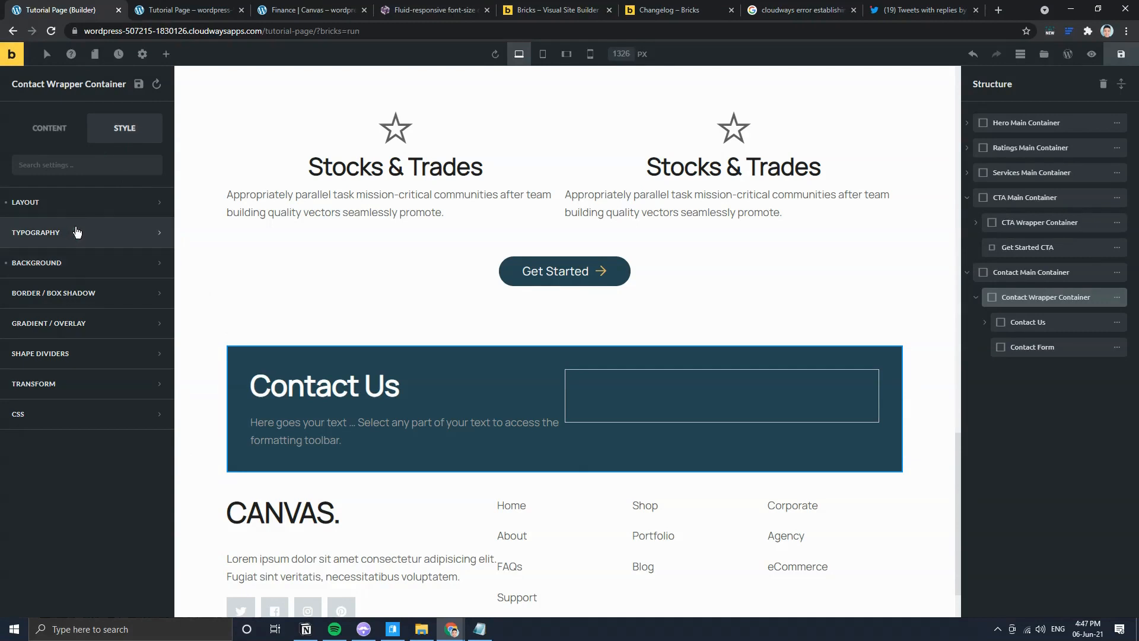
pyautogui.click(82, 203)
pyautogui.scroll(-7, 53, 426)
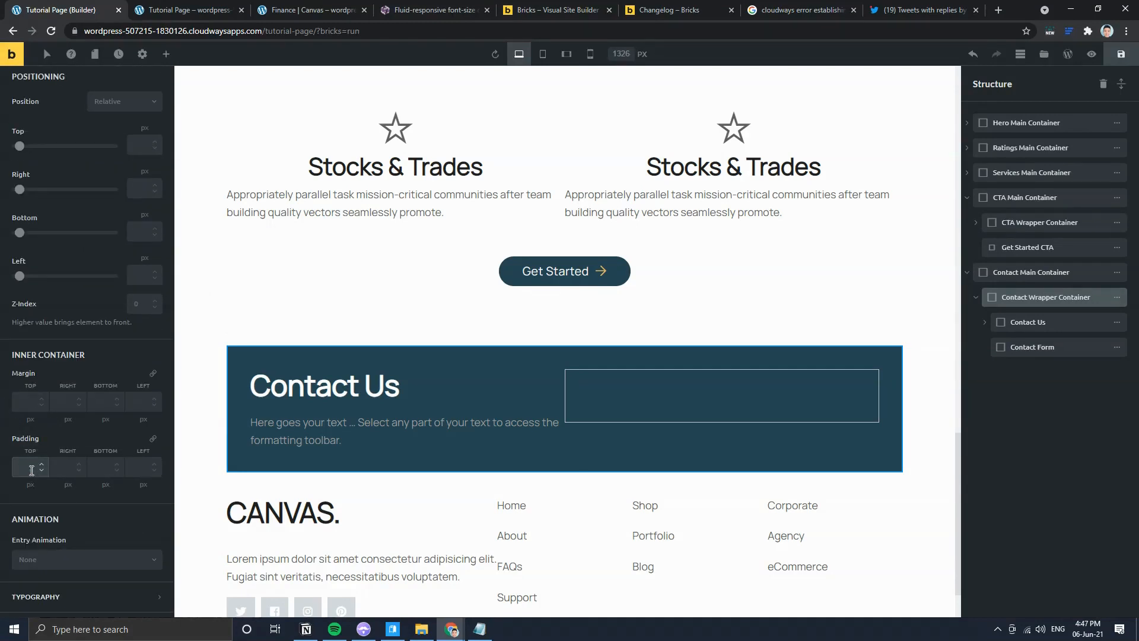
pyautogui.write('2')
pyautogui.press('Tab')
pyautogui.write('rem')
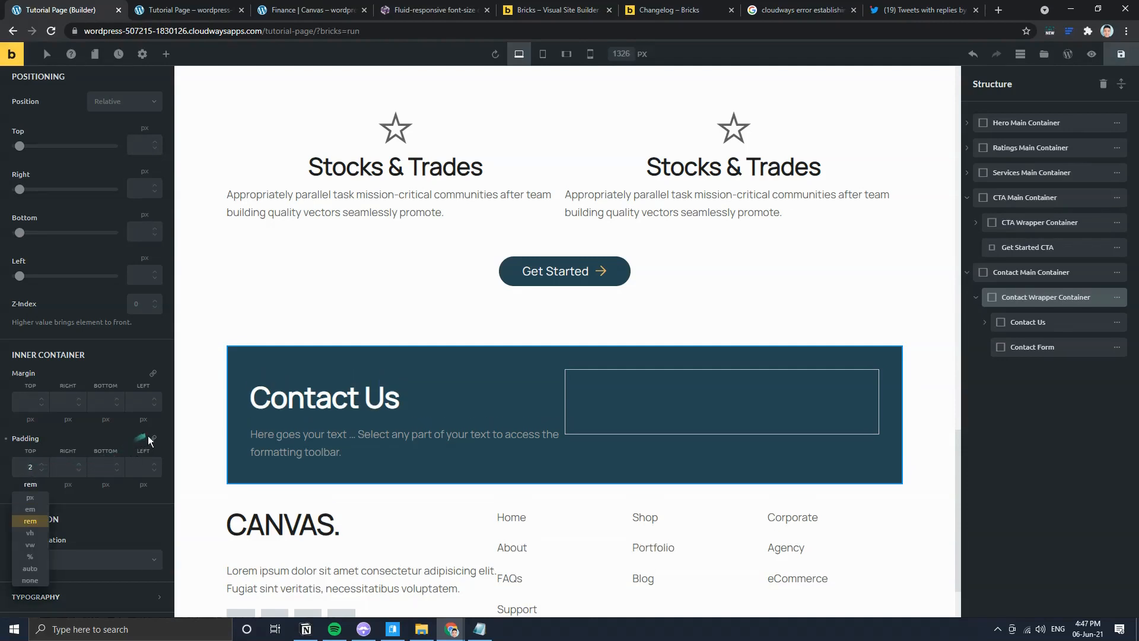
pyautogui.click(149, 439)
pyautogui.click(66, 483)
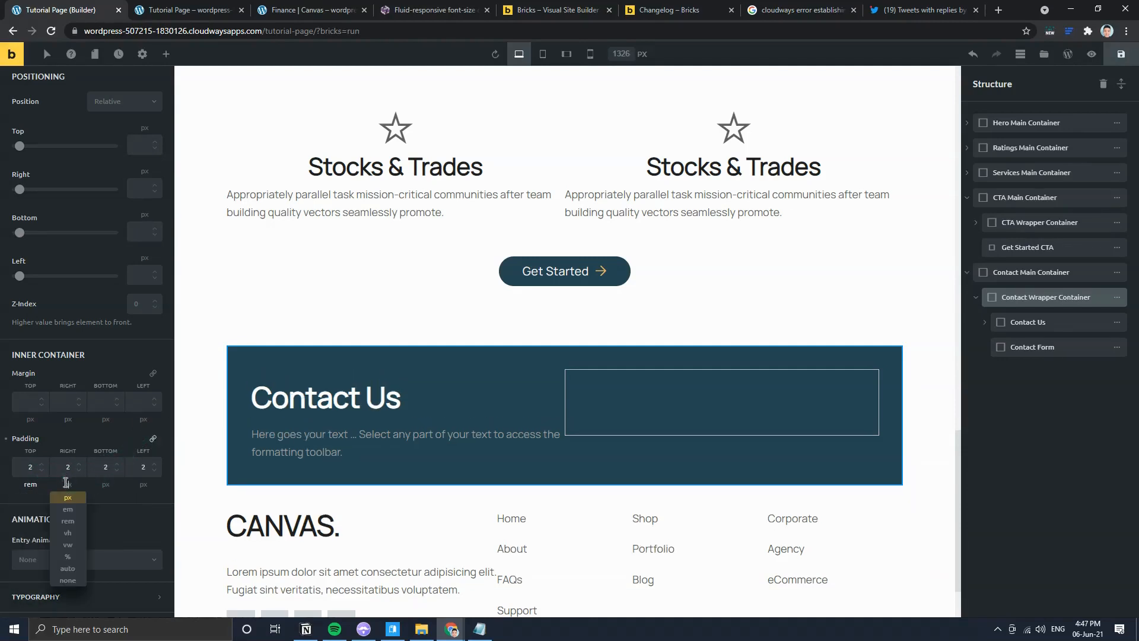
pyautogui.write('rem')
pyautogui.press('Tab')
pyautogui.write('rem')
pyautogui.press('Tab')
pyautogui.write('rem')
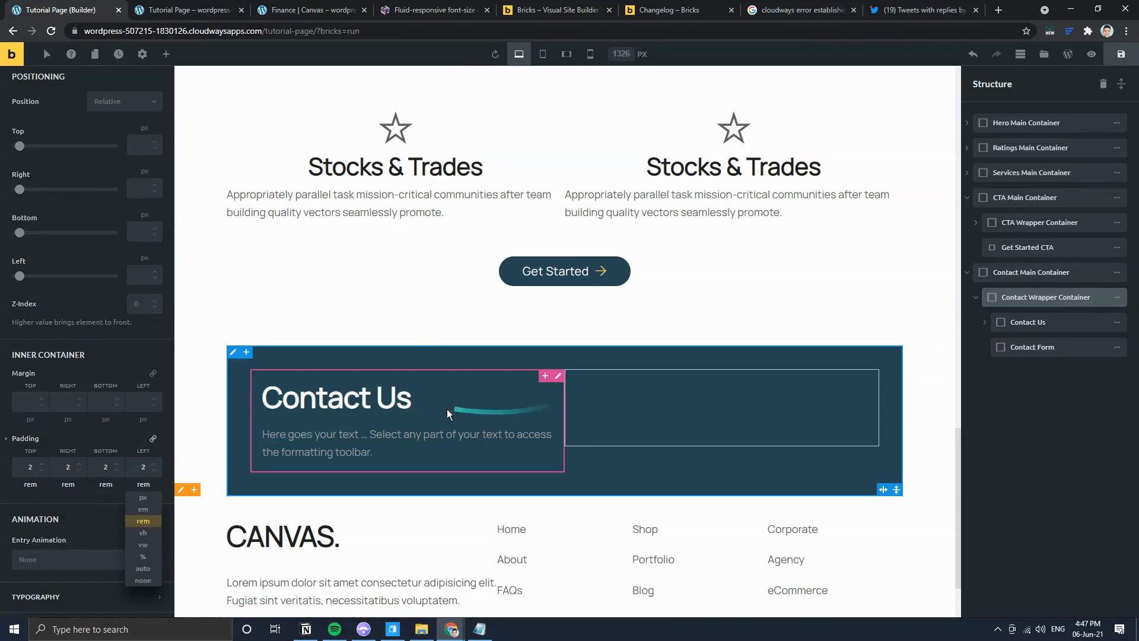
# Step: Add a Form element inside the Contact Form container and compare the section with the Finance | Canvas page
pyautogui.click(279, 10)
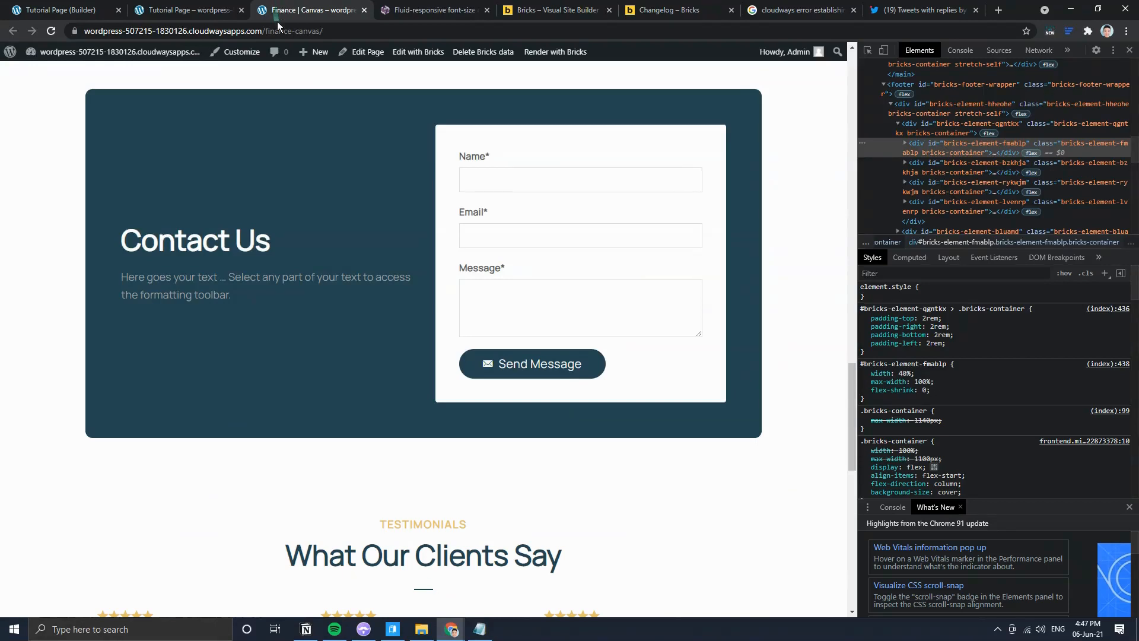
pyautogui.click(75, 7)
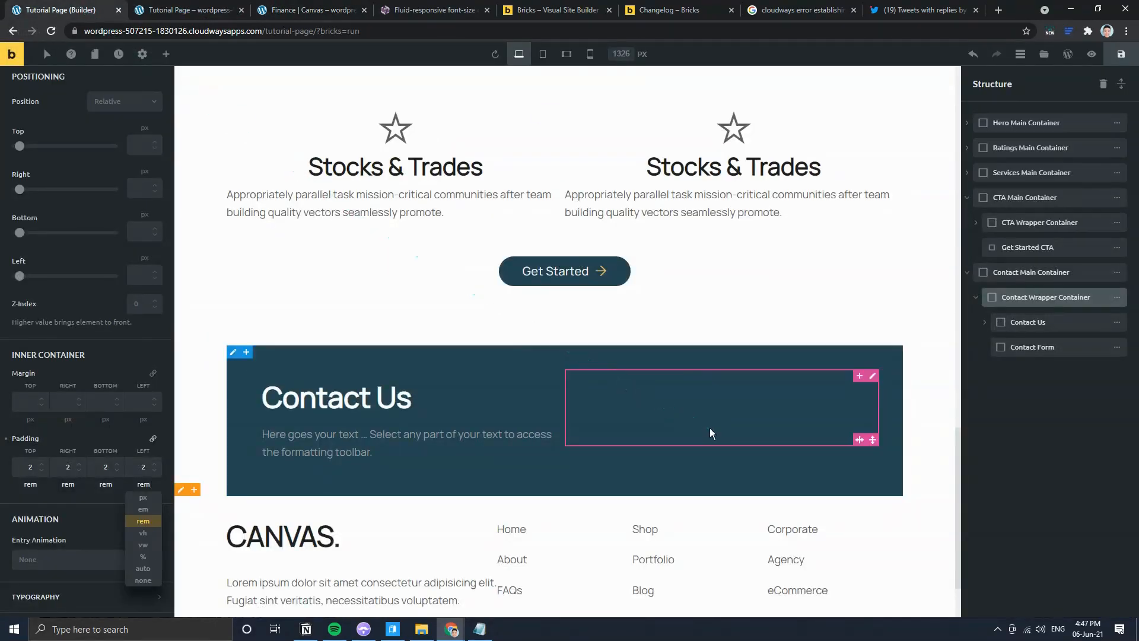
pyautogui.click(163, 56)
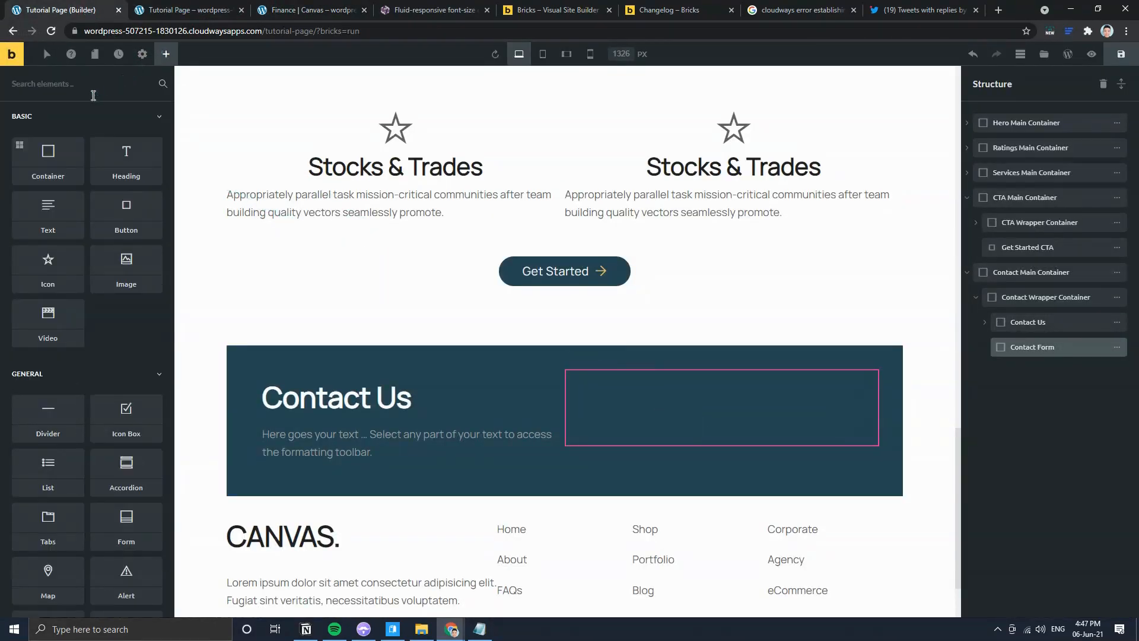
pyautogui.write('form')
pyautogui.moveTo(48, 132); pyautogui.dragTo(729, 416)
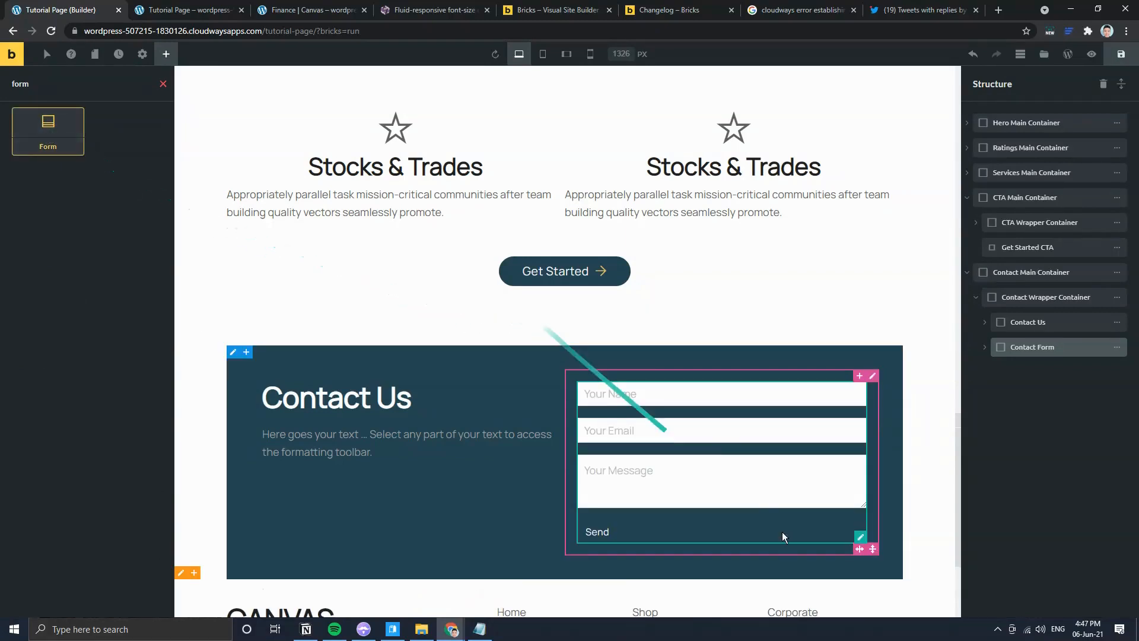
pyautogui.click(325, 7)
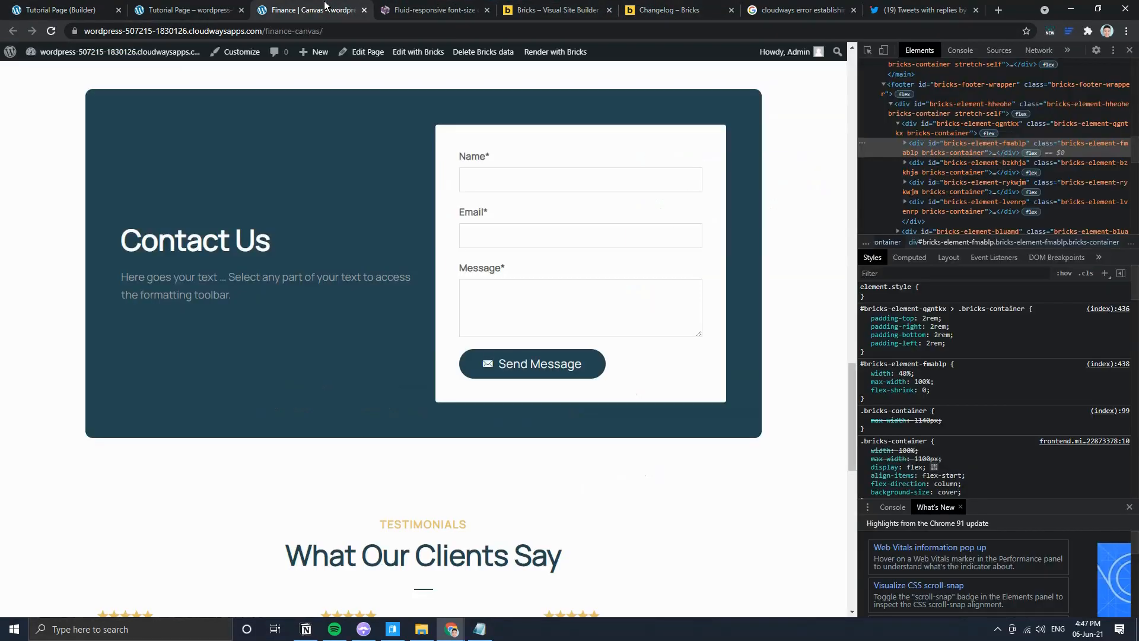
pyautogui.click(59, 10)
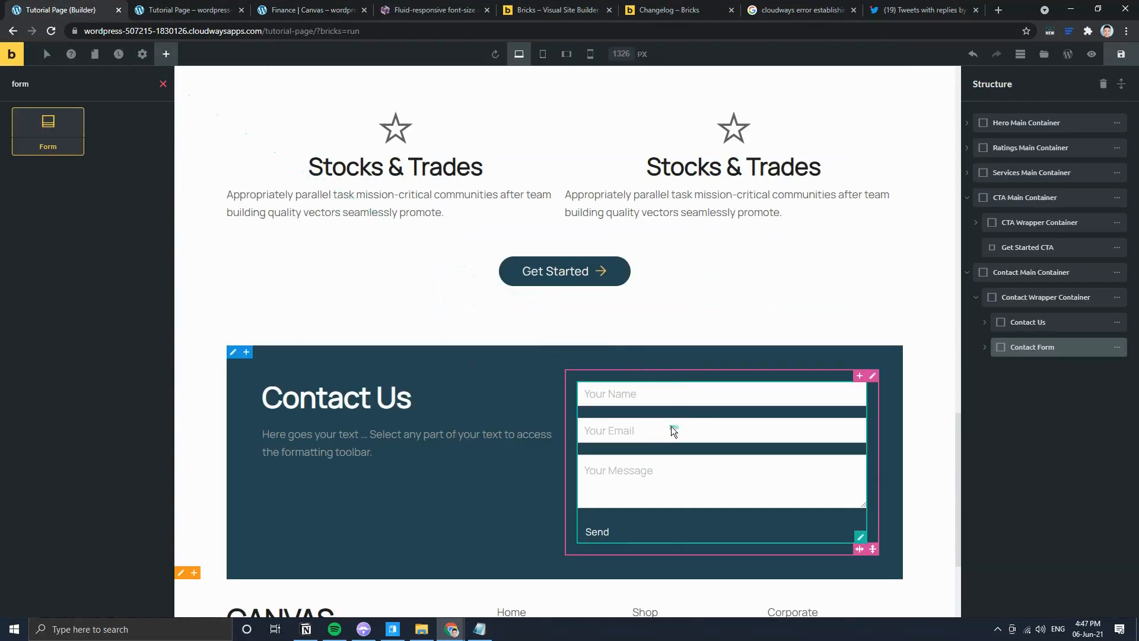
# Step: Check the form on the Finance | Canvas page and set the new form's background to white #ffffff from the FinanceCanvas palette
pyautogui.click(858, 540)
pyautogui.click(67, 262)
pyautogui.click(192, 7)
pyautogui.click(259, 8)
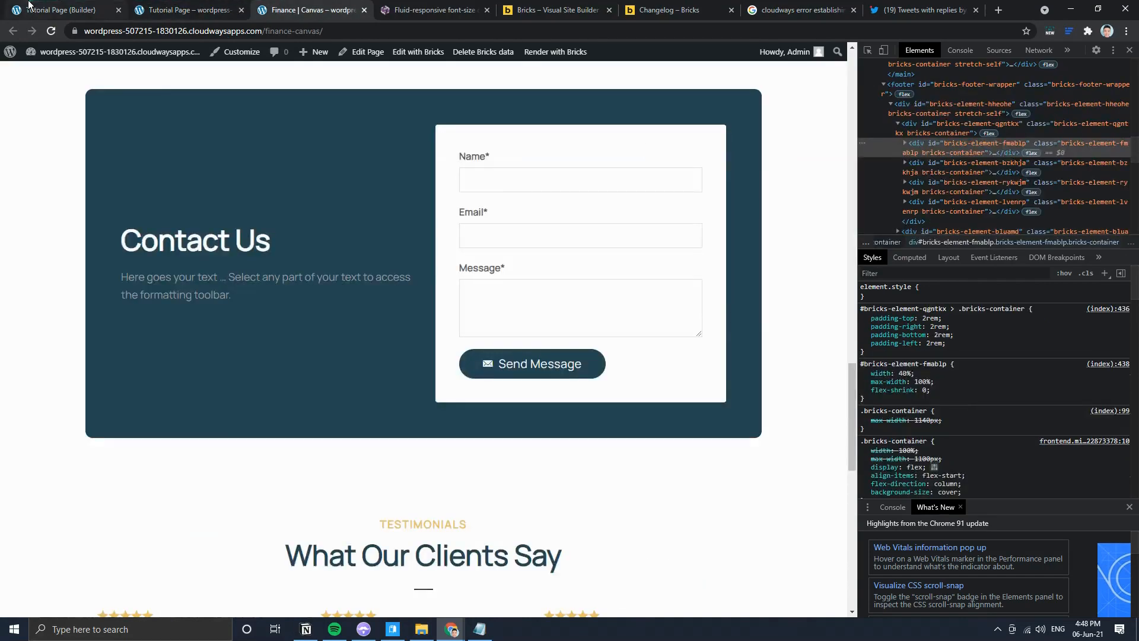
pyautogui.click(60, 9)
pyautogui.click(145, 302)
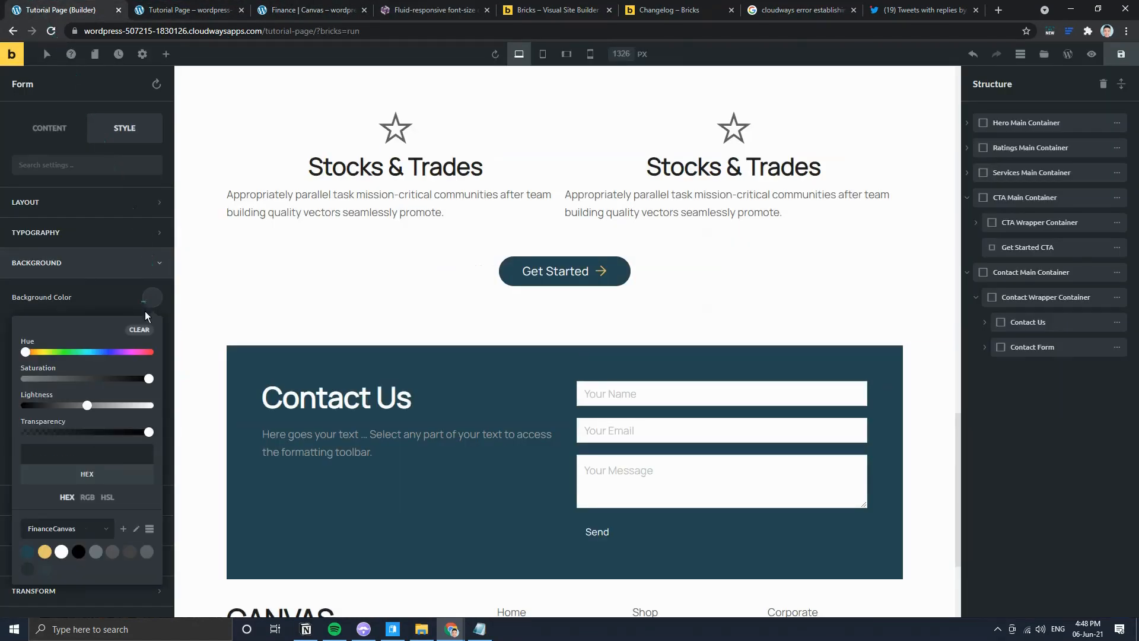
pyautogui.click(60, 553)
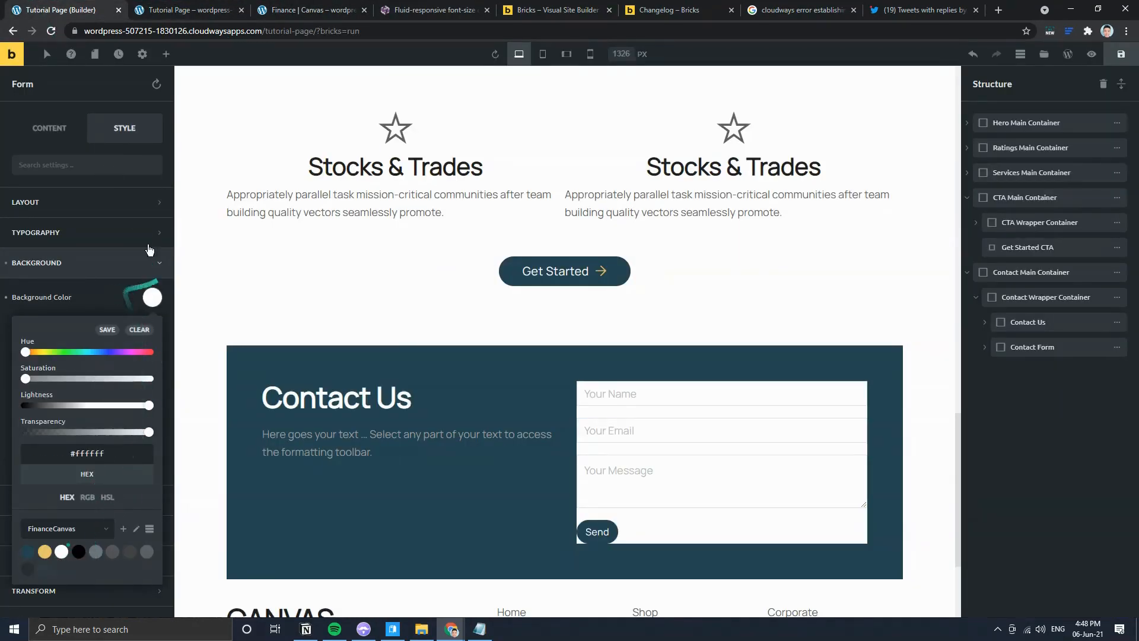
# Step: Set the form's padding to 4 rem on all four sides
pyautogui.click(98, 208)
pyautogui.click(35, 372)
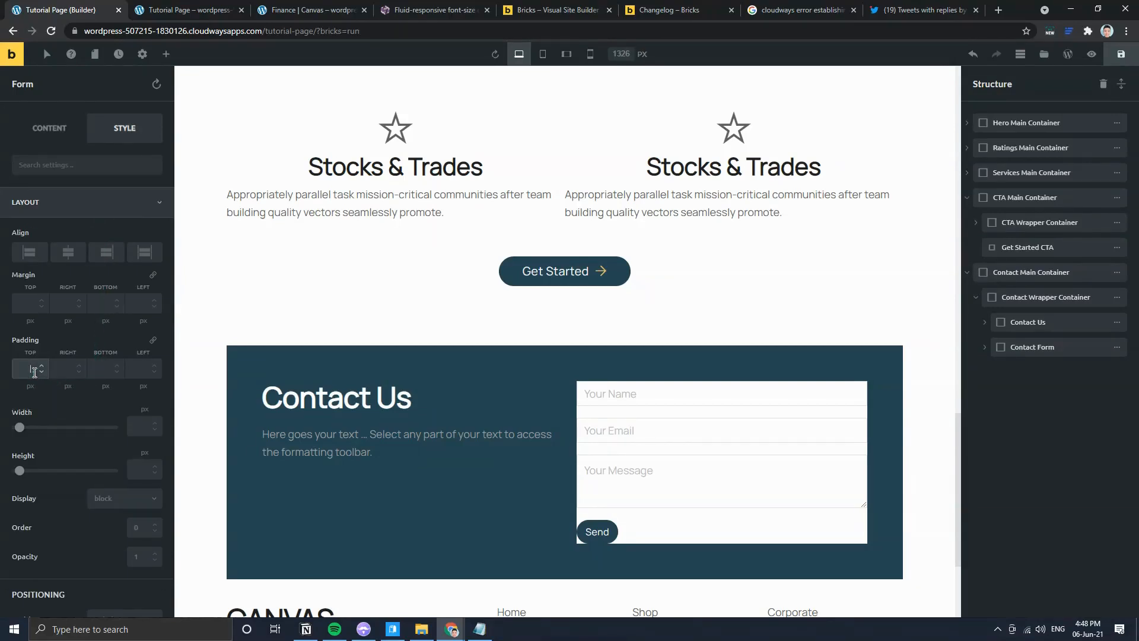
pyautogui.click(155, 342)
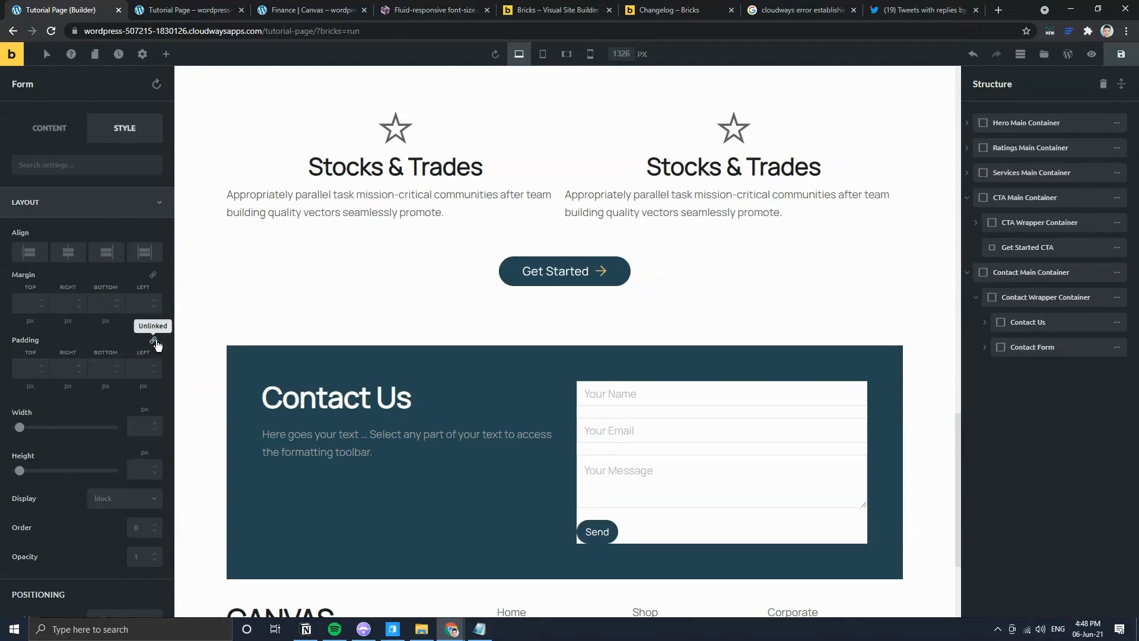
pyautogui.click(29, 369)
pyautogui.write('4rem')
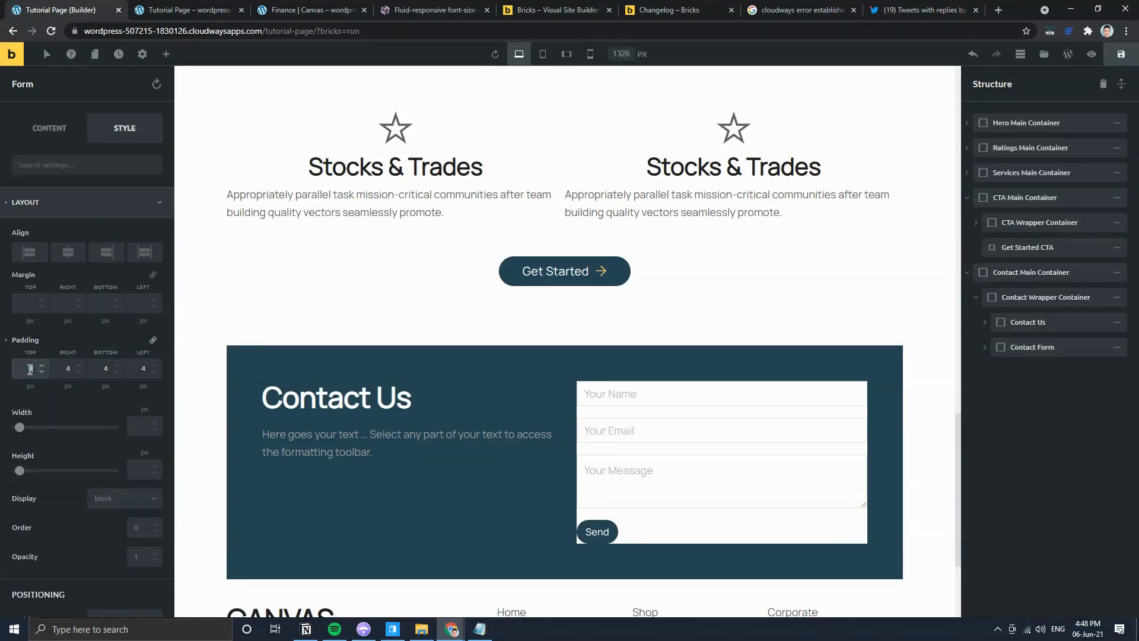
pyautogui.press('Tab')
pyautogui.write('rem')
pyautogui.press('Tab')
pyautogui.press('Tab')
pyautogui.write('rem')
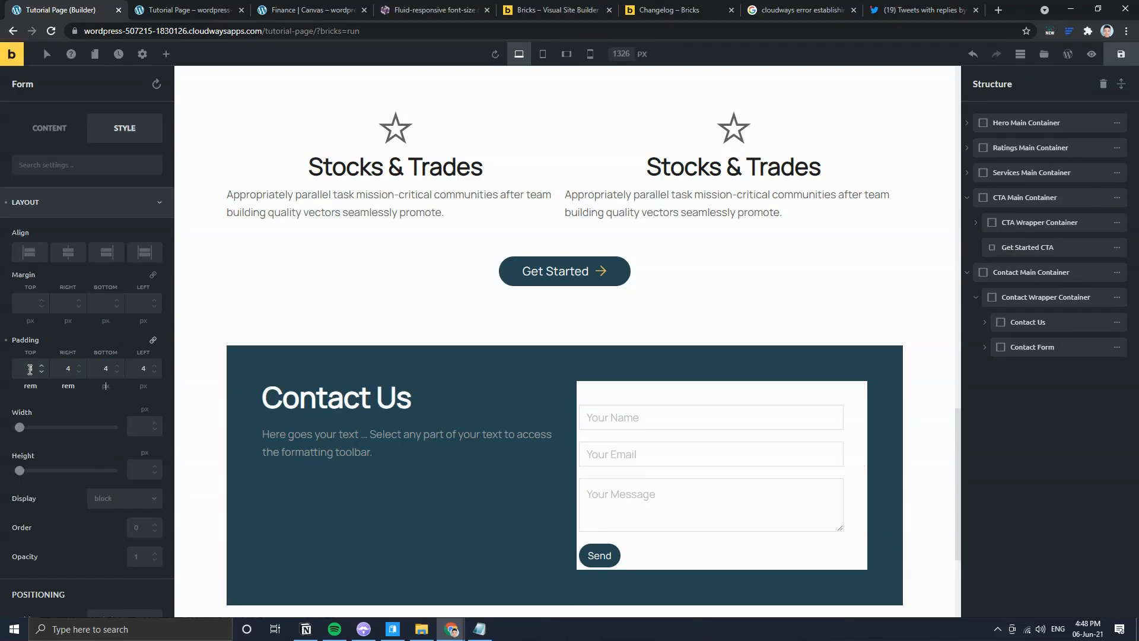
pyautogui.press('Tab')
pyautogui.press('Tab')
pyautogui.write('rem')
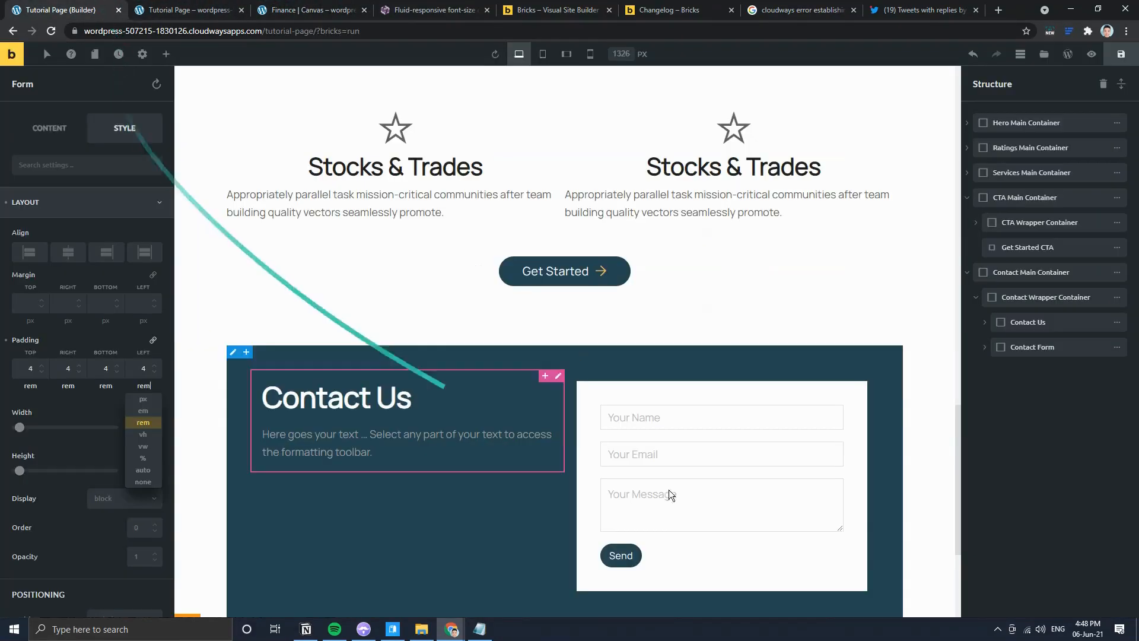
# Step: Examine the form's field list and the settings of its Name field
pyautogui.scroll(-2, 668, 494)
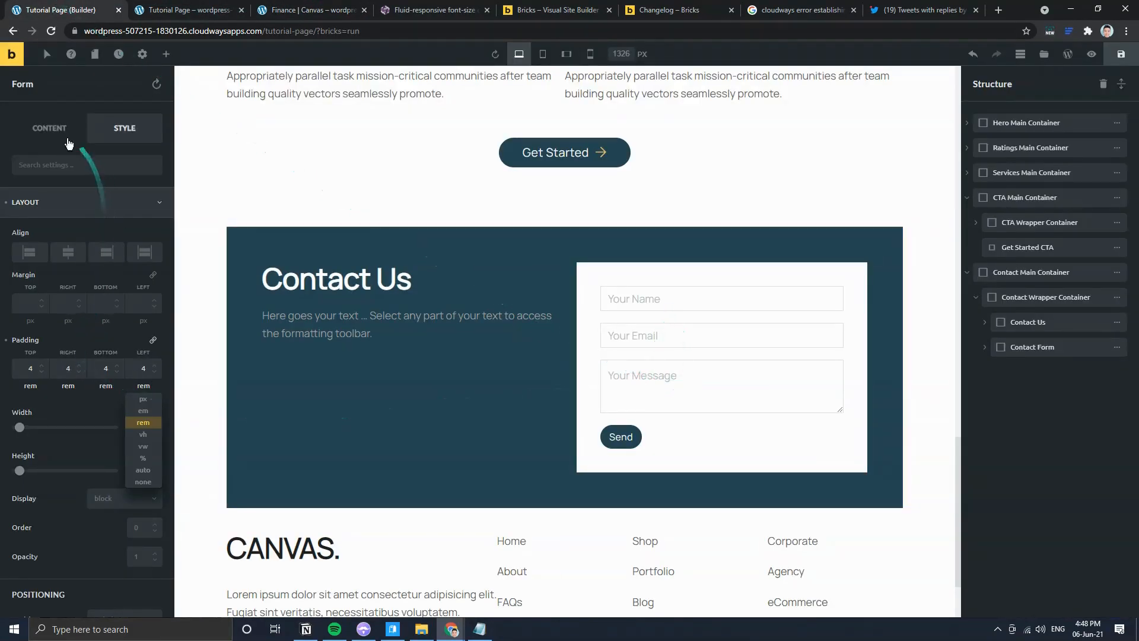
pyautogui.click(50, 127)
pyautogui.click(83, 205)
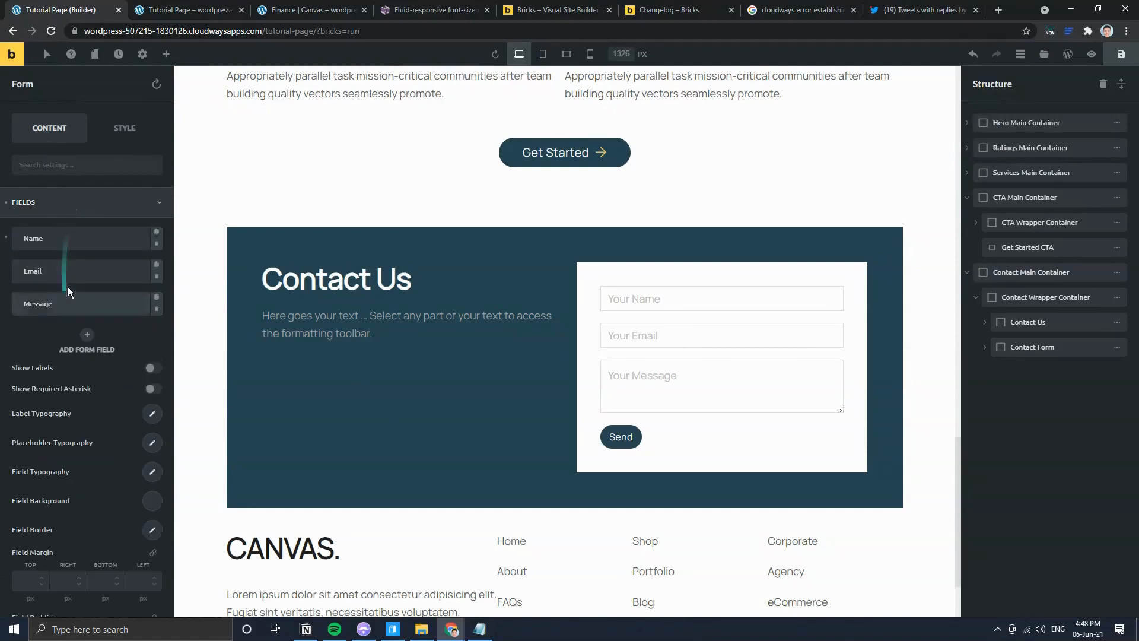
pyautogui.click(76, 247)
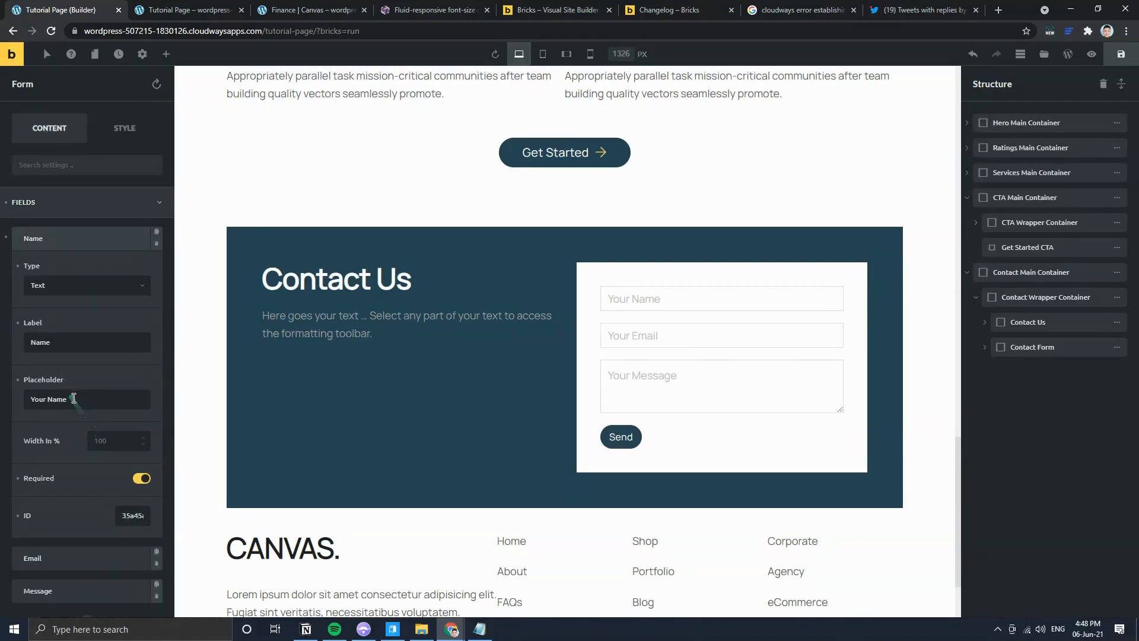
pyautogui.click(52, 215)
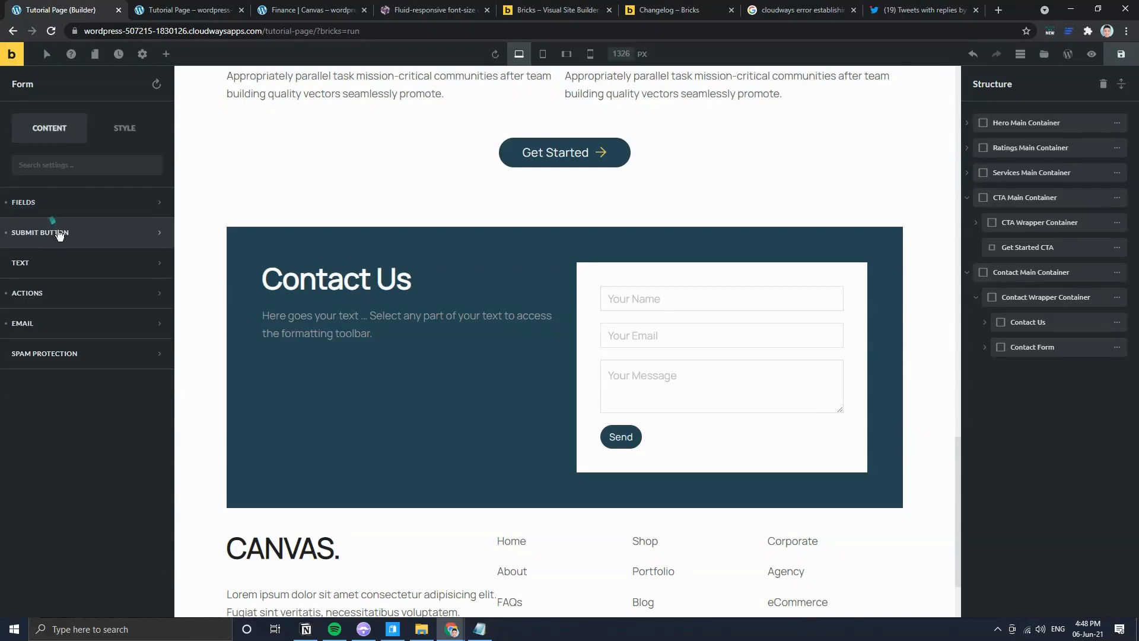
# Step: Set the form's submit button size to Medium after checking the button on the Finance | Canvas page
pyautogui.click(58, 274)
pyautogui.click(67, 261)
pyautogui.click(76, 237)
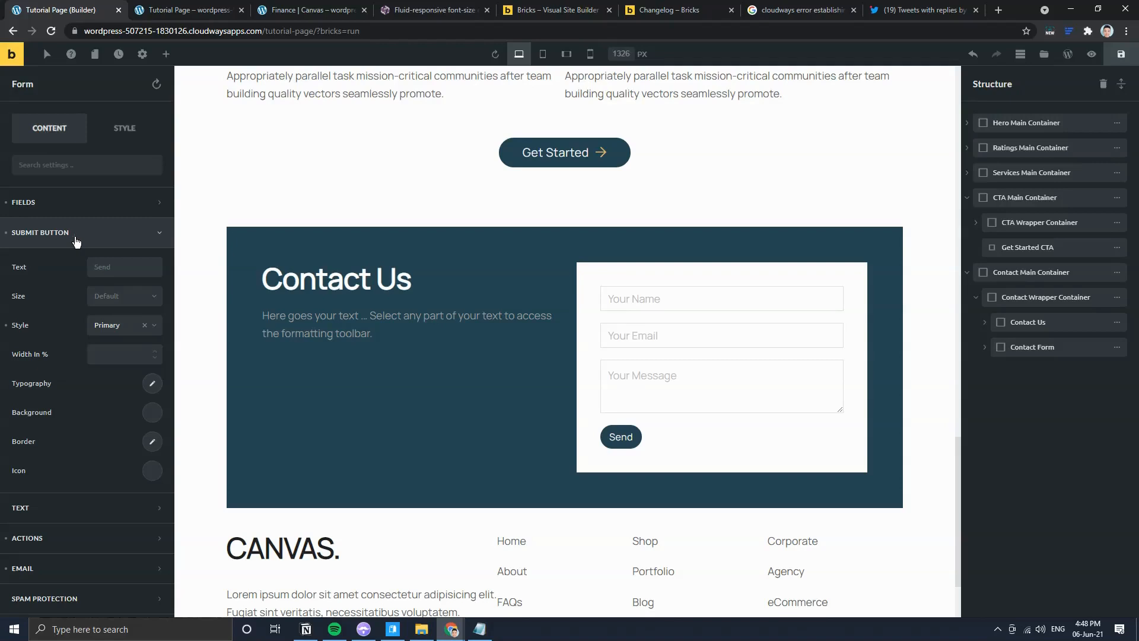
pyautogui.click(267, 10)
pyautogui.click(72, 10)
pyautogui.click(109, 302)
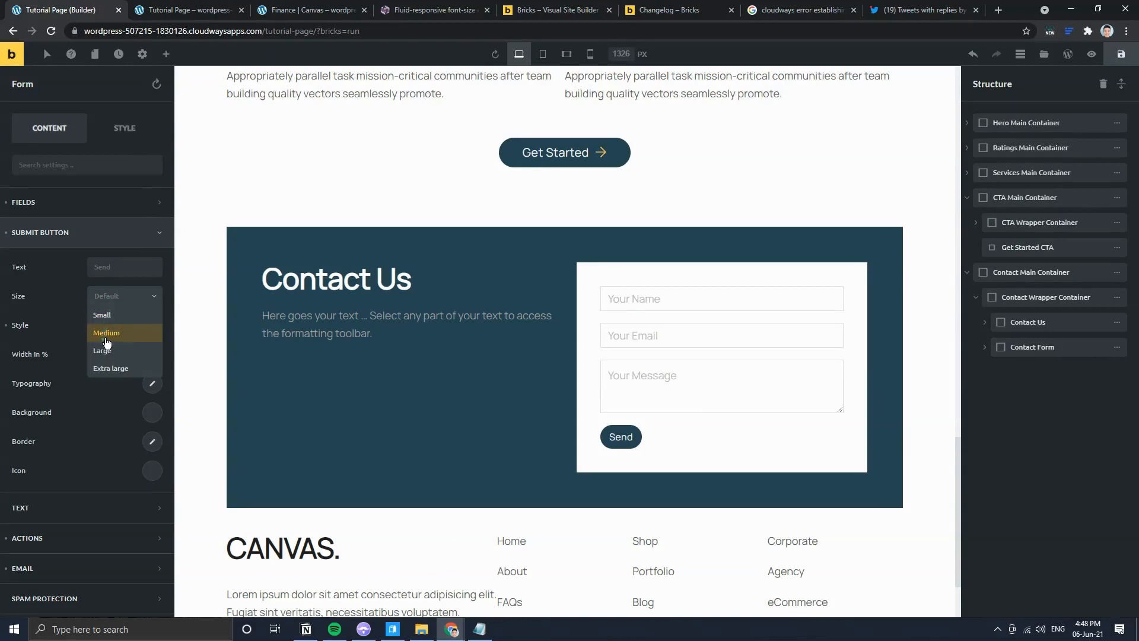
pyautogui.click(109, 340)
pyautogui.click(108, 358)
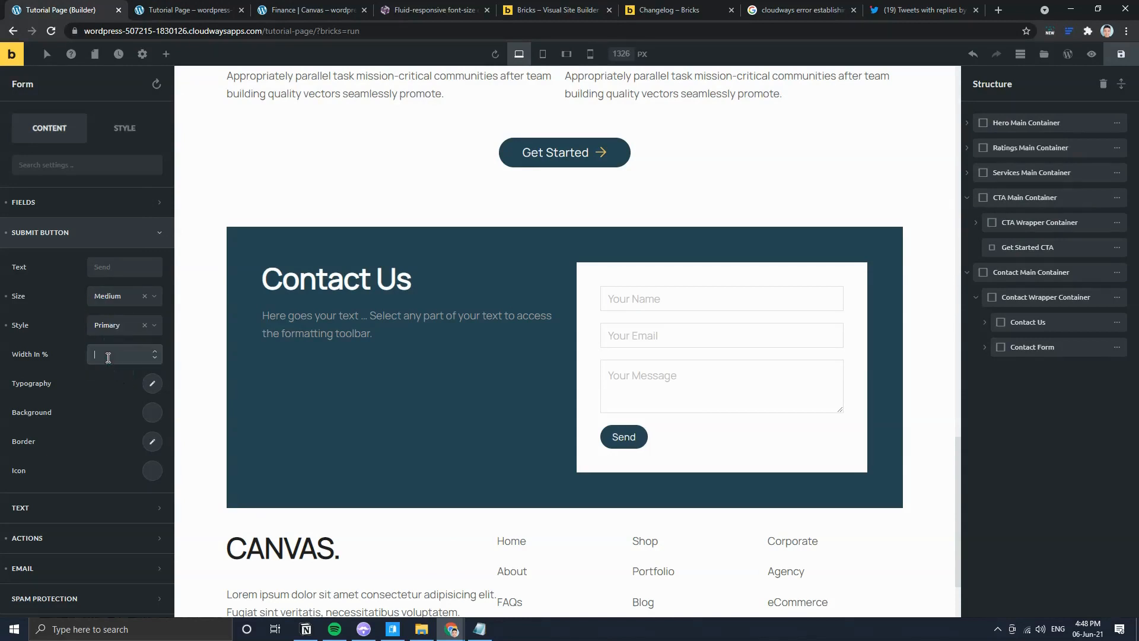
# Step: Set the submit button's text to "Send Message", matching the Finance | Canvas page
pyautogui.click(113, 270)
pyautogui.click(333, 6)
pyautogui.click(95, 5)
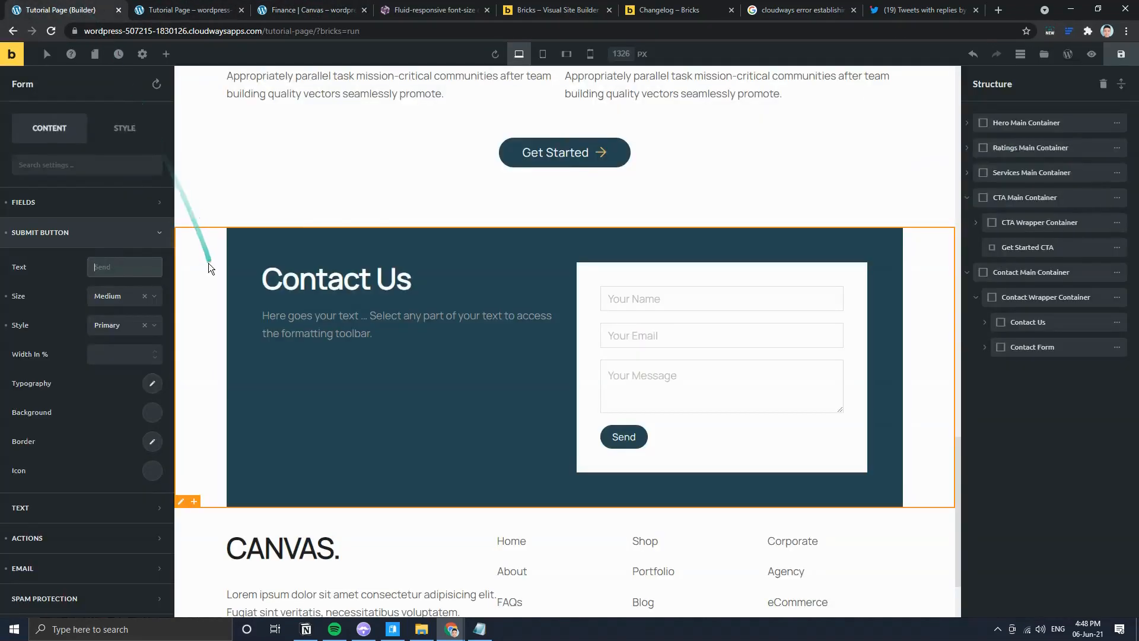
pyautogui.write('Send Message')
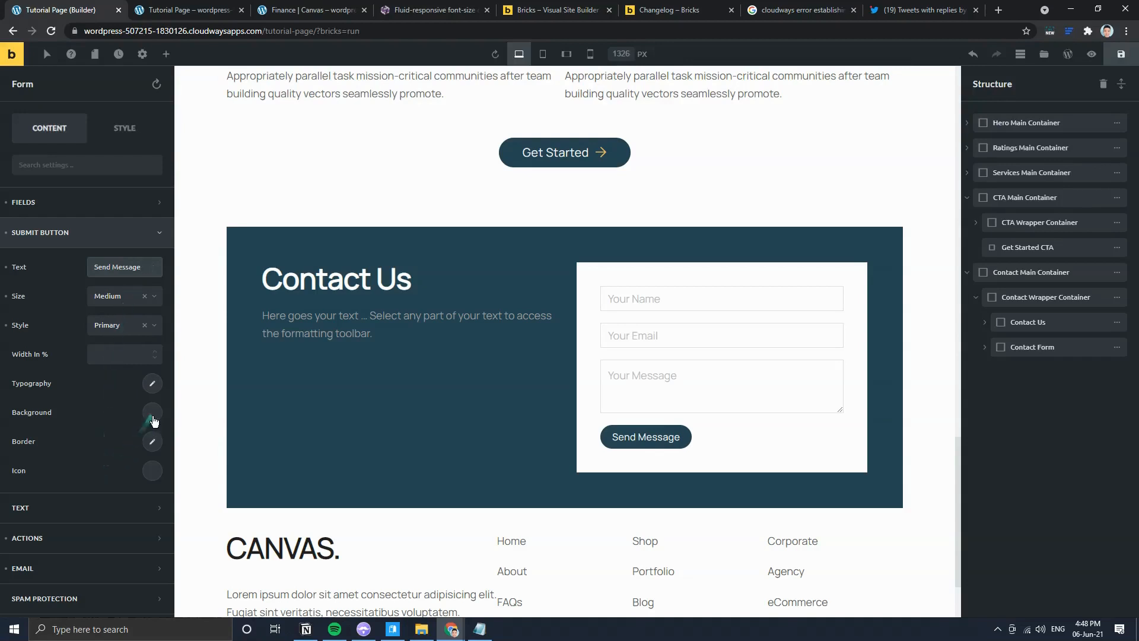
# Step: Add the Themify mail icon to the form's submit button and set the icon position to Left
pyautogui.click(149, 474)
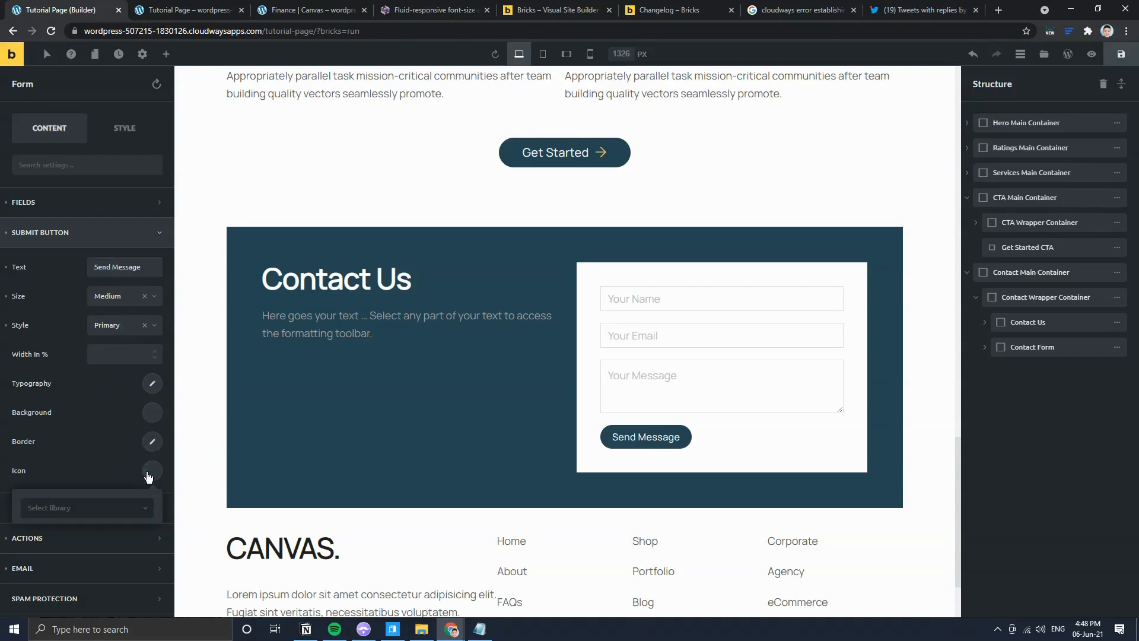
pyautogui.click(110, 508)
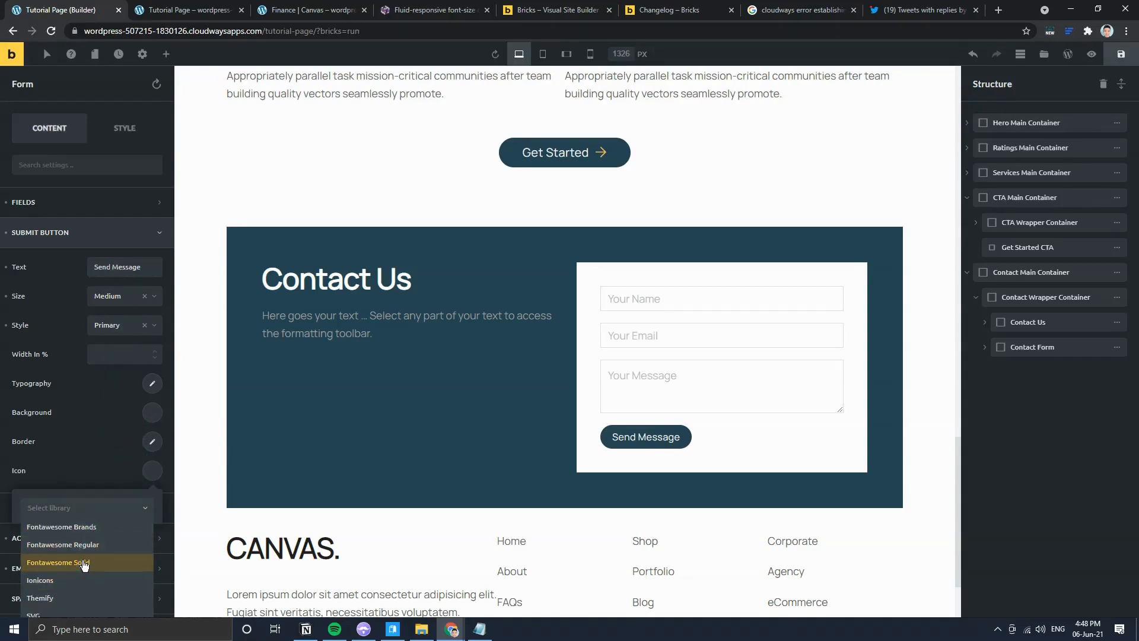
pyautogui.click(84, 579)
pyautogui.write('mail')
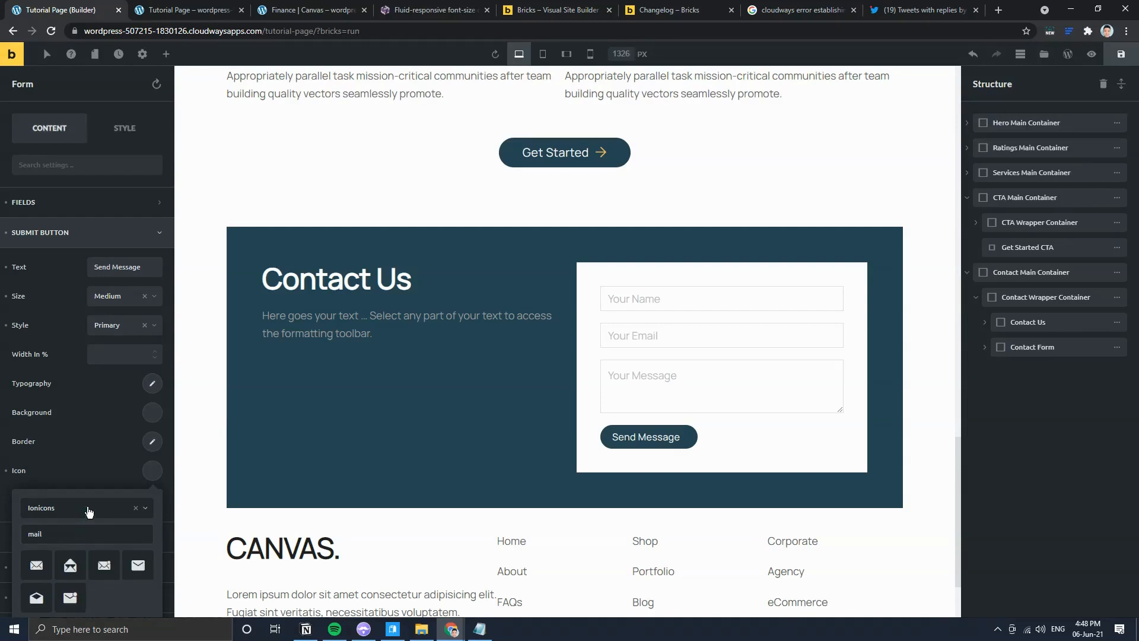
pyautogui.click(88, 509)
pyautogui.click(59, 598)
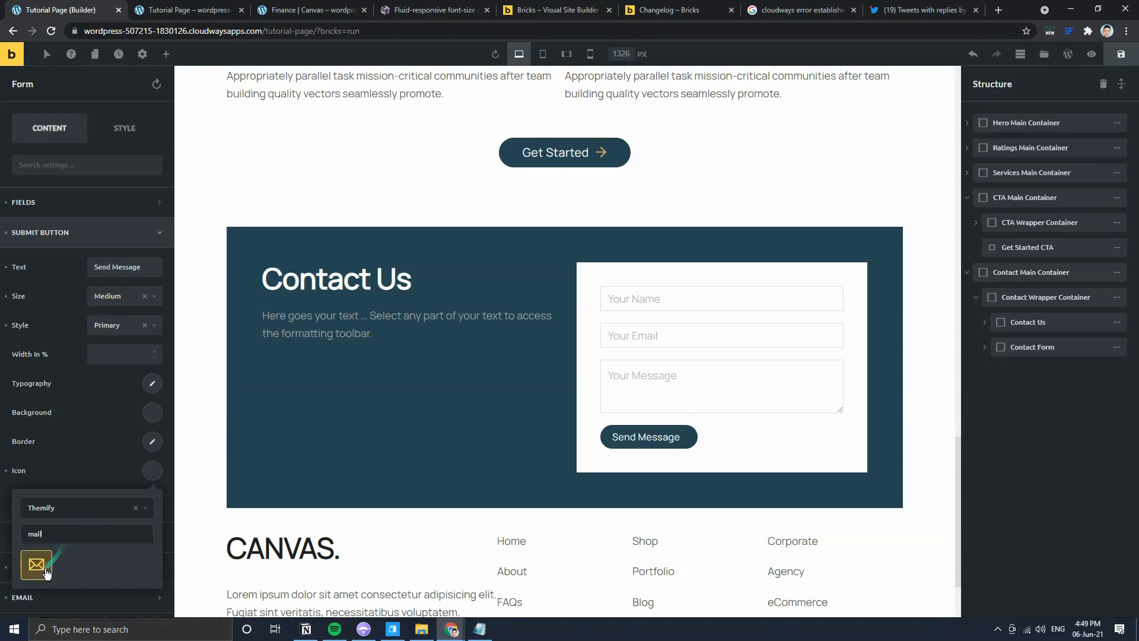
pyautogui.click(104, 473)
pyautogui.click(124, 511)
pyautogui.click(104, 516)
# Step: Set the submit button's size to Large, comparing it with the button on the Finance | Canvas page
pyautogui.click(286, 10)
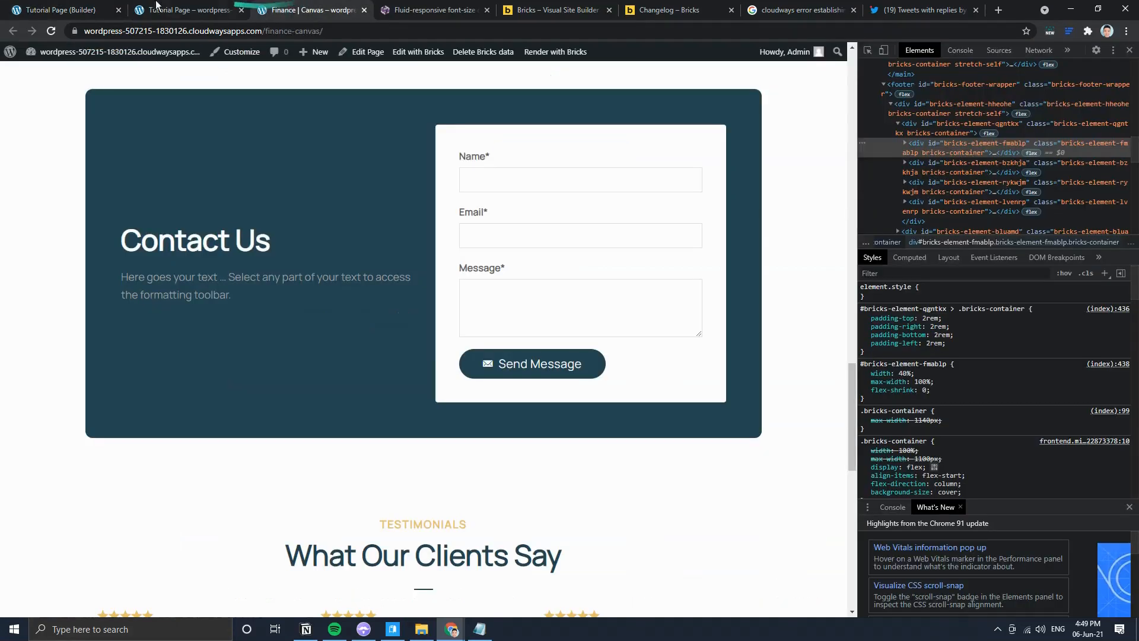
pyautogui.click(66, 11)
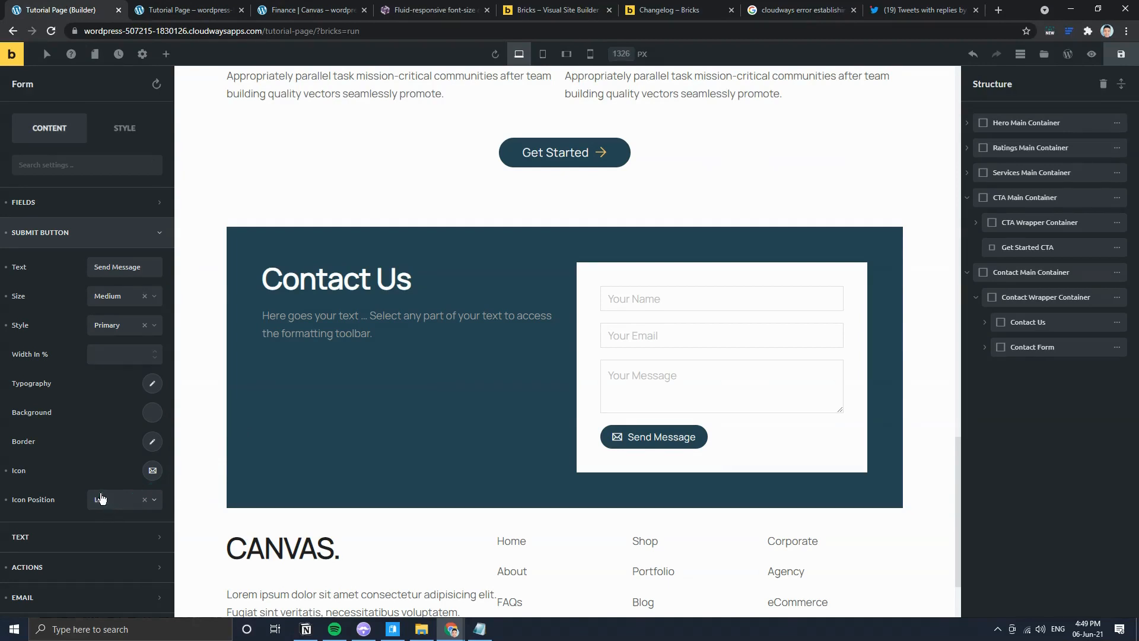
pyautogui.scroll(-1, 102, 498)
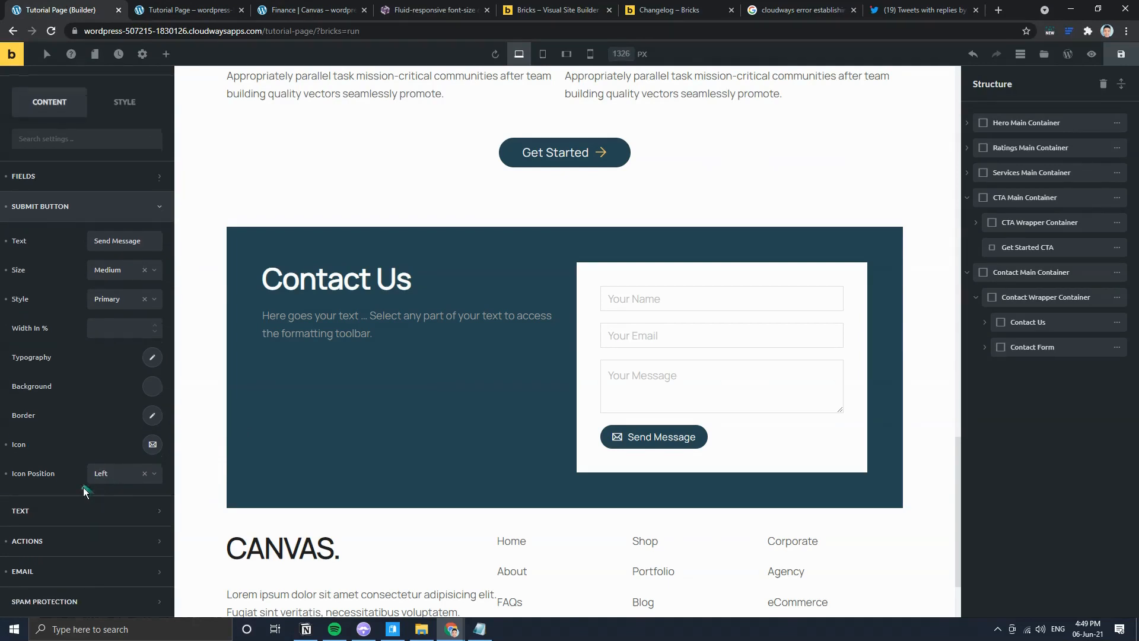
pyautogui.click(120, 298)
pyautogui.click(122, 335)
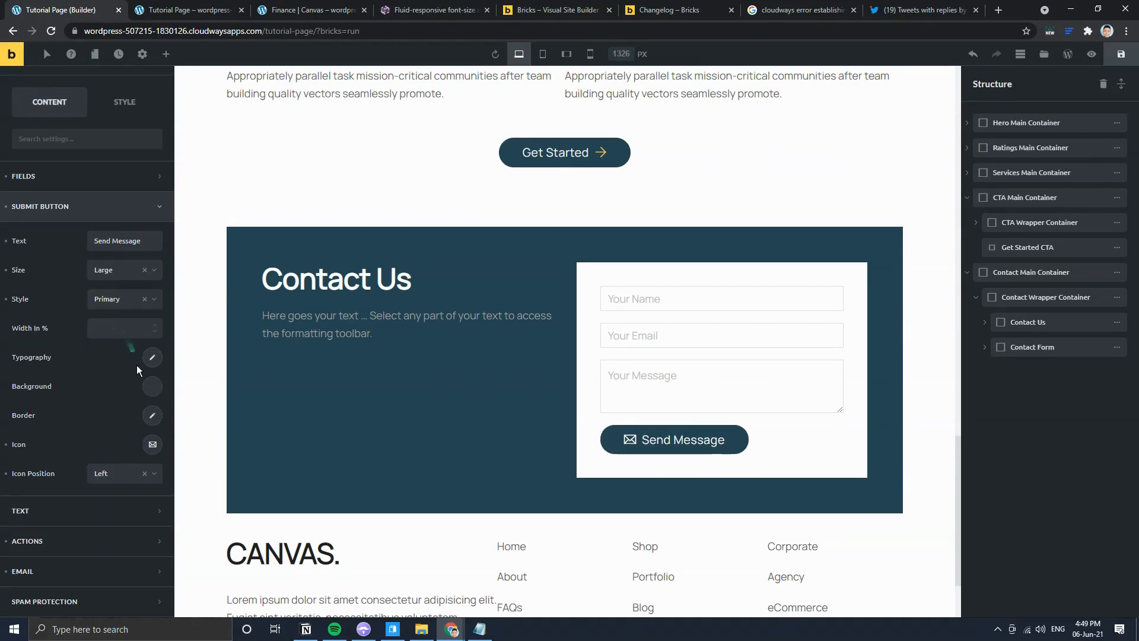
pyautogui.click(260, 10)
pyautogui.click(66, 10)
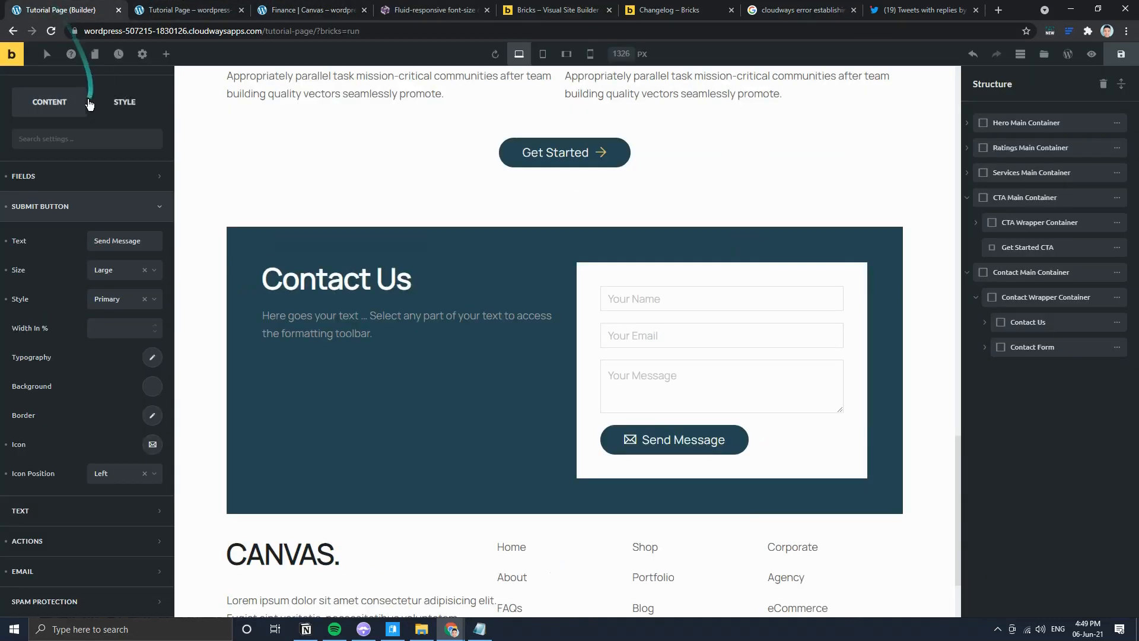
pyautogui.click(72, 210)
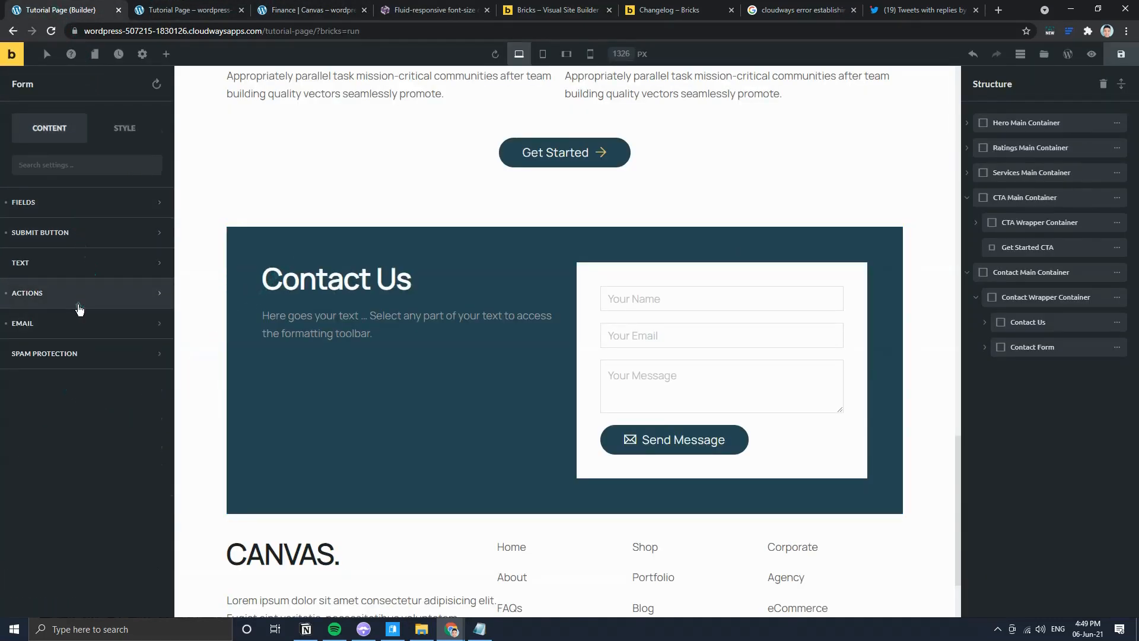
# Step: Show the labels and required asterisks on the form's fields, as on the Finance | Canvas page
pyautogui.click(70, 293)
pyautogui.click(78, 294)
pyautogui.click(89, 264)
pyautogui.click(89, 265)
pyautogui.click(86, 202)
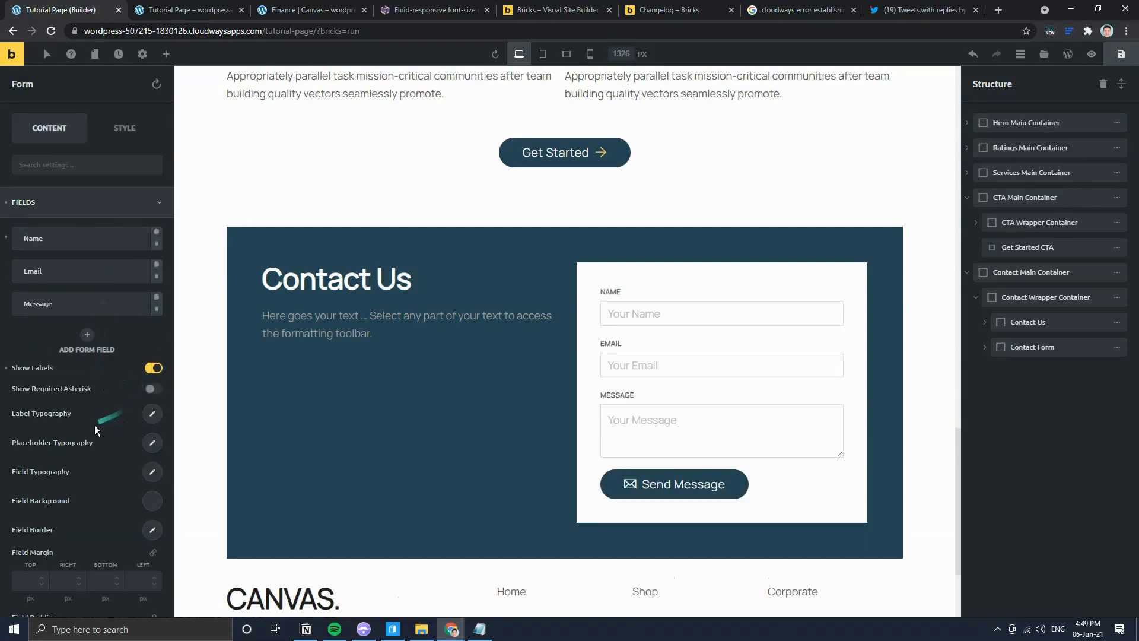
pyautogui.click(273, 10)
pyautogui.click(47, 5)
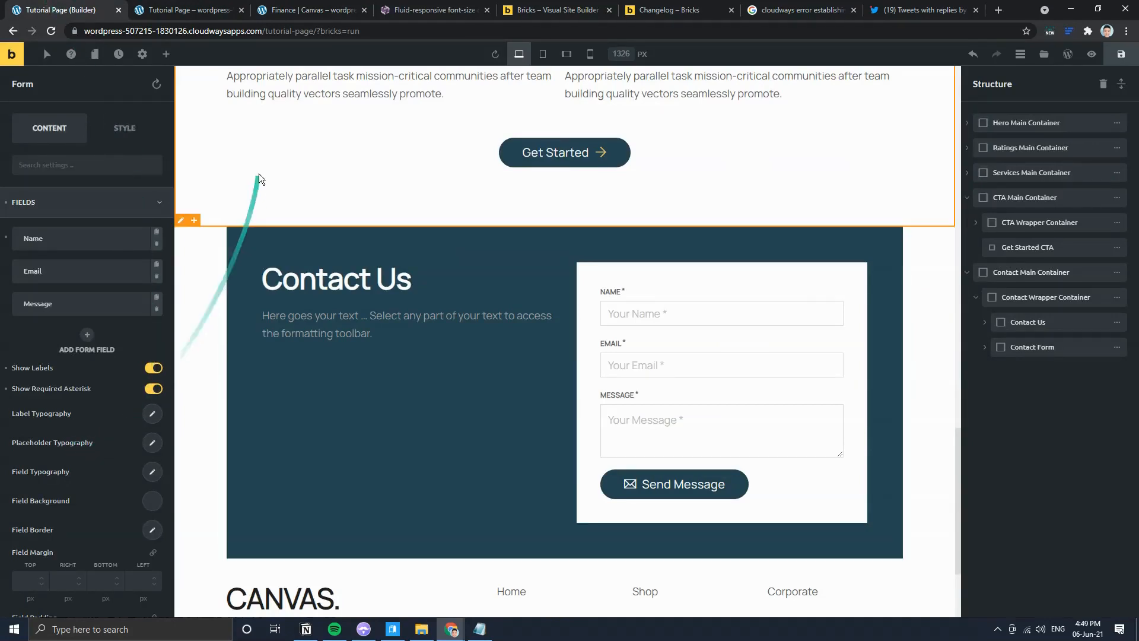
pyautogui.click(273, 10)
pyautogui.click(70, 4)
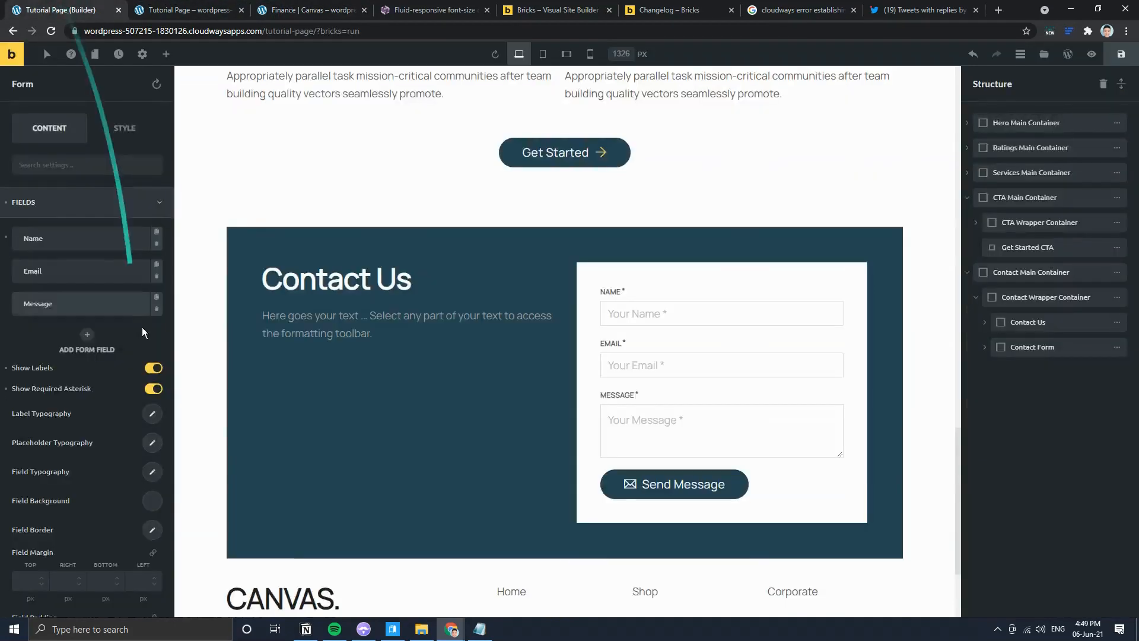
# Step: Clear the placeholder text of the form's Name, Email and Message fields
pyautogui.click(69, 238)
pyautogui.tripleClick(82, 401)
pyautogui.press('BackSpace')
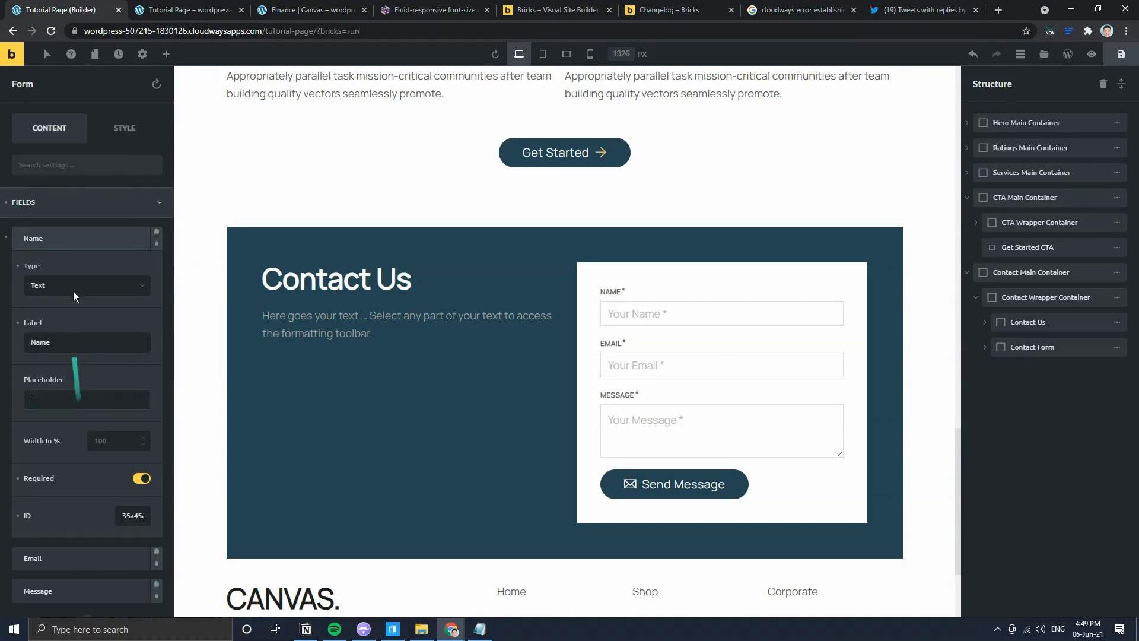
pyautogui.click(69, 237)
pyautogui.click(69, 273)
pyautogui.tripleClick(57, 432)
pyautogui.press('BackSpace')
pyautogui.click(57, 267)
pyautogui.click(64, 302)
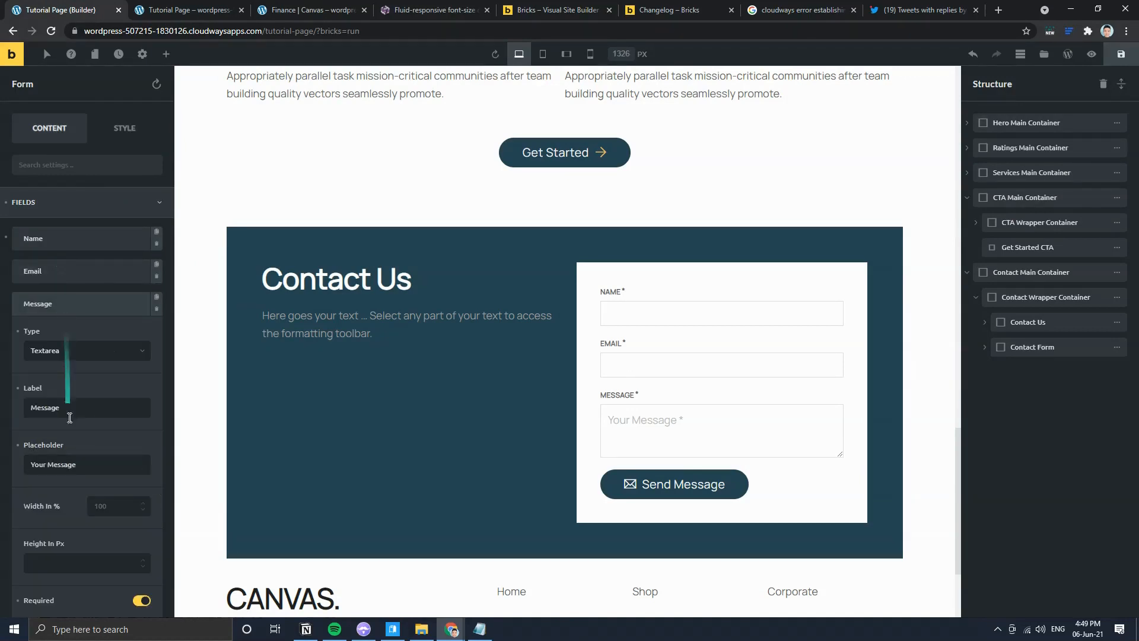
pyautogui.tripleClick(77, 463)
pyautogui.press('BackSpace')
pyautogui.click(79, 301)
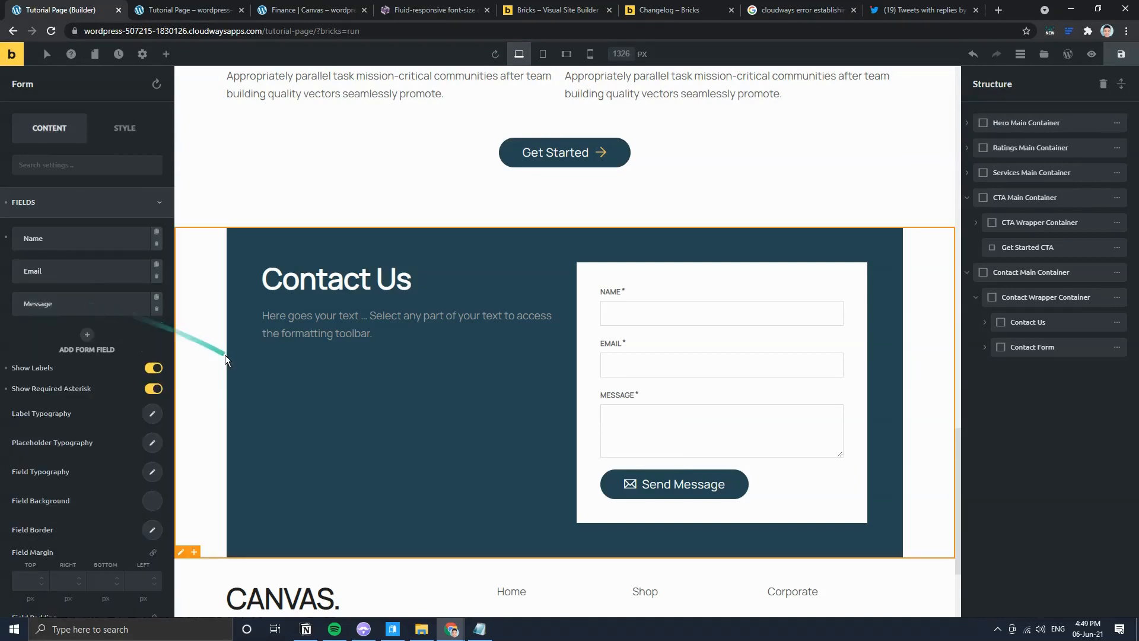
# Step: Set the form's border radius to 4 px on all corners and compare it with the Finance | Canvas page
pyautogui.click(328, 9)
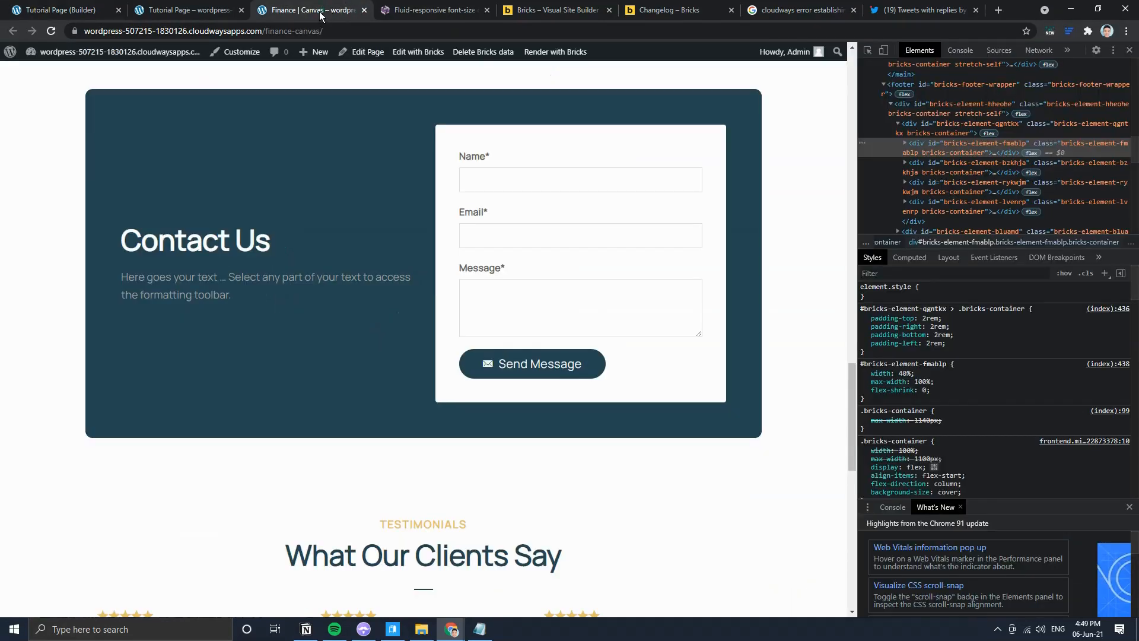
pyautogui.click(65, 9)
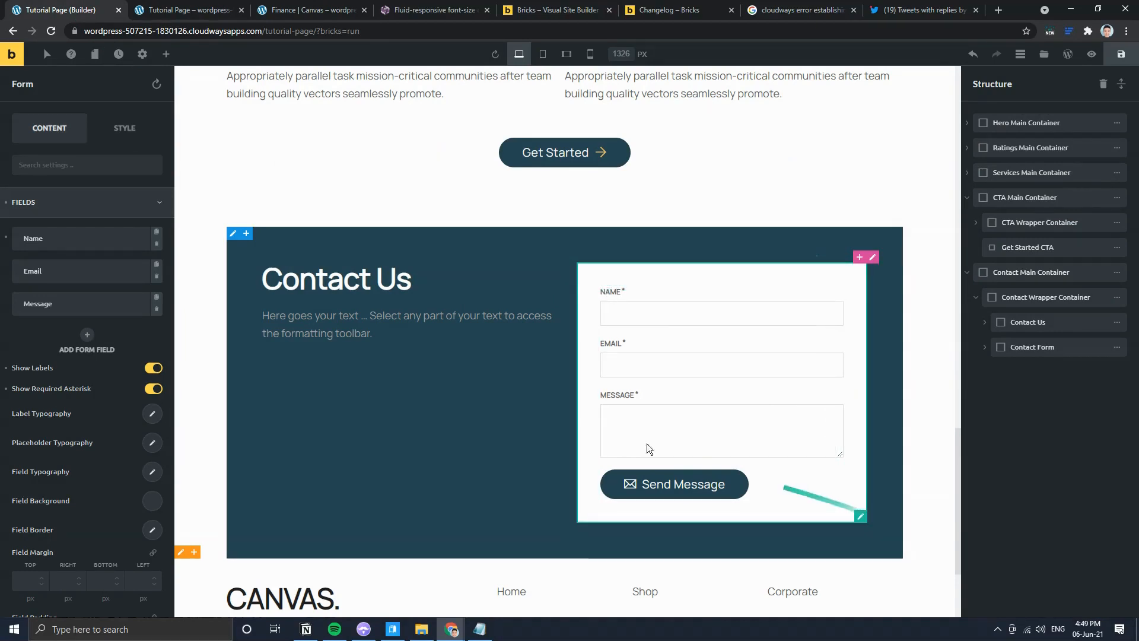
pyautogui.click(136, 208)
pyautogui.click(121, 129)
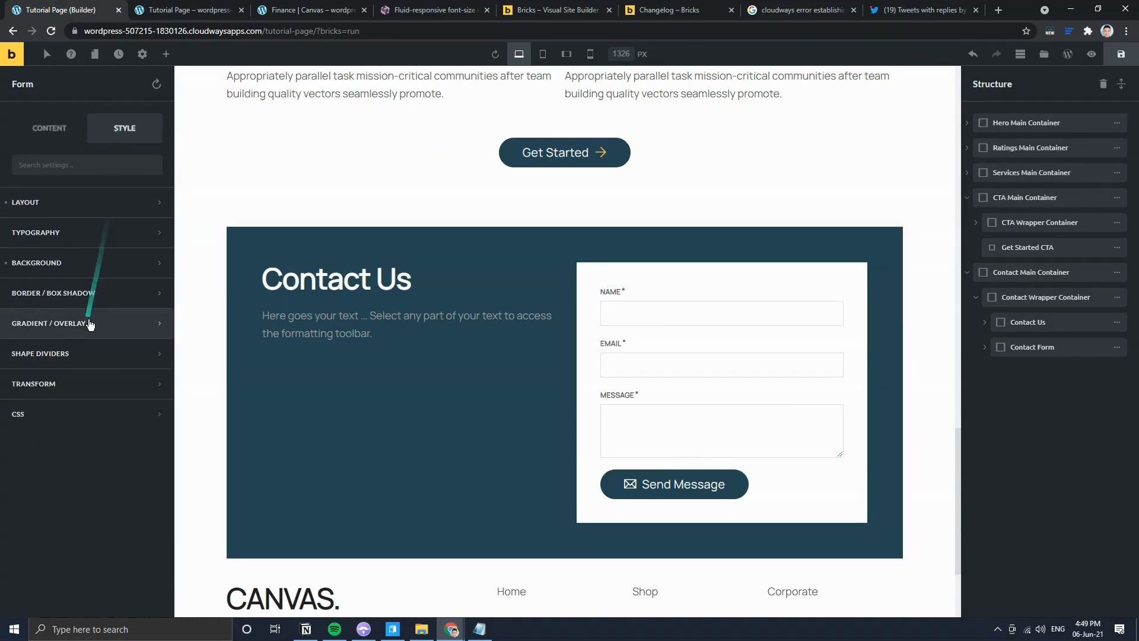
pyautogui.click(95, 293)
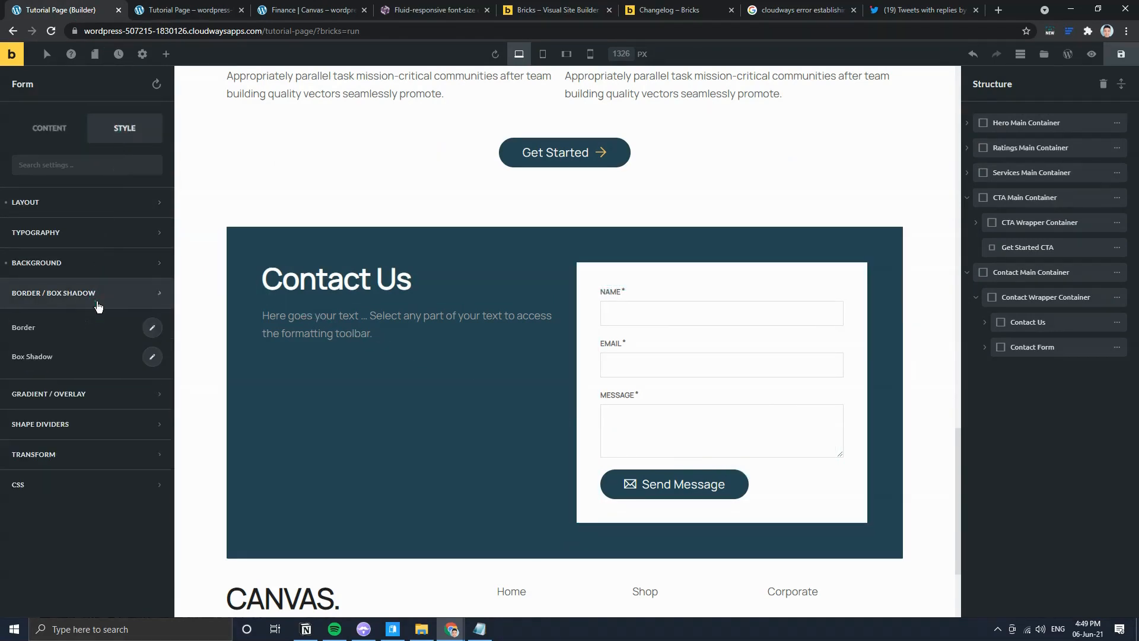
pyautogui.click(153, 328)
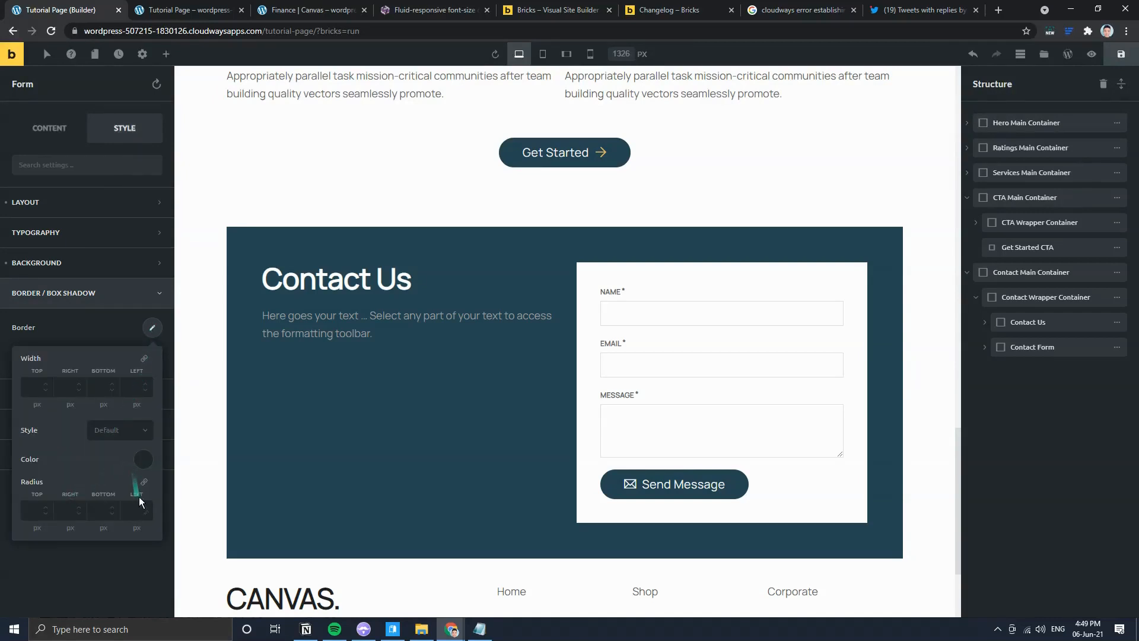
pyautogui.click(143, 482)
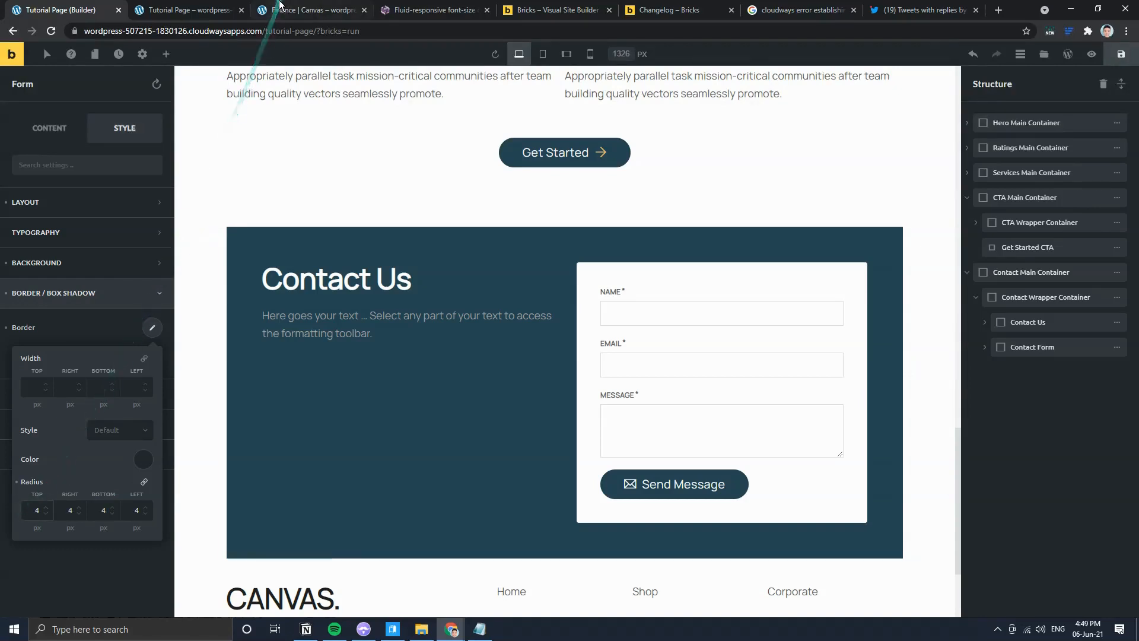
pyautogui.click(300, 7)
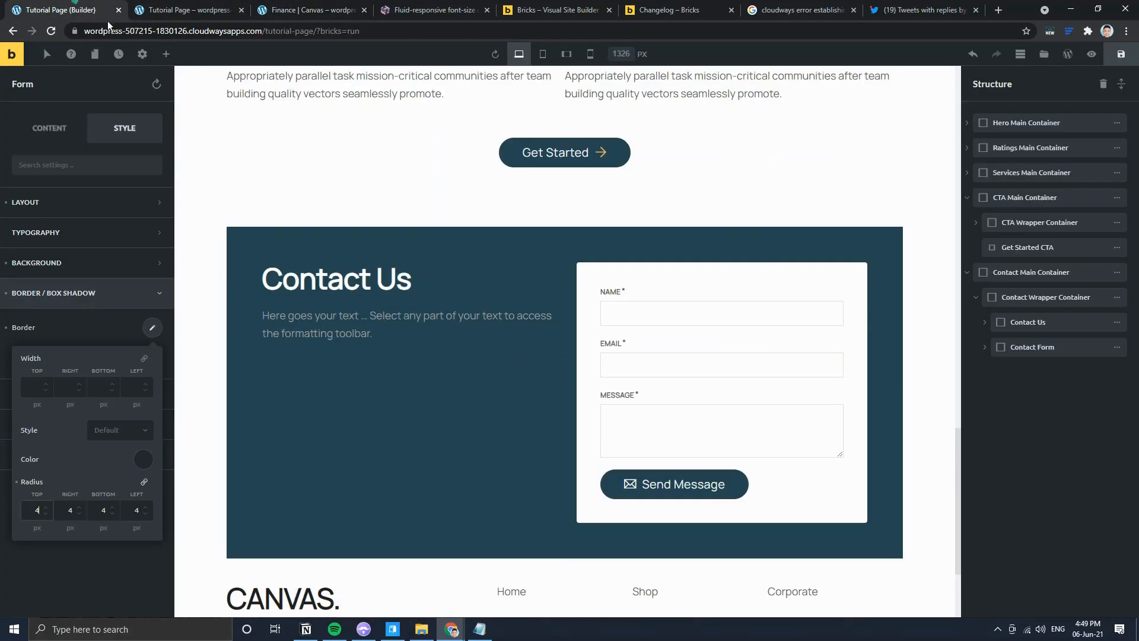
pyautogui.click(77, 9)
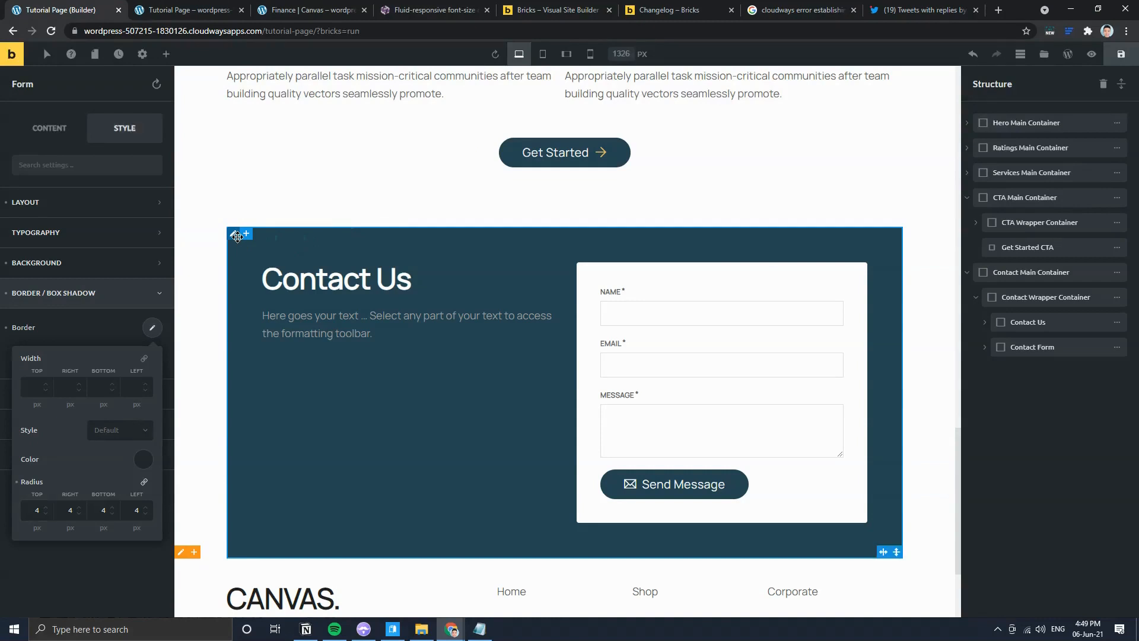
# Step: Set the Contact Wrapper Container's border radius to 8 px on all corners
pyautogui.click(236, 237)
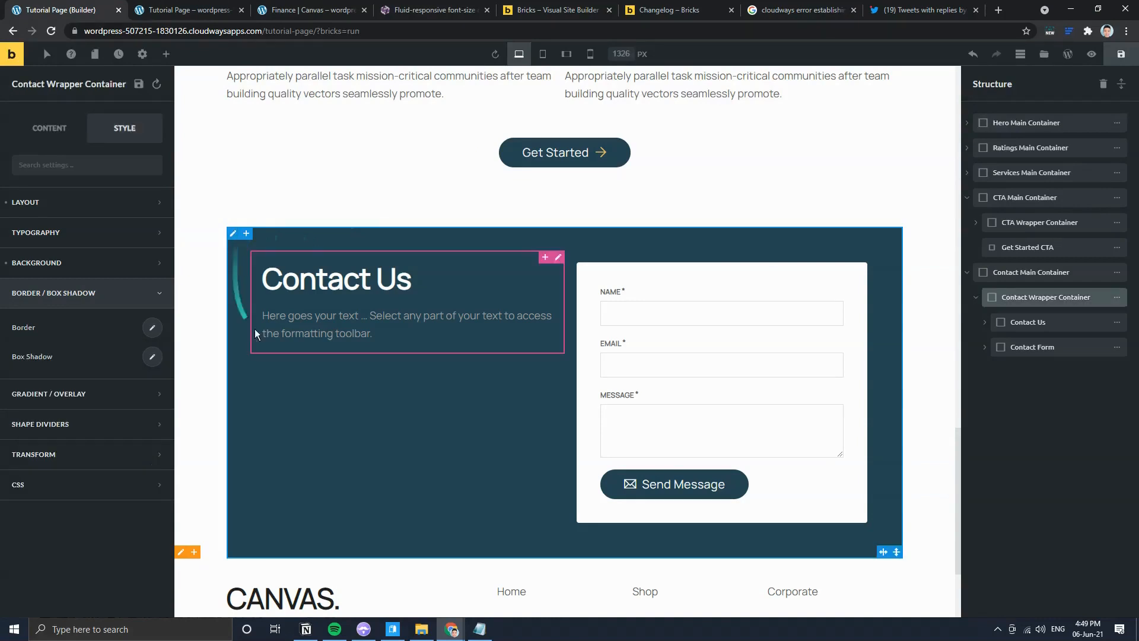
pyautogui.click(152, 331)
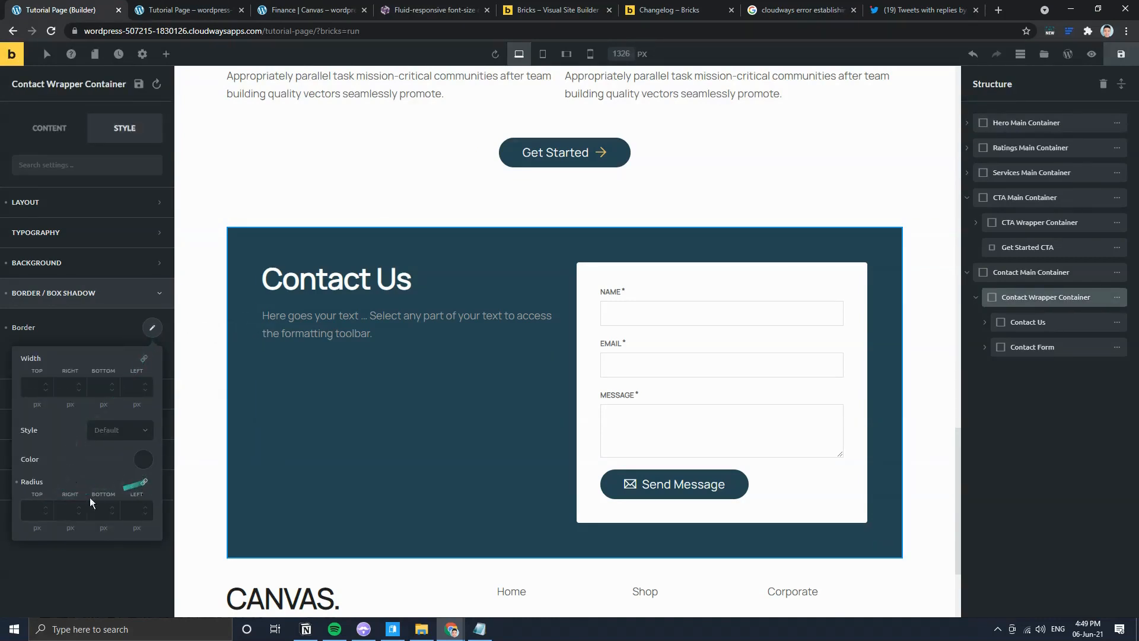
pyautogui.write('8')
pyautogui.click(934, 264)
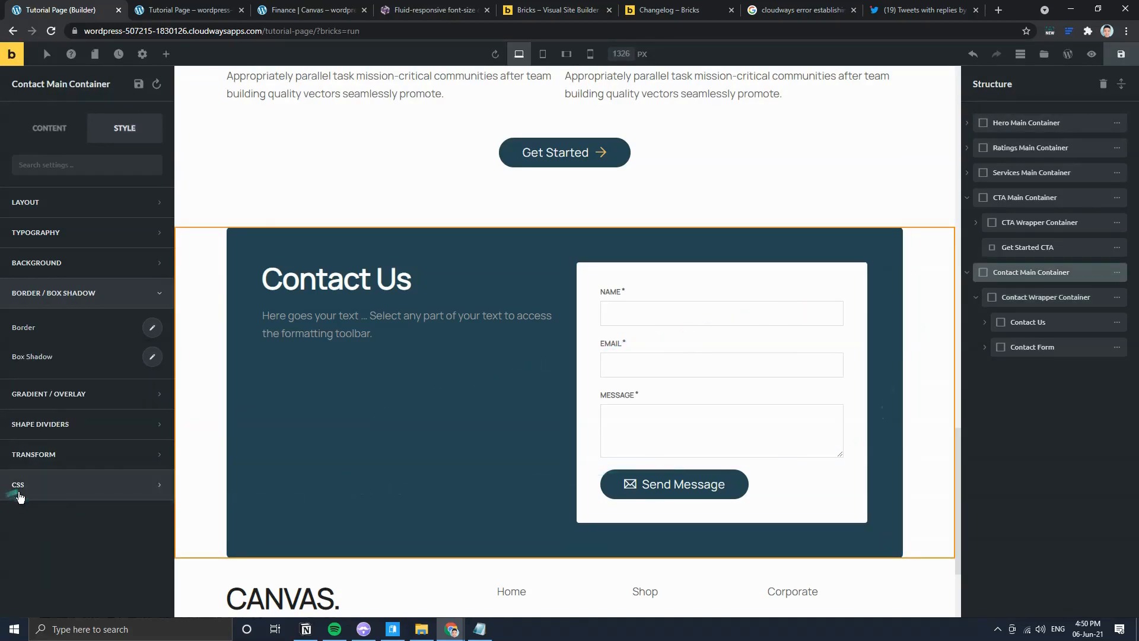
pyautogui.click(284, 8)
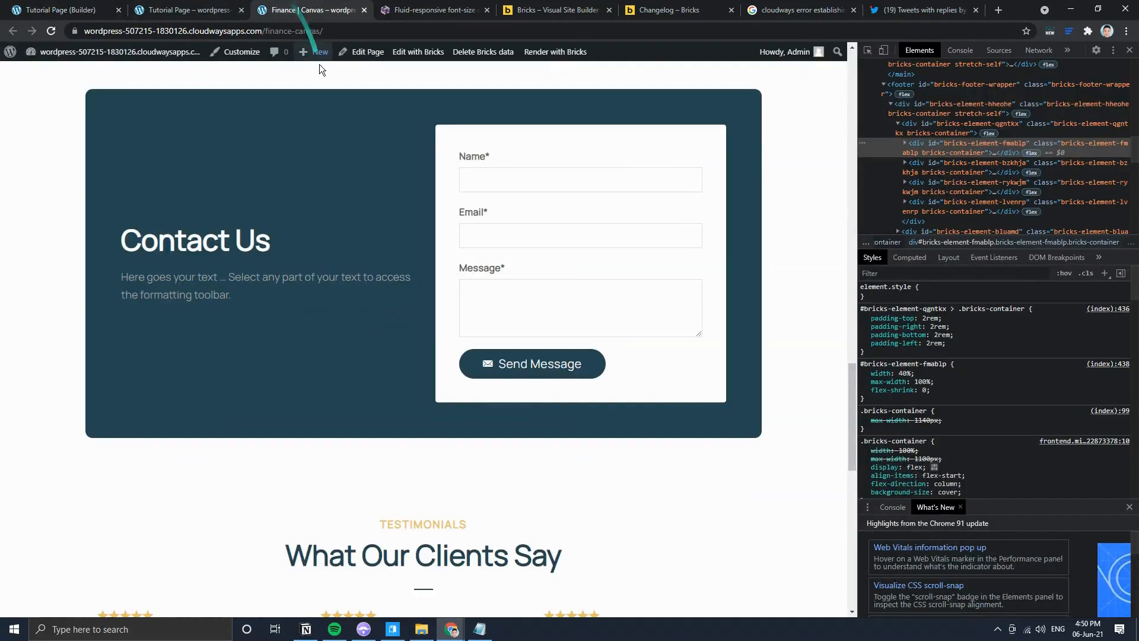
pyautogui.click(85, 9)
pyautogui.click(152, 357)
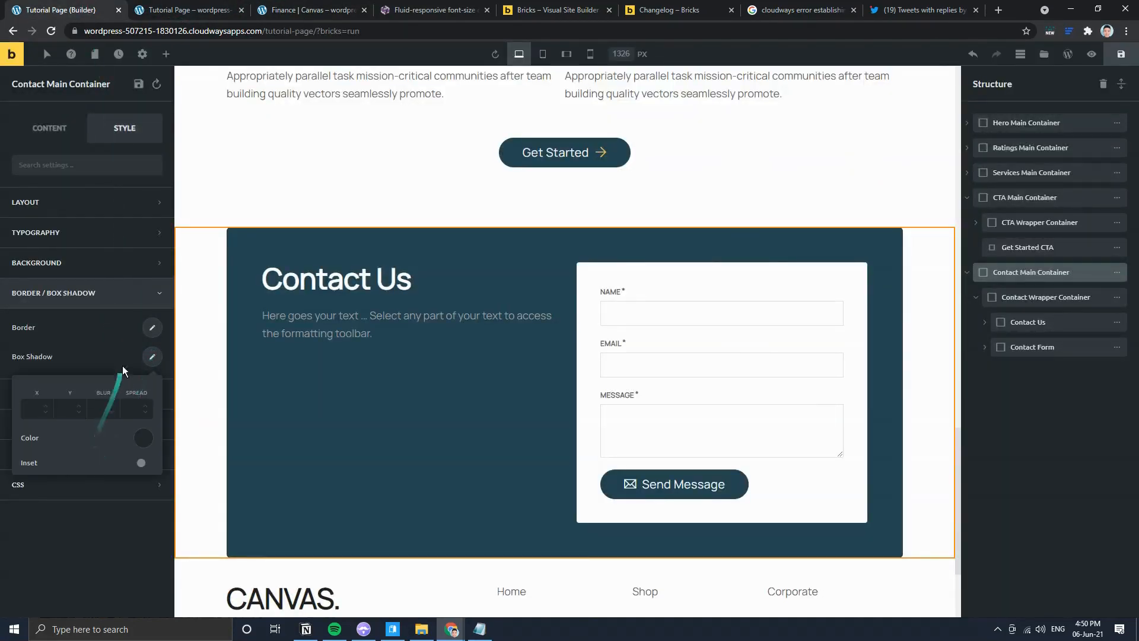
pyautogui.click(152, 328)
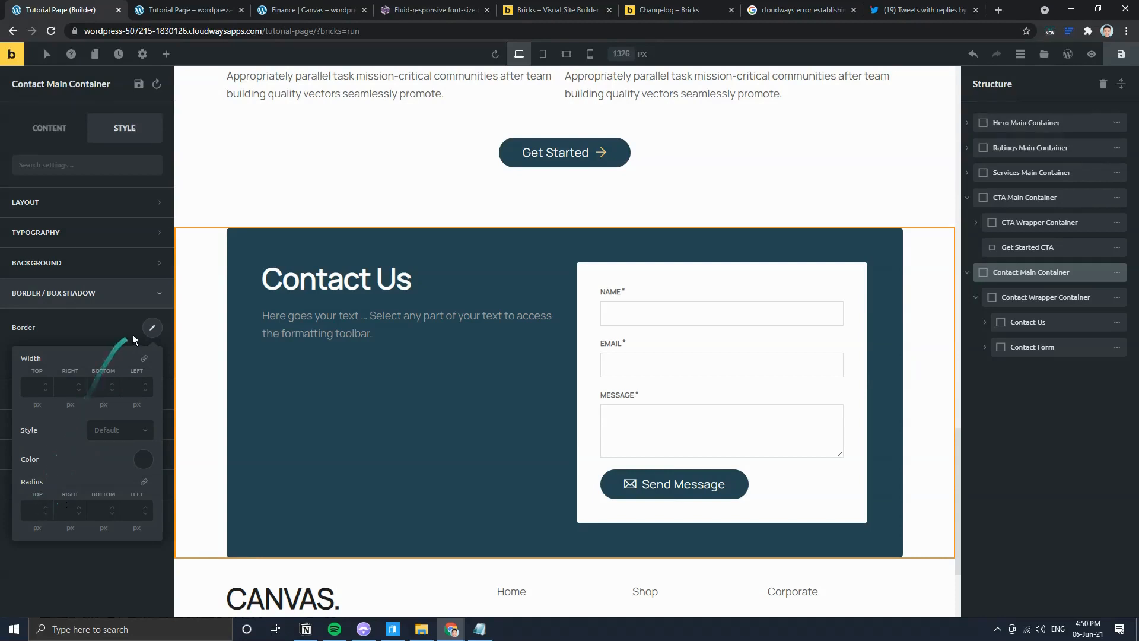
pyautogui.click(152, 328)
# Step: Set the Contact Wrapper Container's border radius to 20 px on all four corners, with the values linked
pyautogui.click(237, 240)
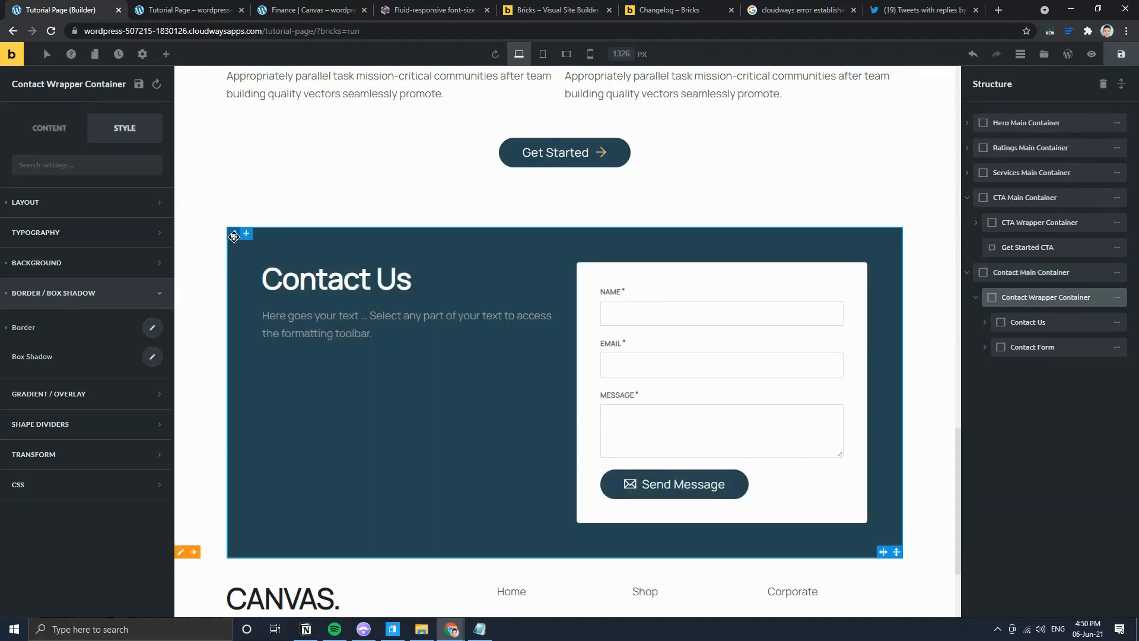
pyautogui.click(151, 328)
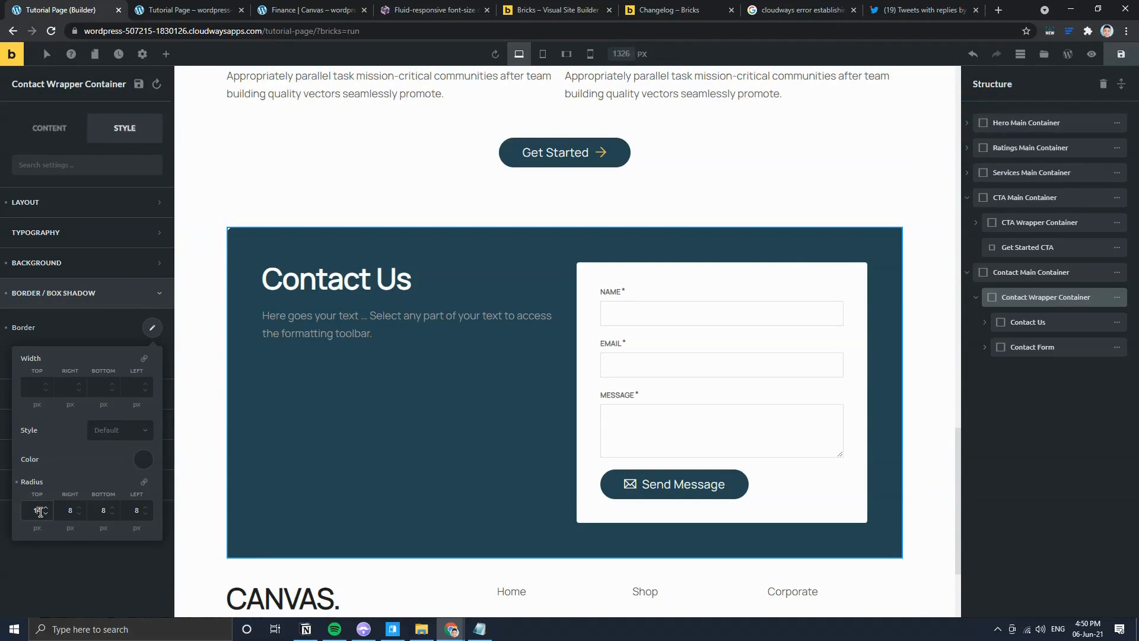
pyautogui.press('Delete')
pyautogui.click(143, 482)
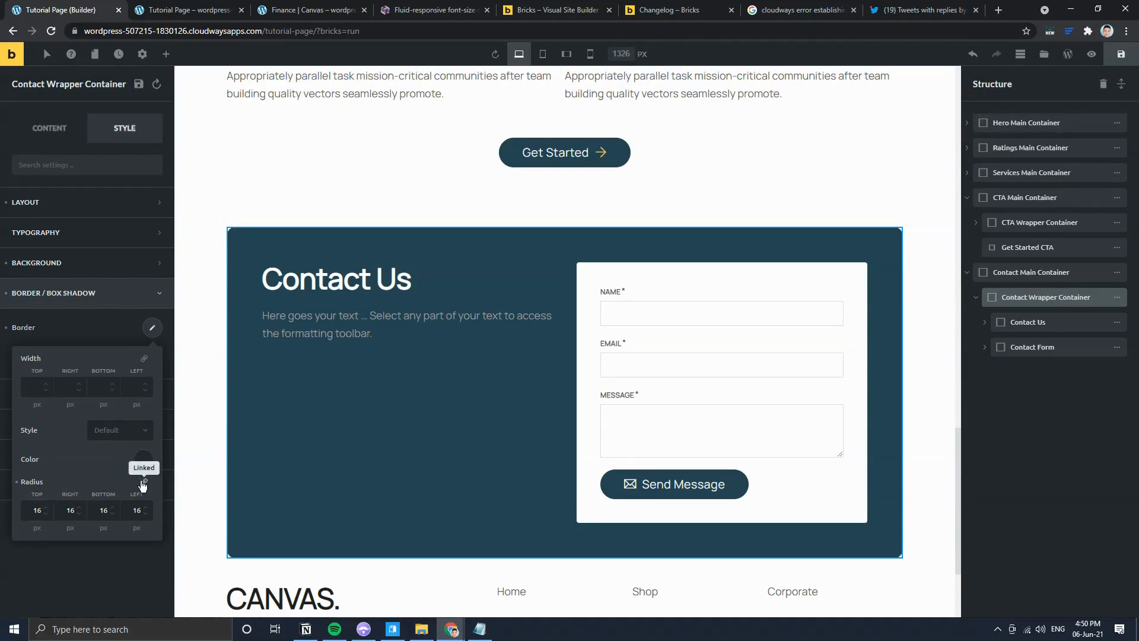
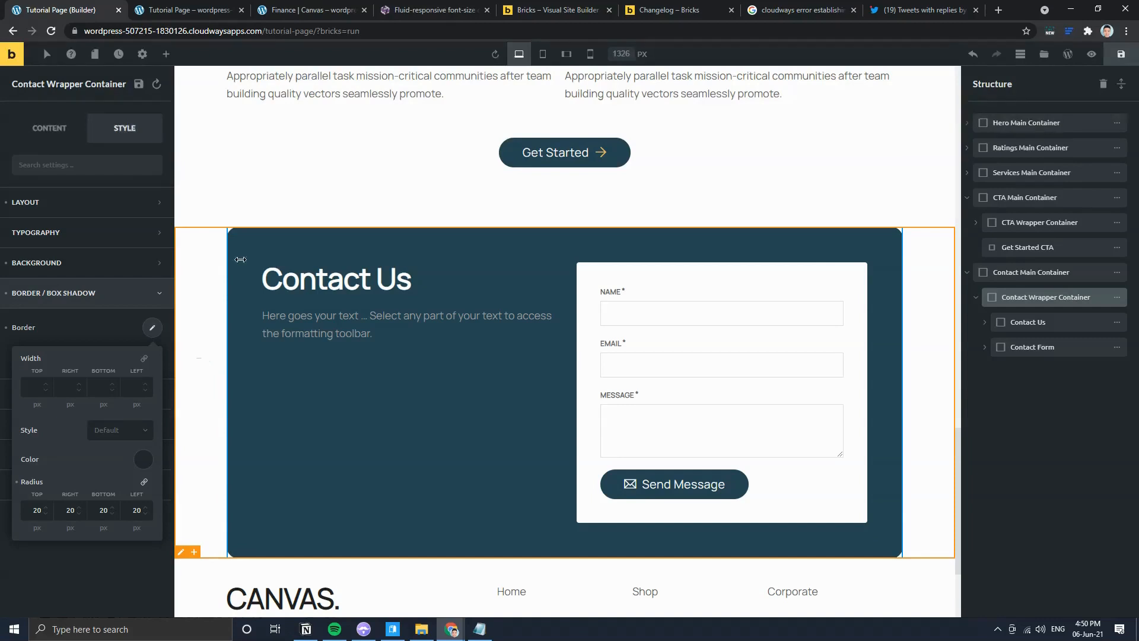
# Step: Center the Contact Wrapper Container's items on the cross axis and compare the section with the Finance | Canvas page
pyautogui.click(299, 7)
pyautogui.click(112, 7)
pyautogui.click(52, 129)
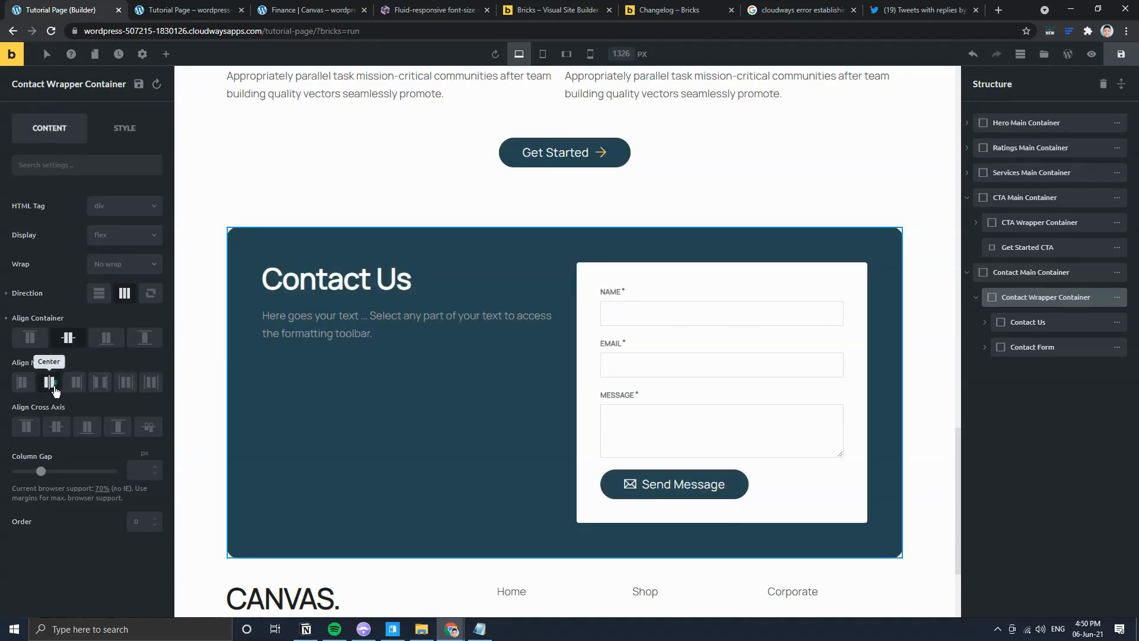
pyautogui.click(57, 433)
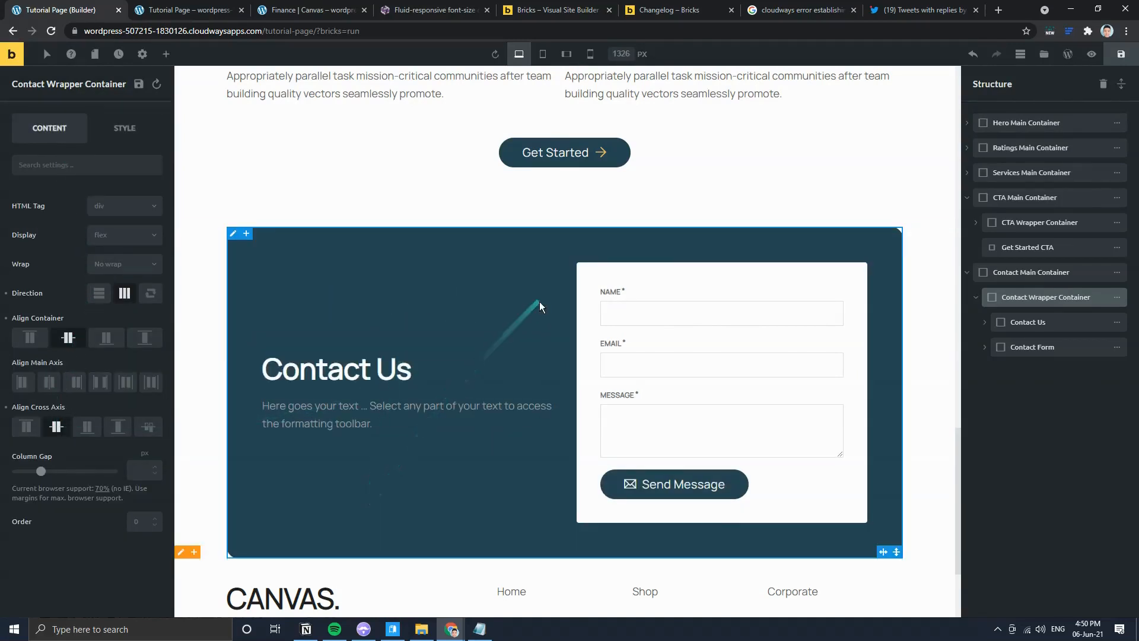
pyautogui.click(303, 12)
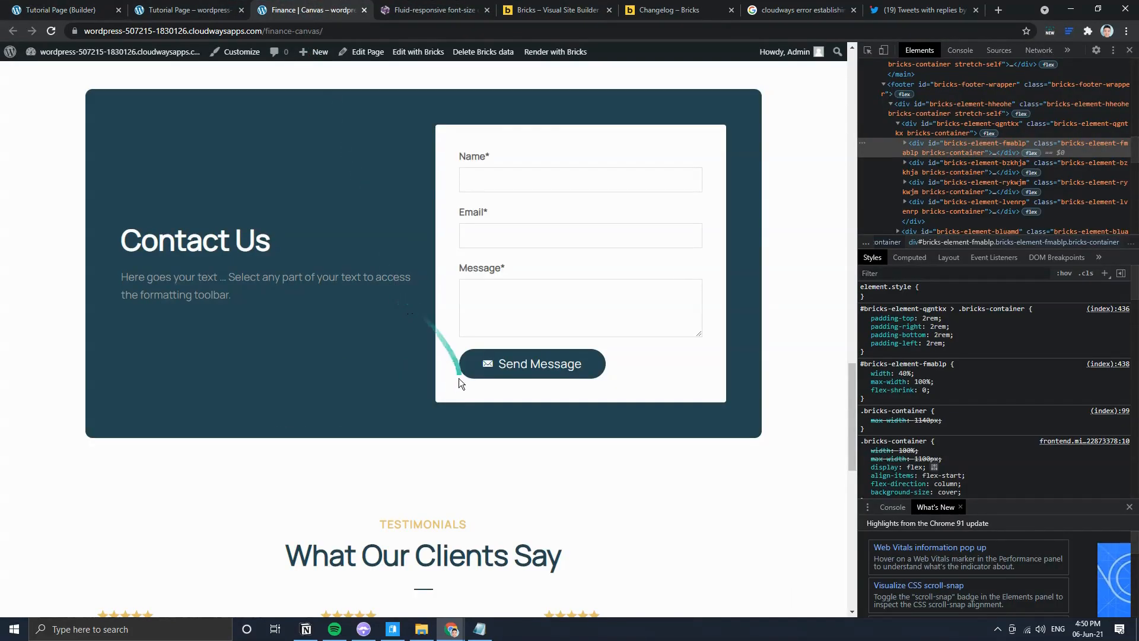
pyautogui.scroll(1, 481, 388)
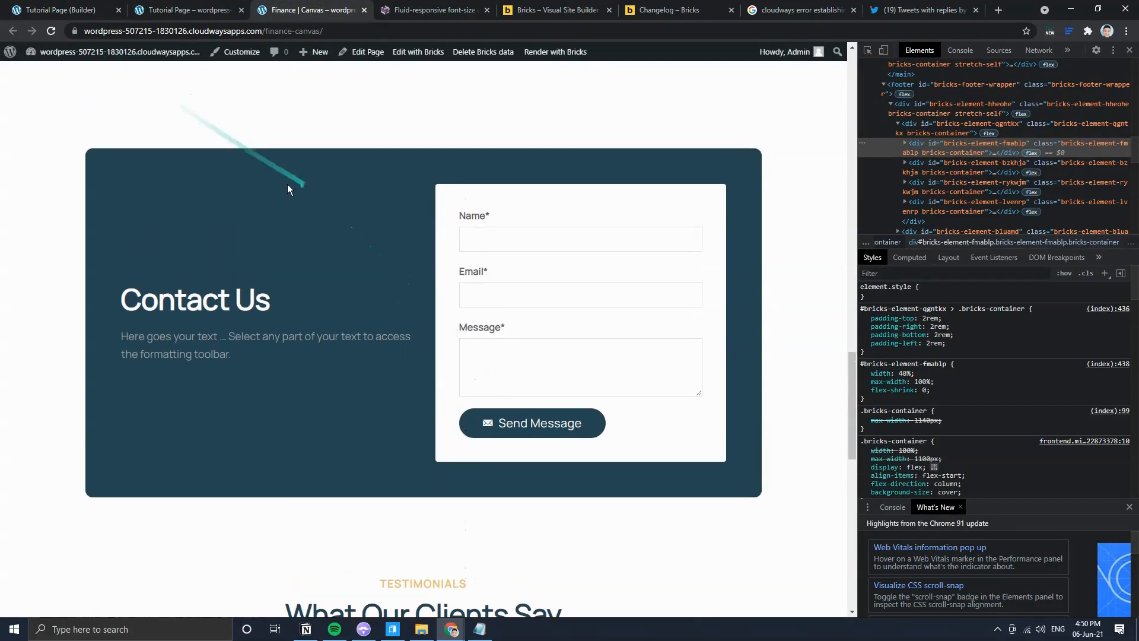
pyautogui.click(59, 10)
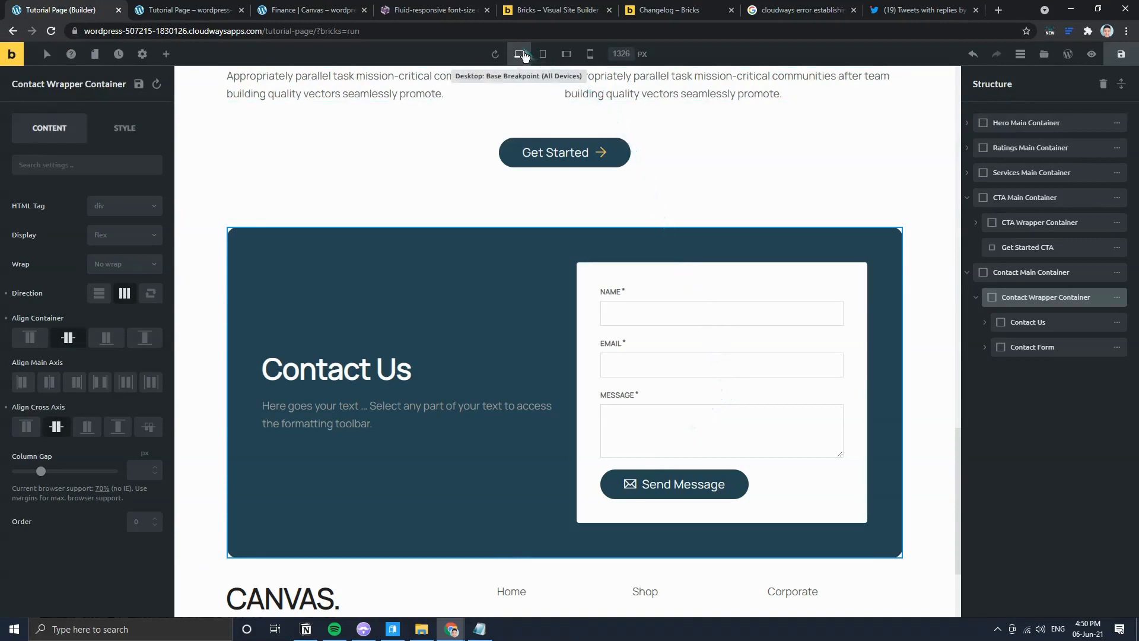
# Step: Set the Contact Wrapper Container's right and left padding to 2 rem for the tablet portrait breakpoint
pyautogui.click(541, 55)
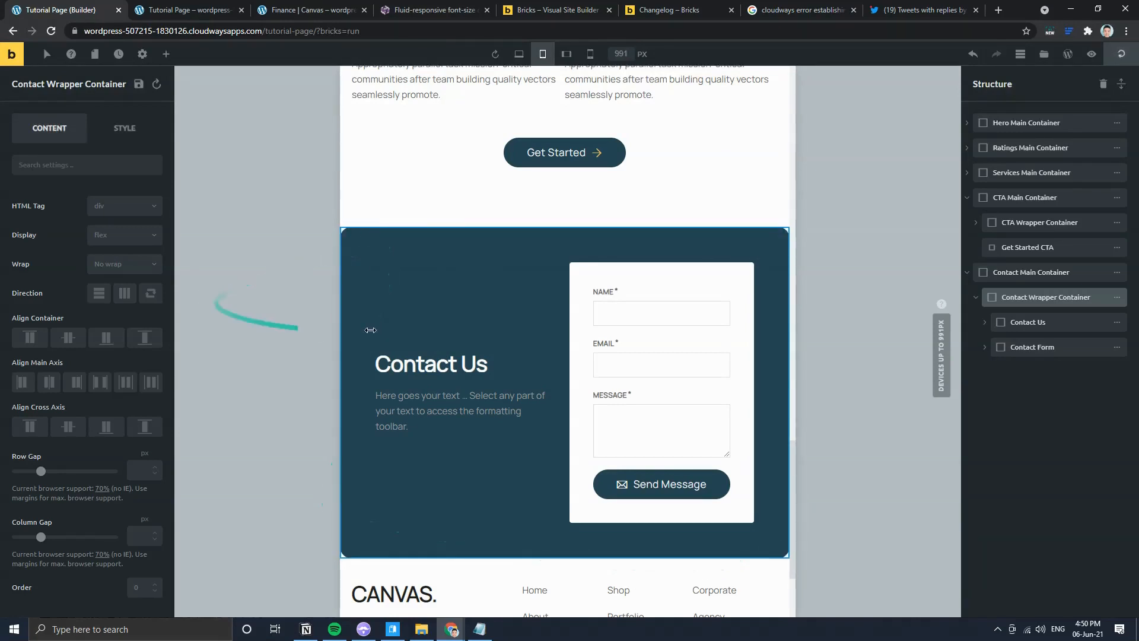
pyautogui.click(123, 136)
pyautogui.click(78, 203)
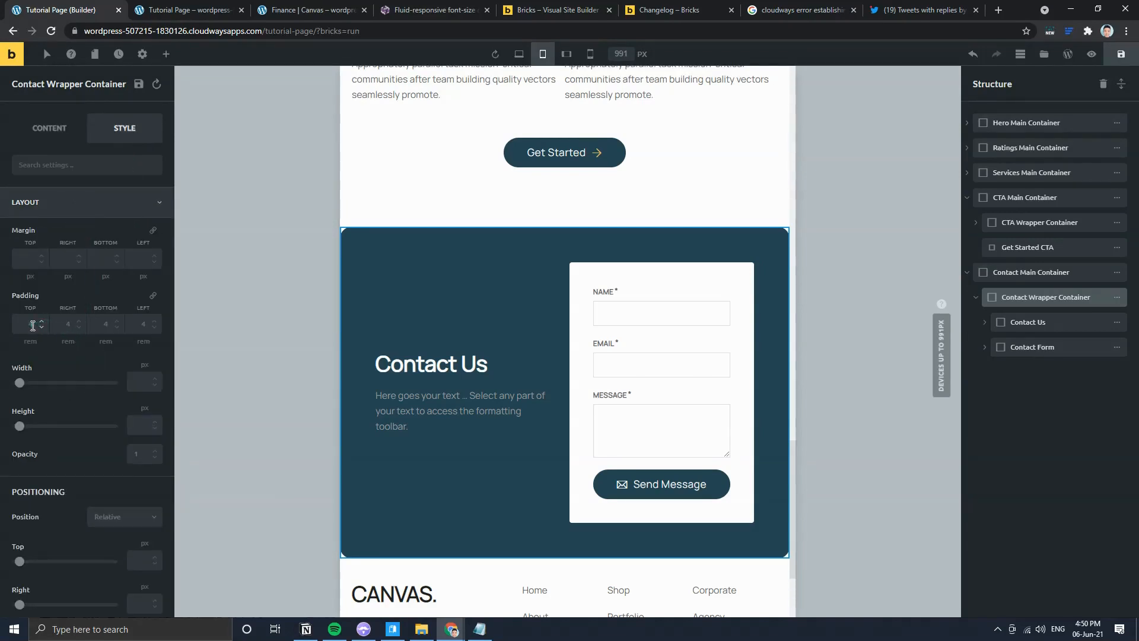
pyautogui.write('2')
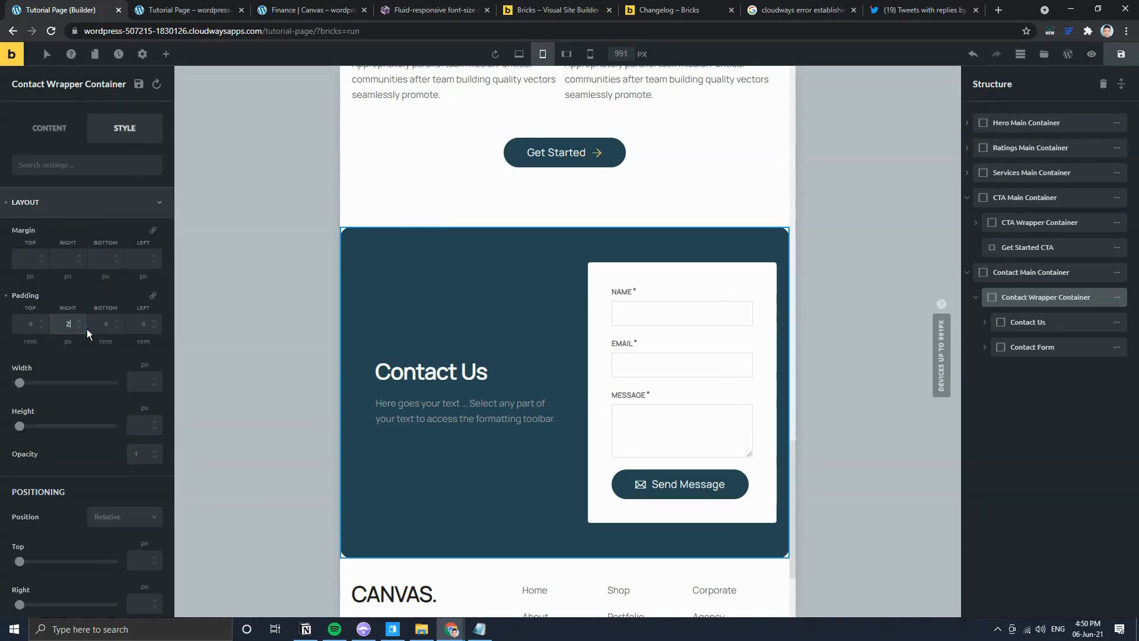
pyautogui.press('Tab')
pyautogui.write('rem')
pyautogui.press('Tab')
pyautogui.write('4')
pyautogui.press('Tab')
pyautogui.press('Tab')
pyautogui.write('2')
pyautogui.press('Tab')
pyautogui.write('r')
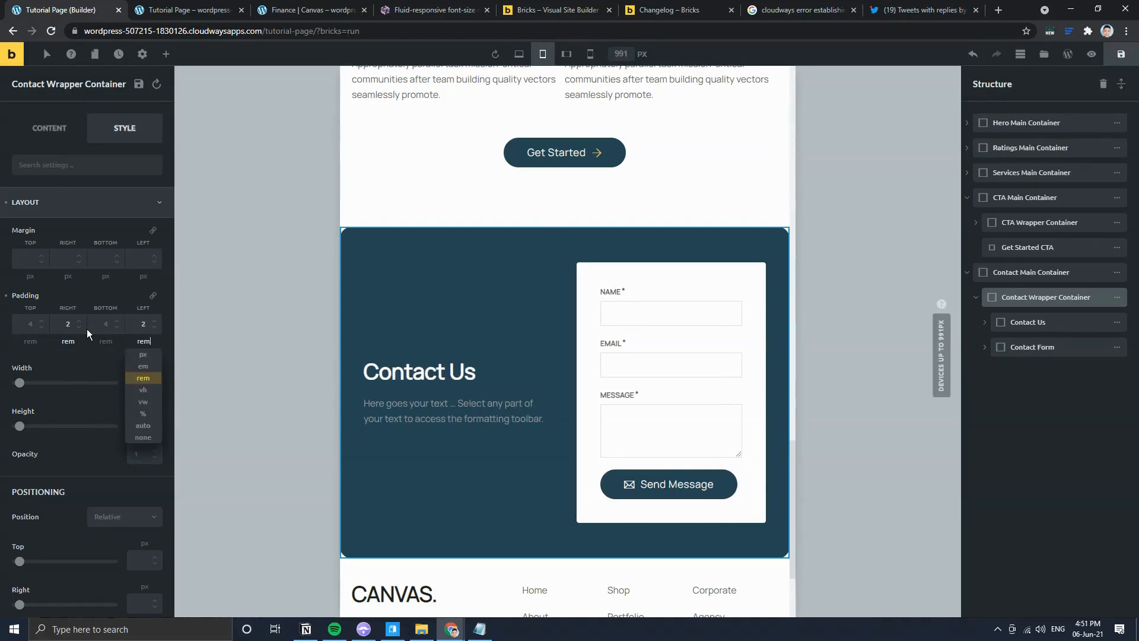
pyautogui.write('em')
pyautogui.click(313, 9)
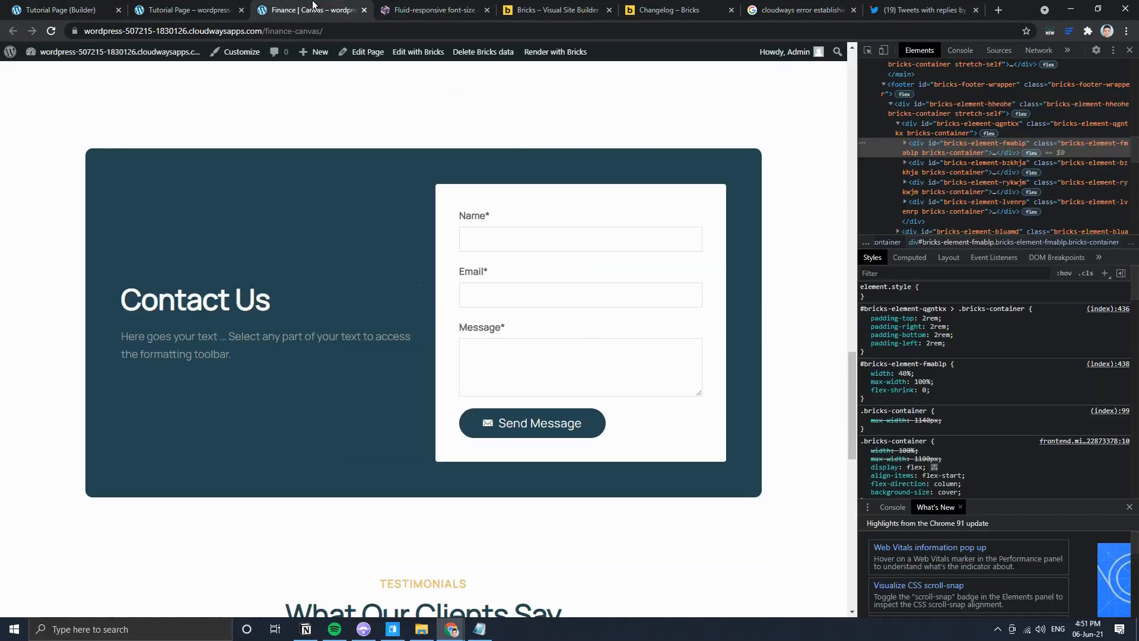
pyautogui.click(66, 10)
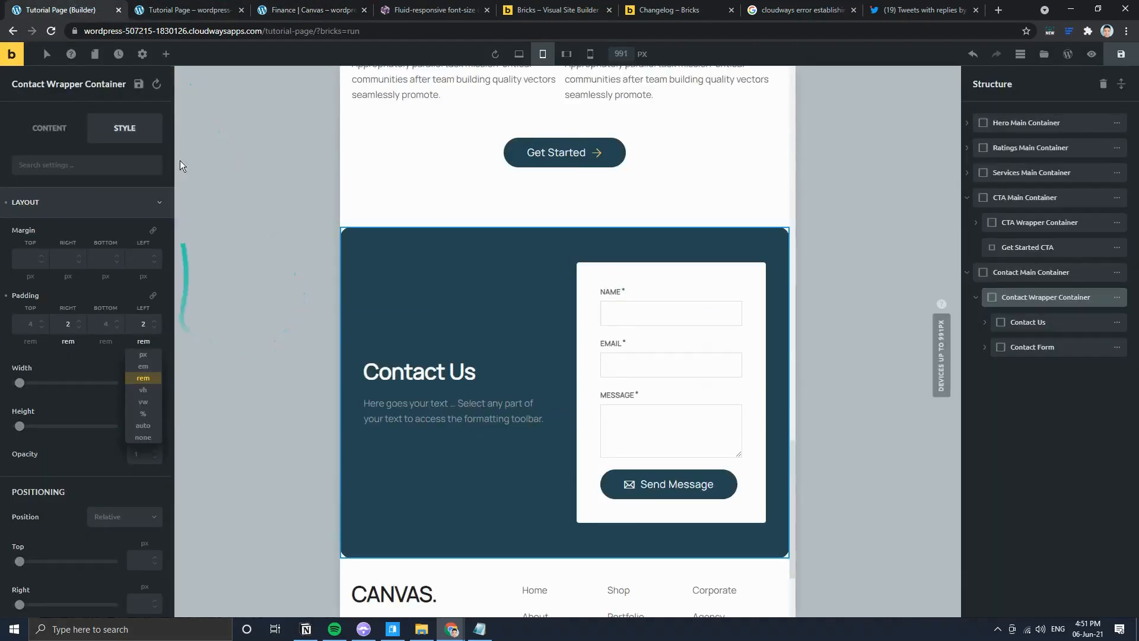
# Step: Set the Contact Wrapper Container's right and left padding to 0 for the mobile portrait breakpoint
pyautogui.click(566, 54)
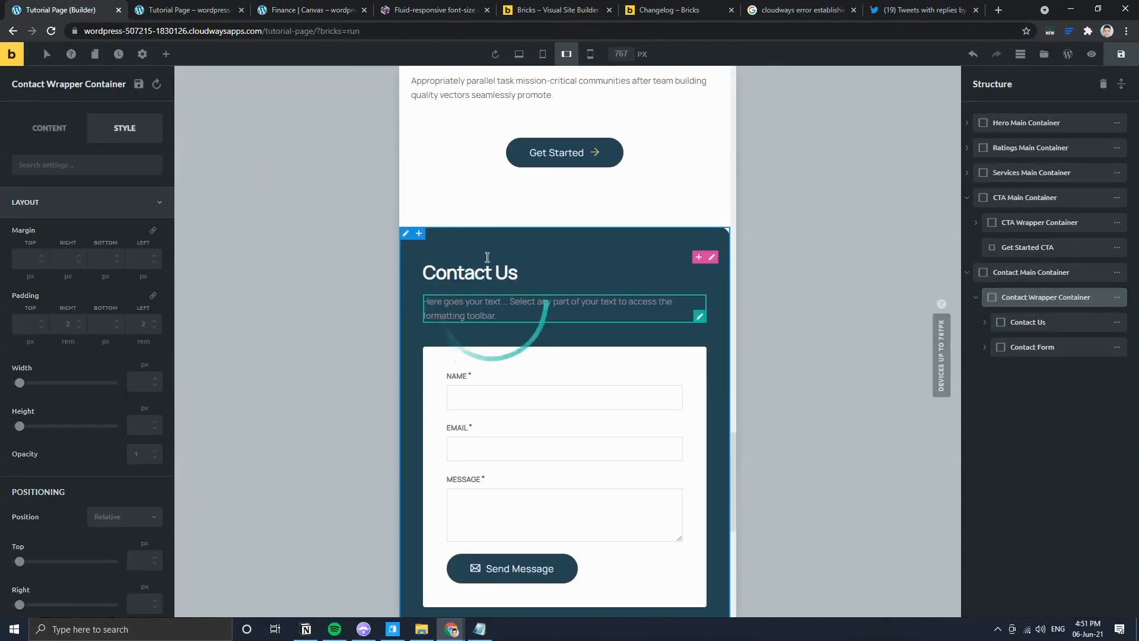
pyautogui.click(590, 54)
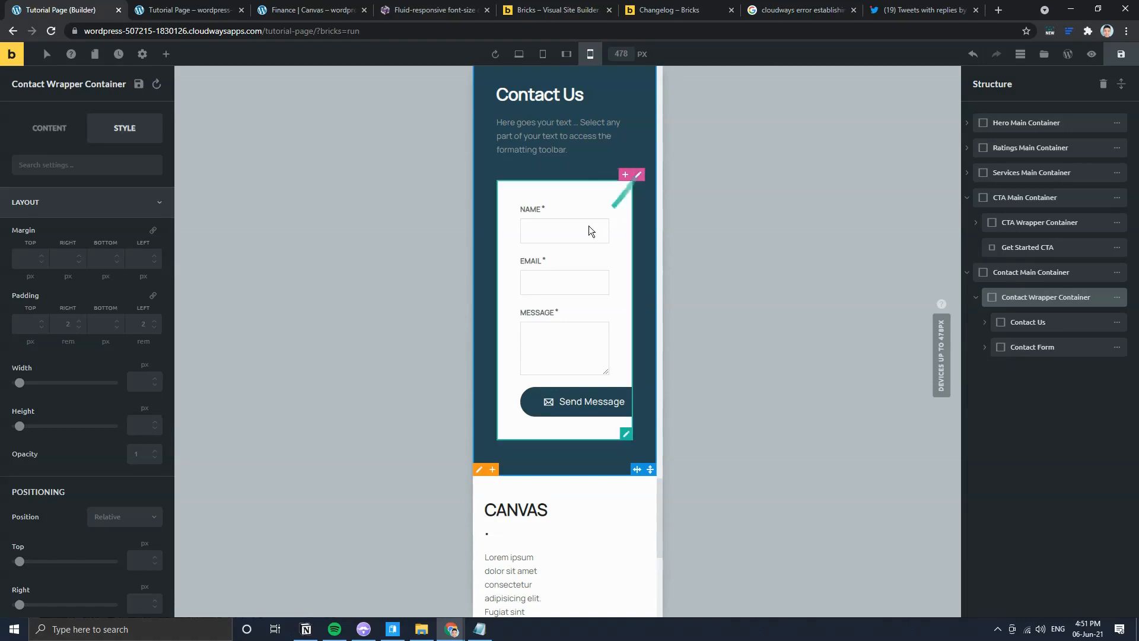
pyautogui.scroll(1, 514, 270)
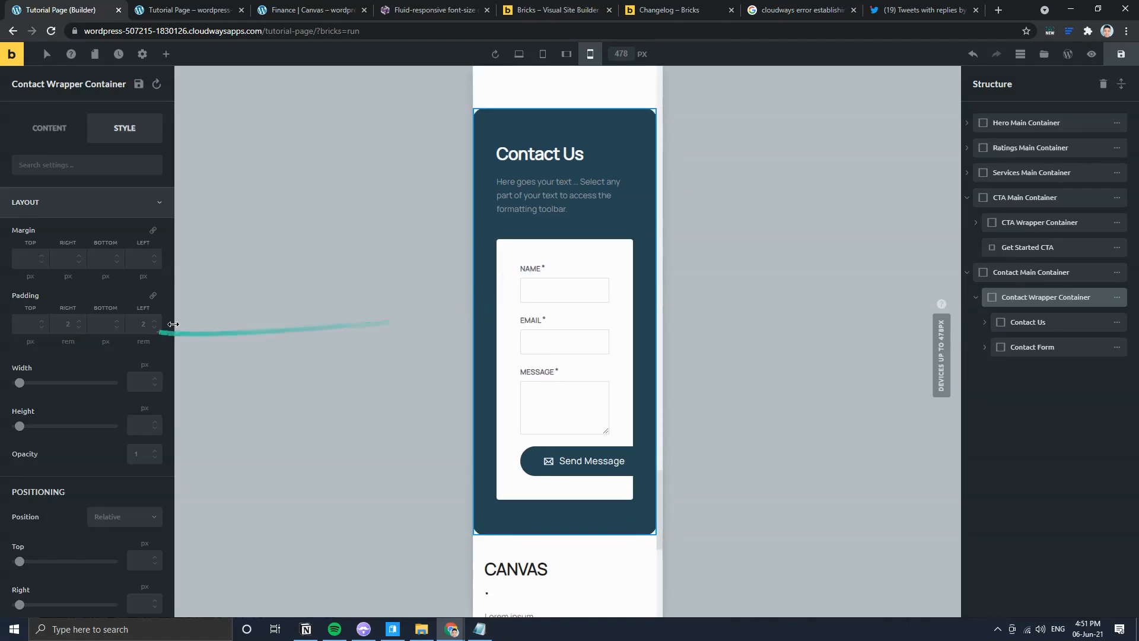
pyautogui.click(65, 327)
pyautogui.write('10')
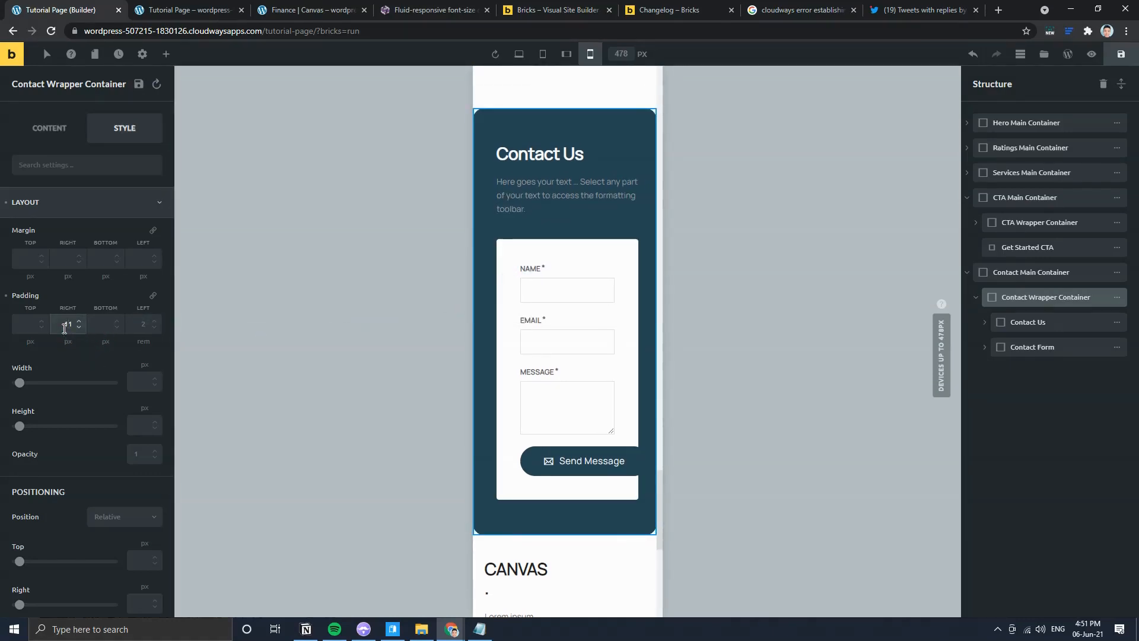
pyautogui.press('BackSpace')
pyautogui.write('rem')
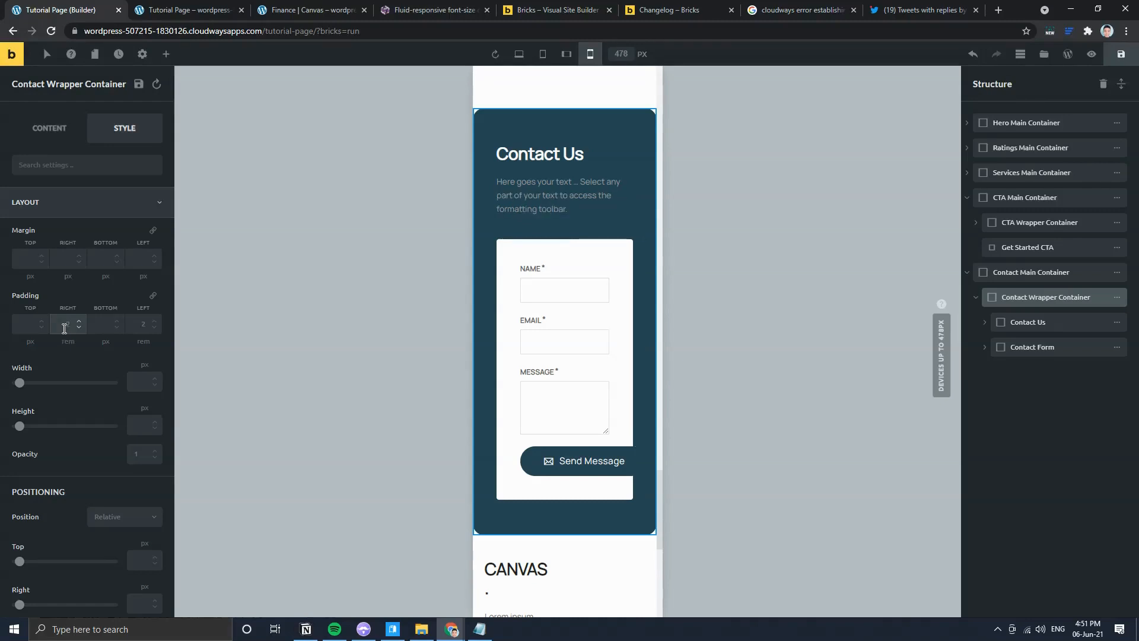
pyautogui.write('0')
pyautogui.press('Tab')
pyautogui.press('Tab')
pyautogui.write('0')
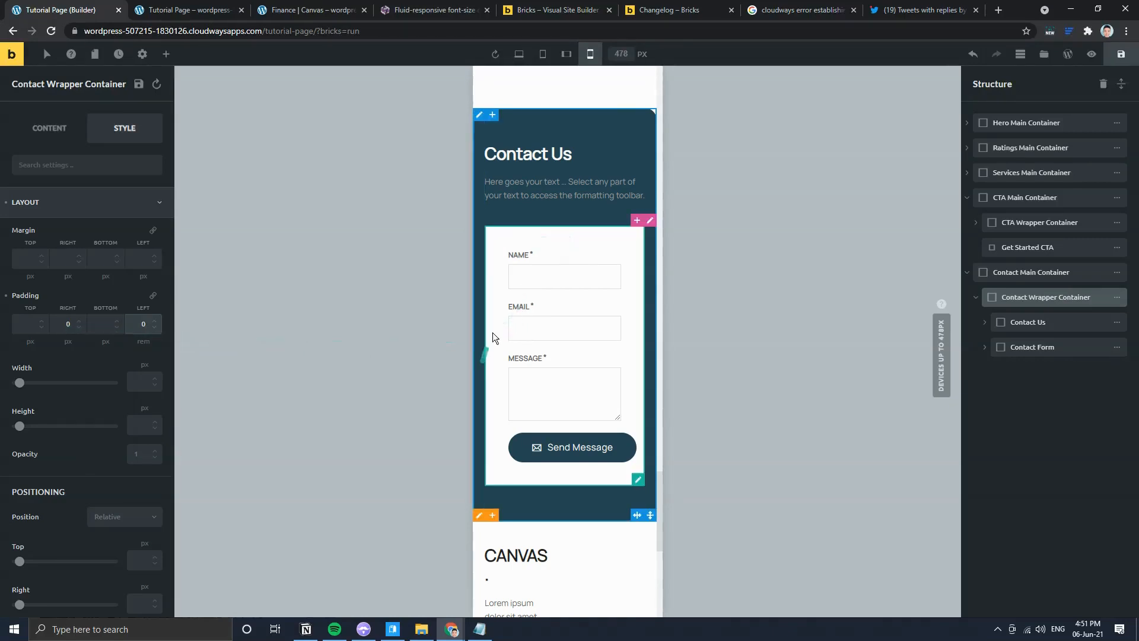
# Step: Set the contact form's padding to 2 rem on all four sides, with linked values, for the mobile portrait breakpoint
pyautogui.click(637, 480)
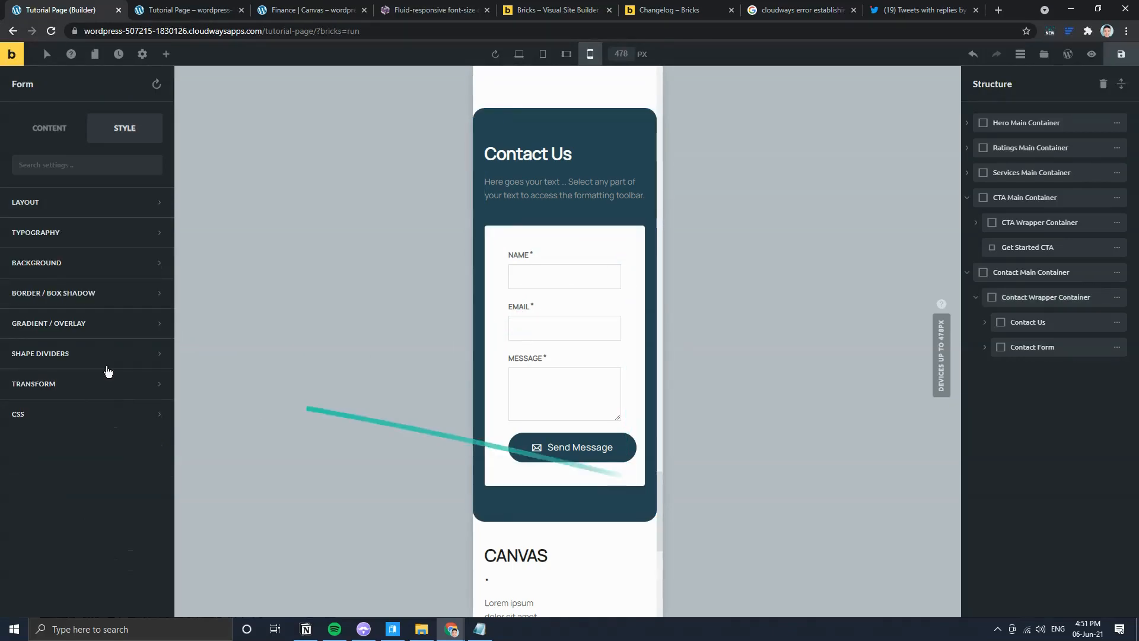
pyautogui.click(94, 213)
pyautogui.click(566, 54)
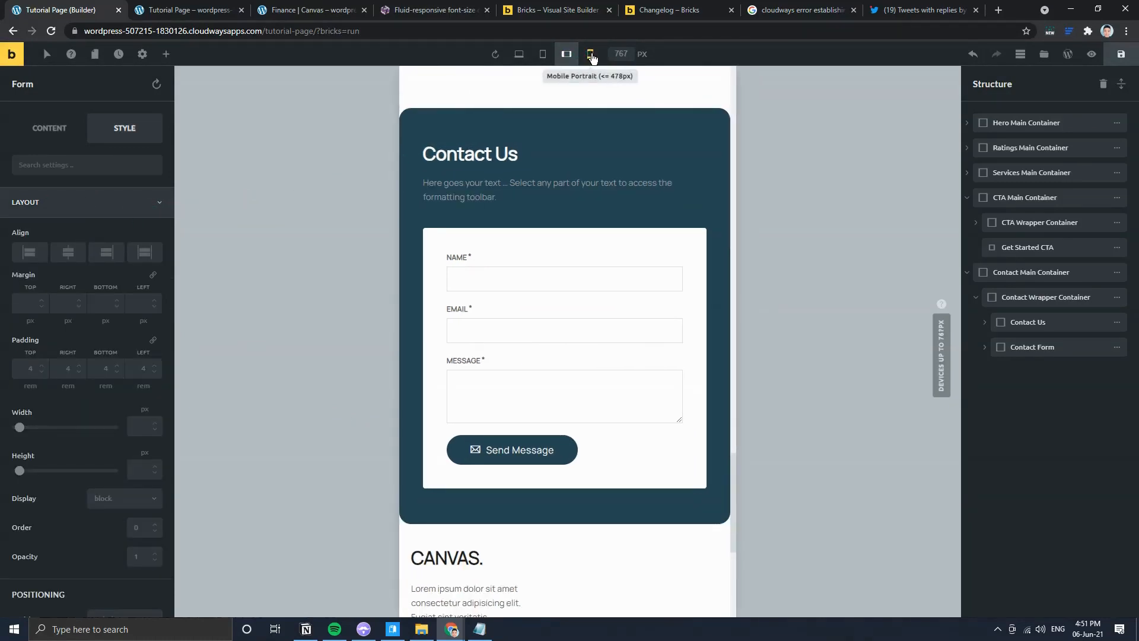
pyautogui.click(590, 54)
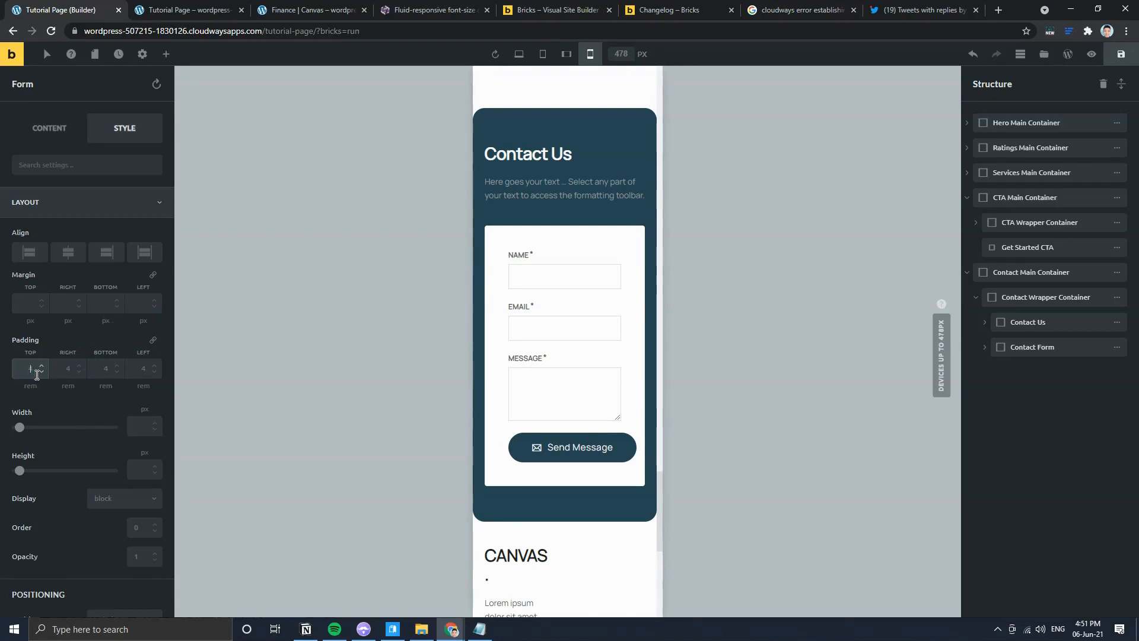
pyautogui.write('2')
pyautogui.write('rem')
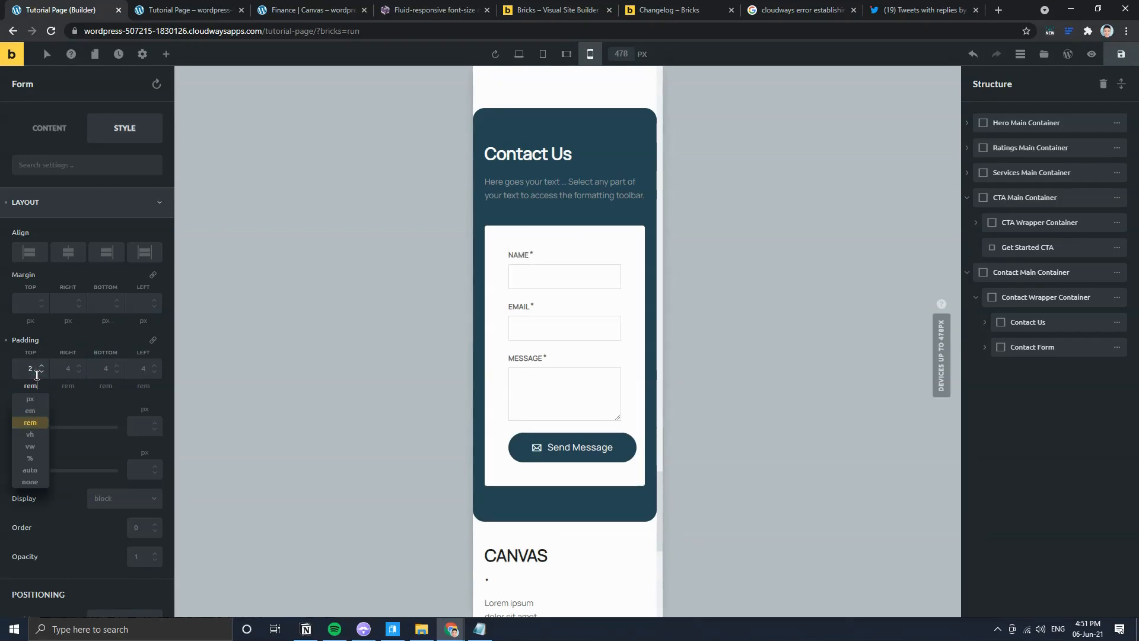
pyautogui.click(152, 341)
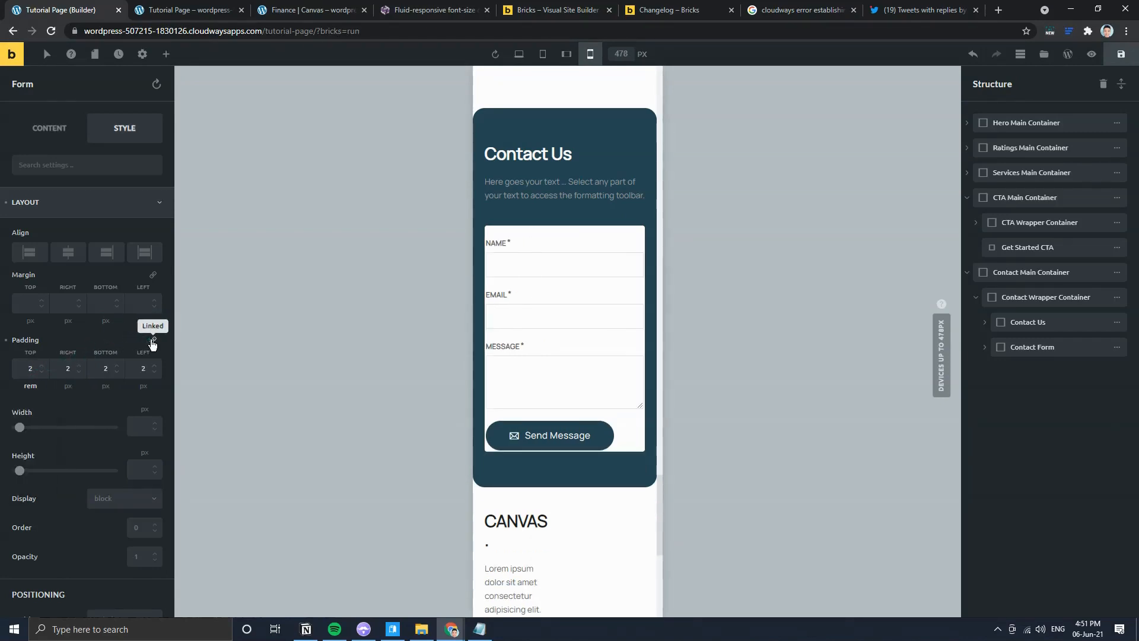
pyautogui.click(61, 392)
pyautogui.write('rem')
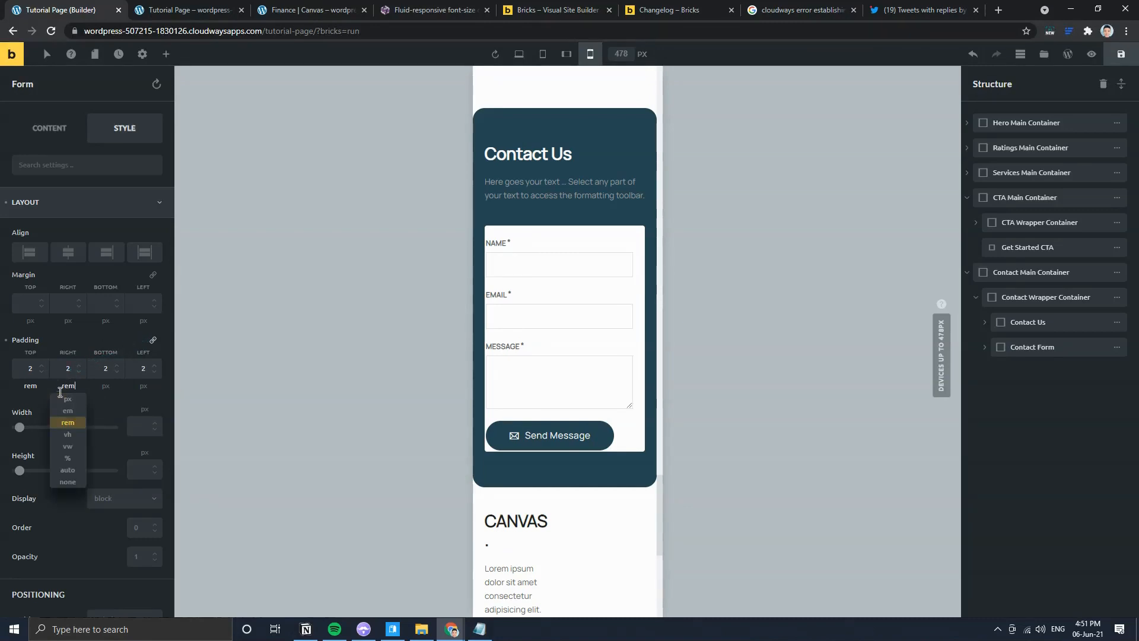
pyautogui.press('Tab')
pyautogui.press('Tab')
pyautogui.write('rem')
pyautogui.press('Tab')
pyautogui.press('Tab')
pyautogui.write('rem')
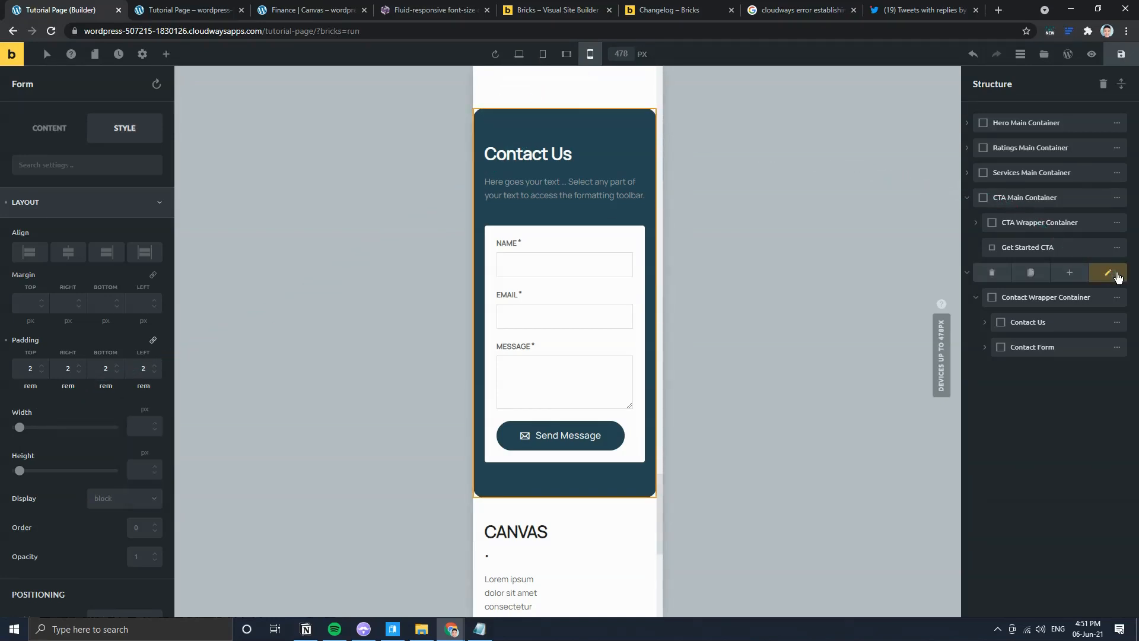
# Step: Set the Contact Main Container's right and left padding to 1 rem for mobile portrait and check the section at the larger breakpoints
pyautogui.click(1103, 272)
pyautogui.write('1')
pyautogui.press('Tab')
pyautogui.write('rem')
pyautogui.press('Tab')
pyautogui.press('Tab')
pyautogui.press('Tab')
pyautogui.write('1')
pyautogui.press('Tab')
pyautogui.write('rem')
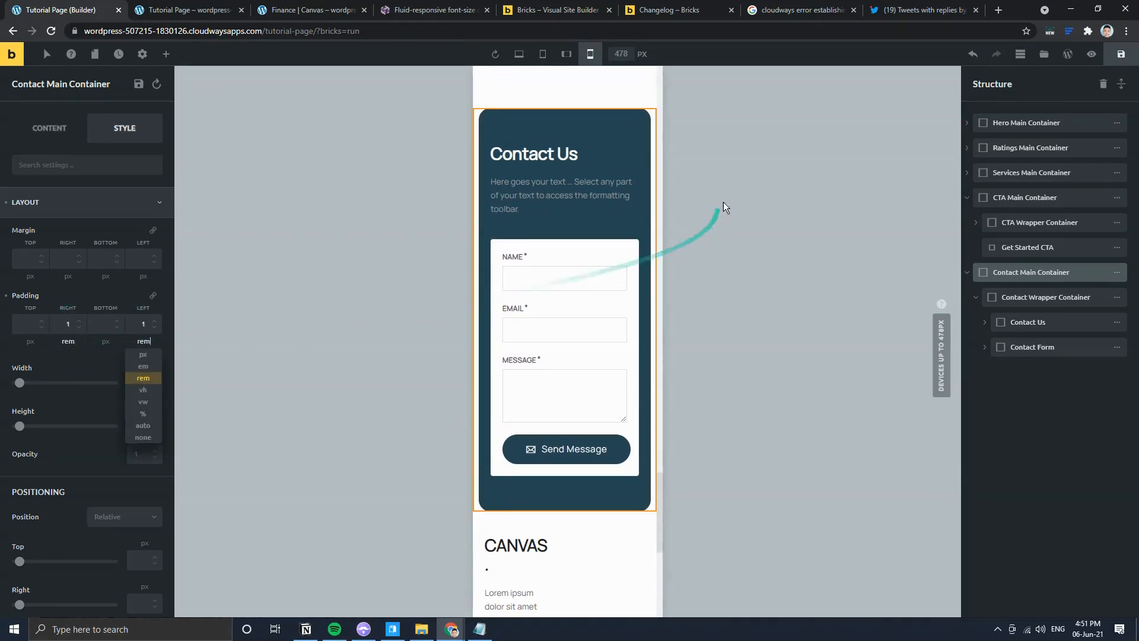
pyautogui.click(567, 54)
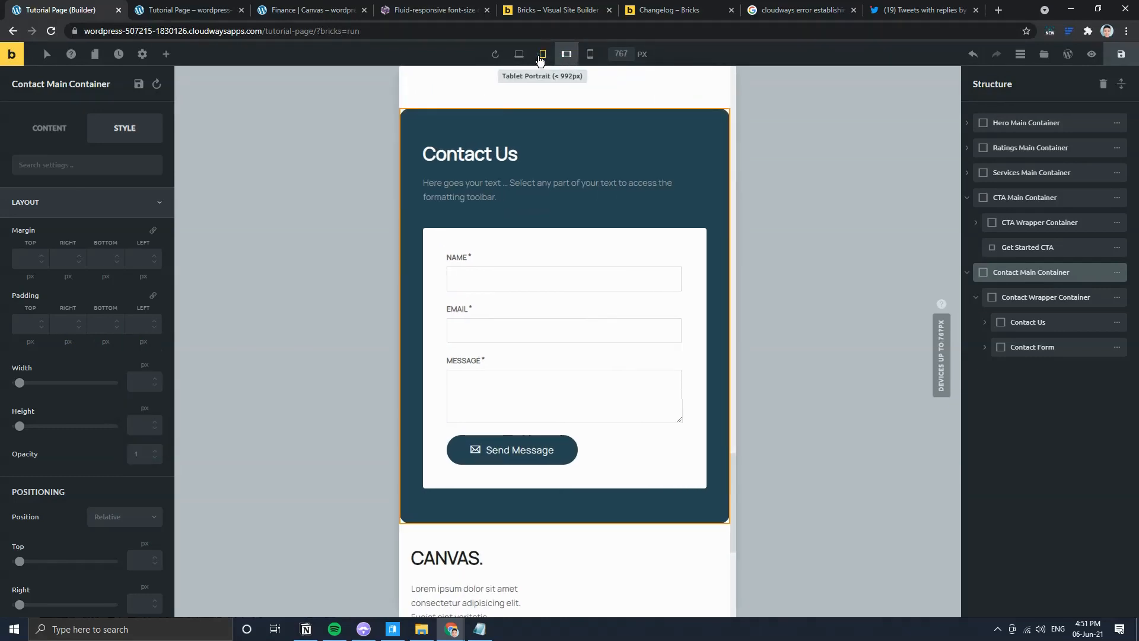
pyautogui.click(542, 56)
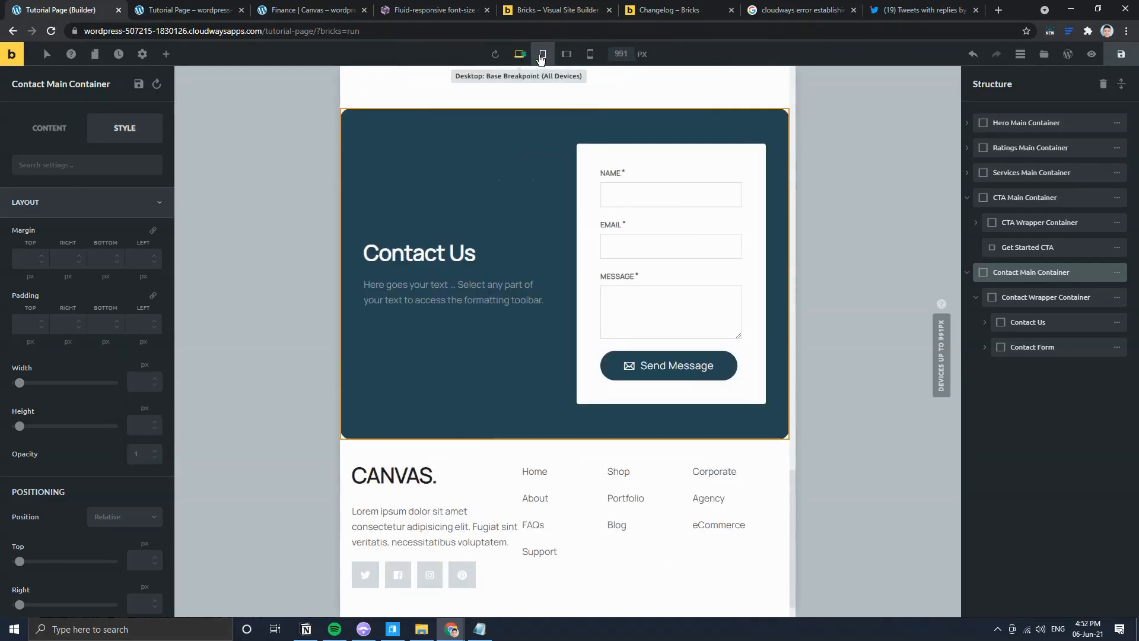
pyautogui.click(590, 54)
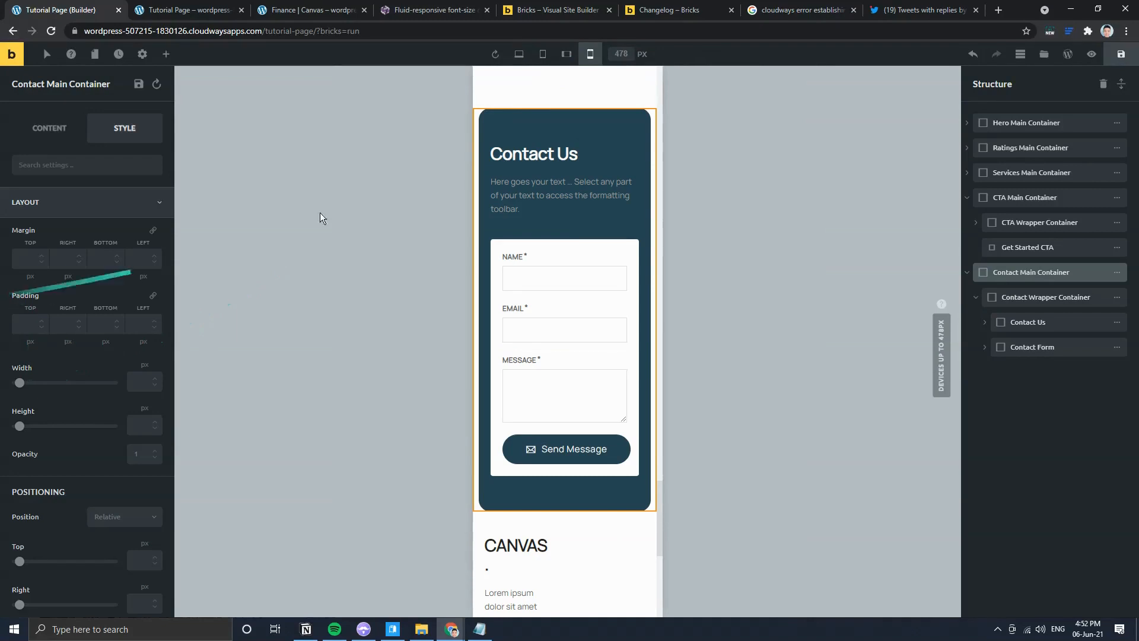
# Step: Give the Contact Main Container linked padding of 6 at the desktop breakpoint, with the top and bottom units in rem
pyautogui.click(519, 54)
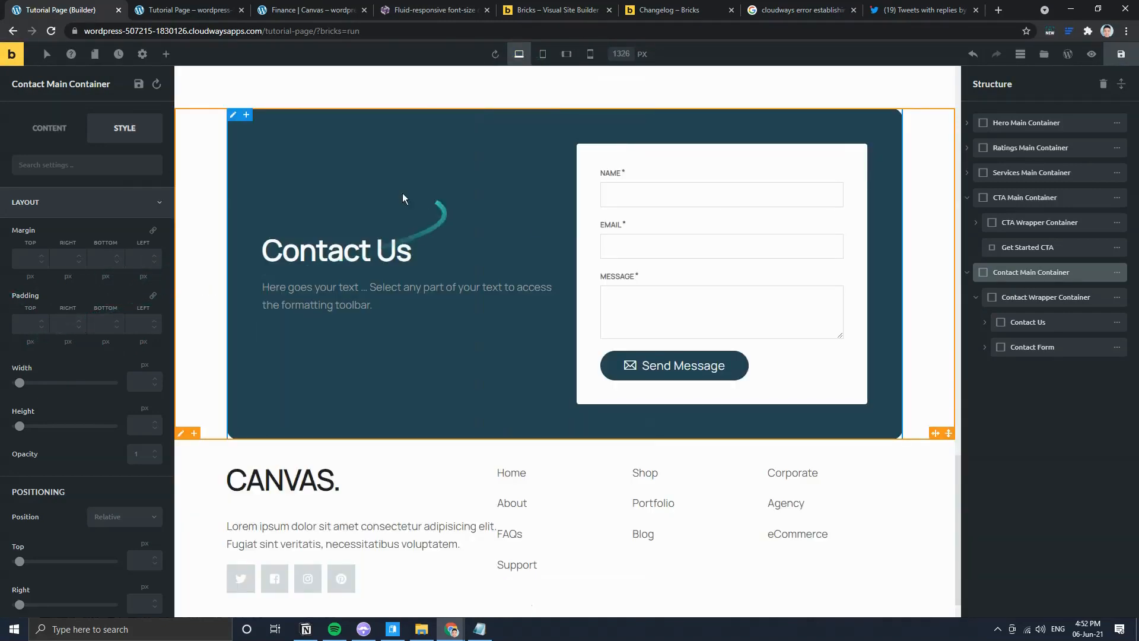
pyautogui.click(1113, 275)
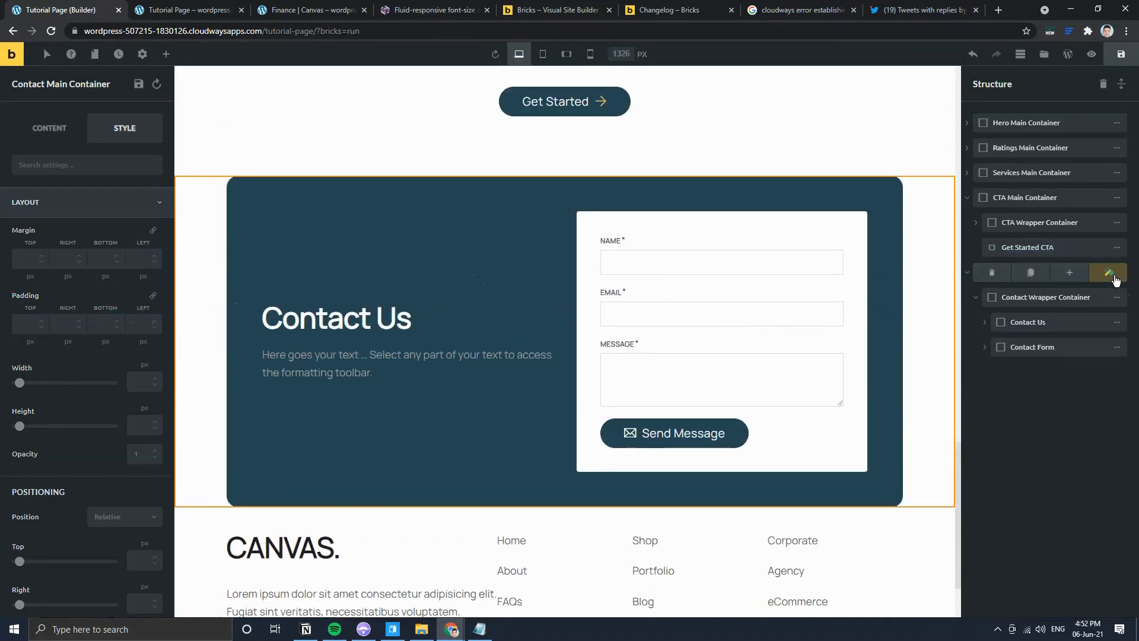
pyautogui.click(63, 323)
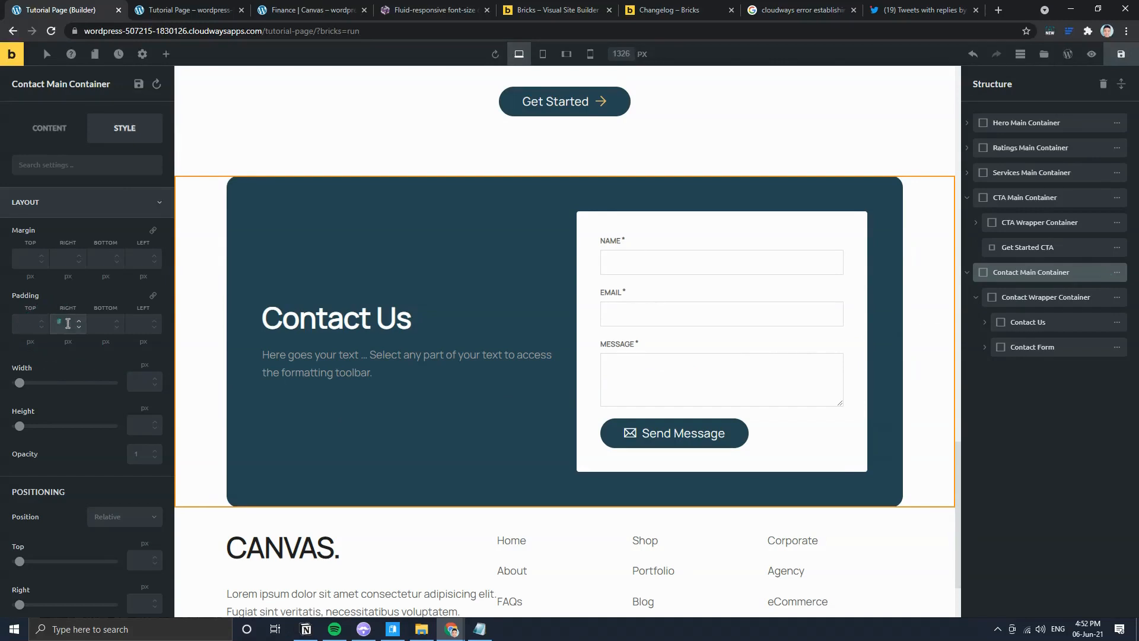
pyautogui.scroll(3, 296, 374)
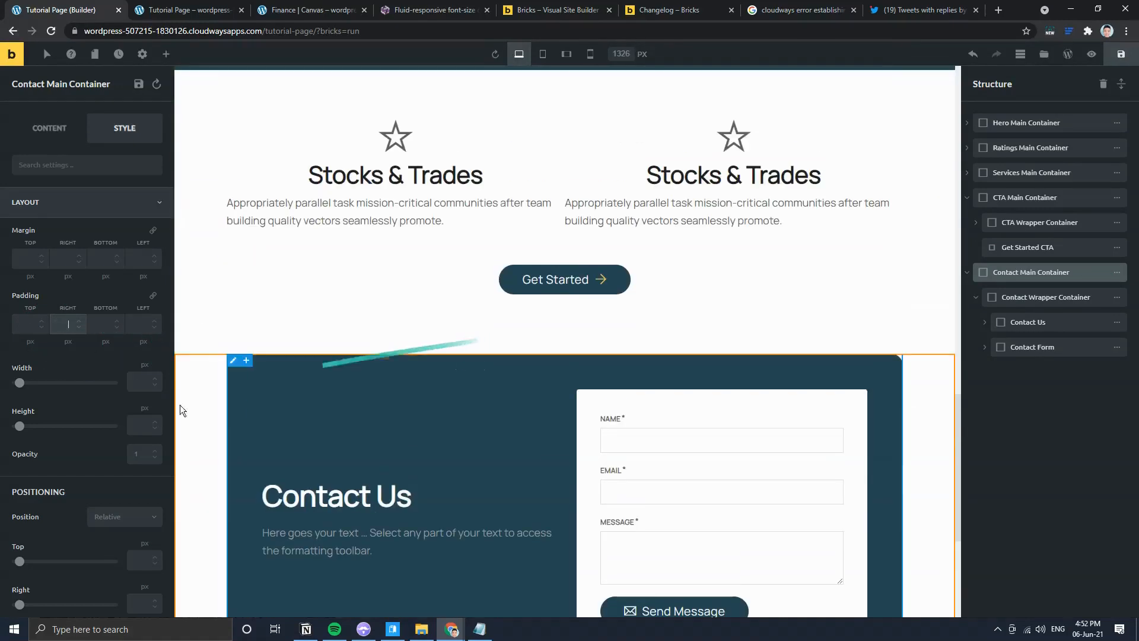
pyautogui.scroll(-2, 54, 365)
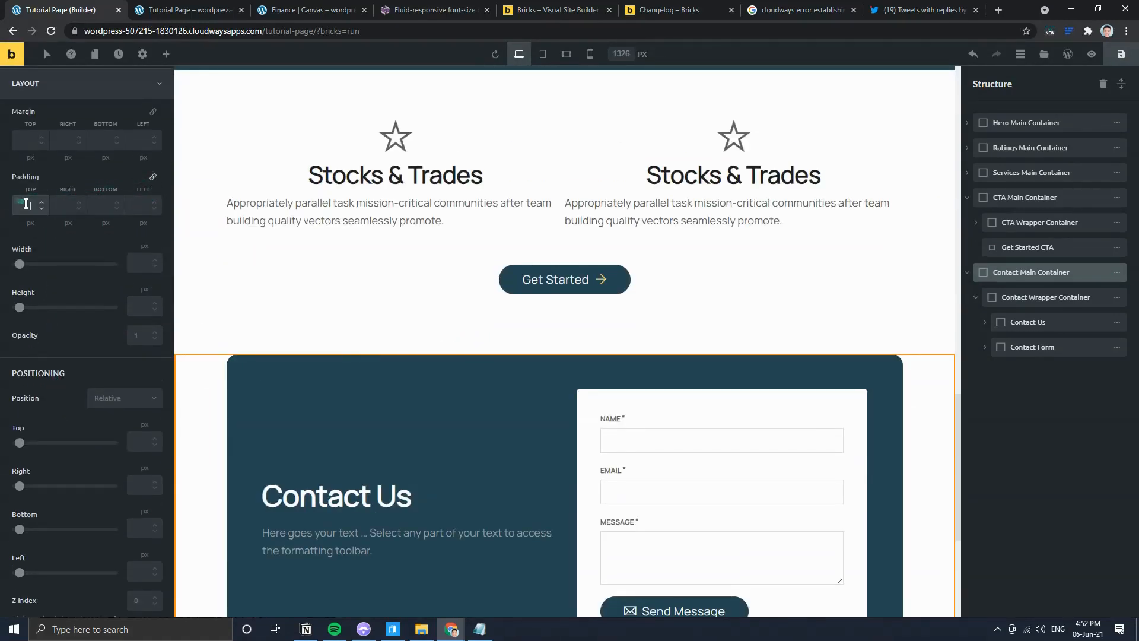
pyautogui.write('6')
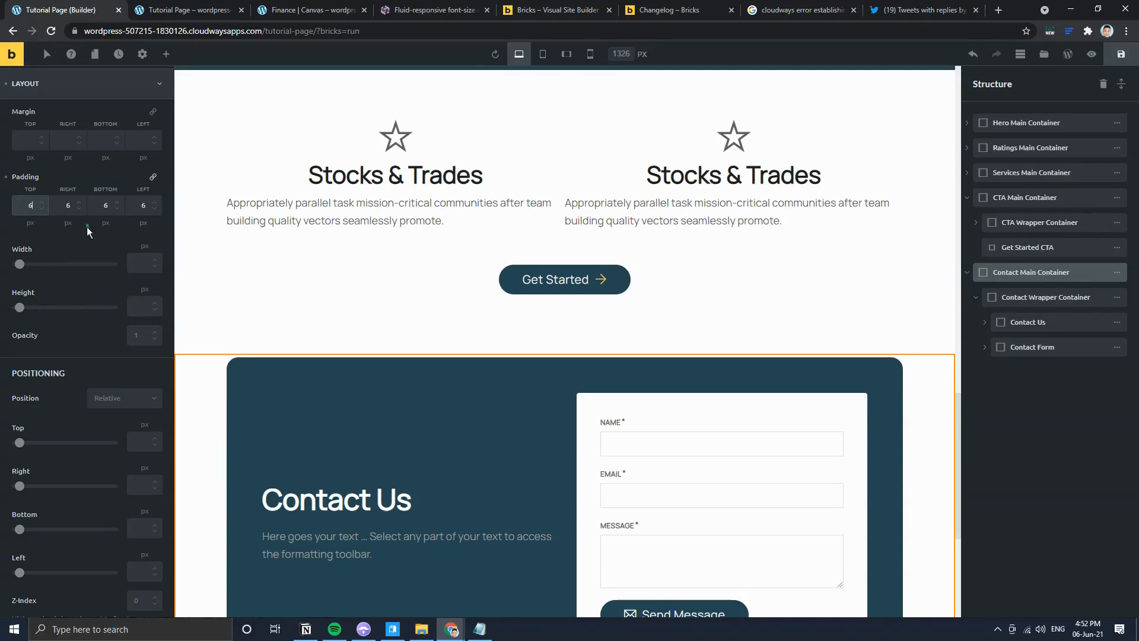
pyautogui.click(26, 222)
pyautogui.write('em')
pyautogui.press('Tab')
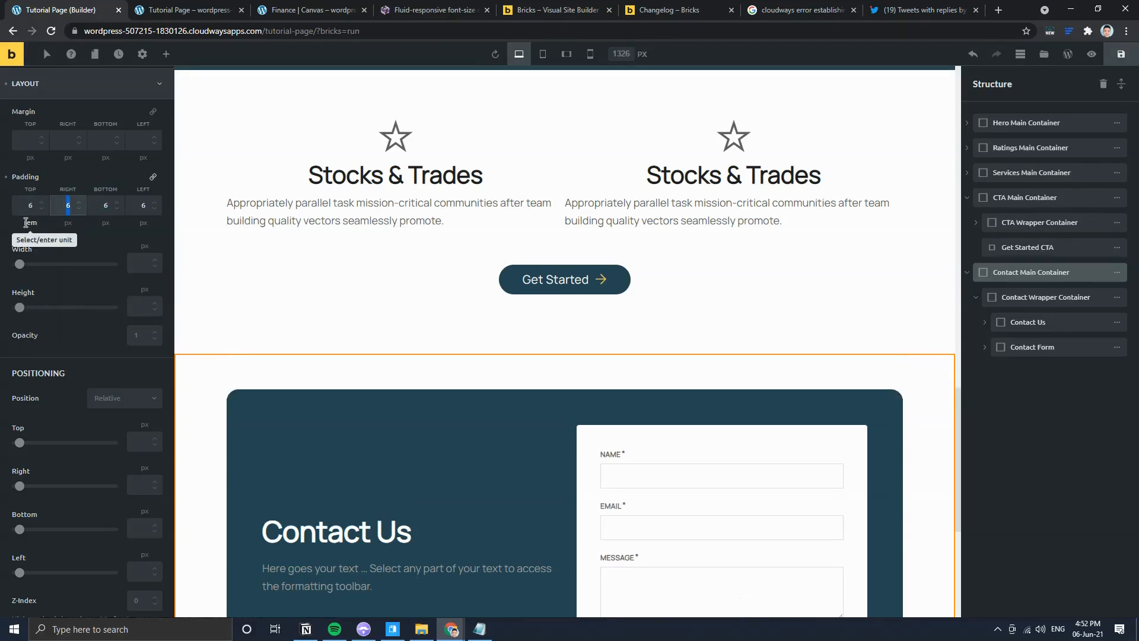
pyautogui.press('Tab')
pyautogui.press('Tab')
pyautogui.write('rem')
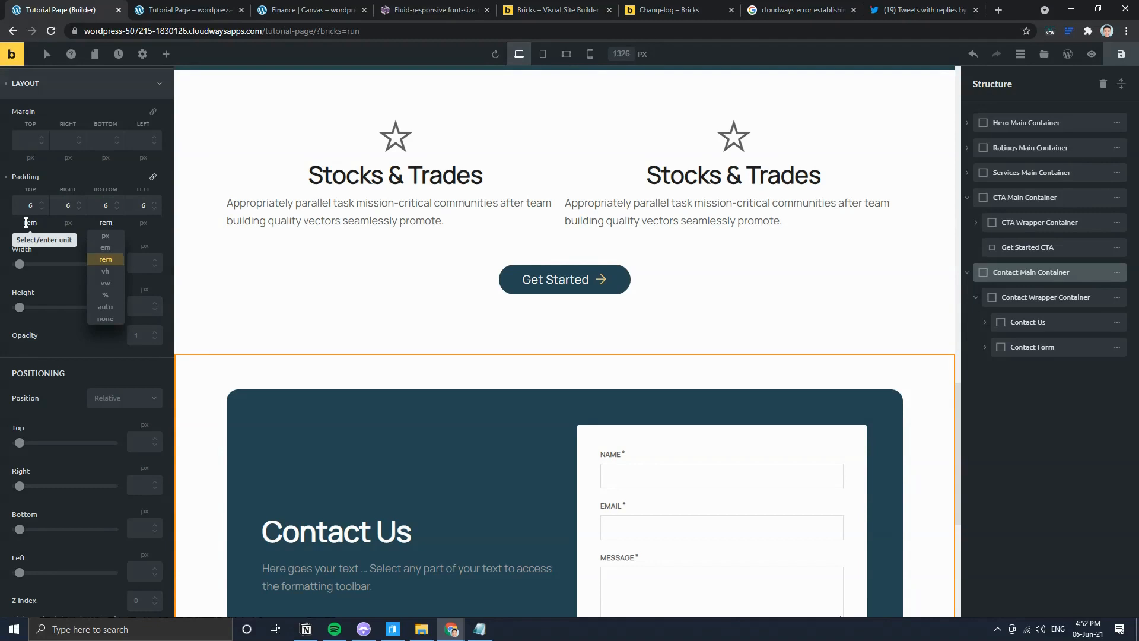
pyautogui.scroll(-2, 304, 387)
pyautogui.doubleClick(71, 207)
pyautogui.write('1')
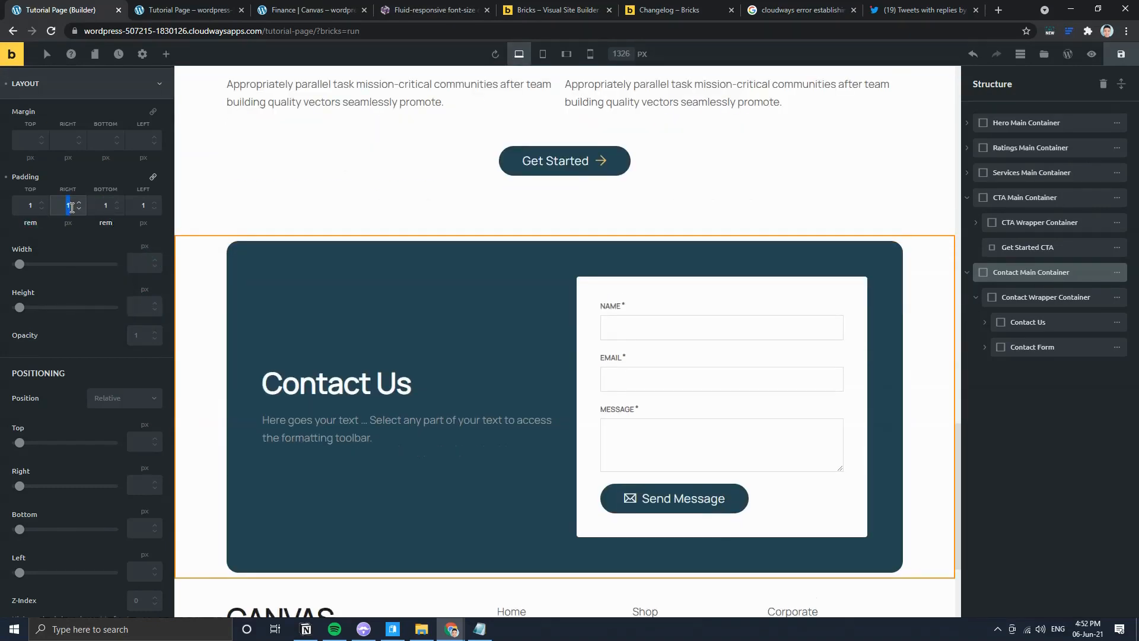
pyautogui.press('BackSpace')
pyautogui.click(26, 209)
pyautogui.write('6')
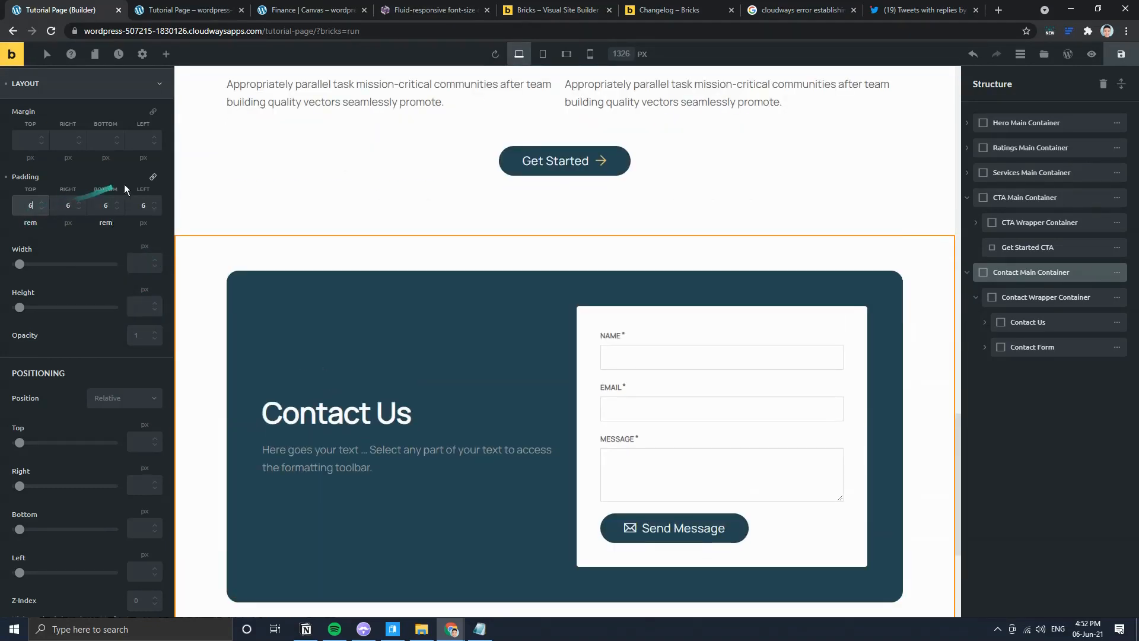
# Step: Unlink the Contact Main Container's padding values and set right and left padding to 1 rem for desktop
pyautogui.click(153, 178)
pyautogui.doubleClick(62, 206)
pyautogui.press('BackSpace')
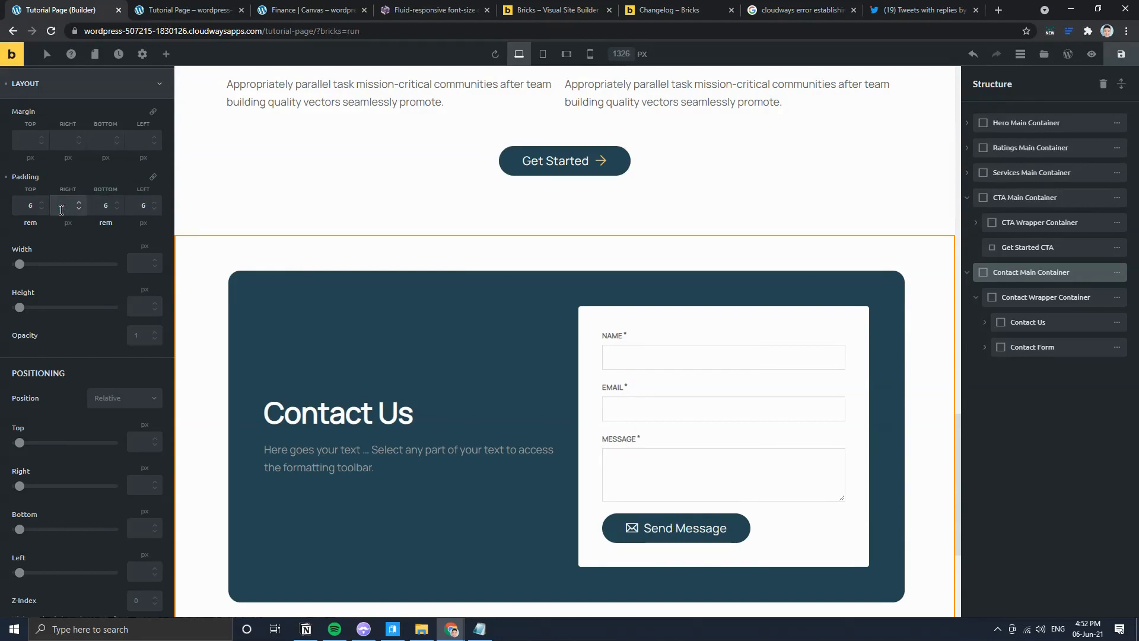
pyautogui.write('1')
pyautogui.press('Tab')
pyautogui.write('rem')
pyautogui.press('Tab')
pyautogui.press('Tab')
pyautogui.write('1')
pyautogui.press('Tab')
pyautogui.write('rem')
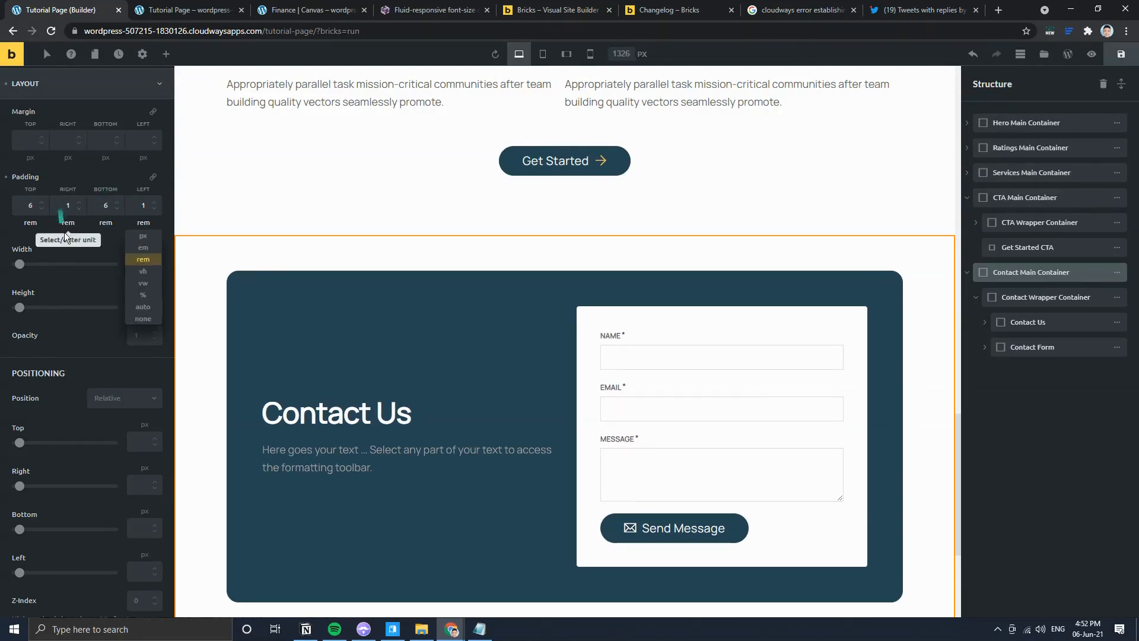
# Step: Check the section at tablet portrait, and set the Contact Main Container's right and left padding to 2 rem for desktop
pyautogui.click(542, 54)
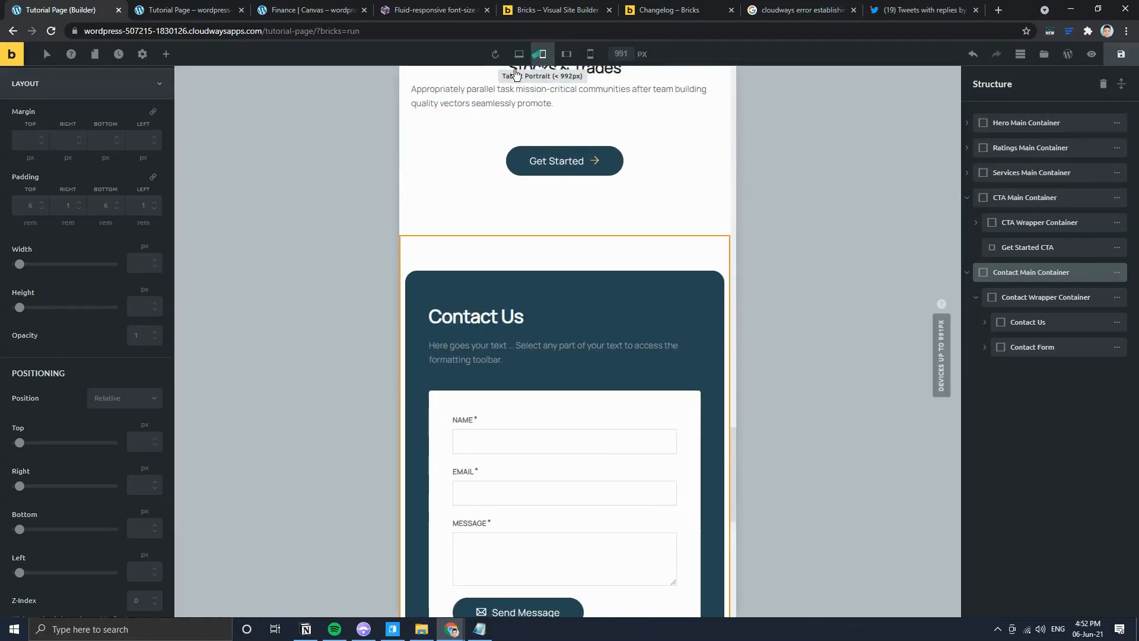
pyautogui.click(538, 56)
pyautogui.click(519, 54)
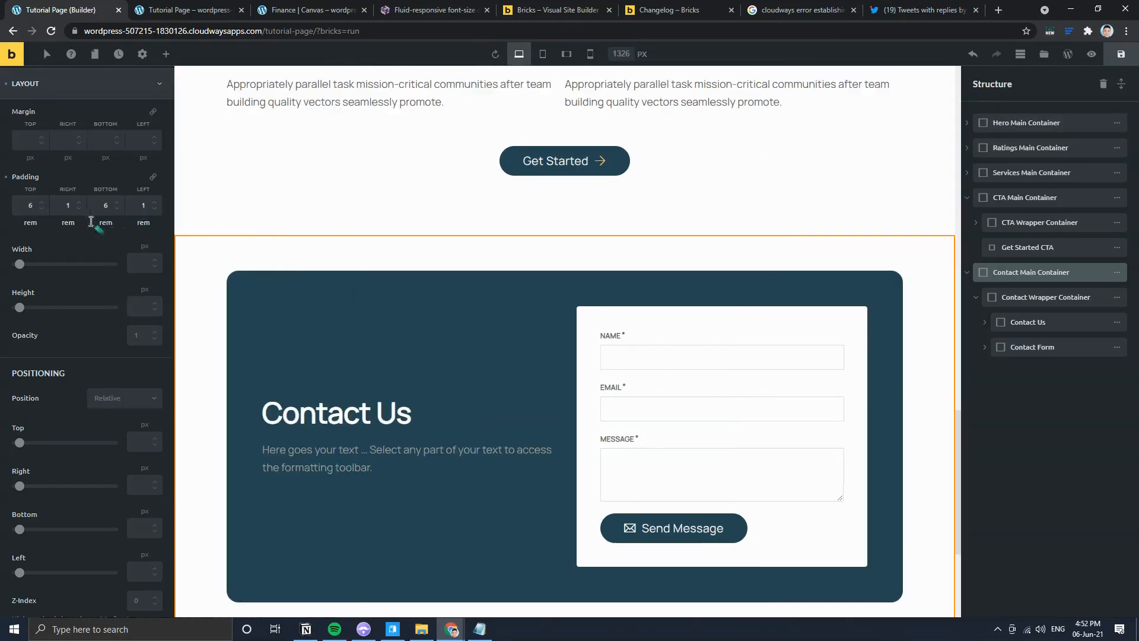
pyautogui.press('Tab')
pyautogui.write('2')
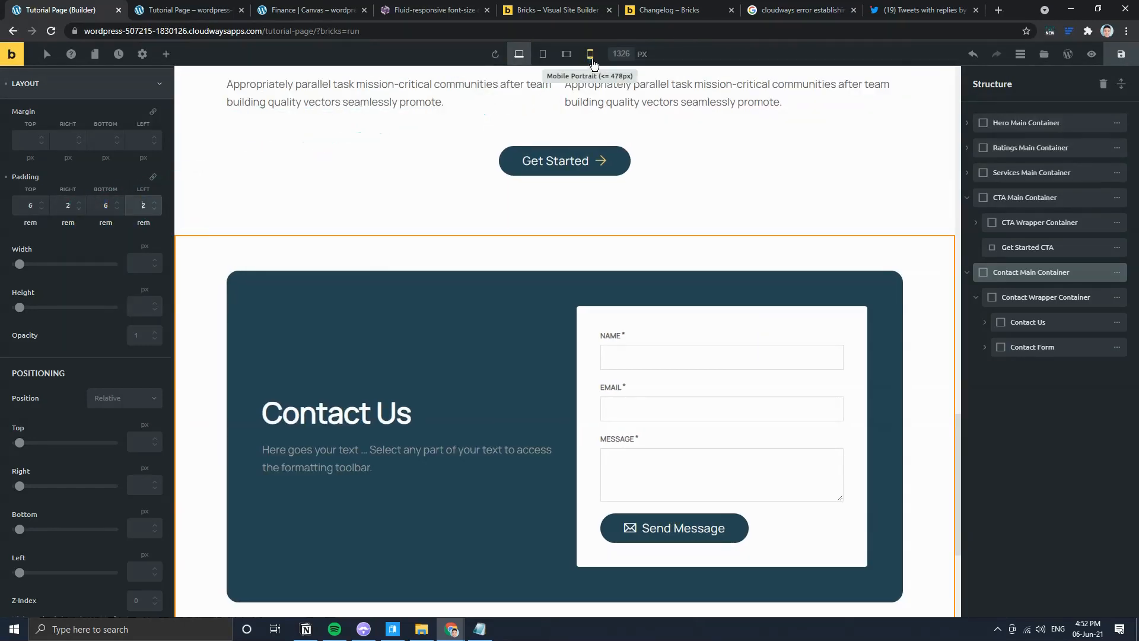
# Step: Set the Contact Main Container's right and left padding to 1 rem for the mobile portrait breakpoint
pyautogui.click(568, 56)
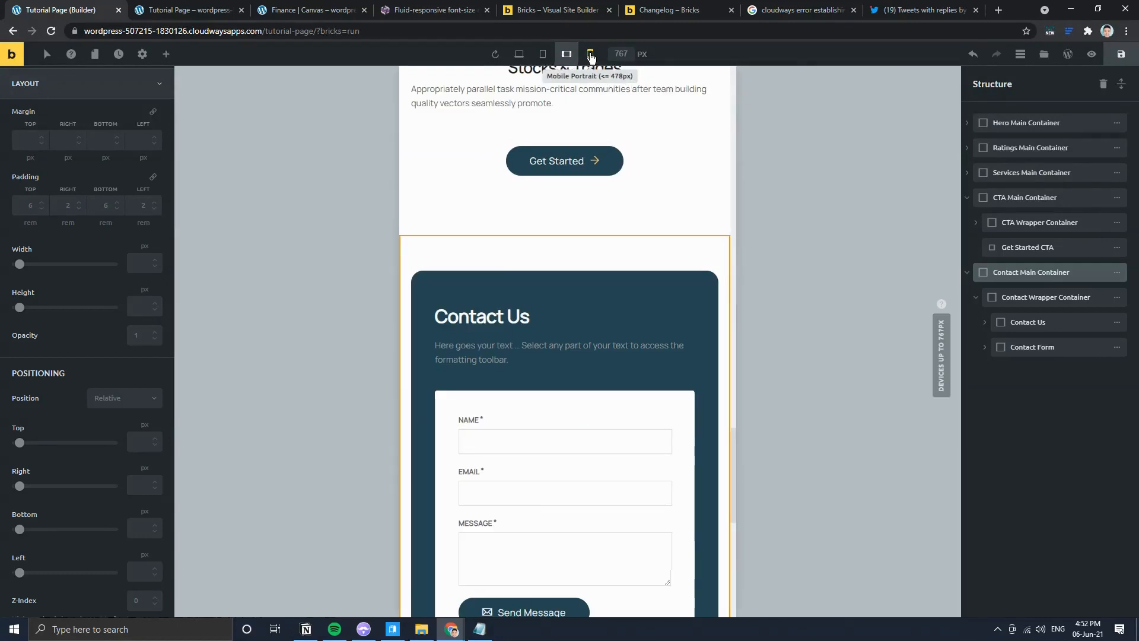
pyautogui.click(590, 54)
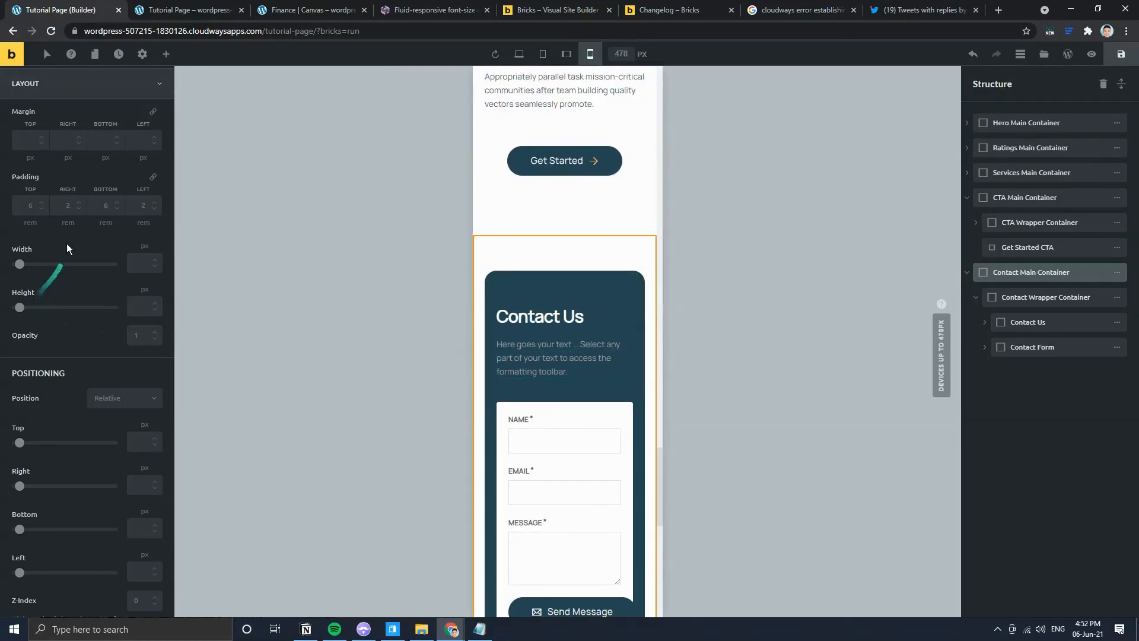
pyautogui.write('1')
pyautogui.press('Tab')
pyautogui.write('rem')
pyautogui.press('Tab')
pyautogui.press('Tab')
pyautogui.press('Tab')
pyautogui.write('1')
pyautogui.press('Tab')
pyautogui.write('rem')
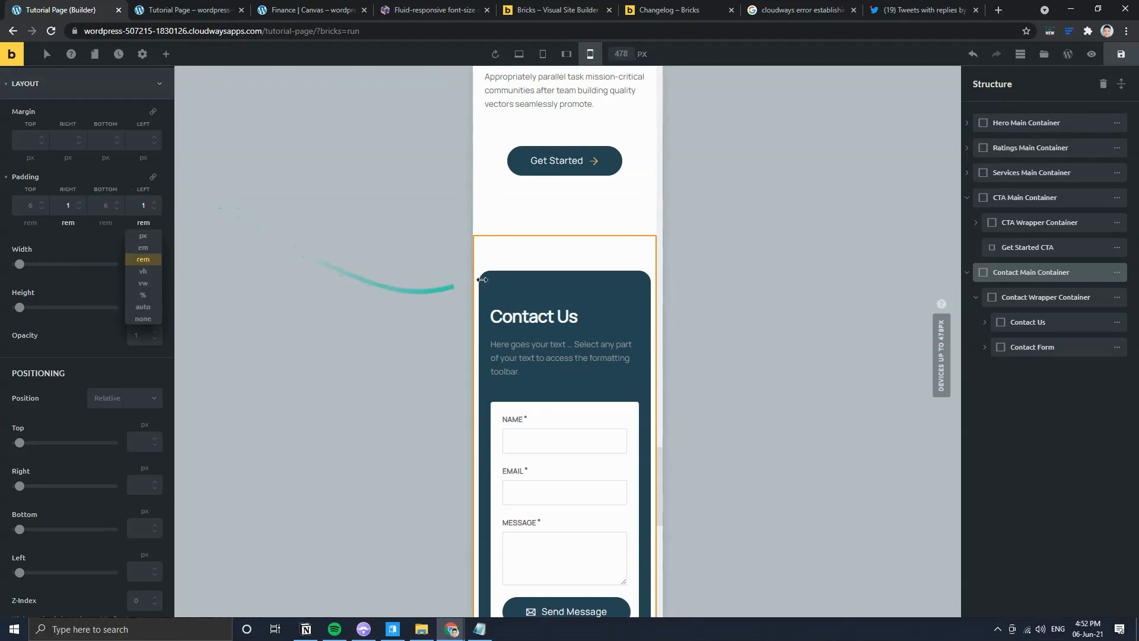
# Step: Set the Contact Wrapper Container's top and bottom padding to 2 rem for the mobile portrait breakpoint
pyautogui.scroll(-3, 475, 278)
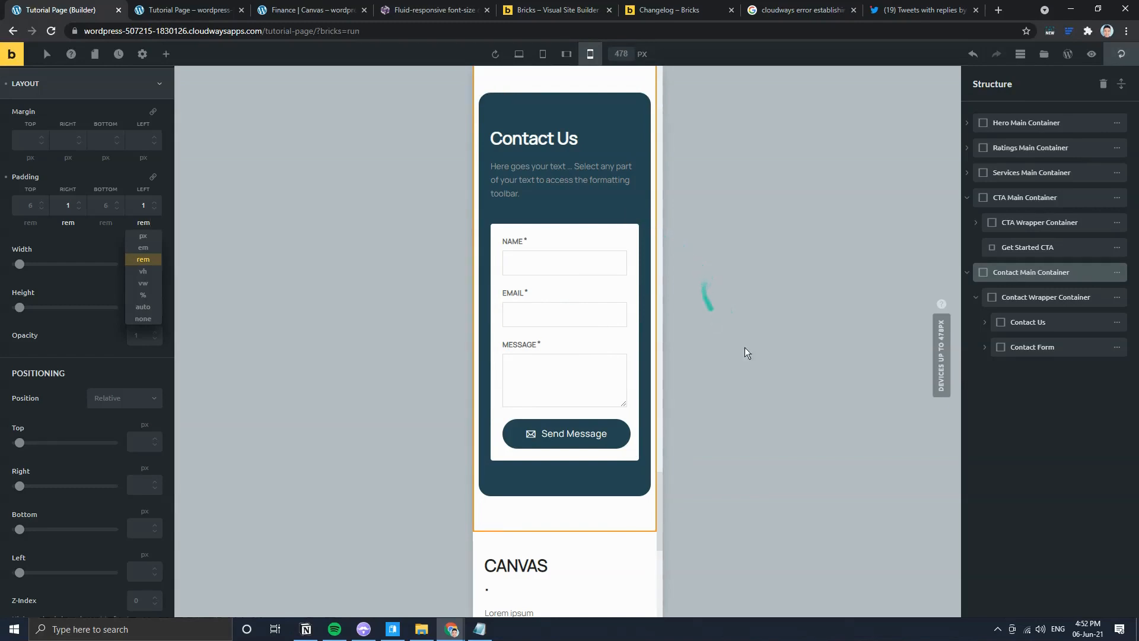
pyautogui.scroll(2, 654, 374)
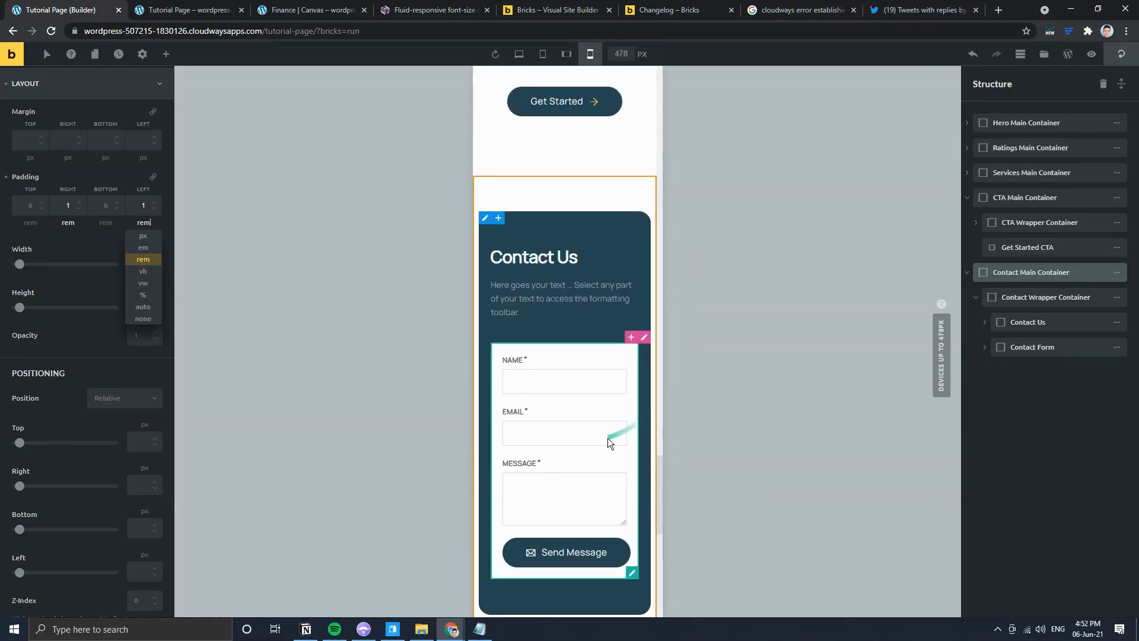
pyautogui.scroll(-2, 606, 436)
pyautogui.scroll(1, 610, 418)
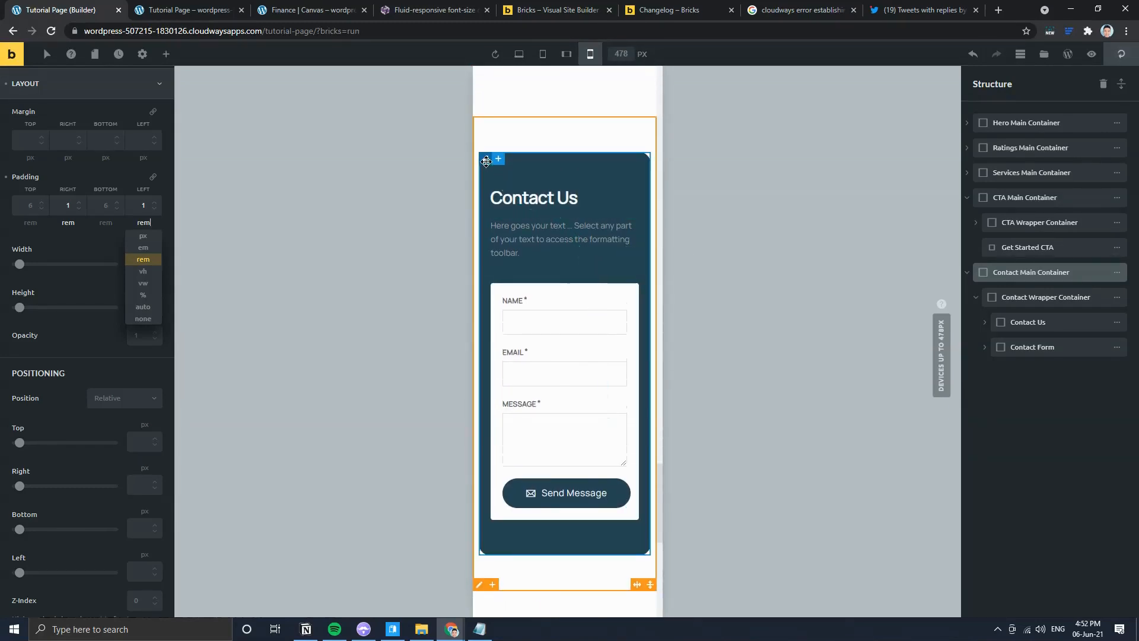
pyautogui.click(485, 160)
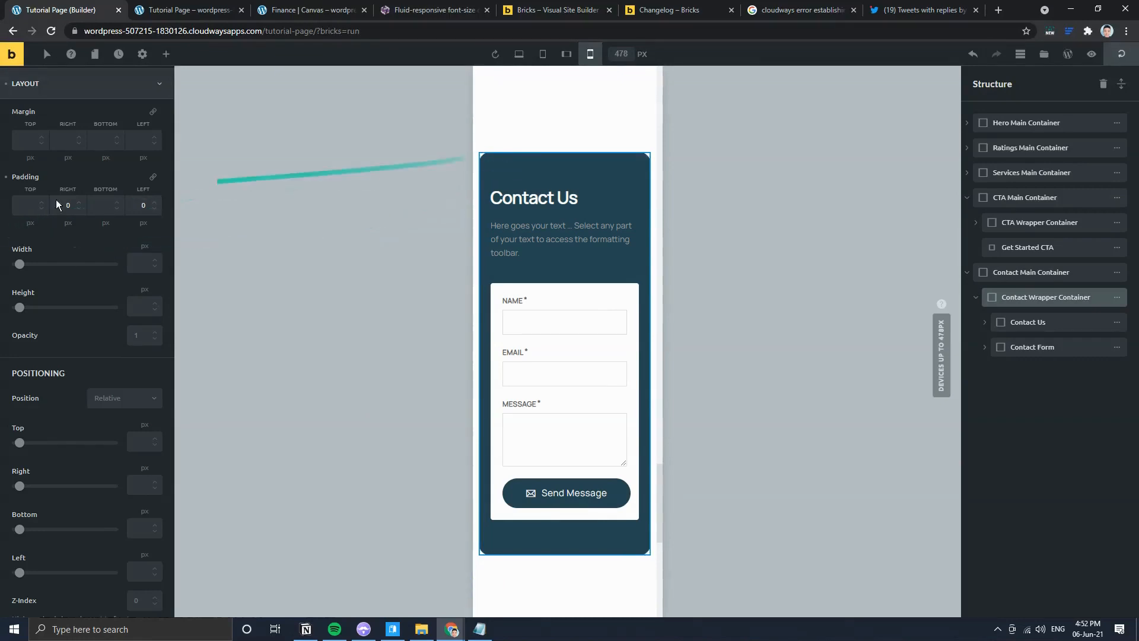
pyautogui.press('Tab')
pyautogui.write('rem')
pyautogui.press('Tab')
pyautogui.press('Tab')
pyautogui.press('Tab')
pyautogui.press('Tab')
pyautogui.press('Down')
pyautogui.press('Down')
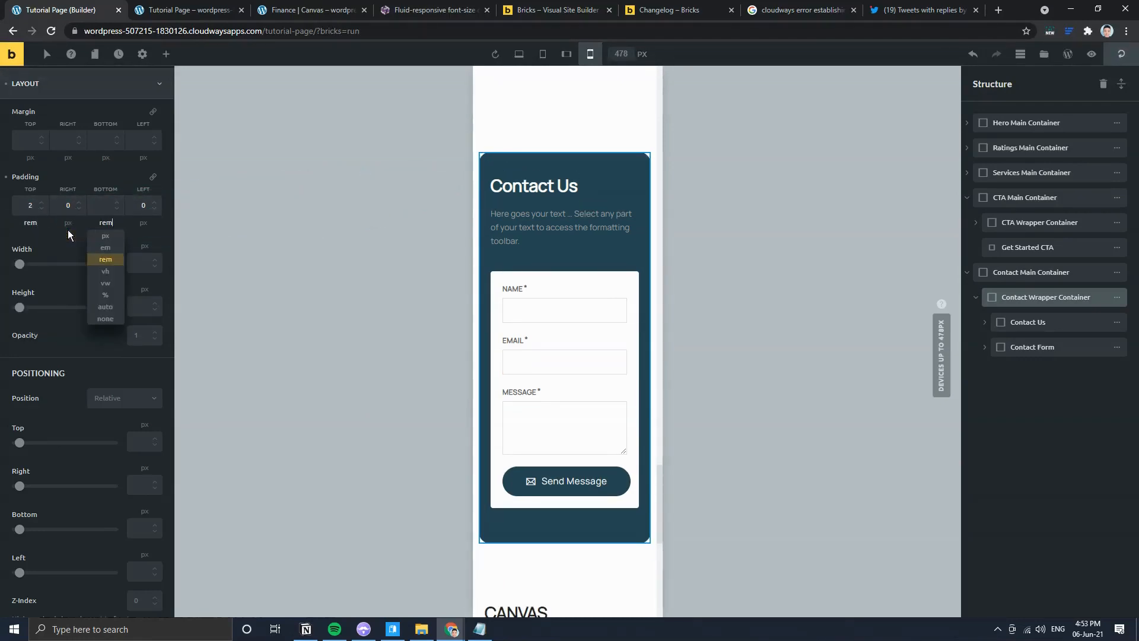
pyautogui.click(93, 208)
pyautogui.write('2')
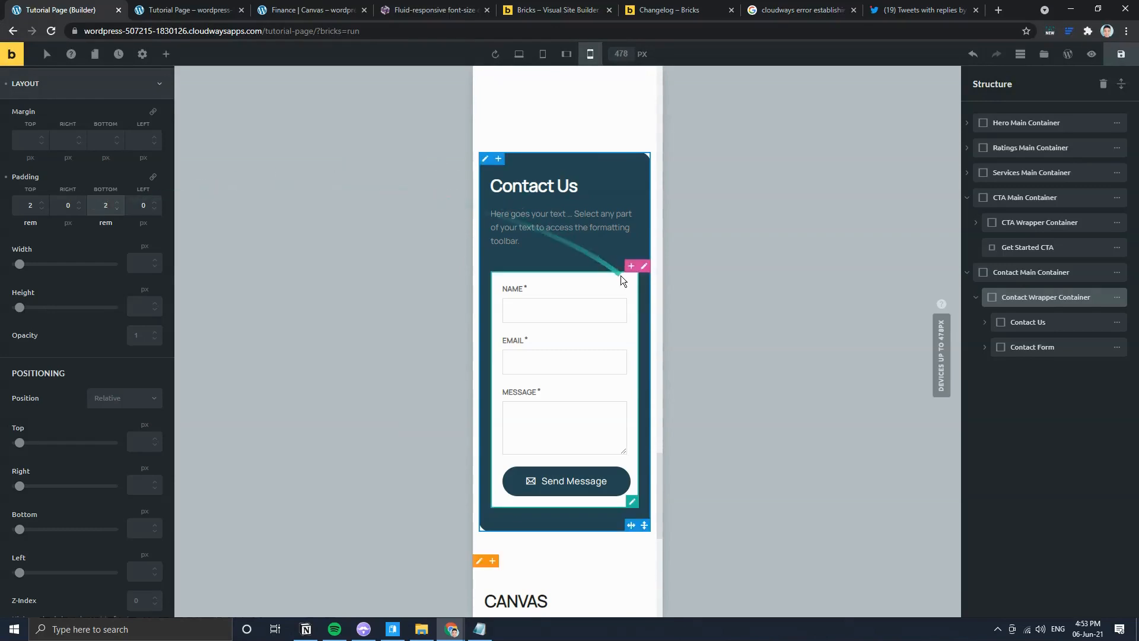
# Step: Compare the Contact section with the Finance | Canvas page and check its layout at mobile portrait, tablet portrait and desktop
pyautogui.click(493, 215)
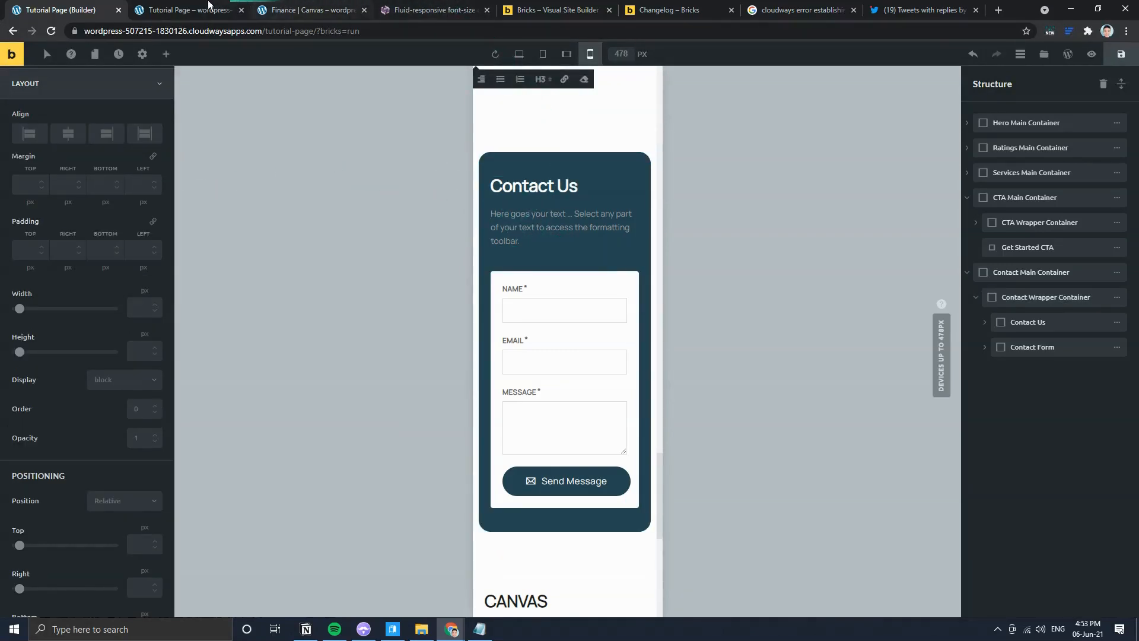
pyautogui.click(309, 11)
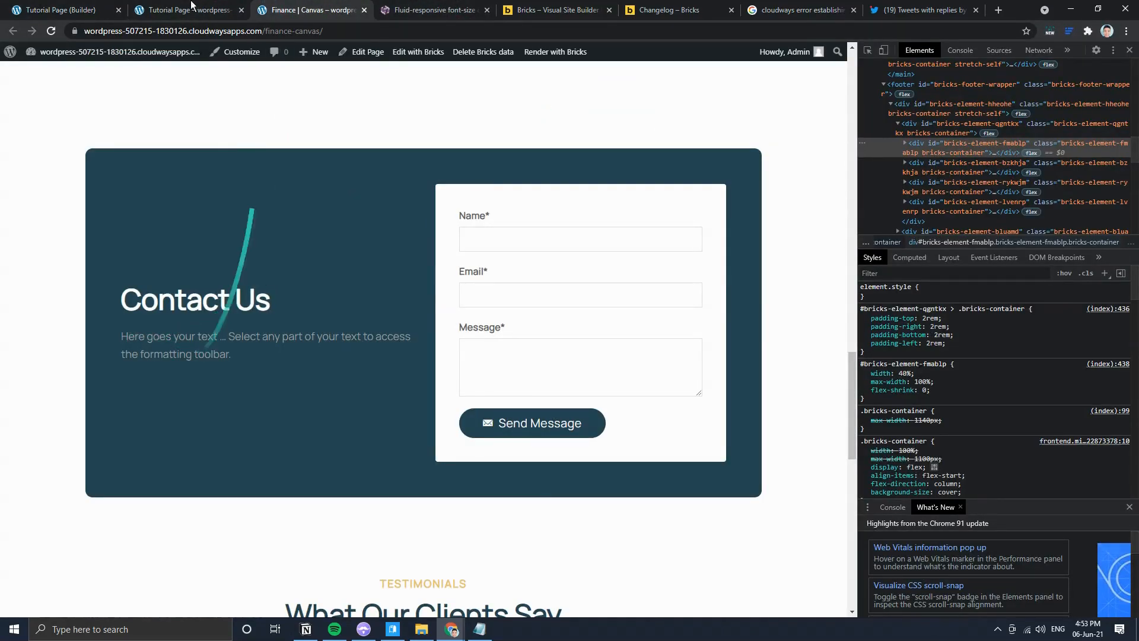
pyautogui.click(65, 10)
pyautogui.click(567, 234)
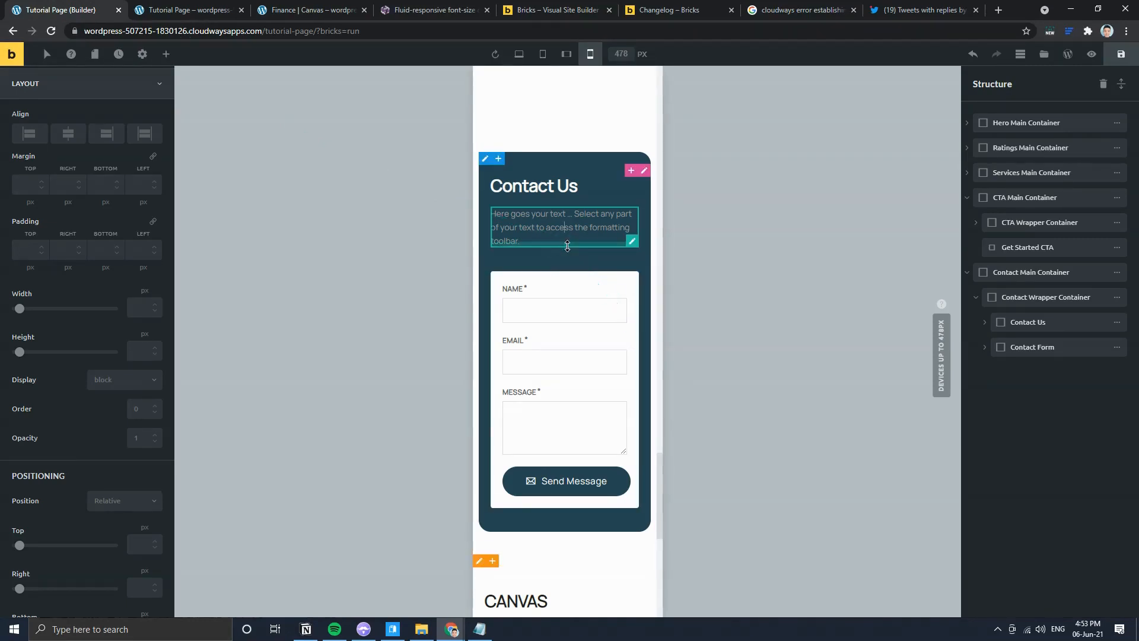
pyautogui.scroll(-2, 620, 438)
pyautogui.scroll(2, 619, 440)
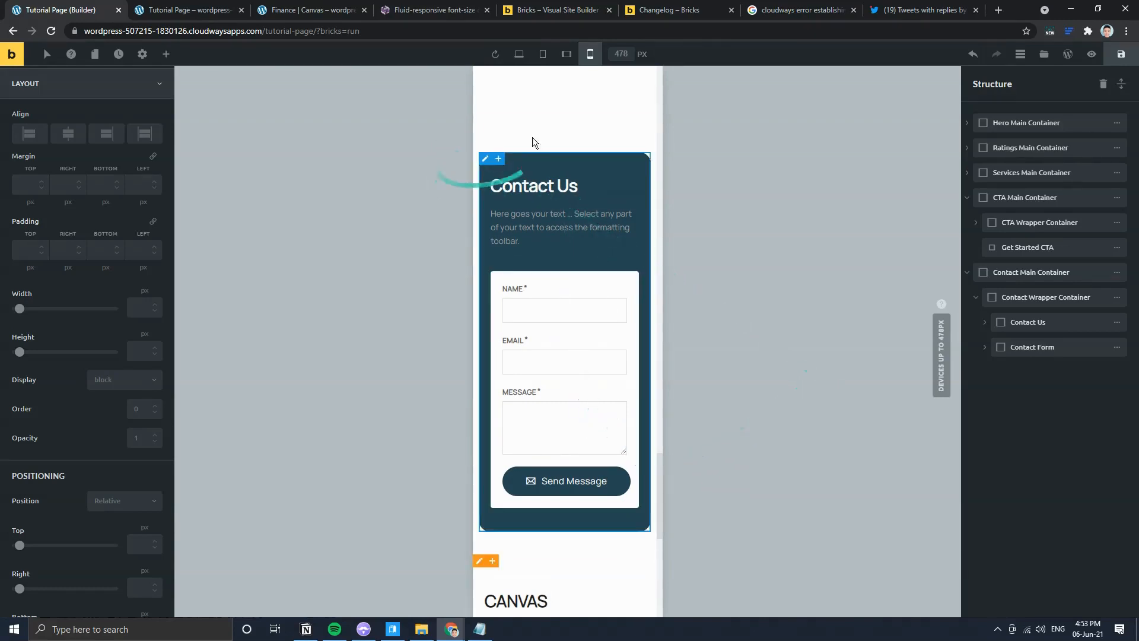
pyautogui.click(545, 54)
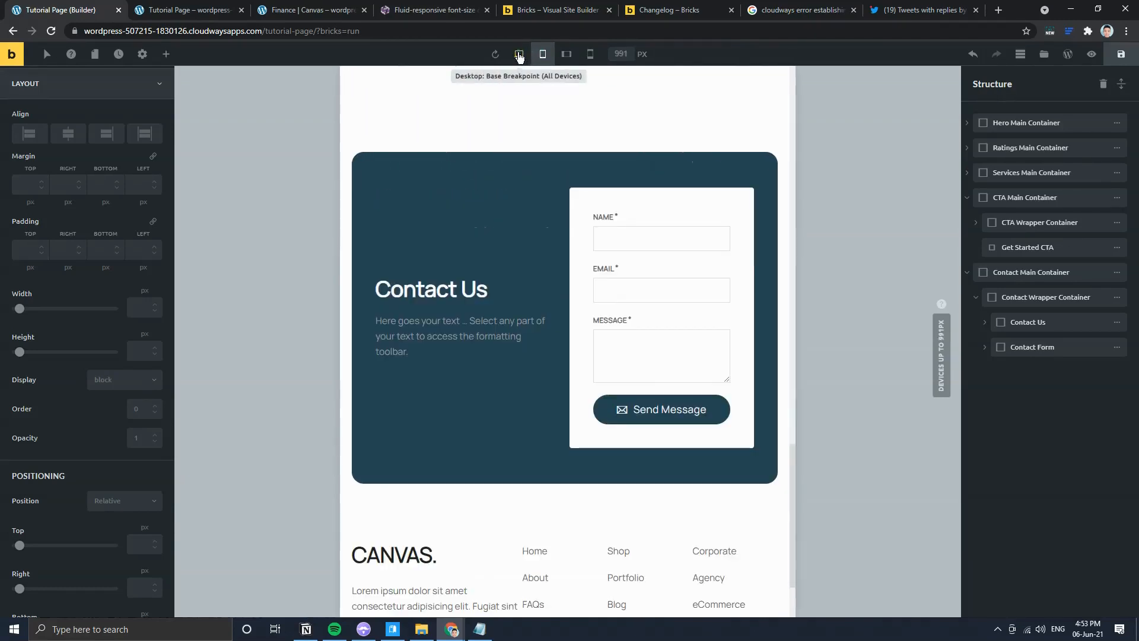
pyautogui.click(518, 54)
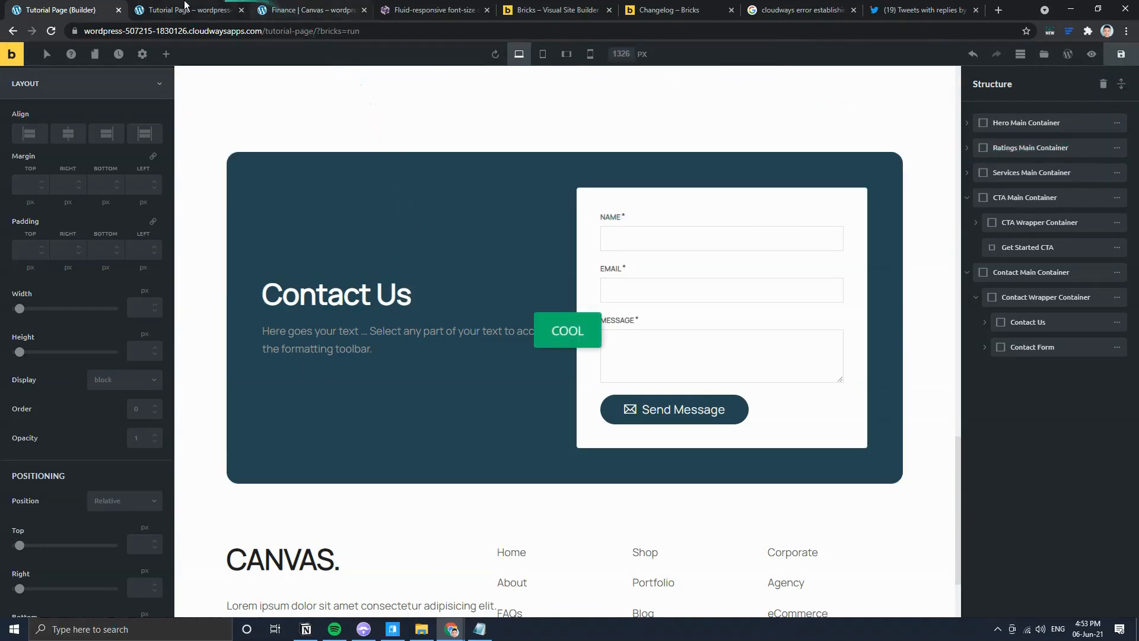
# Step: Review the Testimonials section and its neighbouring sections on the Finance | Canvas page as reference for the next section
pyautogui.click(219, 10)
pyautogui.click(312, 10)
pyautogui.scroll(-10, 401, 334)
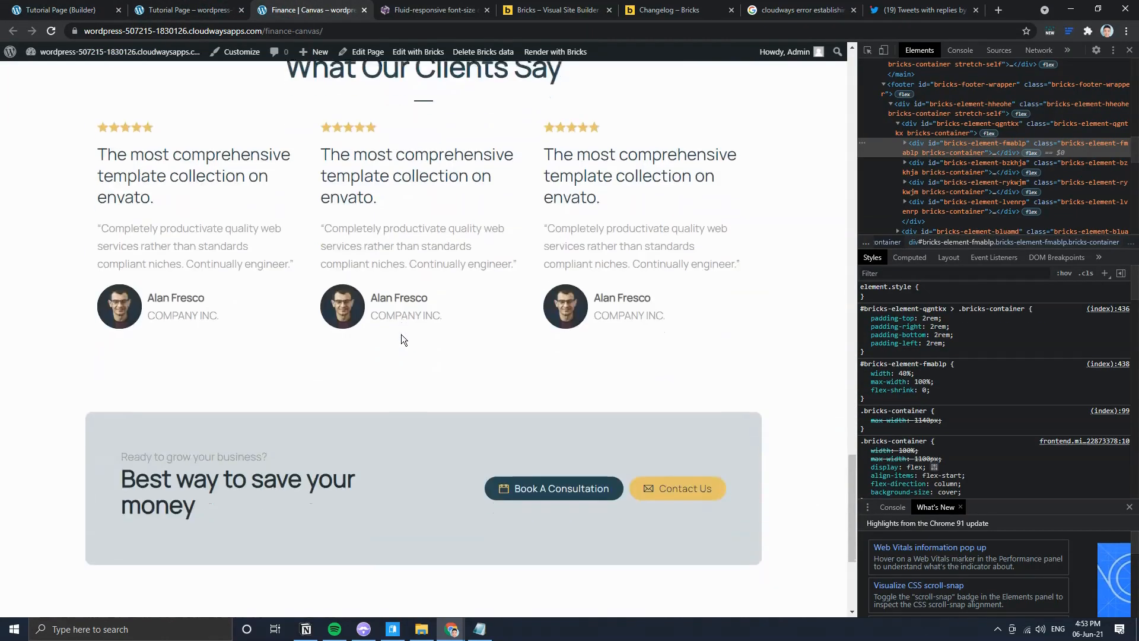
pyautogui.scroll(5, 393, 339)
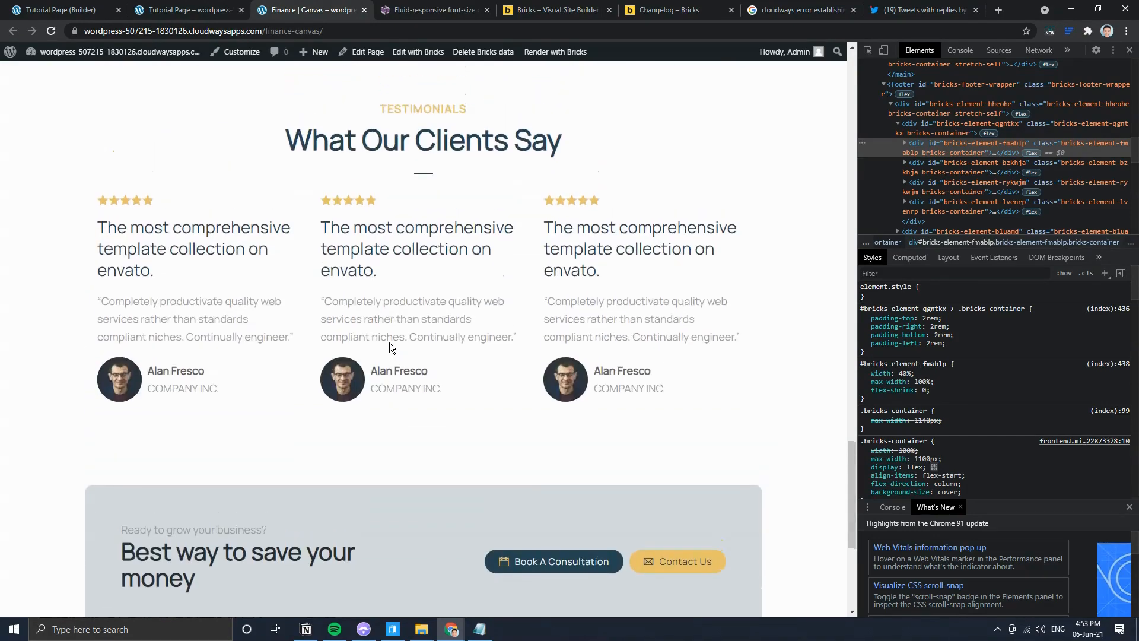
pyautogui.scroll(1, 376, 313)
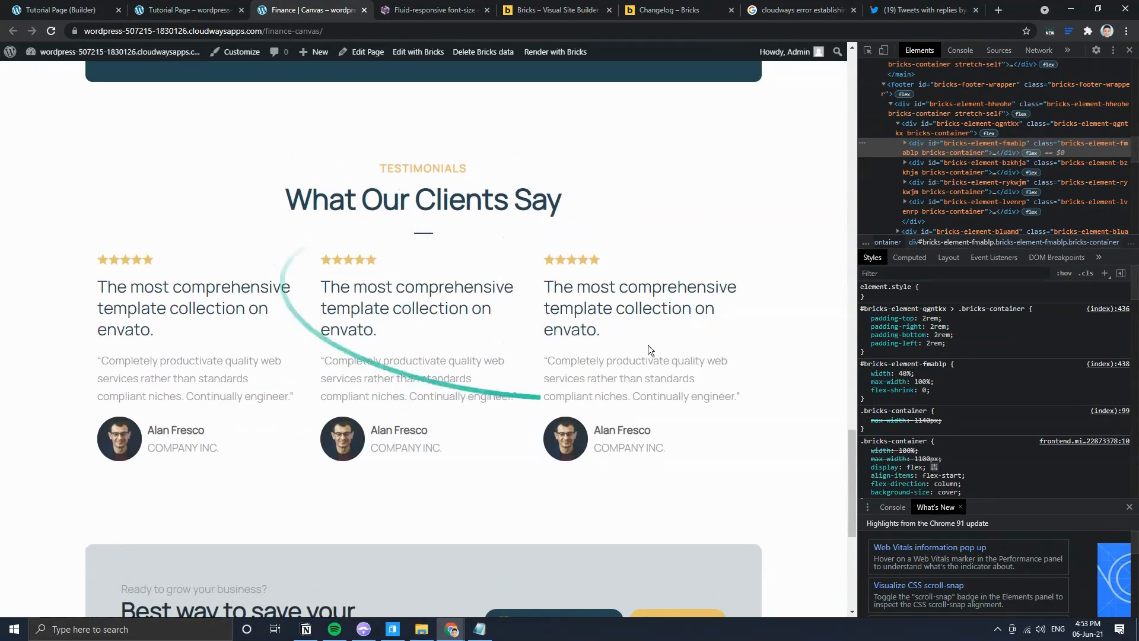
pyautogui.scroll(15, 529, 329)
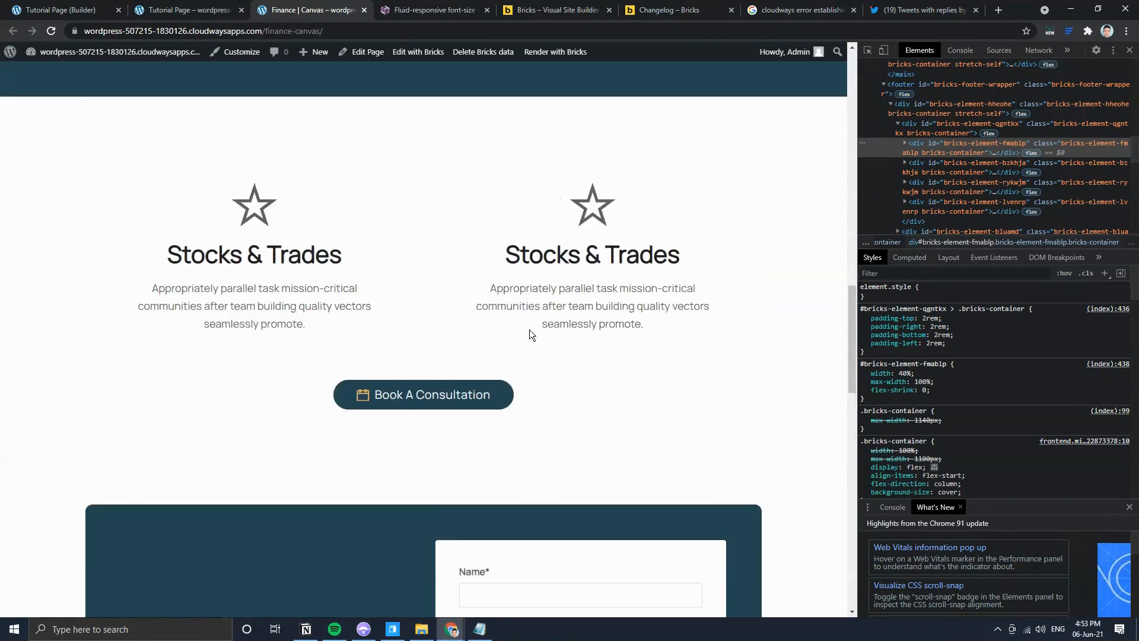
pyautogui.scroll(-15, 580, 326)
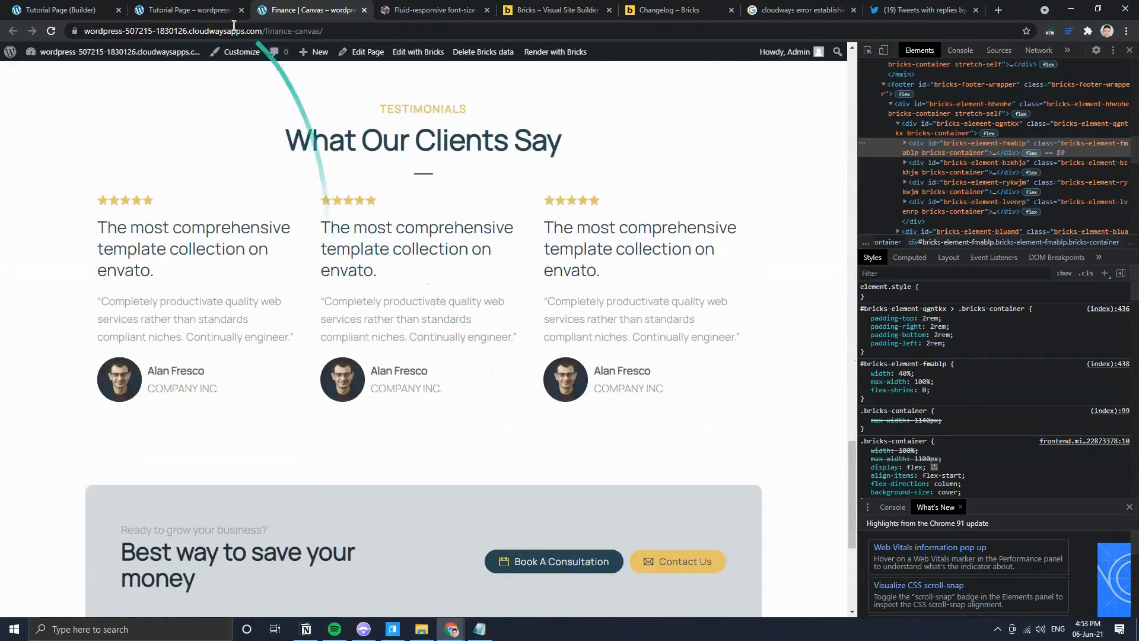
# Step: Duplicate the Services Main Container on the Tutorial Page and move the copy below the Contact Main Container
pyautogui.click(65, 11)
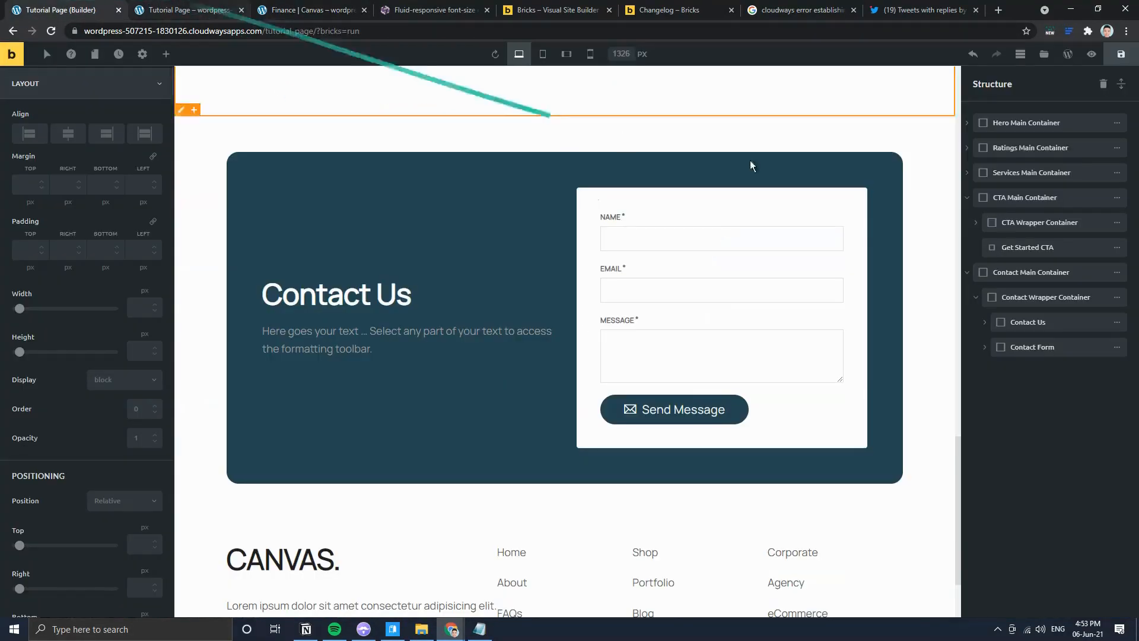
pyautogui.click(967, 273)
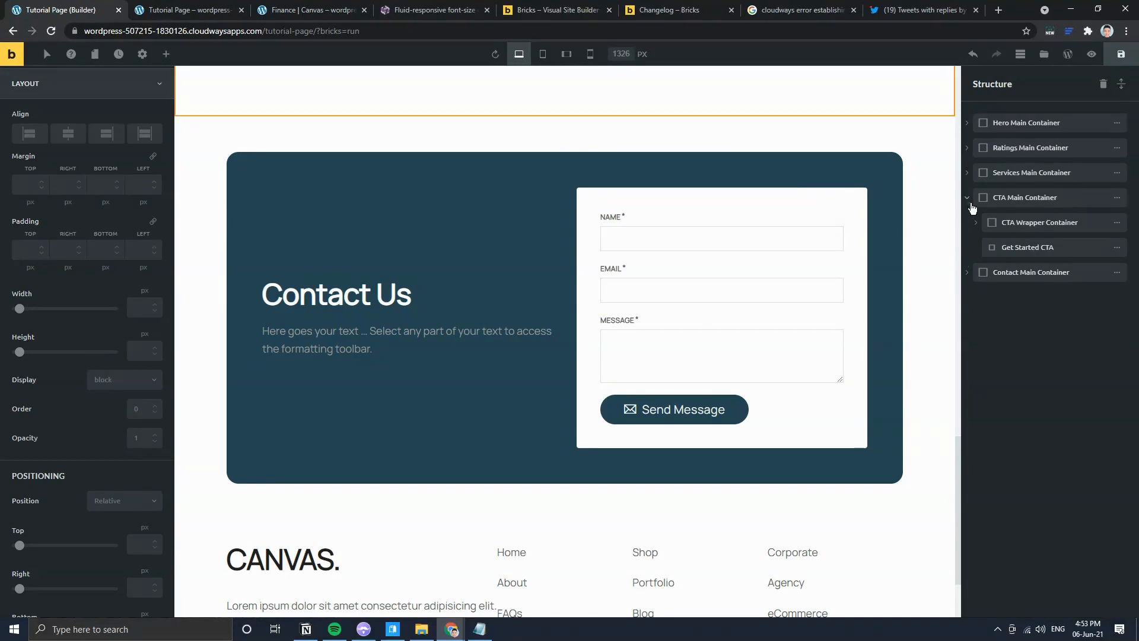
pyautogui.click(967, 198)
pyautogui.moveTo(1116, 173)
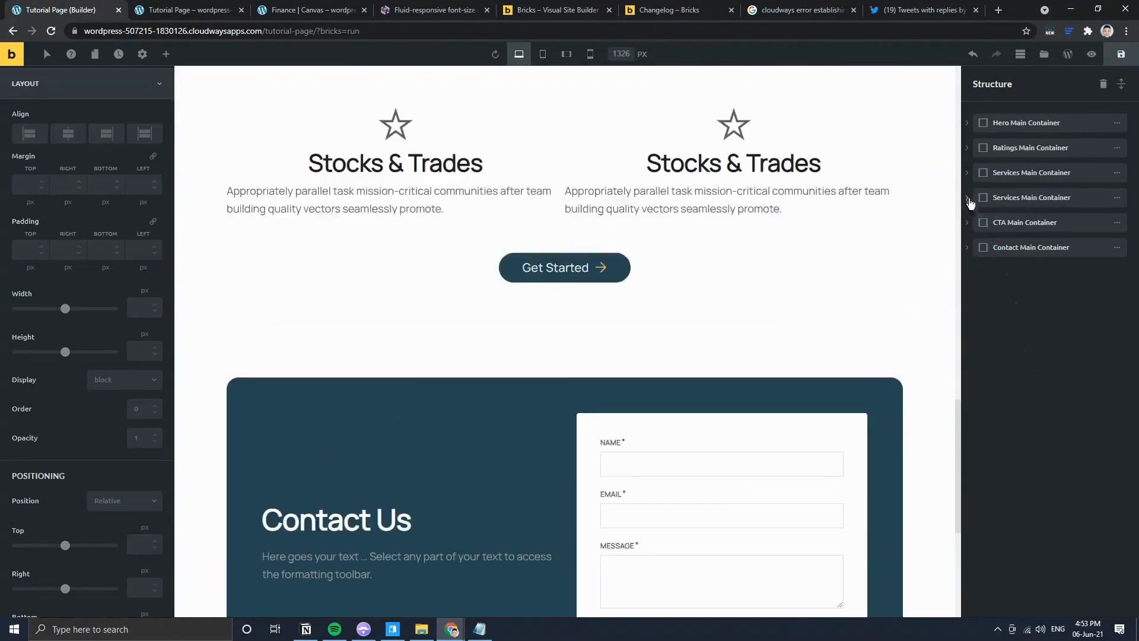
pyautogui.moveTo(984, 214); pyautogui.dragTo(1032, 274)
pyautogui.scroll(-15, 632, 344)
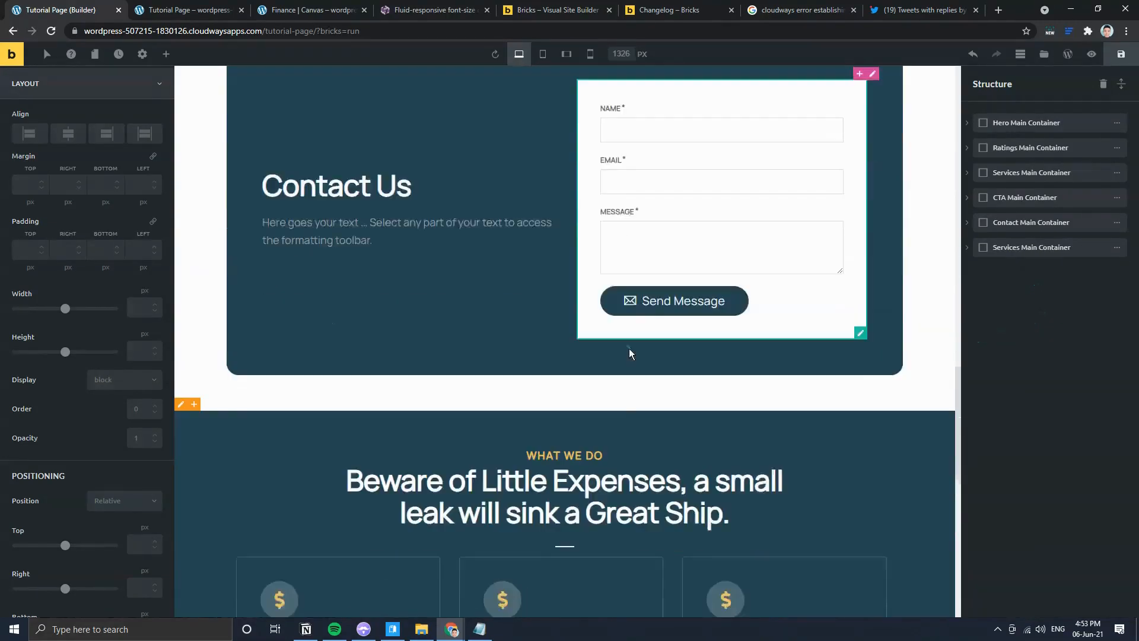
pyautogui.scroll(3, 611, 353)
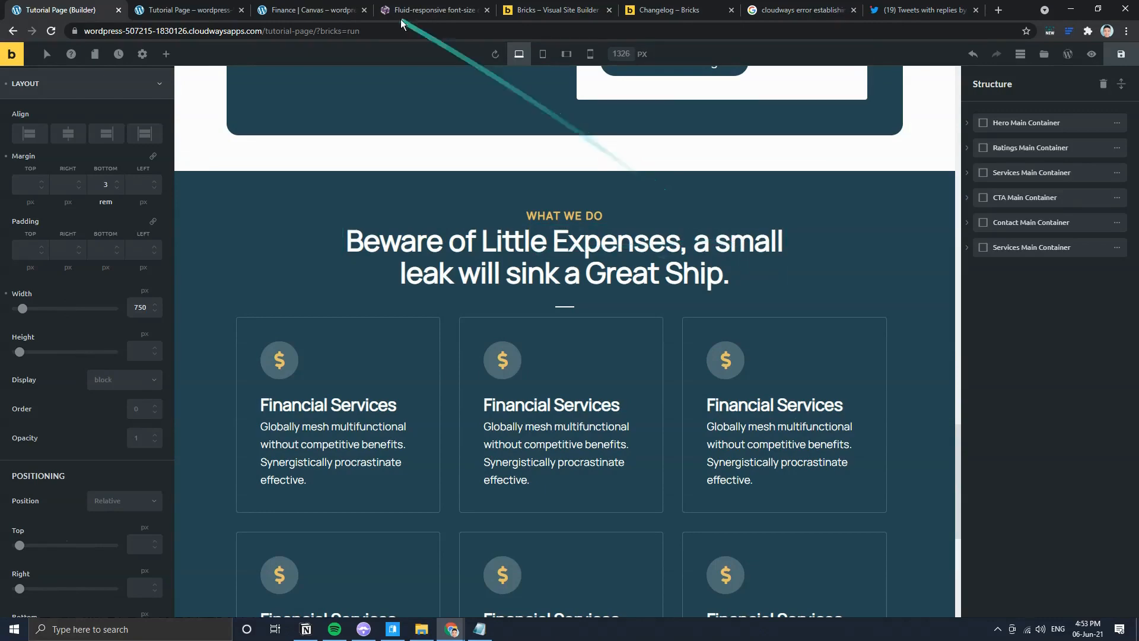
# Step: Replace the duplicated section's "WHAT WE DO" label with "TESTIMONIALS", following the Finance | Canvas page
pyautogui.click(278, 9)
pyautogui.click(67, 5)
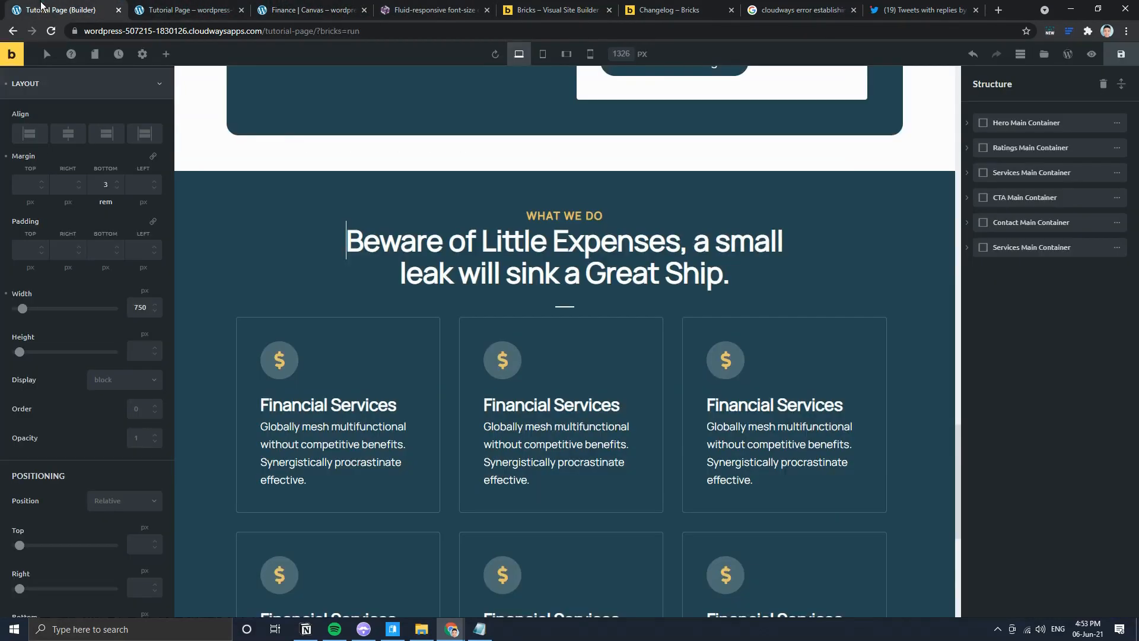
pyautogui.click(302, 9)
pyautogui.click(39, 5)
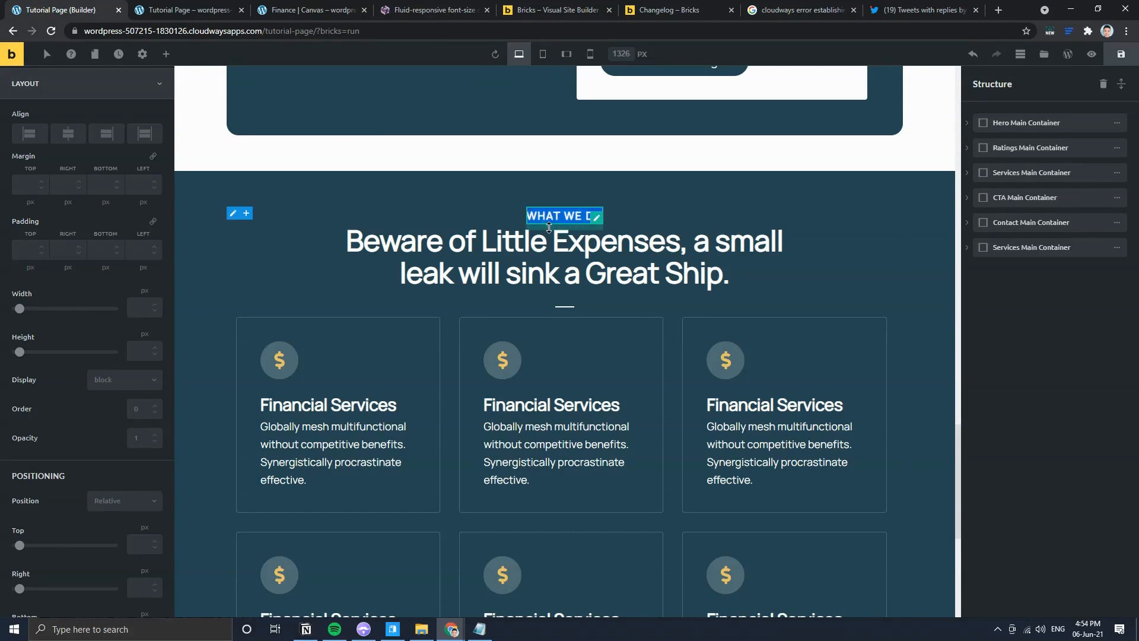
pyautogui.write('TESTIMONIALS')
# Step: Change the duplicated section's main heading to "What Our Clients Say", following the Finance | Canvas page
pyautogui.click(311, 10)
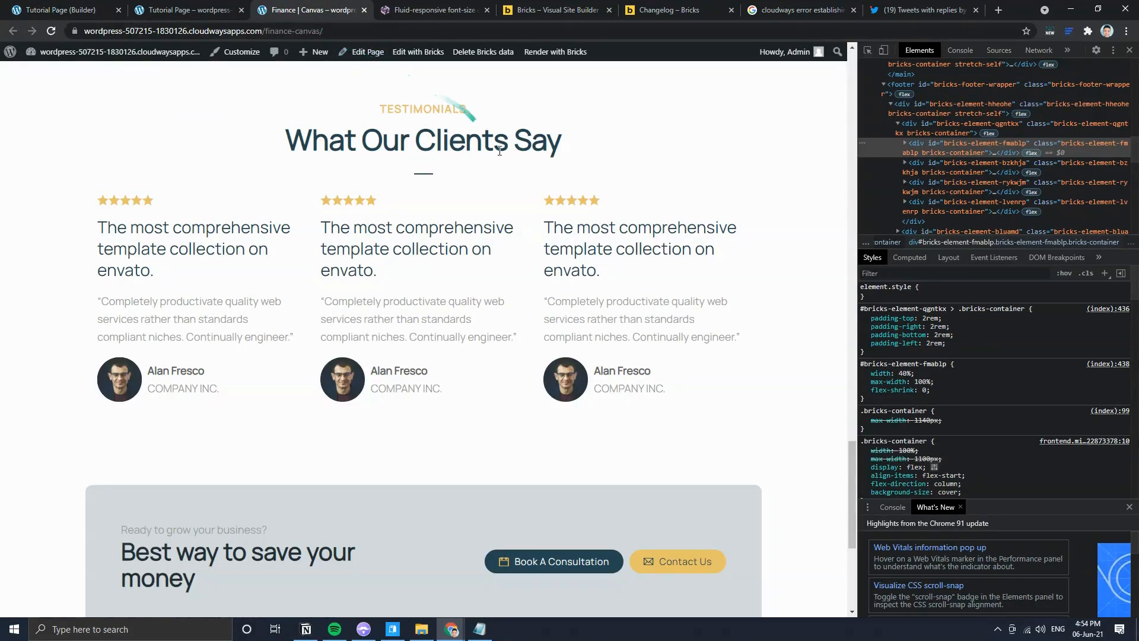
pyautogui.hotkey('ctrl', '1')
pyautogui.hotkey('ctrl', 'a')
pyautogui.write('WJ')
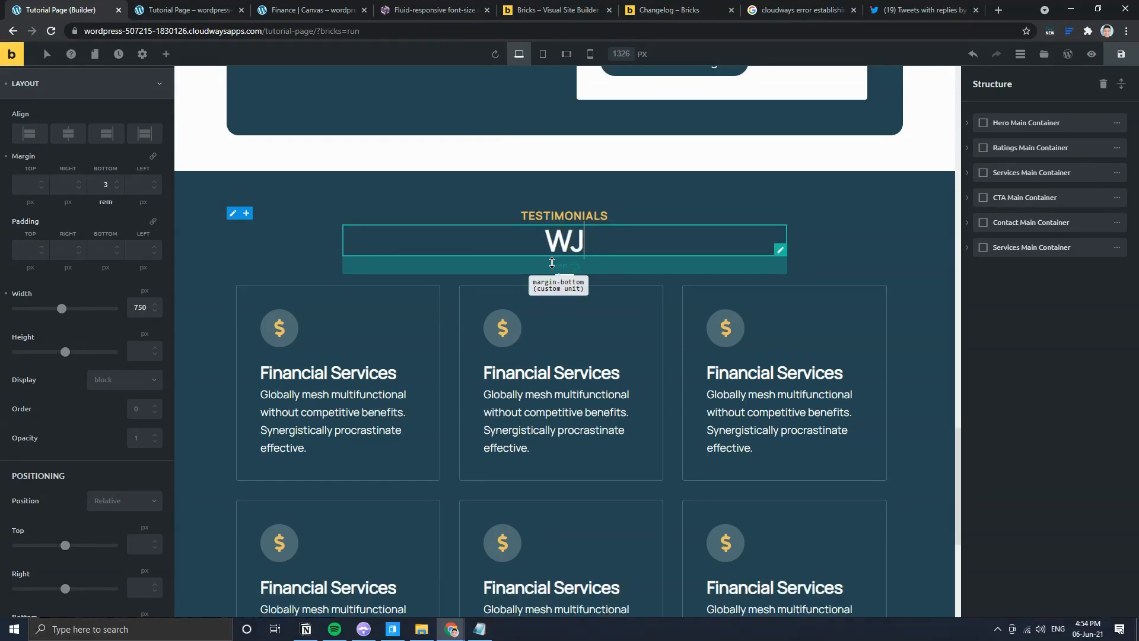
pyautogui.write('at Our Clients Say')
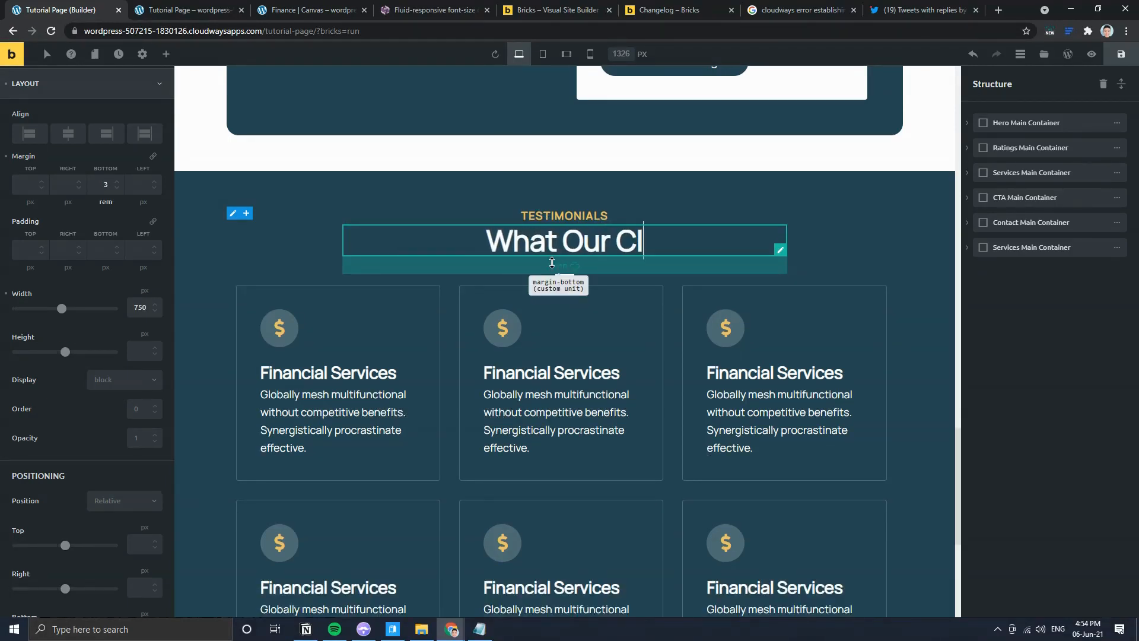
pyautogui.click(290, 6)
pyautogui.hotkey('ctrl', '1')
# Step: Set the style of the "What Our Clients Say" heading to Primary
pyautogui.scroll(5, 76, 108)
pyautogui.click(45, 128)
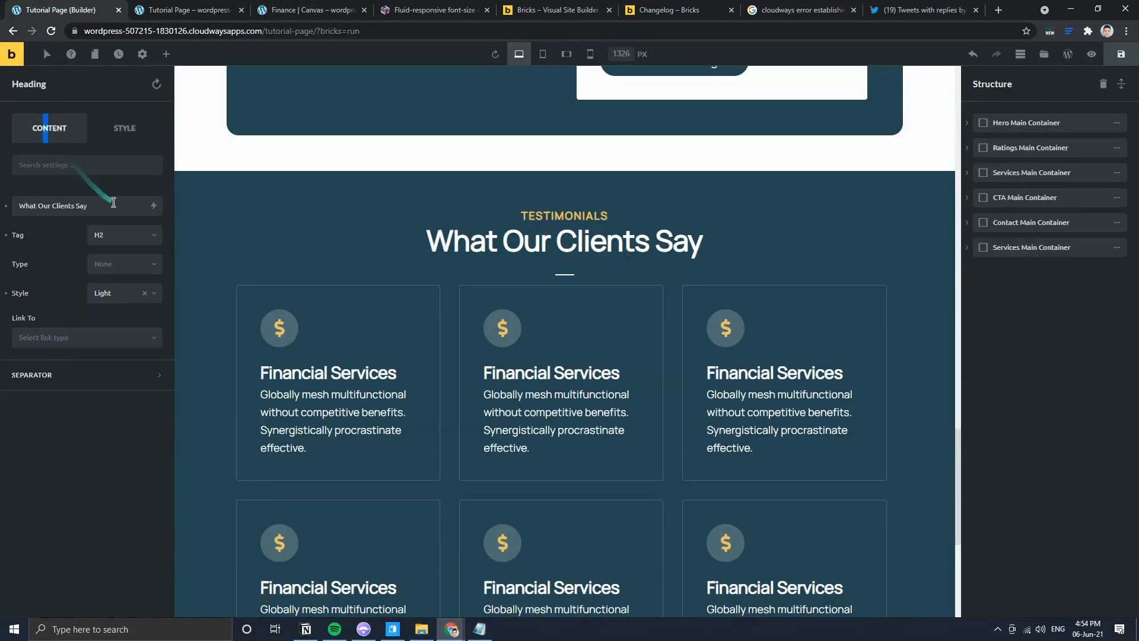
pyautogui.click(115, 293)
pyautogui.scroll(1, 115, 328)
pyautogui.click(116, 315)
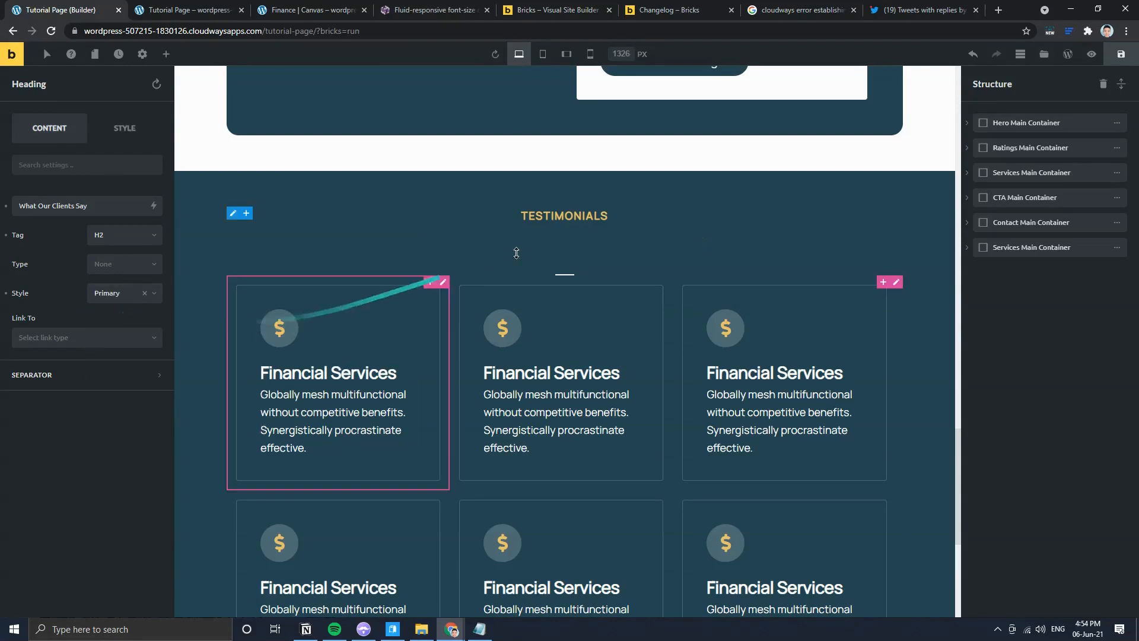
# Step: Open the settings of the duplicated Services Main Container below the Contact section
pyautogui.click(190, 183)
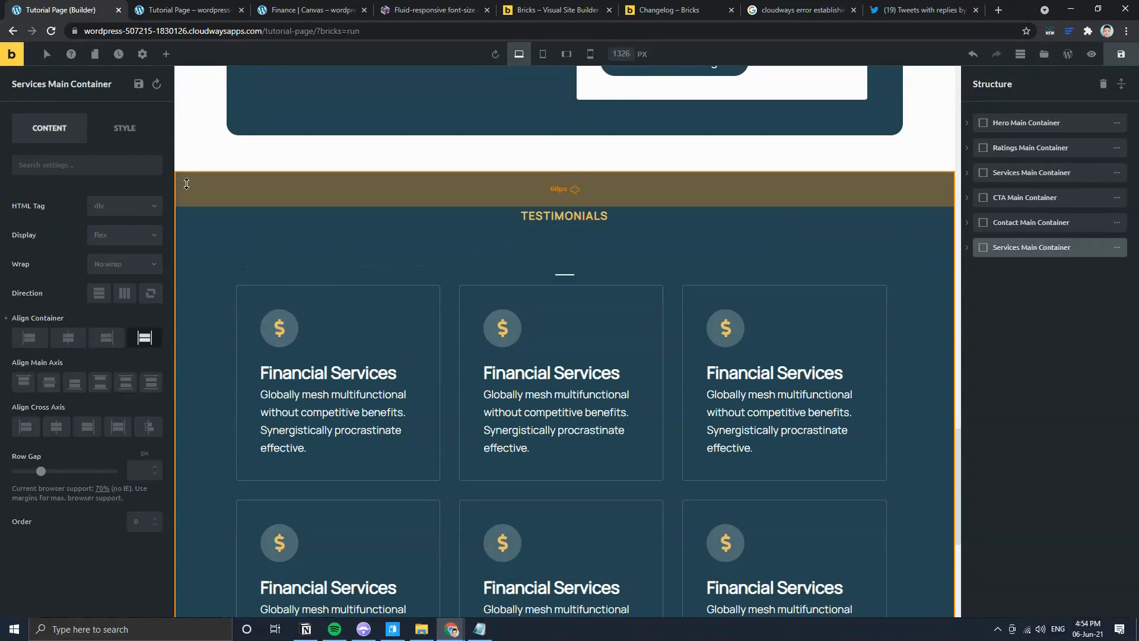
# Step: Clear the background color of the testimonials section's main container and compare it with the reference Finance page
pyautogui.click(125, 128)
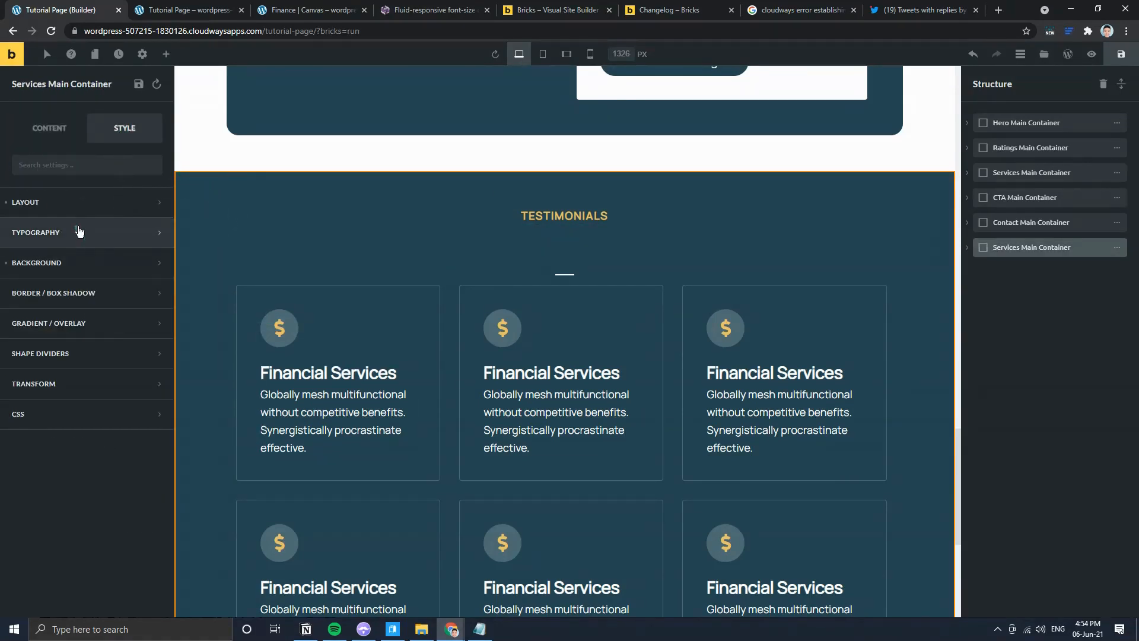
pyautogui.click(77, 262)
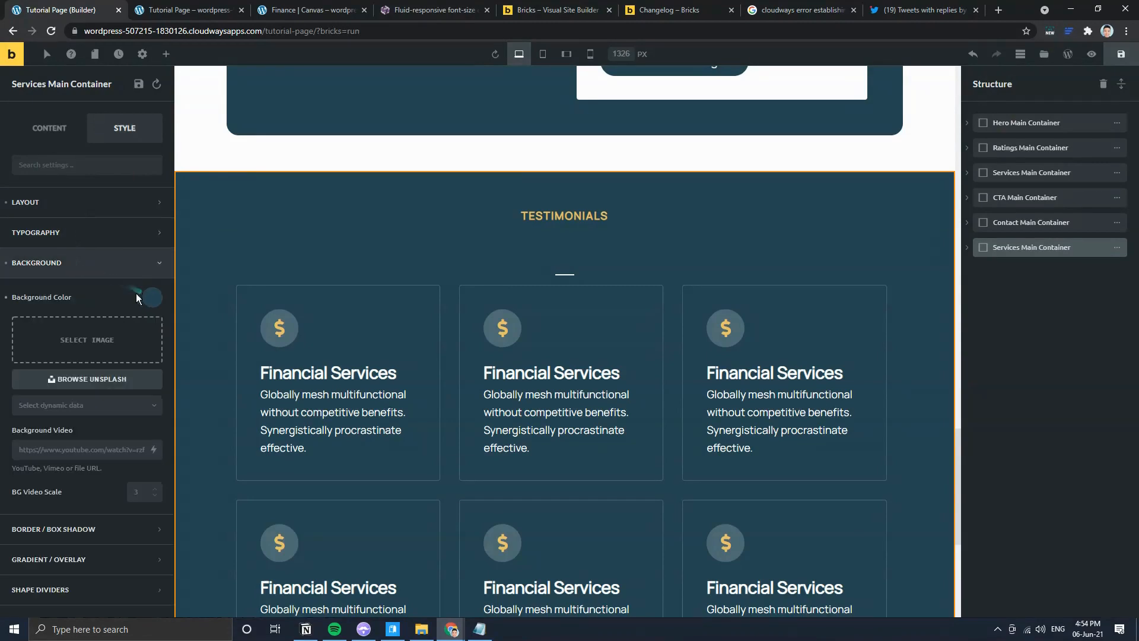
pyautogui.click(6, 298)
pyautogui.click(312, 10)
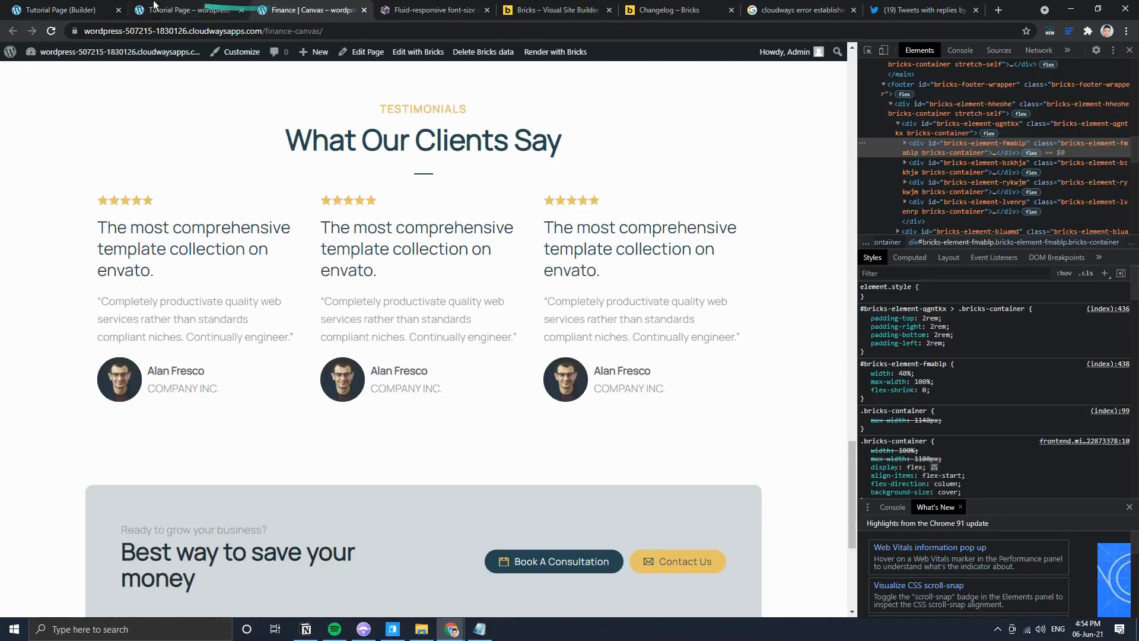
pyautogui.click(42, 7)
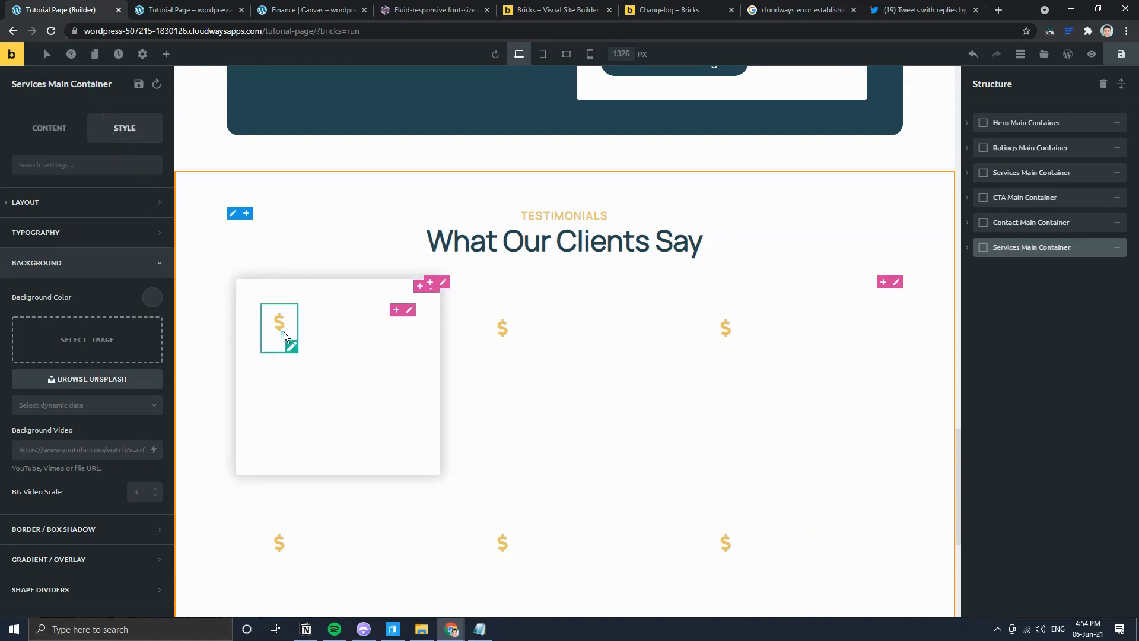
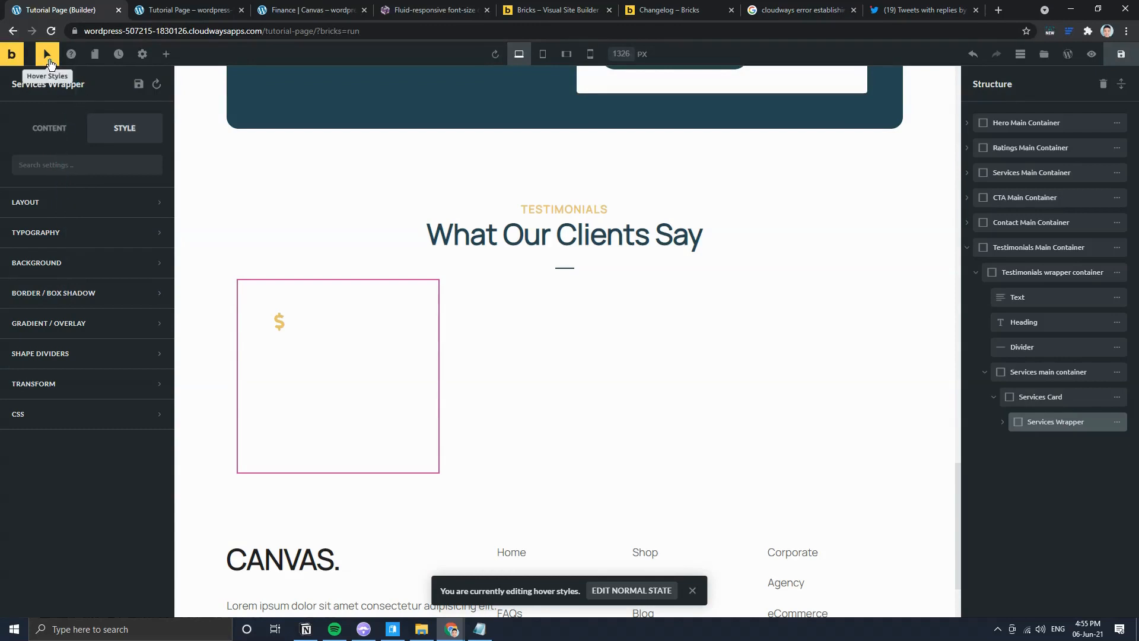
# Step: Switch the Services Wrapper from hover styles back to its normal state and clear its border, checking the reference testimonials
pyautogui.click(47, 53)
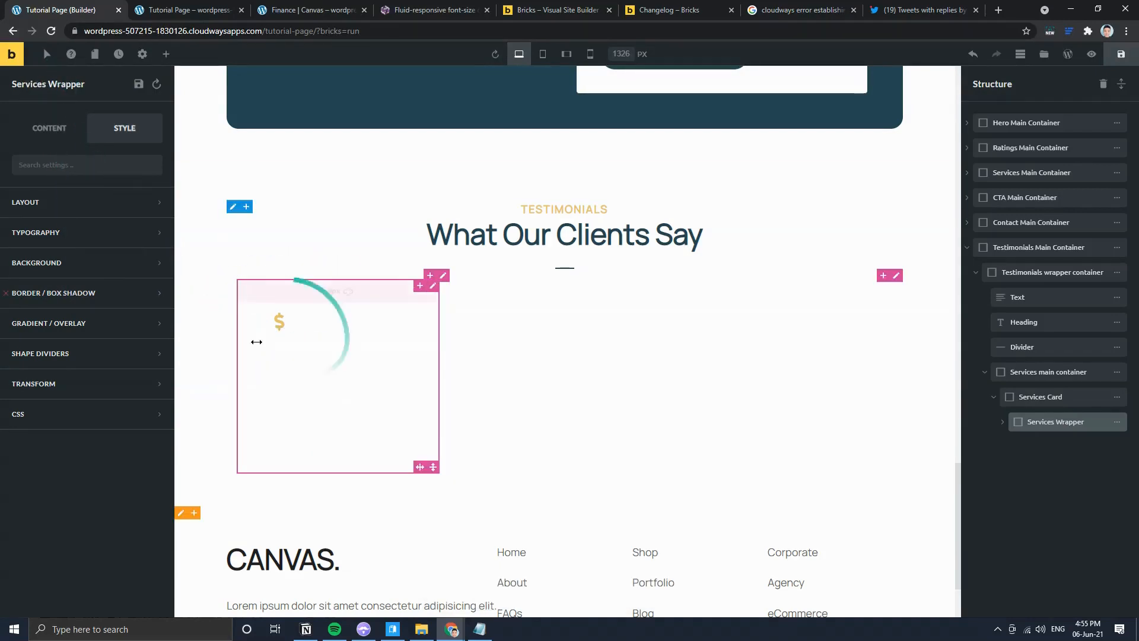
pyautogui.click(115, 303)
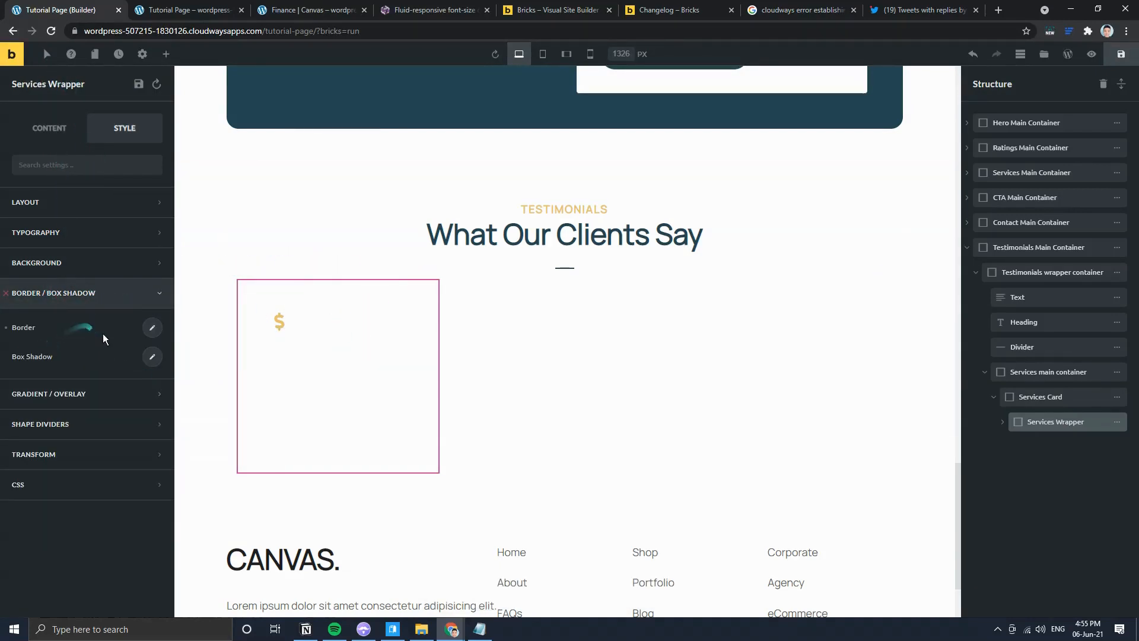
pyautogui.click(290, 9)
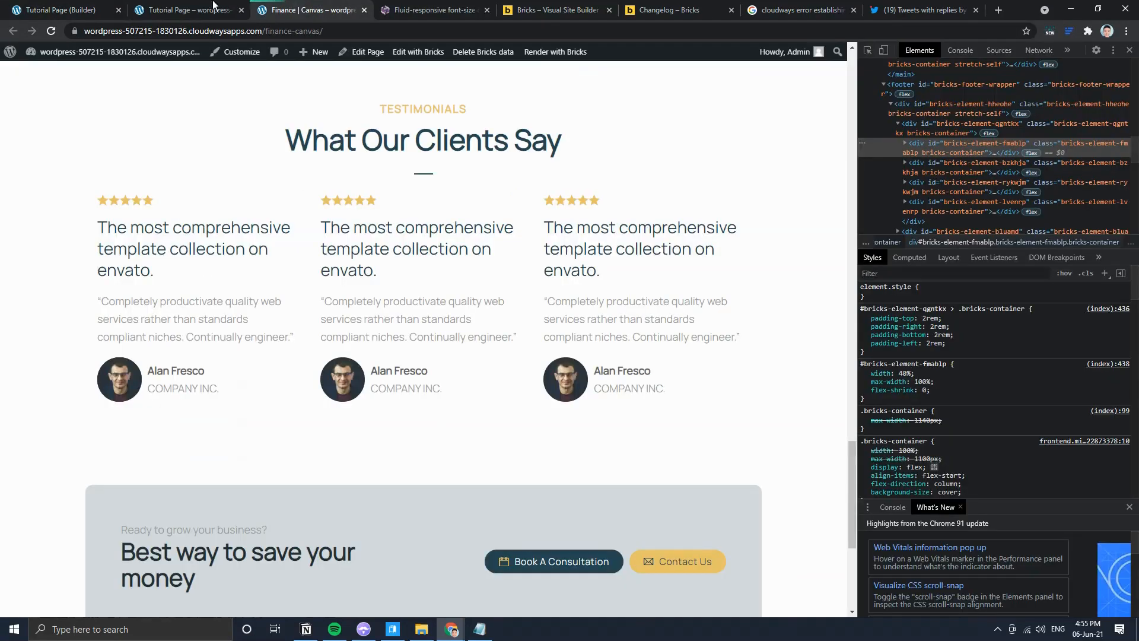
pyautogui.click(59, 9)
pyautogui.click(297, 7)
pyautogui.click(59, 9)
# Step: Expand the Services Wrapper and its Content container in the structure and compare the elements with the reference testimonial card
pyautogui.click(1002, 421)
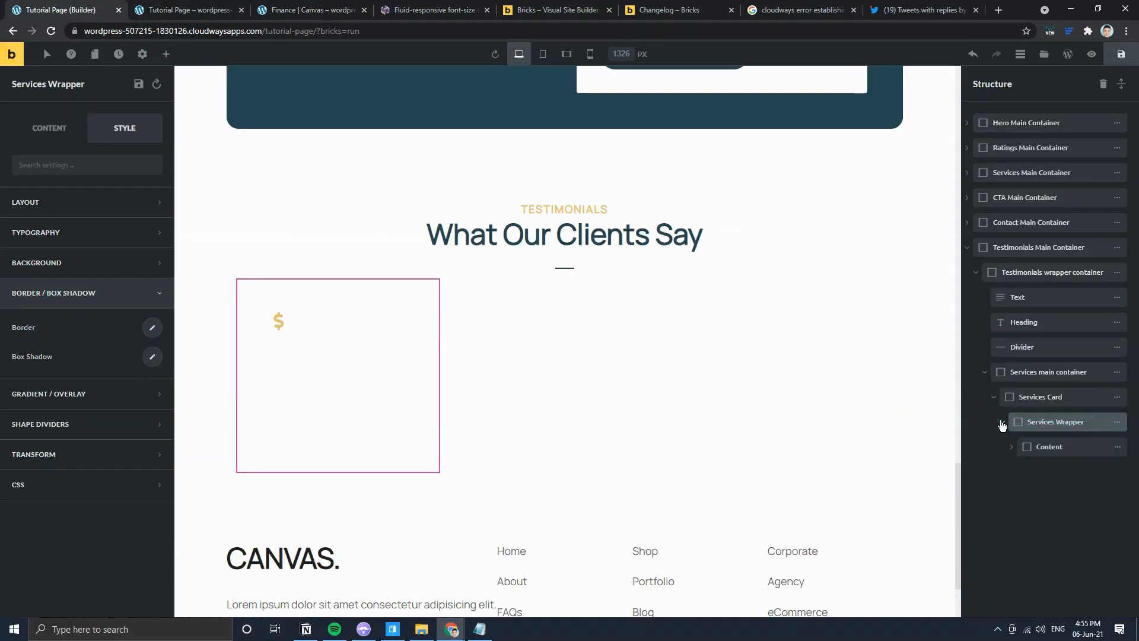
pyautogui.click(1011, 447)
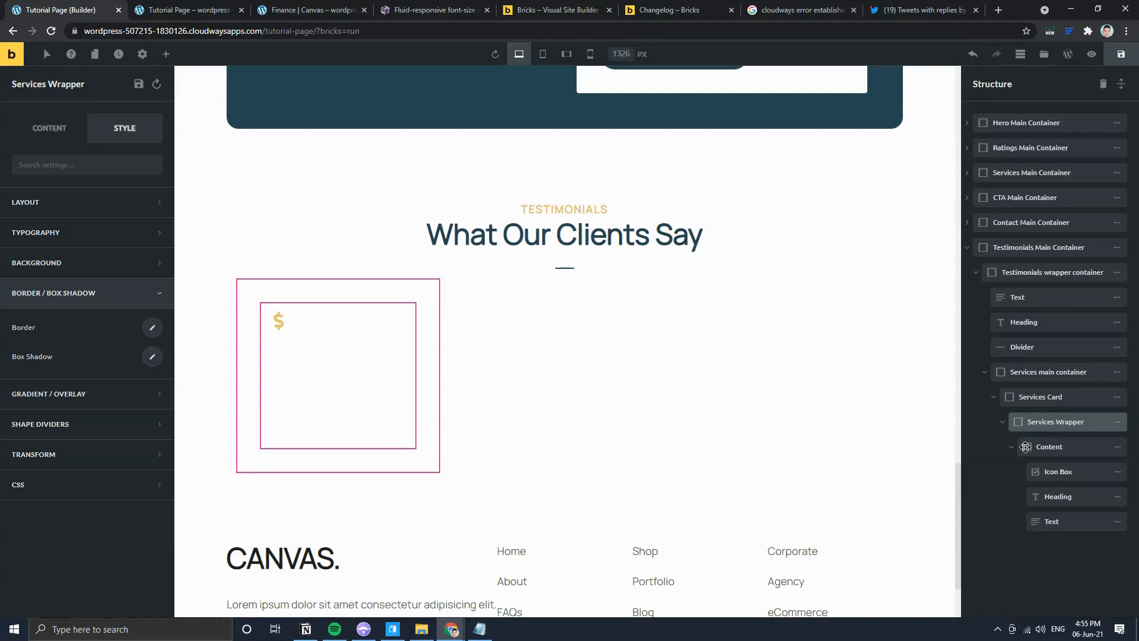
pyautogui.click(287, 10)
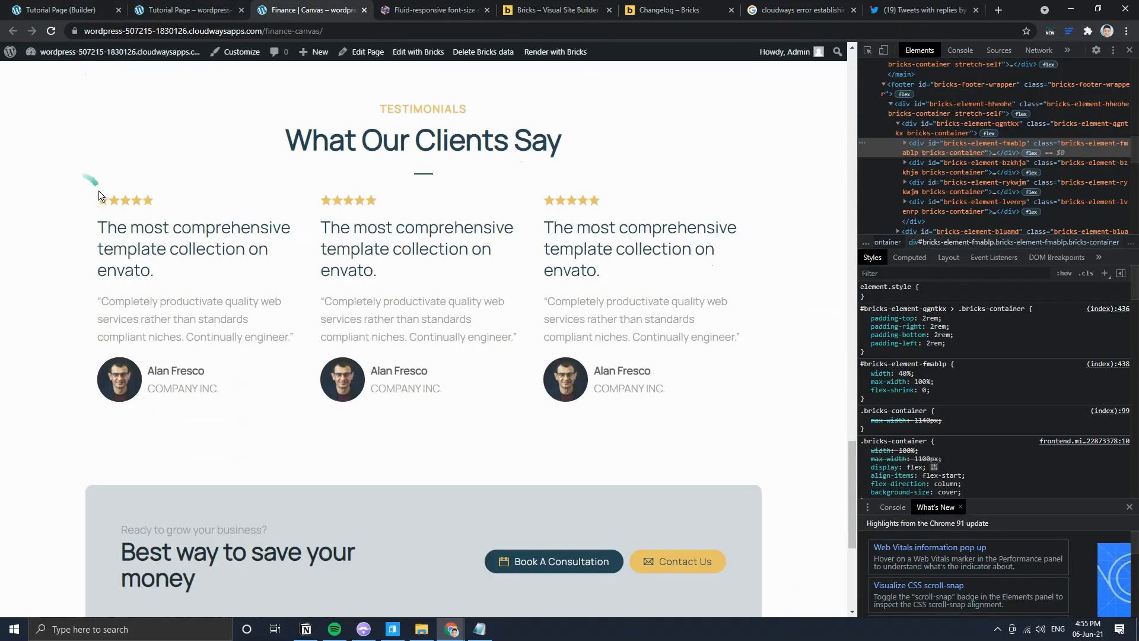
pyautogui.click(124, 8)
# Step: Clone the star container under the 4.8 rating in the ratings section
pyautogui.scroll(15, 494, 398)
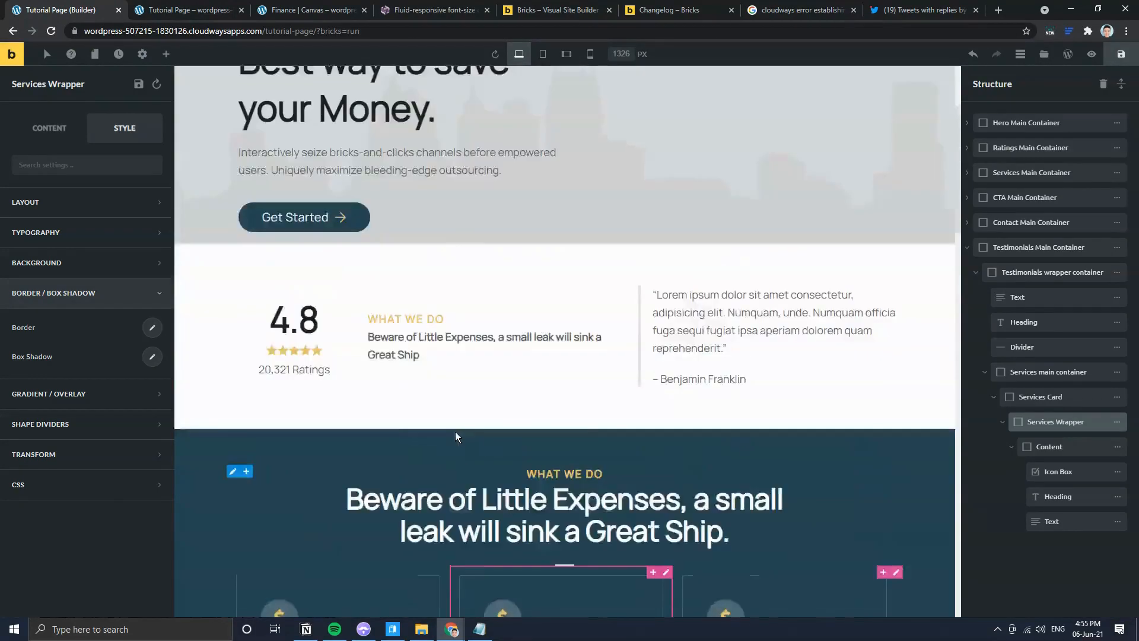
pyautogui.scroll(1, 455, 432)
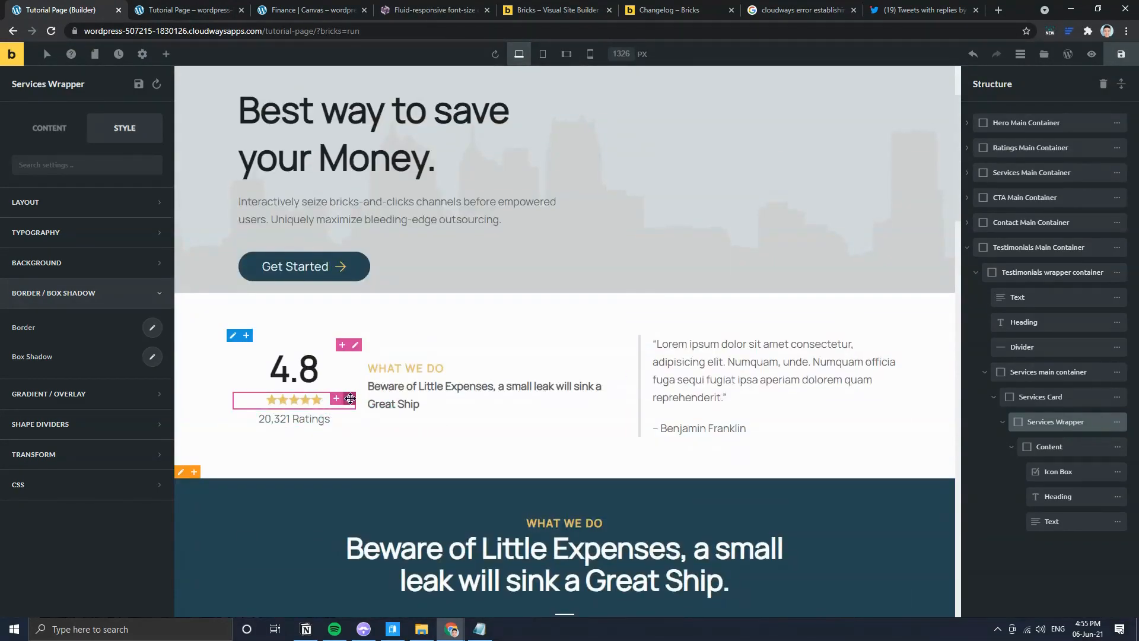
pyautogui.click(350, 399)
pyautogui.rightClick(351, 402)
pyautogui.click(375, 413)
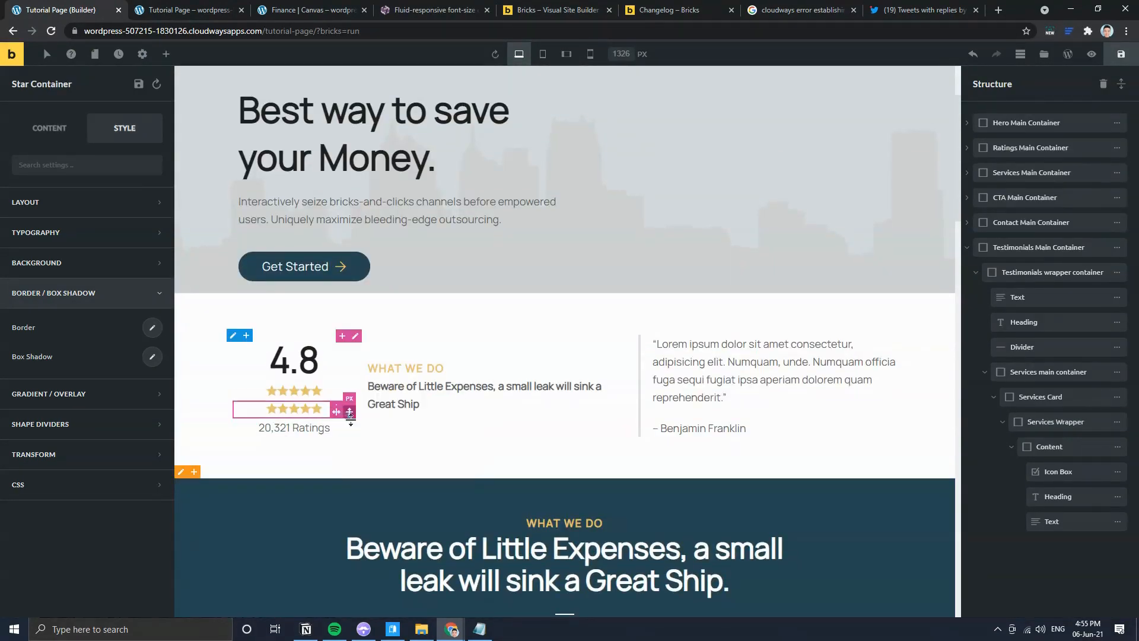
# Step: Move the cloned star container into the testimonial card's Content container, above the Icon Box
pyautogui.click(967, 148)
pyautogui.click(975, 173)
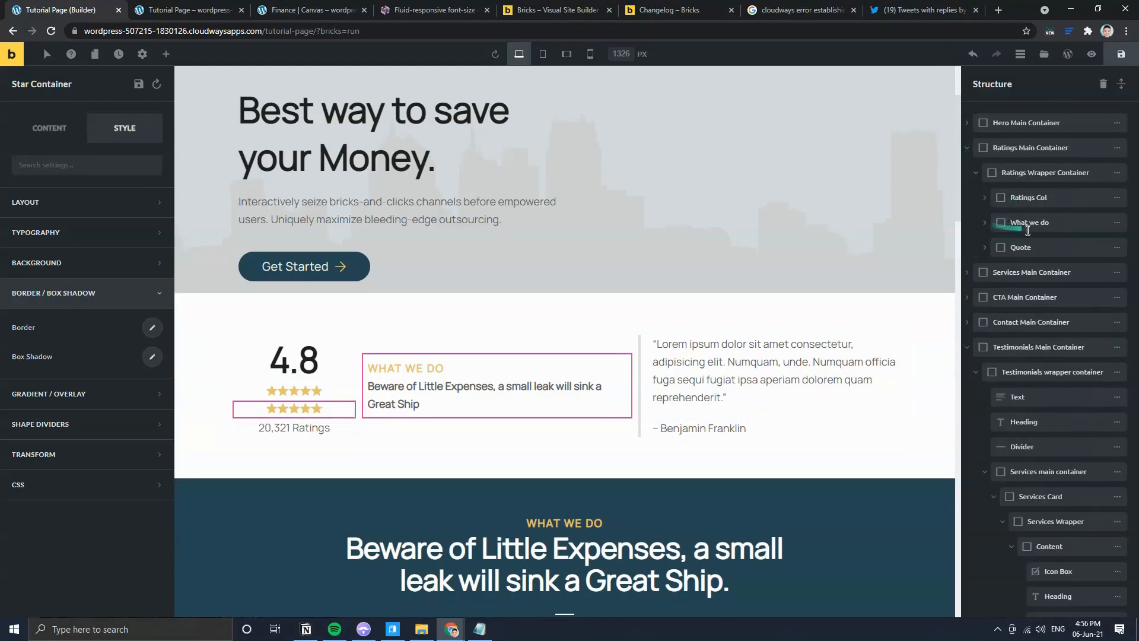
pyautogui.click(985, 198)
pyautogui.moveTo(1013, 275); pyautogui.dragTo(1037, 522)
pyautogui.scroll(-8, 376, 504)
pyautogui.scroll(-10, 376, 504)
pyautogui.scroll(4, 376, 501)
pyautogui.scroll(-8, 367, 445)
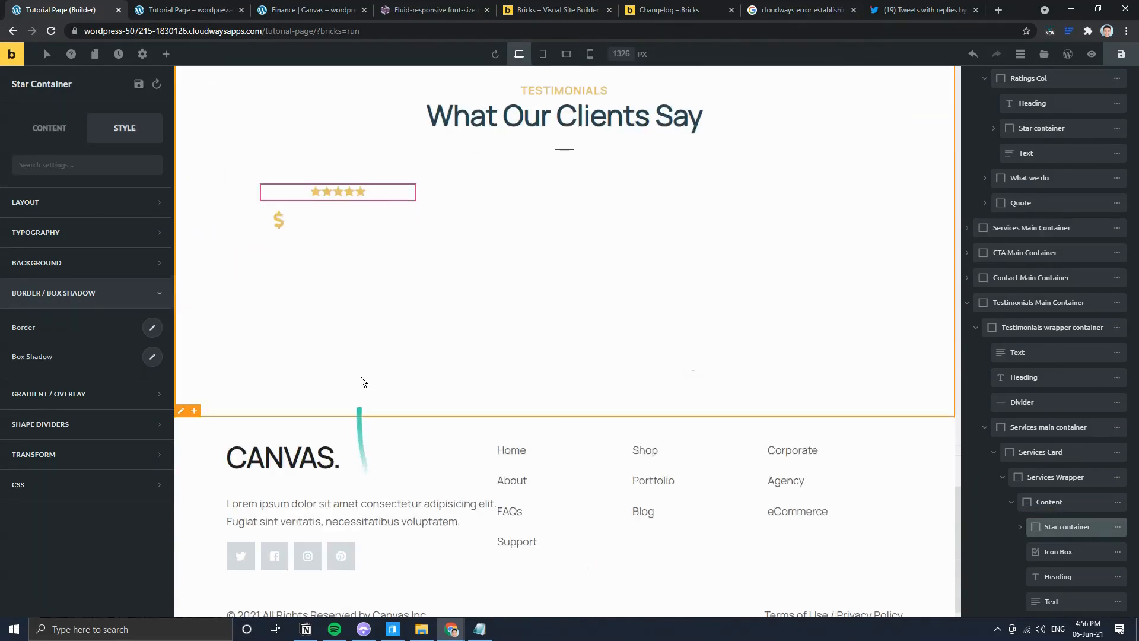
# Step: Align the testimonial card's star container to the start of its main axis, matching the reference page
pyautogui.click(181, 6)
pyautogui.click(58, 5)
pyautogui.click(258, 6)
pyautogui.click(66, 5)
pyautogui.click(57, 131)
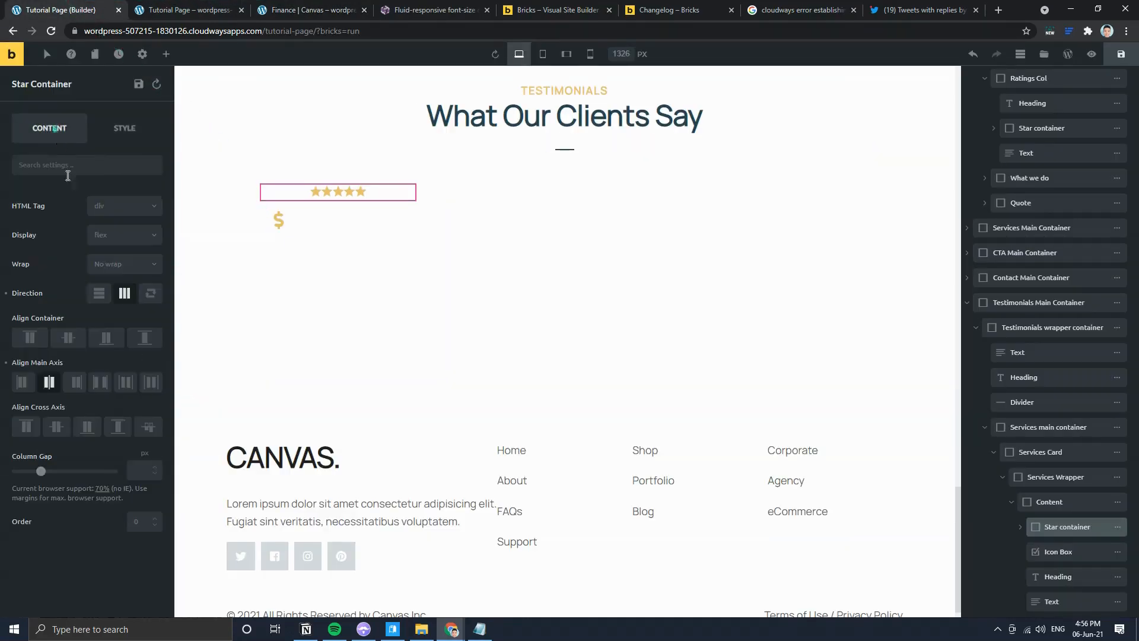
pyautogui.click(22, 383)
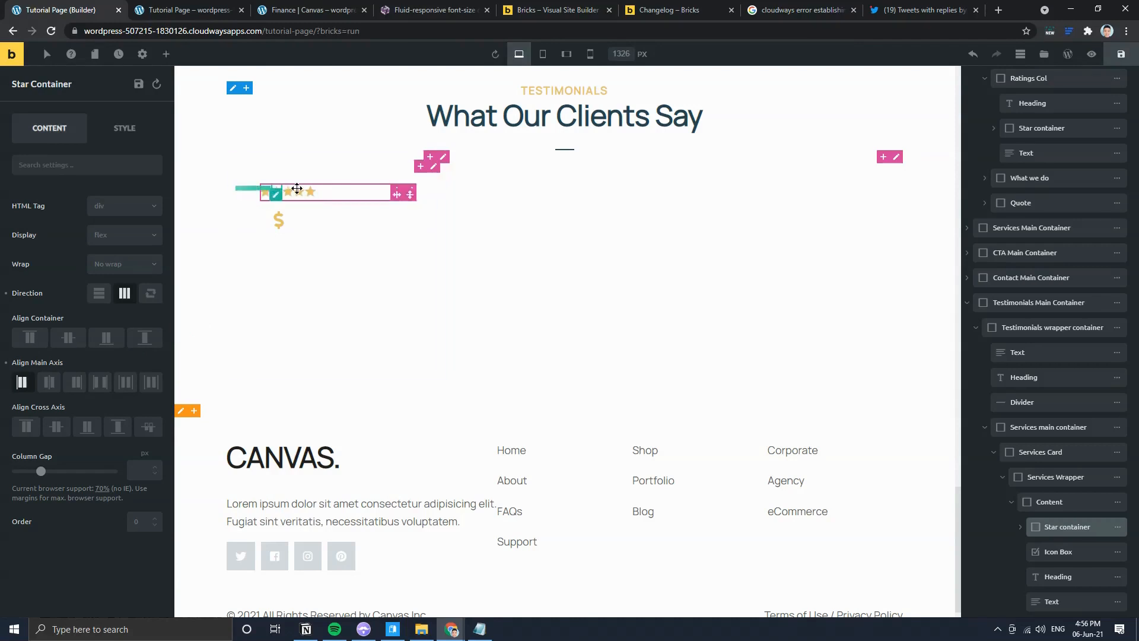
# Step: Delete the dollar-sign Icon Box from the testimonial card
pyautogui.click(289, 241)
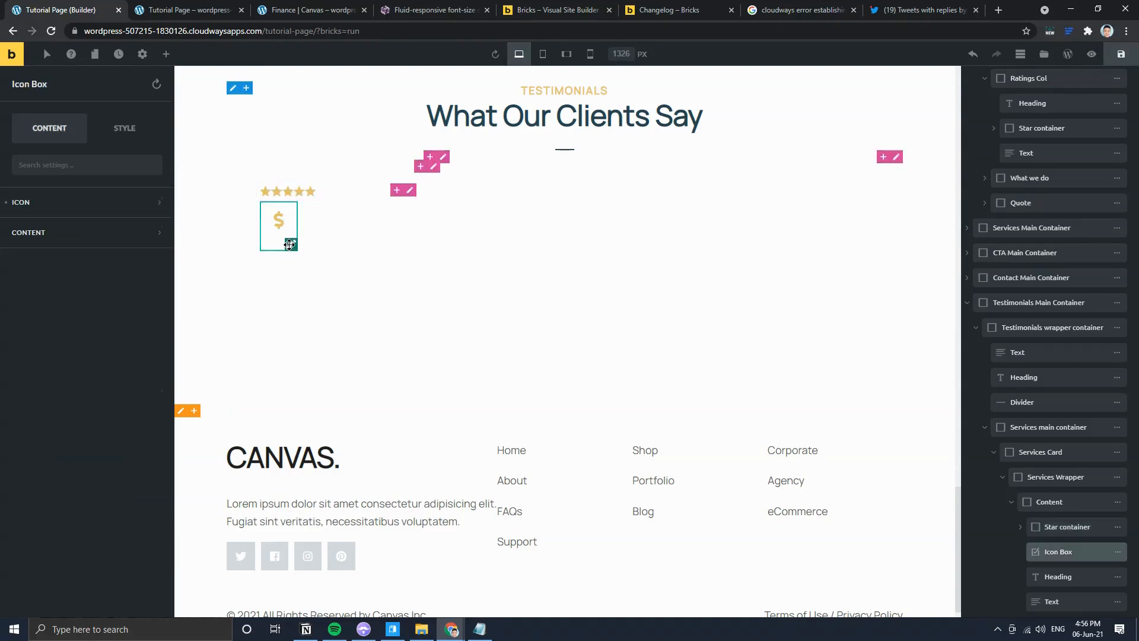
pyautogui.rightClick(289, 244)
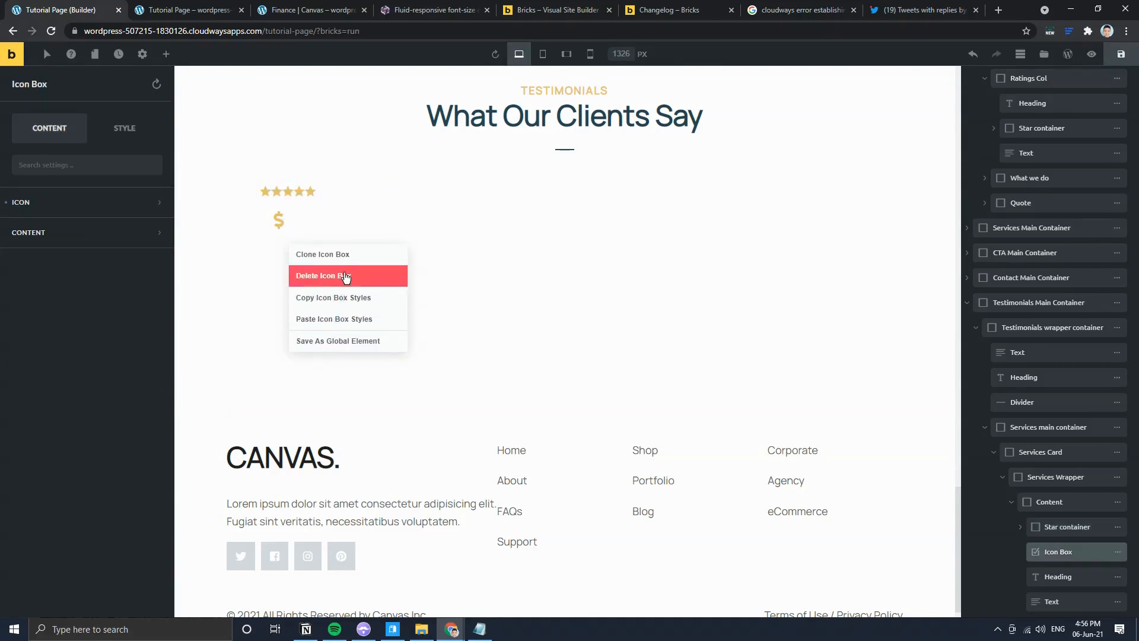
pyautogui.click(332, 275)
# Step: Replace the card heading's text with "The most comprehensive template collection on envato." copied from the reference page
pyautogui.click(276, 269)
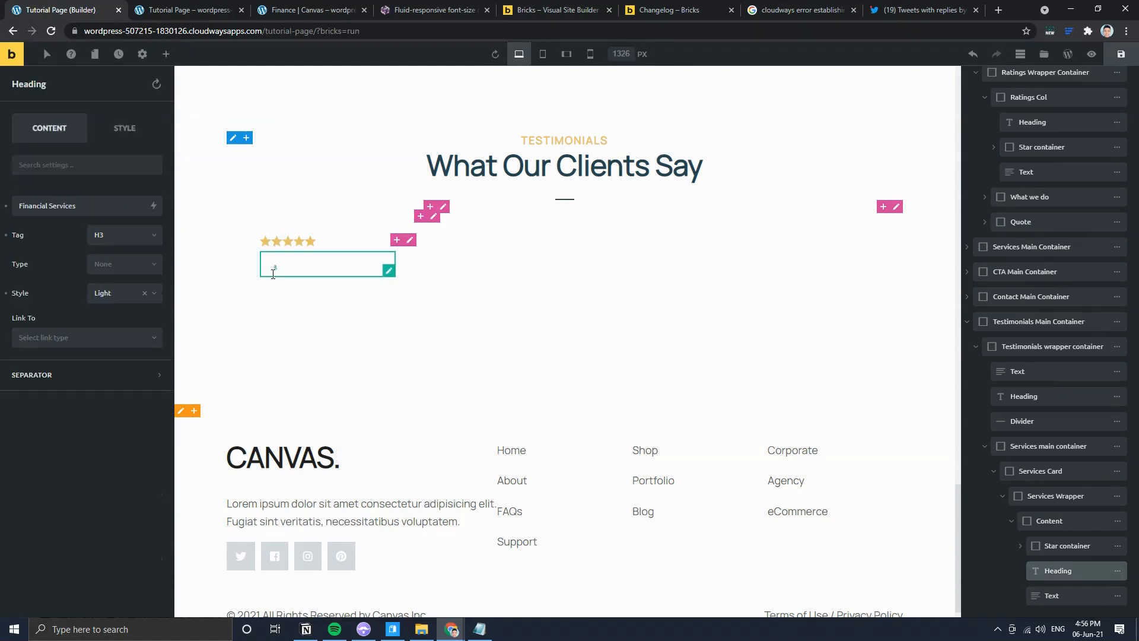
pyautogui.click(297, 11)
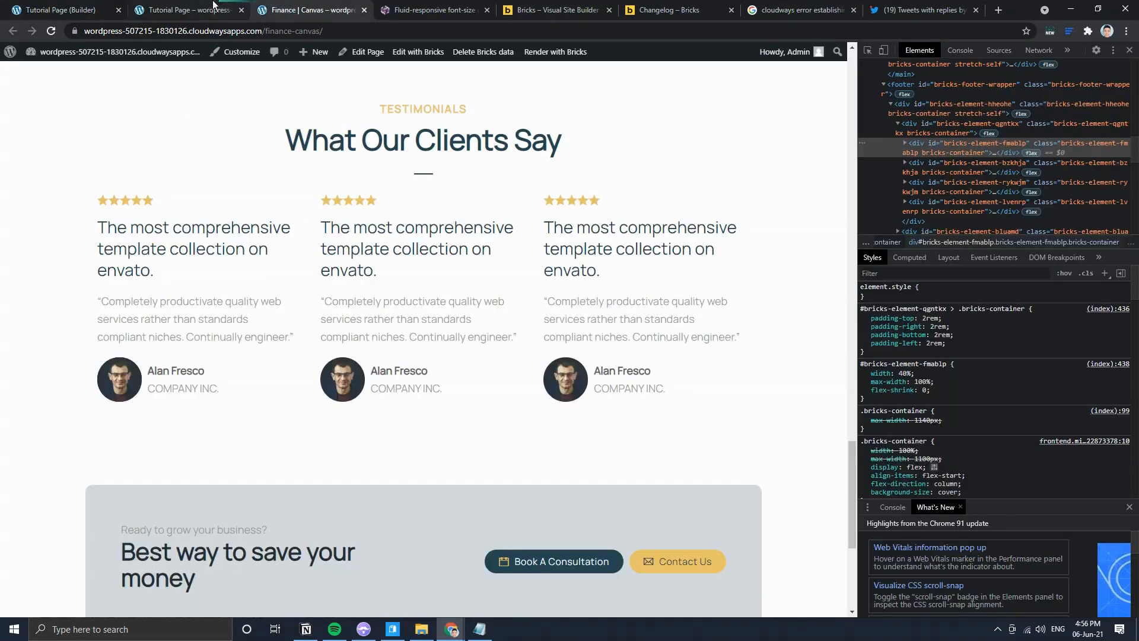
pyautogui.tripleClick(118, 231)
pyautogui.moveTo(155, 271); pyautogui.dragTo(92, 236)
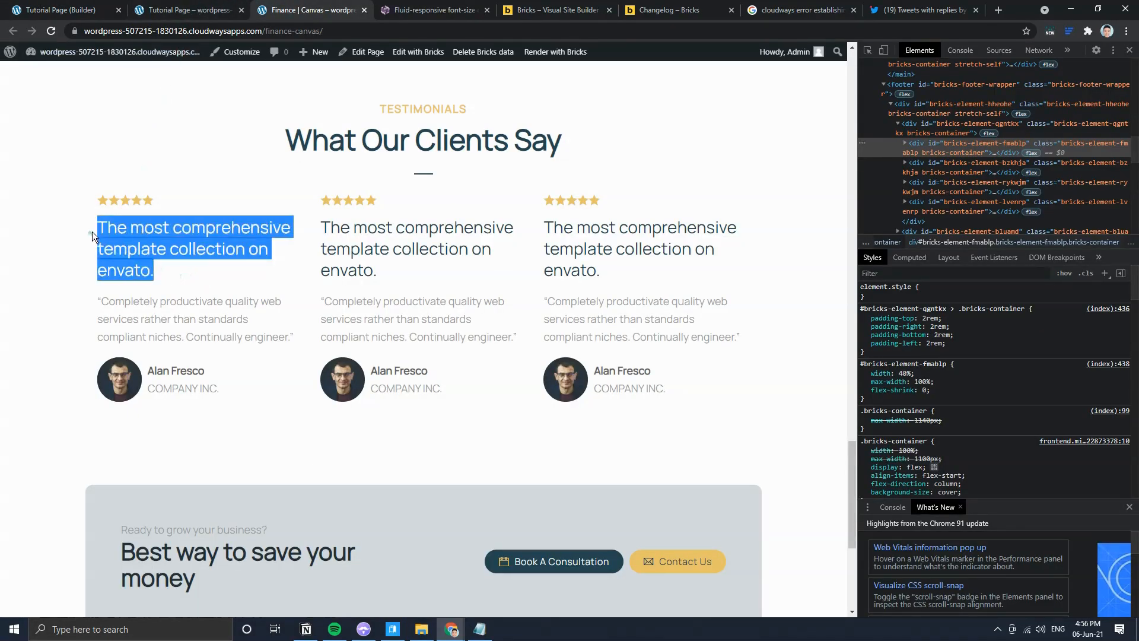
pyautogui.click(75, 4)
pyautogui.hotkey('ctrl', 'v')
# Step: Set the testimonial heading's tag to h4 and its style to Primary, compare it with the reference, and save the page
pyautogui.click(114, 237)
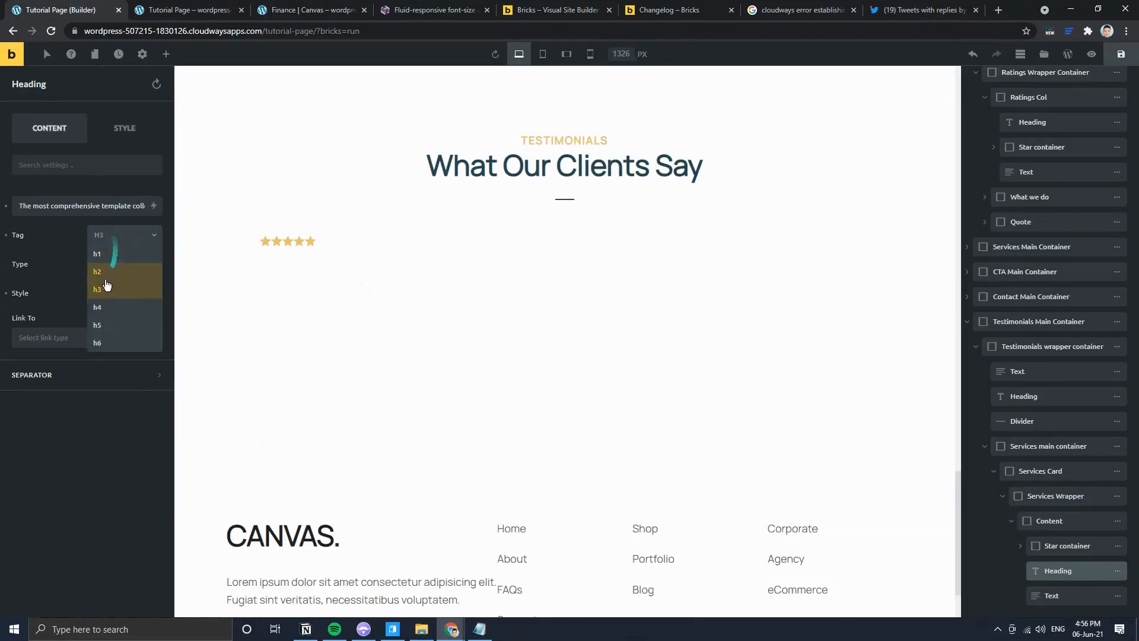
pyautogui.click(106, 308)
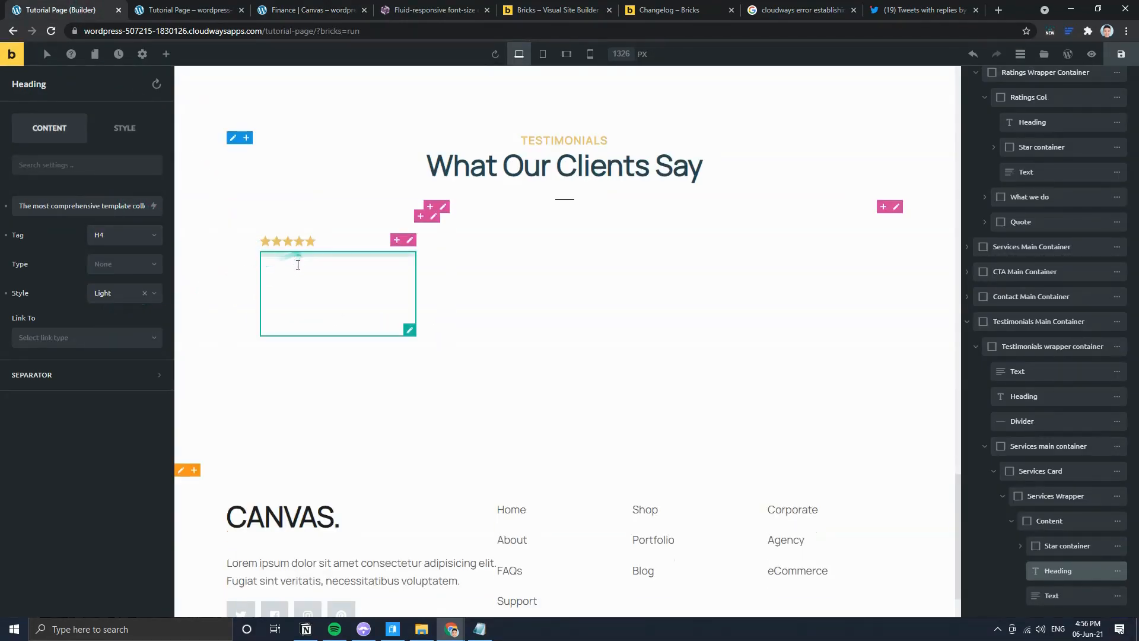
pyautogui.click(107, 293)
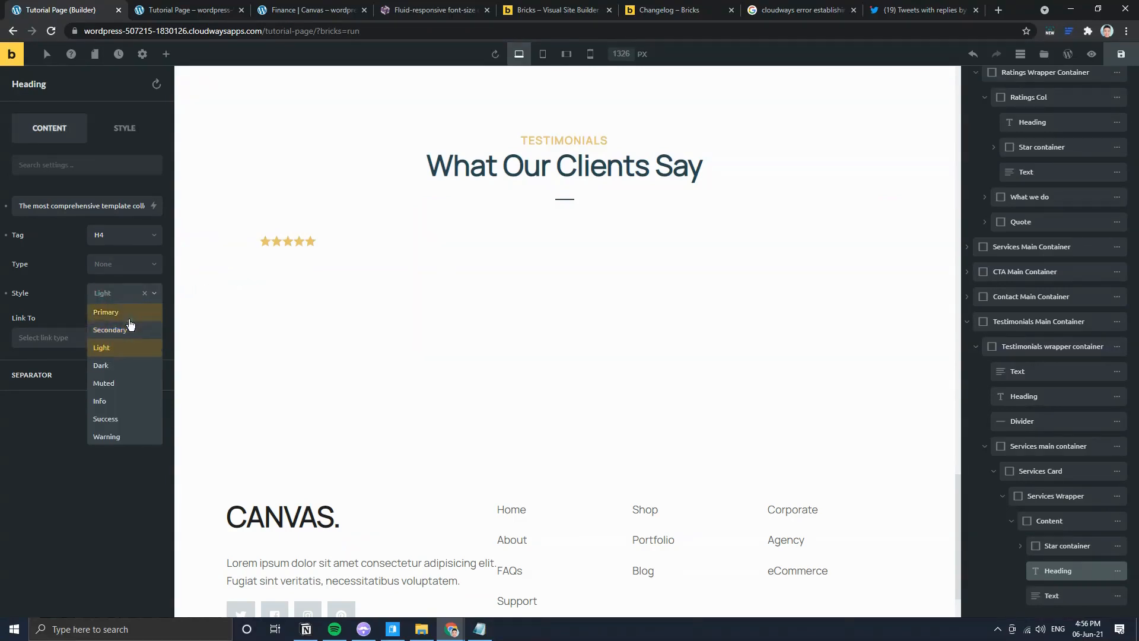
pyautogui.click(116, 312)
pyautogui.click(318, 5)
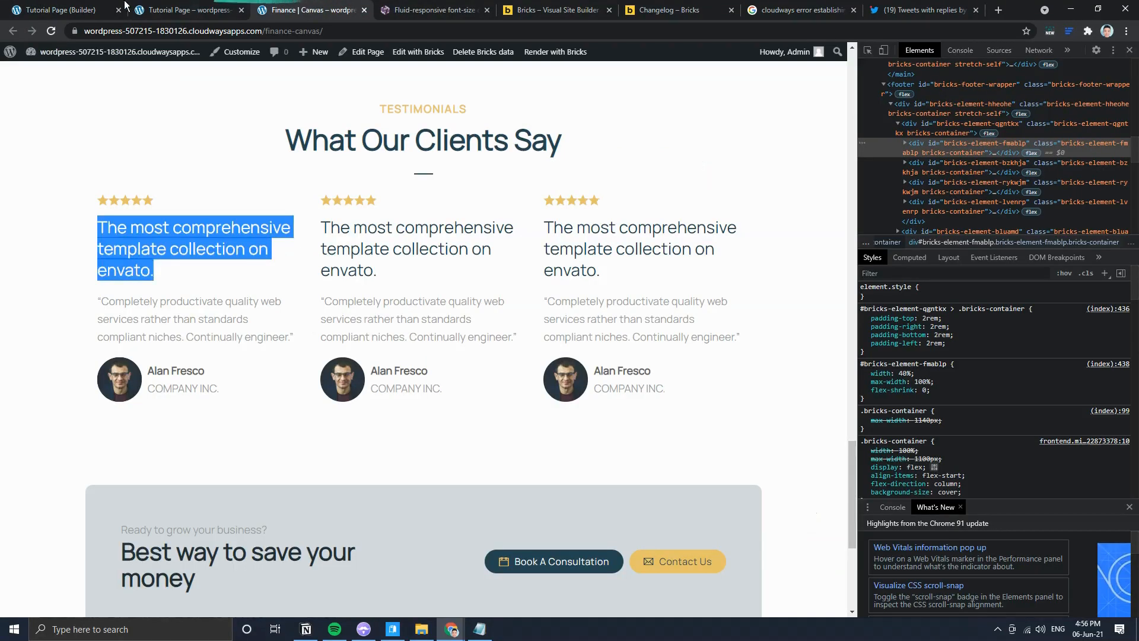
pyautogui.click(54, 8)
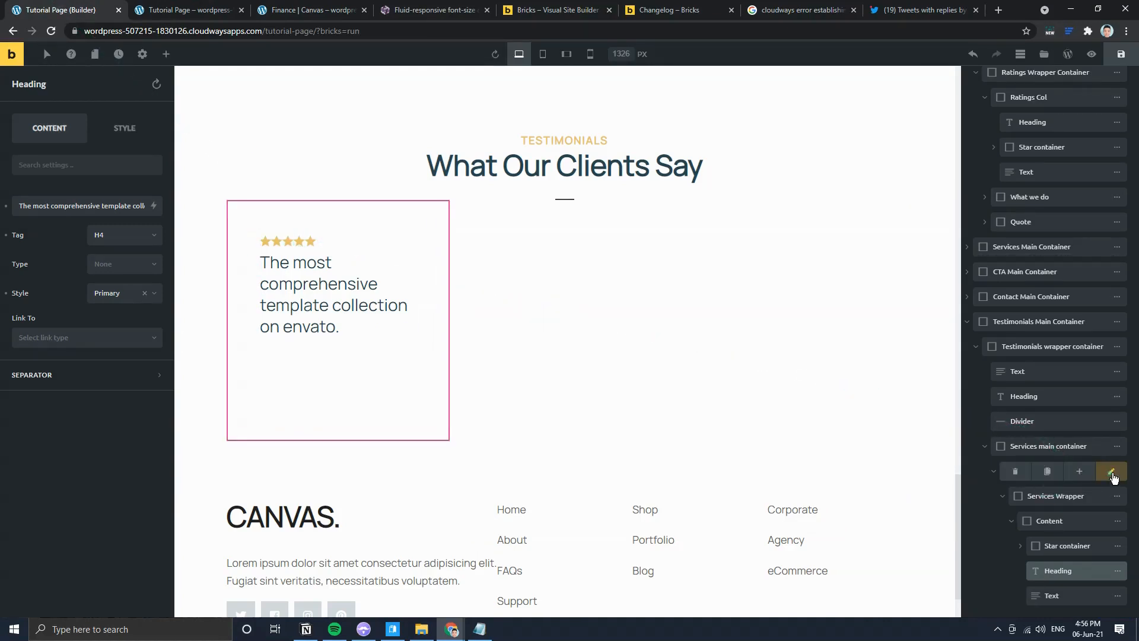
pyautogui.click(1112, 474)
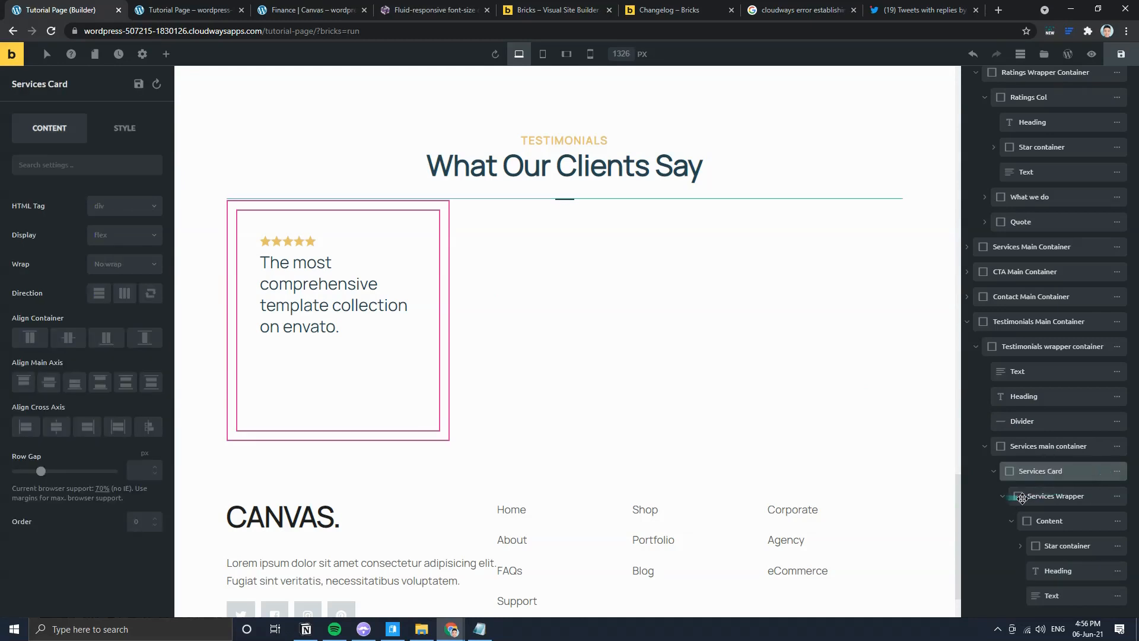
pyautogui.hotkey('ctrl', 's')
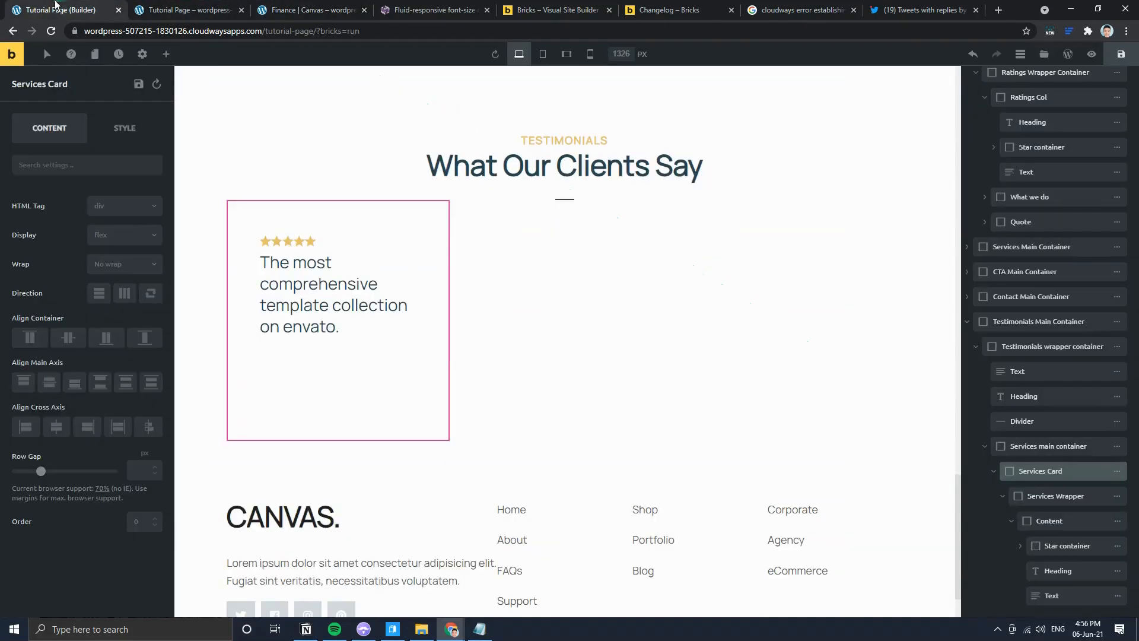
# Step: Move the Content container out of the Services Wrapper directly into the Services Card and delete the emptied Services Wrapper
pyautogui.moveTo(1022, 520); pyautogui.dragTo(1025, 488)
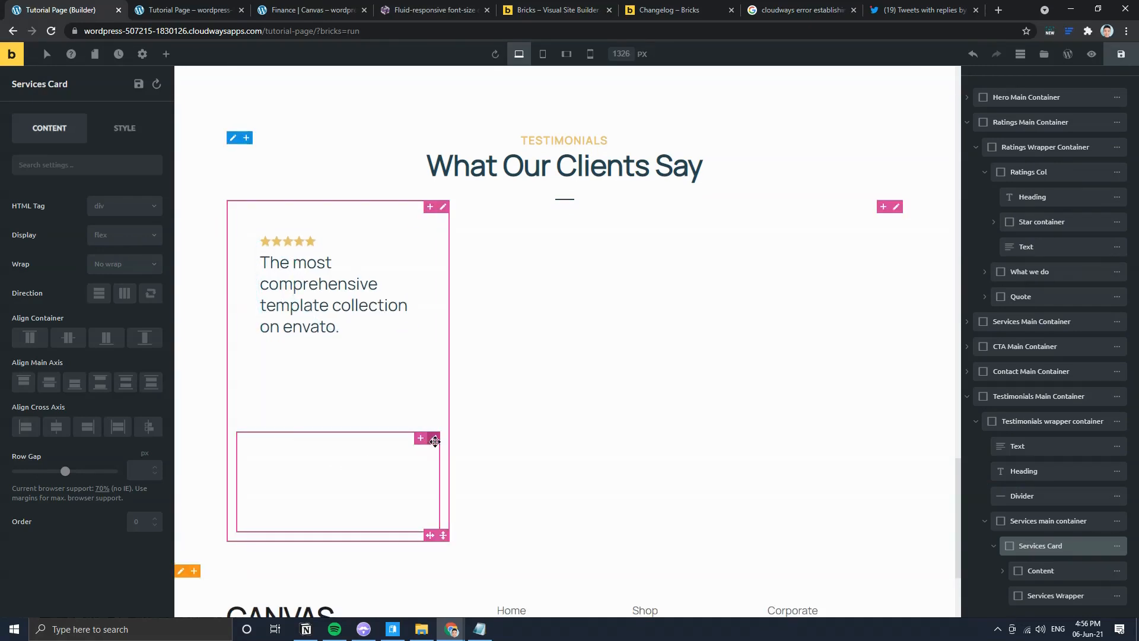
pyautogui.rightClick(432, 440)
pyautogui.click(479, 473)
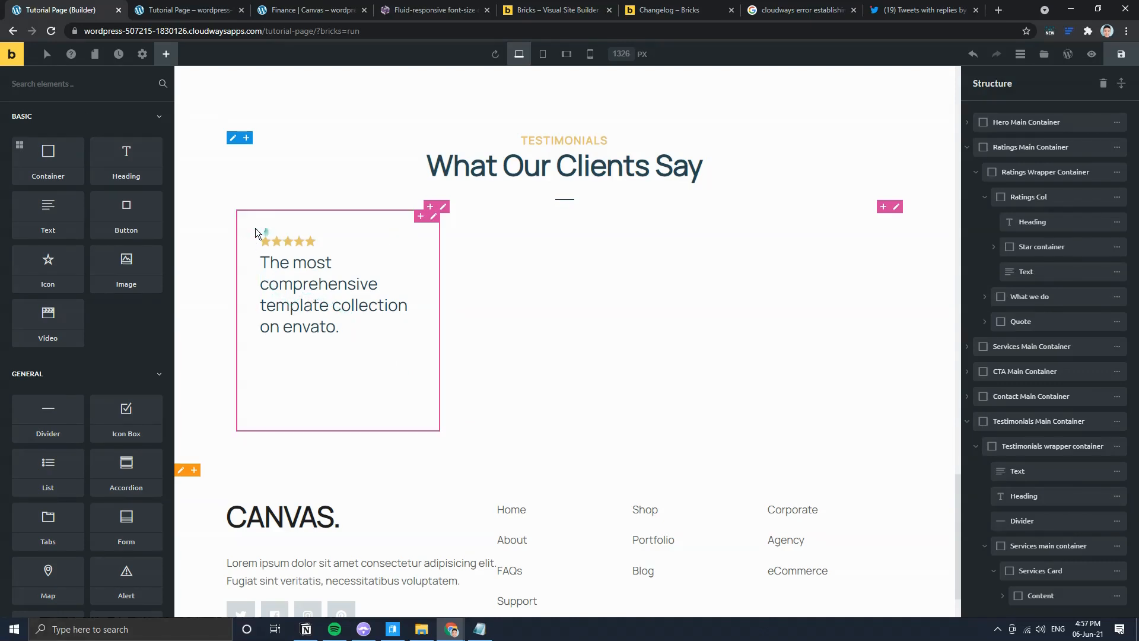
# Step: Check the layout style settings of the testimonial card's Content container
pyautogui.click(434, 219)
pyautogui.click(126, 129)
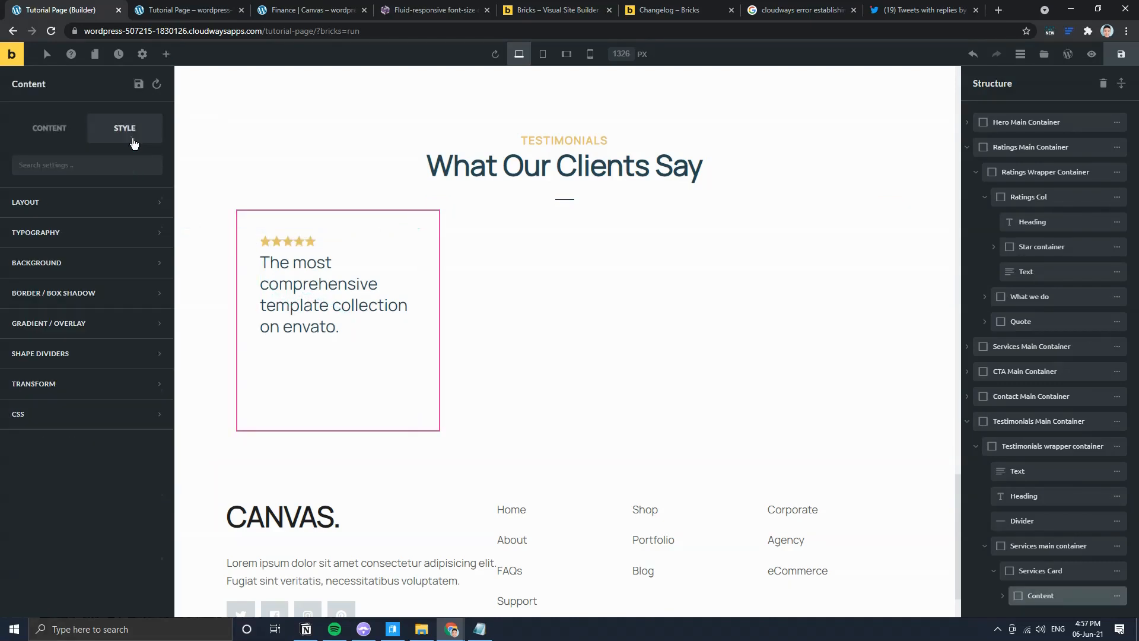
pyautogui.click(76, 203)
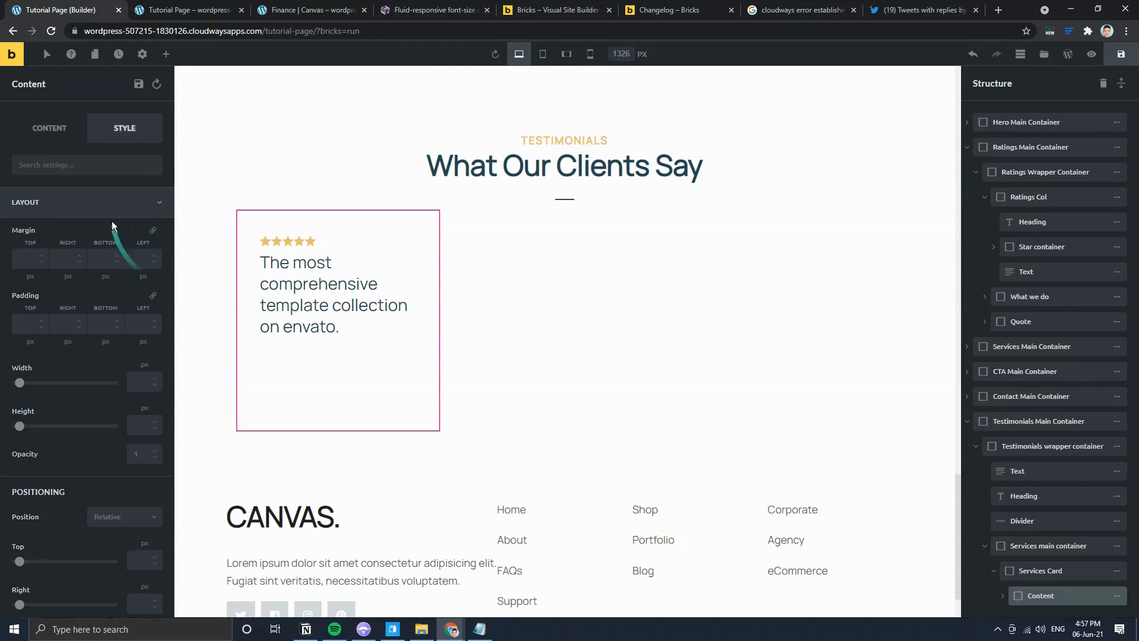
pyautogui.click(95, 202)
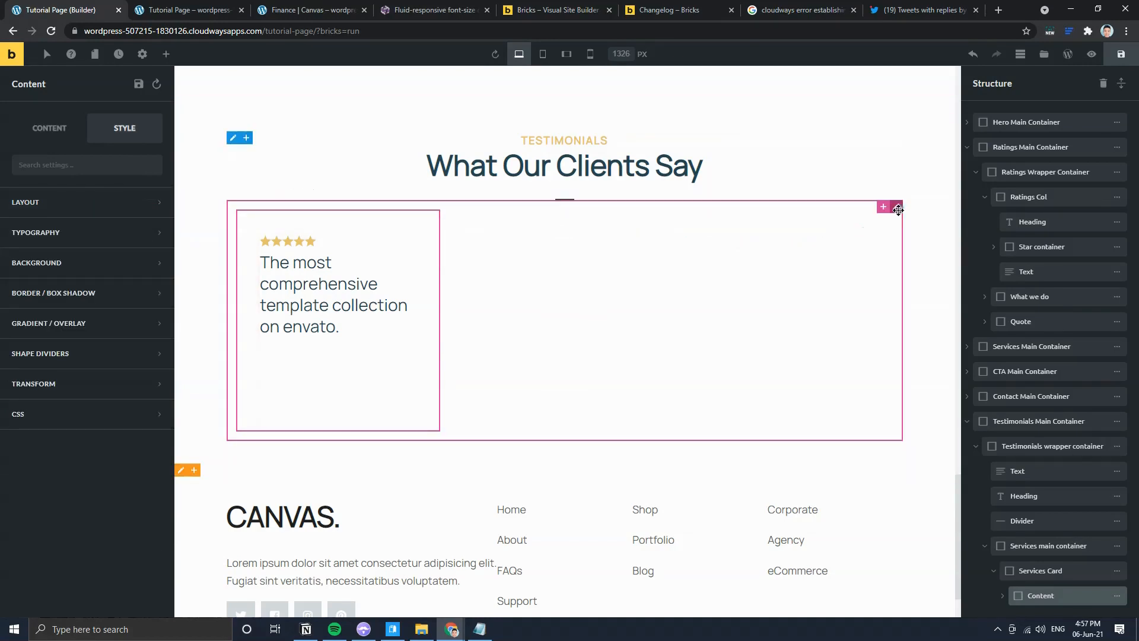
# Step: Clear the inner container padding of both the Services main container and the Services Card
pyautogui.click(897, 208)
pyautogui.click(33, 202)
pyautogui.scroll(-1, 45, 397)
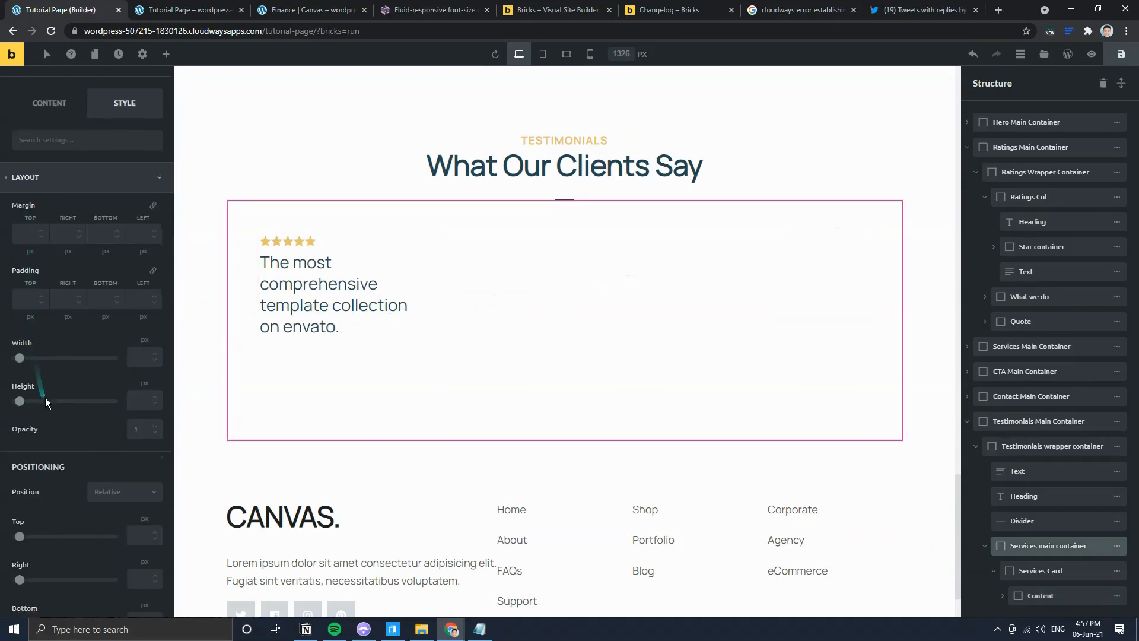
pyautogui.scroll(-8, 45, 398)
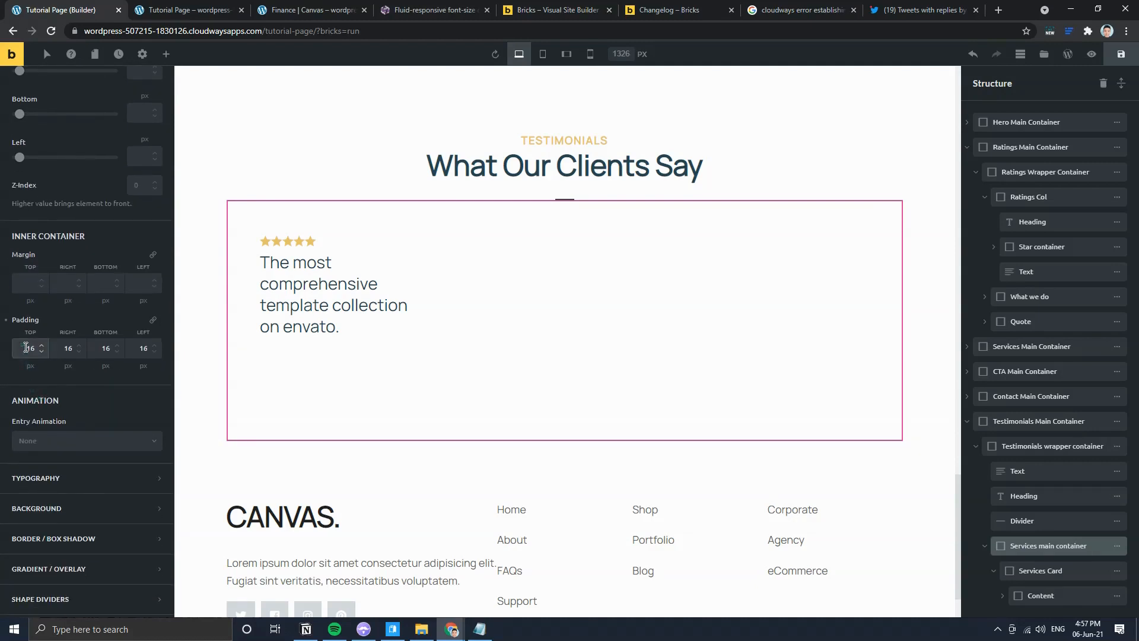
pyautogui.click(6, 321)
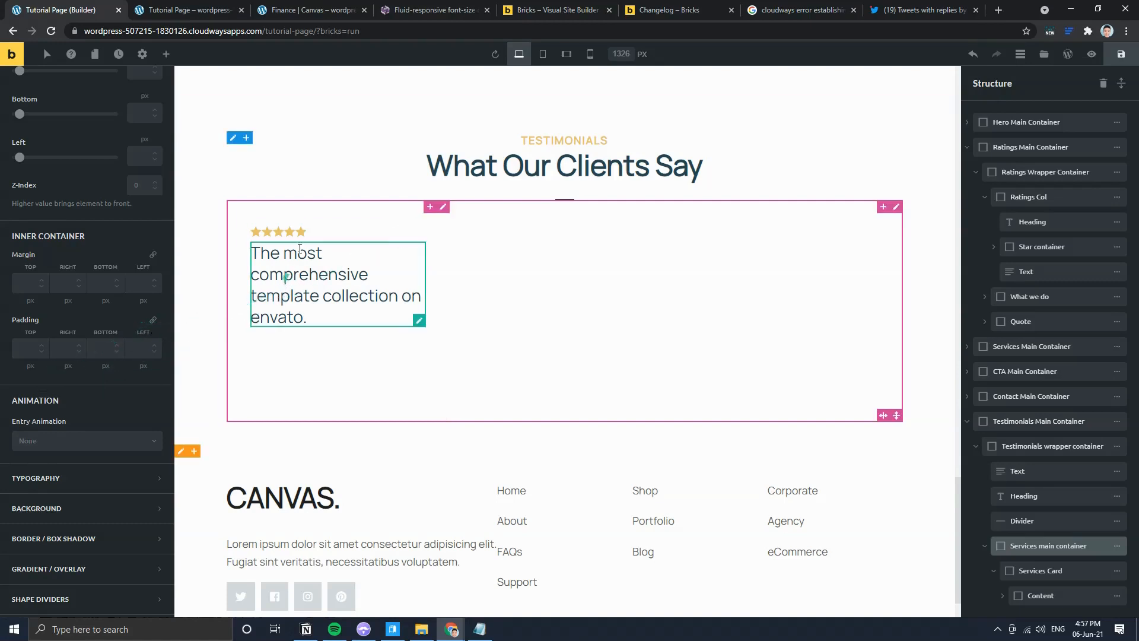
pyautogui.click(442, 208)
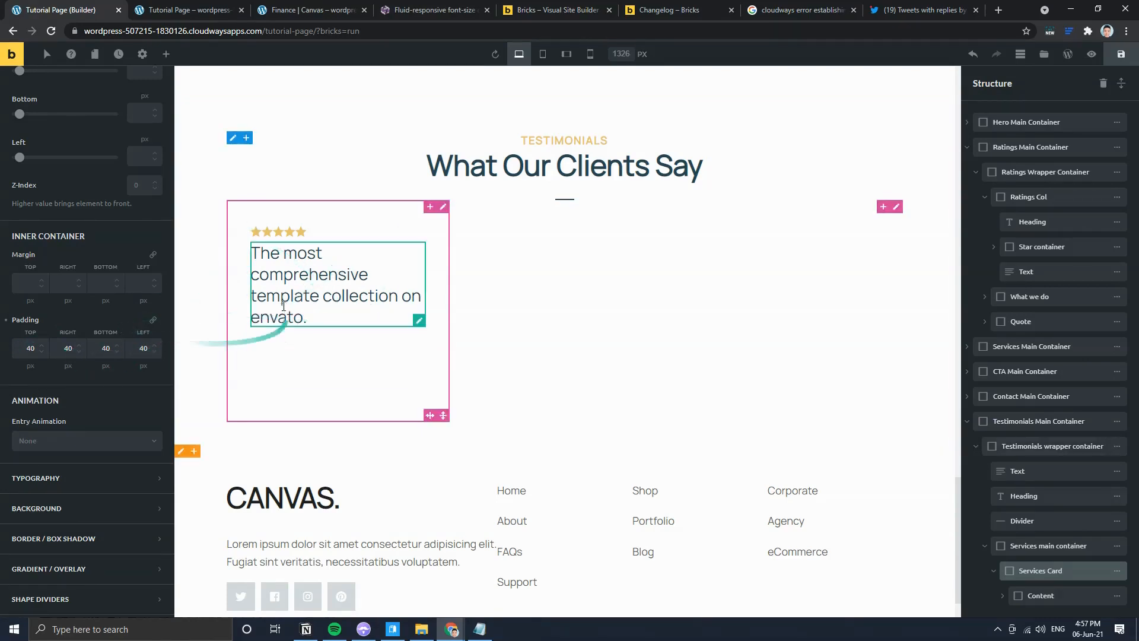
pyautogui.click(6, 320)
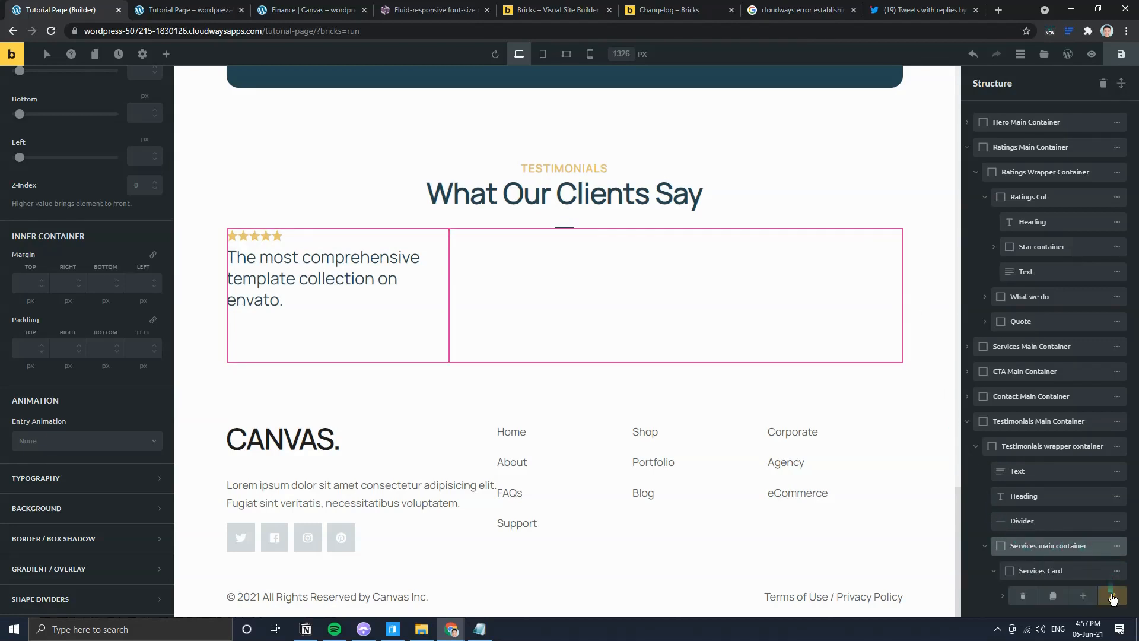
# Step: Move the Content container out of the Services Card and place it below the card inside the Services main container
pyautogui.click(1112, 598)
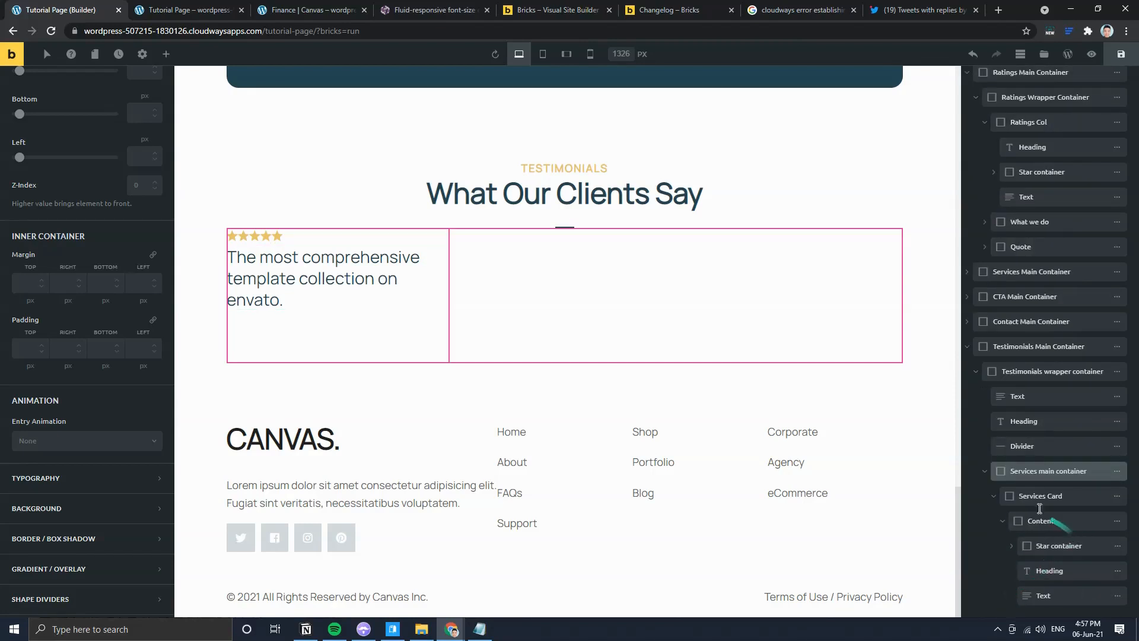
pyautogui.click(284, 10)
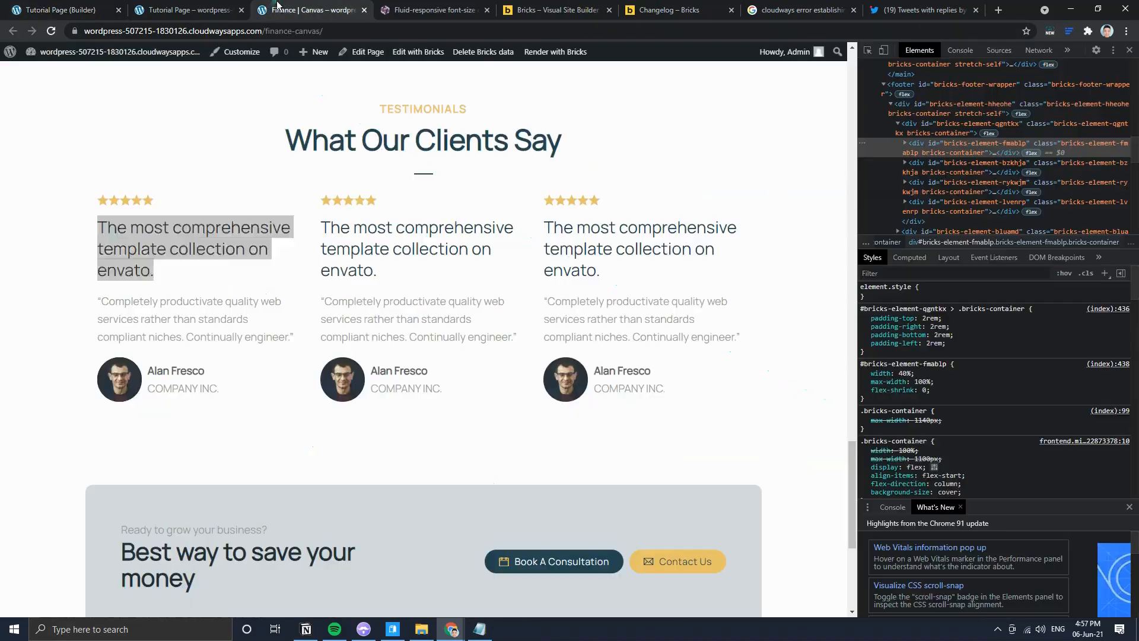
pyautogui.click(50, 6)
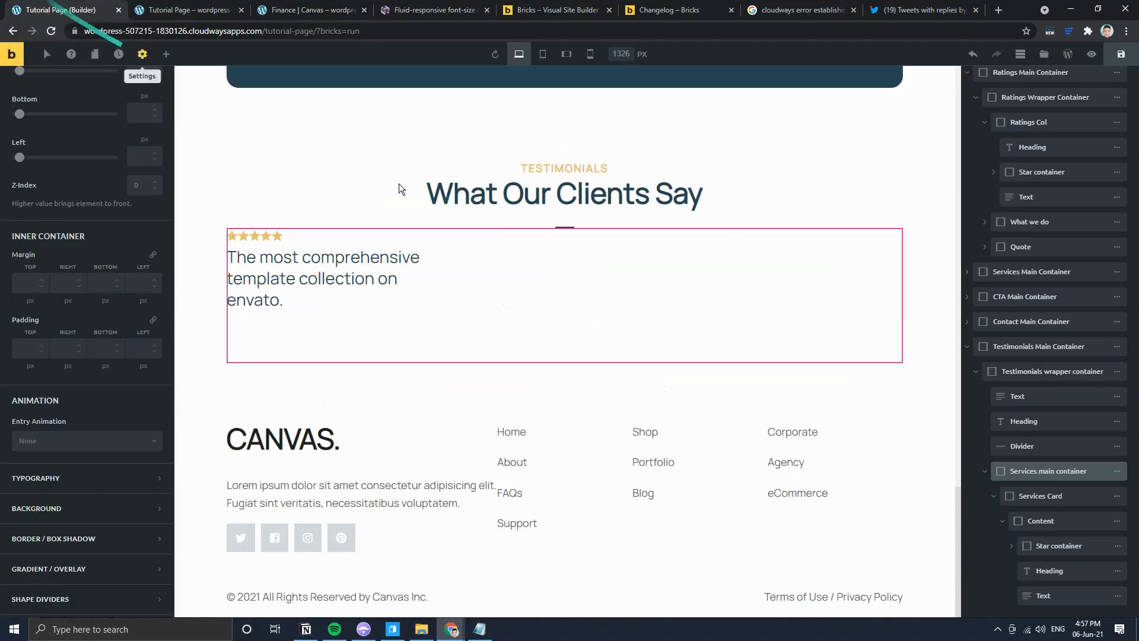
pyautogui.moveTo(1017, 522); pyautogui.dragTo(1021, 490)
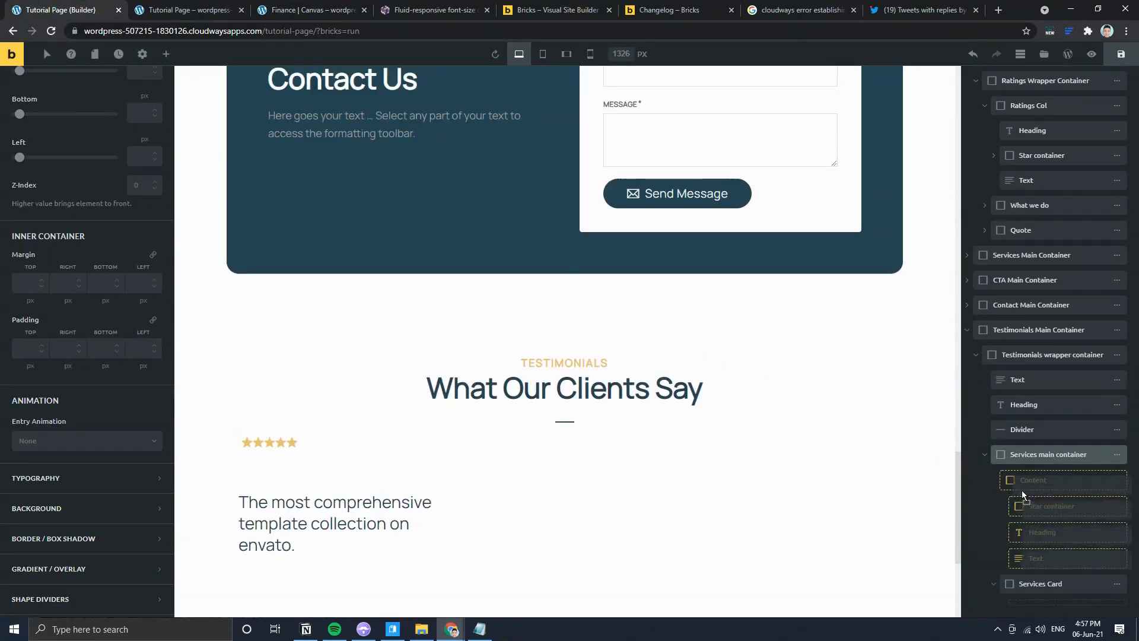
pyautogui.scroll(-1, 374, 472)
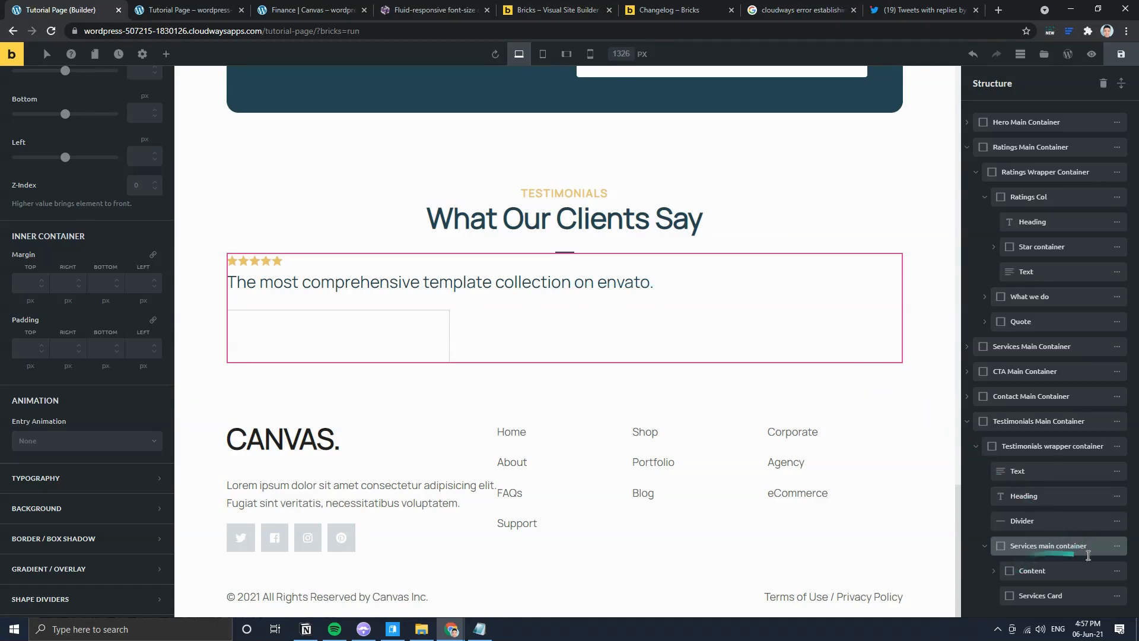
pyautogui.moveTo(1014, 571); pyautogui.dragTo(1058, 591)
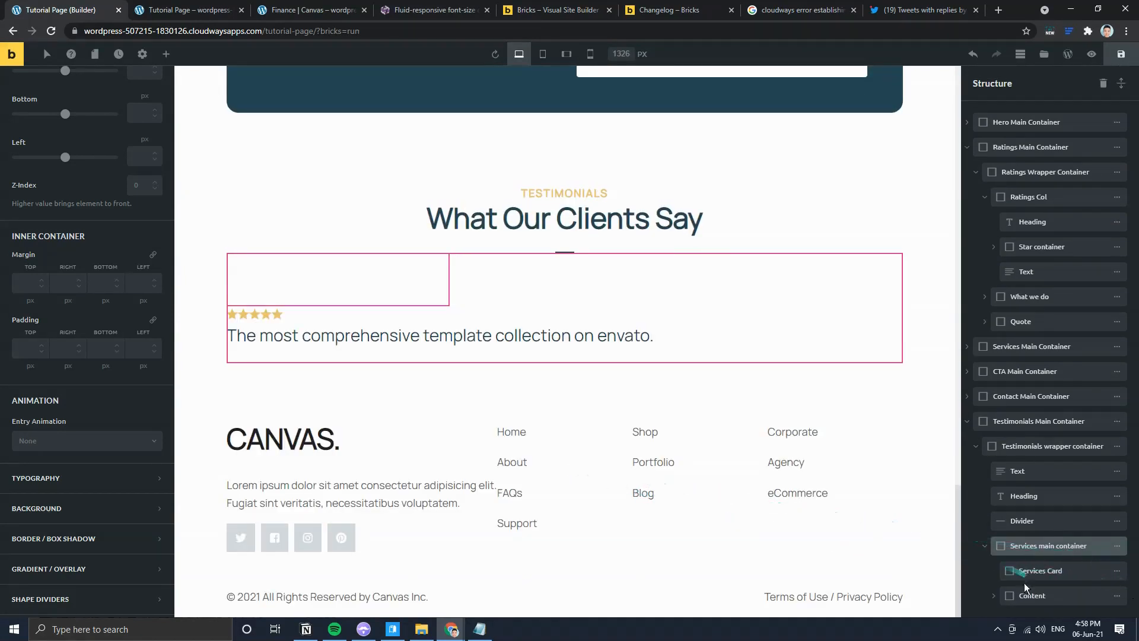
pyautogui.click(993, 596)
pyautogui.scroll(-2, 1002, 594)
pyautogui.moveTo(1017, 517); pyautogui.dragTo(1125, 588)
pyautogui.moveTo(1115, 573)
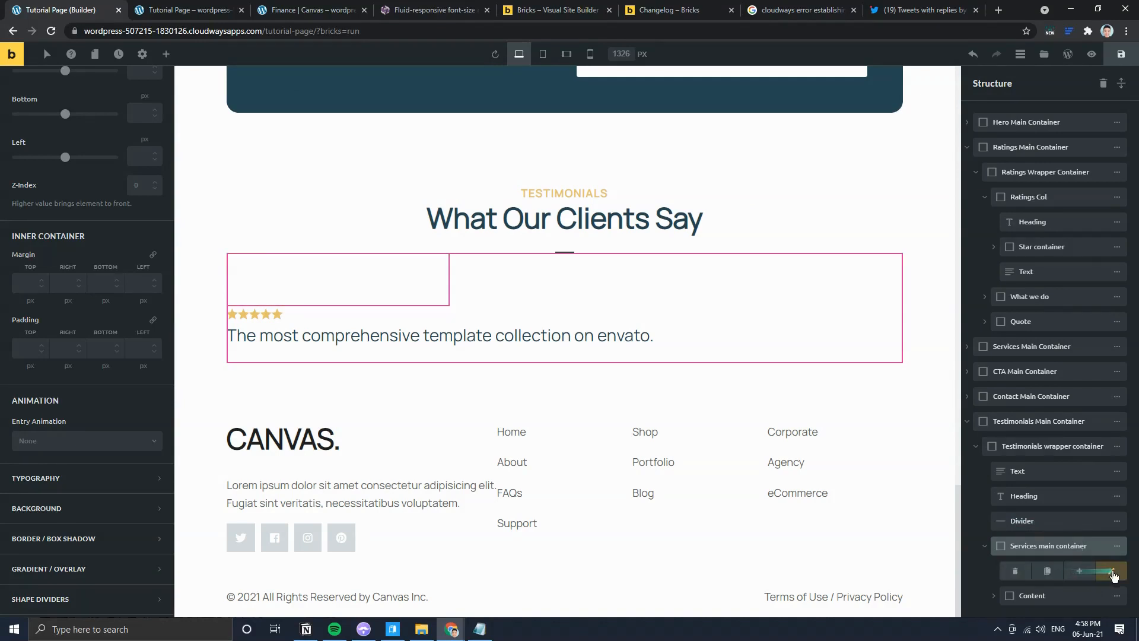
# Step: Duplicate the empty Services Card and put the Content container back inside the first card
pyautogui.click(1051, 572)
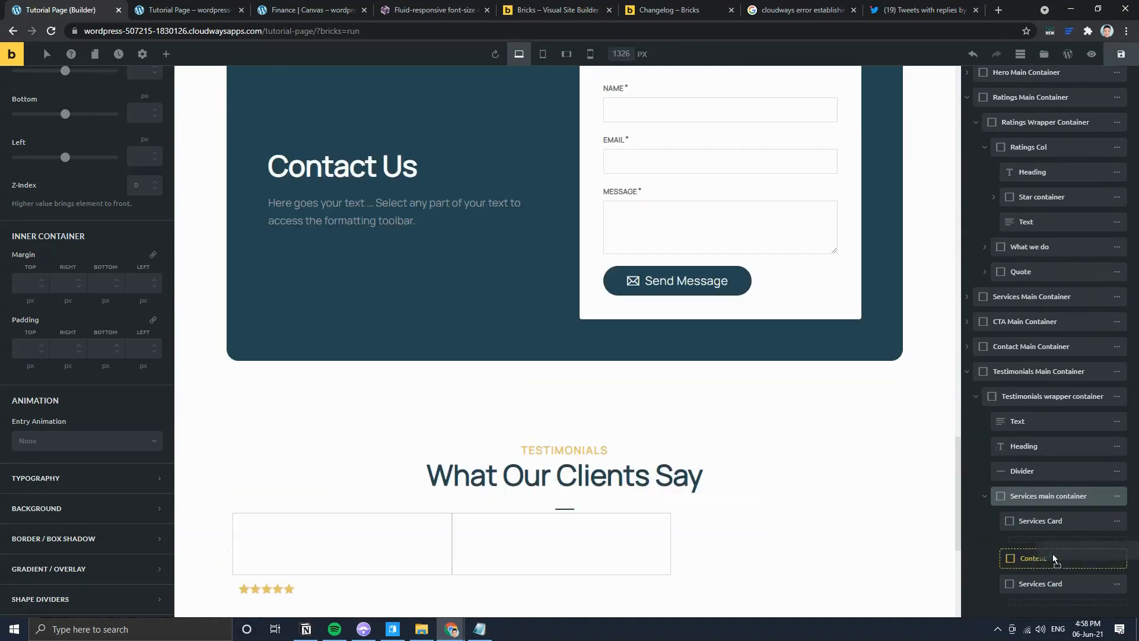
pyautogui.moveTo(1058, 548); pyautogui.dragTo(1031, 584)
pyautogui.click(994, 573)
pyautogui.scroll(-2, 1002, 570)
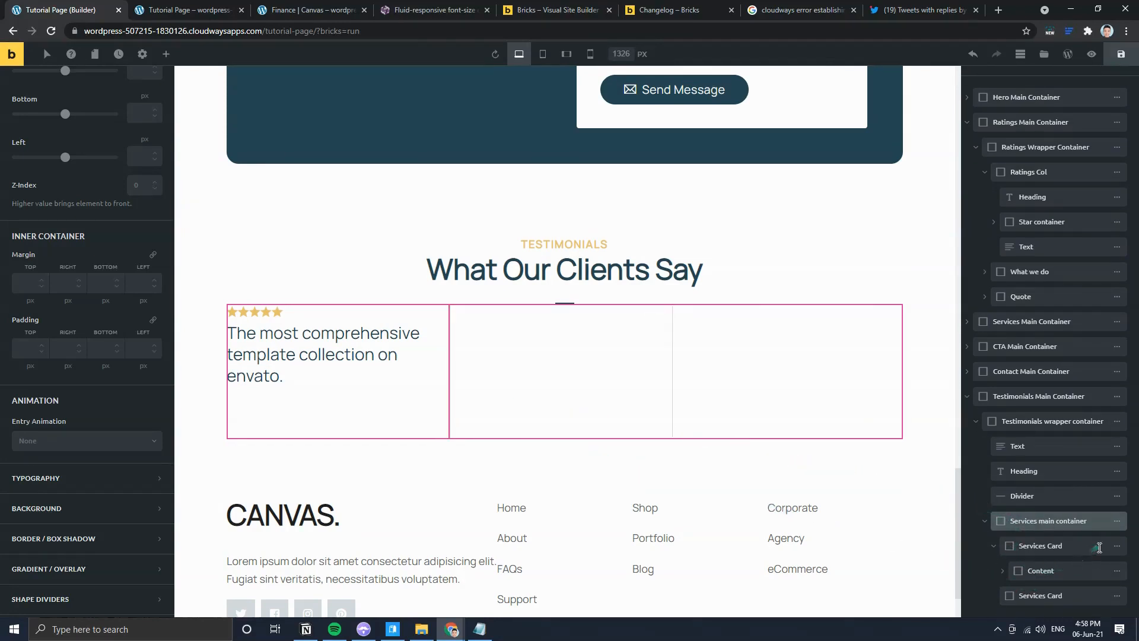
# Step: Delete the empty duplicate Services Cards, keeping only the one that holds the Content container
pyautogui.click(1116, 595)
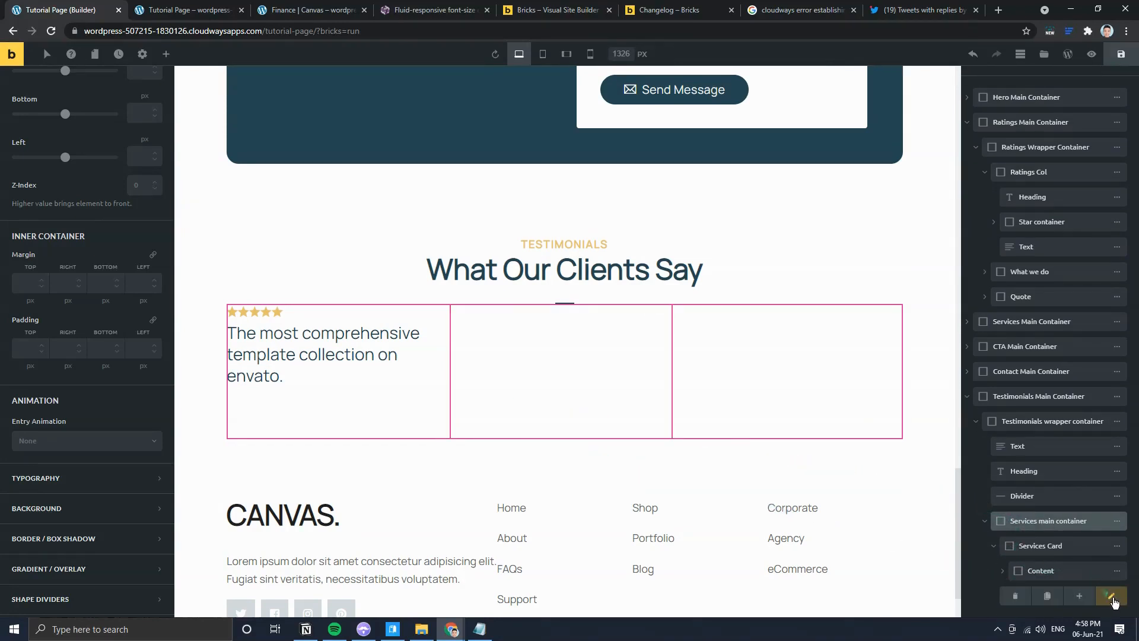
pyautogui.click(1021, 596)
pyautogui.click(1117, 594)
# Step: Set the Services Card's layout padding to 2 rem on all four sides
pyautogui.click(1112, 596)
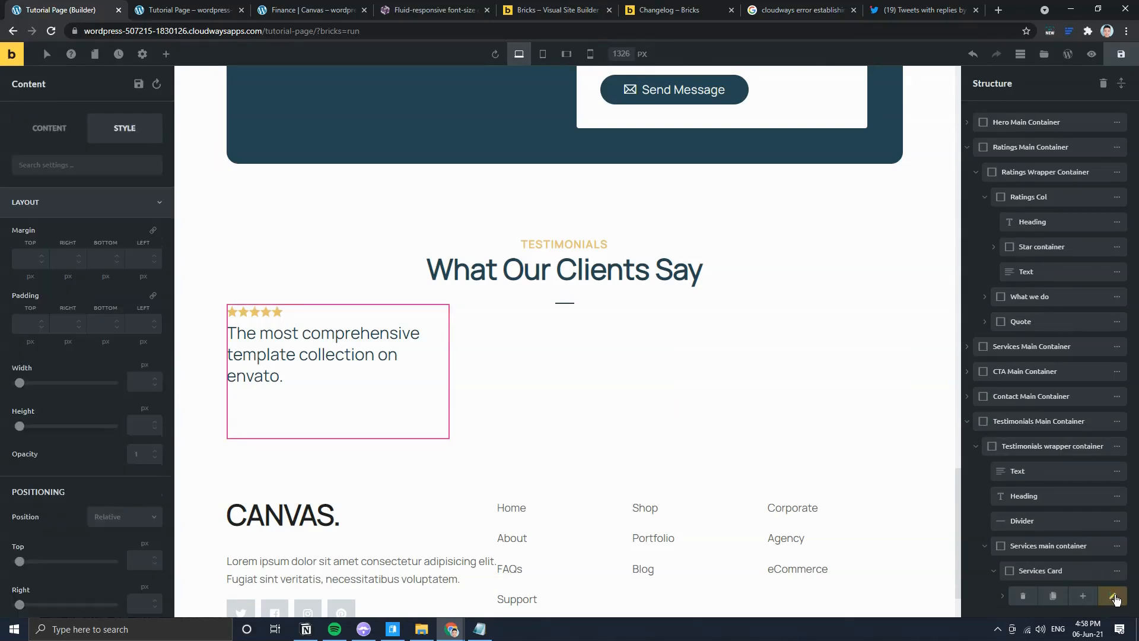
pyautogui.click(1002, 596)
pyautogui.click(1117, 545)
pyautogui.click(1111, 546)
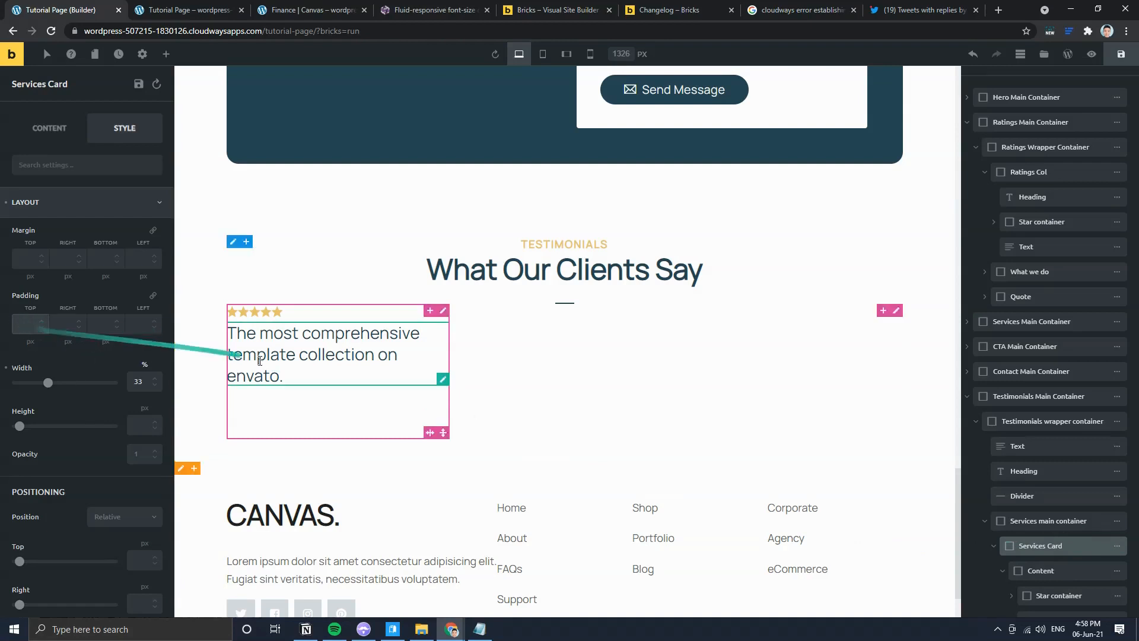
pyautogui.click(31, 327)
pyautogui.write('2rem')
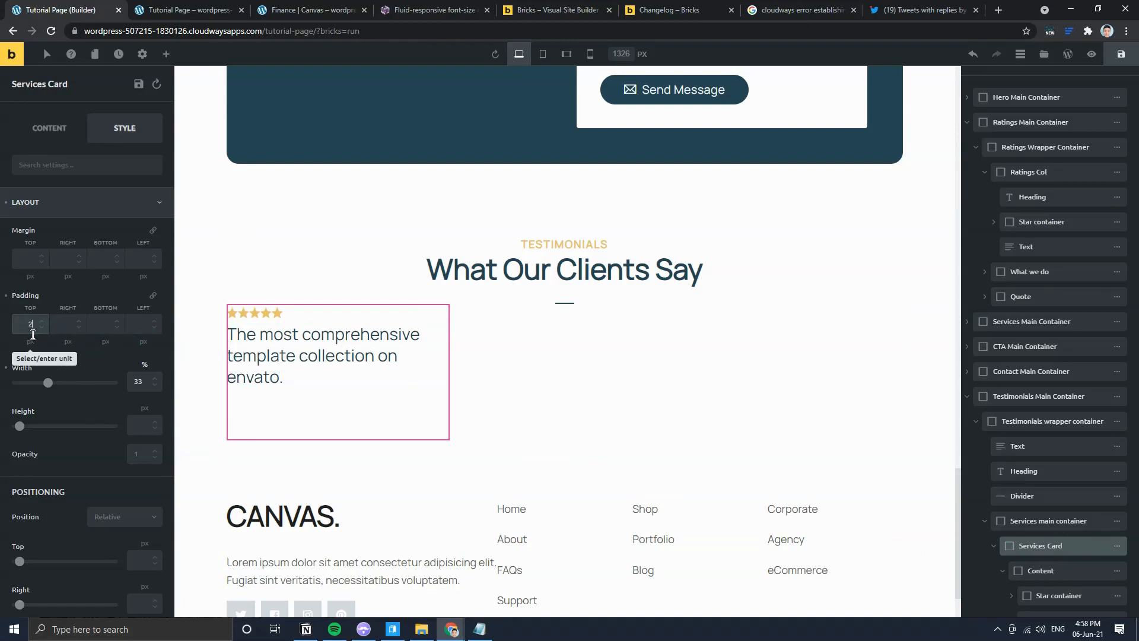
pyautogui.press('Tab')
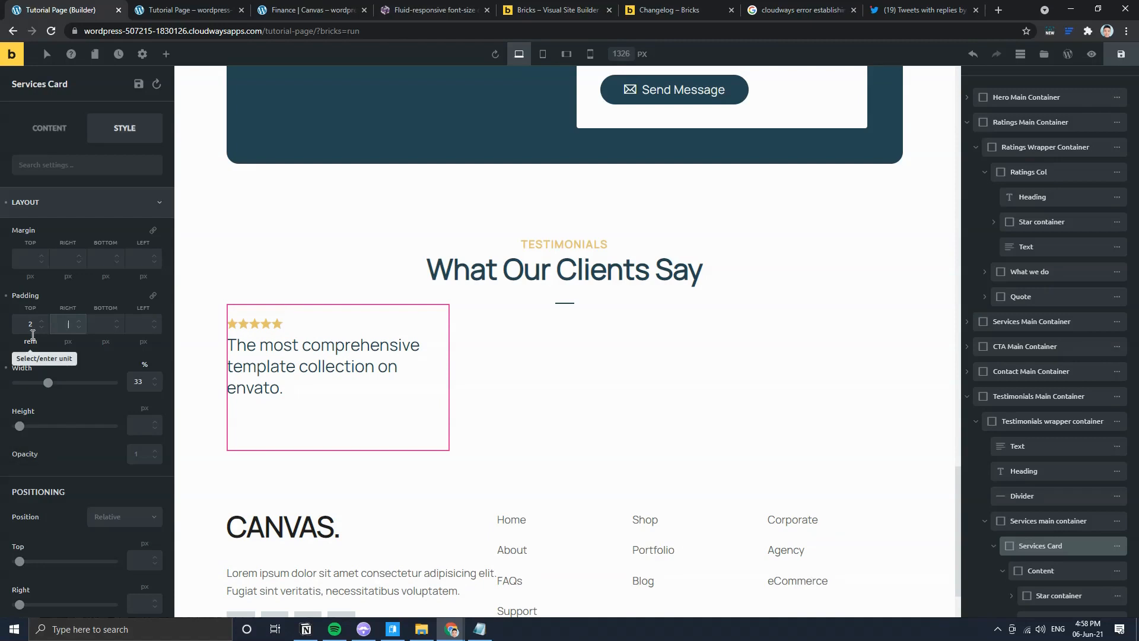
pyautogui.click(152, 296)
pyautogui.click(58, 340)
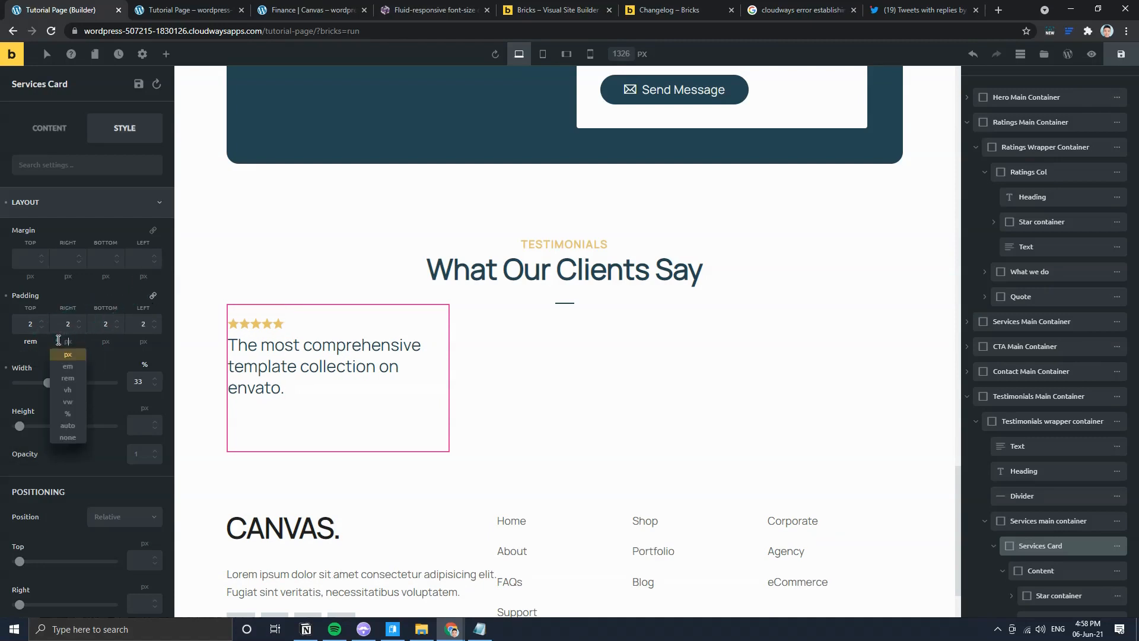
pyautogui.press('Tab')
pyautogui.press('Tab')
pyautogui.write('rem')
pyautogui.press('Tab')
pyautogui.press('Tab')
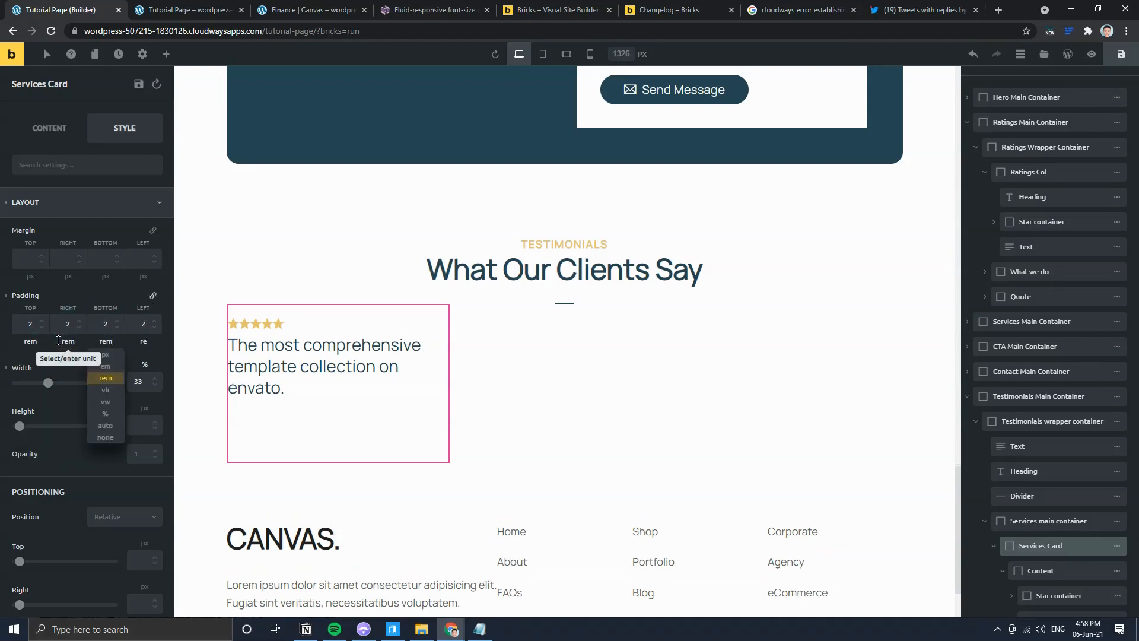
pyautogui.write('rem')
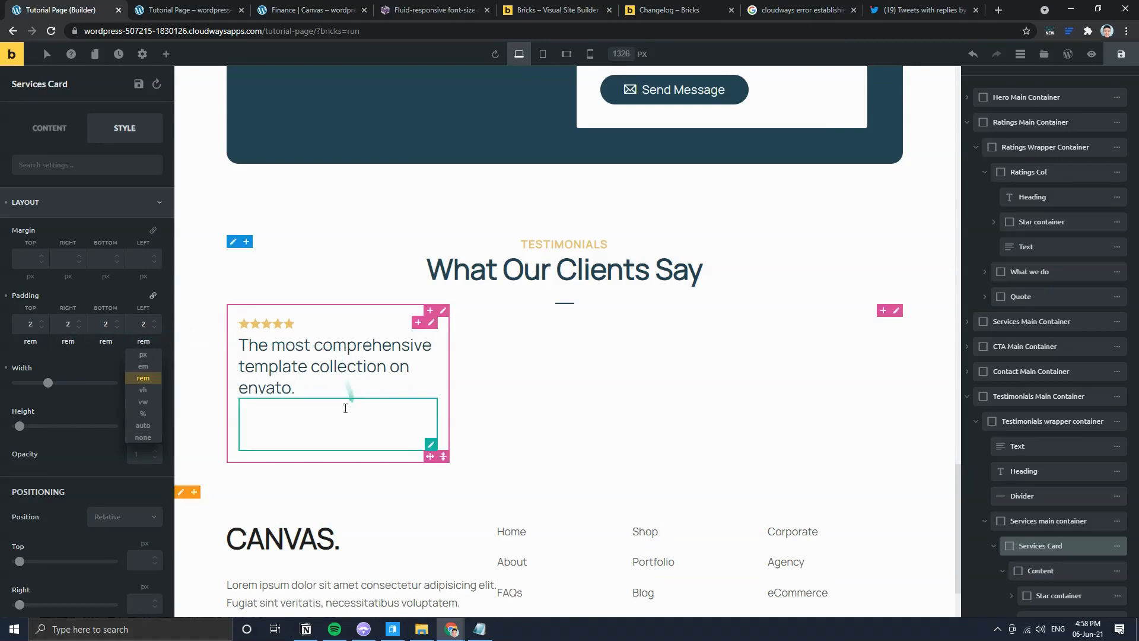
# Step: Replace the text under the testimonial heading with "Completely productivate quality web services rather than standards compliant niches. Continually engineer." copied from the reference page
pyautogui.click(368, 420)
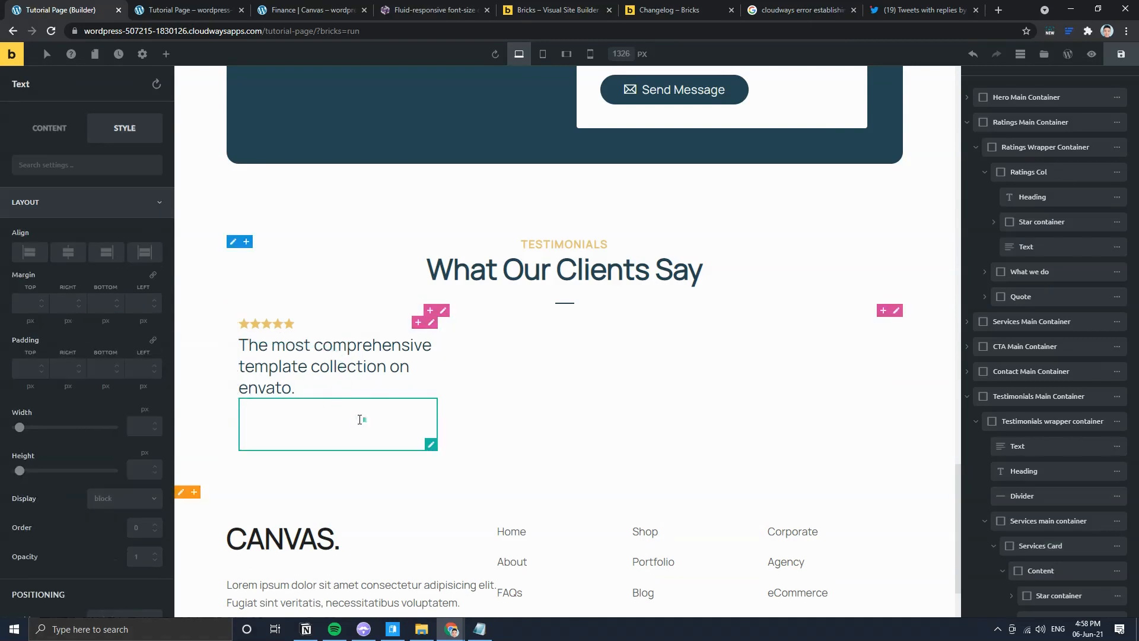
pyautogui.click(313, 10)
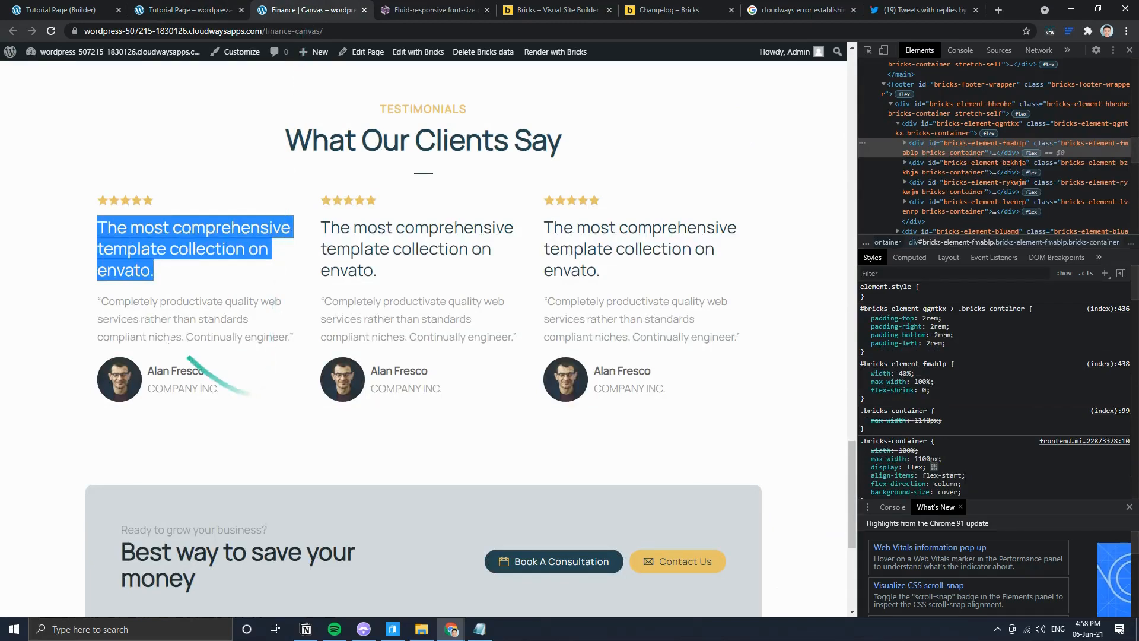
pyautogui.moveTo(94, 303); pyautogui.dragTo(300, 336)
pyautogui.hotkey('ctrl', 'c')
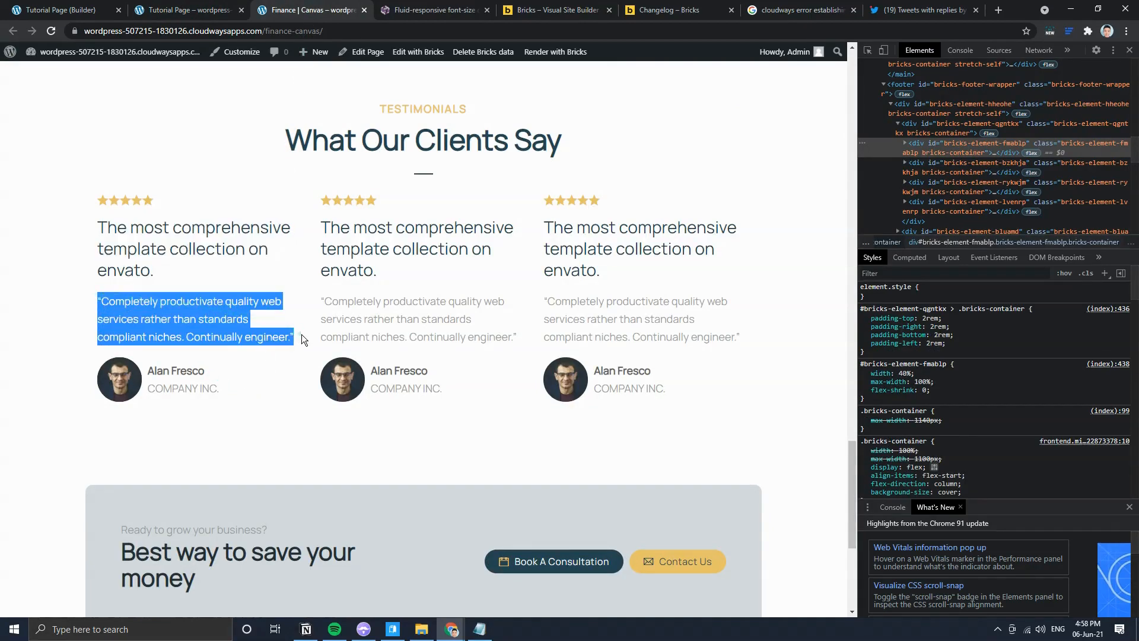
pyautogui.click(63, 10)
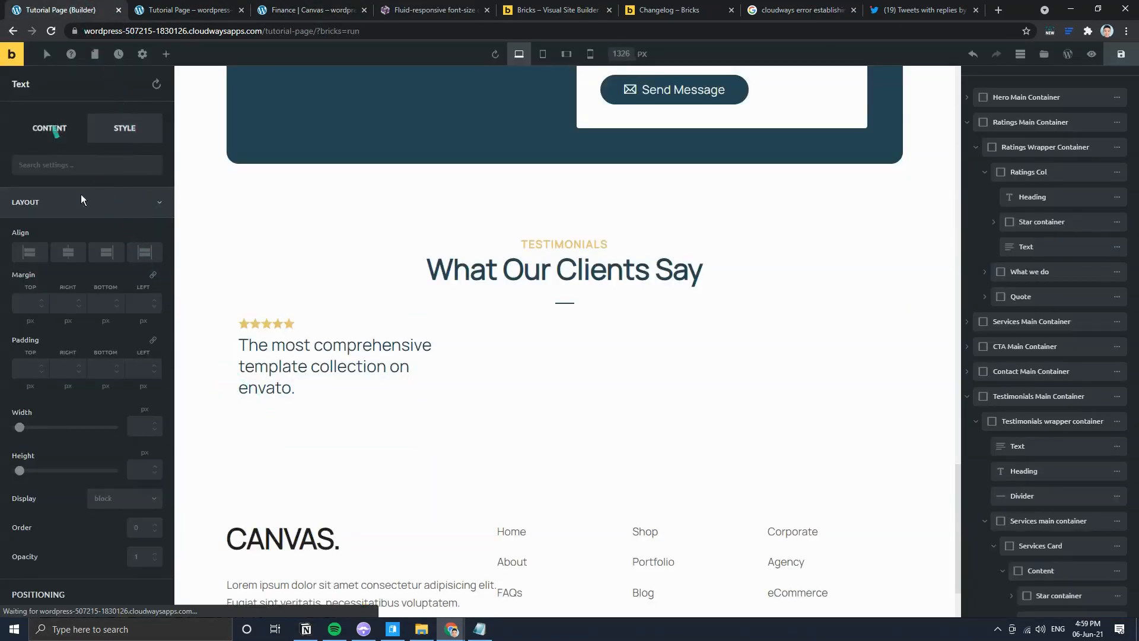
pyautogui.click(49, 127)
pyautogui.click(70, 303)
pyautogui.hotkey('ctrl', 'a')
pyautogui.hotkey('ctrl', 'v')
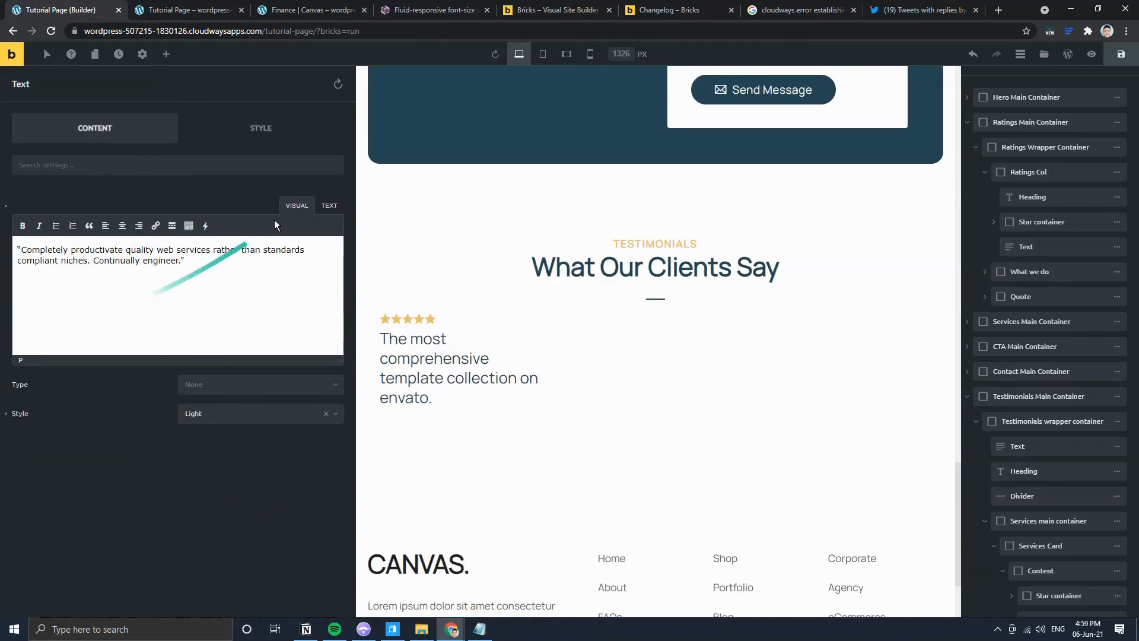
pyautogui.click(326, 207)
pyautogui.click(146, 280)
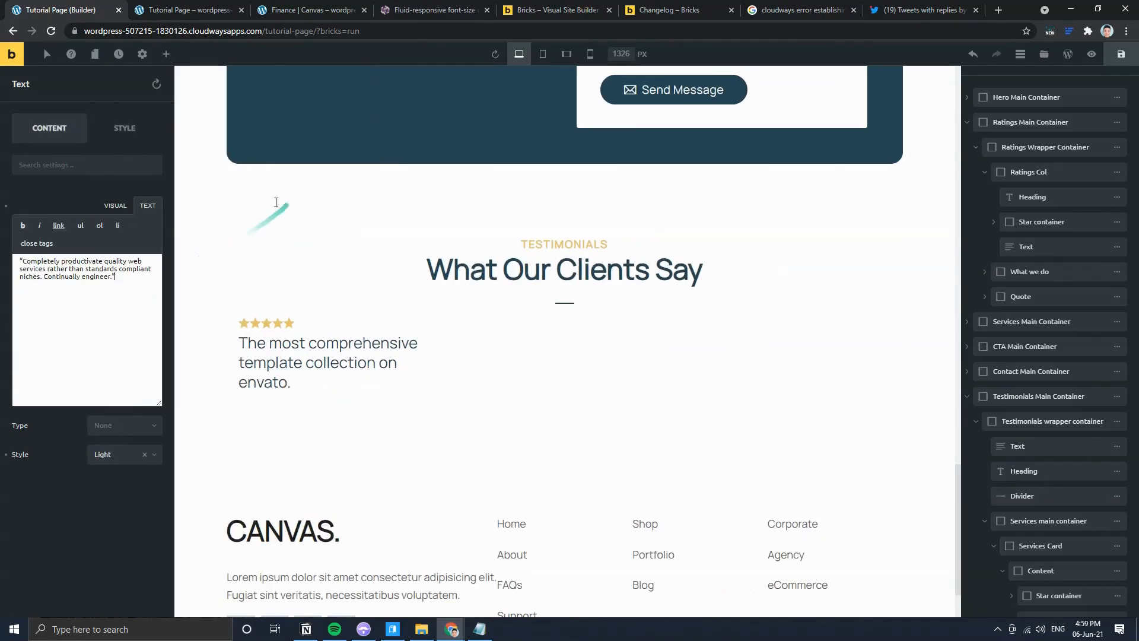
# Step: Set the testimonial quote text's style to Muted and compare it with the reference page
pyautogui.click(113, 207)
pyautogui.click(107, 433)
pyautogui.click(104, 500)
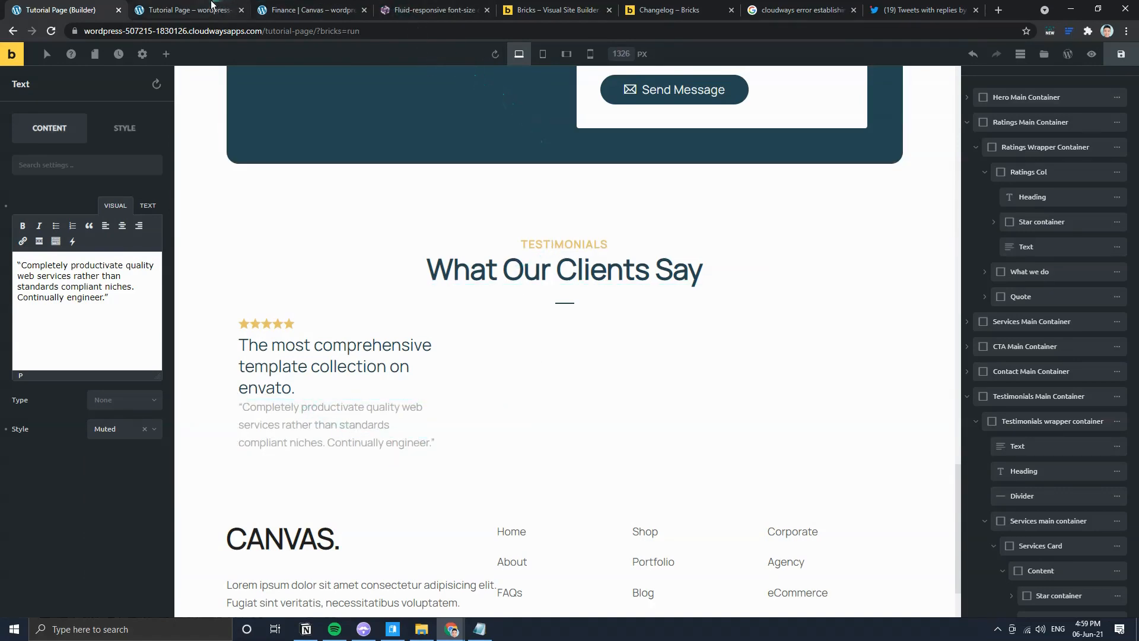
pyautogui.click(308, 9)
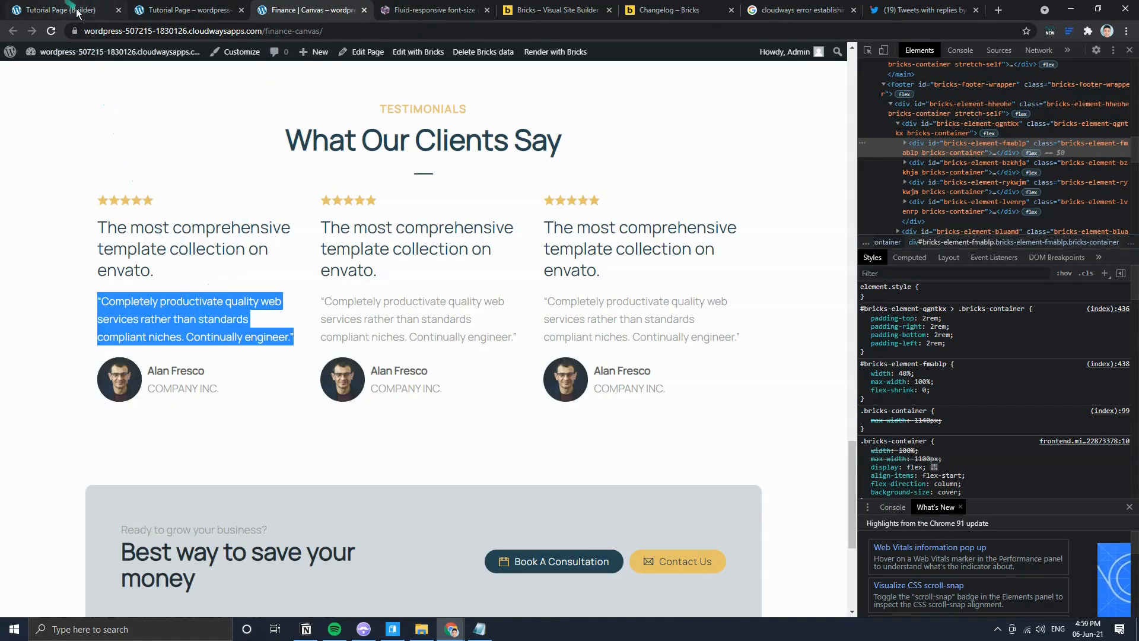
pyautogui.click(77, 11)
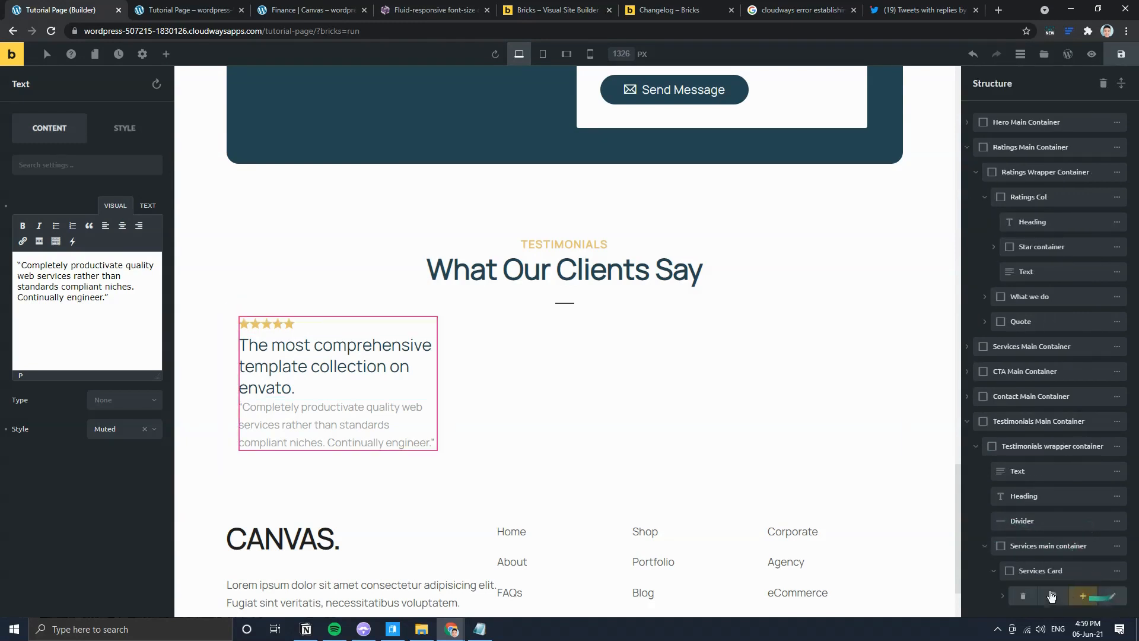
# Step: Add a new container below the Content container inside the Services Card and check the author row on the reference page
pyautogui.click(1114, 597)
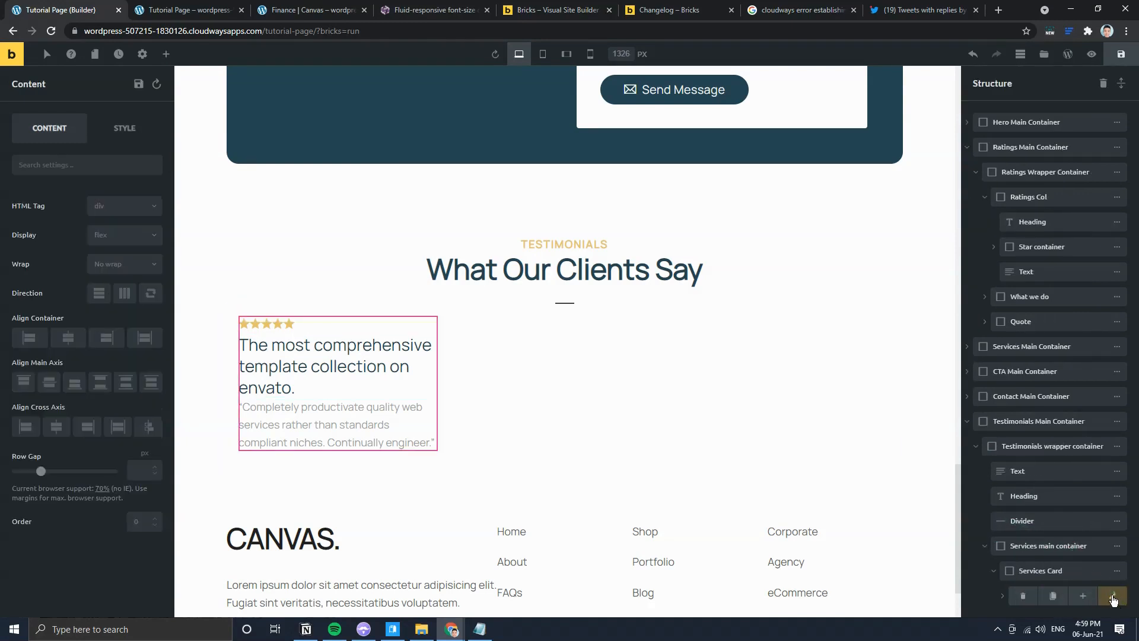
pyautogui.click(166, 54)
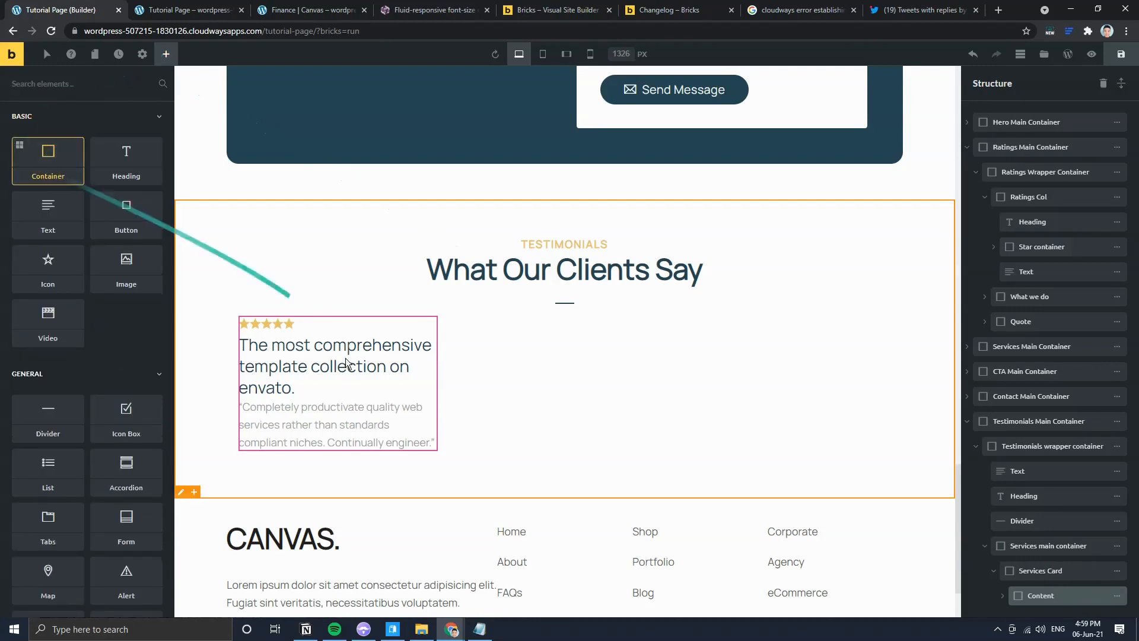
pyautogui.click(1011, 599)
pyautogui.moveTo(1025, 597)
pyautogui.mouseDown()
pyautogui.moveTo(1003, 600)
pyautogui.moveTo(1036, 588)
pyautogui.moveTo(1014, 599)
pyautogui.mouseUp()
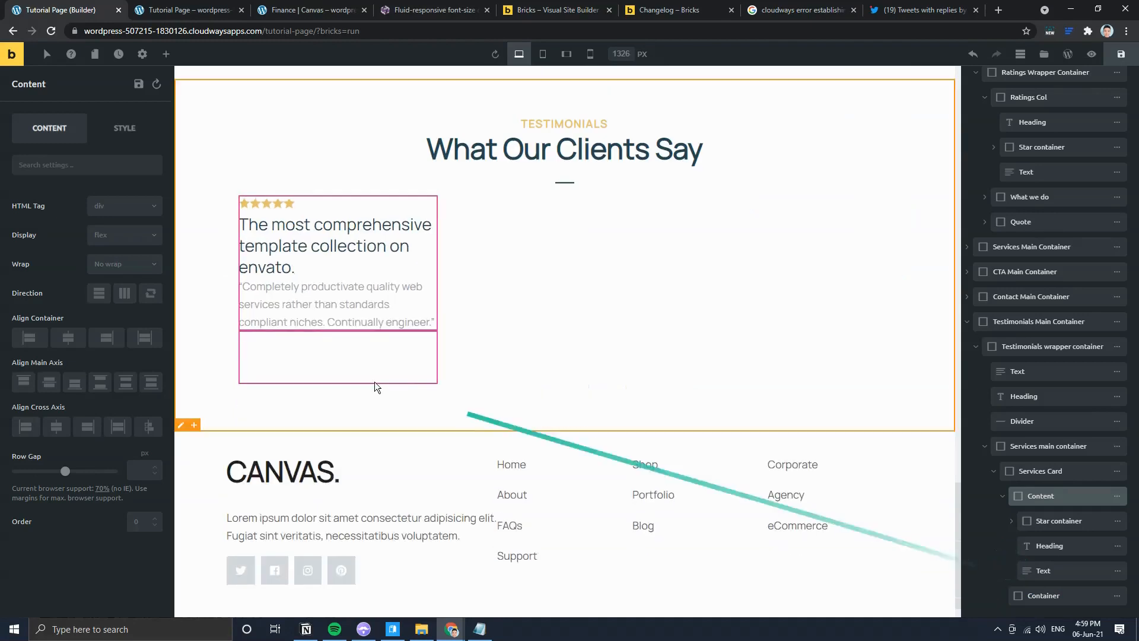
pyautogui.click(166, 10)
pyautogui.click(311, 11)
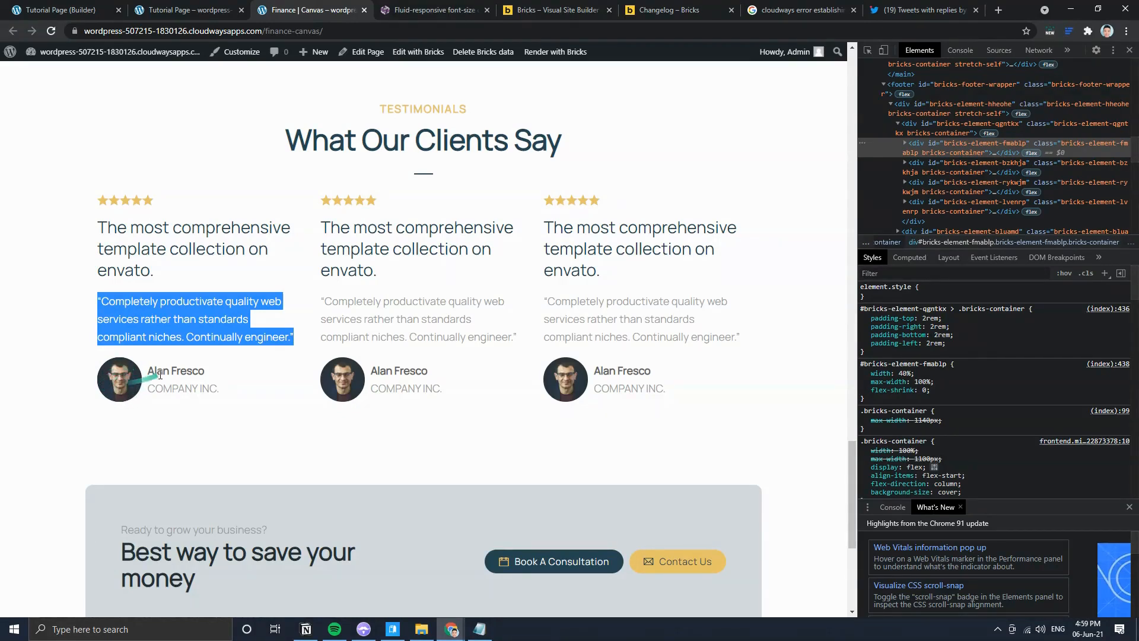
# Step: Check the author row on the reference page and add a nested container inside the new container below Content
pyautogui.moveTo(149, 370); pyautogui.dragTo(221, 392)
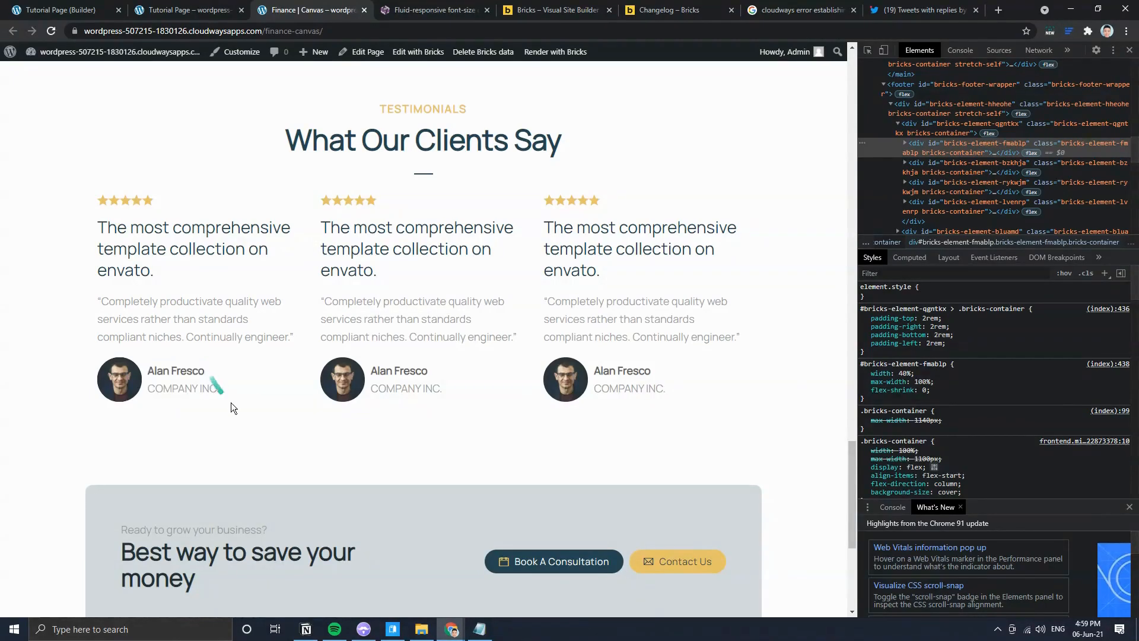
pyautogui.click(59, 10)
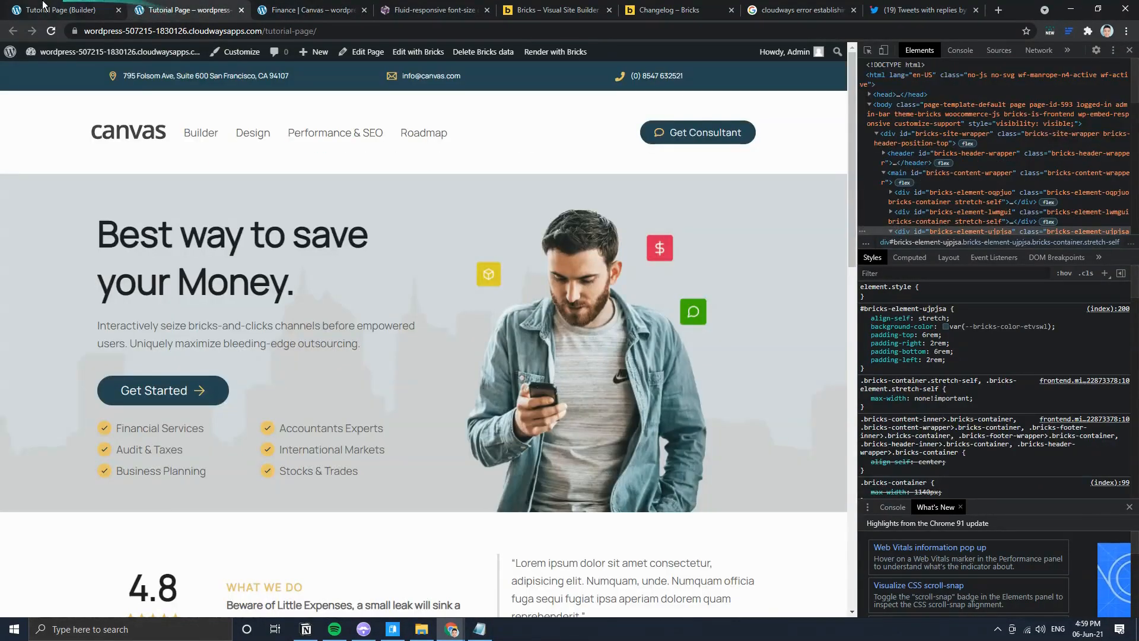
pyautogui.click(1117, 595)
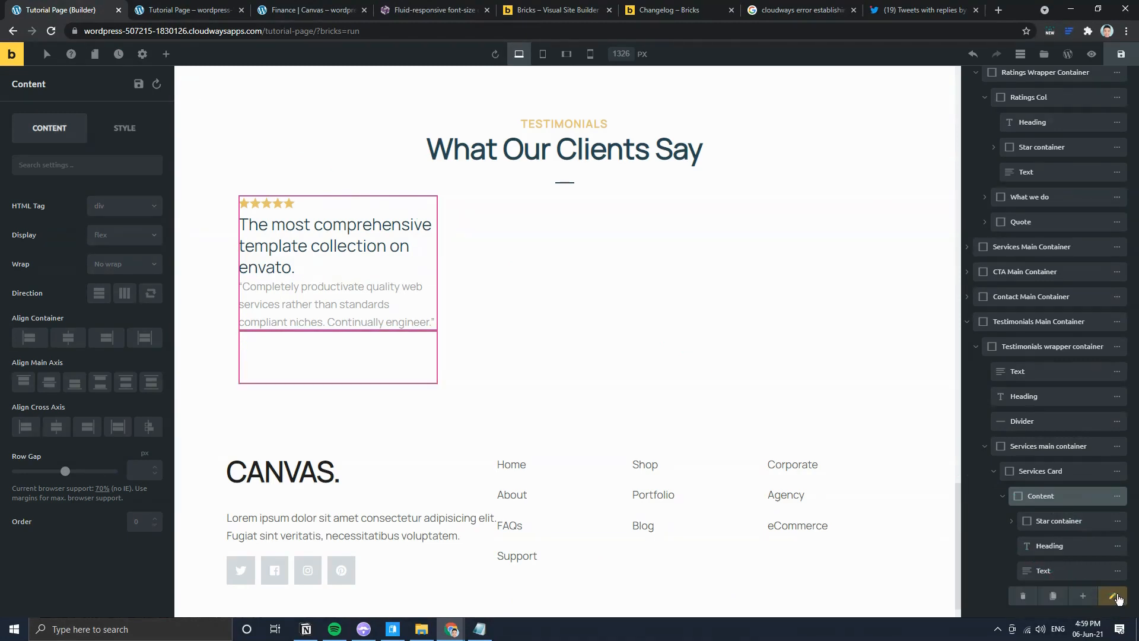
pyautogui.click(1085, 598)
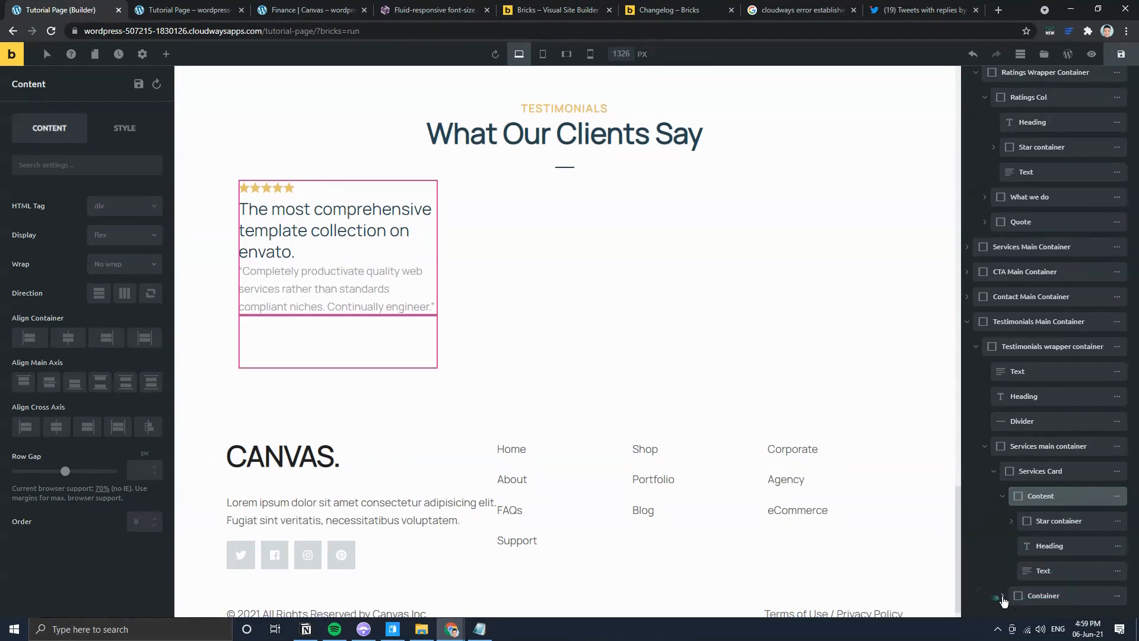
# Step: Add an Image element and two Text elements to the Content container
pyautogui.click(166, 54)
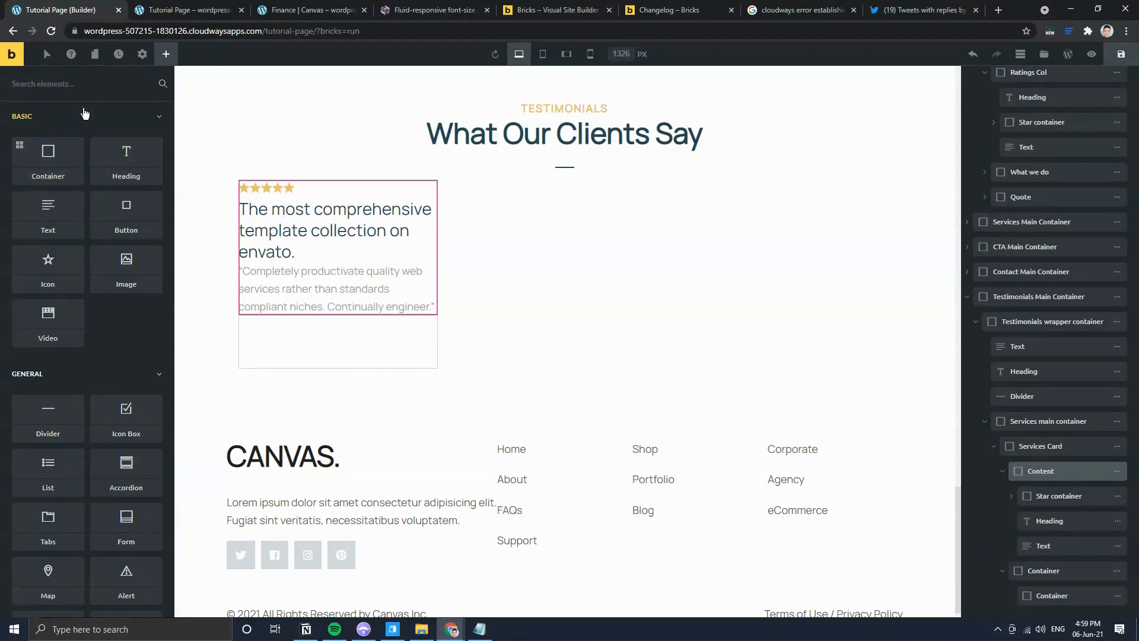
pyautogui.write('image')
pyautogui.click(46, 135)
pyautogui.doubleClick(64, 84)
pyautogui.write('text')
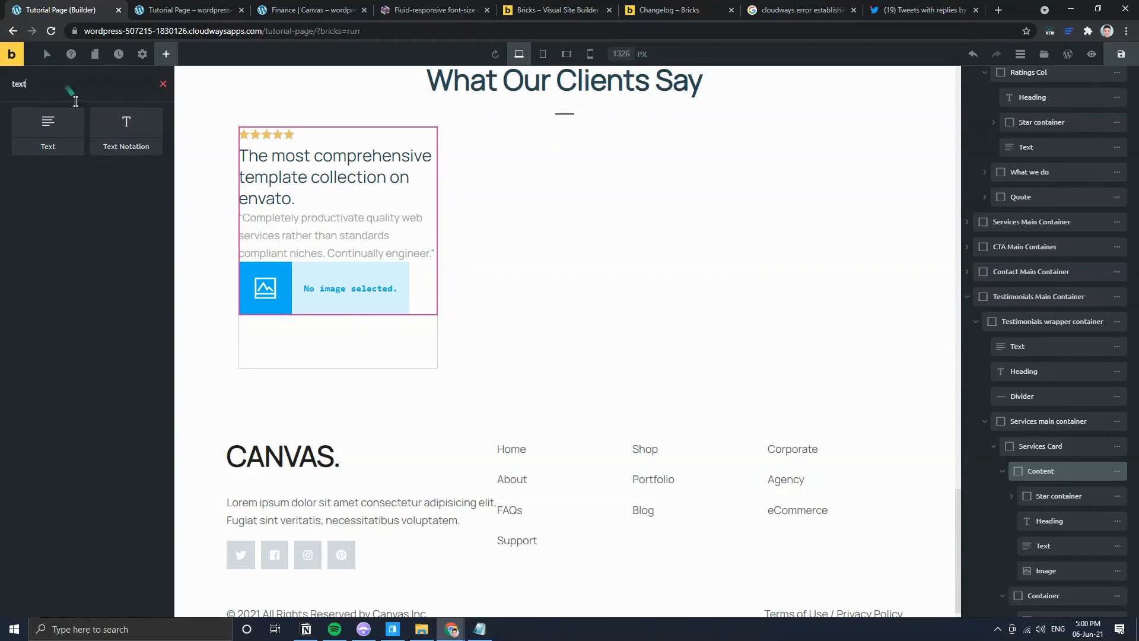
pyautogui.doubleClick(52, 127)
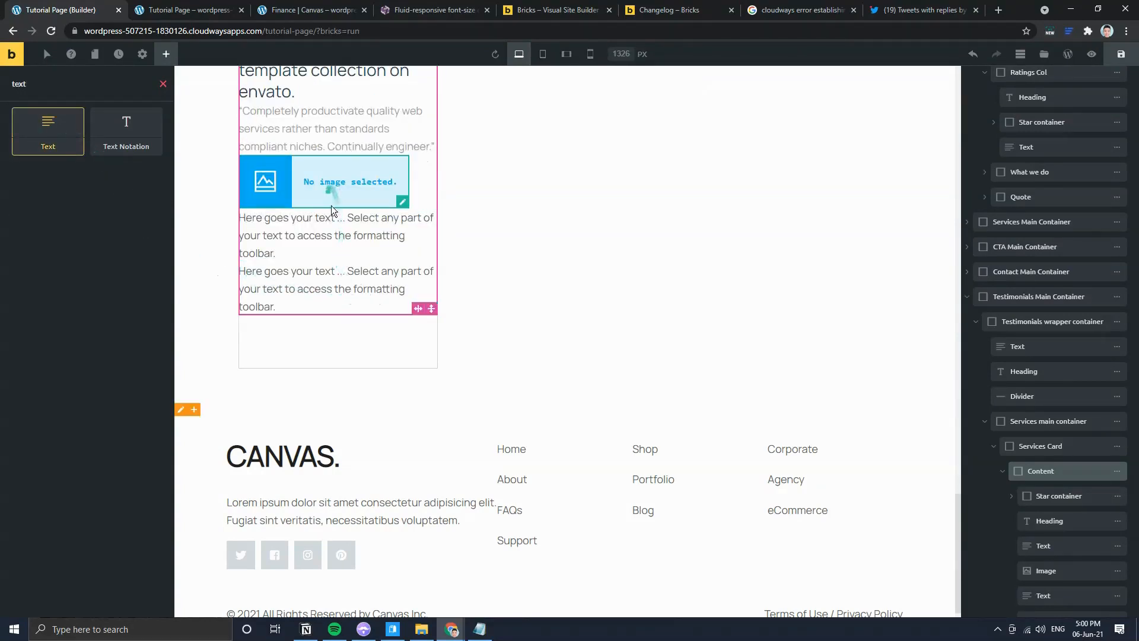
# Step: Move the two new Text elements into the new author container and place that container inside Content
pyautogui.scroll(-1, 1042, 587)
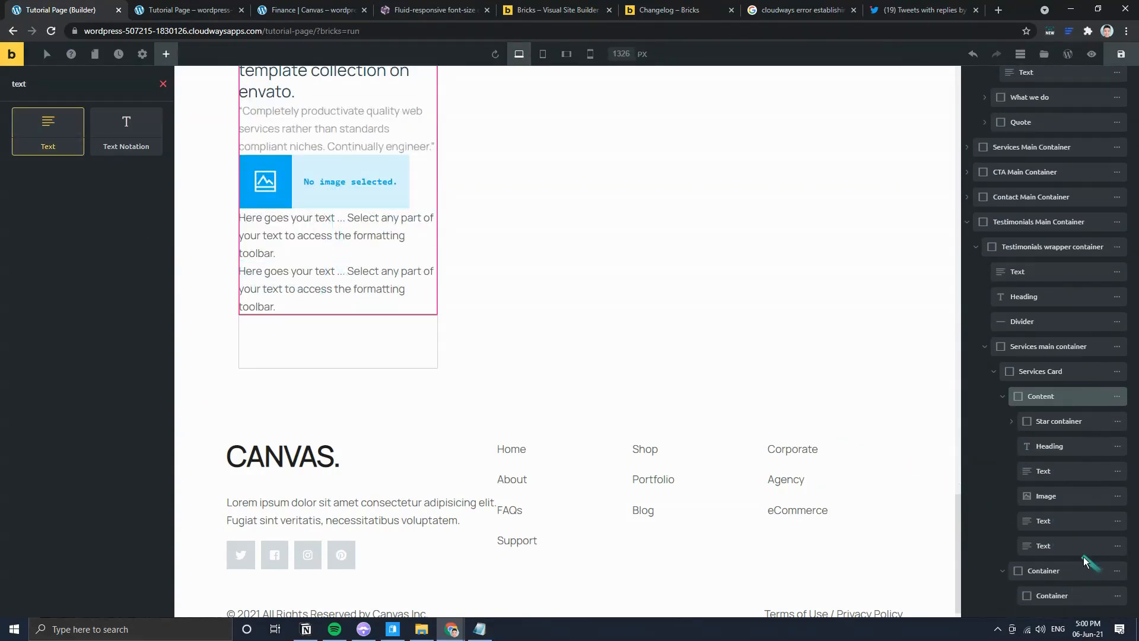
pyautogui.moveTo(1025, 545); pyautogui.dragTo(1069, 588)
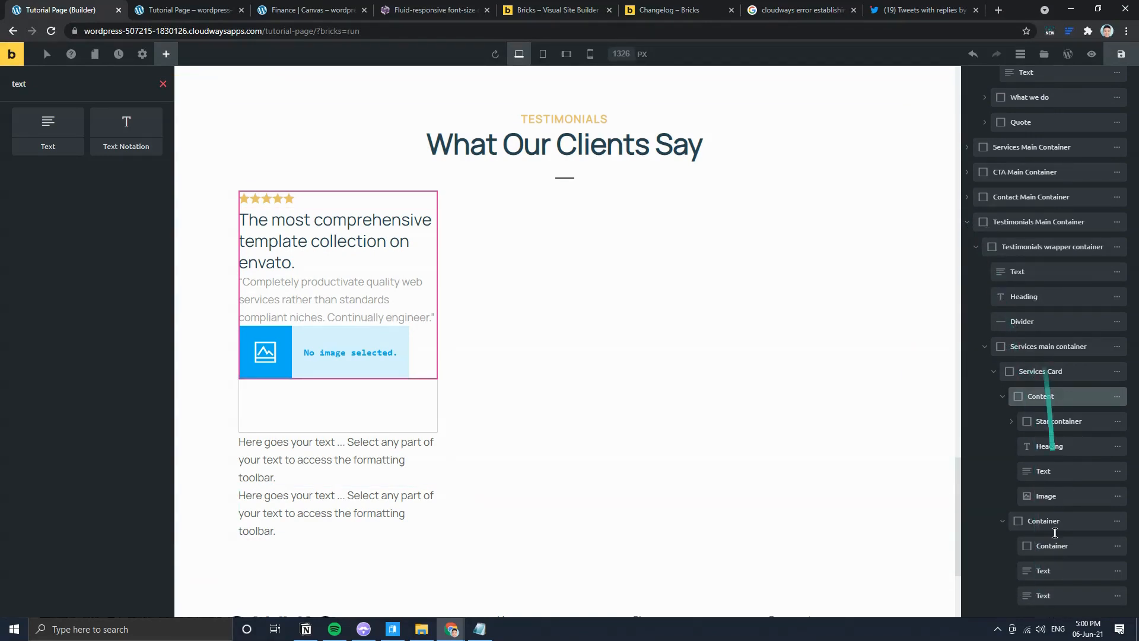
pyautogui.moveTo(1017, 522); pyautogui.dragTo(1048, 422)
pyautogui.click(1011, 496)
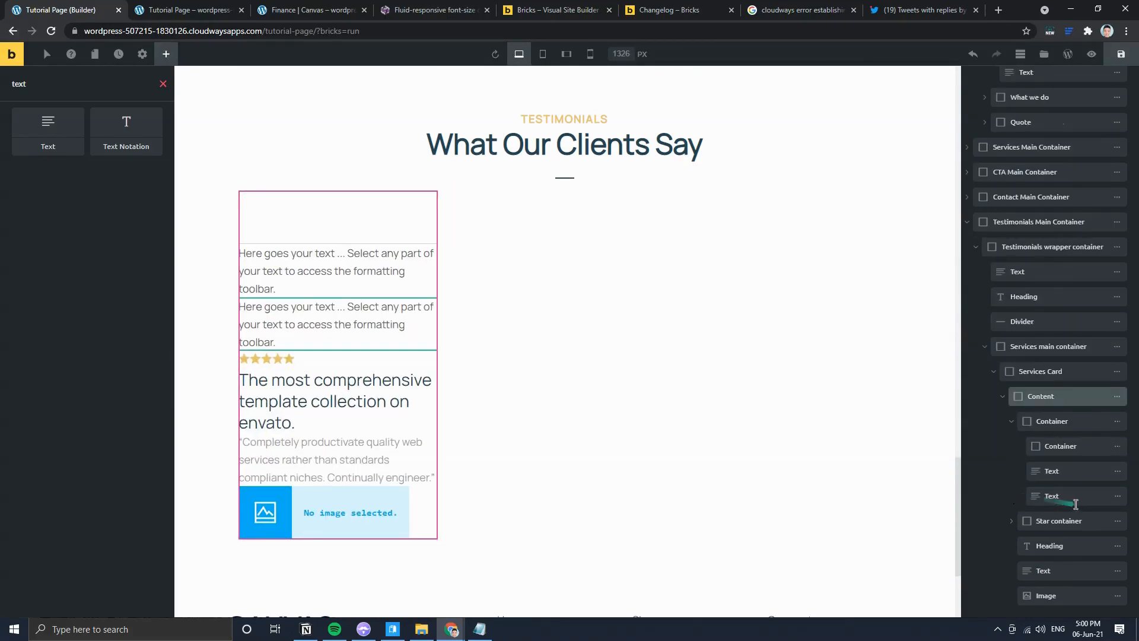
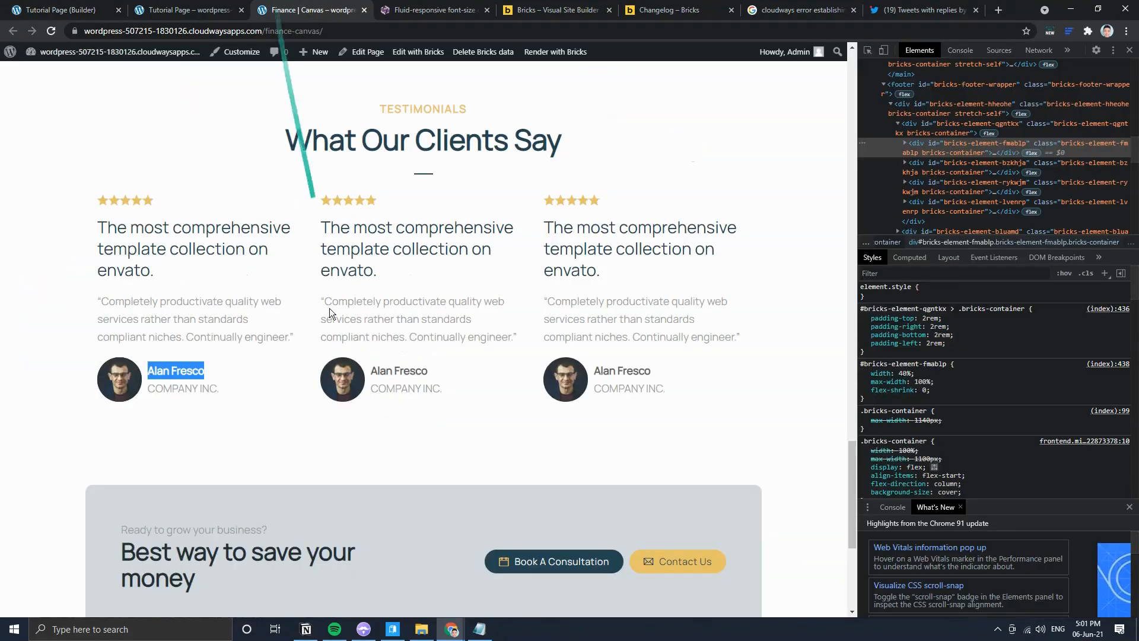
# Step: Replace the second author text's placeholder with "COMPANY INC." copied from the reference page
pyautogui.moveTo(219, 387); pyautogui.dragTo(149, 388)
pyautogui.hotkey('ctrl', 'c')
pyautogui.click(88, 11)
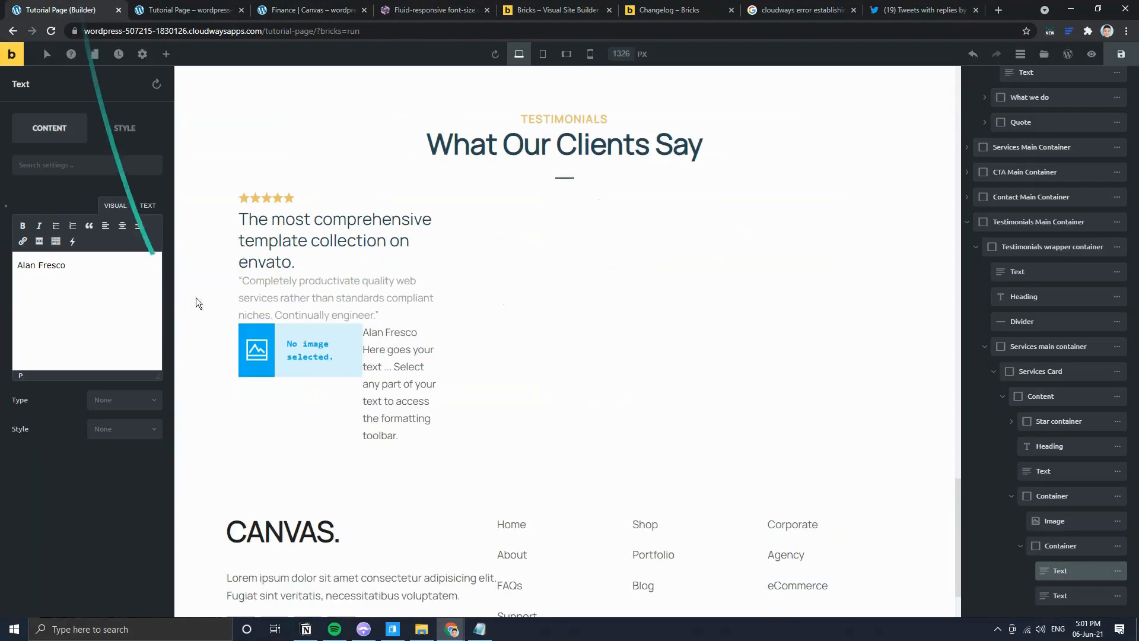
pyautogui.click(399, 407)
pyautogui.click(66, 301)
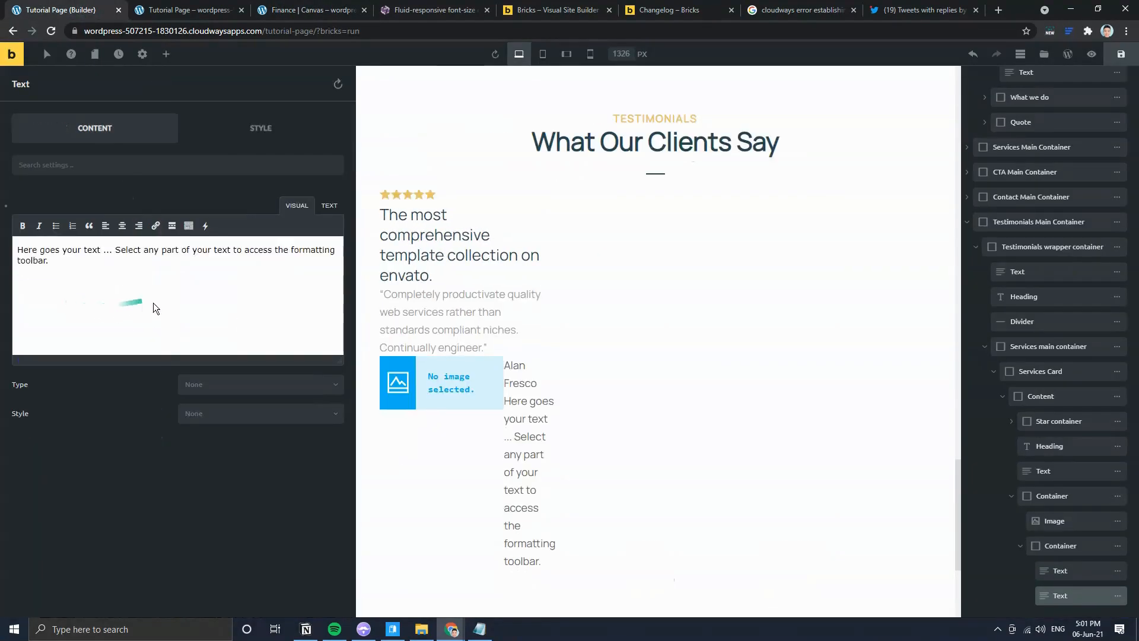
pyautogui.hotkey('ctrl', 'a')
pyautogui.hotkey('ctrl', 'v')
pyautogui.click(411, 385)
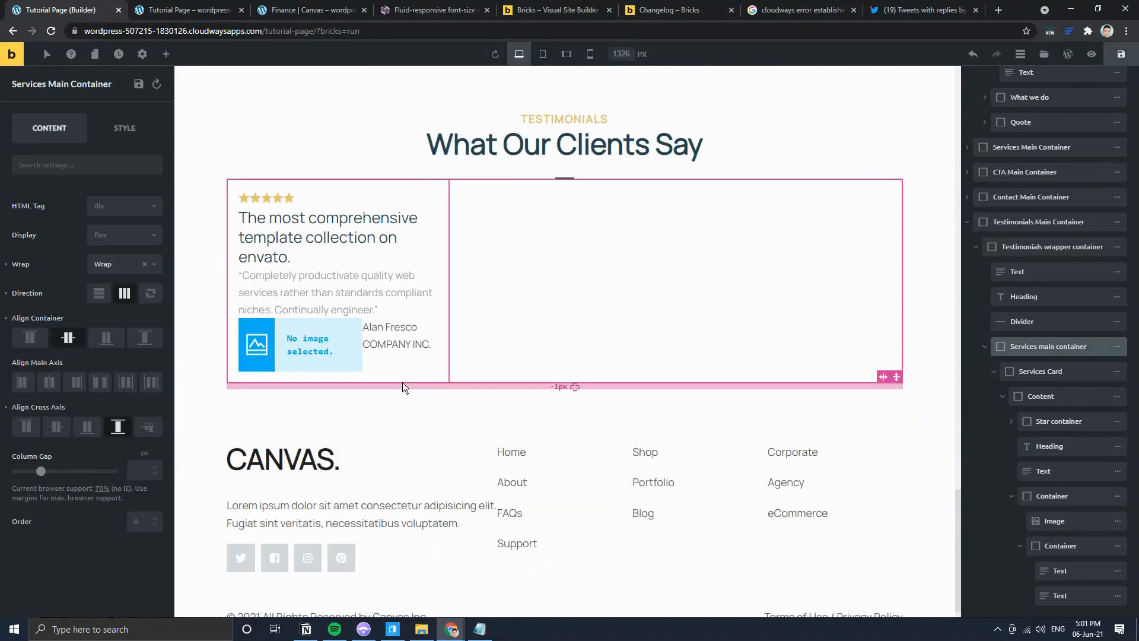
# Step: Insert the portrait photo 1.jpg from the media library into the author row's Image element
pyautogui.click(264, 345)
pyautogui.click(143, 236)
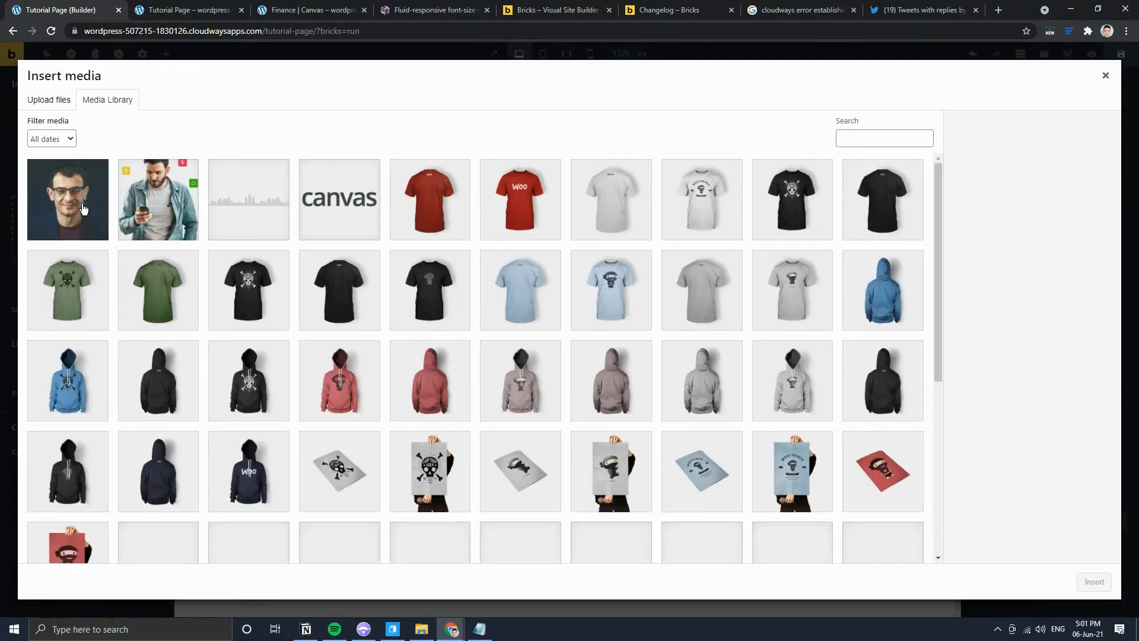
pyautogui.click(83, 214)
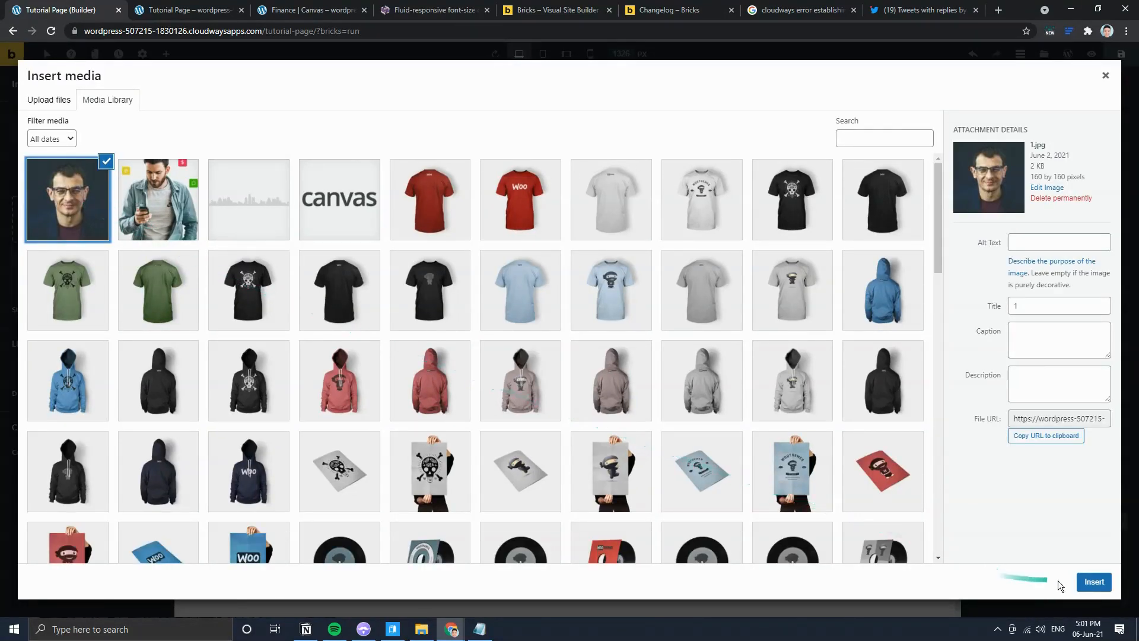
pyautogui.click(1093, 581)
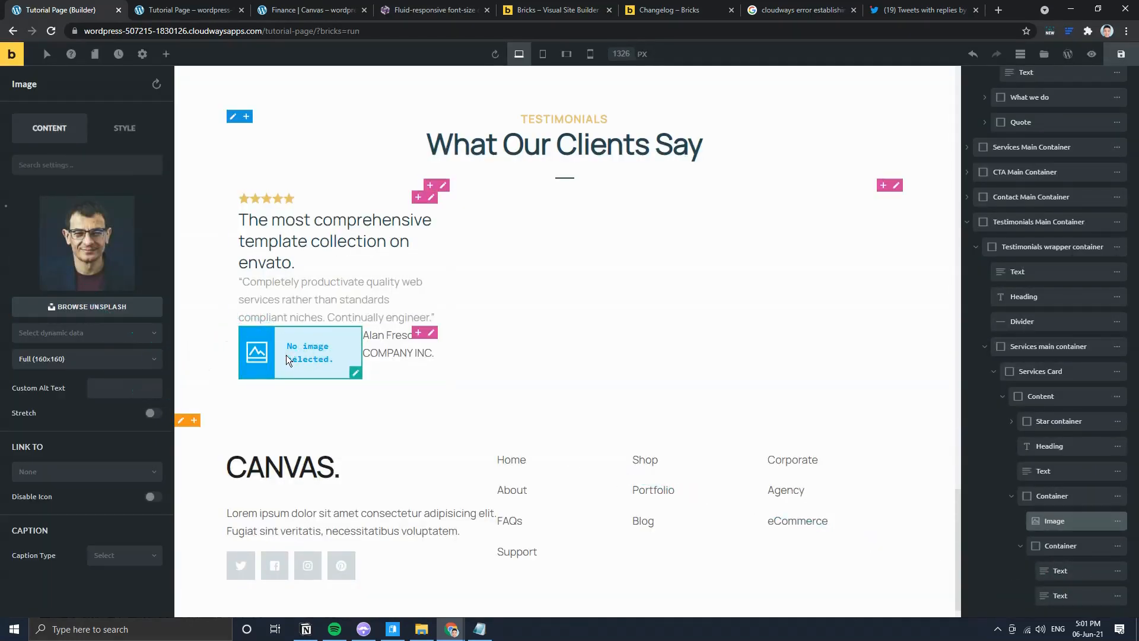
# Step: Set the author image's border radius to 50 px on all four corners and save the page
pyautogui.click(124, 128)
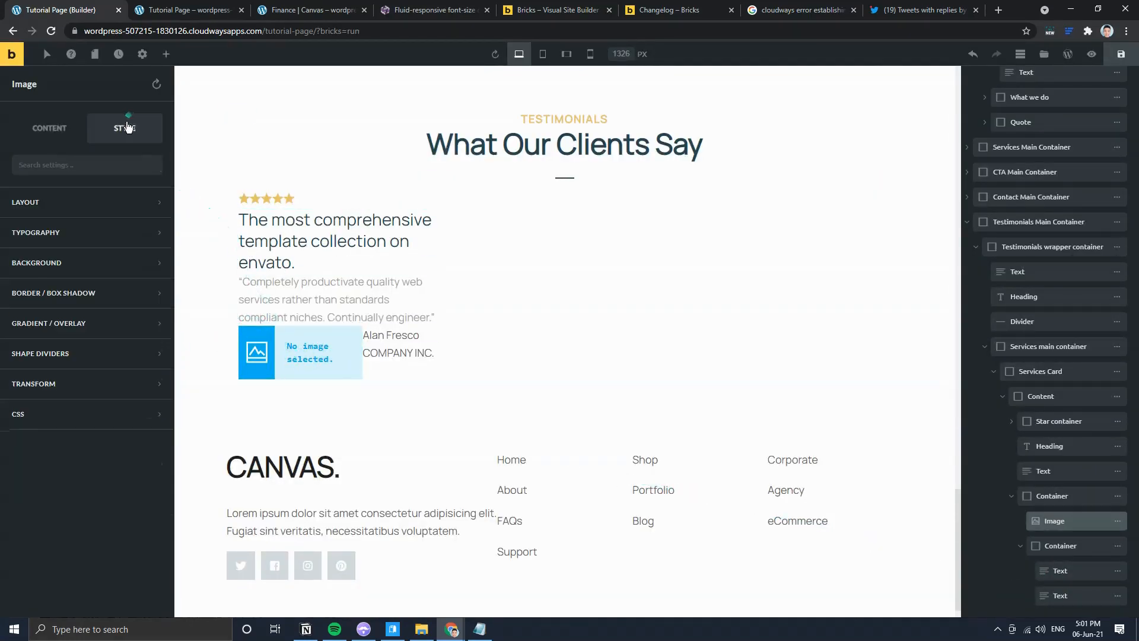
pyautogui.click(91, 296)
pyautogui.click(151, 328)
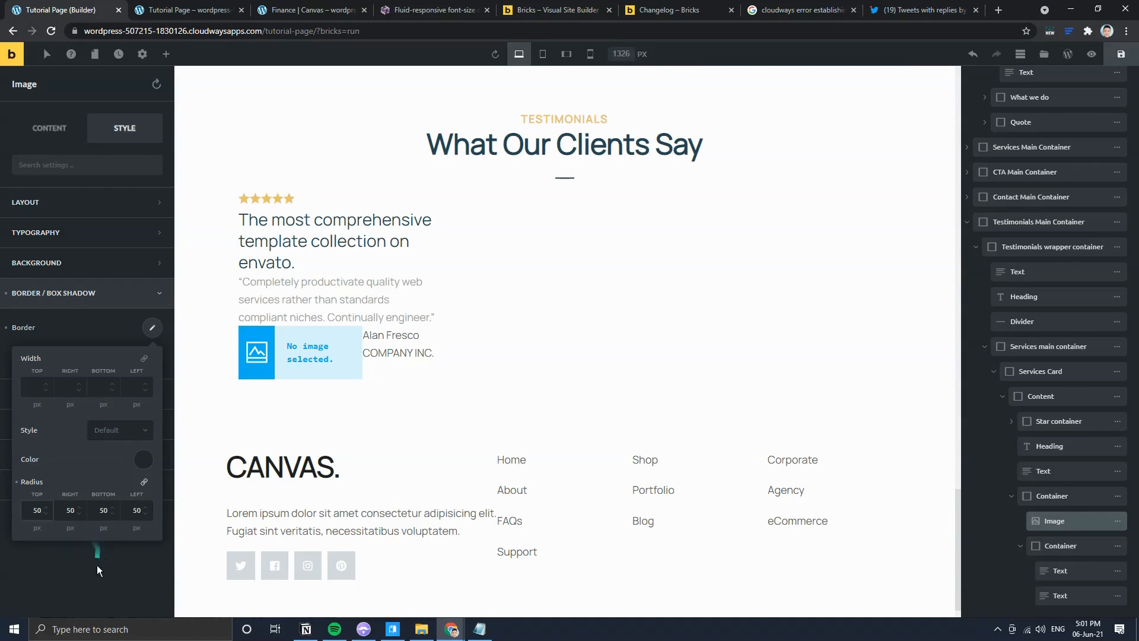
pyautogui.click(63, 142)
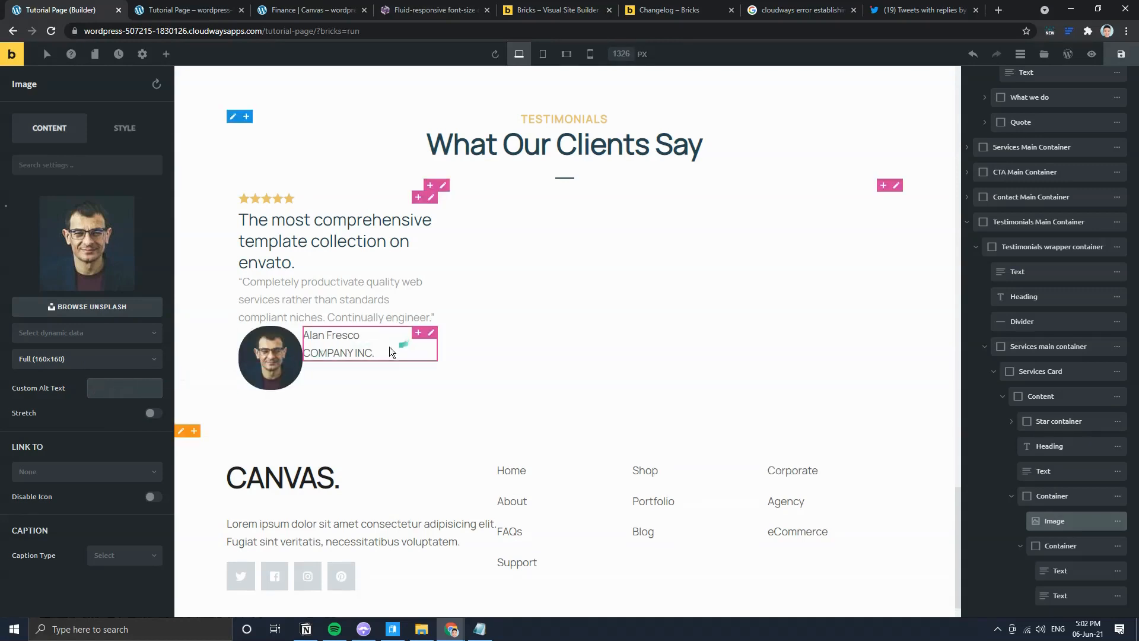
pyautogui.click(1115, 59)
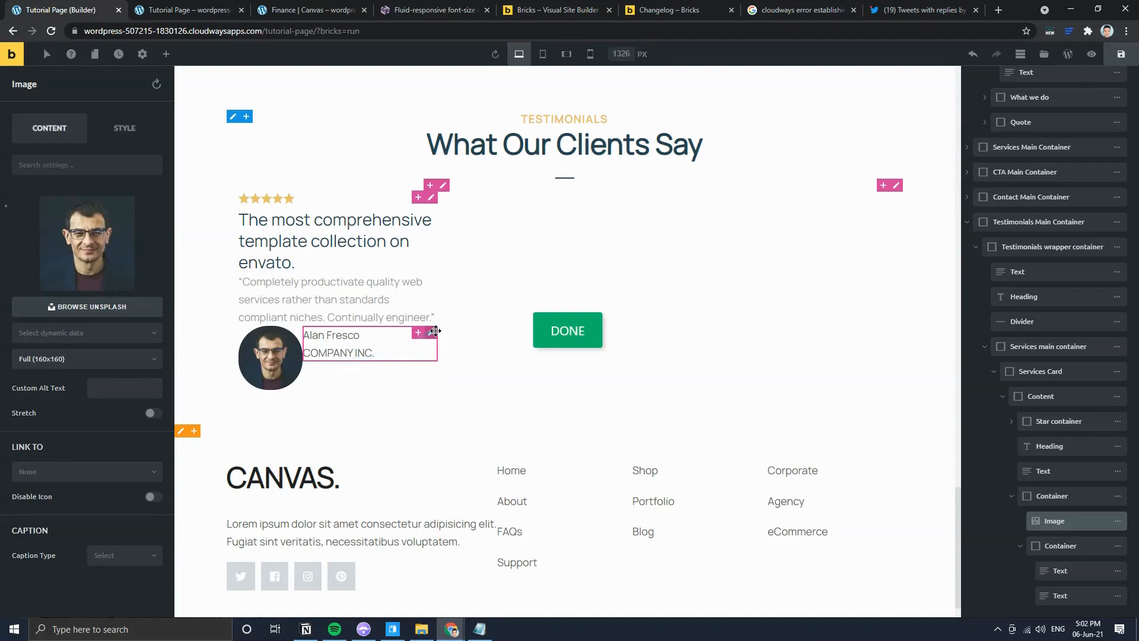
# Step: Set the author image's layout width to 100 px
pyautogui.click(362, 371)
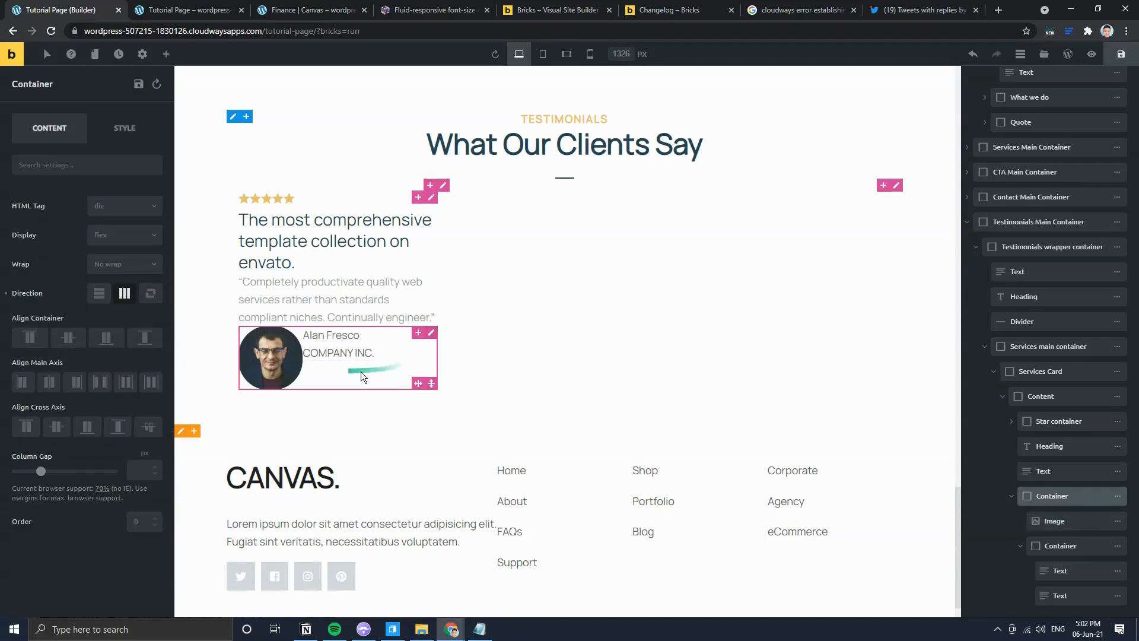
pyautogui.click(278, 353)
pyautogui.click(126, 128)
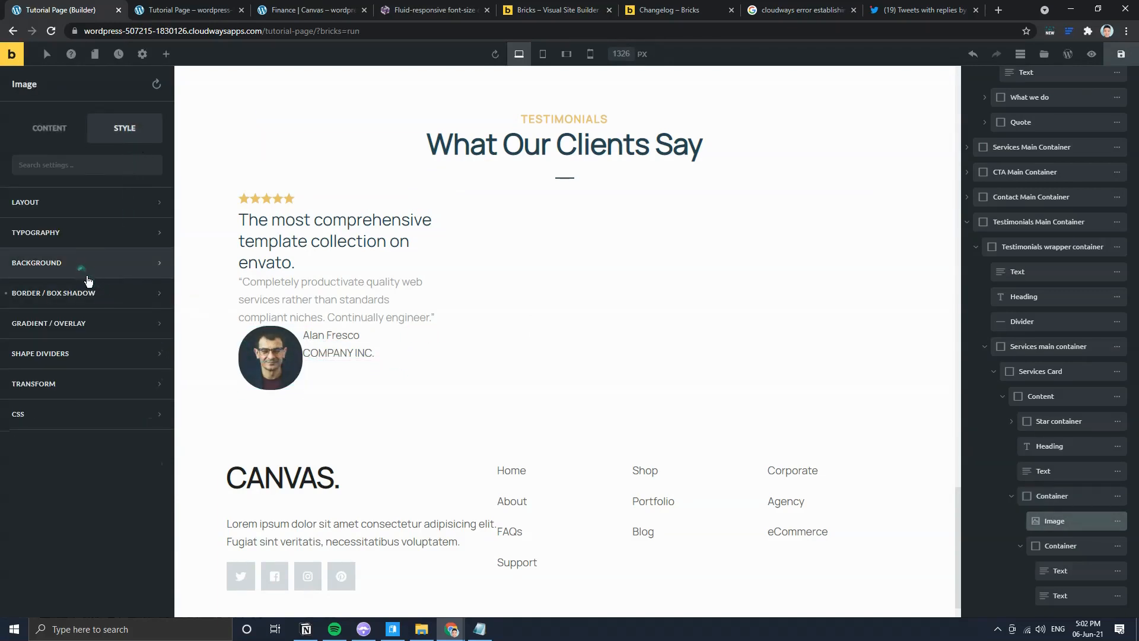
pyautogui.click(83, 206)
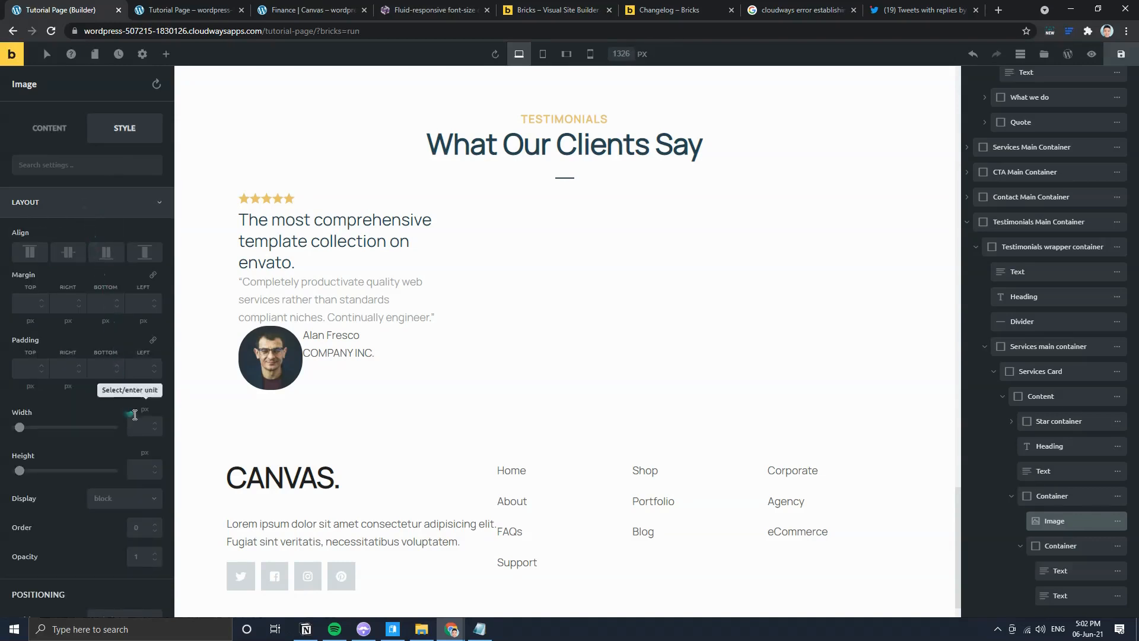
pyautogui.click(142, 415)
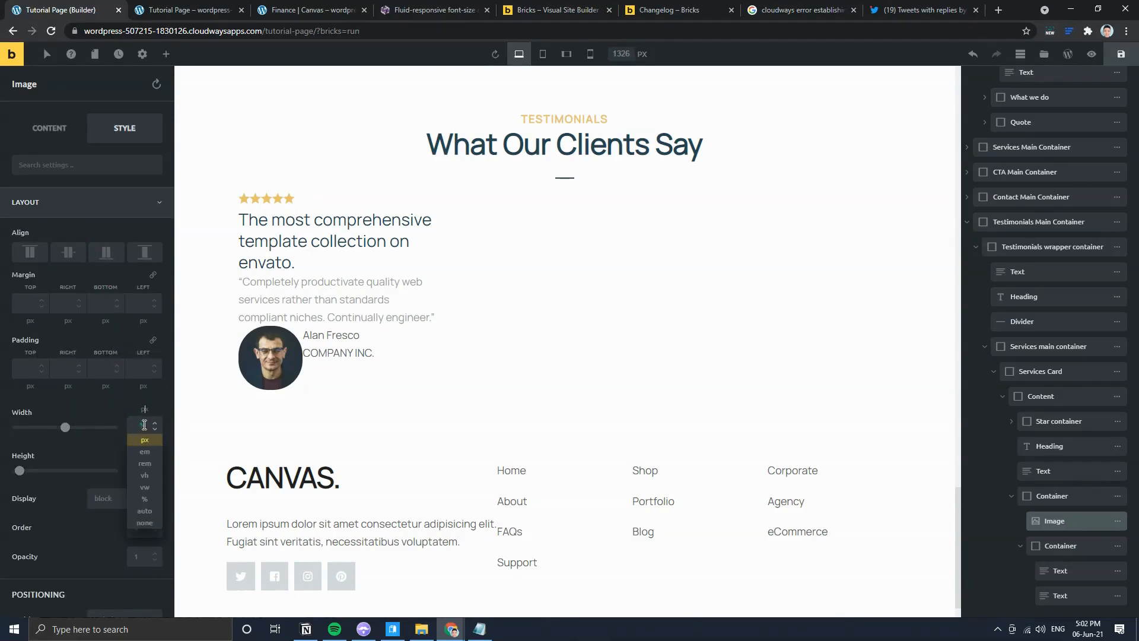
pyautogui.write('100')
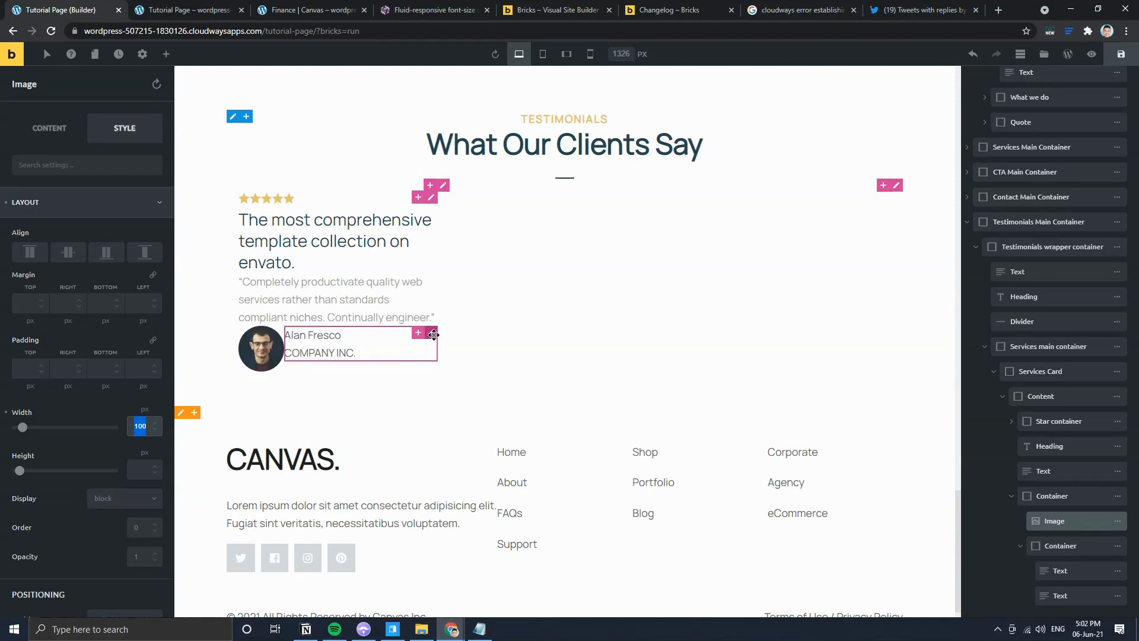
# Step: Centre the author row container's items on the cross axis
pyautogui.click(426, 368)
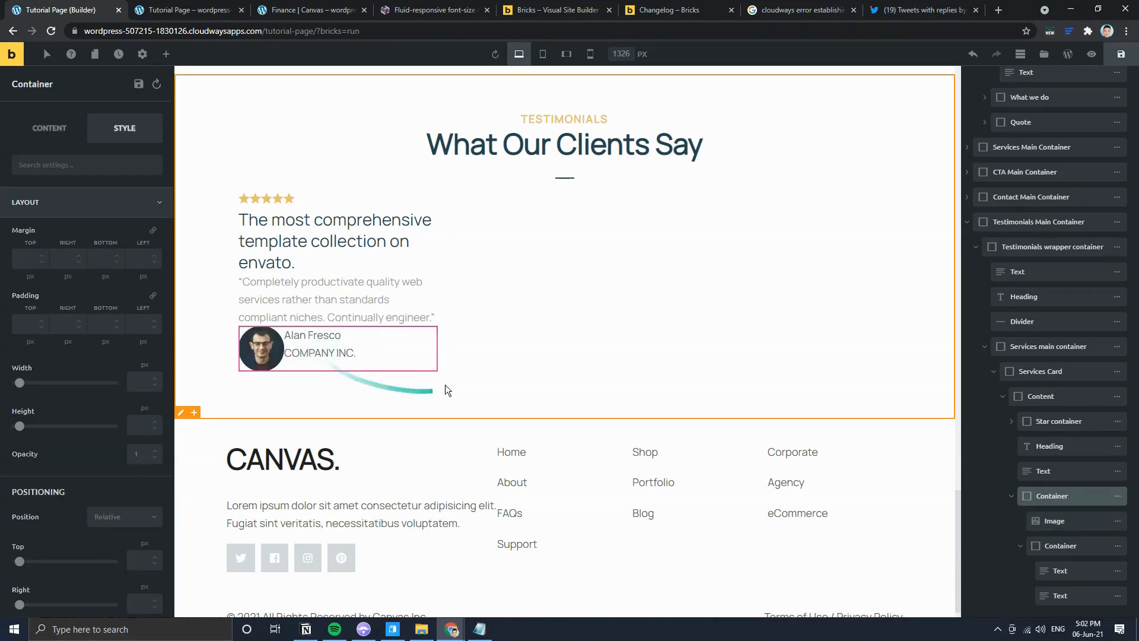
pyautogui.click(59, 132)
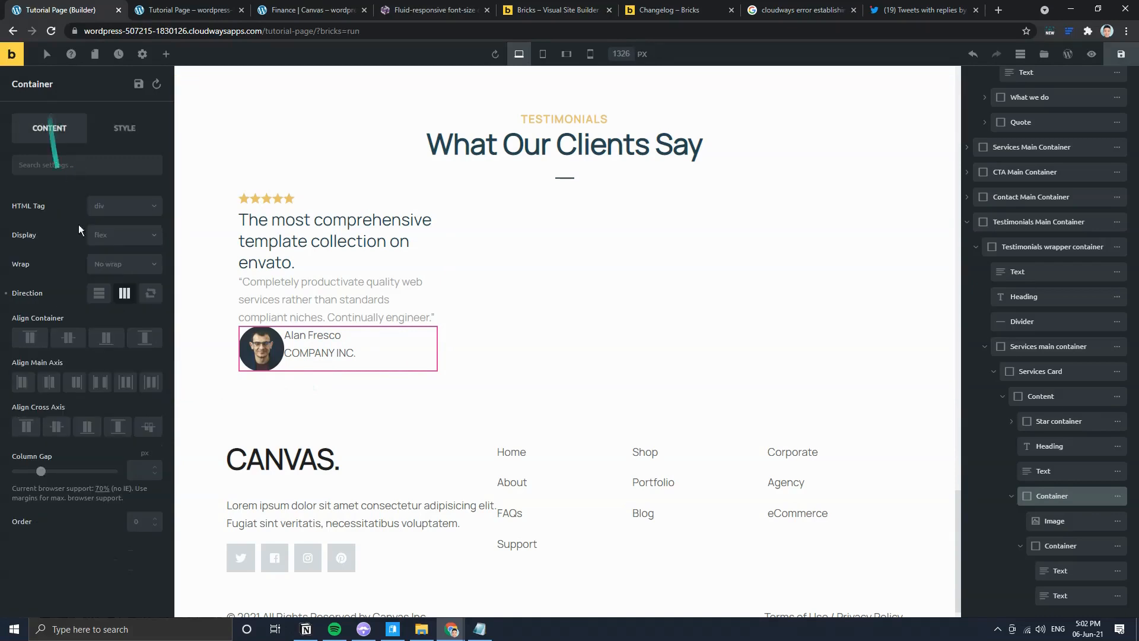
pyautogui.click(63, 431)
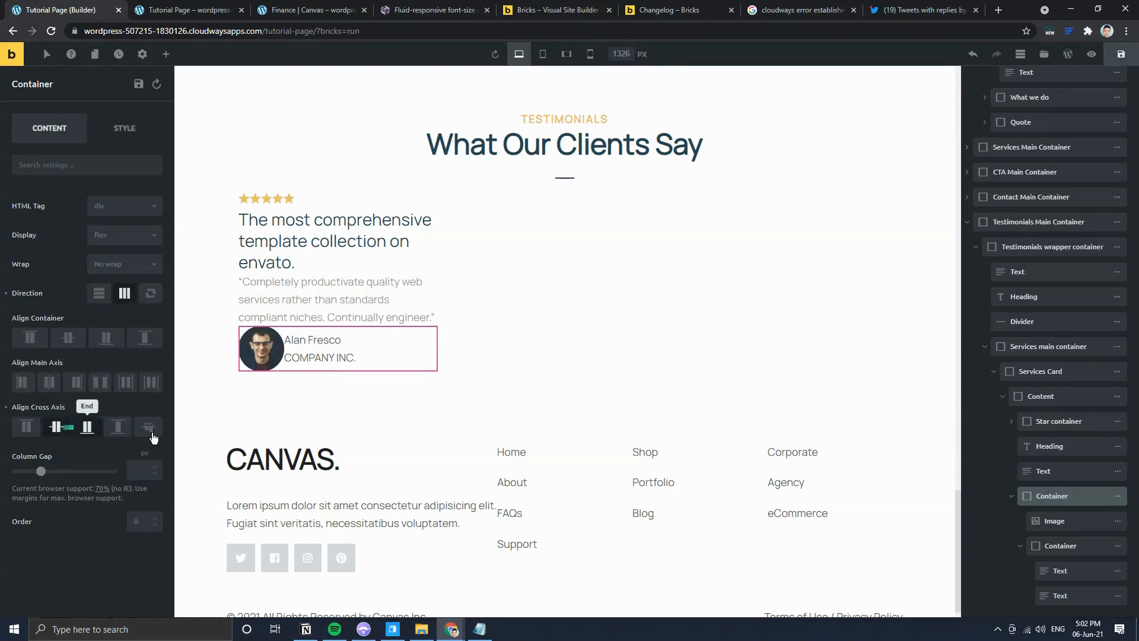
# Step: Set the author image's right margin to 1 rem
pyautogui.click(274, 351)
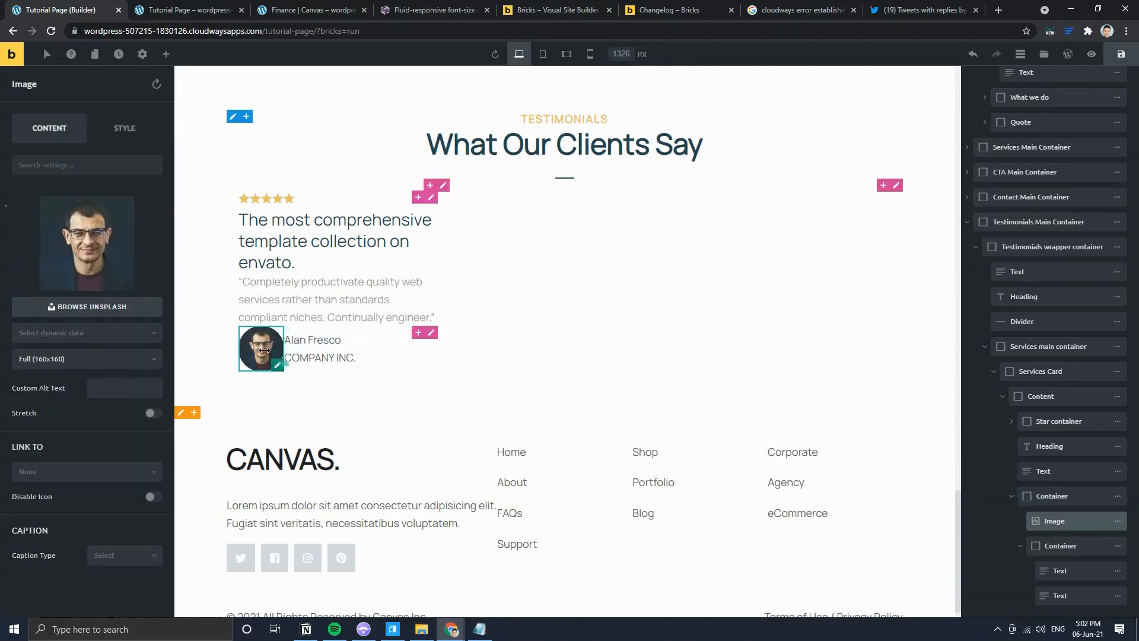
pyautogui.click(134, 132)
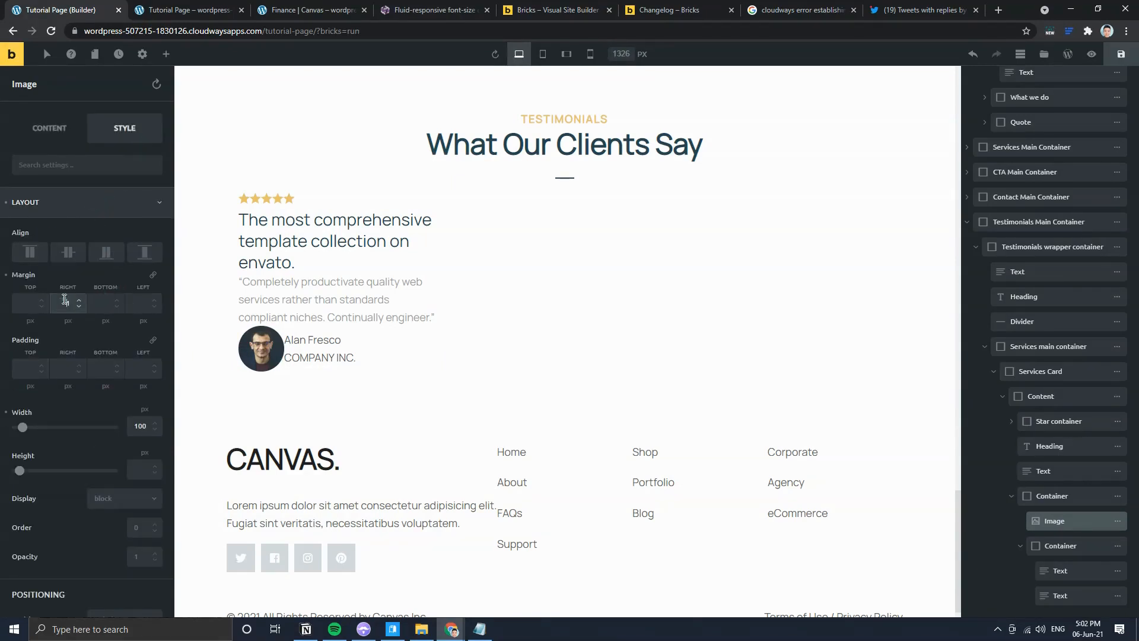
pyautogui.press('Up')
pyautogui.press('Up')
pyautogui.press('Up')
pyautogui.press('Up')
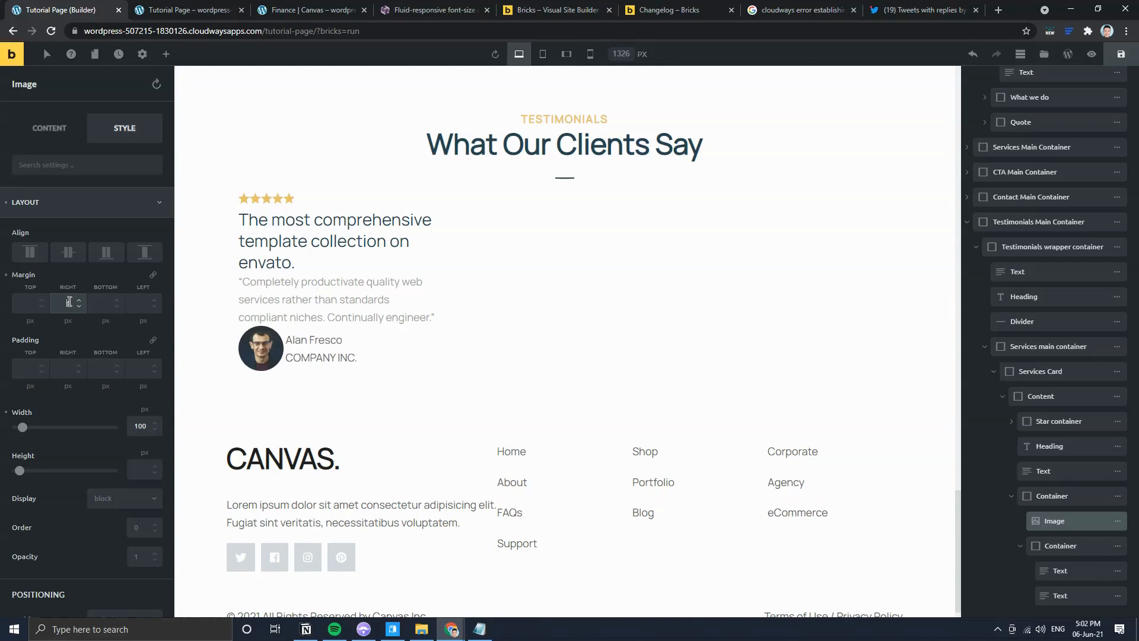
pyautogui.press('Up')
pyautogui.press('Up')
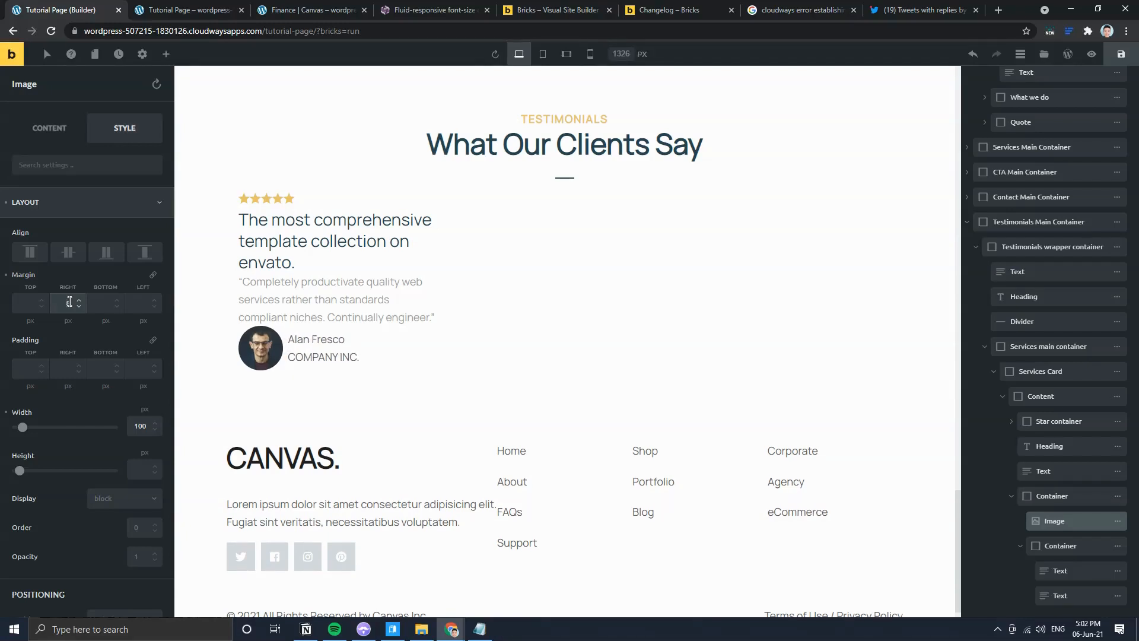
pyautogui.write('1rem')
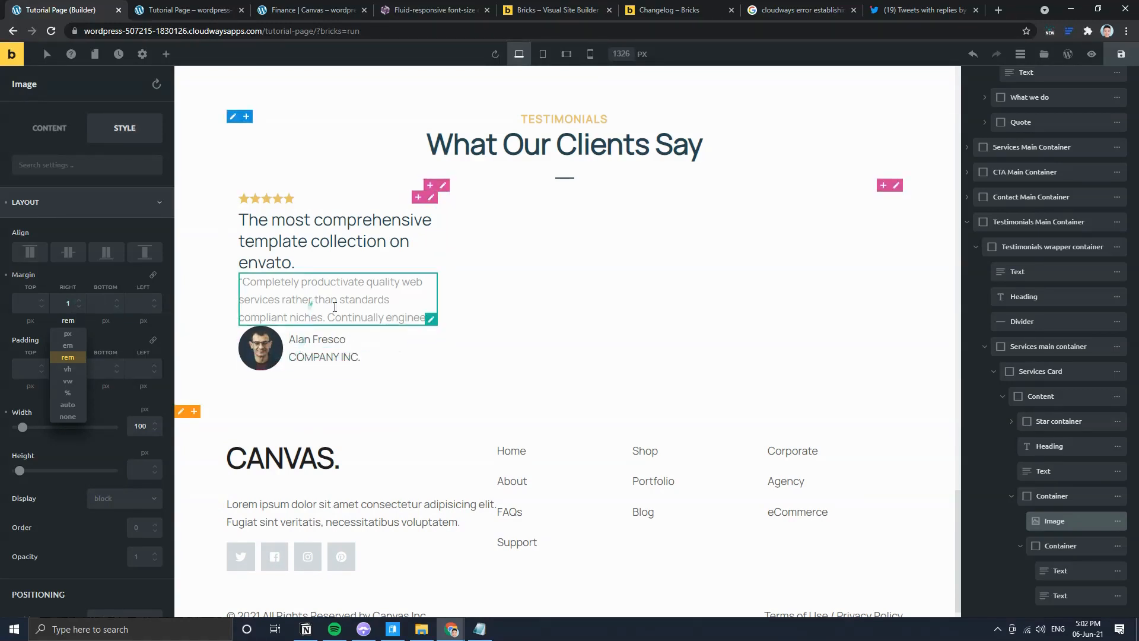
# Step: Set the testimonial quote text's bottom margin to 1 rem
pyautogui.click(428, 318)
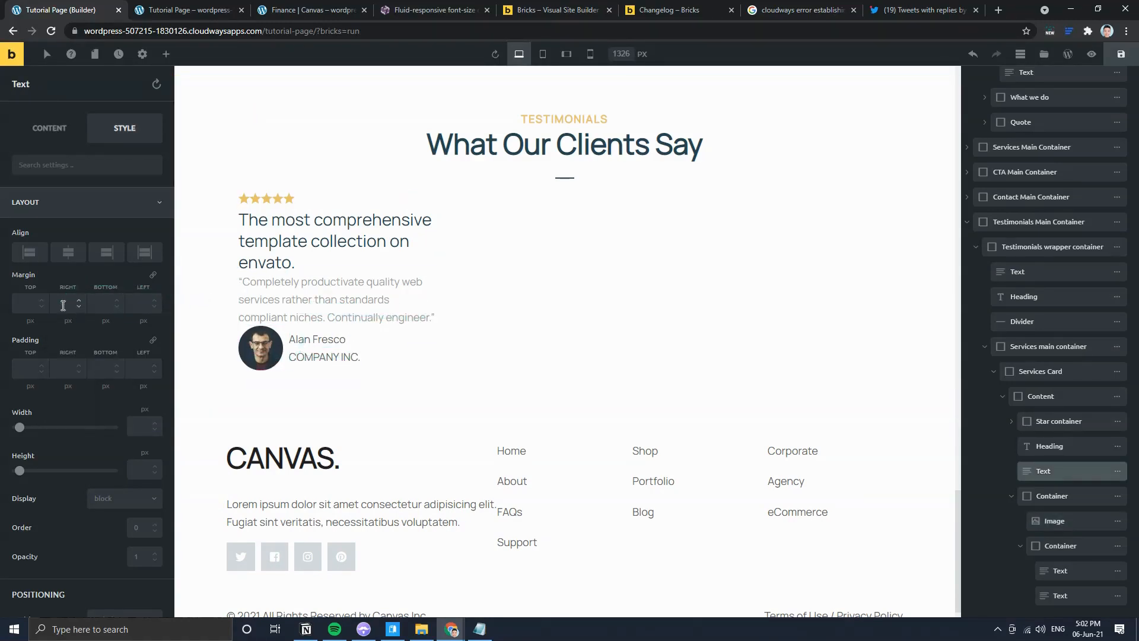
pyautogui.click(107, 304)
pyautogui.write('1')
pyautogui.press('Tab')
pyautogui.write('rem')
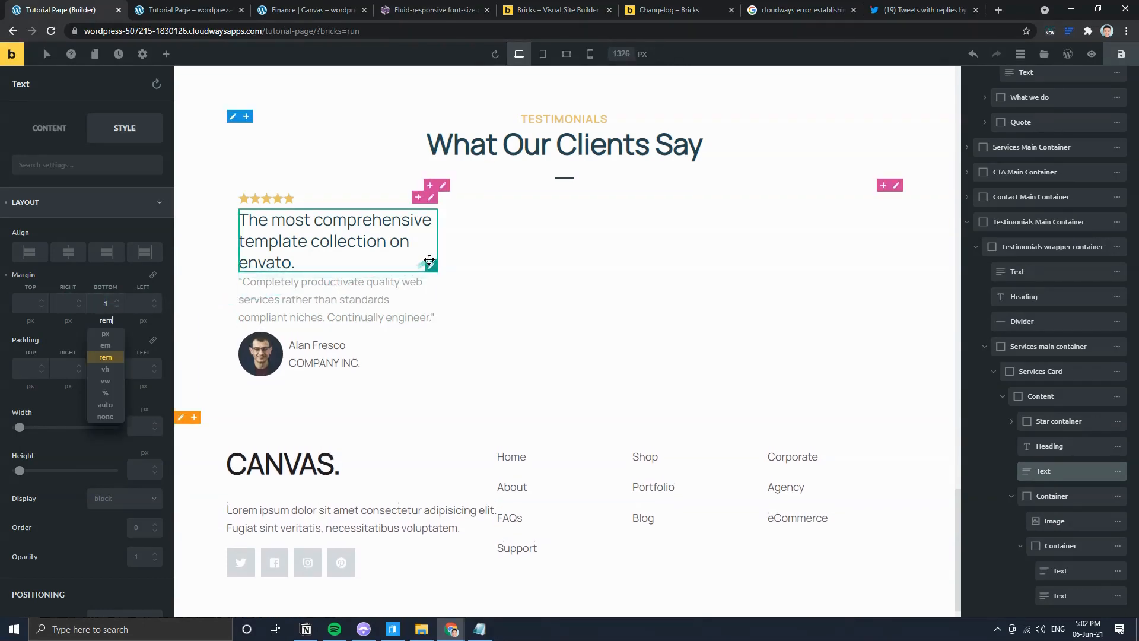
# Step: Set the testimonial heading's bottom margin to 1 rem and save the page
pyautogui.click(430, 264)
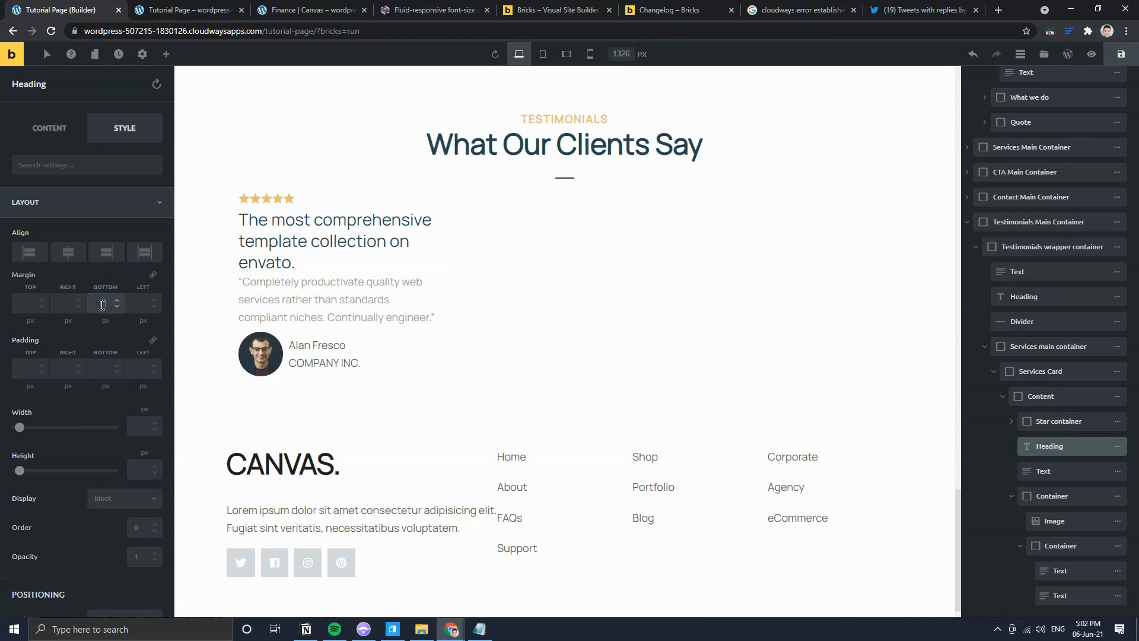
pyautogui.write('rem')
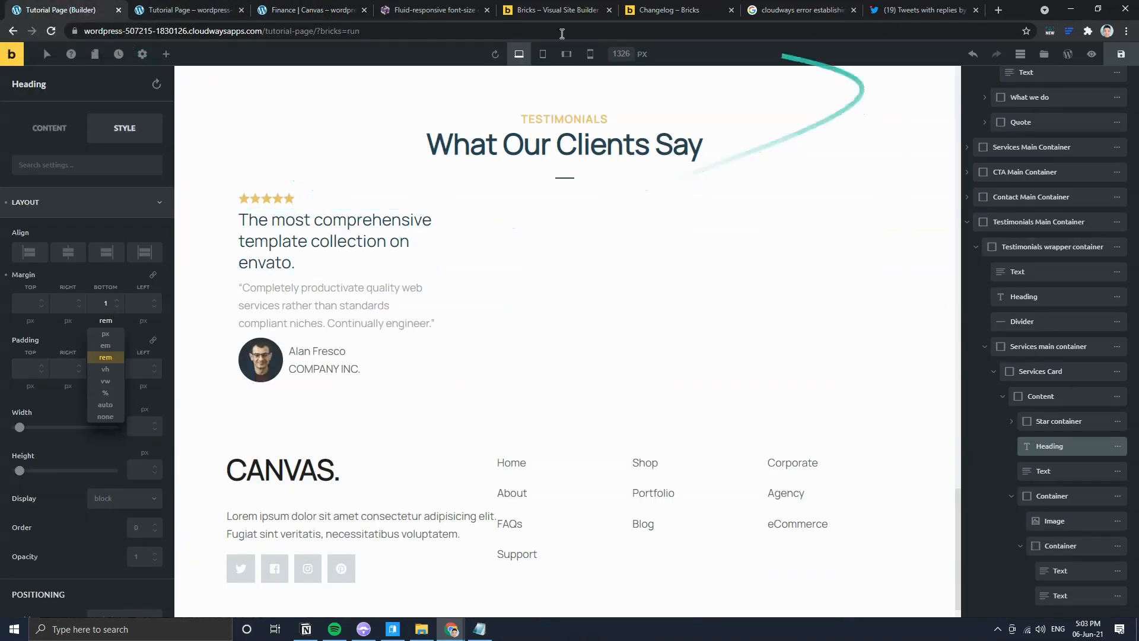
pyautogui.click(1121, 55)
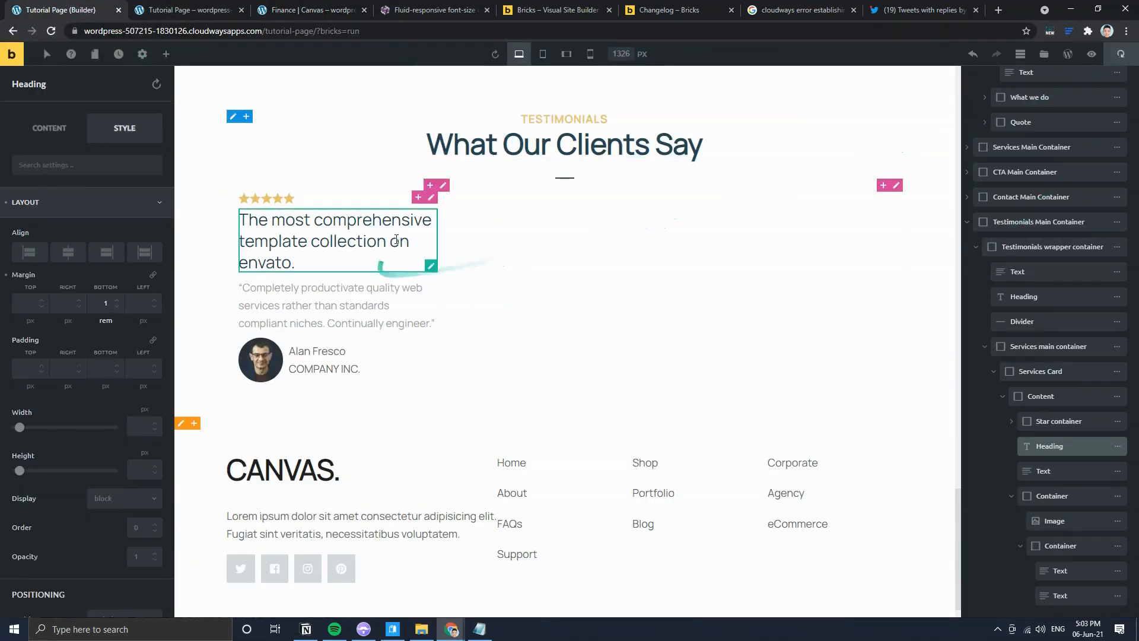
# Step: Rename the Services Card container to "Testimonial Card" and the author row container to "Testimonial Client"
pyautogui.click(443, 185)
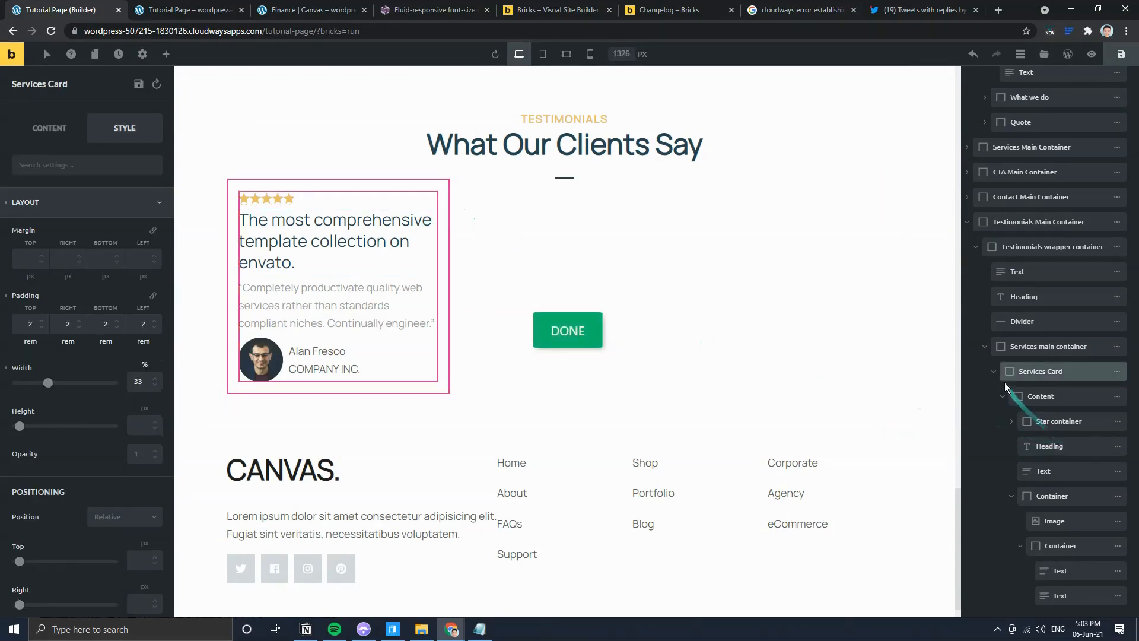
pyautogui.click(1017, 371)
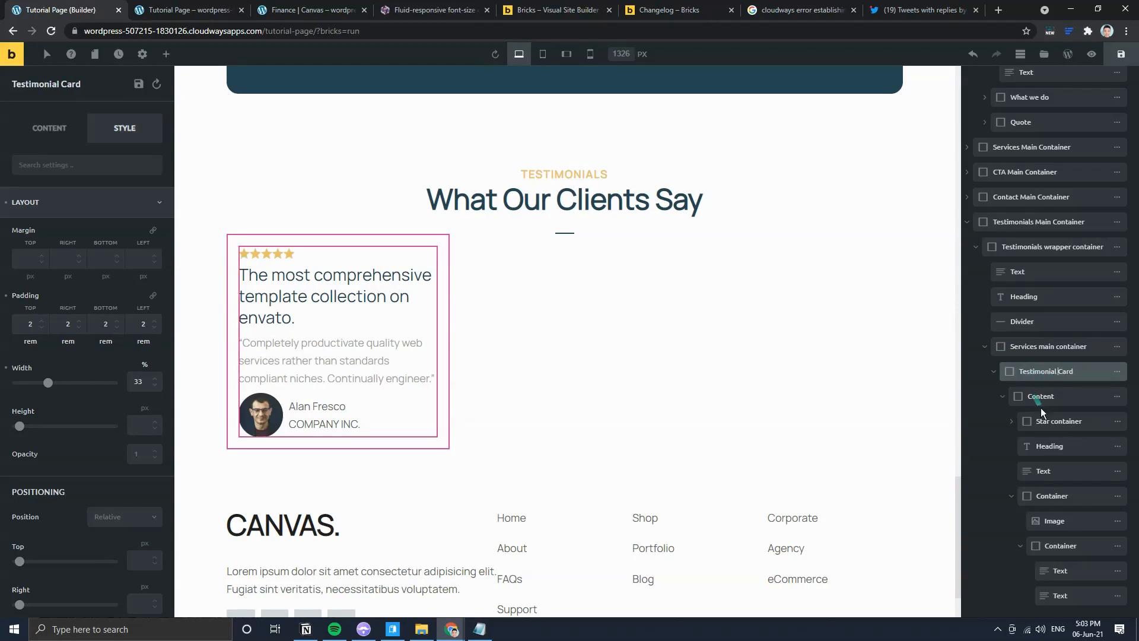
pyautogui.click(1051, 444)
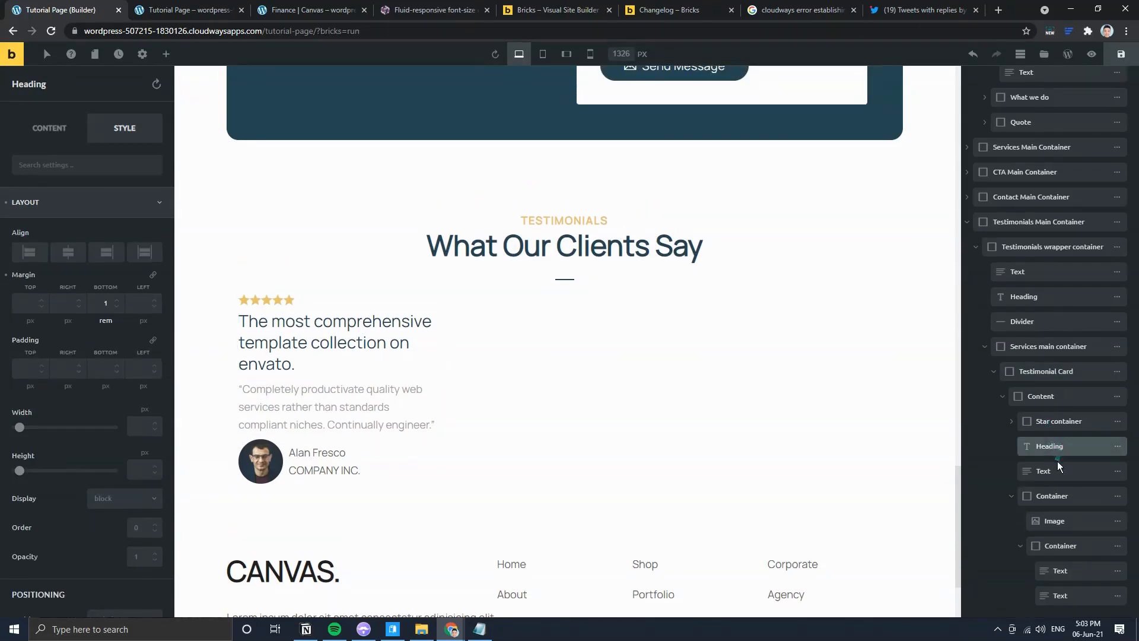
pyautogui.click(1057, 496)
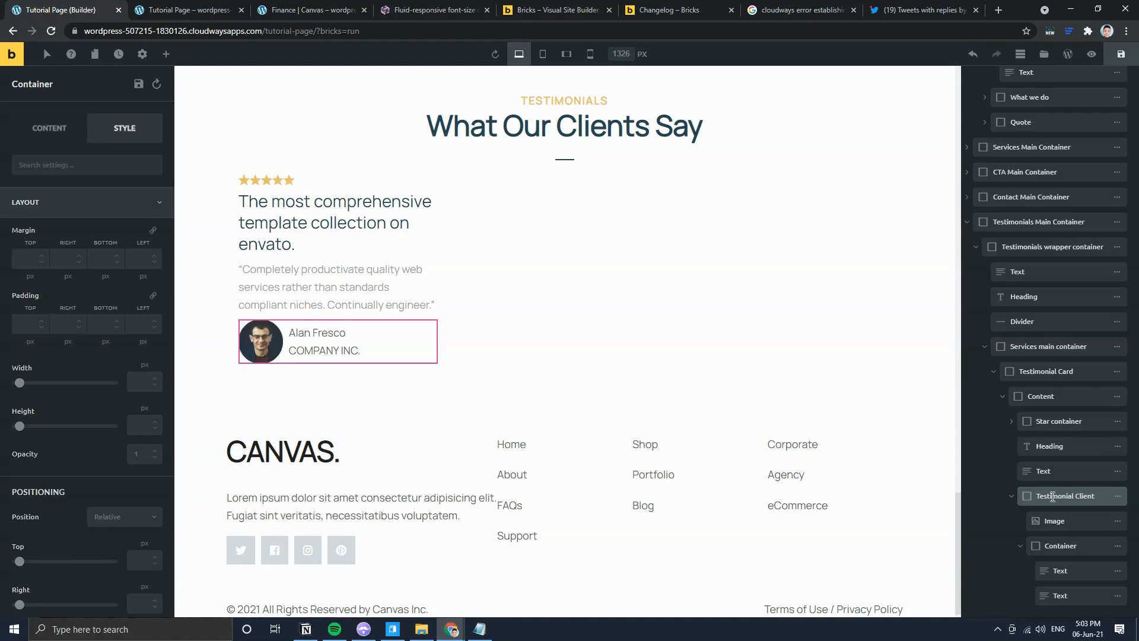
pyautogui.click(1062, 520)
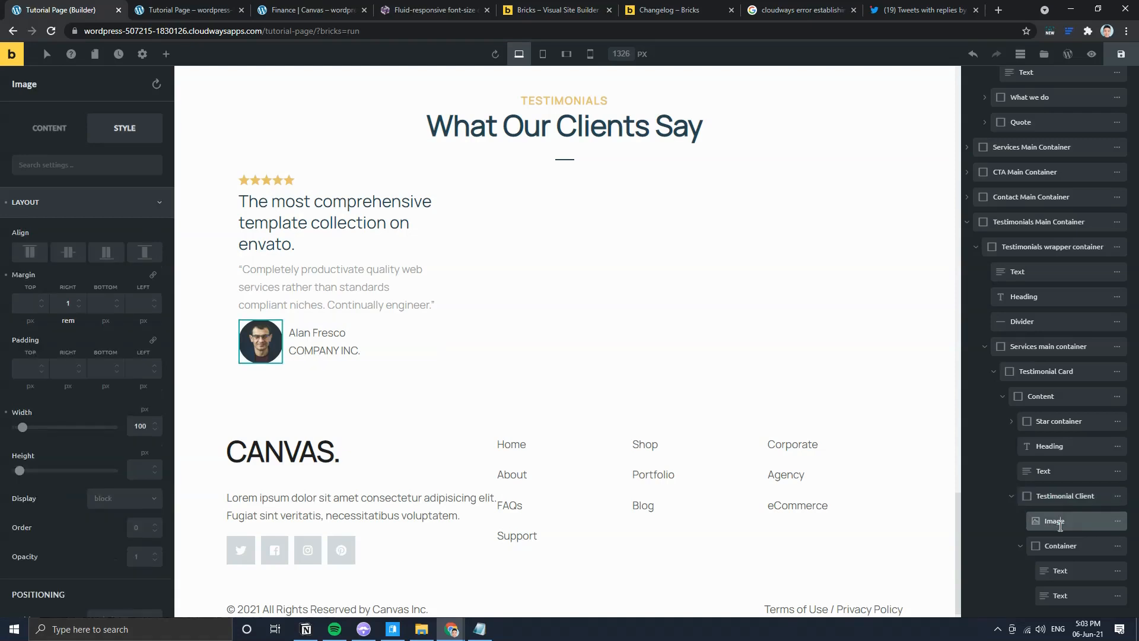
# Step: Duplicate the Testimonial Card twice so the row holds three cards
pyautogui.click(1019, 545)
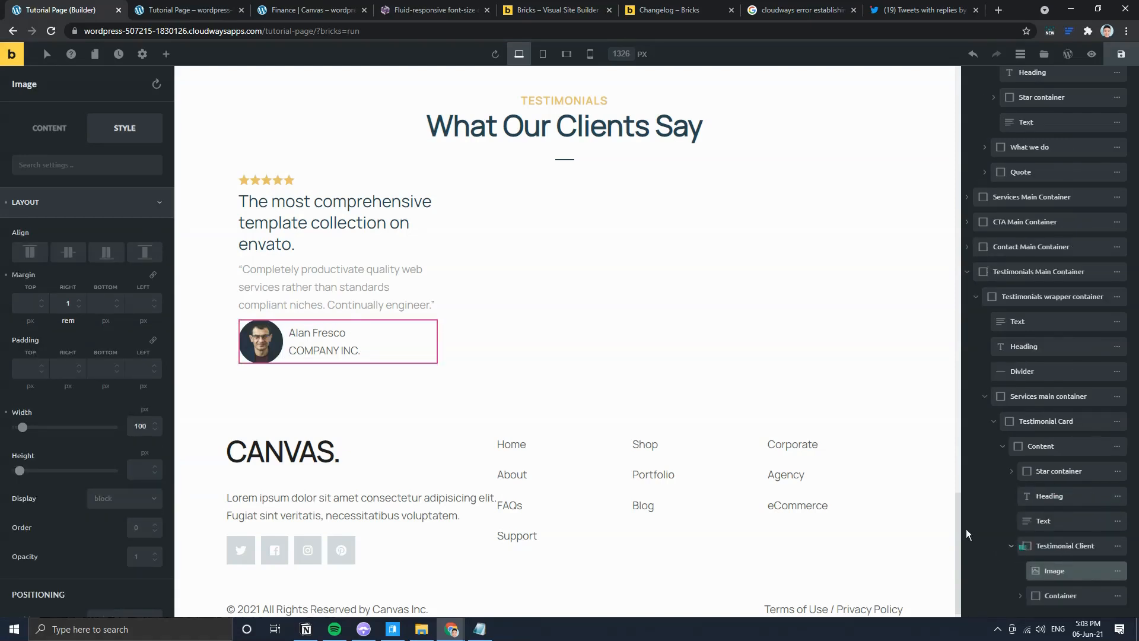
pyautogui.click(995, 421)
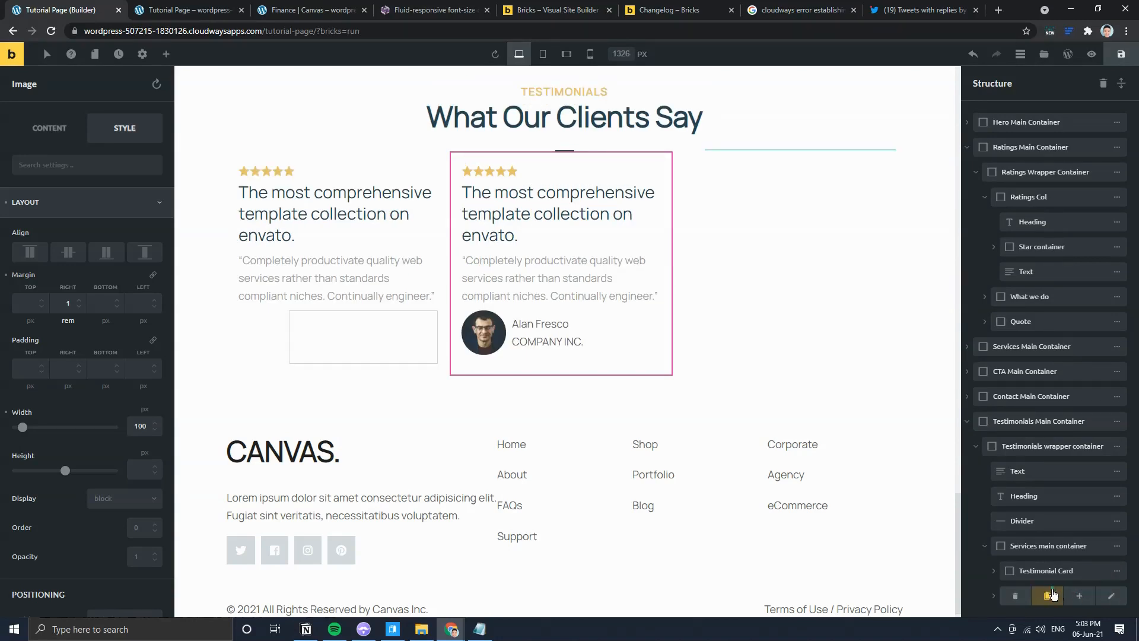
pyautogui.click(1052, 594)
pyautogui.scroll(2, 652, 356)
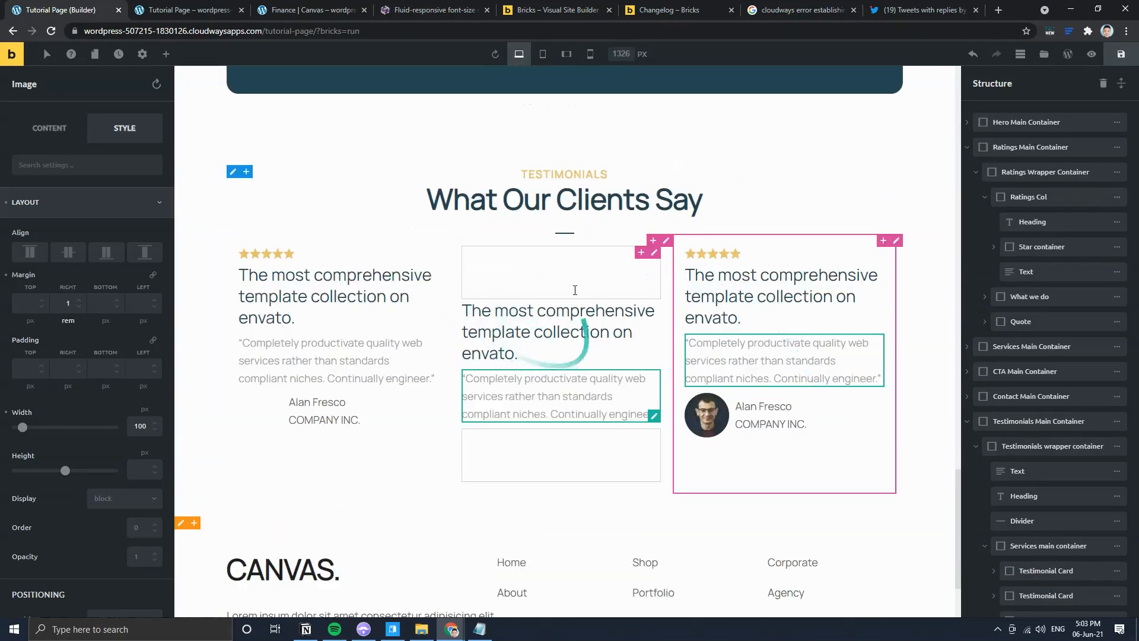
pyautogui.scroll(9, 487, 338)
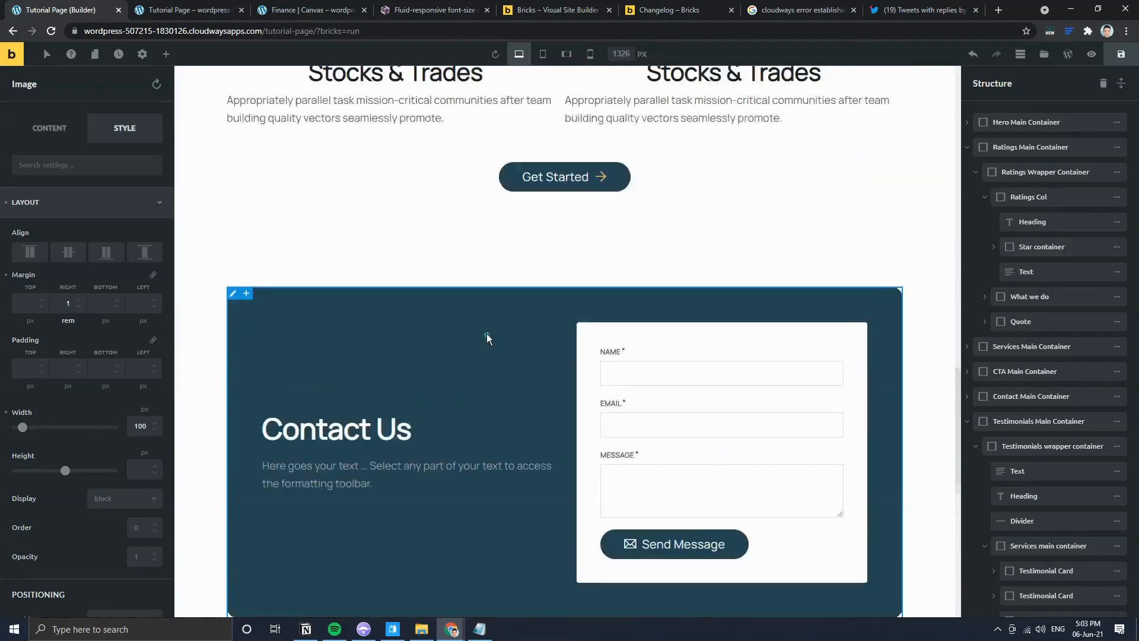
pyautogui.scroll(10, 487, 338)
pyautogui.scroll(-18, 501, 277)
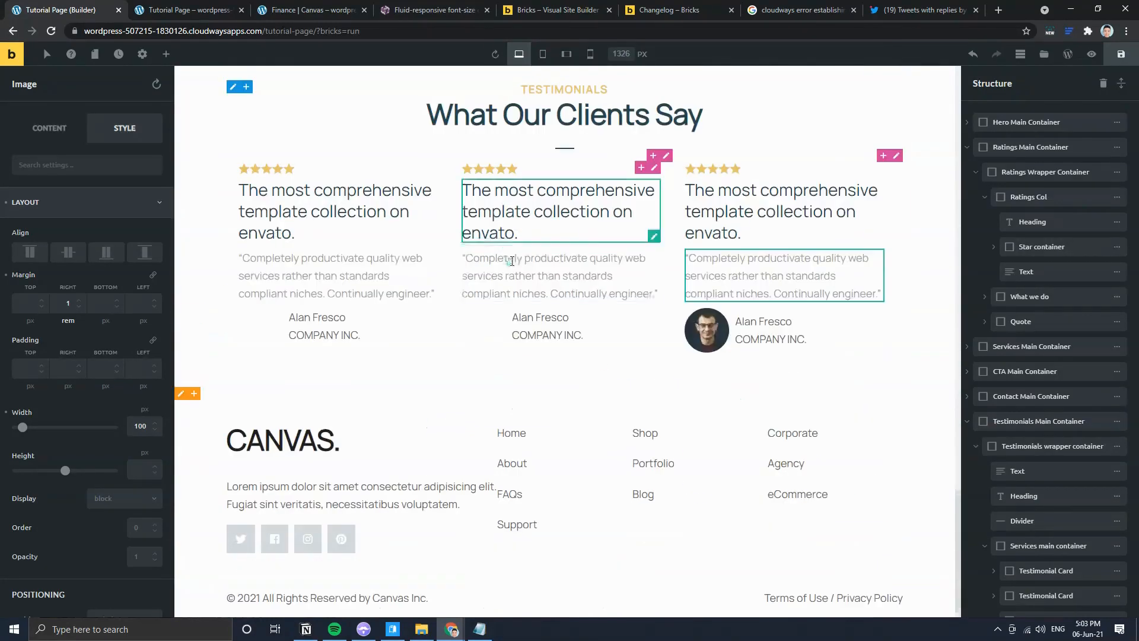
# Step: Save the page and check the testimonial cards at the tablet and mobile landscape breakpoints
pyautogui.click(542, 54)
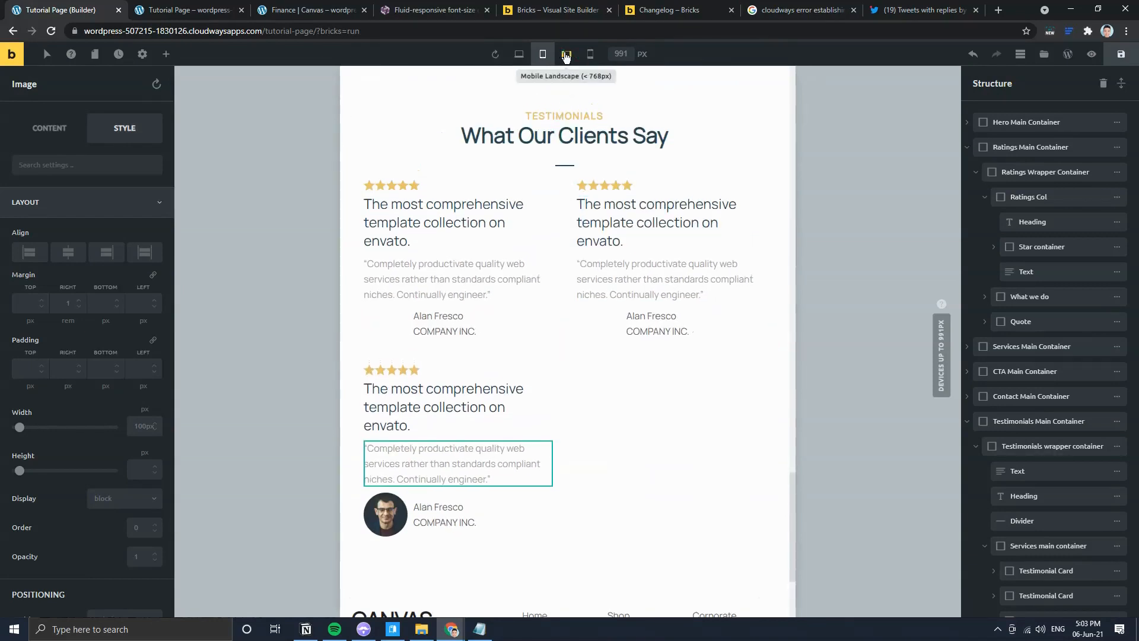
pyautogui.hotkey('ctrl', 's')
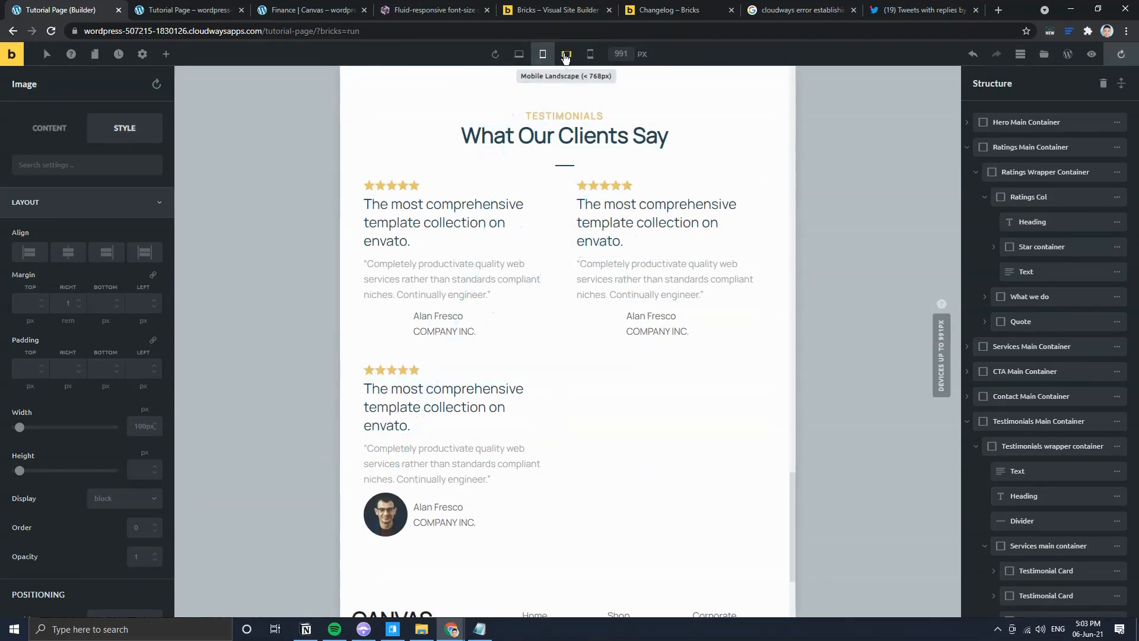
pyautogui.click(565, 54)
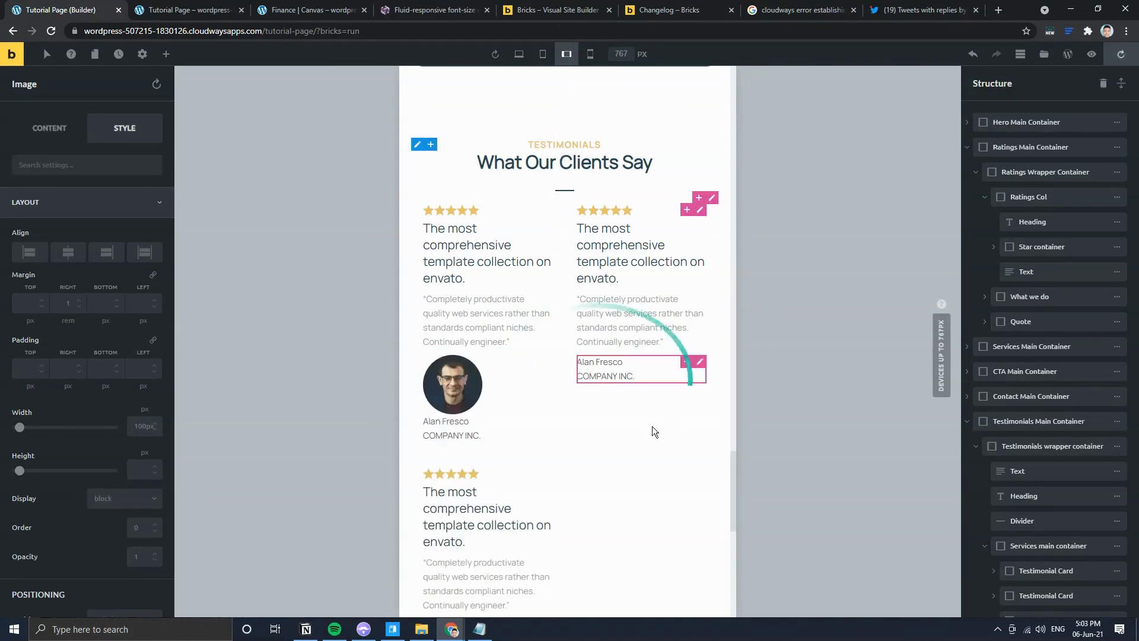
pyautogui.scroll(-3, 651, 416)
pyautogui.scroll(3, 650, 409)
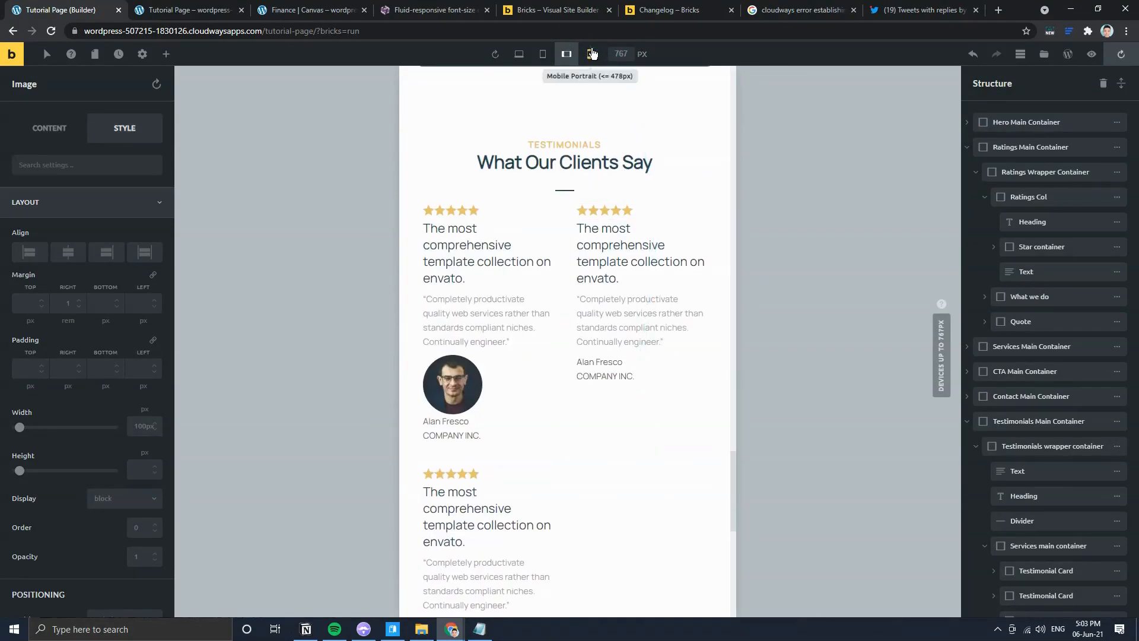
# Step: Review the page down to the testimonial cards at the mobile portrait breakpoint and return to the desktop view
pyautogui.click(590, 54)
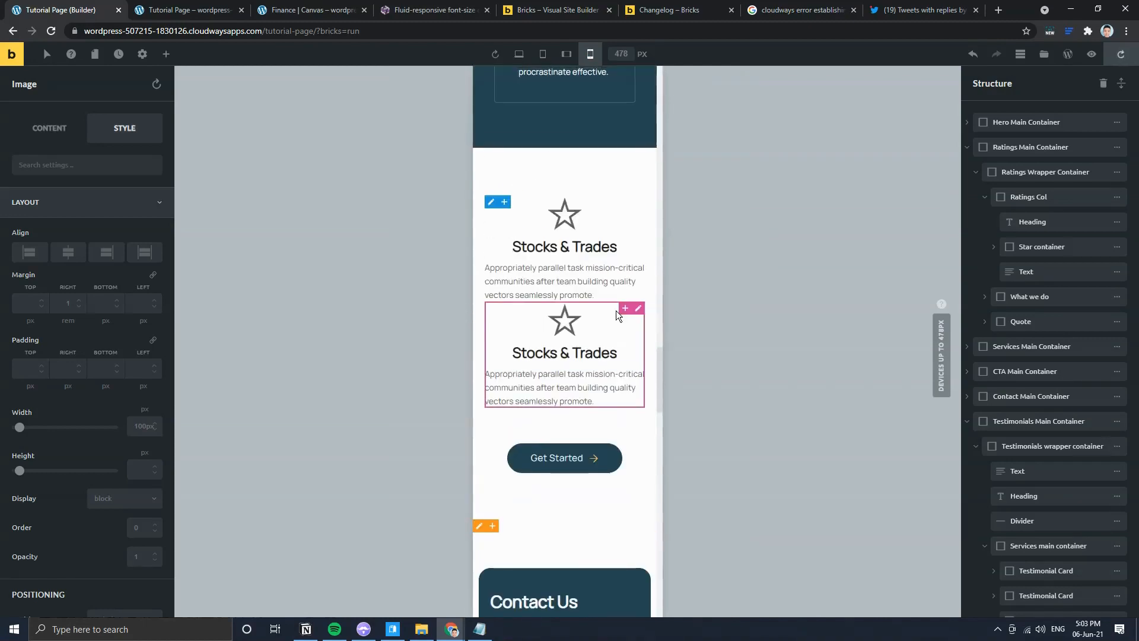
pyautogui.scroll(3, 615, 311)
pyautogui.scroll(-4, 616, 311)
pyautogui.scroll(-6, 571, 322)
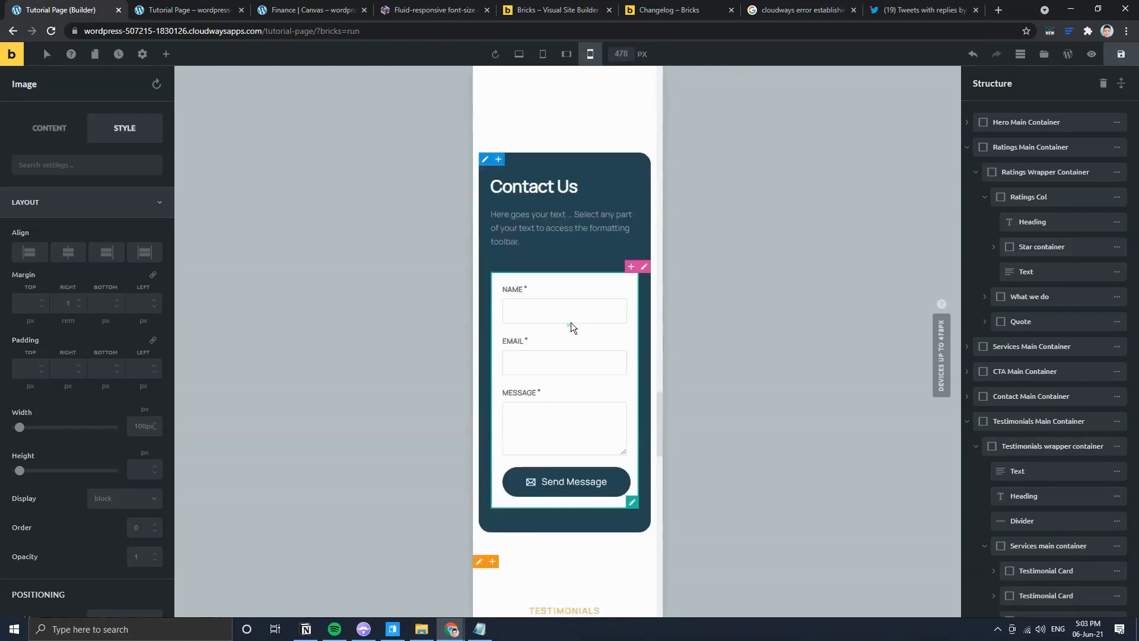
pyautogui.scroll(-10, 570, 322)
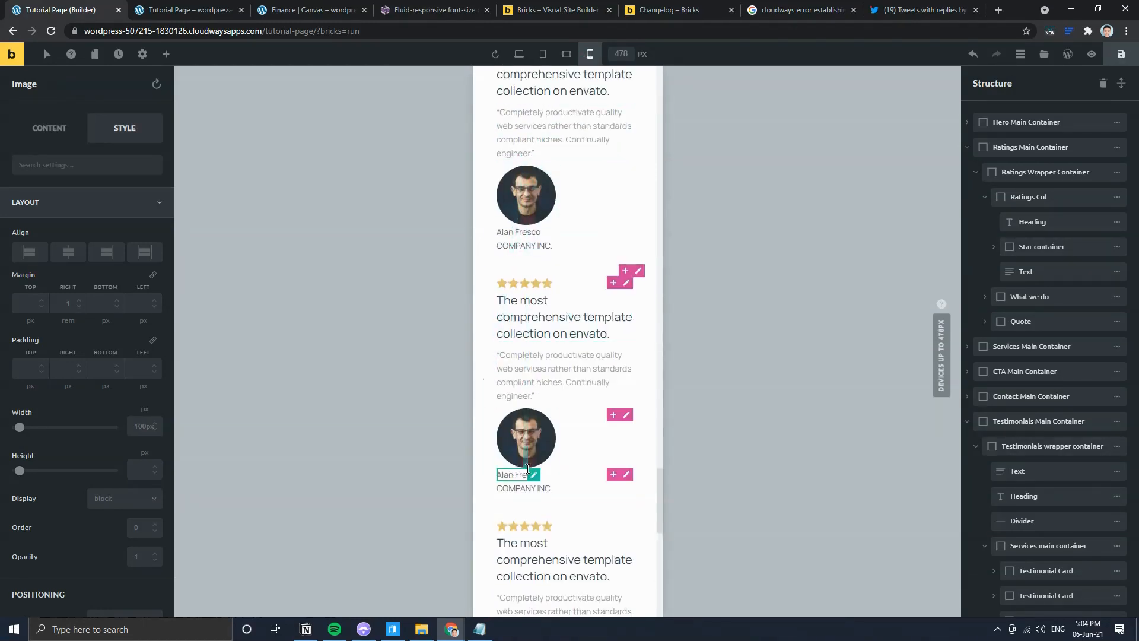
pyautogui.scroll(-4, 560, 462)
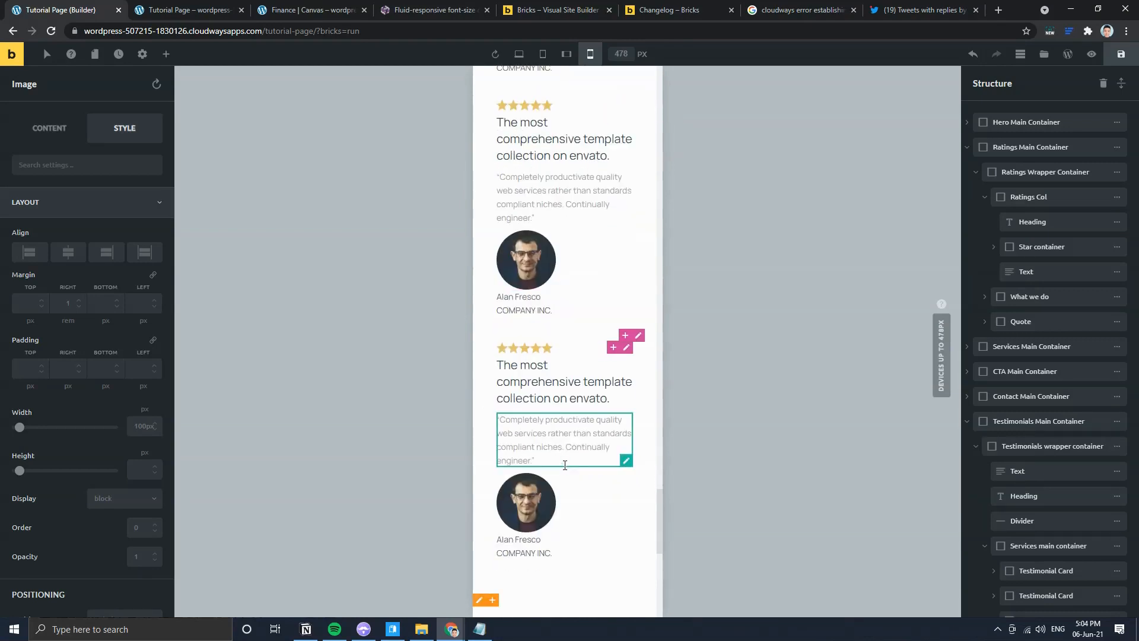
pyautogui.scroll(5, 565, 466)
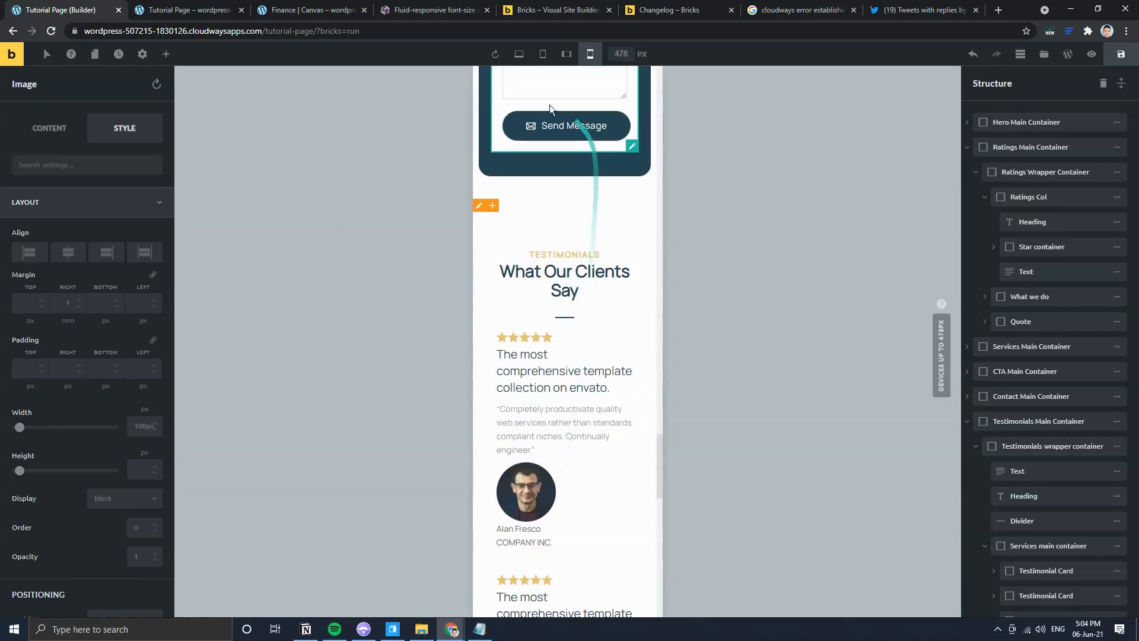
pyautogui.click(516, 58)
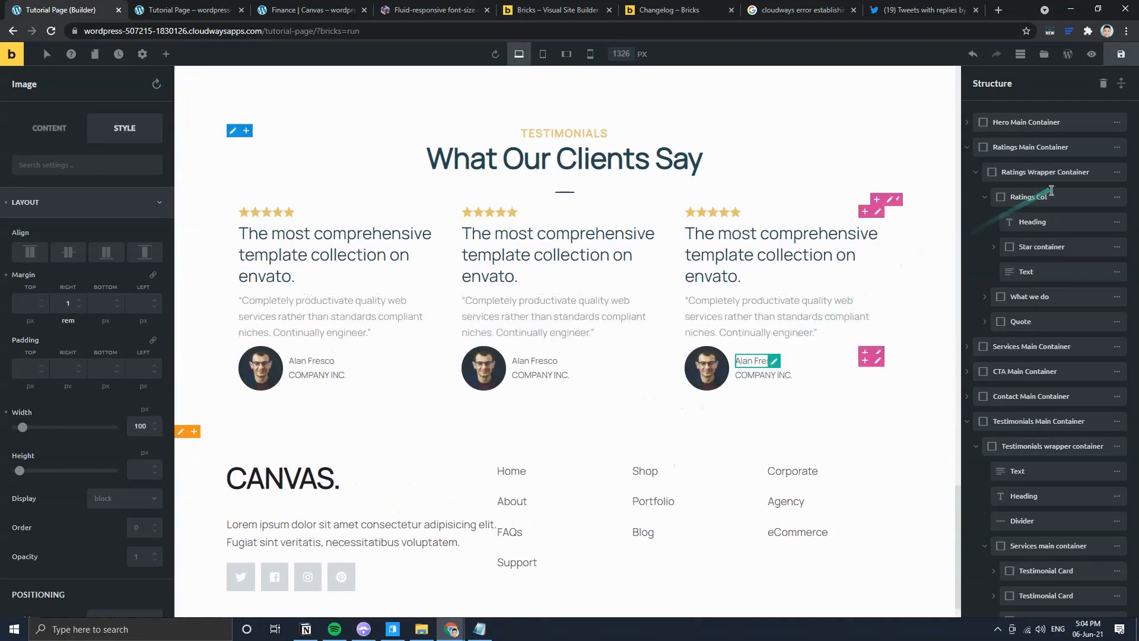
# Step: Save the page and check the testimonials section on the live Tutorial Page
pyautogui.click(1119, 57)
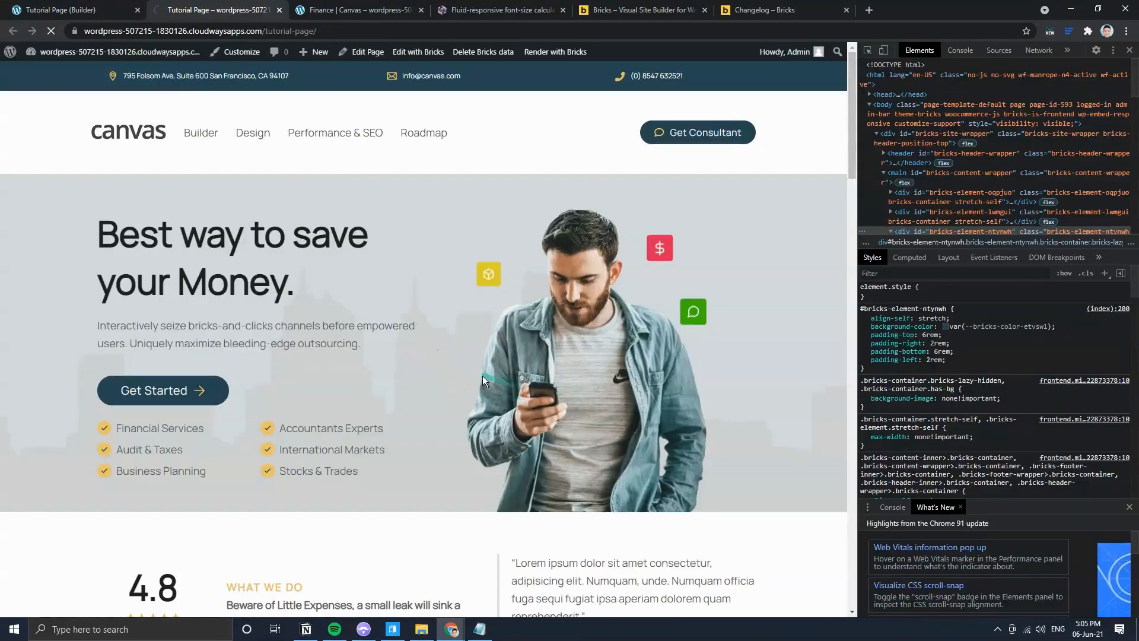
pyautogui.moveTo(855, 77); pyautogui.dragTo(810, 503)
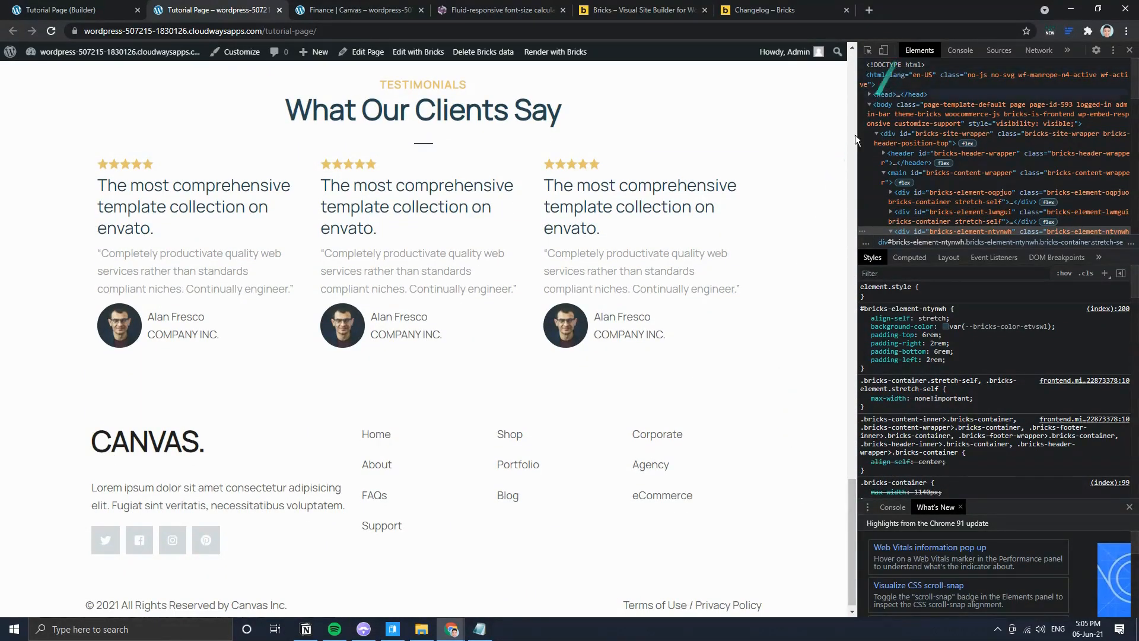
pyautogui.scroll(4, 663, 348)
pyautogui.click(65, 9)
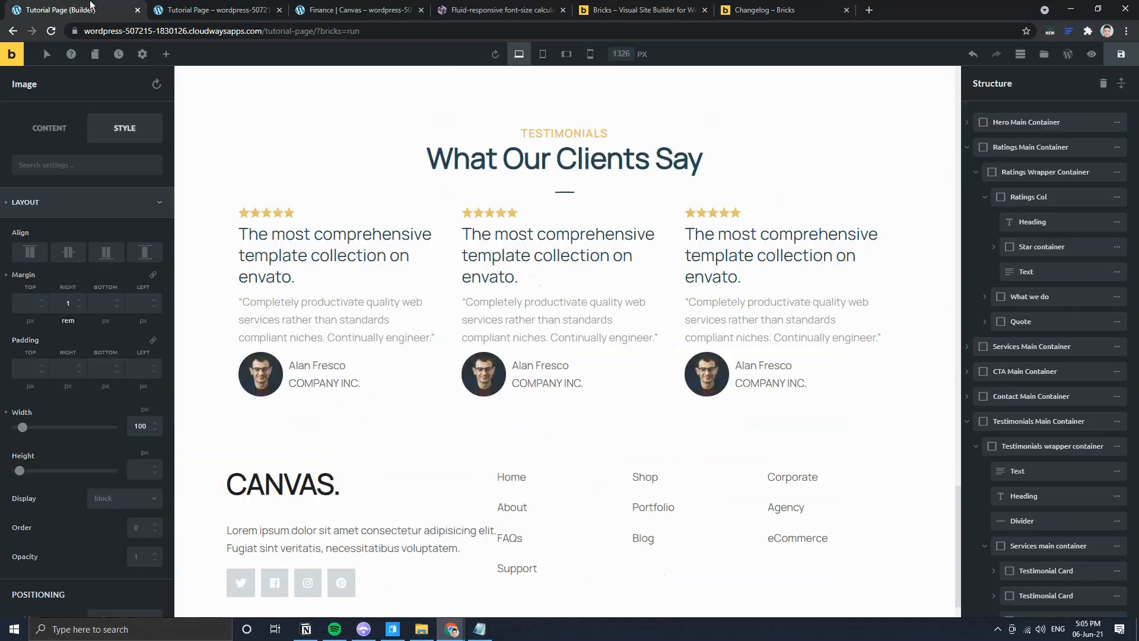
# Step: Examine the testimonials section and the call-to-action banner below it on the reference Finance page
pyautogui.scroll(-1, 538, 408)
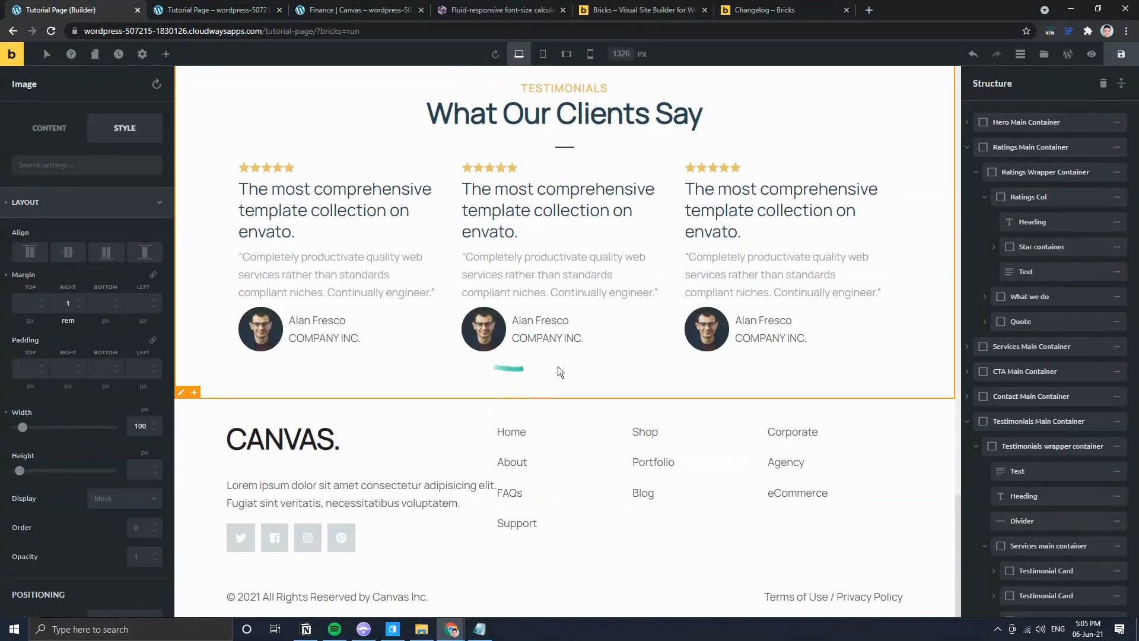
pyautogui.click(355, 9)
pyautogui.scroll(-5, 452, 386)
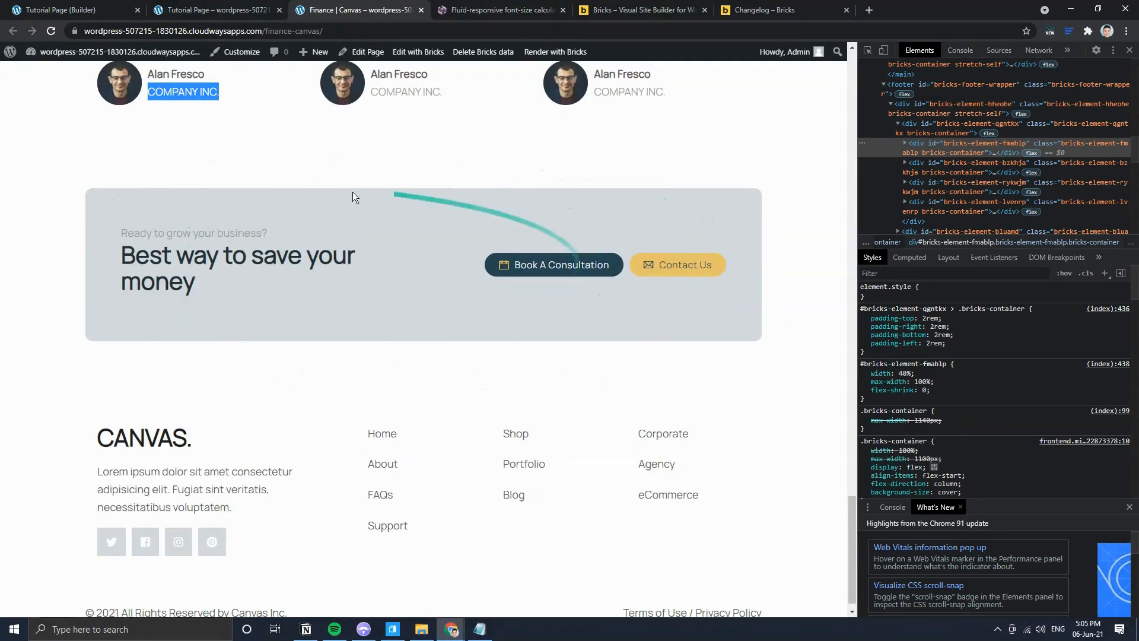
pyautogui.scroll(9, 269, 371)
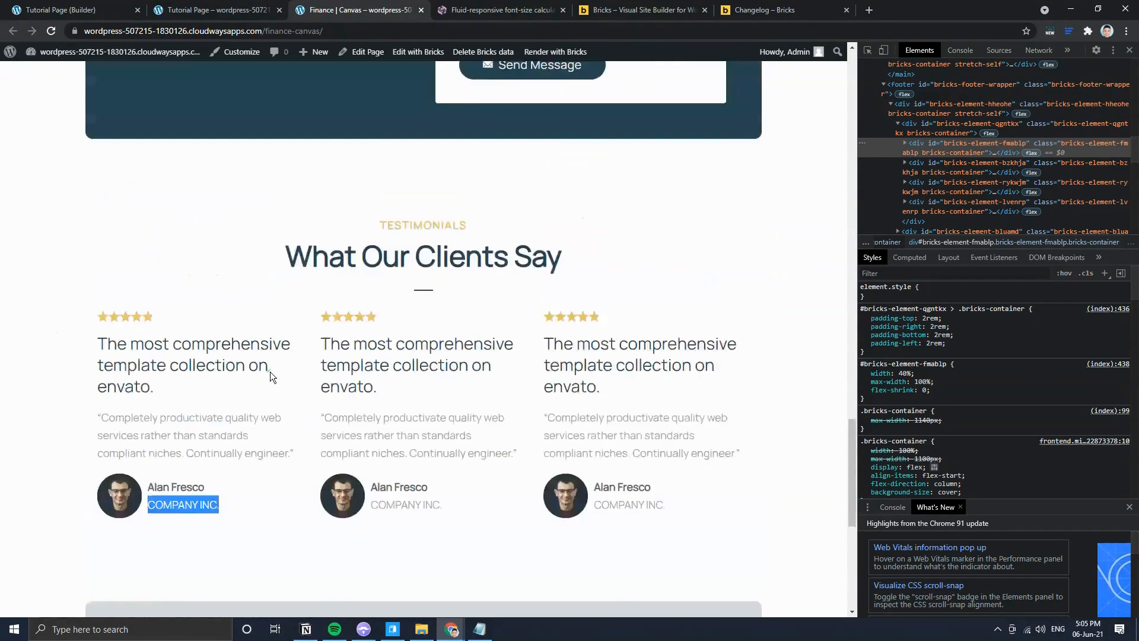
pyautogui.scroll(-10, 269, 372)
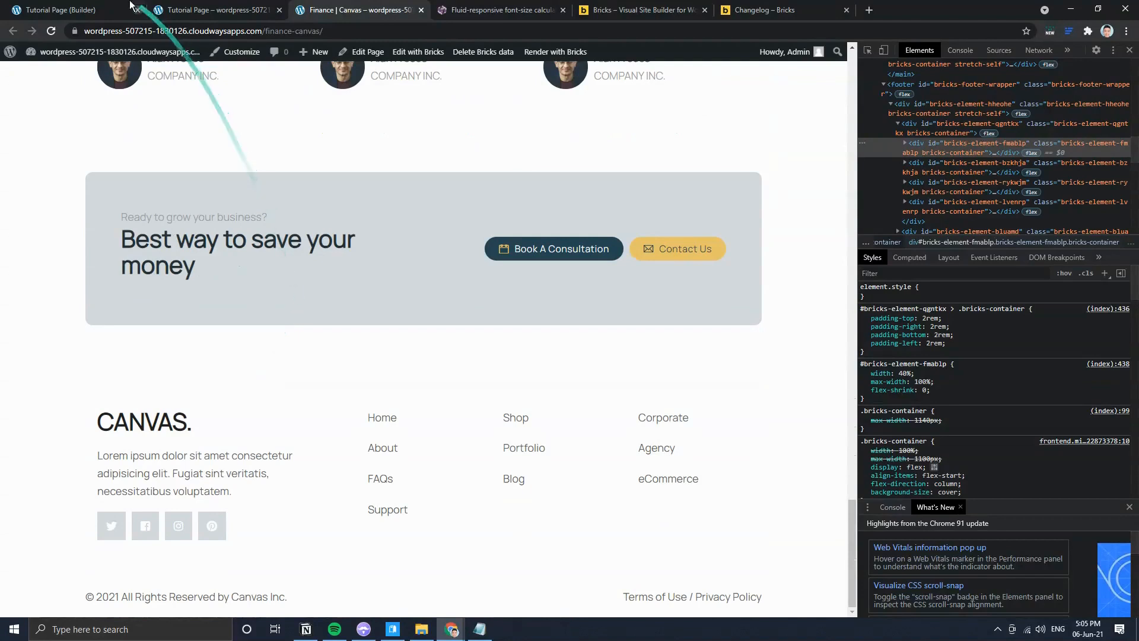
# Step: Return to the builder and collapse the Testimonials Main Container and Ratings Main Container in the page structure
pyautogui.click(71, 10)
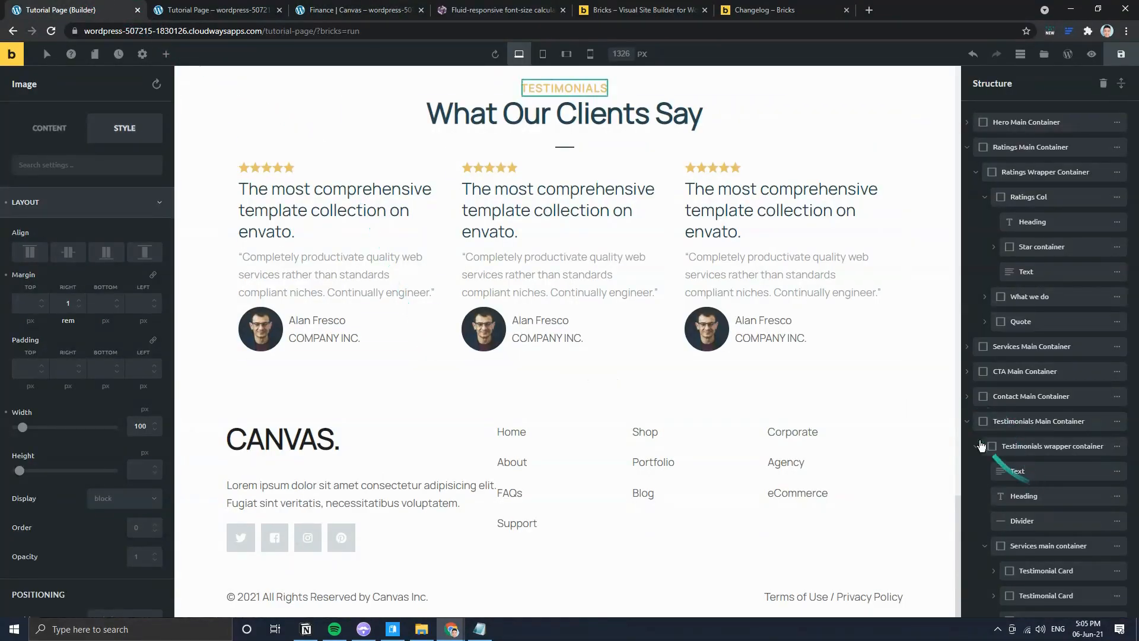
pyautogui.click(967, 422)
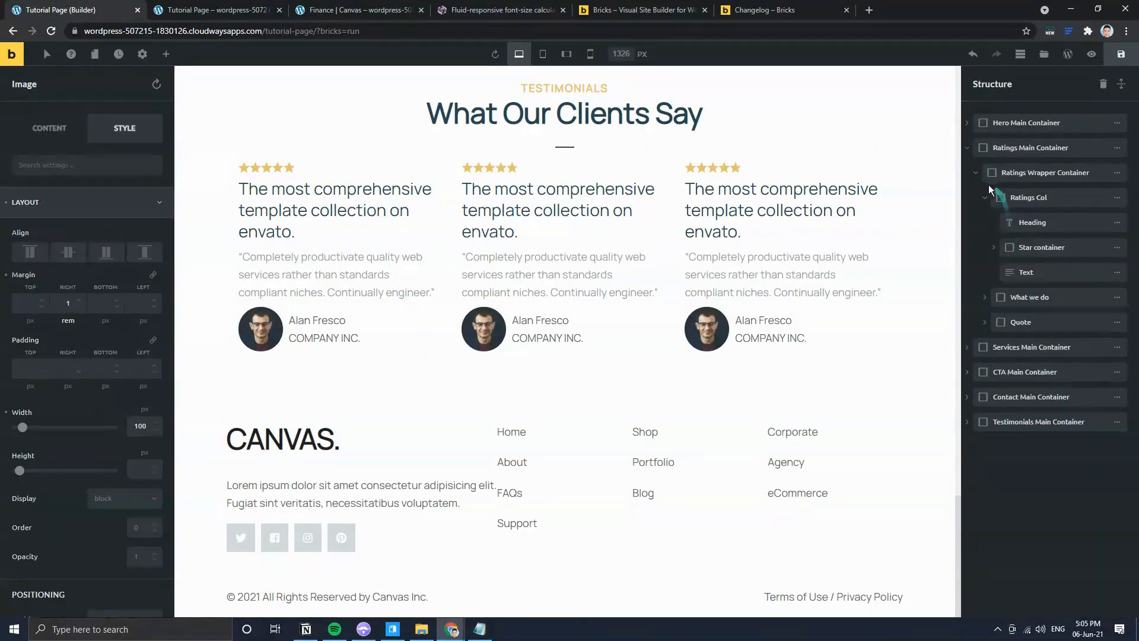
pyautogui.click(967, 148)
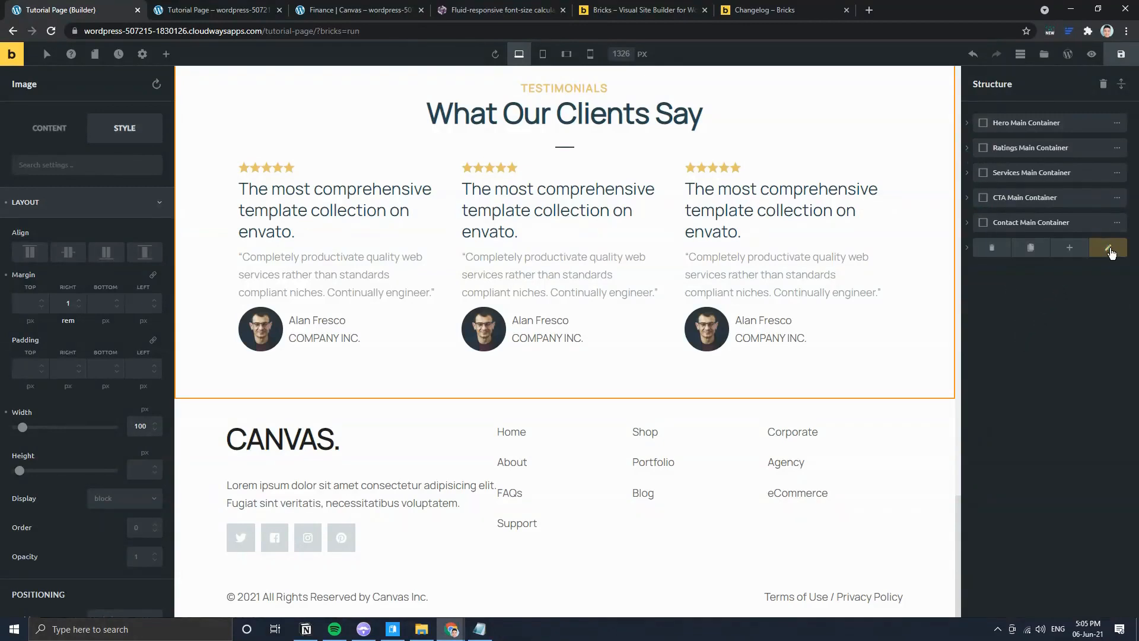
# Step: Add a container below the Testimonials Main Container at the page's top level and name it Ending CTA Main Container
pyautogui.click(1104, 249)
pyautogui.click(166, 54)
pyautogui.moveTo(52, 157); pyautogui.dragTo(980, 474)
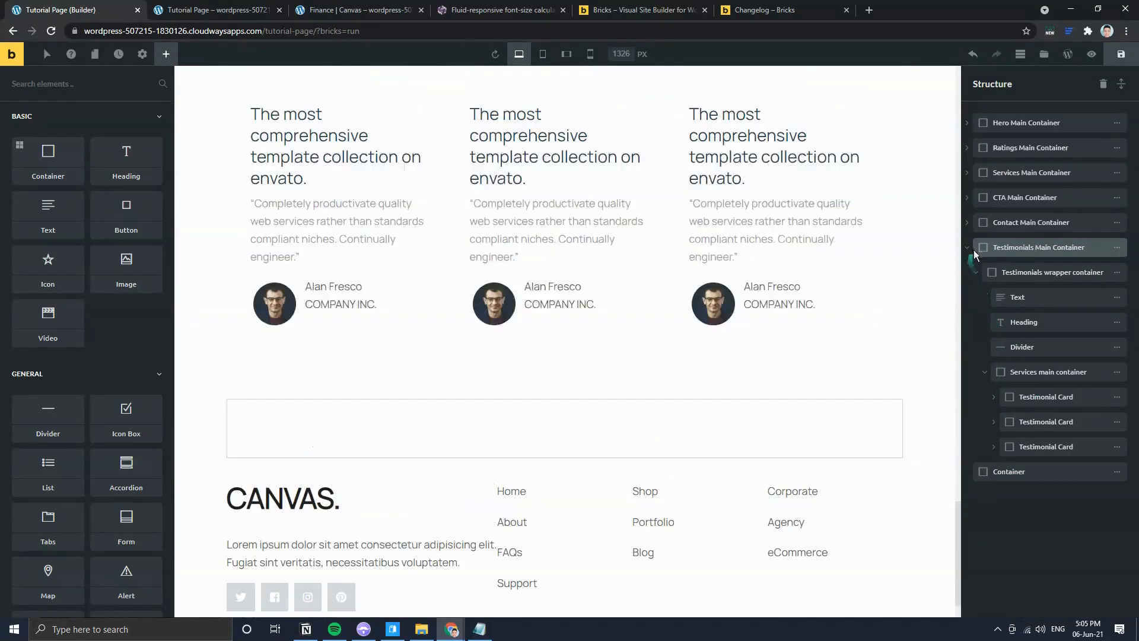
pyautogui.click(1021, 271)
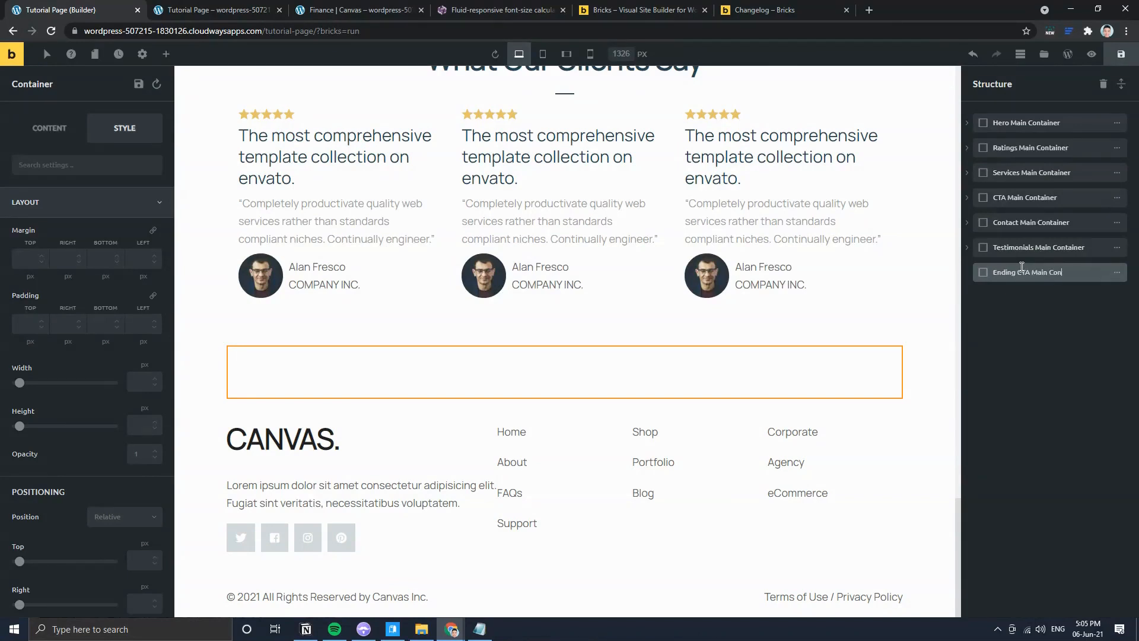
# Step: Nest a container inside the Ending CTA Main Container and name it Ending CTA Wrapper Container
pyautogui.click(1117, 274)
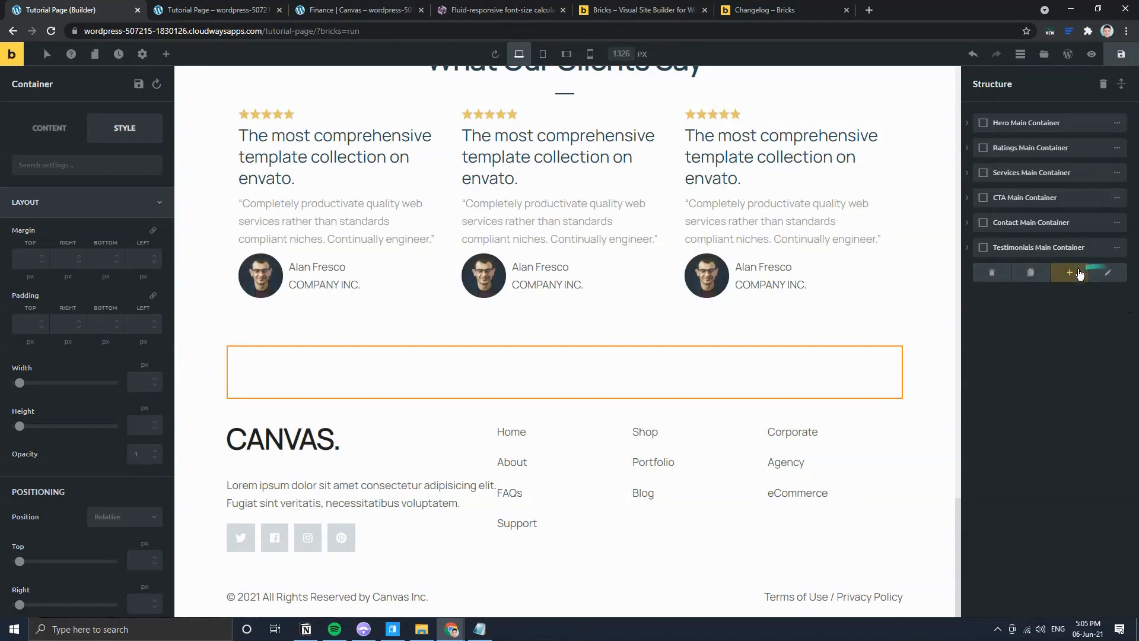
pyautogui.click(968, 274)
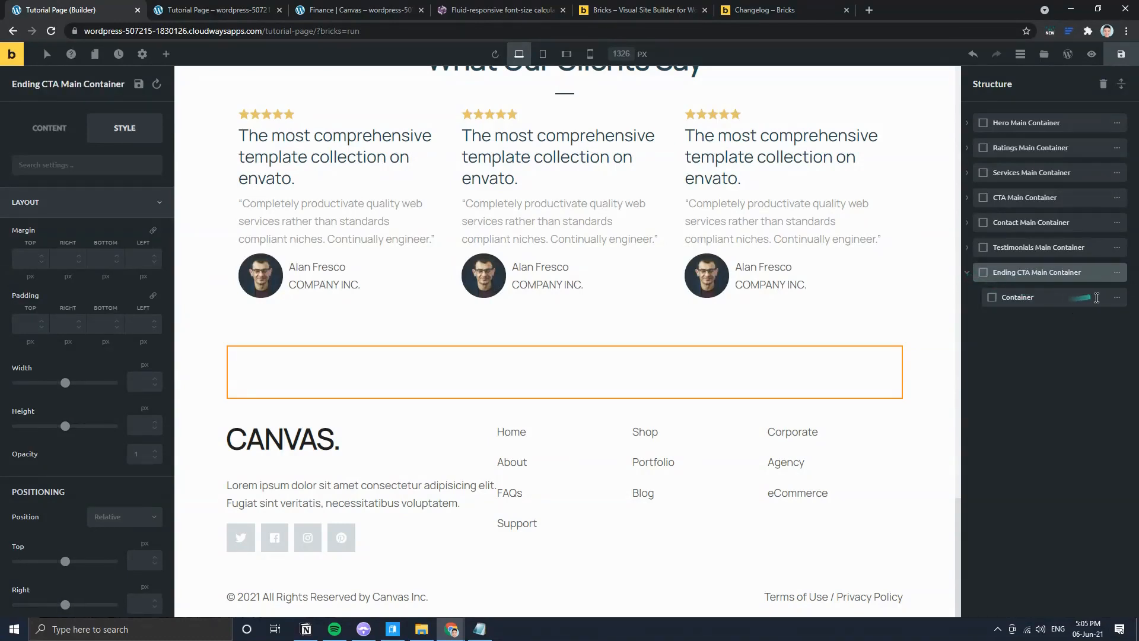
pyautogui.click(1015, 298)
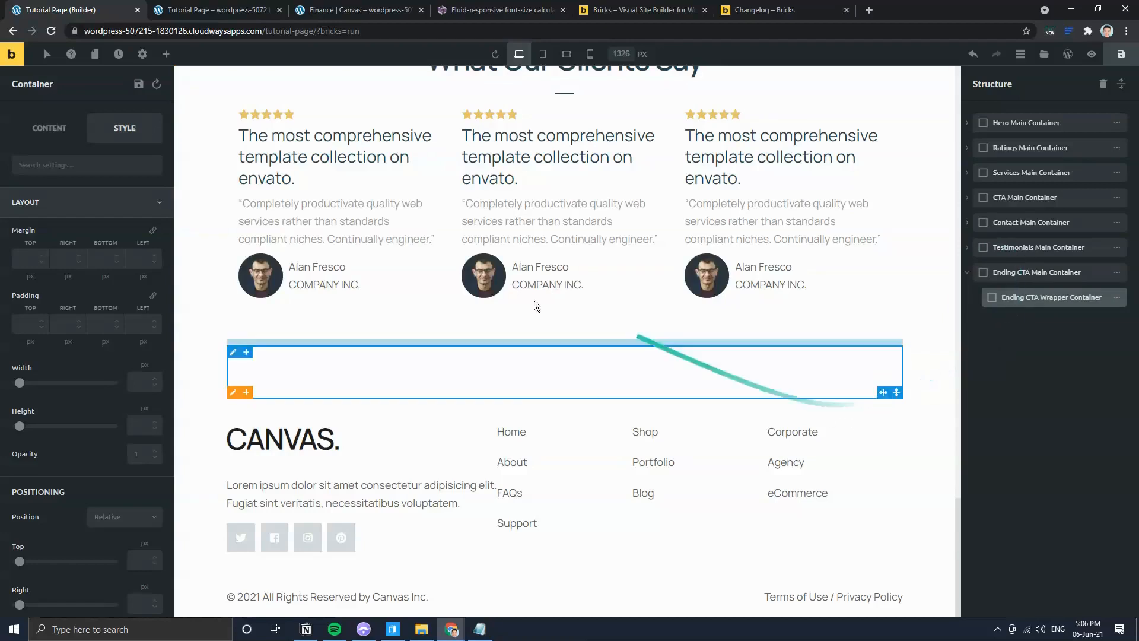
# Step: Set the Ending CTA Main Container's alignment to Stretch, and center the Ending CTA Wrapper Container with a horizontal direction
pyautogui.click(49, 127)
pyautogui.click(69, 337)
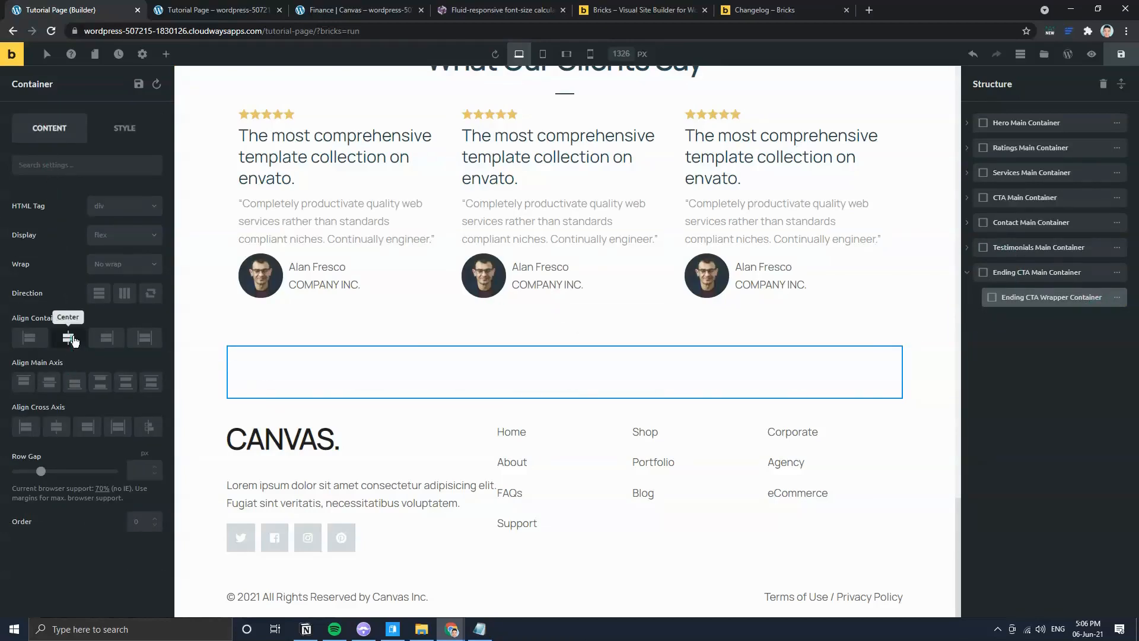
pyautogui.click(1109, 274)
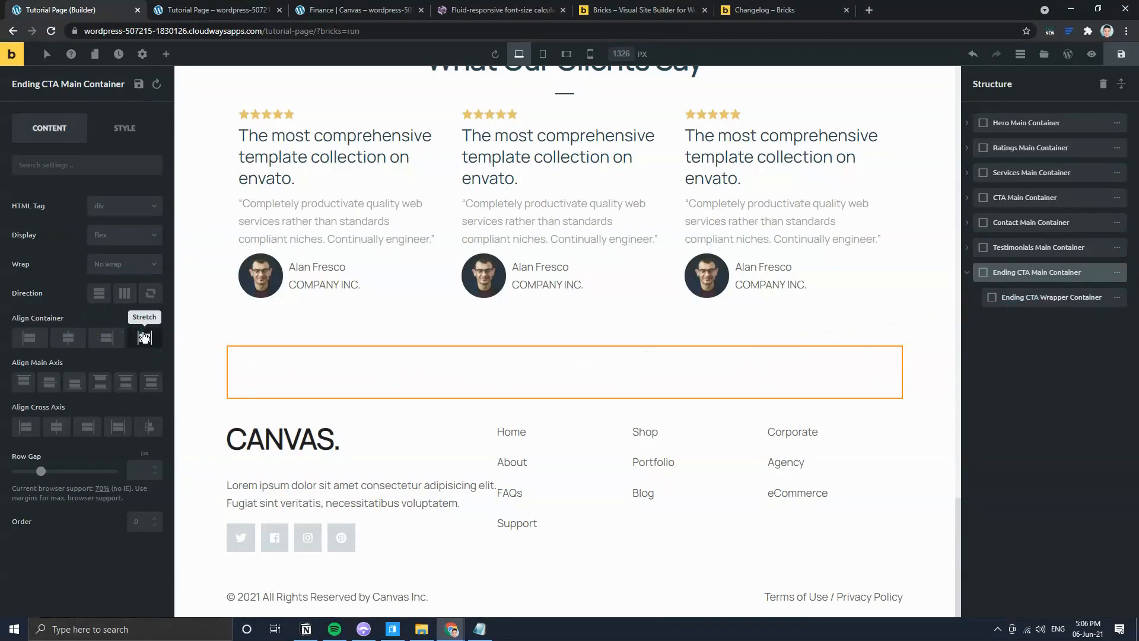
pyautogui.click(1106, 298)
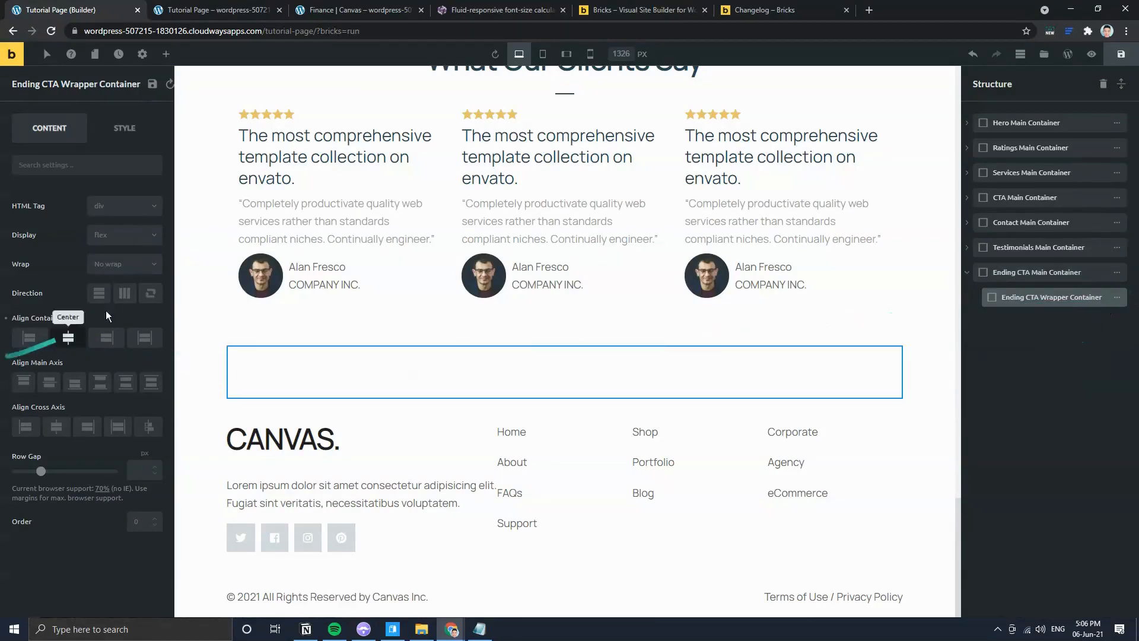
pyautogui.click(124, 293)
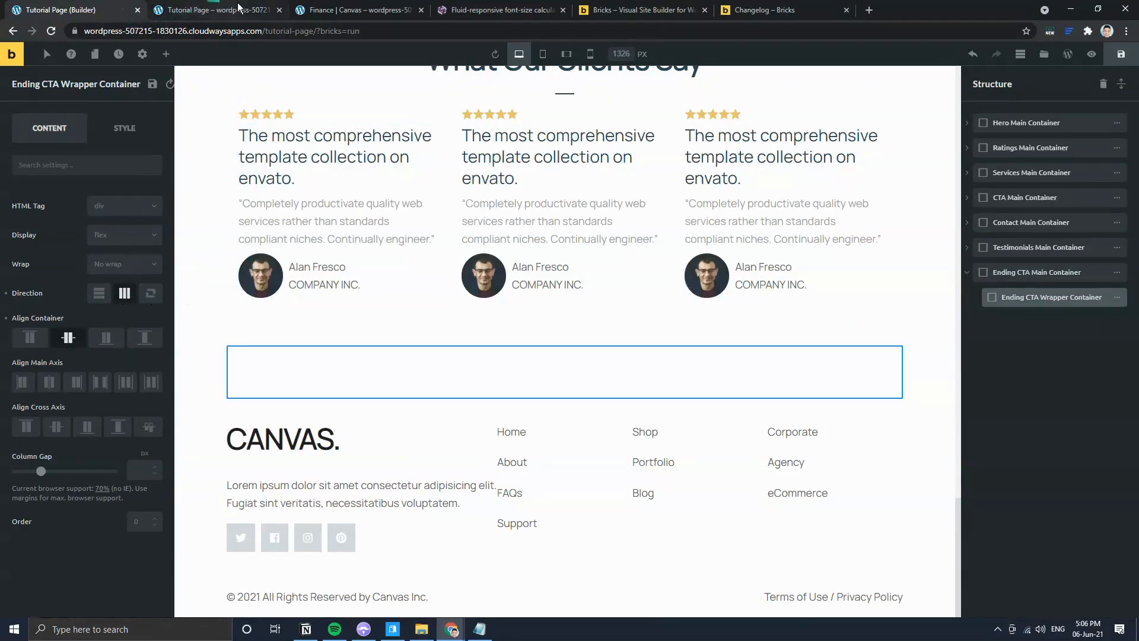
# Step: Check the banner's column layout on the reference Finance page and add two containers inside the Ending CTA Wrapper Container
pyautogui.click(350, 9)
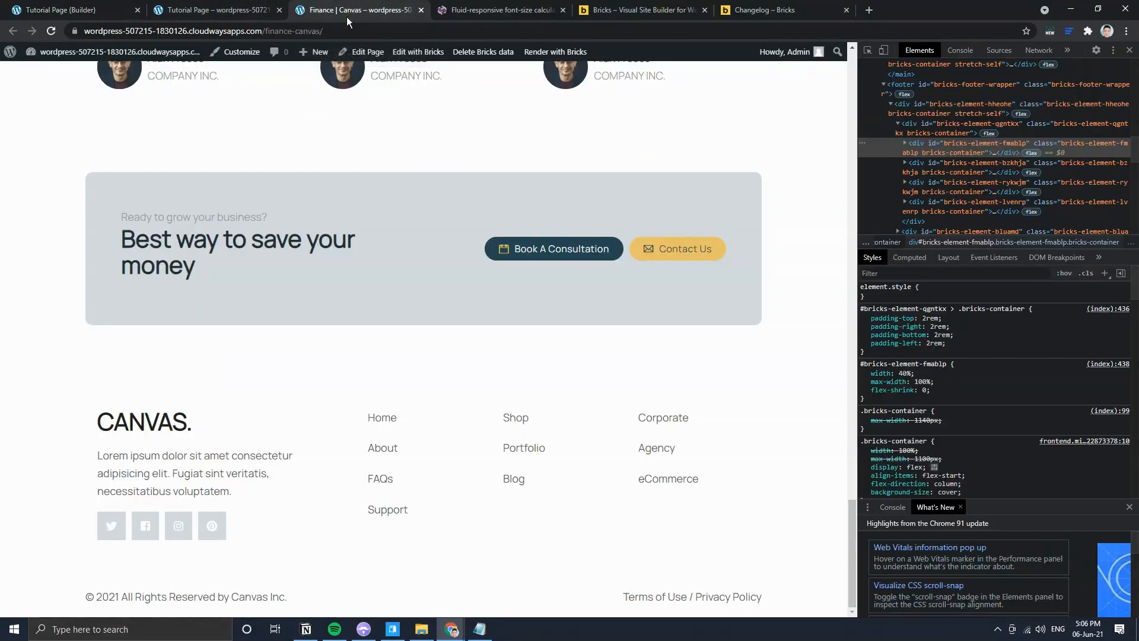
pyautogui.moveTo(133, 212); pyautogui.dragTo(356, 275)
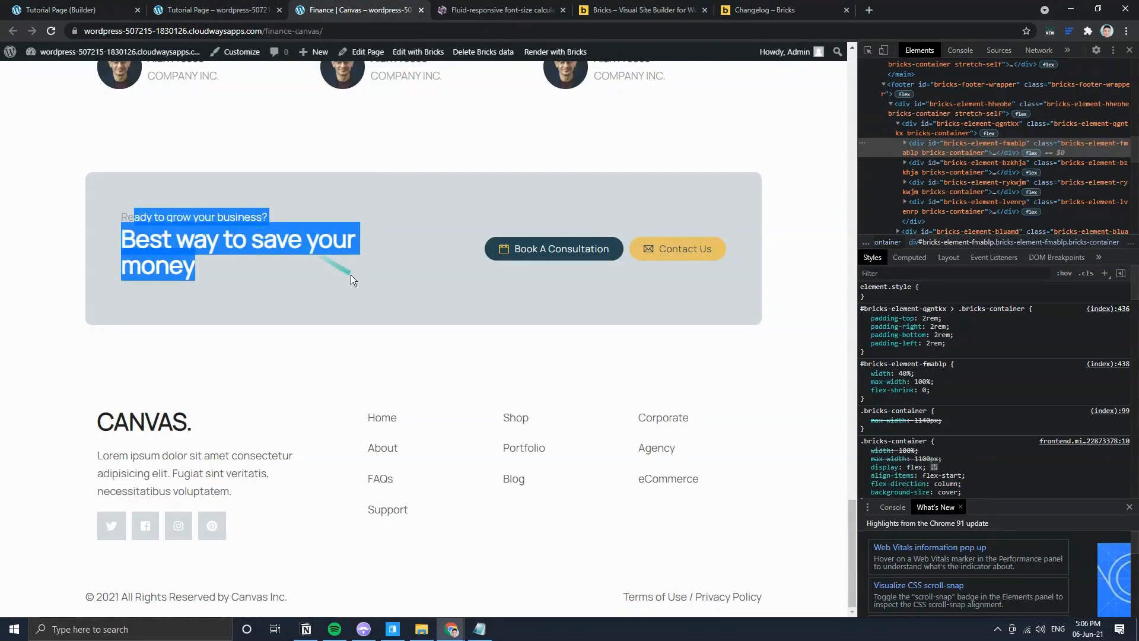
pyautogui.moveTo(135, 208); pyautogui.dragTo(348, 287)
pyautogui.click(350, 285)
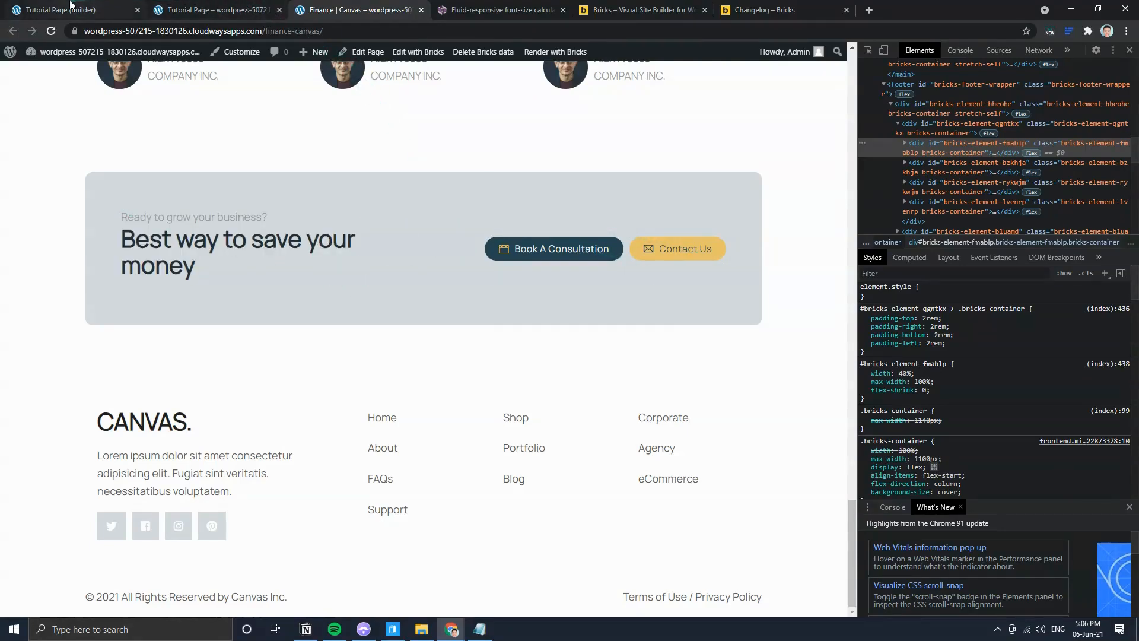
pyautogui.click(77, 10)
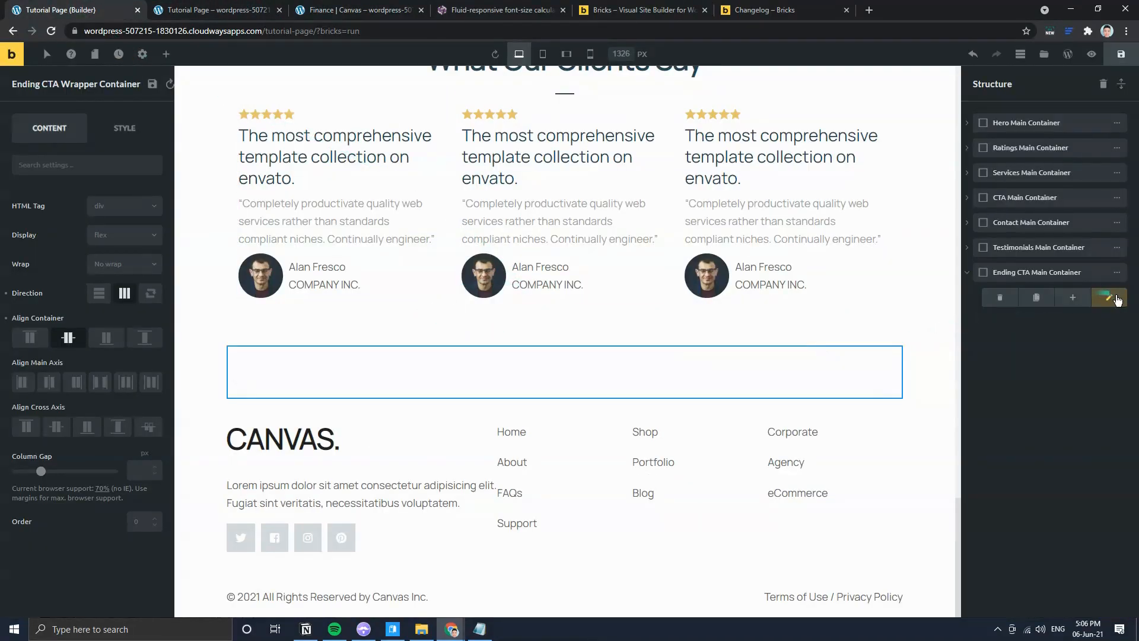
pyautogui.click(1083, 303)
pyautogui.click(1083, 303)
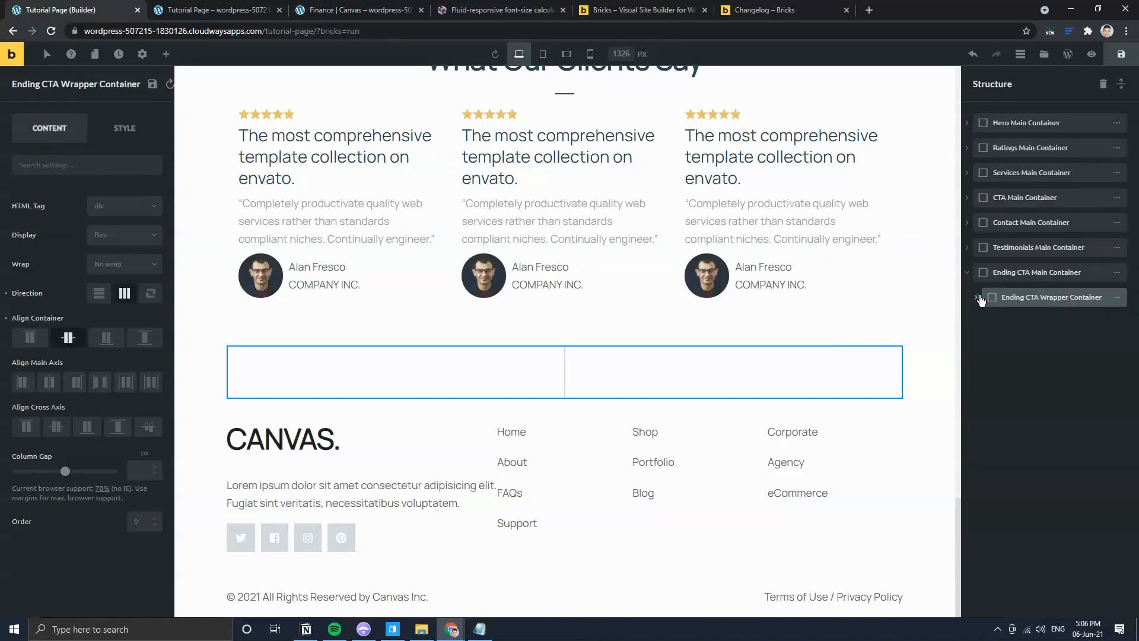
pyautogui.click(976, 299)
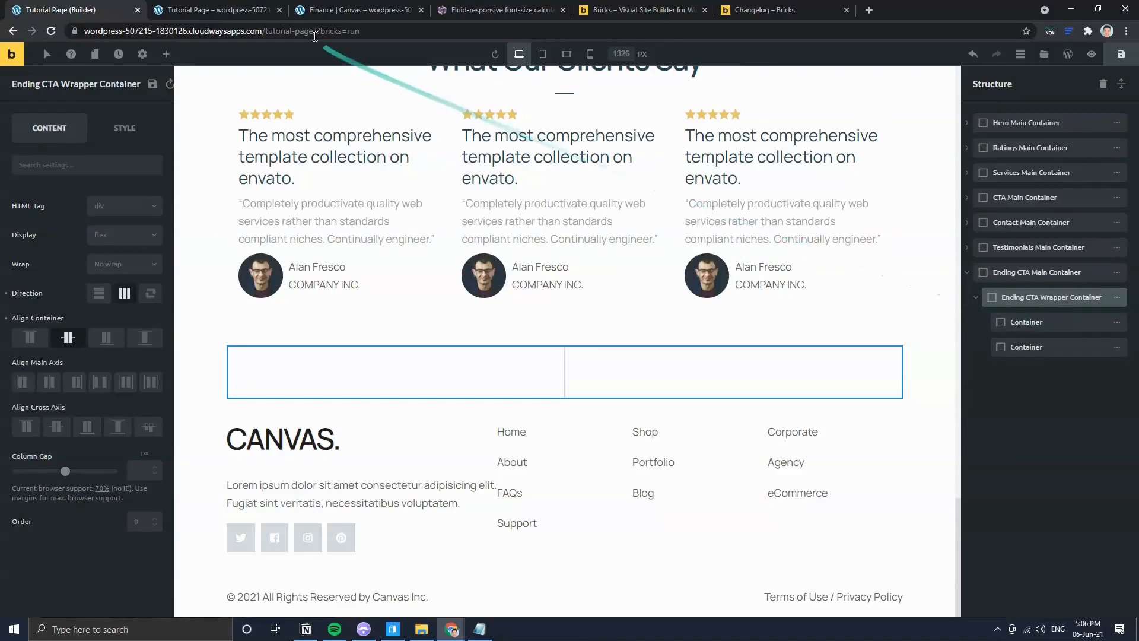
# Step: Following the reference banner's text block, add a text element and a heading to the wrapper's first container
pyautogui.click(356, 9)
pyautogui.scroll(-9, 167, 253)
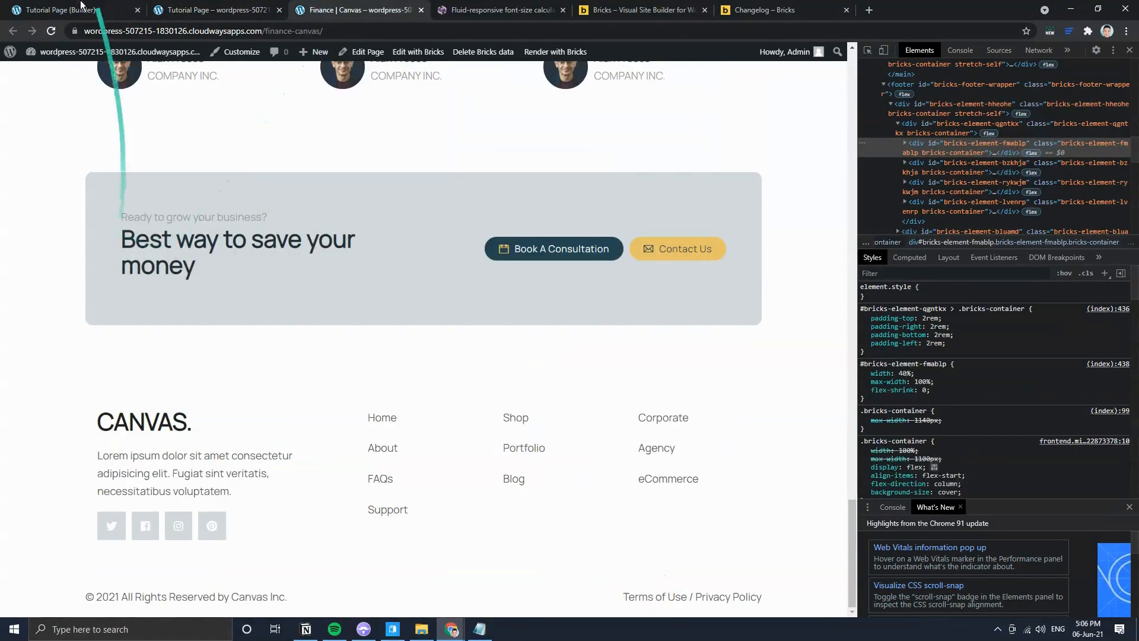
pyautogui.moveTo(121, 217); pyautogui.dragTo(277, 225)
pyautogui.moveTo(211, 283); pyautogui.dragTo(112, 208)
pyautogui.click(167, 248)
pyautogui.click(70, 9)
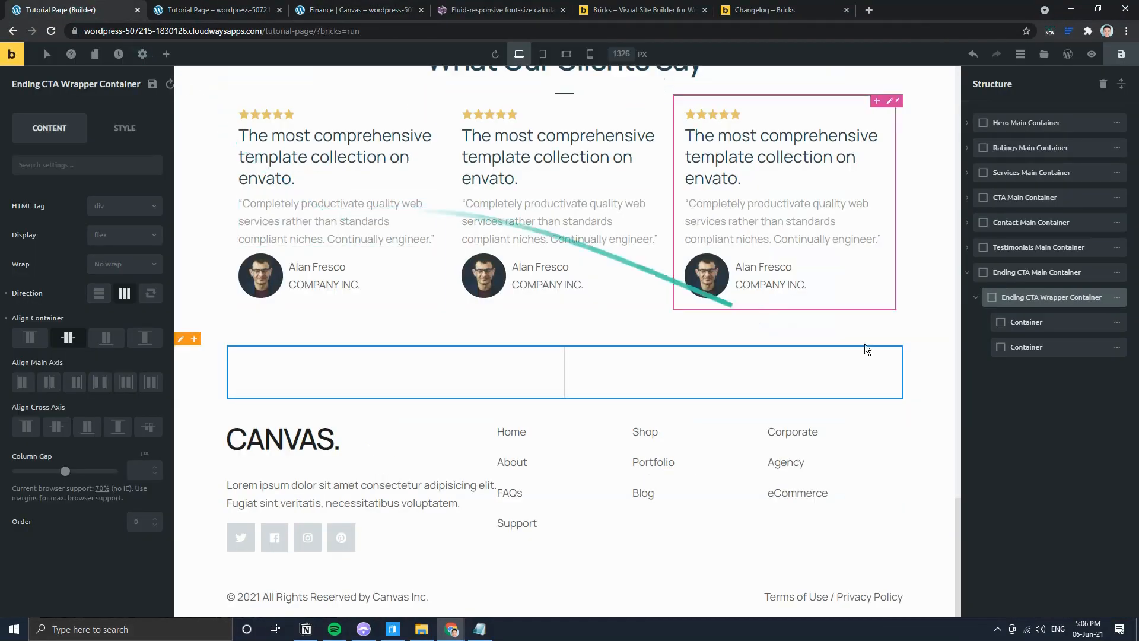
pyautogui.click(1108, 322)
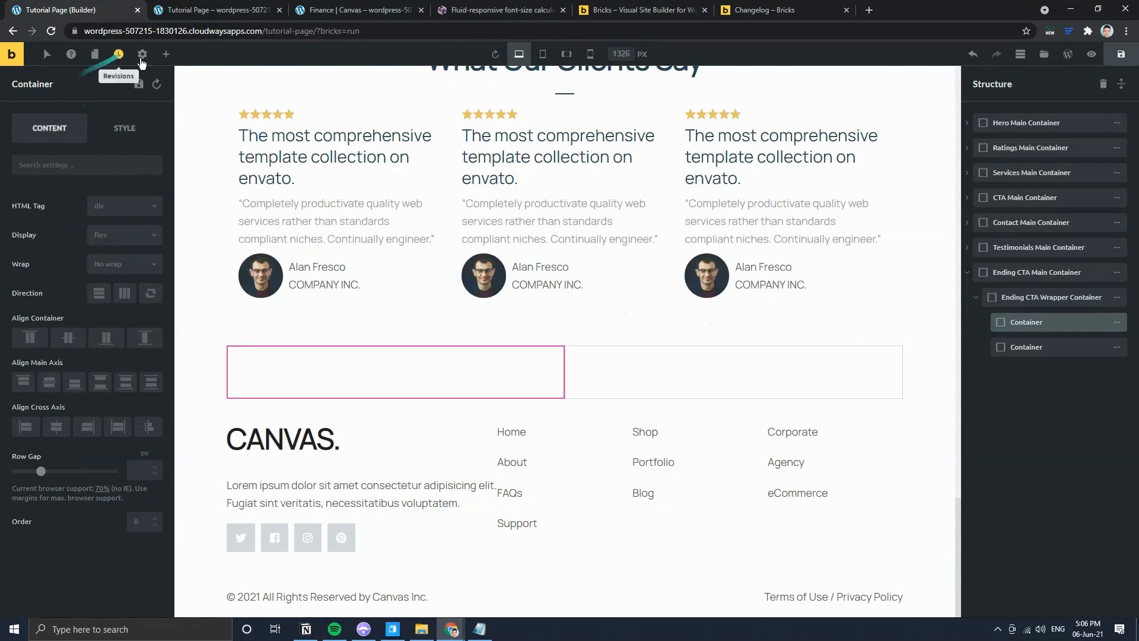
pyautogui.click(167, 54)
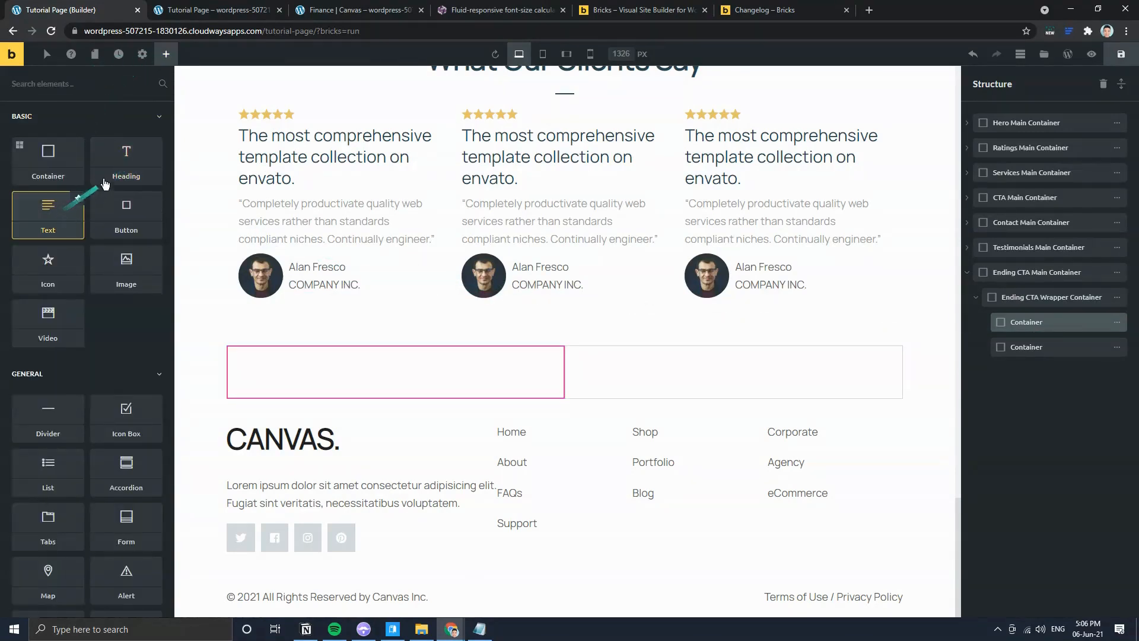
pyautogui.click(53, 214)
pyautogui.moveTo(124, 161); pyautogui.dragTo(337, 392)
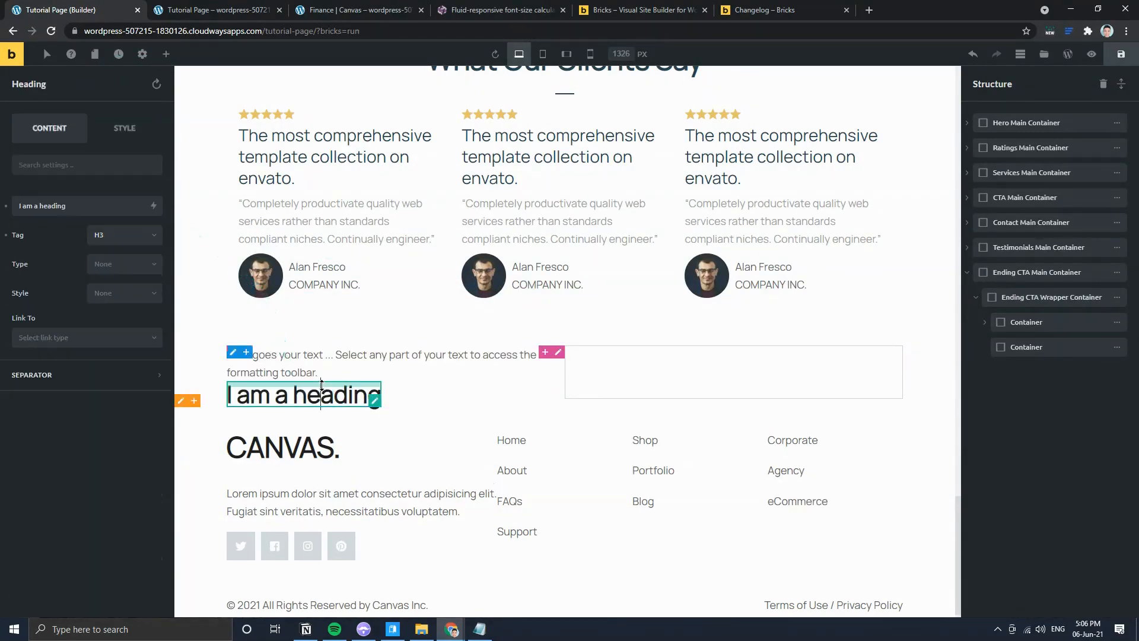
# Step: Copy "Best way to save your money" from the reference Finance page into the new heading
pyautogui.click(344, 9)
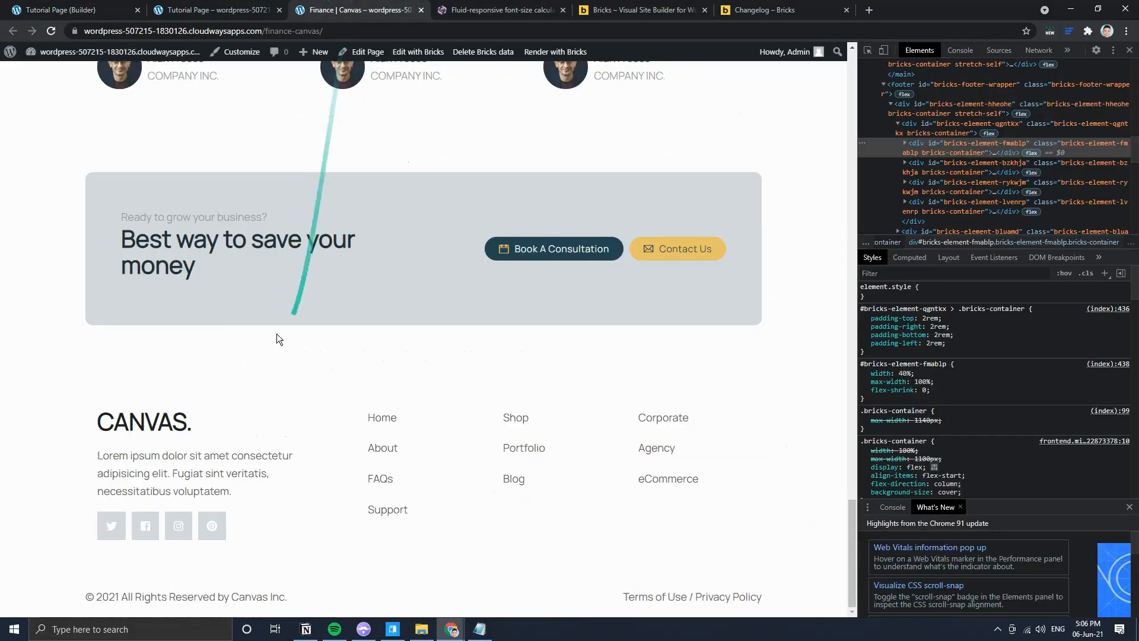
pyautogui.moveTo(208, 276); pyautogui.dragTo(133, 208)
pyautogui.hotkey('ctrl', 'c')
pyautogui.click(65, 9)
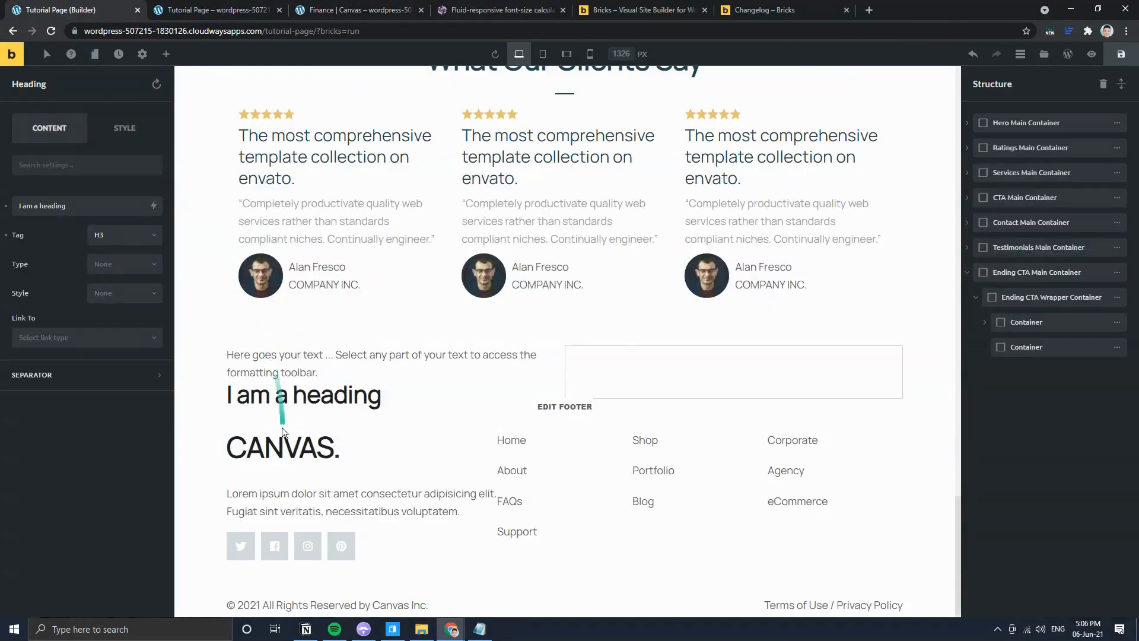
pyautogui.click(290, 393)
pyautogui.hotkey('ctrl', 'a')
pyautogui.hotkey('ctrl', 'v')
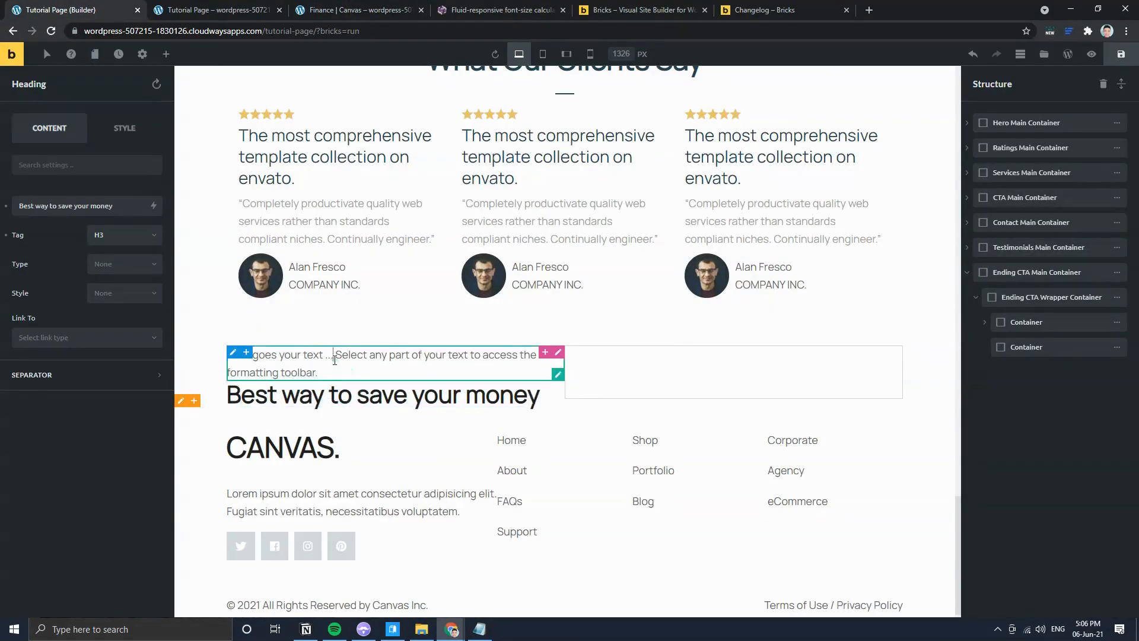
# Step: Replace the placeholder text above the heading with "Ready to grow your business?" copied from the reference Finance page
pyautogui.click(338, 362)
pyautogui.hotkey('ctrl', 'a')
pyautogui.click(329, 9)
pyautogui.click(287, 219)
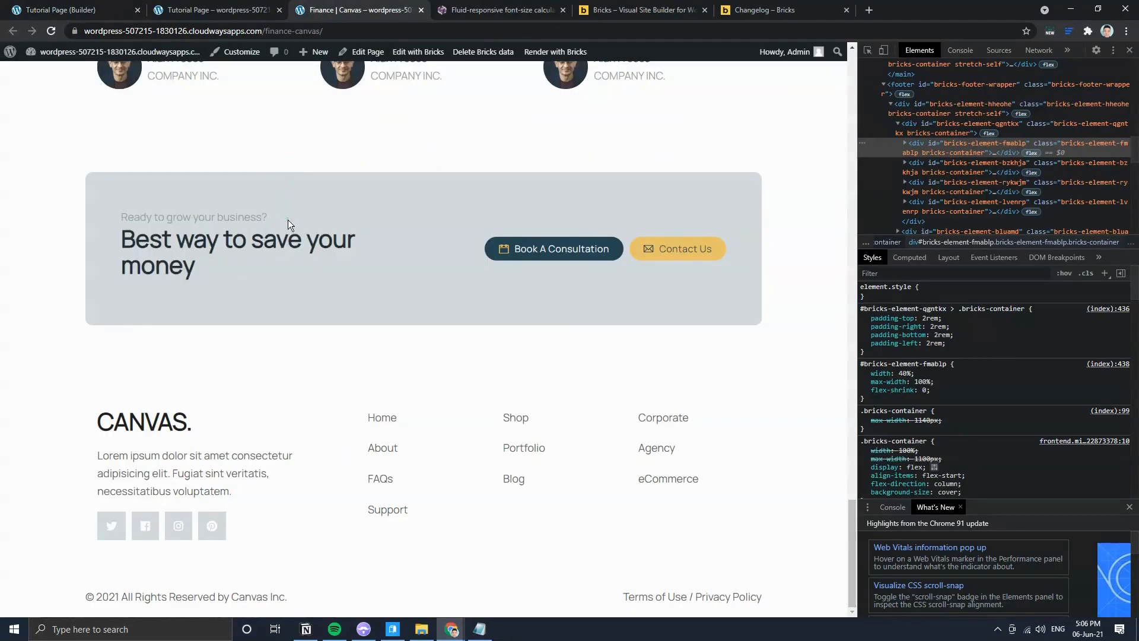
pyautogui.moveTo(122, 217); pyautogui.dragTo(288, 216)
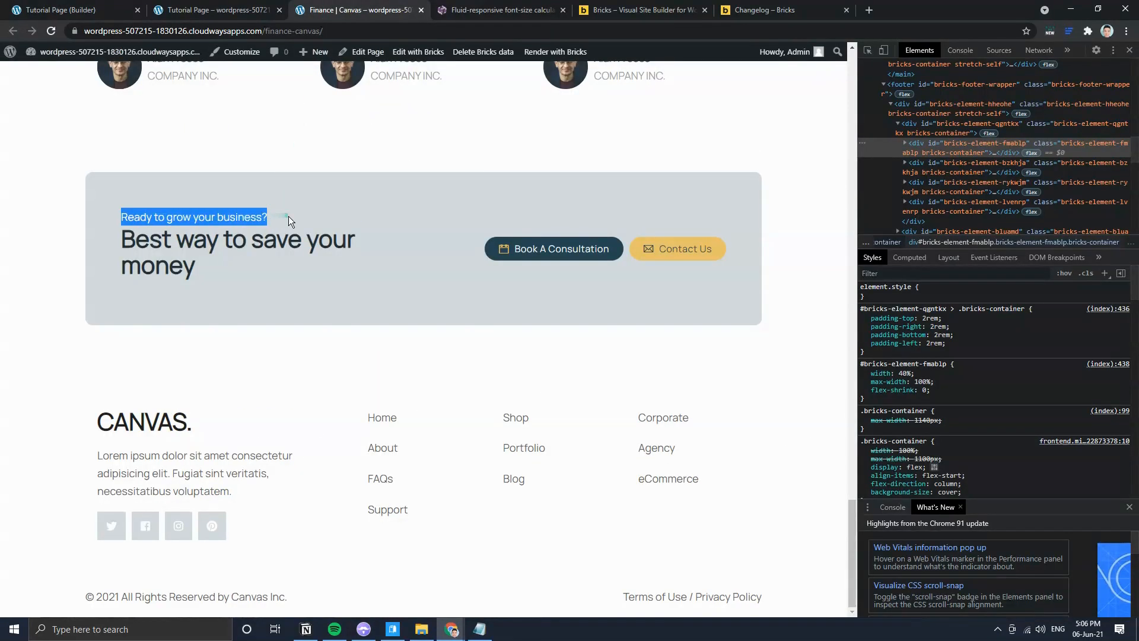
pyautogui.hotkey('ctrl', 'c')
pyautogui.click(65, 10)
pyautogui.click(117, 297)
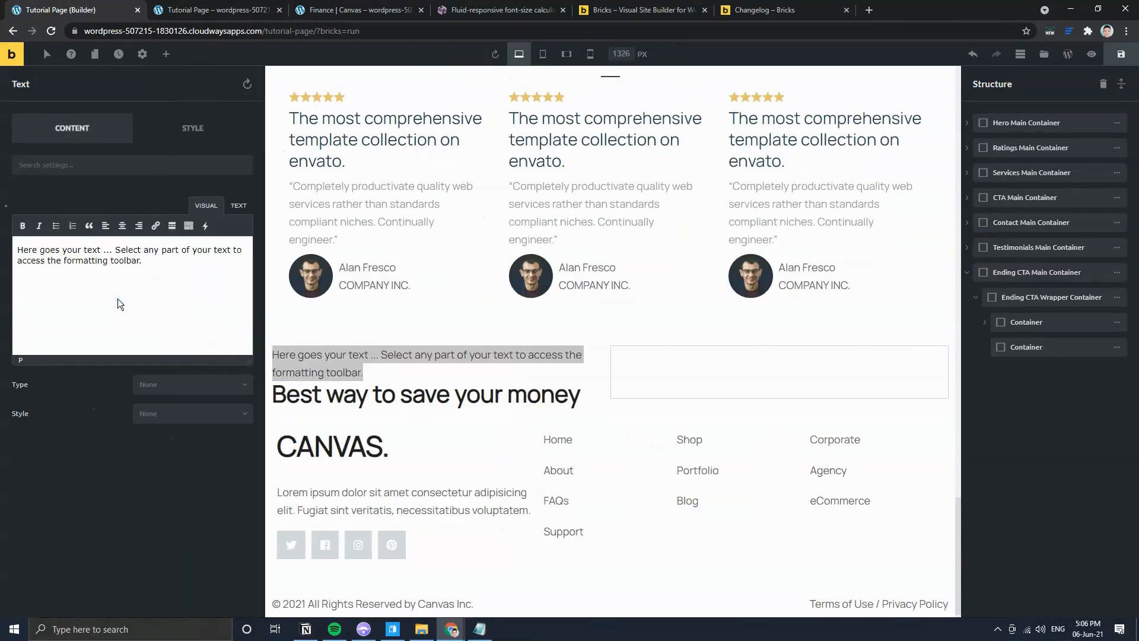
pyautogui.hotkey('ctrl', 'a')
pyautogui.hotkey('ctrl', 'v')
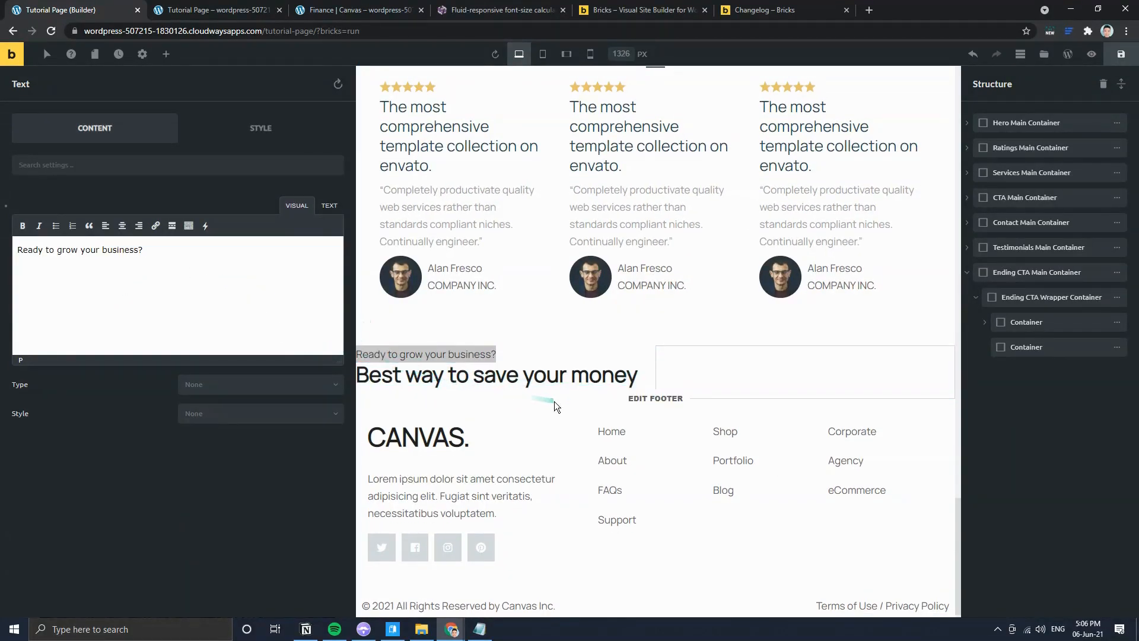
# Step: Set the Ending CTA Main Container's top and bottom padding to 6 rem, checking the reference Finance page's banner spacing
pyautogui.click(553, 400)
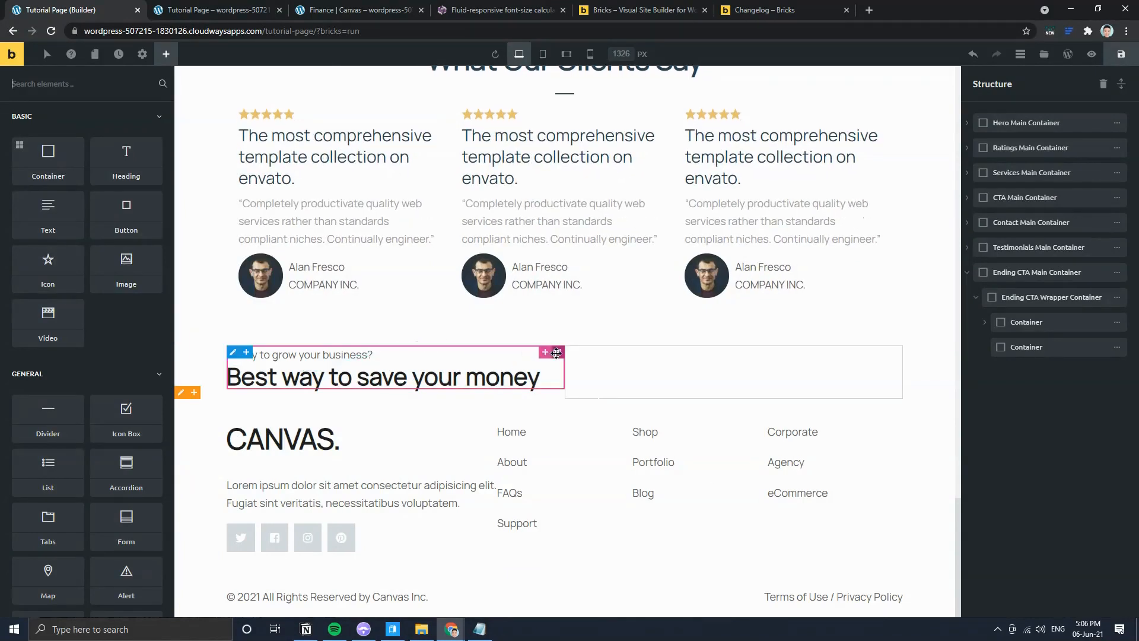
pyautogui.click(183, 391)
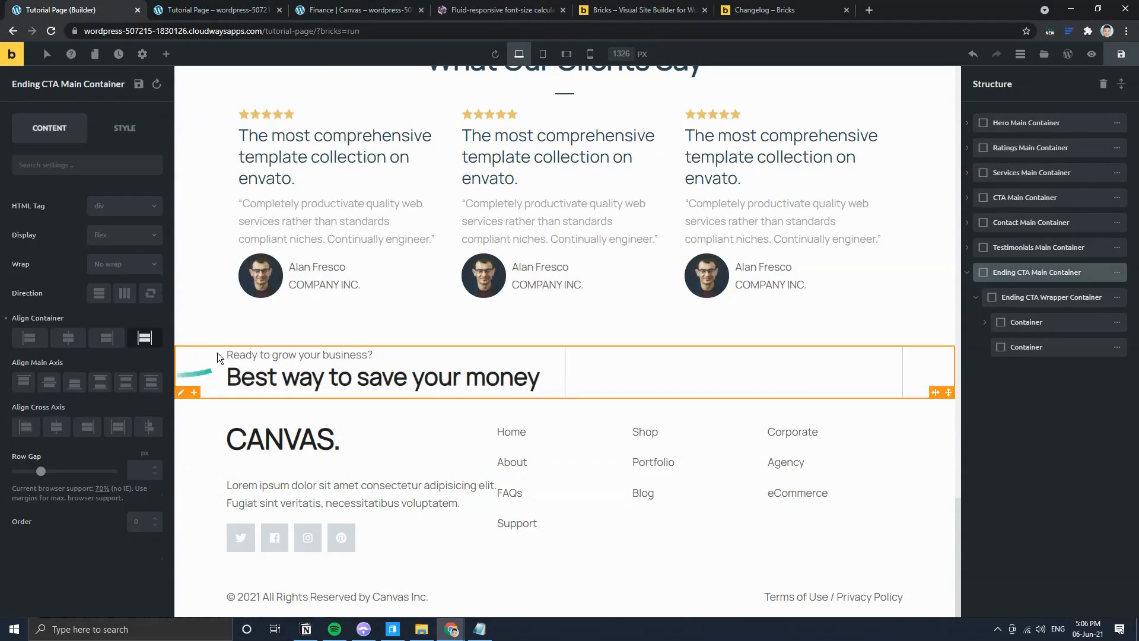
pyautogui.click(124, 127)
pyautogui.click(65, 202)
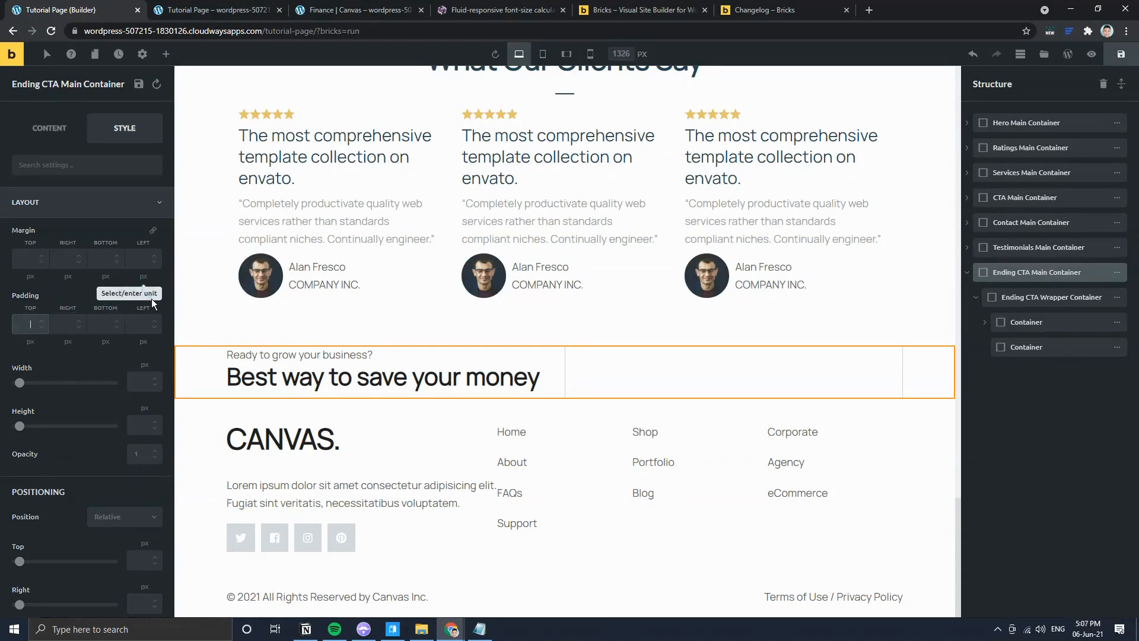
pyautogui.click(330, 10)
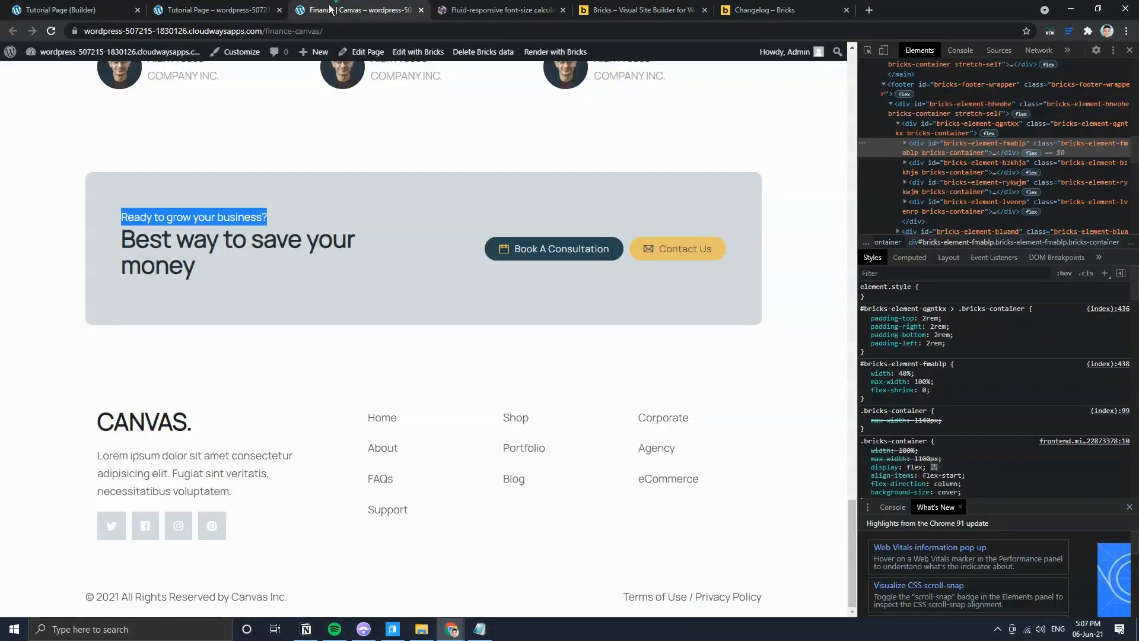
pyautogui.click(43, 16)
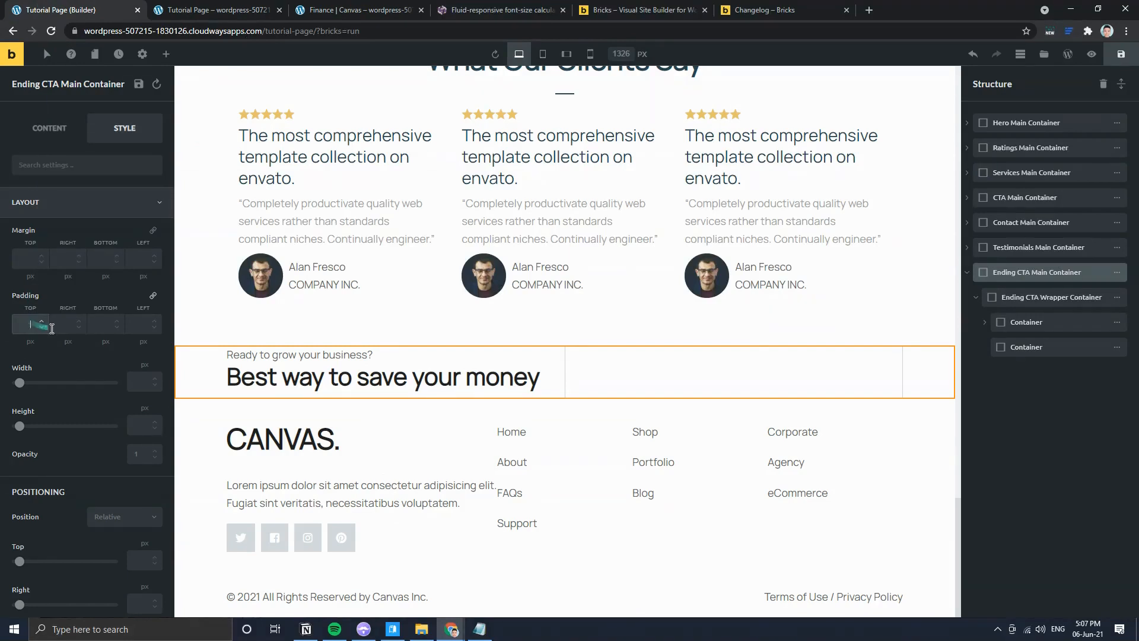
pyautogui.write('6')
pyautogui.click(34, 341)
pyautogui.write('rem')
pyautogui.press('Tab')
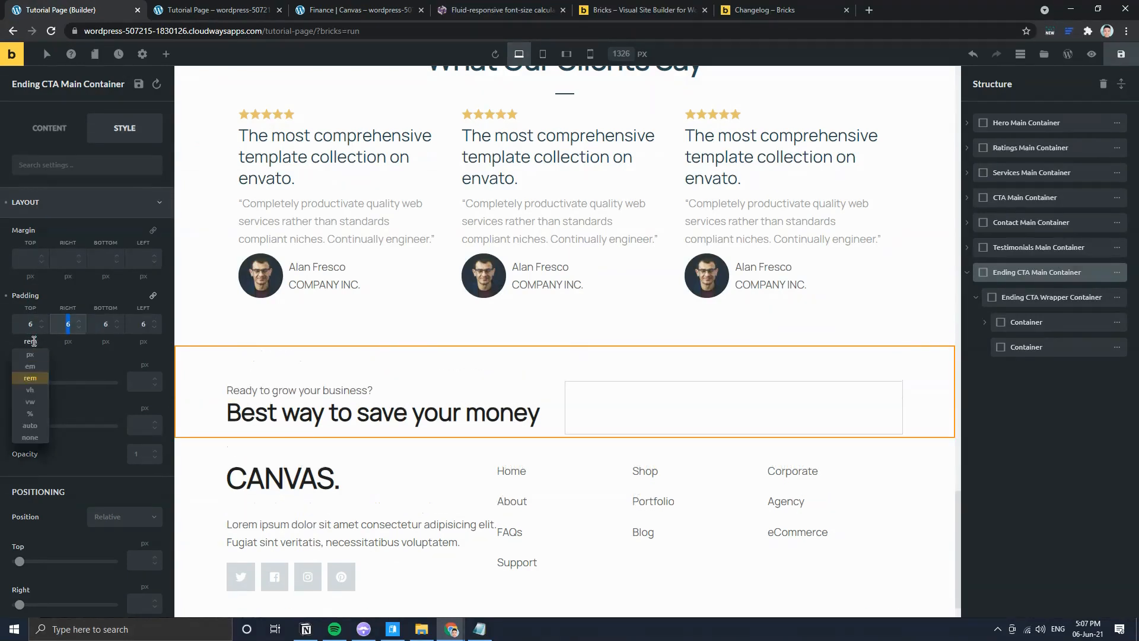
pyautogui.press('Tab')
pyautogui.write('rem')
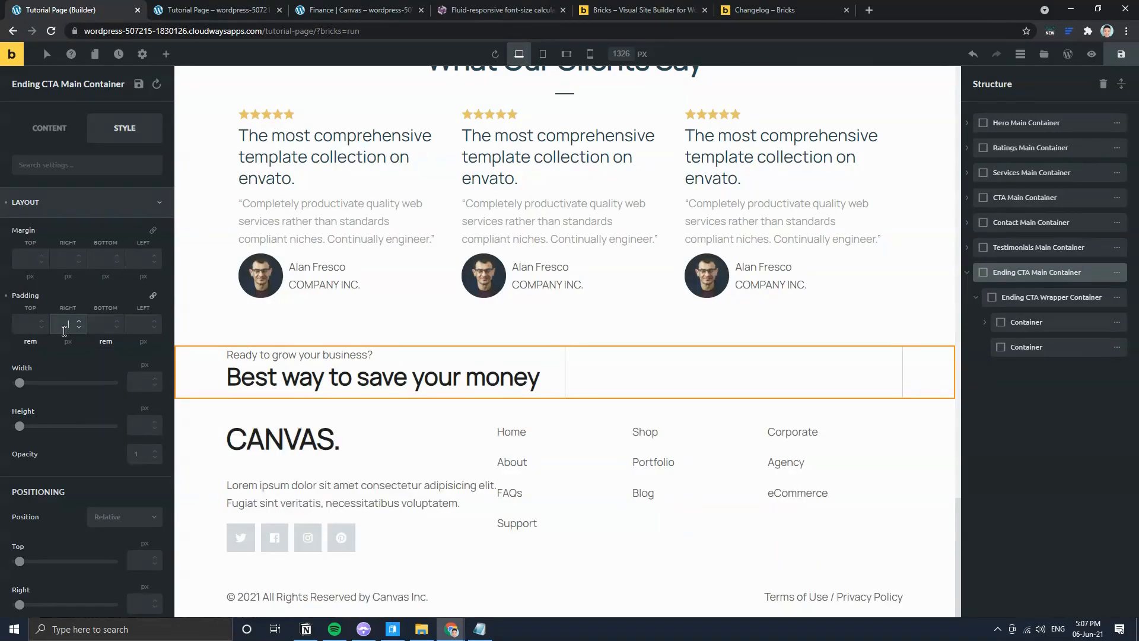
pyautogui.click(33, 328)
pyautogui.write('6')
pyautogui.click(70, 324)
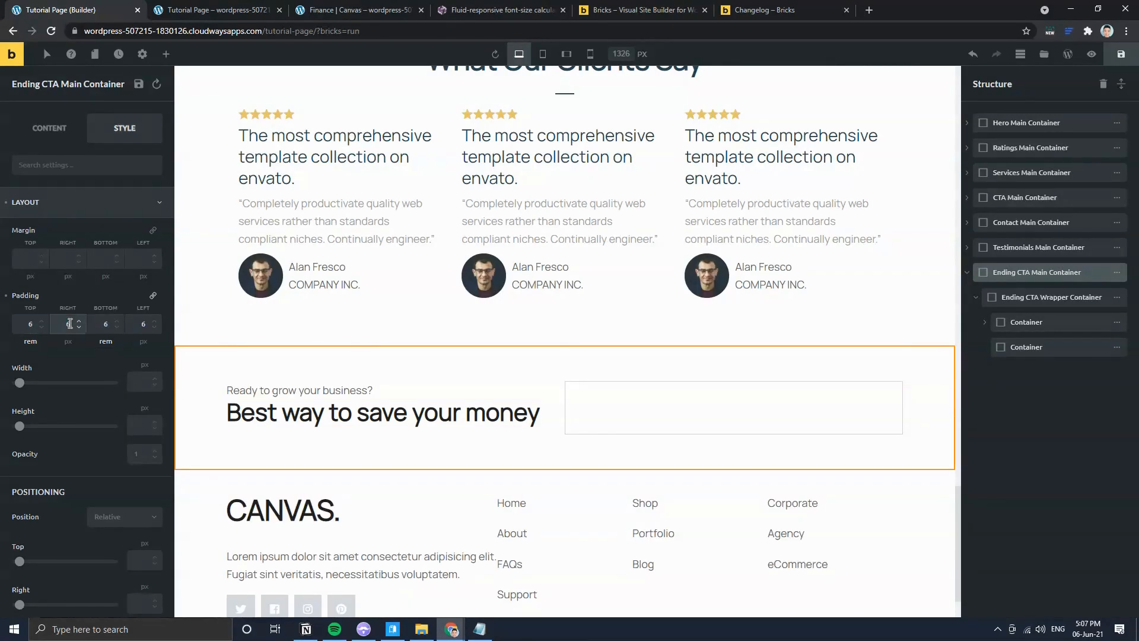
# Step: Unlink the main container's padding sides and set the right and left padding to 2 rem
pyautogui.click(153, 298)
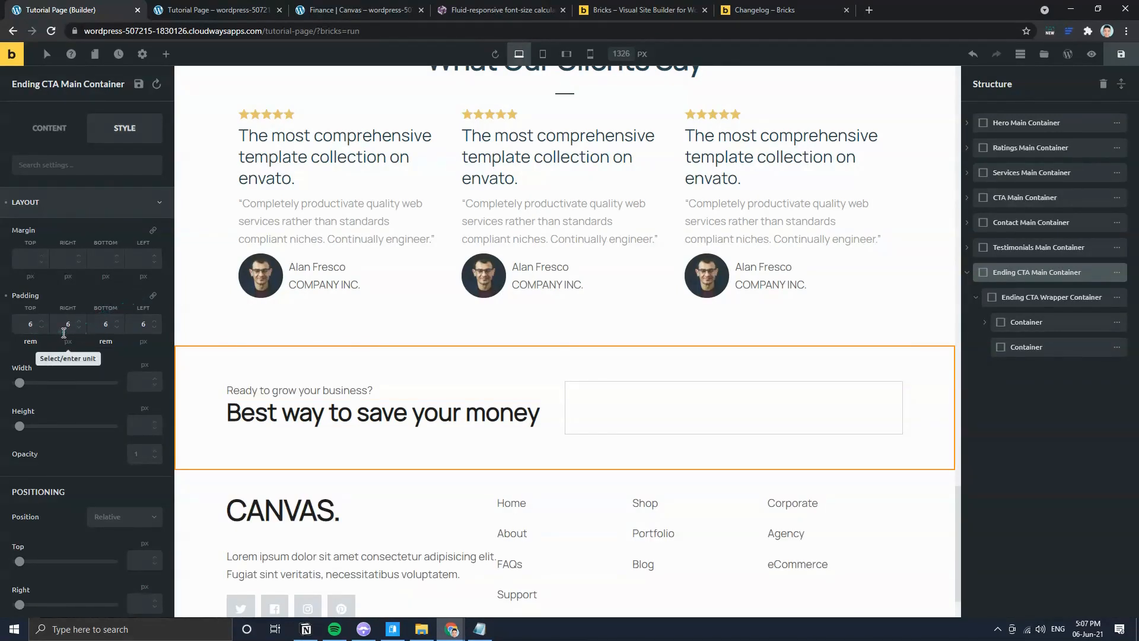
pyautogui.click(67, 327)
pyautogui.press('BackSpace')
pyautogui.press('Tab')
pyautogui.write('rem')
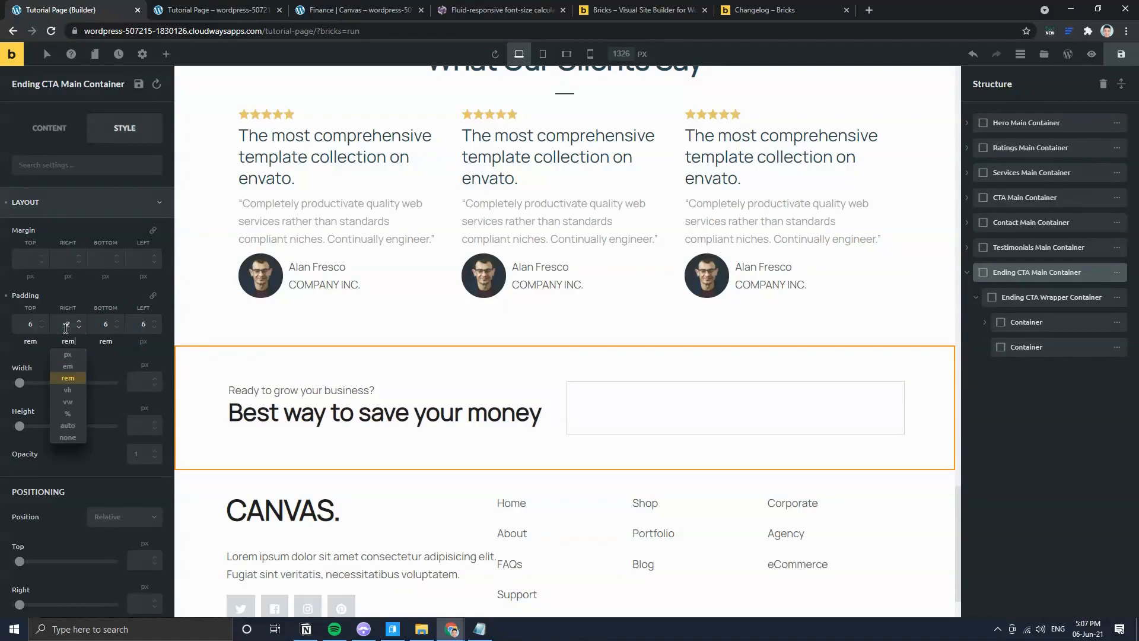
pyautogui.press('Tab')
pyautogui.press('Tab')
pyautogui.press('Tab')
pyautogui.write('2')
pyautogui.press('Tab')
pyautogui.write('rem')
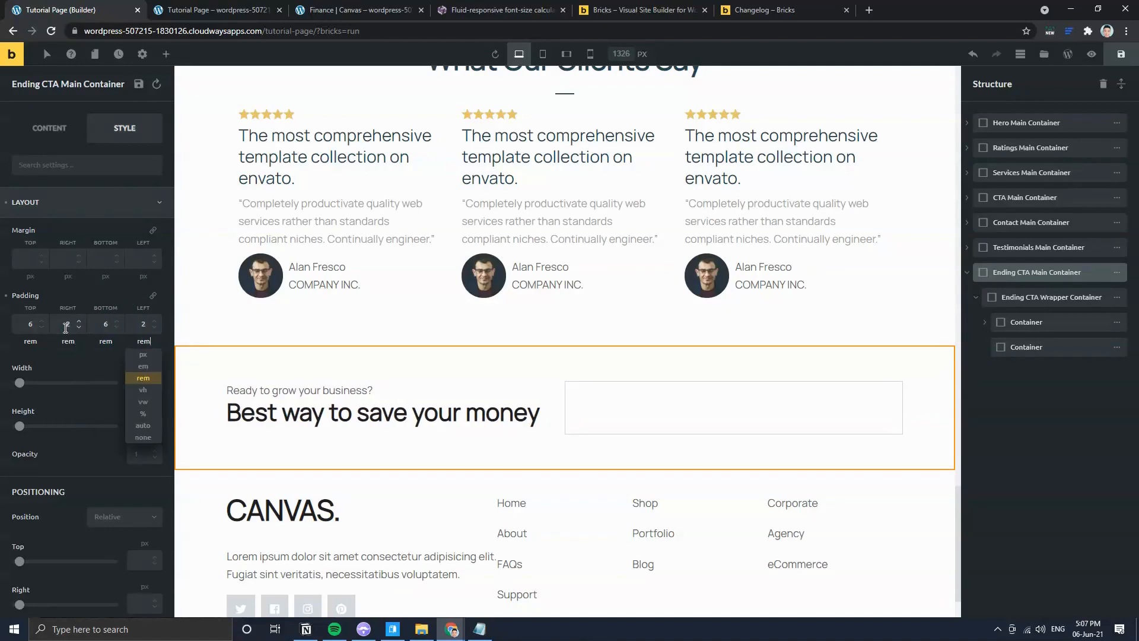
pyautogui.click(147, 379)
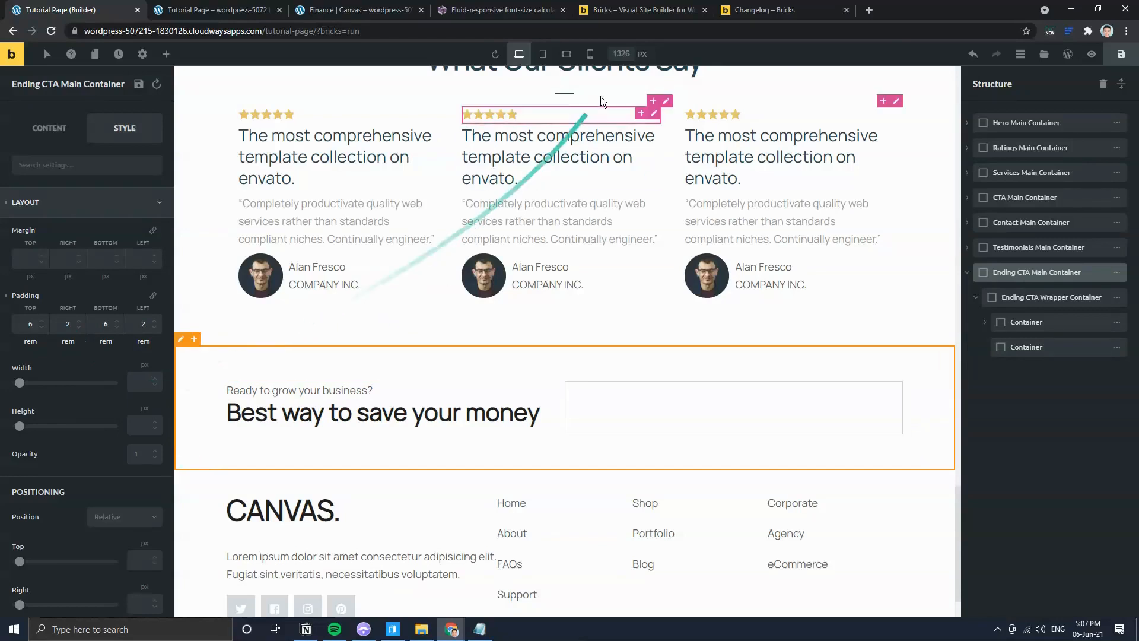
# Step: Set the main container's right and left padding to 1 rem for mobile portrait and return to the desktop breakpoint
pyautogui.click(589, 56)
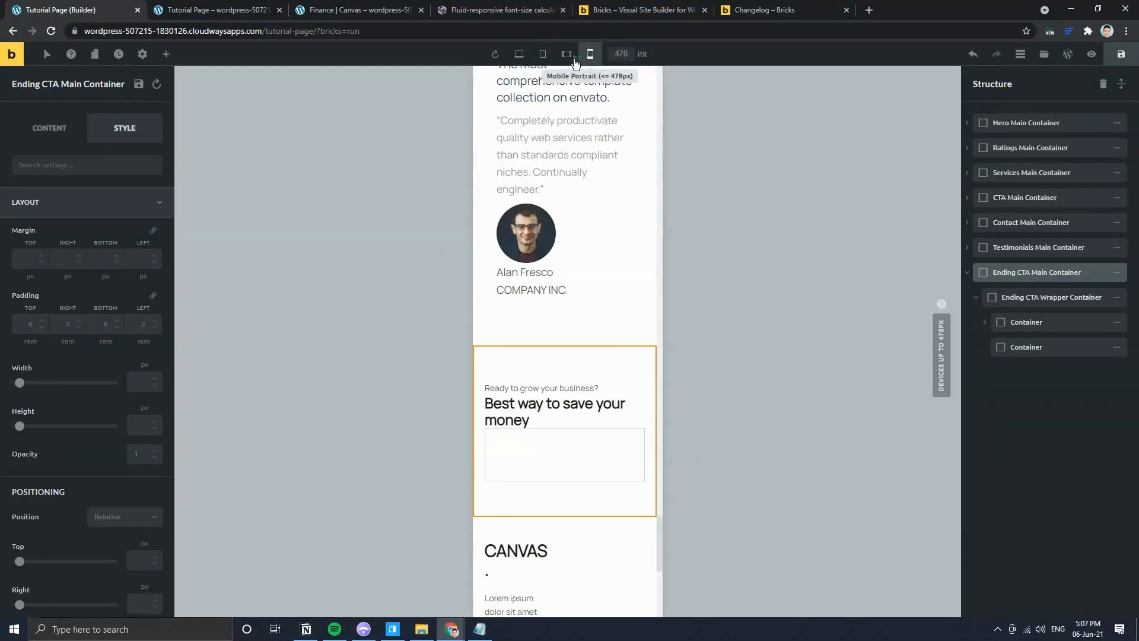
pyautogui.write('rem')
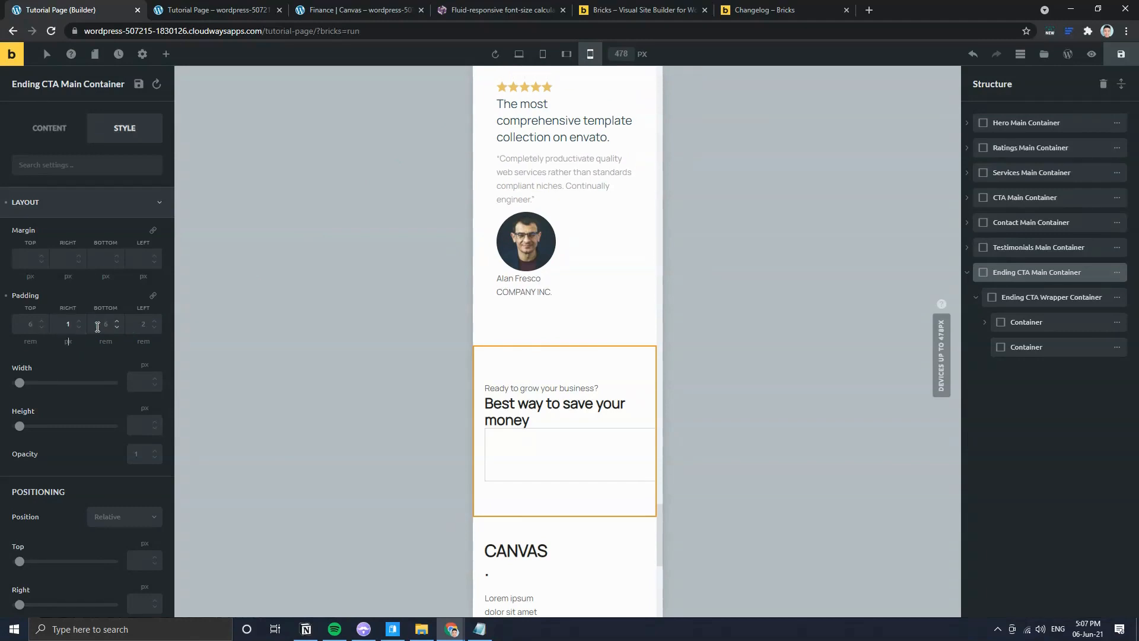
pyautogui.press('Tab')
pyautogui.press('Tab')
pyautogui.write('1')
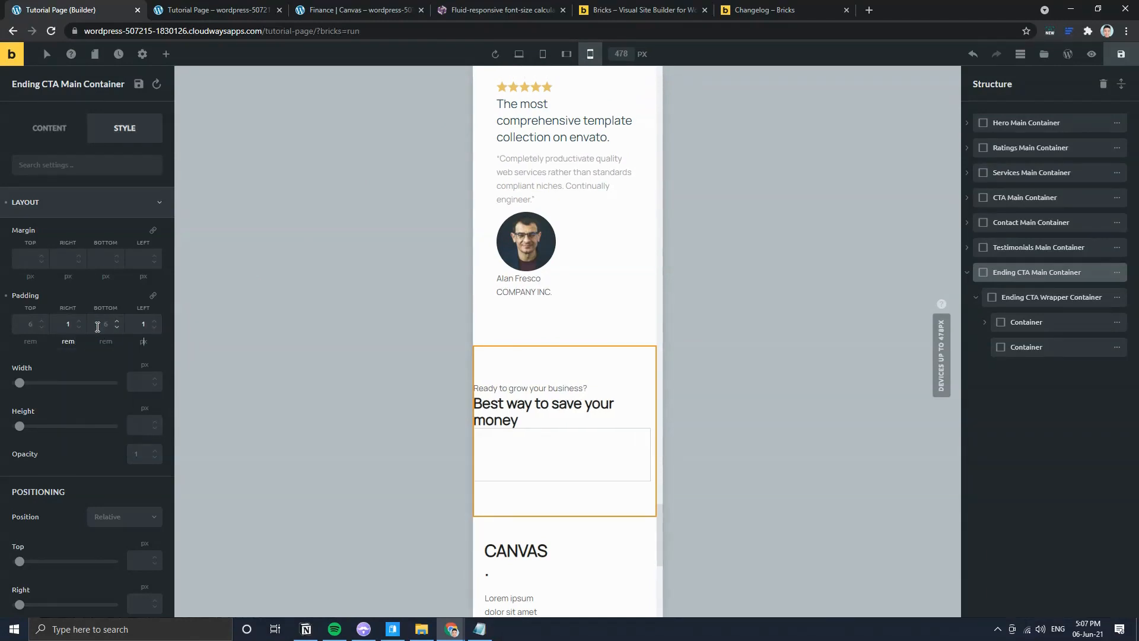
pyautogui.press('Tab')
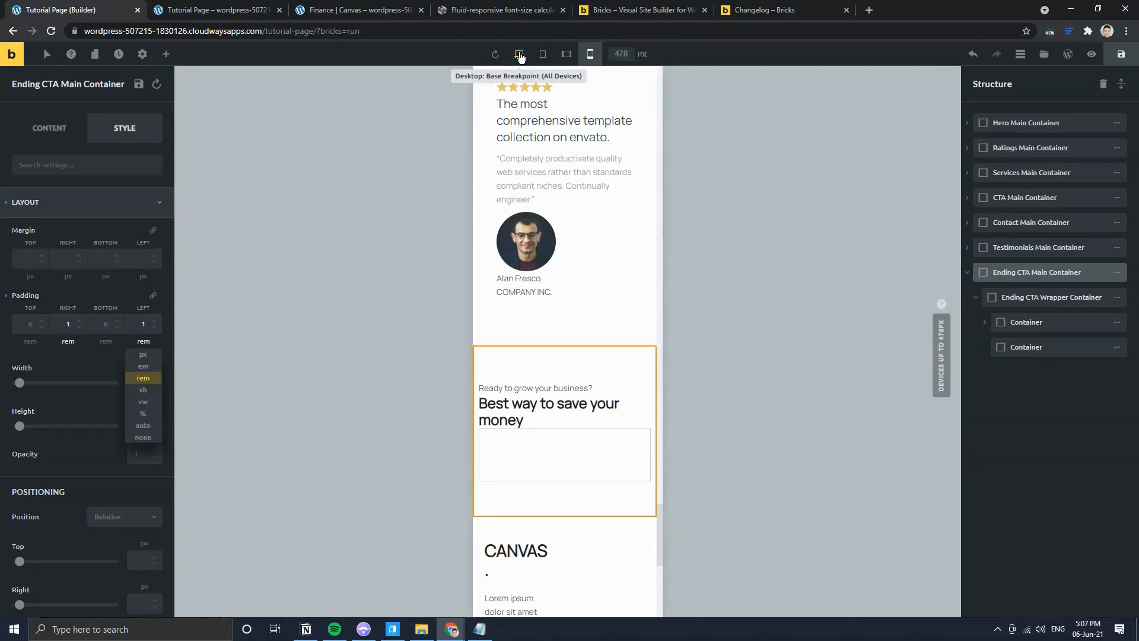
pyautogui.click(518, 55)
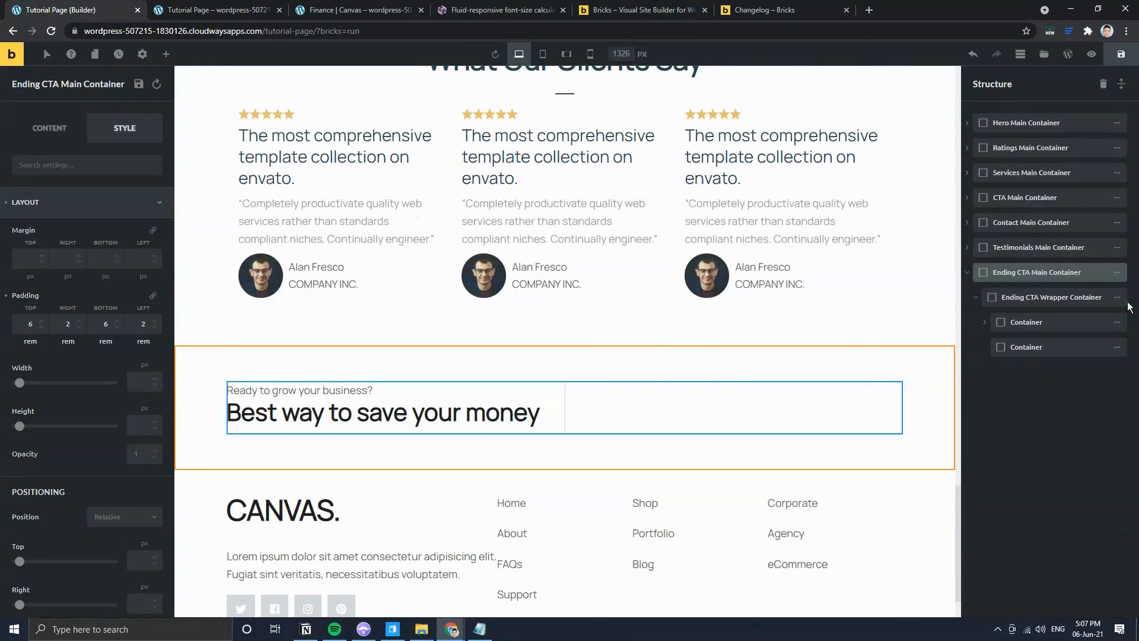
# Step: Compare the Contact Us section's spacing and give the Ending CTA Wrapper Container 4 rem padding on all four sides
pyautogui.click(1103, 298)
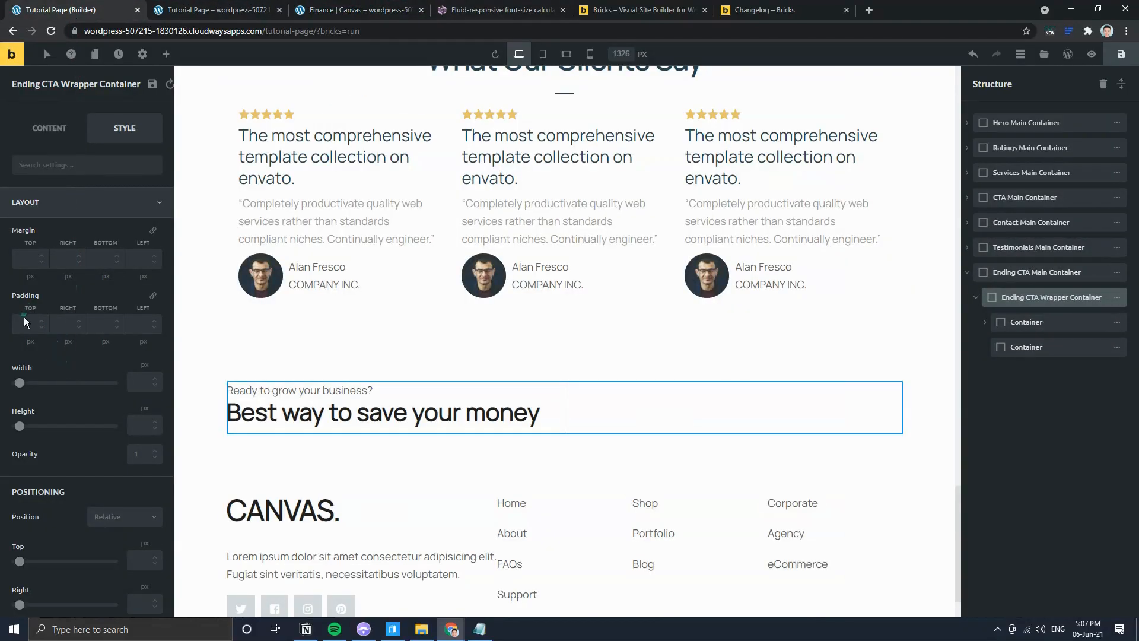
pyautogui.scroll(8, 401, 361)
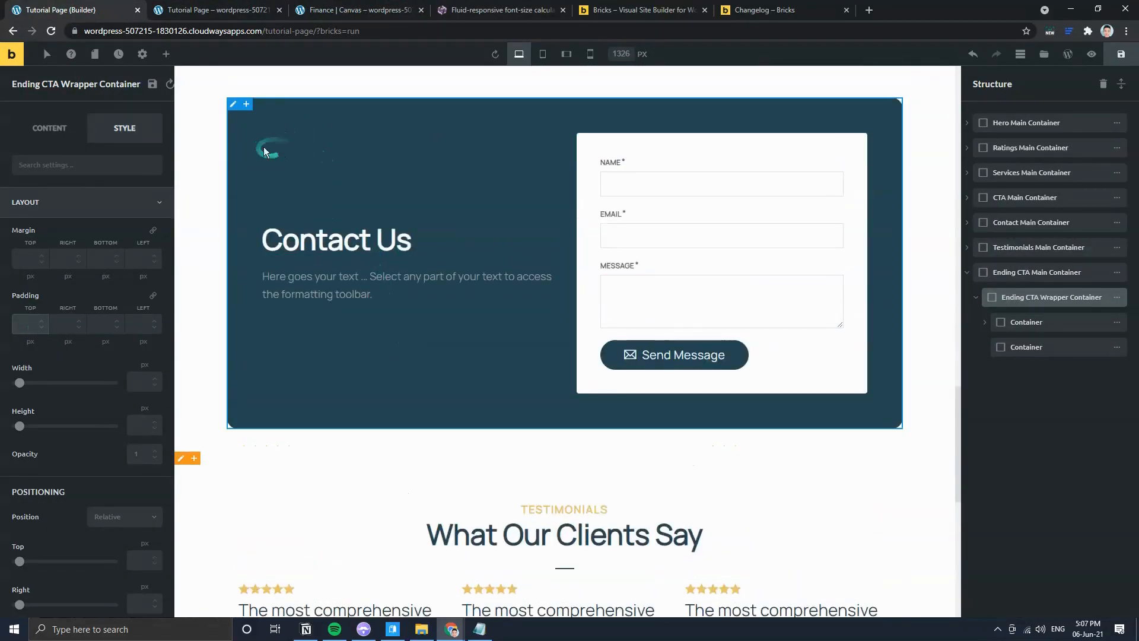
pyautogui.scroll(-2, 143, 392)
pyautogui.scroll(-10, 240, 451)
pyautogui.scroll(2, 56, 349)
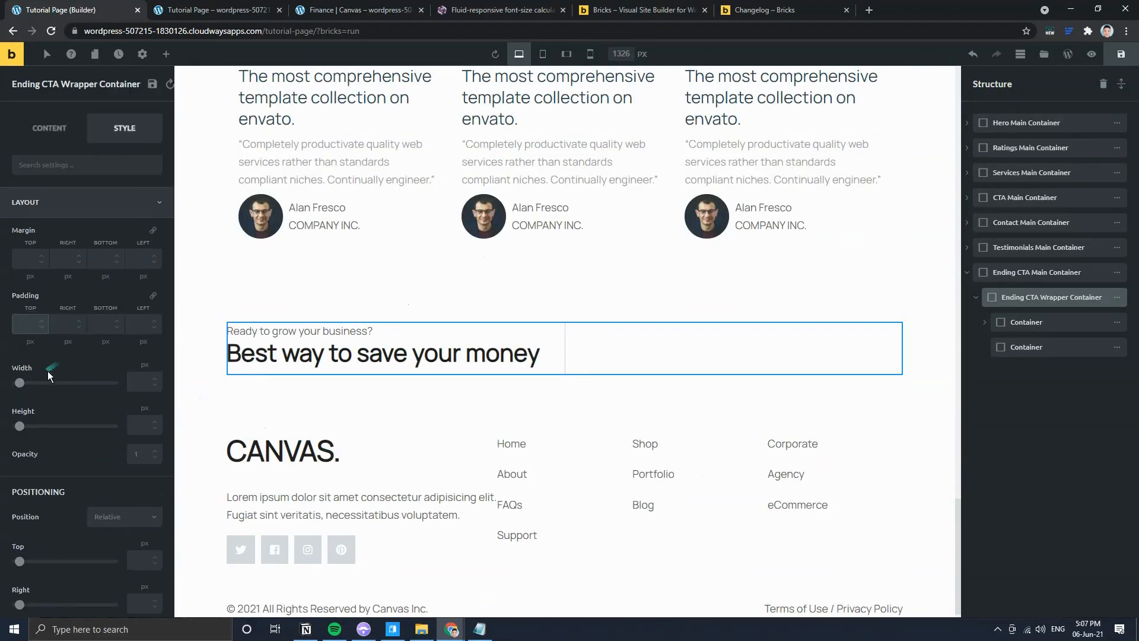
pyautogui.click(153, 295)
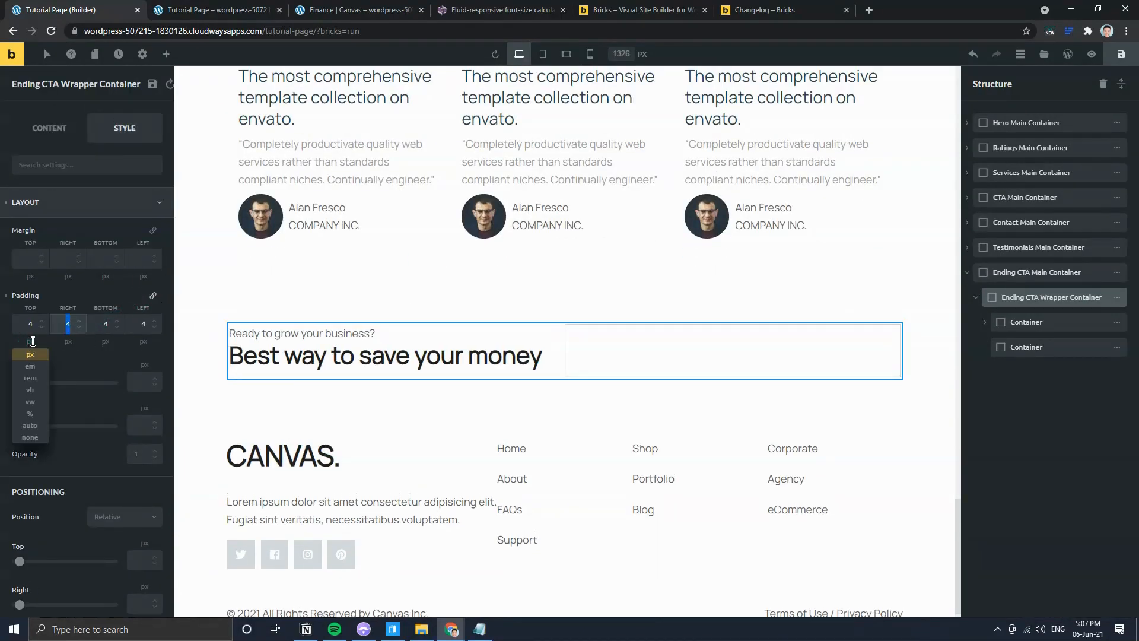
pyautogui.click(33, 340)
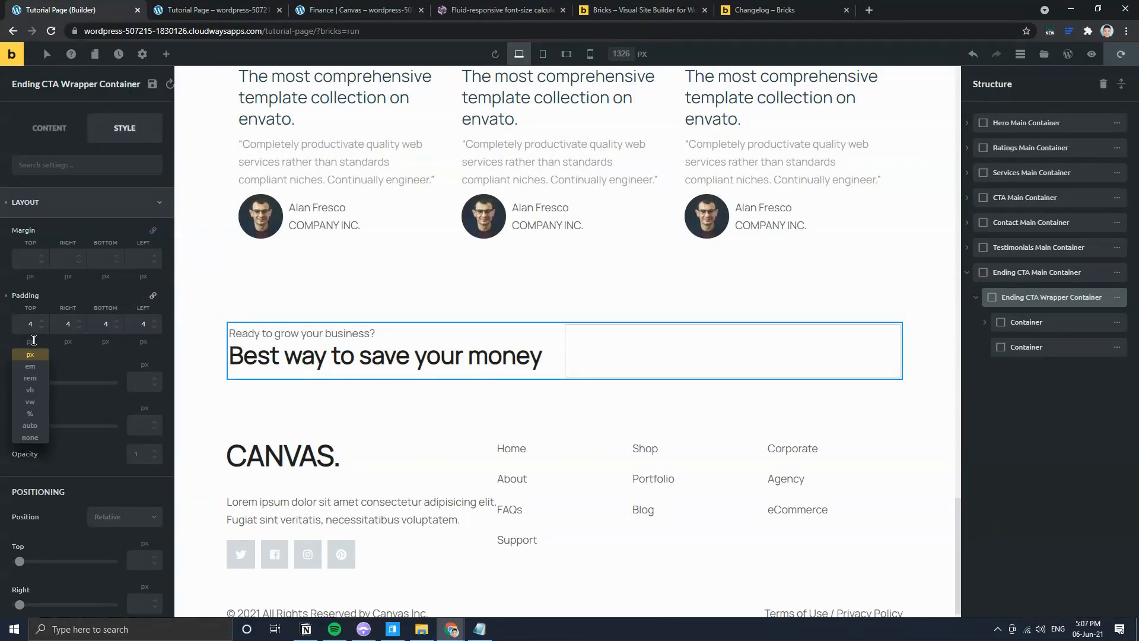
pyautogui.write('rem')
pyautogui.press('Tab')
pyautogui.press('Tab')
pyautogui.write('rem')
pyautogui.press('Tab')
pyautogui.press('Tab')
pyautogui.write('rem')
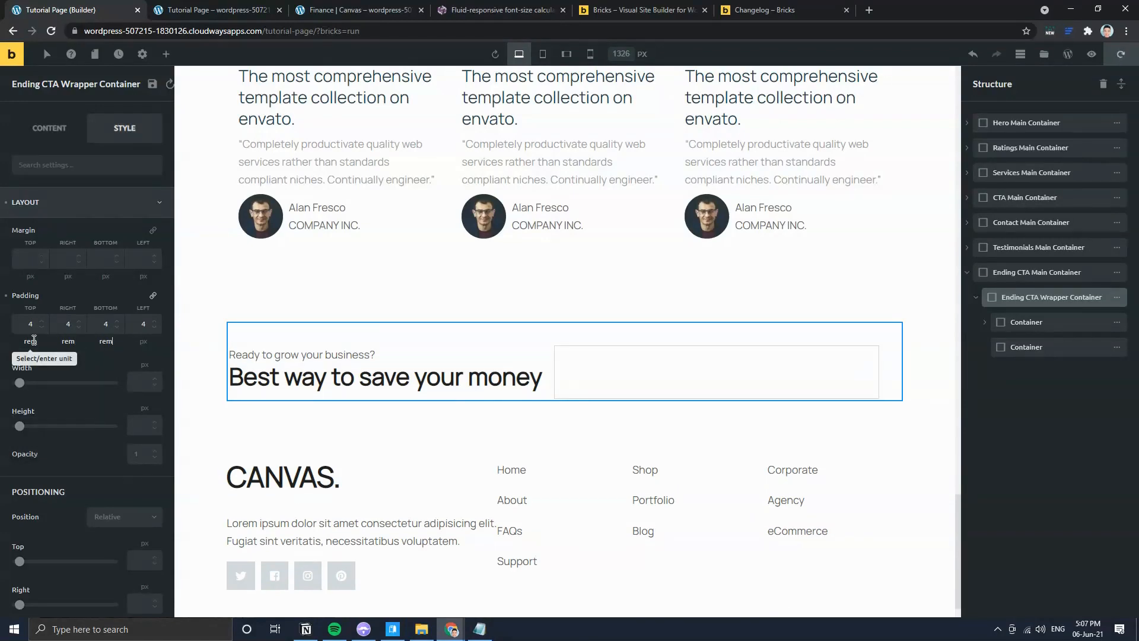
pyautogui.press('Tab')
pyautogui.press('Tab')
pyautogui.write('rem')
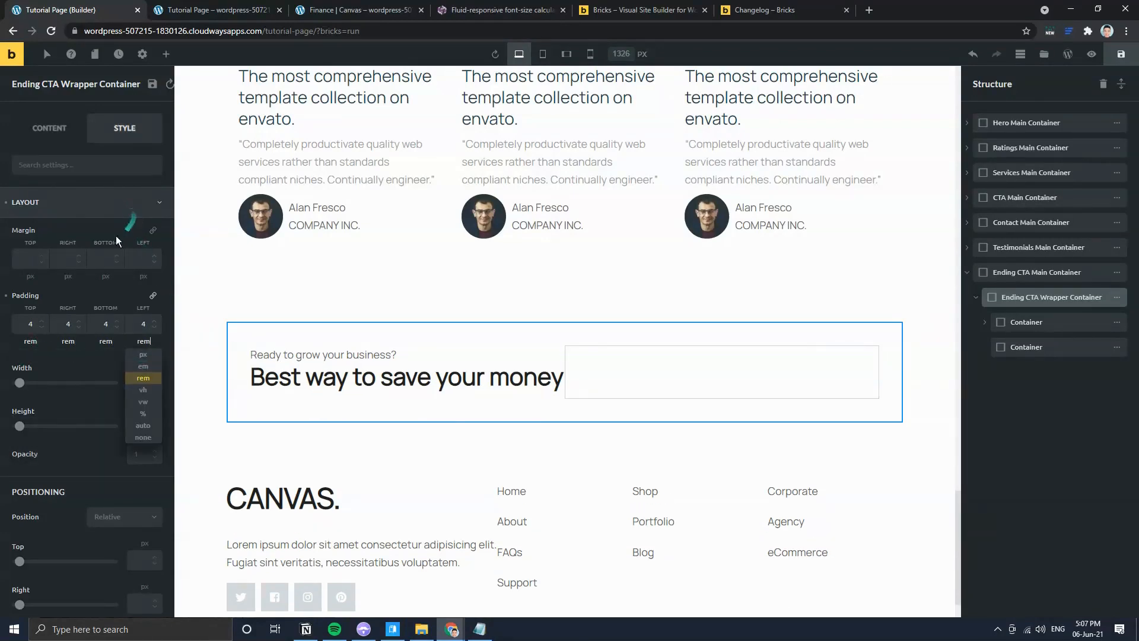
# Step: Give the Ending CTA Wrapper Container the translucent #264653 background color from the FinanceCanvas palette
pyautogui.click(110, 202)
pyautogui.click(95, 264)
pyautogui.click(153, 298)
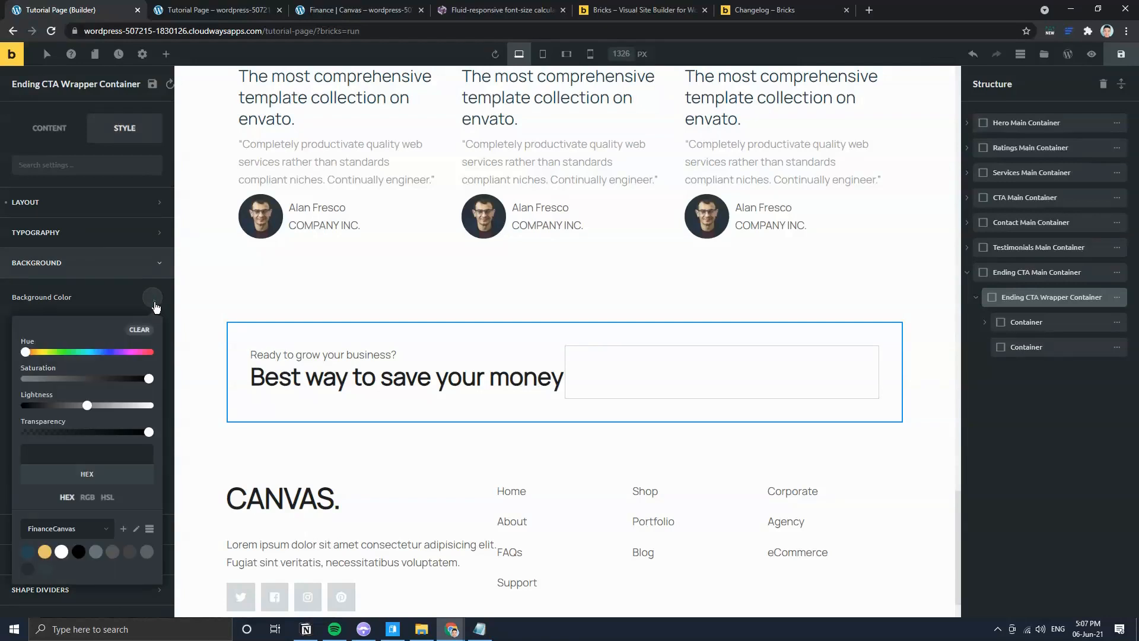
pyautogui.scroll(-1, 89, 516)
pyautogui.click(47, 523)
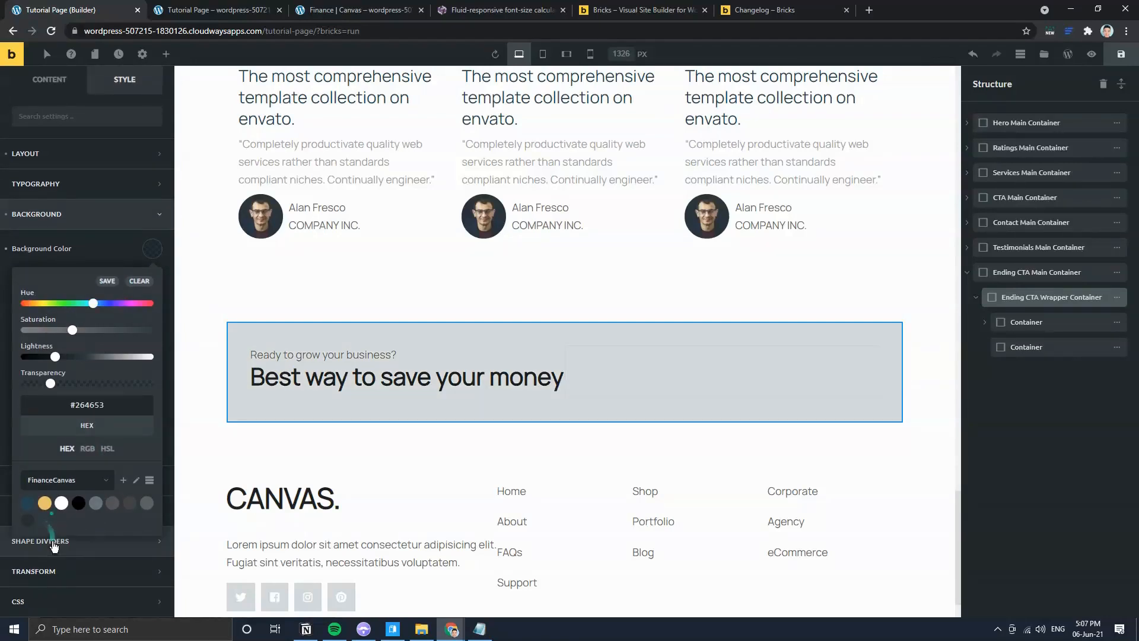
# Step: Check the reference banner's rounded corners and set the wrapper container's border radius to 12 px on all corners
pyautogui.click(369, 9)
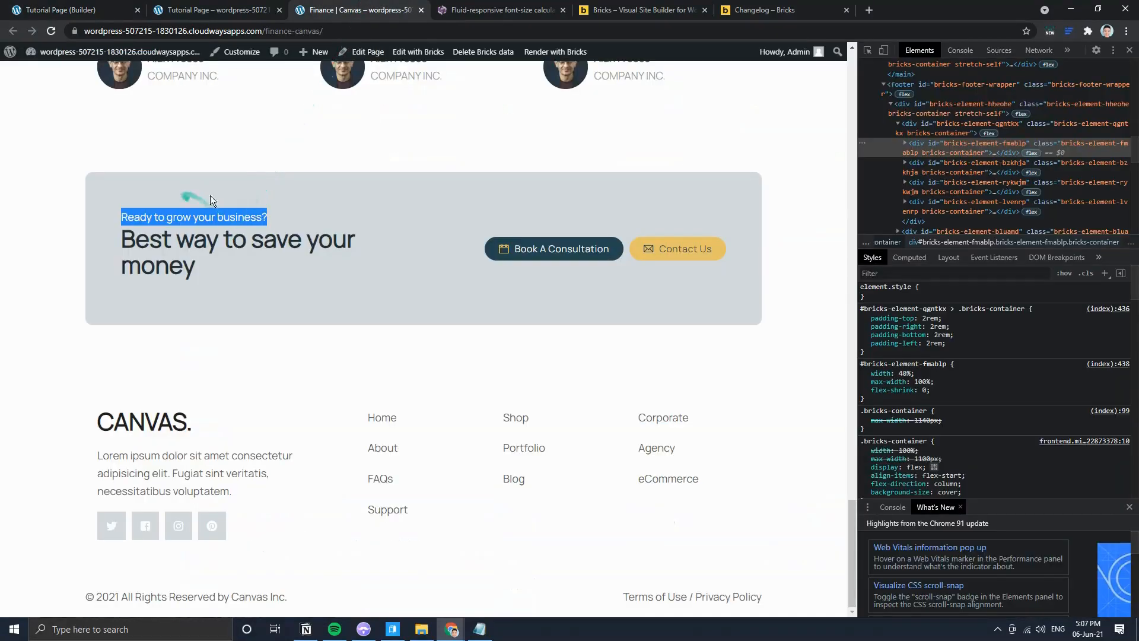
pyautogui.click(84, 12)
pyautogui.click(142, 239)
pyautogui.click(108, 214)
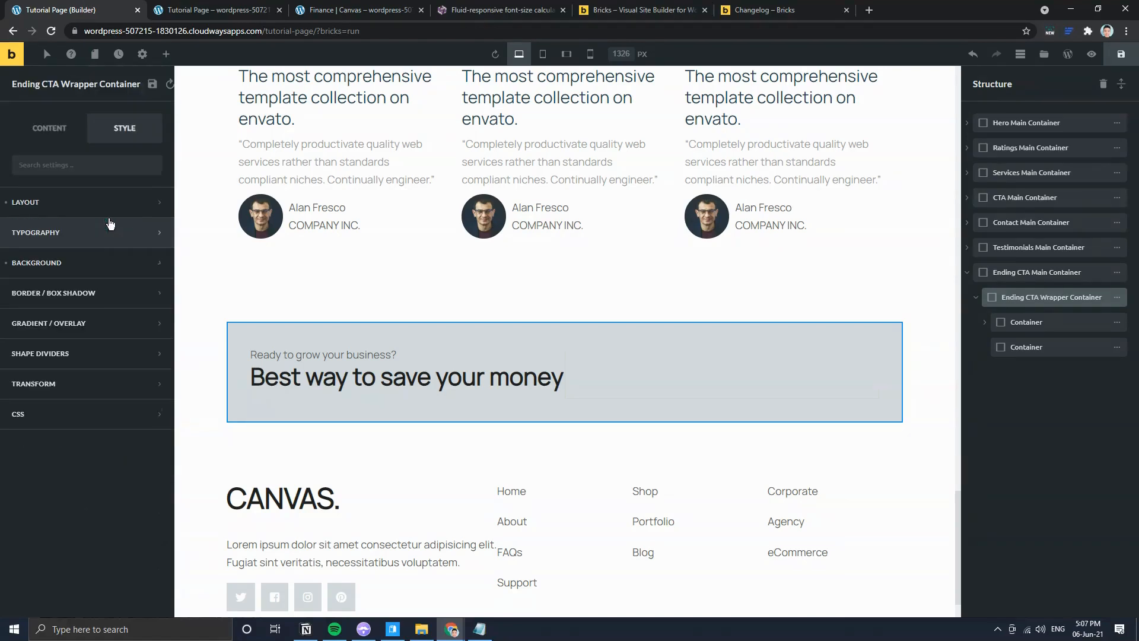
pyautogui.click(132, 295)
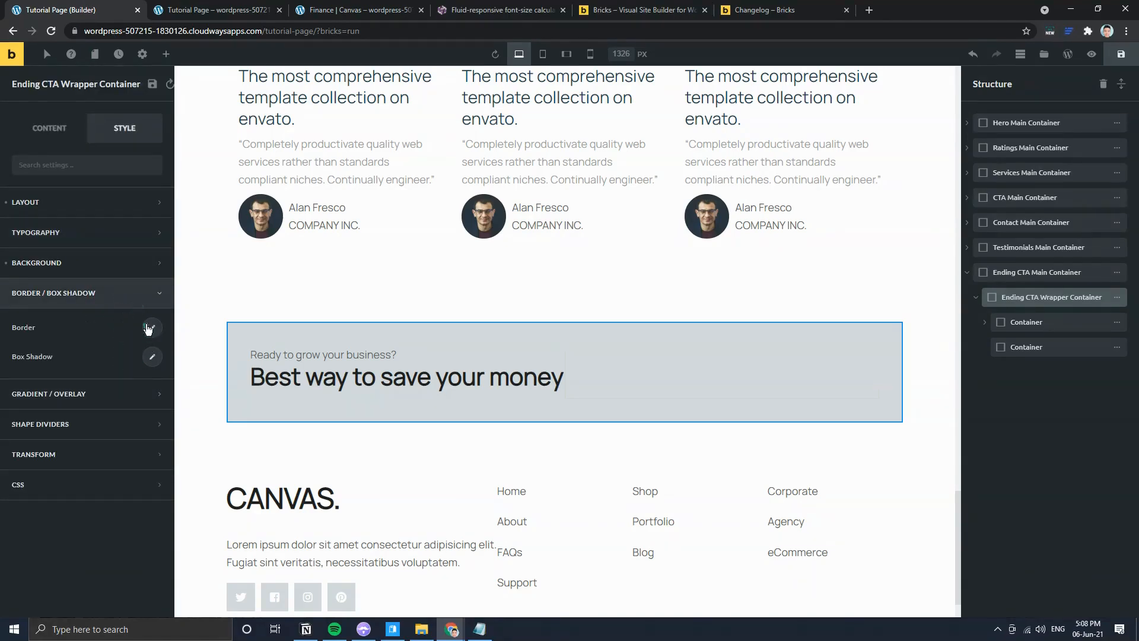
pyautogui.click(149, 328)
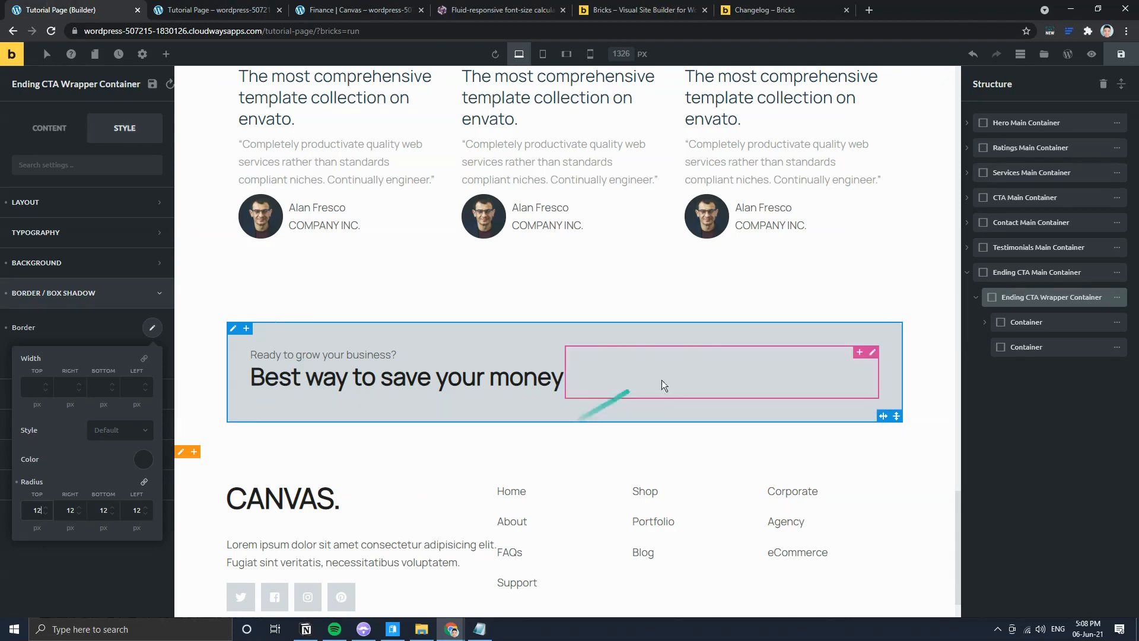
# Step: Compare the banner with the reference Finance page and set the wrapper container's top padding to 6 rem
pyautogui.click(698, 383)
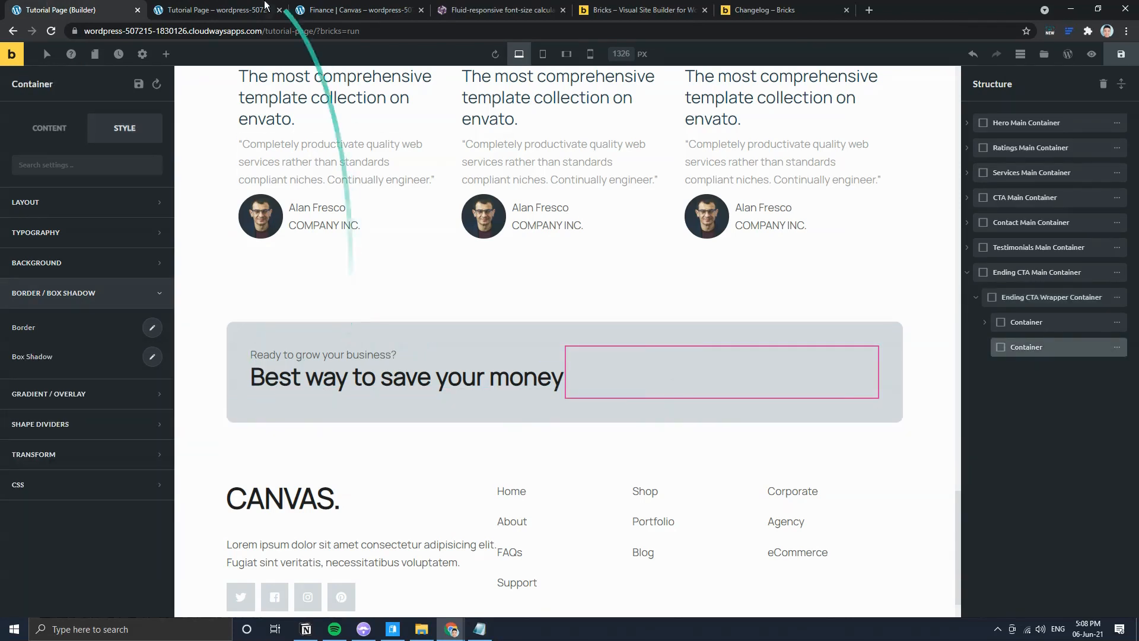
pyautogui.click(301, 11)
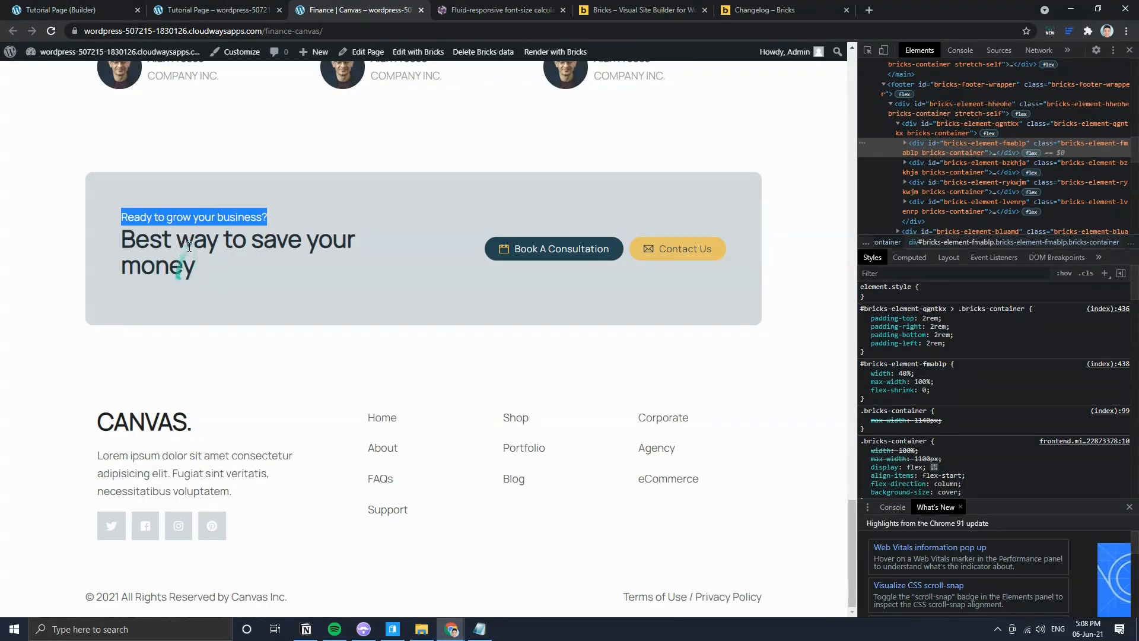
pyautogui.click(97, 7)
pyautogui.click(233, 329)
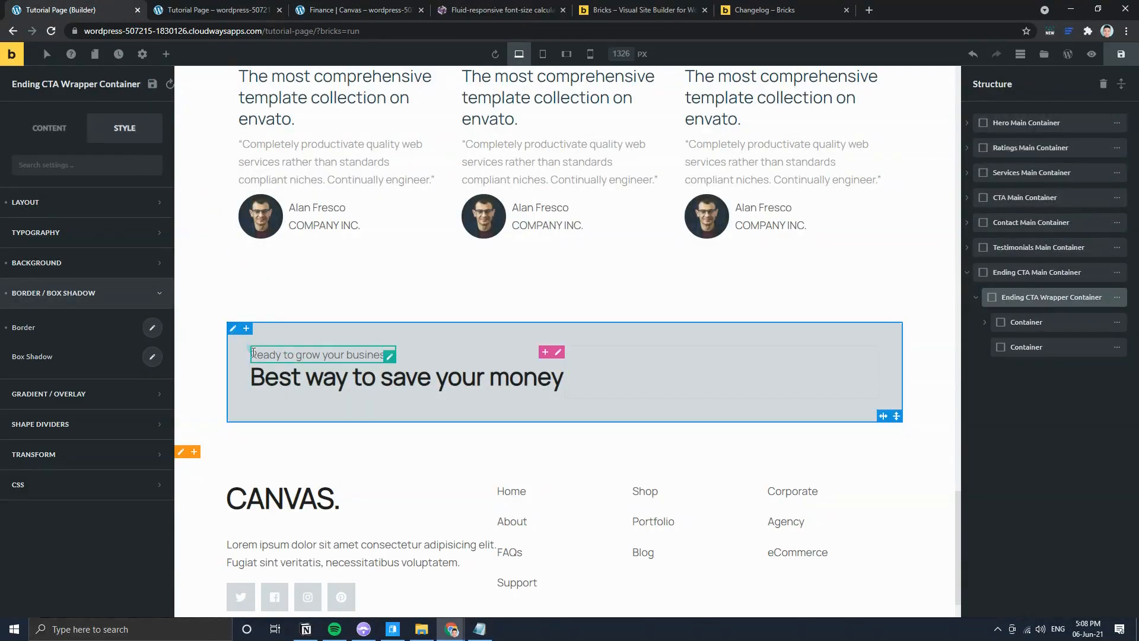
pyautogui.click(88, 203)
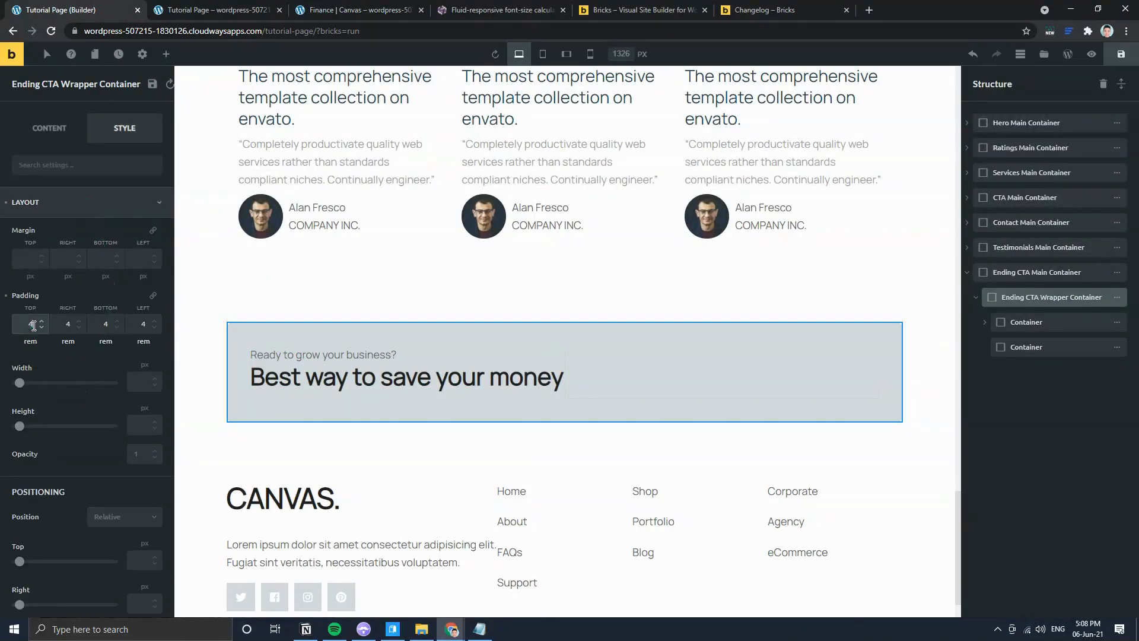
pyautogui.press('BackSpace')
pyautogui.write('6')
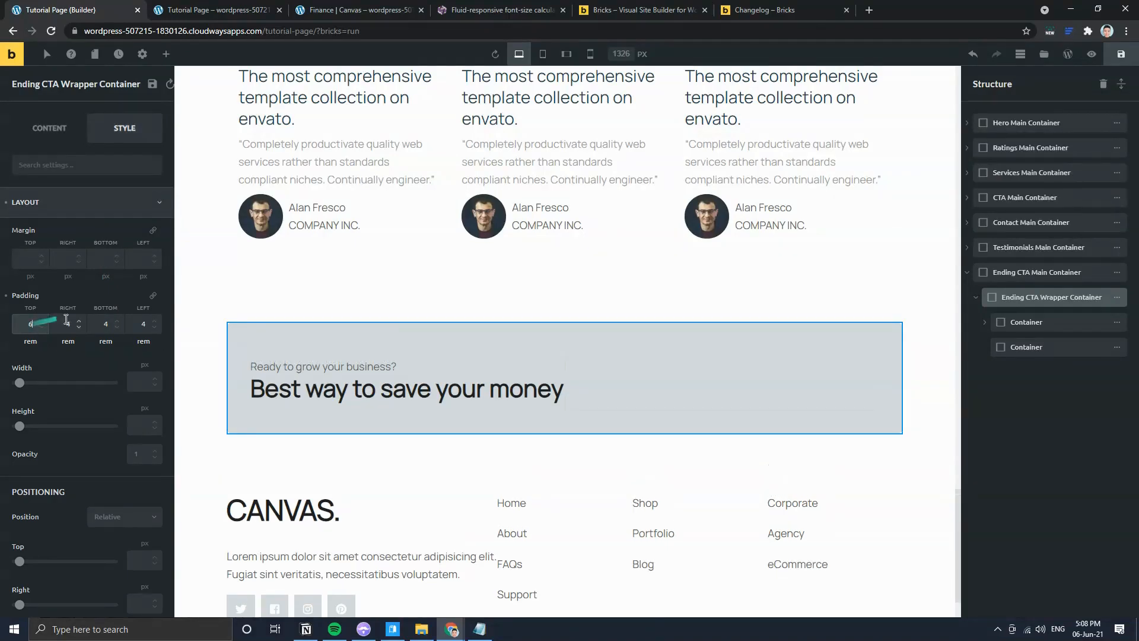
# Step: Set the Ending CTA Wrapper Container's padding to 6 rem on all four sides and compare it with the reference Finance page
pyautogui.click(93, 319)
pyautogui.write('6')
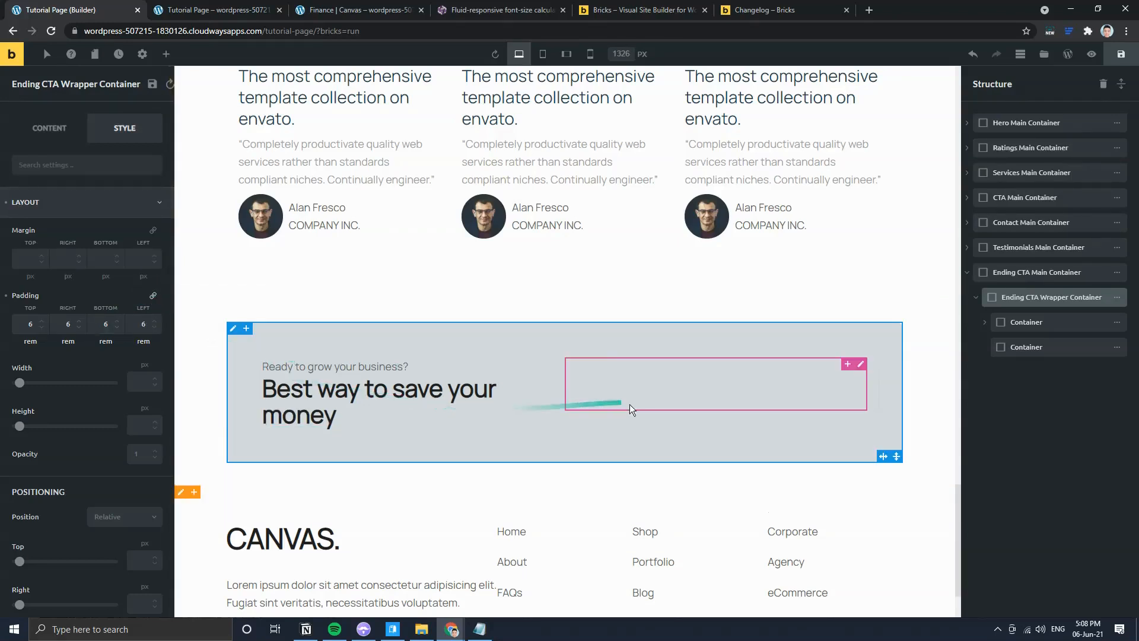
pyautogui.click(374, 10)
pyautogui.click(83, 9)
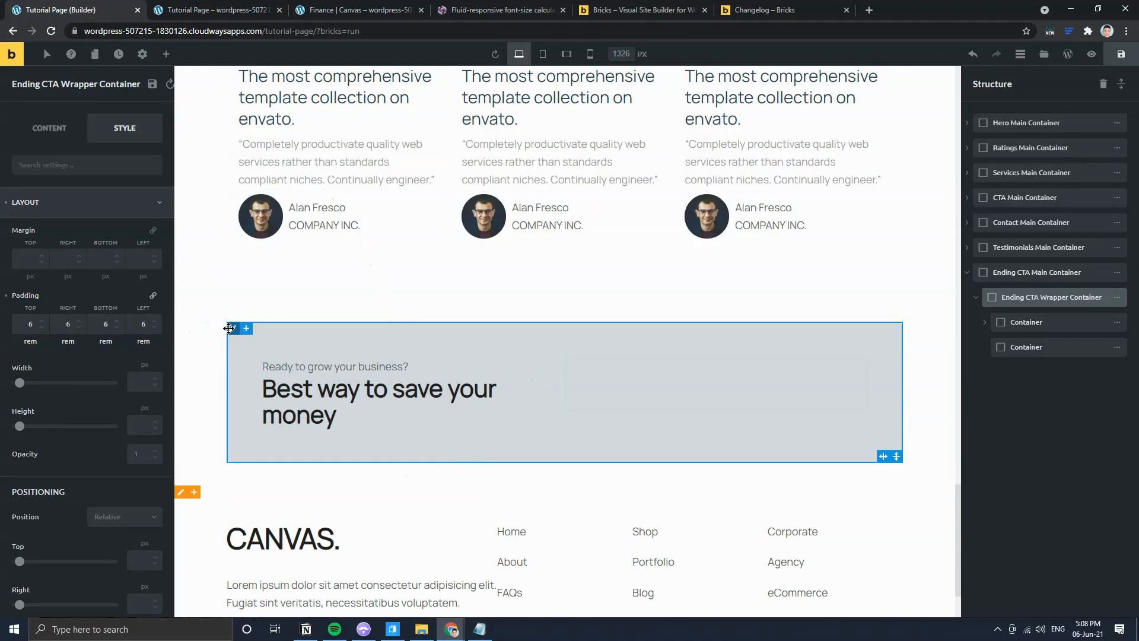
# Step: Increase the Ending CTA Wrapper Container's border radius to 16 px on all corners
pyautogui.scroll(-10, 58, 436)
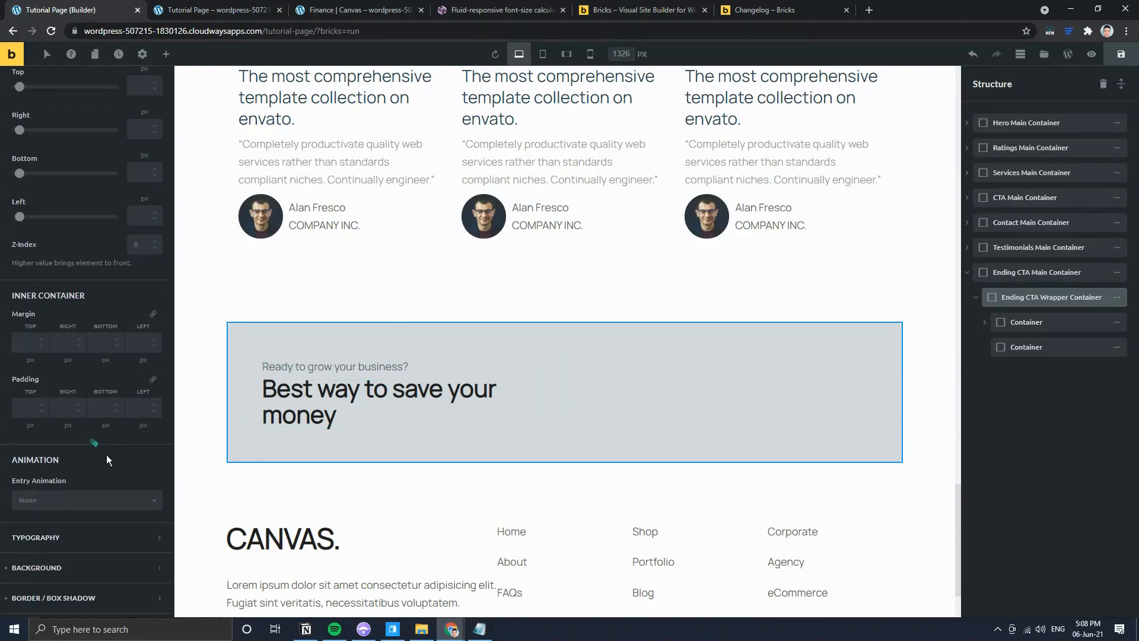
pyautogui.click(112, 479)
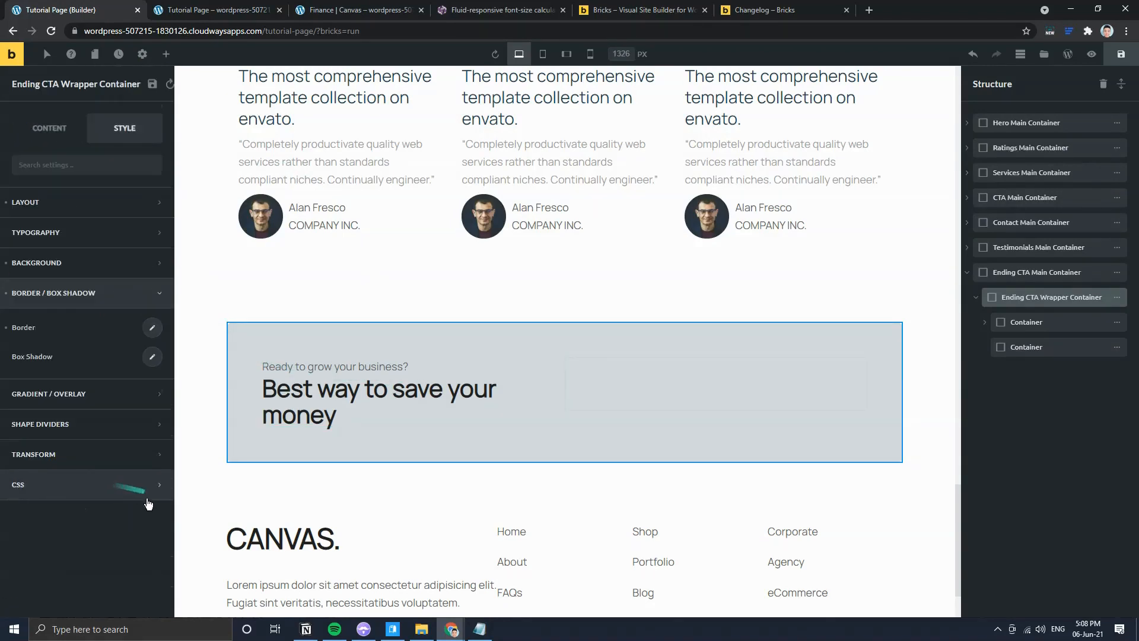
pyautogui.click(153, 357)
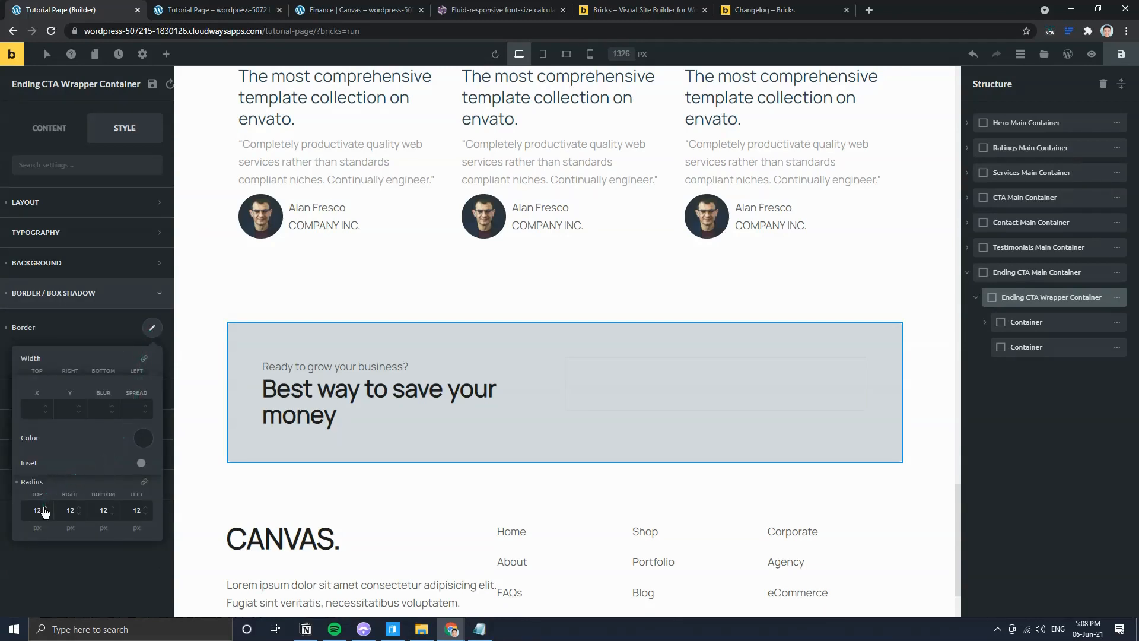
pyautogui.click(45, 507)
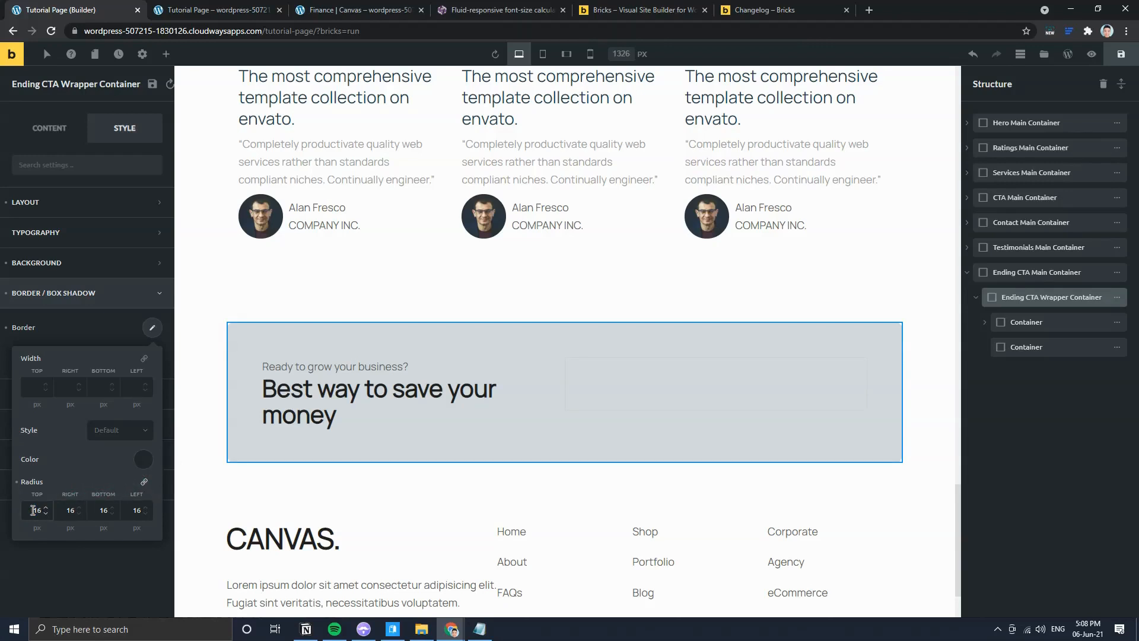
pyautogui.click(517, 369)
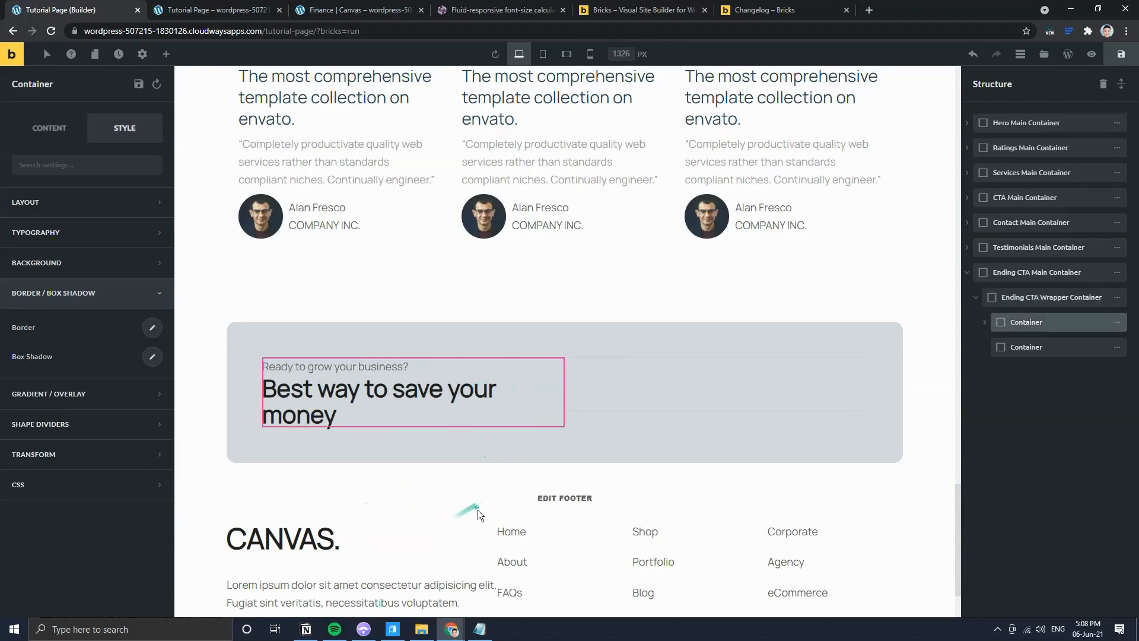
pyautogui.click(674, 379)
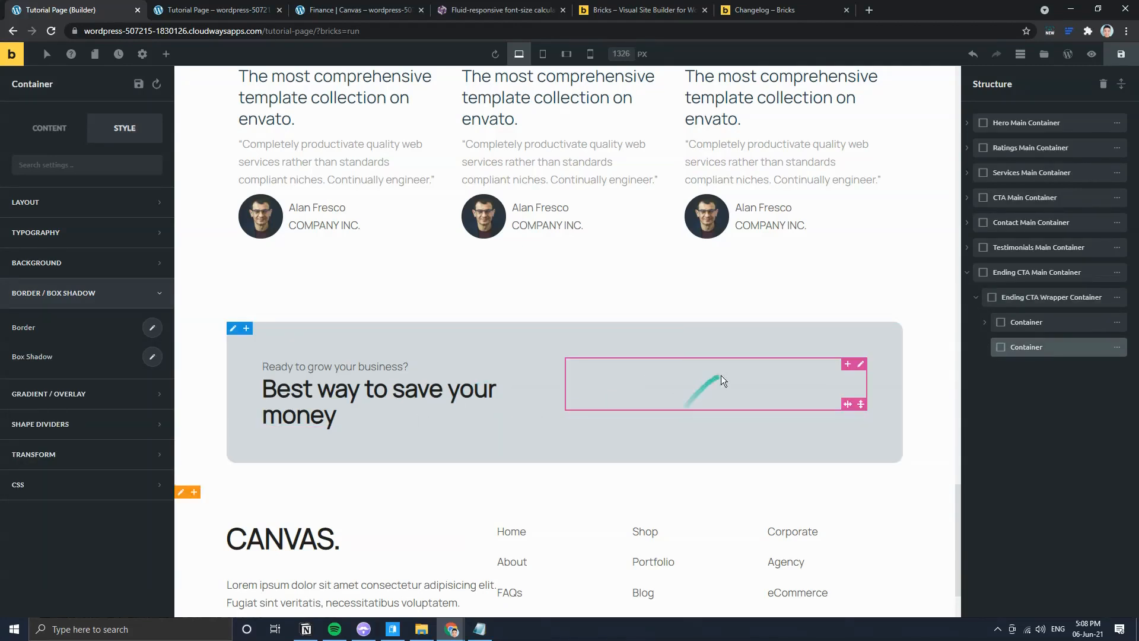
# Step: Center the Ending CTA Wrapper Container's children on the cross axis
pyautogui.click(605, 430)
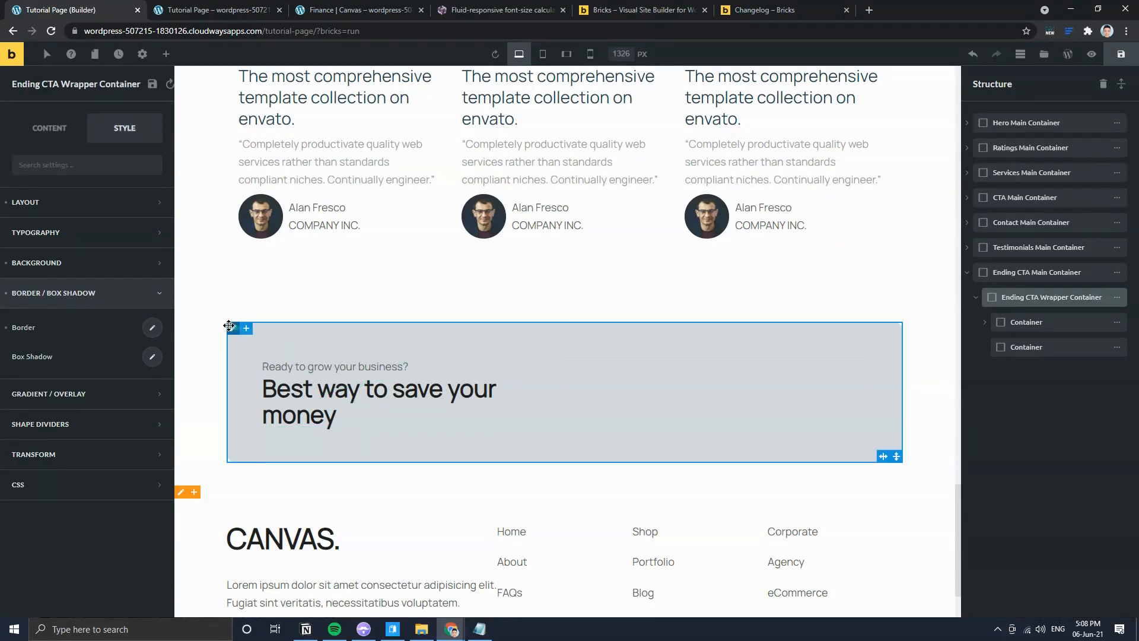
pyautogui.click(58, 129)
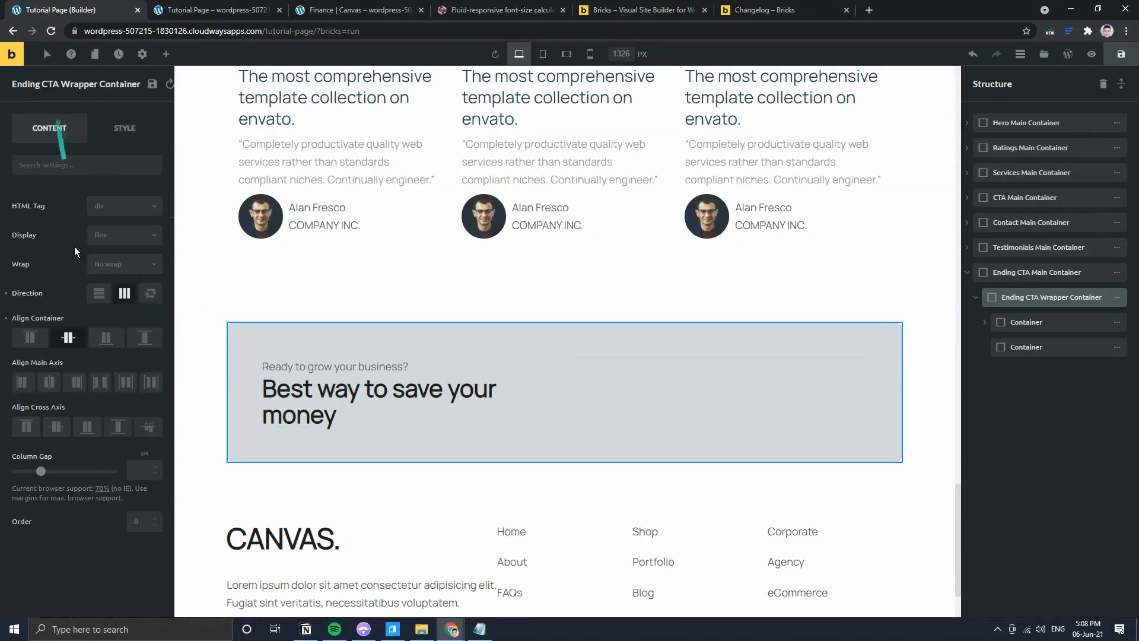
pyautogui.click(55, 427)
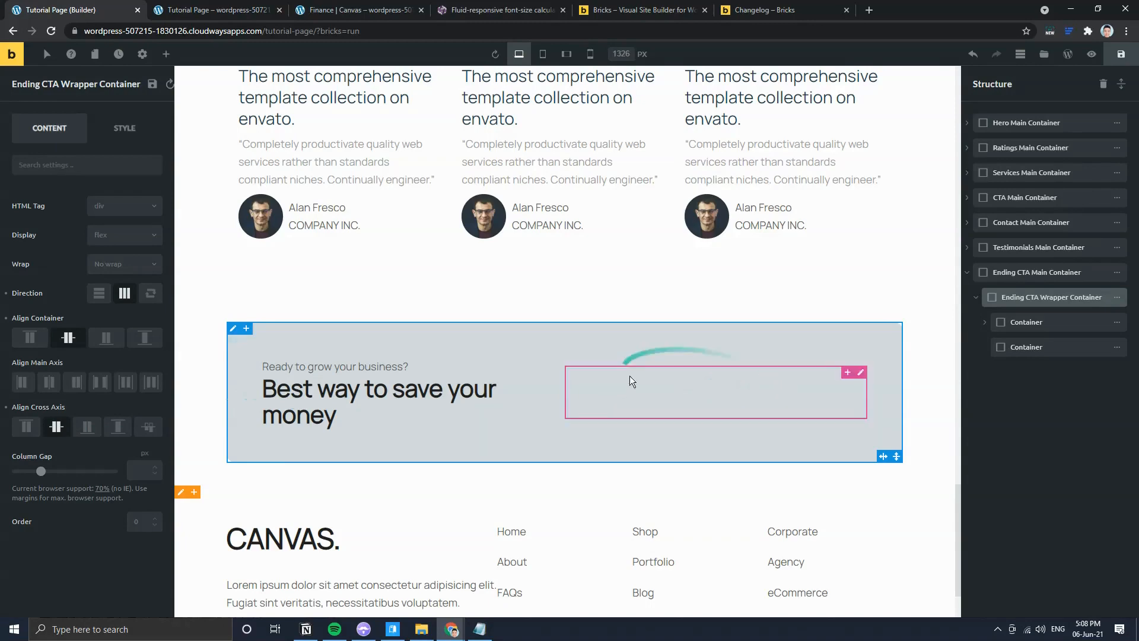
pyautogui.click(739, 388)
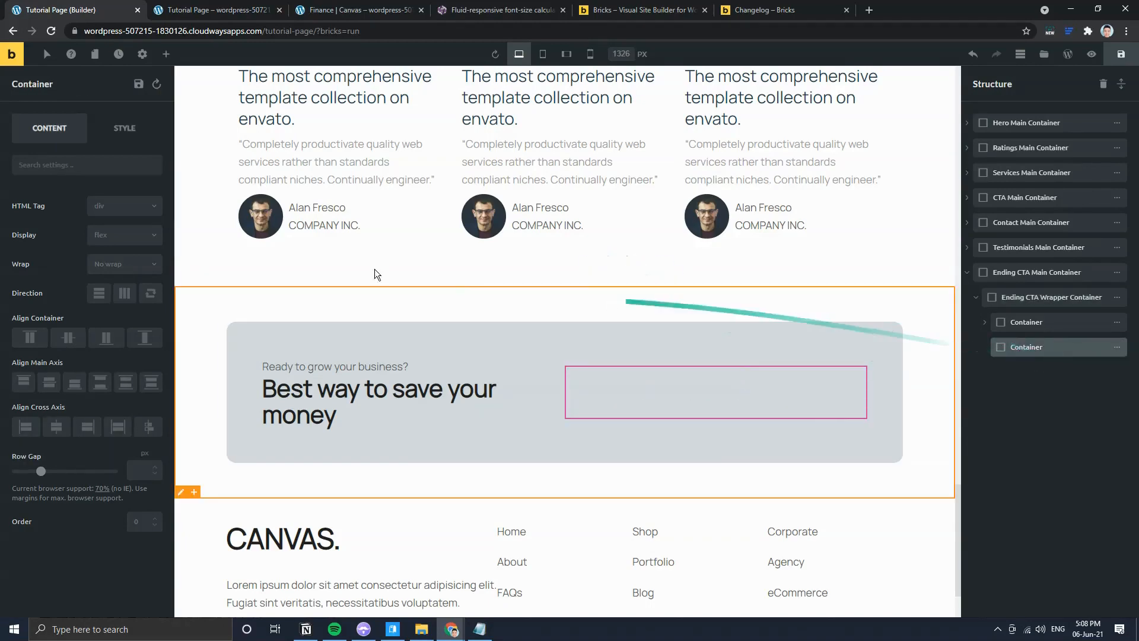
# Step: Clone the Get Started button below the Stocks & Trades columns and move the copy into the ending banner's empty second container
pyautogui.scroll(12, 579, 269)
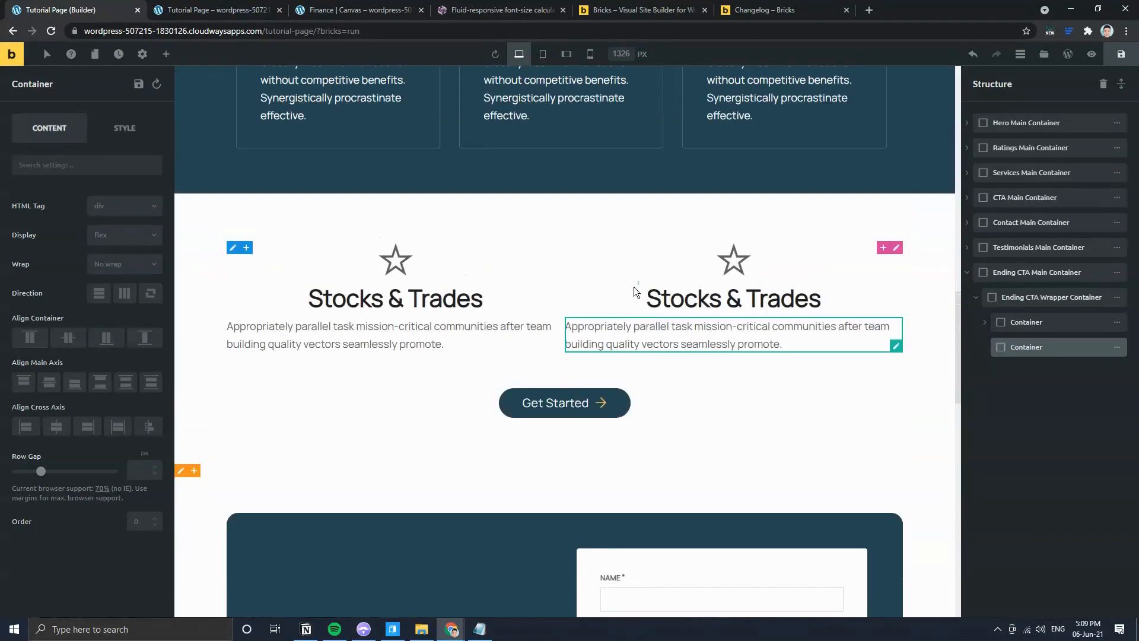
pyautogui.rightClick(581, 404)
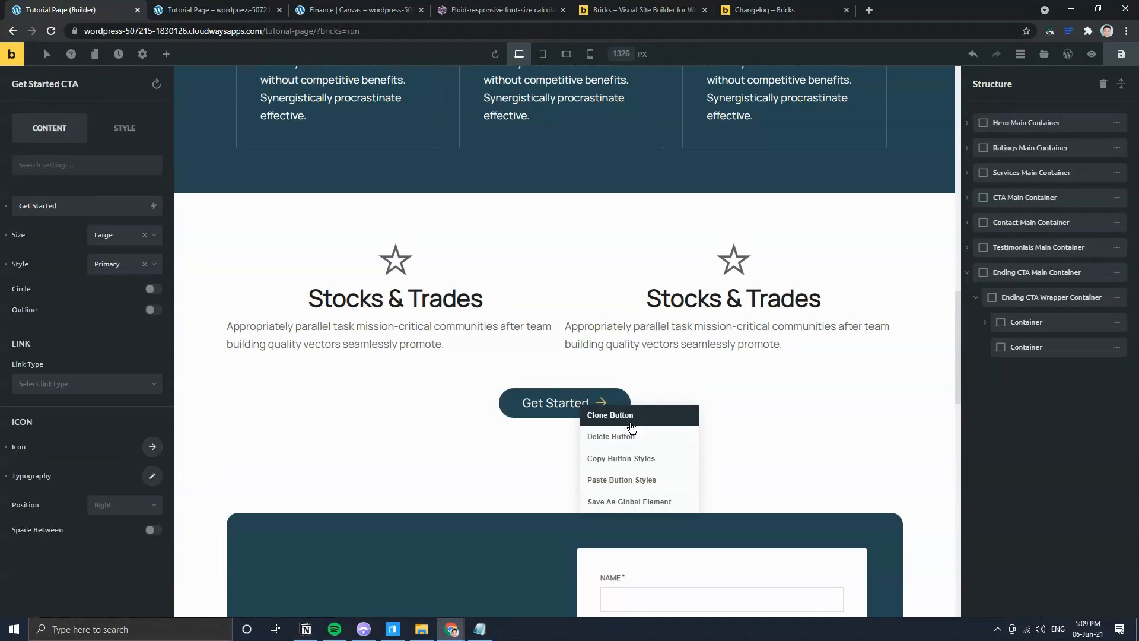
pyautogui.click(630, 421)
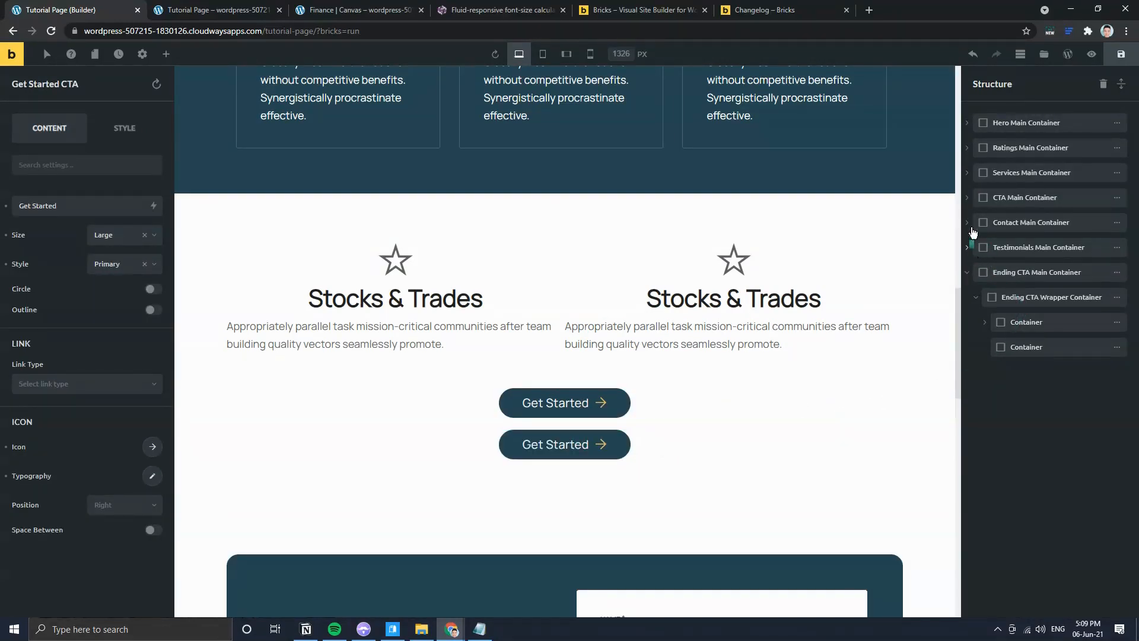
pyautogui.click(967, 198)
pyautogui.moveTo(990, 271); pyautogui.dragTo(987, 406)
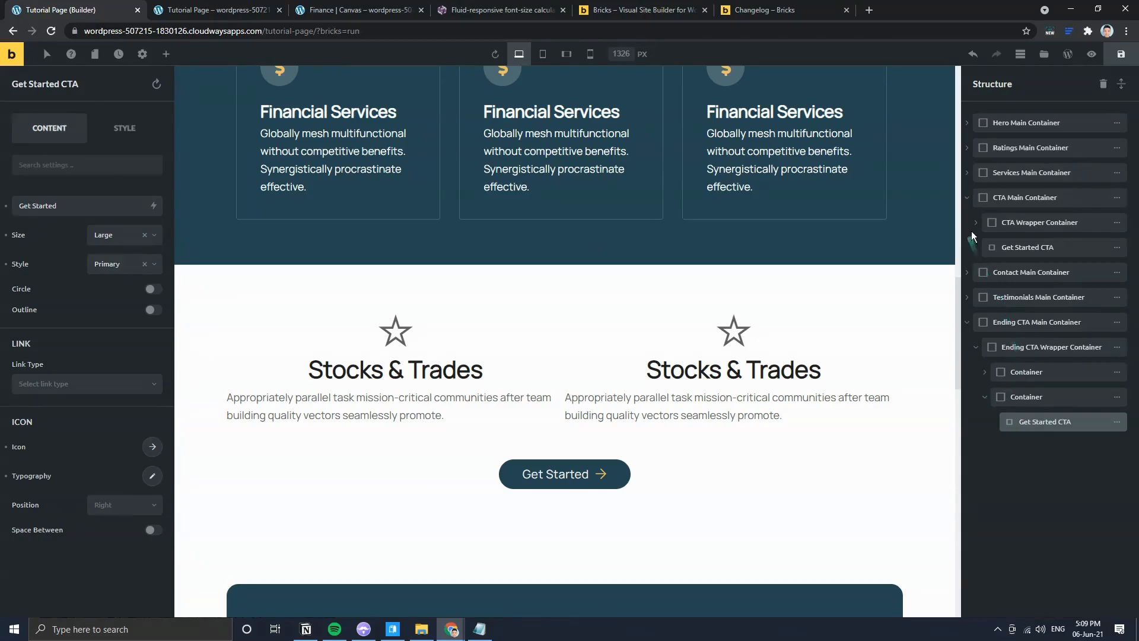
pyautogui.click(967, 198)
pyautogui.scroll(-16, 650, 479)
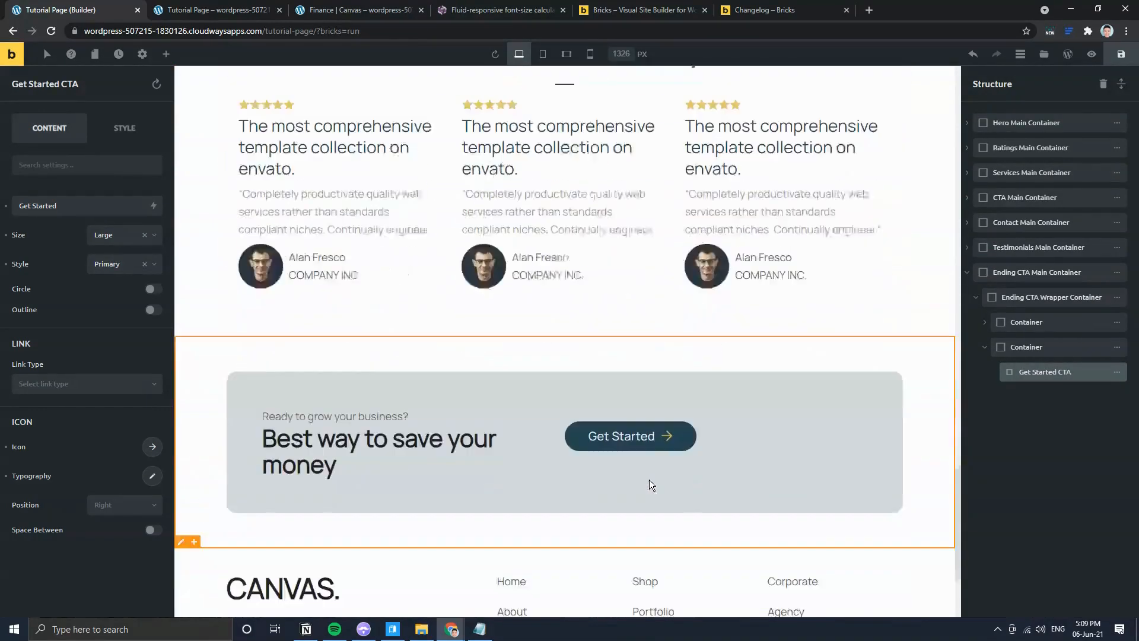
# Step: Give the banner's button container a horizontal direction, with main axis alignment at the end and cross axis alignment centered
pyautogui.scroll(-1, 649, 479)
pyautogui.click(1115, 349)
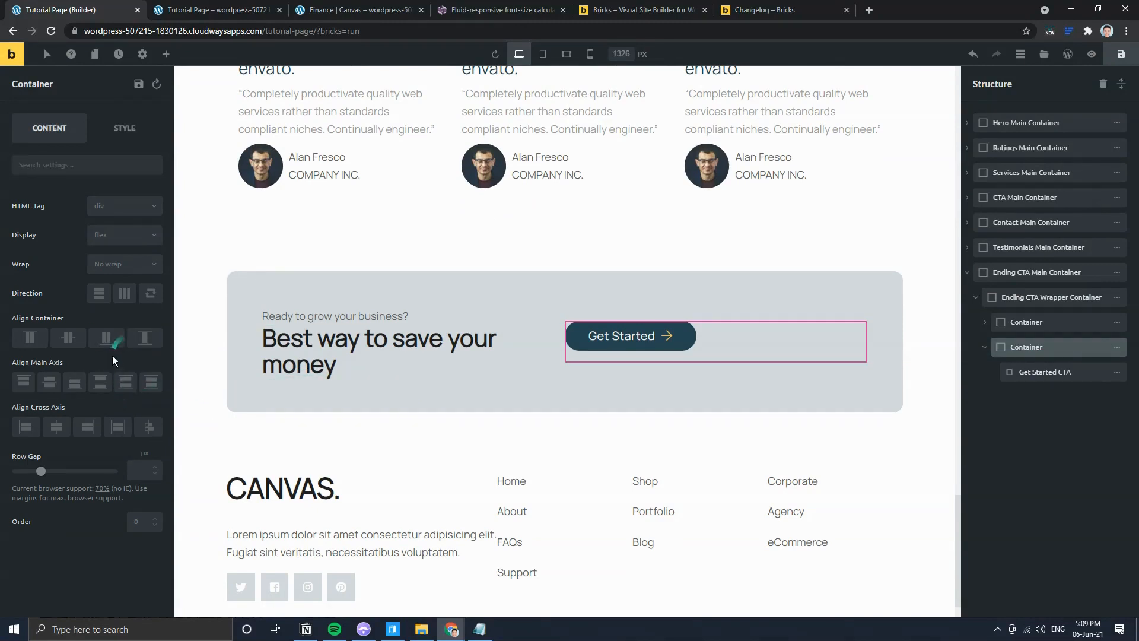
pyautogui.click(57, 427)
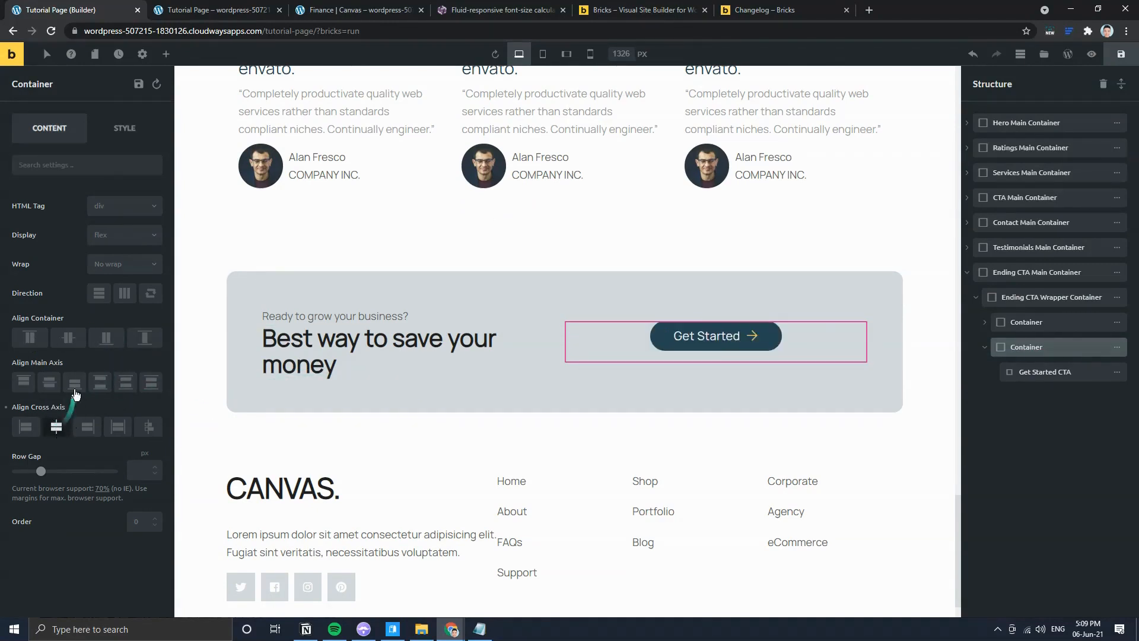
pyautogui.click(87, 427)
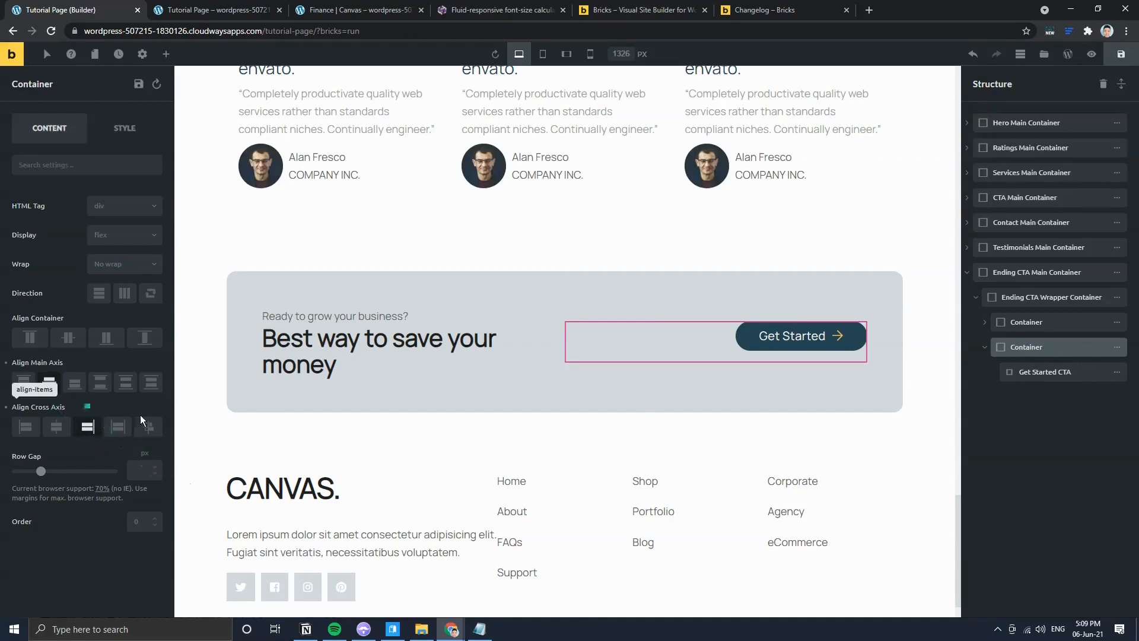
pyautogui.click(124, 293)
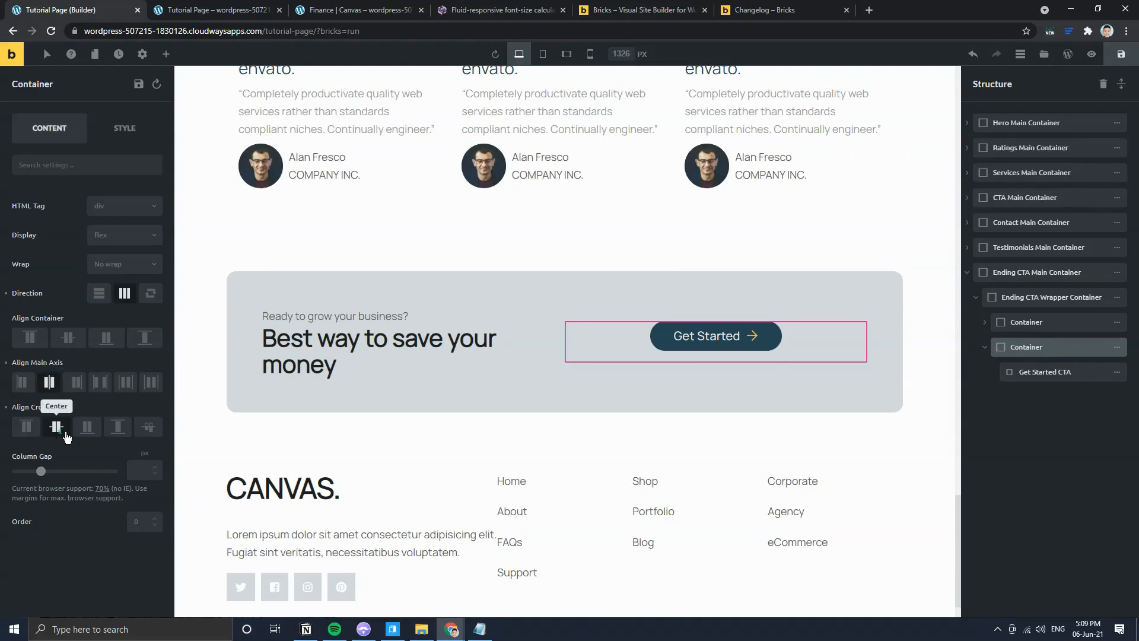
pyautogui.click(77, 385)
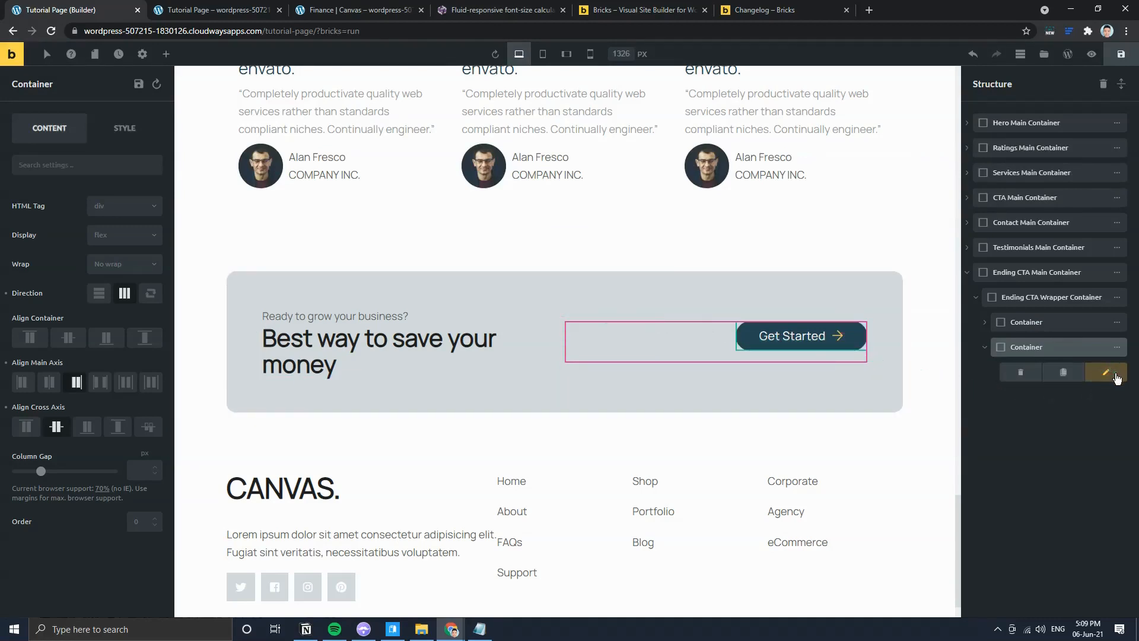
# Step: Clear the bottom margin from the Get Started button in the ending banner
pyautogui.click(1104, 372)
pyautogui.click(122, 132)
pyautogui.click(95, 202)
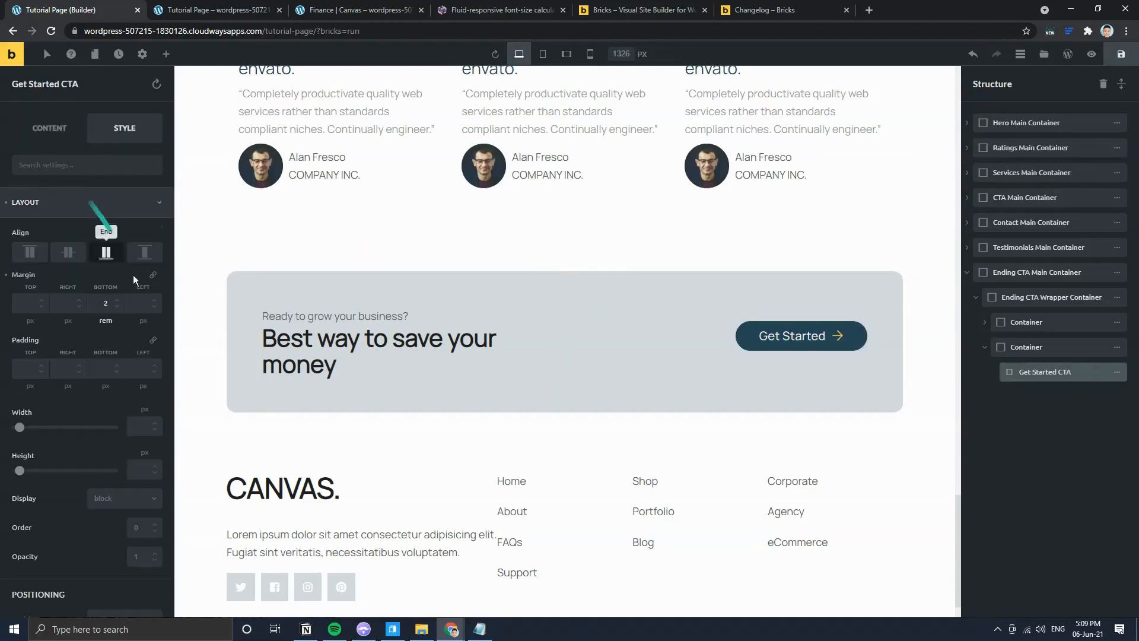
pyautogui.click(4, 276)
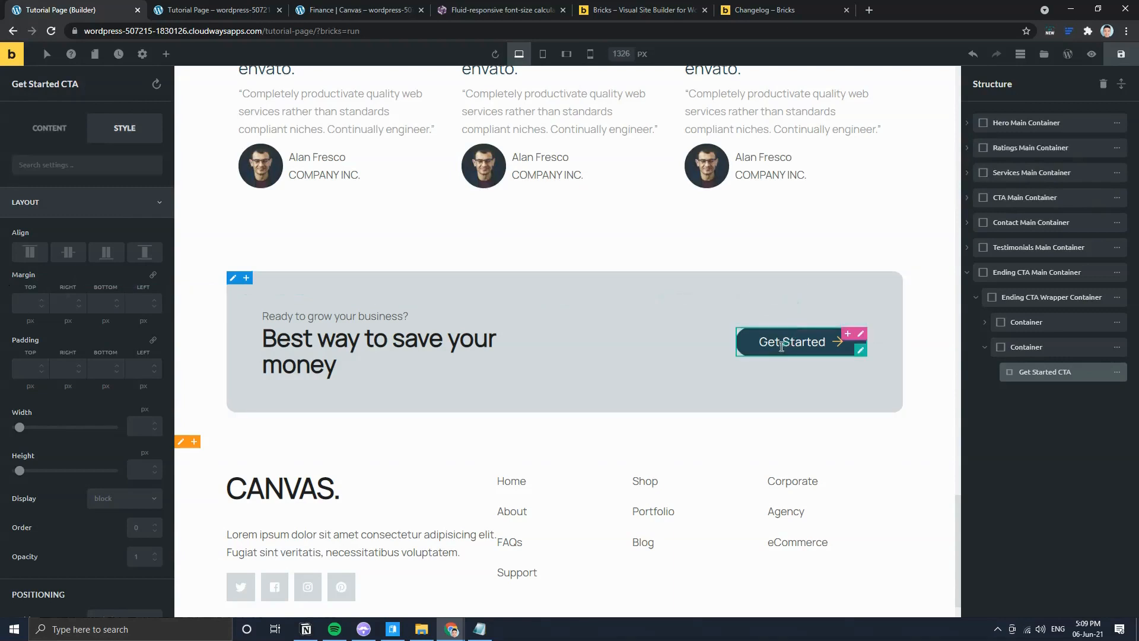
# Step: Check the reference banner's buttons and set the Get Started button's size to Medium and its icon position to Left
pyautogui.click(353, 10)
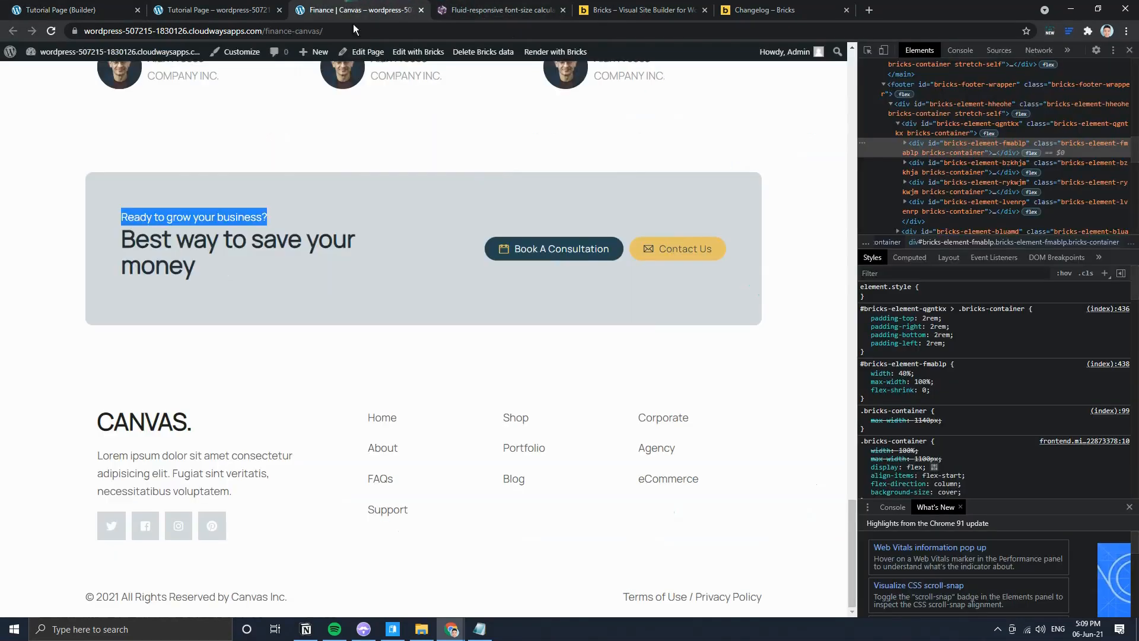
pyautogui.click(100, 6)
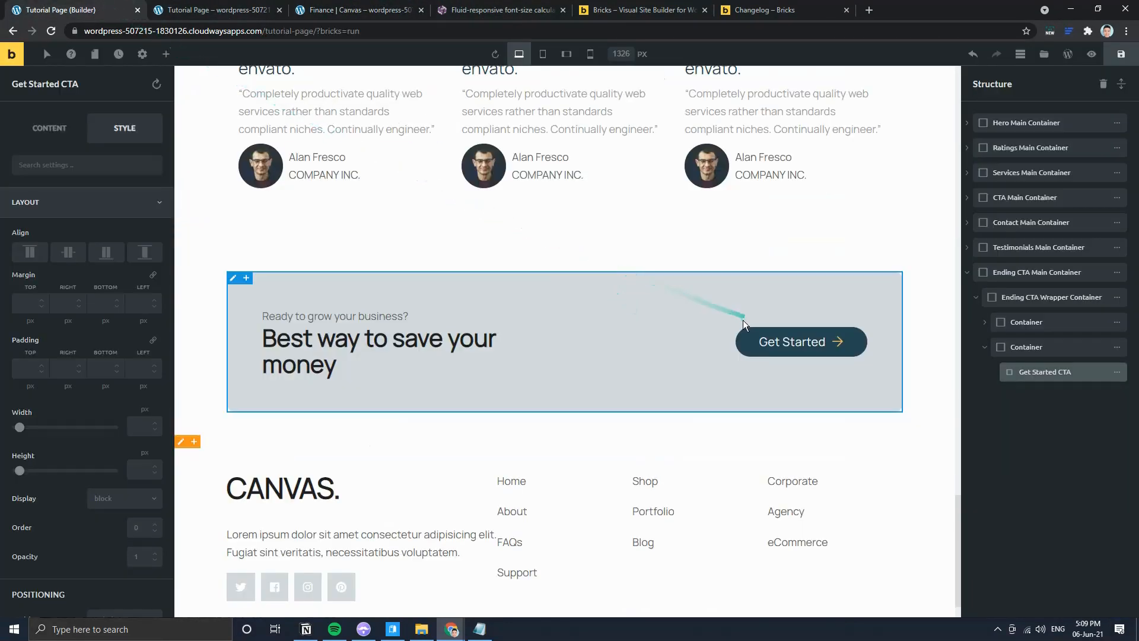
pyautogui.click(43, 140)
pyautogui.click(118, 236)
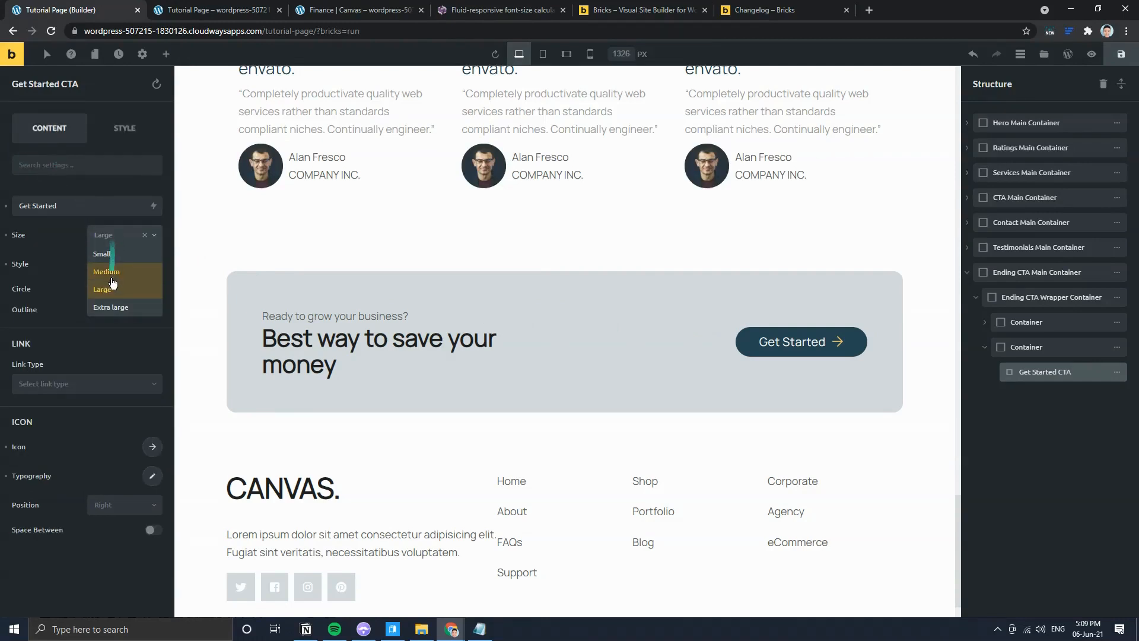
pyautogui.click(112, 273)
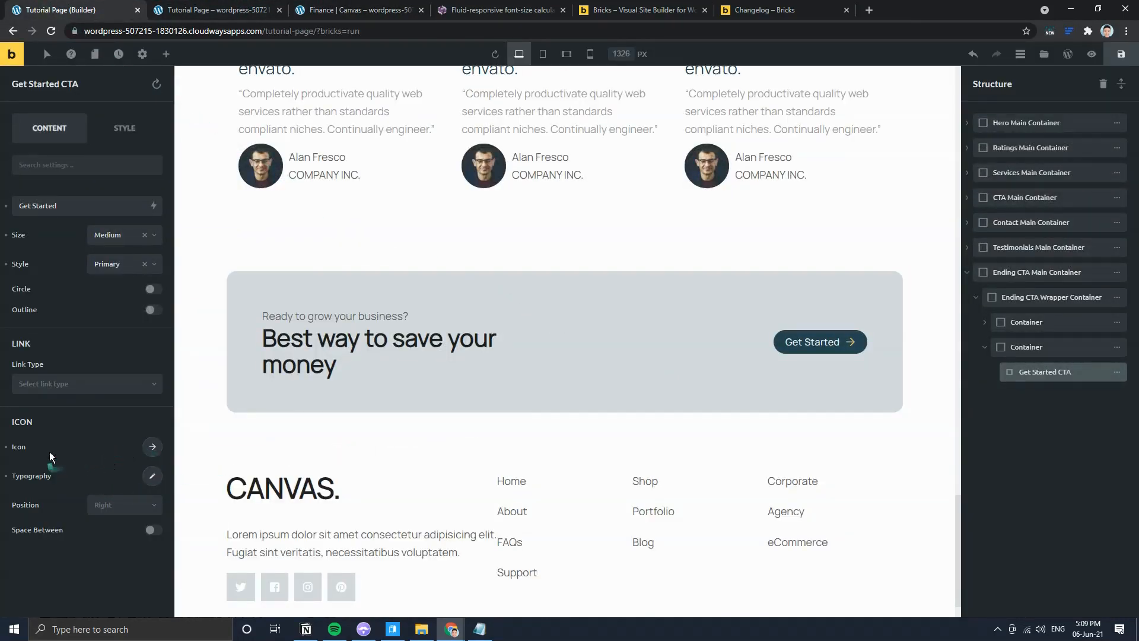
pyautogui.click(146, 504)
pyautogui.click(127, 530)
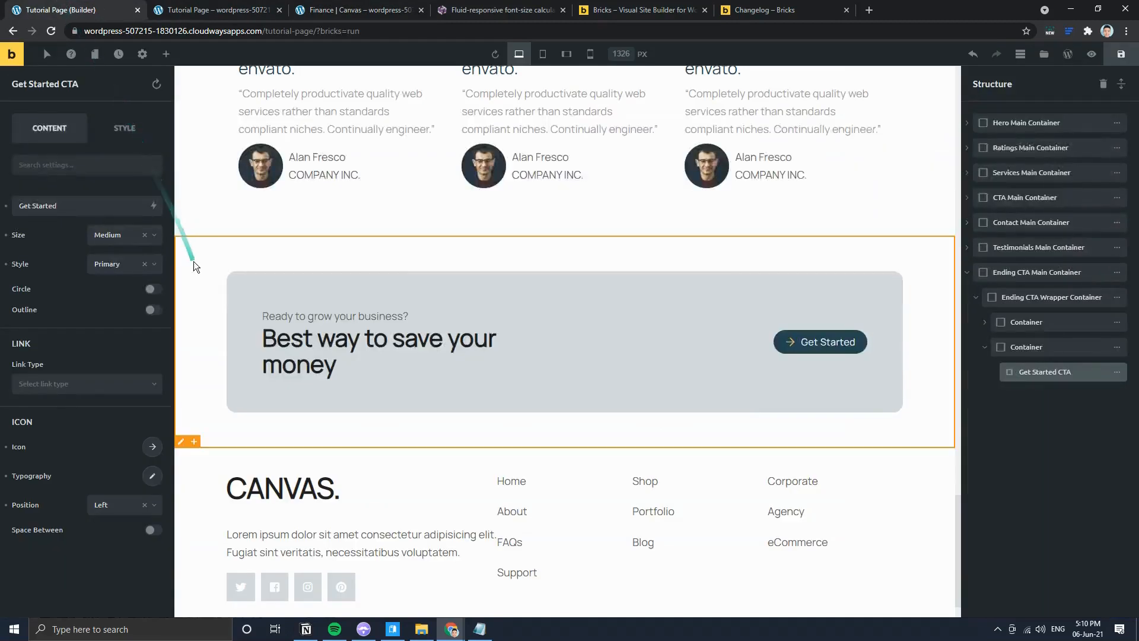
# Step: Change the banner button's text to "Book A Consultation" and its icon to the Themify calendar
pyautogui.moveTo(32, 205); pyautogui.dragTo(55, 201)
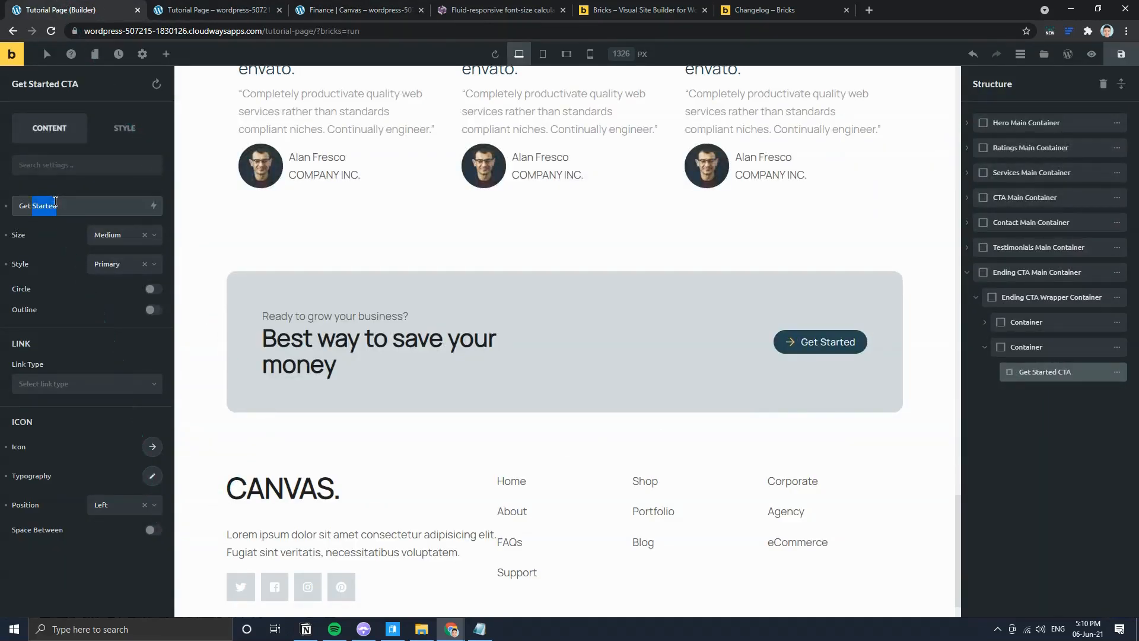
pyautogui.write('Book A Con')
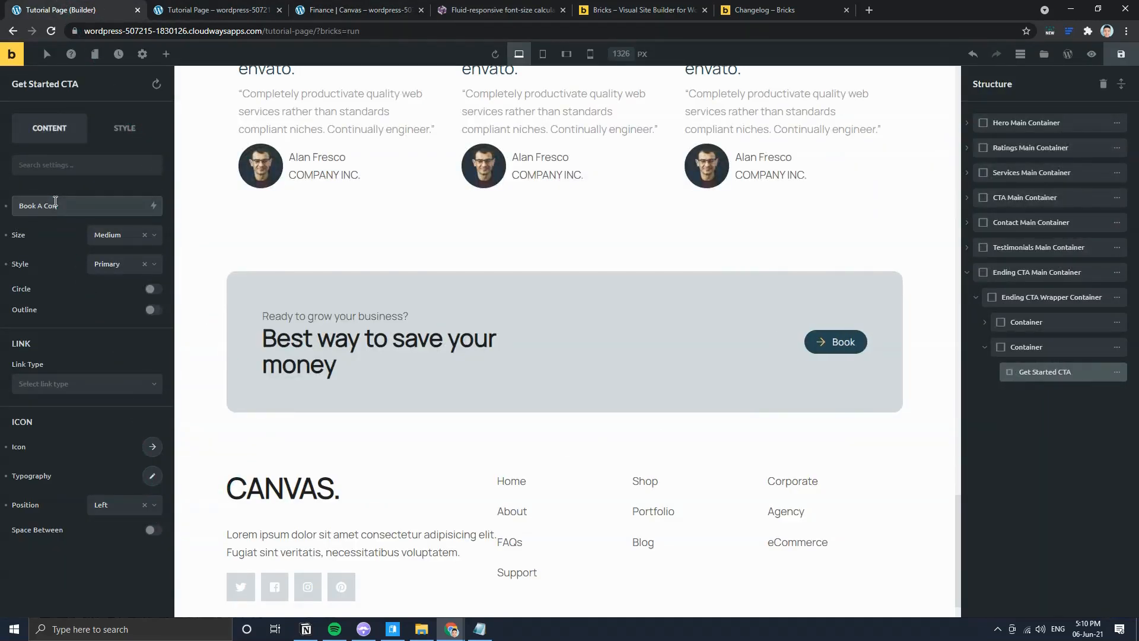
pyautogui.write('sultation')
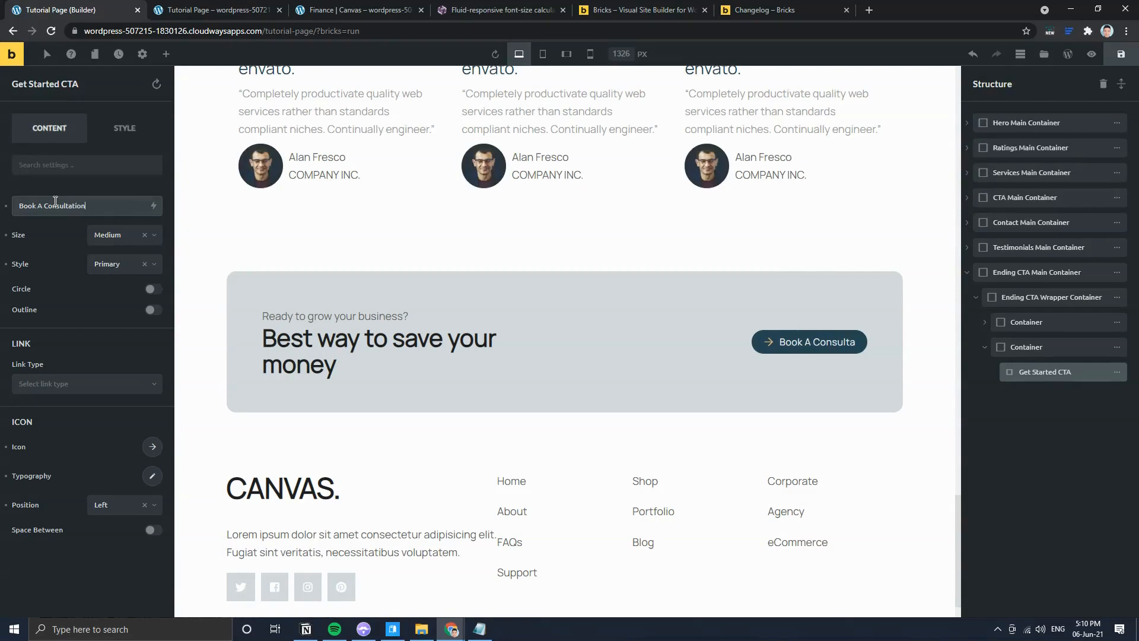
pyautogui.click(153, 446)
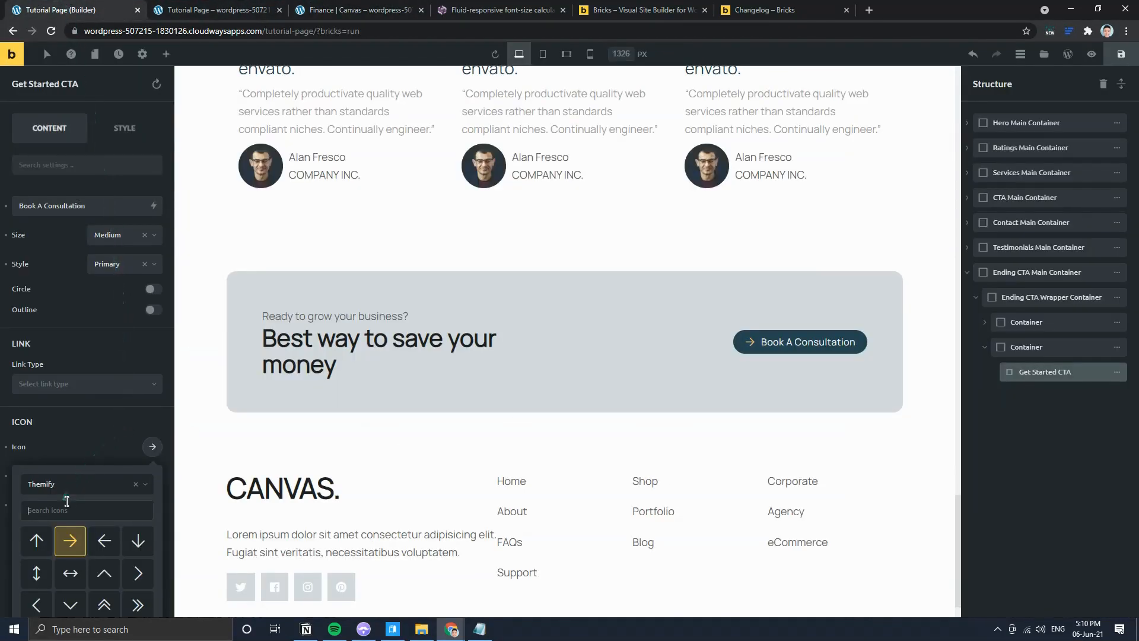
pyautogui.write('cal')
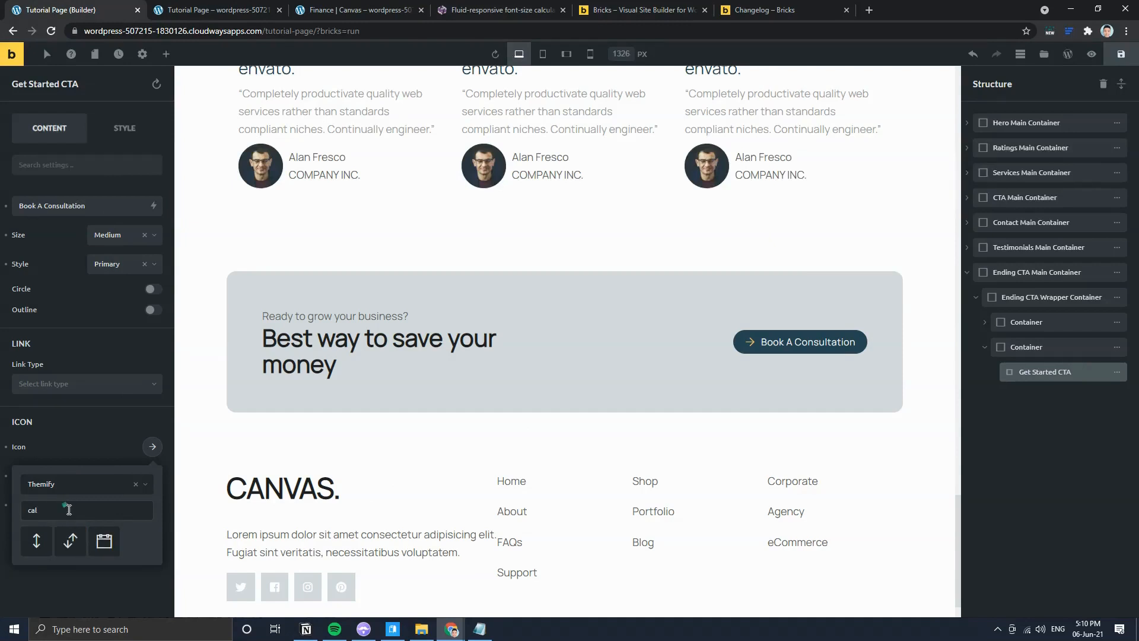
pyautogui.click(103, 540)
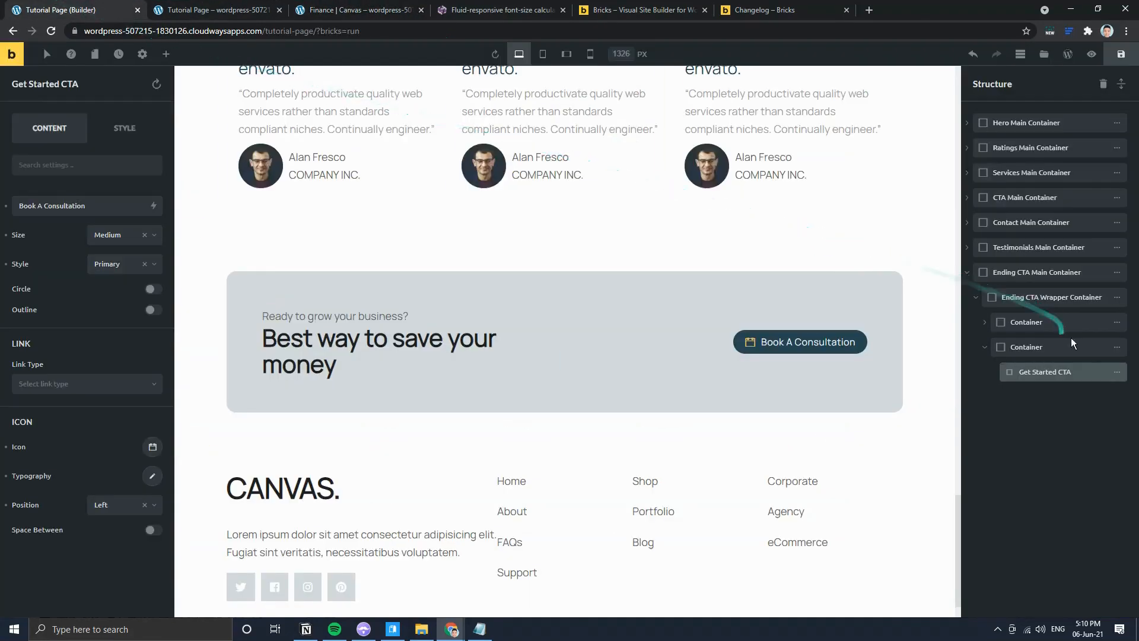
# Step: Duplicate the banner's Book A Consultation button and add a right margin to the first of the two buttons
pyautogui.moveTo(1118, 373)
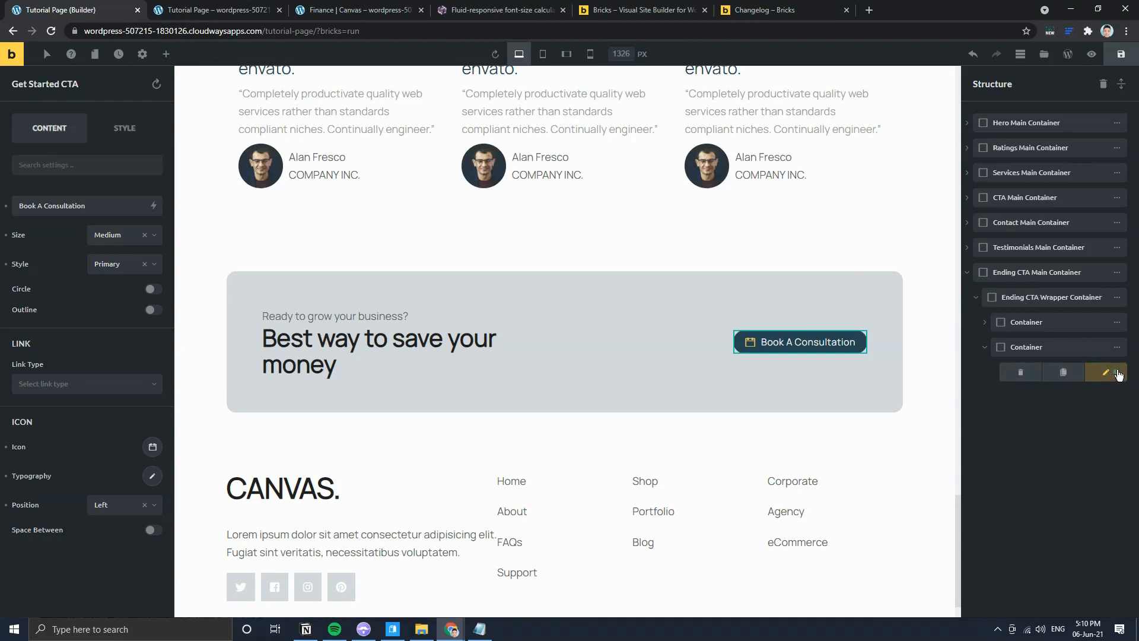
pyautogui.click(1062, 372)
pyautogui.click(1085, 372)
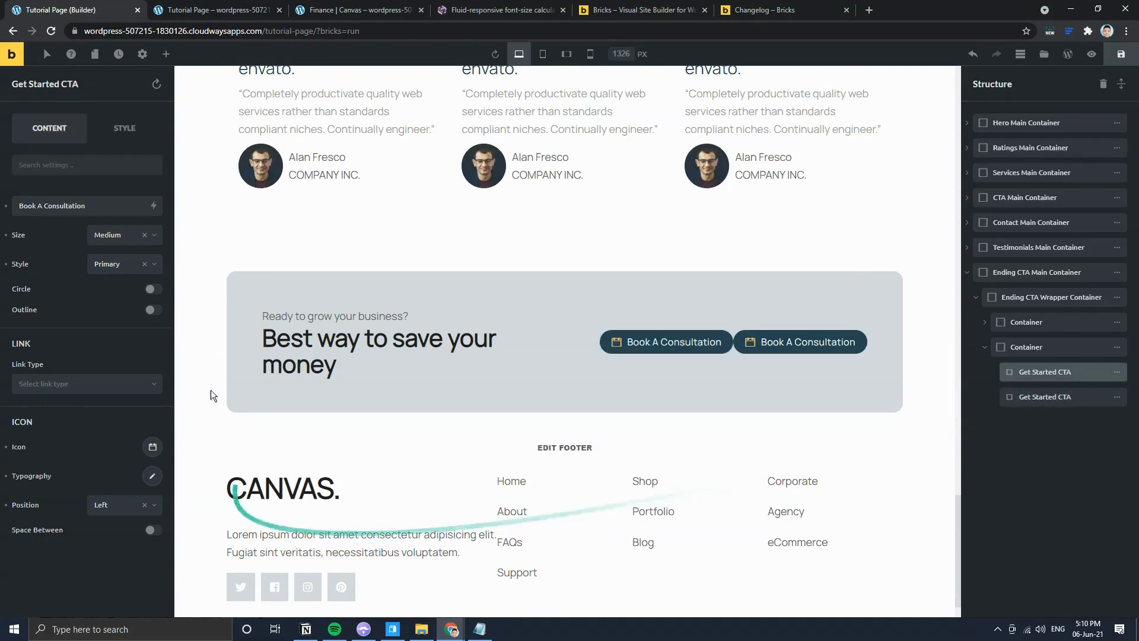
pyautogui.click(124, 128)
pyautogui.click(91, 202)
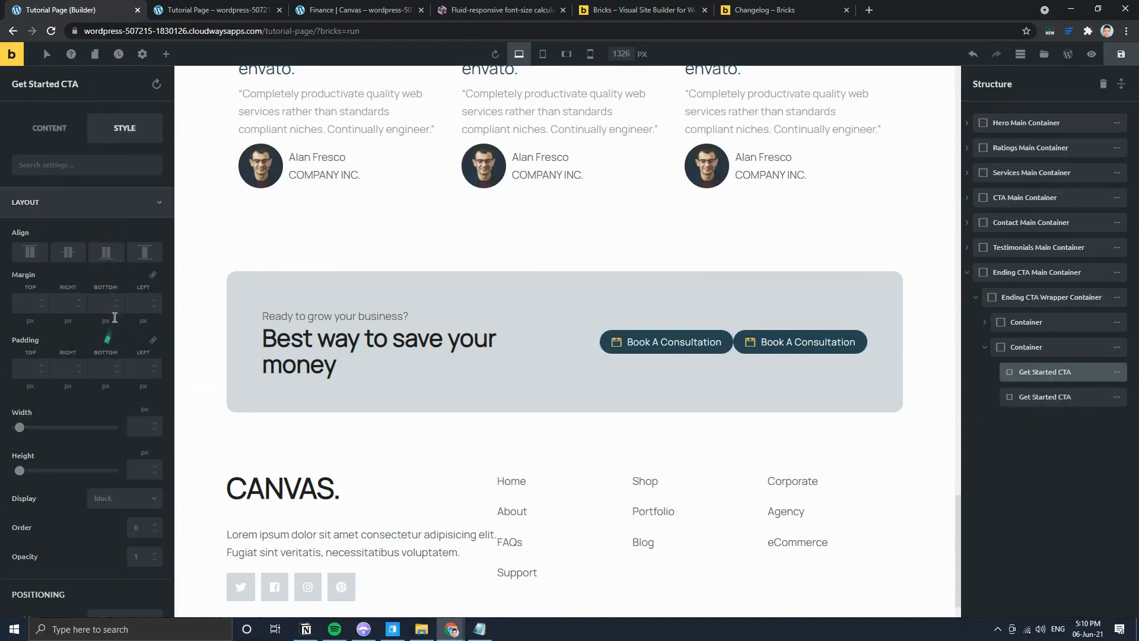
pyautogui.click(68, 320)
pyautogui.click(68, 357)
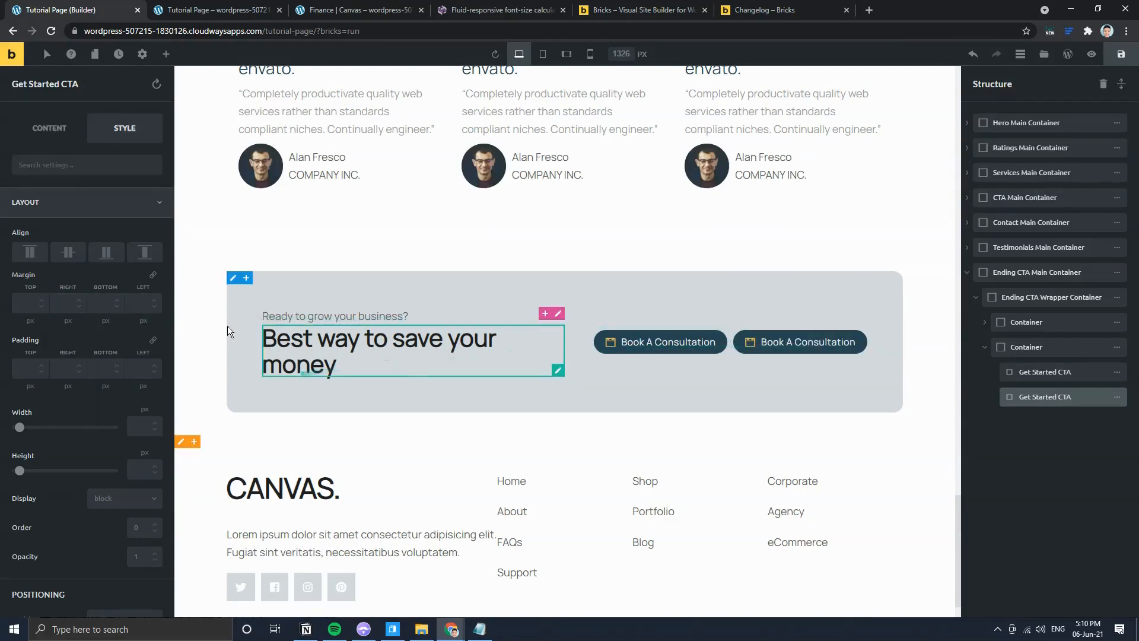
# Step: Give the second banner button the yellow #e9c46a background color from the FinanceCanvas palette
pyautogui.click(49, 128)
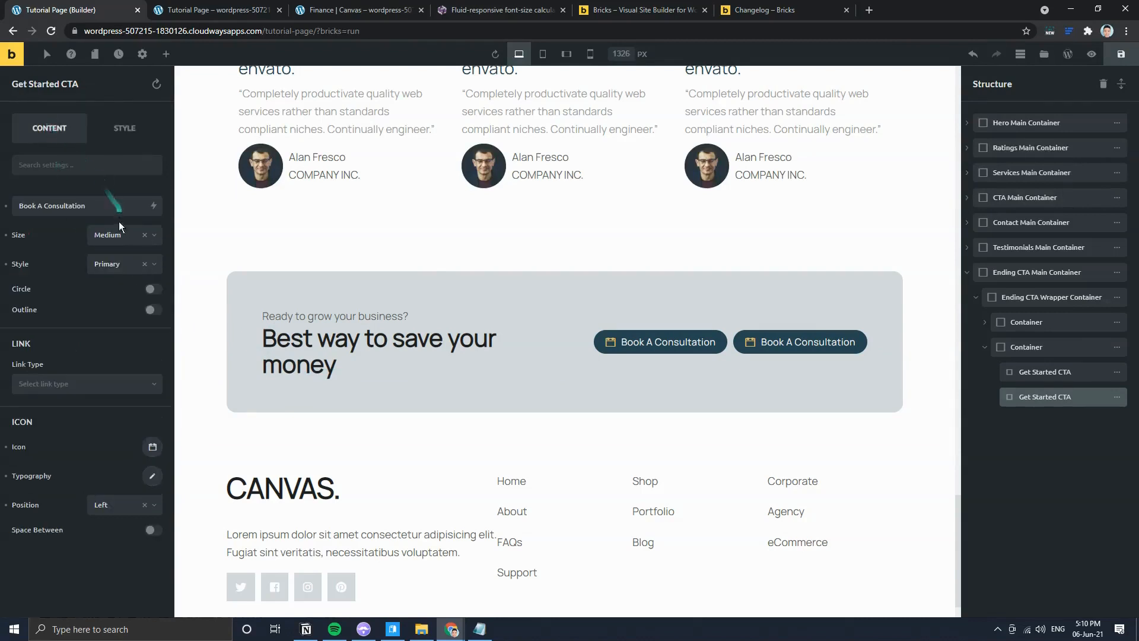
pyautogui.click(104, 266)
pyautogui.click(117, 309)
pyautogui.click(116, 264)
pyautogui.click(119, 133)
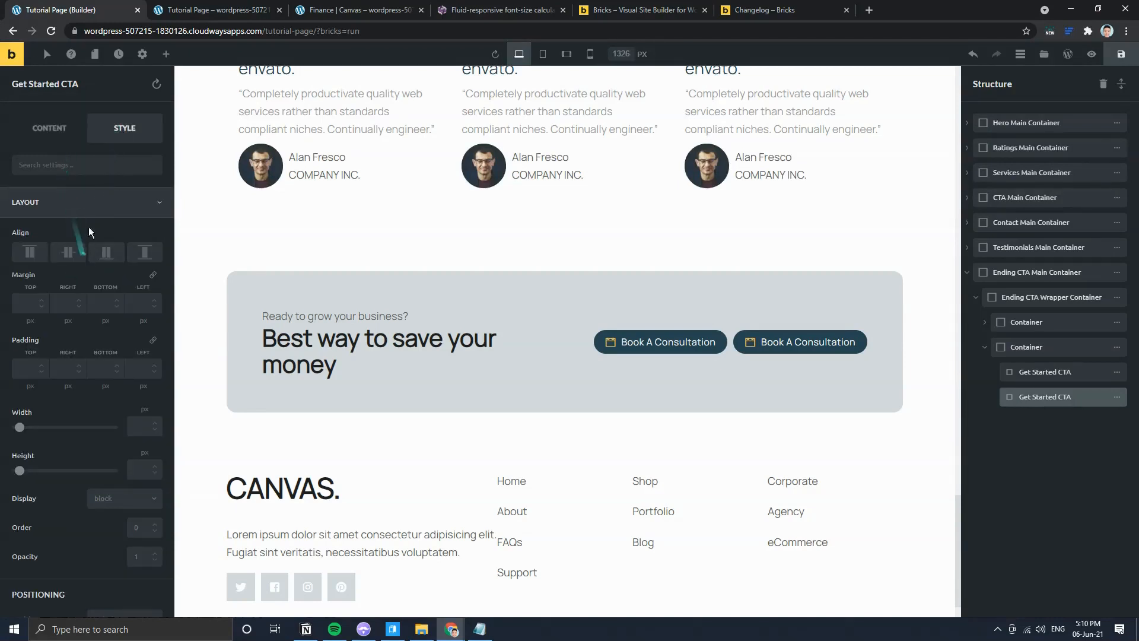
pyautogui.click(83, 202)
pyautogui.click(76, 263)
pyautogui.click(152, 296)
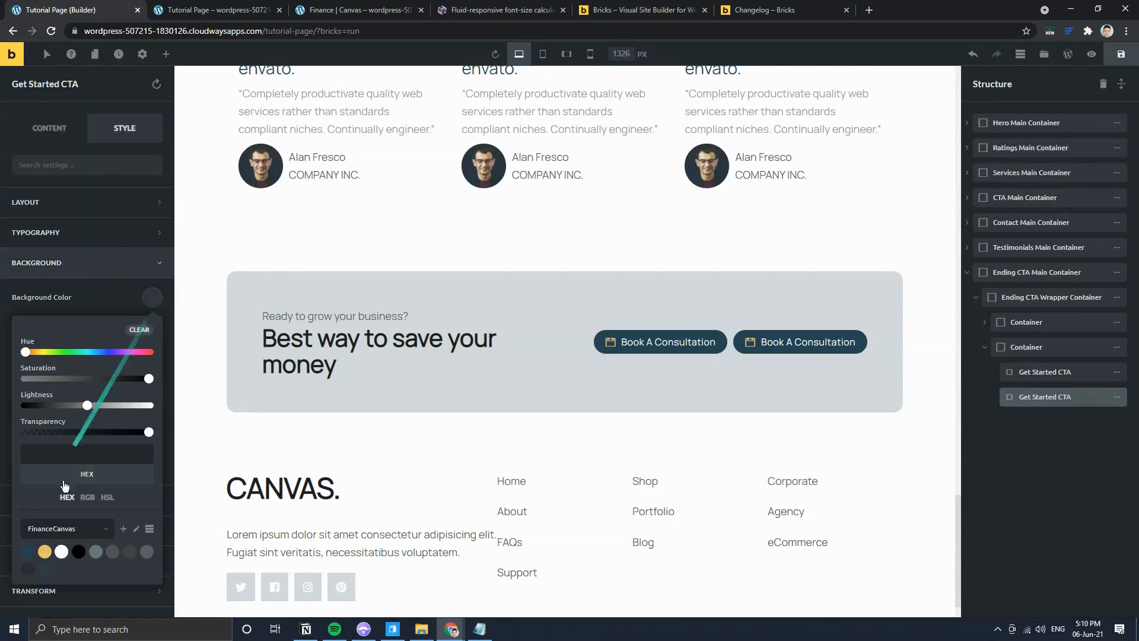
pyautogui.click(45, 551)
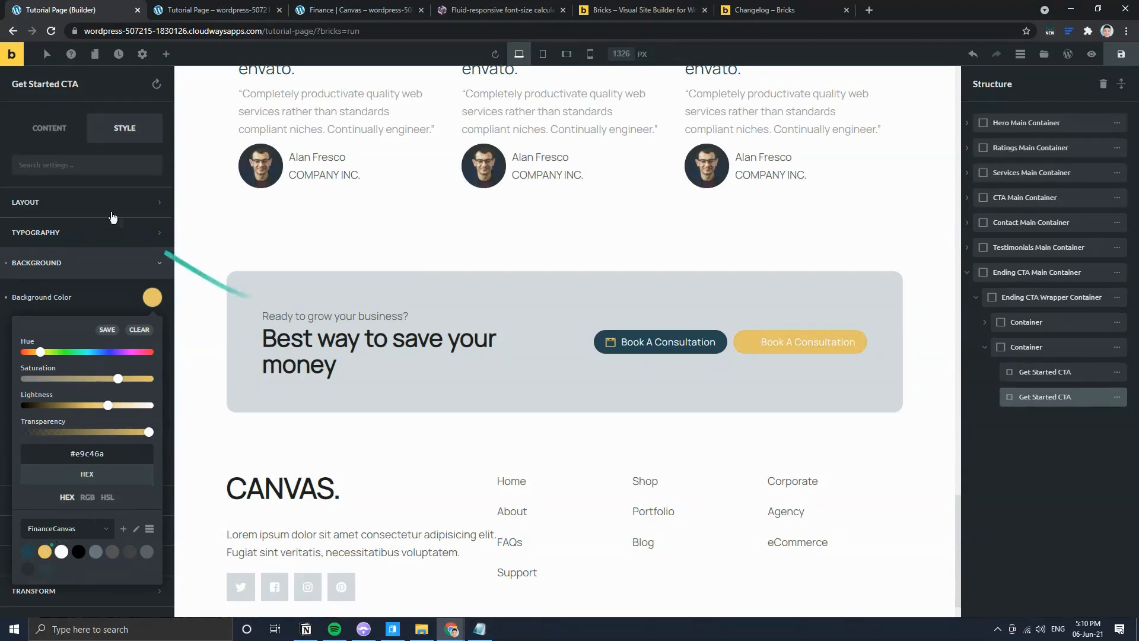
# Step: Set the second button's icon color to dark blue #264653 and save the page
pyautogui.click(54, 130)
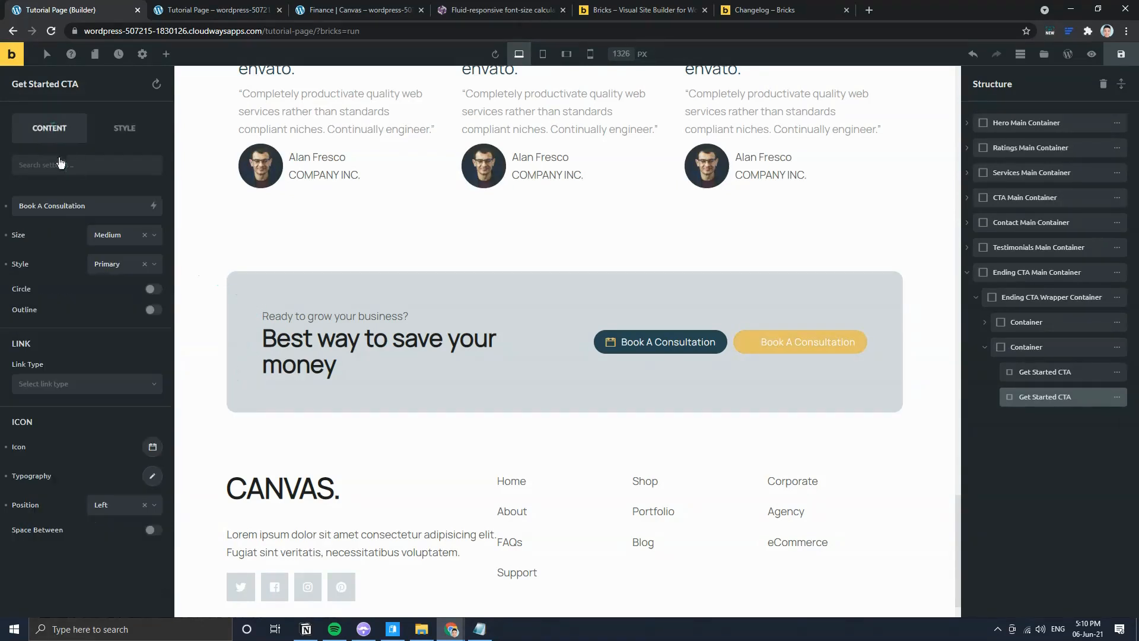
pyautogui.click(152, 477)
pyautogui.click(152, 417)
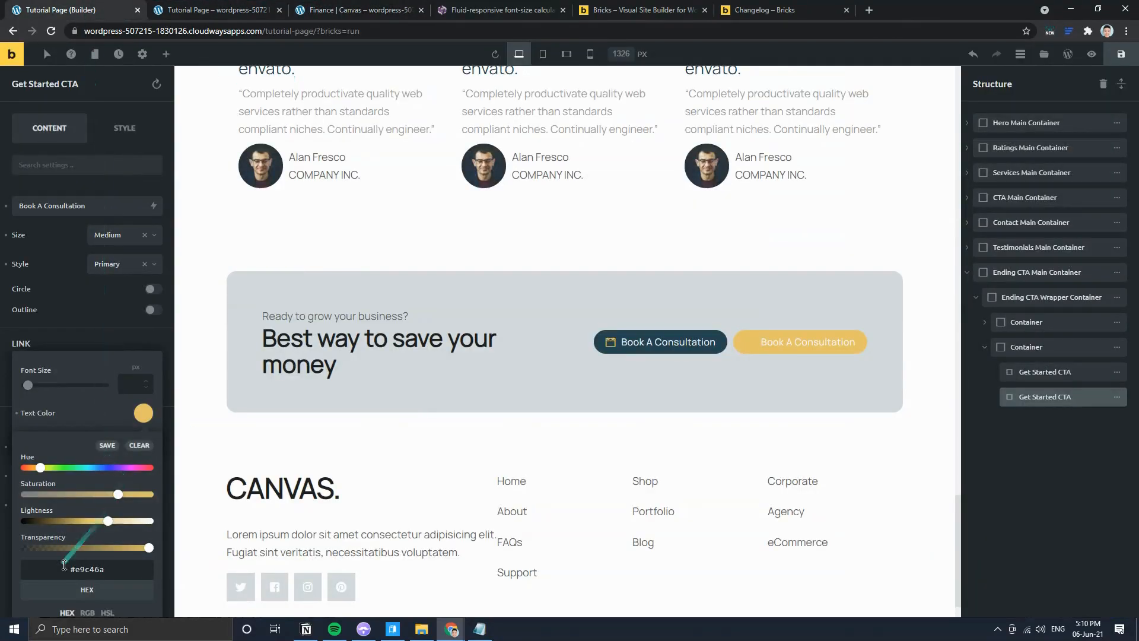
pyautogui.scroll(-2, 83, 522)
pyautogui.click(33, 575)
pyautogui.hotkey('ctrl', 's')
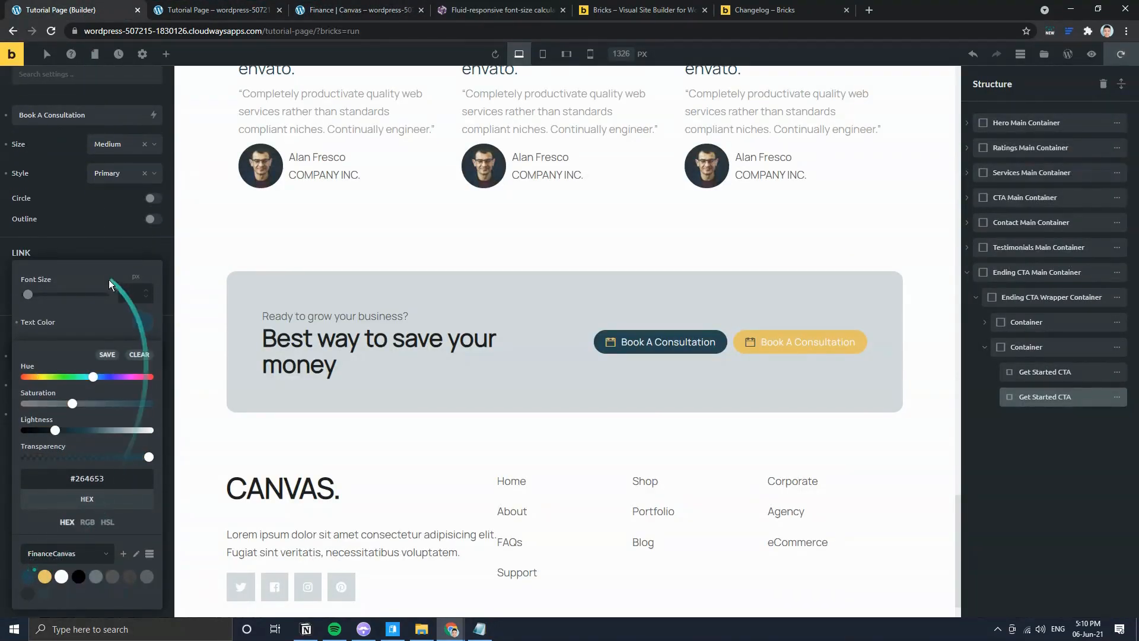
pyautogui.click(106, 258)
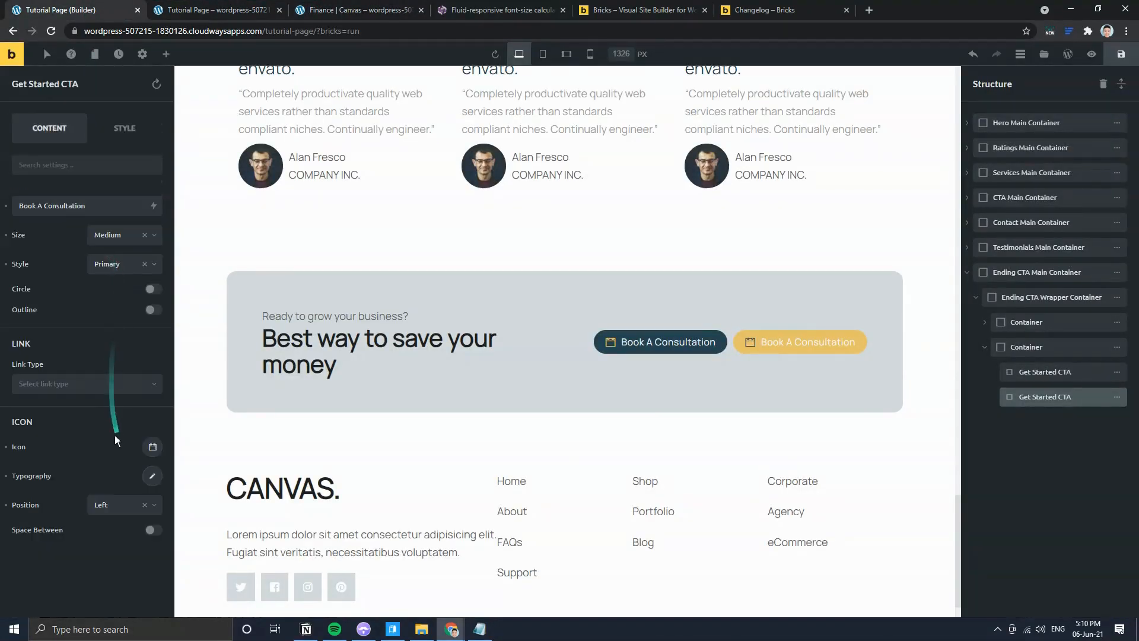
# Step: Set the second button's text color to dark blue #264653 from the FinanceCanvas palette
pyautogui.click(151, 477)
pyautogui.click(125, 128)
pyautogui.click(79, 236)
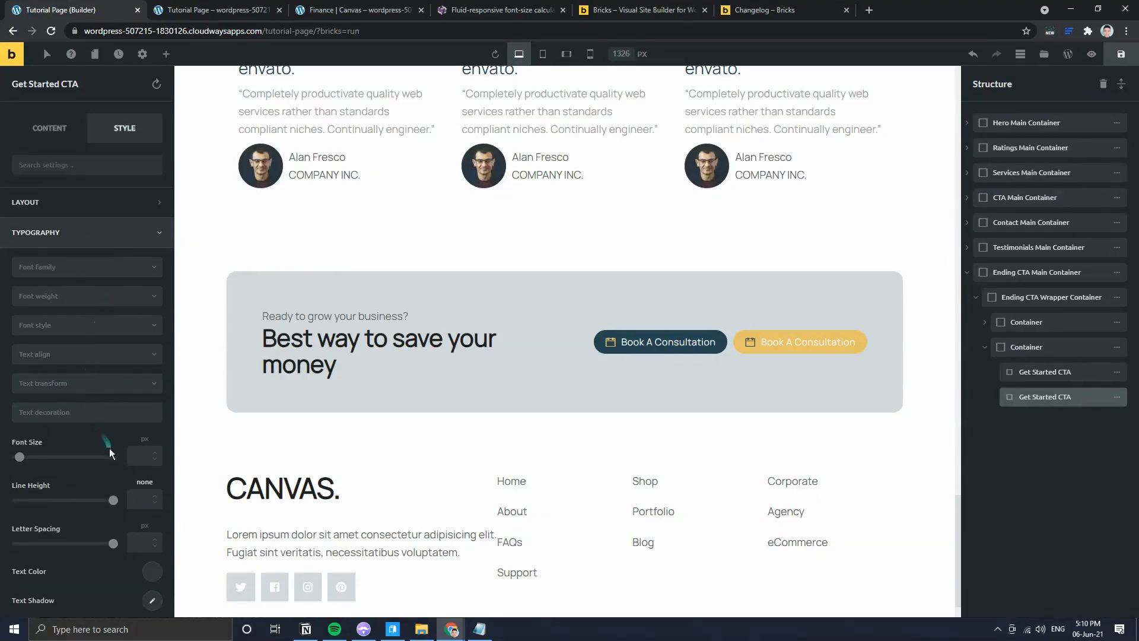
pyautogui.scroll(-2, 110, 454)
pyautogui.click(149, 454)
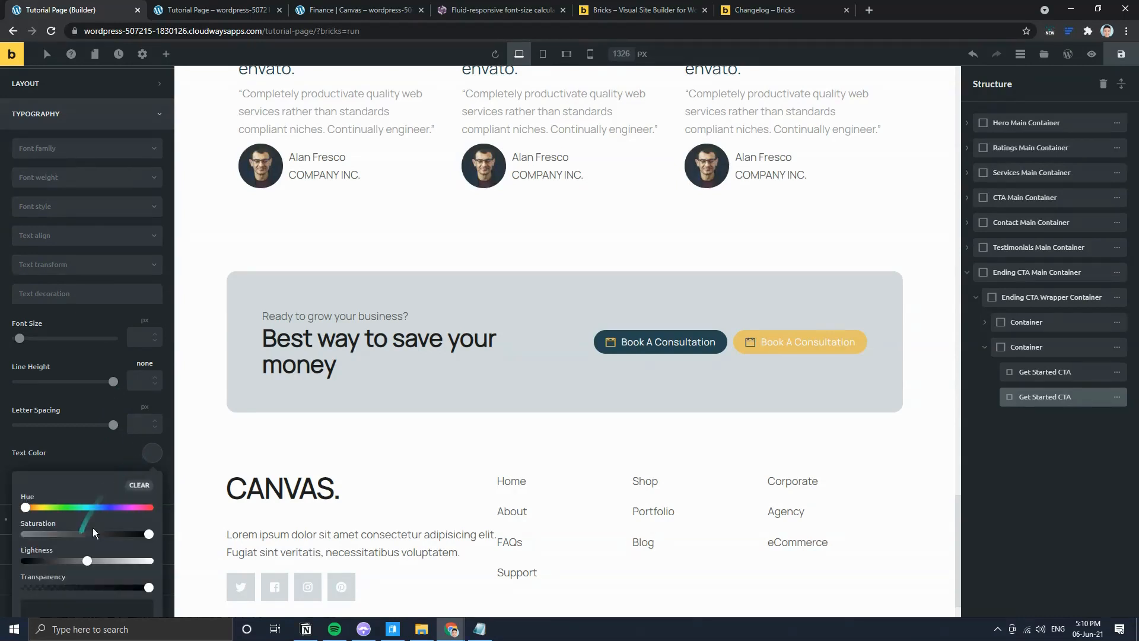
pyautogui.scroll(-2, 92, 528)
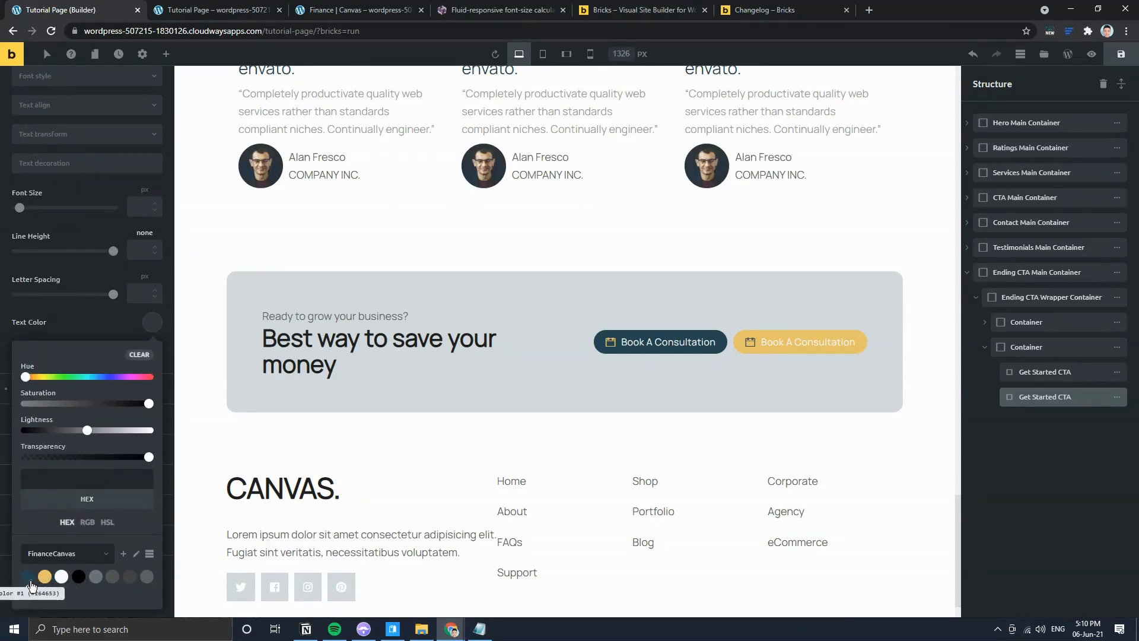
pyautogui.click(28, 576)
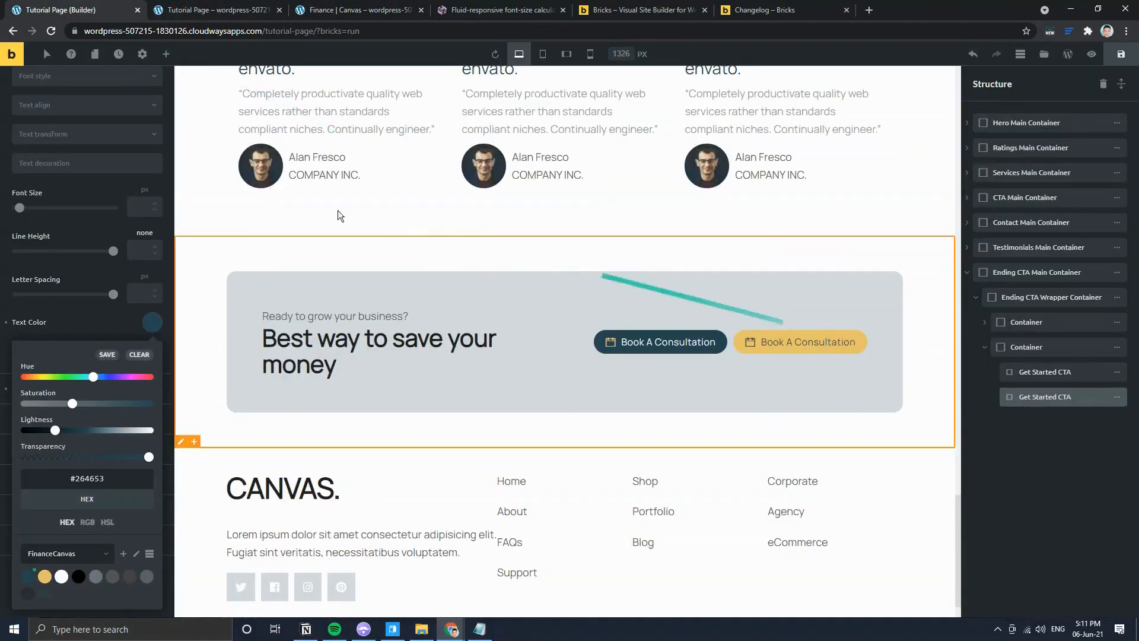
# Step: Change the second button's text to "Contact us" and its icon to the Themify mail icon
pyautogui.scroll(5, 89, 296)
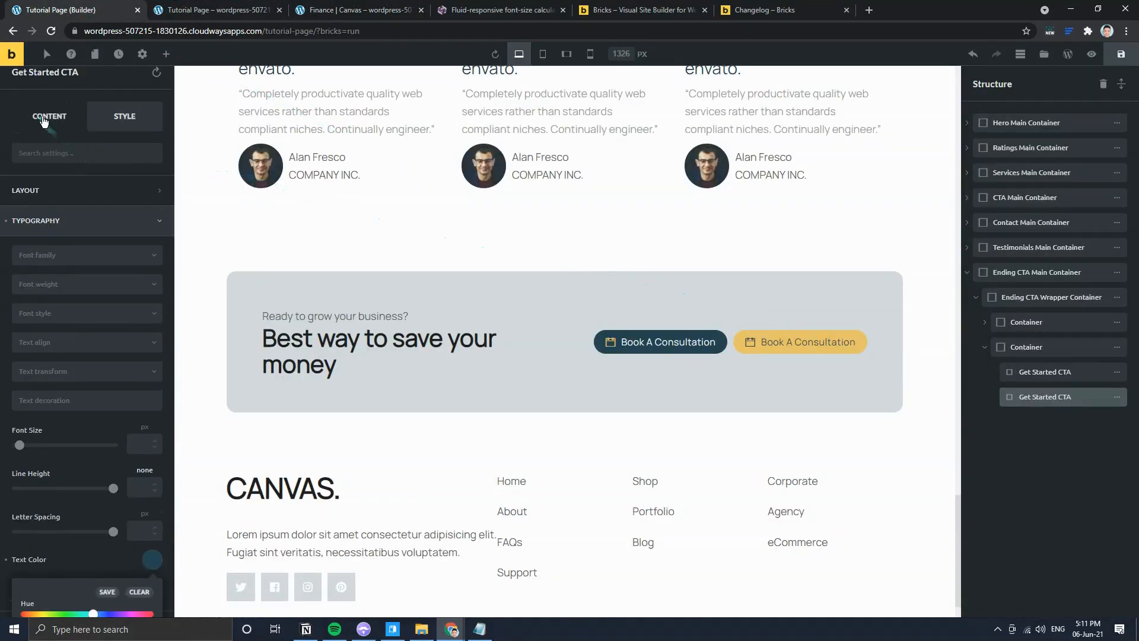
pyautogui.click(50, 127)
pyautogui.tripleClick(73, 208)
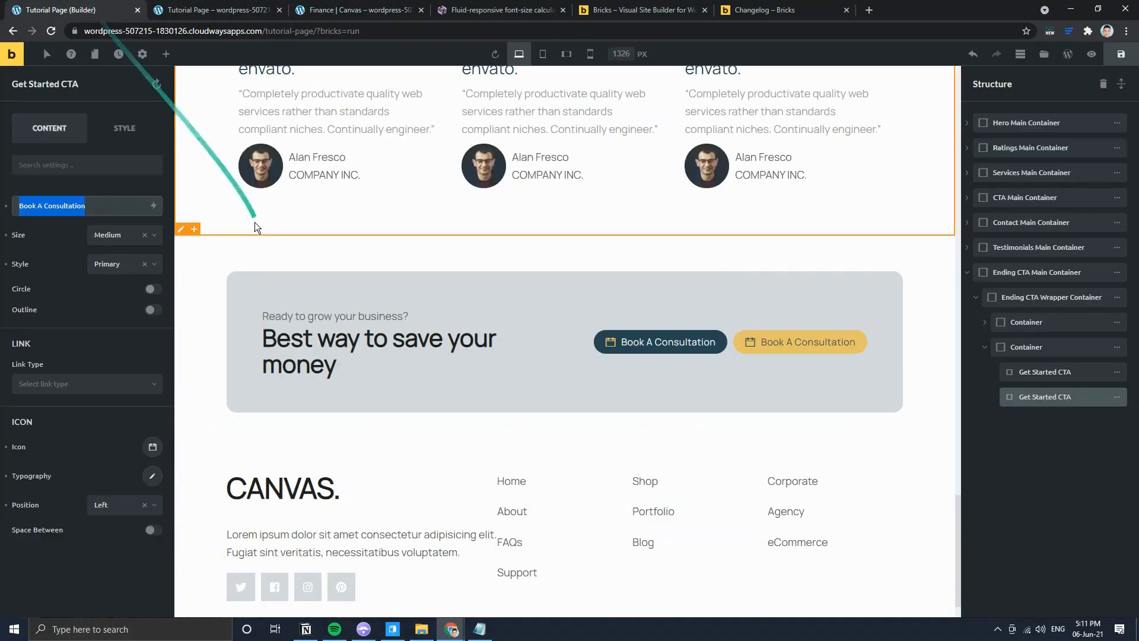
pyautogui.write('Contact')
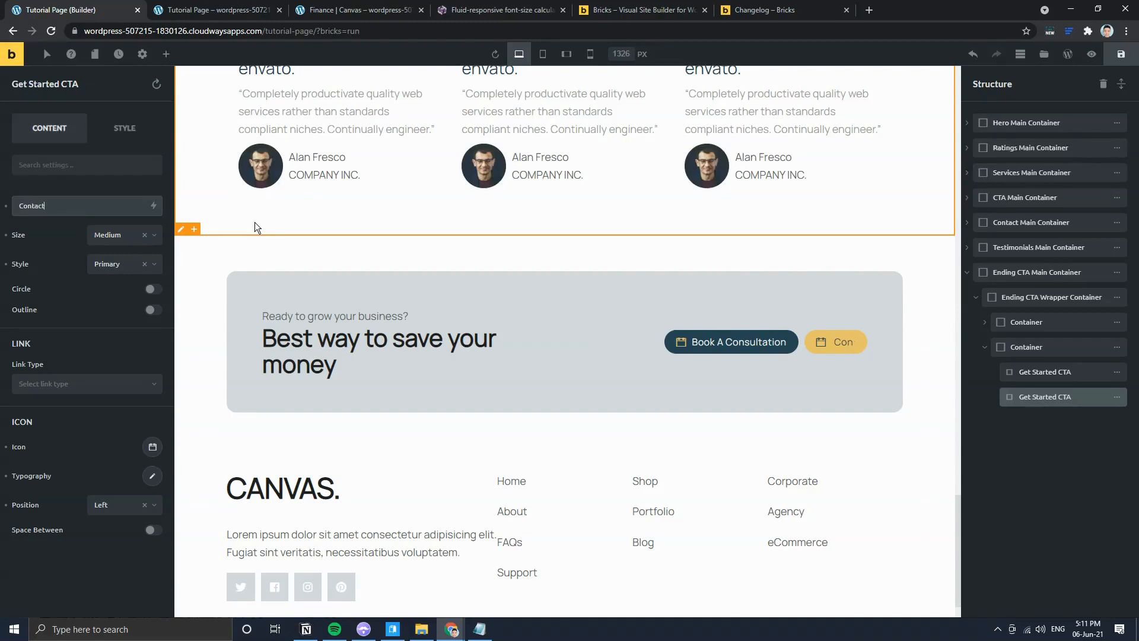
pyautogui.write(' us')
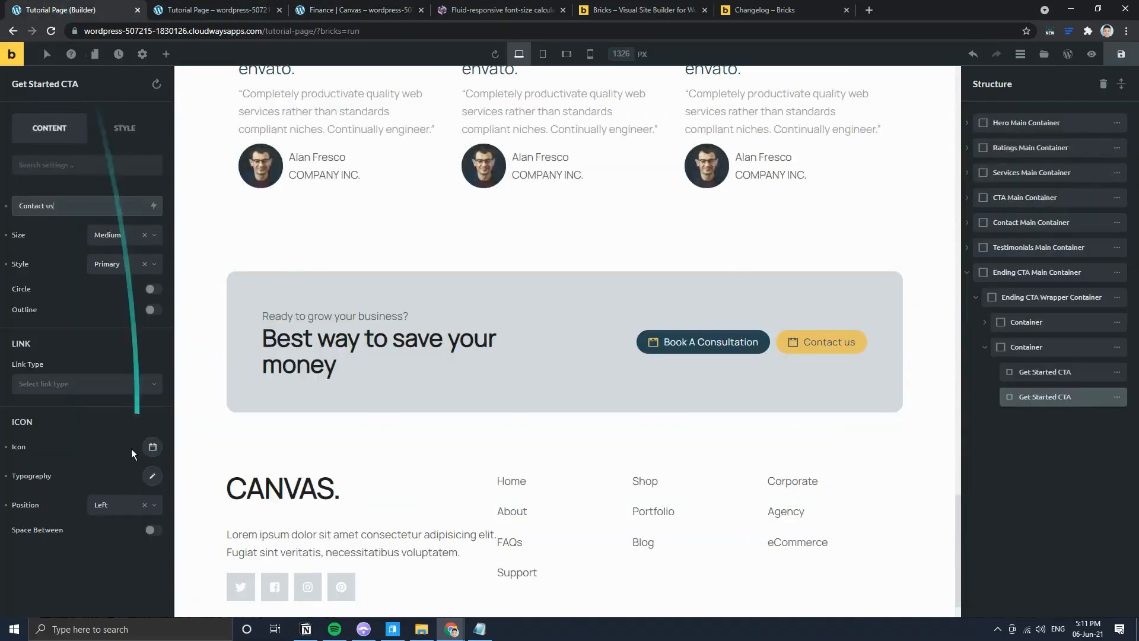
pyautogui.click(153, 447)
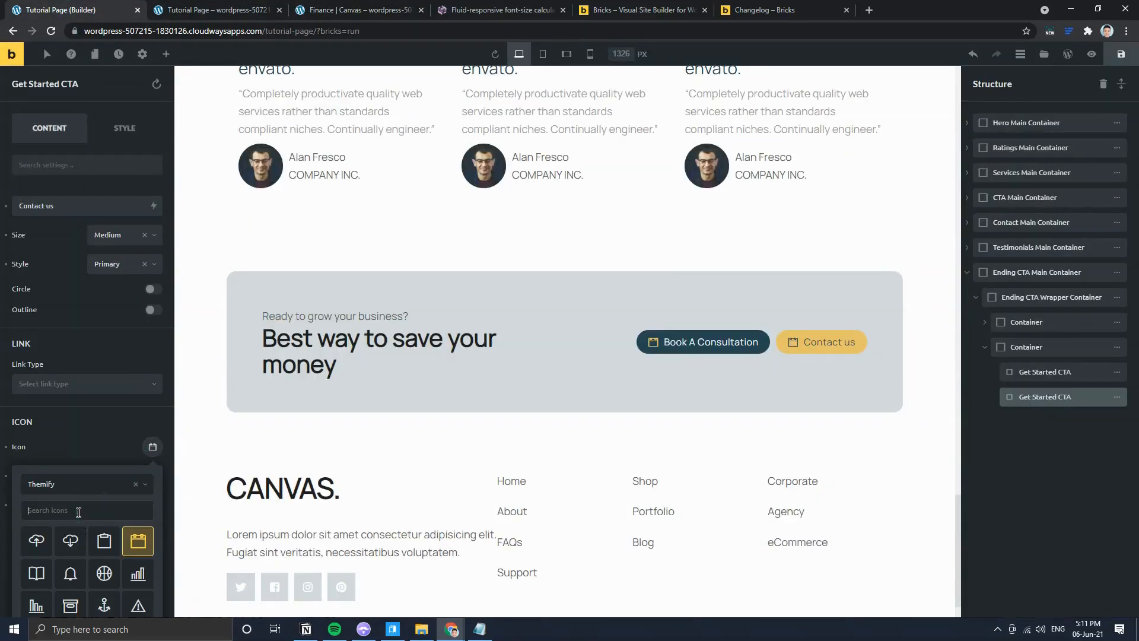
pyautogui.write('mail')
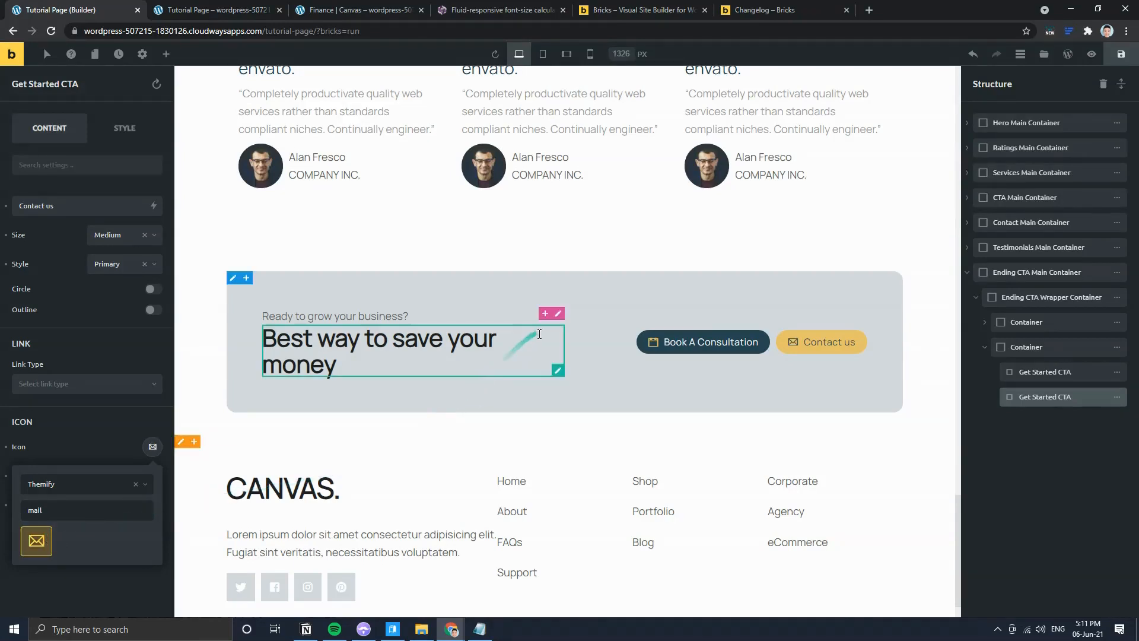
# Step: At the 991 px tablet breakpoint, set the Ending CTA Wrapper Container's padding to 4 rem on all sides and save
pyautogui.click(541, 56)
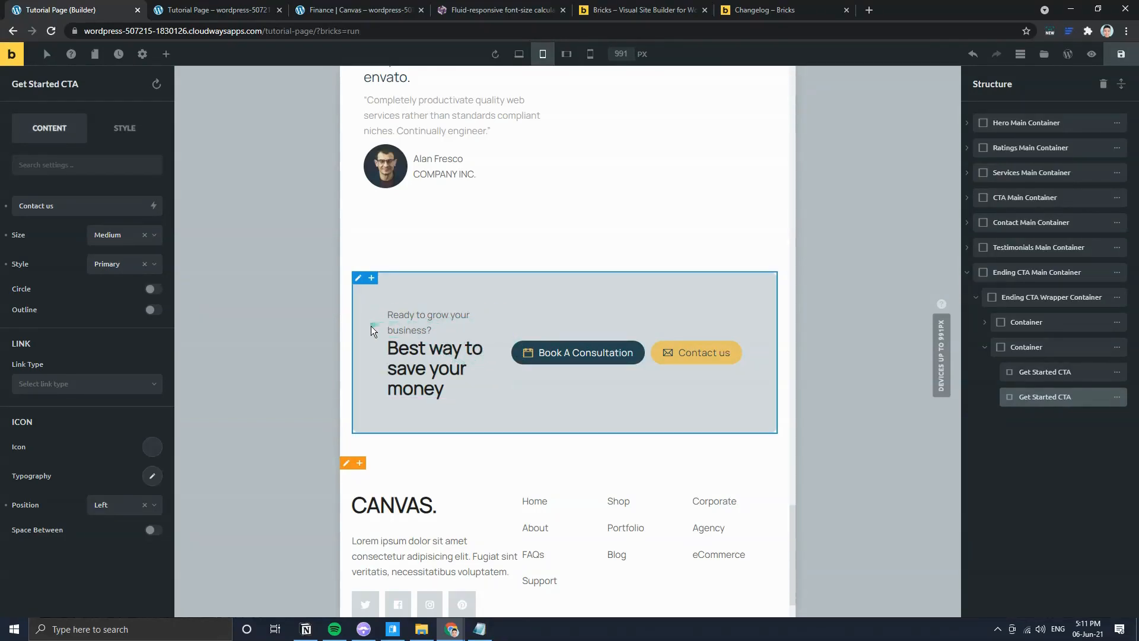
pyautogui.click(359, 279)
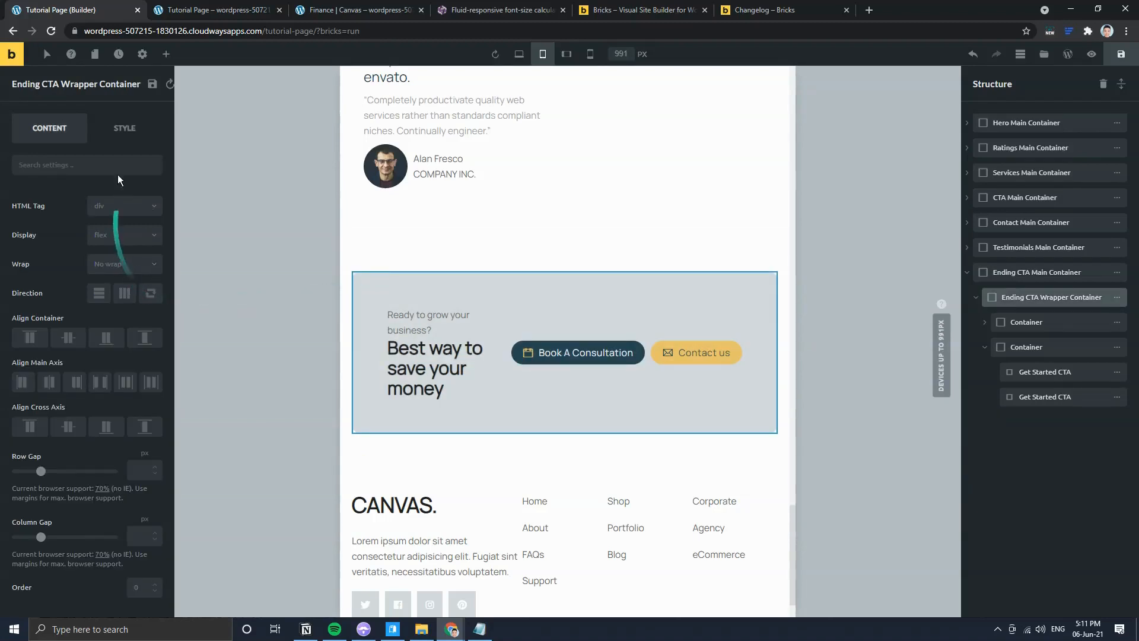
pyautogui.click(126, 137)
pyautogui.click(94, 201)
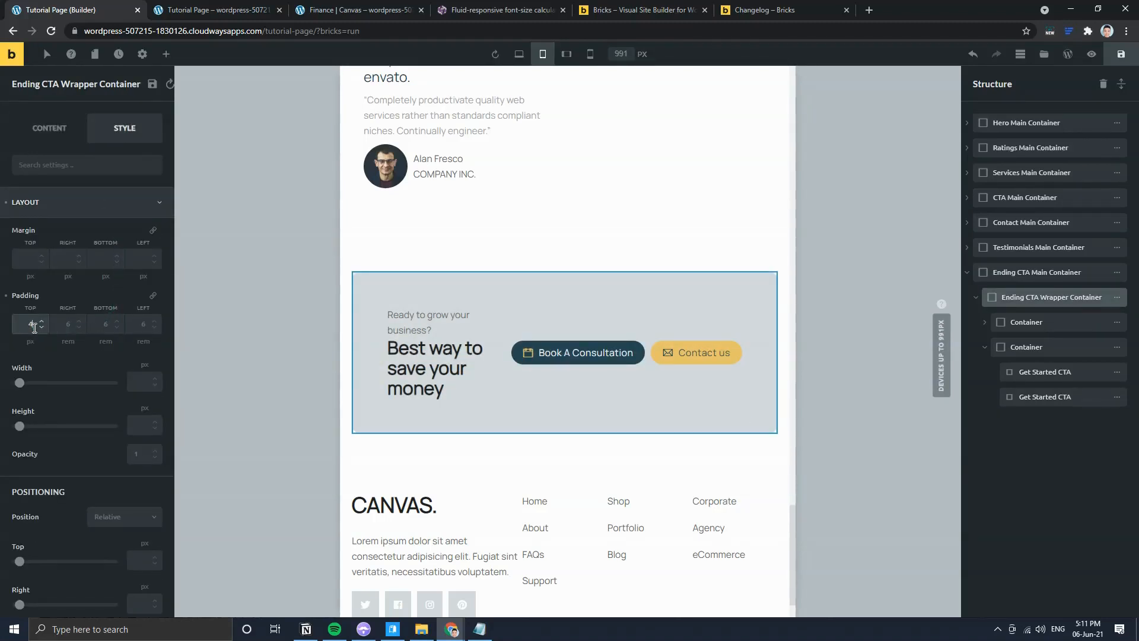
pyautogui.write('rem')
pyautogui.press('Tab')
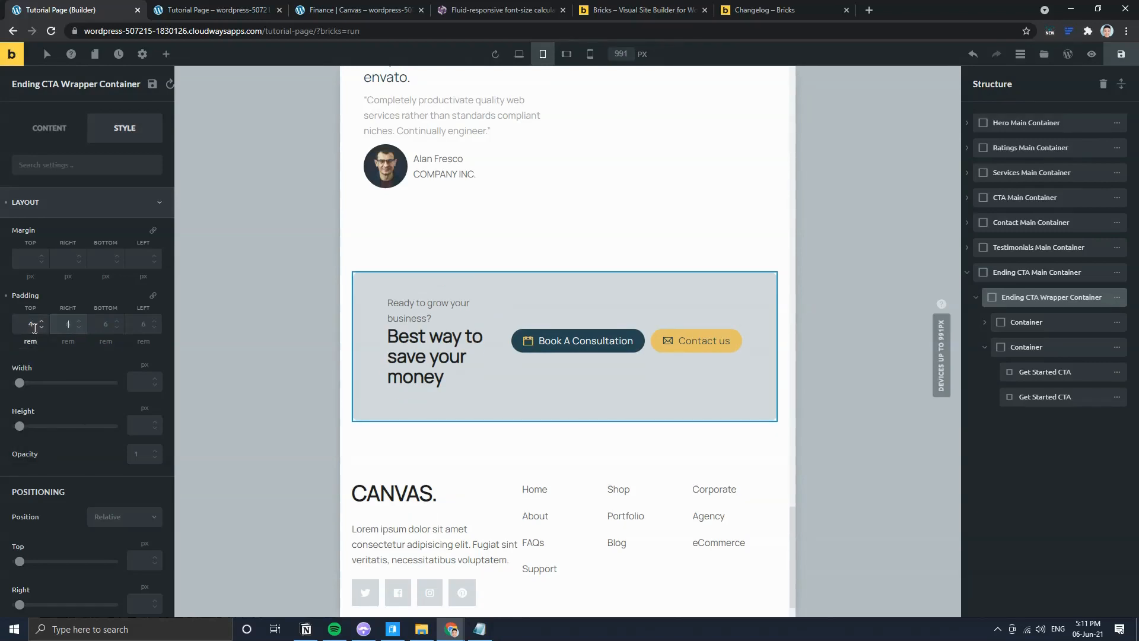
pyautogui.click(153, 295)
pyautogui.click(68, 342)
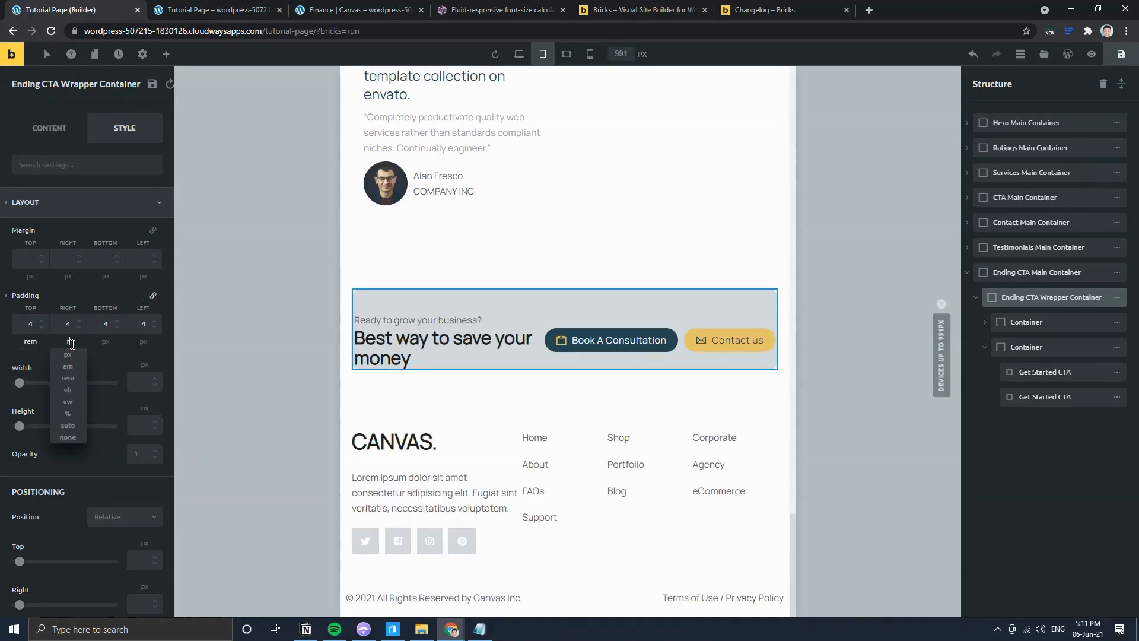
pyautogui.press('Tab')
pyautogui.write('rem')
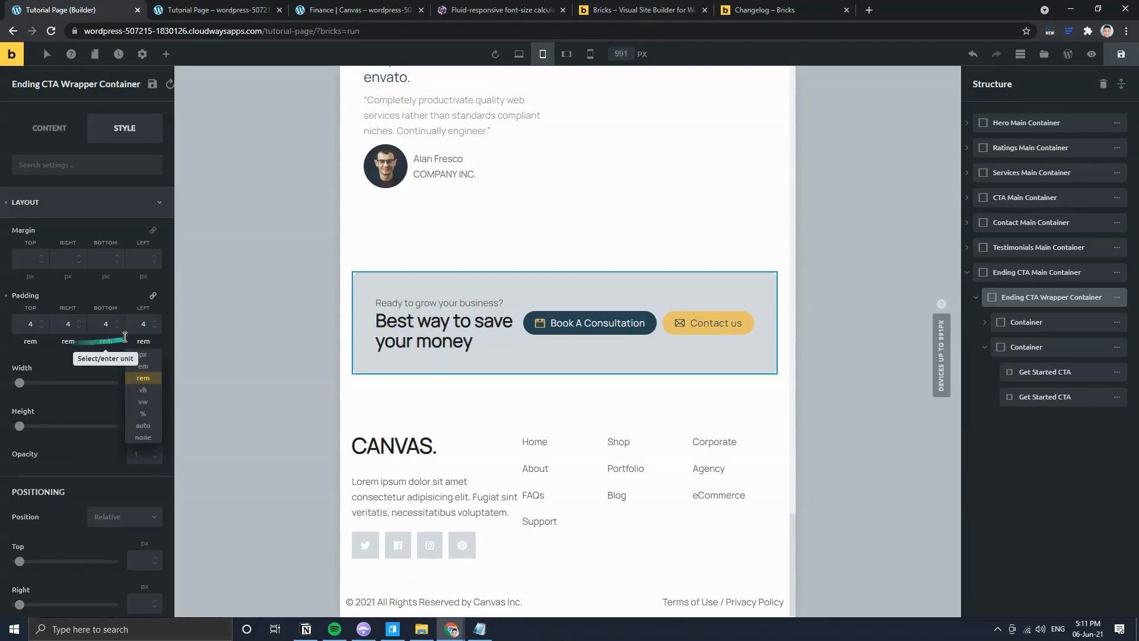
pyautogui.click(105, 297)
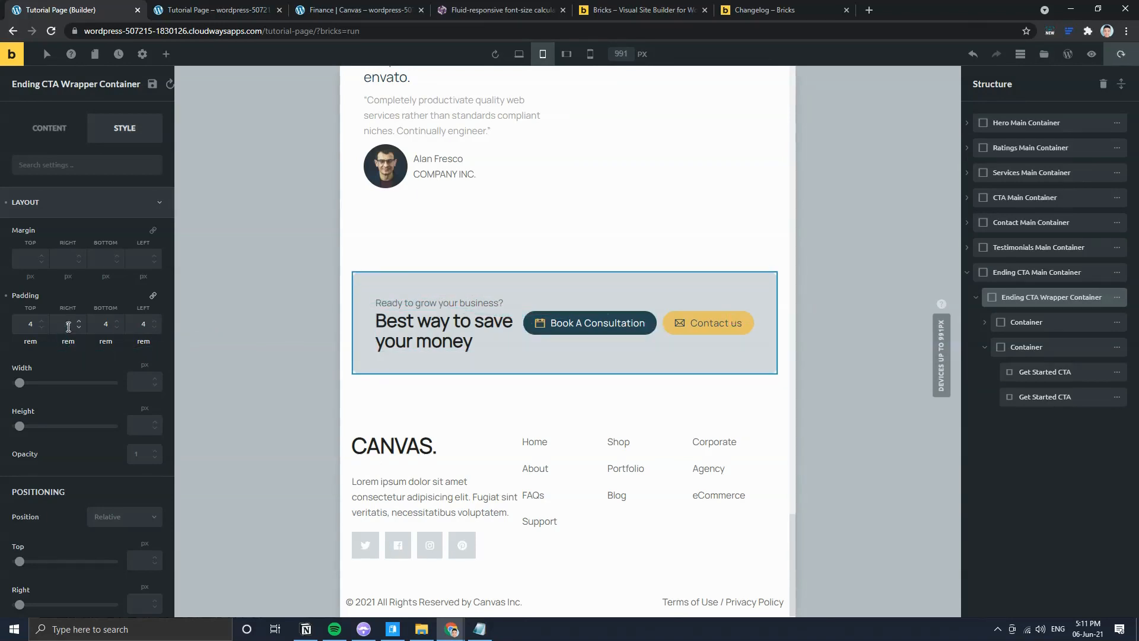
# Step: At the 767 px breakpoint, give the banner's text container a bottom margin of 2 rem
pyautogui.click(570, 57)
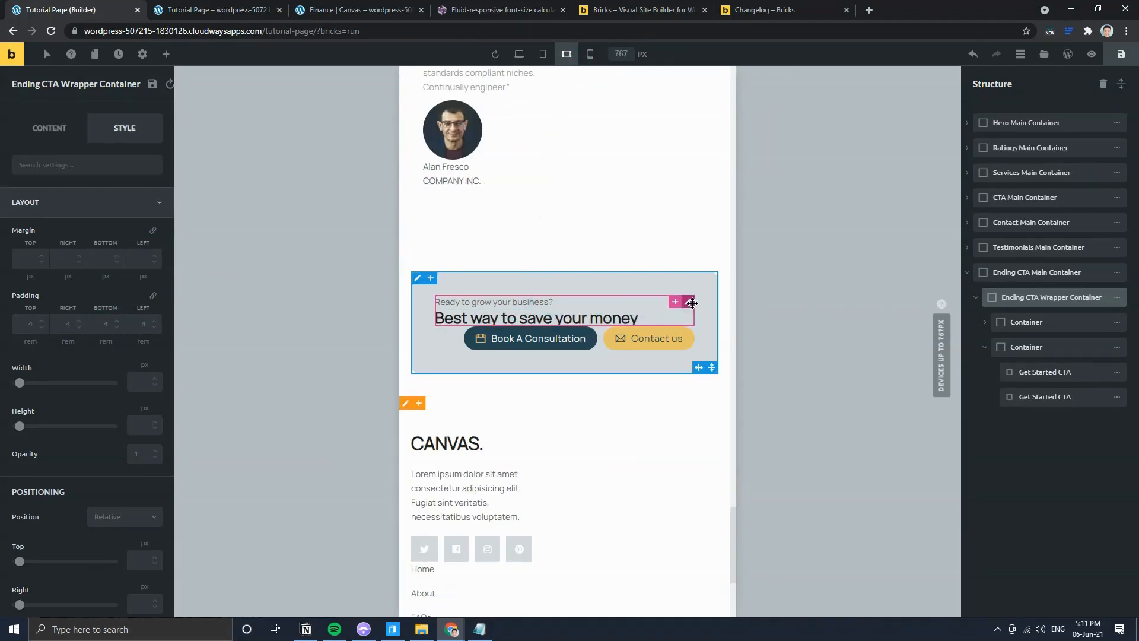
pyautogui.click(691, 302)
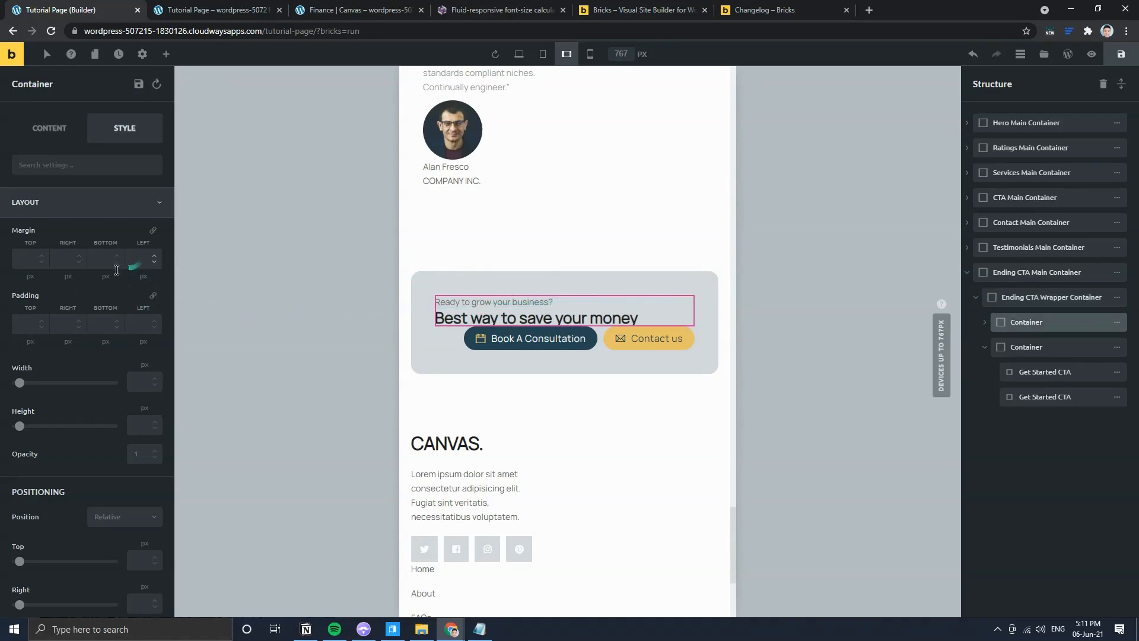
pyautogui.write('2')
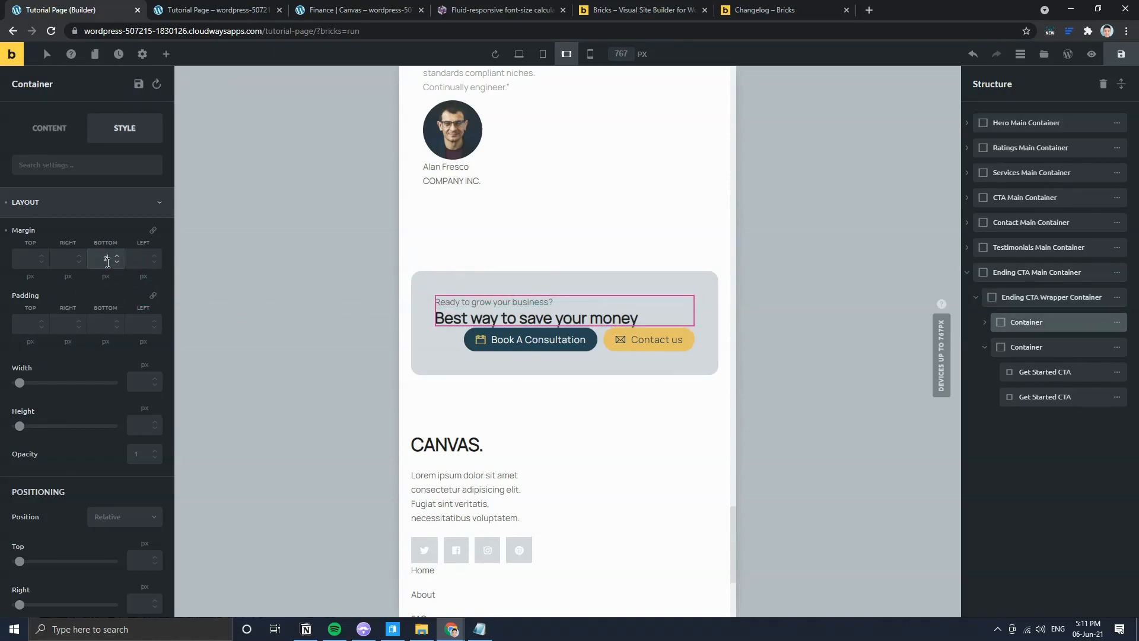
pyautogui.press('Tab')
pyautogui.write('rem')
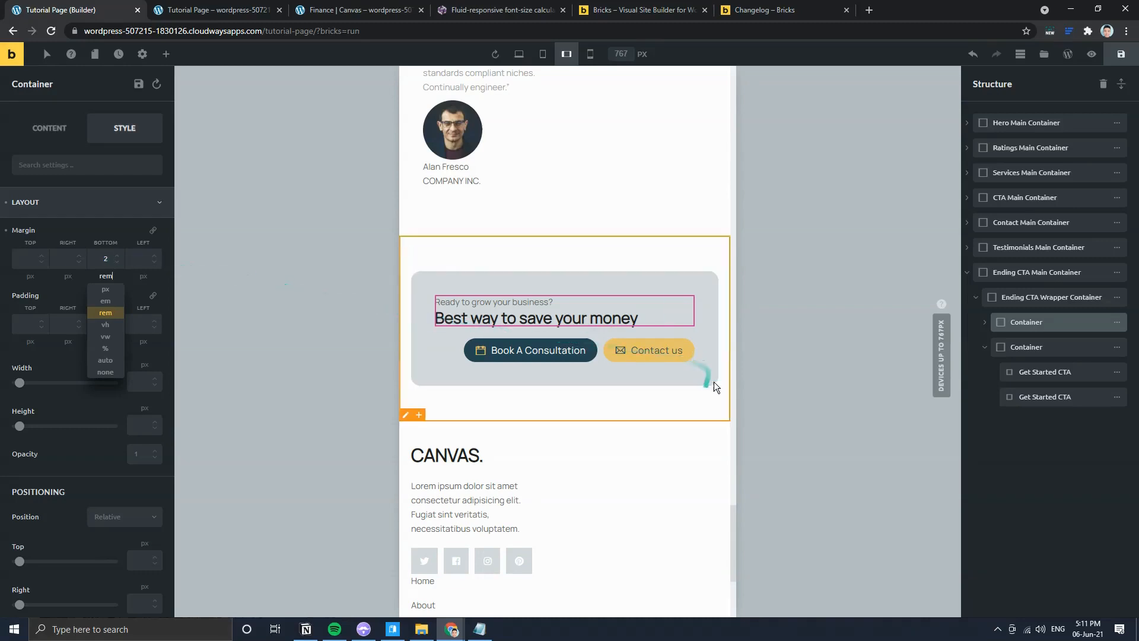
# Step: At the 767 px breakpoint, center the banner's button container content along its main axis
pyautogui.click(690, 343)
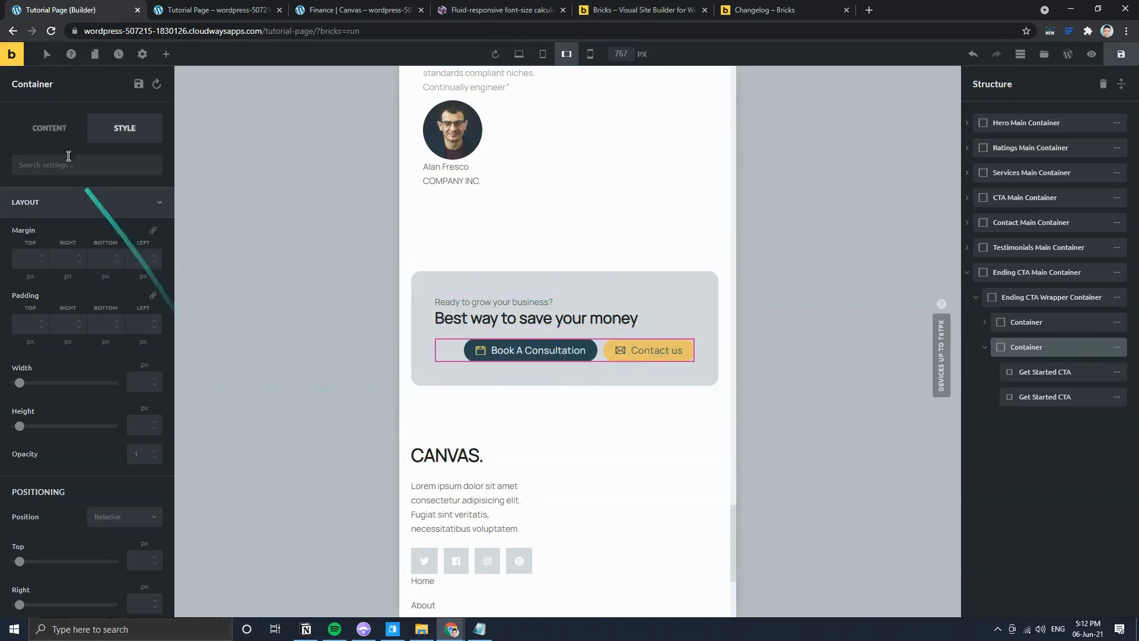
pyautogui.click(50, 127)
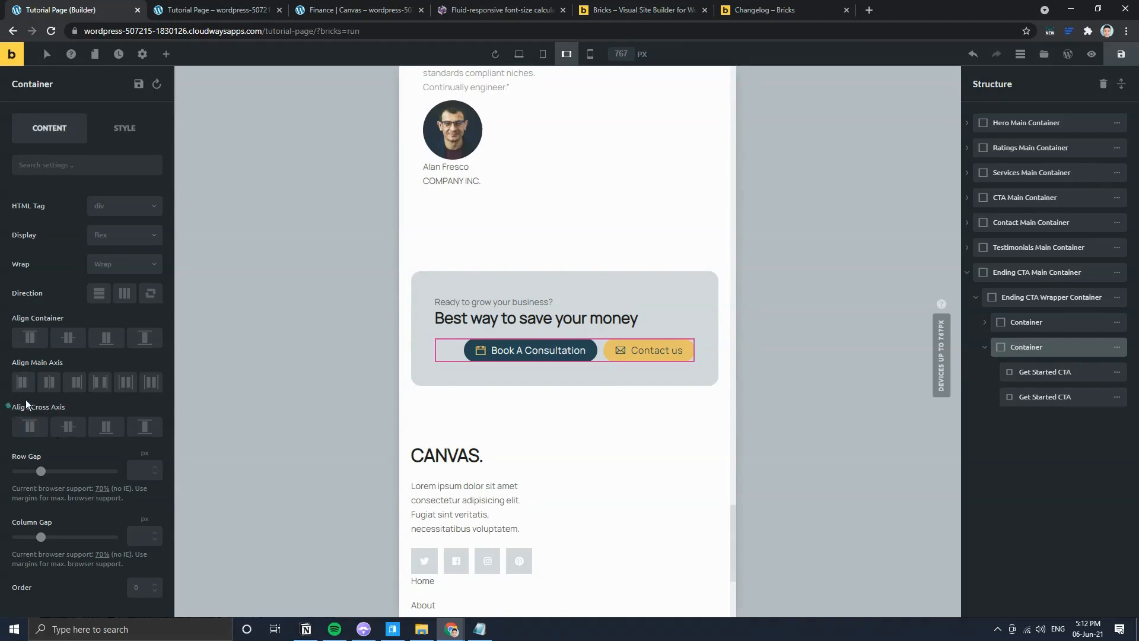
pyautogui.click(49, 382)
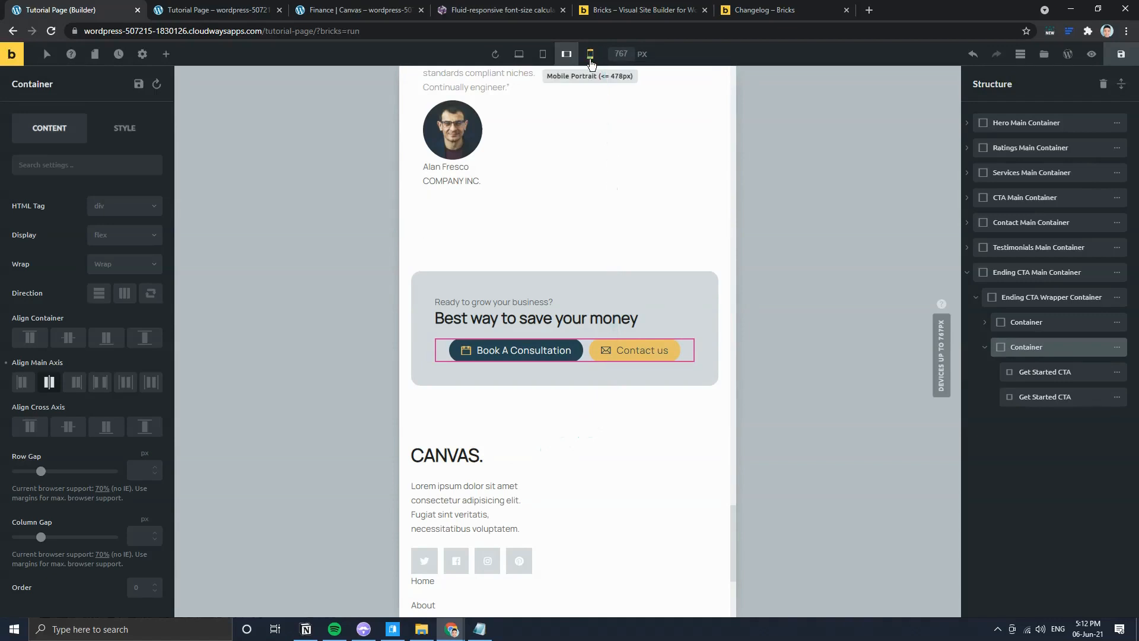
# Step: Center the banner's text container content on its cross axis, and compare the desktop, tablet and 767 px layouts
pyautogui.click(687, 299)
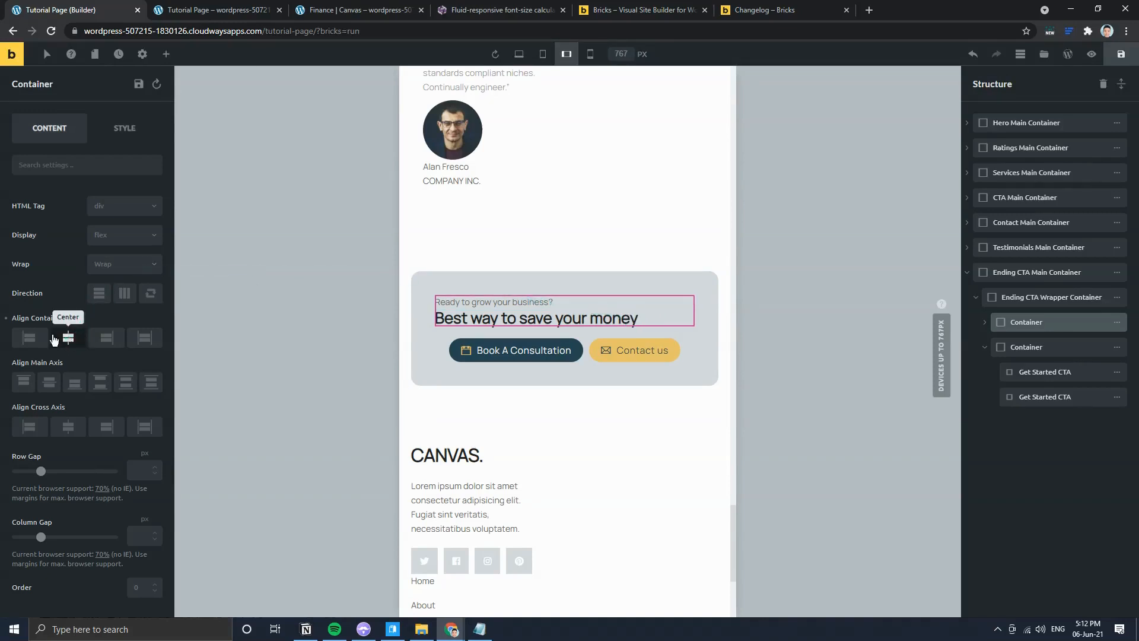
pyautogui.click(65, 425)
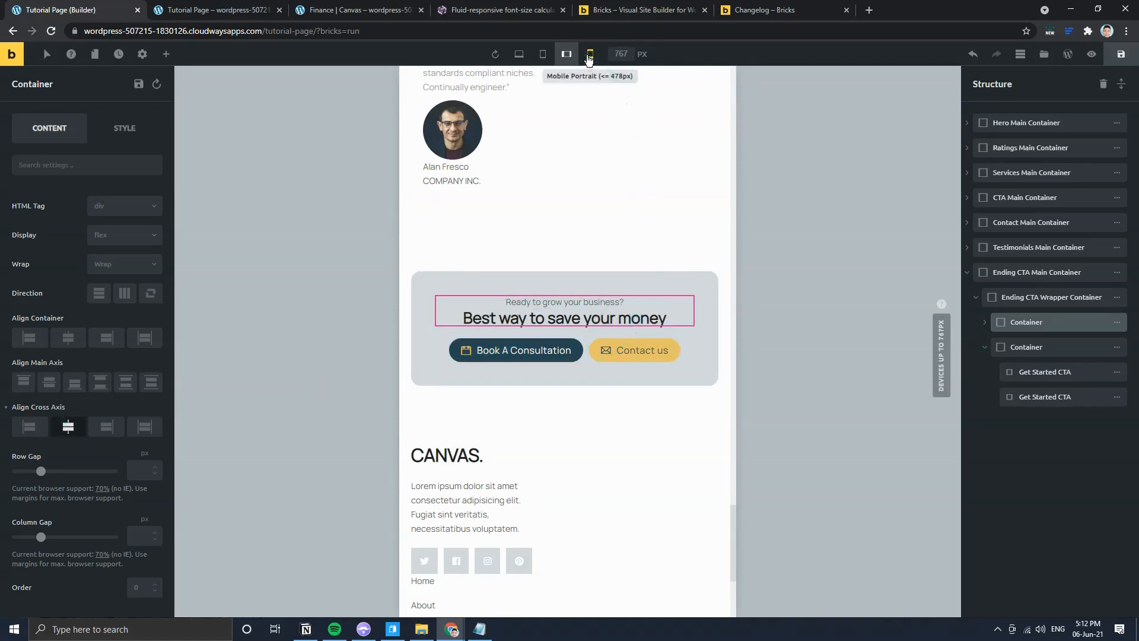
pyautogui.click(519, 54)
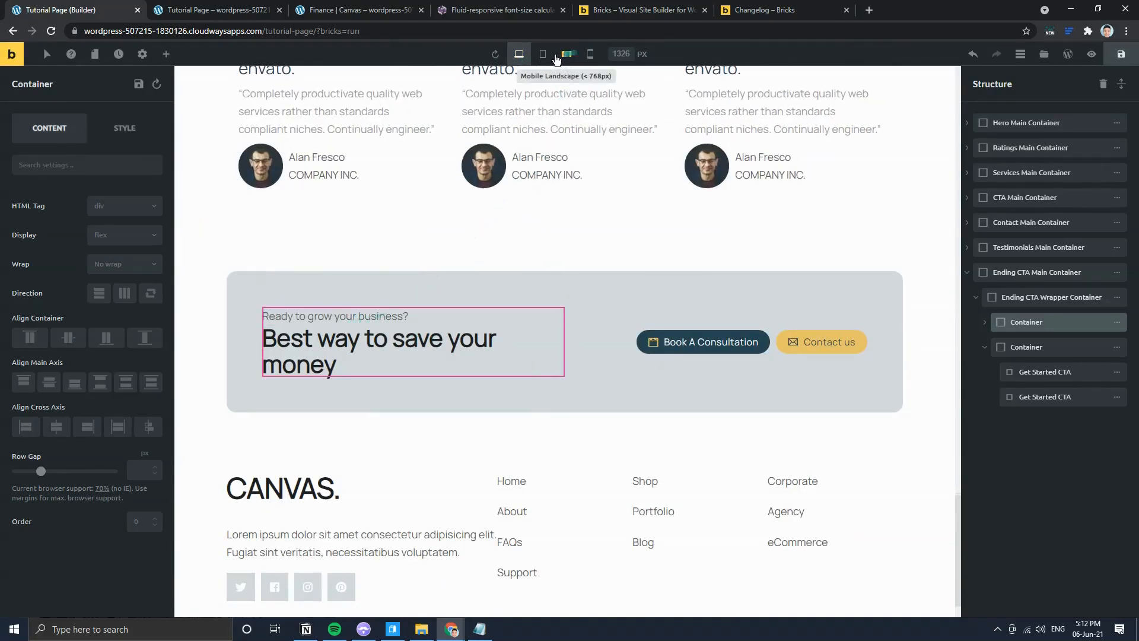
pyautogui.click(542, 54)
pyautogui.click(566, 54)
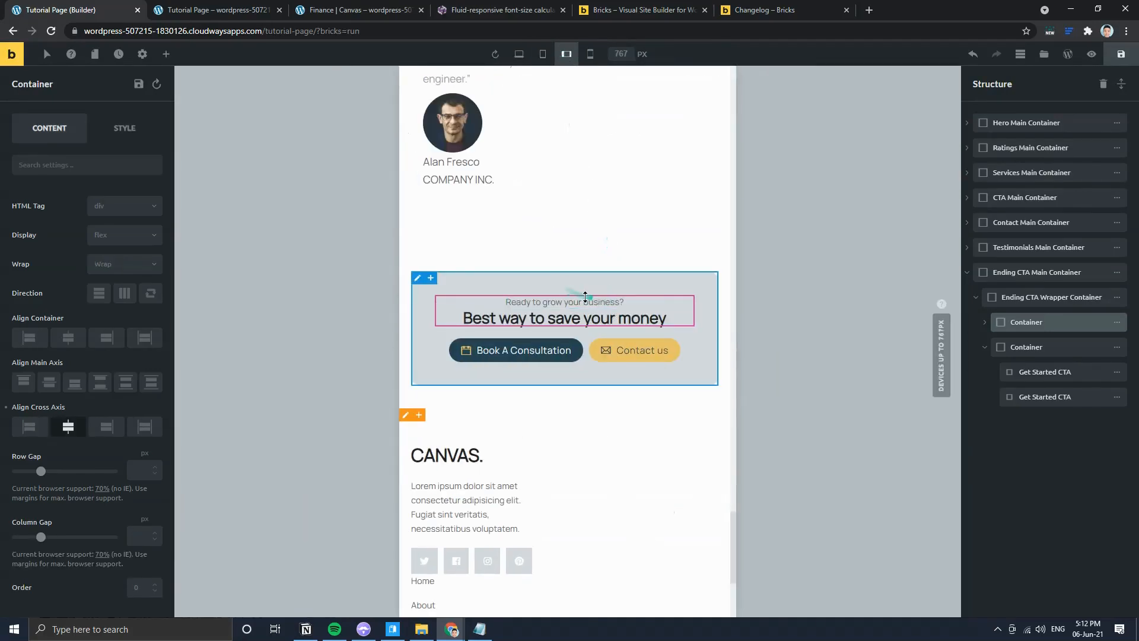
# Step: At the 767 px breakpoint, set text align to Center for the "Ready to grow your business?" text and the heading below it
pyautogui.click(568, 304)
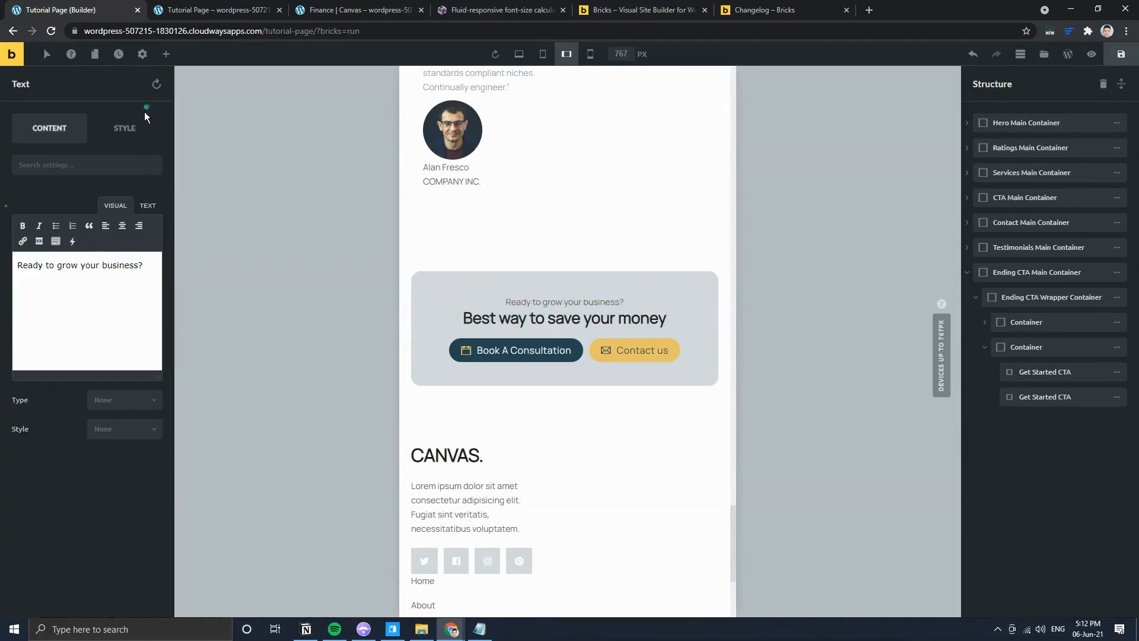
pyautogui.click(142, 122)
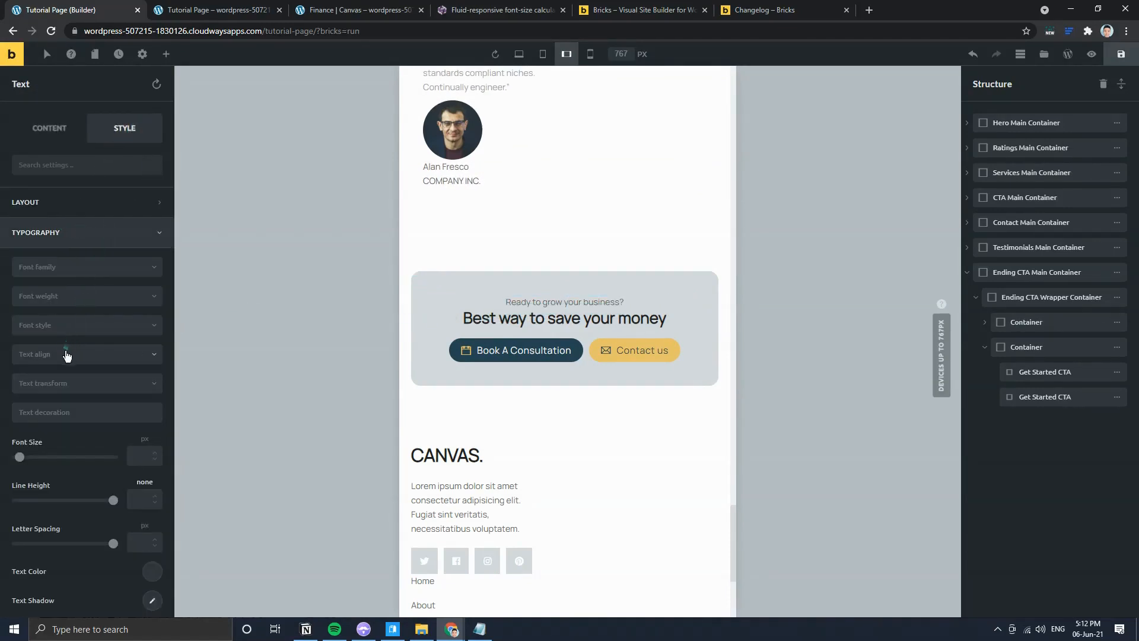
pyautogui.click(64, 356)
pyautogui.click(56, 392)
pyautogui.click(564, 317)
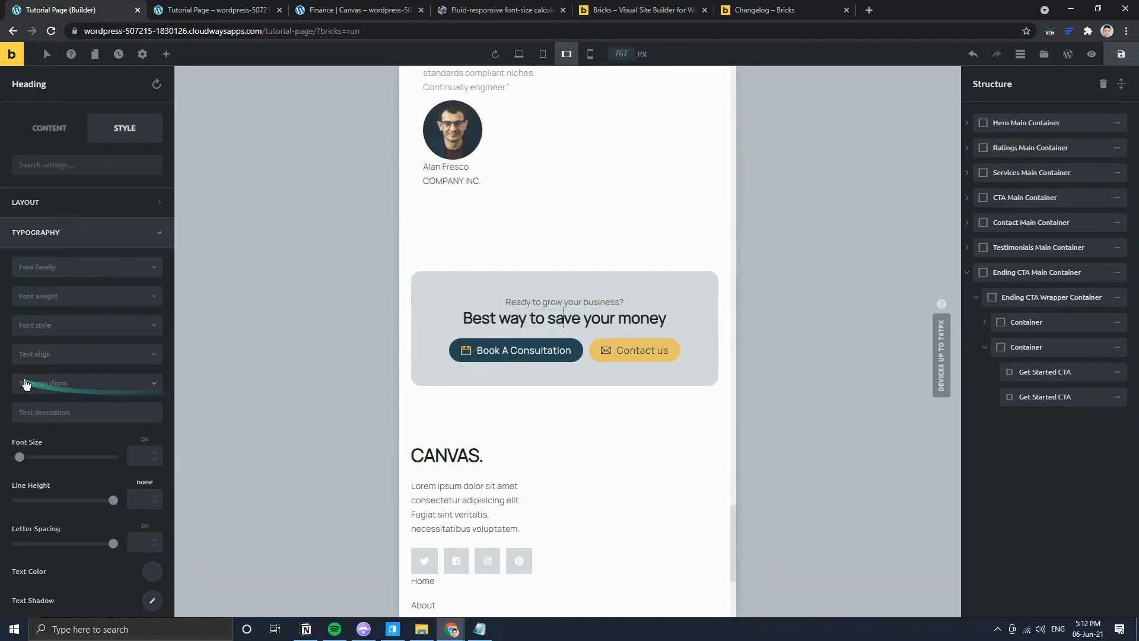
pyautogui.click(55, 356)
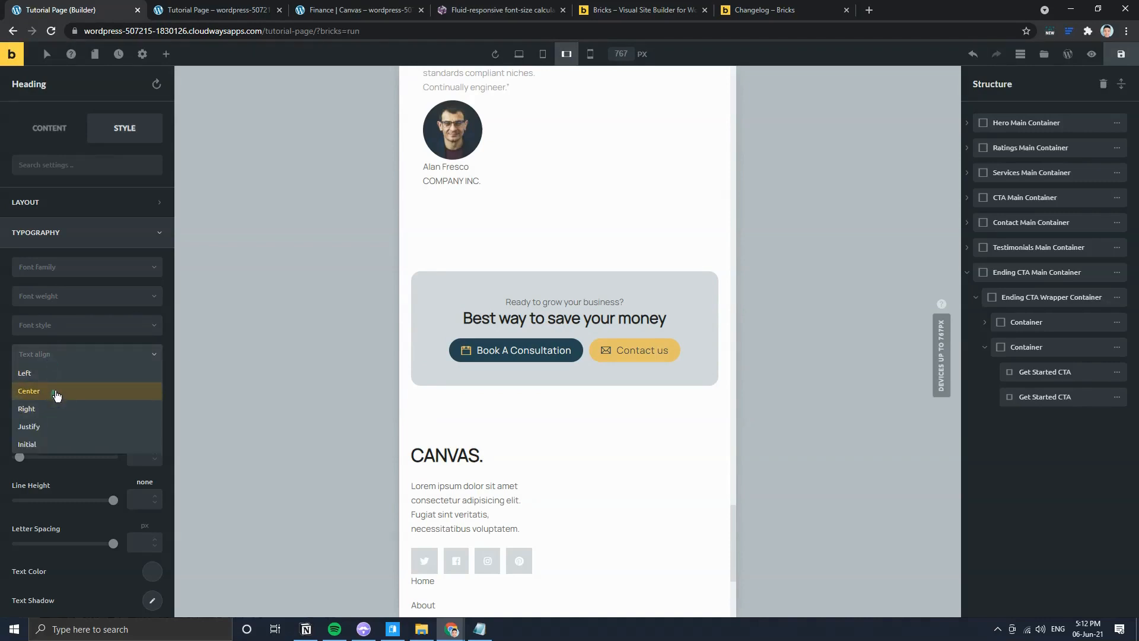
pyautogui.click(57, 391)
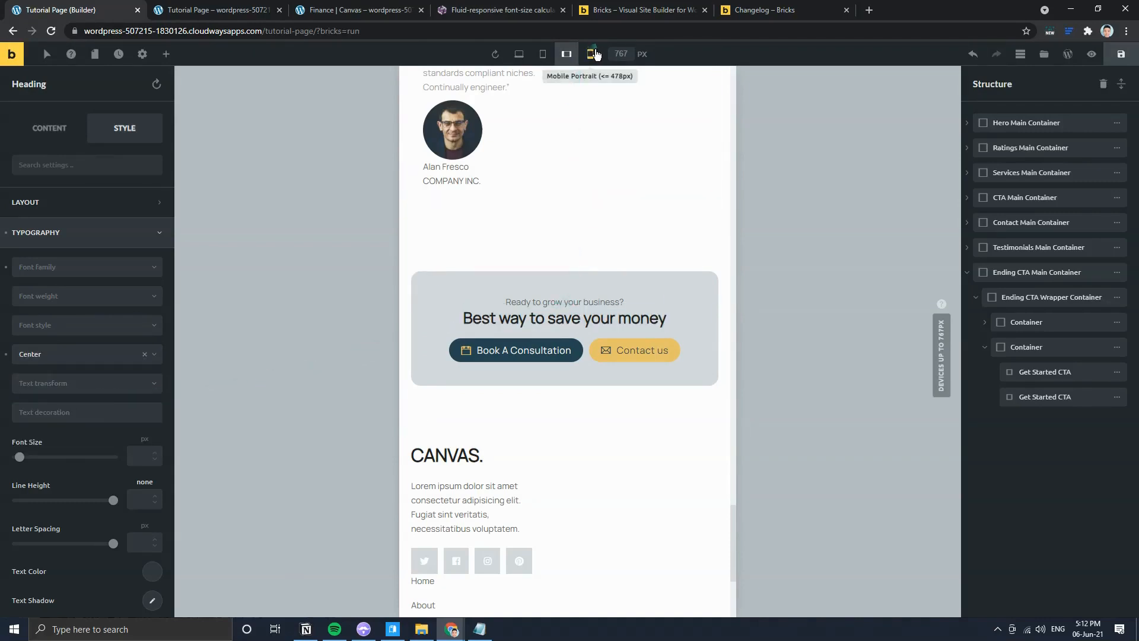
# Step: At the 478 px breakpoint, set the Ending CTA Wrapper Container's top padding to 2 rem
pyautogui.click(593, 54)
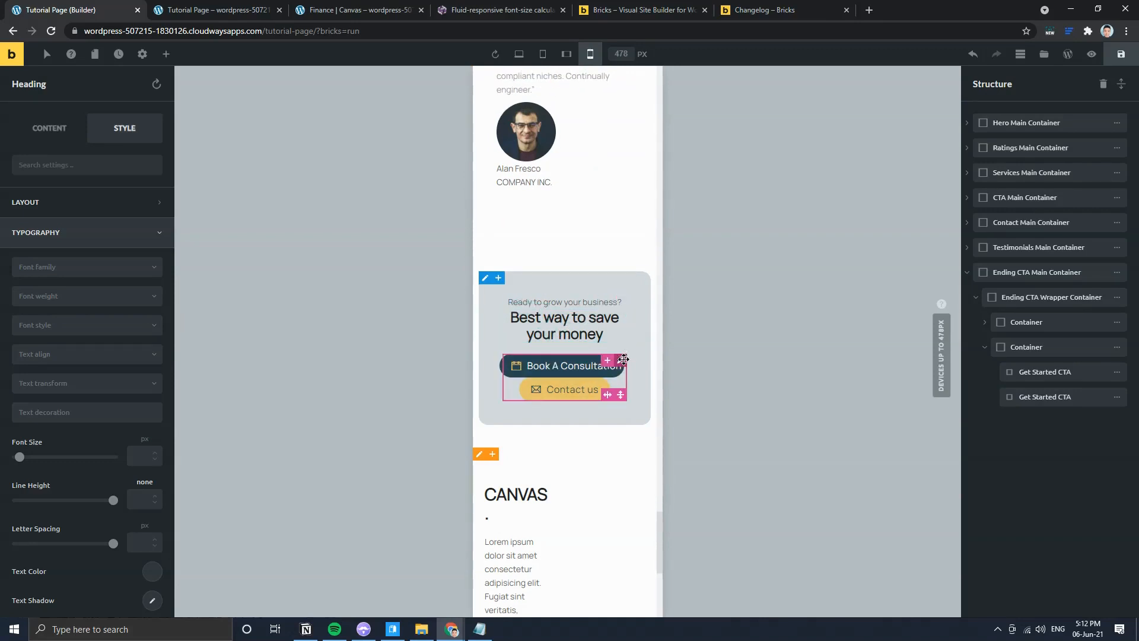
pyautogui.click(620, 391)
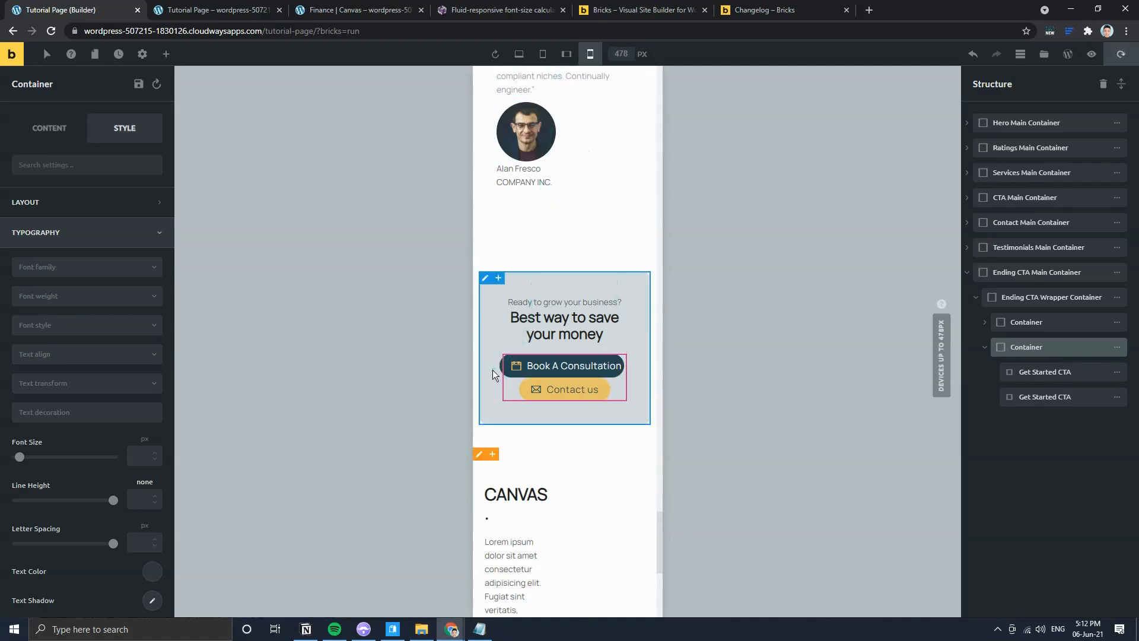
pyautogui.click(483, 277)
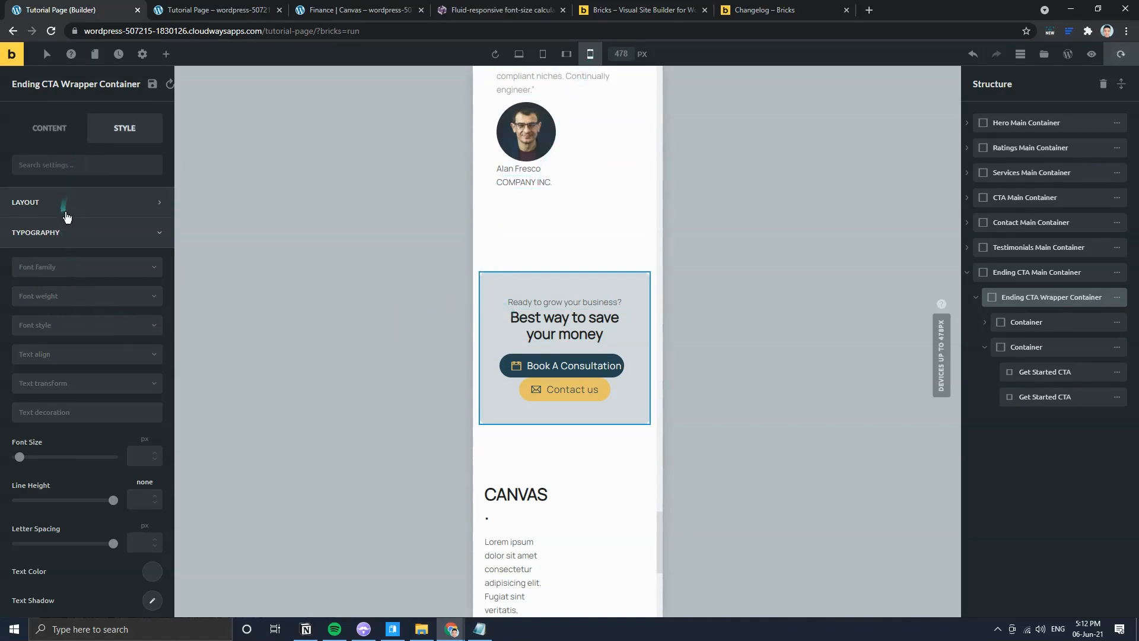
pyautogui.click(65, 202)
pyautogui.click(27, 325)
pyautogui.write('21')
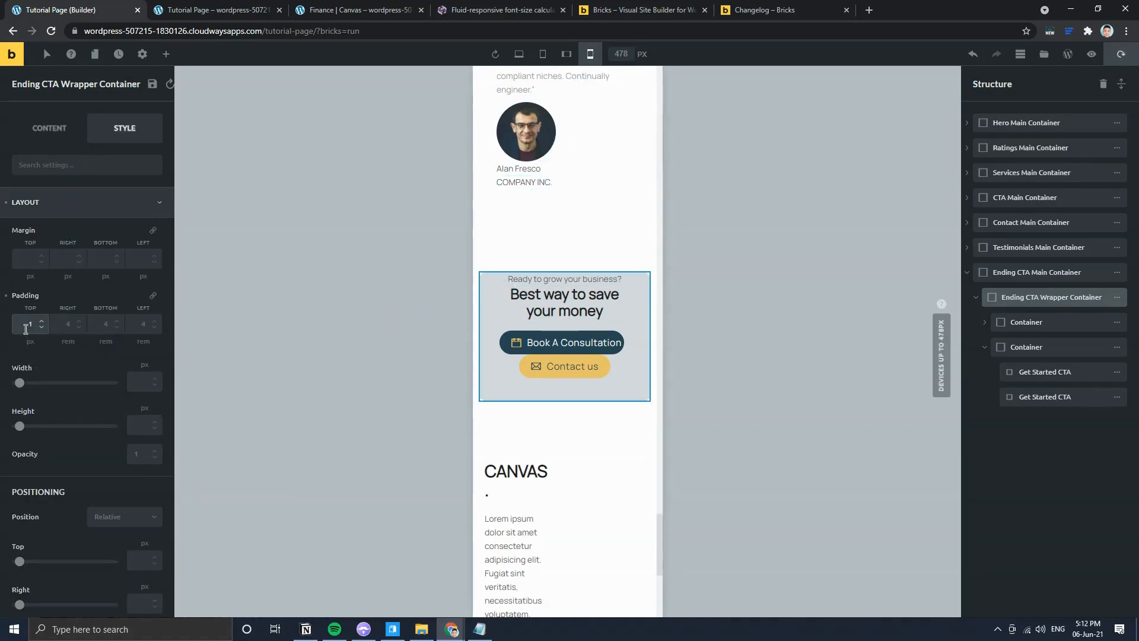
pyautogui.click(26, 337)
pyautogui.write('rem')
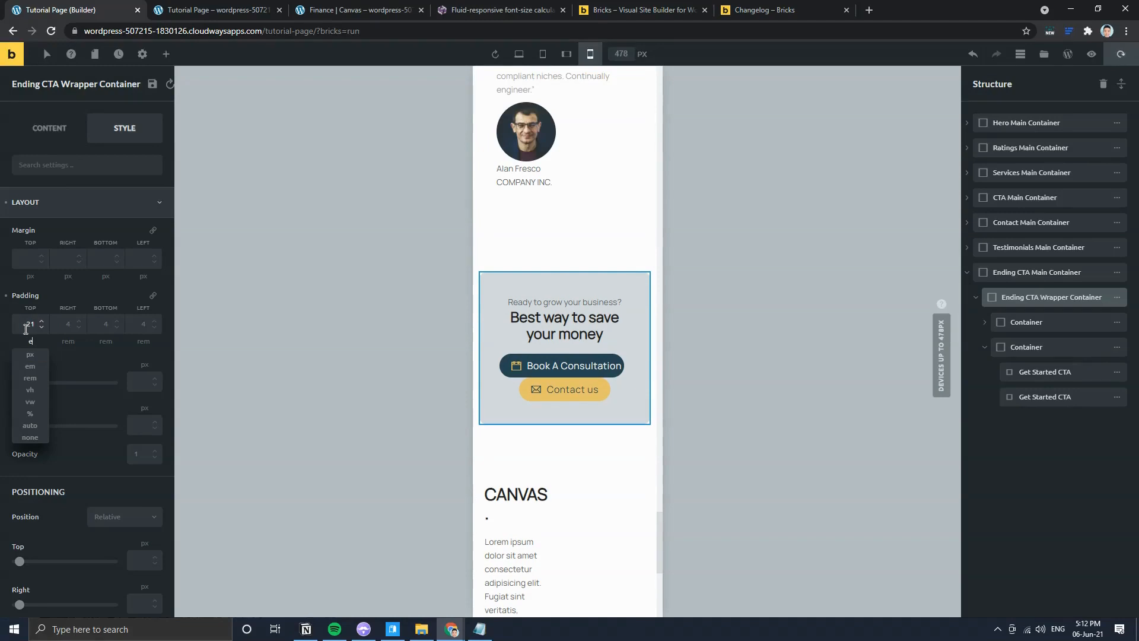
pyautogui.press('BackSpace')
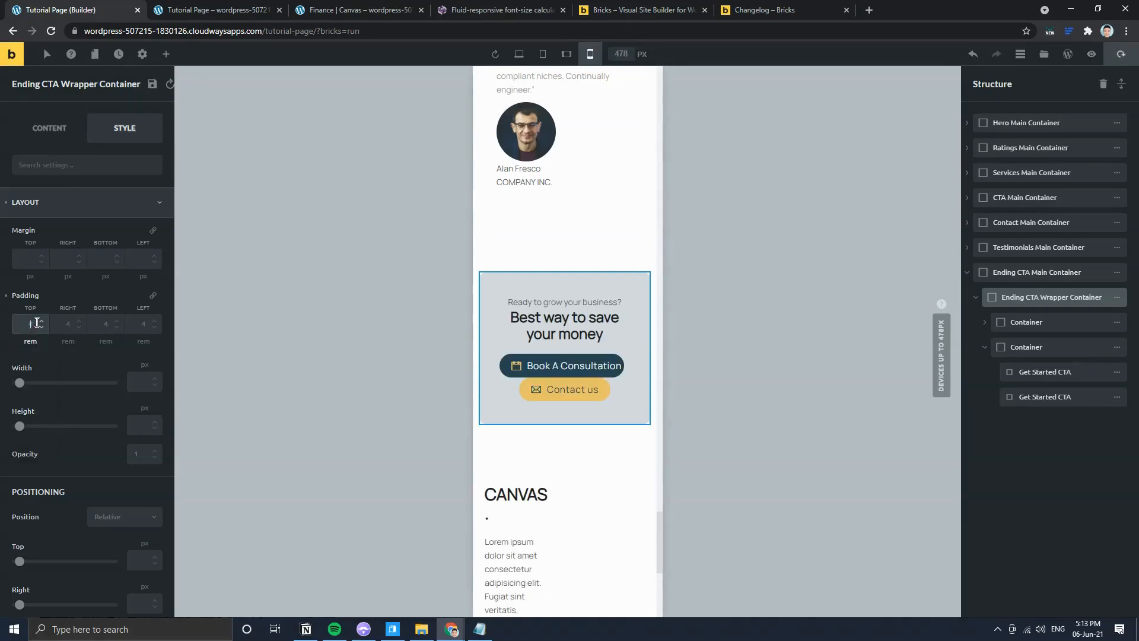
pyautogui.press('Tab')
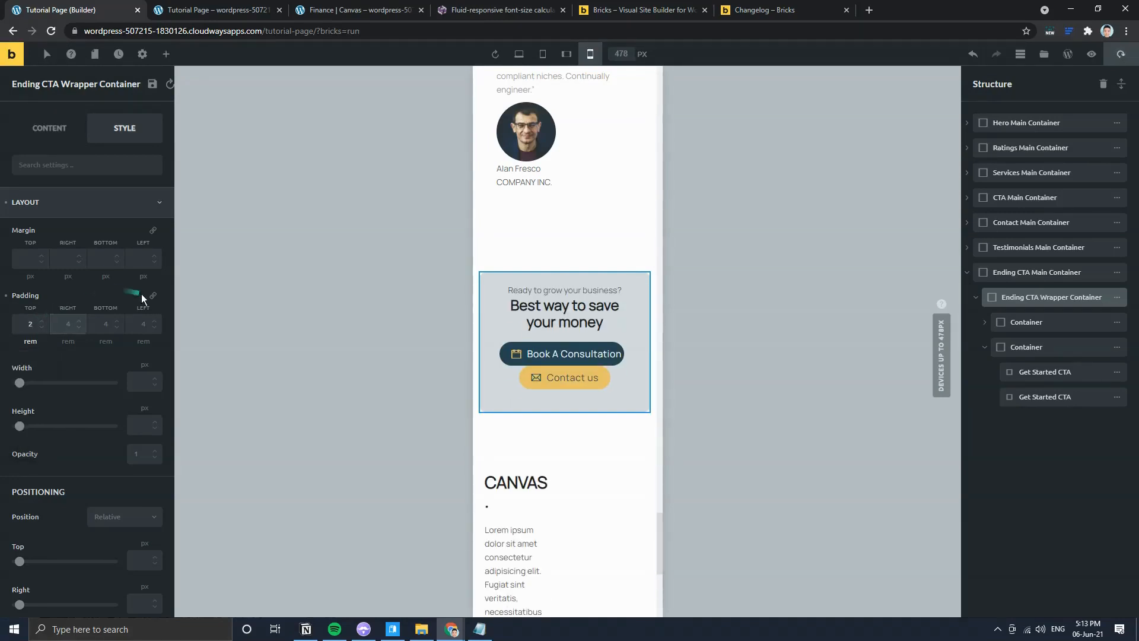
# Step: Link the wrapper container's padding values so all sides use 2, and set the right, bottom and left units to rem
pyautogui.click(152, 294)
pyautogui.click(63, 344)
pyautogui.write('rem')
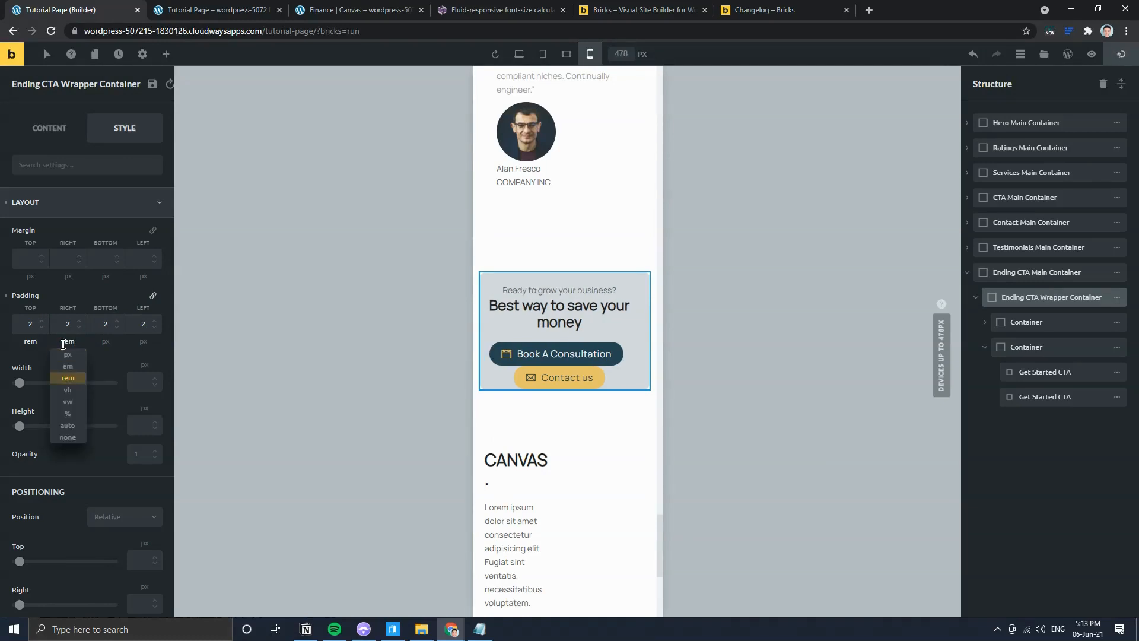
pyautogui.press('Tab')
pyautogui.press('Tab')
pyautogui.write('rem')
pyautogui.press('Tab')
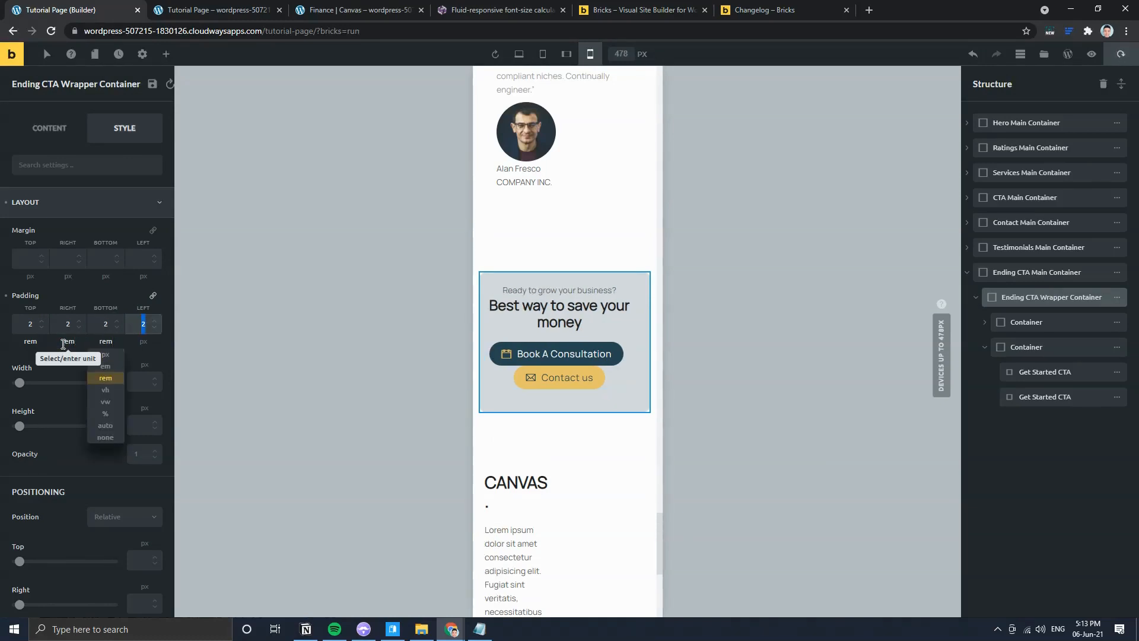
pyautogui.press('Tab')
pyautogui.write('rem')
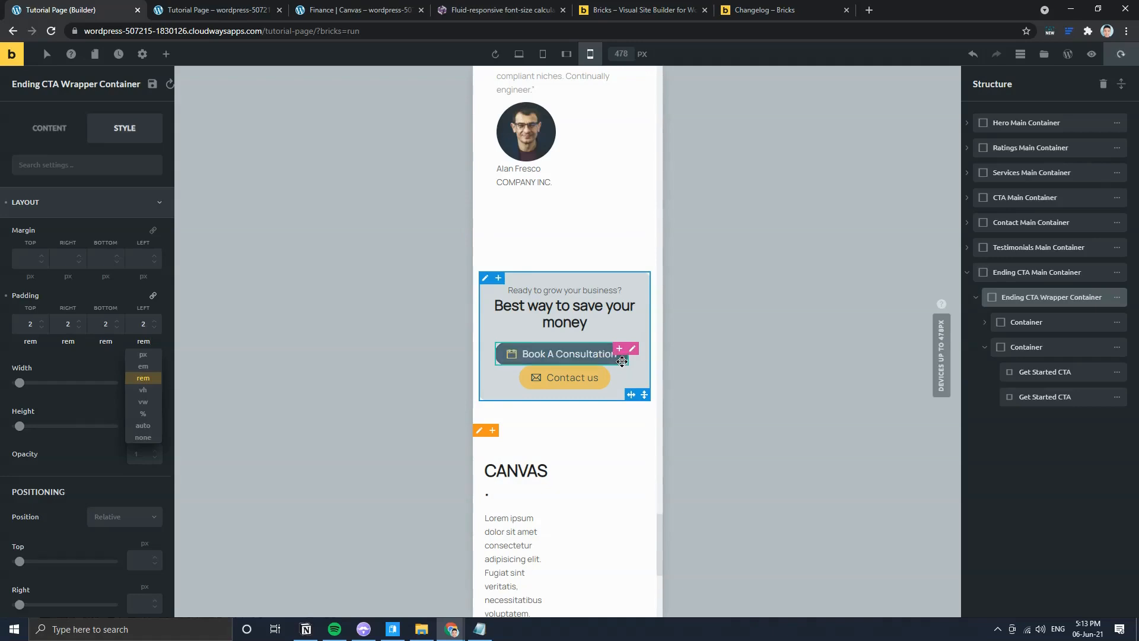
pyautogui.click(611, 358)
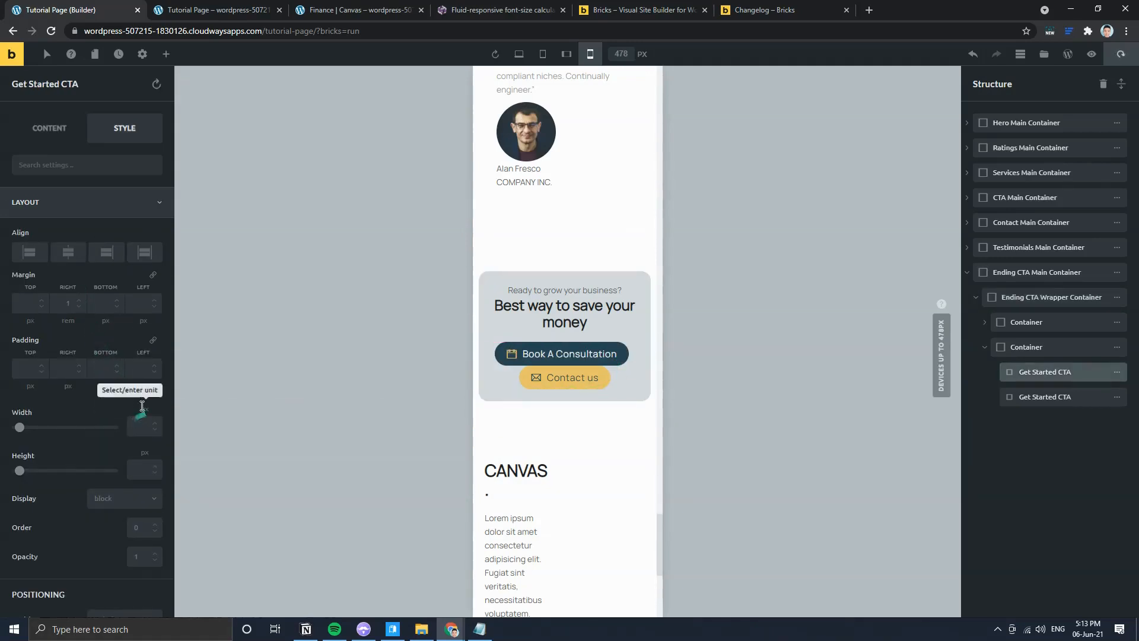
pyautogui.click(141, 407)
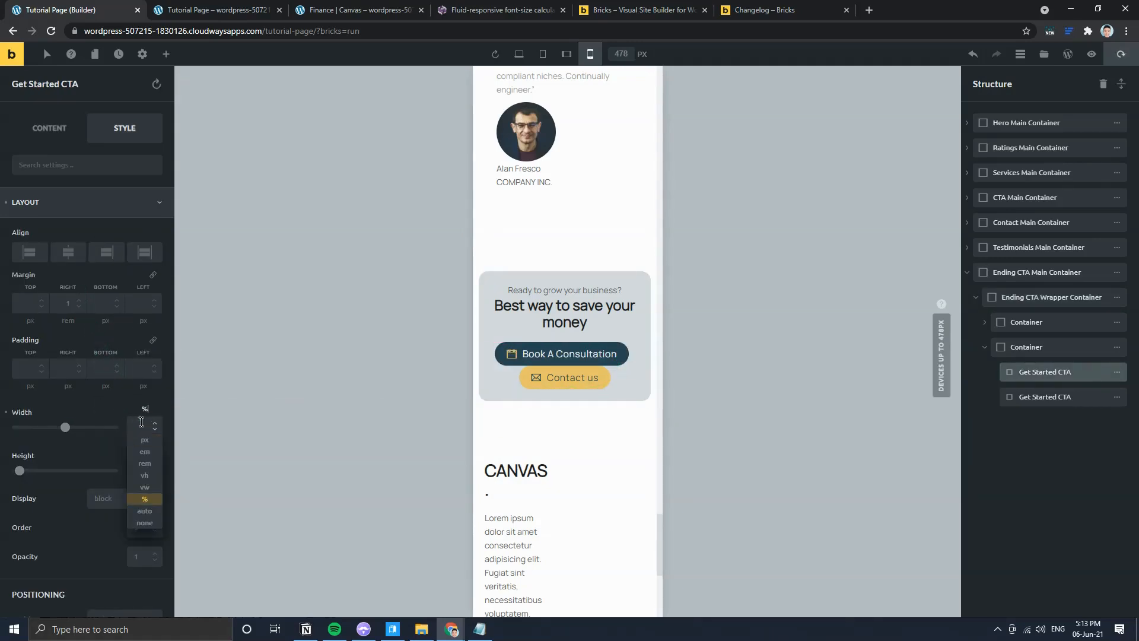
pyautogui.click(141, 442)
pyautogui.click(6, 412)
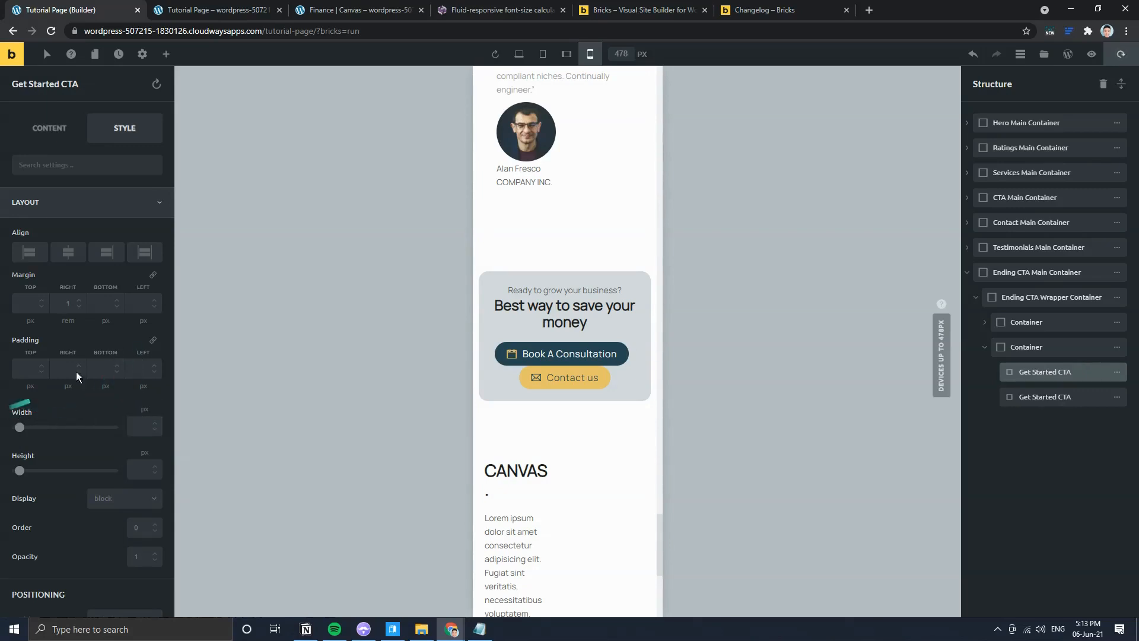
pyautogui.click(145, 252)
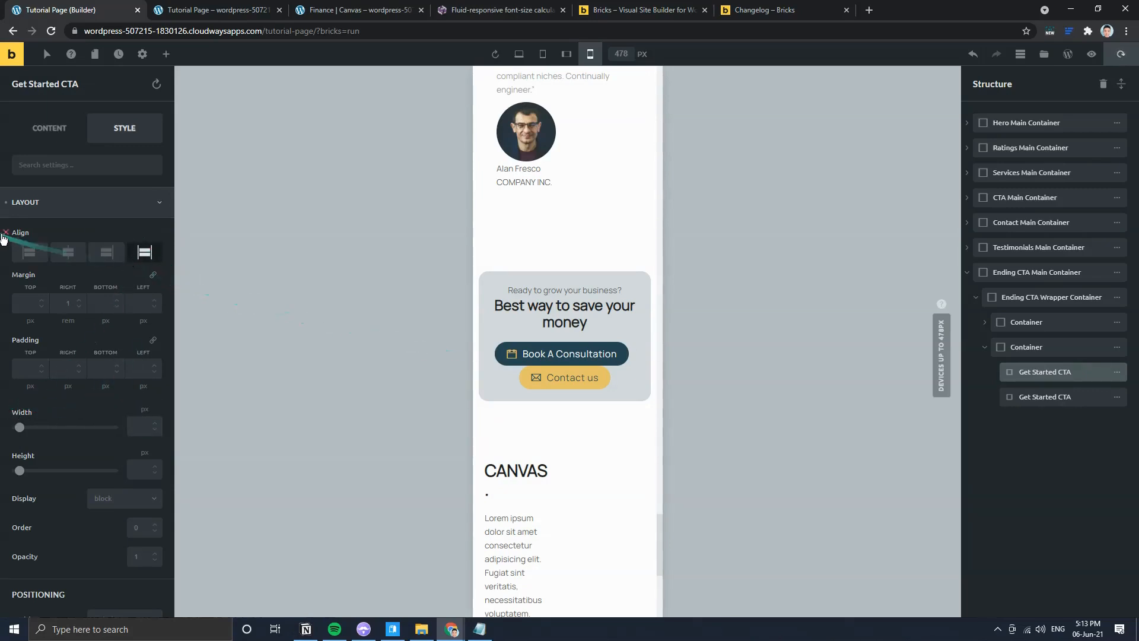
pyautogui.click(6, 233)
# Step: Set the "Book A Consultation" button's width to 100% at the 478 px breakpoint
pyautogui.click(142, 408)
pyautogui.click(142, 499)
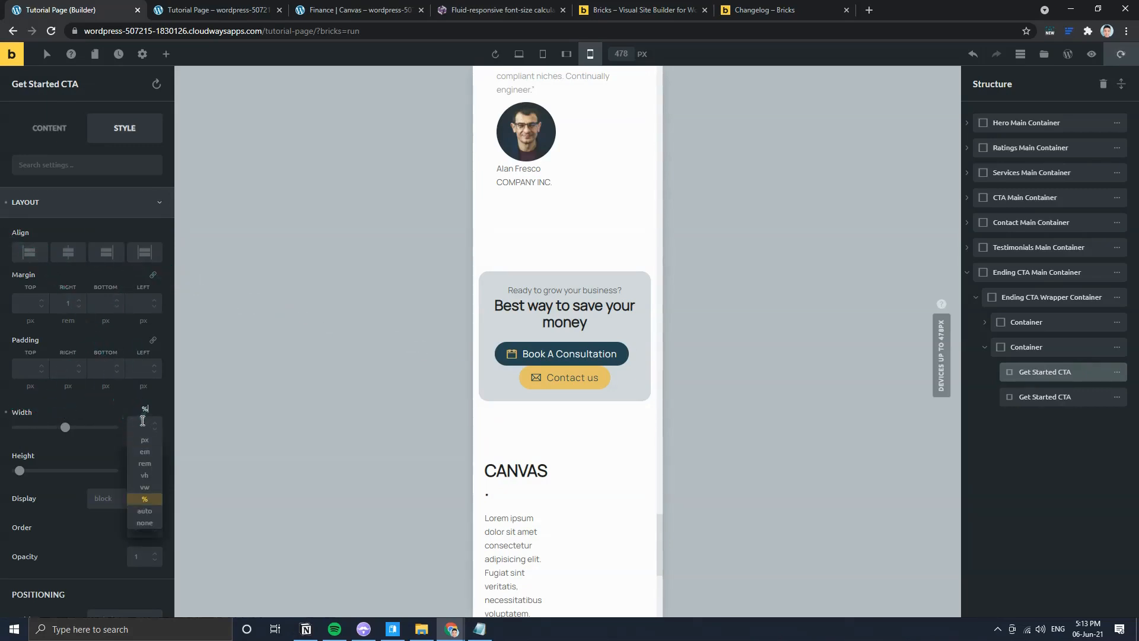
pyautogui.click(142, 421)
pyautogui.write('100')
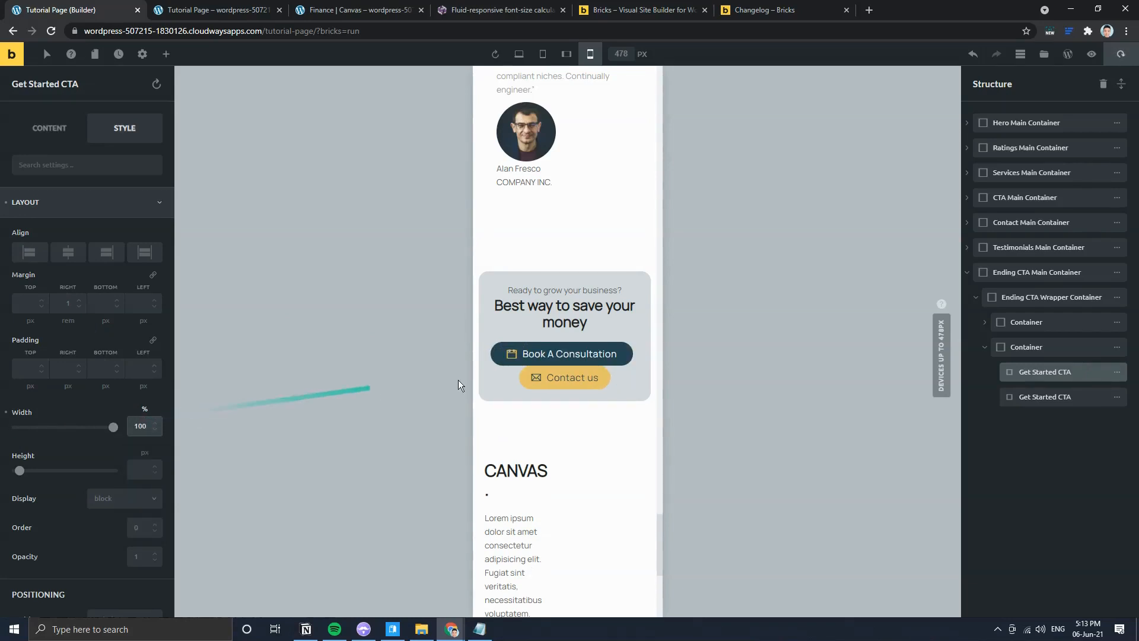
# Step: Set the "Contact us" button's width to 100% at the 478 px breakpoint
pyautogui.click(602, 383)
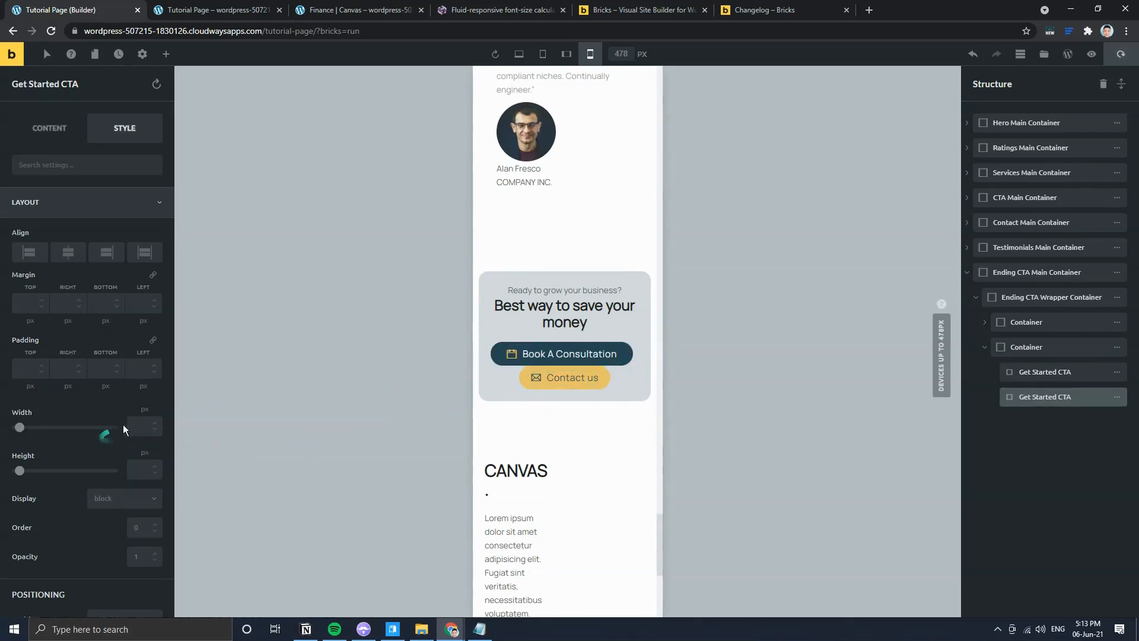
pyautogui.click(136, 426)
pyautogui.write('10')
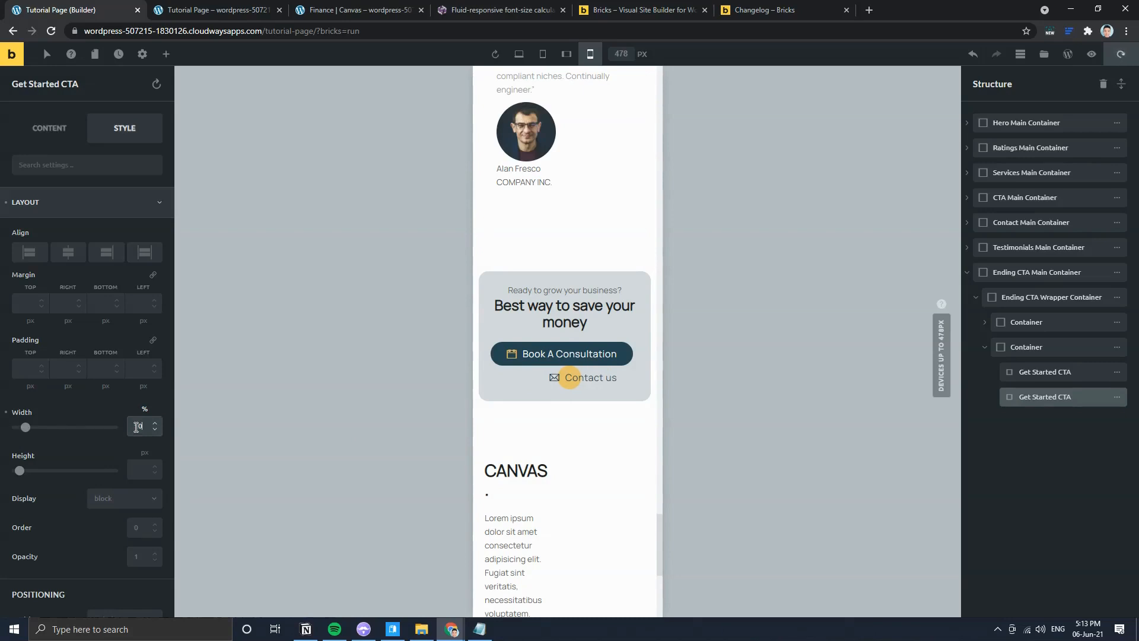
pyautogui.write('0')
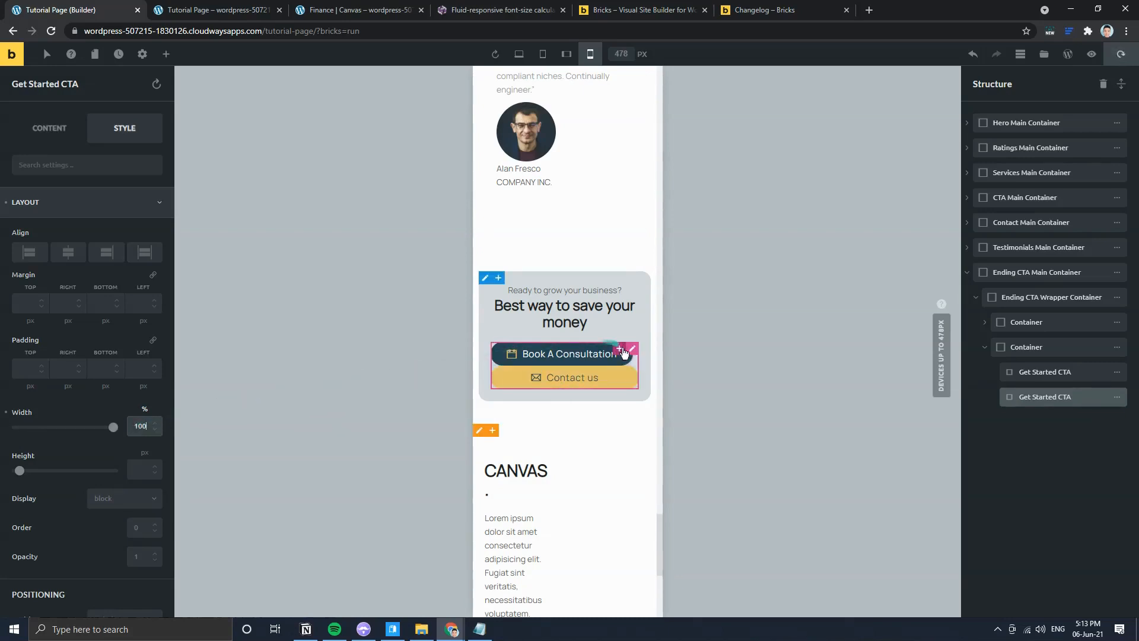
# Step: Compare the banner's button container at the 767 px and 478 px breakpoints, and open the "Book A Consultation" button's settings
pyautogui.click(633, 349)
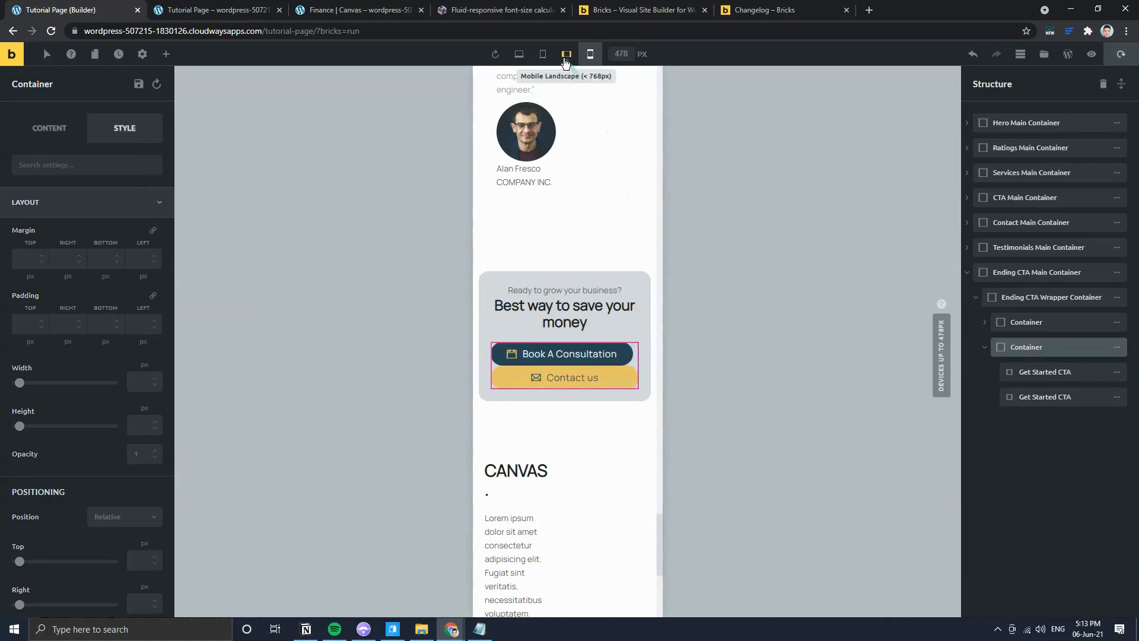
pyautogui.click(565, 54)
pyautogui.click(592, 57)
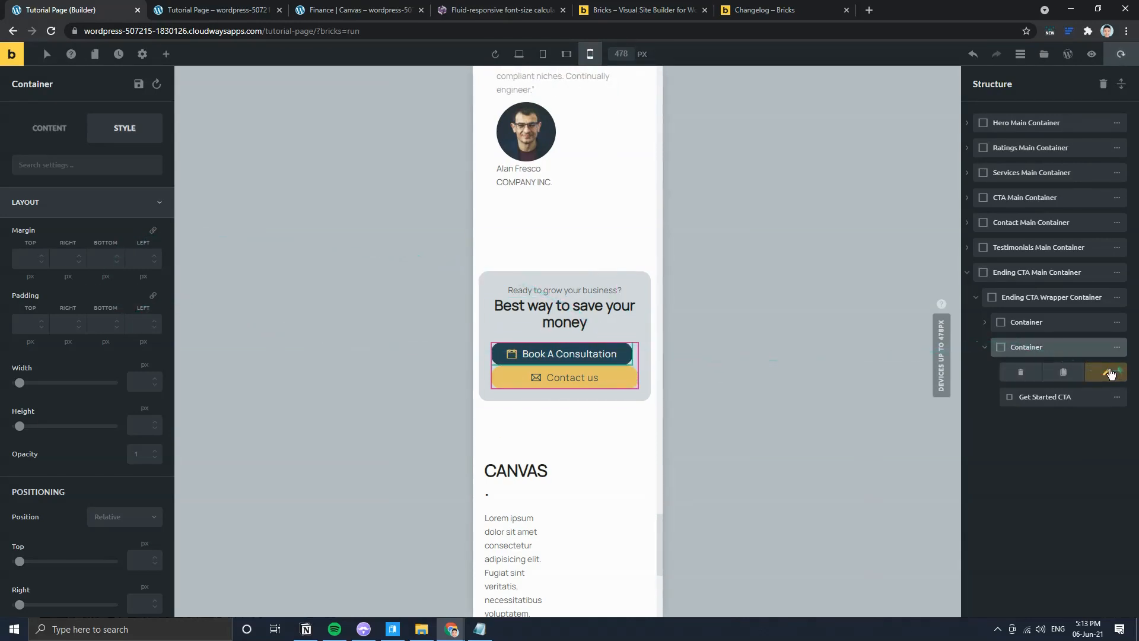
pyautogui.click(1087, 370)
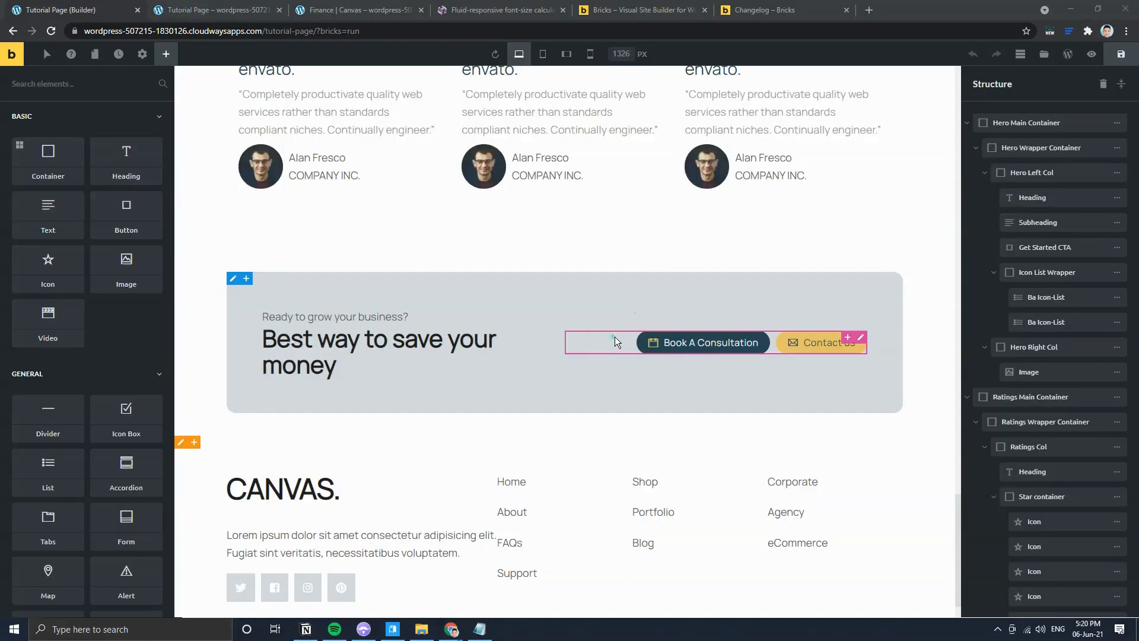
# Step: Review the ending call-to-action banner at the tablet, 767 px and 478 px breakpoints, and return to the desktop breakpoint
pyautogui.click(542, 54)
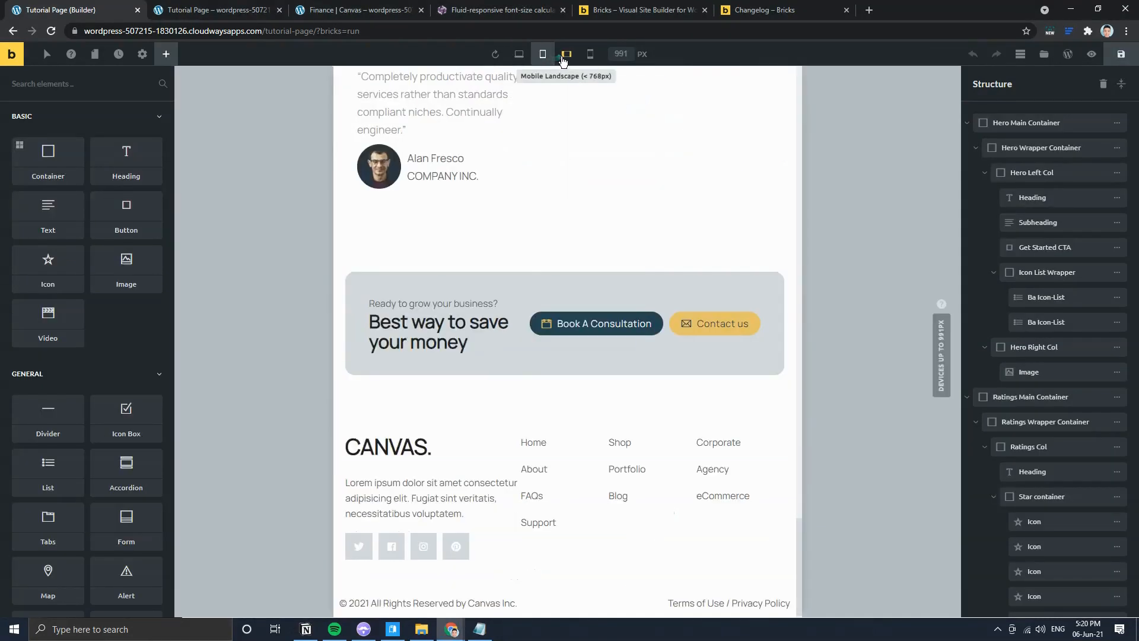
pyautogui.click(566, 54)
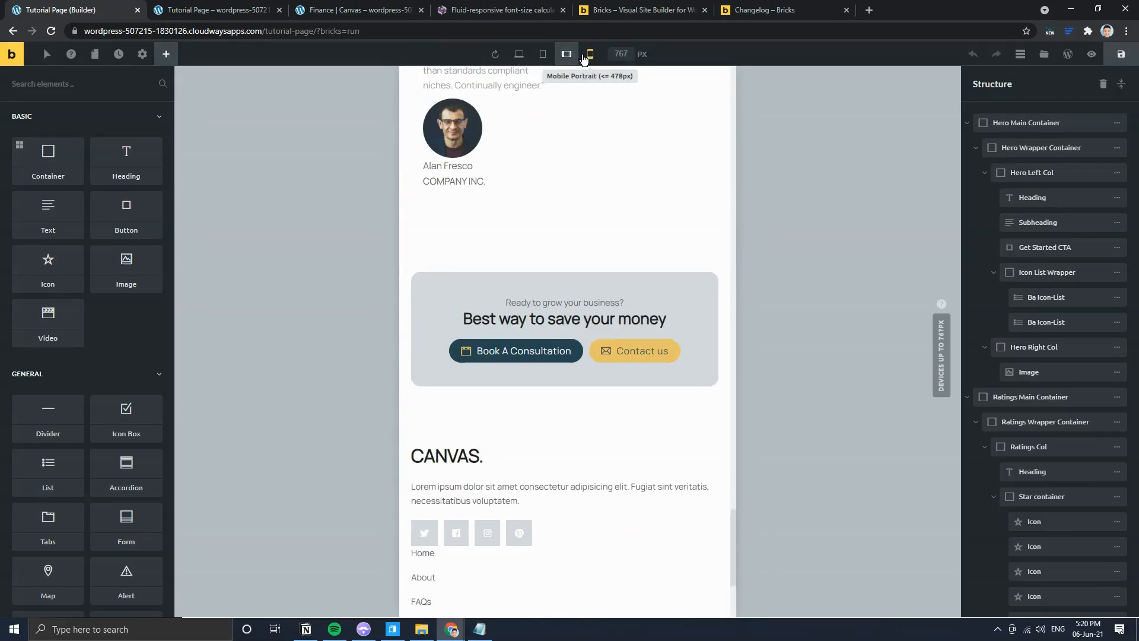
pyautogui.click(582, 58)
pyautogui.scroll(-5, 572, 368)
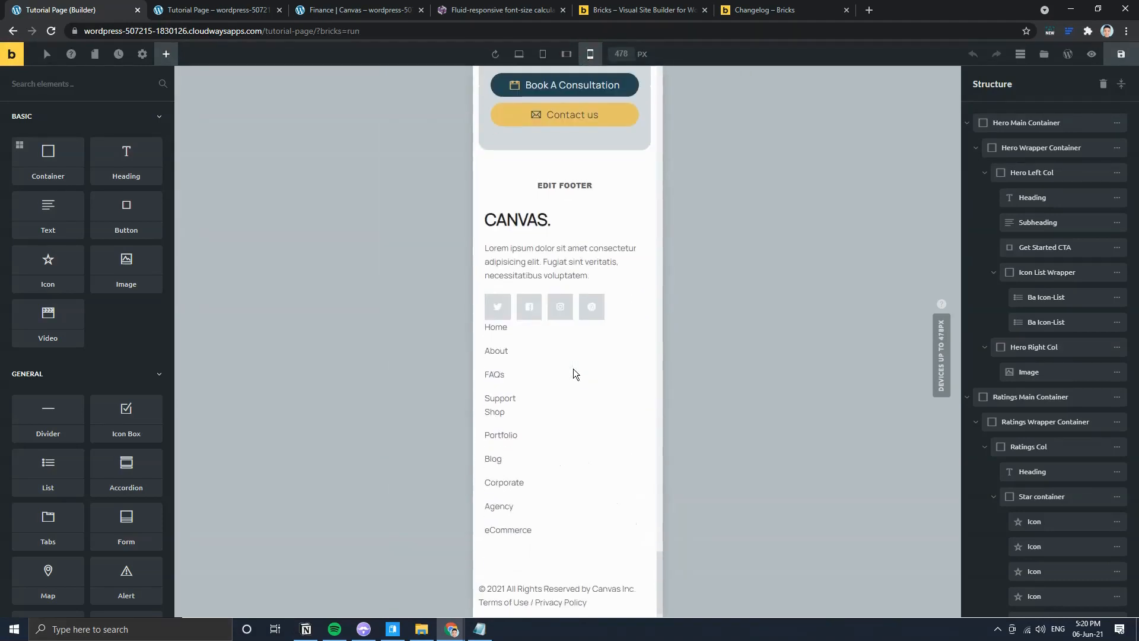
pyautogui.scroll(4, 572, 374)
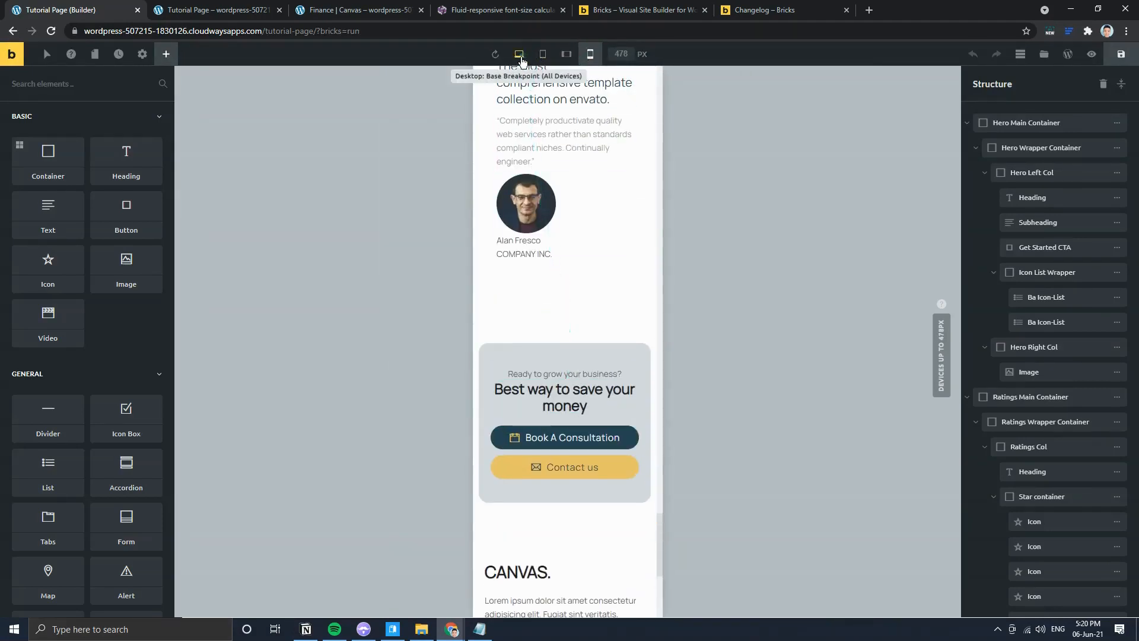
pyautogui.click(518, 54)
pyautogui.scroll(10, 562, 323)
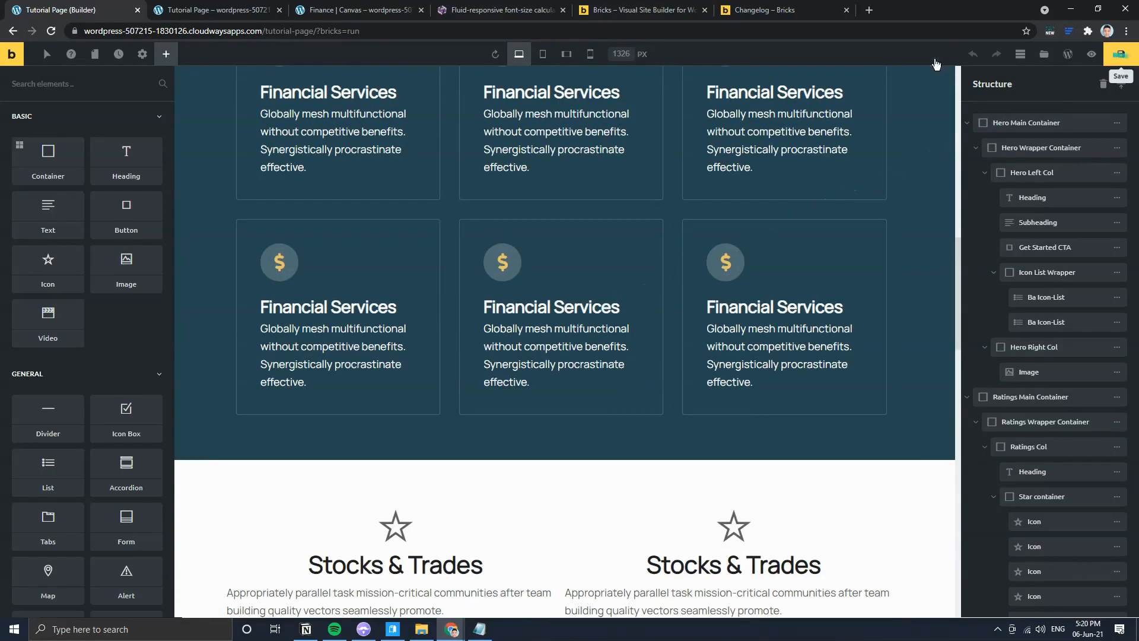
# Step: Reload the published tutorial page and review its desktop layout from the header and hero down to the Contact Us section
pyautogui.click(214, 10)
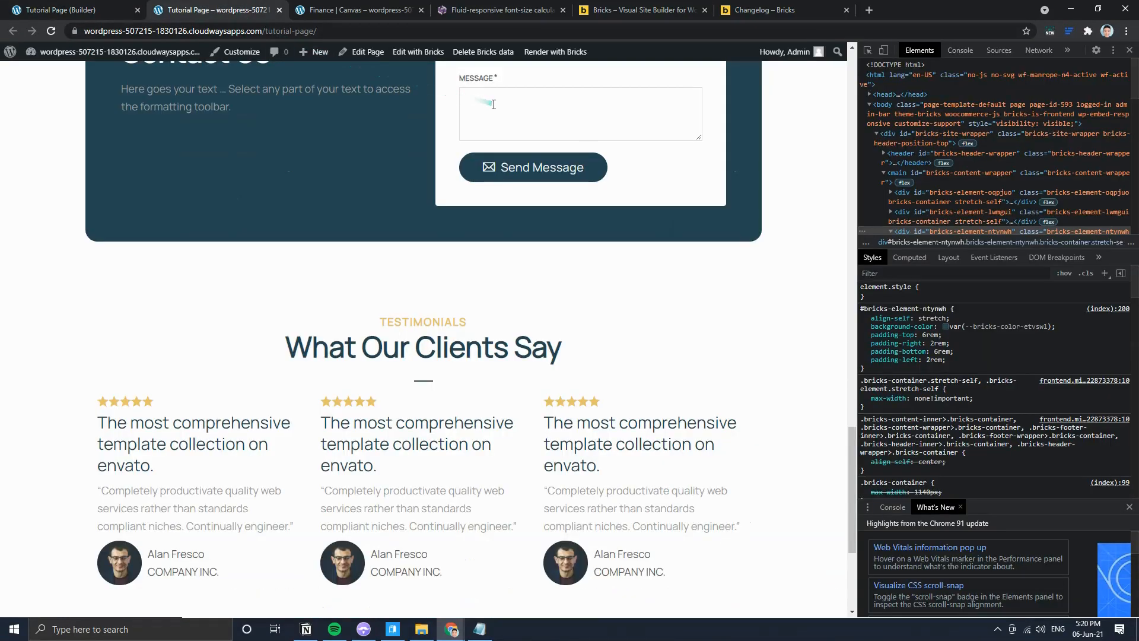
pyautogui.rightClick(48, 34)
pyautogui.click(61, 73)
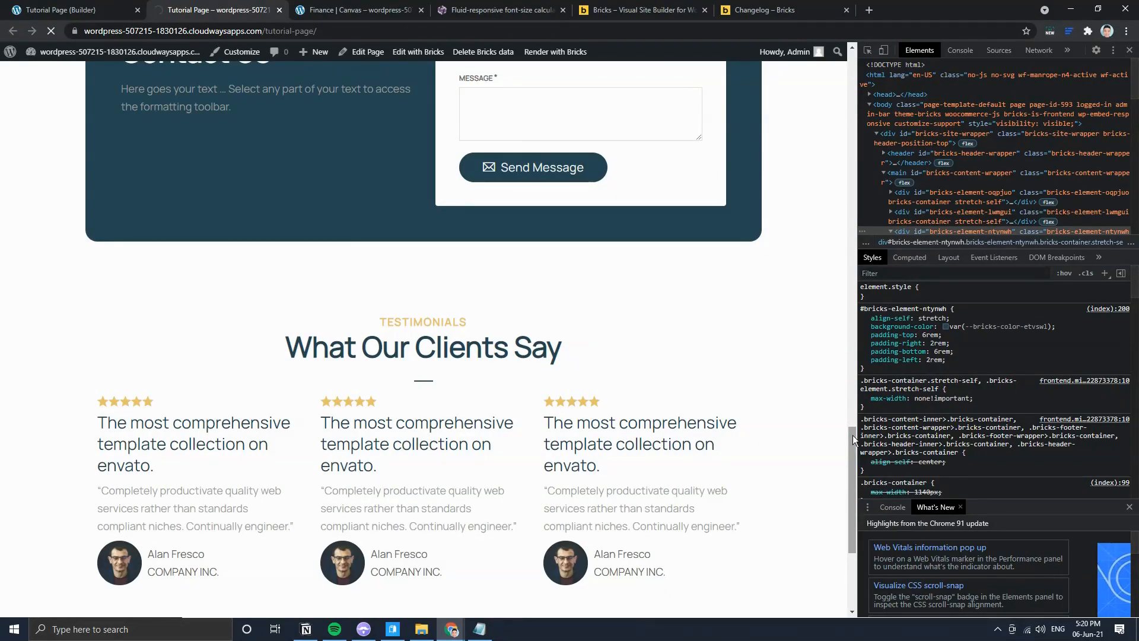
pyautogui.moveTo(852, 444); pyautogui.dragTo(853, 74)
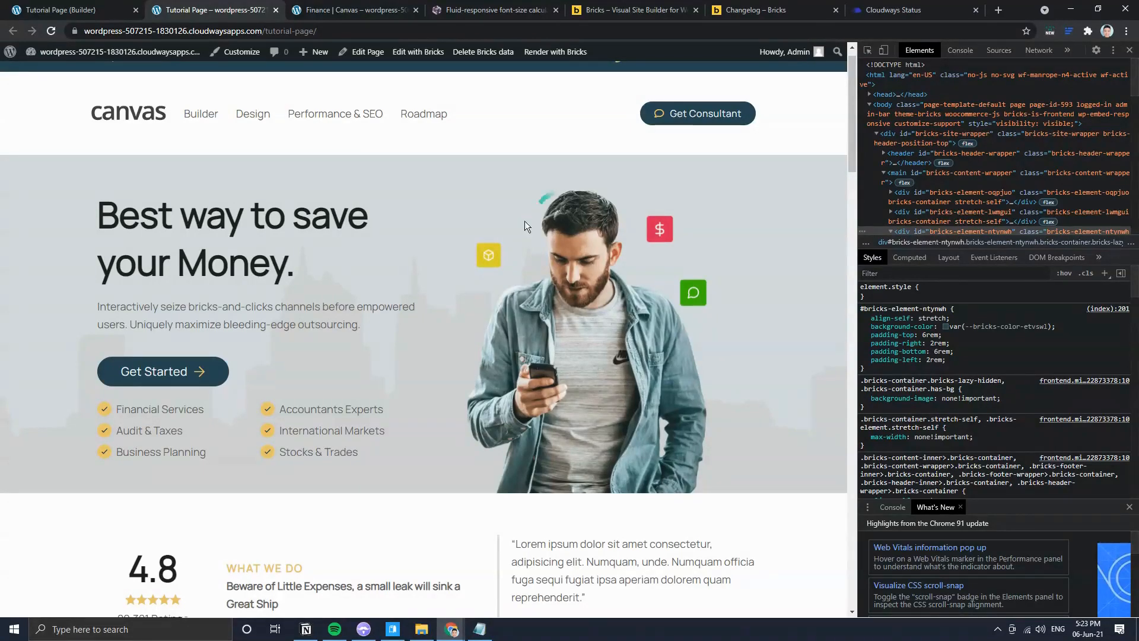
pyautogui.scroll(-2, 528, 237)
pyautogui.scroll(2, 528, 238)
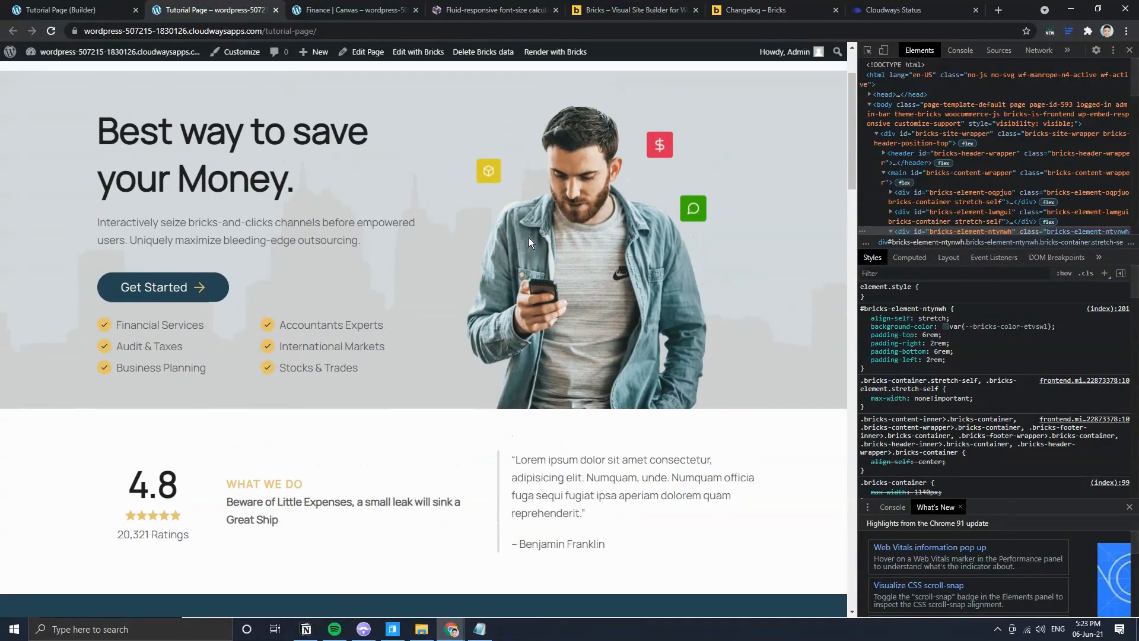
pyautogui.scroll(1, 529, 237)
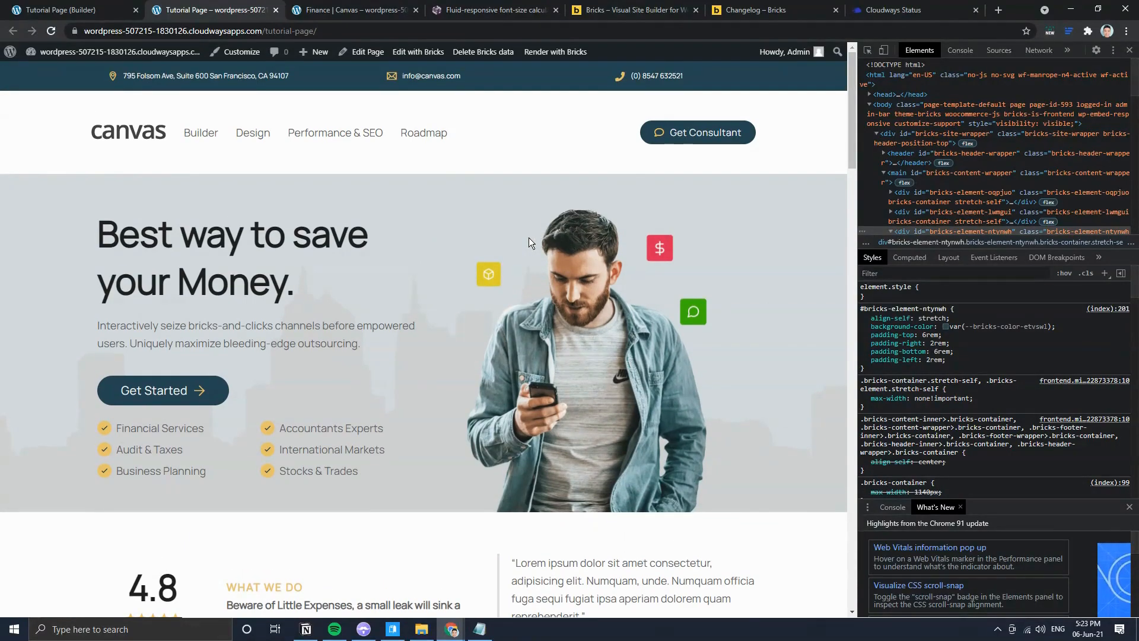
pyautogui.scroll(-10, 528, 239)
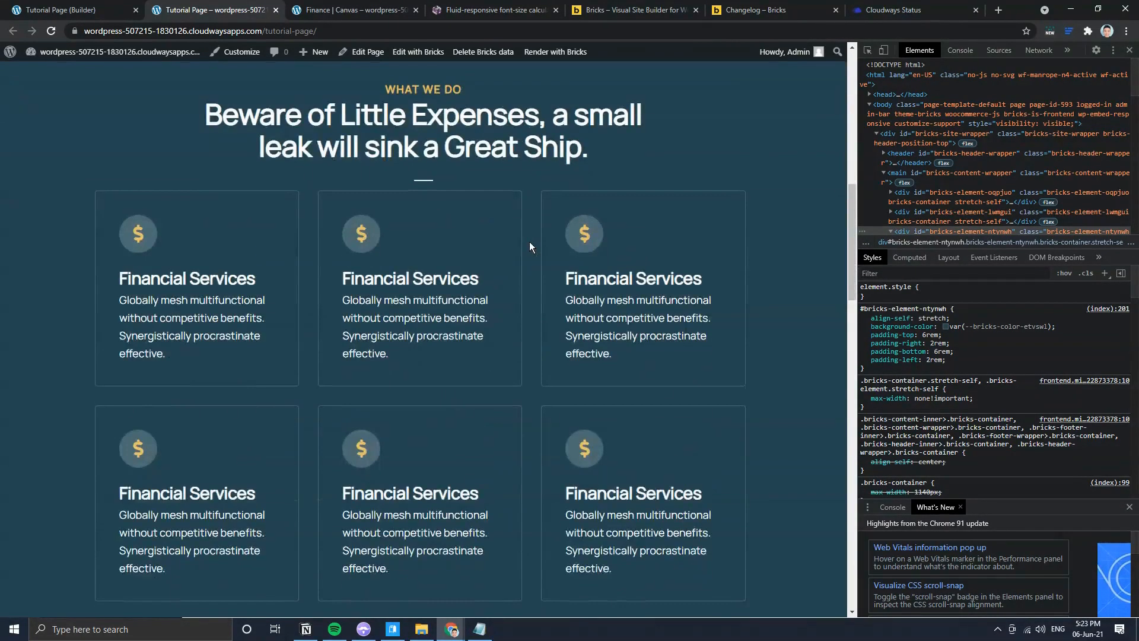
pyautogui.scroll(-4, 529, 242)
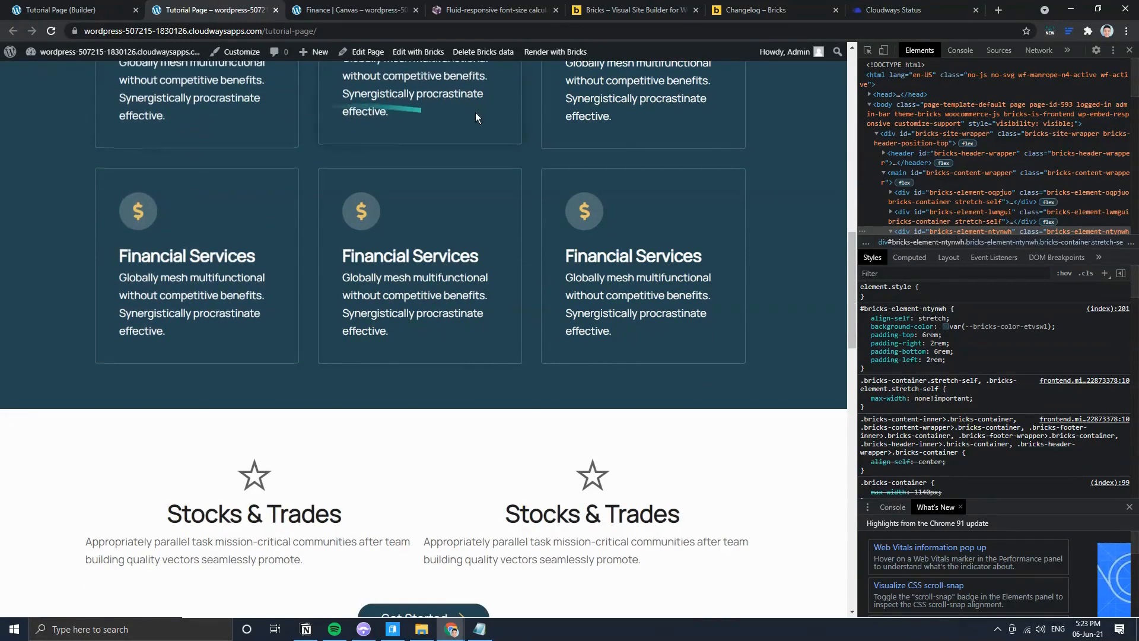
pyautogui.scroll(-7, 354, 440)
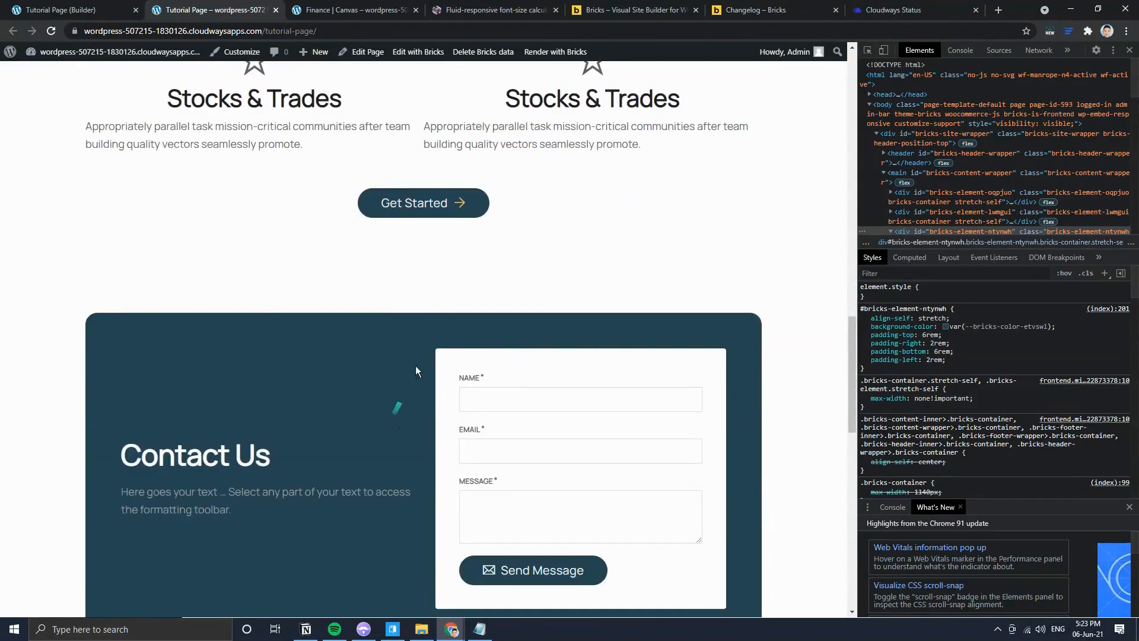
pyautogui.scroll(-5, 415, 365)
# Step: Compare the ending call-to-action banner on the Finance reference page with the one on the published tutorial page
pyautogui.click(368, 13)
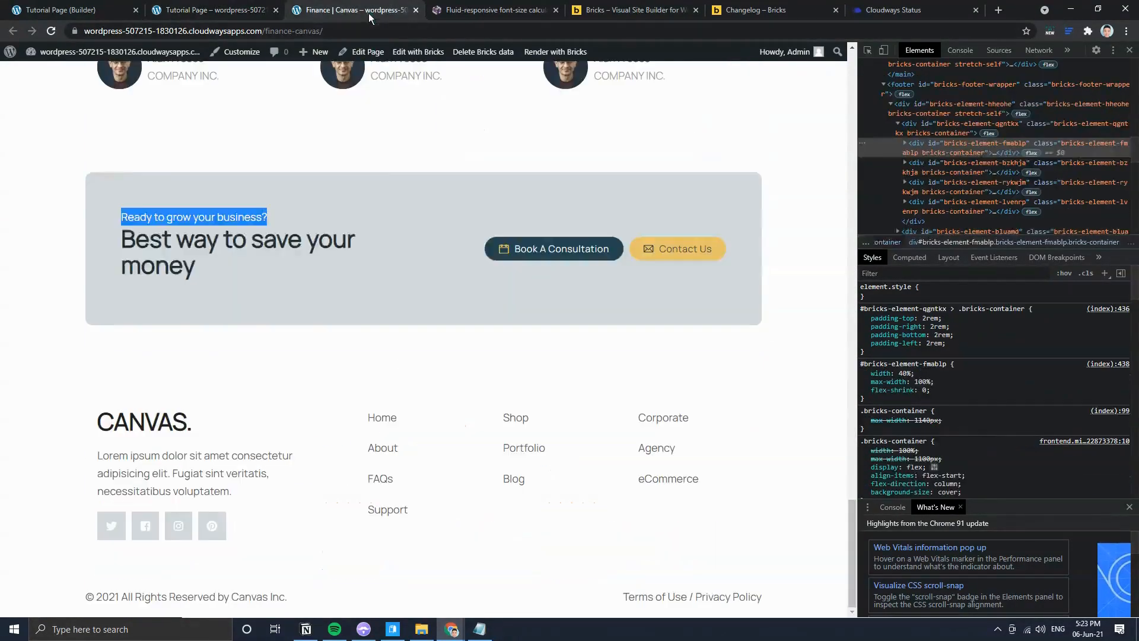
pyautogui.click(402, 247)
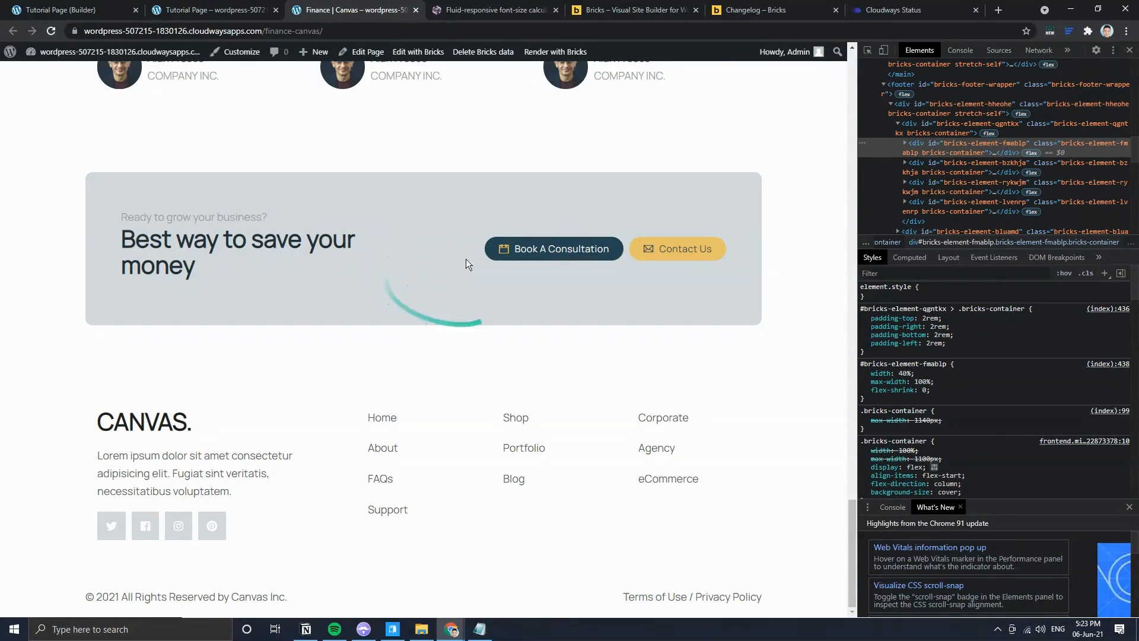
pyautogui.click(255, 10)
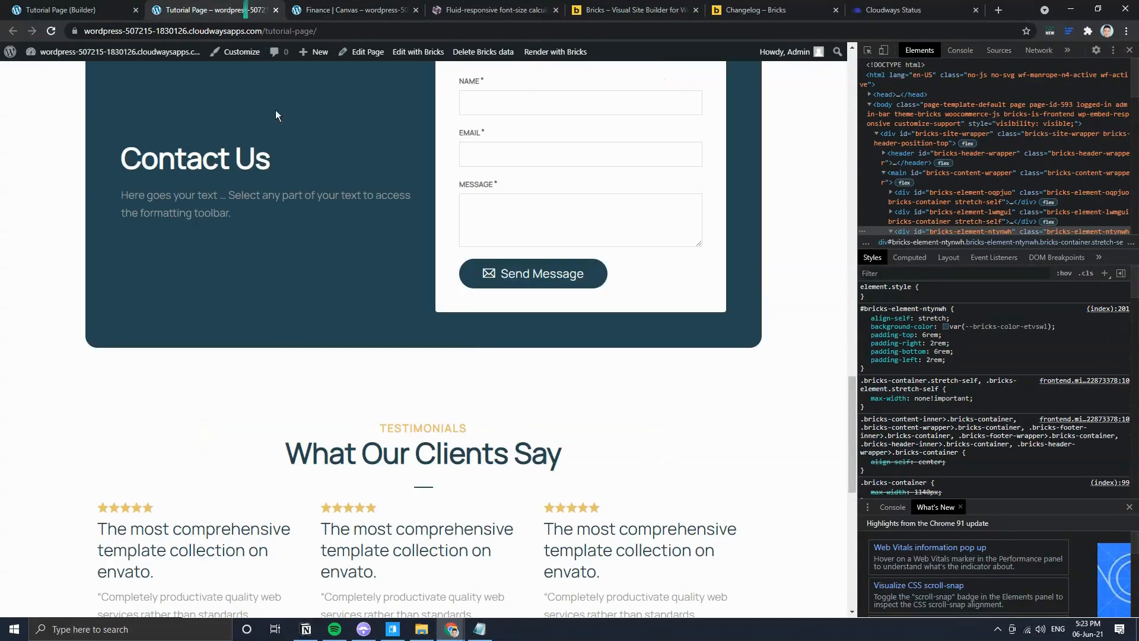
pyautogui.scroll(-4, 476, 360)
pyautogui.scroll(-5, 375, 364)
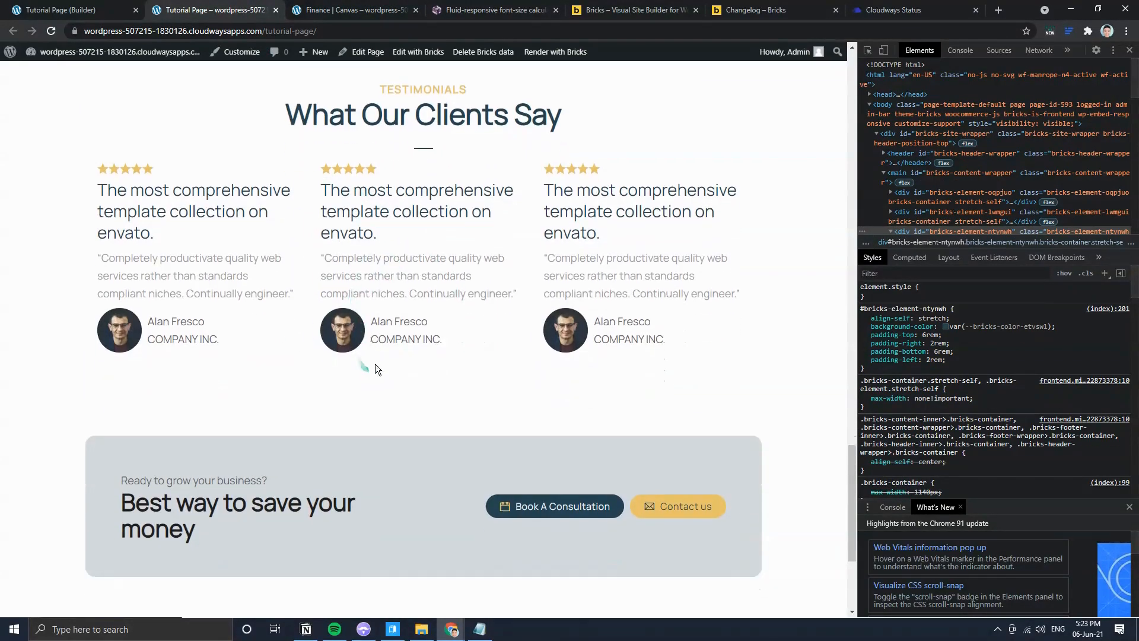
# Step: Show the published tutorial page in the 375 px device emulation, and open and close its mobile navigation menu
pyautogui.scroll(20, 421, 380)
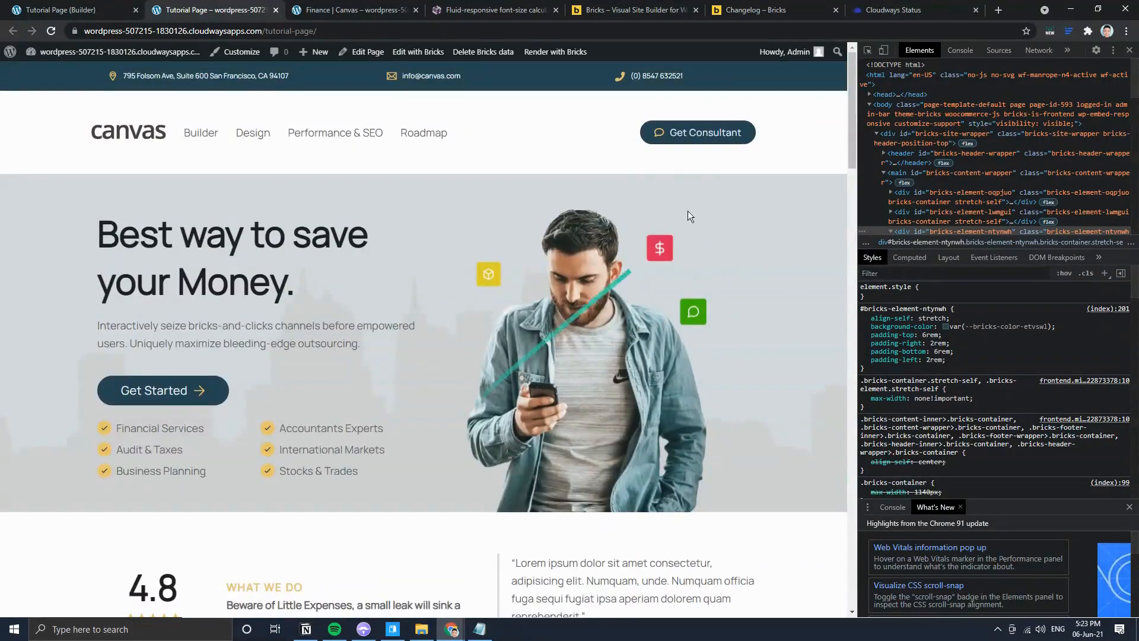
pyautogui.click(883, 50)
pyautogui.click(522, 228)
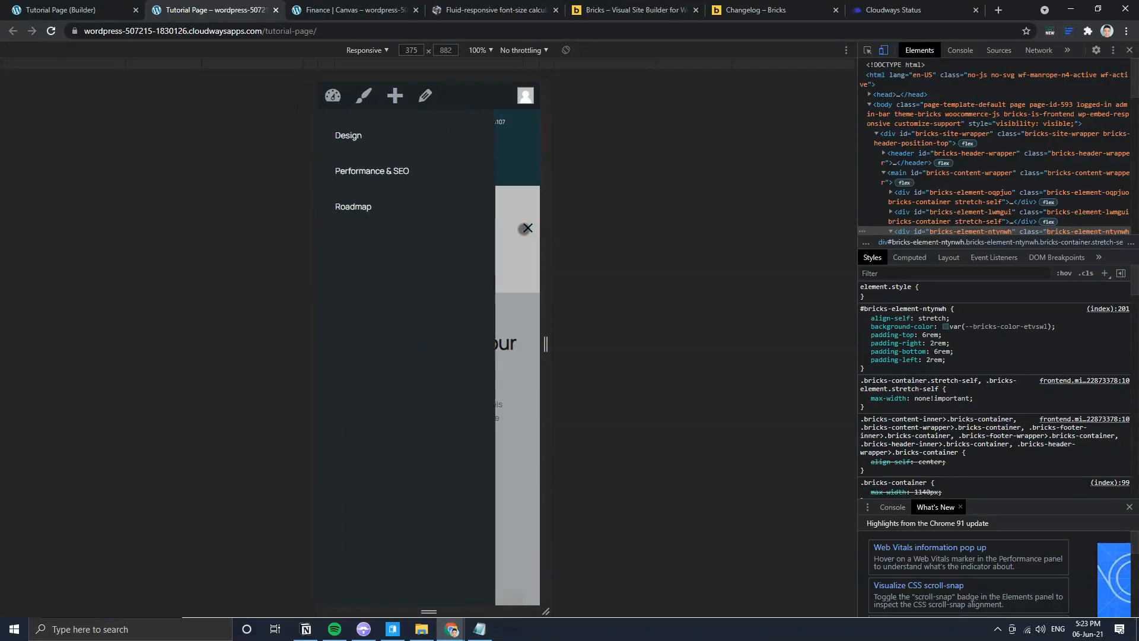
pyautogui.click(523, 229)
# Step: Review the page's mobile layout from the hero section down to the footer, and turn off the device emulation
pyautogui.scroll(-1, 487, 339)
pyautogui.scroll(-10, 486, 339)
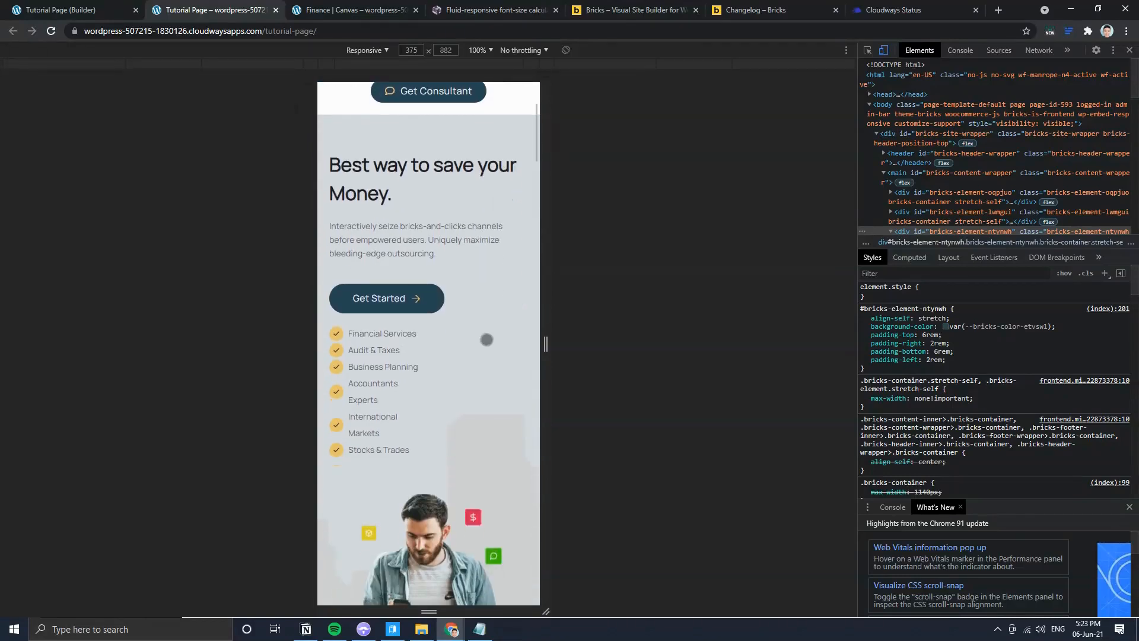
pyautogui.scroll(-10, 486, 340)
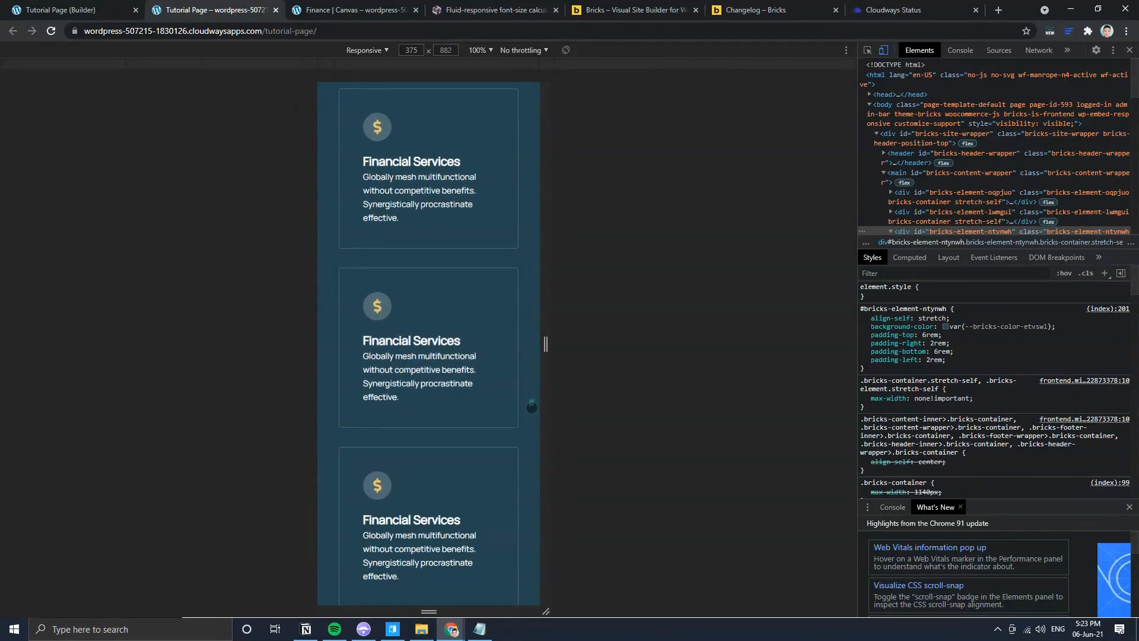
pyautogui.scroll(-4, 531, 403)
pyautogui.scroll(-12, 530, 411)
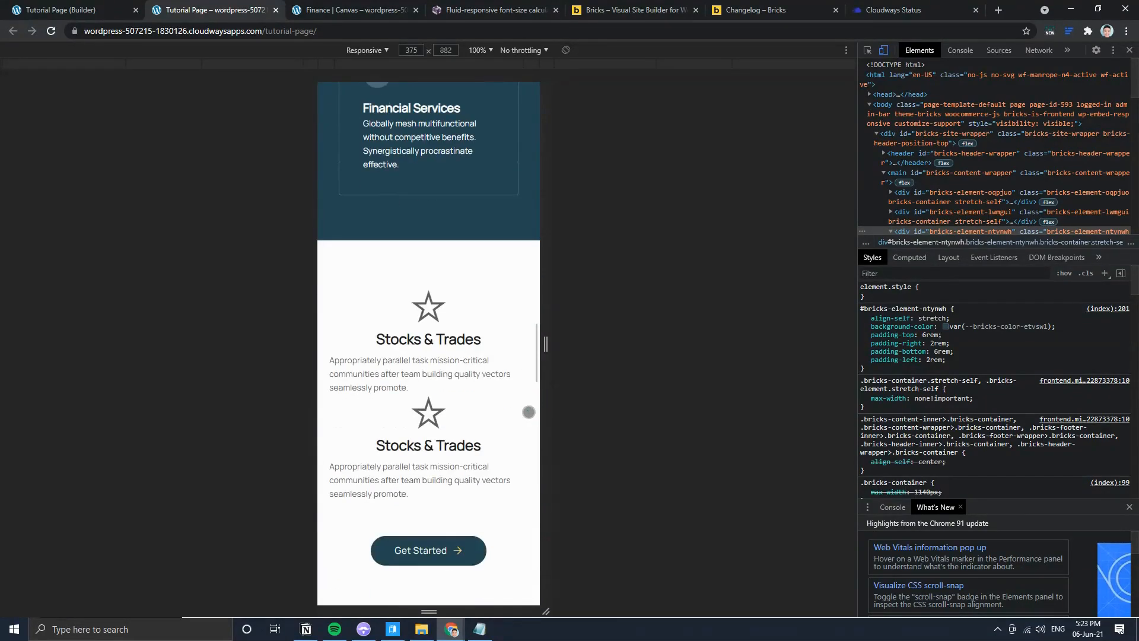
pyautogui.scroll(-3, 529, 410)
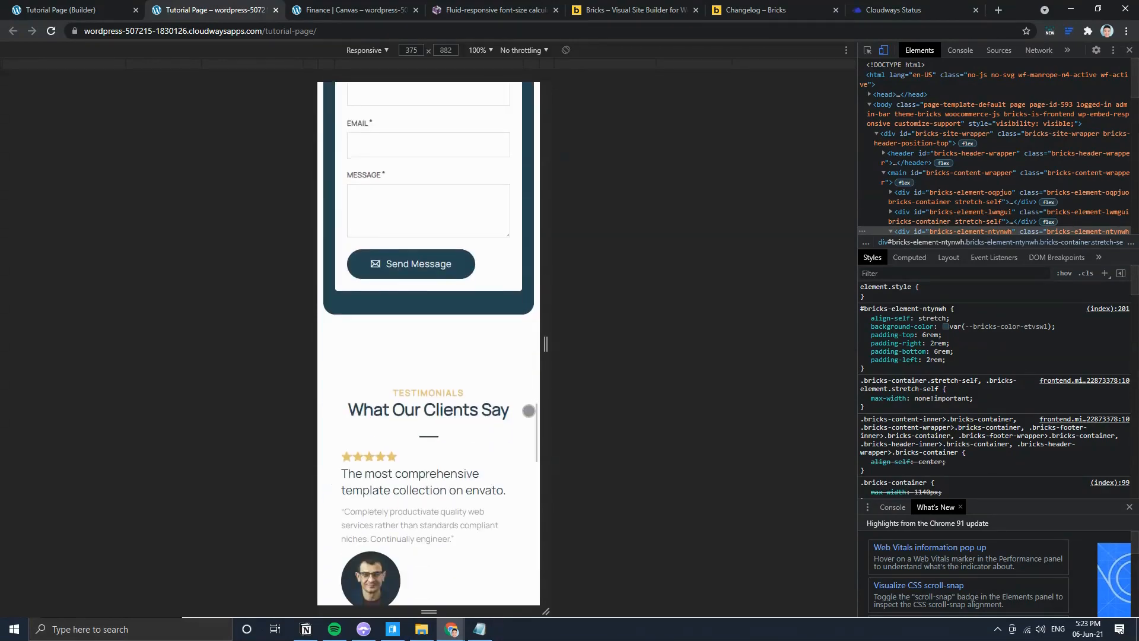
pyautogui.scroll(-6, 456, 378)
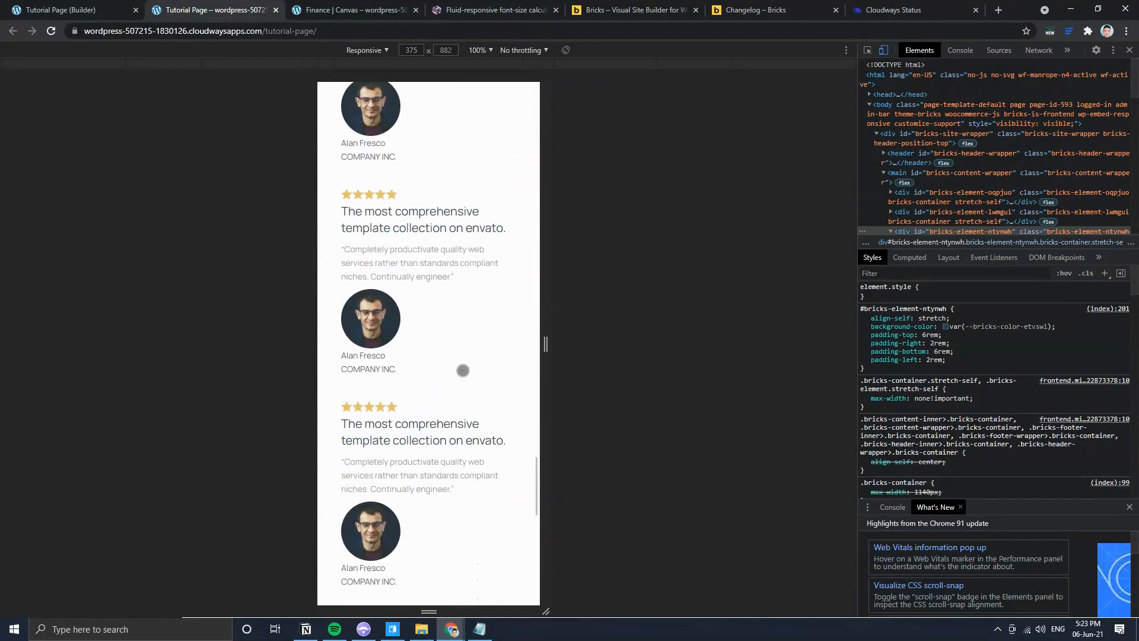
pyautogui.scroll(-4, 433, 361)
pyautogui.scroll(-9, 432, 361)
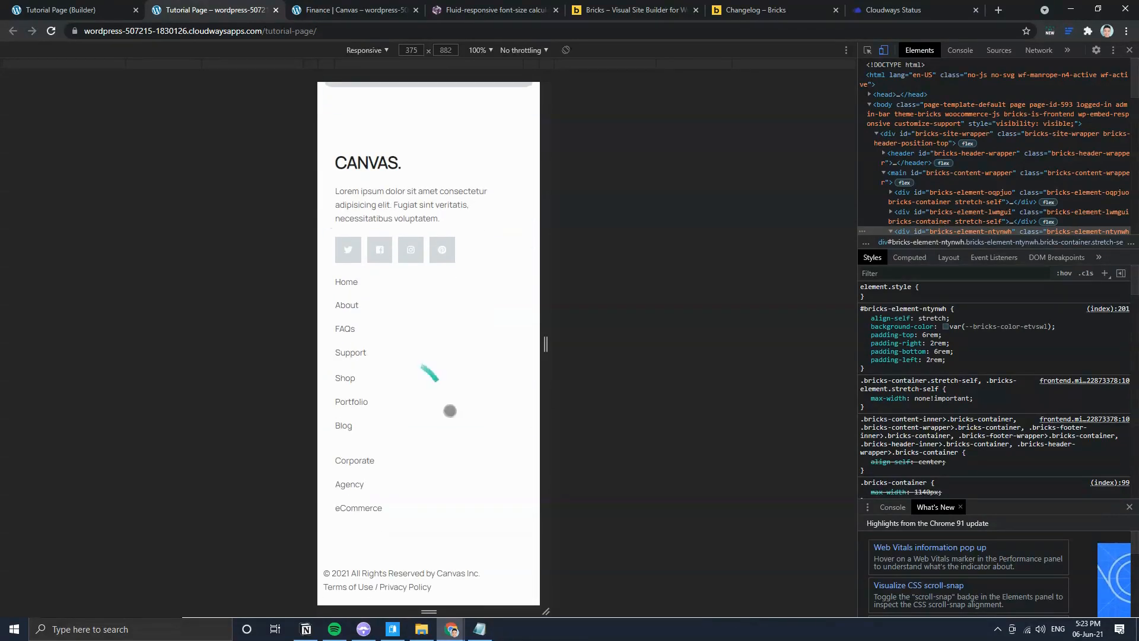
pyautogui.scroll(10, 427, 380)
pyautogui.scroll(10, 455, 199)
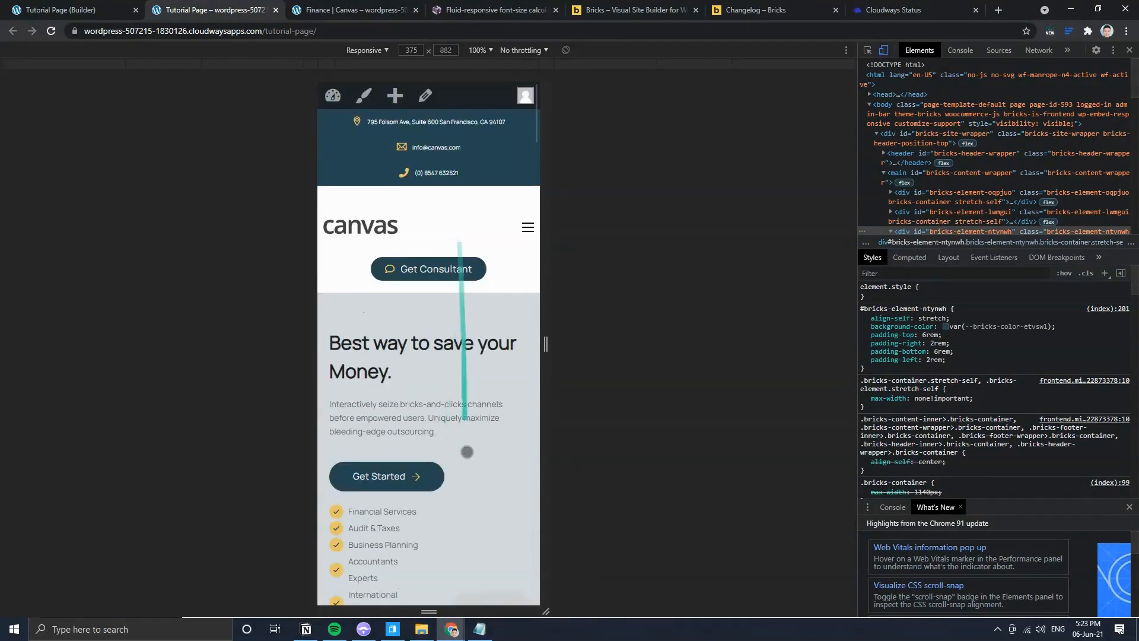
pyautogui.click(886, 51)
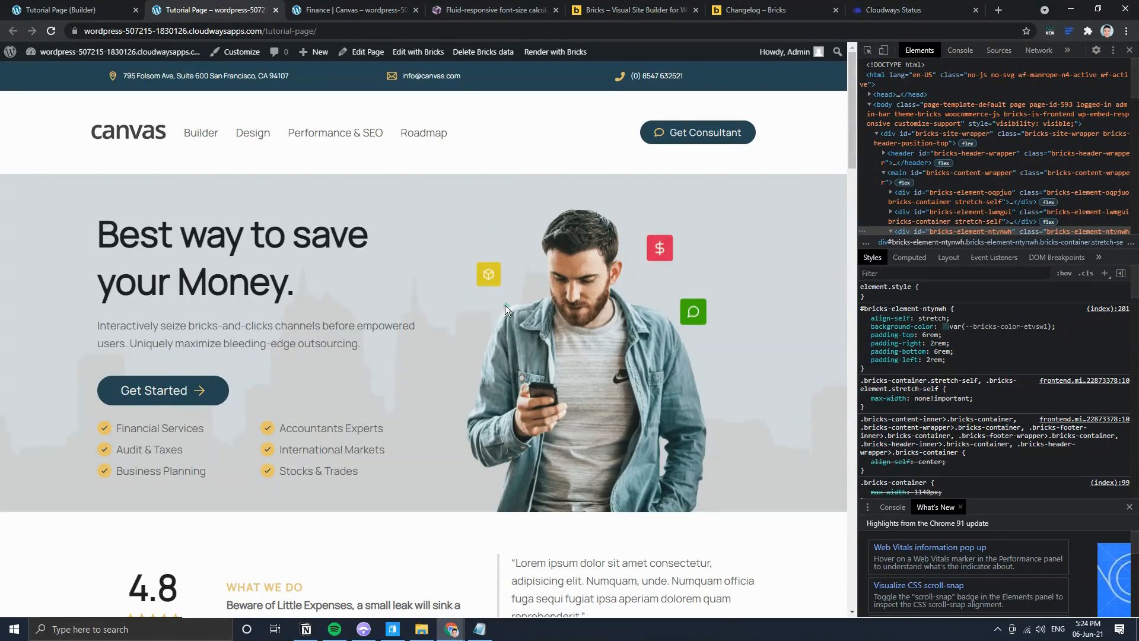
pyautogui.scroll(-3, 515, 326)
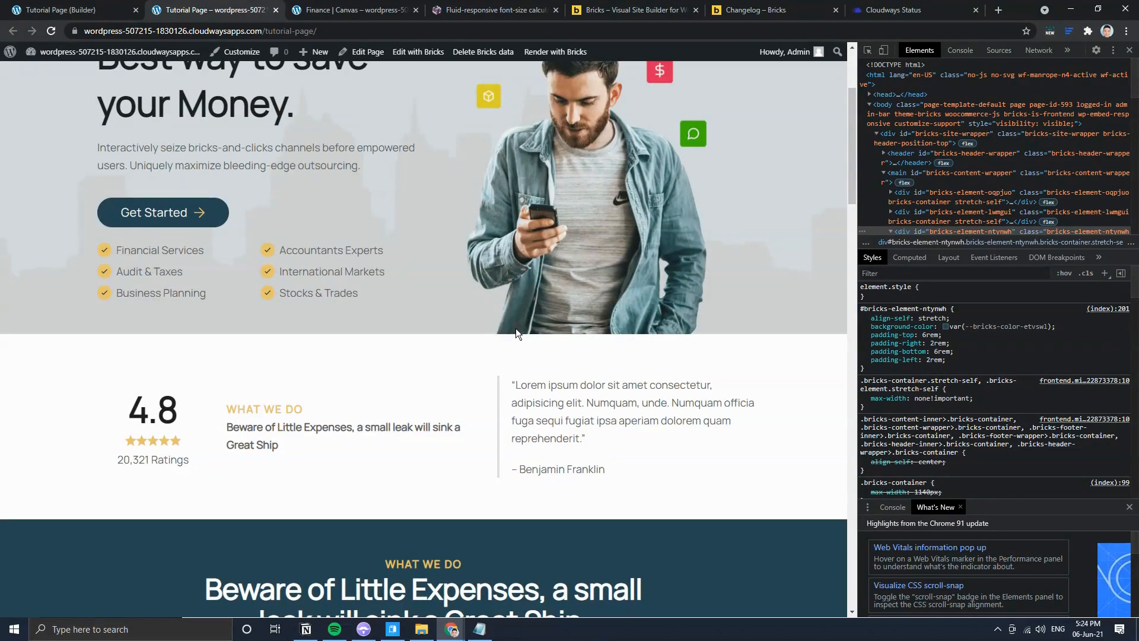
pyautogui.scroll(2, 516, 332)
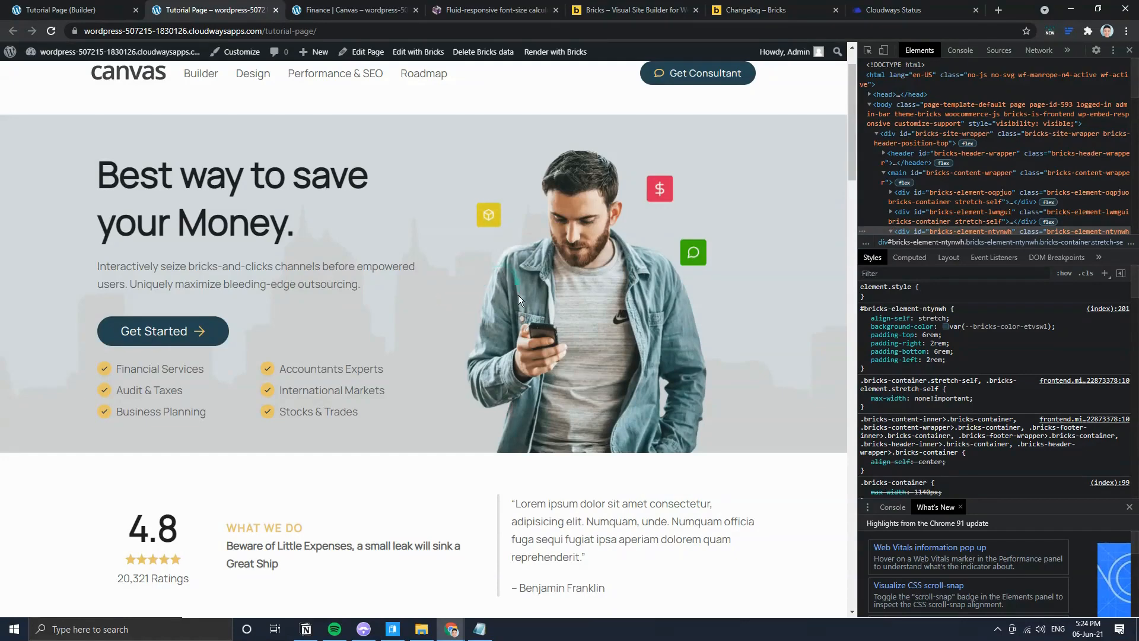
pyautogui.scroll(1, 518, 296)
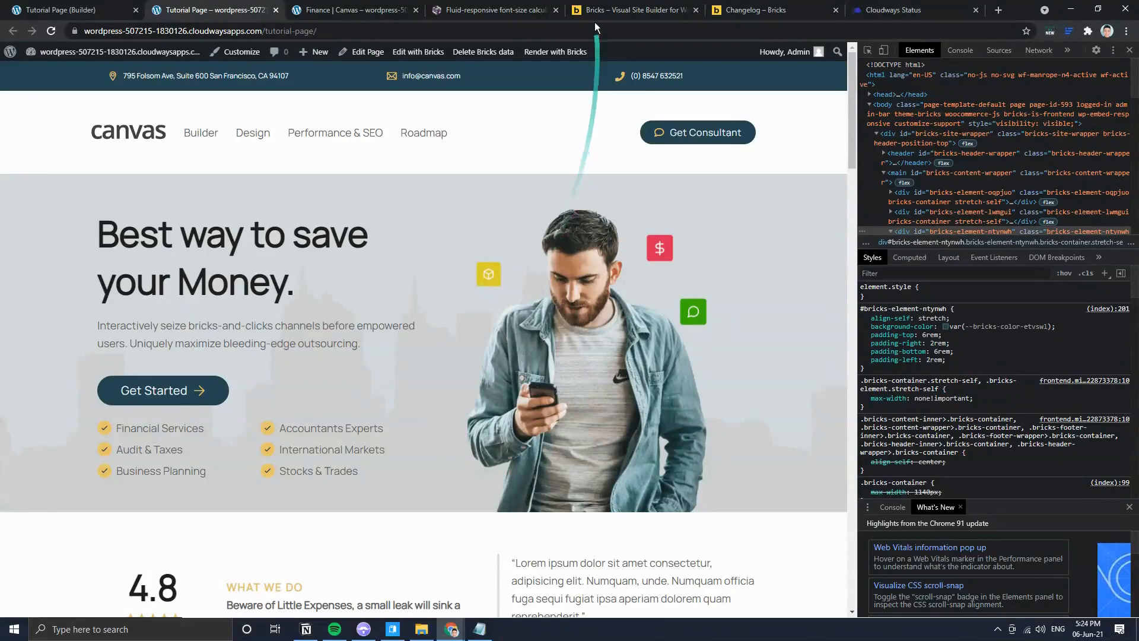
# Step: View the Starter and Ultimate lifetime license plans on the Bricks website, and return to the tutorial page's builder
pyautogui.click(605, 10)
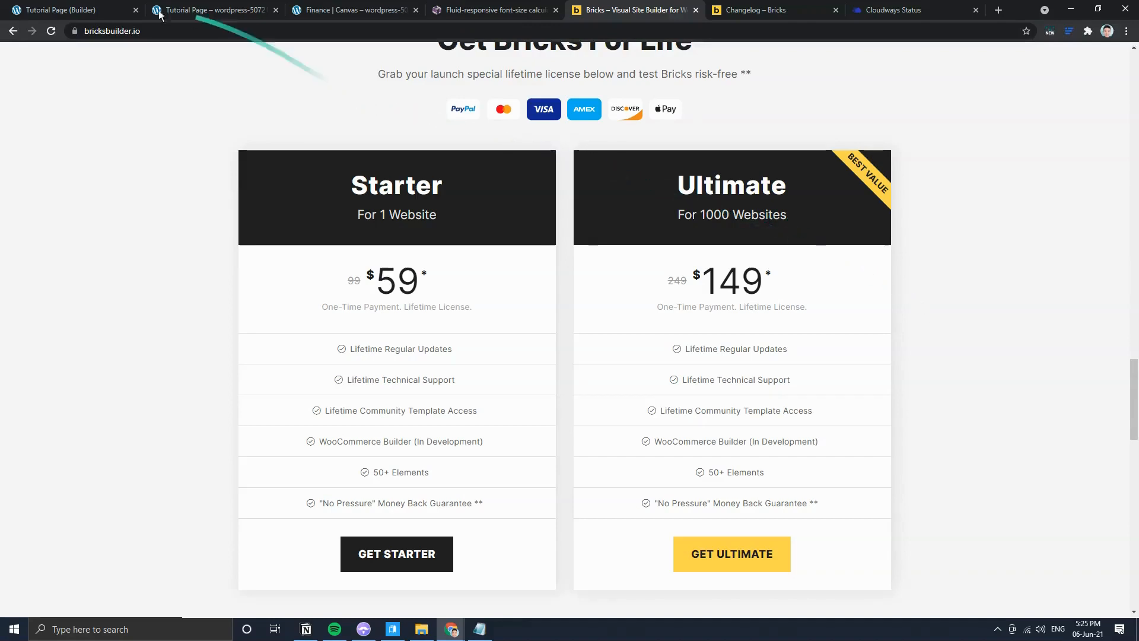
pyautogui.click(88, 10)
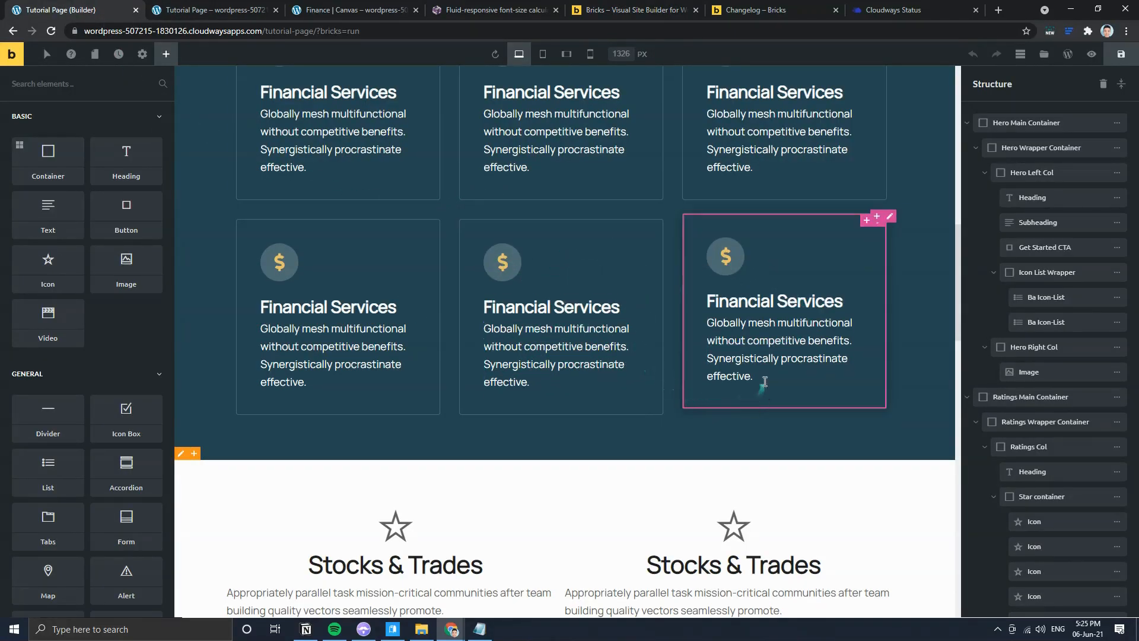
pyautogui.click(651, 12)
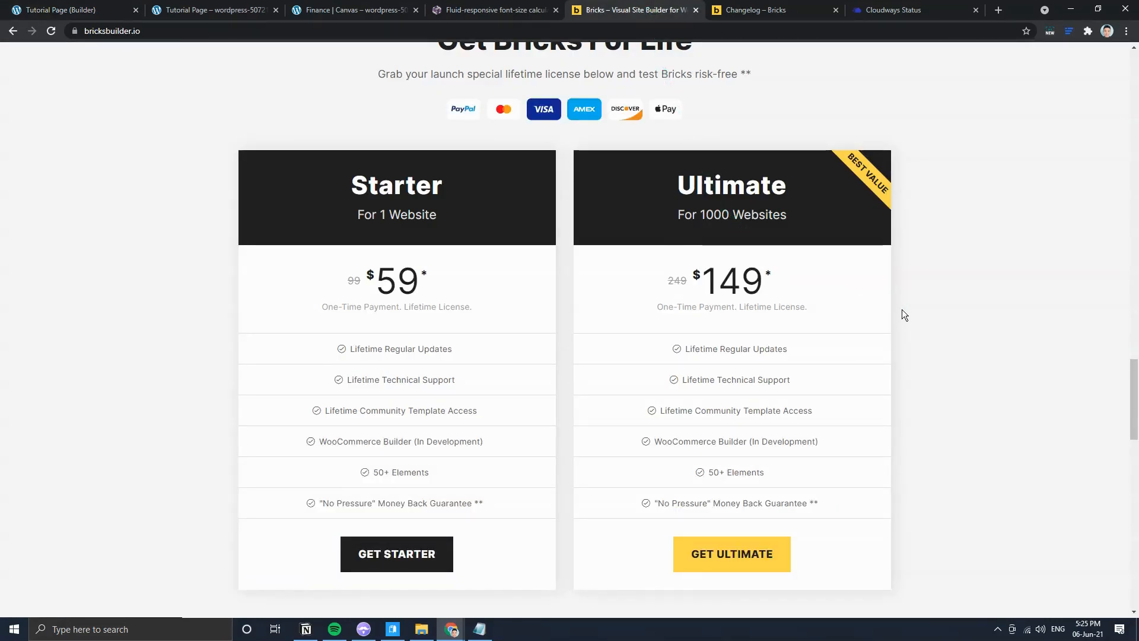
pyautogui.scroll(-3, 906, 302)
pyautogui.scroll(3, 907, 302)
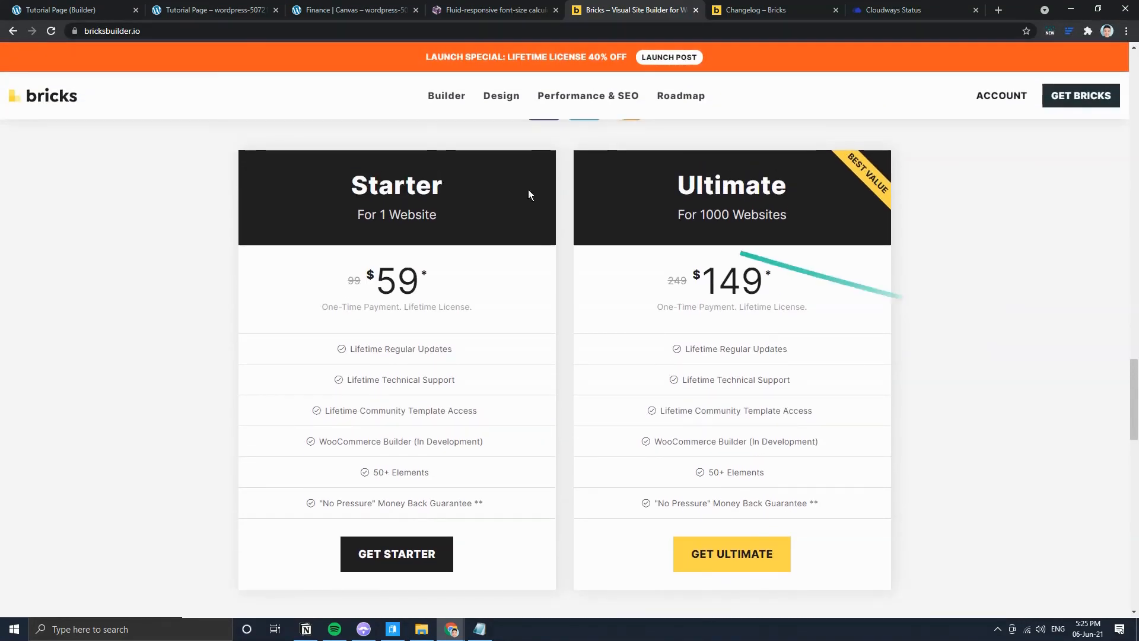
pyautogui.click(77, 10)
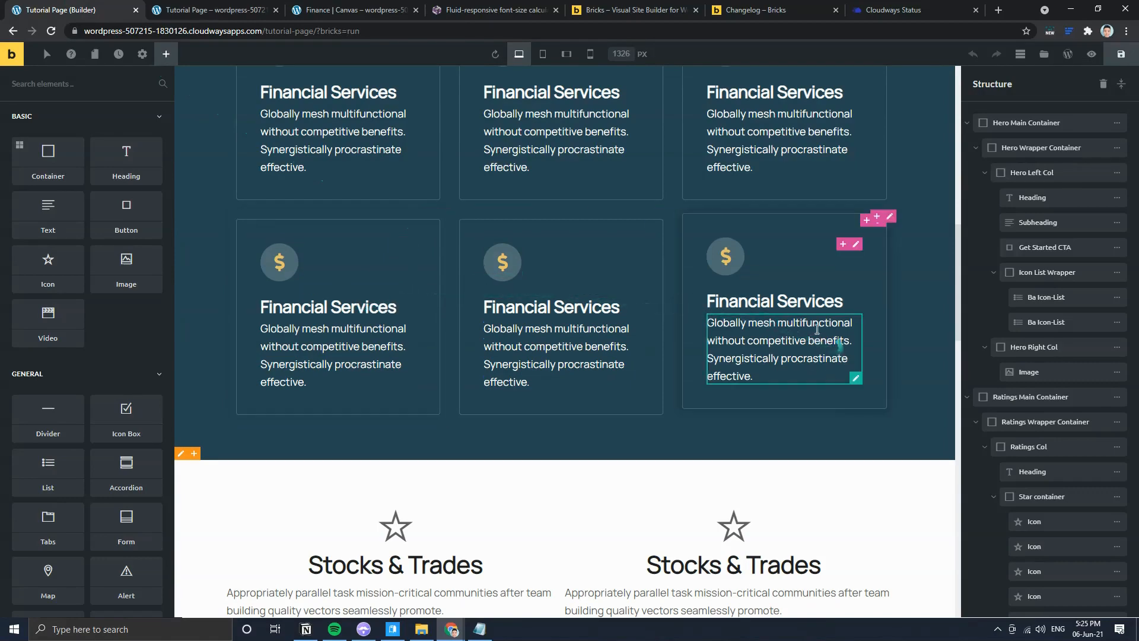
# Step: Review the tutorial page in the builder from the services cards down to the footer, and return to the hero section
pyautogui.scroll(-7, 856, 376)
pyautogui.scroll(-13, 767, 320)
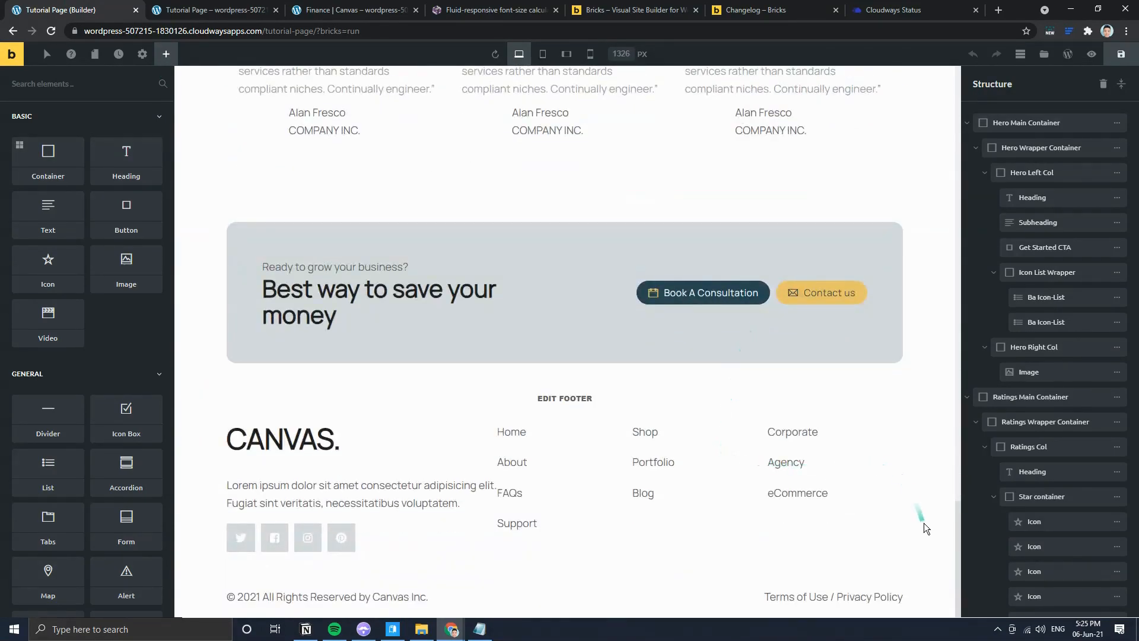
pyautogui.moveTo(955, 522); pyautogui.dragTo(939, 53)
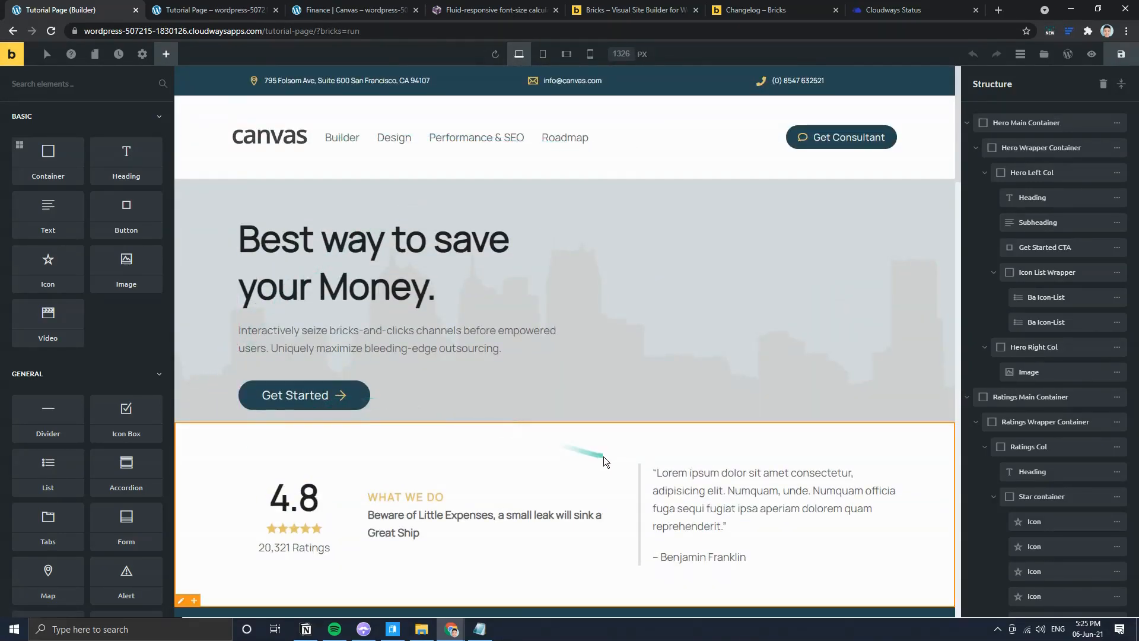
pyautogui.scroll(-3, 605, 462)
pyautogui.scroll(-3, 605, 462)
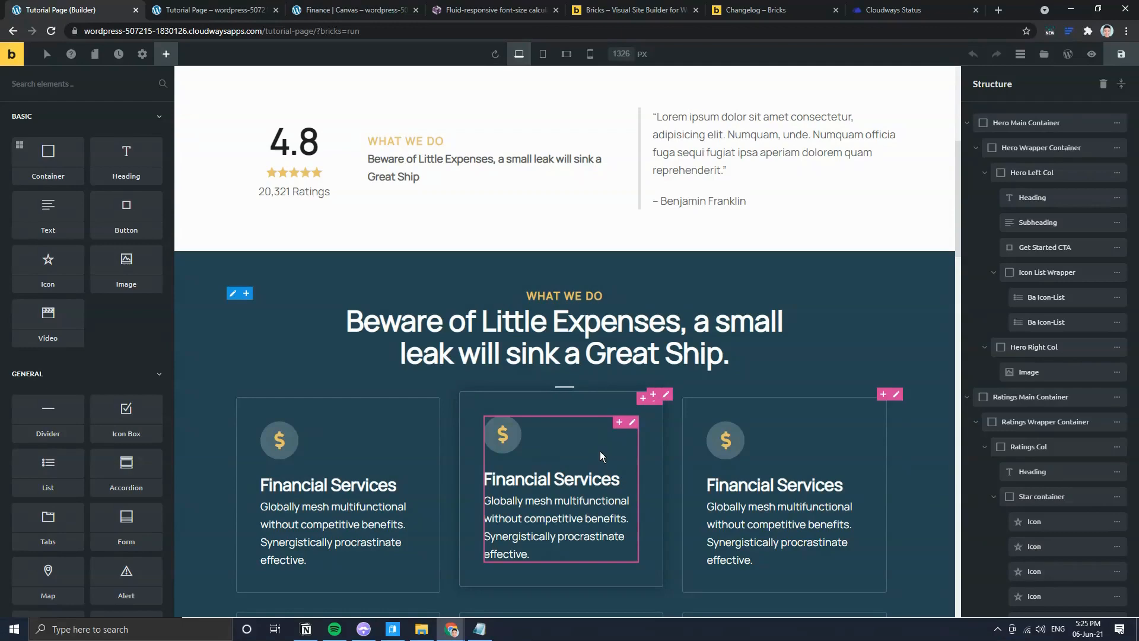
pyautogui.scroll(6, 765, 454)
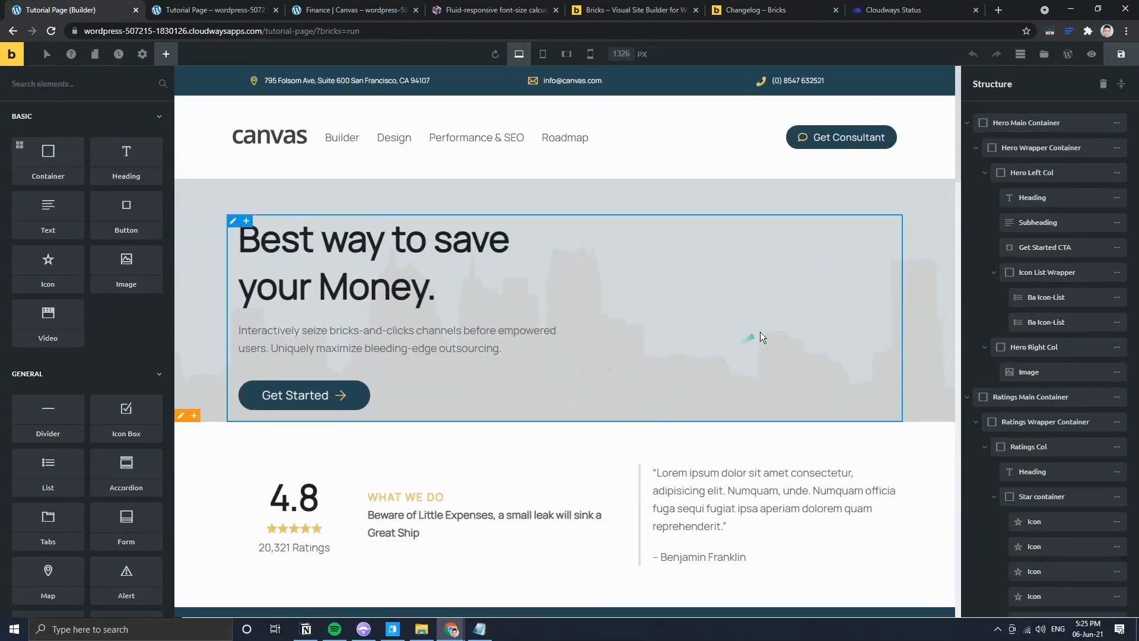
# Step: View the hero and ratings sections on the published tutorial page
pyautogui.click(199, 7)
pyautogui.scroll(-3, 534, 266)
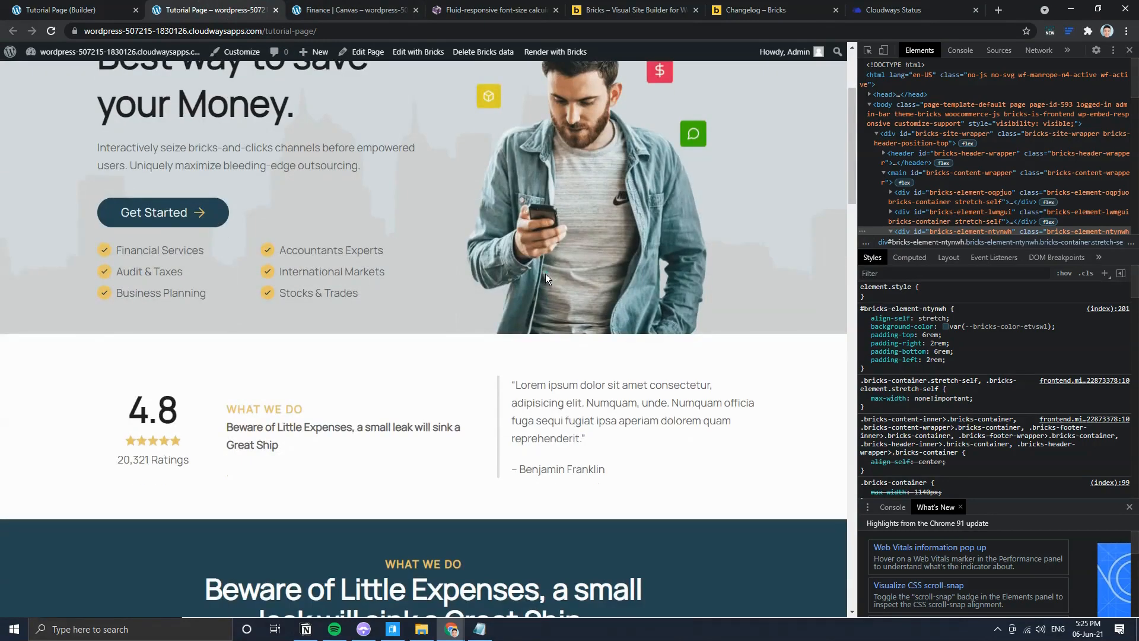
pyautogui.scroll(3, 546, 273)
# Step: Switch to the Bricks website's pricing plans and briefly highlight the Ultimate plan's price
pyautogui.click(608, 10)
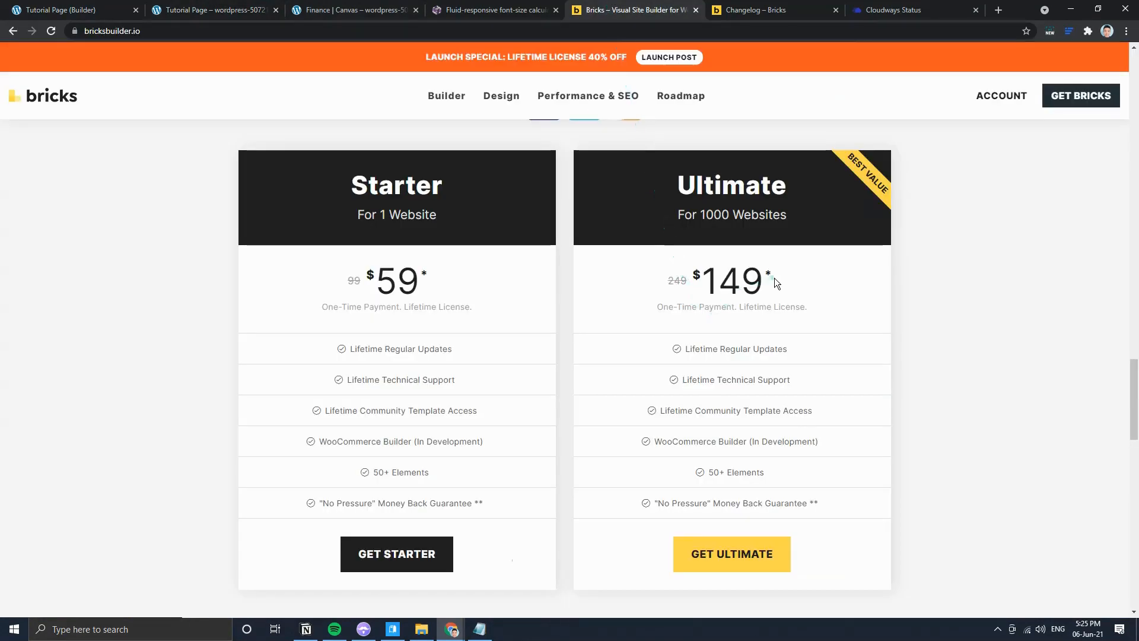
pyautogui.moveTo(774, 278); pyautogui.dragTo(697, 282)
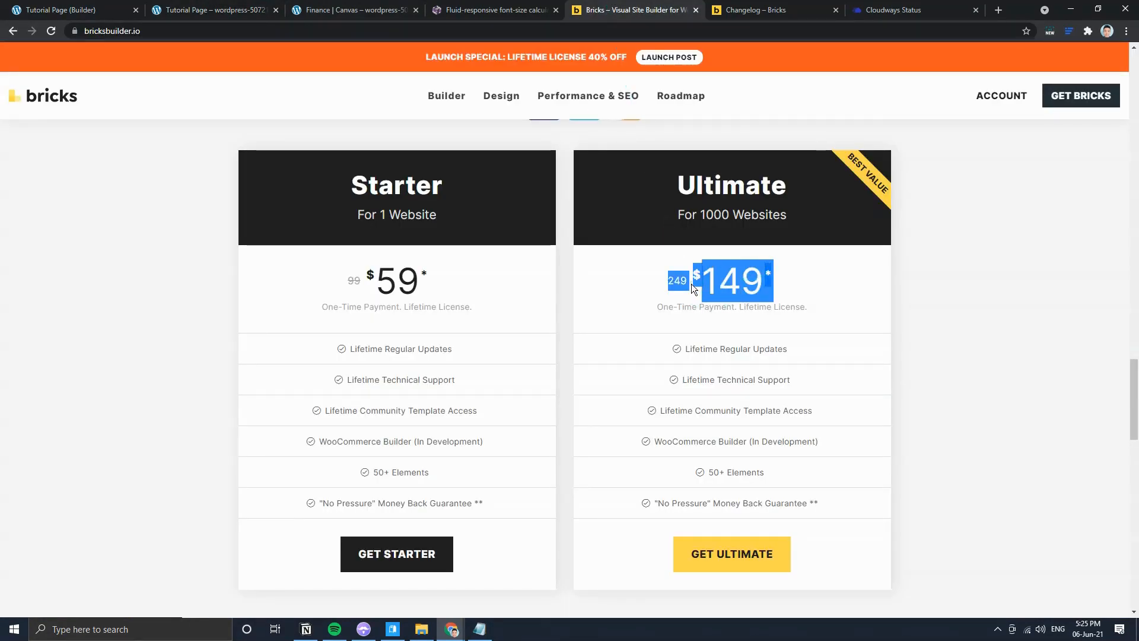
pyautogui.click(735, 289)
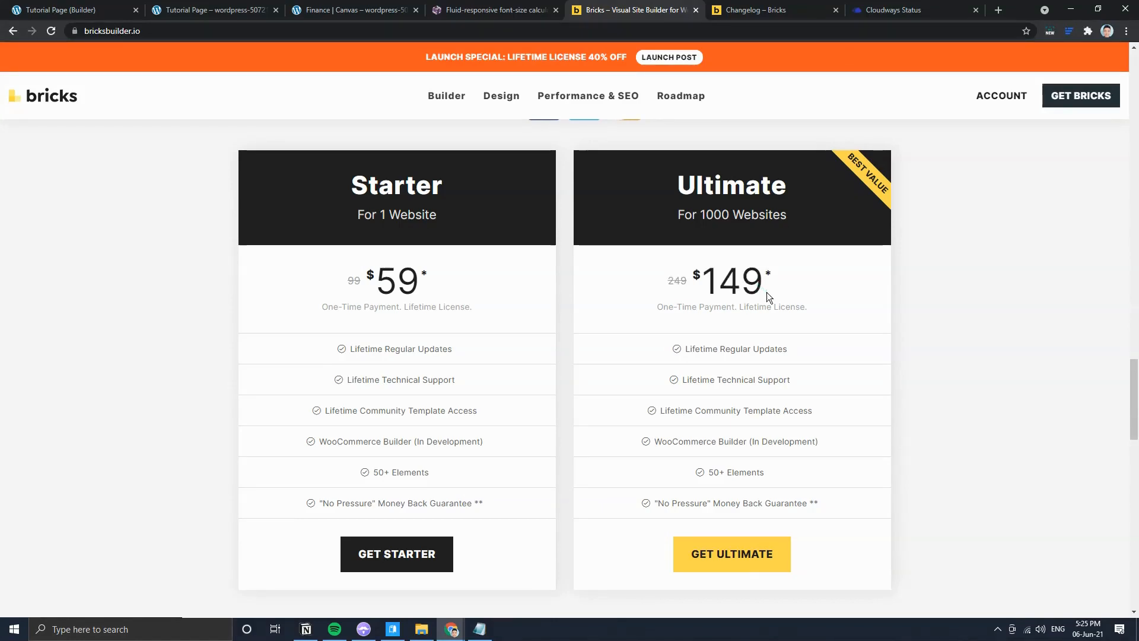